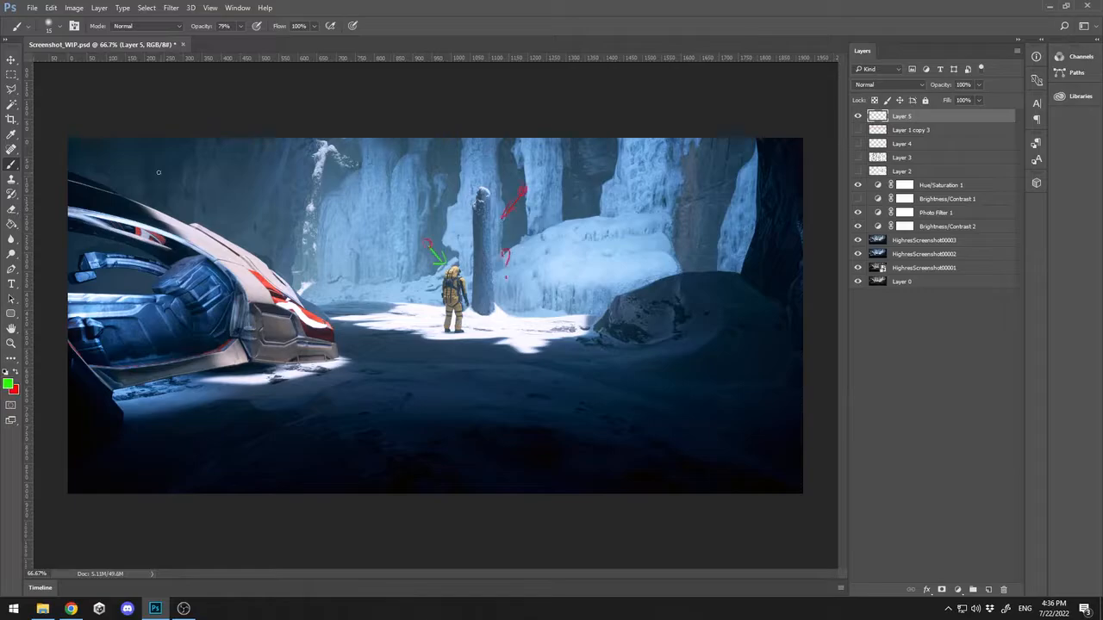
Circle the vehicle with a freehand green brush stroke on Layer 5 and undo the stroke
drag(115, 326, 192, 399)
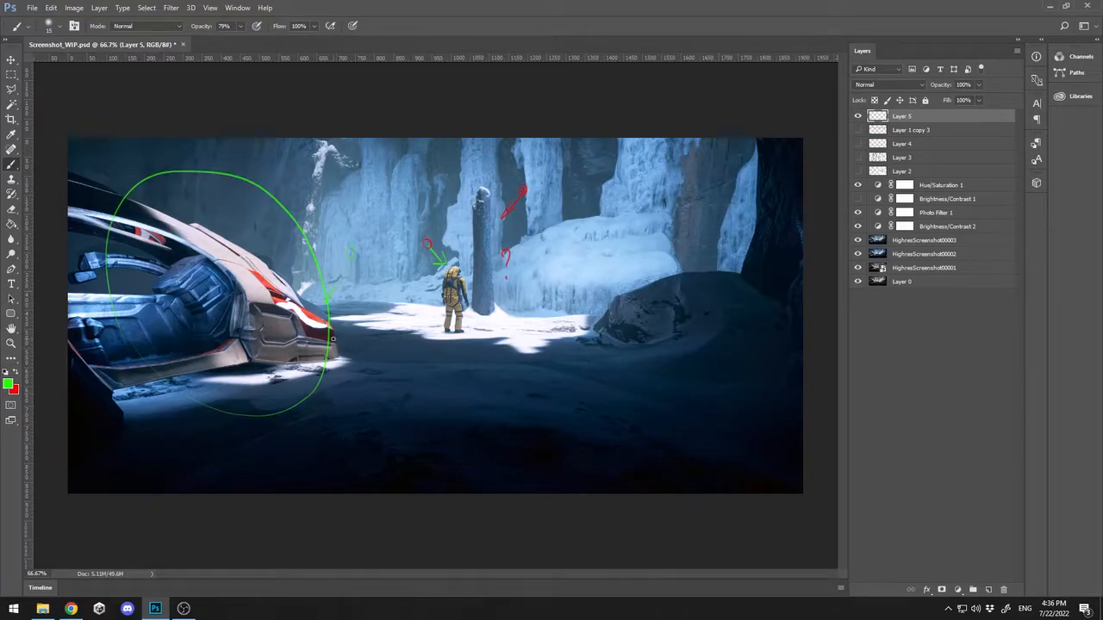
key(x)
key(ctrl+z)
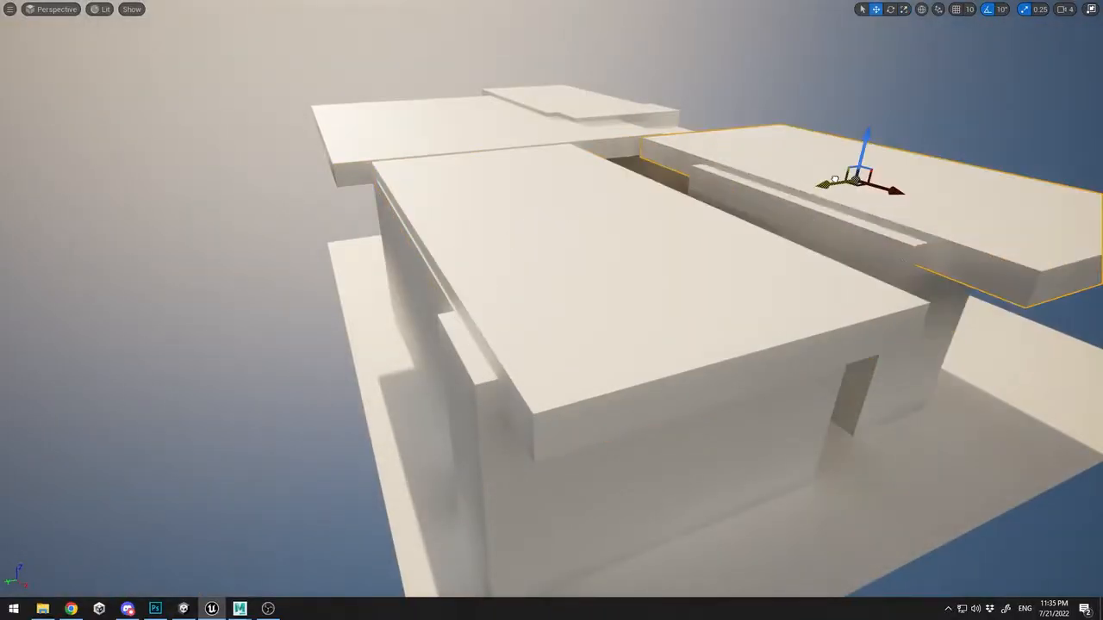
Switch to Unreal Engine and group the actors from Astronaut_FBX_Mesh_0000 through Cube13 in a new Outliner folder named Assets
click(557, 241)
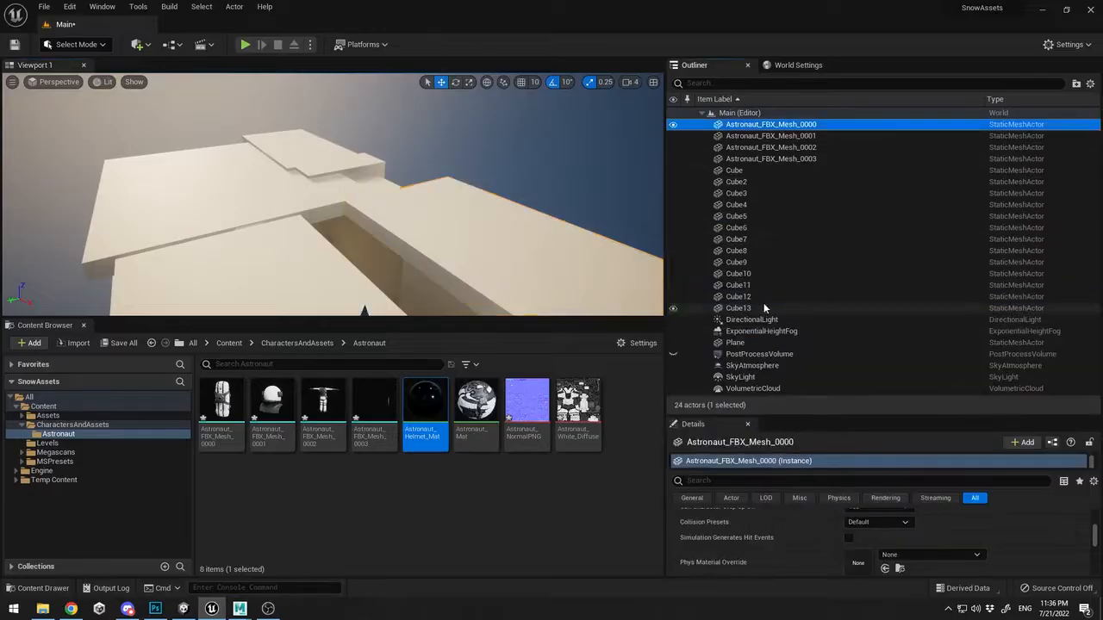
shift+click(763, 306)
right_click(764, 306)
click(988, 523)
text(Assets)
key(Return)
click(707, 124)
click(752, 135)
right_drag(333, 194, 367, 194)
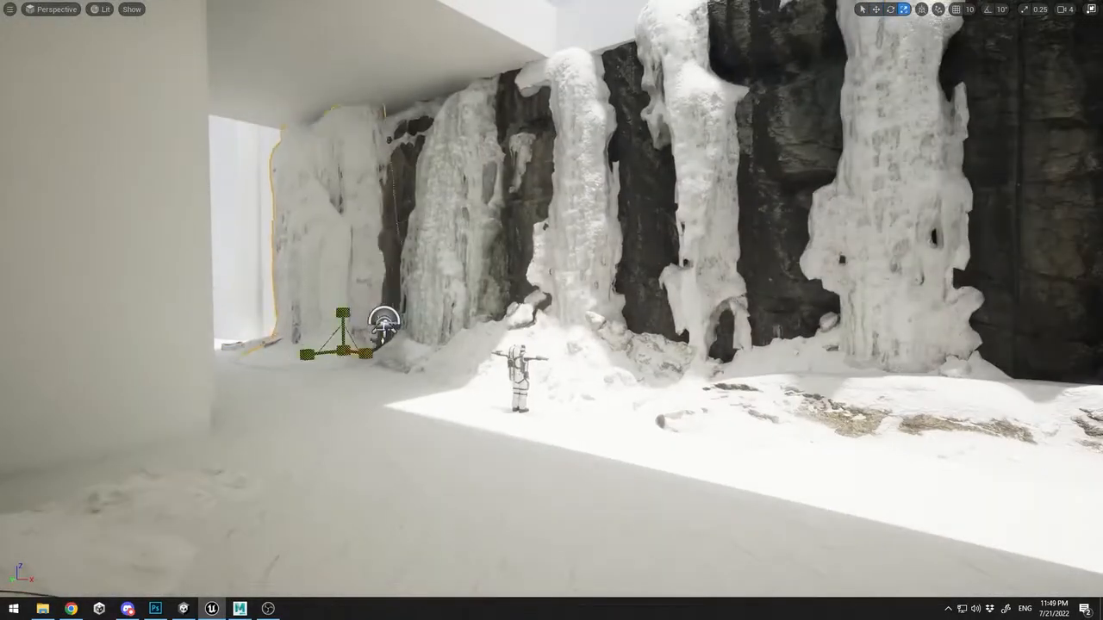
Adjust the placement and rotation of the snowy rock pieces along the ice wall, and undo the last change
key(w)
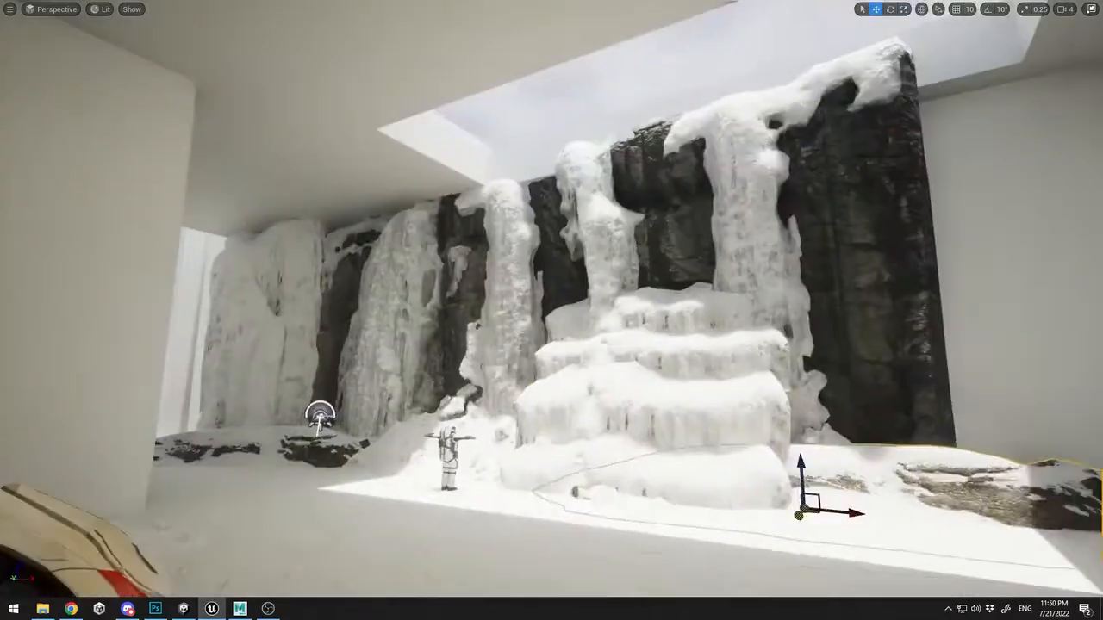
key(e)
key(w)
key(ctrl+z)
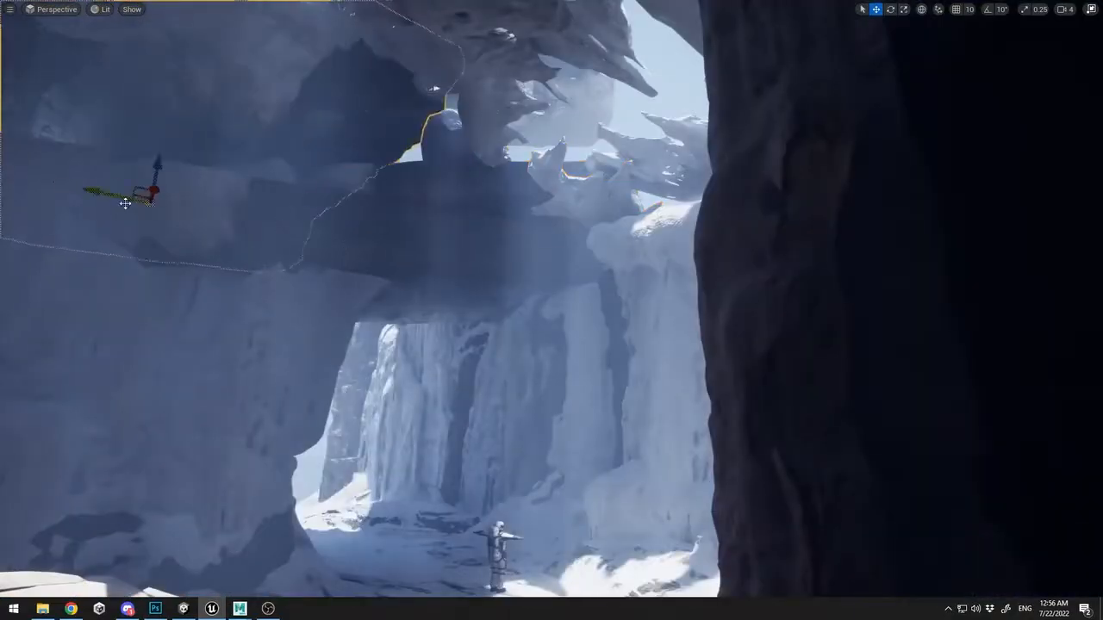
Rotate and reposition the overhanging ice rock at the opening in the cave ceiling
click(468, 285)
key(e)
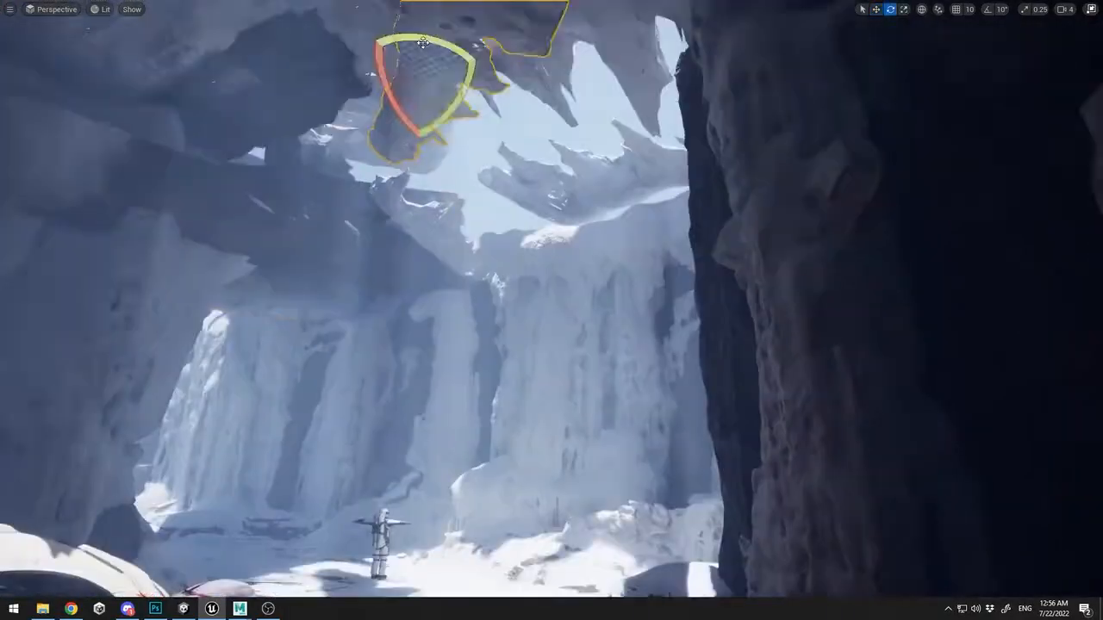
key(w)
drag(514, 136, 531, 132)
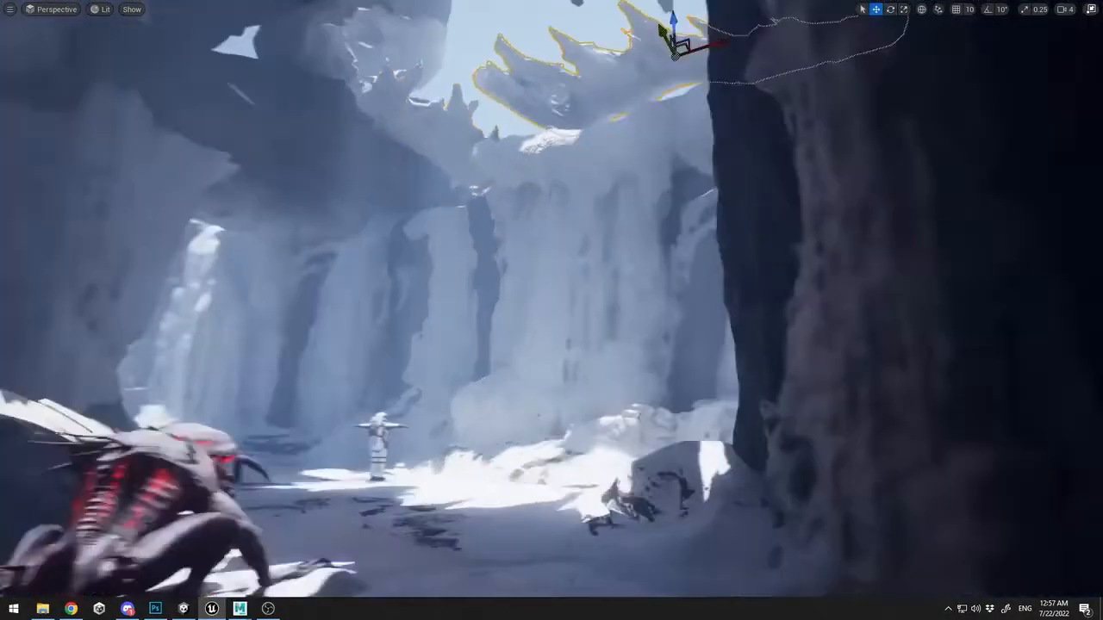
Adjust the spiky ice formation at the cave opening and reposition the snowy ground piece in the foreground
right_drag(546, 128, 287, 128)
click(546, 129)
key(r)
right_drag(546, 128, 804, 128)
key(w)
click(633, 485)
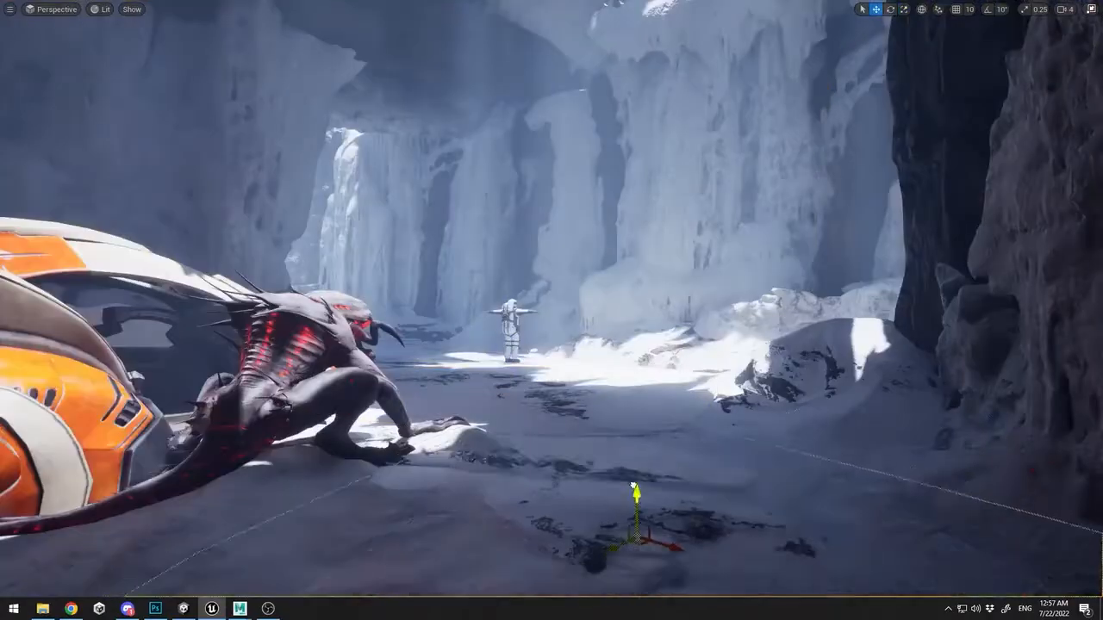
drag(635, 496, 739, 362)
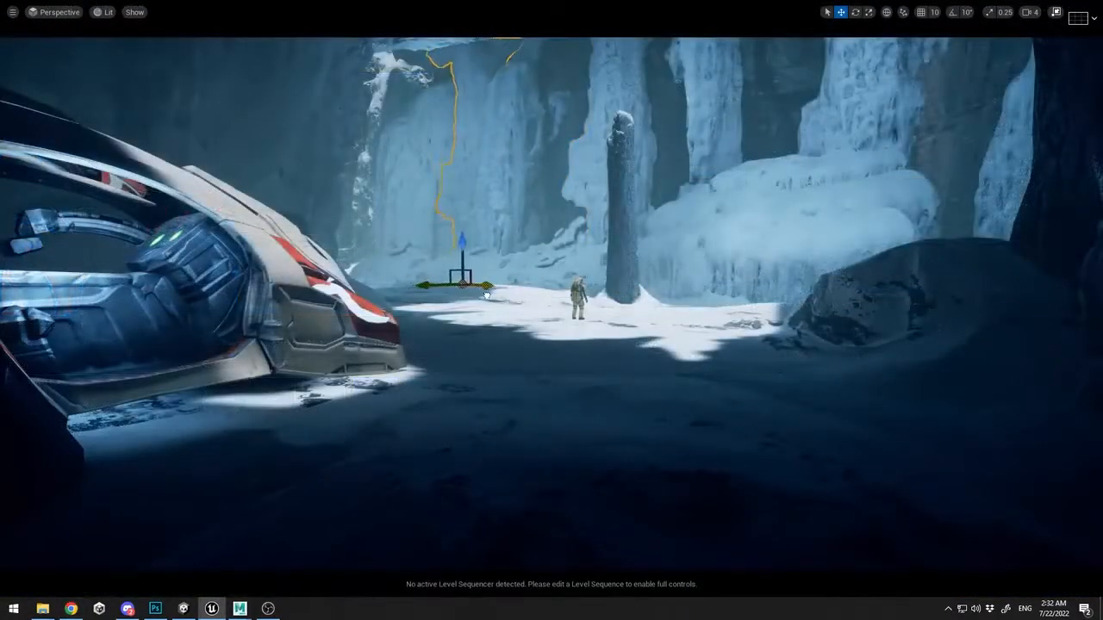
Rotate and shift the ice cliff piece behind the nose of the vehicle to adjust the cave's background
key(e)
key(w)
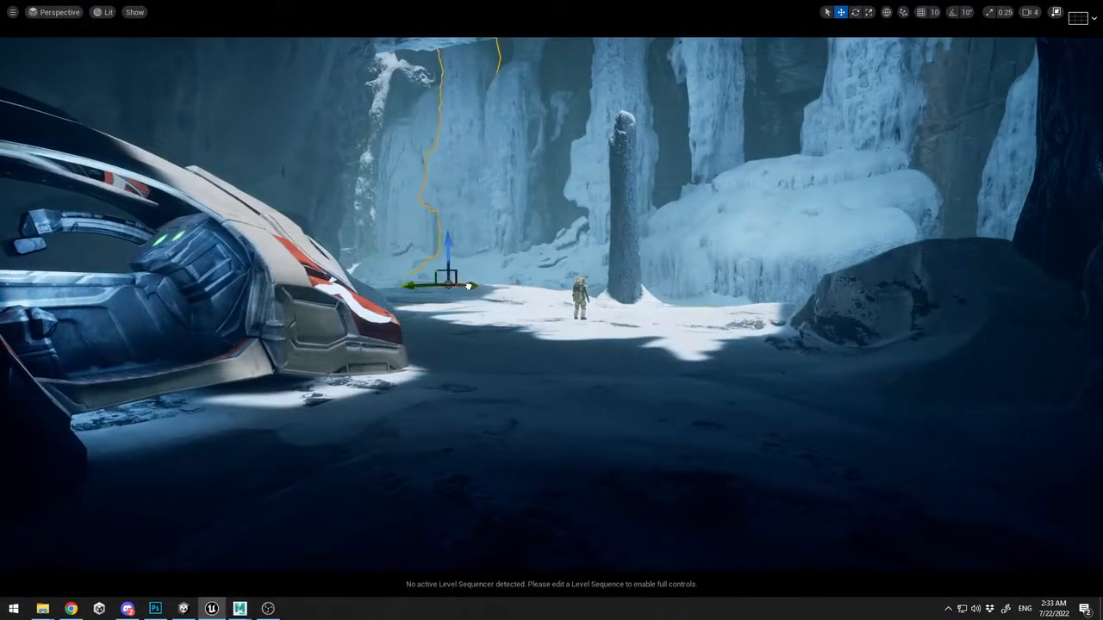
drag(414, 282, 296, 259)
key(e)
key(w)
key(Escape)
drag(580, 298, 78, 292)
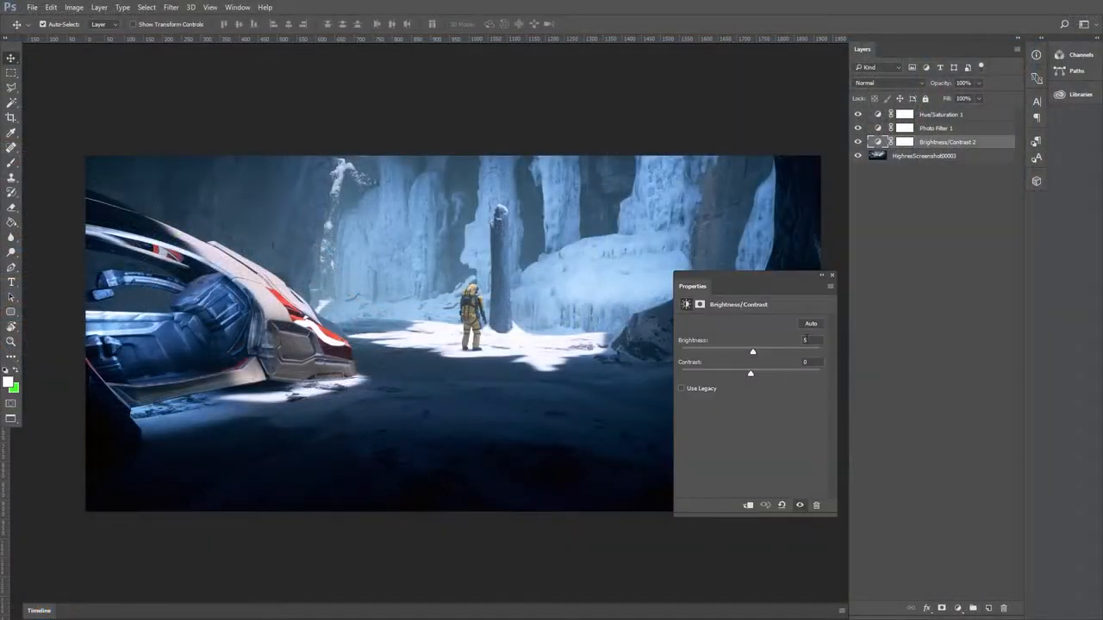
Switch to Photoshop, review the Photo Filter 1 and Hue/Saturation 1 adjustment settings, and close the adjustment properties
key(alt+bracketright)
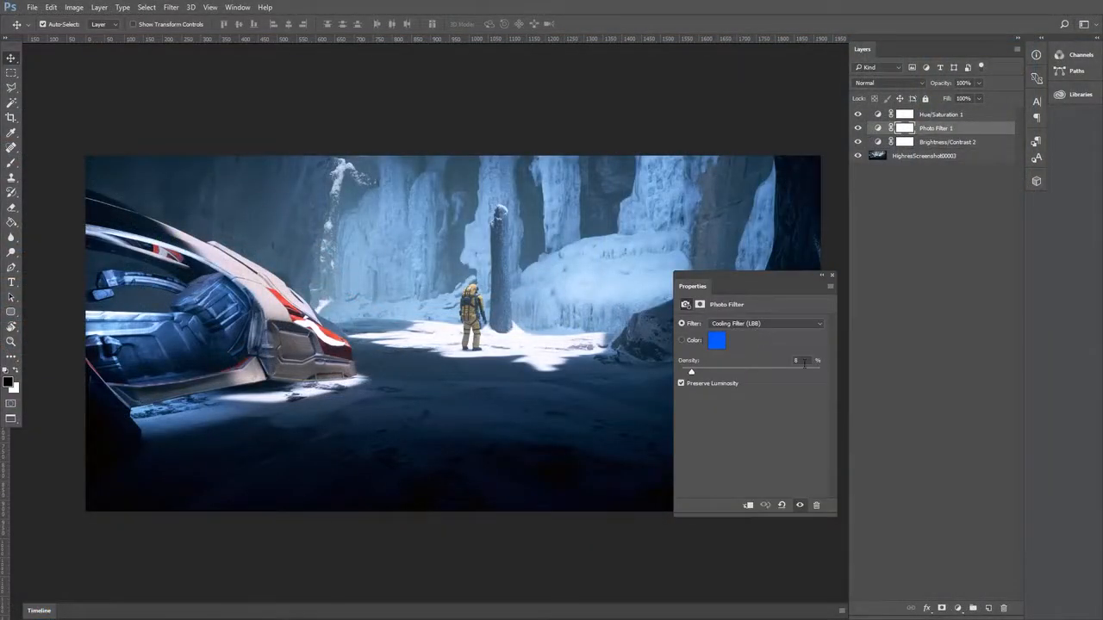
key(alt+bracketright)
click(821, 275)
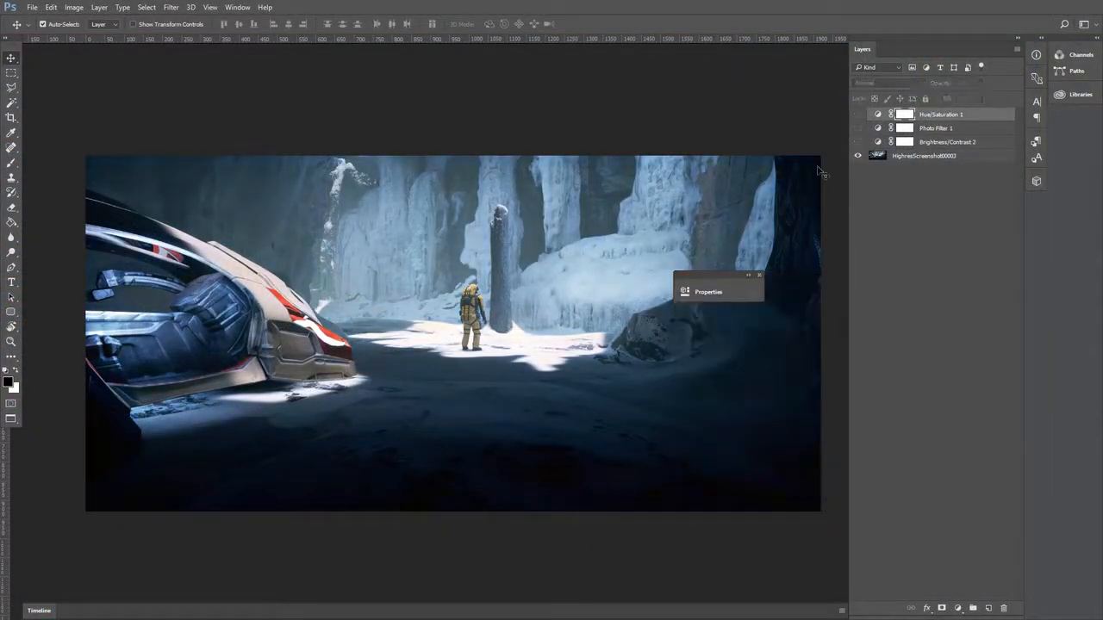
click(758, 275)
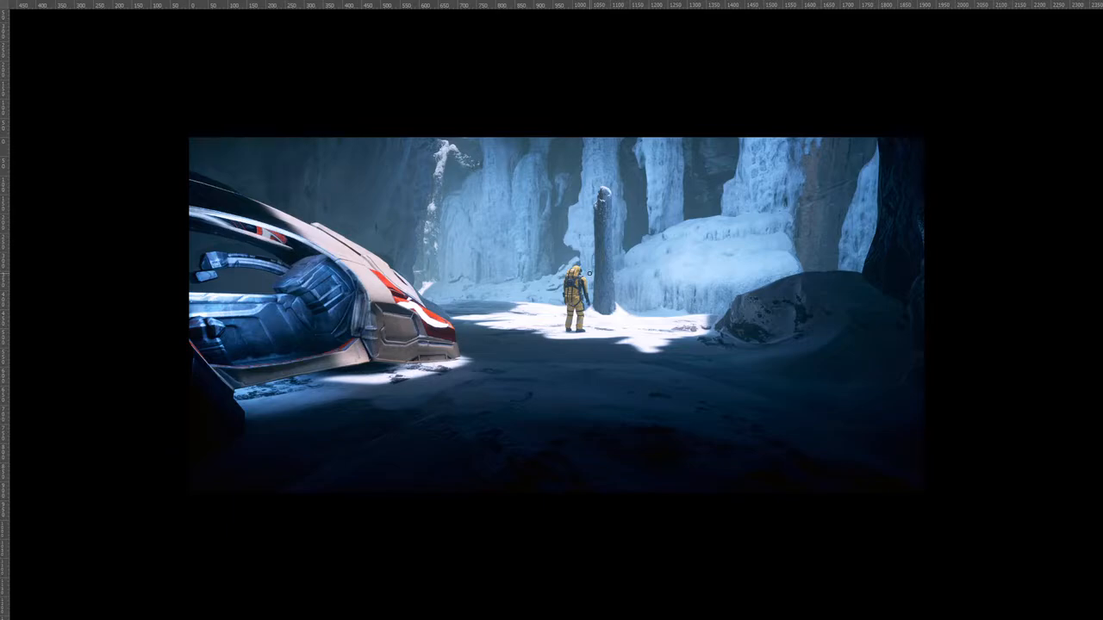
Examine the cave image around the astronaut up close and in full, and return to the standard screen mode
click(592, 302)
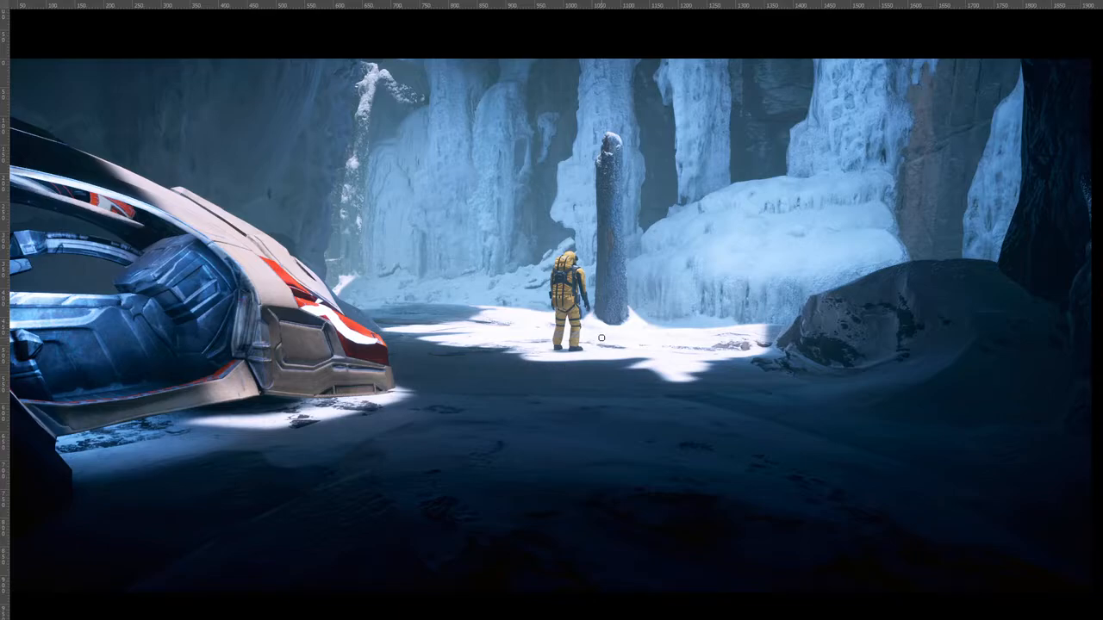
key(z)
alt+click(690, 281)
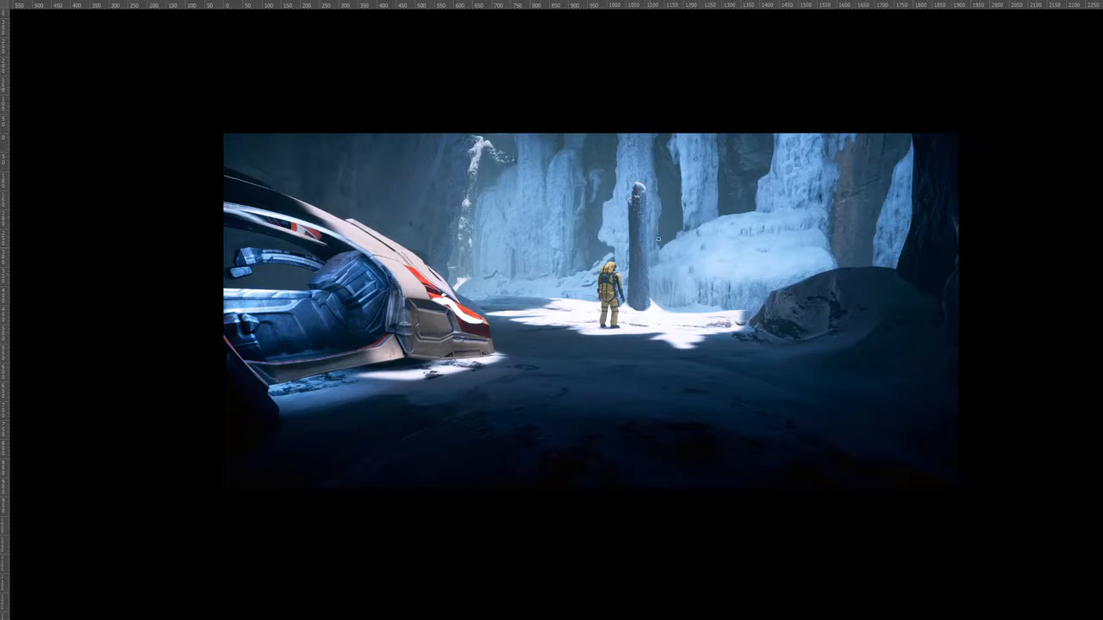
key(f)
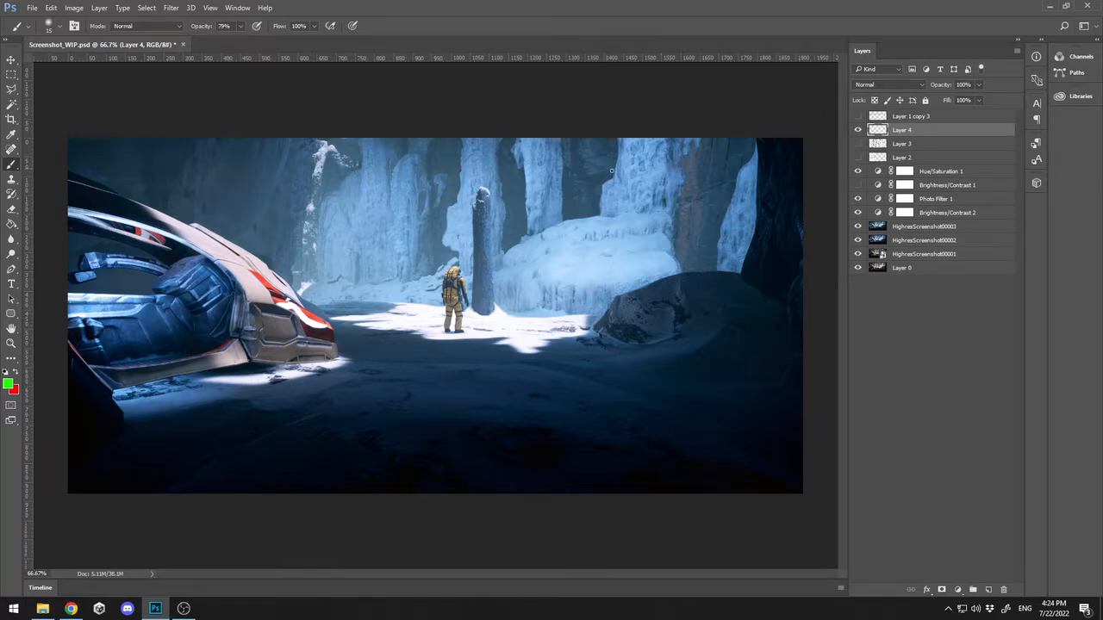
Handwrite a numbered green list on Layer 4 over the ice wall: 1 Scifi, 2 Cave, 3 Story, 4 Vehicle, 5 Lightning
mouse_move(579, 168)
mouse_down()
mouse_move(640, 171)
mouse_move(660, 155)
mouse_up()
mouse_move(554, 153)
mouse_down()
mouse_move(554, 171)
mouse_move(552, 150)
mouse_up()
mouse_move(551, 196)
mouse_down()
mouse_move(563, 213)
mouse_move(556, 184)
mouse_move(584, 199)
mouse_move(642, 197)
mouse_up()
mouse_move(551, 235)
mouse_down()
mouse_move(544, 226)
mouse_move(549, 244)
mouse_up()
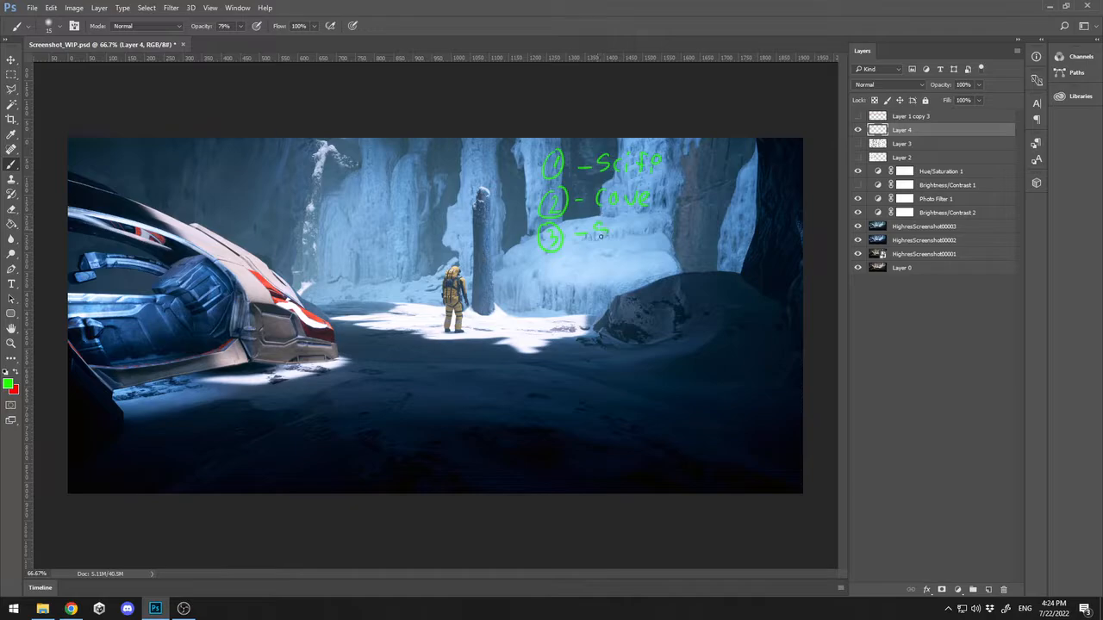
drag(600, 236, 643, 231)
mouse_move(541, 268)
mouse_down()
mouse_move(548, 277)
mouse_move(686, 277)
mouse_up()
mouse_move(551, 312)
mouse_down()
mouse_move(539, 321)
mouse_move(679, 310)
mouse_move(694, 331)
mouse_up()
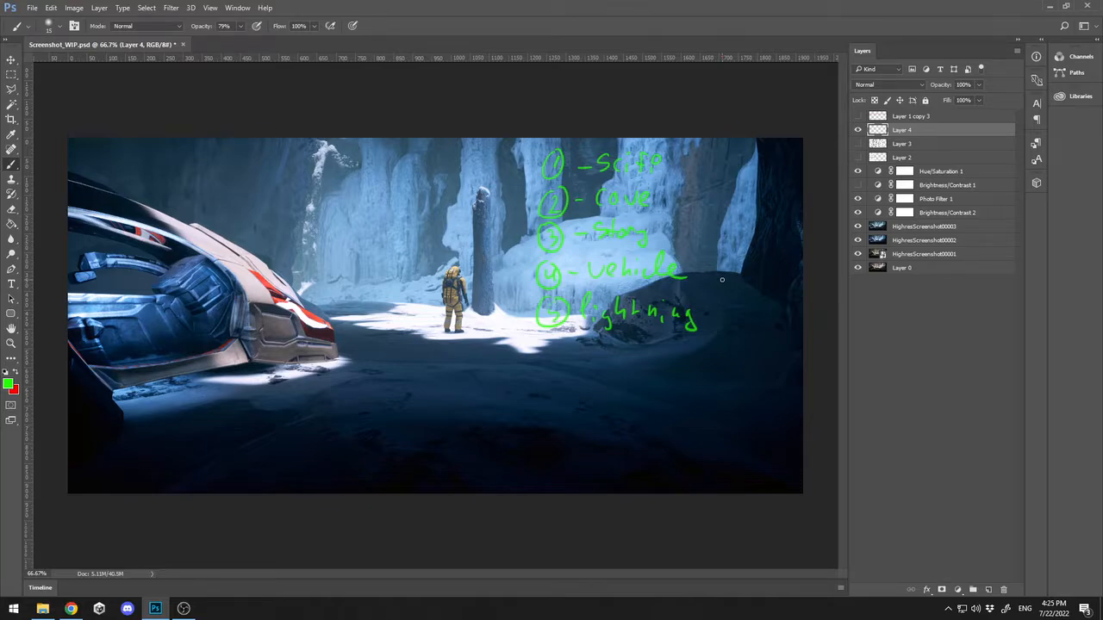
Circle the fifth list item, Lightning, with a red brush stroke and undo the circle
key(x)
drag(537, 331, 607, 339)
mouse_move(708, 310)
mouse_down()
mouse_move(526, 303)
mouse_move(558, 341)
mouse_up()
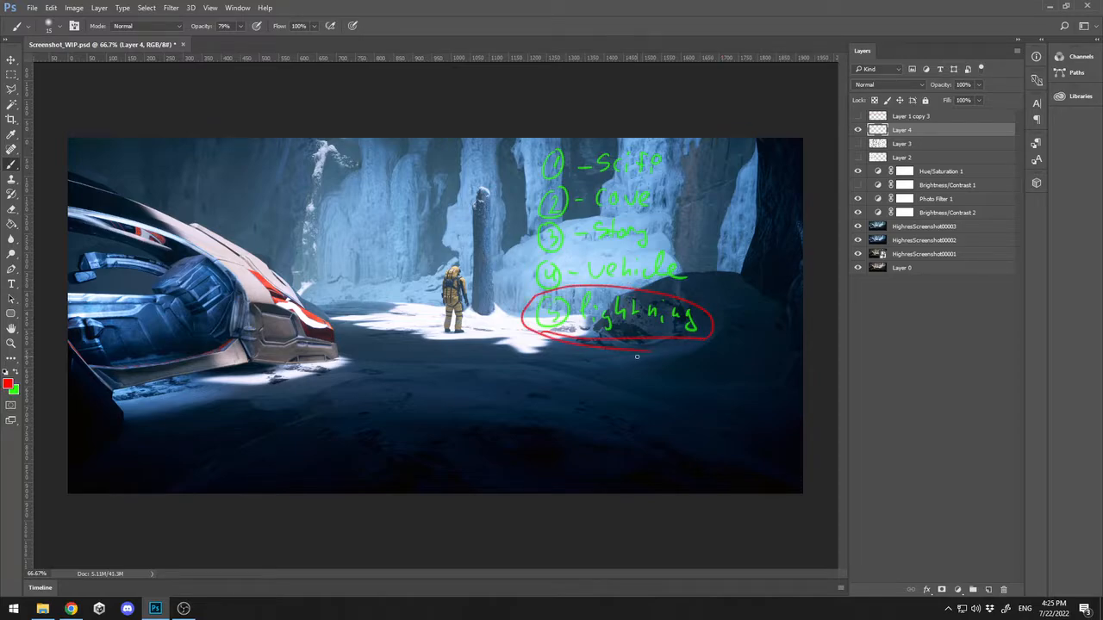
key(ctrl+z)
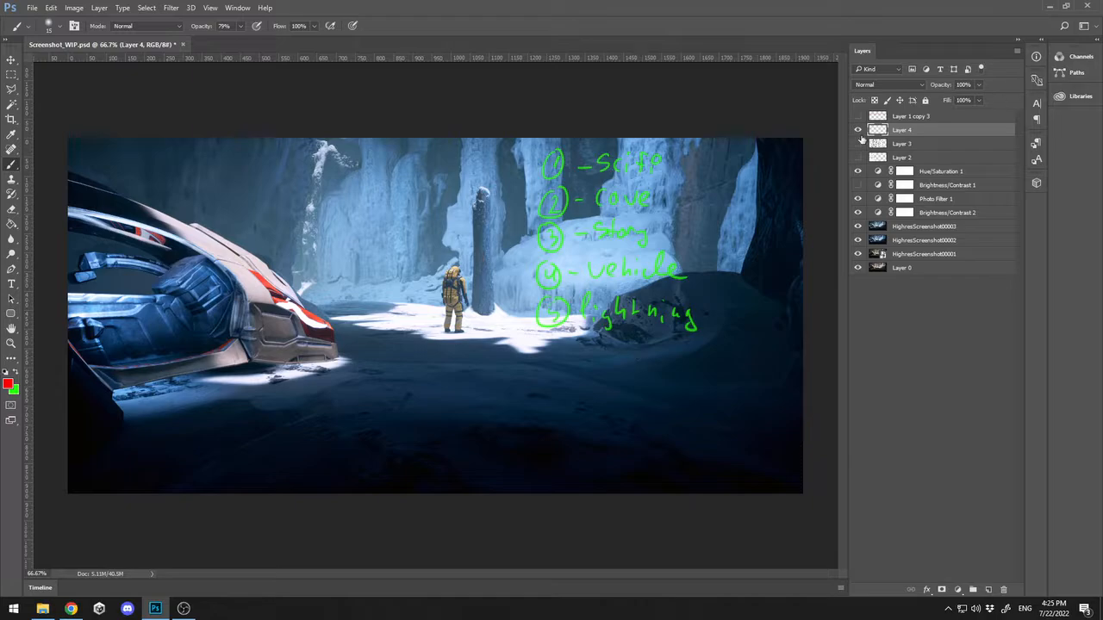
Erase the handwritten list from Layer 4 with a large eraser and undo the erasing
key(e)
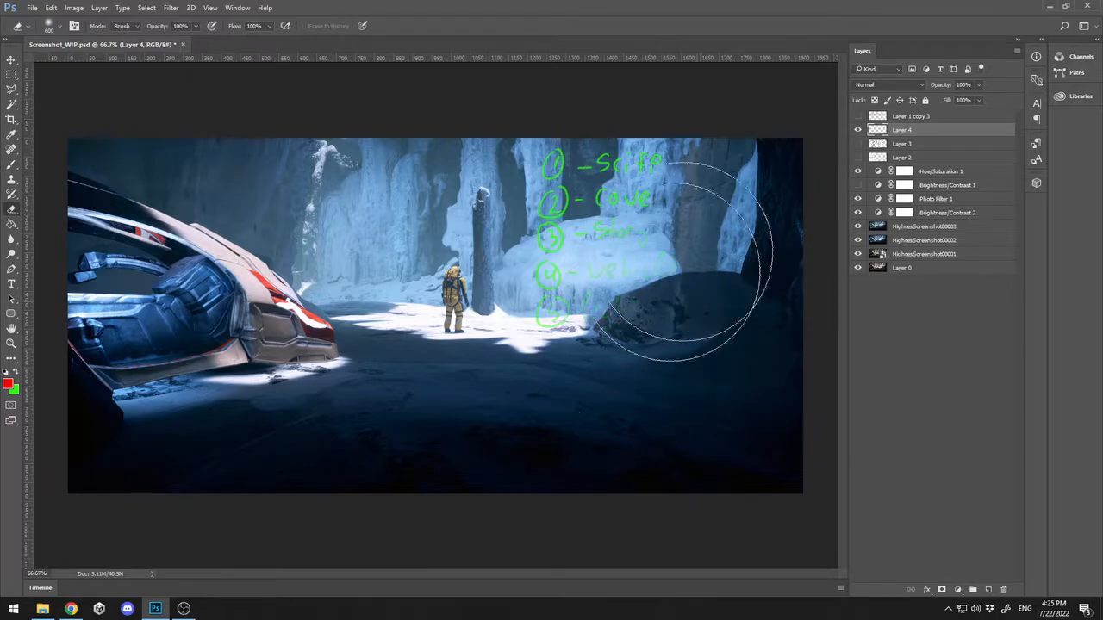
drag(715, 356, 514, 225)
key(b)
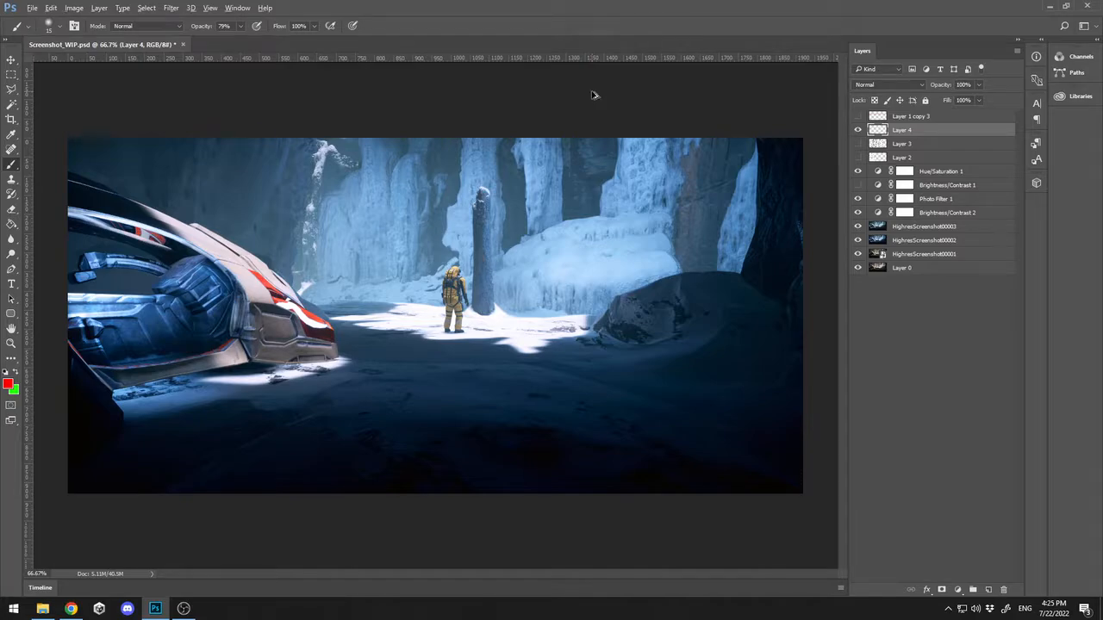
key(ctrl+z)
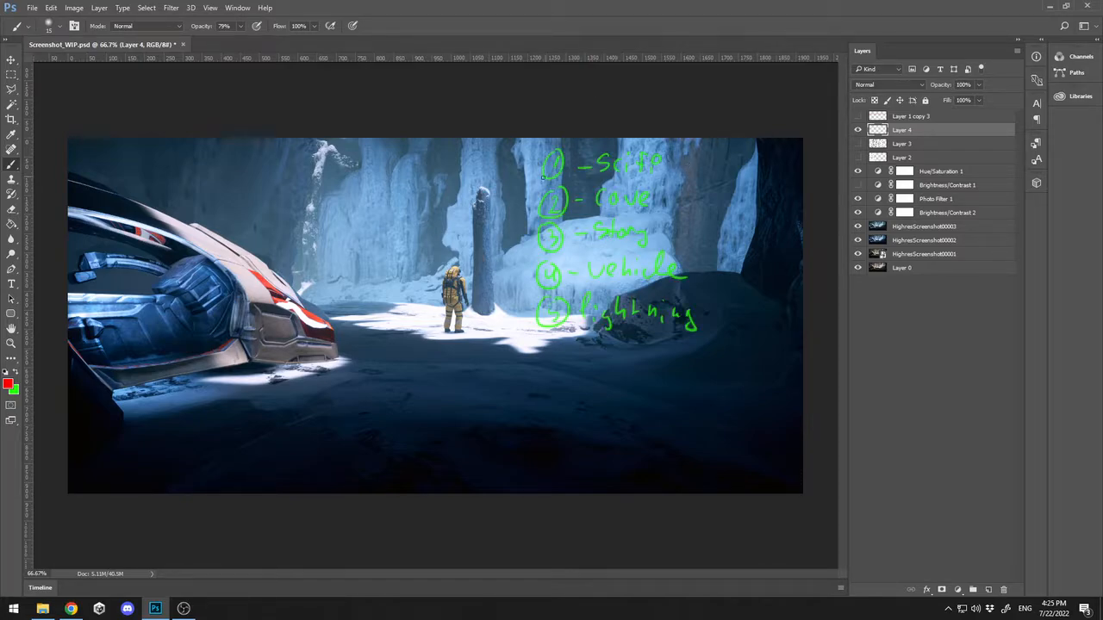
Underline the first four list items in red, and circle the astronaut and the fifth item, Lightning
drag(543, 178, 653, 180)
drag(555, 212, 655, 203)
drag(445, 256, 455, 253)
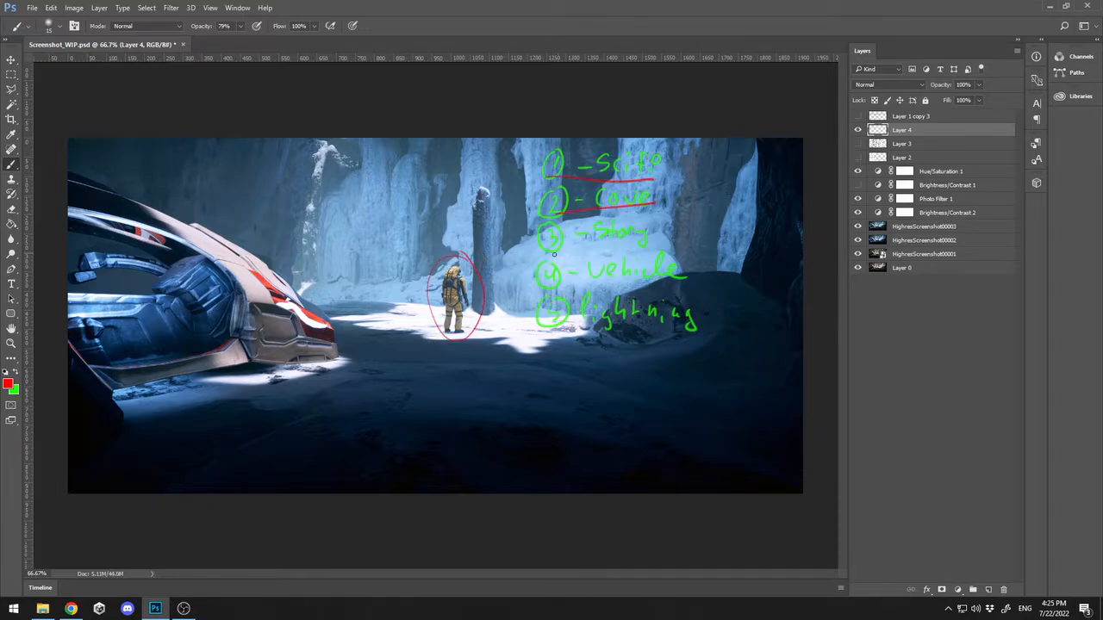
drag(541, 243, 687, 231)
drag(541, 285, 693, 277)
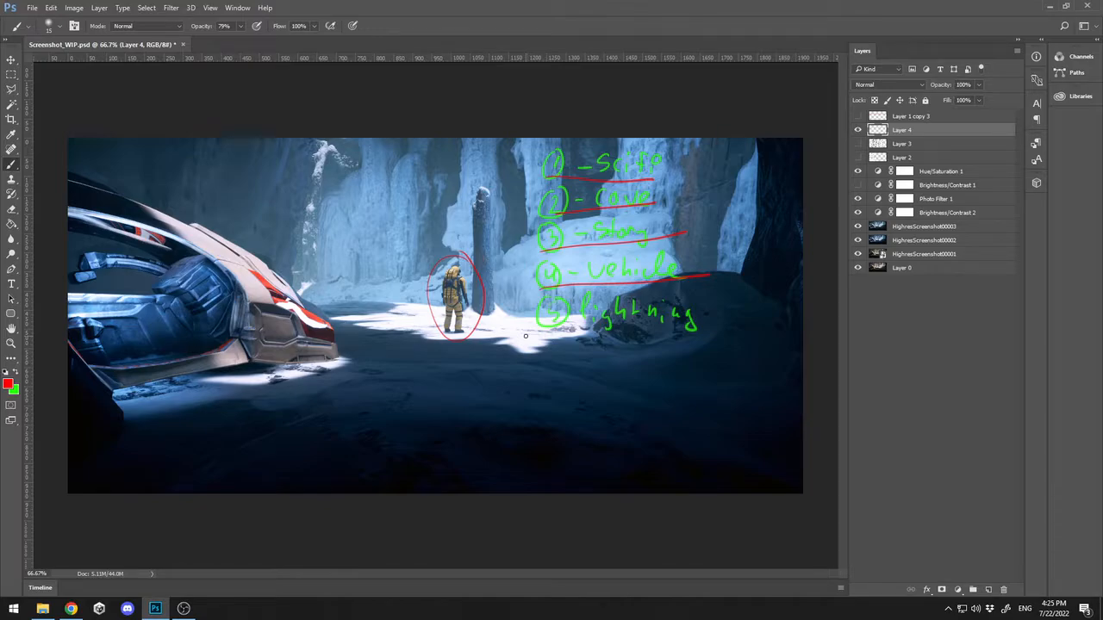
drag(539, 295, 689, 297)
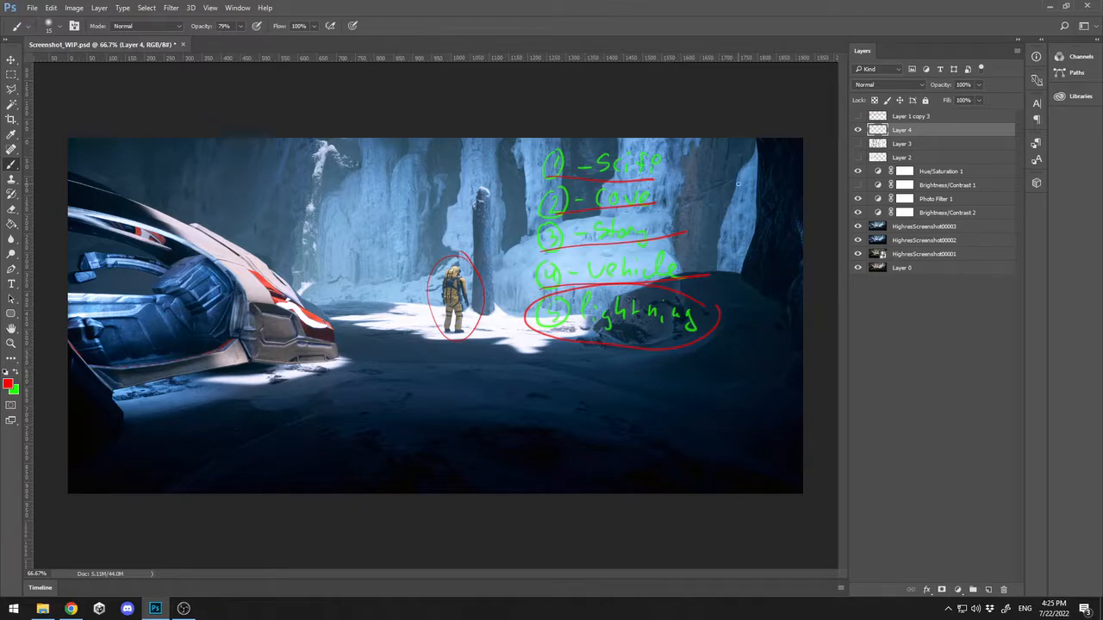
Erase the handwritten list and all red marks from Layer 4, and return to the Brush tool
key(e)
mouse_move(566, 173)
mouse_down()
mouse_move(529, 111)
mouse_move(699, 250)
mouse_move(714, 111)
mouse_up()
key(b)
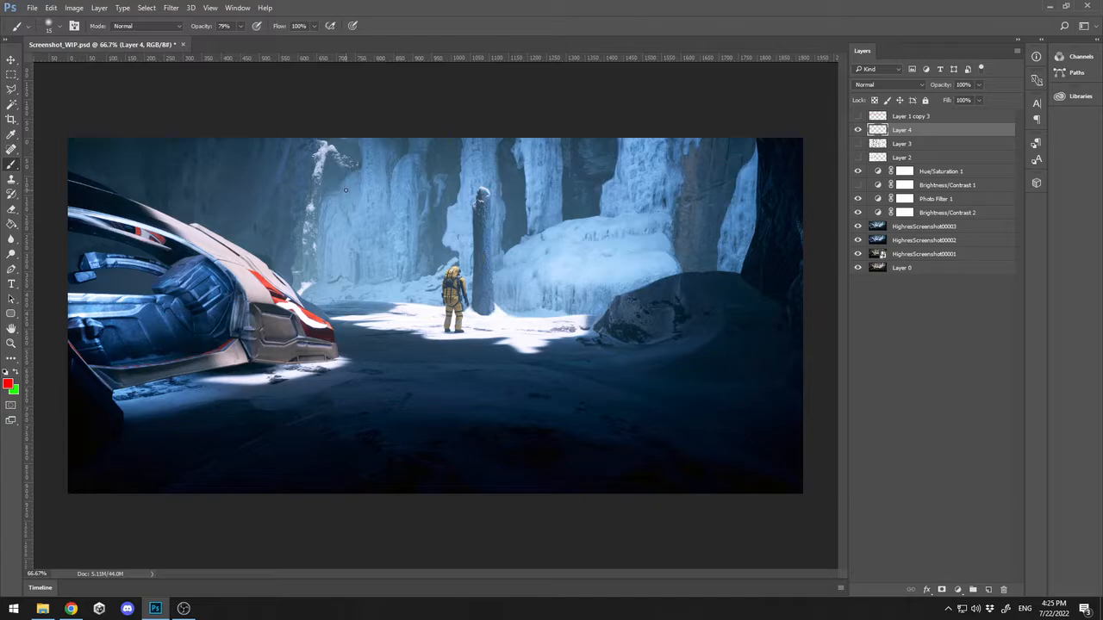
Hide Layer 4, show the composition reference sheet on Layer 3, and make Layer 3 the active layer
key(Tab)
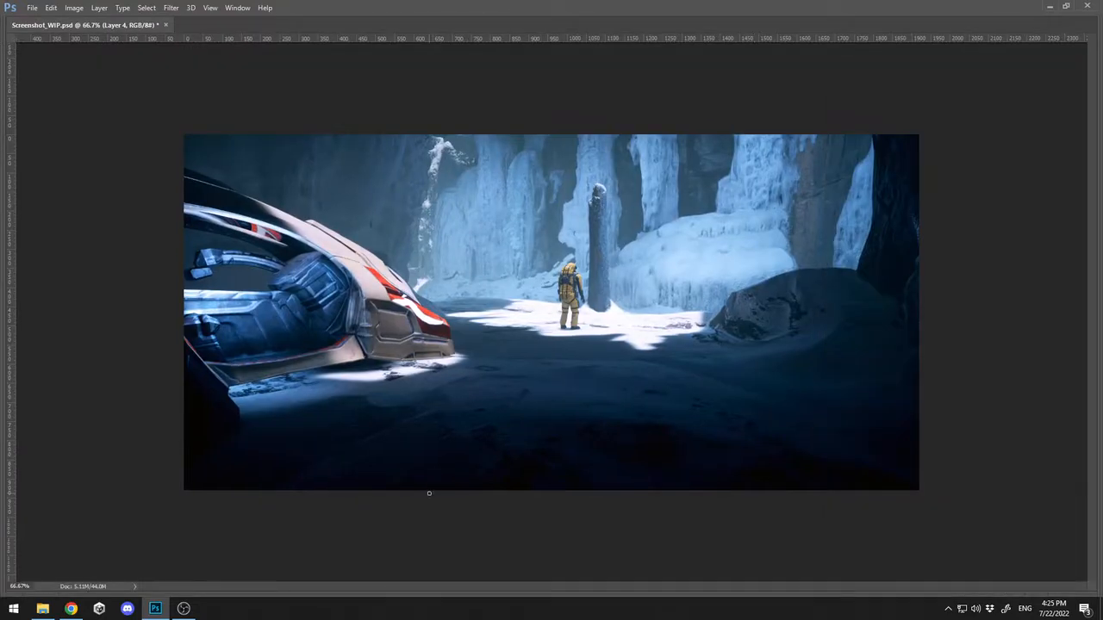
key(Tab)
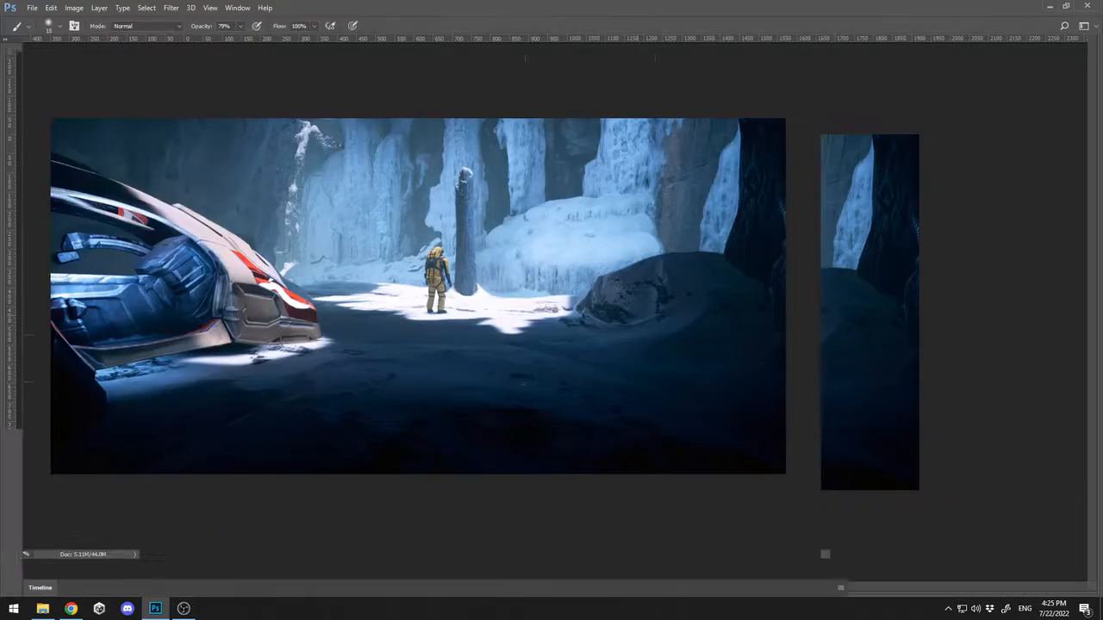
click(857, 129)
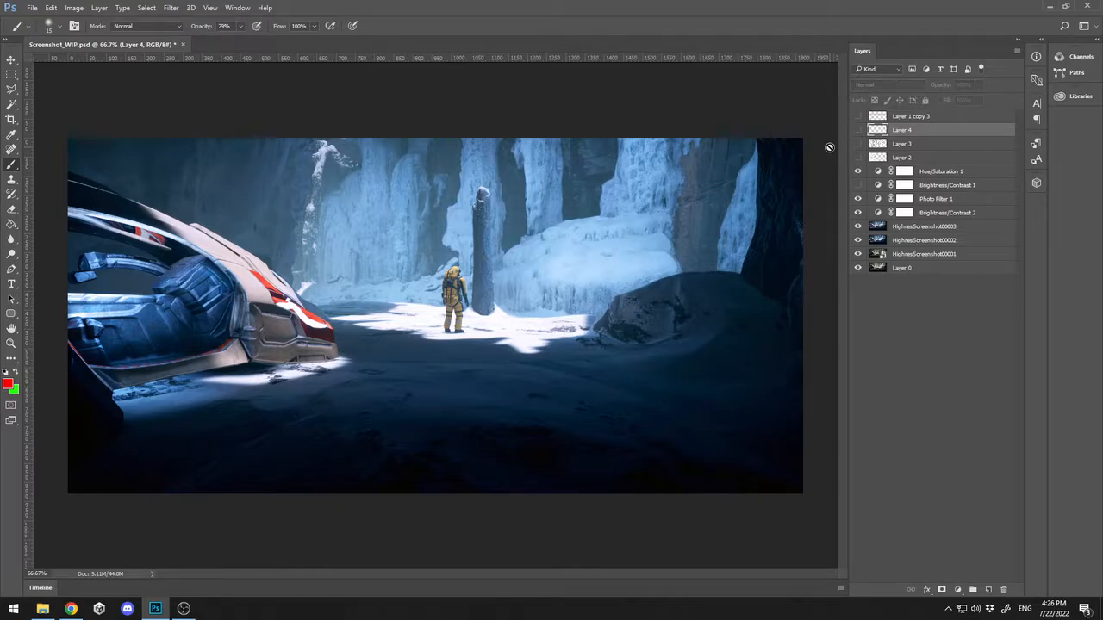
click(857, 144)
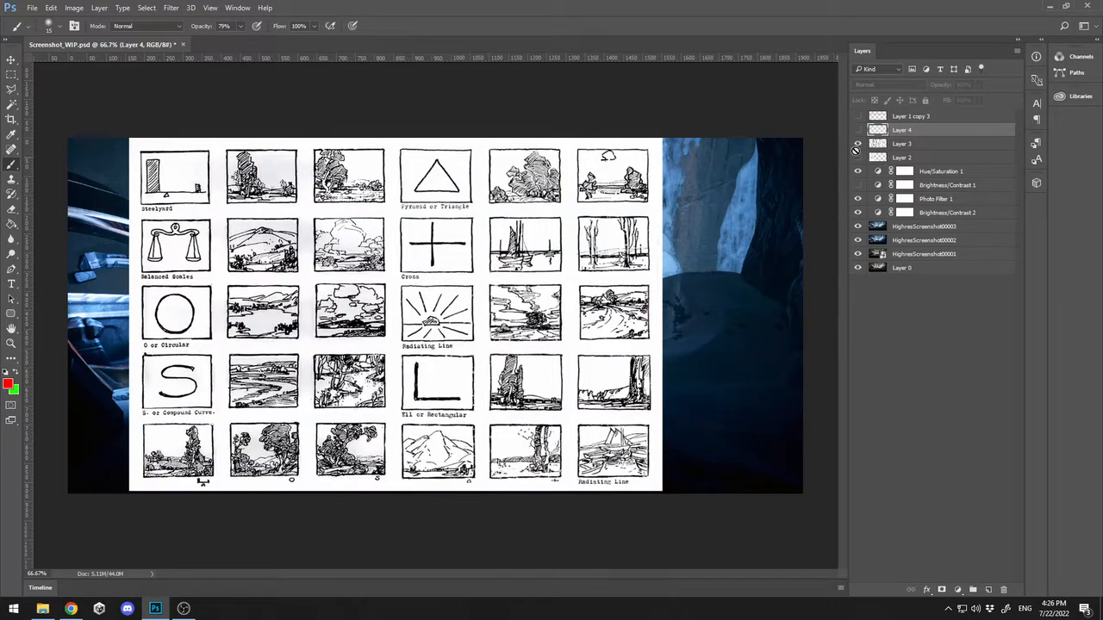
click(923, 143)
key(ctrl+t)
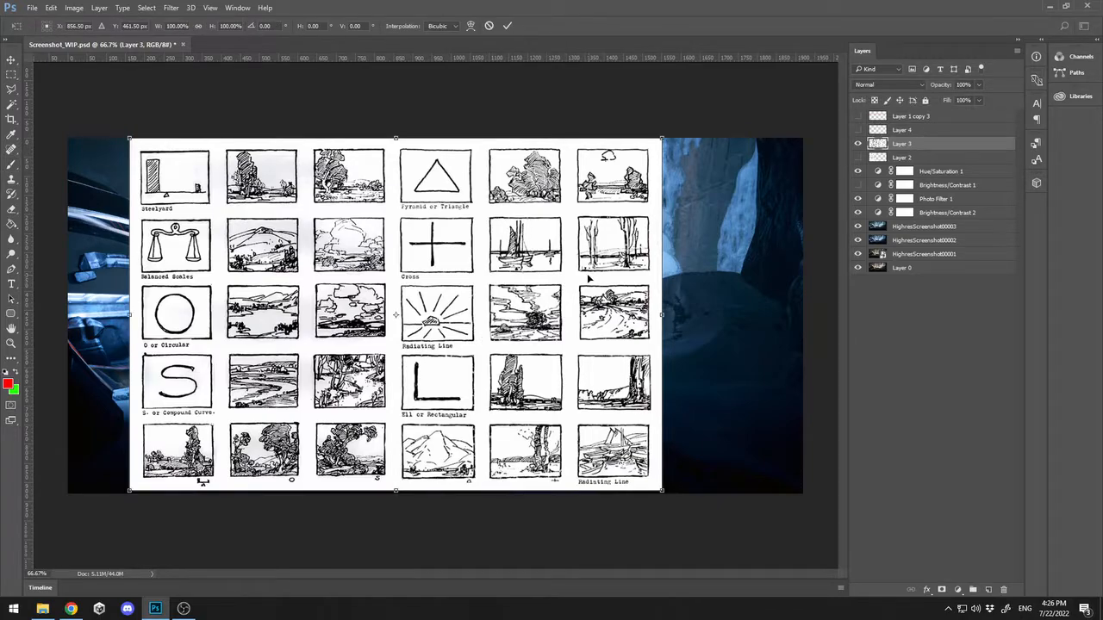
key(Return)
key(b)
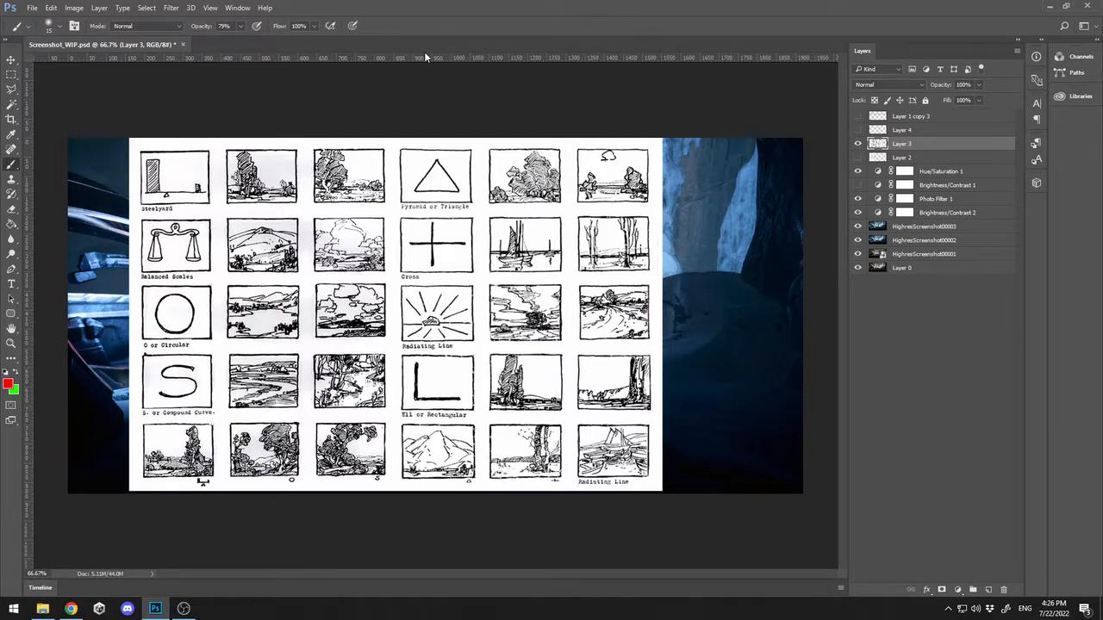
Circle the tall tree in red and the small bush in green on the first Steelyard sketch, and undo these marks
key(z)
click(245, 162)
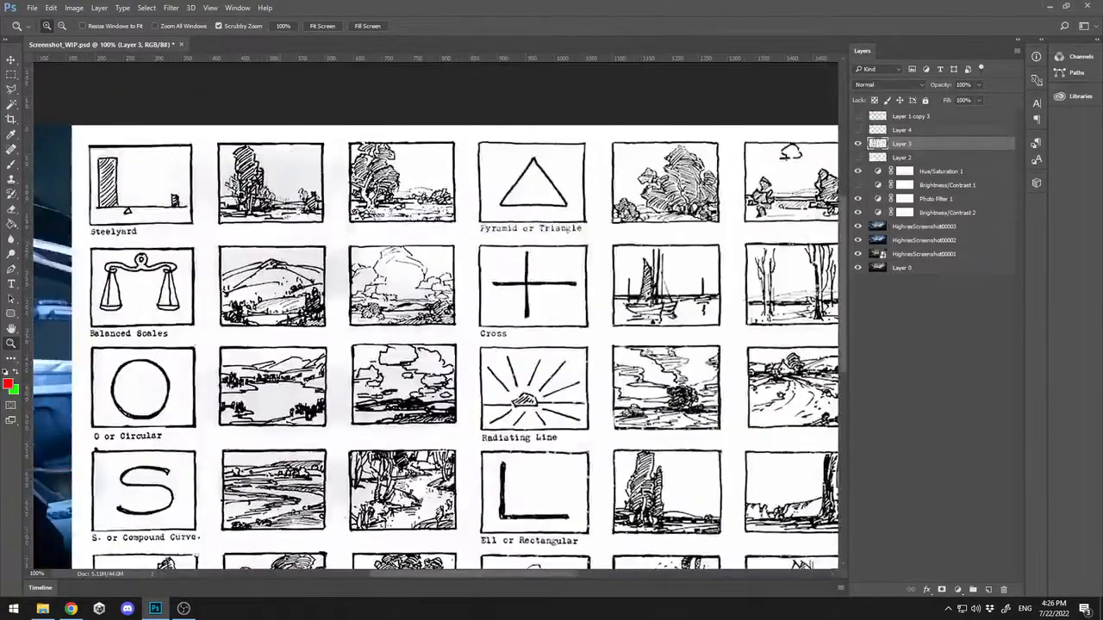
key(b)
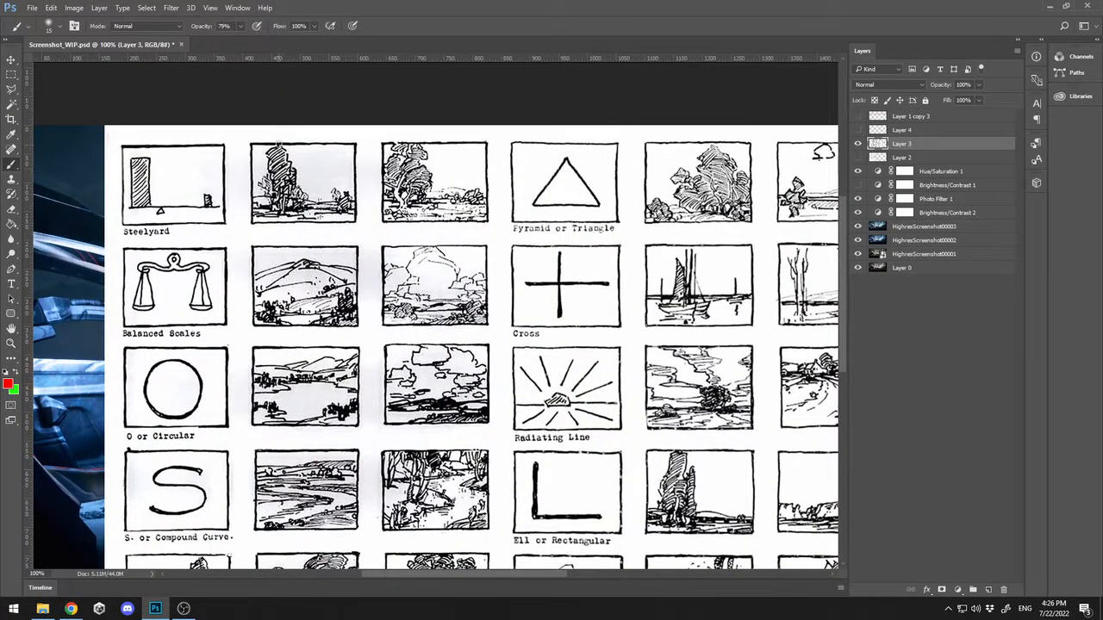
mouse_move(277, 143)
mouse_down()
mouse_move(289, 222)
mouse_move(282, 143)
mouse_up()
key(x)
mouse_move(346, 181)
mouse_down()
mouse_move(329, 191)
mouse_move(349, 181)
mouse_up()
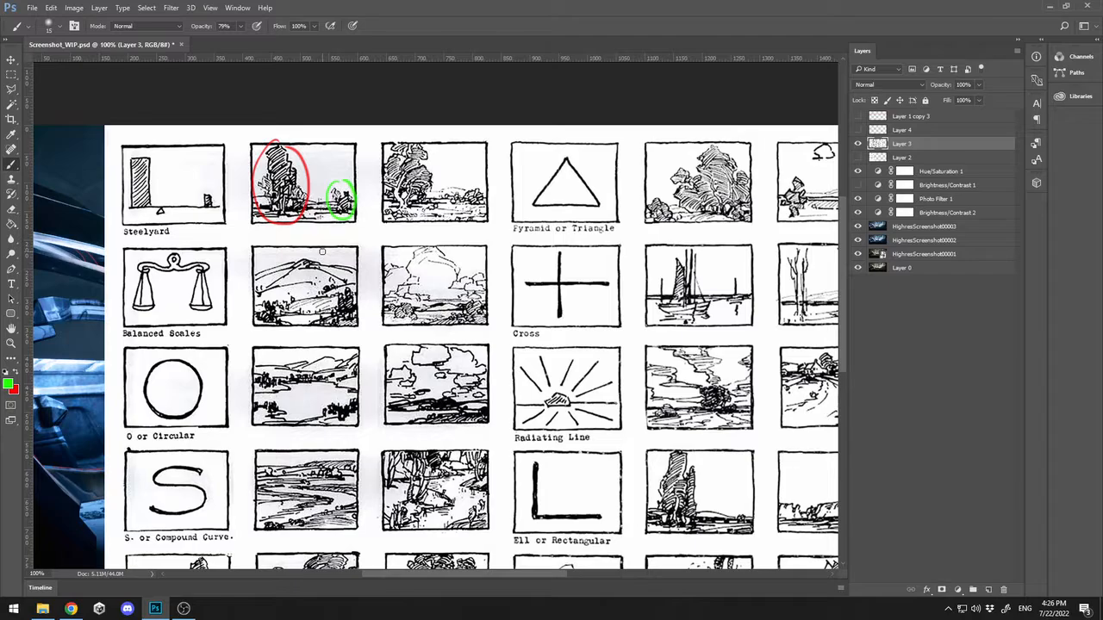
mouse_move(275, 144)
mouse_down()
mouse_move(269, 190)
mouse_move(284, 205)
mouse_move(329, 193)
mouse_up()
key(ctrl+alt+z)
key(ctrl+alt+z)
key(ctrl+alt+z)
key(ctrl+alt+z)
key(ctrl+alt+z)
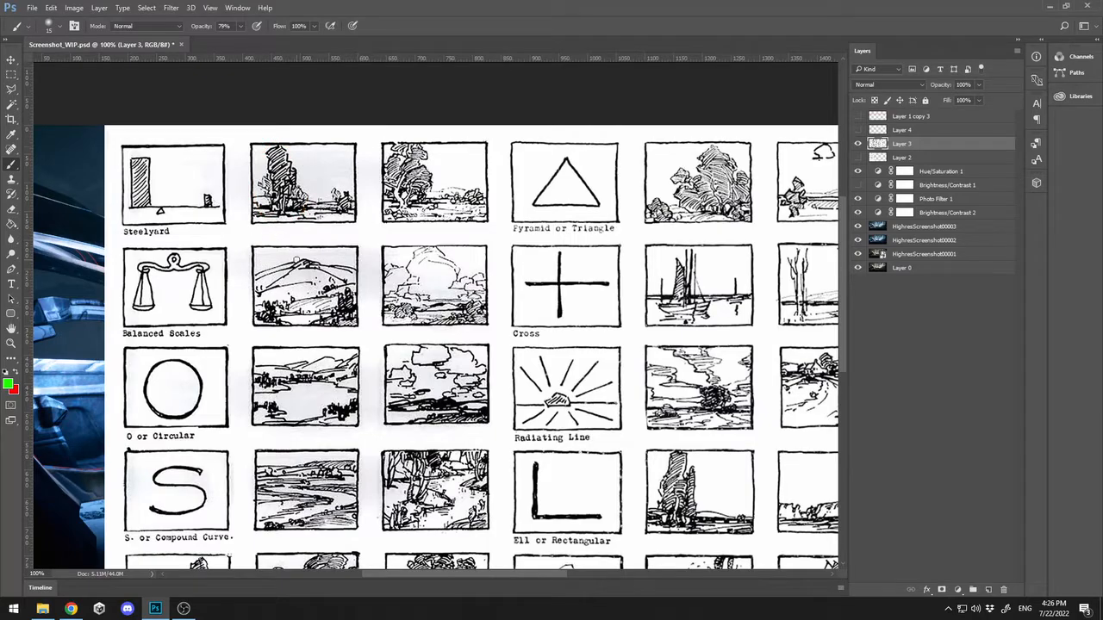
Mark the second Steelyard sketch's ground in green and red, outline its large tree in red, and add red marks to the first sketch
mouse_move(378, 247)
mouse_down()
mouse_move(371, 232)
mouse_move(412, 195)
mouse_move(478, 190)
mouse_up()
key(x)
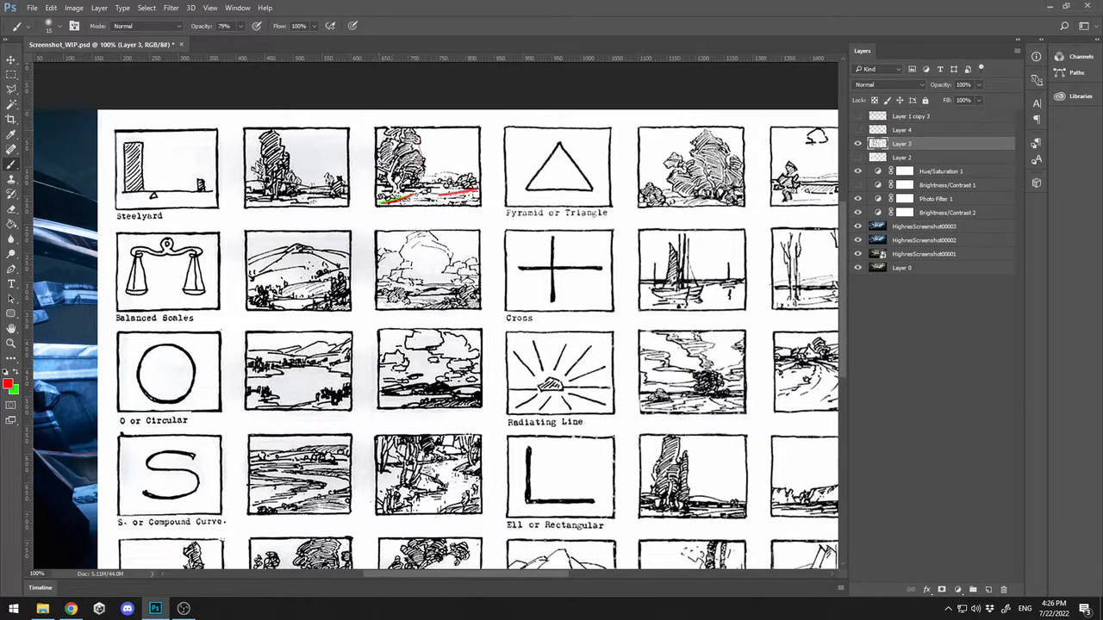
drag(397, 130, 422, 181)
drag(253, 179, 266, 198)
mouse_move(290, 133)
mouse_down()
mouse_move(293, 180)
mouse_move(252, 188)
mouse_up()
Underline Balanced Scales in red and circle both side masses in its two sketches, red in the first and green in the second
drag(295, 332, 303, 290)
drag(124, 280, 201, 280)
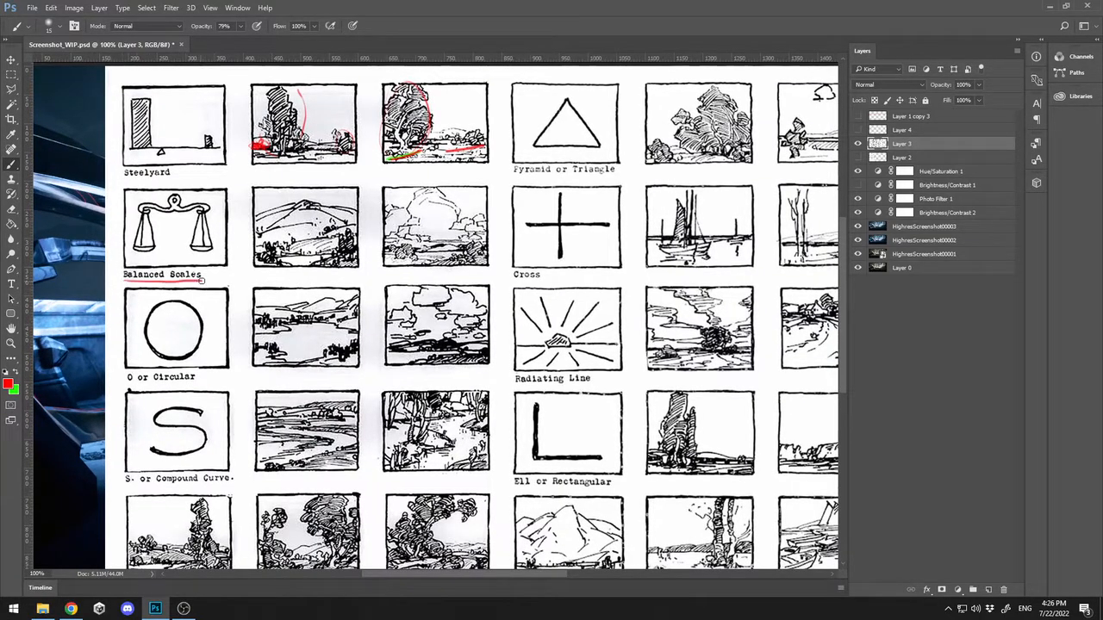
drag(262, 234, 355, 228)
mouse_move(267, 194)
mouse_down()
mouse_move(270, 257)
mouse_move(263, 197)
mouse_up()
mouse_move(337, 192)
mouse_down()
mouse_move(320, 247)
mouse_move(345, 183)
mouse_move(389, 257)
mouse_move(408, 199)
mouse_move(469, 268)
mouse_move(479, 189)
mouse_up()
key(x)
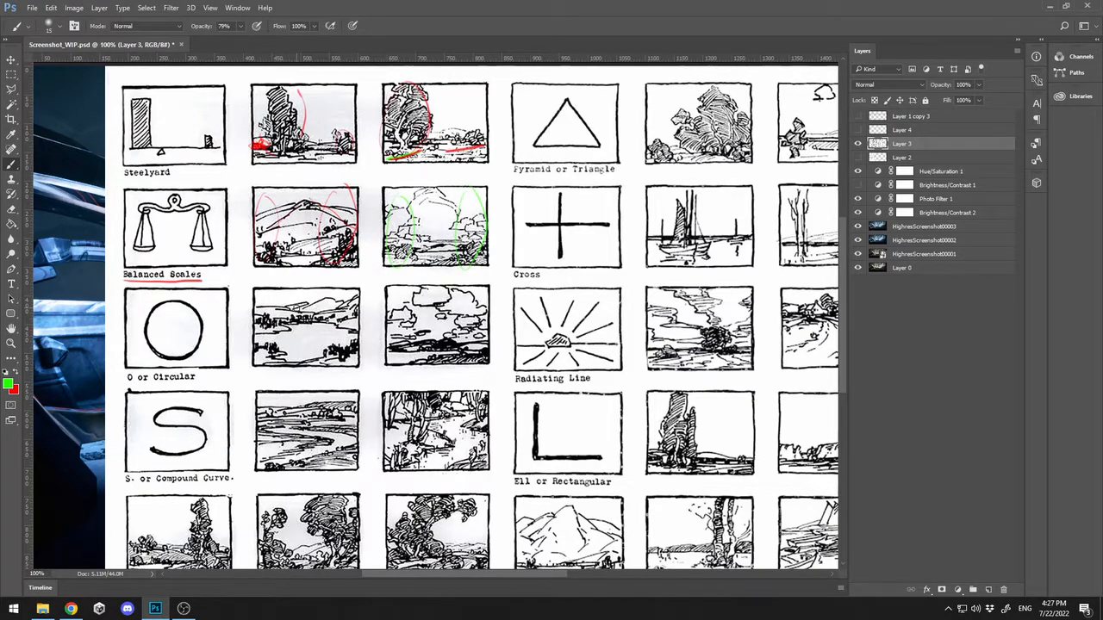
key(x)
mouse_move(276, 193)
mouse_down()
mouse_move(257, 223)
mouse_move(272, 187)
mouse_move(354, 217)
mouse_move(344, 191)
mouse_up()
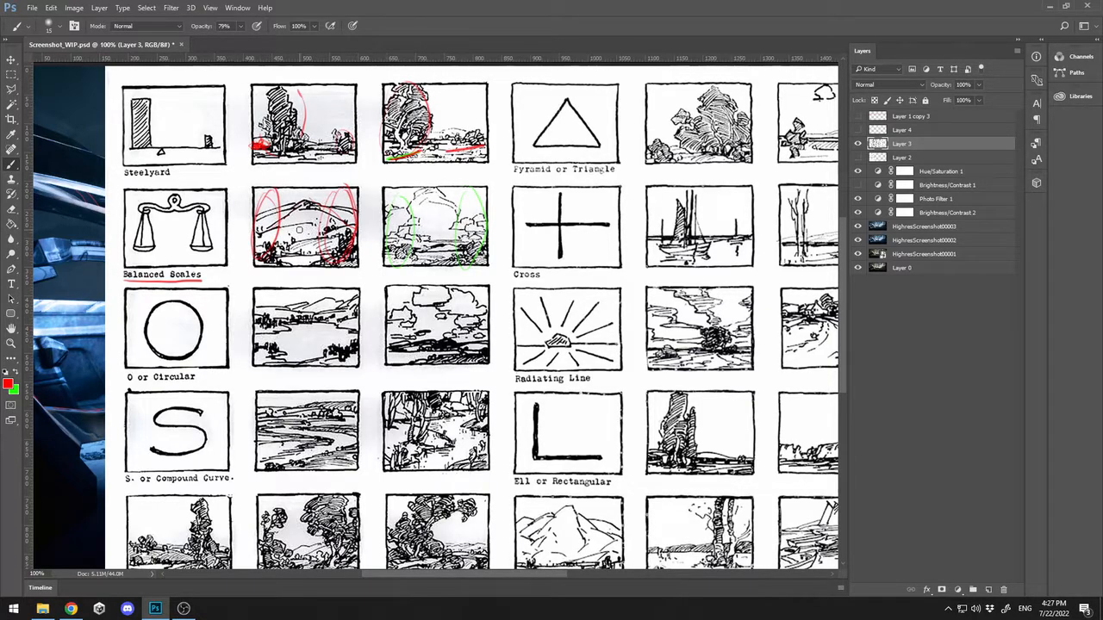
Circle the lake in the first O or Circular sketch and the cloud opening in the second in red
drag(358, 367, 370, 279)
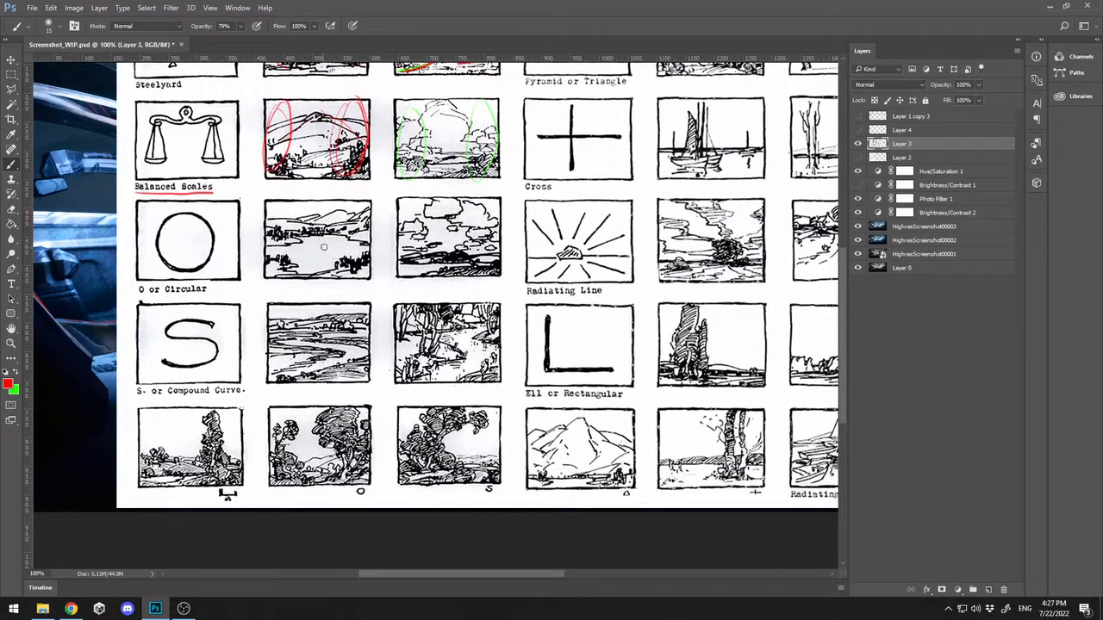
mouse_move(312, 234)
mouse_down()
mouse_move(295, 261)
mouse_move(312, 232)
mouse_move(284, 254)
mouse_move(343, 236)
mouse_up()
key(ctrl+z)
drag(449, 229, 428, 245)
mouse_move(464, 208)
mouse_down()
mouse_move(430, 246)
mouse_move(442, 203)
mouse_up()
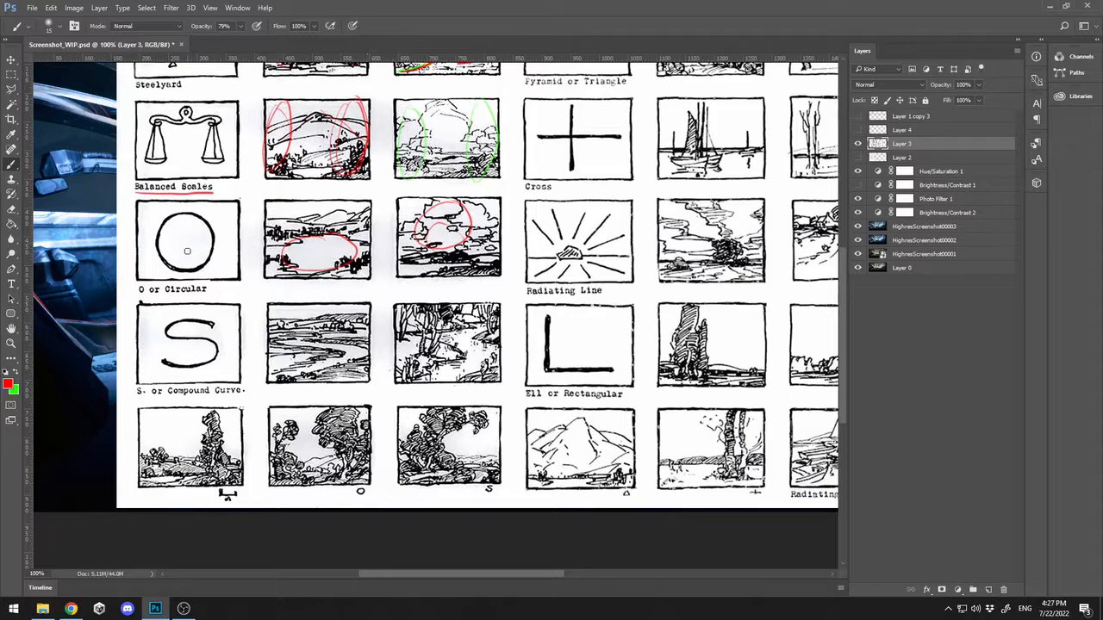
Trace the S-shaped path in green over both S or Compound Curve sketches
key(x)
scroll(408, 388, down, 2)
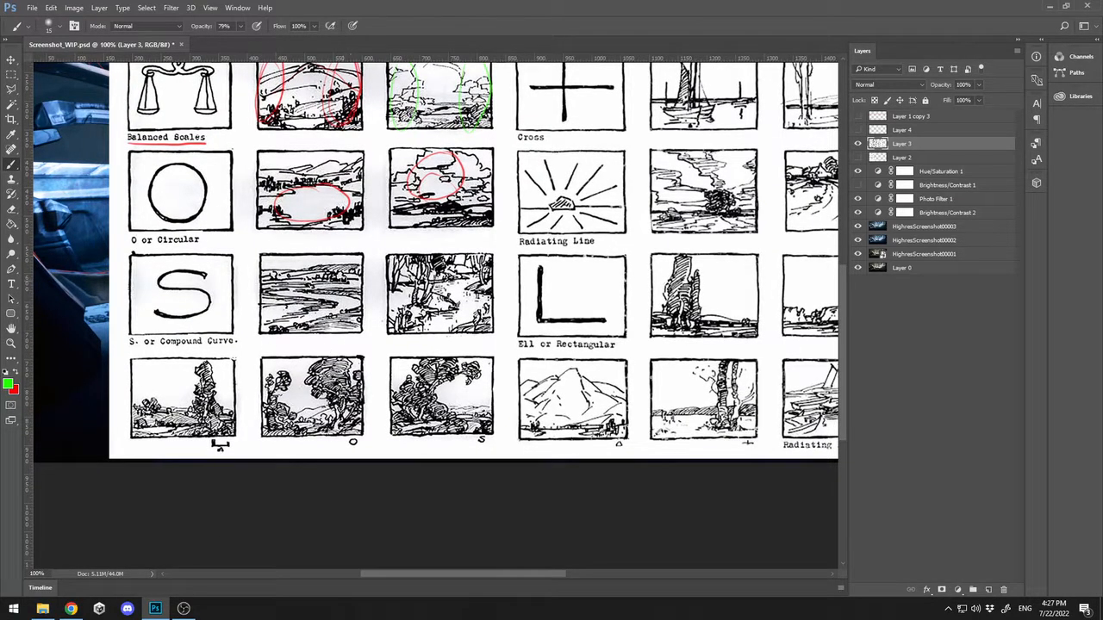
mouse_move(349, 274)
mouse_down()
mouse_move(284, 284)
mouse_move(331, 298)
mouse_move(284, 325)
mouse_up()
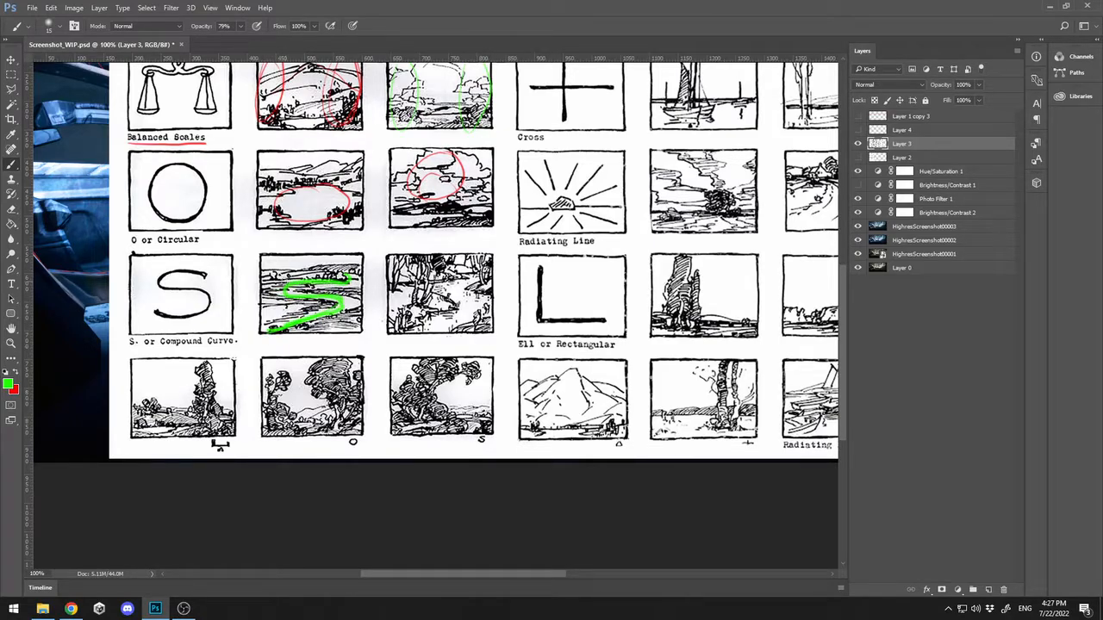
mouse_move(460, 274)
mouse_down()
mouse_move(423, 283)
mouse_move(435, 311)
mouse_move(395, 329)
mouse_up()
Trace the S curve along the trees in green and red on the bottom-row sketch labelled S
mouse_move(684, 357)
mouse_down()
mouse_move(507, 411)
mouse_move(447, 406)
mouse_up()
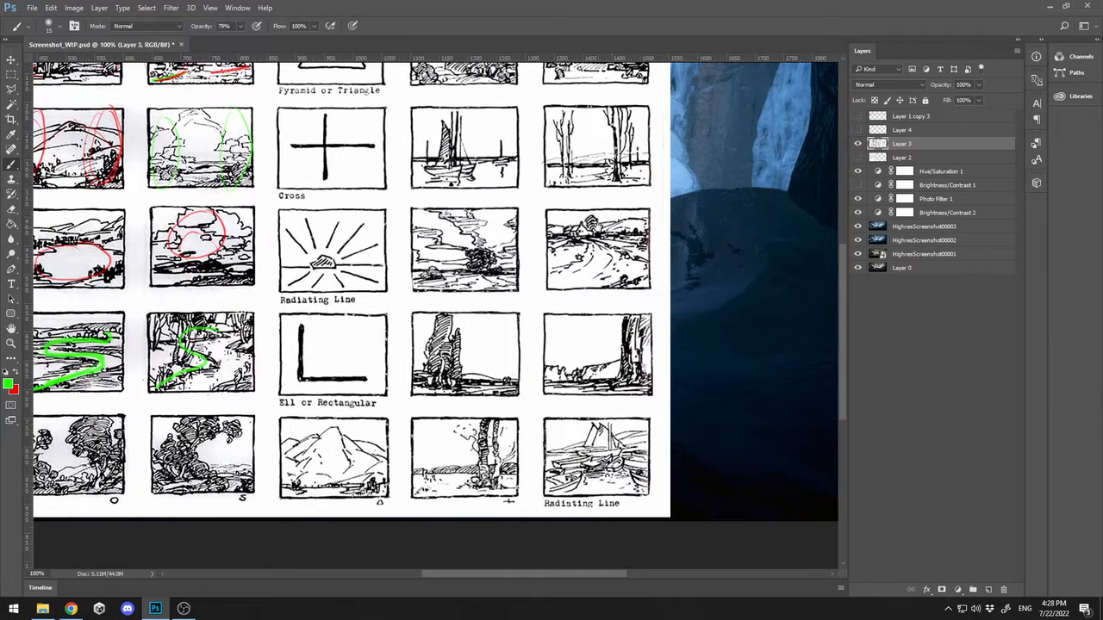
mouse_move(563, 242)
mouse_down()
mouse_move(567, 361)
mouse_move(684, 276)
mouse_up()
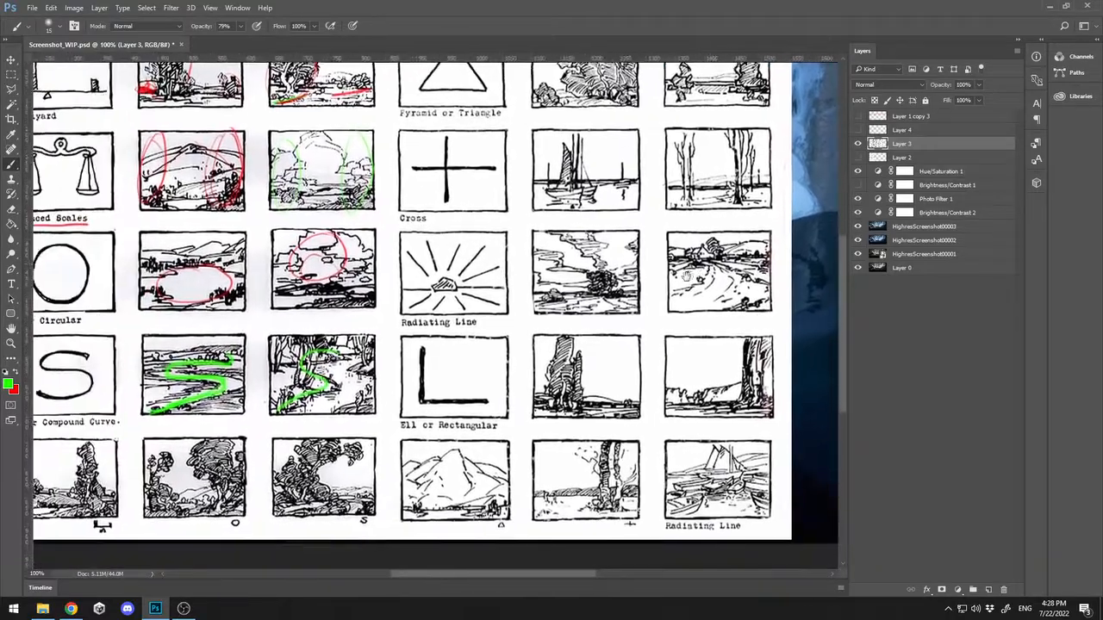
mouse_move(449, 369)
mouse_down()
mouse_move(588, 276)
mouse_move(599, 288)
mouse_up()
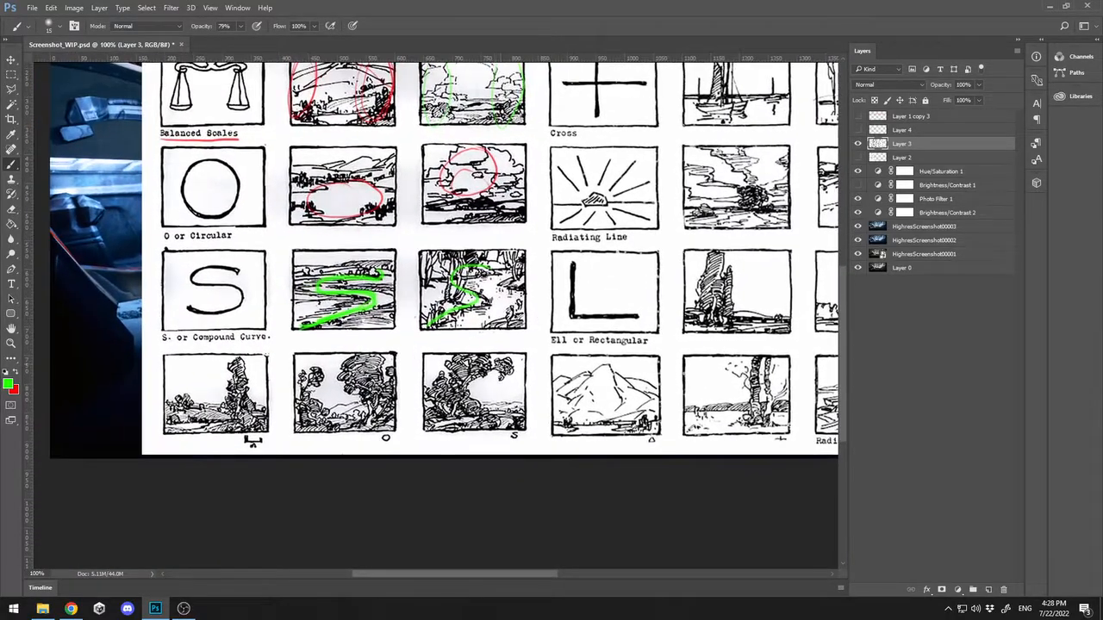
drag(502, 364, 462, 425)
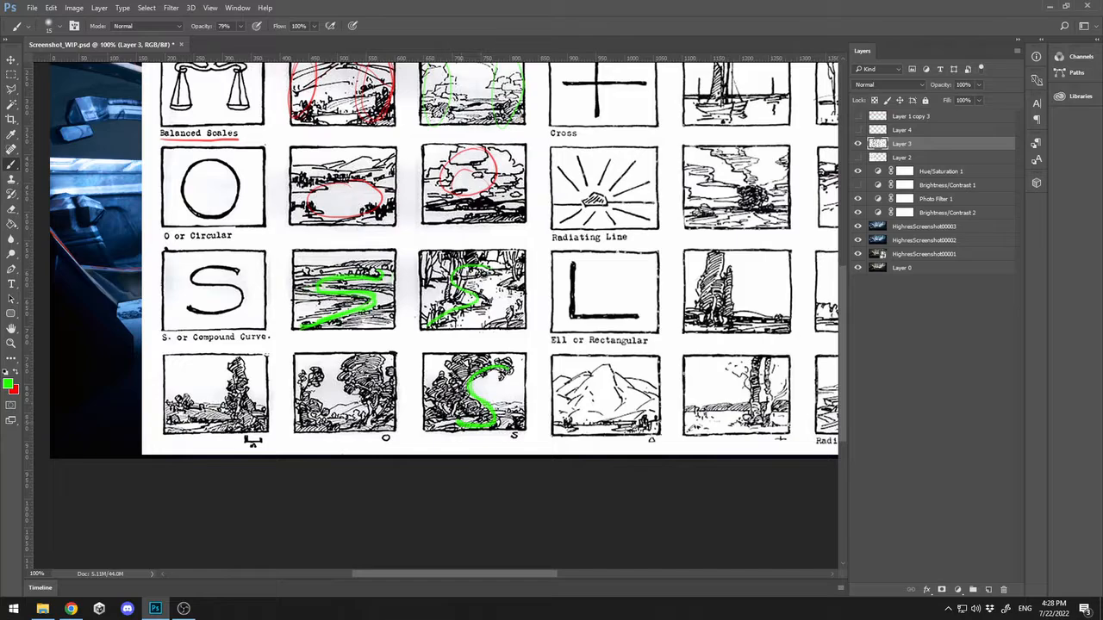
key(e)
key(b)
key(x)
drag(471, 375, 440, 504)
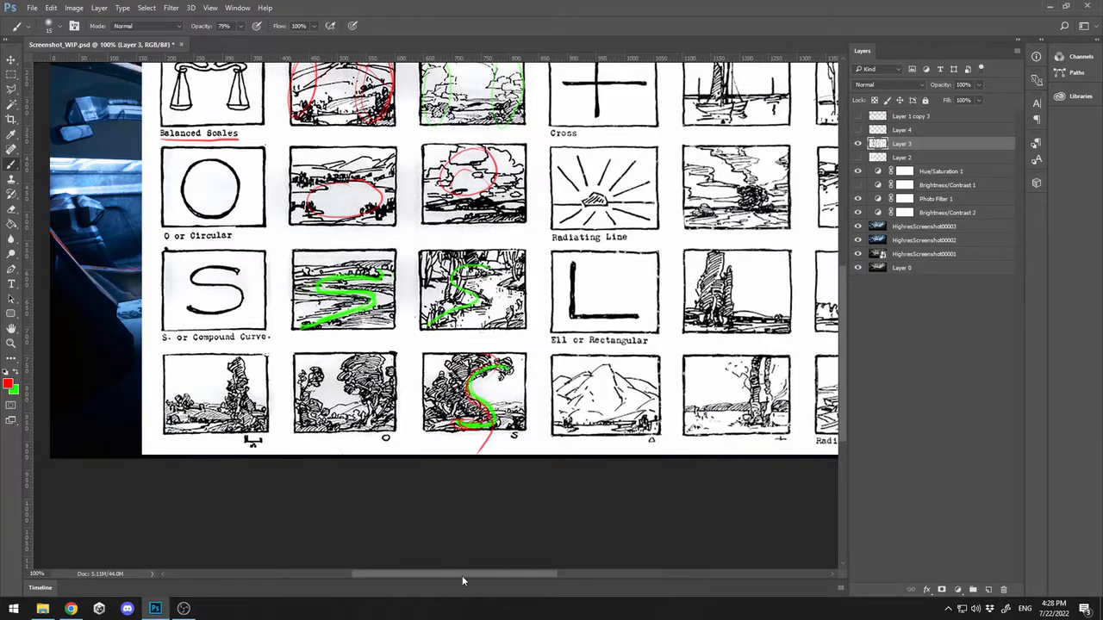
On the bottom-row O sketch, circle the label, hatch the central opening and ring the large tree's foliage in red, and circle the small tree in green
drag(381, 377, 384, 393)
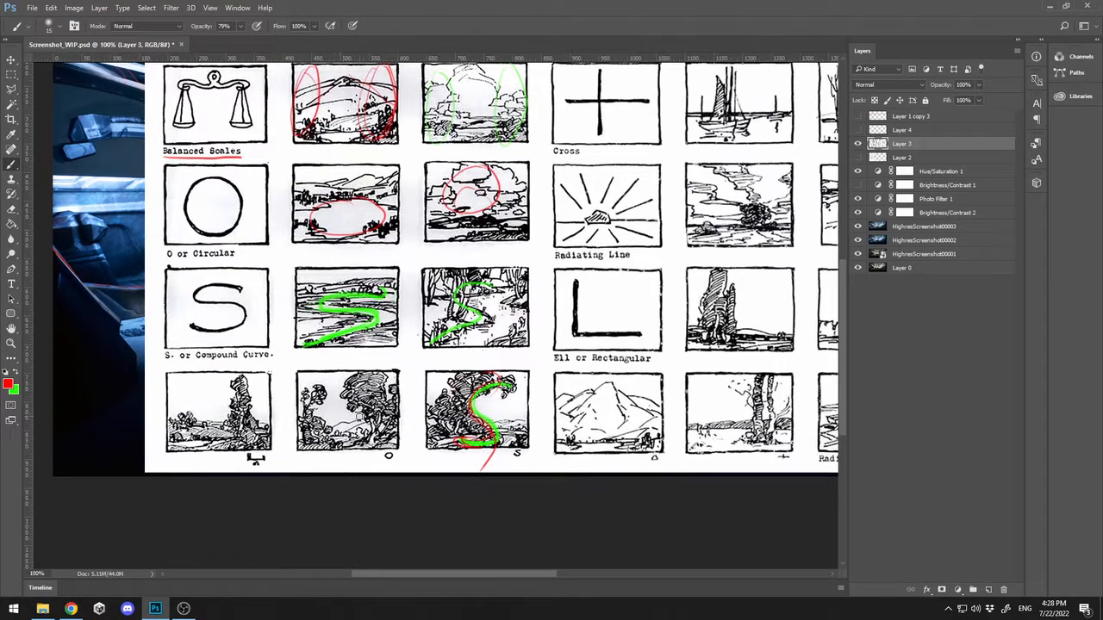
drag(393, 453, 384, 465)
mouse_move(340, 408)
mouse_down()
mouse_move(326, 426)
mouse_move(341, 399)
mouse_move(336, 421)
mouse_move(355, 430)
mouse_move(338, 414)
mouse_move(348, 405)
mouse_move(312, 421)
mouse_up()
key(x)
key(x)
mouse_move(374, 381)
mouse_down()
mouse_move(357, 396)
mouse_move(379, 386)
mouse_up()
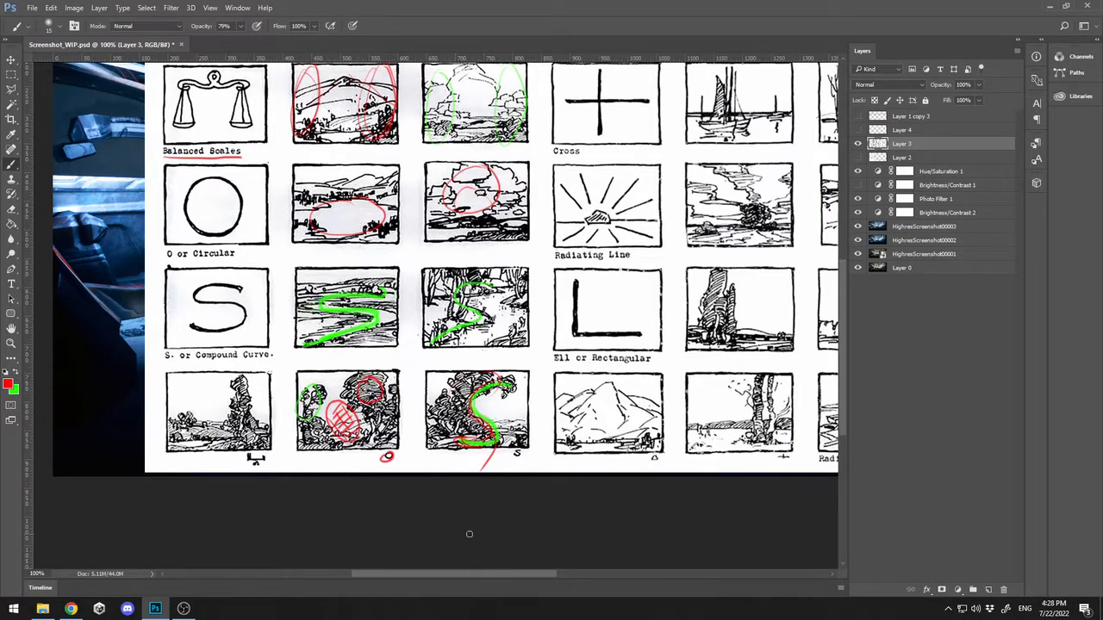
Circle the tall tree and the small bush in red on the bottom-row steelyard sketch
drag(279, 348, 342, 373)
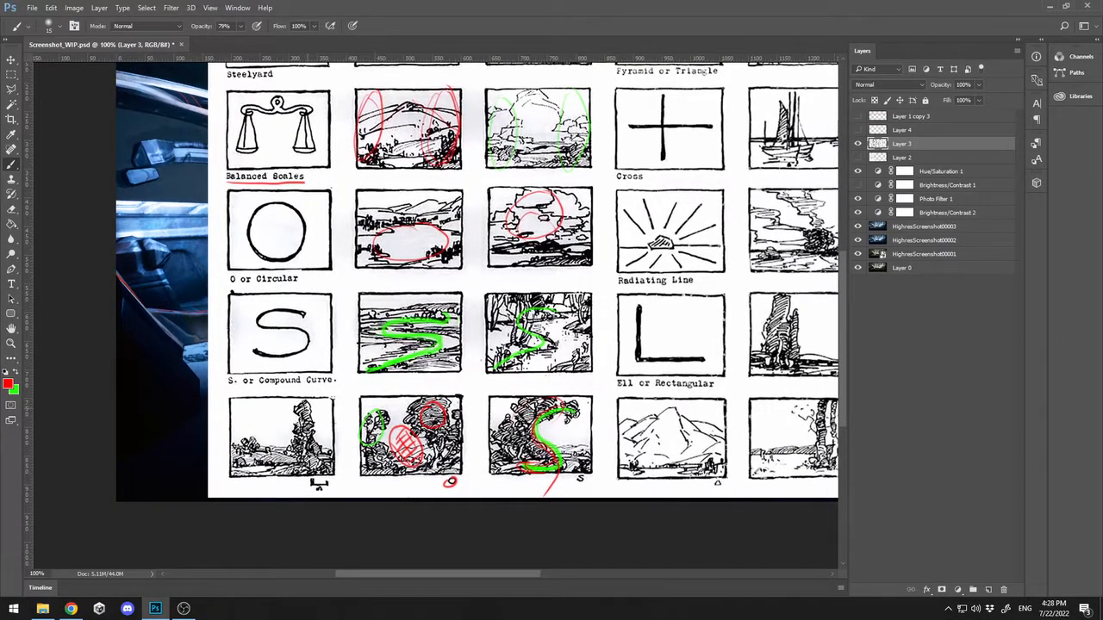
mouse_move(305, 398)
mouse_down()
mouse_move(291, 469)
mouse_move(307, 400)
mouse_up()
drag(253, 428, 229, 449)
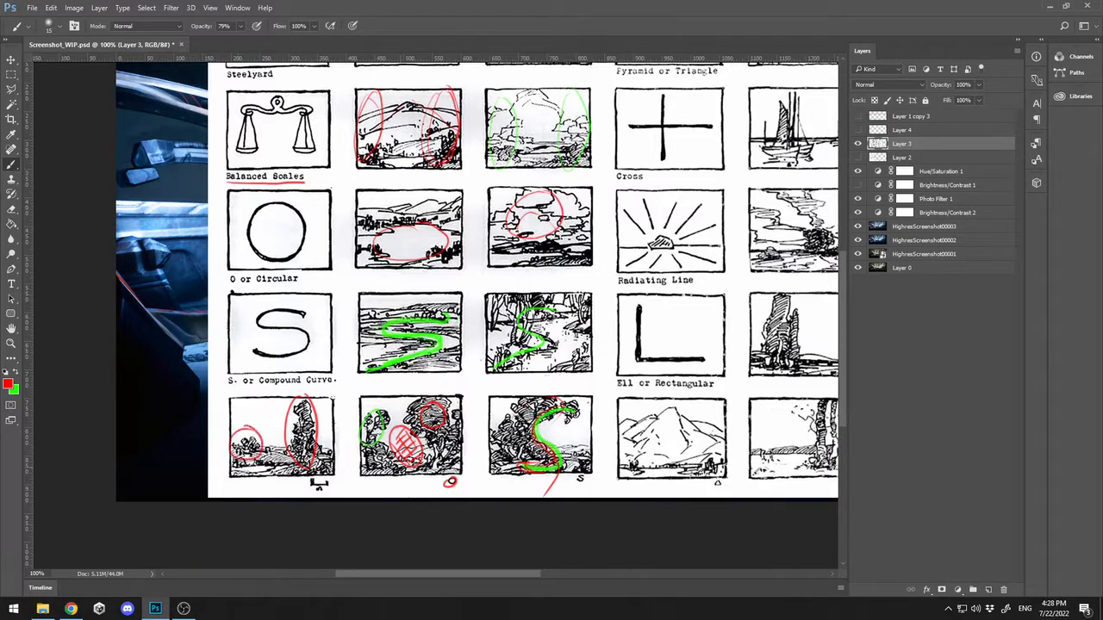
Trace red and green triangles over both Pyramid or Triangle sketches and underline their label in green
mouse_move(692, 185)
mouse_down()
mouse_move(490, 177)
mouse_move(369, 396)
mouse_up()
mouse_move(493, 204)
mouse_down()
mouse_move(457, 257)
mouse_move(516, 237)
mouse_move(453, 259)
mouse_move(530, 258)
mouse_up()
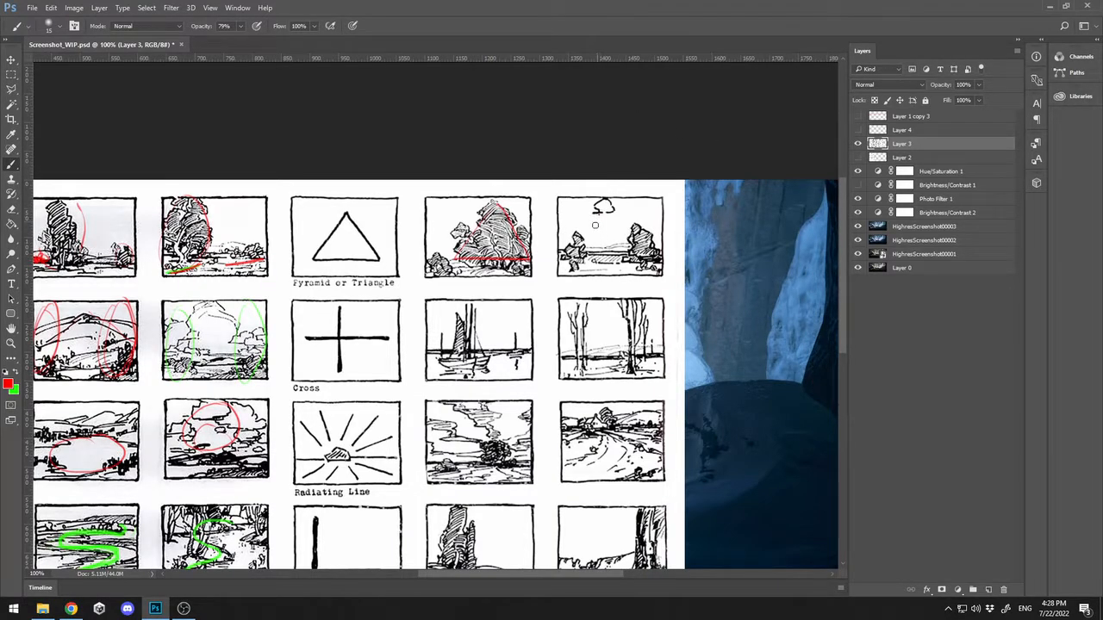
mouse_move(602, 212)
mouse_down()
mouse_move(581, 249)
mouse_move(639, 248)
mouse_up()
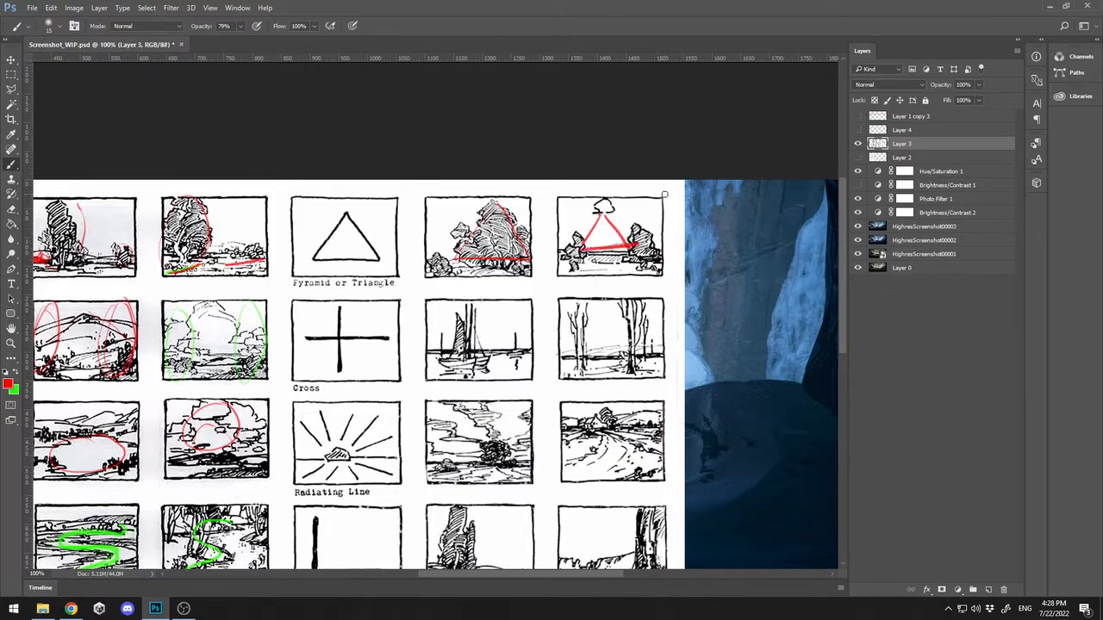
key(x)
mouse_move(601, 216)
mouse_down()
mouse_move(588, 239)
mouse_move(630, 245)
mouse_up()
mouse_move(497, 205)
mouse_down()
mouse_move(457, 250)
mouse_move(464, 258)
mouse_up()
drag(291, 293, 390, 287)
Trace a green cross over the sailboat sketch, red horizon and trunk lines over the tree sketch, and underline Cross in red
drag(546, 321, 485, 250)
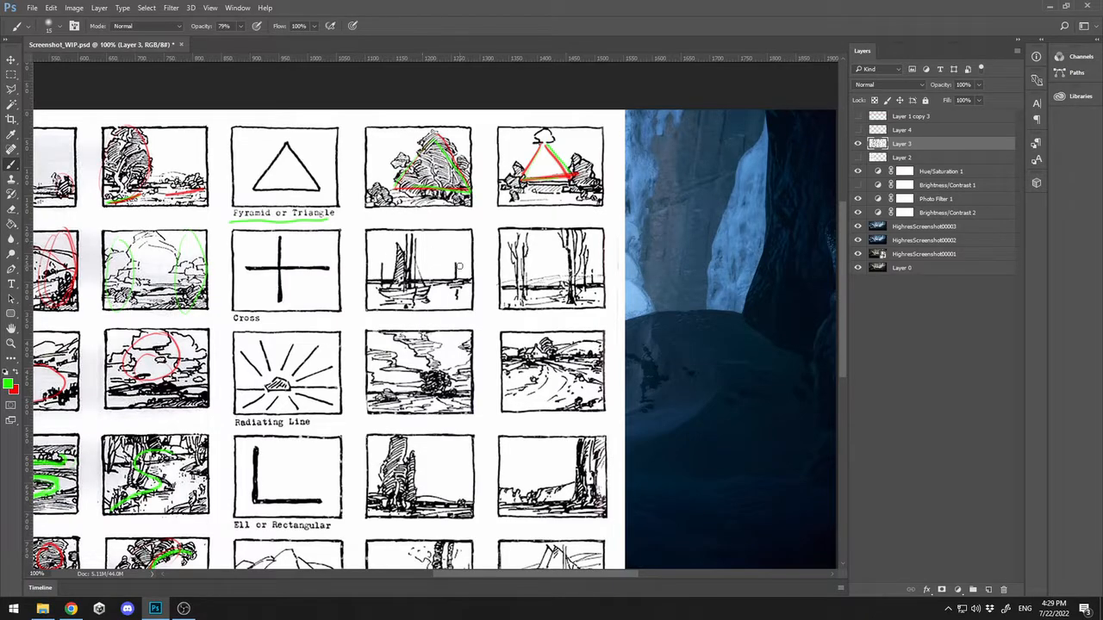
drag(366, 281, 469, 277)
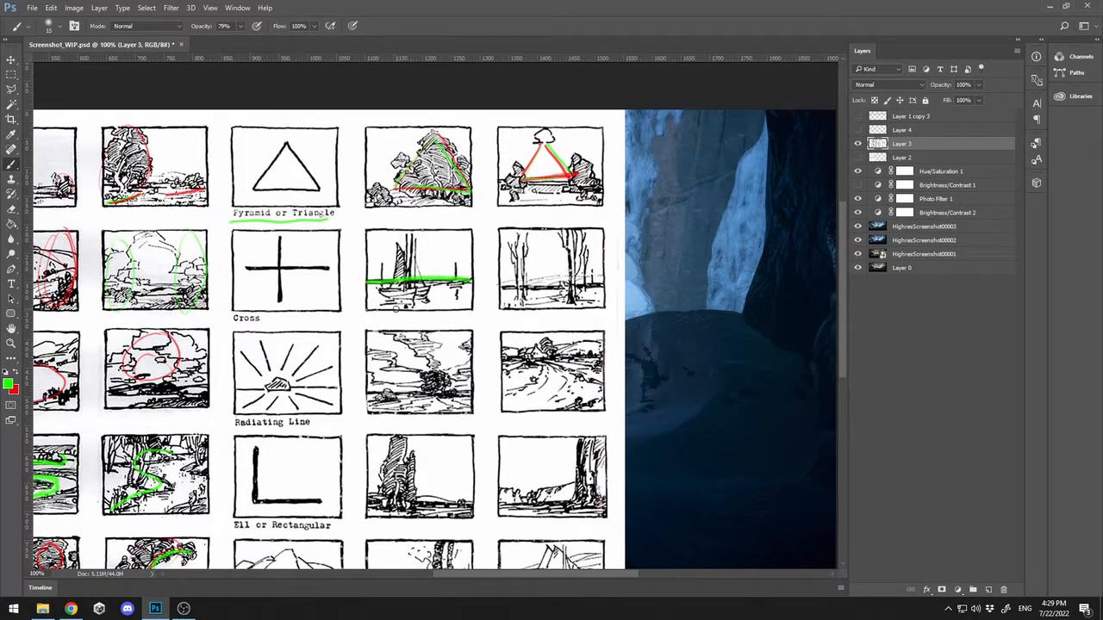
mouse_move(408, 294)
mouse_down()
mouse_move(406, 237)
mouse_move(404, 309)
mouse_up()
key(x)
drag(509, 282, 601, 279)
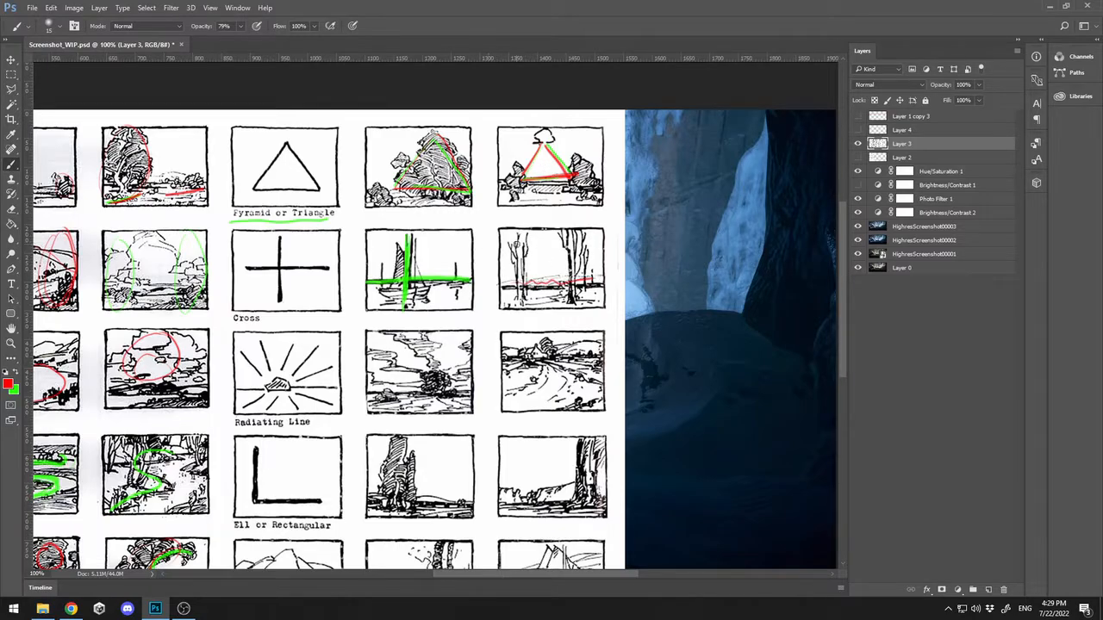
drag(519, 236, 524, 296)
drag(571, 234, 572, 289)
mouse_move(576, 239)
mouse_down()
mouse_move(578, 300)
mouse_move(585, 279)
mouse_up()
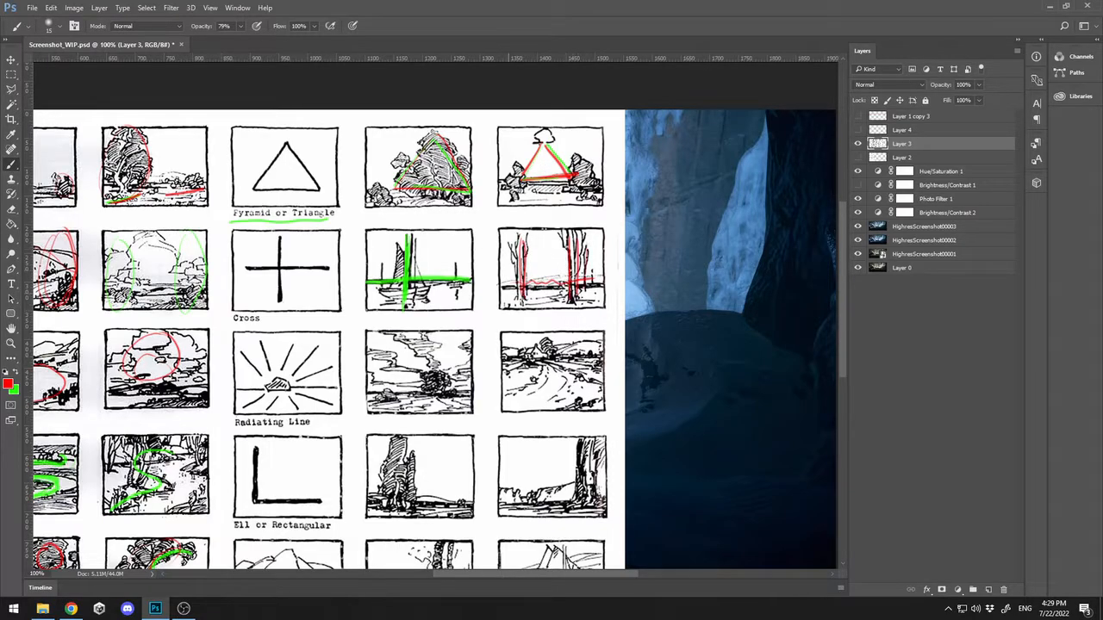
drag(235, 325, 260, 325)
Outline the sailboat in green and overlay a red rule-of-thirds grid on the first Cross sketch
drag(539, 295, 512, 264)
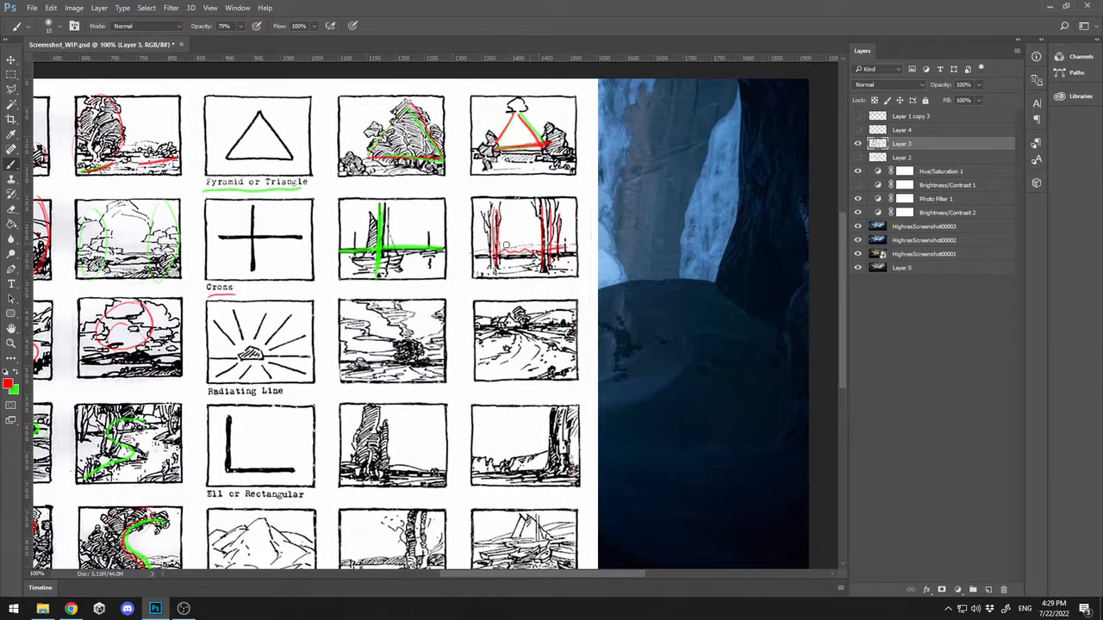
key(x)
drag(353, 244, 397, 260)
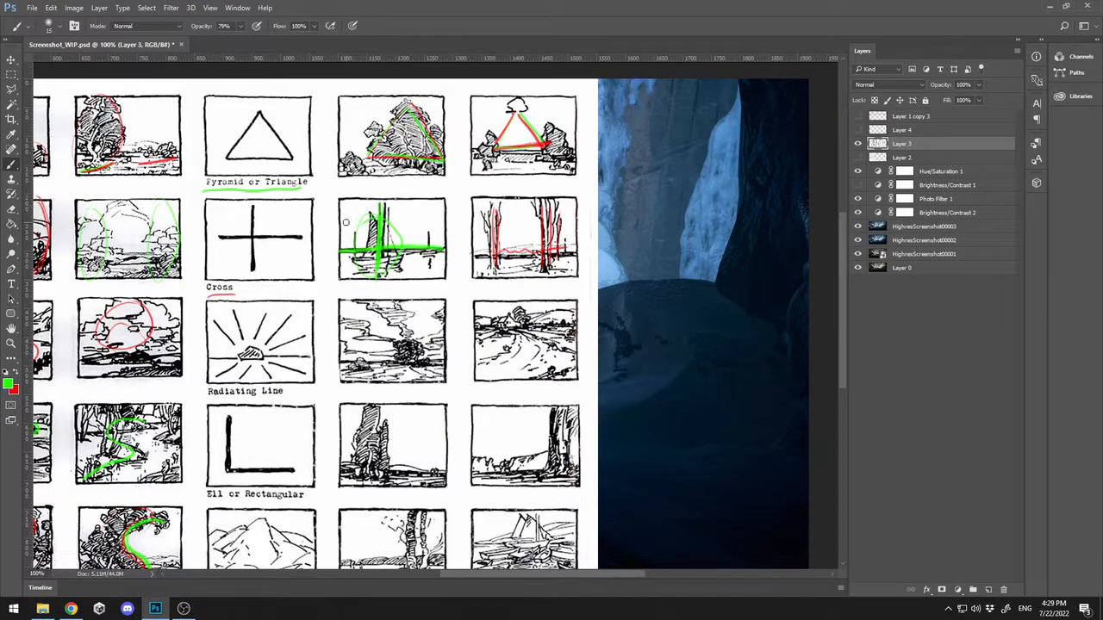
drag(342, 220, 434, 220)
key(x)
drag(341, 224, 441, 225)
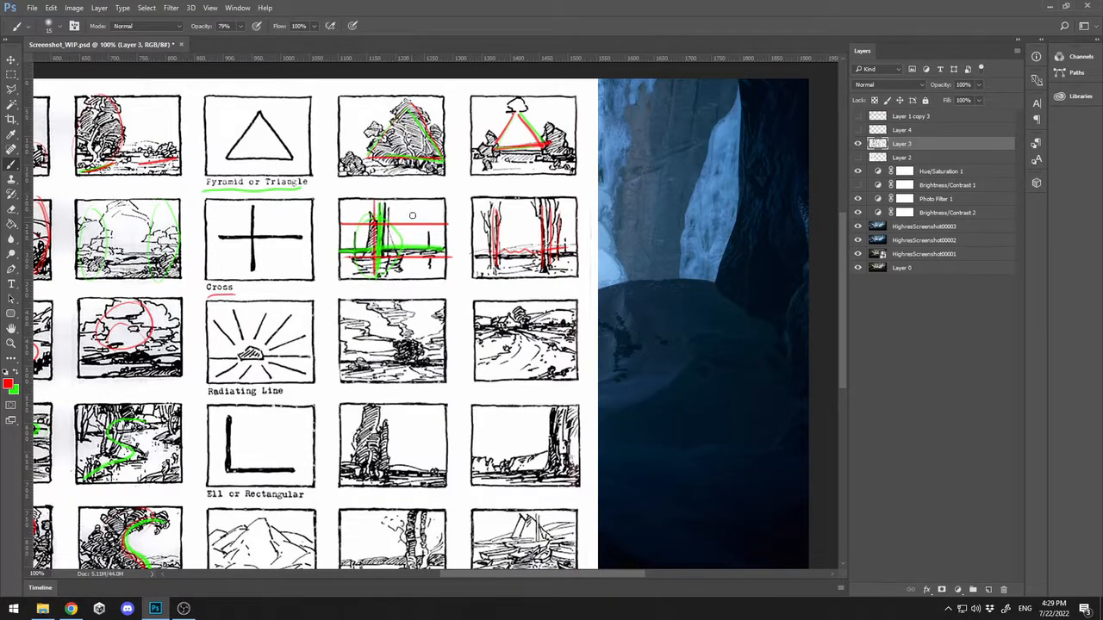
drag(412, 199, 412, 280)
drag(372, 214, 393, 229)
Draw a green frame around the open space between the trees in the second Cross sketch
drag(534, 295, 501, 259)
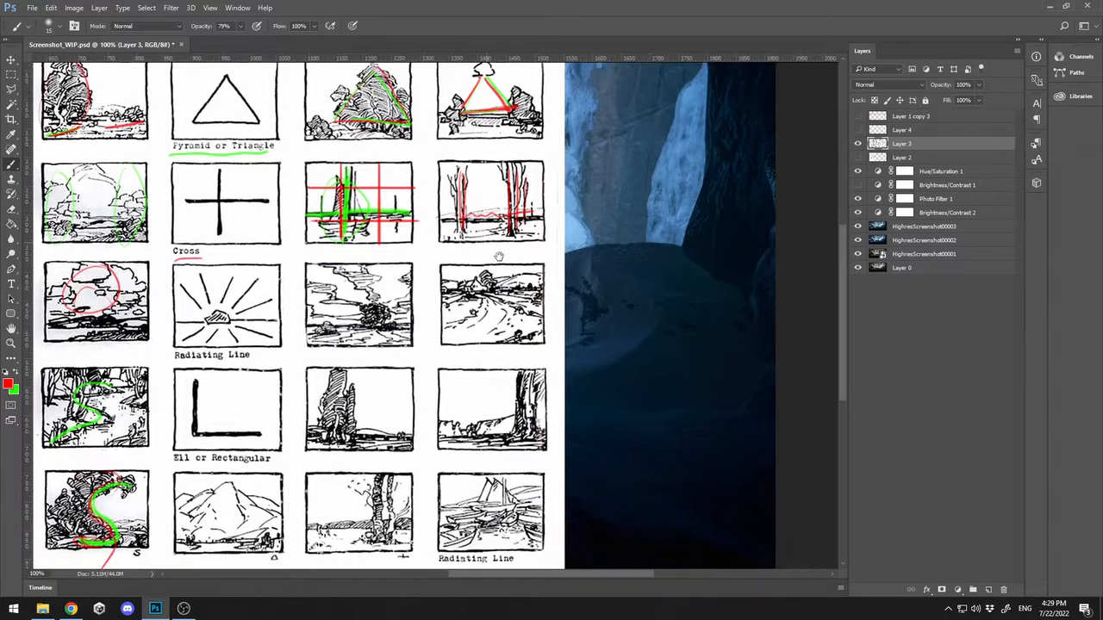
key(x)
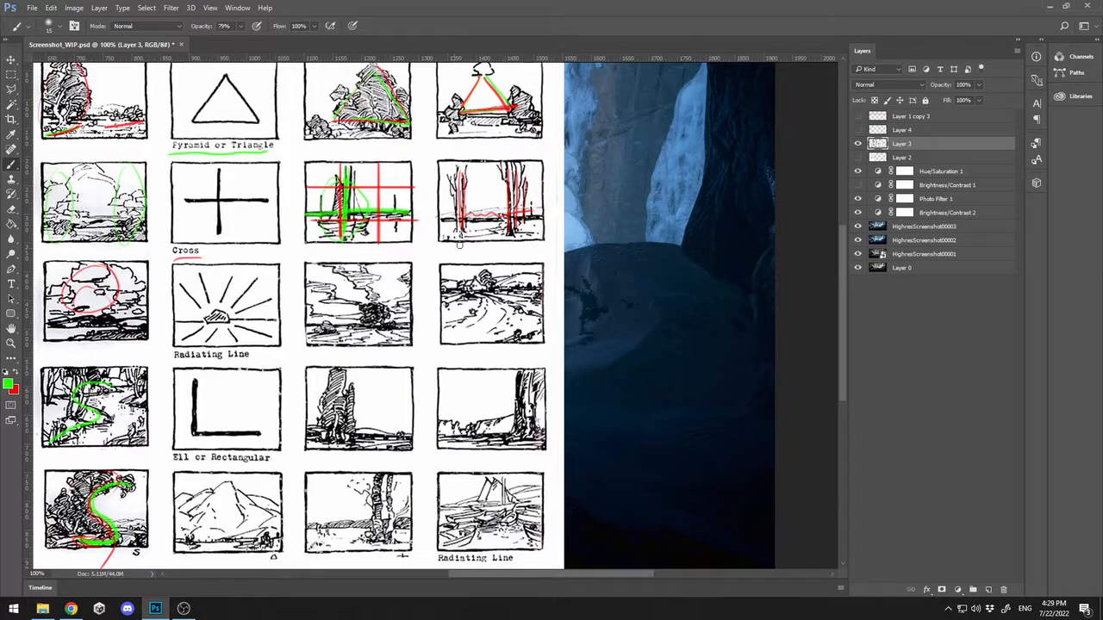
mouse_move(474, 187)
mouse_down()
mouse_move(503, 186)
mouse_move(489, 222)
mouse_move(474, 223)
mouse_move(473, 185)
mouse_move(507, 185)
mouse_move(496, 225)
mouse_move(473, 201)
mouse_move(497, 201)
mouse_move(467, 205)
mouse_up()
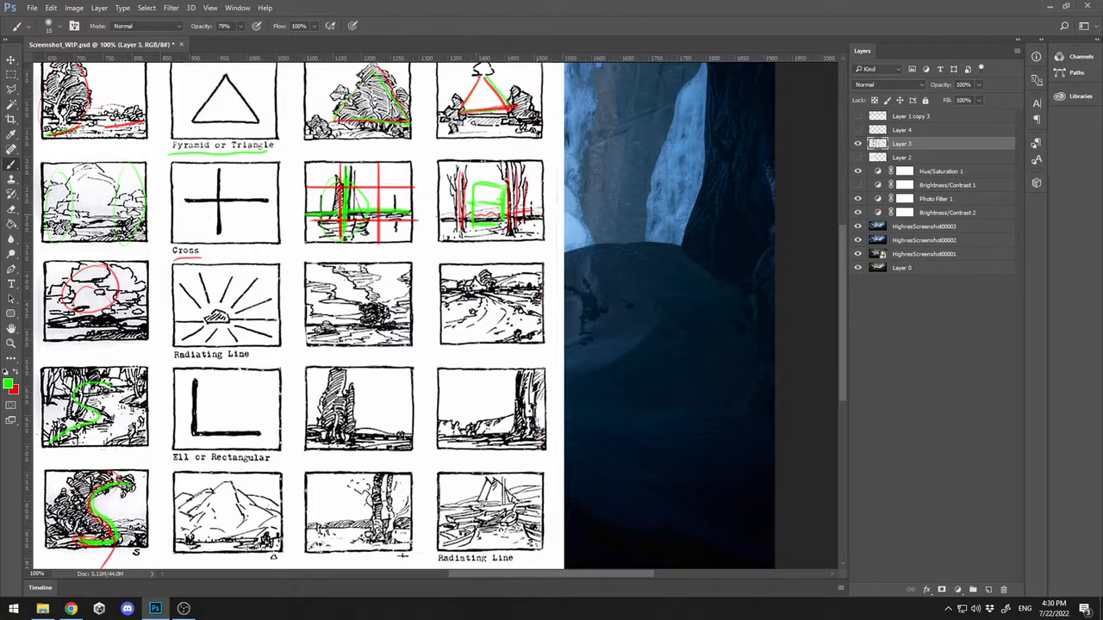
Circle the Radiating Line label beneath the sunburst diagram in red
key(x)
drag(476, 276, 530, 203)
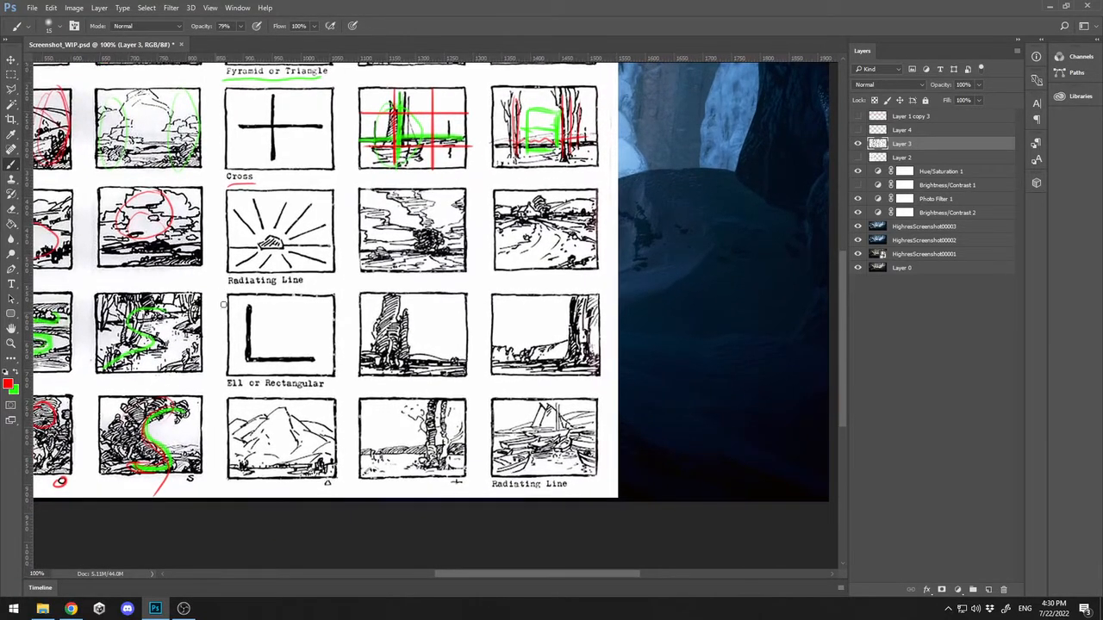
mouse_move(227, 287)
mouse_down()
mouse_move(319, 276)
mouse_move(272, 289)
mouse_up()
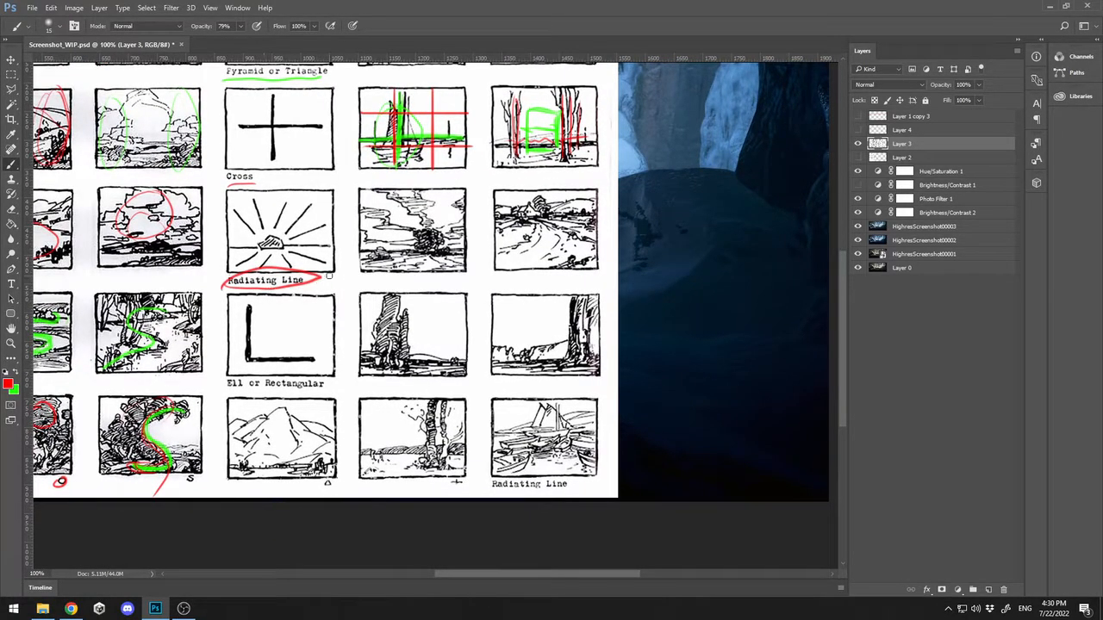
Draw red rays over the first Radiating Line sketch and circle the tree where they converge in green
drag(248, 211, 258, 242)
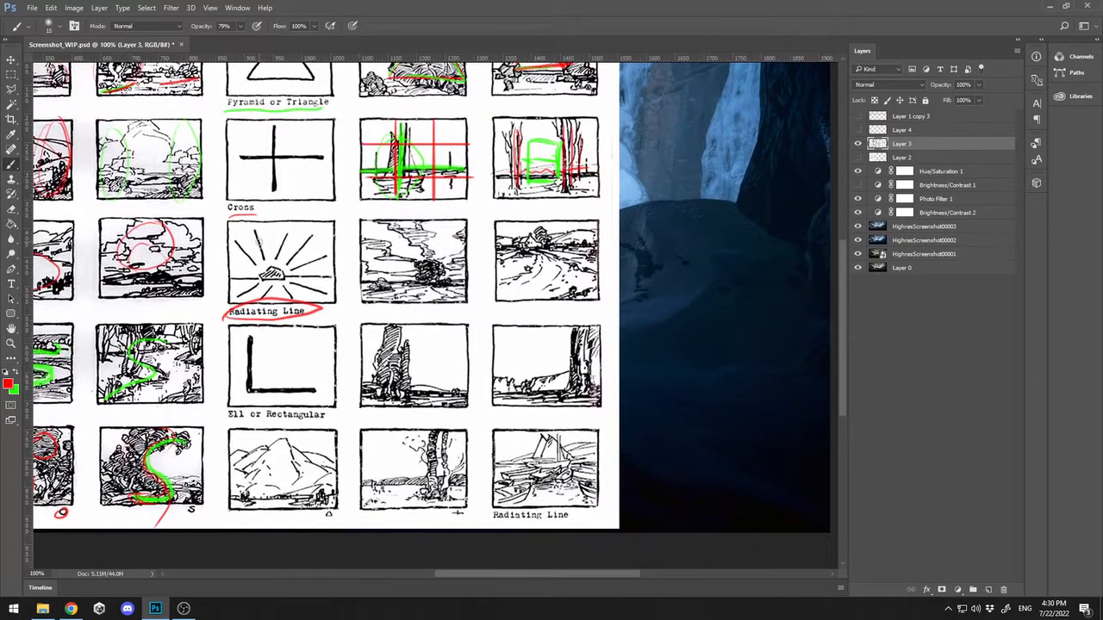
drag(435, 323, 460, 325)
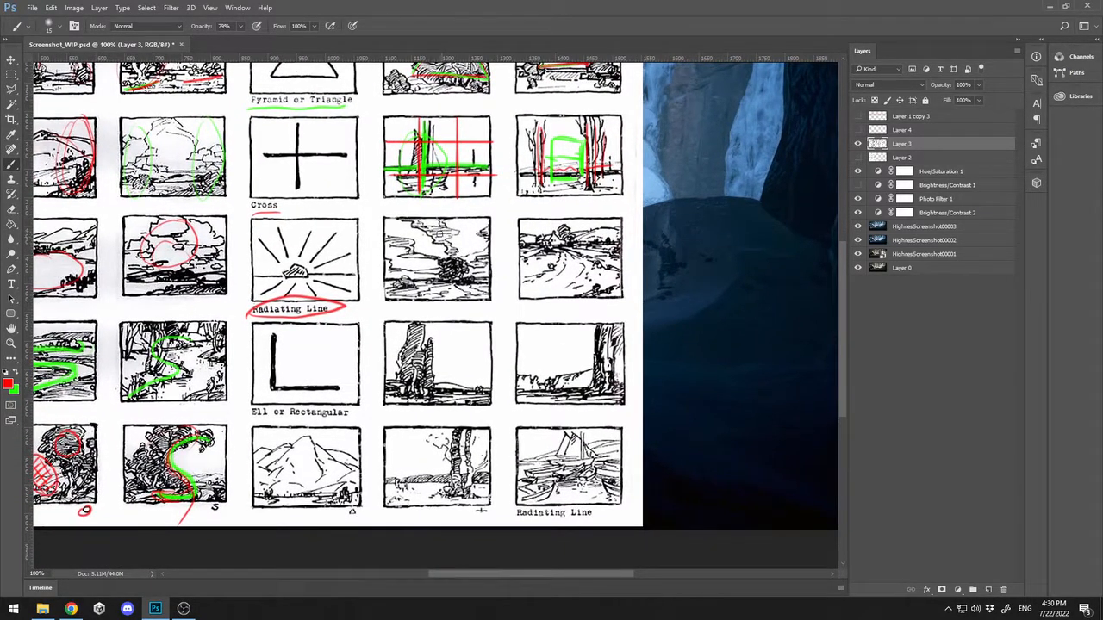
mouse_move(430, 220)
mouse_down()
mouse_move(456, 262)
mouse_move(448, 286)
mouse_move(453, 259)
mouse_up()
key(ctrl+z)
key(x)
key(x)
mouse_move(396, 236)
mouse_down()
mouse_move(436, 262)
mouse_move(489, 226)
mouse_up()
mouse_move(436, 273)
mouse_down()
mouse_move(392, 263)
mouse_move(409, 301)
mouse_move(462, 303)
mouse_up()
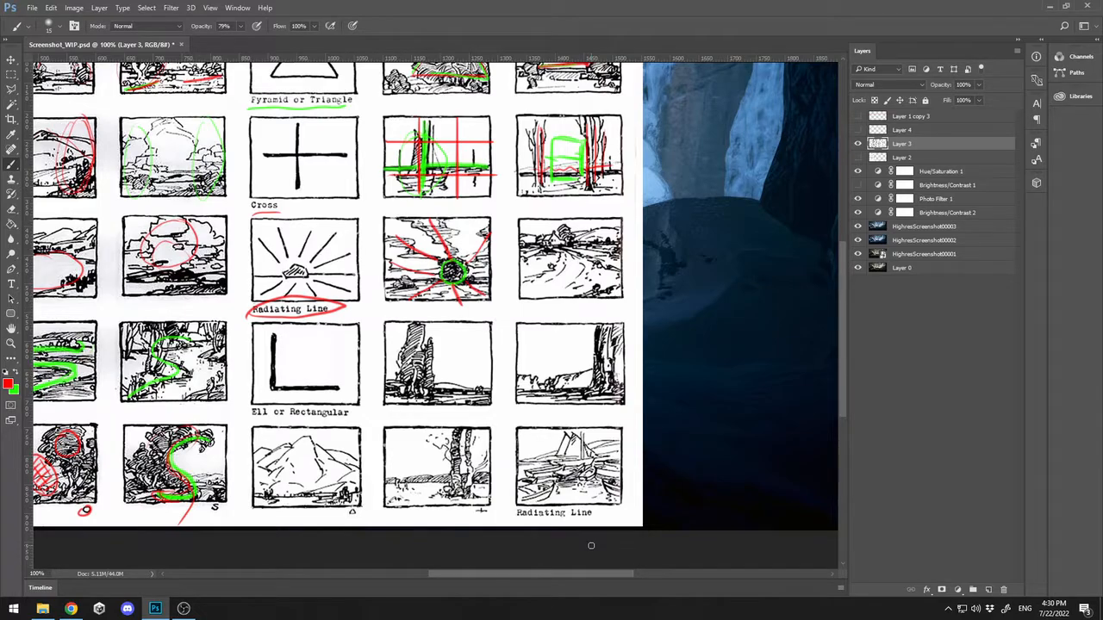
Mark green horizon lines on both Radiating Line sketches and trace the second sketch's converging path and sky lines in red
key(x)
drag(398, 281, 488, 278)
mouse_move(522, 245)
mouse_down()
mouse_move(620, 245)
mouse_move(553, 296)
mouse_up()
key(x)
drag(572, 248, 581, 296)
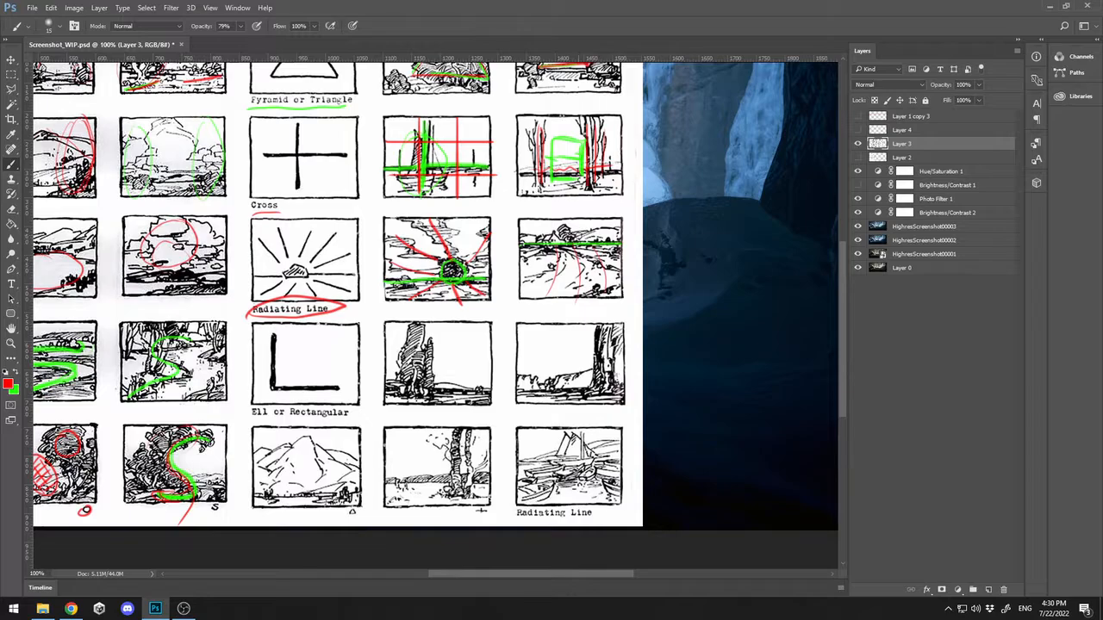
drag(621, 222, 575, 237)
drag(543, 228, 521, 242)
Trace the tall trees in both Ell or Rectangular sketches with green verticals and their ground lines with red horizontals
scroll(493, 230, down, 3)
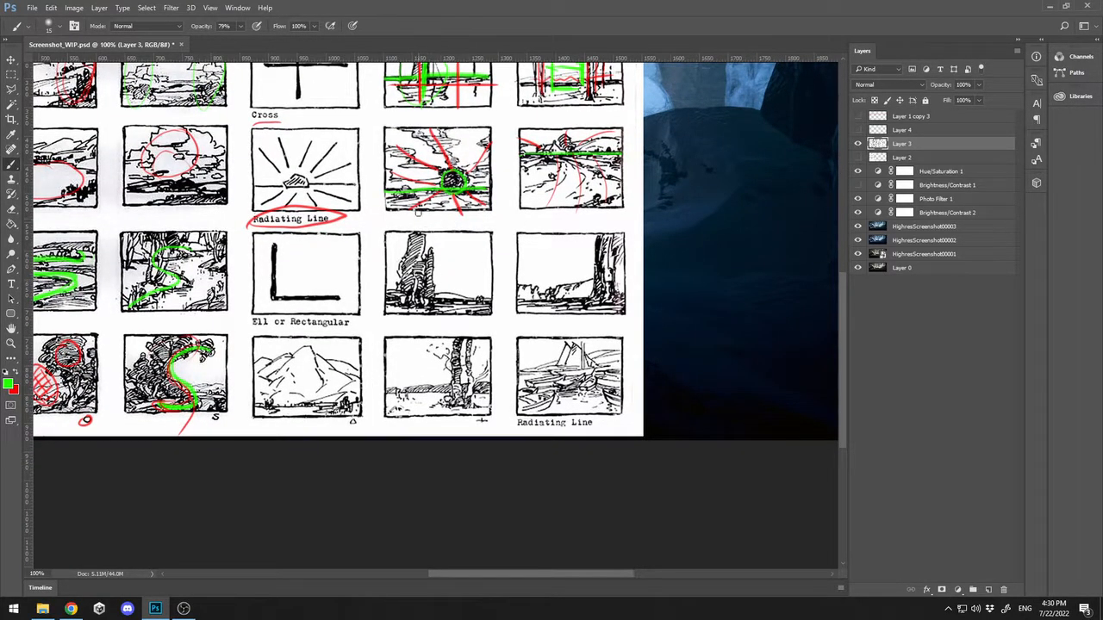
drag(419, 234, 417, 303)
drag(416, 241, 417, 305)
drag(609, 236, 609, 305)
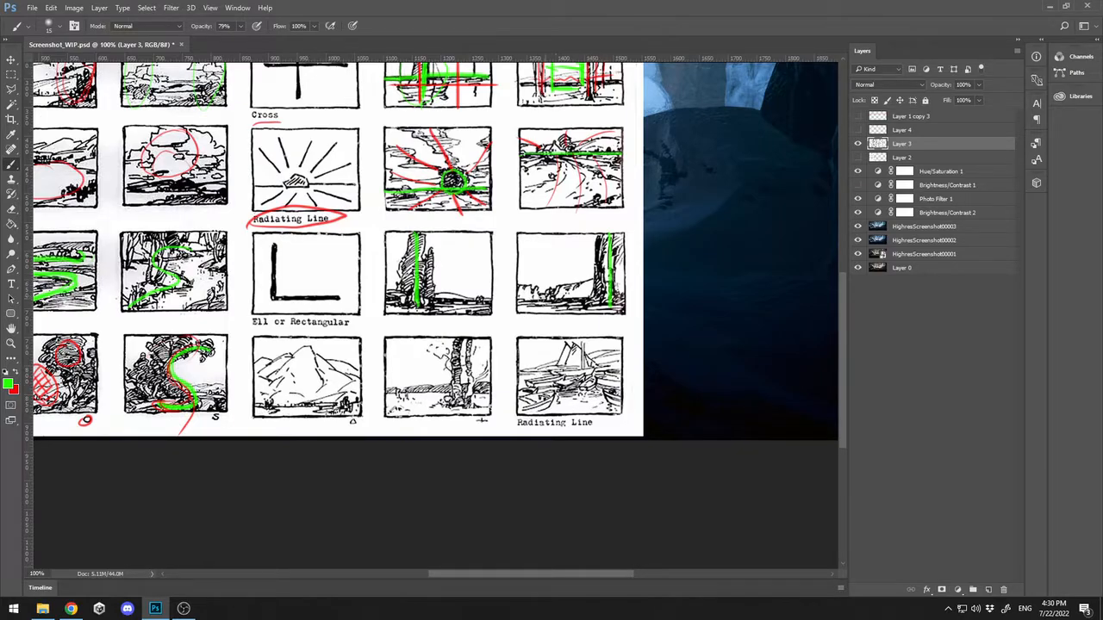
drag(519, 300, 632, 295)
key(x)
drag(387, 302, 638, 293)
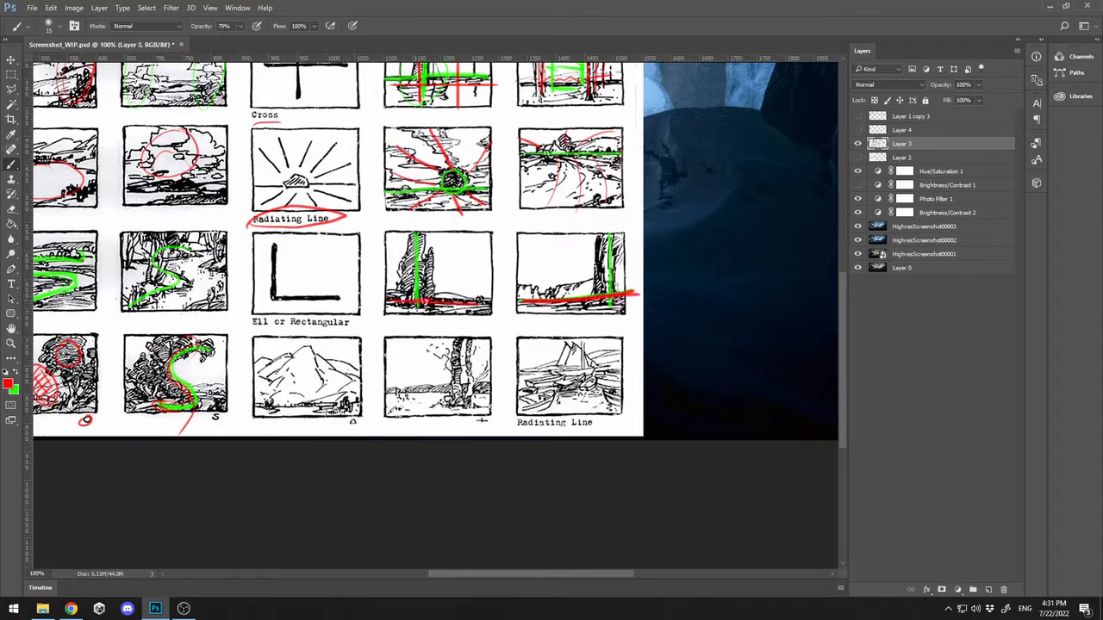
Outline the tree masses in both Ell or Rectangular sketches in red
drag(610, 236, 609, 290)
drag(614, 236, 626, 293)
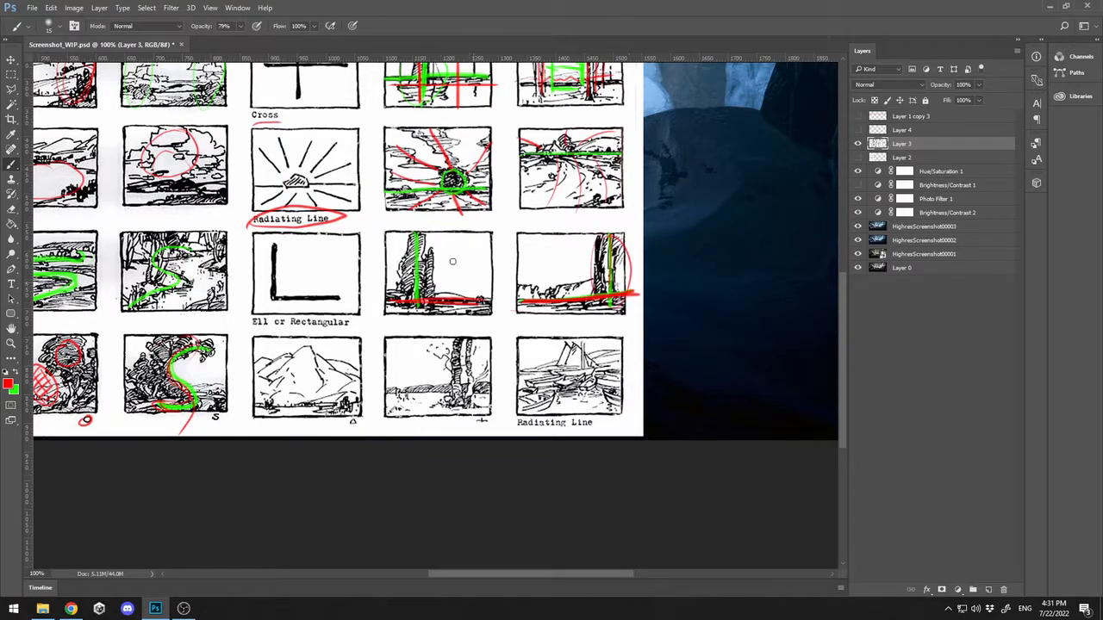
drag(412, 258, 435, 292)
Draw a green triangle over the mountain sketch in the bottom row
key(x)
drag(545, 396, 651, 357)
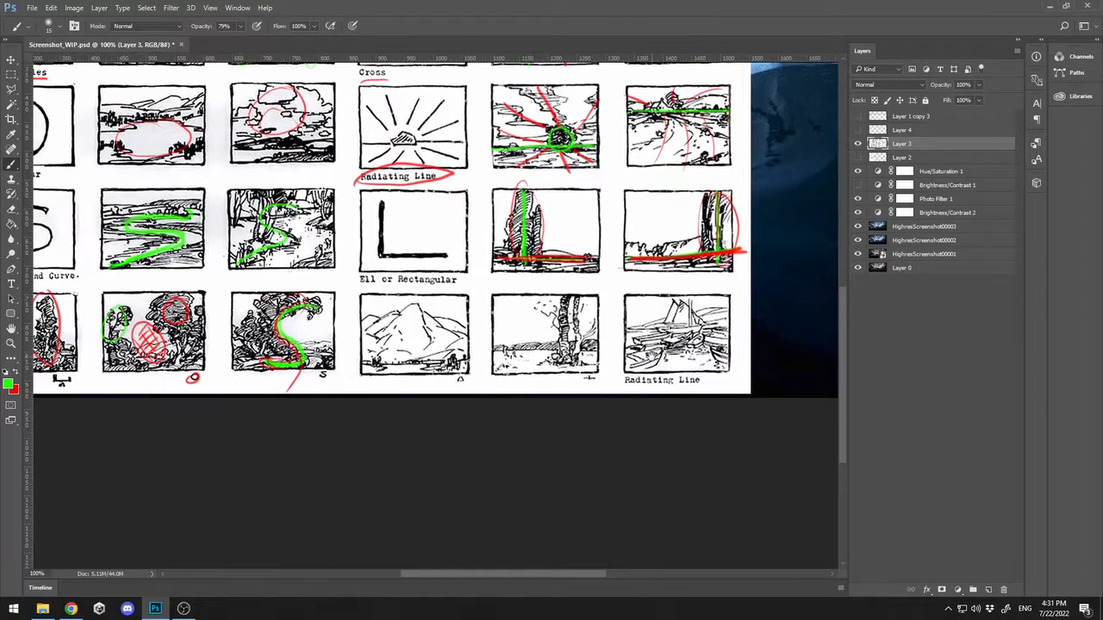
drag(543, 344, 612, 344)
drag(487, 302, 443, 360)
drag(488, 308, 525, 366)
drag(444, 366, 516, 364)
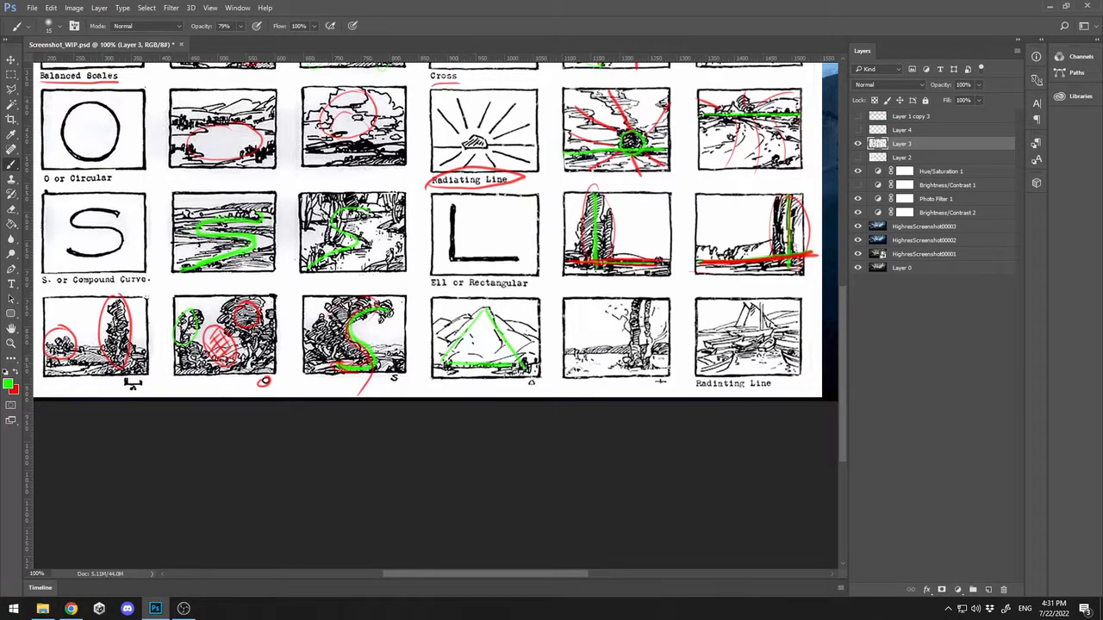
Add a green mark below the bottom-row tree sketch and trace its trunk and horizon in red
drag(677, 309, 562, 357)
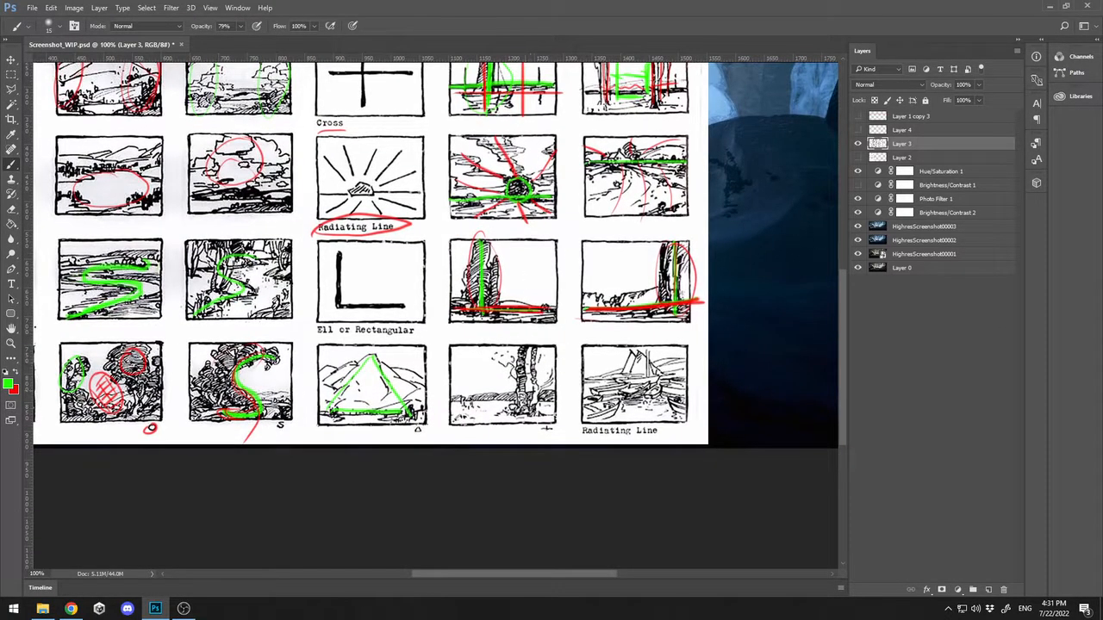
drag(494, 428, 499, 435)
key(x)
drag(531, 350, 529, 406)
drag(526, 348, 536, 410)
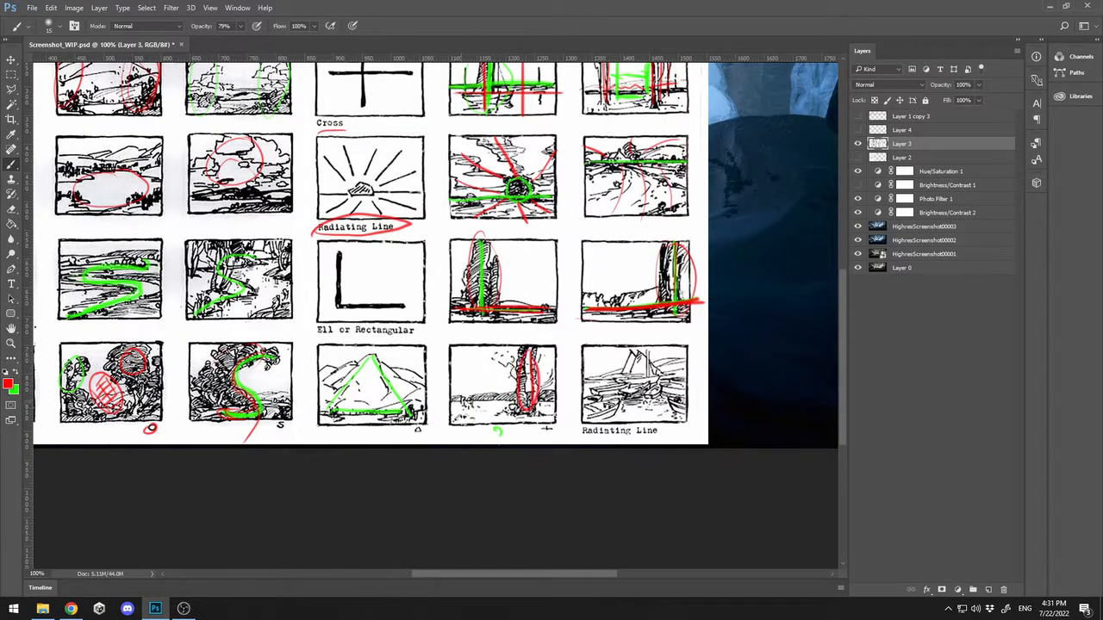
drag(452, 401, 551, 400)
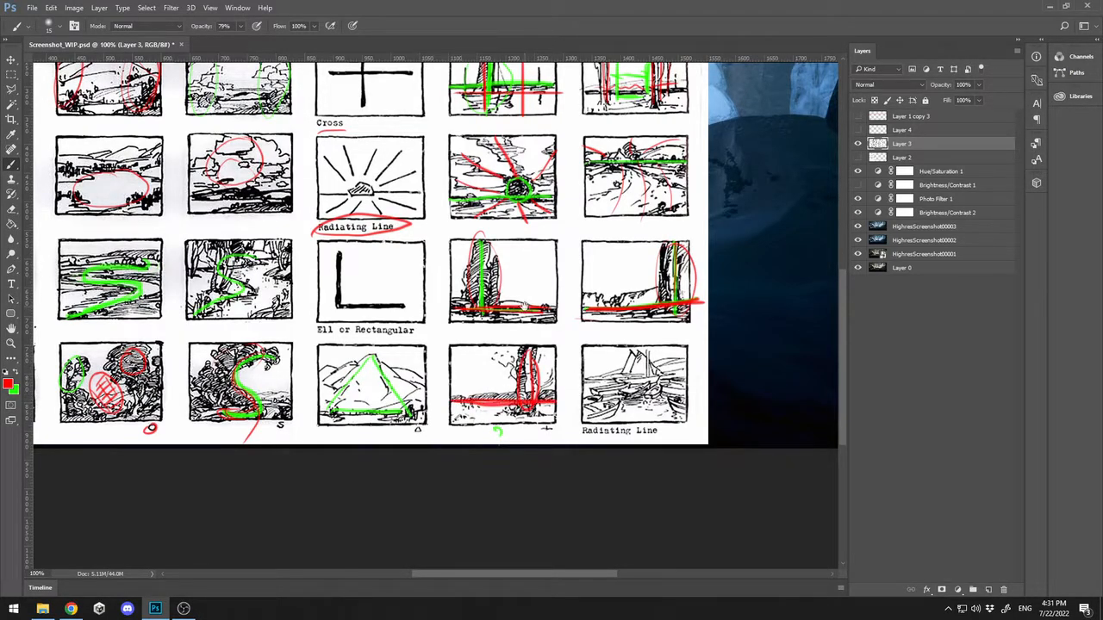
Draw red radiating lines over the boats sketch in the bottom row
drag(525, 307, 461, 296)
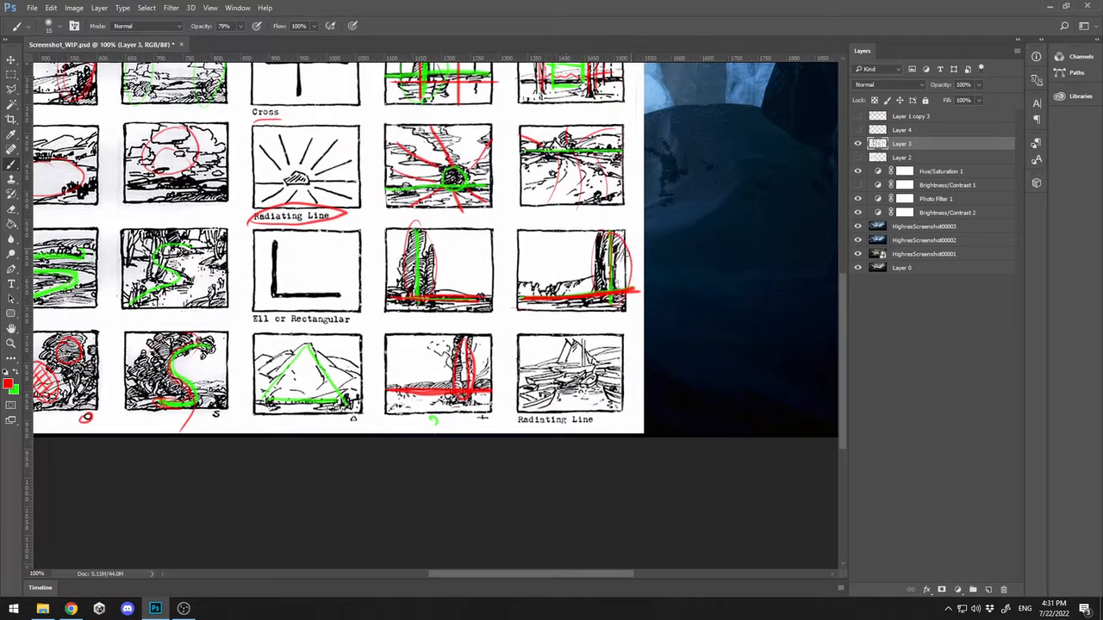
mouse_move(586, 366)
mouse_down()
mouse_move(524, 404)
mouse_move(553, 376)
mouse_move(530, 384)
mouse_move(624, 403)
mouse_up()
drag(594, 362, 634, 381)
Hide the annotated reference sheet on Layer 3, and show and select the composition guide on Layer 2
mouse_move(488, 229)
mouse_down()
mouse_move(574, 374)
mouse_move(660, 443)
mouse_move(665, 415)
mouse_up()
key(z)
alt+click(628, 306)
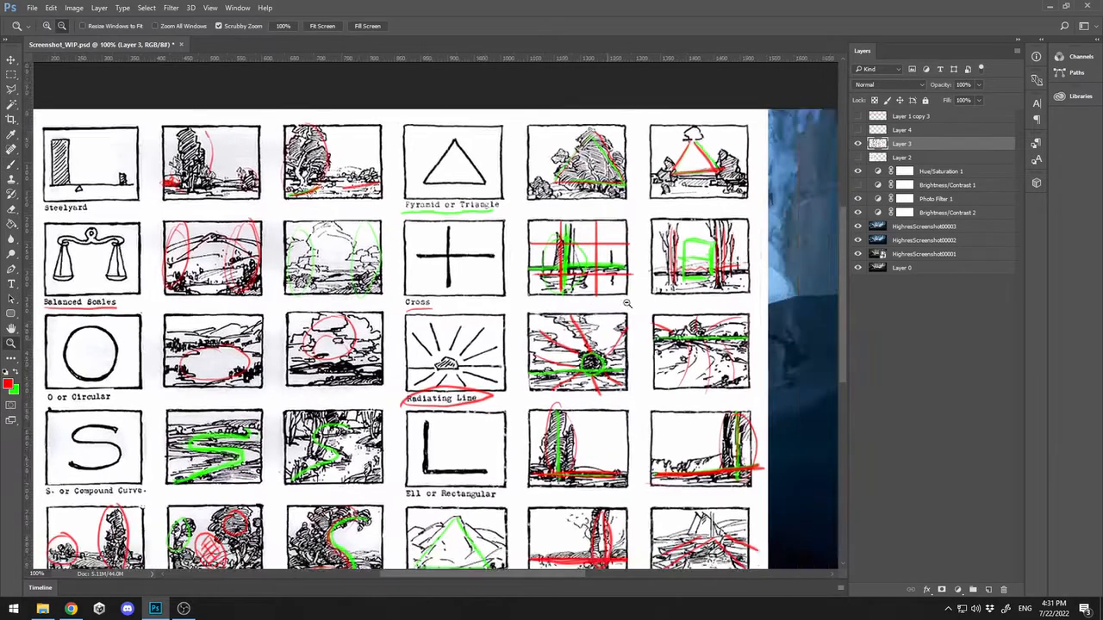
click(858, 143)
click(857, 157)
click(901, 157)
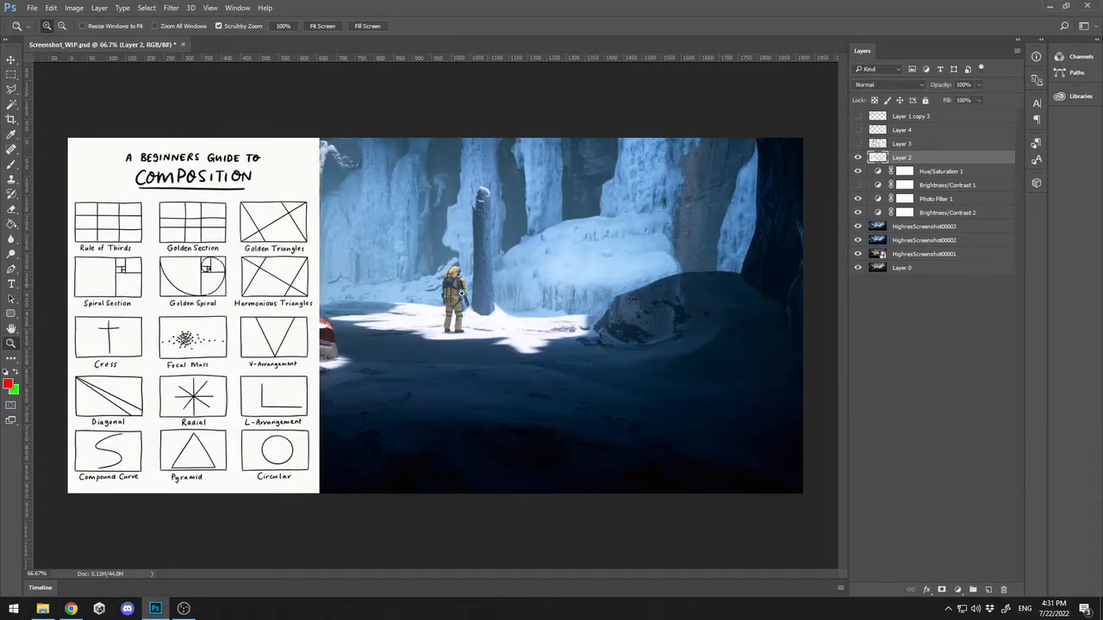
Move the composition guide horizontally off the spaceship, centring it at X 1472.50 px, Y 464.50 px
key(ctrl+t)
shift+drag(258, 319, 676, 307)
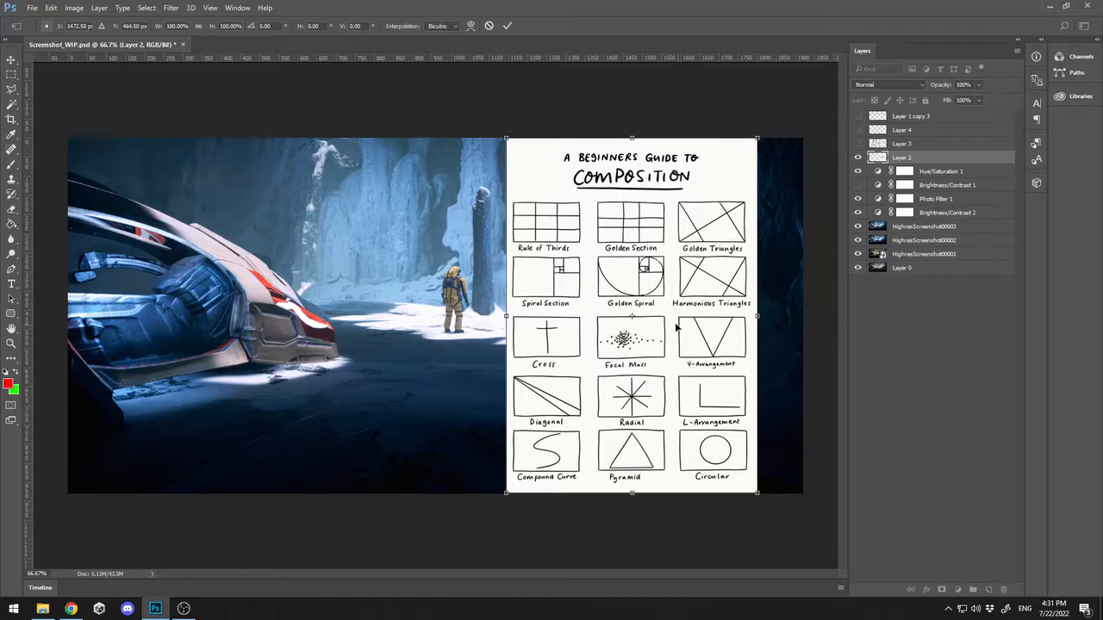
key(Return)
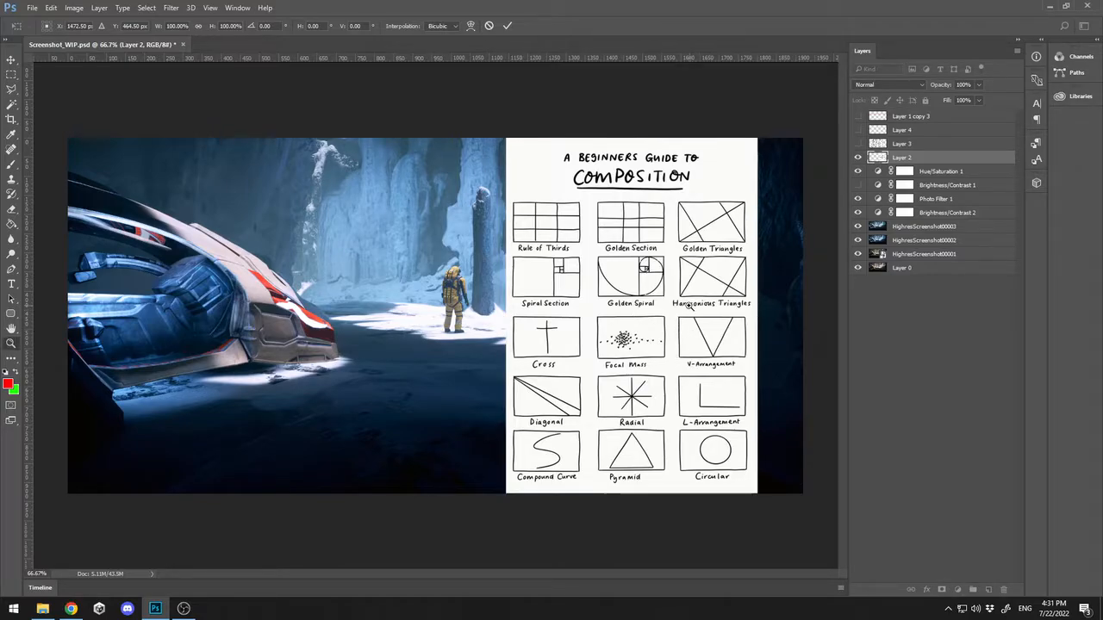
Try a red brush stroke along a vertical line of the Rule of Thirds grid and undo it
key(b)
mouse_move(555, 192)
mouse_down()
mouse_move(576, 233)
mouse_move(564, 190)
mouse_move(522, 235)
mouse_move(566, 237)
mouse_up()
key(ctrl+z)
key(ctrl+z)
key(ctrl+z)
key(ctrl+z)
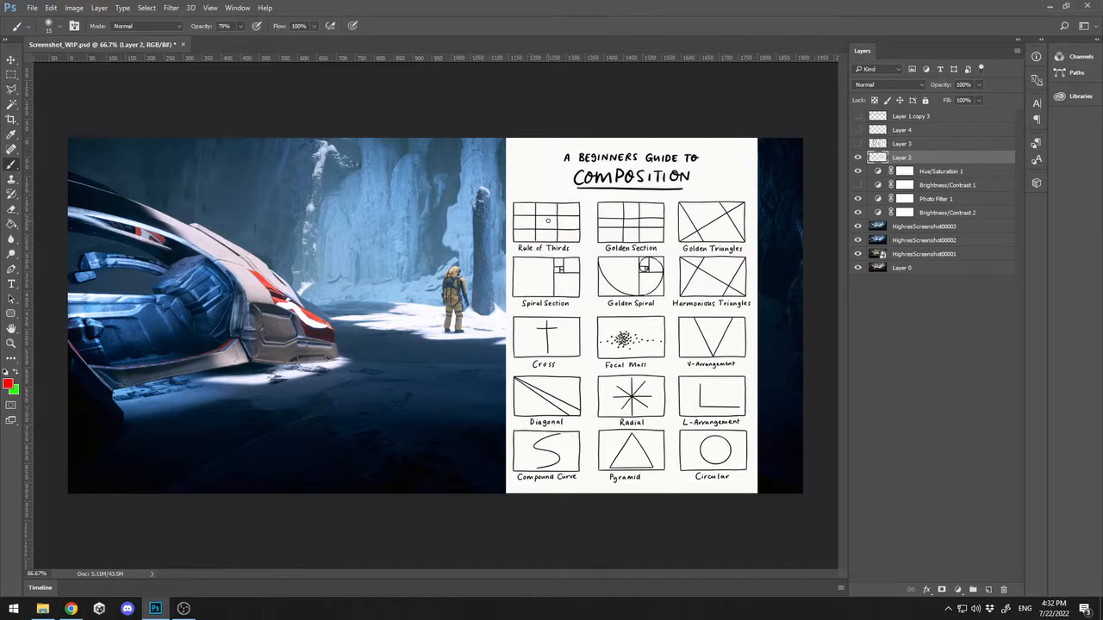
Circle the Rule of Thirds grid intersections in red and undo the marks
drag(547, 221, 536, 224)
key(ctrl+z)
click(556, 214)
click(557, 227)
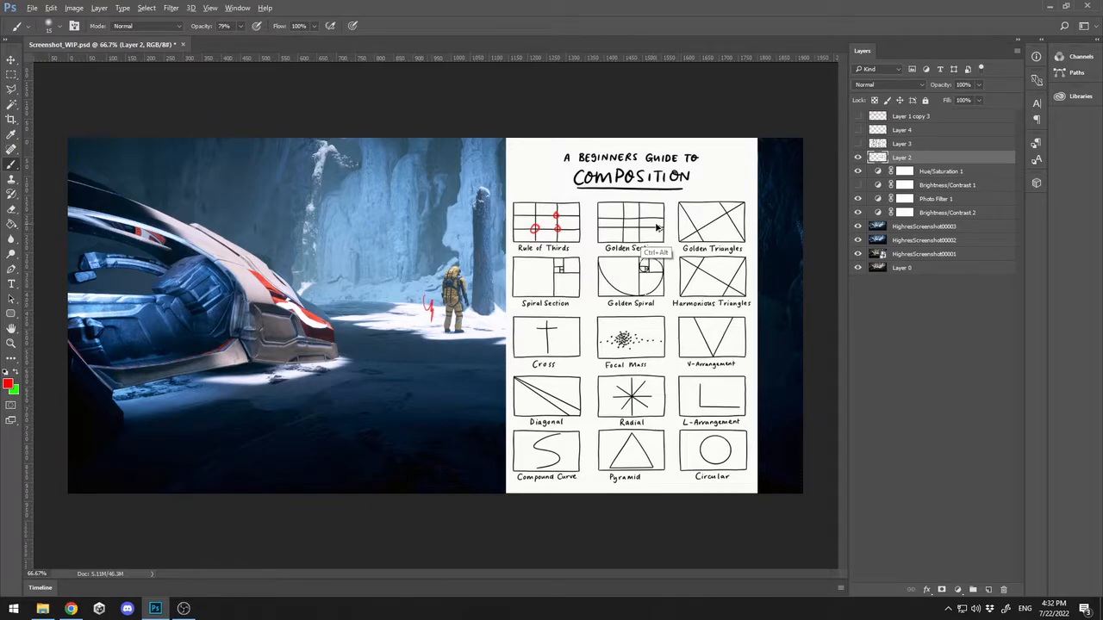
key(ctrl+alt+z)
key(ctrl+alt+z)
key(ctrl+alt+z)
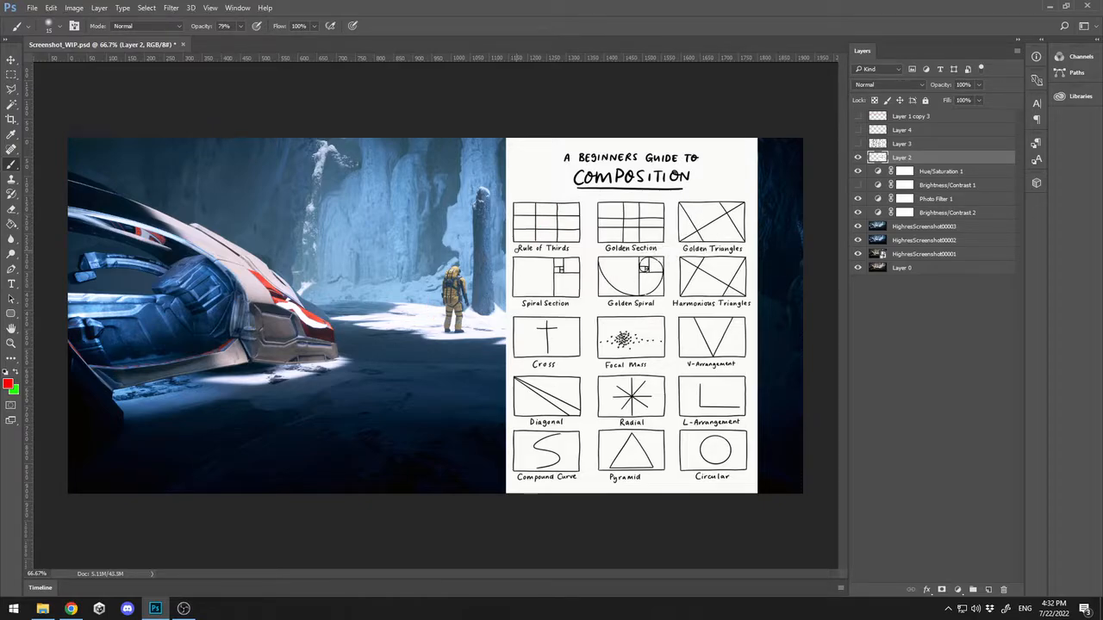
Underline Rule of Thirds, Golden Spiral, Diagonal, Cross, Focal Mass, V-Arrangement, L-Arrangement, Circular and Pyramid in red on the composition guide
drag(515, 251, 574, 251)
mouse_move(607, 308)
mouse_down()
mouse_move(660, 307)
mouse_move(610, 307)
mouse_up()
drag(532, 426, 563, 426)
drag(530, 372, 556, 372)
drag(686, 366, 735, 365)
drag(678, 427, 740, 424)
drag(693, 486, 737, 485)
drag(607, 487, 636, 486)
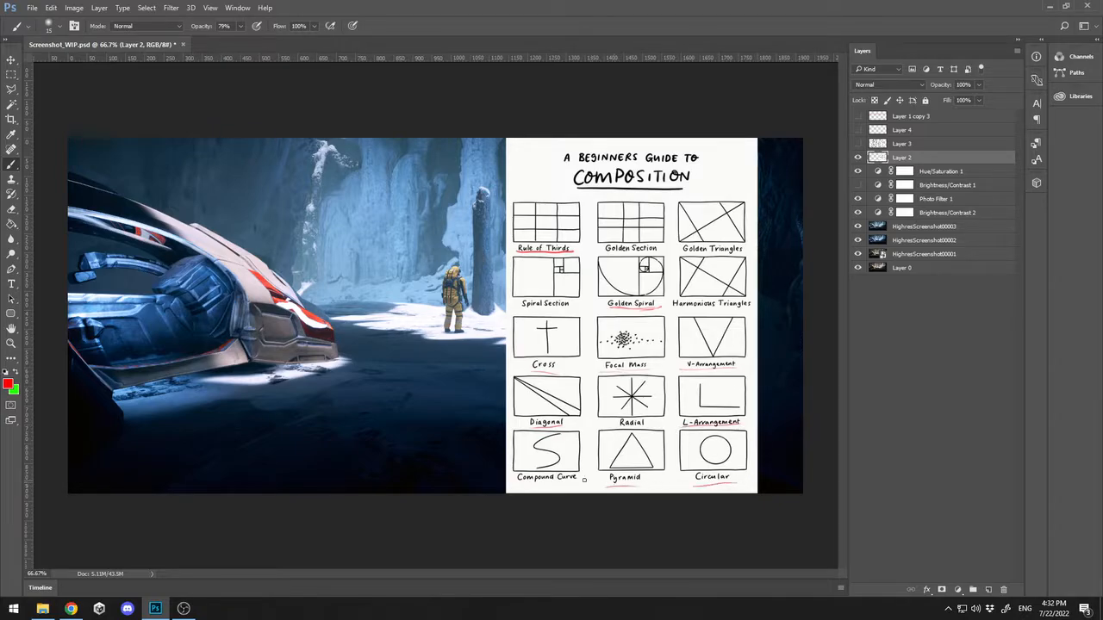
Underline Compound Curve in red and draw over its S-shaped diagram in green
drag(518, 486, 578, 485)
key(x)
drag(557, 443, 573, 435)
key(x)
Hide the composition guide, and show and select the rule-of-thirds grid on Layer 1 copy 3
click(857, 157)
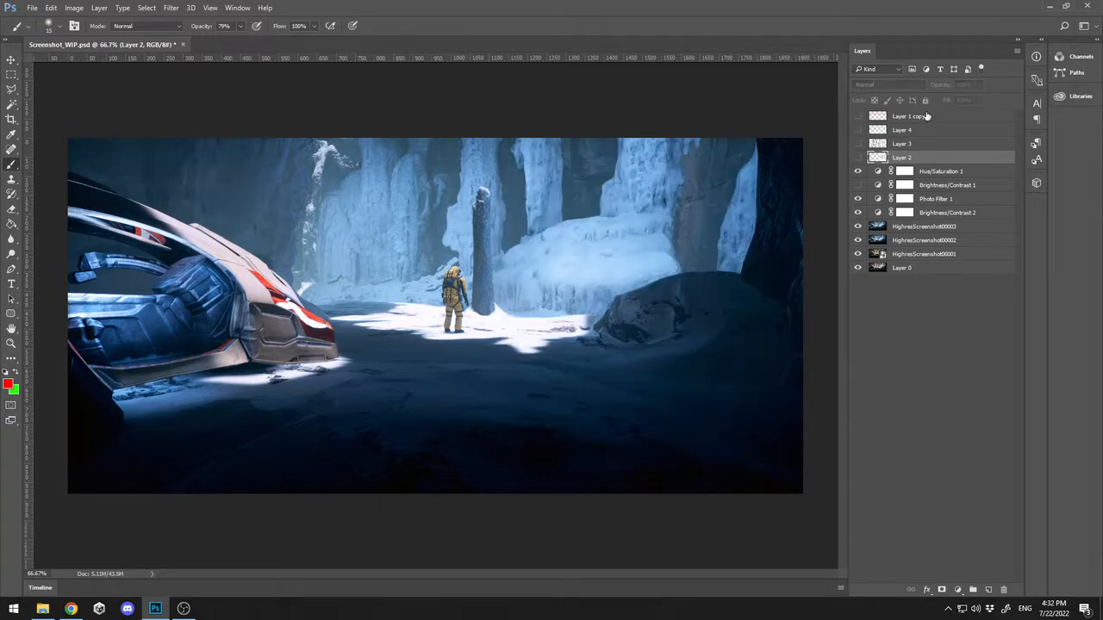
click(857, 117)
click(915, 116)
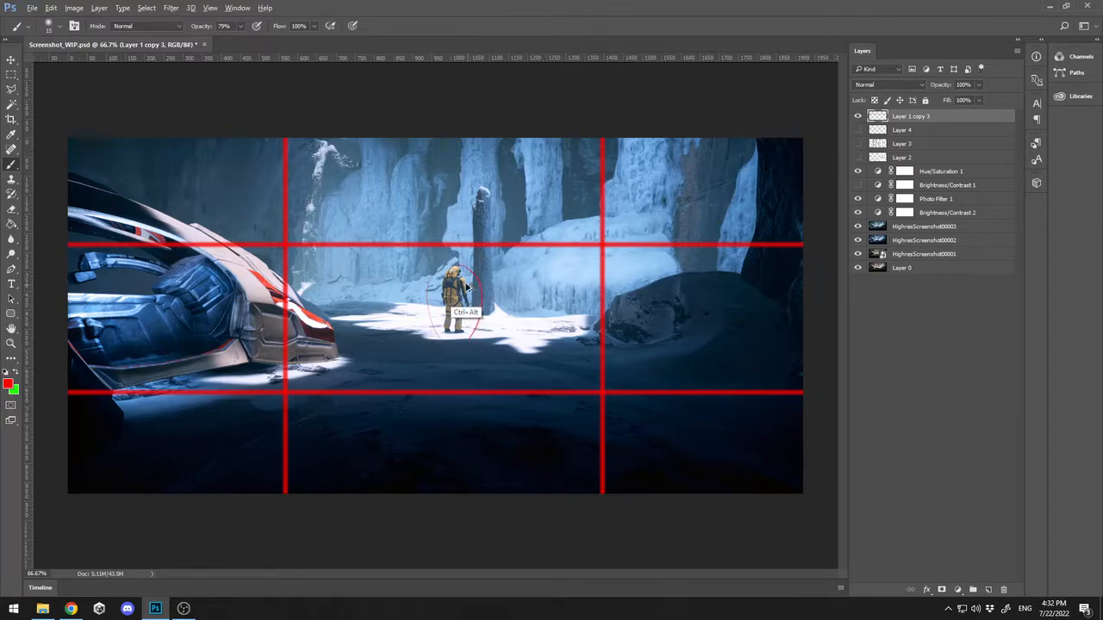
Circle the astronaut in green and outline the dark pillar beside it in red
key(x)
mouse_move(455, 256)
mouse_down()
mouse_move(428, 302)
mouse_move(469, 258)
mouse_up()
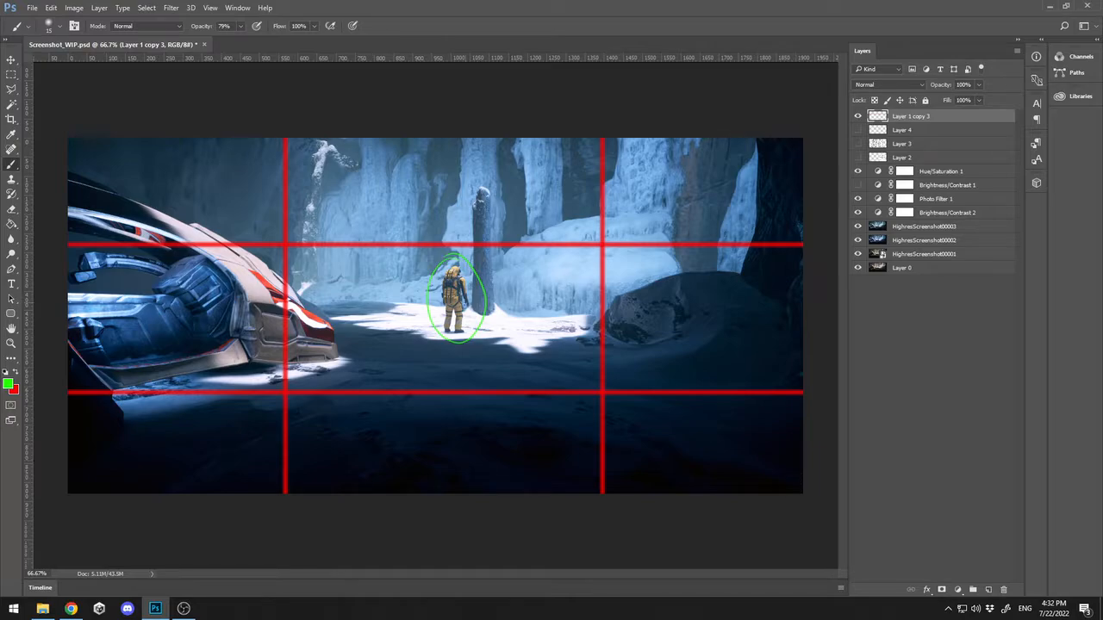
key(x)
mouse_move(471, 191)
mouse_down()
mouse_move(472, 287)
mouse_move(493, 311)
mouse_up()
drag(494, 186, 493, 305)
Add a short red diagonal on the ice wall and draw green guide lines along the ice formations
drag(643, 194, 659, 179)
key(x)
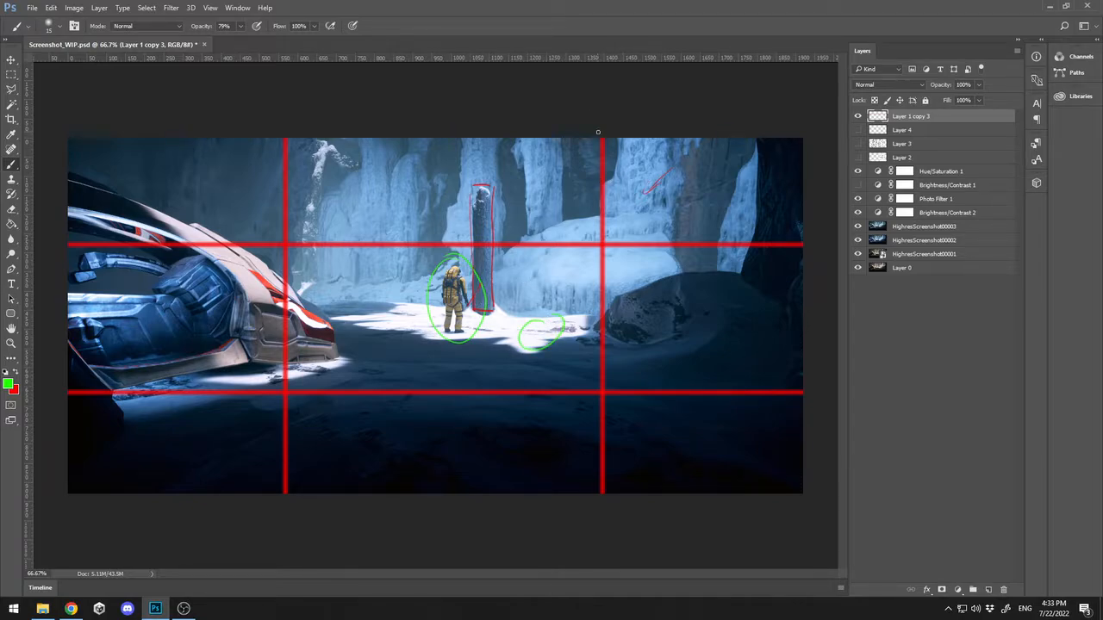
drag(607, 141, 583, 198)
drag(446, 140, 462, 178)
drag(387, 140, 413, 191)
Hatch the dark rock areas between the ice formations in red and mark the ice above the pillar
key(x)
drag(718, 159, 707, 196)
drag(573, 192, 580, 199)
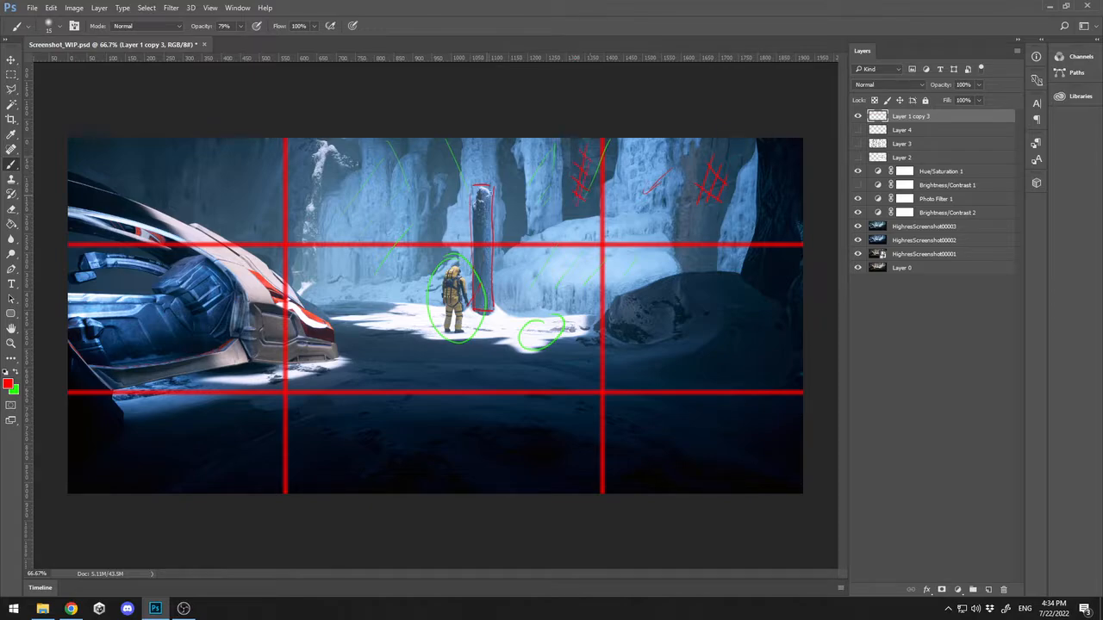
mouse_move(512, 219)
mouse_down()
mouse_move(521, 225)
mouse_move(510, 215)
mouse_up()
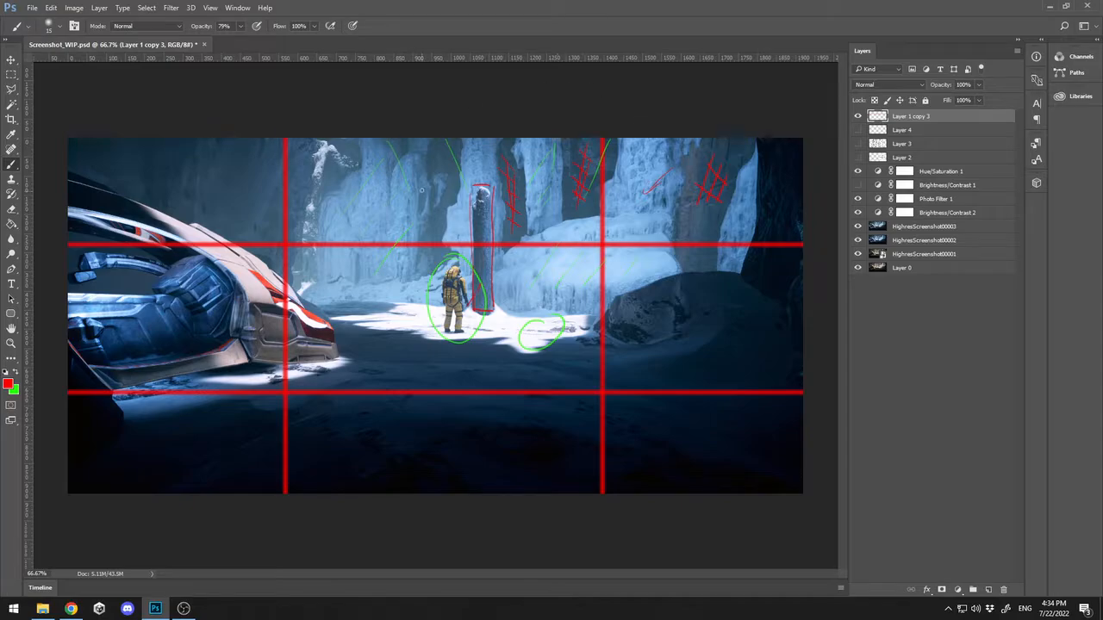
drag(434, 167, 442, 198)
mouse_move(468, 149)
mouse_down()
mouse_move(486, 170)
mouse_move(515, 154)
mouse_move(542, 163)
mouse_move(529, 170)
mouse_up()
Circle the upper dark gaps in the ice wall and the ice patch behind the ship in green
key(x)
key(x)
key(x)
drag(582, 147, 587, 171)
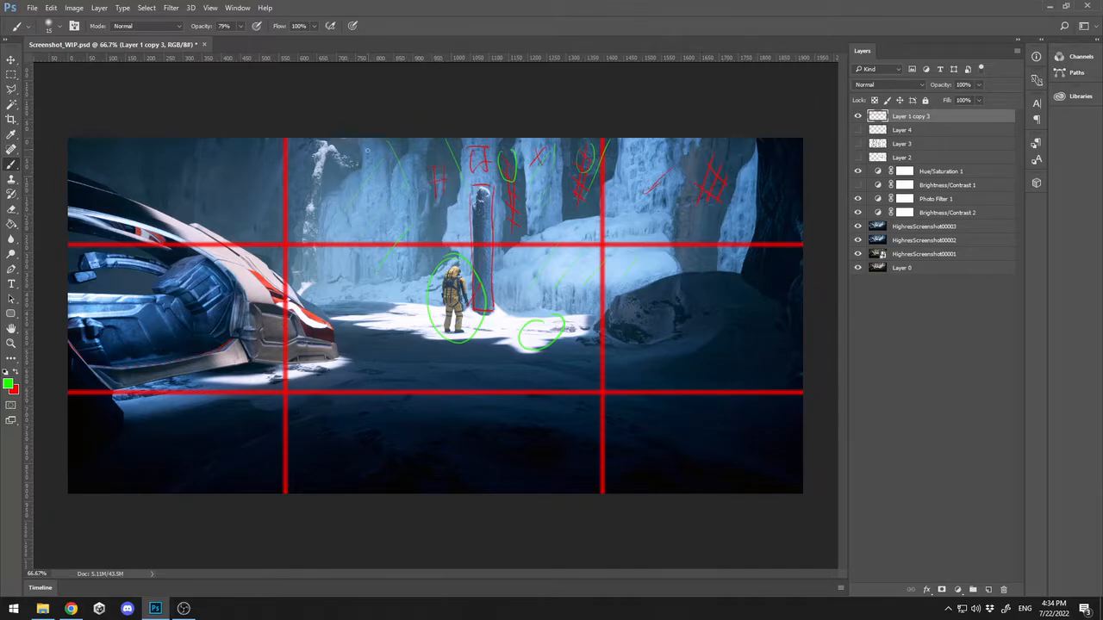
mouse_move(369, 177)
mouse_down()
mouse_move(371, 198)
mouse_move(373, 169)
mouse_up()
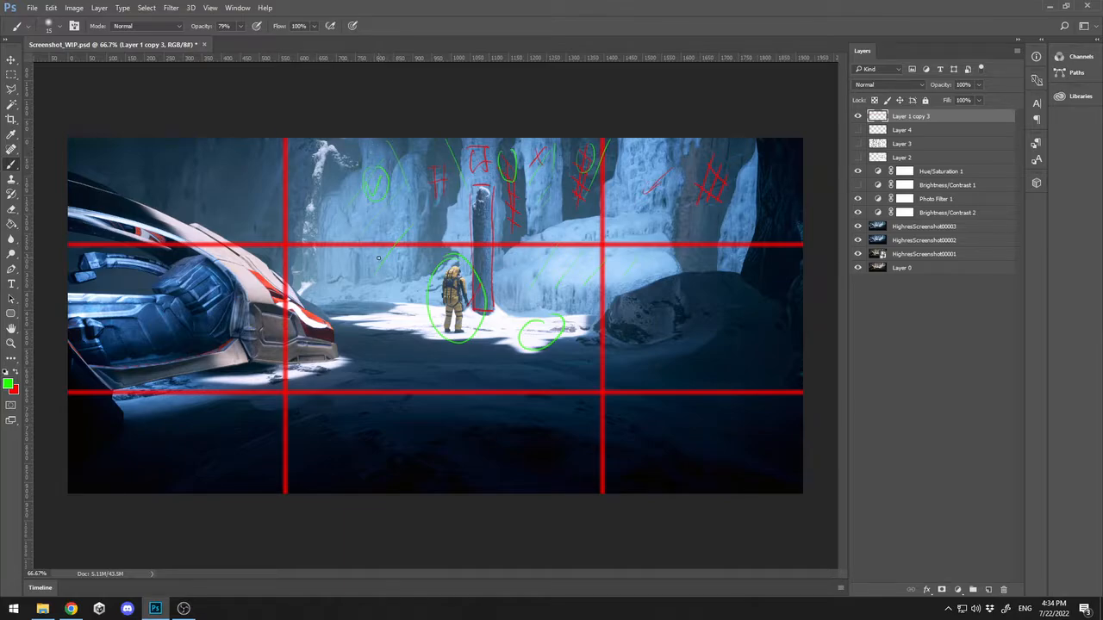
Hide the annotated grid layer and create a new empty layer with the default settings
click(857, 116)
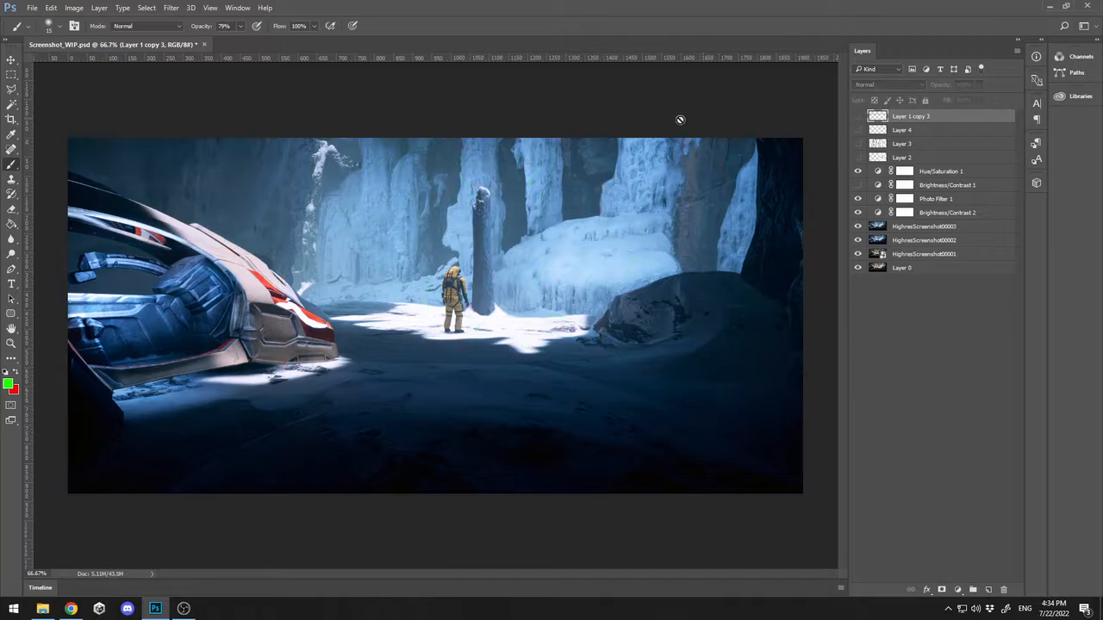
key(ctrl+shift+n)
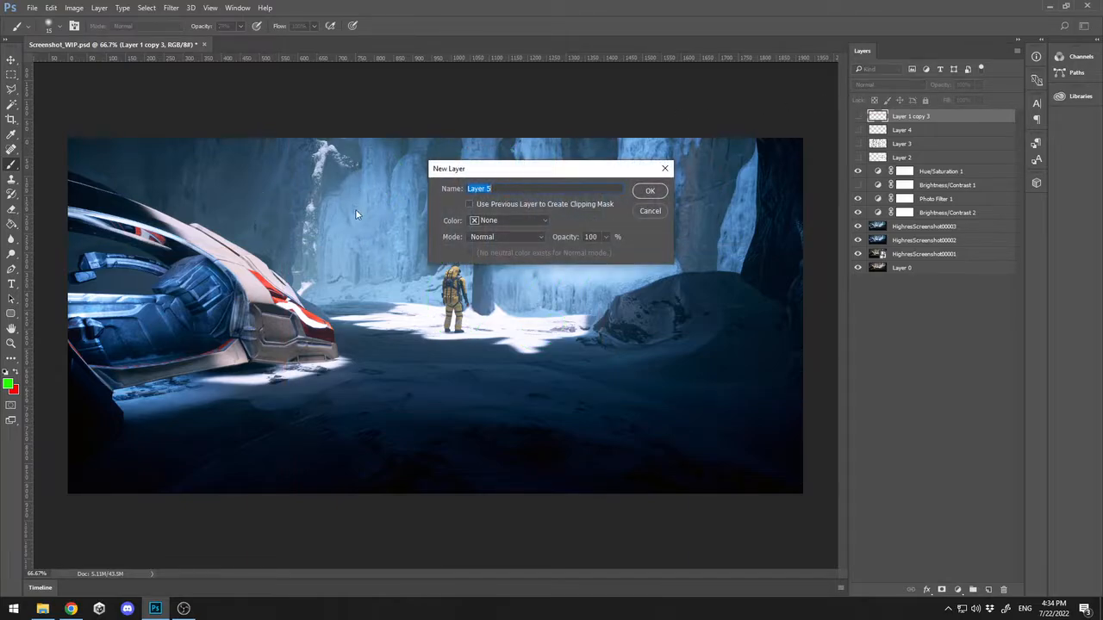
key(Return)
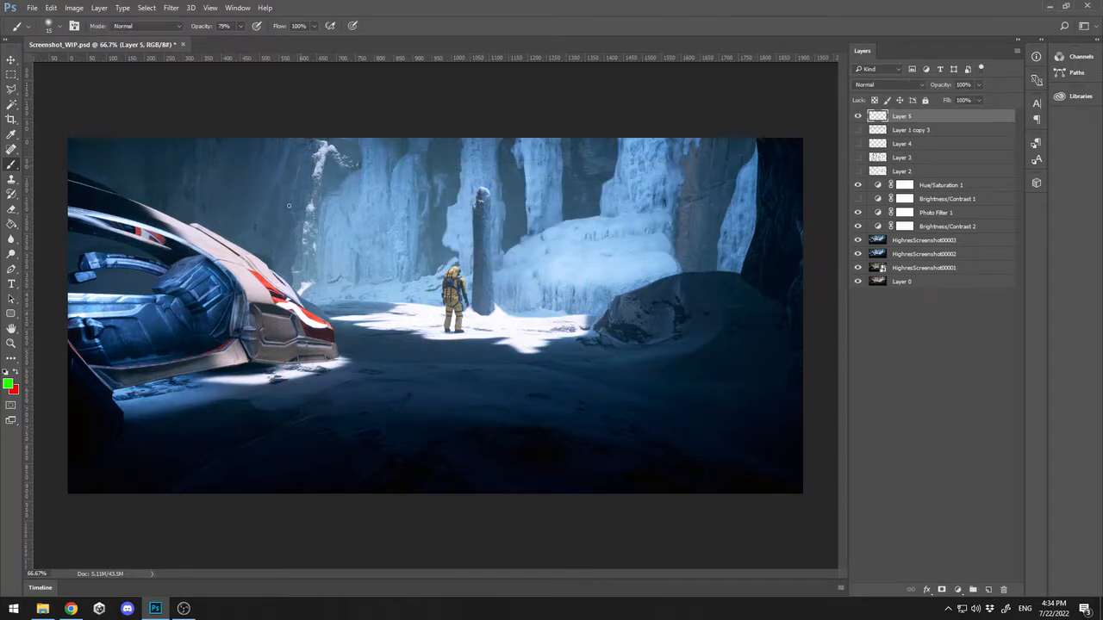
Try green strokes over the dark cave wall and icy column behind the spaceship, and undo them
mouse_move(299, 155)
mouse_down()
mouse_move(285, 231)
mouse_move(271, 227)
mouse_up()
drag(264, 152, 249, 205)
drag(316, 154, 296, 239)
key(ctrl+alt+z)
key(ctrl+alt+z)
Try red strokes down the icy column behind the spaceship and undo them
key(x)
drag(317, 145, 293, 280)
mouse_move(291, 208)
mouse_down()
mouse_move(291, 291)
mouse_move(284, 190)
mouse_up()
key(ctrl+alt+z)
key(ctrl+alt+z)
key(ctrl+alt+z)
key(ctrl+alt+z)
Sketch green and red strokes over the dark cave wall above the ship, and erase them with a 600-size eraser
key(x)
mouse_move(252, 184)
mouse_down()
mouse_move(254, 199)
mouse_move(278, 181)
mouse_up()
drag(268, 189, 272, 188)
drag(265, 203, 247, 218)
drag(238, 190, 230, 198)
key(x)
key(x)
drag(300, 170, 318, 159)
mouse_move(318, 262)
mouse_down()
mouse_move(342, 268)
mouse_move(313, 265)
mouse_move(341, 259)
mouse_move(370, 216)
mouse_move(254, 251)
mouse_up()
key(e)
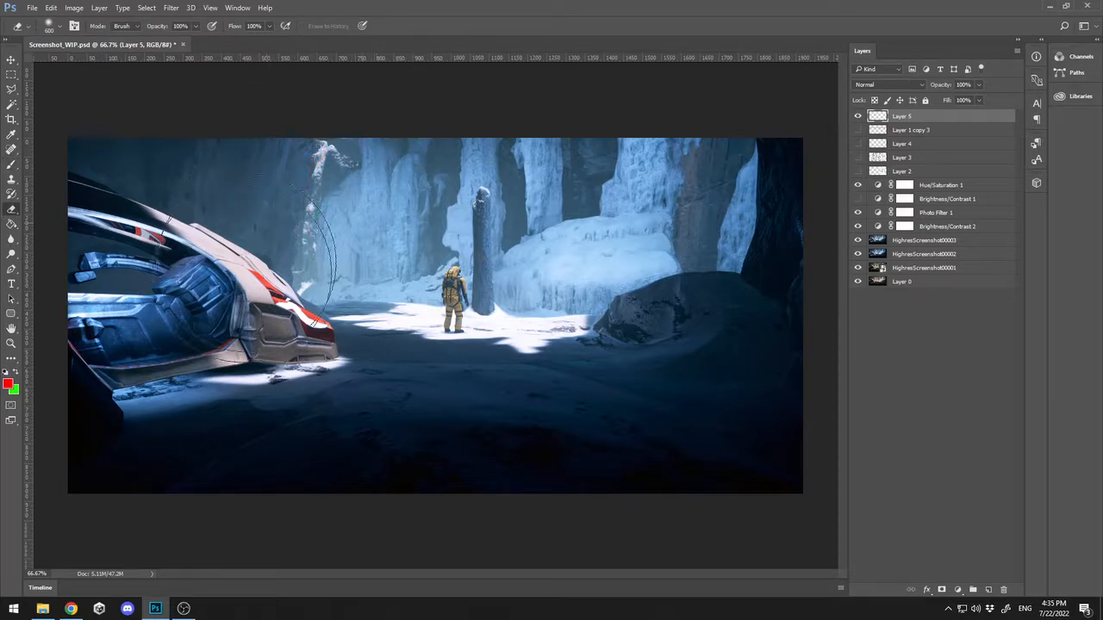
key(b)
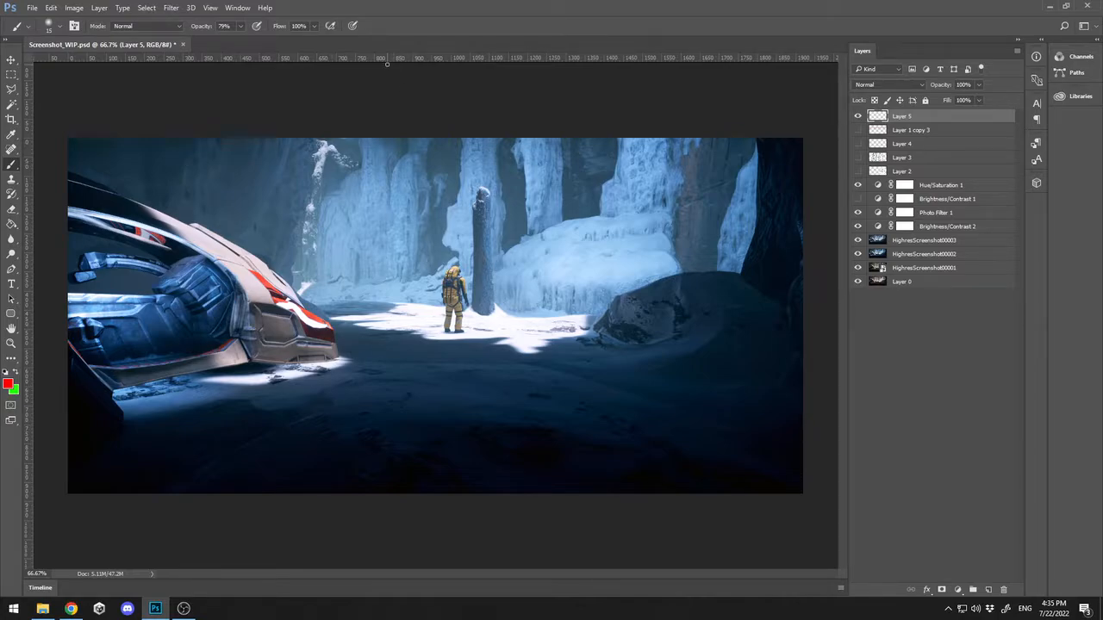
Show and activate the annotated grid layer, then draw a red arrow at the astronaut and a red line across the ice wall
click(857, 129)
click(871, 130)
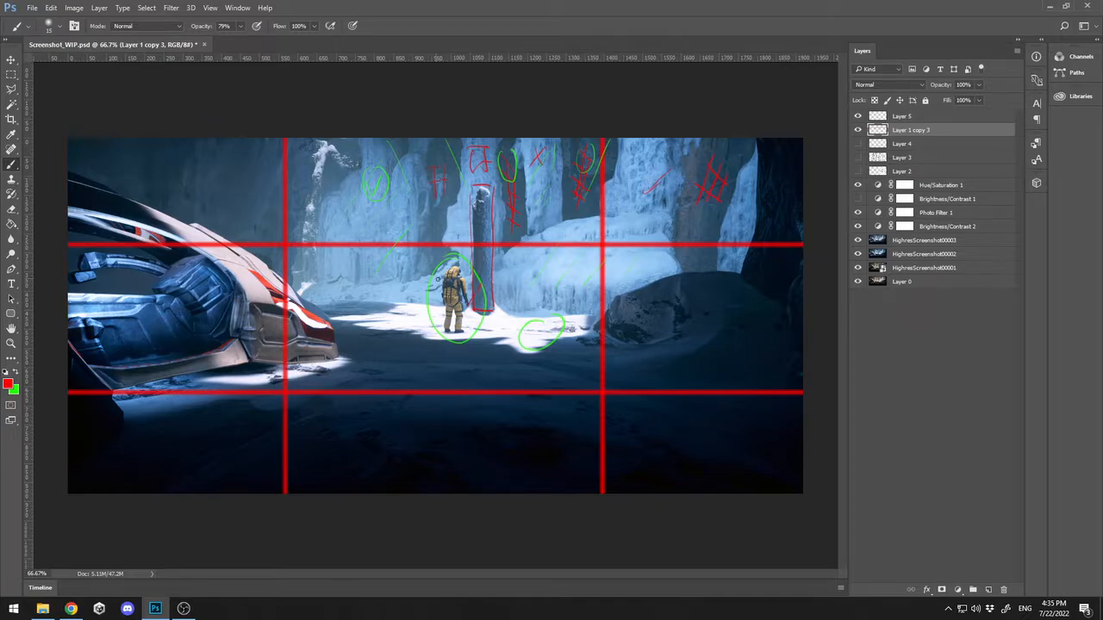
drag(422, 348, 423, 350)
drag(655, 186, 603, 190)
Hatch the dark foreground along the image's lower edge with red diagonal strokes
drag(76, 441, 125, 493)
drag(99, 435, 164, 489)
drag(153, 437, 206, 487)
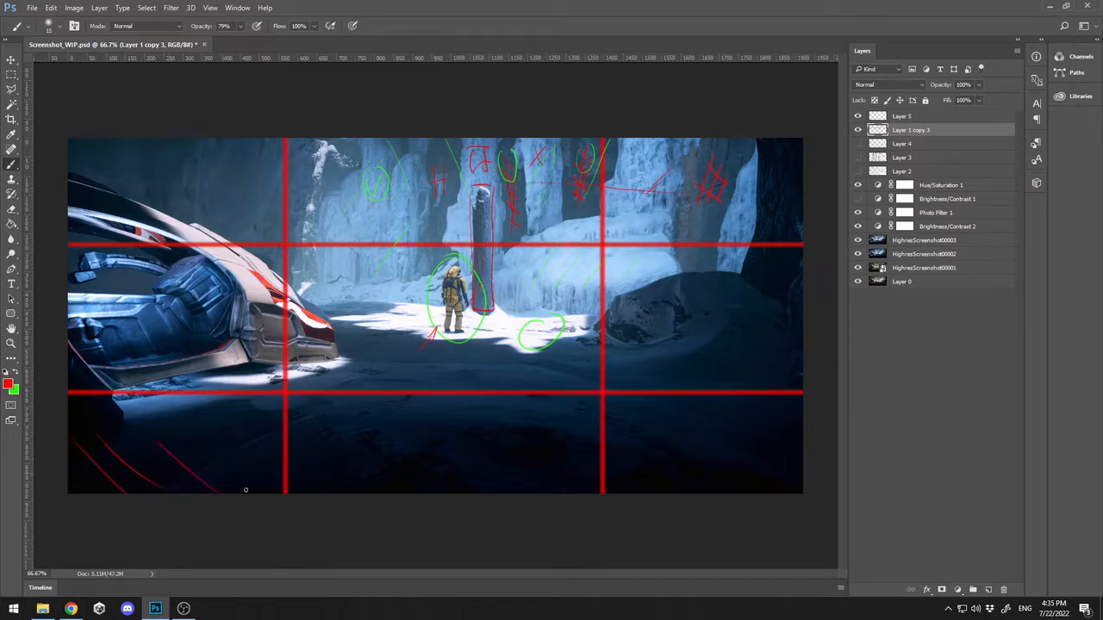
drag(202, 441, 250, 493)
mouse_move(284, 431)
mouse_down()
mouse_move(345, 482)
mouse_move(405, 487)
mouse_up()
drag(431, 457, 470, 482)
drag(493, 446, 549, 485)
drag(558, 441, 609, 480)
mouse_move(657, 451)
mouse_down()
mouse_move(686, 476)
mouse_move(768, 476)
mouse_up()
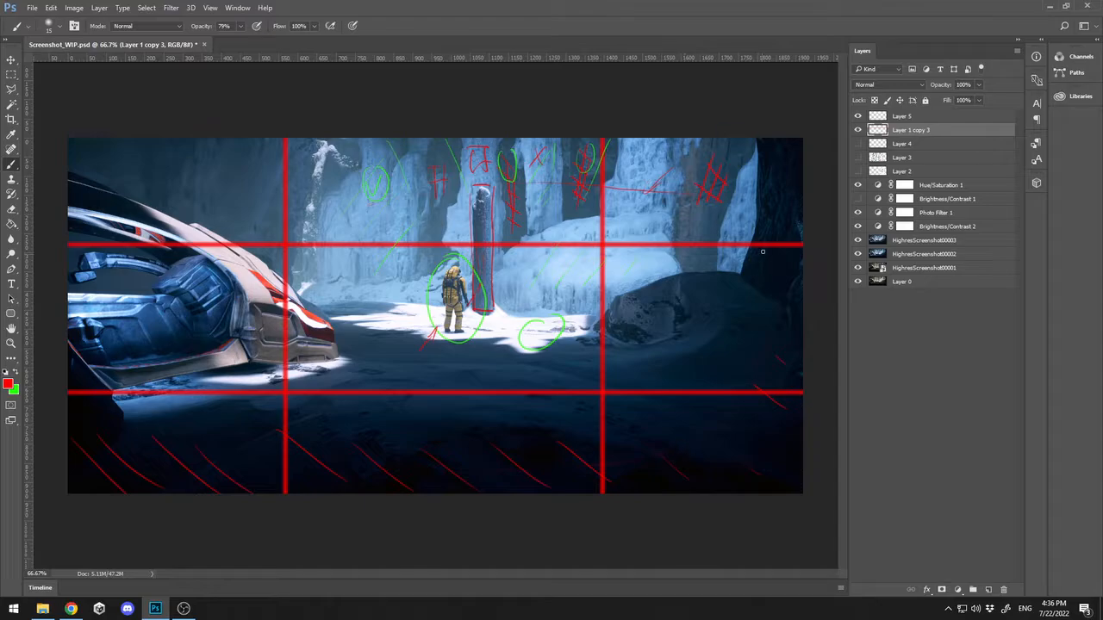
Draw a green stroke down the dark rock pillar, a green arrow over the boulder and a double-headed arrow beneath it
key(x)
drag(773, 154, 766, 212)
mouse_move(640, 355)
mouse_down()
mouse_move(664, 297)
mouse_move(665, 321)
mouse_up()
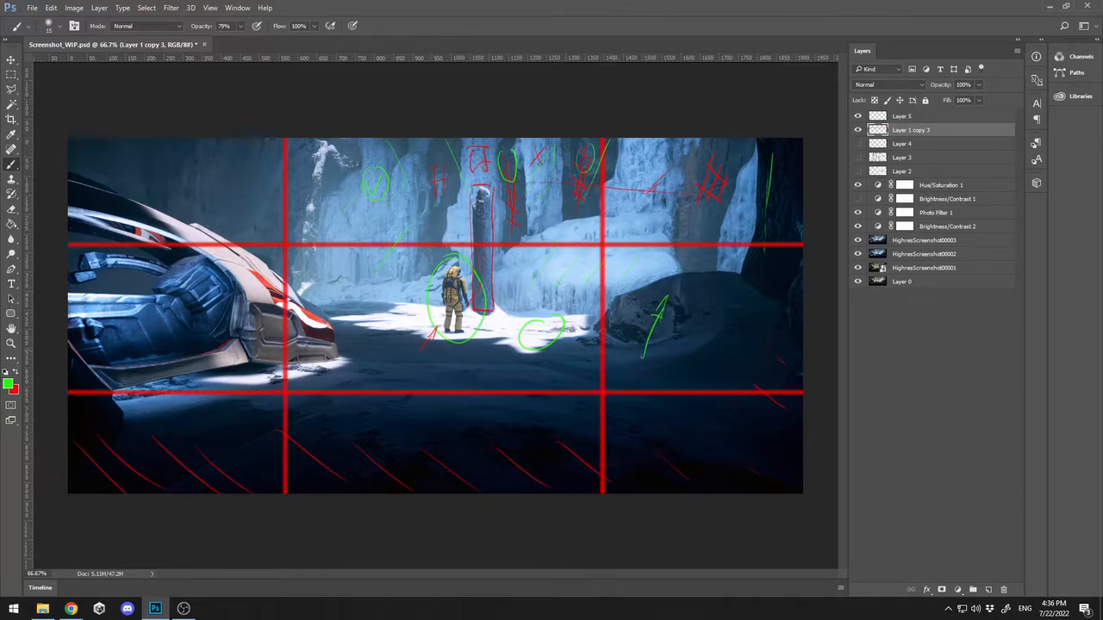
mouse_move(619, 360)
mouse_down()
mouse_move(734, 355)
mouse_move(640, 364)
mouse_up()
Hide the annotated grid layer and make Layer 5 the active visible layer
click(858, 129)
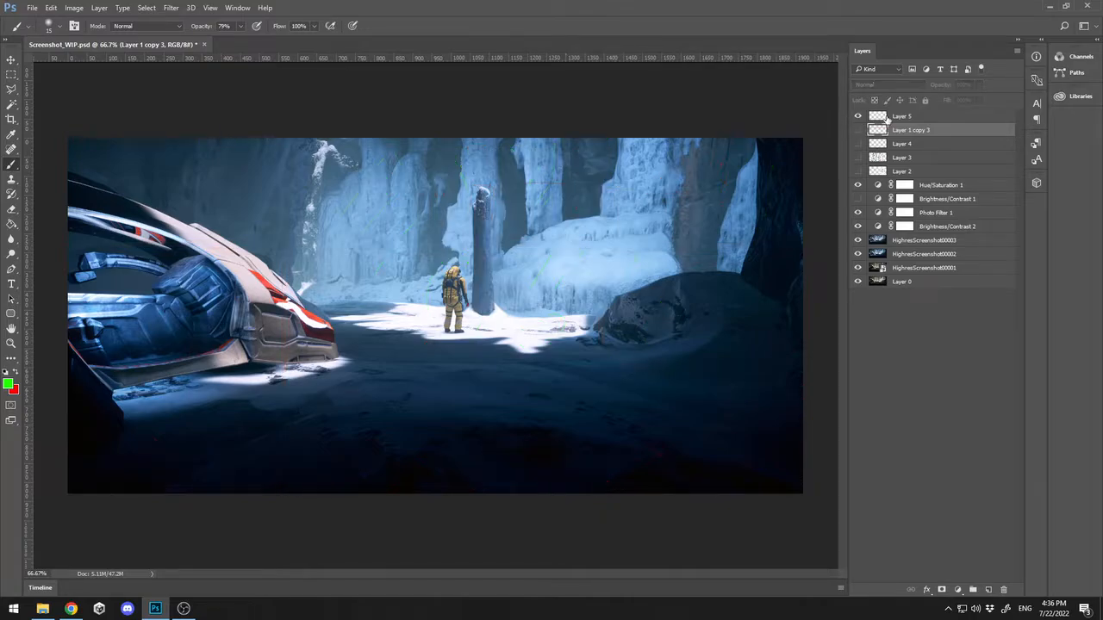
click(879, 117)
click(858, 116)
click(858, 116)
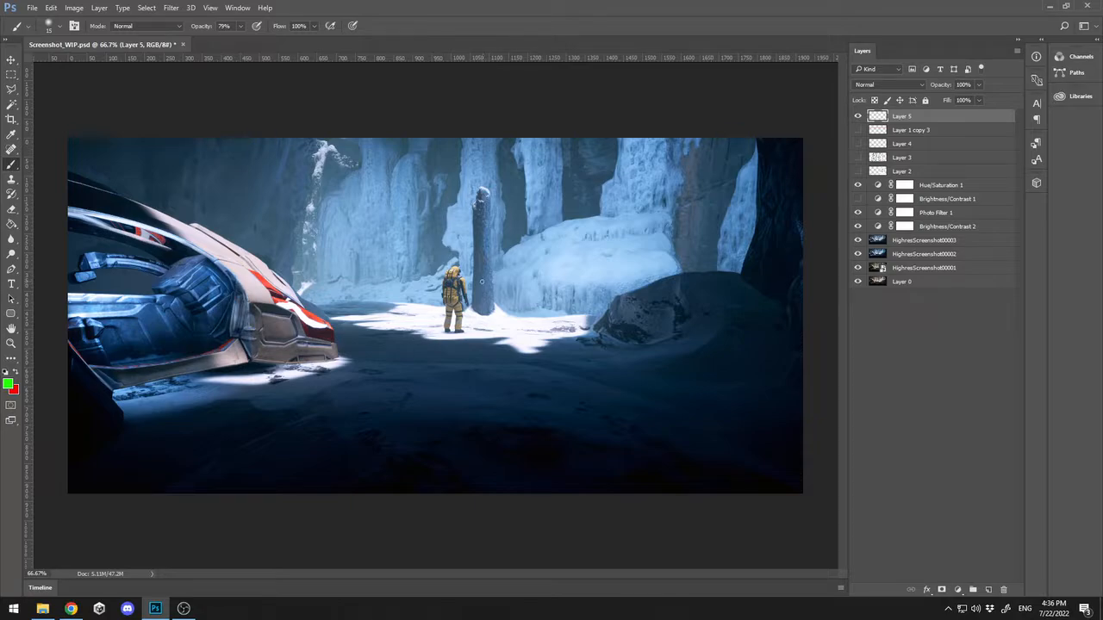
Mark the astronaut with a green arrow and the column behind with a red arrow and a red question mark
mouse_move(429, 246)
mouse_down()
mouse_move(444, 263)
mouse_move(444, 252)
mouse_up()
key(x)
mouse_move(524, 192)
mouse_down()
mouse_move(504, 214)
mouse_move(520, 187)
mouse_up()
drag(423, 240, 429, 245)
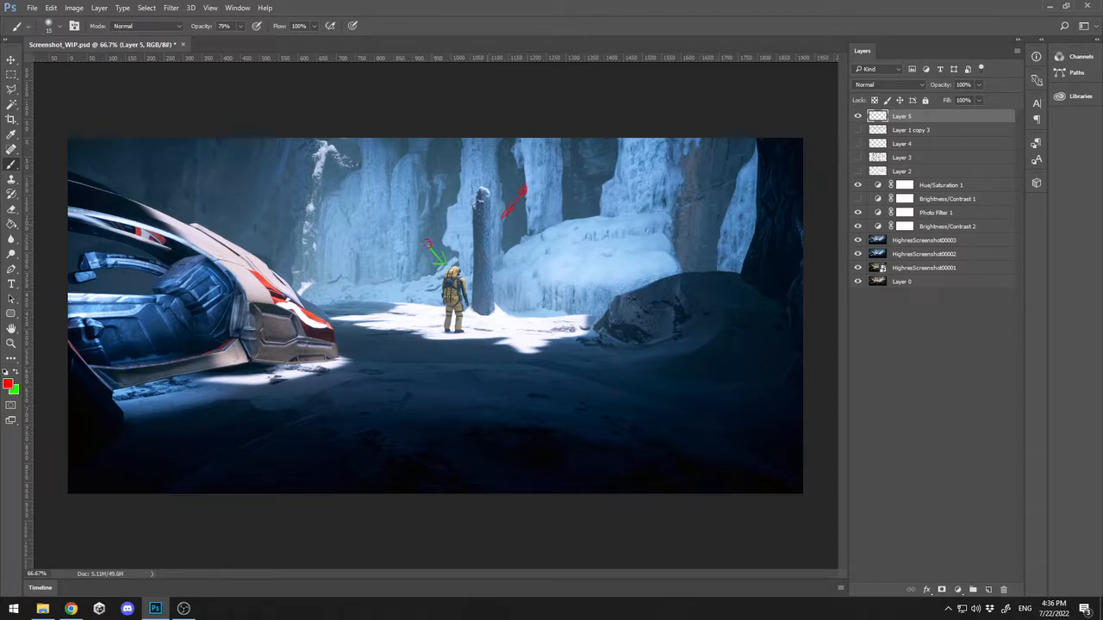
drag(503, 252, 506, 264)
click(506, 269)
Circle the spaceship in green, and erase all the sketched marks on Layer 5
key(x)
mouse_move(198, 403)
mouse_down()
mouse_move(280, 409)
mouse_move(147, 182)
mouse_move(106, 306)
mouse_up()
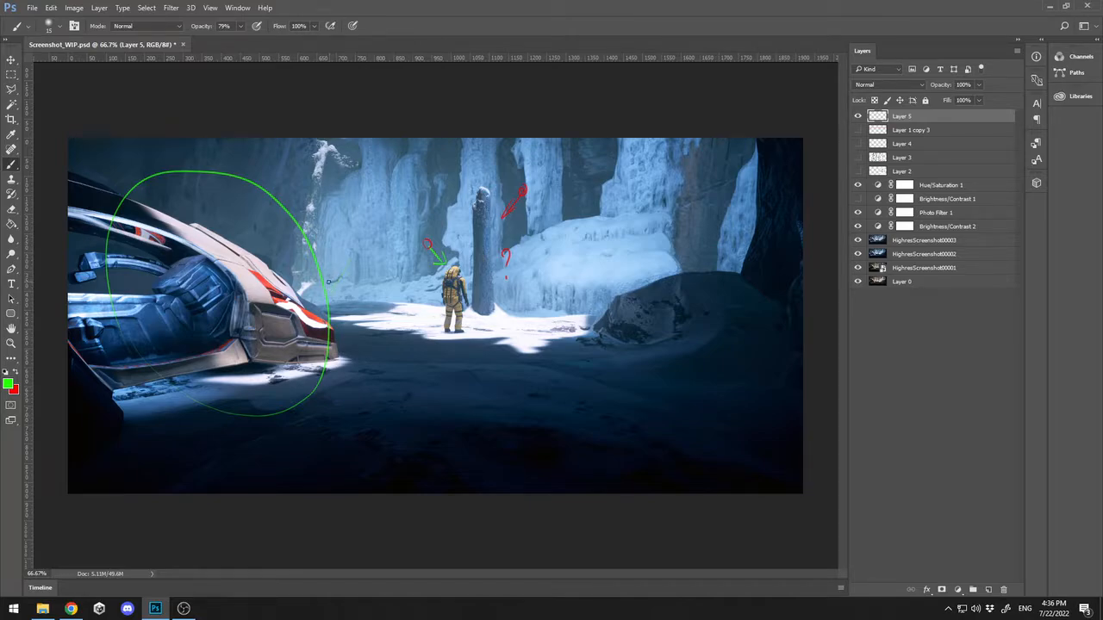
drag(349, 256, 350, 248)
key(x)
key(e)
mouse_move(499, 224)
mouse_down()
mouse_move(376, 373)
mouse_move(369, 134)
mouse_move(83, 376)
mouse_up()
key(b)
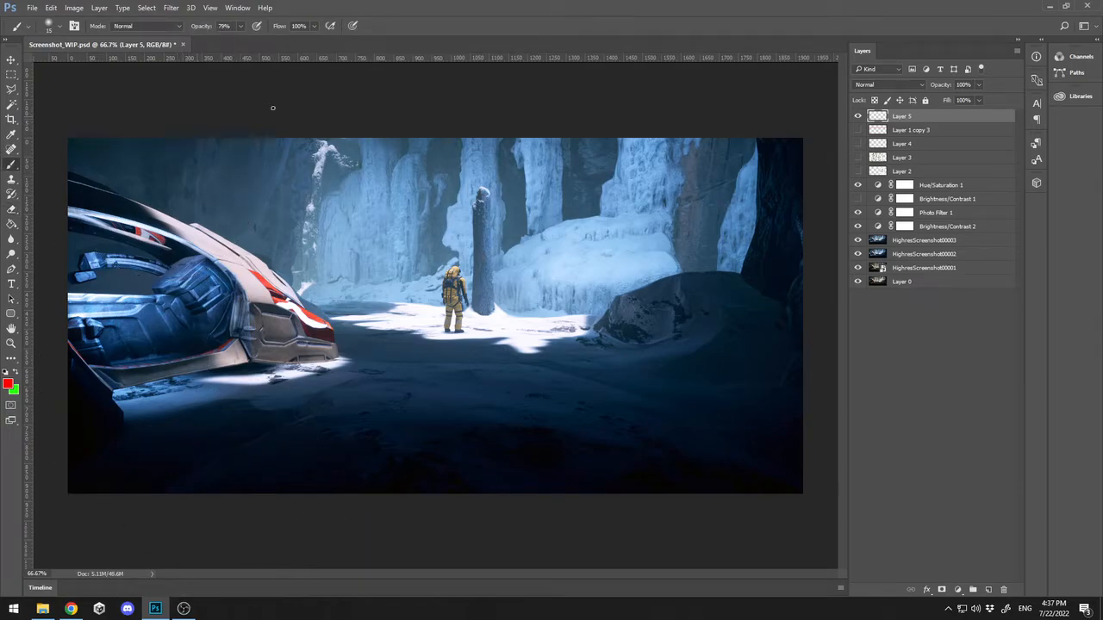
Sketch a red cylinder from the cave ceiling down over the ship's nose
mouse_move(318, 141)
mouse_down()
mouse_move(332, 156)
mouse_move(207, 153)
mouse_up()
drag(342, 158, 348, 309)
drag(184, 188, 206, 375)
Try green vertical strokes inside the red cylinder over the ship's nose and undo them
key(x)
drag(203, 160, 220, 357)
drag(235, 177, 251, 345)
drag(283, 185, 286, 349)
drag(311, 211, 312, 276)
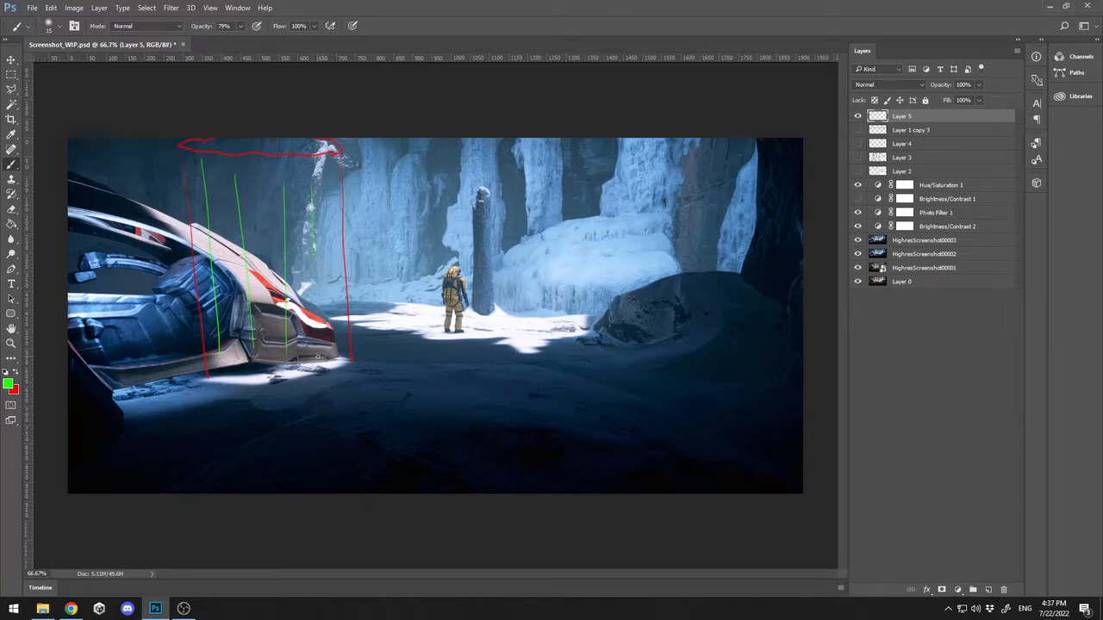
key(ctrl+alt+z)
key(ctrl+alt+z)
key(ctrl+alt+z)
key(ctrl+alt+z)
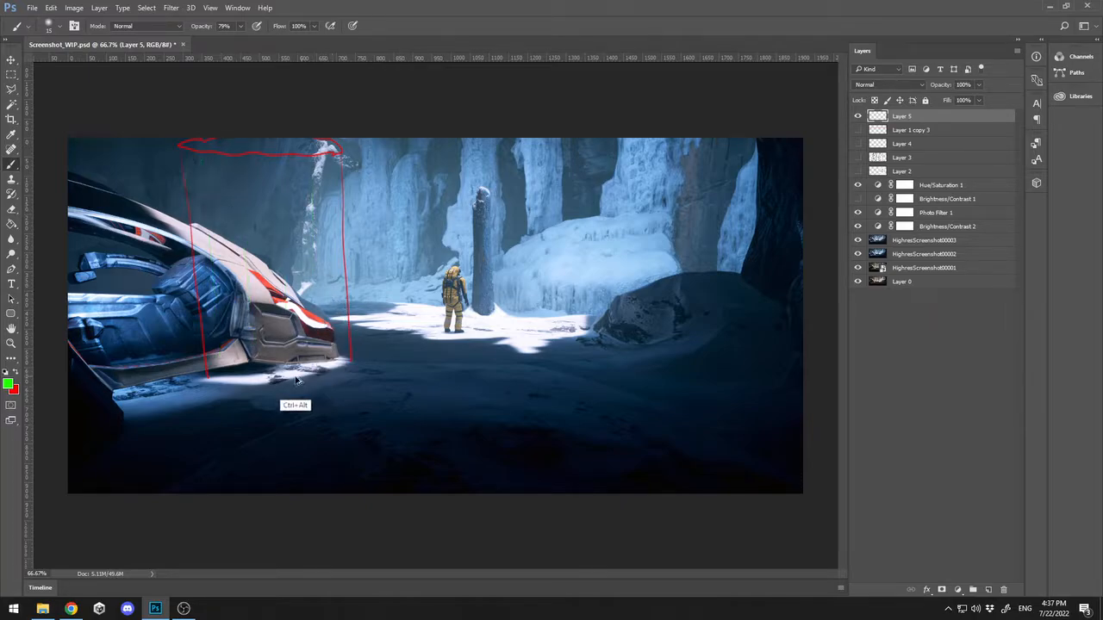
Outline the ship's nose and side panel in green, and erase these marks together with the red cylinder
mouse_move(195, 226)
mouse_down()
mouse_move(269, 268)
mouse_move(327, 323)
mouse_move(338, 351)
mouse_move(261, 363)
mouse_up()
mouse_move(246, 314)
mouse_down()
mouse_move(250, 361)
mouse_move(288, 307)
mouse_move(307, 336)
mouse_move(329, 343)
mouse_up()
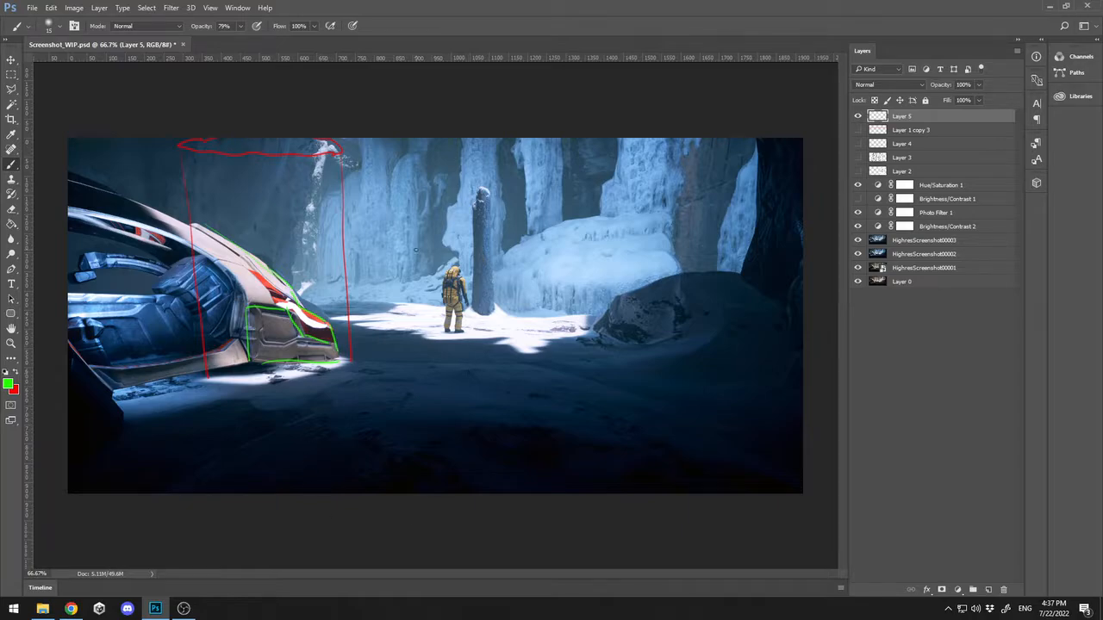
key(e)
mouse_move(342, 312)
mouse_down()
mouse_move(353, 219)
mouse_move(212, 107)
mouse_up()
key(b)
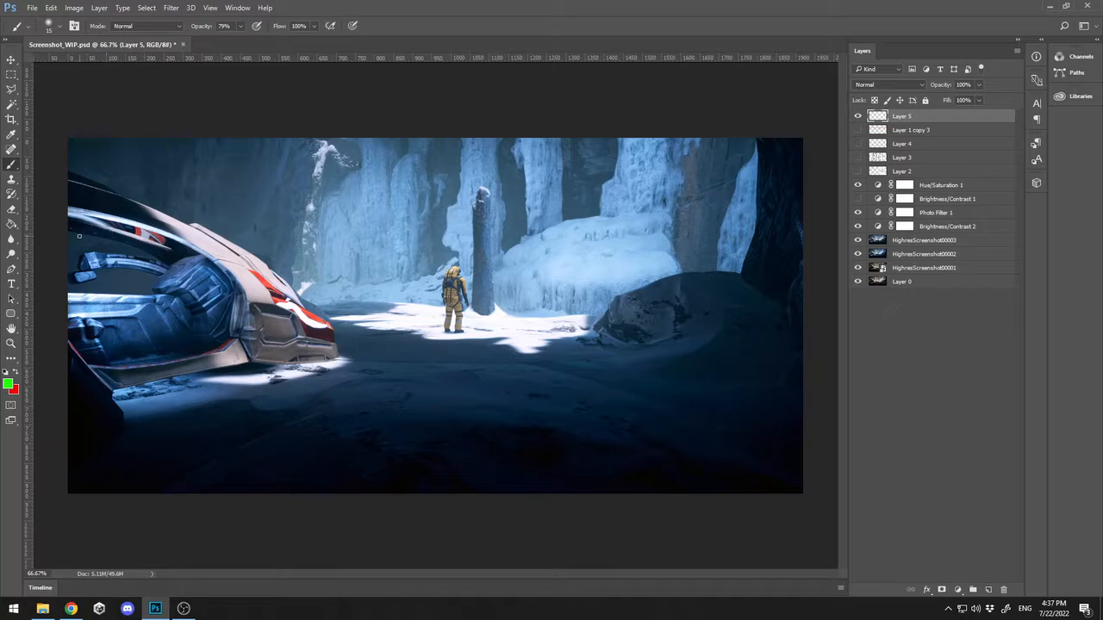
Sketch green marks at the ship's cut-off edge and red marks over its cockpit, and erase them
mouse_move(82, 224)
mouse_down()
mouse_move(99, 210)
mouse_move(100, 239)
mouse_move(72, 258)
mouse_up()
drag(73, 212, 71, 202)
key(x)
mouse_move(107, 292)
mouse_down()
mouse_move(117, 302)
mouse_move(100, 314)
mouse_up()
drag(177, 262, 147, 304)
key(e)
mouse_move(214, 262)
mouse_down()
mouse_move(110, 365)
mouse_move(126, 291)
mouse_up()
key(b)
drag(123, 319, 129, 308)
key(e)
mouse_move(133, 339)
mouse_down()
mouse_move(160, 261)
mouse_move(133, 315)
mouse_up()
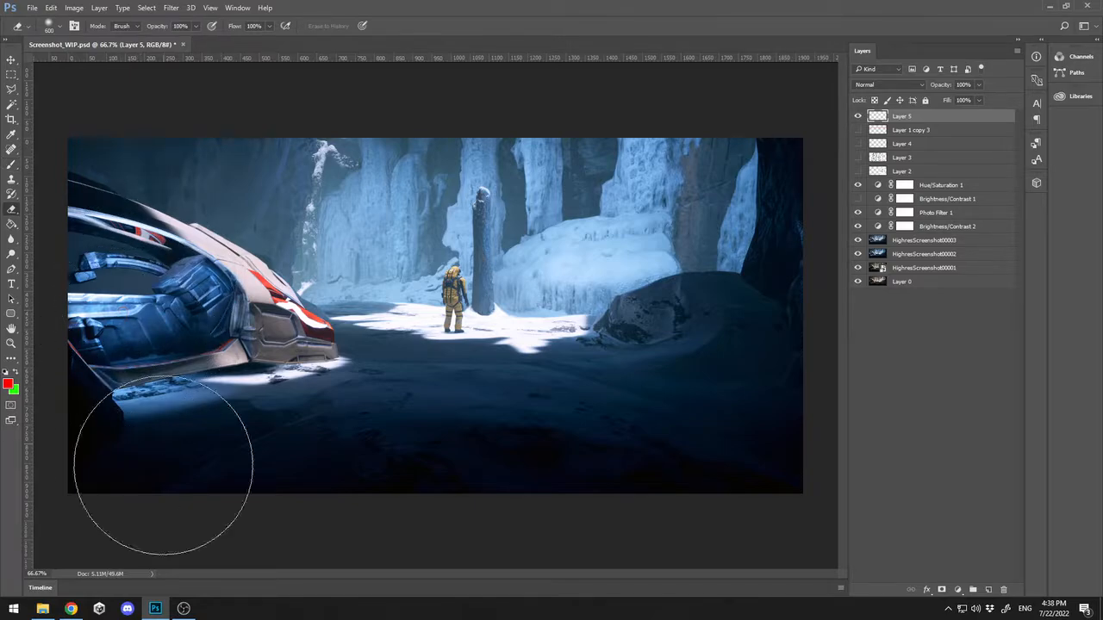
key(b)
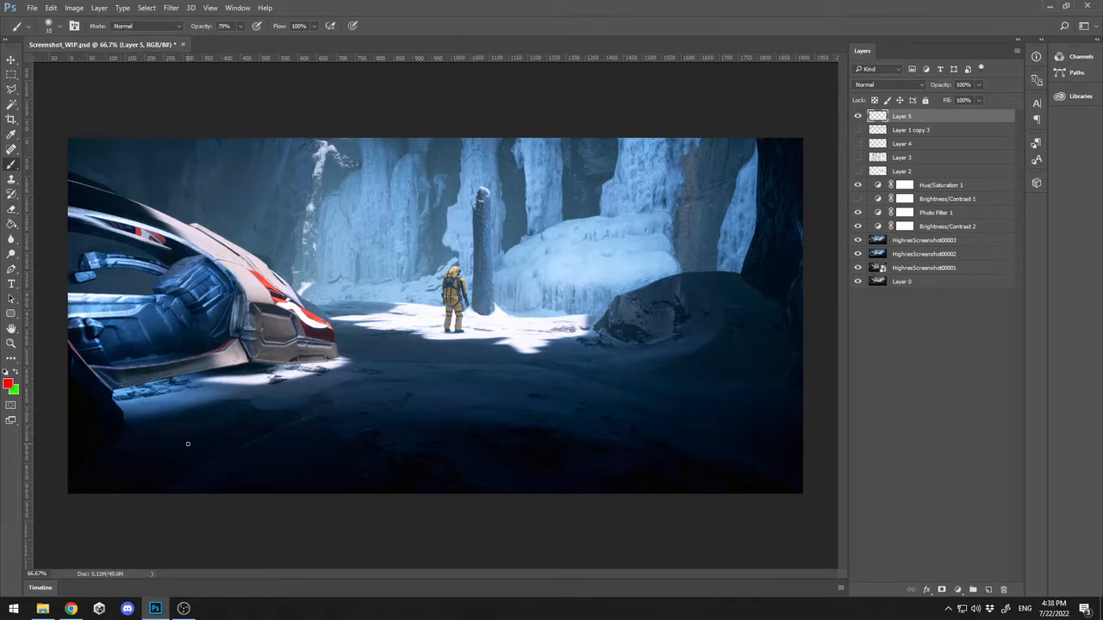
Show the annotated grid layer instead of Layer 5, circle the ship's nose in red and retrace the grid line through it
click(857, 116)
click(857, 130)
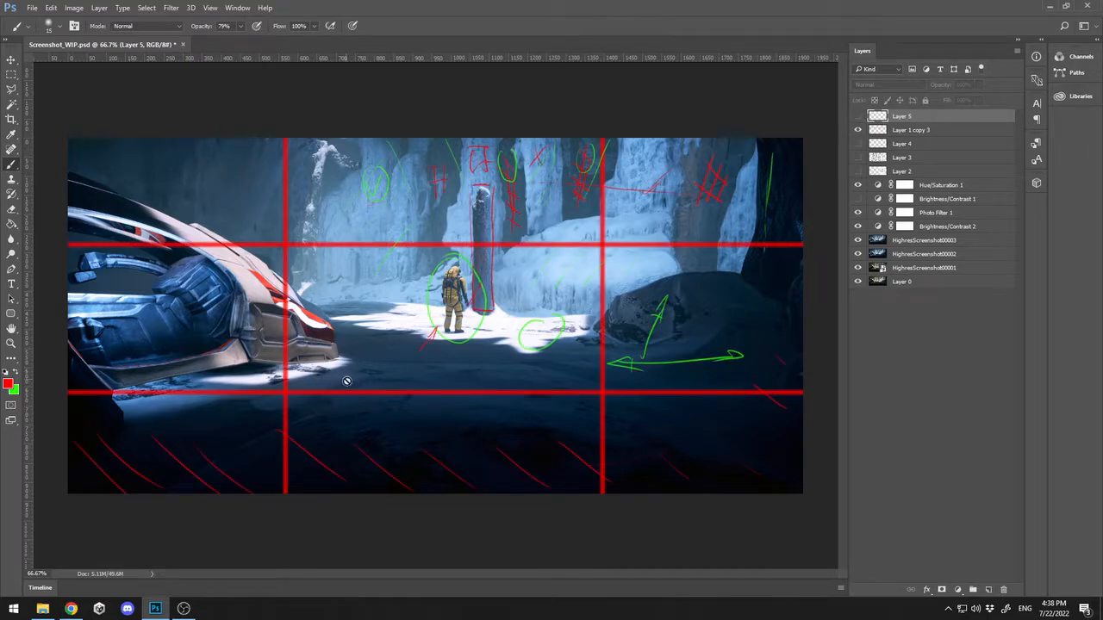
click(463, 293)
click(554, 229)
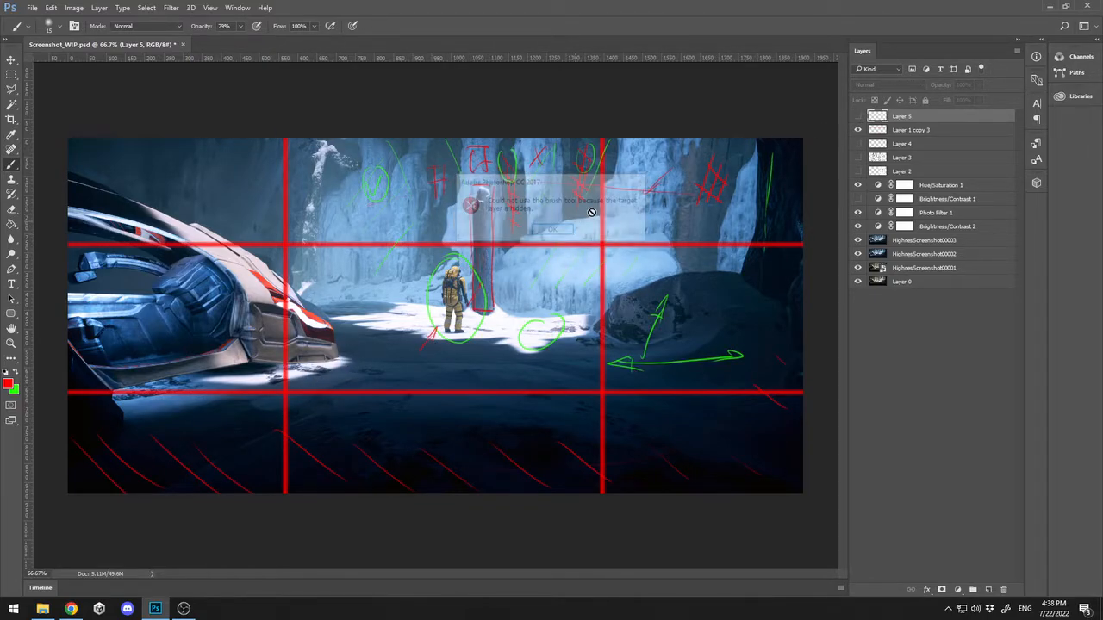
click(915, 129)
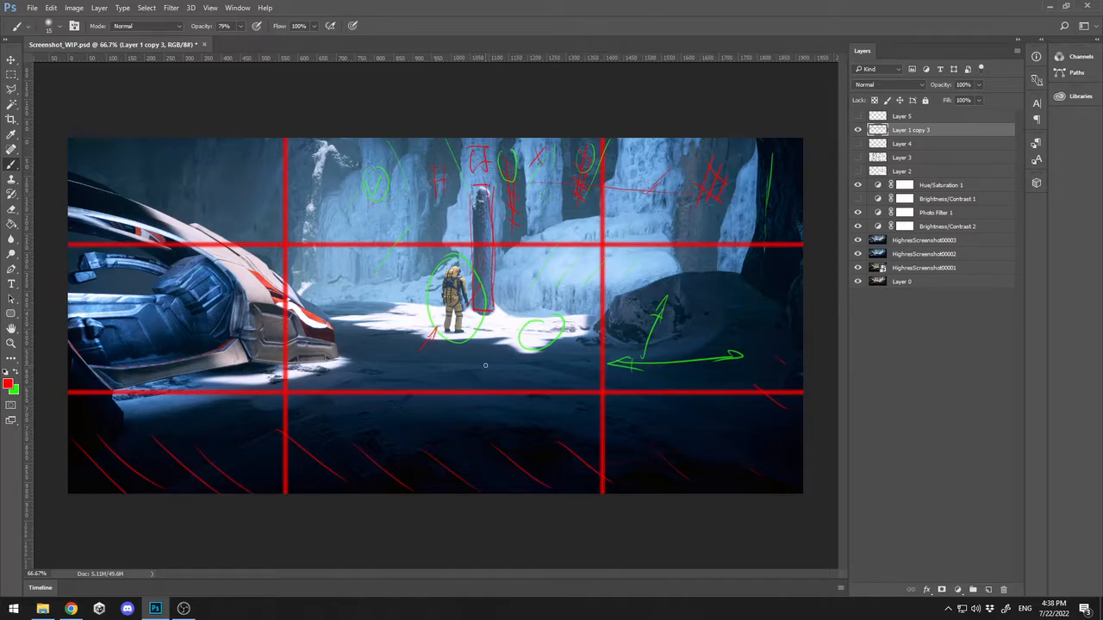
mouse_move(232, 278)
mouse_down()
mouse_move(293, 366)
mouse_move(248, 263)
mouse_up()
drag(283, 146, 288, 494)
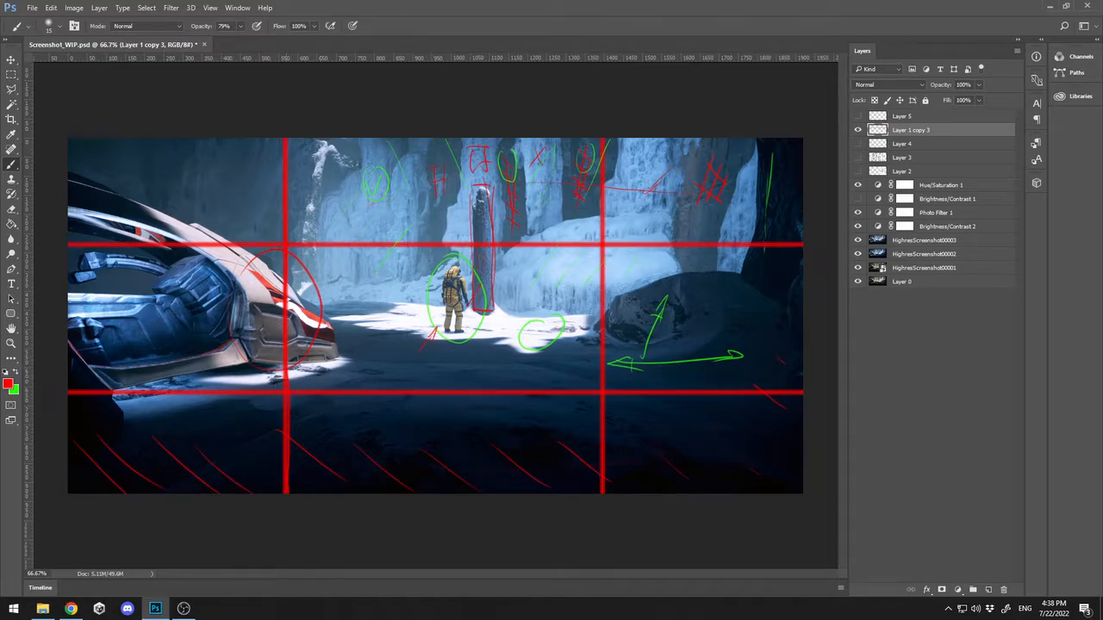
Hide the grid layer, reactivate Layer 5, and try a red stroke over the ice mound and undo it
click(857, 130)
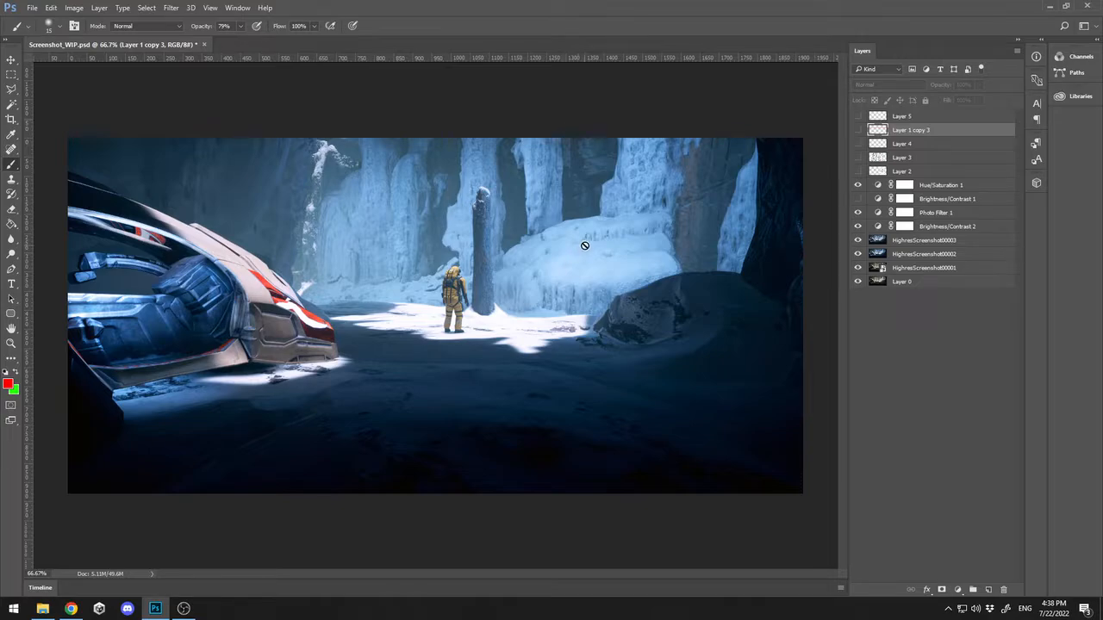
click(857, 116)
click(895, 116)
mouse_move(510, 273)
mouse_down()
mouse_move(541, 270)
mouse_move(556, 249)
mouse_up()
key(ctrl+z)
key(ctrl+z)
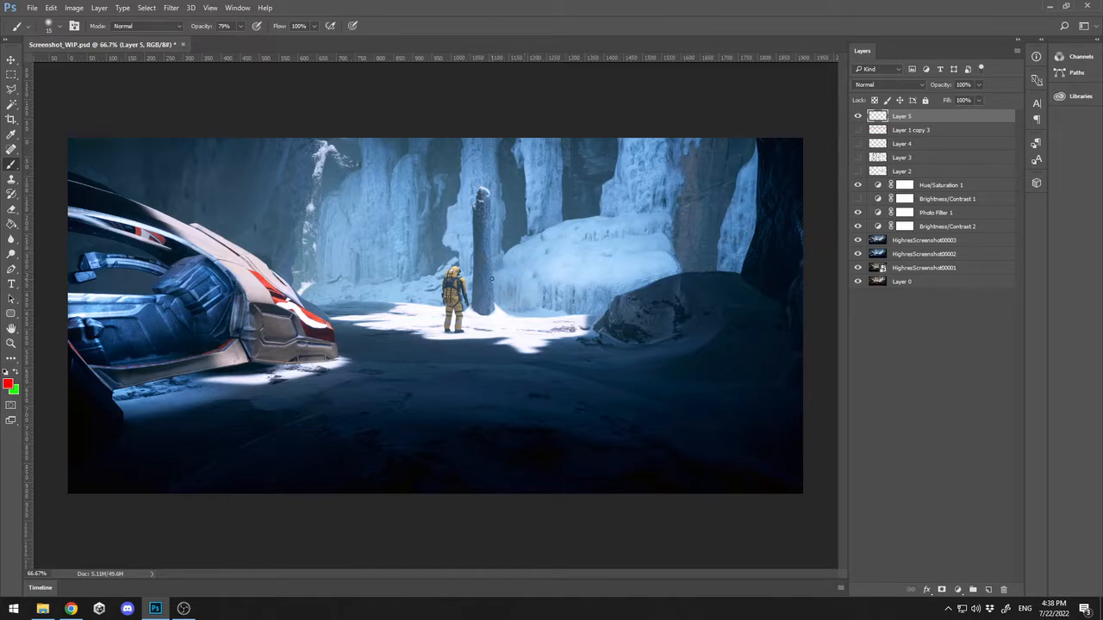
Outline the ice mound in green and the snow bank between the ship and the astronaut in red
key(x)
mouse_move(500, 272)
mouse_down()
mouse_move(512, 246)
mouse_move(584, 217)
mouse_up()
drag(670, 216, 666, 234)
drag(599, 214, 606, 179)
drag(549, 320, 667, 226)
key(x)
mouse_move(442, 253)
mouse_down()
mouse_move(321, 284)
mouse_move(444, 306)
mouse_move(441, 263)
mouse_up()
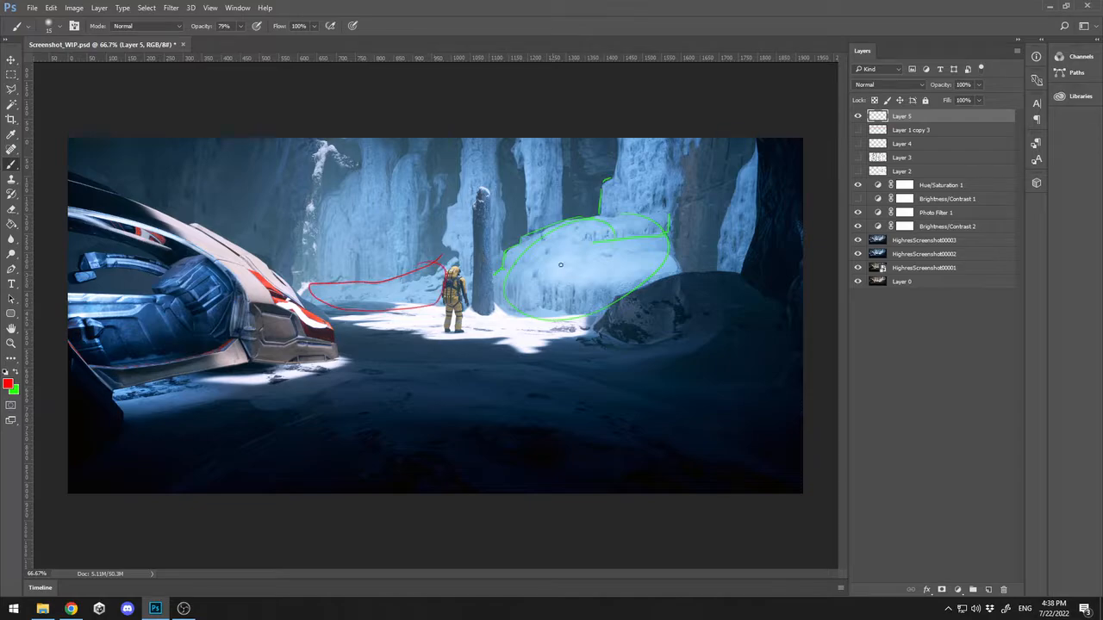
Outline the dark boulder and the snow patch under the ship in green, and draw green curves across the ground
key(x)
mouse_move(693, 274)
mouse_down()
mouse_move(611, 345)
mouse_move(780, 318)
mouse_move(702, 272)
mouse_up()
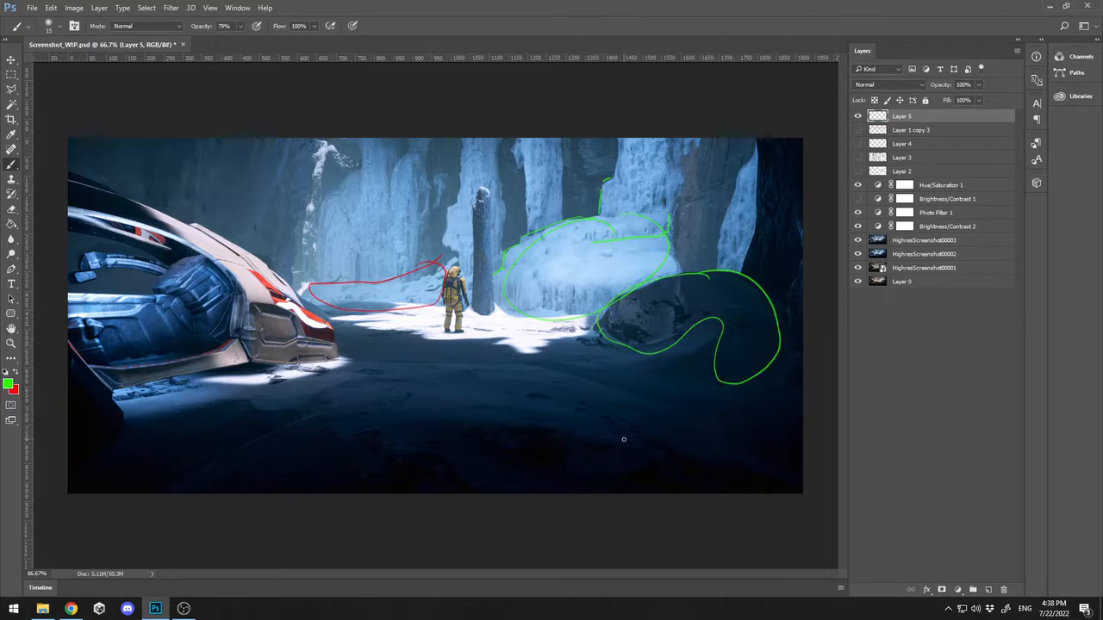
mouse_move(715, 321)
mouse_down()
mouse_move(622, 370)
mouse_move(637, 386)
mouse_move(627, 395)
mouse_up()
drag(711, 356, 658, 383)
mouse_move(739, 434)
mouse_down()
mouse_move(481, 360)
mouse_move(343, 385)
mouse_move(166, 487)
mouse_up()
mouse_move(130, 395)
mouse_down()
mouse_move(202, 381)
mouse_move(121, 390)
mouse_up()
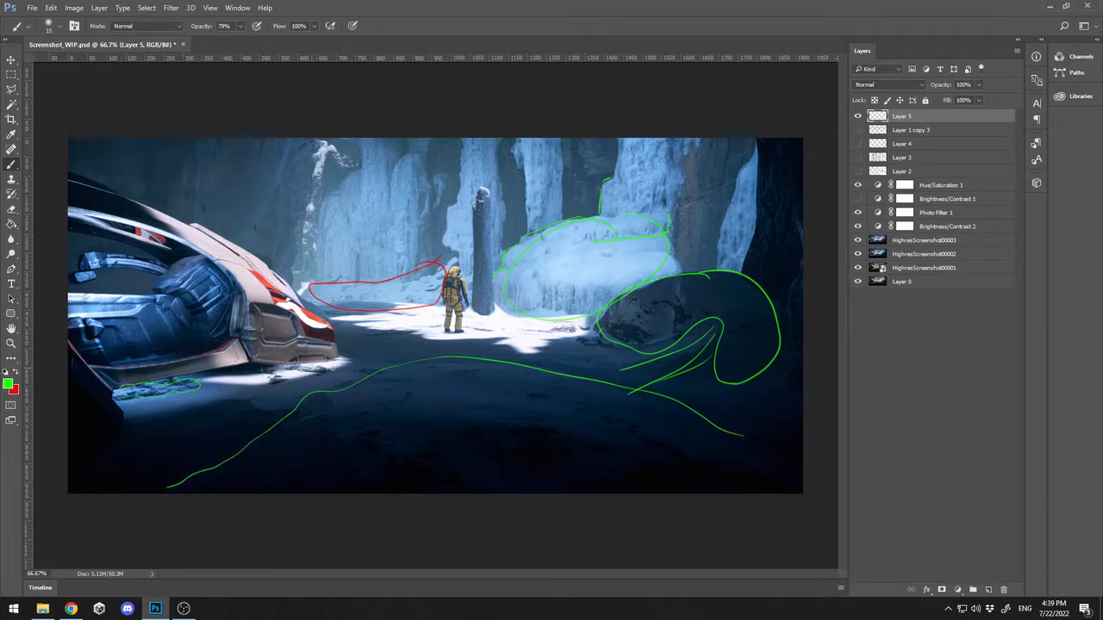
Add strokes near the ship, on the cave wall and in red down the dark pillar, and erase all marks
drag(271, 368, 328, 367)
mouse_move(290, 138)
mouse_down()
mouse_move(257, 217)
mouse_move(227, 233)
mouse_up()
key(x)
drag(758, 143, 742, 267)
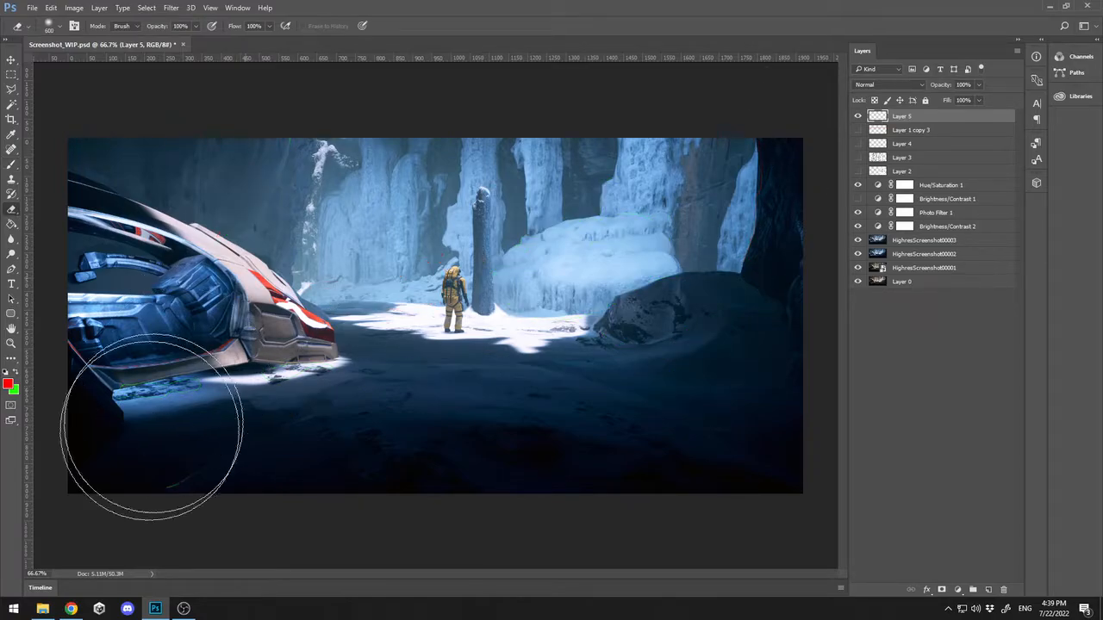
key(b)
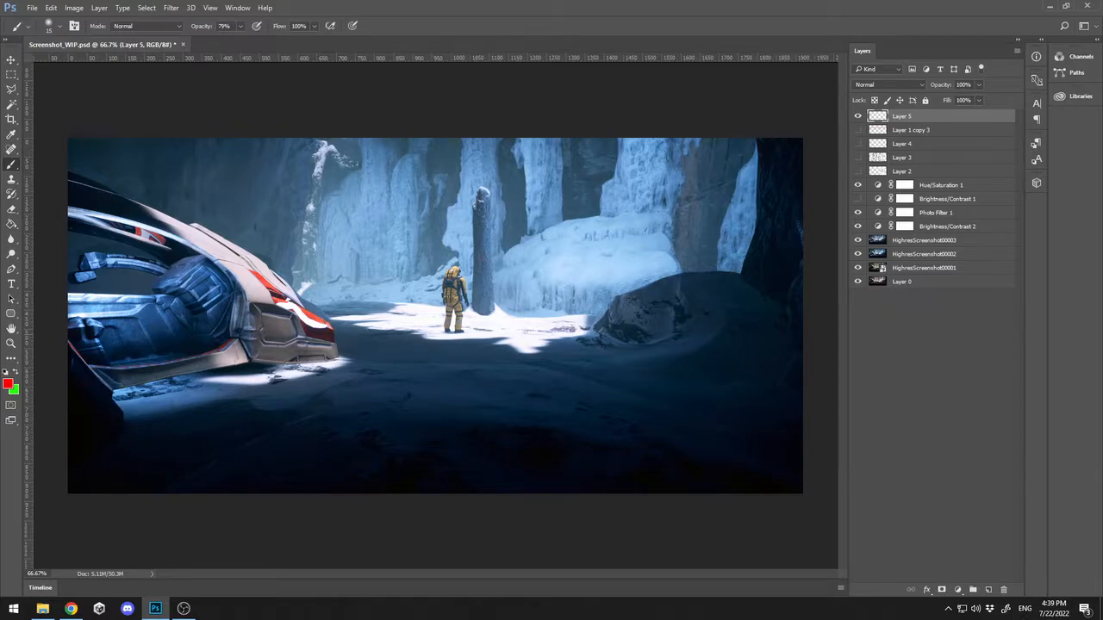
Sketch marks over the lit snow on both sides of the astronaut and erase them
mouse_move(482, 333)
mouse_down()
mouse_move(505, 338)
mouse_move(479, 336)
mouse_up()
drag(544, 320, 558, 324)
key(e)
drag(656, 281, 368, 404)
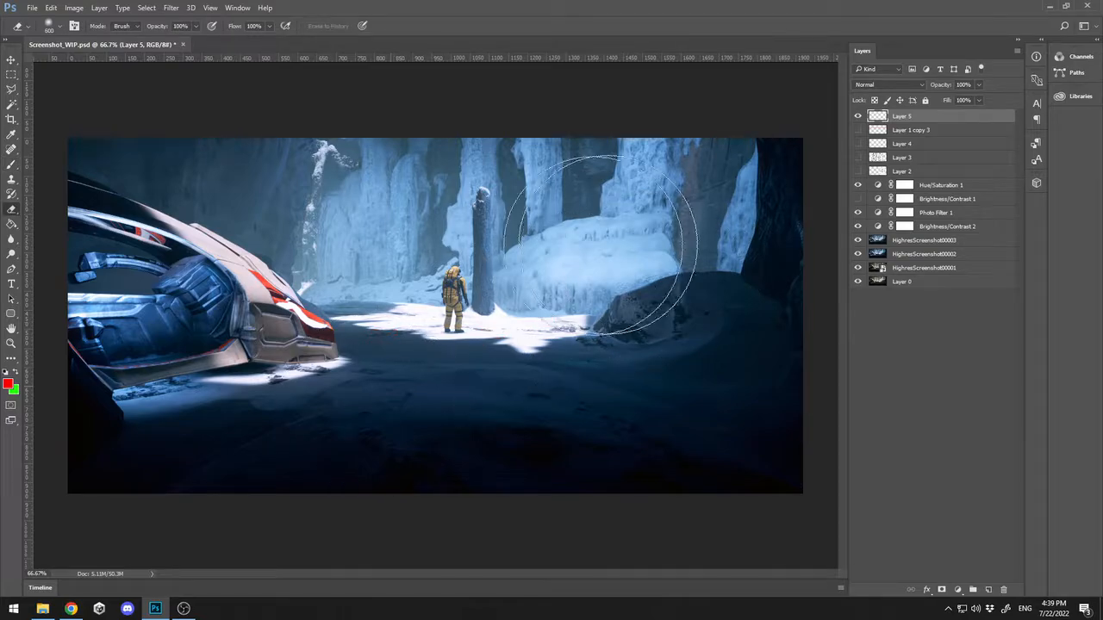
key(b)
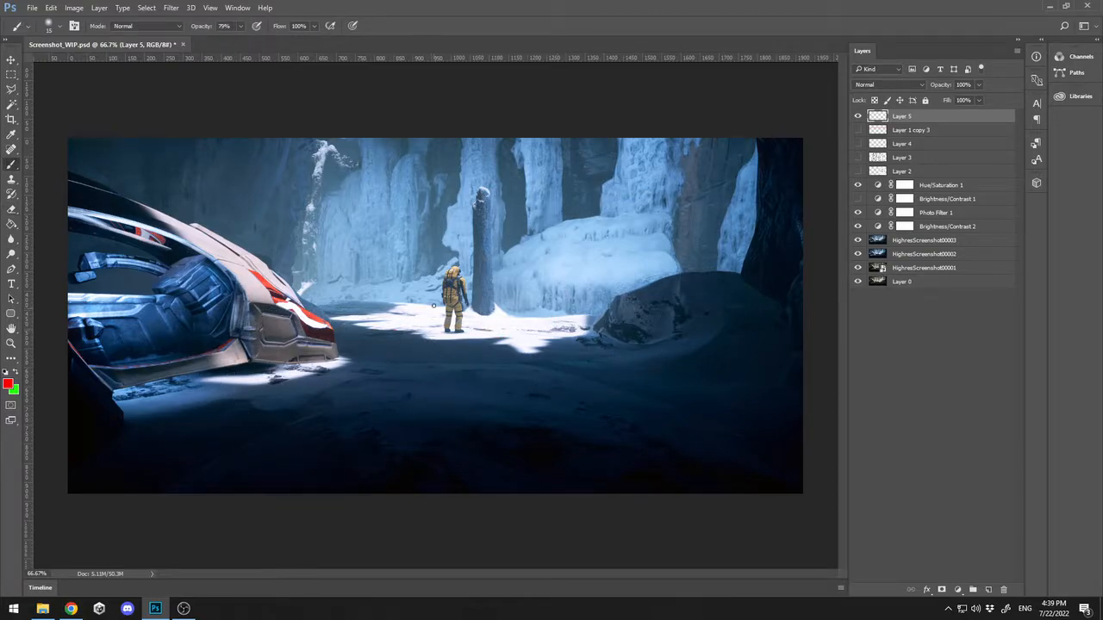
mouse_move(536, 330)
mouse_down()
mouse_move(520, 331)
mouse_move(579, 332)
mouse_move(530, 325)
mouse_up()
drag(412, 329, 395, 330)
key(e)
mouse_move(564, 329)
mouse_down()
mouse_move(502, 374)
mouse_move(359, 360)
mouse_move(524, 340)
mouse_up()
Try green hatching on the lit snow and a red ellipse around the astronaut and column, and undo them
key(b)
key(x)
key(x)
mouse_move(496, 175)
mouse_down()
mouse_move(427, 323)
mouse_move(469, 173)
mouse_up()
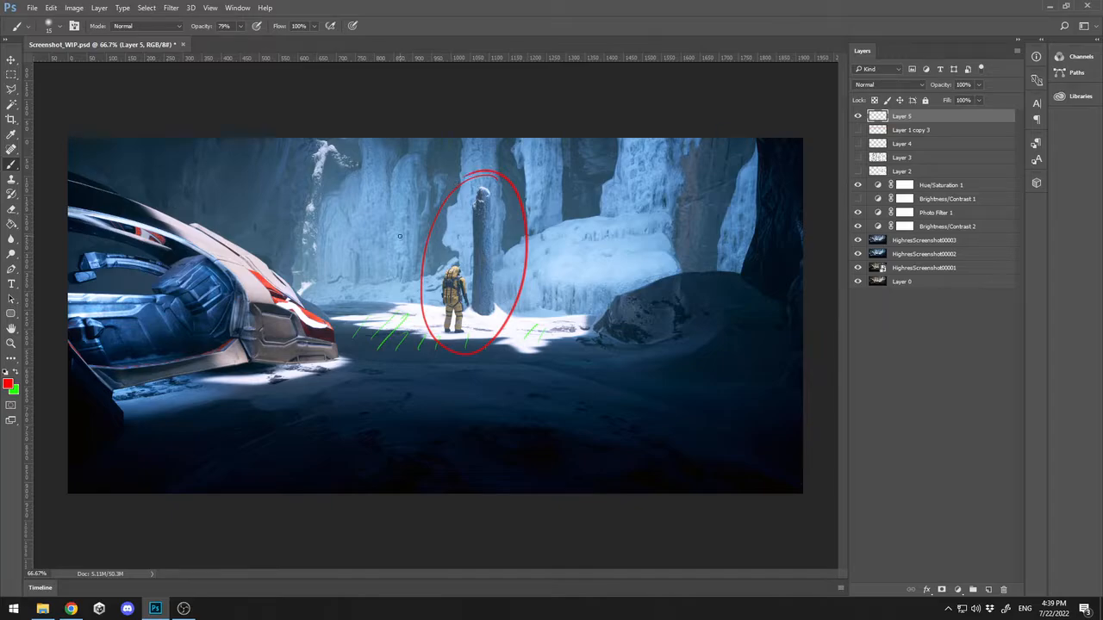
key(ctrl+z)
key(ctrl+z)
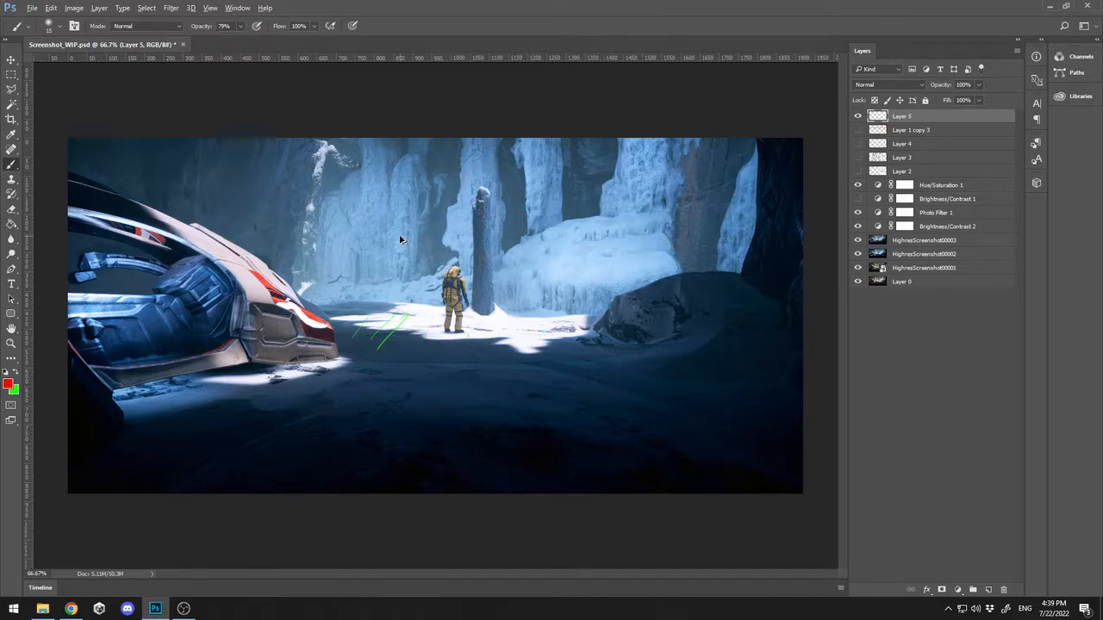
key(ctrl+z)
View the image in full-screen mode and examine the astronaut and ice wall up close
key(f)
key(f)
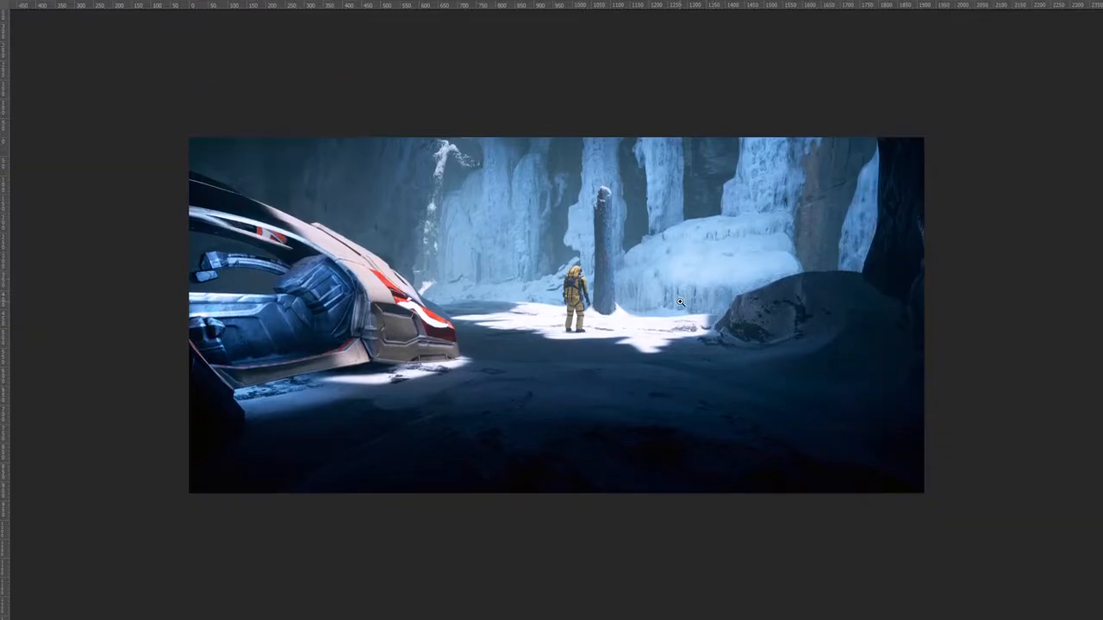
right_click(679, 302)
drag(777, 258, 837, 253)
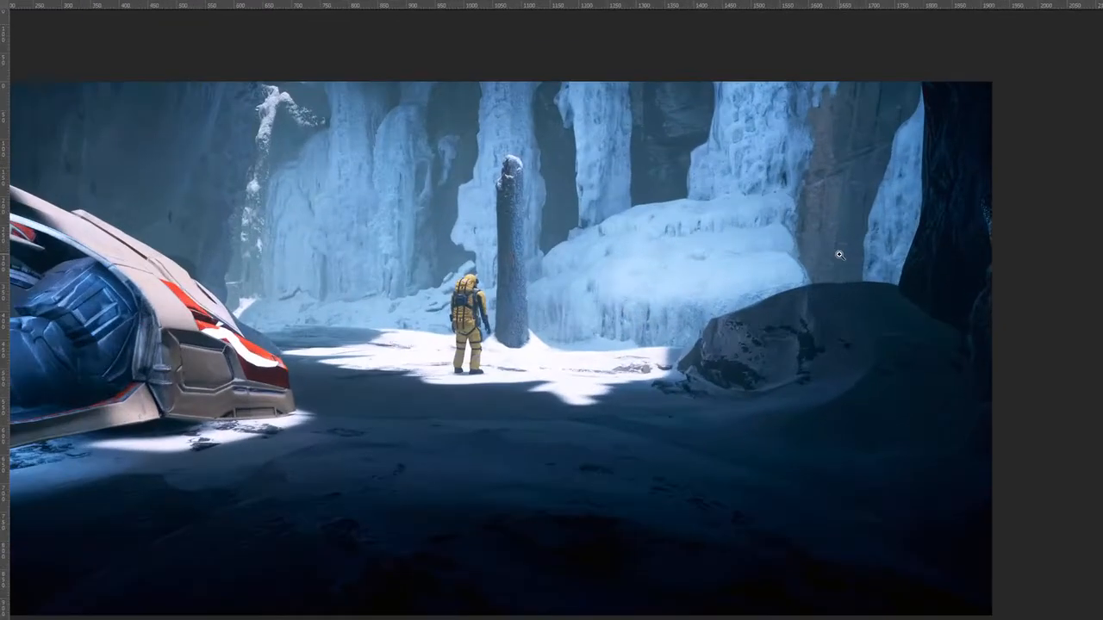
drag(498, 335, 572, 415)
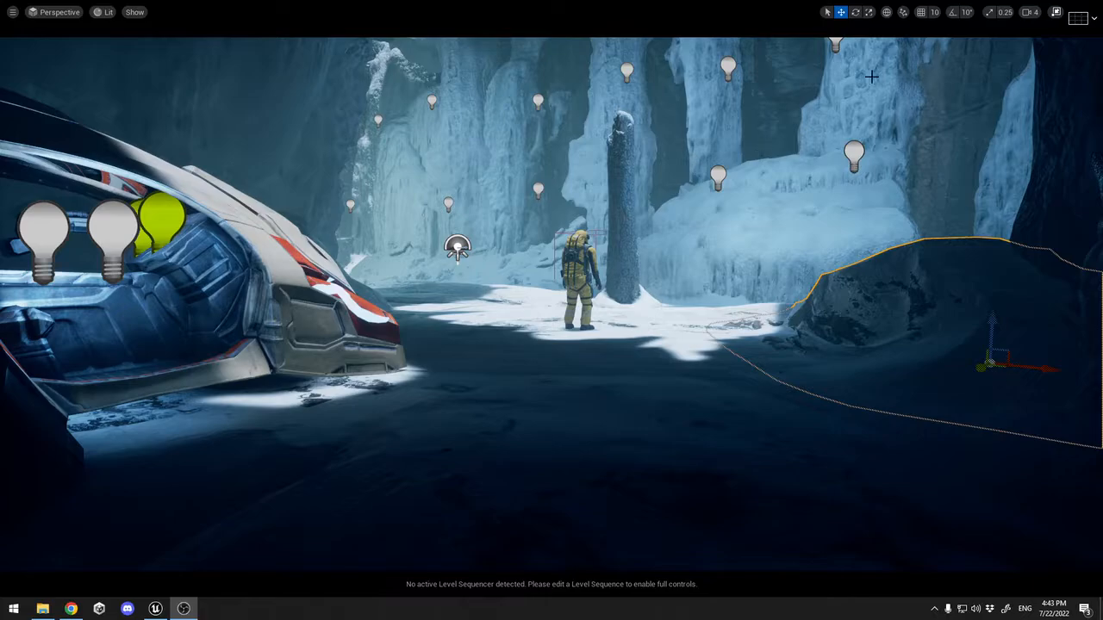
In the Unreal Engine viewport, deselect the boulder, hide the light icons with game view and shift the camera slightly
click(821, 227)
key(Escape)
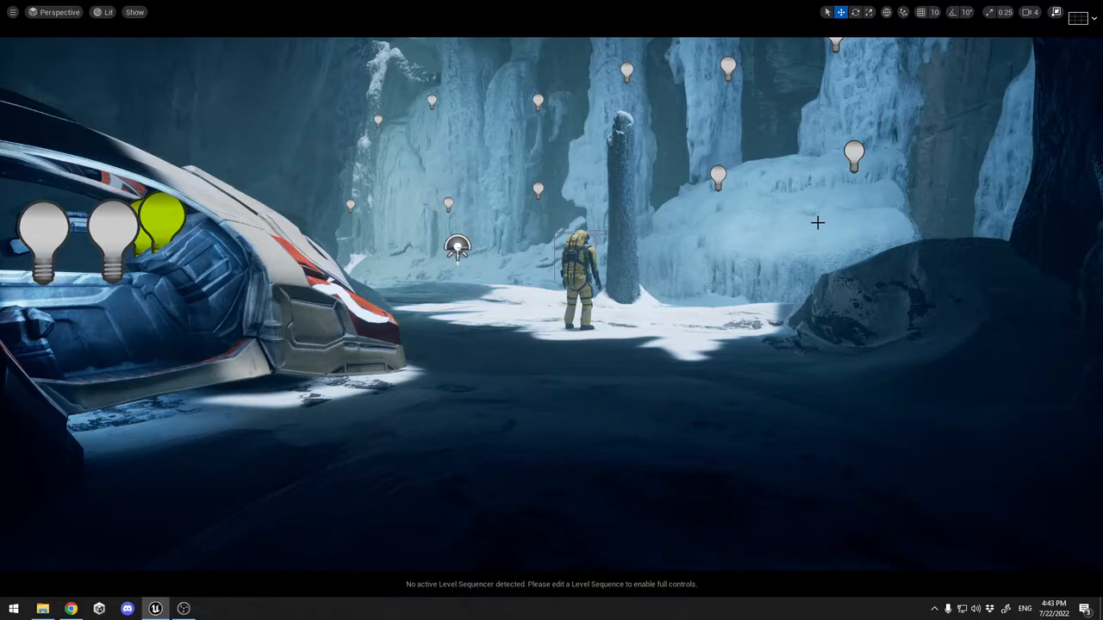
key(g)
drag(744, 244, 750, 246)
right_drag(750, 246, 745, 240)
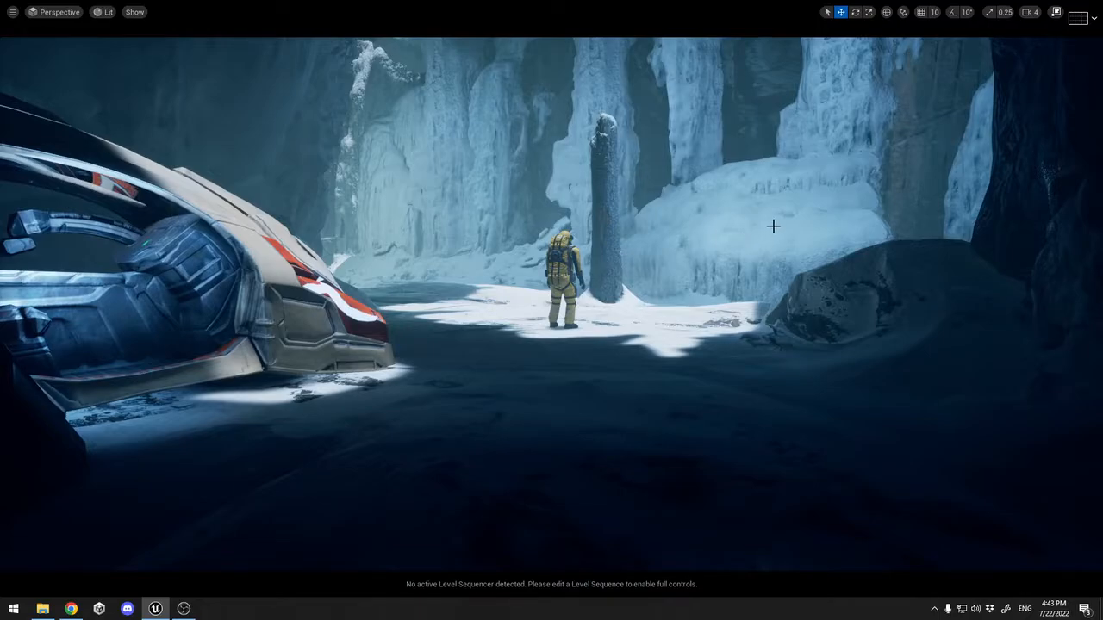
Fly around the astronaut and the snowy column at camera speed 2, and set the camera speed back to 4
right_drag(742, 275, 660, 251)
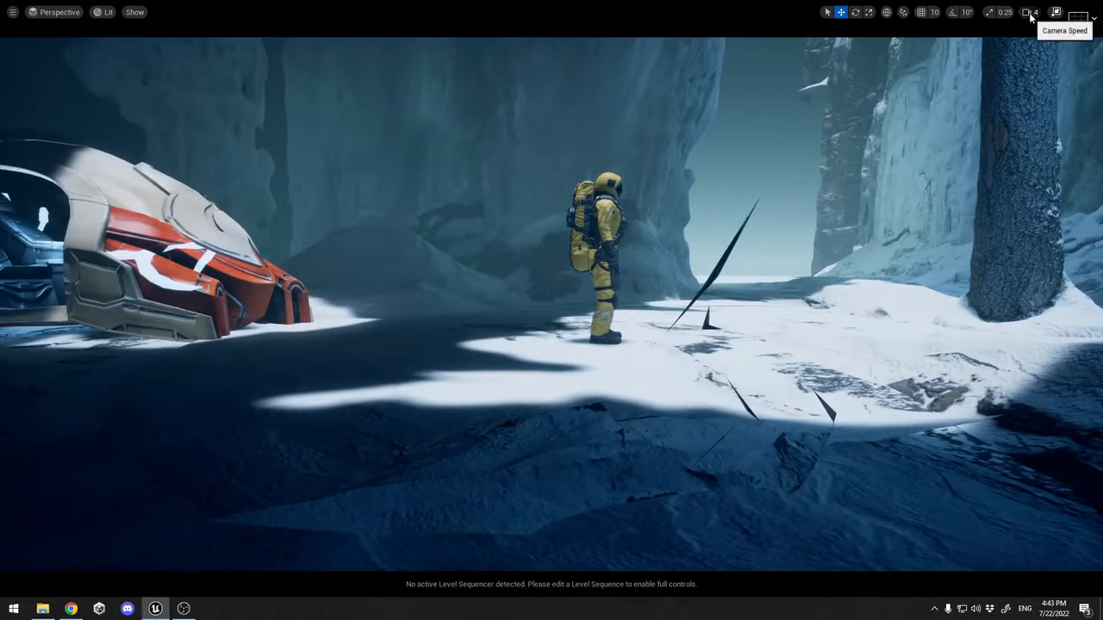
click(1029, 12)
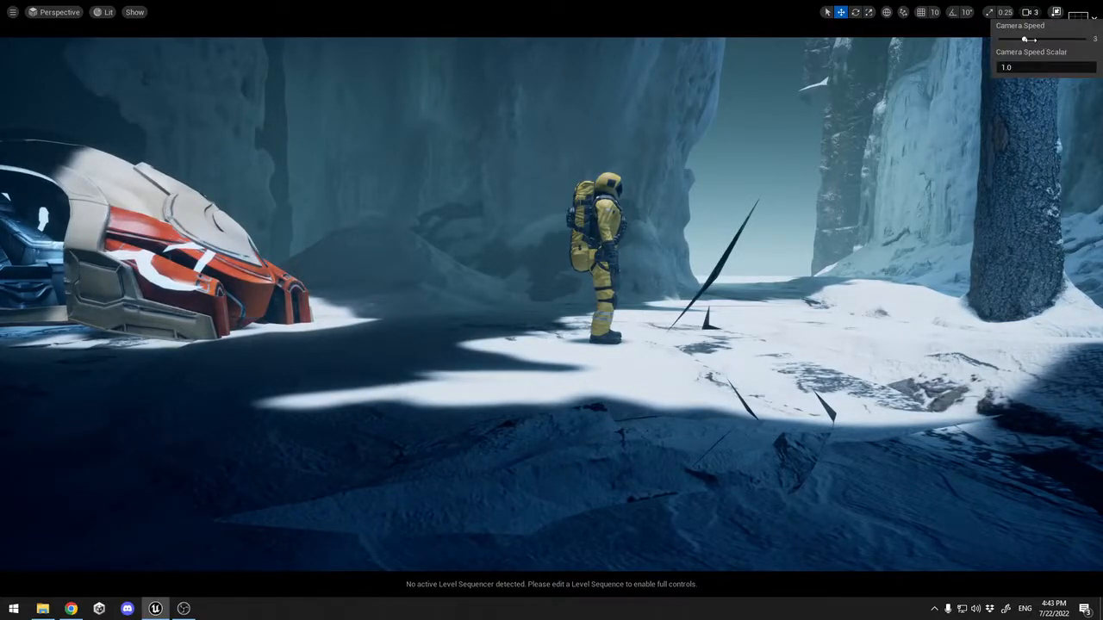
drag(1037, 40, 1018, 39)
key(w)
right_drag(827, 224, 771, 191)
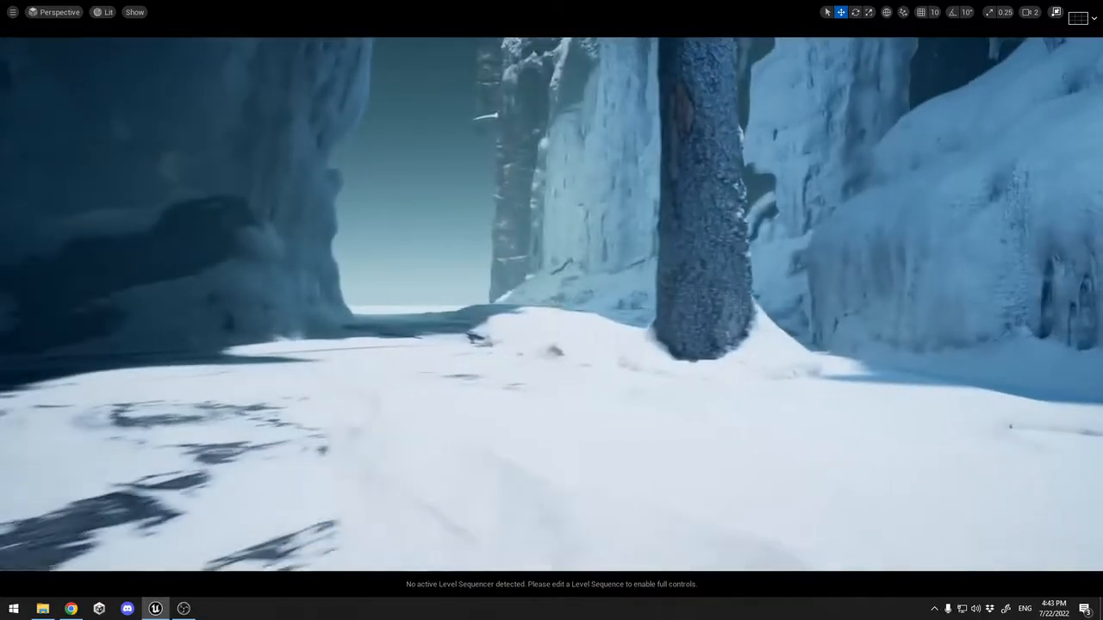
key(s)
right_drag(673, 198, 689, 166)
click(1029, 12)
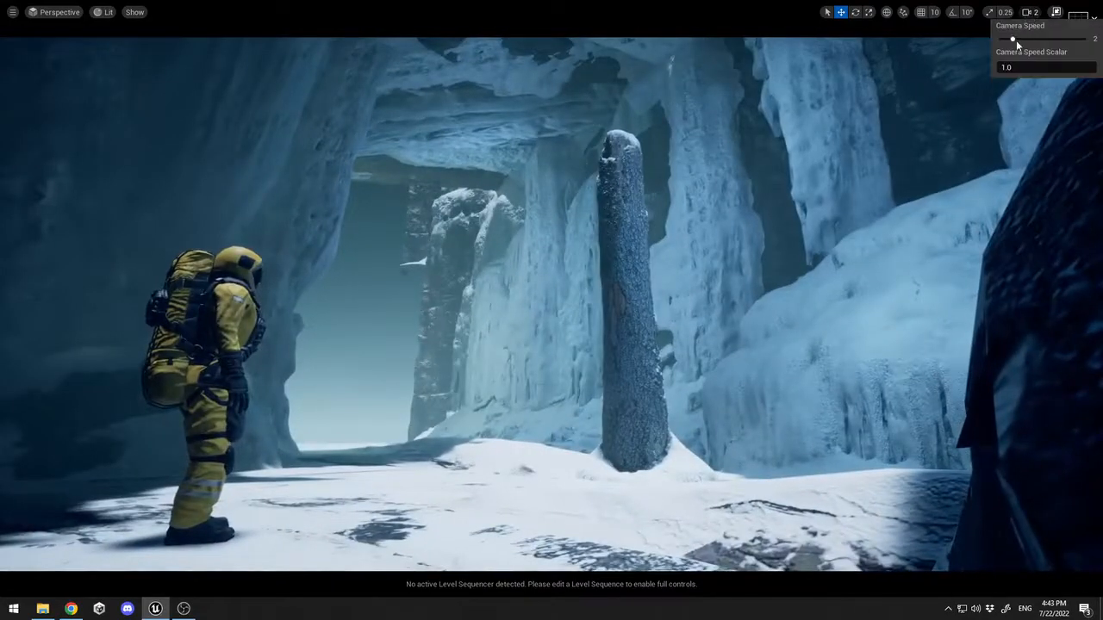
drag(1016, 39, 1040, 39)
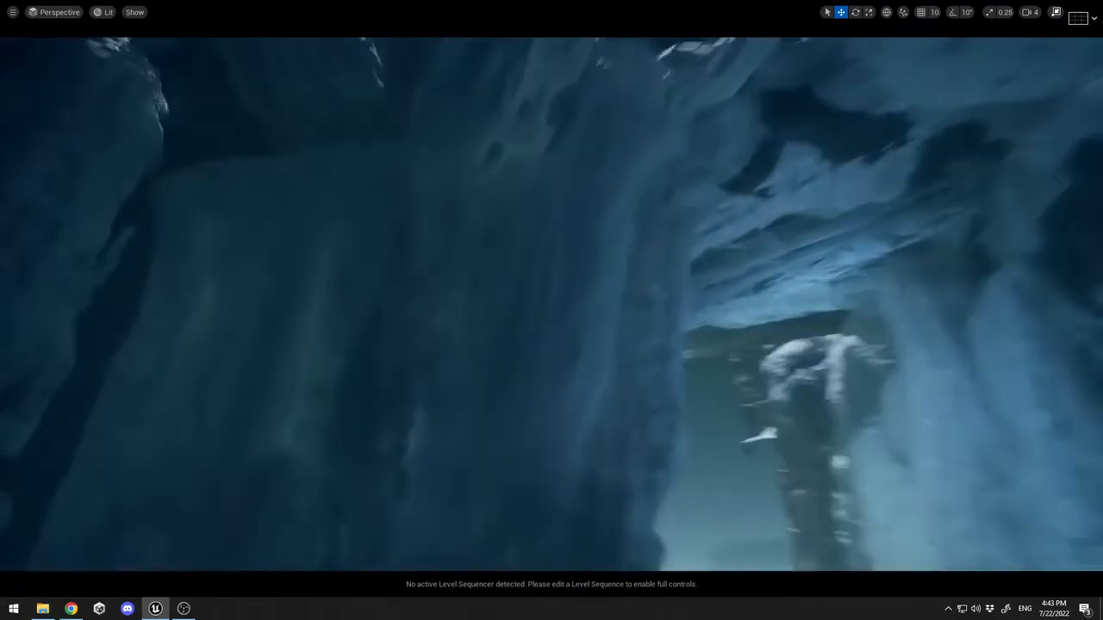
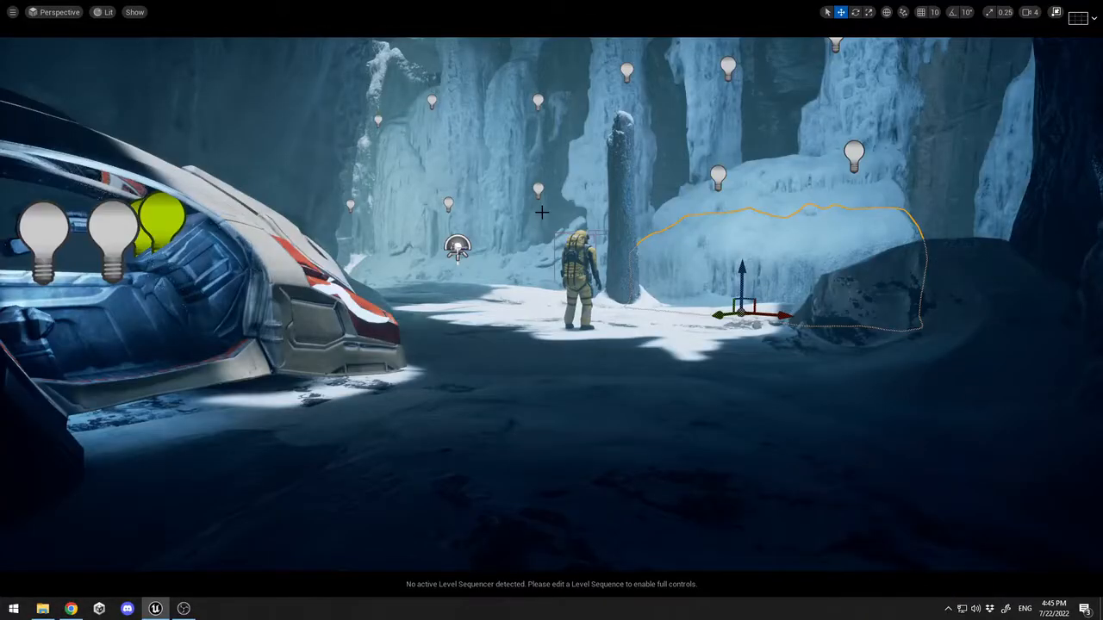
Toggle game view repeatedly to compare the cave shot with and without the light icons
key(g)
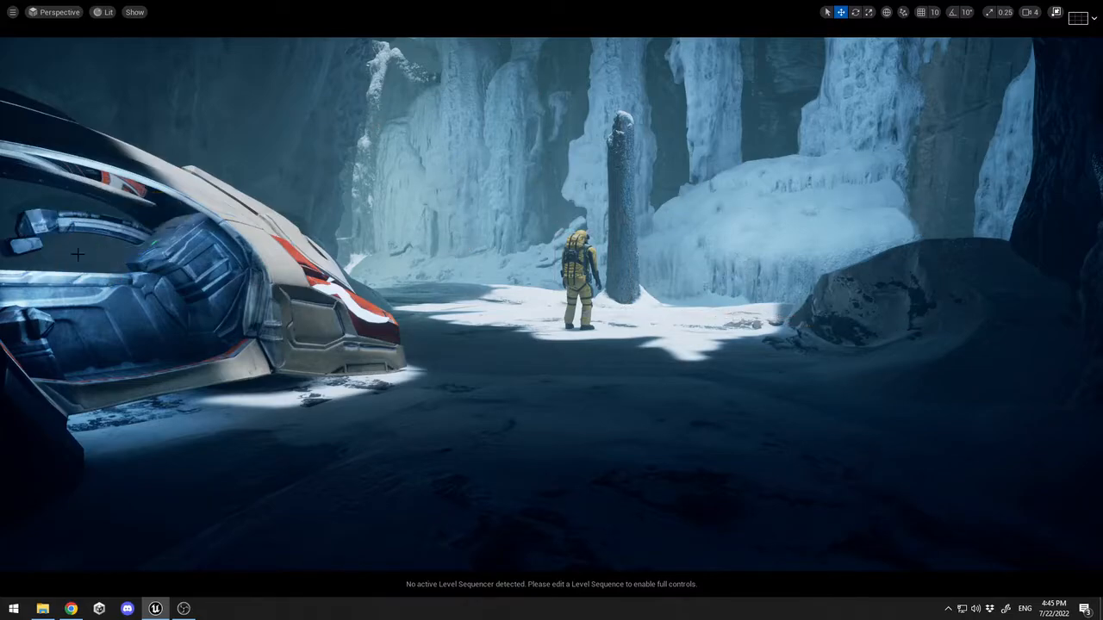
key(g)
key(g)
key(g)
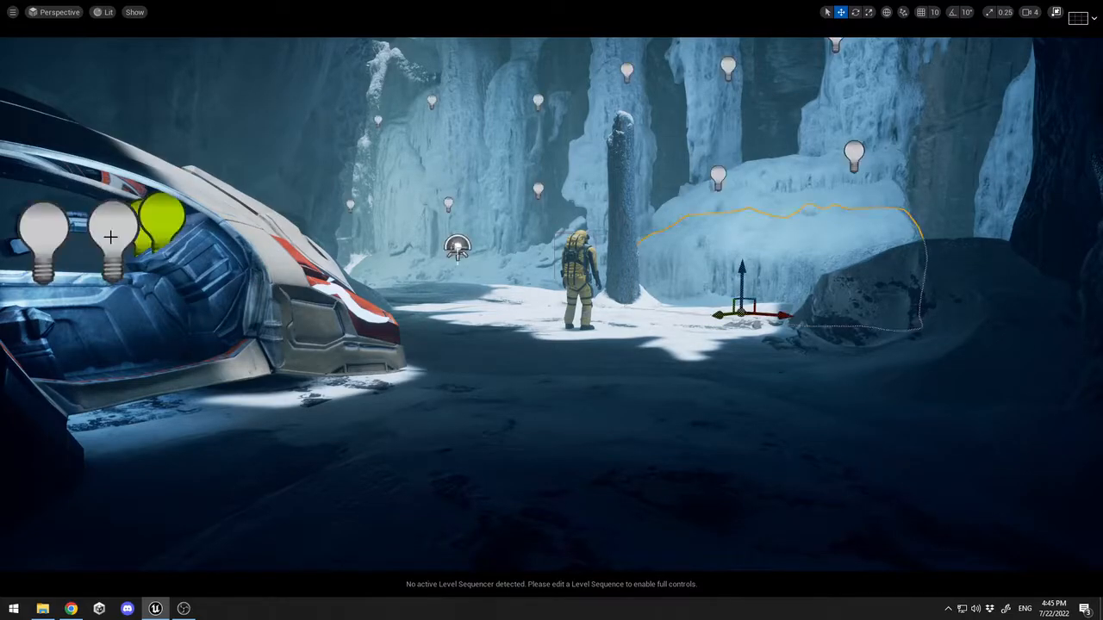
key(g)
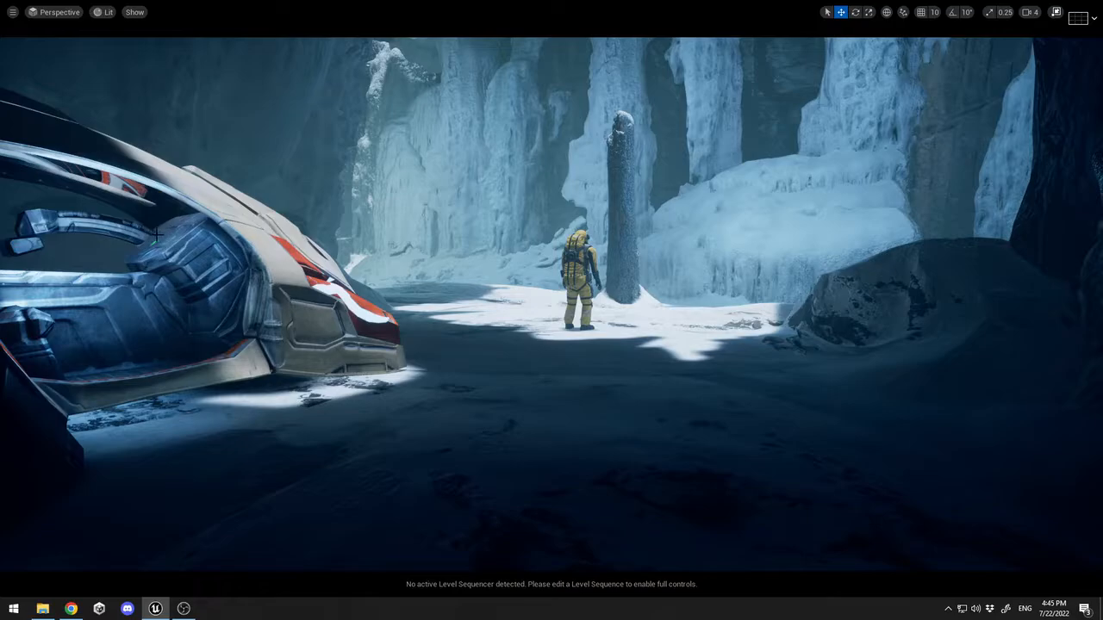
key(g)
key(g)
key(g)
key(g)
Show the light icons again and examine how the point lights are spread along the ice wall behind the column
key(w)
right_drag(552, 310, 508, 319)
key(g)
key(s)
right_drag(696, 104, 646, 86)
key(w)
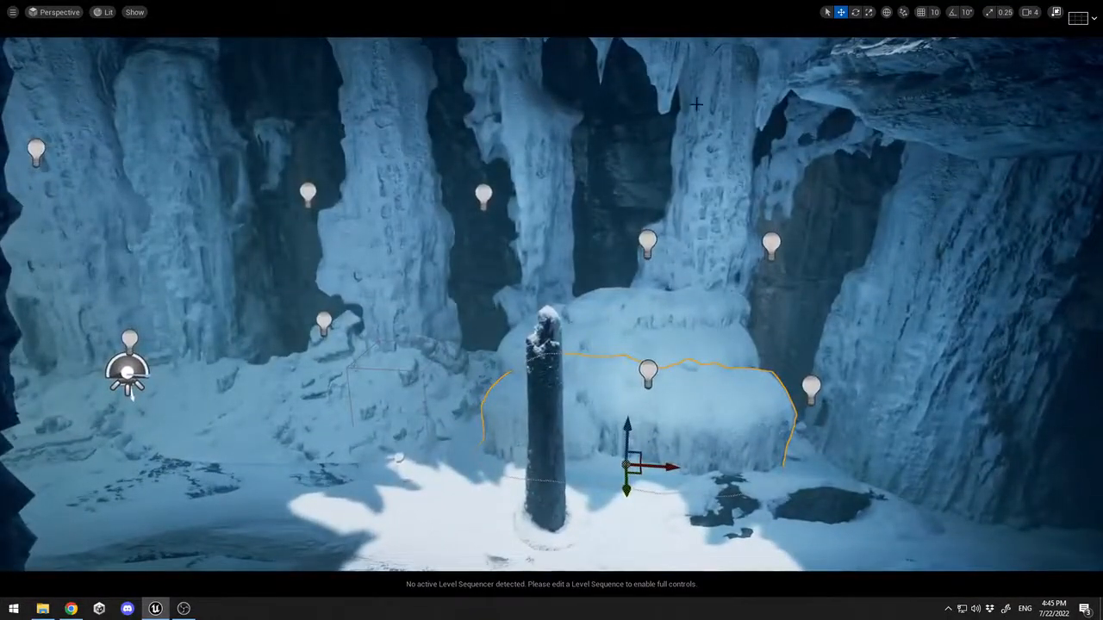
right_drag(479, 221, 526, 187)
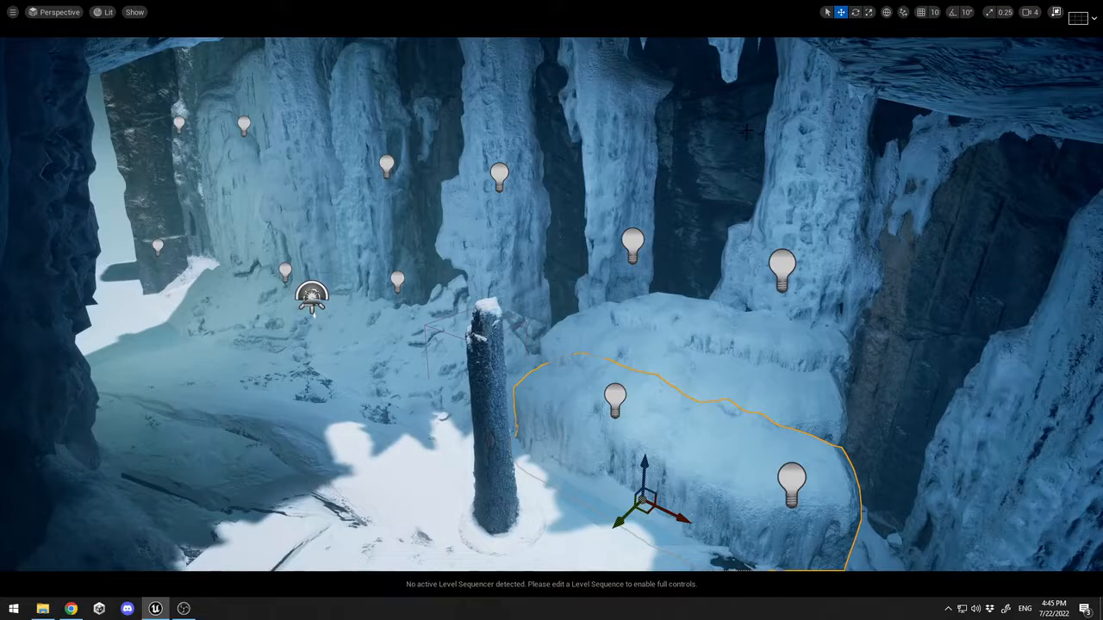
Leave the immersive viewport and inspect the camera, cube, directional light, height fog, post-process volume and volumetric cloud actors
key(F11)
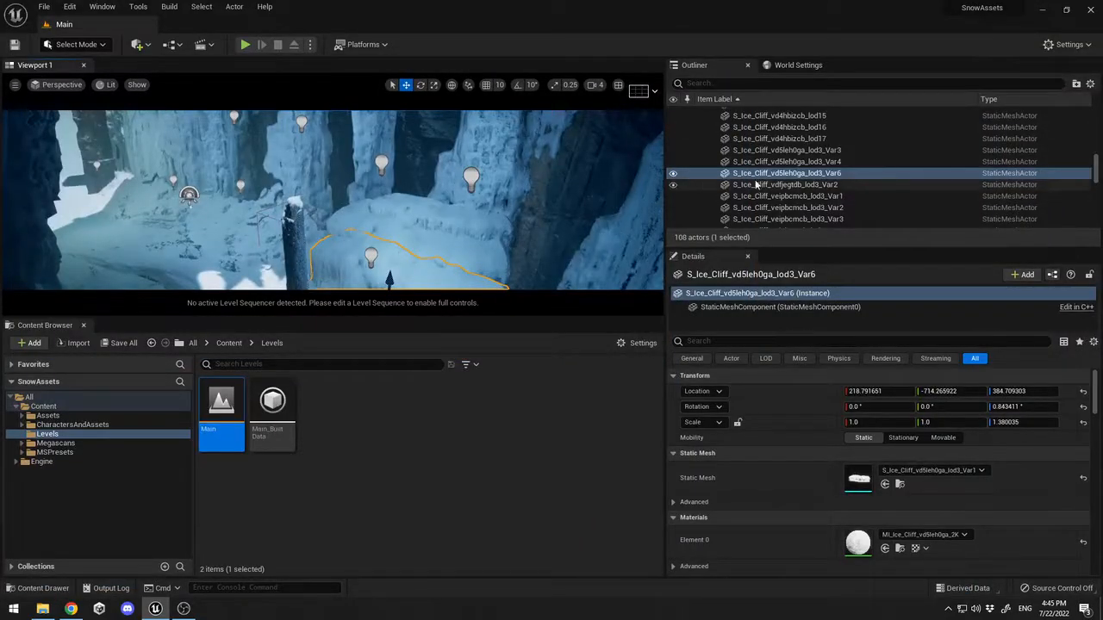
click(737, 125)
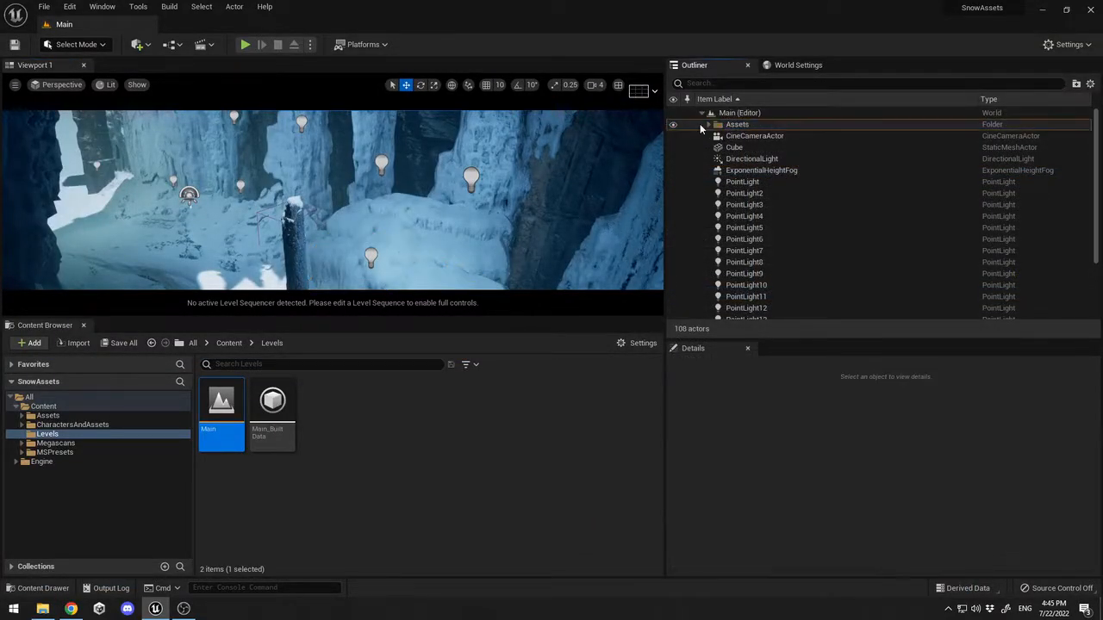
click(732, 136)
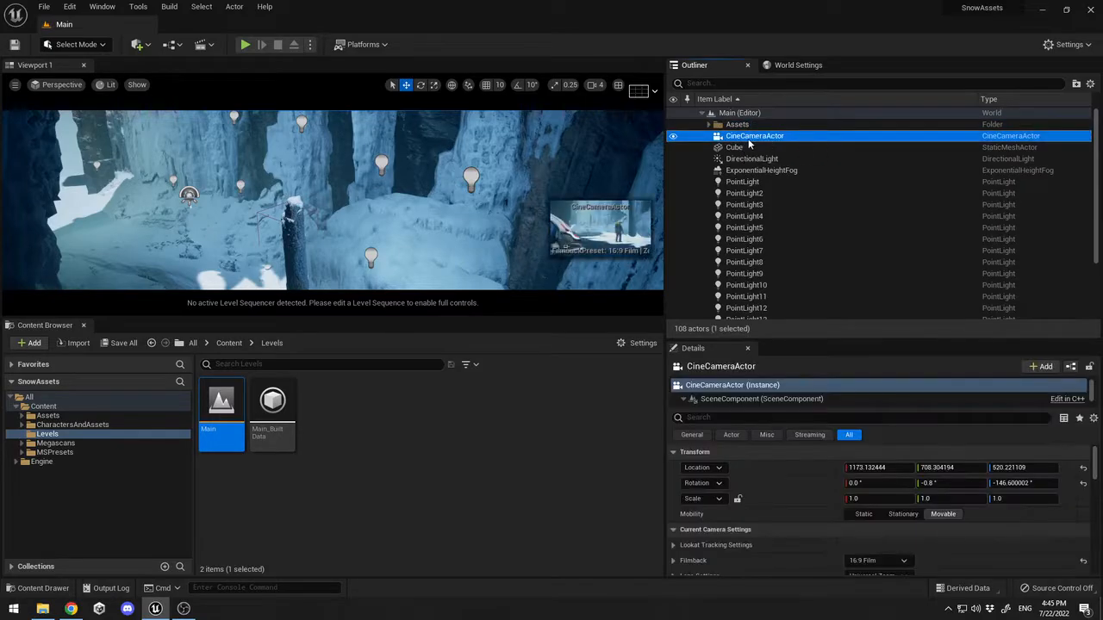
click(739, 147)
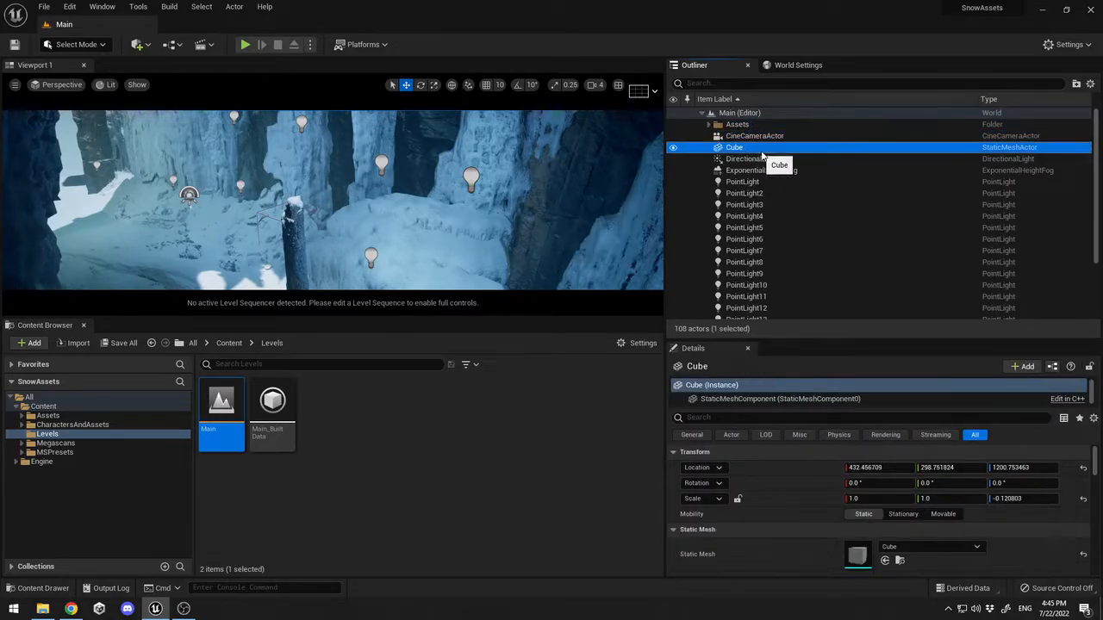
click(751, 159)
click(762, 170)
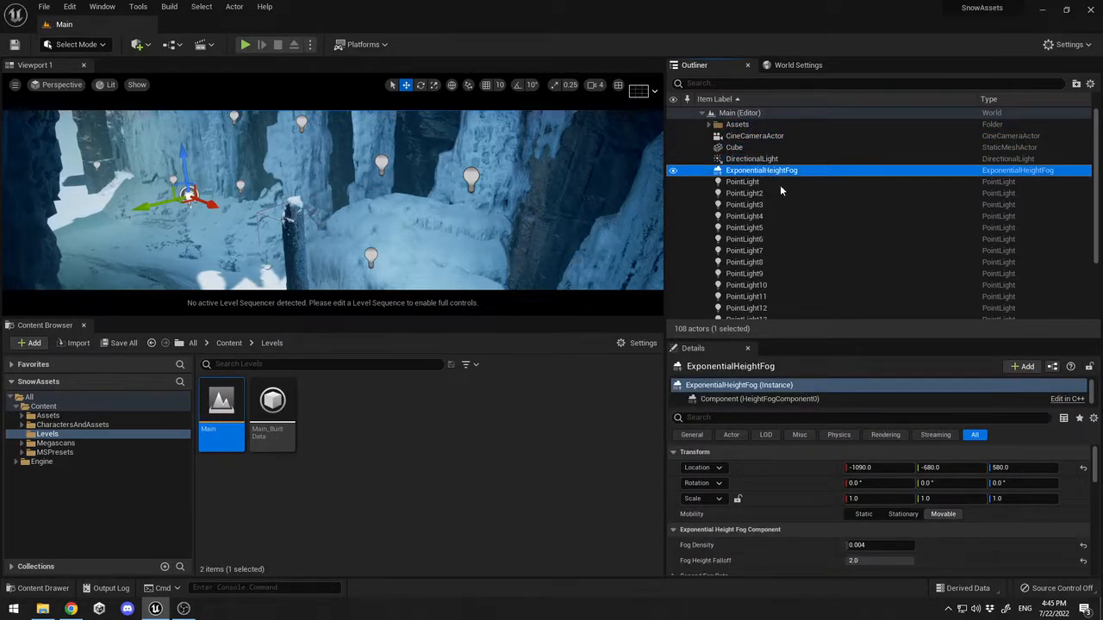
scroll(801, 207, down, 2)
scroll(805, 218, down, 1)
click(758, 279)
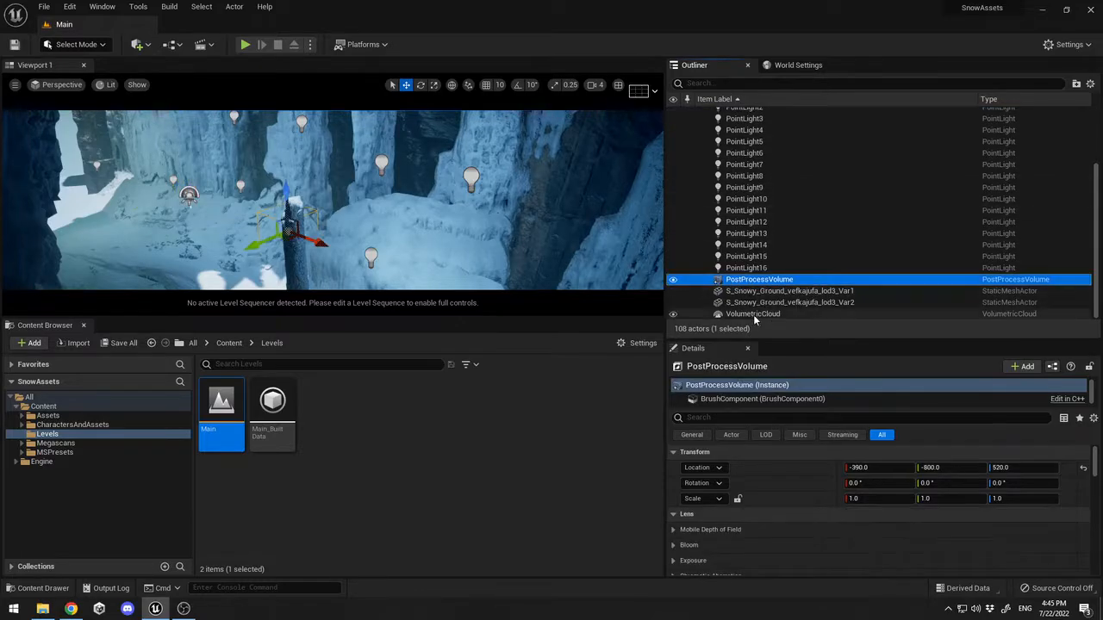
click(742, 314)
scroll(772, 218, up, 3)
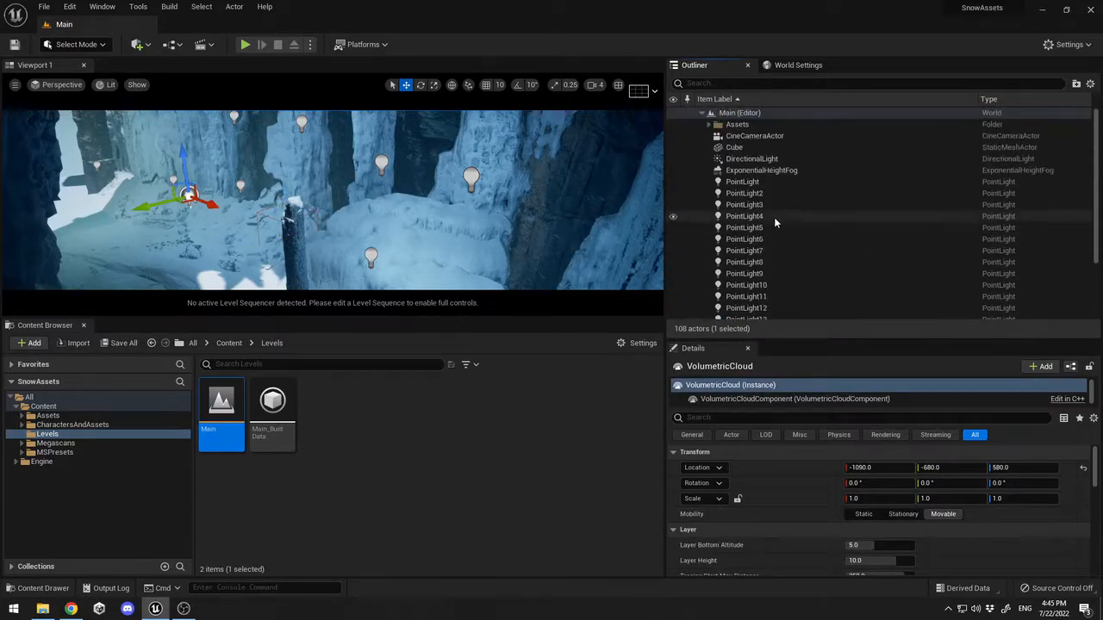
Open Quixel Bridge from the content-adding options and reposition its window
click(179, 44)
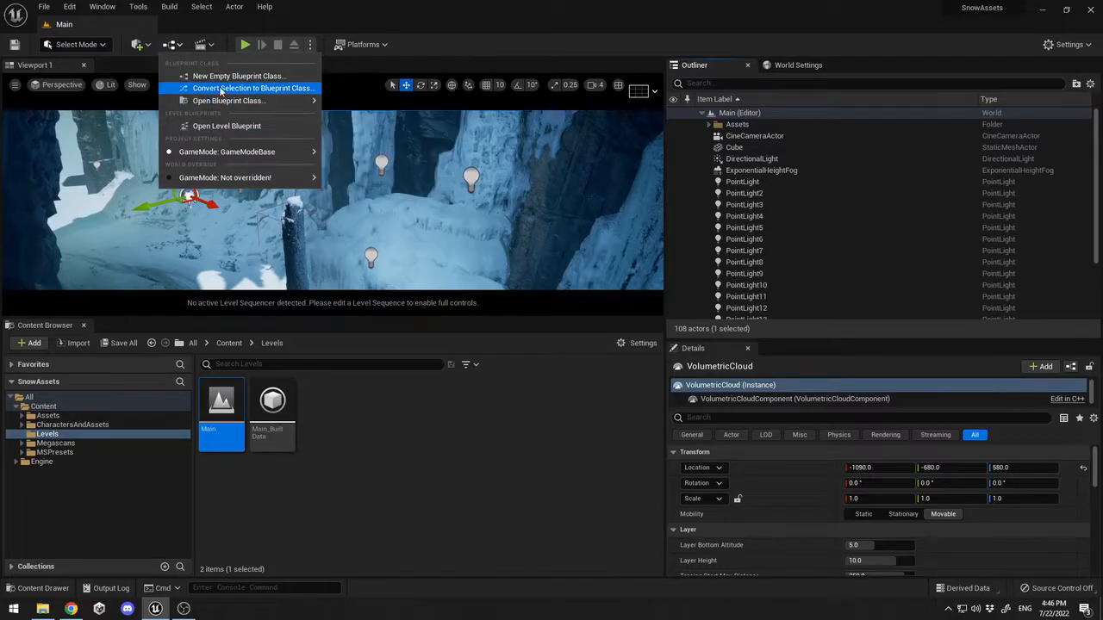
click(139, 44)
mouse_move(171, 151)
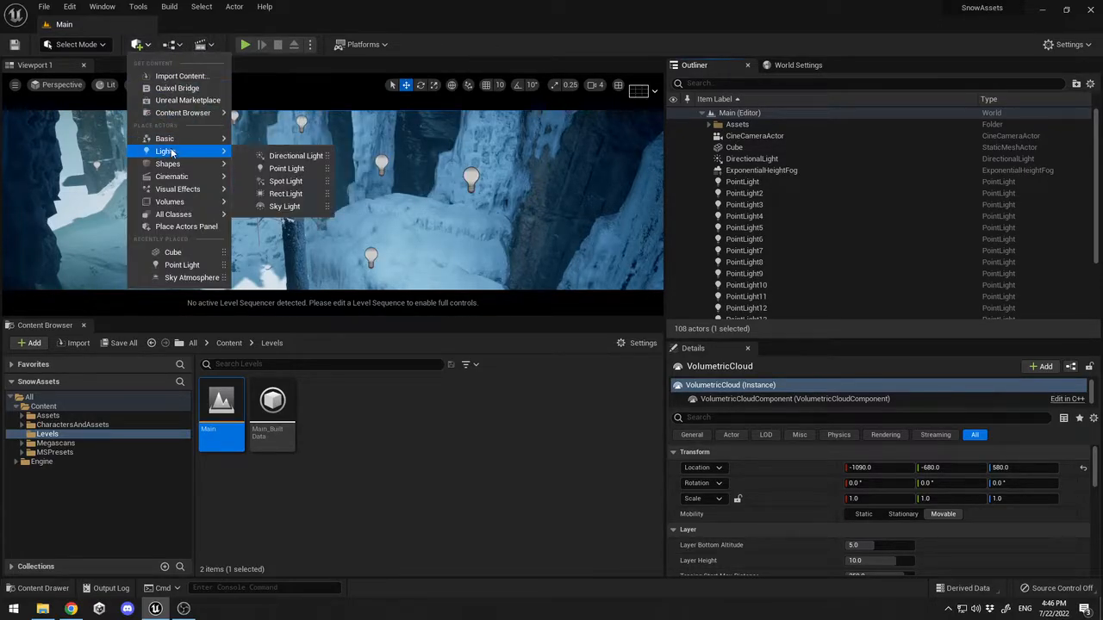
click(176, 87)
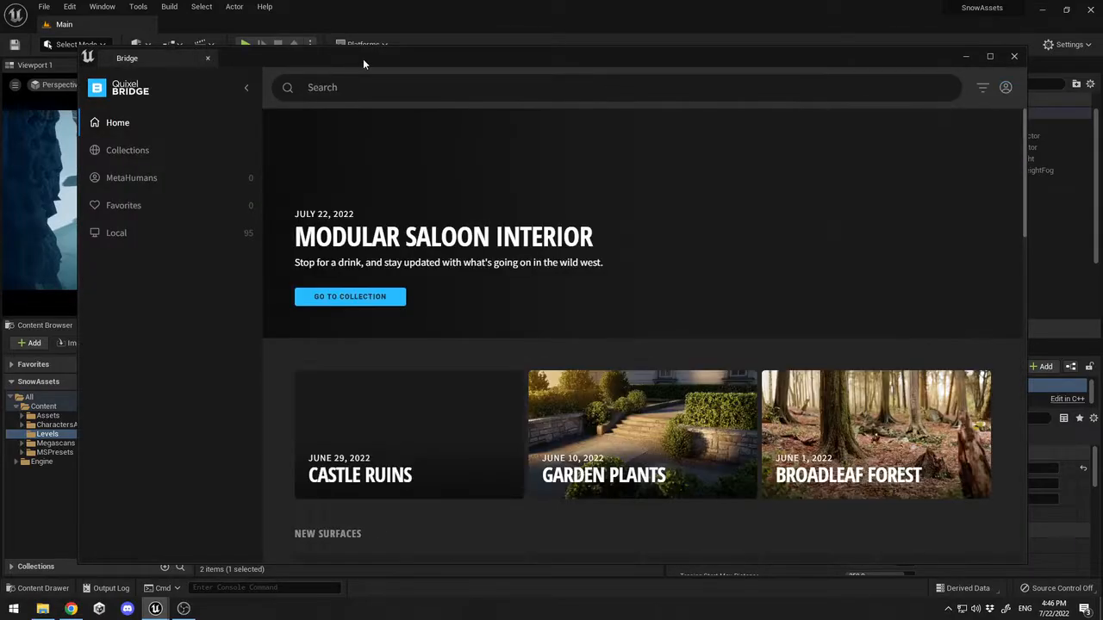
drag(363, 59, 327, 42)
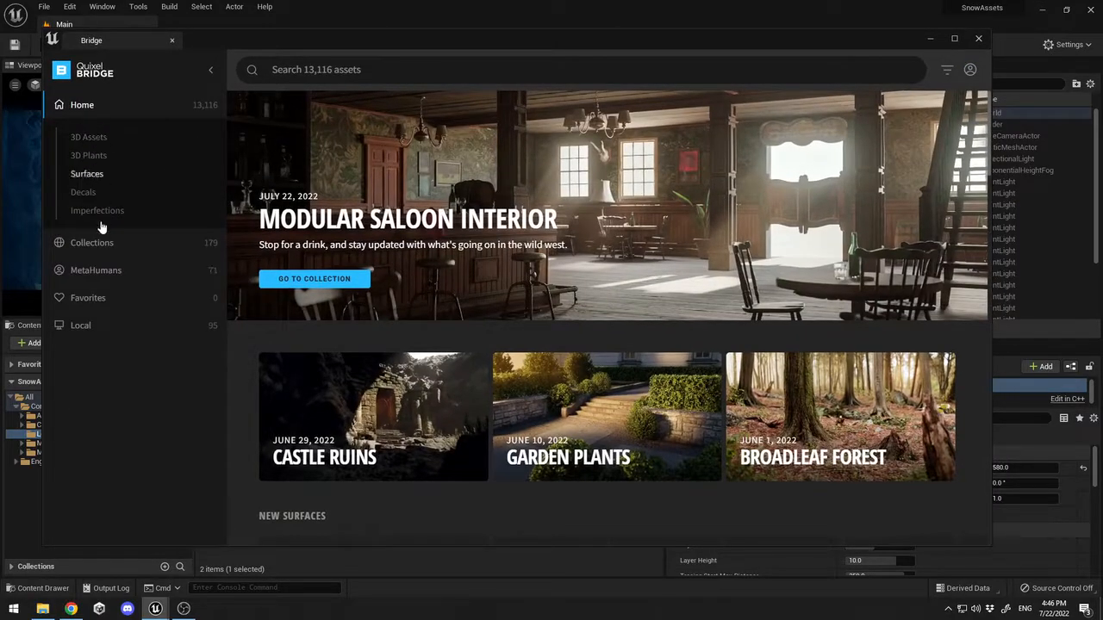
Open the Arctic Ice and Snow collection among the Natural environment collections
click(90, 242)
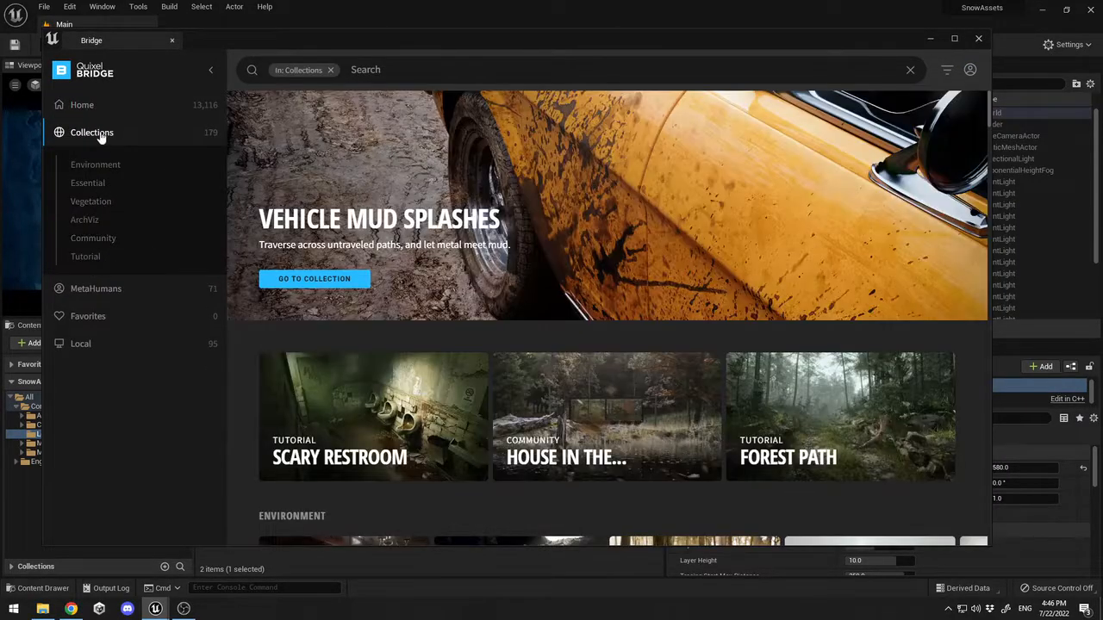
click(105, 168)
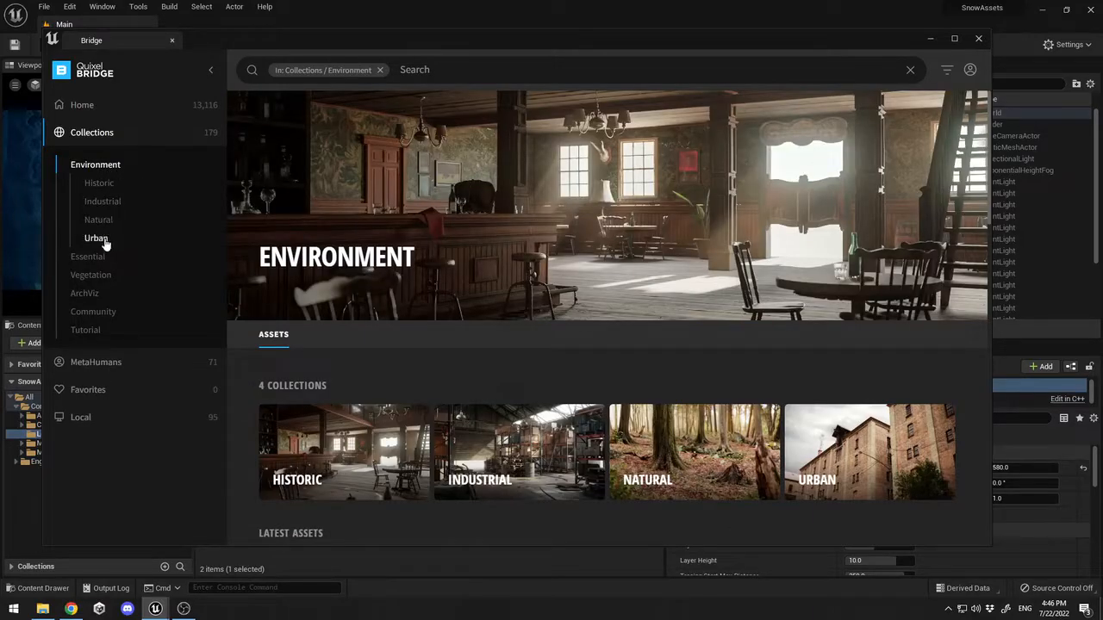
click(100, 222)
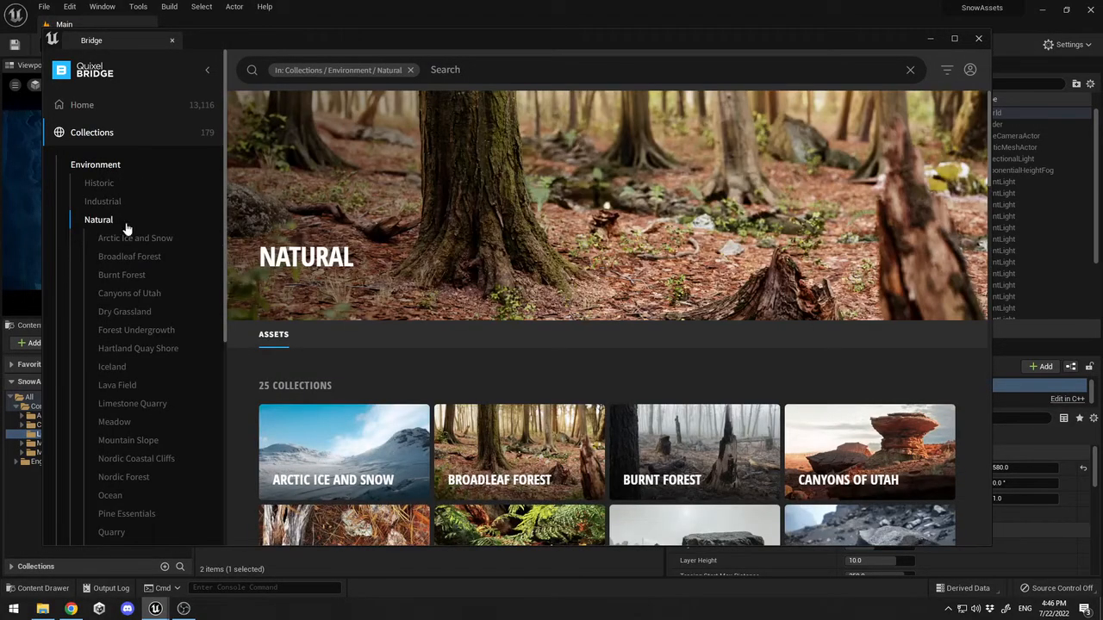
click(207, 332)
click(132, 367)
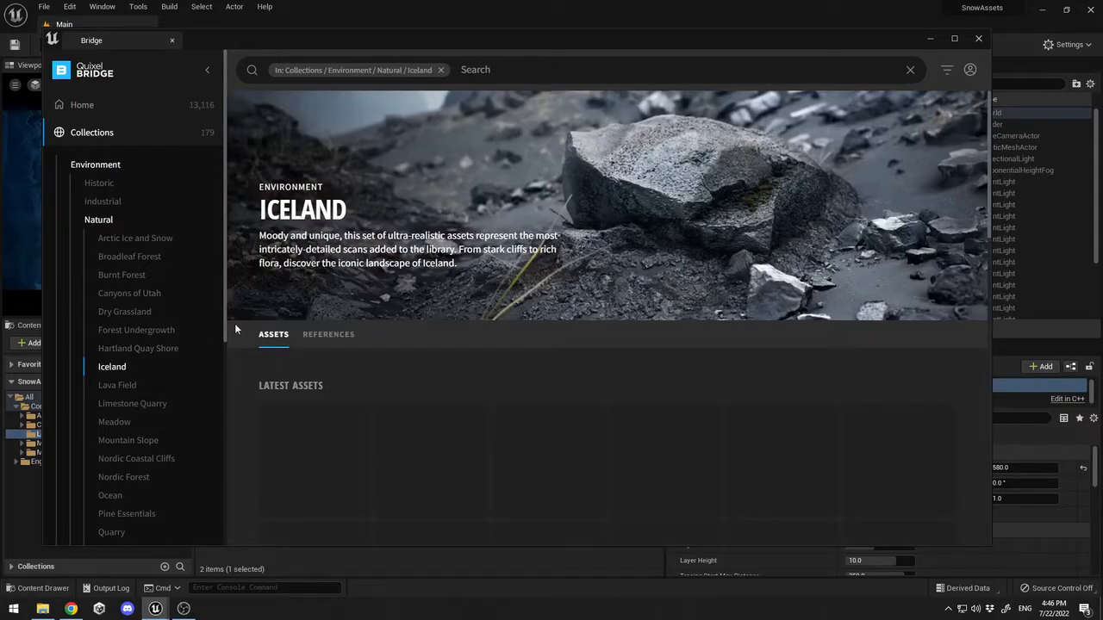
click(144, 239)
Look through the ice, snow and surface assets of the Arctic Ice and Snow collection
scroll(914, 404, down, 3)
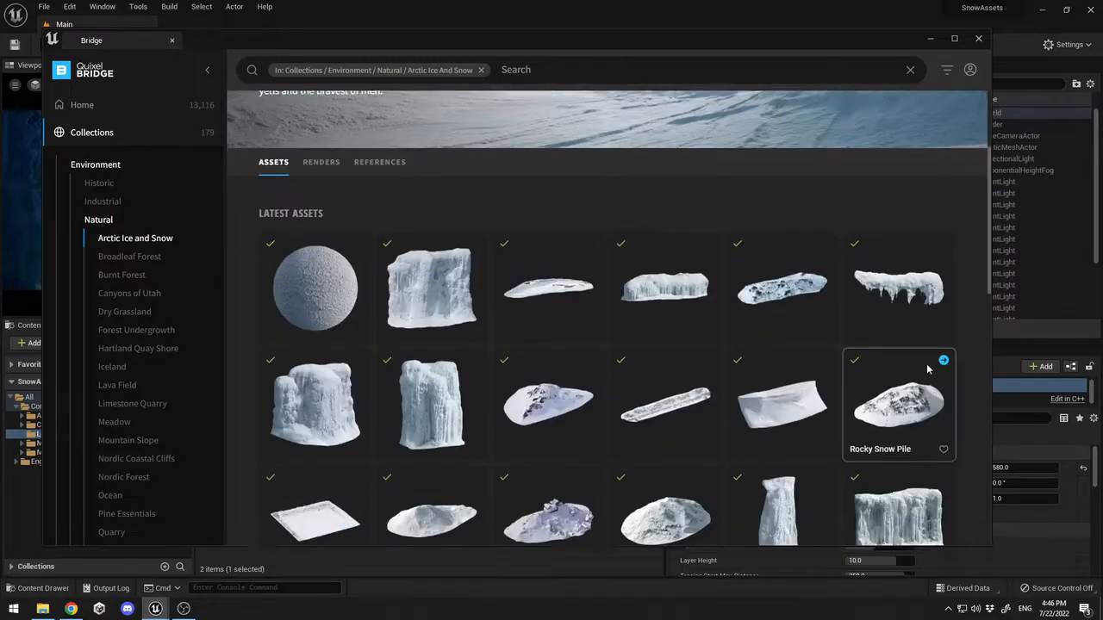
scroll(775, 296, down, 4)
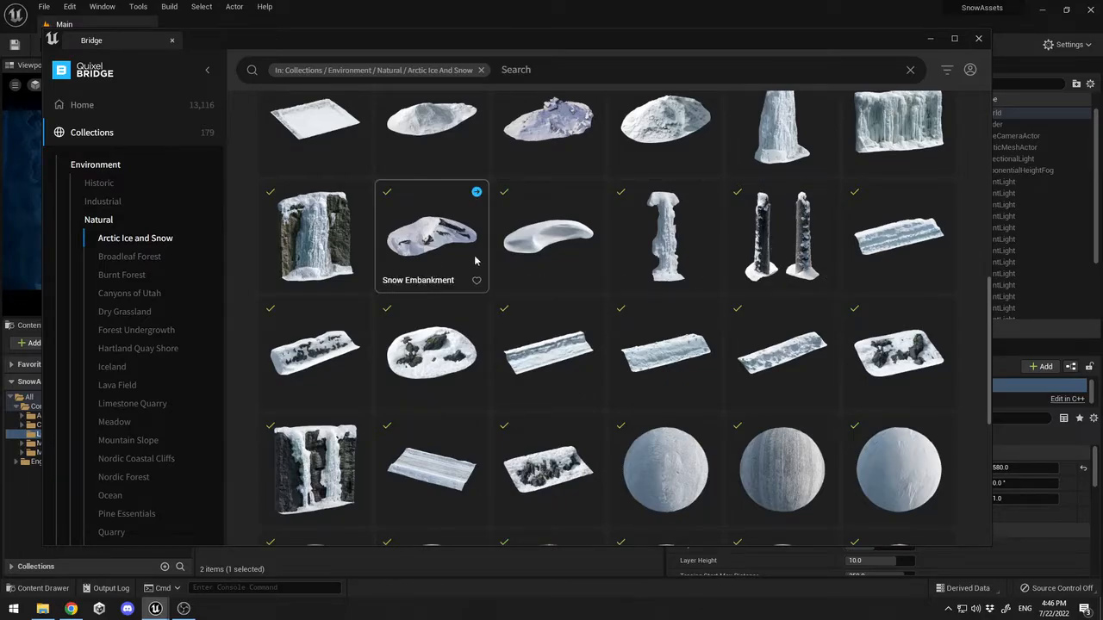
scroll(388, 259, down, 1)
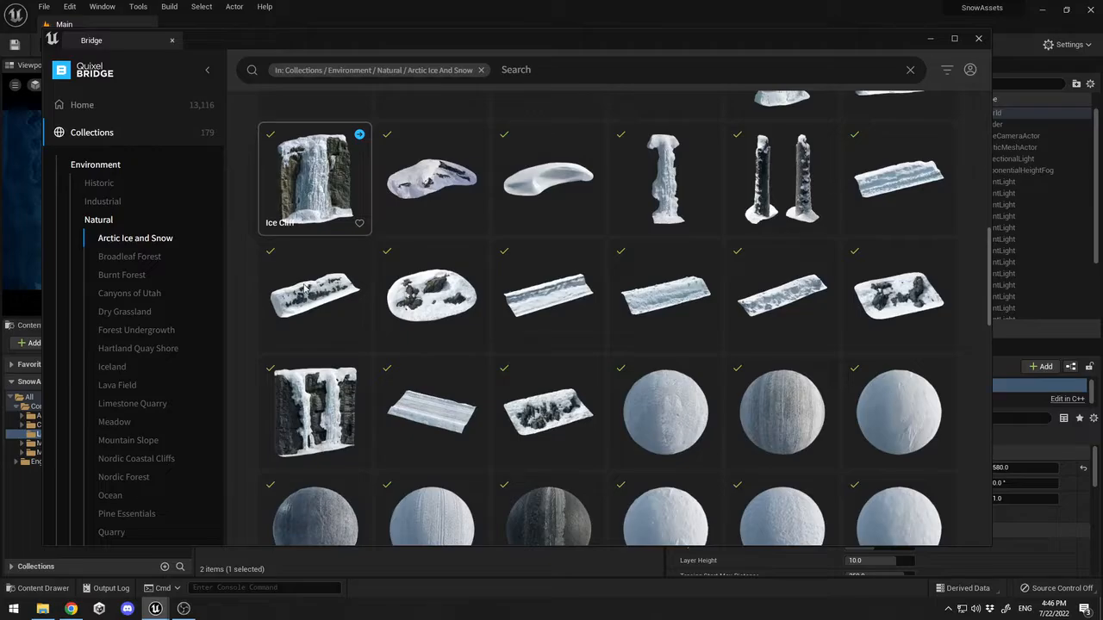
scroll(586, 310, down, 10)
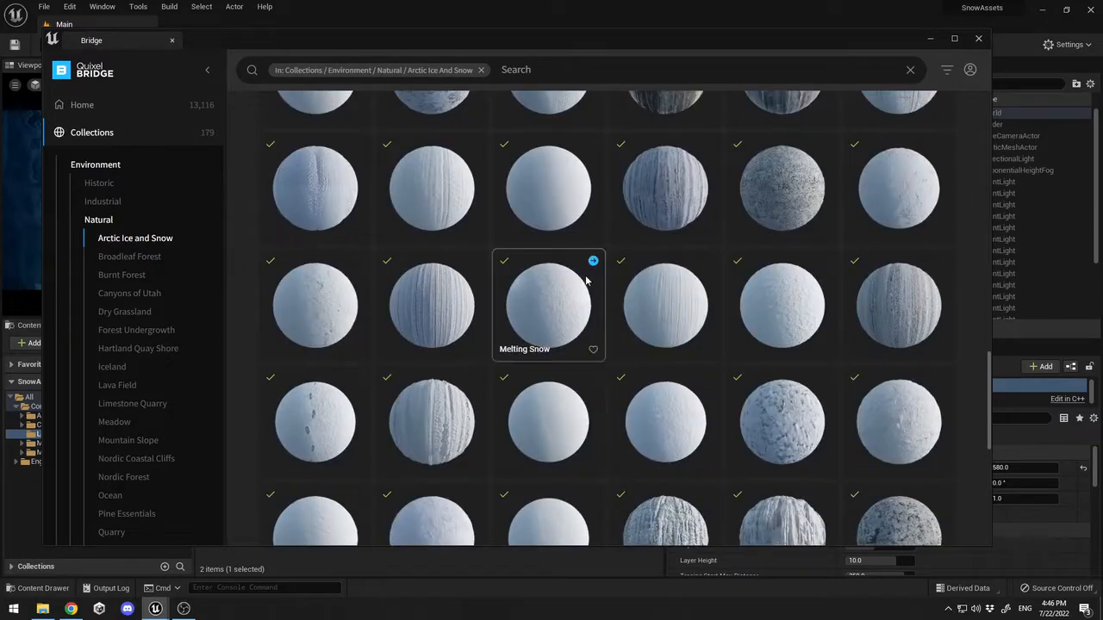
scroll(707, 333, down, 5)
scroll(662, 341, up, 10)
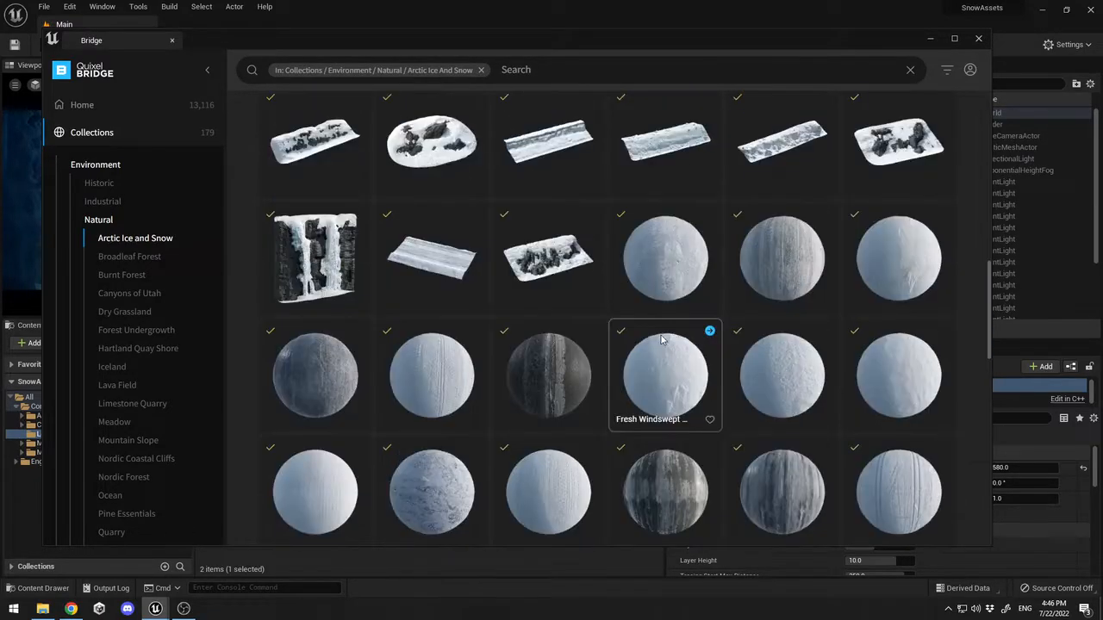
scroll(662, 339, up, 15)
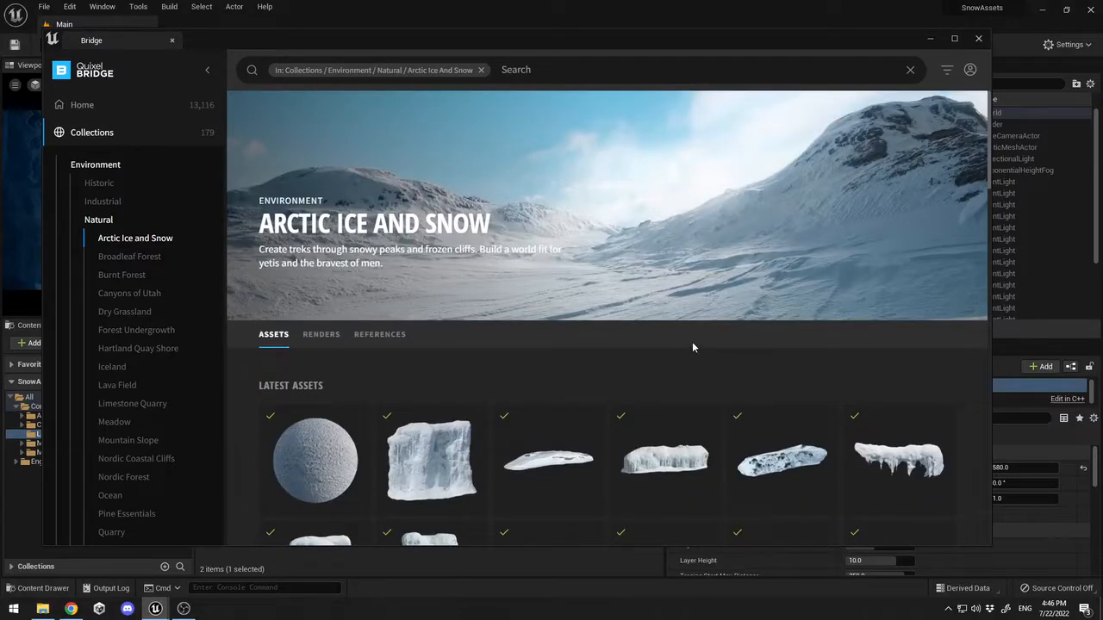
scroll(627, 401, down, 2)
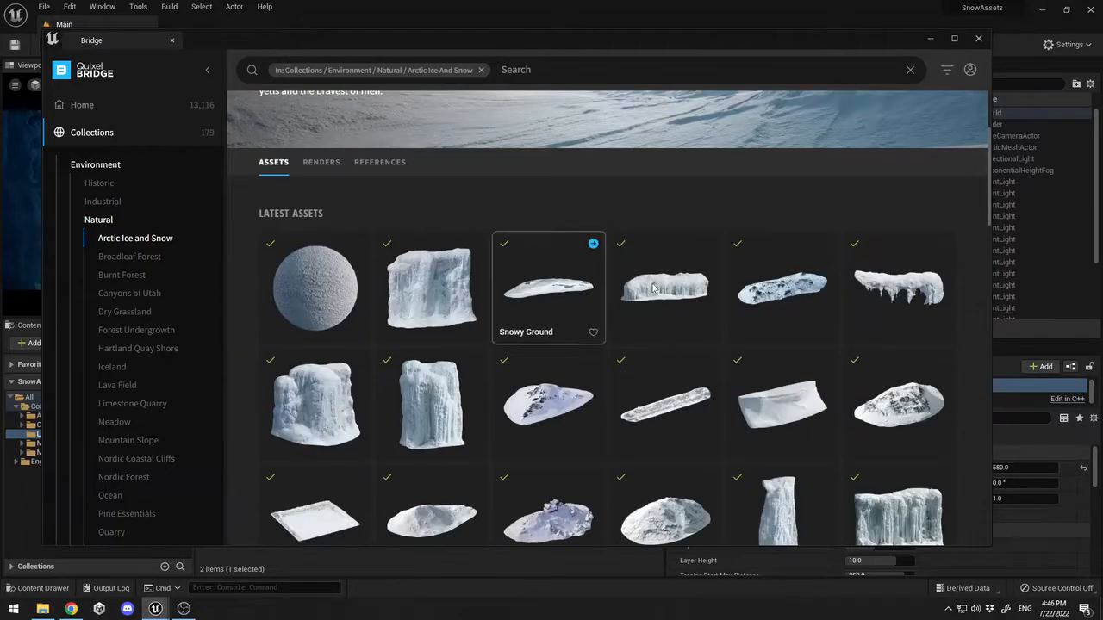
Close Quixel Bridge and view the cave around the astronaut and column in the immersive viewport
click(979, 39)
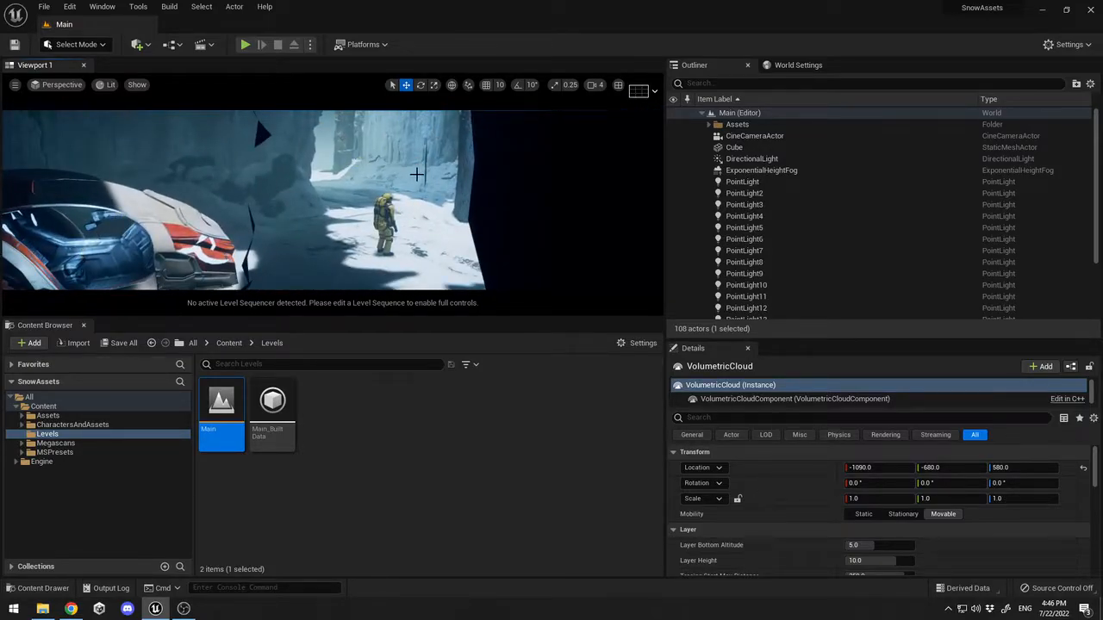
key(F11)
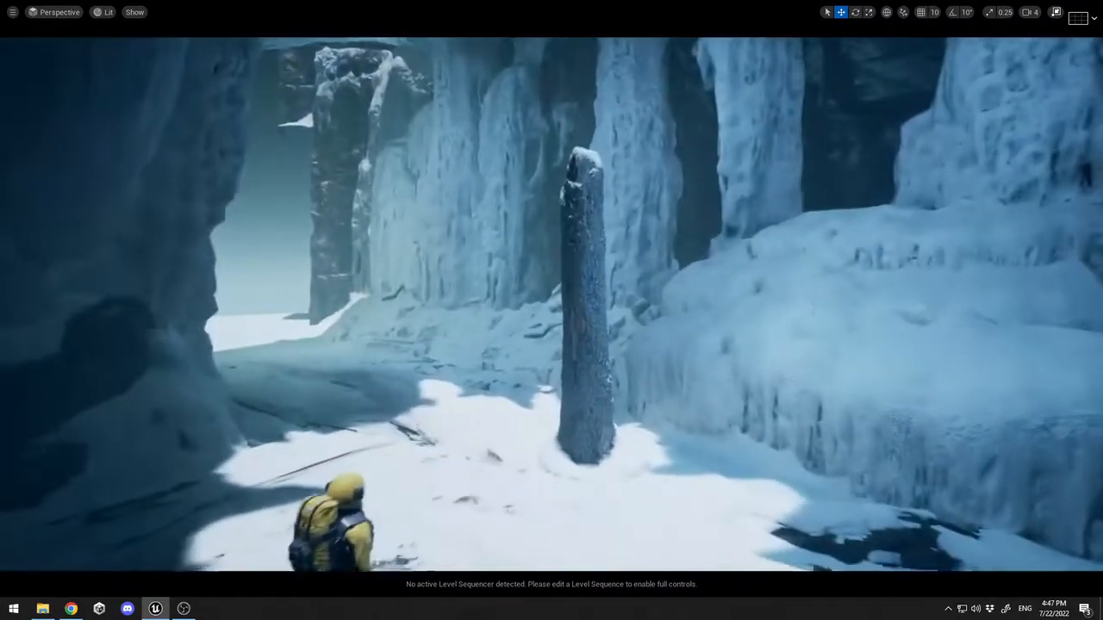
Hide the ExponentialHeightFog actor and view the cave without fog in the immersive viewport
key(F11)
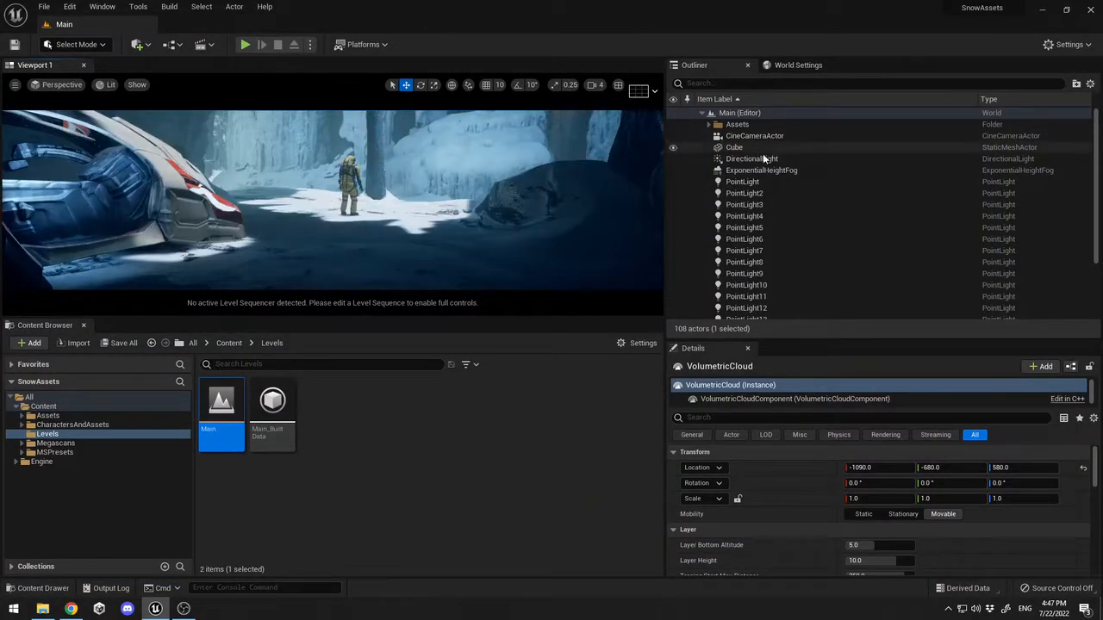
click(674, 171)
click(673, 171)
click(673, 170)
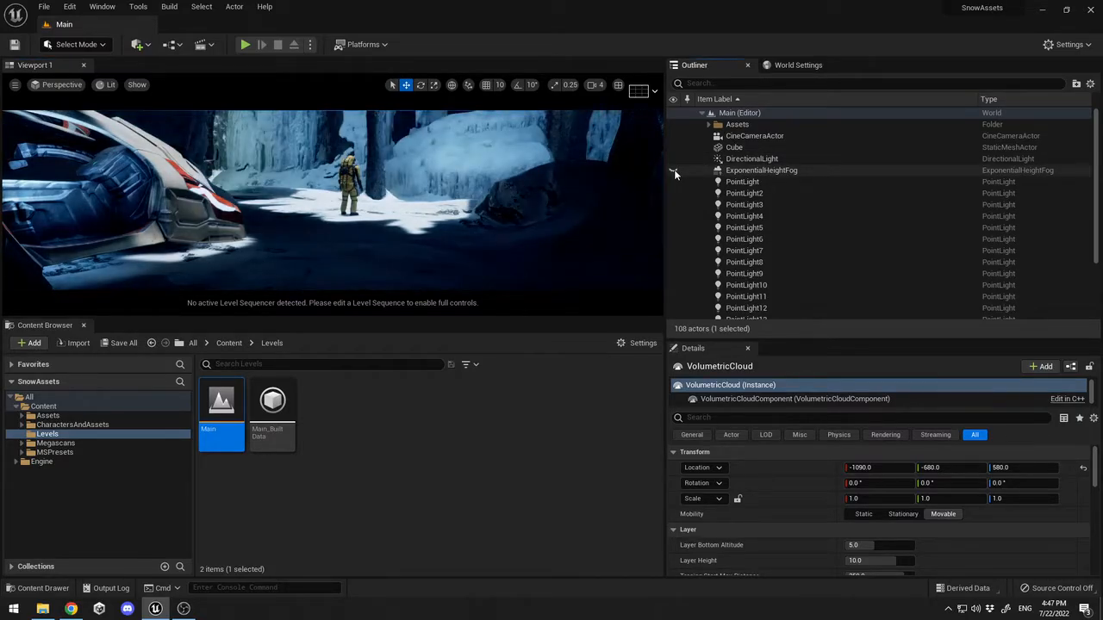
click(501, 159)
key(F11)
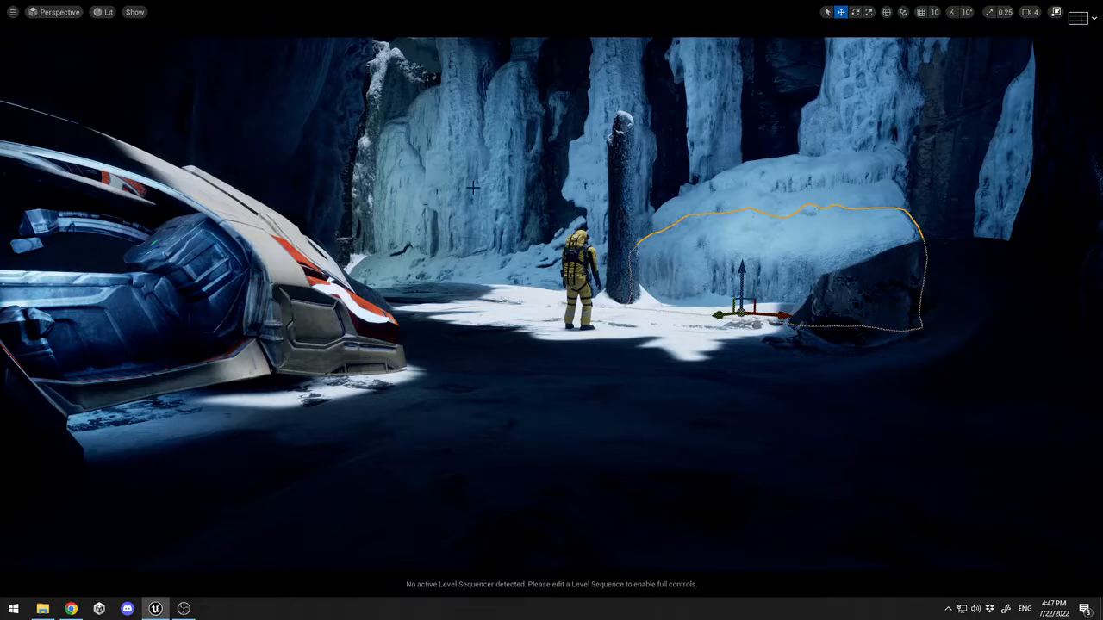
Make the ExponentialHeightFog visible again and view the foggy cave in the immersive viewport
key(F11)
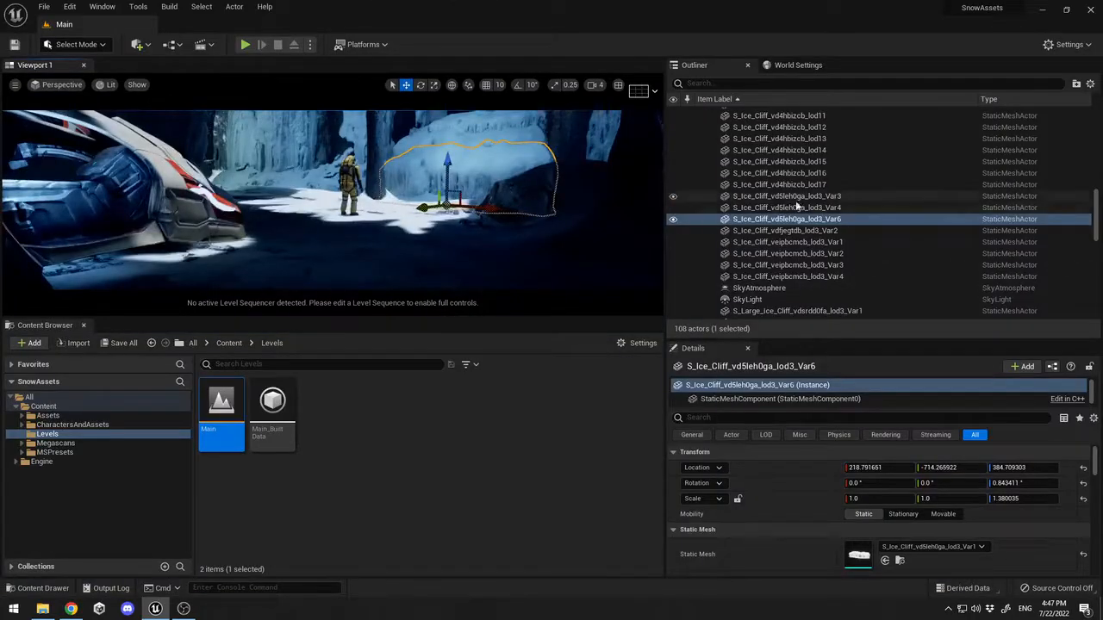
scroll(916, 191, up, 2)
scroll(852, 201, down, 5)
scroll(841, 202, down, 3)
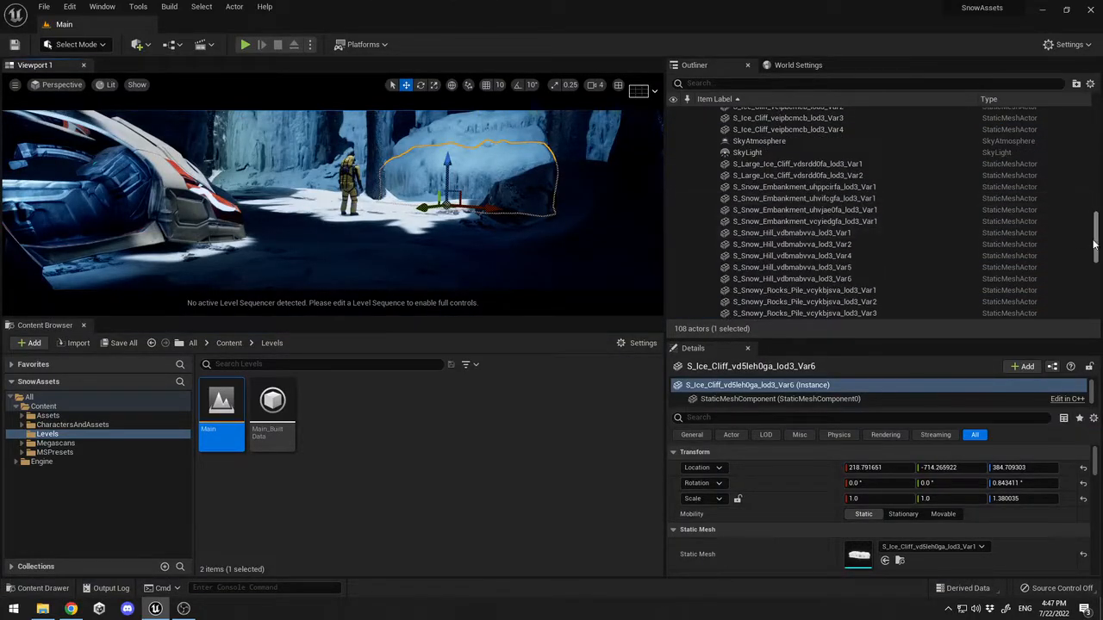
scroll(947, 258, down, 10)
scroll(862, 241, up, 3)
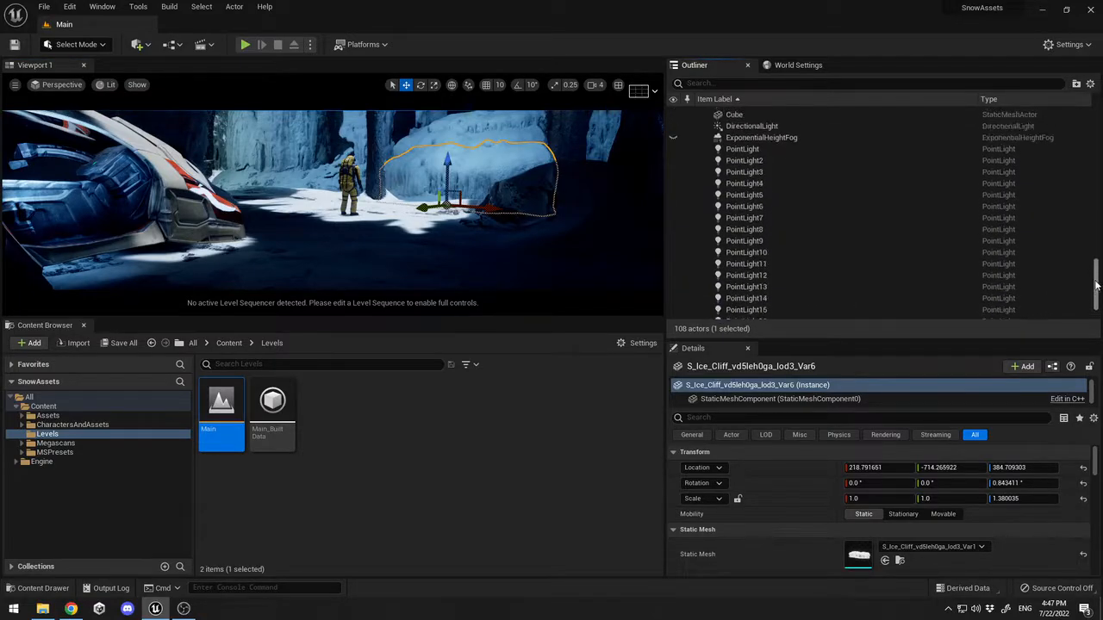
click(674, 183)
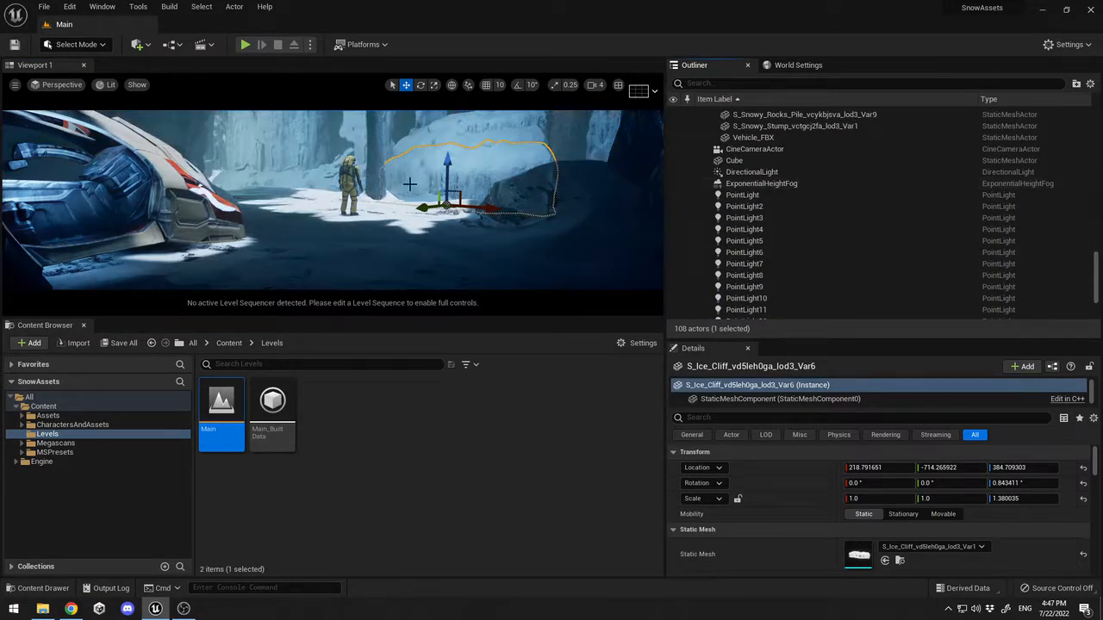
key(F11)
Toggle the PostProcessVolume's visibility to compare, leave it hidden, and view the ungraded cave in the immersive viewport
key(F11)
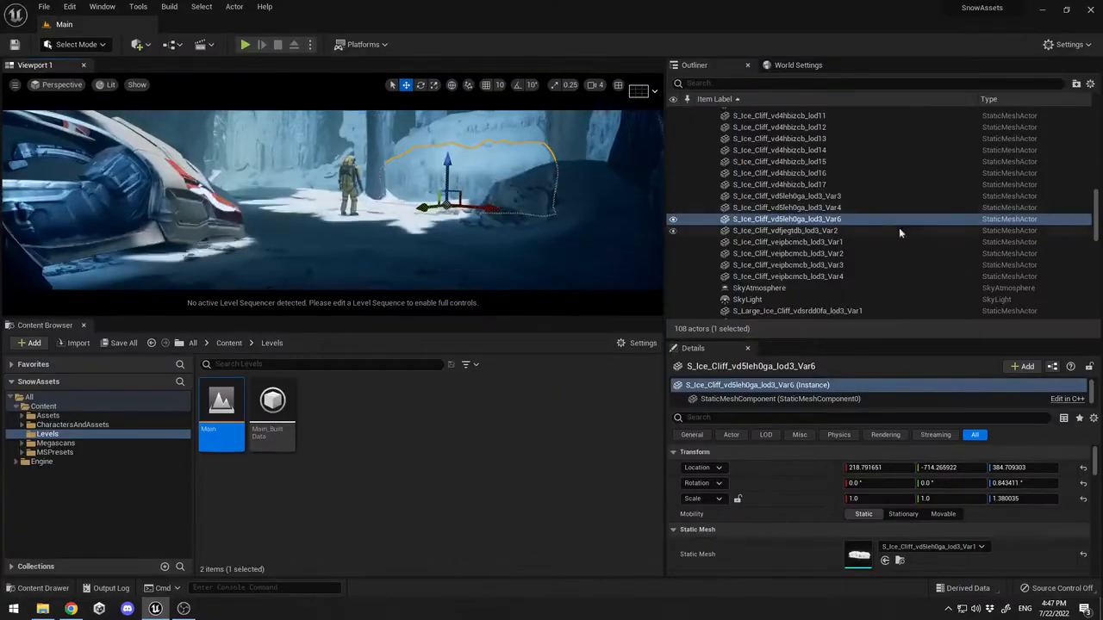
scroll(865, 223, down, 4)
scroll(1090, 248, down, 5)
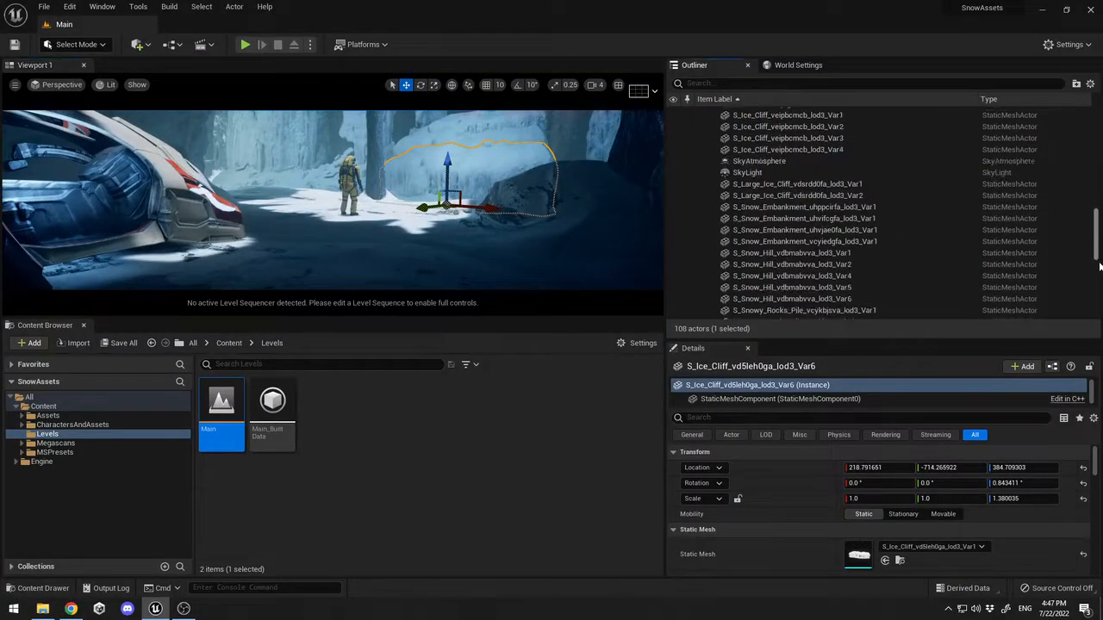
click(674, 281)
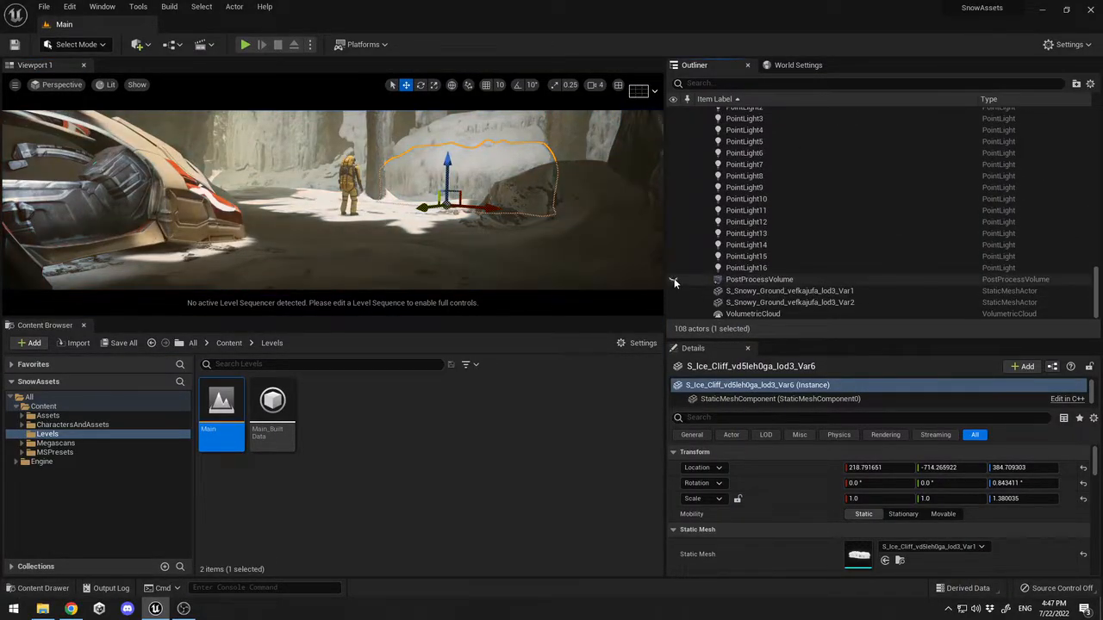
click(674, 281)
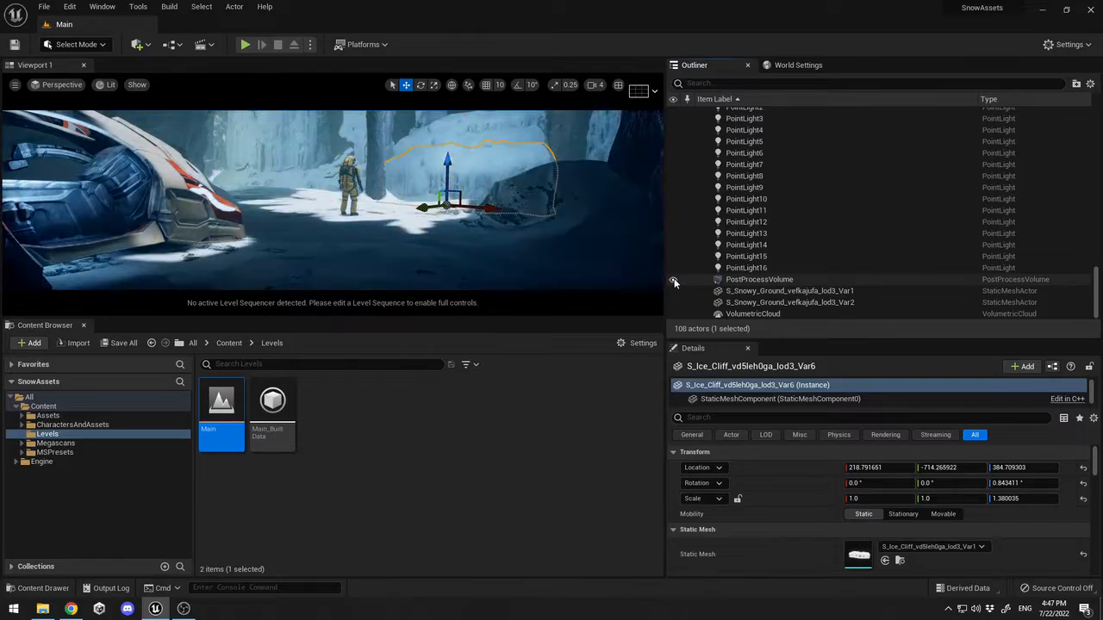
click(673, 280)
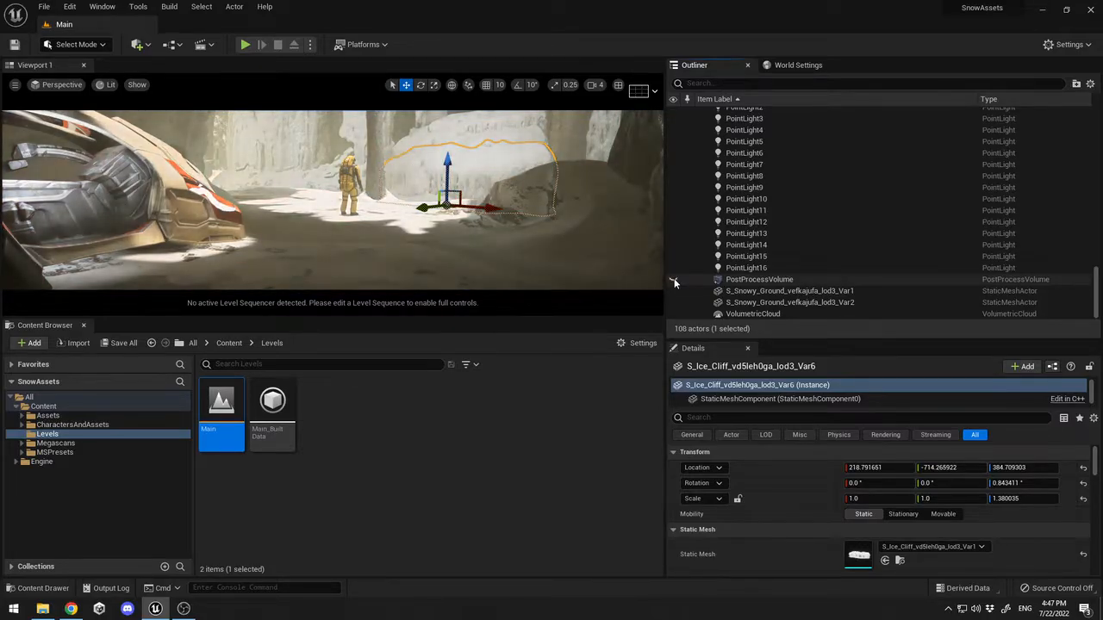
click(483, 214)
key(F11)
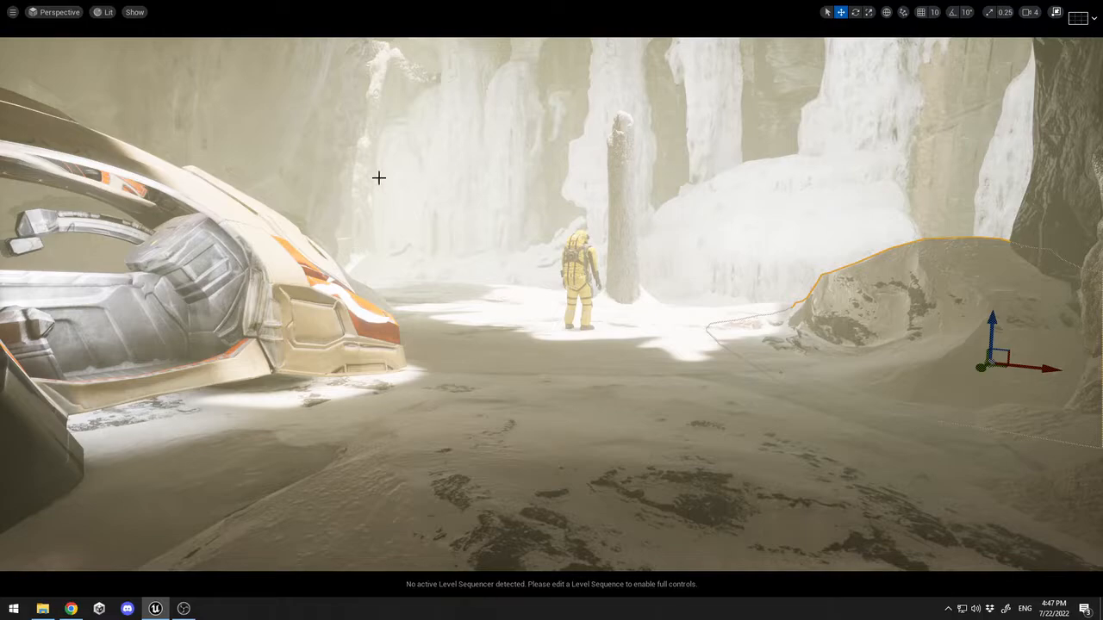
Make the PostProcessVolume visible again and view the graded cave in the immersive viewport with nothing selected
key(F11)
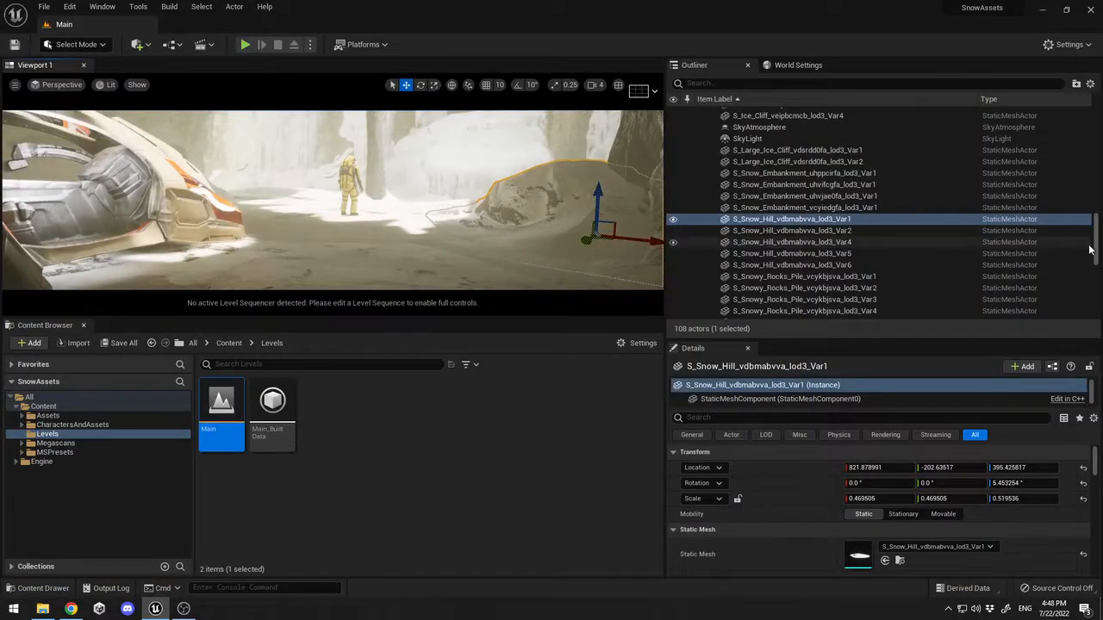
drag(1092, 251, 1092, 289)
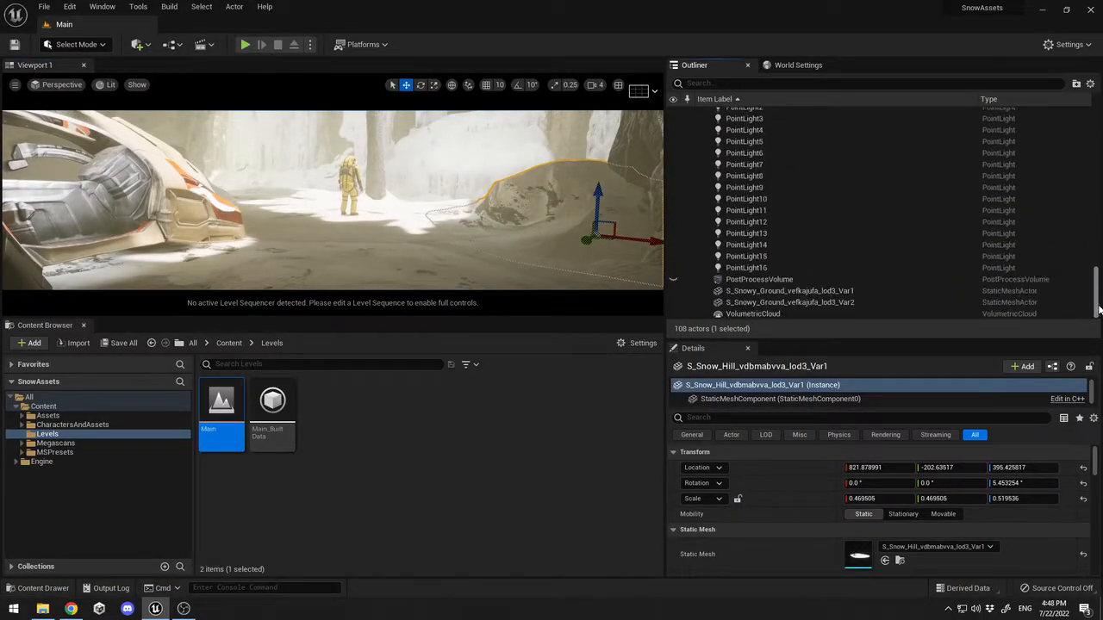
click(674, 279)
key(F11)
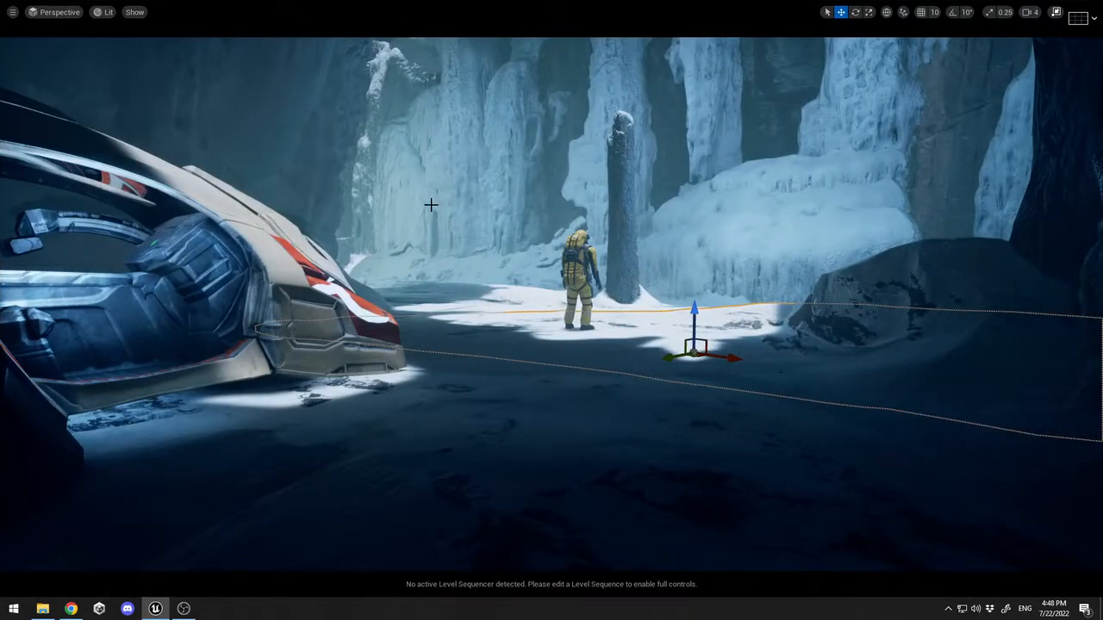
key(Escape)
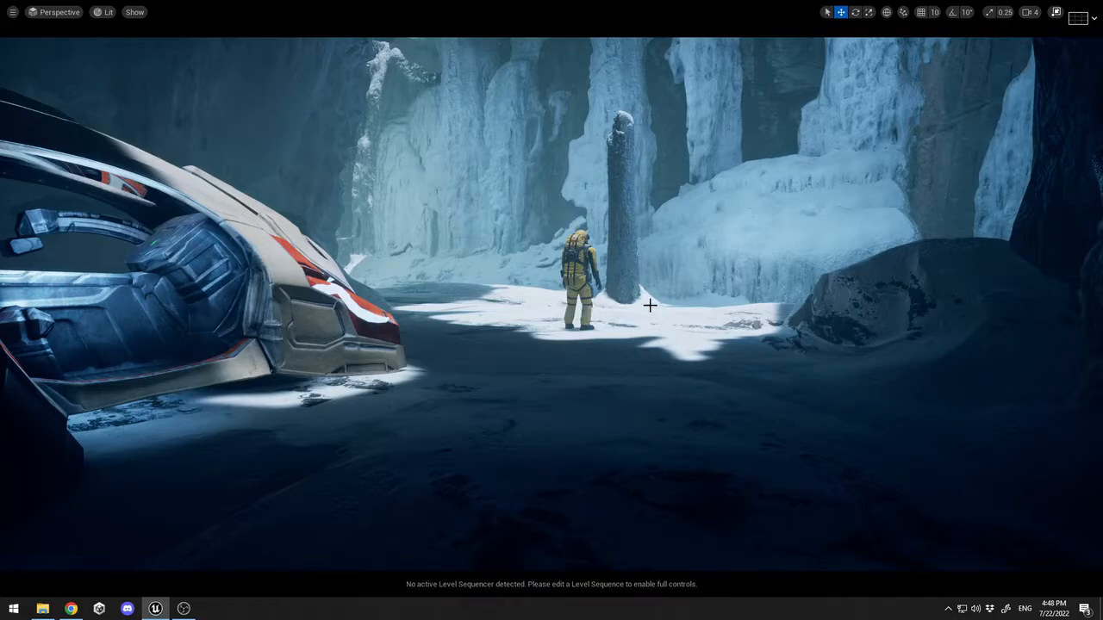
Collapse the level's Assets actor folder and look through the project's Assets content folder
key(F11)
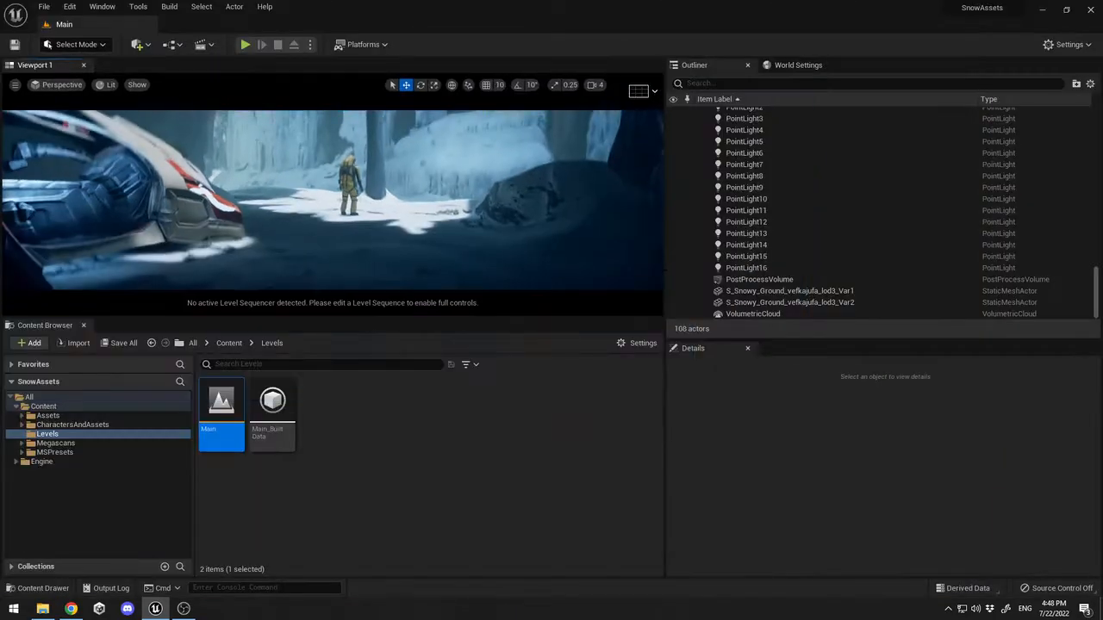
scroll(1082, 275, up, 15)
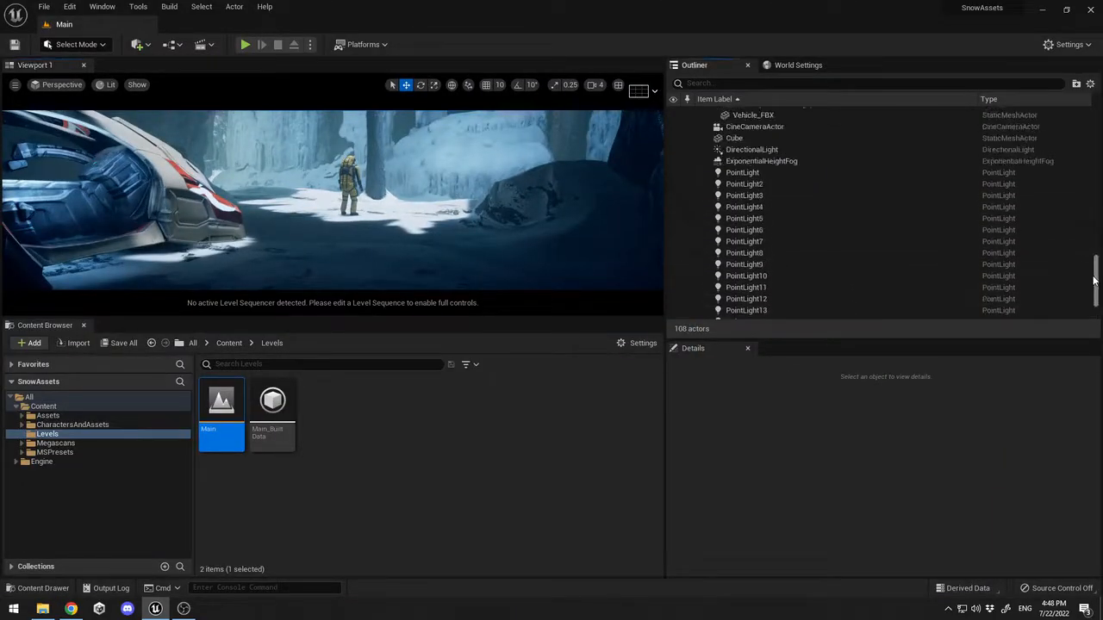
click(709, 124)
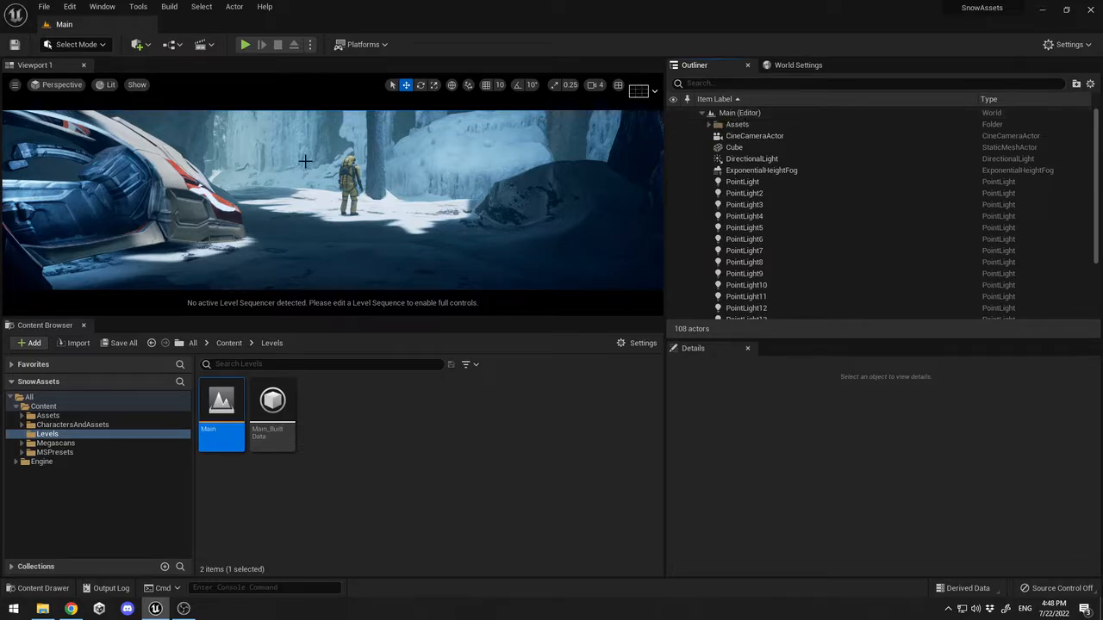
click(77, 415)
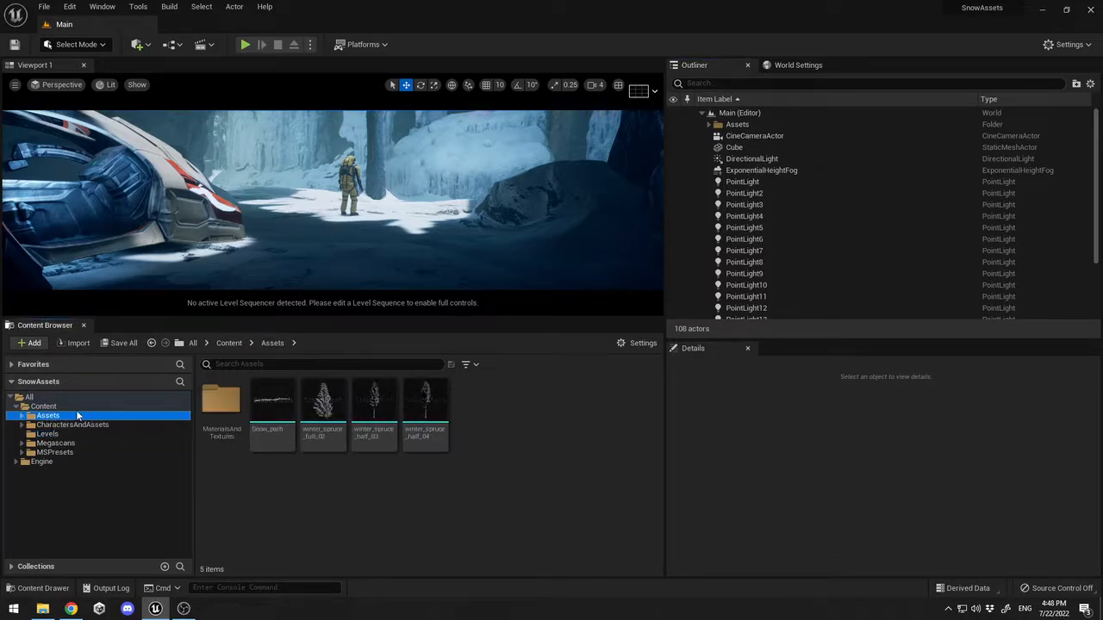
click(23, 416)
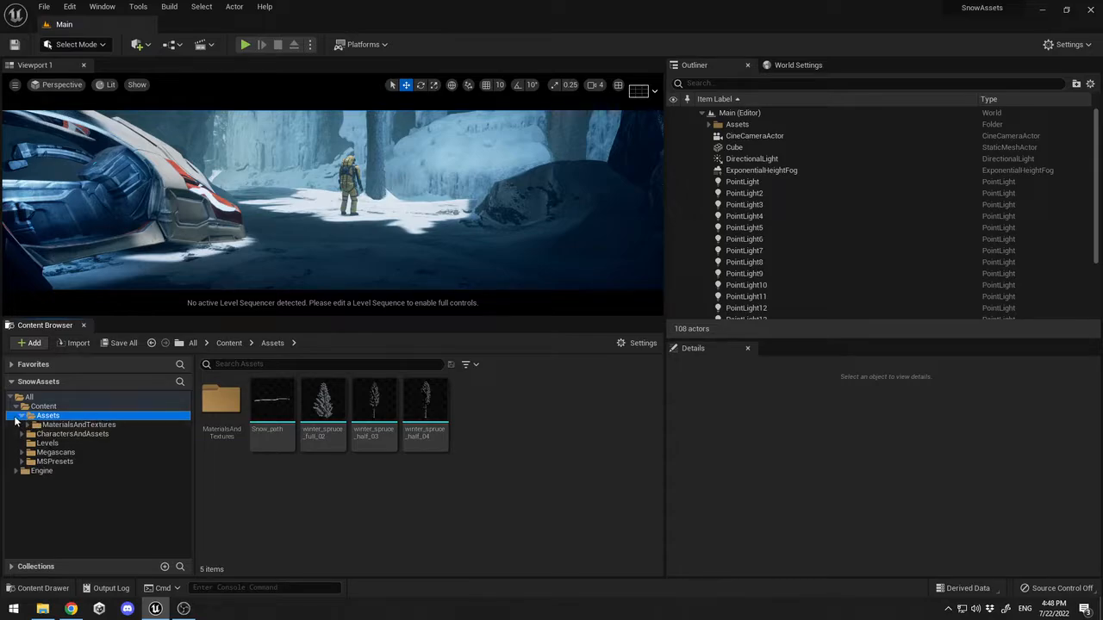
click(22, 416)
Open the Alien folder inside the project's CharactersAndAssets content folder
click(102, 425)
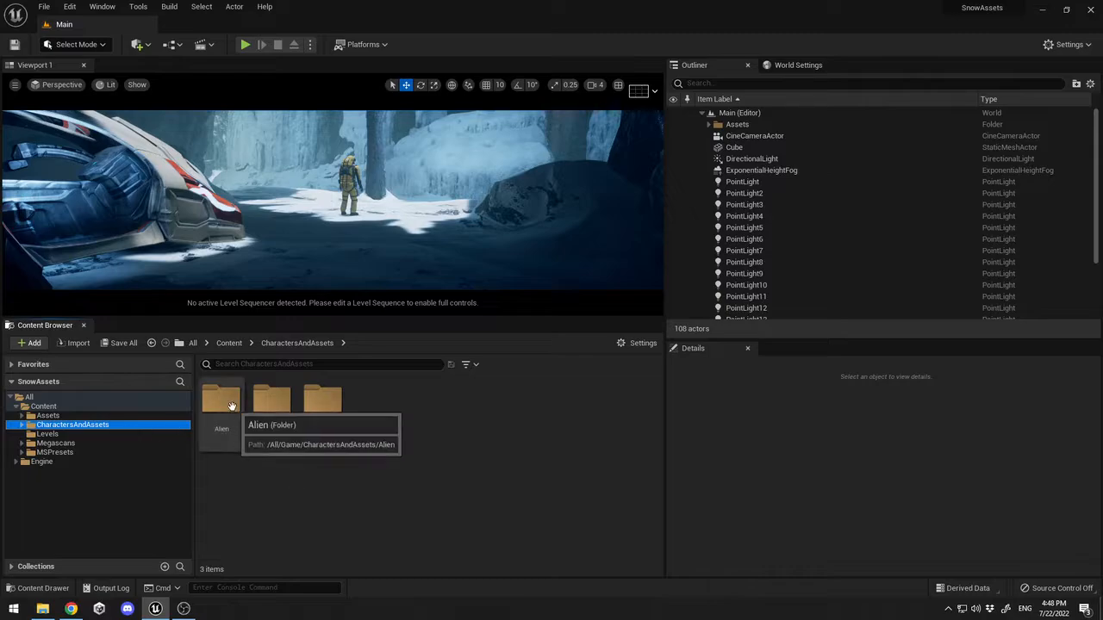
click(272, 400)
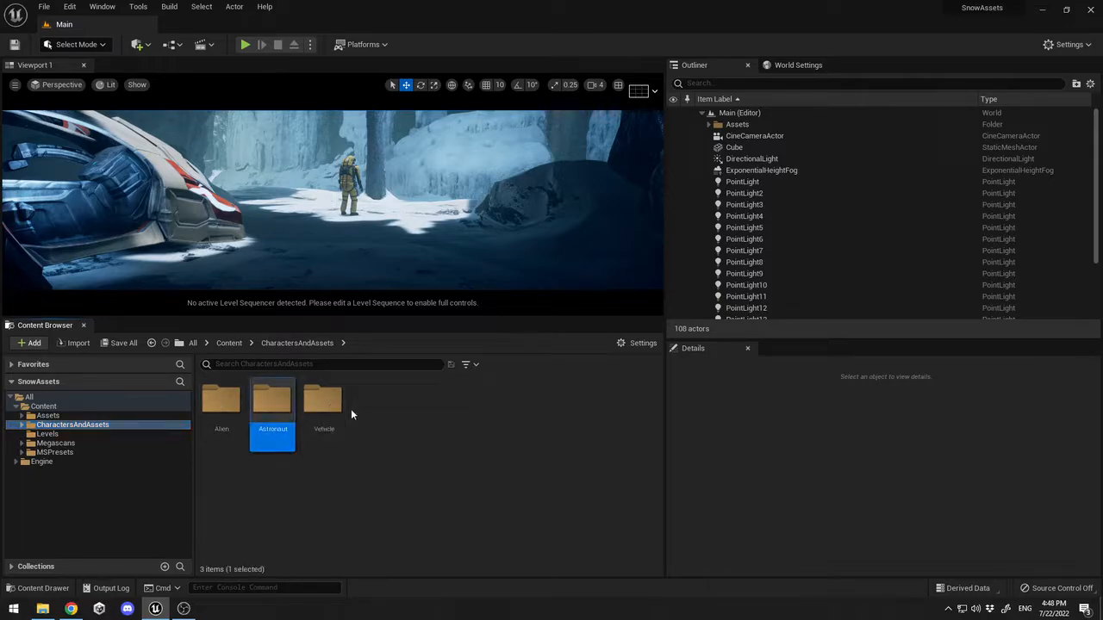
double_click(222, 401)
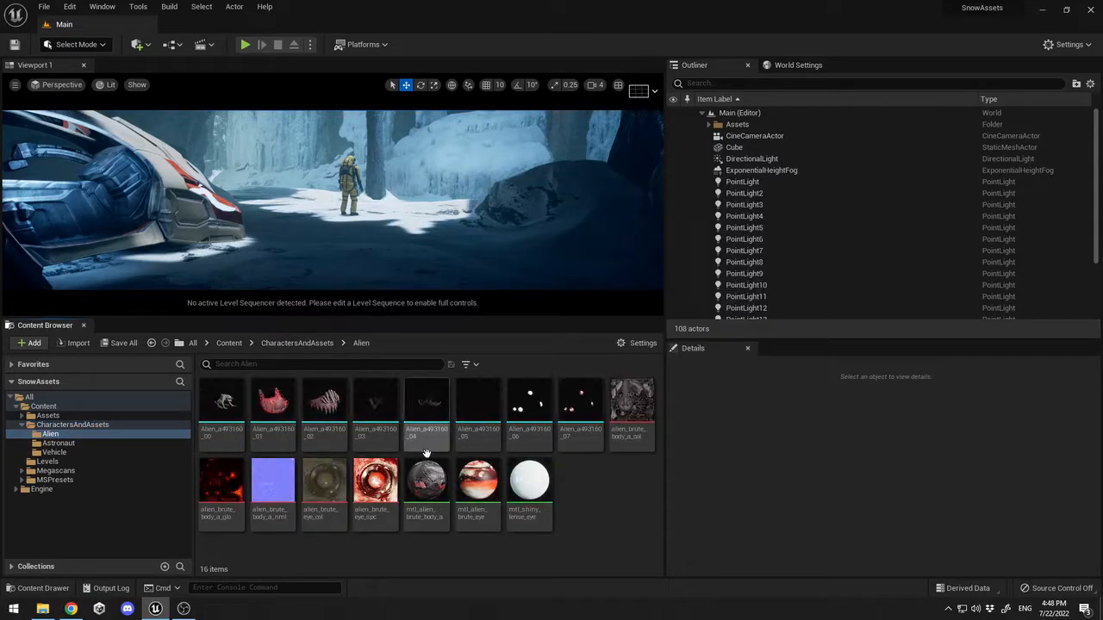
Place the Alien_a493160_00 mesh in front of the vehicle, rotate it about -124° around Z and lower it into the snow
drag(222, 404, 345, 263)
key(e)
key(w)
drag(245, 260, 71, 270)
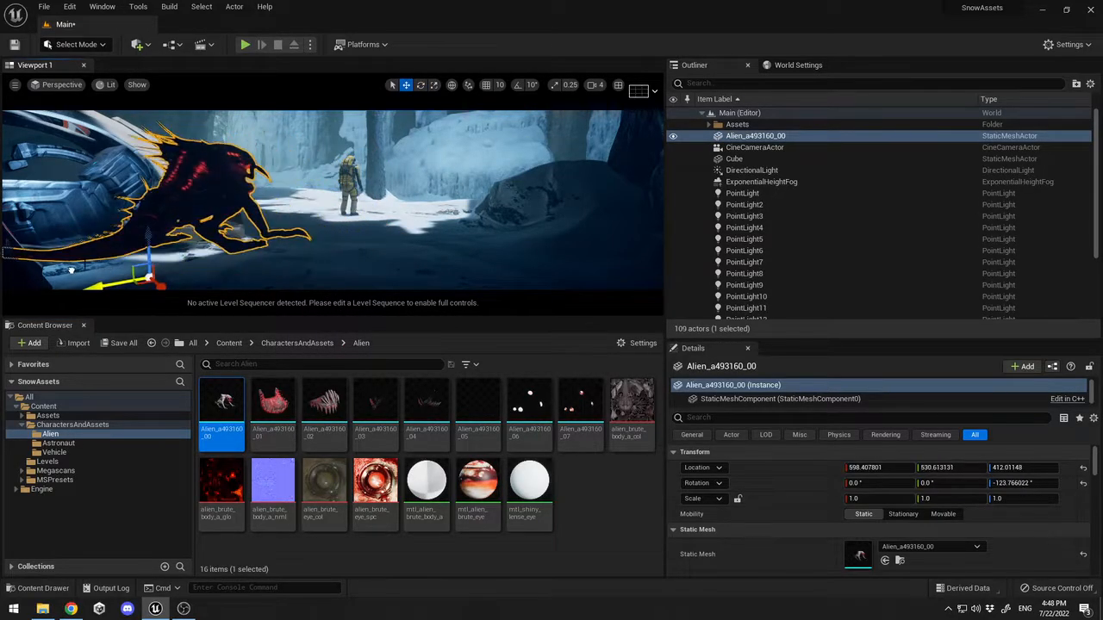
drag(148, 243, 150, 275)
Check the alien beside the vehicle without its selection outline and delete it from the level
click(321, 243)
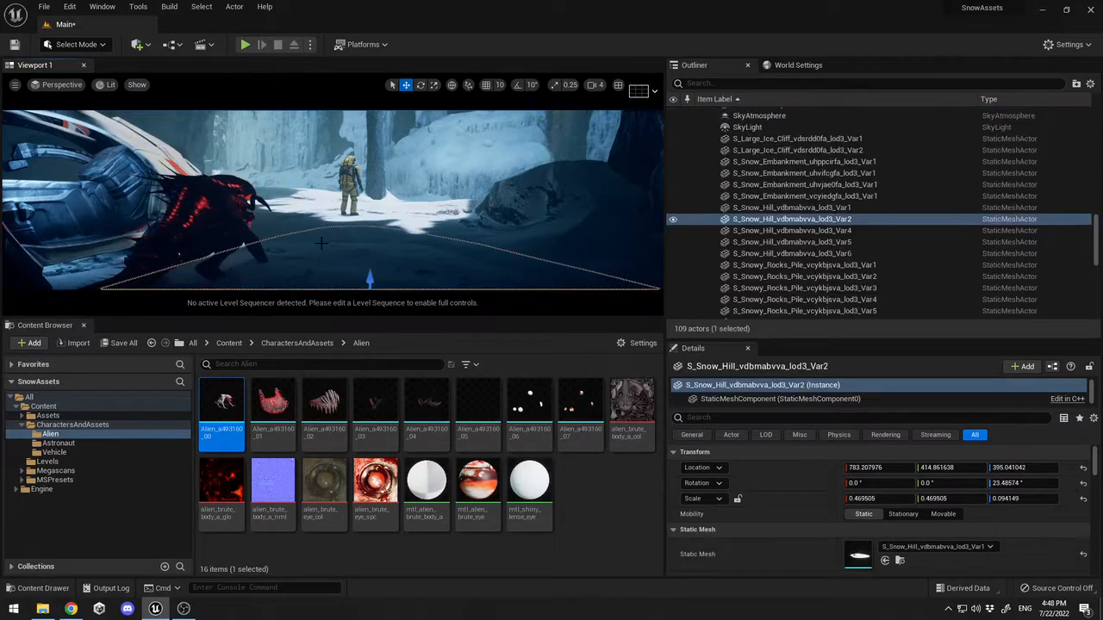
click(155, 258)
key(r)
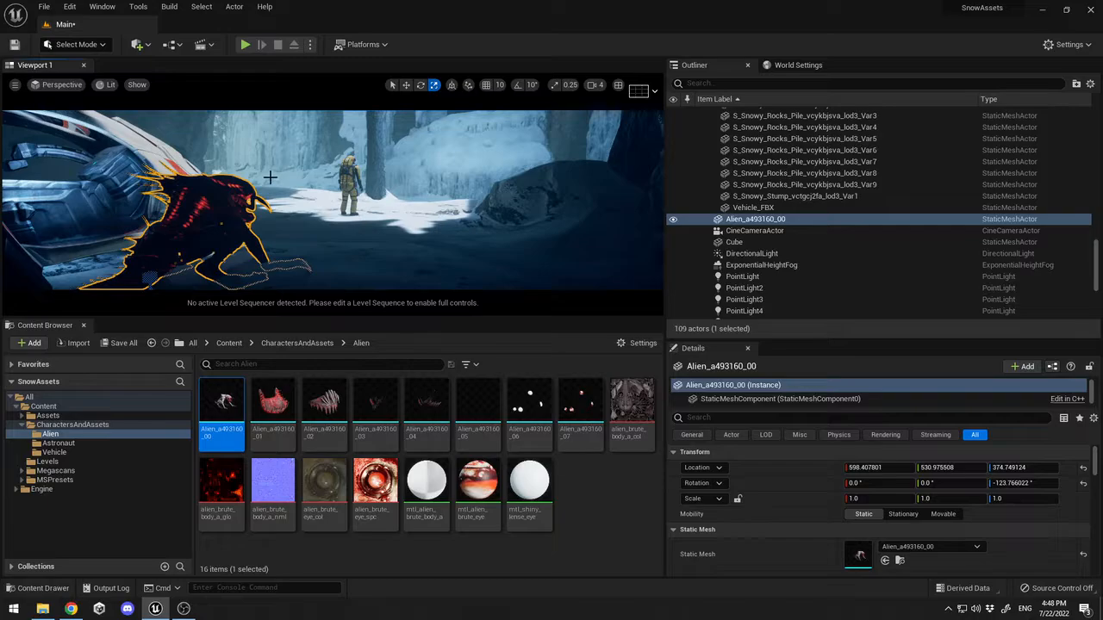
key(Delete)
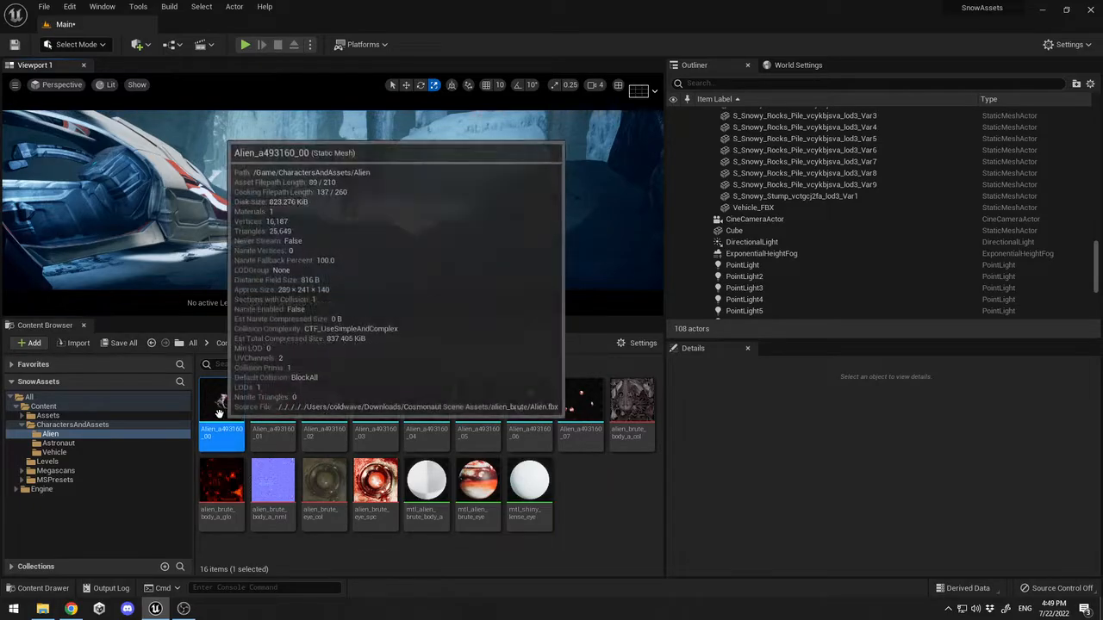
Place the Alien_a493160_00 mesh again on the dark snow hill, scaled to about 0.32, slightly tilted and turned about 133° around Z
drag(222, 405, 445, 203)
key(e)
key(w)
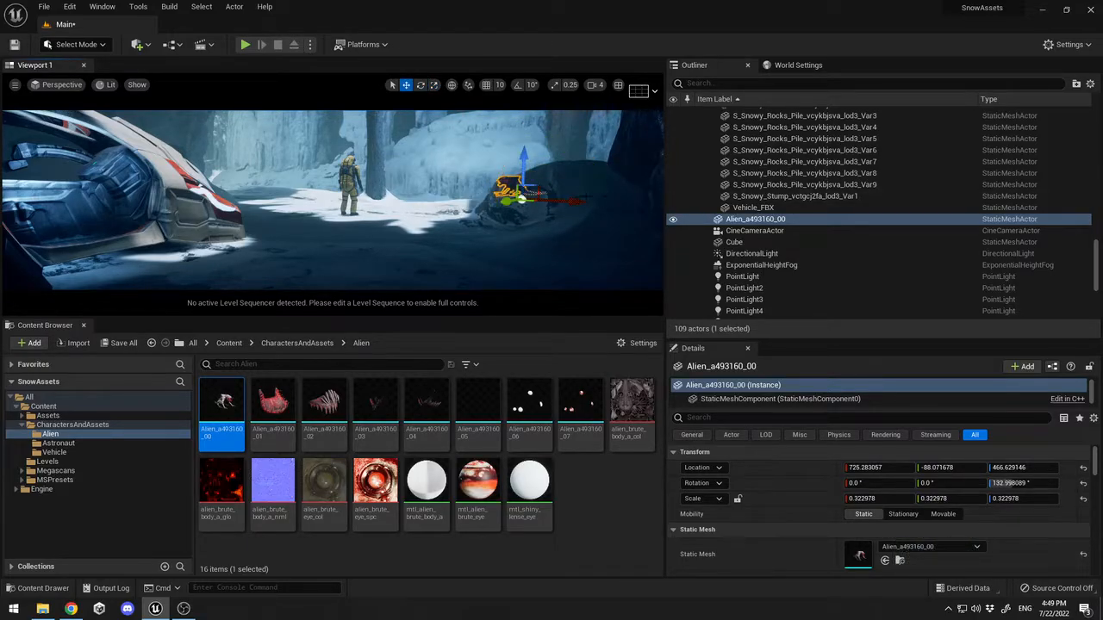
drag(574, 198, 652, 189)
drag(606, 157, 579, 171)
key(e)
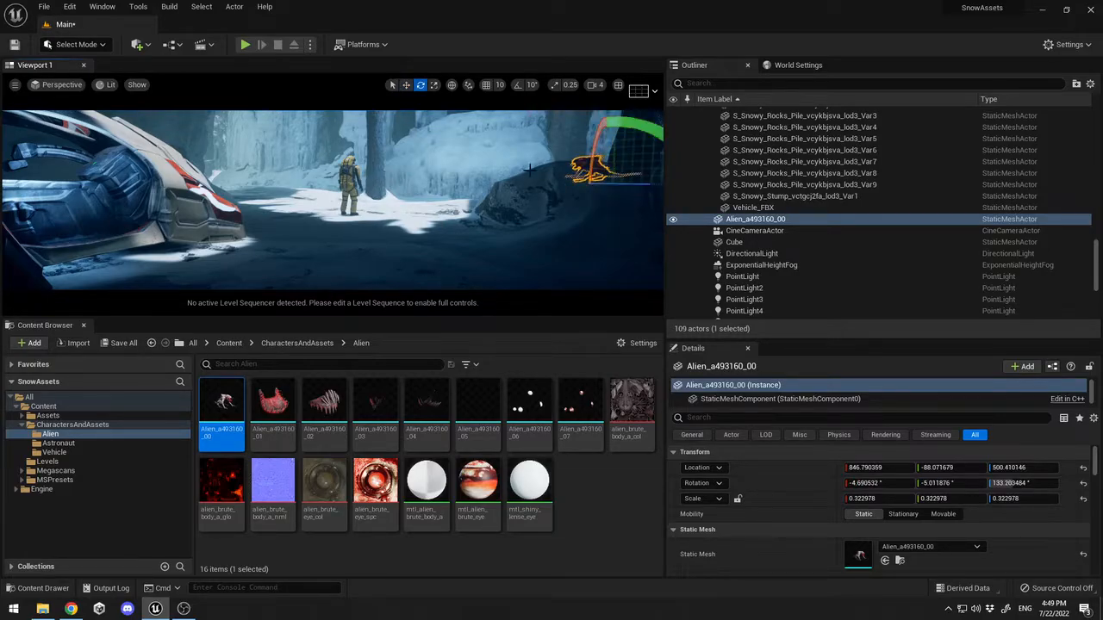
click(508, 184)
click(507, 157)
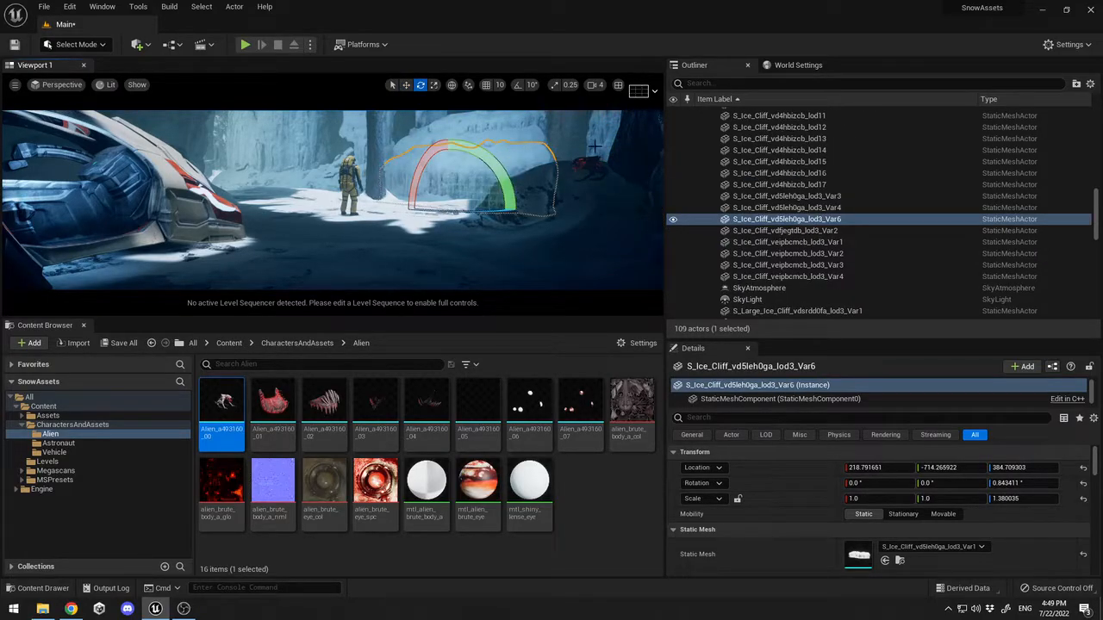
key(Escape)
Undo the moves, rotation and placement of the small alien on the snow hill
click(615, 183)
key(r)
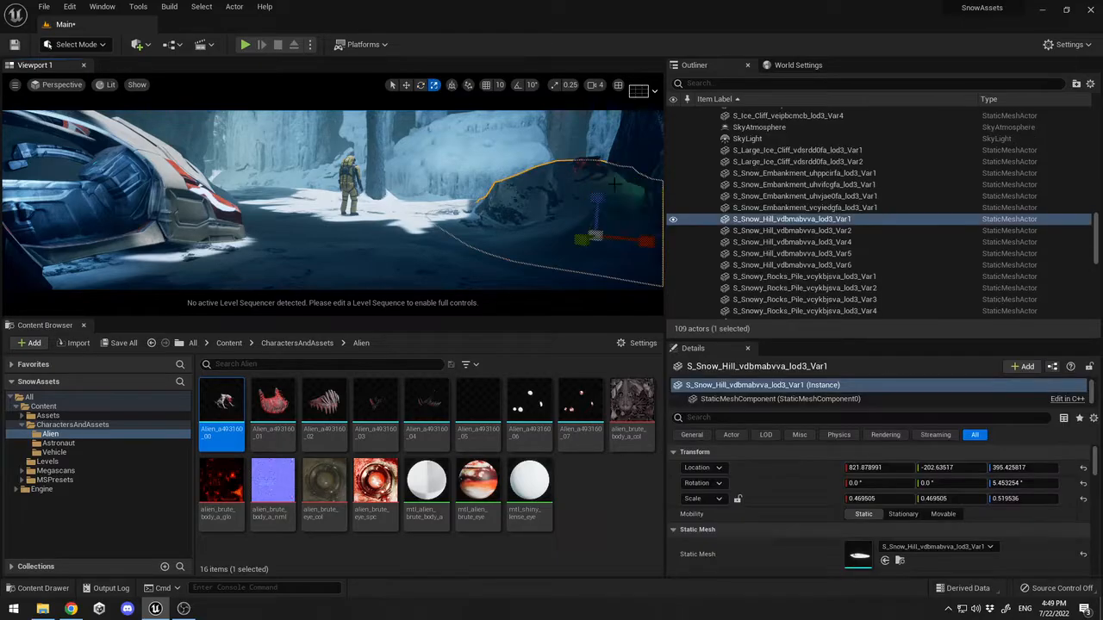
key(ctrl+z)
key(ctrl+z)
key(ctrl+z)
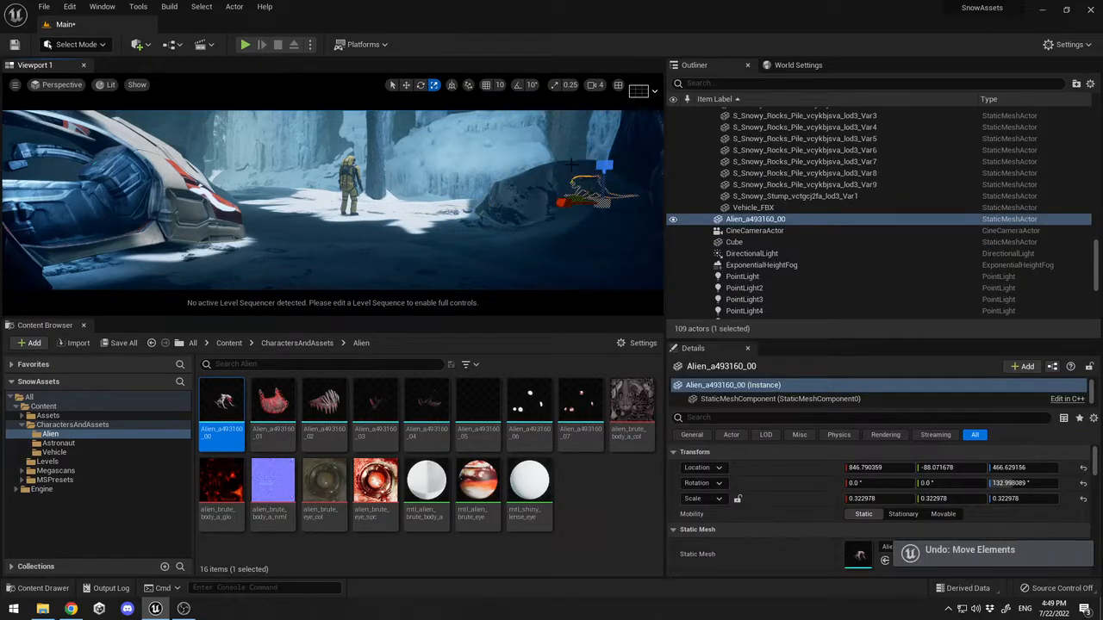
key(ctrl+z)
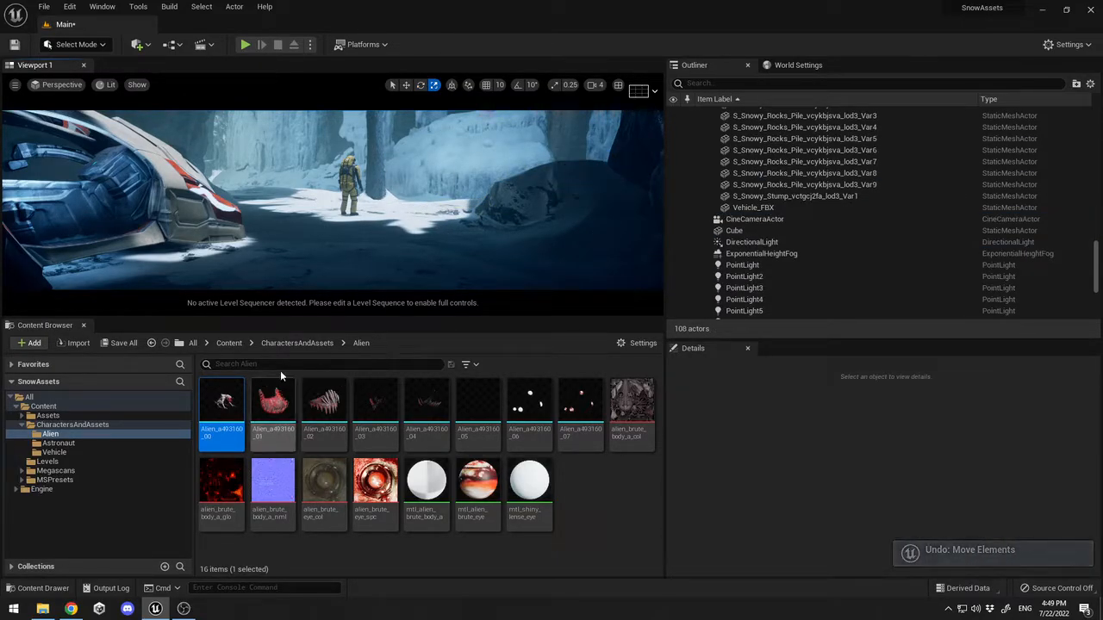
Examine the contents of the Alien, Astronaut and Vehicle folders inside CharactersAndAssets
click(58, 443)
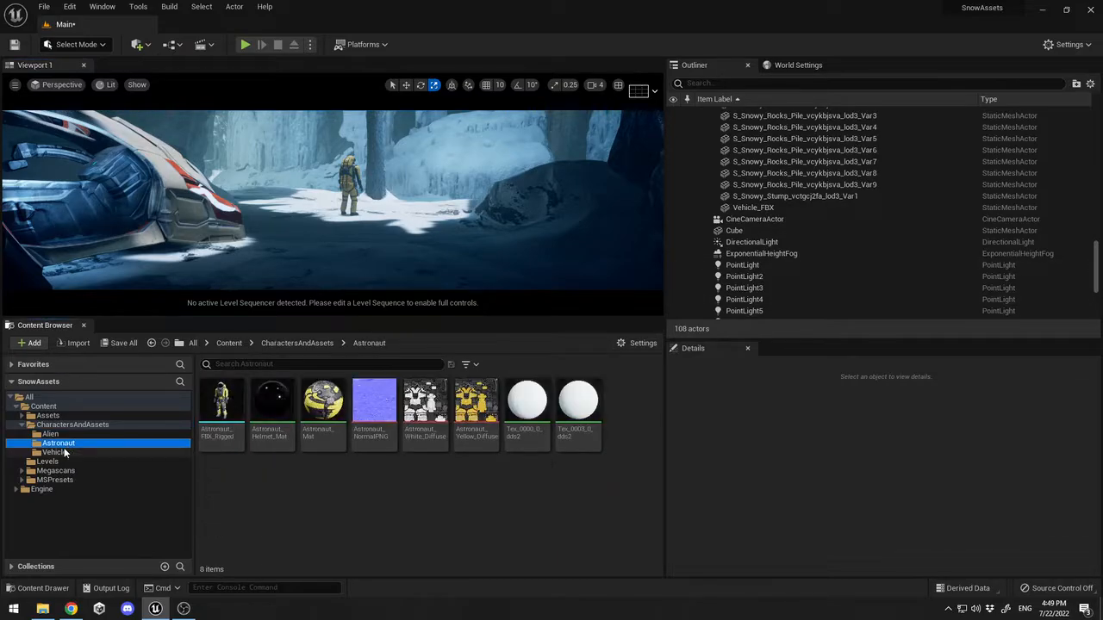
click(54, 452)
click(59, 443)
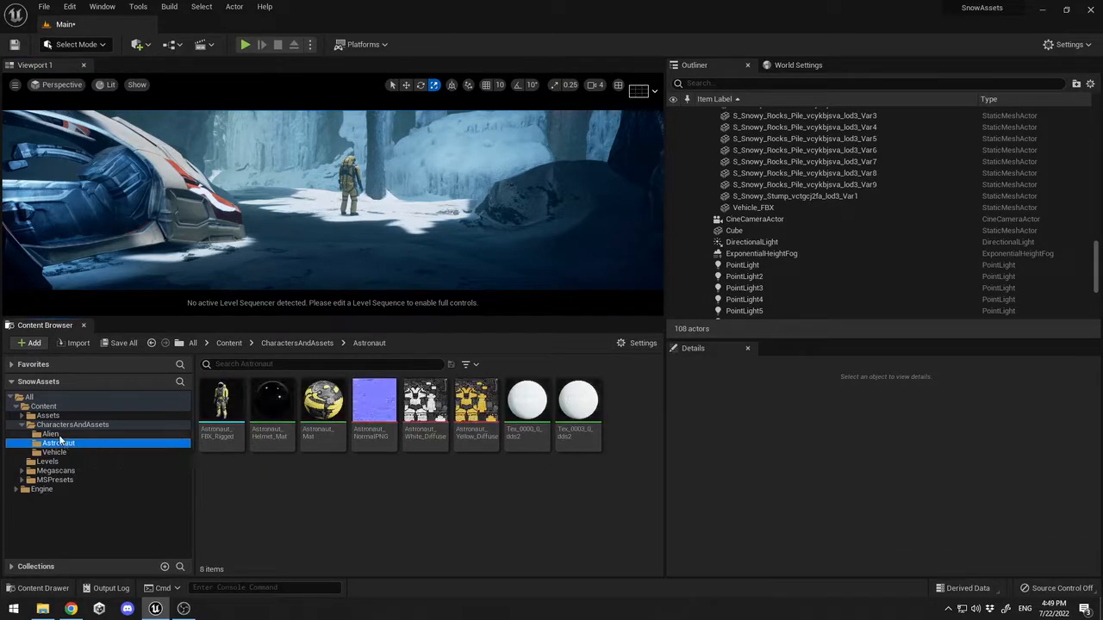
click(50, 434)
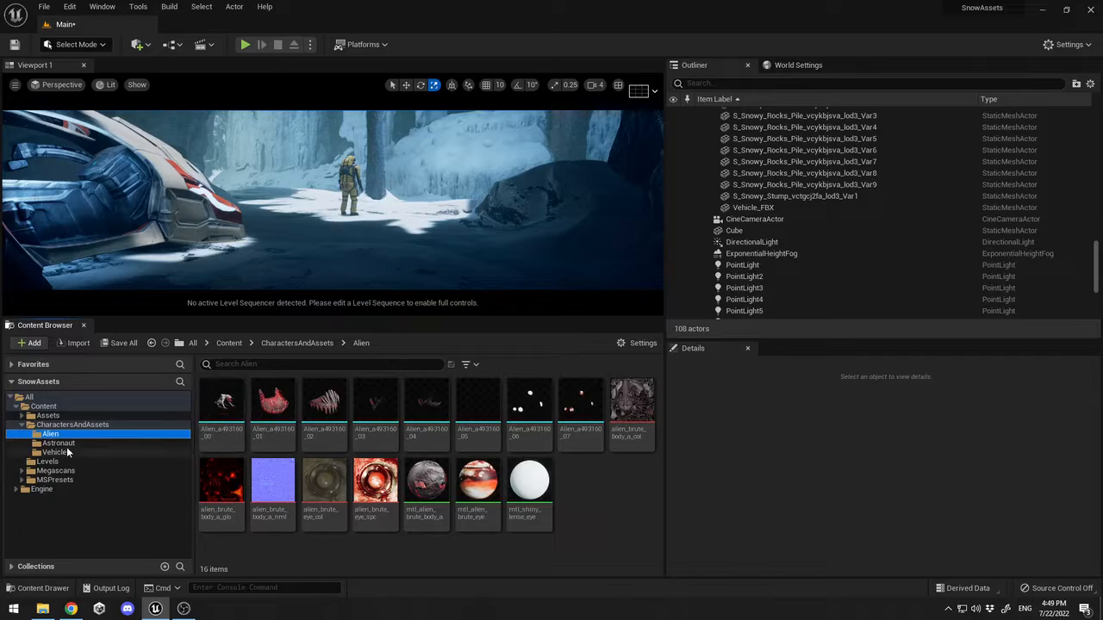
click(67, 444)
click(69, 453)
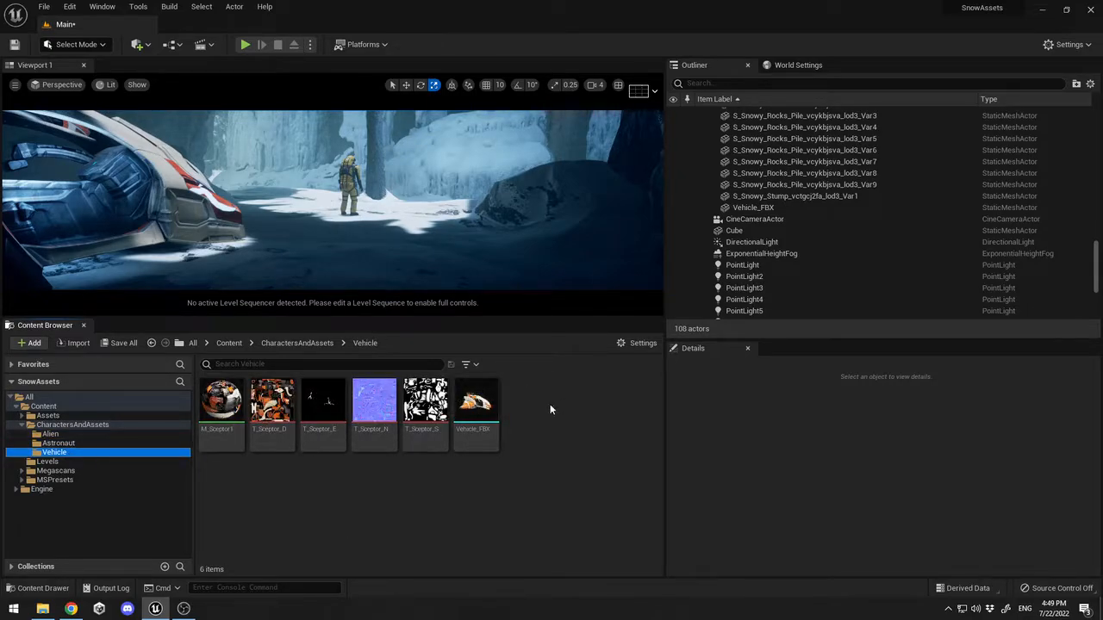
click(69, 443)
click(65, 435)
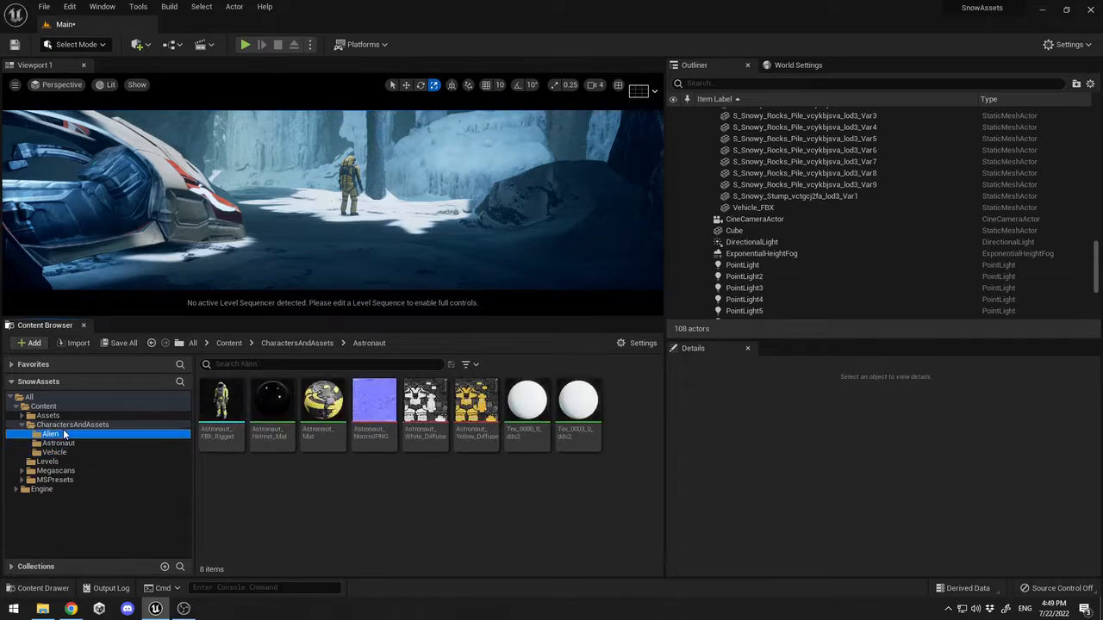
click(43, 425)
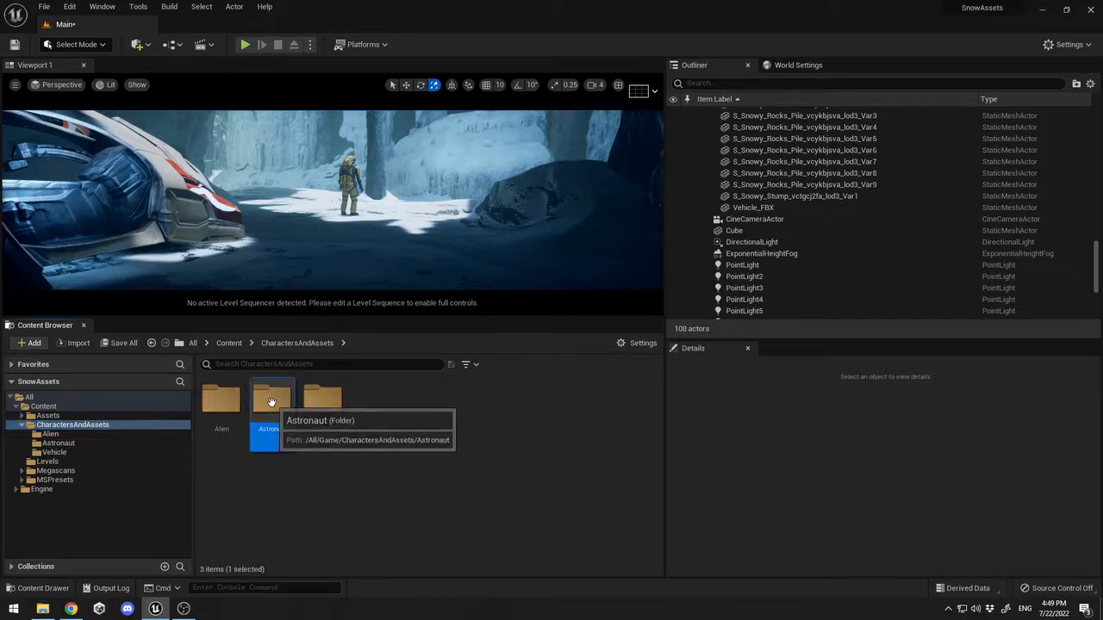
double_click(273, 411)
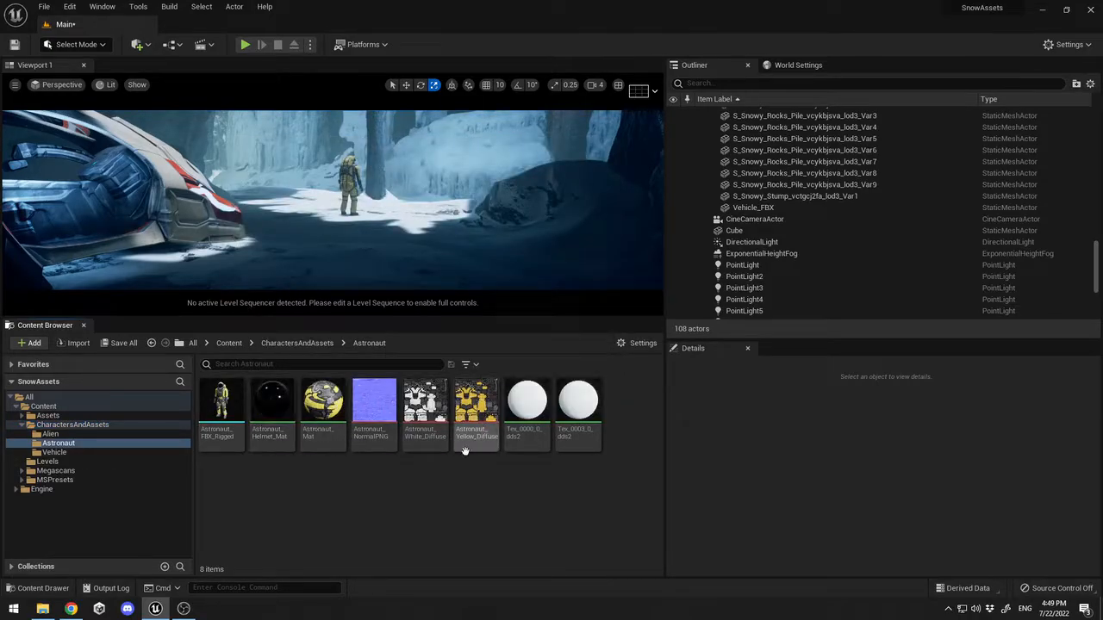
click(55, 452)
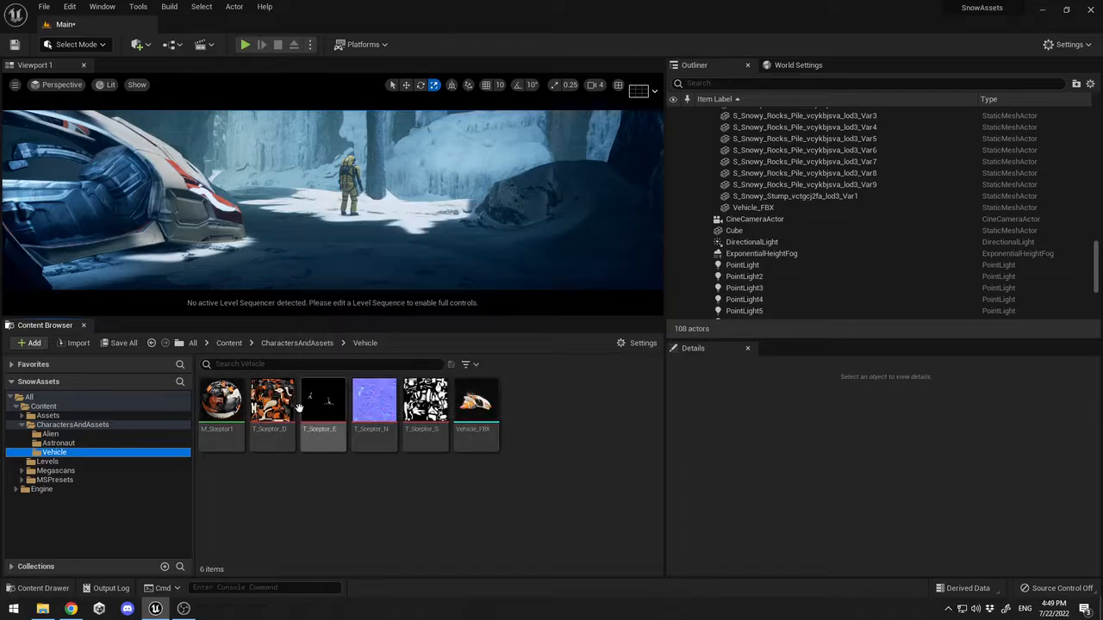
click(58, 443)
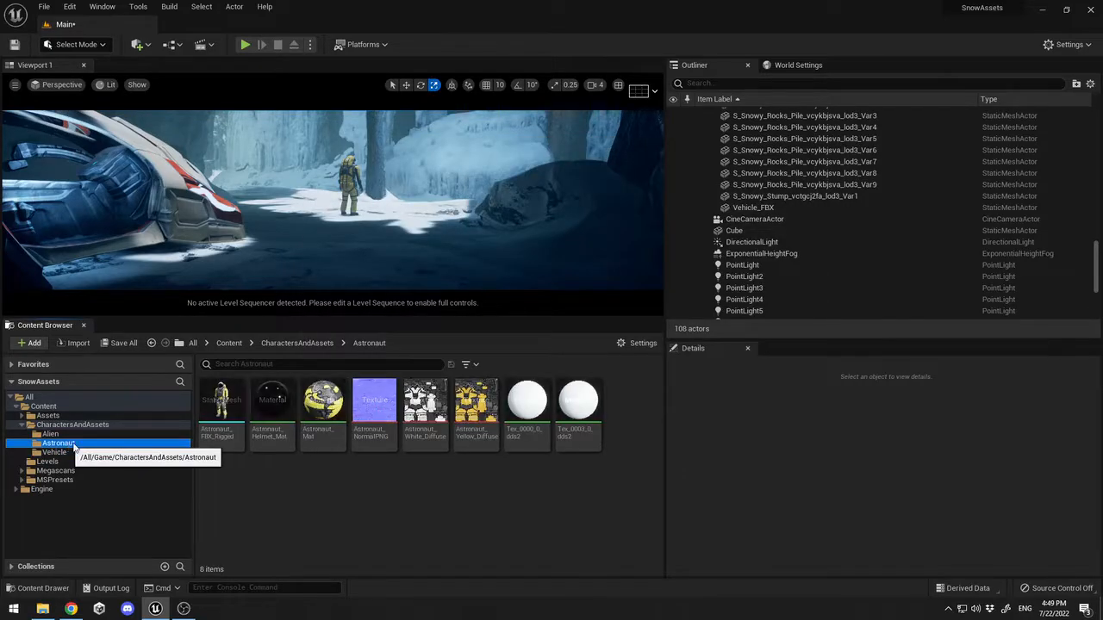
Inspect how the Astronaut_Mat material wires its colour and normal textures, and close it without applying changes
click(325, 410)
double_click(332, 412)
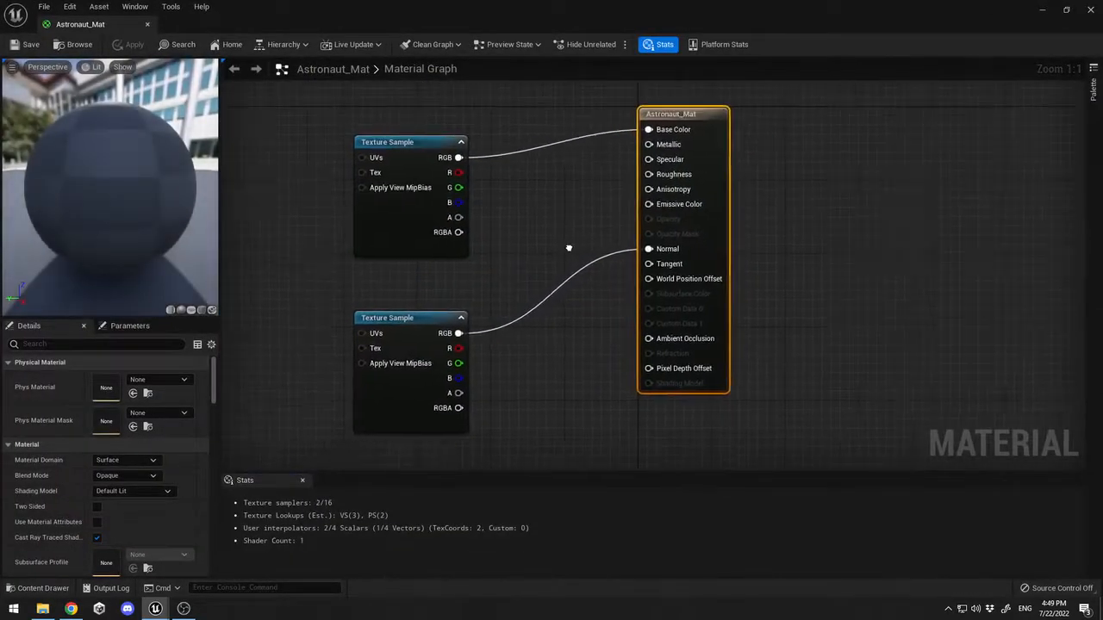
drag(458, 152, 458, 98)
drag(460, 310, 467, 227)
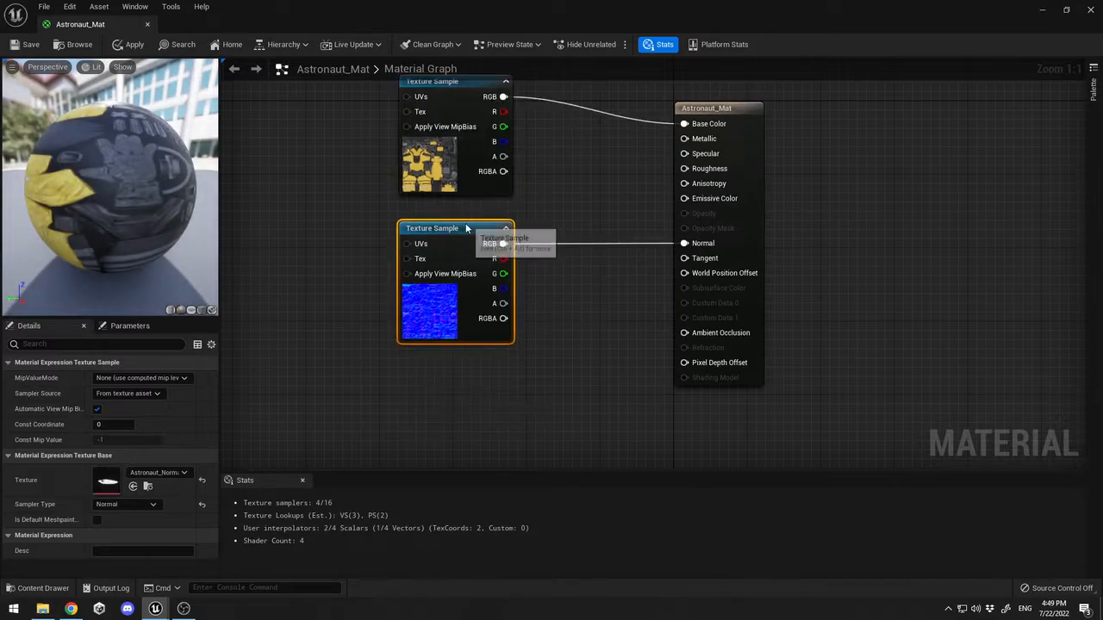
right_drag(582, 191, 532, 265)
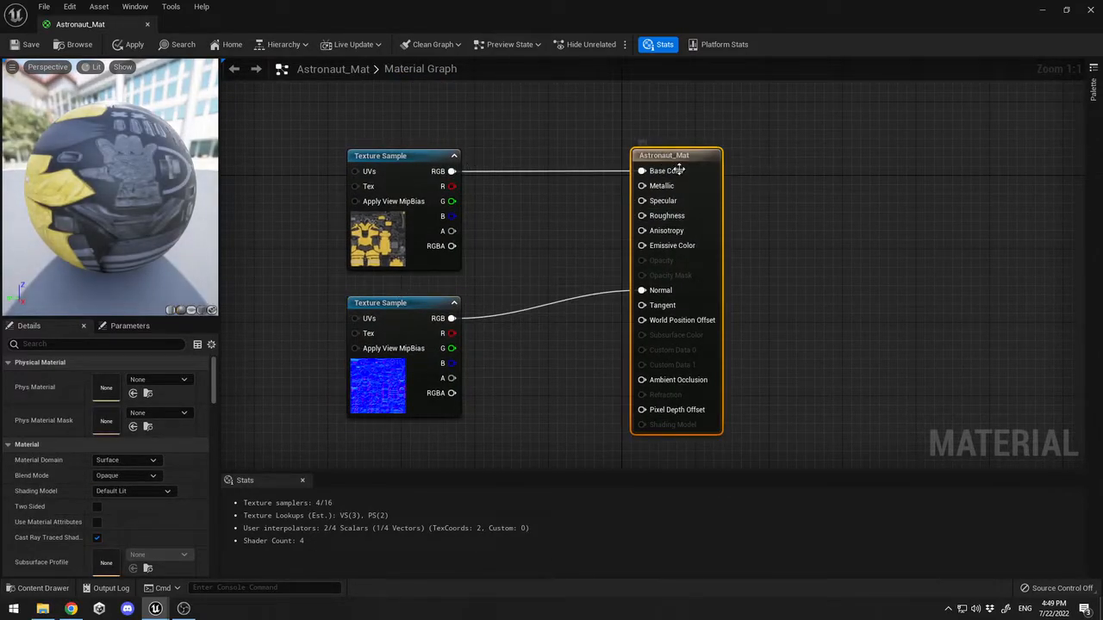
click(379, 216)
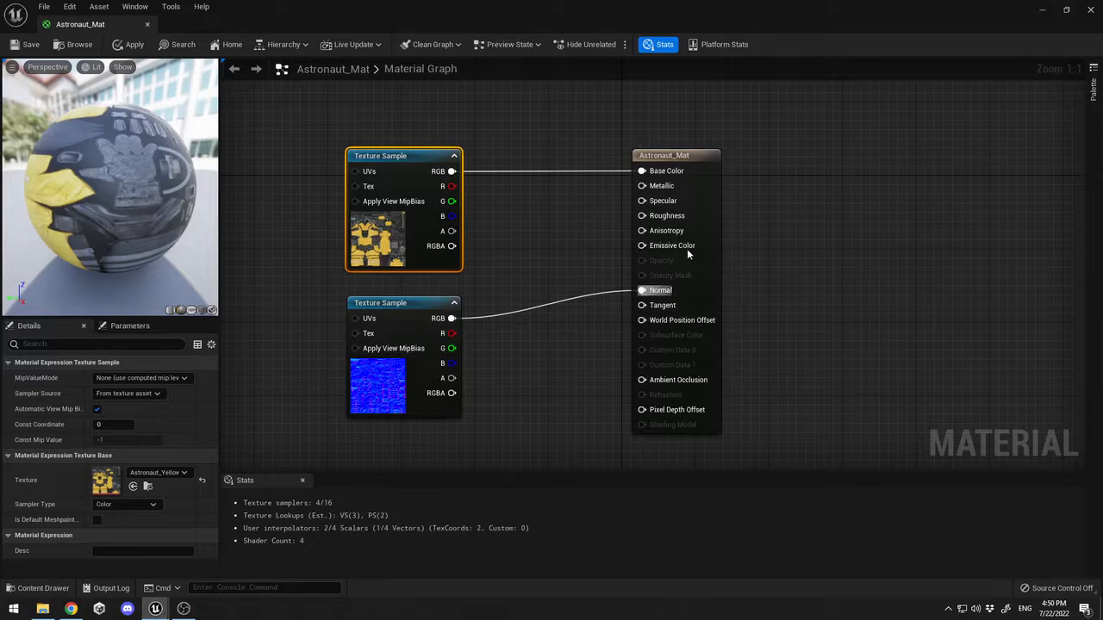
click(1090, 9)
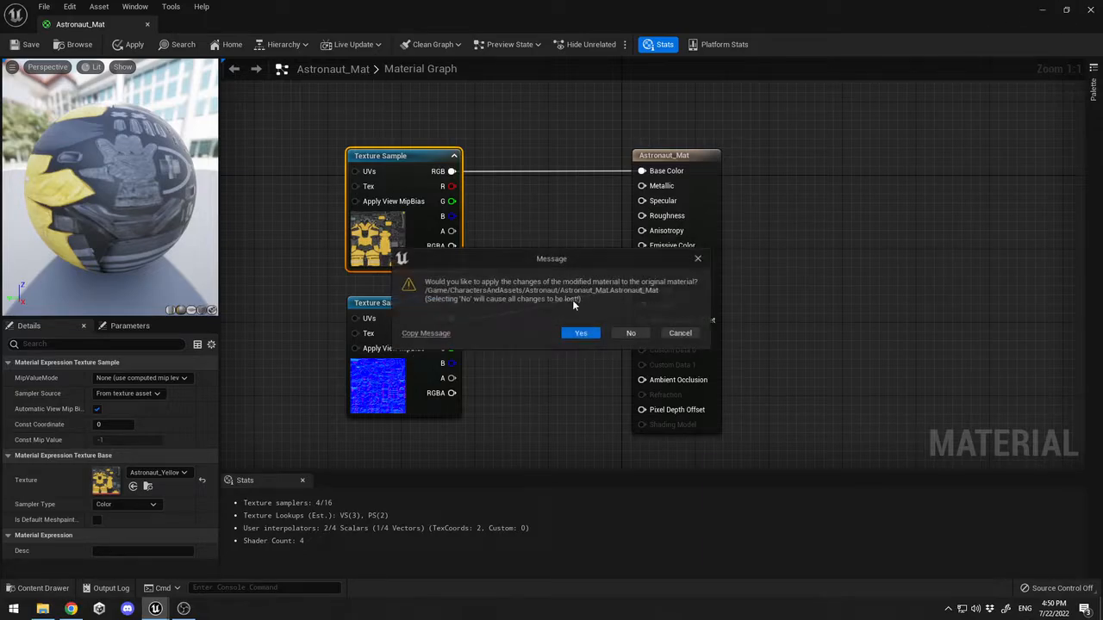
click(632, 334)
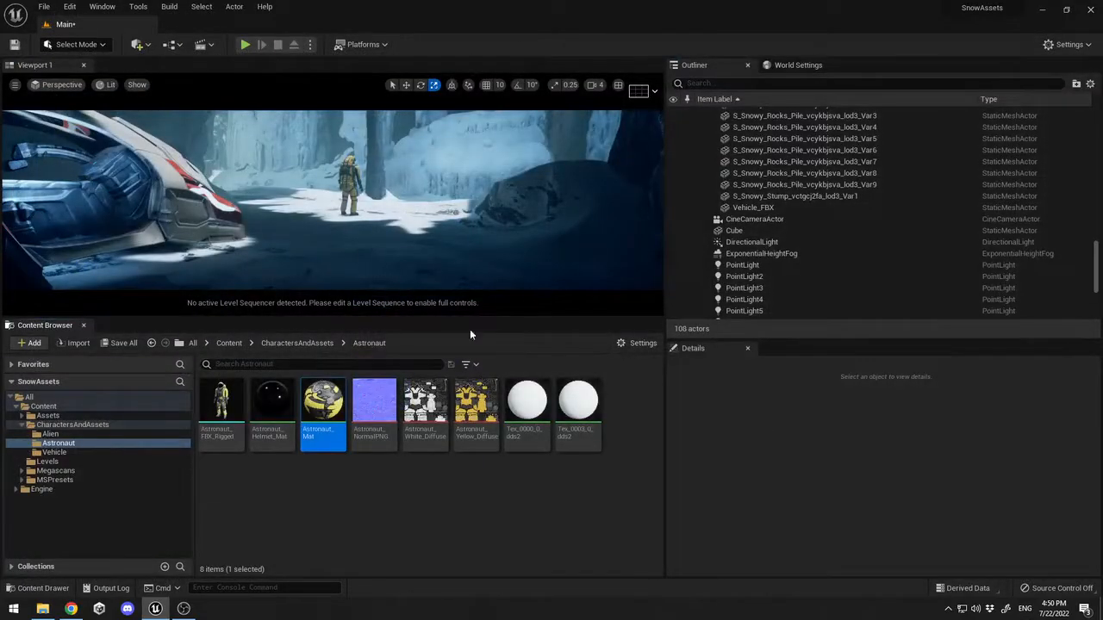
Inspect the vehicle's M_Sceptor1 material graph and its T_Sceptor_D texture node, and close the material
click(55, 452)
double_click(225, 405)
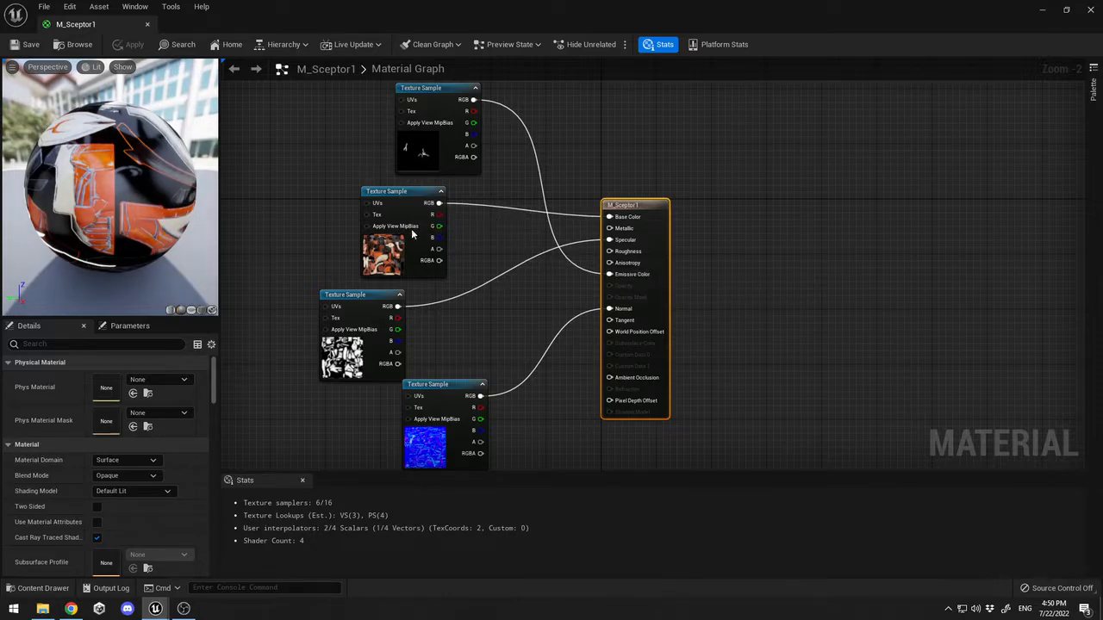
click(392, 252)
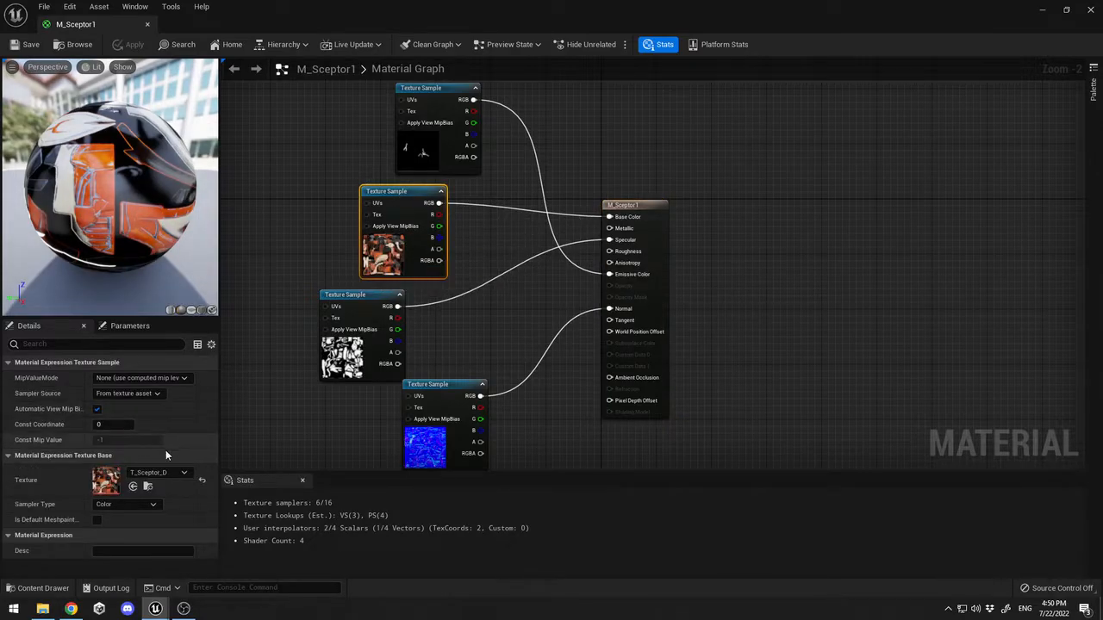
click(481, 345)
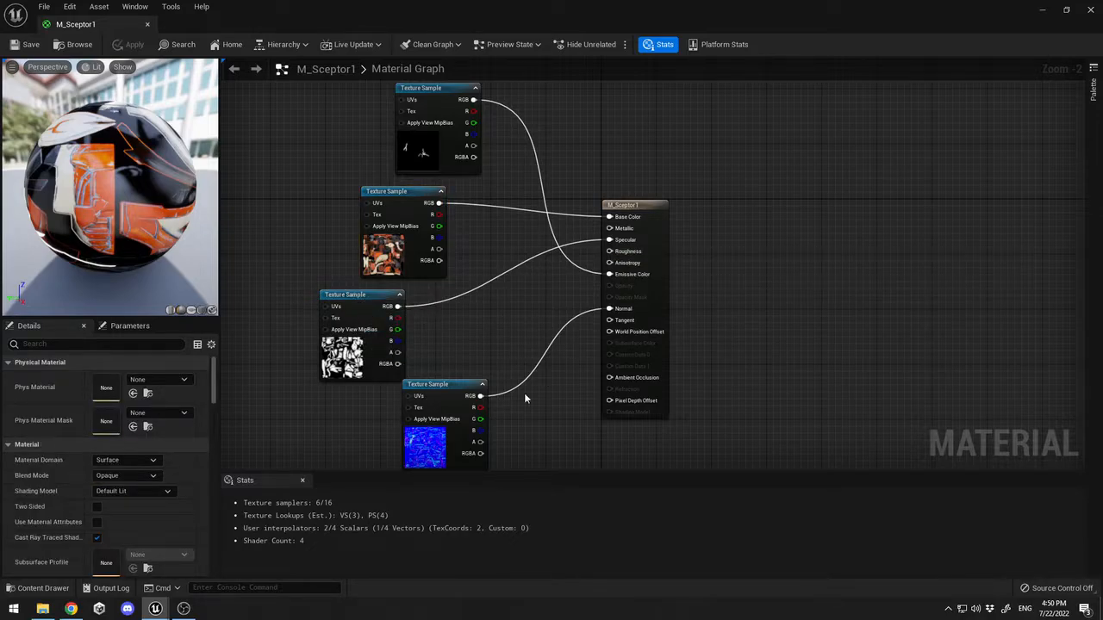
click(1091, 10)
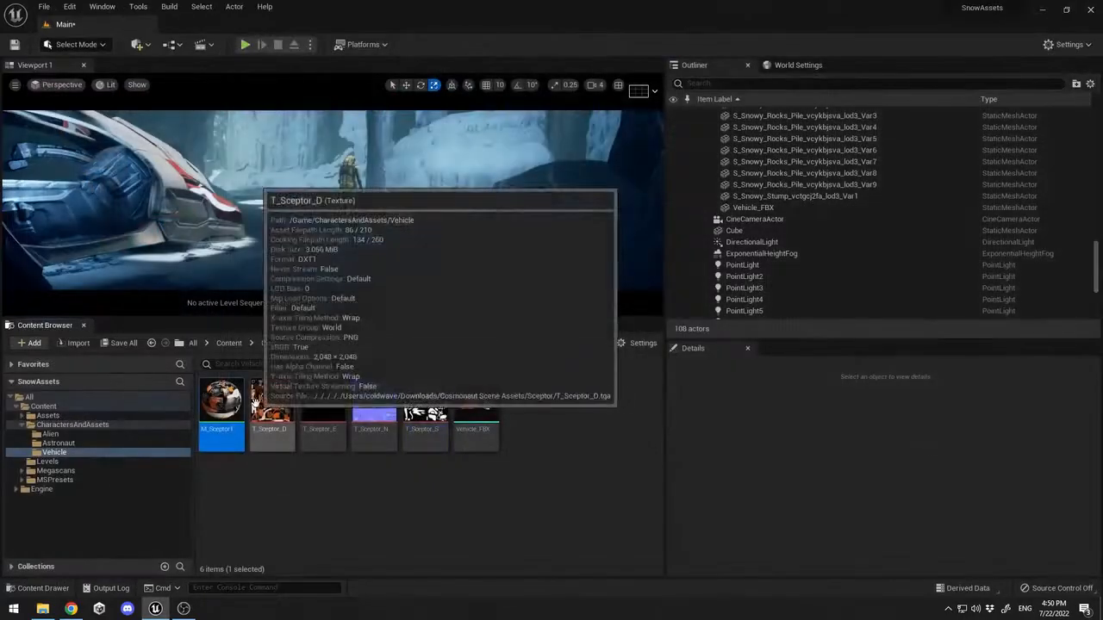
Look through the Levels and Megascans folders, cancelling the save request raised by reopening the Main level
click(60, 444)
click(21, 425)
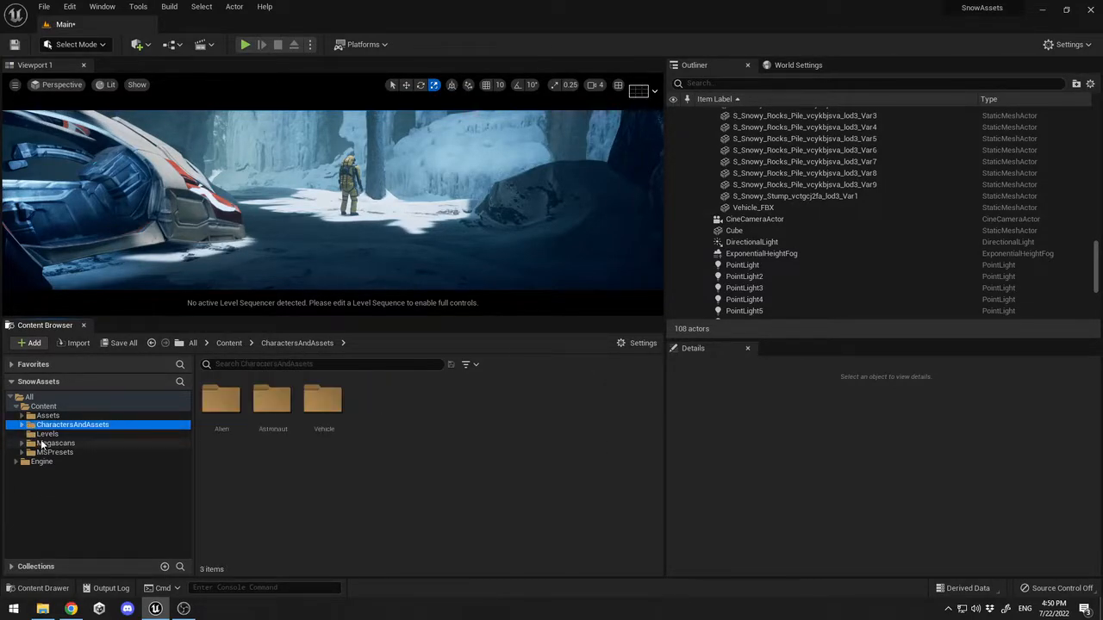
click(48, 434)
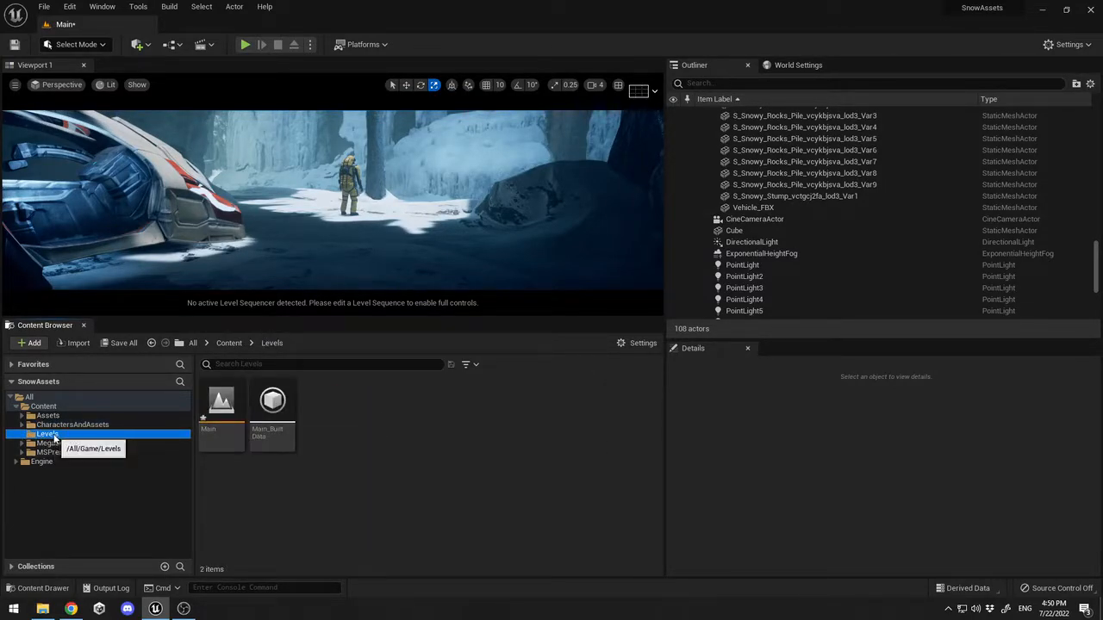
double_click(229, 423)
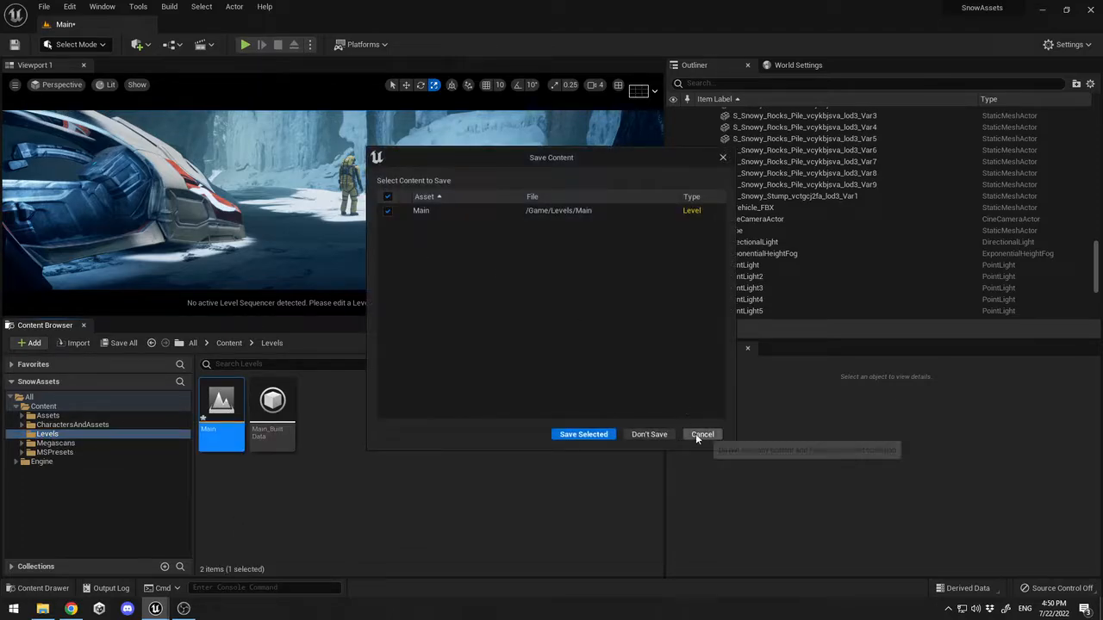
click(702, 434)
click(55, 443)
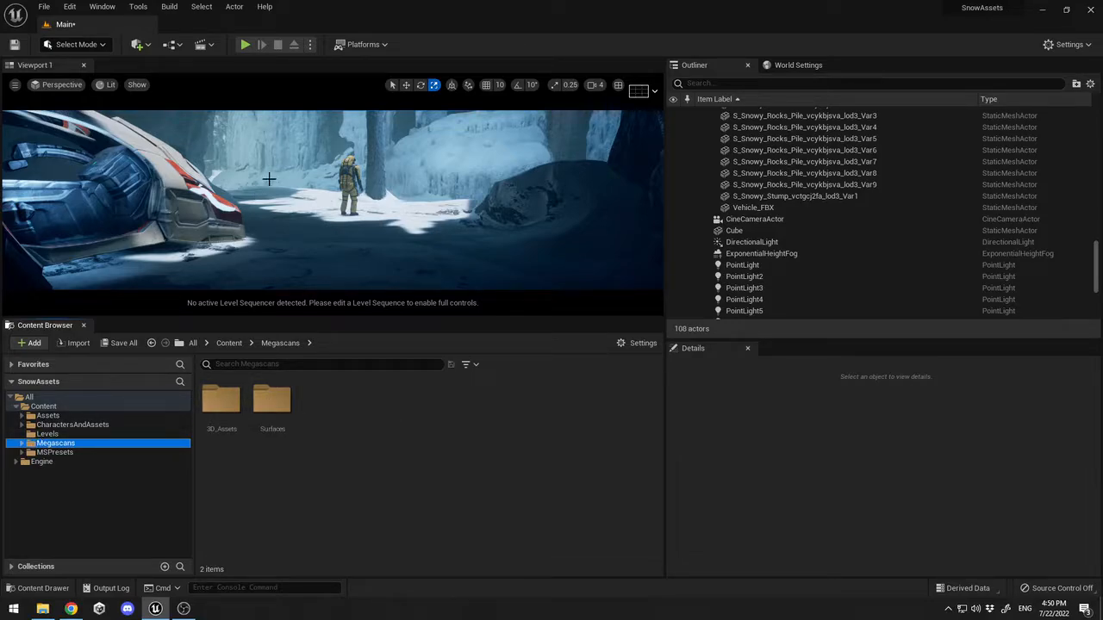
Select the astronaut in the scene and show the viewport in full screen
click(344, 179)
key(F11)
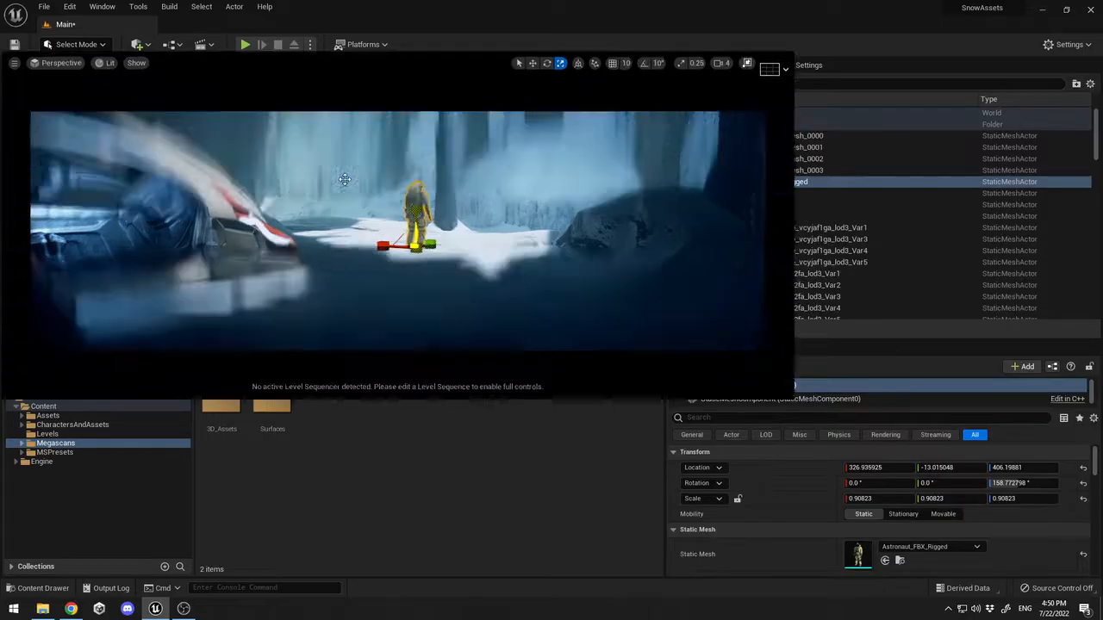
right_drag(551, 310, 711, 191)
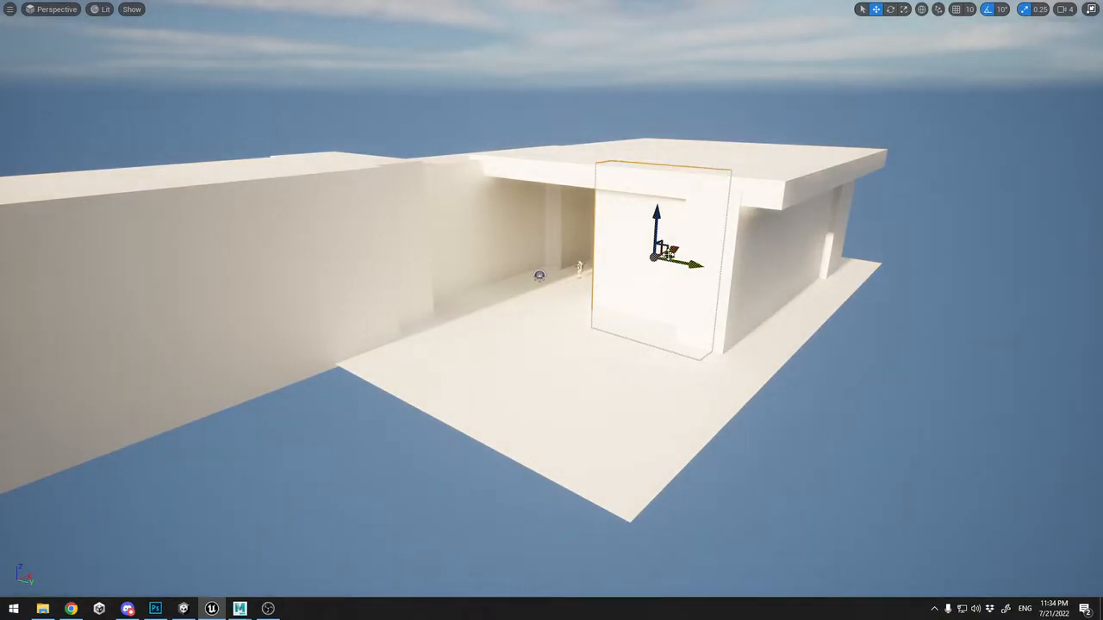
Move and resize the wall block at the front opening of the blockout, and duplicate a block beside it
drag(669, 254, 700, 293)
key(r)
mouse_move(598, 280)
mouse_down()
mouse_move(647, 258)
mouse_move(614, 281)
mouse_move(596, 264)
mouse_up()
key(w)
right_drag(584, 253, 609, 256)
click(620, 179)
alt+drag(608, 136, 391, 212)
Scale the large foreground wall block and shift it away from the astronaut to widen the opening
right_drag(391, 212, 207, 200)
key(d)
key(w)
mouse_move(319, 207)
right_down()
mouse_move(331, 206)
mouse_move(321, 213)
right_up()
click(346, 232)
key(r)
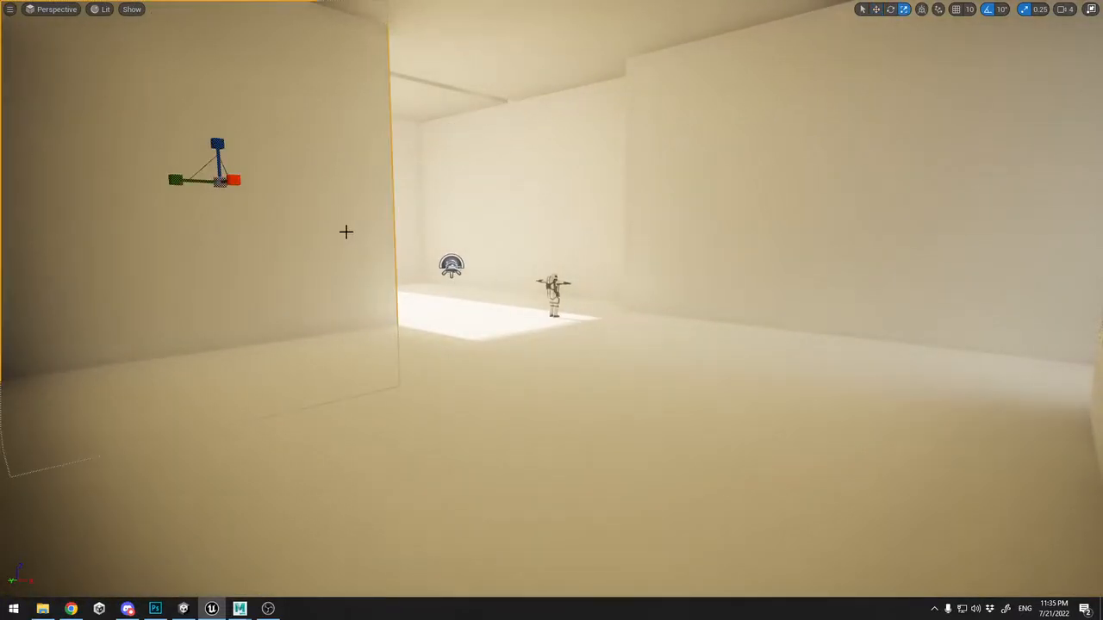
drag(182, 183, 129, 190)
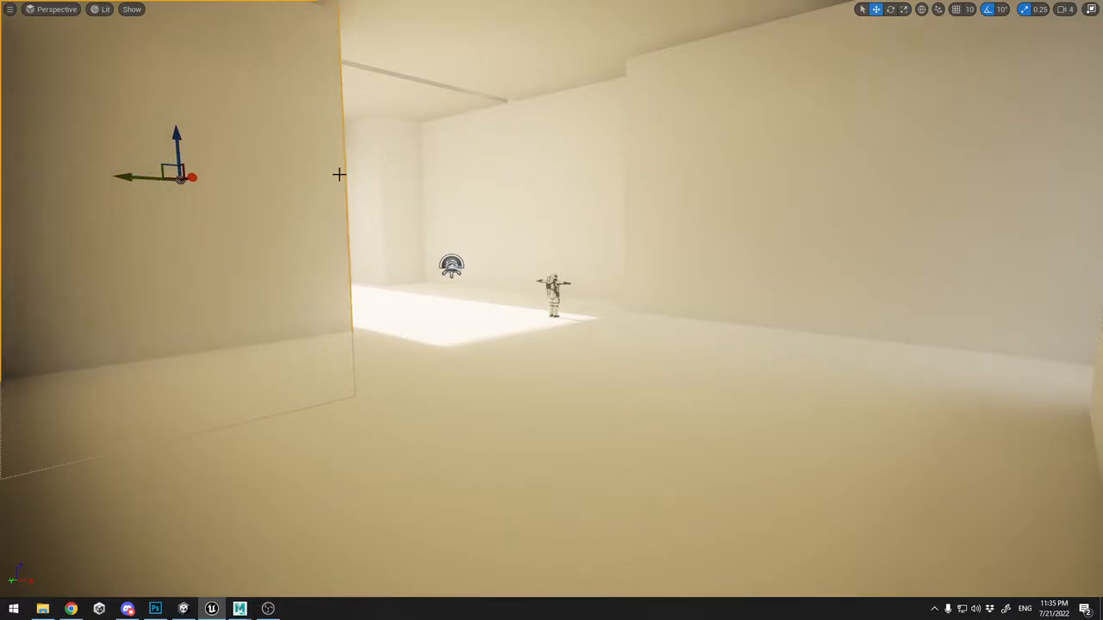
Split the large roof slab into two narrower slabs, spaced apart to leave a long gap for light
right_drag(339, 174, 379, 60)
click(529, 249)
right_drag(529, 249, 543, 225)
key(r)
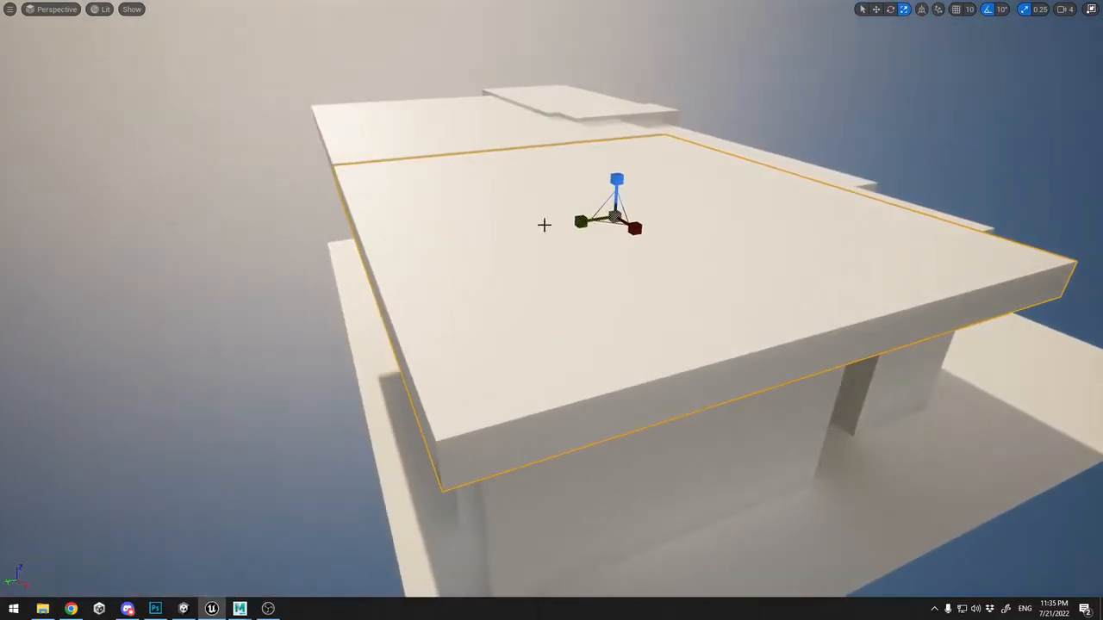
drag(584, 225, 816, 179)
click(655, 213)
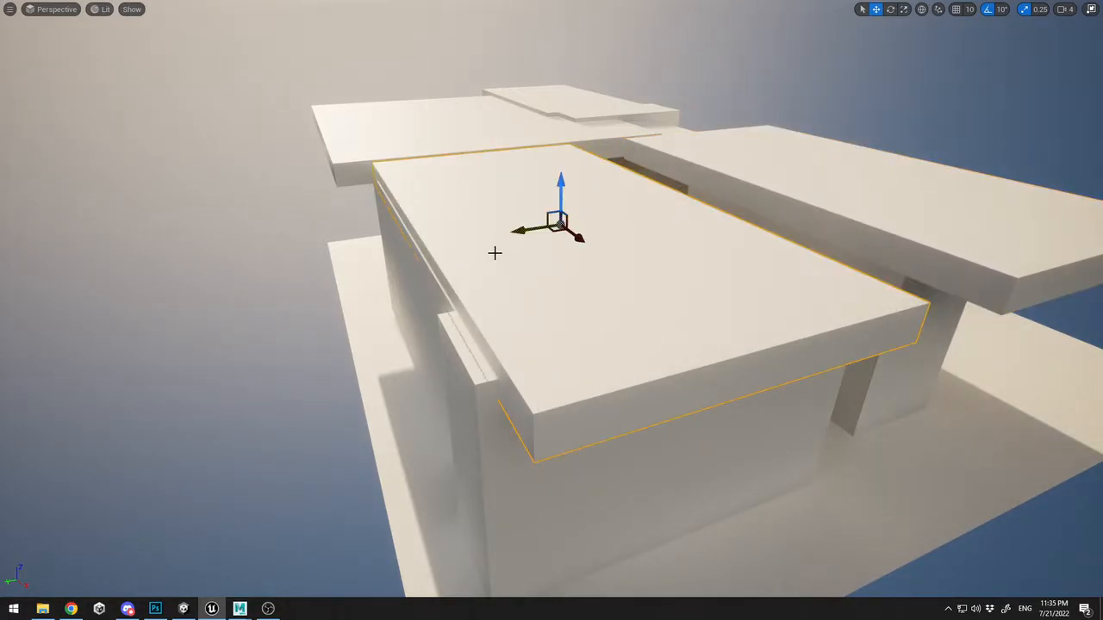
drag(515, 234, 507, 237)
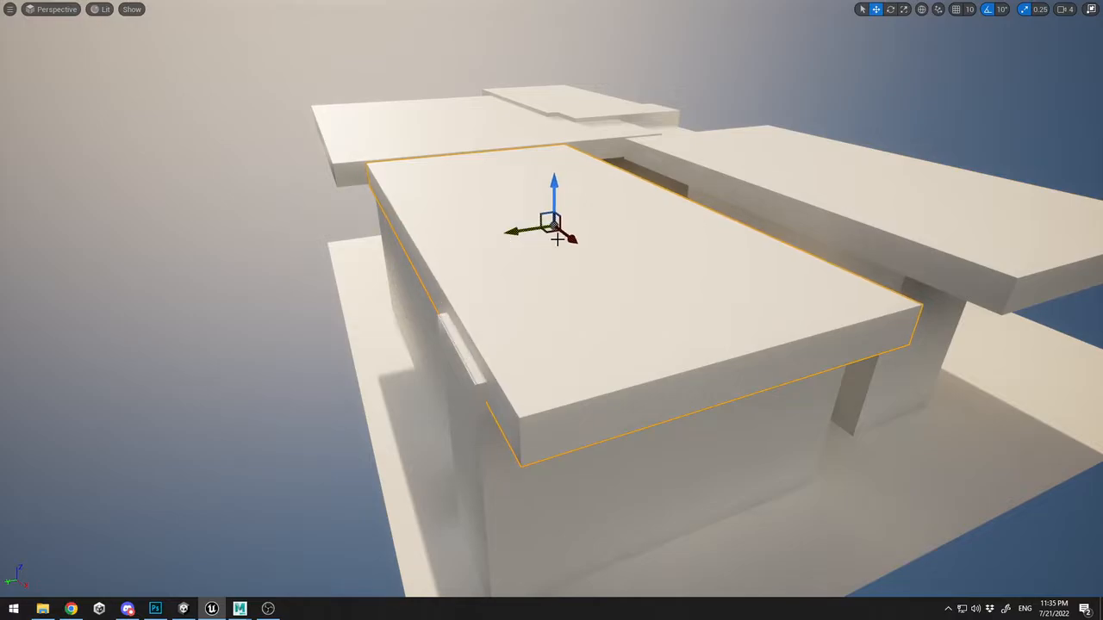
Place a smaller roof slab across part of the gap and check the skylight from inside the blockout
right_drag(600, 249, 618, 260)
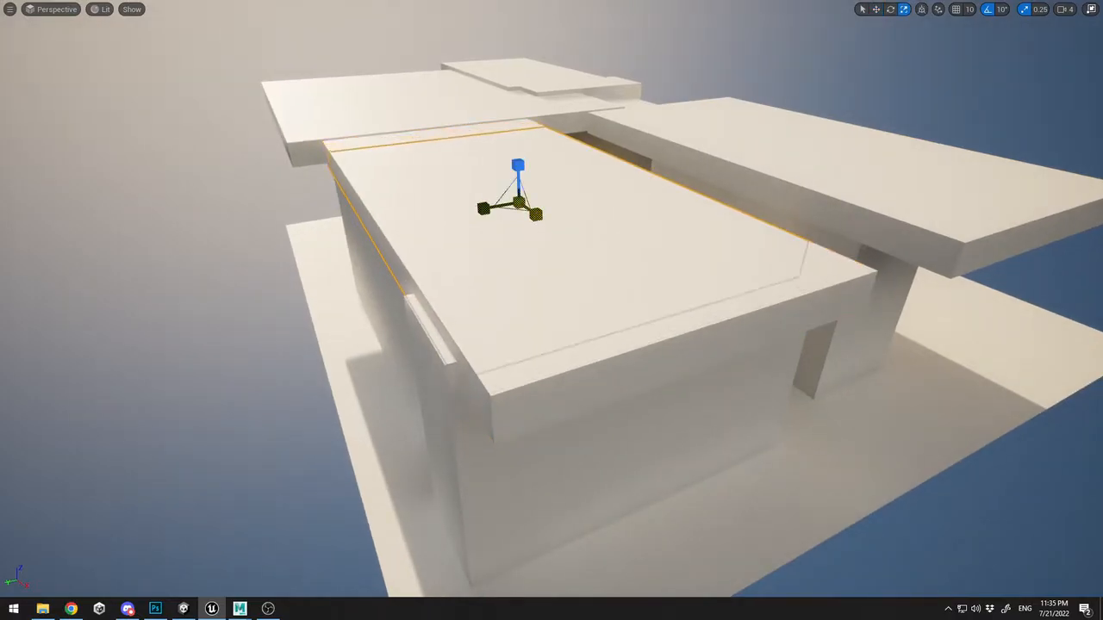
drag(479, 209, 690, 214)
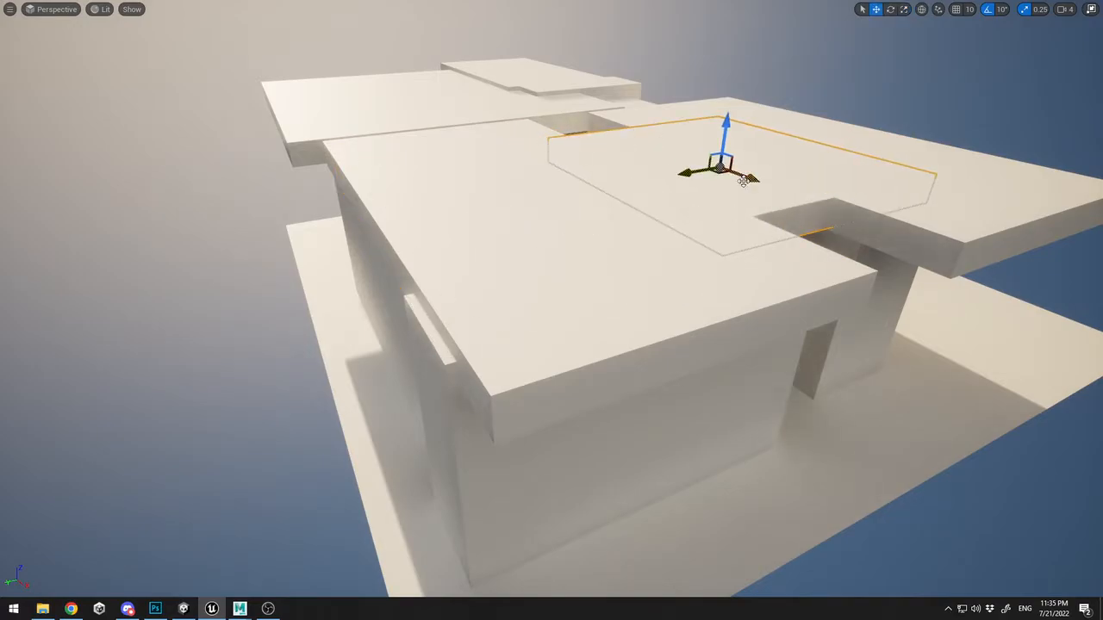
drag(743, 181, 1014, 315)
right_drag(911, 328, 840, 343)
key(w)
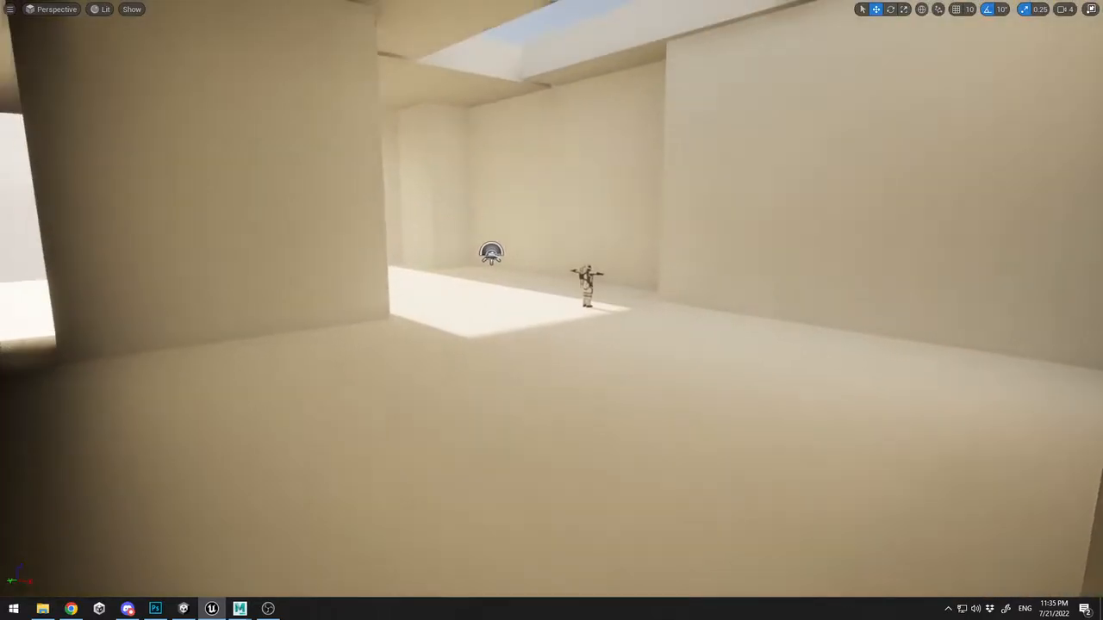
right_drag(1019, 316, 1018, 315)
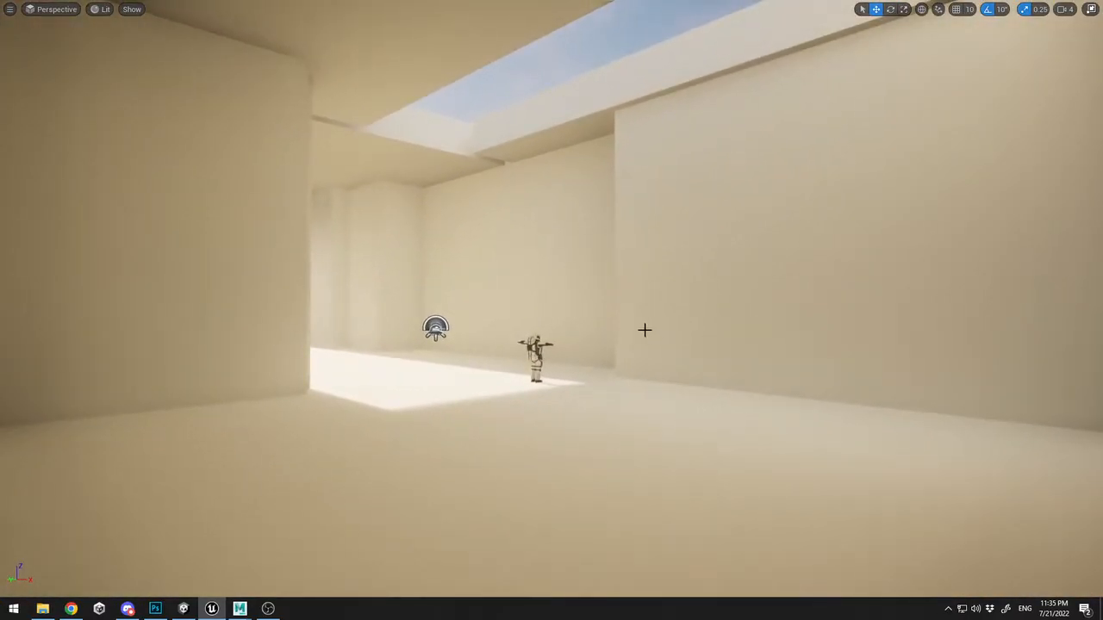
right_drag(1018, 315, 1018, 315)
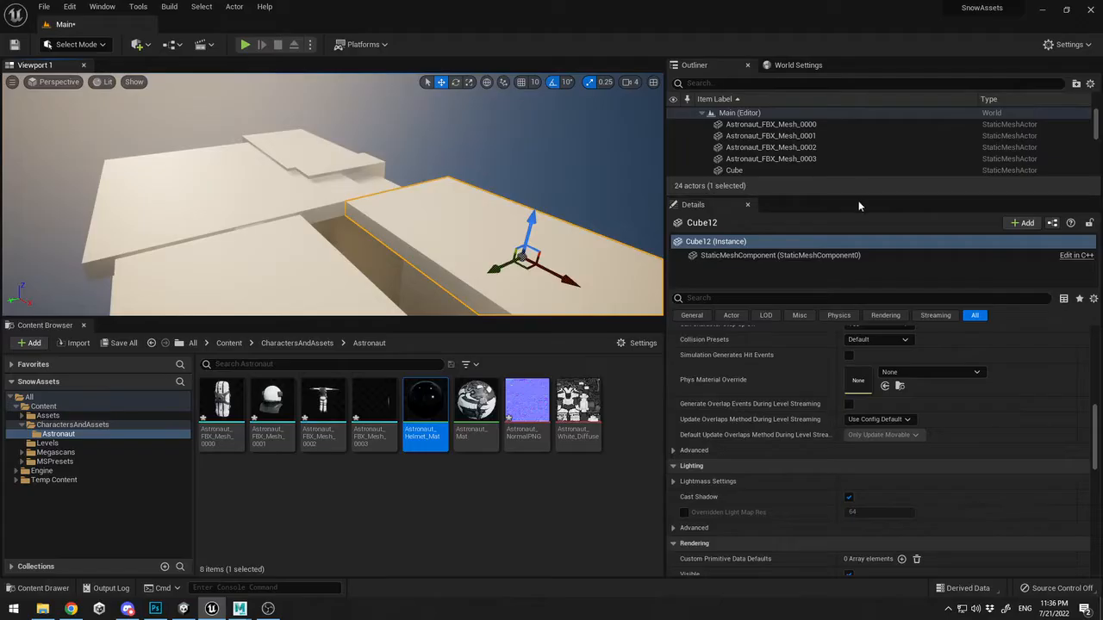
Group the four astronaut meshes and all the blockout cubes into a new Outliner folder named Assets, and collapse it
drag(859, 204, 859, 412)
click(775, 125)
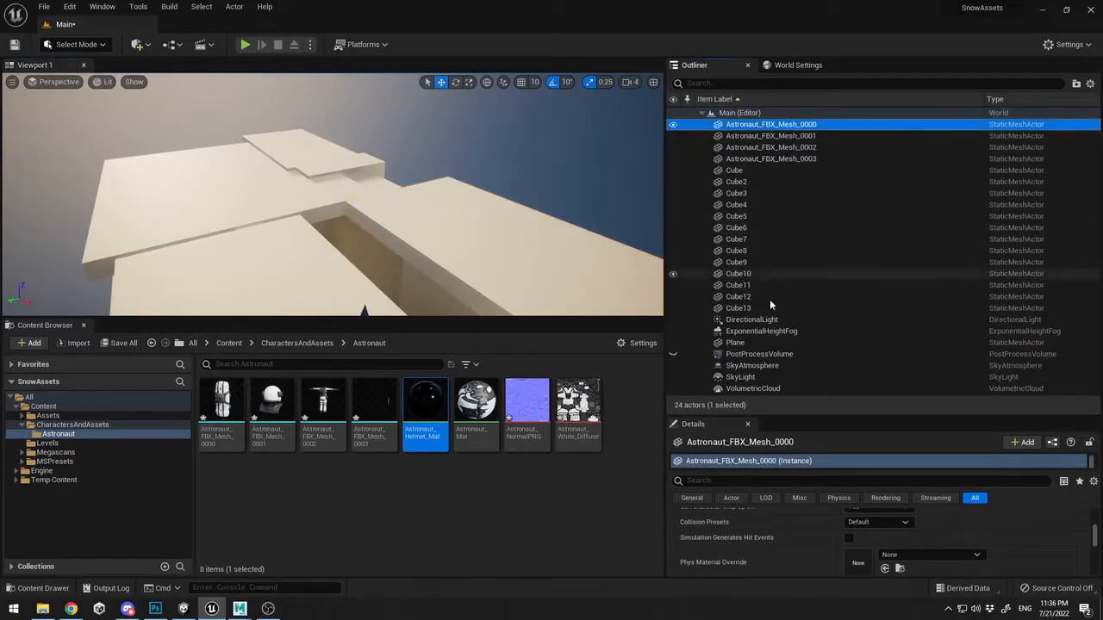
shift+click(763, 306)
right_click(765, 261)
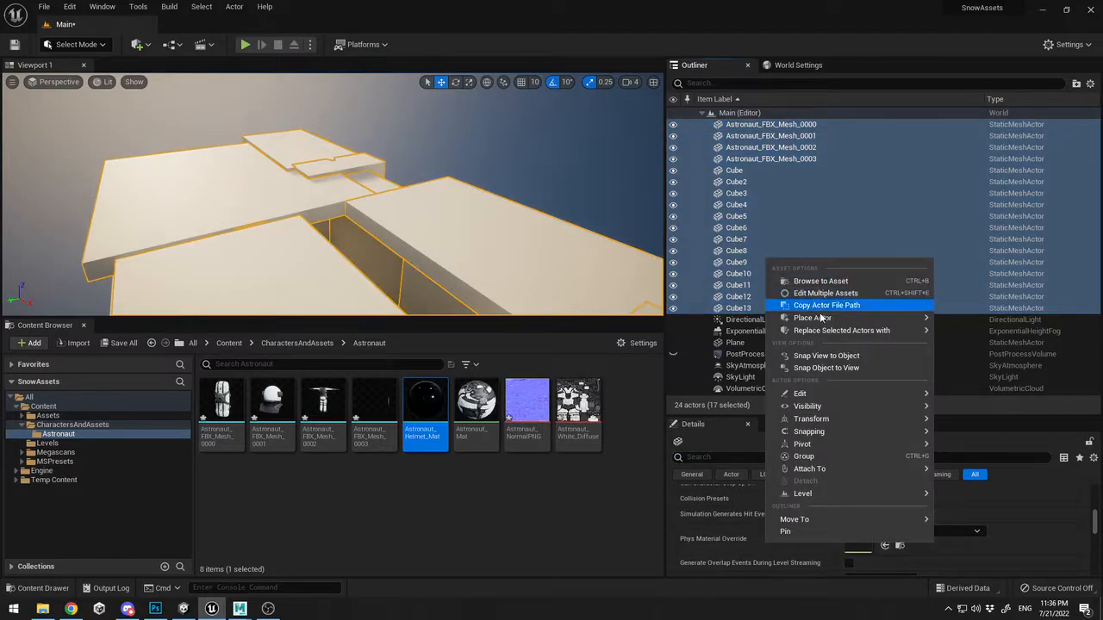
mouse_move(834, 495)
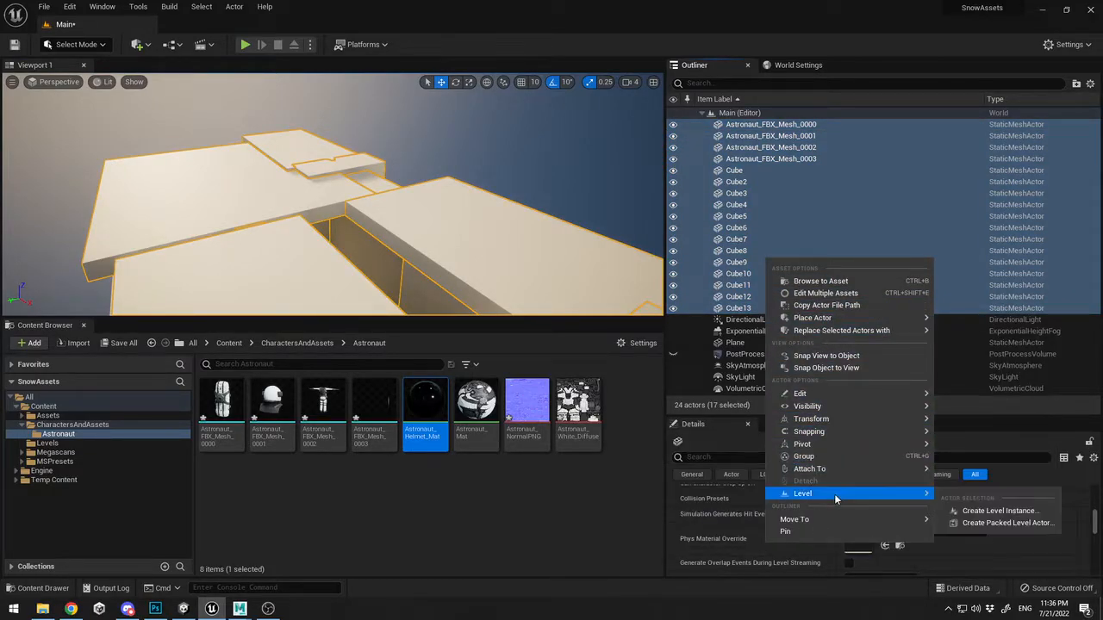
mouse_move(824, 521)
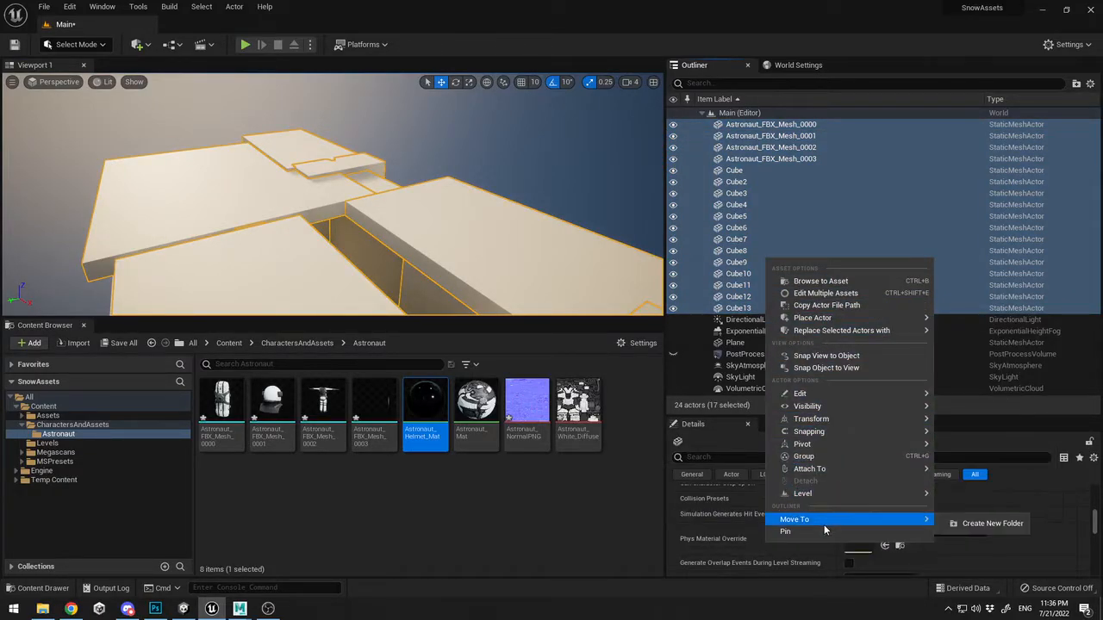
click(987, 524)
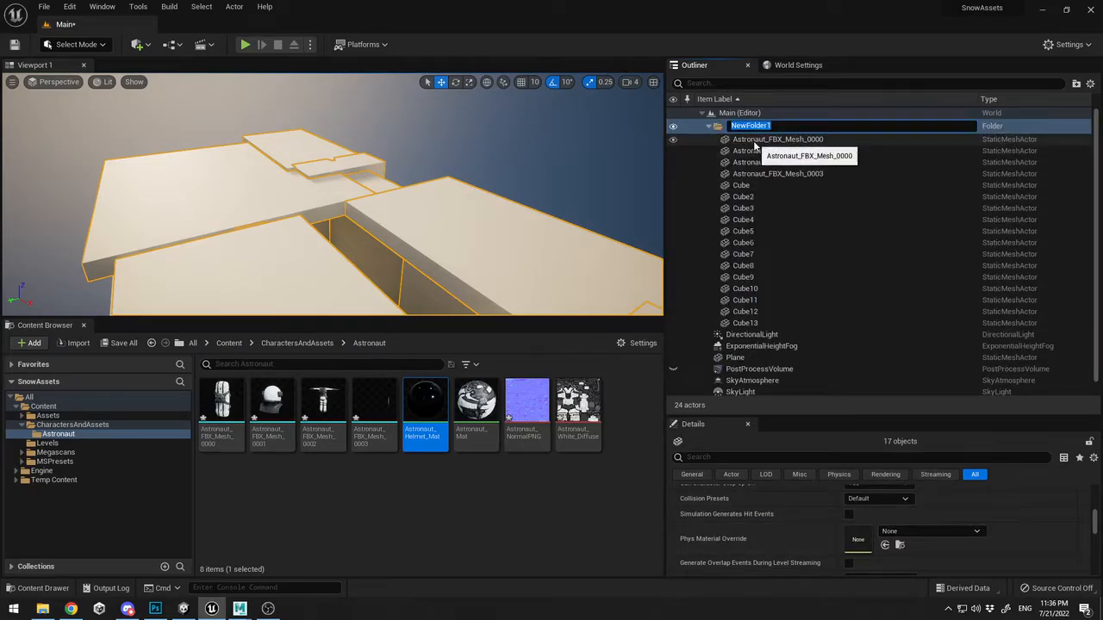
text(Assets)
key(Return)
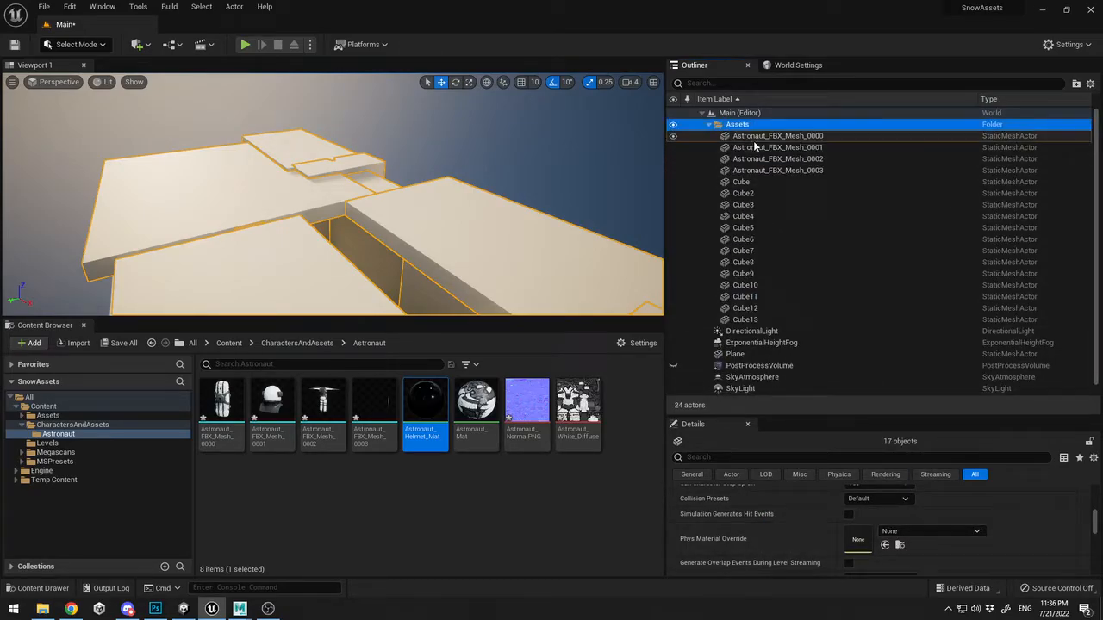
click(708, 125)
Rotate the directional light to about 227.5° on Y and adjust its Z rotation so sunlight enters through the skylight
click(751, 136)
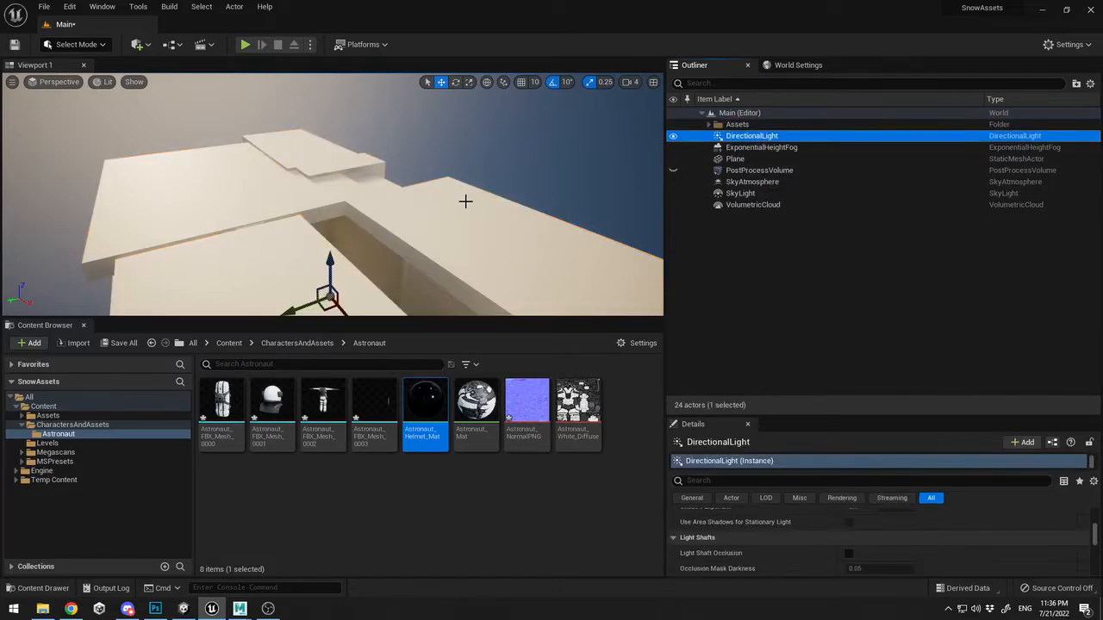
right_drag(468, 247, 410, 245)
key(w)
key(s)
key(a)
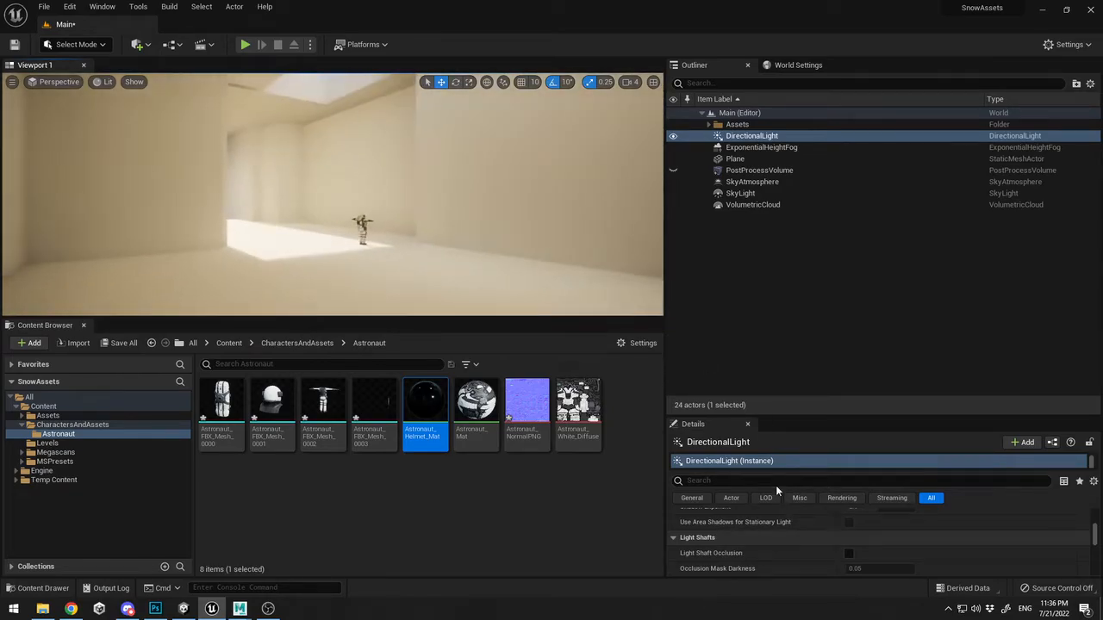
drag(842, 415, 858, 249)
scroll(906, 485, up, 15)
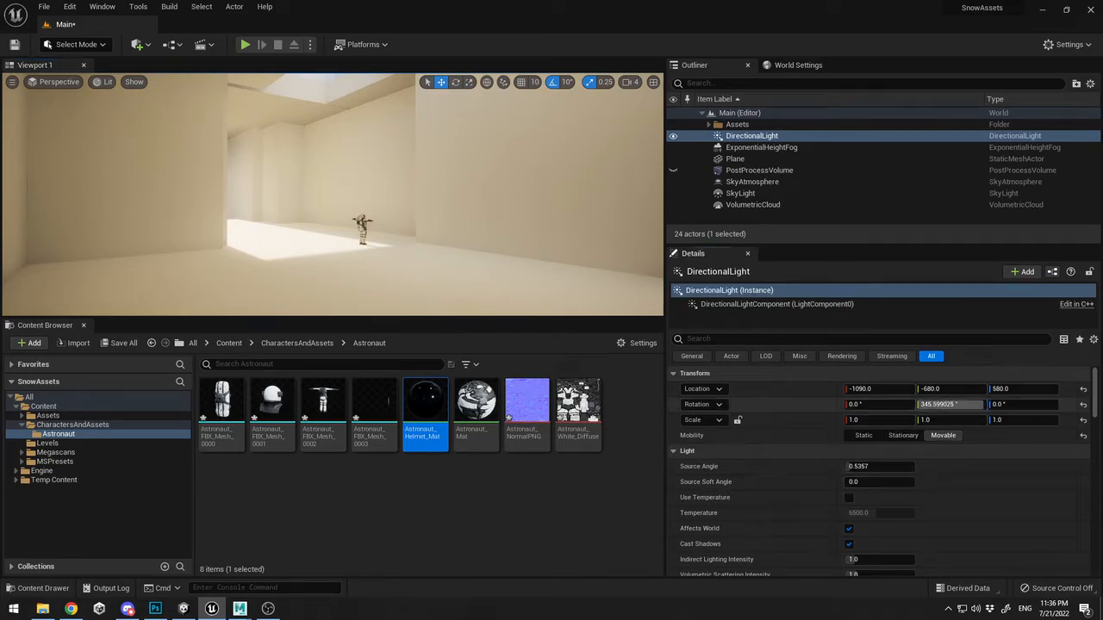
drag(948, 404, 906, 404)
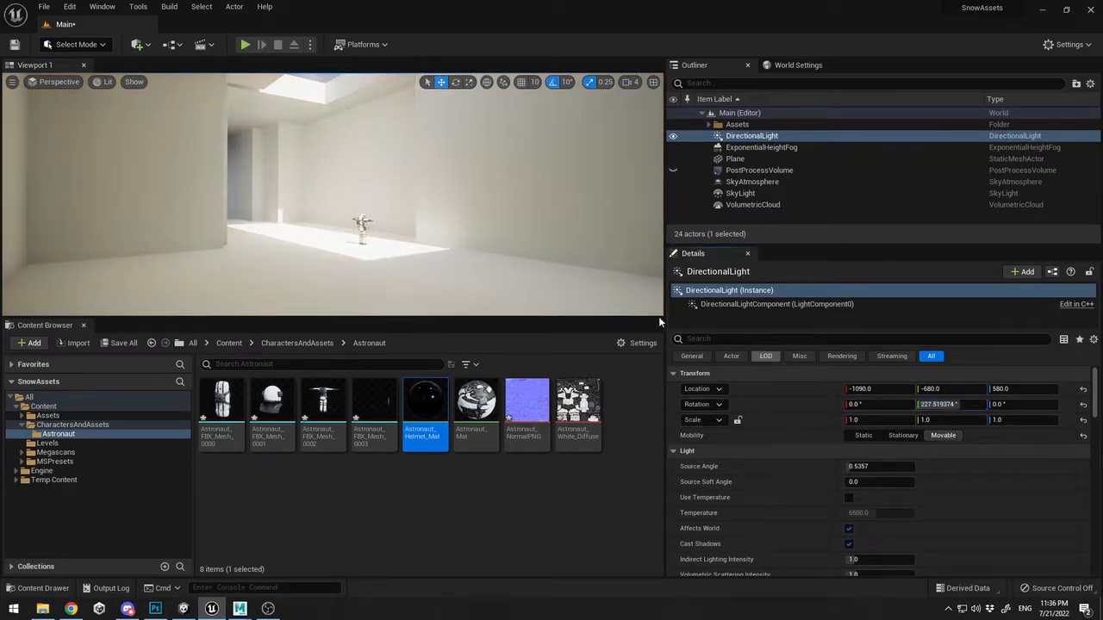
right_drag(448, 250, 452, 224)
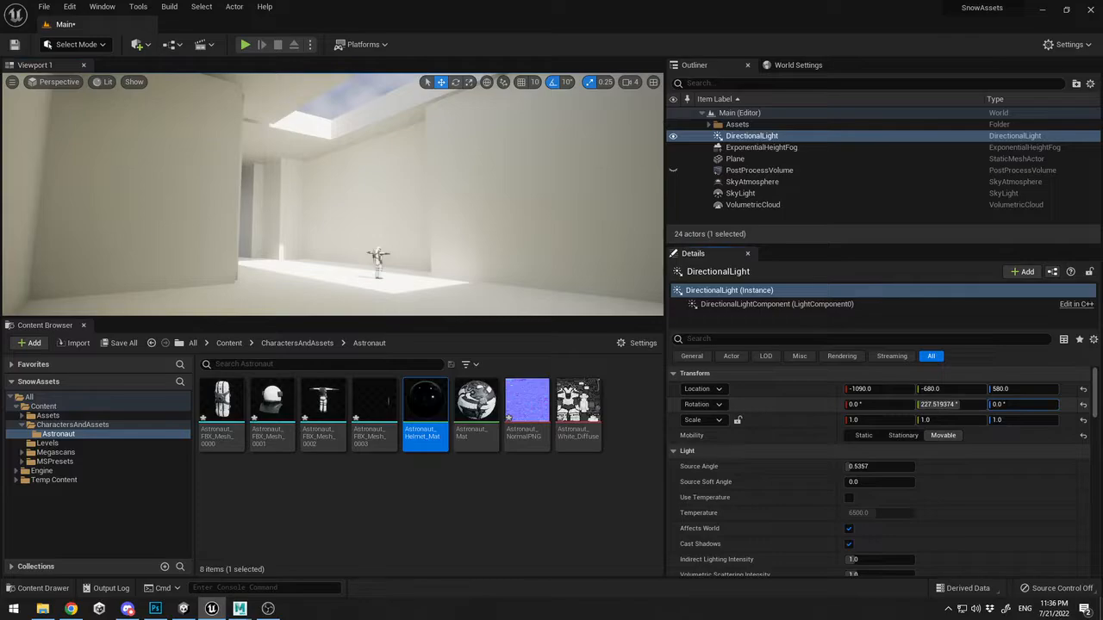
mouse_move(1022, 404)
mouse_down()
mouse_move(1096, 404)
mouse_move(989, 404)
mouse_move(1017, 404)
mouse_move(1006, 404)
mouse_up()
Resize the roof slab at the end of the skylight gap, reducing its X scale to 15.75 and adjusting its coverage
key(w)
right_drag(541, 233, 406, 207)
click(294, 191)
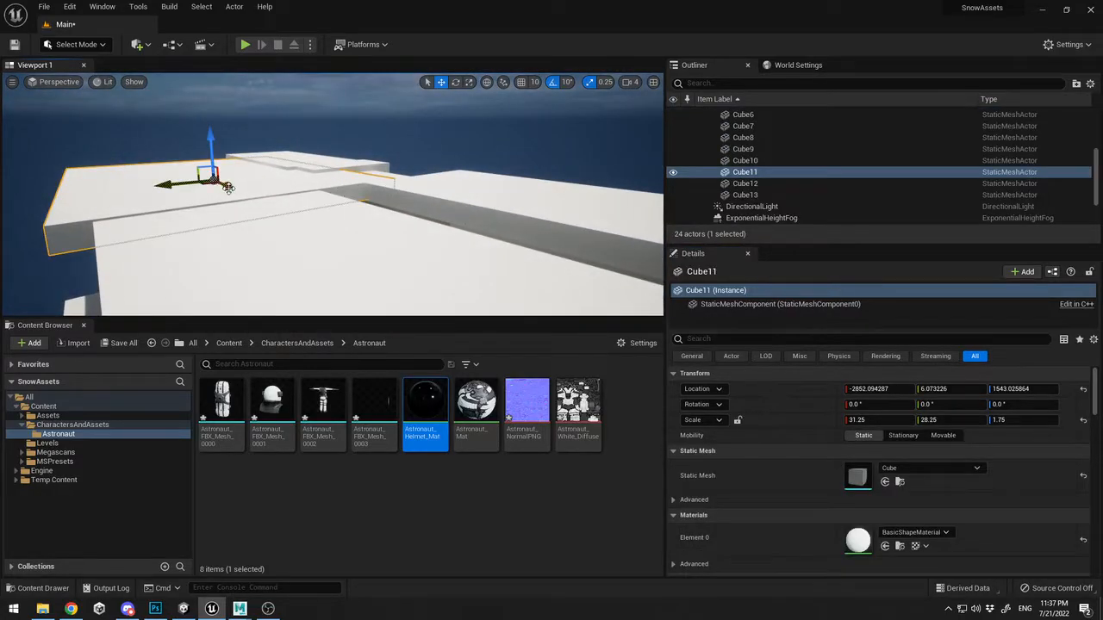
drag(226, 185, 256, 200)
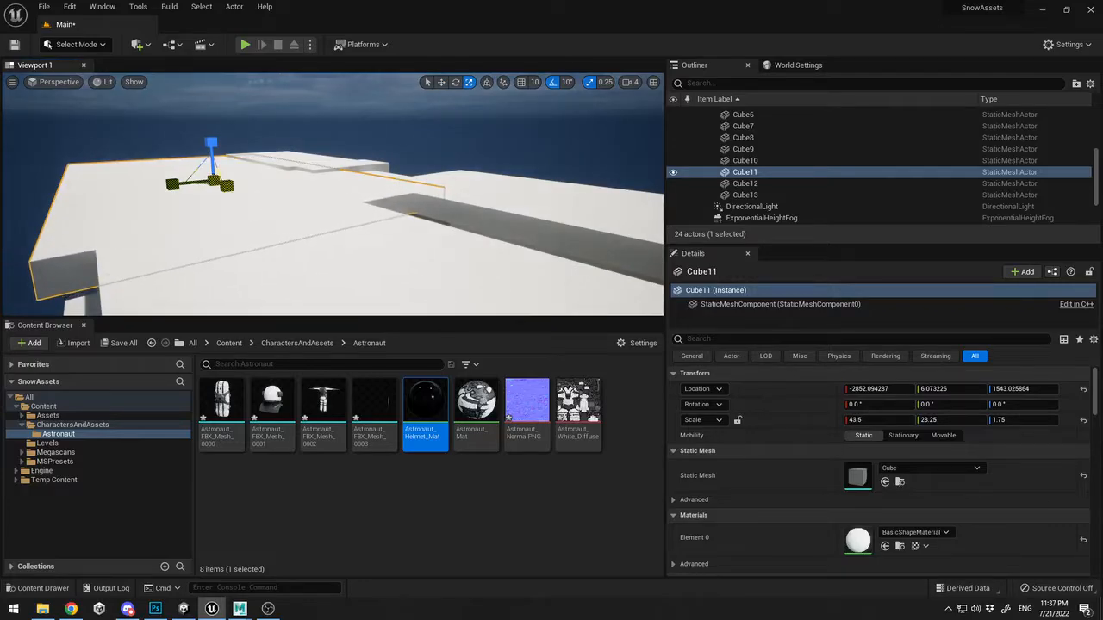
right_drag(207, 194, 116, 164)
key(f)
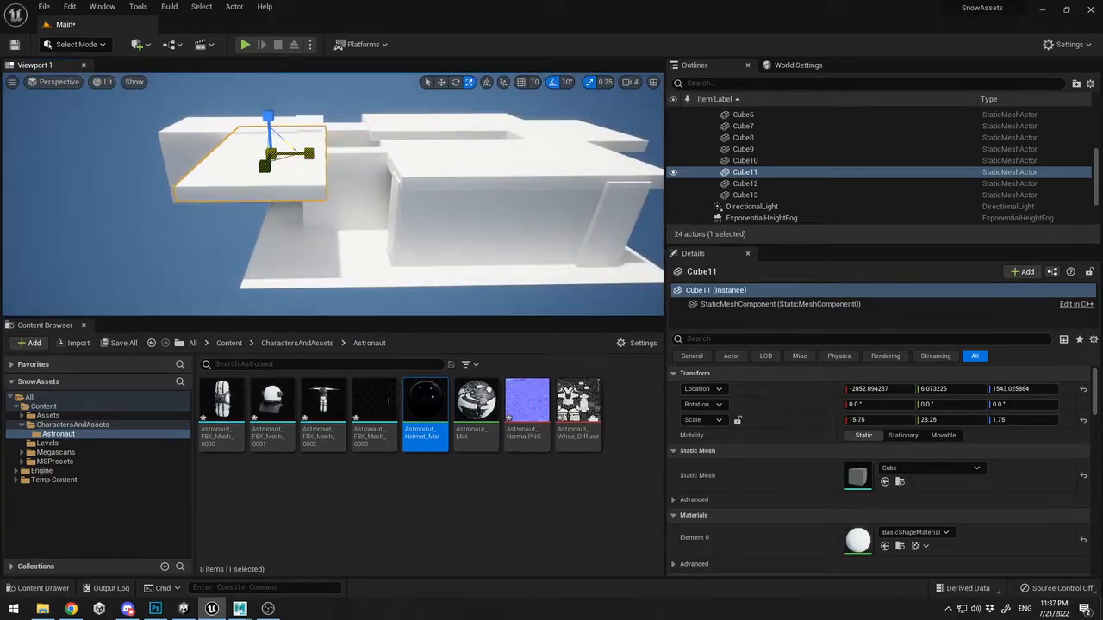
drag(326, 158, 412, 162)
key(a)
right_drag(412, 162, 547, 150)
mouse_move(483, 167)
right_down()
mouse_move(496, 168)
mouse_move(484, 174)
right_up()
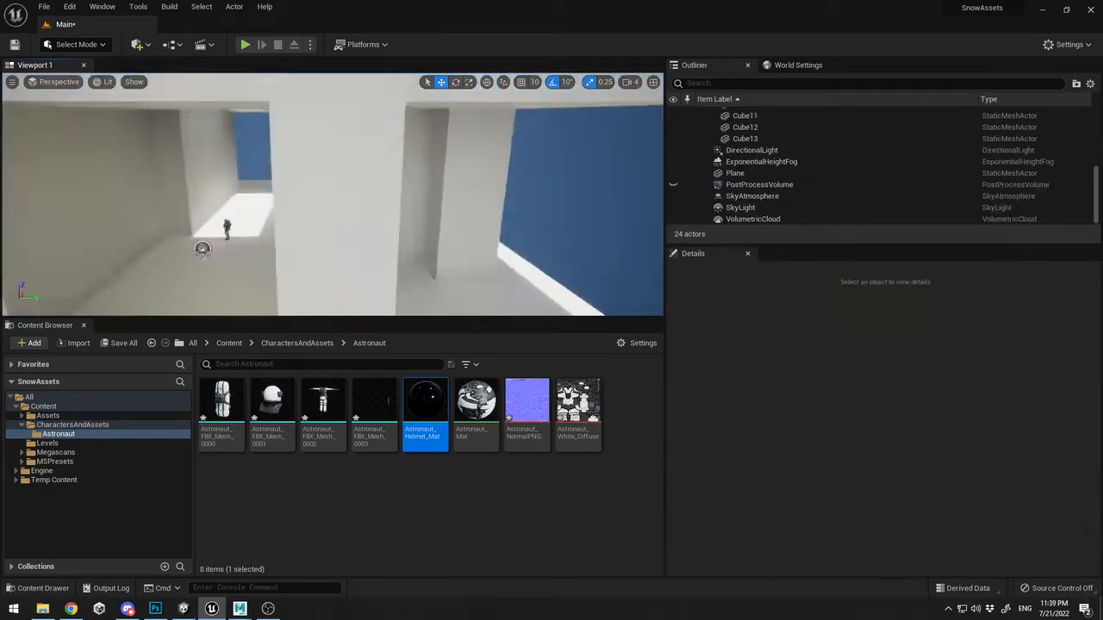
Rotate the directional light to about 276.5° on Y so the sunlight falls across the floor beside the astronaut
key(w)
right_drag(485, 174, 334, 195)
click(840, 150)
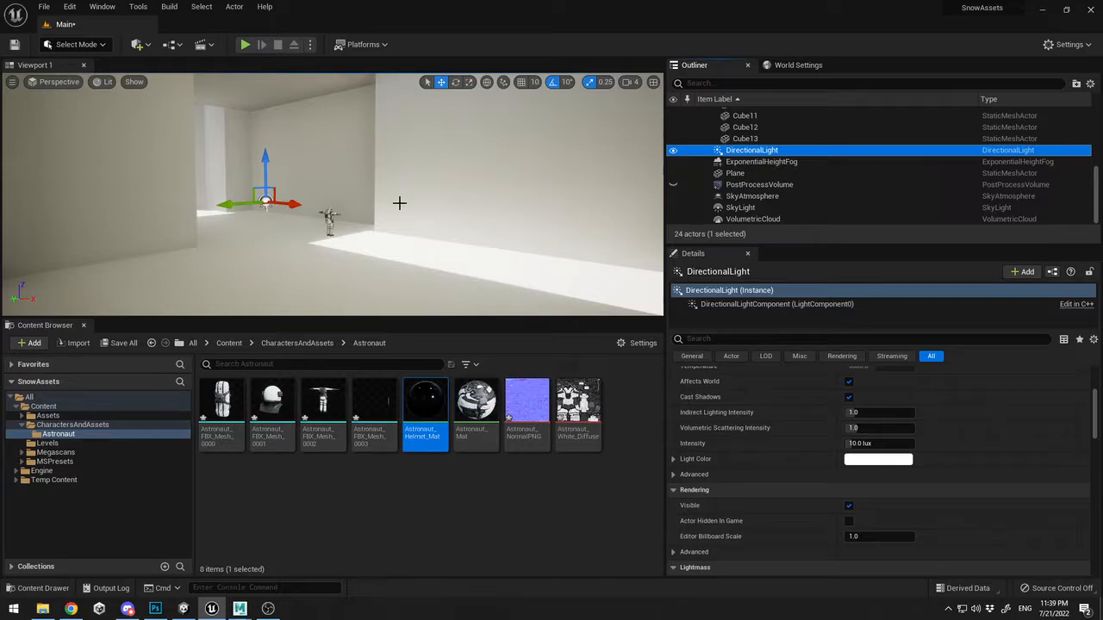
scroll(930, 417, up, 4)
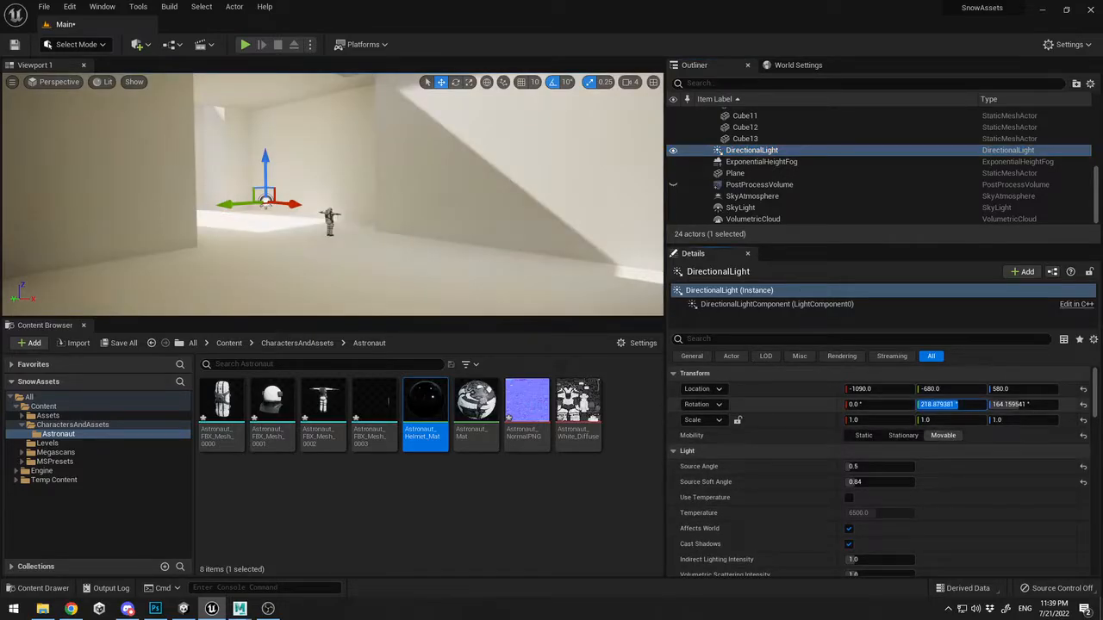
drag(958, 404, 982, 404)
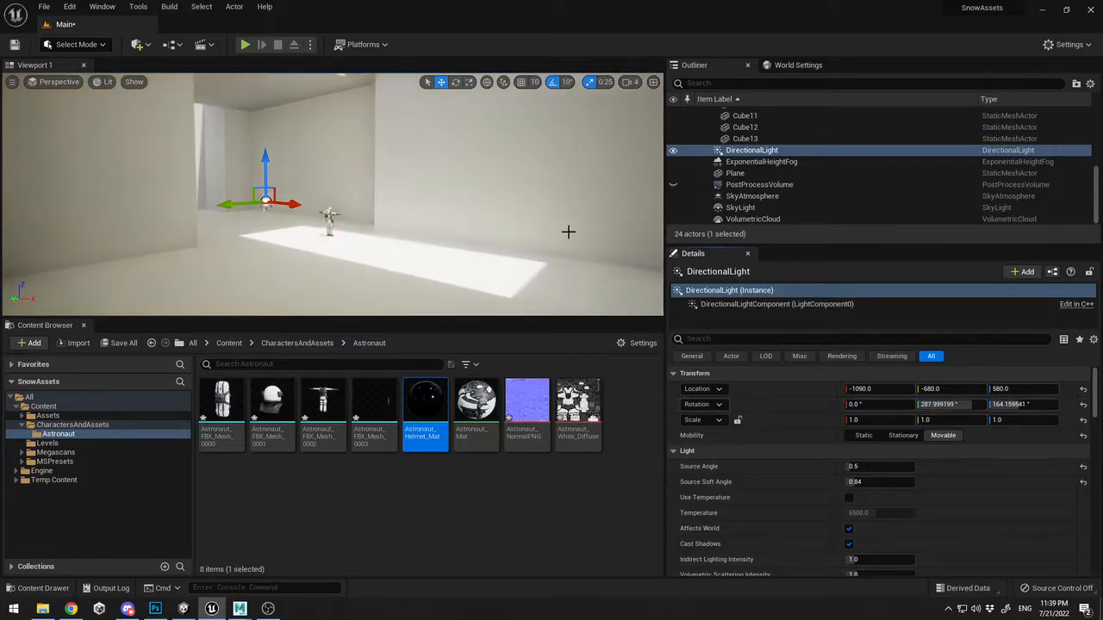
mouse_move(569, 233)
right_down()
mouse_move(556, 207)
mouse_move(564, 237)
right_up()
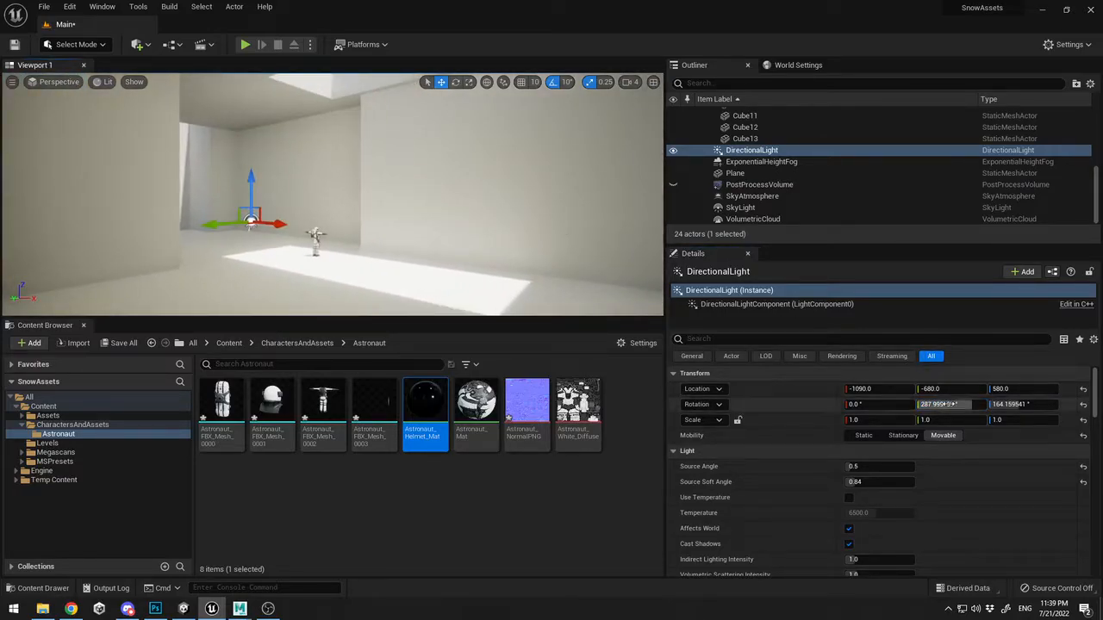
drag(944, 404, 931, 404)
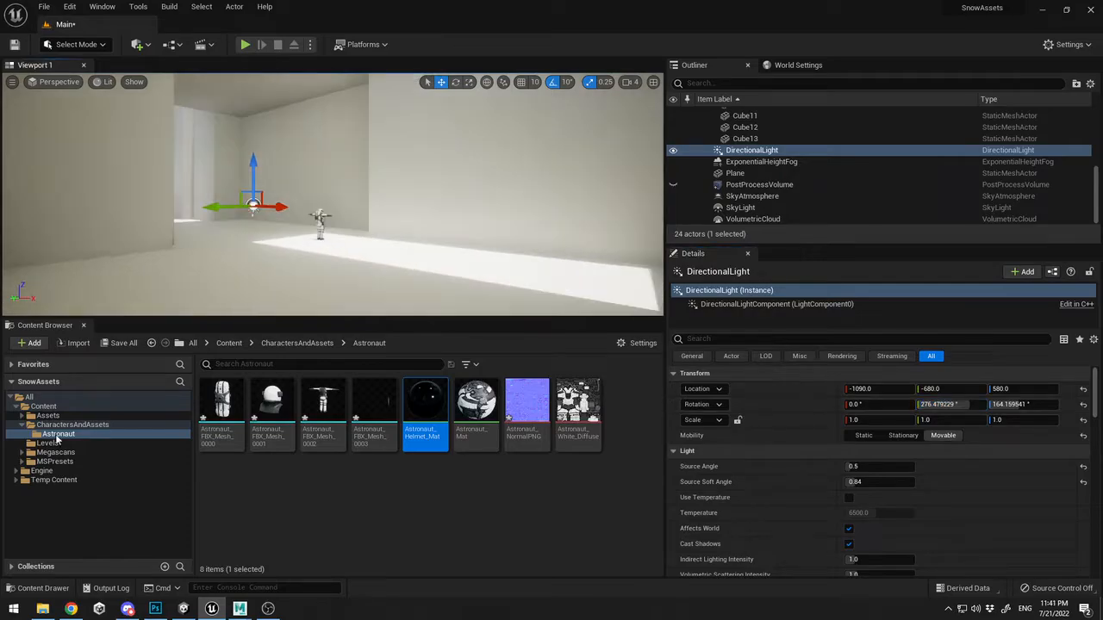
Create a folder named Vehicle inside the CharactersAndAssets folder
click(73, 424)
right_click(72, 424)
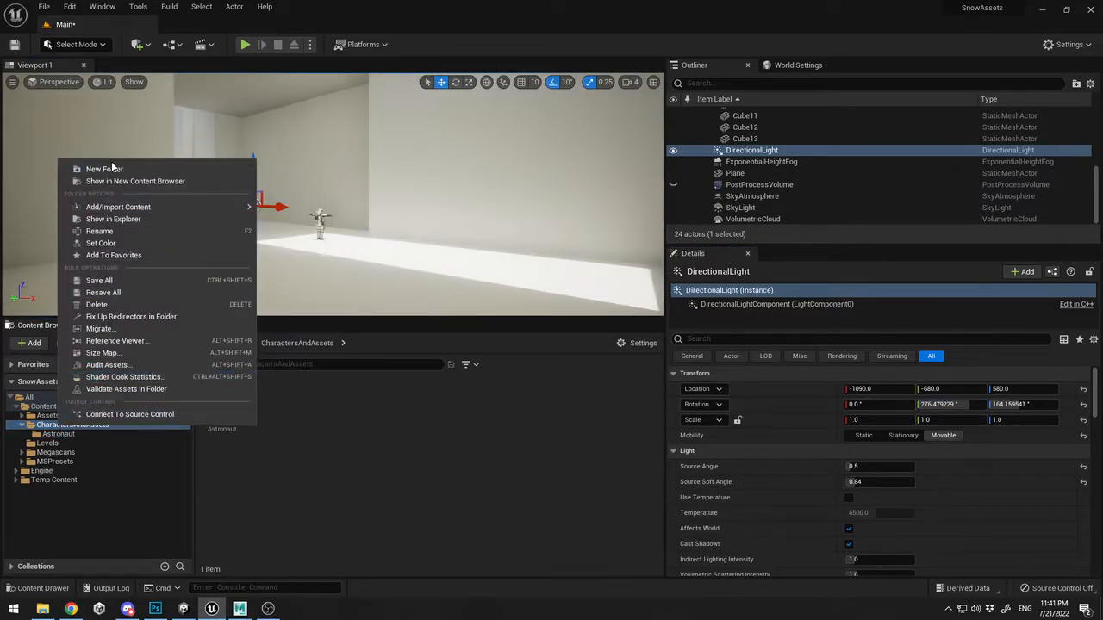
click(104, 168)
text(Vehicle)
key(Return)
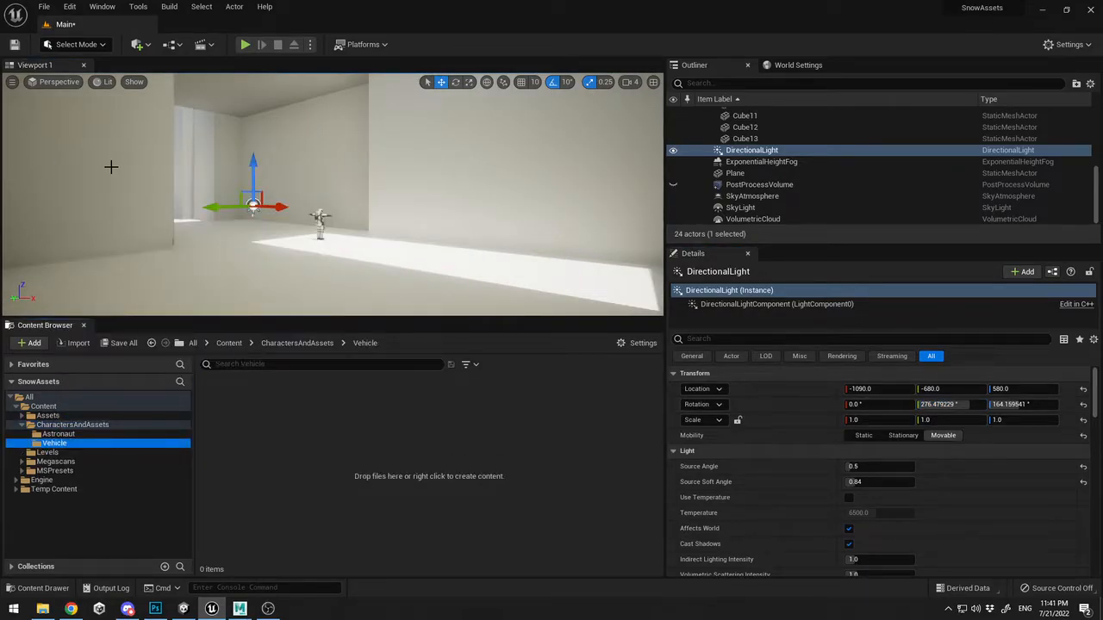
Import Vehicle_FBX and the T_Sceptor D, E, N and S textures from the Sceptor folder into the Vehicle folder
click(42, 609)
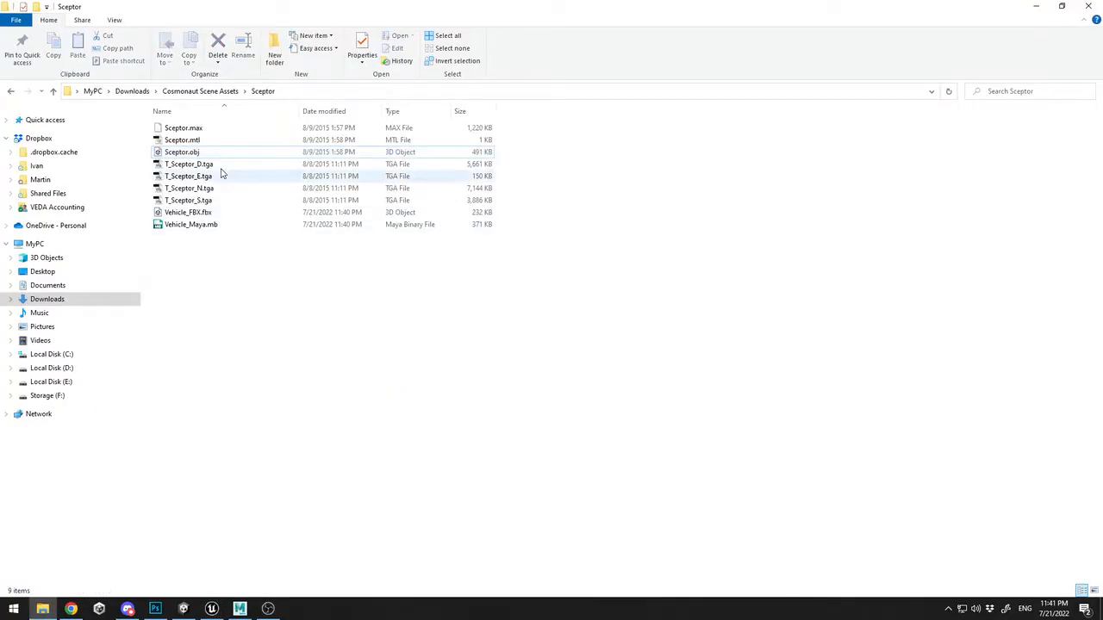
drag(220, 170, 276, 198)
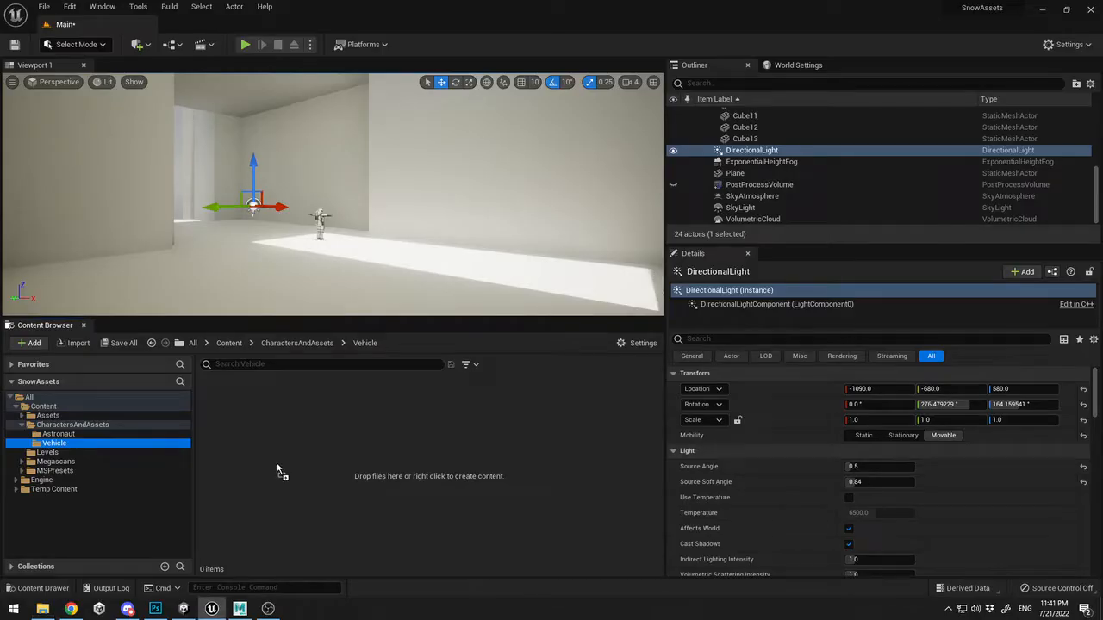
drag(279, 467, 276, 468)
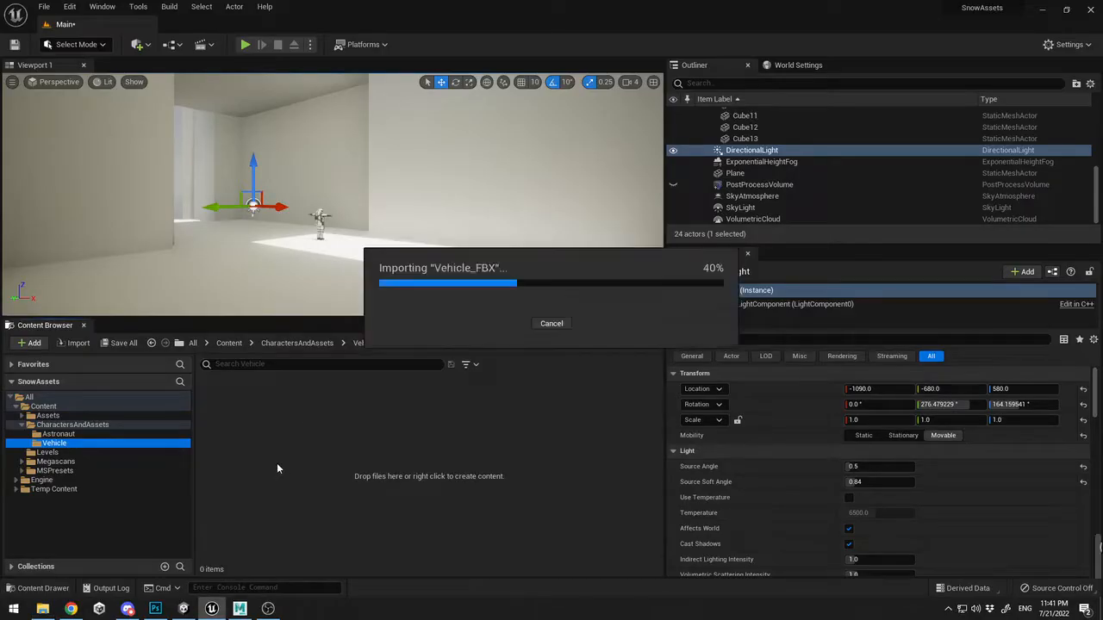
click(527, 521)
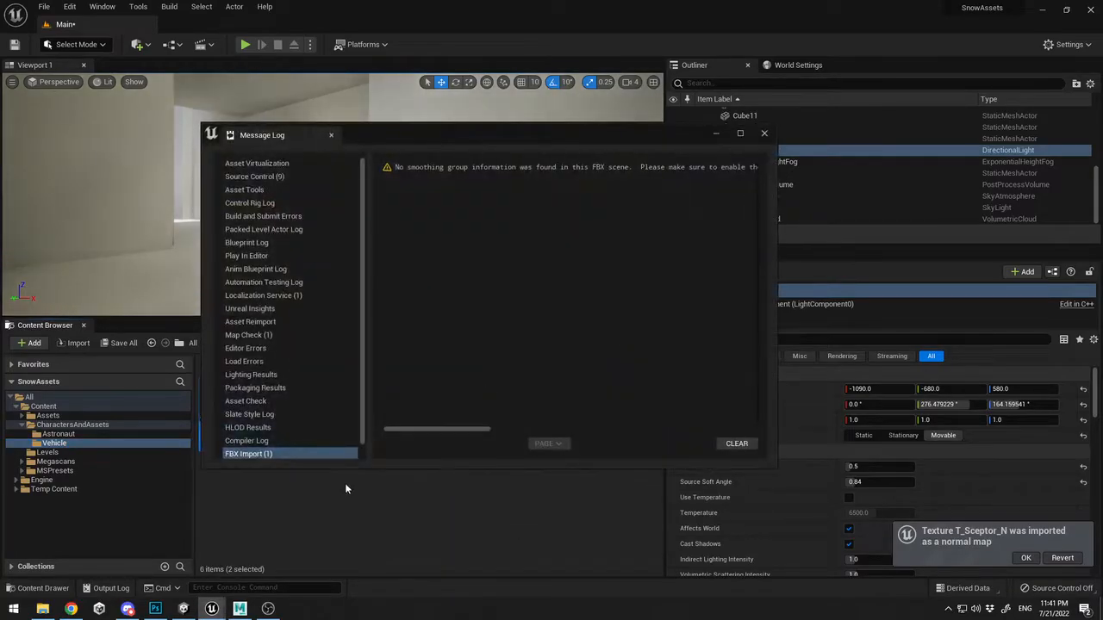
click(765, 134)
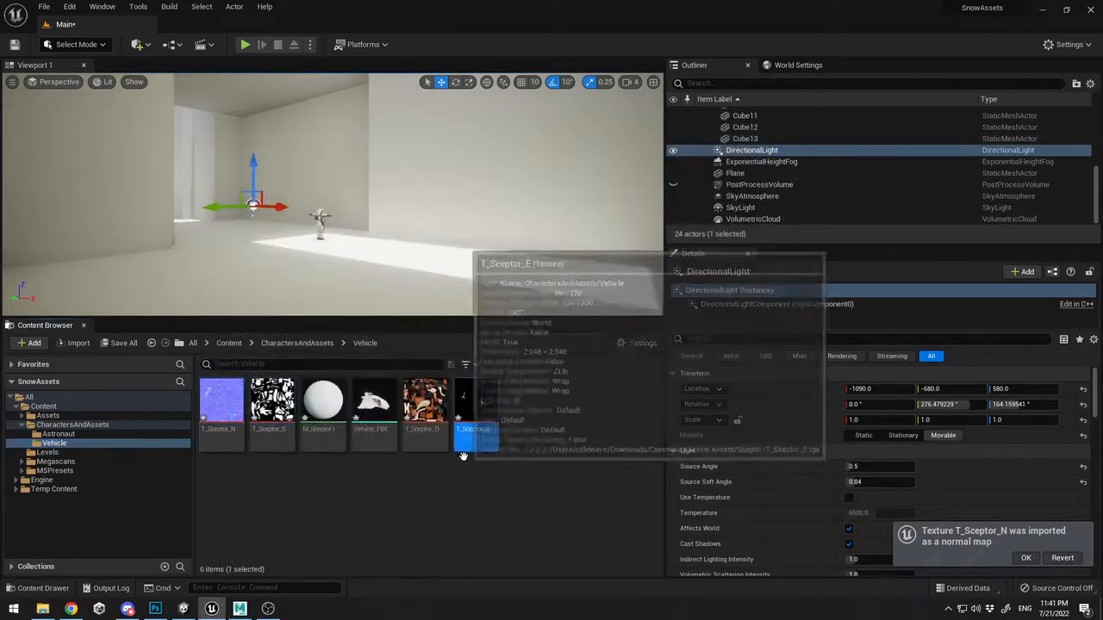
Open the M_Sceptor1 material and delete the default node feeding its output
drag(1101, 83, 509, 198)
click(476, 106)
key(Delete)
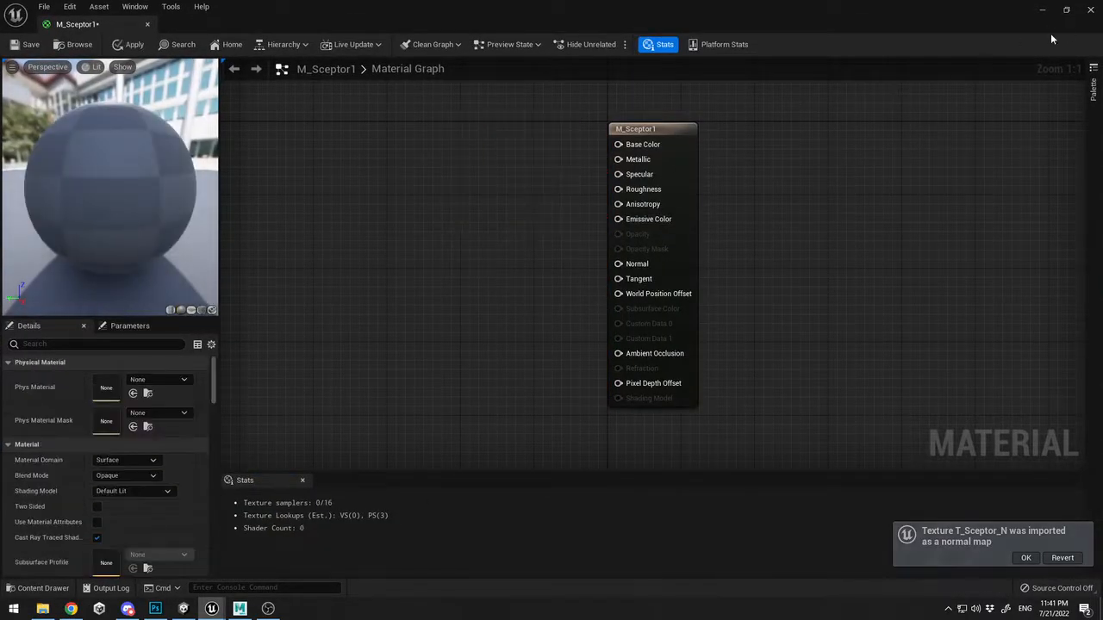
Add the T_Sceptor_E, T_Sceptor_D, T_Sceptor_S and T_Sceptor_N textures to the M_Sceptor1 material graph as texture samples
click(1066, 10)
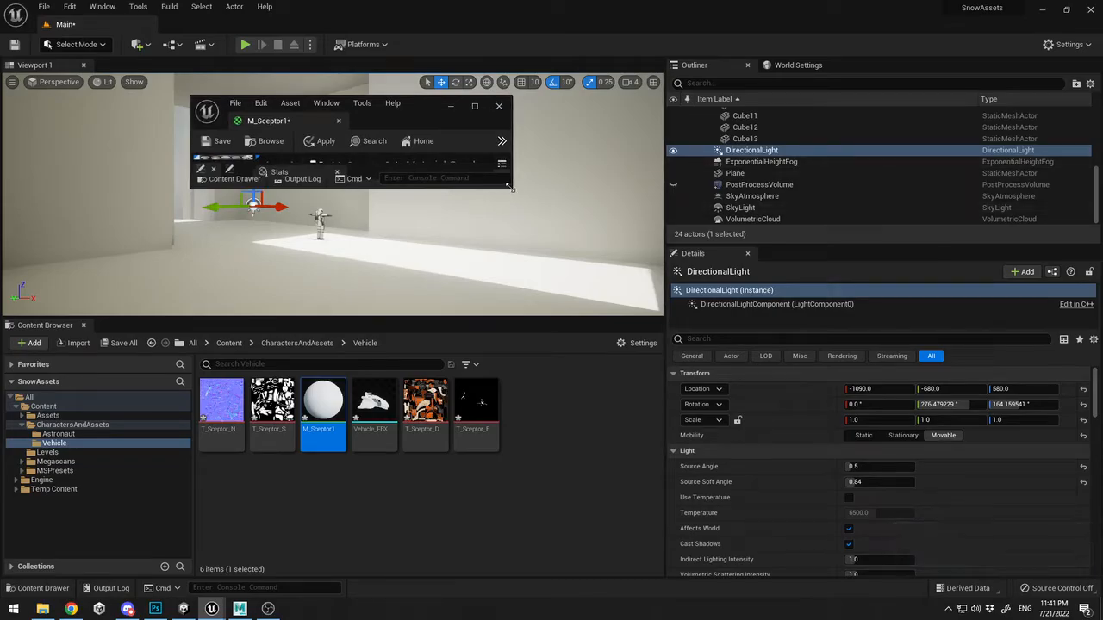
drag(509, 187, 680, 336)
click(477, 405)
ctrl+click(425, 405)
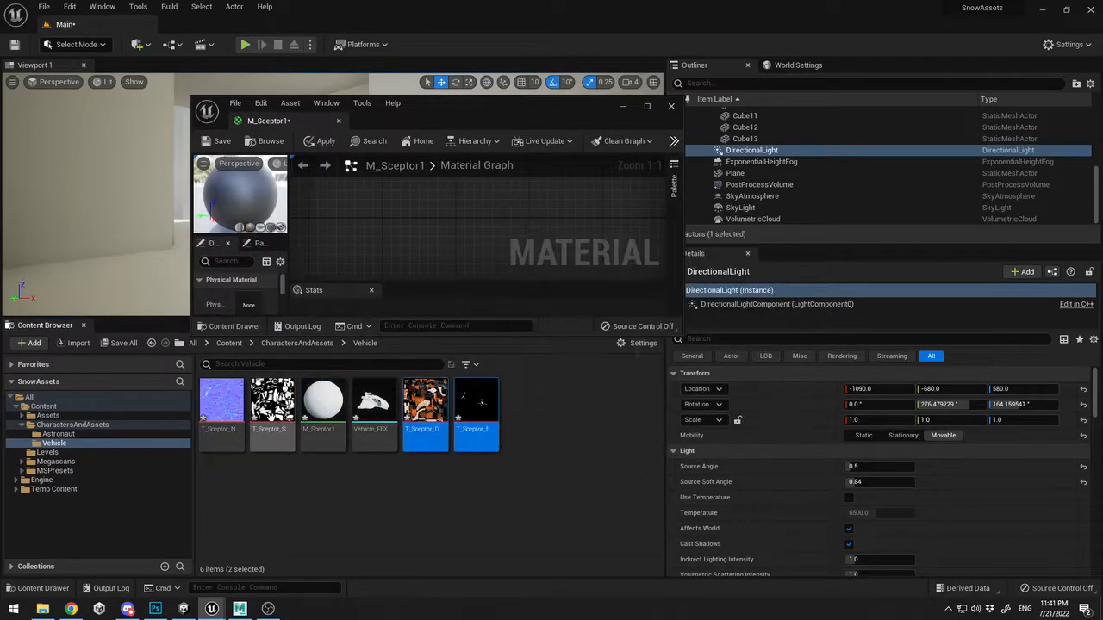
ctrl+click(272, 409)
ctrl+click(222, 408)
drag(476, 407, 412, 250)
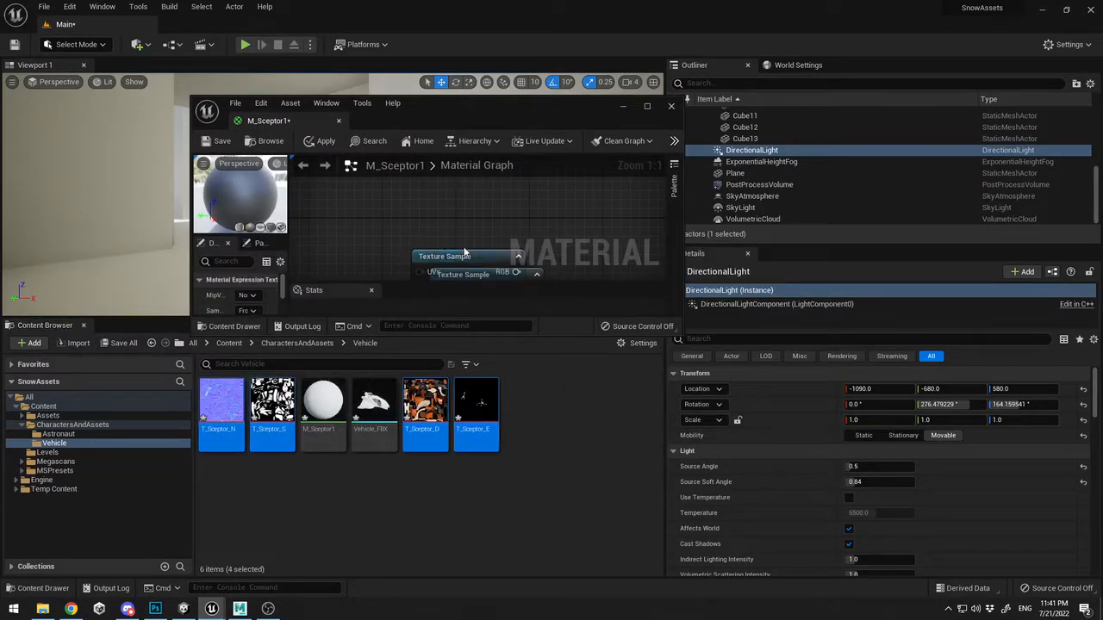
click(647, 106)
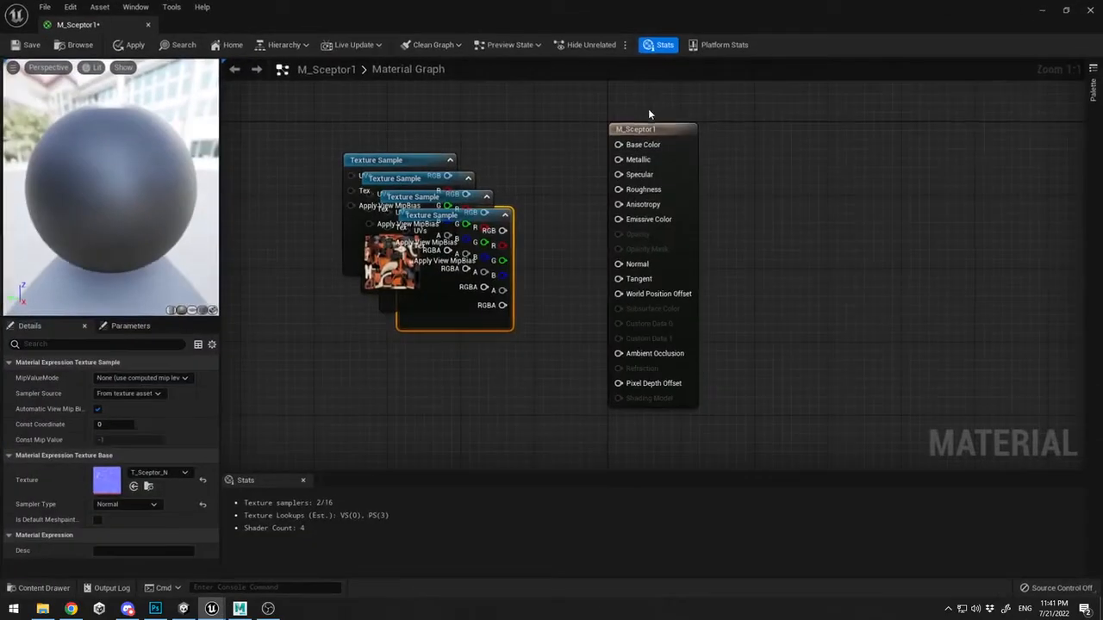
Spread out the four overlapping texture samples beside the M_Sceptor1 output node, with the normal map lowest
click(540, 289)
drag(465, 322, 413, 462)
right_drag(464, 394, 467, 371)
right_drag(443, 142, 450, 208)
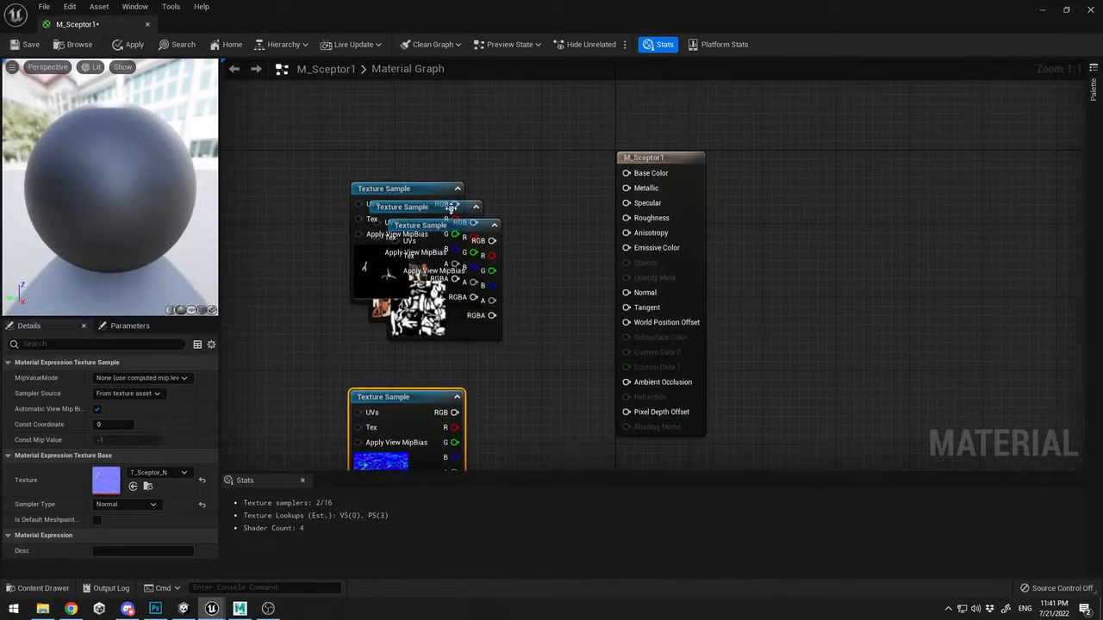
drag(413, 193, 403, 54)
drag(395, 252, 319, 186)
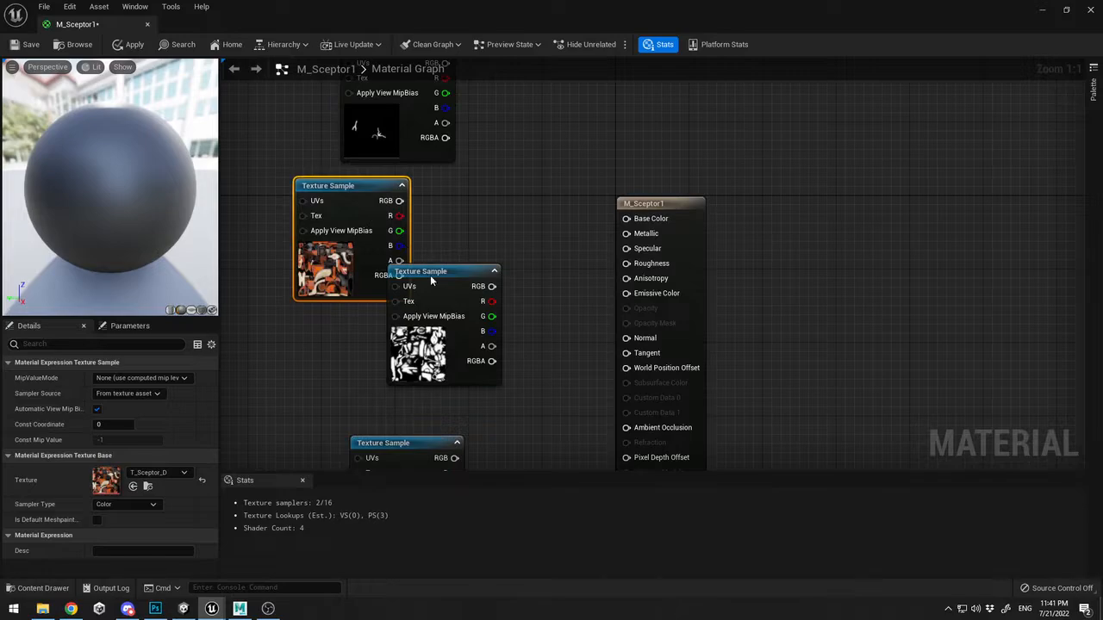
drag(430, 275, 279, 325)
right_drag(406, 360, 437, 262)
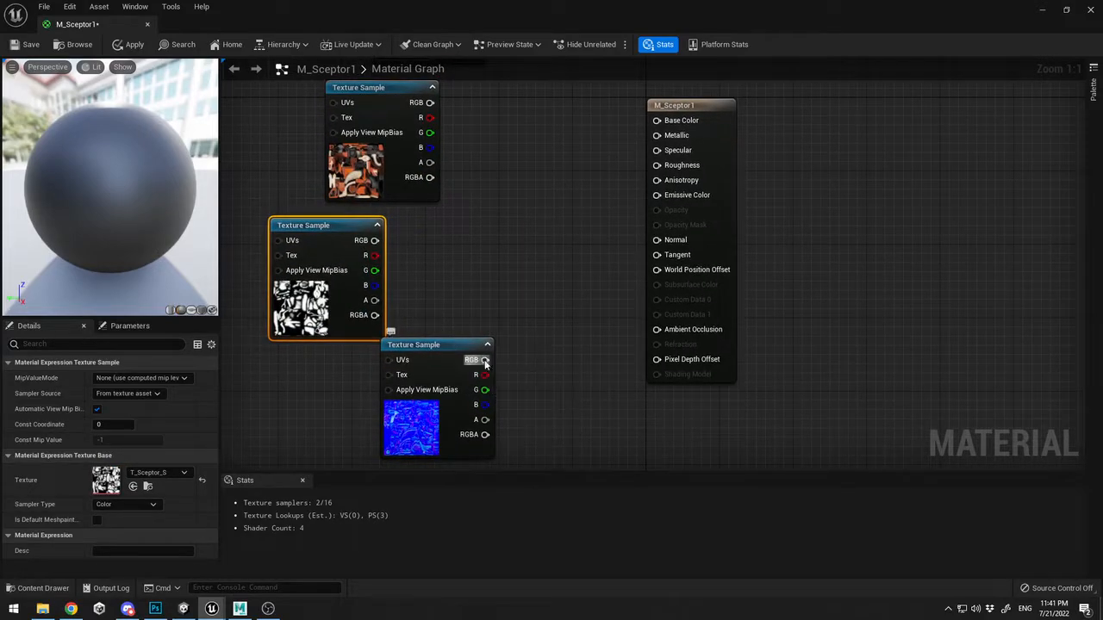
Connect the normal map's RGB output to Normal and the orange T_Sceptor_D texture's RGB output to Base Color
drag(485, 360, 657, 239)
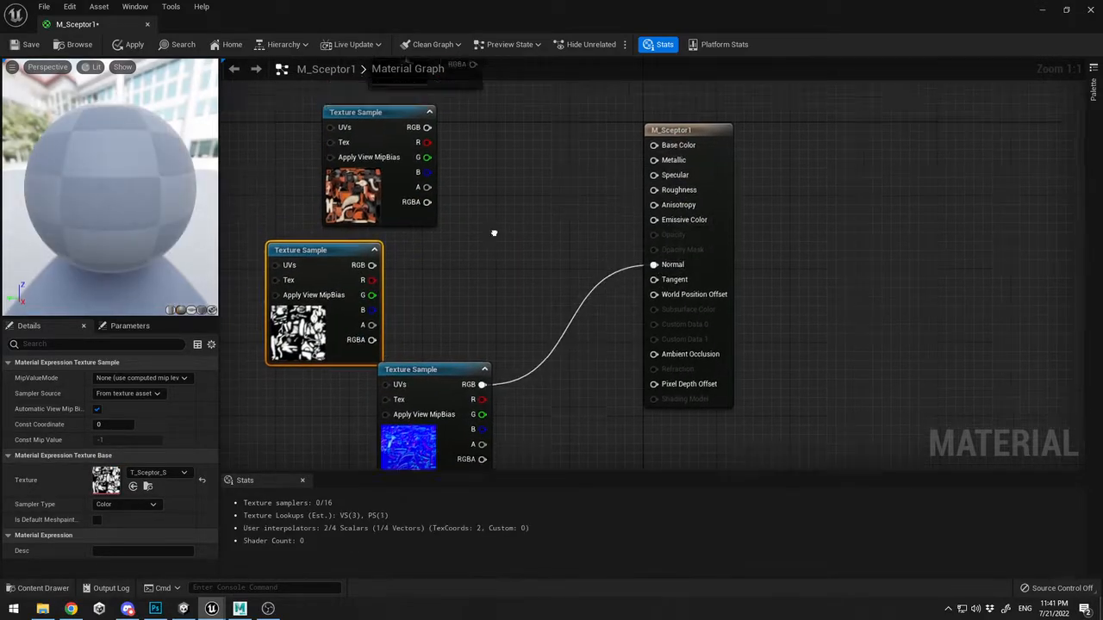
right_drag(494, 233, 481, 304)
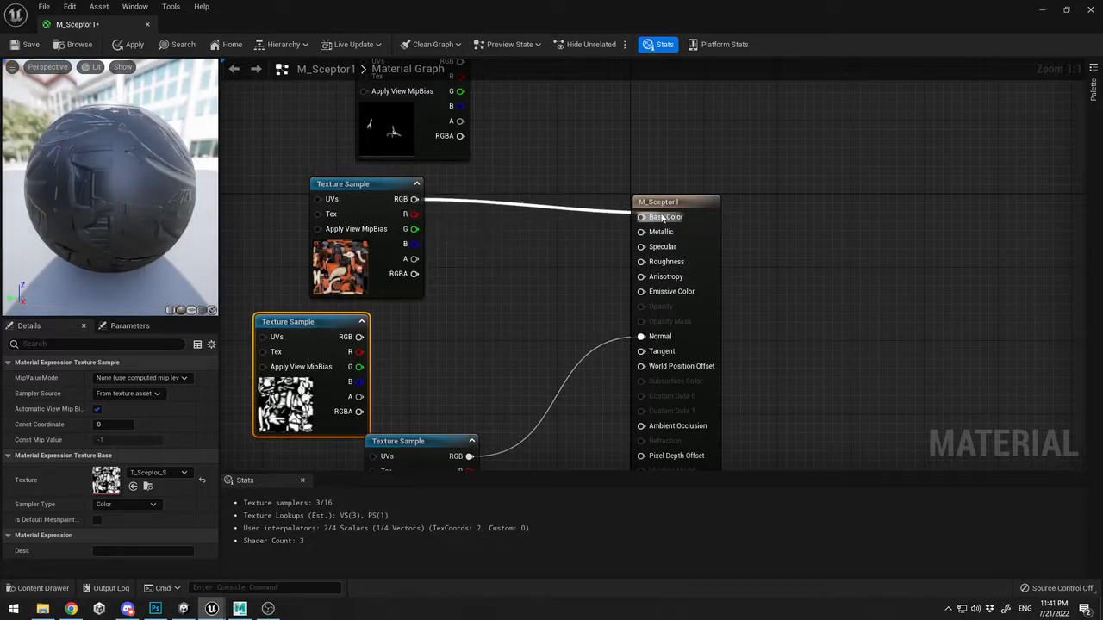
right_drag(661, 218, 660, 269)
drag(459, 112, 507, 329)
key(Escape)
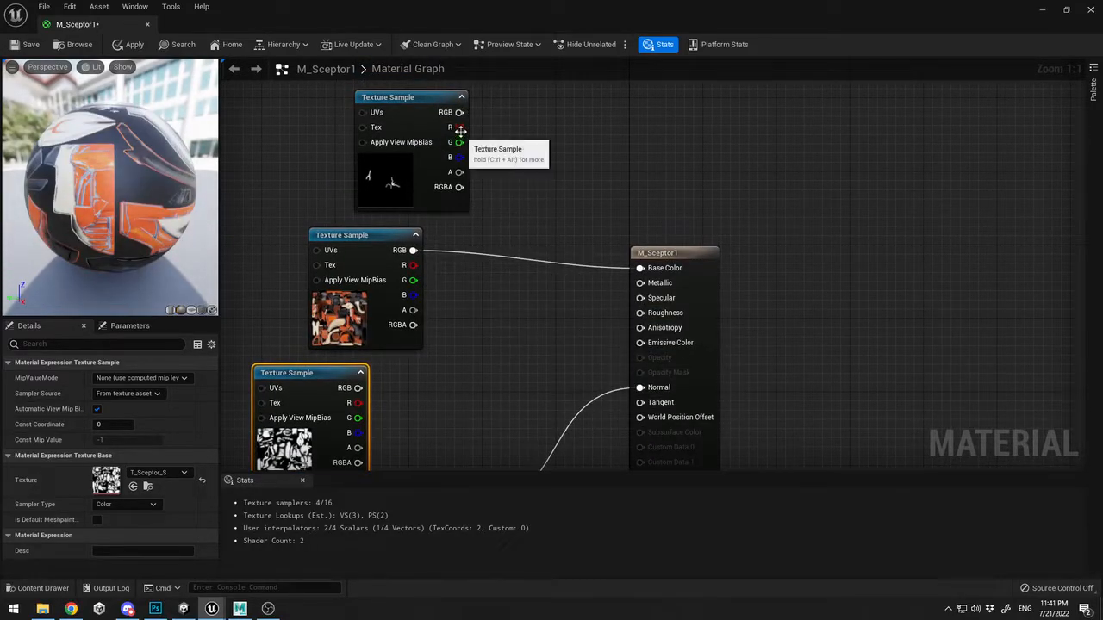
Connect T_Sceptor_E to Emissive Color and T_Sceptor_S to Specular, saving and closing the M_Sceptor1 material
drag(460, 112, 640, 342)
right_drag(617, 359, 630, 252)
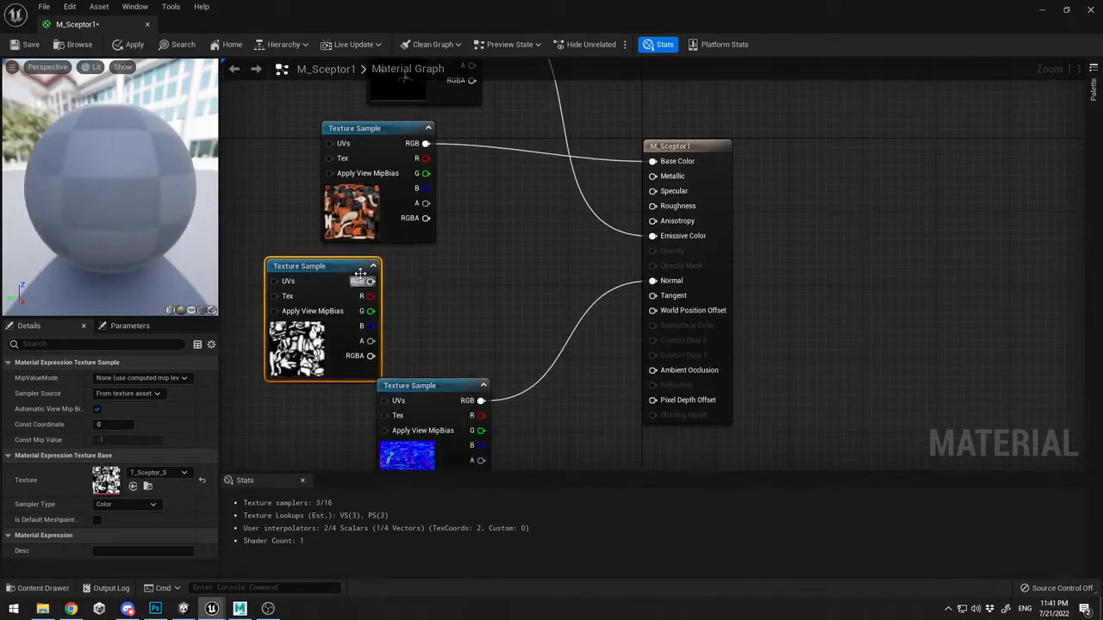
drag(369, 281, 652, 191)
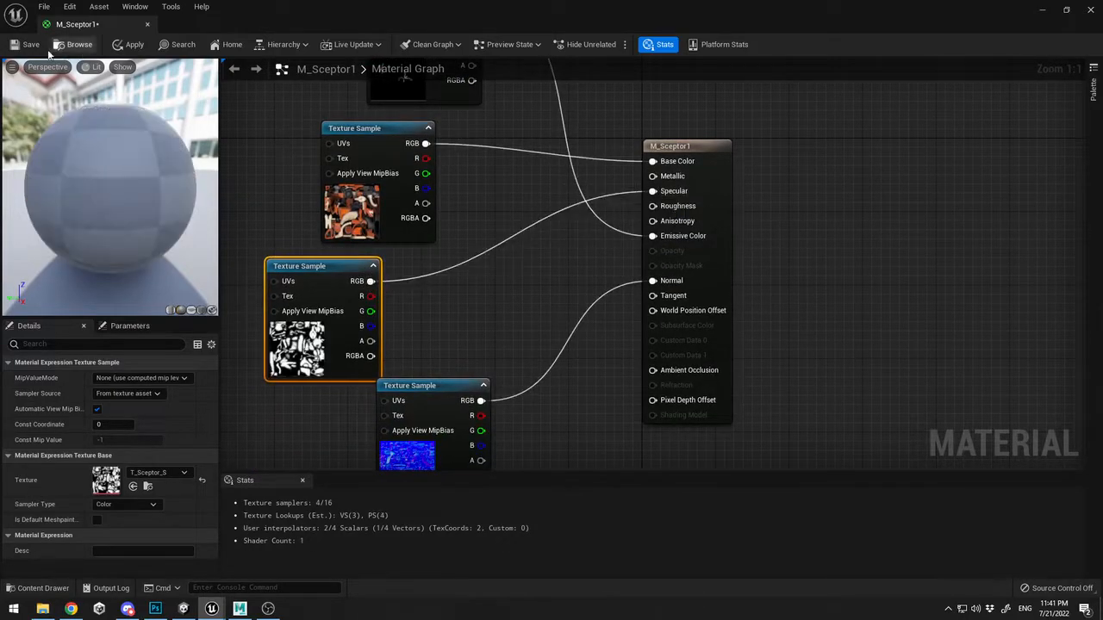
click(15, 50)
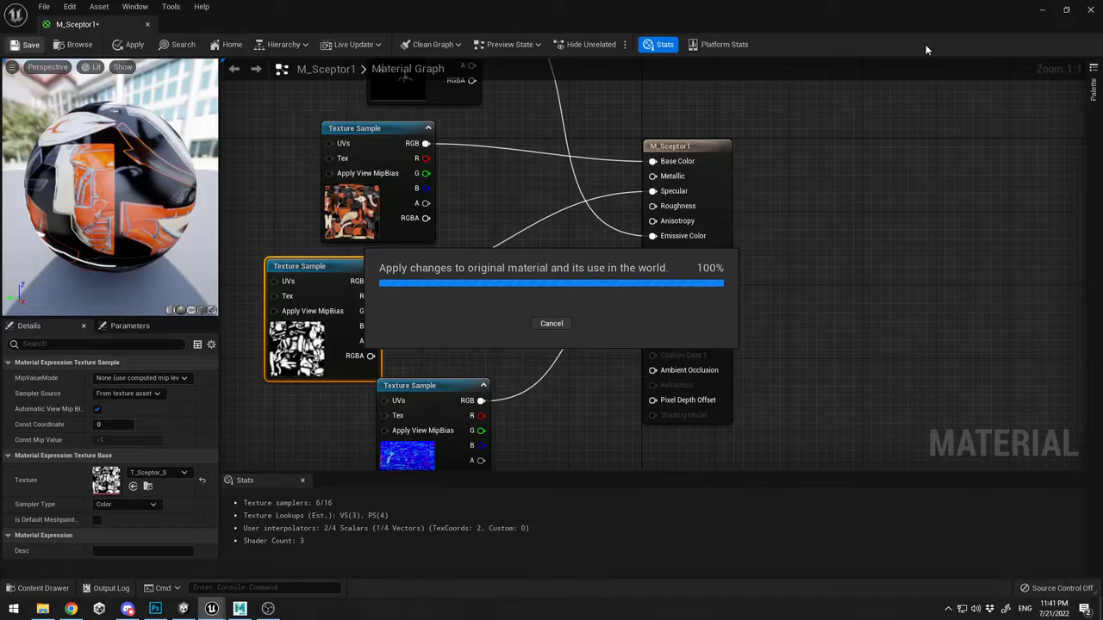
click(1090, 12)
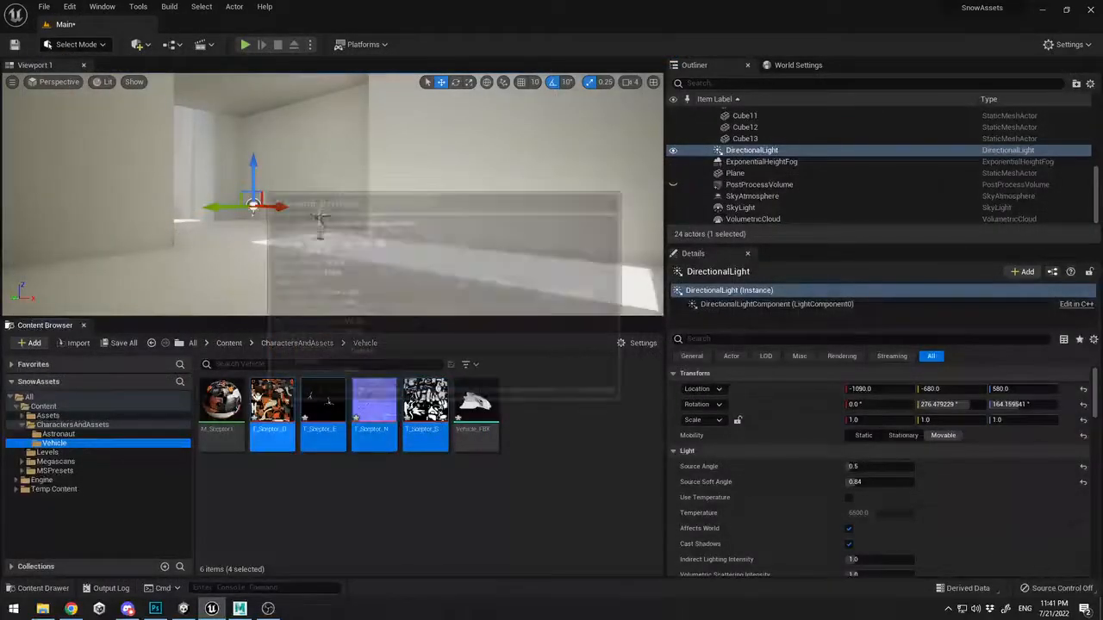
Place Vehicle_FBX in the level and move it across the floor towards the astronaut
right_drag(464, 213, 349, 256)
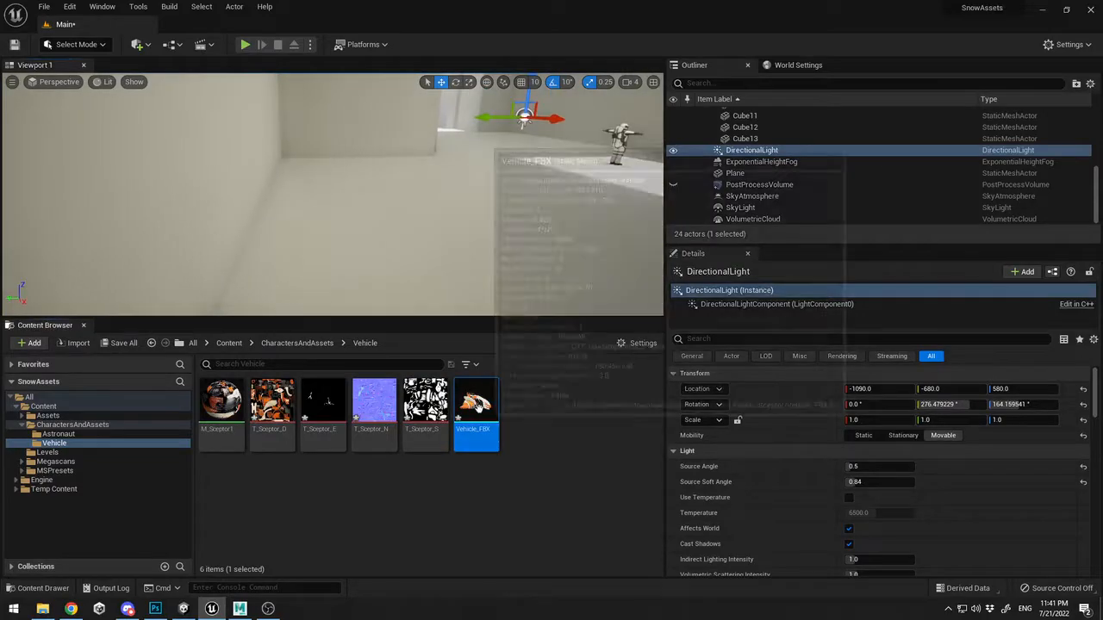
drag(477, 401, 238, 263)
key(e)
key(w)
drag(338, 234, 632, 222)
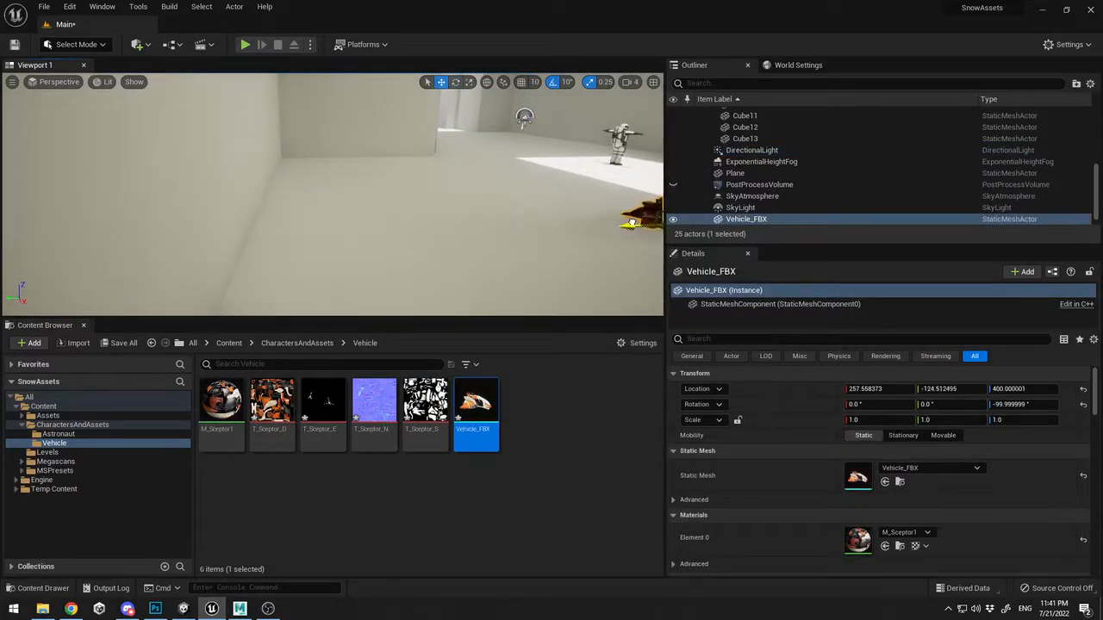
right_drag(630, 198, 775, 198)
drag(399, 186, 316, 162)
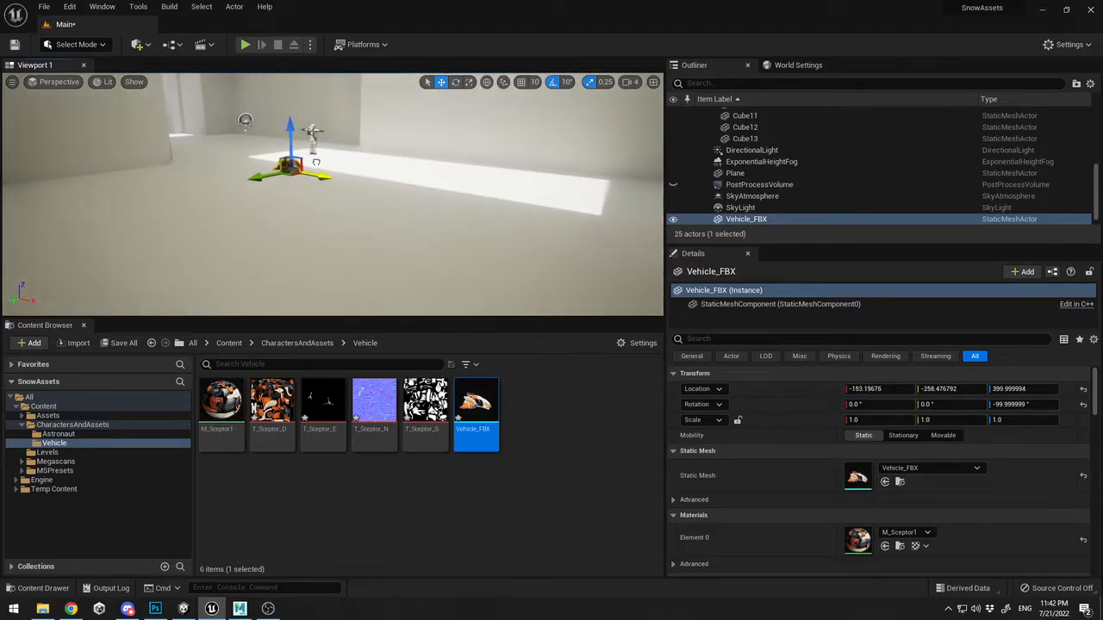
Try to scale the four Astronaut_FBX meshes down uniformly to 0.75
right_drag(292, 162, 253, 163)
click(253, 163)
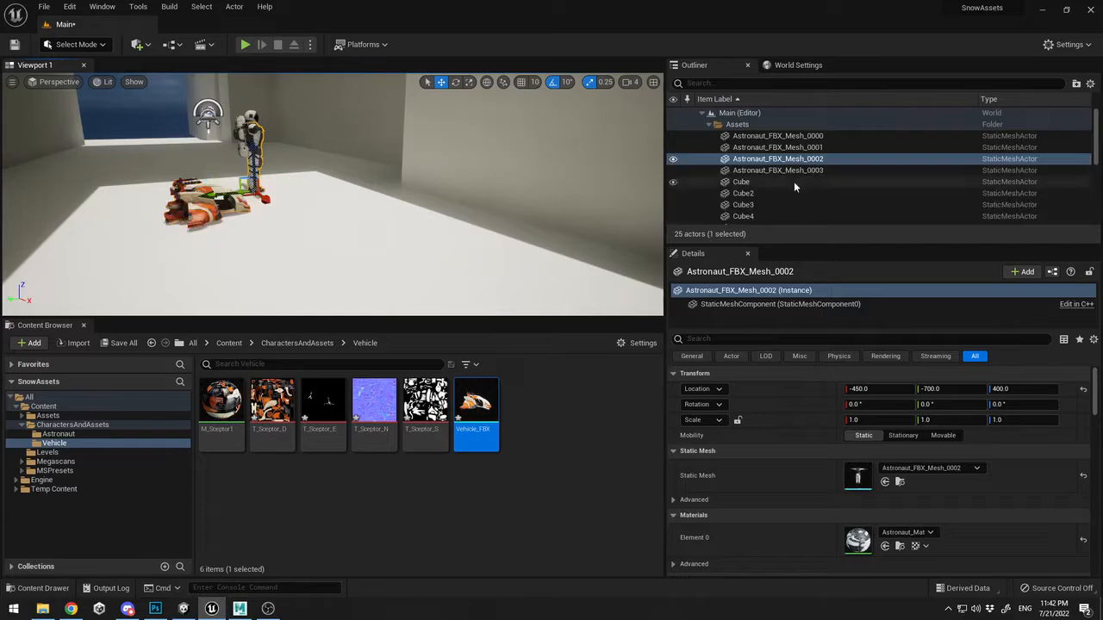
click(773, 136)
shift+click(775, 171)
shift+click(775, 171)
key(r)
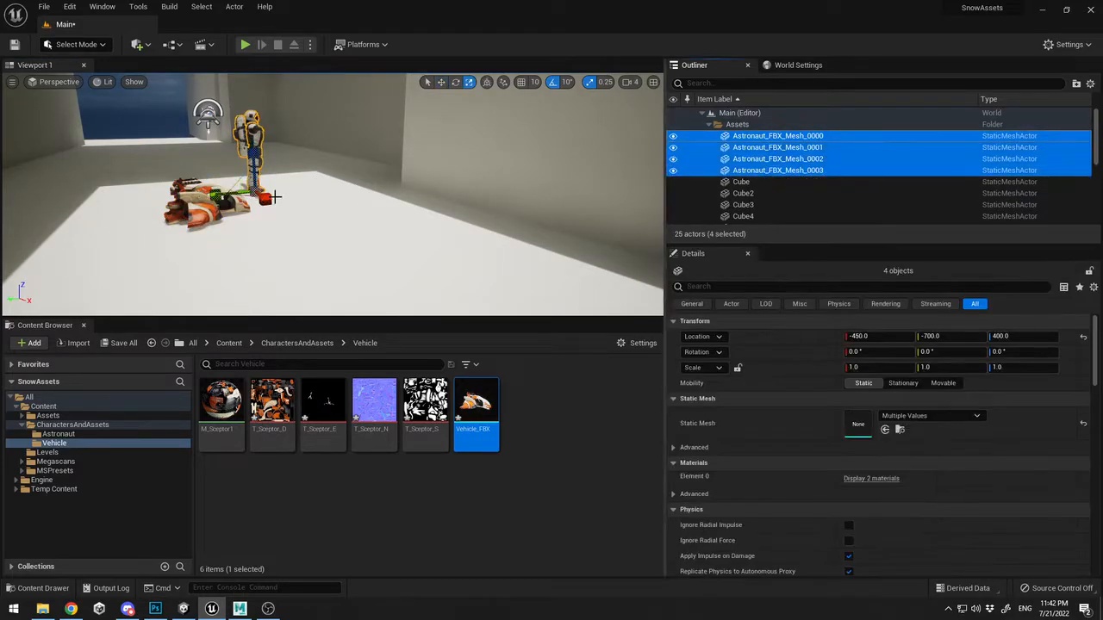
mouse_move(253, 190)
mouse_down()
mouse_move(263, 180)
mouse_move(242, 200)
mouse_up()
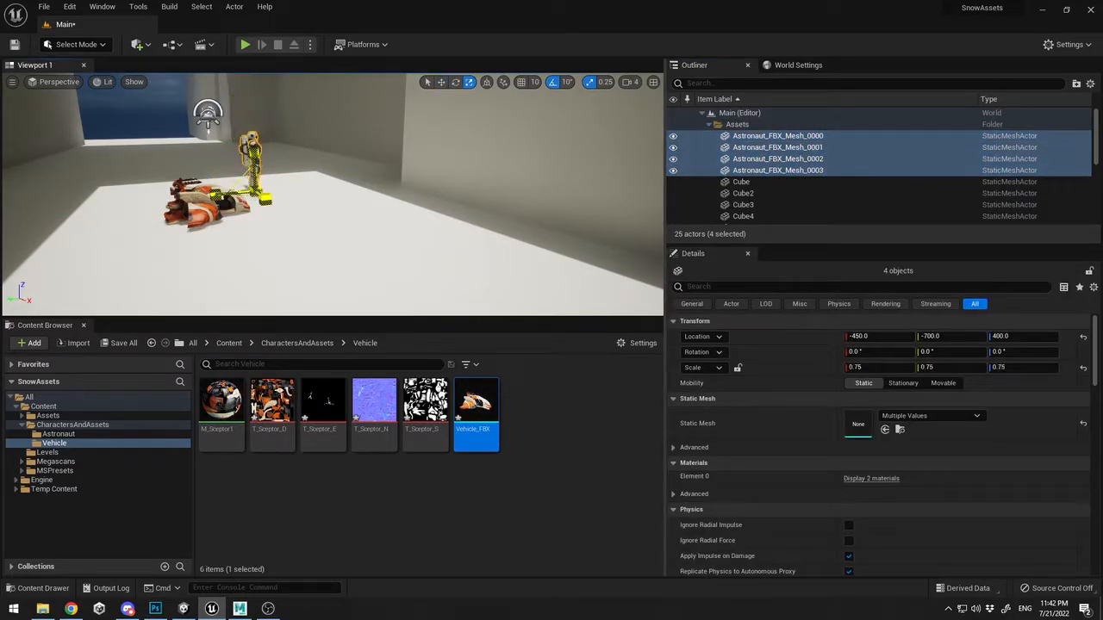
right_drag(250, 202, 244, 227)
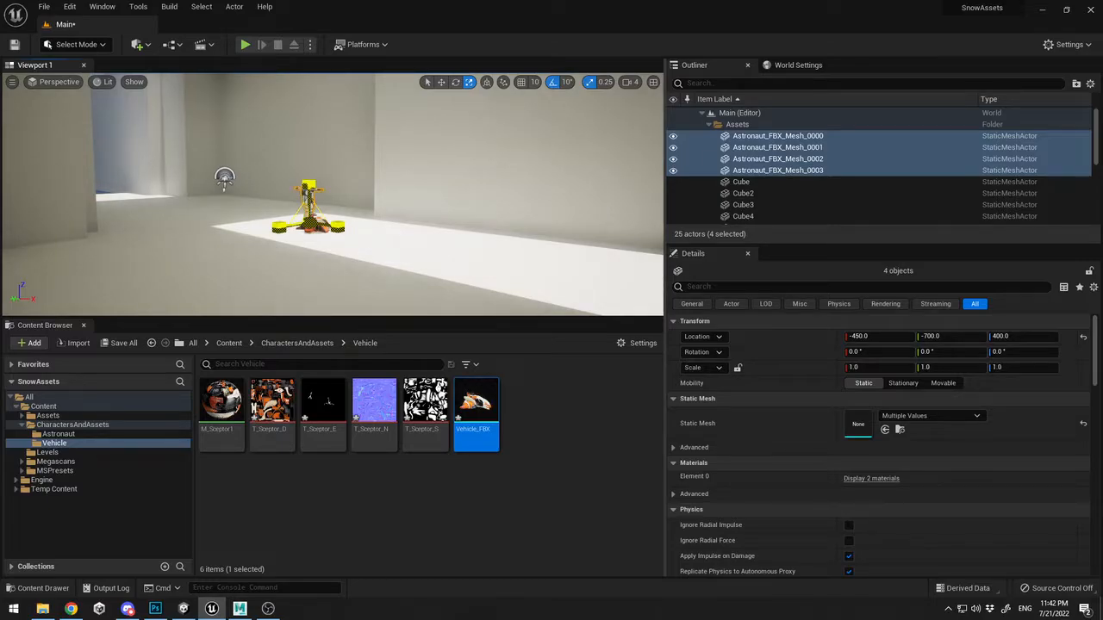
Scale the Vehicle_FBX actor uniformly to 4.5
click(351, 229)
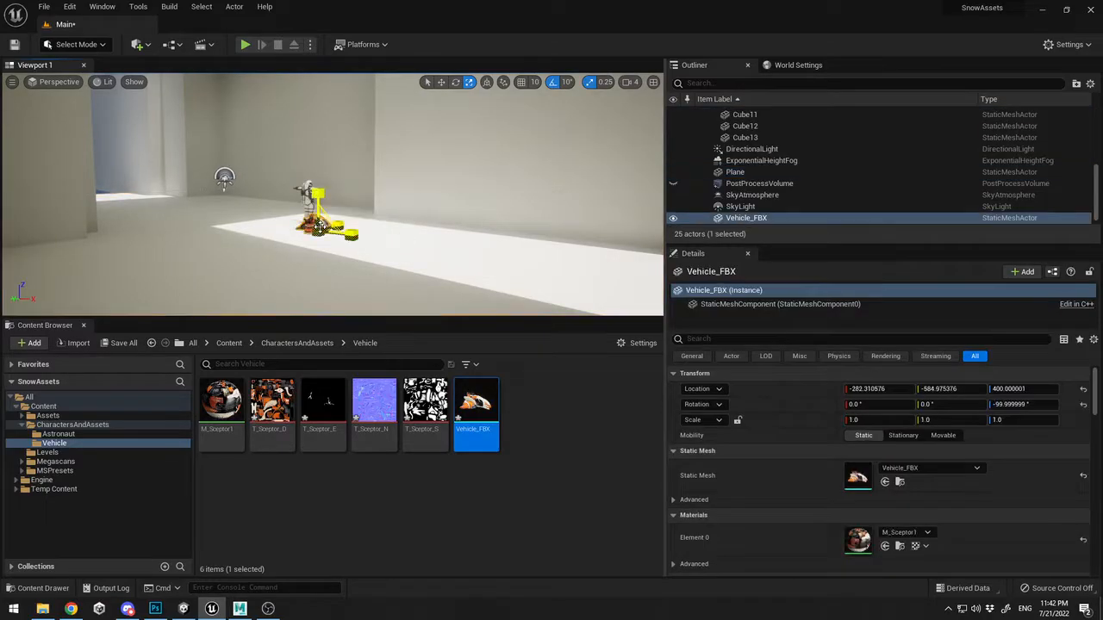
right_drag(340, 223, 300, 198)
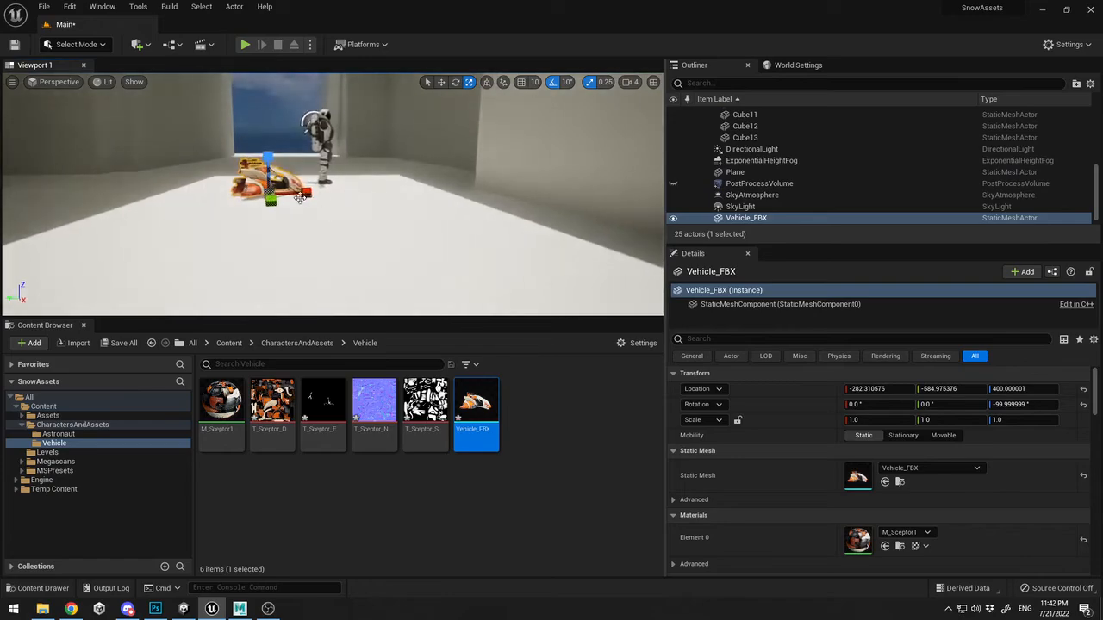
mouse_move(270, 193)
mouse_down()
mouse_move(280, 180)
mouse_move(269, 190)
mouse_up()
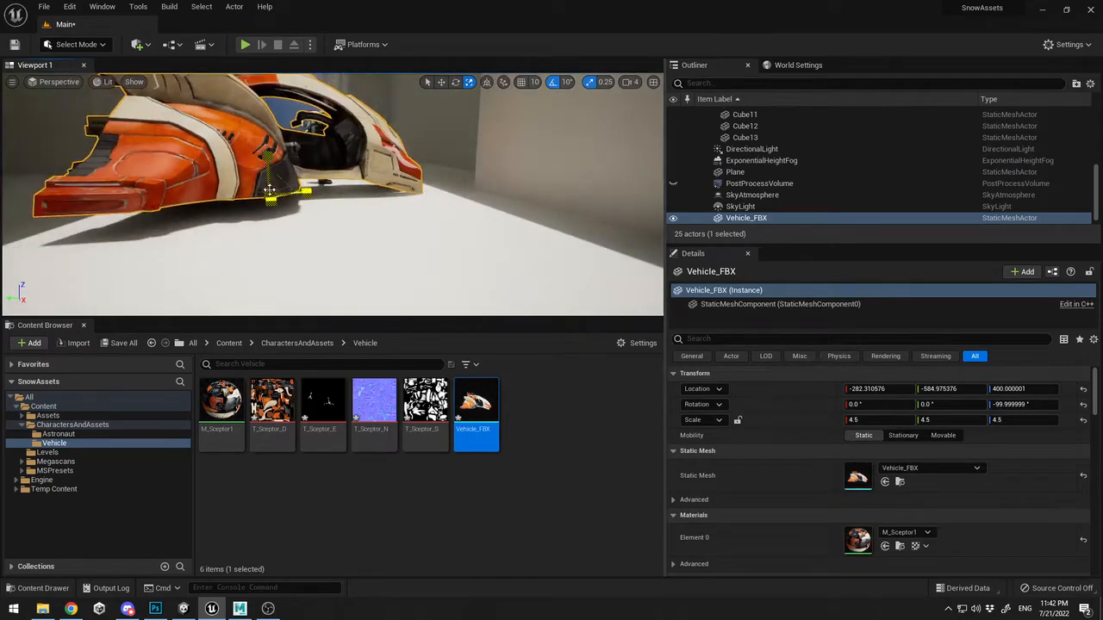
Adjust the enlarged vehicle's height to a Z of about 372 so that it sits on the floor
drag(268, 147, 268, 177)
right_drag(268, 176, 182, 231)
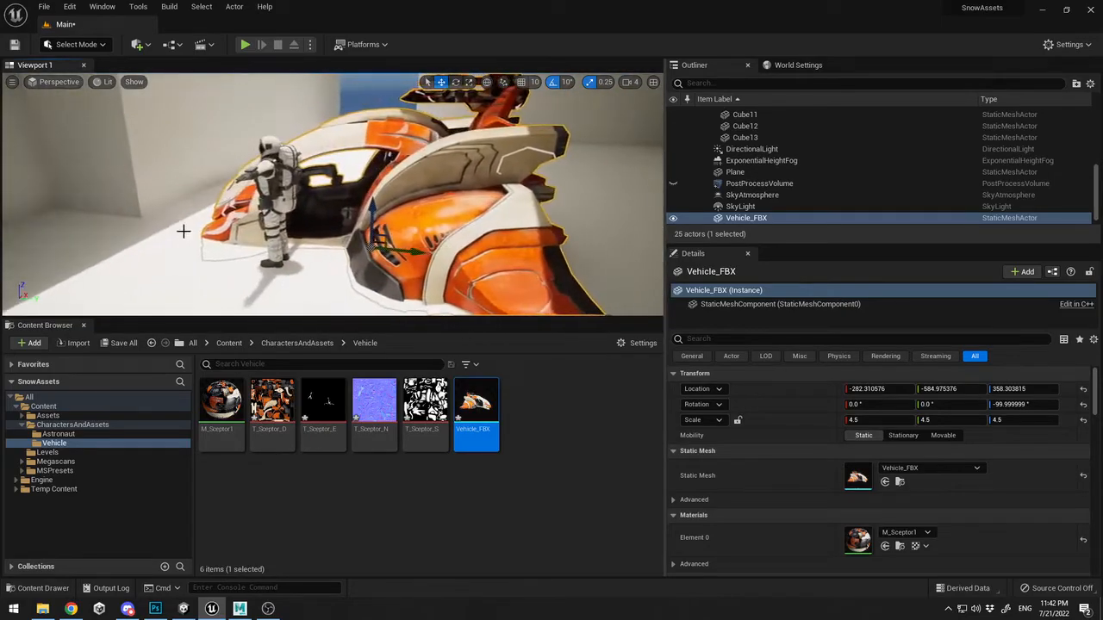
drag(375, 209, 375, 177)
right_drag(331, 236, 302, 236)
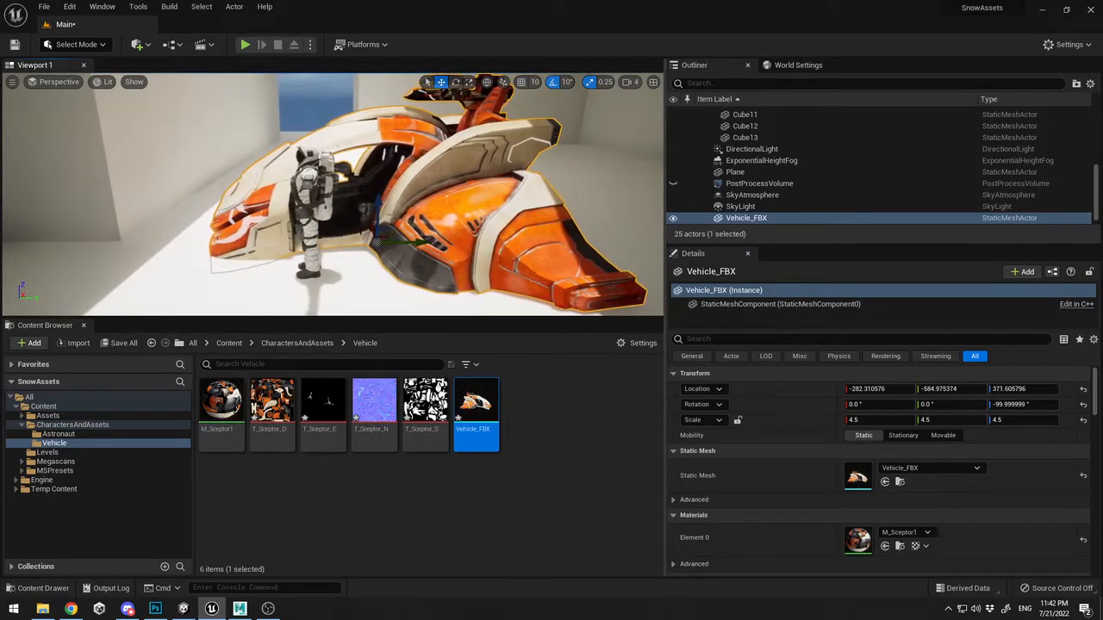
Move the vehicle clear of the astronaut to a Y of about -128 and scale it uniformly to 5.0
drag(366, 225, 373, 249)
drag(441, 274, 659, 277)
key(r)
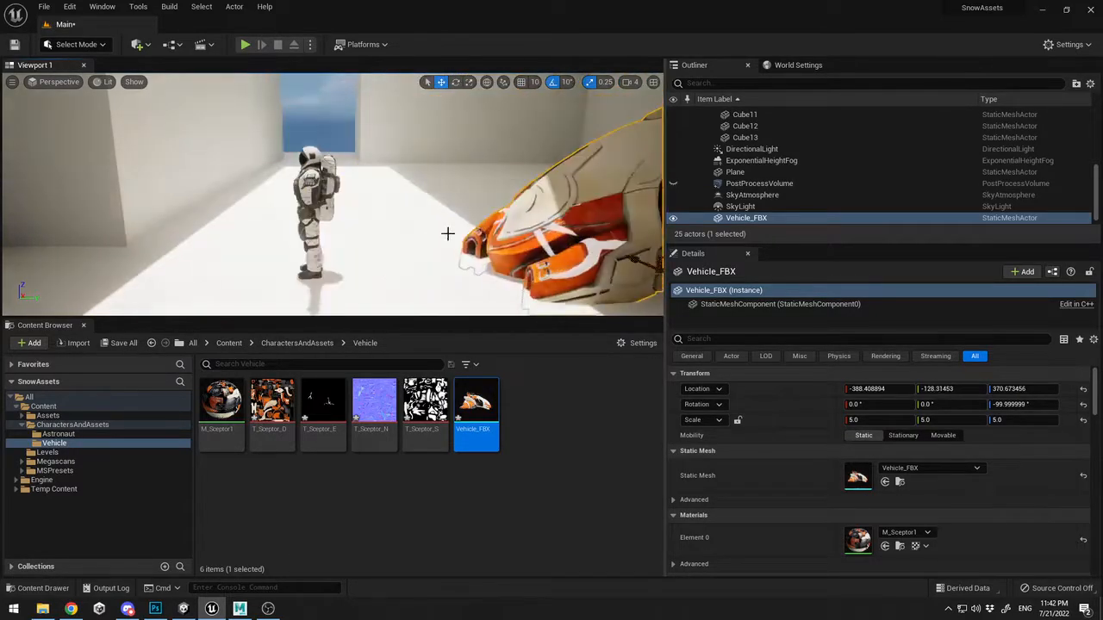
Move the vehicle farther from the astronaut to about X 96 and Y 324
right_drag(448, 233, 560, 263)
drag(394, 211, 273, 170)
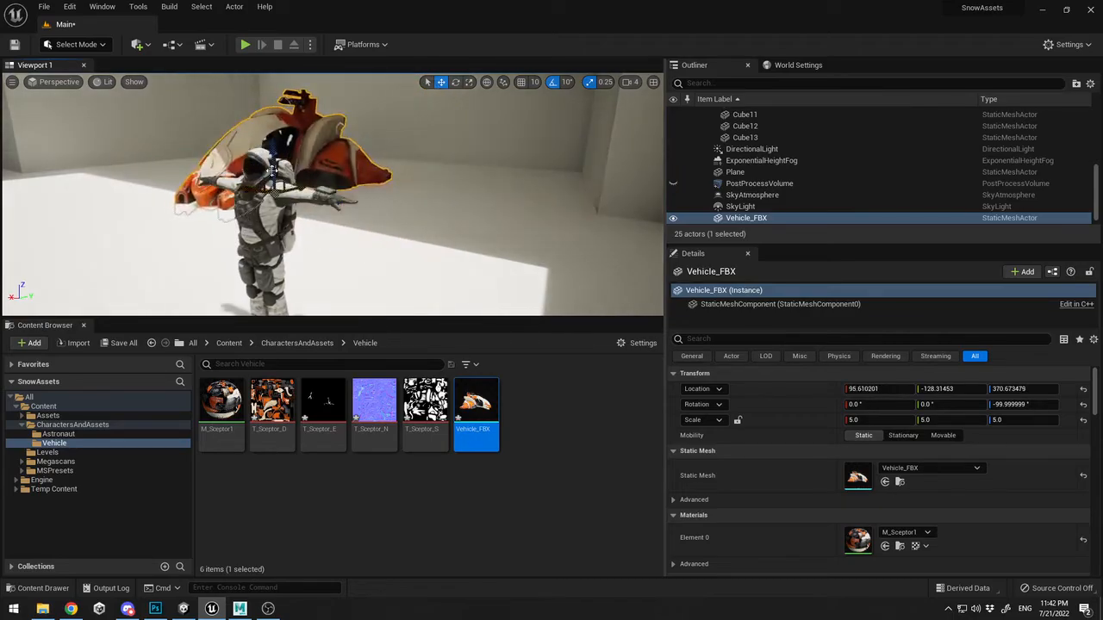
drag(370, 162, 359, 161)
Move the vehicle into the camera foreground at about X 394, Y 688 and Z 377
key(w)
right_drag(359, 160, 612, 172)
mouse_move(332, 194)
right_down()
mouse_move(362, 250)
mouse_move(259, 259)
mouse_move(198, 215)
mouse_move(332, 193)
right_up()
key(s)
right_drag(517, 176, 504, 179)
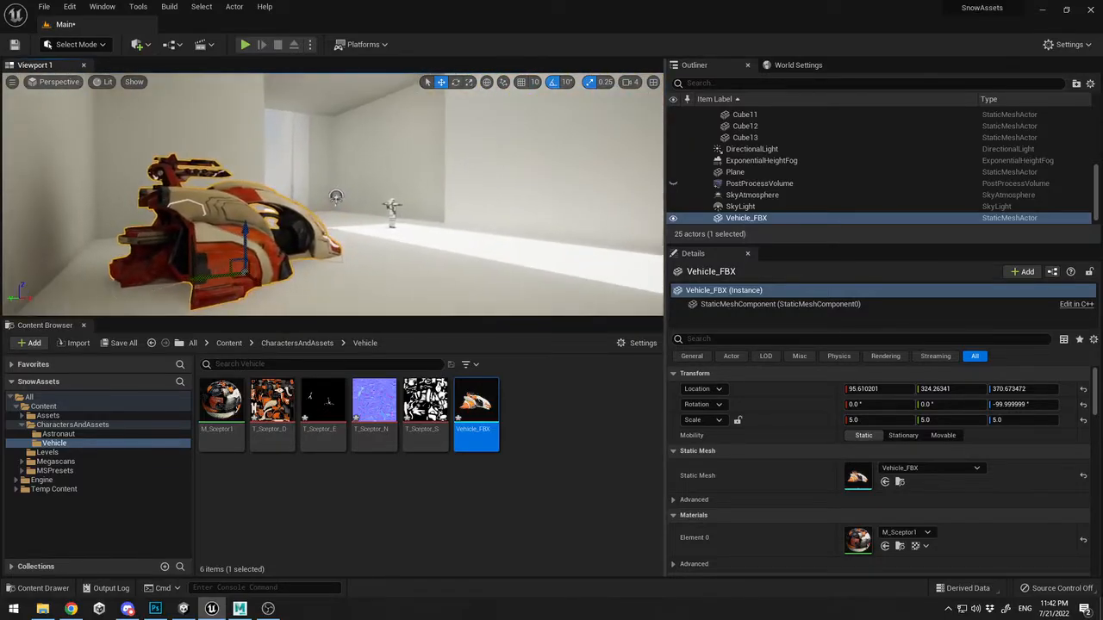
drag(254, 282, 82, 301)
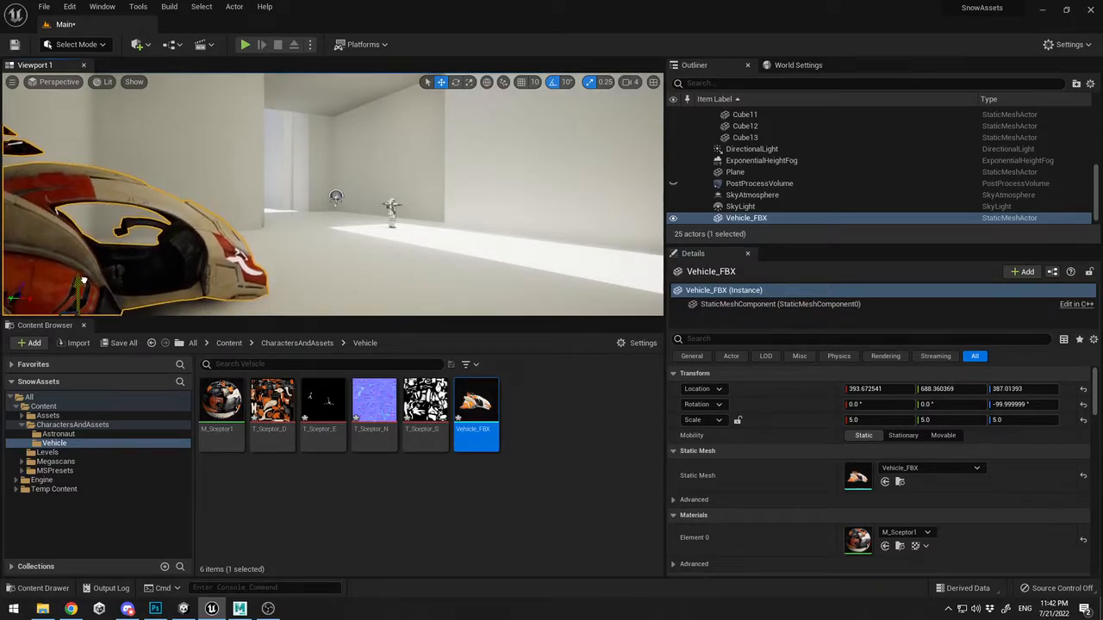
right_drag(152, 245, 213, 221)
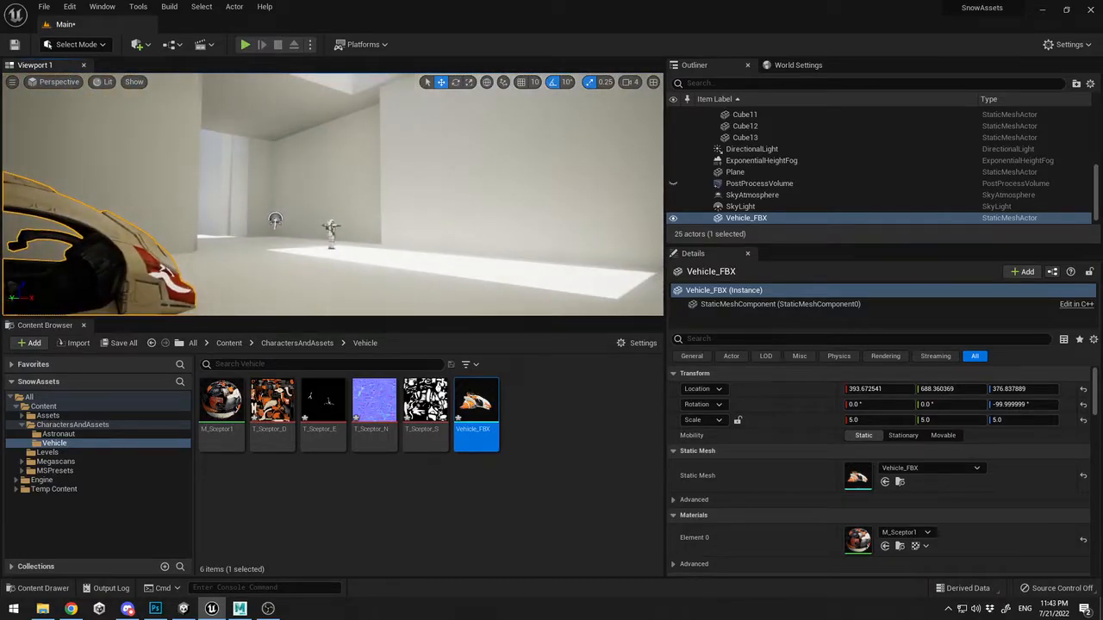
Shift the foreground vehicle back to about X 175 and Y 674
click(229, 284)
click(173, 266)
right_drag(173, 267, 115, 268)
drag(114, 269, 163, 281)
key(w)
right_drag(260, 205, 291, 199)
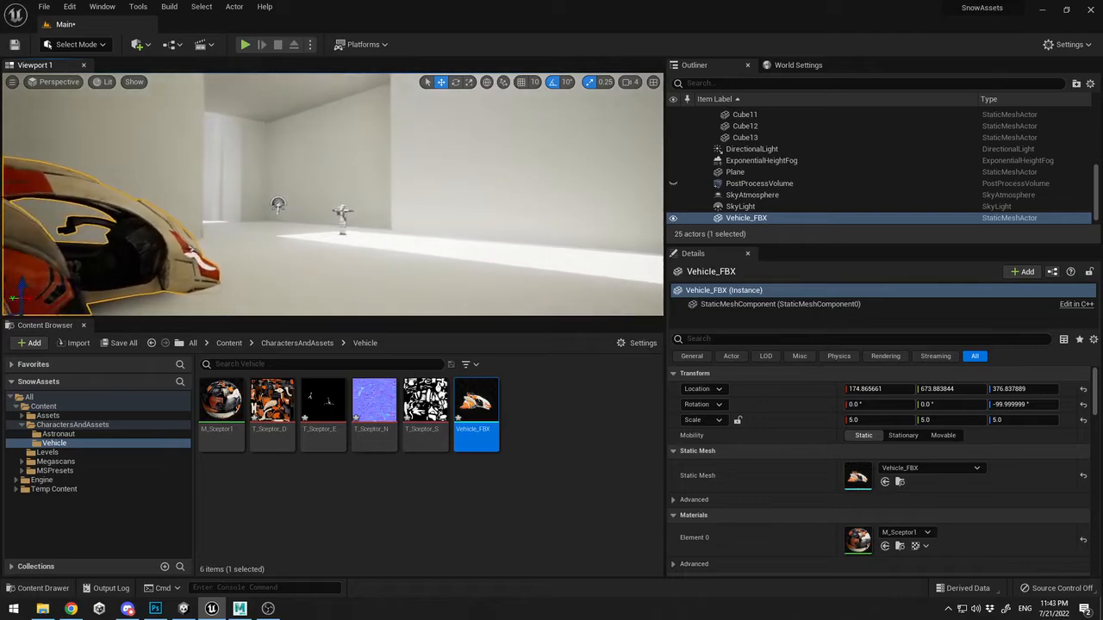
Examine the scene composition, including vehicle, astronaut, walls and roof opening, in the full-screen viewport
click(430, 167)
click(346, 268)
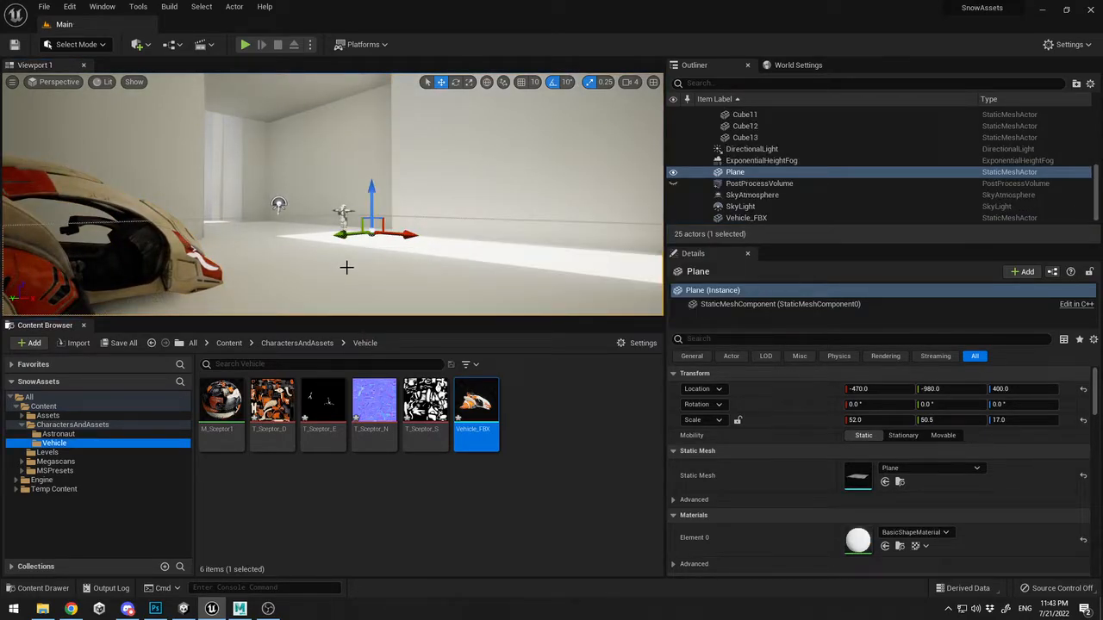
key(F11)
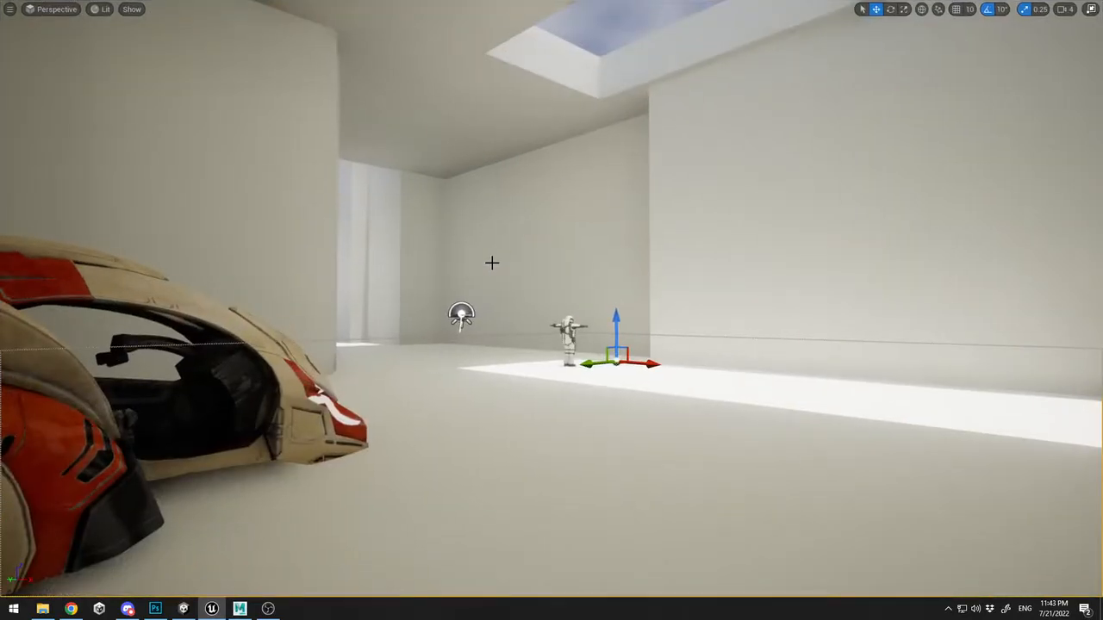
click(638, 38)
mouse_move(639, 38)
right_down()
mouse_move(663, 44)
mouse_move(638, 42)
right_up()
key(w)
key(s)
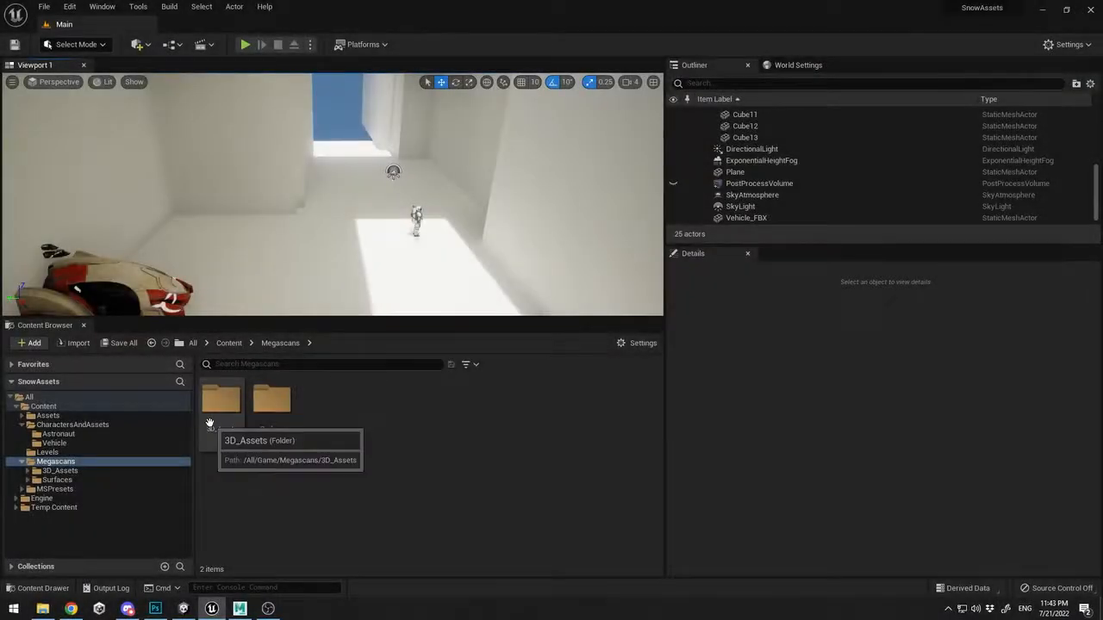
Browse the snow and ice folders in Megascans 3D_Assets and open Ice_Cliff_veipbcmcb
double_click(224, 400)
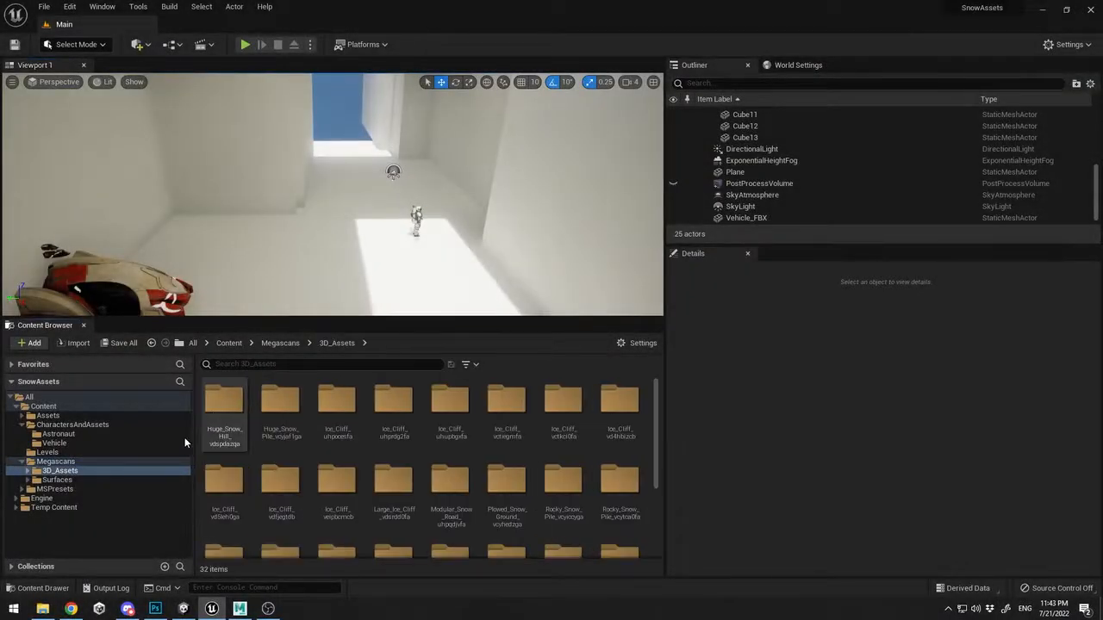
double_click(224, 401)
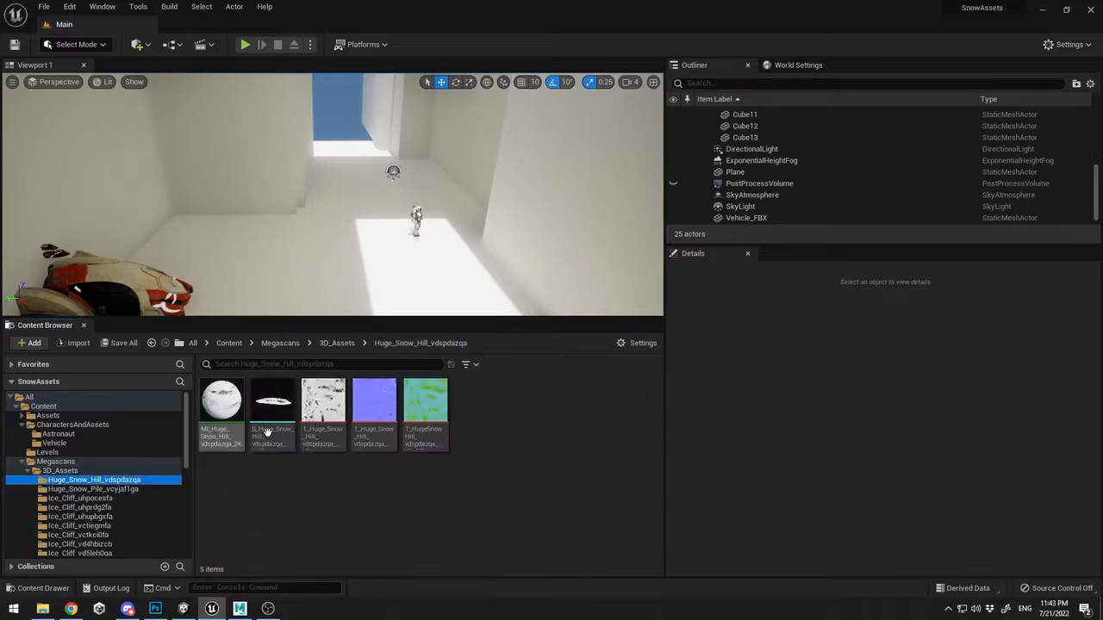
click(103, 489)
scroll(103, 489, down, 2)
click(103, 473)
click(107, 498)
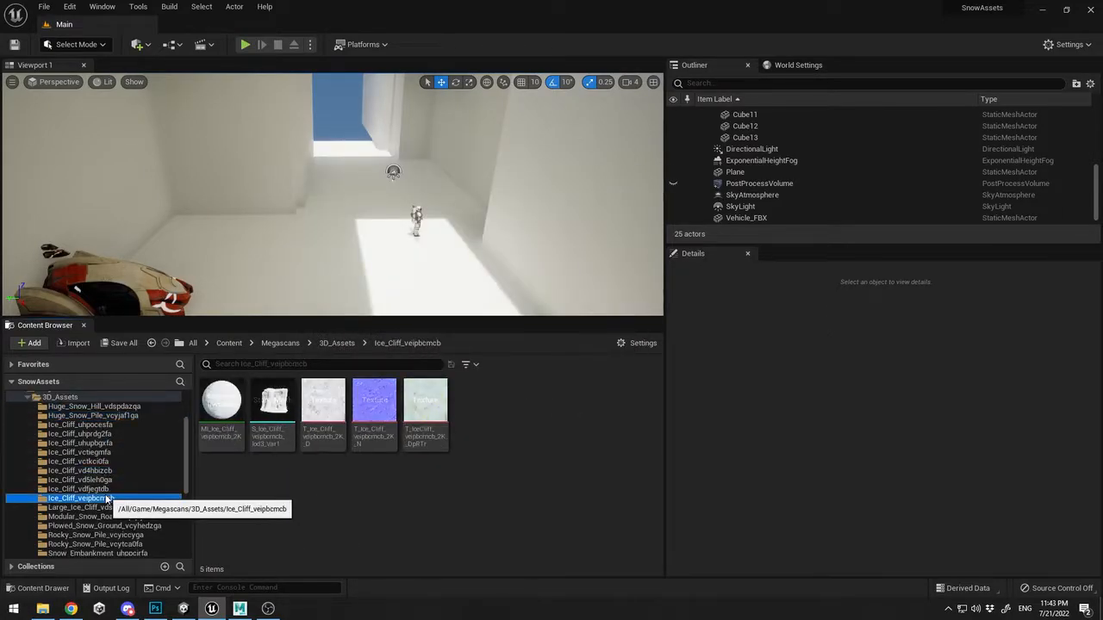
Place the S_Ice_Cliff_veipbcmcb_lod3_Var1 mesh against the wall behind the astronaut and lower it to a Z of about 397
drag(280, 411, 443, 187)
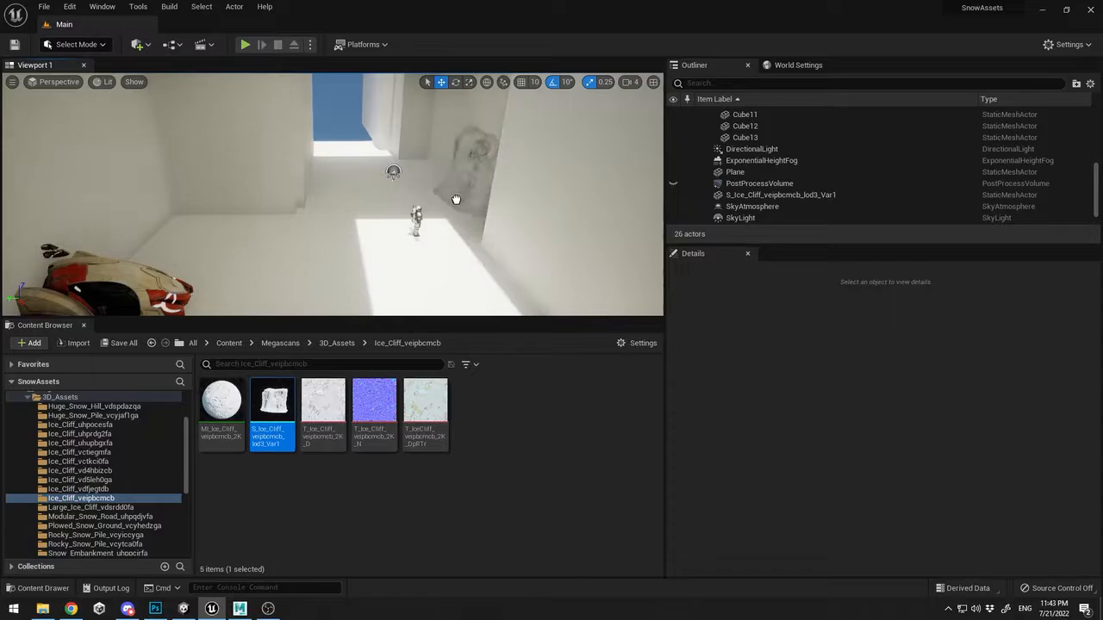
key(f)
alt+drag(394, 213, 482, 219)
scroll(394, 213, down, 4)
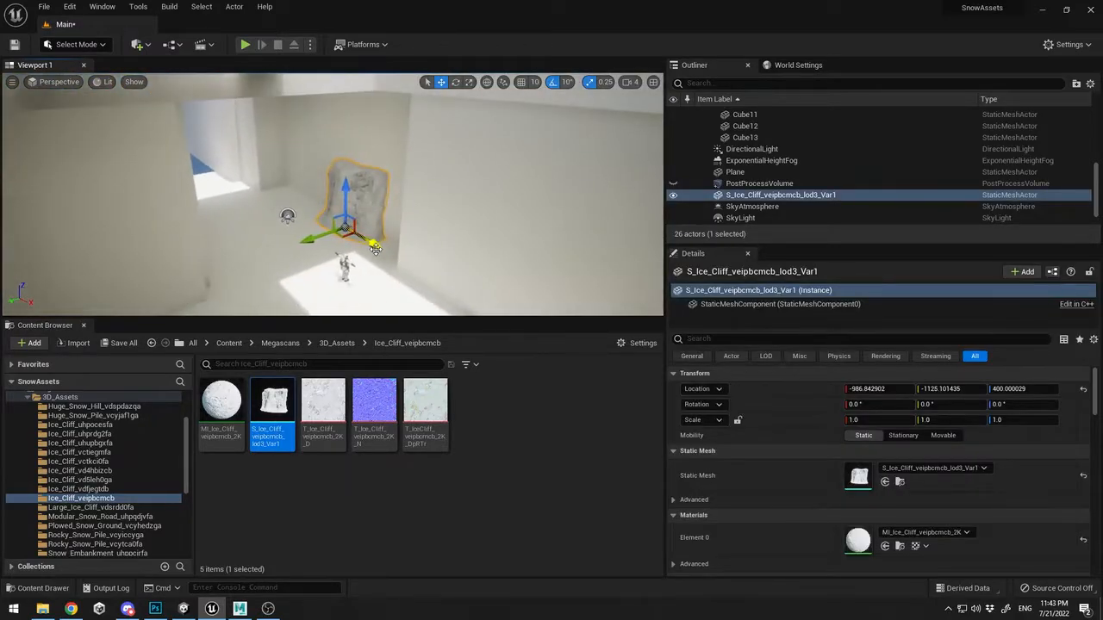
scroll(372, 249, down, 3)
right_drag(450, 264, 388, 262)
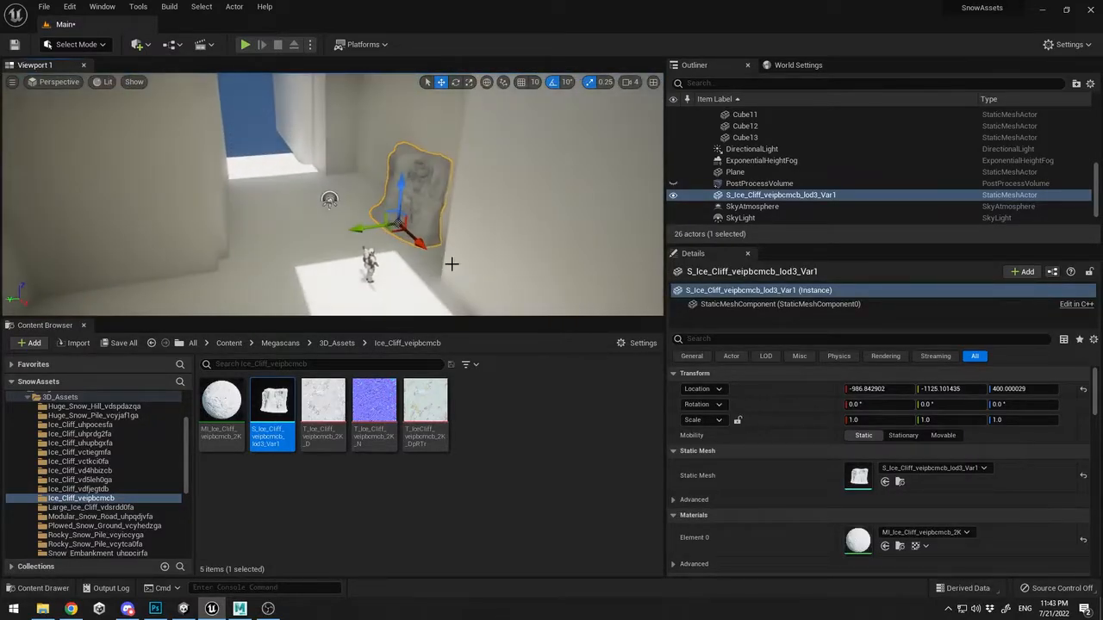
mouse_move(401, 184)
mouse_down()
mouse_move(401, 194)
mouse_move(400, 185)
mouse_up()
Try the S_Large_Ice_Cliff_vdsrdd0fa_lod3_Var1 mesh on the ground beside the wall and delete it
click(102, 508)
right_drag(345, 253, 362, 274)
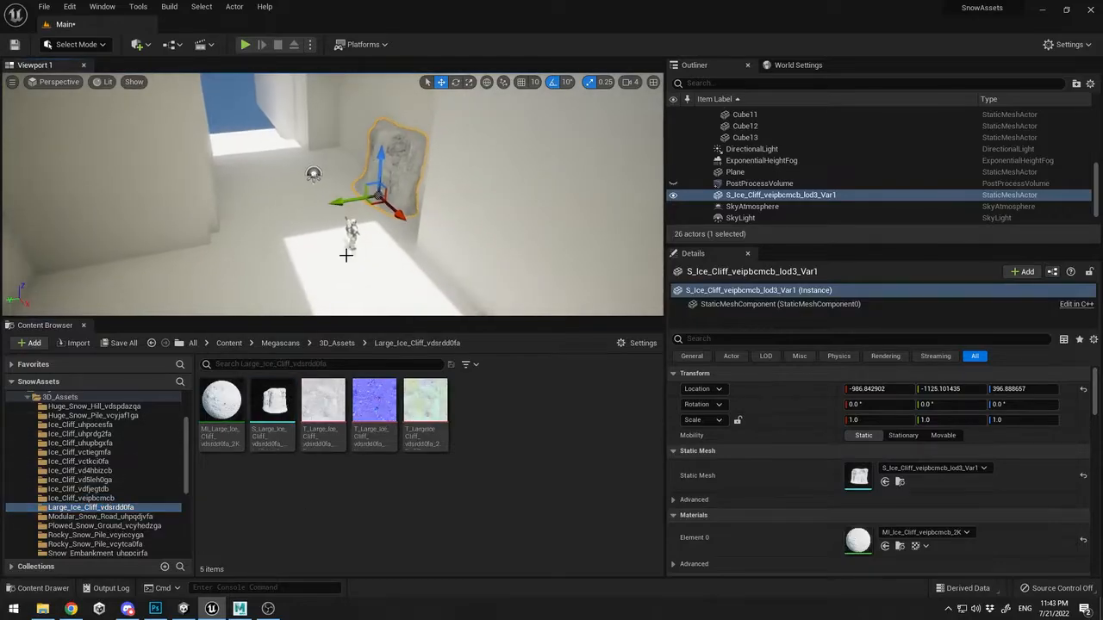
drag(272, 408, 431, 267)
click(95, 535)
scroll(95, 508, down, 3)
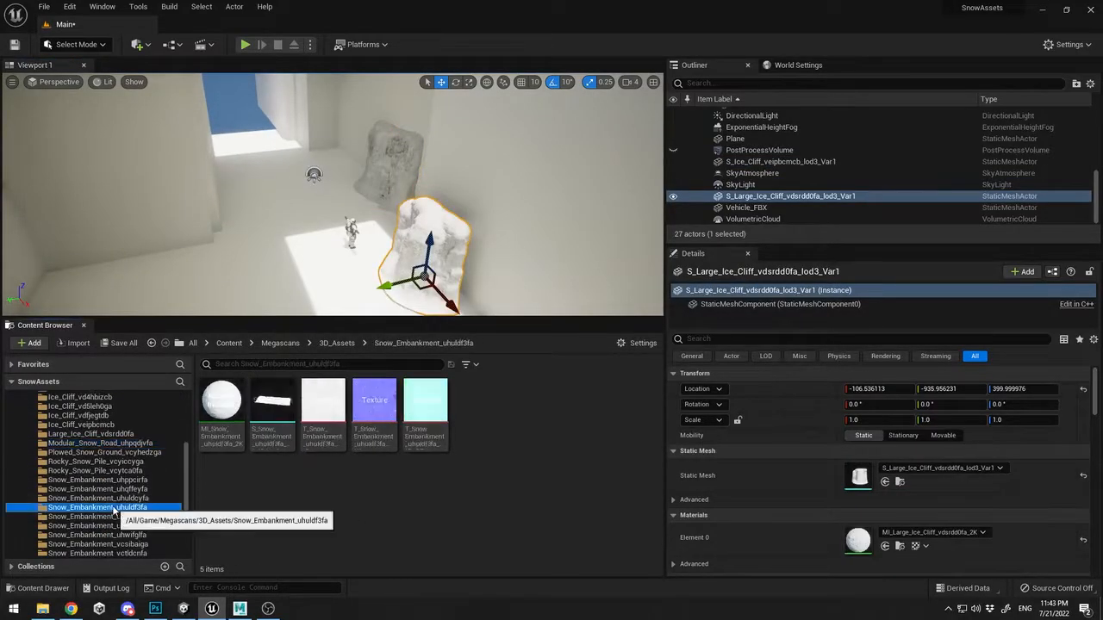
key(Delete)
Browse the remaining snow folders in Megascans 3D_Assets and open Snowy_Rocks_Pile_vcykbjsva
click(129, 454)
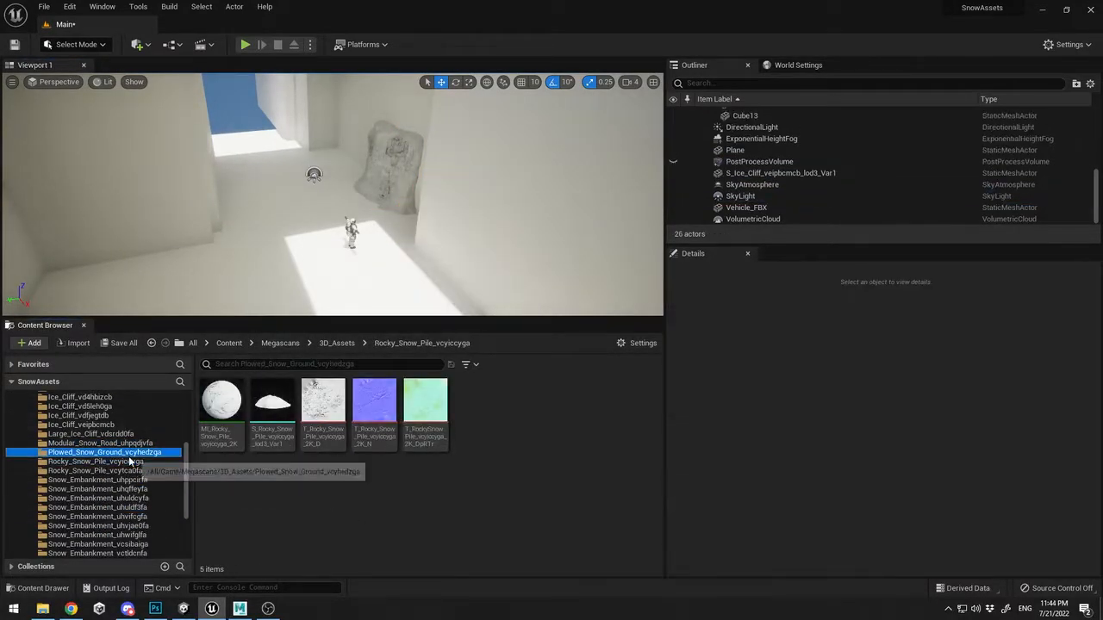
scroll(125, 469, down, 2)
click(103, 499)
click(96, 516)
scroll(101, 525, down, 2)
click(97, 506)
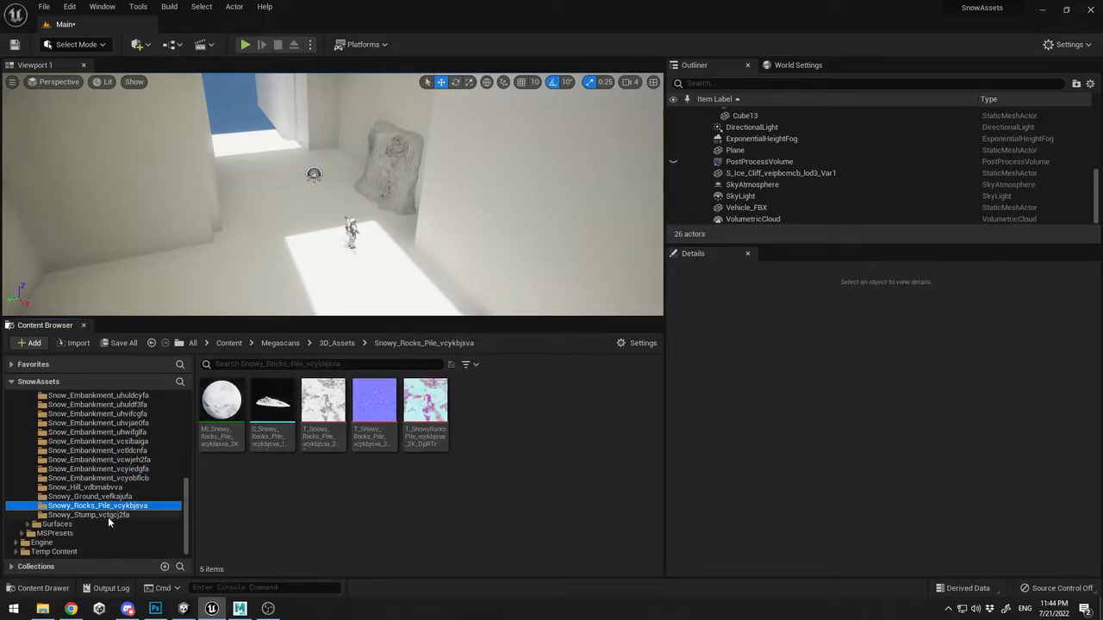
click(107, 515)
click(128, 487)
click(107, 497)
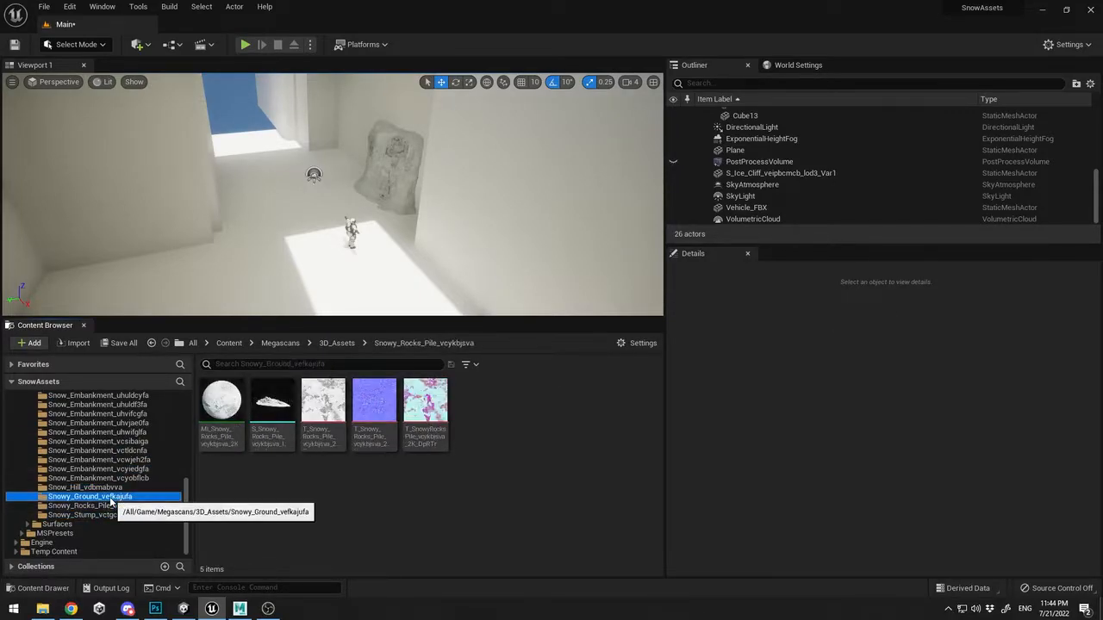
click(107, 506)
Place the S_Snowy_Rocks_Pile_vcykbjsva_lod3_Var1 mesh at the foot of the wall near the astronaut, at about Y -1069 and Z 394
drag(273, 401, 437, 267)
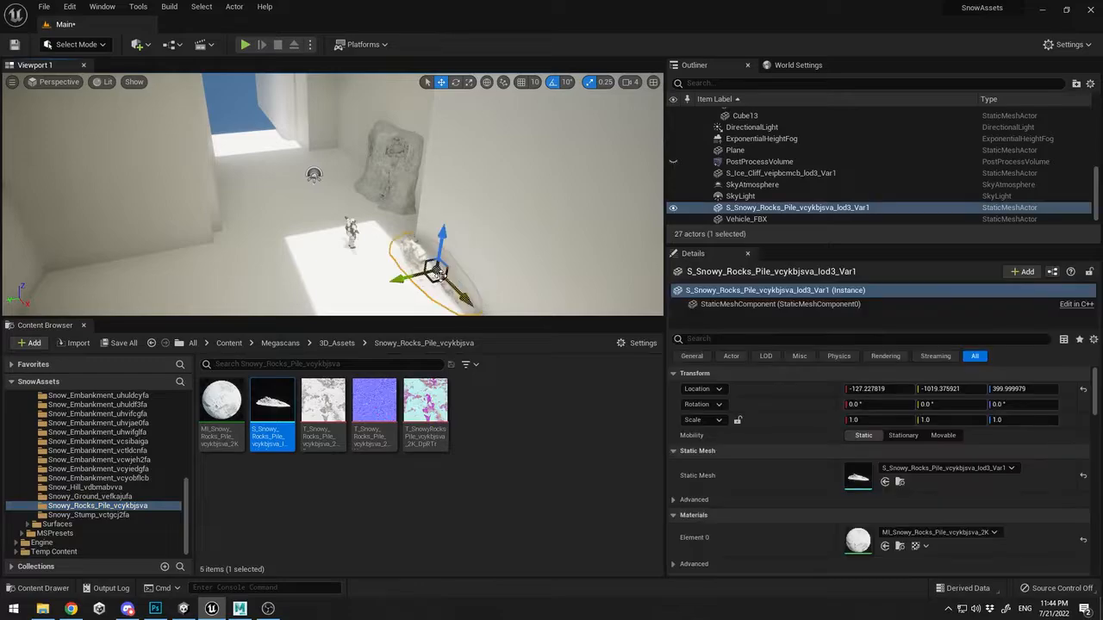
key(f)
drag(290, 228, 400, 198)
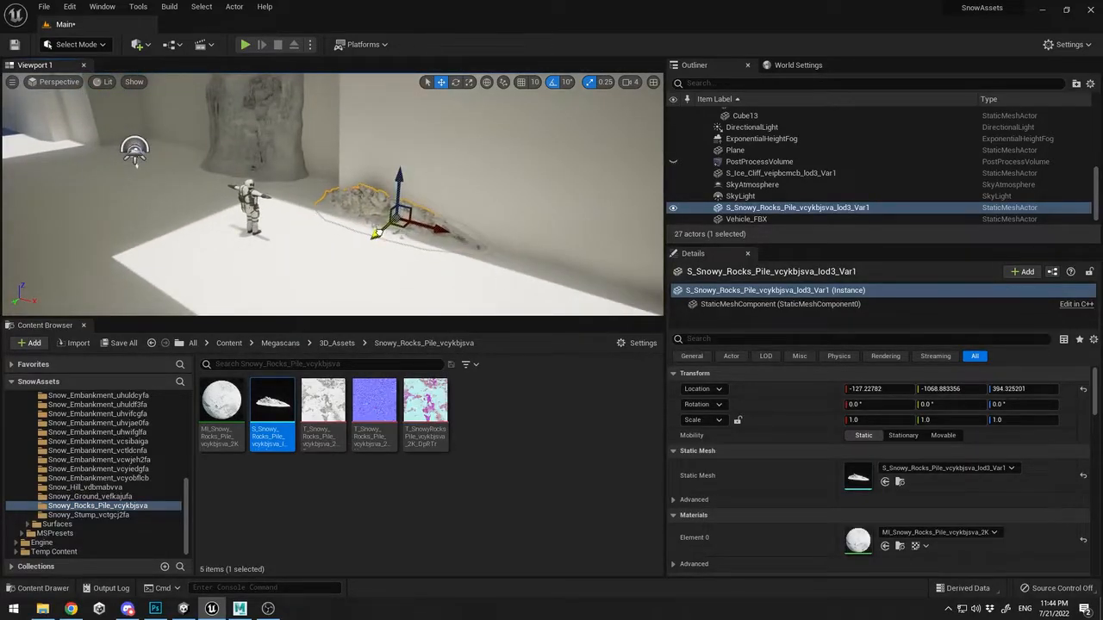
Assign the material instance from the Megascans surface folder Fresh_Snow_seylmwd to the ground plane
click(259, 279)
right_drag(248, 281, 222, 281)
click(54, 524)
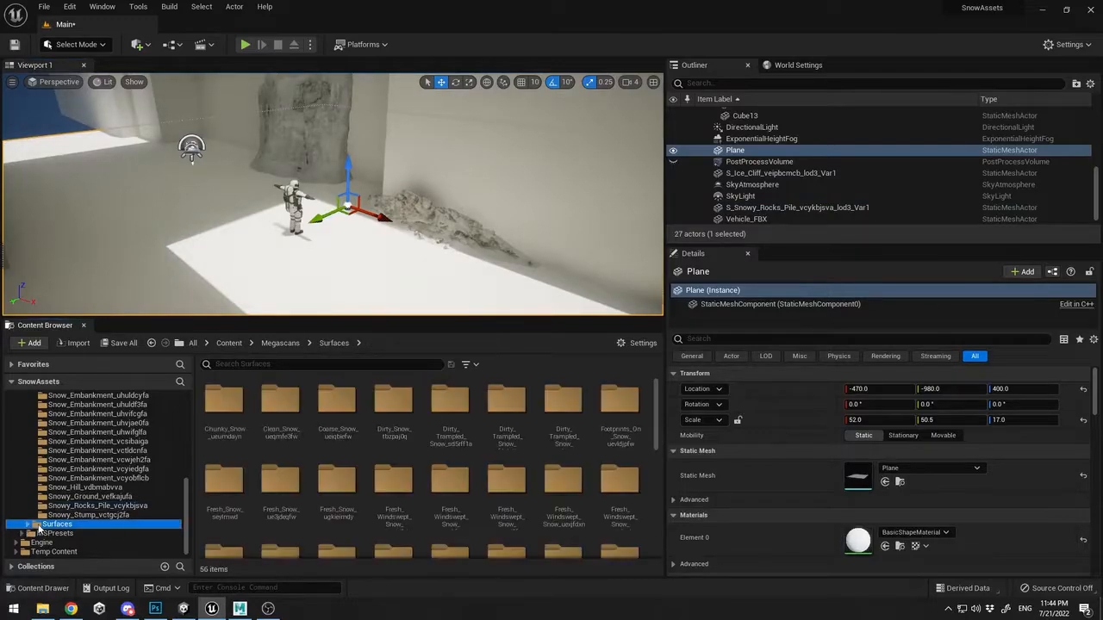
scroll(268, 278, down, 3)
right_drag(268, 278, 311, 278)
scroll(95, 516, down, 5)
click(95, 515)
scroll(689, 478, down, 2)
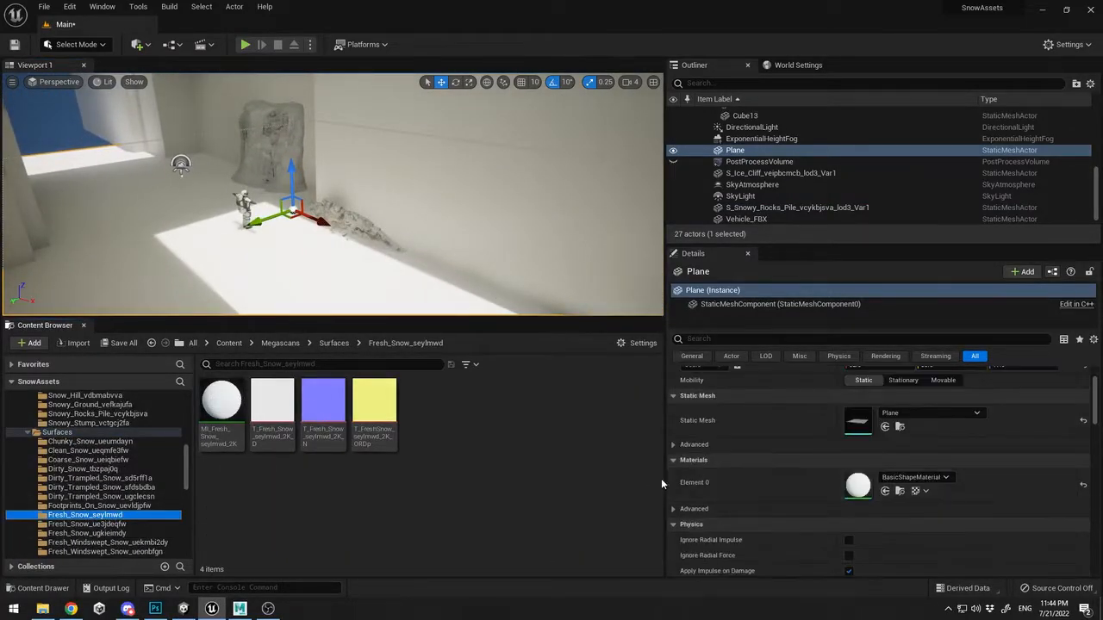
drag(222, 407, 864, 481)
Replace the ground plane's material with the one from Fresh_Windswept_Snow_uexjfdxn and select the snowy rocks pile
right_drag(483, 250, 327, 268)
scroll(108, 505, down, 2)
click(103, 496)
drag(222, 406, 861, 484)
right_drag(371, 239, 428, 248)
click(426, 248)
Look through the snow embankment, snow pile and ice cliff folders in Megascans 3D_Assets for meshes to place
scroll(105, 478, up, 8)
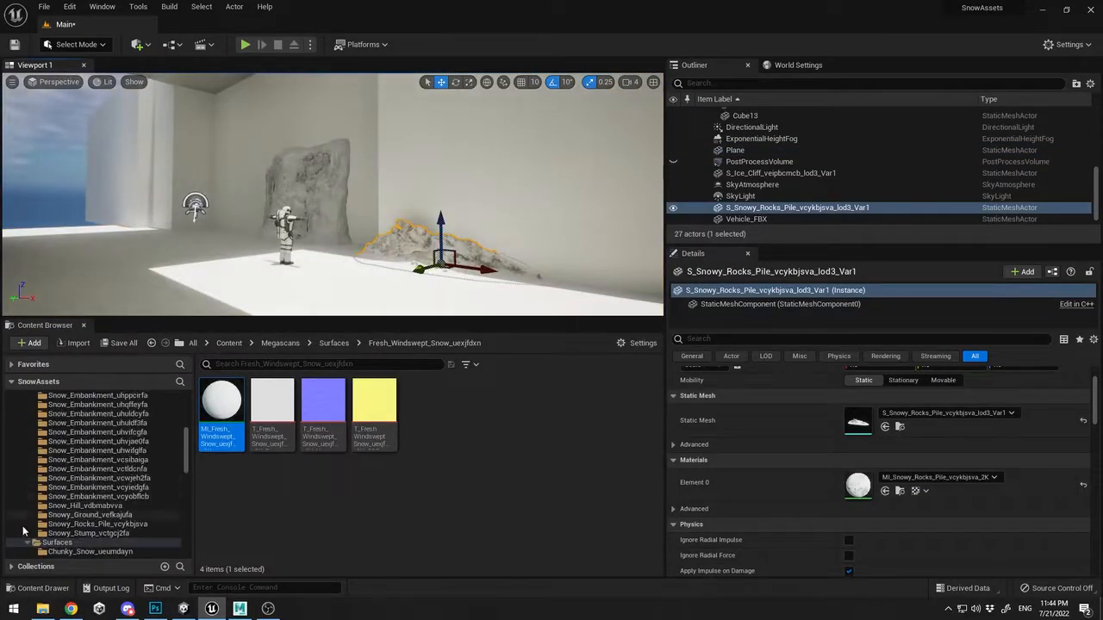
click(27, 542)
click(96, 525)
click(136, 497)
click(131, 470)
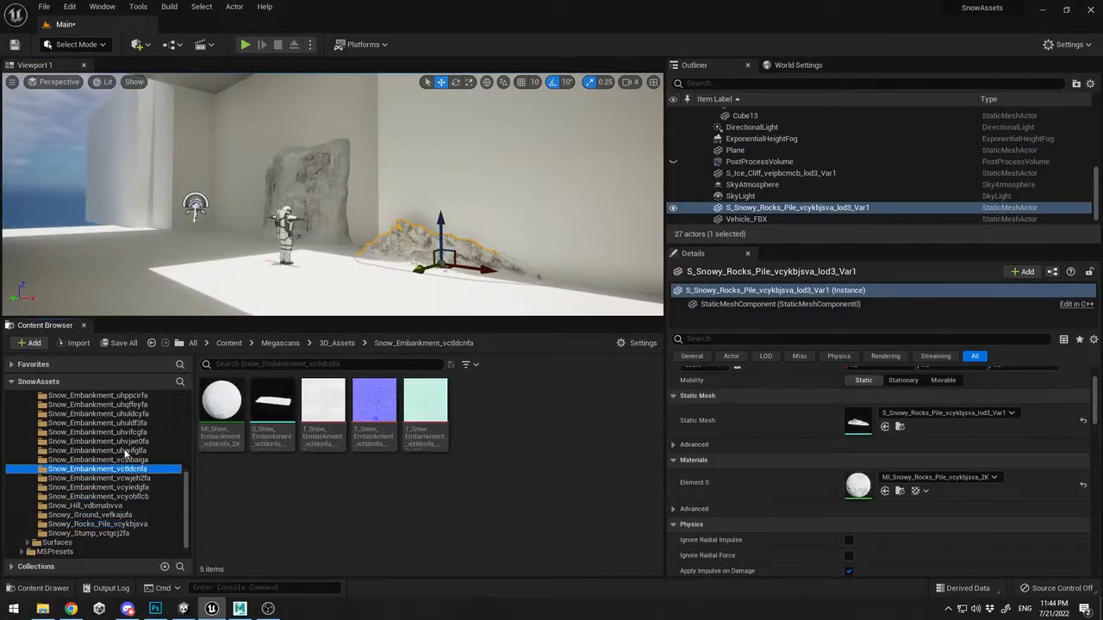
click(128, 443)
scroll(129, 448, up, 1)
click(131, 452)
click(130, 443)
scroll(130, 443, up, 2)
click(127, 434)
click(126, 441)
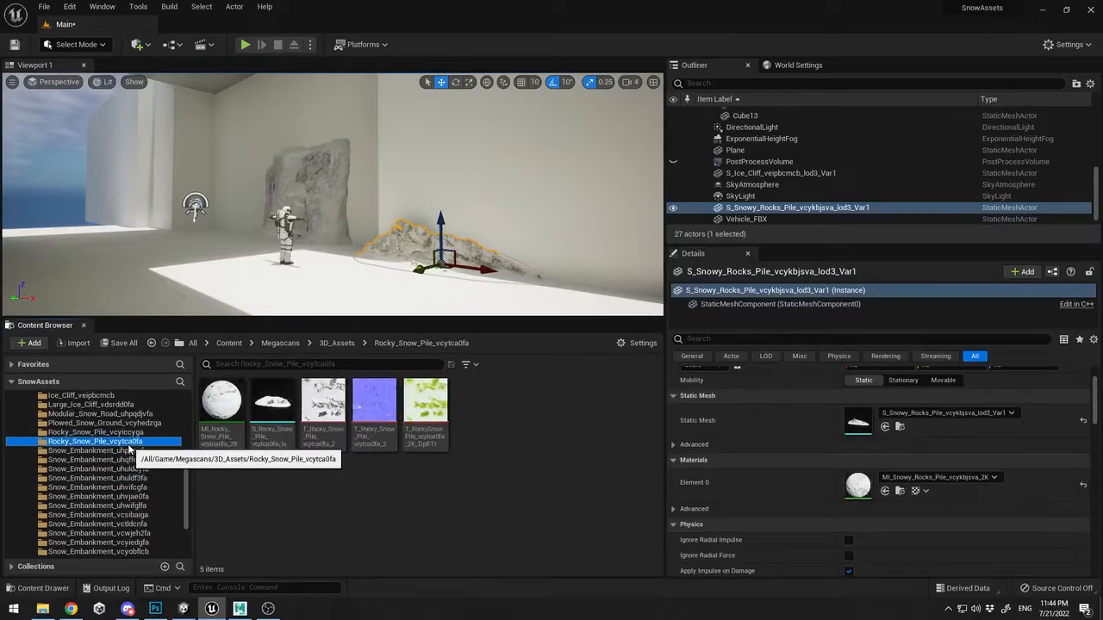
scroll(128, 442, up, 1)
click(131, 440)
click(129, 432)
click(128, 423)
scroll(120, 430, up, 1)
click(116, 432)
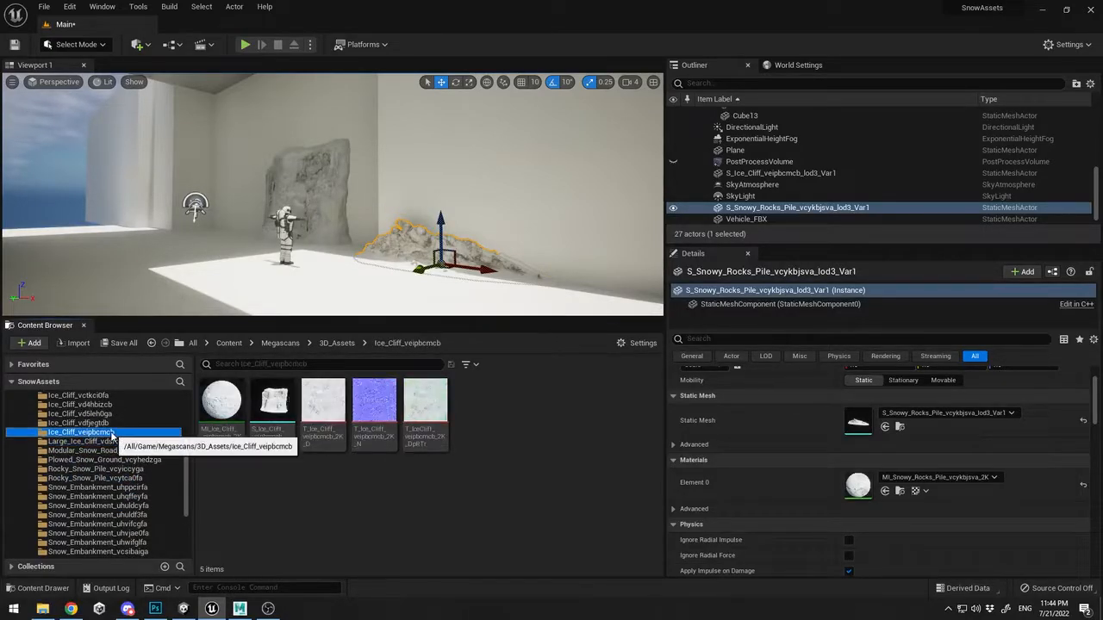
scroll(112, 437, up, 2)
scroll(112, 437, up, 2)
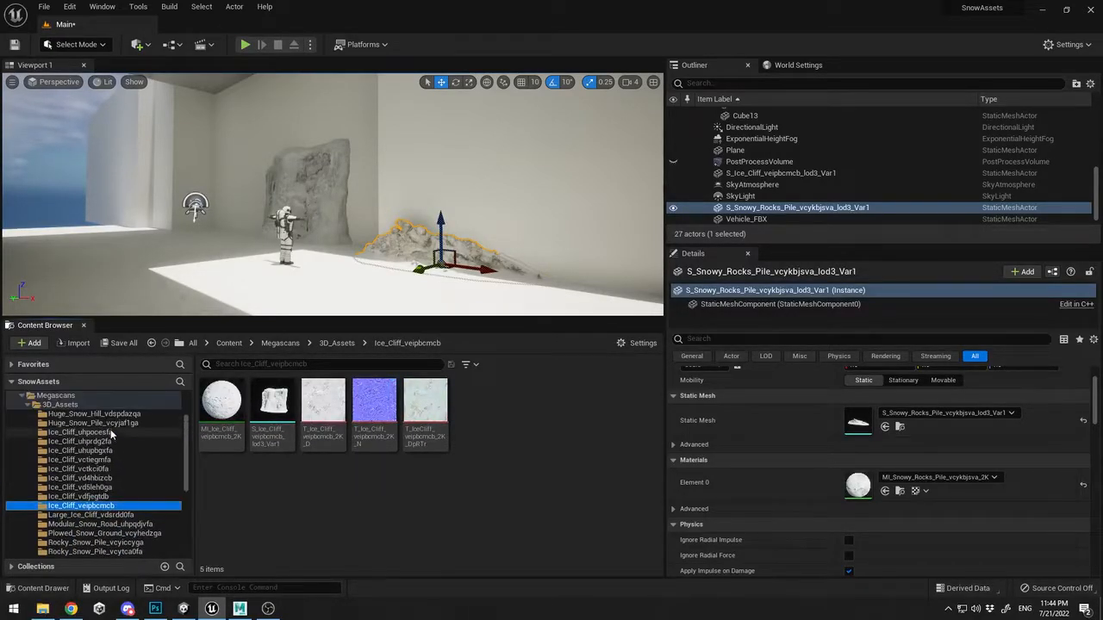
Place the S_Huge_Snow_Hill_vdspdazqa_lod3 mesh along the foot of the wall and sink it slightly into the ground
click(112, 414)
drag(272, 405, 443, 264)
right_drag(443, 265, 457, 301)
right_drag(347, 229, 414, 227)
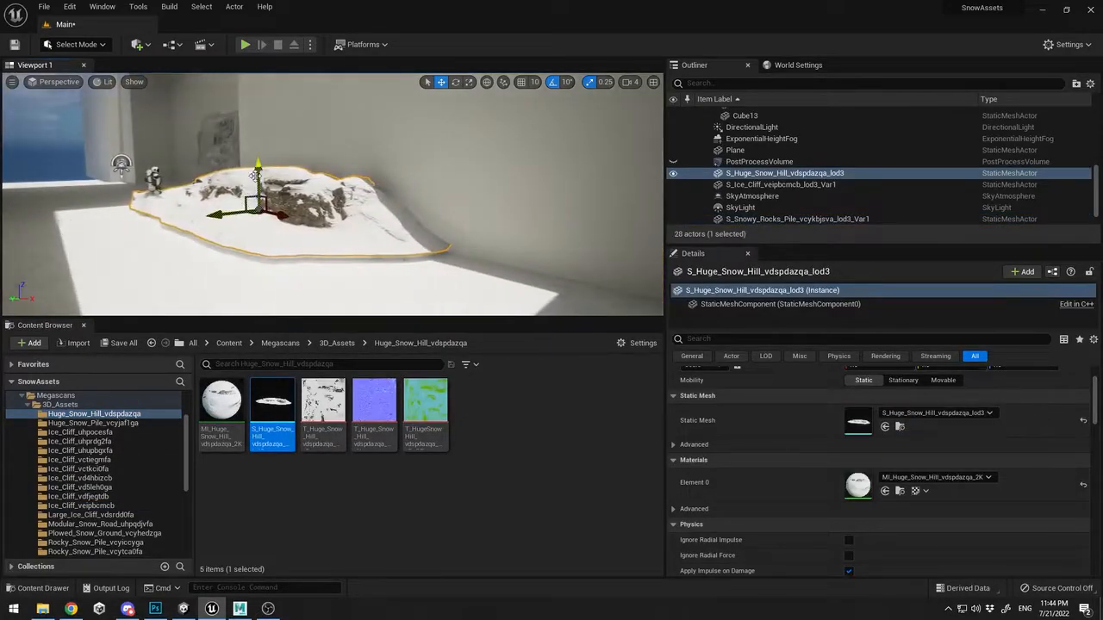
drag(257, 175, 258, 186)
drag(284, 228, 367, 268)
mouse_move(367, 268)
right_down()
mouse_move(405, 258)
mouse_move(368, 259)
right_up()
Select the snowy rocks pile and shift it along Y beside the snow hill
click(244, 184)
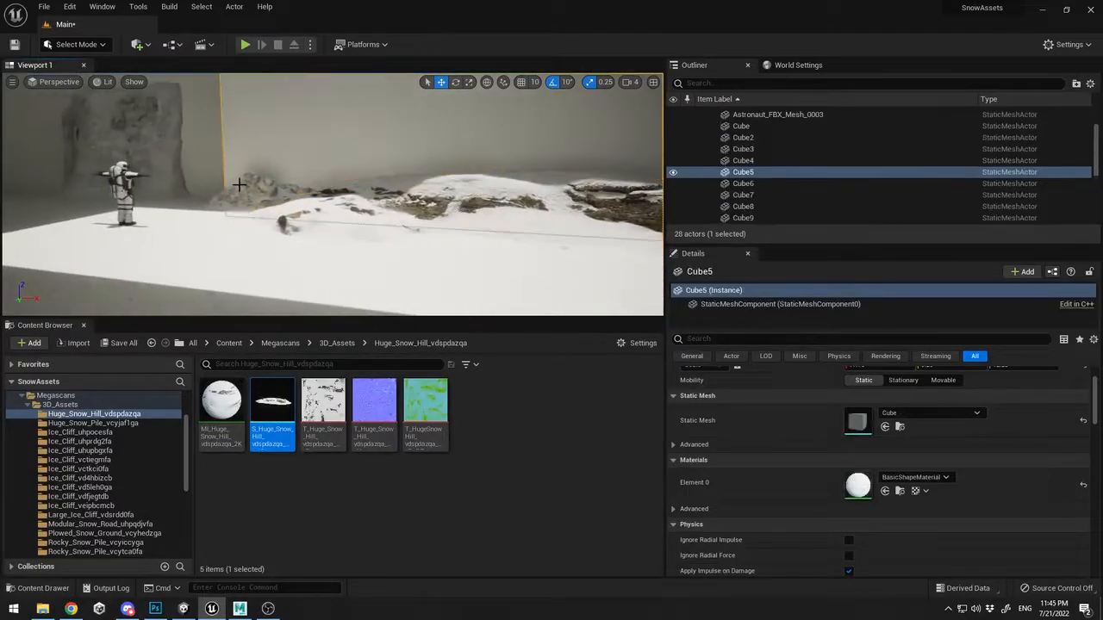
click(250, 196)
drag(269, 219, 265, 226)
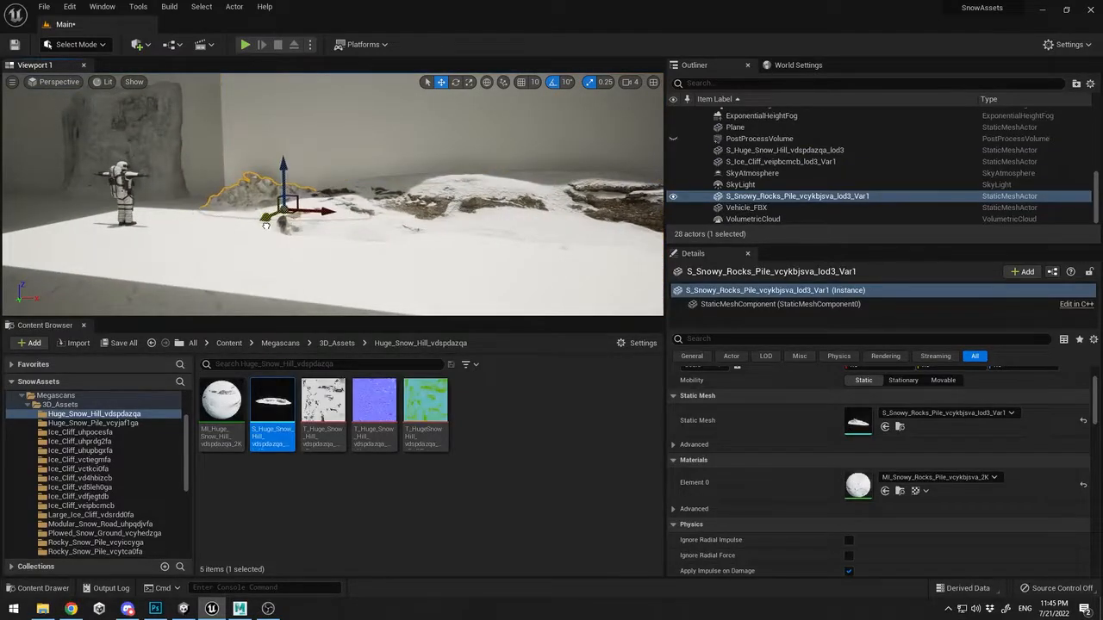
Place the S_Huge_Snow_Pile_vcyjaf1ga_lod3_Var1 mesh on the ground beside the vehicle and adjust its rotation and position
click(104, 424)
drag(260, 407, 78, 268)
right_drag(78, 267, 4, 264)
drag(384, 207, 205, 200)
right_drag(204, 201, 164, 207)
key(e)
drag(245, 227, 228, 226)
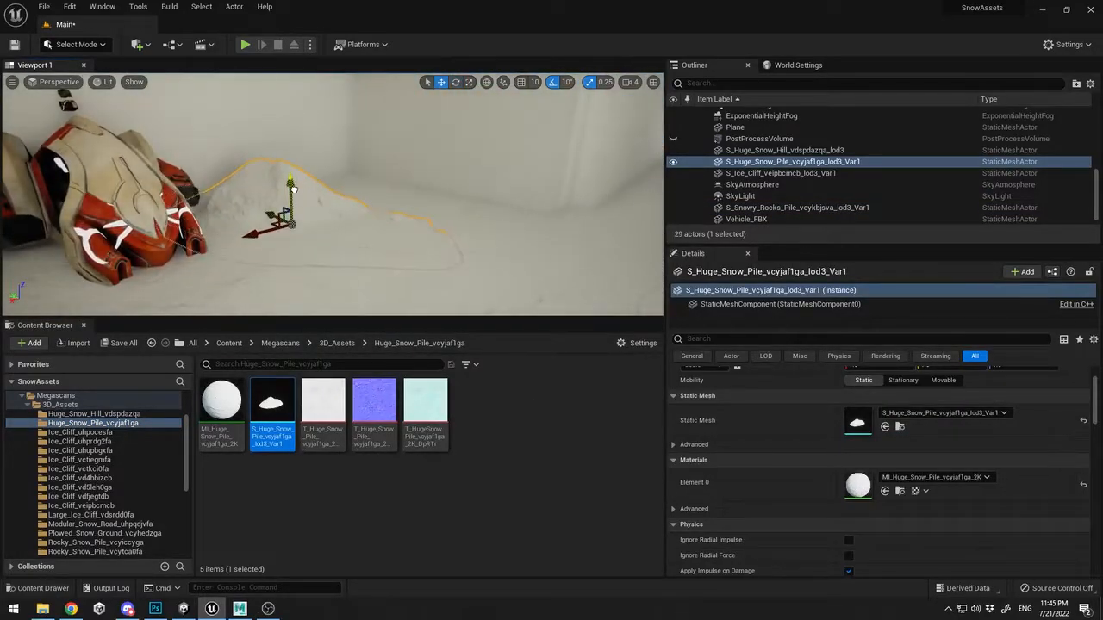
click(405, 179)
Try the ice cliff mesh from Ice_Cliff_uhpocesfa near the wall and delete it
right_drag(405, 179, 539, 178)
click(92, 433)
drag(272, 405, 566, 213)
key(Delete)
Place the S_Ice_Cliff_uhprdg2fa_lod3_Var1 mesh behind the snow hill and shift it along Y against the wall
click(104, 442)
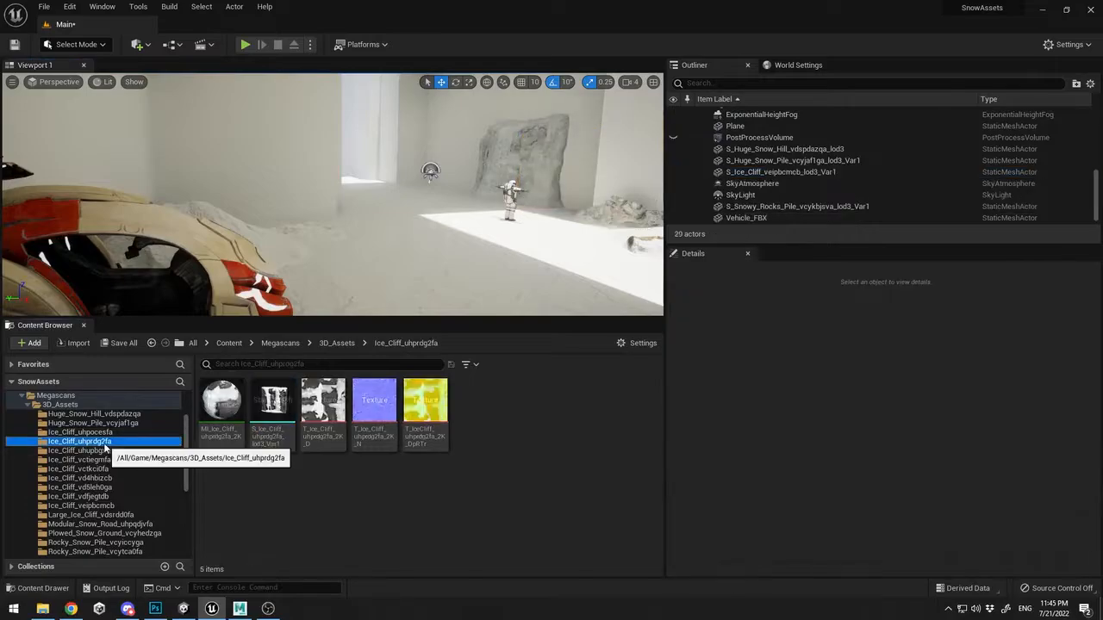
drag(273, 407, 583, 223)
key(f)
right_drag(582, 223, 634, 223)
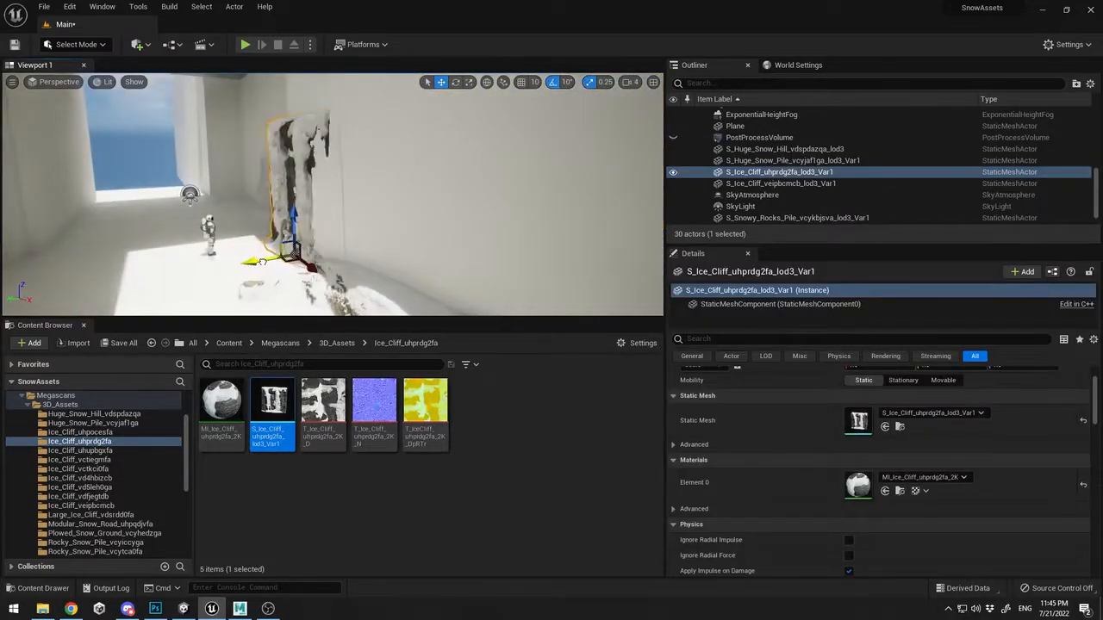
drag(256, 265, 248, 265)
Scale up the dark ice cliff until it towers over the astronaut and adjust its rotation along the wall
right_drag(248, 265, 362, 265)
drag(177, 277, 352, 235)
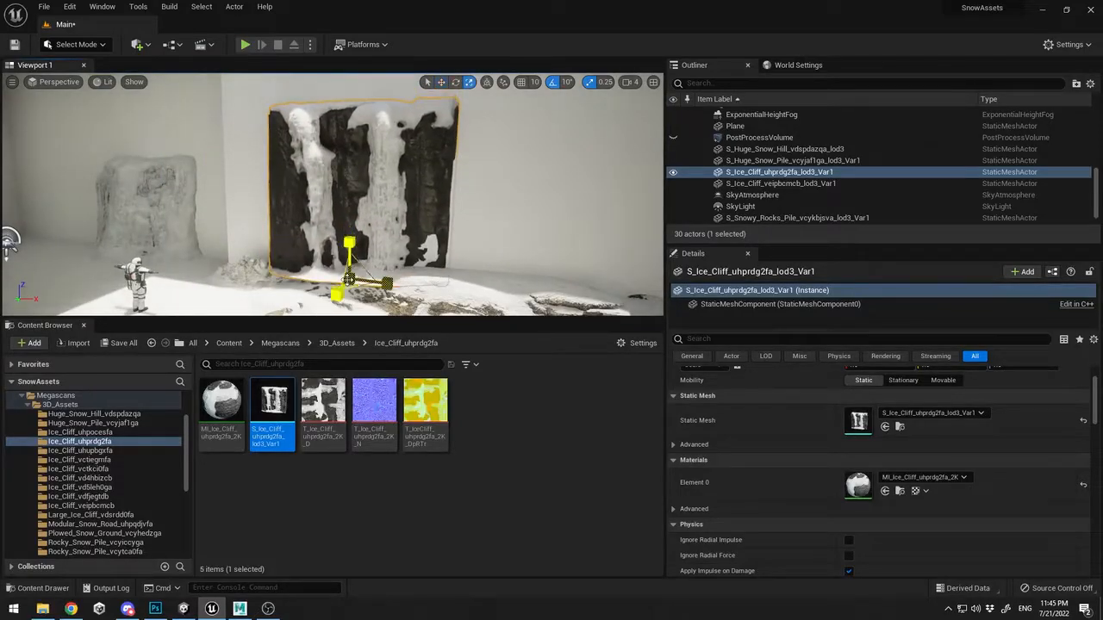
drag(348, 279, 397, 279)
right_drag(411, 280, 345, 280)
key(e)
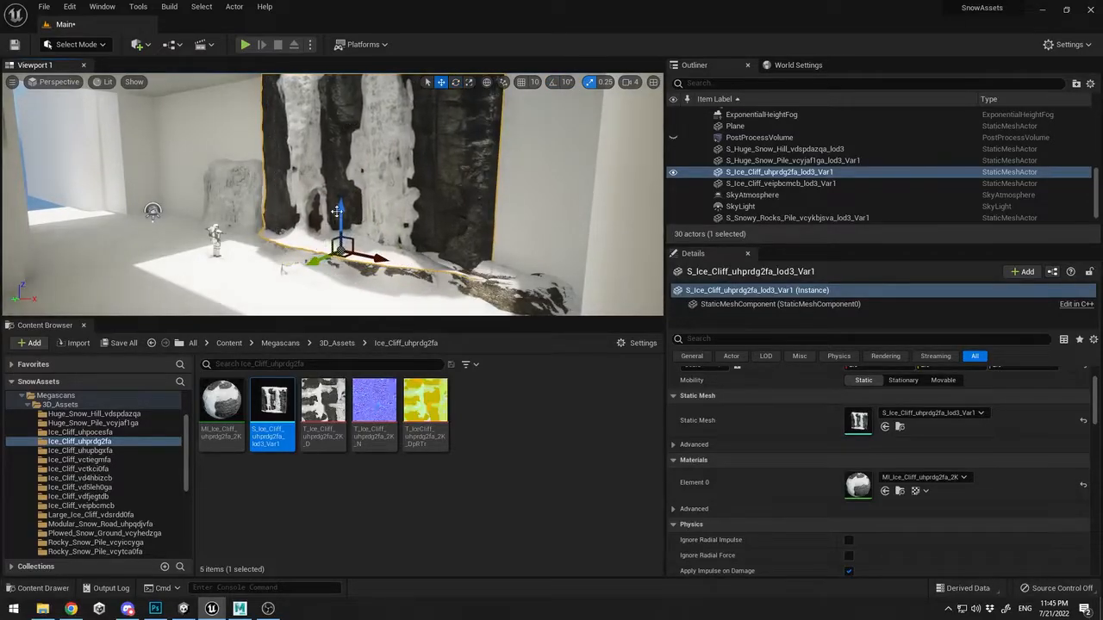
Reposition the enlarged ice cliff against the wall and lower its base into the ground
click(403, 159)
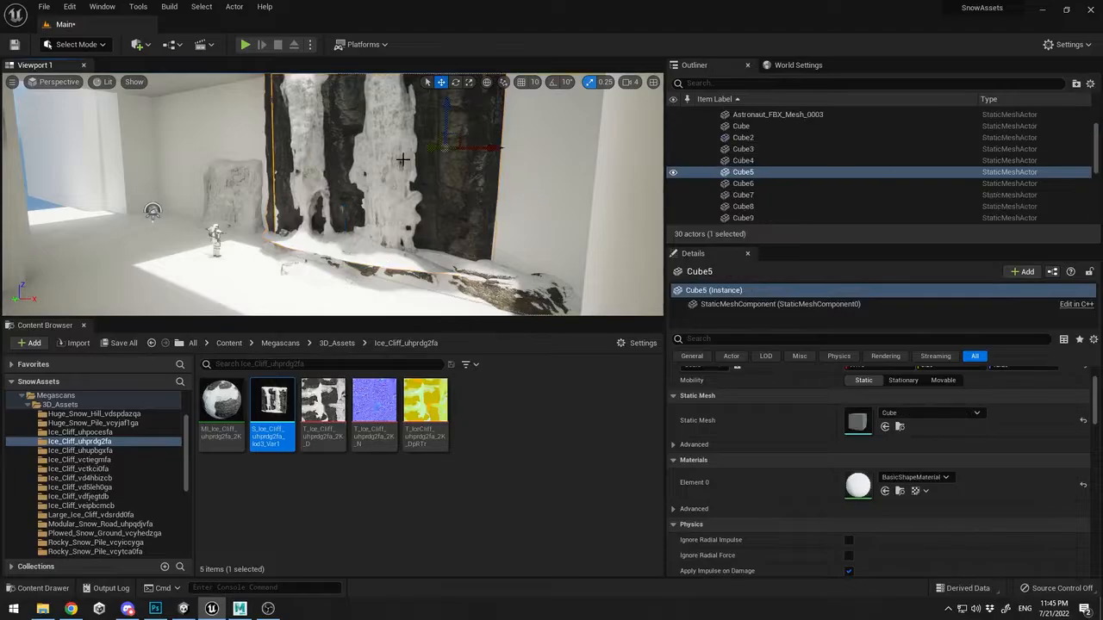
click(332, 252)
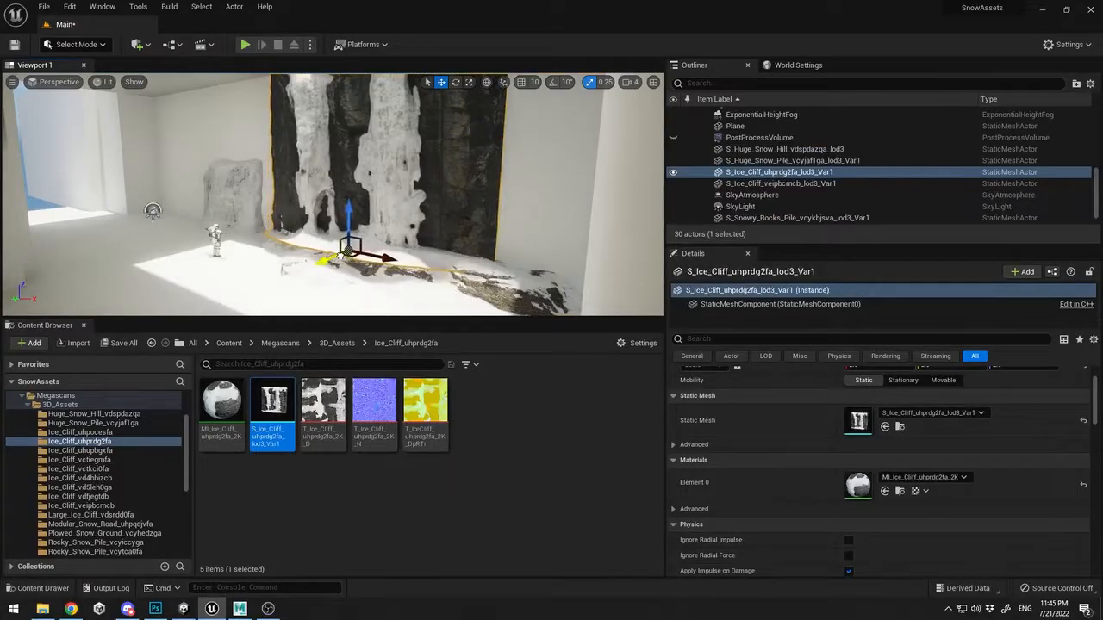
drag(342, 219, 342, 243)
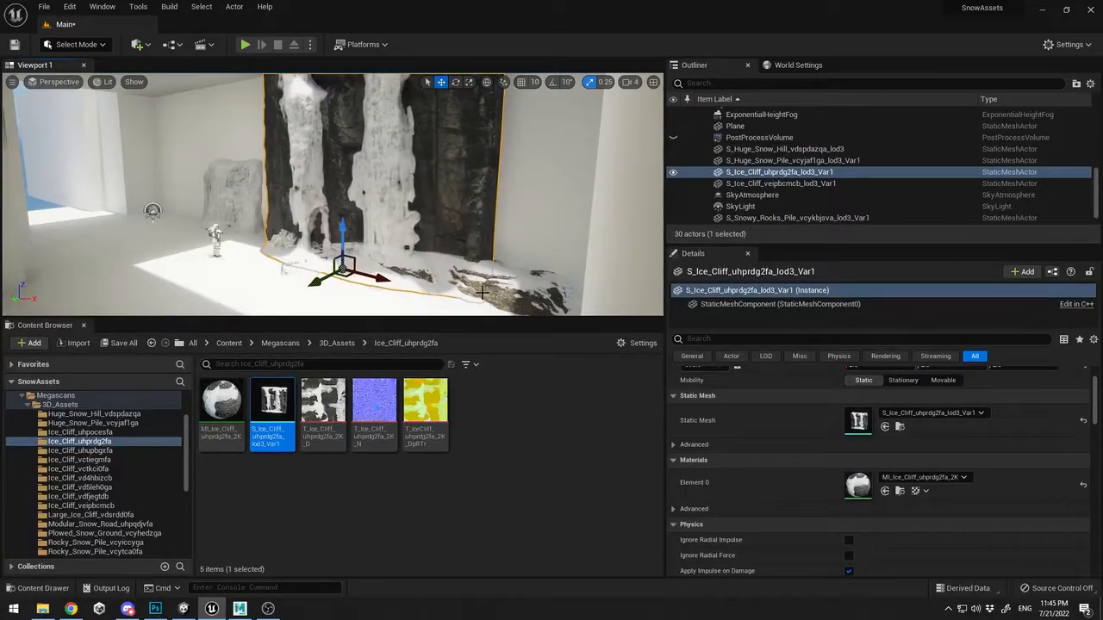
Select the huge snow hill at the foot of the dark ice cliff for repositioning
right_drag(482, 293, 463, 314)
click(398, 265)
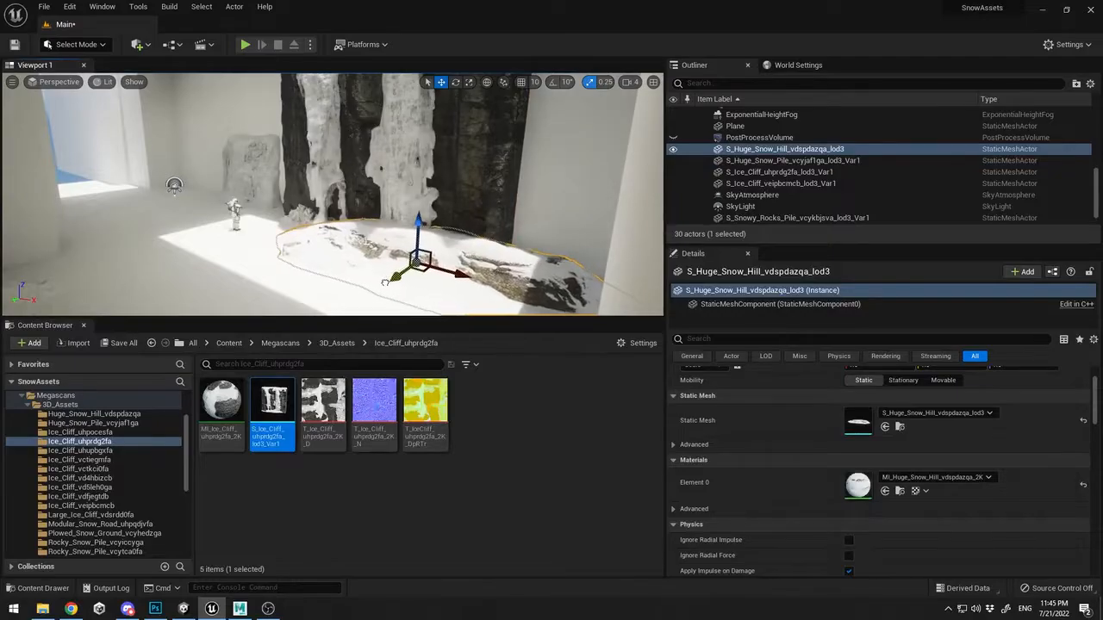
Lower the huge snow hill slightly and rotate the snowy rocks pile near the astronaut
drag(418, 222, 418, 229)
click(249, 250)
right_drag(249, 251, 221, 255)
click(249, 251)
key(r)
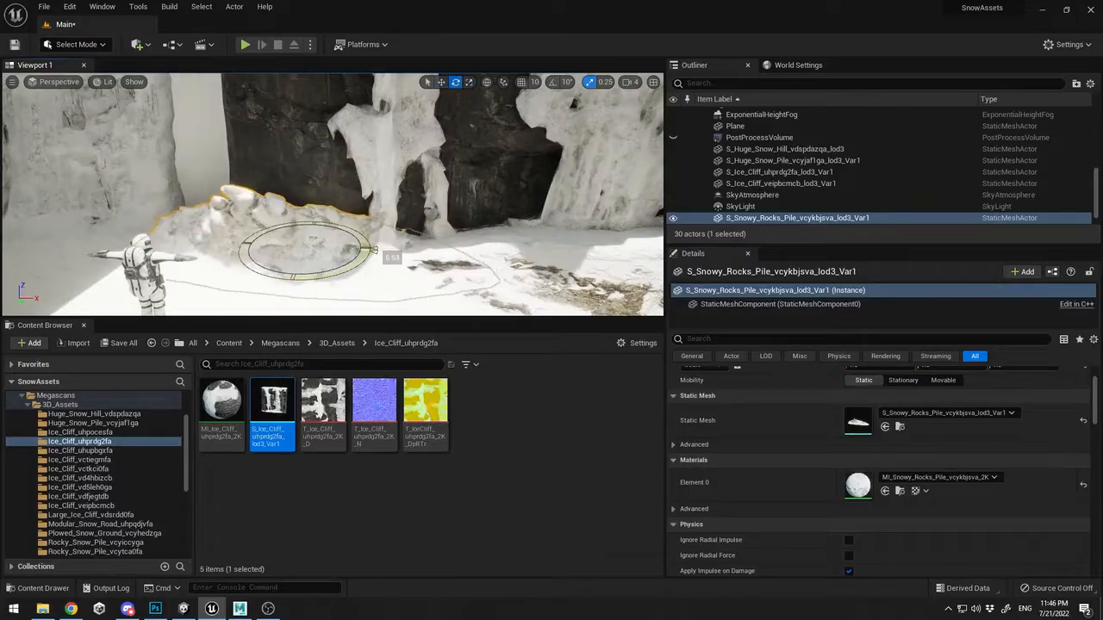
Place the Ice_Cliff_uhupbgxfa mesh at the far end of the cliff wall and move and rotate it to continue the rock face
click(298, 284)
mouse_move(298, 285)
right_down()
mouse_move(299, 274)
mouse_move(259, 267)
mouse_move(301, 271)
right_up()
click(107, 450)
drag(272, 404, 199, 248)
right_drag(300, 274, 271, 301)
key(w)
key(e)
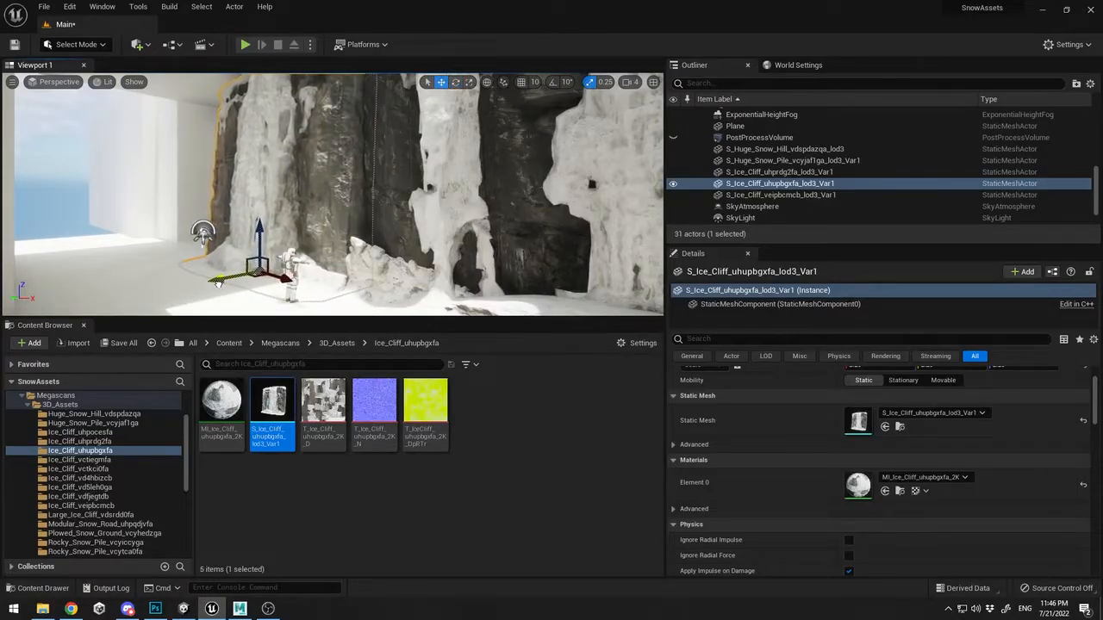
drag(199, 284, 212, 286)
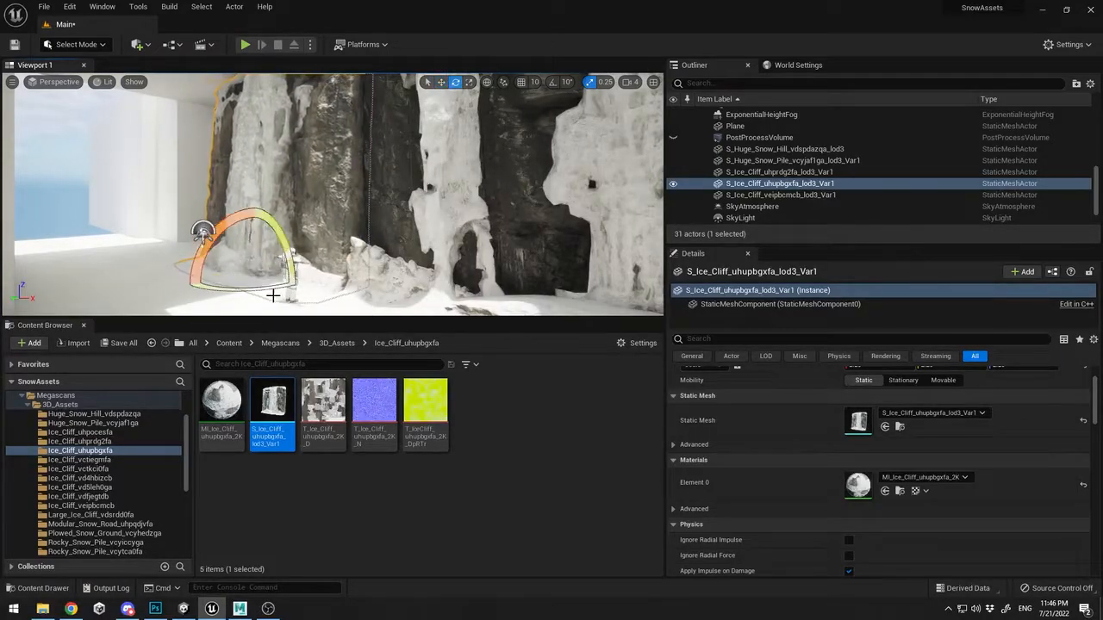
drag(291, 281, 284, 284)
Place the Ice_Cliff_vctiegmfa mesh against the wall behind the astronaut, scale it up and maximize the viewport
click(517, 241)
right_drag(517, 241, 466, 189)
key(Escape)
key(s)
key(w)
right_drag(196, 288, 185, 242)
click(79, 460)
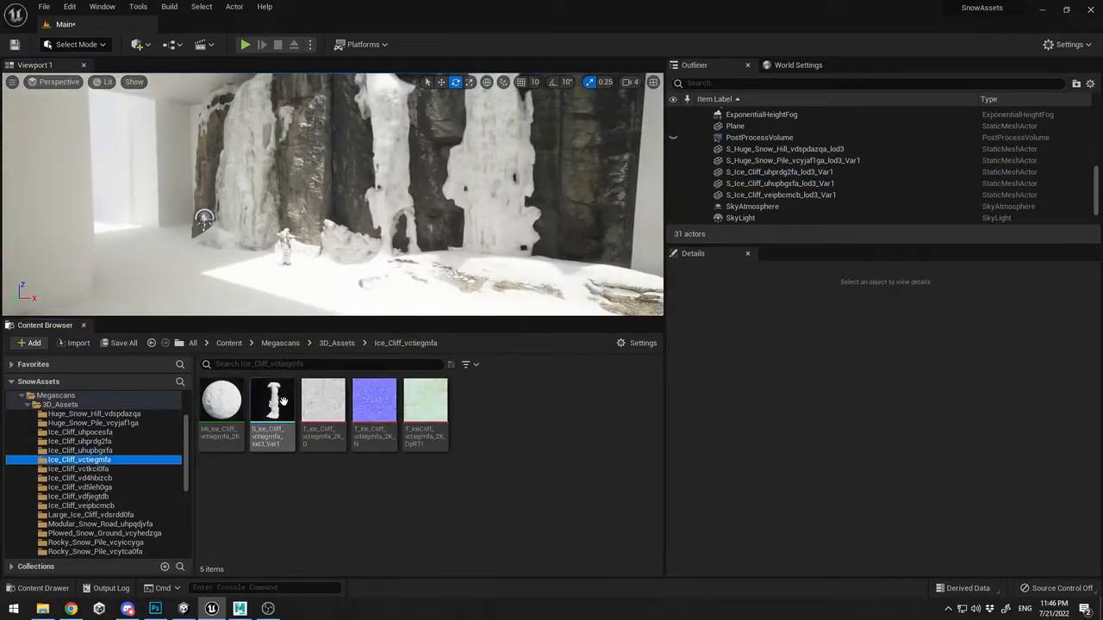
drag(272, 405, 321, 245)
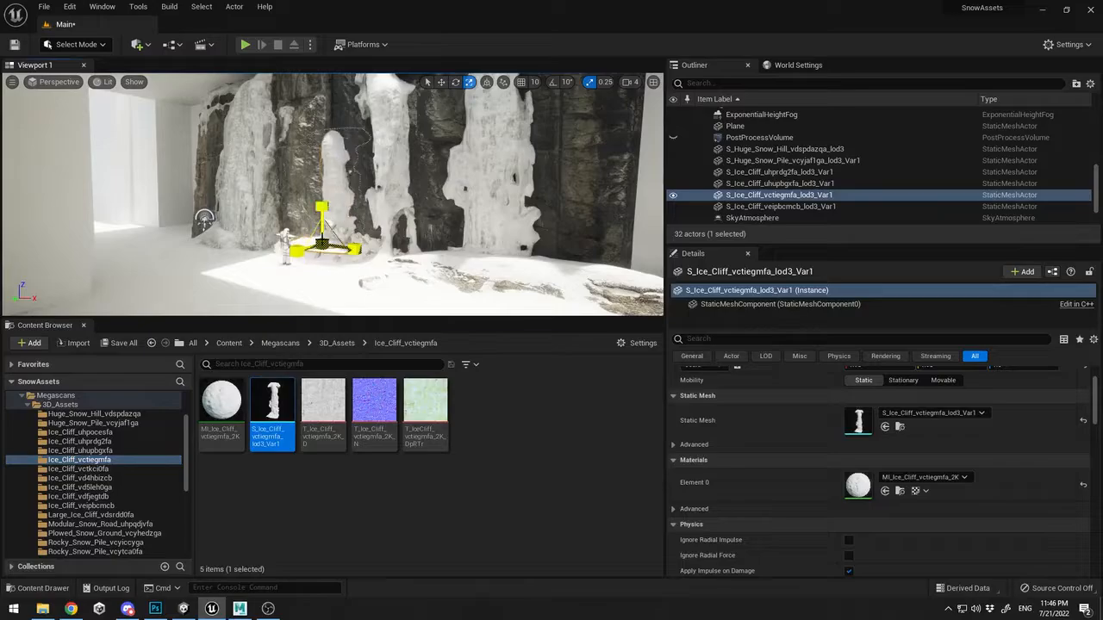
key(ctrl+z)
key(F11)
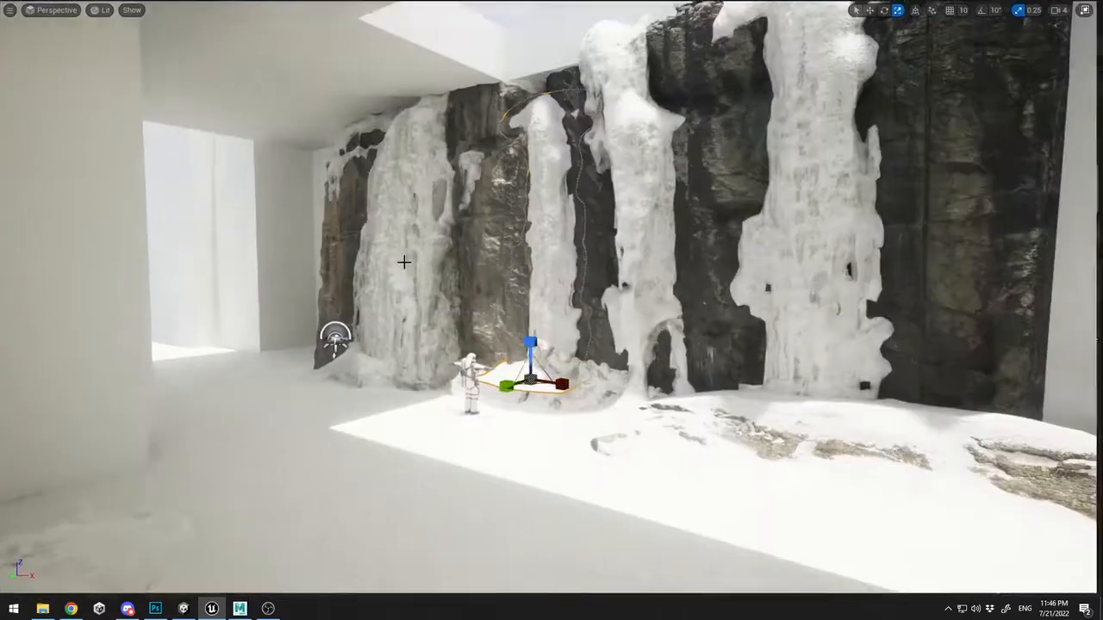
Lower the new ice column and shift it along the wall until it stands out from the rock face
key(ctrl+space)
key(ctrl+space)
key(ctrl+space)
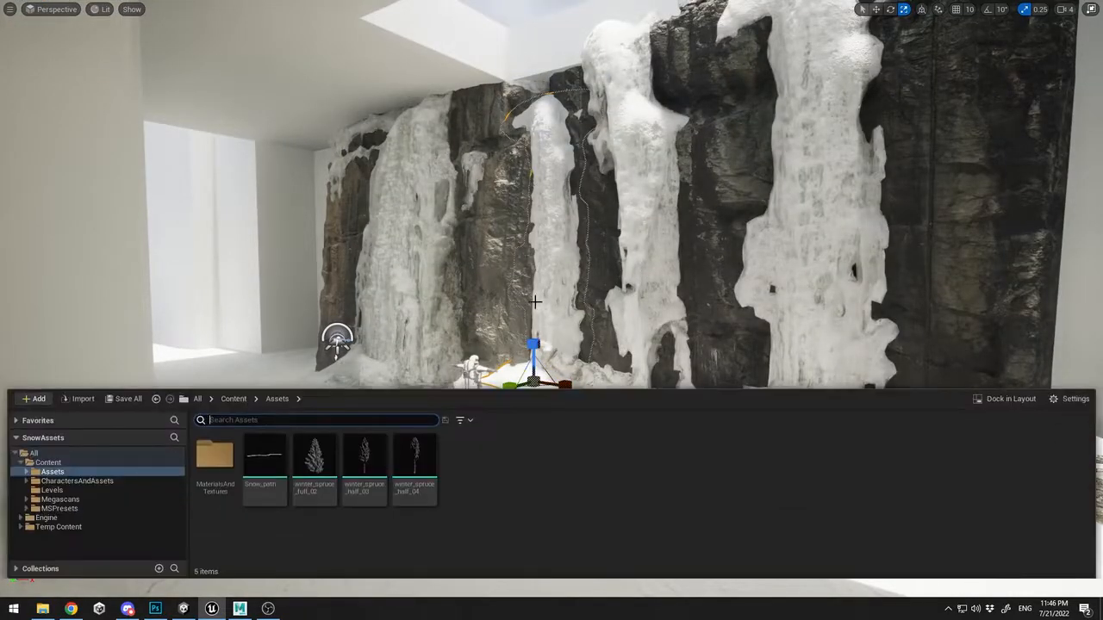
key(s)
right_drag(534, 300, 544, 326)
key(e)
drag(485, 343, 481, 278)
key(w)
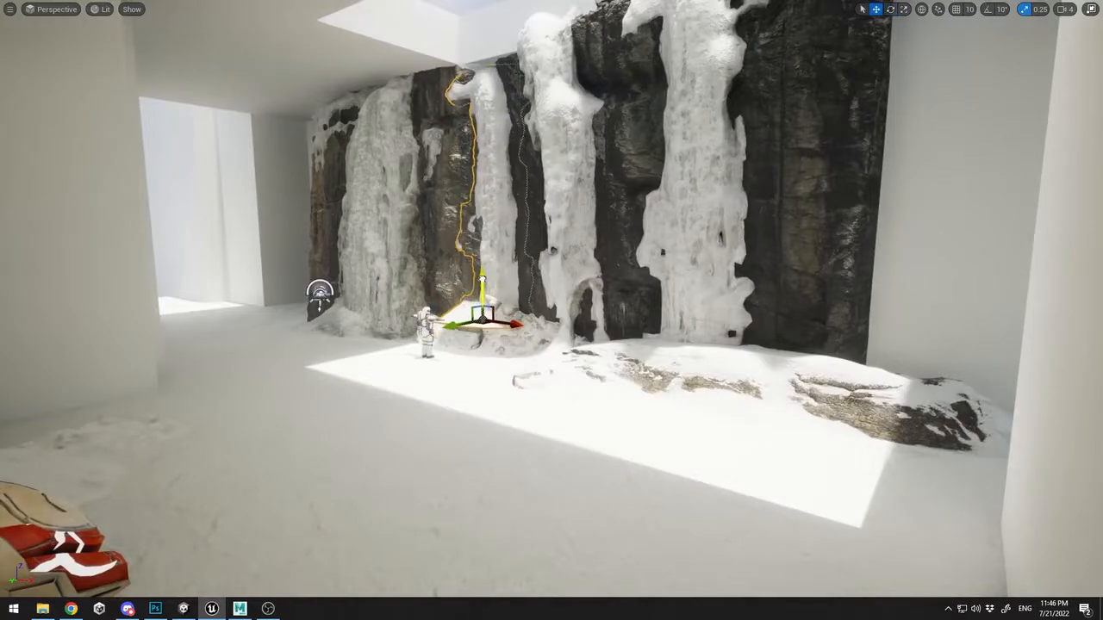
key(ctrl+z)
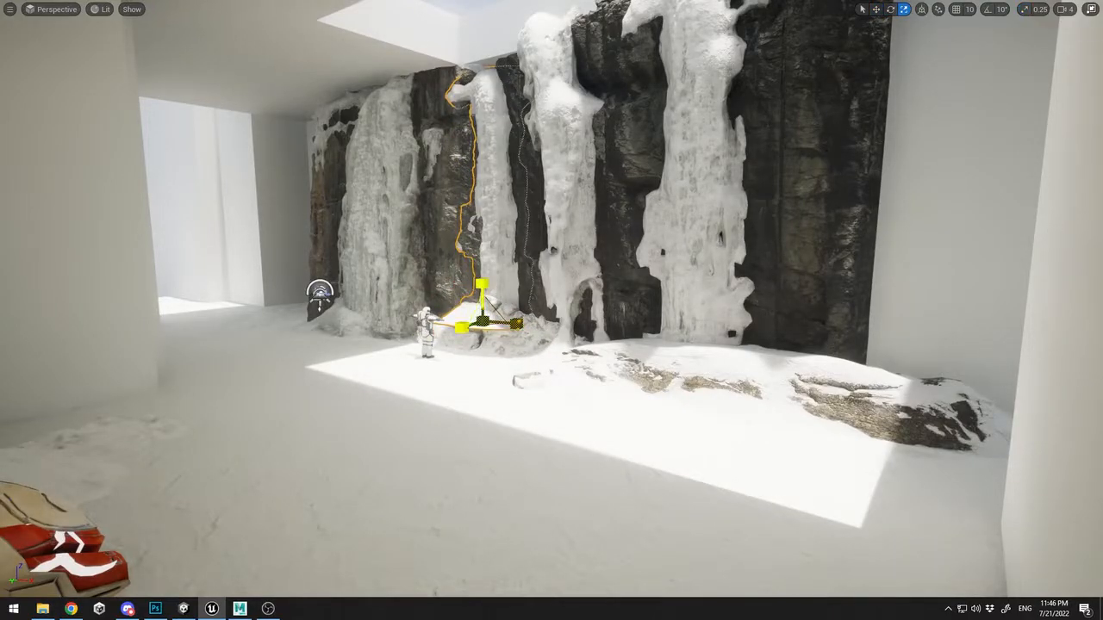
mouse_move(483, 321)
mouse_down()
mouse_move(495, 312)
mouse_move(482, 301)
mouse_up()
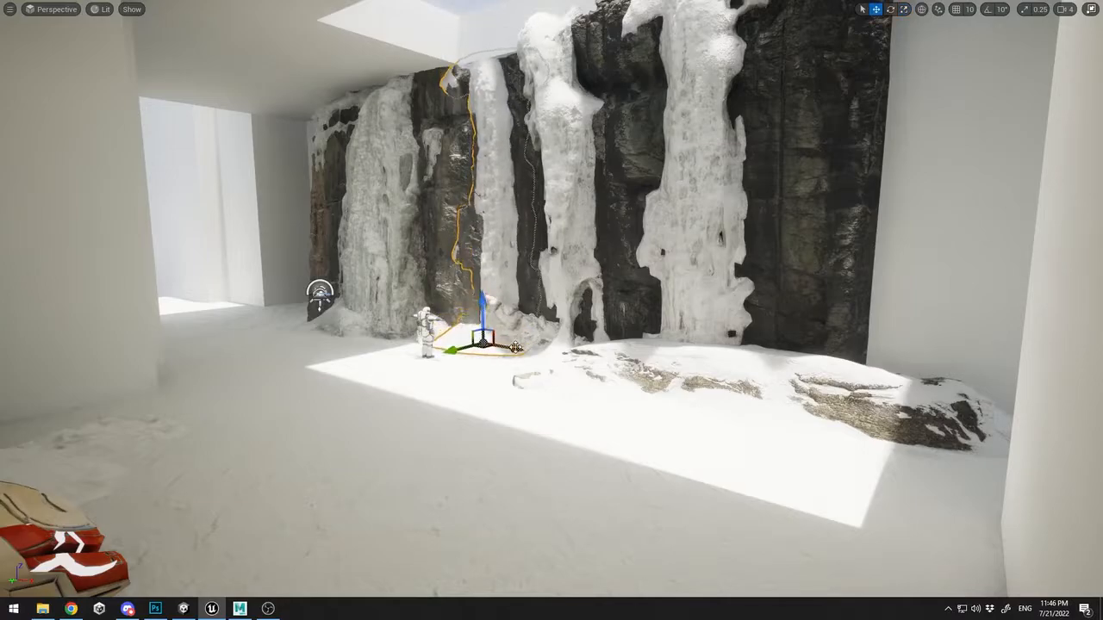
drag(516, 347, 444, 354)
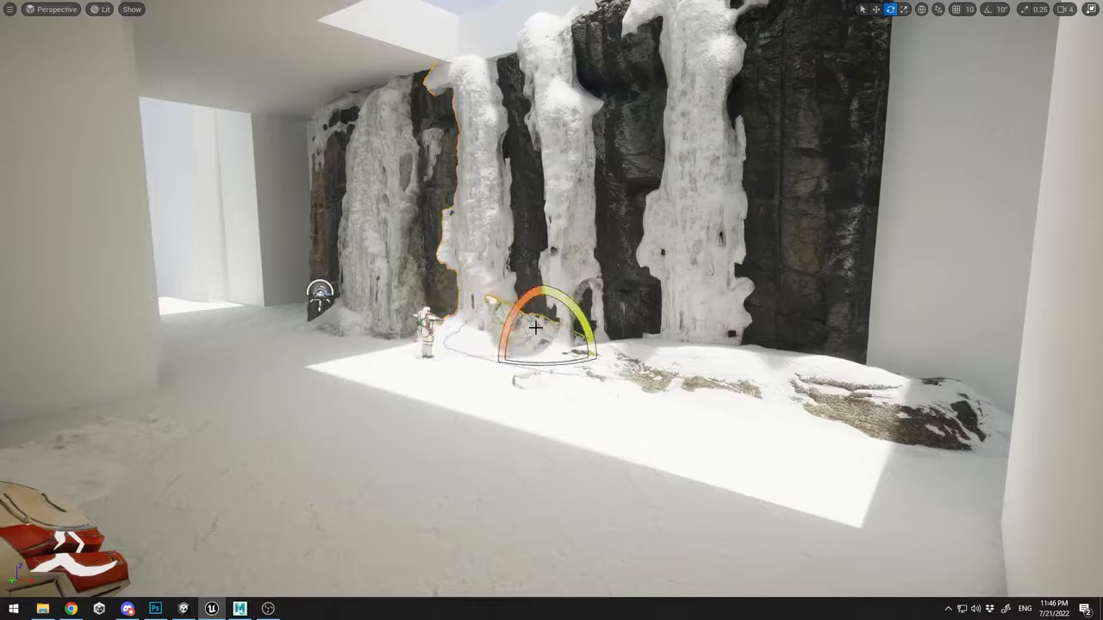
Move the snowy rocks pile along the foot of the ice columns and rotate it to follow the wall
right_drag(536, 327, 562, 305)
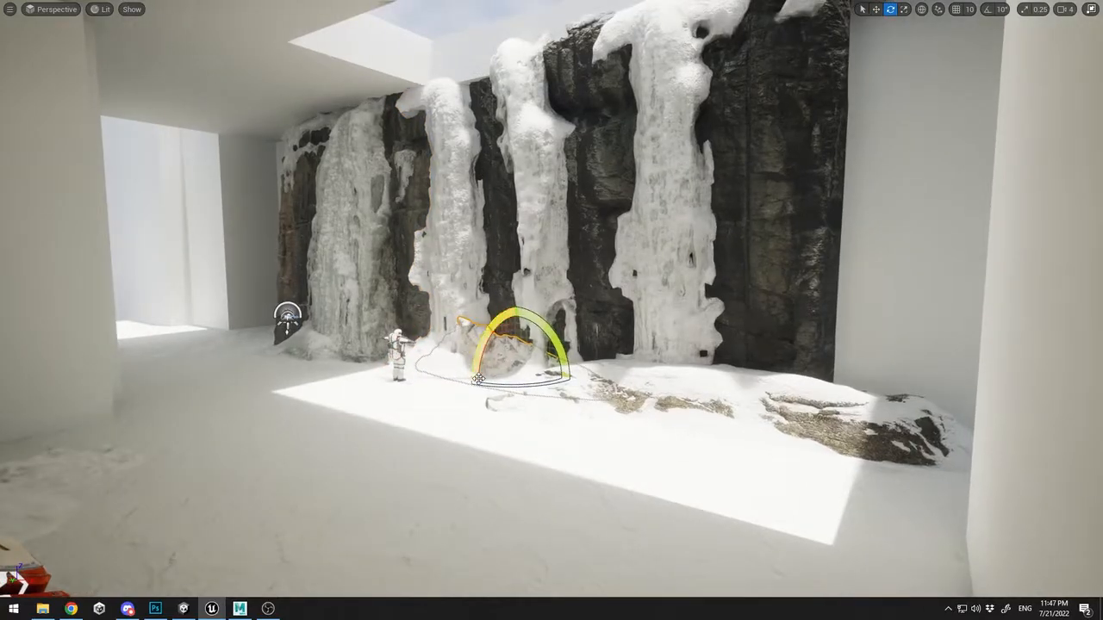
key(f)
key(w)
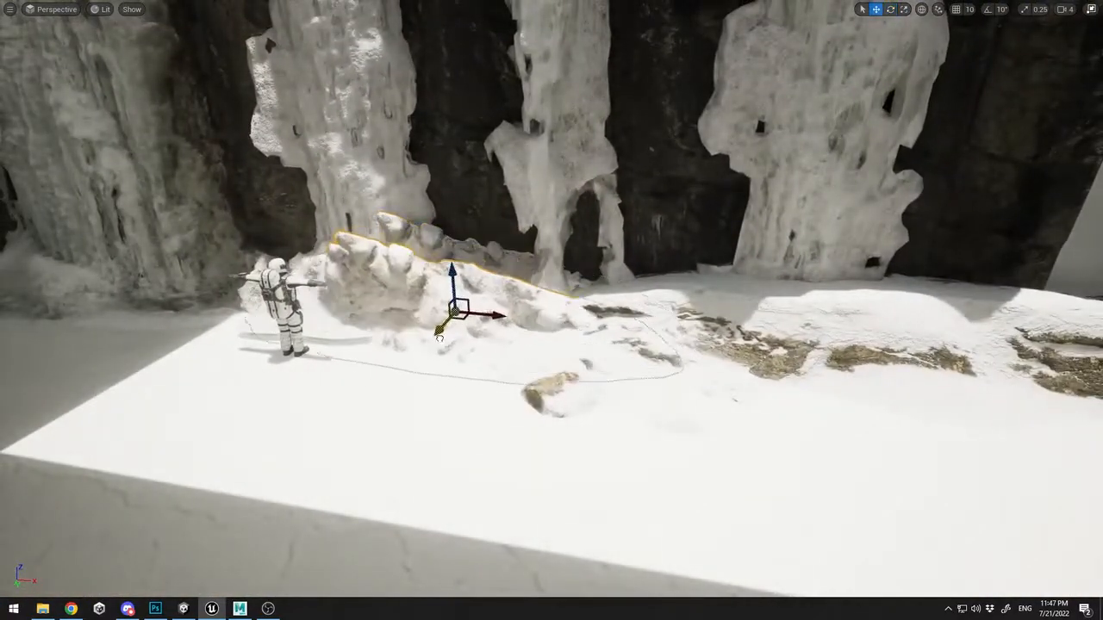
drag(439, 339, 434, 348)
key(e)
drag(500, 288, 479, 267)
Duplicate the snowy rocks pile behind the astronaut and adjust the copy's scale and position against the wall
key(w)
drag(456, 327, 359, 266)
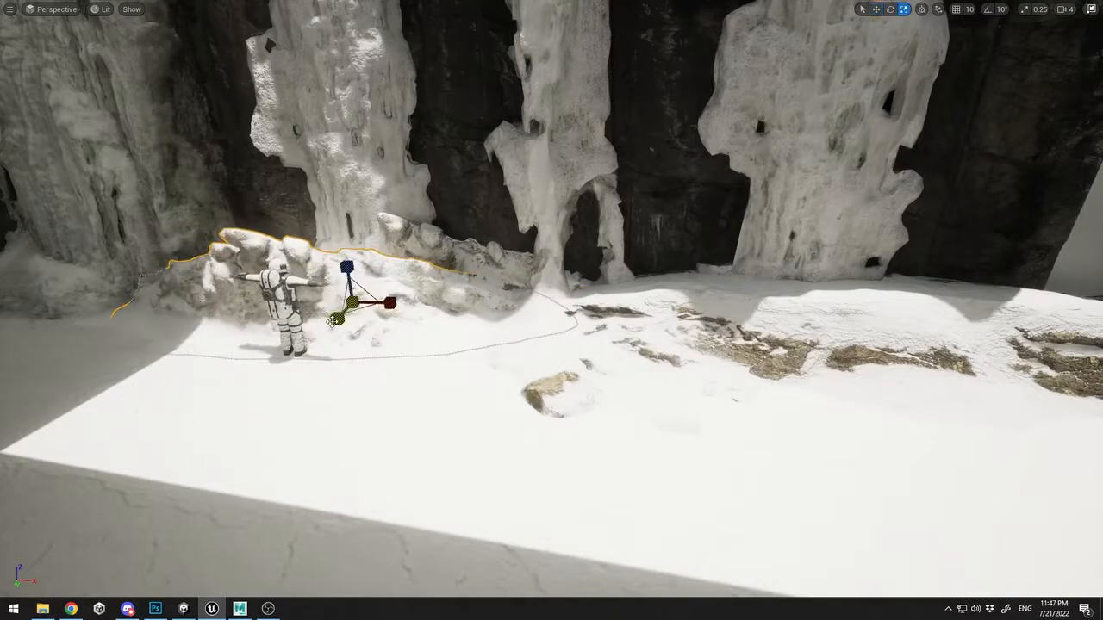
drag(331, 320, 372, 295)
key(w)
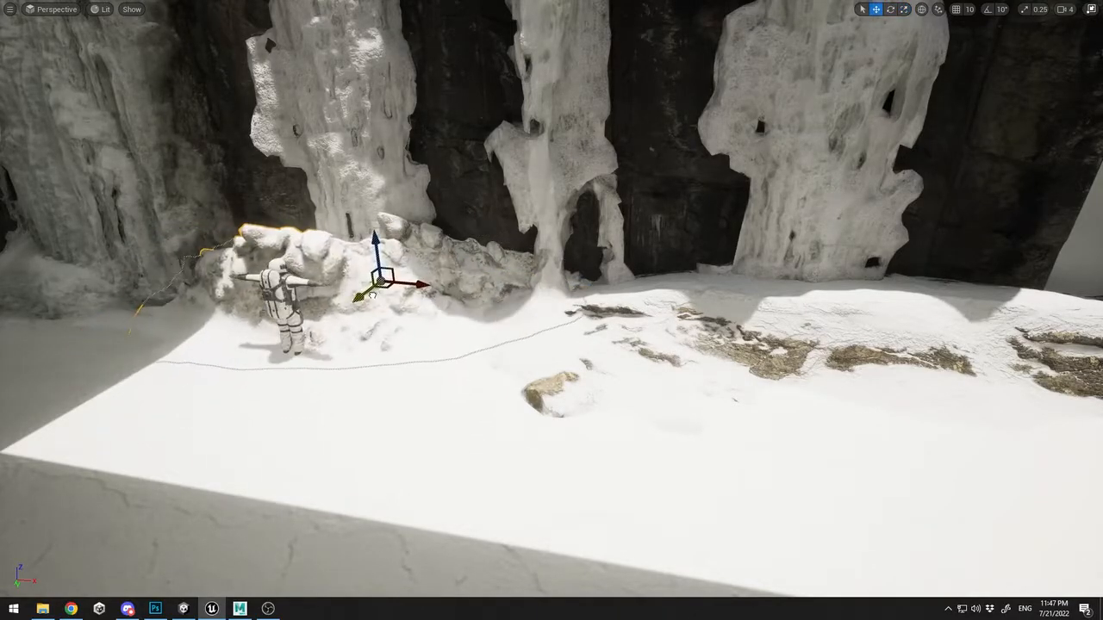
drag(271, 368, 237, 394)
key(ctrl+z)
key(ctrl+space)
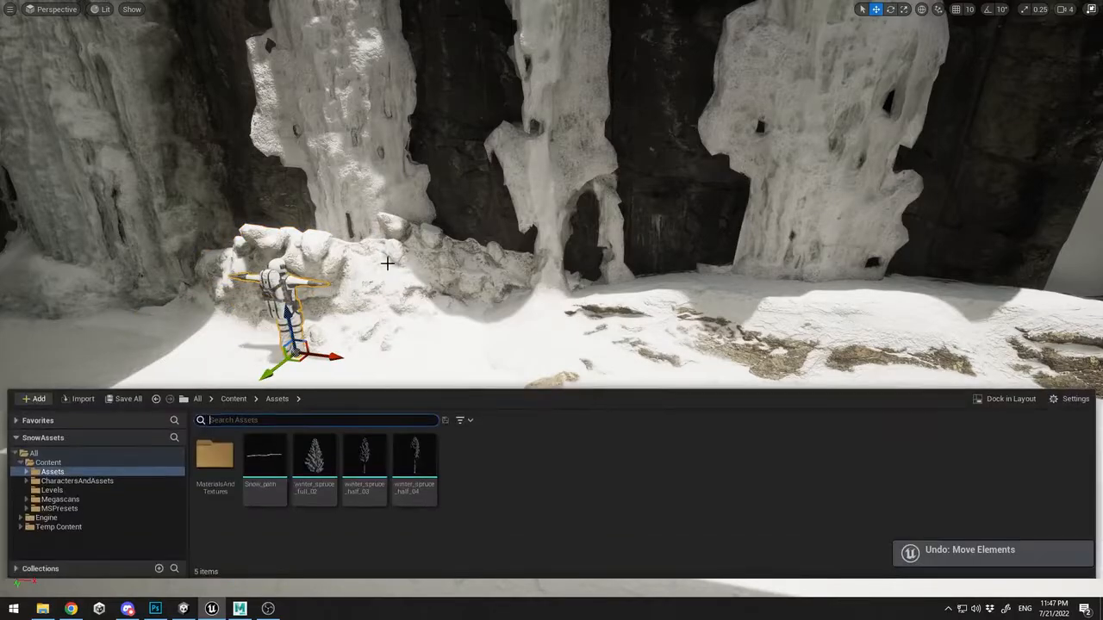
key(ctrl+space)
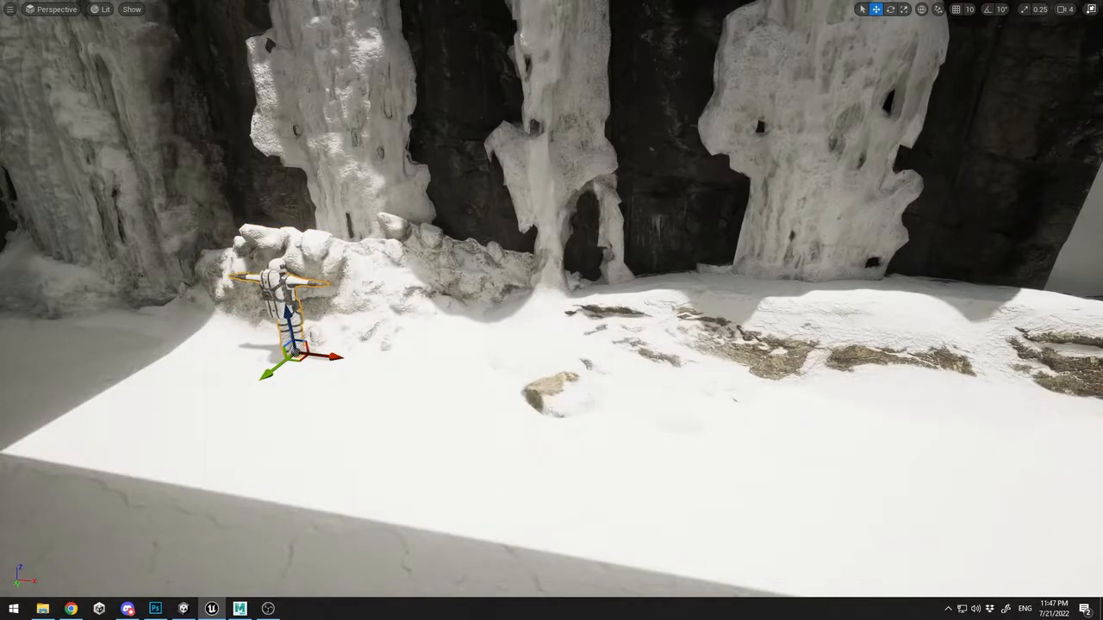
Select the Astronaut_FBX_Mesh_0000 to Astronaut_FBX_Mesh_0003 parts together and move the astronaut forward, away from the rocks
key(F11)
scroll(776, 176, up, 5)
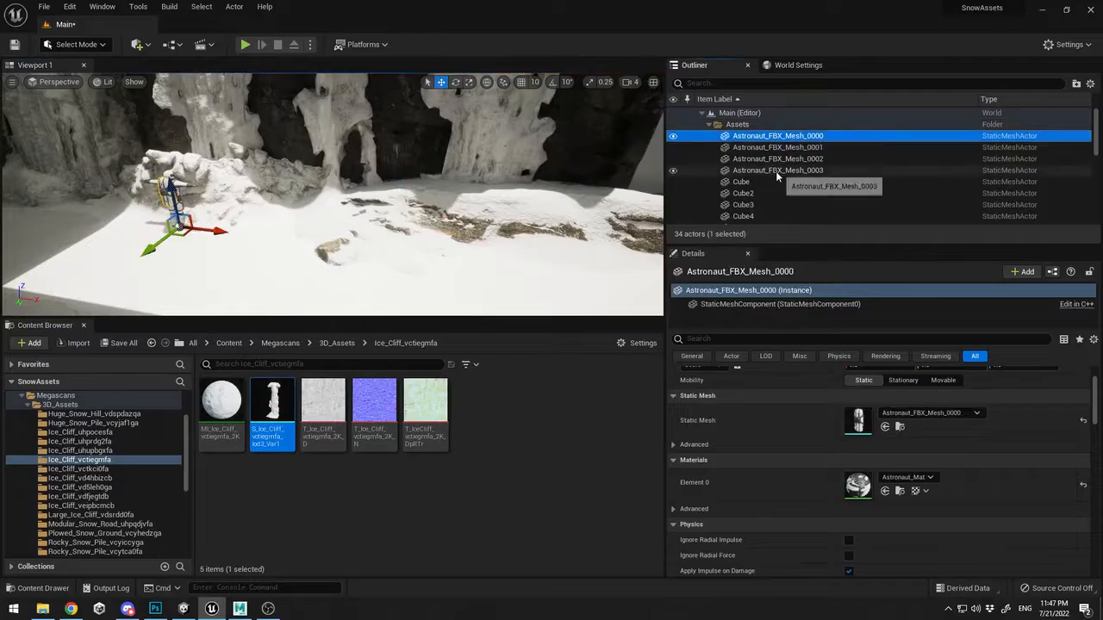
shift+click(776, 170)
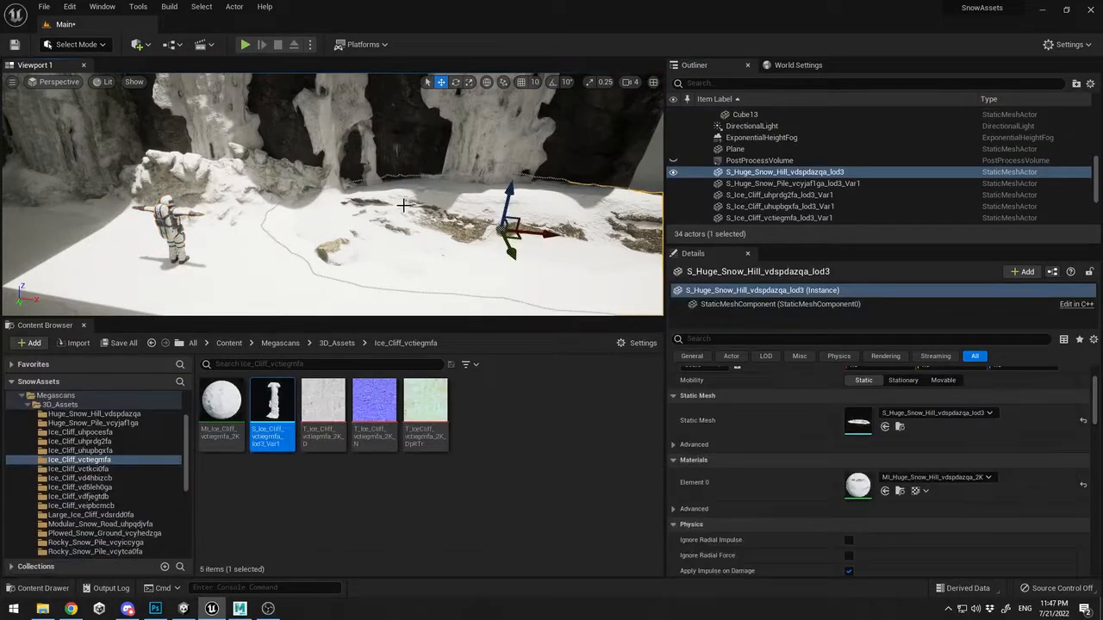
key(F11)
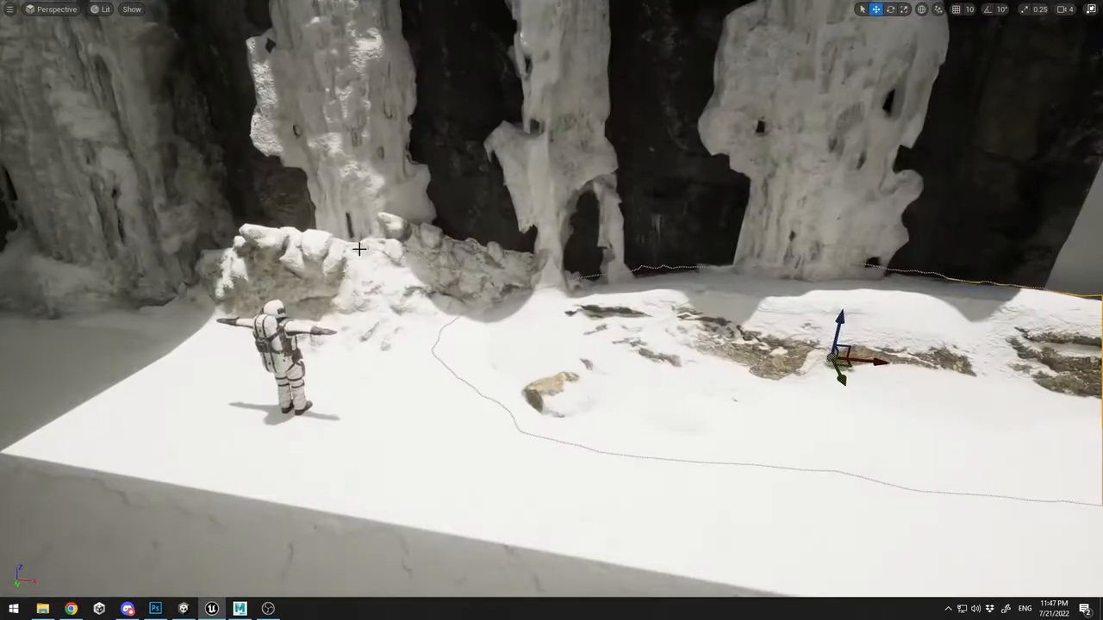
Move and rotate a snow pile into place behind the astronaut at the foot of the ice wall
click(359, 249)
mouse_move(359, 249)
right_down()
mouse_move(285, 249)
mouse_move(360, 259)
right_up()
key(w)
key(e)
drag(413, 312, 268, 345)
key(e)
key(w)
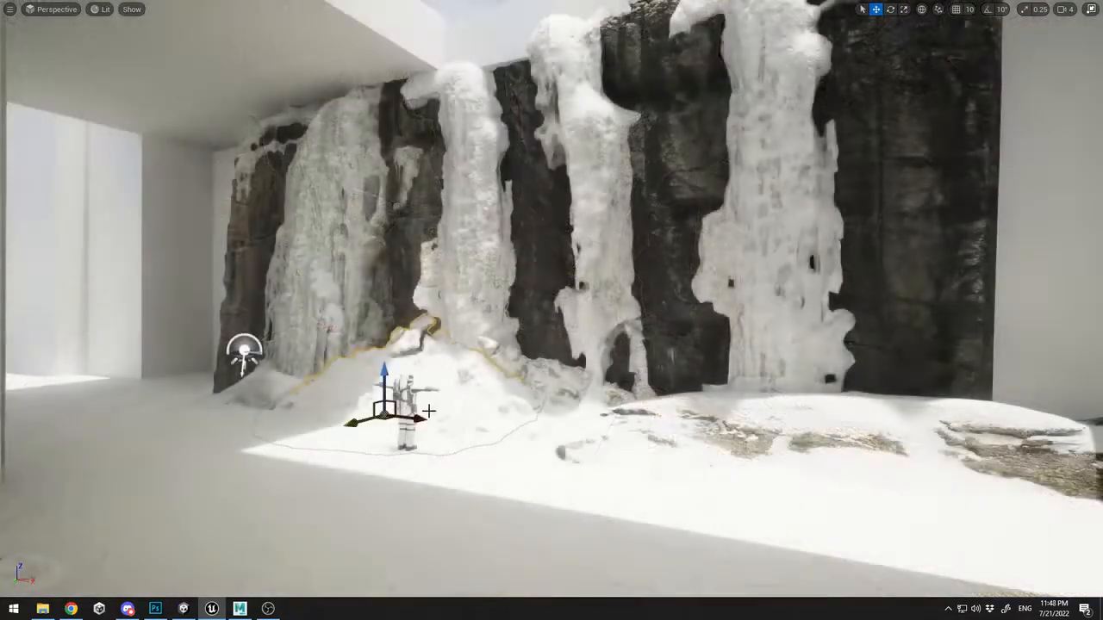
Duplicate the snow pile along the wall and set the copy behind the huge snow hill, beneath the wide ice cliff
click(630, 459)
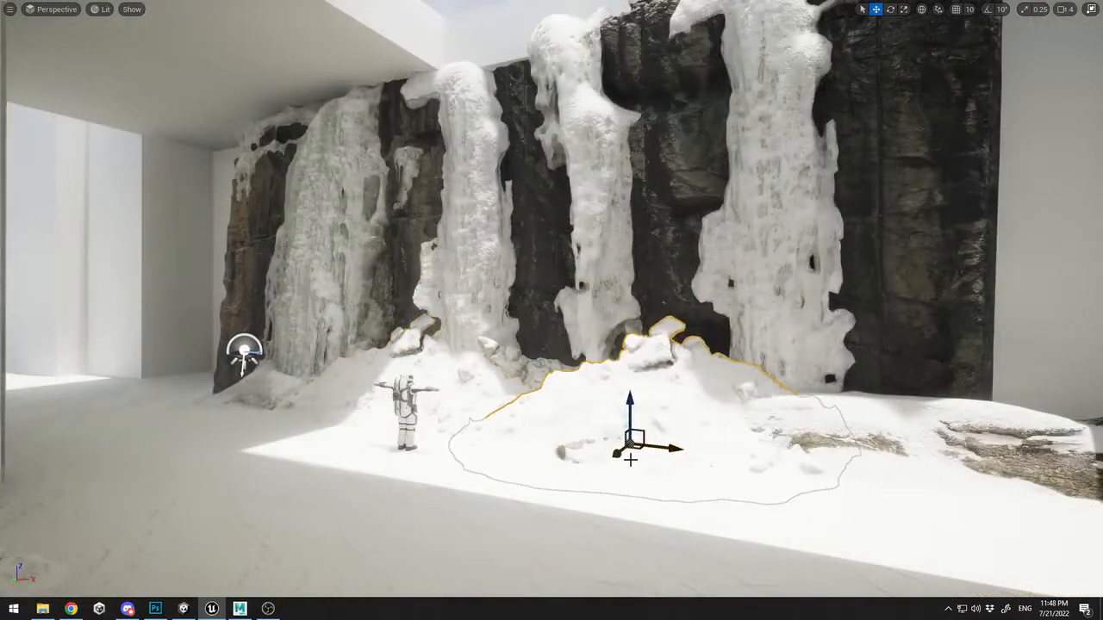
key(e)
drag(635, 455, 764, 458)
Nudge the huge snow hill vertically, then duplicate it to the shaded far end of the wall and rotate the copy
click(799, 374)
right_drag(799, 374, 853, 375)
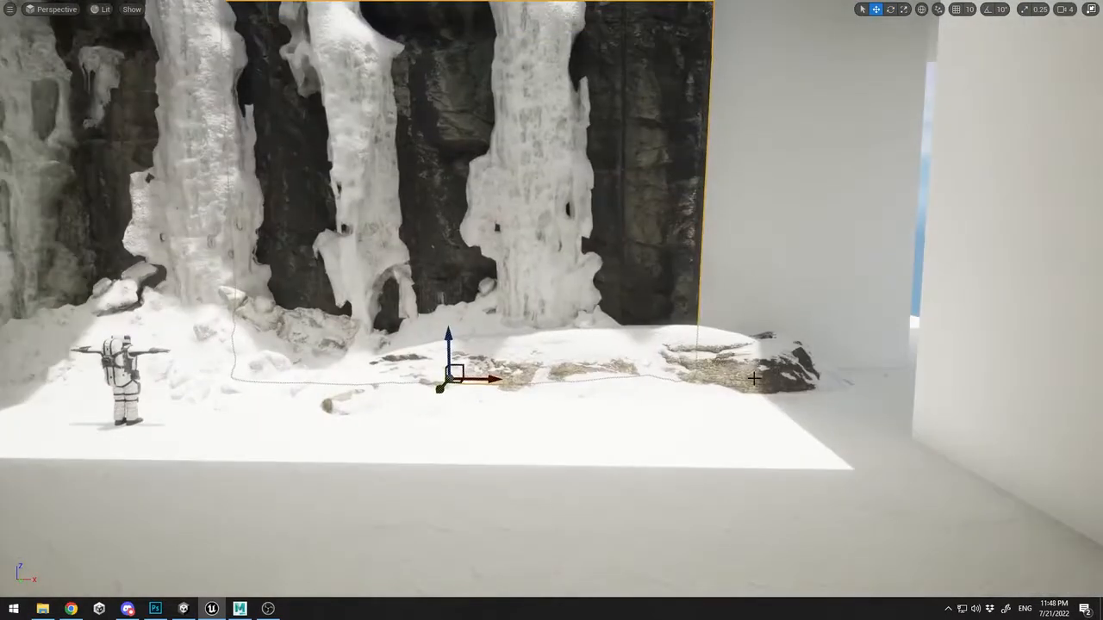
click(756, 377)
scroll(575, 352, up, 1)
drag(568, 366, 567, 367)
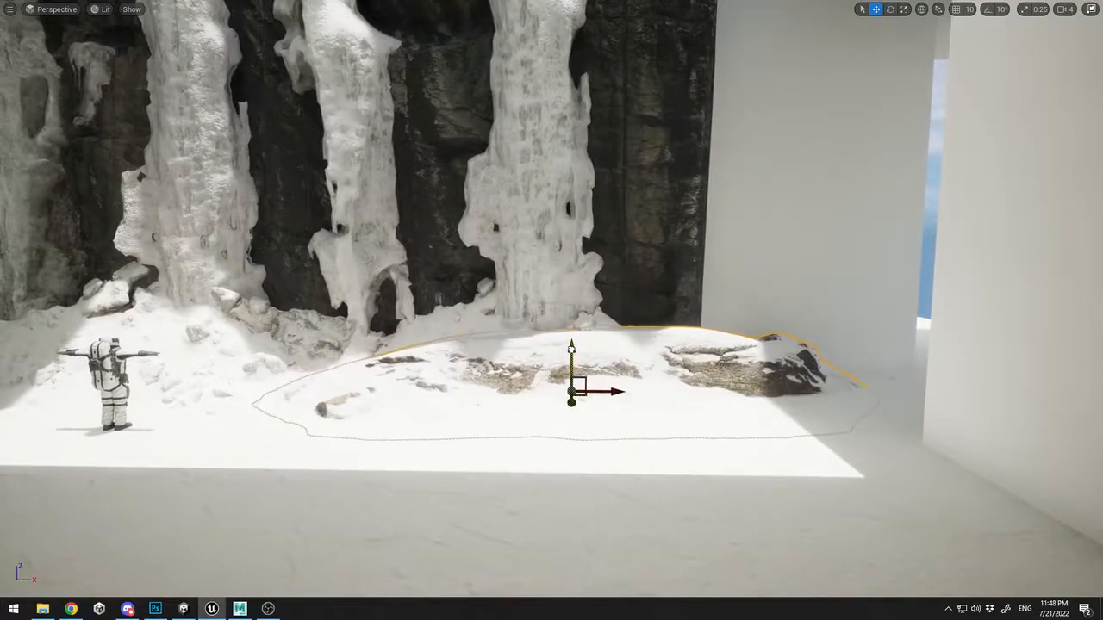
right_drag(710, 372, 538, 372)
drag(1058, 480, 381, 320)
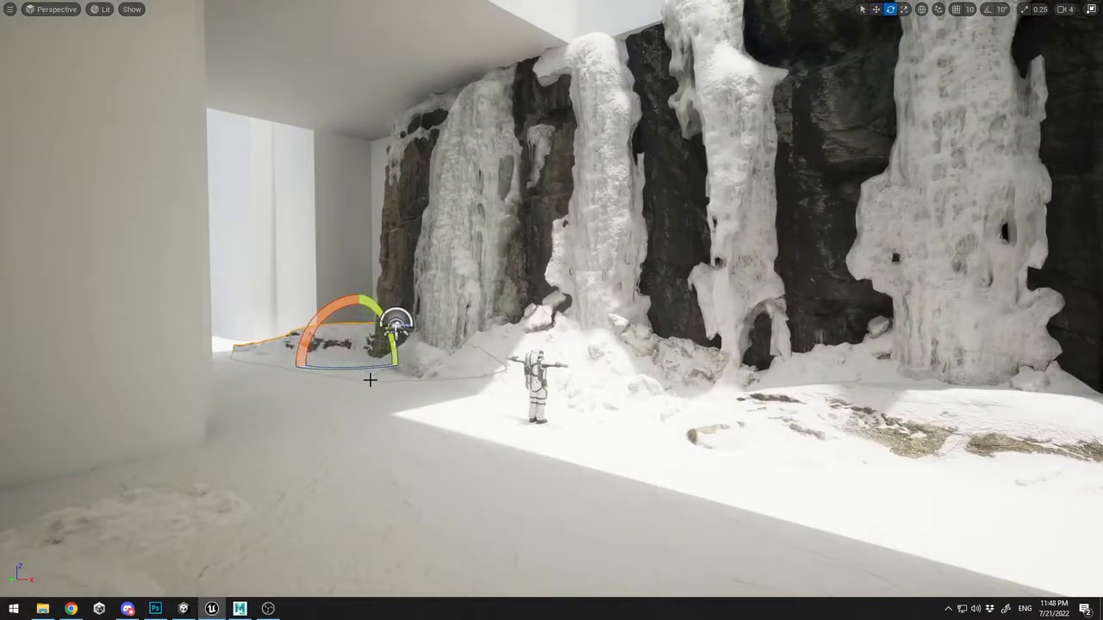
Browse the Megascans ice cliff assets and place the Ice_Cliff_vdfjegtdb mesh at the shaded far end of the wall
key(ctrl+space)
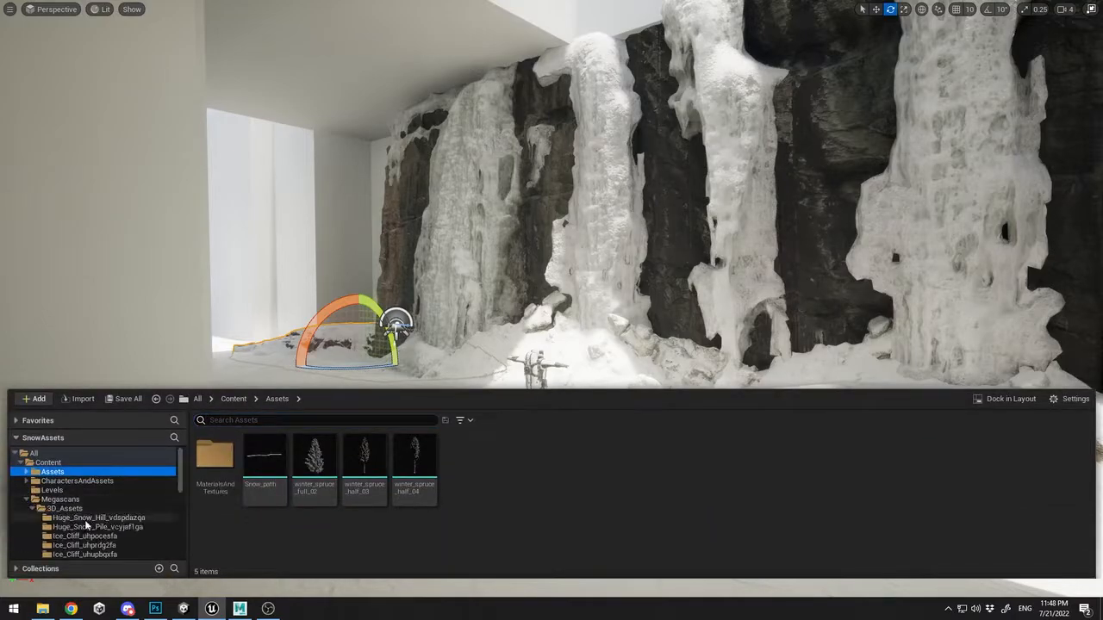
click(87, 519)
scroll(86, 518, down, 3)
click(97, 518)
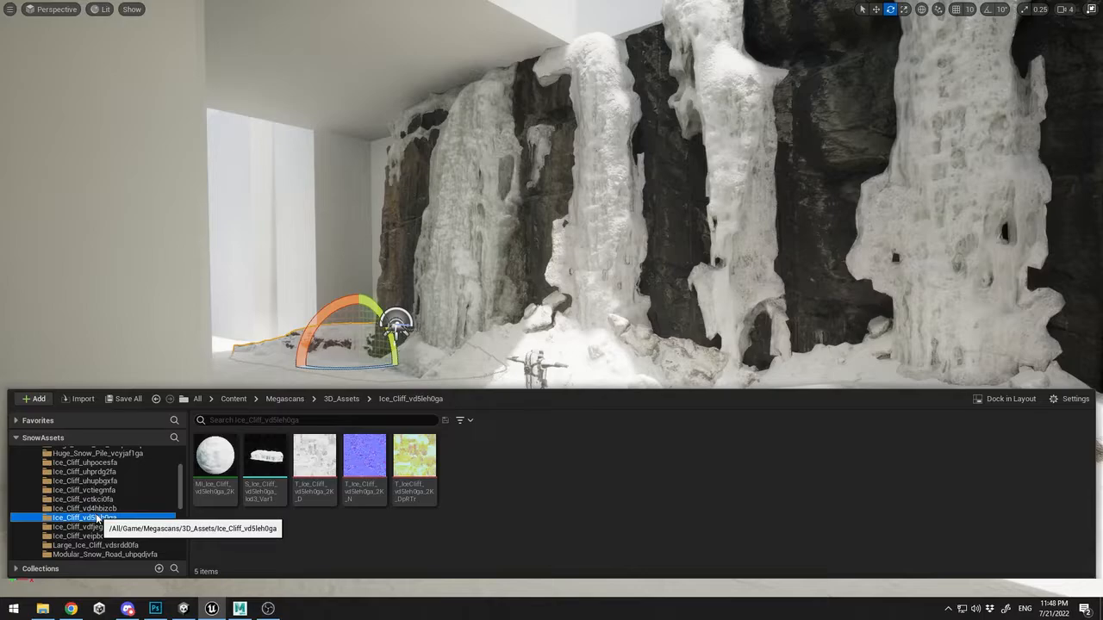
click(86, 528)
drag(266, 465, 311, 373)
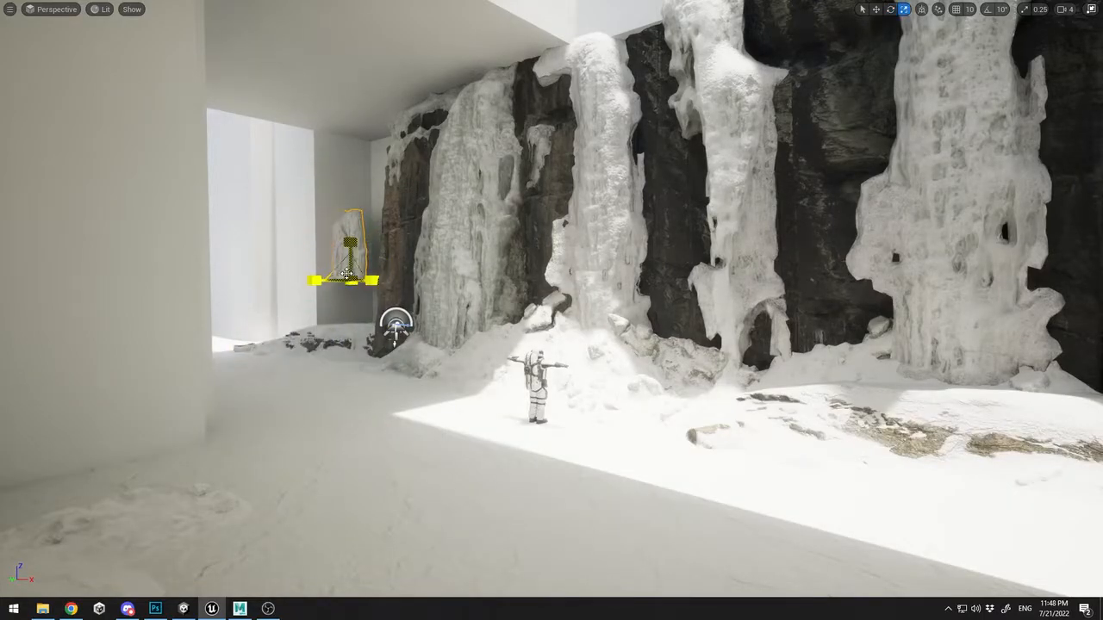
Enlarge the new ice cliff and lower it to the floor, then reposition the duplicated snow hill at its foot
right_drag(359, 228, 370, 229)
key(s)
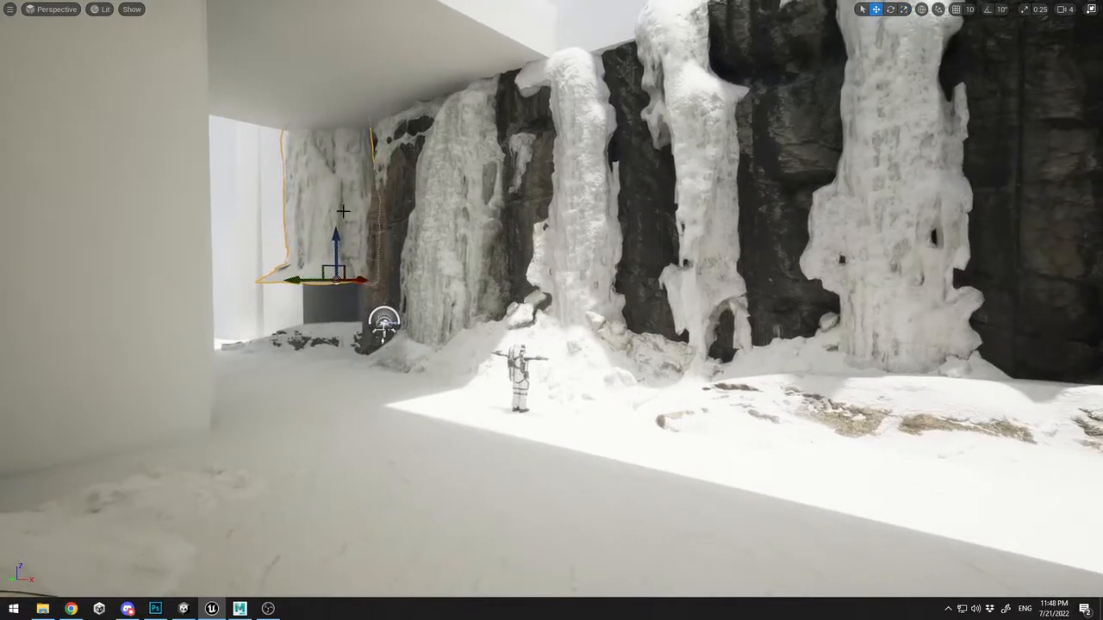
drag(337, 245, 337, 312)
mouse_move(299, 357)
mouse_down()
mouse_move(265, 363)
mouse_move(377, 377)
mouse_move(371, 340)
mouse_move(362, 354)
mouse_move(302, 360)
mouse_up()
key(r)
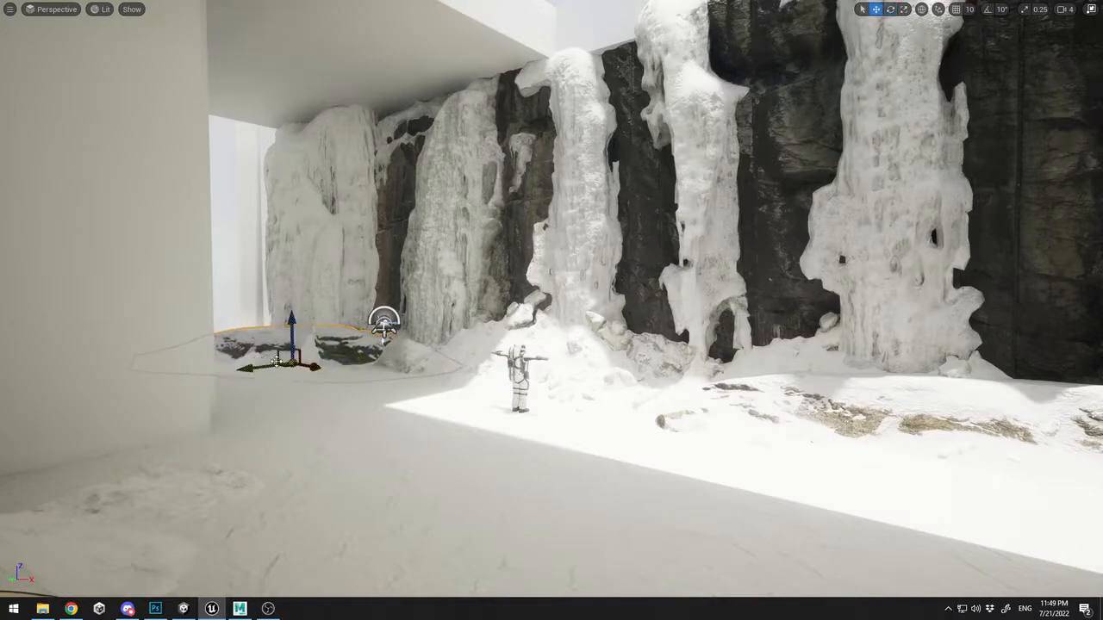
right_drag(314, 373, 326, 373)
drag(280, 373, 330, 380)
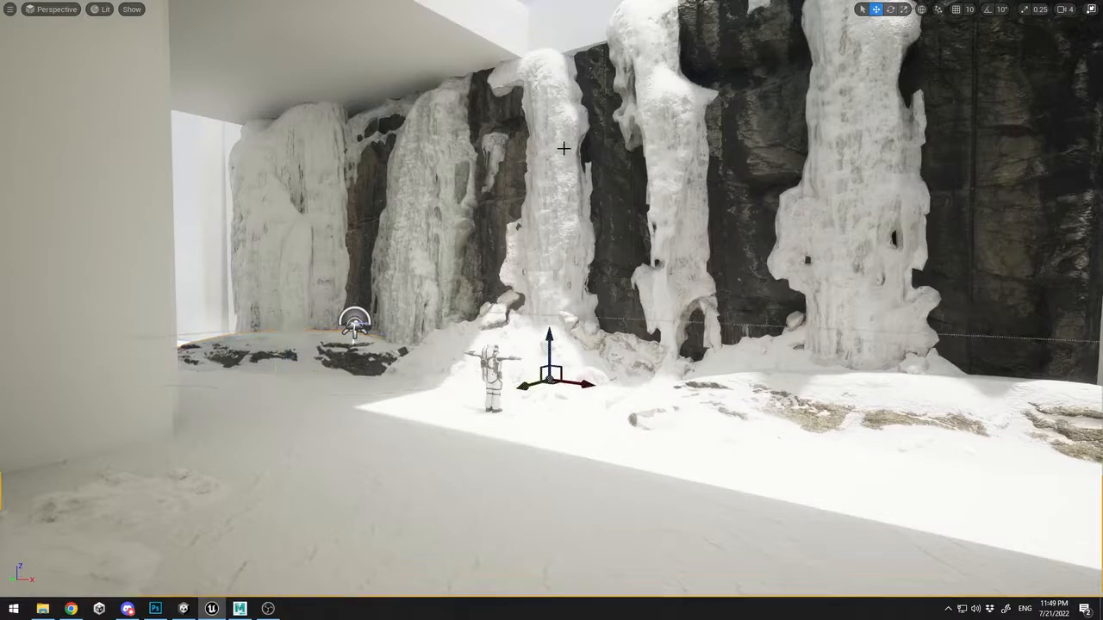
Place the Ice_Cliff_vd5leh0ga mesh against the wall between the narrow and the wide ice columns
click(554, 21)
right_drag(554, 21, 541, 3)
key(s)
click(695, 89)
right_drag(695, 89, 730, 102)
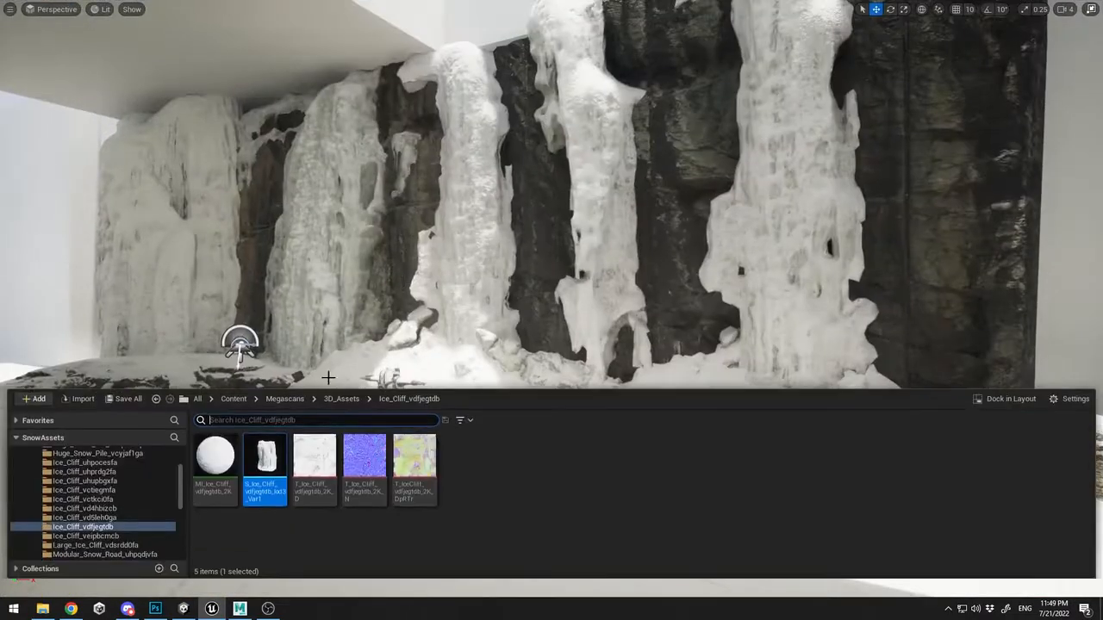
click(83, 517)
drag(266, 465, 656, 329)
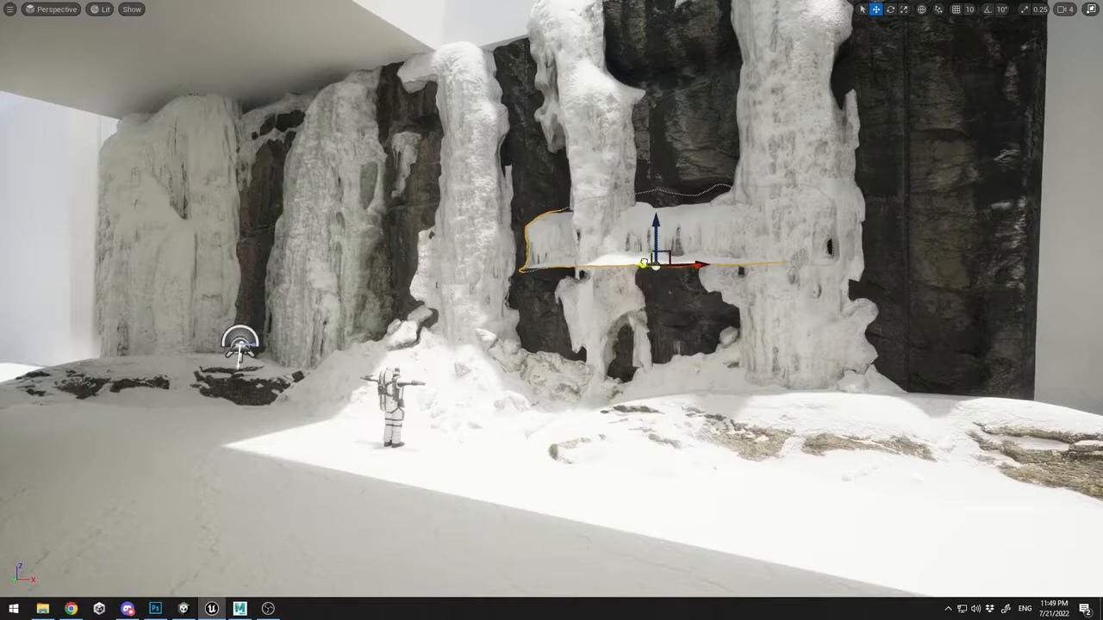
Duplicate the low ice ledge twice downward and outward, rotating and offsetting the copies to form stepped terraces
drag(644, 263, 625, 319)
drag(646, 266, 641, 339)
key(e)
drag(660, 385, 711, 380)
drag(629, 380, 608, 387)
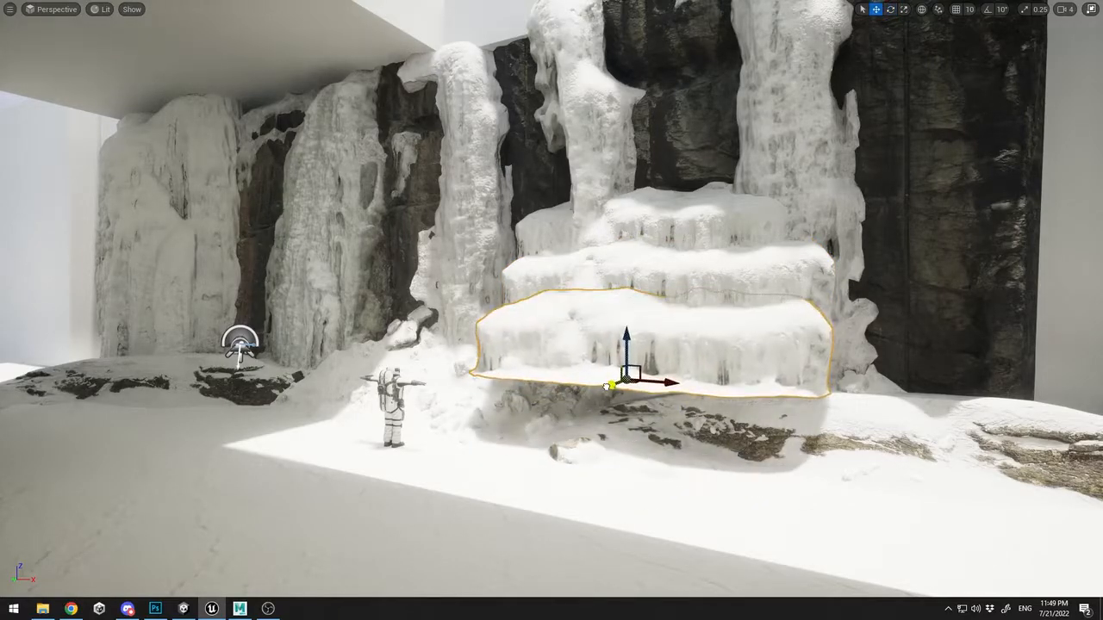
Add another copy of the ice ledge below the terraces at floor level
drag(628, 338, 633, 421)
key(r)
key(w)
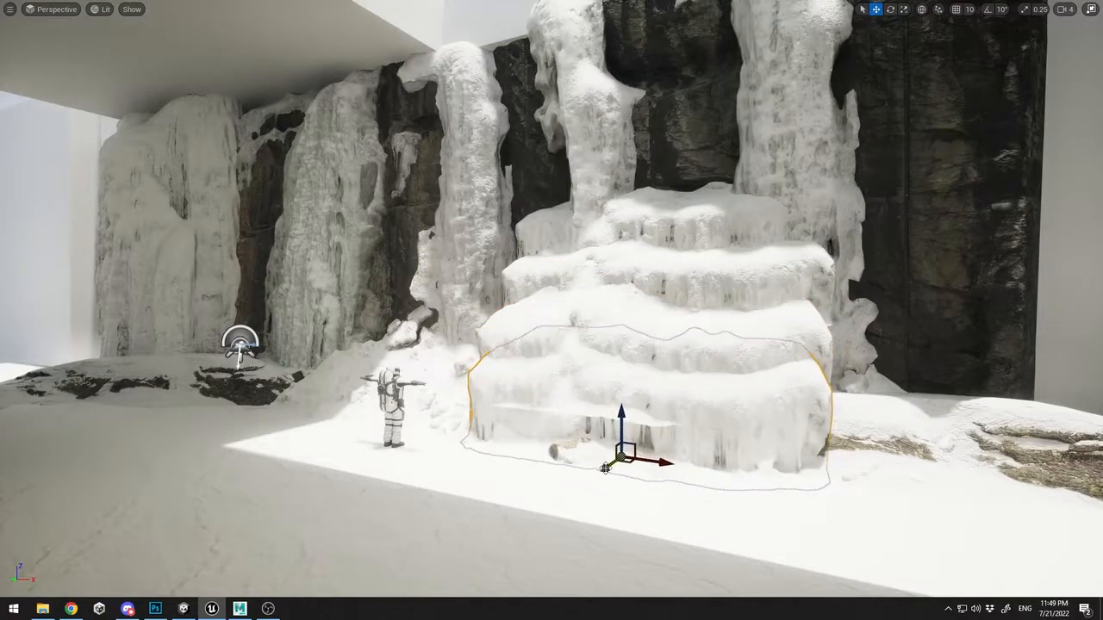
Adjust the ice ledge copy at floor level and move the rocky snow bank across the foot of the terraces
mouse_move(605, 467)
mouse_down()
mouse_move(614, 510)
mouse_move(615, 473)
mouse_up()
key(r)
click(861, 526)
mouse_move(862, 526)
right_down()
mouse_move(862, 495)
mouse_move(861, 527)
right_up()
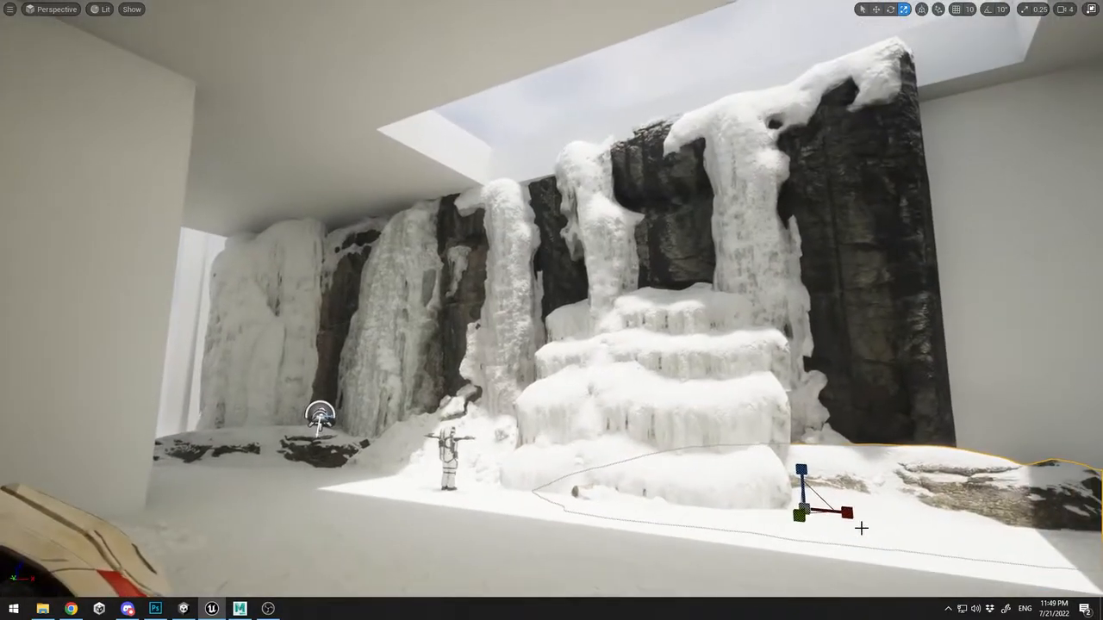
key(w)
mouse_move(793, 523)
mouse_down()
mouse_move(786, 538)
mouse_move(849, 530)
mouse_move(791, 526)
mouse_up()
key(e)
key(w)
click(788, 431)
right_drag(788, 431, 765, 423)
key(Escape)
right_drag(692, 172, 717, 209)
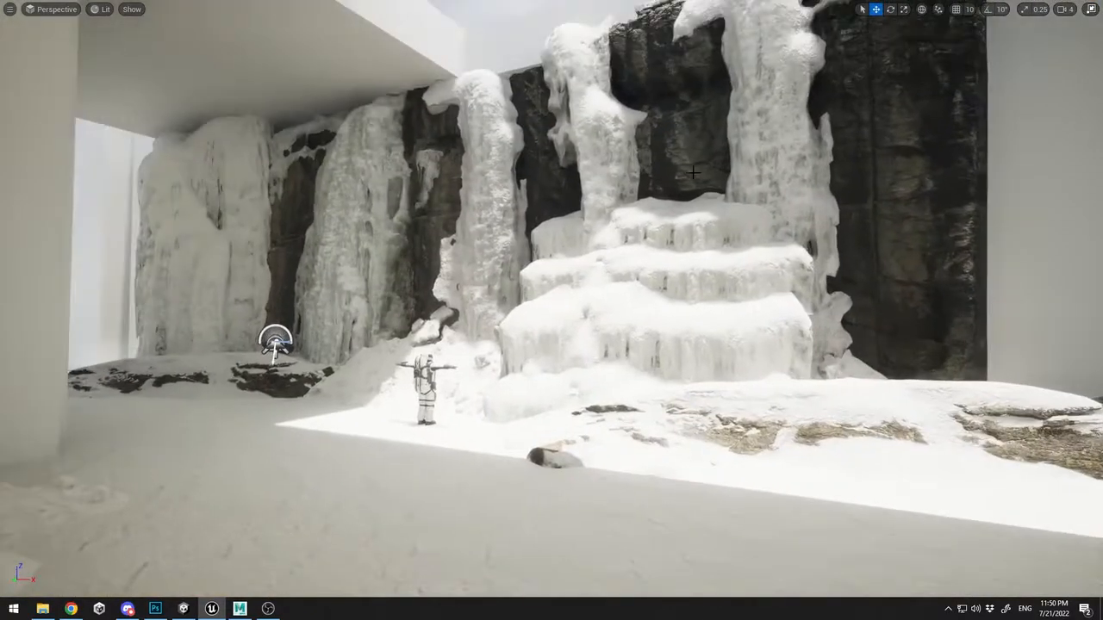
Place the Ice_Cliff_vctkci0fa mesh on the terraces between the two tall ice columns
key(ctrl+space)
click(100, 490)
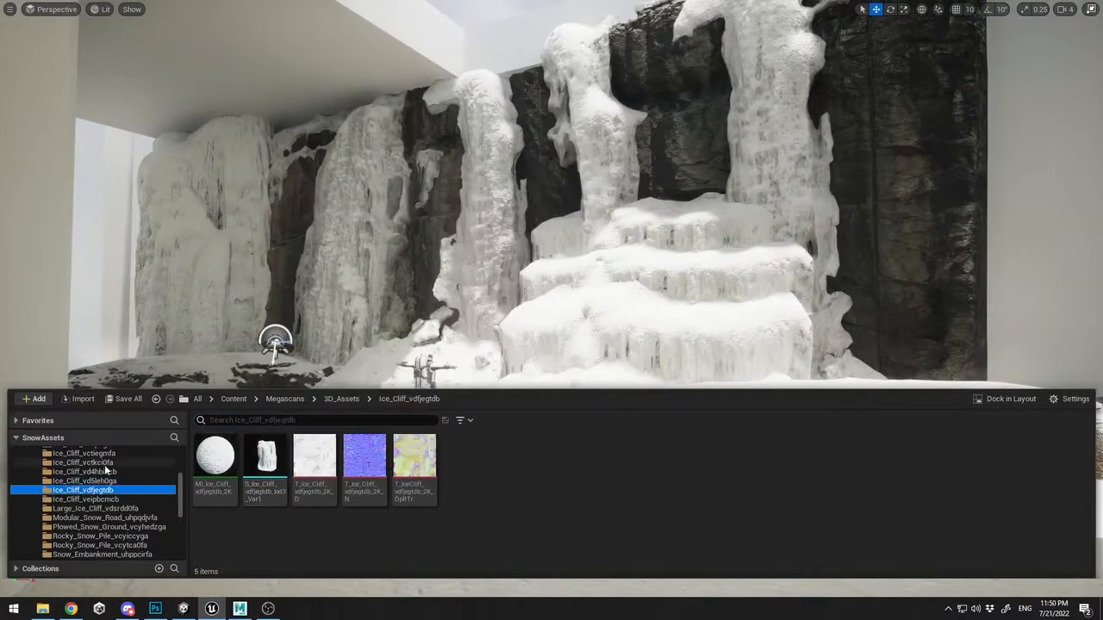
click(103, 462)
drag(265, 468, 690, 214)
right_click(717, 210)
click(686, 194)
key(w)
drag(684, 172, 670, 297)
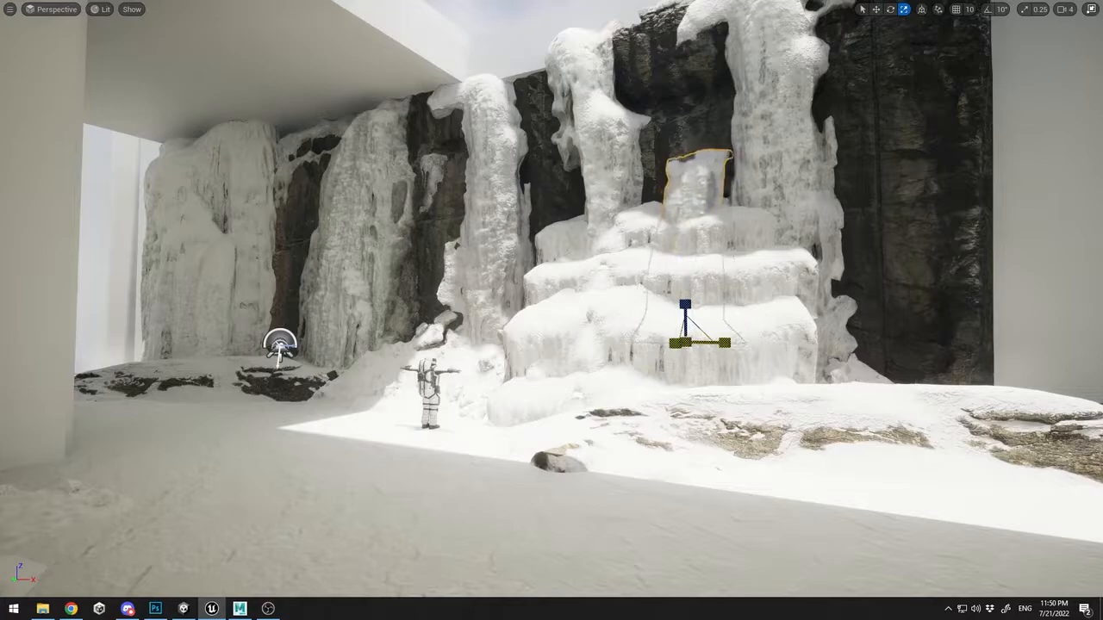
Undo the last scale changes to the new ice cliff, then reposition and rotate it to cover the dark rock above the terraces
key(ctrl+z)
key(ctrl+z)
key(ctrl+z)
key(ctrl+z)
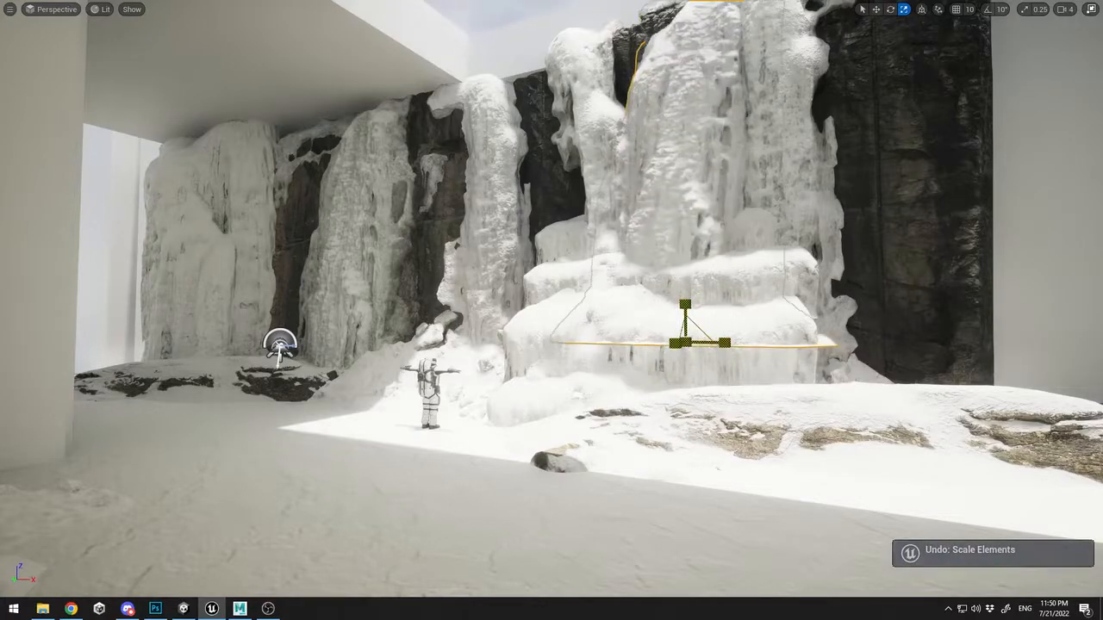
key(w)
drag(686, 303, 689, 356)
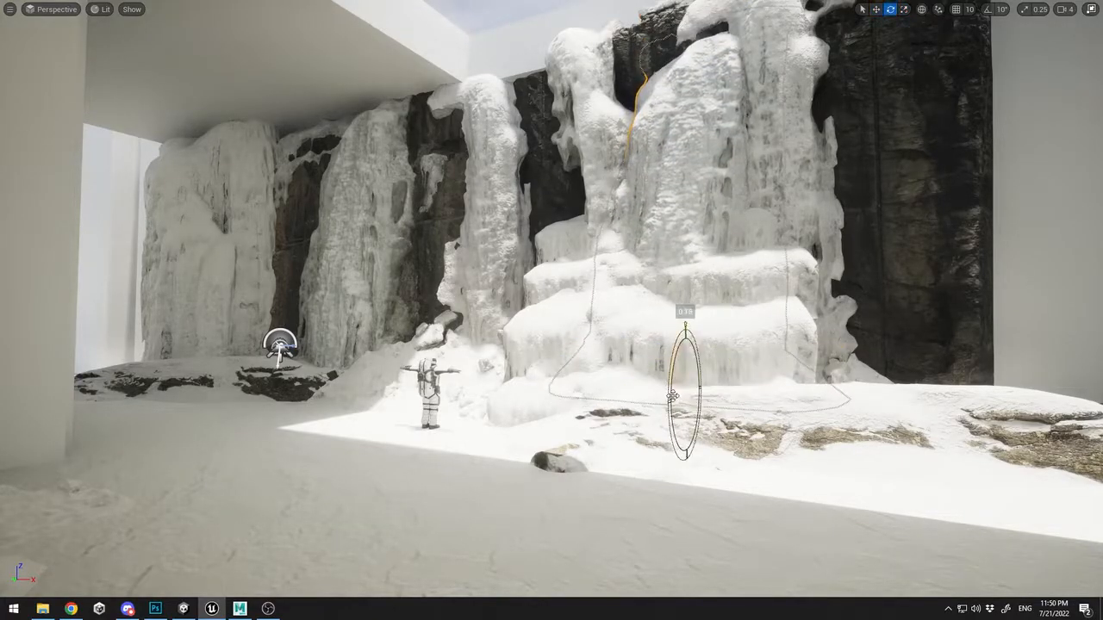
drag(672, 397, 670, 398)
drag(737, 366, 681, 389)
key(w)
key(w)
Rotate the rocky snow bank about 190° and reposition it along the foot of the lowest ice ledge
click(636, 381)
drag(665, 472, 927, 461)
key(e)
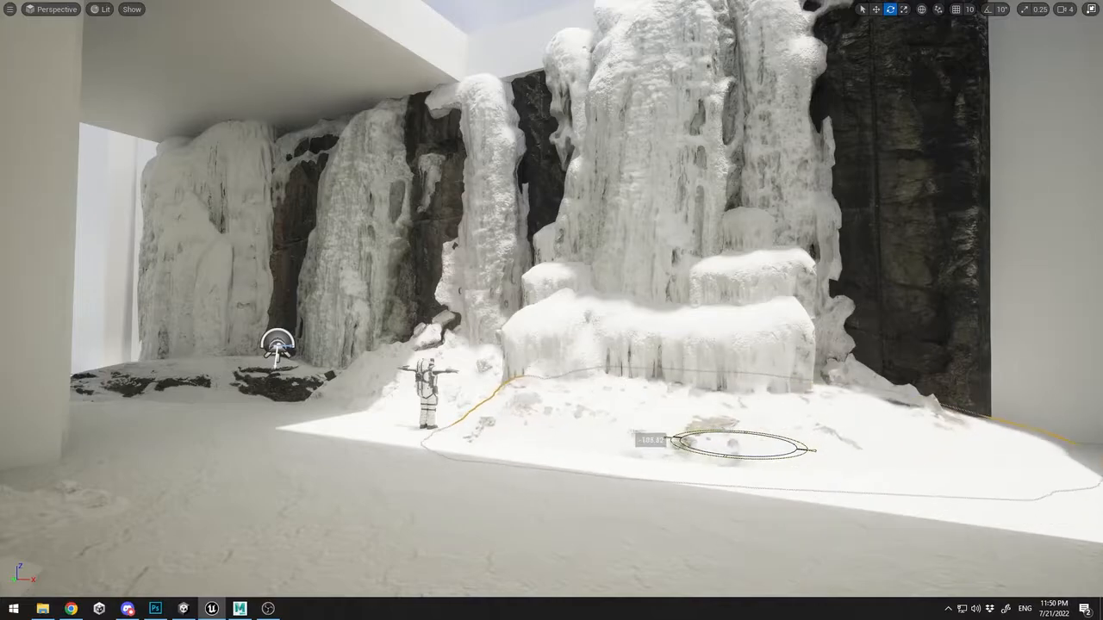
drag(727, 452, 723, 410)
drag(730, 450, 732, 446)
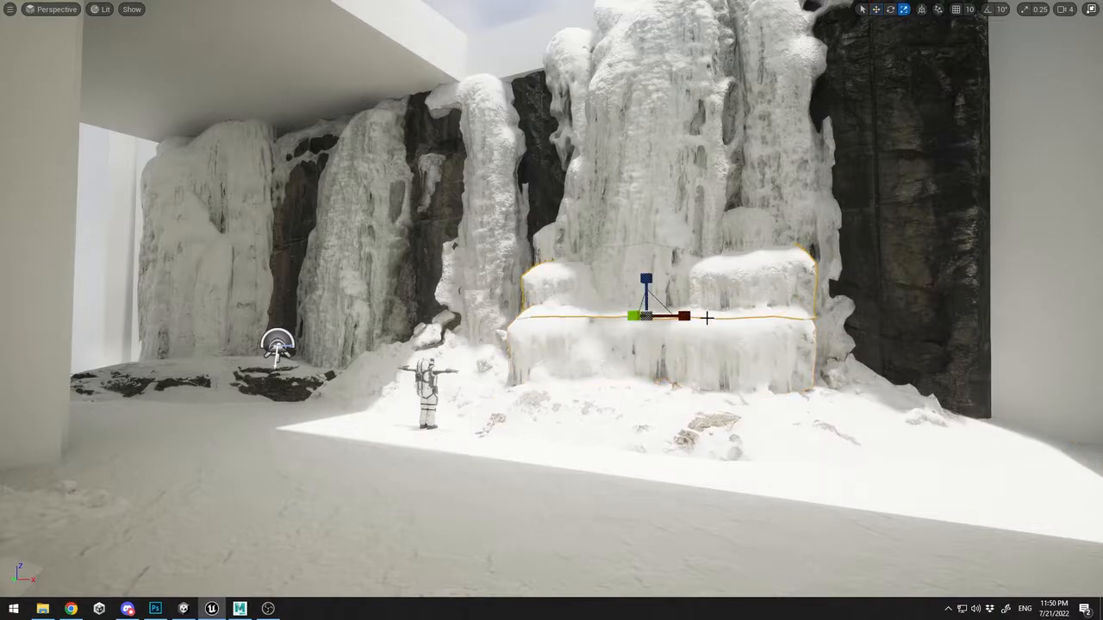
Try narrowing the upper ice ledge, undo that, and reposition the ledge at the base of the new ice cliff
drag(683, 316, 659, 317)
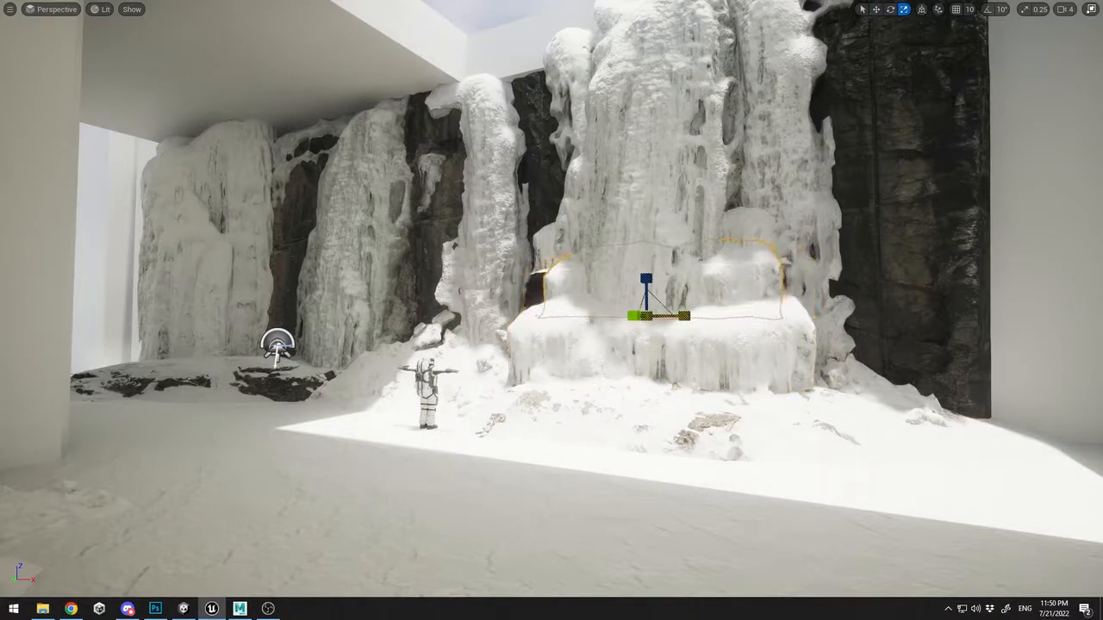
key(ctrl+z)
key(w)
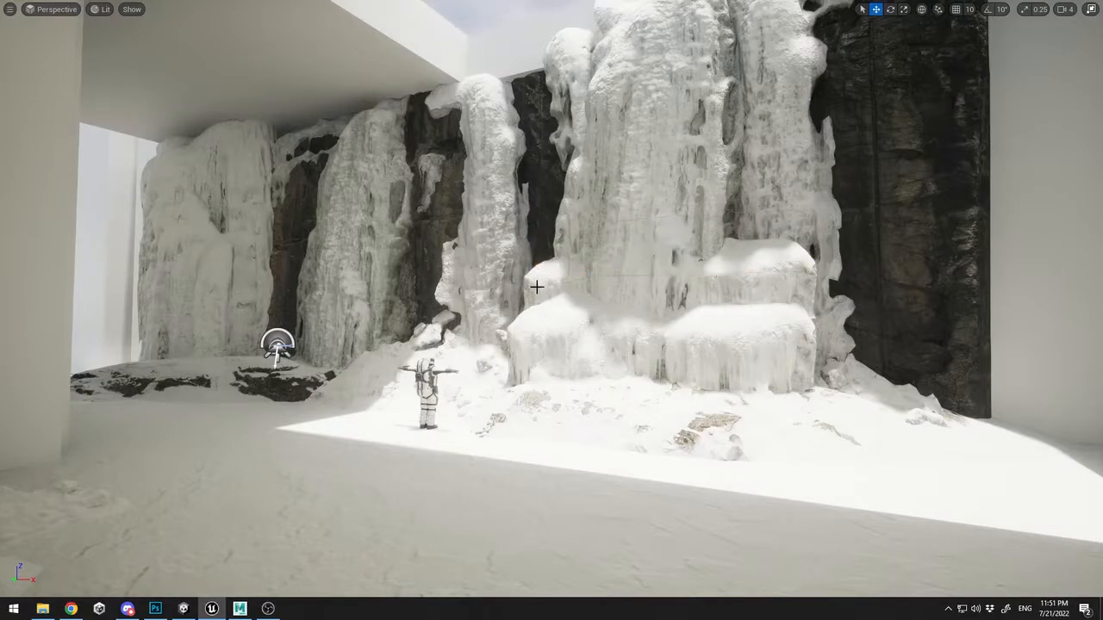
mouse_move(691, 315)
mouse_down()
mouse_move(739, 316)
mouse_move(705, 316)
mouse_up()
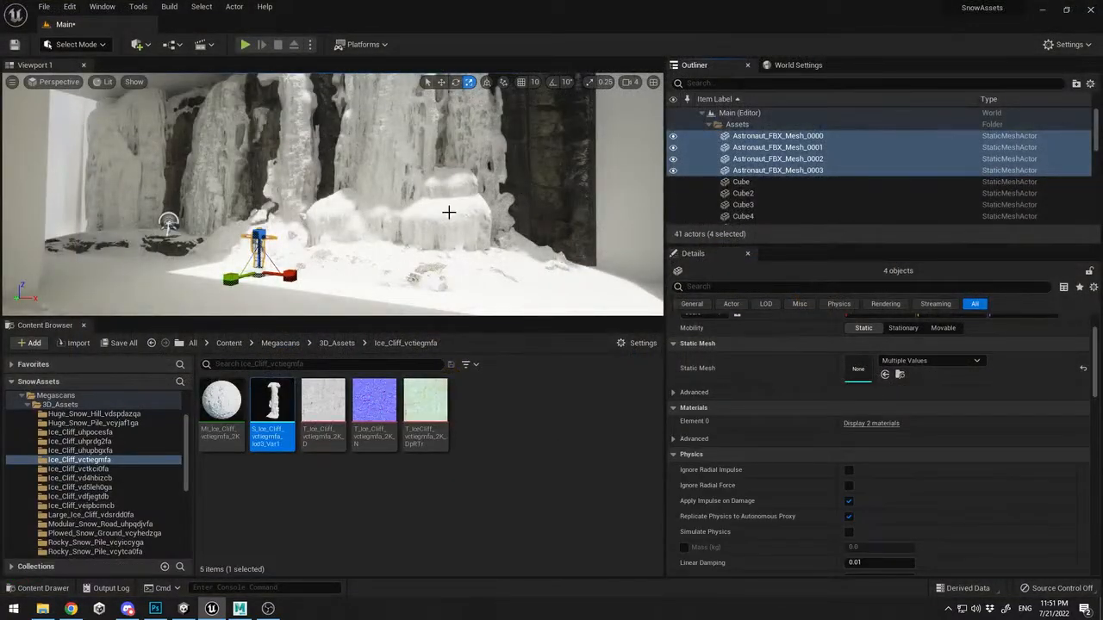
Move all four Astronaut_FBX_Mesh parts together forward, away from the ice cliffs
click(753, 137)
shift+click(757, 170)
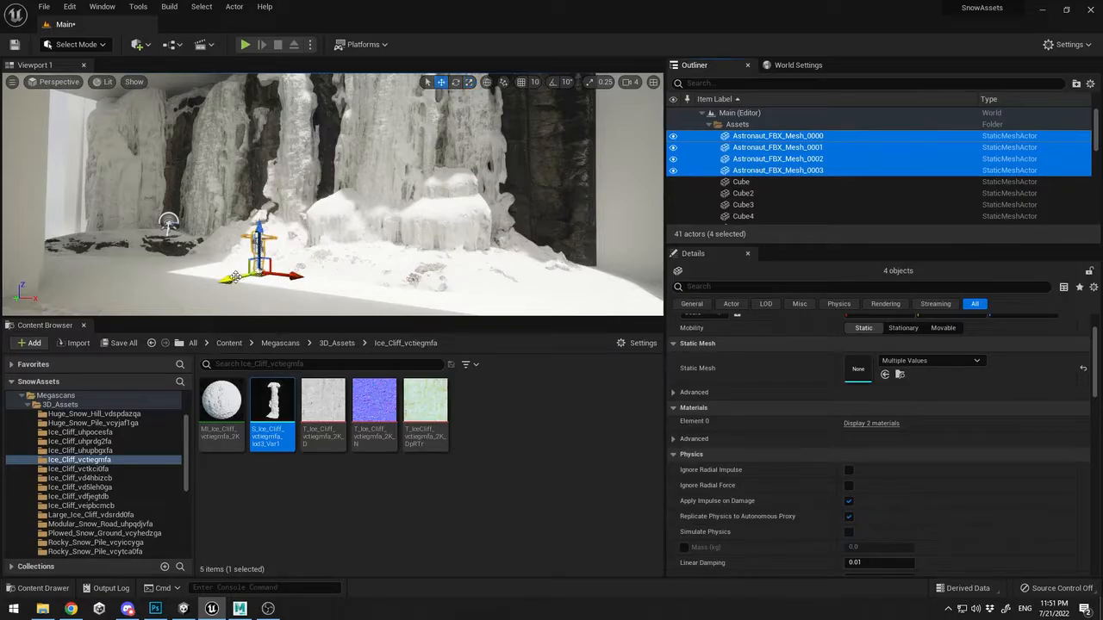
drag(234, 278, 253, 285)
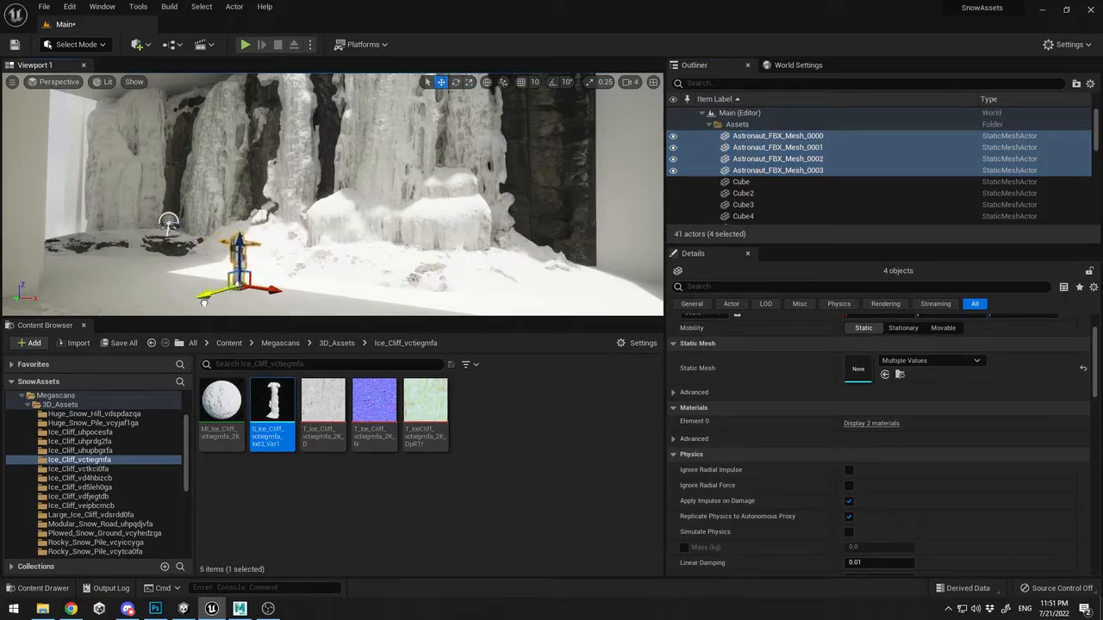
Place the Ice_Cliff_vd4hbizcb mesh in the scene near the astronaut
click(76, 504)
click(107, 478)
drag(281, 388, 308, 214)
key(F11)
right_drag(309, 214, 291, 213)
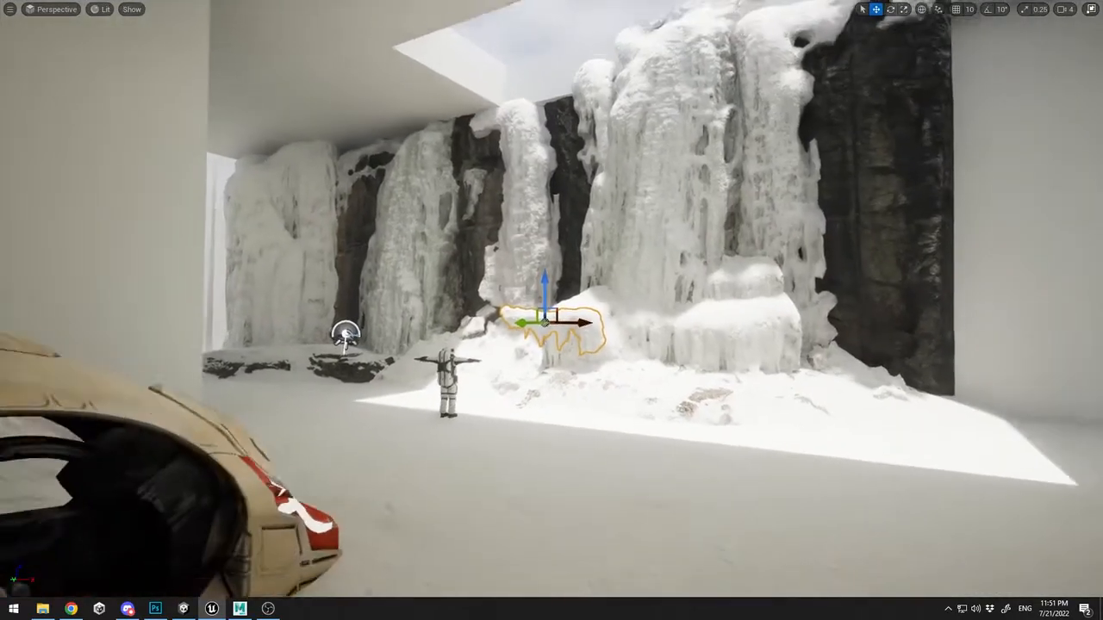
key(r)
drag(522, 322, 469, 322)
key(ctrl+z)
right_drag(523, 322, 571, 233)
drag(559, 249, 603, 280)
key(ctrl+z)
Enlarge the hanging ice mesh uniformly and raise it to the upper edge of the cliff
drag(546, 240, 603, 213)
right_drag(603, 214, 655, 146)
key(w)
drag(435, 362, 430, 94)
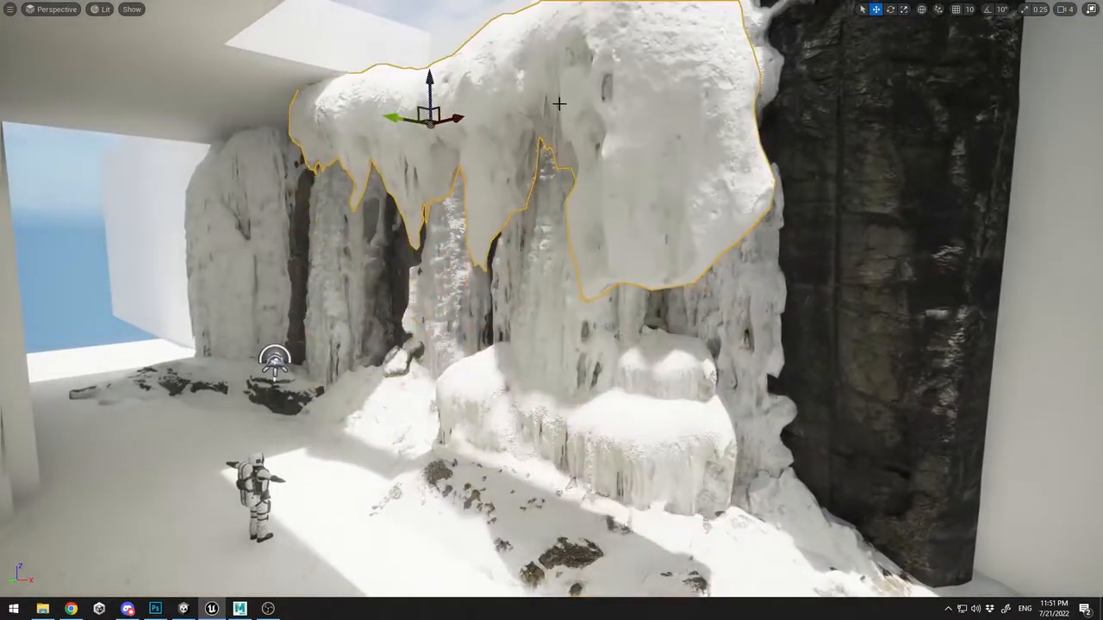
Position the hanging ice along the cliff top so it overhangs the large frozen waterfall
right_drag(559, 104, 483, 108)
drag(505, 175, 538, 181)
mouse_move(538, 181)
right_down()
mouse_move(560, 207)
mouse_move(535, 173)
right_up()
drag(561, 125, 560, 61)
right_drag(569, 161, 612, 112)
right_drag(615, 48, 623, 58)
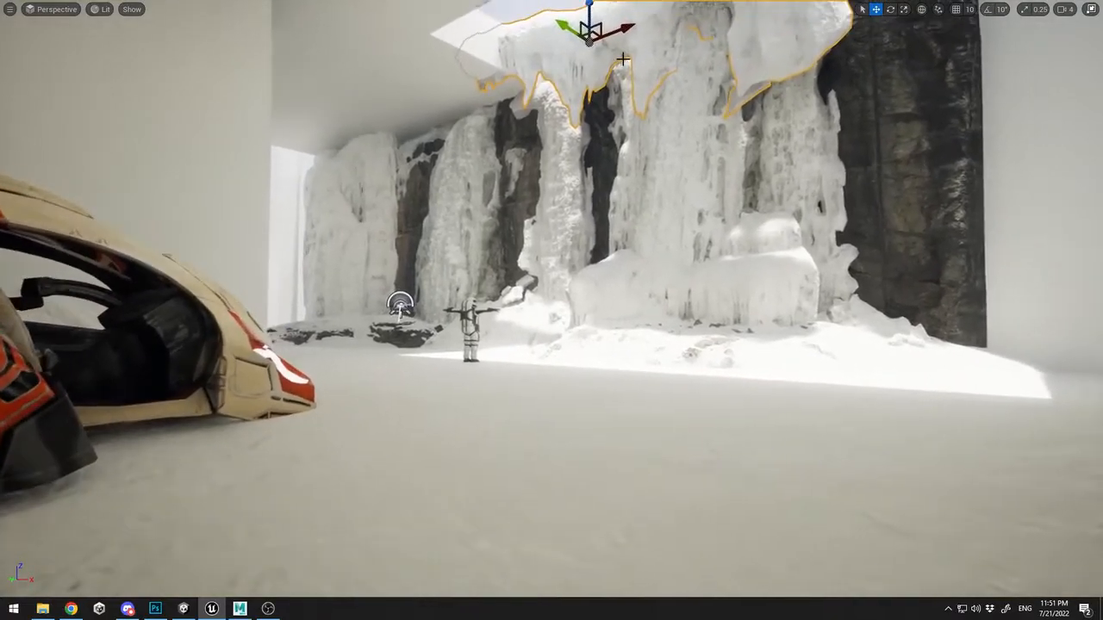
right_drag(732, 39, 732, 17)
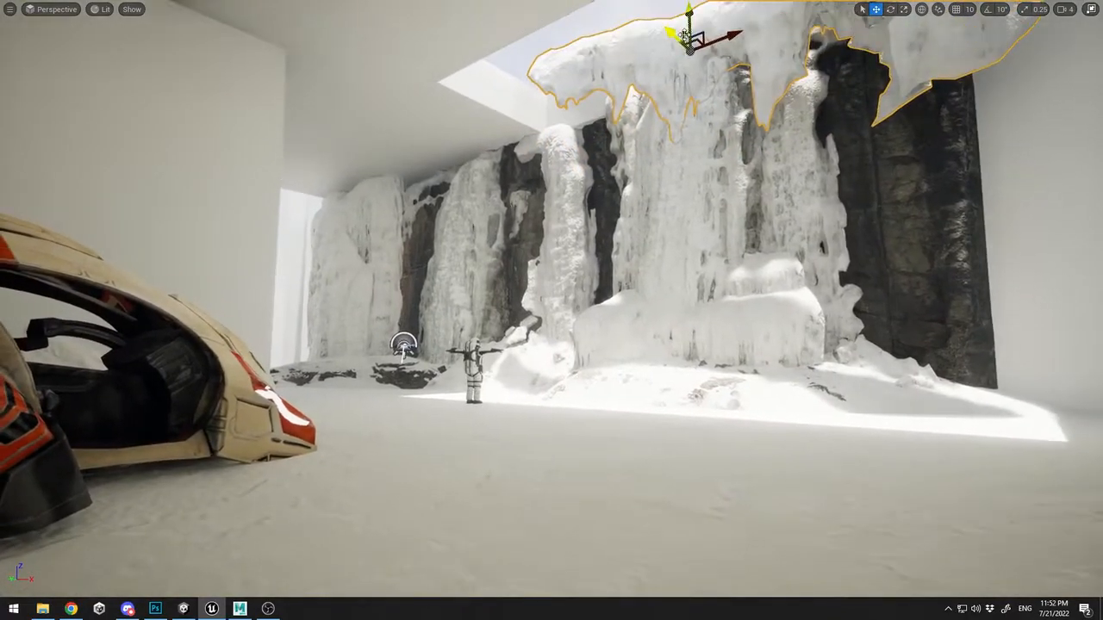
drag(677, 36, 661, 36)
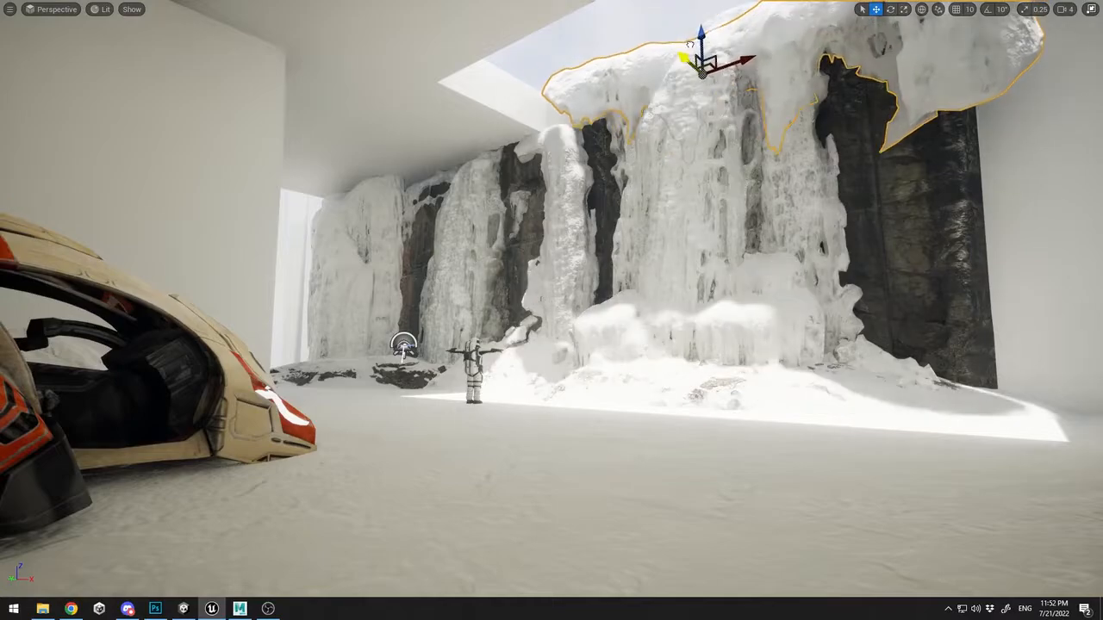
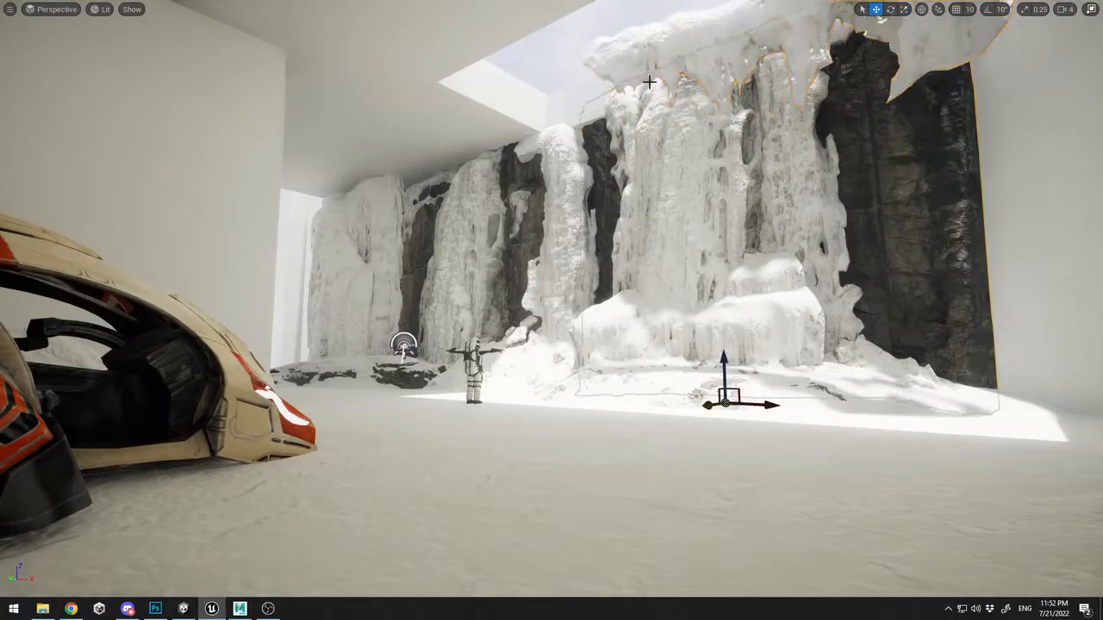
Examine the cliff composition with the new overhang from several distances near the vehicle and astronaut
key(Escape)
right_drag(650, 82, 631, 202)
key(w)
key(s)
key(w)
key(q)
key(s)
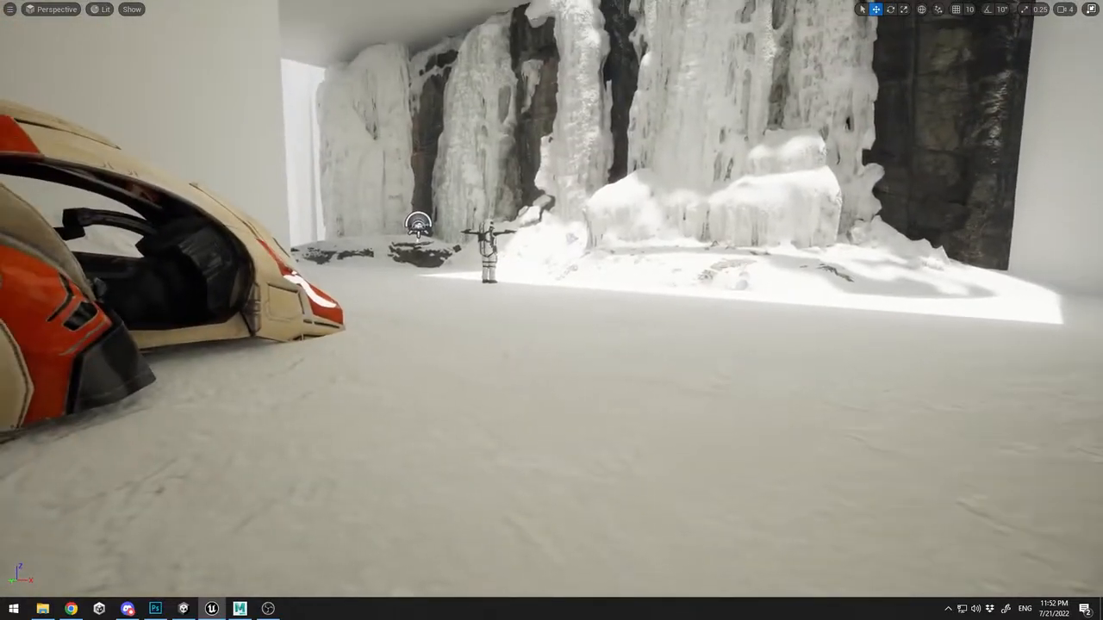
key(w)
right_drag(900, 109, 915, 67)
key(s)
Duplicate the dark rock and ice wall behind the astronaut to the far end of the cliff and shift the copy inward
click(439, 241)
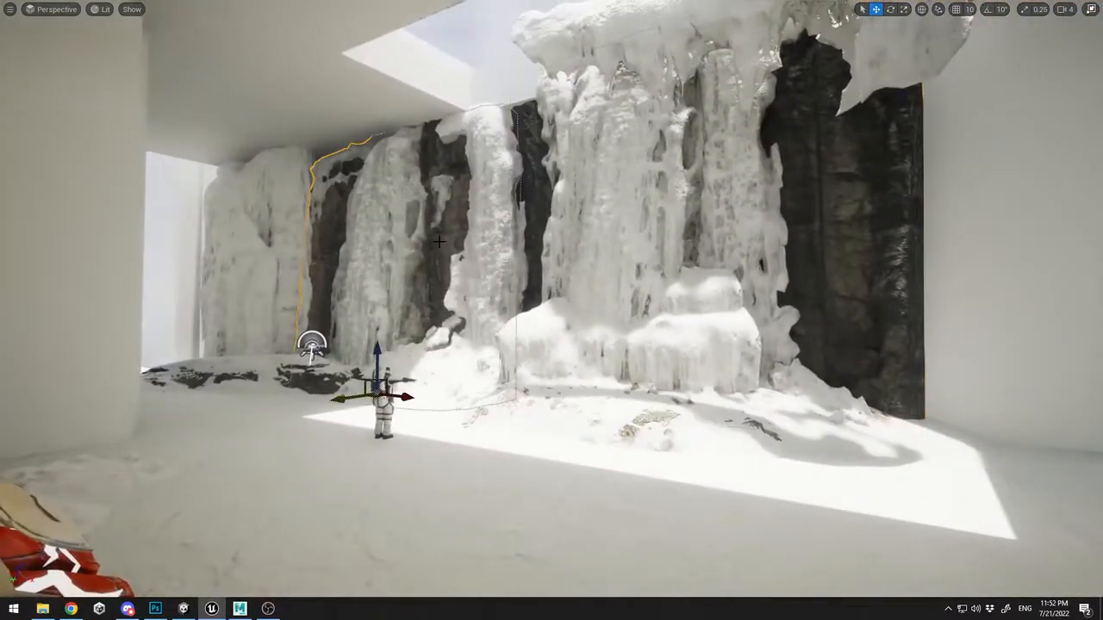
alt+drag(409, 400, 1095, 480)
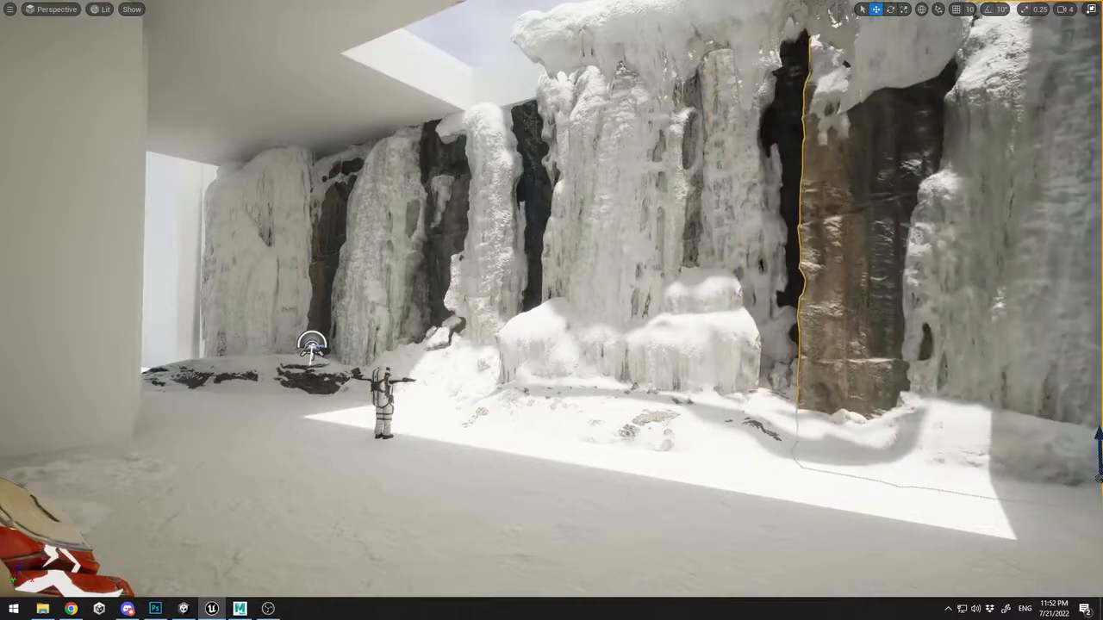
key(e)
mouse_move(743, 408)
right_down()
mouse_move(840, 426)
mouse_move(728, 408)
mouse_move(760, 407)
right_up()
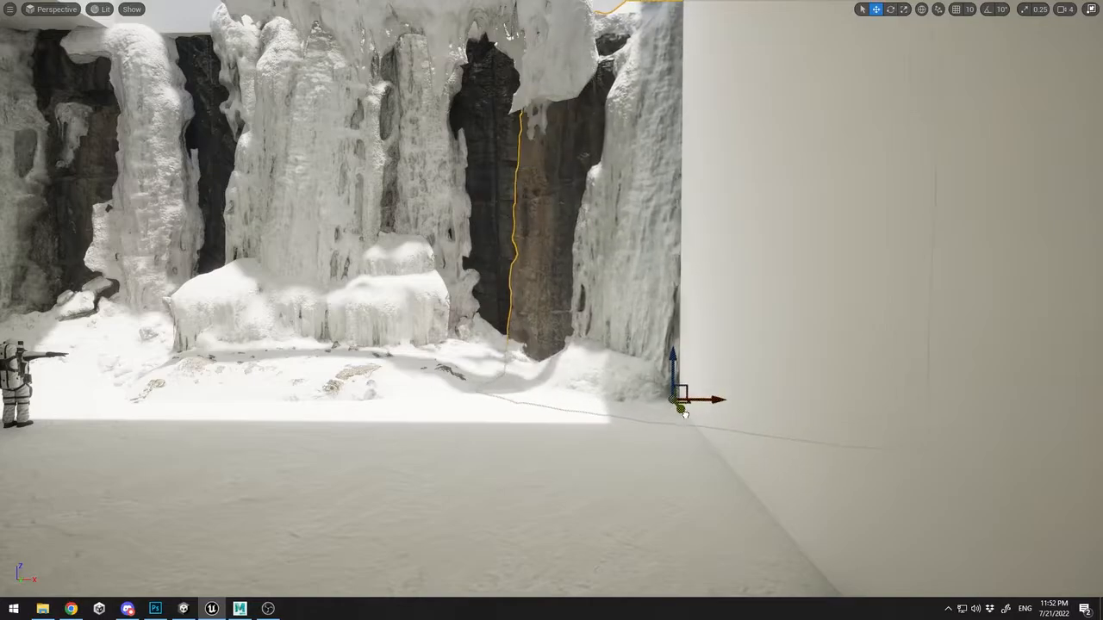
drag(704, 400, 624, 392)
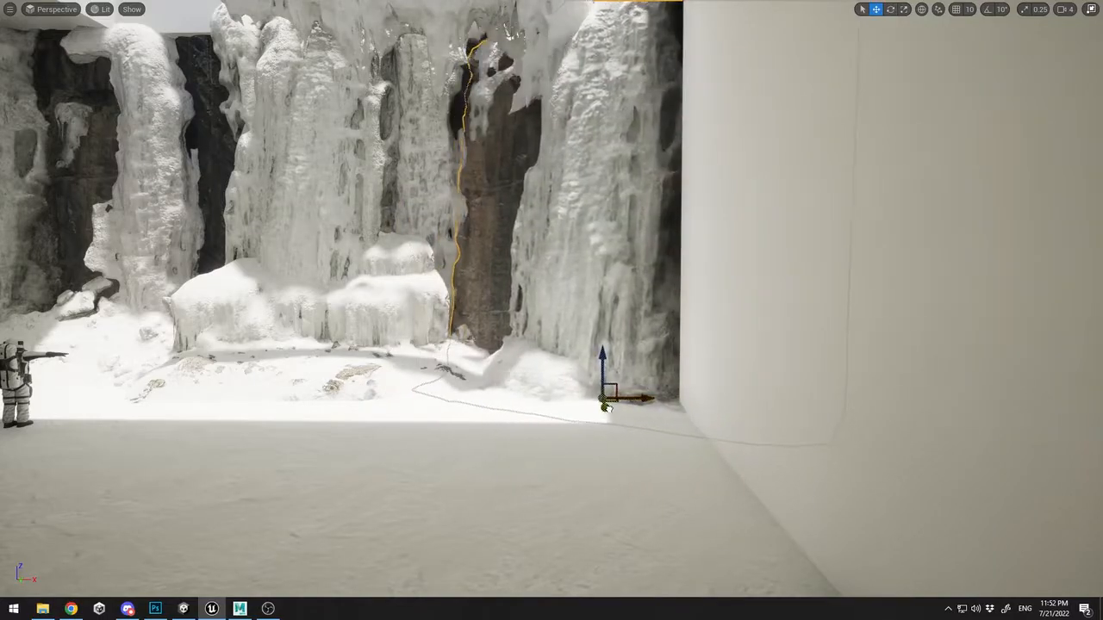
drag(653, 392, 633, 397)
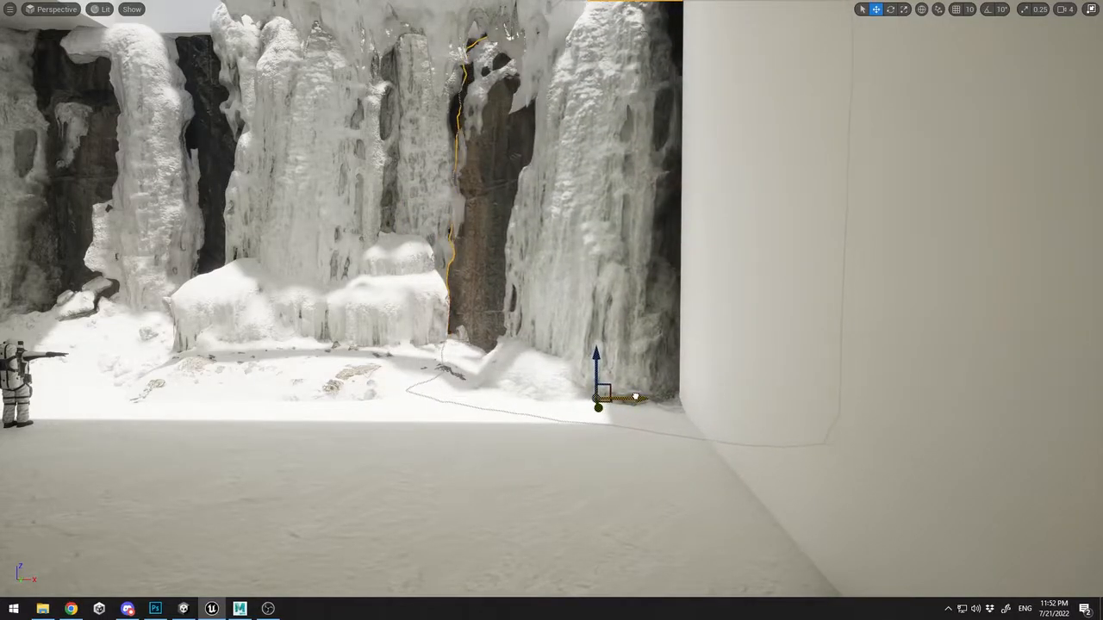
Delete the plain white wall block that cuts into the duplicated ice cliff
right_drag(803, 404, 878, 383)
key(Delete)
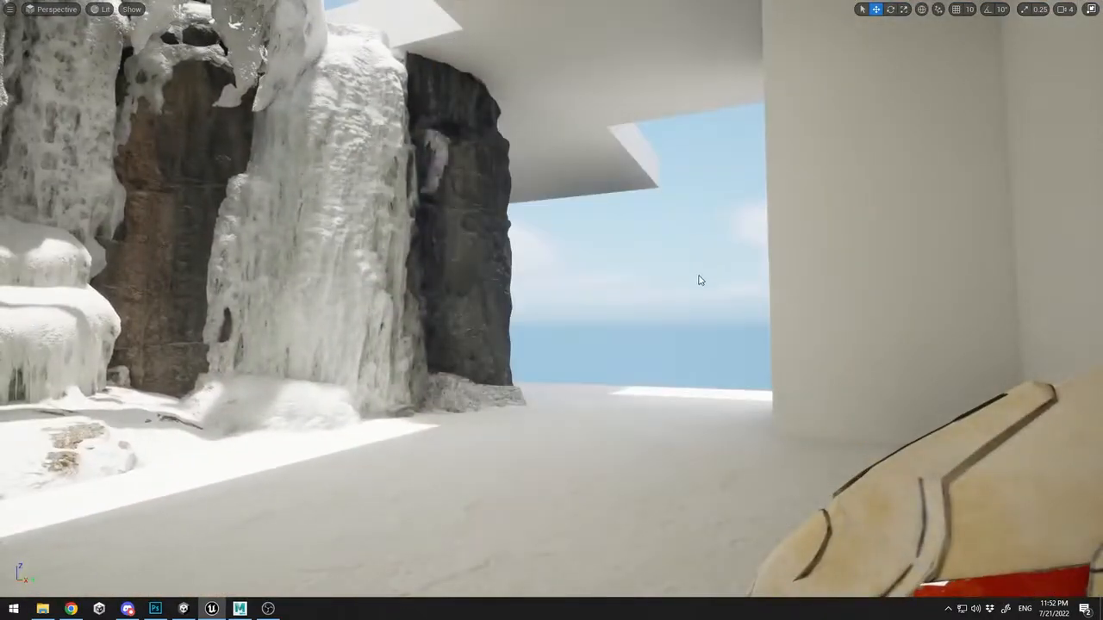
right_drag(699, 281, 480, 272)
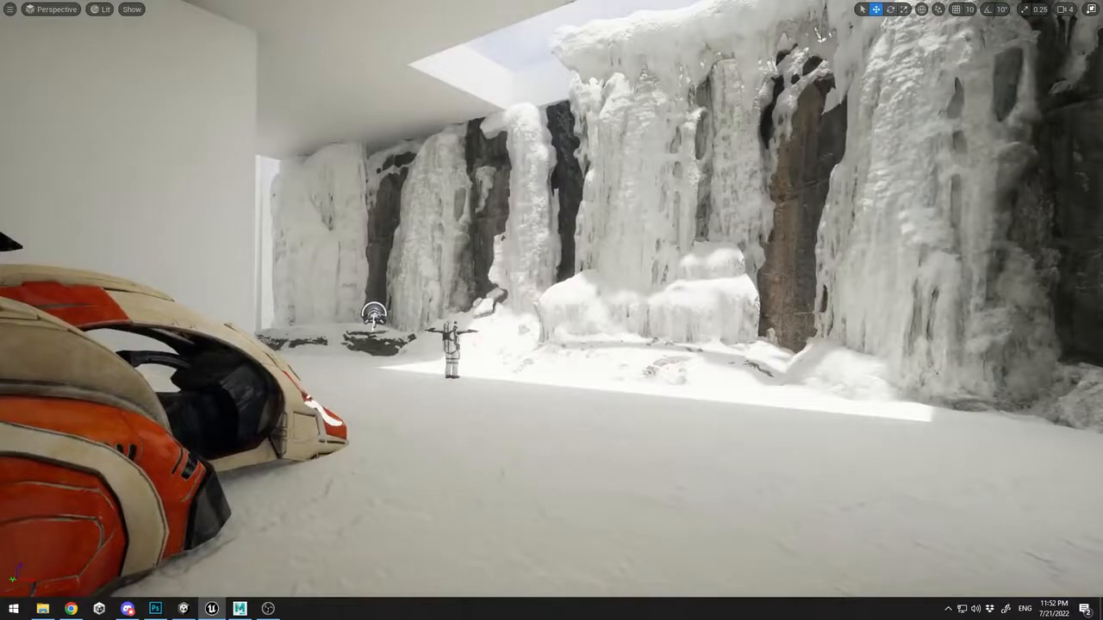
mouse_move(694, 276)
right_down()
mouse_move(673, 439)
mouse_move(695, 276)
right_up()
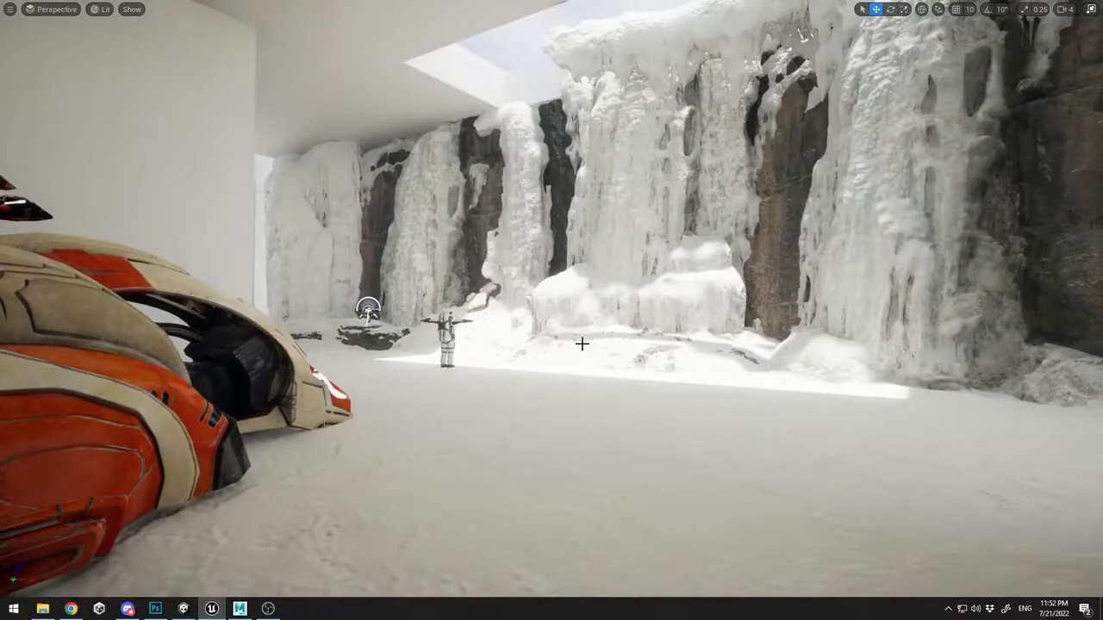
Browse the Megascans ice cliff, snow embankment and rocky snow pile folders for another mesh to place
key(F11)
click(129, 432)
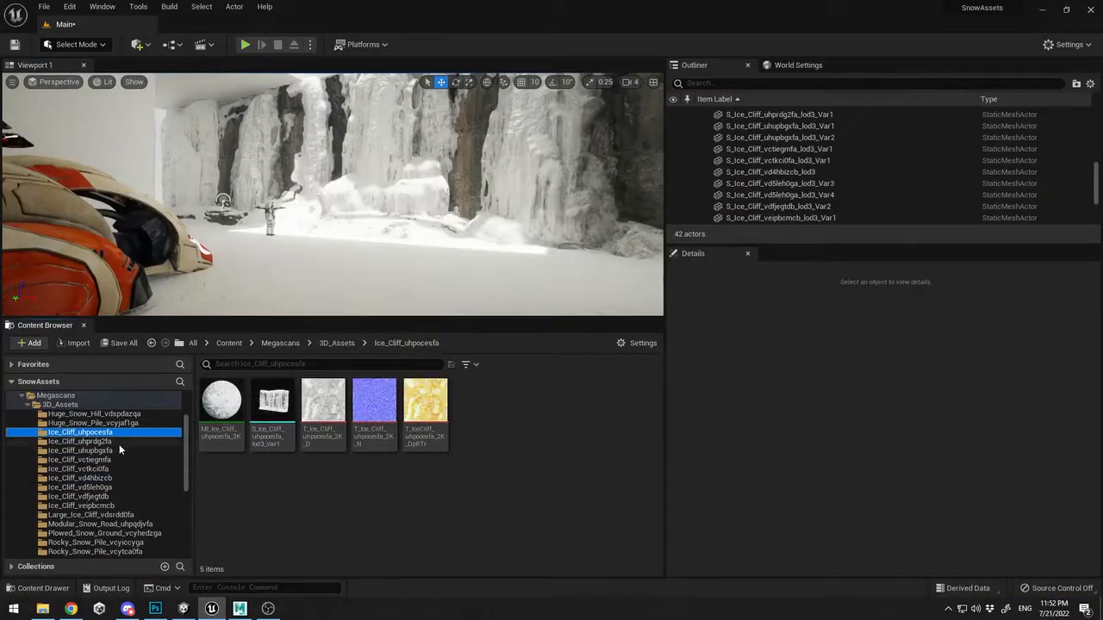
click(79, 460)
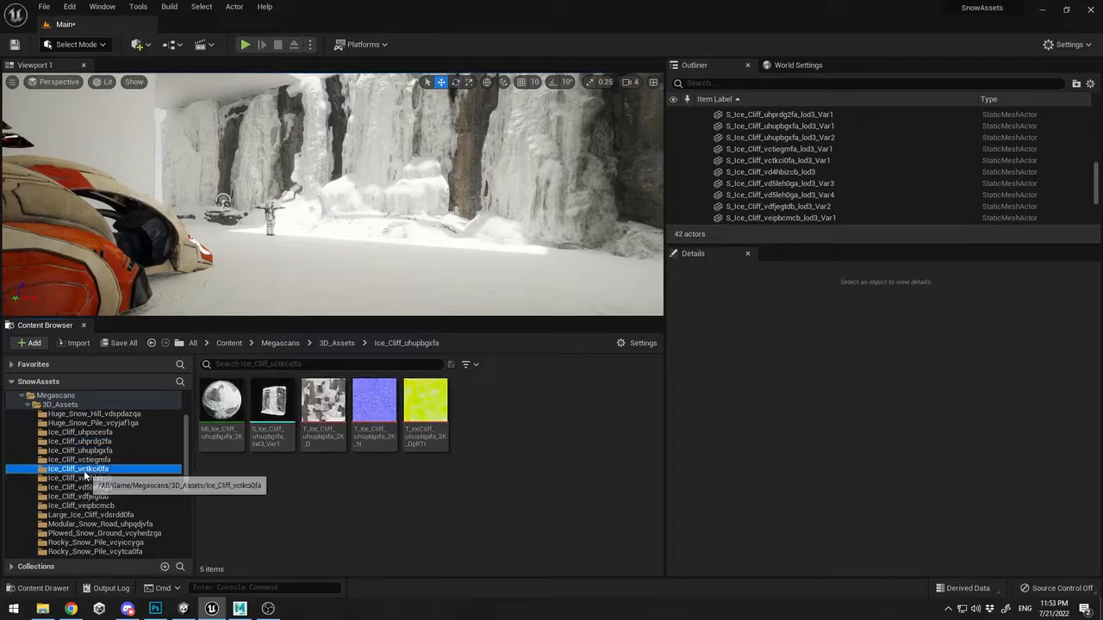
click(86, 514)
scroll(86, 514, down, 1)
click(99, 496)
click(122, 524)
scroll(122, 532, down, 2)
click(138, 506)
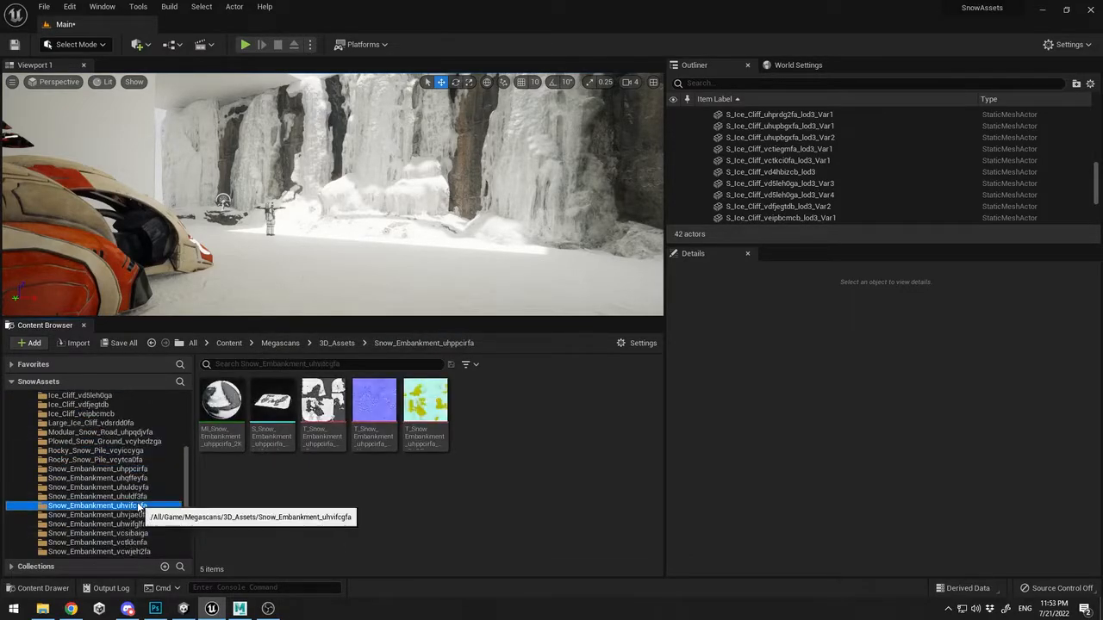
scroll(123, 517, down, 3)
click(127, 461)
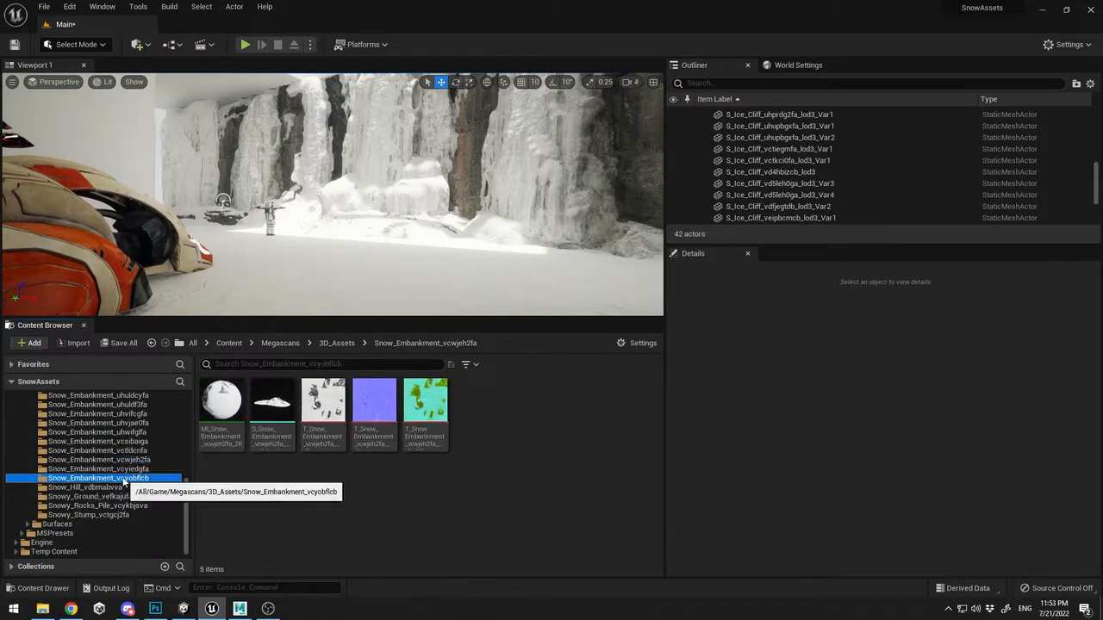
scroll(125, 478, up, 2)
click(130, 423)
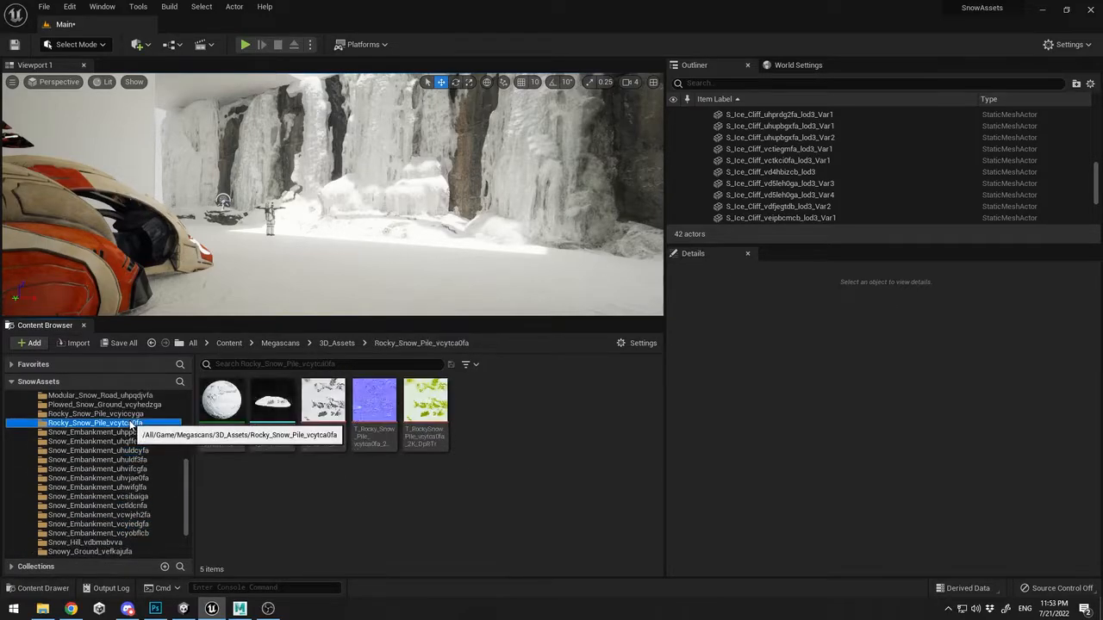
scroll(129, 431, up, 1)
click(127, 441)
click(130, 423)
Add an ice block mesh from the Megascans assets to the scene and move it behind the vehicle
drag(273, 403, 256, 263)
key(F11)
key(r)
drag(423, 417, 491, 405)
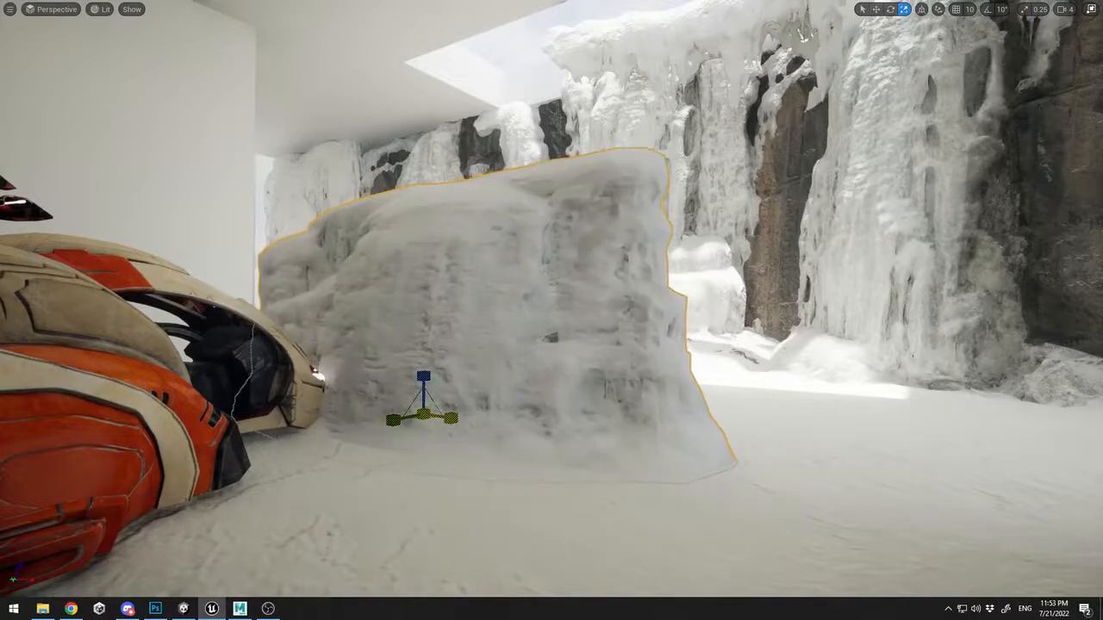
key(ctrl+z)
drag(423, 414, 203, 380)
key(e)
key(w)
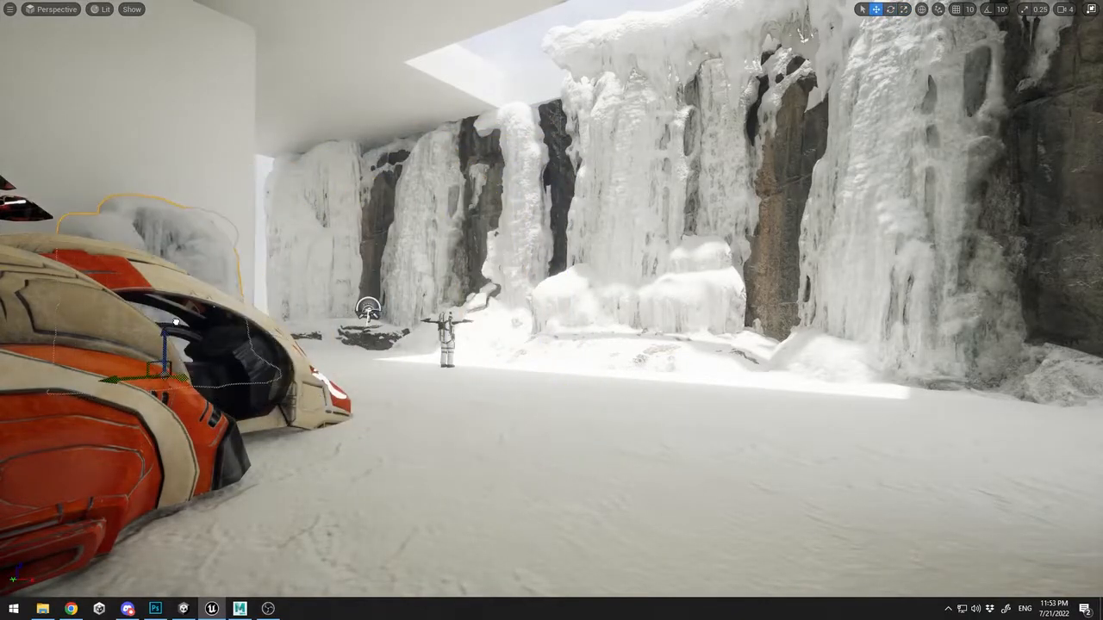
Shift the ice block sideways into place near the far white wall, beyond the vehicle's nose
right_drag(203, 380, 120, 379)
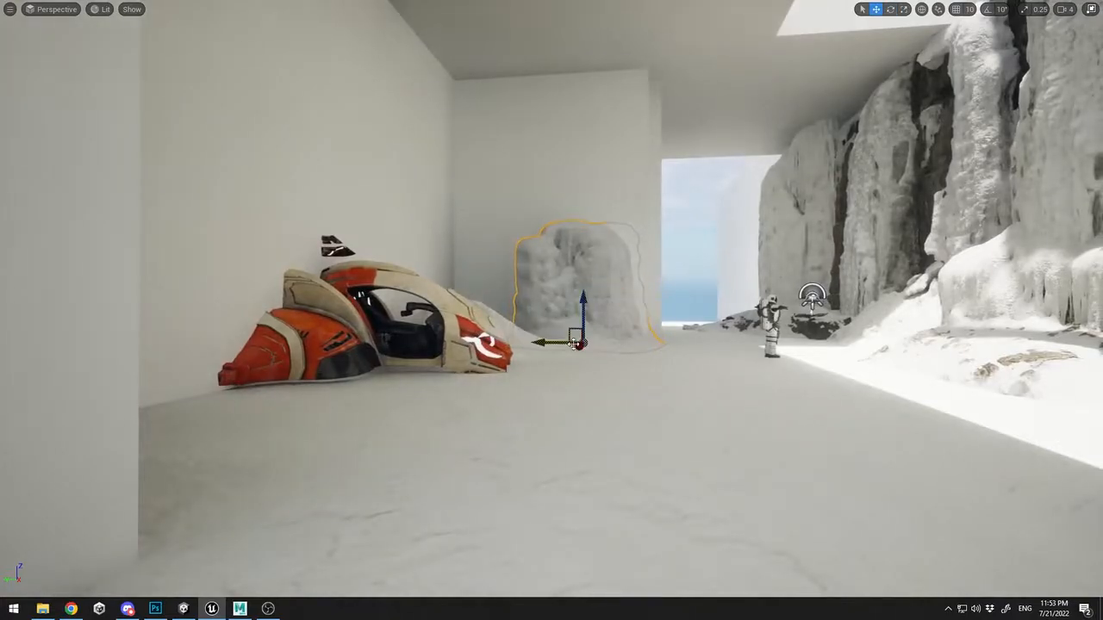
drag(574, 343, 611, 342)
mouse_move(608, 315)
right_down()
mouse_move(608, 256)
mouse_move(608, 316)
right_up()
Duplicate the ice block above itself, flip the copy upside down and raise it to the ceiling to form a column
key(w)
drag(591, 363, 581, 205)
drag(585, 310, 638, 315)
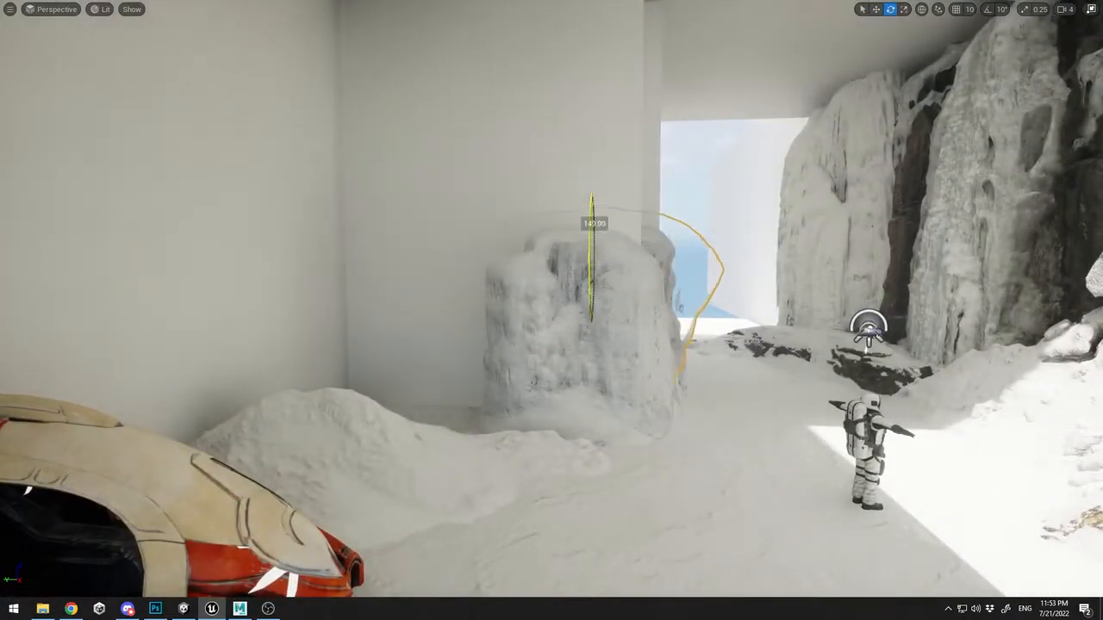
drag(592, 258, 687, 236)
key(w)
drag(596, 222, 639, 61)
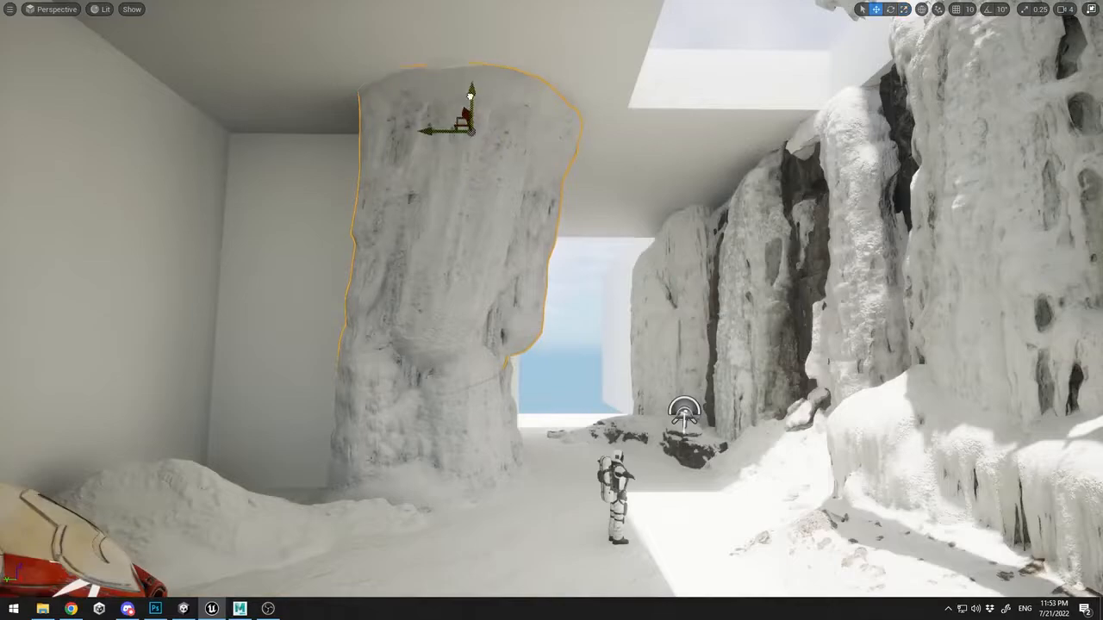
drag(470, 96, 505, 100)
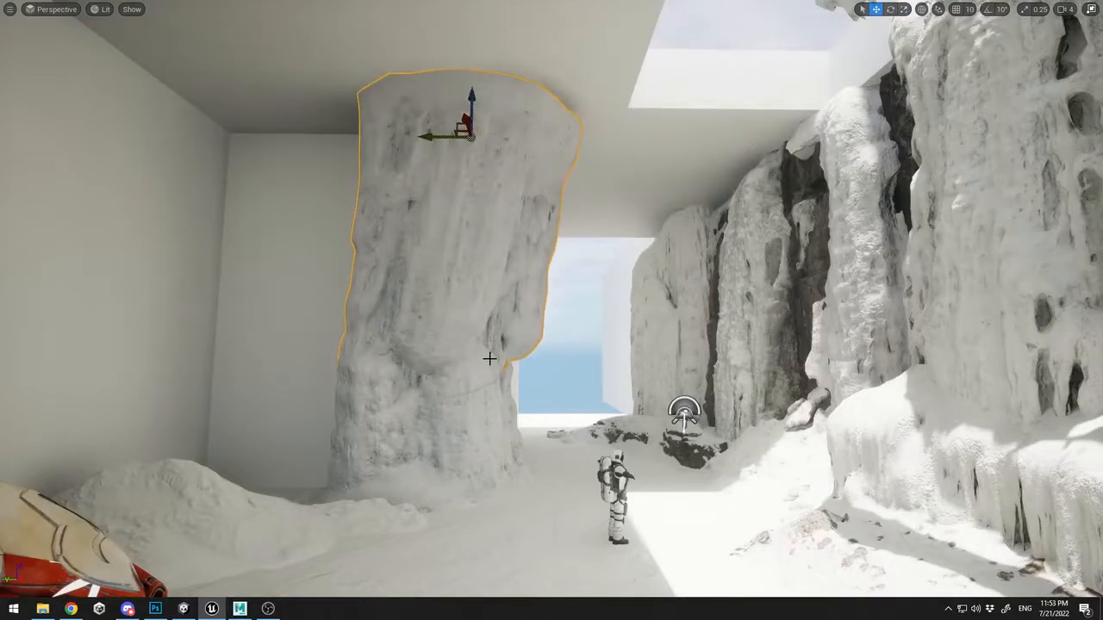
Try to shift the lower ice block of the column slightly
drag(440, 479, 438, 486)
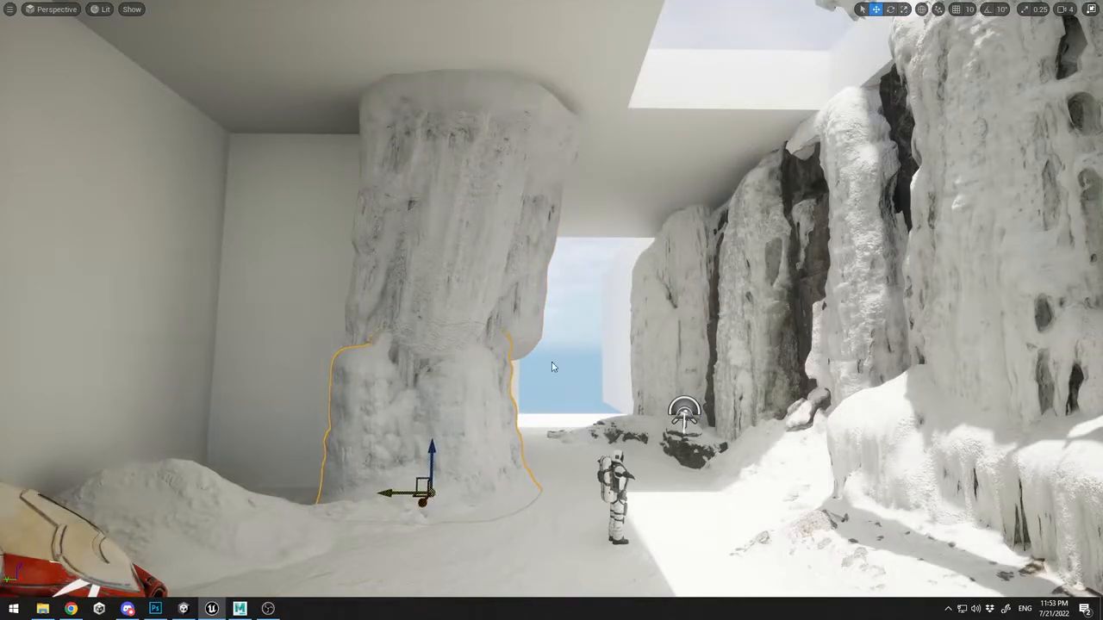
key(ctrl+z)
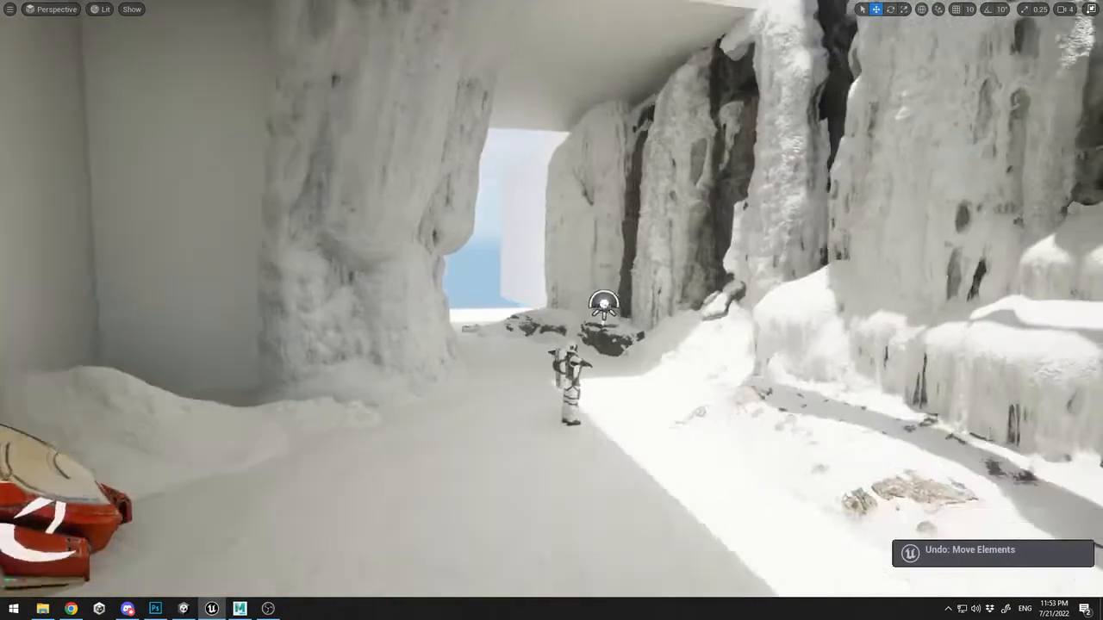
mouse_move(458, 416)
right_down()
mouse_move(457, 552)
mouse_move(457, 416)
right_up()
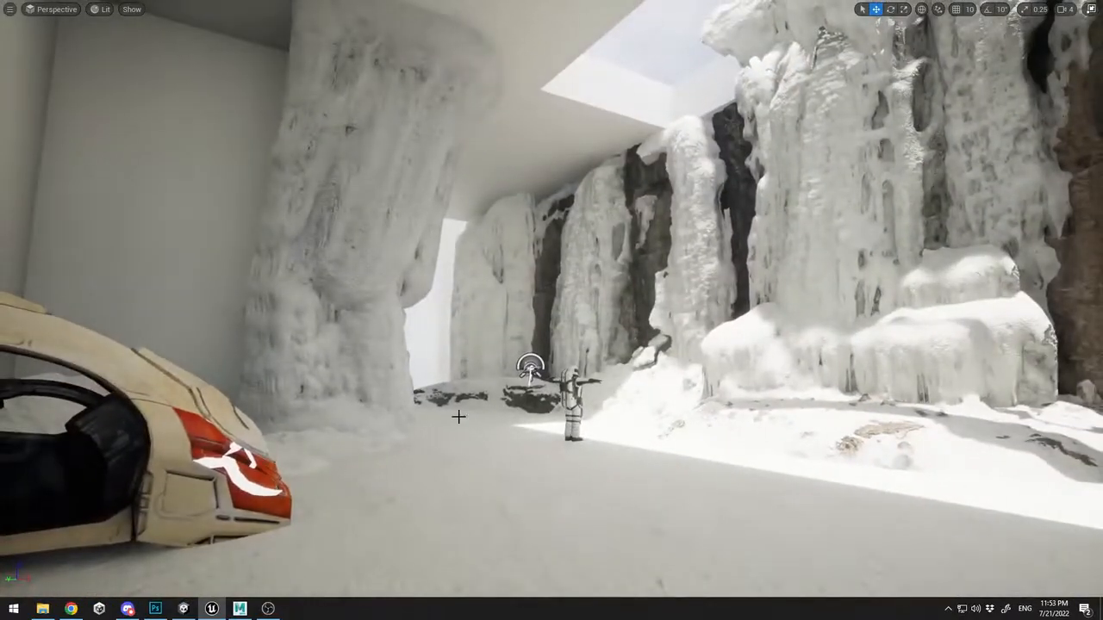
Try out an ice cliff mesh behind the vehicle, rotated and moved beside the ice column
key(ctrl+space)
click(121, 473)
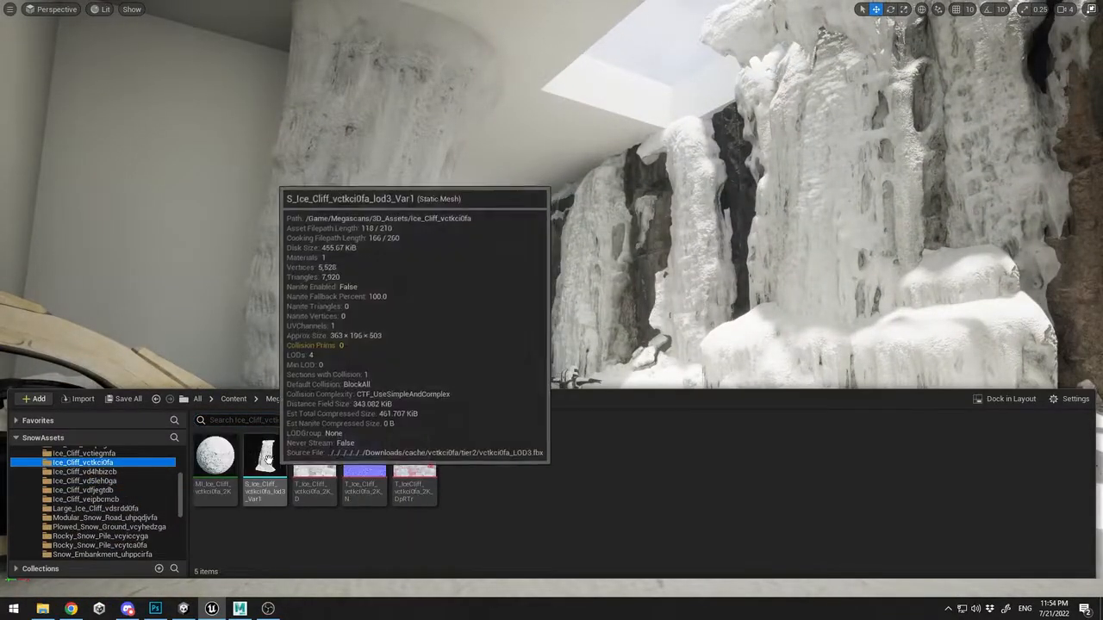
scroll(104, 491, up, 2)
click(95, 499)
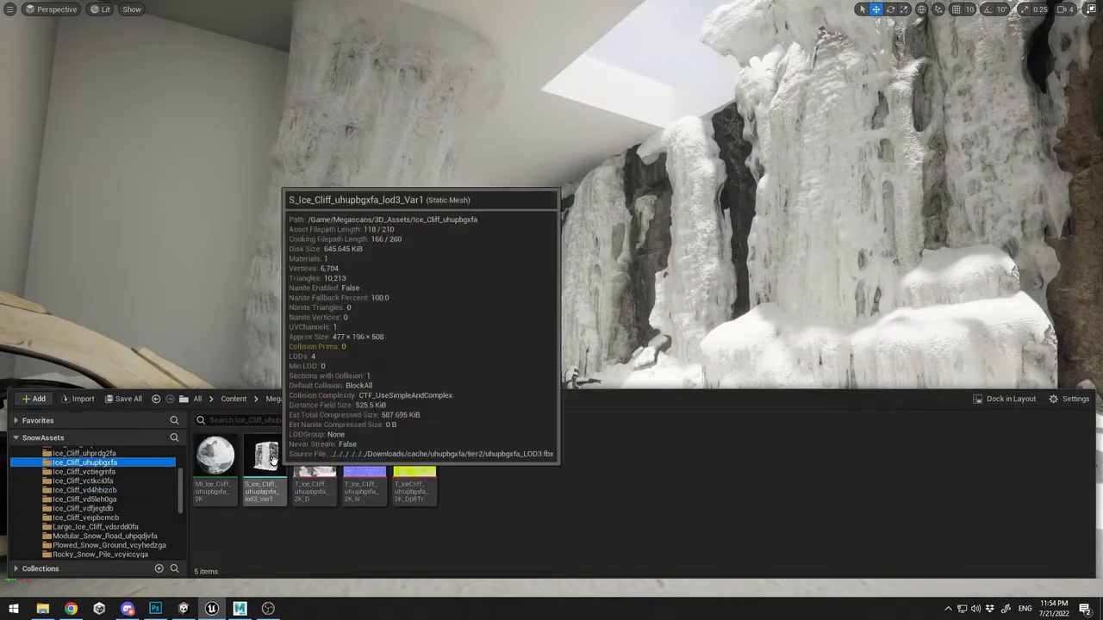
drag(364, 457, 422, 444)
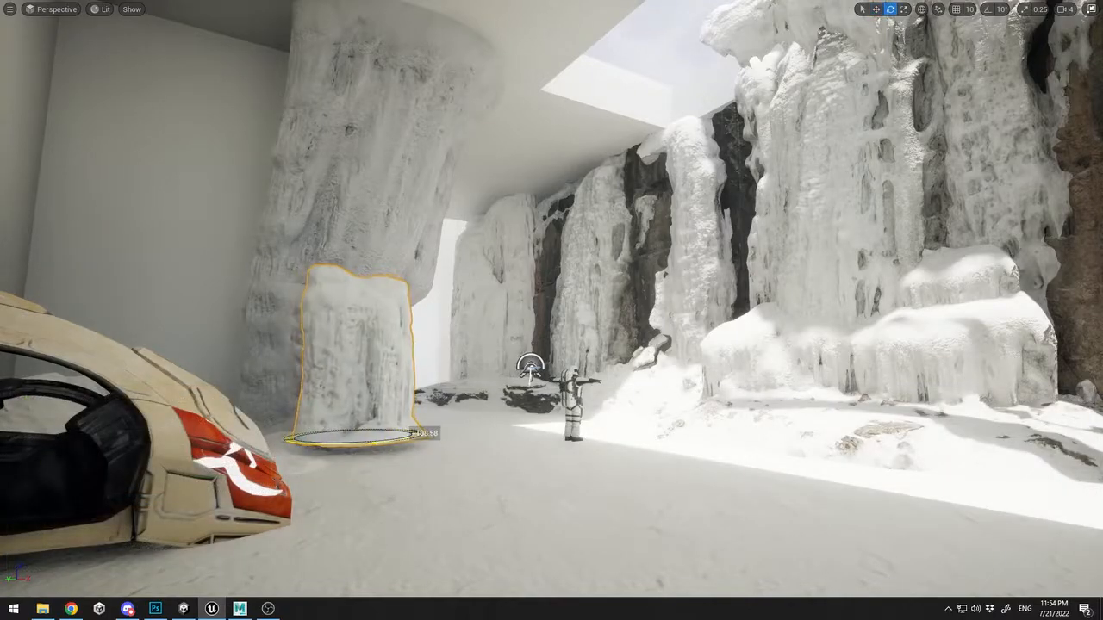
drag(343, 435, 109, 418)
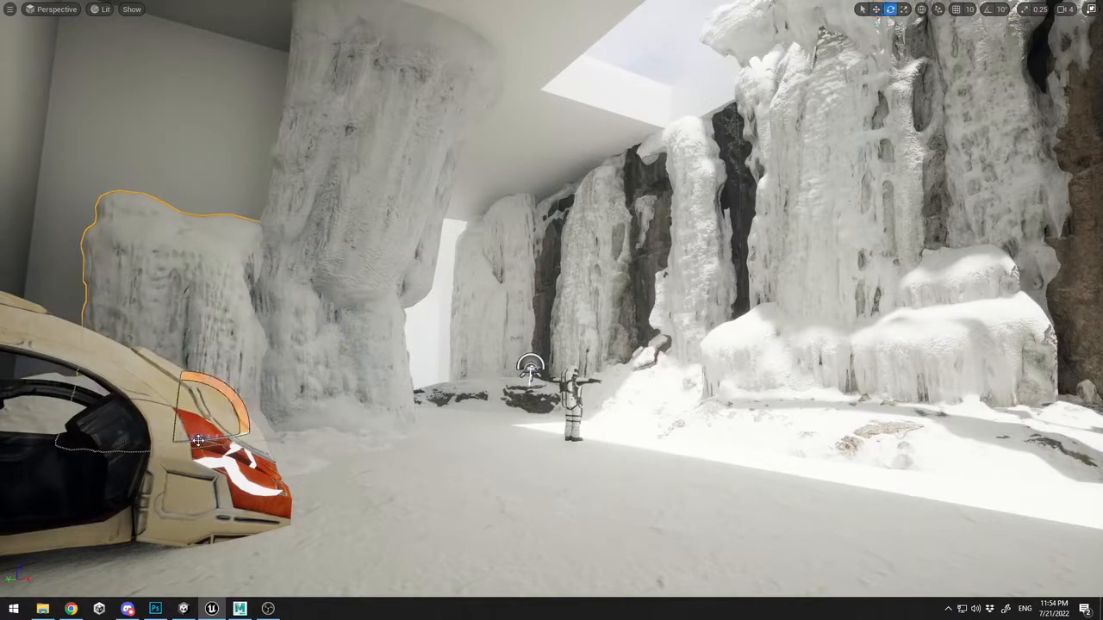
drag(198, 440, 229, 440)
click(344, 461)
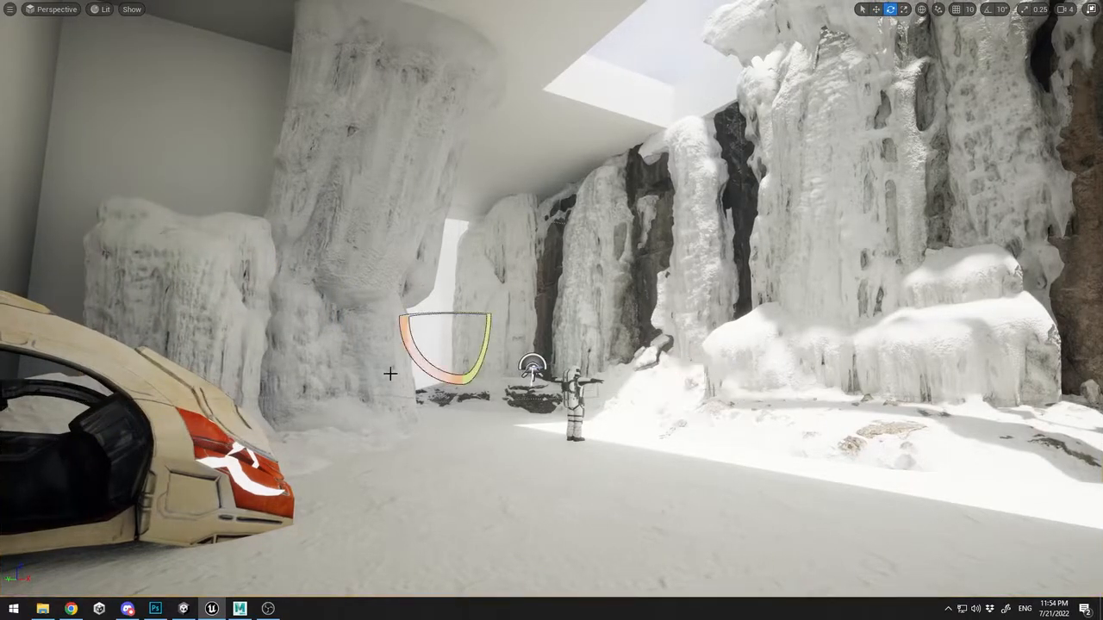
key(Delete)
Place the Ice_Cliff_veipbcmcb mesh behind the vehicle, directly beside the base of the ice column
key(ctrl+space)
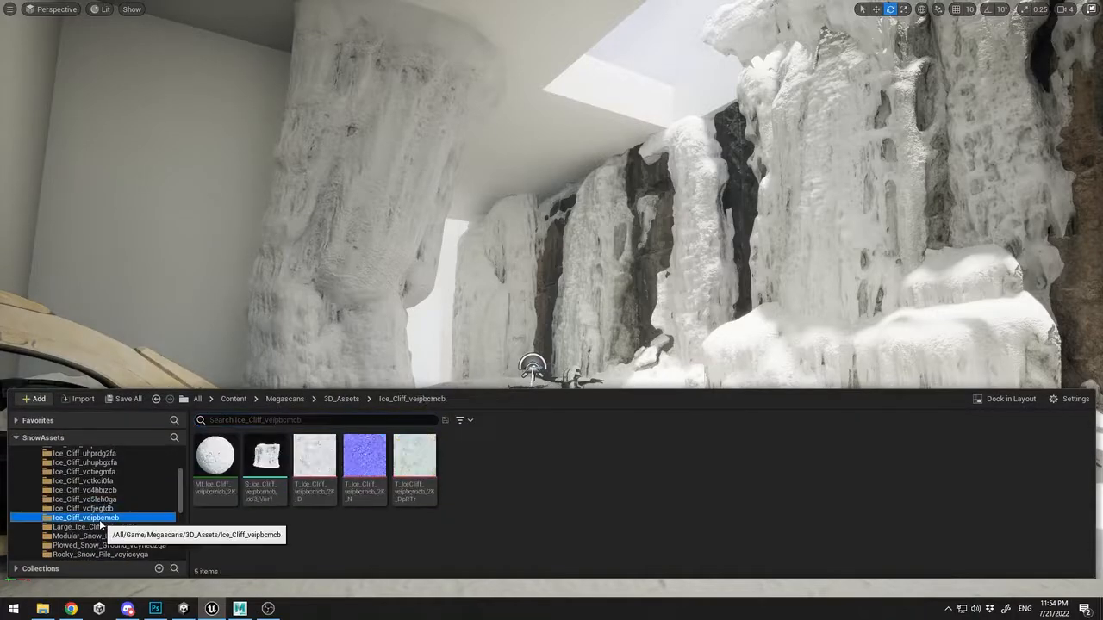
drag(266, 457, 338, 414)
key(w)
drag(257, 411, 176, 416)
drag(165, 460, 162, 487)
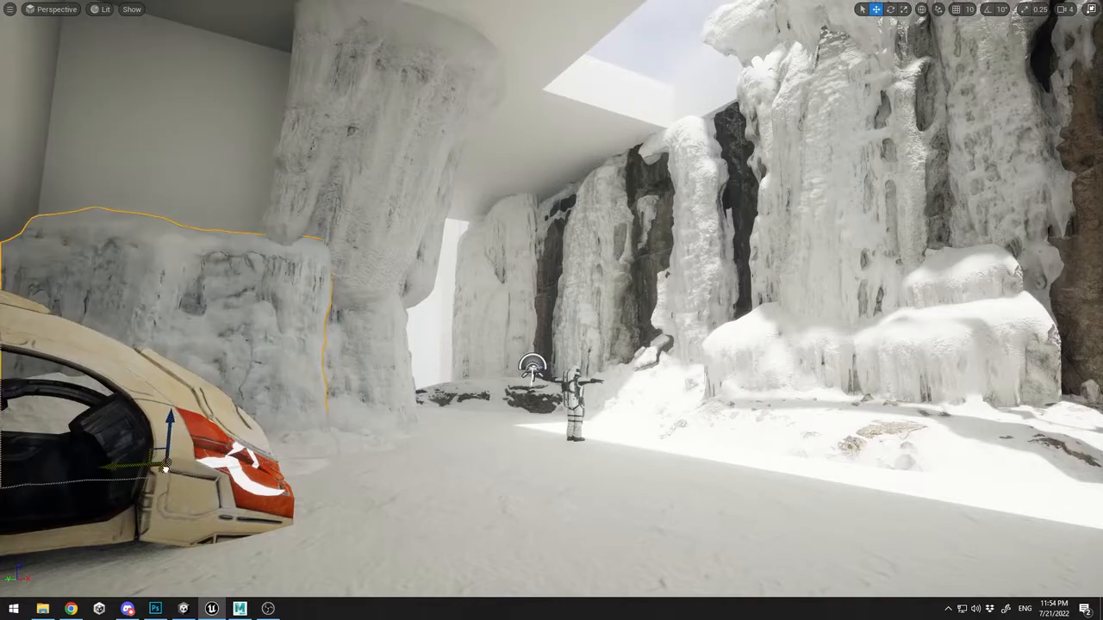
right_drag(485, 403, 345, 404)
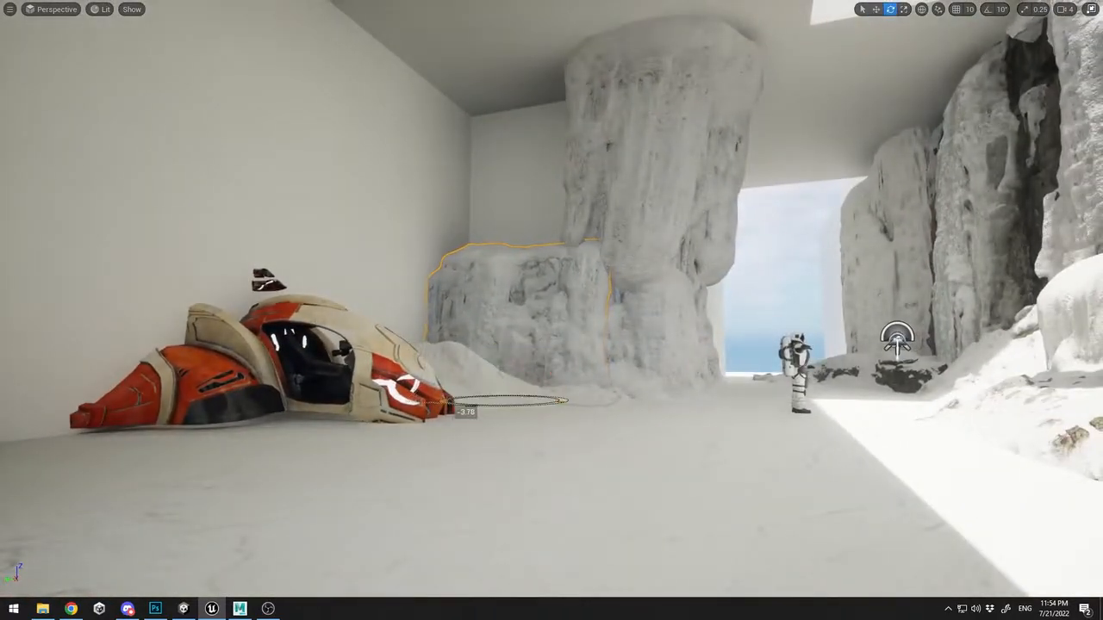
Duplicate the new ice cliff above itself, flip the copy upside down and raise it toward the ceiling
drag(510, 339, 507, 202)
key(e)
drag(564, 290, 607, 258)
drag(480, 273, 496, 334)
drag(505, 222, 472, 67)
Scale the upper ice cliff copy and adjust its position so it fills the gap between the lower cliff and the ceiling
key(e)
drag(506, 136, 506, 121)
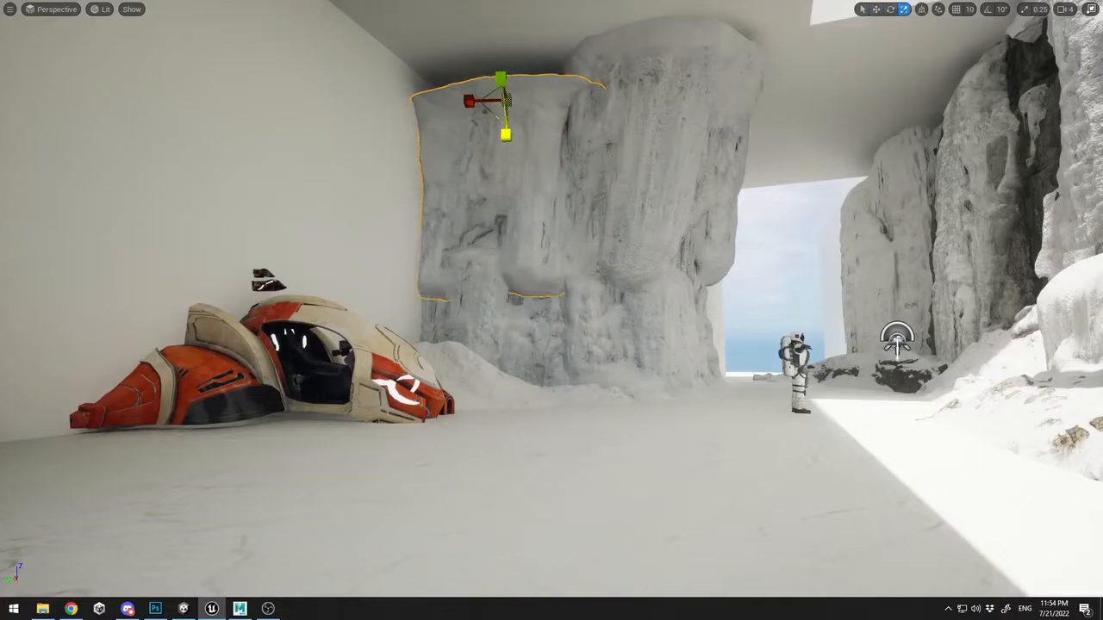
drag(511, 68, 519, 35)
key(w)
right_drag(518, 35, 519, 9)
drag(509, 142, 512, 146)
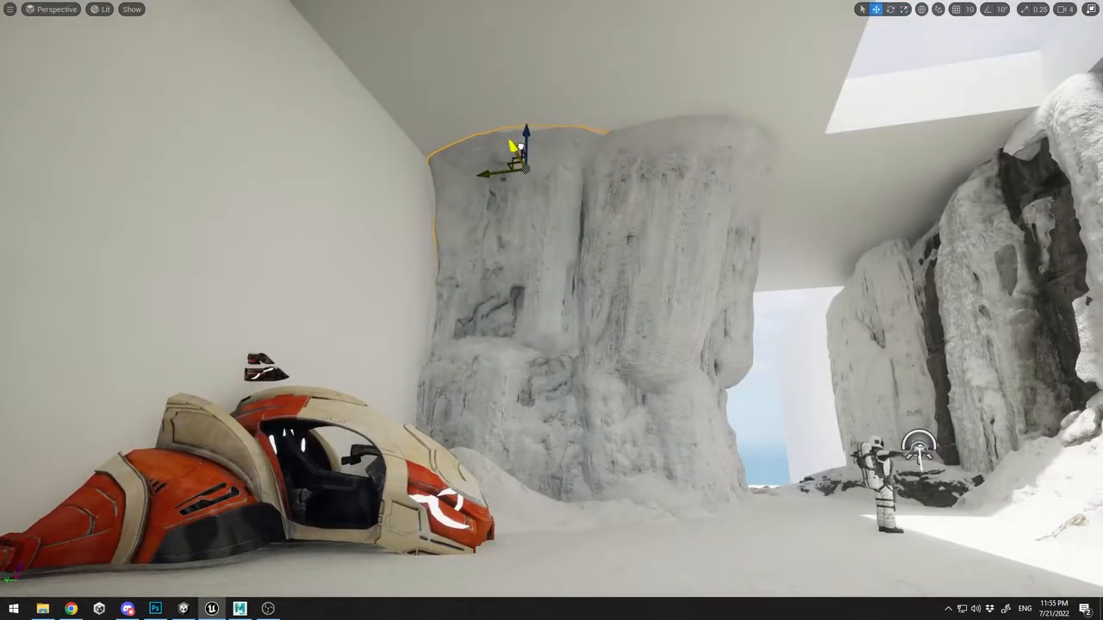
click(752, 415)
Place the Snow_Embankment_uhppcirfa mesh on the ground between the vehicle and the foot of the ice column
right_drag(752, 415, 865, 500)
key(ctrl+space)
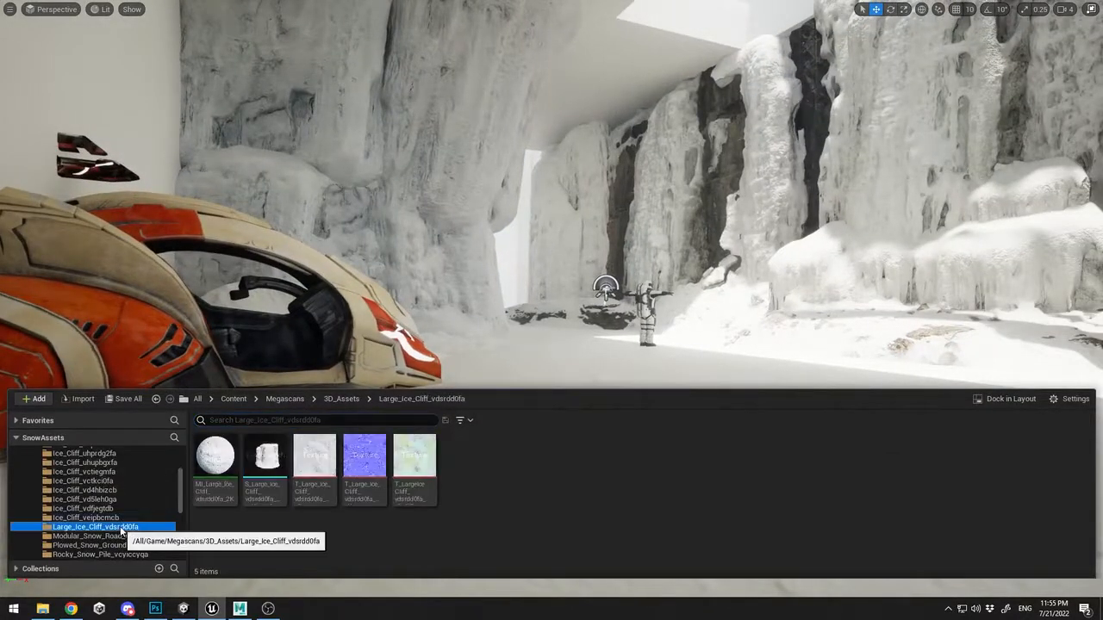
click(120, 537)
scroll(119, 534, down, 2)
click(111, 519)
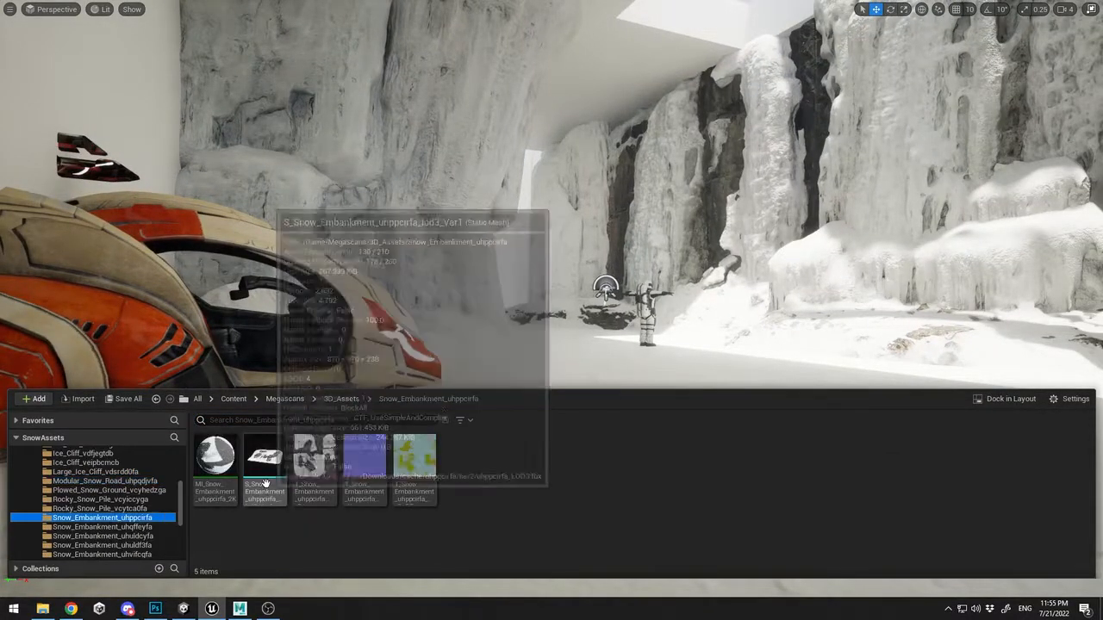
drag(264, 478, 500, 341)
Rotate the snow embankment so its rocky side runs along the base of the new ice wall
key(e)
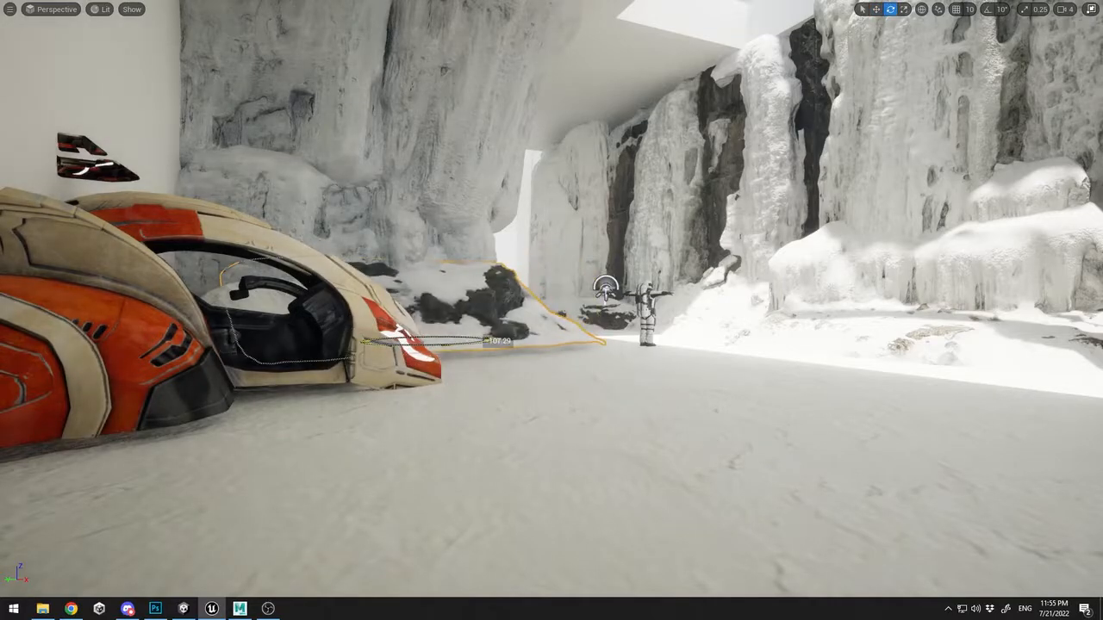
key(d)
right_drag(448, 311, 534, 302)
key(e)
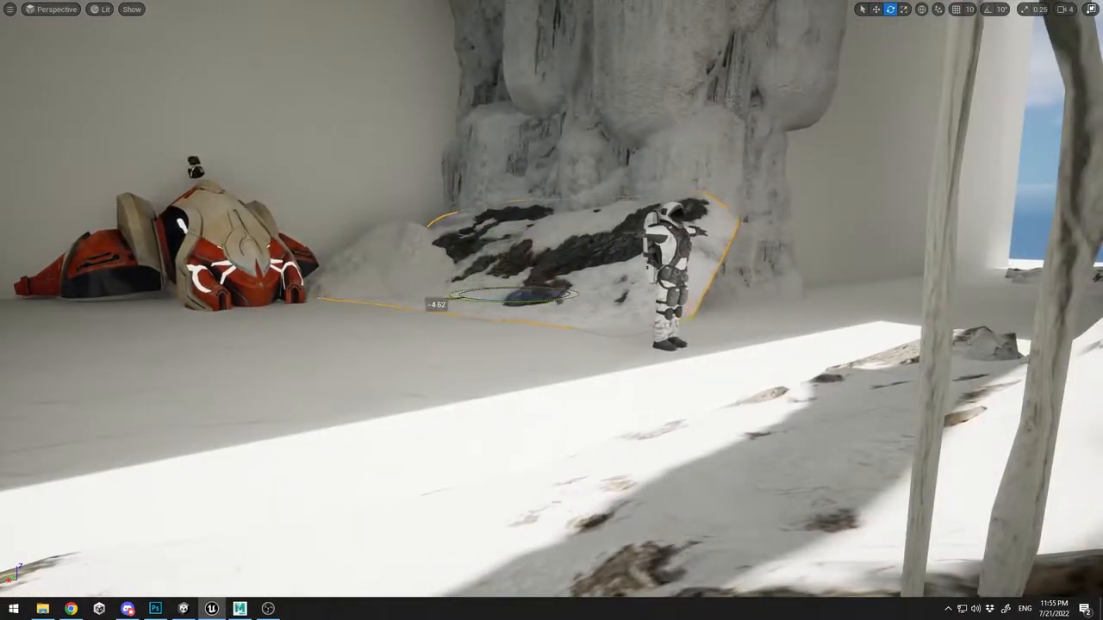
drag(479, 302, 472, 302)
key(a)
Adjust the snow embankment's height in the ground and fine-tune its rotation at the foot of the ice wall
right_drag(472, 302, 645, 303)
key(w)
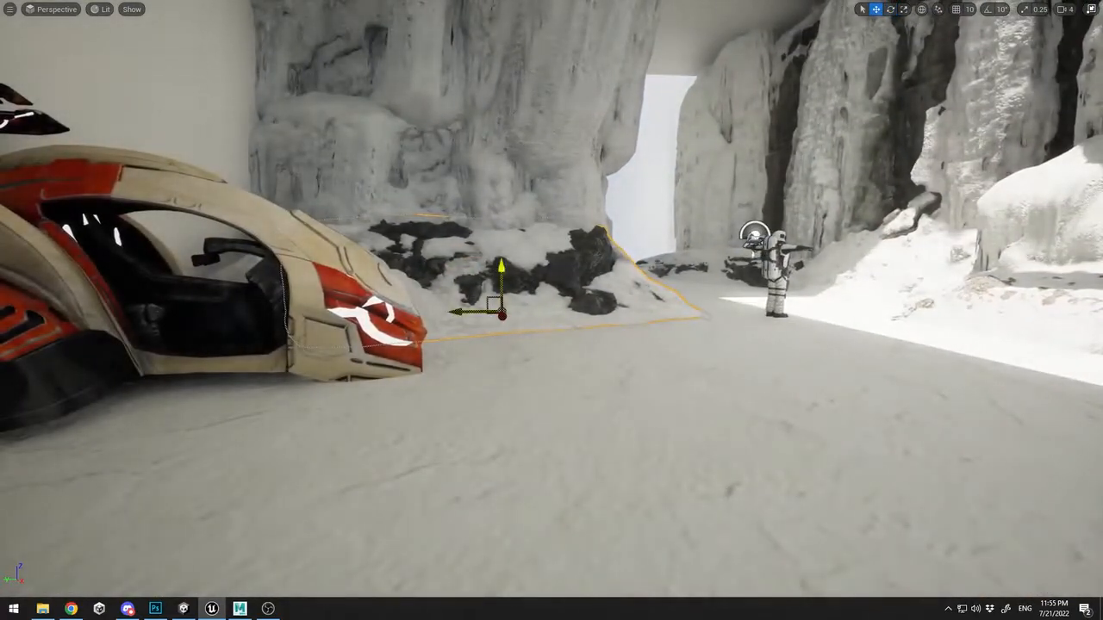
drag(498, 307, 501, 330)
key(ctrl+z)
key(ctrl+z)
right_drag(501, 330, 603, 302)
key(d)
drag(499, 307, 487, 300)
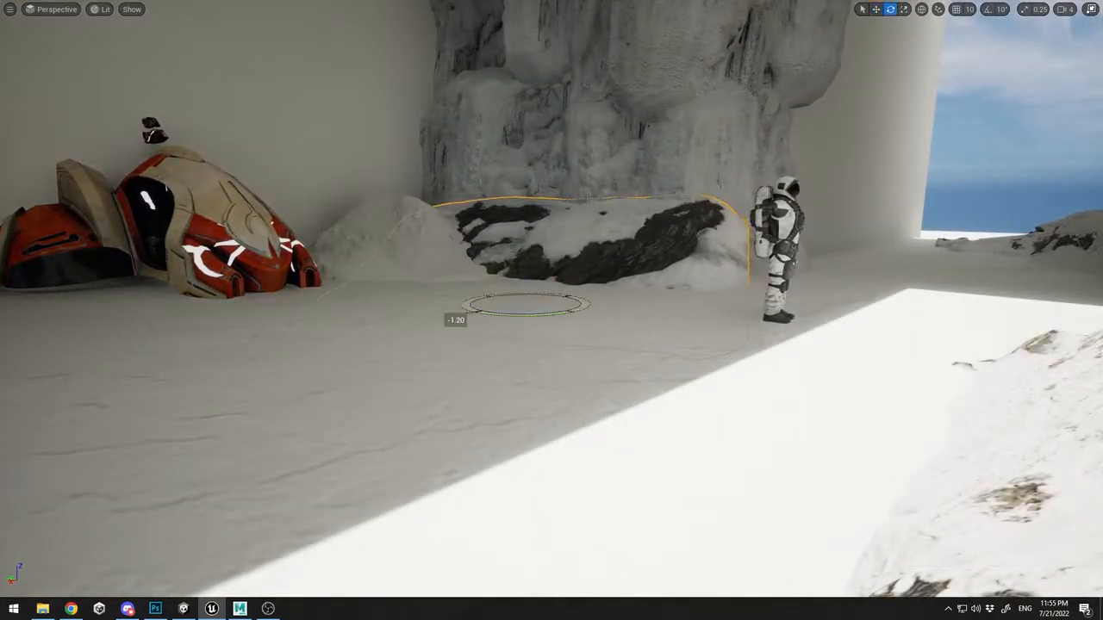
Move the snow pile beside the embankment closer to the vehicle's nose
click(234, 226)
key(f)
key(w)
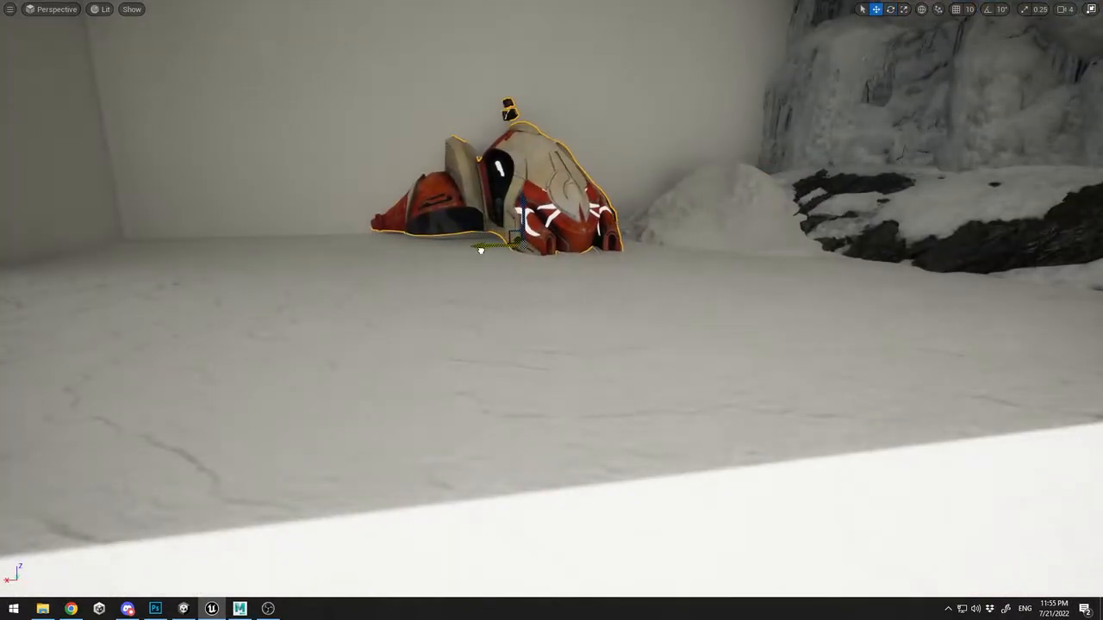
drag(698, 242, 665, 248)
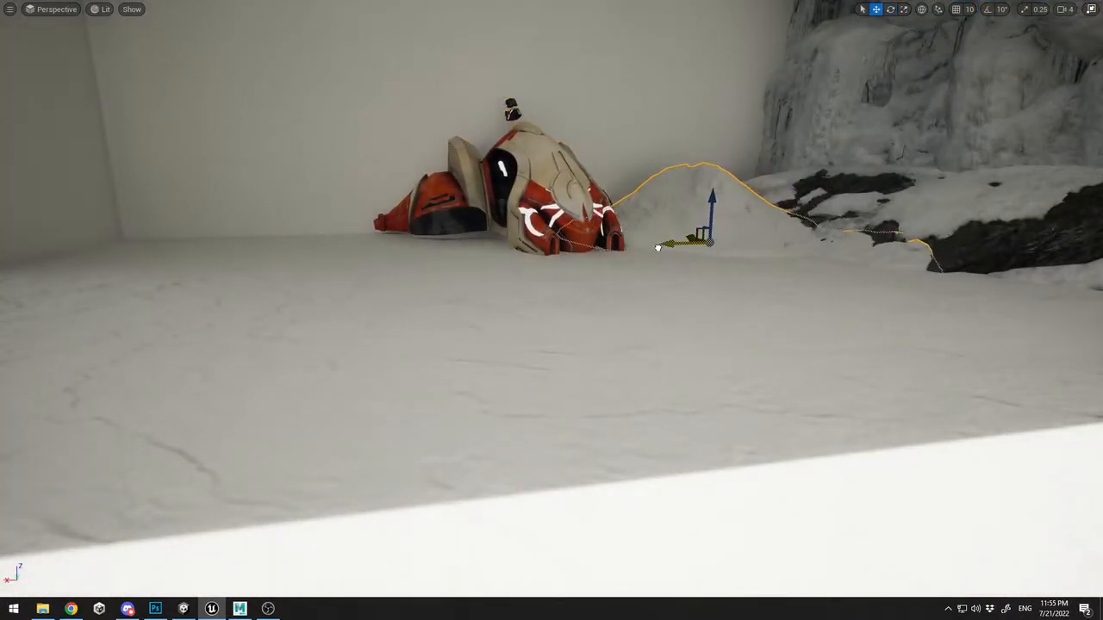
right_drag(656, 250, 681, 194)
click(652, 204)
Examine the ice walls, embankment and snow ground from beside the vehicle
mouse_move(578, 221)
right_down()
mouse_move(589, 222)
mouse_move(305, 236)
mouse_move(482, 207)
mouse_move(594, 215)
right_up()
click(305, 236)
key(d)
key(a)
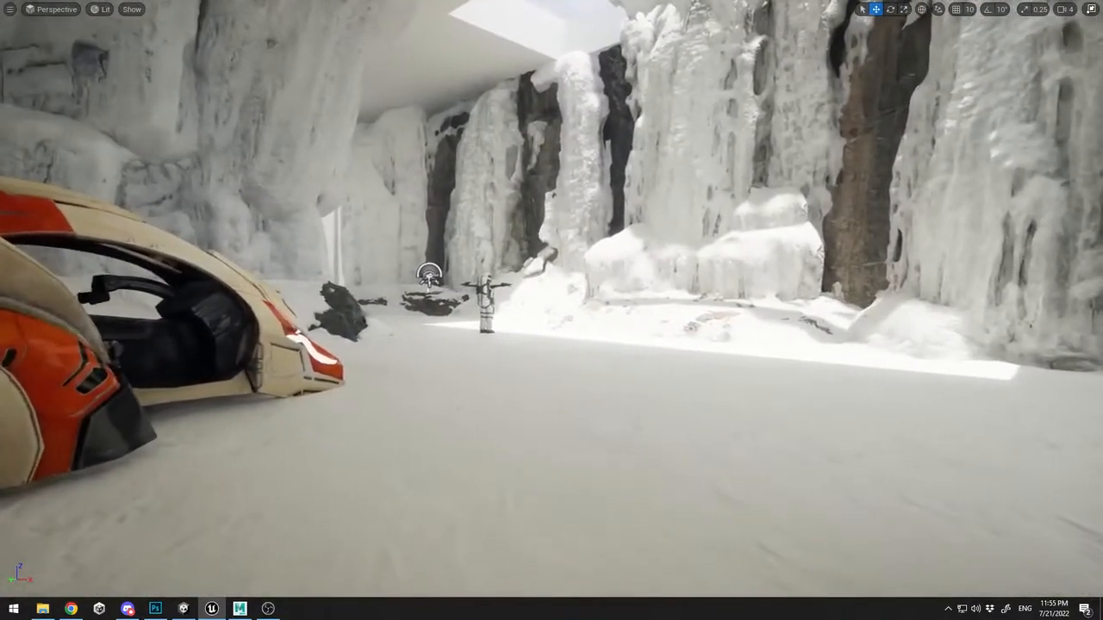
key(d)
key(a)
key(g)
right_drag(595, 215, 577, 232)
Browse the snow embankment assets and place the Snowy_Ground_vefkajufa mesh on the ground in front of the vehicle
key(ctrl+space)
click(104, 540)
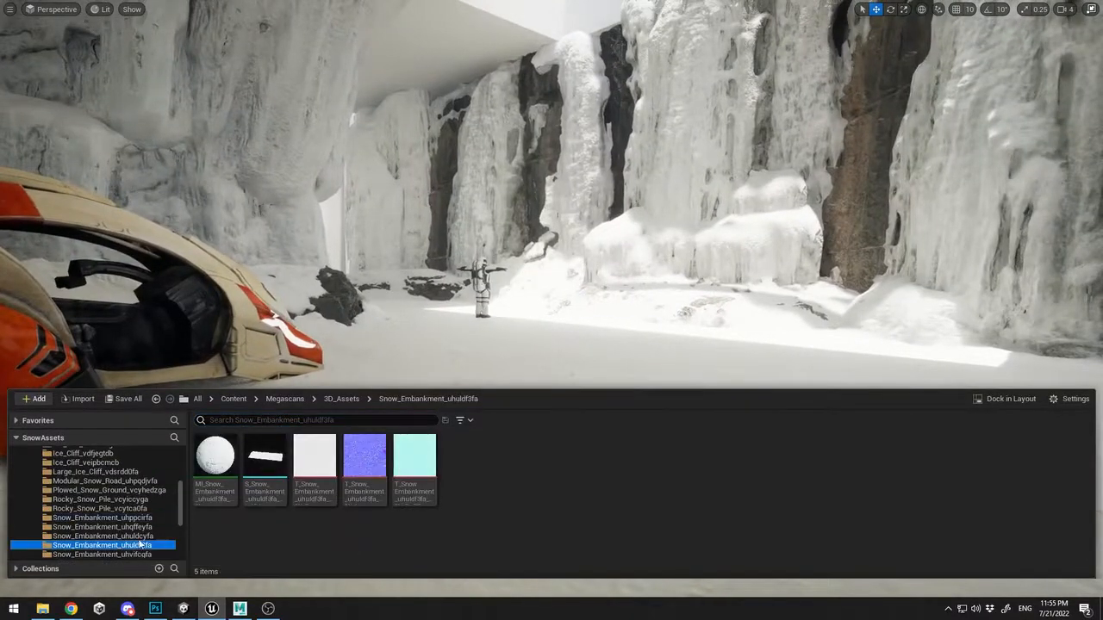
scroll(135, 526, down, 4)
click(133, 490)
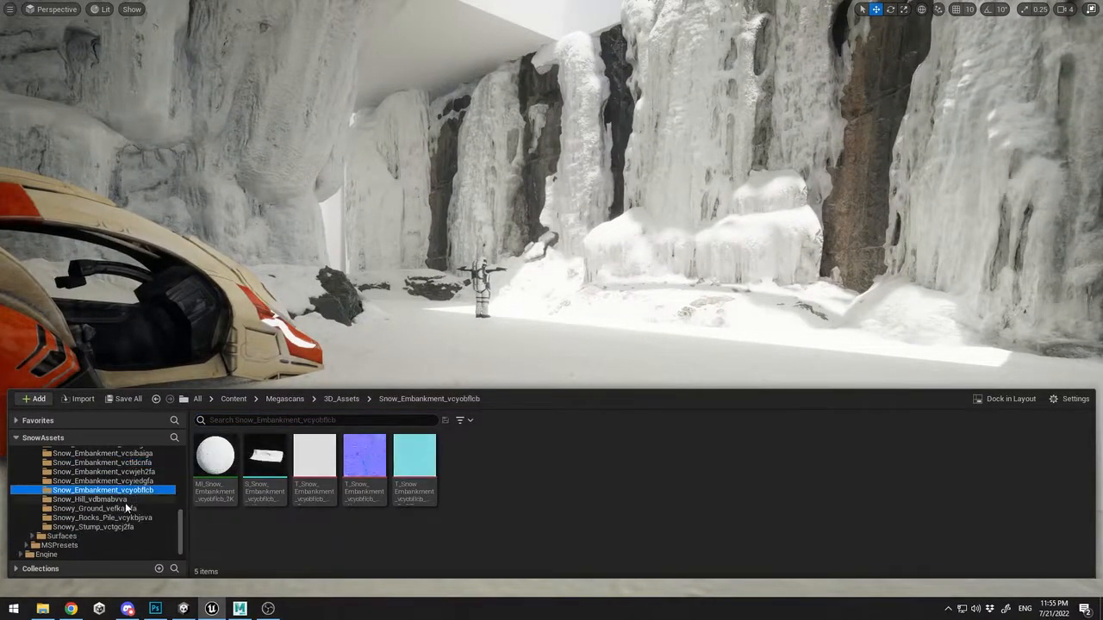
click(128, 509)
drag(265, 464, 363, 372)
mouse_move(415, 314)
mouse_down()
mouse_move(415, 329)
mouse_move(417, 313)
mouse_up()
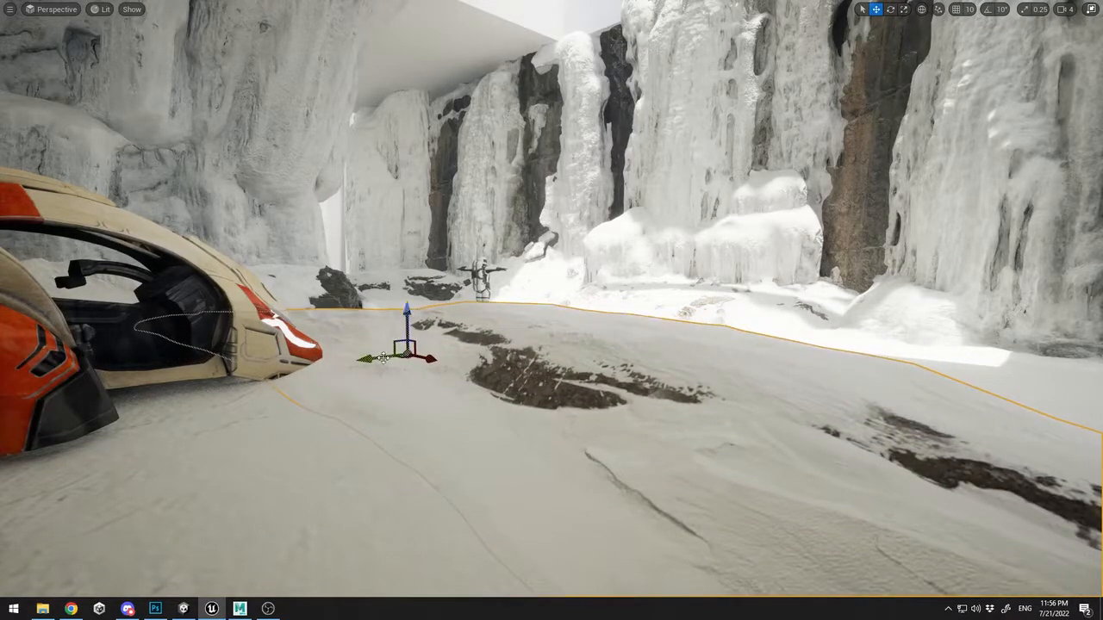
Rotate the snowy ground patch and move it across the open floor between the vehicle and the ice cliff
drag(382, 357, 625, 288)
key(e)
key(w)
drag(593, 329, 534, 382)
click(445, 462)
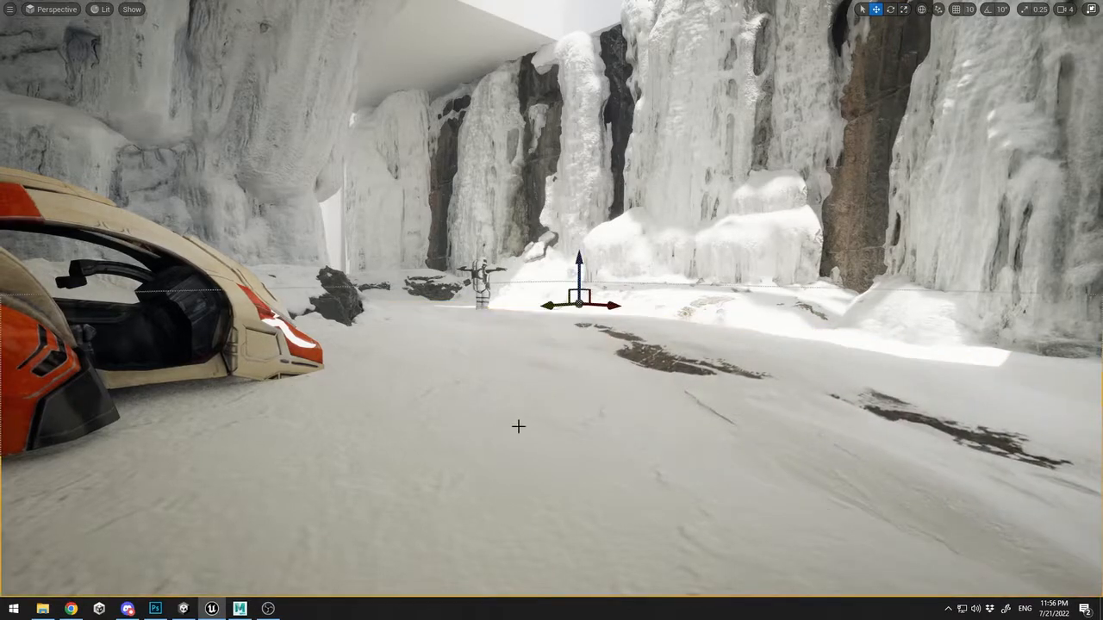
Bring the snowy ground patch back nearer to the vehicle and adjust its height so it blends into the floor
drag(534, 342, 453, 433)
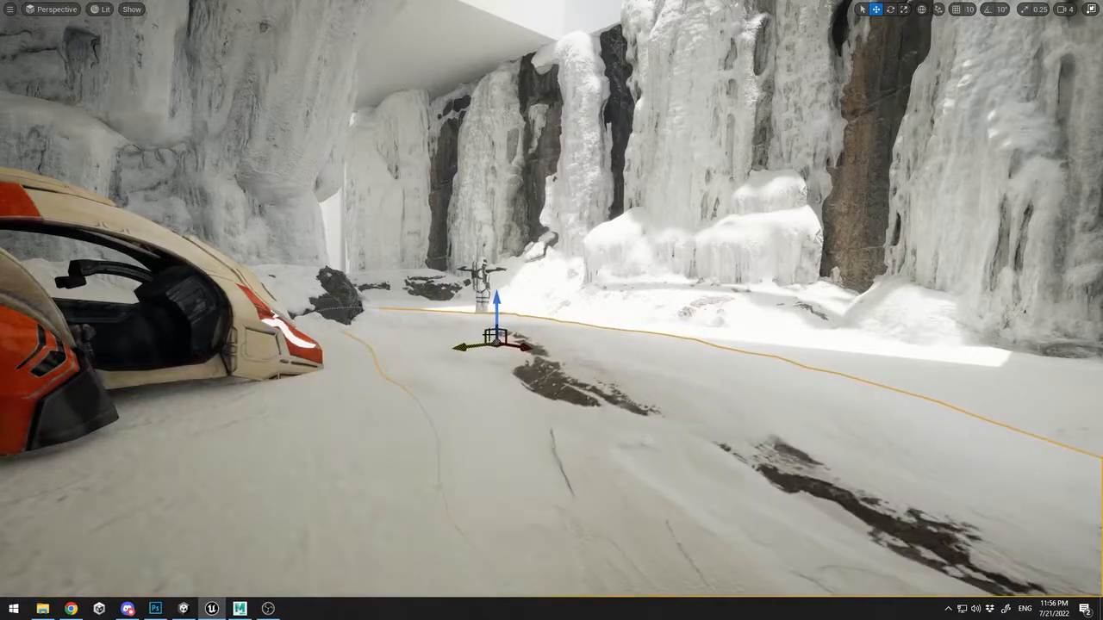
mouse_move(495, 300)
mouse_down()
mouse_move(496, 315)
mouse_move(505, 294)
mouse_move(507, 305)
mouse_up()
key(r)
key(w)
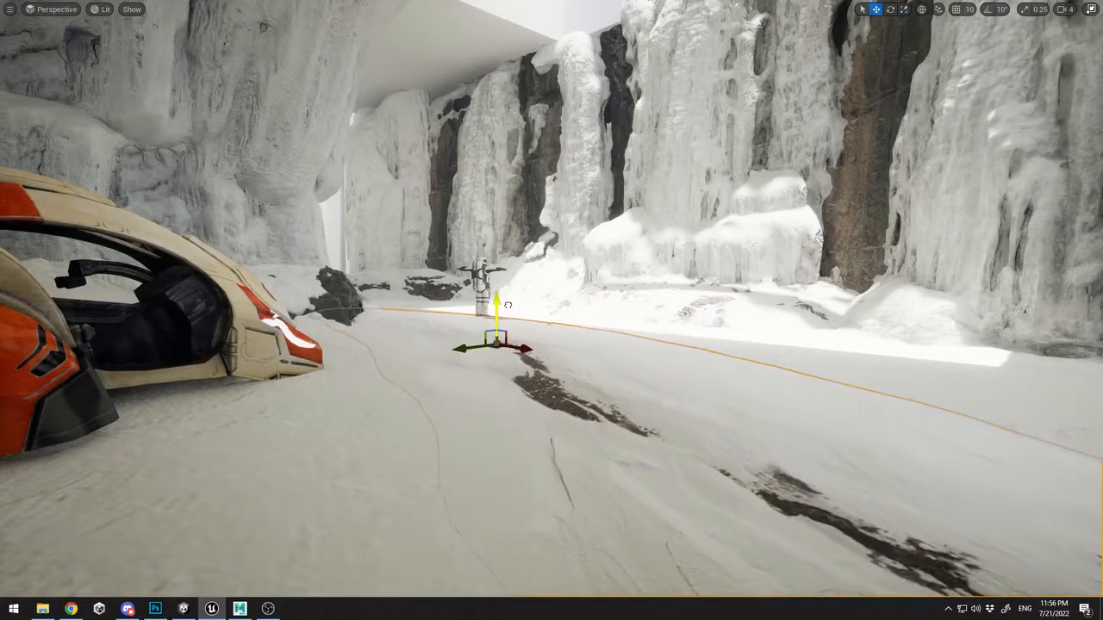
click(557, 295)
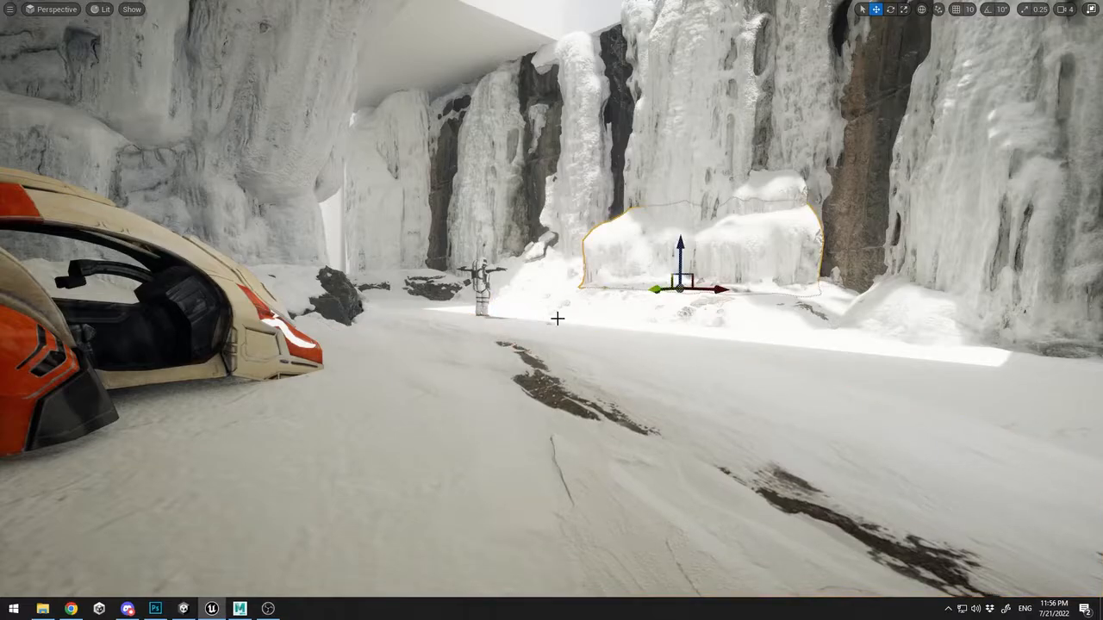
Scale the snowy ground patch in front of the vehicle and shift it slightly across the floor
click(883, 412)
drag(470, 350, 477, 349)
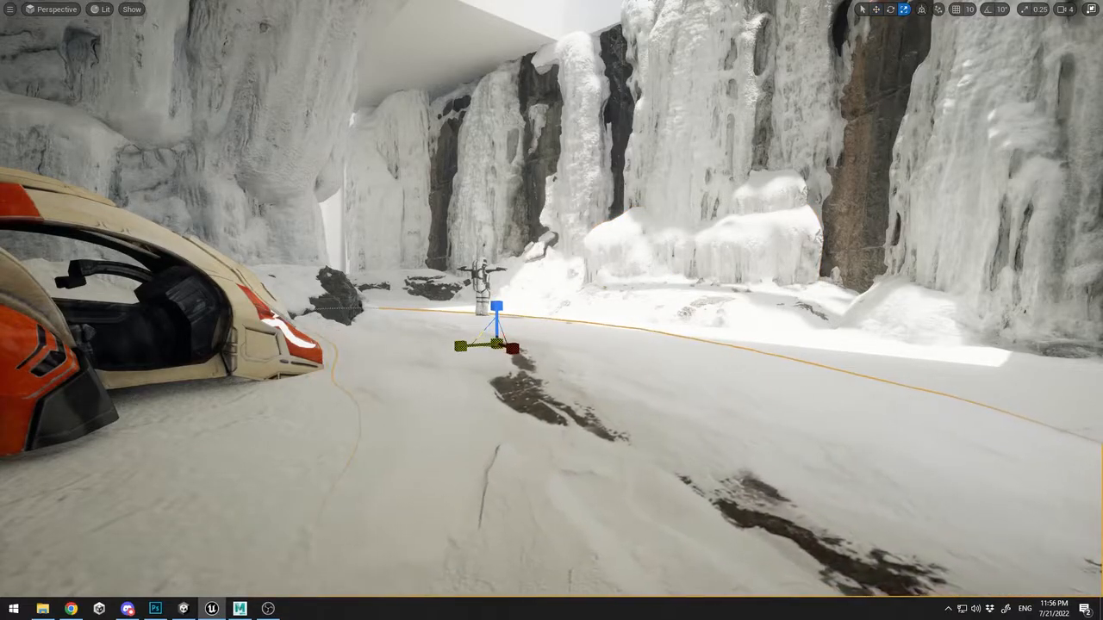
key(w)
drag(501, 305, 503, 304)
click(722, 331)
click(977, 353)
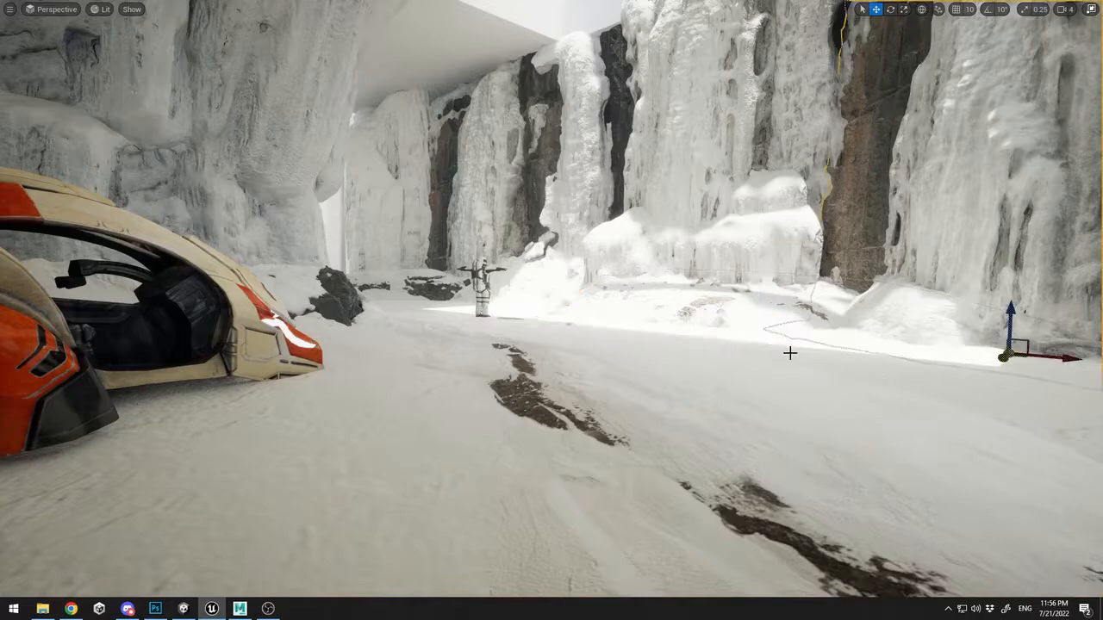
Place a rocky snow pile mesh in the foreground across from the vehicle, rotate it and settle it into the snow
click(788, 352)
key(ctrl+space)
click(101, 518)
drag(264, 460, 1052, 424)
key(e)
right_drag(1036, 373, 835, 350)
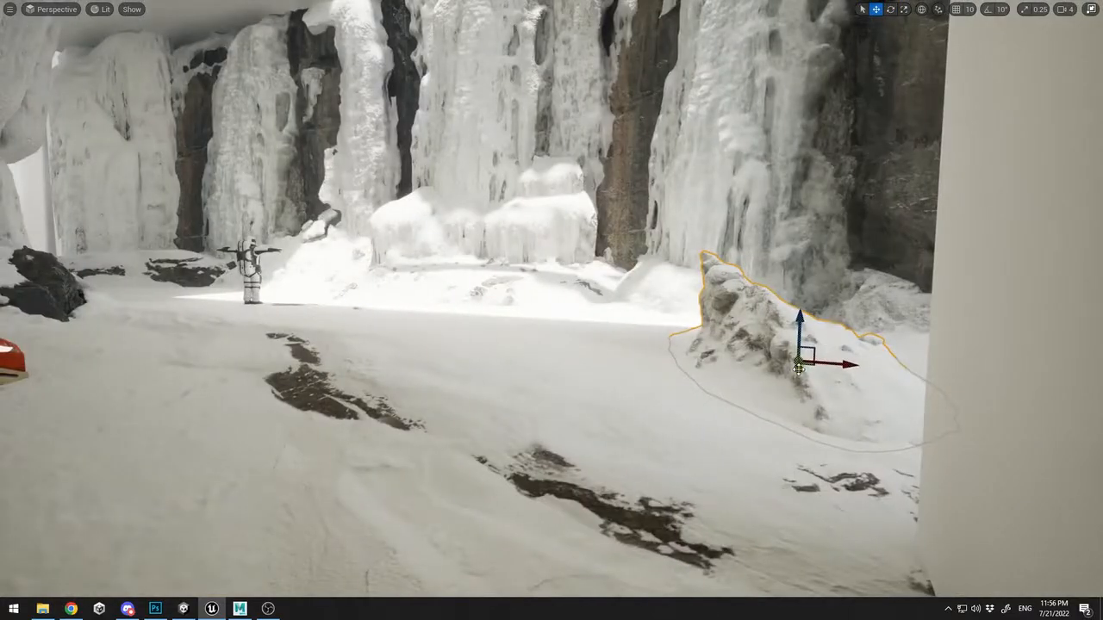
mouse_move(799, 366)
mouse_down()
mouse_move(800, 456)
mouse_move(801, 374)
mouse_move(784, 404)
mouse_move(823, 393)
mouse_up()
key(w)
Try enlarging a snowy rock mesh near the astronaut and moving and rotating it toward the gap at the canyon's far end
click(47, 284)
right_drag(603, 325, 421, 325)
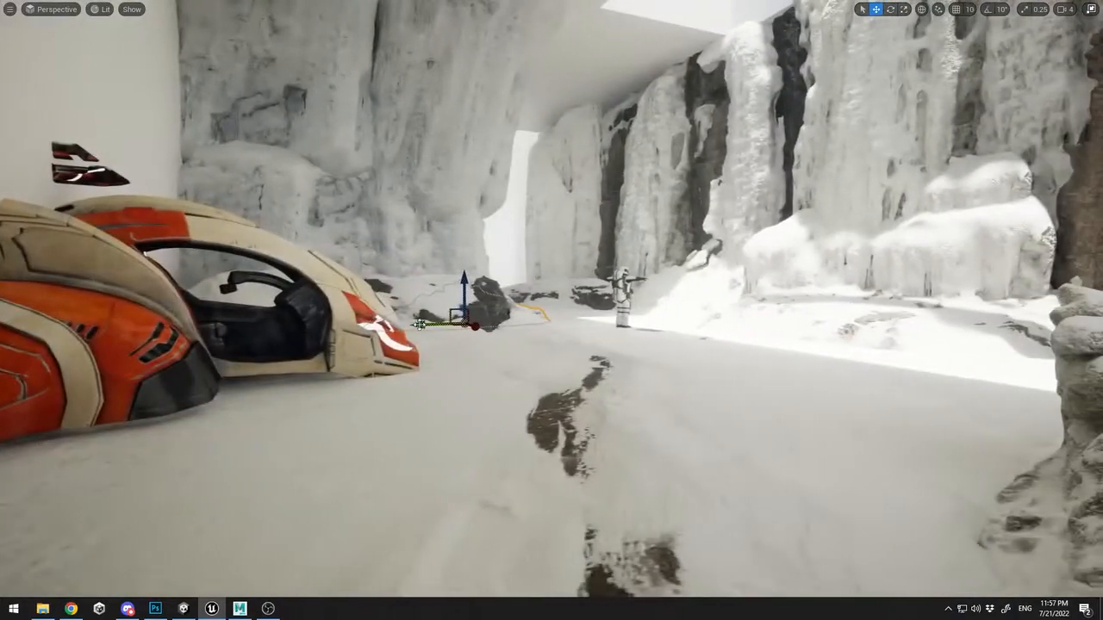
click(617, 297)
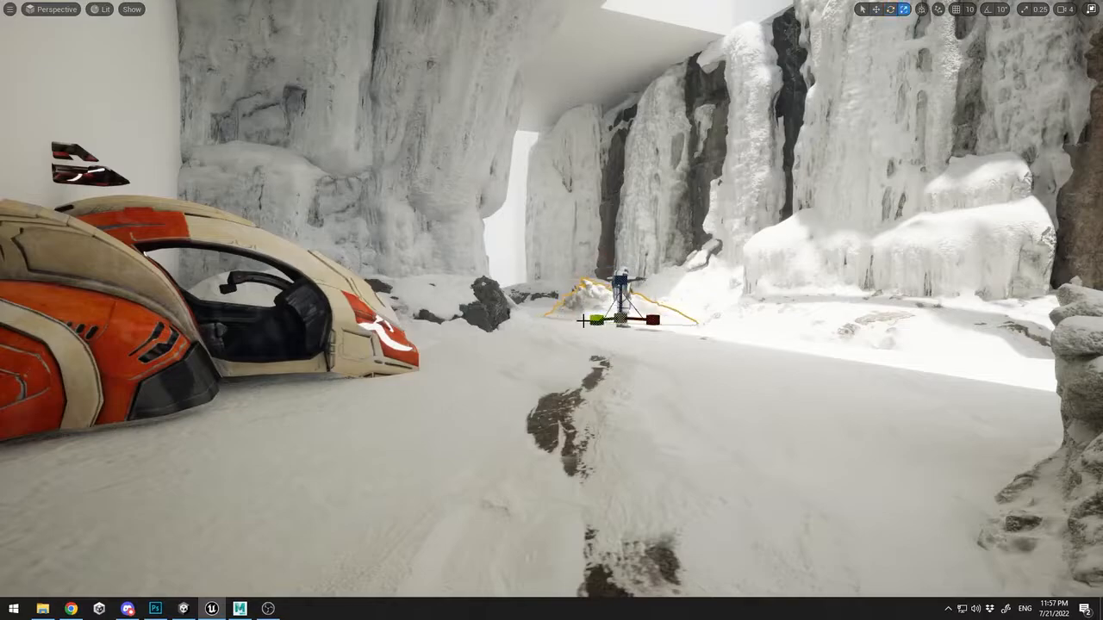
drag(620, 318, 667, 297)
right_drag(668, 297, 636, 370)
key(w)
drag(637, 370, 822, 342)
key(e)
drag(806, 220, 793, 207)
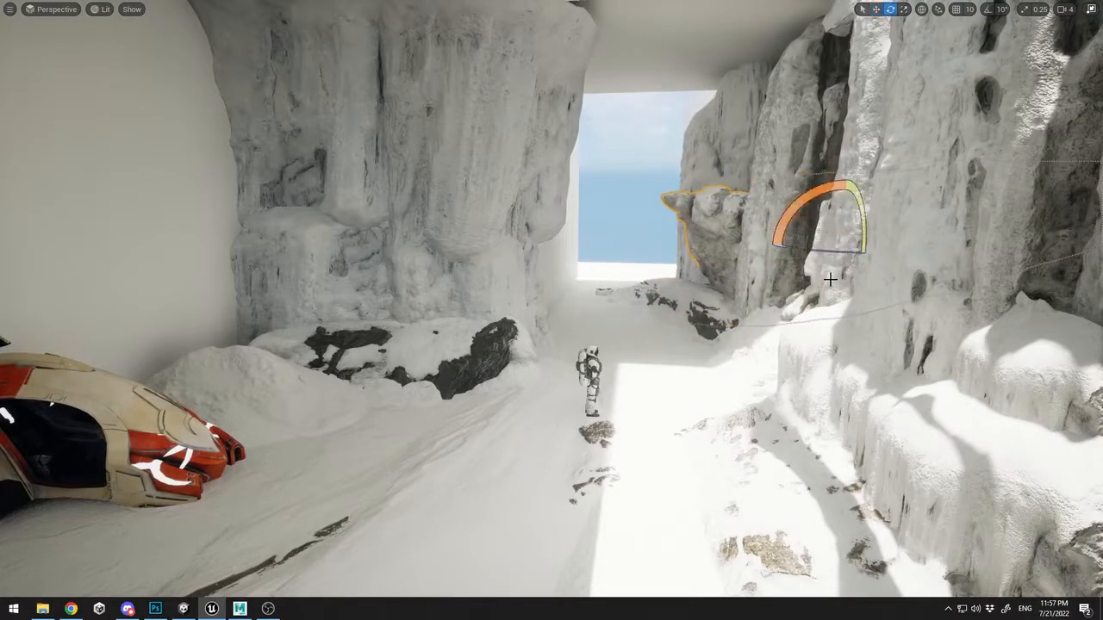
Try the enlarged rock mesh at different positions across the far gap, and delete it
mouse_move(810, 249)
right_down()
mouse_move(865, 301)
mouse_move(806, 233)
right_up()
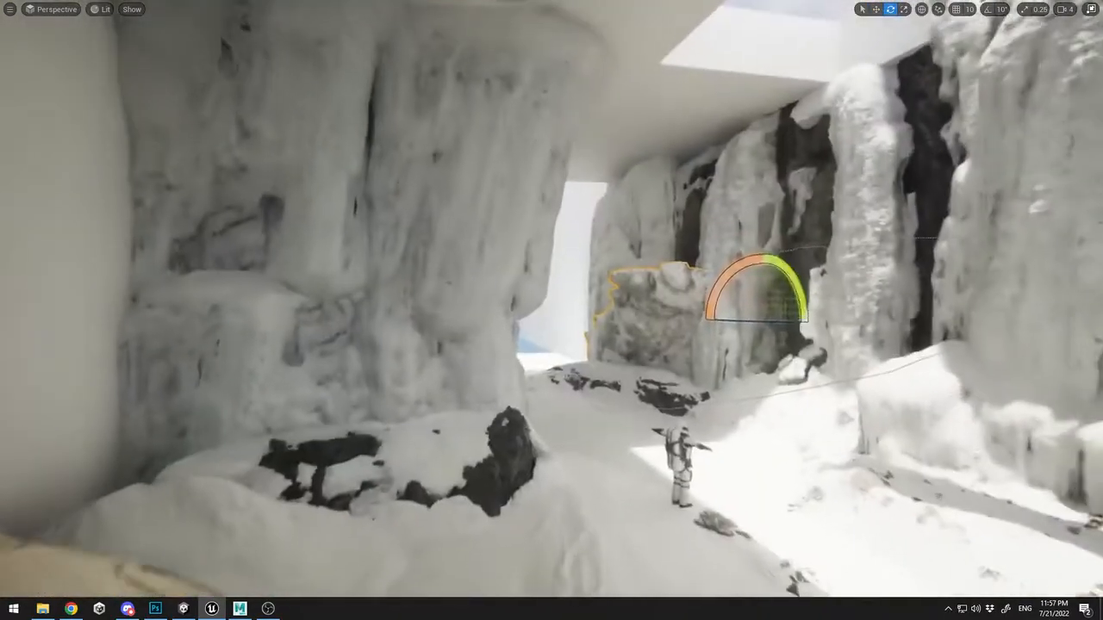
key(w)
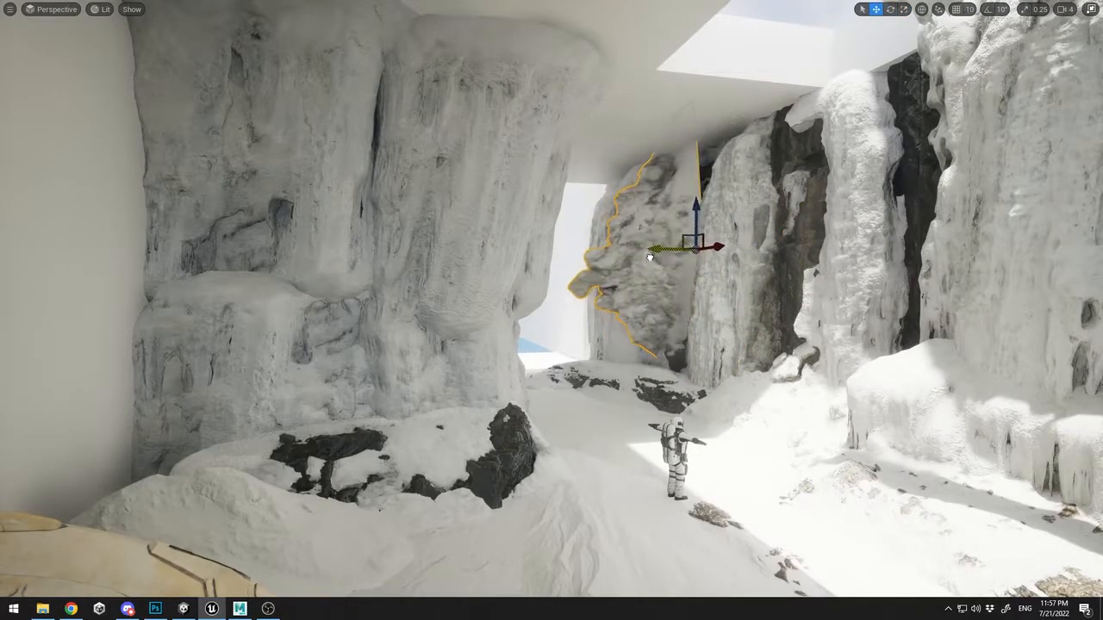
mouse_move(640, 288)
right_down()
mouse_move(700, 287)
mouse_move(634, 288)
right_up()
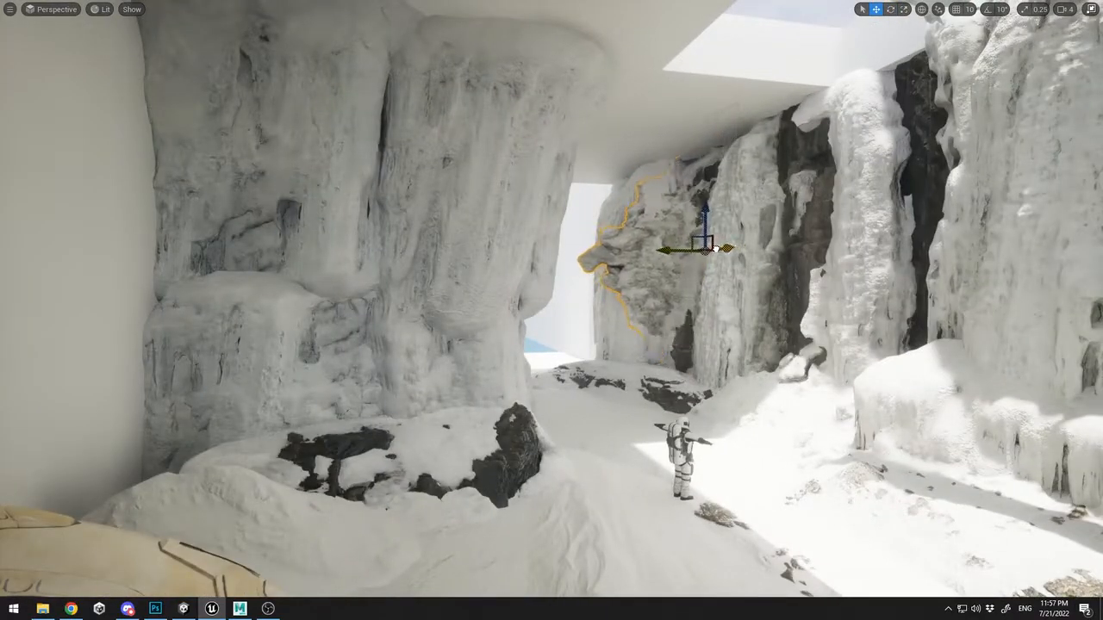
right_drag(682, 224, 723, 222)
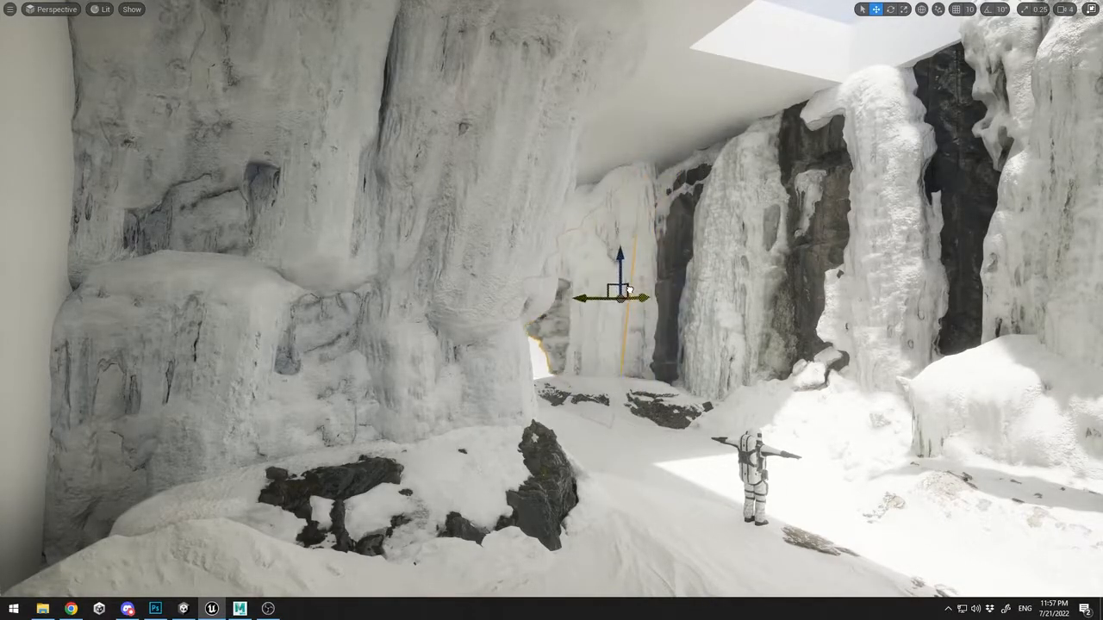
right_drag(605, 285, 521, 295)
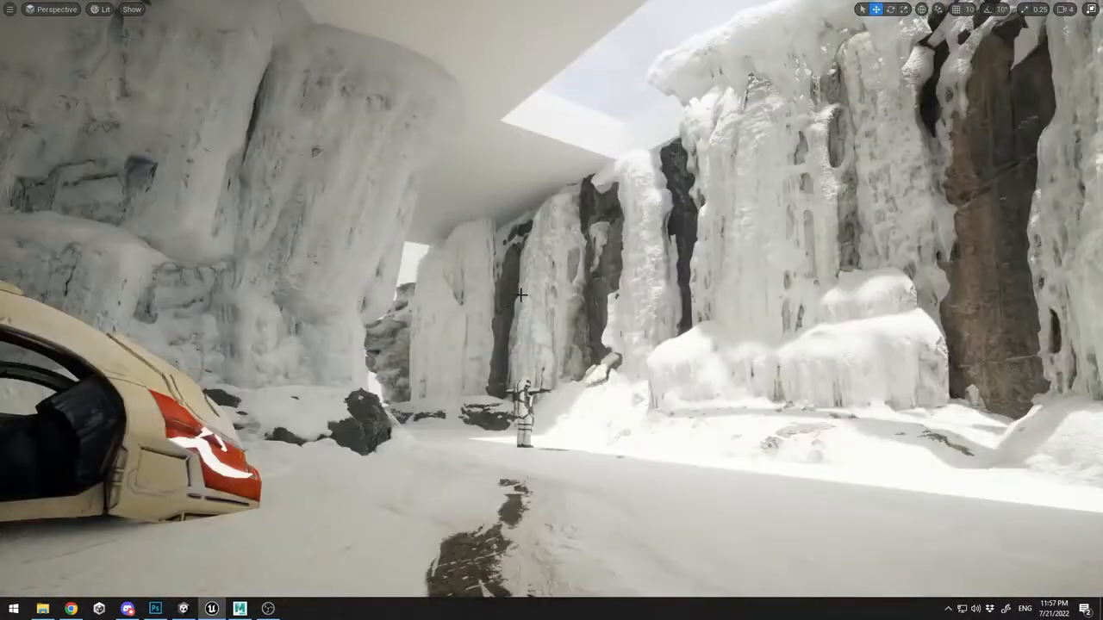
key(Delete)
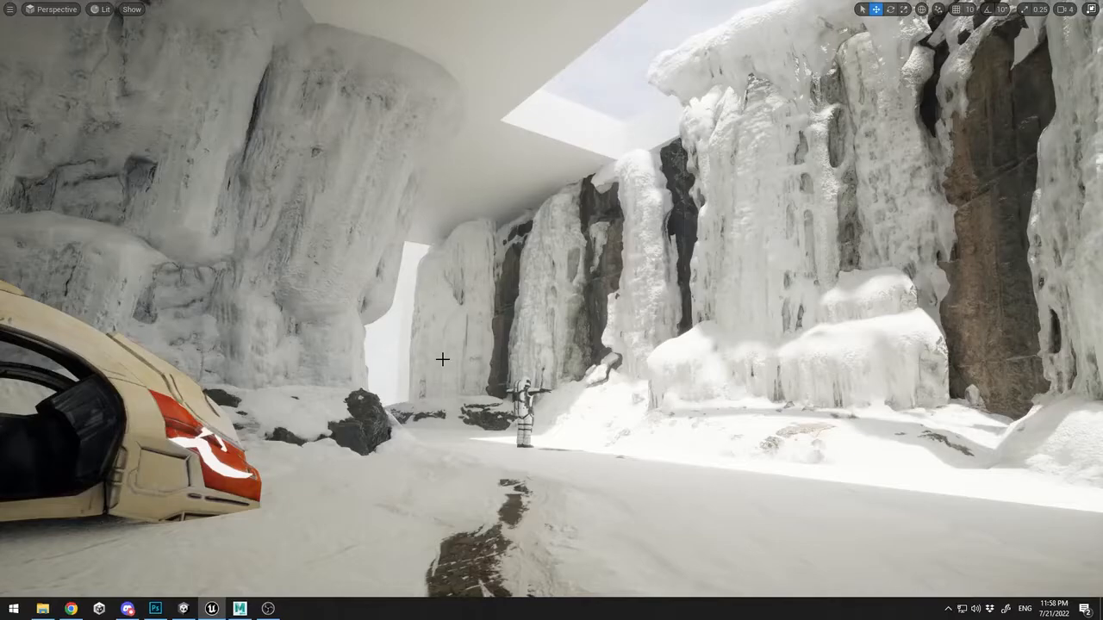
Try the Snowy_Stump_vctgcj2fa mesh on the snow beside the astronaut, and delete it
key(ctrl+space)
click(108, 528)
drag(265, 464, 570, 365)
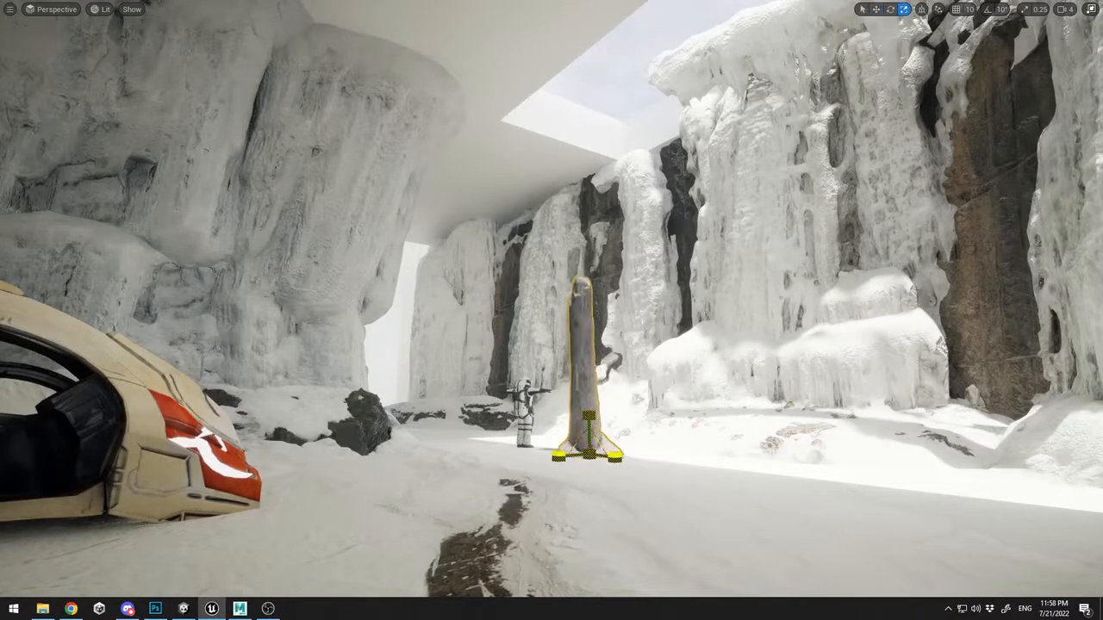
key(w)
right_drag(570, 365, 590, 422)
key(s)
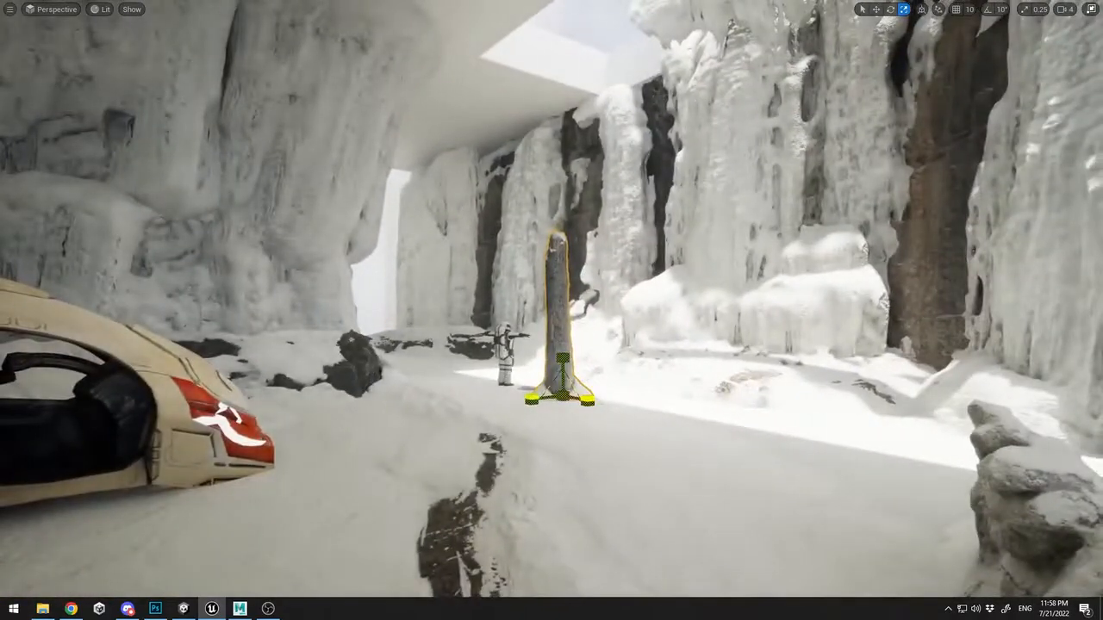
drag(563, 395, 567, 386)
key(Delete)
Browse the ice cliff assets and place the Ice_Cliff_vctkci0fa mesh at the gap in the canyon's far end
key(ctrl+space)
scroll(128, 491, up, 6)
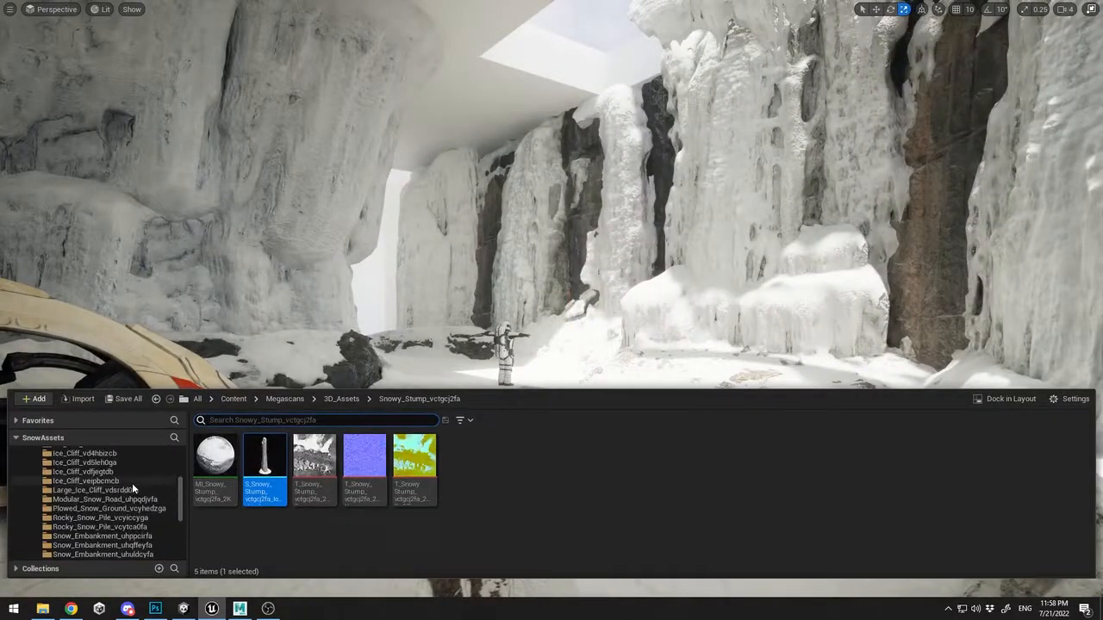
click(132, 482)
click(129, 493)
scroll(129, 497, up, 2)
click(116, 481)
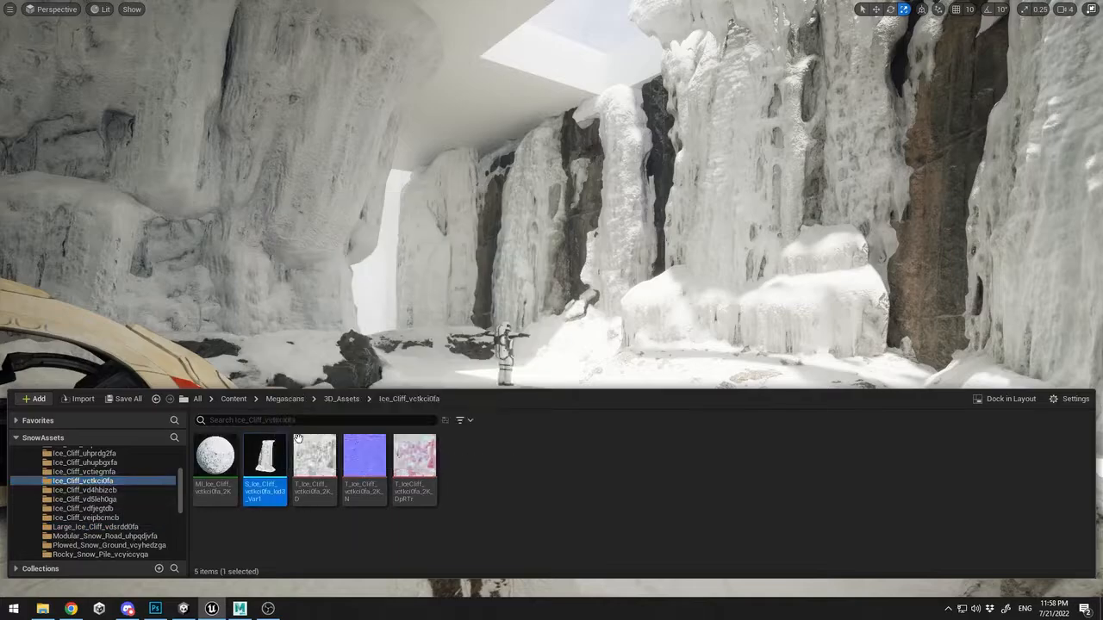
drag(297, 439, 437, 358)
Rotate and move the new ice cliff so it closes the gap behind the vehicle-side ice wall
key(ctrl+z)
key(e)
drag(385, 332, 437, 336)
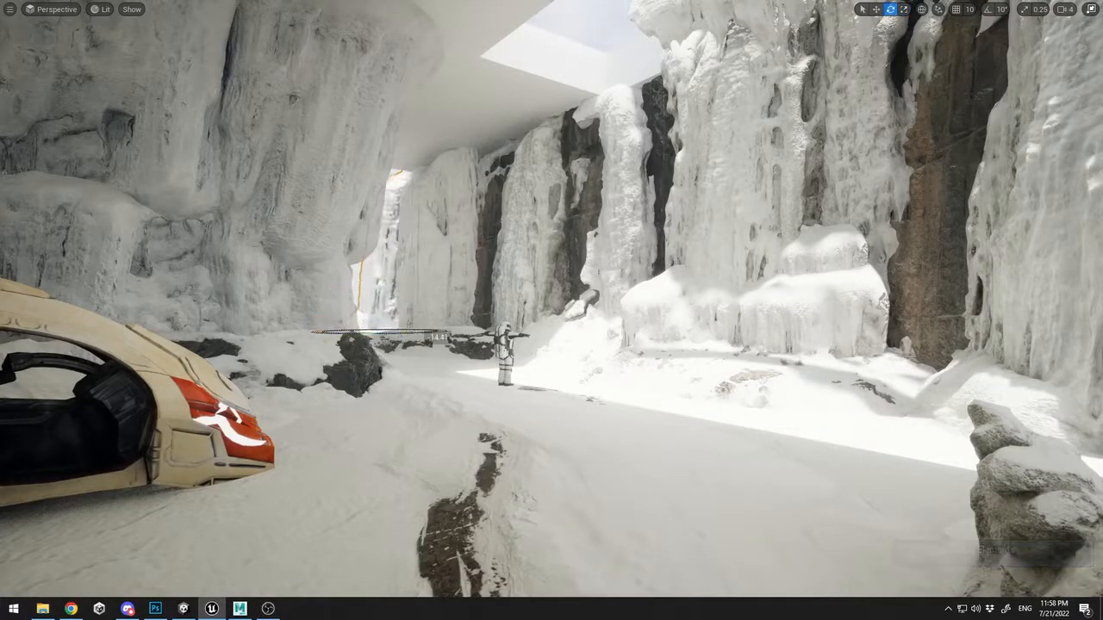
drag(349, 332, 345, 360)
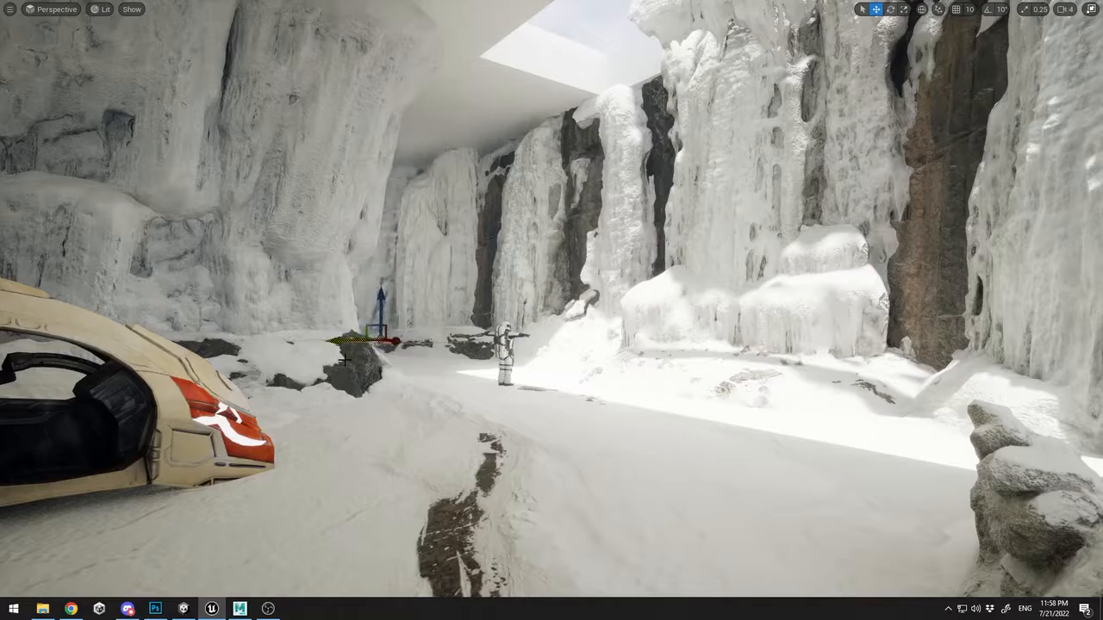
Select the ice cliff meshes forming the wall behind the vehicle and move them together away from the canyon's centre
right_drag(366, 345, 399, 343)
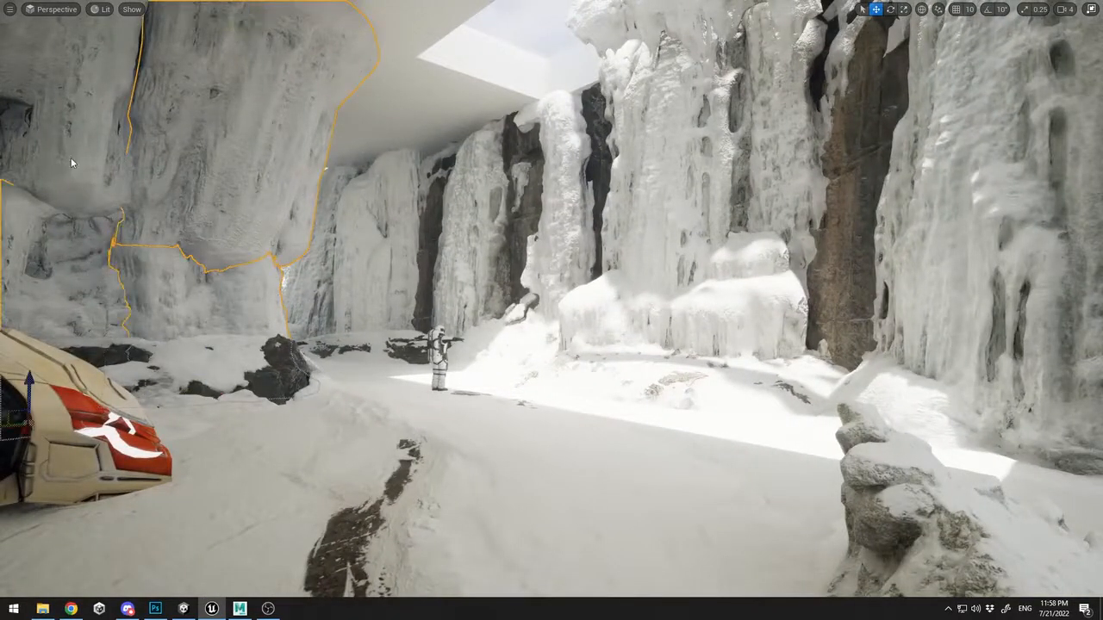
right_drag(201, 323, 184, 288)
right_drag(172, 70, 161, 74)
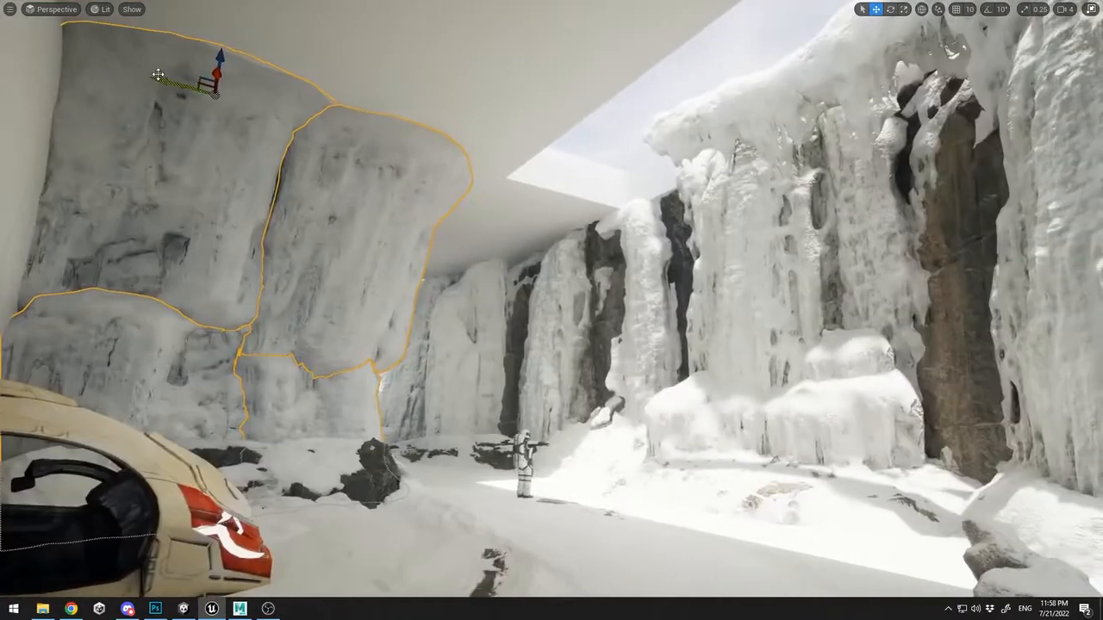
drag(160, 76, 99, 87)
Delete the blockout wall behind the vehicle-side ice cliffs and reposition the far ice cliff in the opening
click(350, 327)
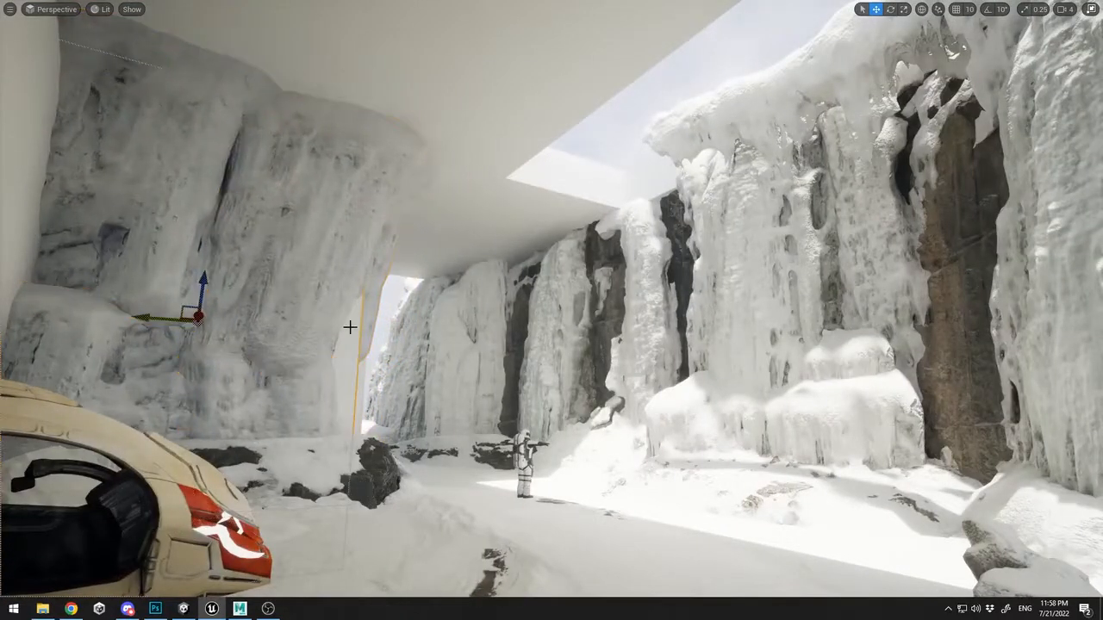
key(Delete)
right_drag(361, 399, 379, 464)
key(s)
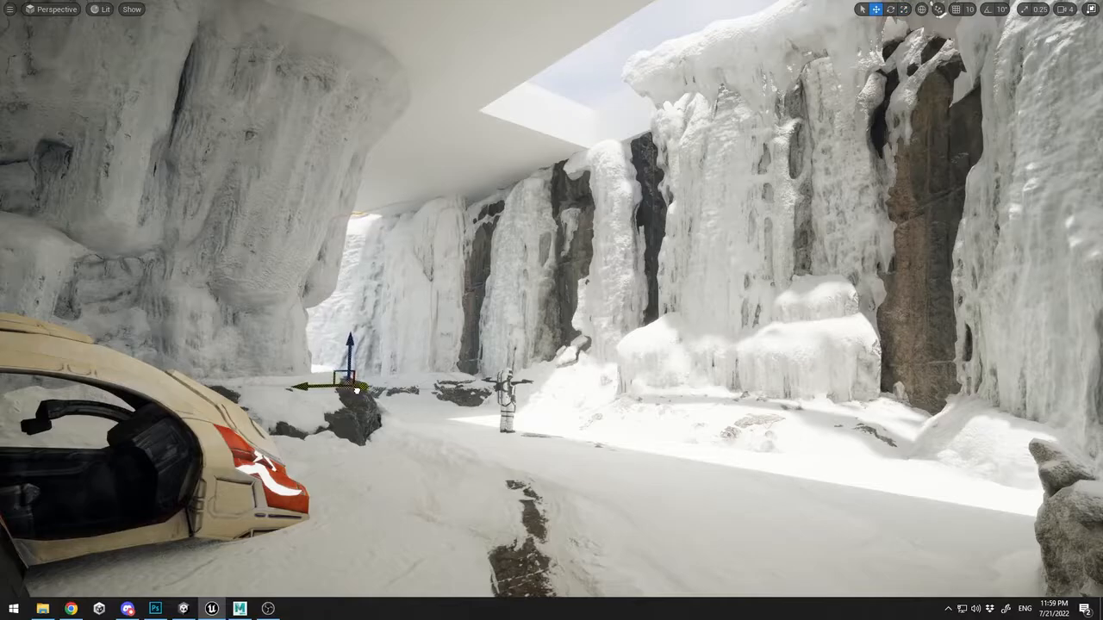
Select the tall ice cliff opposite the vehicle and raise it toward the blockout roof
right_drag(446, 171, 495, 200)
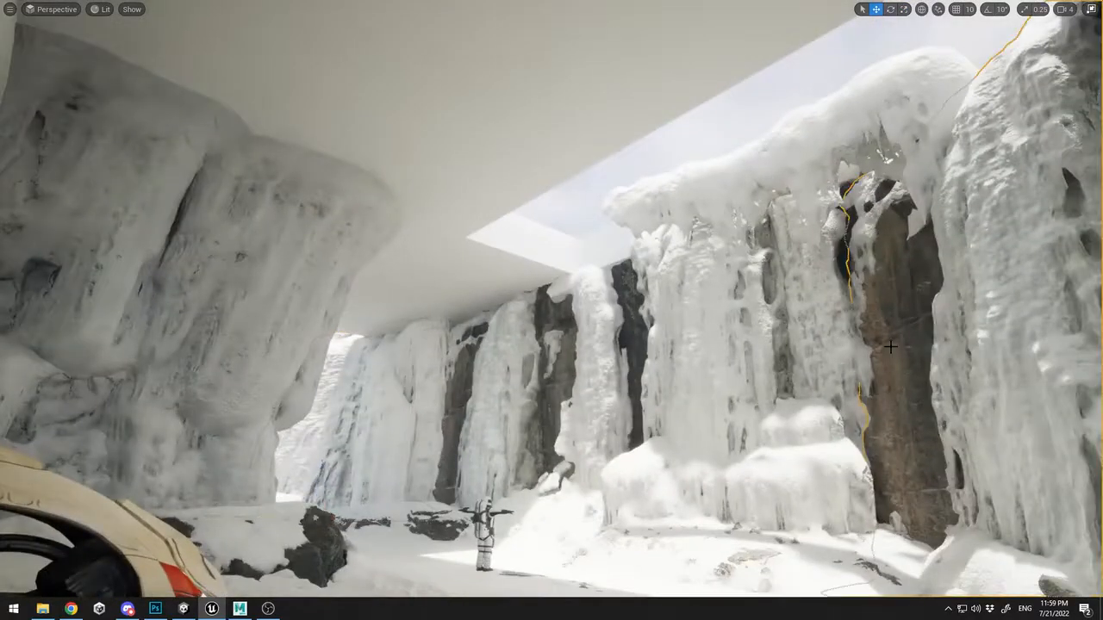
right_drag(891, 346, 742, 359)
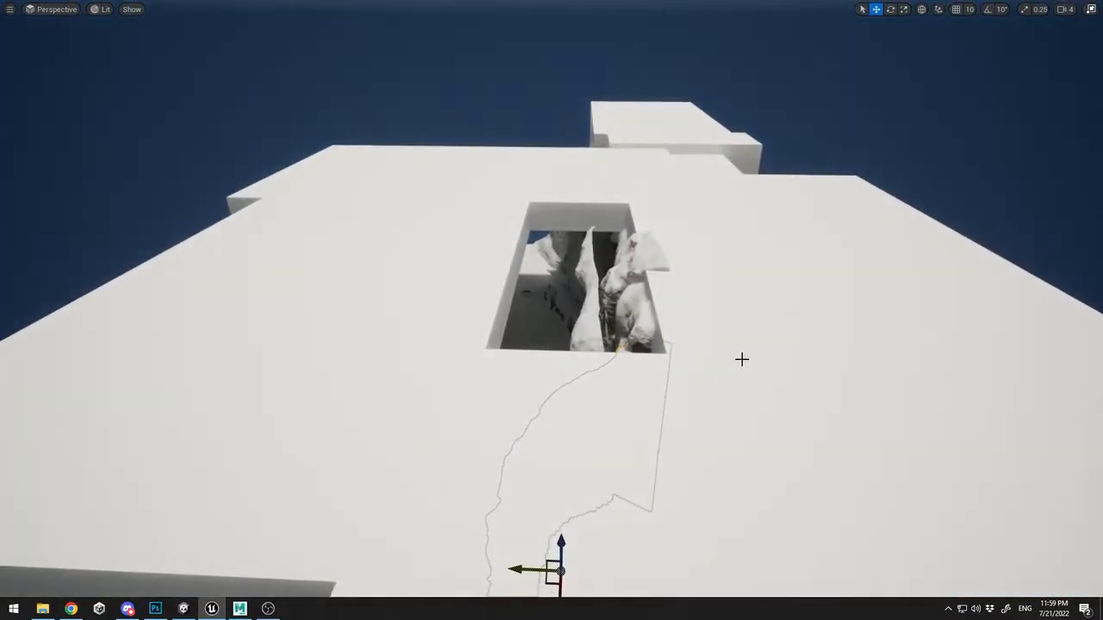
drag(561, 543, 517, 362)
key(e)
Delete the white blockout blocks that form the roof over the canyon
click(746, 315)
key(Delete)
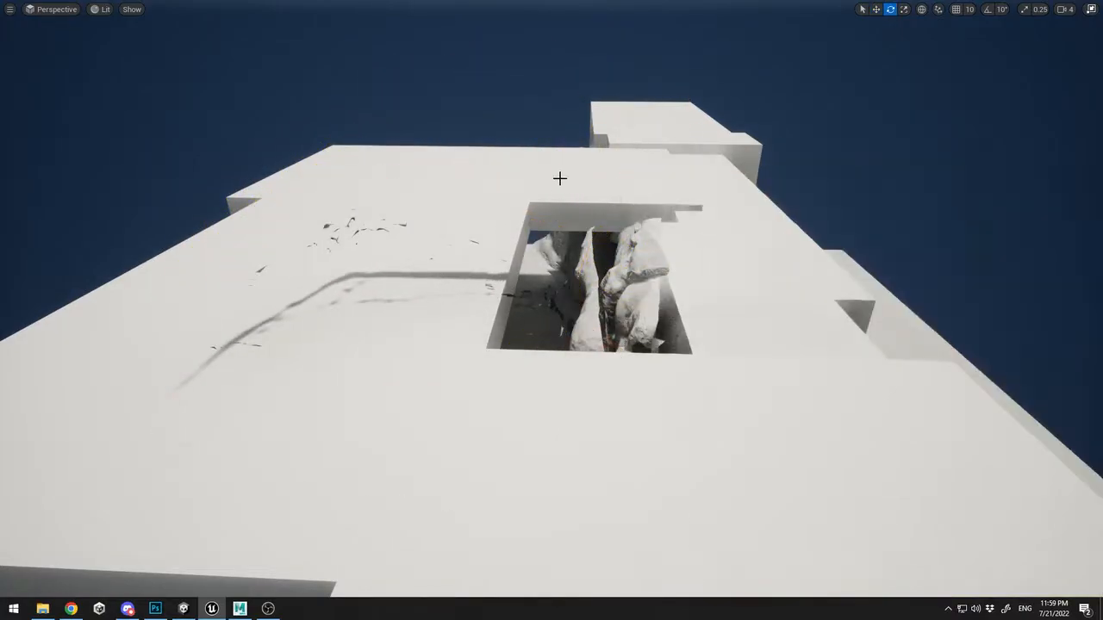
click(559, 177)
key(Delete)
click(457, 267)
key(Delete)
click(652, 457)
key(Delete)
Inspect the opened canyon from outside and undo the most recent blockout deletions
click(570, 419)
right_drag(569, 419, 685, 452)
click(387, 465)
right_drag(387, 465, 318, 440)
right_drag(409, 283, 408, 284)
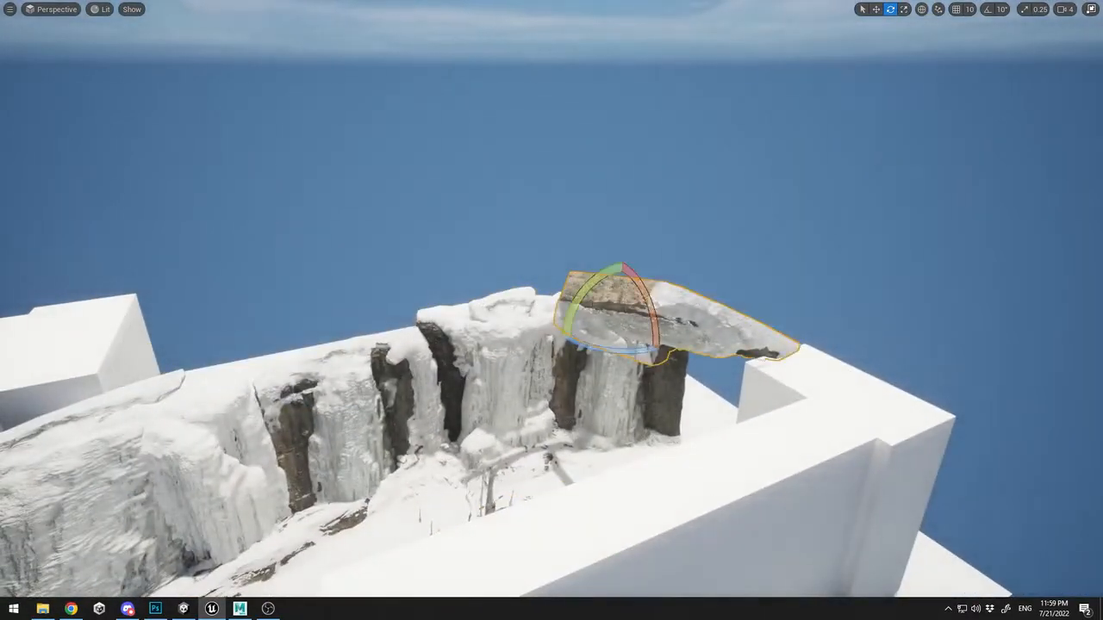
right_drag(768, 290, 767, 290)
key(ctrl+z)
key(ctrl+z)
key(ctrl+z)
key(ctrl+z)
Rotate the ice cliff slab resting on top of the rock wall so it tilts over the canyon
click(782, 305)
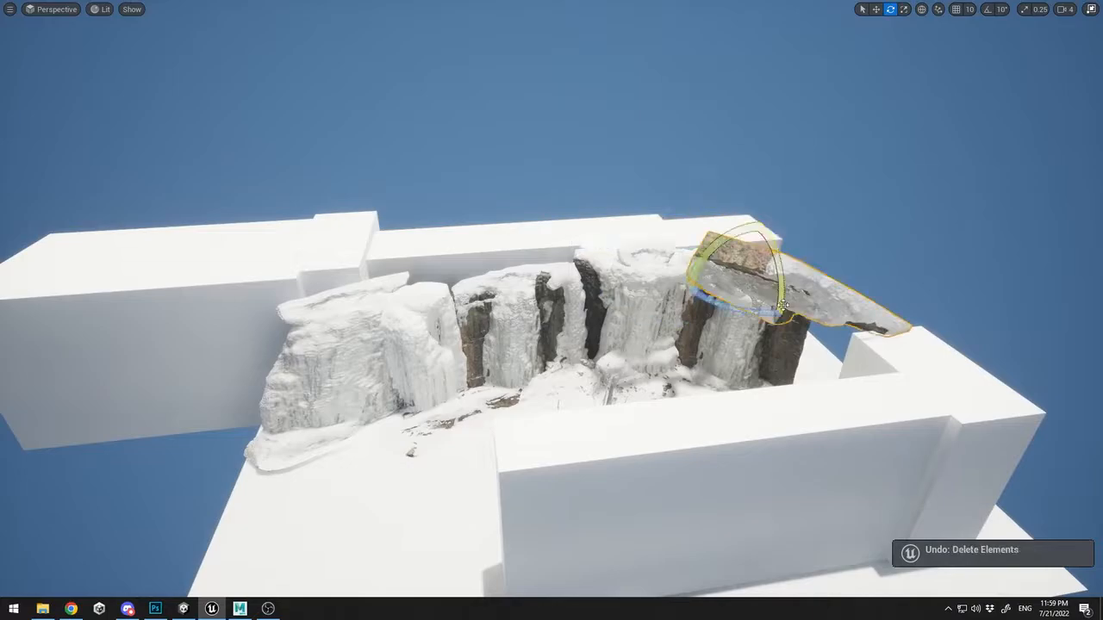
drag(781, 306, 762, 222)
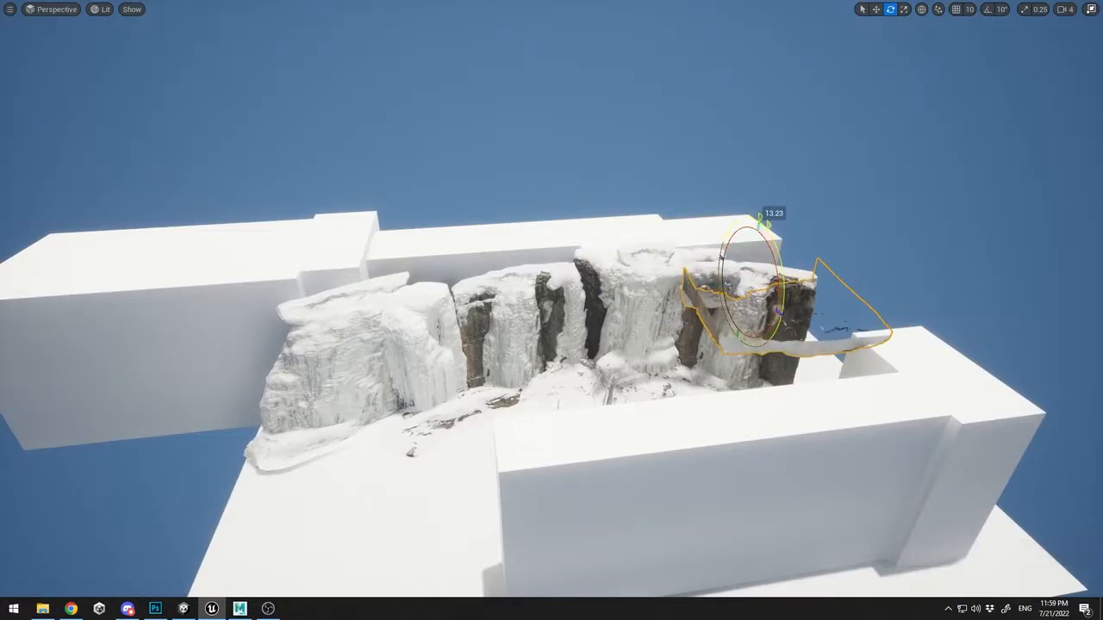
drag(778, 310, 761, 222)
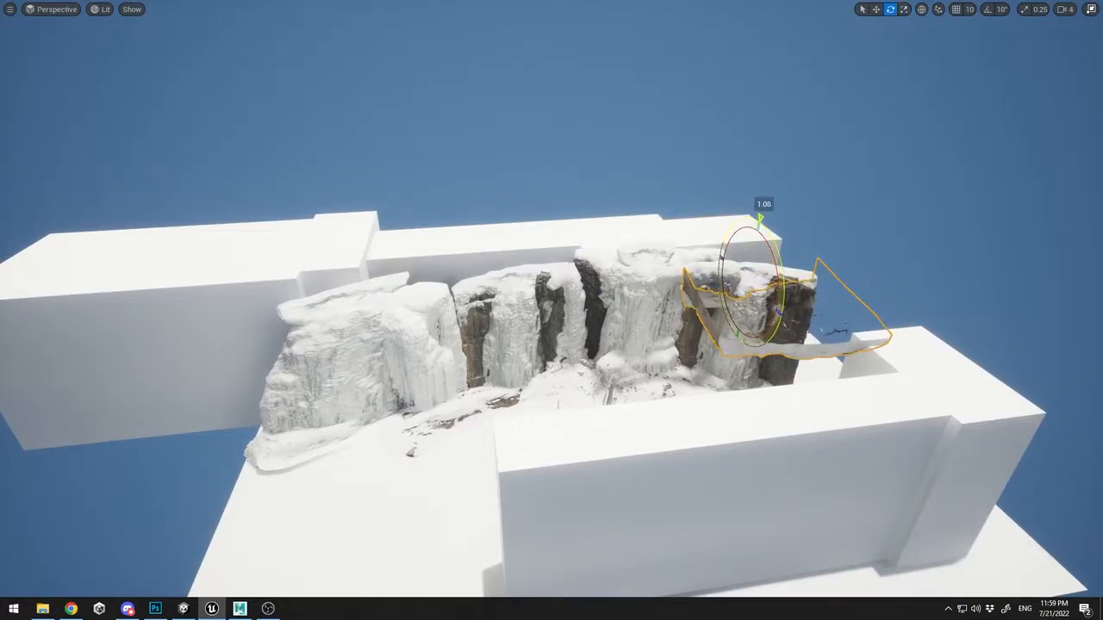
drag(790, 280, 585, 297)
key(w)
Move the rotated cliff slab across the canyon's upper opening to form an overhang between the ice walls
right_drag(585, 297, 585, 297)
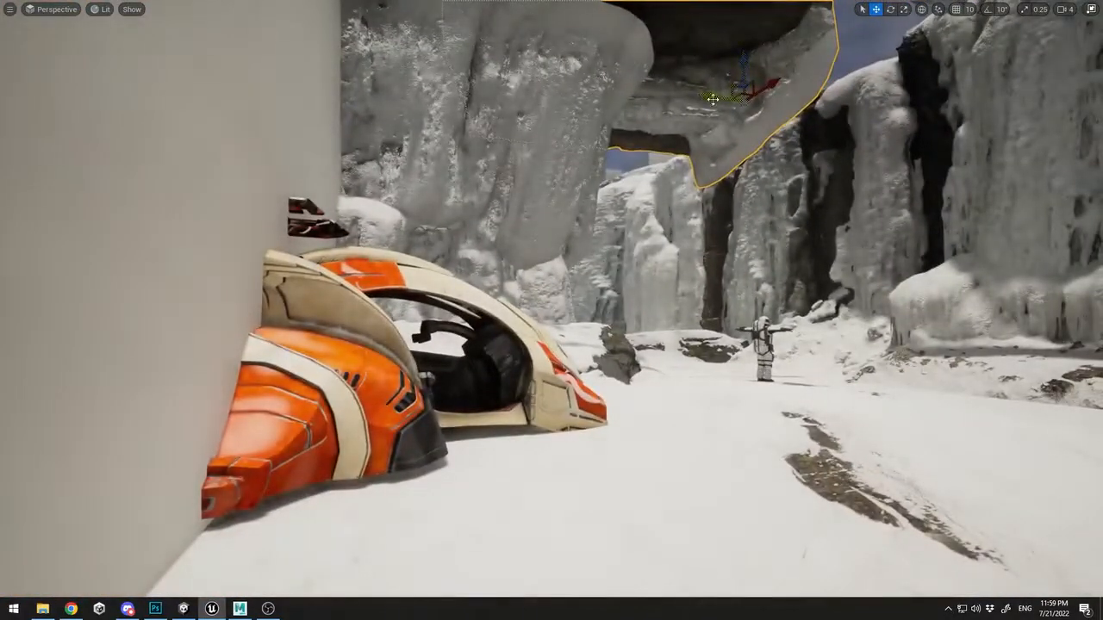
drag(713, 99, 883, 90)
drag(820, 111, 818, 98)
right_drag(818, 98, 776, 26)
key(f)
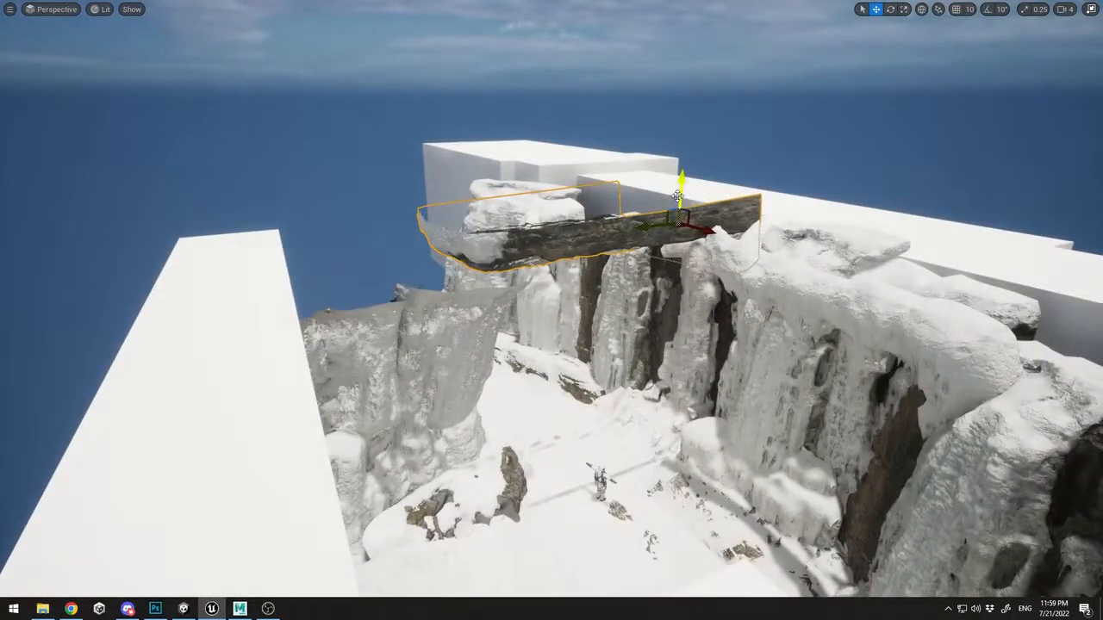
Try duplicating the overhanging cliff slab and rotating the copy beside the original
alt+drag(723, 212, 719, 229)
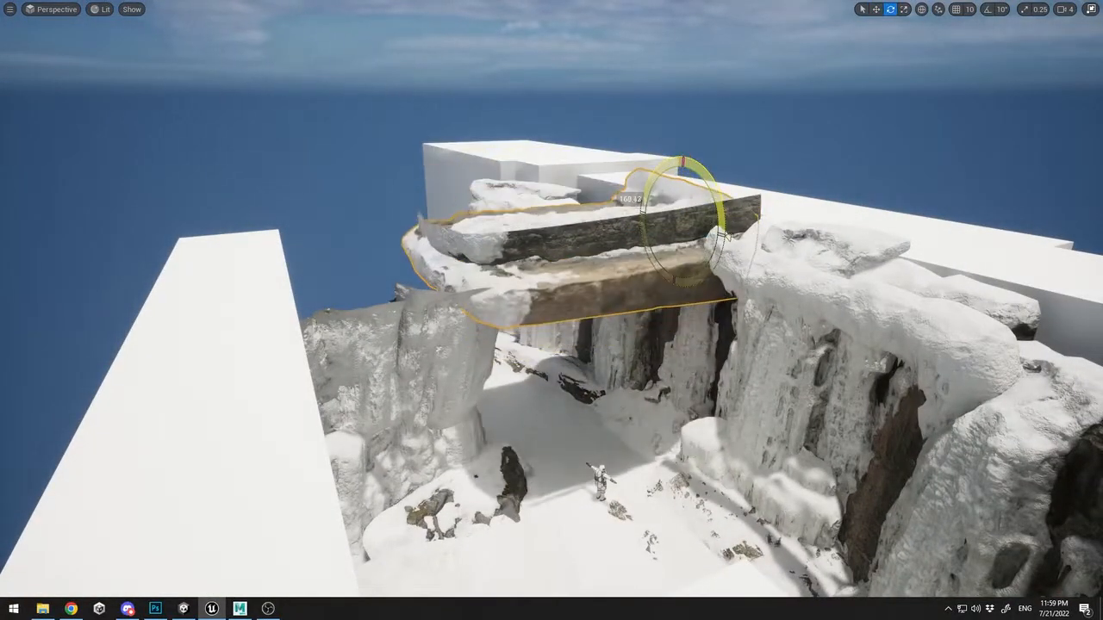
key(w)
drag(679, 176, 701, 172)
key(w)
Open the MI_Ice_Cliff_uhupbgxfa material instance of the overhanging cliff slab for editing
key(ctrl+space)
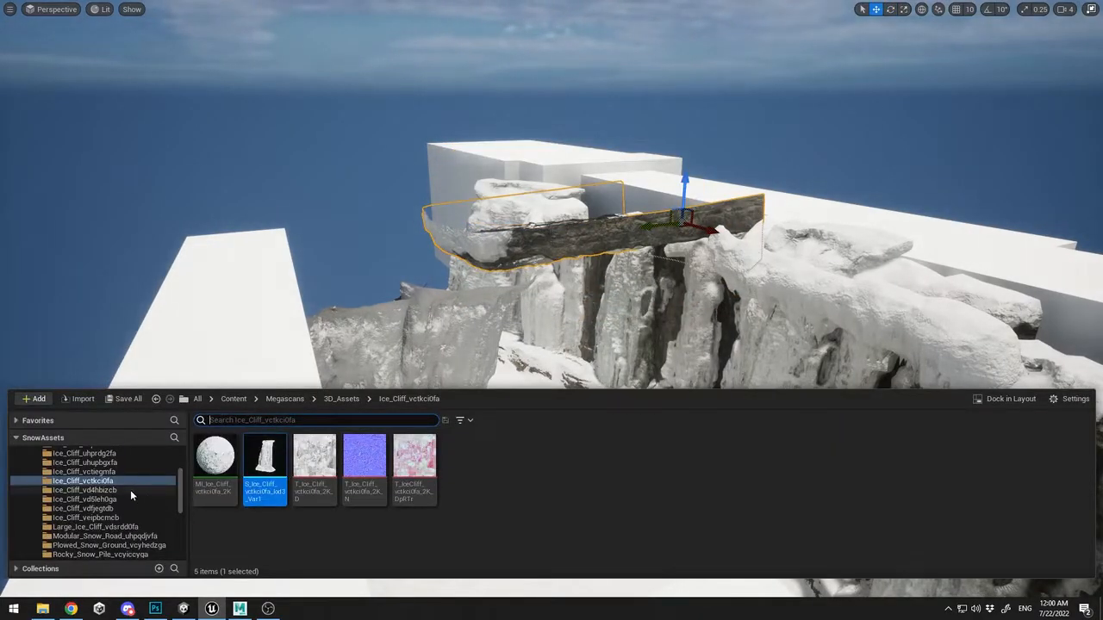
key(ctrl+space)
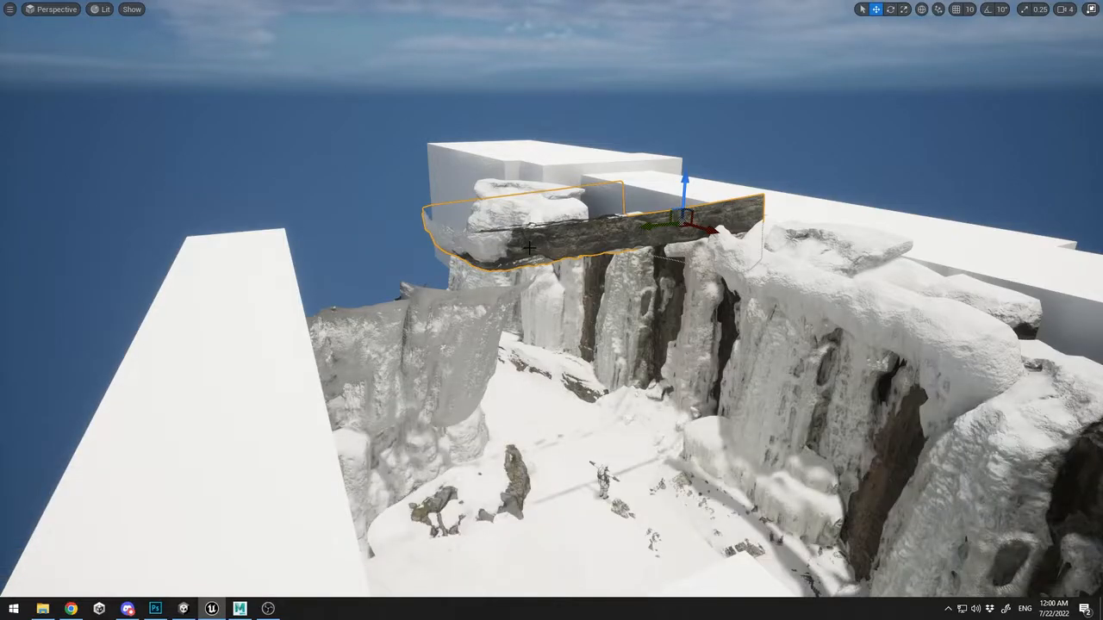
key(F11)
double_click(855, 421)
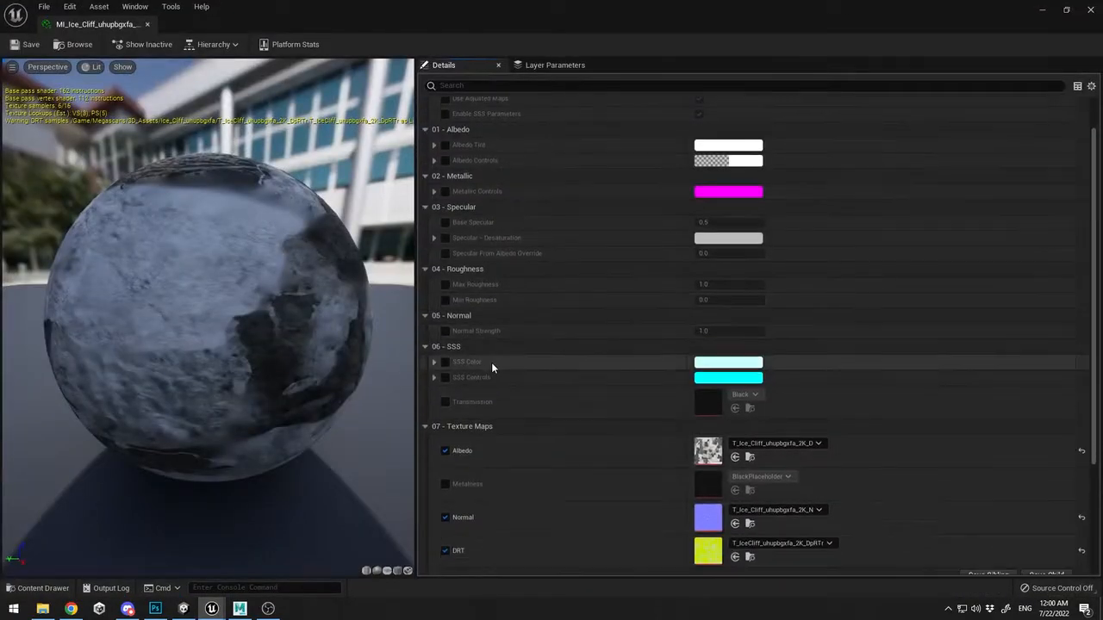
Enable the Two Sided override in the MI_Ice_Cliff_uhupbgxfa material instance, save it and close the editor
click(504, 84)
text(double)
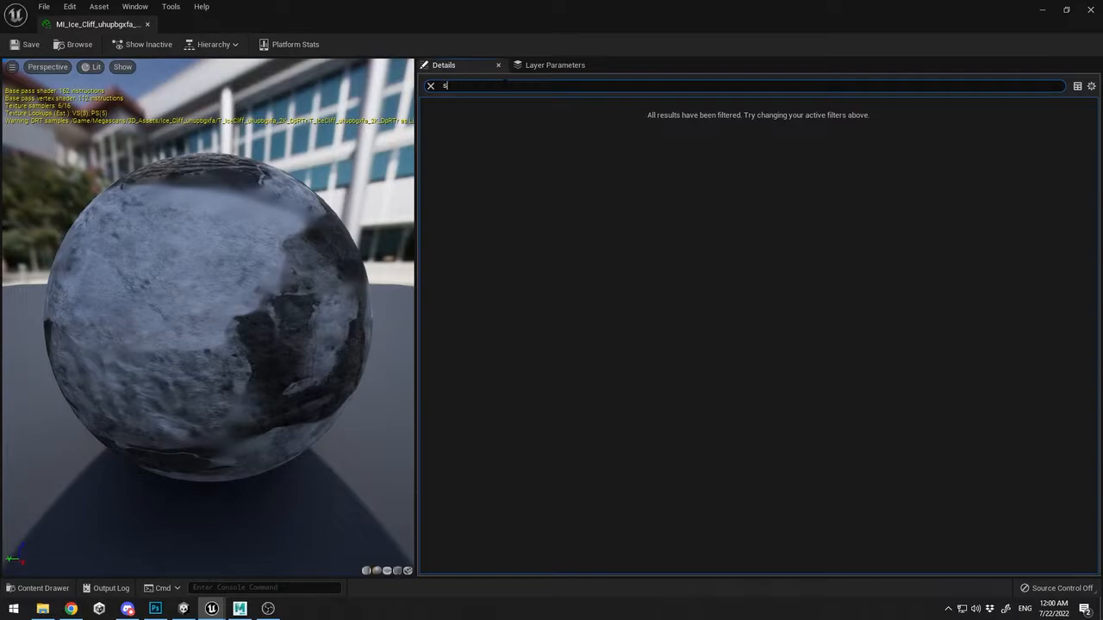
text(ide)
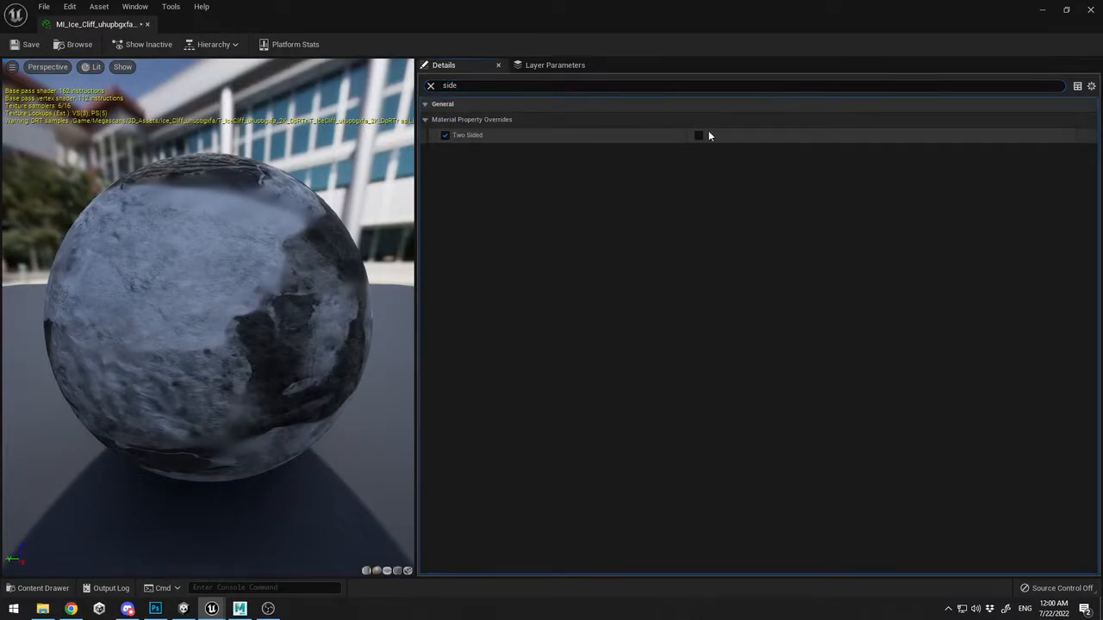
click(699, 135)
click(18, 44)
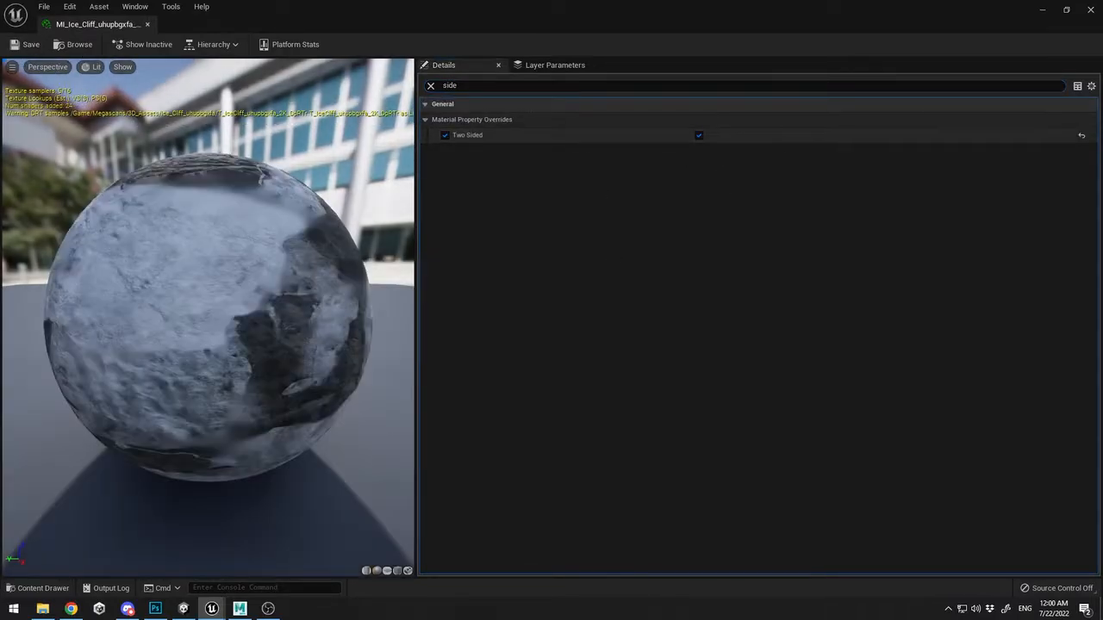
click(1090, 10)
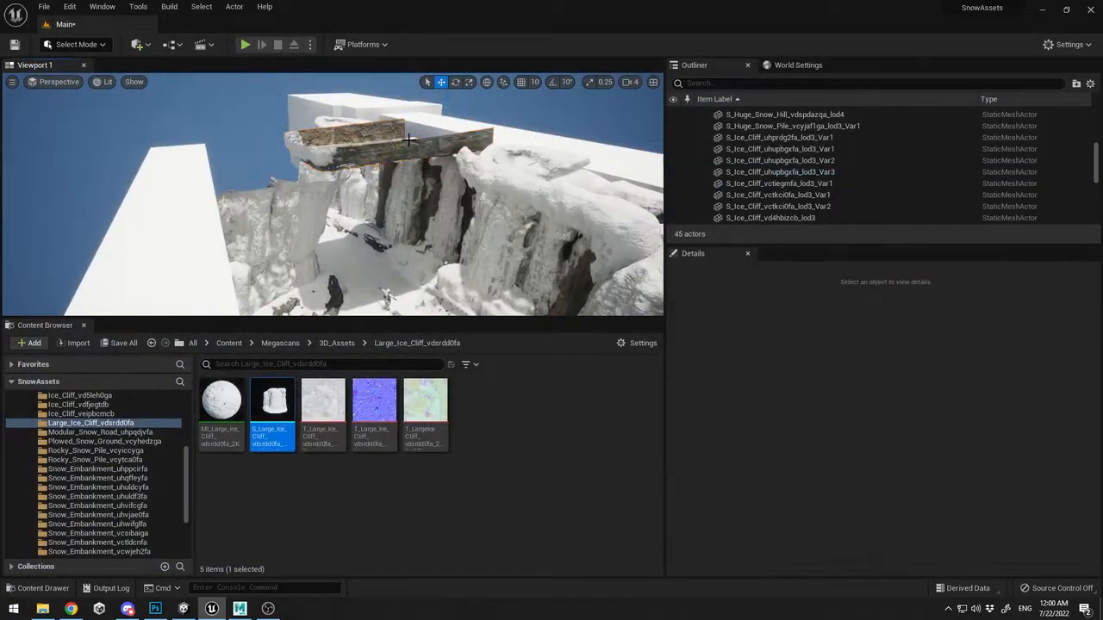
Raise and tilt the overhanging cliff slab so it slopes across the canyon's upper opening
click(347, 149)
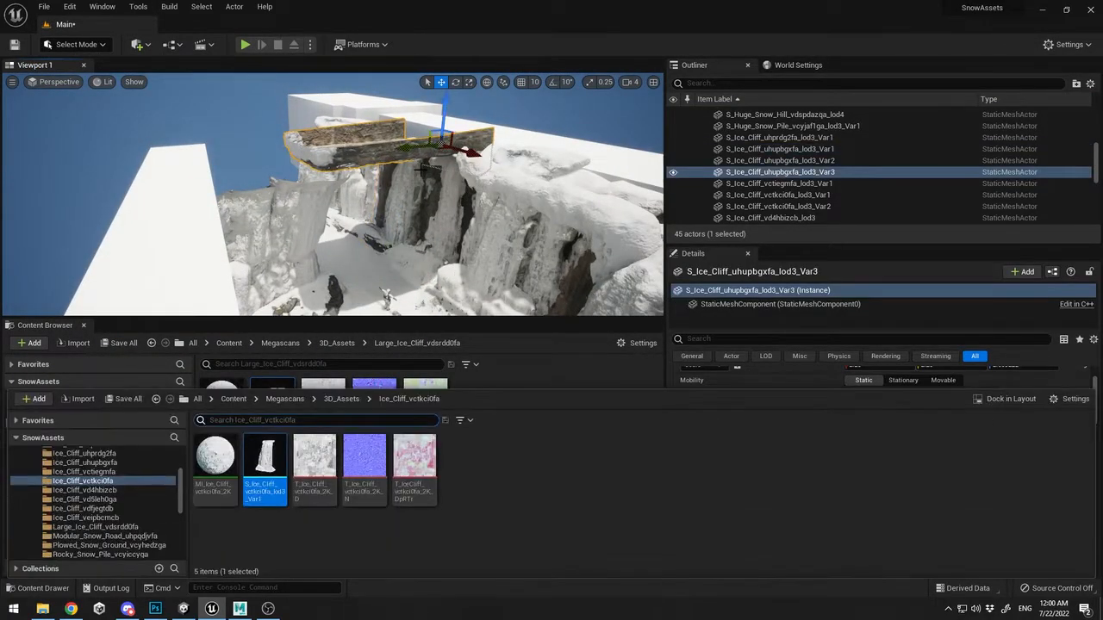
key(F11)
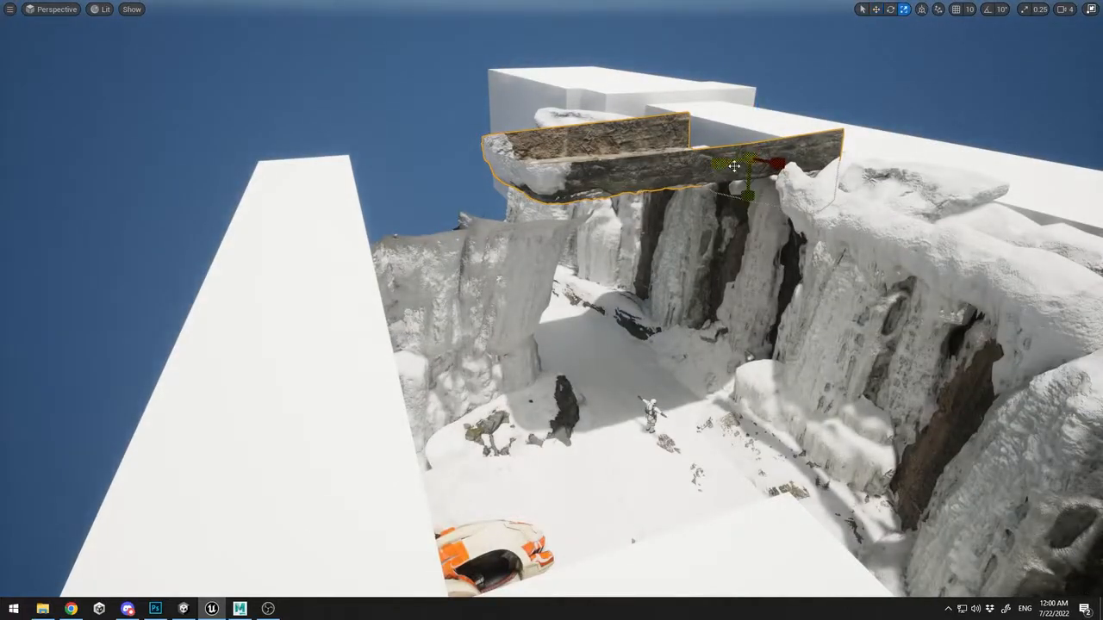
drag(734, 166, 620, 181)
key(w)
right_drag(673, 259, 663, 232)
key(ctrl+z)
key(w)
key(s)
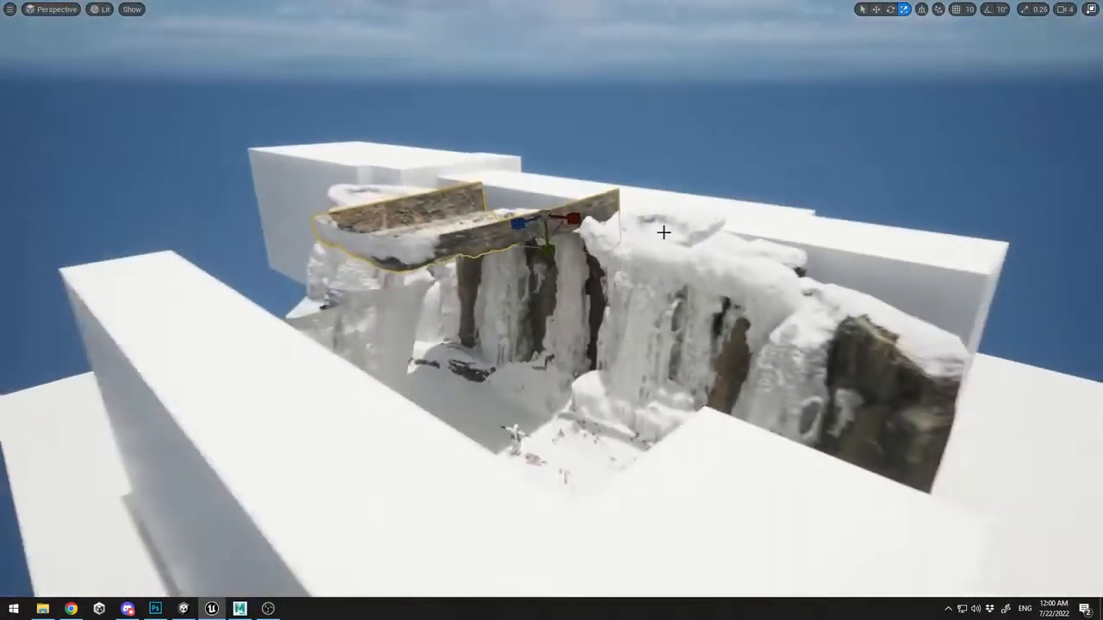
key(e)
drag(578, 174, 531, 114)
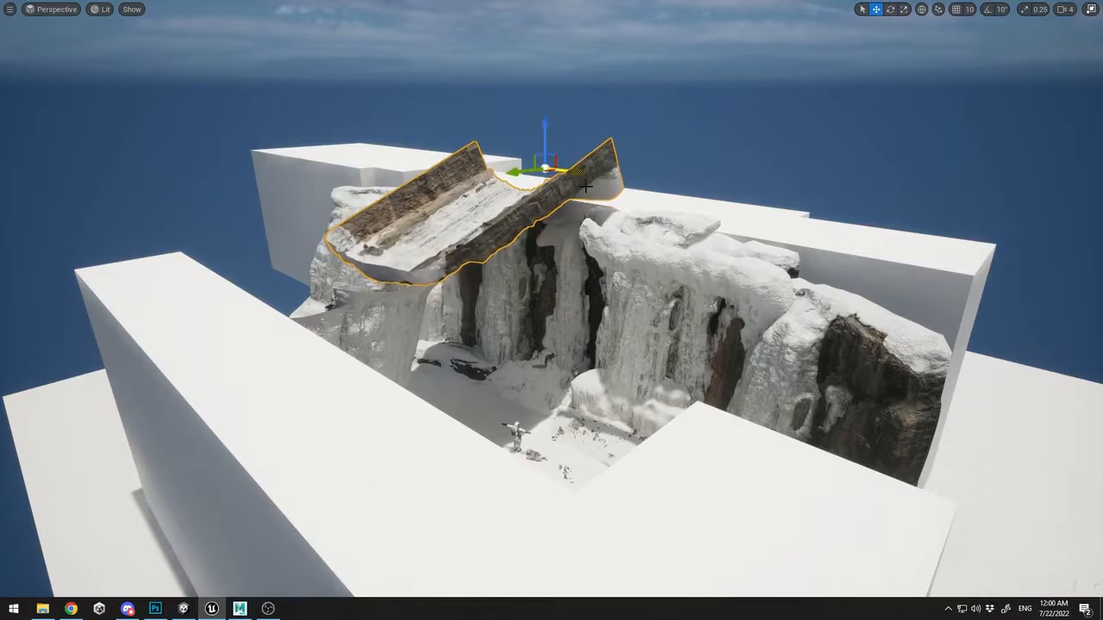
Duplicate the tilted cliff slab, turn the copy and move it over the blockout wall opposite the ice cliffs
key(e)
alt+drag(508, 178, 341, 199)
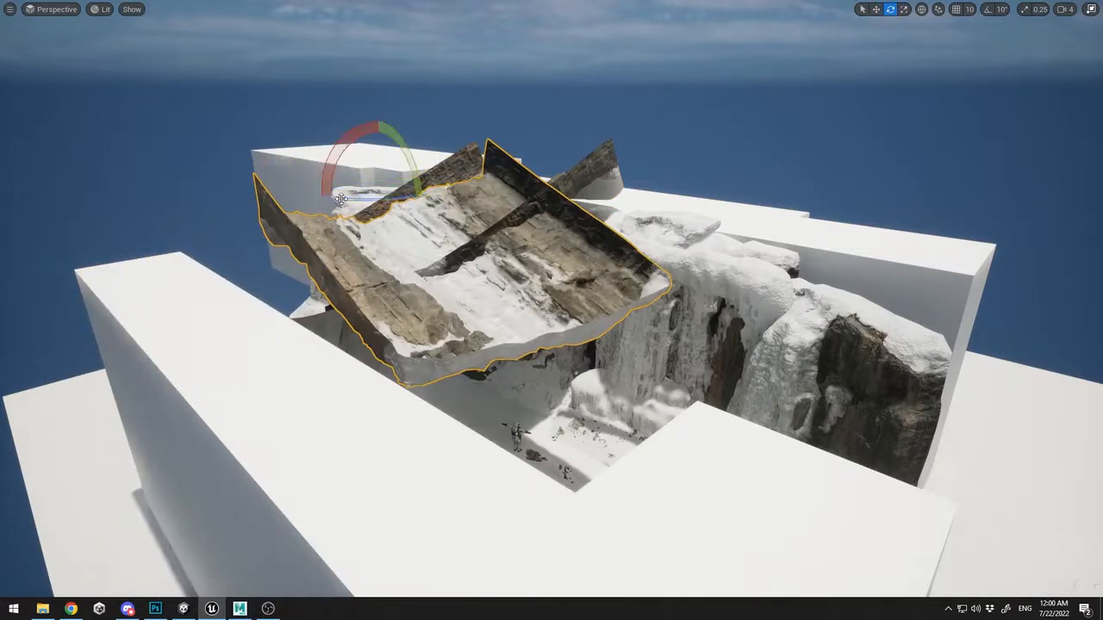
right_drag(351, 176, 336, 175)
key(s)
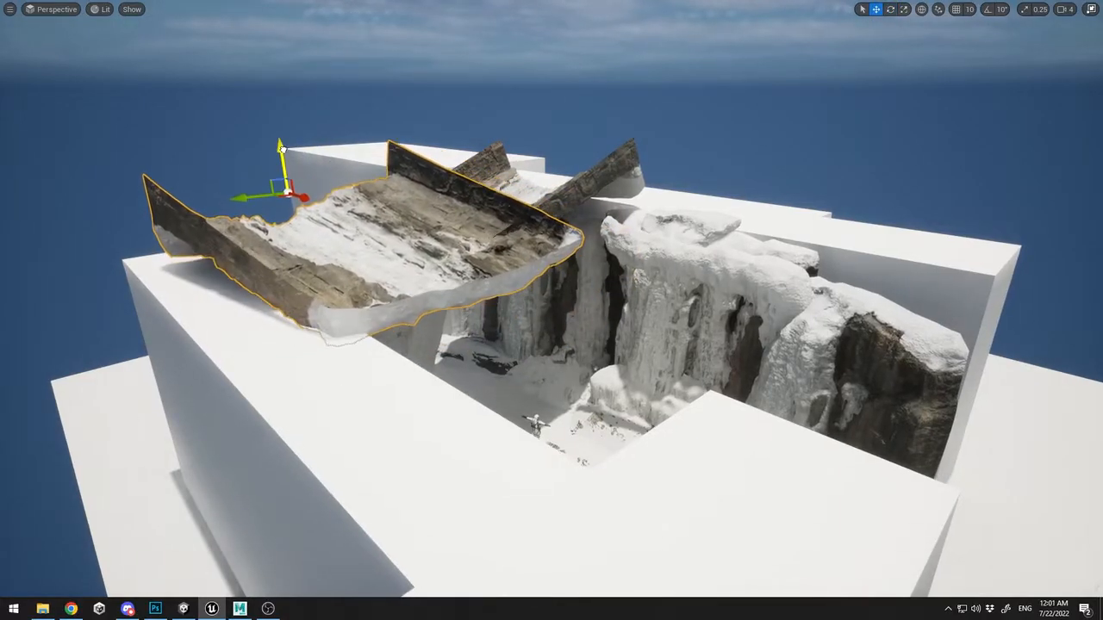
Duplicate the slab again, place the copy over the near end of the canyon and rotate it across the blockout walls
right_drag(321, 213, 339, 222)
key(s)
alt+drag(256, 186, 778, 379)
key(e)
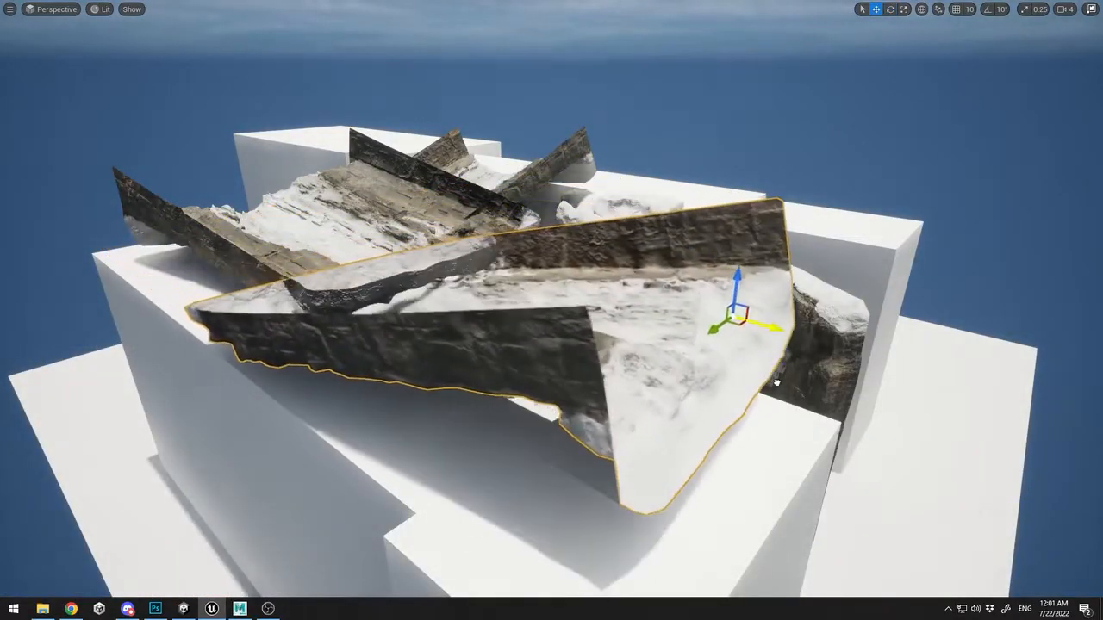
key(e)
drag(787, 289, 736, 237)
key(w)
Try lowering the overhanging slab above the ice pillar beside the vehicle
right_drag(736, 237, 689, 293)
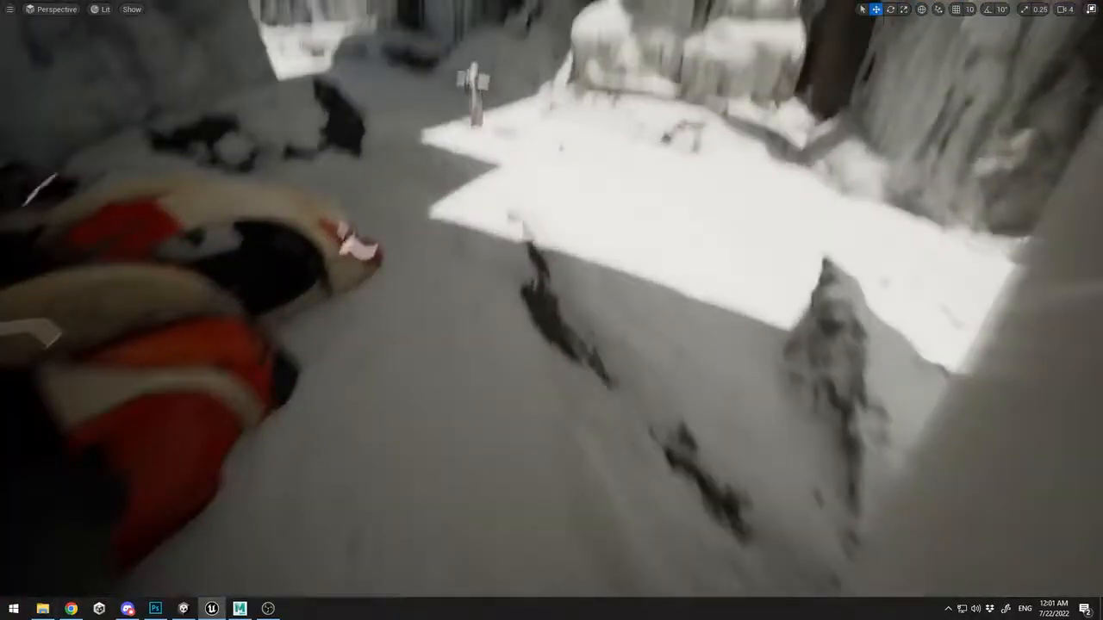
right_drag(689, 293, 663, 175)
click(362, 56)
right_drag(362, 56, 276, 51)
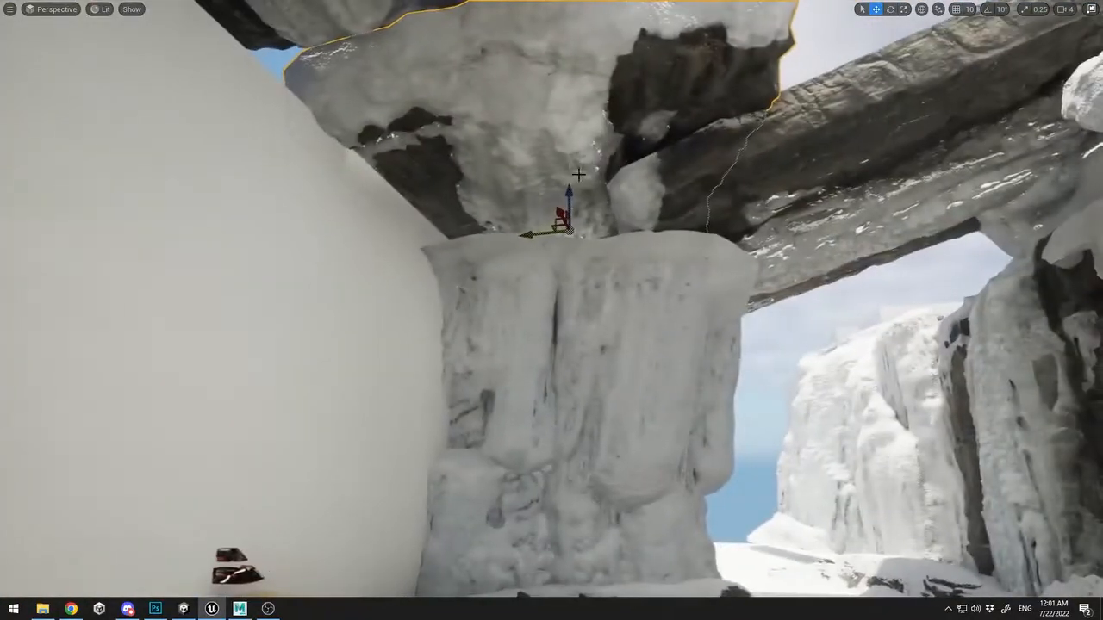
drag(569, 188, 574, 240)
key(e)
key(w)
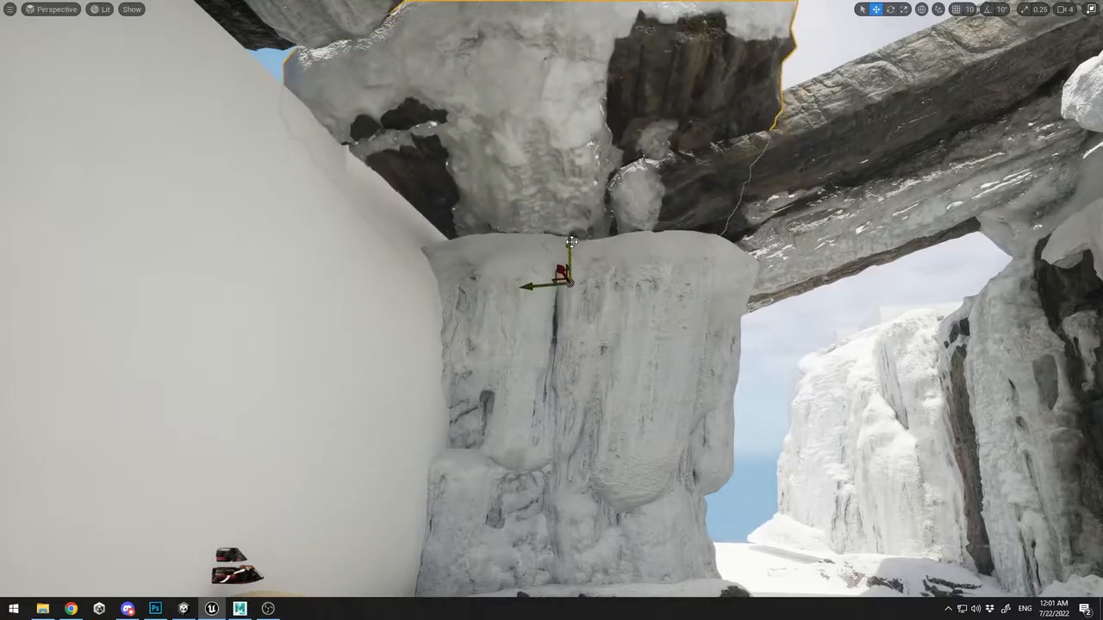
key(ctrl+z)
Duplicate the far ice cliff behind the astronaut and raise the copy to heighten the wall below the overhang
right_drag(579, 250, 527, 157)
key(s)
key(w)
key(s)
right_drag(768, 355, 758, 365)
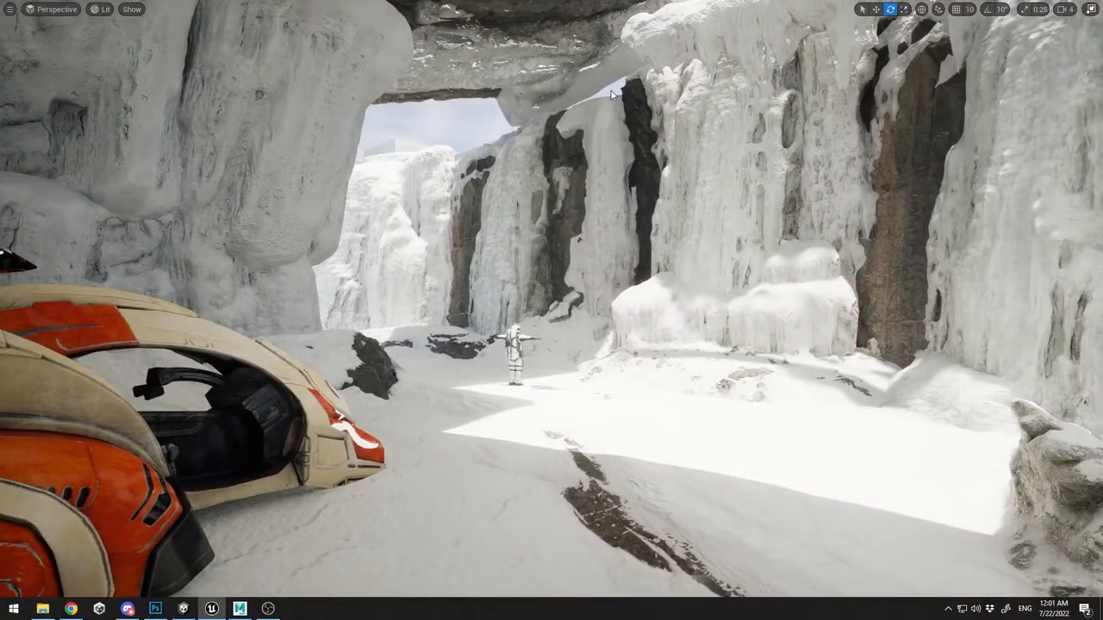
click(478, 177)
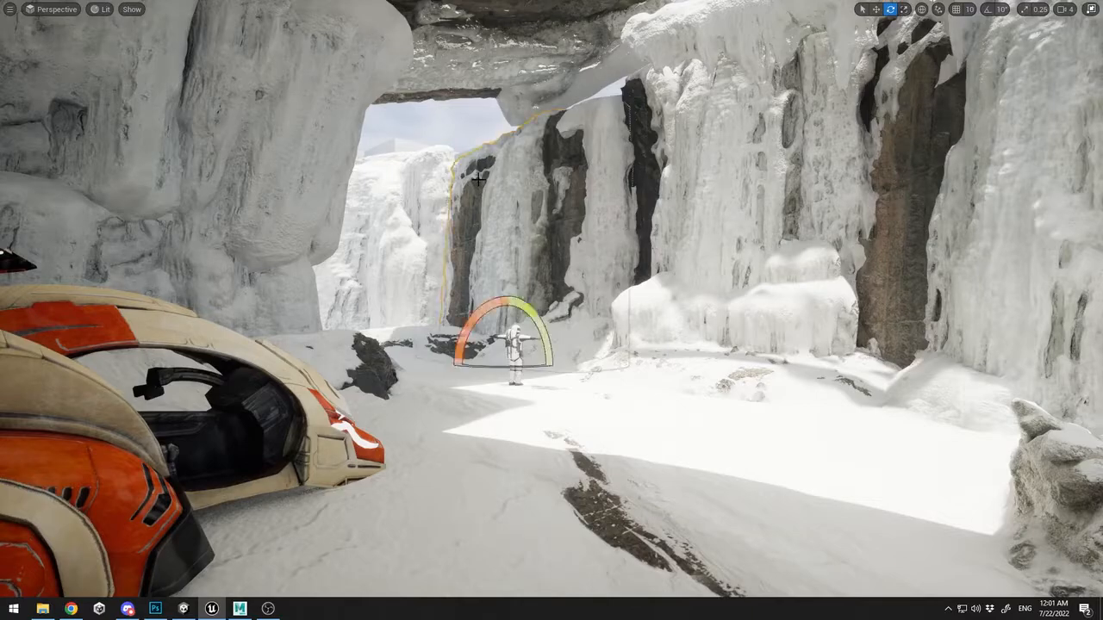
drag(510, 309, 510, 247)
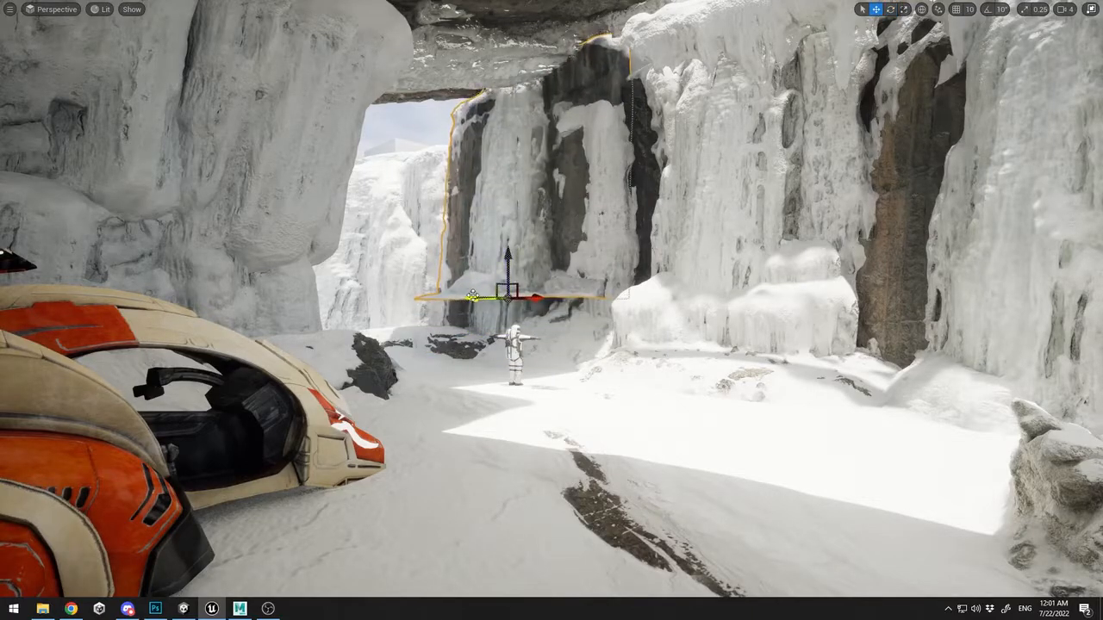
Rotate and shift the raised cliff copy so it lines up with the original far wall
drag(483, 296, 610, 346)
key(e)
key(w)
key(r)
key(w)
key(e)
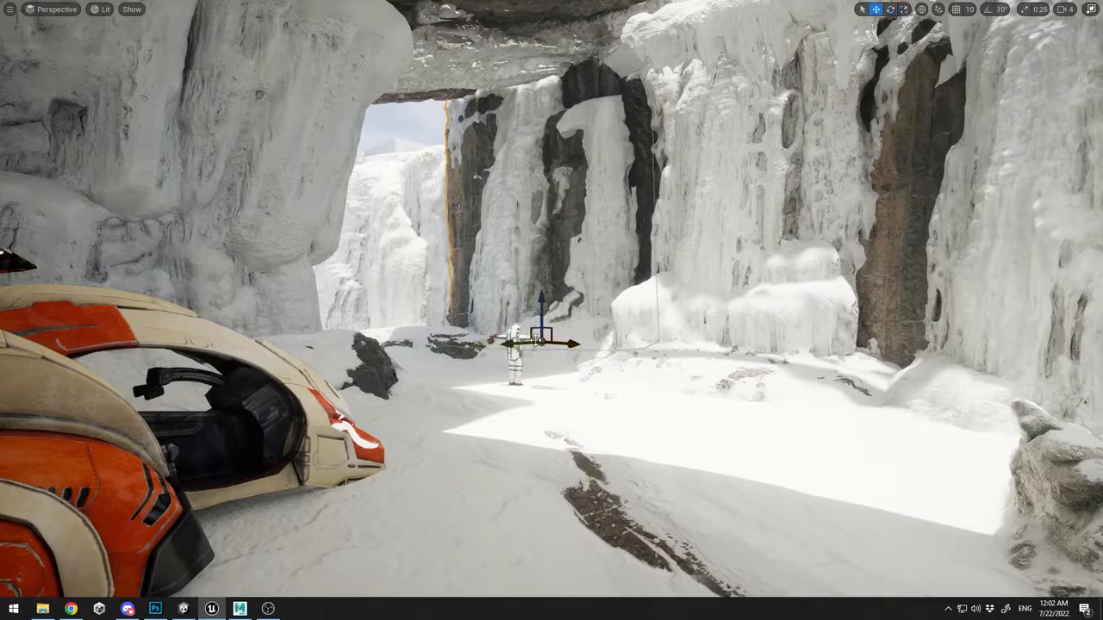
drag(508, 344, 522, 343)
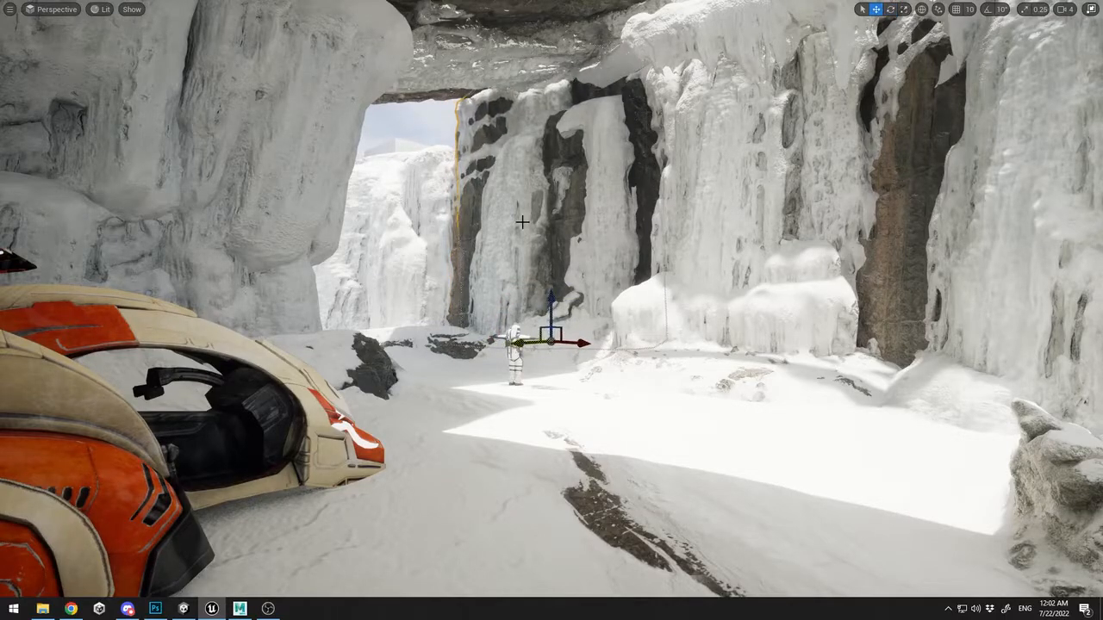
Place the icicle mesh from the Ice_Cliff_vd4hbizcb folder in the canyon near the astronaut
right_drag(551, 310, 551, 405)
key(ctrl+space)
click(82, 508)
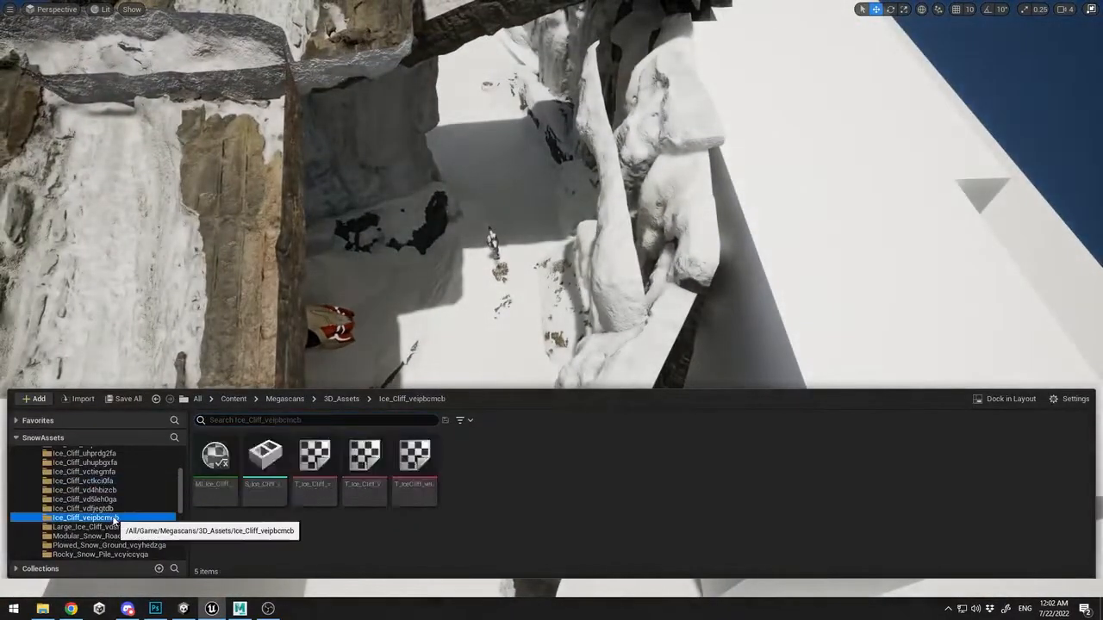
click(112, 490)
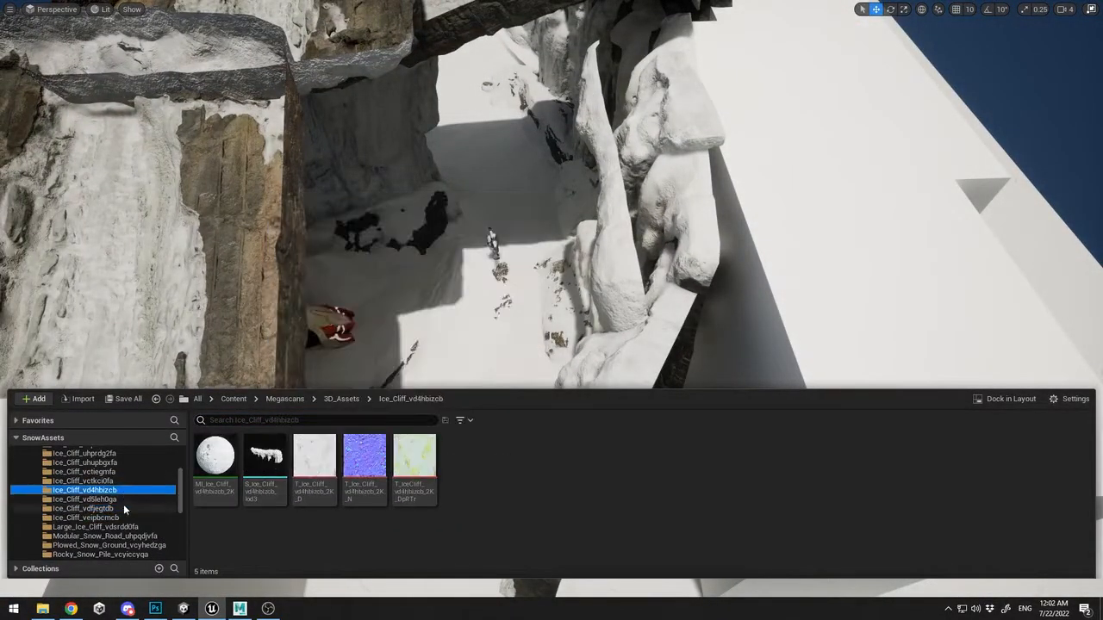
drag(419, 342, 486, 315)
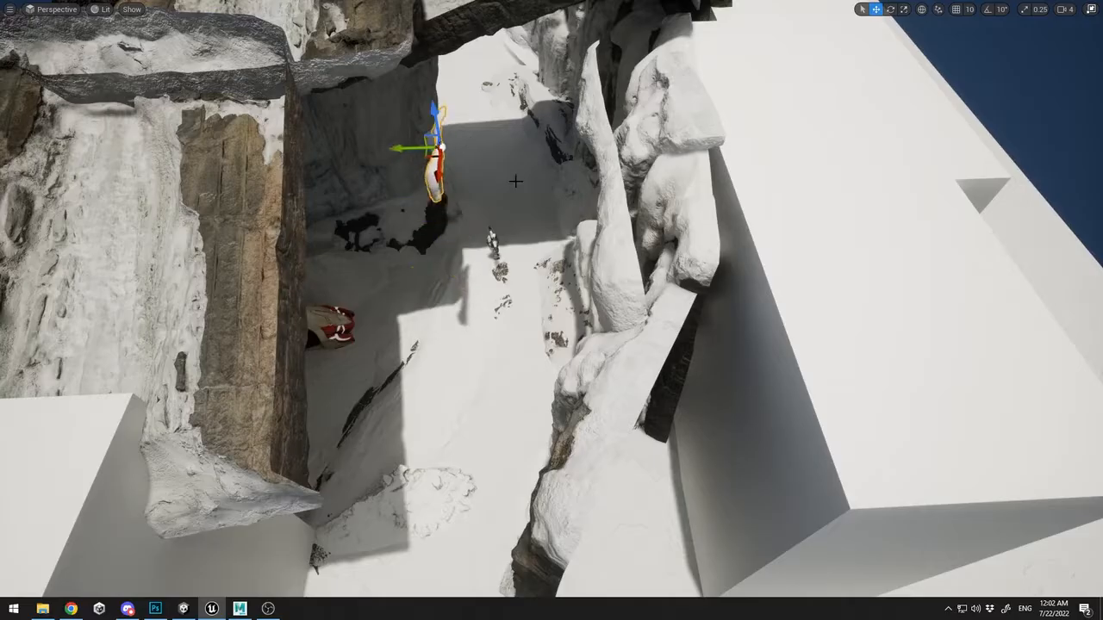
Enable the Two Sided override in the MI_Ice_Cliff_vd4hbizcb material instance and close the editor
key(F11)
double_click(849, 488)
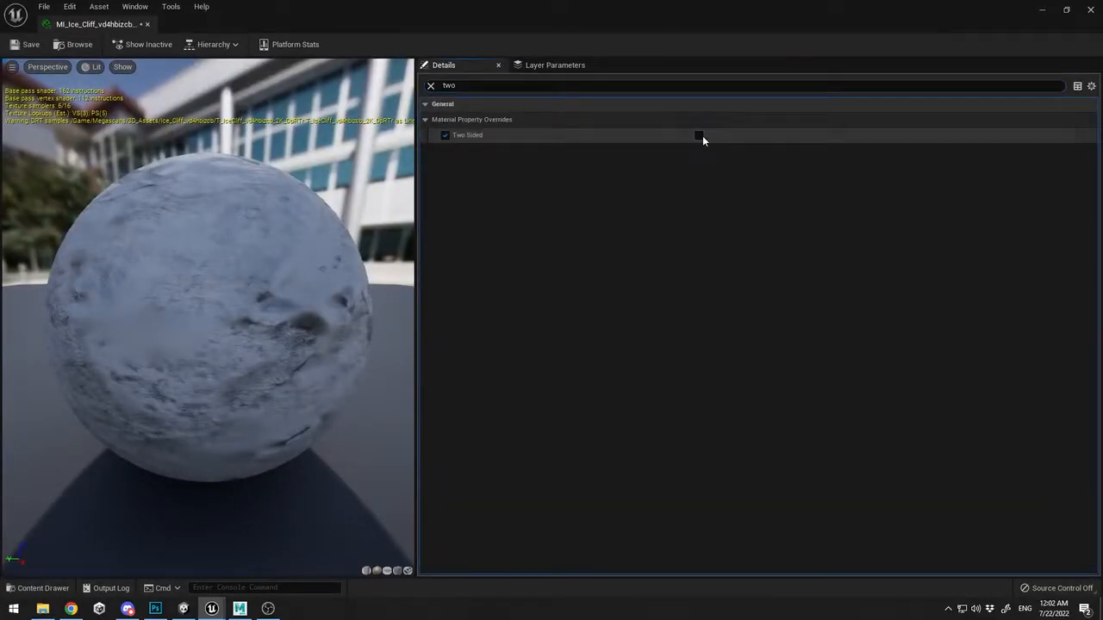
click(698, 135)
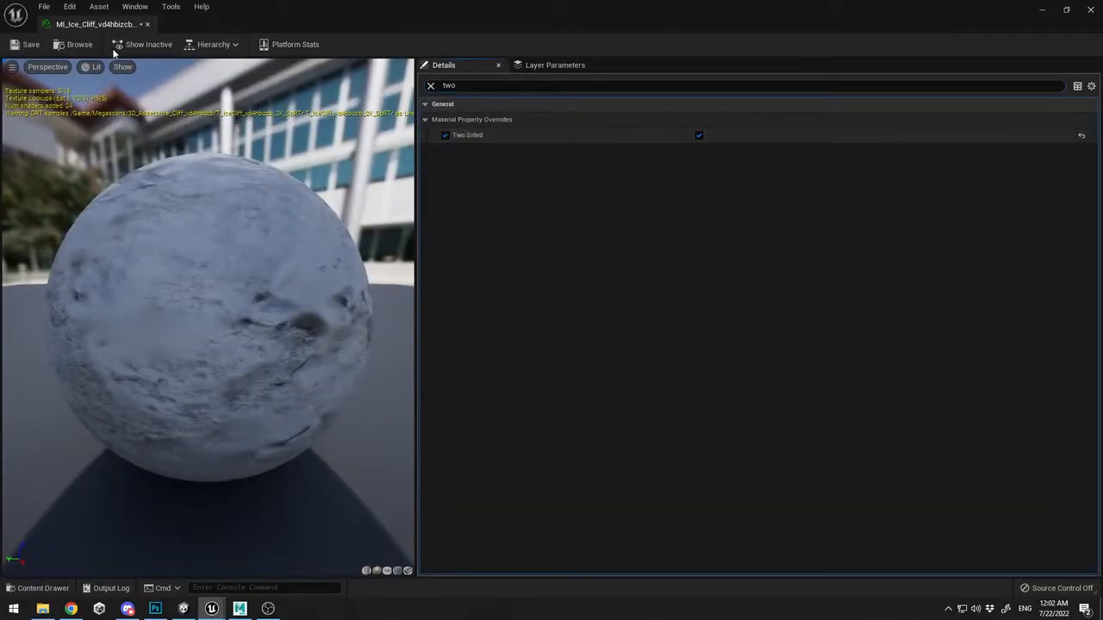
click(1090, 10)
Scale up, rotate and move the icicle mesh so it hangs from the overhang's edge above the vehicle
right_drag(552, 197, 531, 168)
key(r)
drag(310, 173, 321, 170)
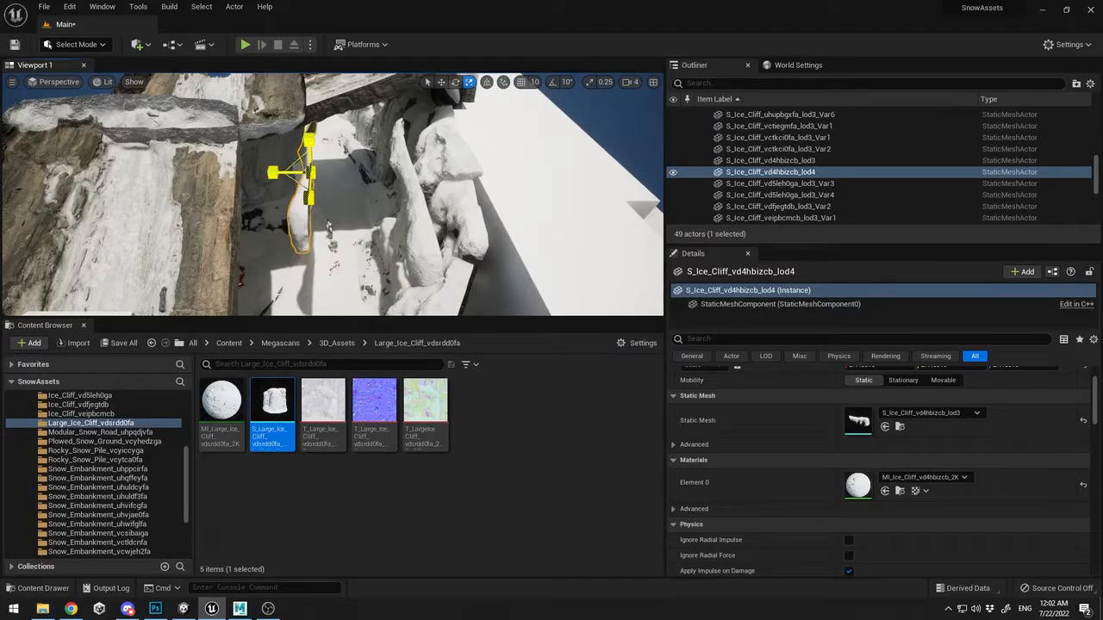
key(e)
drag(311, 173, 345, 163)
key(w)
drag(399, 200, 324, 168)
drag(342, 152, 440, 140)
key(e)
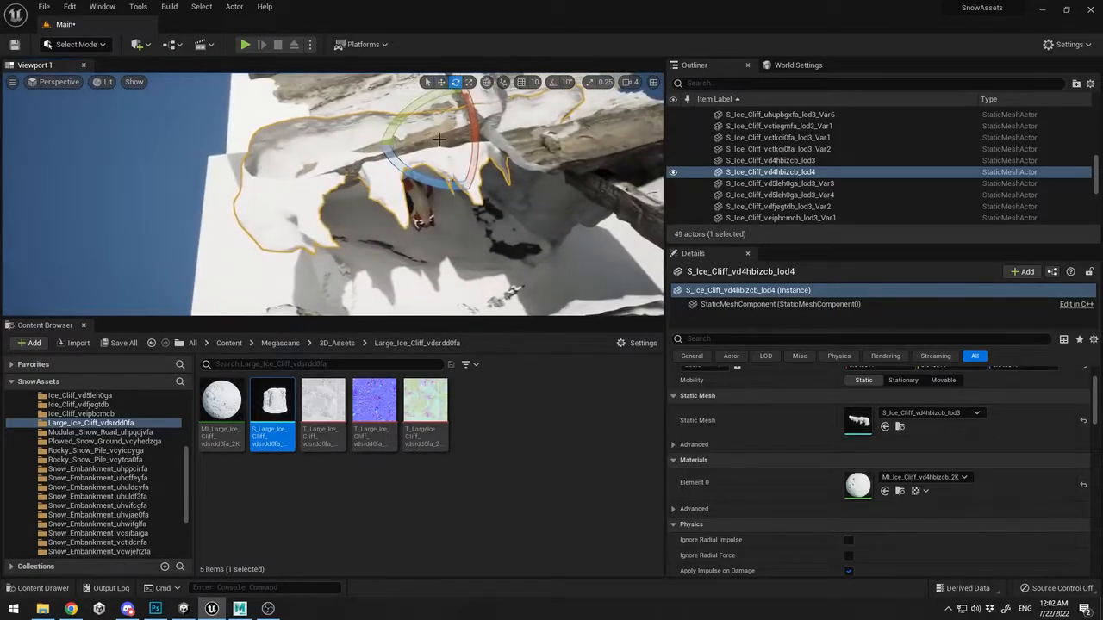
Duplicate the icicle mesh and move the copy farther along the overhang's edge towards the crossing slab
drag(417, 175, 377, 158)
key(r)
key(w)
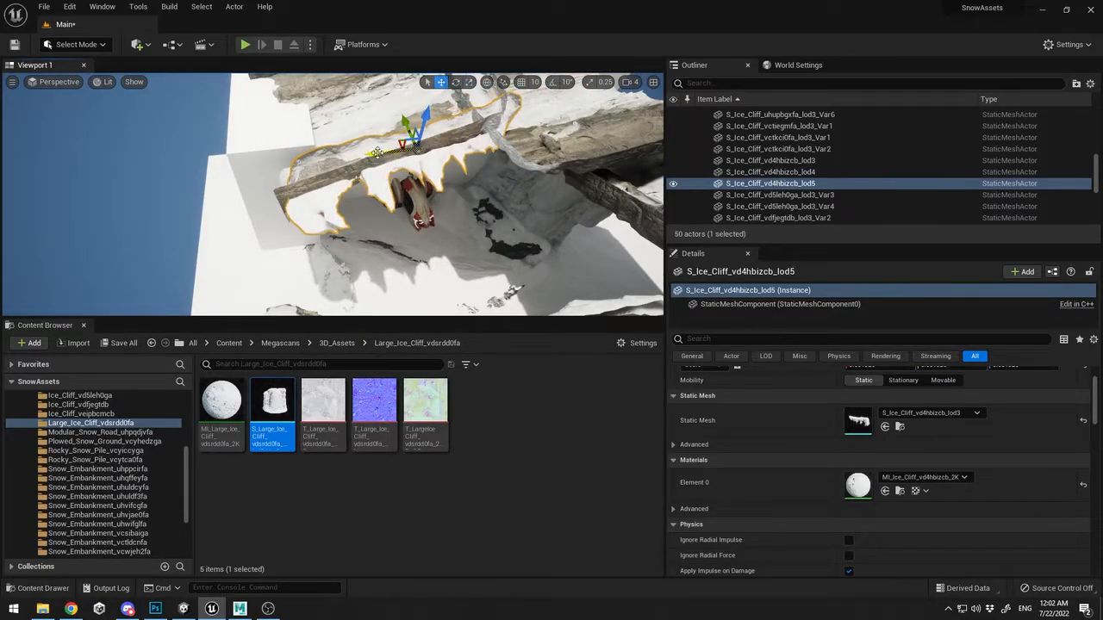
key(F11)
right_drag(385, 154, 422, 152)
key(e)
alt+drag(682, 248, 771, 219)
key(w)
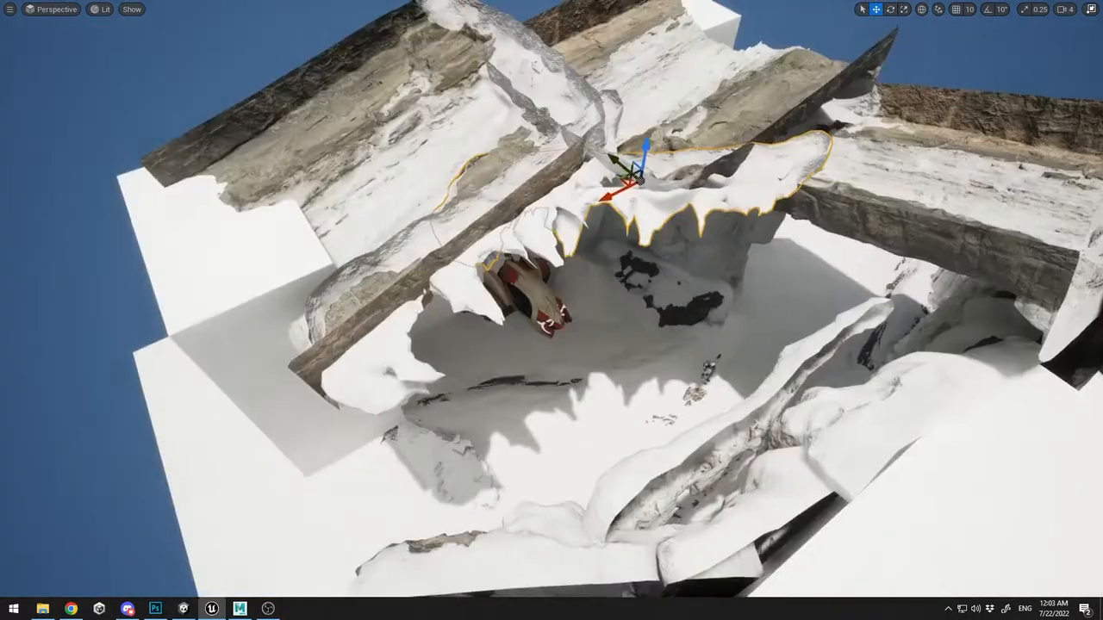
Rescale and slightly rotate the icicle copy to fit the overhang's edge
key(r)
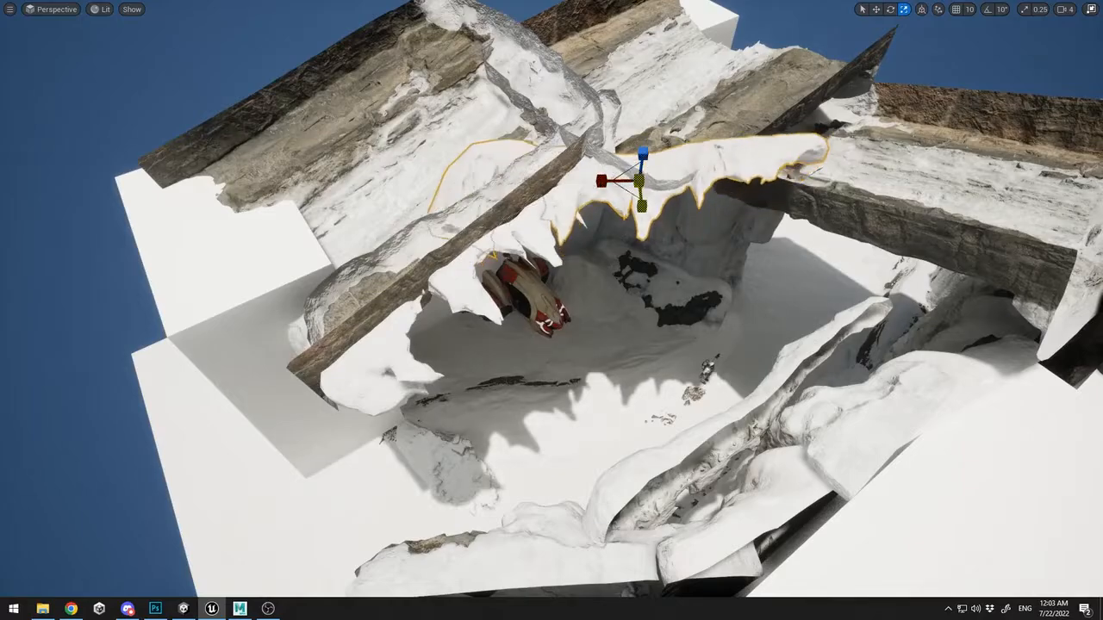
key(ctrl+z)
mouse_move(597, 185)
mouse_down()
mouse_move(608, 182)
mouse_move(599, 183)
mouse_up()
drag(643, 153, 642, 167)
key(e)
drag(681, 209, 663, 216)
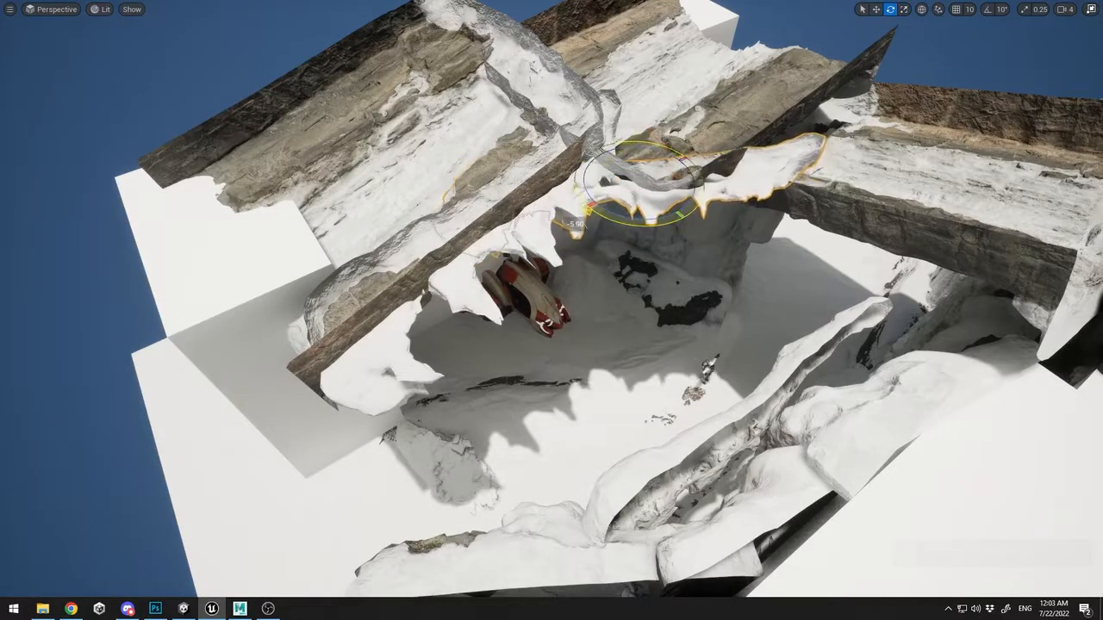
right_drag(670, 226, 683, 196)
Duplicate the far ice cliff and lay the copy across the far end of the canyon as a slab
right_drag(467, 113, 604, 408)
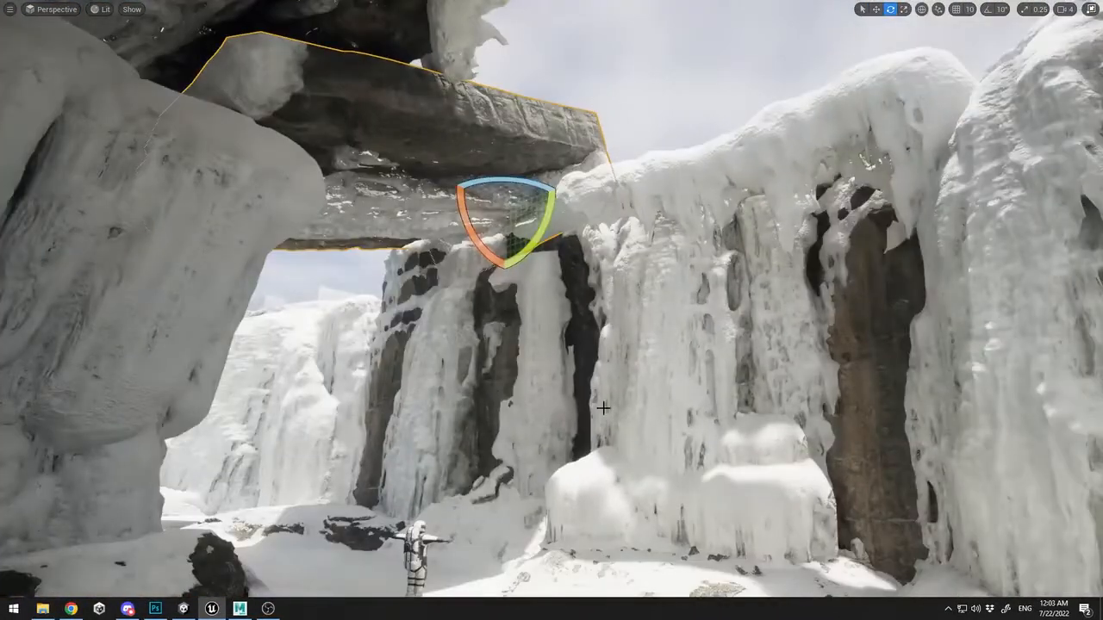
click(495, 386)
click(883, 370)
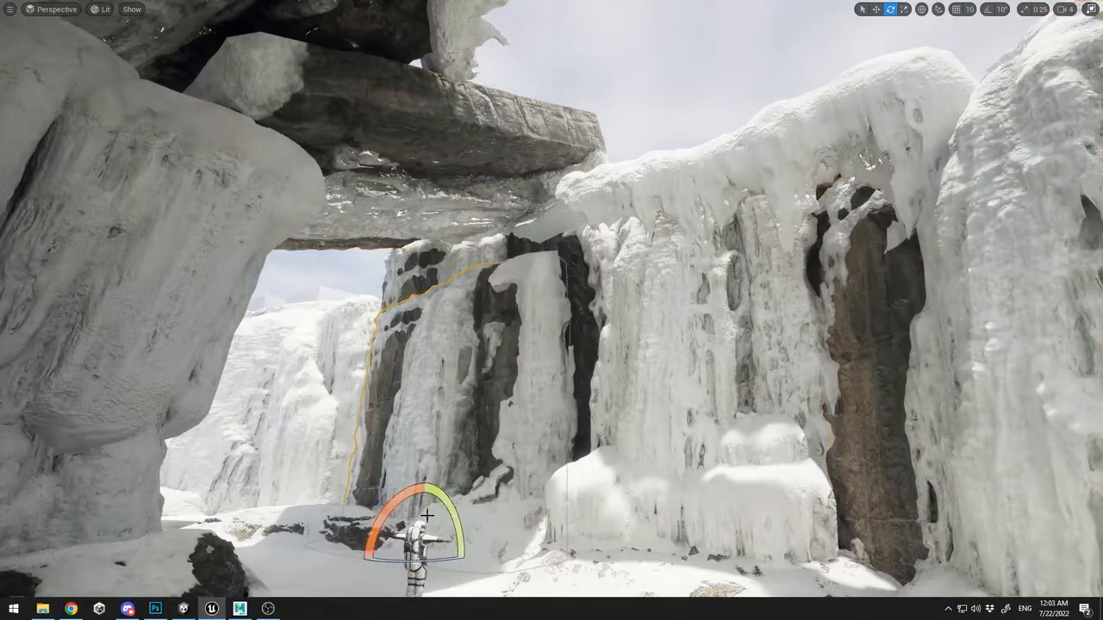
key(w)
drag(390, 559, 380, 293)
key(e)
drag(344, 367, 365, 302)
key(w)
right_drag(365, 302, 597, 401)
key(s)
key(r)
key(w)
right_drag(361, 269, 379, 252)
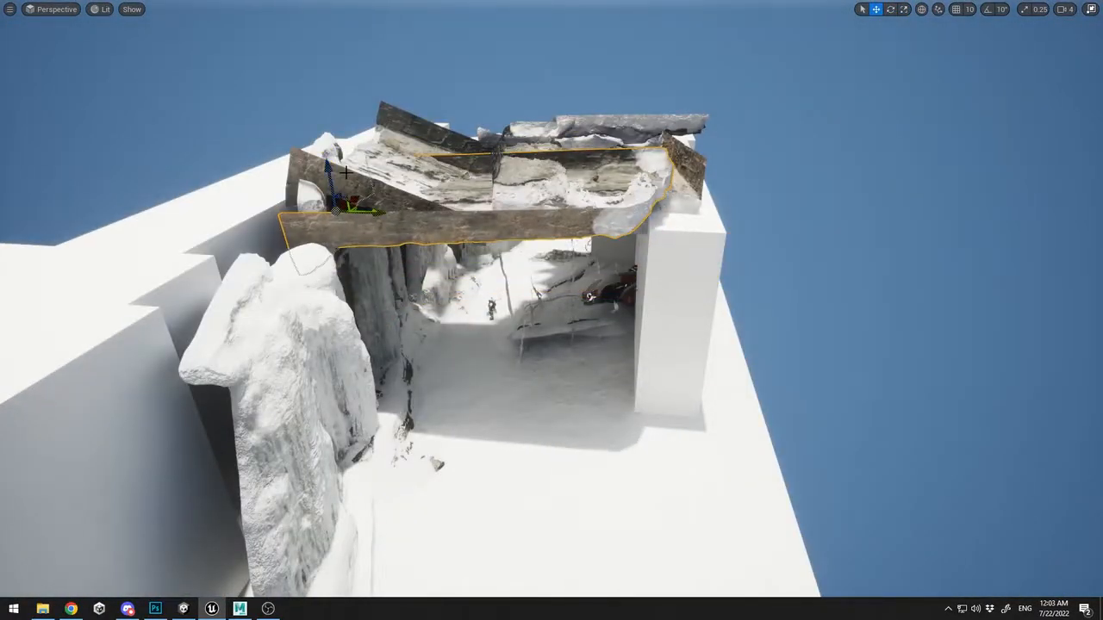
Move and rotate the slab laid across the canyon's far end so it closes the opening between the cliff walls
drag(351, 203, 281, 220)
key(e)
right_drag(280, 221, 413, 200)
drag(426, 198, 465, 183)
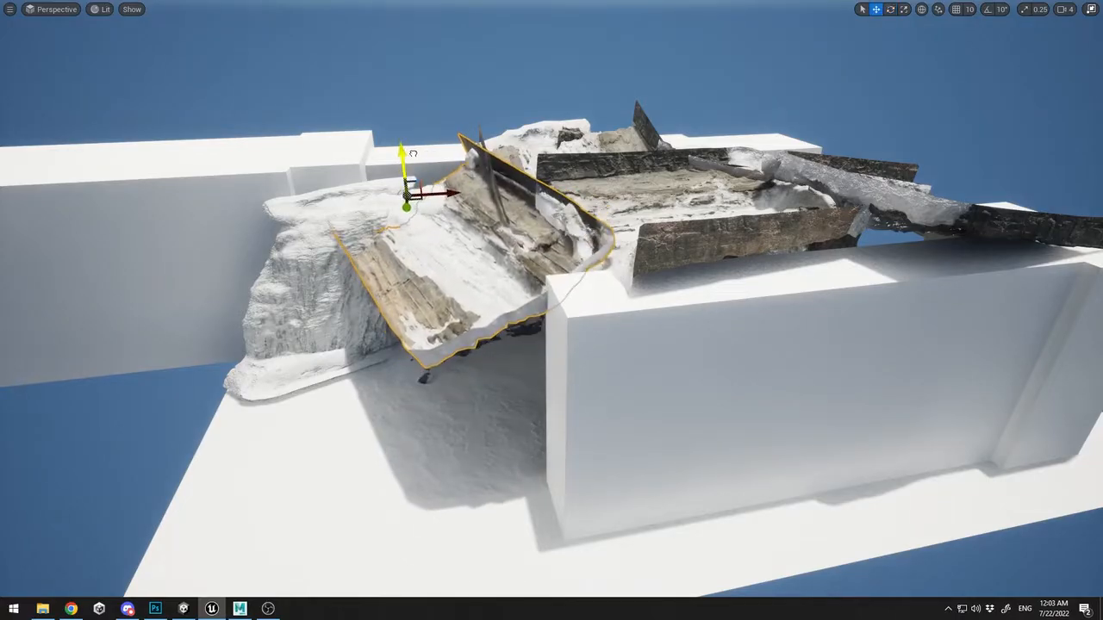
mouse_move(412, 153)
right_down()
mouse_move(419, 169)
mouse_move(404, 162)
right_up()
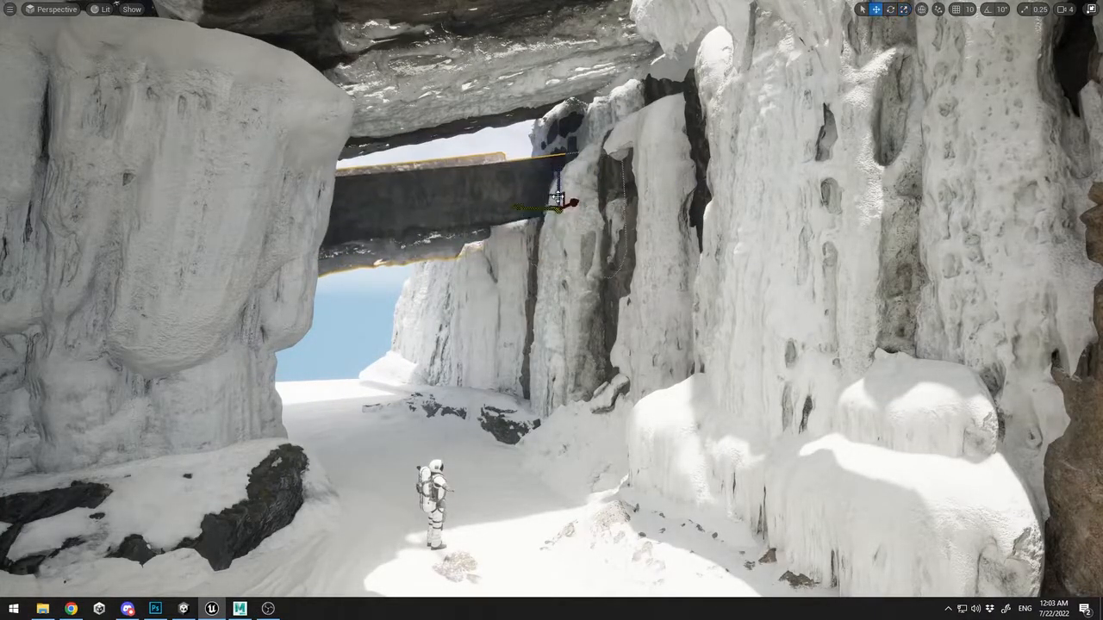
right_drag(558, 133, 562, 60)
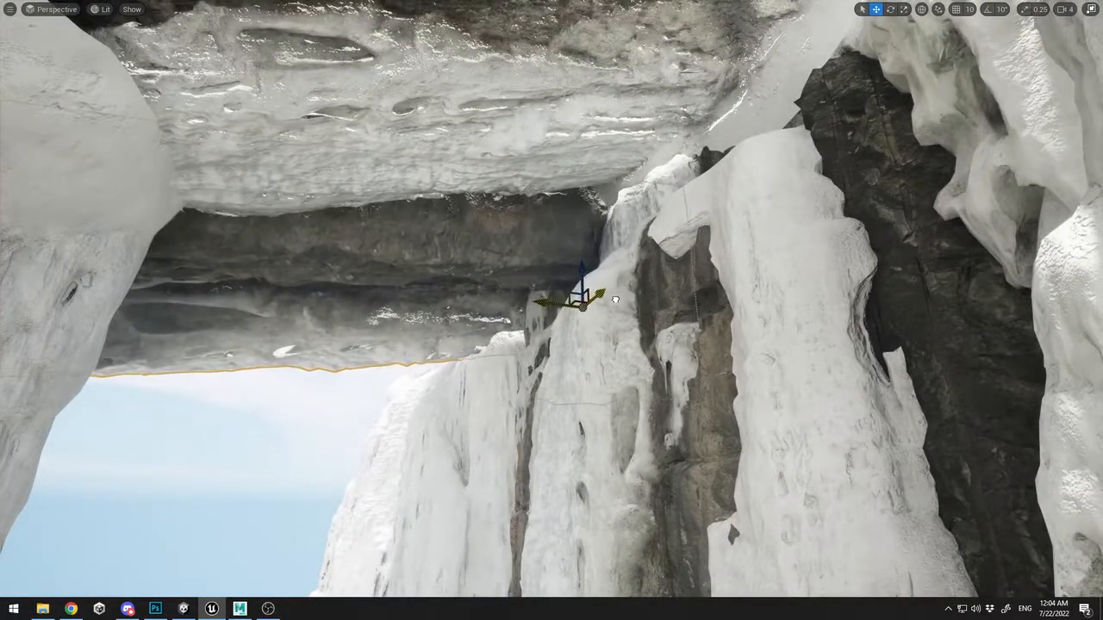
key(g)
Duplicate the icicle overhang mesh and place the copy along the top edge of the opposite cliff
right_drag(594, 319, 681, 379)
right_drag(552, 310, 552, 255)
right_drag(681, 379, 680, 379)
right_drag(360, 278, 360, 278)
key(e)
alt+drag(360, 185, 809, 191)
right_drag(574, 191, 574, 192)
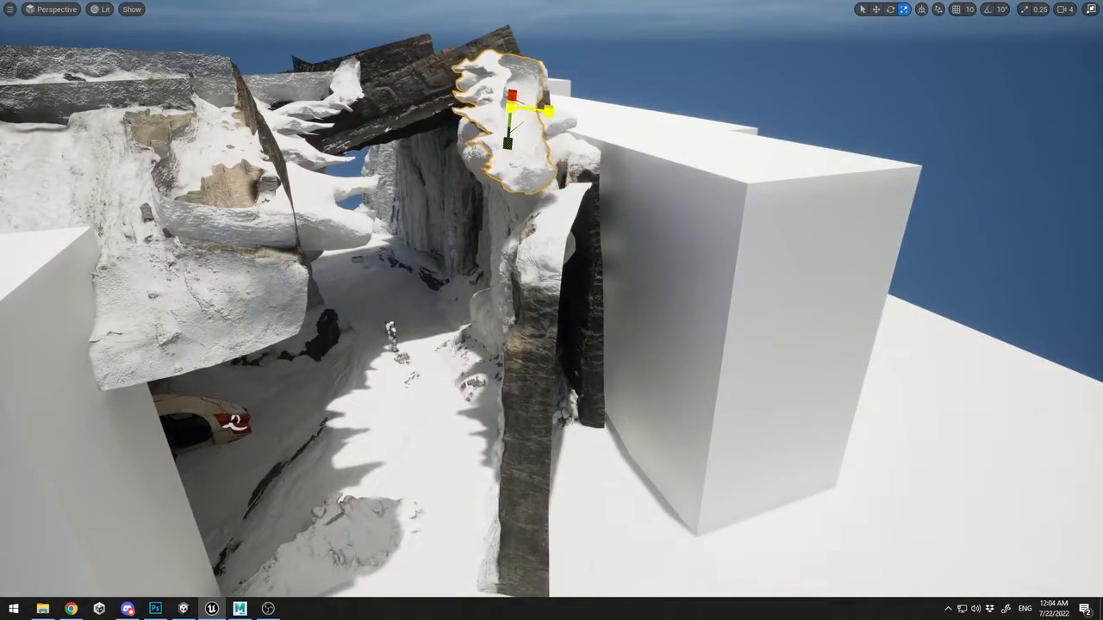
right_drag(548, 111, 548, 111)
right_drag(650, 102, 650, 103)
key(w)
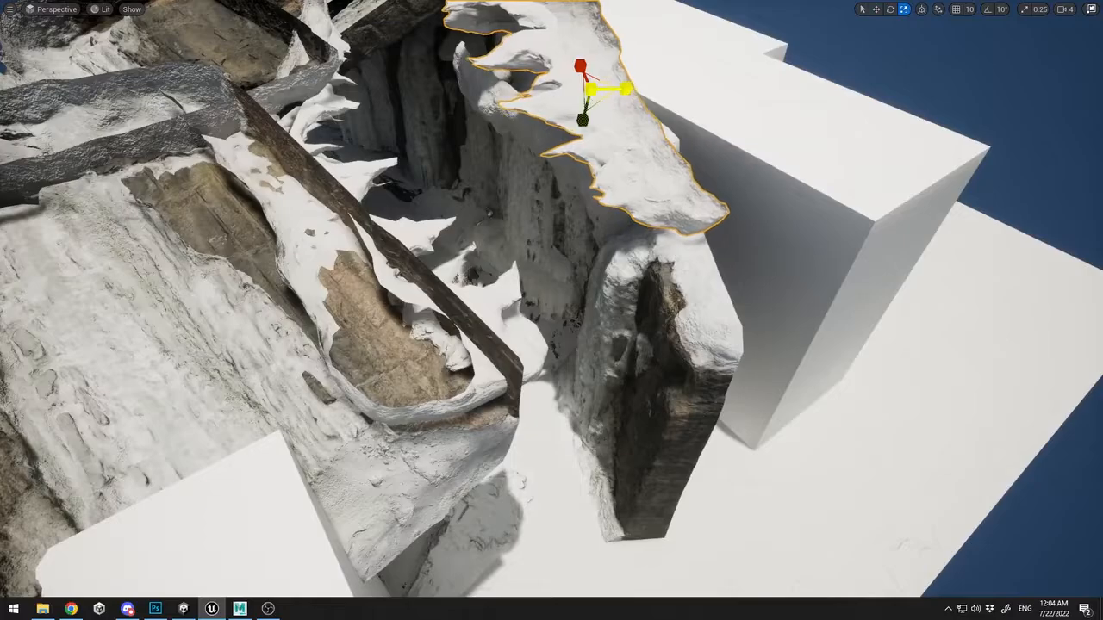
right_drag(662, 108, 663, 108)
Add another icicle copy farther along the opposite cliff's edge, turned to follow the corner towards the crossing slab
key(e)
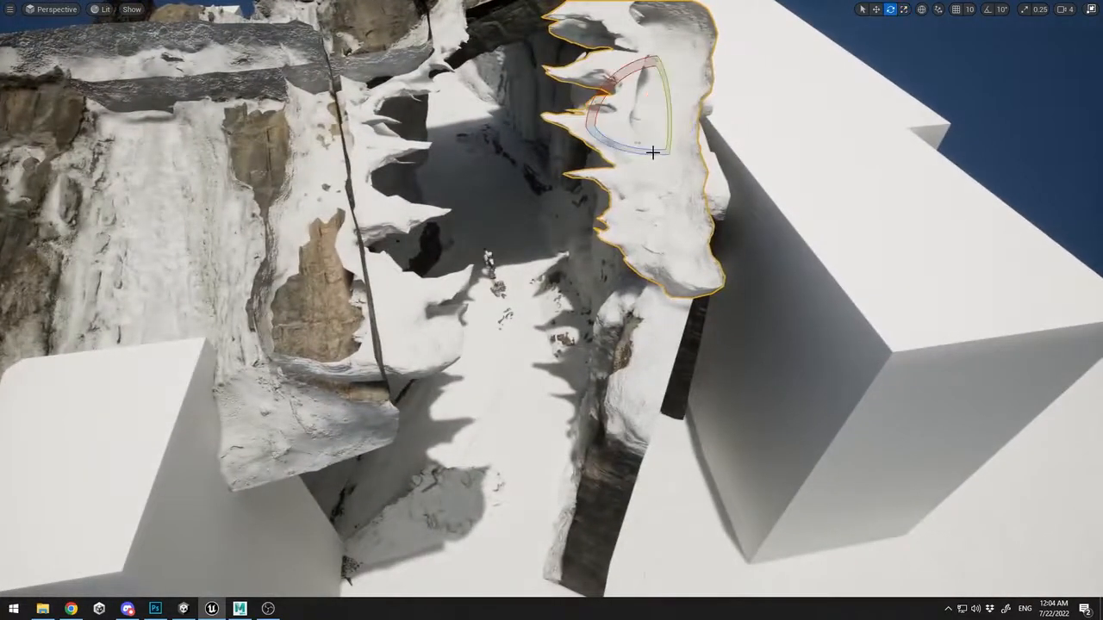
drag(652, 151, 582, 19)
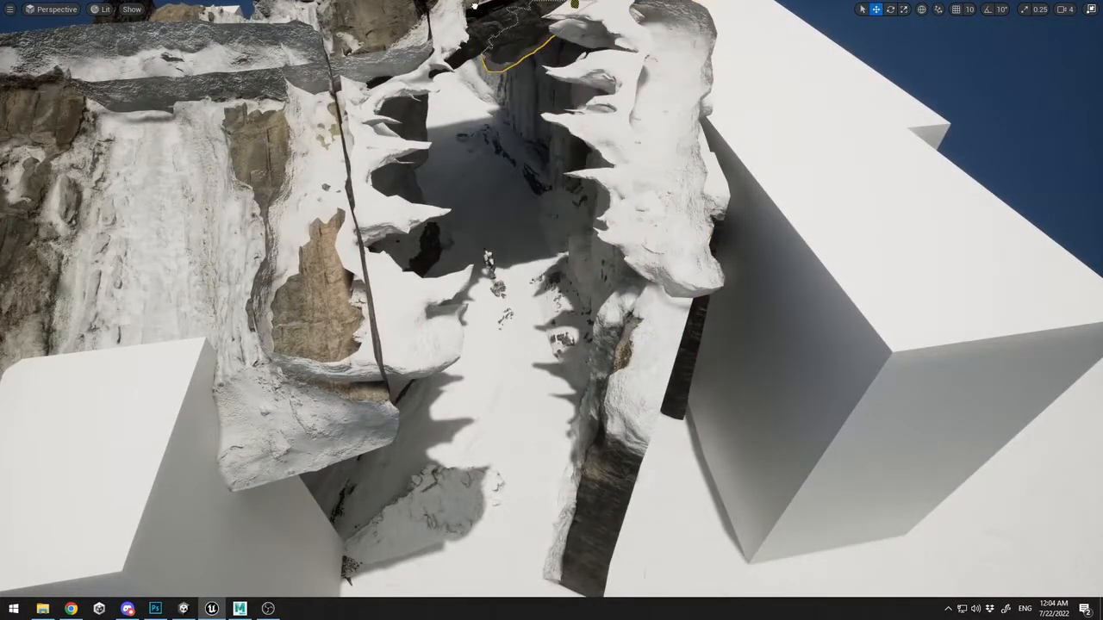
right_drag(554, 103, 553, 104)
key(e)
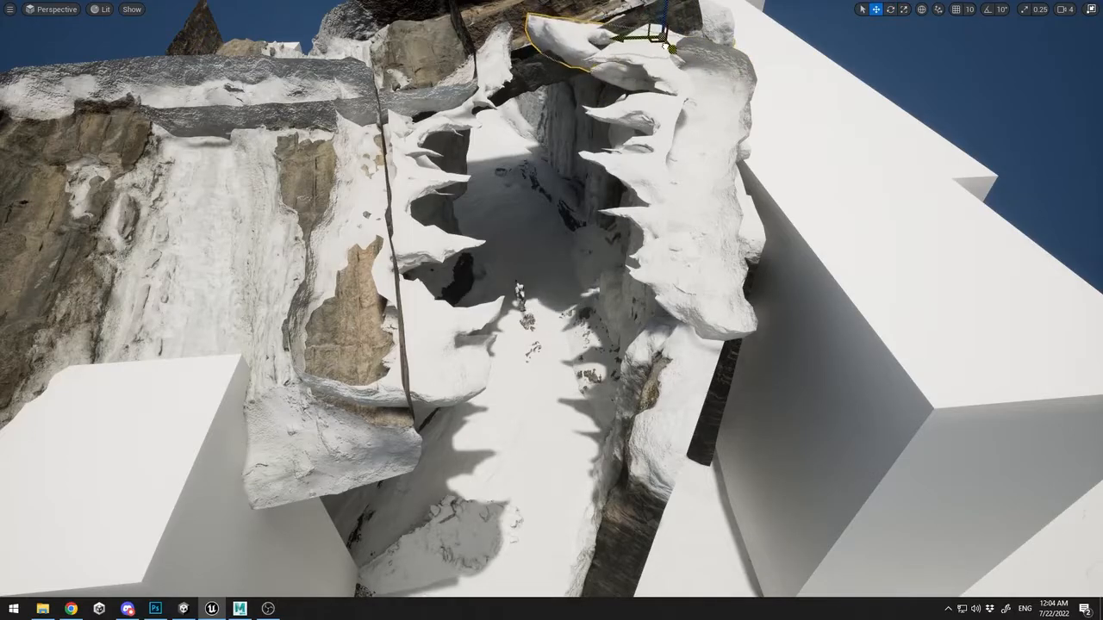
right_drag(668, 65, 617, 77)
key(w)
right_drag(628, 209, 622, 188)
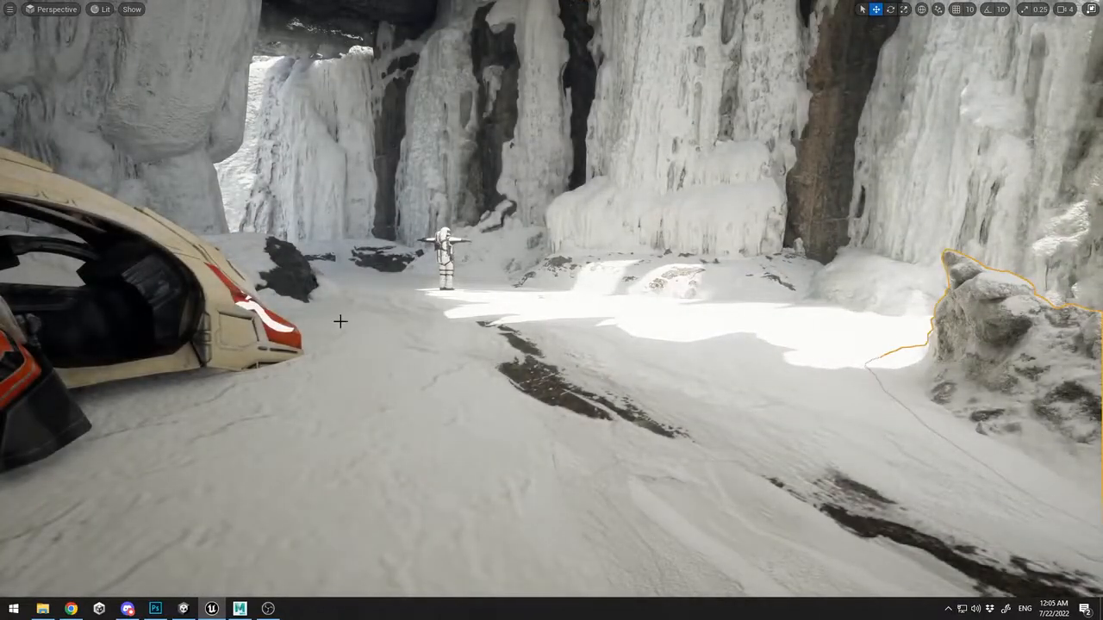
Try moving the snow mound near the vehicle over to the rocky snow pile and lowering it into the ground
key(s)
right_drag(340, 321, 207, 331)
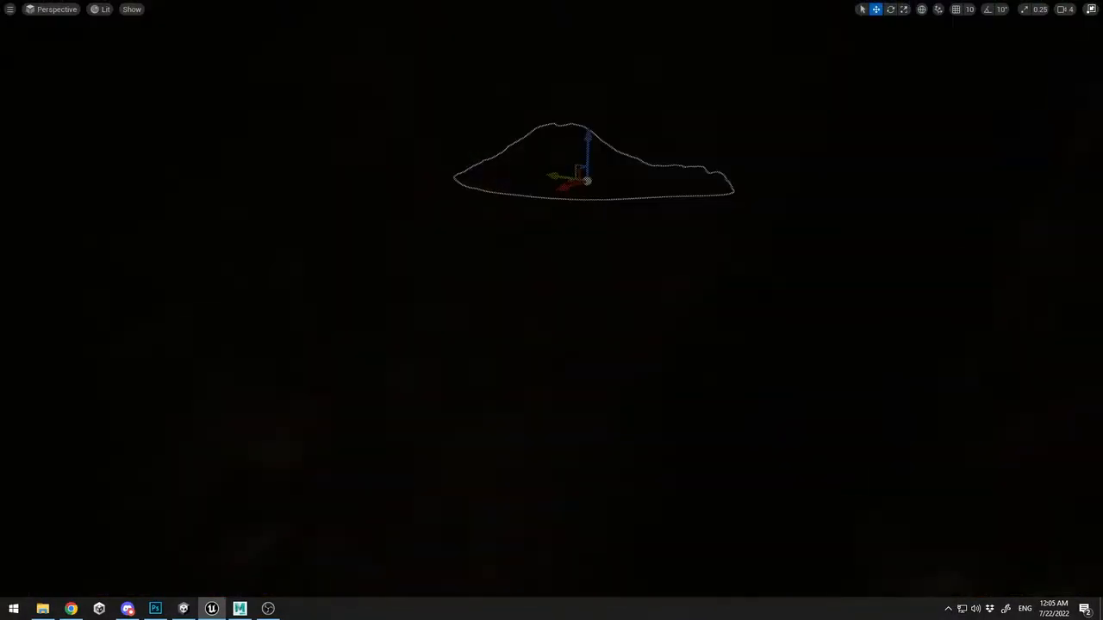
key(f)
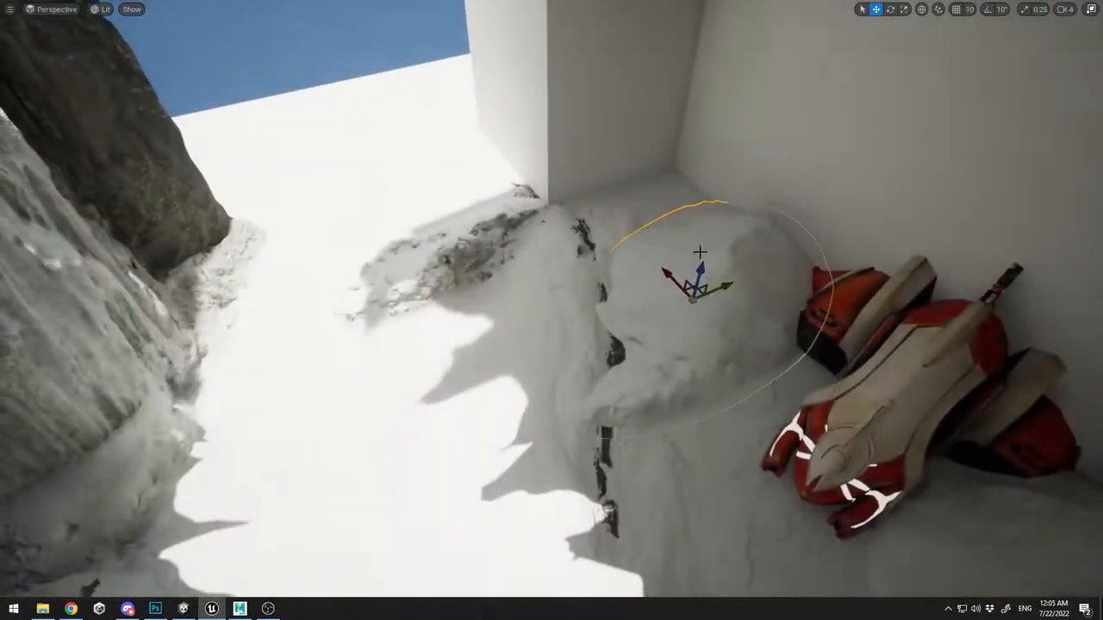
right_drag(567, 167, 465, 160)
key(w)
drag(862, 175, 570, 183)
key(e)
key(w)
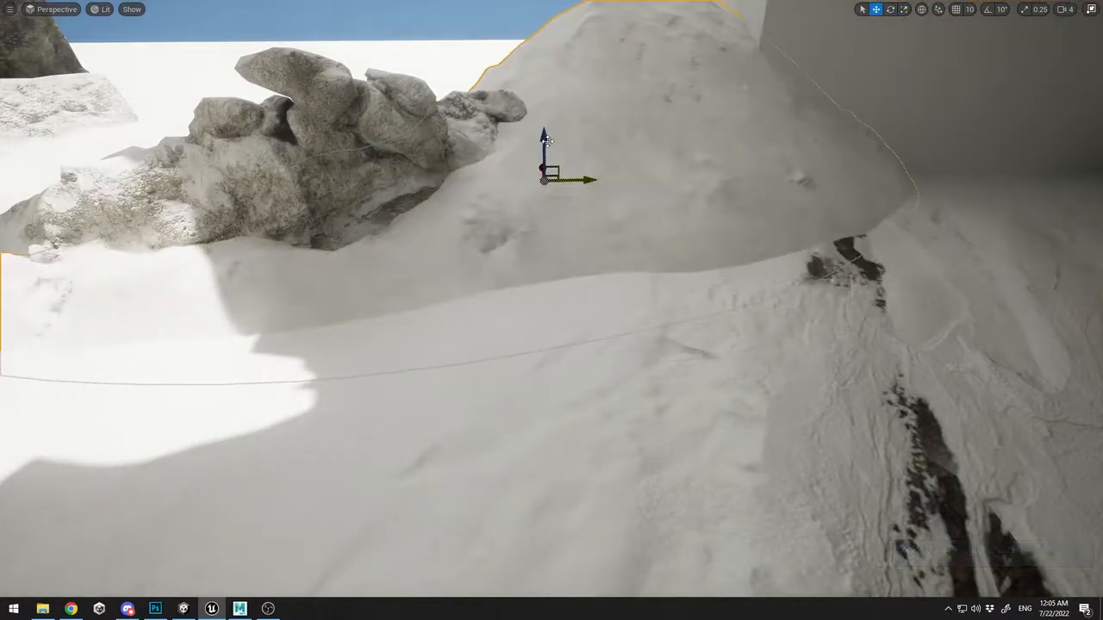
drag(546, 139, 545, 207)
key(r)
drag(534, 113, 545, 134)
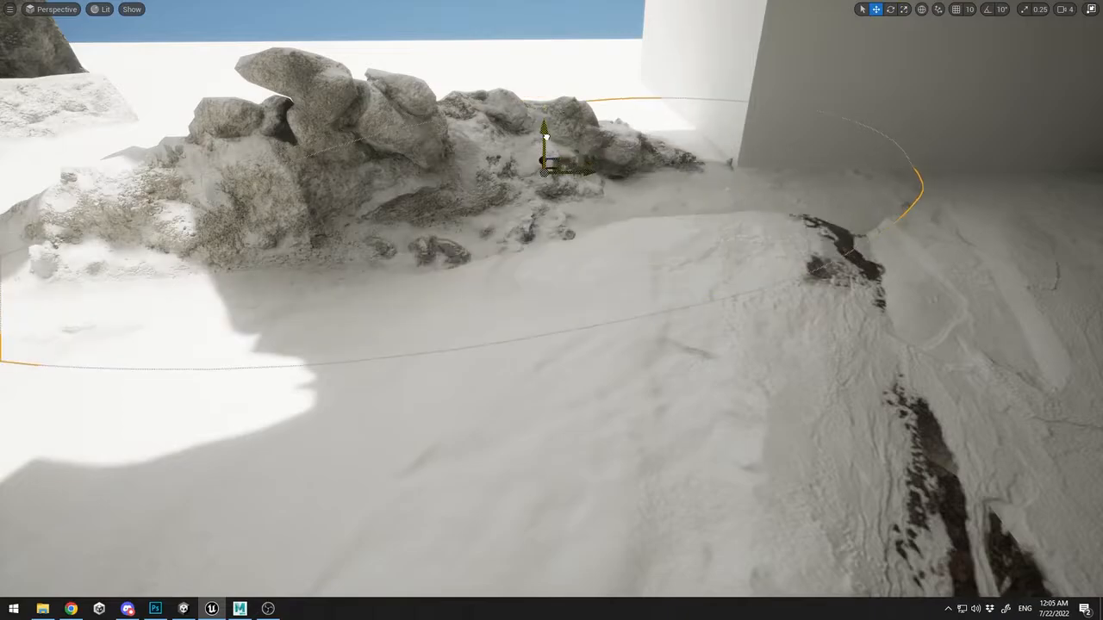
right_drag(631, 166, 353, 145)
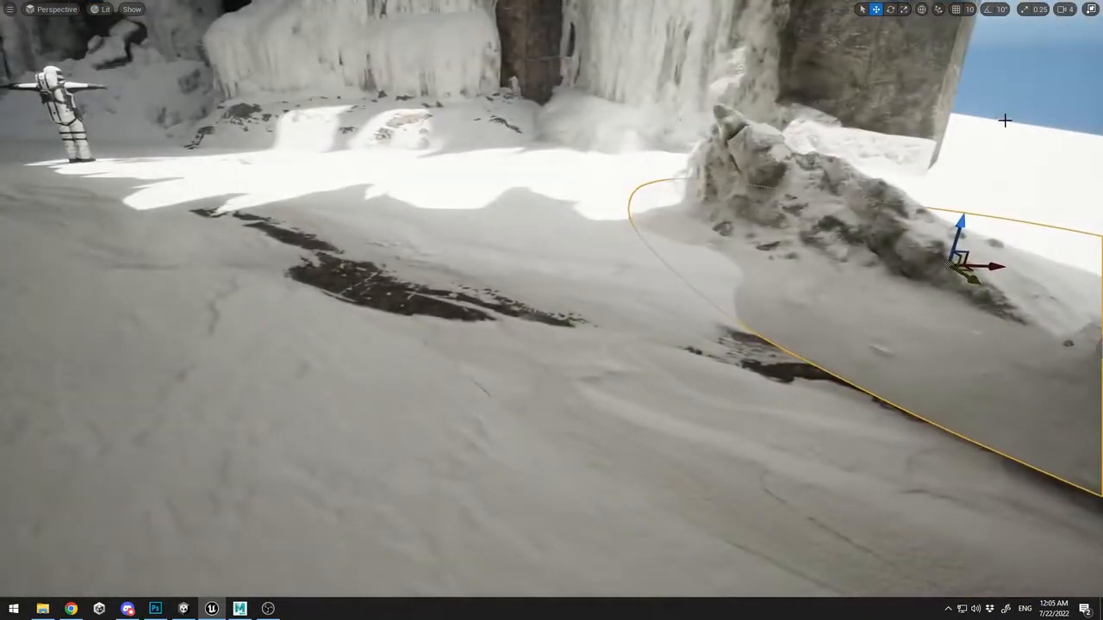
Delete the snow mound beside the rocky snow pile
click(1004, 119)
right_drag(1004, 118, 802, 80)
right_drag(864, 327, 836, 326)
click(827, 431)
key(Delete)
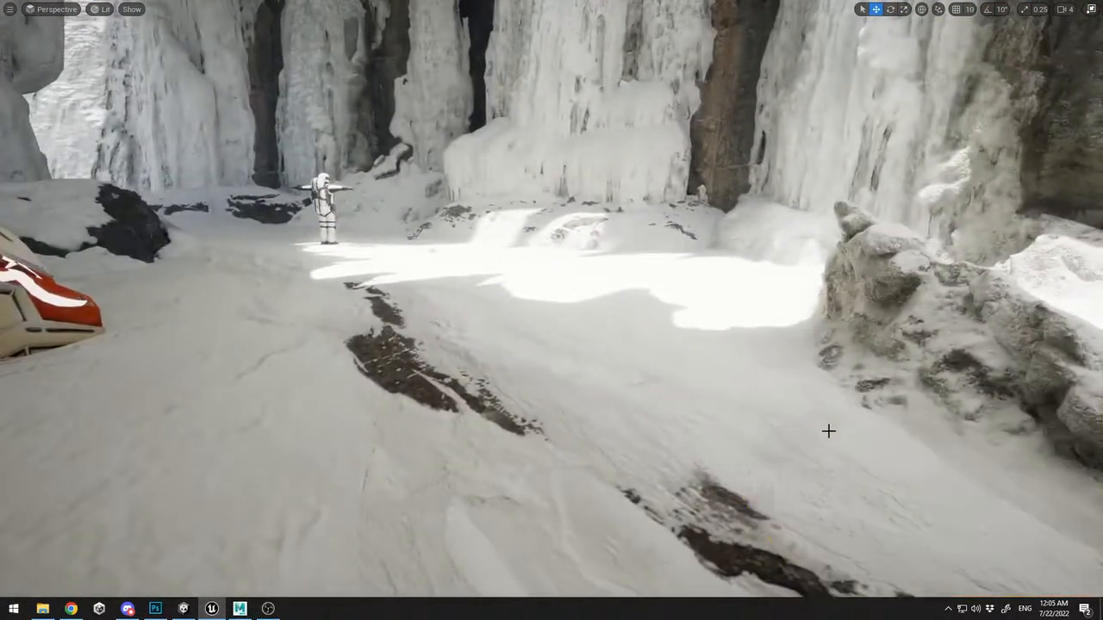
Place the plowed snow ground mesh from Plowed_Snow_Ground_vcyhedzga on the ground in front of the vehicle
right_drag(827, 430, 676, 425)
right_drag(546, 387, 526, 296)
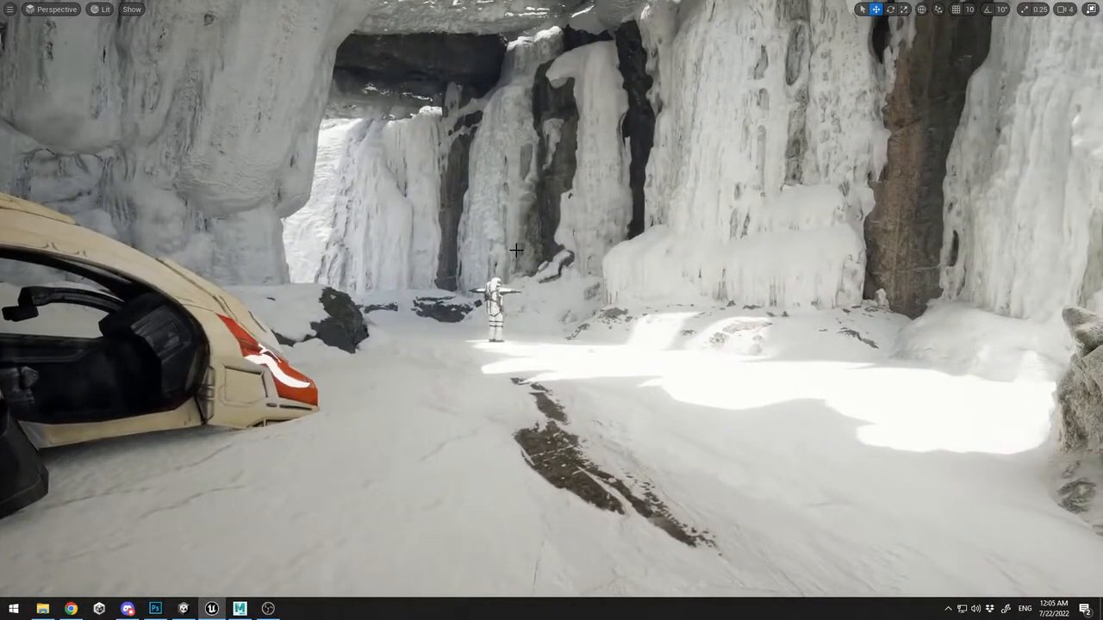
key(F11)
click(129, 432)
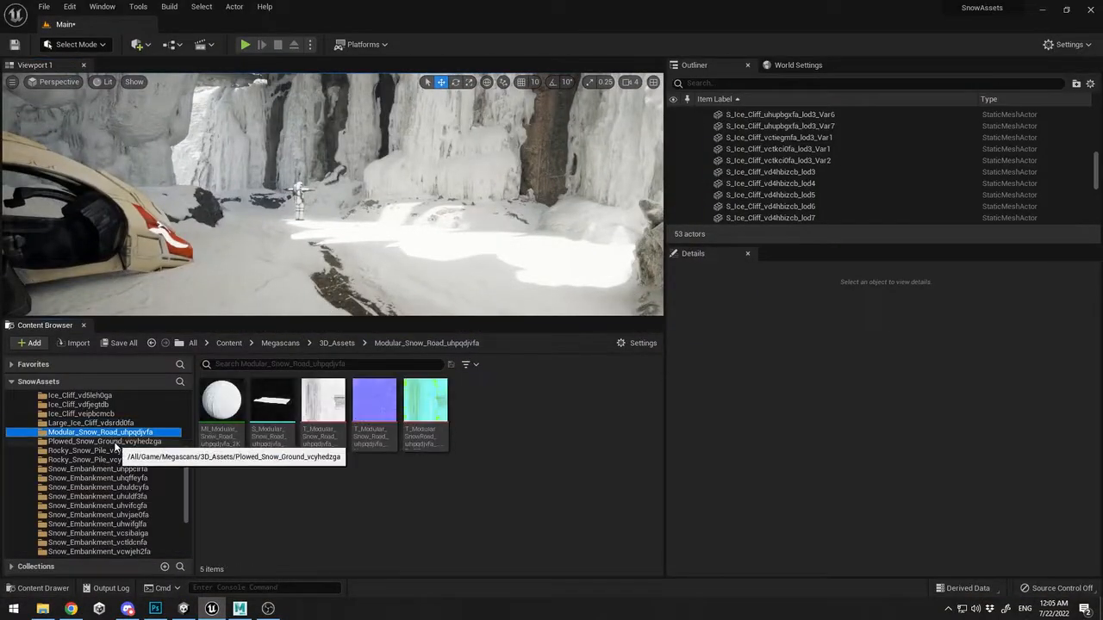
click(138, 441)
drag(272, 405, 248, 286)
key(F11)
right_drag(248, 286, 138, 285)
key(f)
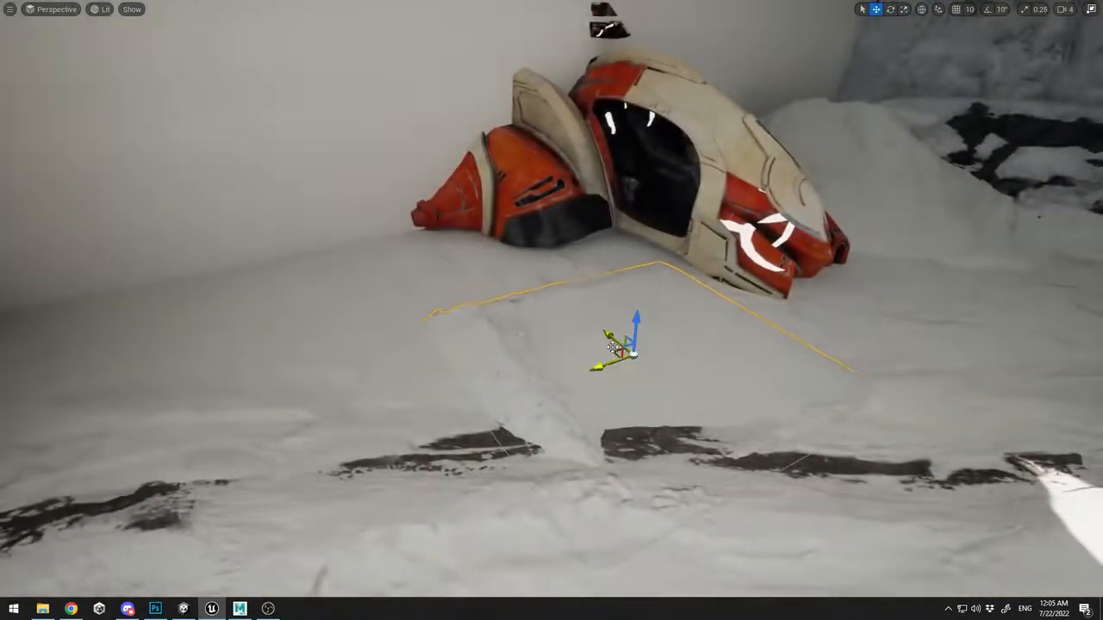
Move the plowed snow piece up against the vehicle's open side and rotate it to follow the hull
drag(612, 270, 614, 287)
right_drag(554, 396, 586, 386)
drag(542, 353, 751, 313)
key(w)
drag(725, 277, 659, 284)
key(e)
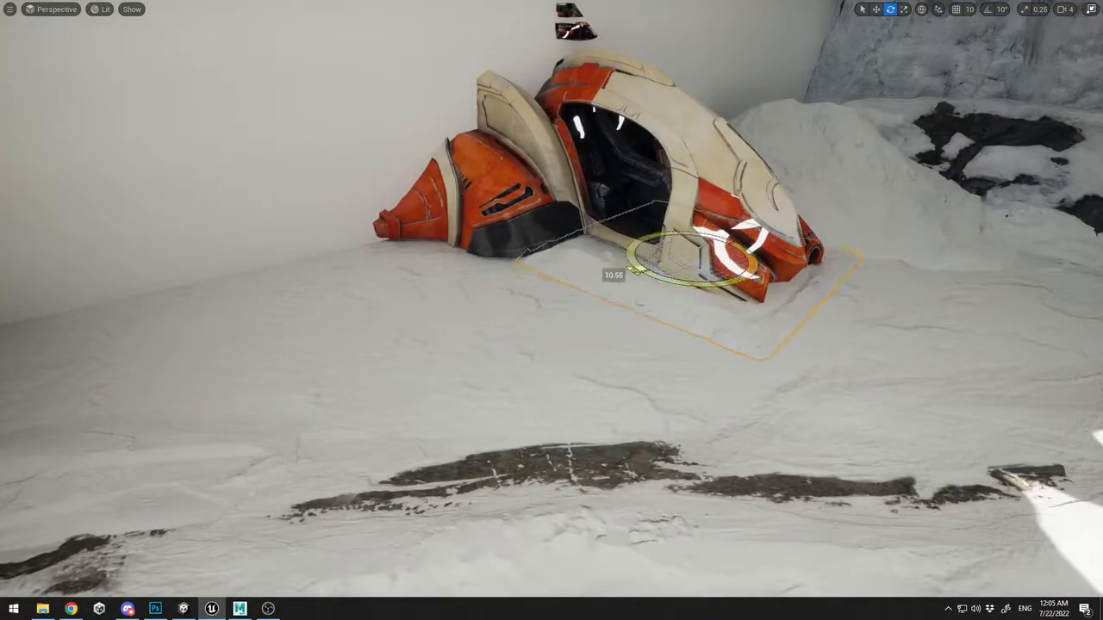
drag(667, 240, 562, 241)
Fine-tune the plowed snow's height and rotation so it banks up around the vehicle's base, undoing unsuitable moves
right_drag(720, 303, 930, 280)
right_drag(496, 364, 496, 364)
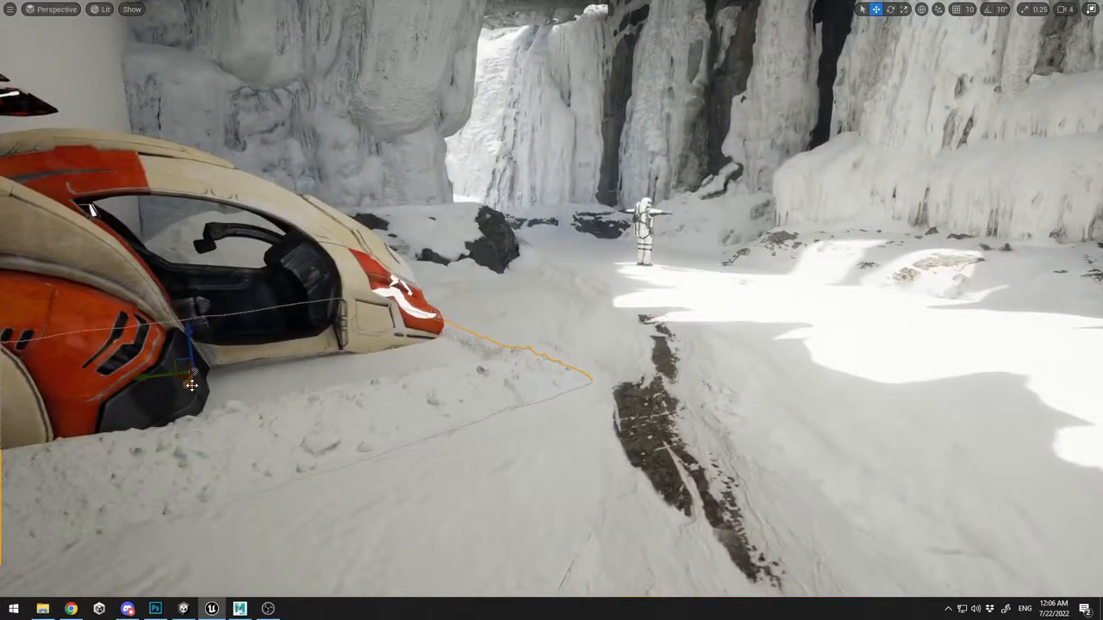
key(ctrl+z)
key(ctrl+z)
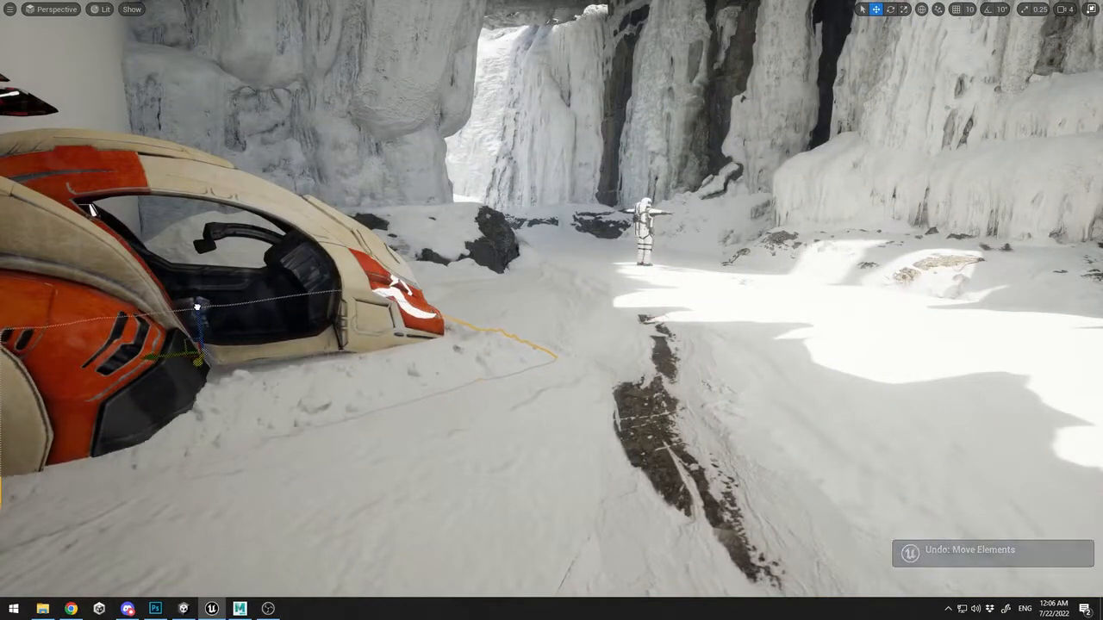
drag(197, 307, 207, 296)
key(ctrl+z)
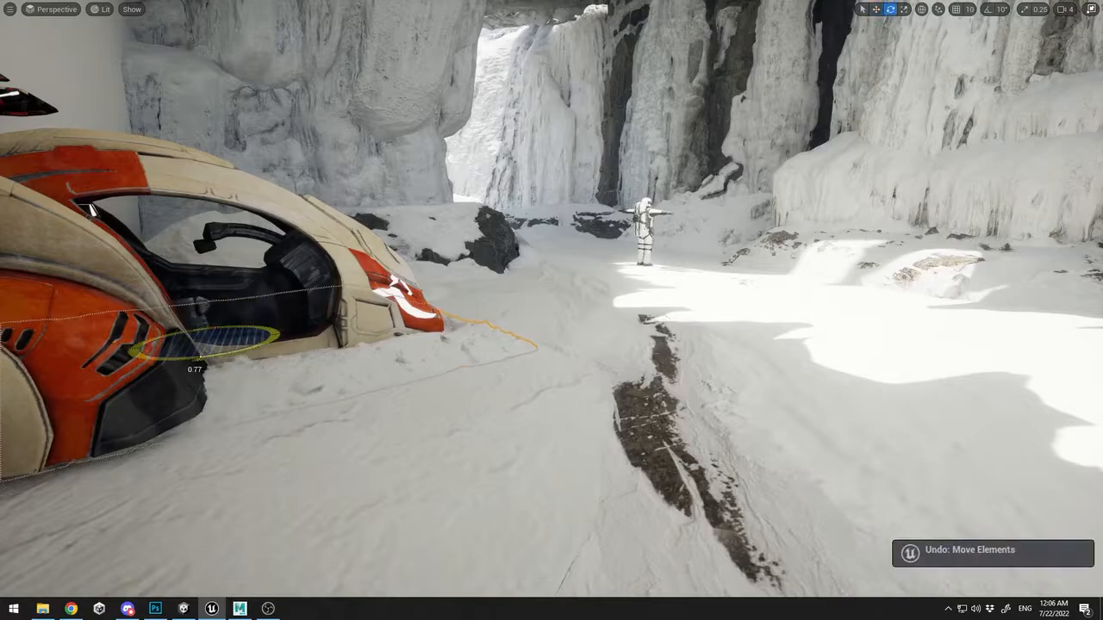
drag(203, 295, 207, 314)
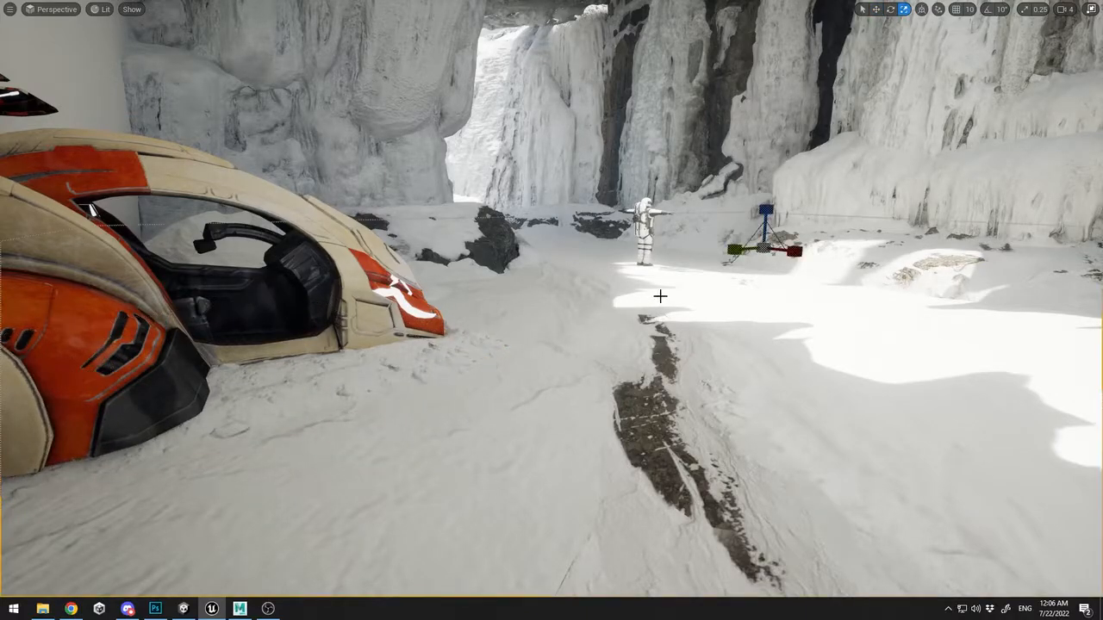
Shift the vehicle slightly so it sits naturally in the plowed snow
right_drag(660, 296, 660, 270)
click(220, 319)
key(w)
mouse_move(133, 376)
mouse_down()
mouse_move(128, 359)
mouse_move(144, 376)
mouse_up()
click(207, 405)
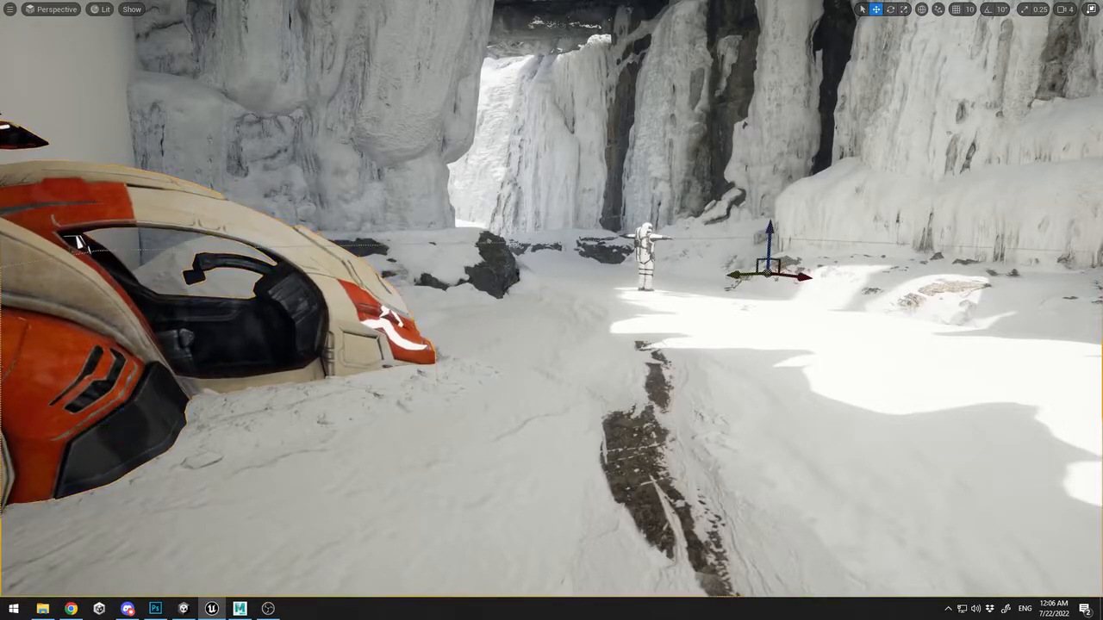
right_drag(611, 362, 702, 298)
click(611, 362)
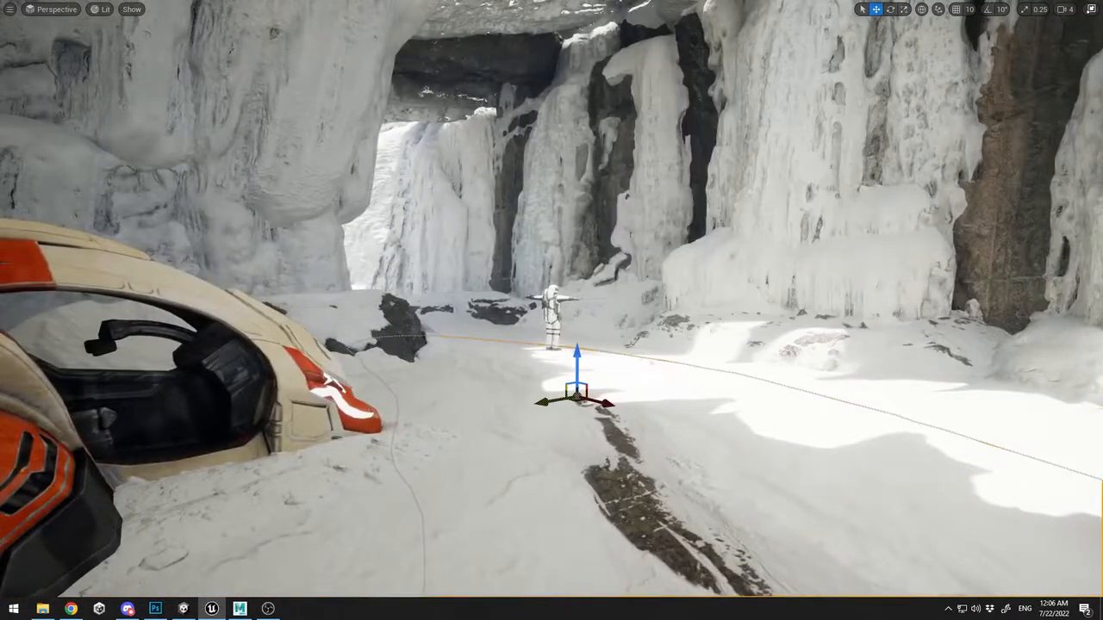
Try the Rocky_Snow_Pile_vcytca0fa mesh on the open ground near the astronaut
key(F11)
click(95, 459)
click(272, 404)
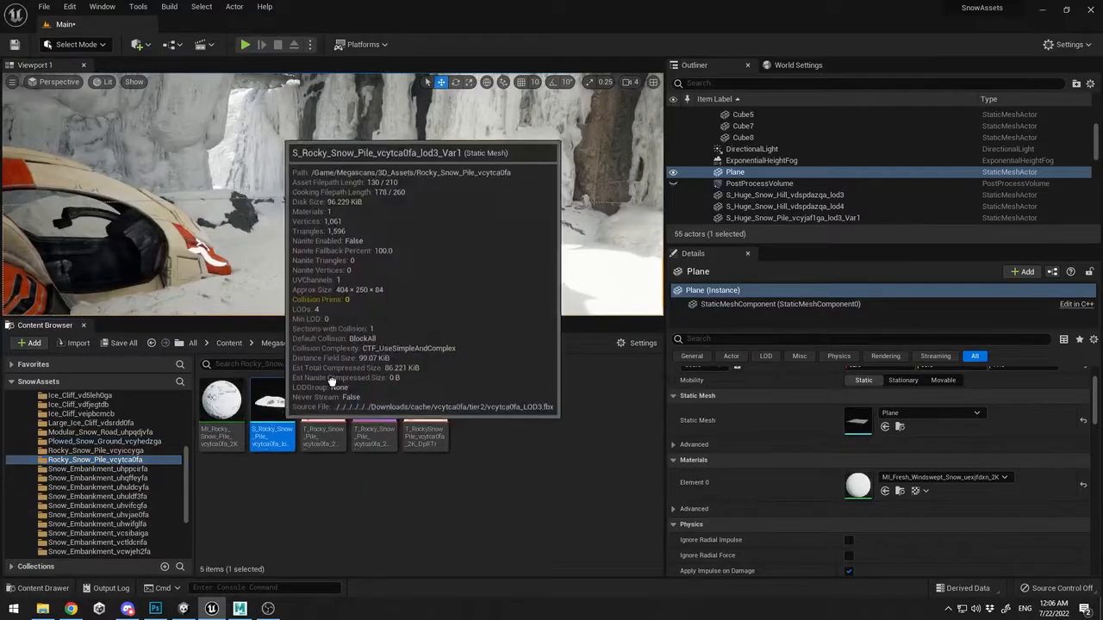
drag(331, 381, 535, 251)
key(Delete)
Place the Snow_Embankment_vcsibaiga mesh on the sunlit ground opposite the vehicle and fit it into the snow
click(131, 496)
scroll(126, 510, down, 2)
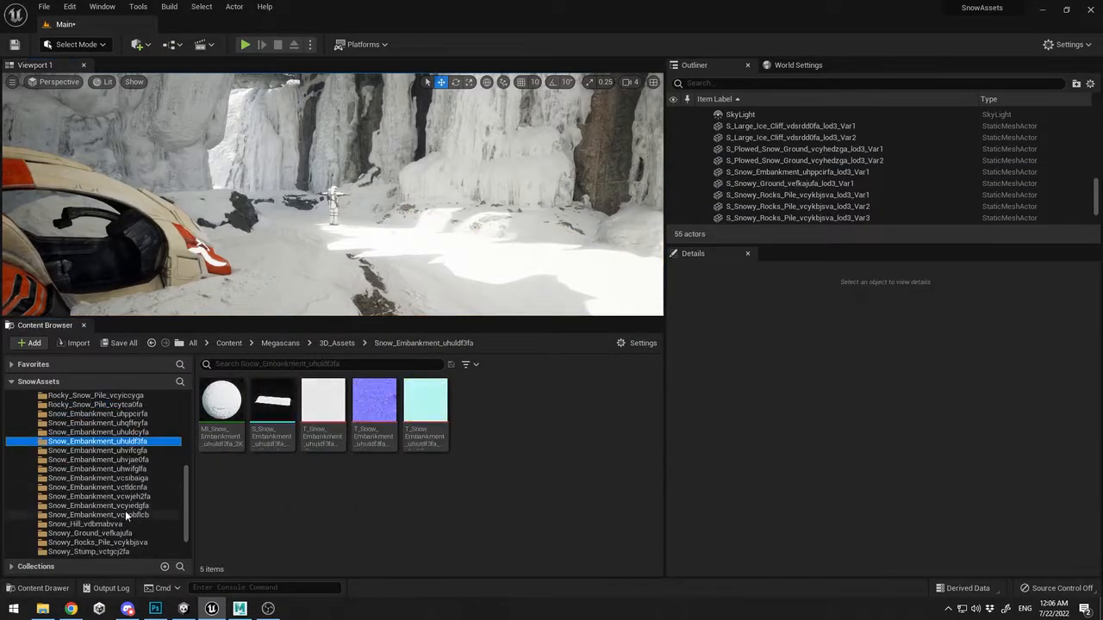
drag(273, 403, 493, 253)
key(F11)
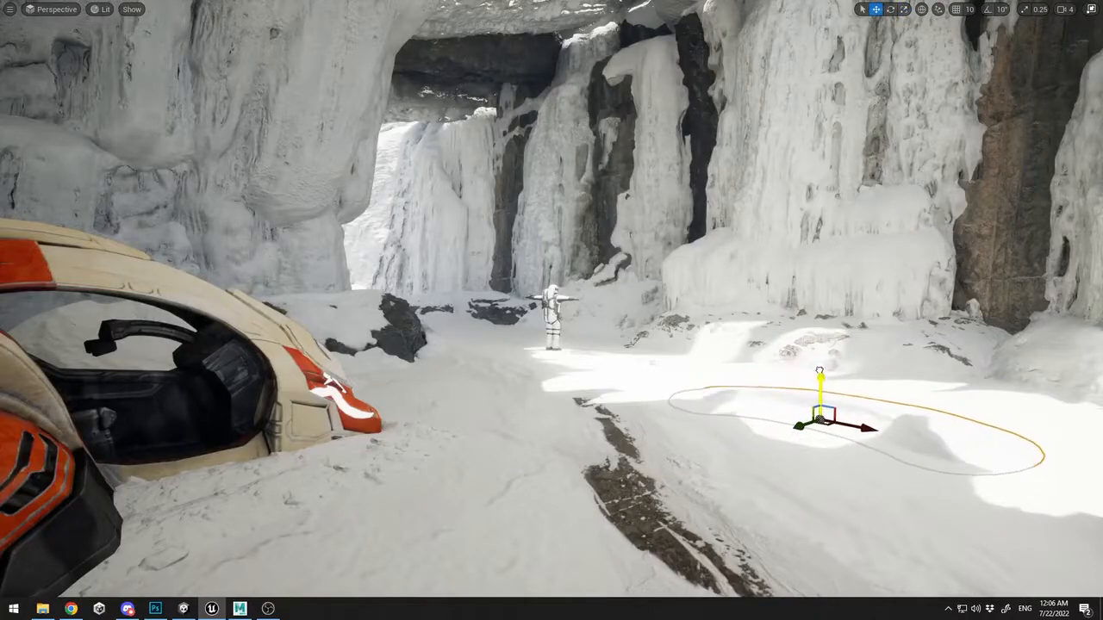
key(w)
key(f)
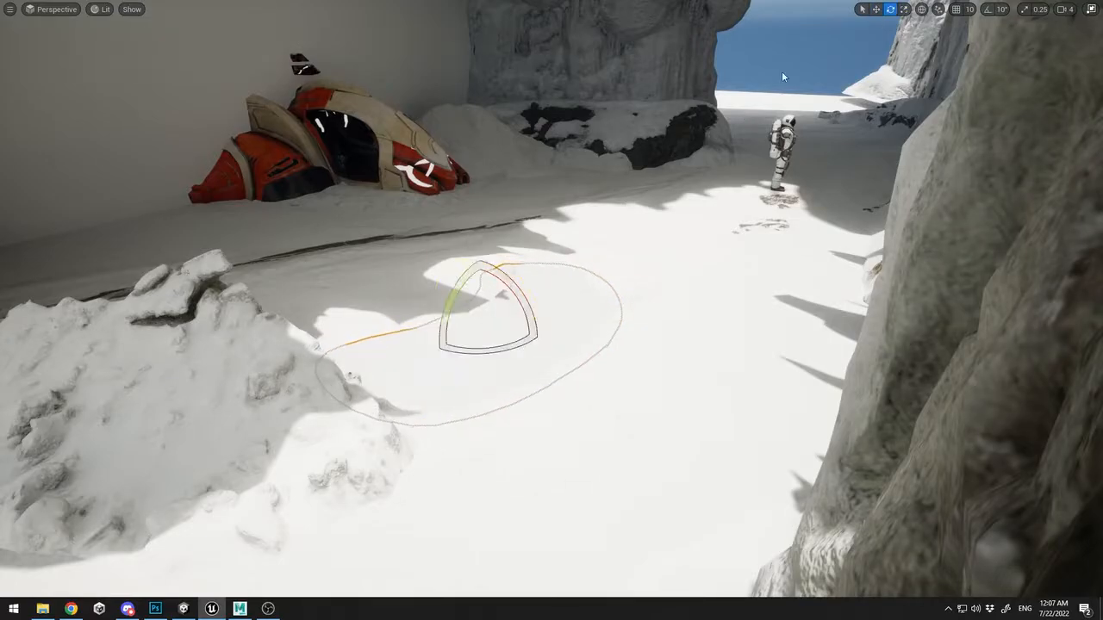
right_drag(782, 77, 741, 82)
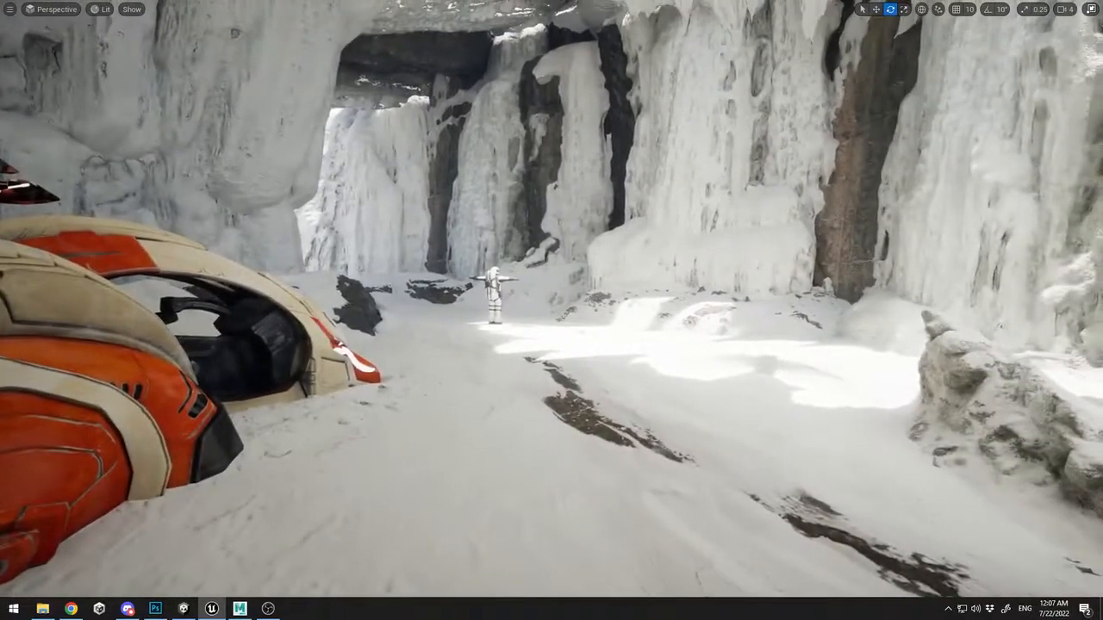
right_drag(642, 125, 642, 125)
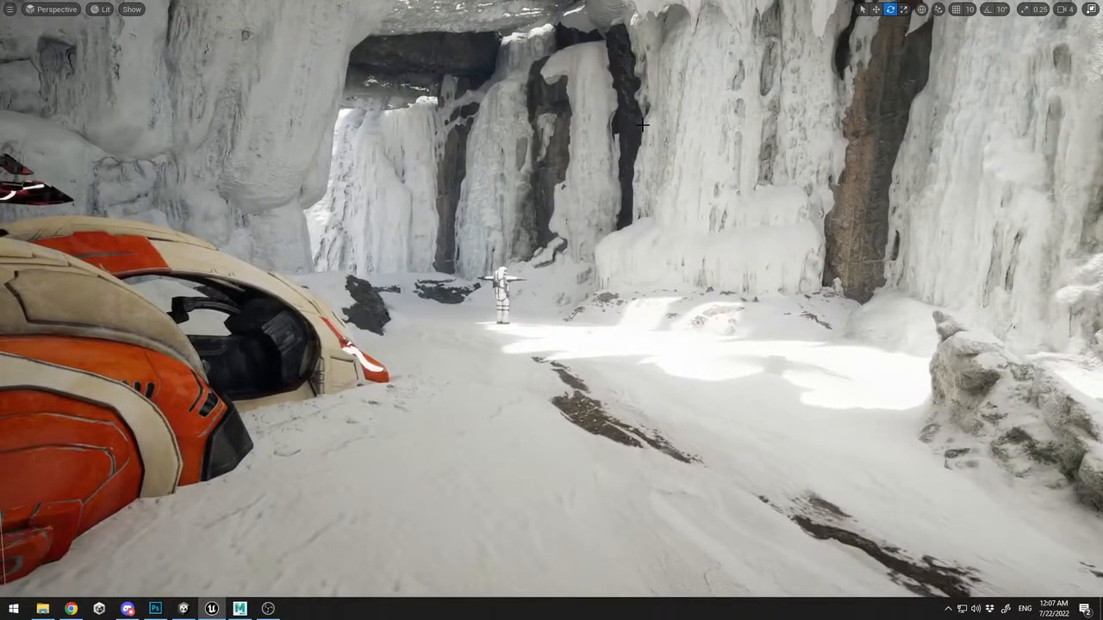
Try the Snowy_Rocks_Pile_vcykbjsva mesh on the open ground between the vehicle and the existing rock pile
key(F11)
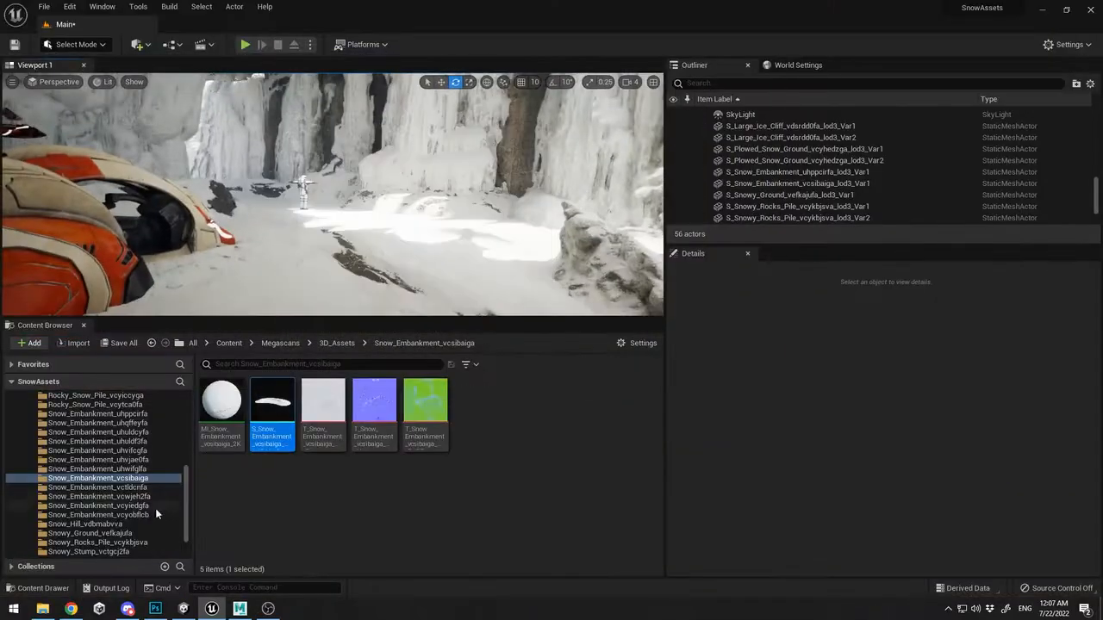
click(155, 512)
click(151, 521)
scroll(121, 514, down, 1)
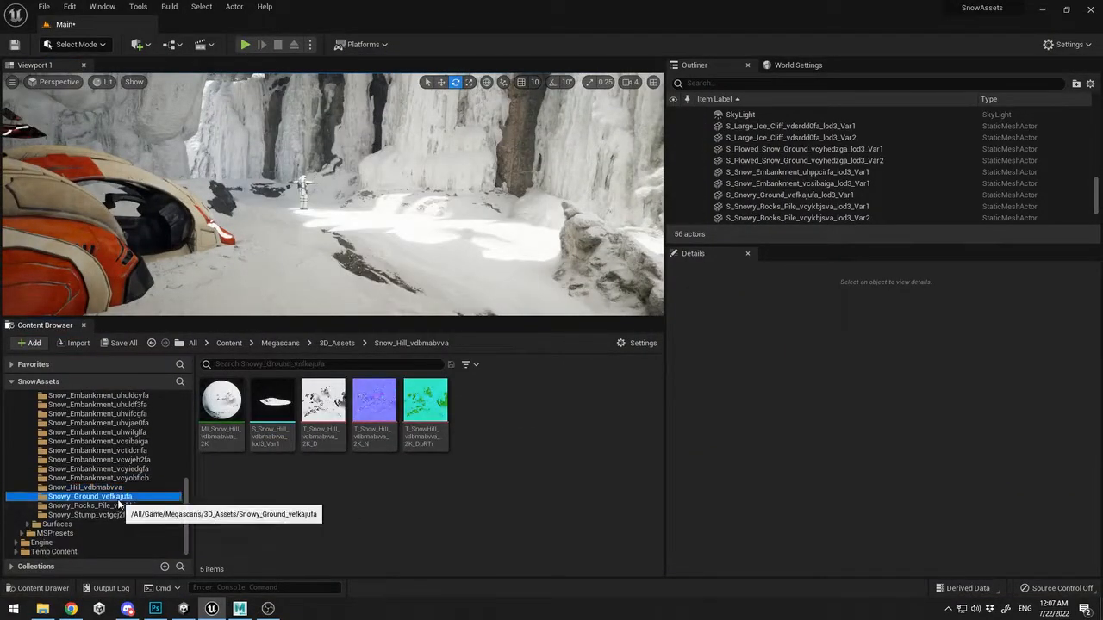
click(98, 506)
drag(273, 401, 446, 250)
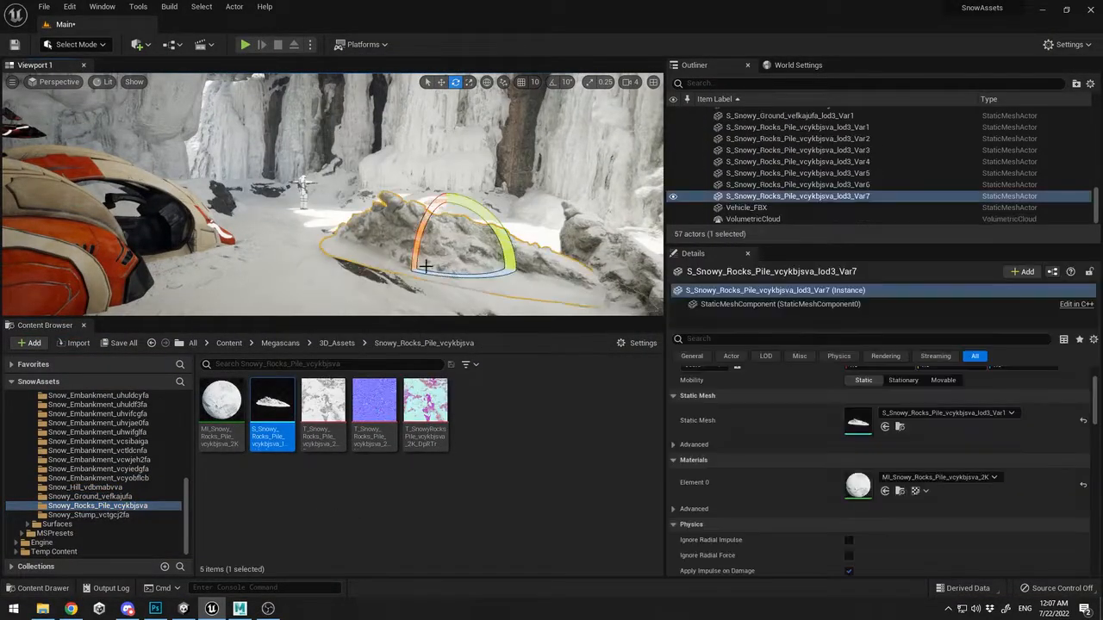
key(ctrl+z)
Place the Ice_Cliff_vctiegmfa mesh in the foreground opposite the vehicle, beside the existing rock pile
click(89, 514)
scroll(104, 465, up, 3)
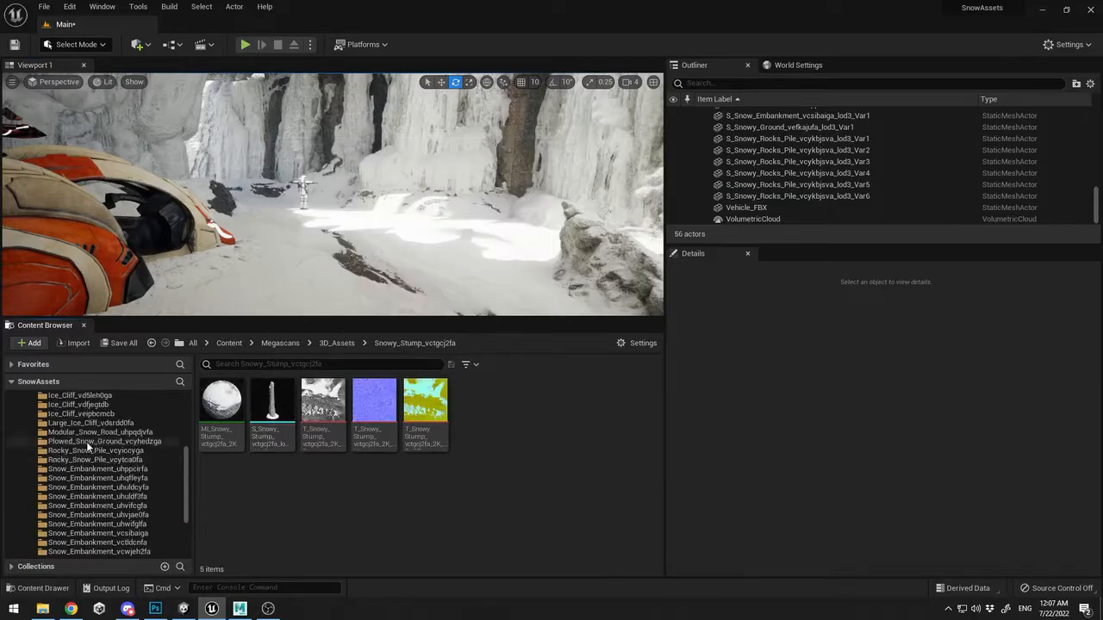
click(102, 452)
click(78, 478)
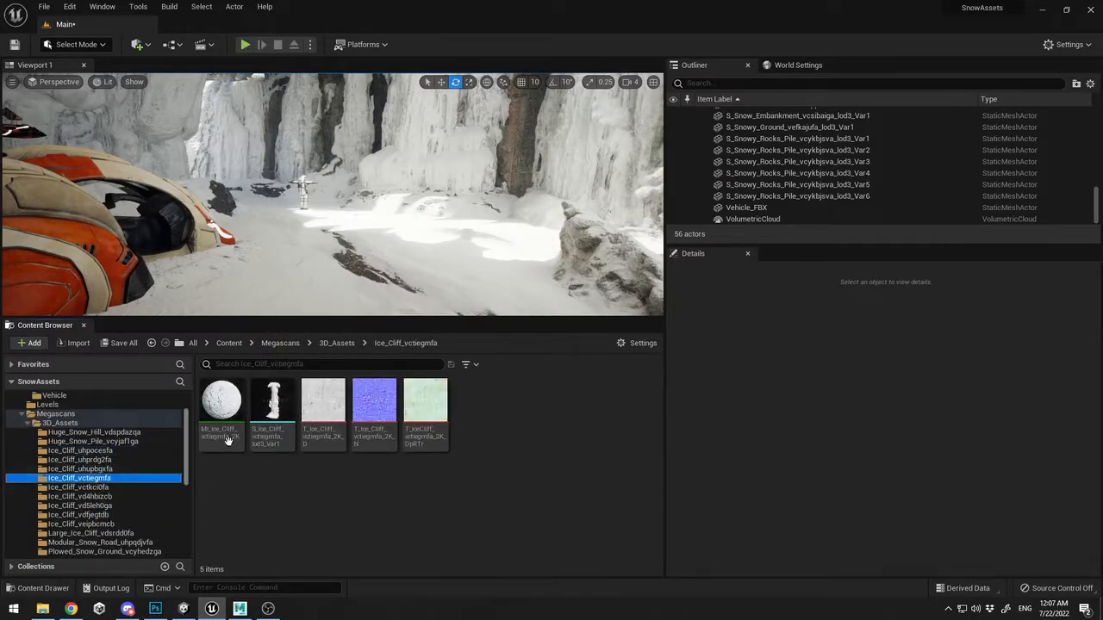
drag(273, 401, 572, 272)
key(F11)
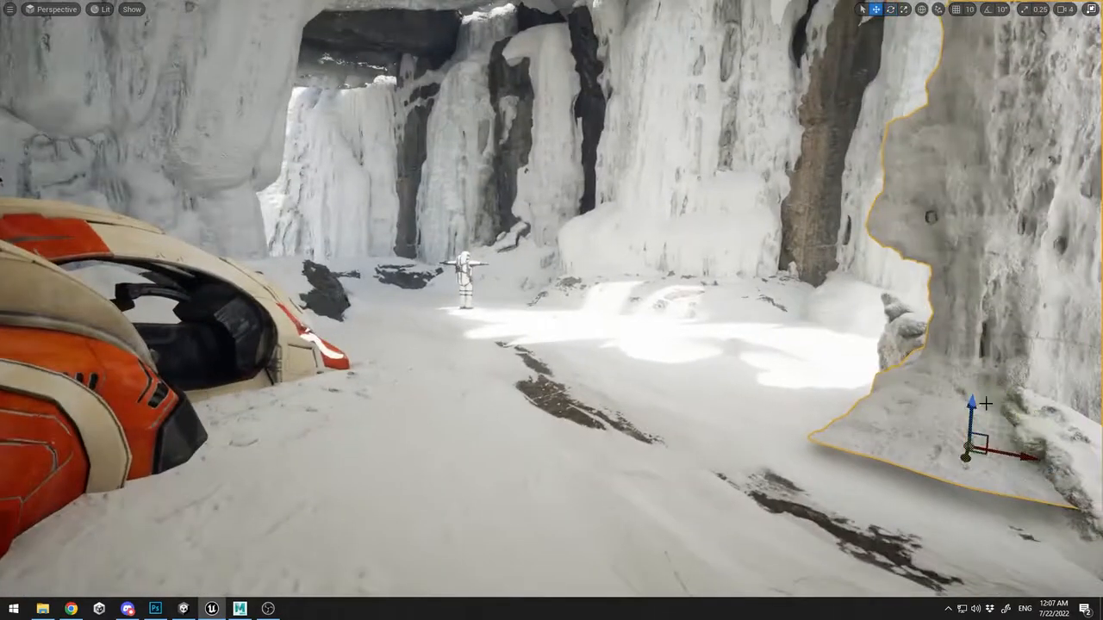
drag(963, 503, 957, 524)
Turn the new ice cliff column to show its broad side and raise it so its base meets the snow
right_drag(957, 524, 1068, 524)
key(e)
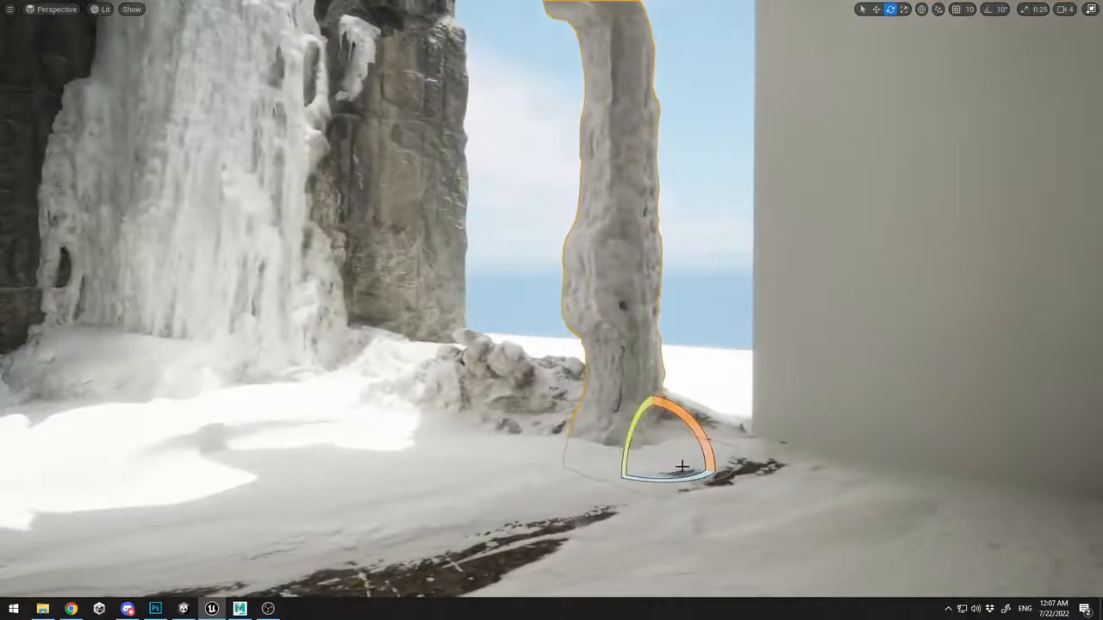
drag(681, 468, 714, 482)
key(w)
key(e)
key(w)
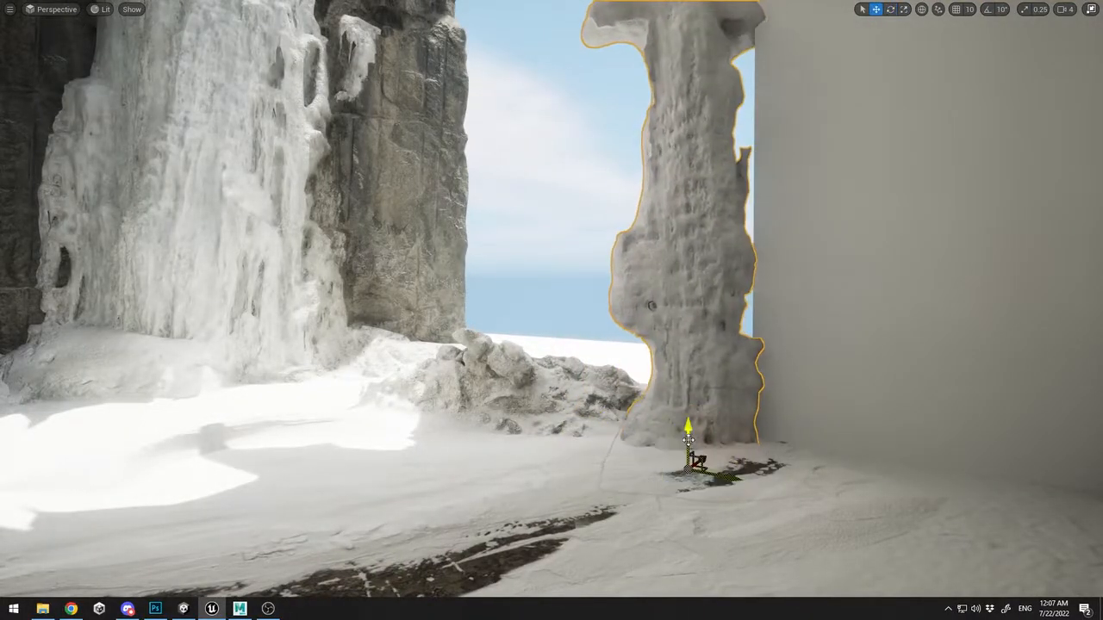
mouse_move(699, 428)
mouse_down()
mouse_move(698, 382)
mouse_move(701, 410)
mouse_up()
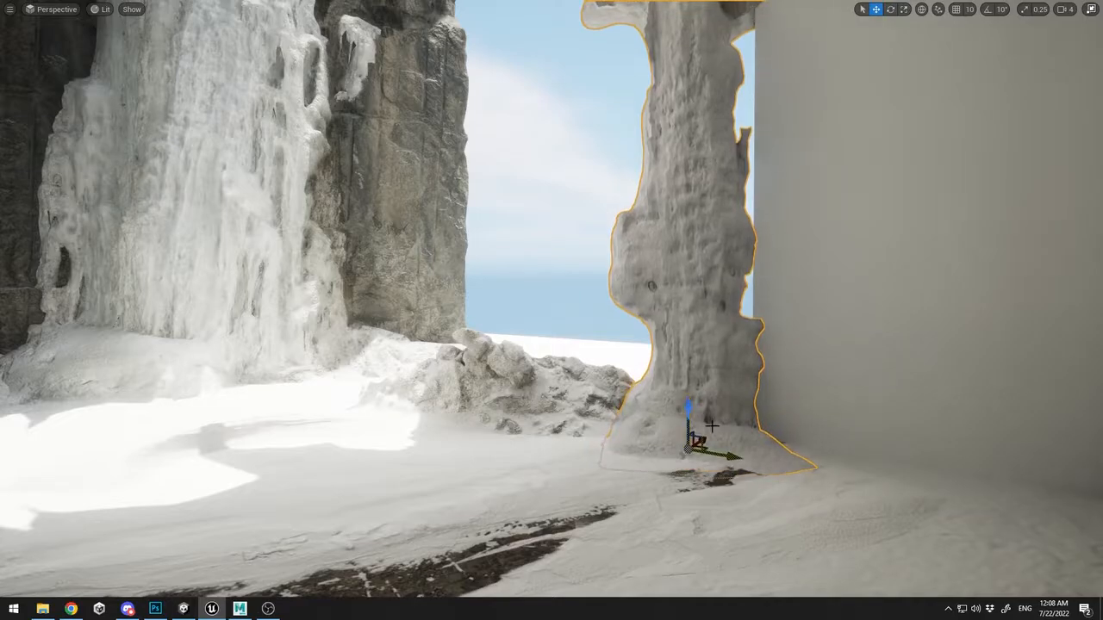
key(e)
drag(720, 465, 705, 467)
click(582, 282)
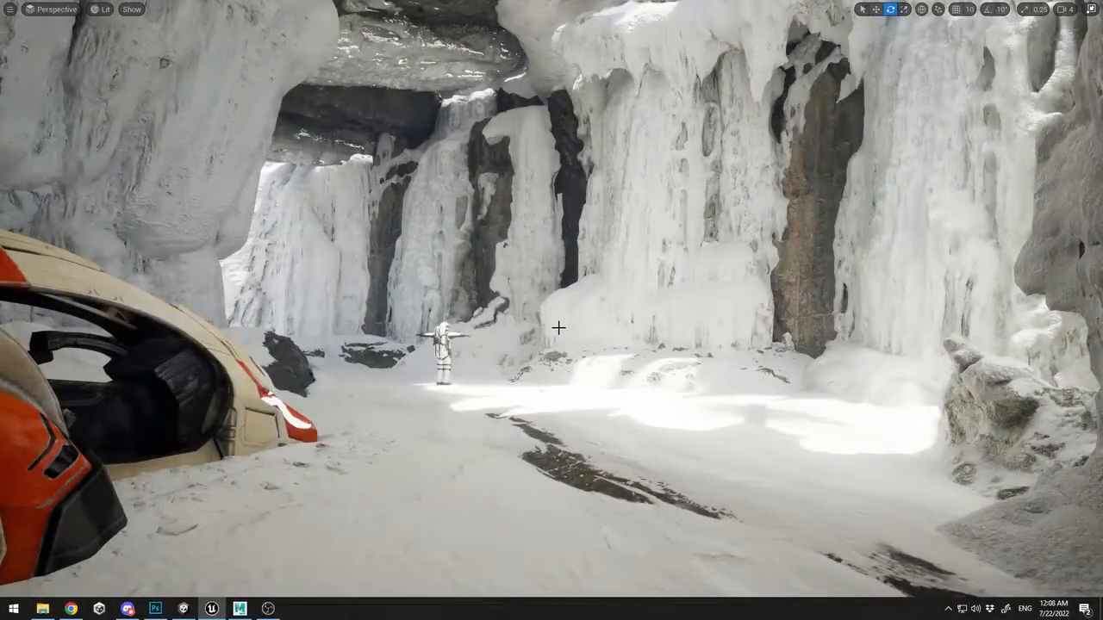
key(r)
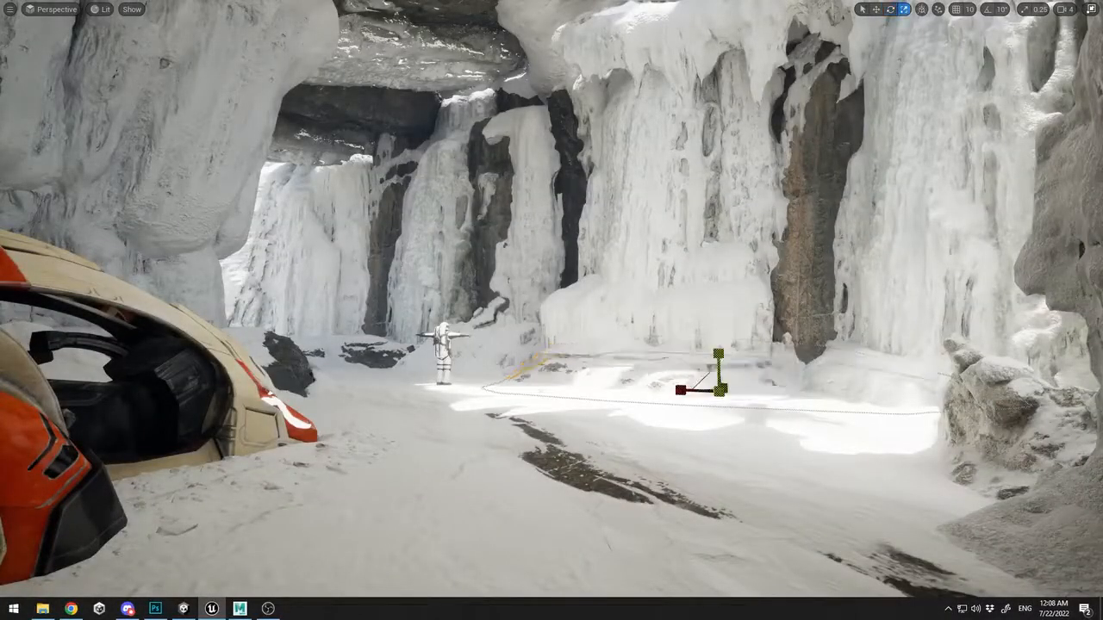
key(ctrl+z)
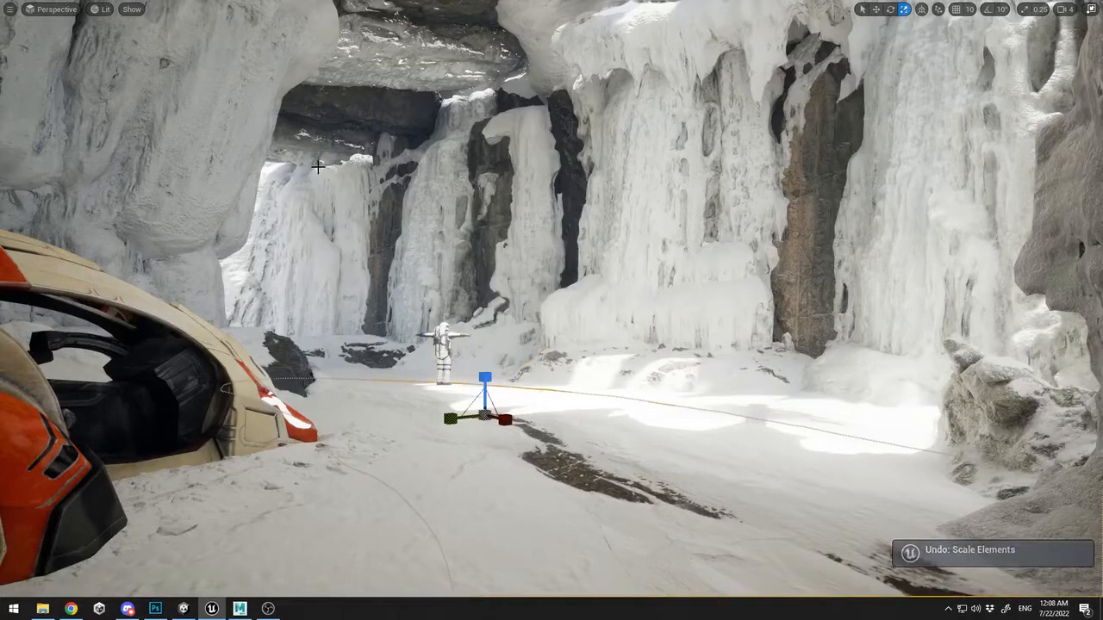
click(283, 278)
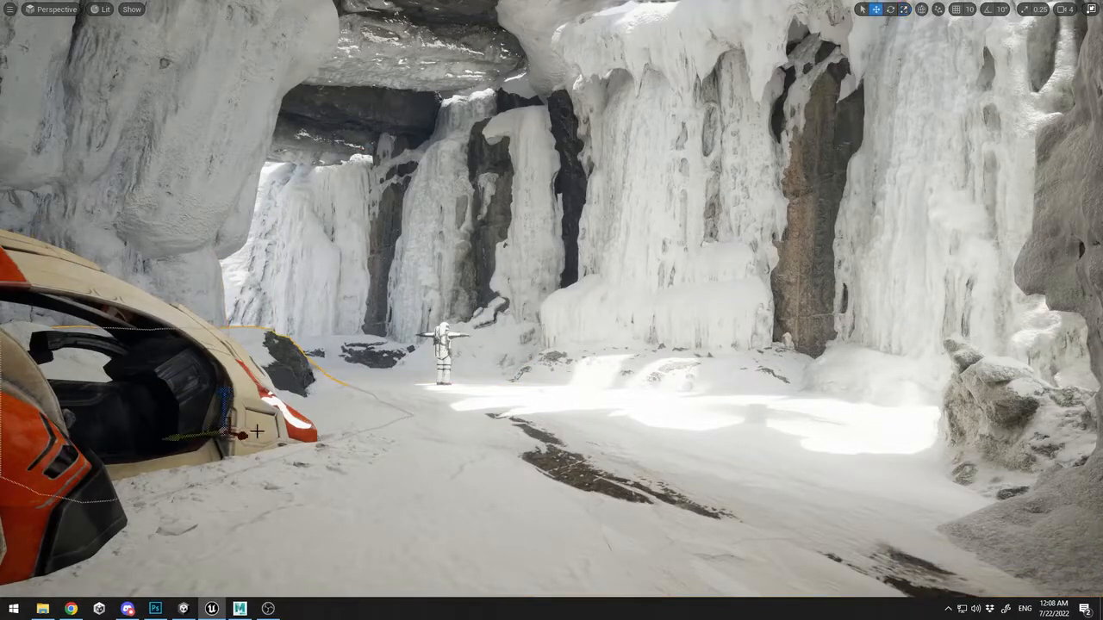
click(514, 426)
Select the ExponentialHeightFog actor and make the PostProcessVolume visible again
key(F11)
scroll(861, 151, up, 10)
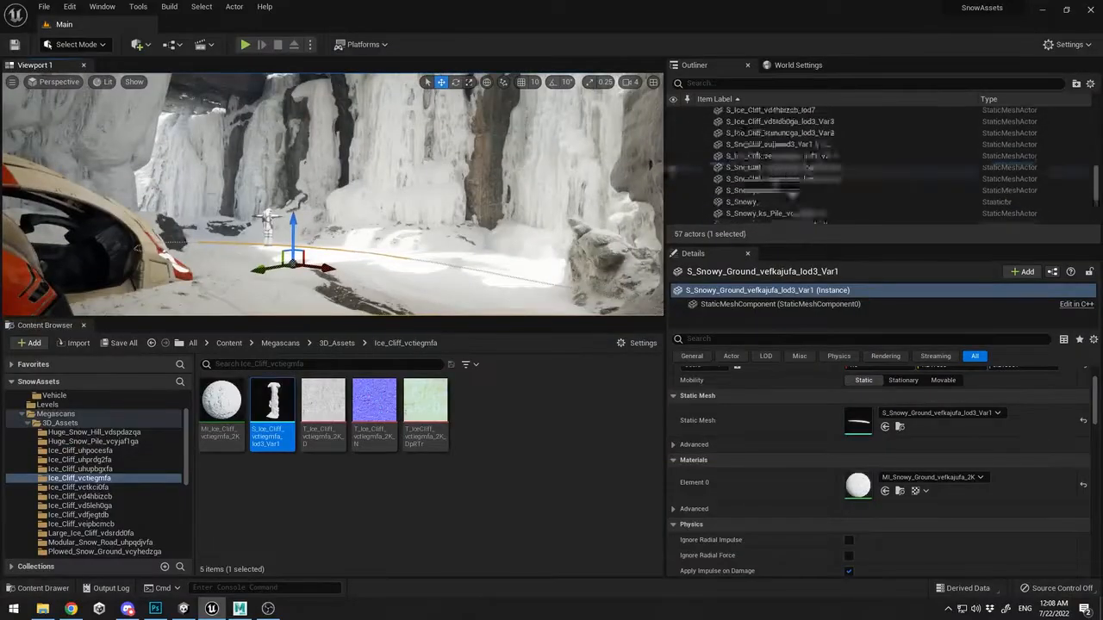
click(708, 125)
click(698, 148)
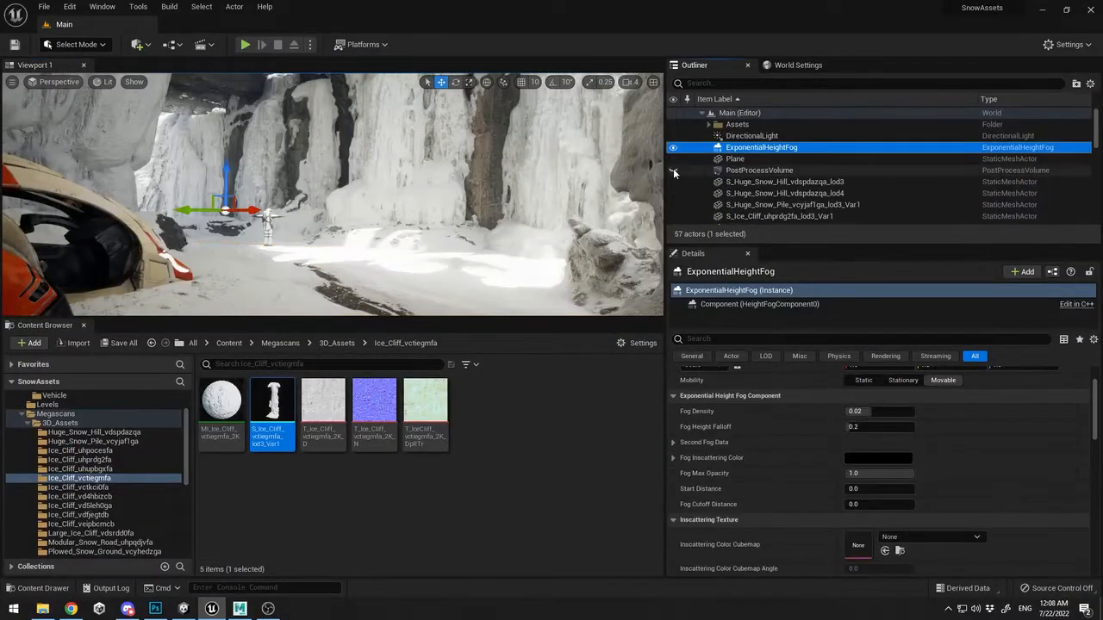
click(673, 170)
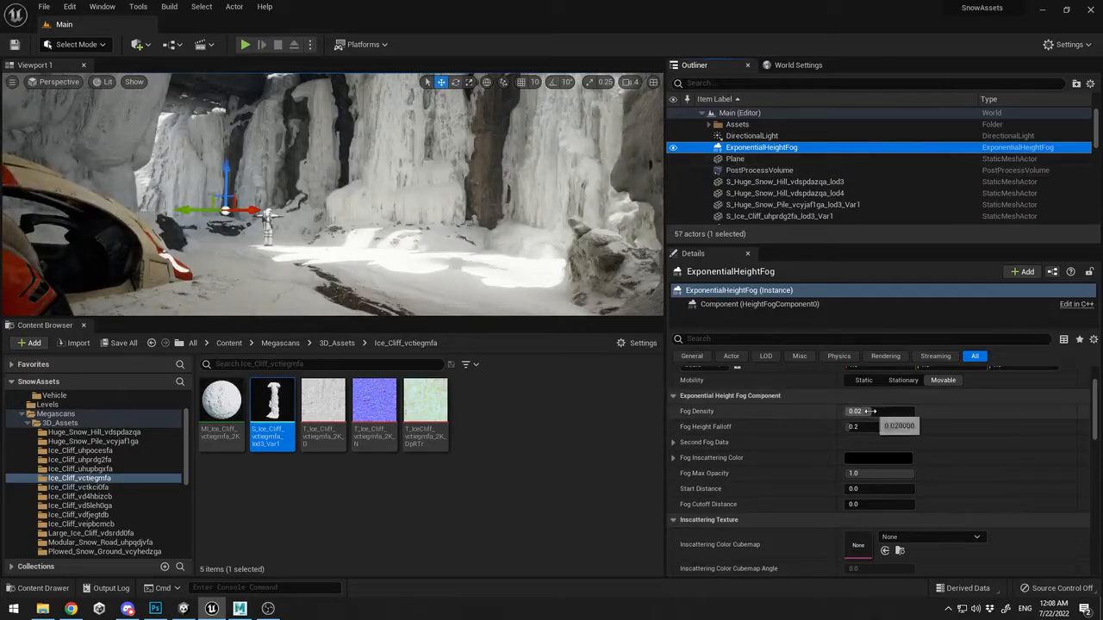
Set the fog density to 0.05, height falloff to about 0.81, cutoff distance to about 15383200 and directional inscattering exponent to about 3
drag(874, 411, 913, 411)
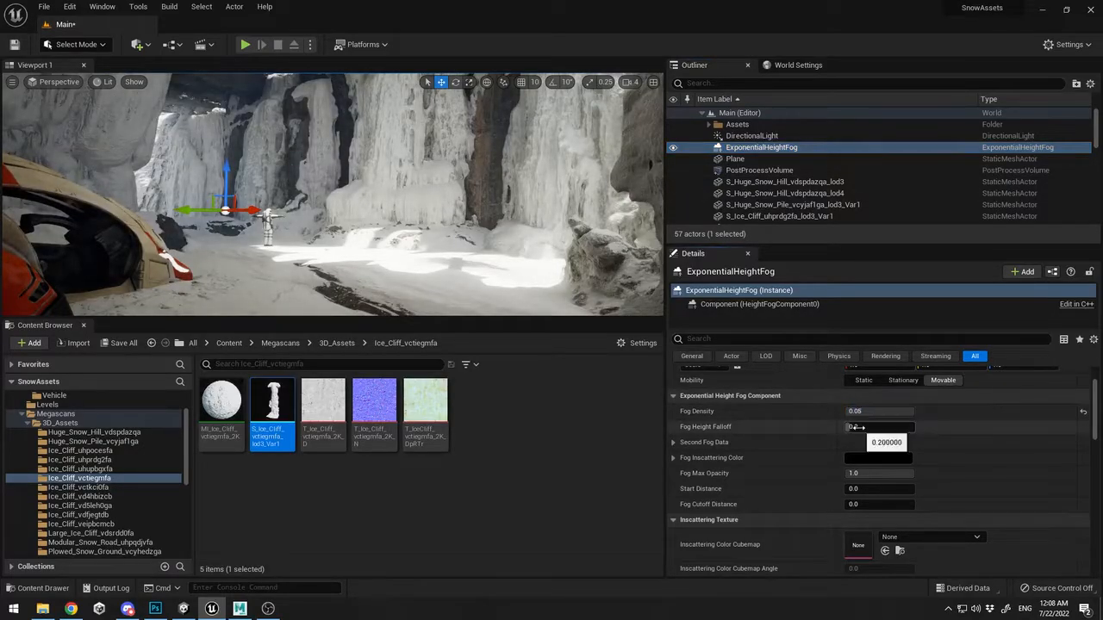
scroll(864, 493, down, 1)
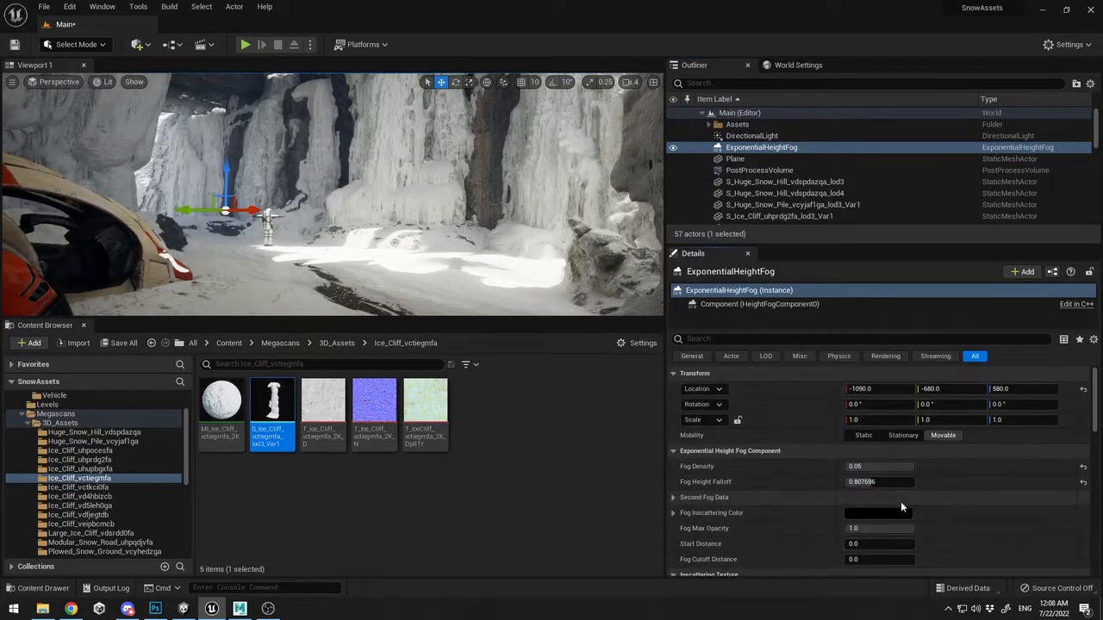
mouse_move(860, 470)
mouse_down()
mouse_move(869, 470)
mouse_move(844, 470)
mouse_up()
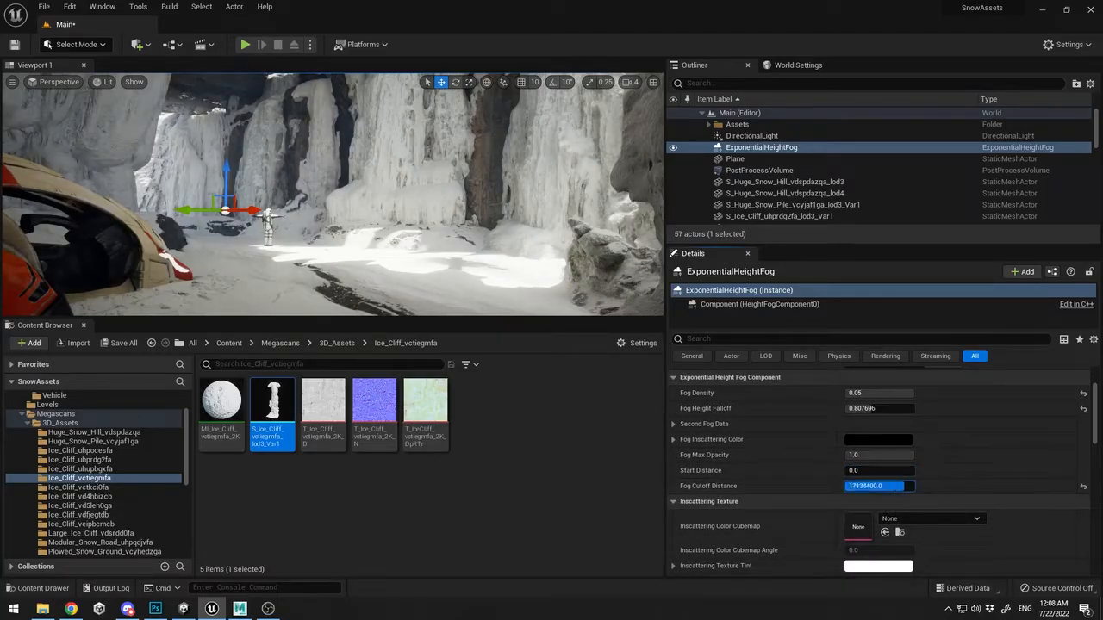
scroll(945, 517, down, 5)
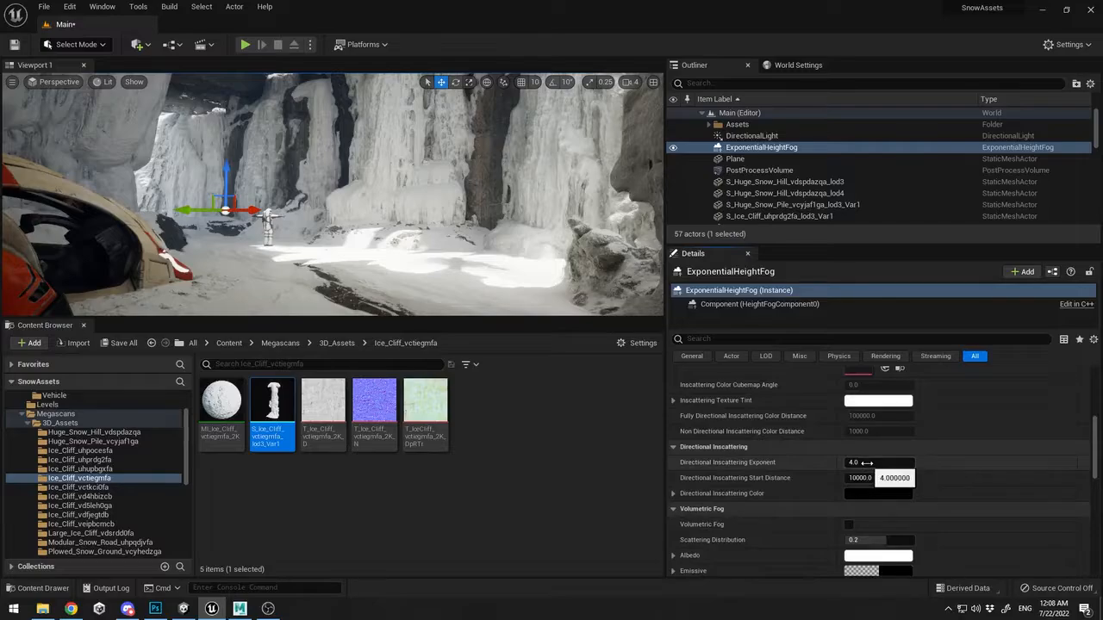
drag(879, 463, 853, 462)
Enable volumetric fog with scattering distribution about -0.22, extinction scale about 7.2, view distance 10000 and static lighting scattering intensity 0.48
click(848, 524)
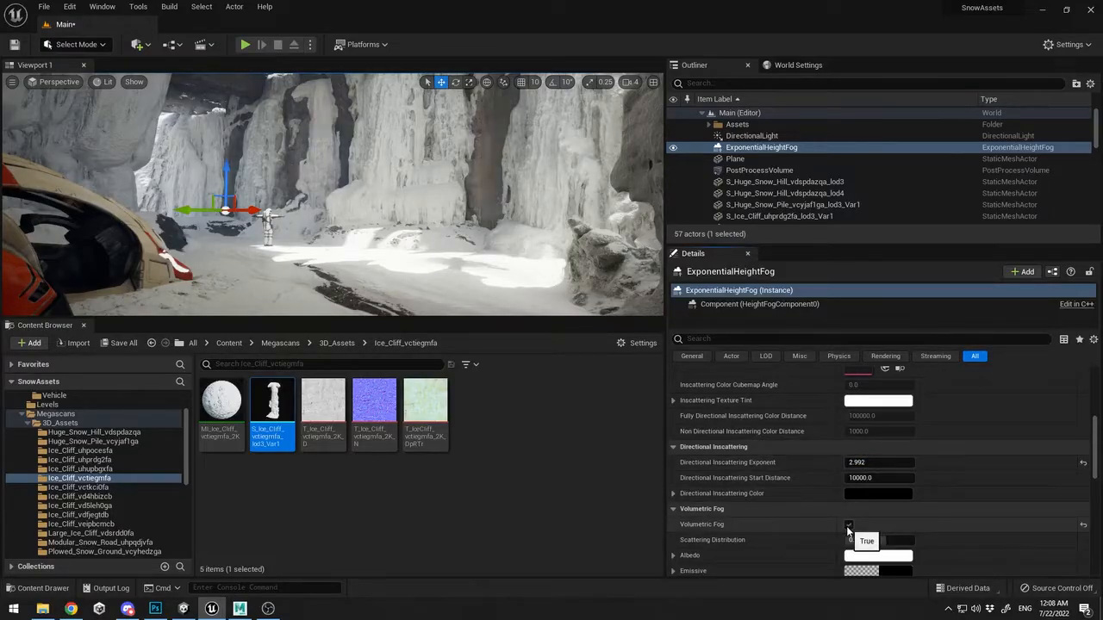
scroll(933, 481, up, 1)
scroll(933, 482, up, 8)
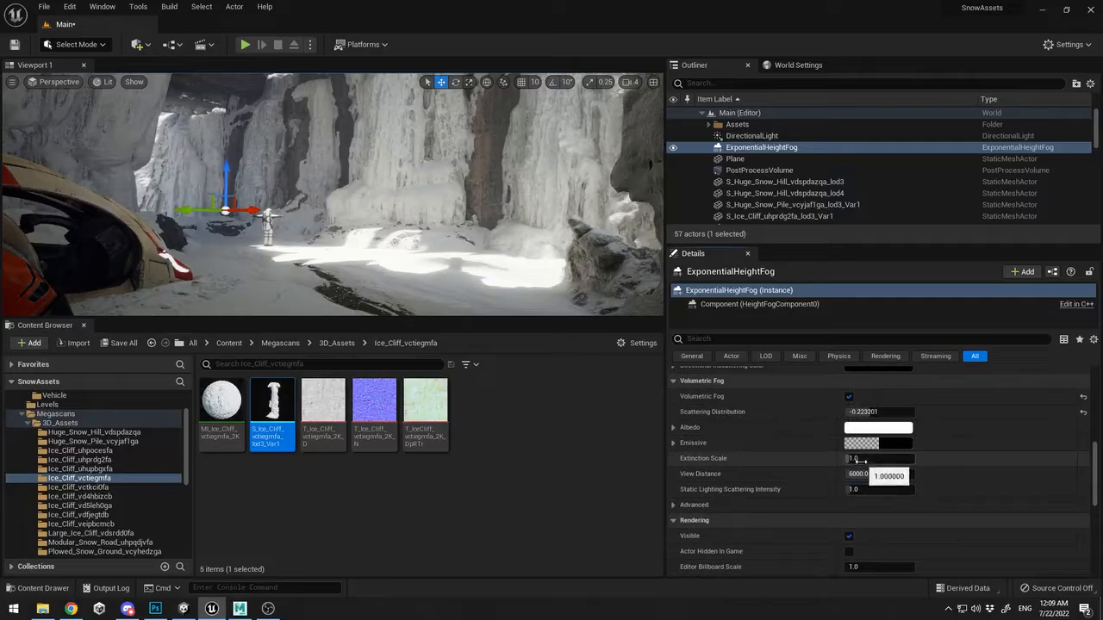
drag(861, 461, 915, 473)
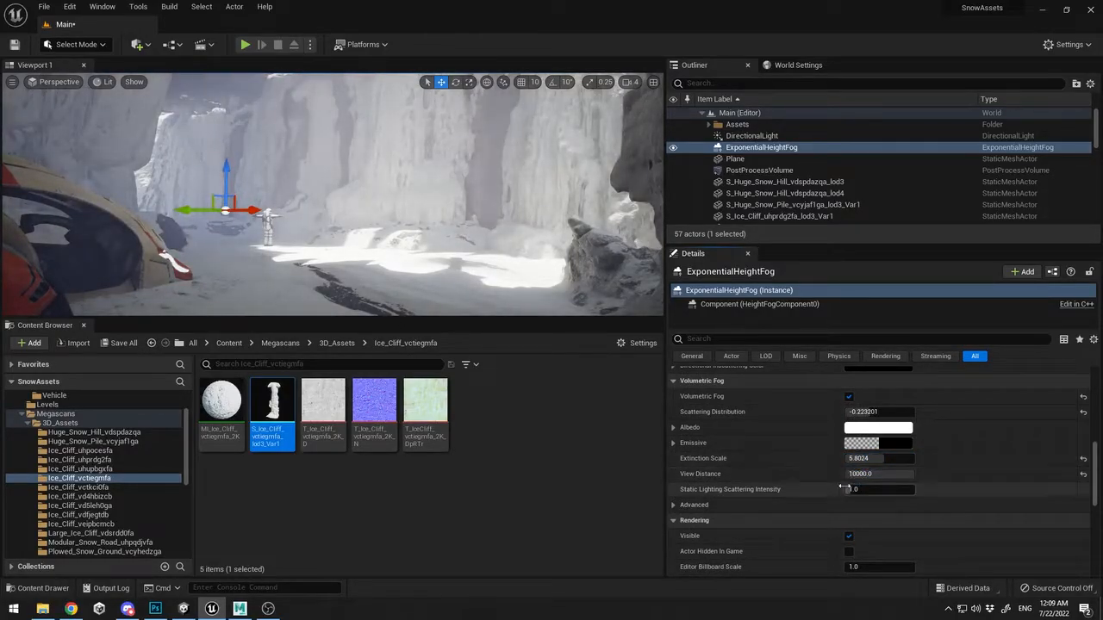
mouse_move(851, 489)
mouse_down()
mouse_move(863, 490)
mouse_move(851, 489)
mouse_up()
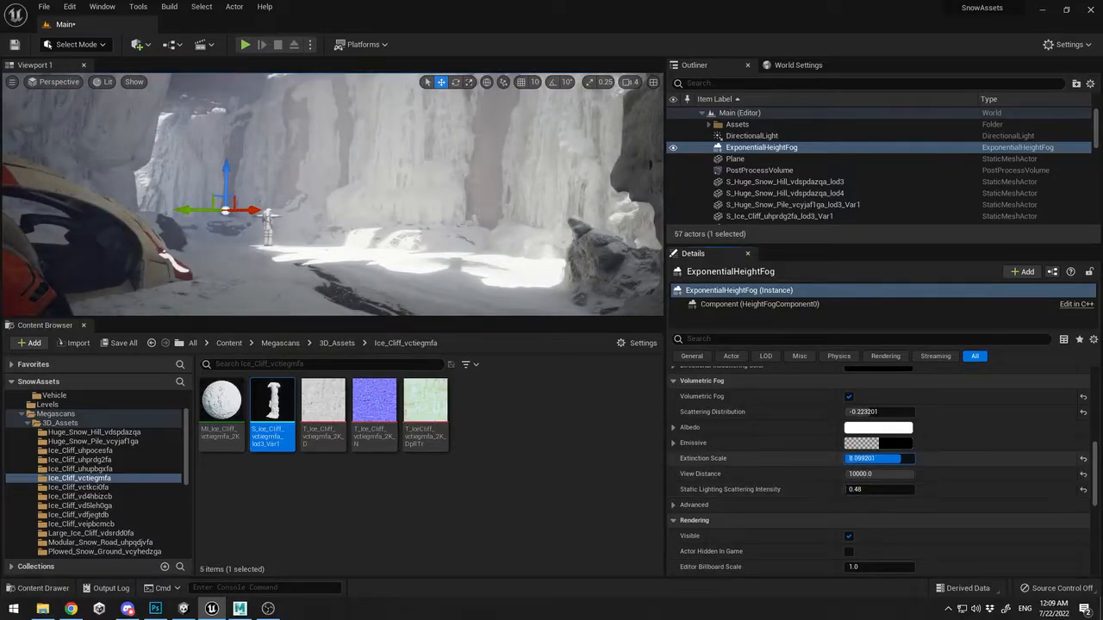
Tint the volumetric fog's albedo light blue, about hex sRGB AED4F2
click(878, 427)
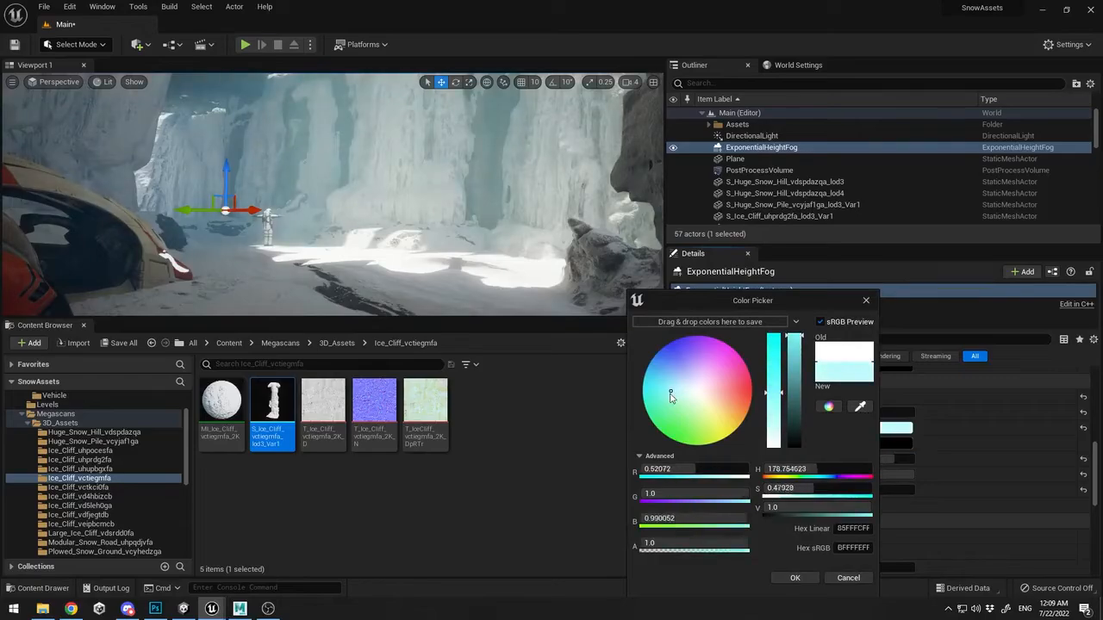
click(860, 405)
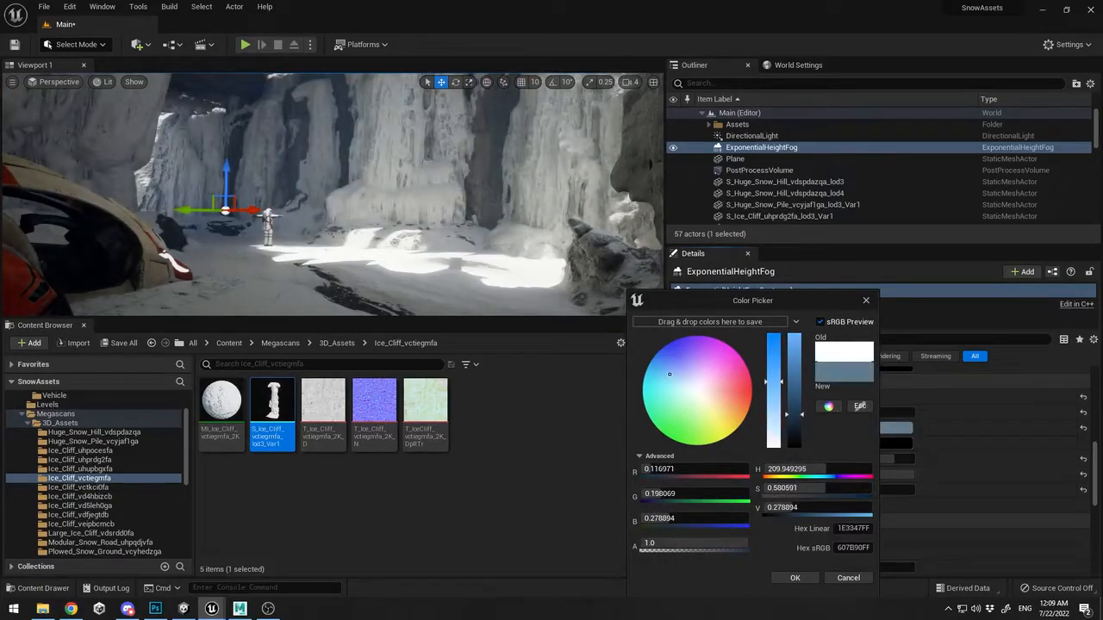
drag(797, 412, 801, 347)
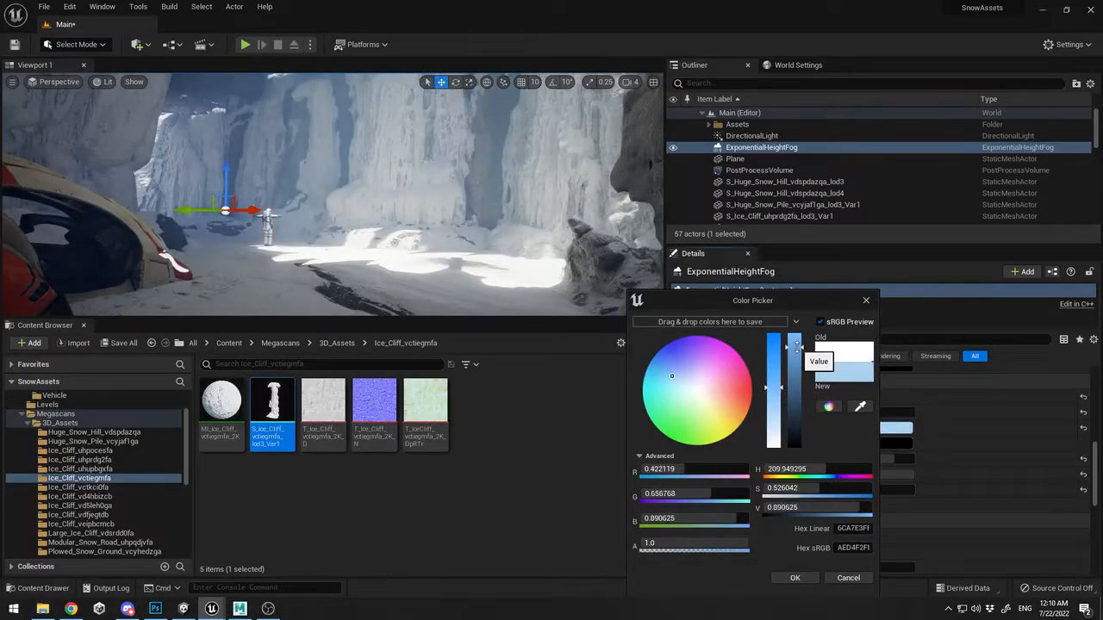
click(795, 578)
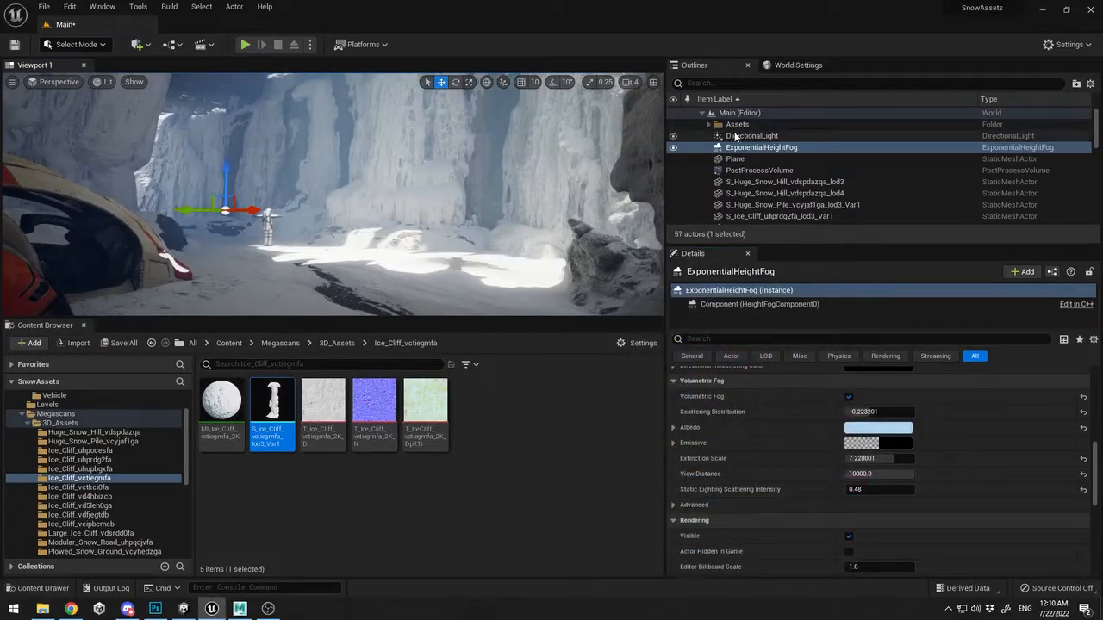
Give the DirectionalLight the fog's albedo color, softened to a pale blue of about hex sRGB DBE9F5
click(878, 427)
click(830, 577)
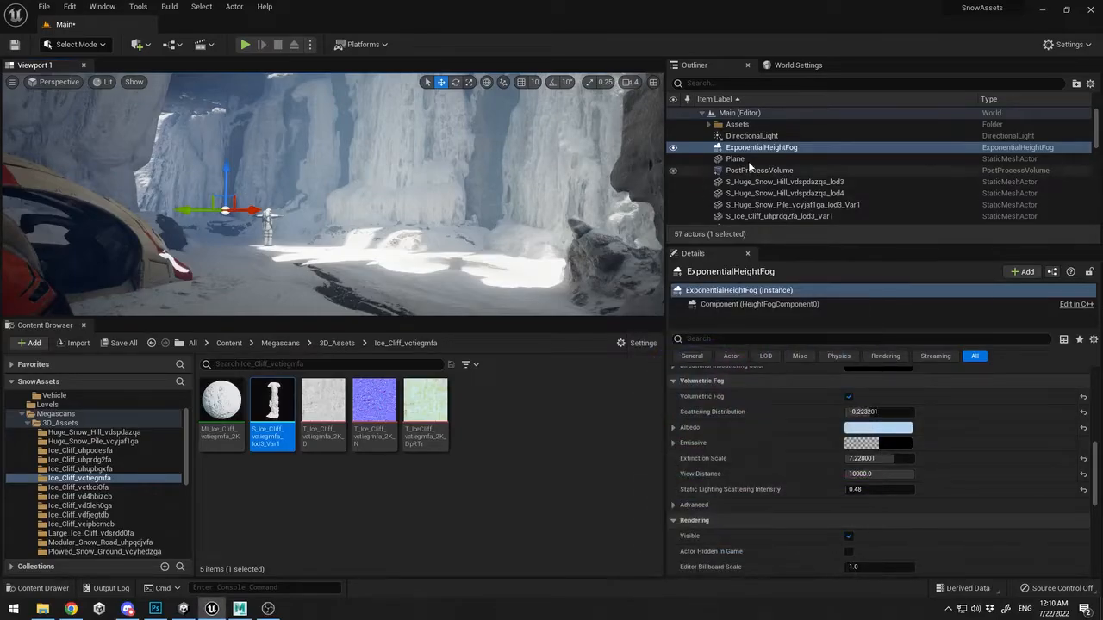
click(751, 135)
scroll(868, 495, down, 5)
scroll(868, 495, up, 2)
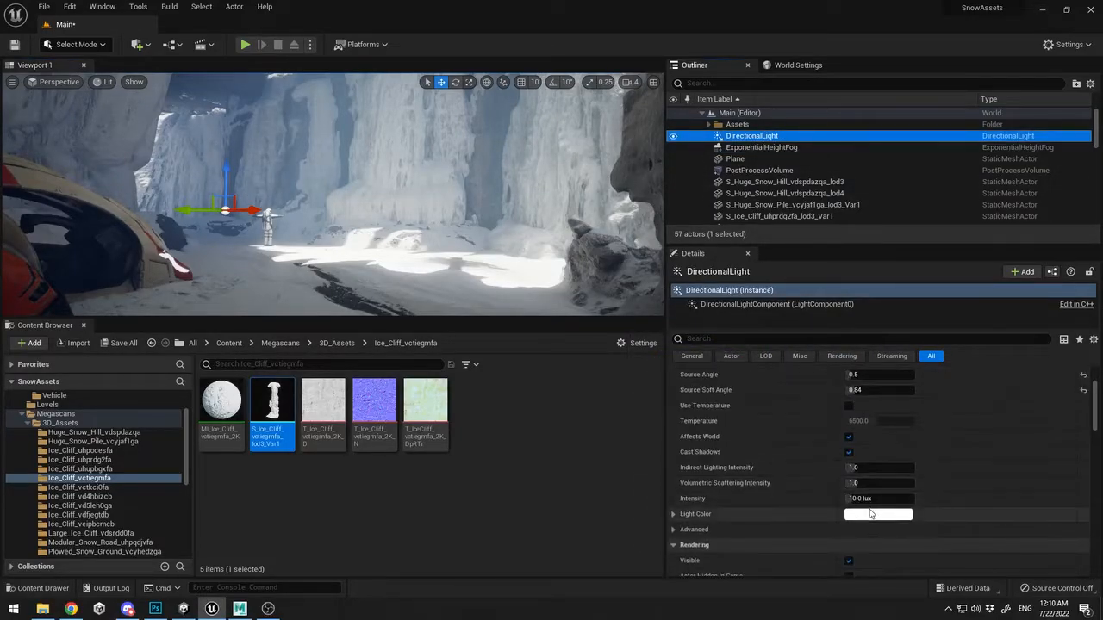
click(878, 515)
key(Return)
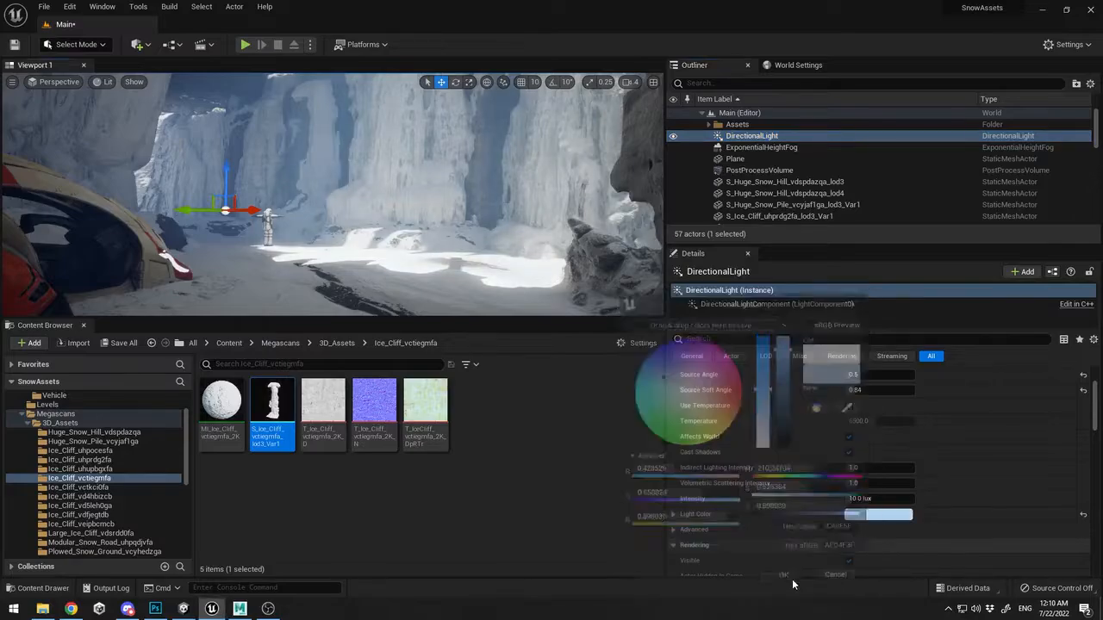
click(784, 577)
click(875, 514)
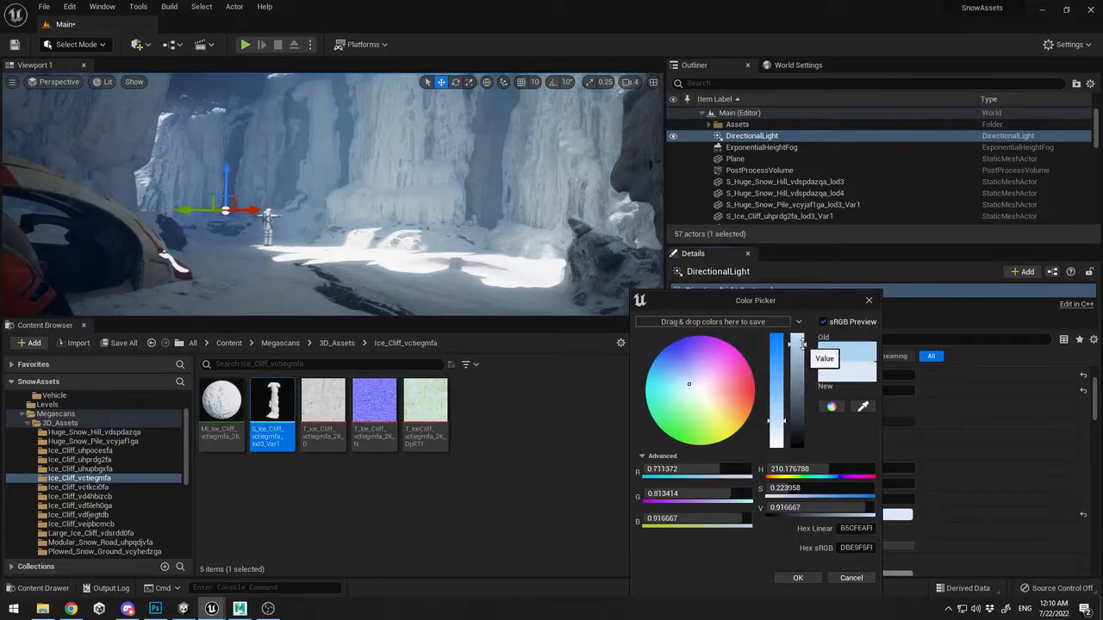
click(805, 575)
Reduce the saturation of the fog's albedo color to 0.375
click(761, 148)
scroll(878, 469, down, 5)
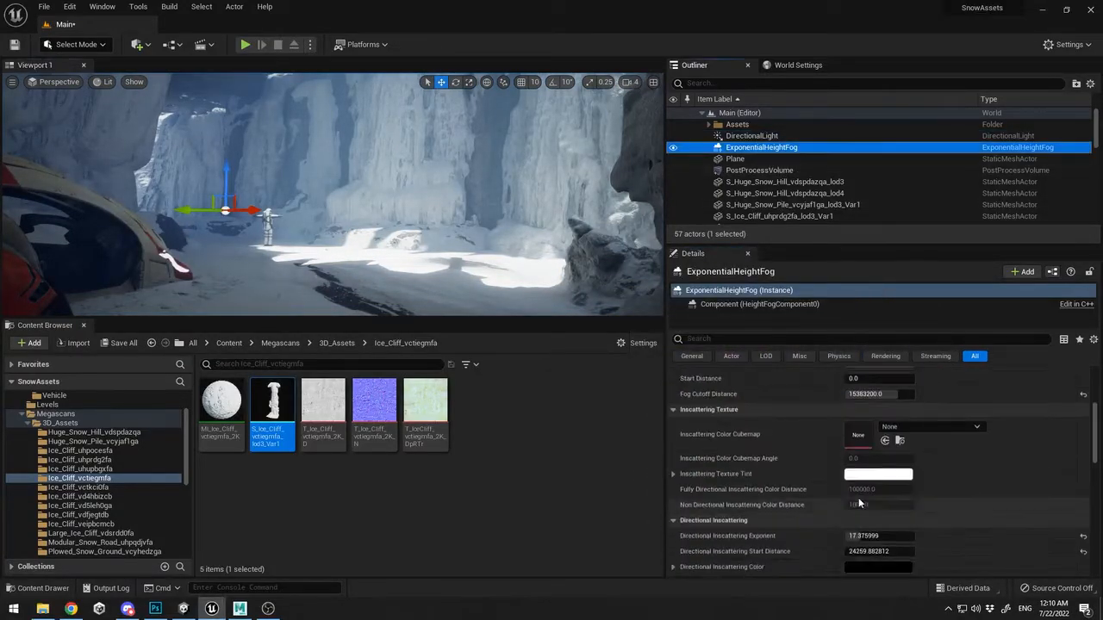
click(878, 445)
click(778, 404)
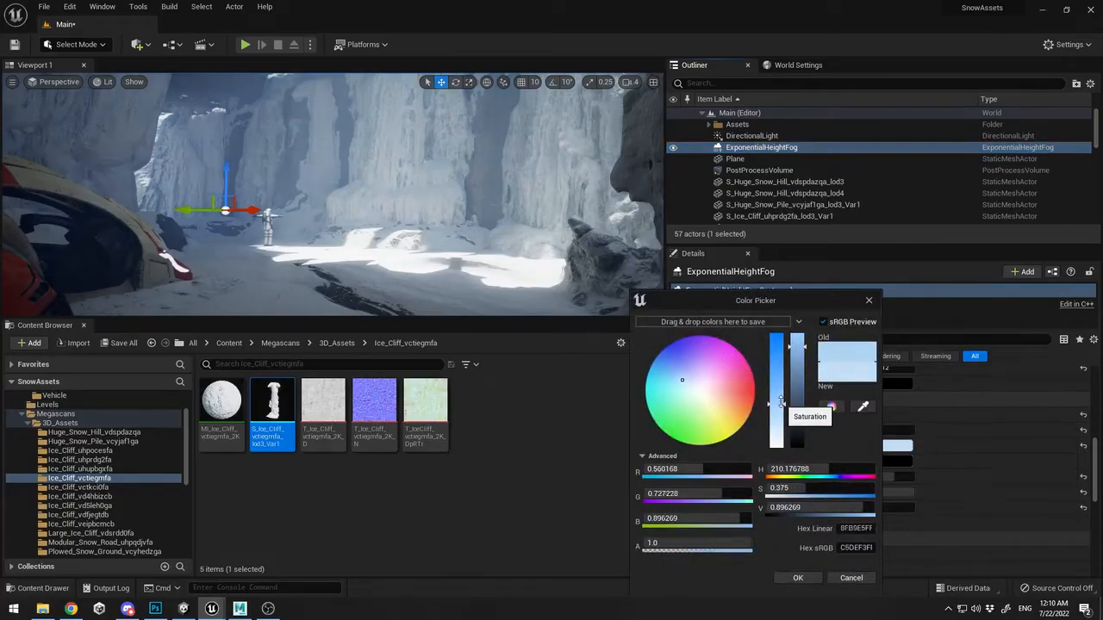
click(800, 579)
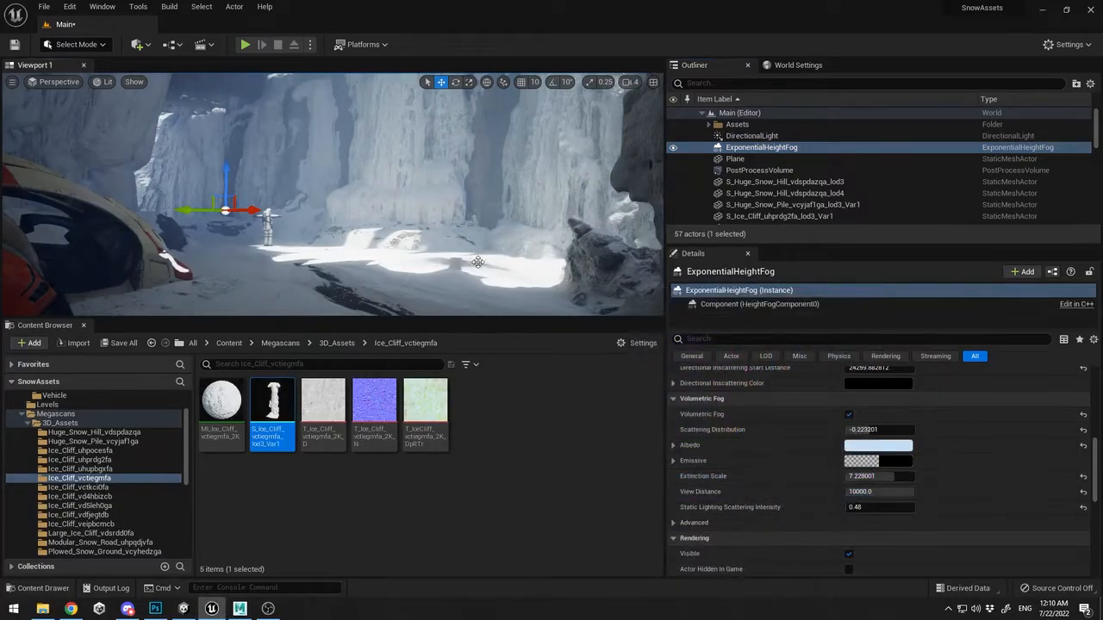
Inspect the lighting full screen and hide the ExponentialHeightFog to view the canyon without fog
key(F11)
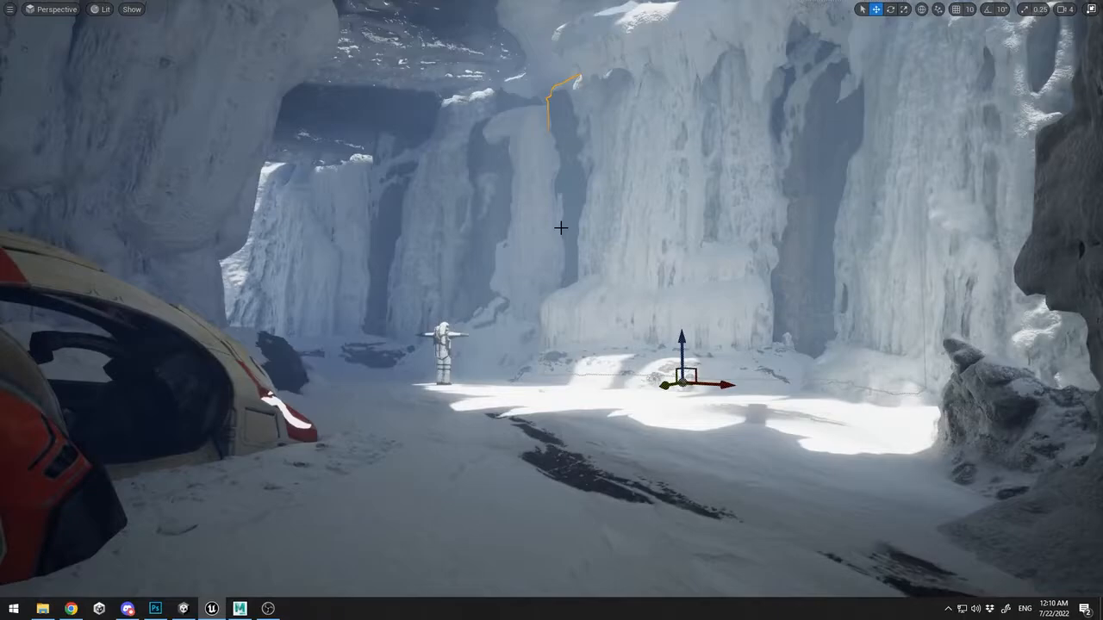
key(F11)
scroll(775, 172, up, 3)
click(673, 148)
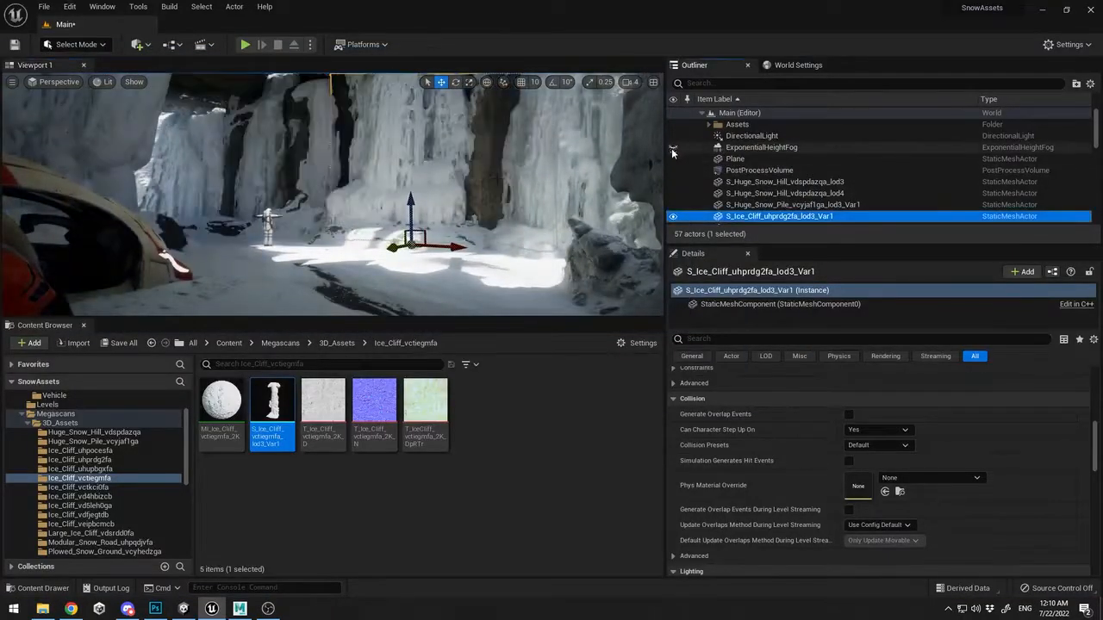
click(673, 147)
key(F11)
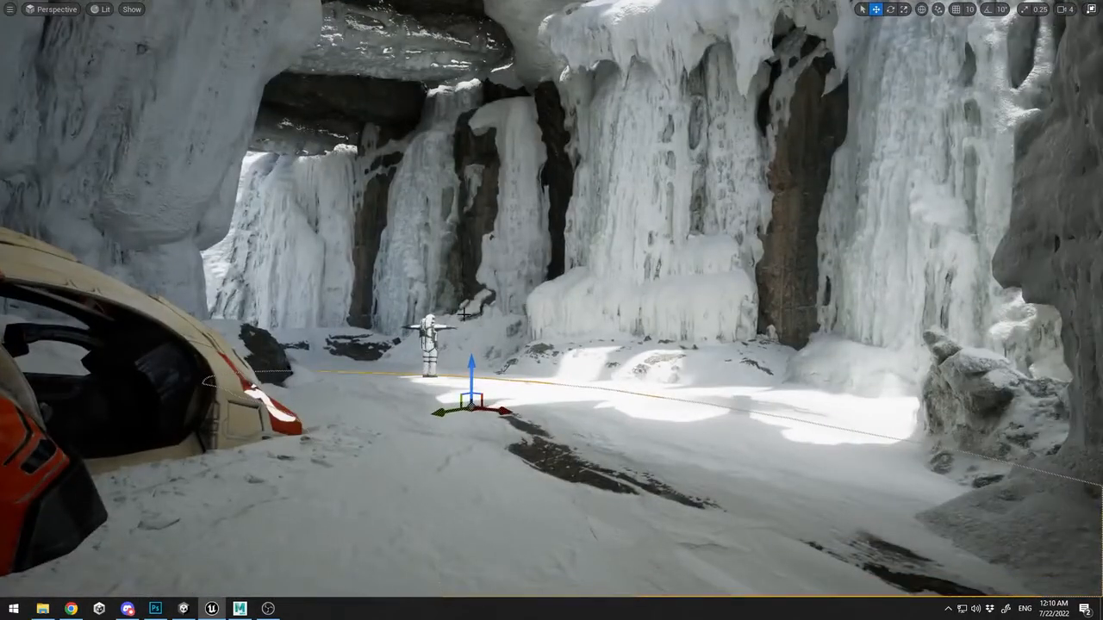
Browse the Megascans snow embankment assets and place one embankment mesh in the snow near the canyon's far opening
key(ctrl+space)
click(118, 510)
scroll(95, 504, down, 3)
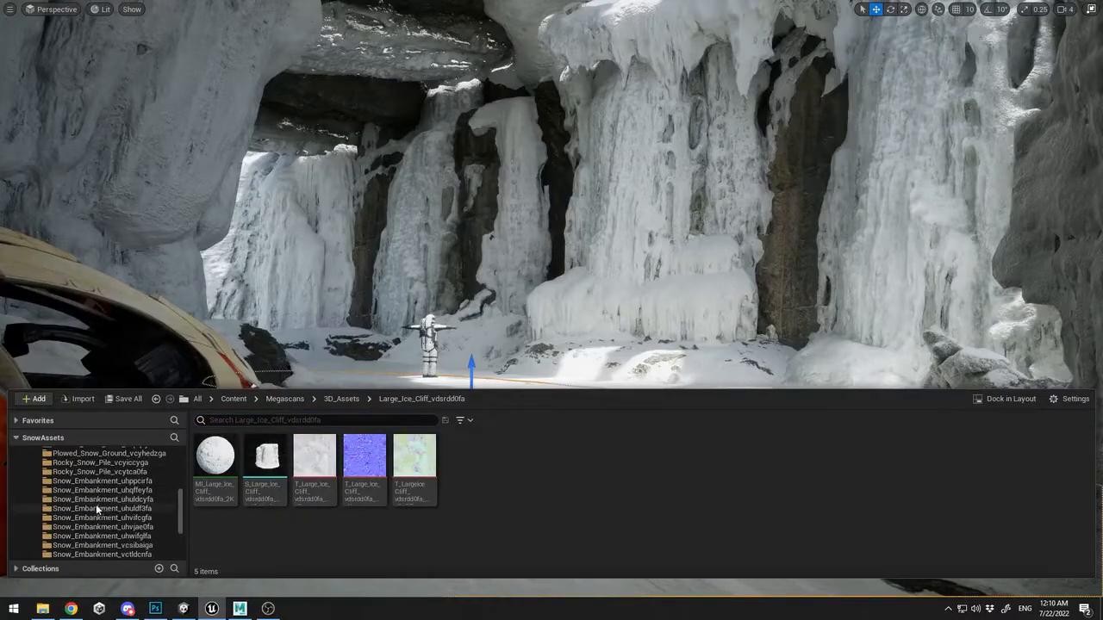
click(96, 507)
scroll(103, 507, down, 2)
click(109, 508)
click(134, 483)
scroll(135, 484, up, 1)
drag(271, 466, 468, 390)
key(f)
Rotate the new snow embankment to face along the far ice wall and sink it into the ground
key(e)
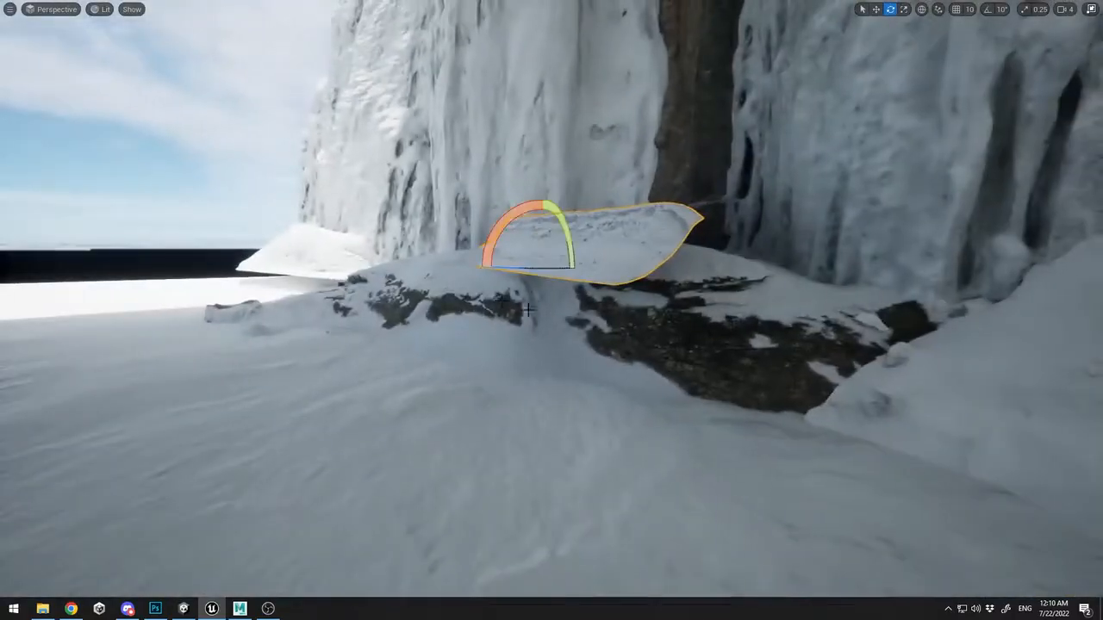
right_drag(528, 309, 568, 309)
key(w)
drag(437, 268, 448, 342)
key(e)
drag(414, 308, 479, 305)
key(w)
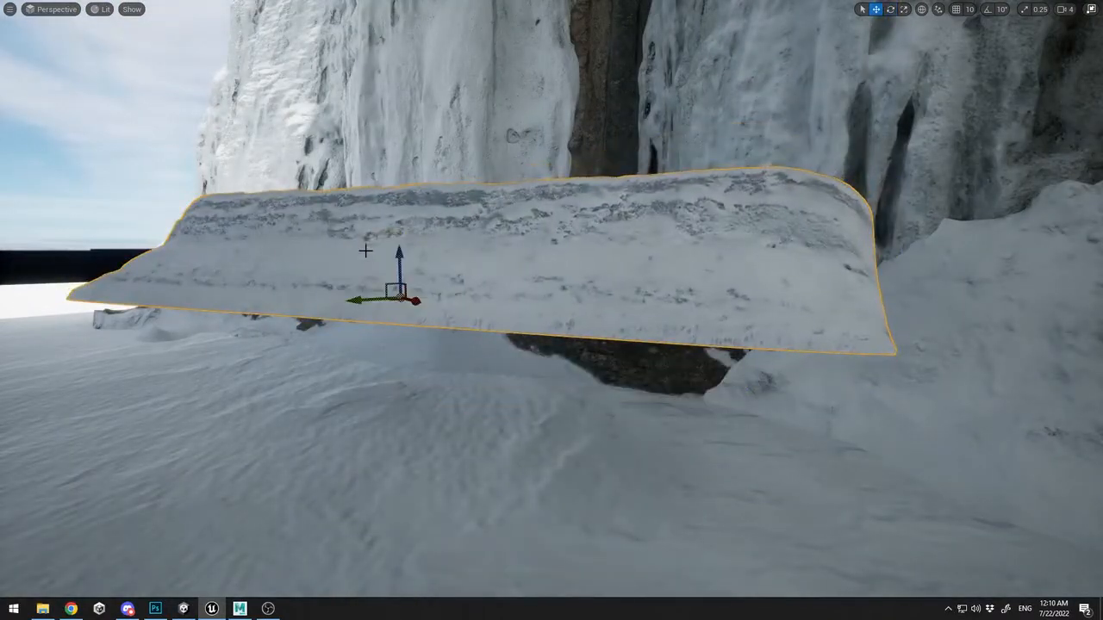
drag(402, 252, 430, 450)
Shift the sunken embankment toward the snowy rocks beyond the astronaut
key(s)
right_drag(430, 451, 456, 487)
key(r)
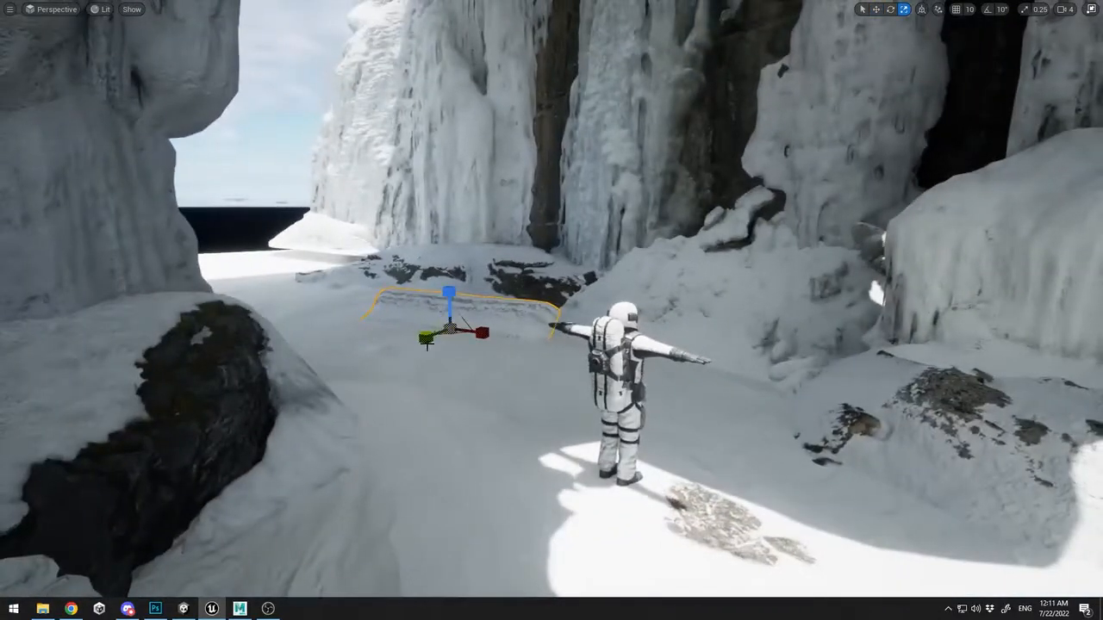
key(w)
drag(420, 336, 438, 333)
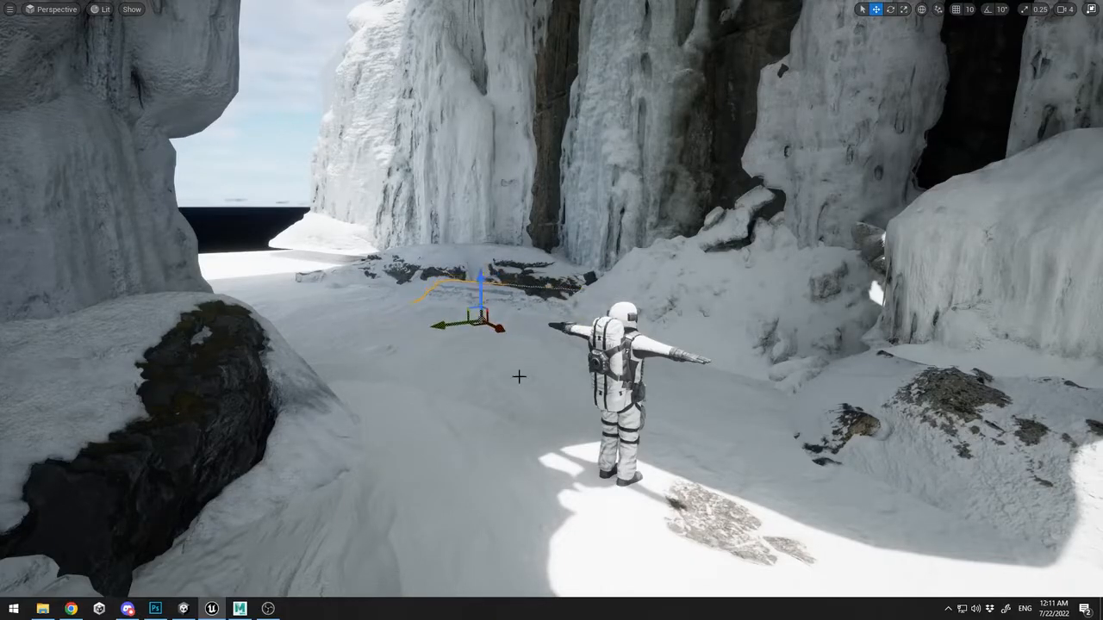
click(564, 363)
Place the Snow_Embankment_uhvjae0fa mesh on the sunlit canyon floor and frame it full screen
key(s)
right_drag(571, 361, 570, 361)
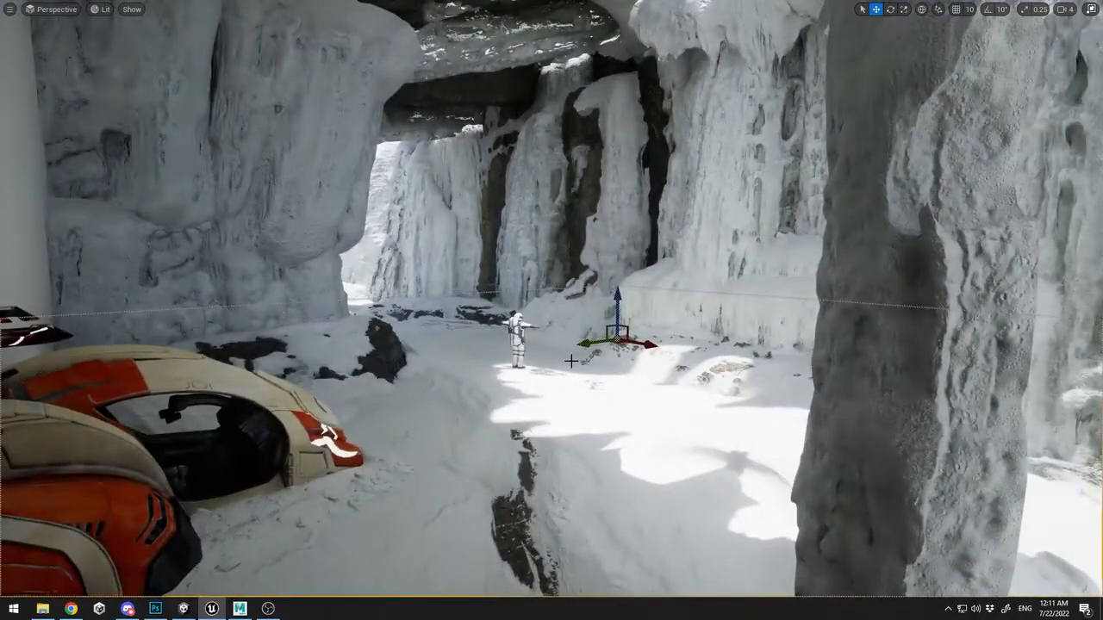
key(F11)
click(118, 506)
click(110, 531)
scroll(112, 522, down, 4)
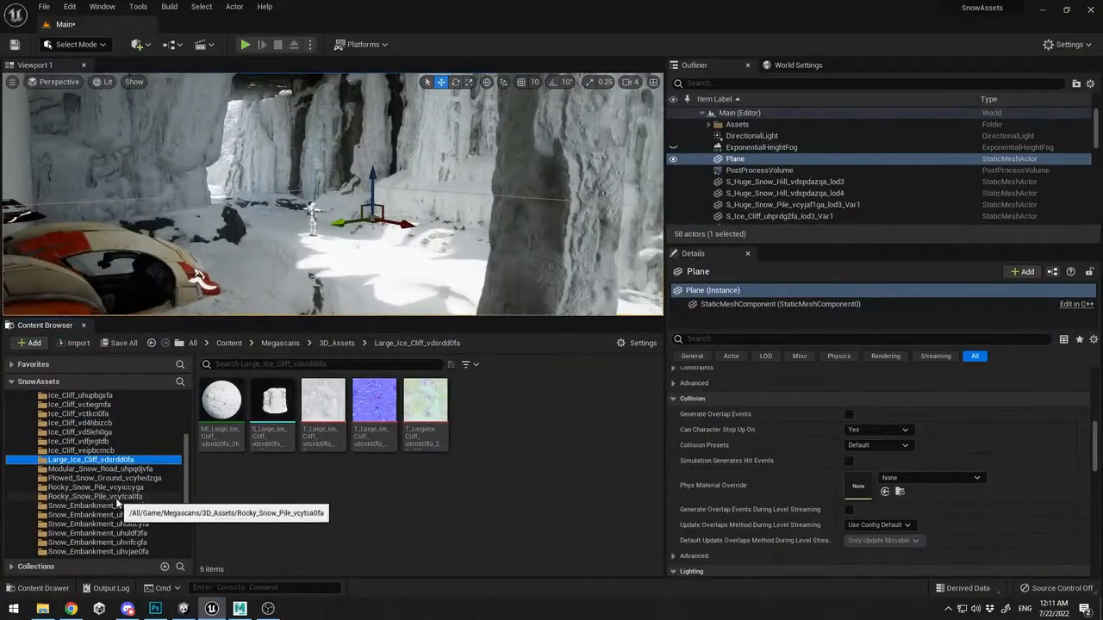
scroll(112, 517, down, 3)
click(98, 478)
drag(272, 405, 411, 251)
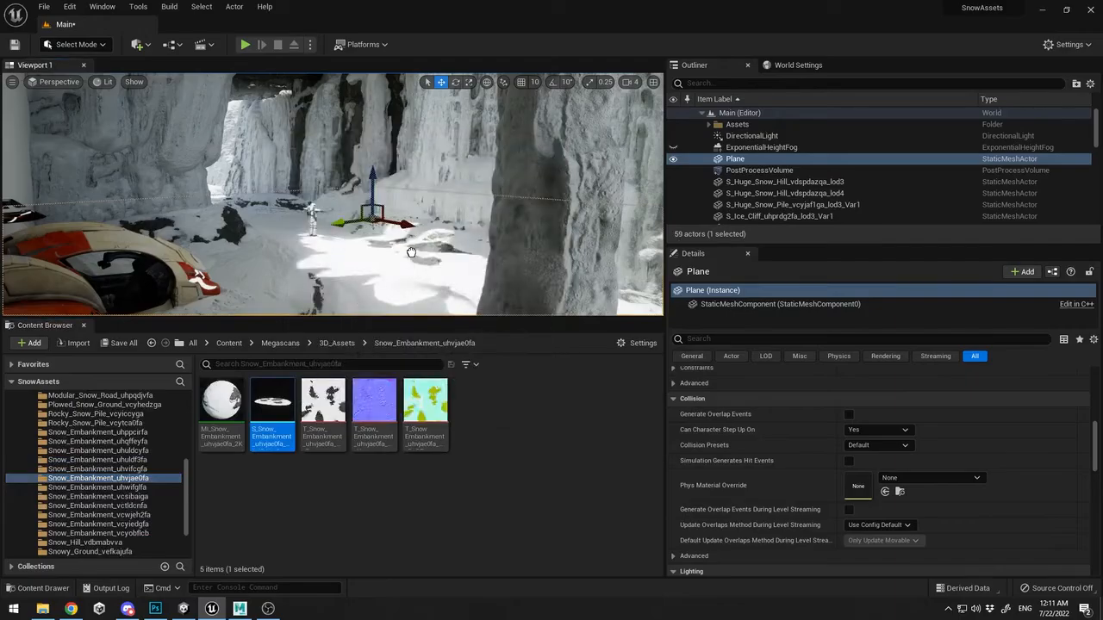
key(f)
key(F11)
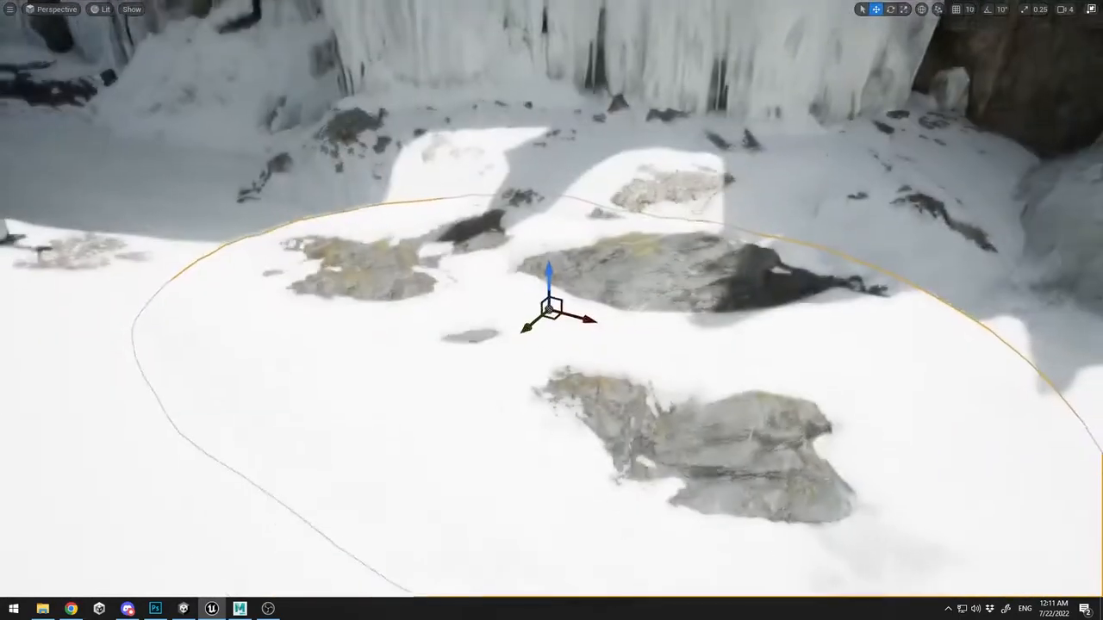
Move the rocky embankment across the sunlit floor toward the ice walls and adjust its height to blend into the snow
right_drag(394, 271, 373, 307)
drag(479, 282, 419, 317)
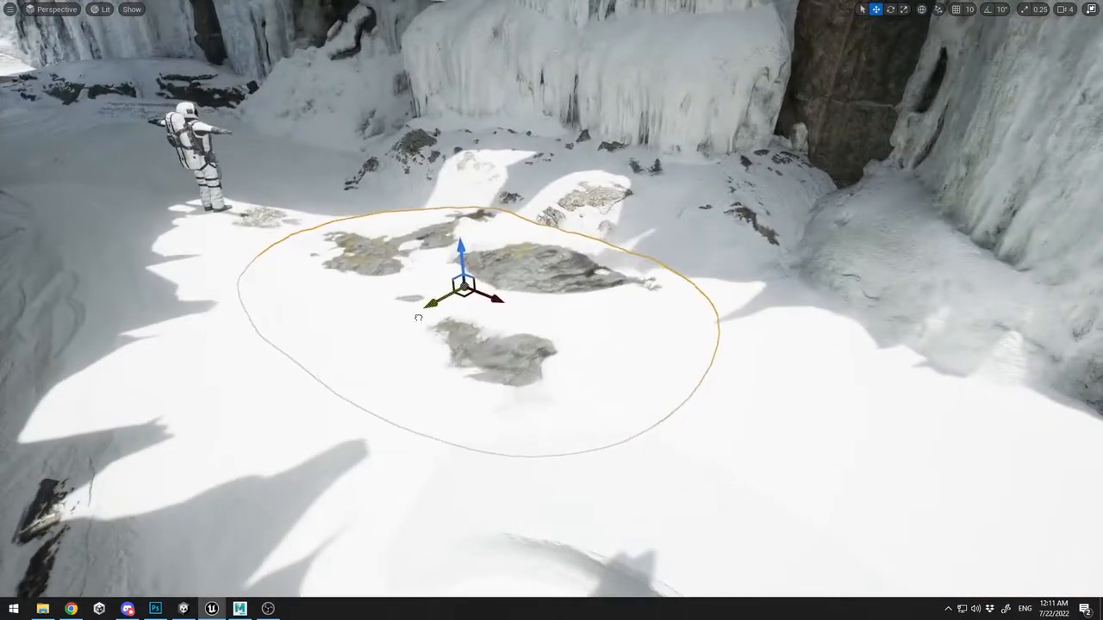
drag(462, 251, 464, 253)
drag(438, 303, 758, 334)
drag(721, 284, 722, 286)
mouse_move(771, 268)
right_down()
mouse_move(732, 268)
mouse_move(772, 268)
right_up()
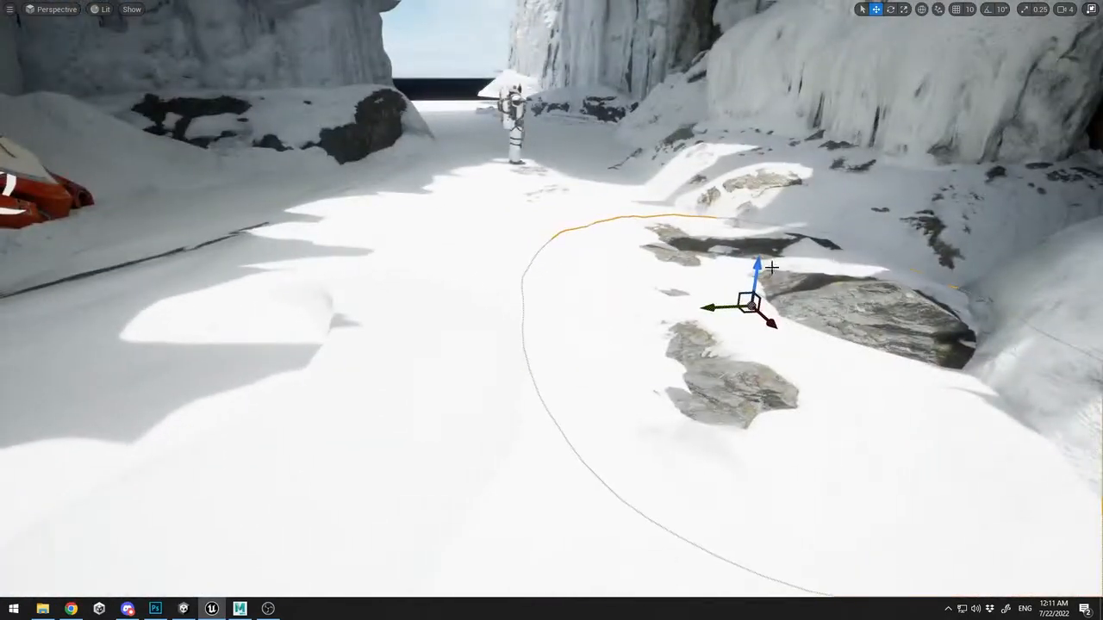
drag(758, 267, 710, 306)
key(e)
key(w)
right_drag(775, 331, 843, 338)
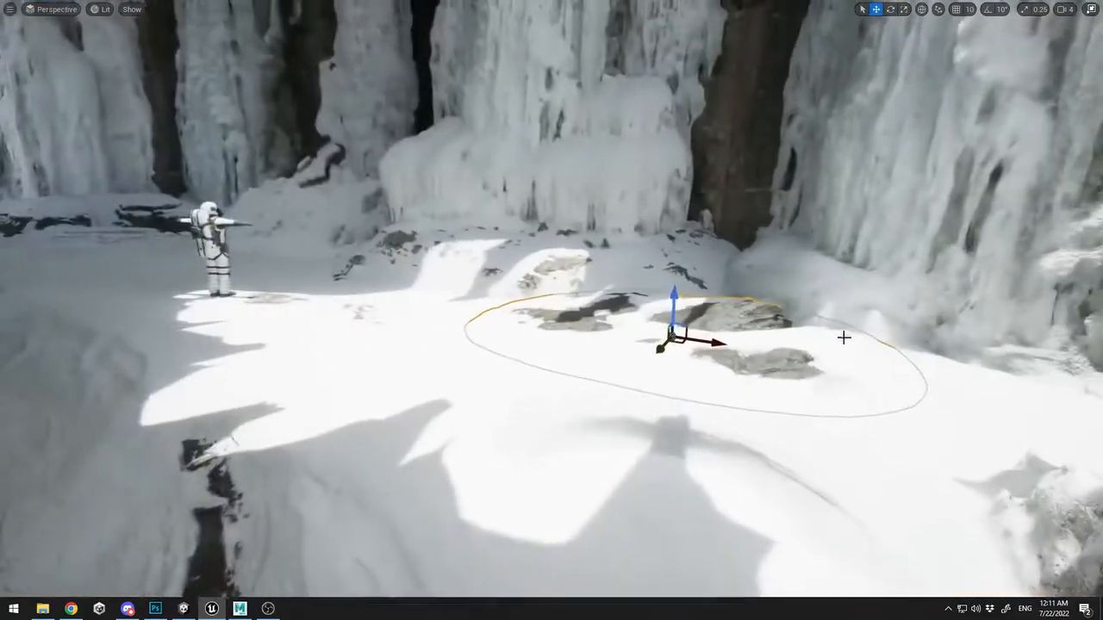
click(826, 350)
Look through the embankment, snowy ground, rocky pile and plowed snow assets for another piece to dress the canyon
key(F11)
click(112, 441)
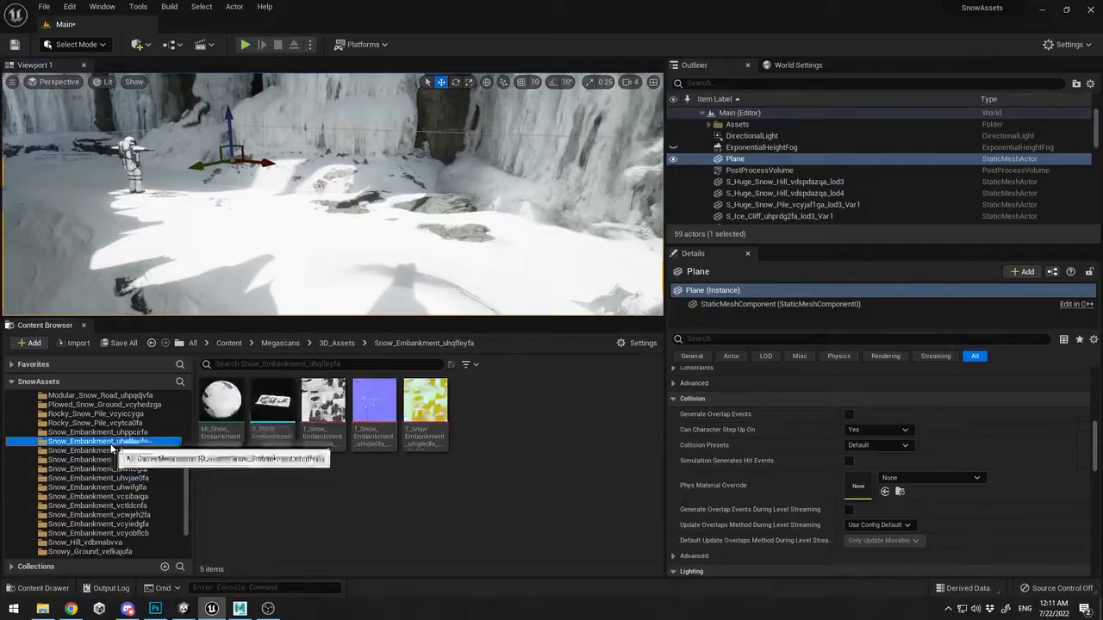
click(112, 533)
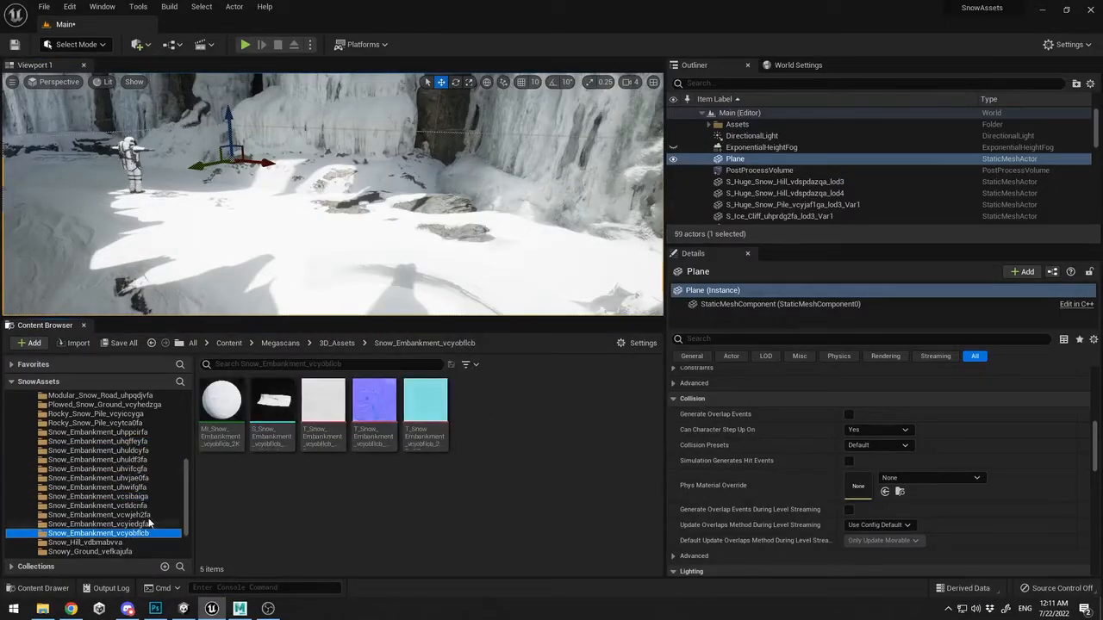
scroll(127, 525, down, 3)
click(121, 497)
scroll(123, 465, up, 4)
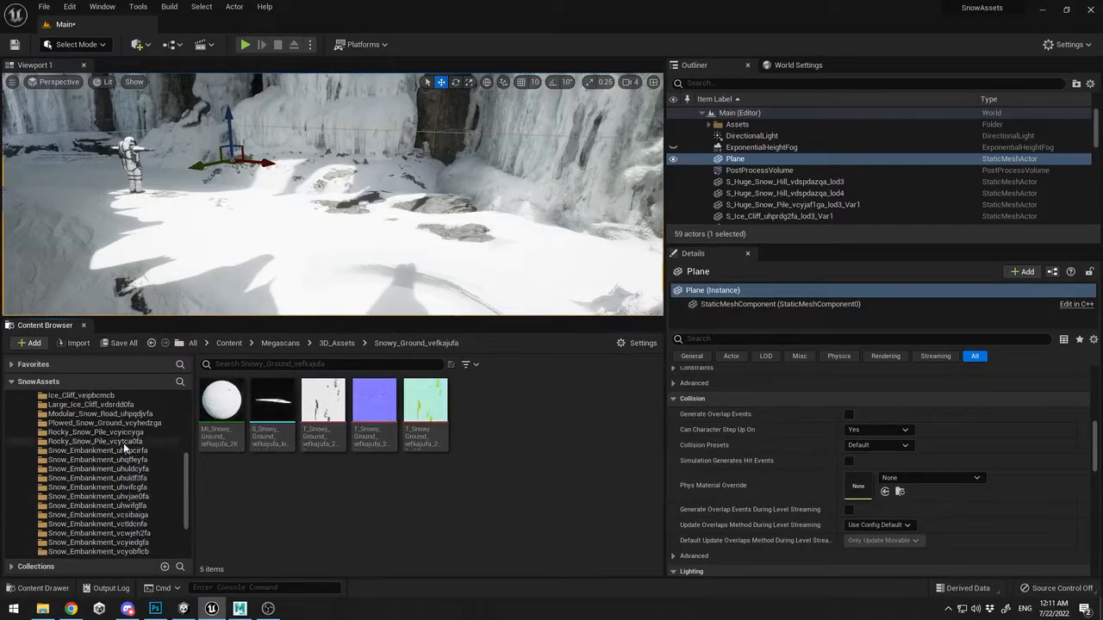
click(122, 443)
scroll(118, 442, up, 2)
click(117, 433)
click(114, 451)
click(122, 460)
scroll(109, 455, up, 2)
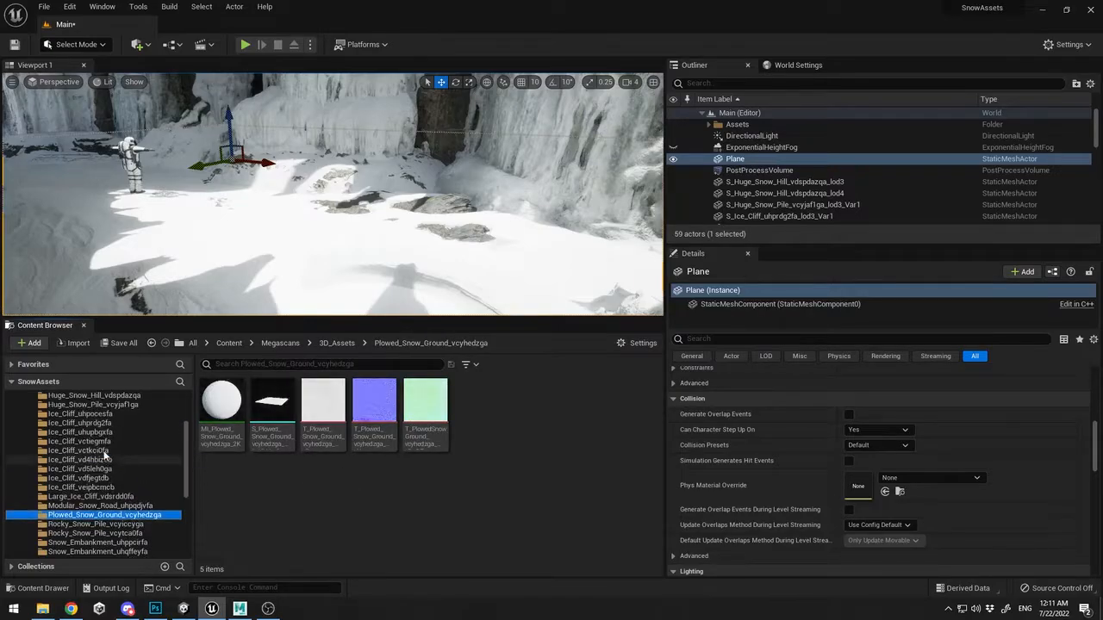
Place the Ice_Cliff_vctkci0fa mesh near the brown rock column and scale it down
click(103, 451)
drag(273, 404, 451, 195)
key(F11)
key(r)
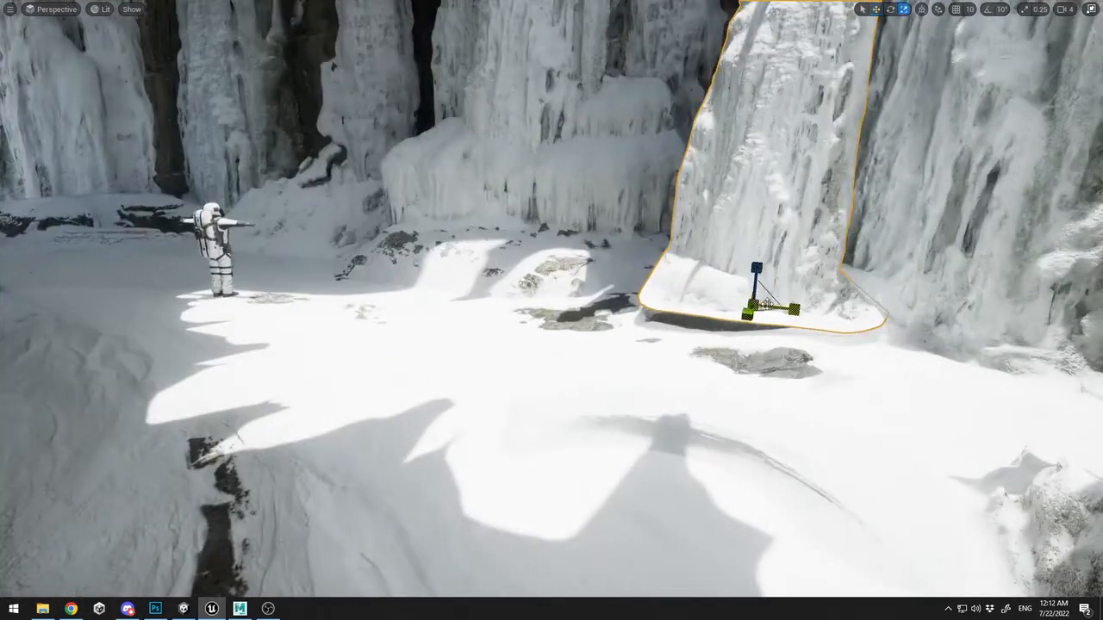
mouse_move(752, 306)
mouse_down()
mouse_move(707, 362)
mouse_move(753, 335)
mouse_move(734, 313)
mouse_up()
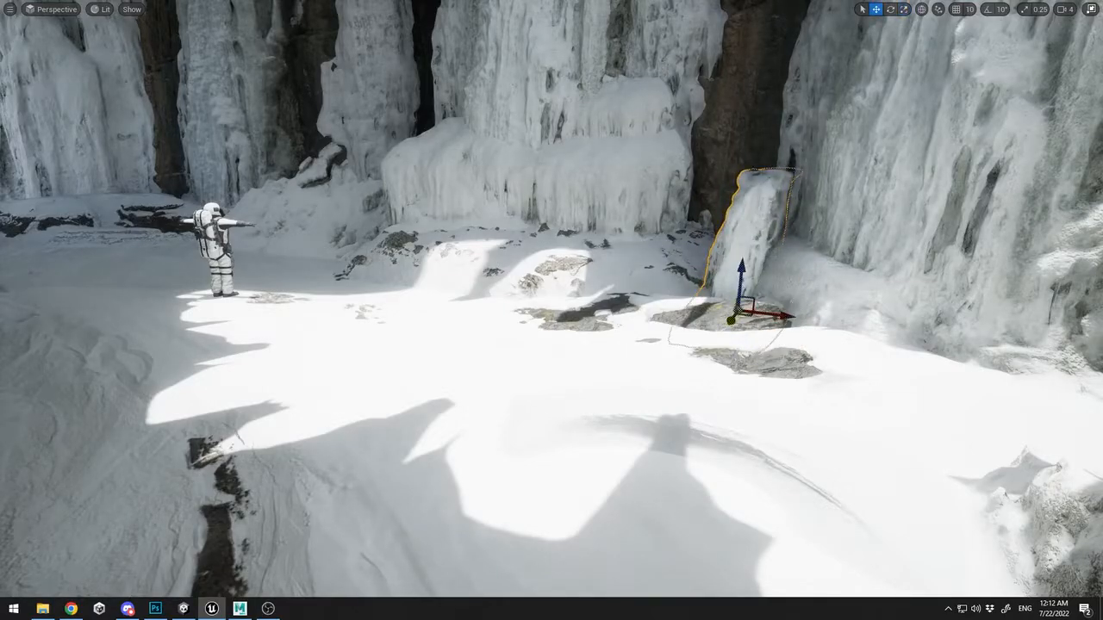
Move and rotate the small ice cliff so its broad side fills the foot of the brown rock column
right_drag(733, 314, 689, 314)
drag(778, 328, 768, 324)
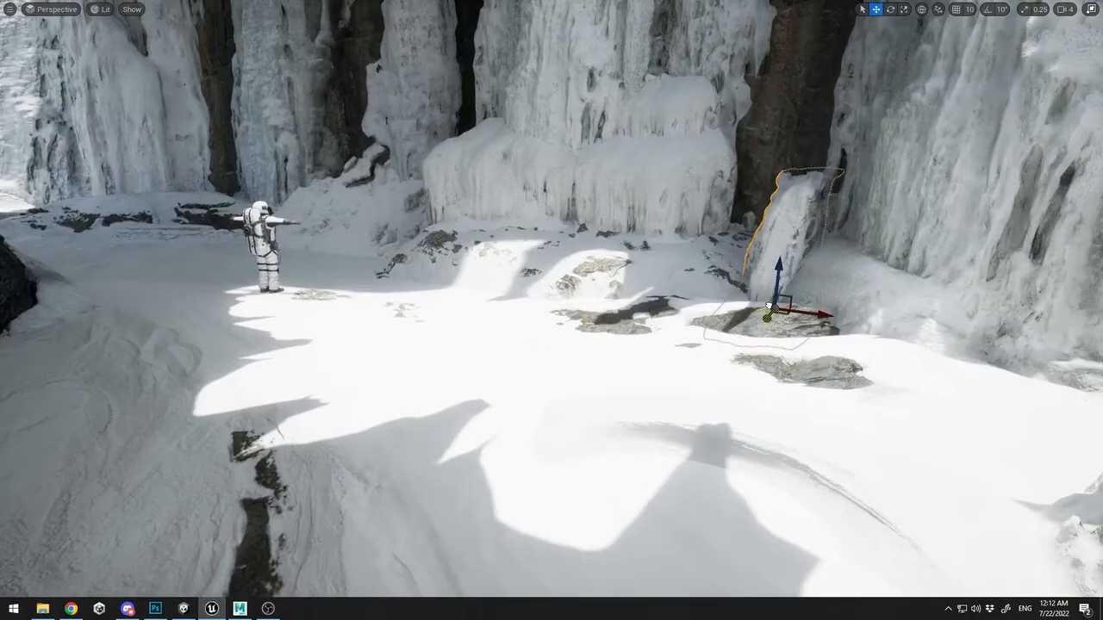
key(e)
mouse_move(797, 324)
right_down()
mouse_move(742, 324)
mouse_move(797, 324)
right_up()
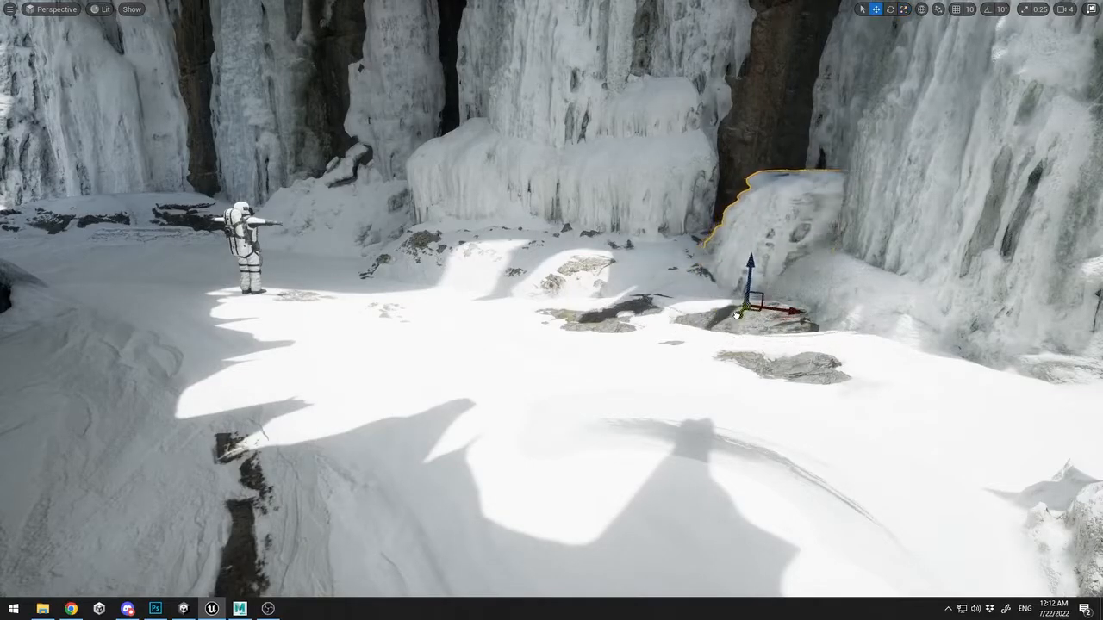
drag(956, 299, 950, 386)
Rotate the rocky snow mound below the central ice wall and undo the last scale changes
right_drag(729, 427, 797, 340)
right_drag(694, 64, 581, 85)
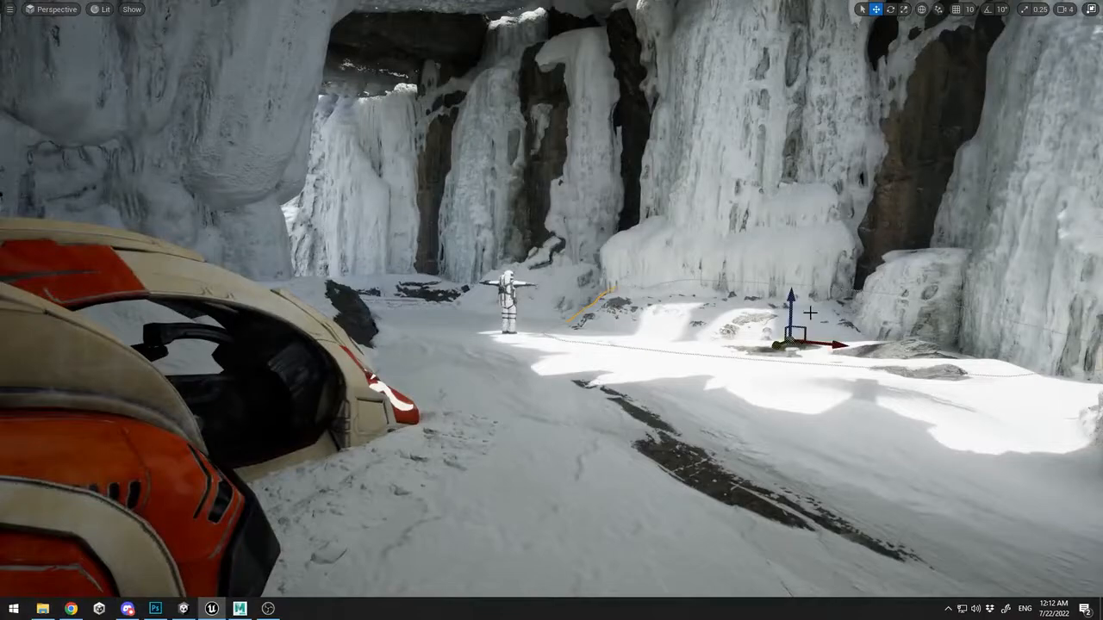
drag(790, 330, 792, 278)
key(ctrl+z)
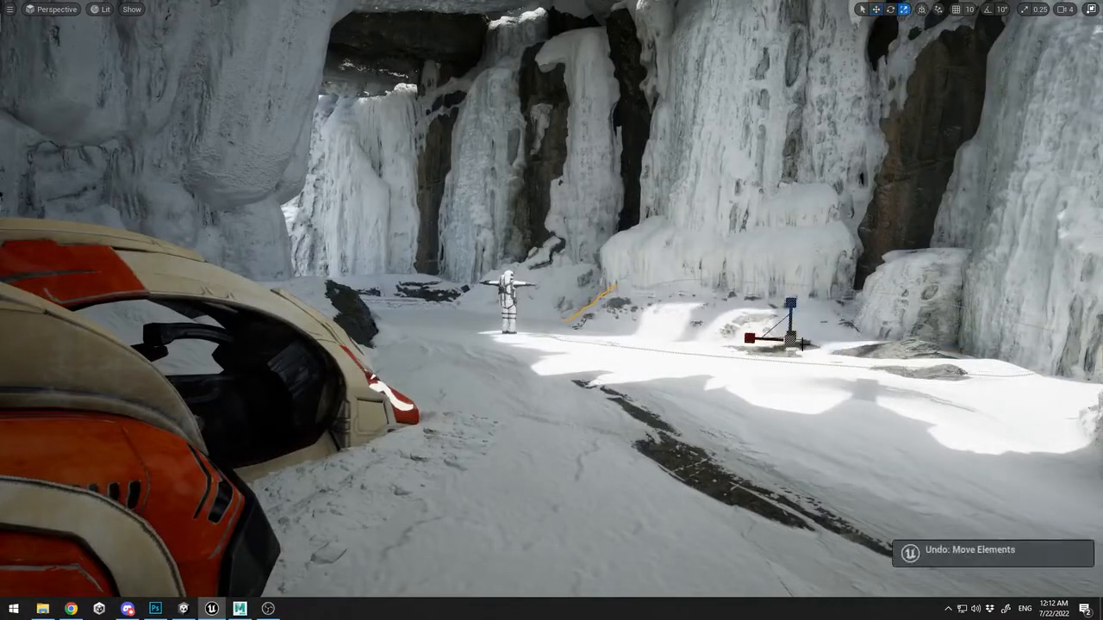
key(e)
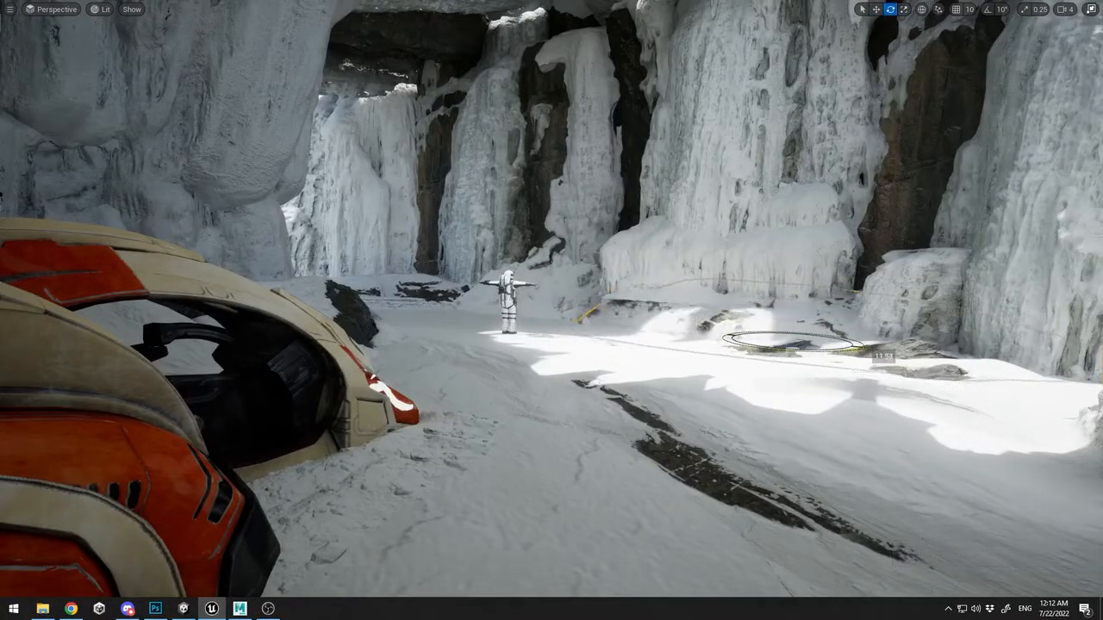
drag(776, 345, 766, 353)
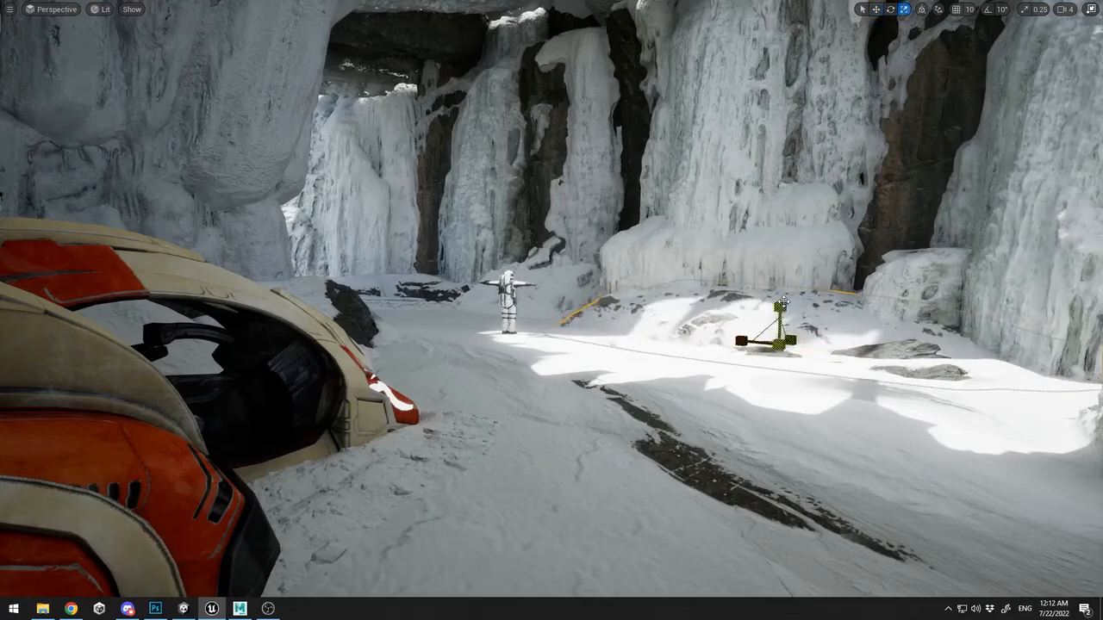
drag(783, 302, 781, 306)
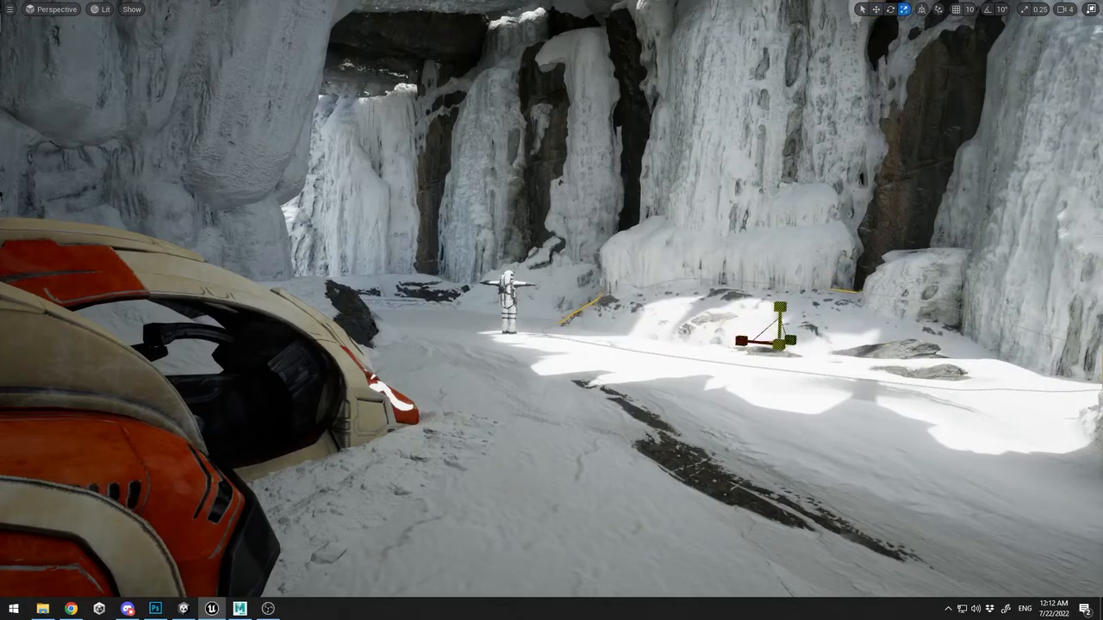
key(ctrl+z)
key(ctrl+z)
key(ctrl+z)
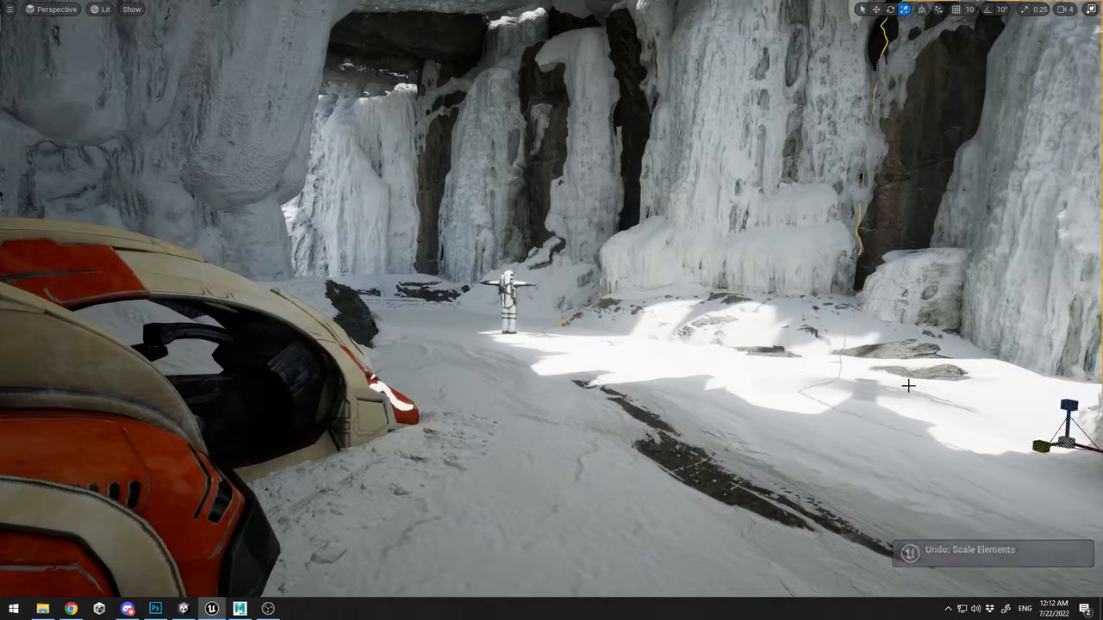
Apply the MI_Fresh_Snow_ugkieimdy_2K surface material to the ground Plane
key(w)
right_drag(722, 443, 716, 517)
click(546, 399)
key(ctrl+b)
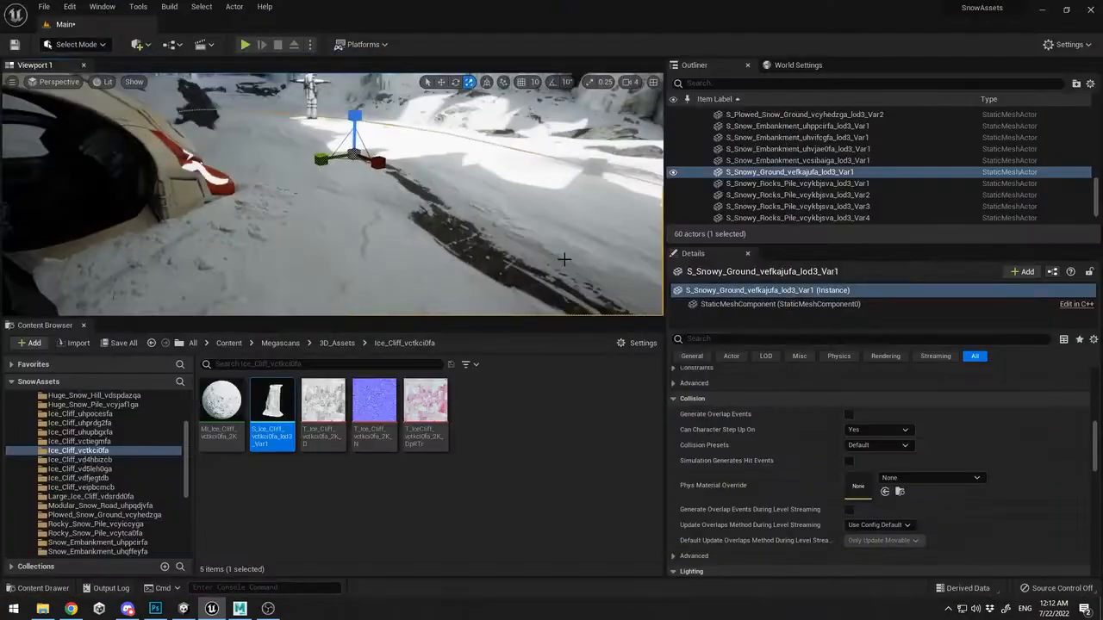
click(101, 507)
scroll(99, 504, down, 5)
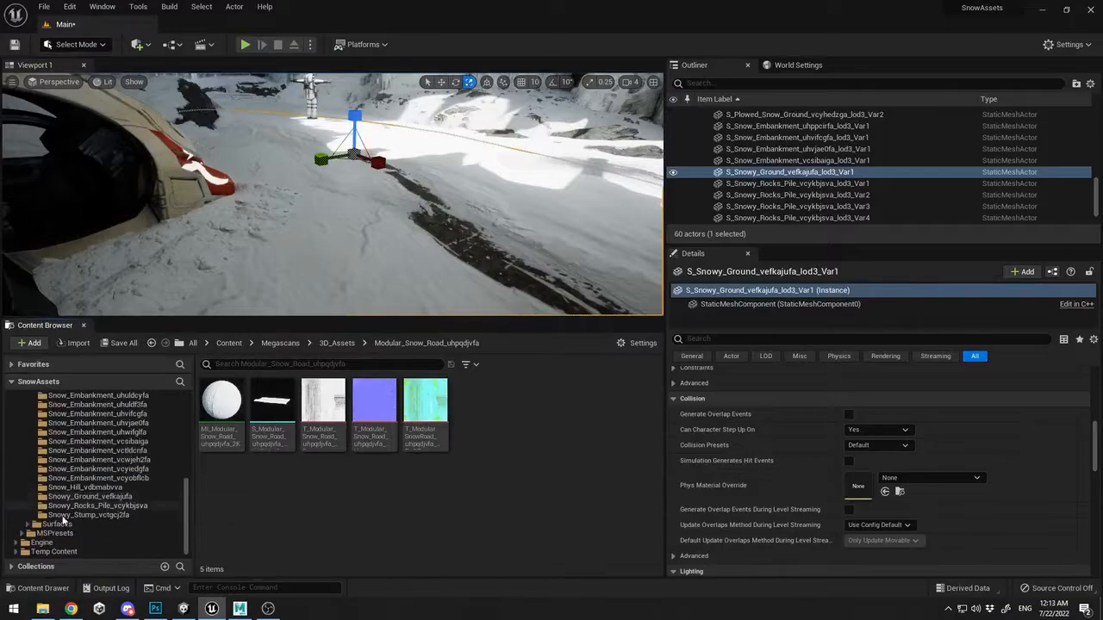
scroll(86, 517, down, 3)
click(86, 514)
drag(222, 405, 307, 281)
click(312, 286)
scroll(772, 481, up, 6)
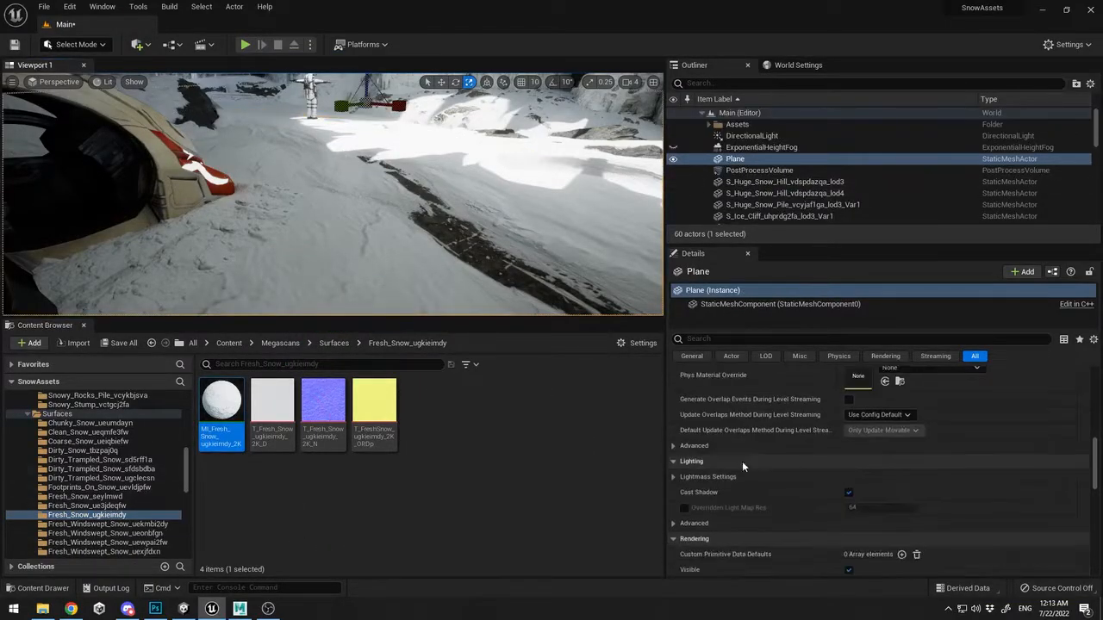
drag(238, 422, 858, 515)
Replace the ground Plane's material with MI_Ice_Wall_uebjabcr_2K
scroll(156, 512, down, 2)
click(155, 509)
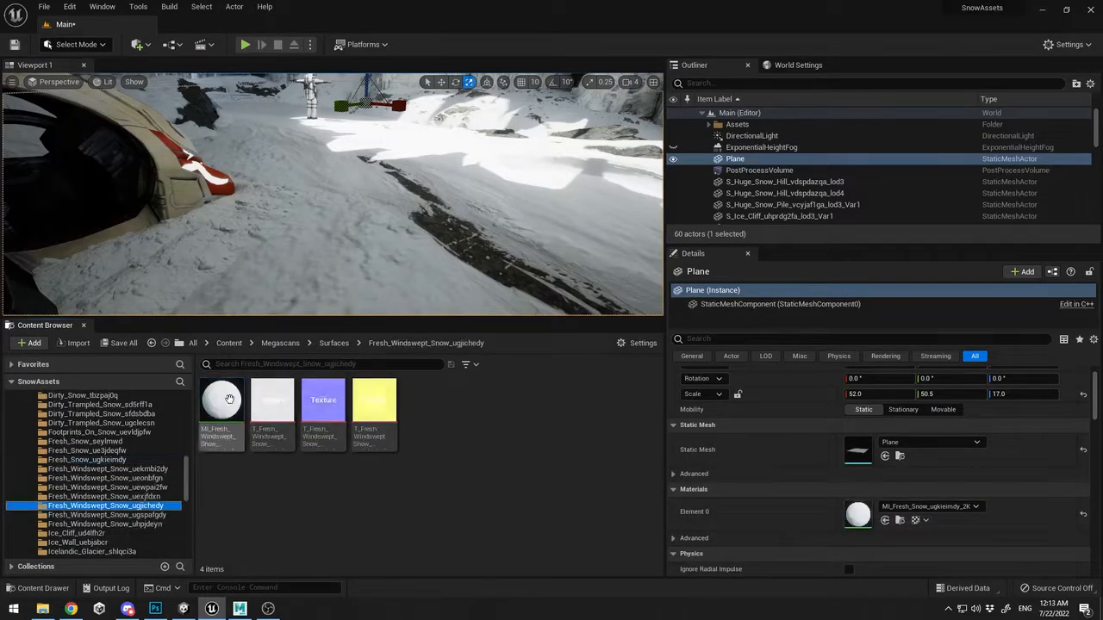
drag(222, 405, 858, 514)
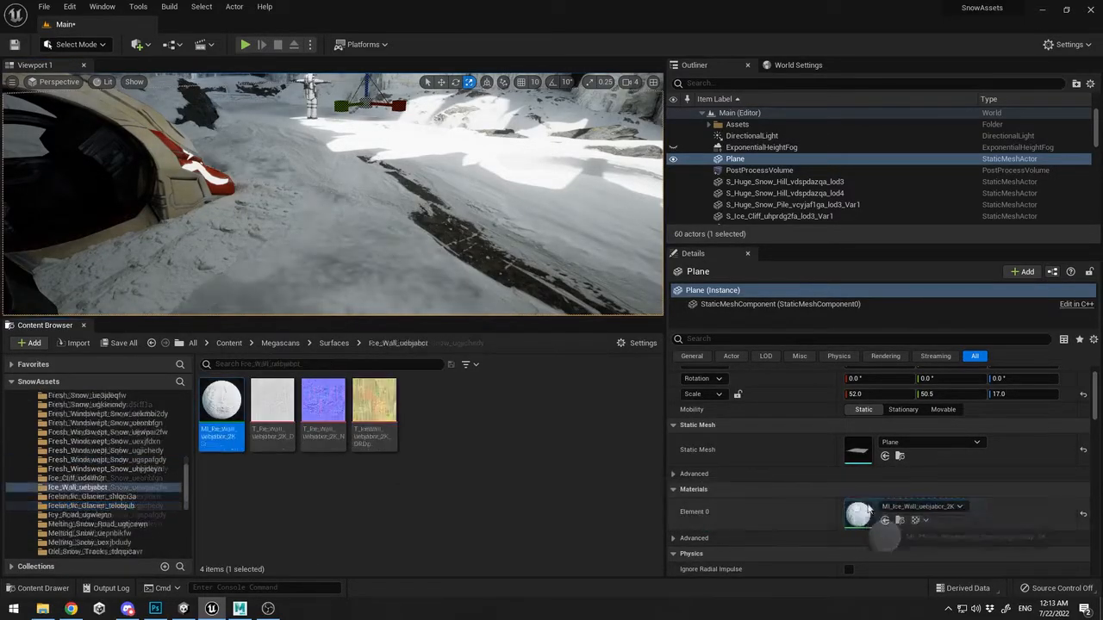
Enable the tiling override in the ice wall material and set Tiling X and Tiling Y to 4
double_click(858, 511)
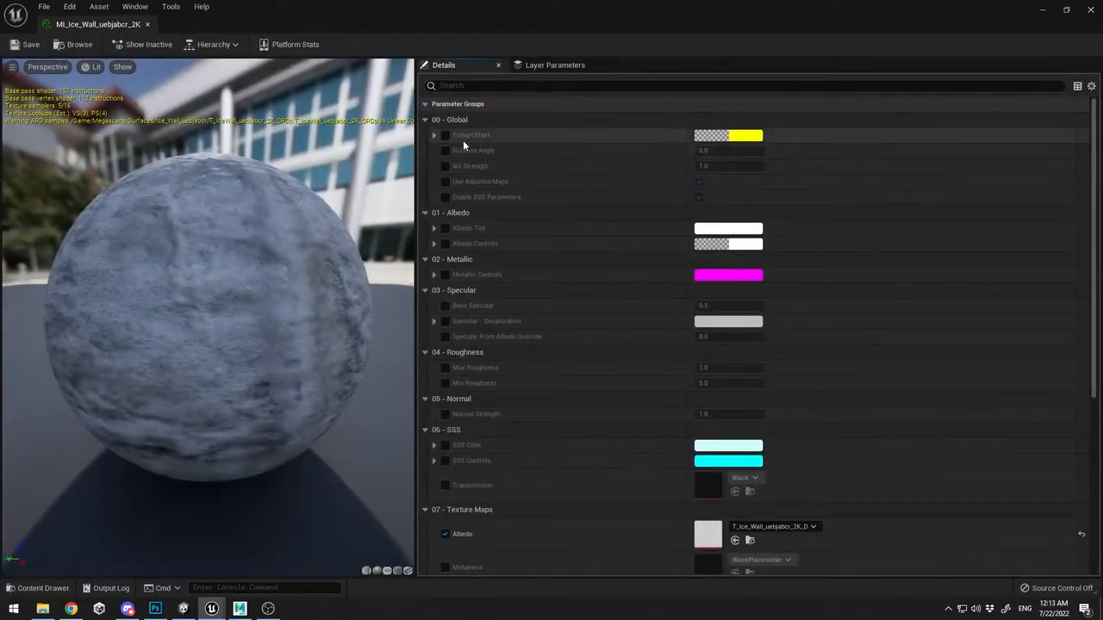
click(435, 135)
click(445, 135)
click(720, 151)
text(4)
key(Tab)
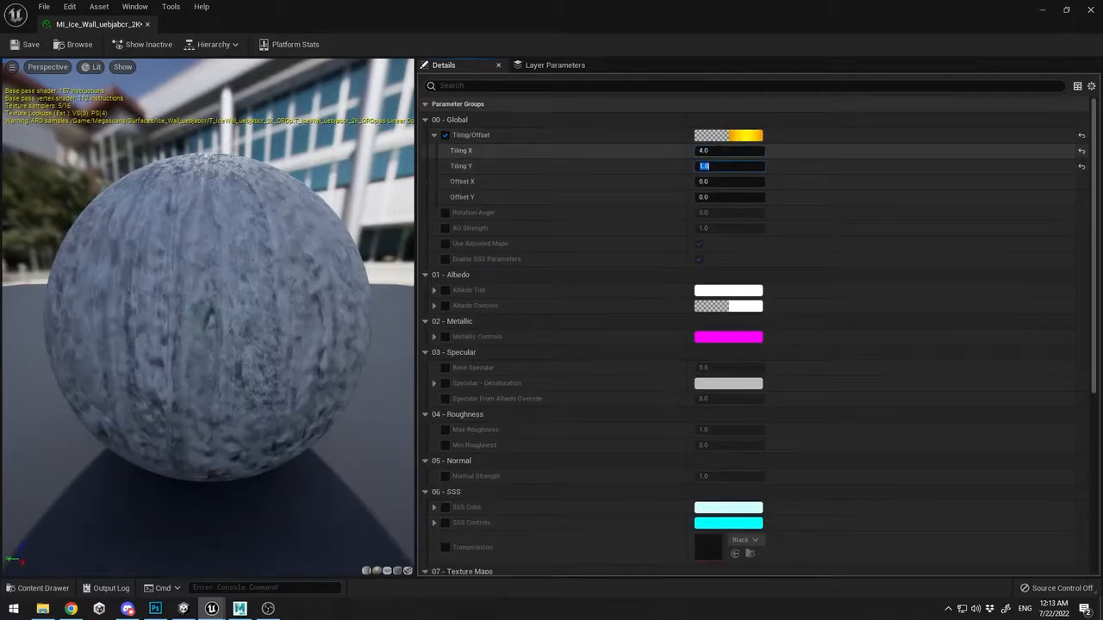
text(4)
key(Return)
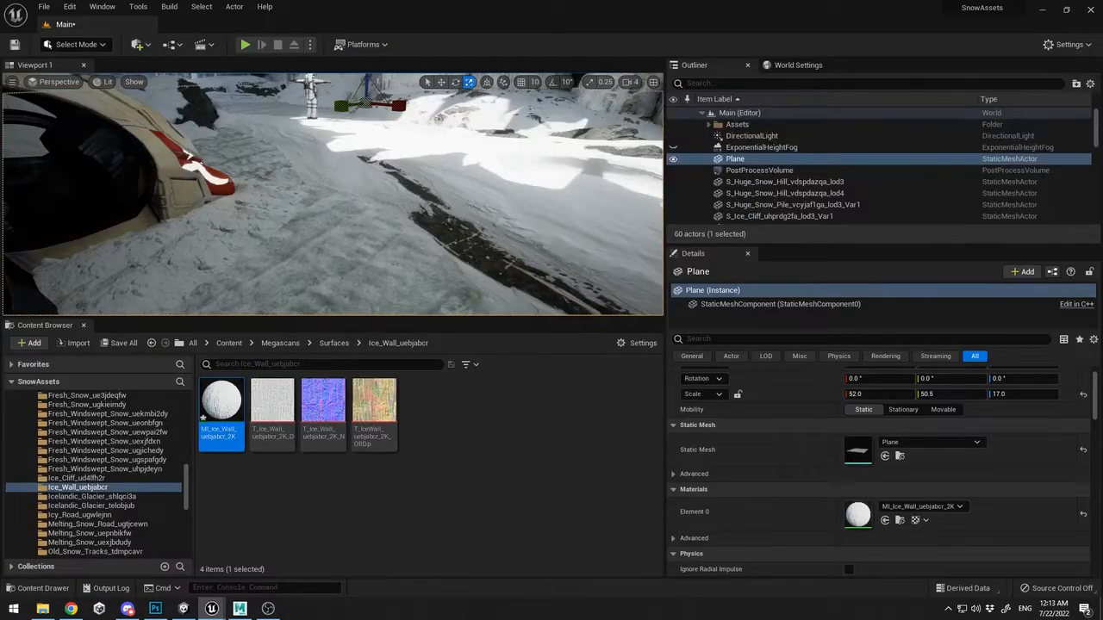
Inspect the tiled ice material on the canyon floor beside the vehicle full screen
right_drag(369, 138, 431, 284)
key(F11)
right_drag(515, 283, 509, 216)
click(491, 251)
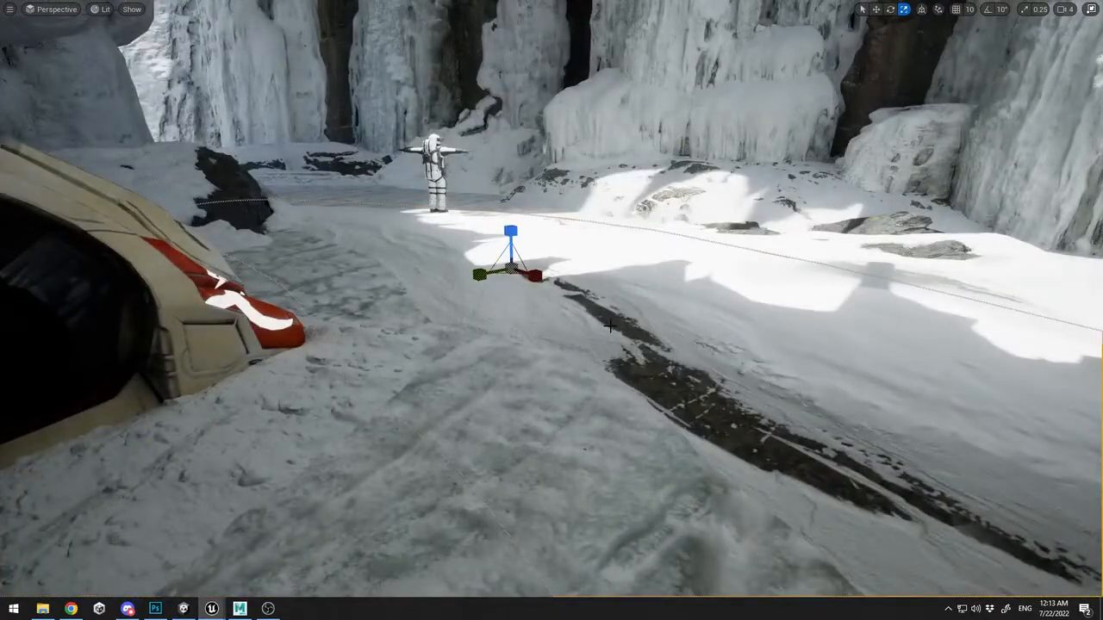
Delete the snow mesh with the dark strip that lies across the tiled ice floor
key(Delete)
right_drag(610, 325, 624, 241)
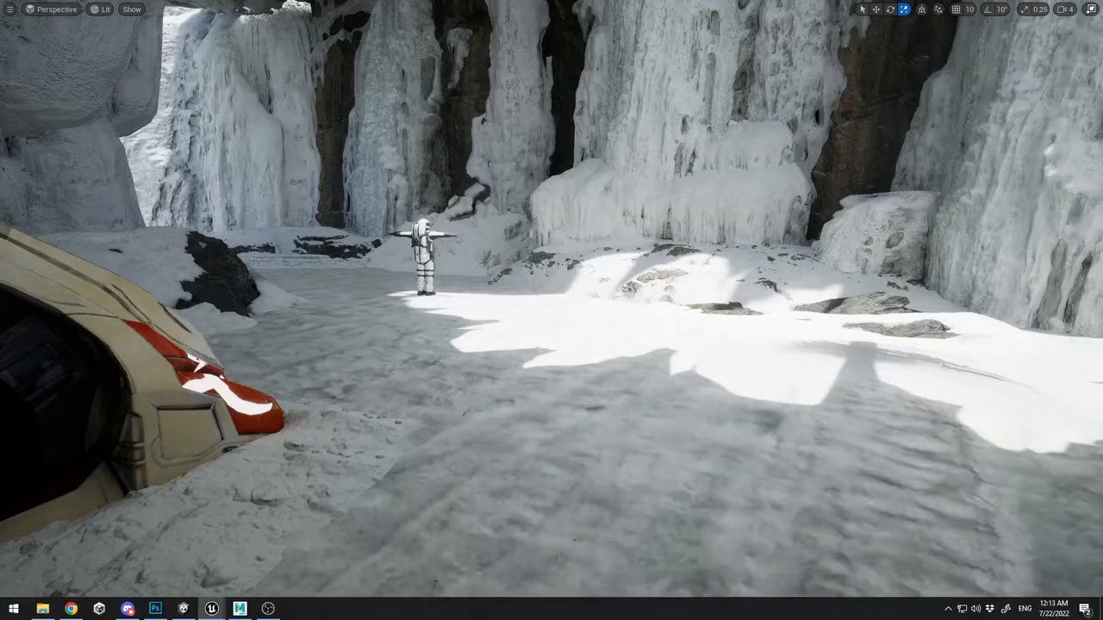
key(ctrl+space)
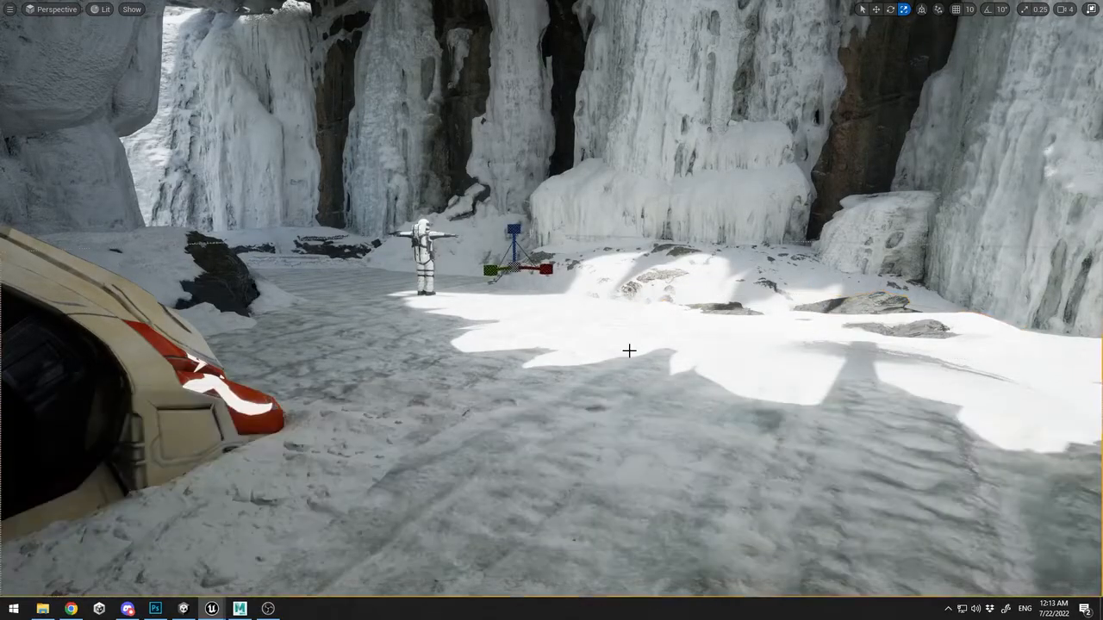
key(F11)
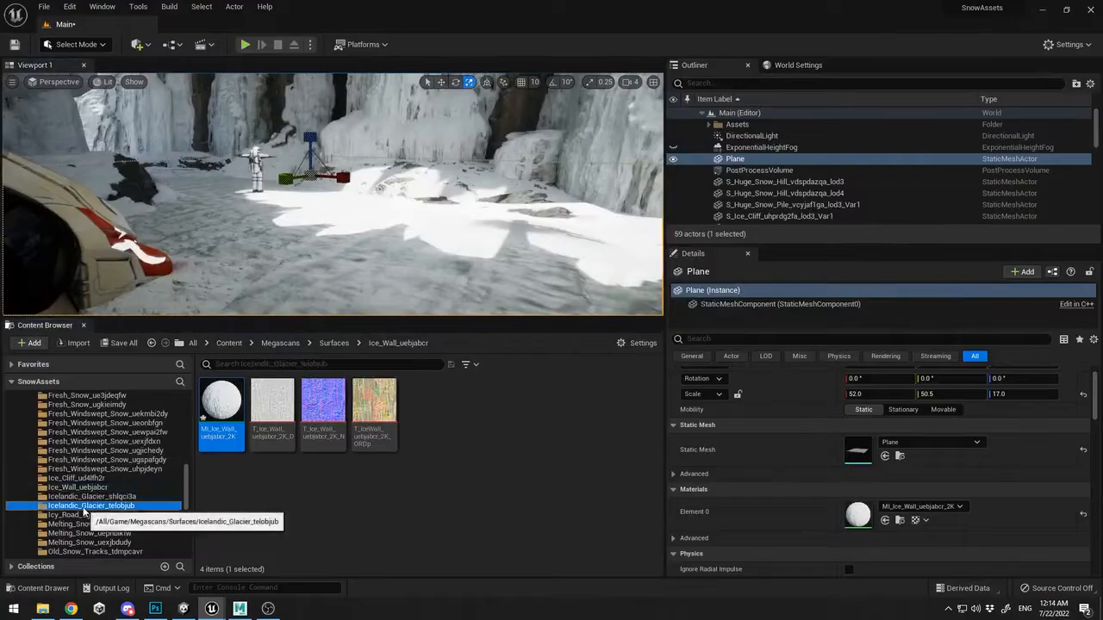
Try MI_Icelandic_Glacier_telobjub_2K on the ground Plane and revert the Plane to MI_Ice_Wall_uebjabcr_2K
click(83, 508)
scroll(118, 508, down, 1)
drag(198, 434, 858, 514)
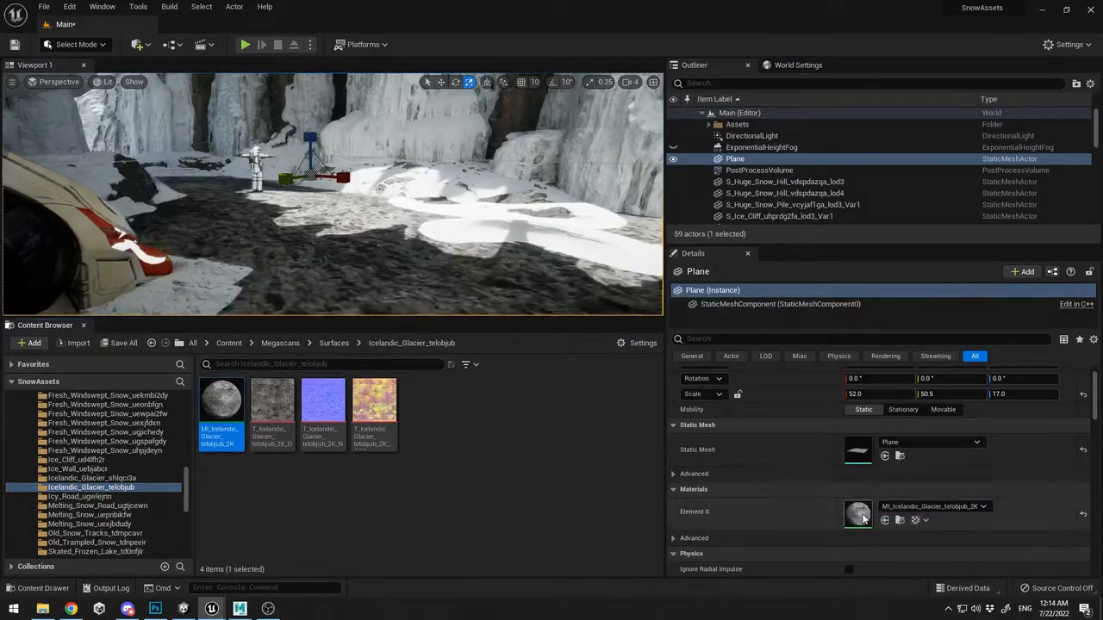
click(77, 469)
drag(221, 405, 853, 513)
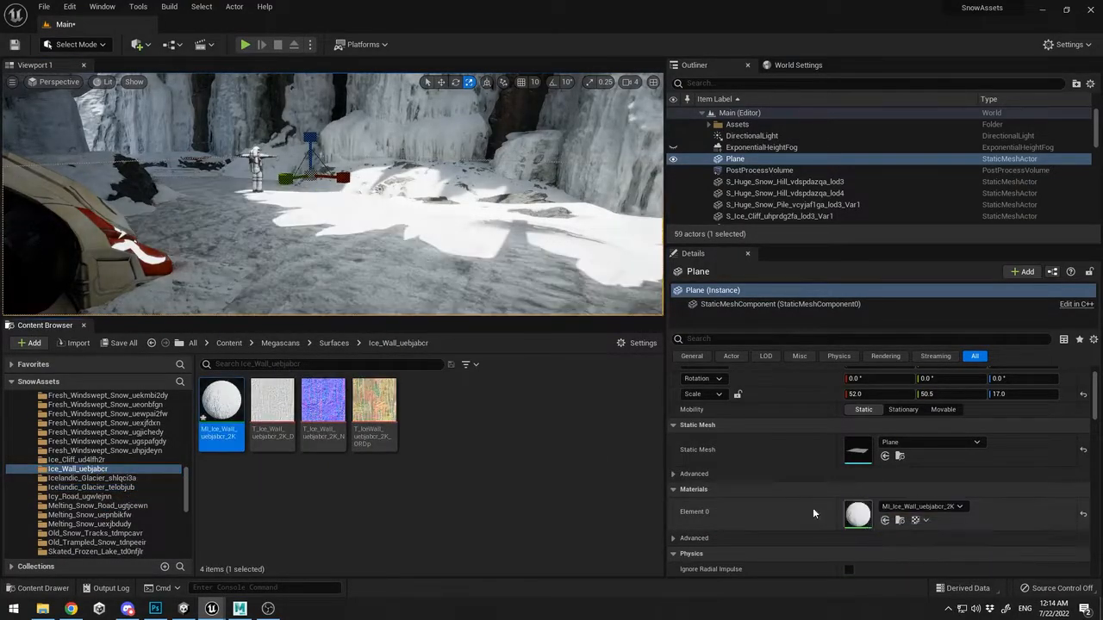
Try the MI_Icy_Road_ugwlejnn_2K material on the ground Plane and check it near the vehicle
scroll(110, 465, down, 2)
click(79, 459)
drag(222, 404, 857, 515)
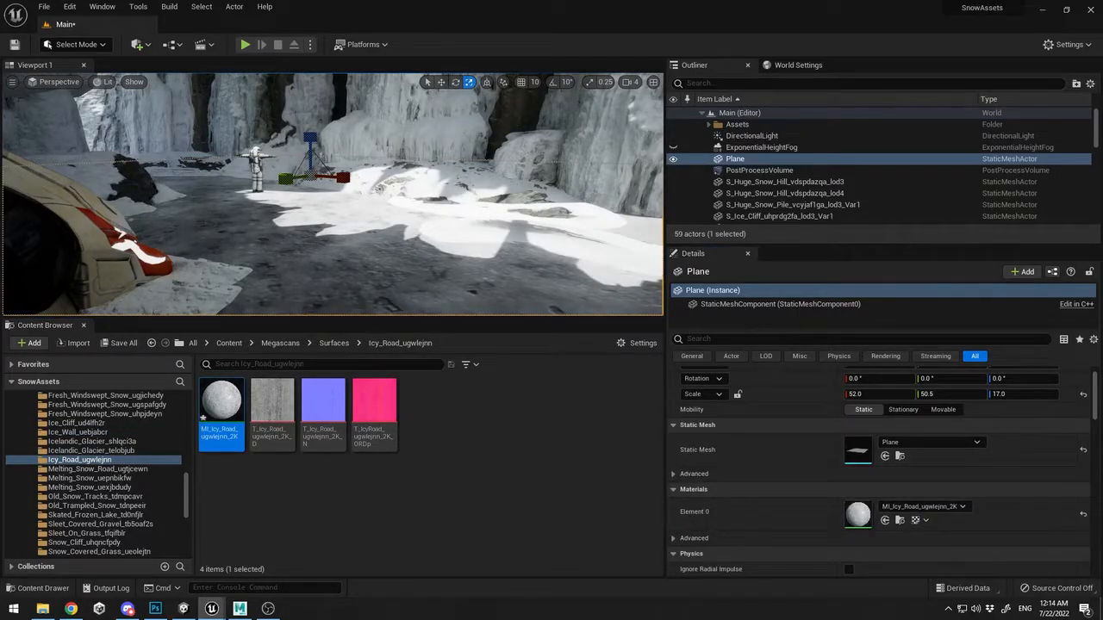
mouse_move(458, 203)
right_down()
mouse_move(458, 280)
mouse_move(458, 263)
mouse_move(409, 233)
mouse_move(466, 215)
right_up()
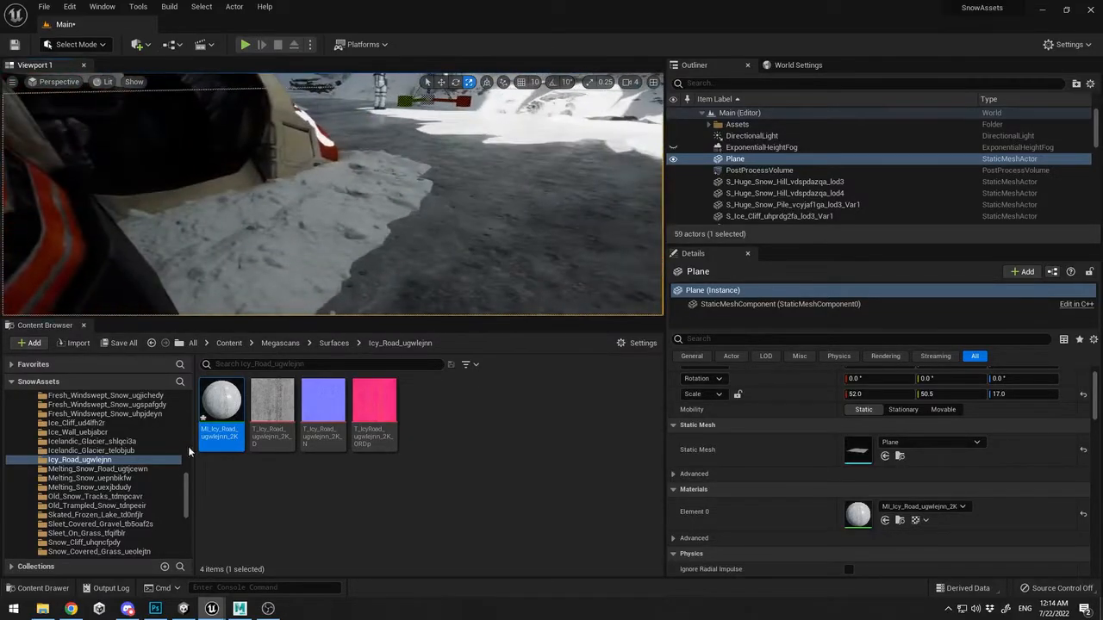
Browse the melting and trampled snow surfaces and try MI_Skated_Frozen_Lake_td0nfjlr_2K on the ground Plane
click(120, 468)
click(121, 478)
click(122, 489)
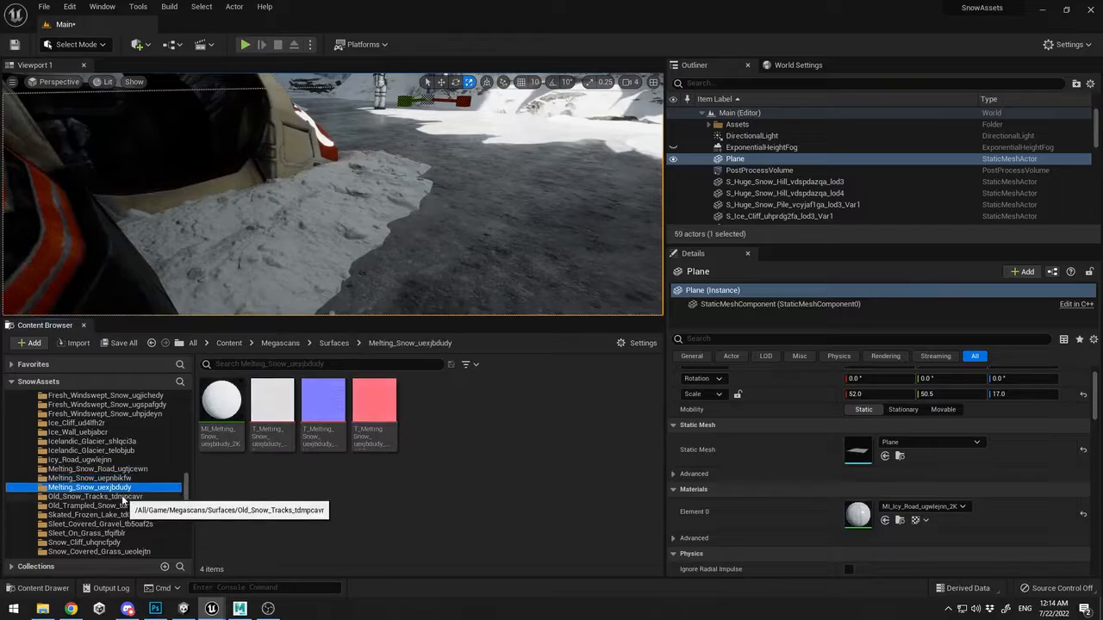
scroll(126, 474, down, 3)
click(128, 443)
click(127, 449)
scroll(119, 444, down, 2)
click(95, 423)
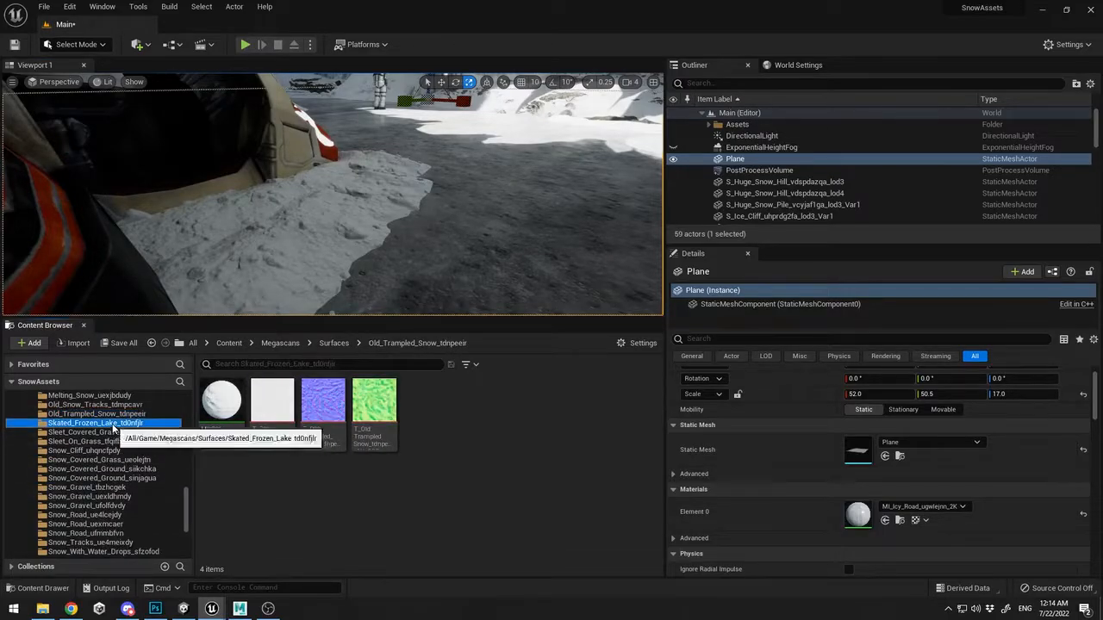
drag(222, 401, 857, 514)
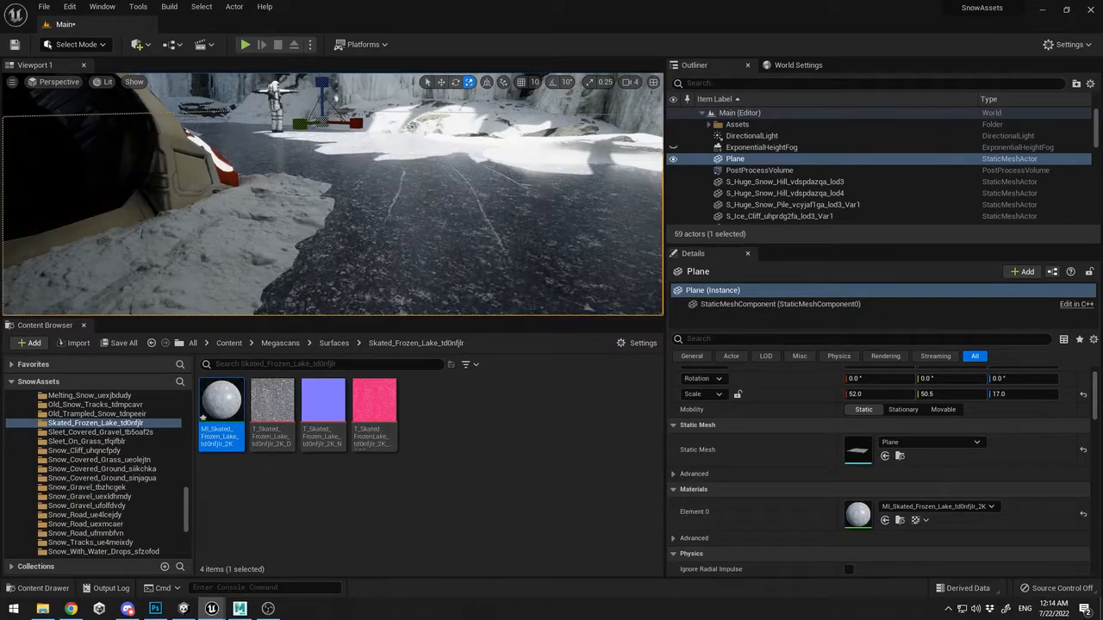
right_drag(543, 212, 482, 216)
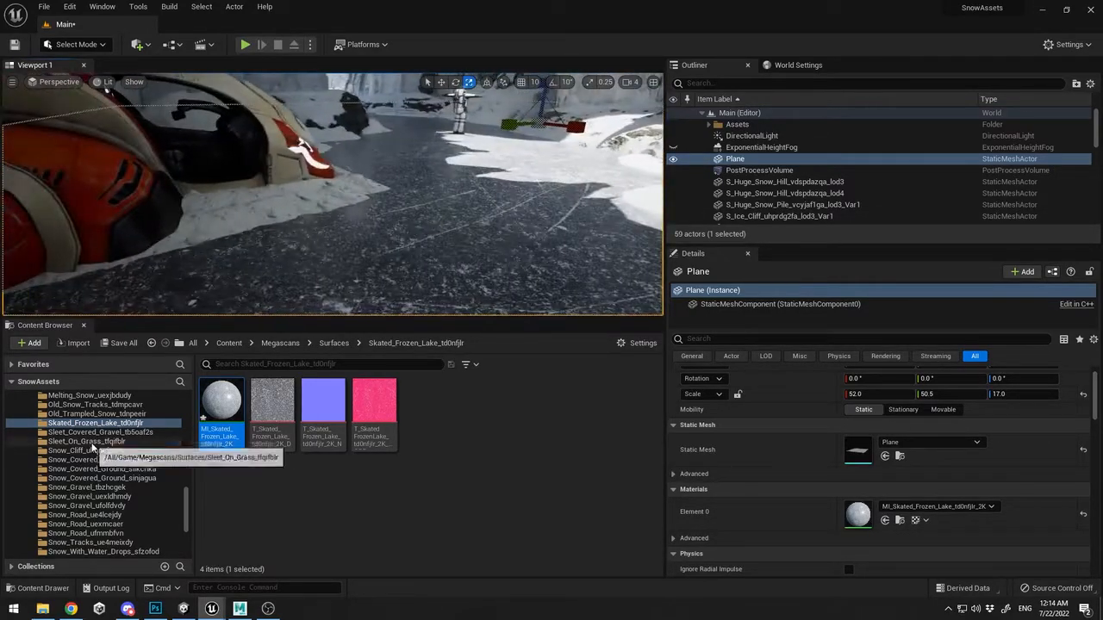
Try the snow gravel materials MI_Snow_Gravel_uexldhmdy_2K and MI_Snow_Gravel_tbzhcgek_2K on the ground Plane
click(84, 450)
scroll(112, 469, down, 3)
scroll(114, 474, up, 1)
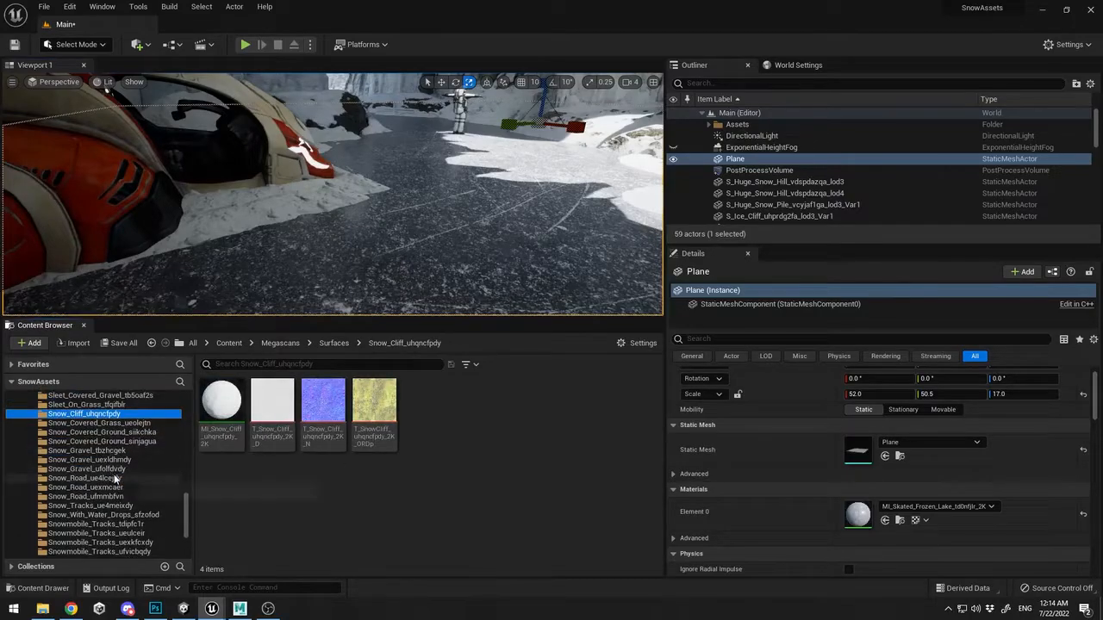
click(113, 460)
drag(221, 403, 857, 514)
click(86, 451)
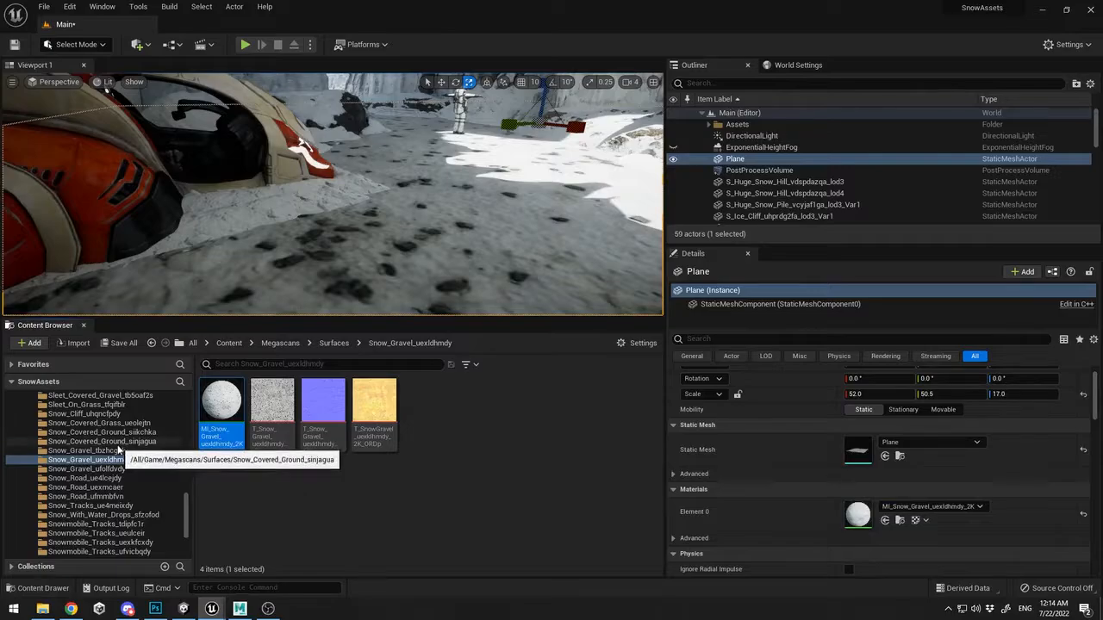
drag(221, 403, 857, 515)
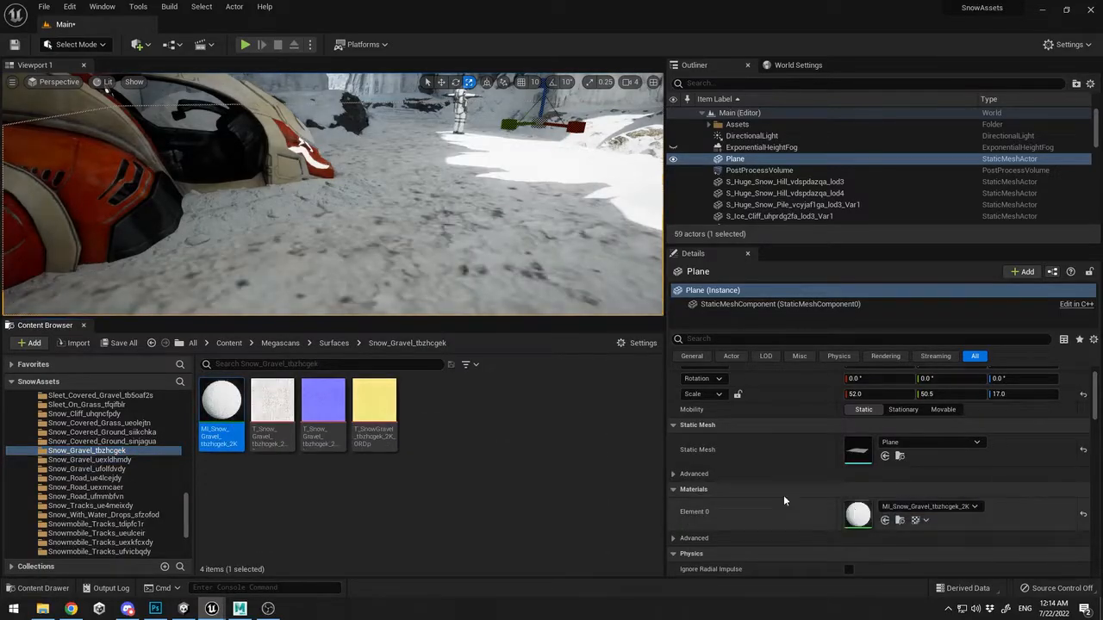
Try the MI_Snow_Road_ue4lcejdy_2K material on the ground Plane and look across the canyon floor
click(86, 478)
drag(221, 403, 857, 514)
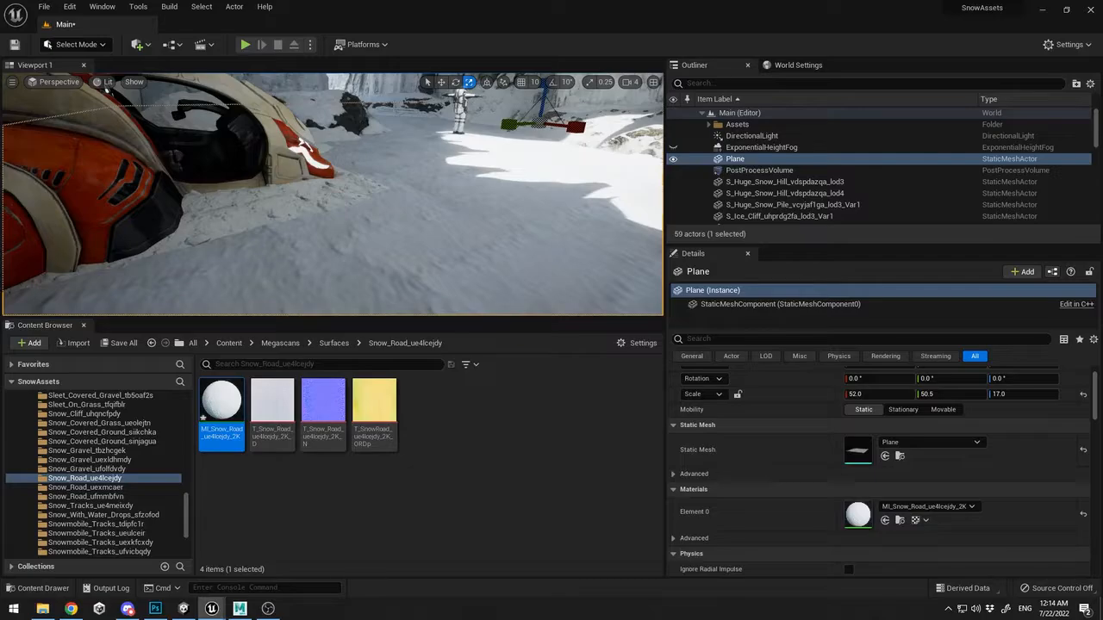
right_drag(560, 179, 639, 139)
mouse_move(453, 242)
mouse_down()
mouse_move(448, 228)
mouse_move(453, 241)
mouse_up()
Try the MI_Snowmobile_Tracks_uhqmadyn_2K material on the ground Plane
click(97, 514)
scroll(100, 513, down, 3)
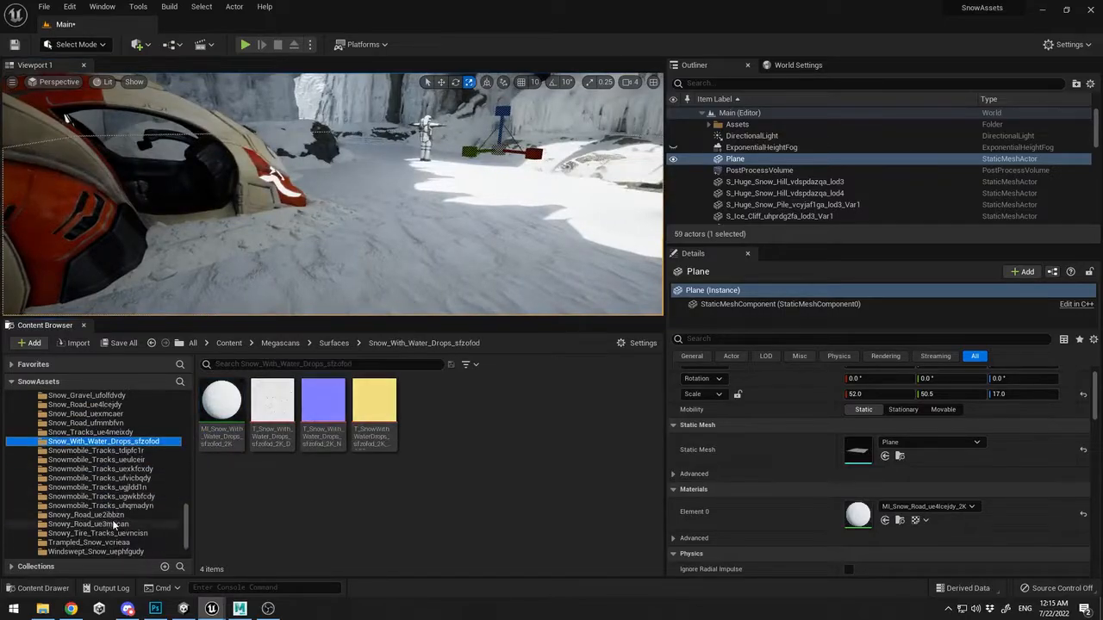
click(108, 506)
drag(219, 403, 856, 515)
Check the snowy road and tire track surfaces and try MI_Trampled_Snow_vcrieaa_2K on the ground Plane
scroll(114, 534, down, 2)
click(104, 479)
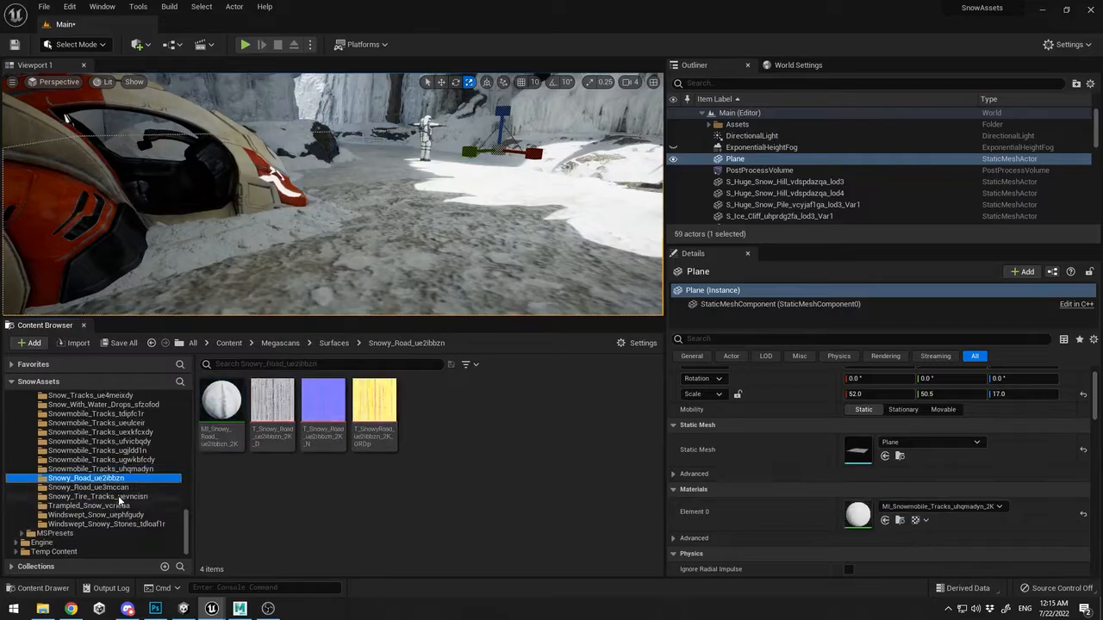
click(120, 498)
click(119, 506)
drag(228, 392, 856, 514)
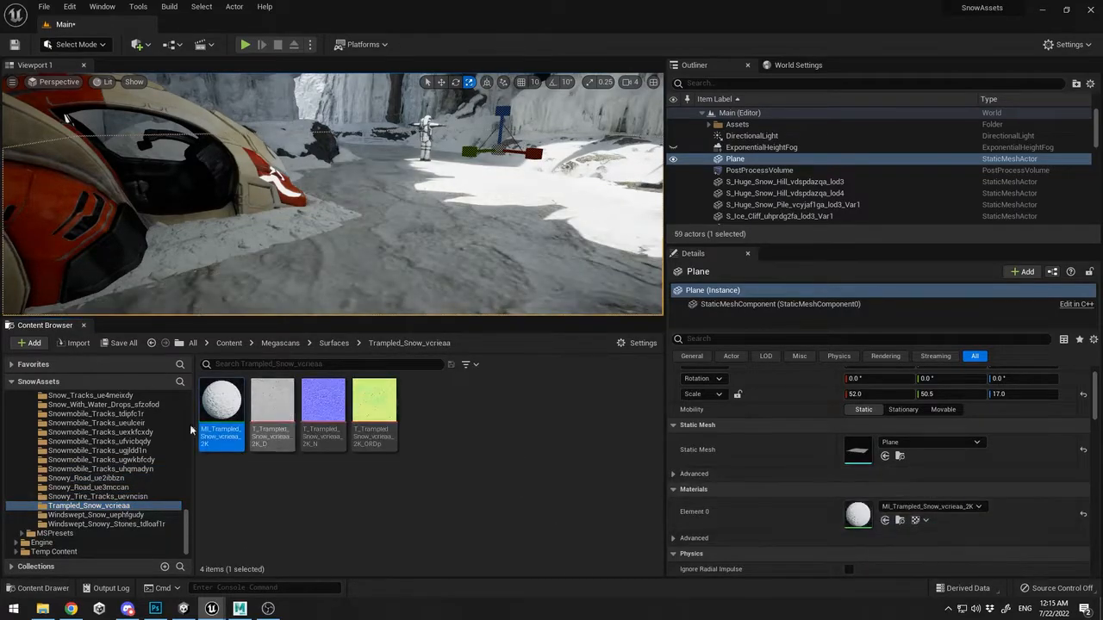
Apply the MI_Windswept_Snow_uephfgudy_2K material to the ground Plane and inspect the canyon floor full screen
click(95, 514)
drag(222, 403, 858, 515)
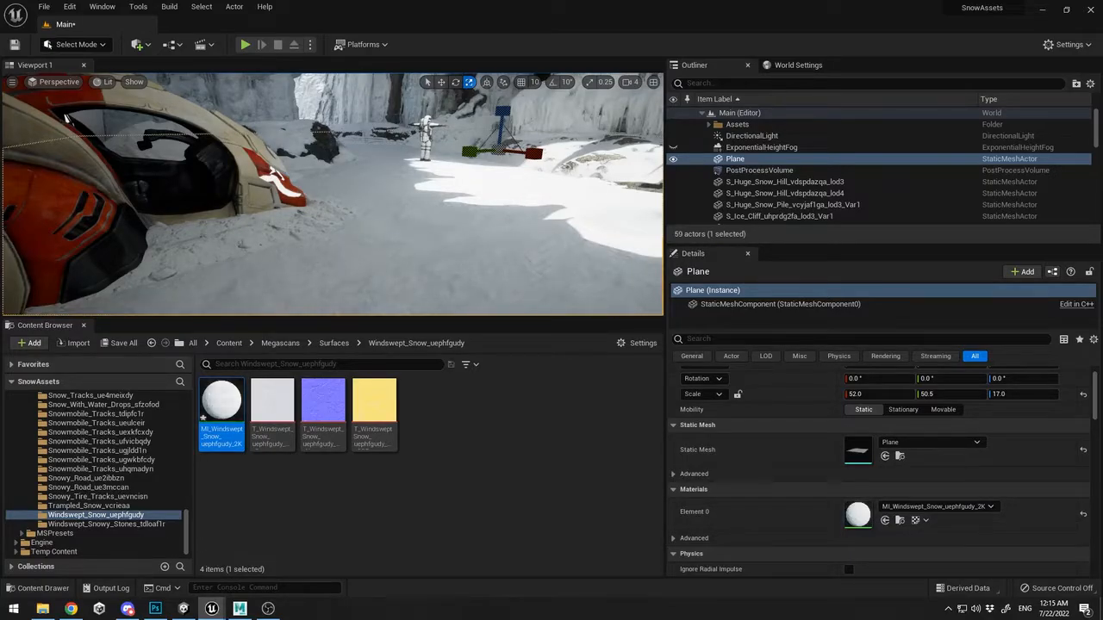
click(306, 224)
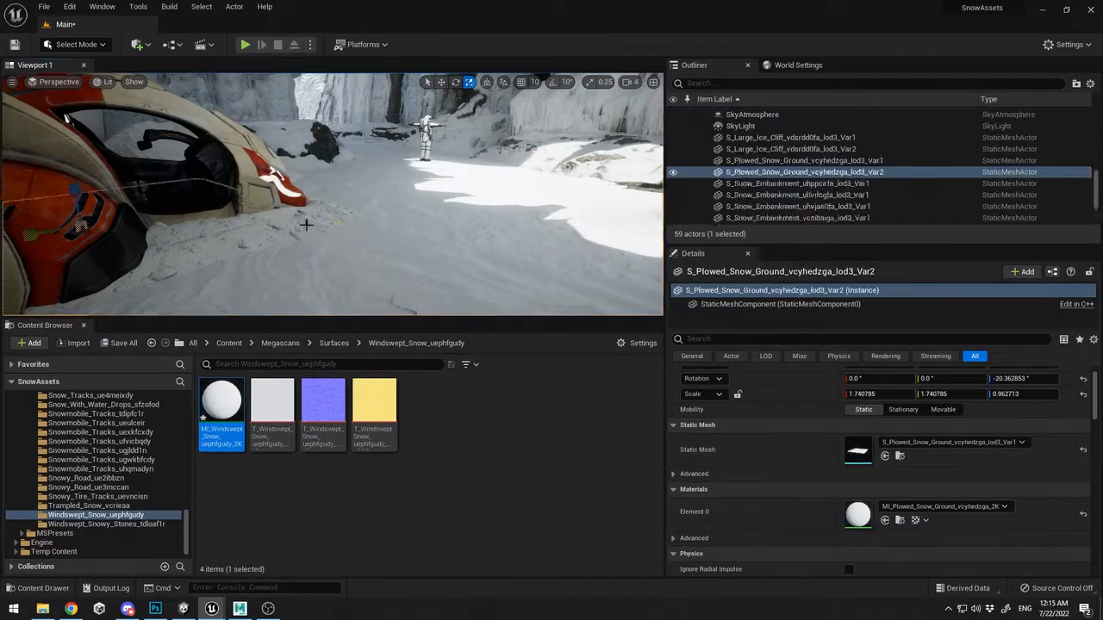
key(f)
key(F11)
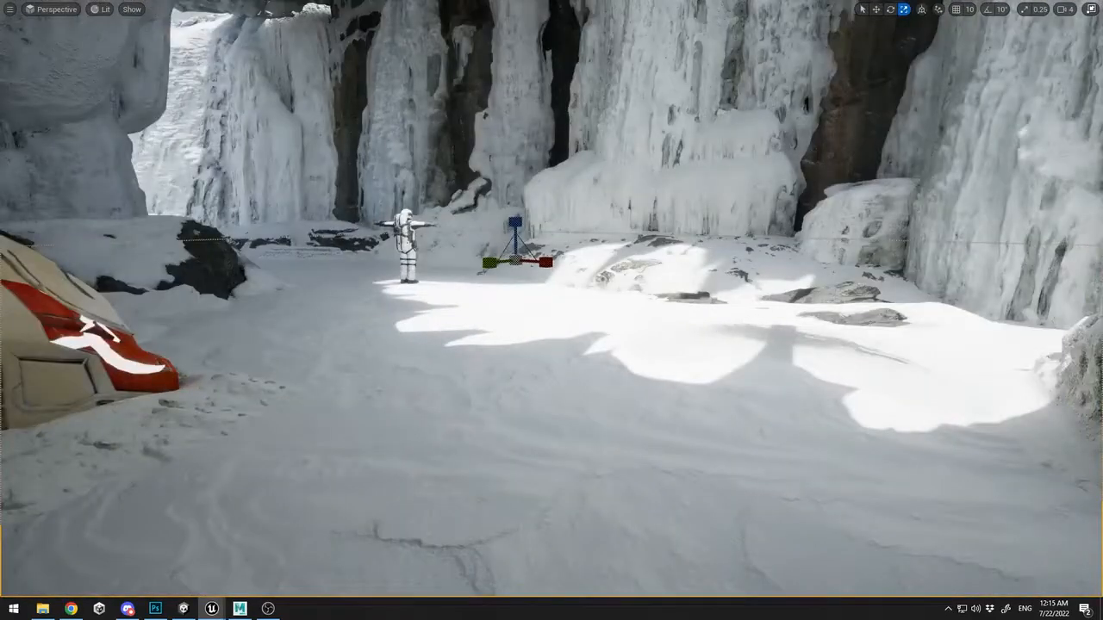
right_drag(552, 310, 444, 272)
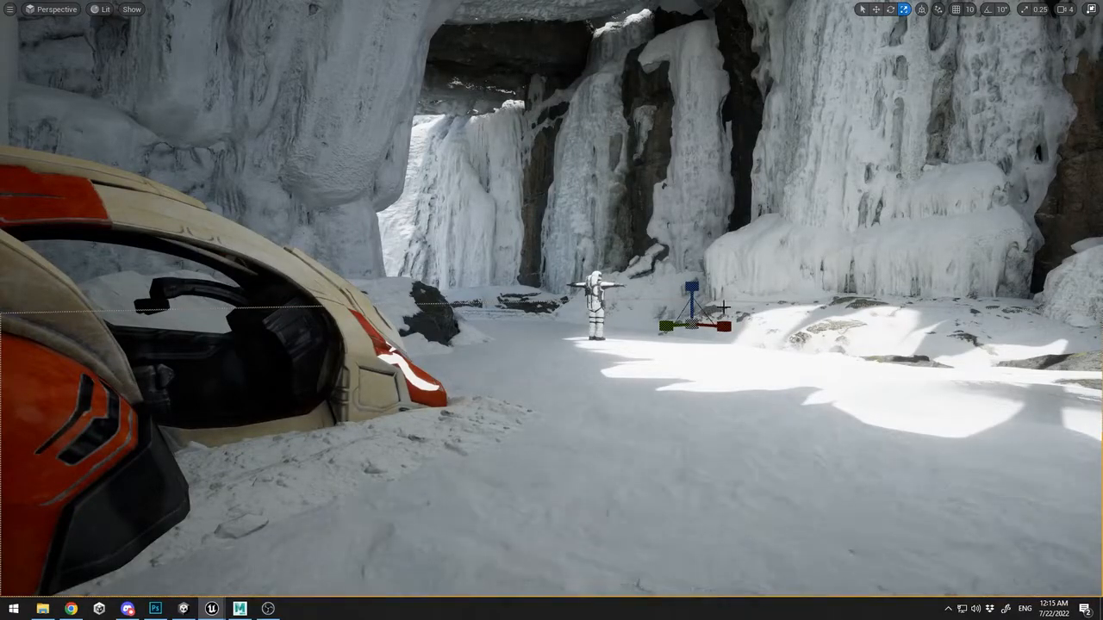
Remove the plowed snow ground meshes around the vehicle so the windswept snow Plane forms the floor there
click(422, 423)
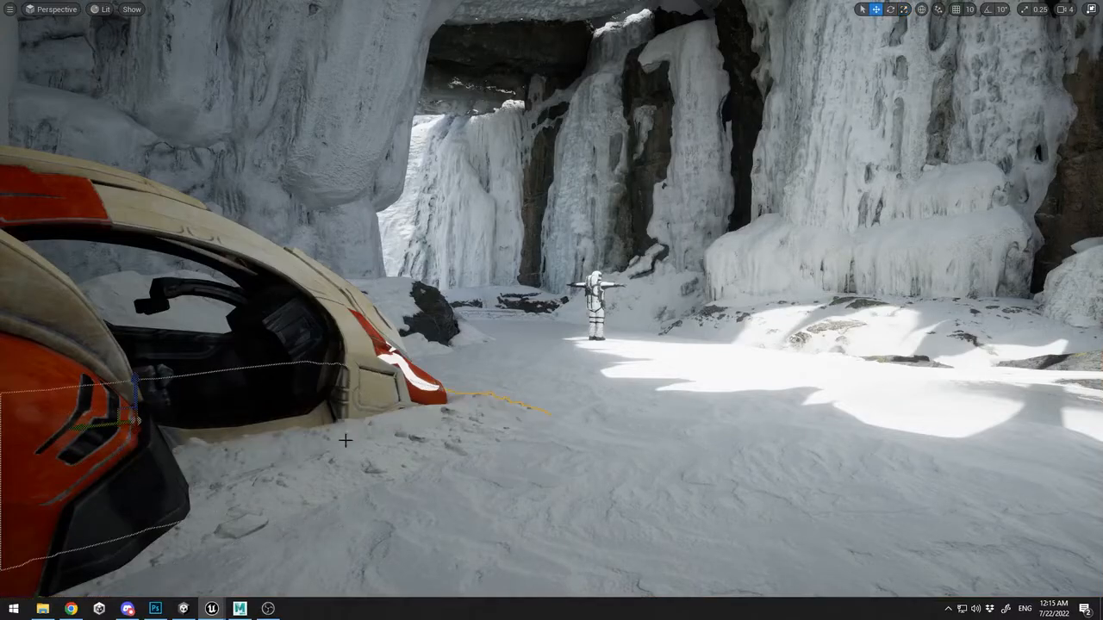
key(w)
drag(62, 458, 66, 459)
click(705, 425)
mouse_move(662, 425)
right_down()
mouse_move(758, 418)
mouse_move(659, 418)
right_up()
key(s)
click(930, 508)
click(622, 450)
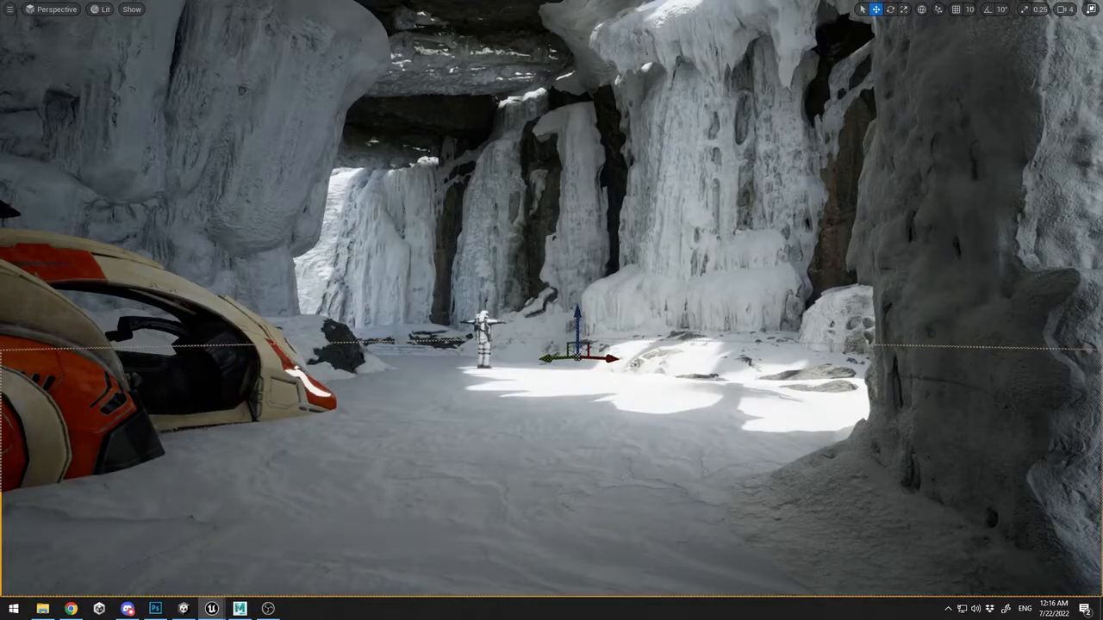
click(886, 496)
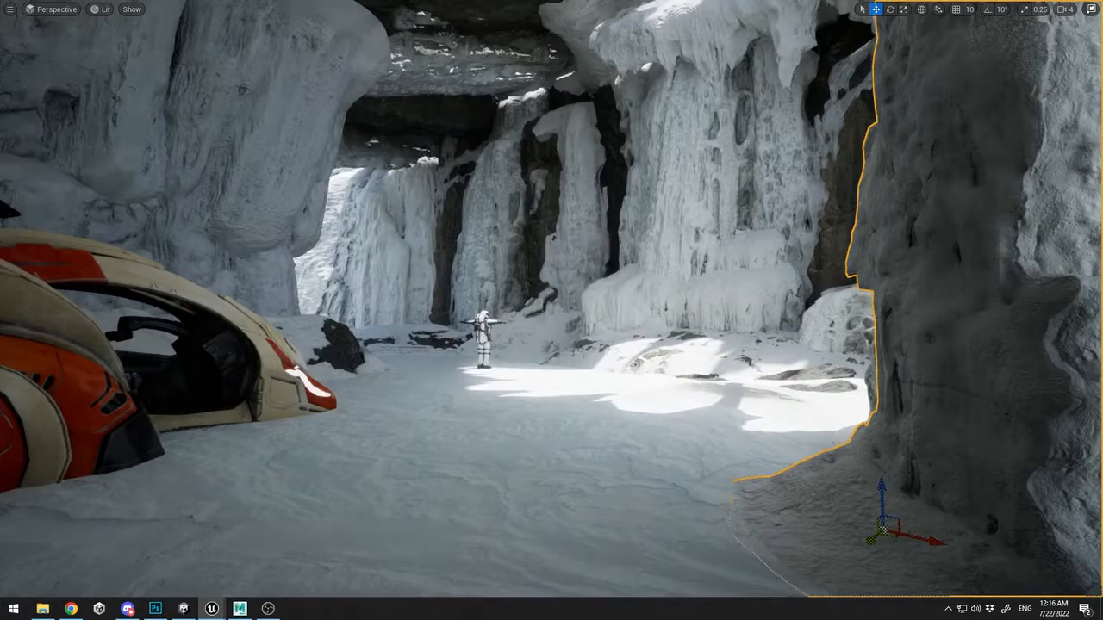
click(554, 483)
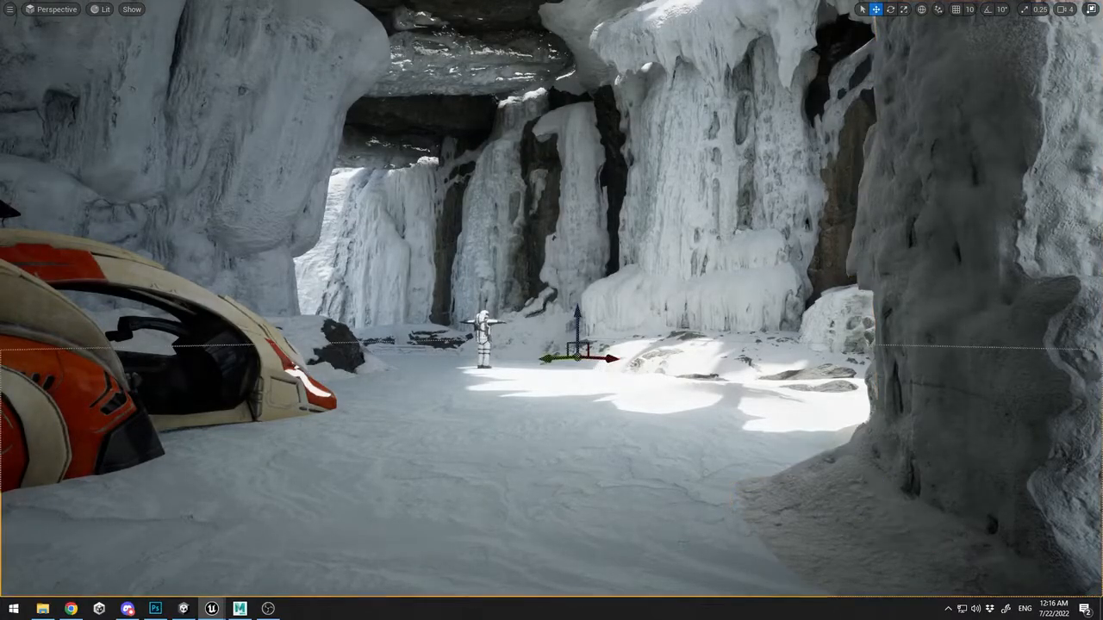
Duplicate the snow pile beside the vehicle toward the opposite canyon side and flatten the copy's height
right_drag(554, 484, 413, 534)
key(s)
click(583, 306)
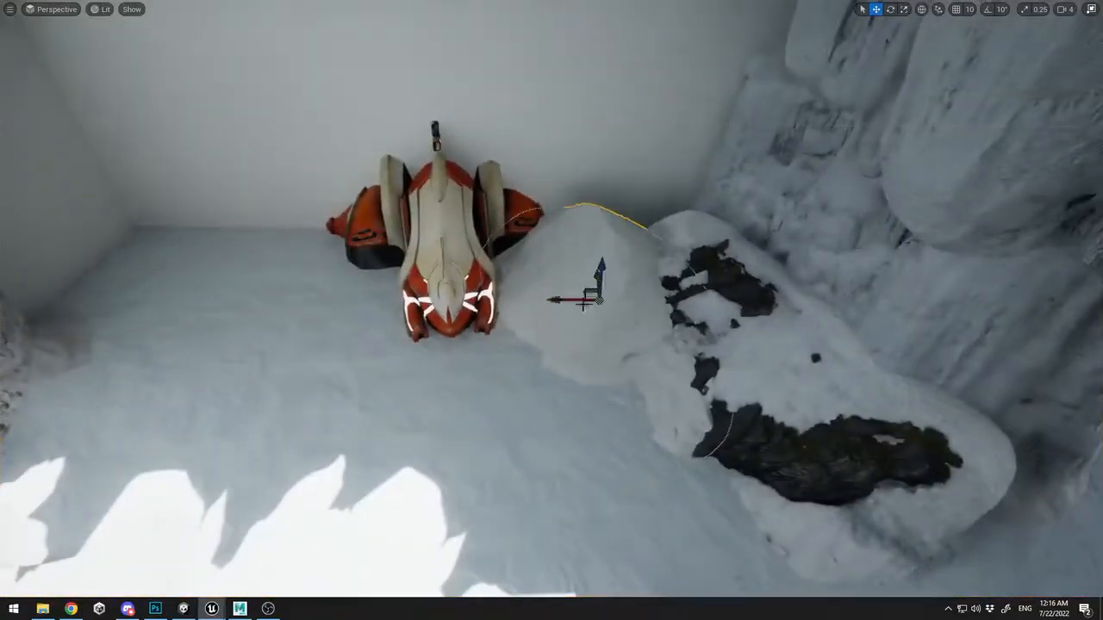
alt+drag(554, 299, 70, 352)
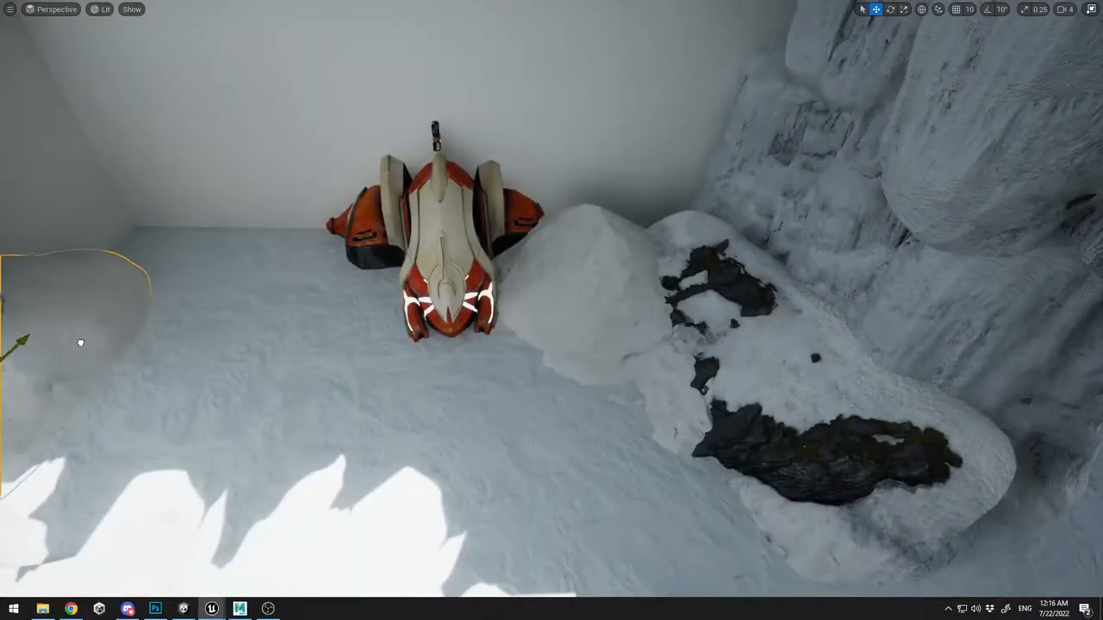
key(f)
key(r)
drag(508, 281, 508, 312)
right_drag(588, 339, 560, 302)
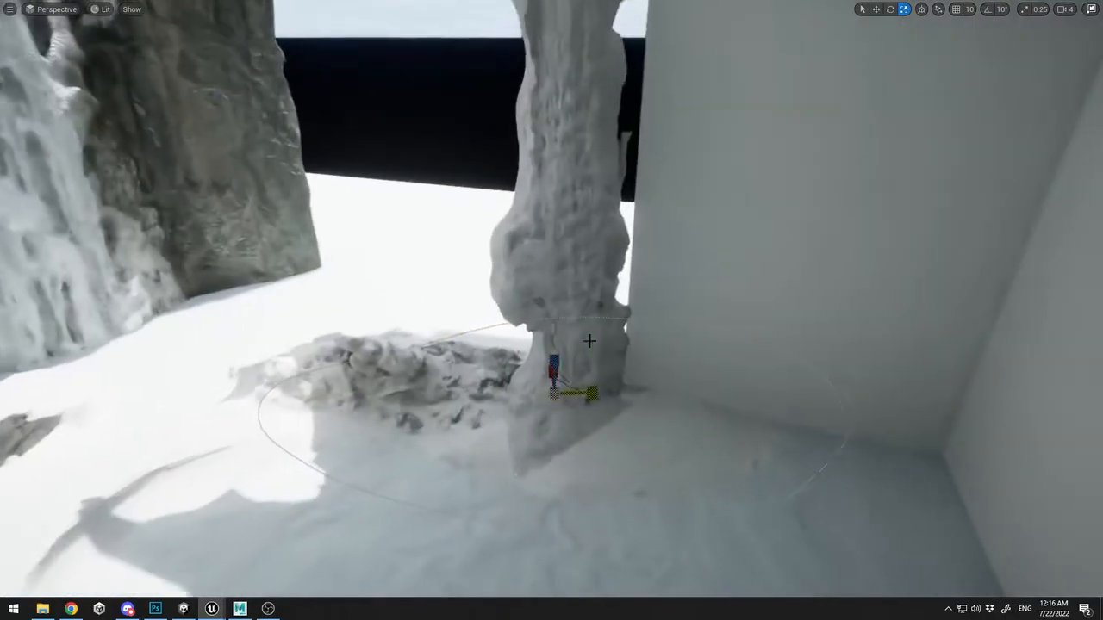
Move the flattened snow pile copy to the base of the ice cliff and rocks opposite the vehicle
key(w)
drag(566, 371, 504, 404)
click(710, 290)
right_drag(710, 290, 448, 345)
click(747, 432)
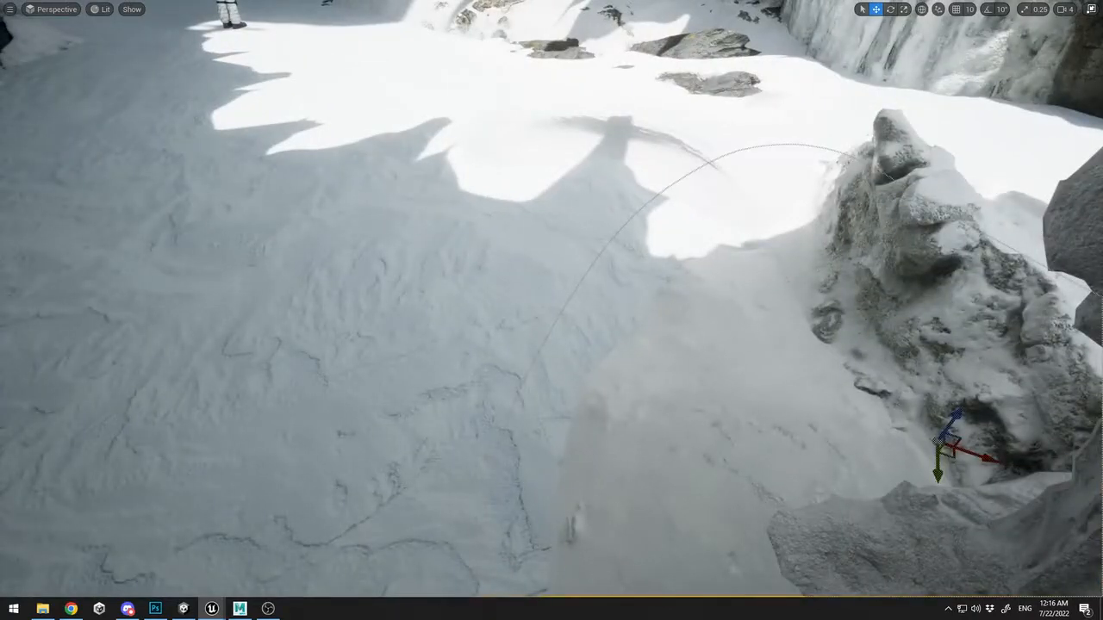
key(F11)
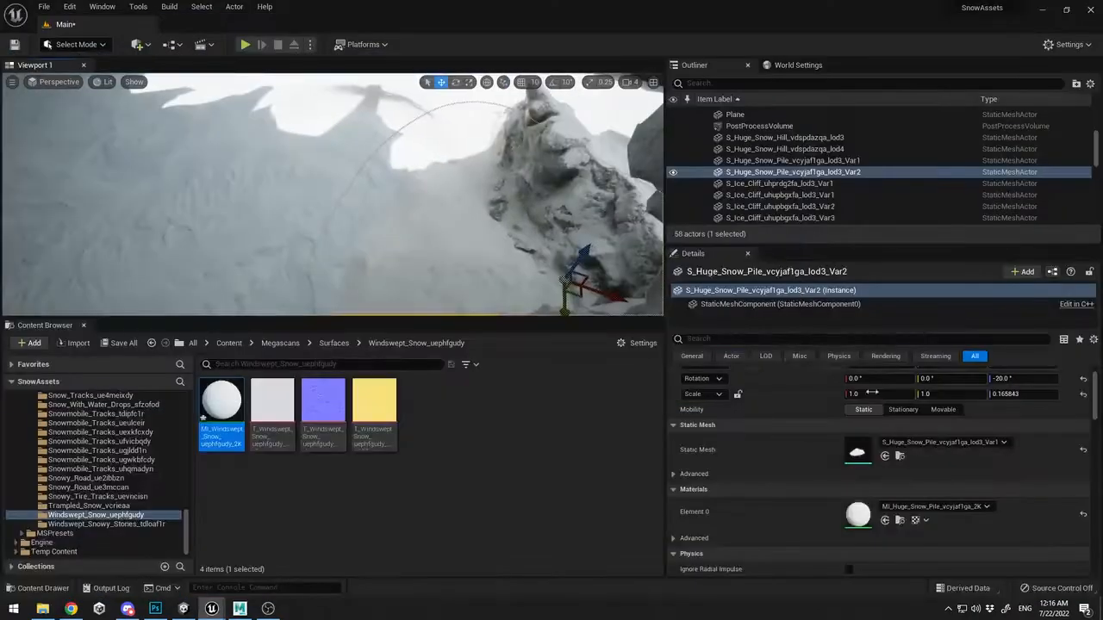
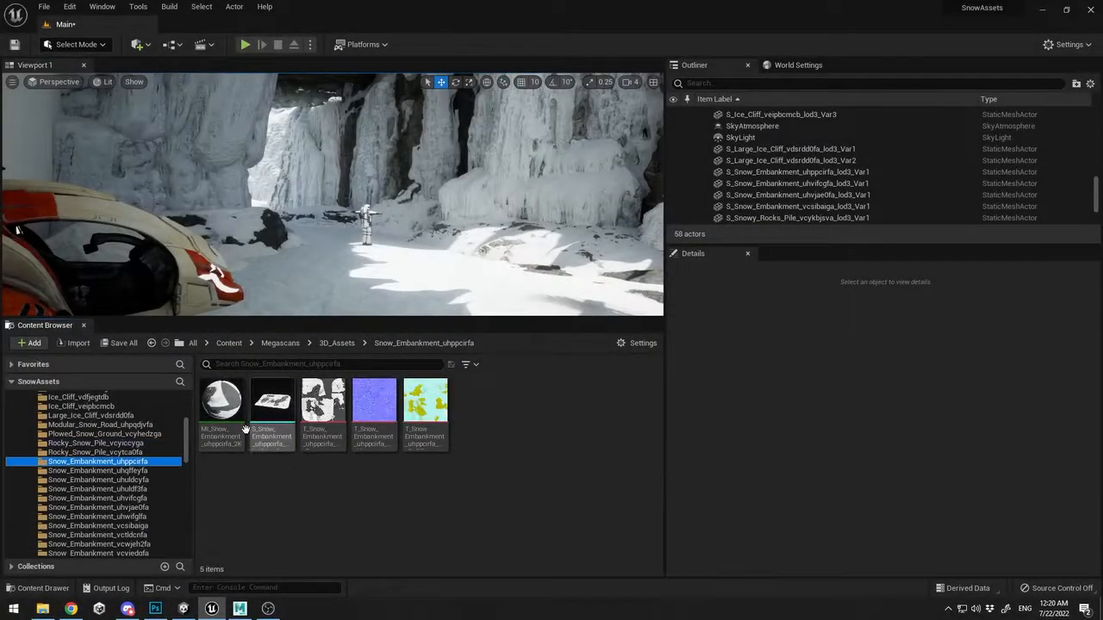
Place the S_Snow_Embankment_vcyiedgfa_lod3_Var1 mesh on the snow floor between the vehicle and the astronaut
click(97, 470)
click(97, 498)
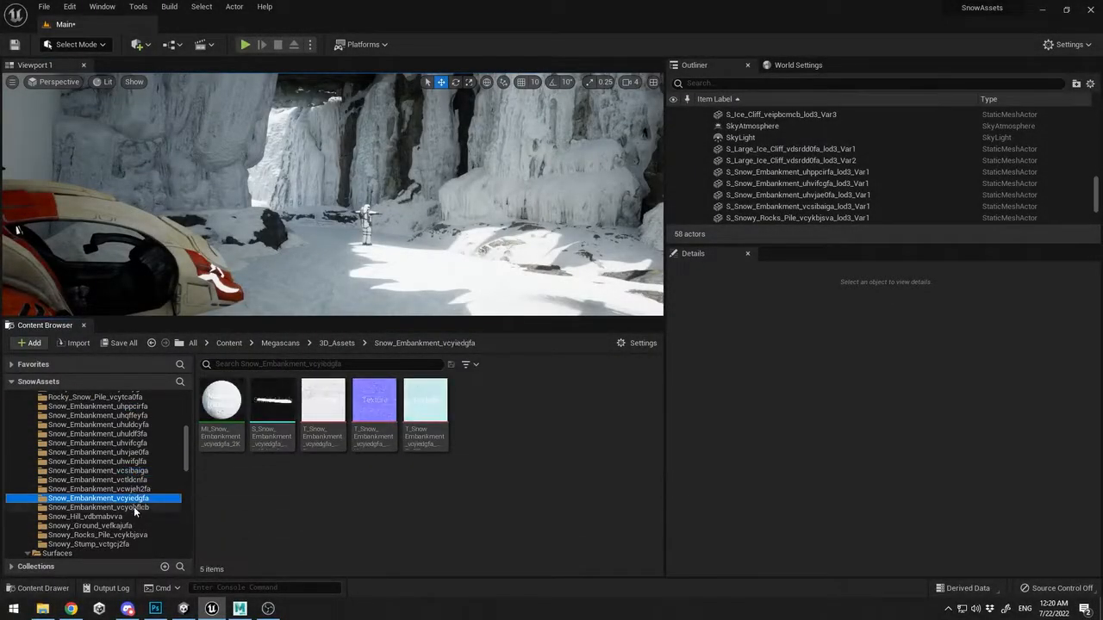
drag(272, 403, 359, 284)
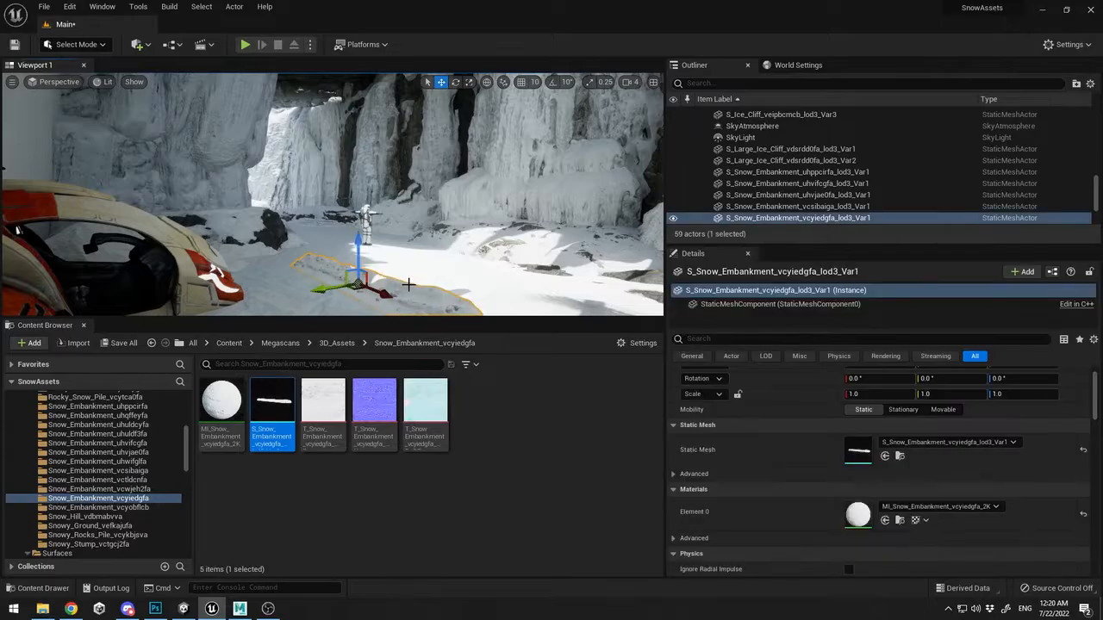
key(F11)
right_drag(425, 284, 512, 276)
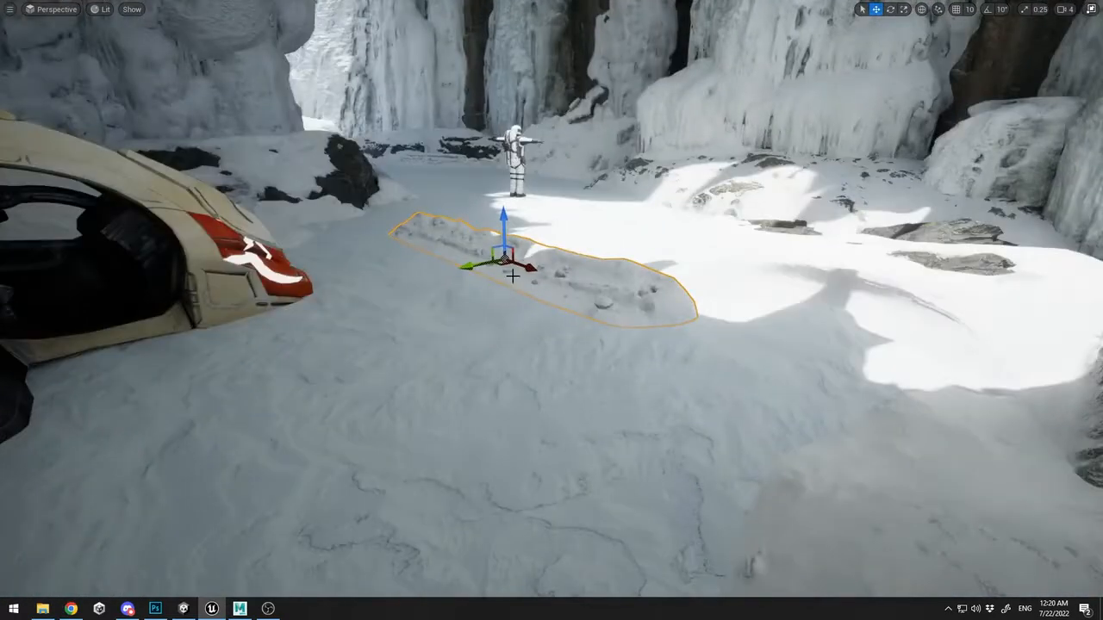
Move the snow embankment along the foot of the rocky slope to the canyon floor behind the astronaut
drag(479, 264, 690, 203)
key(w)
right_drag(690, 203, 551, 232)
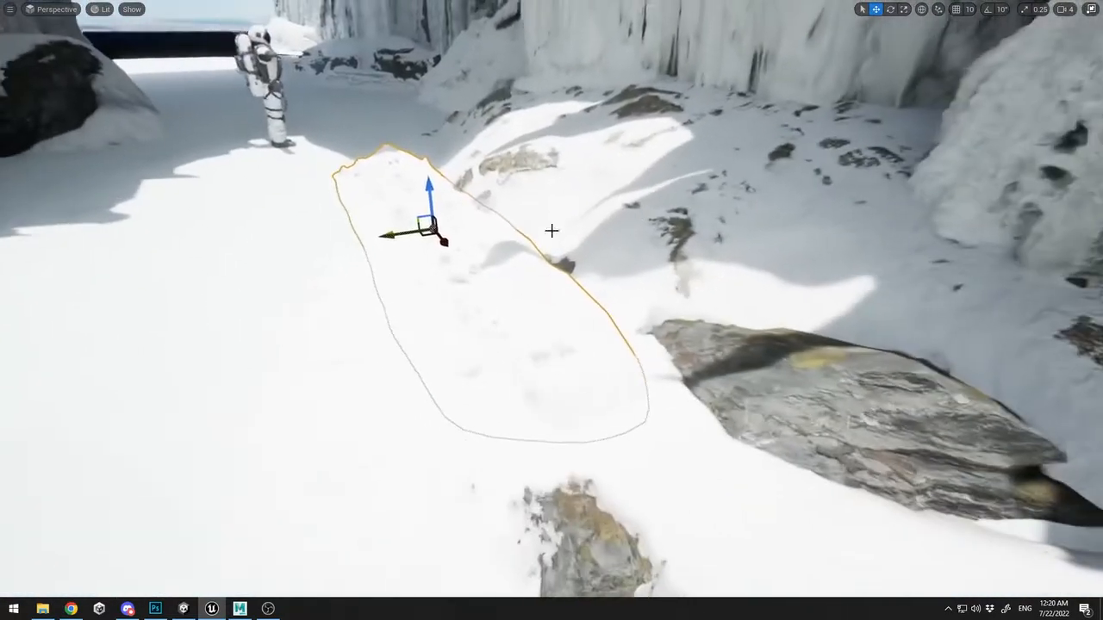
drag(395, 237, 428, 246)
right_drag(428, 246, 485, 241)
drag(577, 243, 215, 220)
right_drag(214, 220, 146, 228)
drag(363, 217, 412, 182)
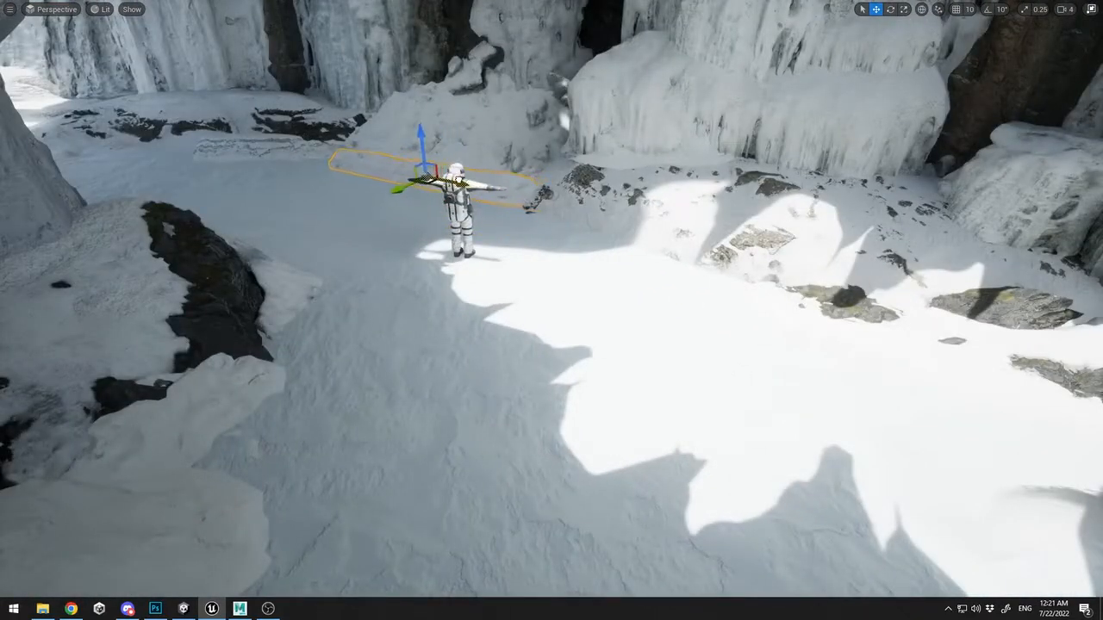
Scale up the snow embankment behind the astronaut and shift it against the base of the canyon slope
key(e)
key(r)
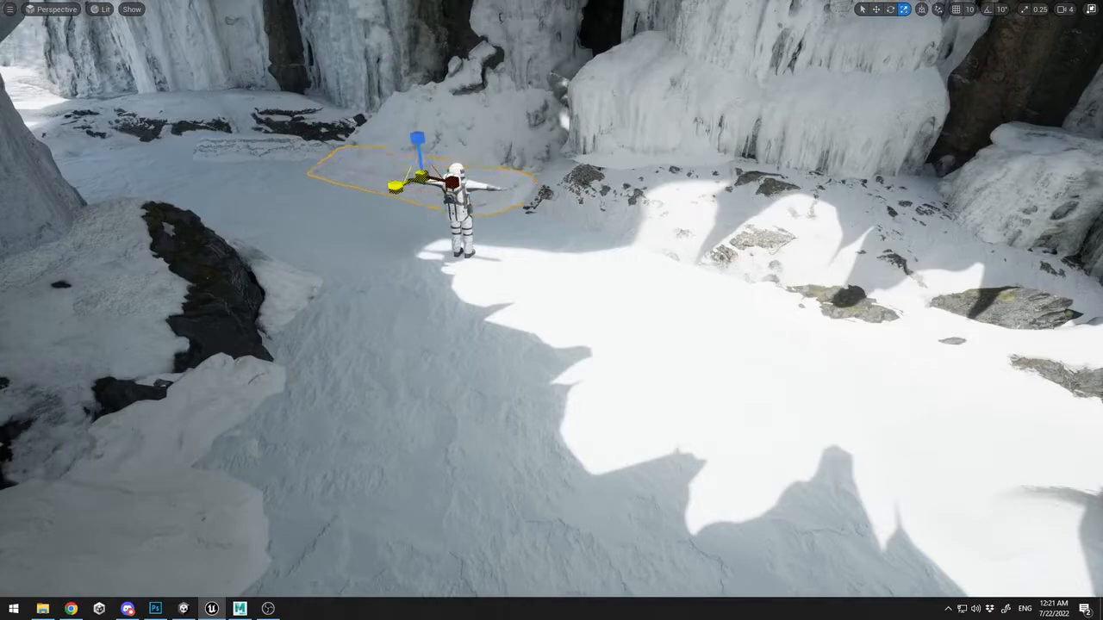
drag(418, 136, 418, 132)
click(556, 268)
mouse_move(557, 268)
right_down()
mouse_move(483, 233)
mouse_move(414, 250)
mouse_move(543, 271)
right_up()
click(509, 285)
drag(470, 224, 521, 222)
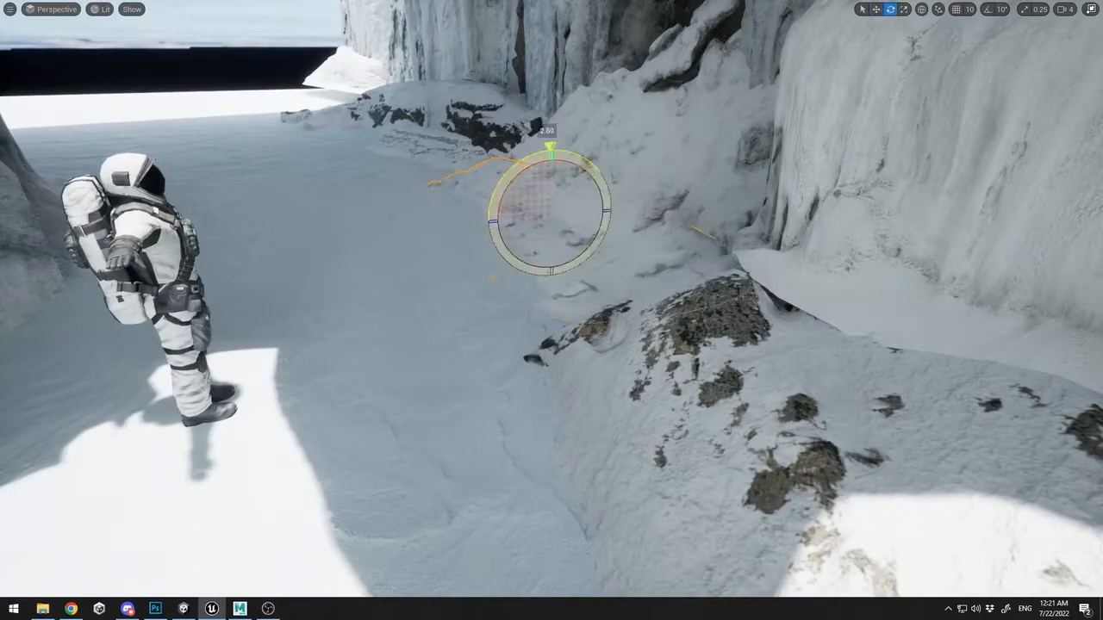
Try a slight rotation of the snow embankment and undo it
drag(549, 155, 552, 155)
key(ctrl+z)
key(r)
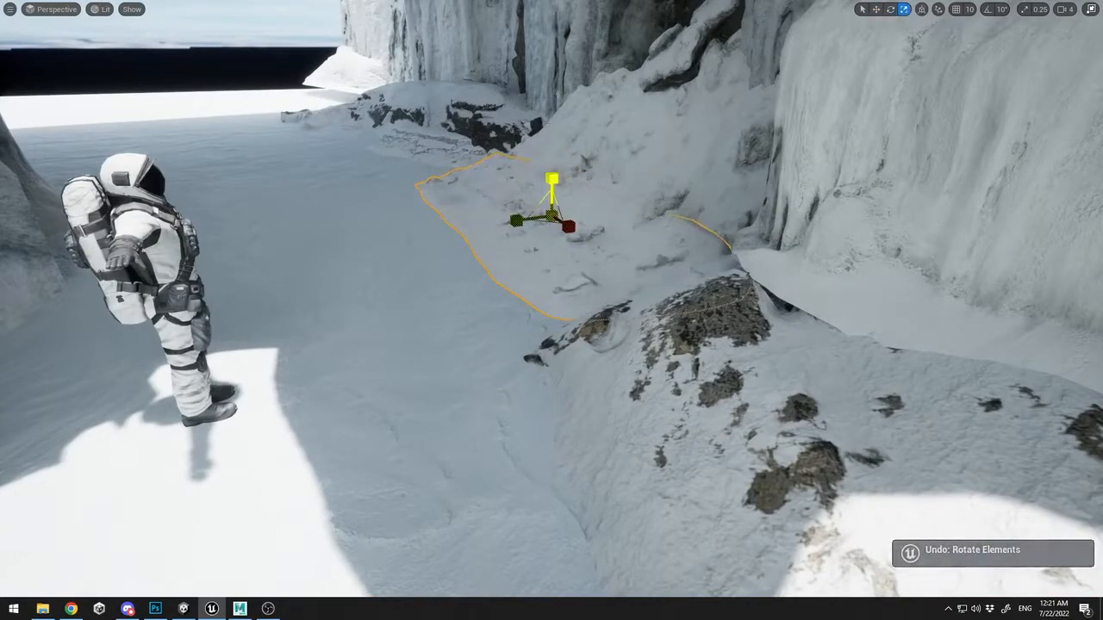
Place the S_Snow_Hill_vdbmabvva_lod3_Var1 mesh on the snow floor between the vehicle and the astronaut
right_drag(532, 186, 543, 216)
click(770, 398)
mouse_move(770, 397)
right_down()
mouse_move(750, 400)
mouse_move(786, 411)
right_up()
click(684, 381)
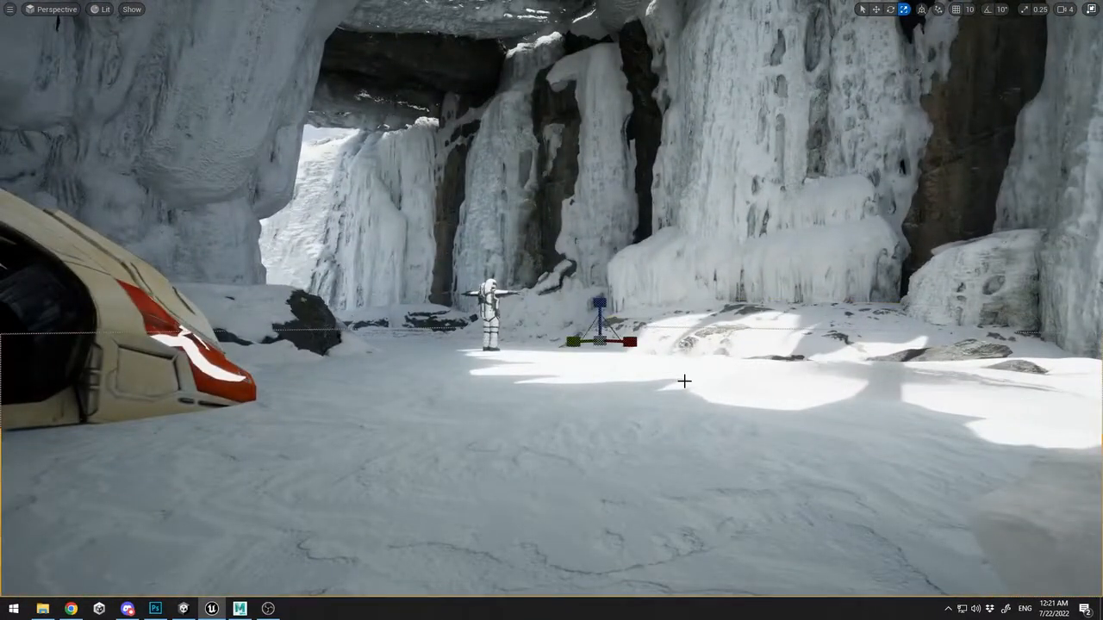
key(F11)
click(96, 516)
drag(272, 409, 327, 258)
right_drag(328, 259, 487, 155)
key(F11)
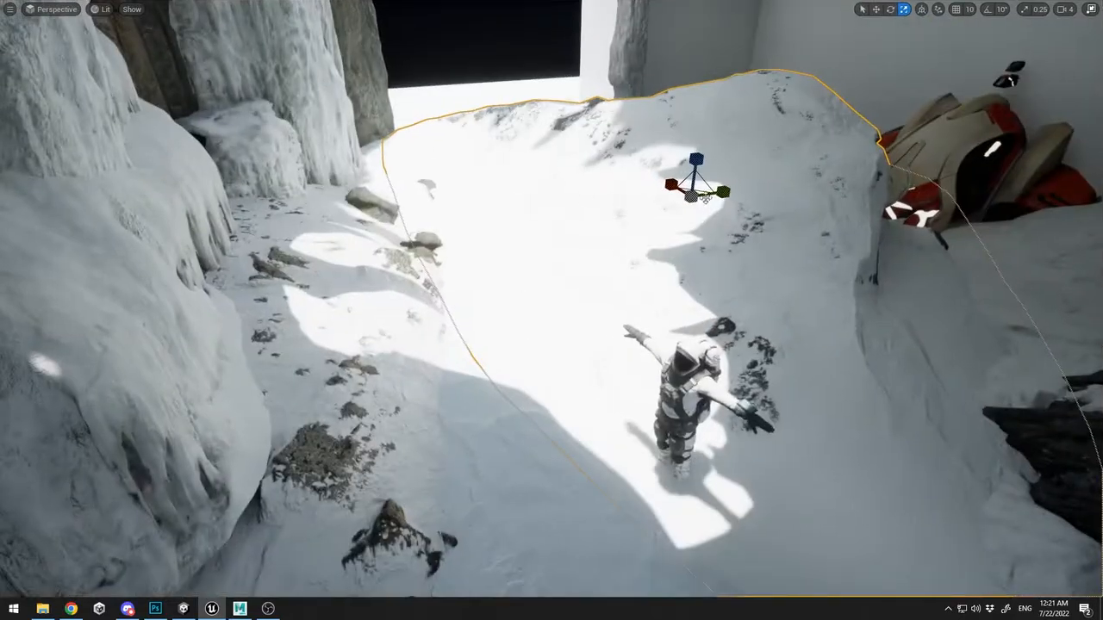
Shrink the snow hill and position it in the open floor between the vehicle and the rocky slope
drag(691, 195, 657, 204)
key(w)
drag(730, 196, 658, 208)
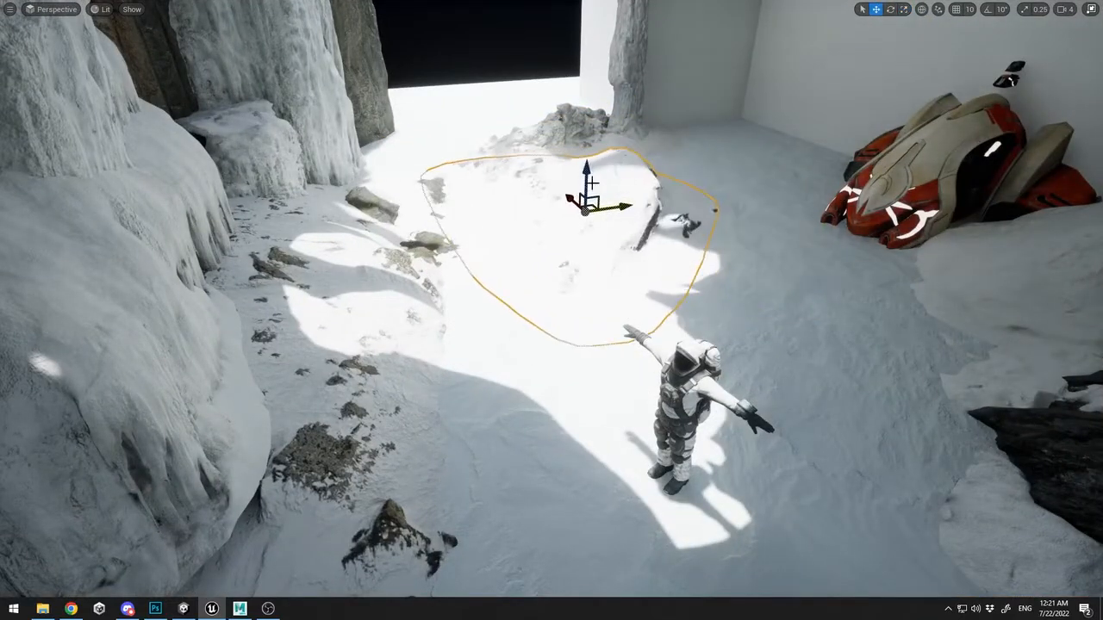
drag(586, 184, 586, 173)
right_drag(585, 172, 538, 179)
key(w)
mouse_move(703, 254)
right_down()
mouse_move(680, 297)
mouse_move(517, 267)
mouse_move(715, 261)
right_up()
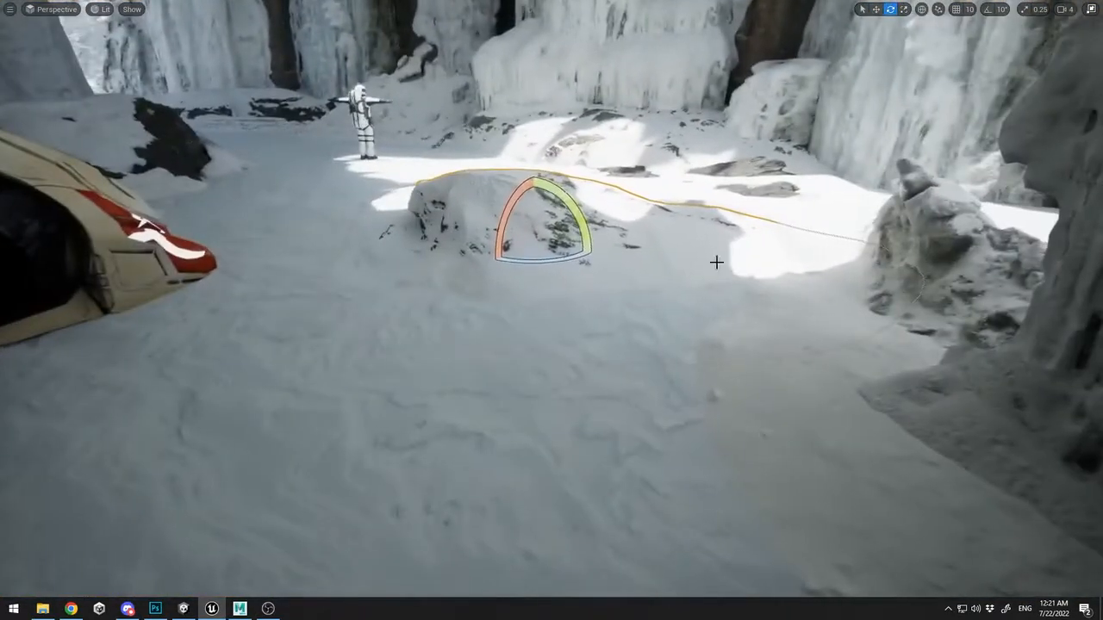
key(w)
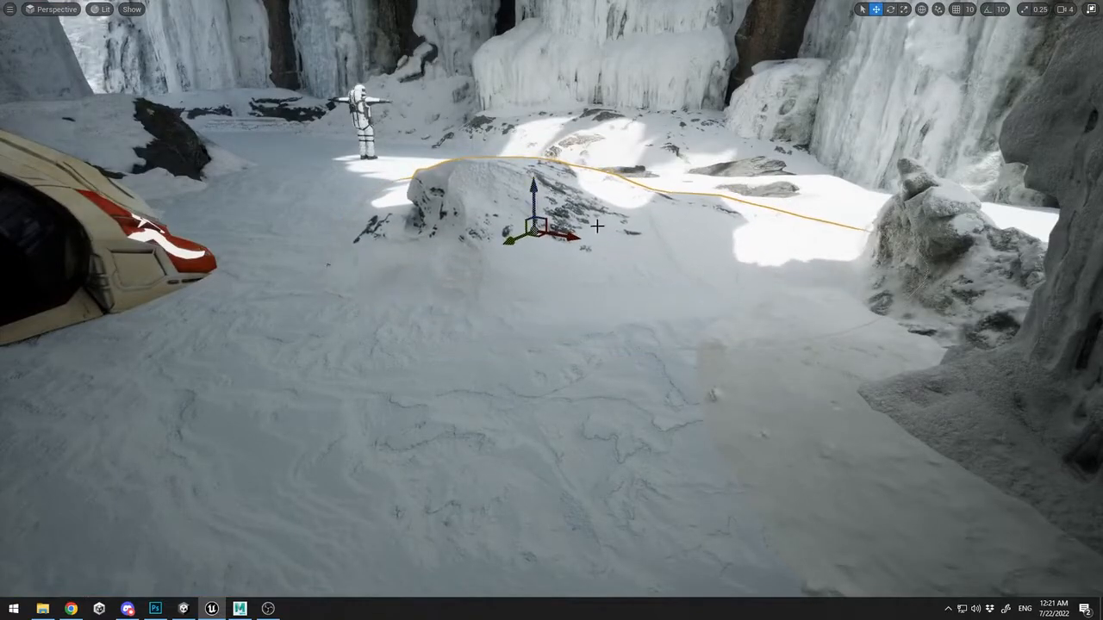
drag(551, 197, 602, 205)
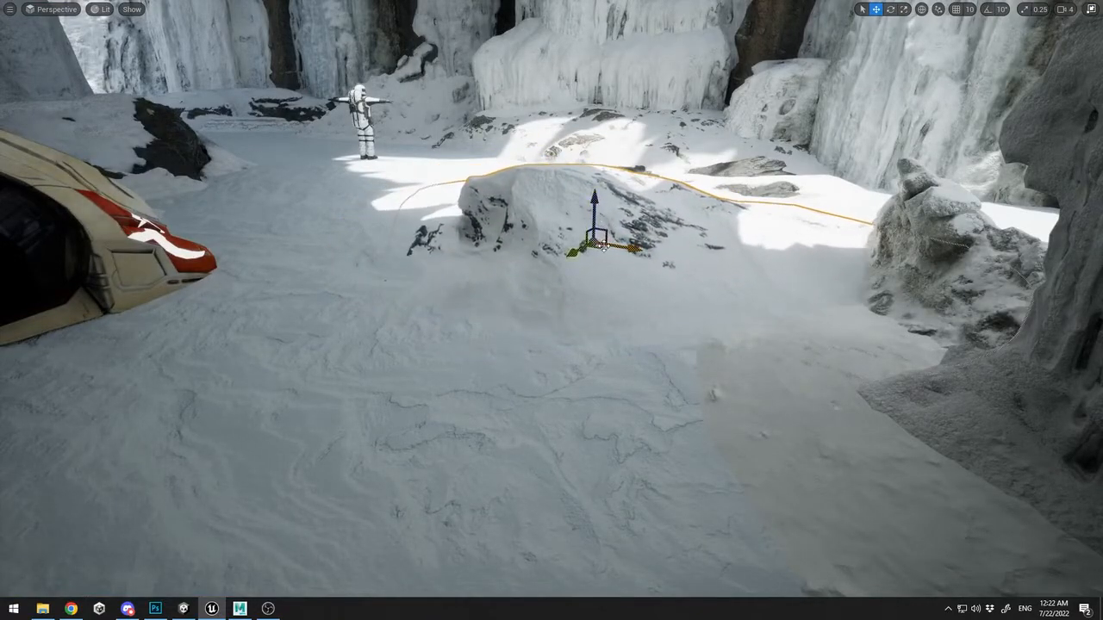
Duplicate the snow hill toward the foreground, rotate the copy horizontally by about 44°, and adjust its height
alt+drag(591, 254, 406, 463)
key(e)
drag(424, 365, 492, 332)
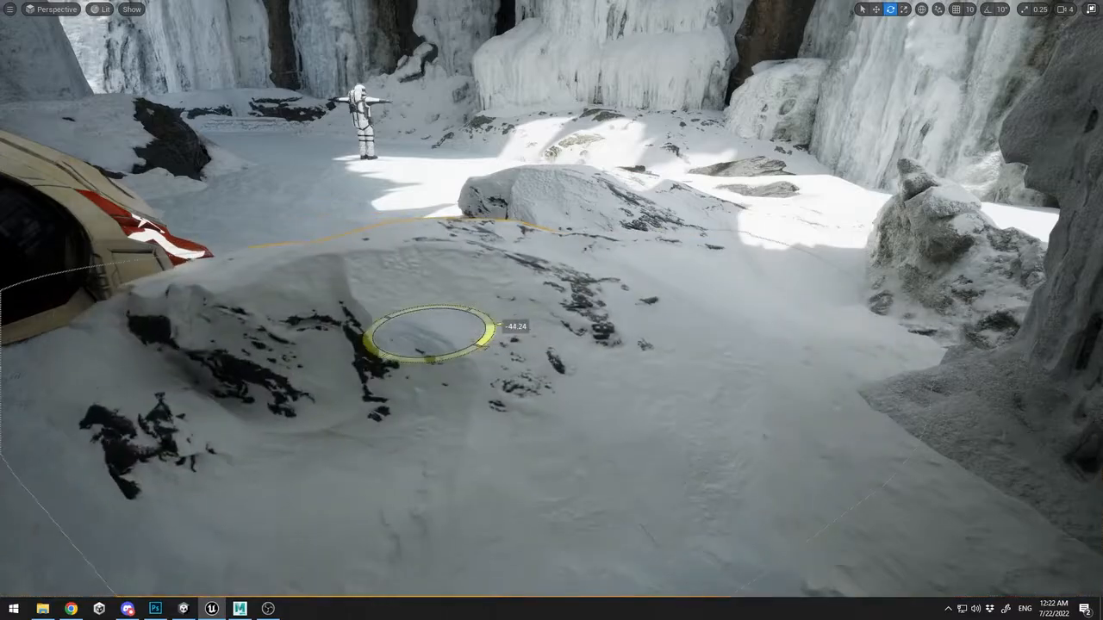
key(w)
mouse_move(421, 290)
mouse_down()
mouse_move(431, 305)
mouse_move(427, 293)
mouse_up()
right_drag(409, 348, 559, 290)
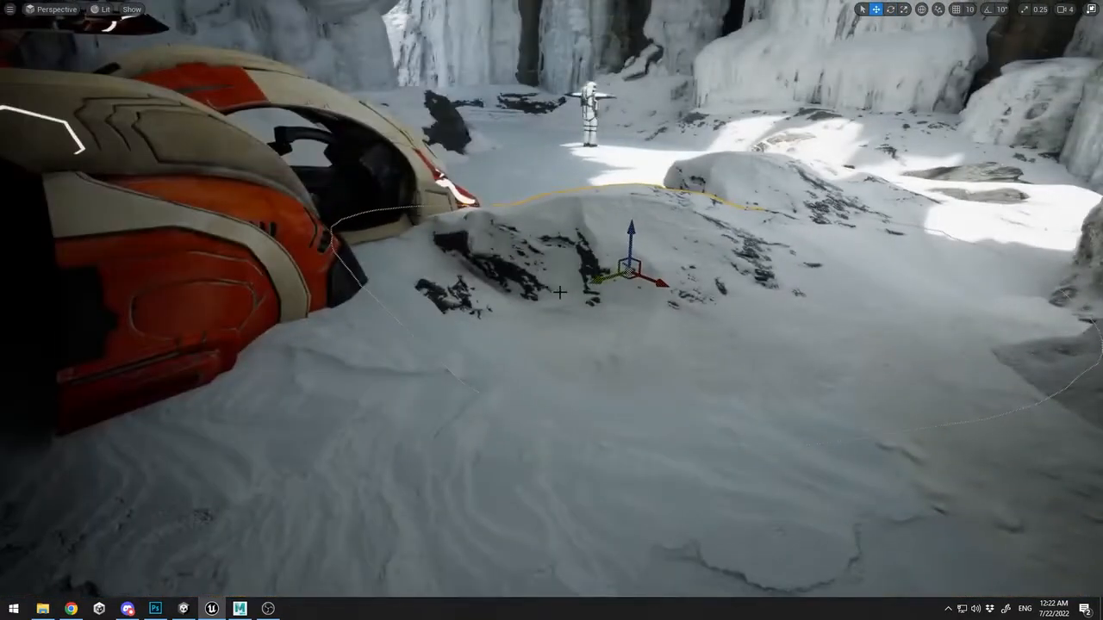
Bring the snow hill copy into the near foreground beside the vehicle and resize it there
alt+drag(559, 290, 696, 318)
right_drag(695, 318, 560, 307)
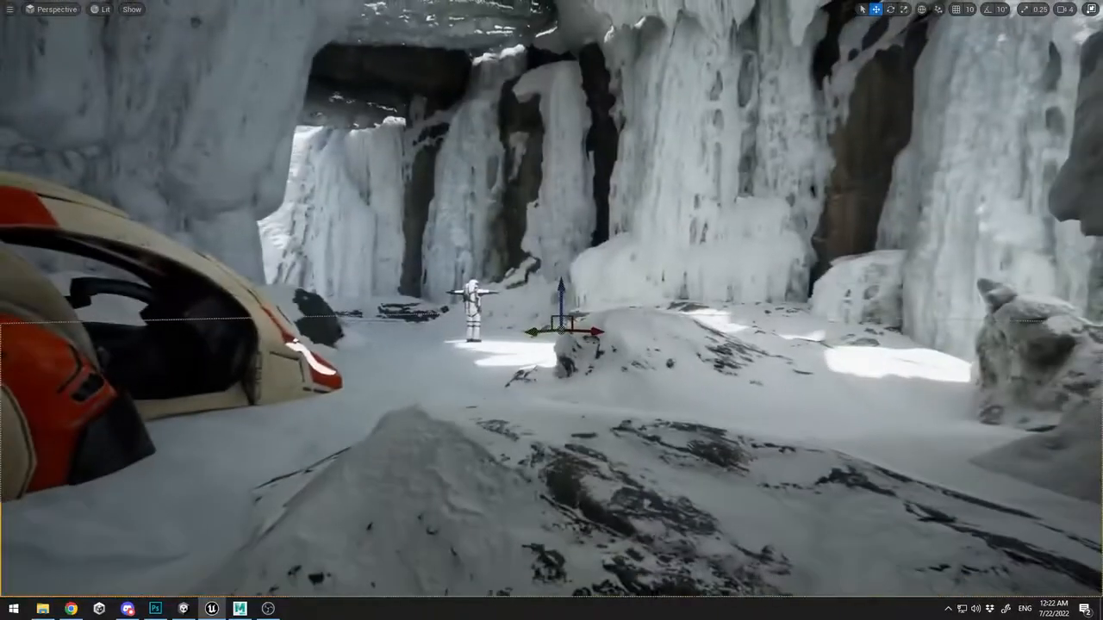
key(r)
drag(627, 491, 660, 527)
key(w)
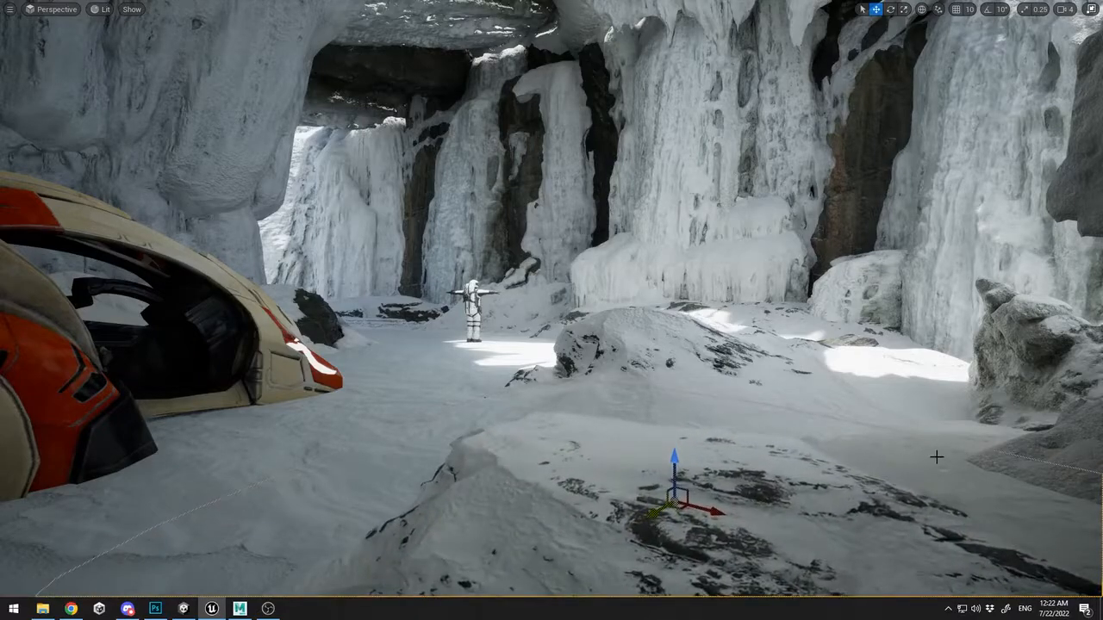
Remove the snow ground mesh at the base of the dark ice wall beside the foreground hill
key(Escape)
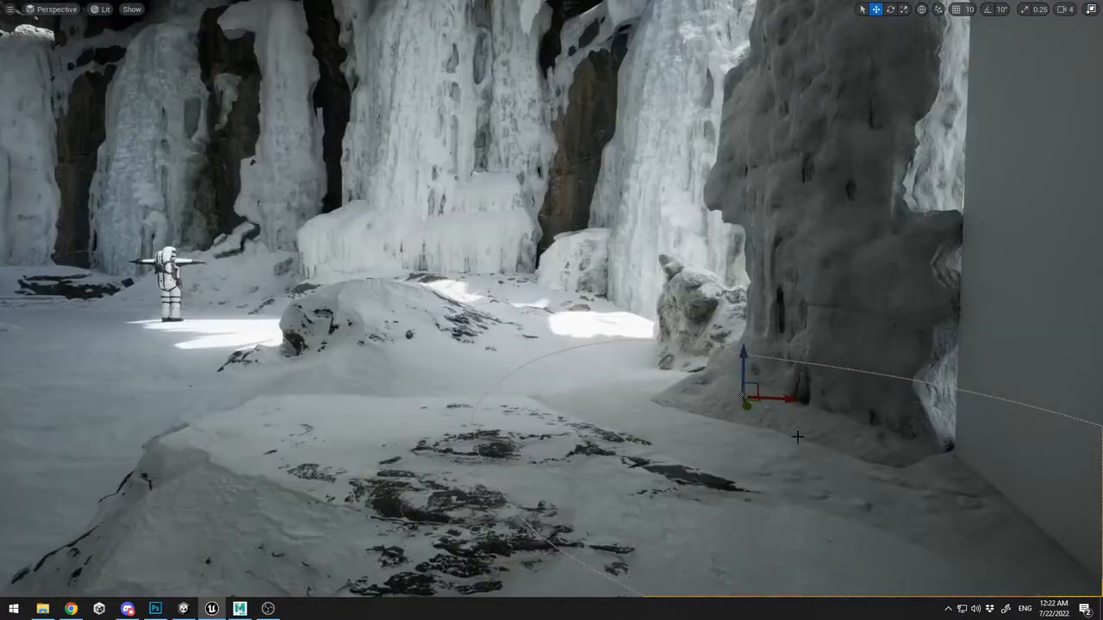
drag(743, 360, 745, 384)
key(r)
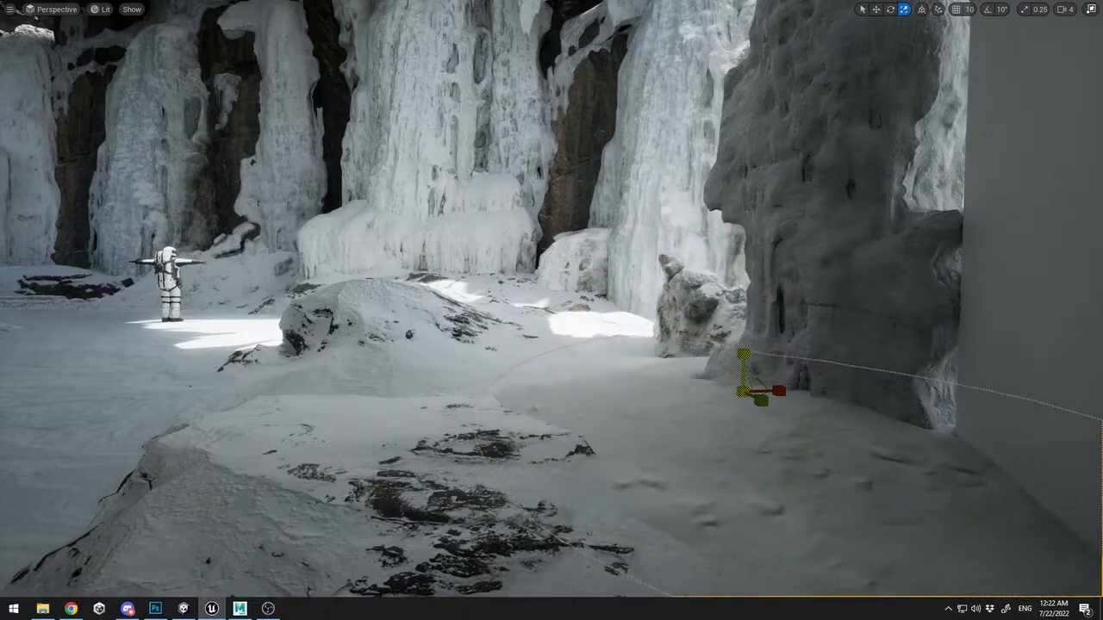
key(Delete)
Duplicate the foreground snow hill to the base of the dark ice wall and rotate the copy
click(403, 483)
key(w)
drag(403, 484, 663, 401)
drag(729, 420, 718, 430)
key(e)
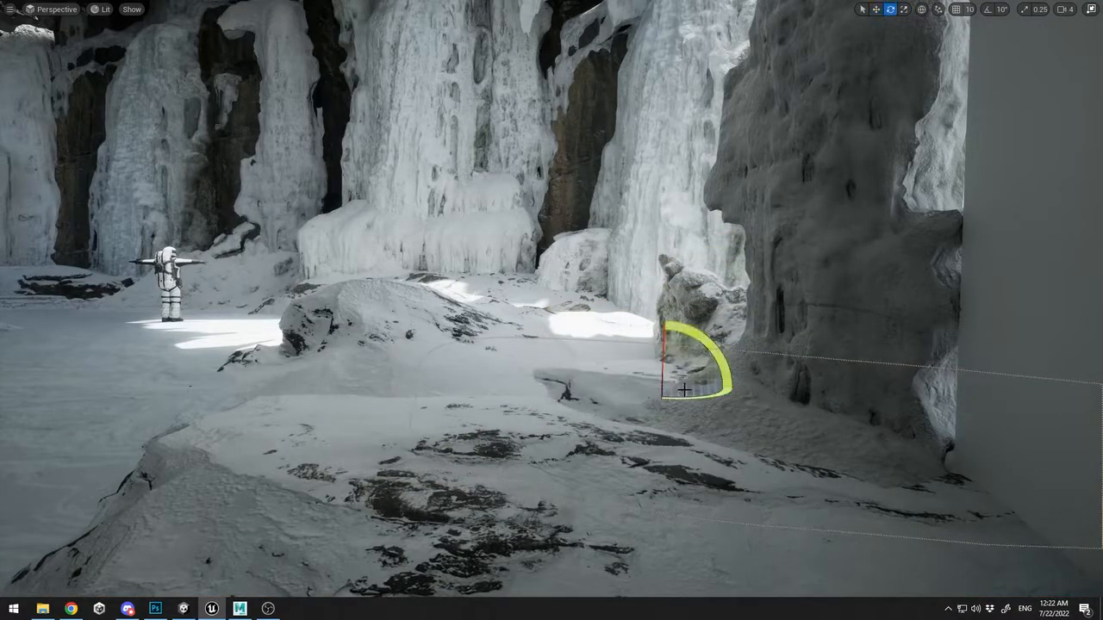
drag(708, 345, 655, 335)
key(w)
Examine the snow hills, ice walls and floor from the main view beside the vehicle
click(627, 381)
right_drag(623, 382, 599, 381)
click(614, 258)
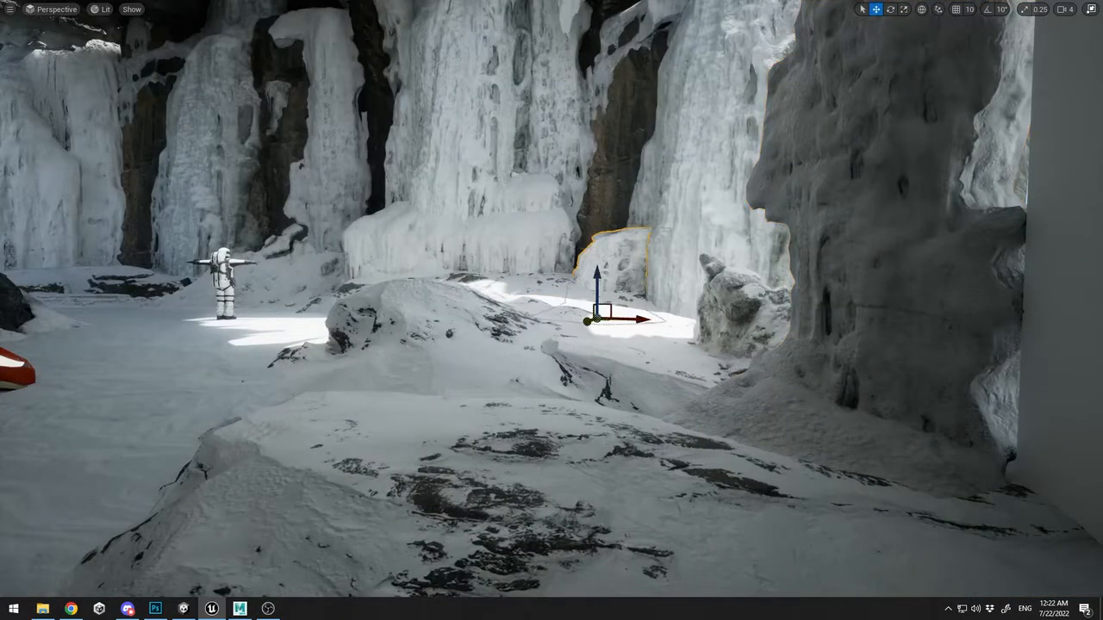
click(622, 188)
right_drag(622, 188, 564, 170)
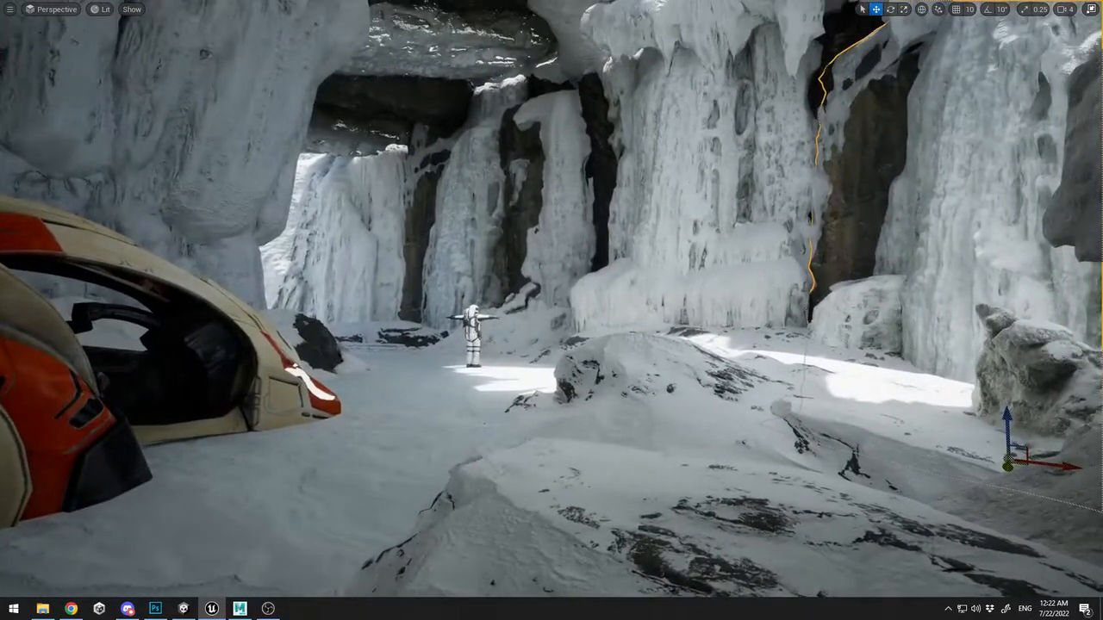
click(472, 340)
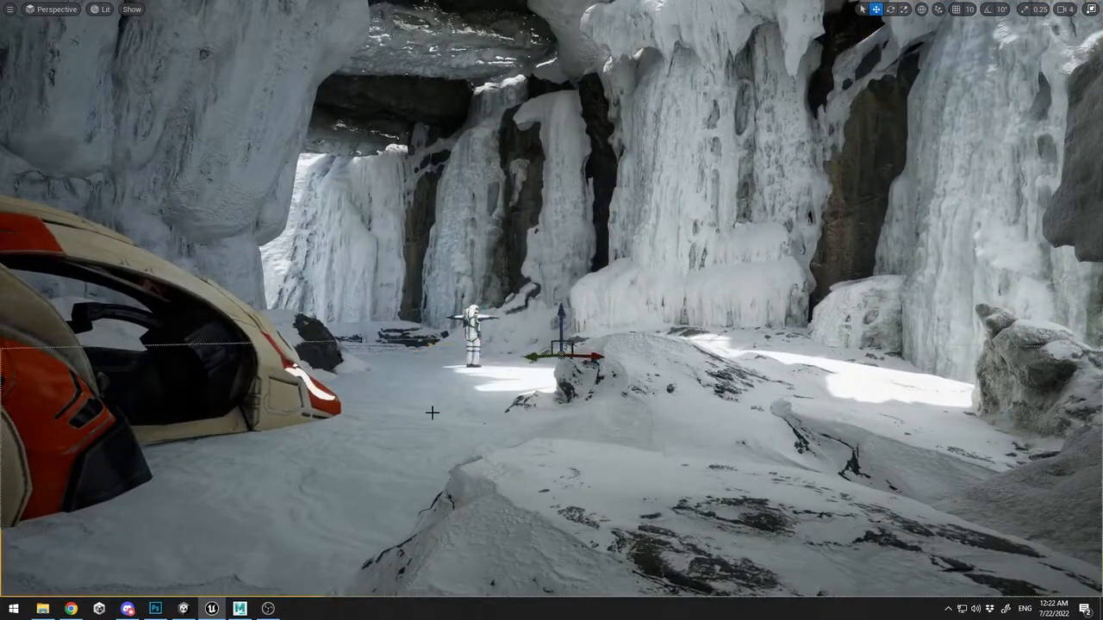
click(288, 400)
click(381, 403)
key(w)
right_drag(382, 402, 382, 391)
key(s)
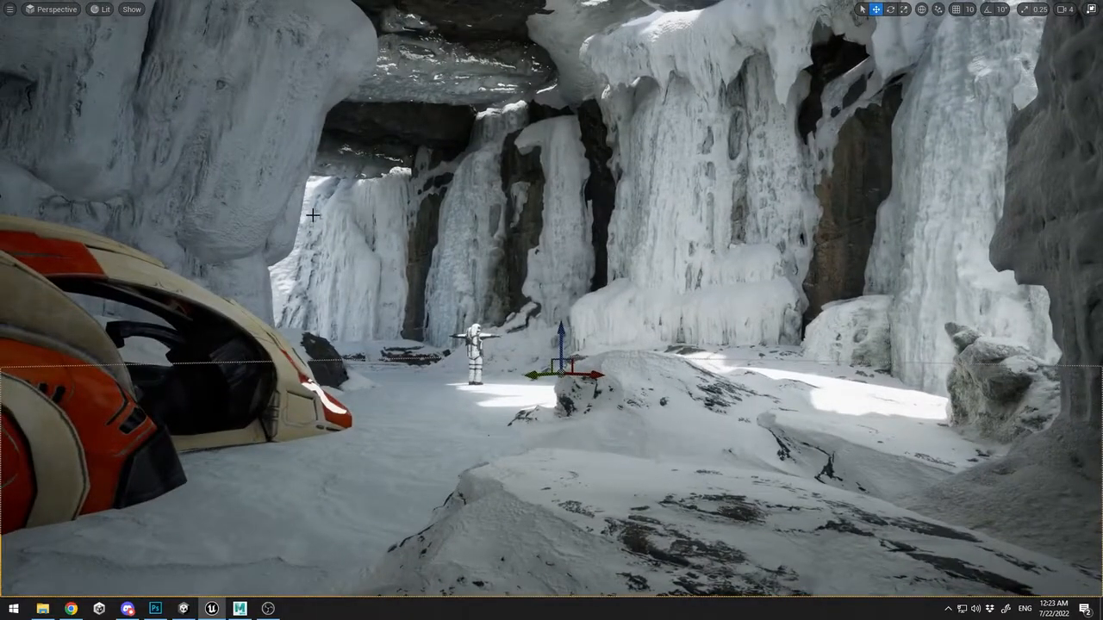
Preview the canyon with the ExponentialHeightFog visible, then hide the fog again
key(F11)
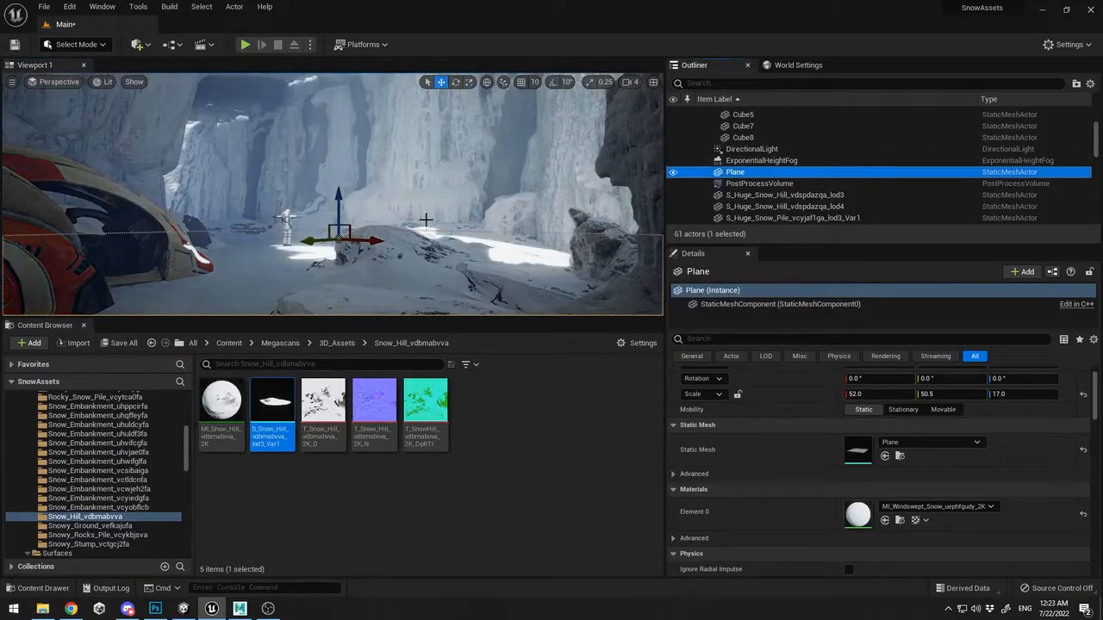
key(F11)
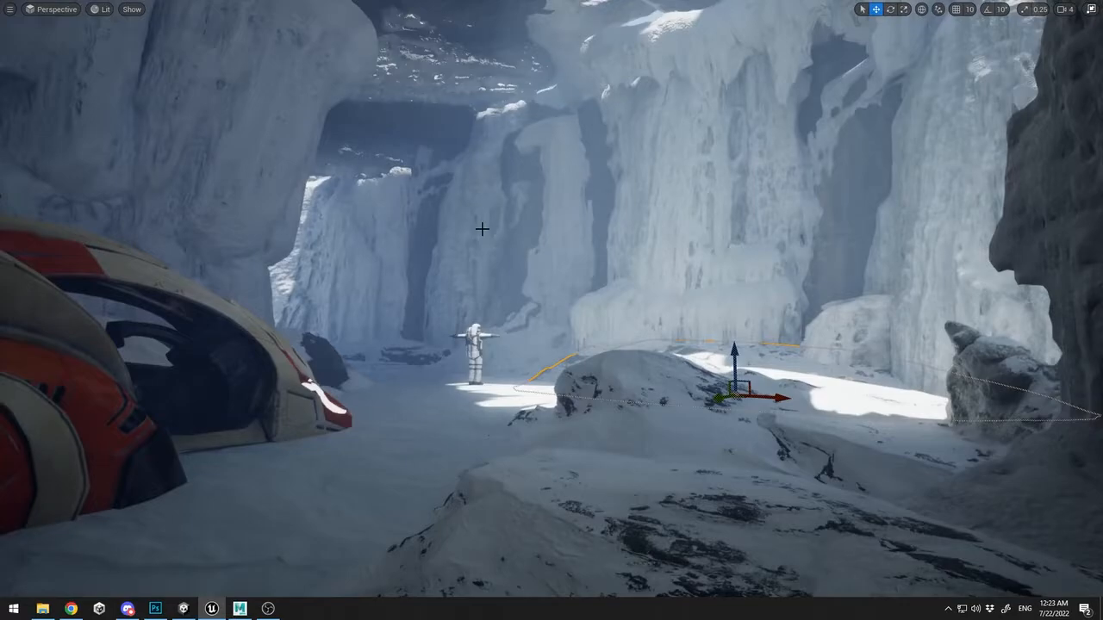
key(F11)
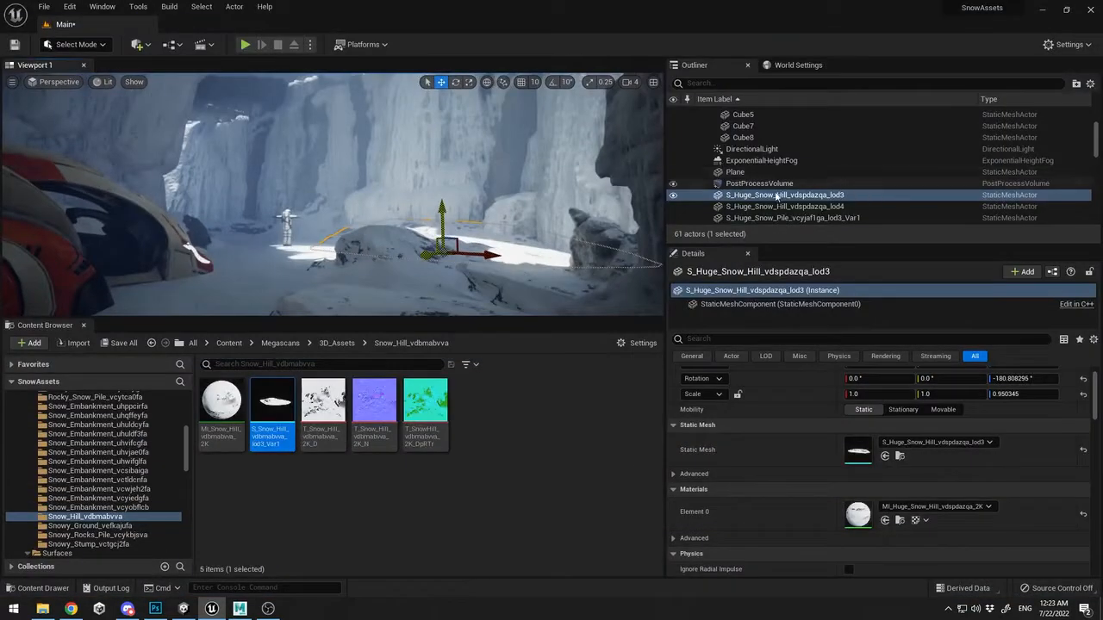
click(674, 160)
key(F11)
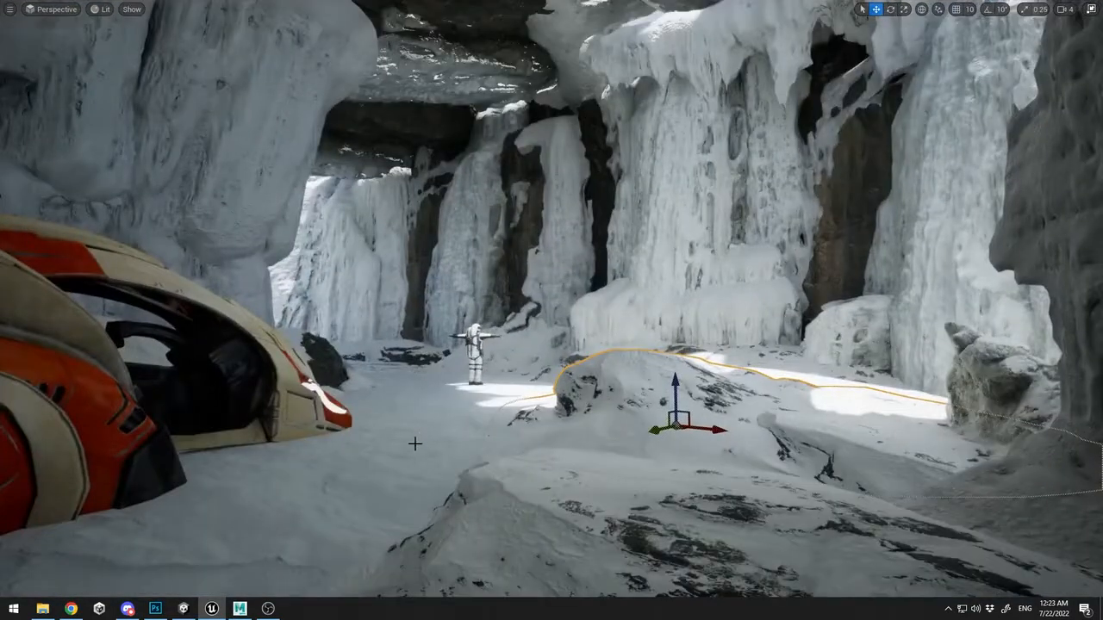
Place the S_Snowy_Ground_vefkajufa_lod3_Var1 mesh near the vehicle, rotated about 34° and scaled to about 1.19
mouse_move(414, 443)
right_down()
mouse_move(258, 443)
mouse_move(413, 443)
right_up()
key(F11)
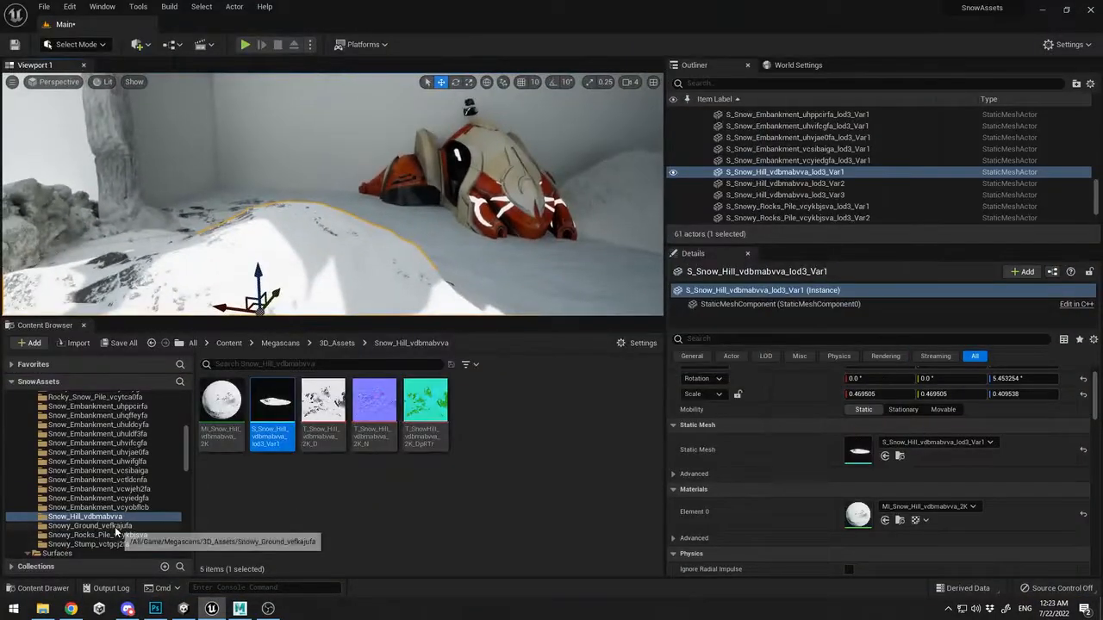
drag(272, 405, 457, 250)
key(e)
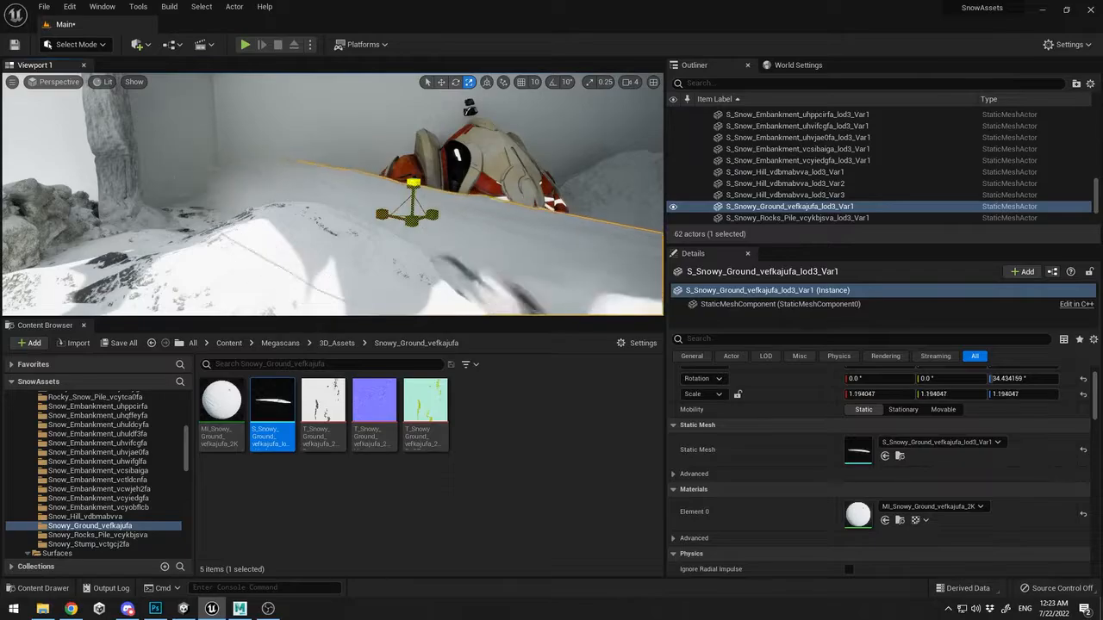
right_drag(411, 221, 424, 255)
Rotate the snowy ground mesh and move it against the open side of the vehicle
key(F11)
key(e)
drag(473, 258, 408, 221)
key(w)
right_drag(407, 221, 446, 146)
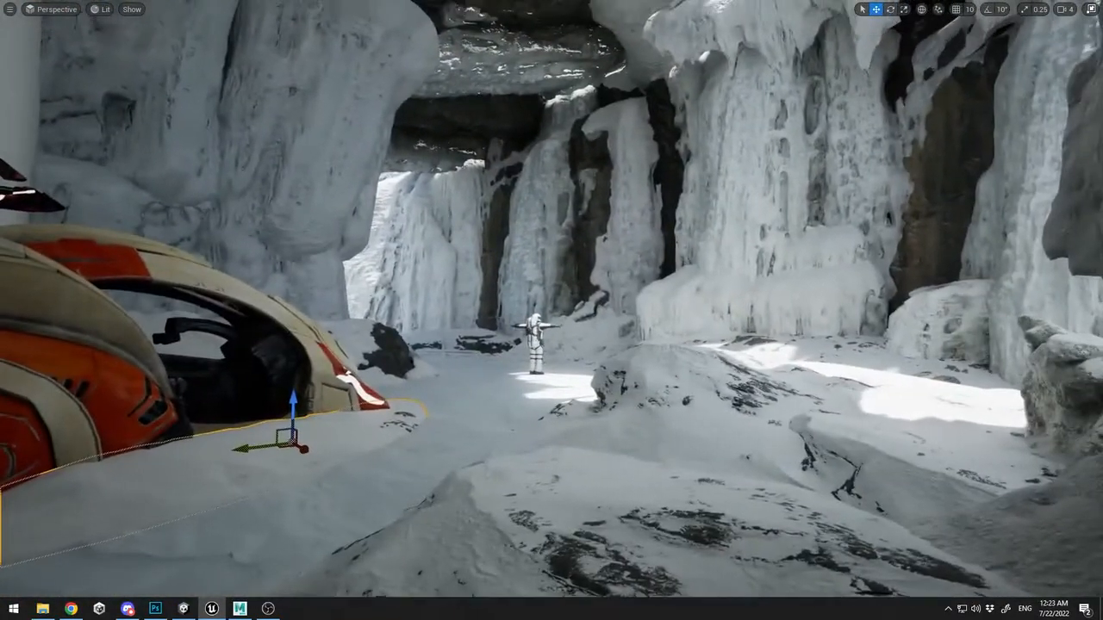
Adjust the height and size of the snowy ground mesh so it covers the floor along the vehicle's side
click(387, 445)
click(296, 451)
right_drag(296, 451, 306, 449)
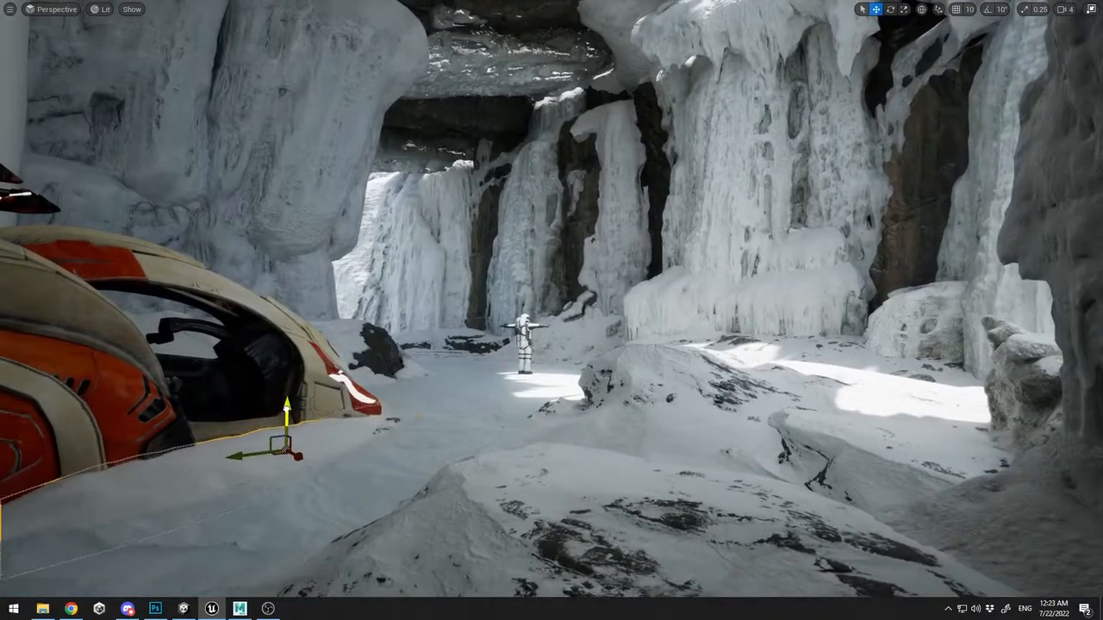
mouse_move(287, 419)
mouse_down()
mouse_move(287, 384)
mouse_move(287, 412)
mouse_move(212, 442)
mouse_move(241, 455)
mouse_move(287, 408)
mouse_up()
key(ctrl+z)
key(r)
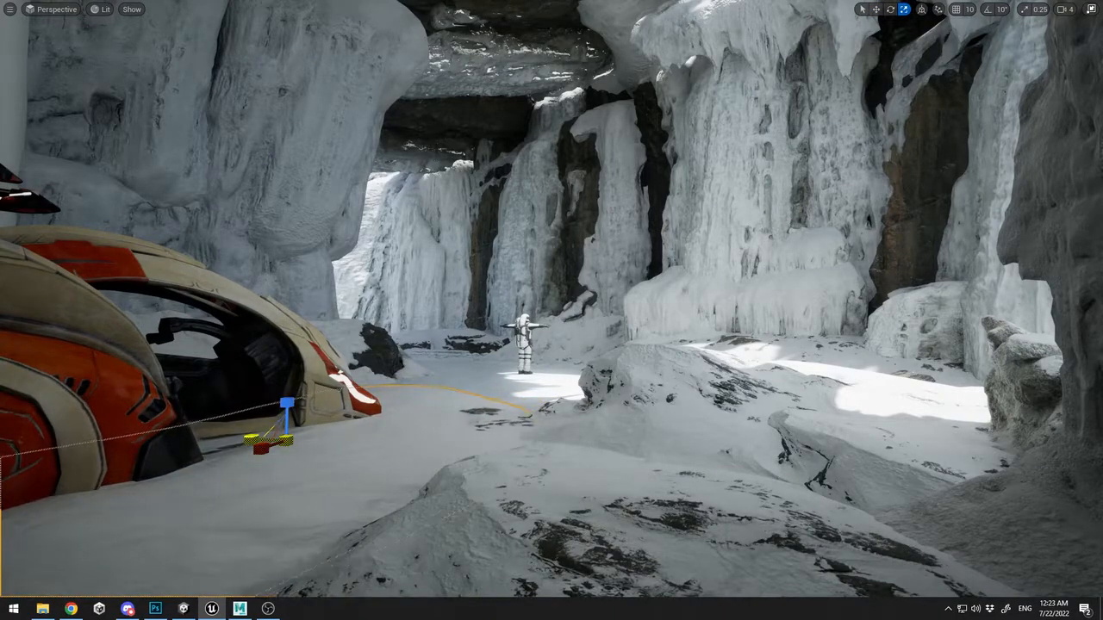
Lower the snow ground piece beside the orange ship
click(416, 278)
click(371, 444)
key(w)
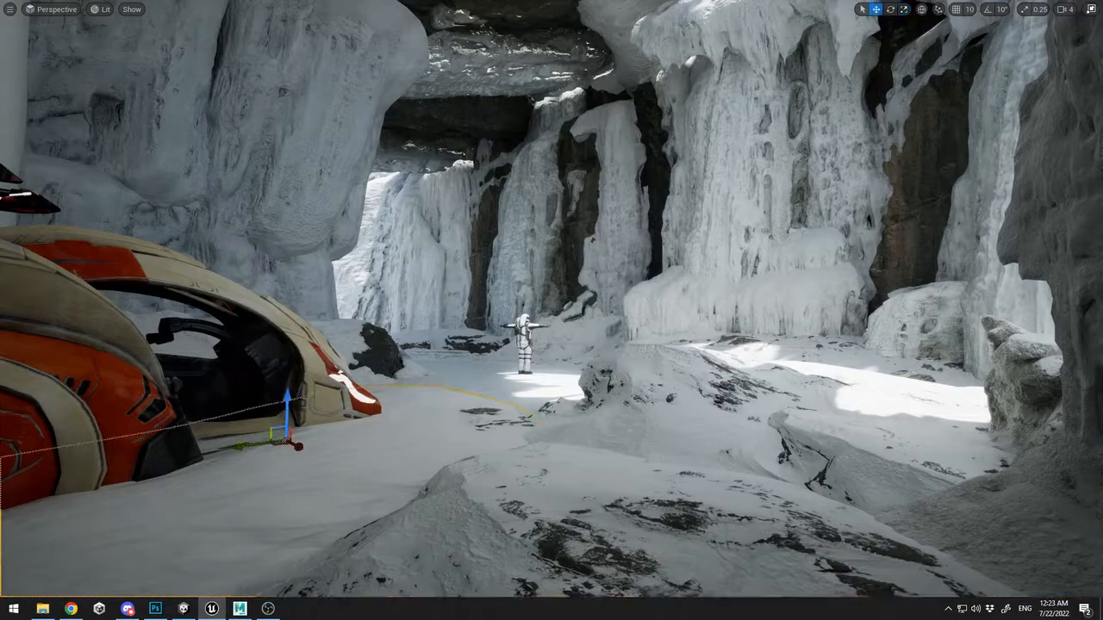
drag(287, 400, 287, 407)
Adjust the rotation and position of the orange ship on the snow
click(155, 413)
key(e)
drag(84, 418, 66, 429)
key(w)
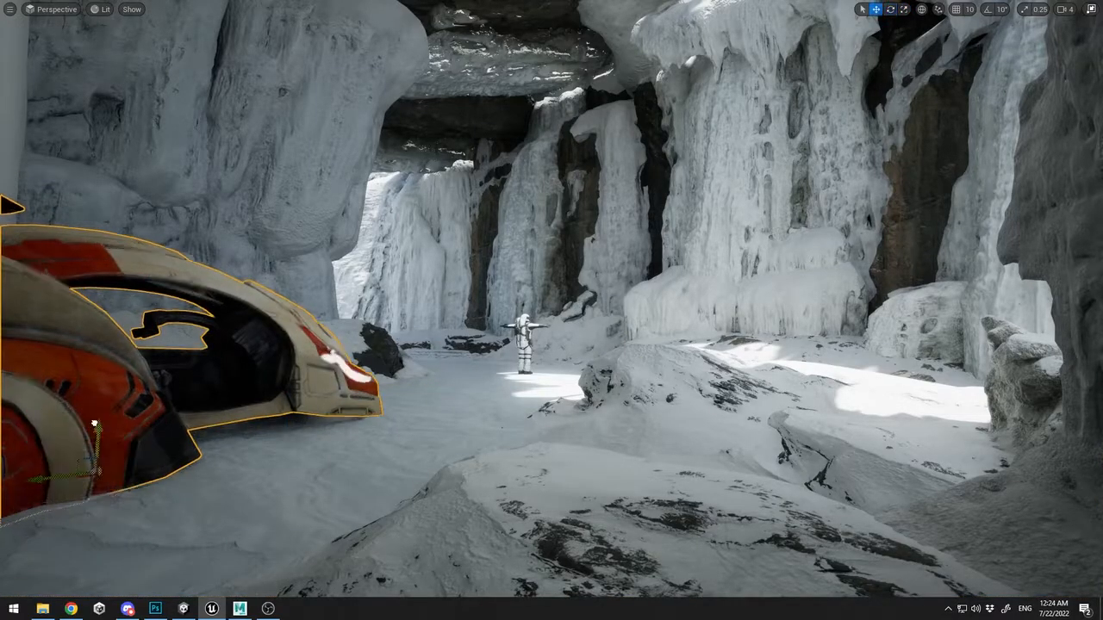
Try placing a copy of the snowy rock from behind the ship in the foreground
click(546, 406)
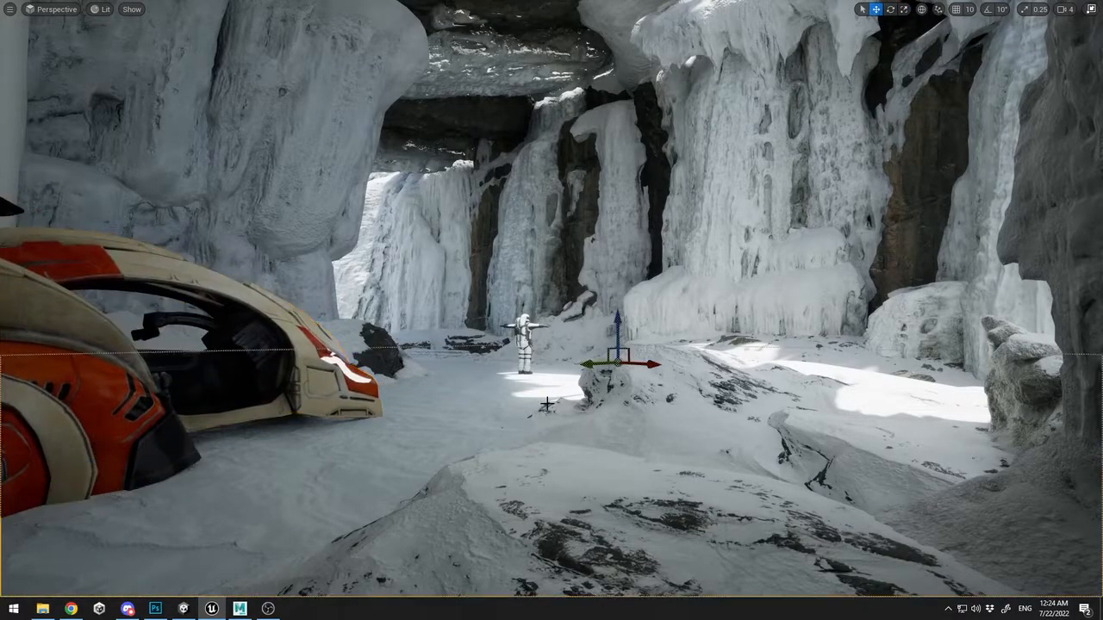
click(377, 359)
drag(337, 413, 611, 514)
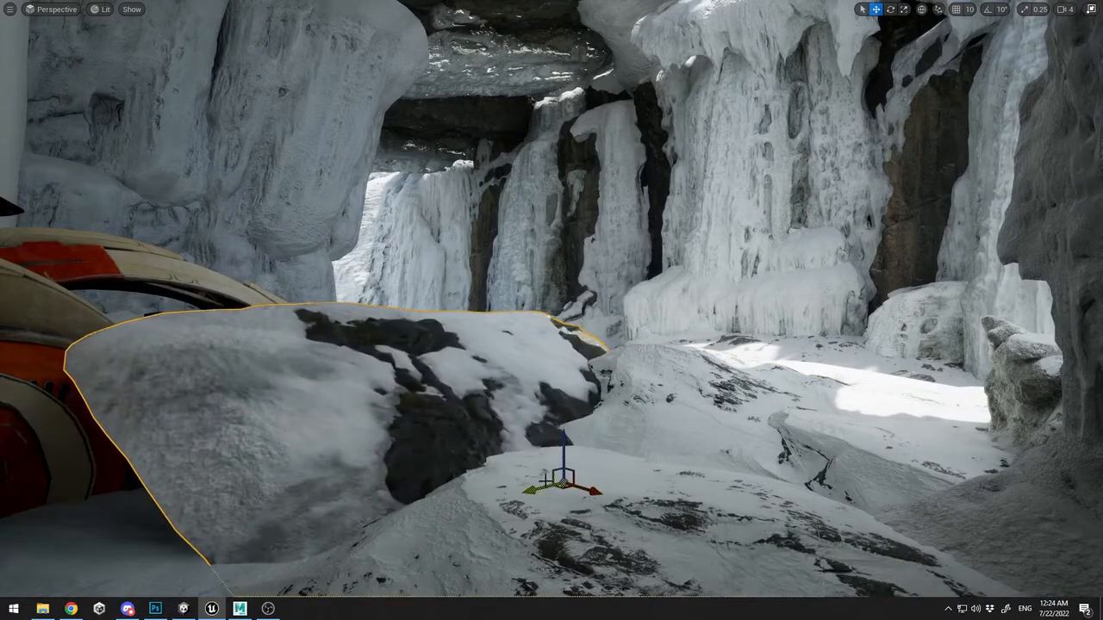
drag(544, 485, 361, 589)
key(r)
key(w)
drag(419, 536, 423, 570)
Try shifting the foreground rock copy so it overlaps the base of the ship
key(s)
right_drag(422, 570, 403, 568)
drag(512, 497, 560, 522)
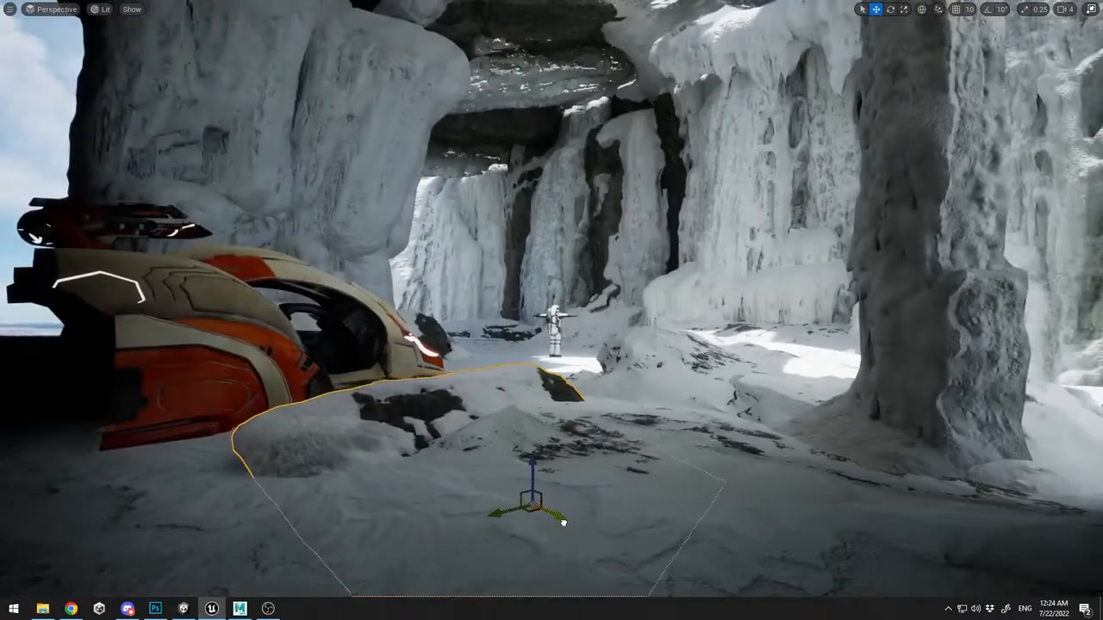
key(w)
right_drag(561, 522, 454, 552)
key(s)
key(e)
key(s)
drag(454, 567, 522, 564)
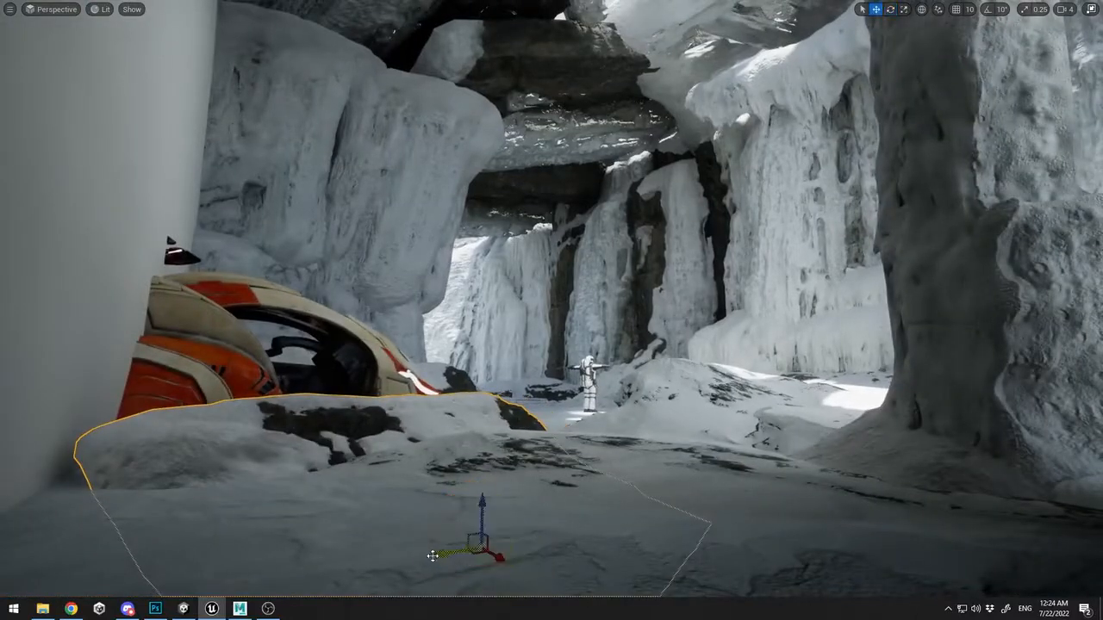
Set the viewport camera speed to 2
mouse_move(506, 550)
right_down()
mouse_move(513, 530)
mouse_move(515, 594)
mouse_move(518, 532)
right_up()
key(w)
key(a)
key(d)
key(a)
click(1063, 10)
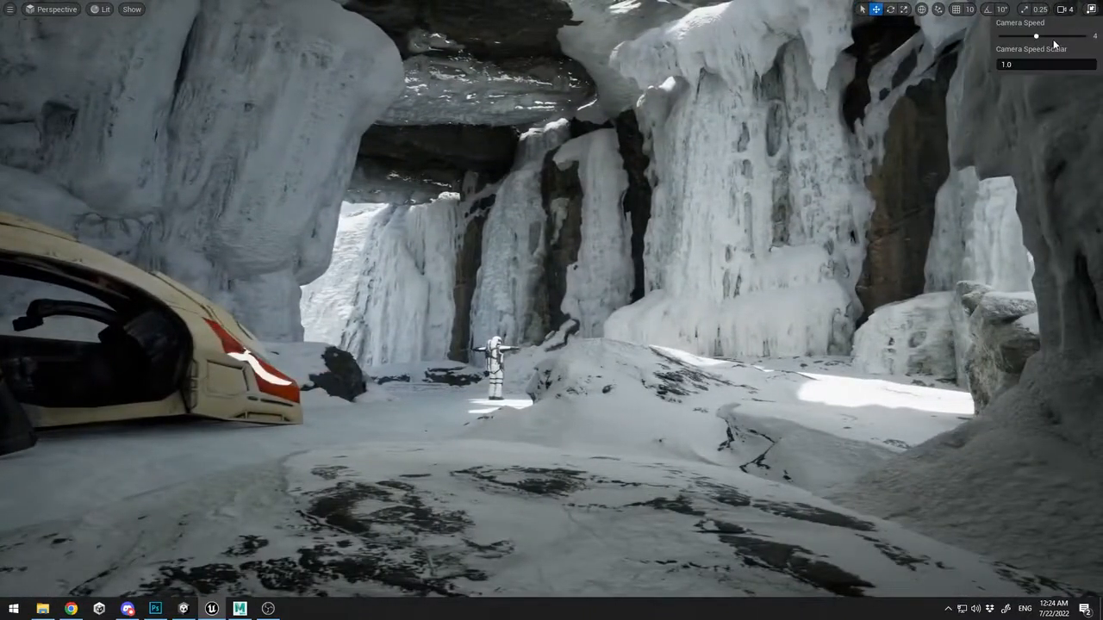
key(a)
right_drag(552, 310, 559, 103)
right_drag(1017, 34, 757, 226)
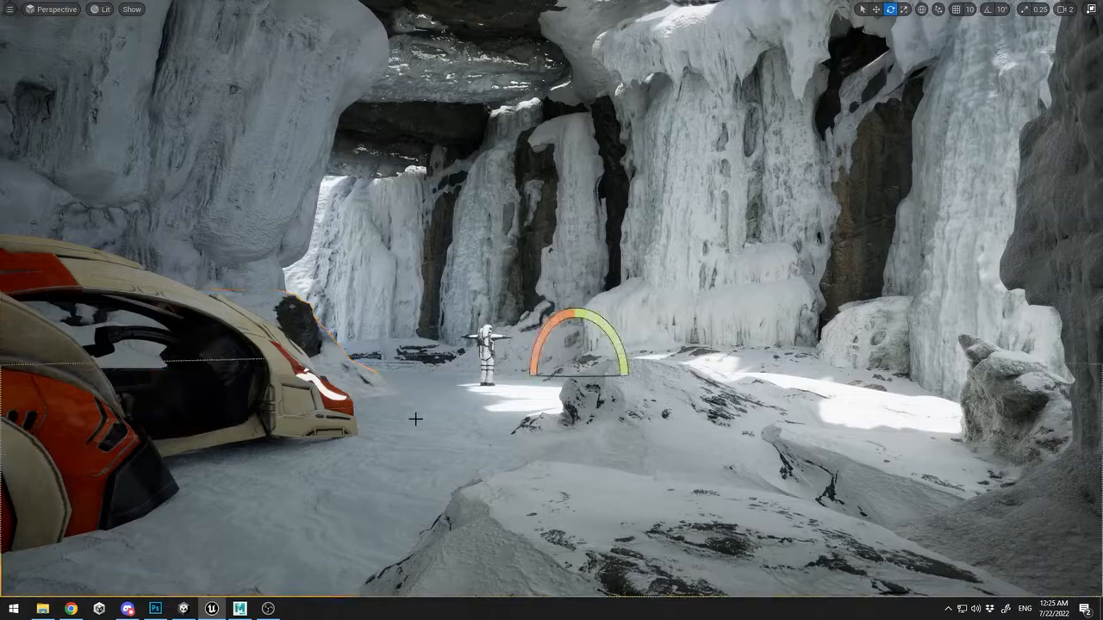
Move the snowy rock behind the ship's nose closer to the cave wall
click(293, 319)
key(w)
mouse_move(121, 413)
mouse_down()
mouse_move(34, 422)
mouse_move(112, 429)
mouse_up()
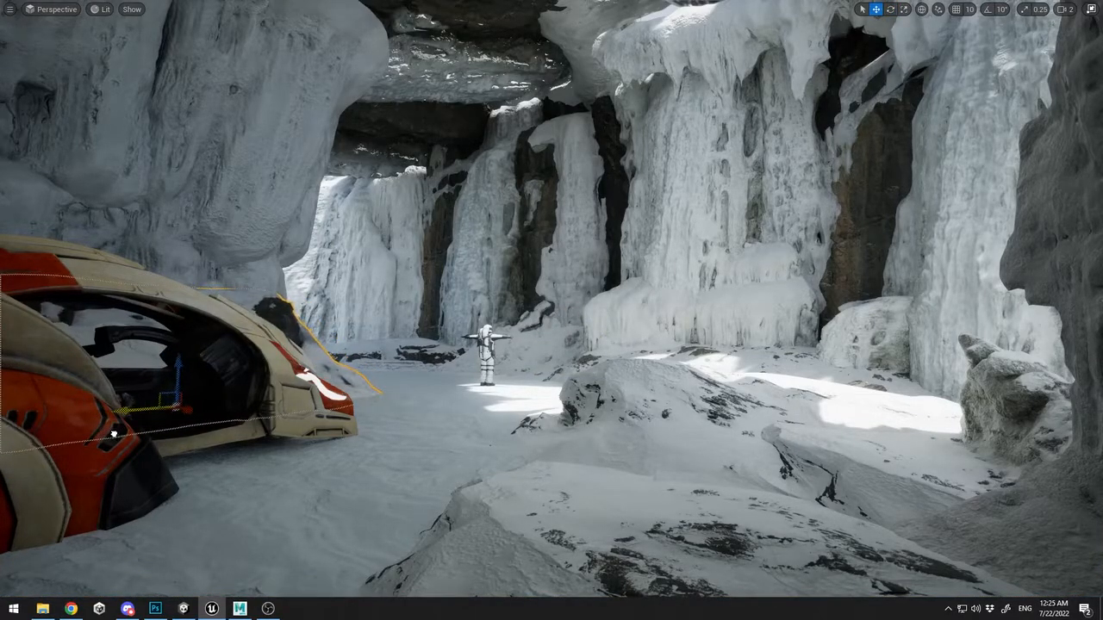
click(260, 305)
click(265, 207)
click(454, 438)
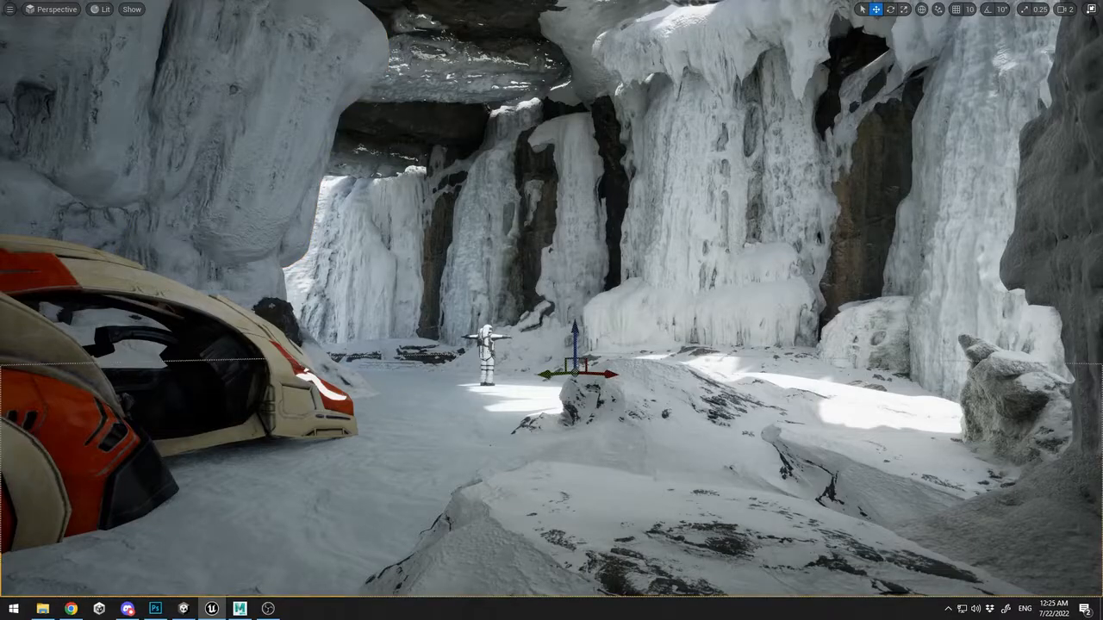
Place a tall ice wall piece against the cave wall behind the ship, adjusting its position and scale
drag(545, 375, 299, 389)
key(e)
key(w)
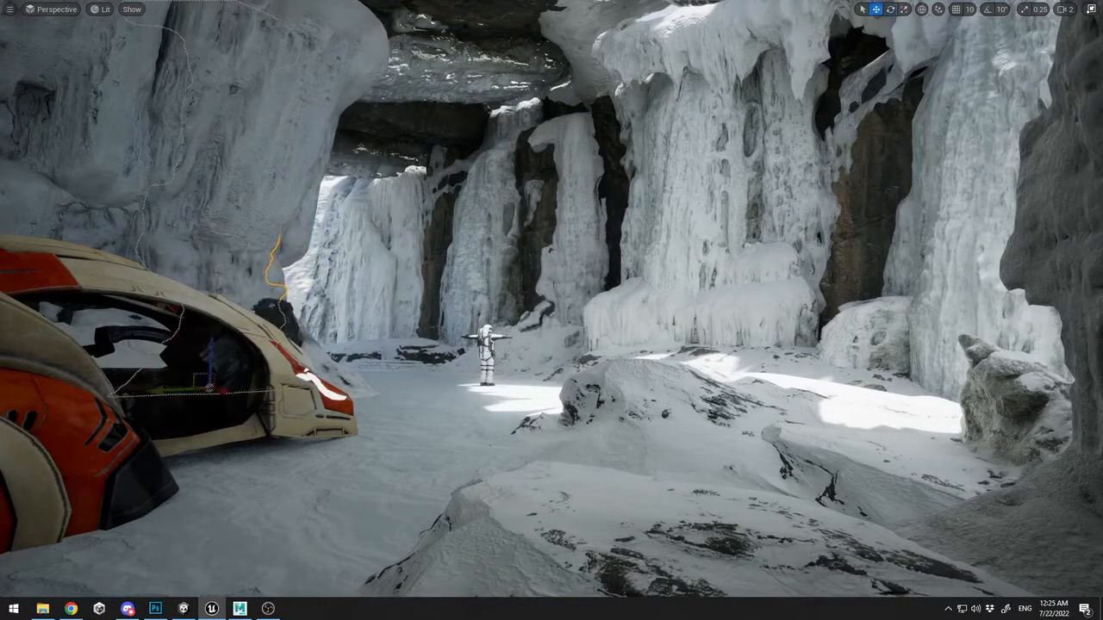
drag(217, 389, 246, 398)
key(r)
drag(231, 358, 230, 348)
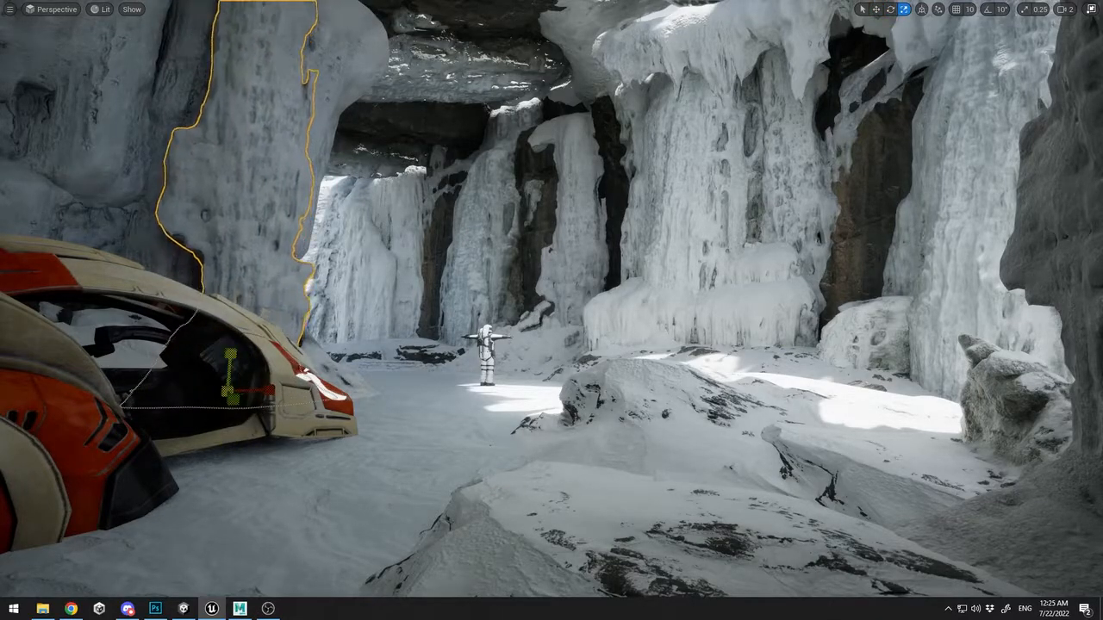
drag(232, 399, 176, 397)
Blend the tall ice piece into the cave wall behind the ship by repositioning it
click(443, 438)
click(241, 248)
key(e)
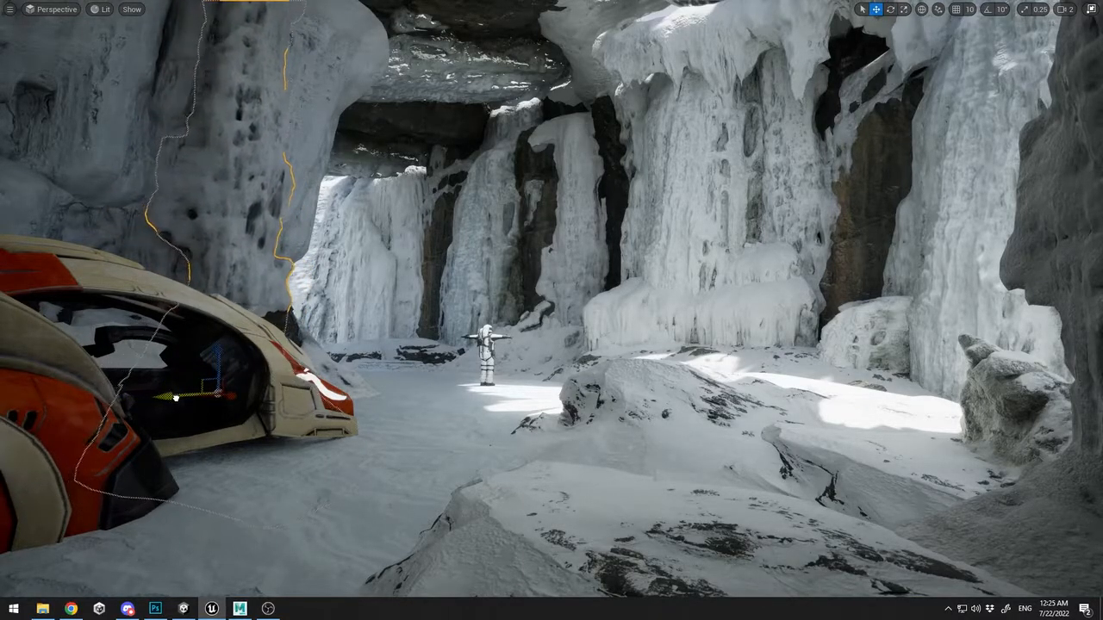
click(377, 408)
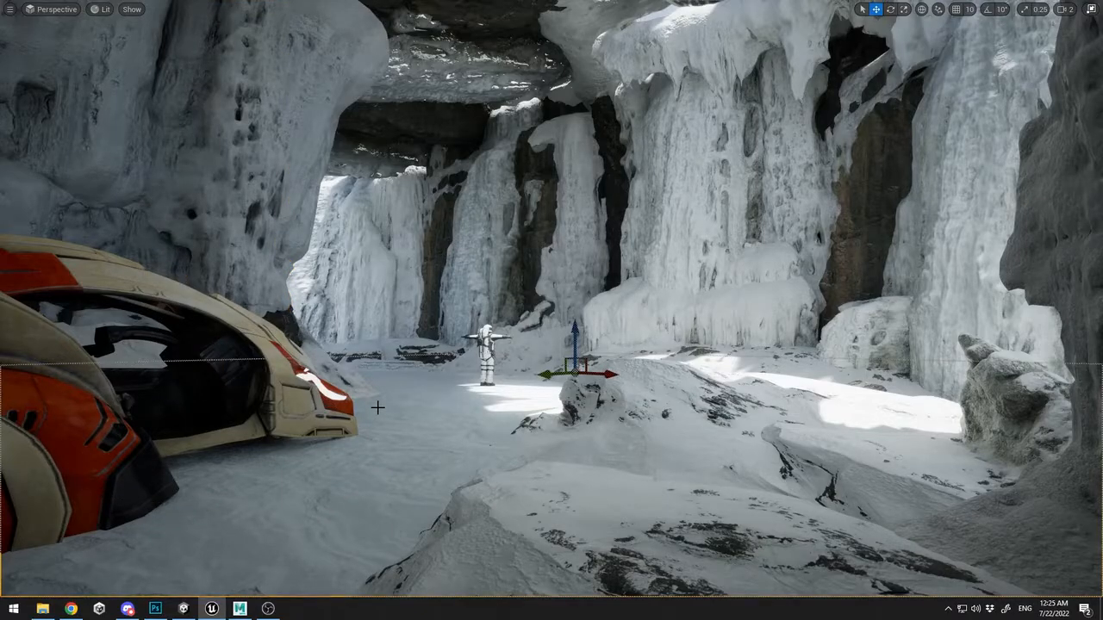
Reposition the distant ice wall pieces in the bright opening behind the ship
click(325, 291)
drag(256, 354, 314, 354)
click(328, 181)
mouse_move(319, 344)
right_down()
mouse_move(302, 345)
mouse_move(337, 344)
right_up()
mouse_move(335, 309)
mouse_down()
mouse_move(335, 289)
mouse_move(337, 308)
mouse_up()
Save the current viewpoint as a viewport bookmark
click(11, 10)
mouse_move(60, 211)
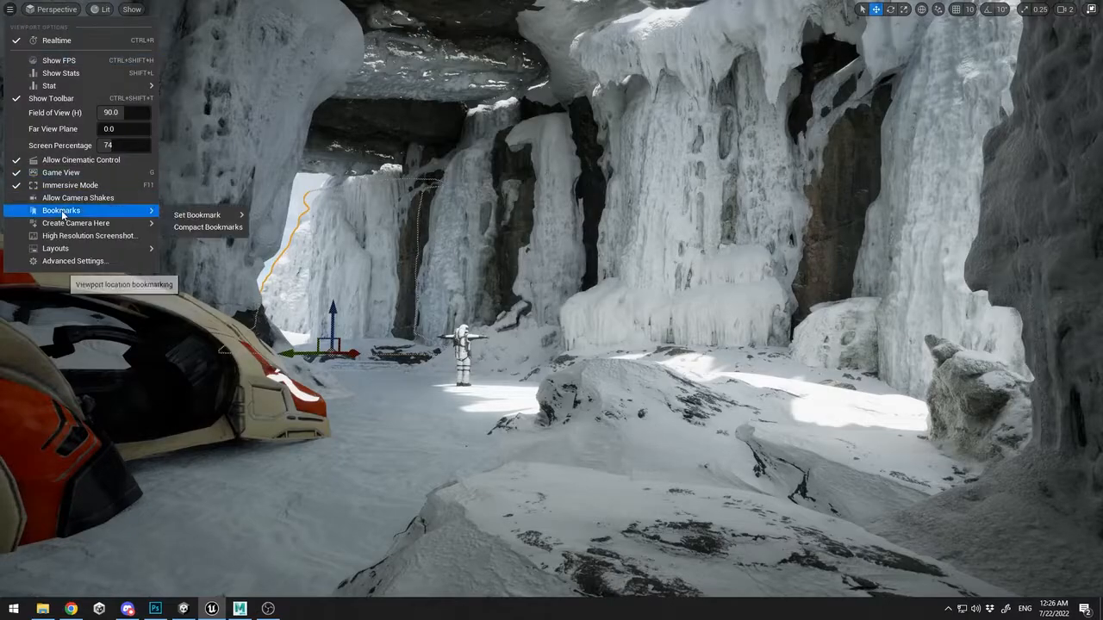
mouse_move(198, 215)
click(287, 220)
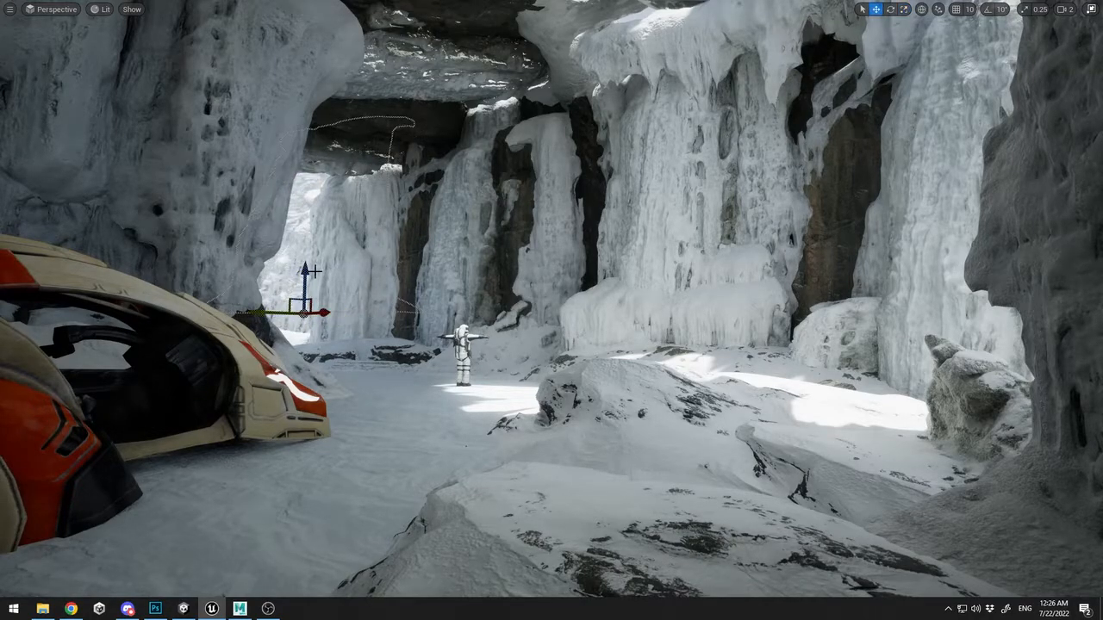
Set the viewport camera speed to 4 for inspecting the cave from outside
right_drag(315, 271, 338, 190)
click(1065, 9)
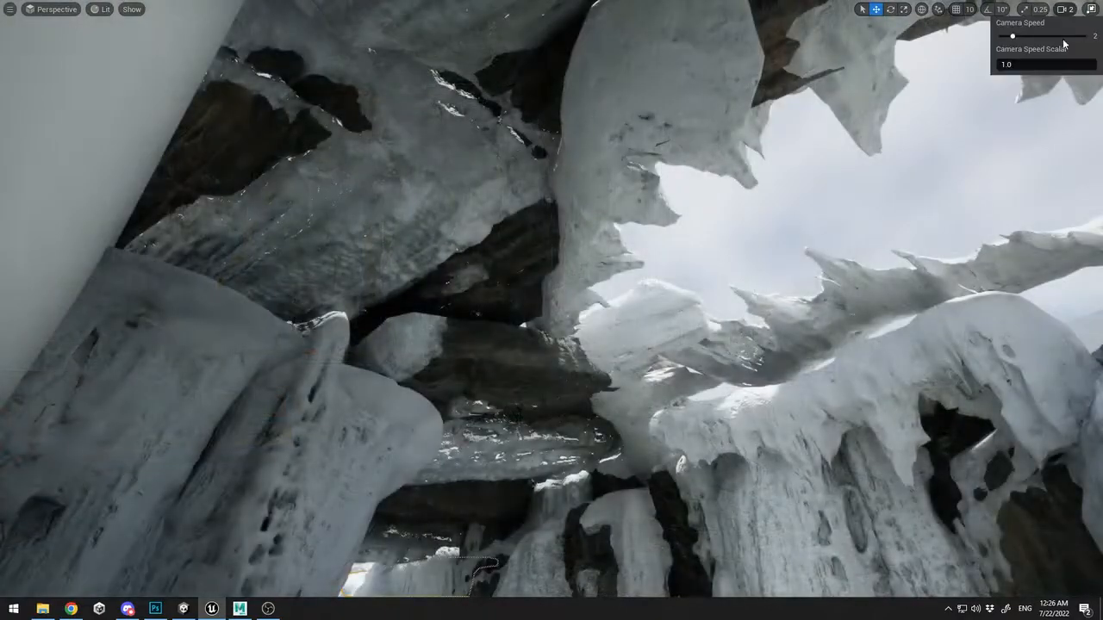
click(1037, 39)
right_drag(913, 155, 853, 302)
right_drag(686, 112, 687, 113)
Duplicate the long rock slab on the cave roof and rotate the copy
click(600, 212)
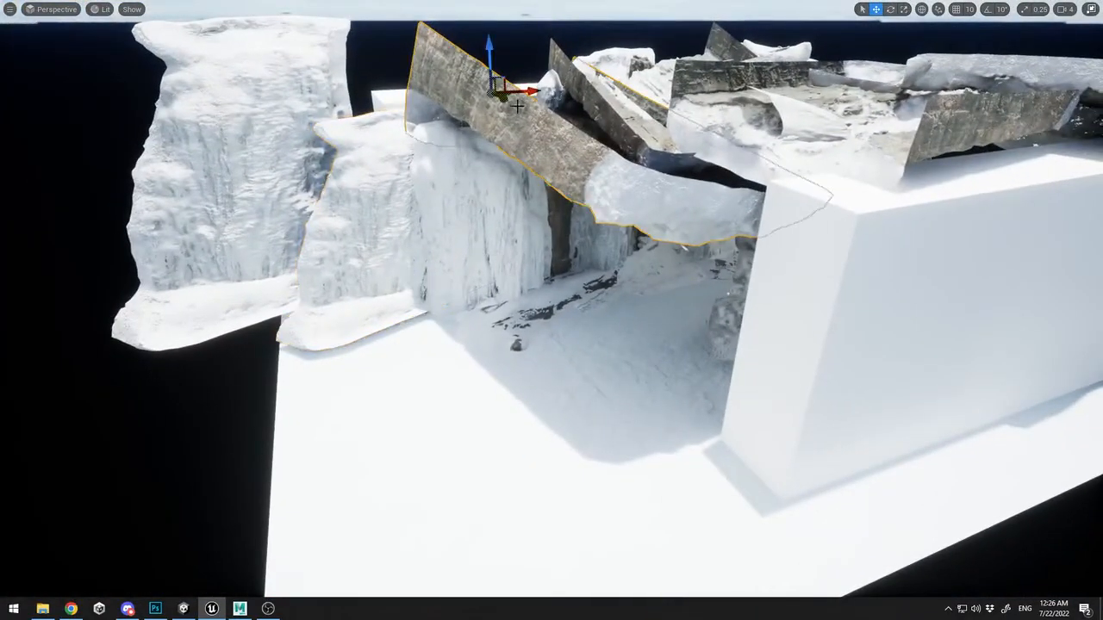
alt+drag(502, 102, 619, 214)
key(e)
drag(665, 139, 548, 165)
Raise the copied rock slab well above the cave roof
key(w)
drag(522, 128, 515, 10)
right_drag(593, 289, 707, 327)
key(r)
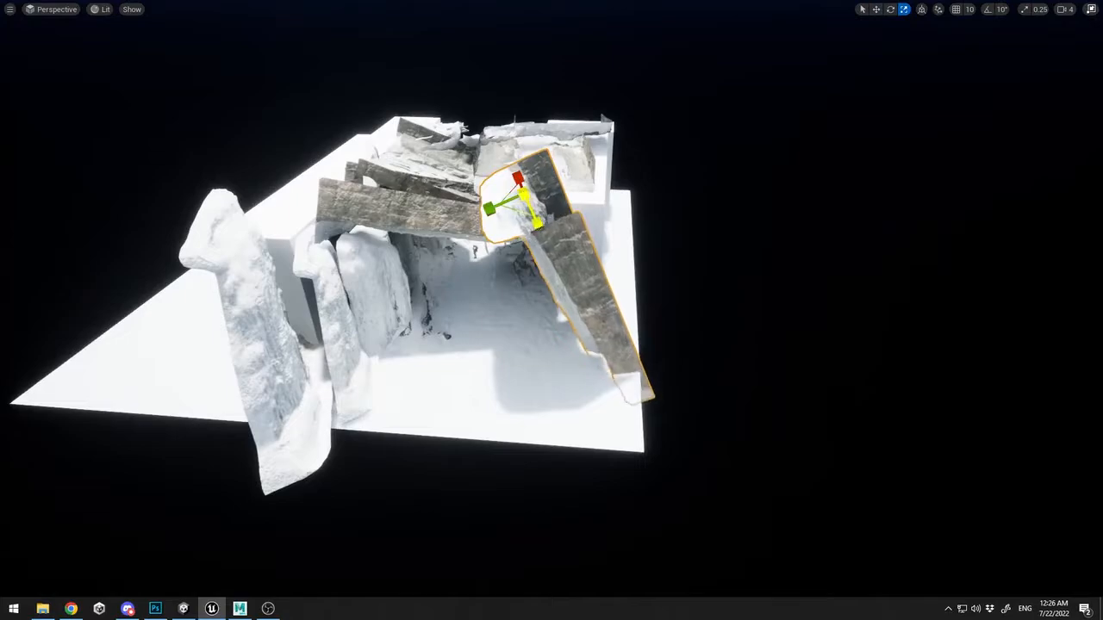
drag(521, 145, 522, 40)
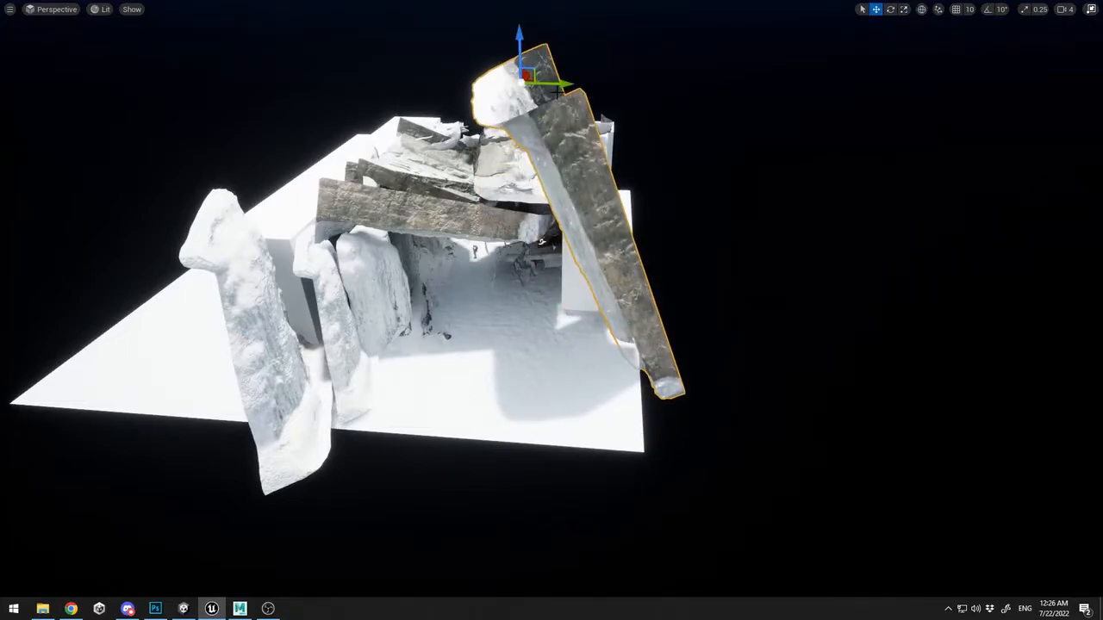
Turn the raised rock slab across the cave opening and shift it over the roof
right_drag(557, 92, 549, 91)
drag(528, 81, 290, 77)
key(e)
key(w)
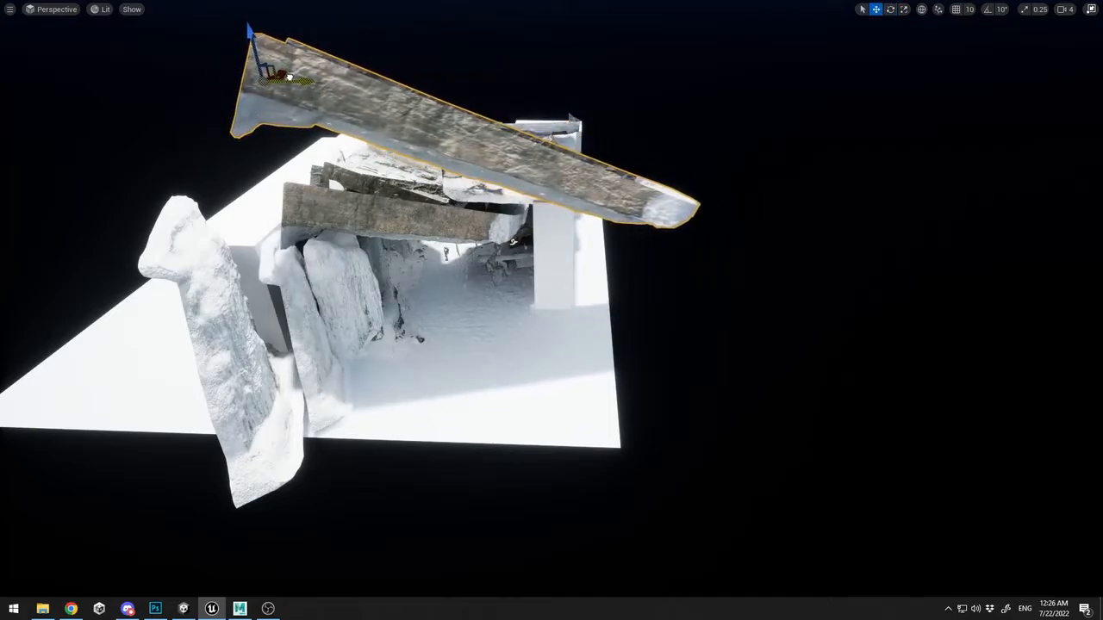
mouse_move(290, 75)
right_down()
mouse_move(341, 75)
mouse_move(290, 75)
right_up()
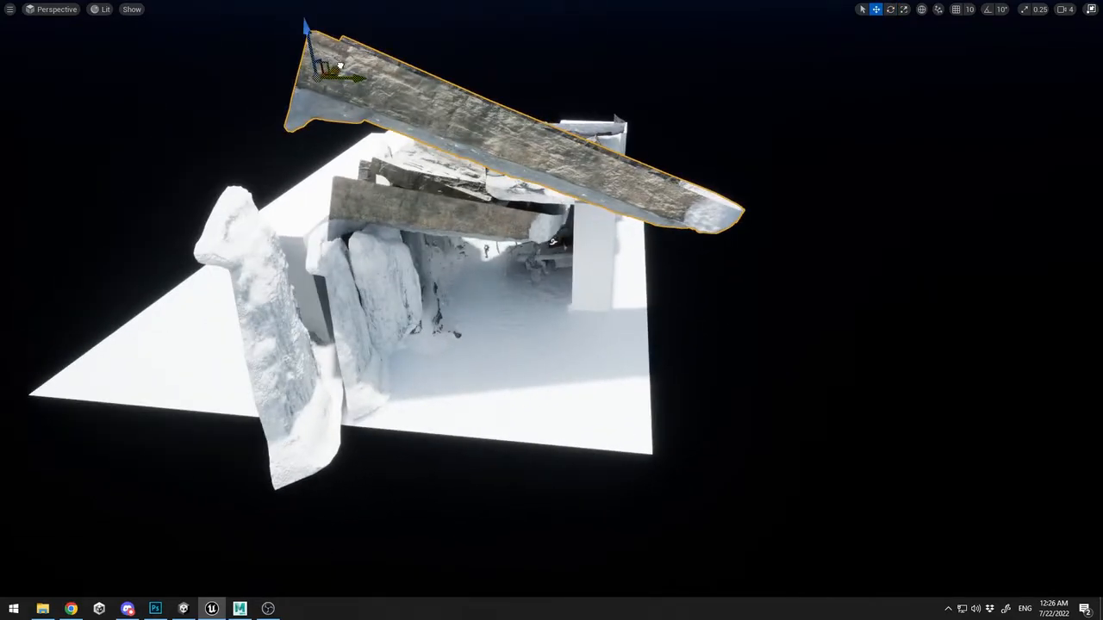
drag(340, 66, 353, 59)
right_drag(353, 58, 293, 59)
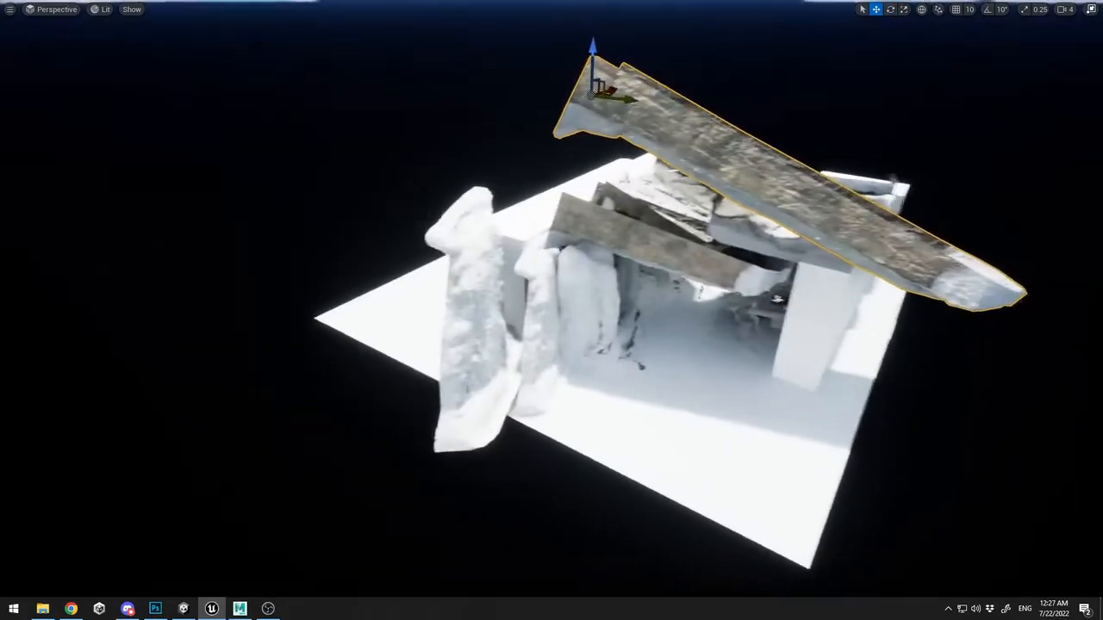
right_drag(749, 162, 626, 162)
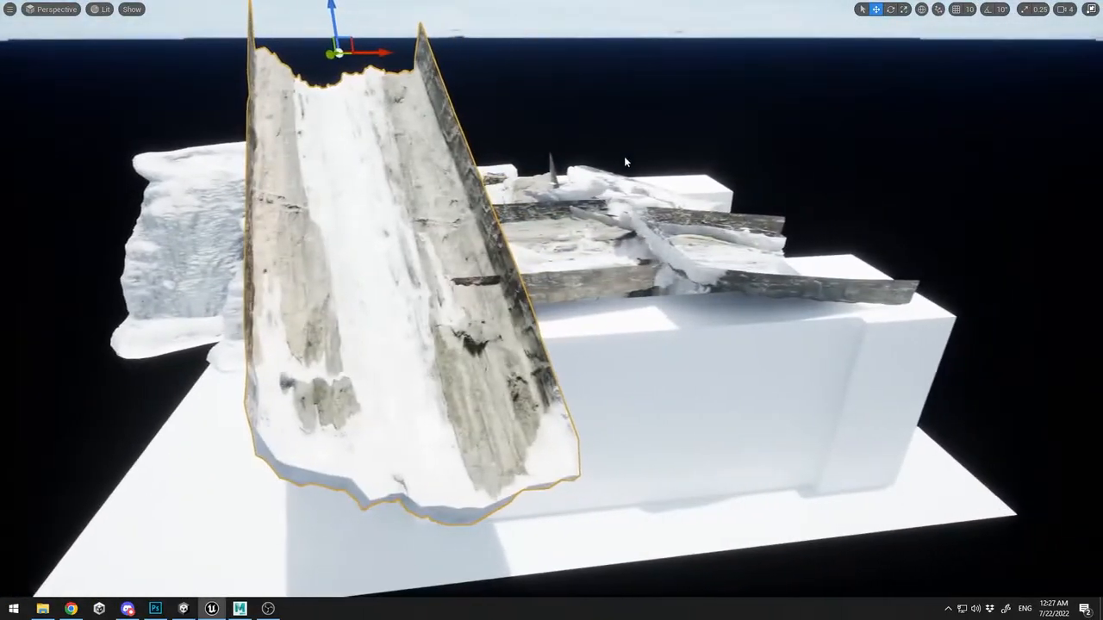
Move a snowy roof piece over to the tops of the outer ice walls and adjust its scale
click(635, 196)
drag(421, 205, 284, 207)
right_drag(285, 207, 460, 217)
drag(466, 219, 474, 218)
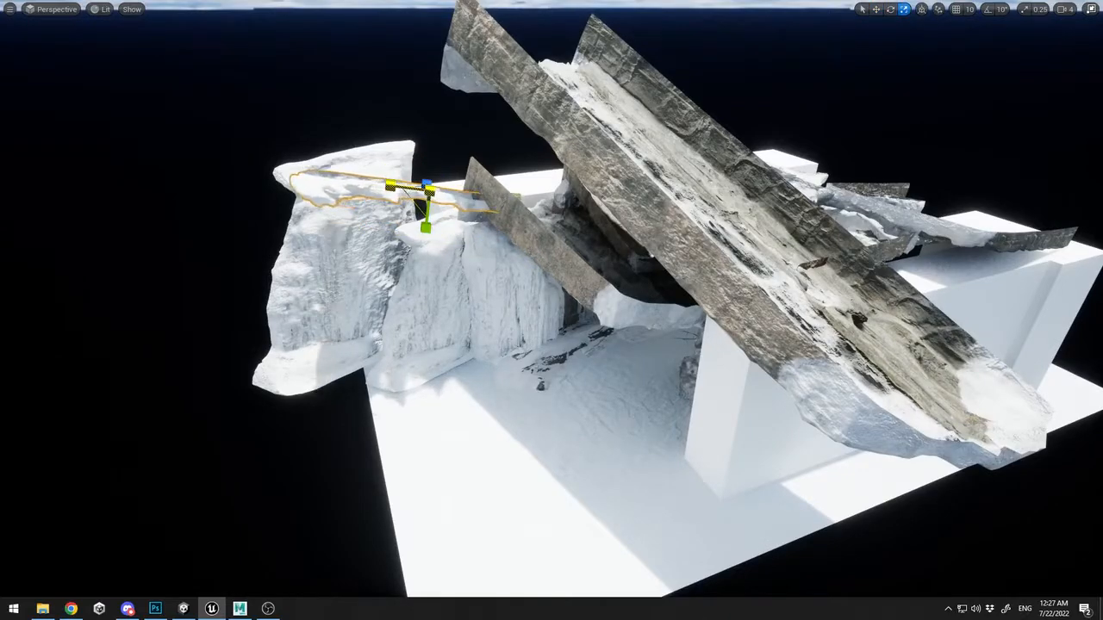
Lower the large rock slab slightly and shift it sideways over the cave opening
click(616, 199)
drag(461, 31, 471, 60)
key(w)
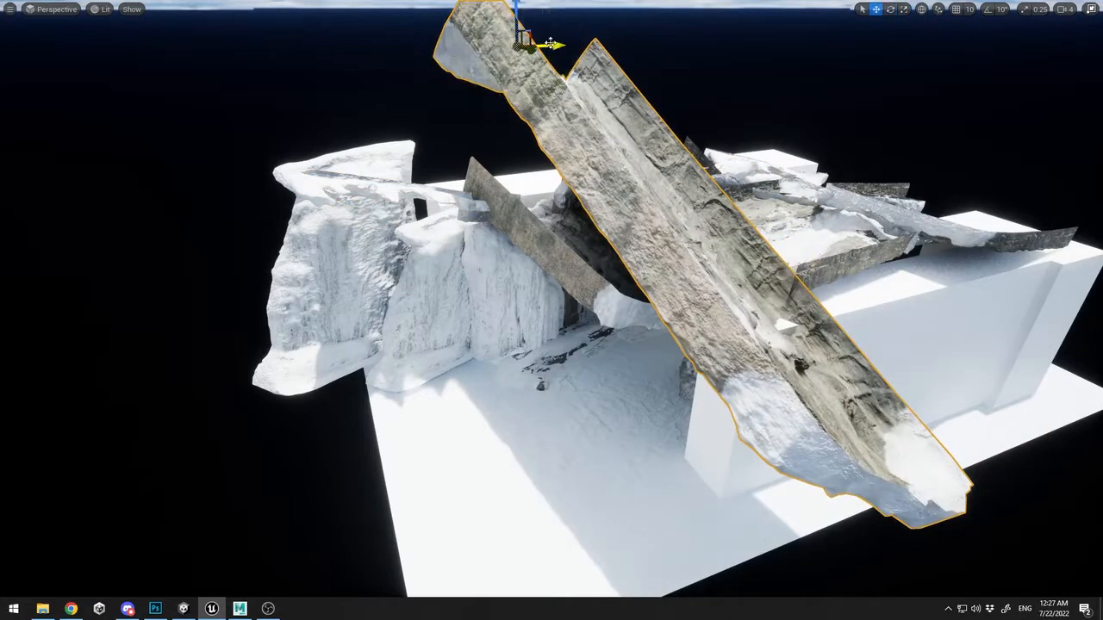
drag(549, 46, 603, 52)
Raise the narrow snowy piece above the outer ice walls and shift it toward the cave roof
click(470, 194)
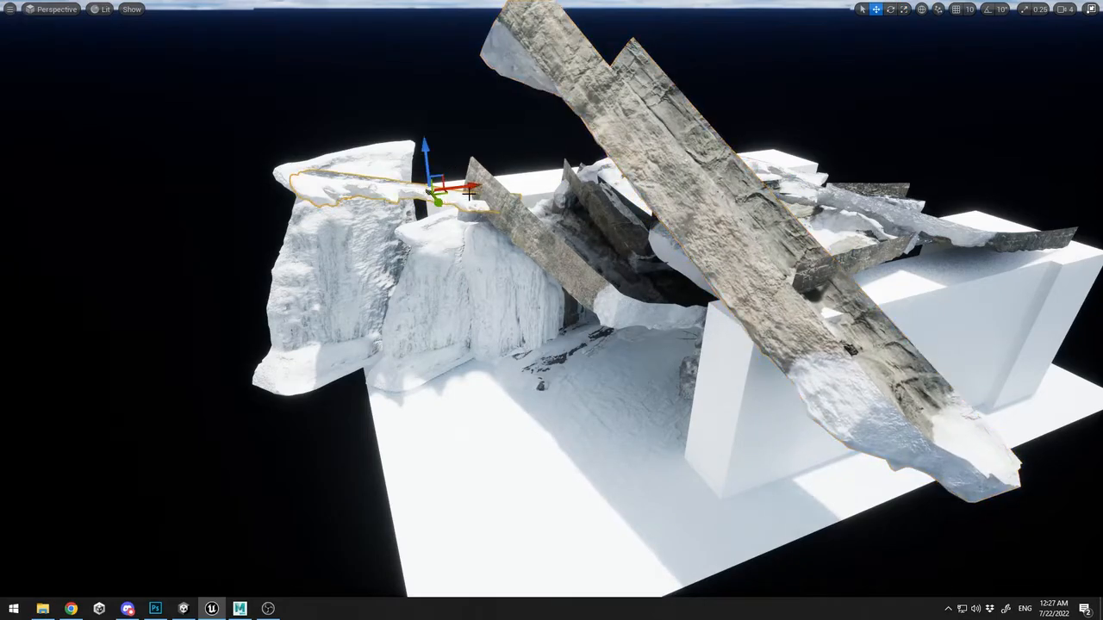
drag(423, 148, 421, 120)
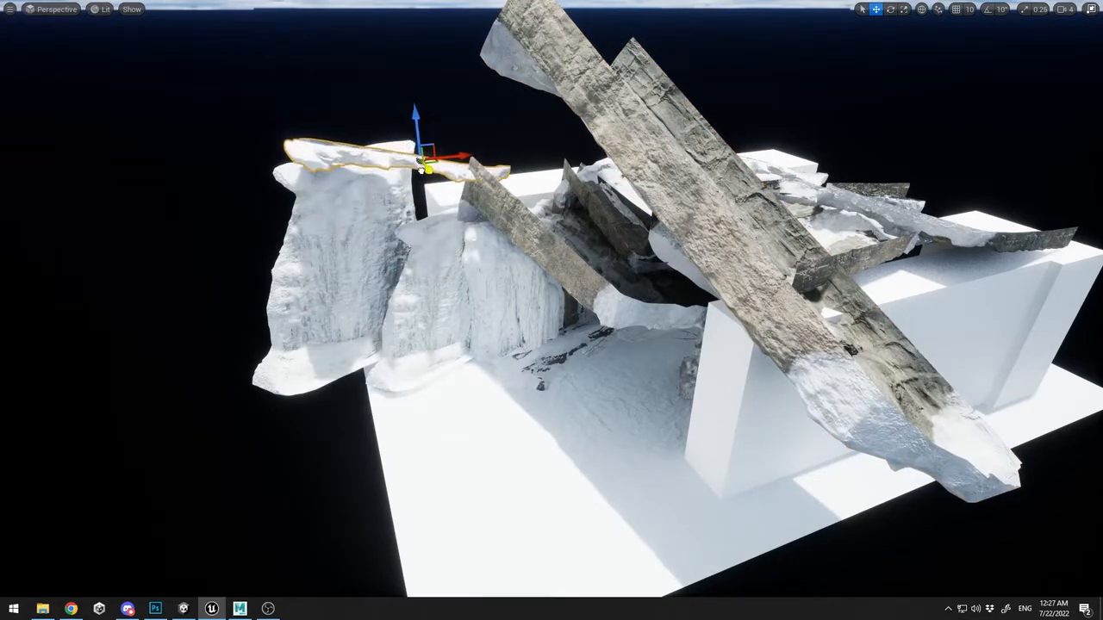
drag(427, 172, 633, 207)
key(e)
key(r)
key(w)
click(979, 189)
mouse_move(978, 188)
right_down()
mouse_move(978, 224)
mouse_move(979, 189)
right_up()
key(w)
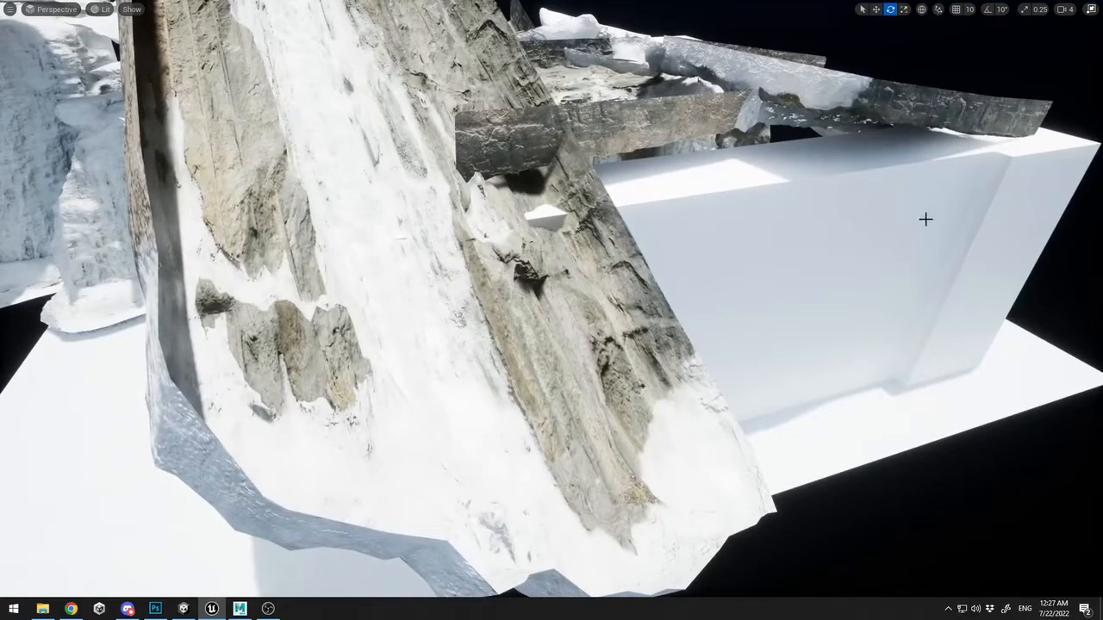
Return to the bookmarked viewpoint inside the cave and set the camera speed to 2
click(10, 9)
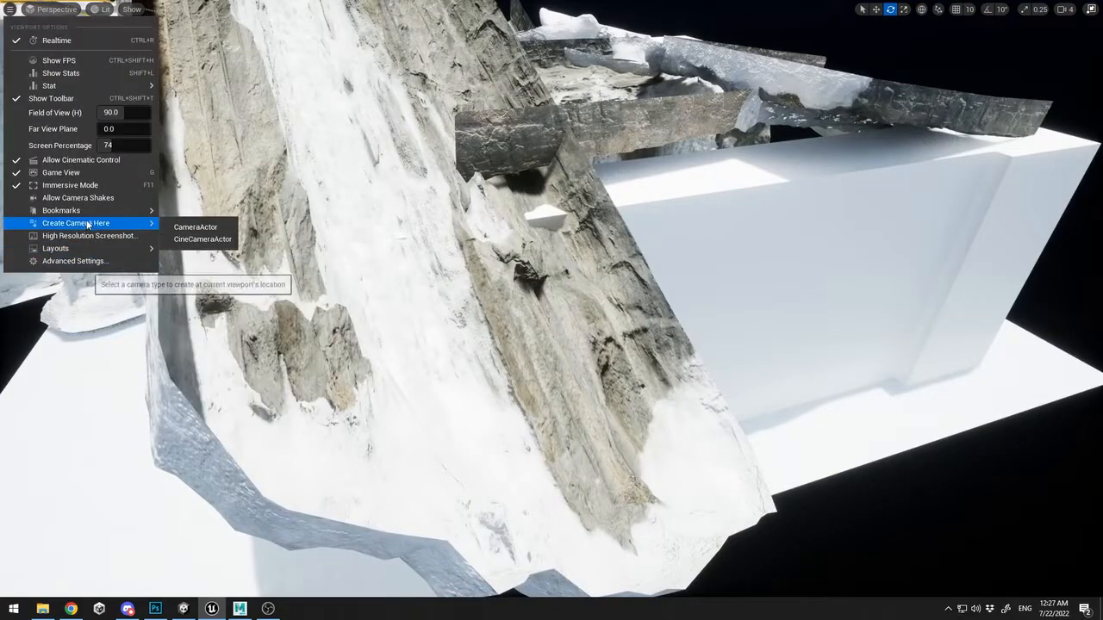
mouse_move(89, 212)
click(225, 216)
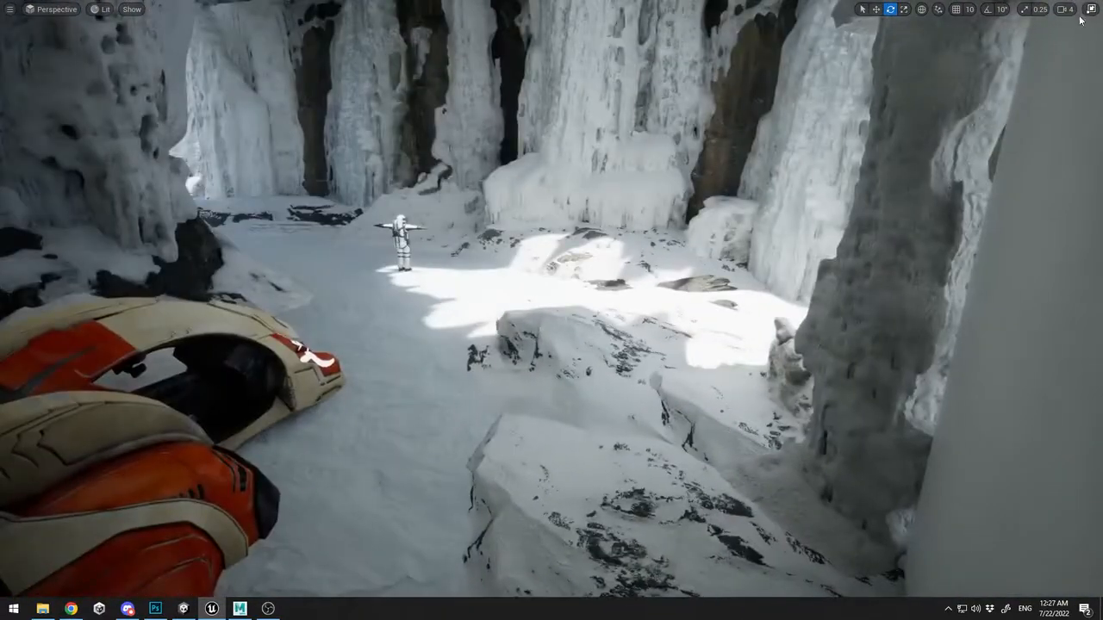
click(1065, 9)
right_drag(858, 228, 810, 179)
key(w)
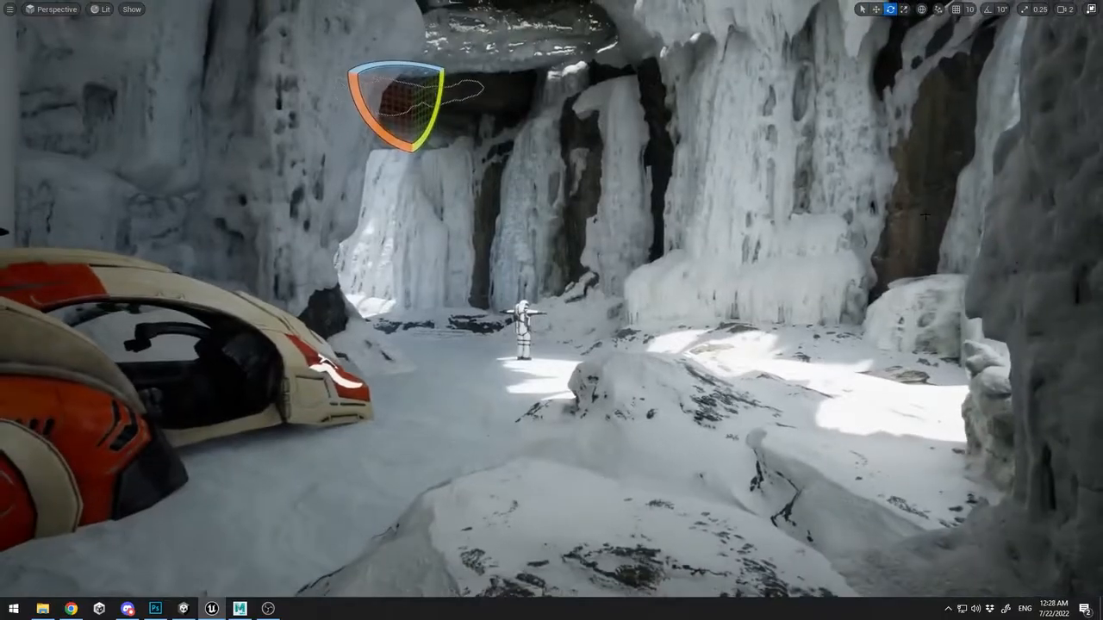
From the bookmarked cave view, raise the snow-covered mound behind the foreground rock
click(965, 146)
right_drag(965, 146, 1003, 258)
right_drag(749, 318, 717, 184)
key(g)
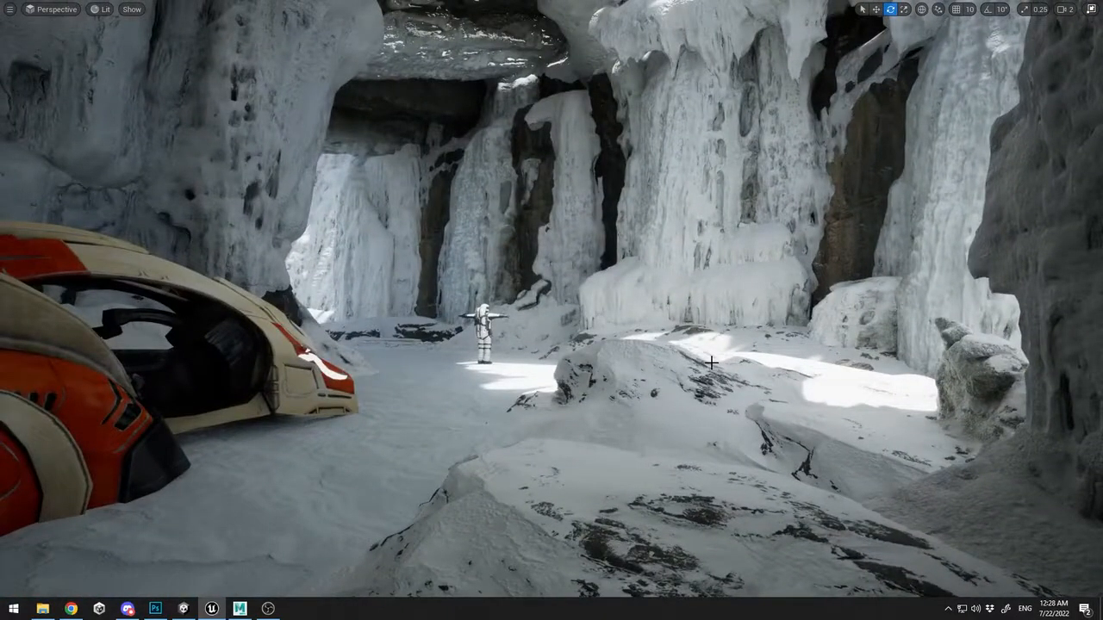
mouse_move(504, 318)
right_down()
mouse_move(523, 323)
mouse_move(504, 317)
right_up()
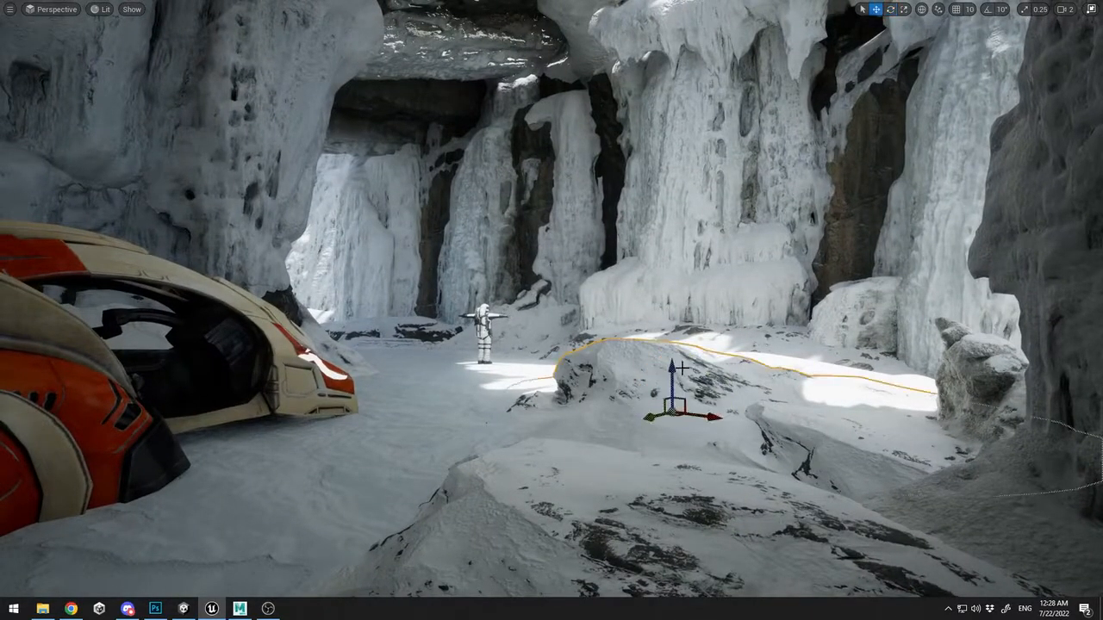
scroll(682, 368, down, 1)
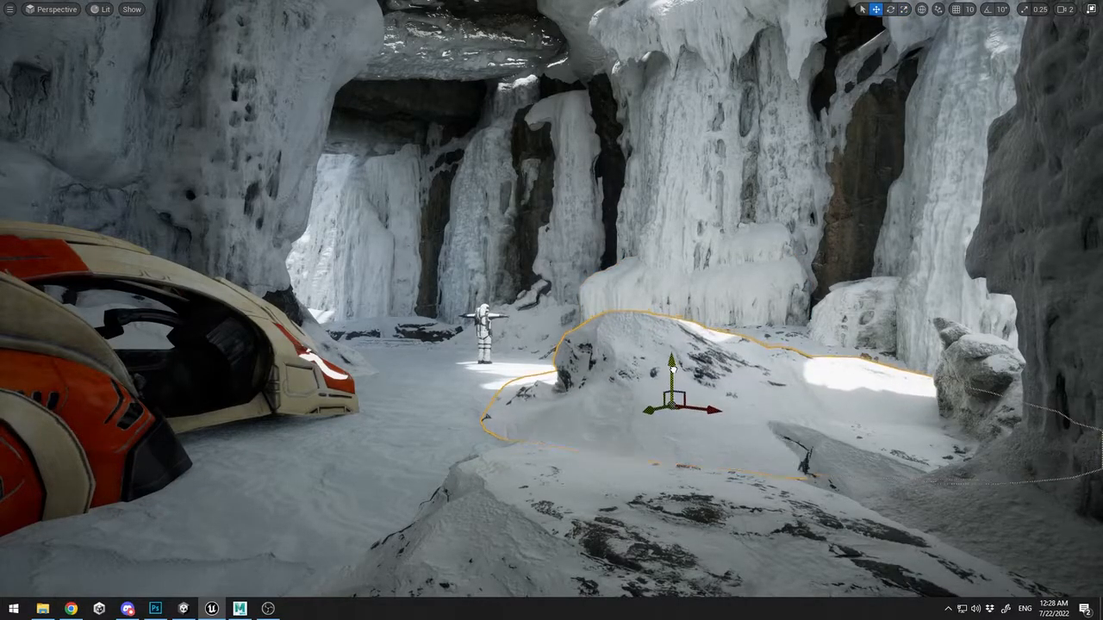
right_drag(677, 370, 668, 370)
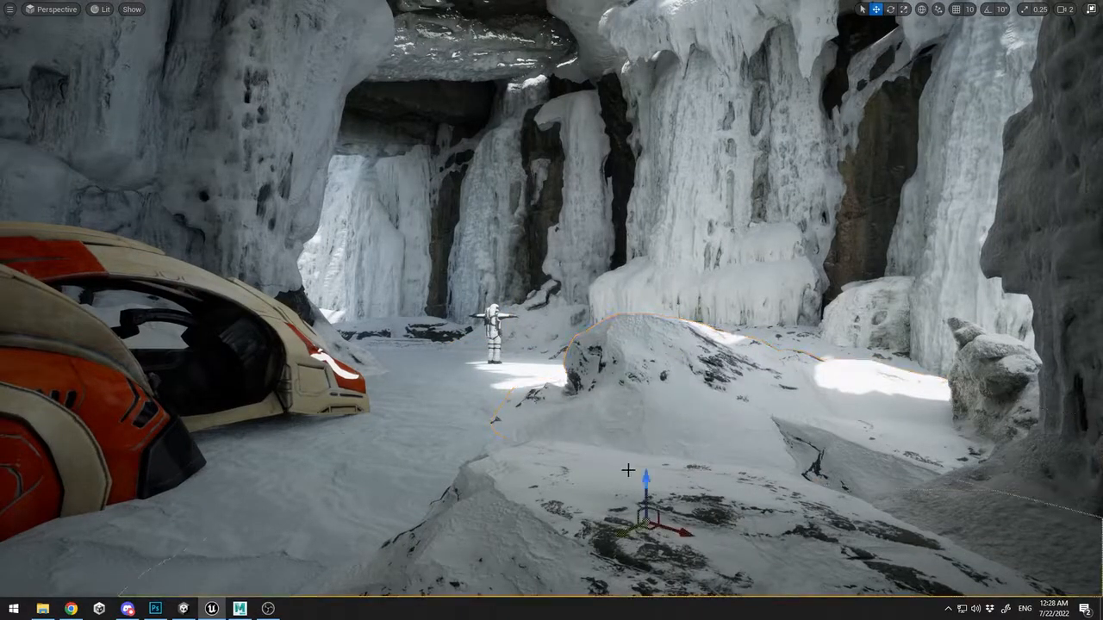
Place a copy of the foreground snow hill in front of the crashed ship and flatten it into rocky ground cover
drag(713, 416, 165, 478)
drag(242, 367, 309, 466)
drag(295, 404, 291, 441)
key(r)
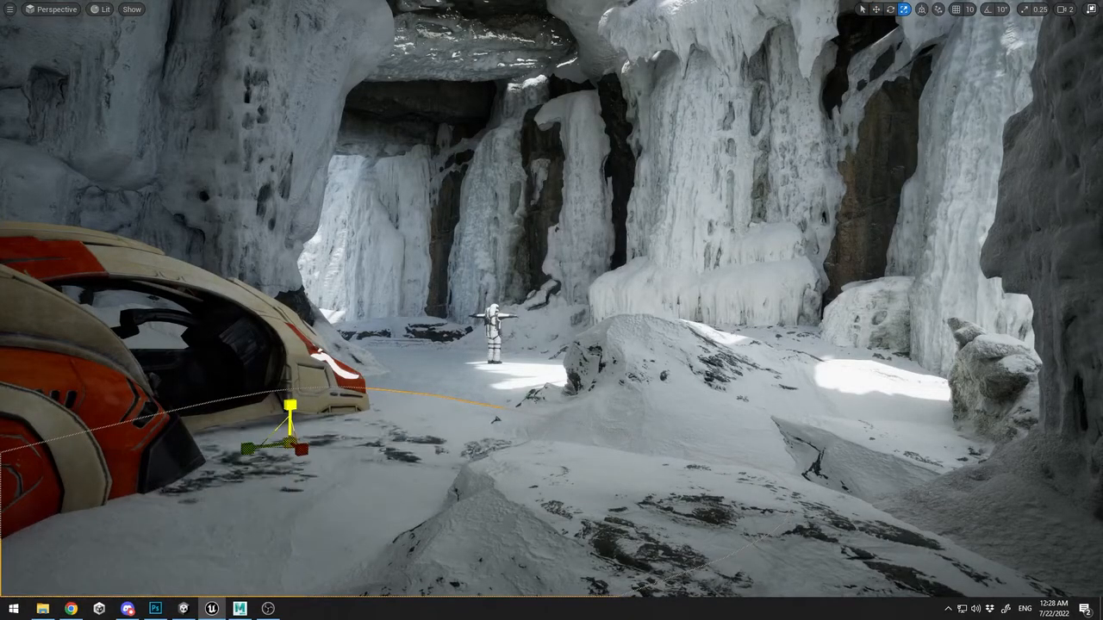
key(w)
click(257, 405)
mouse_move(80, 438)
mouse_down()
mouse_move(80, 423)
mouse_move(80, 435)
mouse_up()
click(363, 438)
click(793, 432)
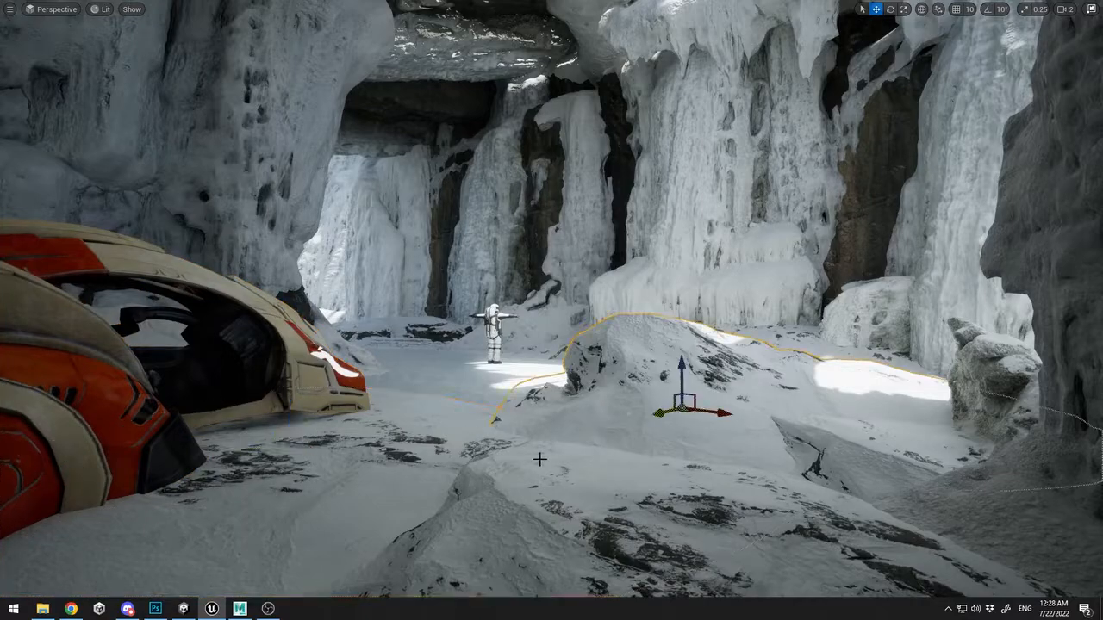
Move a copy of the flattened snow hill onto the open ground near the astronaut and adjust its rotation and size
click(354, 500)
drag(265, 448, 438, 360)
key(e)
key(w)
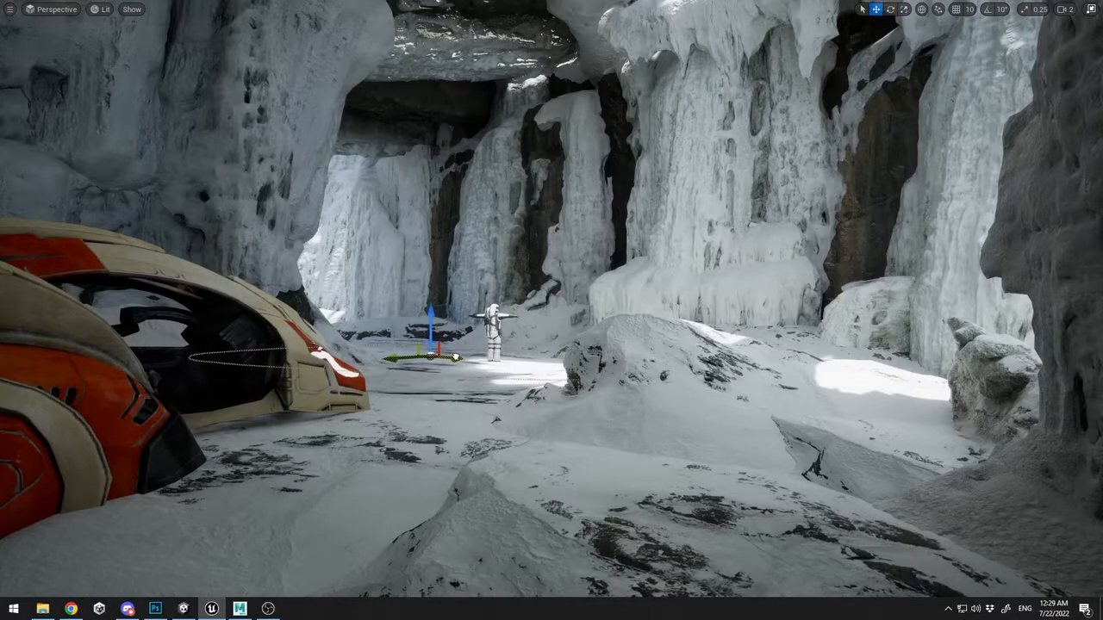
key(r)
right_drag(420, 327, 424, 327)
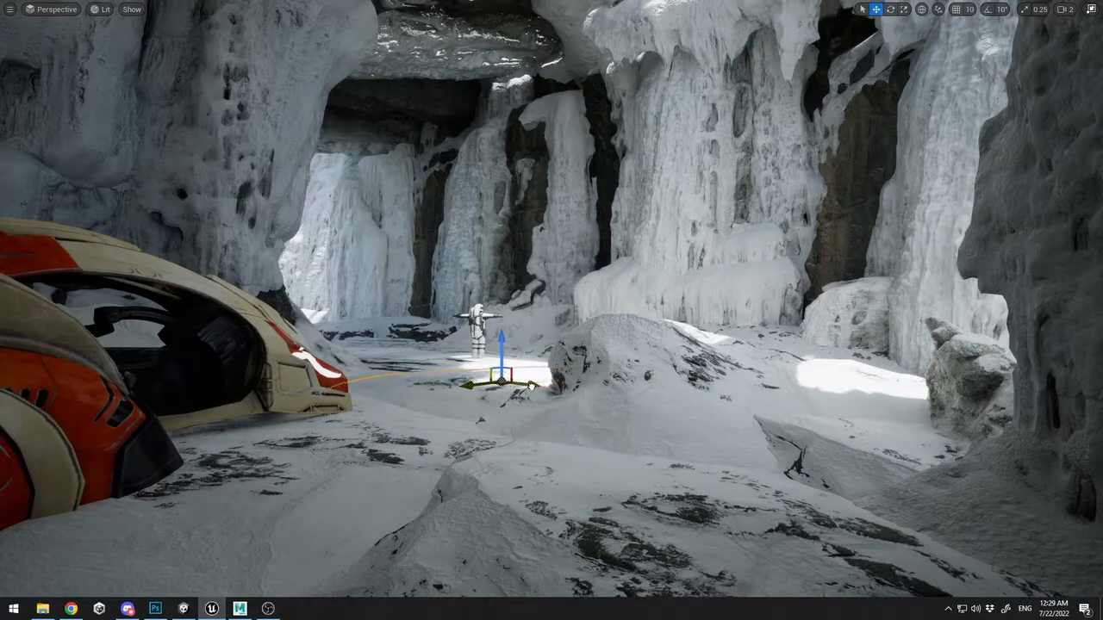
Fine-tune the height and vertical scale of the flat snow patch in front of the astronaut
click(840, 457)
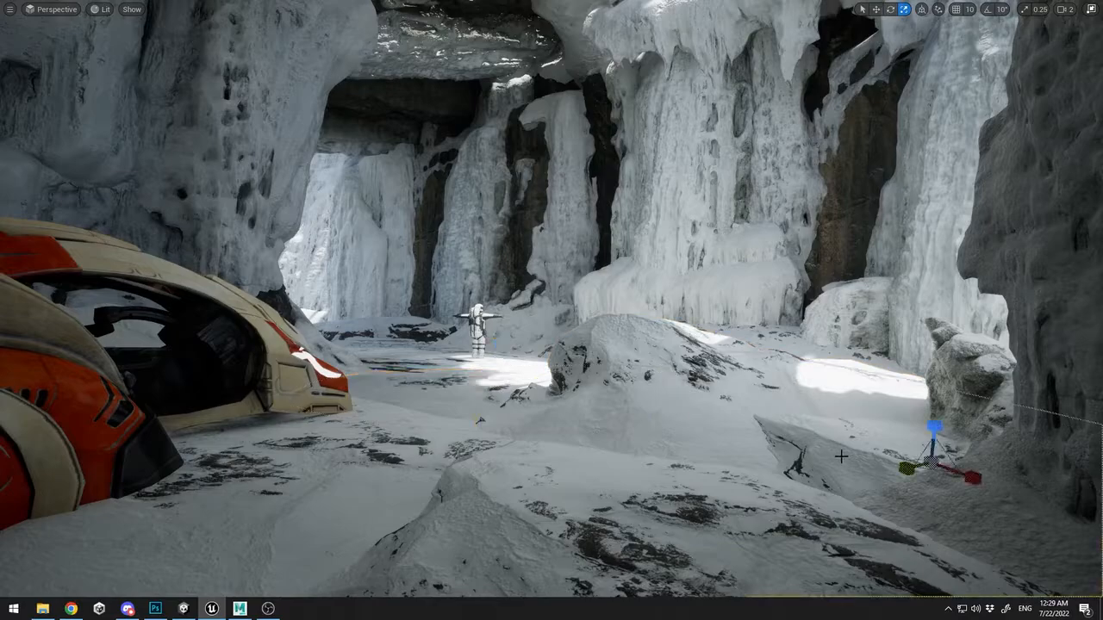
click(497, 377)
key(w)
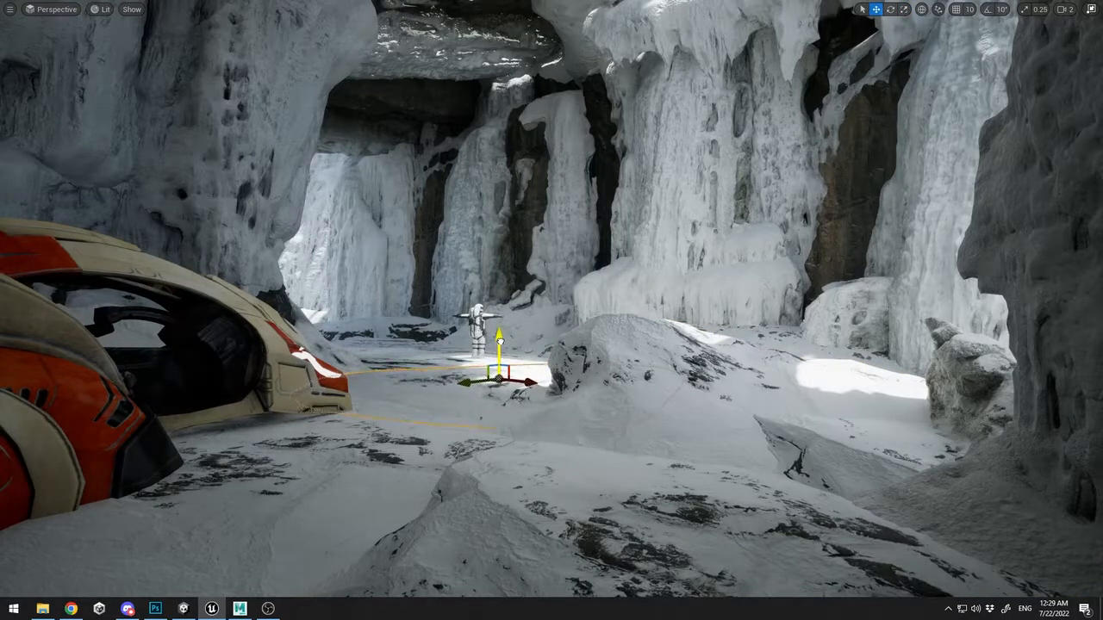
click(730, 456)
click(500, 341)
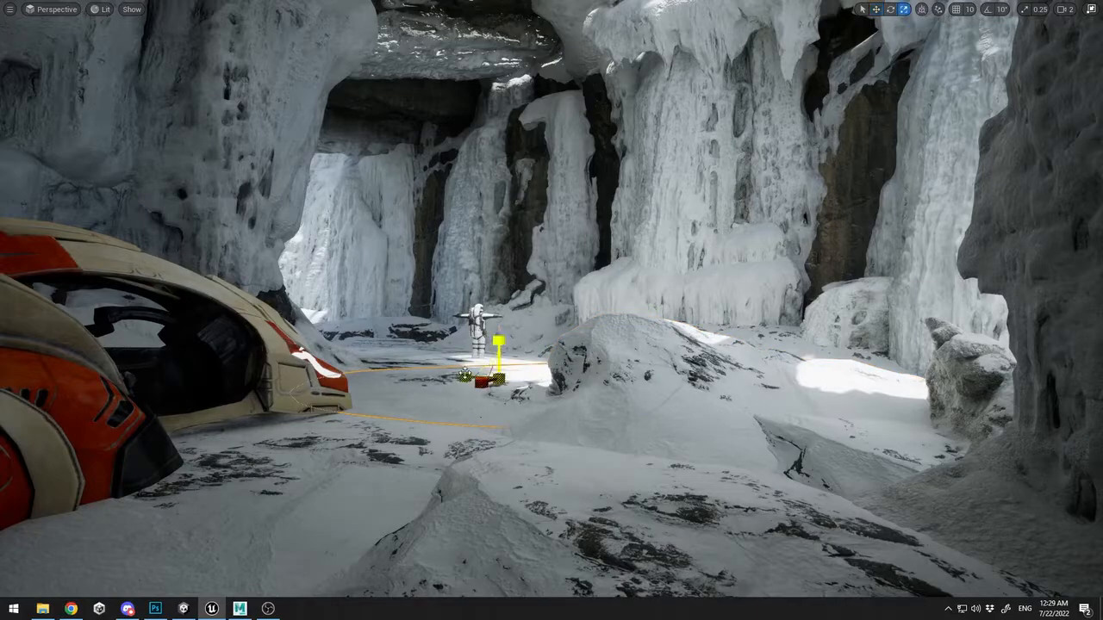
click(796, 466)
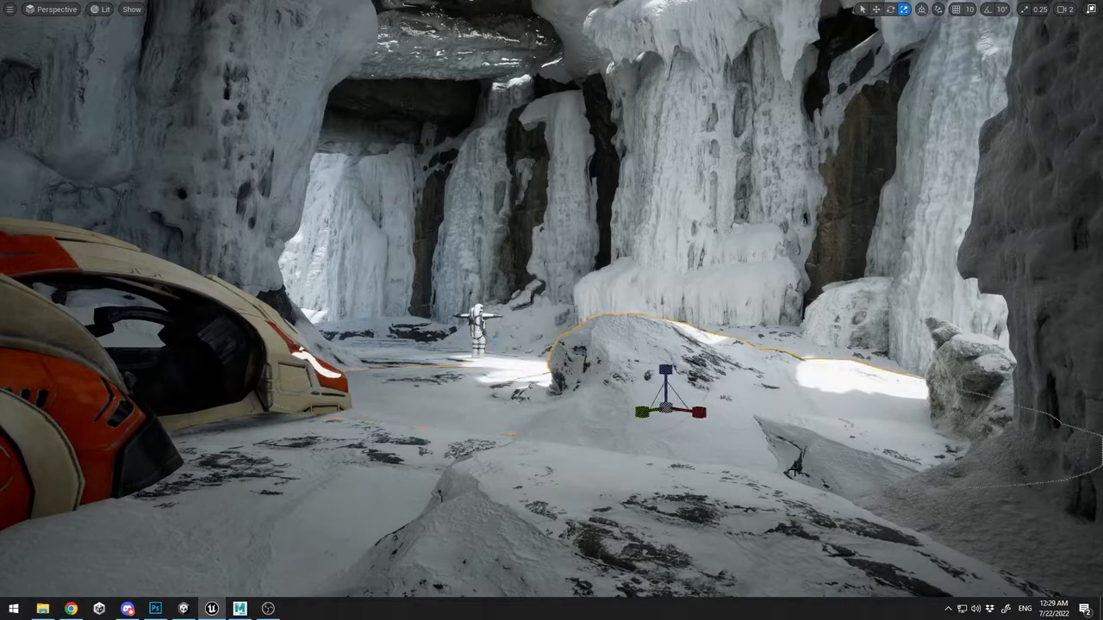
click(739, 497)
Add the mesh from the Snowy_Rocks_Pile_vcykbjsva folder to the scene in front of the back ice walls
key(F11)
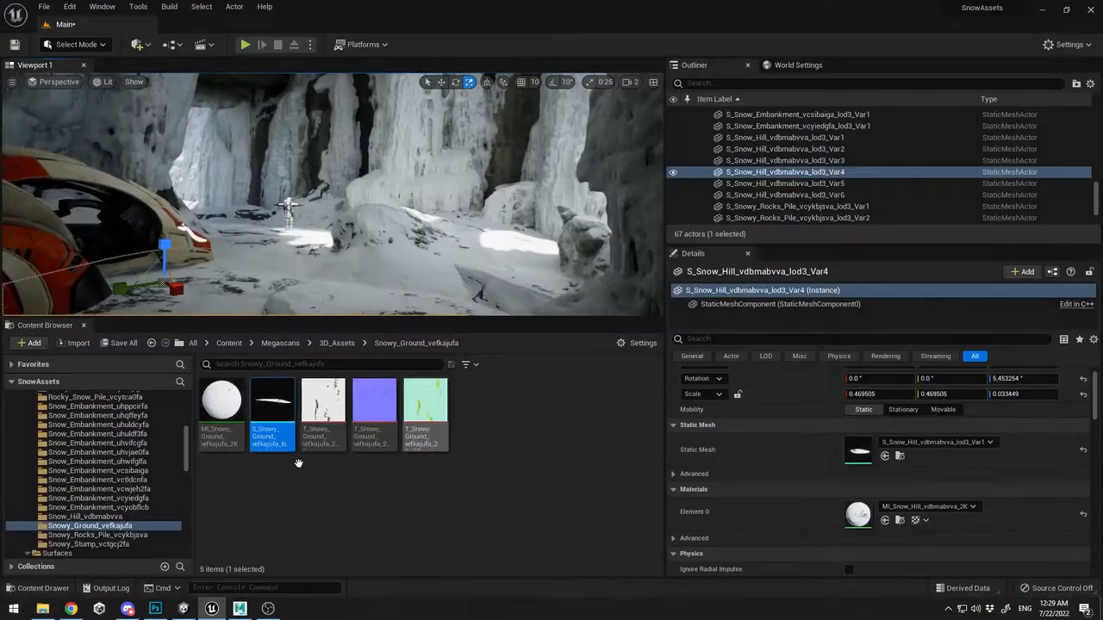
drag(272, 412, 464, 255)
key(w)
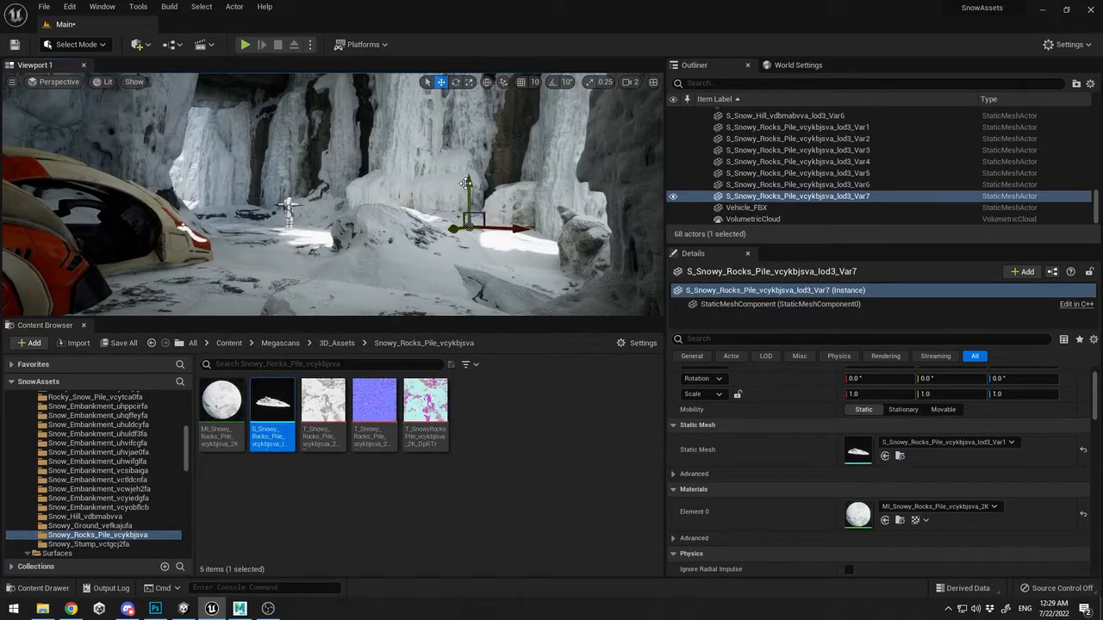
key(F11)
Rotate the new snowy rocks pile and shift it against the base of the back ice wall
key(e)
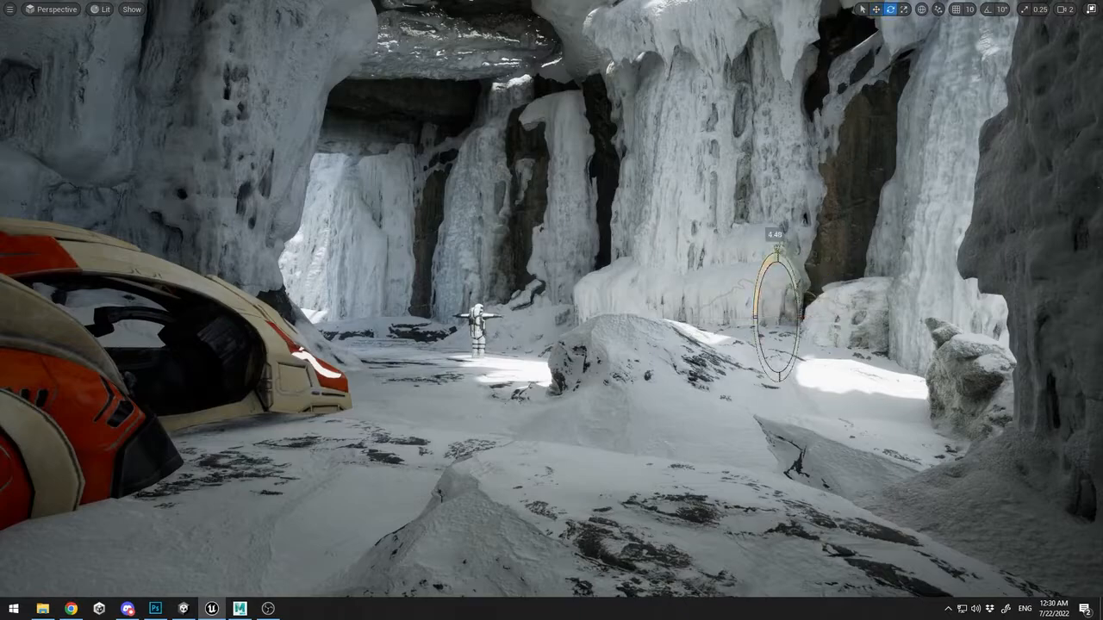
drag(762, 289, 763, 282)
key(w)
drag(814, 316, 843, 319)
key(e)
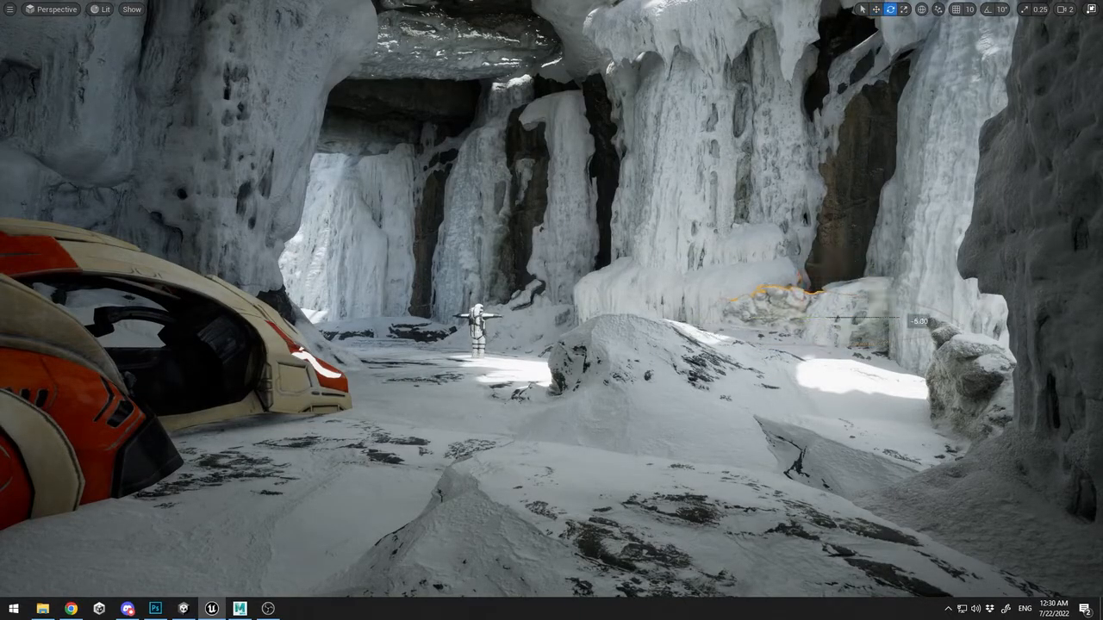
drag(913, 320, 917, 325)
key(w)
Reposition and tilt the snowy rocks so they fill the ground between the ice wall and the neighbouring boulder
click(882, 293)
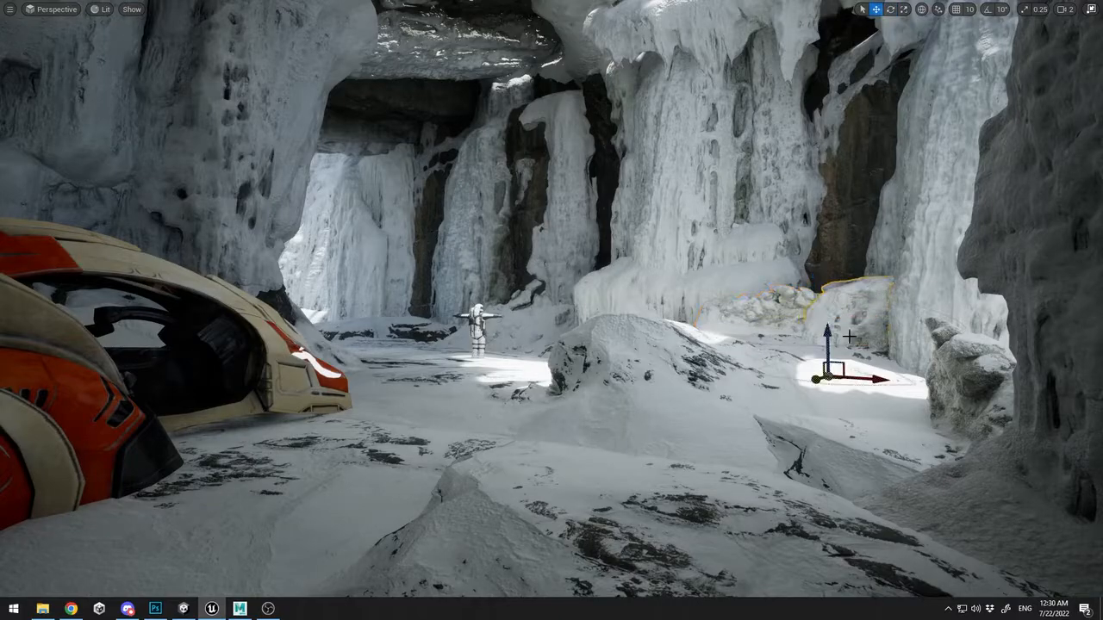
drag(866, 380, 791, 322)
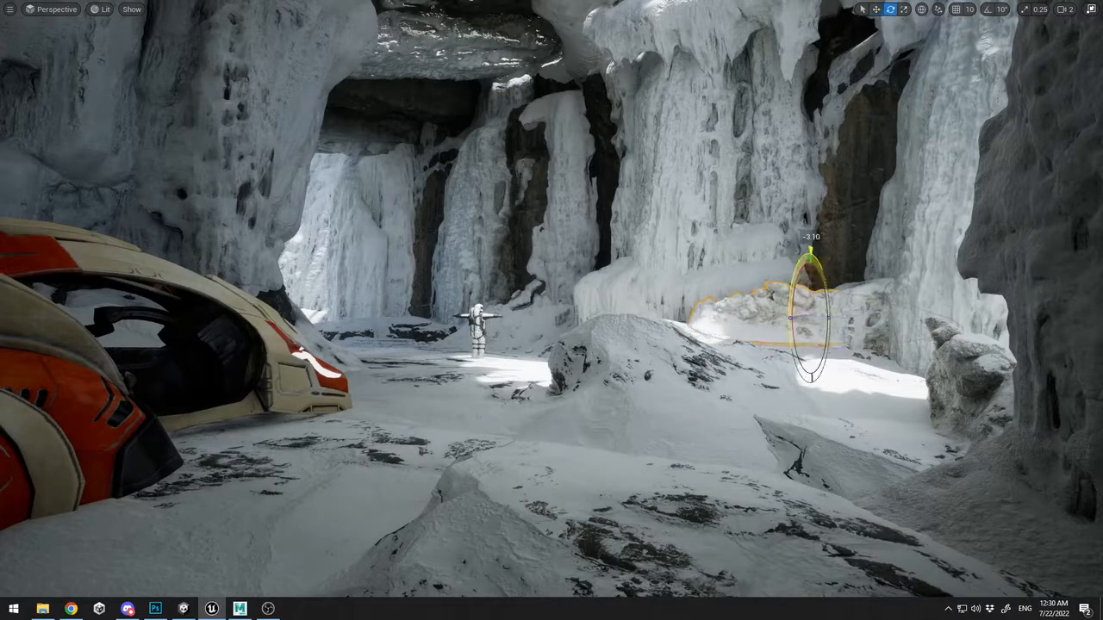
click(882, 376)
click(896, 430)
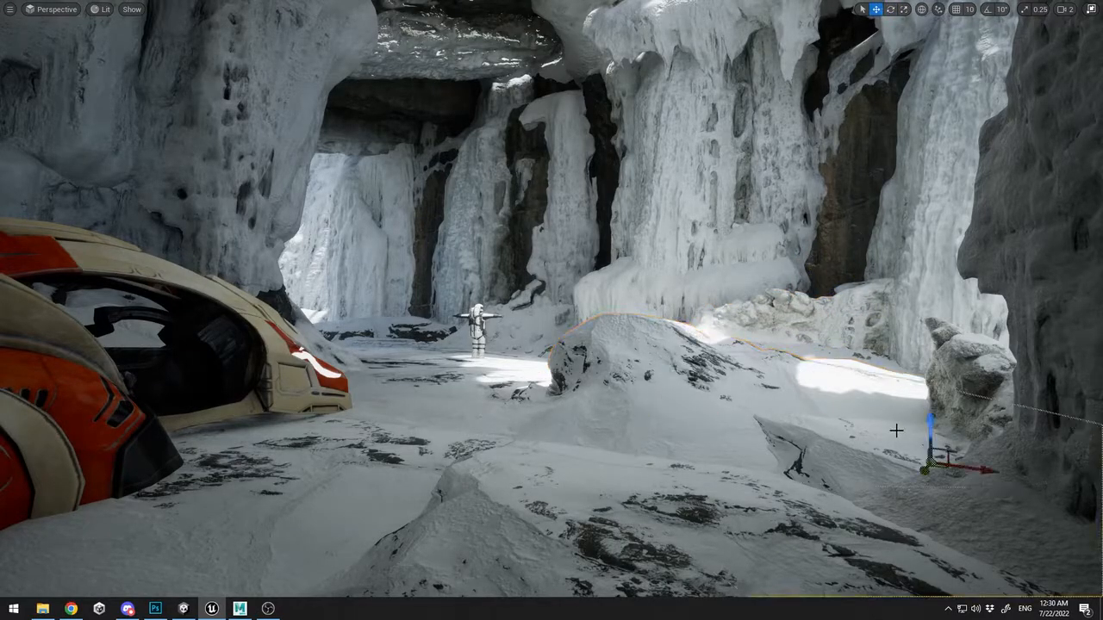
click(824, 357)
click(747, 335)
drag(735, 332, 735, 324)
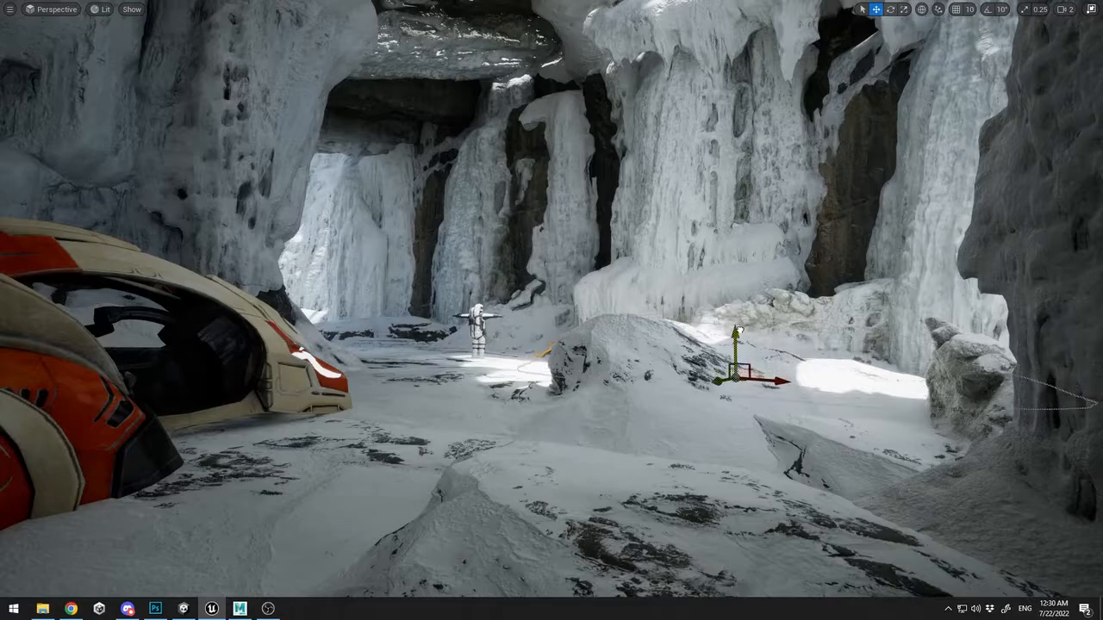
key(ctrl+z)
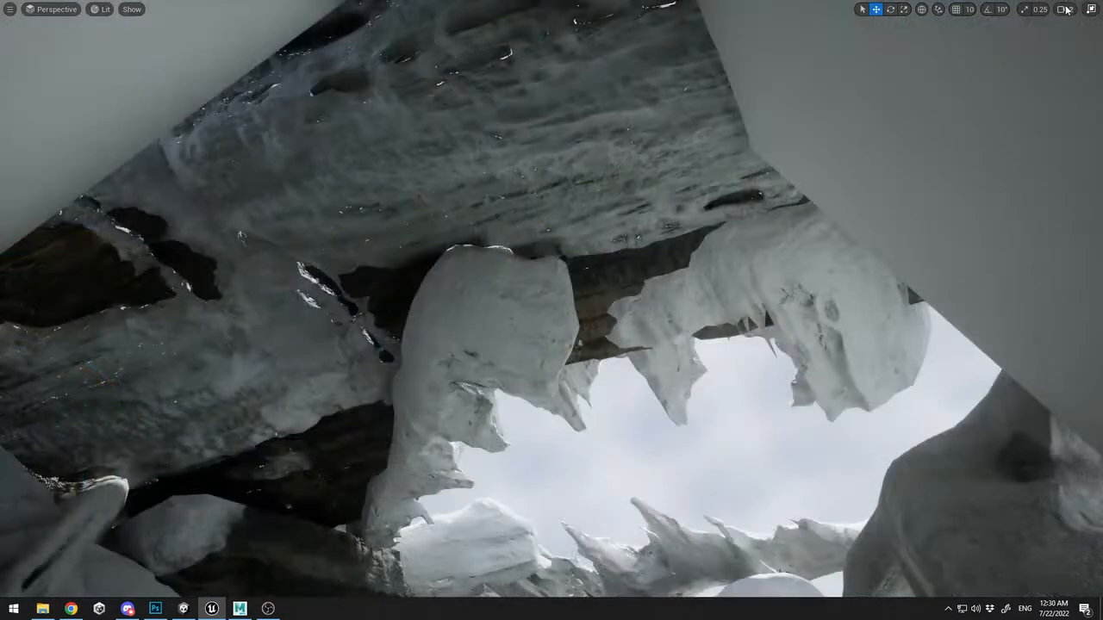
Set the camera speed to 4 and shift the snowy roof slab beside the crashed ship sideways from outside the cave
click(1065, 9)
right_drag(552, 311, 847, 147)
click(519, 151)
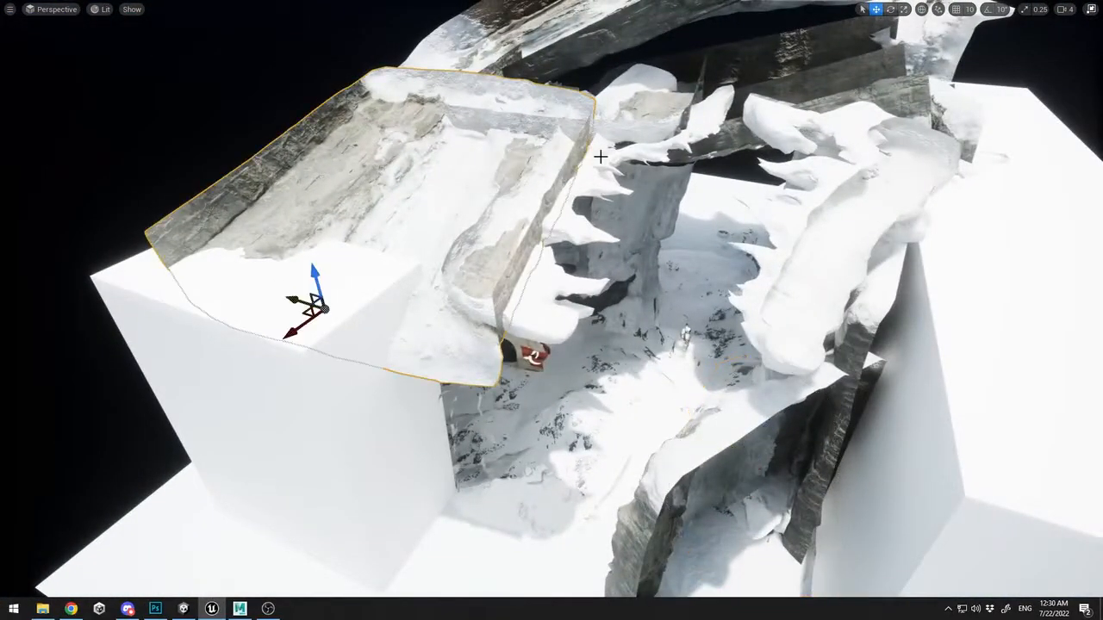
key(f)
drag(253, 291, 296, 318)
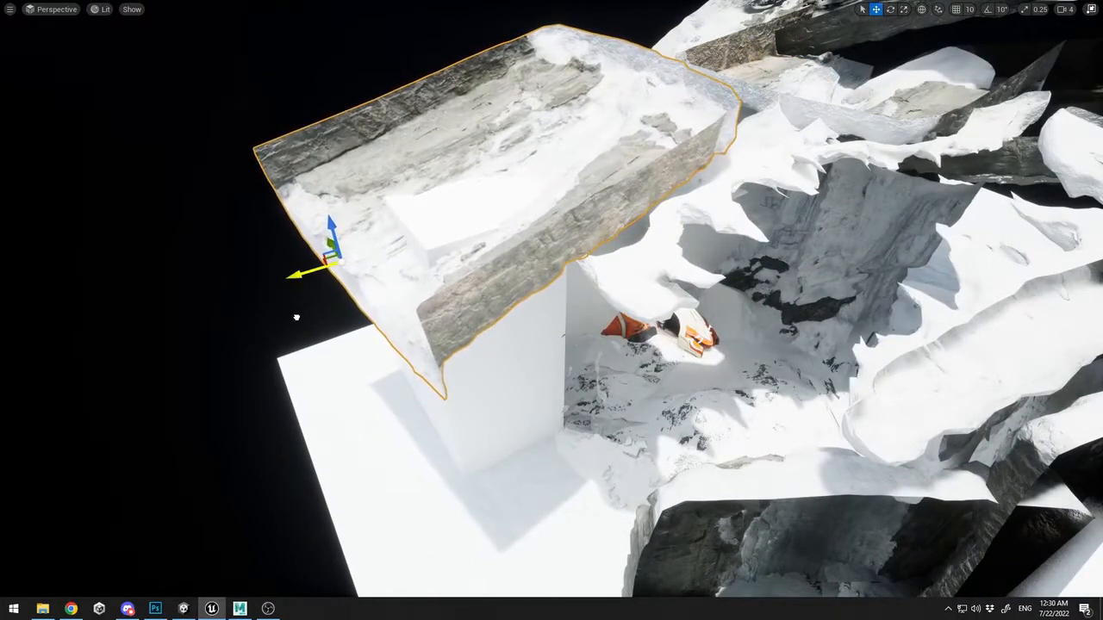
Rotate a copy of the icicle-edged snow piece and move it toward the gap between the two roof slabs
right_drag(531, 306, 574, 298)
click(615, 253)
key(e)
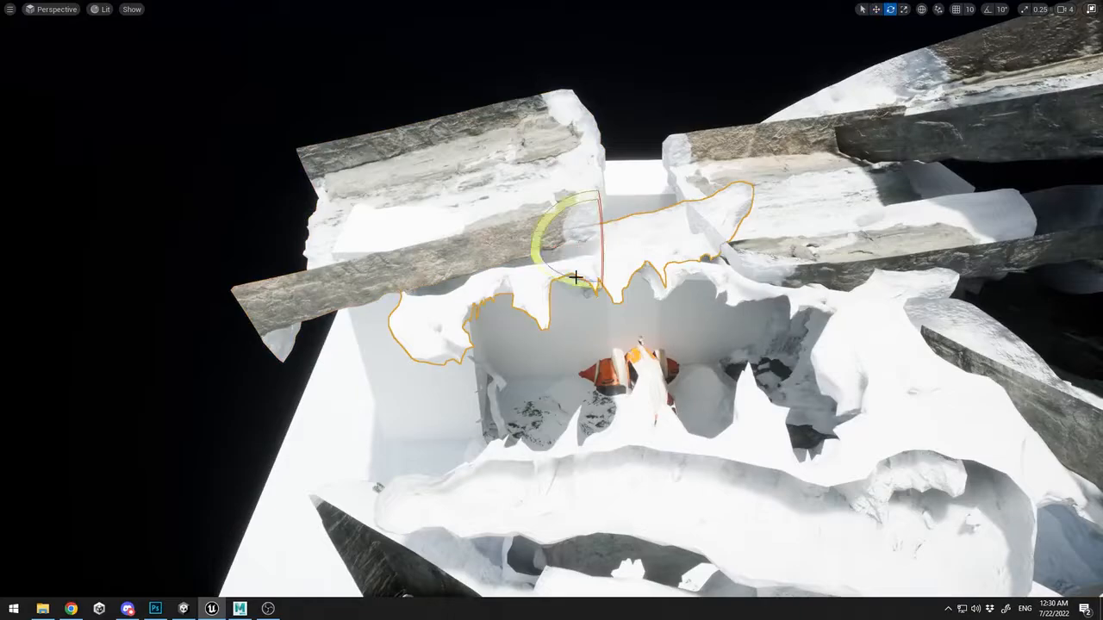
drag(568, 279, 604, 281)
key(w)
right_drag(604, 280, 534, 322)
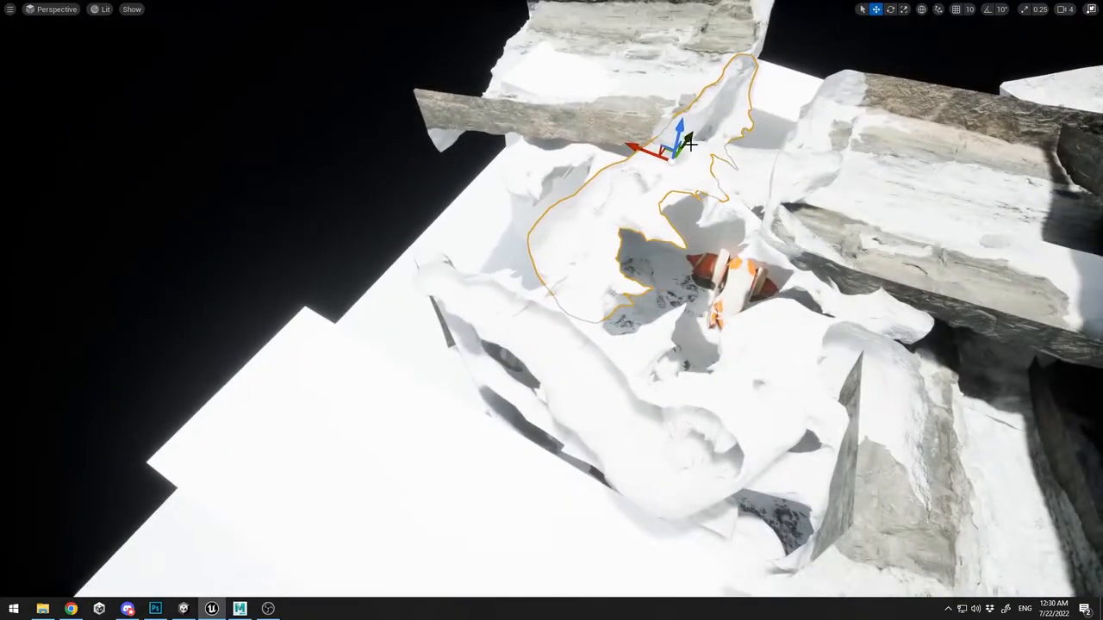
drag(691, 135, 742, 67)
Adjust the size and orientation of the icicle-edged snow piece and lower it beside the roof slab's edge
key(r)
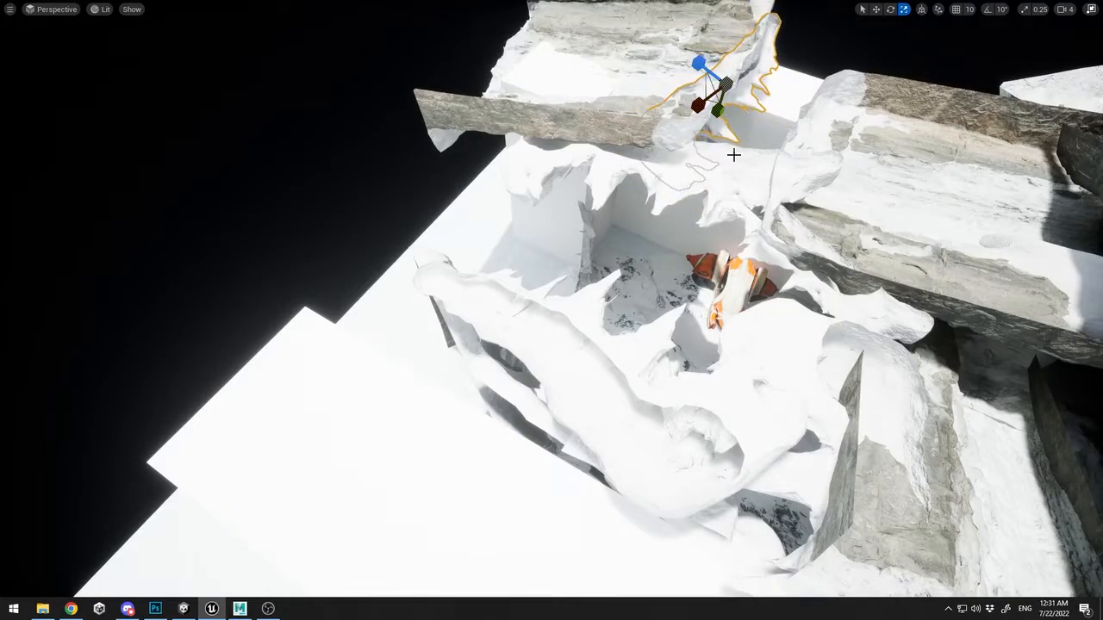
drag(724, 121, 720, 138)
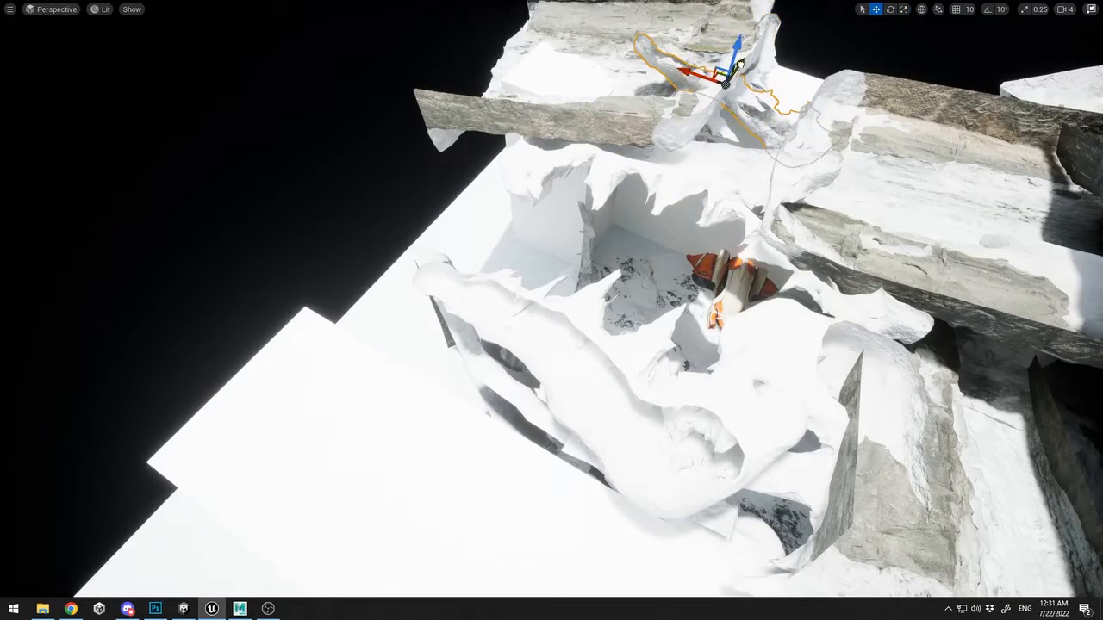
drag(740, 64, 706, 112)
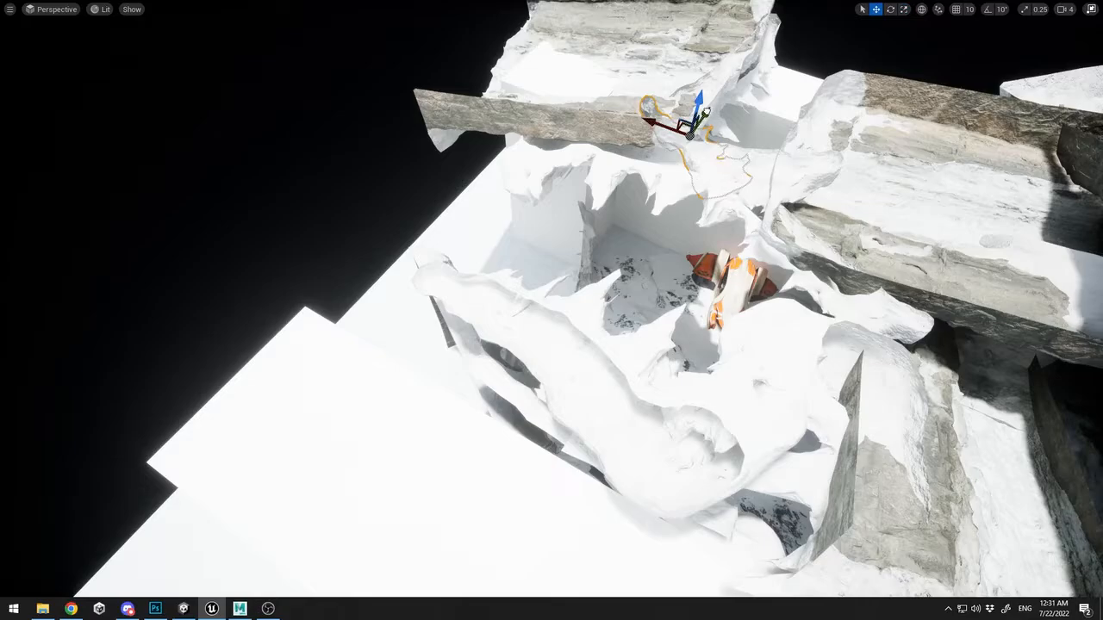
right_drag(706, 112, 823, 90)
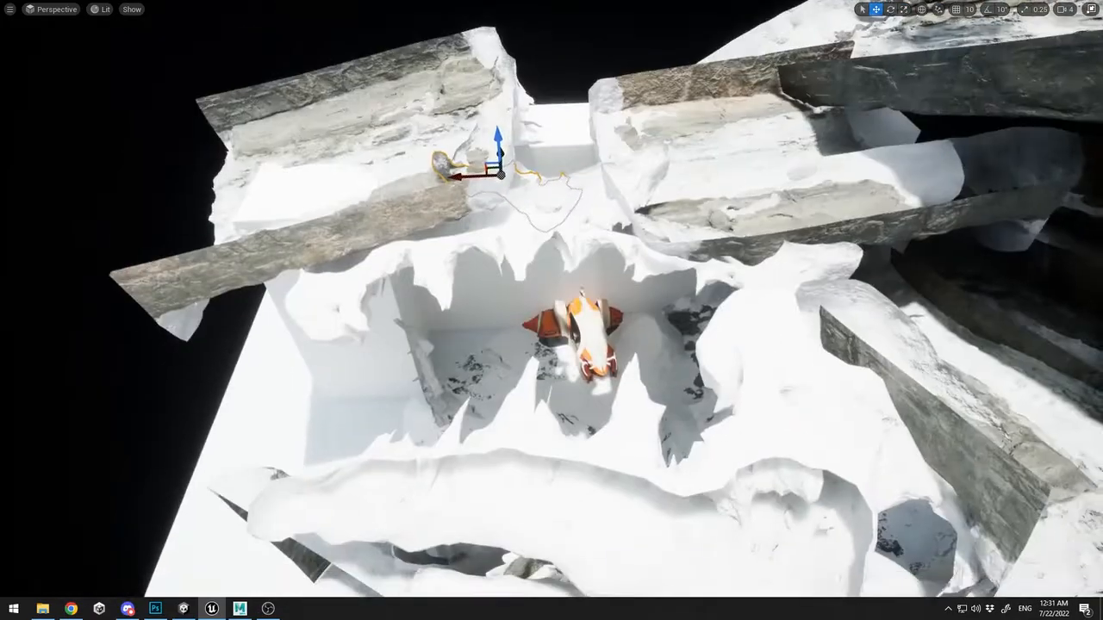
Shift the neighbouring rock roof slab slightly along the cave roof, away from the gap above the ship
click(646, 135)
drag(881, 143, 930, 185)
key(e)
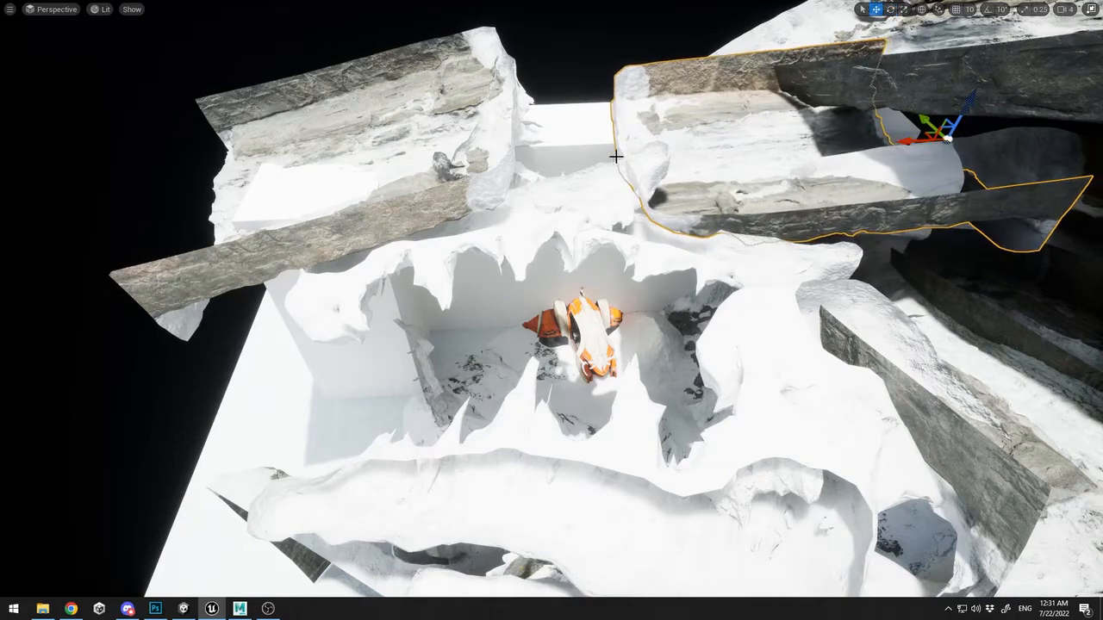
Place and scale an icicle-edged snow piece over the roof slab's end at the gap, checking the light from the bookmarked view
click(556, 215)
drag(530, 251, 659, 131)
key(w)
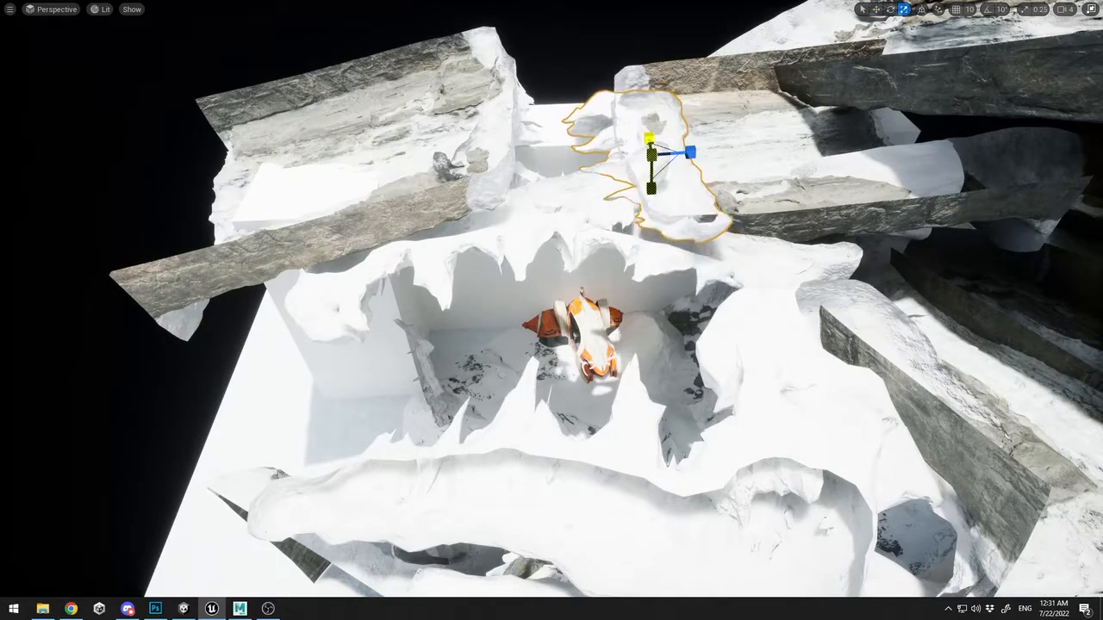
right_drag(597, 253, 702, 293)
key(w)
key(1)
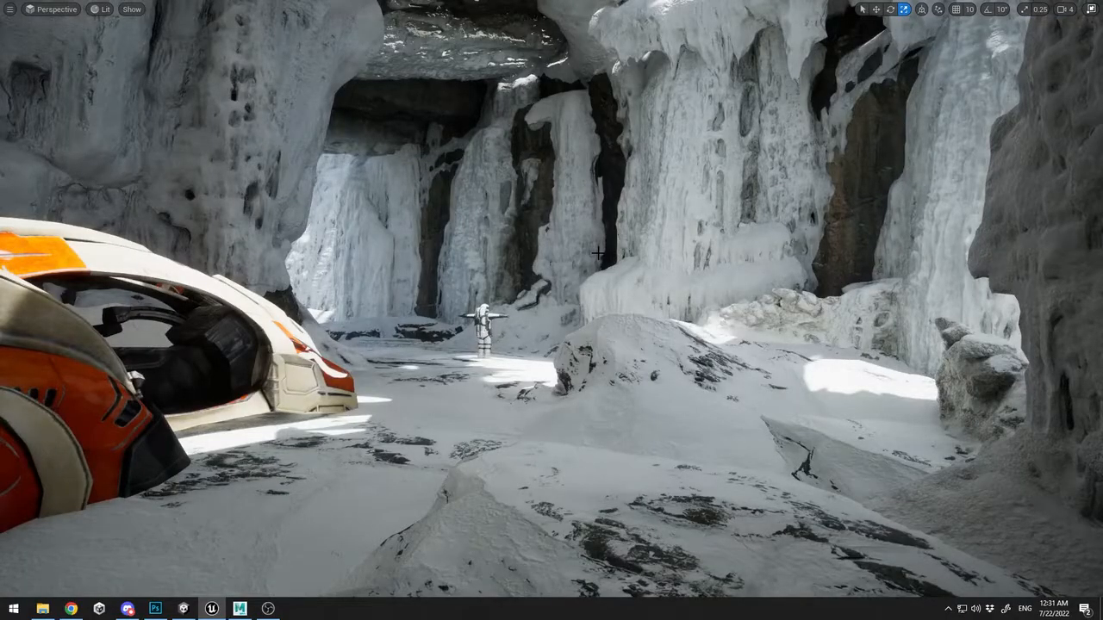
Shift the snowy piece toward the roof gap that lets sunlight fall on the crashed ship
right_drag(597, 253, 541, 280)
key(s)
key(s)
key(w)
key(s)
key(w)
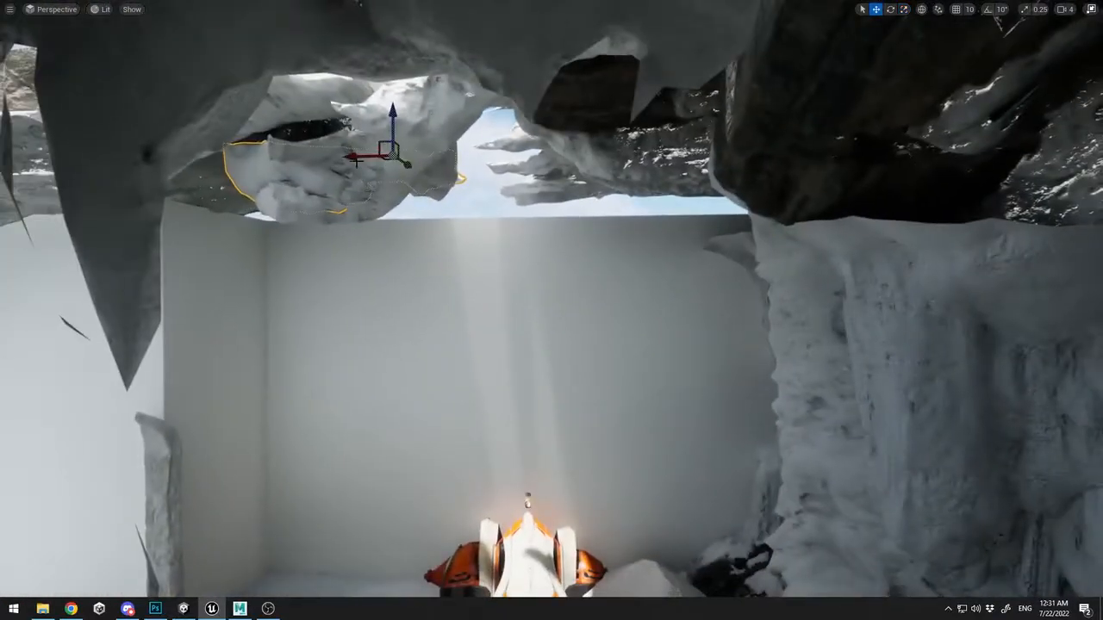
right_drag(428, 67, 379, 148)
drag(410, 64, 449, 87)
Select the tall piece beside the white blocks behind the crashed ship and move it outward
click(466, 172)
right_drag(465, 172, 569, 228)
key(s)
right_drag(690, 381, 690, 380)
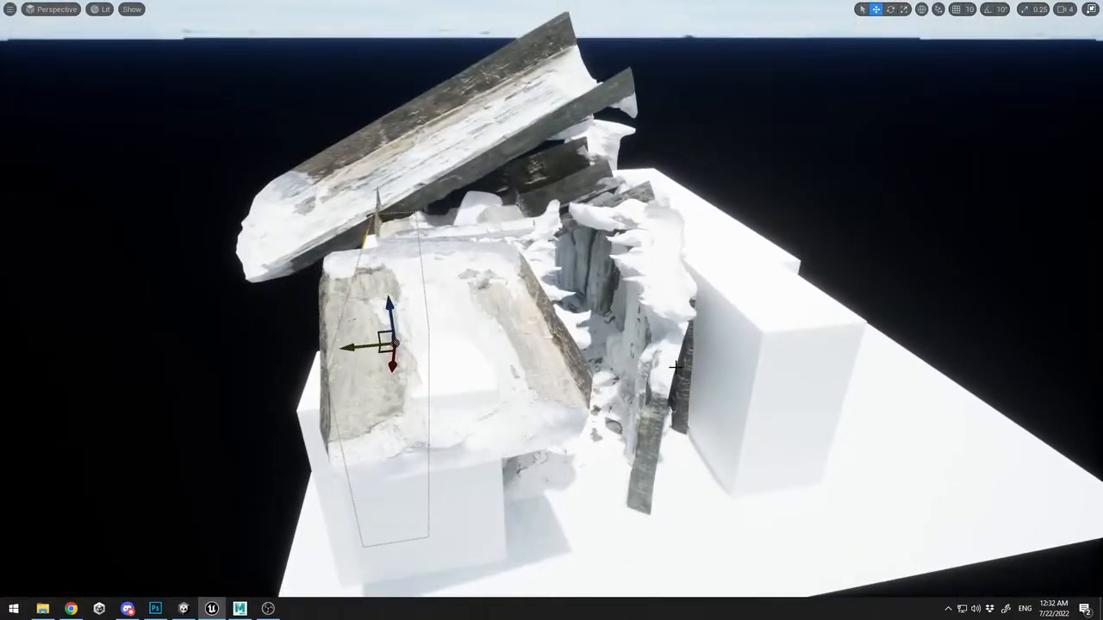
drag(490, 395, 307, 415)
key(w)
right_drag(307, 415, 578, 325)
Delete the two white blocking pieces enclosing the area around the crashed ship
click(578, 325)
key(Delete)
click(508, 282)
key(Delete)
Rotate the tall icy cliff piece beside the crashed ship and move it inward toward the roof slab's edge
click(420, 362)
key(e)
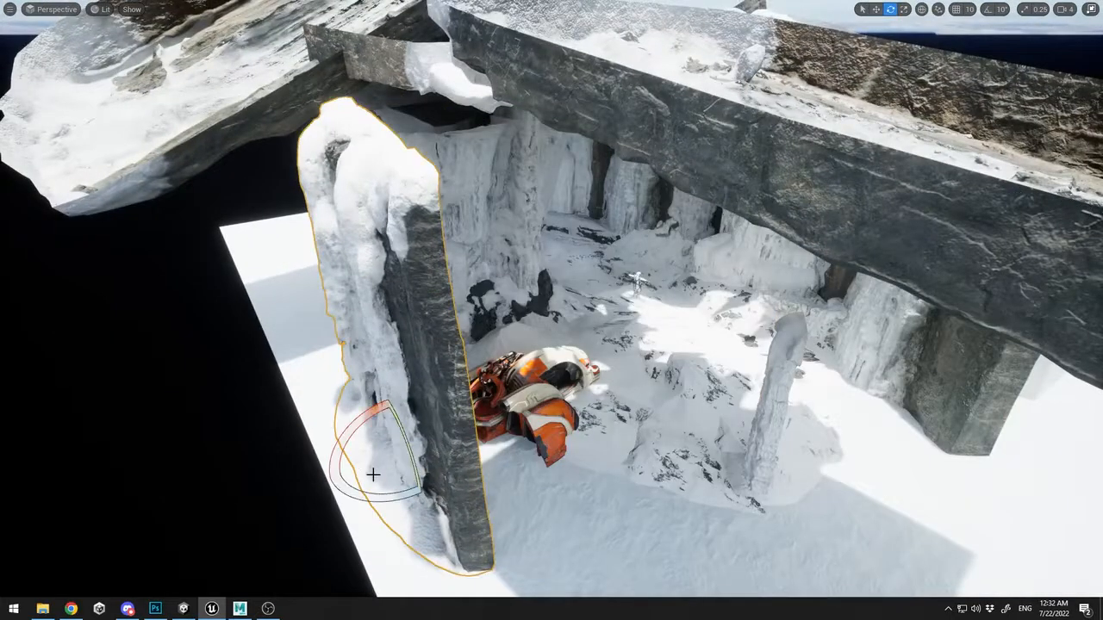
drag(373, 477, 423, 492)
right_drag(423, 492, 369, 482)
key(w)
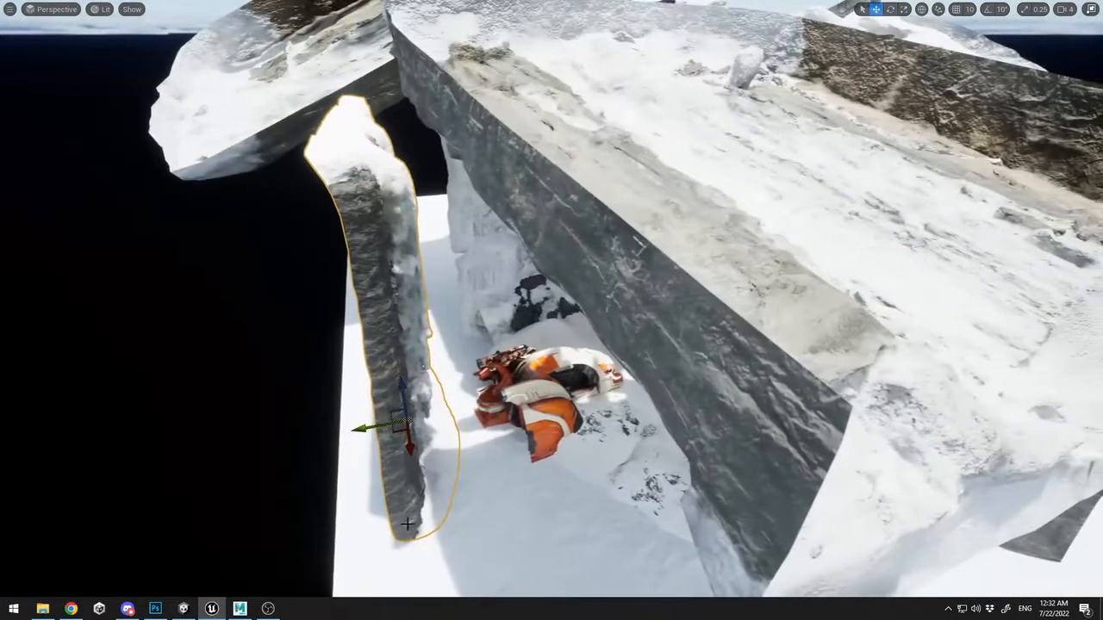
drag(369, 428, 414, 431)
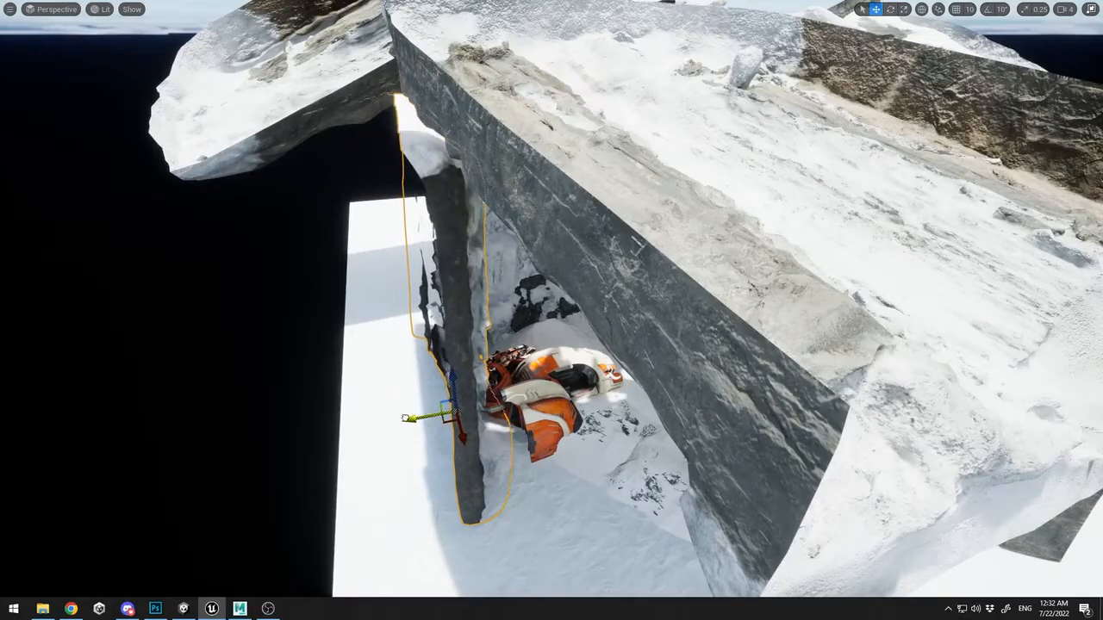
Duplicate the cliff piece and position the copy under the roof slab's outer end on the cave's open side
right_drag(414, 430, 364, 415)
alt+drag(364, 414, 566, 544)
key(e)
key(w)
drag(508, 568, 556, 524)
right_drag(674, 456, 598, 470)
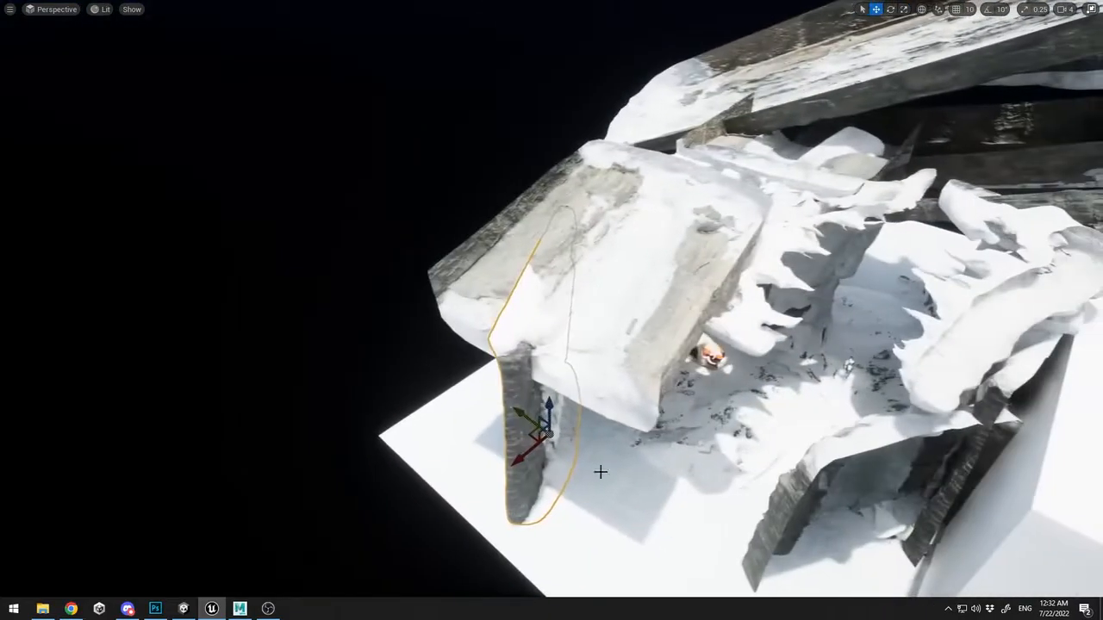
Make a rotated copy of the cliff wall across the open corner, fine-tune its placement and check the bookmarked view
key(e)
drag(584, 479, 648, 470)
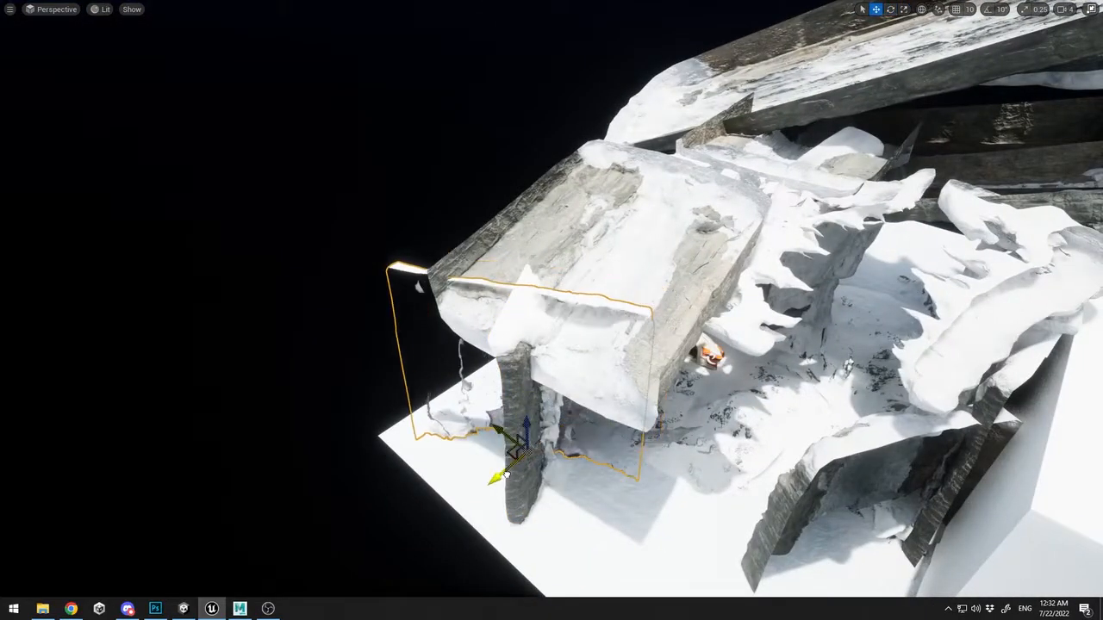
key(e)
drag(510, 501, 495, 481)
key(w)
drag(489, 437, 499, 441)
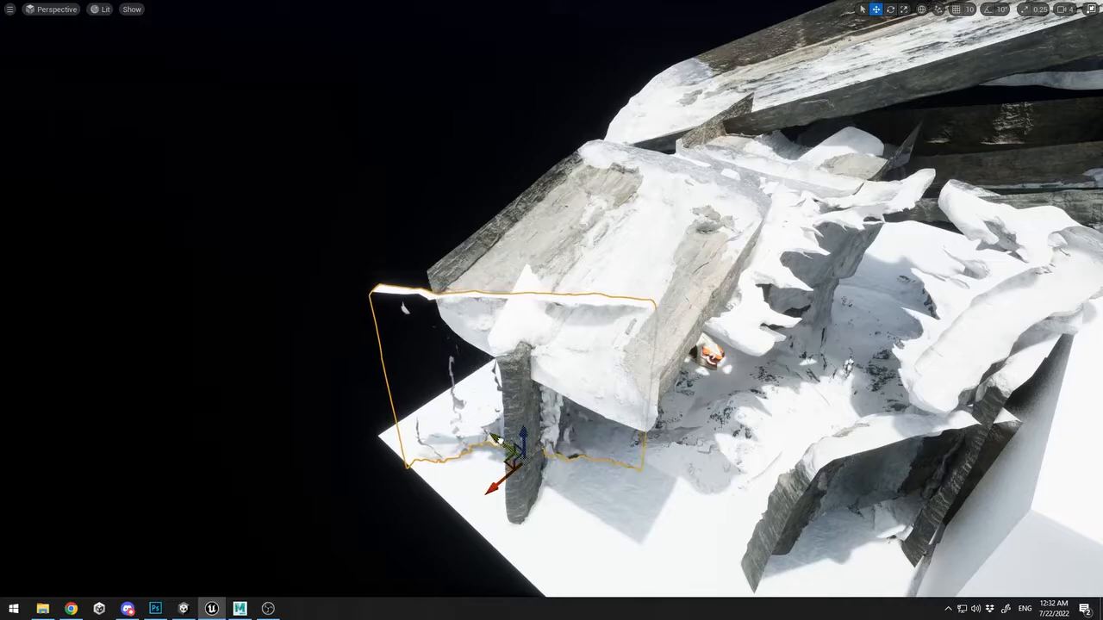
click(369, 360)
key(1)
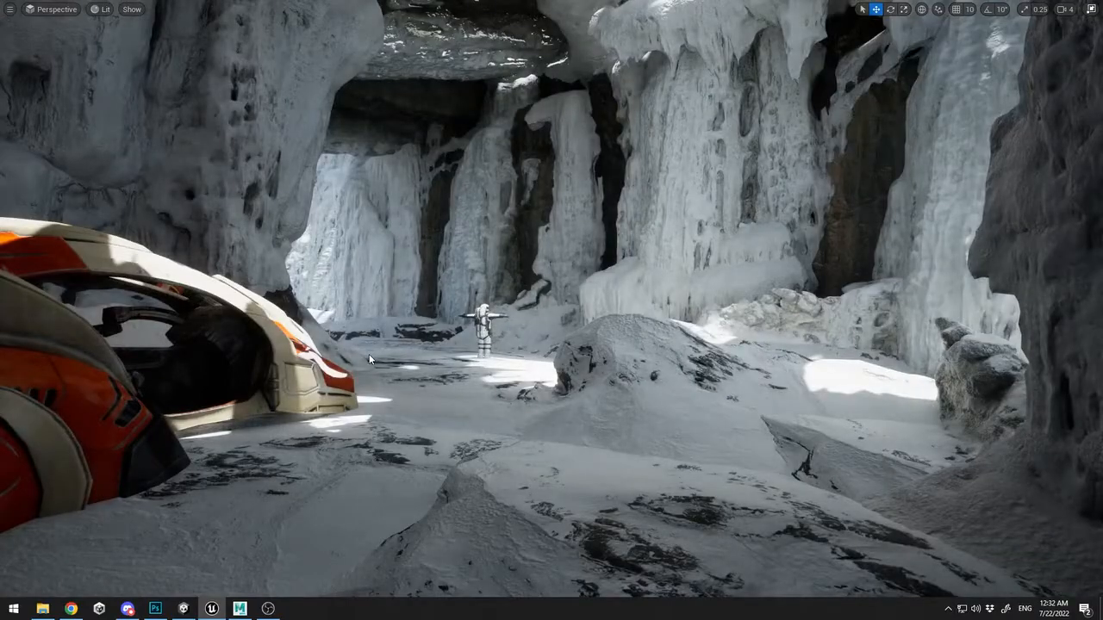
Enlarge the new cliff wall at the cave's open corner so that it reaches up toward the roof
right_drag(399, 368, 801, 349)
click(400, 368)
key(r)
drag(287, 572, 325, 559)
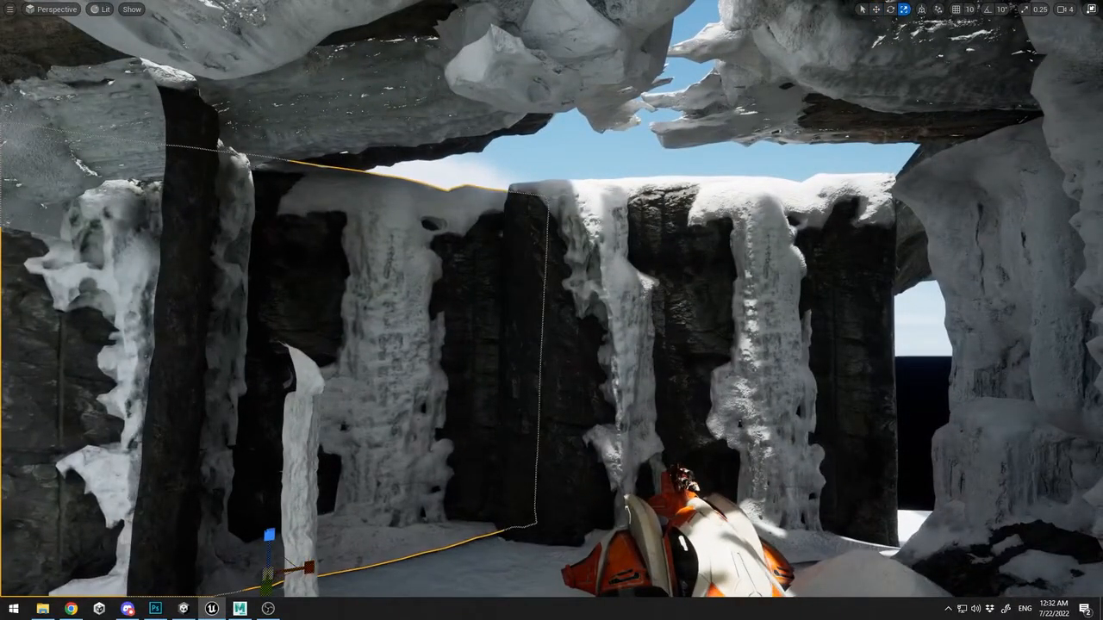
mouse_move(269, 535)
mouse_down()
mouse_move(269, 491)
mouse_move(268, 556)
mouse_up()
key(w)
Scale the cliff wall behind the crashed ship taller and wider to close the sky gap, then lower it slightly
click(589, 283)
key(r)
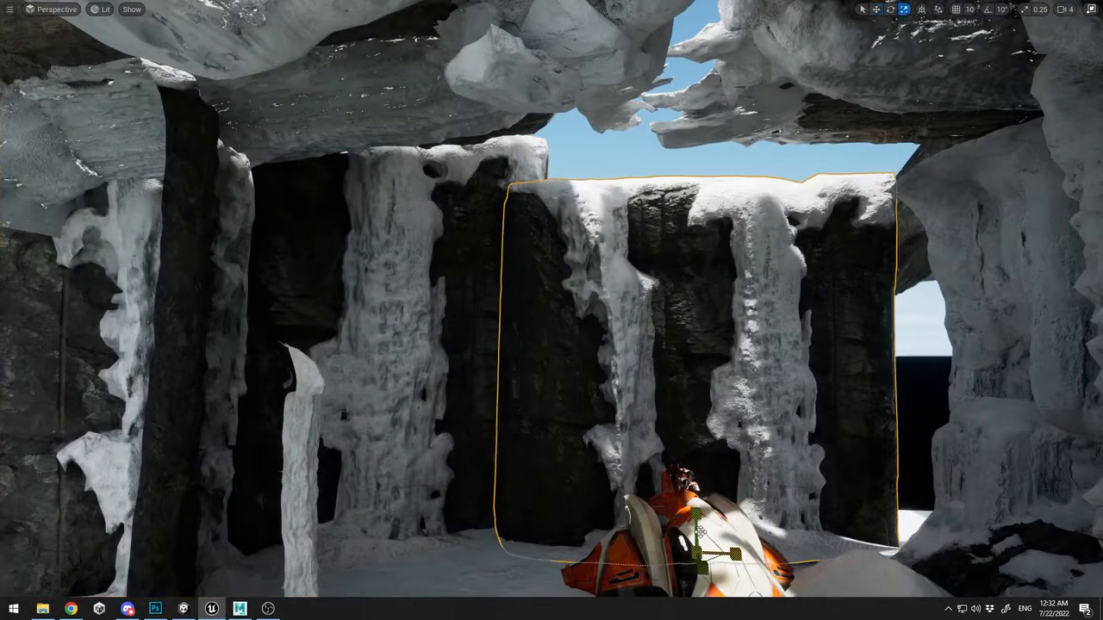
drag(696, 517, 696, 478)
drag(720, 562, 751, 553)
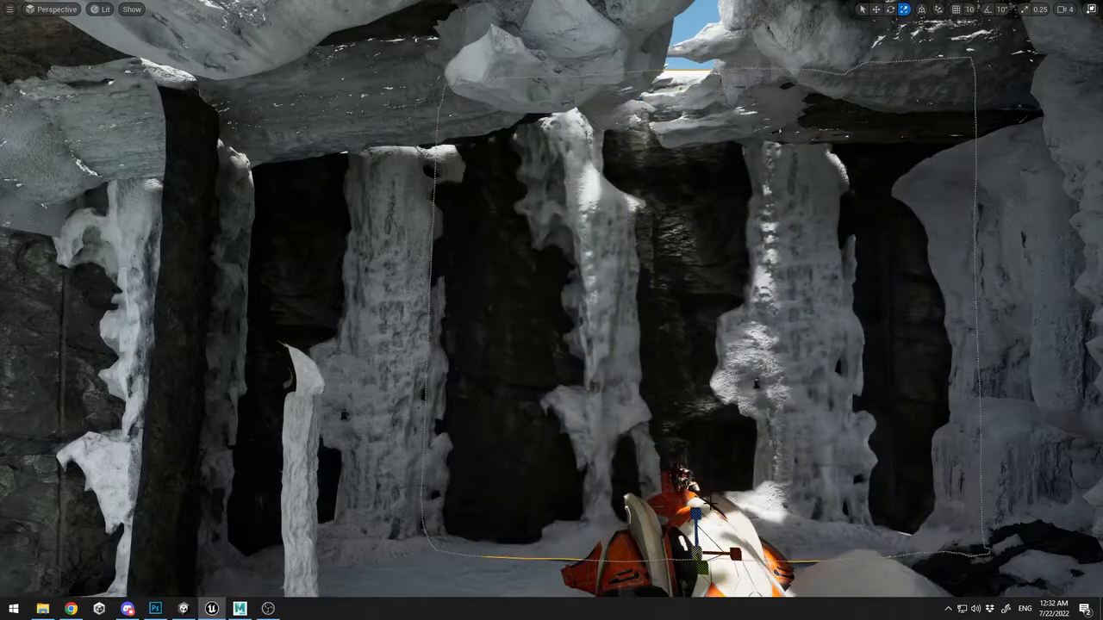
key(w)
drag(696, 525, 696, 536)
Move the hanging icy roof piece above the crashed ship sideways along the roof gap
click(555, 41)
right_drag(554, 41, 555, 86)
drag(555, 41, 517, 52)
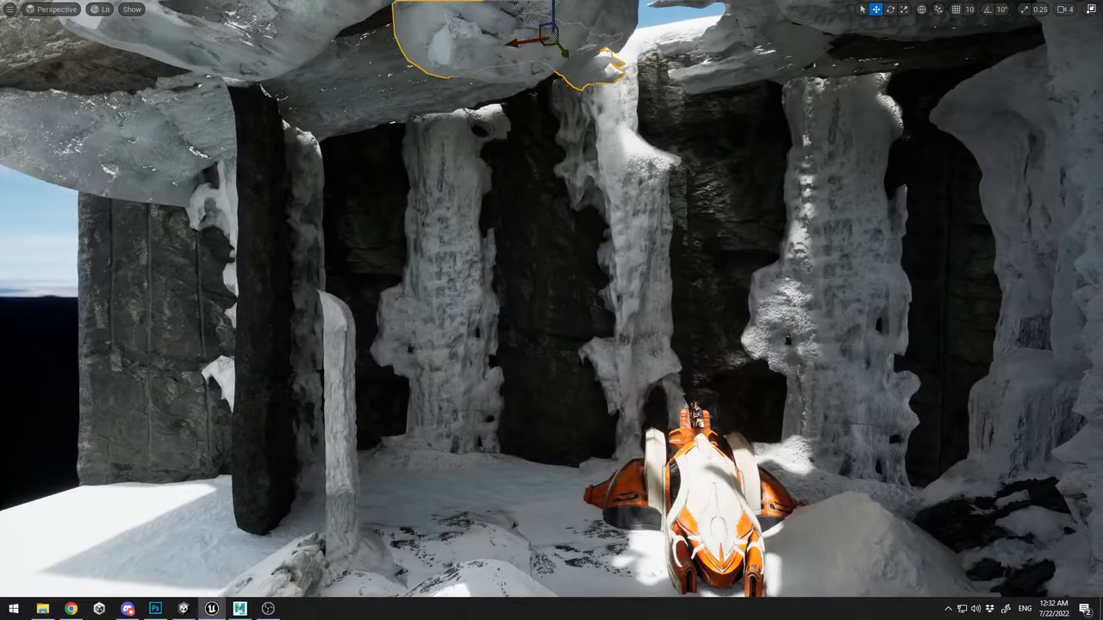
right_drag(517, 86, 568, 26)
Shift and rotate the icicle-edged roof pieces above the crashed ship to adjust the remaining sky gap
click(689, 115)
right_drag(689, 115, 704, 90)
ctrl+click(867, 162)
right_drag(866, 162, 867, 212)
key(s)
drag(806, 150, 844, 158)
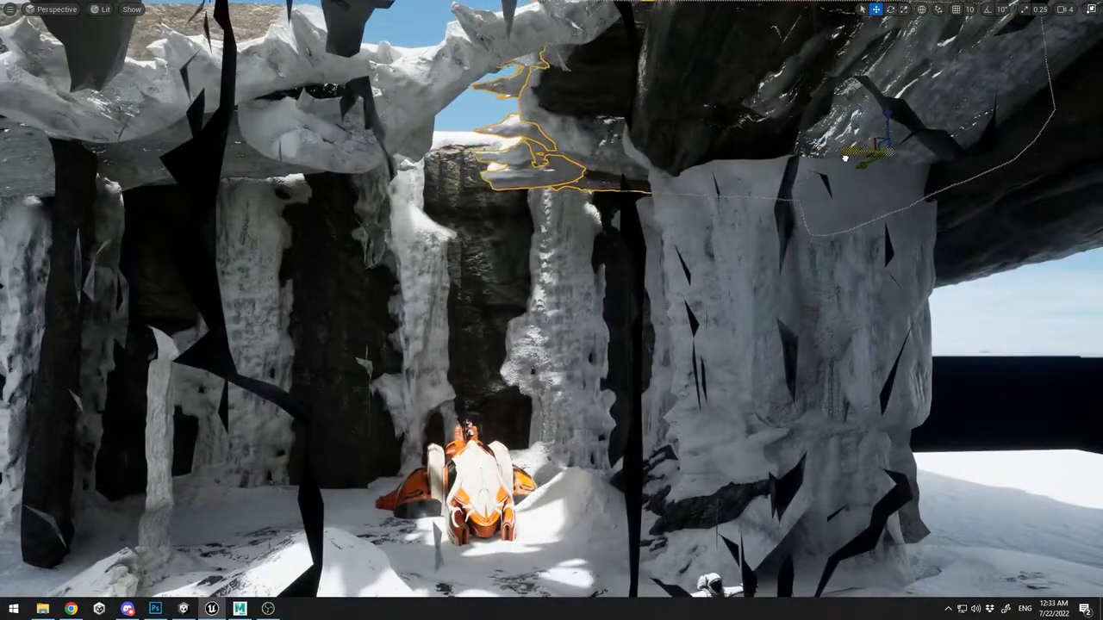
key(e)
click(504, 149)
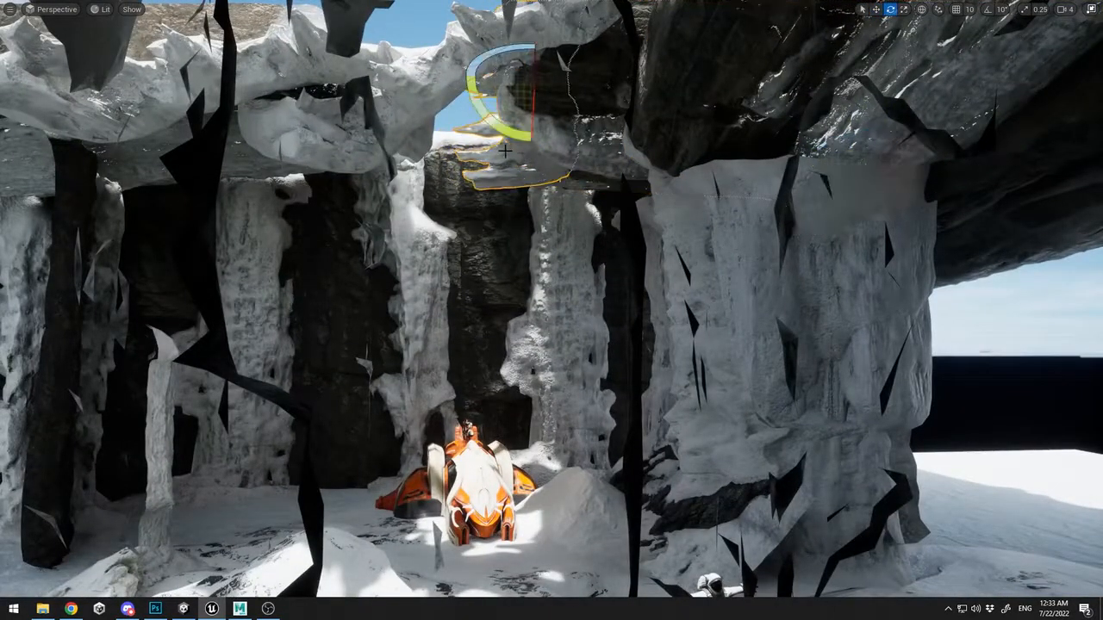
drag(491, 47, 495, 80)
Return to the bookmarked view and make the hidden ExponentialHeightFog visible in the scene
key(w)
key(w)
right_drag(517, 103, 595, 172)
key(a)
key(w)
right_drag(461, 413, 603, 412)
key(s)
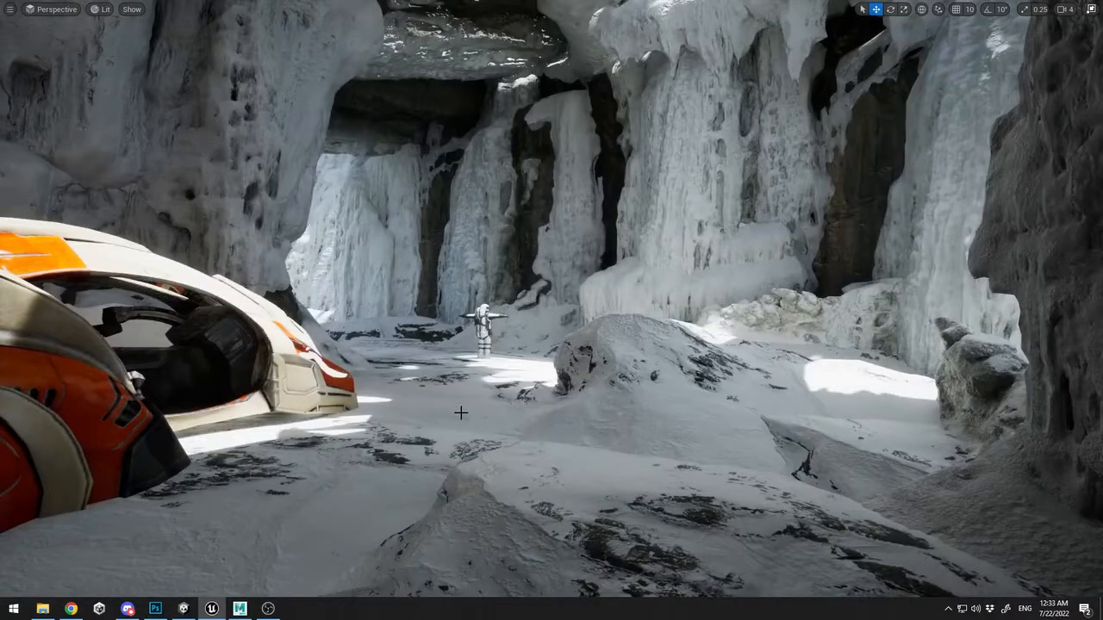
key(F11)
scroll(672, 217, up, 10)
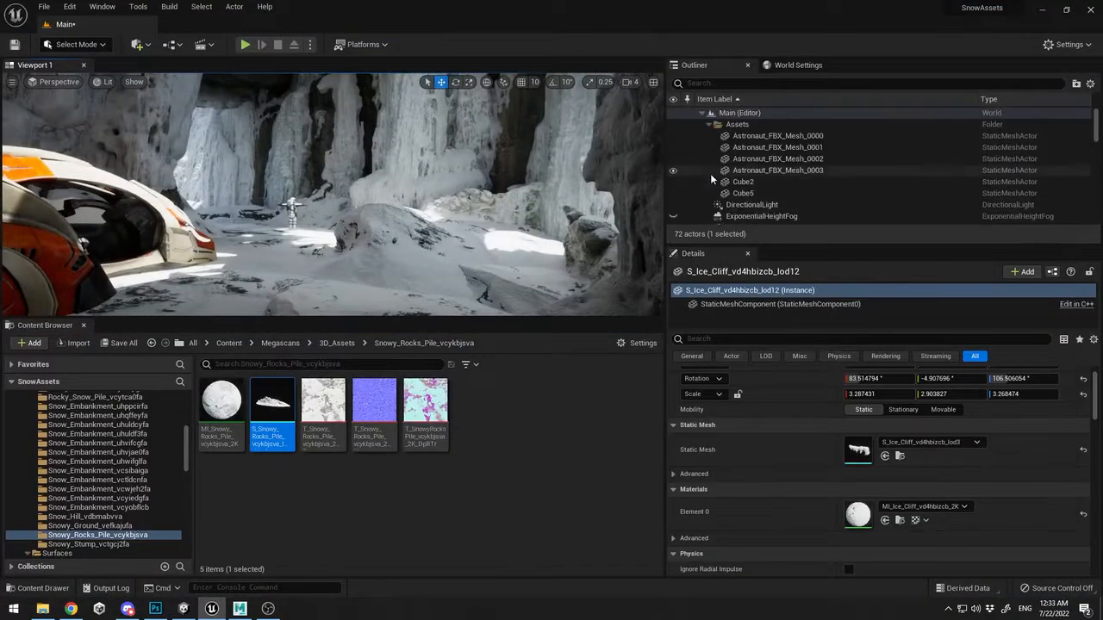
key(F11)
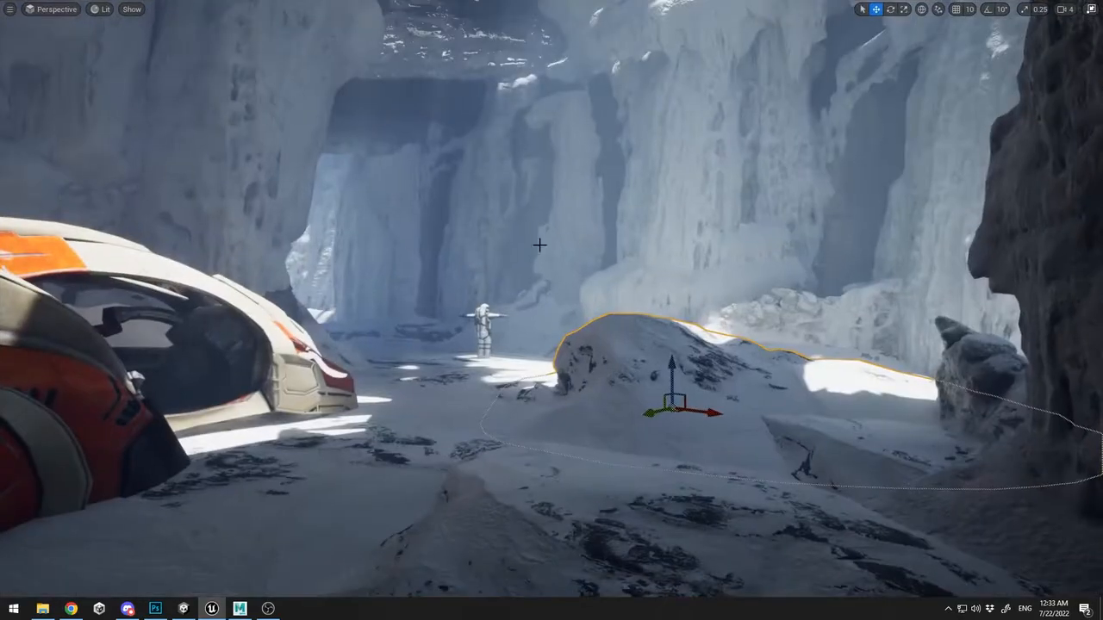
Select the scene's DirectionalLight to bring up its light properties for editing
click(414, 230)
key(F11)
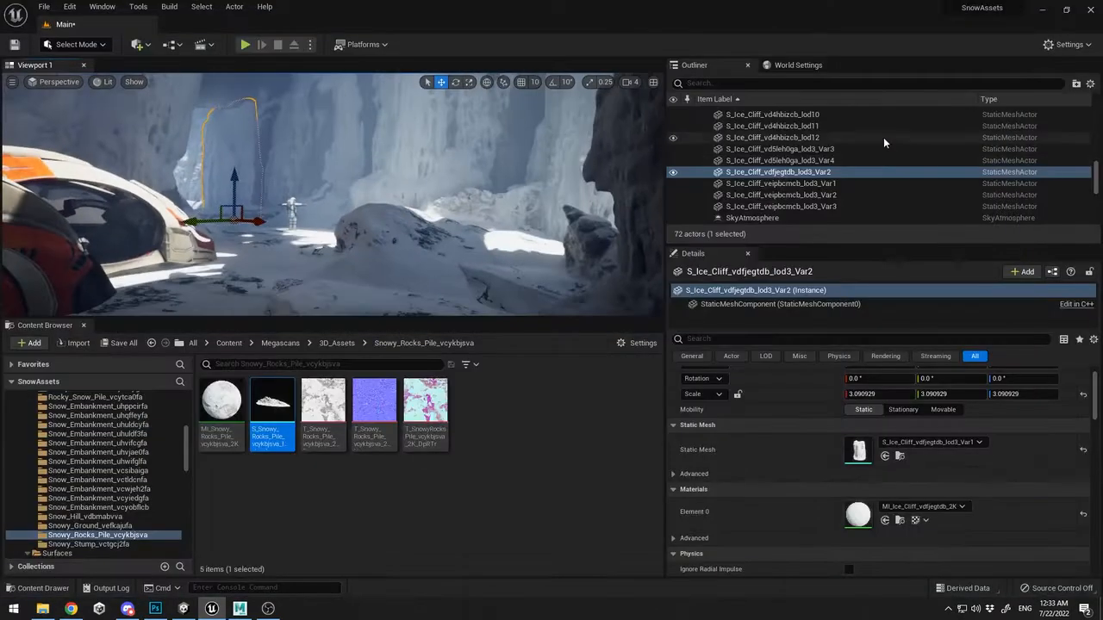
scroll(787, 165, up, 10)
click(733, 204)
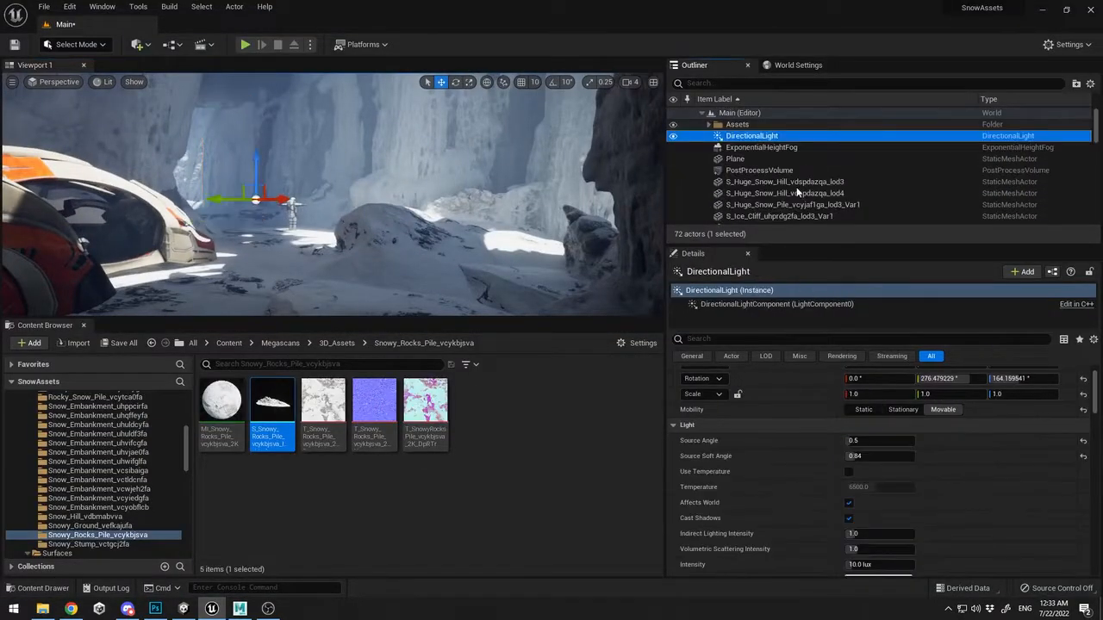
Change the DirectionalLight's Light Color to a pale yellow, hex sRGB F9F9BAFF
click(878, 488)
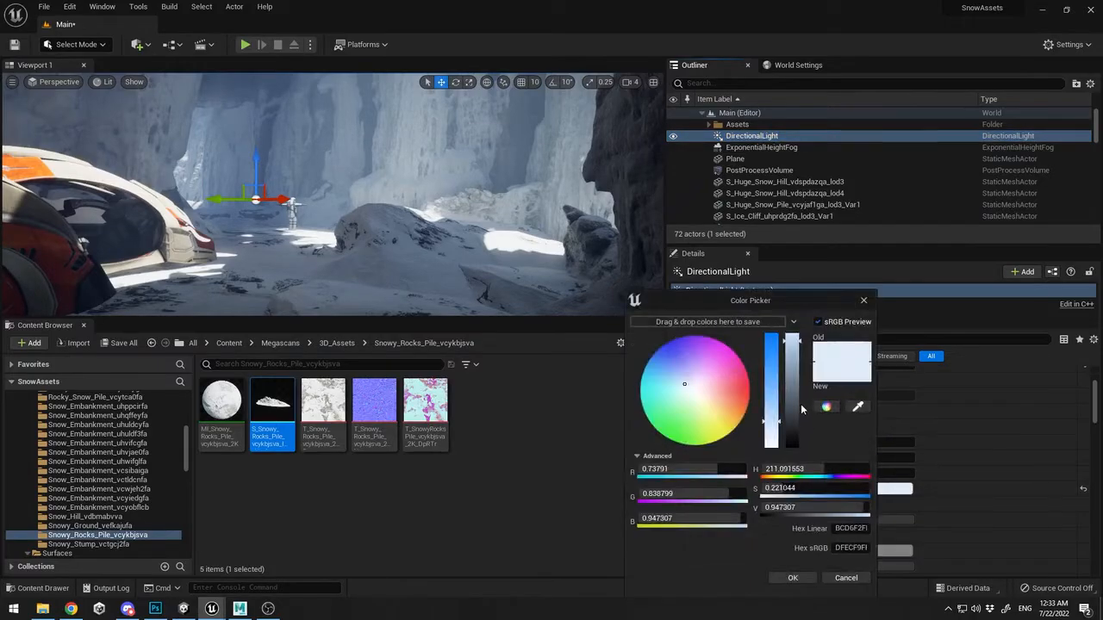
click(706, 412)
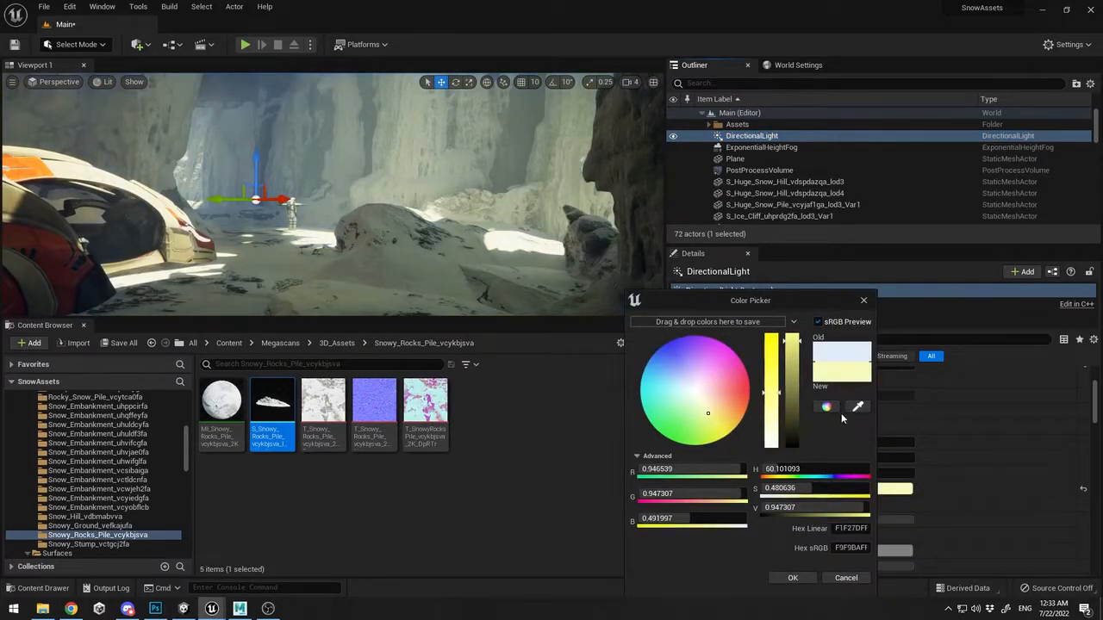
click(792, 579)
Examine the DirectionalLight's shadow, bloom, cascade and Light Color settings for ways to adjust the light and shadow tint
scroll(897, 503, down, 3)
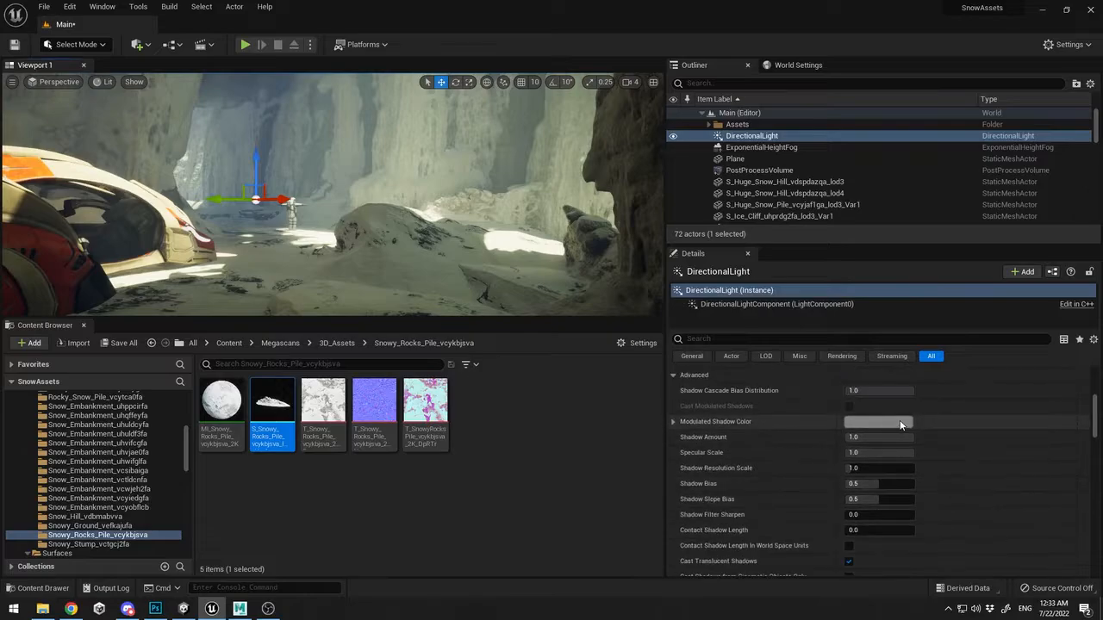
click(672, 422)
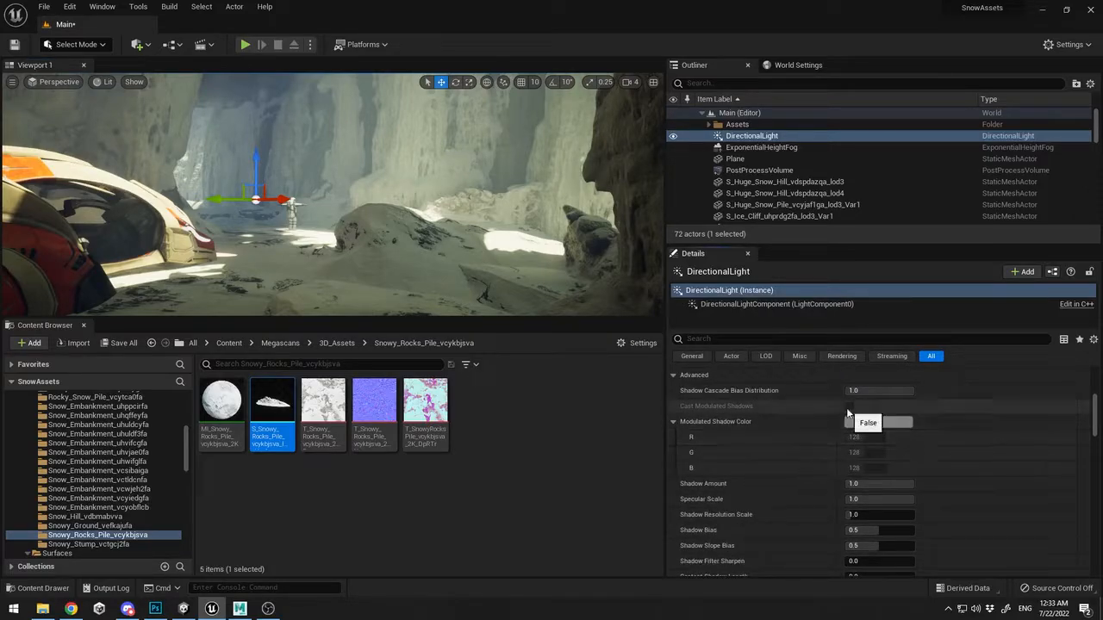
scroll(849, 412, up, 1)
click(673, 438)
scroll(827, 438, down, 20)
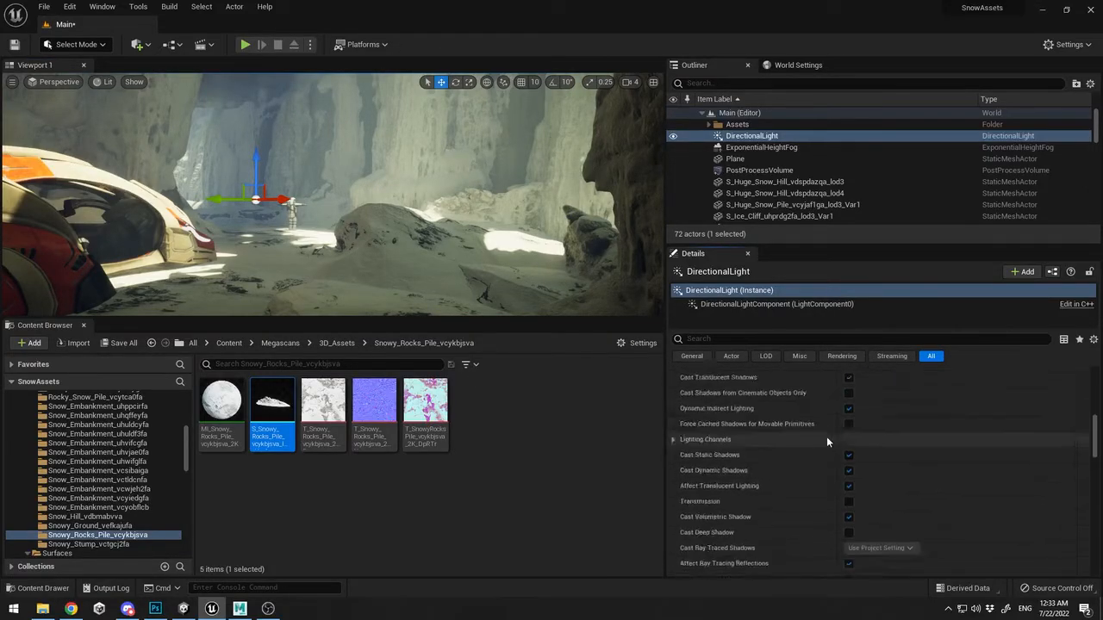
scroll(850, 440, down, 7)
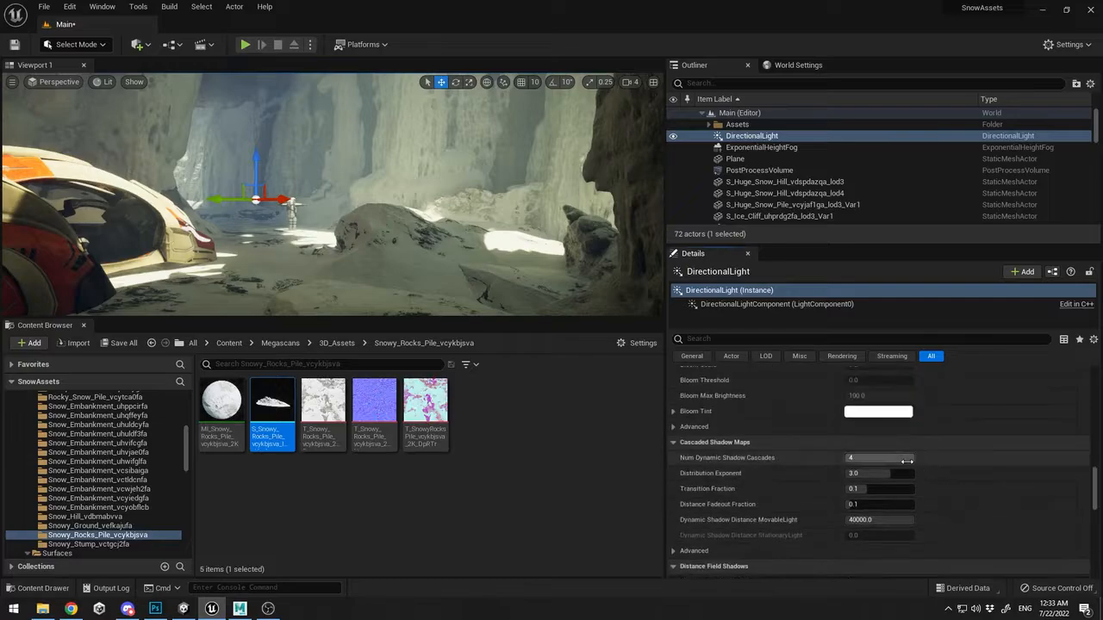
double_click(878, 416)
mouse_move(1093, 495)
mouse_down()
mouse_move(1091, 571)
mouse_move(1077, 408)
mouse_up()
click(675, 479)
scroll(833, 467, down, 1)
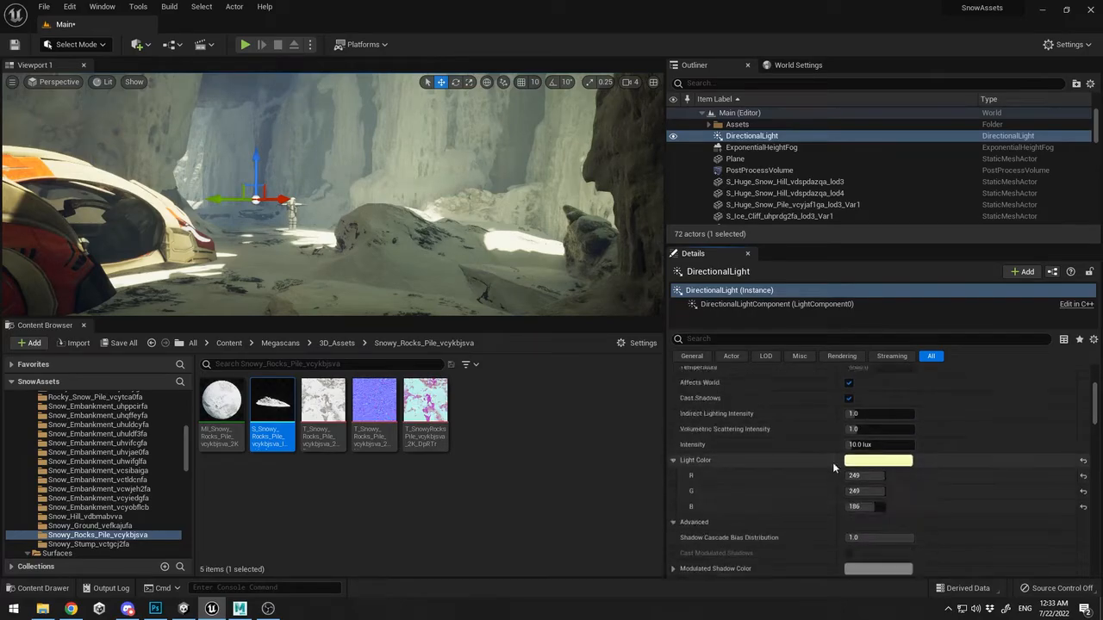
Enable Use Temperature on the DirectionalLight and set its Temperature to about 11423
scroll(833, 467, down, 1)
mouse_move(872, 425)
mouse_down()
mouse_move(922, 426)
mouse_move(887, 426)
mouse_up()
scroll(876, 431, up, 3)
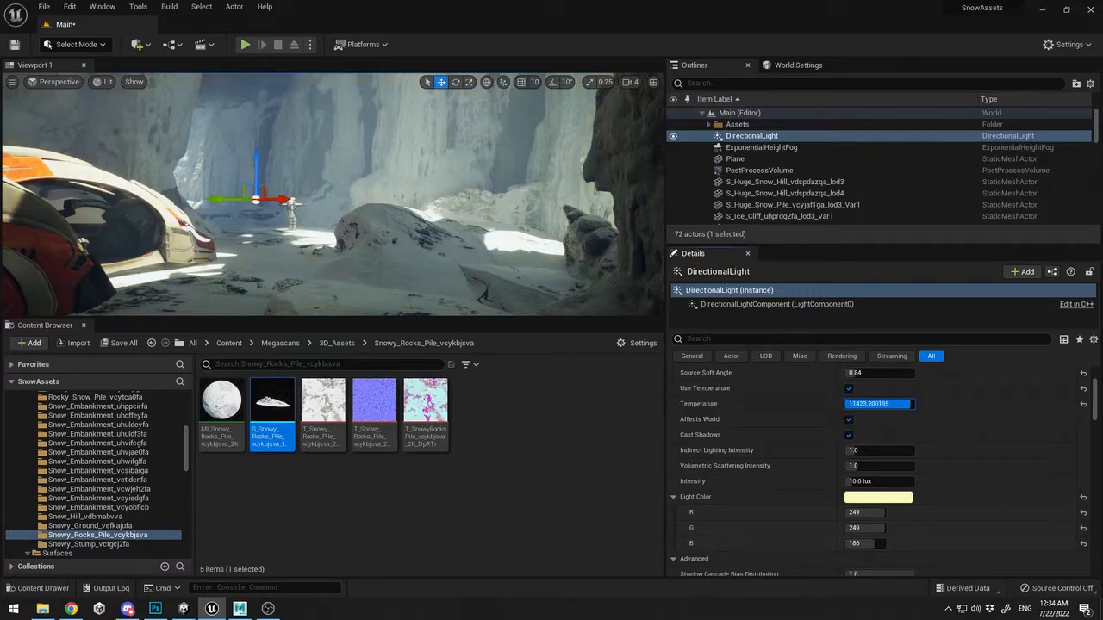
Set the DirectionalLight's Light Color to near-white, hex sRGB F9F9F9FF, and lower its Temperature
click(879, 497)
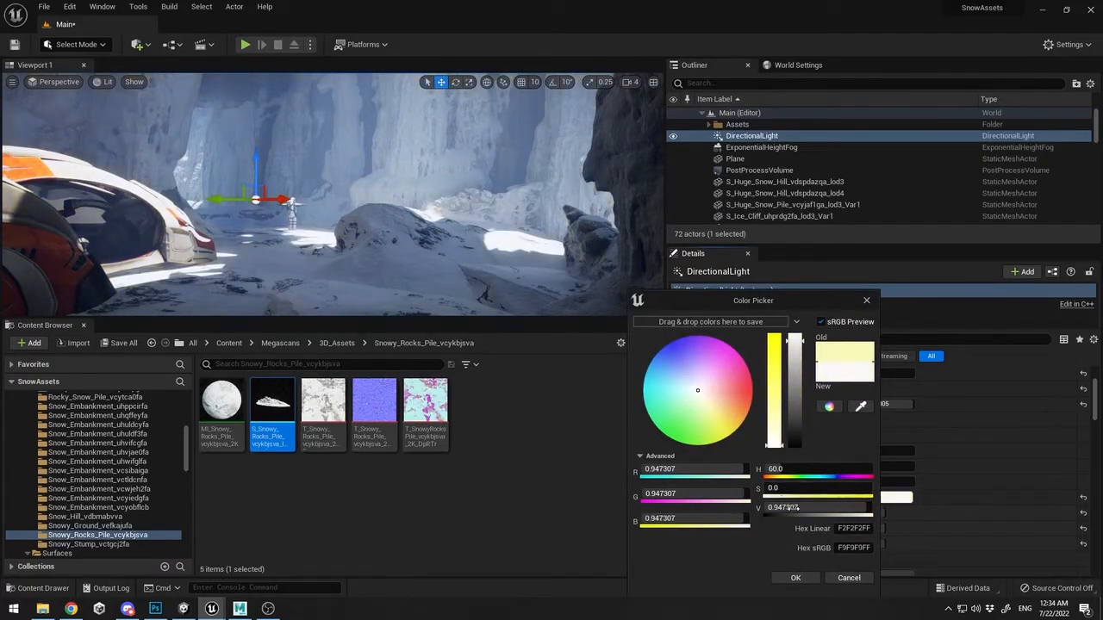
click(801, 579)
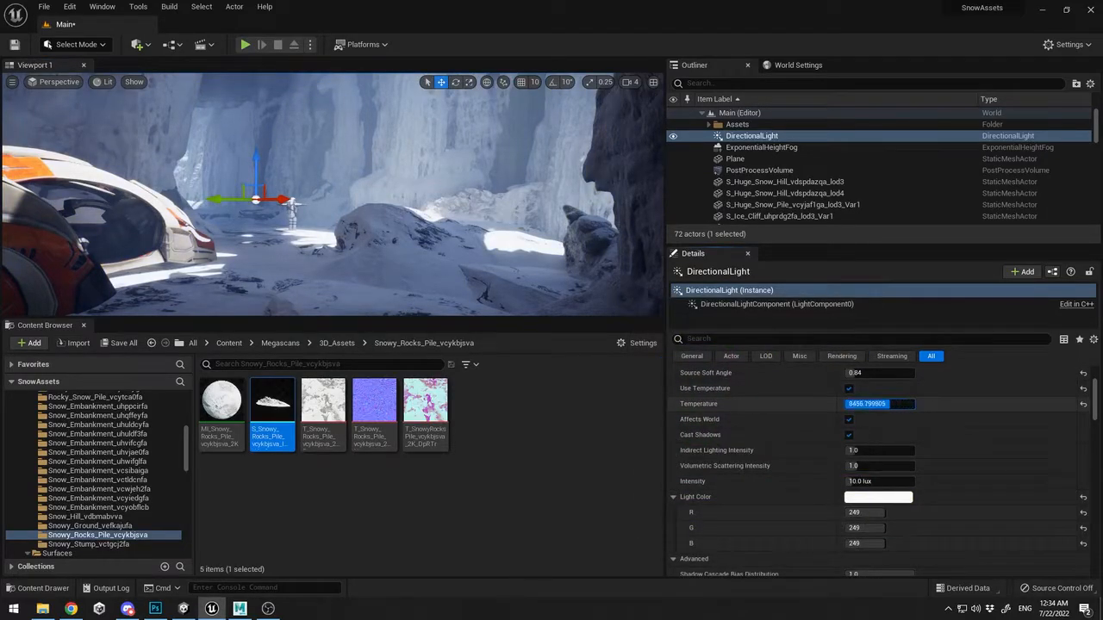
drag(906, 404, 859, 413)
scroll(951, 410, up, 2)
scroll(940, 450, up, 2)
scroll(917, 476, down, 10)
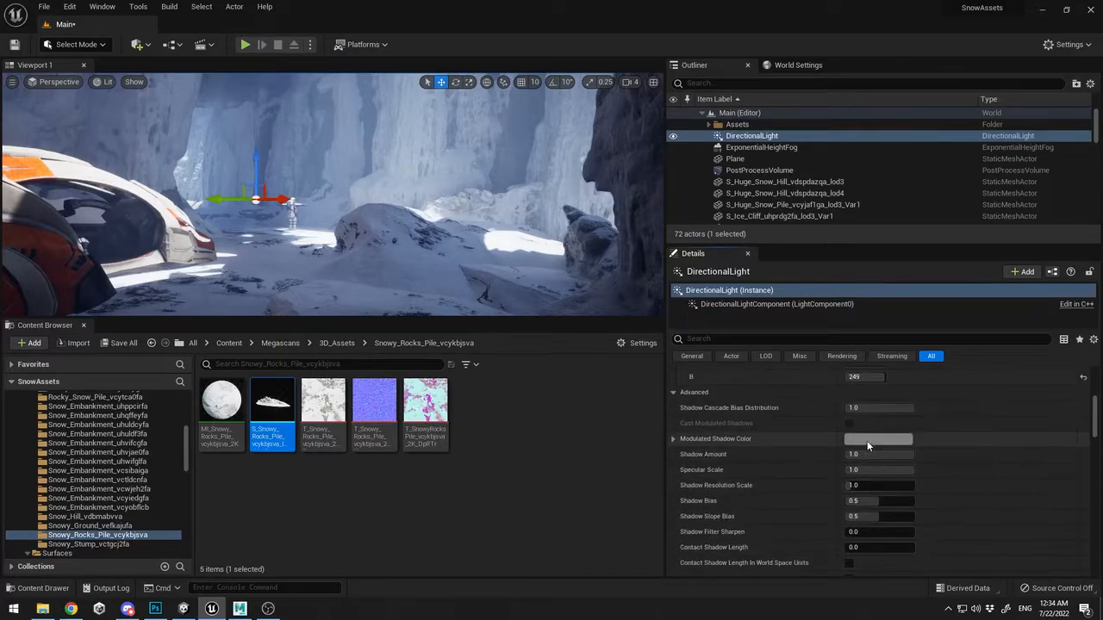
Select the two roof slabs above the background opening and shift them sideways together, checking the bookmarked view
click(518, 249)
key(F11)
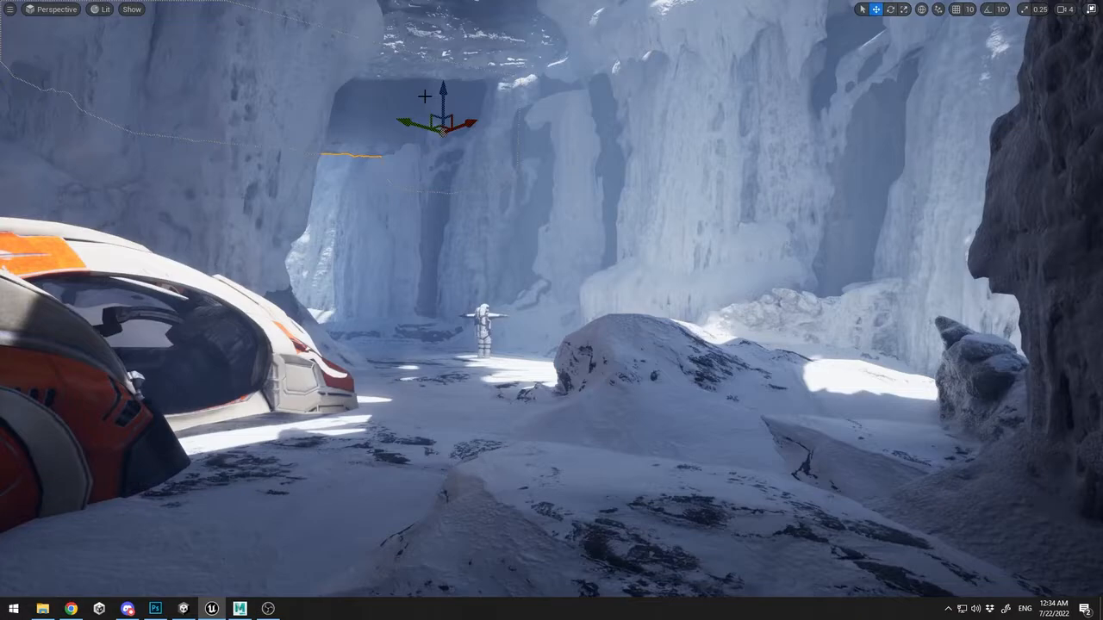
mouse_move(471, 131)
mouse_down()
mouse_move(524, 126)
mouse_move(459, 133)
mouse_up()
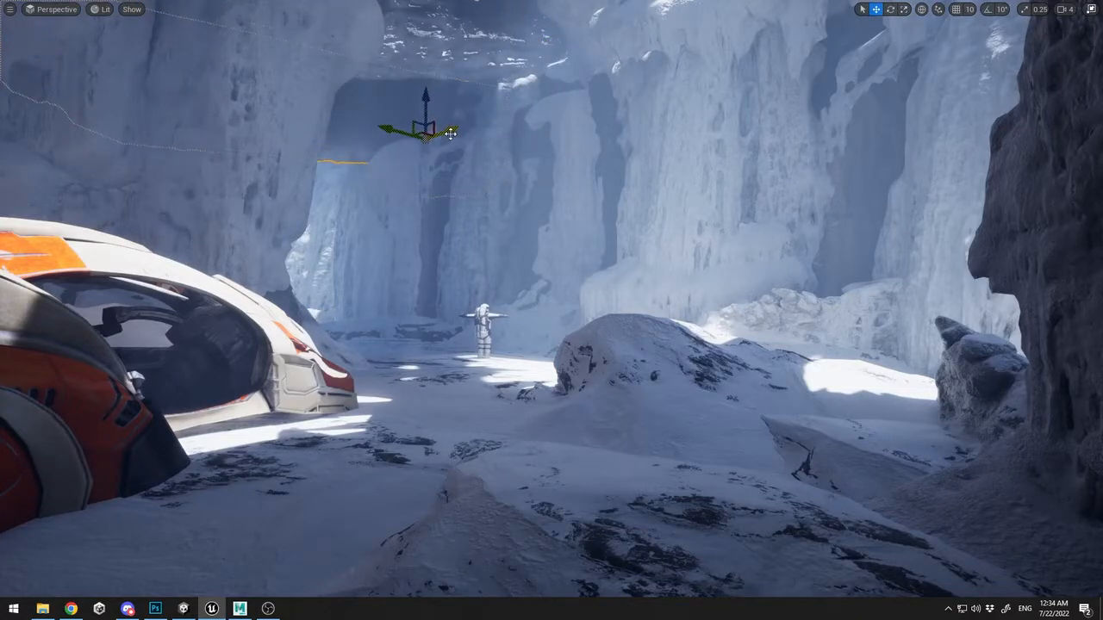
key(ctrl+z)
key(f)
mouse_move(449, 156)
right_down()
mouse_move(499, 112)
mouse_move(482, 95)
mouse_move(456, 190)
mouse_move(449, 155)
right_up()
key(s)
ctrl+click(533, 200)
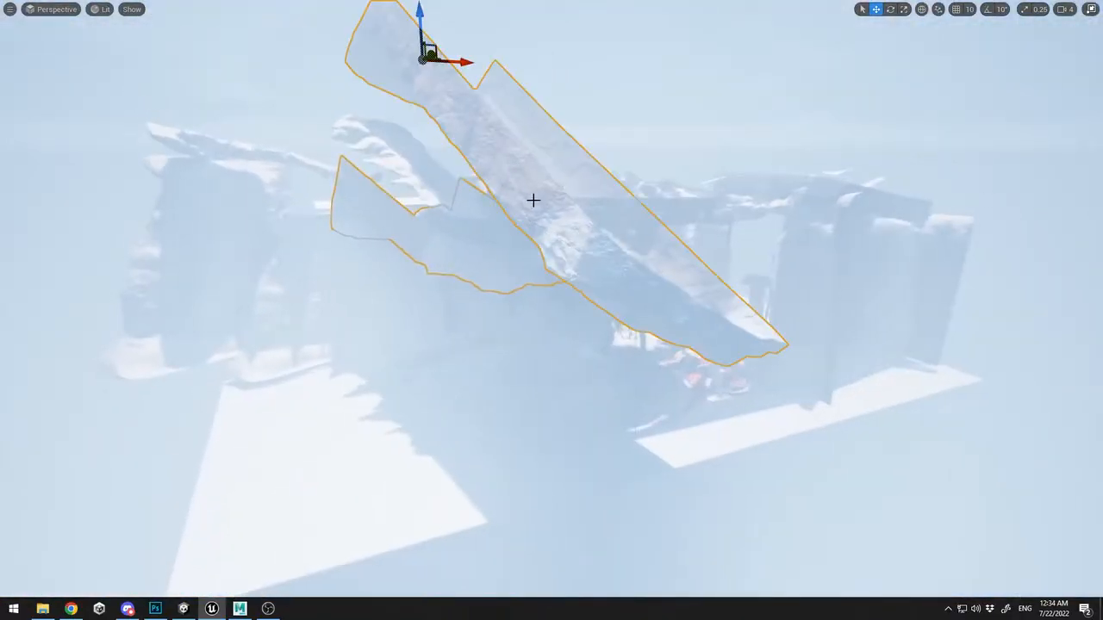
drag(462, 65, 572, 77)
key(1)
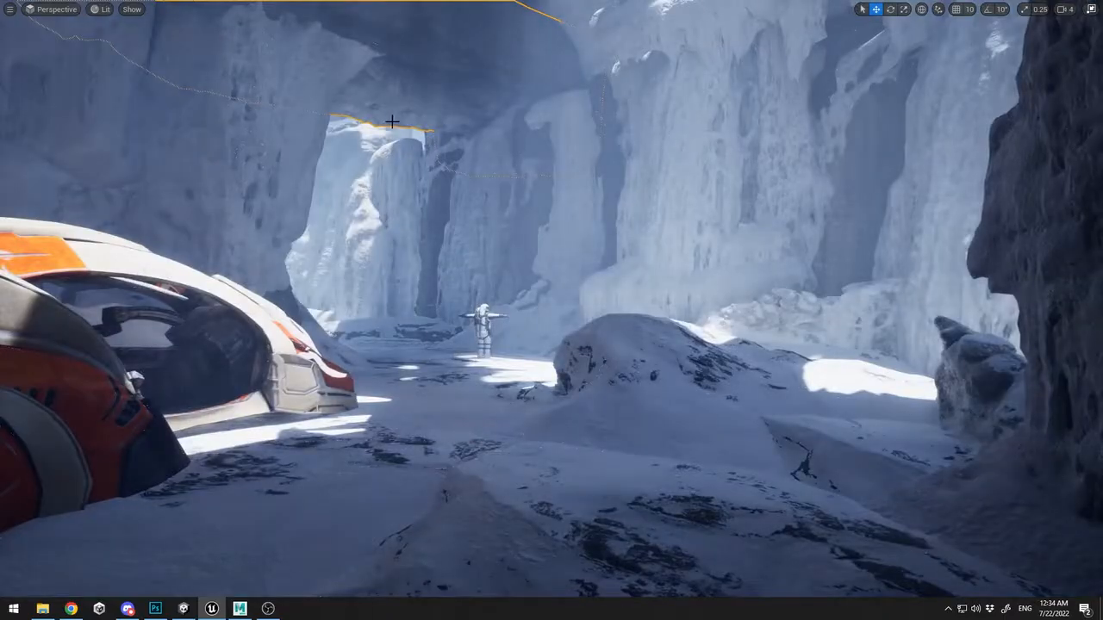
Raise and enlarge the ice cliff in the background opening so it meets the roof
scroll(395, 295, up, 1)
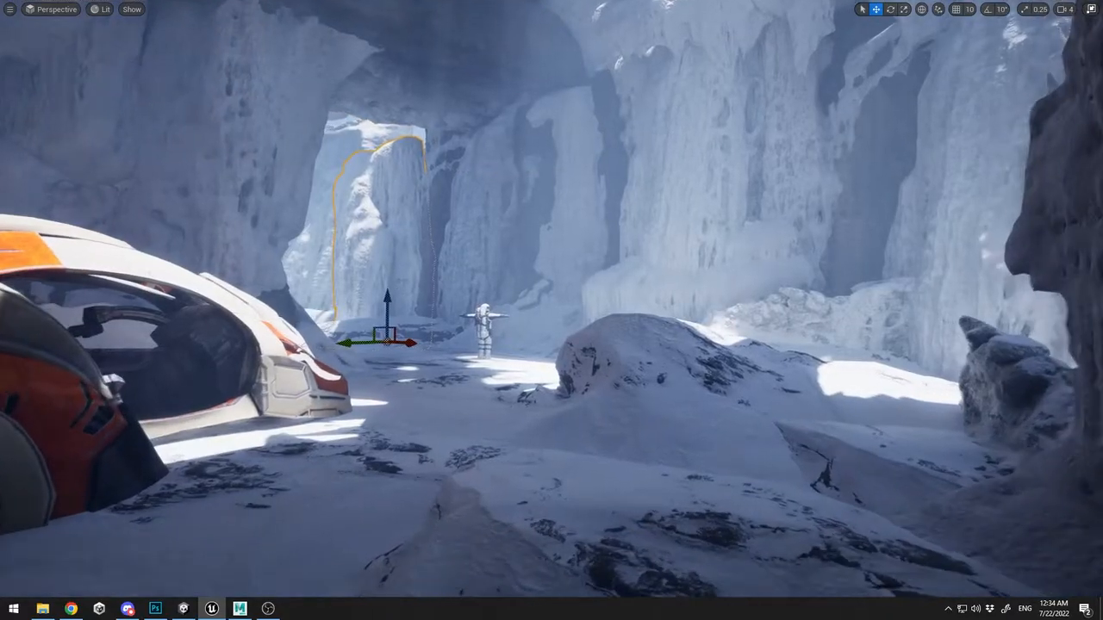
mouse_move(388, 297)
mouse_down()
mouse_move(388, 272)
mouse_move(389, 297)
mouse_up()
key(r)
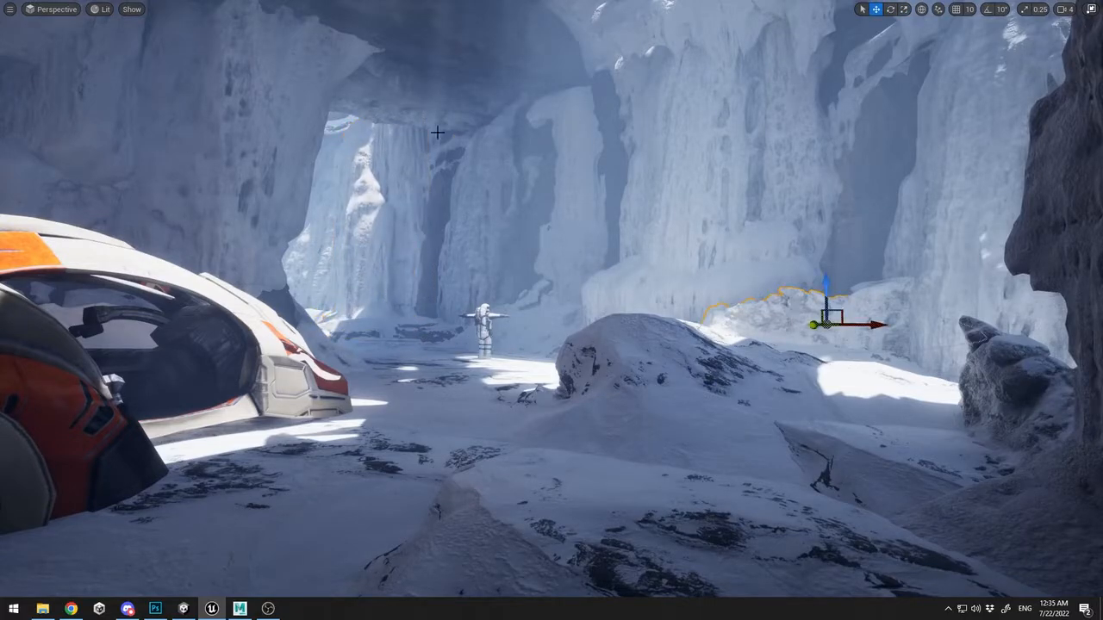
Move and scale the ice piece around the foreground rock pillar, undoing the trial rotation and checking the bookmarked view
key(s)
right_drag(432, 101, 431, 129)
key(d)
key(s)
click(602, 144)
drag(581, 293, 603, 215)
key(e)
key(ctrl+z)
key(w)
key(r)
drag(652, 265, 670, 280)
key(r)
drag(637, 246, 627, 226)
key(1)
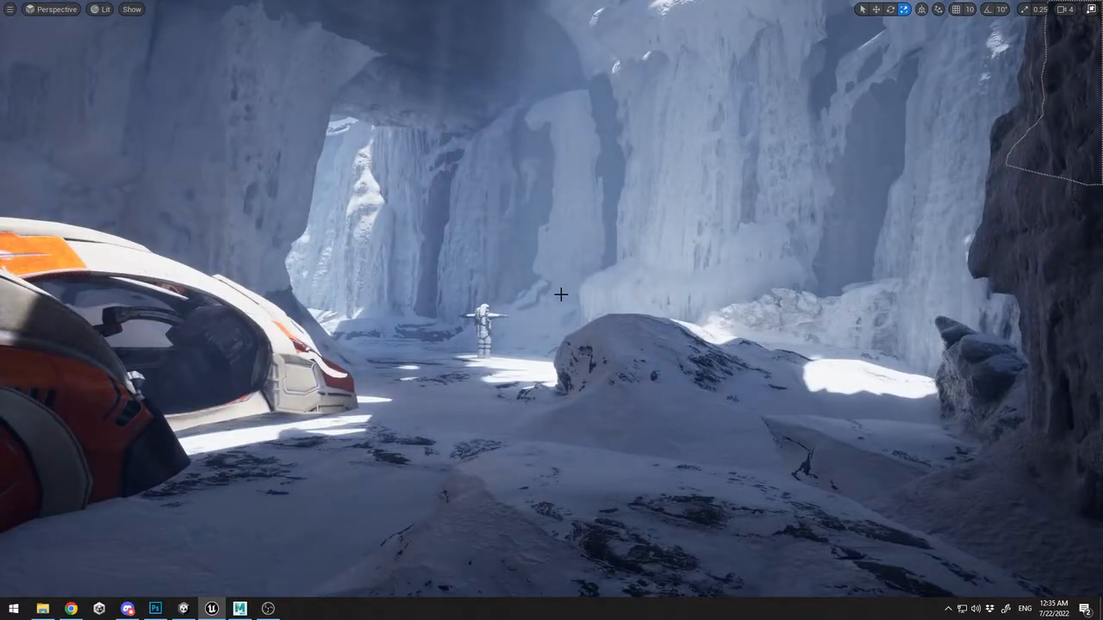
Slightly scale the foreground snow slab, and lower the rocky mound and the snow hill behind it
click(631, 484)
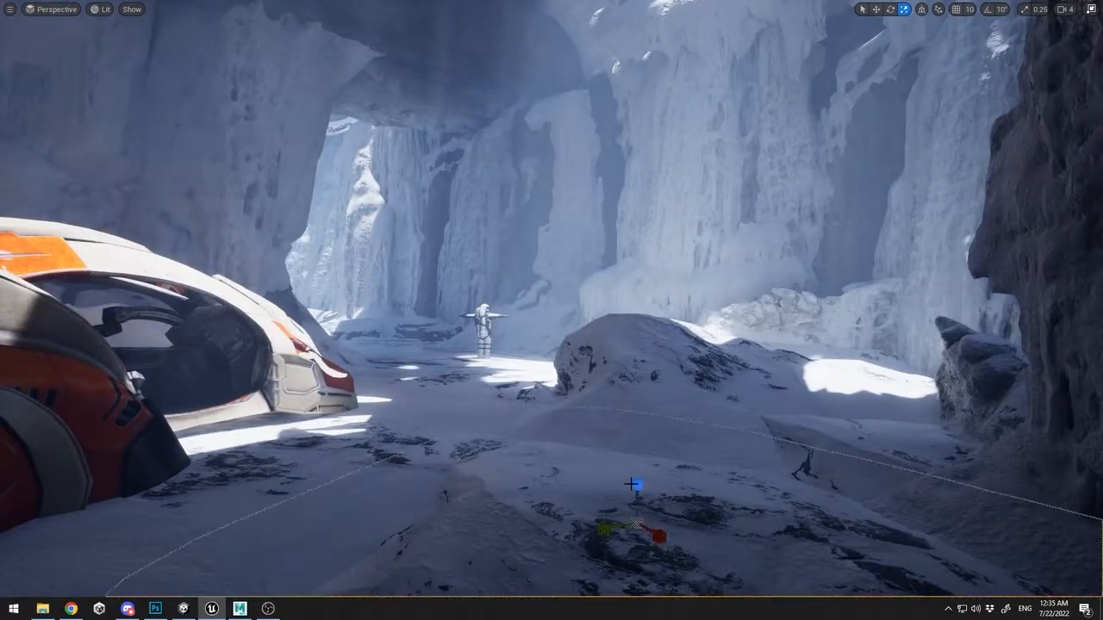
mouse_move(636, 482)
mouse_down()
mouse_move(632, 503)
mouse_move(636, 478)
mouse_up()
click(659, 388)
drag(672, 374, 673, 402)
click(726, 419)
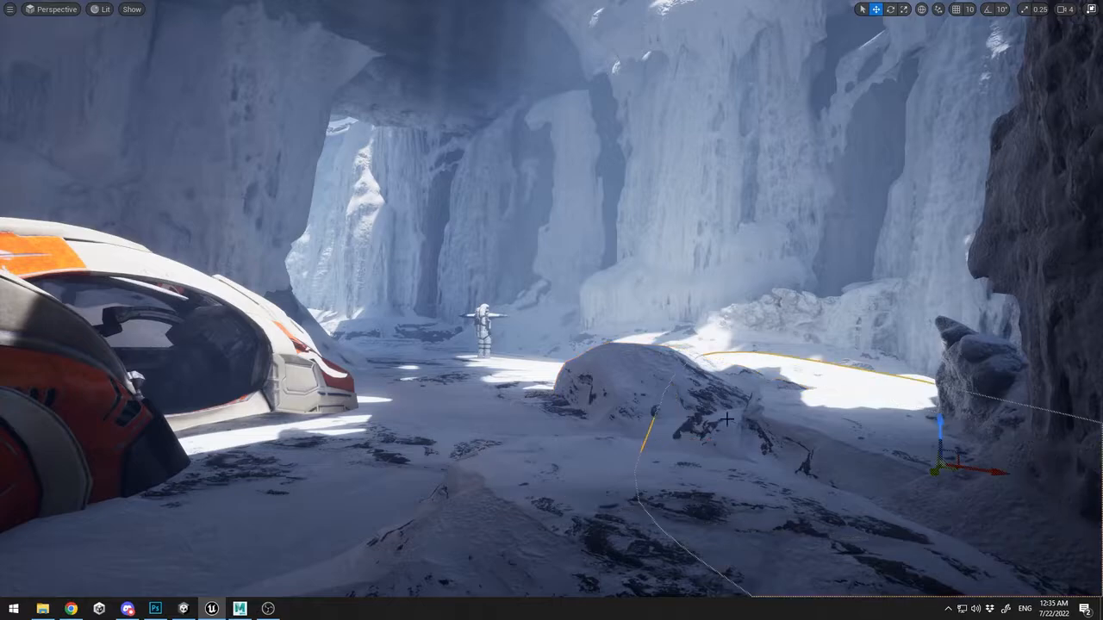
drag(939, 421, 941, 445)
Move the rocky snow mound sideways toward the rocks by the pillar and raise it out of the snow
click(679, 401)
drag(692, 438, 924, 503)
drag(851, 479, 884, 488)
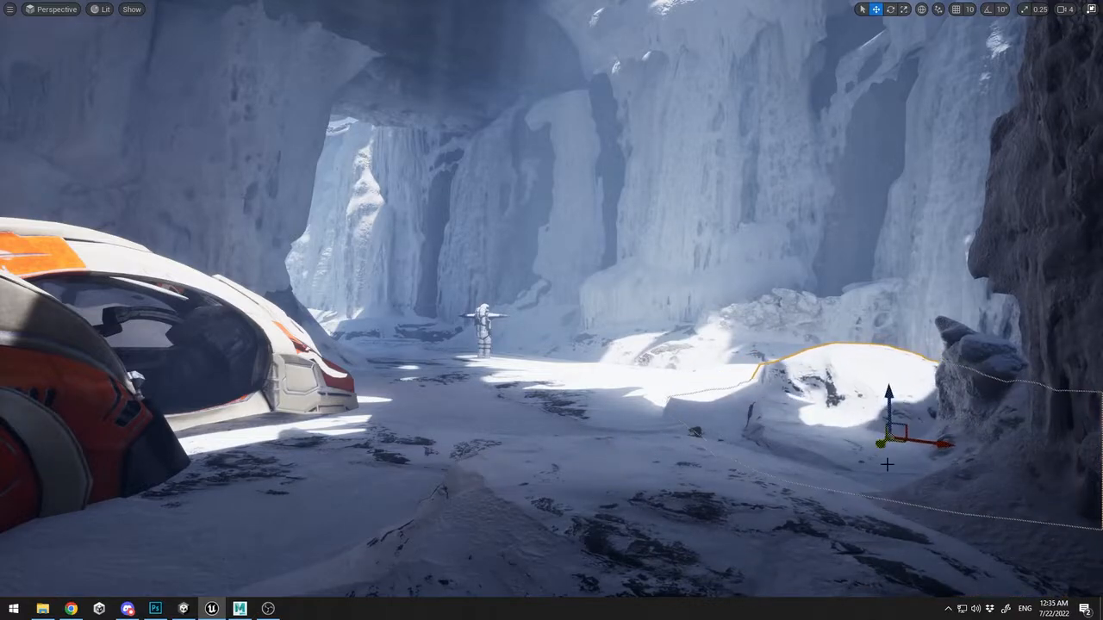
drag(893, 397, 896, 368)
Rotate the jagged rock beside the foreground pillar slightly and raise it above the snow
click(969, 472)
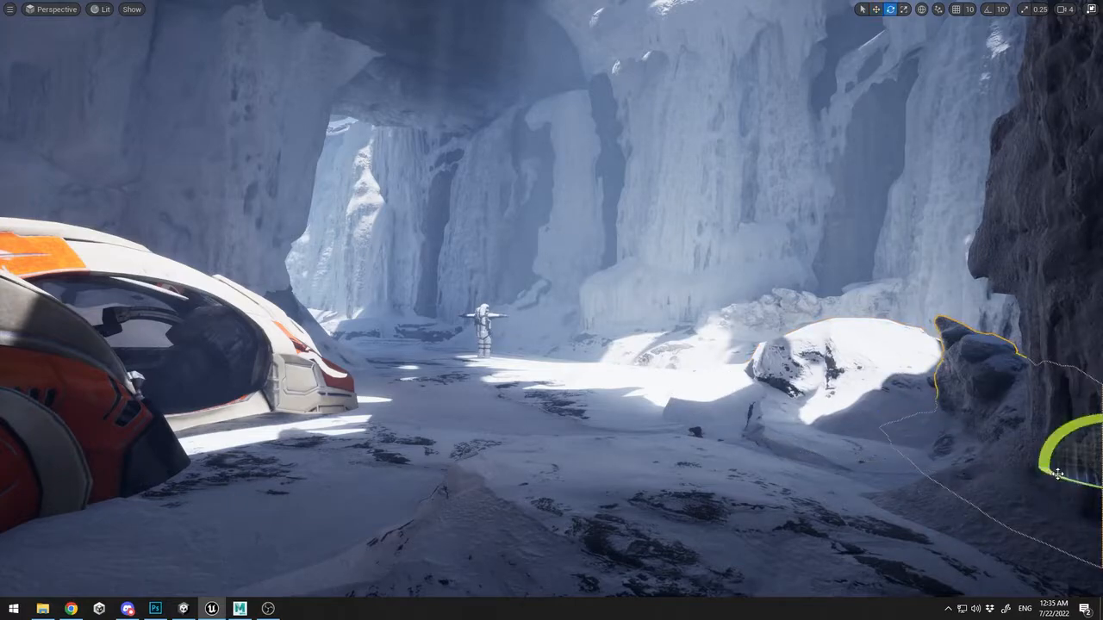
drag(1057, 473, 1012, 466)
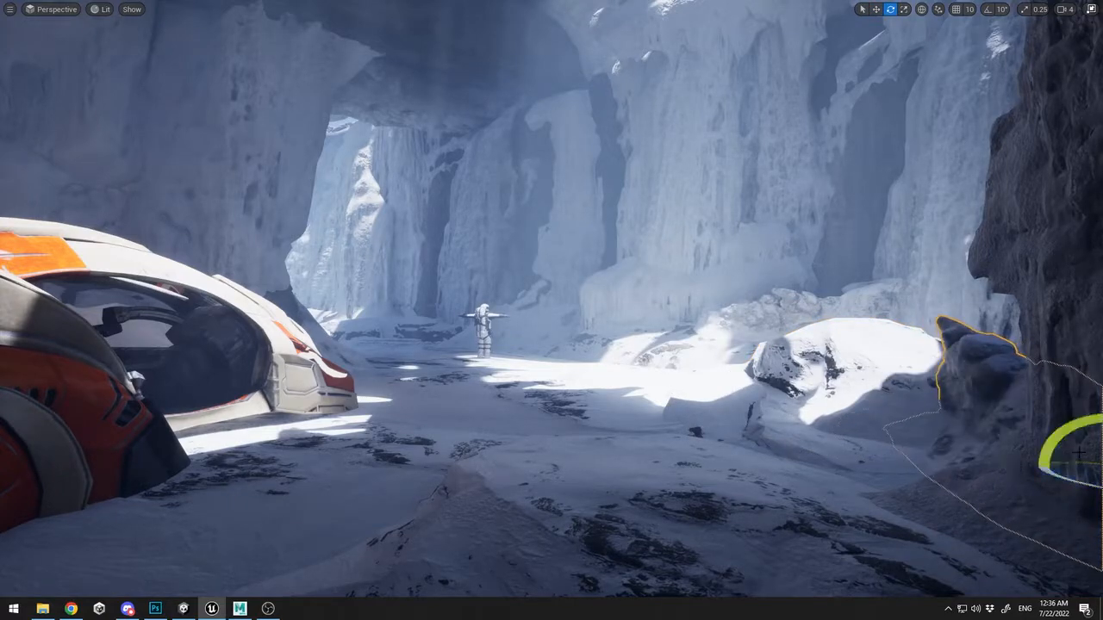
right_drag(837, 394, 917, 393)
mouse_move(832, 396)
mouse_down()
mouse_move(830, 376)
mouse_move(829, 401)
mouse_up()
key(w)
click(727, 457)
click(651, 451)
click(349, 379)
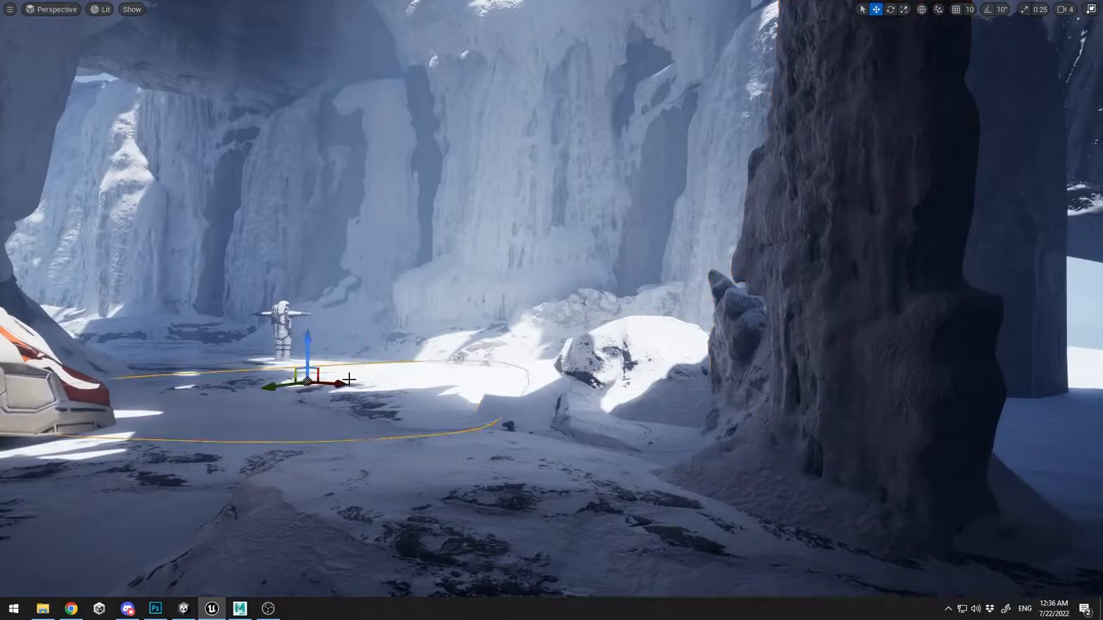
right_drag(421, 303, 344, 304)
Select the four Astronaut_FBX_Mesh parts and shift the astronaut sideways across the snow, checking the bookmarked view
key(ctrl+space)
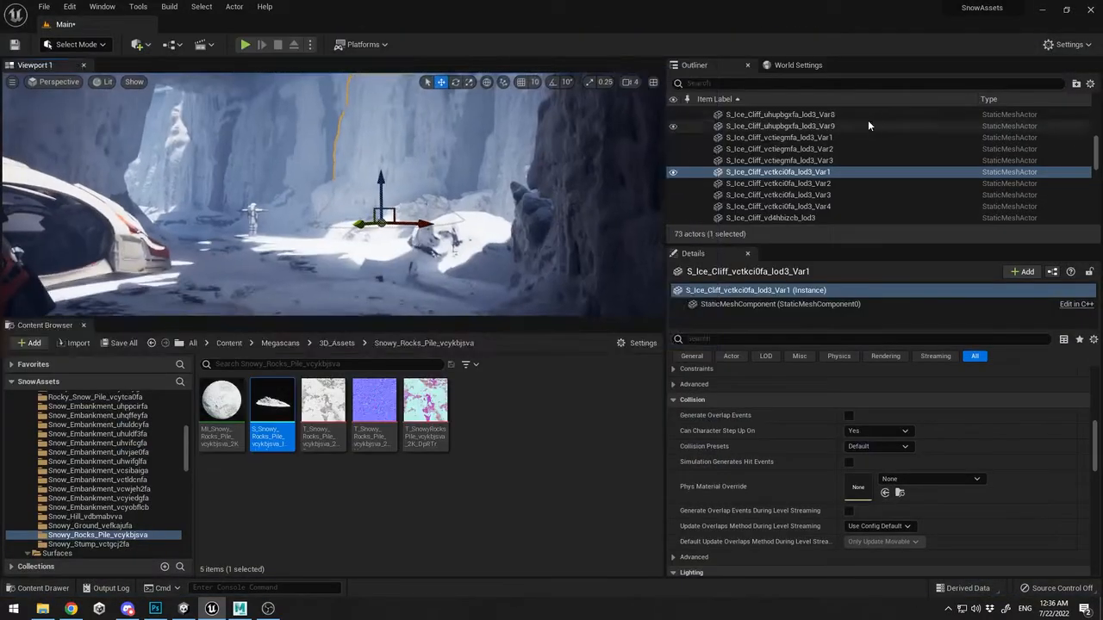
scroll(844, 133, up, 5)
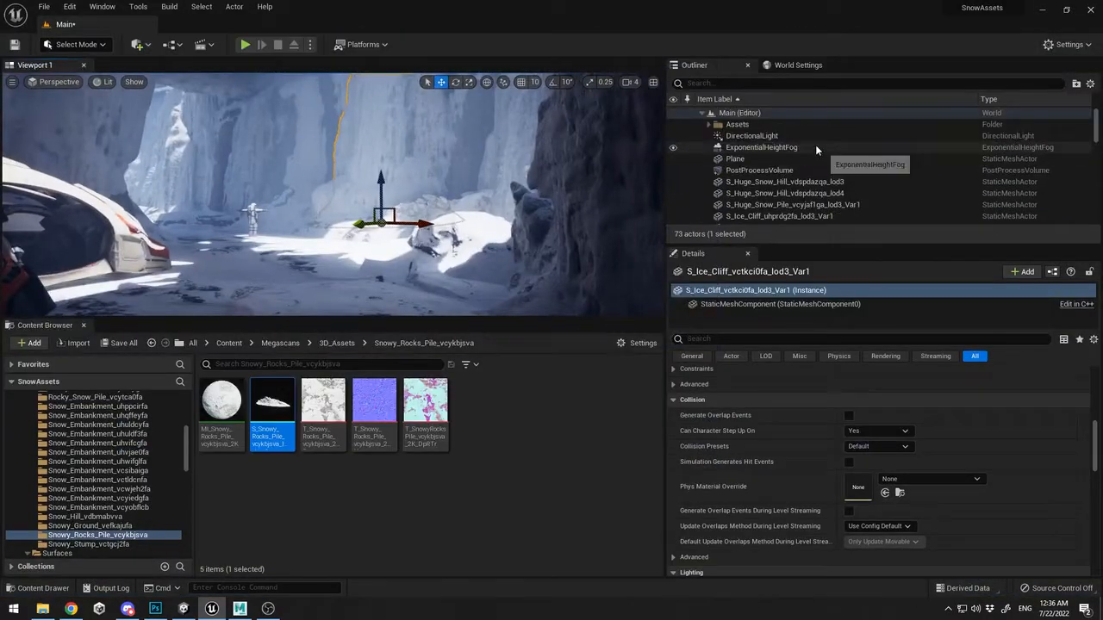
click(709, 125)
click(757, 136)
shift+click(757, 170)
key(f)
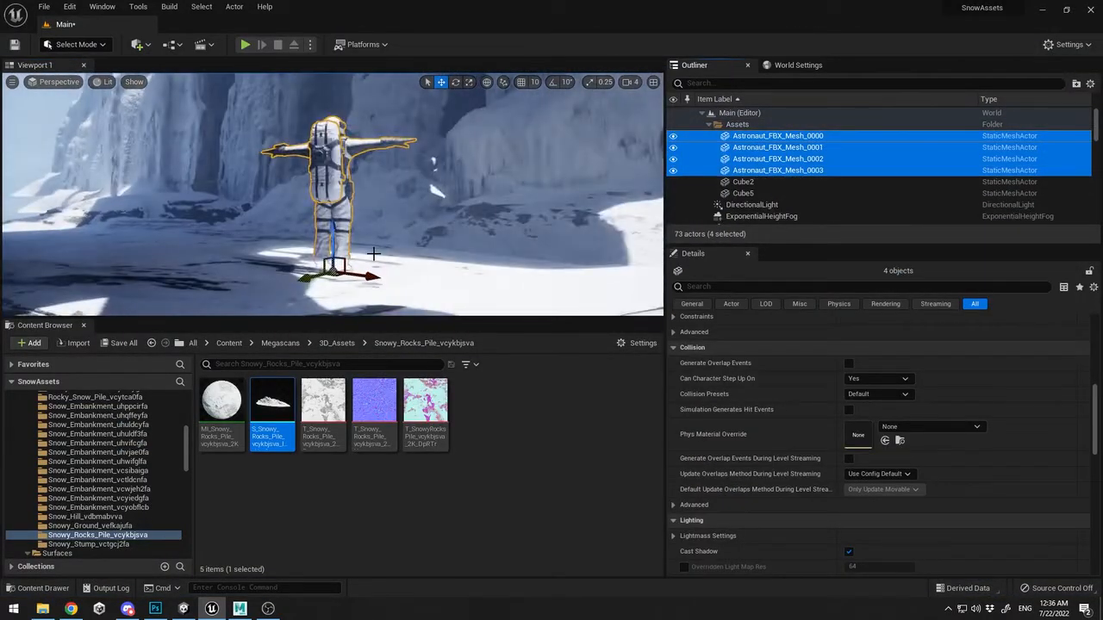
right_drag(460, 246, 491, 231)
right_drag(446, 200, 440, 228)
drag(366, 241, 471, 259)
drag(423, 216, 423, 203)
right_drag(446, 213, 488, 256)
click(488, 256)
key(F11)
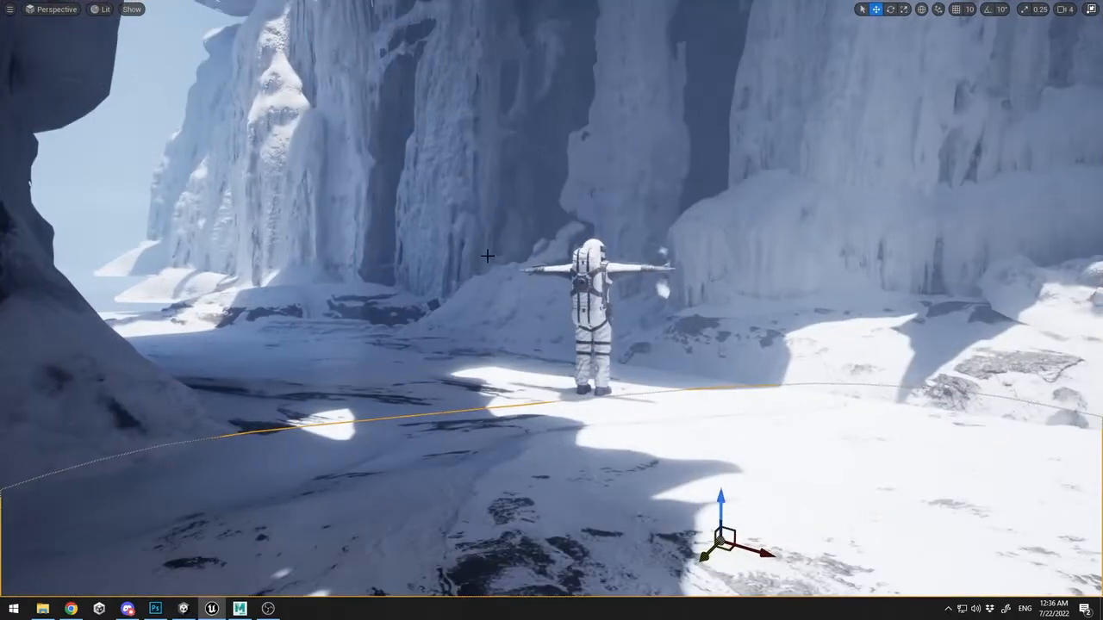
key(1)
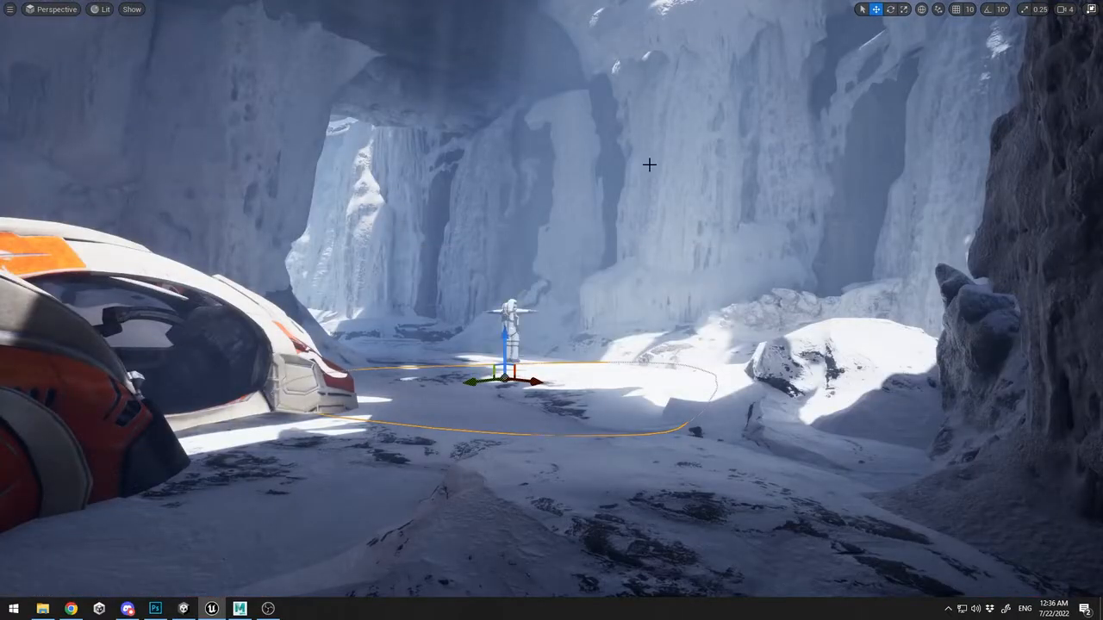
Reposition an ice cliff behind the background opening and snap it to the ground so it fills the opening
click(376, 273)
right_drag(448, 271, 552, 285)
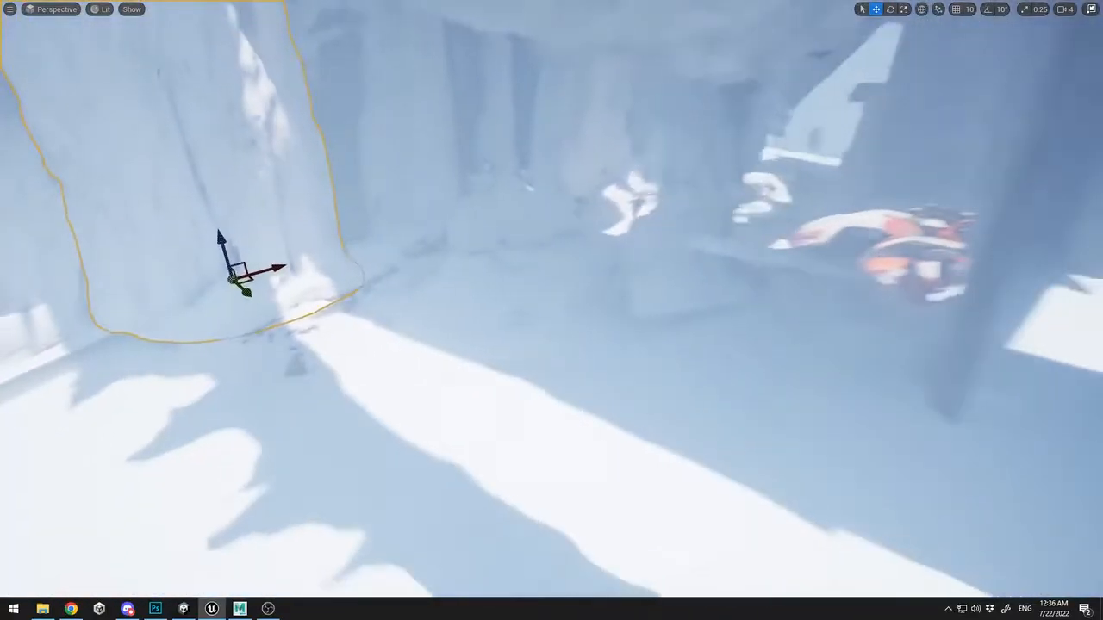
right_drag(655, 278, 624, 194)
click(391, 136)
right_drag(391, 135, 426, 111)
drag(463, 122, 549, 153)
key(e)
click(324, 200)
click(224, 375)
key(End)
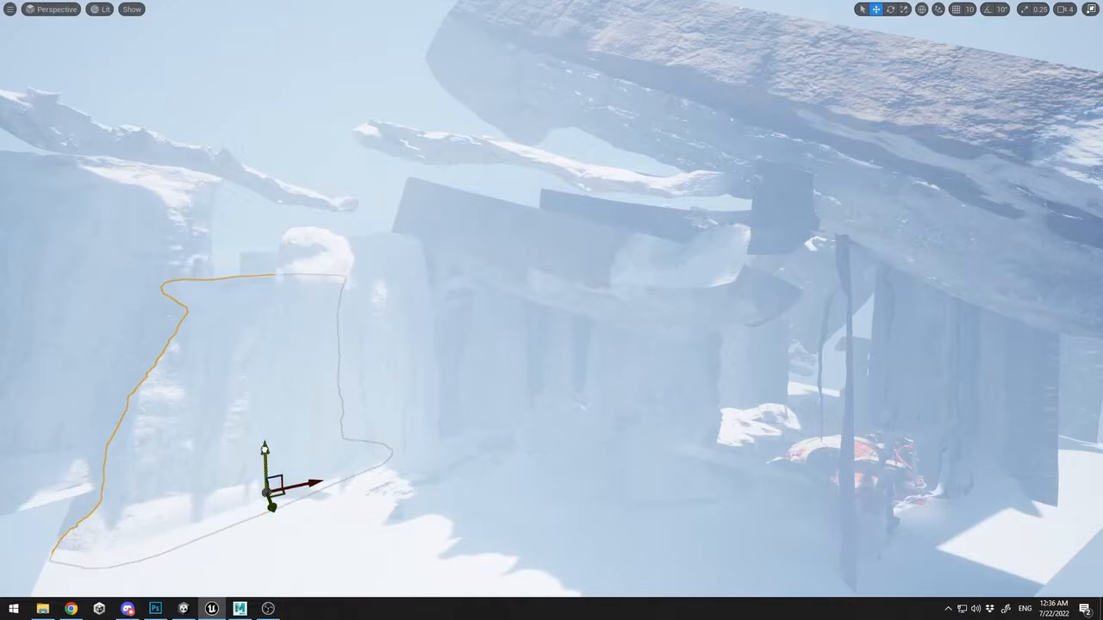
key(1)
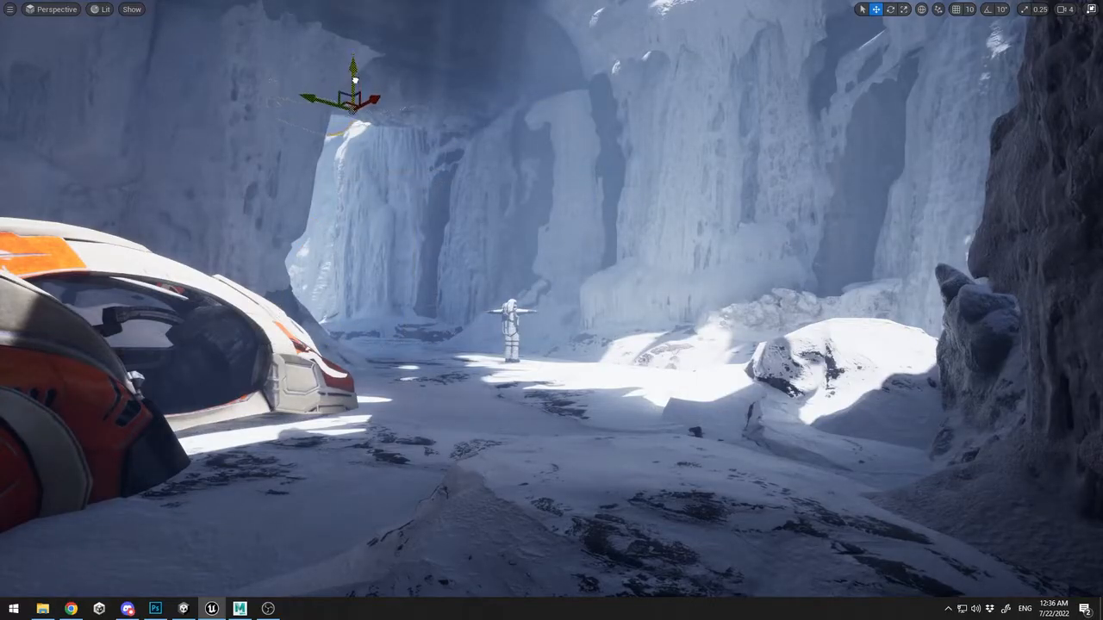
key(End)
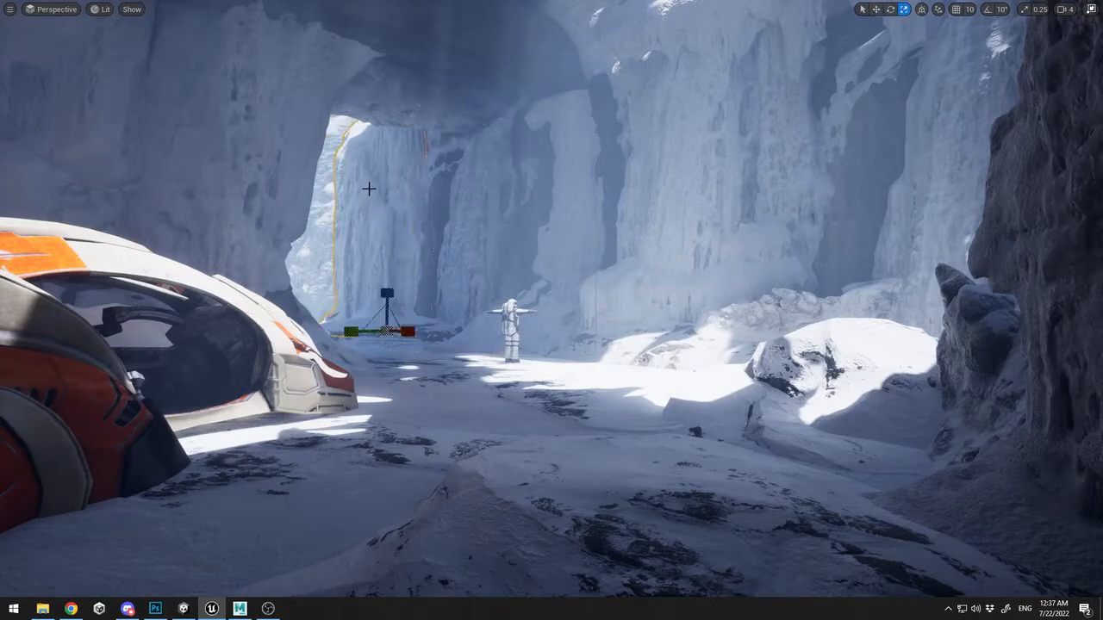
Place the ice cliff from behind the astronaut at the far edge of the background opening, rotating it about -32 degrees
click(456, 285)
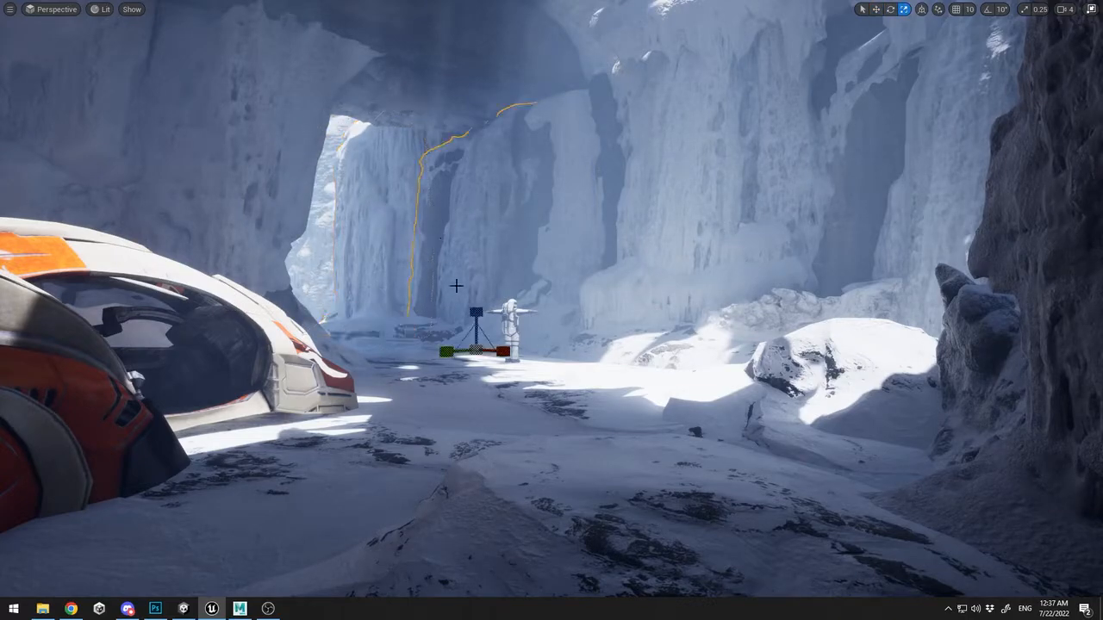
key(w)
drag(496, 353, 465, 349)
key(e)
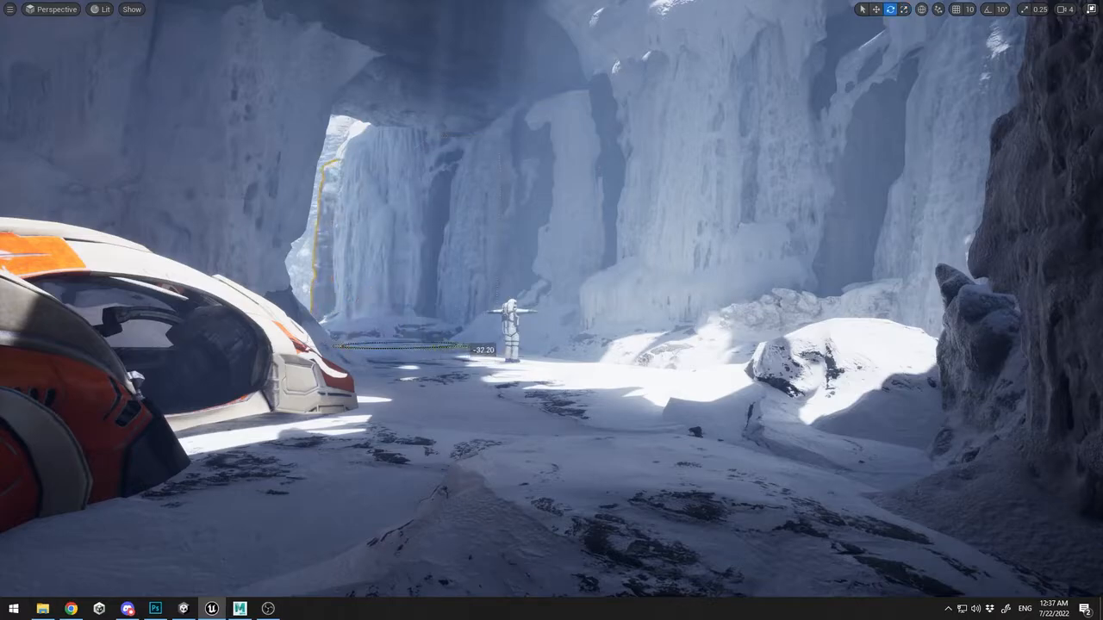
drag(400, 302, 398, 282)
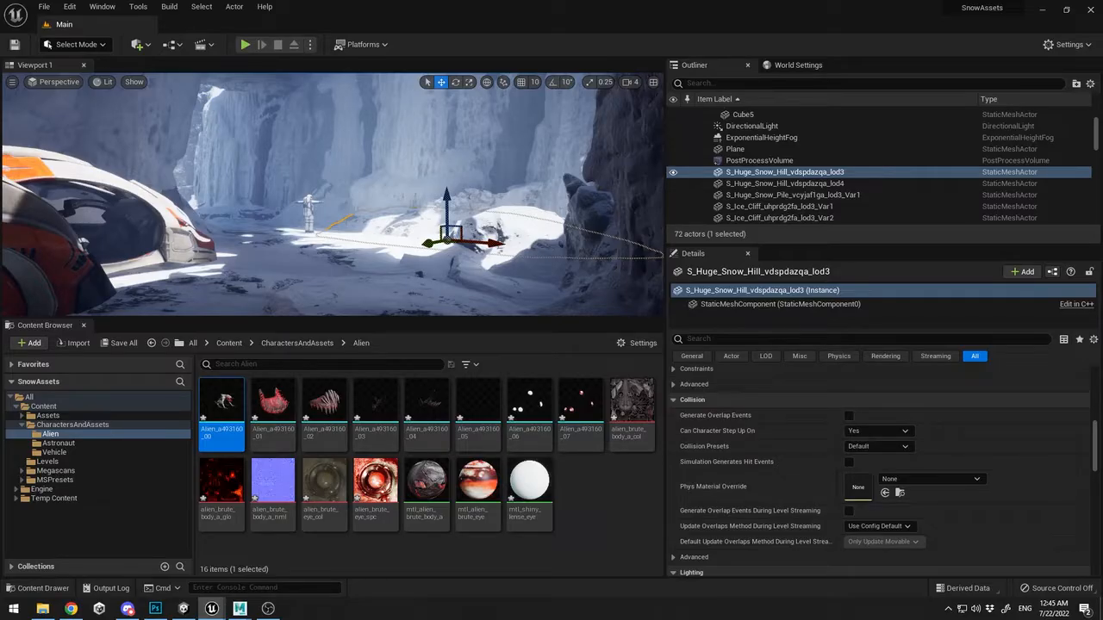
Place the Alien_a493160_00 mesh on the snow near the pillar, turn it toward the astronaut and enlarge it
drag(221, 405, 508, 270)
key(F11)
key(e)
drag(805, 506, 603, 503)
drag(855, 499, 859, 494)
key(r)
drag(779, 479, 965, 493)
right_drag(552, 310, 689, 353)
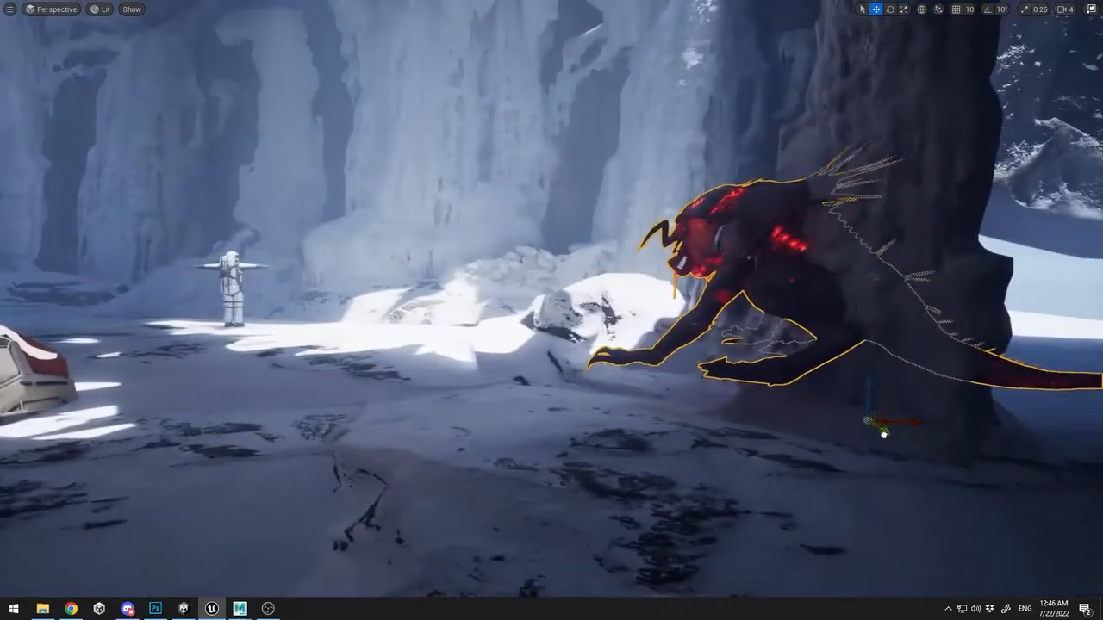
Move the alien down onto the snow beside the pillar rocks and turn it slightly, adjusting its place in the bookmarked view
drag(880, 431, 742, 399)
drag(728, 360, 729, 396)
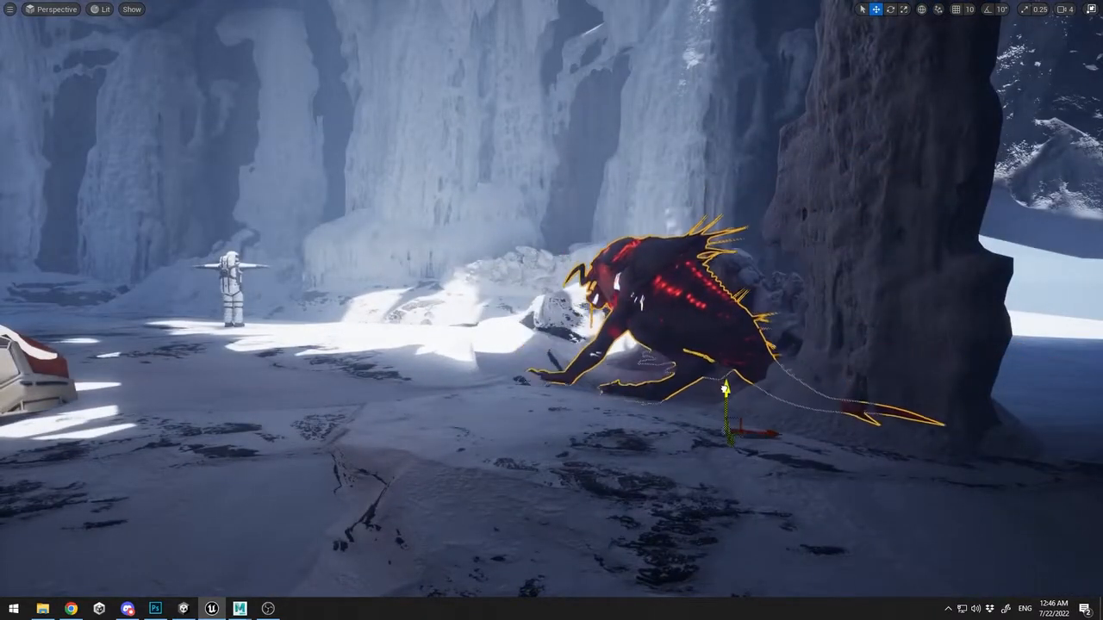
mouse_move(729, 396)
right_down()
mouse_move(775, 392)
mouse_move(740, 392)
right_up()
key(e)
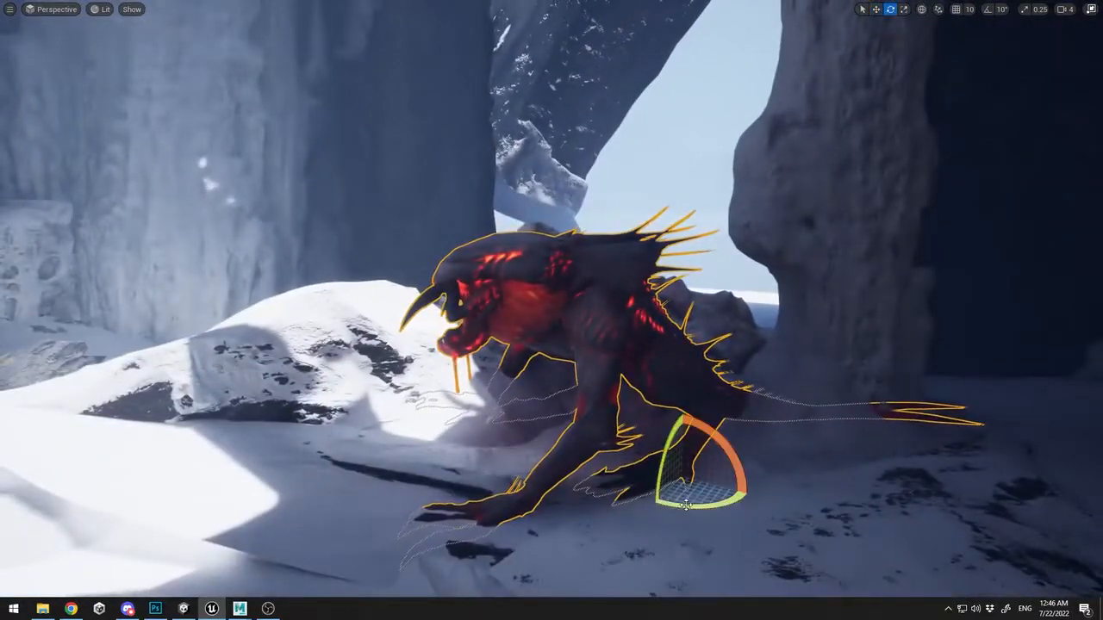
drag(700, 505, 733, 504)
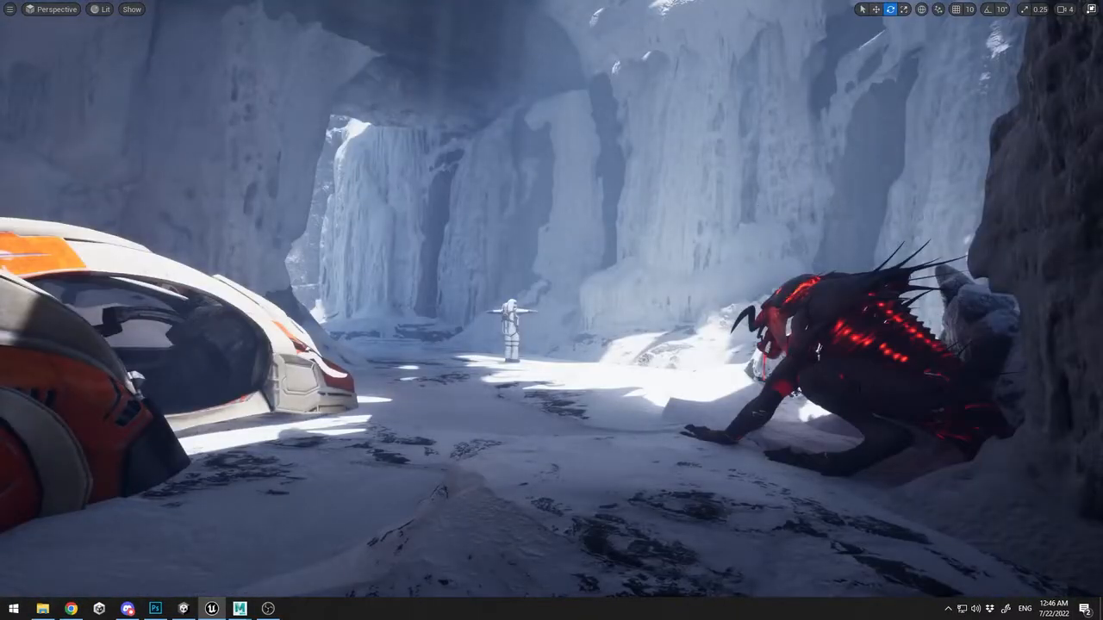
click(870, 388)
key(w)
drag(999, 541, 992, 565)
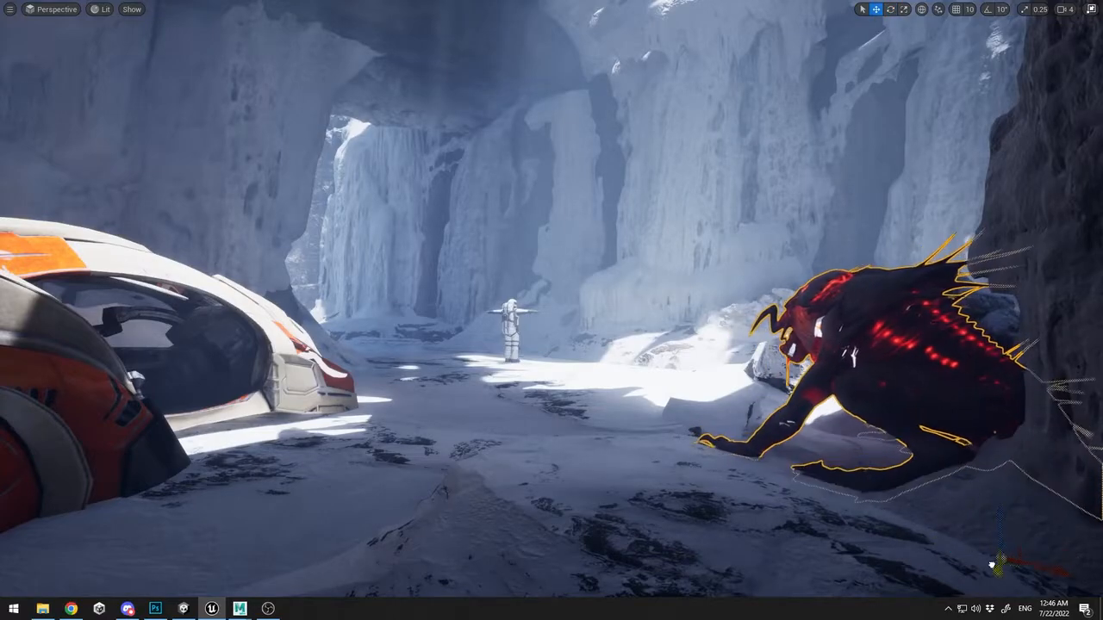
Hide the ExponentialHeightFog and inspect the alien and the cave walls without it
key(F11)
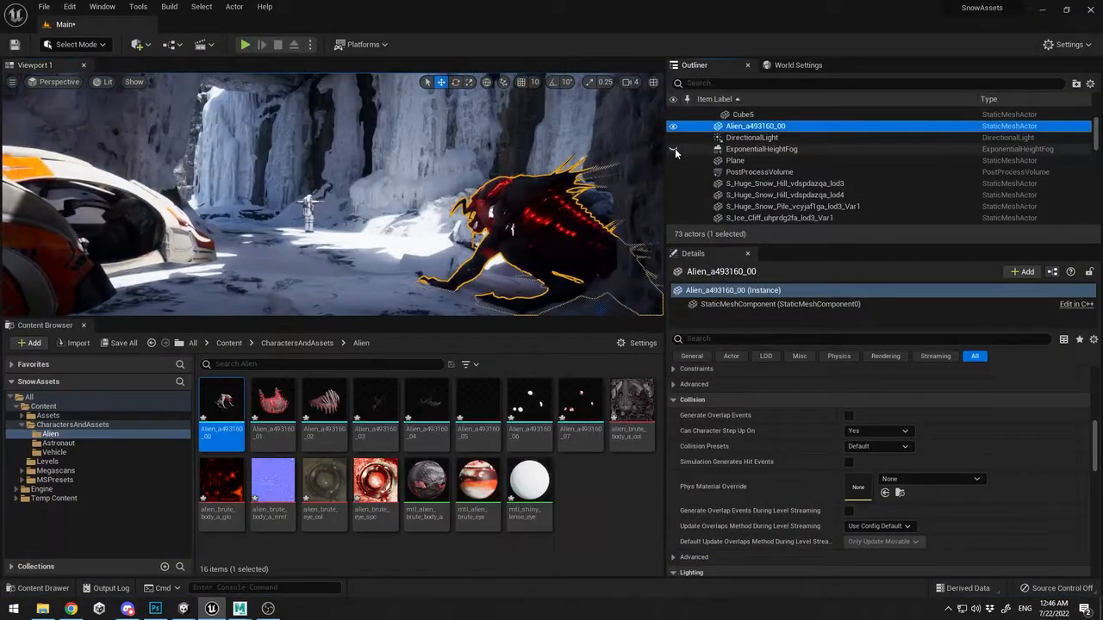
click(675, 150)
click(387, 245)
key(F11)
right_drag(387, 246, 620, 293)
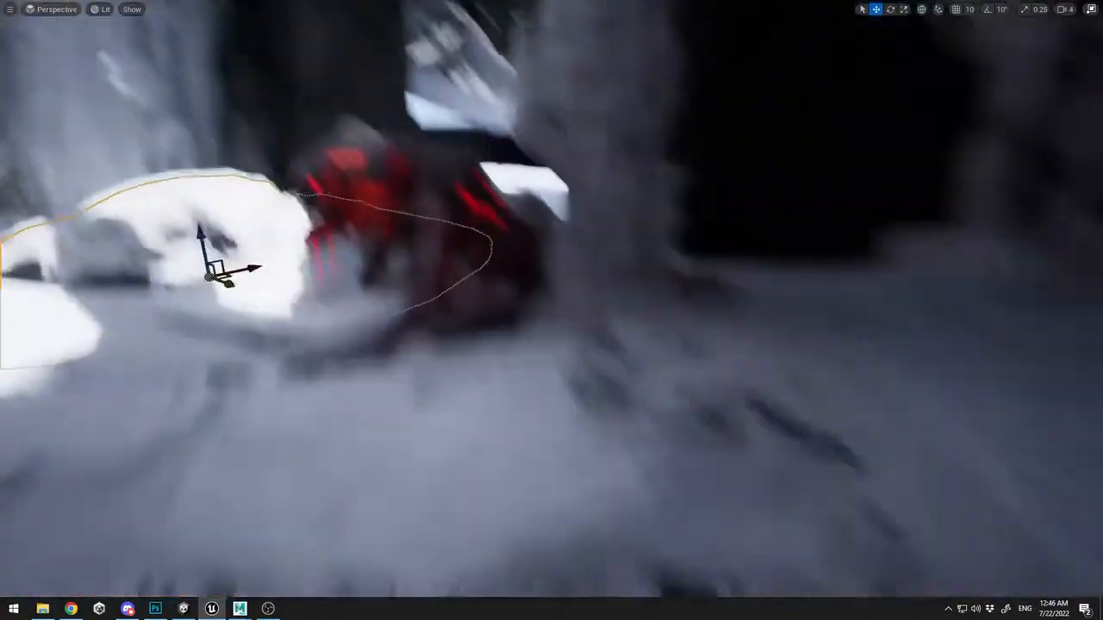
right_drag(551, 311, 482, 345)
click(654, 369)
right_drag(510, 291, 319, 293)
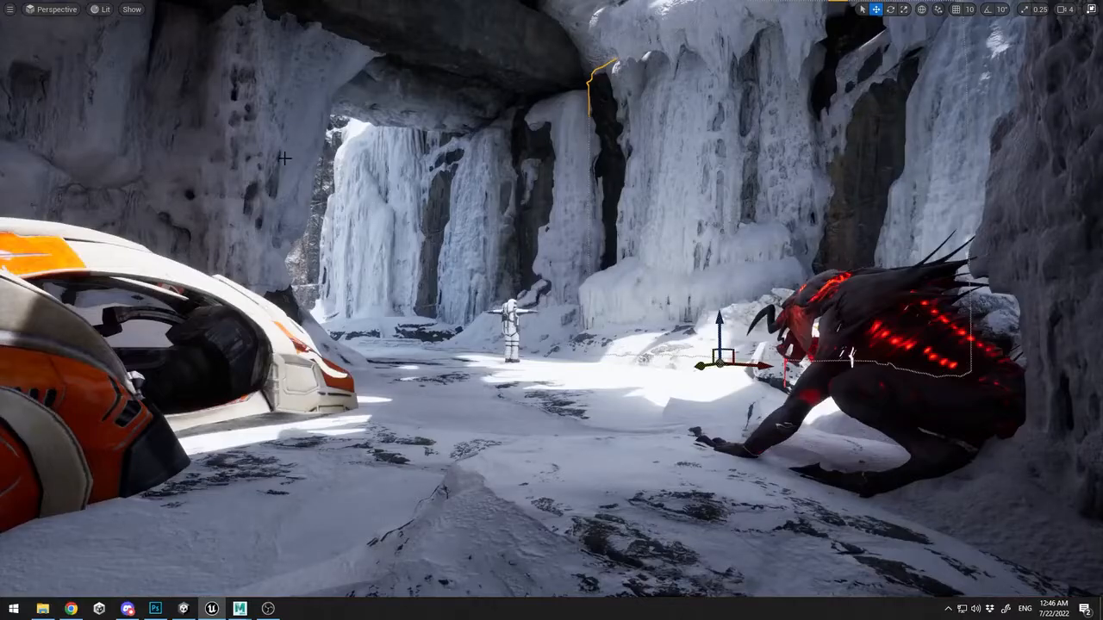
click(349, 180)
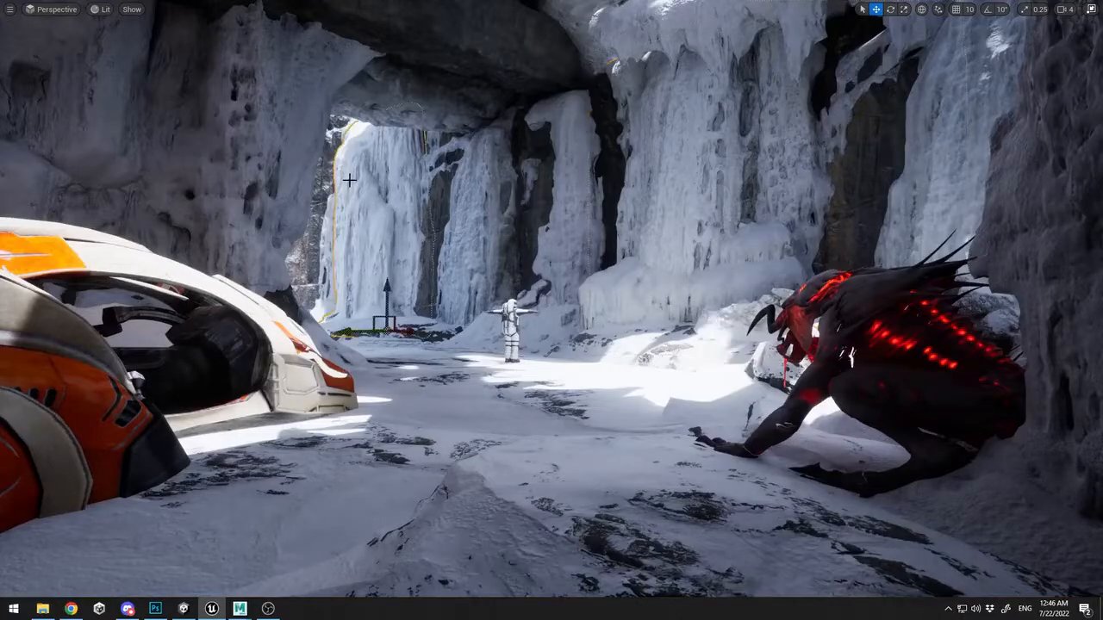
Turn the alien's back to the camera and move it onto the open snow facing the astronaut, undoing the trial scaling
click(851, 356)
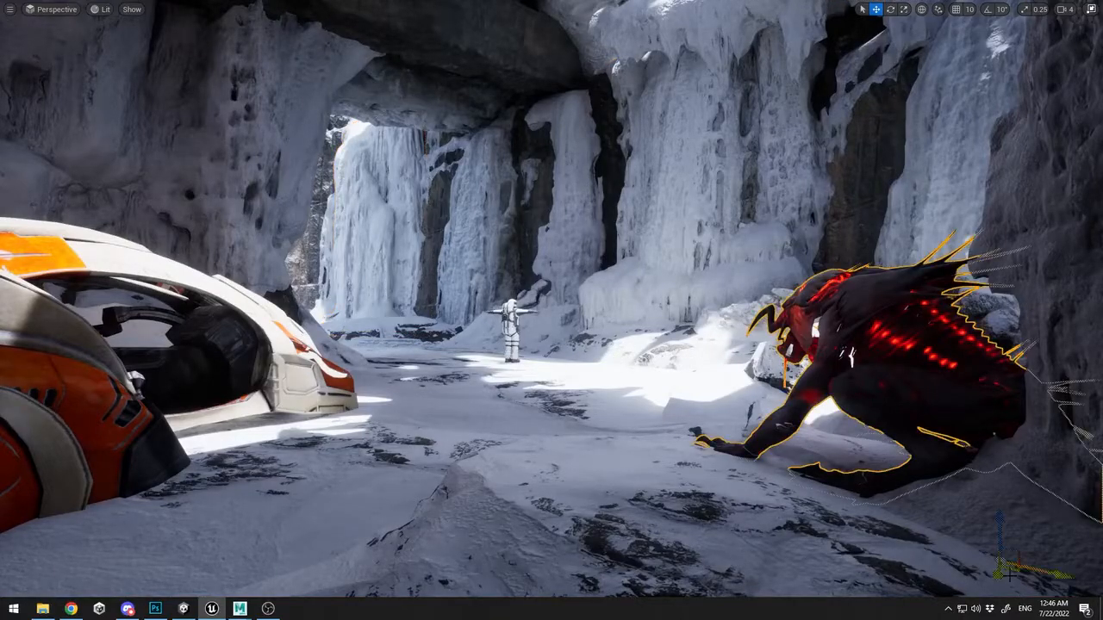
drag(1000, 574, 1087, 555)
key(ctrl+z)
key(e)
drag(1006, 521, 968, 568)
key(w)
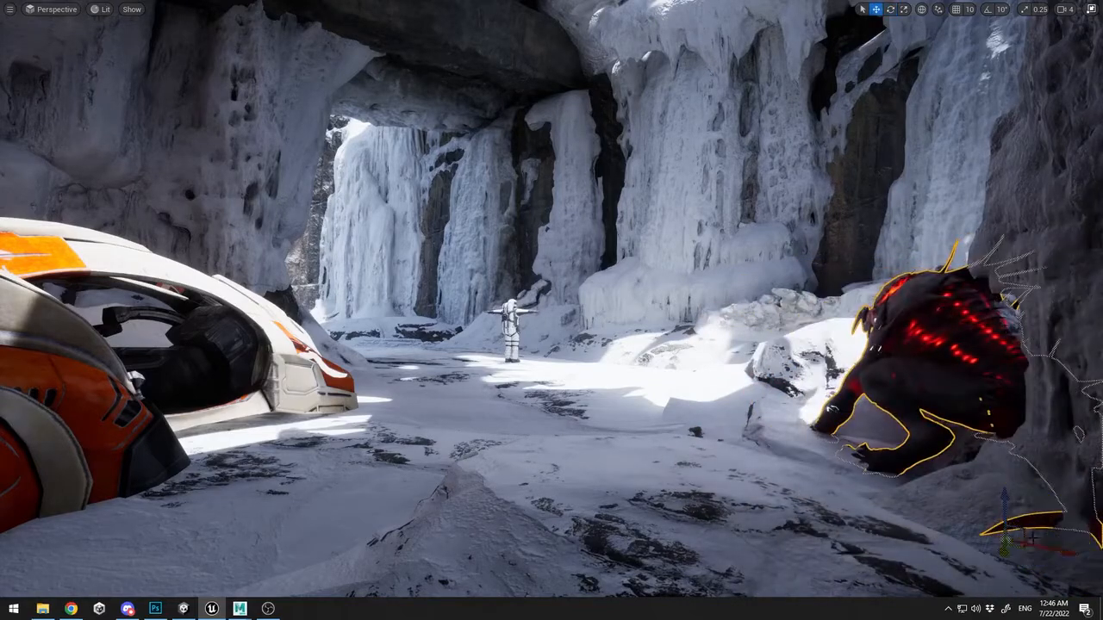
drag(1047, 544, 723, 534)
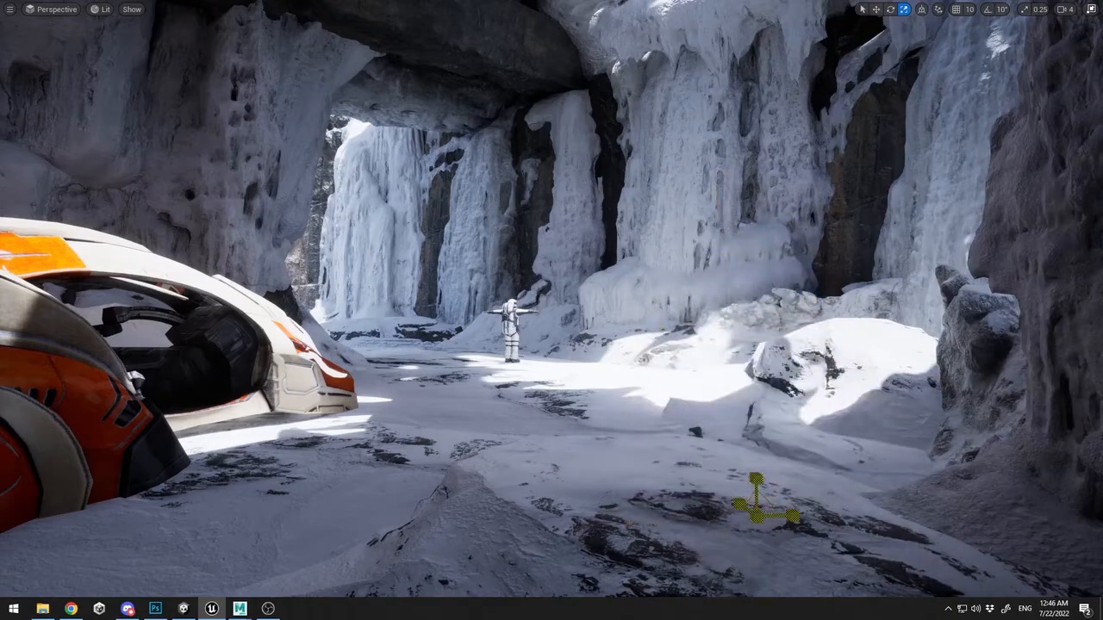
key(ctrl+z)
key(ctrl+z)
Select the mtl_alien_brute_body_a material in the Alien folder and save
key(F11)
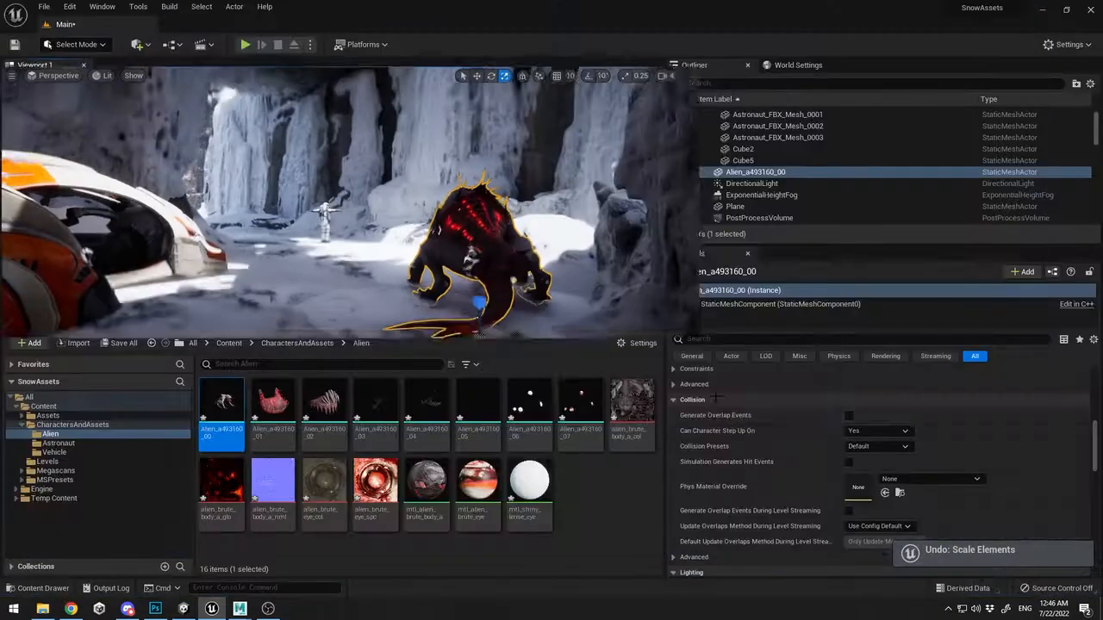
click(419, 480)
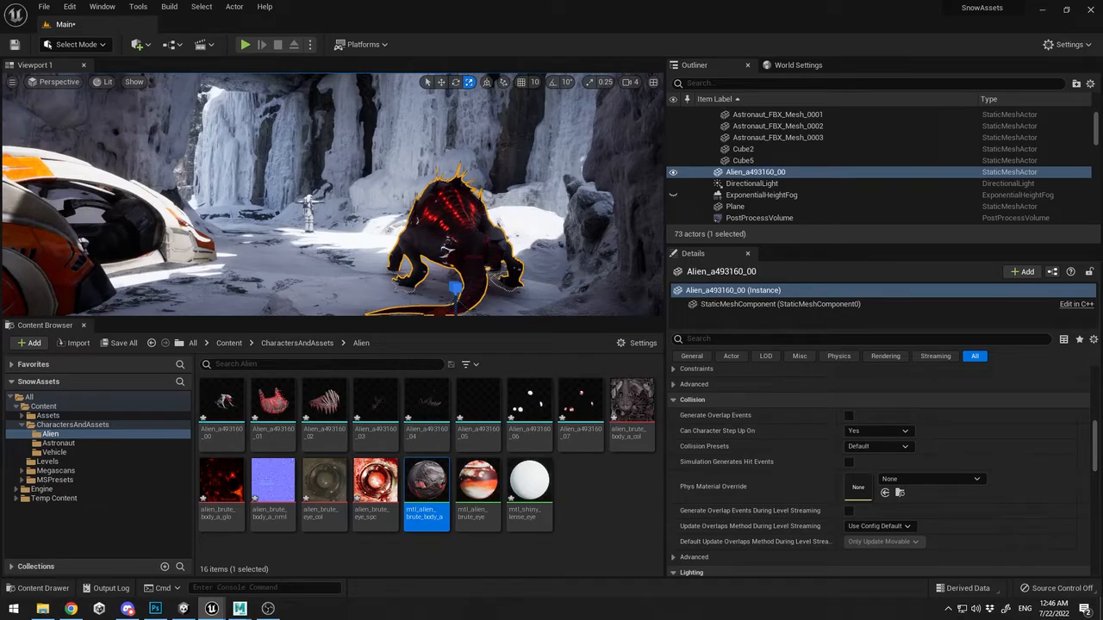
key(ctrl+s)
Move and rotate the alien so its head peeks out from behind the rocks beside the pillar
key(F11)
drag(769, 539, 1008, 579)
key(w)
drag(1099, 579, 1083, 528)
drag(1011, 577, 1030, 280)
key(w)
drag(1019, 317, 984, 350)
click(751, 394)
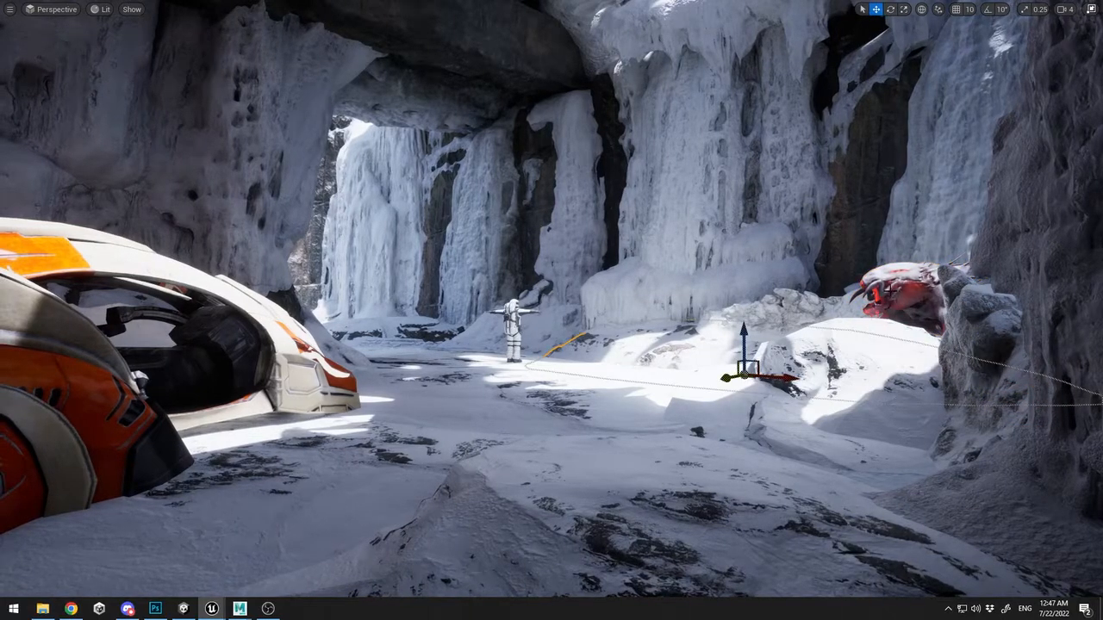
key(F11)
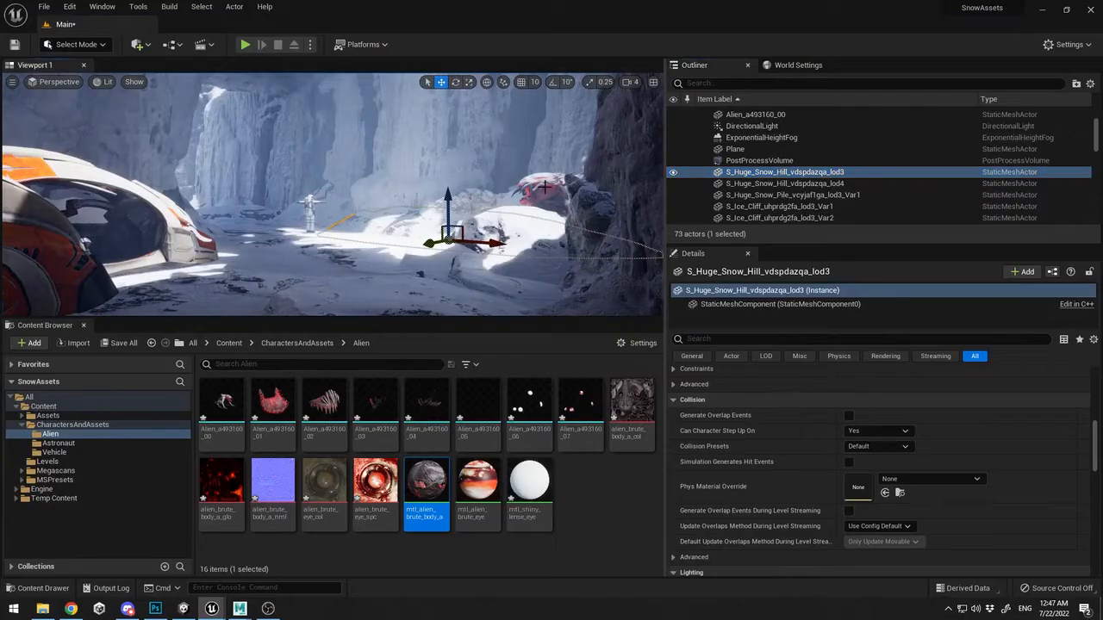
Select the alien in the scene and move it across the snow toward the crashed ship
double_click(749, 115)
drag(517, 313, 500, 324)
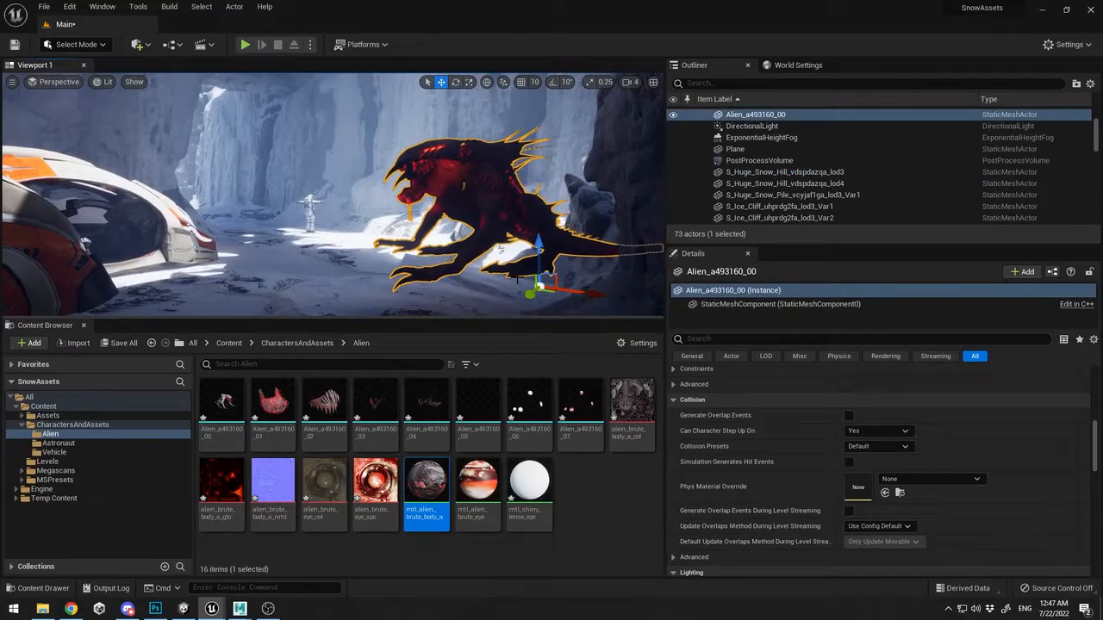
key(F11)
key(e)
mouse_move(932, 456)
right_down()
mouse_move(848, 457)
mouse_move(930, 456)
right_up()
drag(871, 460, 766, 461)
key(d)
right_drag(871, 460, 706, 460)
key(w)
drag(846, 370, 532, 337)
Rotate the alien toward the astronaut and lower it onto the snow near the ship
key(e)
mouse_move(454, 332)
mouse_down()
mouse_move(391, 342)
mouse_move(457, 353)
mouse_up()
key(w)
right_drag(456, 353, 670, 358)
key(s)
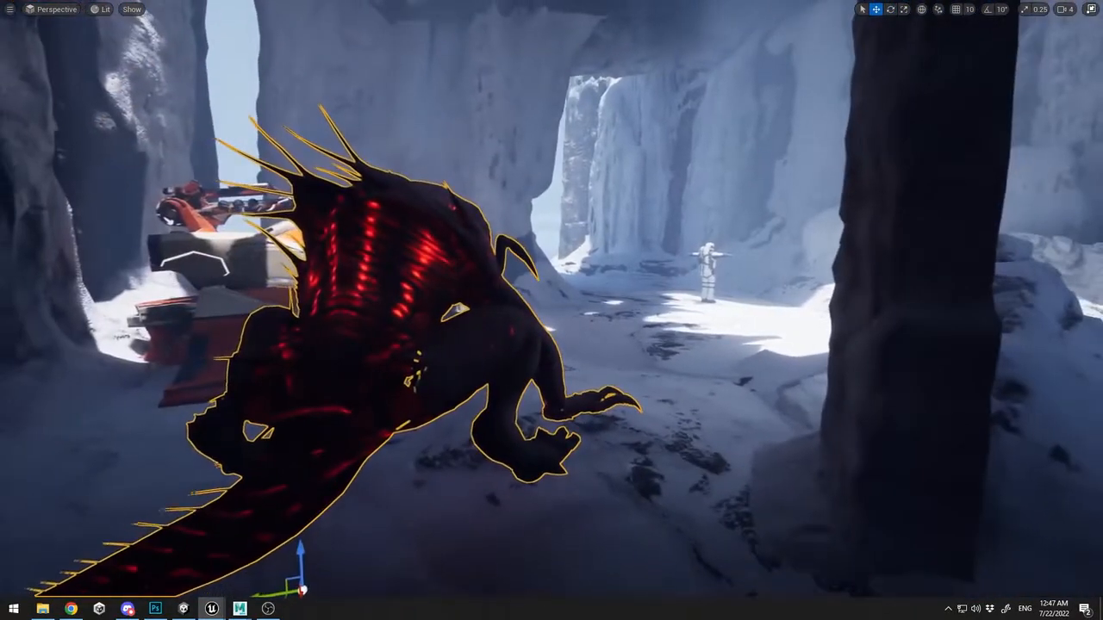
drag(300, 555, 301, 596)
right_drag(443, 436, 353, 434)
key(d)
drag(377, 401, 381, 442)
drag(394, 507, 360, 509)
click(414, 517)
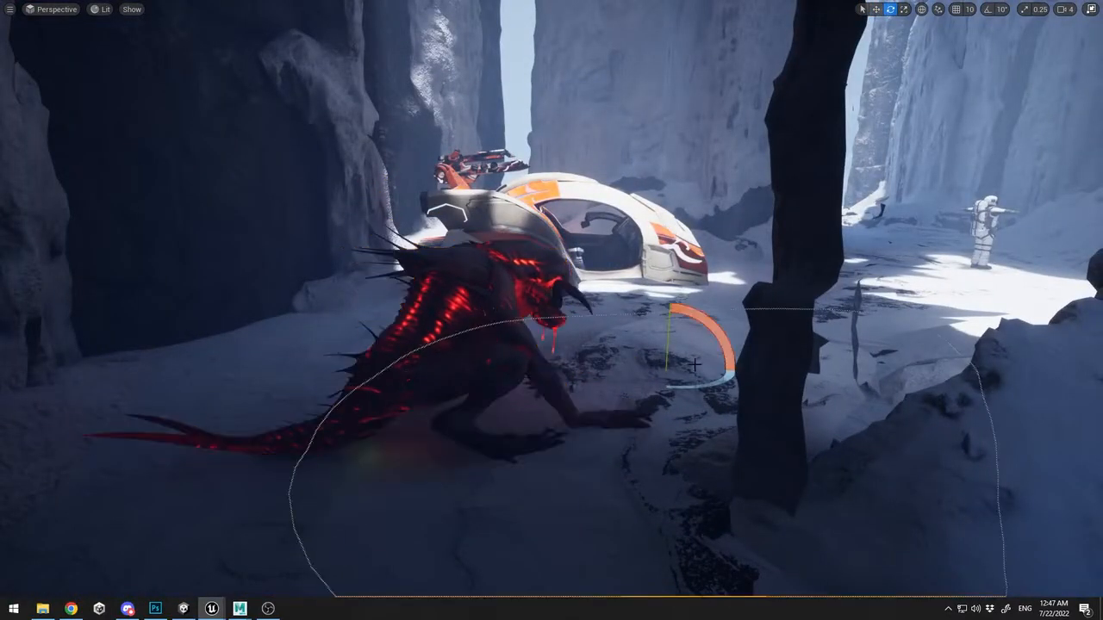
Reselect the alien, shift it away from the dark pillar and adjust its rotation behind the ship
right_drag(560, 335, 609, 335)
key(w)
click(510, 332)
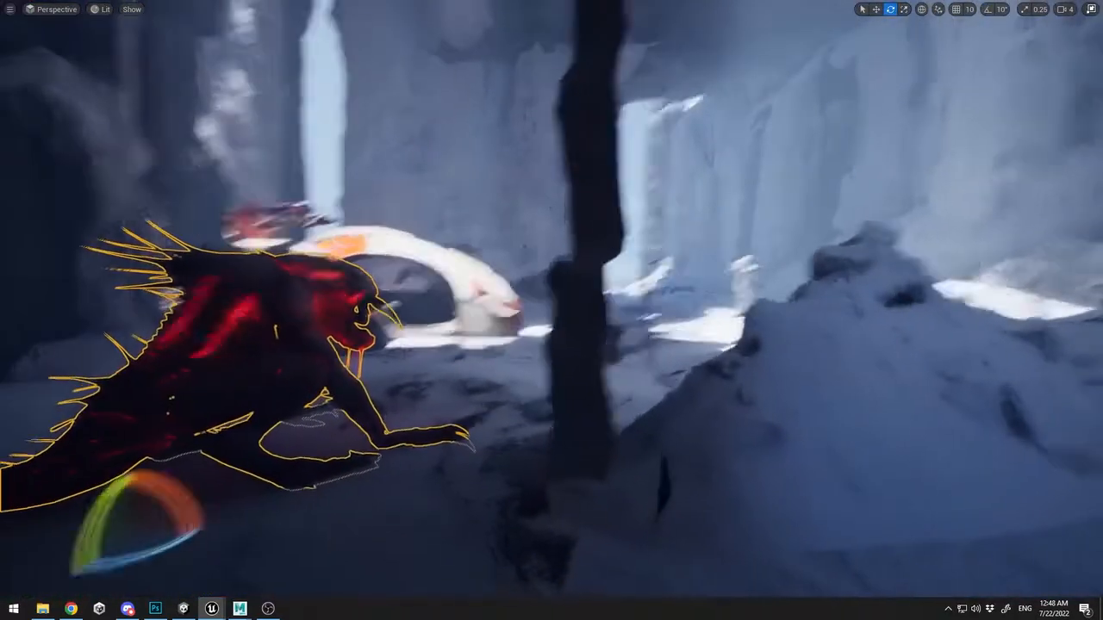
key(w)
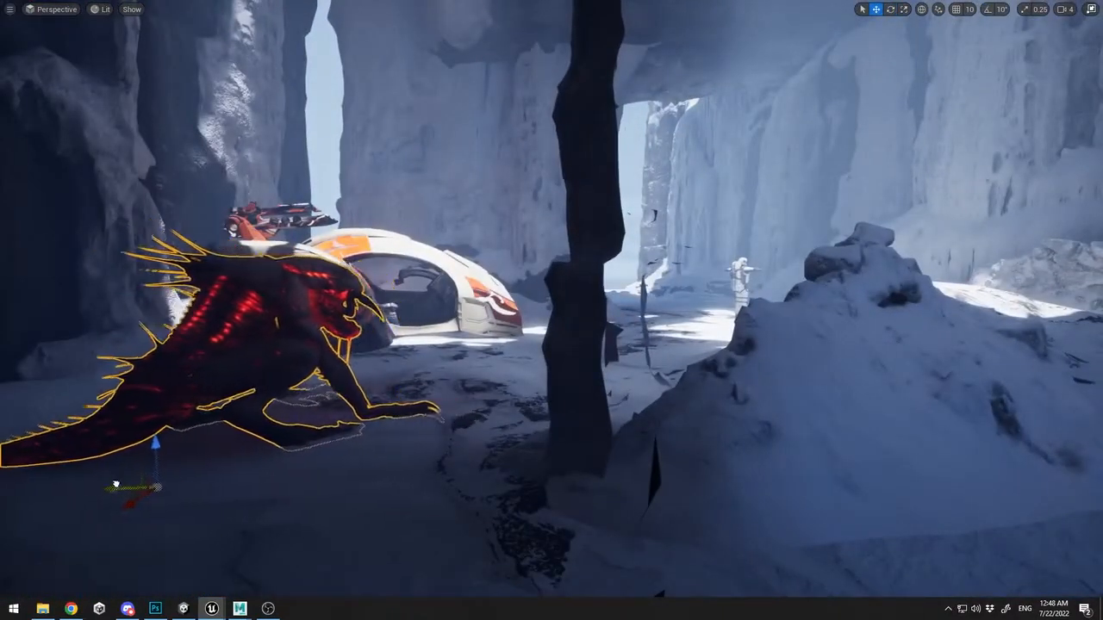
drag(116, 484, 72, 486)
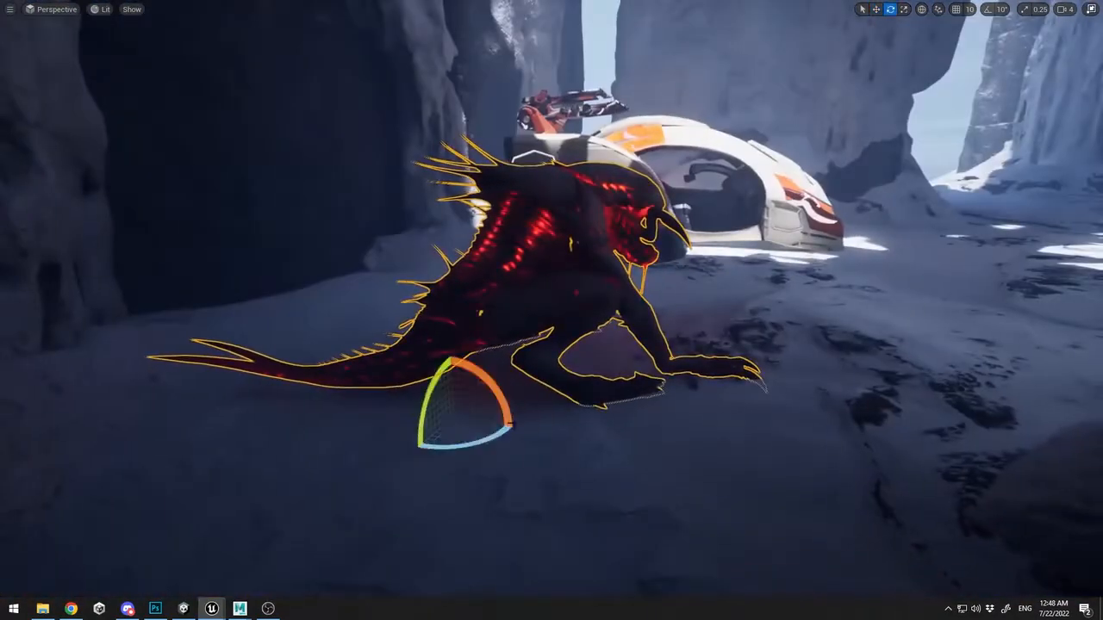
drag(467, 446, 365, 410)
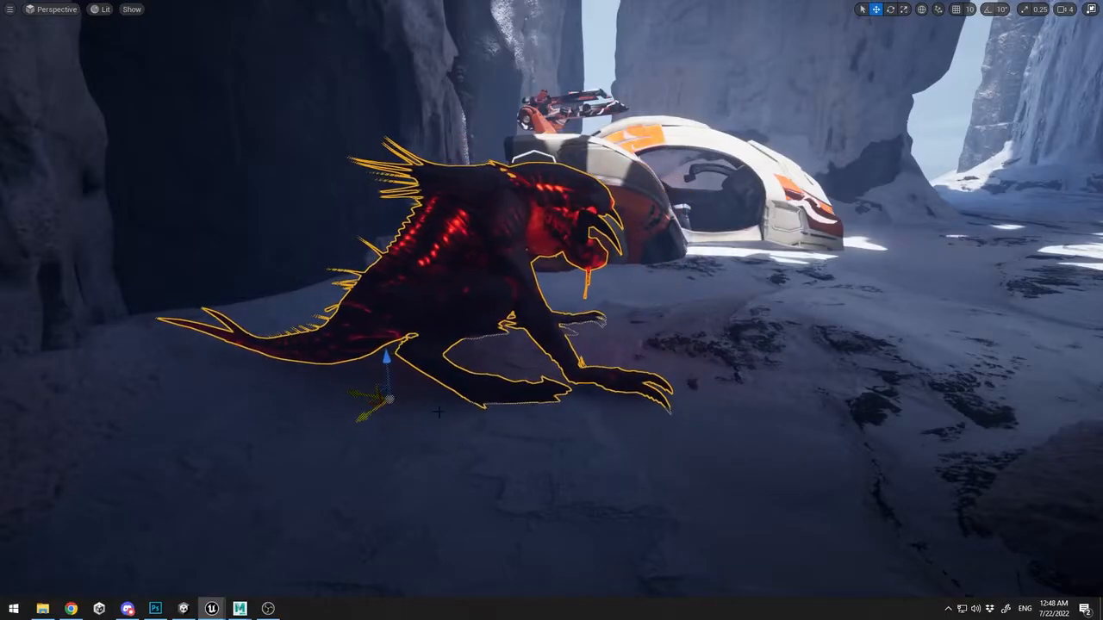
right_drag(551, 345, 618, 302)
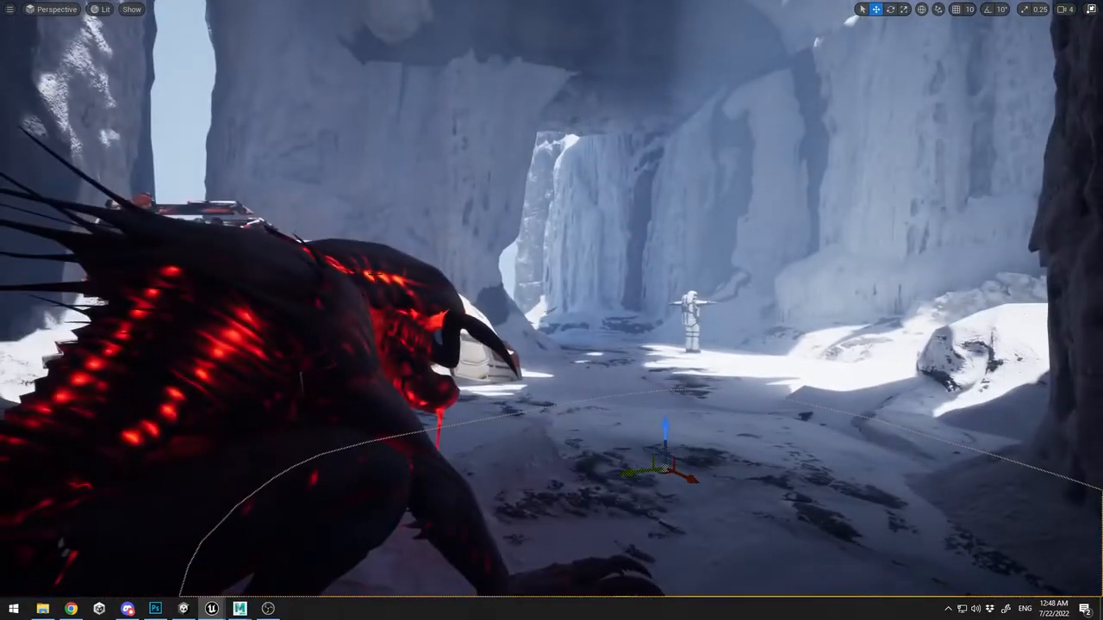
Move the alien up against the crashed ship's cockpit and settle it on the snow there
click(301, 381)
right_drag(302, 382, 183, 477)
drag(277, 525, 576, 491)
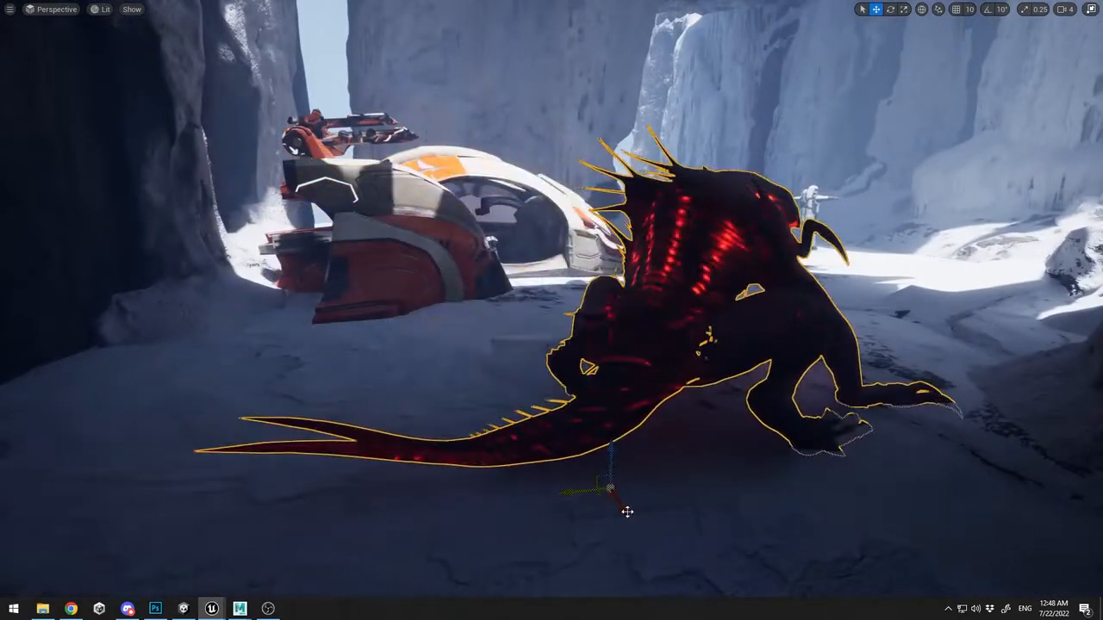
key(Delete)
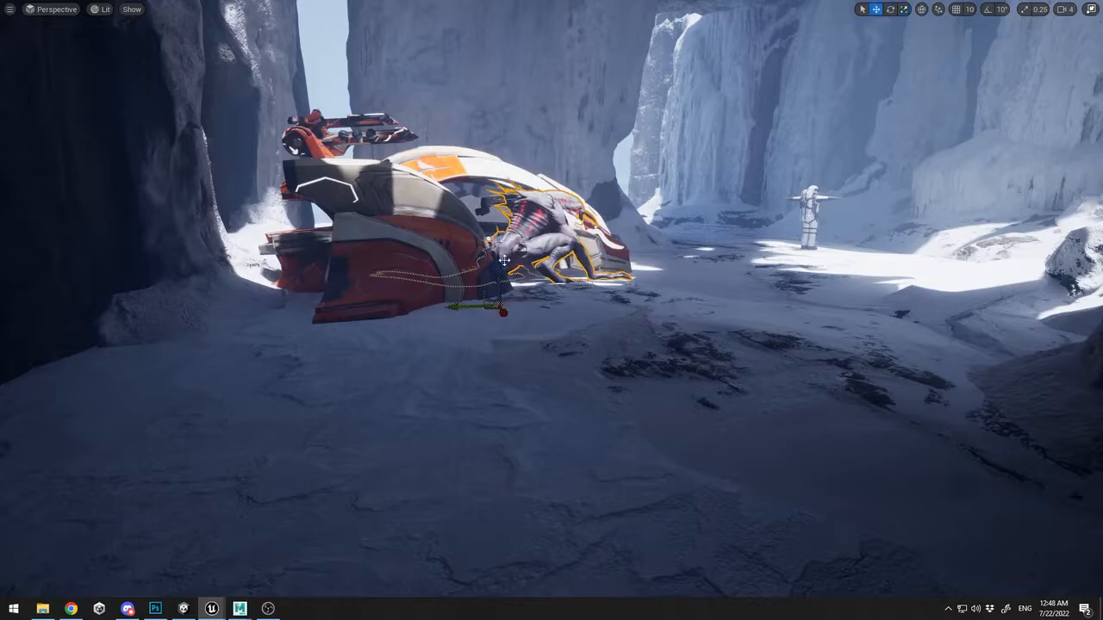
right_drag(513, 295, 560, 295)
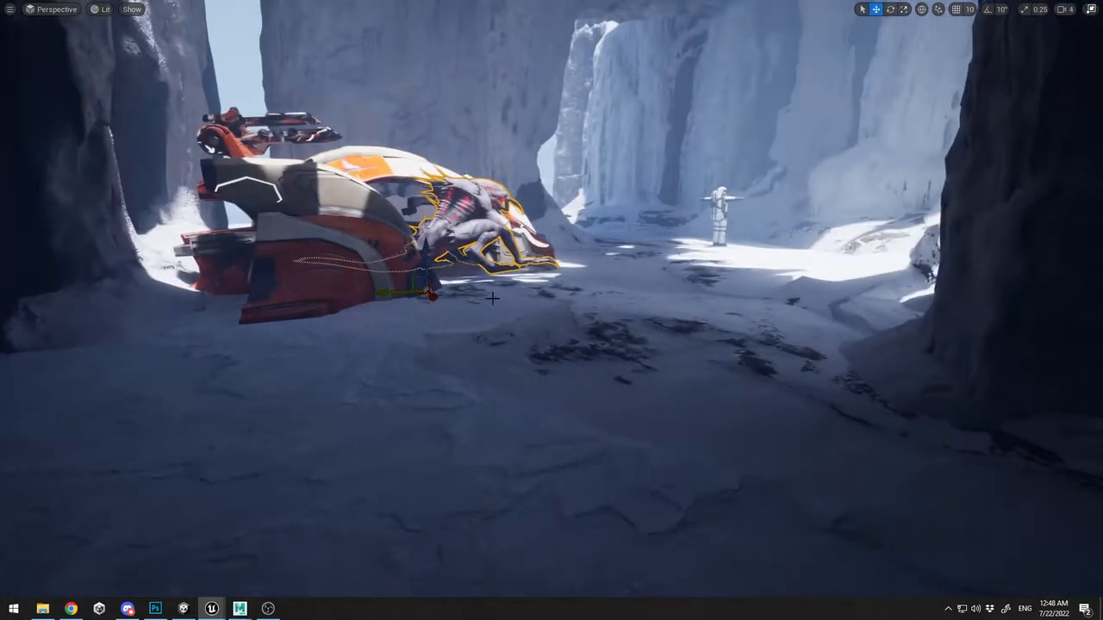
drag(421, 300, 454, 317)
right_drag(453, 316, 383, 314)
drag(391, 315, 487, 326)
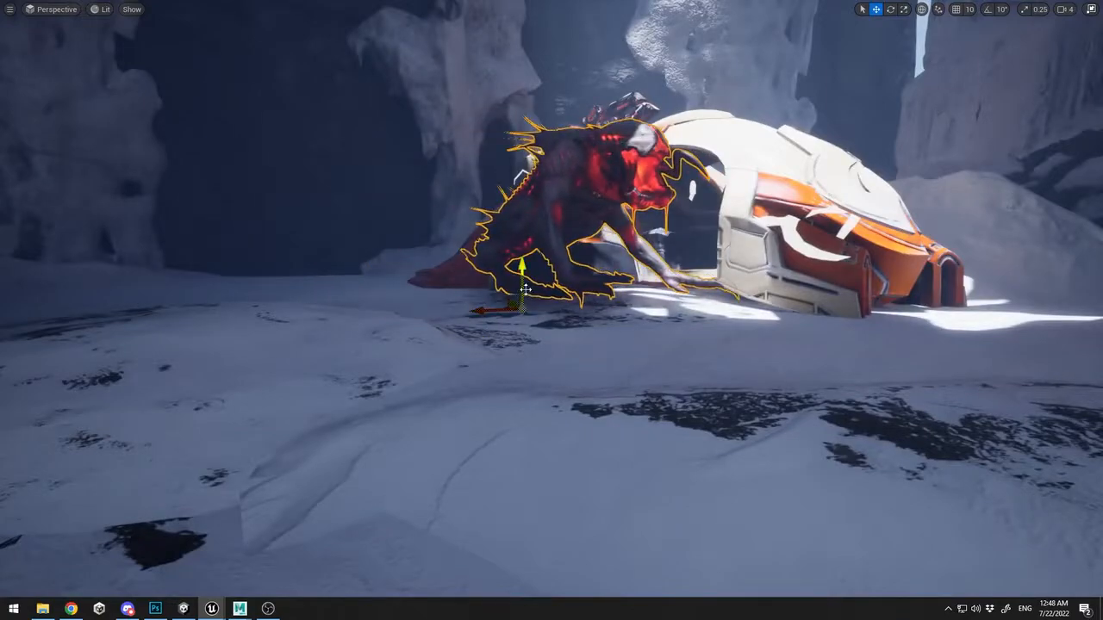
drag(523, 285, 521, 307)
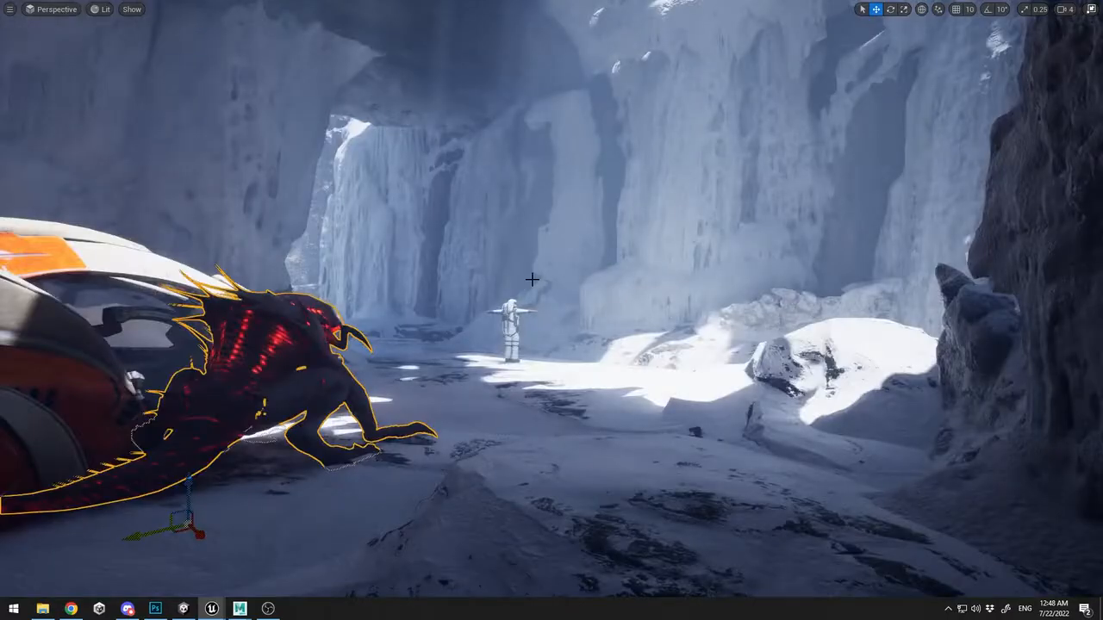
Fine-tune the alien's position beside the ship's cockpit, checking it without the selection outline, and save the changes
click(506, 370)
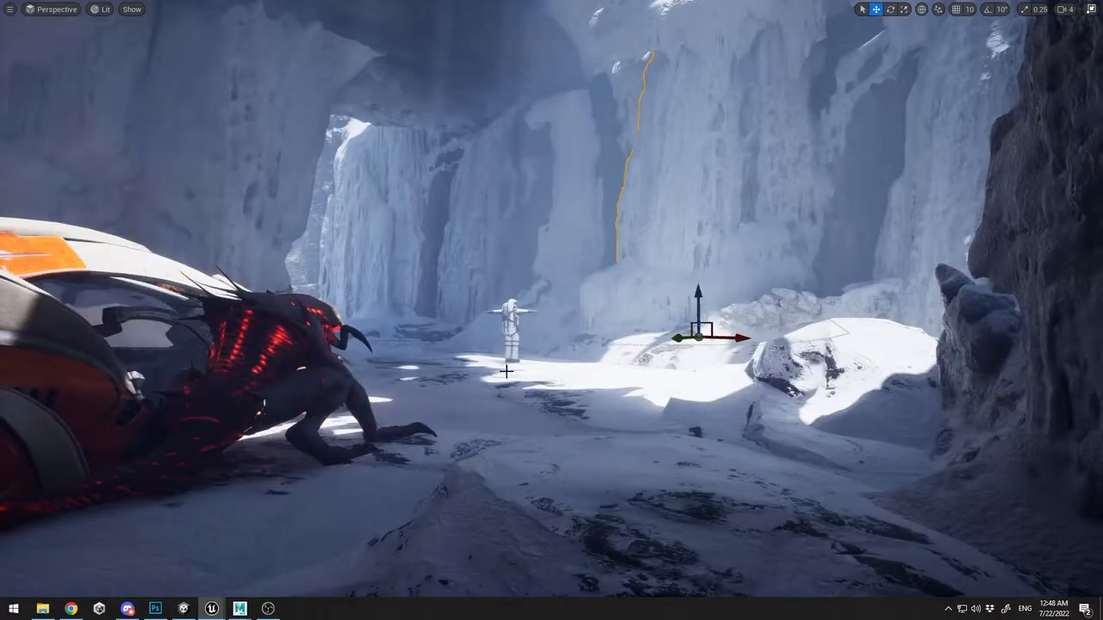
click(291, 380)
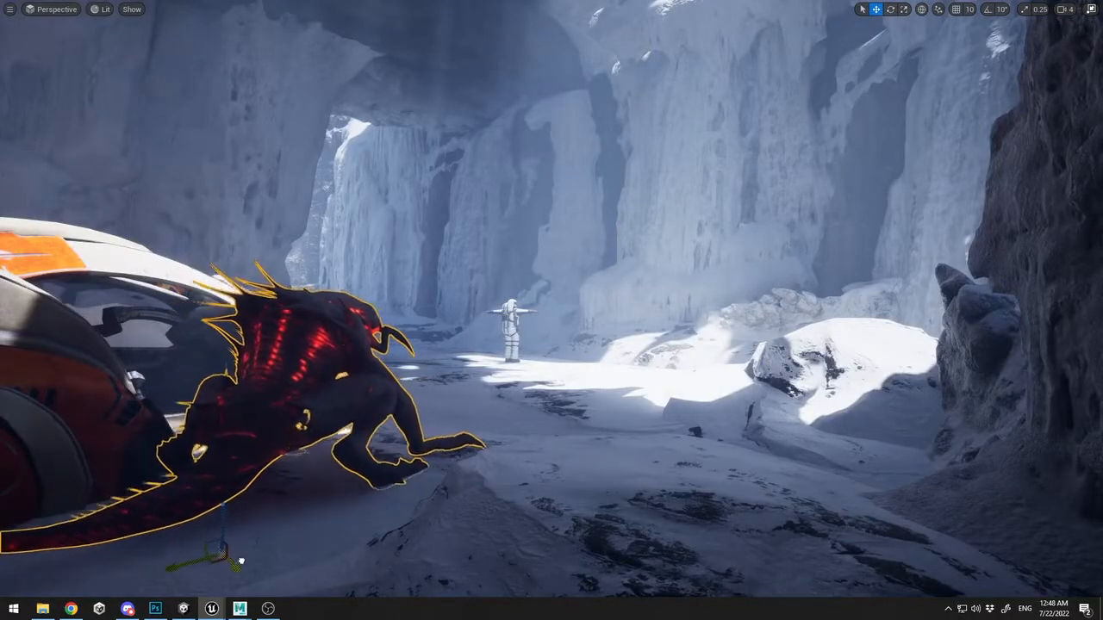
drag(222, 542, 217, 562)
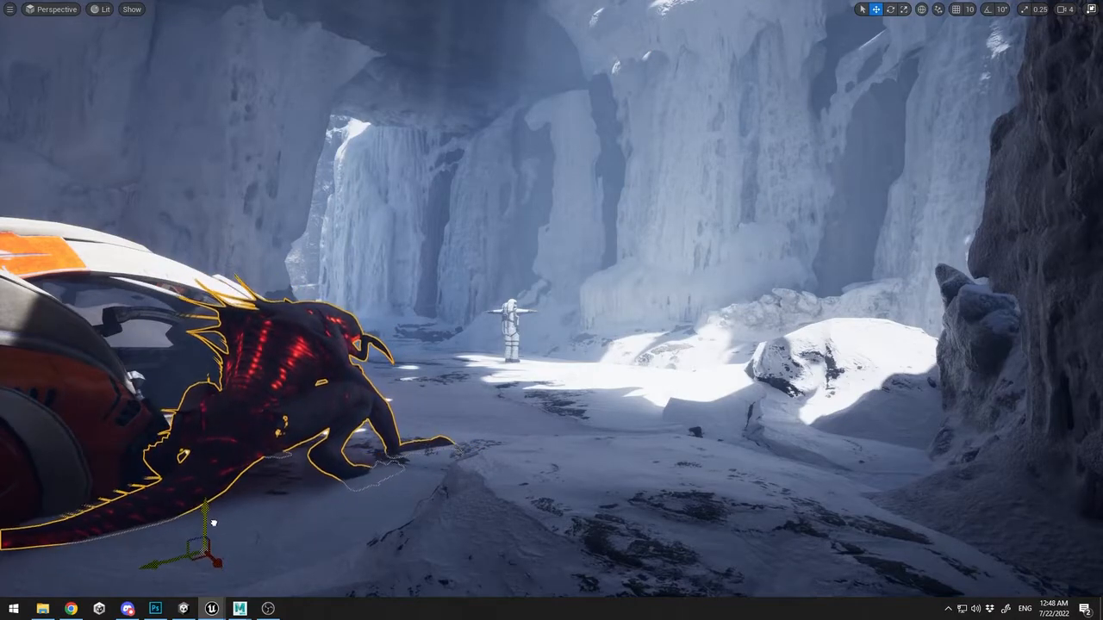
click(226, 551)
click(318, 403)
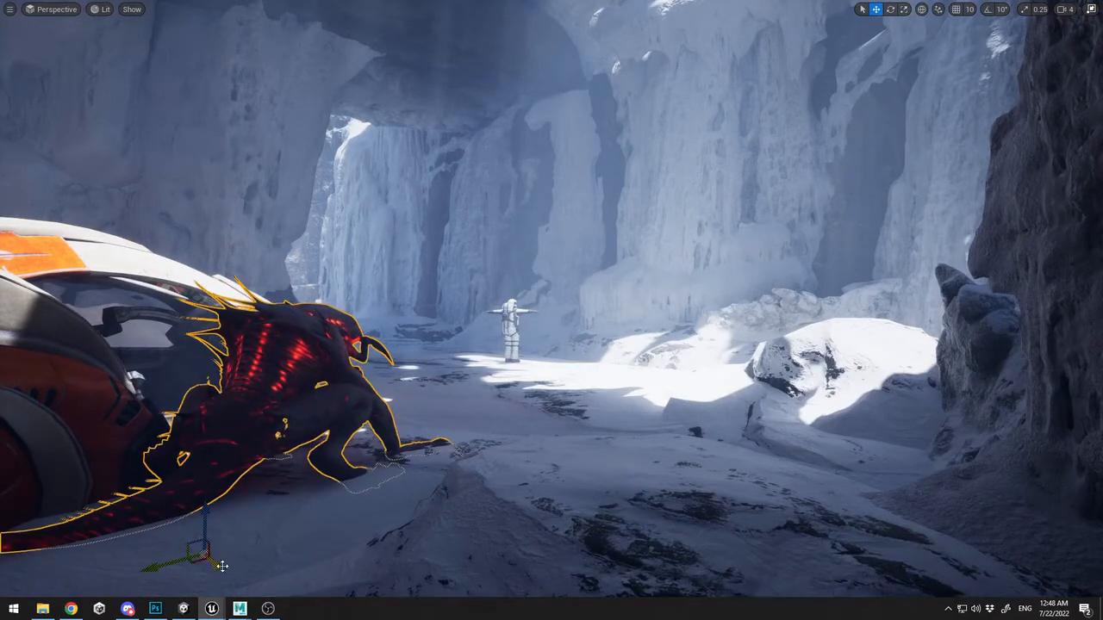
drag(222, 566, 230, 574)
click(503, 485)
click(298, 382)
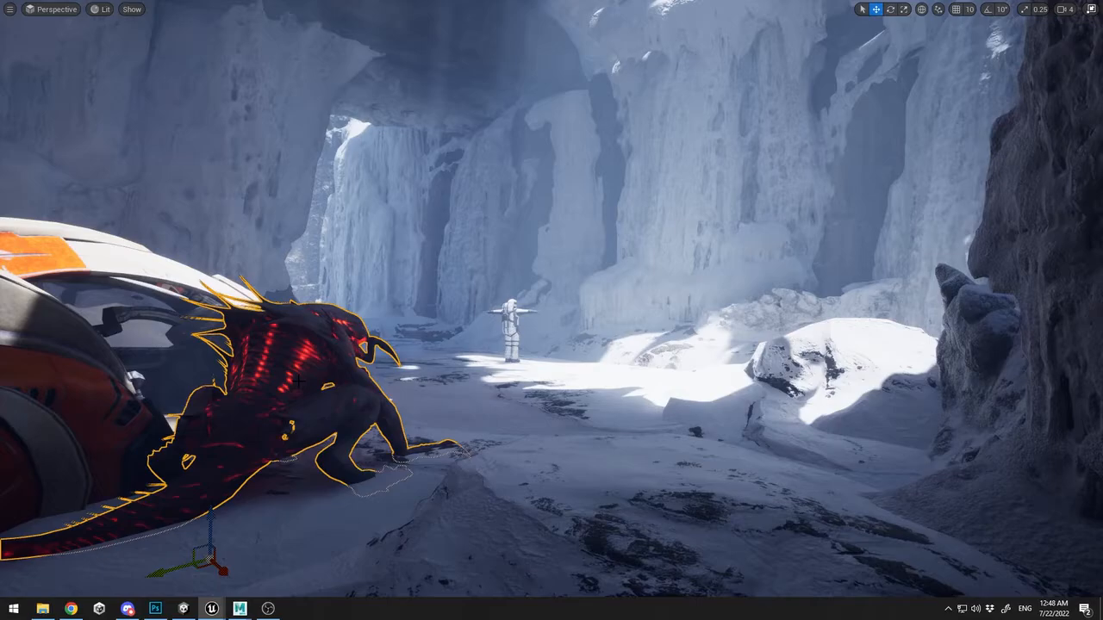
key(F11)
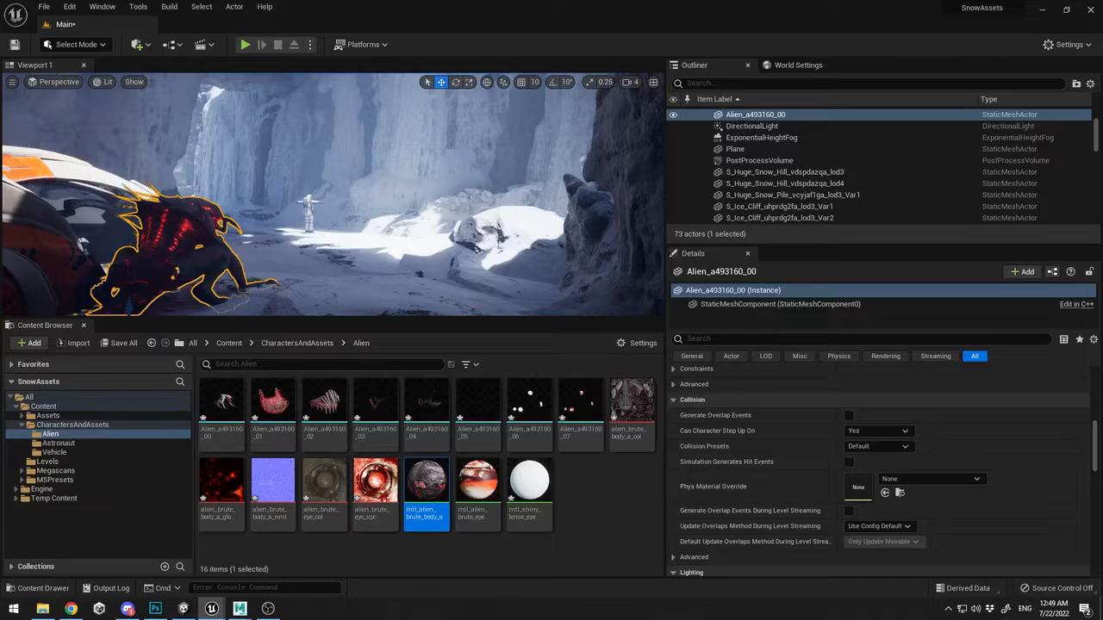
key(ctrl+s)
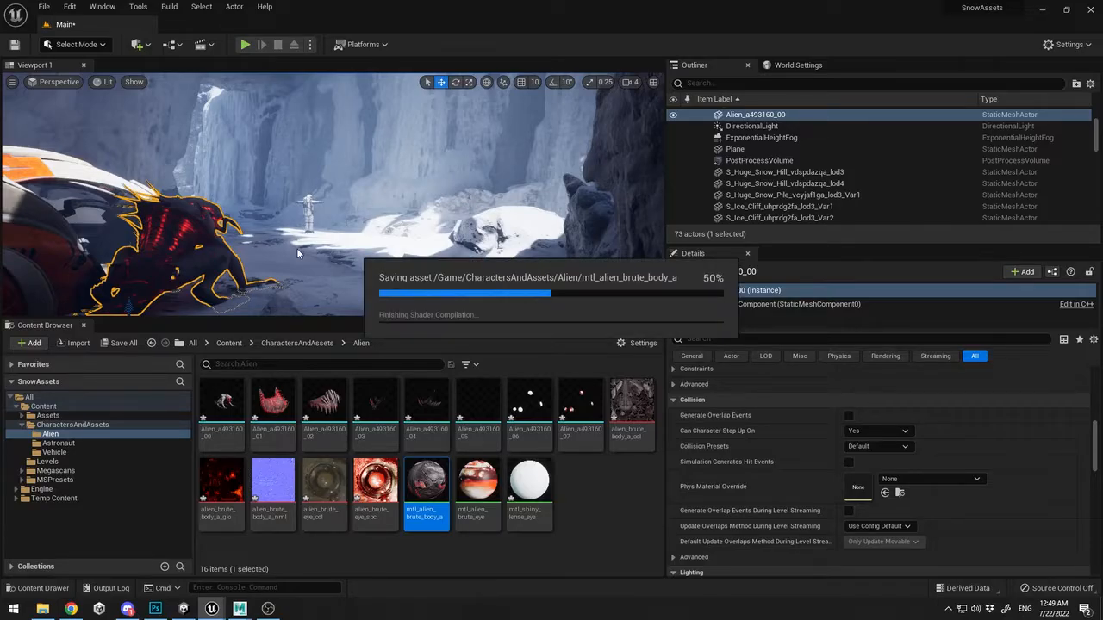
Rotate the alien about 5 degrees around its vertical axis and adjust its height on the snow
click(308, 259)
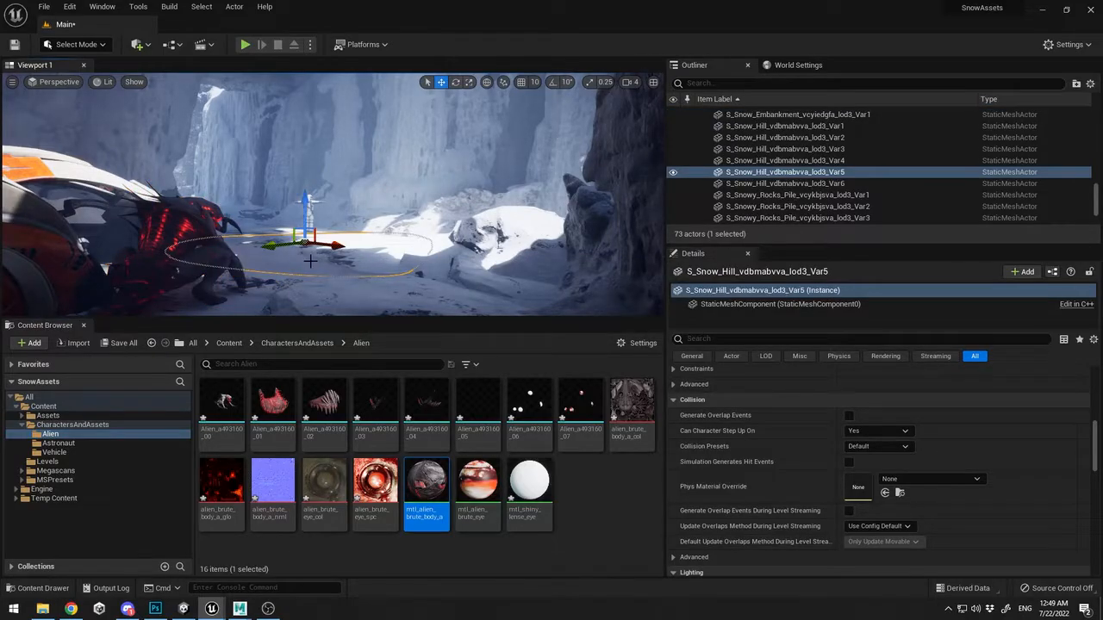
key(F11)
click(876, 394)
click(333, 435)
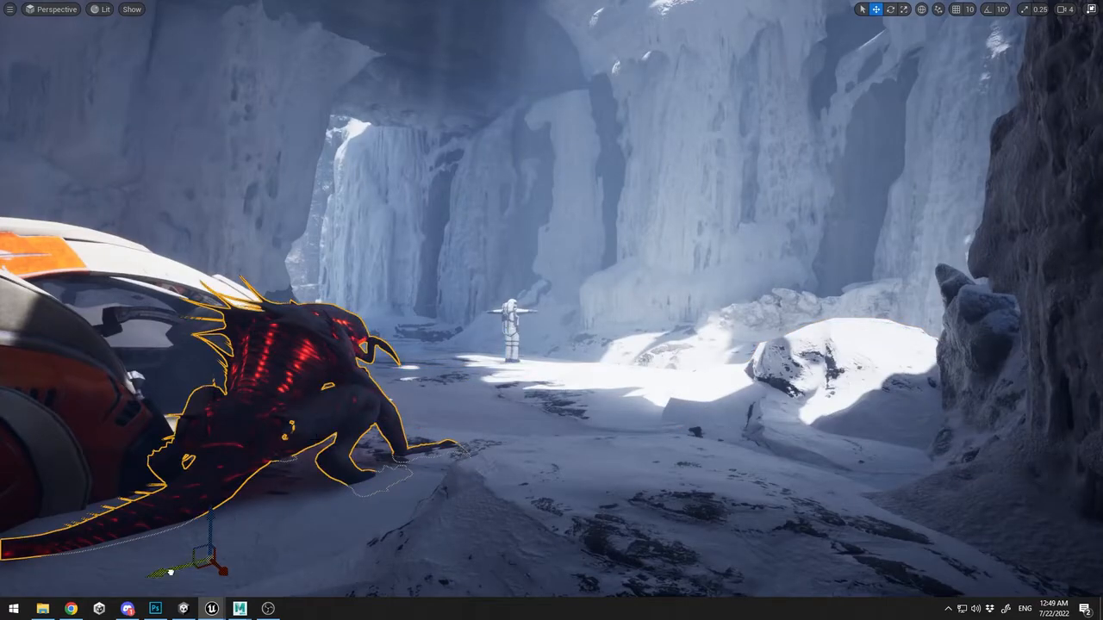
drag(170, 572, 184, 594)
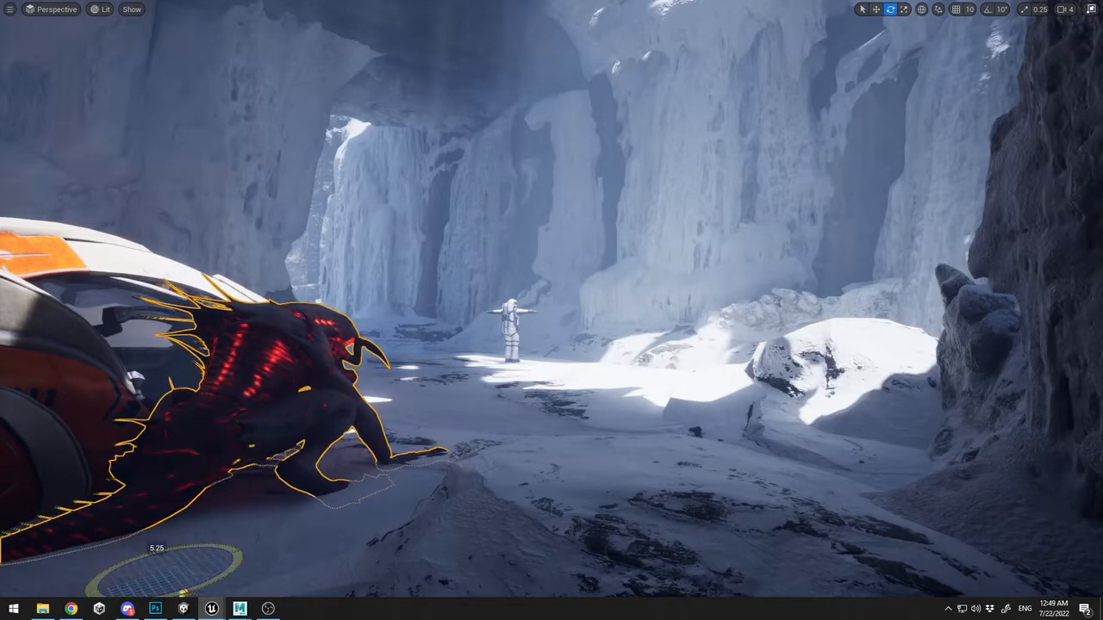
click(512, 493)
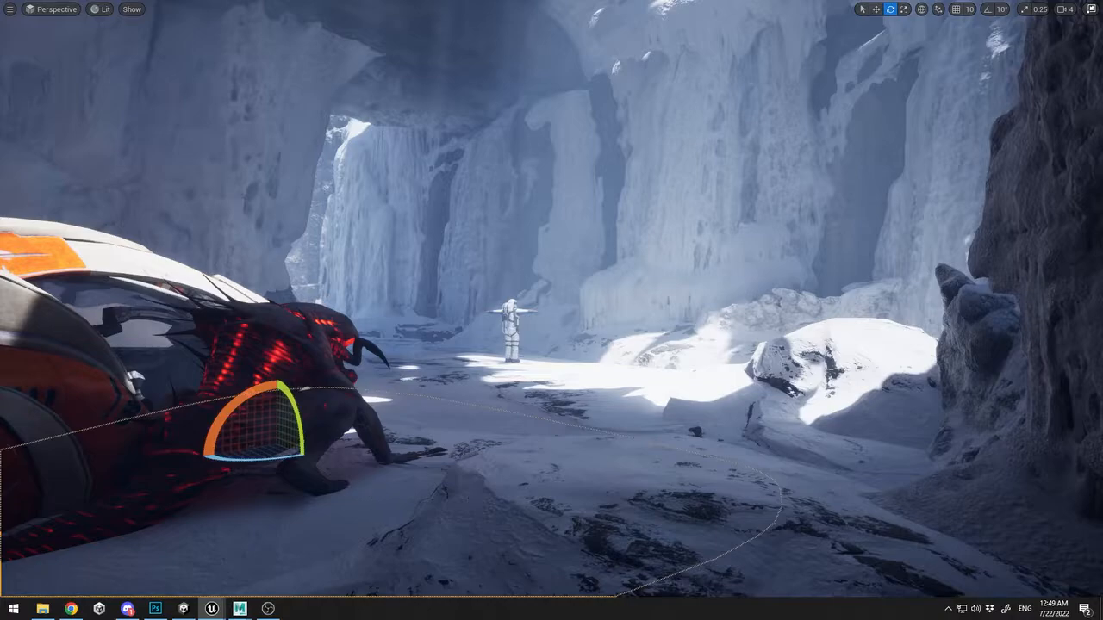
click(159, 502)
key(w)
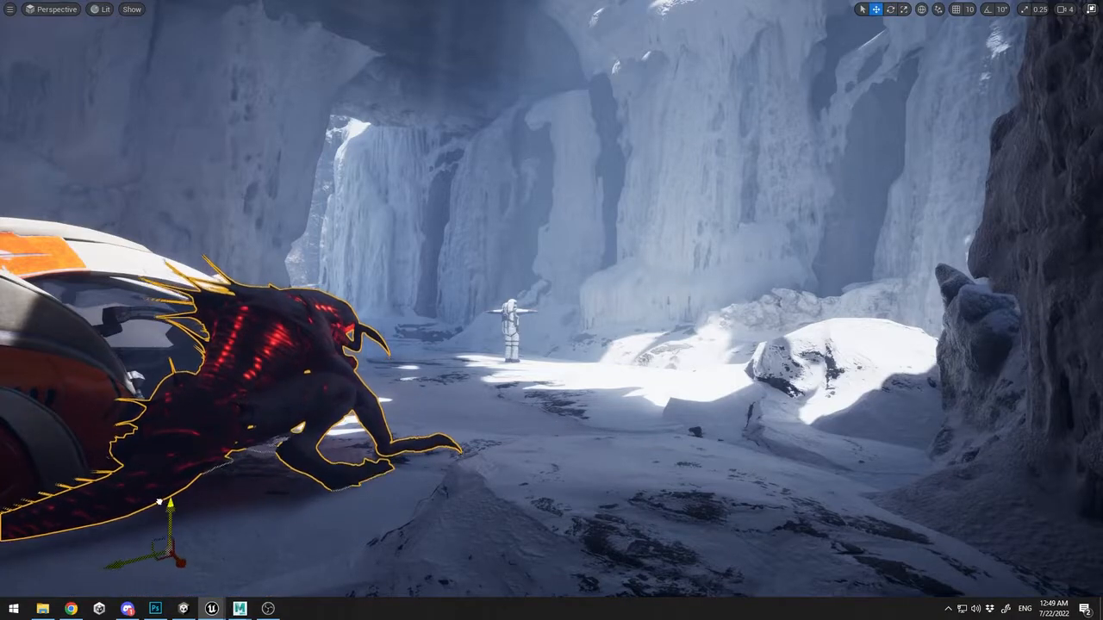
drag(160, 502, 159, 505)
Try moving the alien farther back along the ship toward the edge of the shot, and undo the move
click(501, 431)
click(586, 464)
click(362, 409)
click(588, 384)
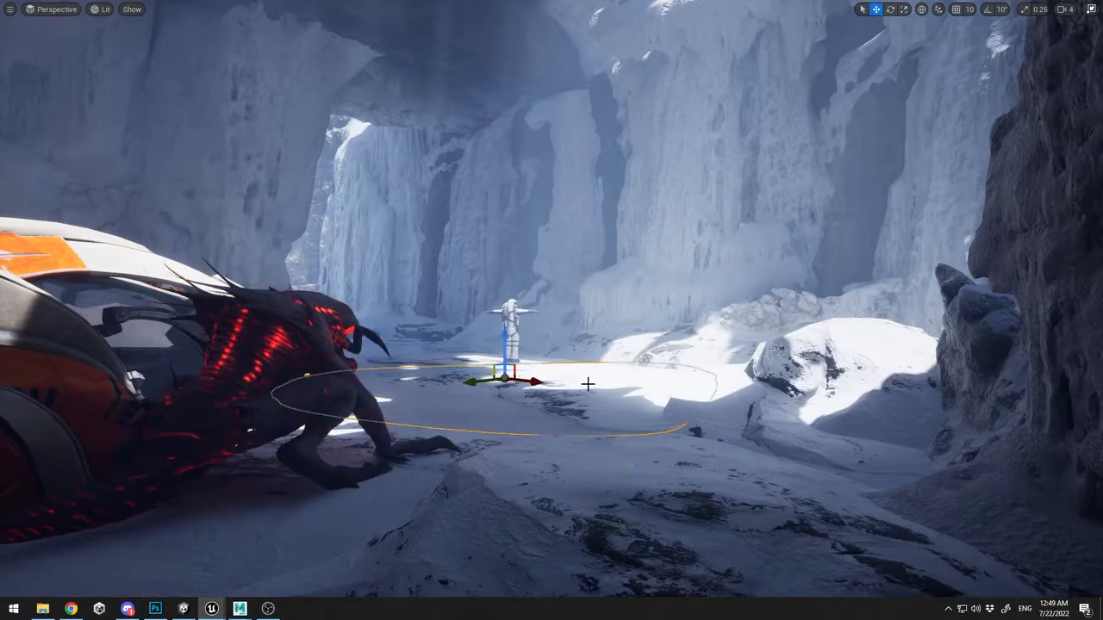
click(799, 442)
click(362, 414)
drag(143, 568, 5, 587)
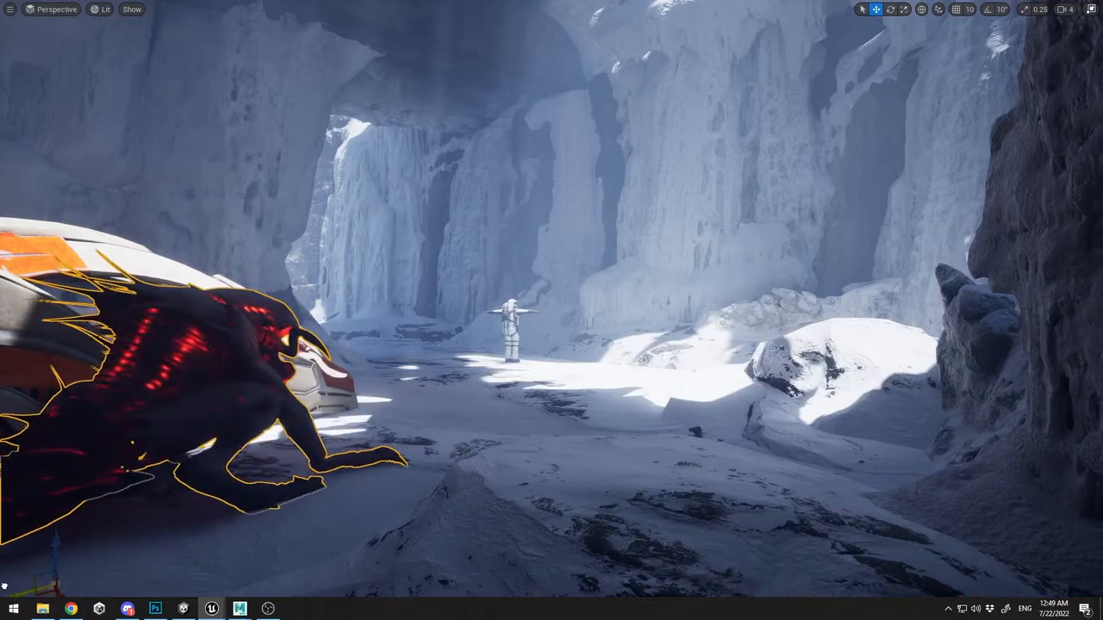
key(ctrl+z)
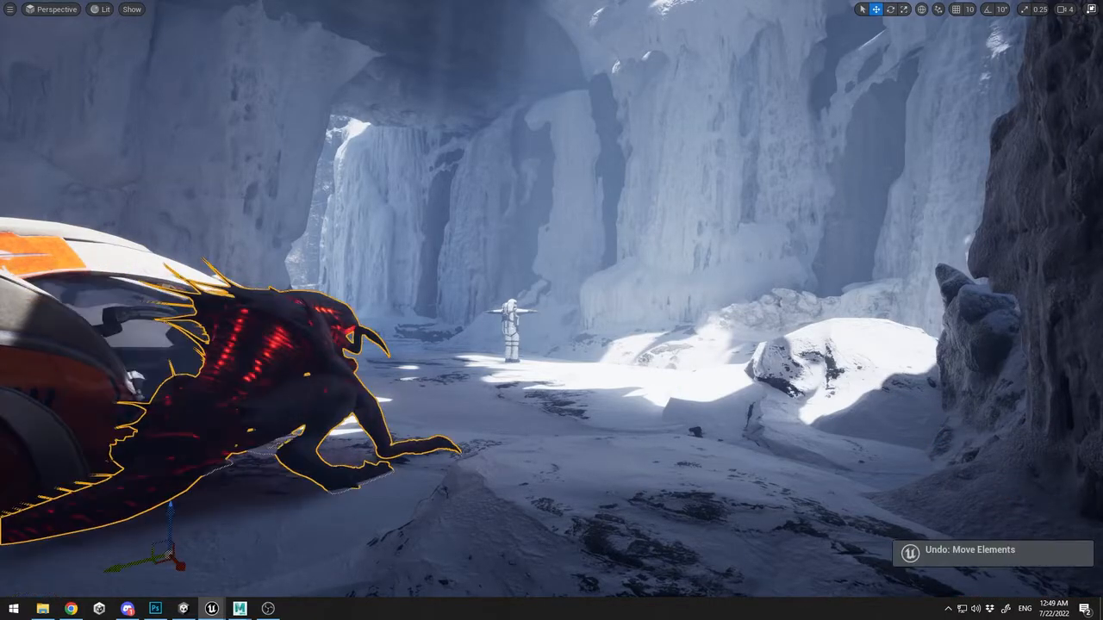
Reposition the alien just ahead of the cockpit opening and fine-tune its rotation and height above the snow
drag(170, 548, 277, 541)
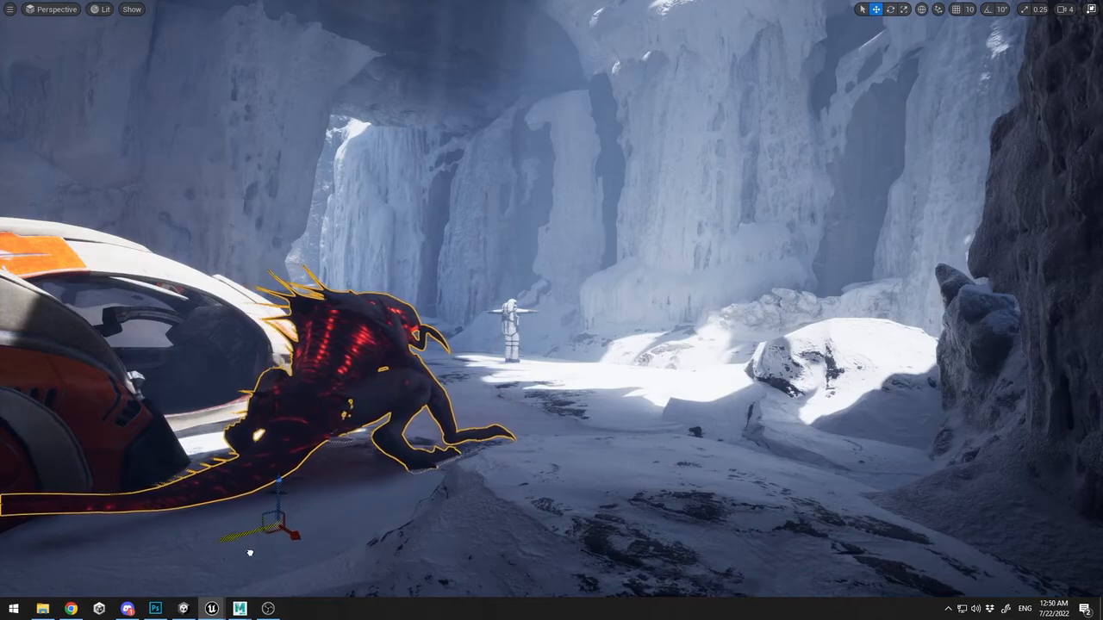
click(380, 517)
click(408, 406)
click(371, 388)
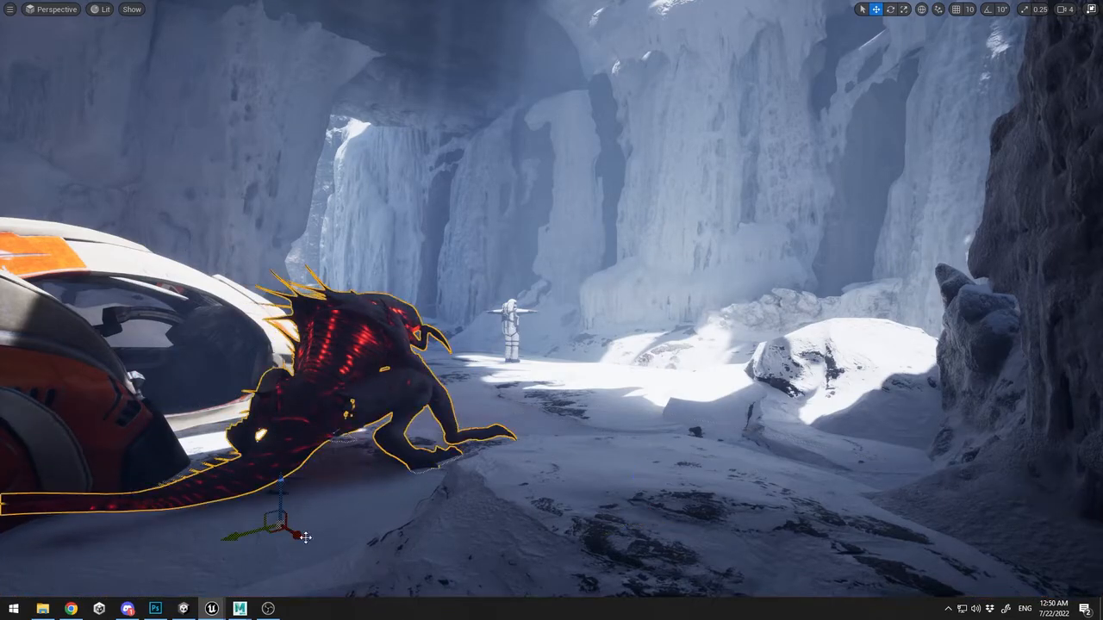
drag(305, 537, 179, 531)
key(e)
drag(227, 459, 229, 493)
key(w)
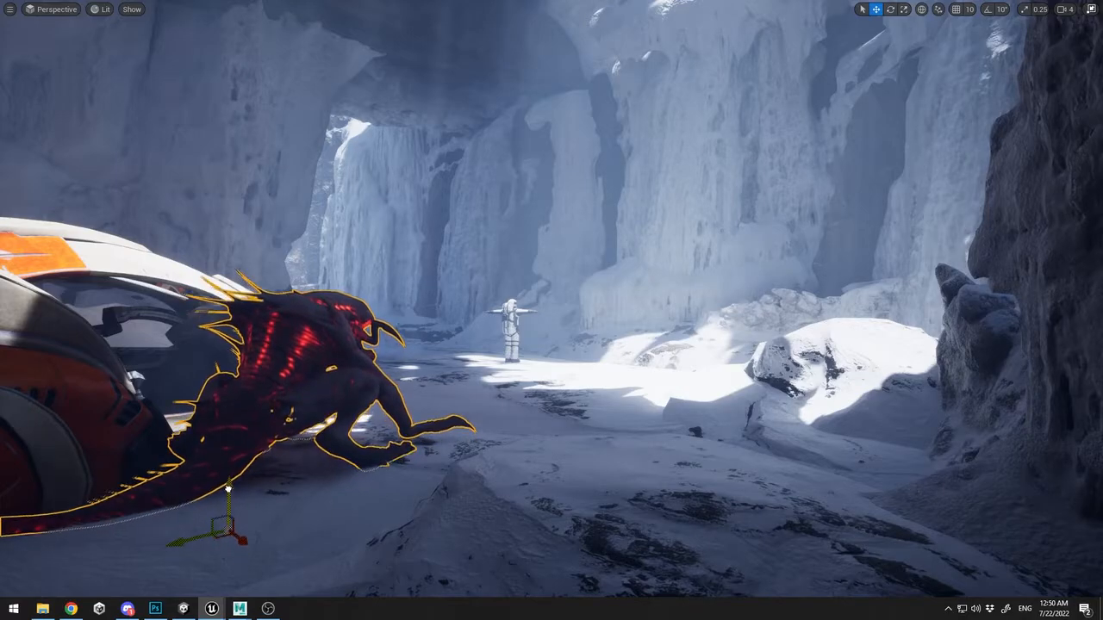
click(492, 443)
click(455, 451)
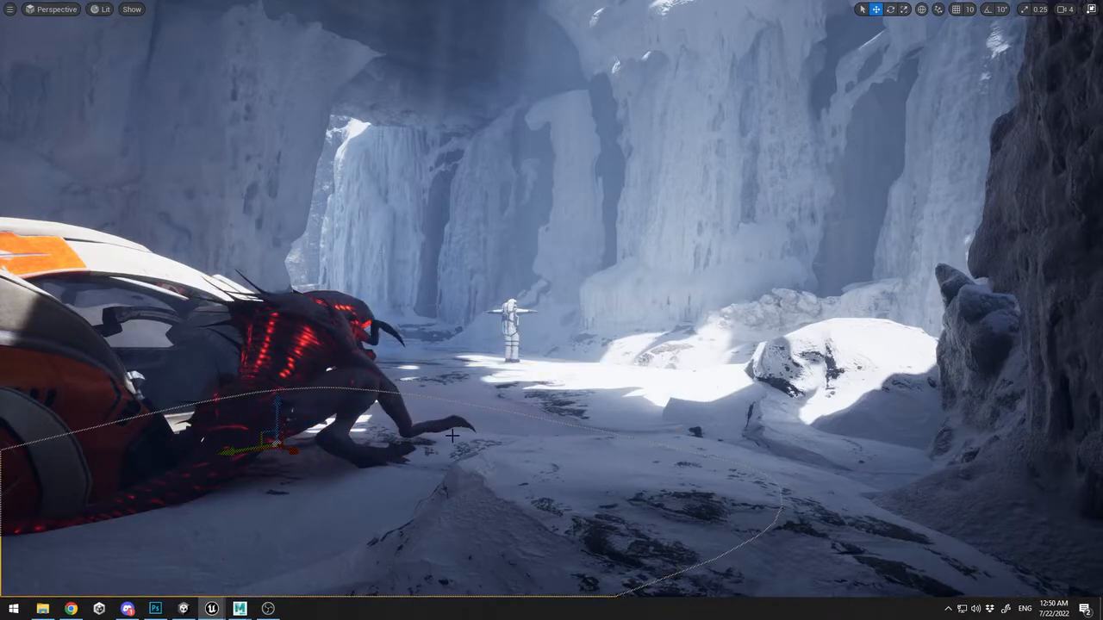
Add a snow mound from the Megascans folder in front of the alien, undoing the trial scaling
key(F11)
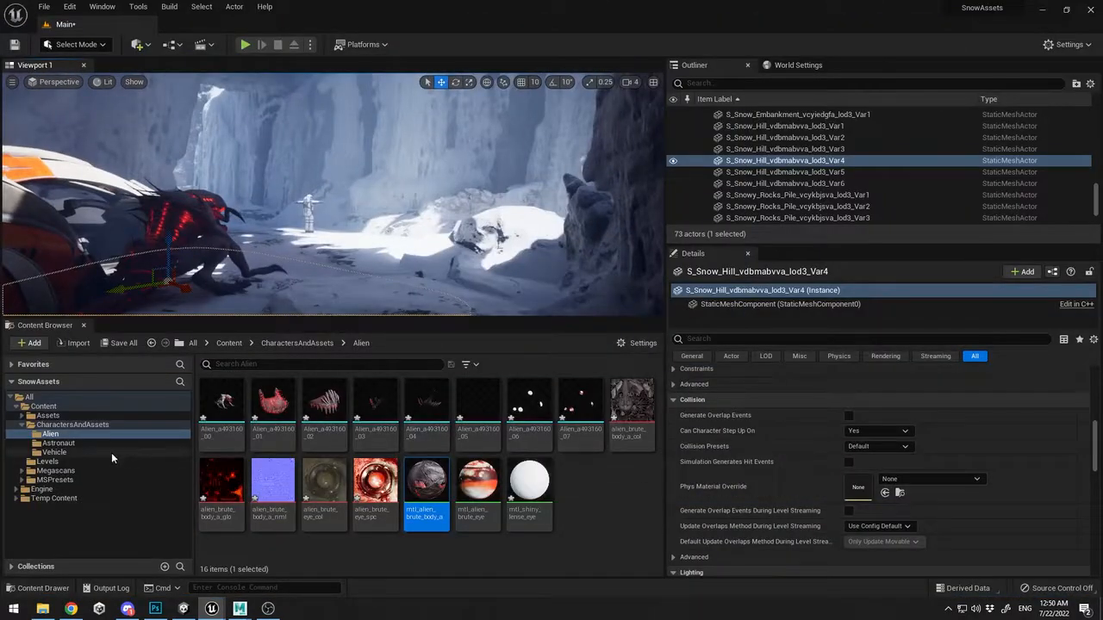
click(22, 470)
click(74, 498)
scroll(74, 498, down, 4)
drag(265, 422, 86, 259)
key(r)
key(ctrl+z)
Lower the snow mound beside the alien, then move and rotate it on the ground in front of the ship
key(F11)
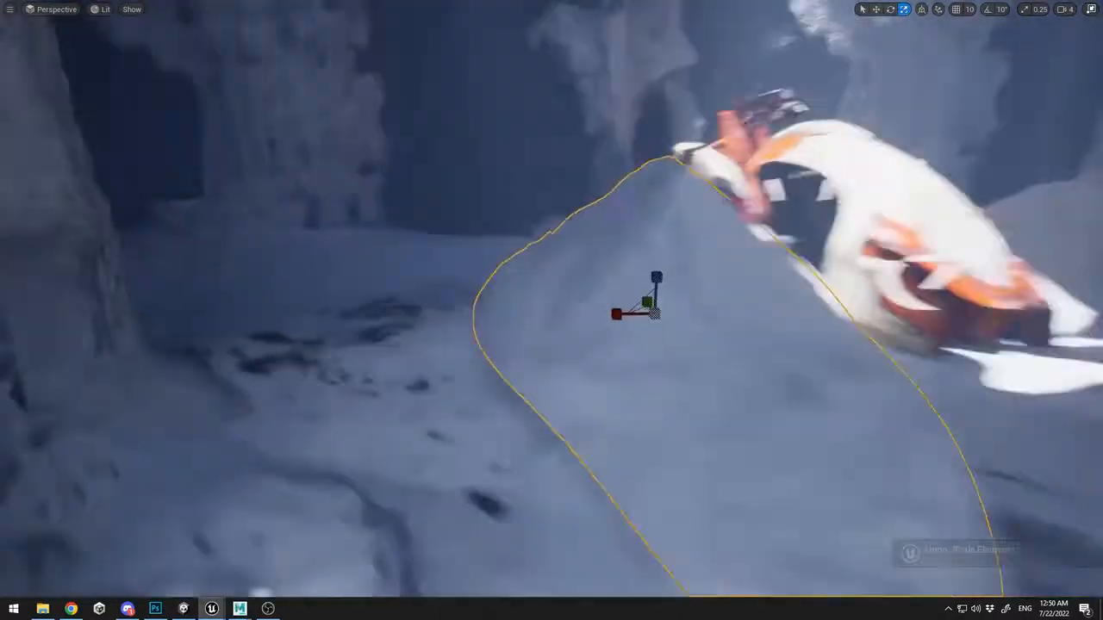
right_drag(562, 309, 590, 306)
mouse_move(589, 306)
mouse_down()
mouse_move(567, 317)
mouse_move(541, 305)
mouse_move(589, 319)
mouse_up()
key(w)
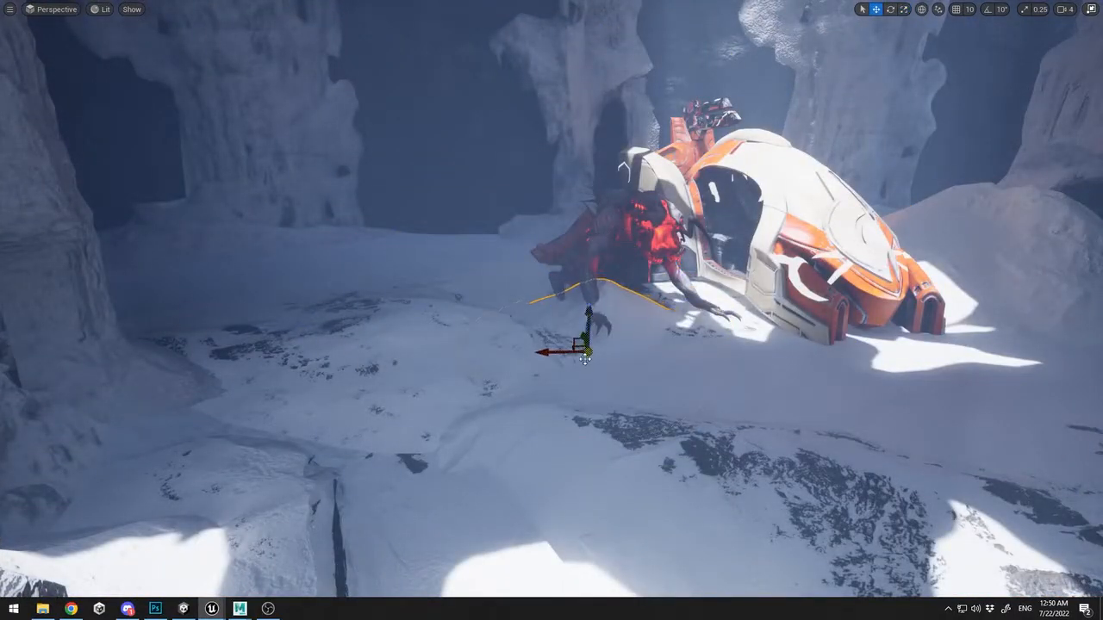
right_drag(687, 339, 692, 367)
drag(630, 375, 681, 427)
key(e)
drag(725, 490, 662, 481)
key(w)
drag(660, 433, 648, 350)
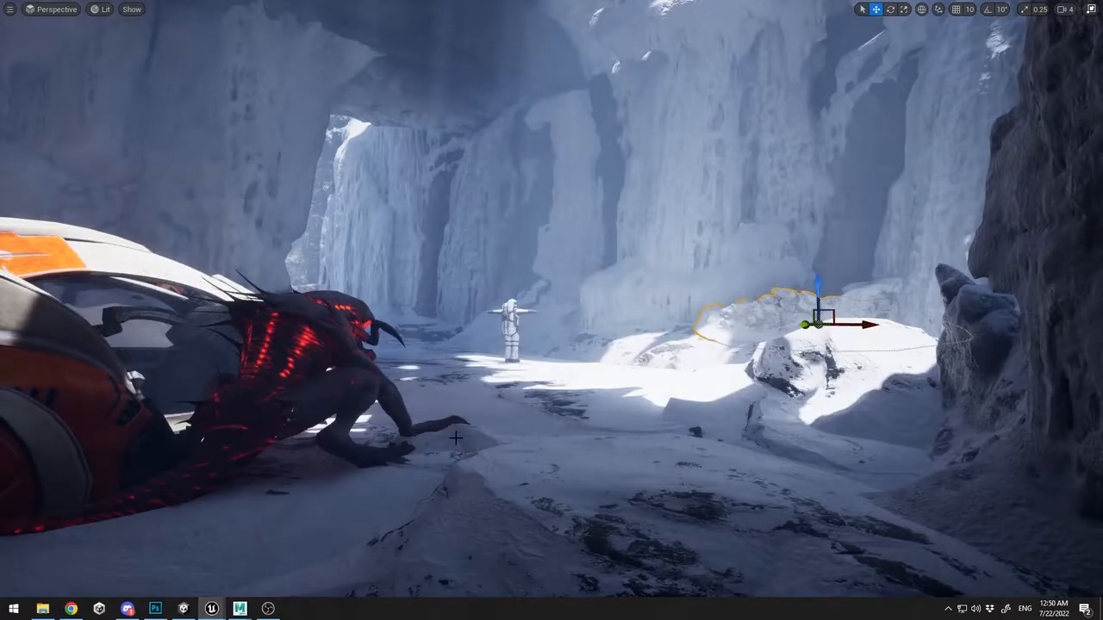
Move the snow mound toward the foreground beside the alien's tail, undoing the trial scaling
click(472, 433)
drag(488, 458, 285, 560)
click(592, 418)
click(450, 514)
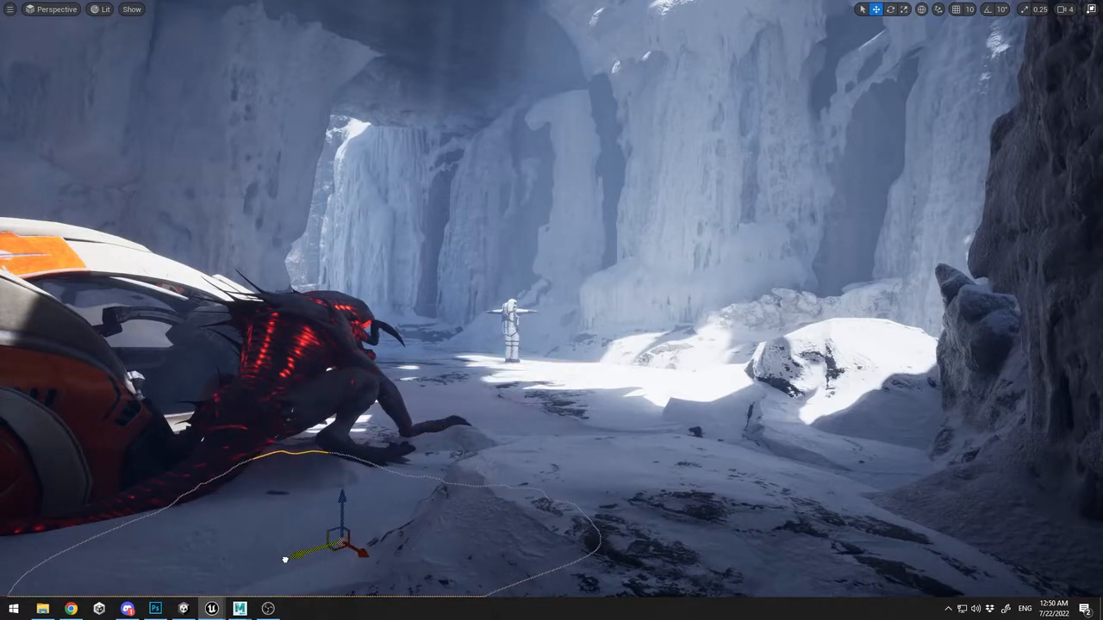
key(ctrl+z)
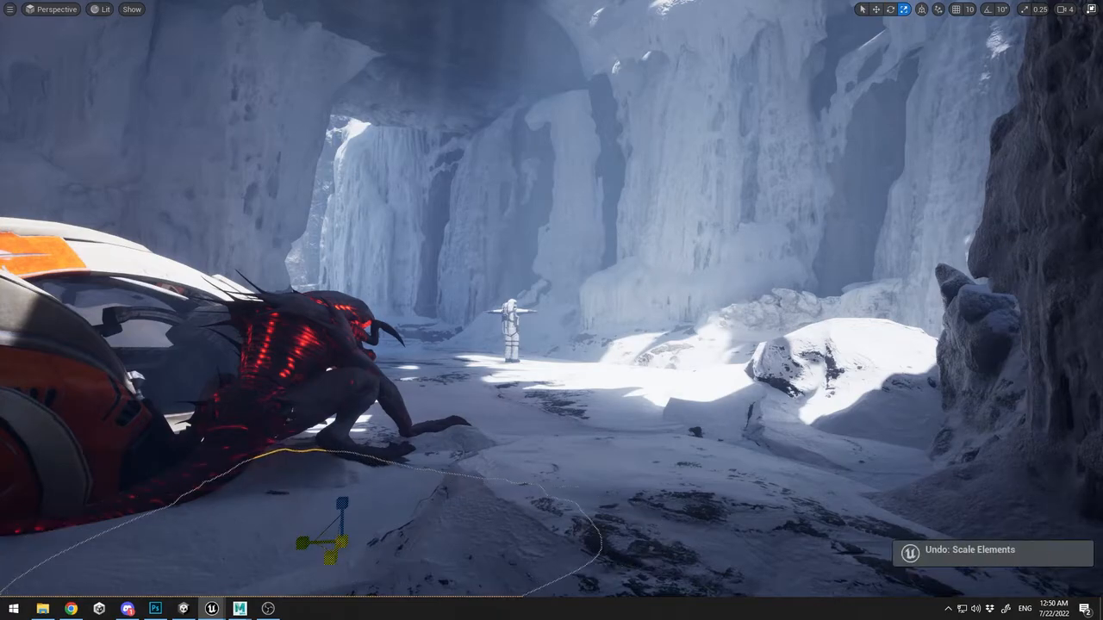
drag(365, 552, 373, 567)
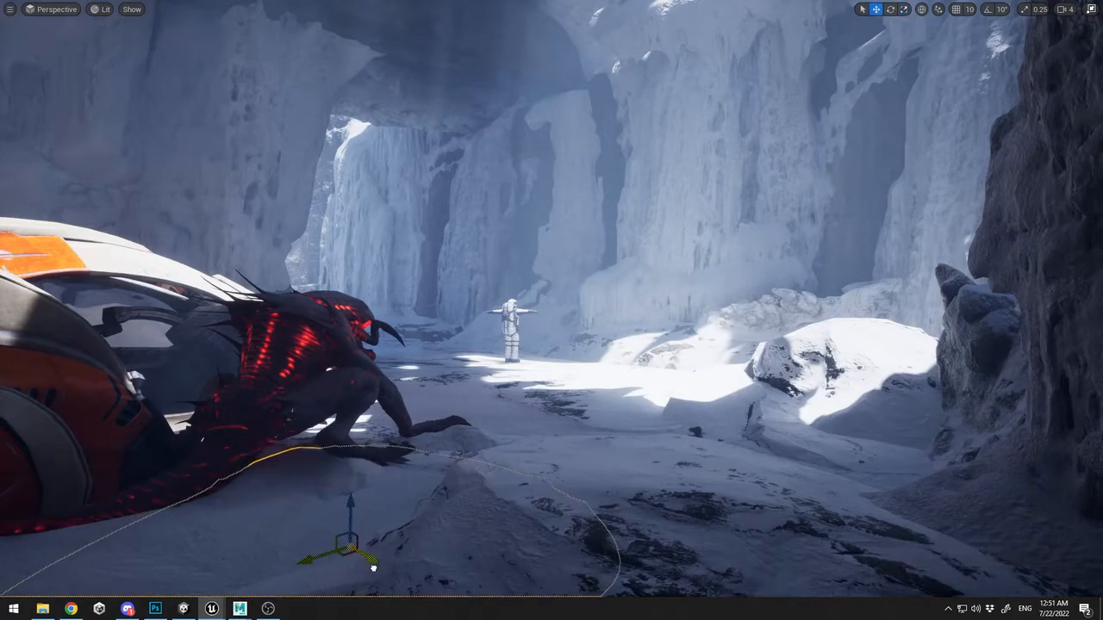
drag(478, 529, 627, 498)
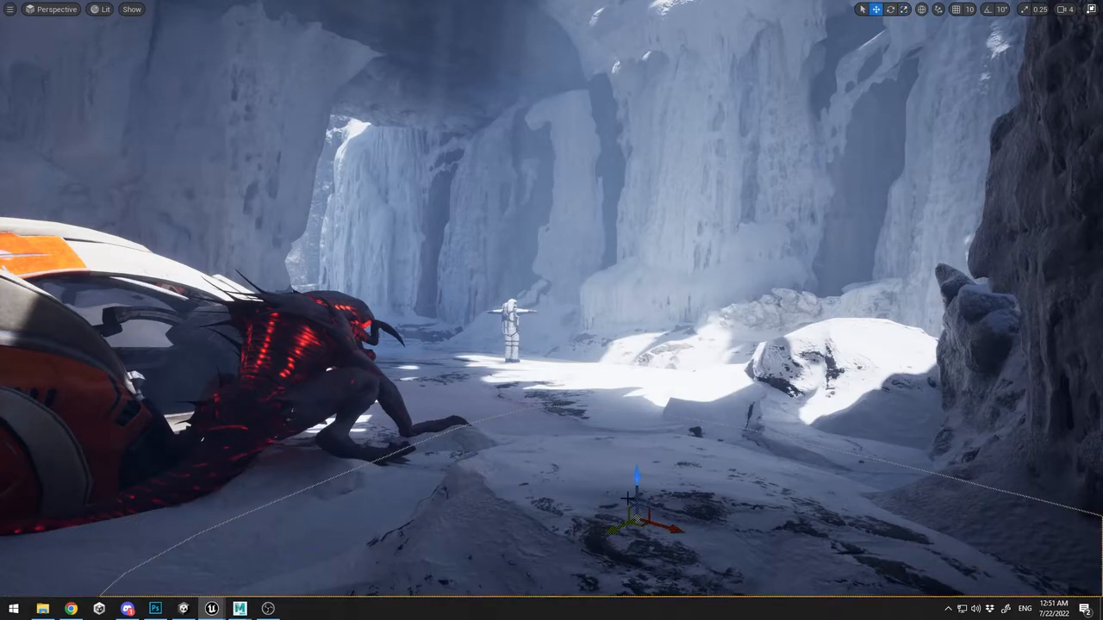
Adjust the height, scale and position of the snow mound between the alien's tail and the foreground
click(565, 390)
click(430, 504)
right_drag(430, 504, 129, 534)
key(f)
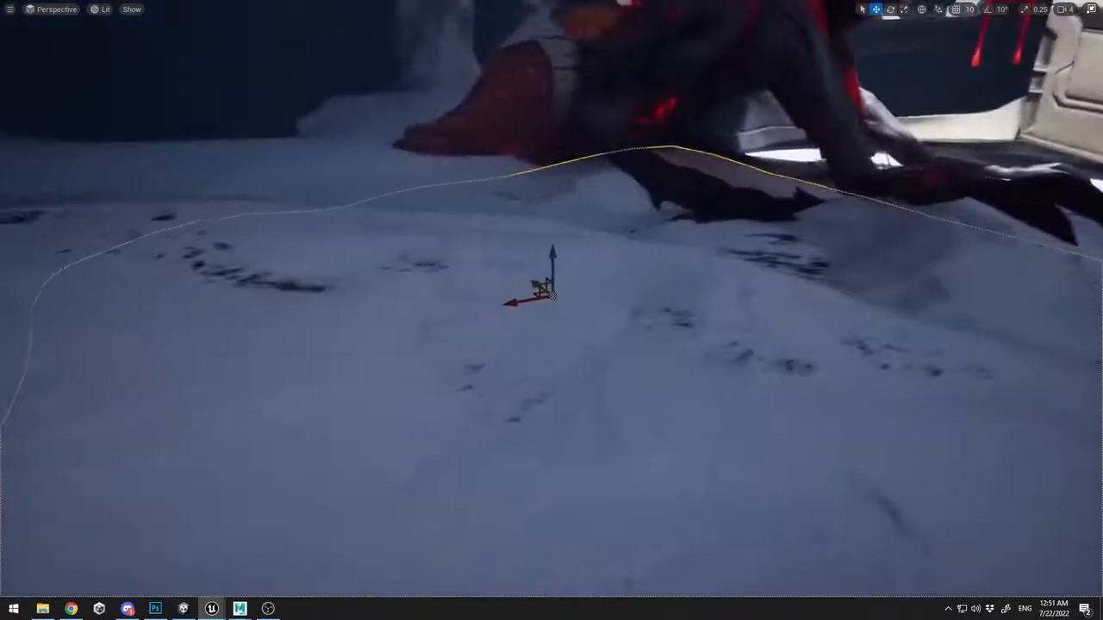
key(s)
right_drag(483, 388, 521, 357)
mouse_move(494, 336)
mouse_down()
mouse_move(502, 304)
mouse_move(491, 316)
mouse_up()
key(r)
right_drag(410, 322, 568, 322)
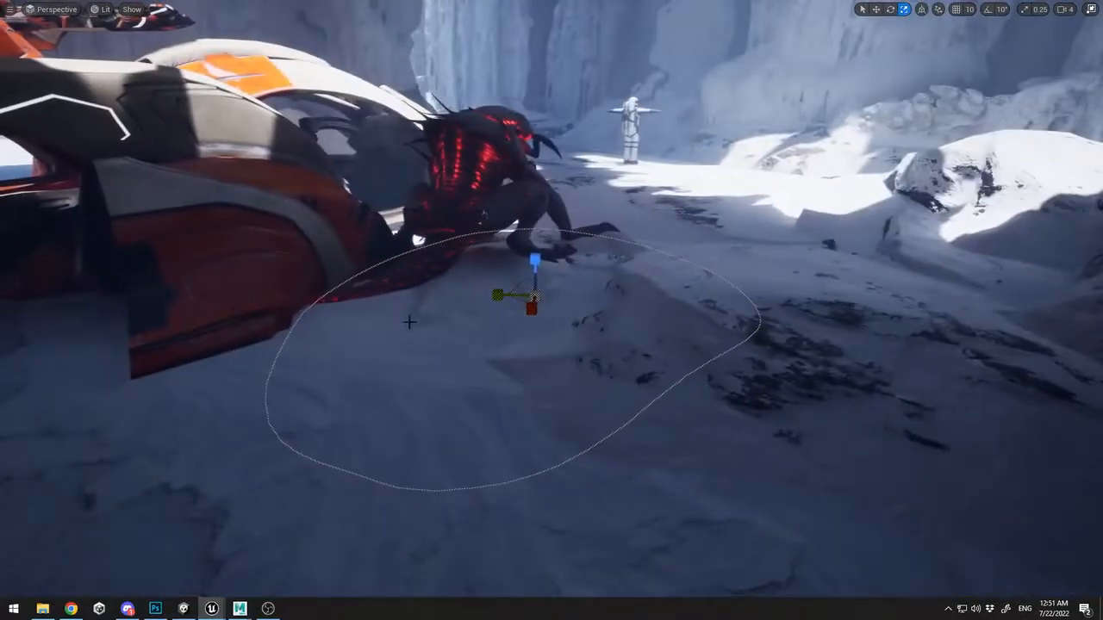
drag(556, 306, 639, 342)
drag(609, 300, 606, 277)
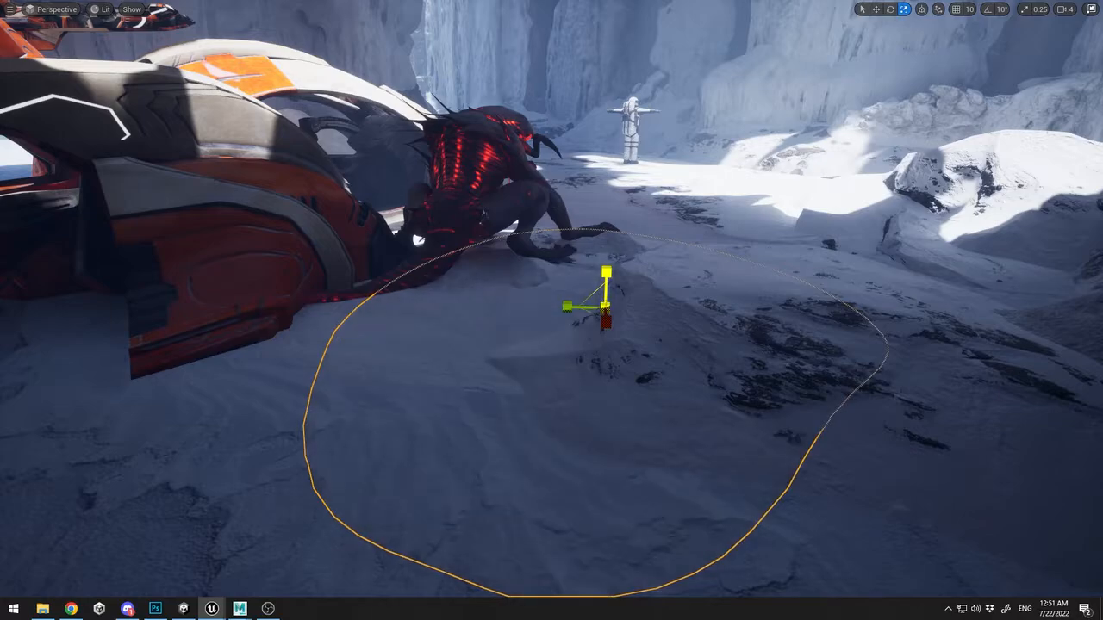
drag(607, 311, 546, 319)
click(862, 353)
right_drag(861, 353, 904, 284)
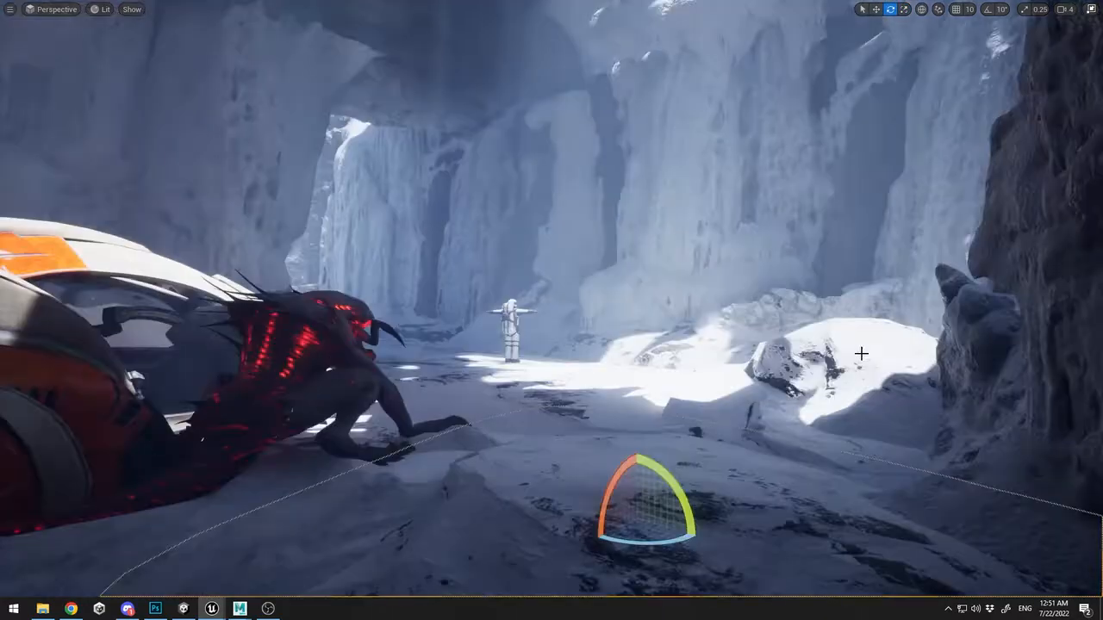
Try raising and rescaling the snow mound over the alien's tail, and undo both changes
click(689, 316)
click(300, 498)
key(w)
drag(393, 466, 383, 460)
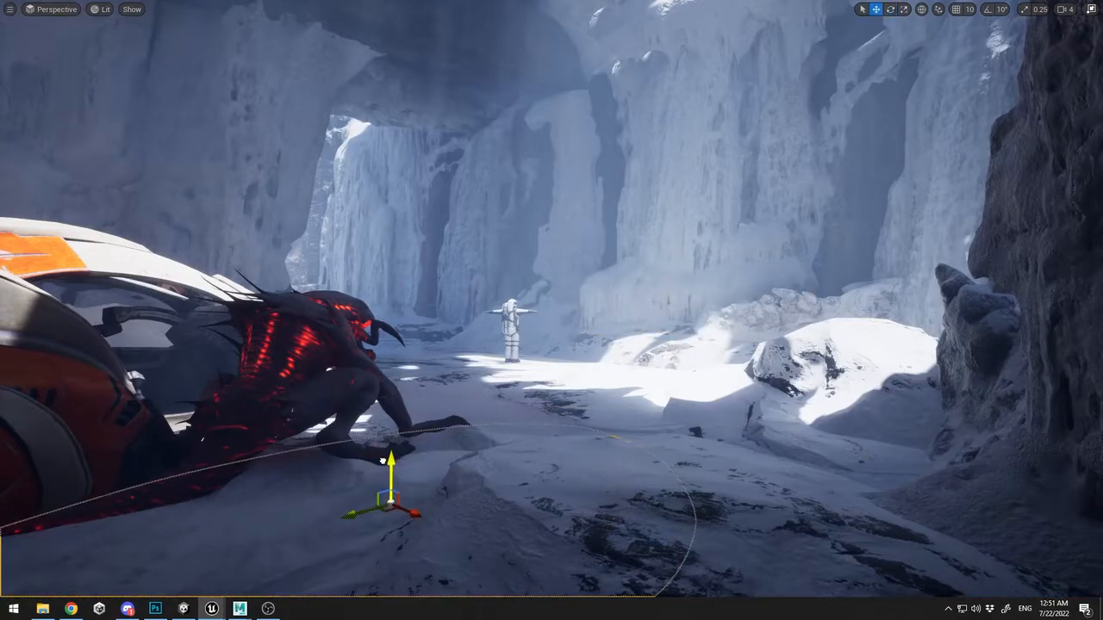
key(ctrl+z)
key(r)
drag(349, 519, 165, 548)
key(ctrl+z)
Rotate and reposition the snow mound so it rises against the lower part of the alien's tail
key(e)
drag(191, 582, 240, 573)
drag(312, 547, 219, 497)
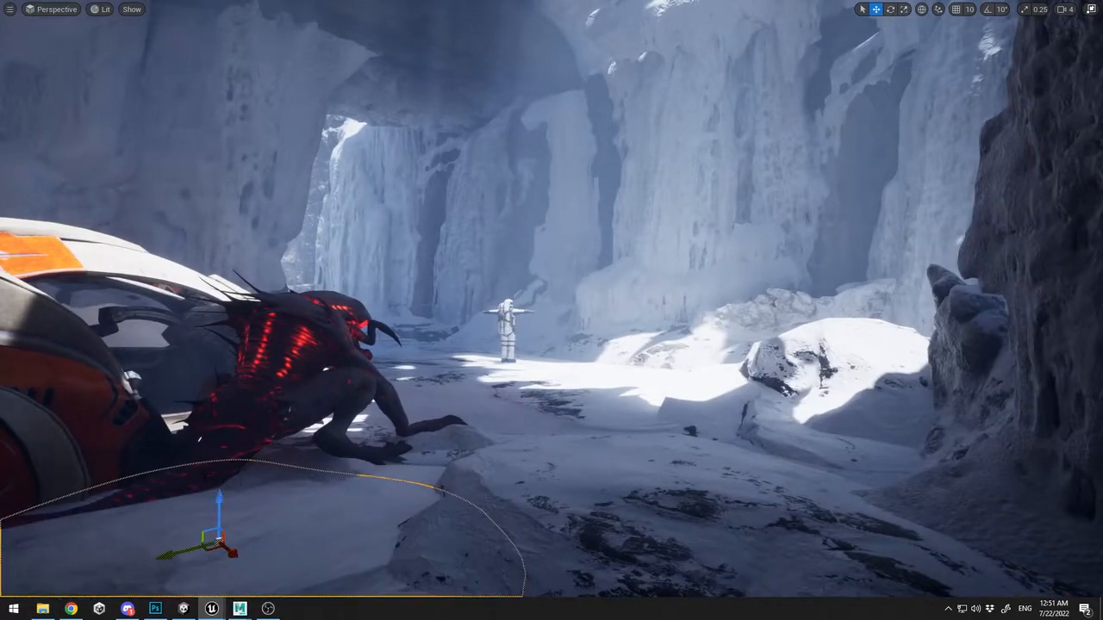
key(Escape)
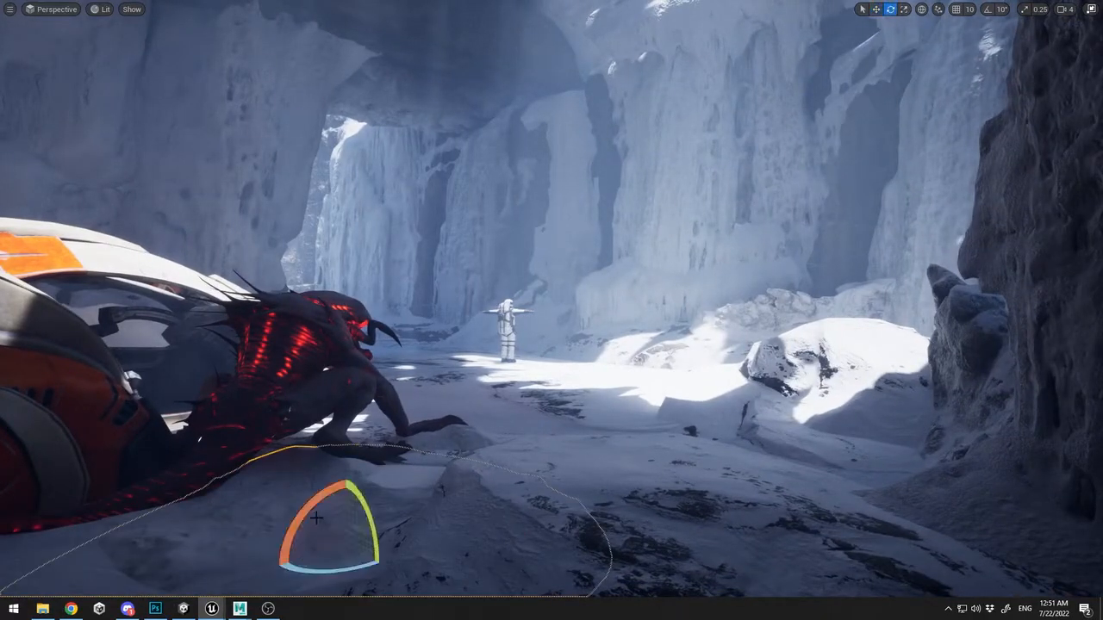
drag(297, 514, 302, 513)
click(632, 434)
click(594, 423)
click(273, 510)
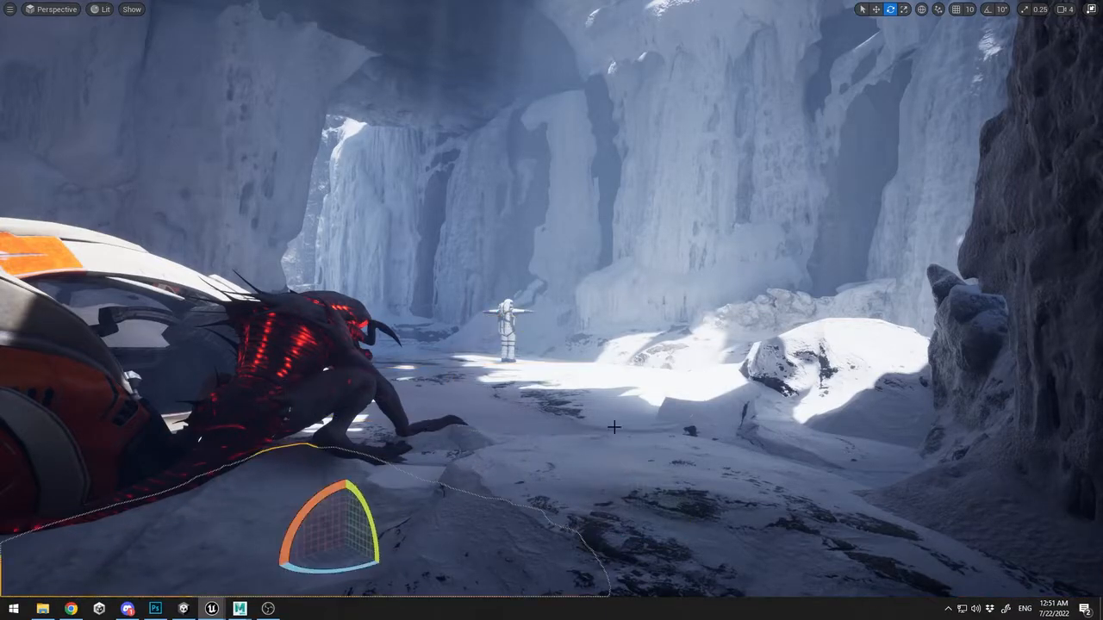
click(559, 434)
click(878, 419)
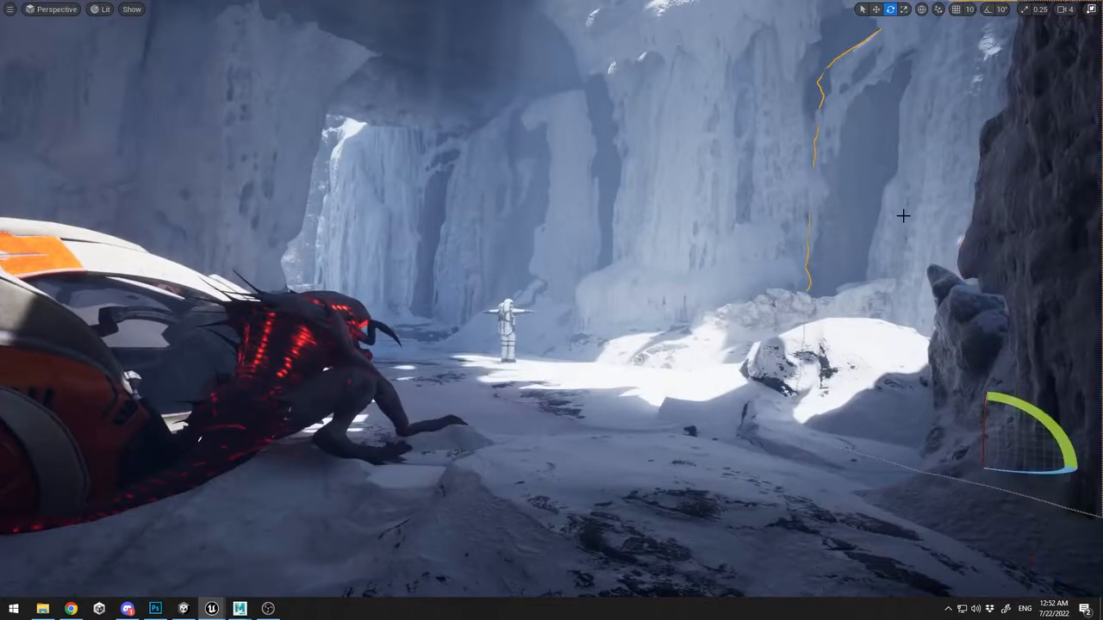
key(Escape)
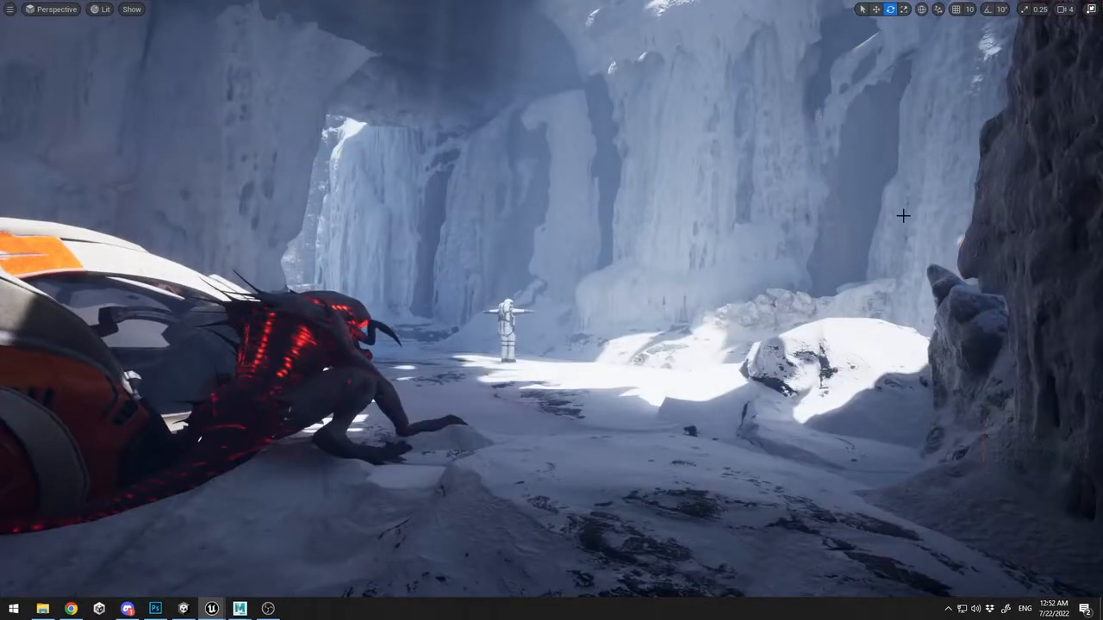
Try lowering the snow ground piece in the middle distance, and undo the move
click(705, 405)
key(w)
drag(934, 441, 929, 462)
key(ctrl+z)
click(772, 299)
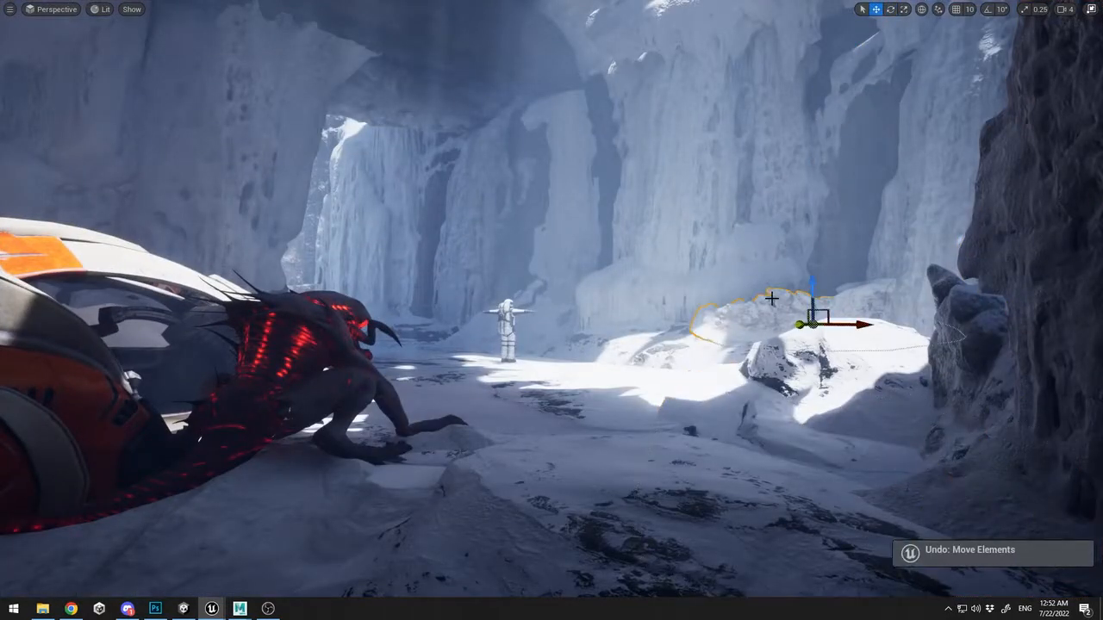
click(646, 334)
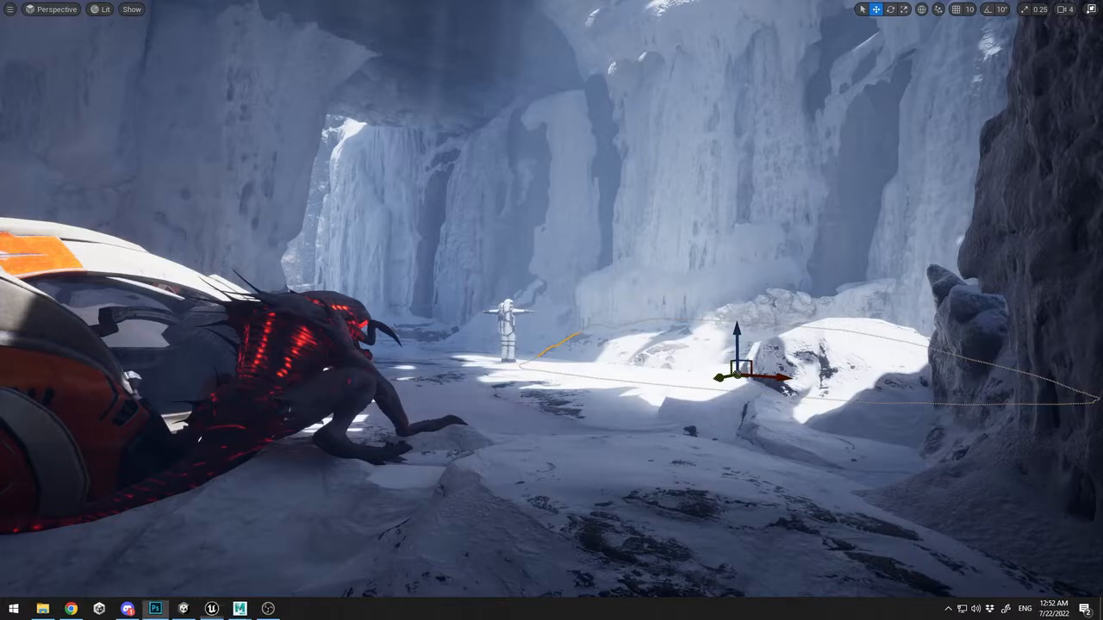
Try raising the snow mound behind the ship's cockpit, and undo the move
click(281, 401)
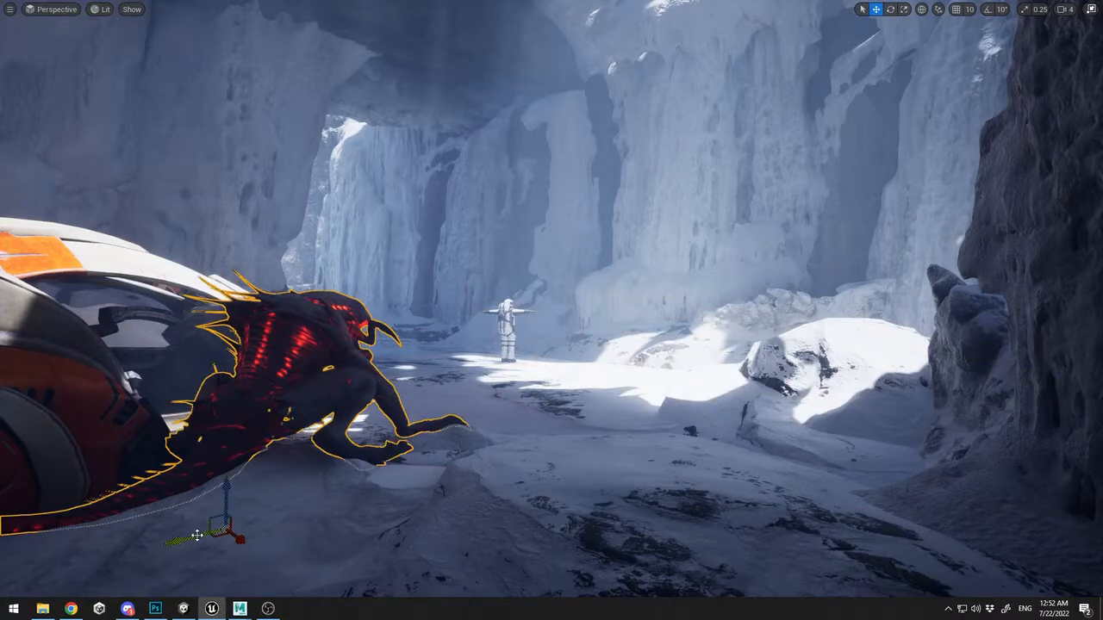
click(164, 375)
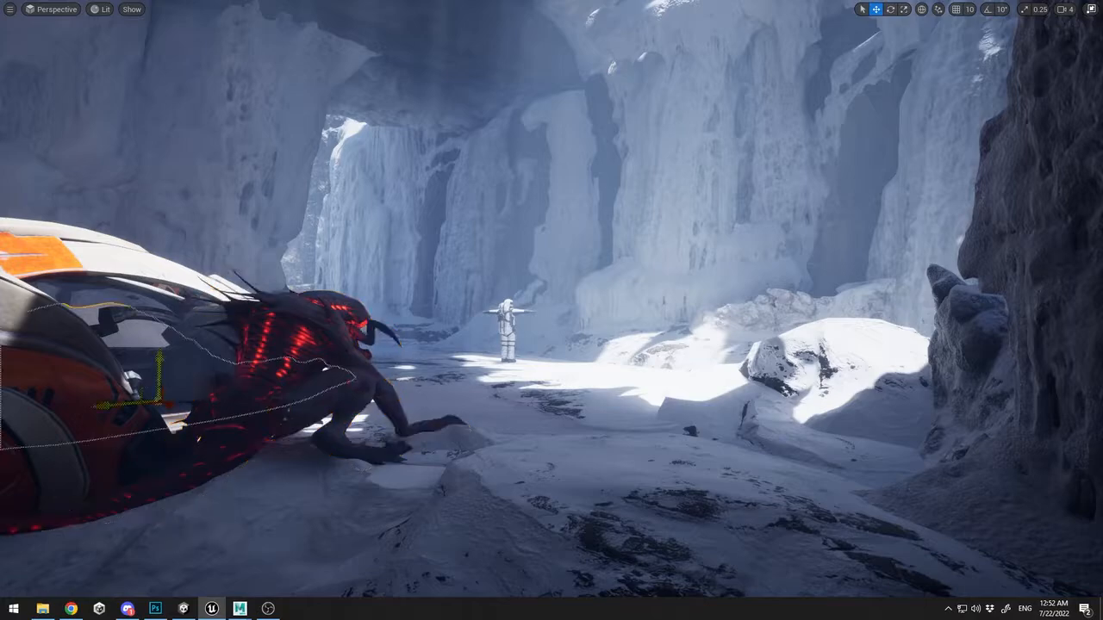
drag(160, 370, 161, 349)
key(ctrl+z)
click(132, 327)
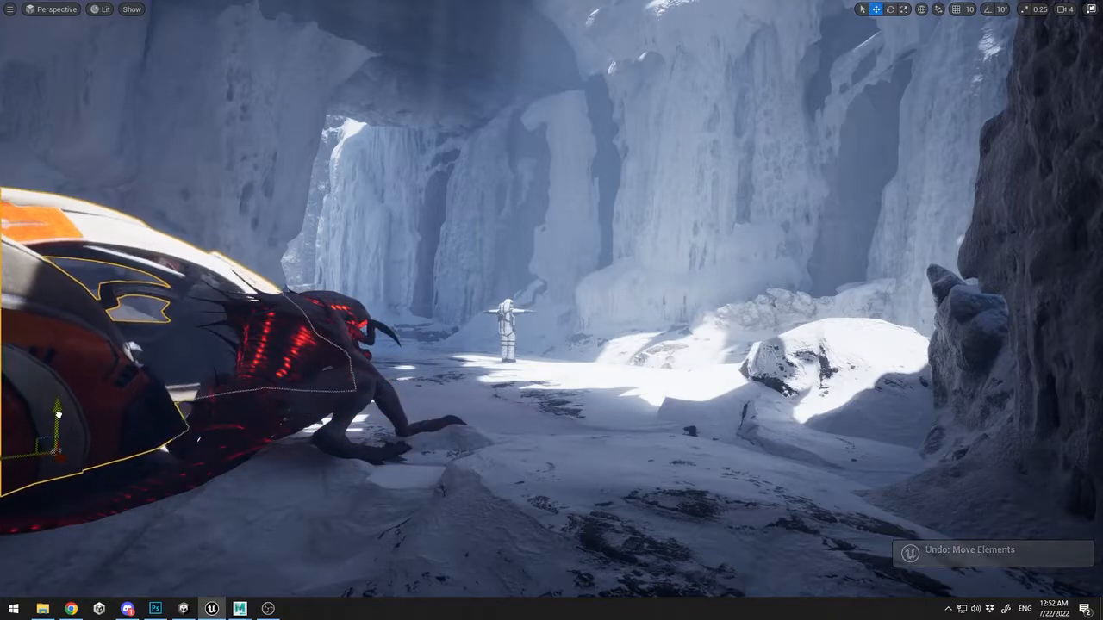
click(588, 392)
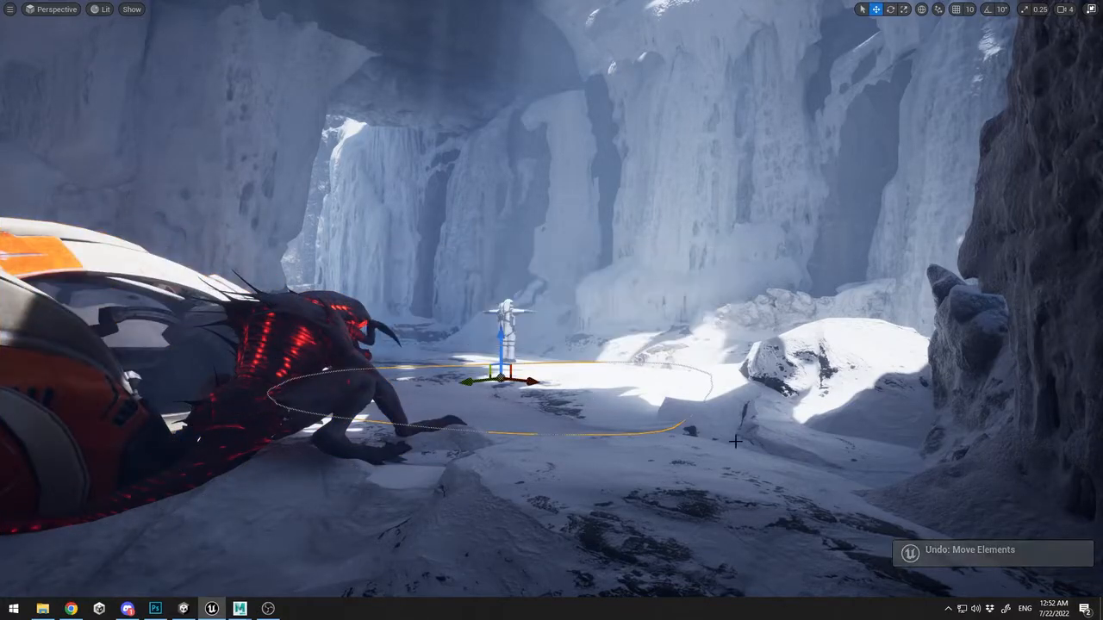
click(765, 499)
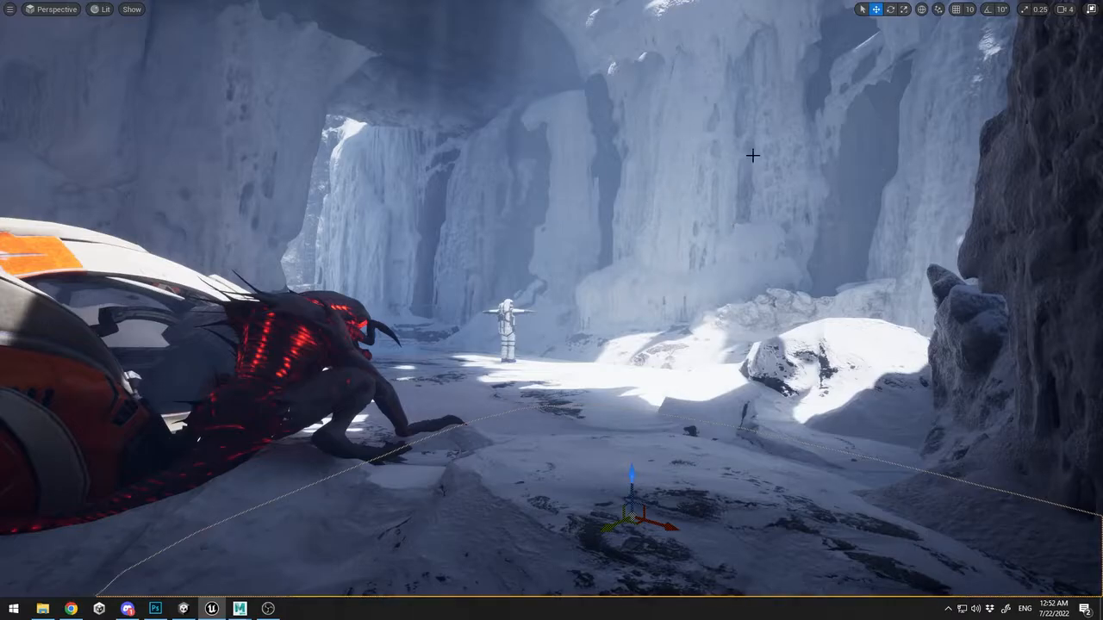
Examine the back cliffs and snow ground around the astronaut from a raised viewpoint
right_drag(661, 195, 551, 310)
key(w)
key(s)
key(w)
key(s)
key(w)
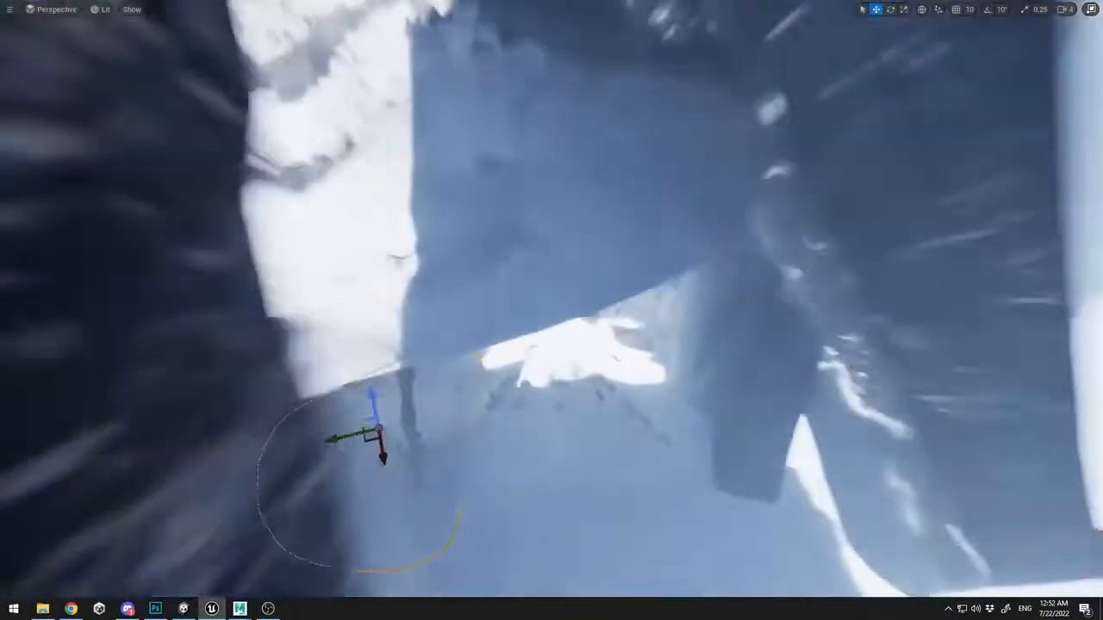
right_drag(551, 258, 566, 324)
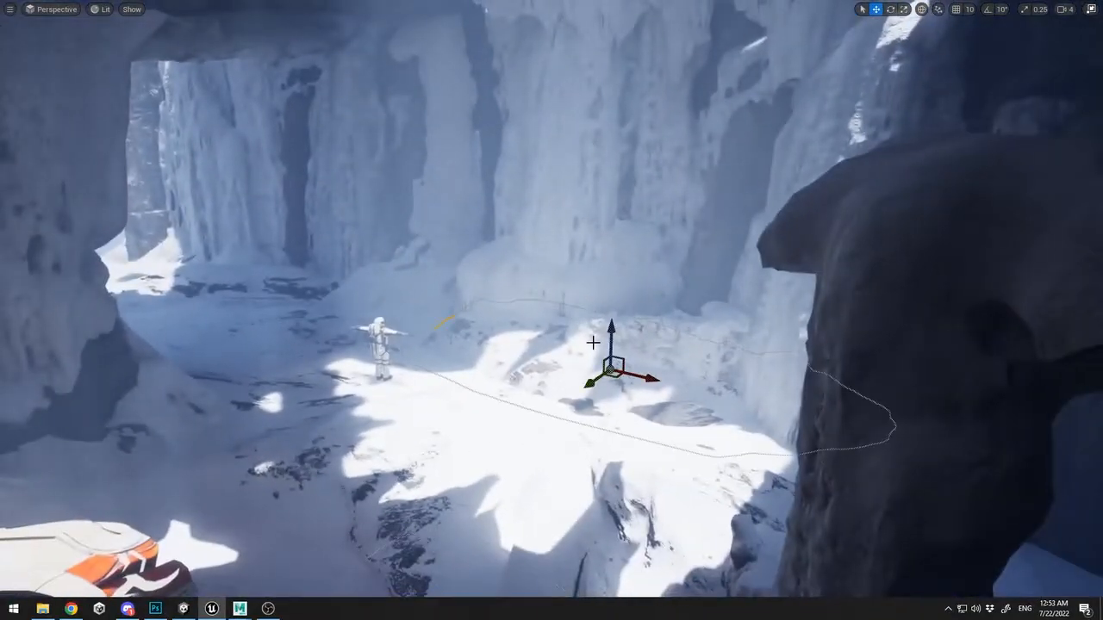
click(729, 187)
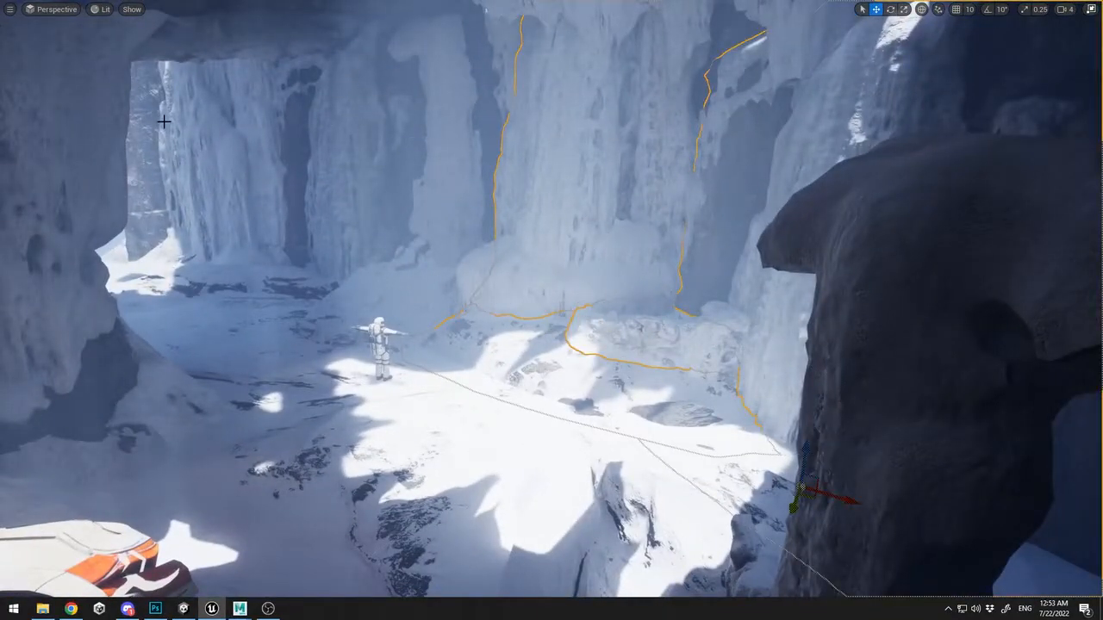
right_drag(151, 122, 56, 121)
click(279, 192)
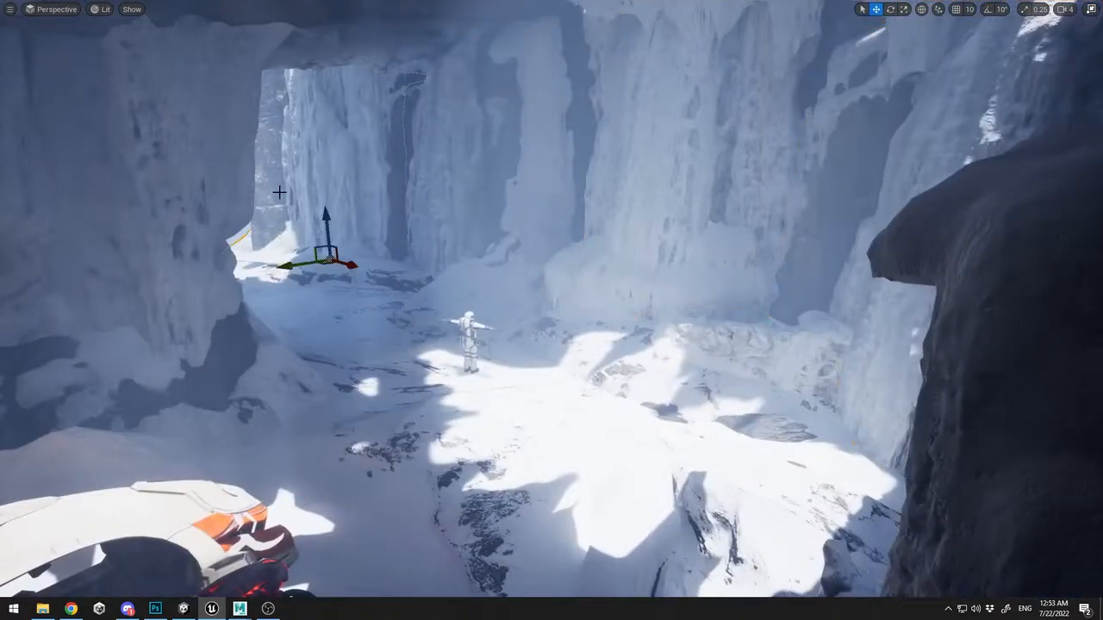
right_drag(598, 176, 322, 119)
Try moving the snow mound together with the back cliff and ground pieces, and undo the move
click(619, 225)
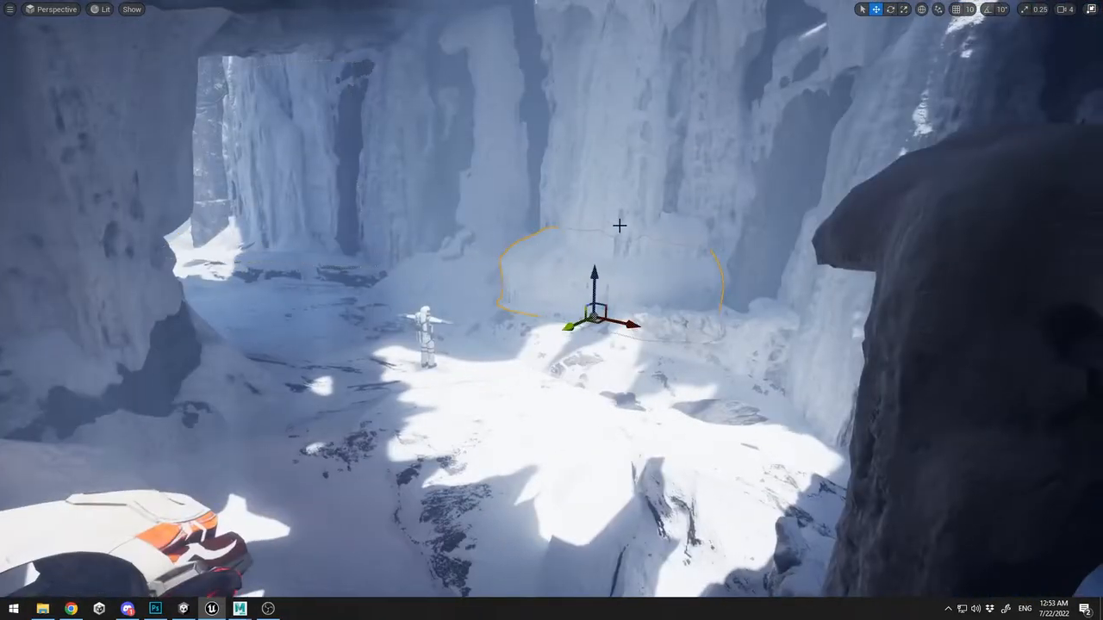
ctrl+click(592, 355)
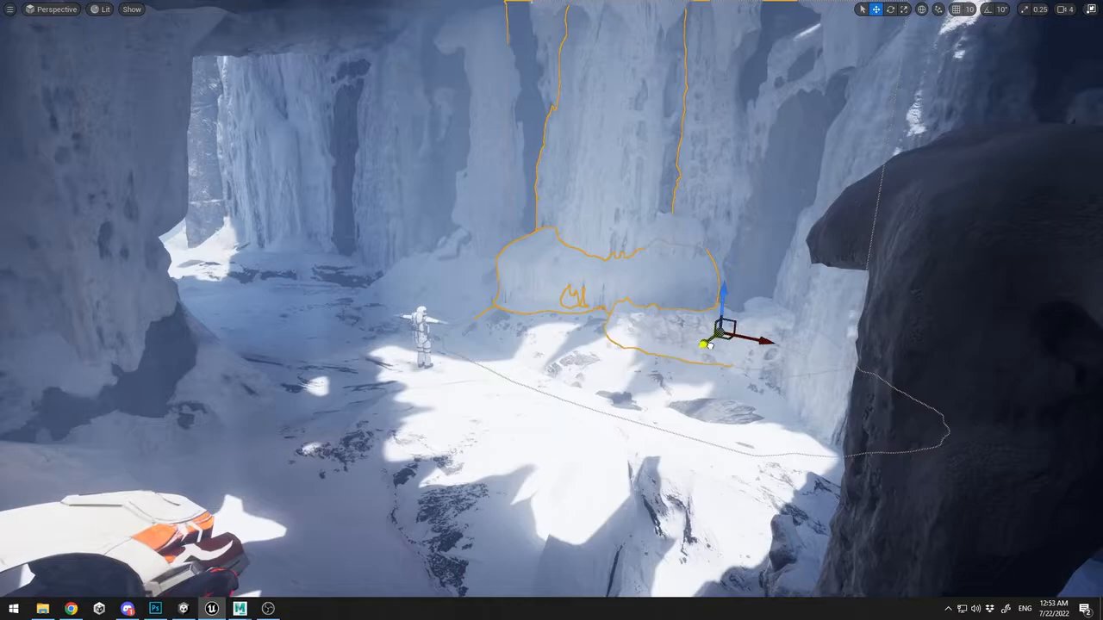
drag(709, 345, 808, 276)
key(ctrl+z)
right_drag(716, 316, 551, 482)
key(s)
Rotate the directional light to about X 66.24°, Y 270.72° and Z 164.16° to light the ship and alien
key(F11)
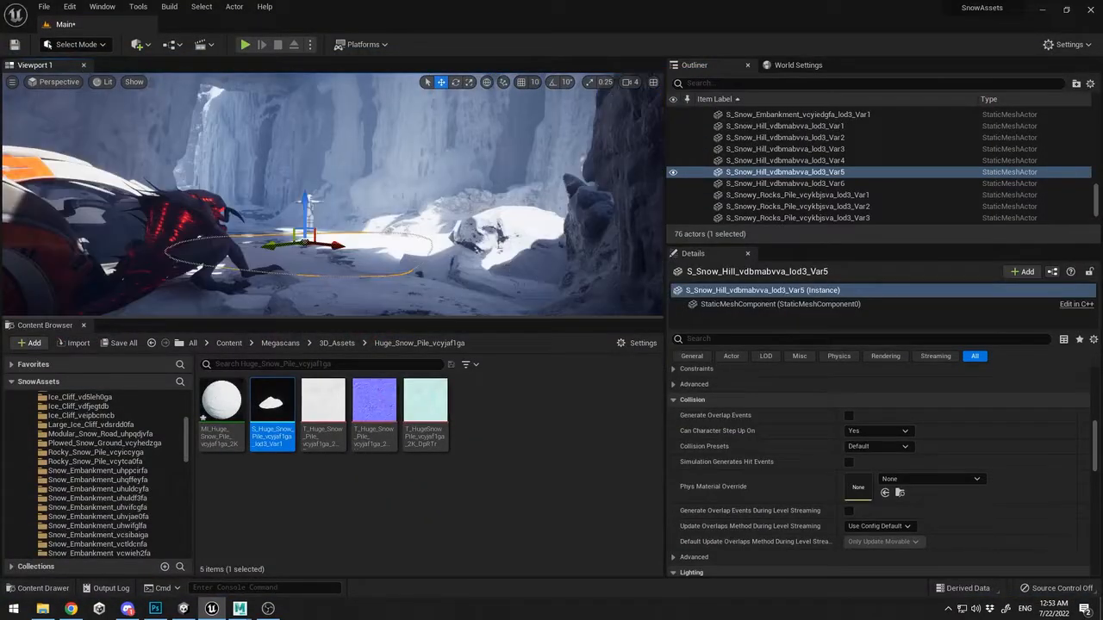
key(F11)
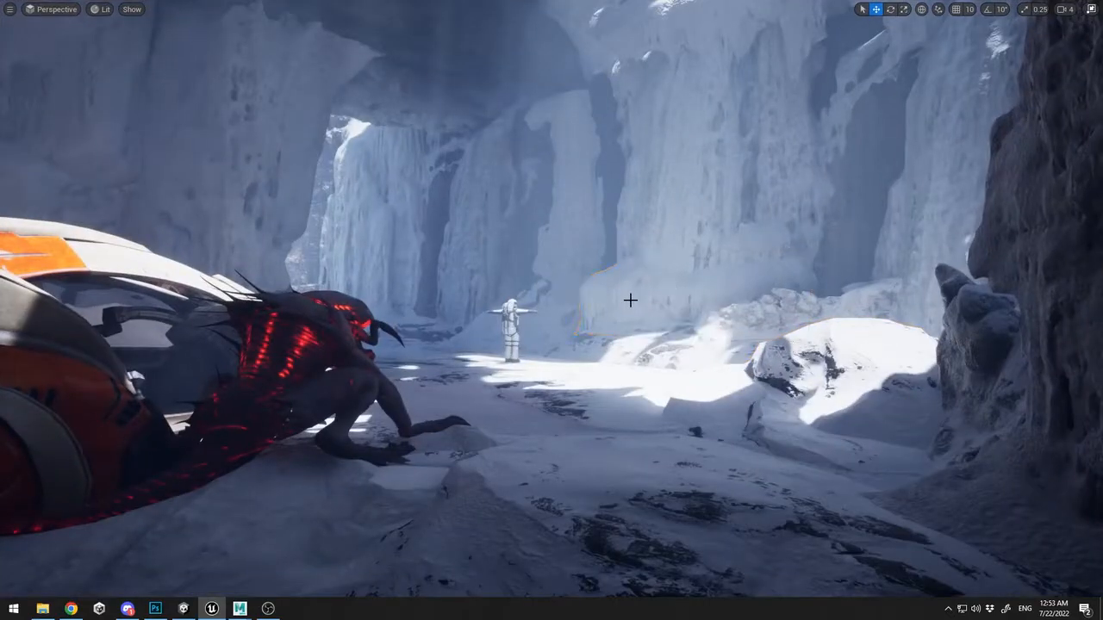
key(F11)
scroll(809, 158, up, 10)
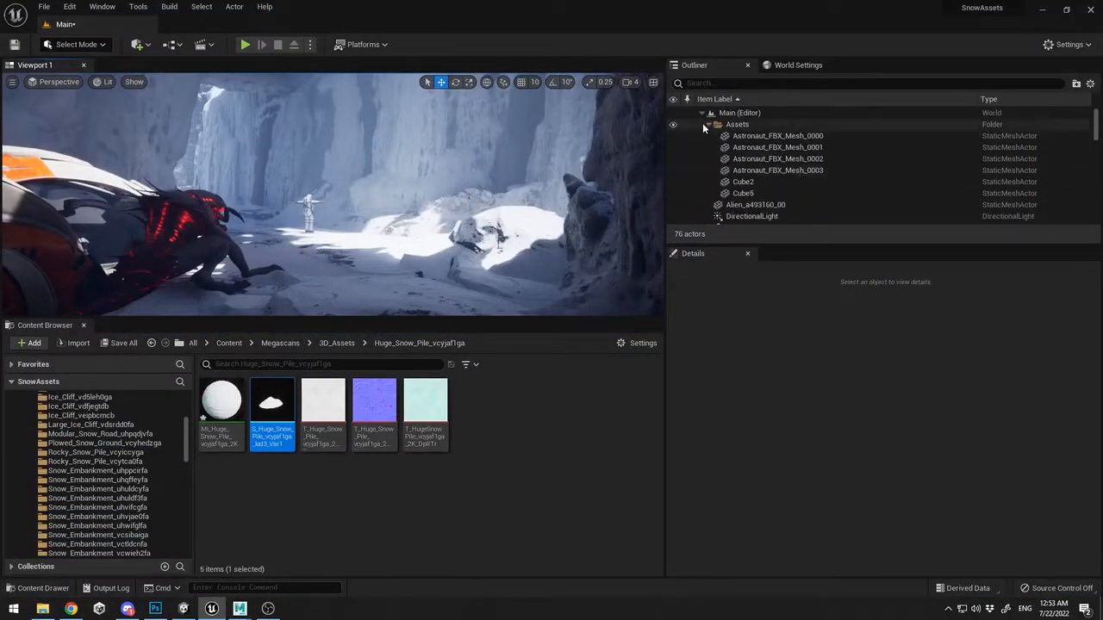
click(706, 124)
click(751, 148)
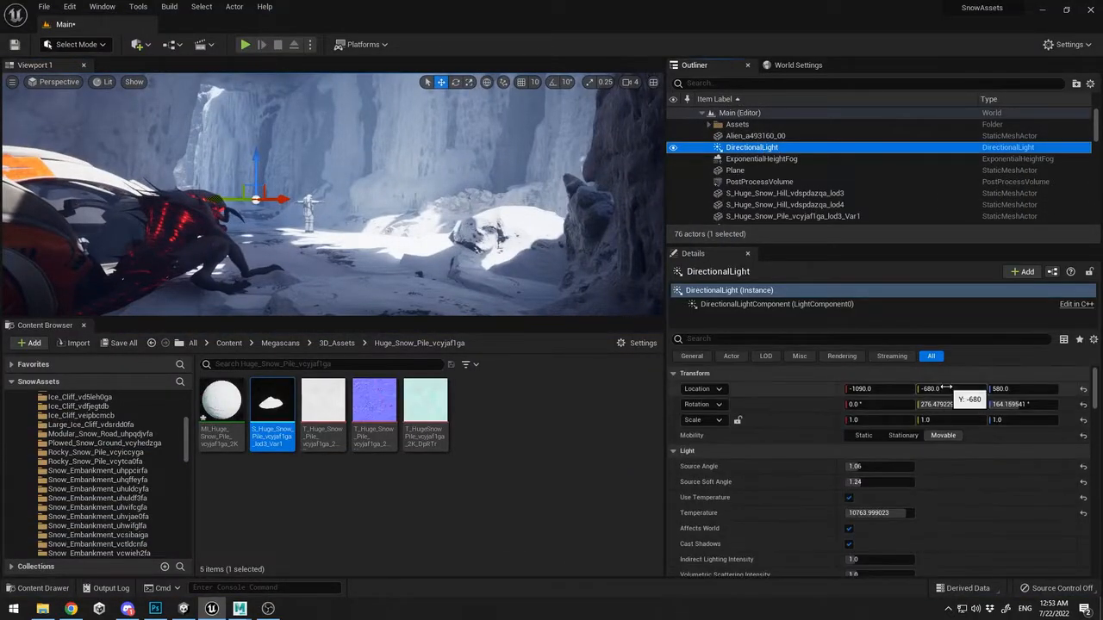
mouse_move(944, 404)
mouse_down()
mouse_move(961, 404)
mouse_move(939, 404)
mouse_up()
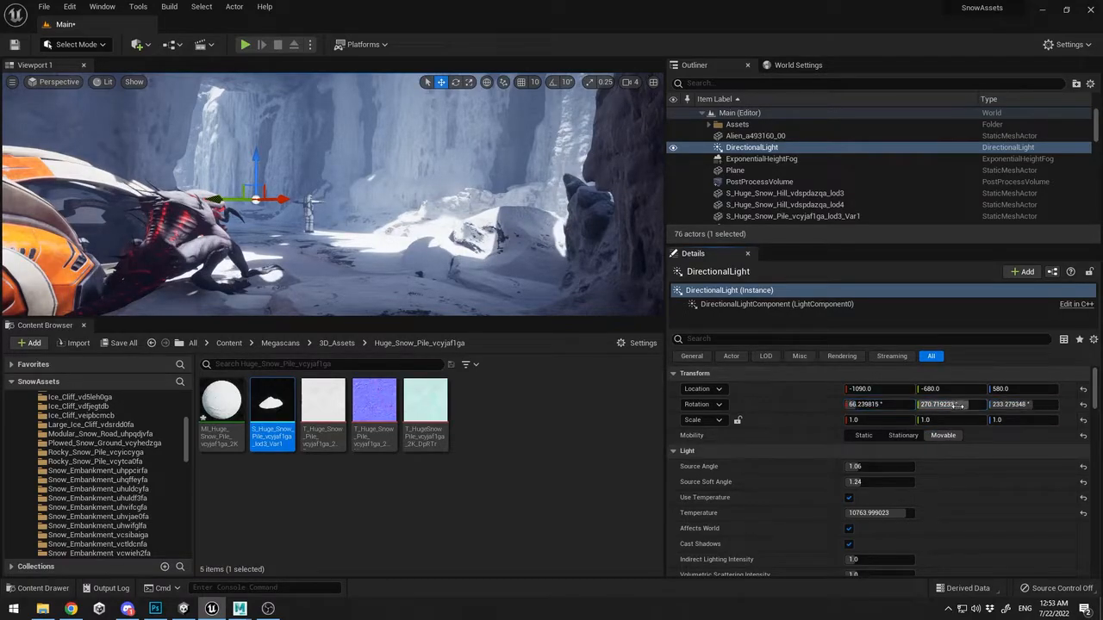
mouse_move(960, 405)
mouse_down()
mouse_move(857, 404)
mouse_move(1012, 404)
mouse_move(913, 404)
mouse_move(1008, 404)
mouse_move(955, 404)
mouse_up()
key(ctrl+z)
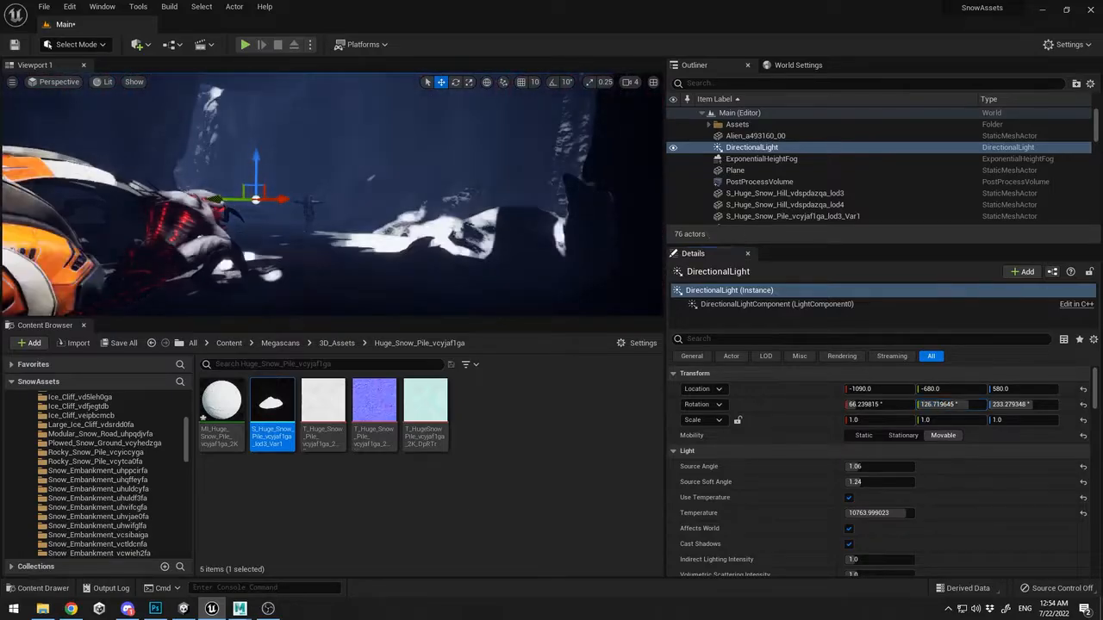
drag(1031, 404, 997, 404)
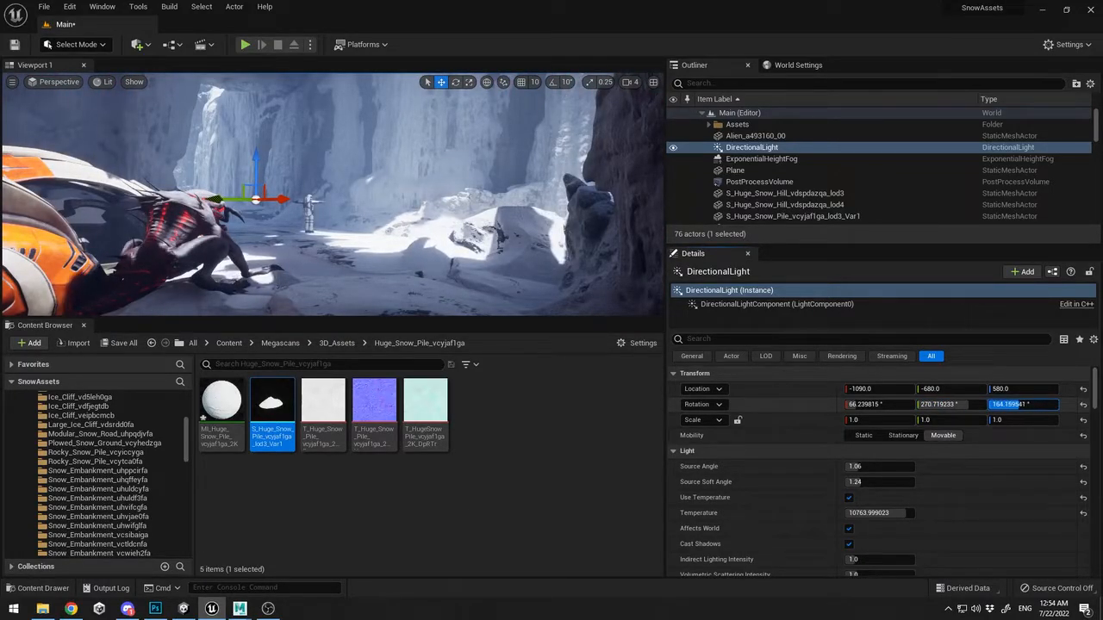
Move the tall ice cliff opposite the crashed ship into the camera's view, behind the foreground rocks
click(513, 216)
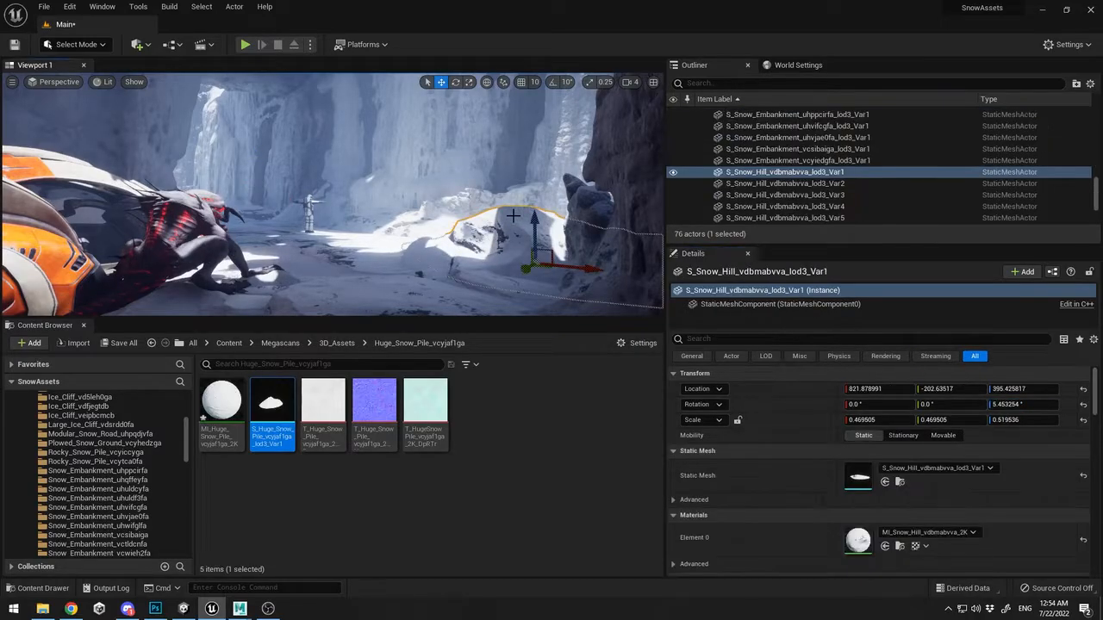
key(F11)
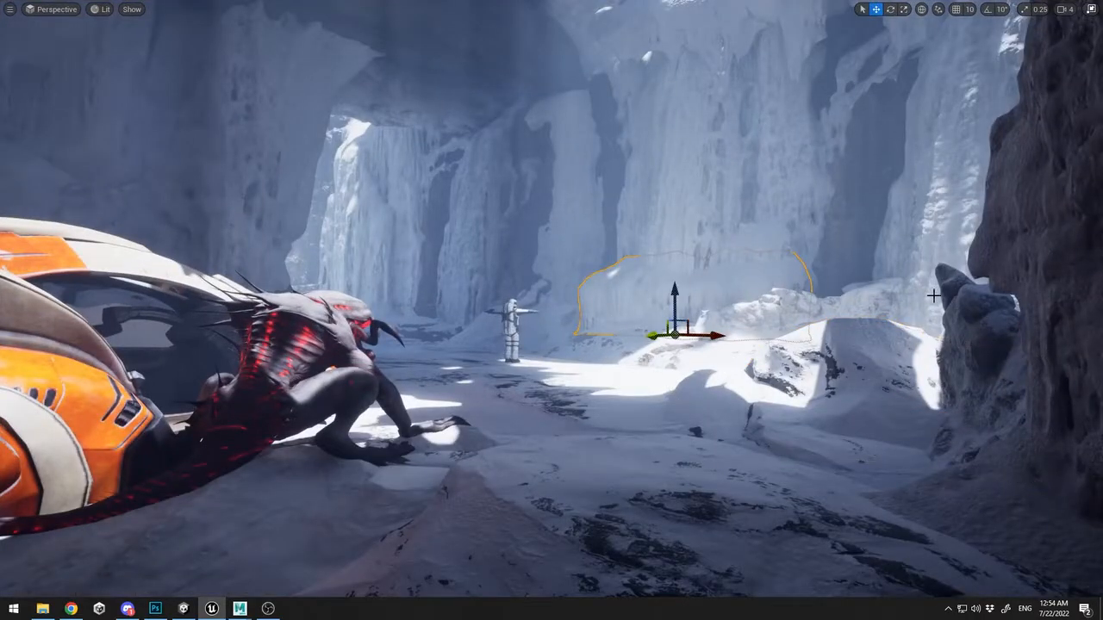
right_drag(934, 296, 586, 310)
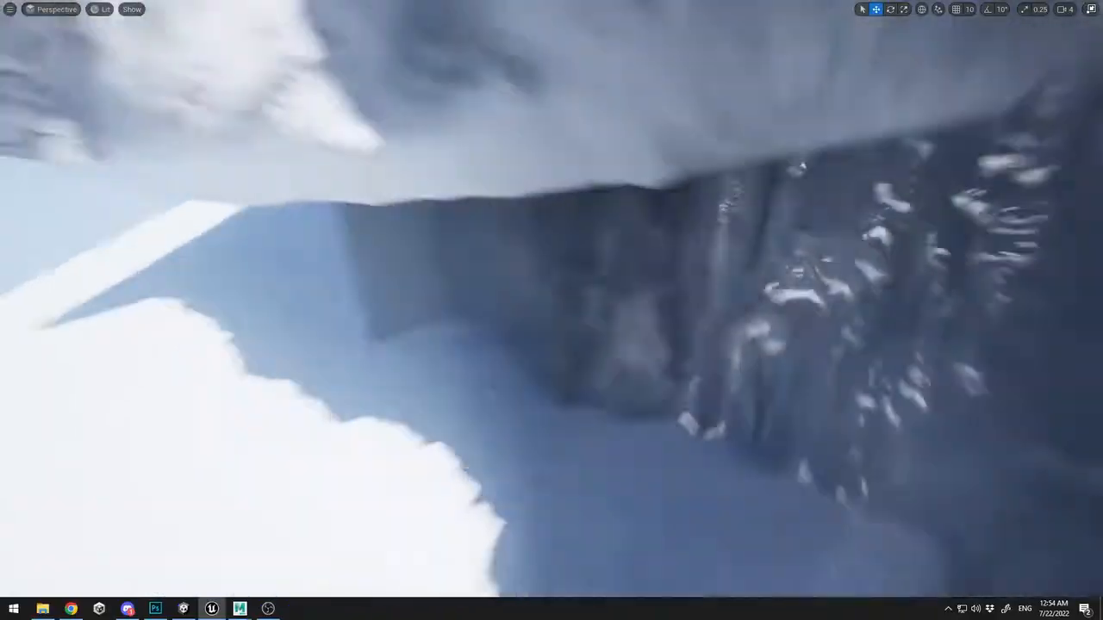
right_drag(757, 292, 757, 292)
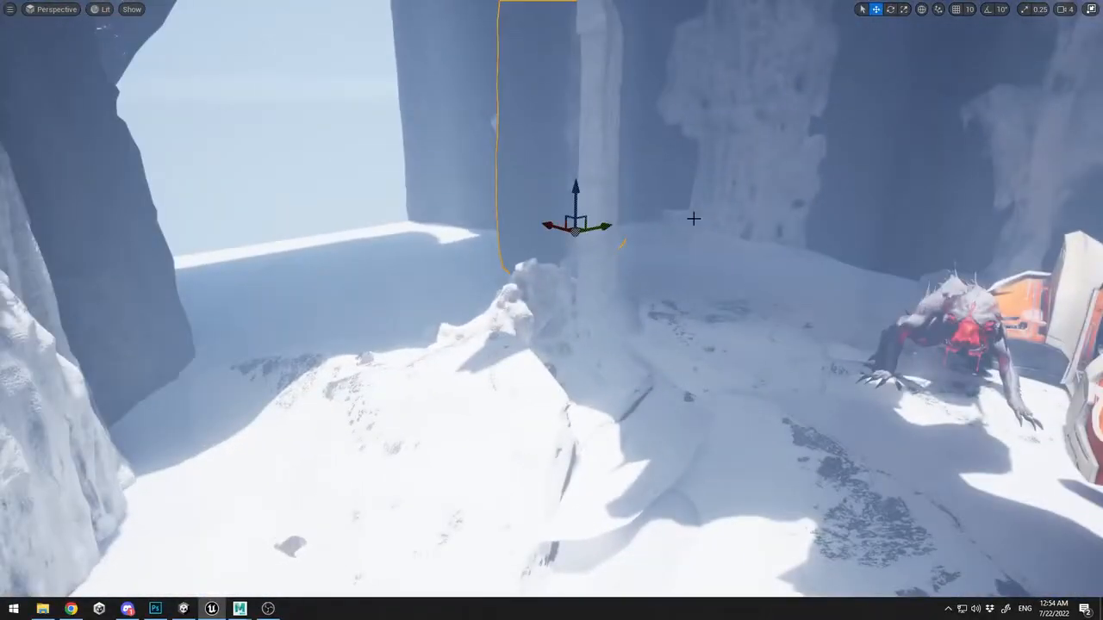
right_drag(694, 218, 594, 225)
drag(728, 208, 589, 275)
right_drag(589, 275, 519, 198)
Stretch the overhanging ice rock above the back columns along one axis so it shades more of the snow ground
click(520, 104)
right_drag(603, 246, 603, 246)
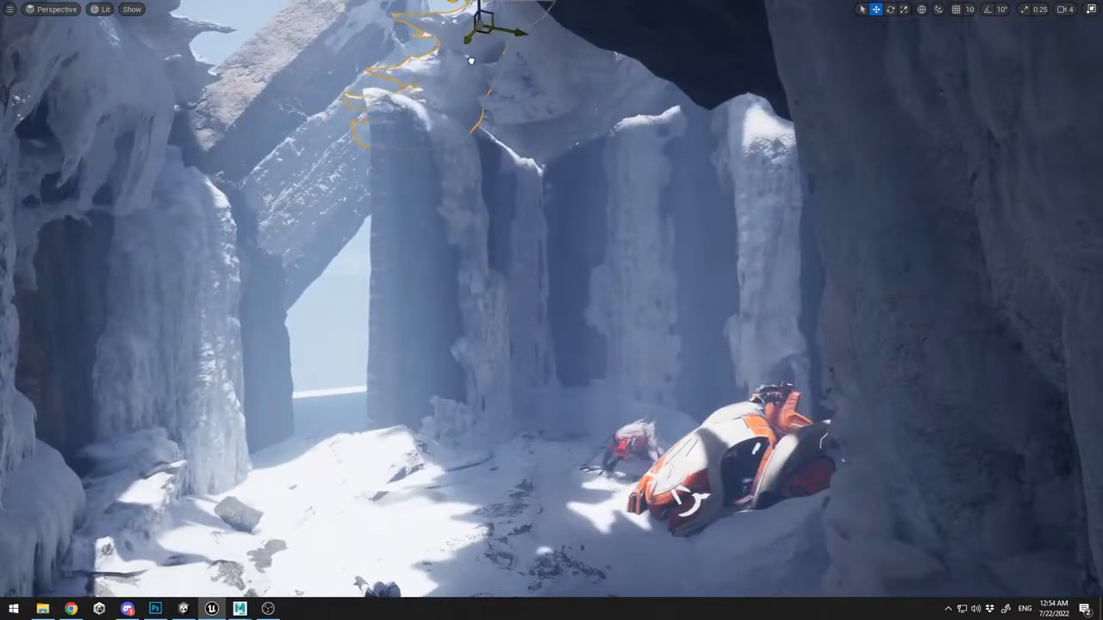
key(r)
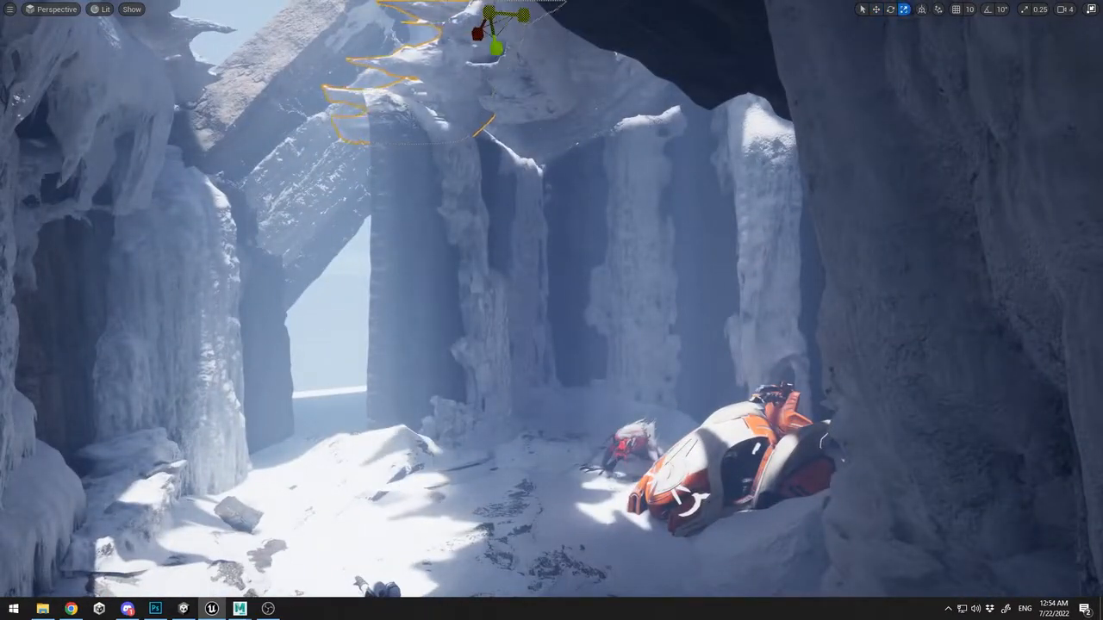
drag(523, 15, 569, 14)
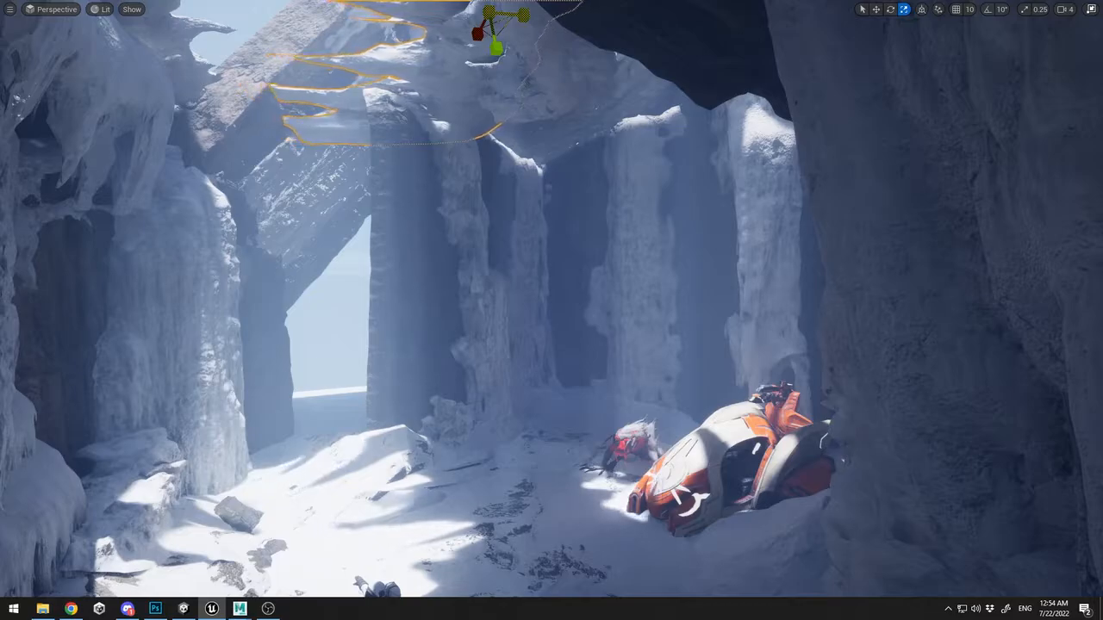
right_drag(549, 100, 545, 130)
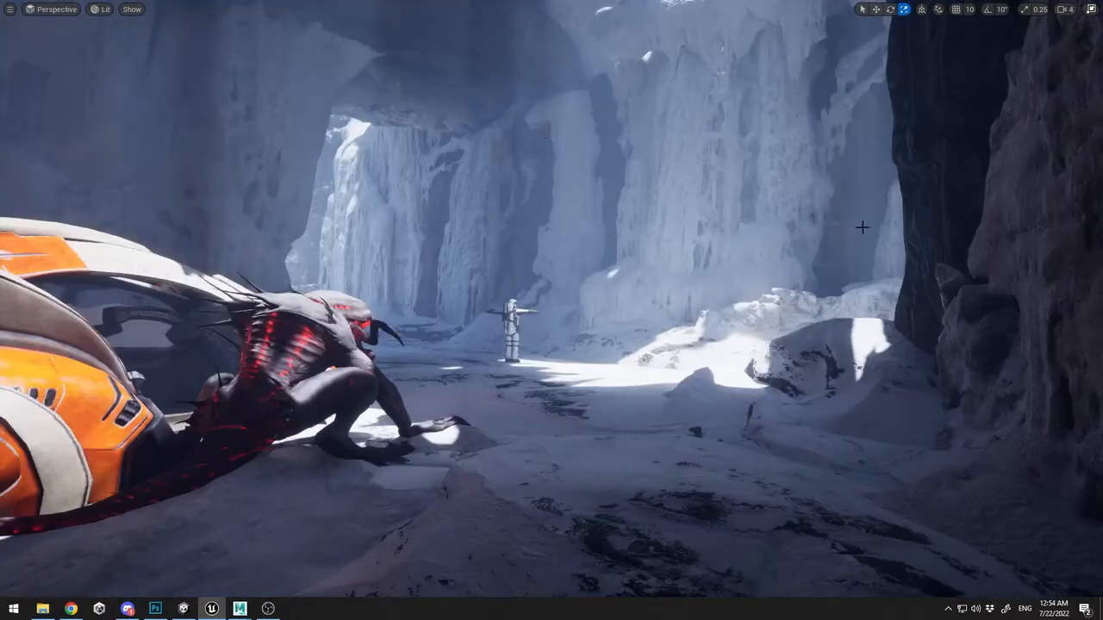
Shift the overhead rock at the cave ceiling sideways to change the light falling on the alien
right_drag(315, 297, 384, 75)
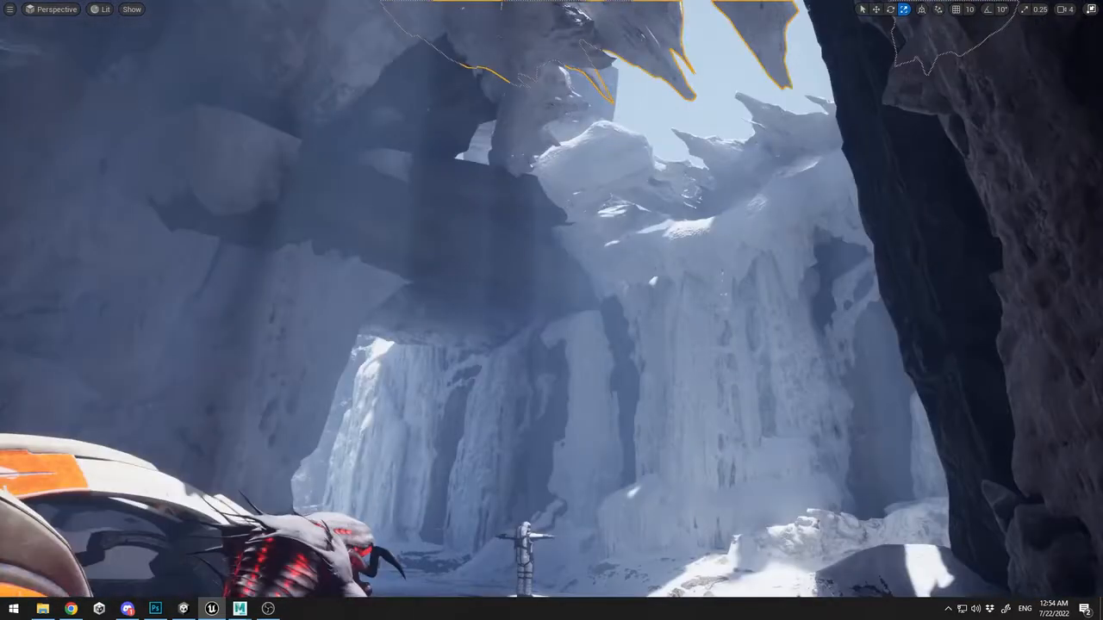
right_drag(211, 229, 200, 343)
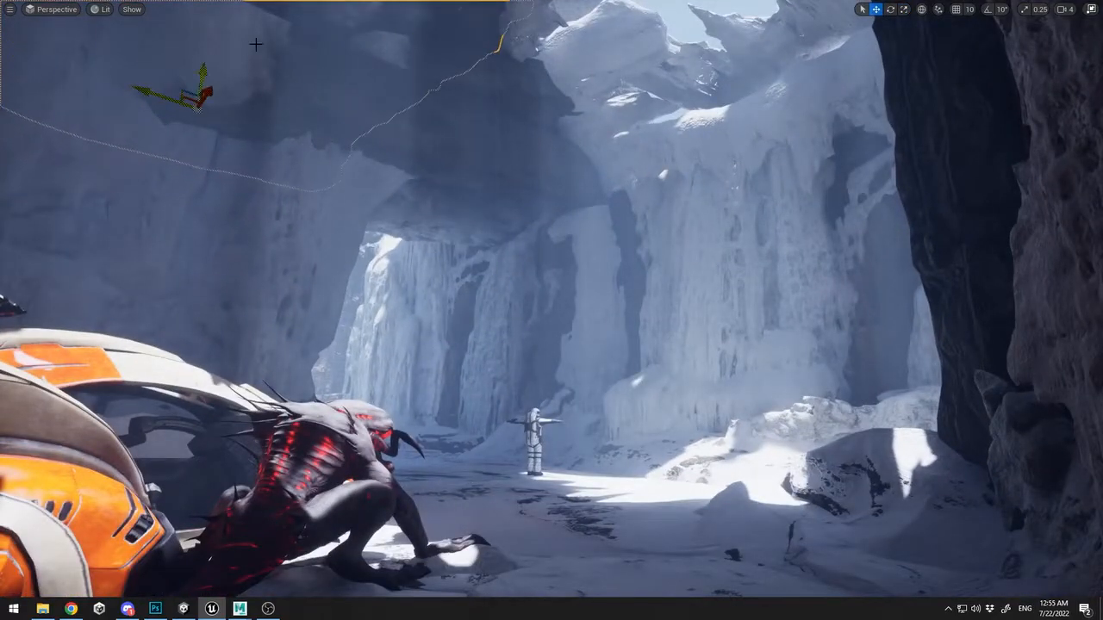
mouse_move(256, 44)
right_down()
mouse_move(249, 4)
mouse_move(241, 52)
mouse_move(256, 44)
right_up()
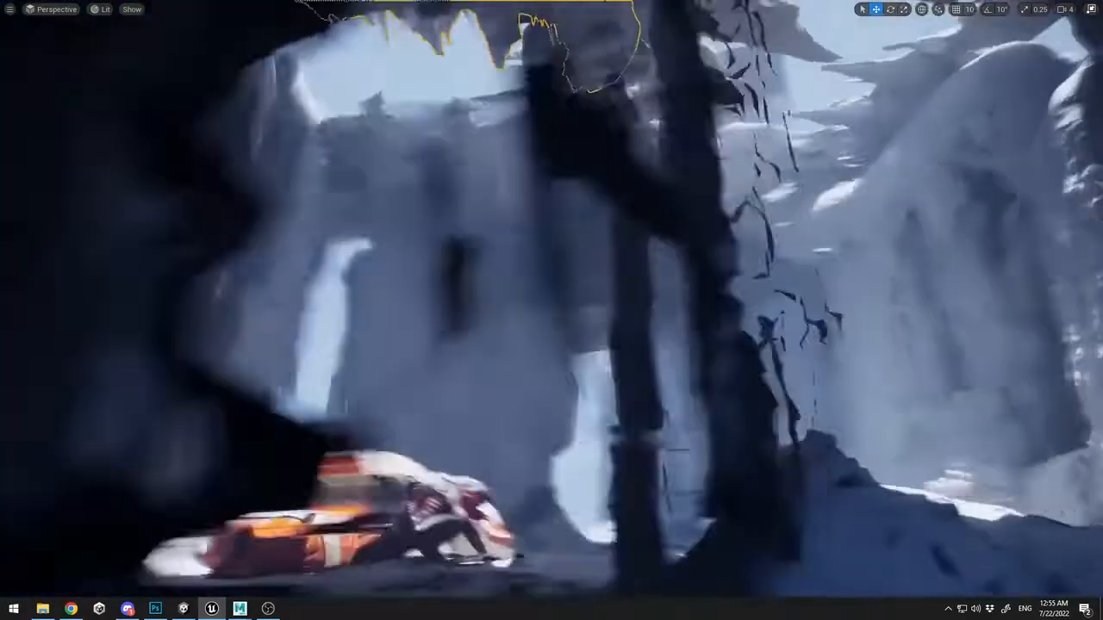
mouse_move(551, 310)
right_down()
mouse_move(603, 345)
mouse_move(551, 345)
mouse_move(551, 242)
mouse_move(551, 284)
mouse_move(517, 371)
mouse_move(552, 301)
right_up()
drag(416, 23, 376, 22)
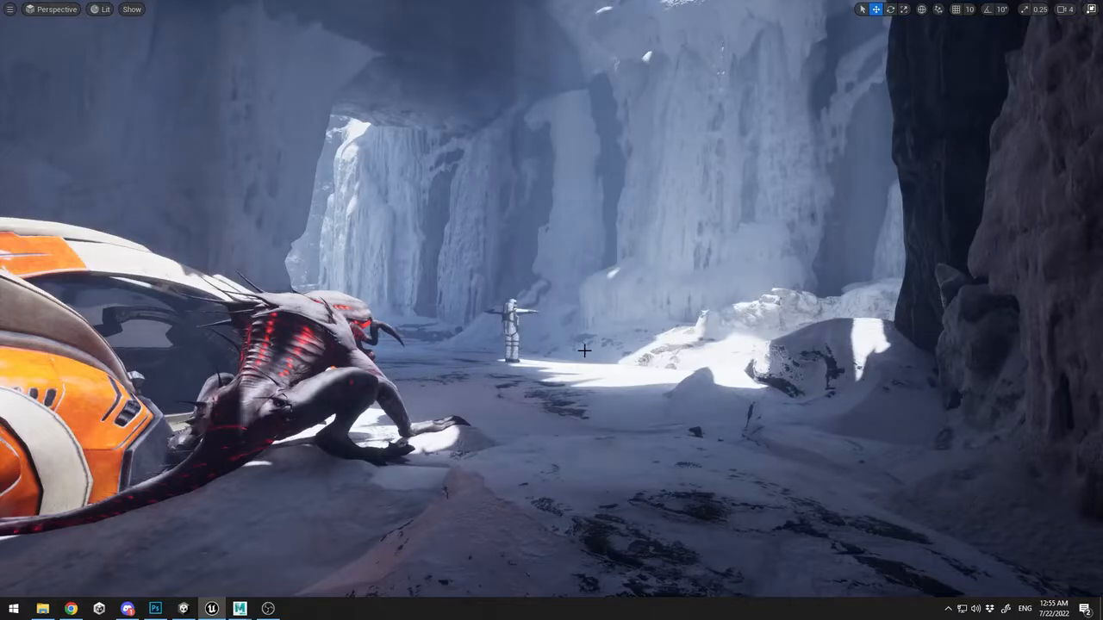
Delete the small snow hill in front of the snowy rocks in the middle distance
click(782, 448)
click(956, 412)
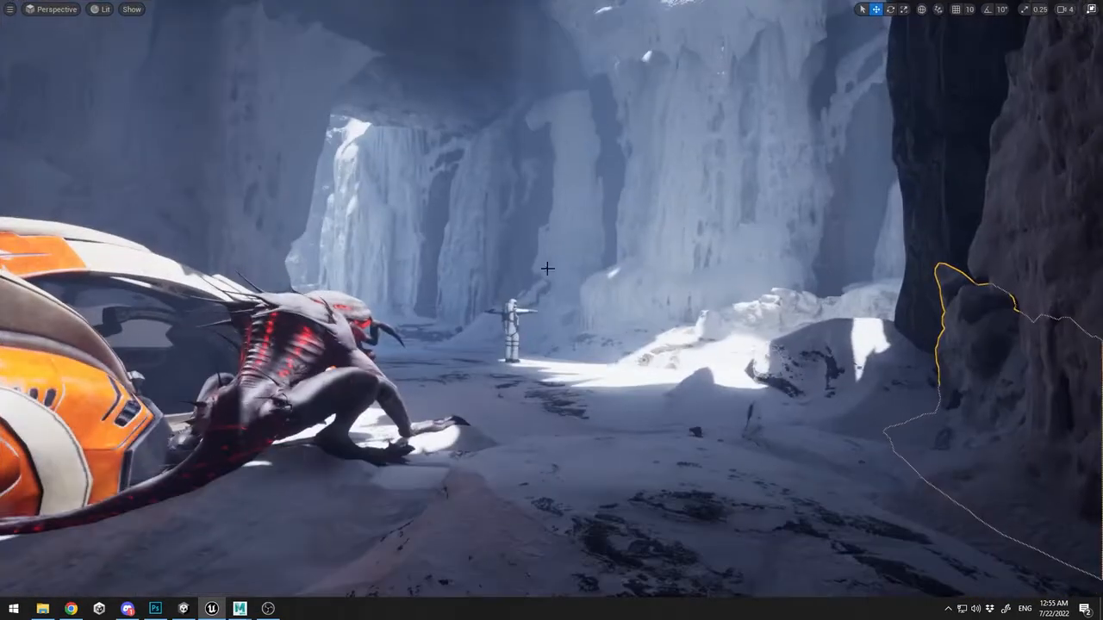
click(715, 391)
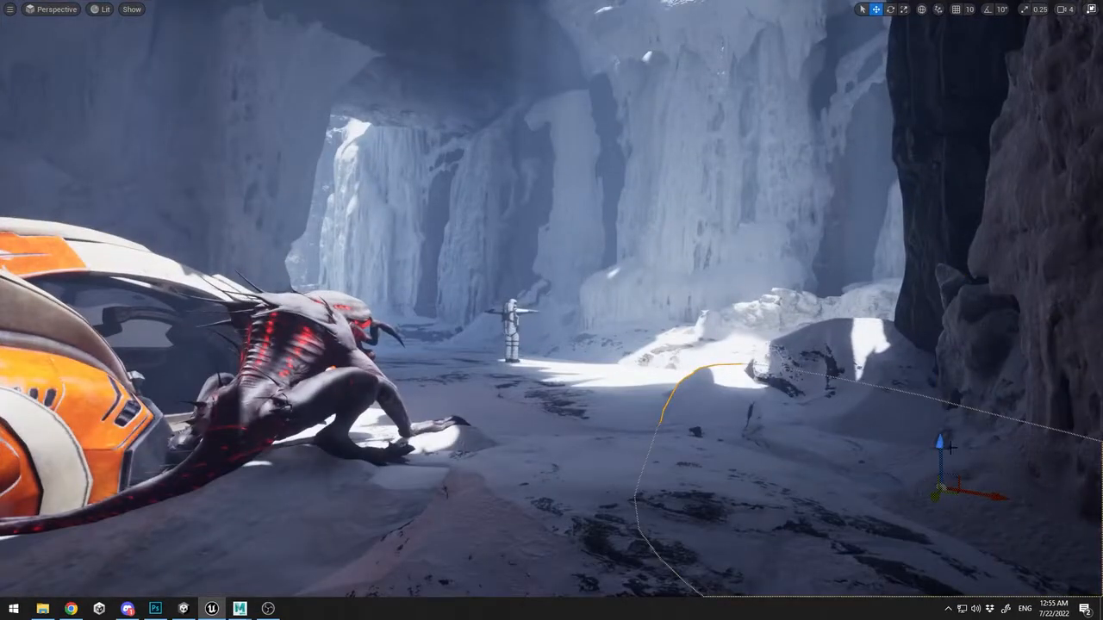
key(Delete)
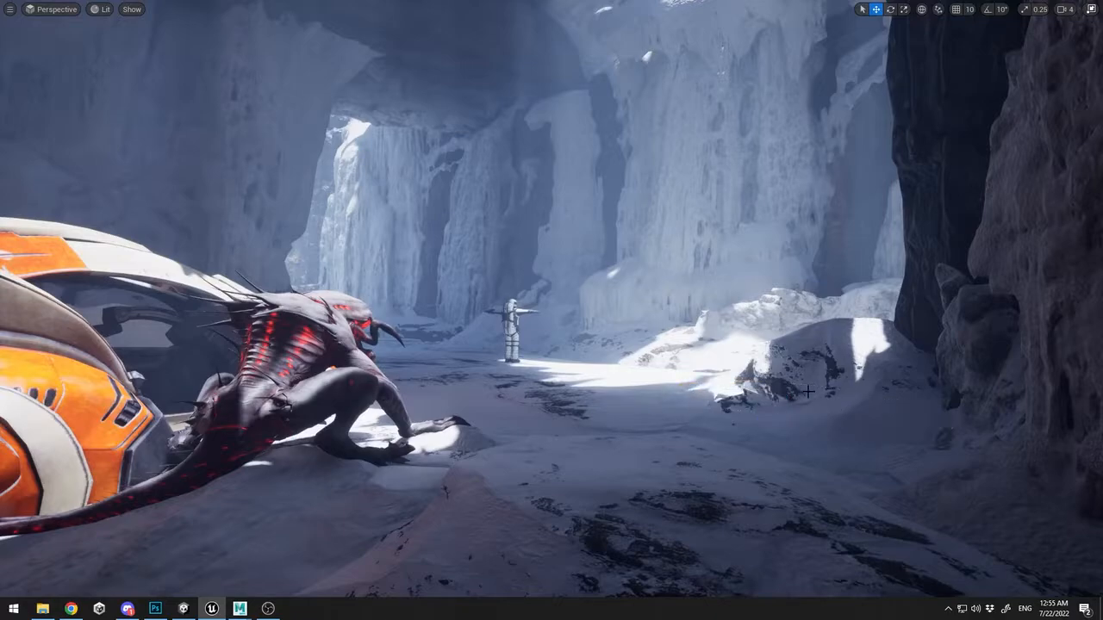
Try deleting the foreground snow mound beneath the alien, and undo the deletion
click(617, 385)
click(672, 347)
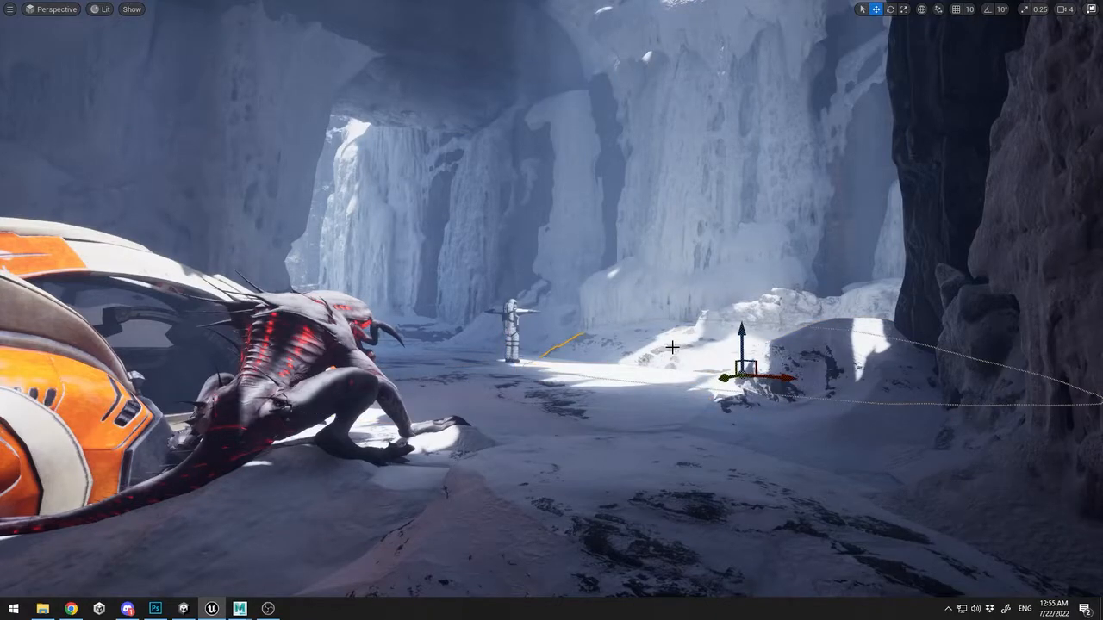
click(774, 332)
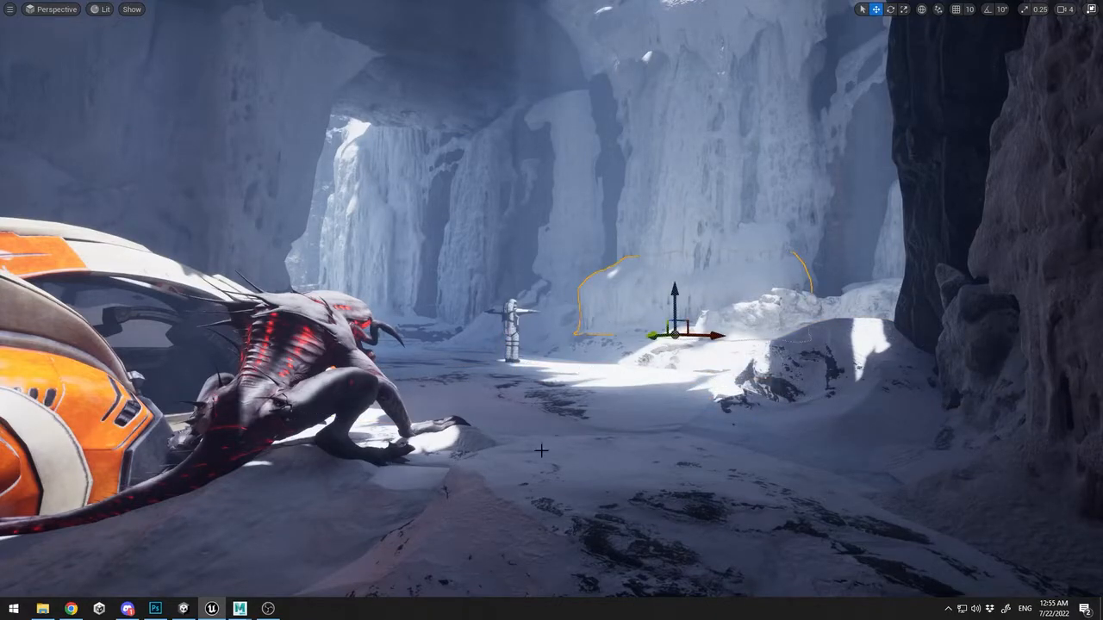
click(405, 490)
key(Delete)
key(ctrl+z)
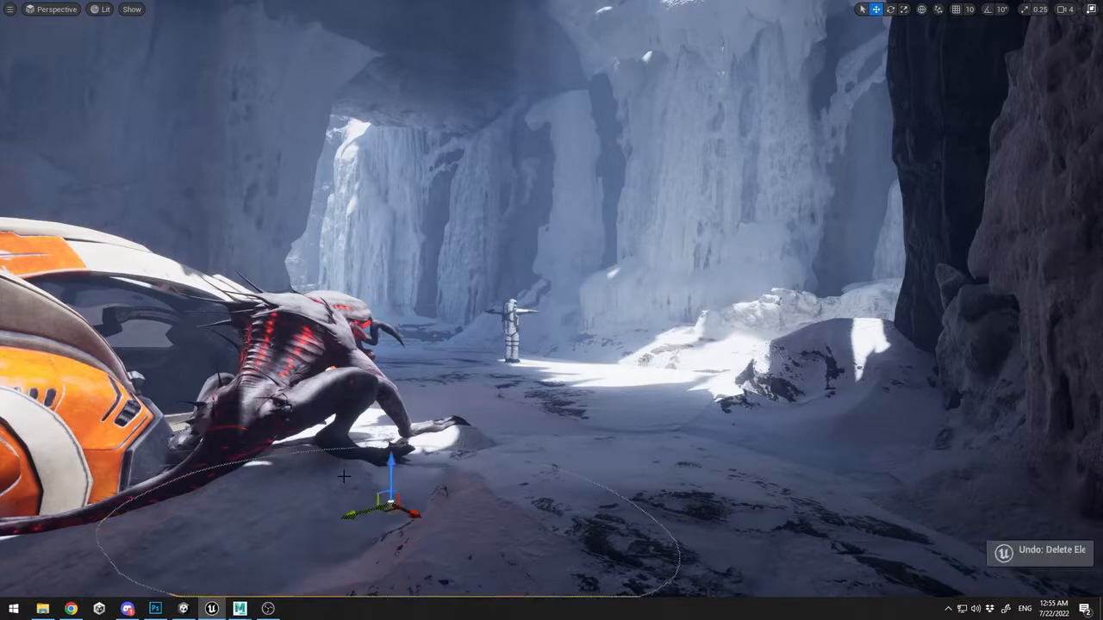
click(568, 420)
click(687, 480)
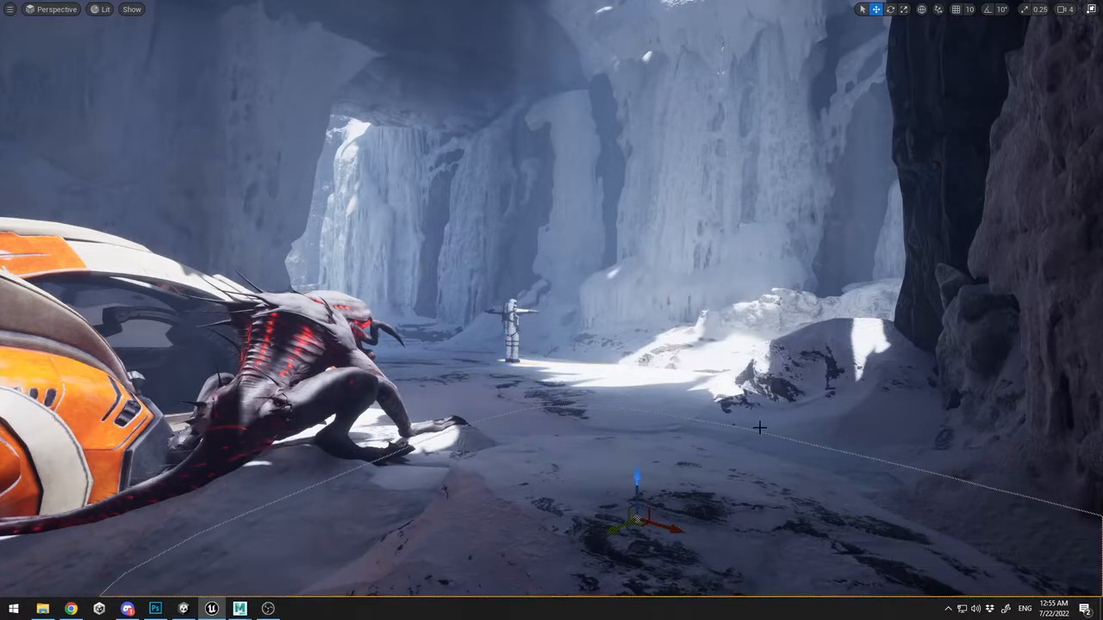
Hide and show the exponential height fog to compare its effect on the scene
key(F11)
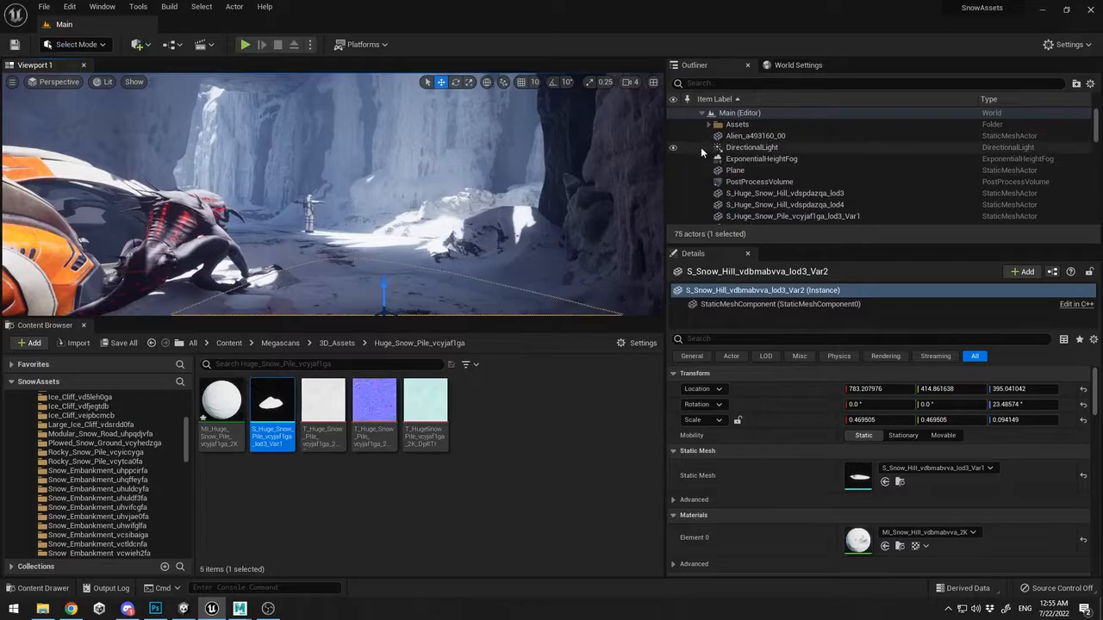
click(675, 158)
click(674, 158)
key(F11)
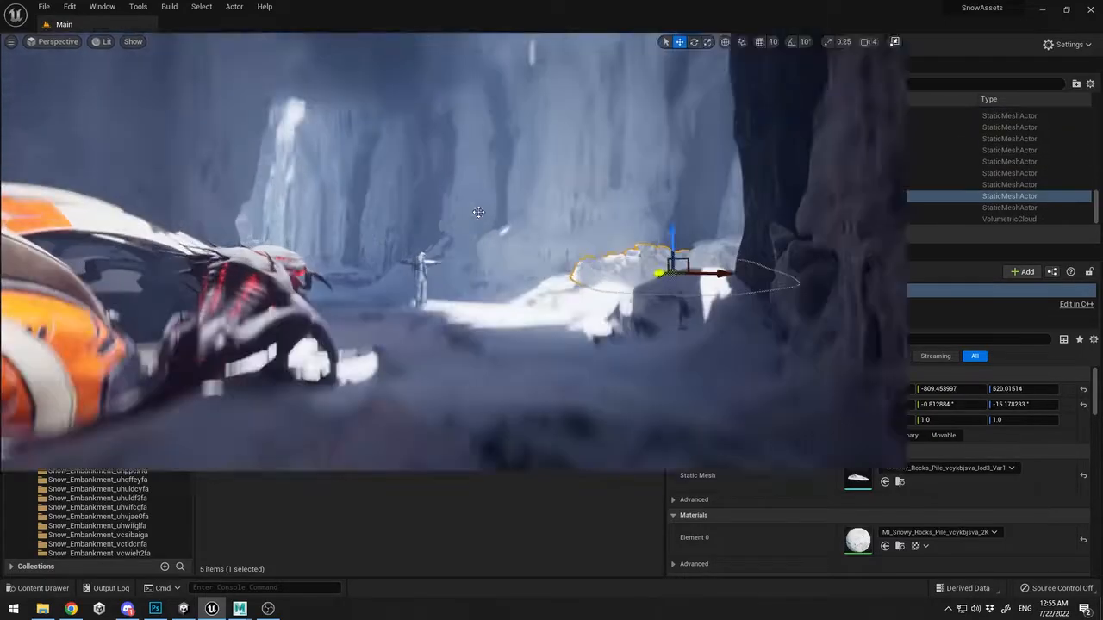
Nudge the jagged ice ledge above the back cliff along its depth axis
click(800, 420)
right_drag(582, 366, 591, 189)
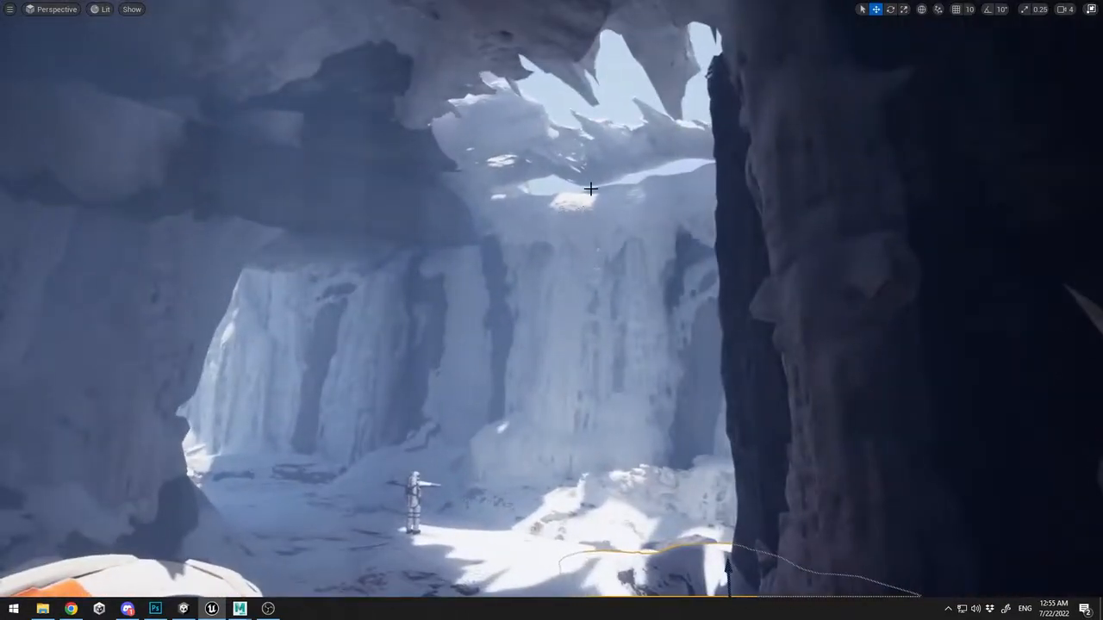
click(657, 134)
drag(657, 134, 669, 137)
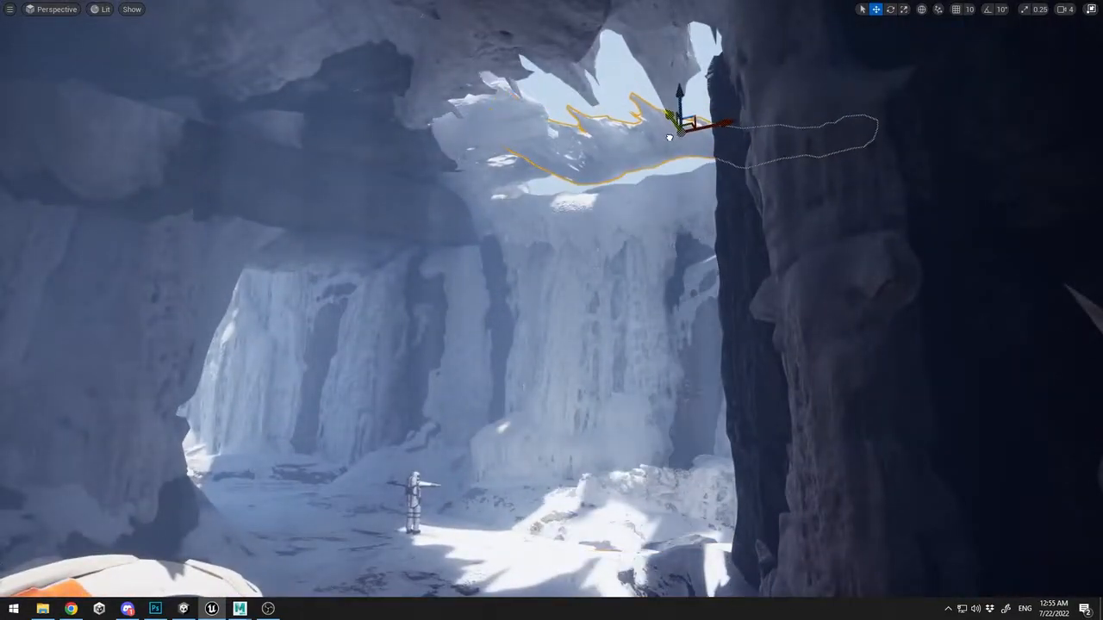
right_drag(673, 142, 655, 99)
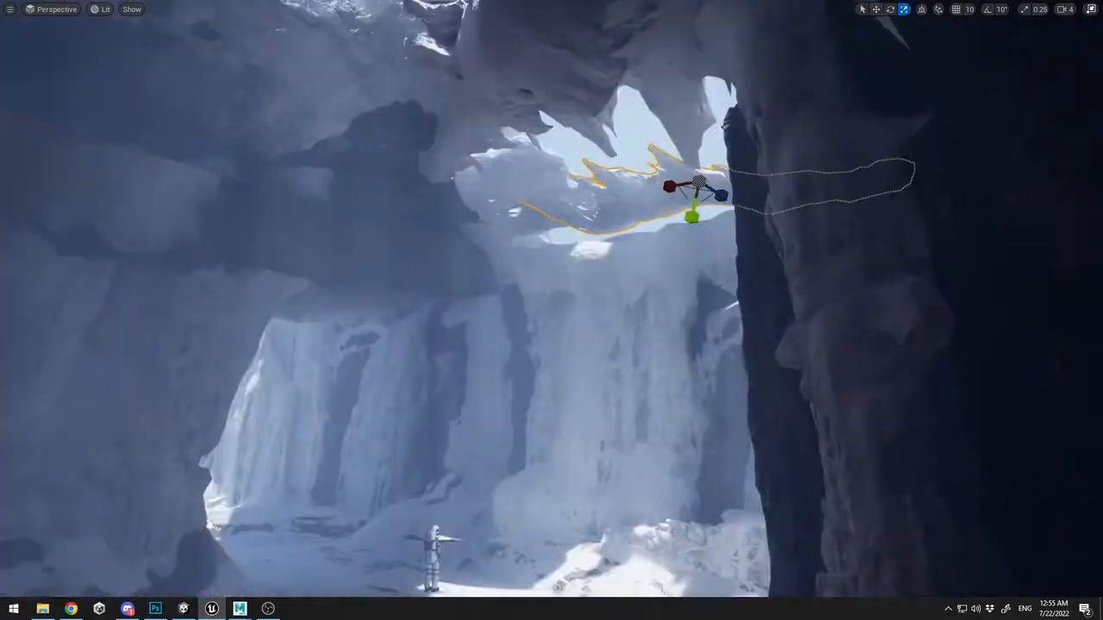
Rotate the jagged rock at the edge of the ceiling opening and move it further over the back cliff
click(511, 167)
right_drag(508, 160, 503, 232)
key(w)
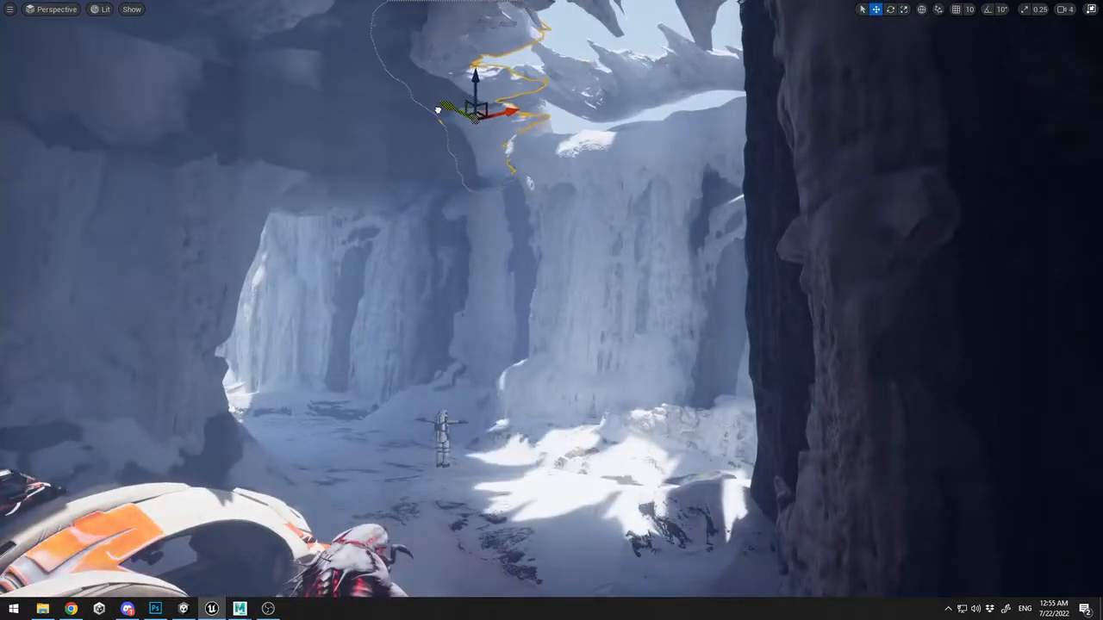
drag(527, 120, 560, 125)
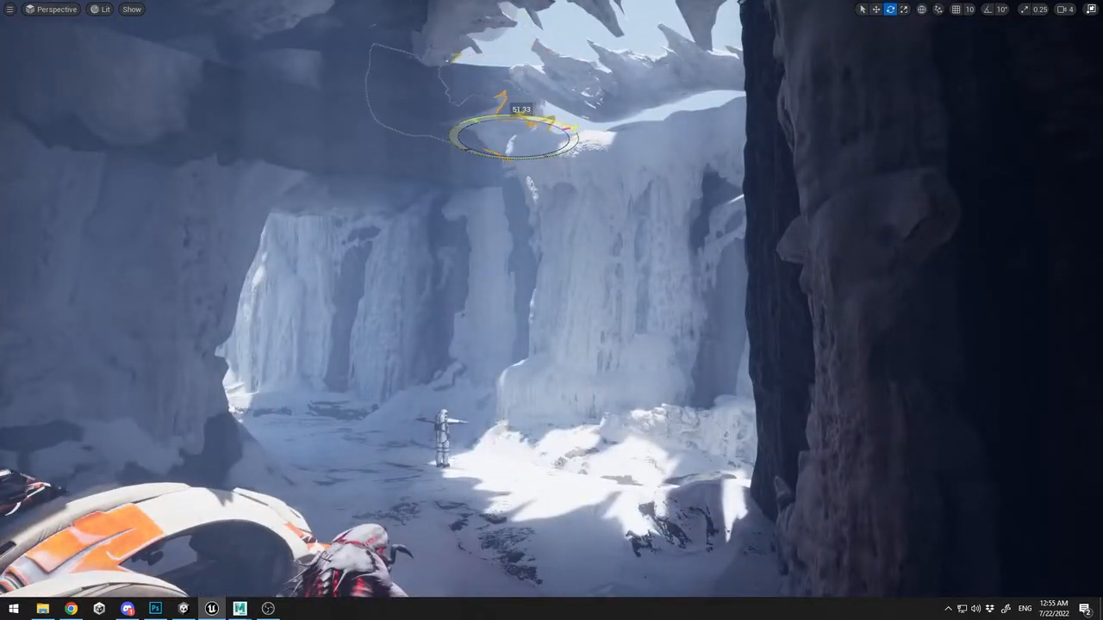
right_drag(564, 140, 536, 116)
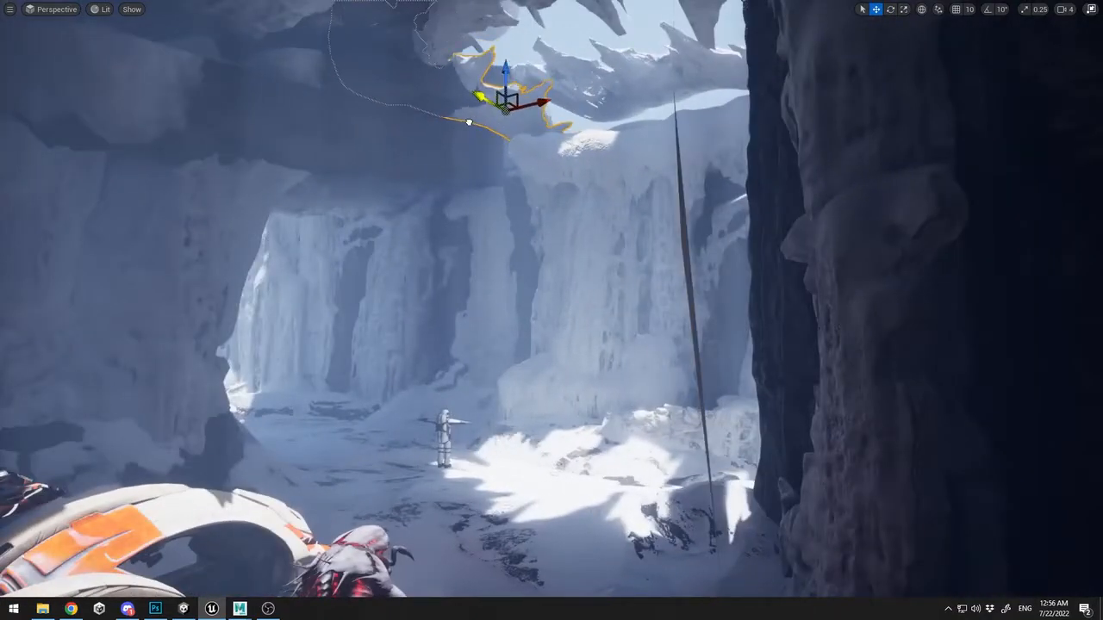
drag(535, 106, 548, 106)
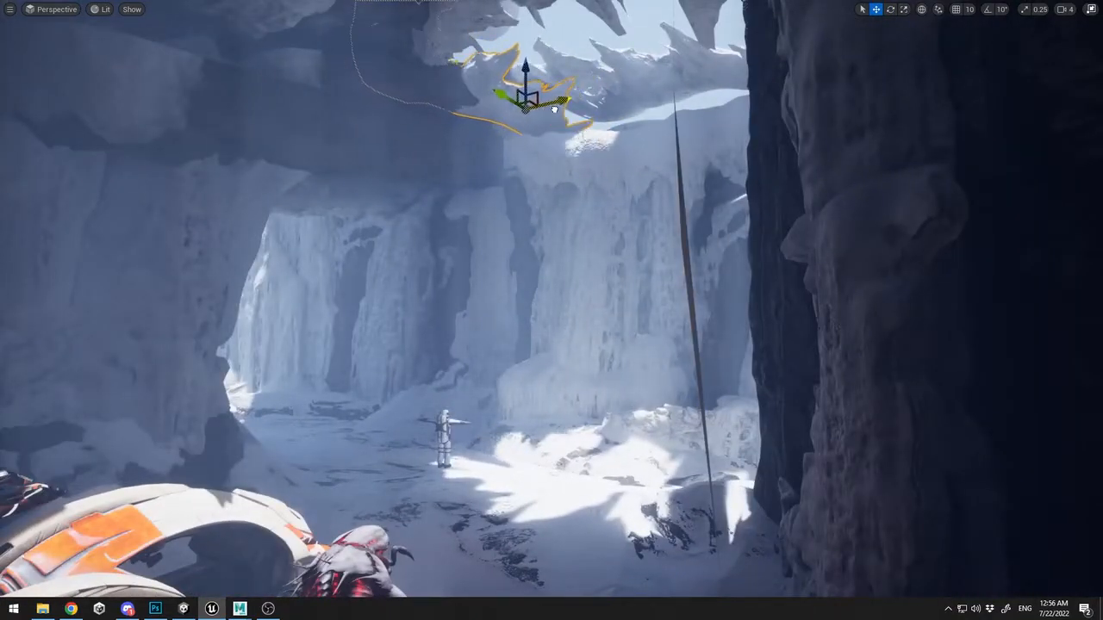
Try shifting the large dark ceiling slab beside the opening sideways, and undo the move
key(w)
right_drag(474, 135, 493, 112)
drag(398, 245, 379, 246)
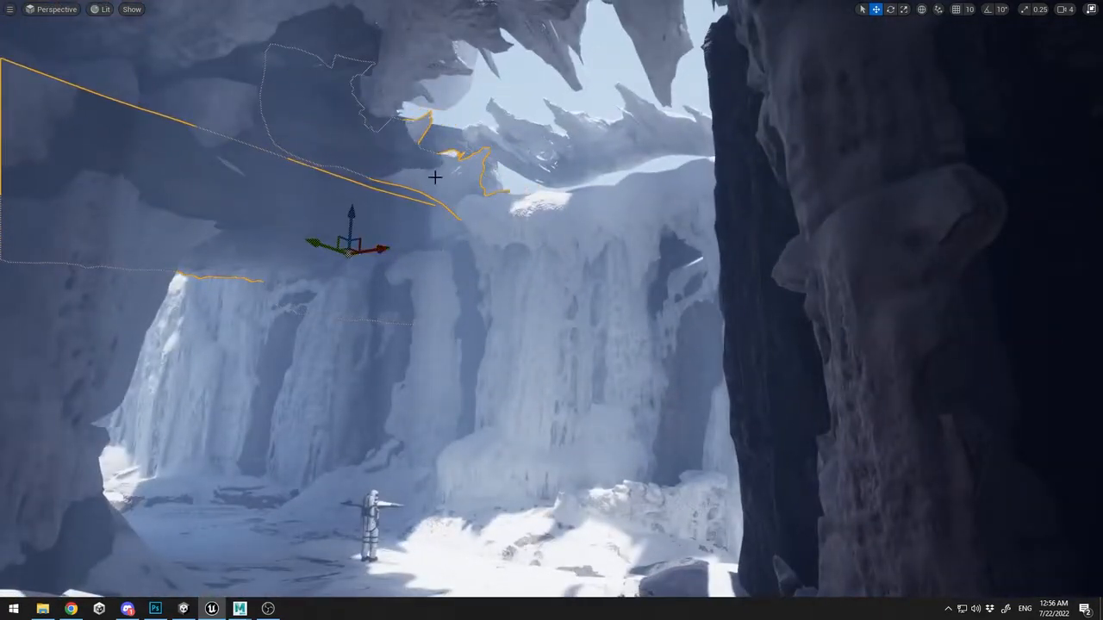
key(ctrl+z)
key(ctrl+z)
key(ctrl+z)
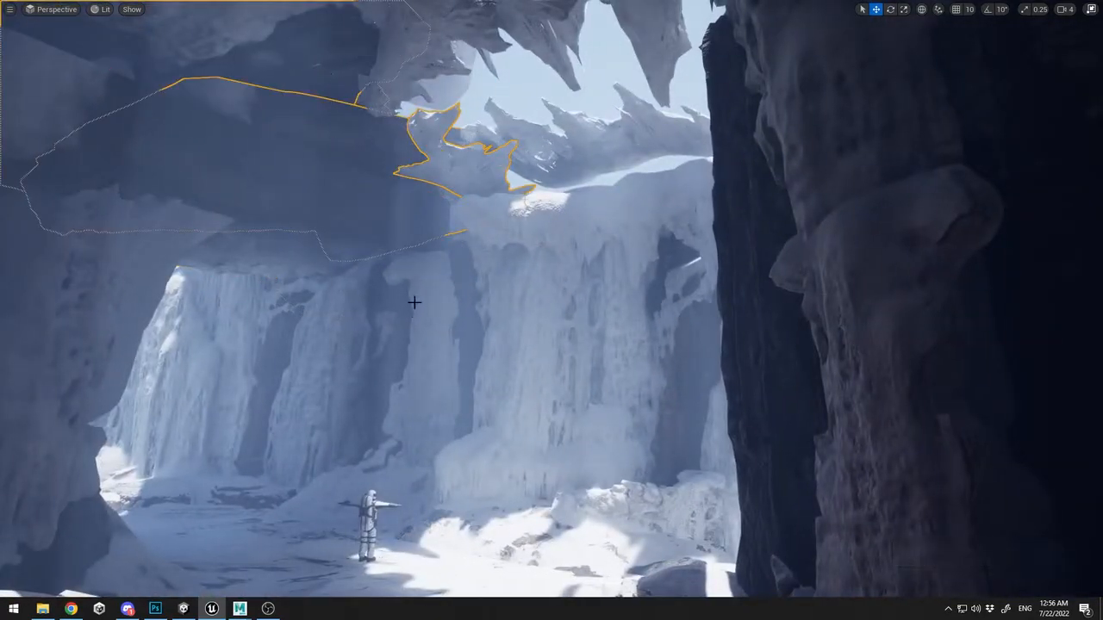
Try sliding the jagged rock beside the ceiling opening towards the ship-side cave wall, and undo the move
key(s)
right_drag(414, 303, 290, 250)
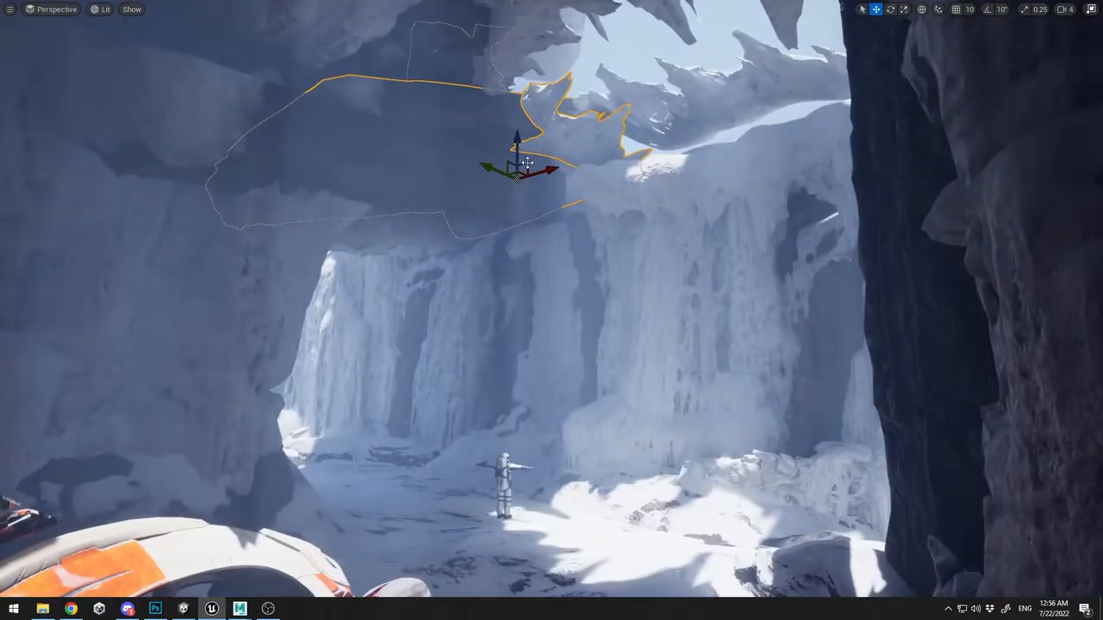
drag(527, 163, 468, 167)
key(d)
right_drag(484, 94, 414, 47)
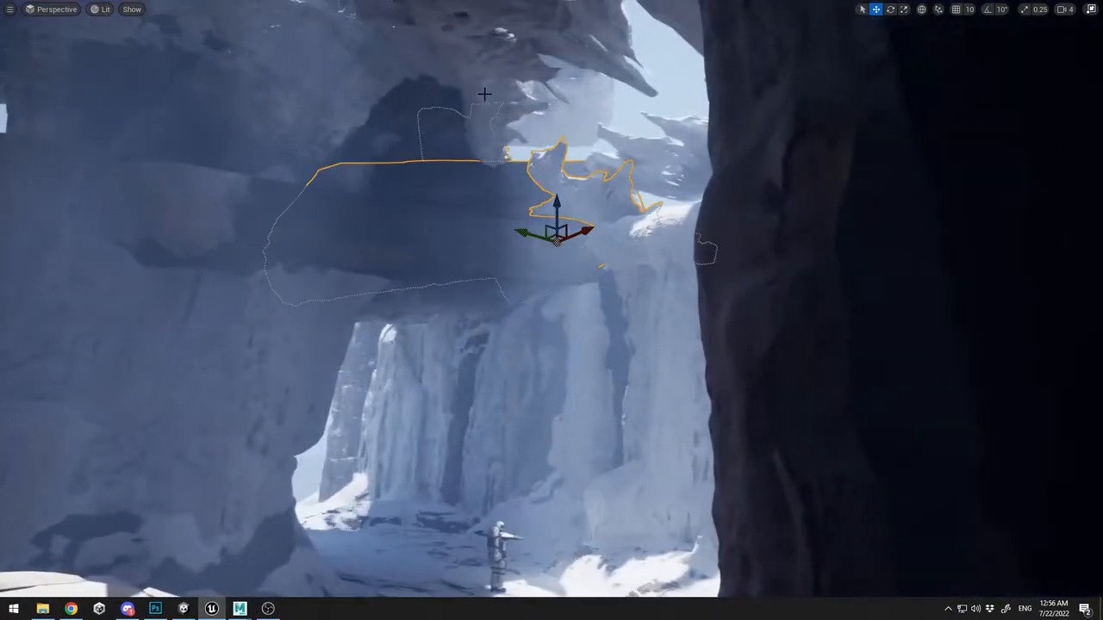
key(ctrl+z)
Shift the rock mass on the ship-side cave wall outward, and undo the trial moves of the neighbouring slabs
click(212, 205)
drag(157, 203, 106, 197)
click(476, 180)
mouse_move(576, 226)
mouse_down()
mouse_move(509, 238)
mouse_move(575, 224)
mouse_up()
key(ctrl+z)
click(554, 158)
drag(620, 187, 468, 284)
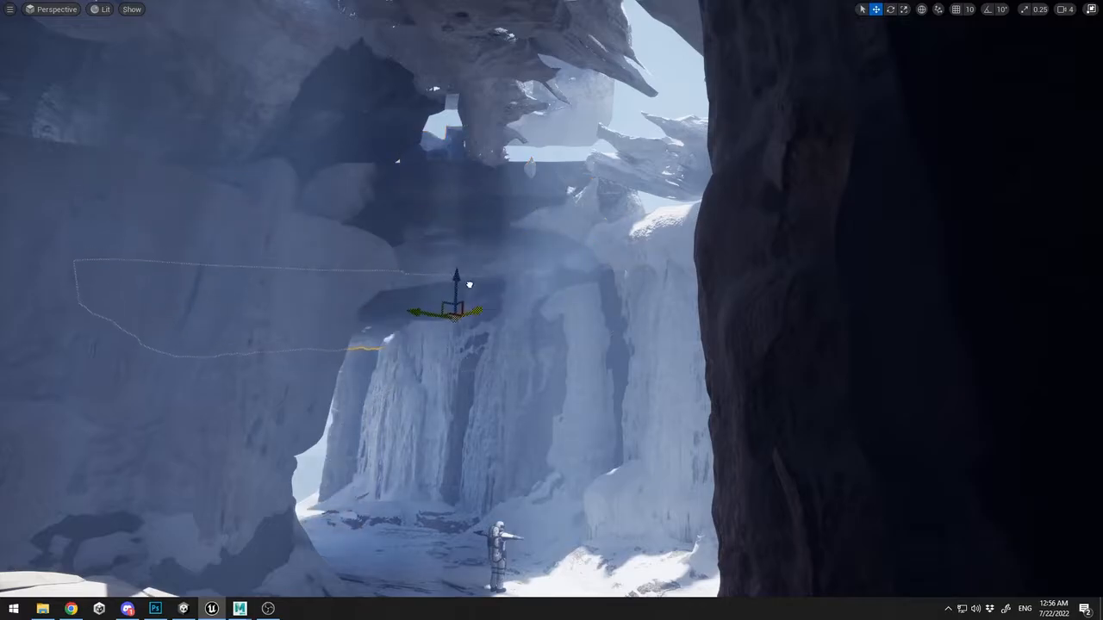
key(ctrl+z)
key(ctrl+z)
Try moving the hanging ceiling rock at the edge of the opening, and undo the move
key(w)
right_drag(470, 278, 646, 534)
key(w)
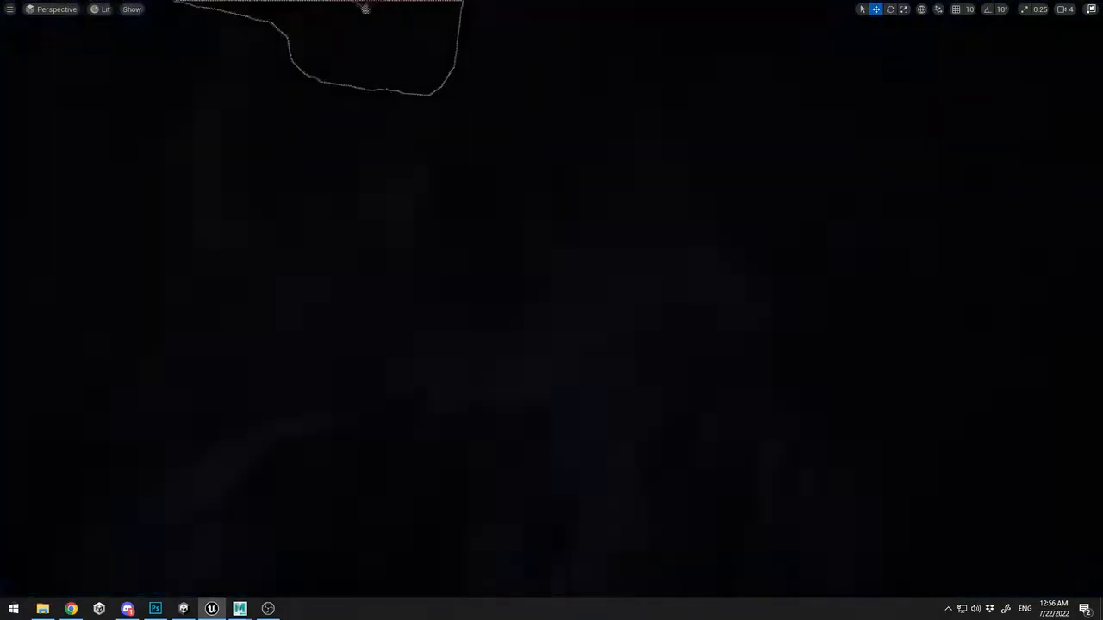
right_drag(487, 229, 404, 109)
drag(426, 37, 421, 73)
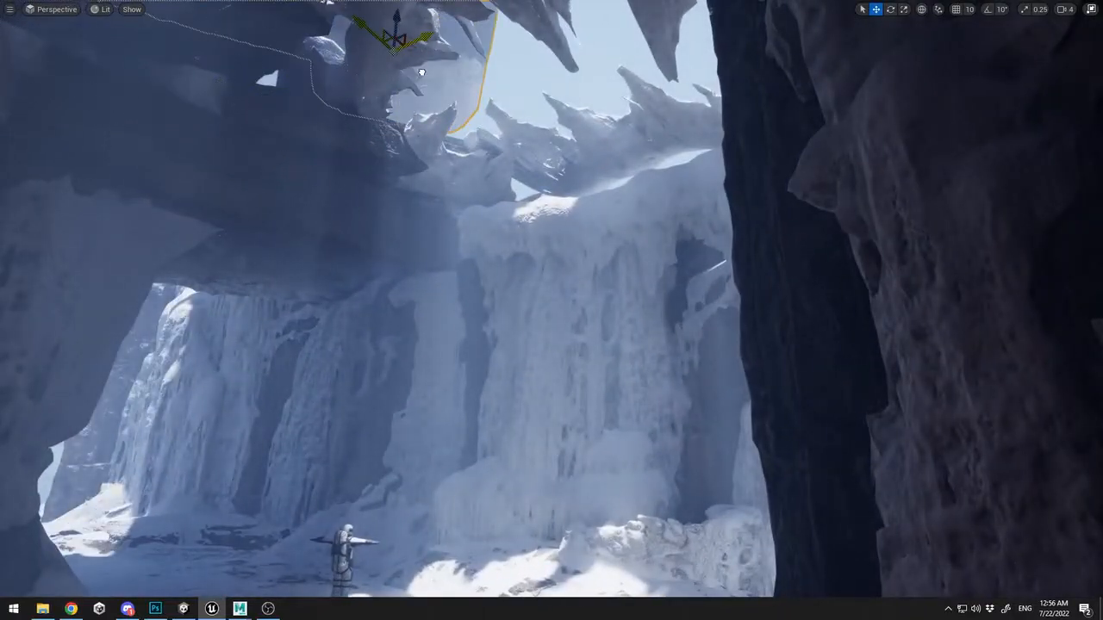
key(ctrl+z)
Slide the jagged ledge below the ceiling opening and the large slab beside it towards the ship-side cave wall
ctrl+click(365, 145)
drag(497, 172, 463, 183)
right_drag(456, 138, 457, 163)
key(s)
drag(473, 138, 438, 152)
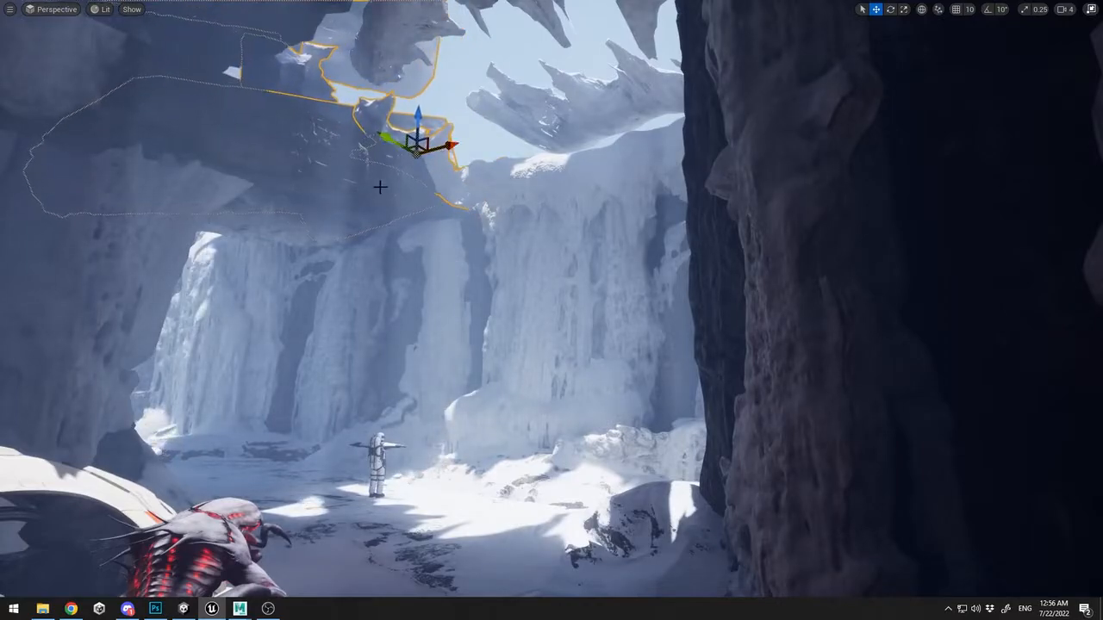
drag(408, 216, 384, 221)
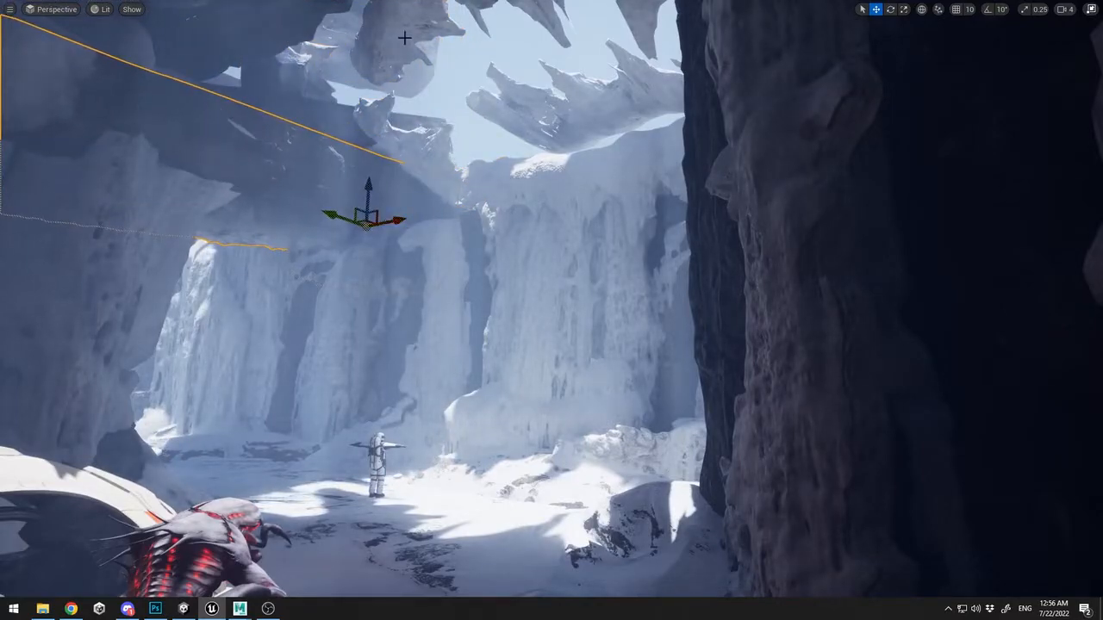
Reposition the hanging jagged ceiling rock so that it reaches further over the opening
right_drag(453, 48, 453, 17)
drag(452, 48, 486, 69)
right_drag(487, 68, 465, 99)
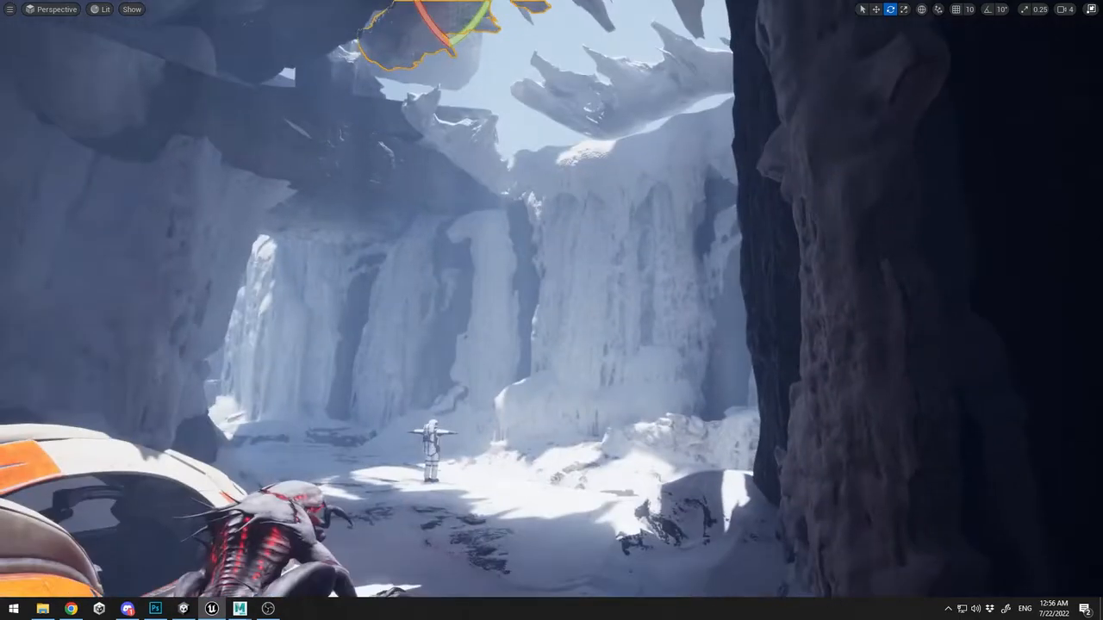
right_drag(422, 17, 422, 17)
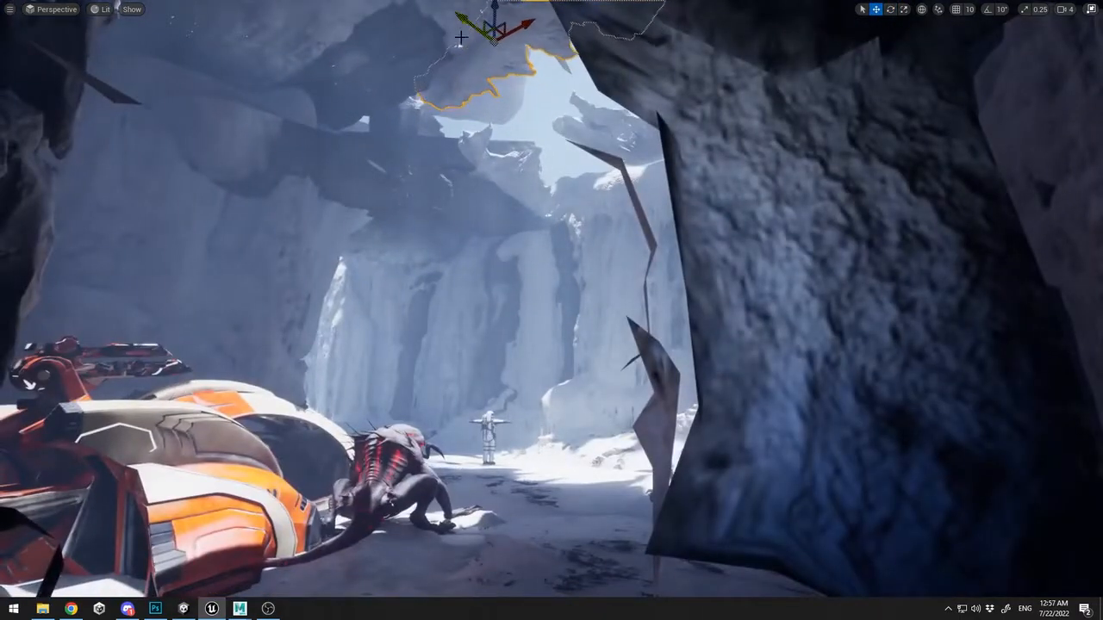
right_drag(463, 37, 468, 89)
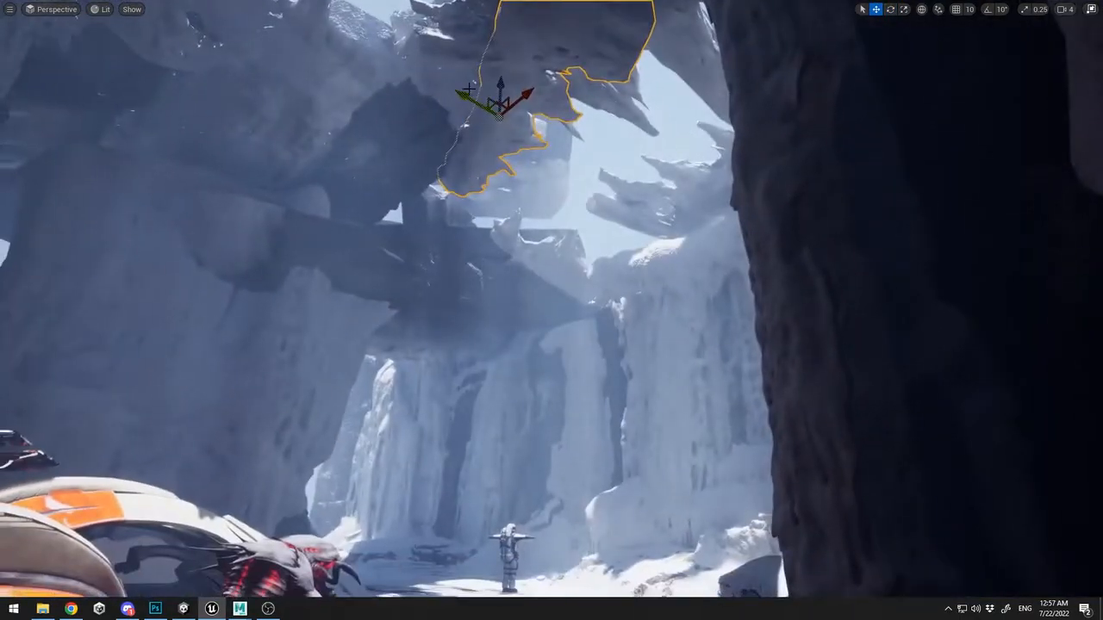
drag(500, 73, 528, 76)
Move and rotate the jagged ledge at the edge of the opening above the back cliff
right_drag(527, 76, 491, 83)
key(w)
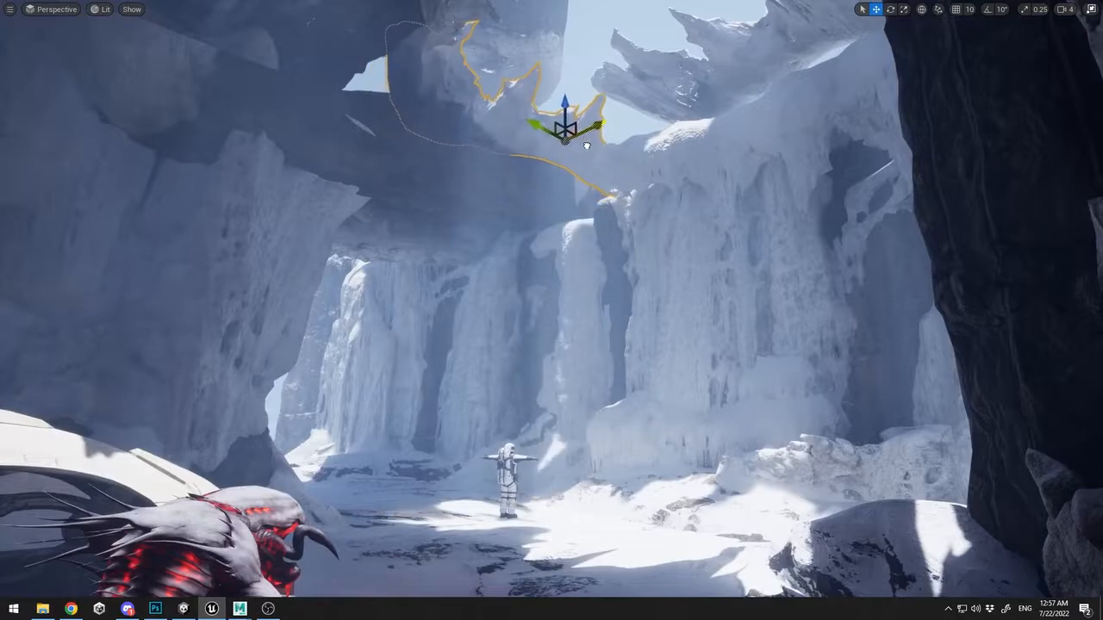
key(e)
drag(566, 123, 620, 114)
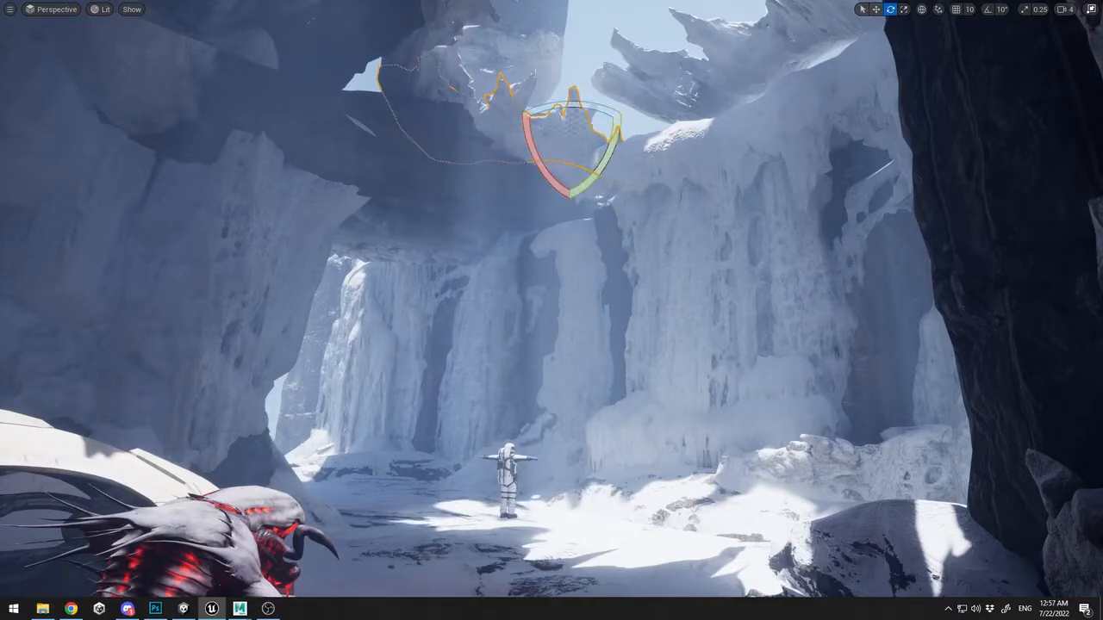
Slide the spiky ice ledge along the top of the back cliff towards the middle of the opening
click(698, 112)
key(w)
right_drag(698, 115, 767, 120)
drag(675, 17, 683, 48)
key(ctrl+z)
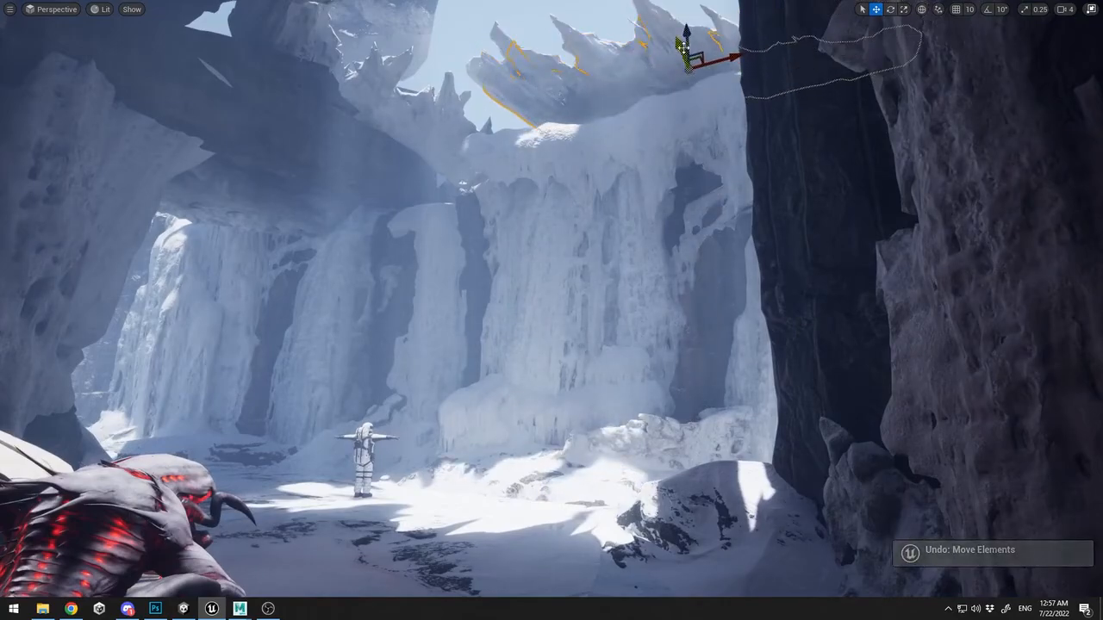
right_drag(685, 49, 659, 49)
drag(767, 52, 660, 67)
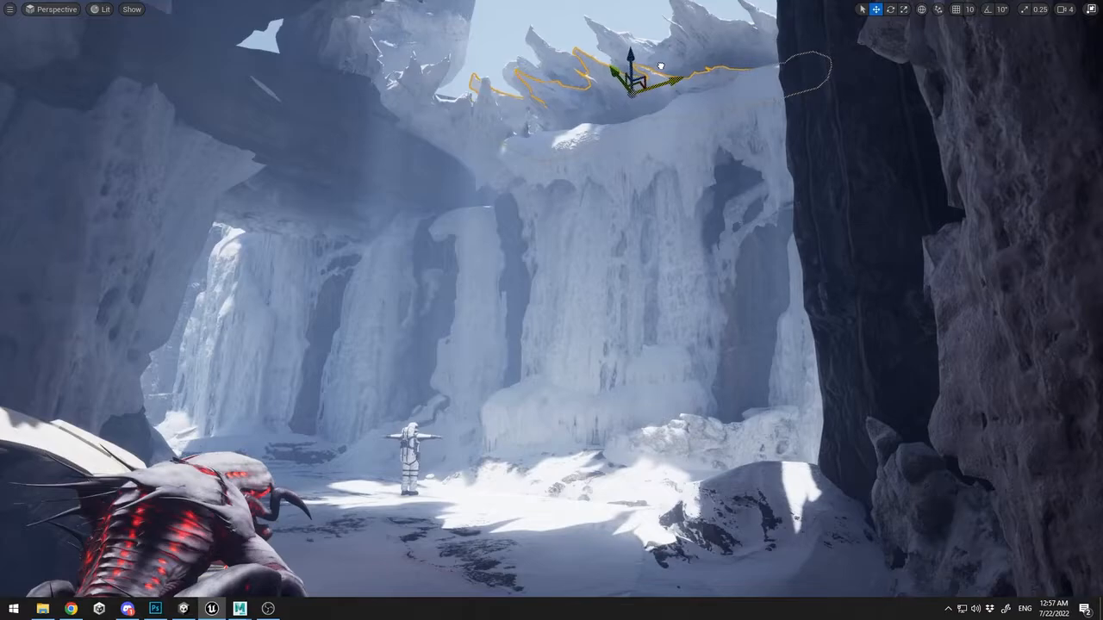
Scale the ice wall behind the crashed ship to cover the sky gap beside it
right_drag(661, 66, 551, 110)
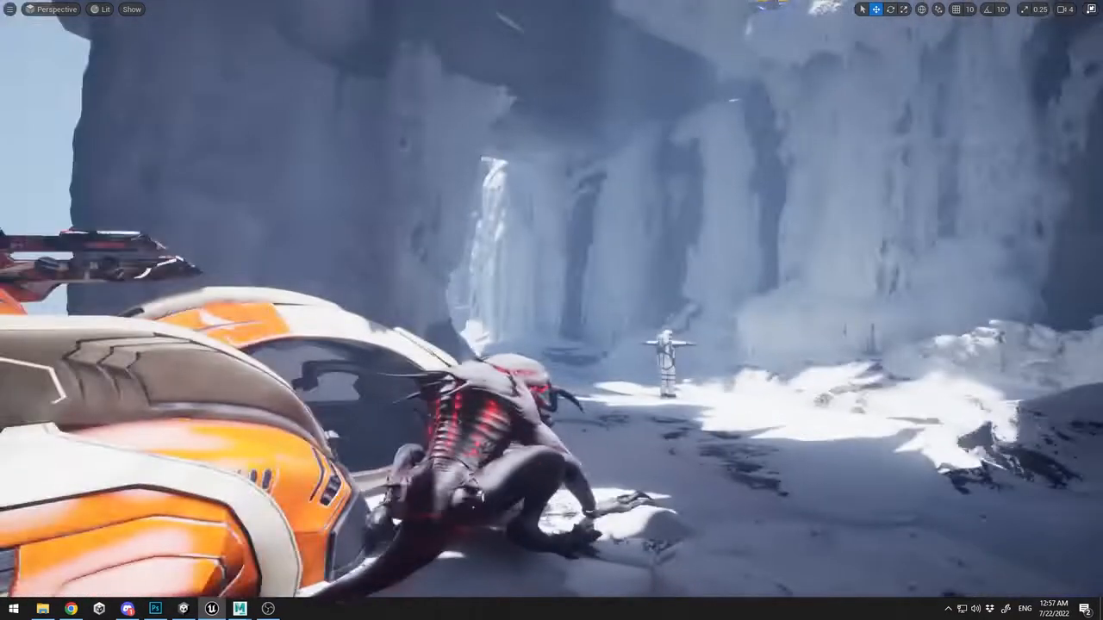
right_drag(397, 343, 206, 343)
click(599, 463)
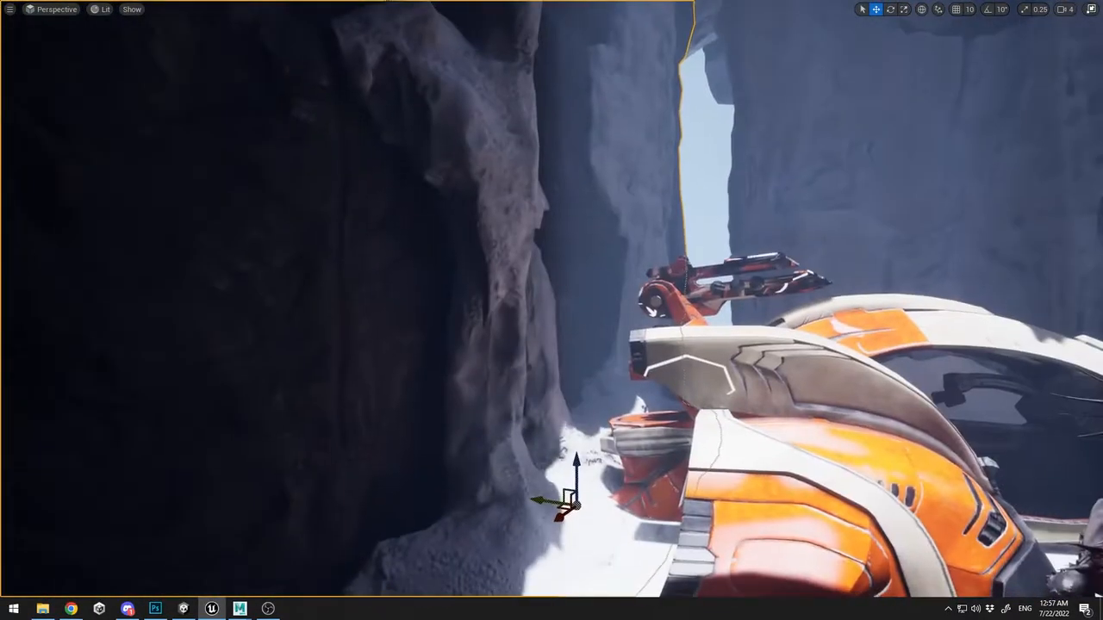
key(r)
key(ctrl+z)
click(798, 199)
right_drag(719, 177, 780, 192)
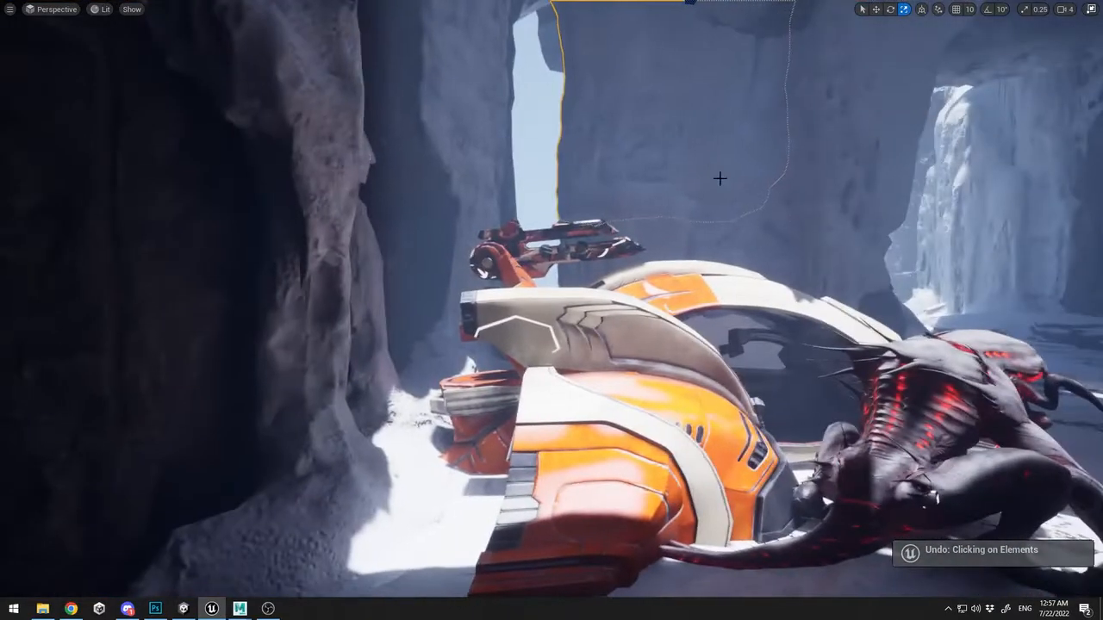
key(w)
right_drag(678, 101, 700, 26)
key(r)
drag(622, 98, 573, 142)
right_drag(610, 157, 689, 214)
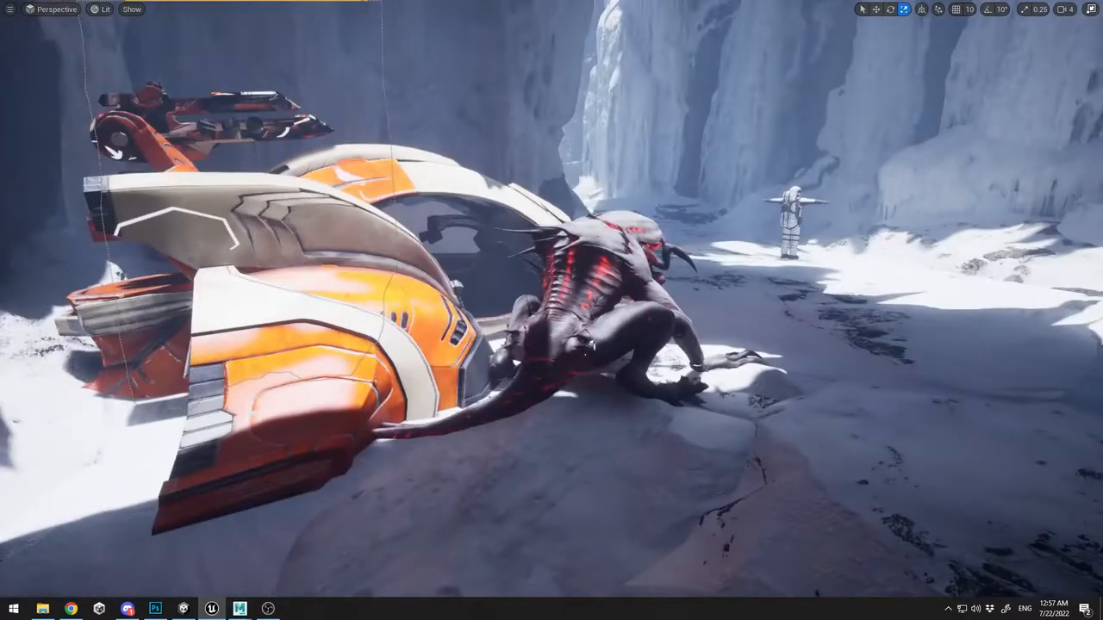
Try raising the foreground snow ground patch, and undo the move
click(800, 286)
right_drag(800, 286, 870, 264)
click(944, 229)
click(516, 494)
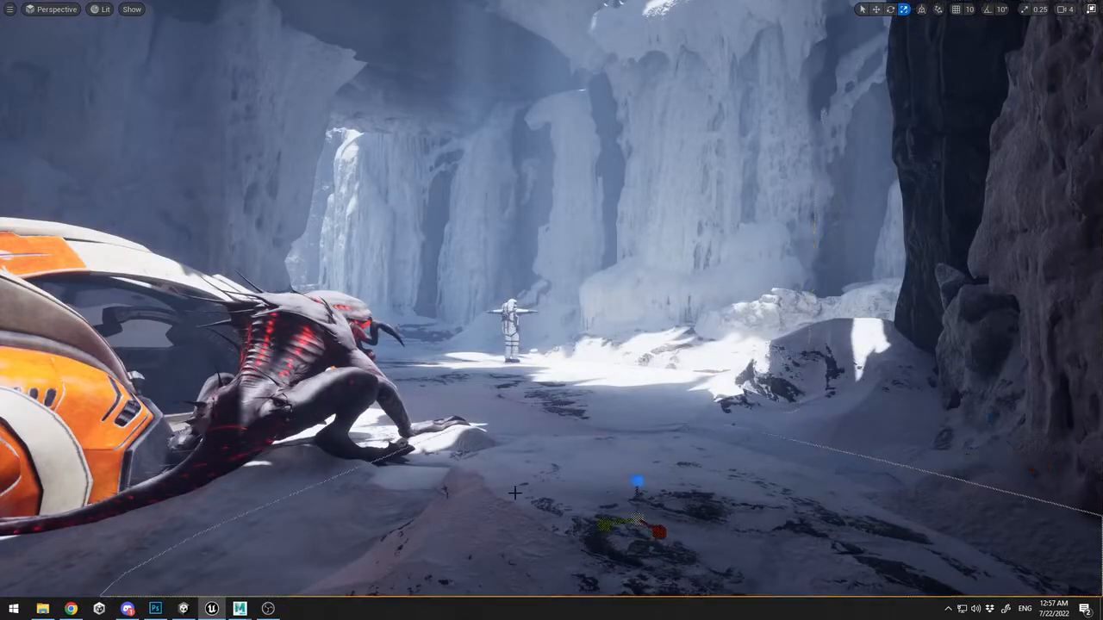
key(w)
mouse_move(633, 468)
mouse_down()
mouse_move(633, 488)
mouse_move(632, 460)
mouse_up()
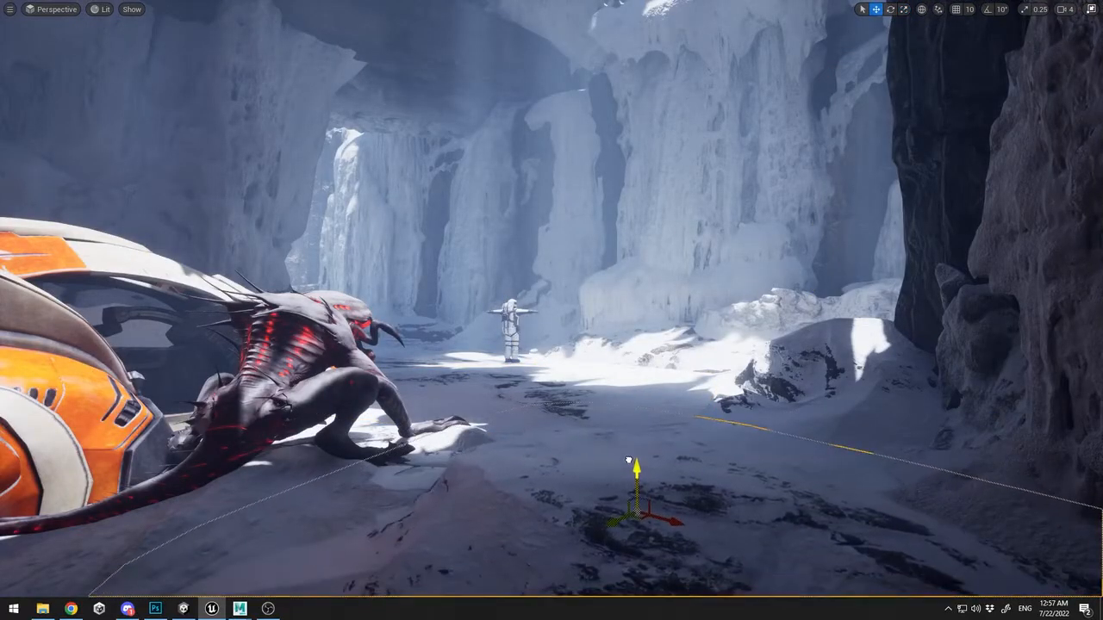
key(ctrl+z)
Try lowering the snow hill at the base of the dark cliff, and undo the move
click(920, 288)
click(855, 336)
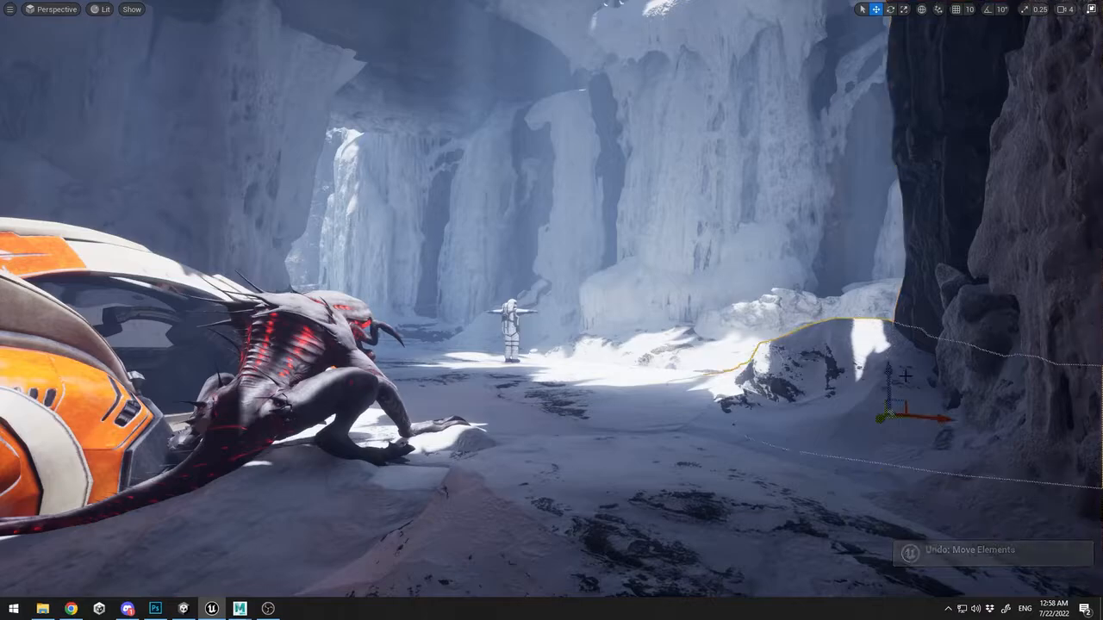
mouse_move(885, 376)
mouse_down()
mouse_move(889, 387)
mouse_move(885, 380)
mouse_up()
key(ctrl+z)
click(633, 363)
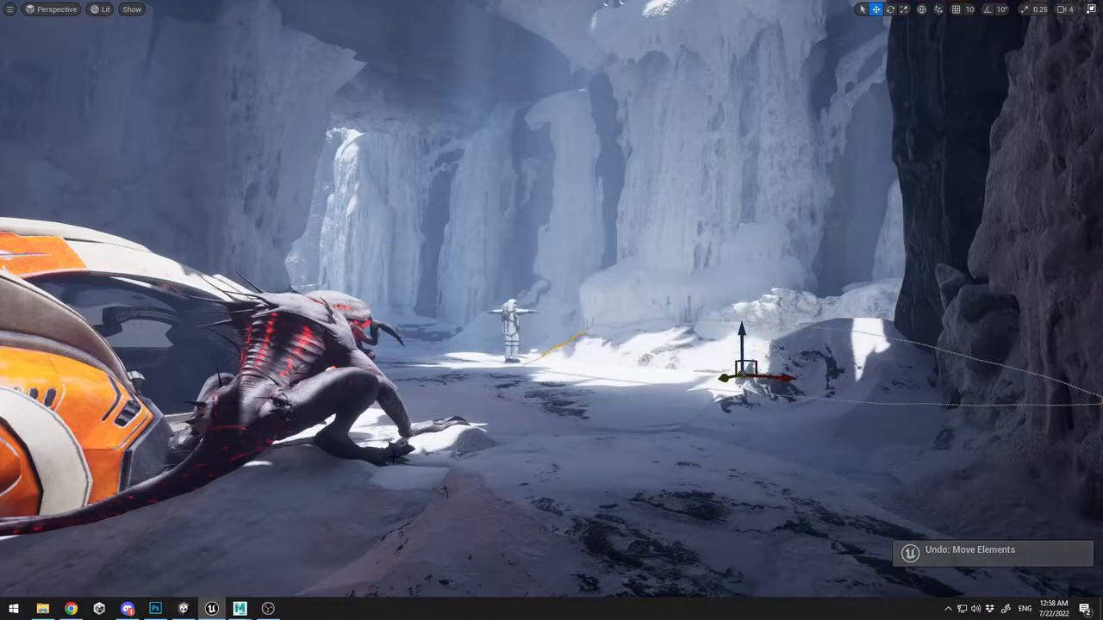
click(416, 507)
Place the Snowy_Stump mesh from the Megascans 3D assets on the snow near the astronaut
key(F11)
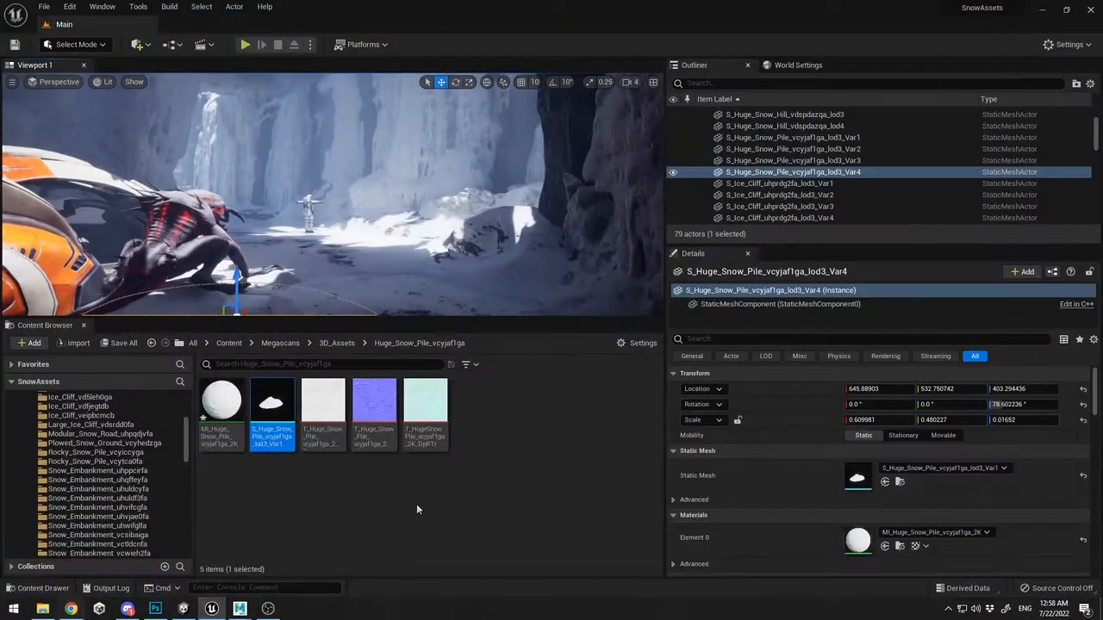
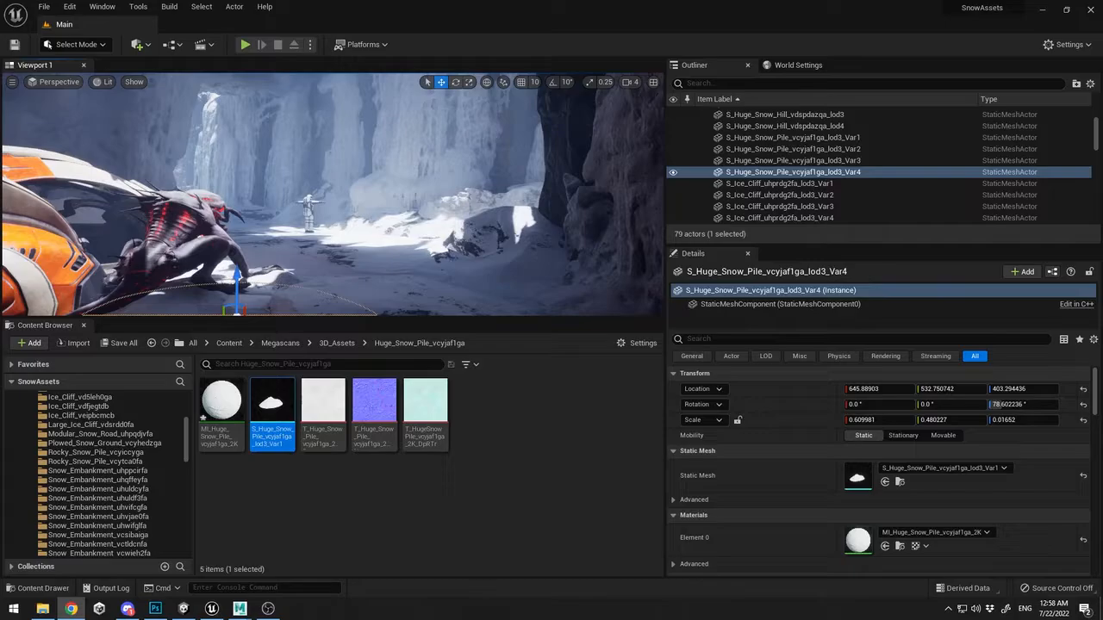
scroll(95, 500, down, 3)
click(95, 516)
scroll(95, 515, down, 3)
click(91, 517)
drag(273, 405, 333, 236)
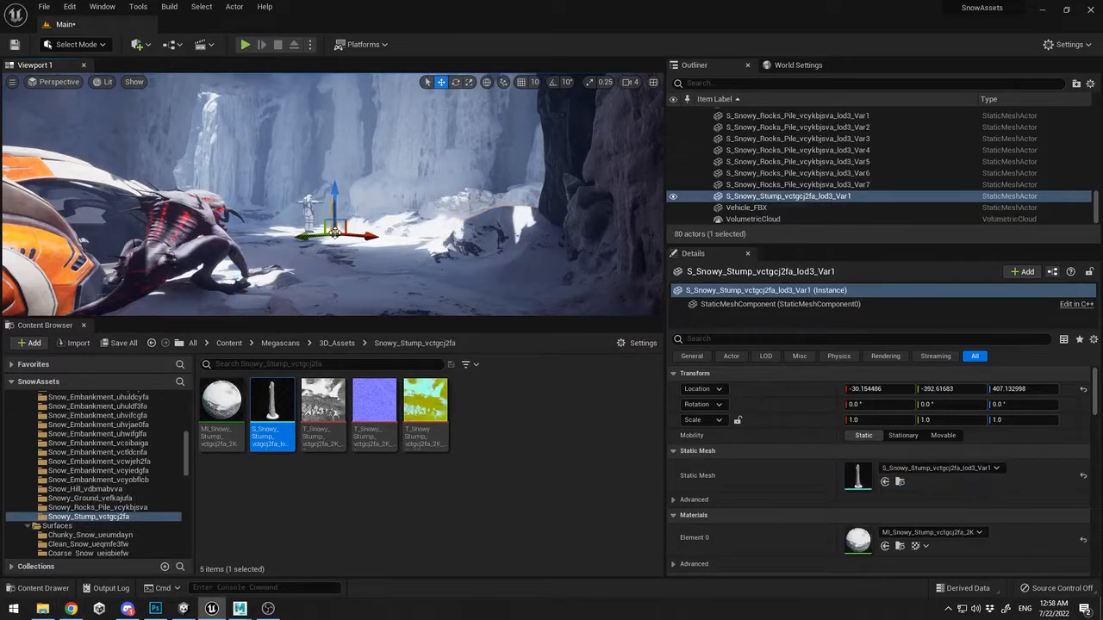
Move the snowy stump to stand just behind and beside the astronaut, and check it from the composed view
key(F11)
key(r)
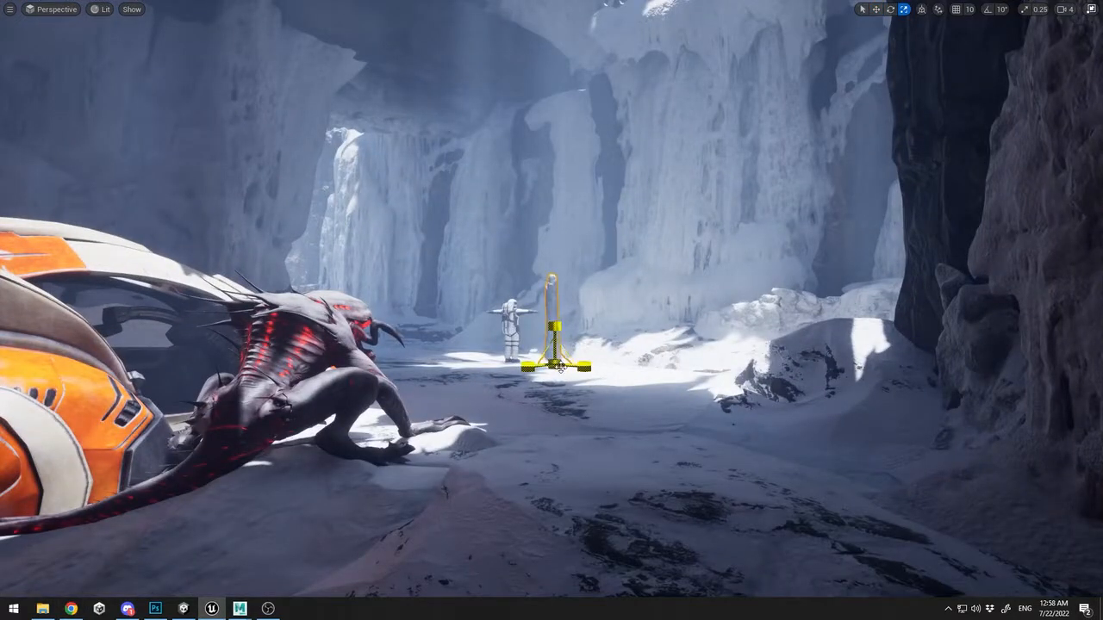
key(f)
key(w)
drag(440, 467, 501, 359)
click(483, 434)
key(F11)
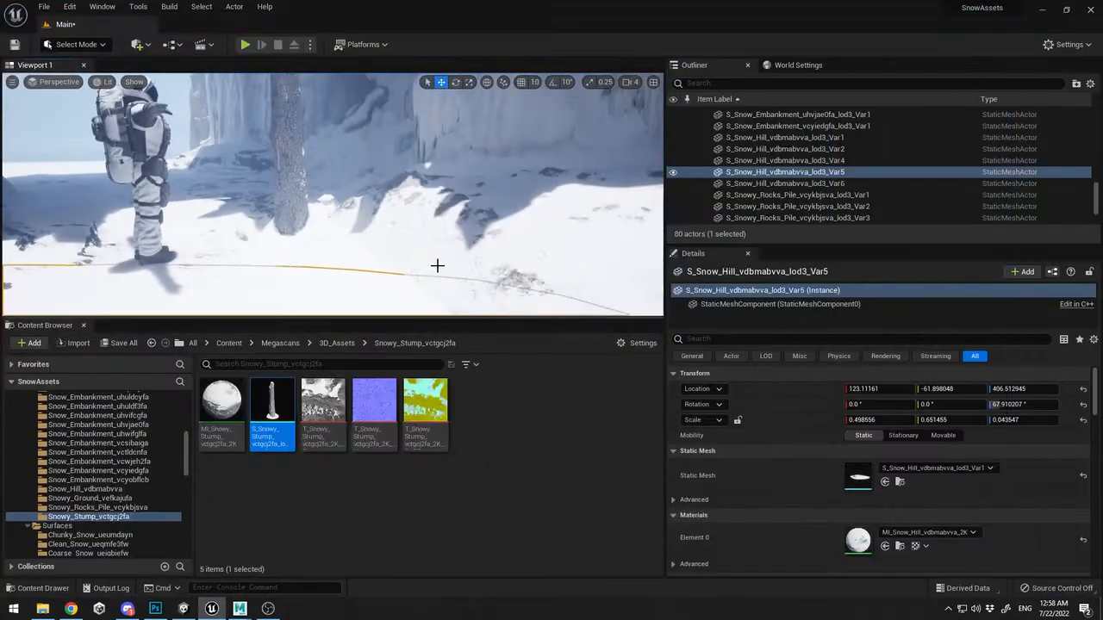
key(f)
key(F11)
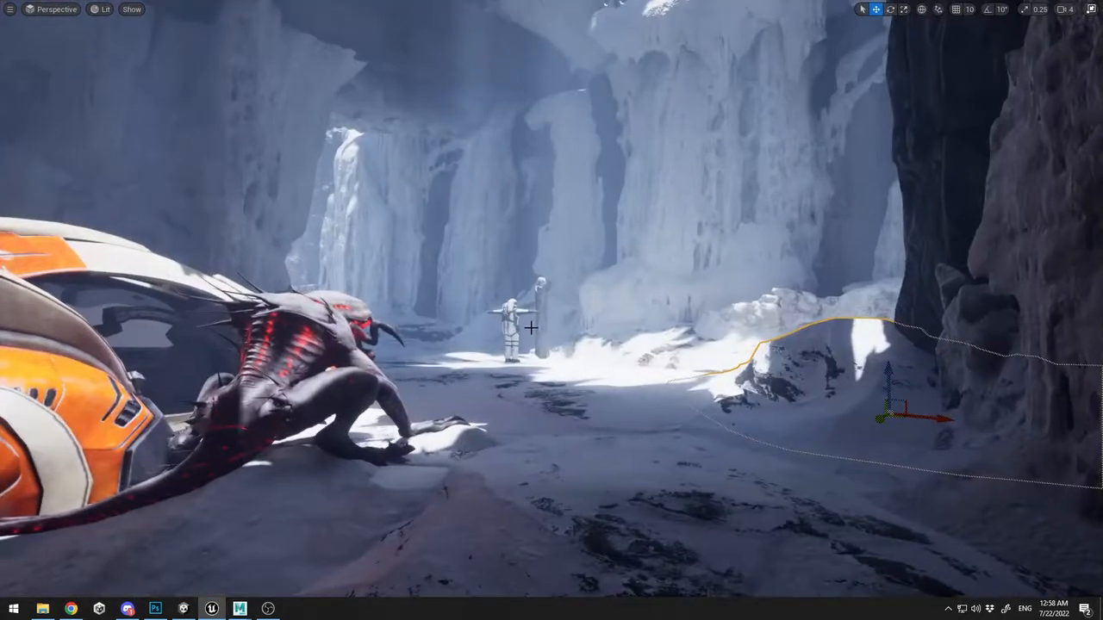
Add a point light just above the alien
key(F11)
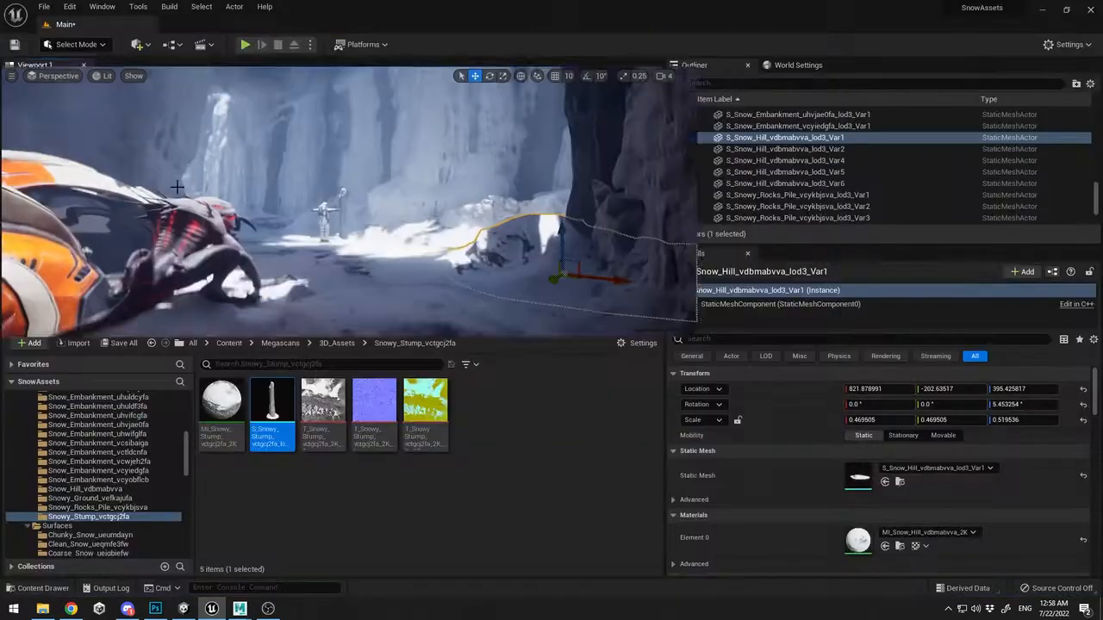
click(137, 44)
mouse_move(205, 163)
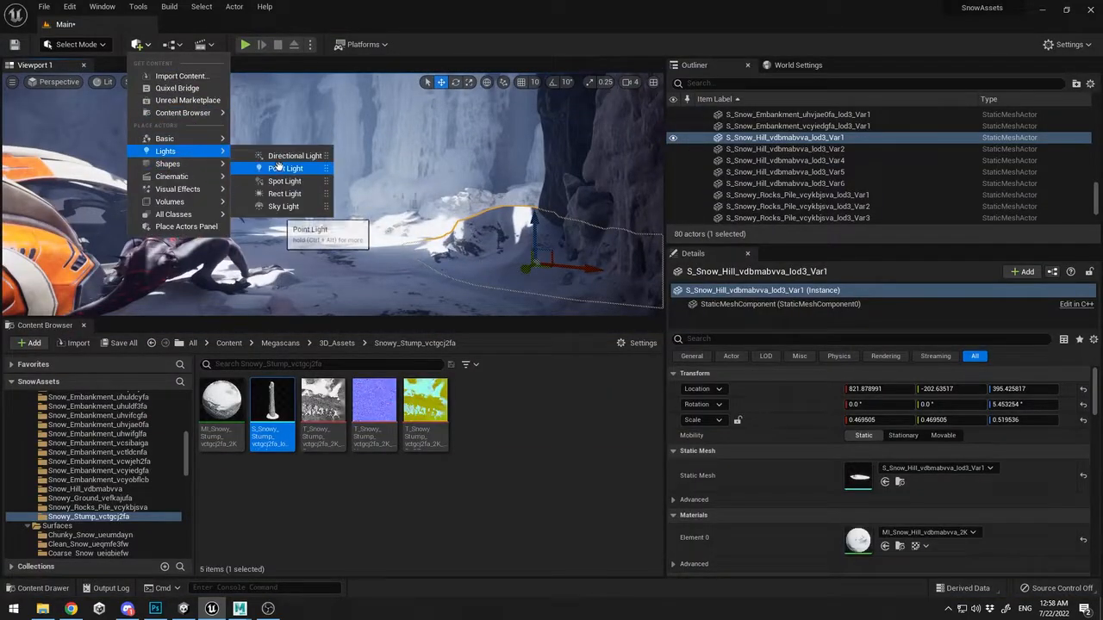
click(291, 173)
drag(291, 173, 293, 177)
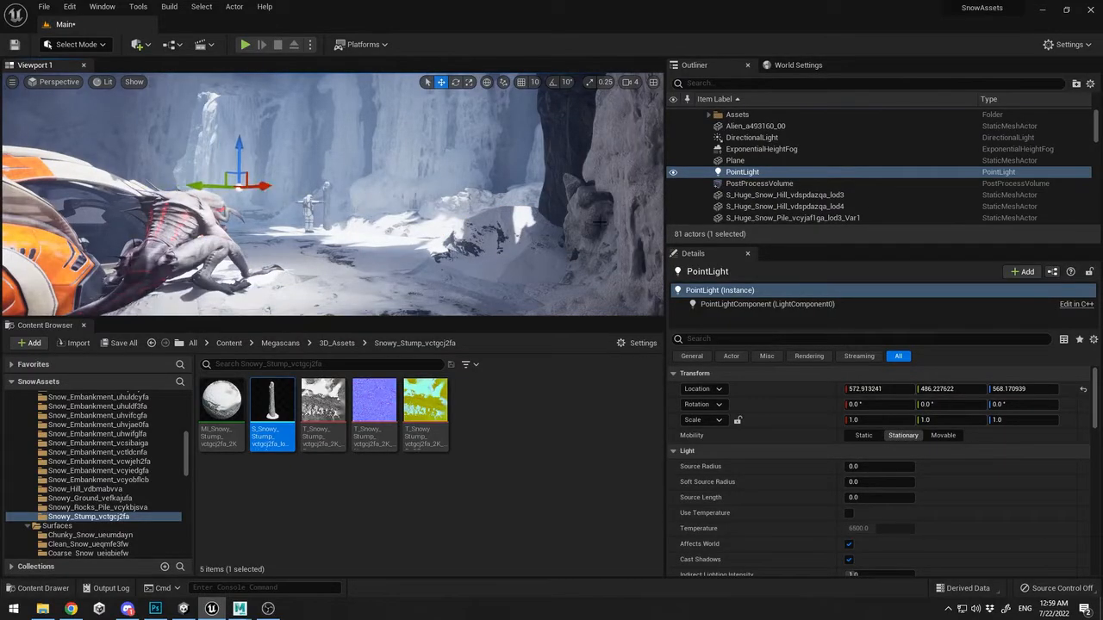
Set the point light's colour to pure red (R 1.0, G 0.0, B 0.0)
scroll(899, 448, down, 5)
click(897, 494)
drag(784, 360, 782, 334)
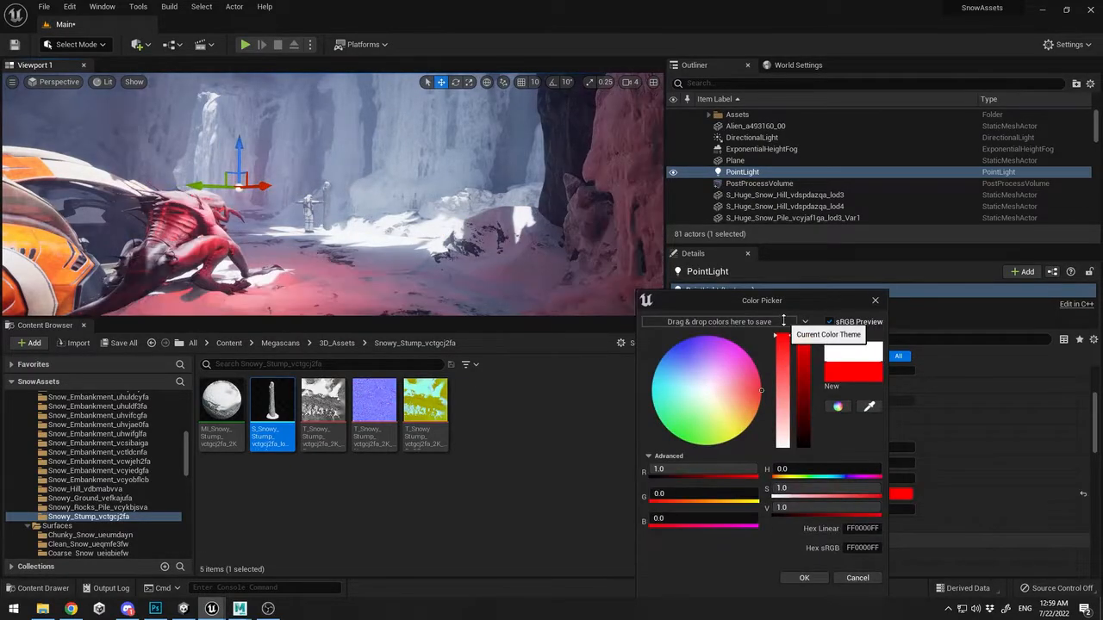
click(803, 577)
scroll(878, 475, down, 3)
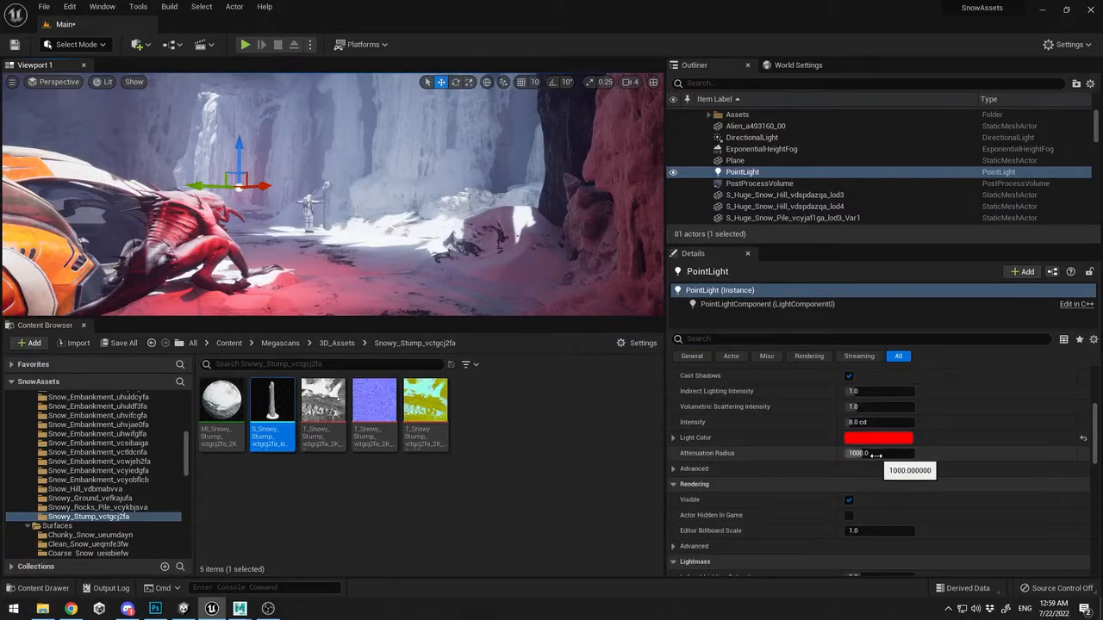
Reduce the red point light's attenuation radius to about 141 and move the light down close to the alien's body
drag(876, 453, 850, 453)
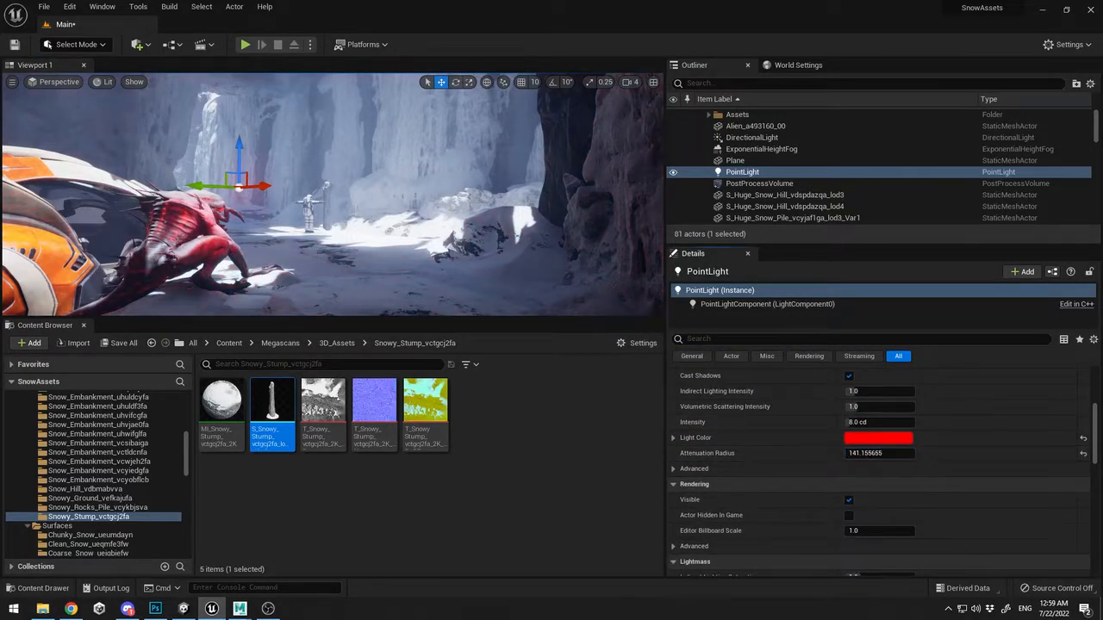
right_drag(428, 151, 301, 157)
drag(249, 148, 355, 200)
right_drag(336, 147, 267, 151)
drag(303, 143, 274, 201)
right_drag(274, 201, 215, 201)
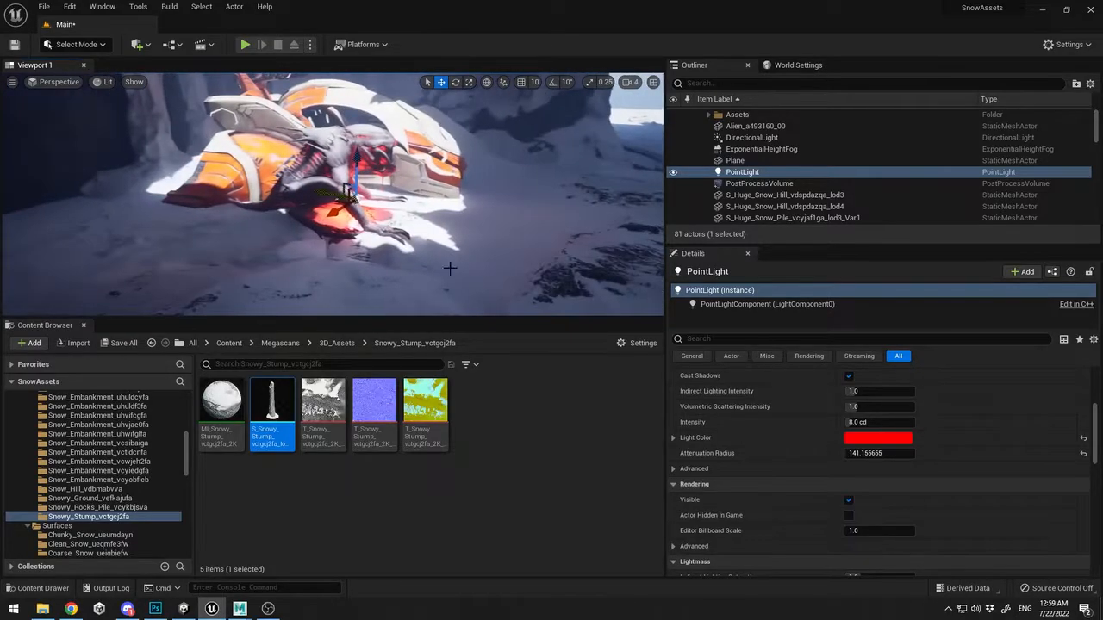
Set the red point light's attenuation radius to about 307 and move the light up behind the alien's back
drag(880, 453, 900, 454)
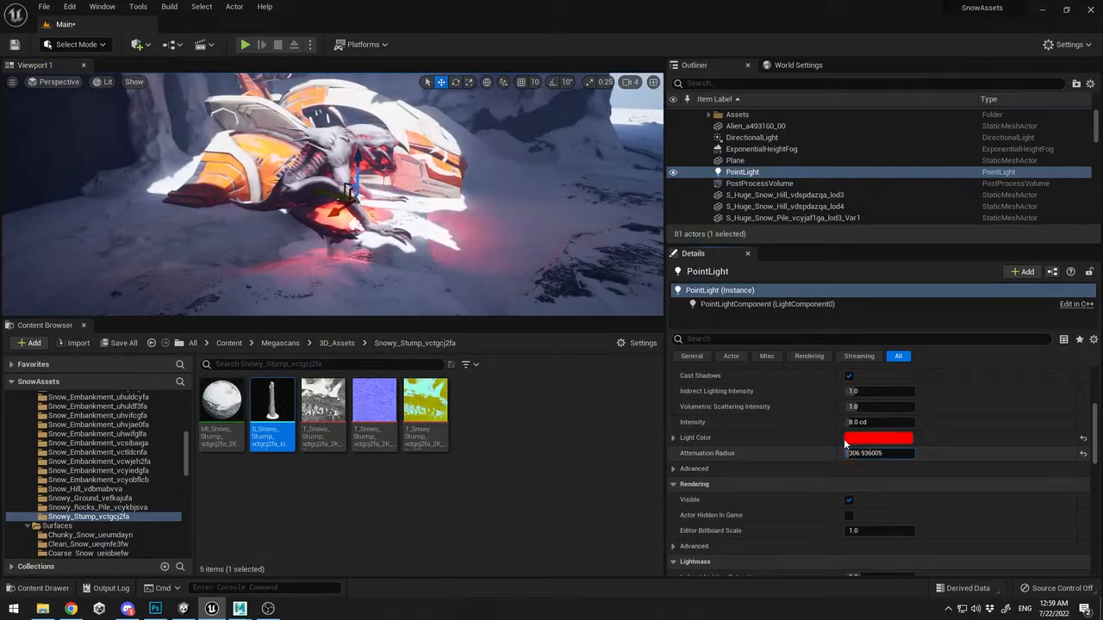
drag(329, 193, 293, 186)
mouse_move(292, 186)
right_down()
mouse_move(252, 186)
mouse_move(282, 186)
right_up()
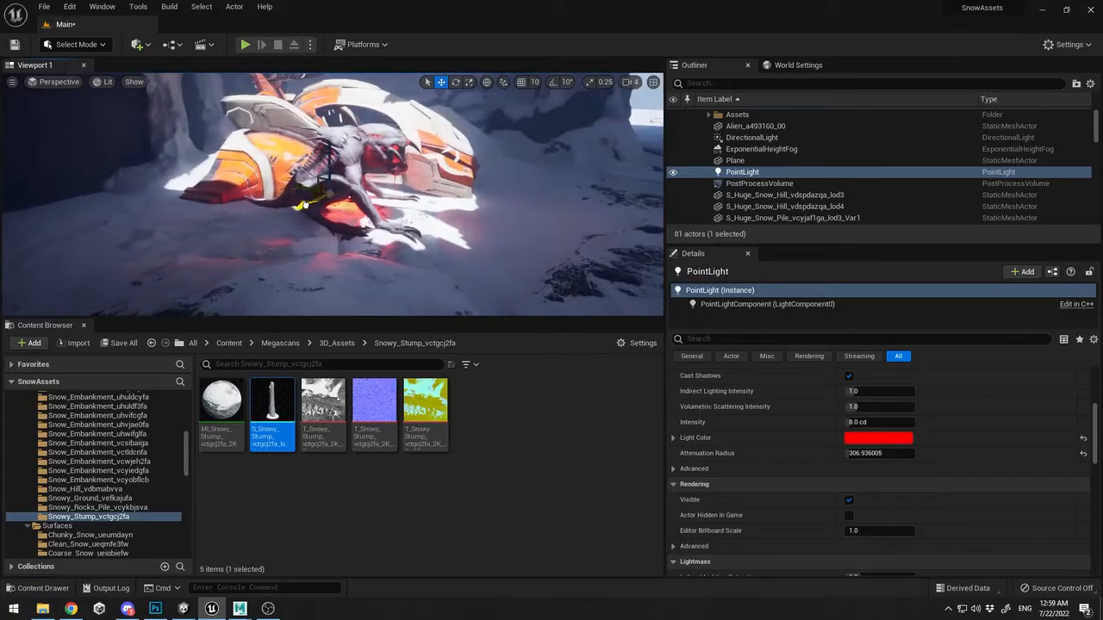
drag(301, 205, 247, 233)
drag(277, 169, 275, 120)
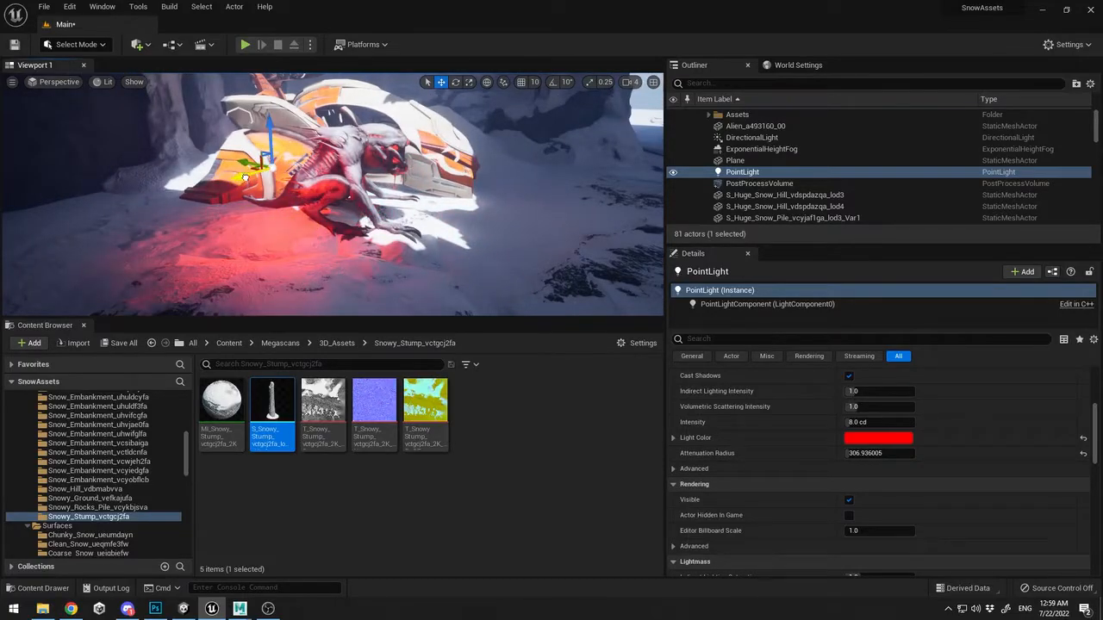
drag(243, 179, 269, 173)
drag(297, 123, 296, 93)
Set the red point light's intensity to 1 cd
click(882, 423)
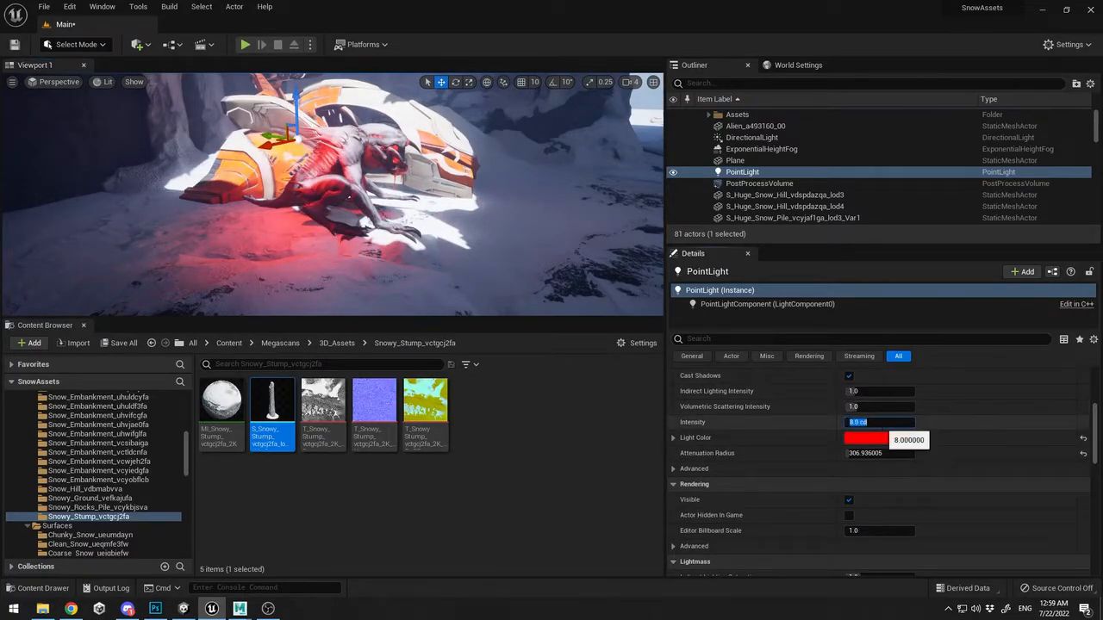
text(1)
key(Return)
right_drag(370, 172, 474, 172)
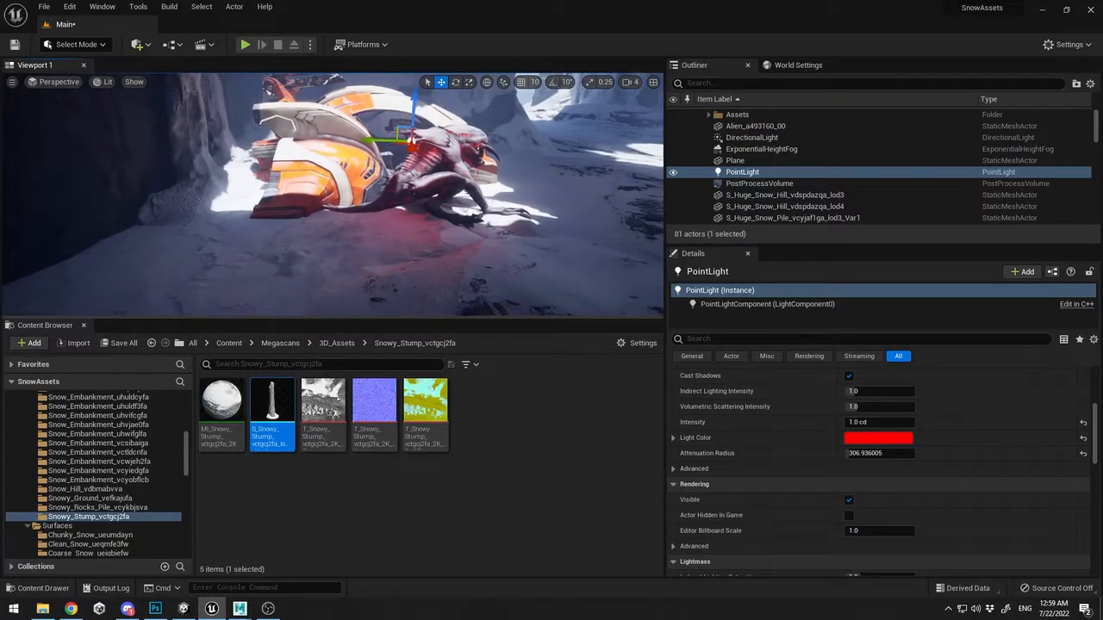
Filter the point light's properties for shadow settings and toggle Cast Static Shadows off and back on
click(861, 338)
text(sha)
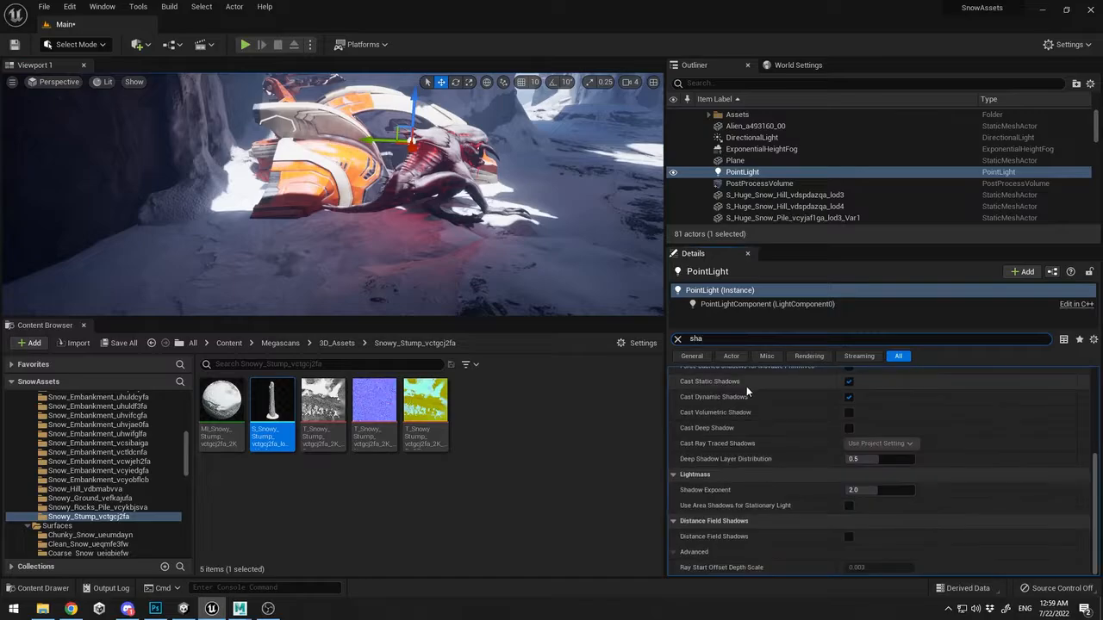
click(848, 385)
click(848, 382)
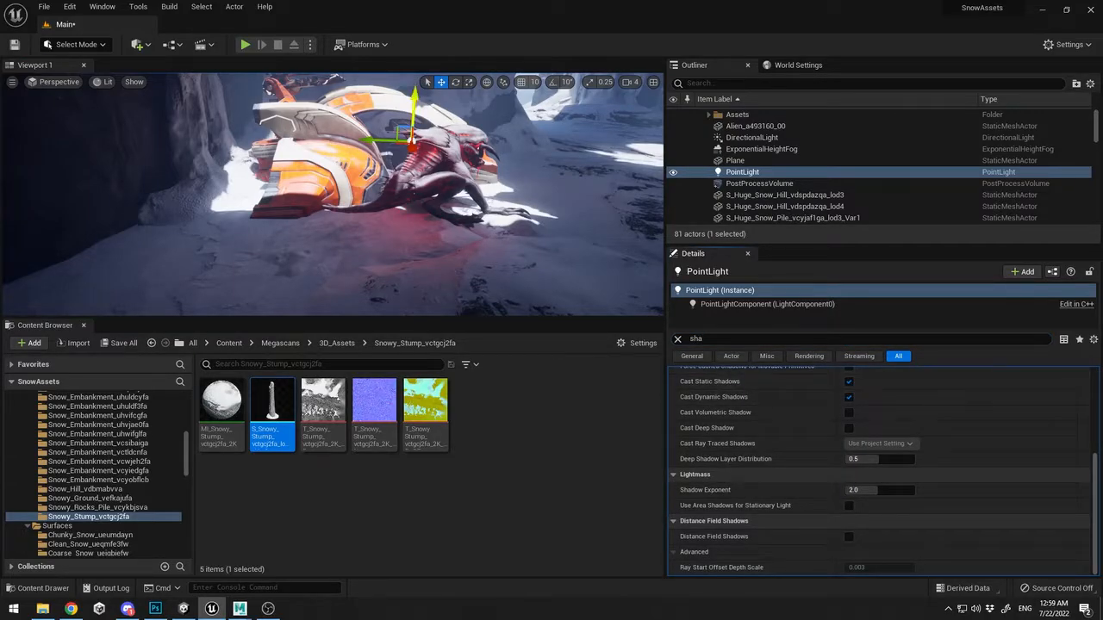
Raise the red point light above the alien and place a copy of it lower, between the ship and the alien
drag(414, 110, 415, 84)
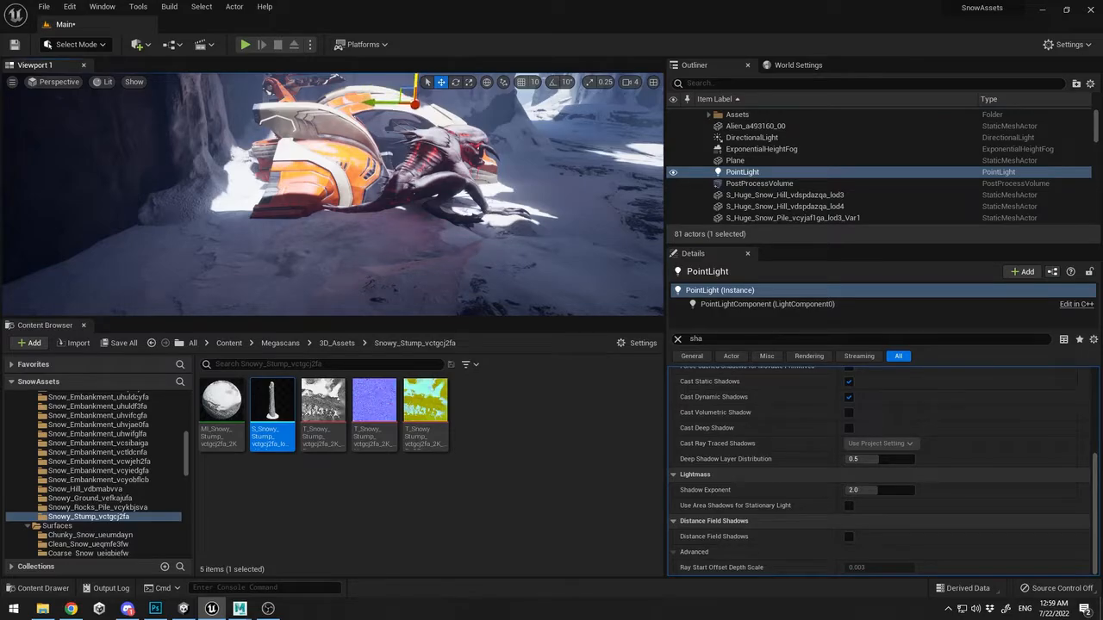
right_drag(422, 94, 377, 154)
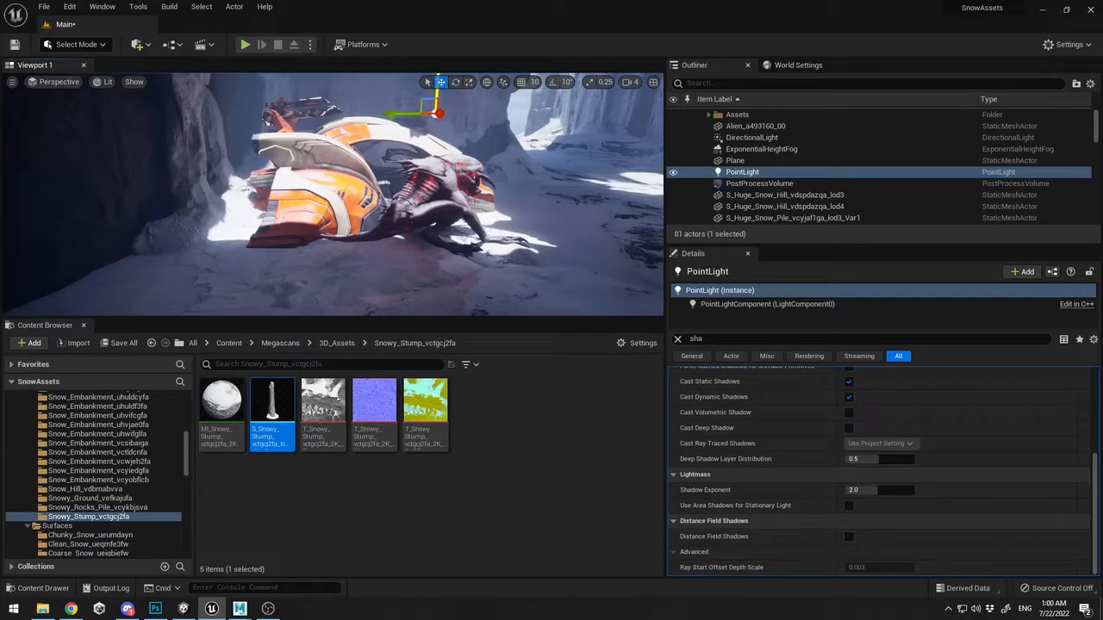
alt+drag(403, 113, 328, 163)
Turn off Cast Static Shadows and Cast Dynamic Shadows for the copied light and lower it slightly
click(849, 382)
click(849, 397)
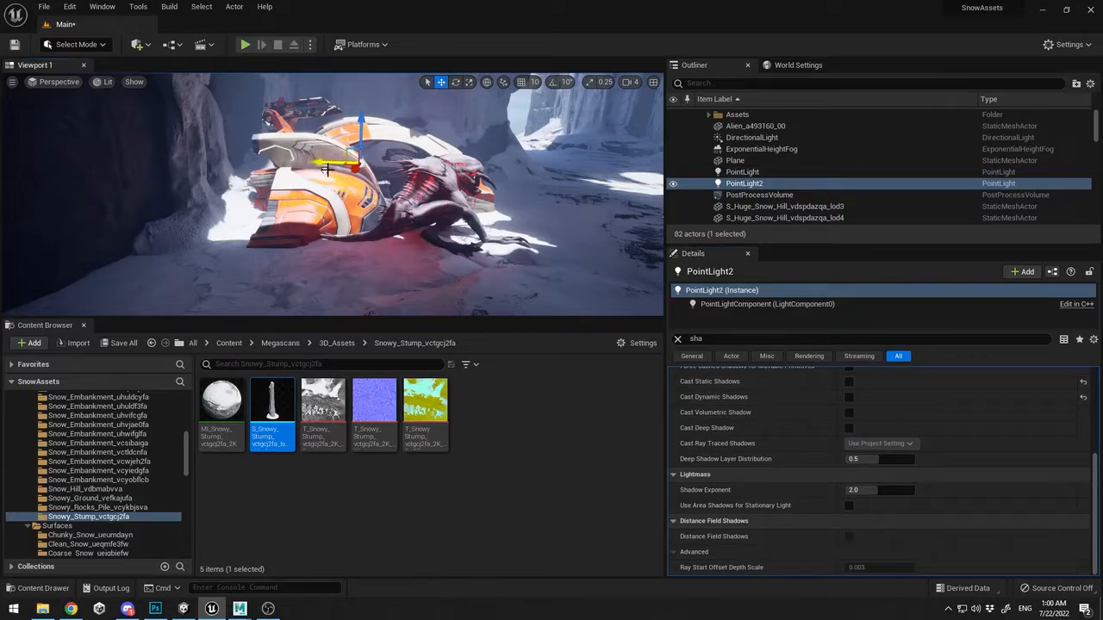
drag(358, 127, 354, 149)
right_drag(354, 148, 383, 168)
Reposition the shadowless red light around the alien and duplicate it once more nearby
mouse_move(414, 167)
mouse_down()
mouse_move(404, 160)
mouse_move(402, 181)
mouse_up()
right_drag(537, 191, 502, 183)
drag(487, 182, 393, 145)
right_drag(394, 146, 202, 156)
alt+drag(312, 131, 210, 127)
right_drag(209, 127, 168, 135)
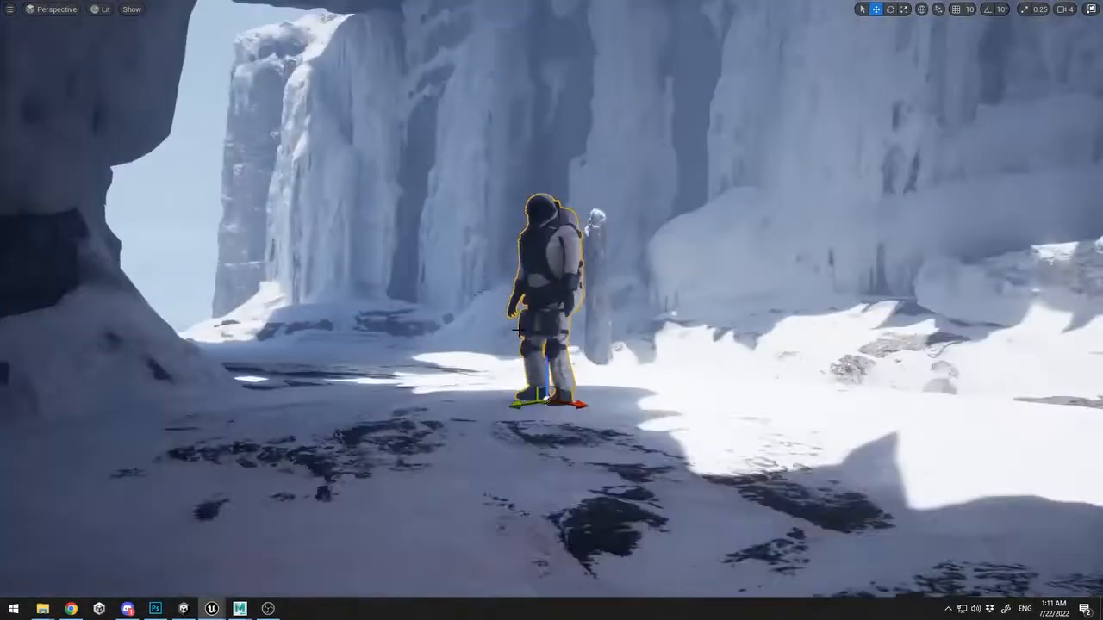
Rotate the astronaut about the vertical axis so its back faces the alien and the camera
key(e)
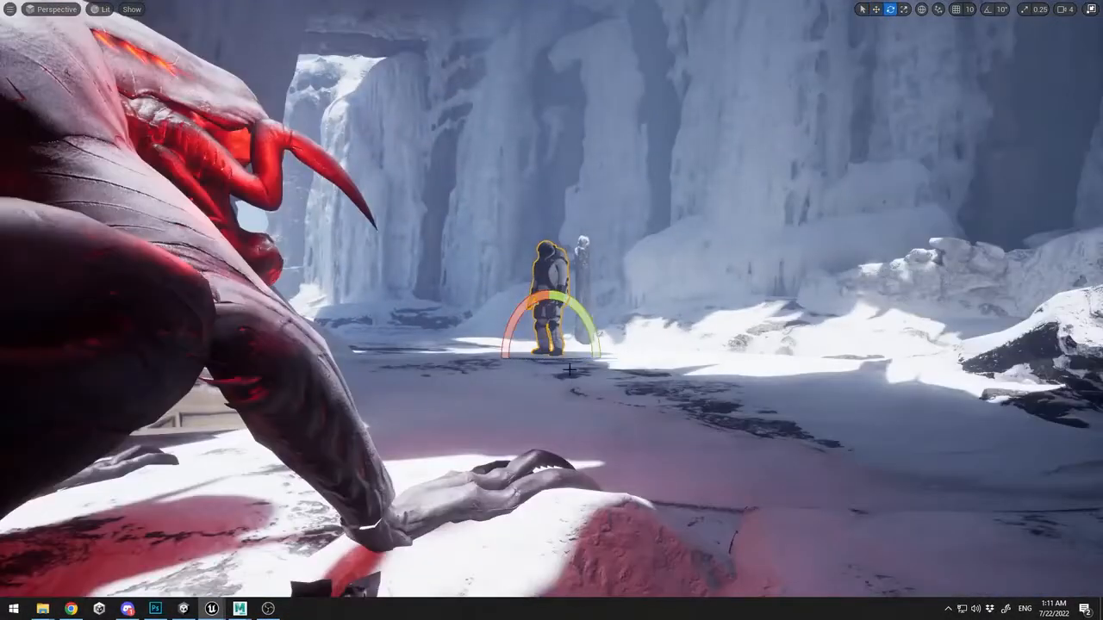
drag(552, 356, 470, 356)
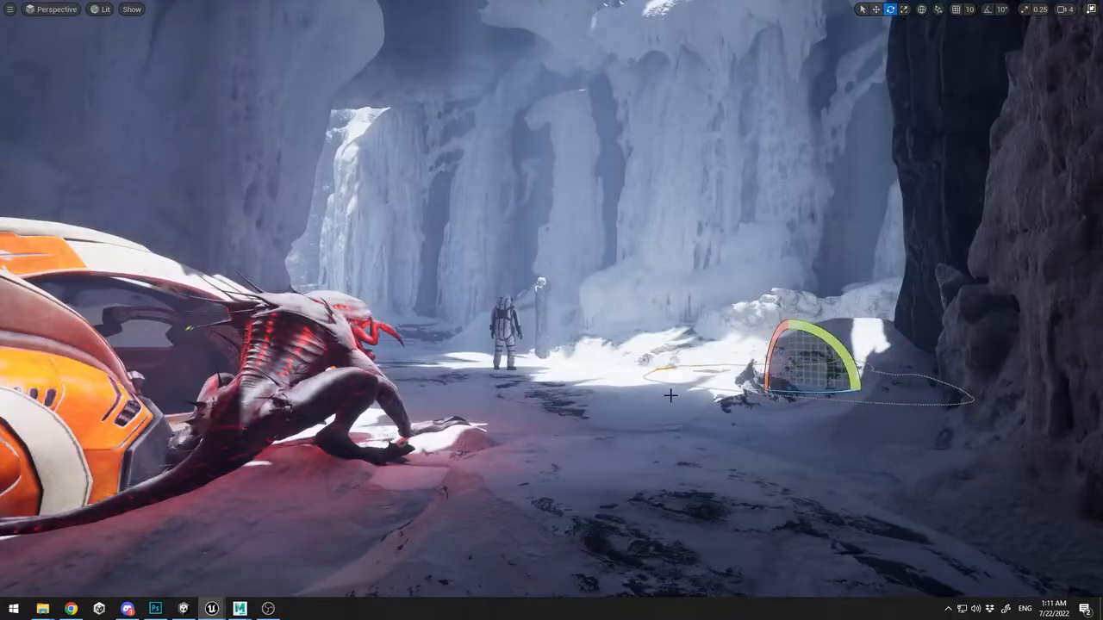
click(506, 332)
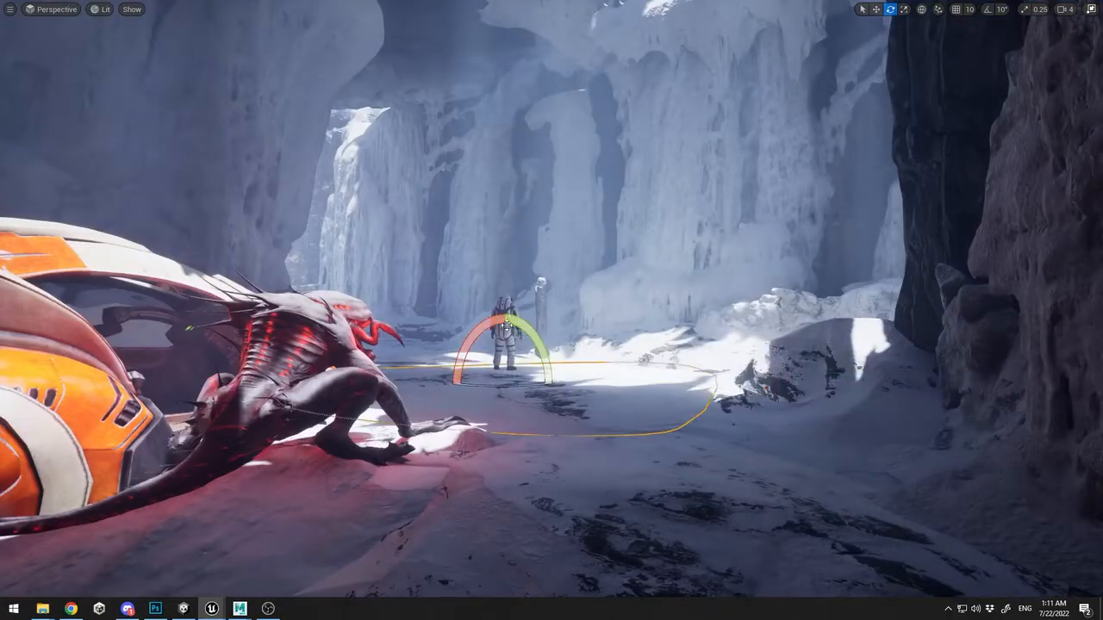
click(502, 297)
click(579, 348)
Move the astronaut sideways across the snow, closer to the snowy stump
click(507, 332)
key(w)
drag(486, 369, 499, 368)
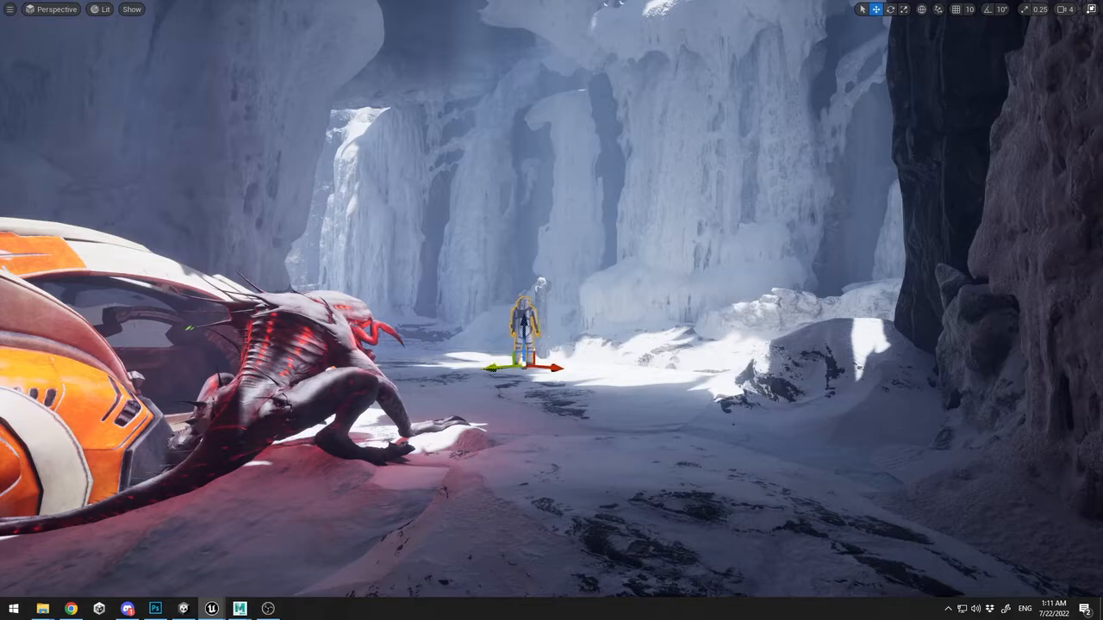
click(549, 373)
click(524, 331)
Scale the astronaut down uniformly so it looks smaller in the distance
key(alt+Tab)
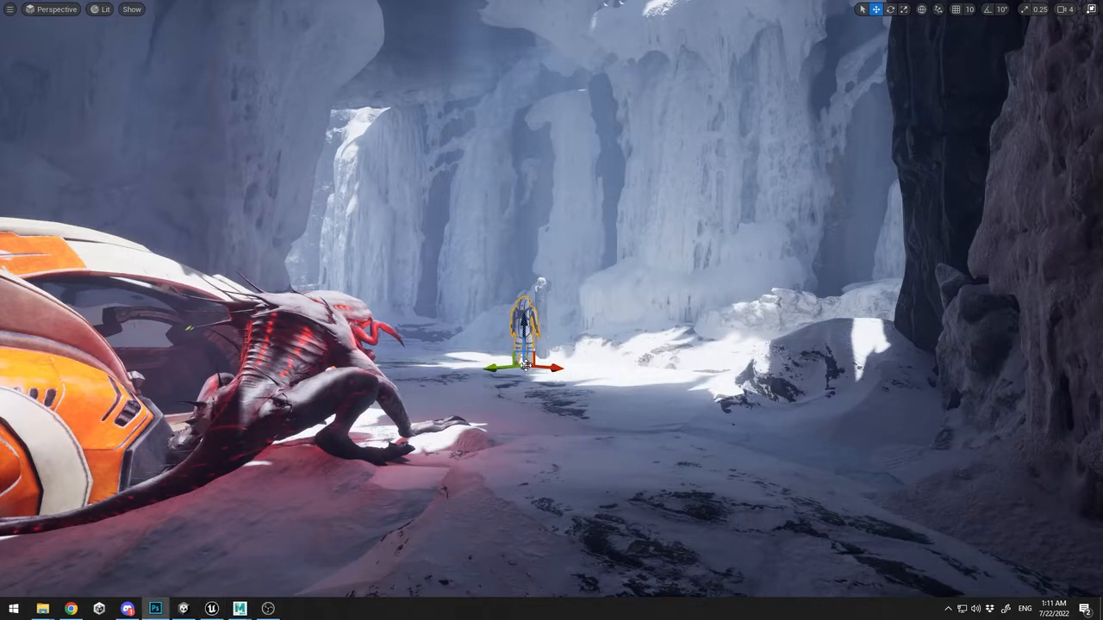
key(alt+Tab)
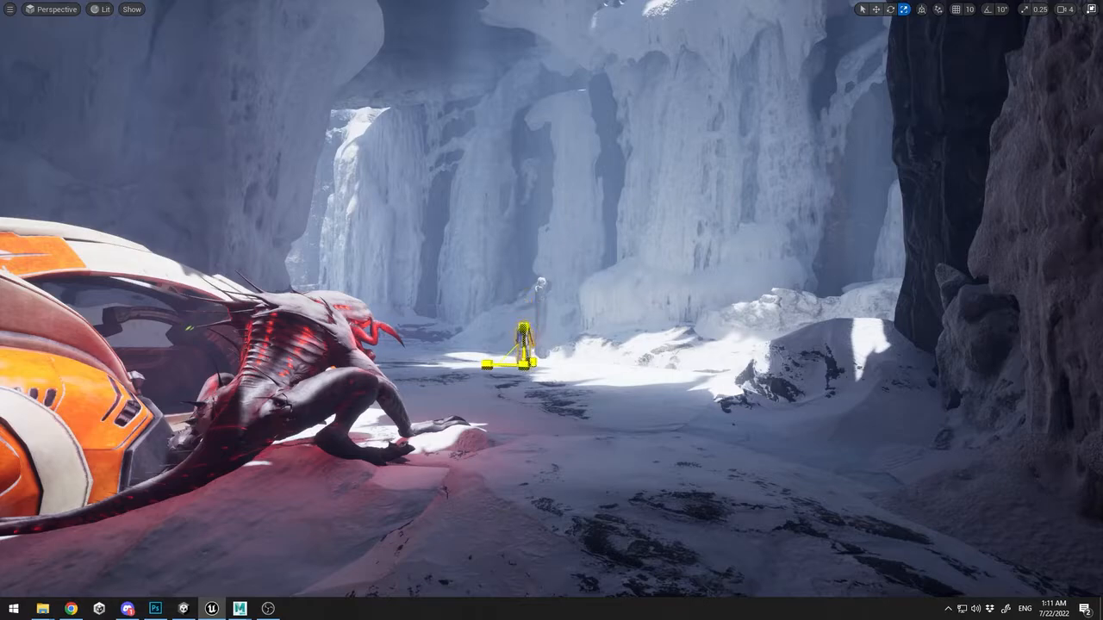
click(635, 396)
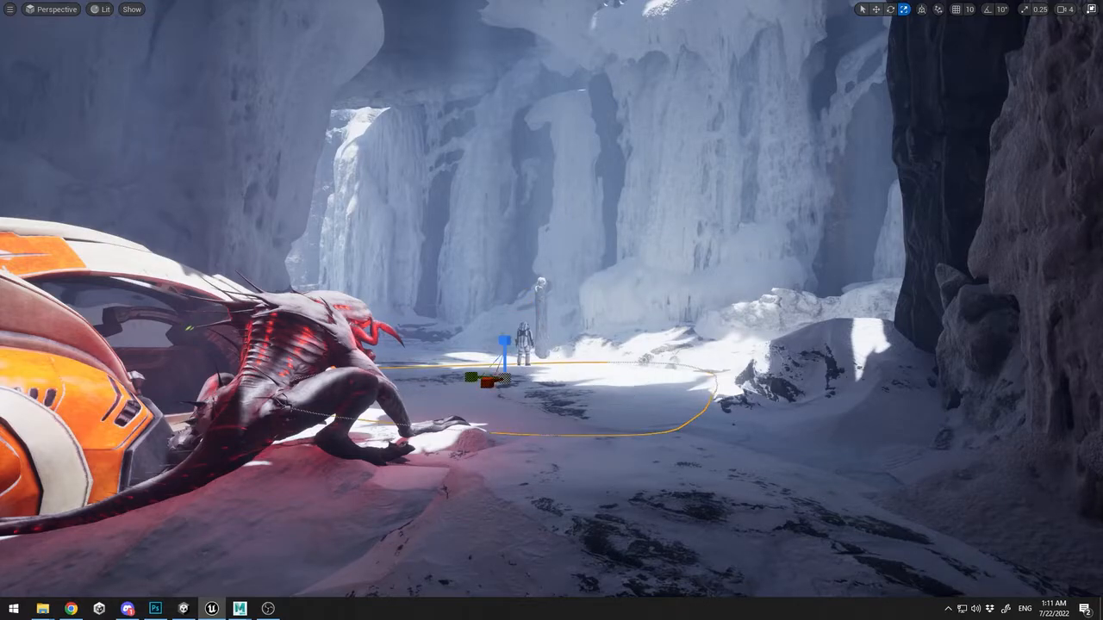
Move the astronaut slightly away from the snowy stump and fine-tune its uniform scale
click(515, 380)
key(w)
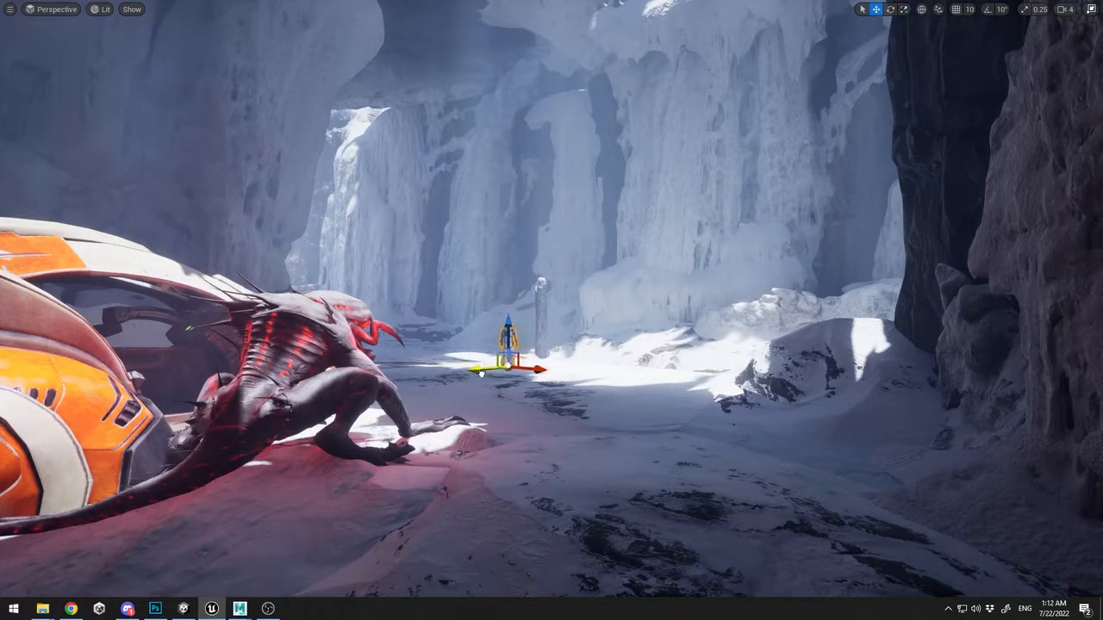
click(303, 376)
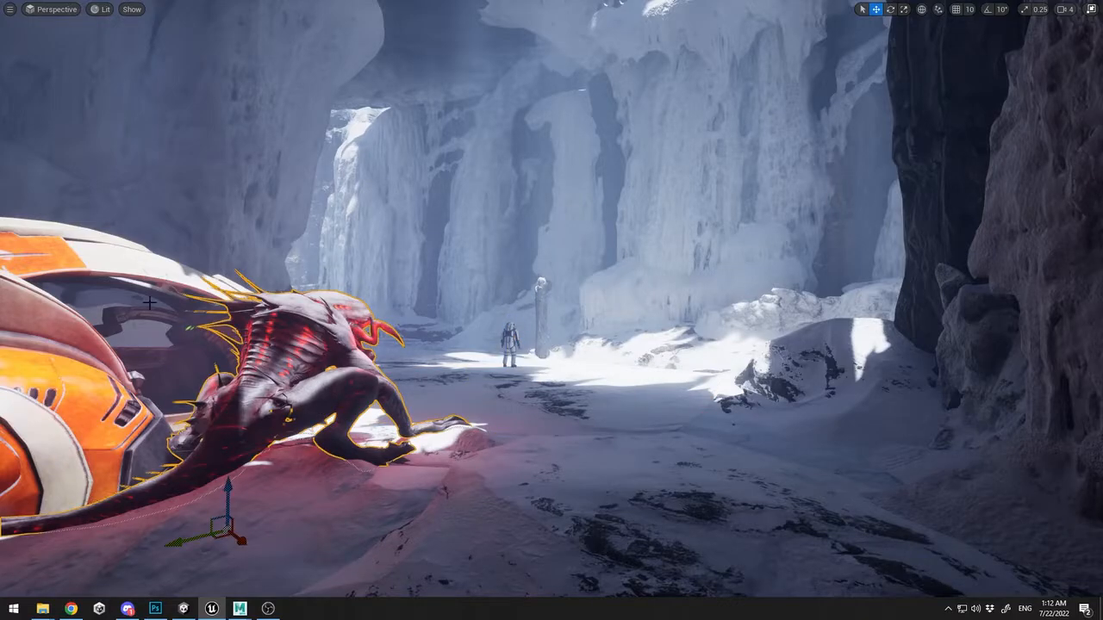
click(509, 350)
key(r)
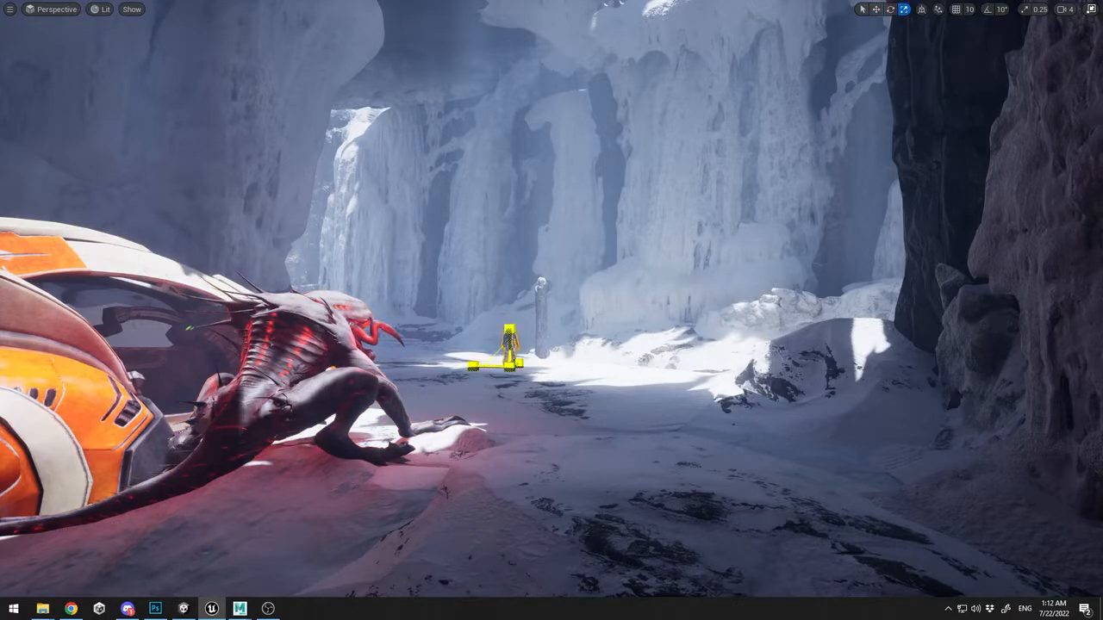
Move the astronaut across the snow to stand directly beside the alien and compare their sizes
right_drag(615, 374, 560, 374)
key(s)
key(w)
drag(575, 340, 169, 336)
key(f)
key(s)
right_drag(453, 317, 470, 374)
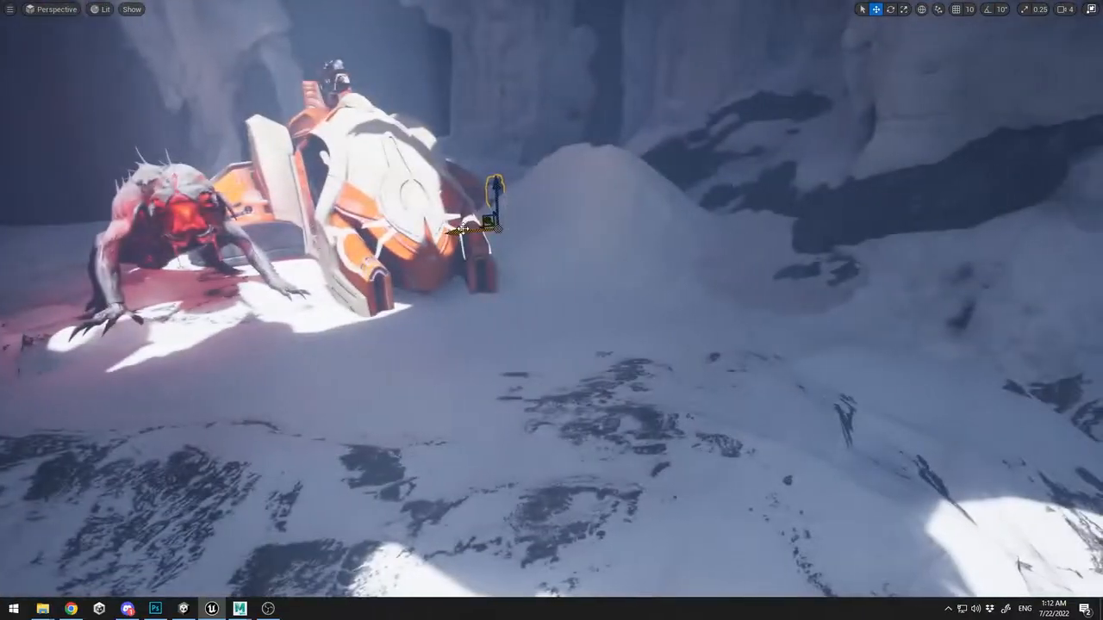
drag(450, 235, 217, 282)
key(ctrl+z)
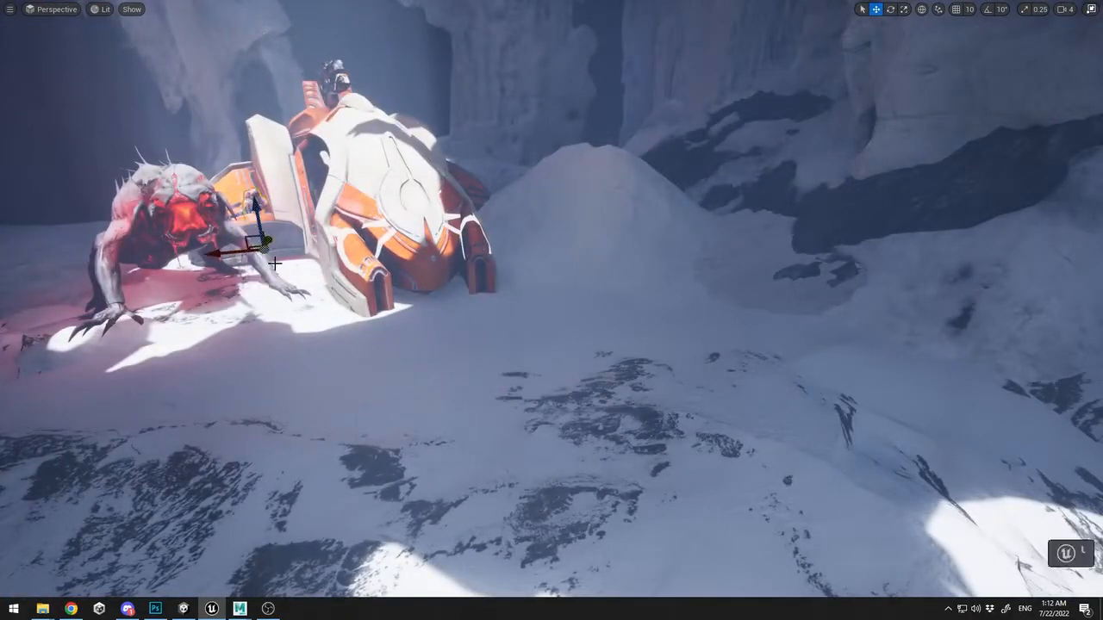
drag(269, 243, 262, 283)
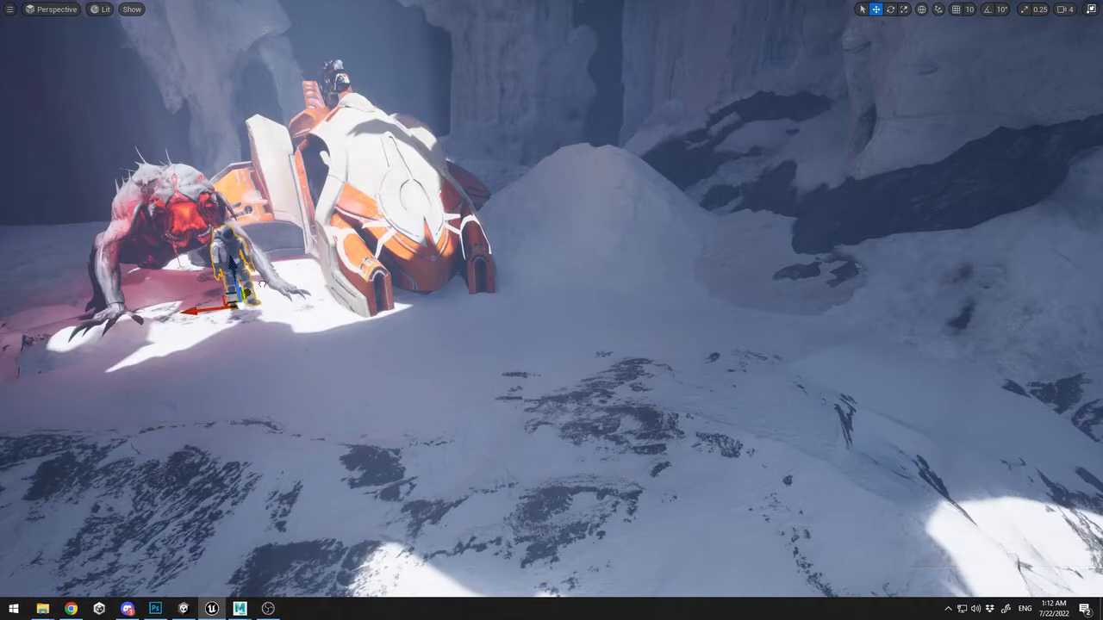
Undo the astronaut's moves toward the alien and frame it at its original spot
key(ctrl+z)
key(ctrl+z)
key(ctrl+z)
key(f)
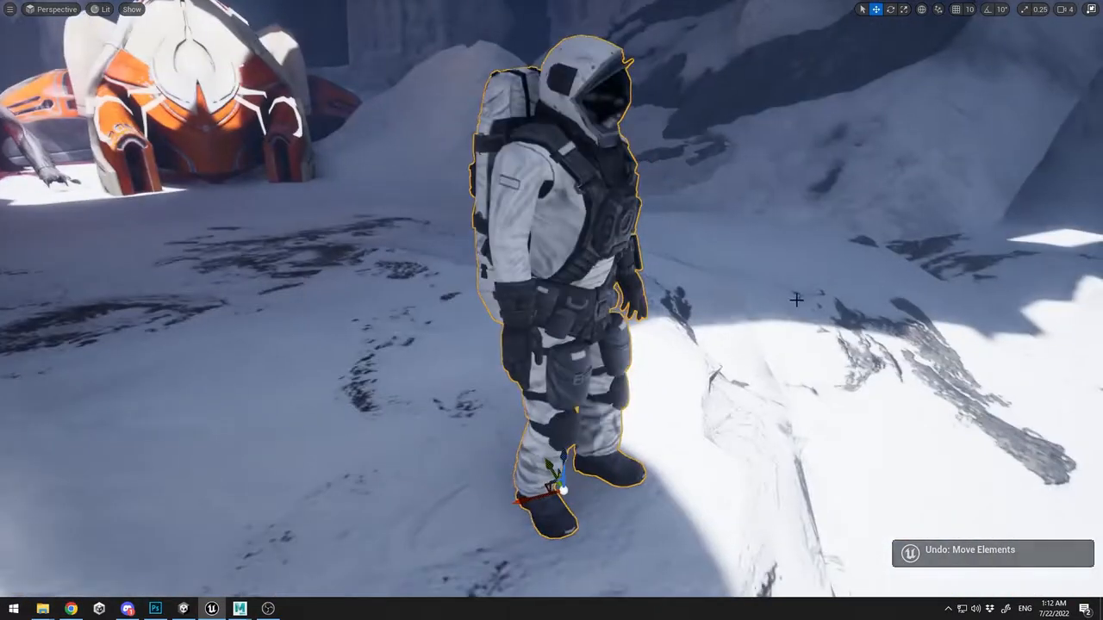
Rotate the astronaut about its vertical axis while viewing it up close
click(797, 300)
right_drag(797, 299, 561, 300)
click(501, 274)
key(e)
drag(486, 365, 598, 365)
click(696, 336)
key(f)
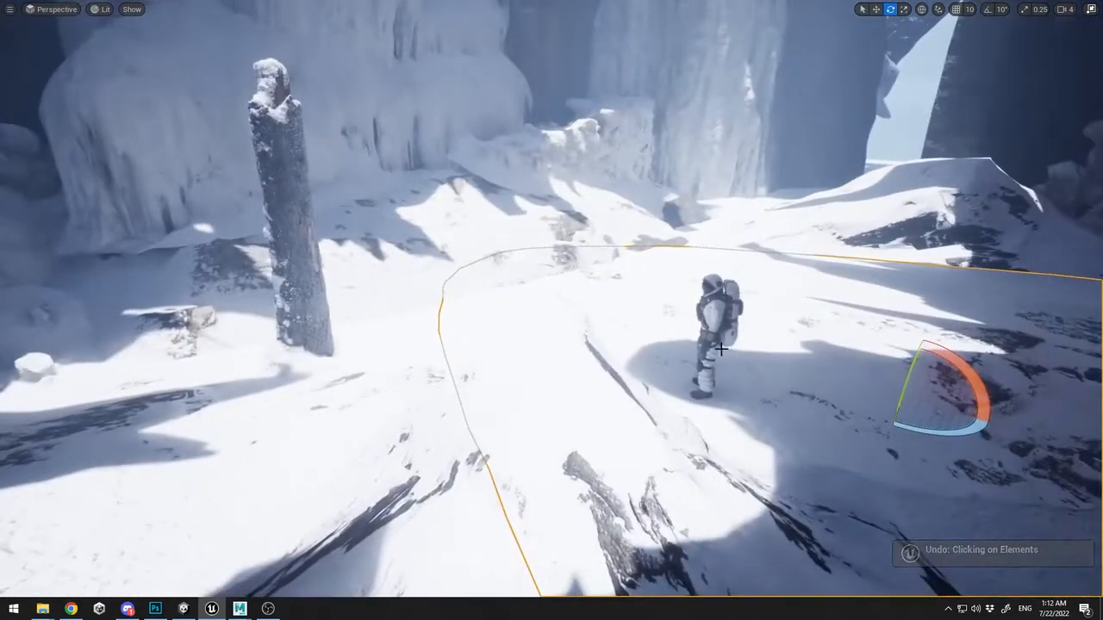
Move the astronaut out of the shadow onto the sunlit snow near the stump and adjust its height on the ground
key(w)
click(713, 331)
drag(746, 408, 567, 361)
drag(539, 335, 539, 342)
click(712, 327)
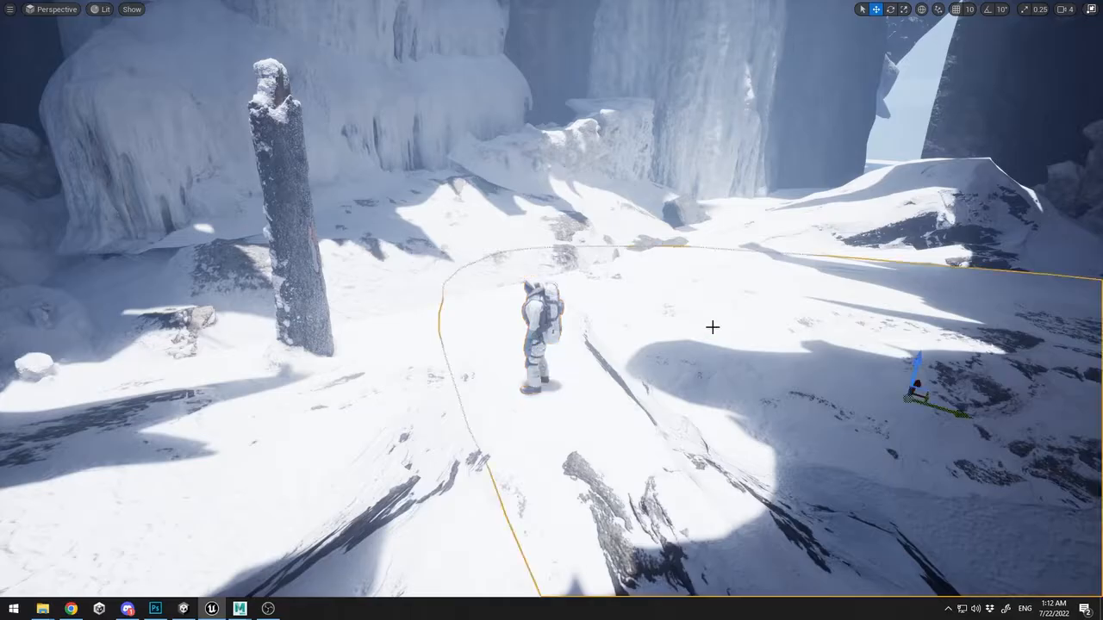
key(f)
click(810, 303)
Adjust the astronaut's uniform scale and check it from the composed view
click(523, 345)
key(r)
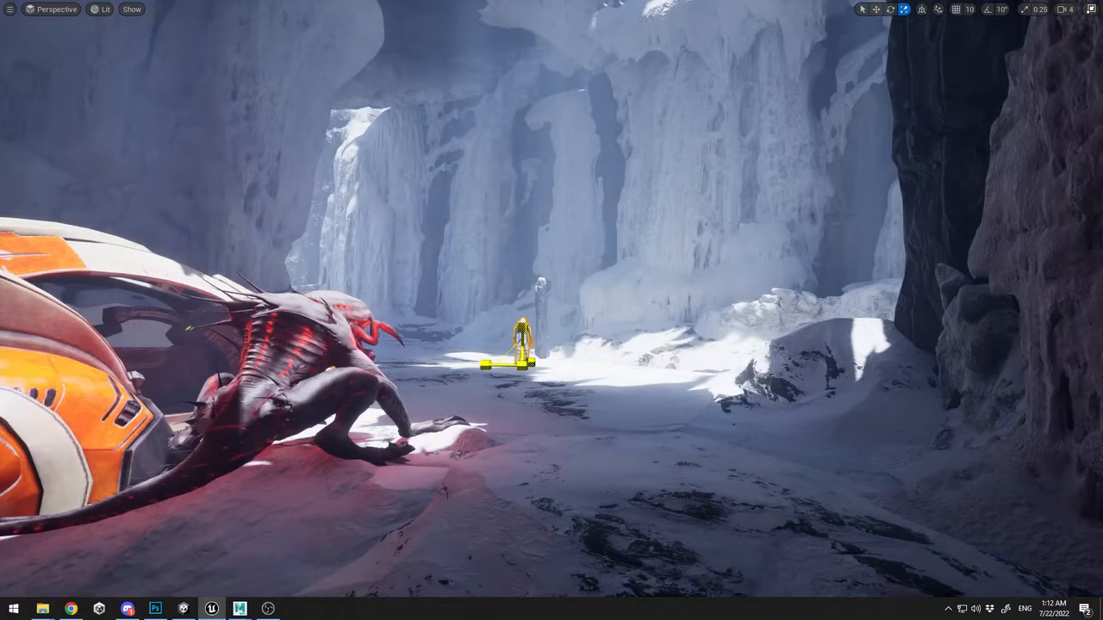
click(669, 384)
click(520, 339)
click(659, 391)
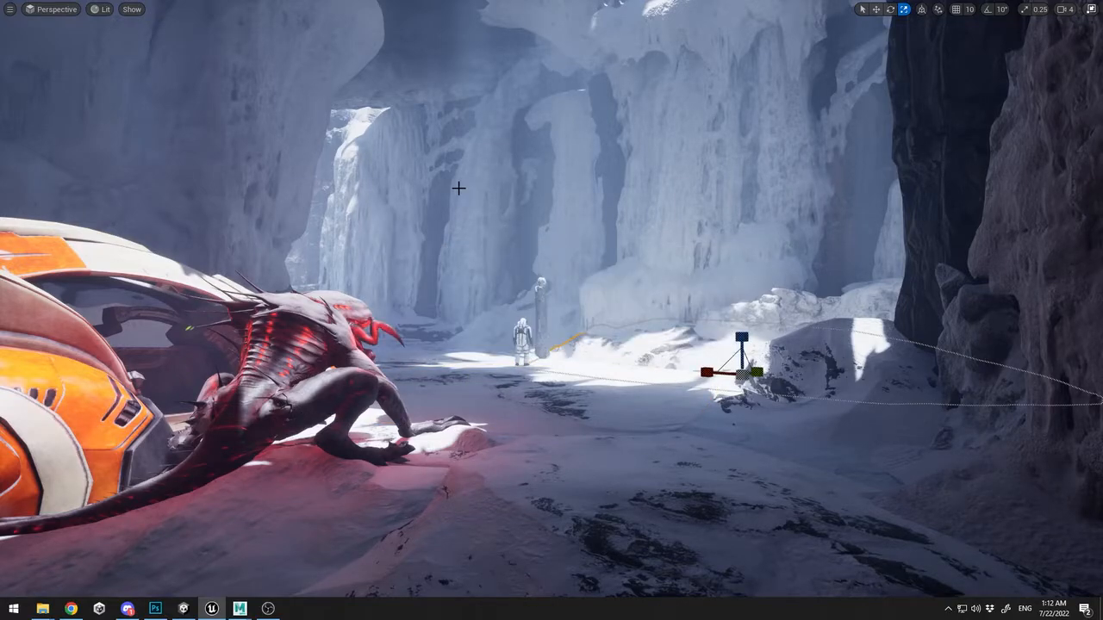
click(665, 384)
Select the main directional light and lower its colour temperature to about 5160
key(F11)
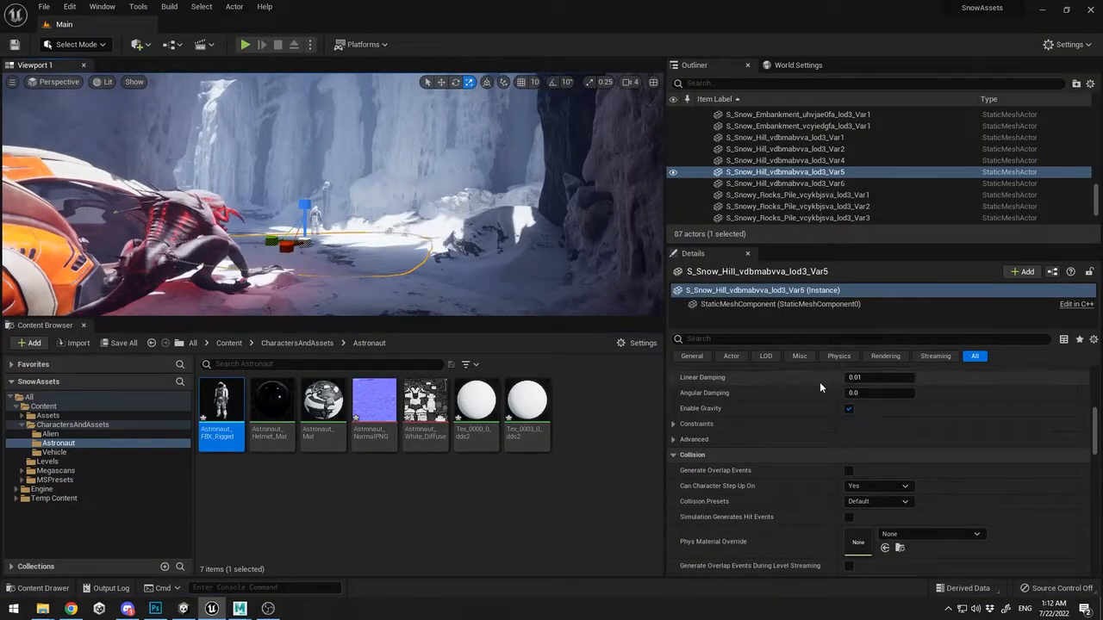
scroll(819, 382, up, 8)
scroll(791, 184, up, 10)
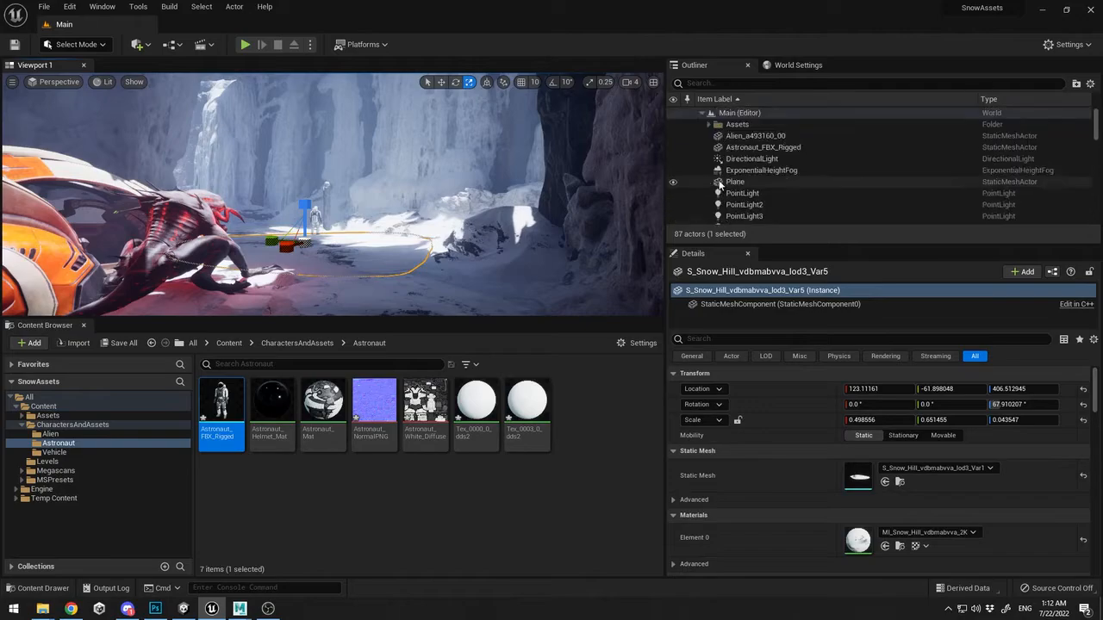
click(752, 159)
scroll(899, 505, down, 5)
click(899, 515)
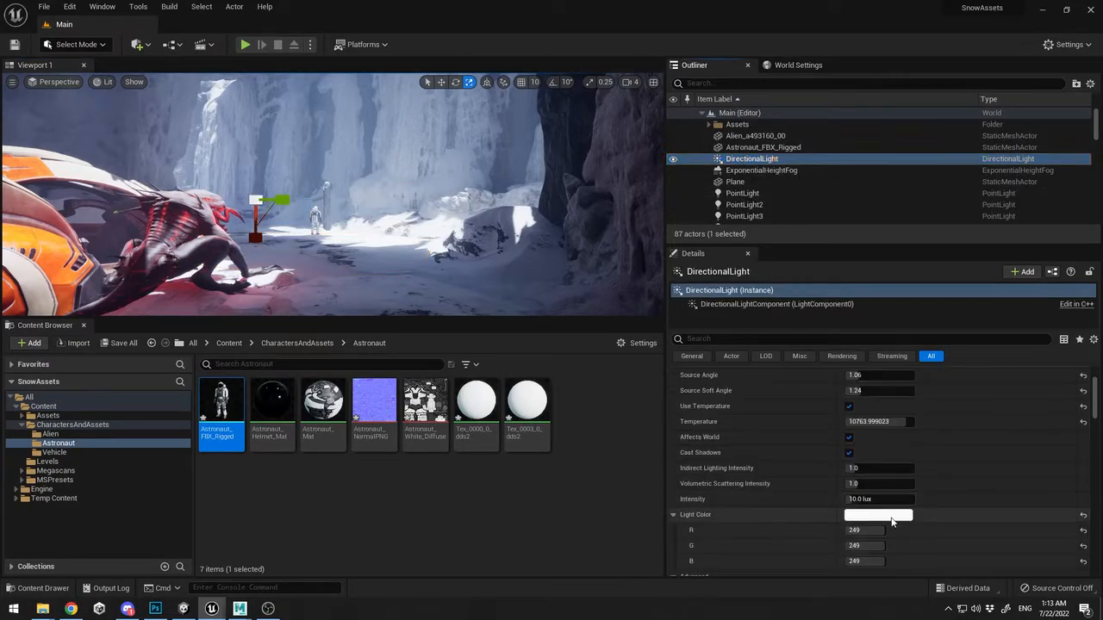
click(878, 302)
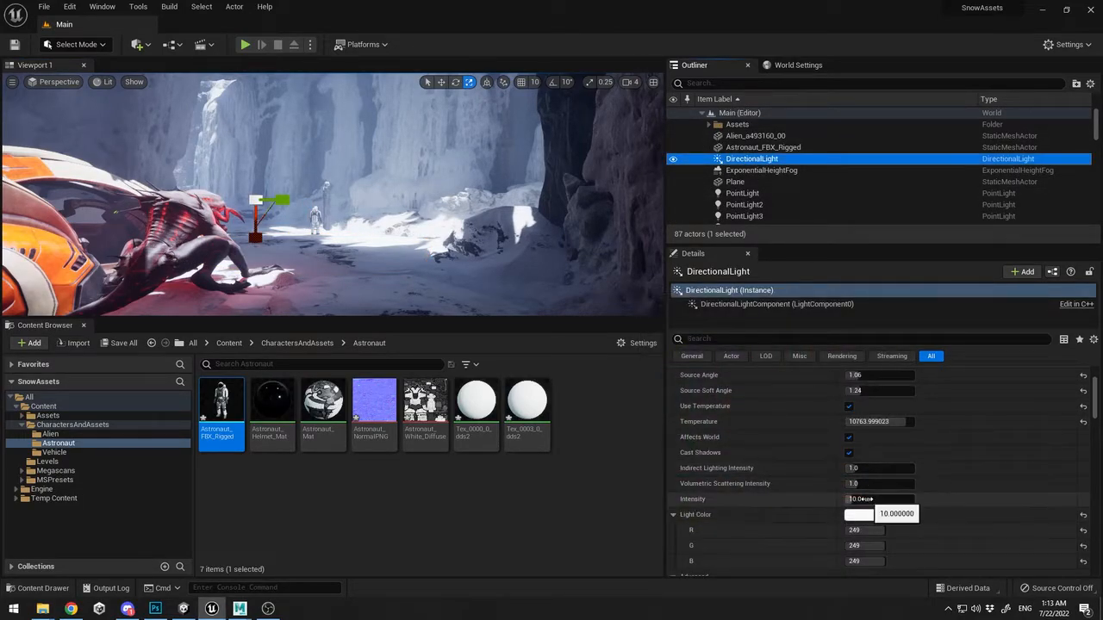
drag(877, 422, 875, 422)
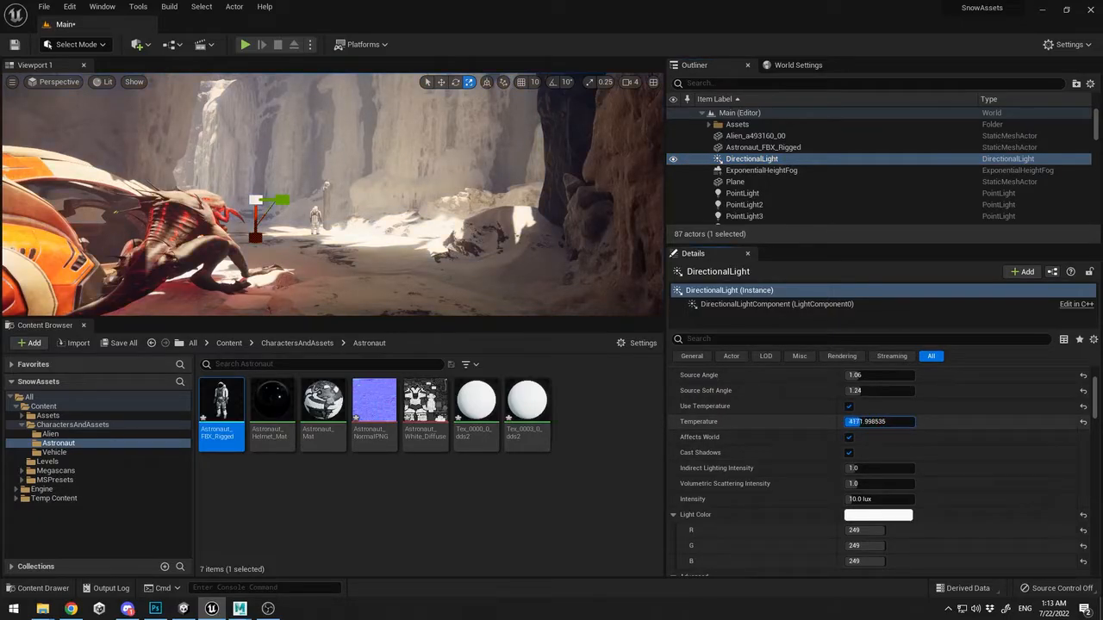
drag(878, 423, 877, 422)
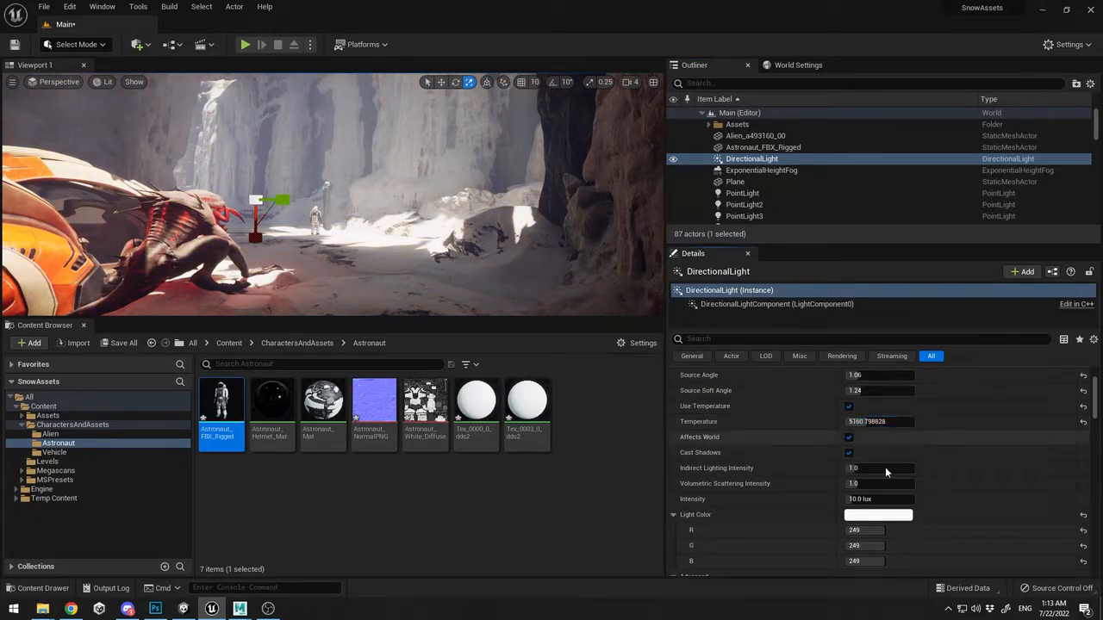
Try a light blue colour of R 162, G 211, B 255 on the directional light
scroll(885, 467, down, 1)
click(887, 478)
click(685, 374)
mouse_move(685, 375)
mouse_down()
mouse_move(655, 376)
mouse_move(667, 358)
mouse_move(683, 373)
mouse_up()
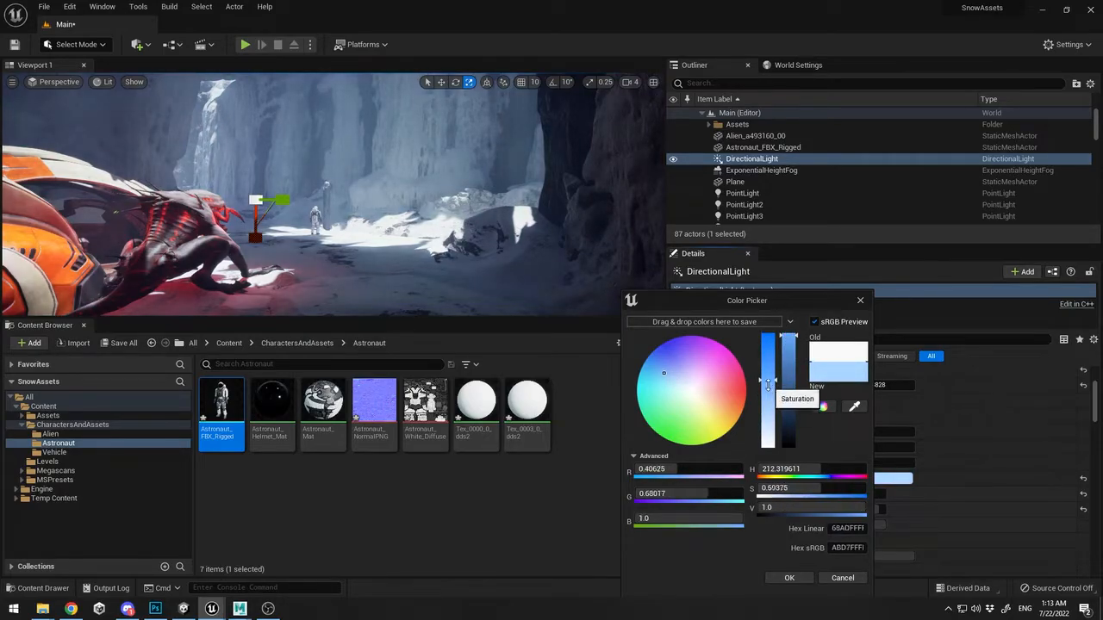
click(789, 578)
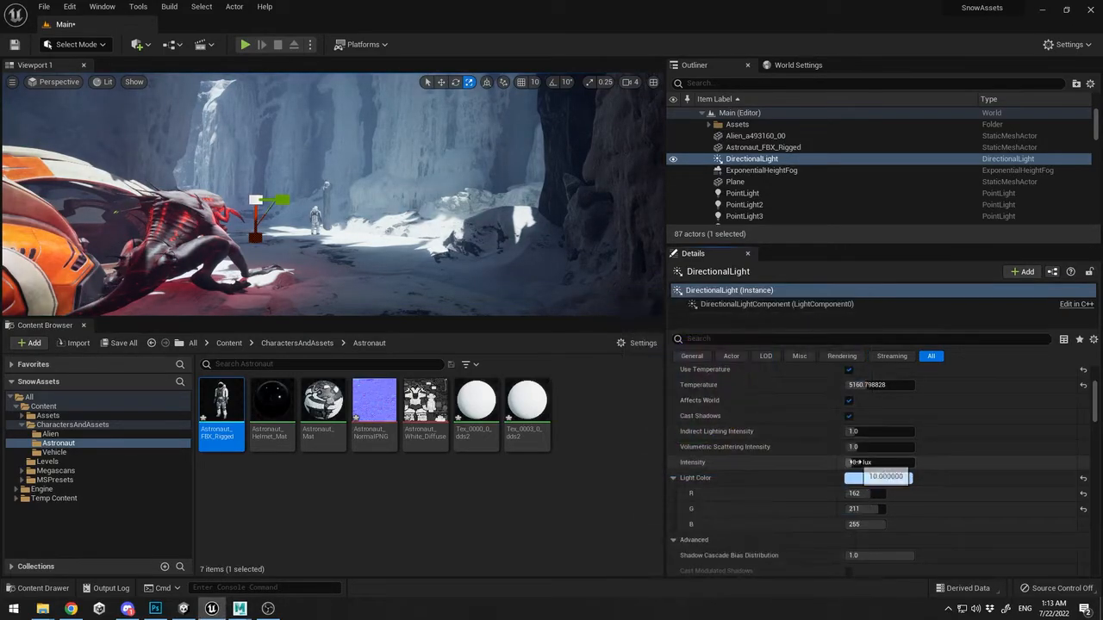
Test the directional light's intensity at 1 lux and set it to 8 lux
mouse_move(858, 463)
mouse_down()
mouse_move(837, 462)
mouse_move(865, 463)
mouse_up()
text(1)
key(Return)
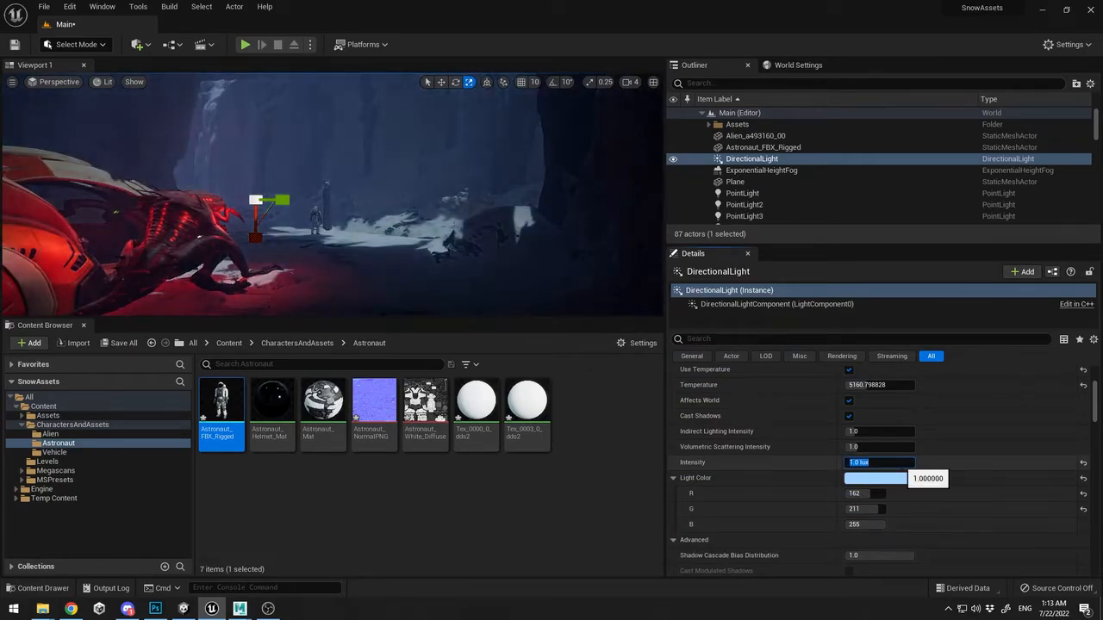
text(8)
key(Return)
scroll(949, 442, up, 4)
scroll(905, 474, down, 5)
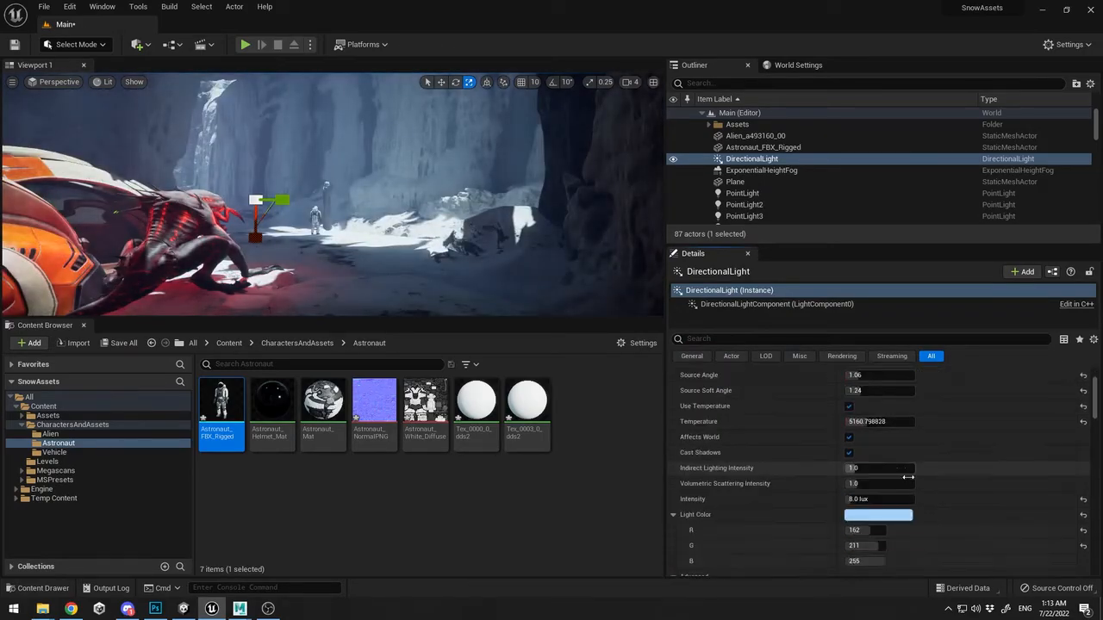
Sample a warm grey of R 189, G 183, B 172 as the directional light's colour
scroll(874, 460, down, 1)
click(877, 442)
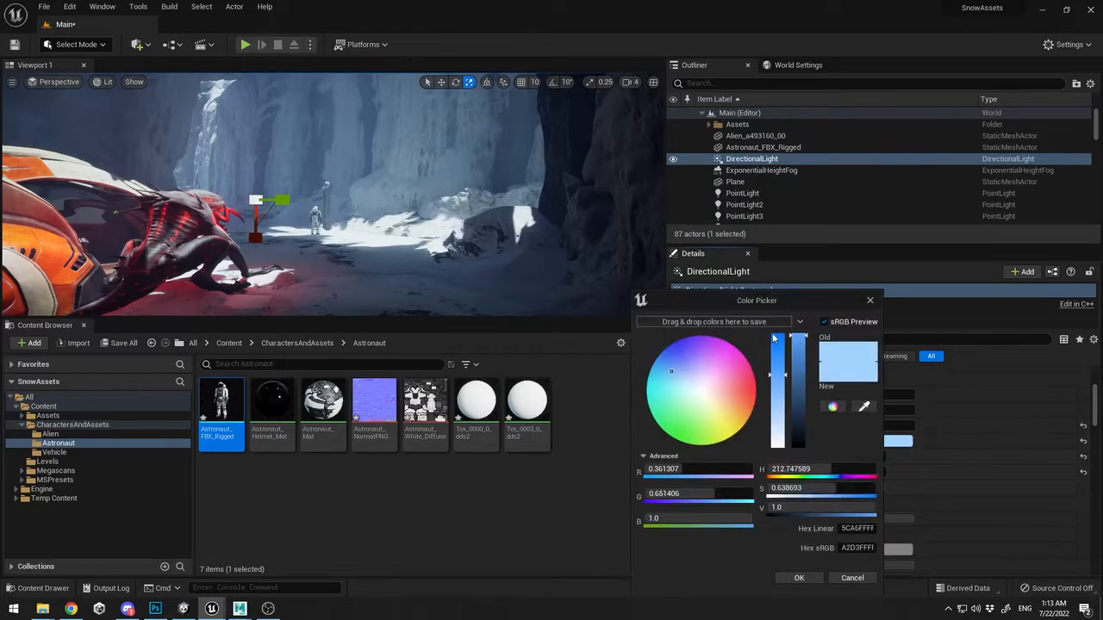
click(707, 410)
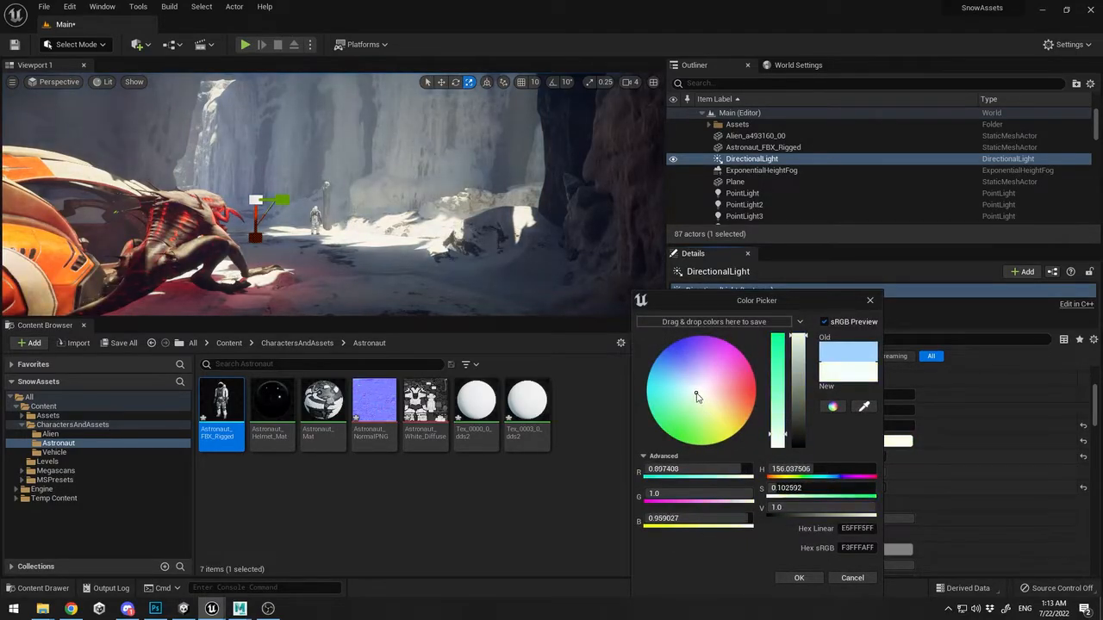
click(864, 406)
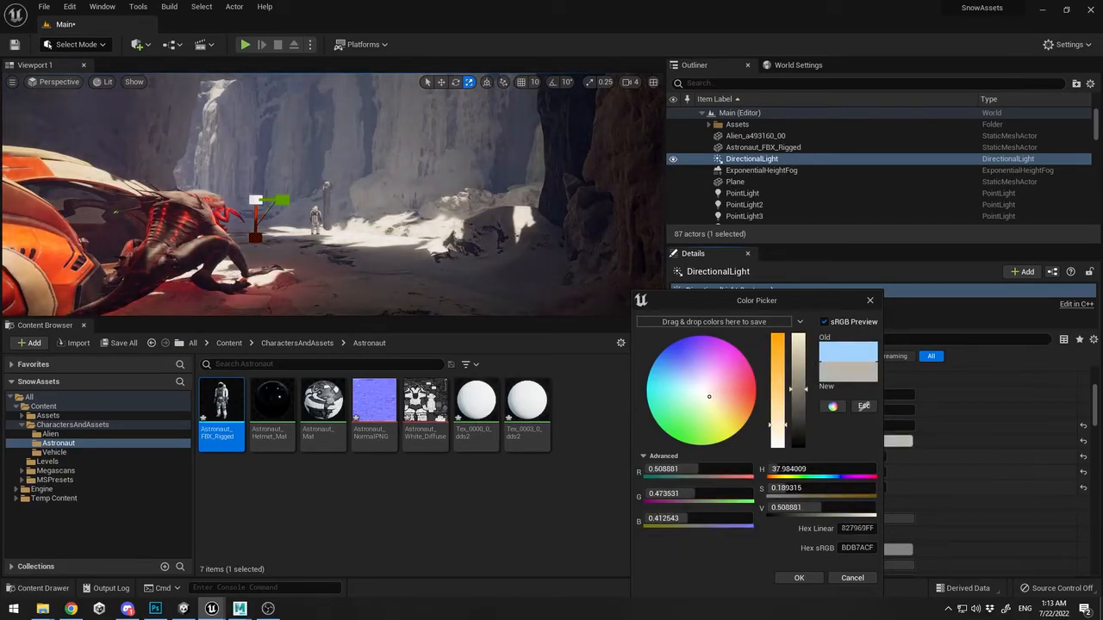
click(798, 577)
scroll(967, 397, down, 2)
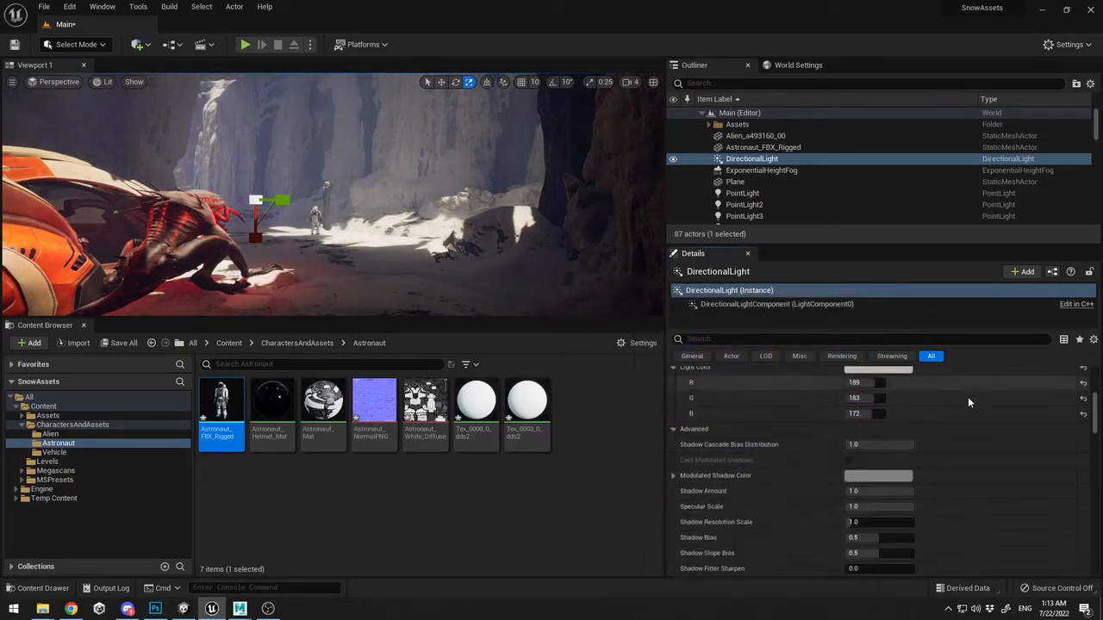
scroll(887, 474, down, 2)
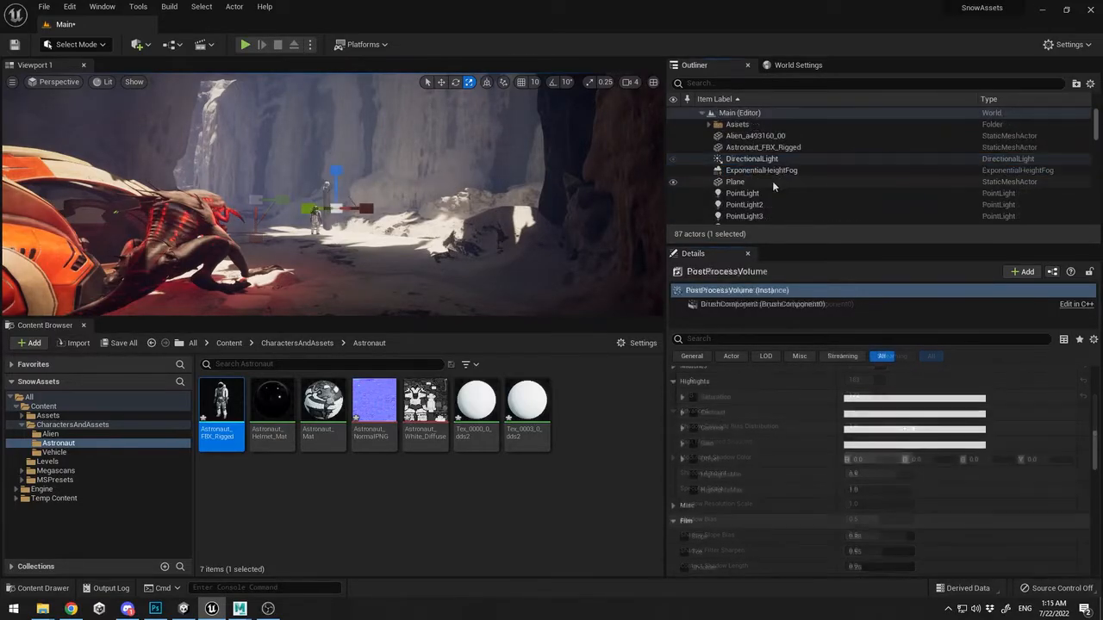
Move the loose static mesh actors, including the alien, the astronaut and the plane, into the Assets folder of the scene list
scroll(764, 177, down, 10)
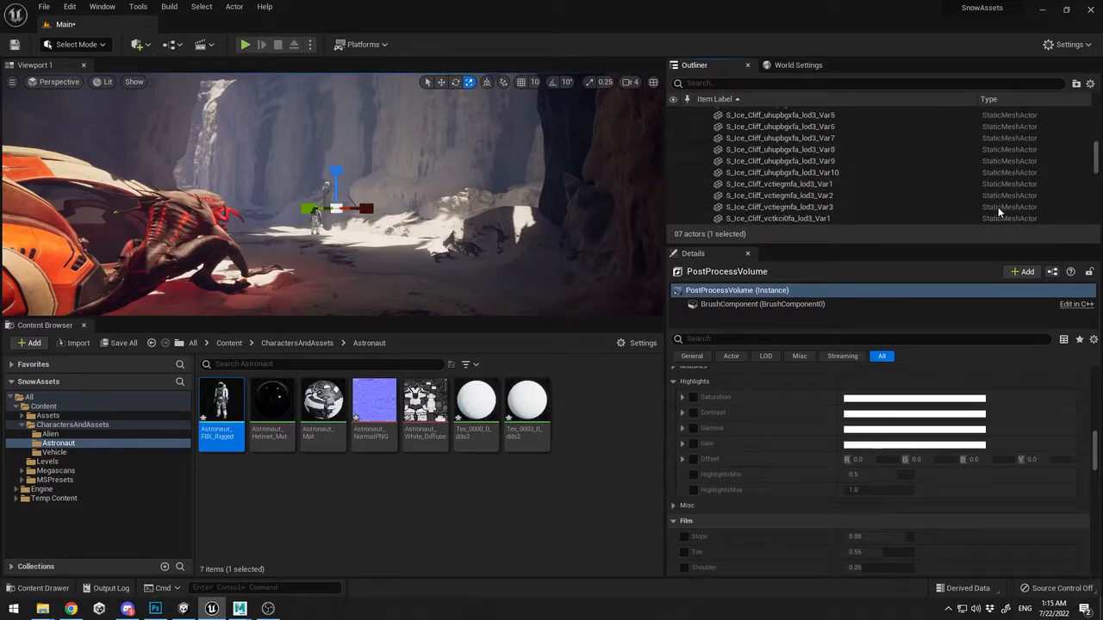
scroll(816, 170, up, 9)
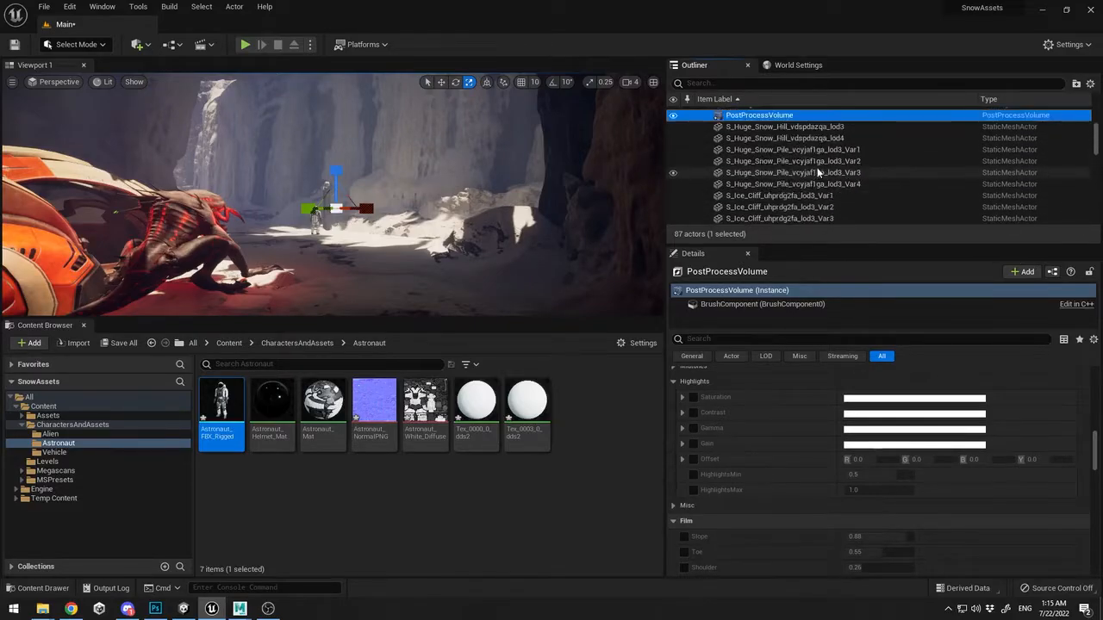
click(777, 182)
drag(1094, 144, 1087, 103)
shift+click(799, 209)
scroll(818, 161, down, 2)
drag(778, 217, 783, 70)
drag(871, 245, 874, 471)
scroll(877, 271, up, 3)
drag(801, 278, 736, 125)
click(758, 136)
shift+click(756, 148)
Try a different ground albedo colour on the volumetric cloud and undo the change
click(780, 239)
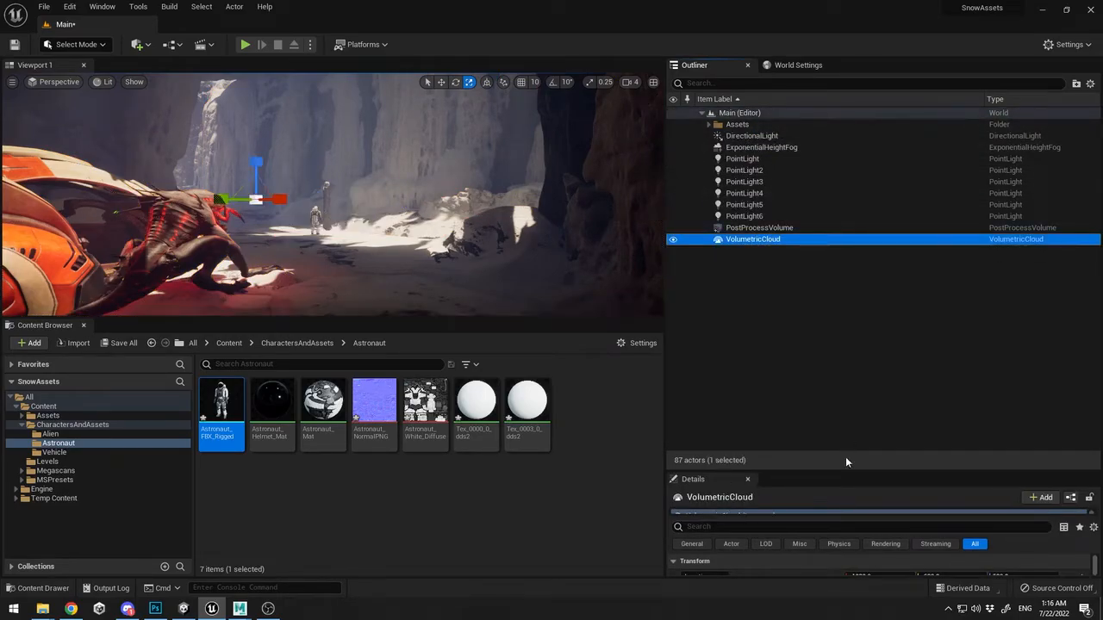
drag(852, 470, 852, 268)
scroll(883, 488, down, 3)
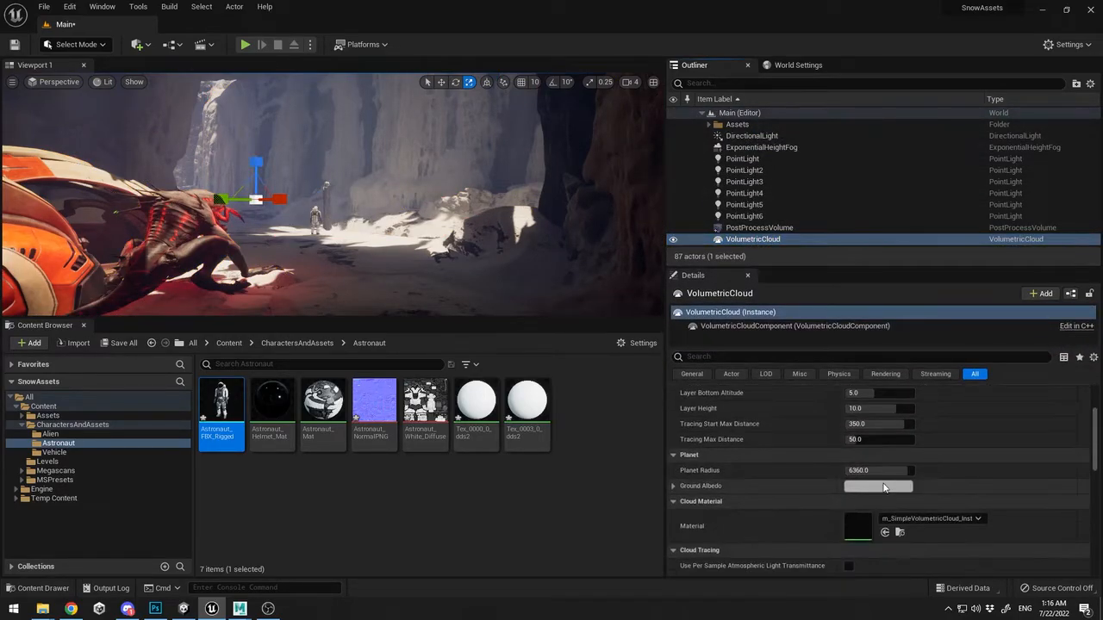
click(881, 488)
drag(696, 385, 708, 353)
drag(796, 398, 793, 321)
drag(777, 421, 773, 320)
click(796, 577)
scroll(852, 444, down, 2)
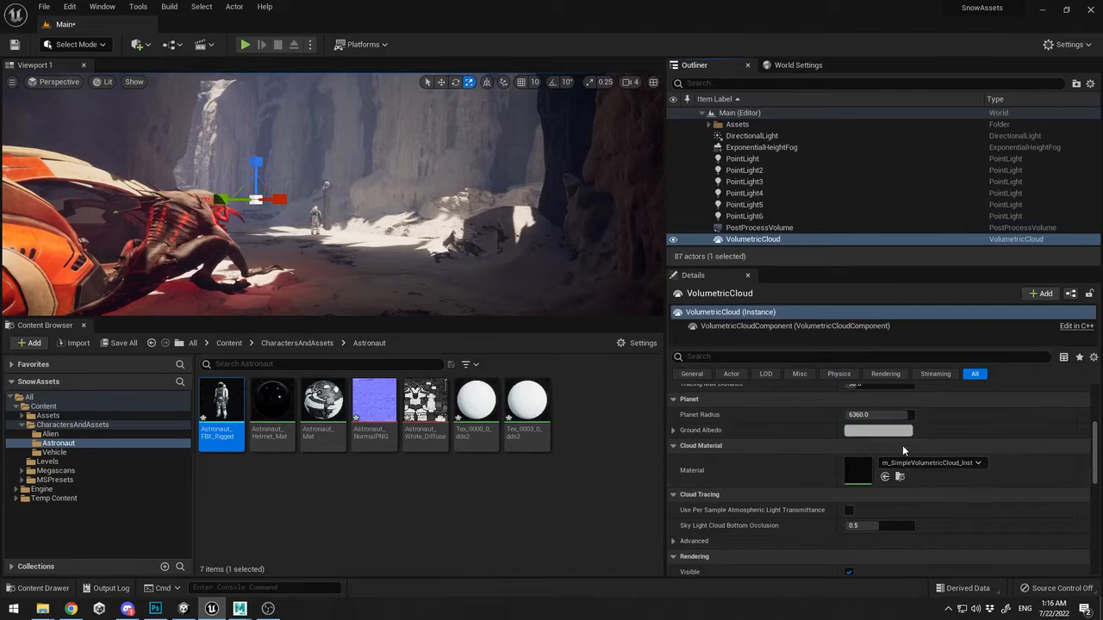
key(ctrl+z)
Raise the volumetric cloud's Sky Light Cloud Bottom Occlusion and check the scene in the full-screen viewport
scroll(907, 482, down, 3)
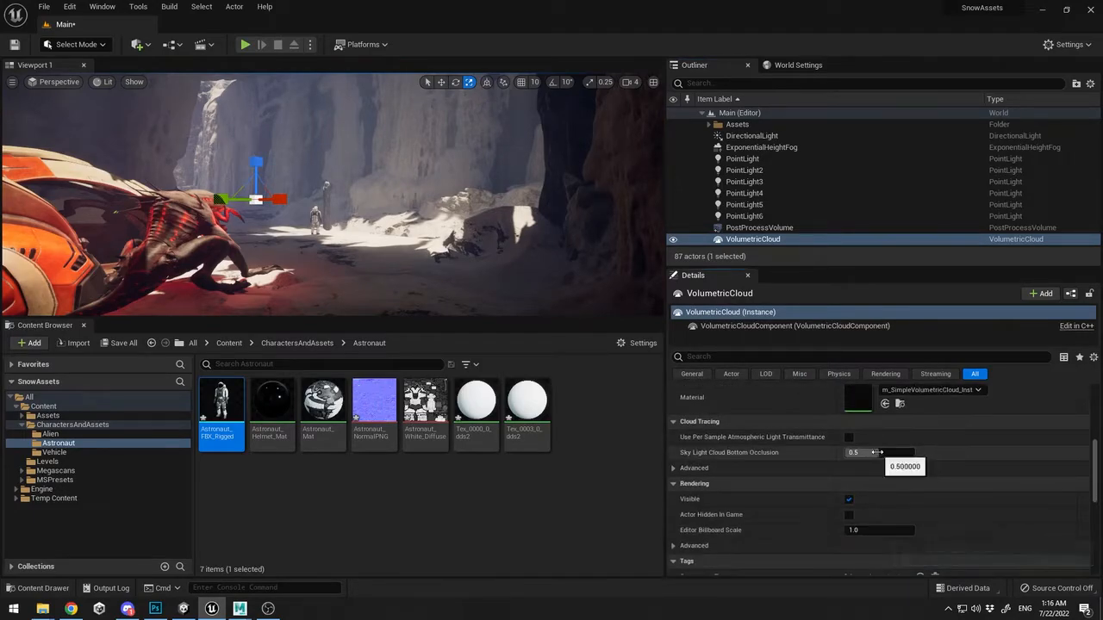
drag(875, 452, 915, 452)
scroll(824, 475, down, 3)
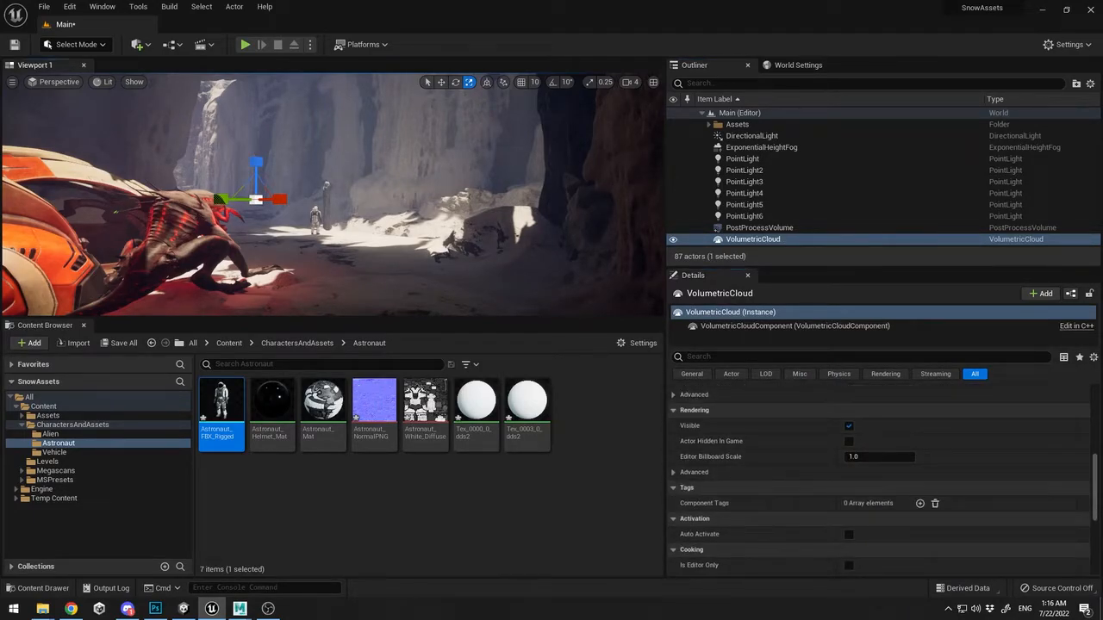
click(351, 251)
key(F11)
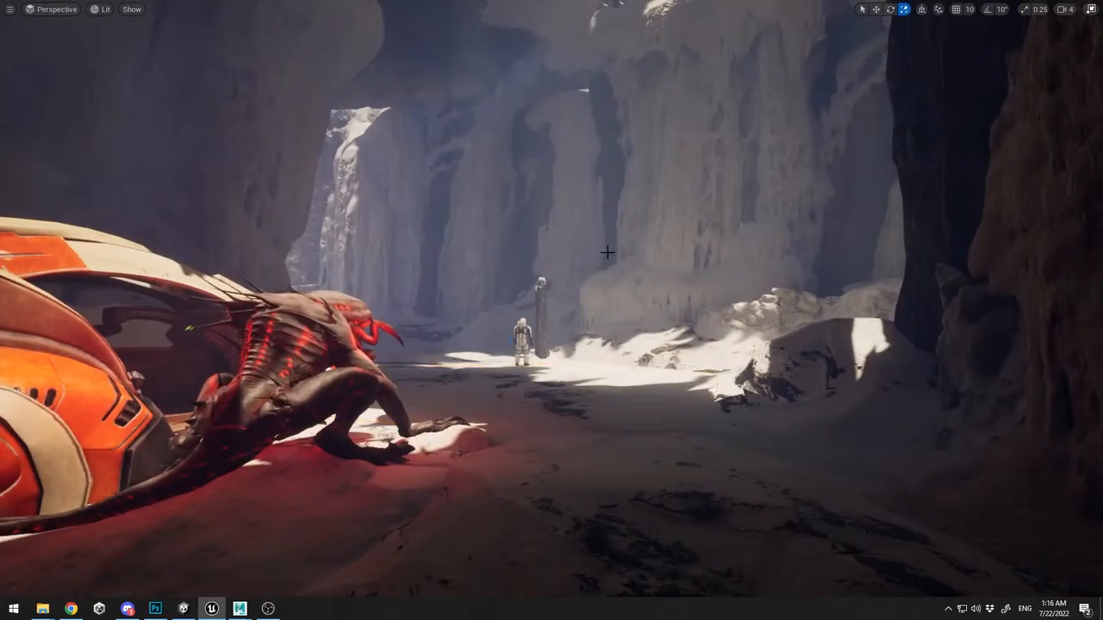
Try moving the icy ceiling cliff above the cave opening and undo the move
right_drag(575, 58, 576, 33)
drag(551, 84, 543, 53)
key(ctrl+z)
key(ctrl+z)
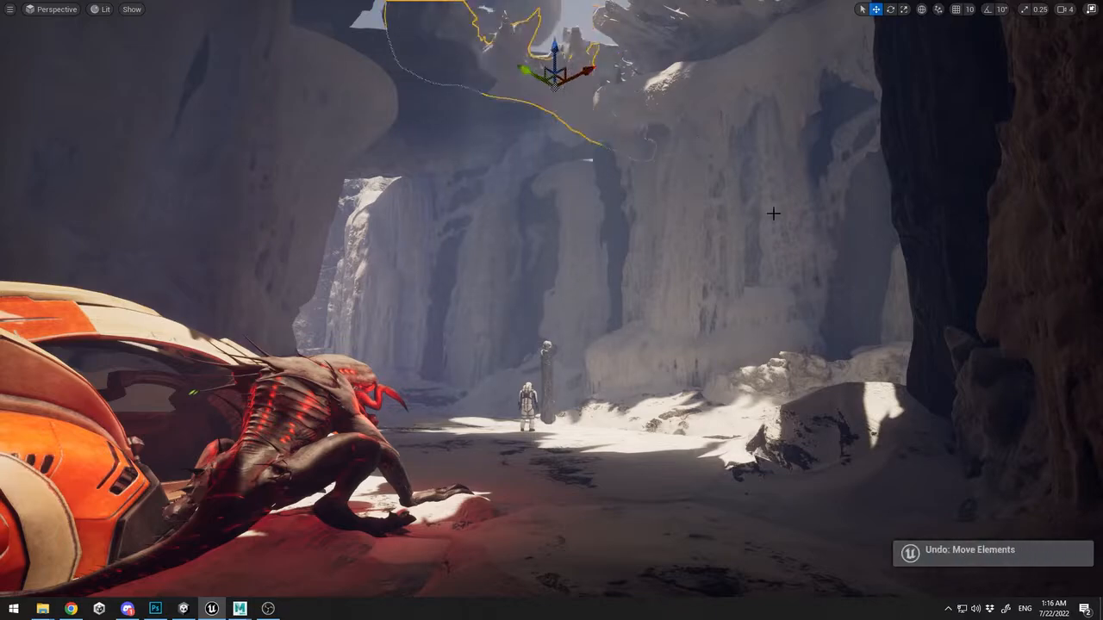
Enlarge the tall ice column behind the astronaut
click(939, 290)
right_drag(939, 291, 942, 324)
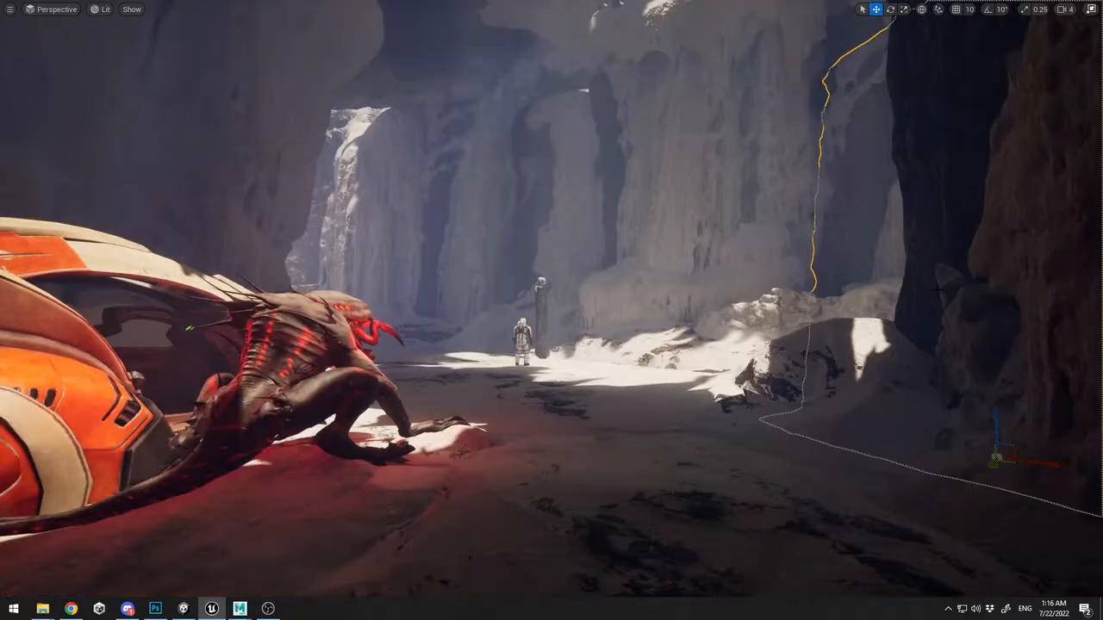
right_drag(793, 268, 790, 326)
click(575, 247)
key(r)
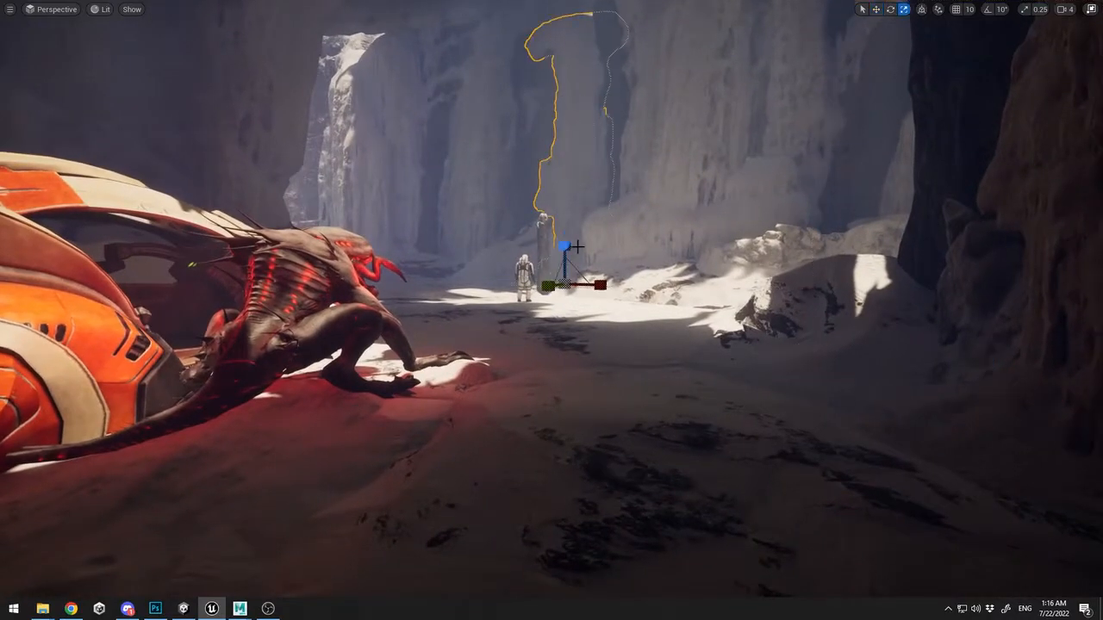
click(782, 270)
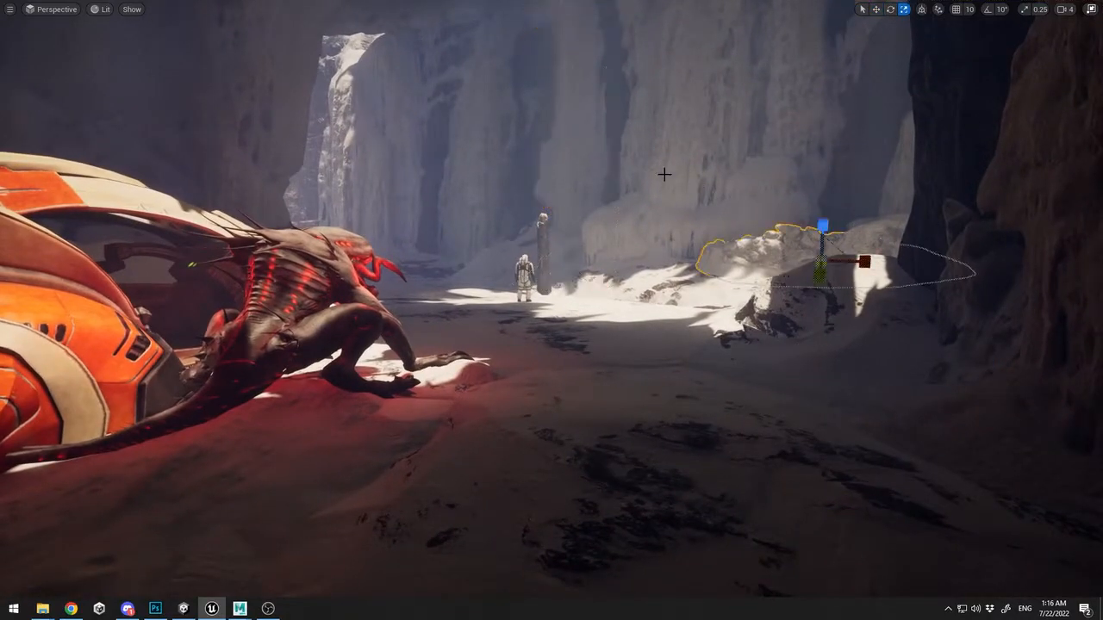
key(ctrl+z)
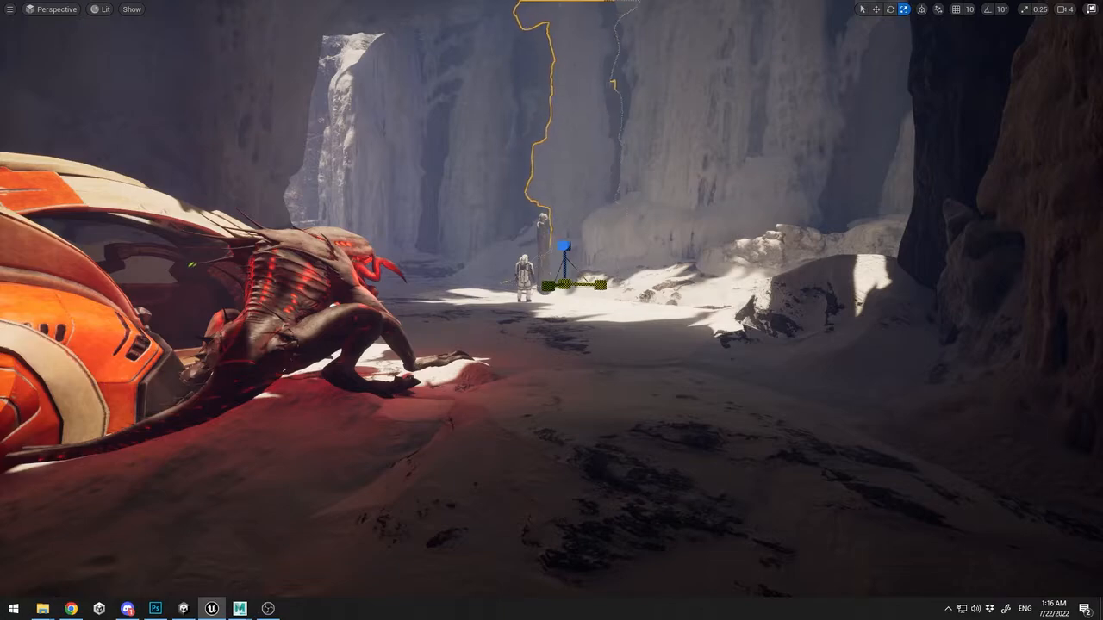
click(844, 258)
click(954, 217)
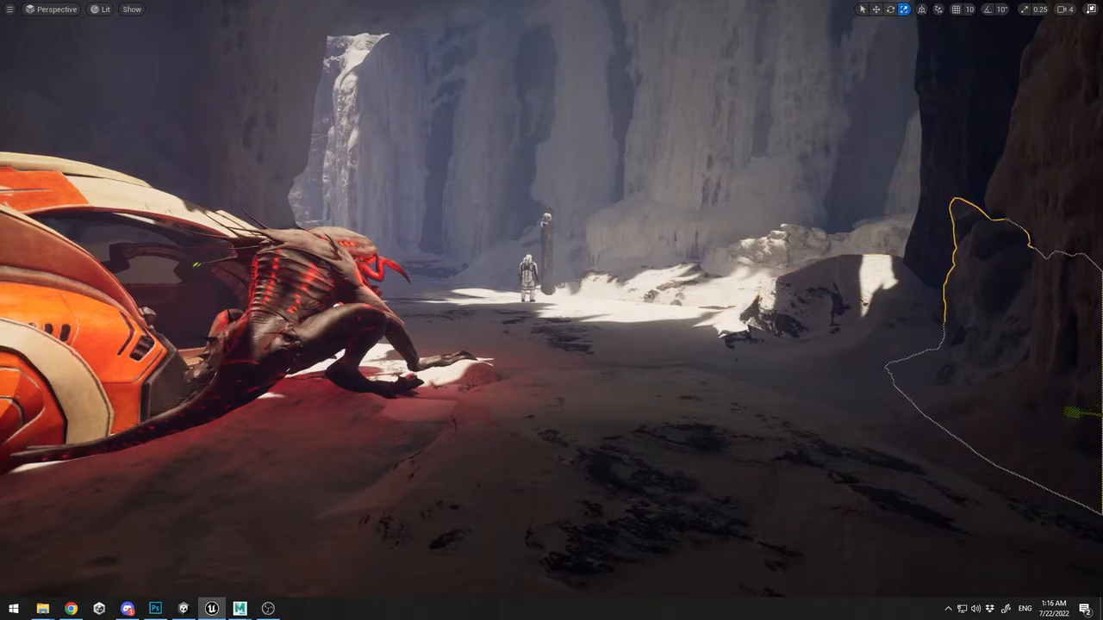
Examine the composition of ship, alien and astronaut from farther back and from both sides
key(w)
right_drag(888, 241, 888, 209)
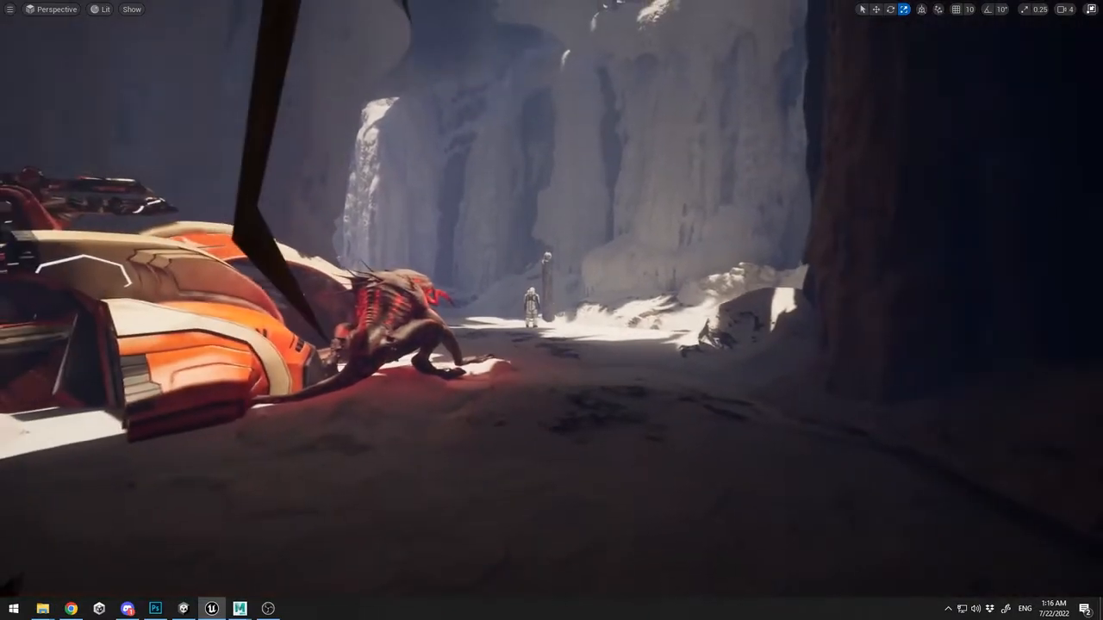
right_drag(552, 310, 506, 312)
key(w)
key(s)
key(d)
key(a)
key(d)
key(a)
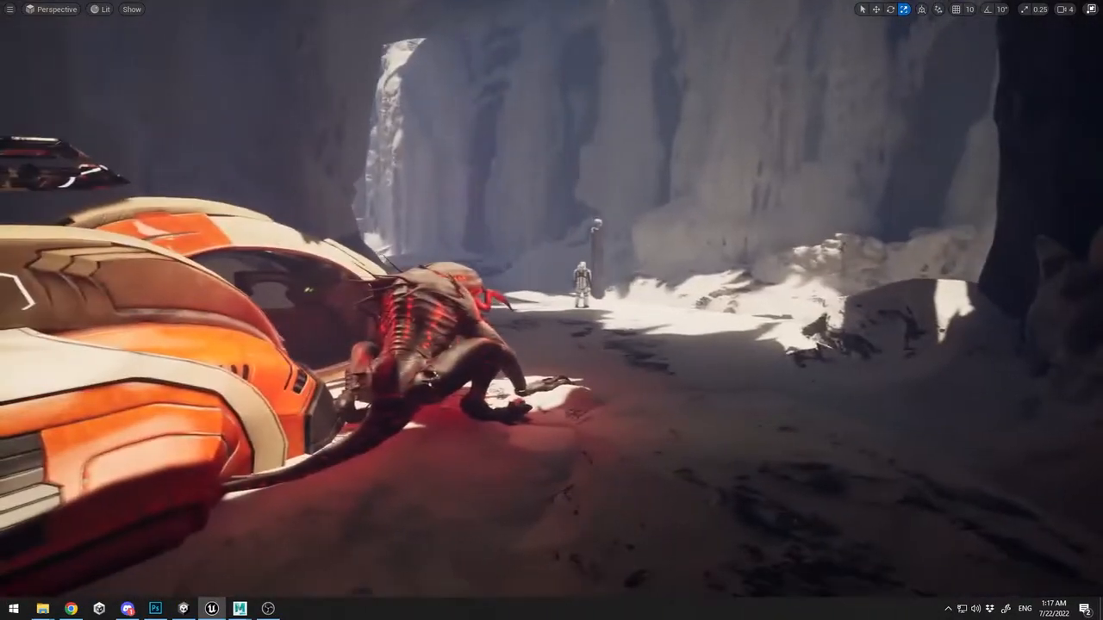
Reduce the viewport camera speed to 2 and inspect the alien, astronaut and cave ceiling from a lower viewpoint
click(1065, 9)
mouse_move(965, 112)
right_down()
mouse_move(964, 362)
mouse_move(964, 125)
right_up()
right_drag(889, 241, 900, 190)
key(w)
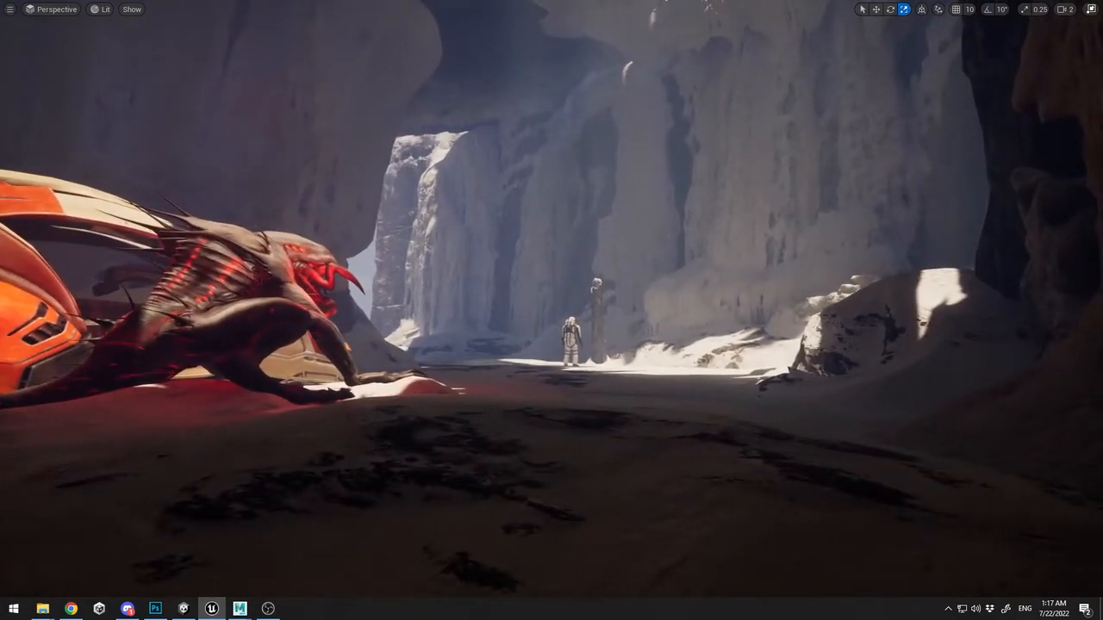
right_drag(893, 150, 887, 175)
key(s)
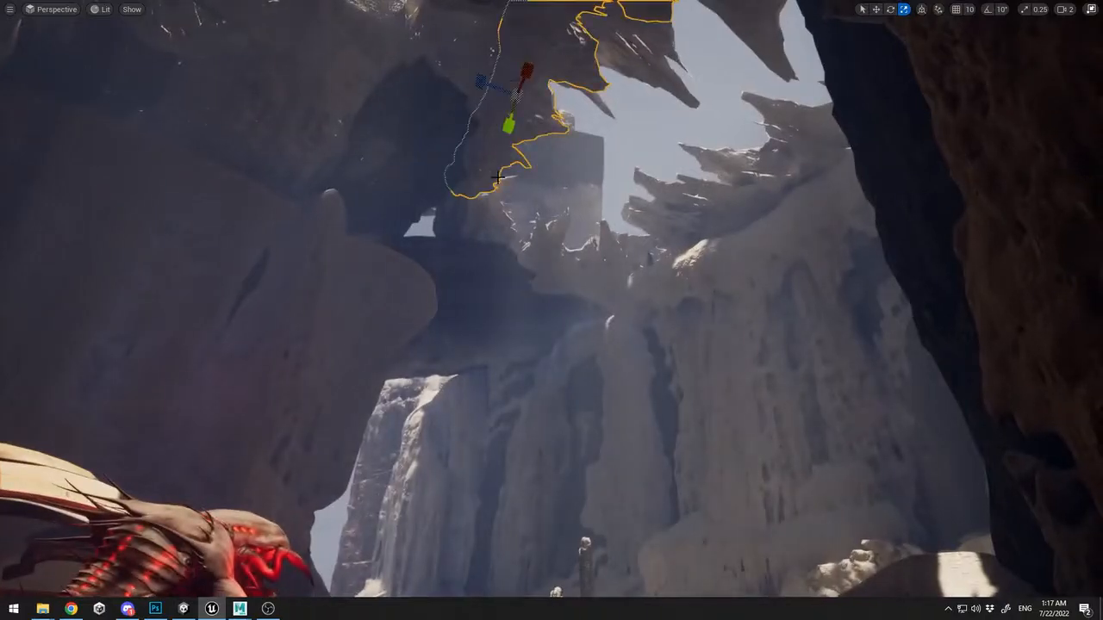
Try moving the selected spiky ceiling cliff along its Y axis and undo the move
right_drag(497, 176, 513, 32)
key(w)
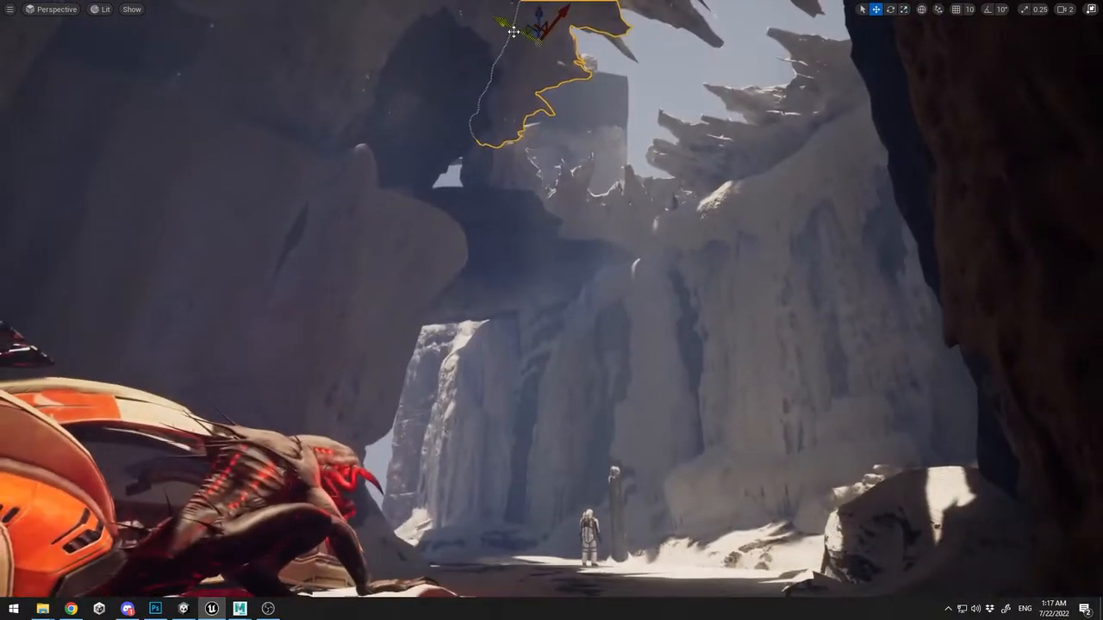
mouse_move(513, 31)
mouse_down()
mouse_move(492, 17)
mouse_move(501, 29)
mouse_up()
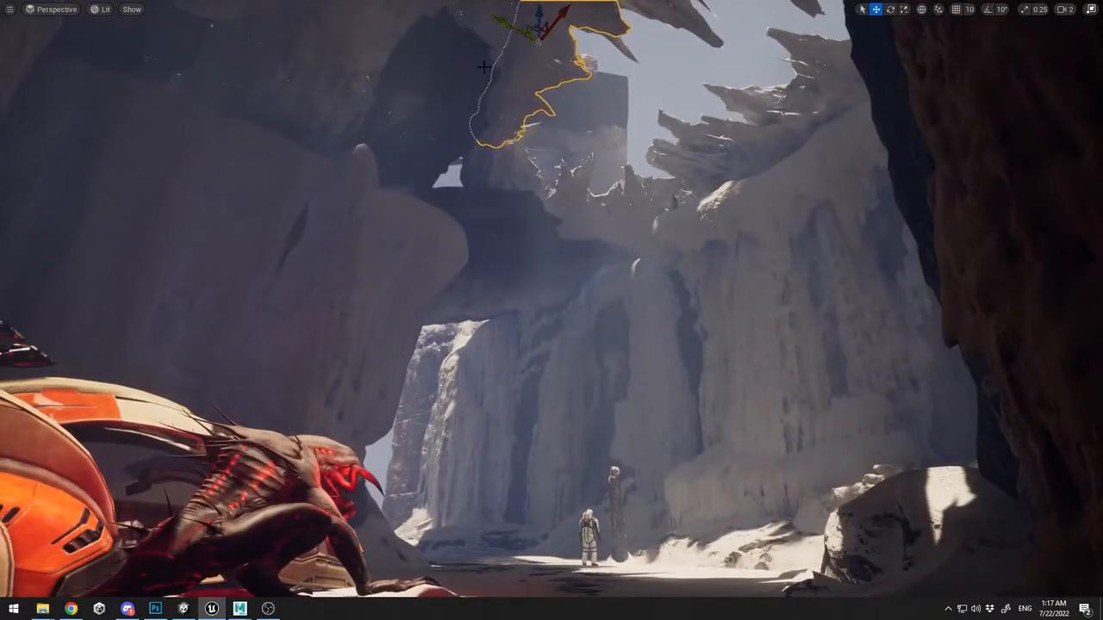
key(ctrl+z)
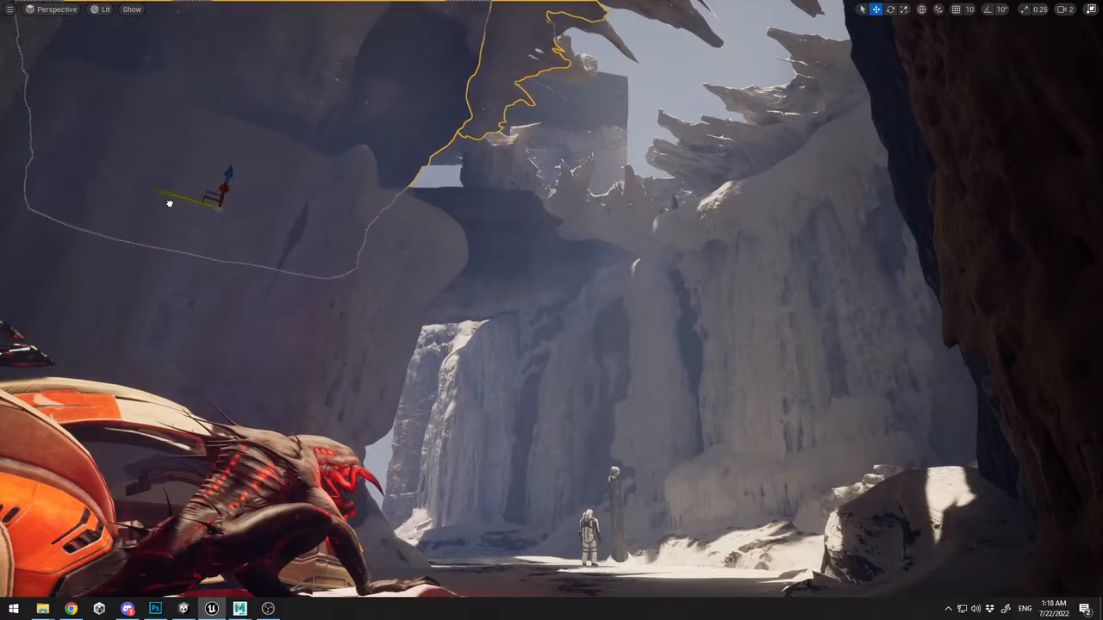
Shift the large ice cliff above the cave's left wall slightly along its Y axis, away from the sky opening
drag(170, 203, 158, 207)
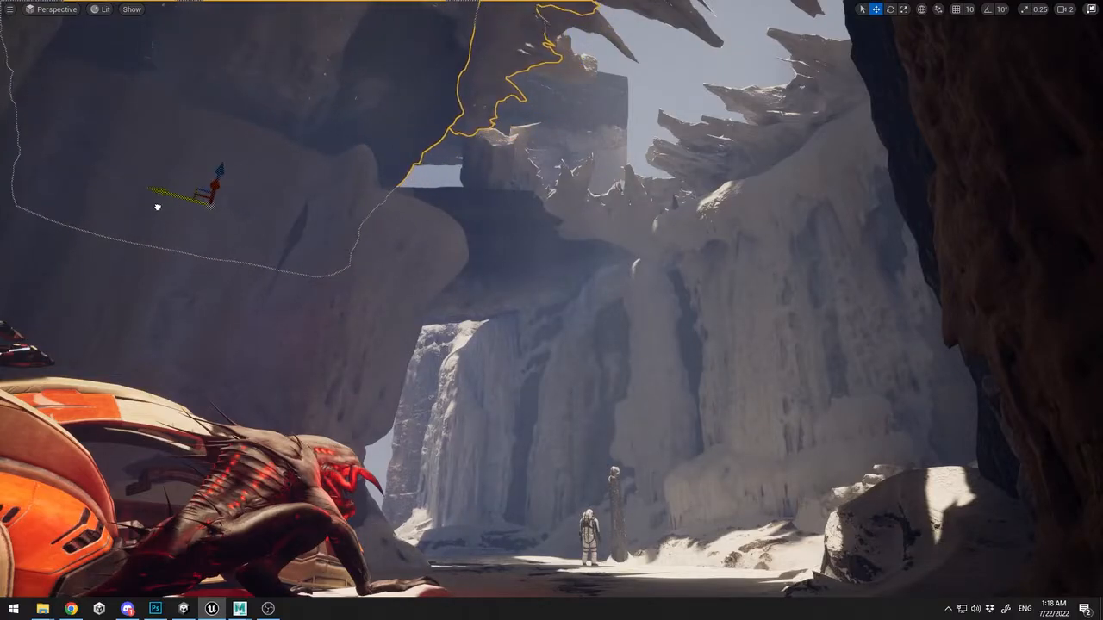
Select an ice cliff in the cave ceiling and bring it into view from inside the cave for repositioning
click(607, 32)
right_drag(523, 37, 689, 17)
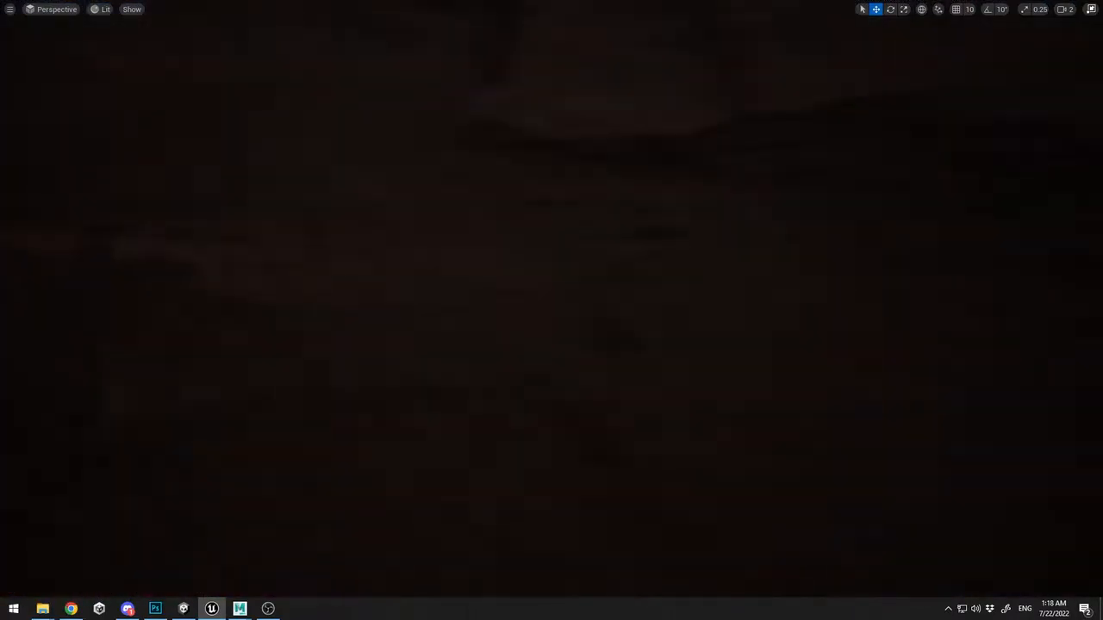
right_drag(551, 310, 607, 303)
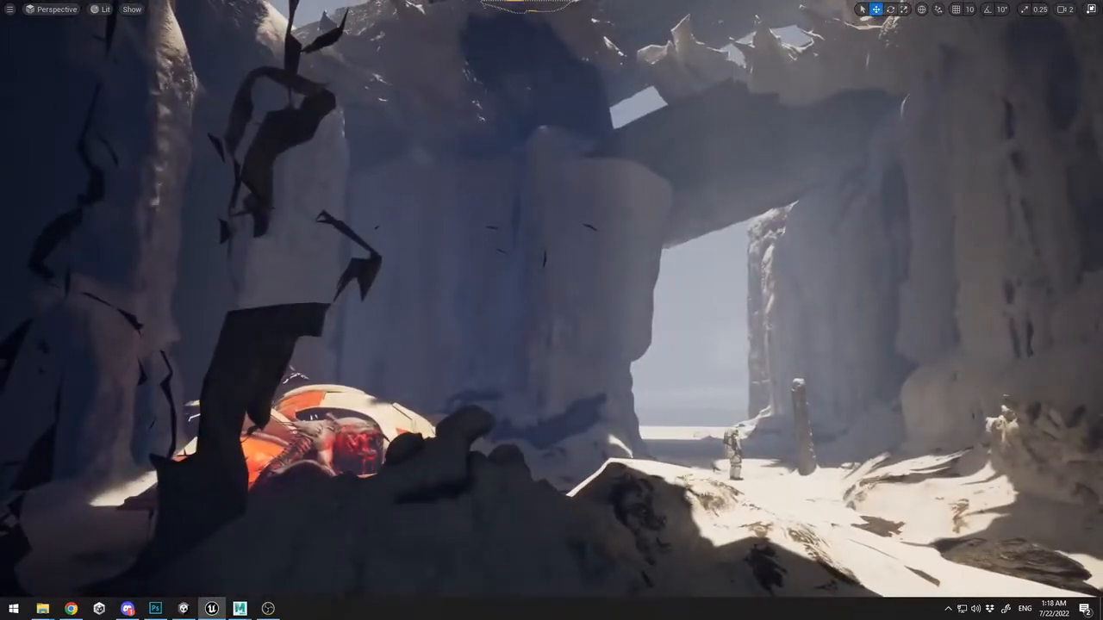
click(1062, 16)
drag(1013, 37, 1041, 37)
key(w)
right_drag(861, 129, 516, 91)
key(s)
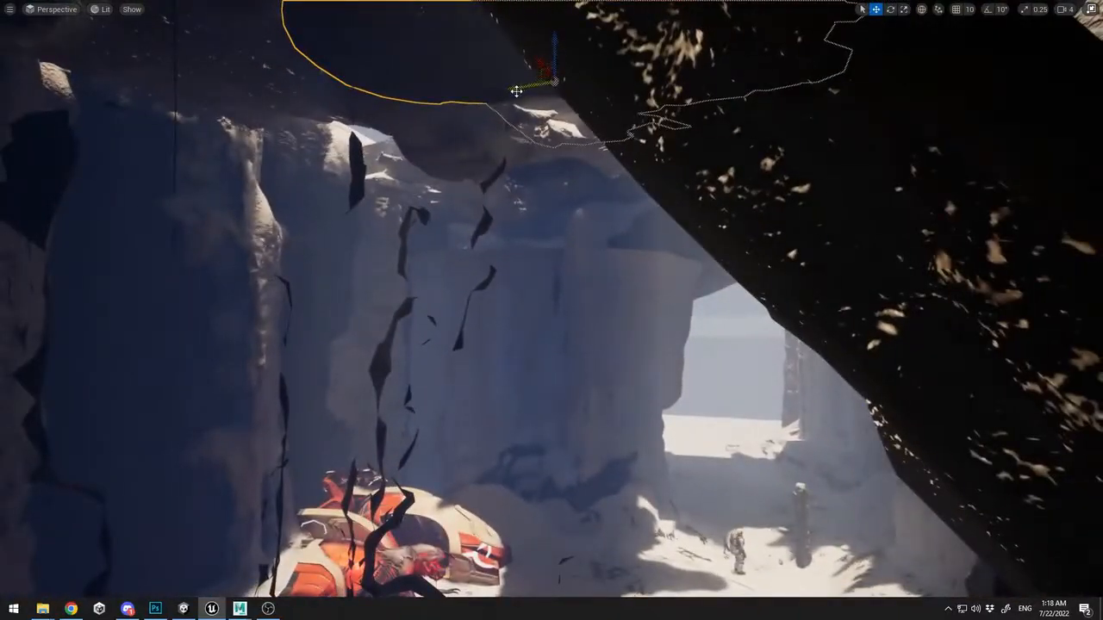
Shift the overhead snow-covered rock slab sideways and down so it spans the gap above the canyon
drag(516, 91, 585, 74)
key(w)
right_drag(584, 74, 499, 23)
key(s)
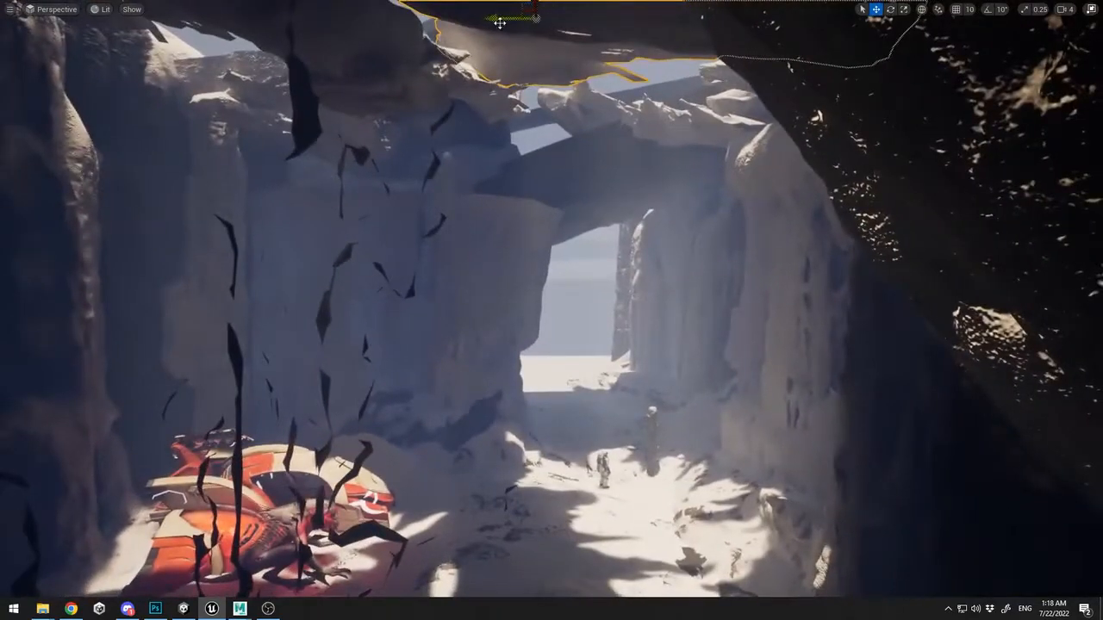
drag(499, 23, 621, 130)
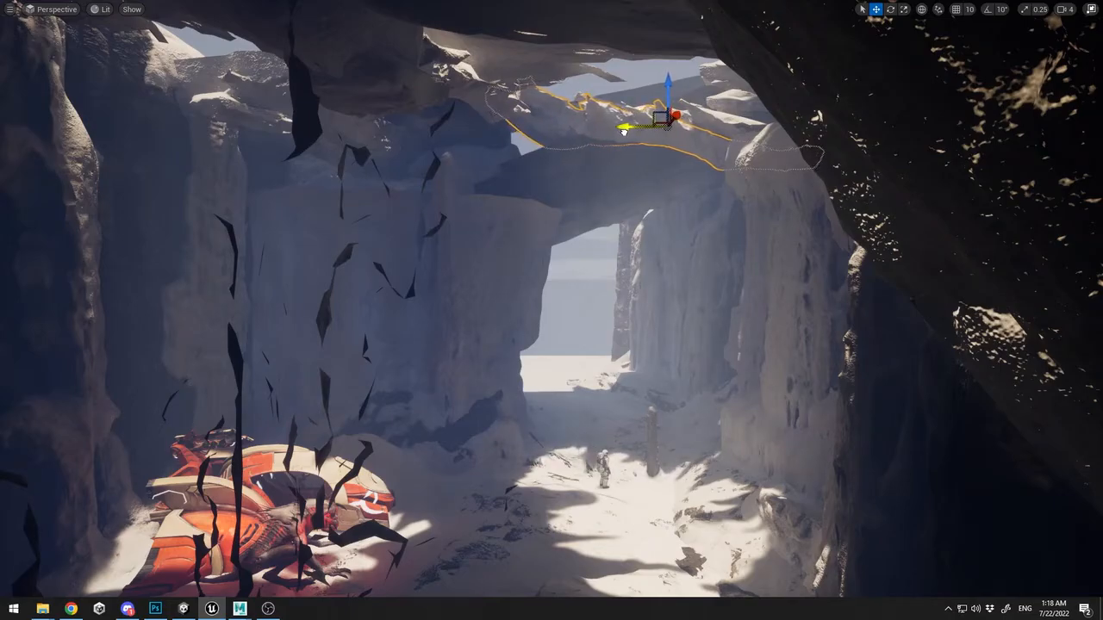
key(w)
right_drag(537, 462, 465, 305)
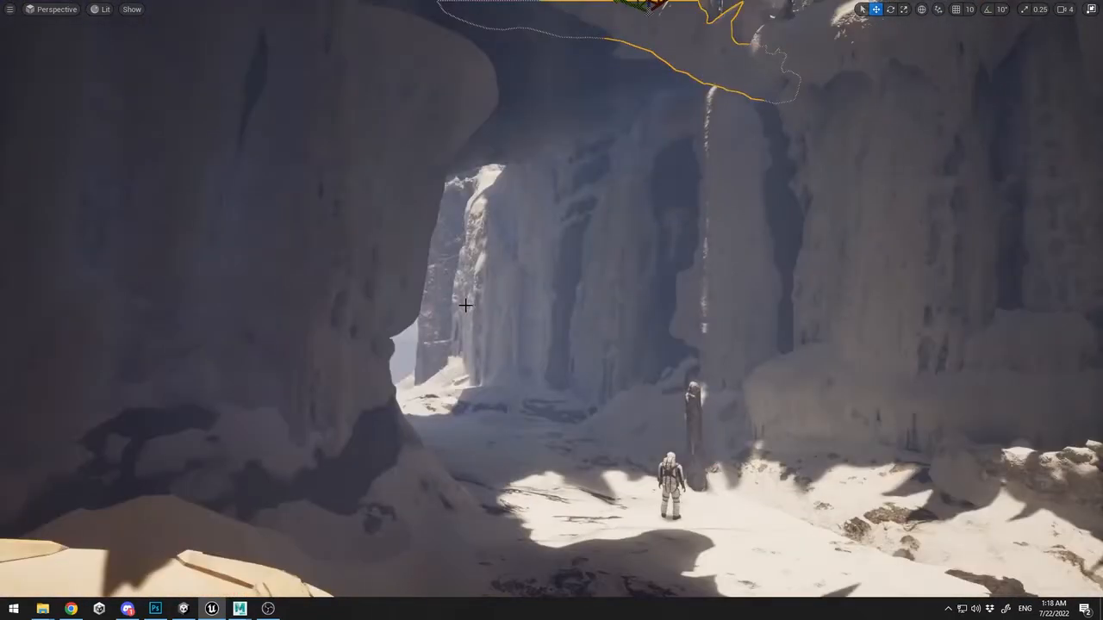
Move the distant ice cliff into the background opening behind the alien and fine-tune its height
click(475, 360)
right_drag(474, 398, 491, 398)
drag(474, 396, 553, 399)
drag(368, 388, 327, 389)
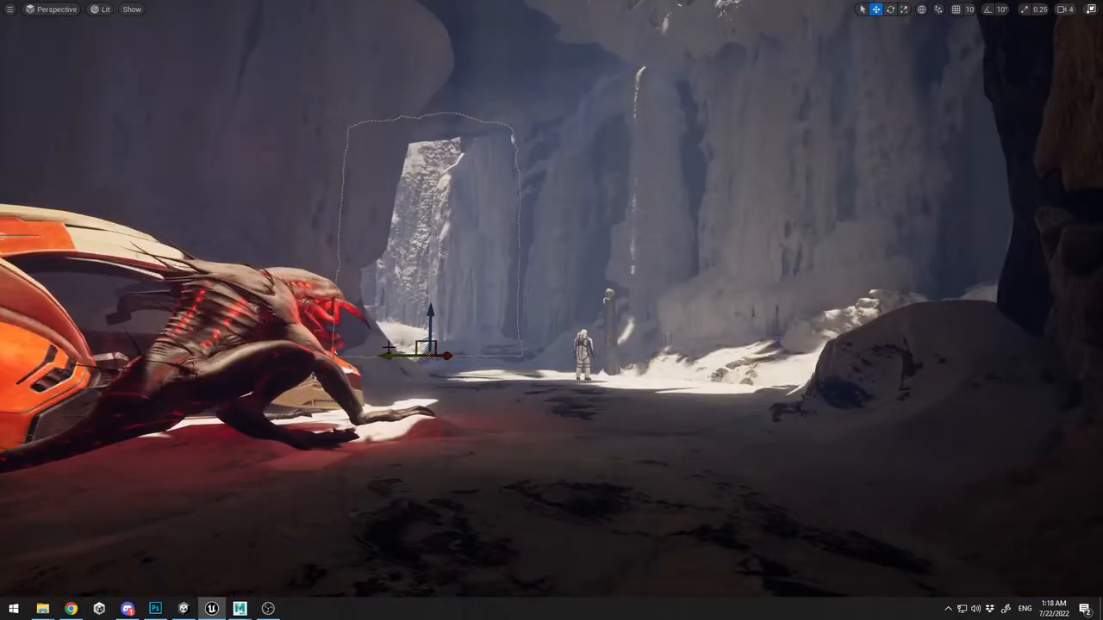
drag(389, 349, 391, 350)
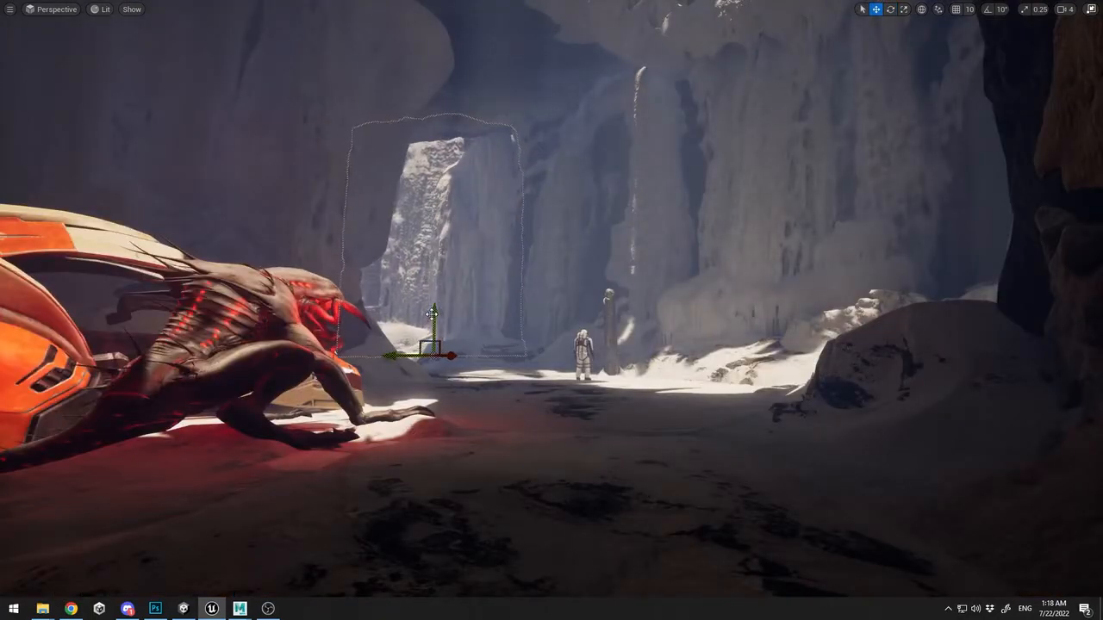
drag(431, 320, 433, 332)
Test the background ice cliff at other positions along the opening, then lower it so the cliffs behind show above it
click(586, 292)
click(815, 378)
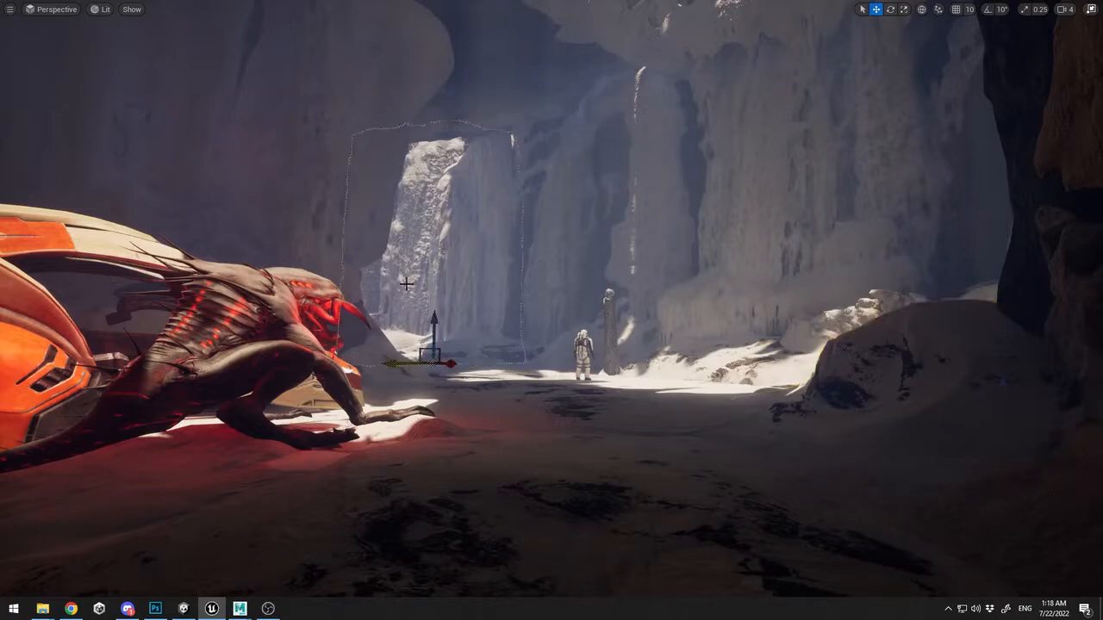
drag(405, 367, 530, 372)
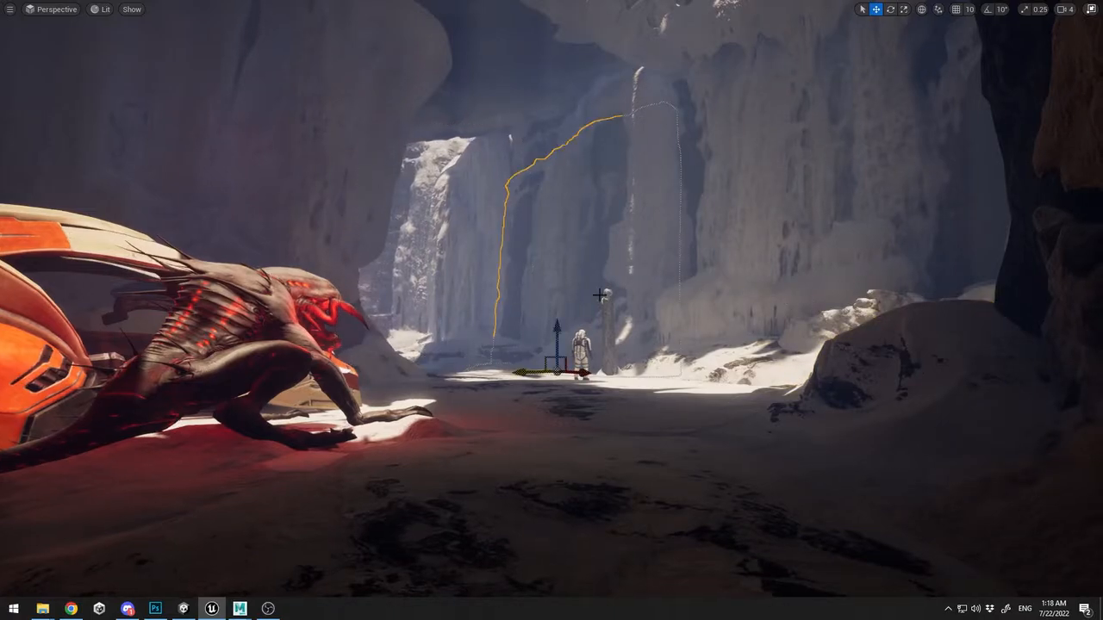
click(696, 380)
right_drag(665, 331, 662, 330)
click(418, 231)
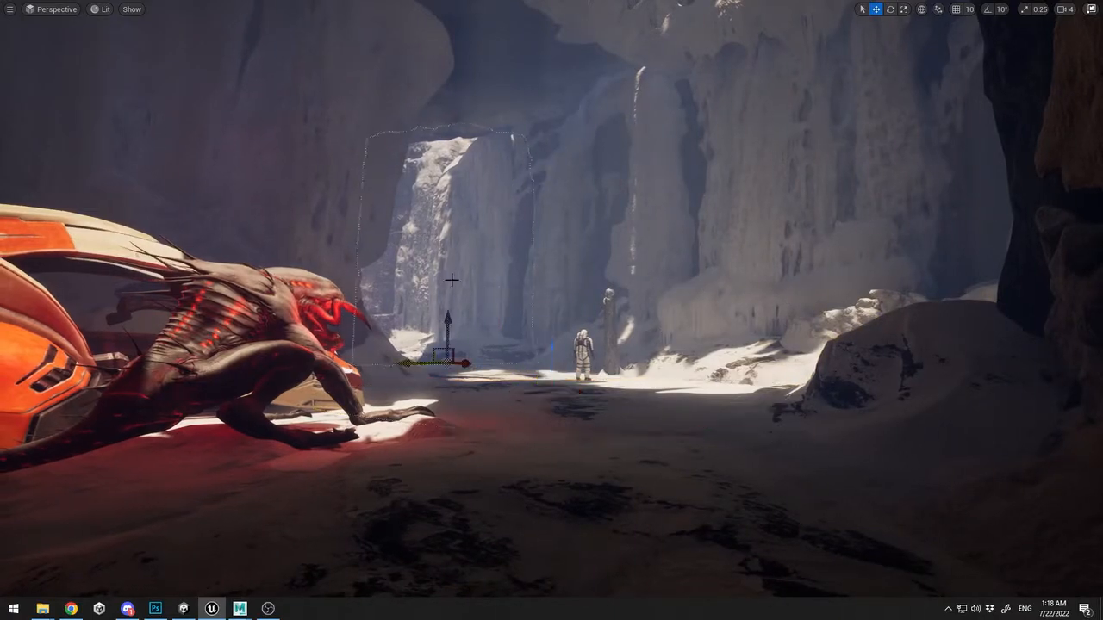
mouse_move(446, 326)
mouse_down()
mouse_move(443, 395)
mouse_move(446, 208)
mouse_move(425, 230)
mouse_move(435, 311)
mouse_up()
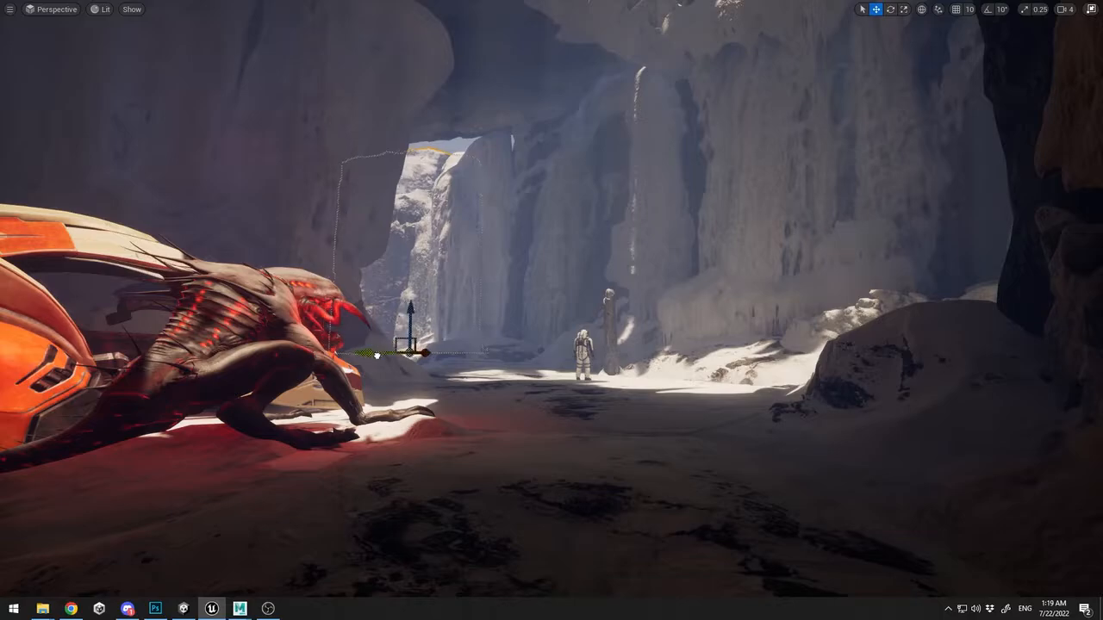
click(730, 390)
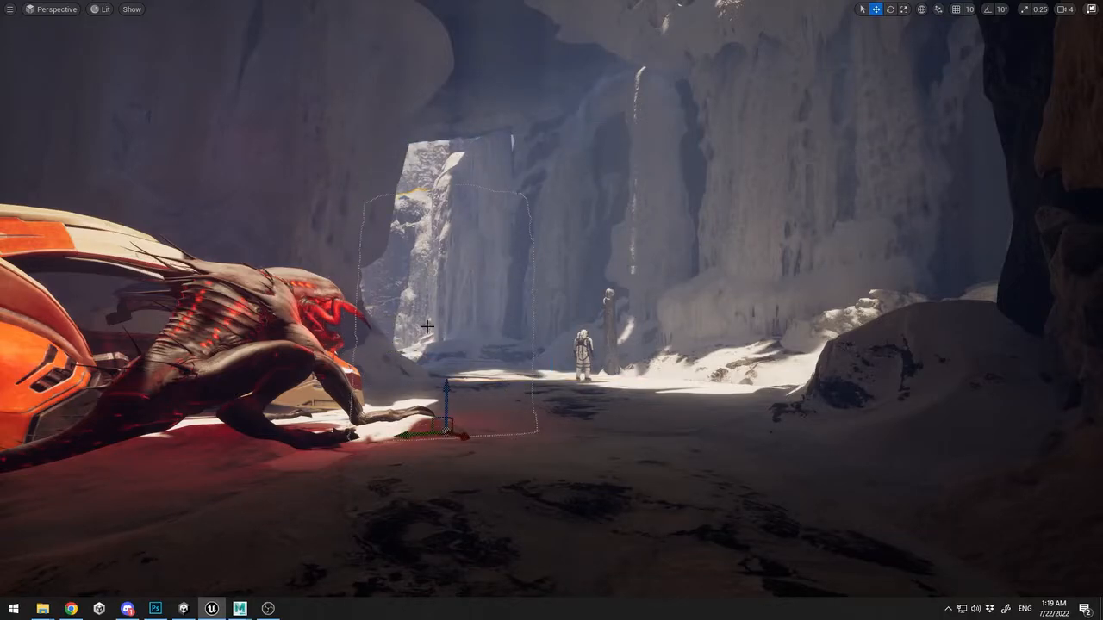
Restore the full editor layout and add a point light in the canyon near the background ice cliffs
key(f)
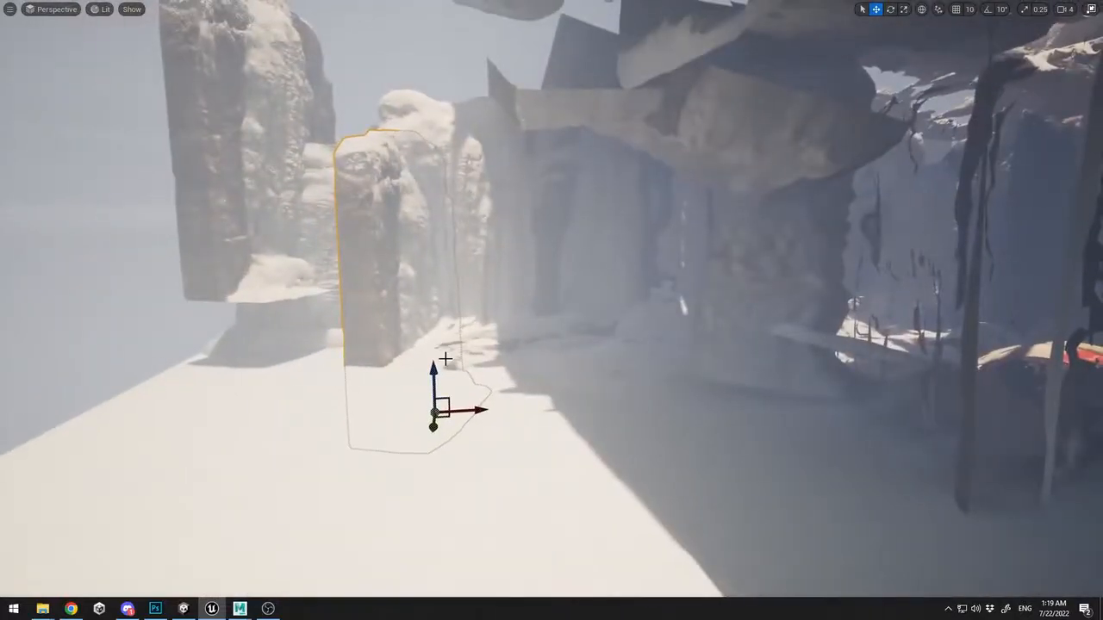
key(ctrl+space)
key(ctrl+space)
key(F11)
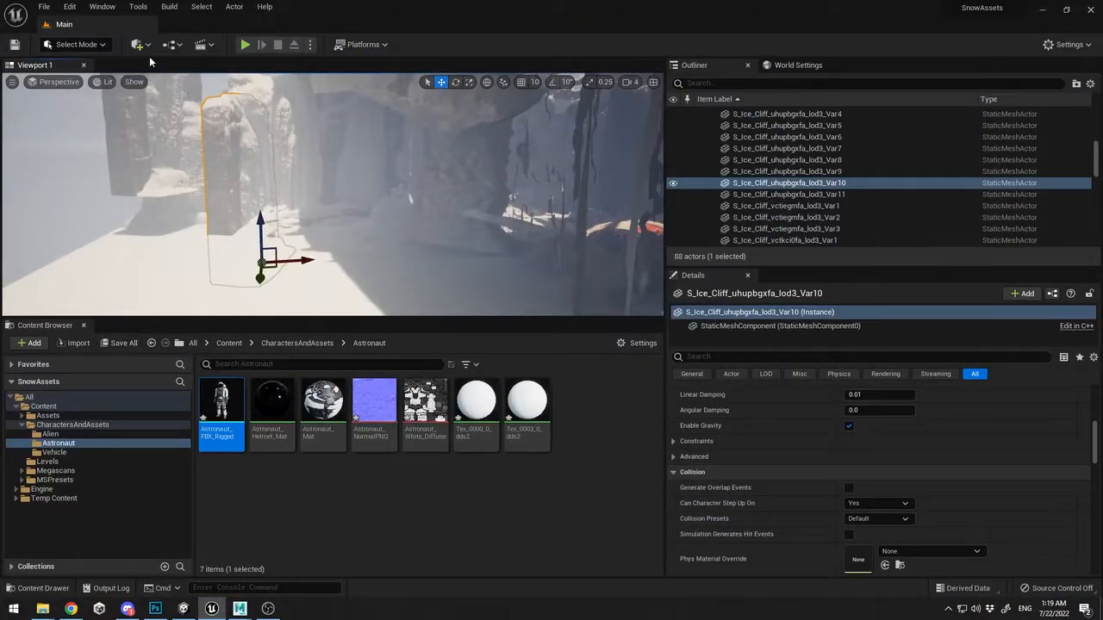
click(138, 44)
mouse_move(176, 153)
drag(278, 169, 380, 180)
right_drag(390, 188, 506, 151)
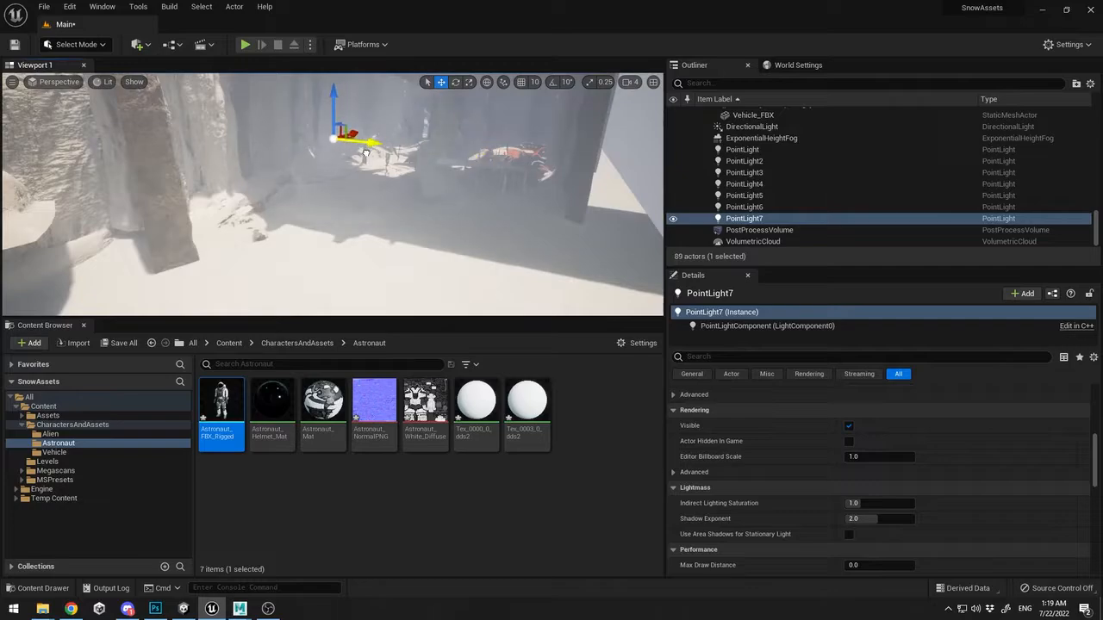
Sample a warm grey for the new point light's colour, with saturation about 0.16 and value about 0.51
scroll(908, 481, up, 3)
click(900, 456)
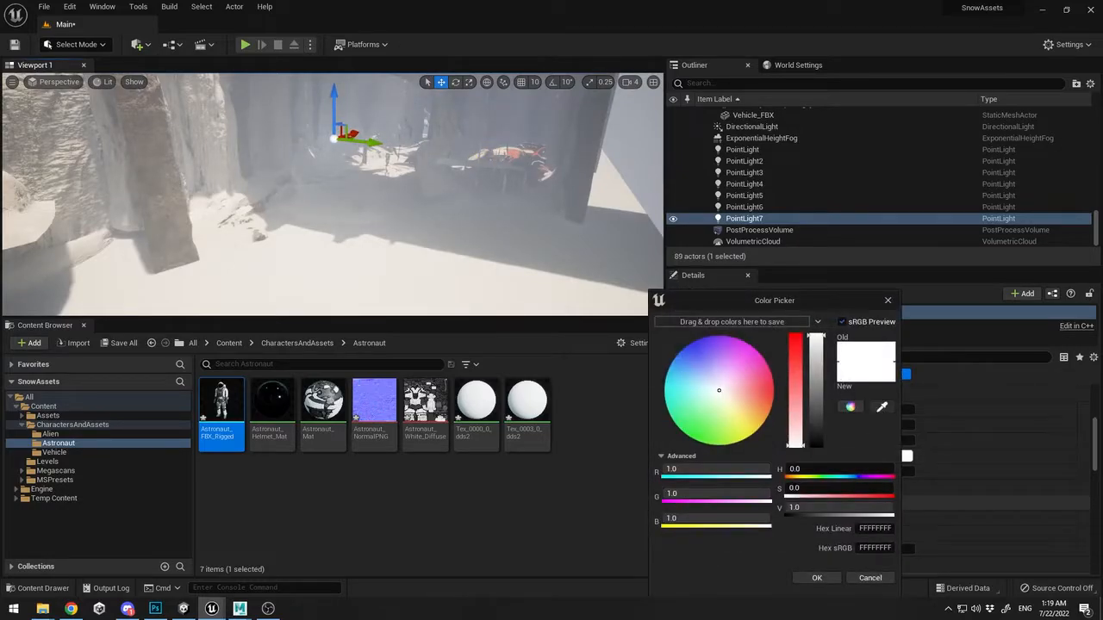
click(881, 407)
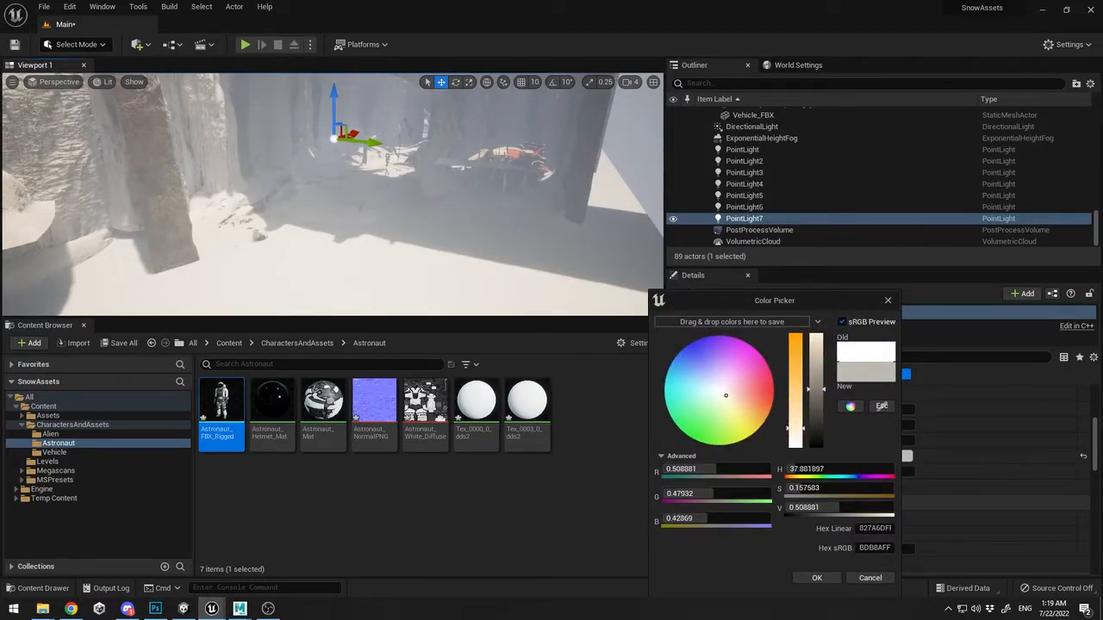
click(817, 577)
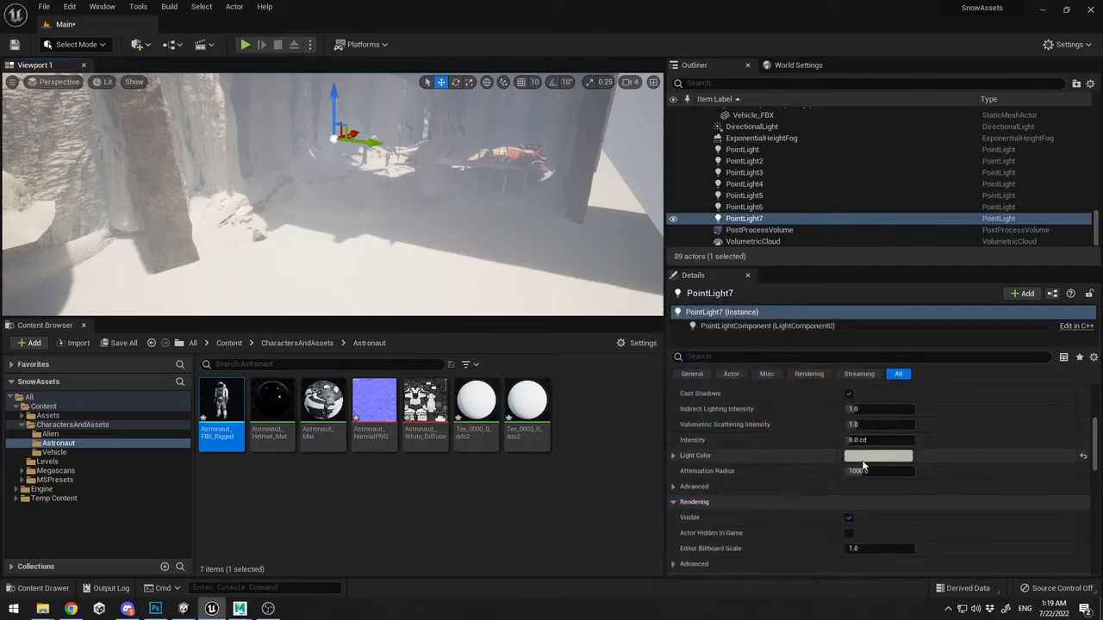
Set the point light's intensity to 160 cd and attenuation radius to 16384, and move it beside the cave opening
drag(866, 443, 905, 443)
right_drag(517, 216, 551, 226)
drag(147, 183, 233, 180)
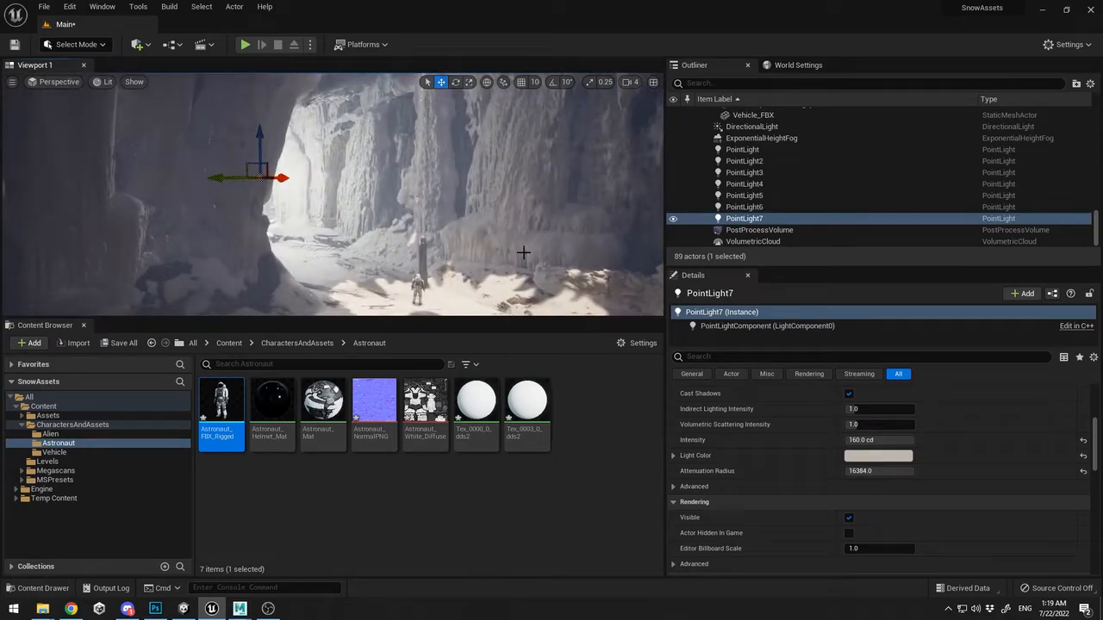
Change the point light's colour to a muted yellow with hue about 50 and saturation about 0.61
click(872, 456)
drag(711, 406, 713, 420)
mouse_move(783, 391)
mouse_down()
mouse_move(771, 336)
mouse_move(772, 396)
mouse_move(772, 379)
mouse_up()
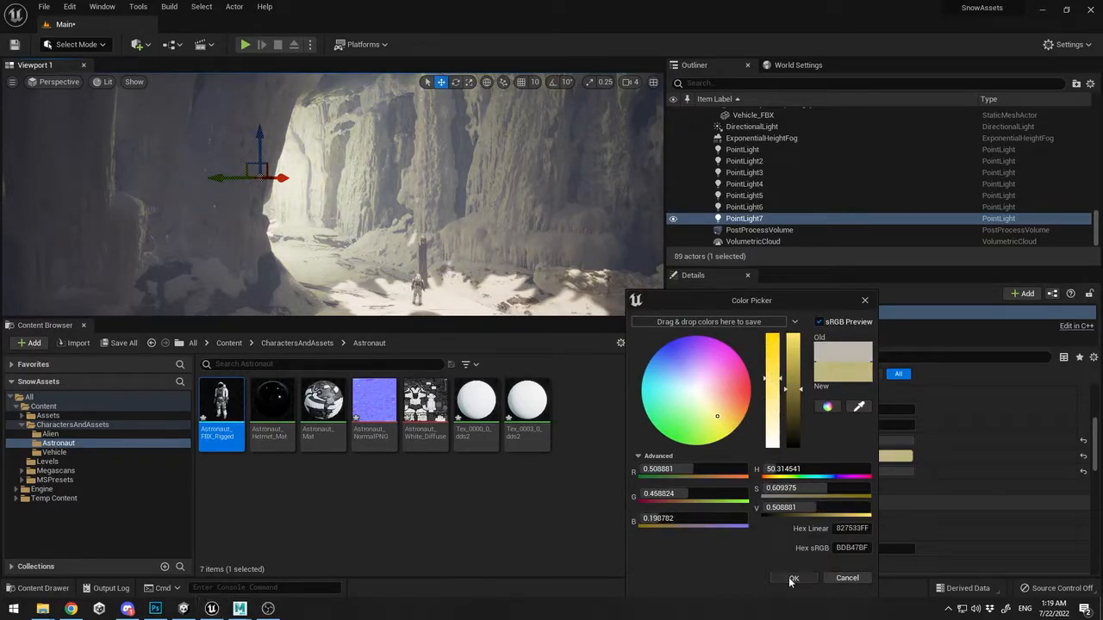
click(793, 579)
Look up the point light's shadow settings and reduce its attenuation radius to about 948
scroll(848, 412, down, 5)
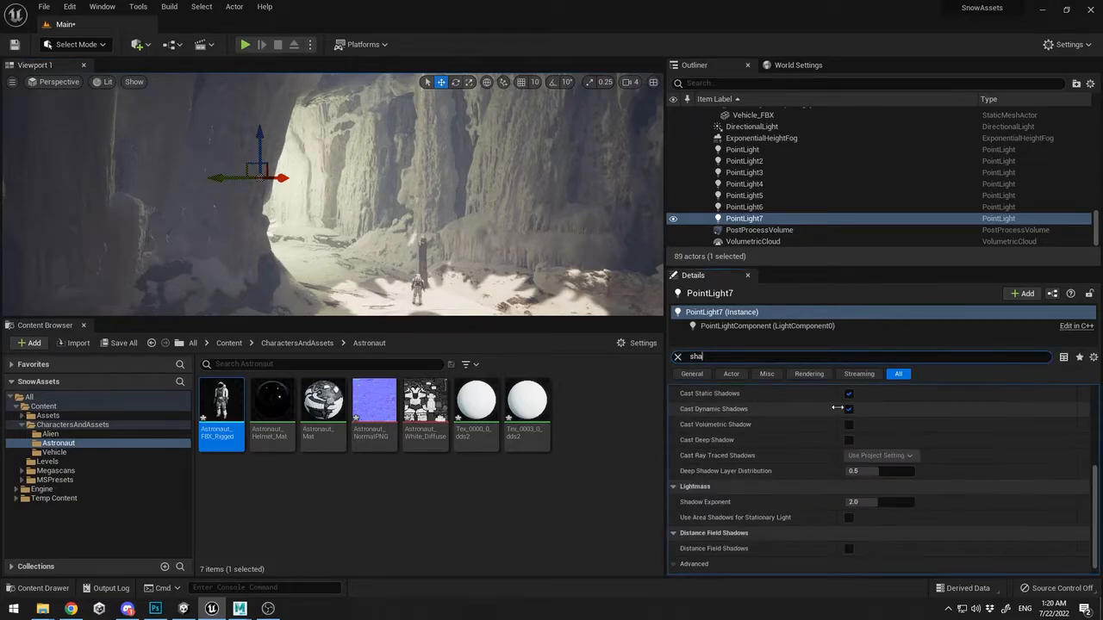
click(677, 357)
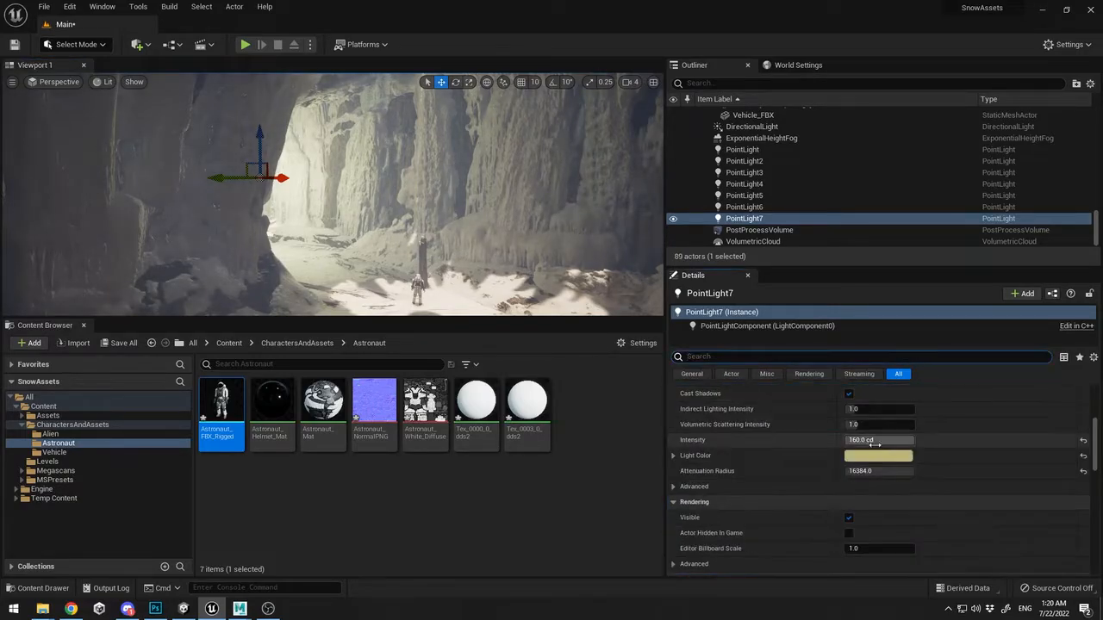
drag(879, 441, 871, 471)
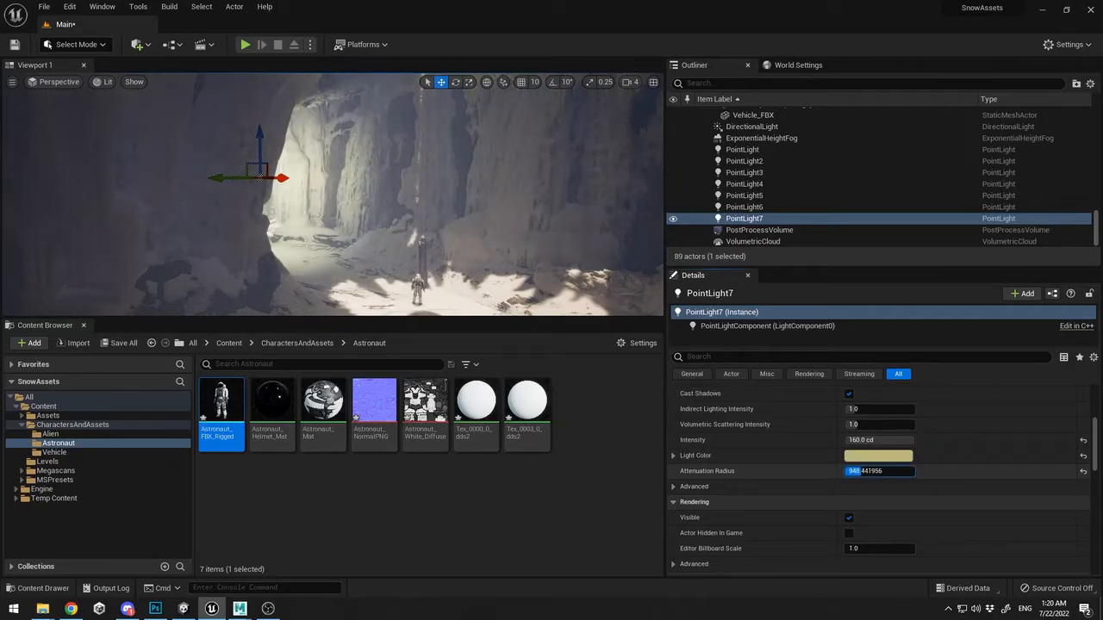
right_drag(481, 240, 508, 237)
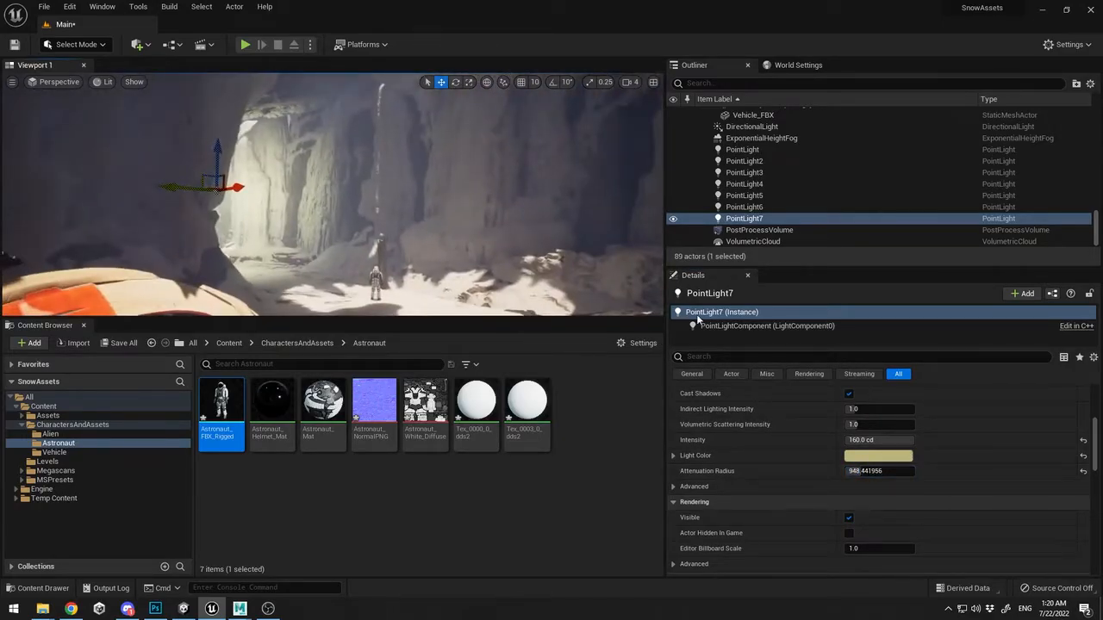
Brighten the point light's yellow to value 1.0 with saturation about 0.62, and lower its intensity to about 24.2 cd
click(897, 458)
mouse_move(792, 379)
mouse_down()
mouse_move(802, 317)
mouse_move(788, 396)
mouse_move(787, 376)
mouse_up()
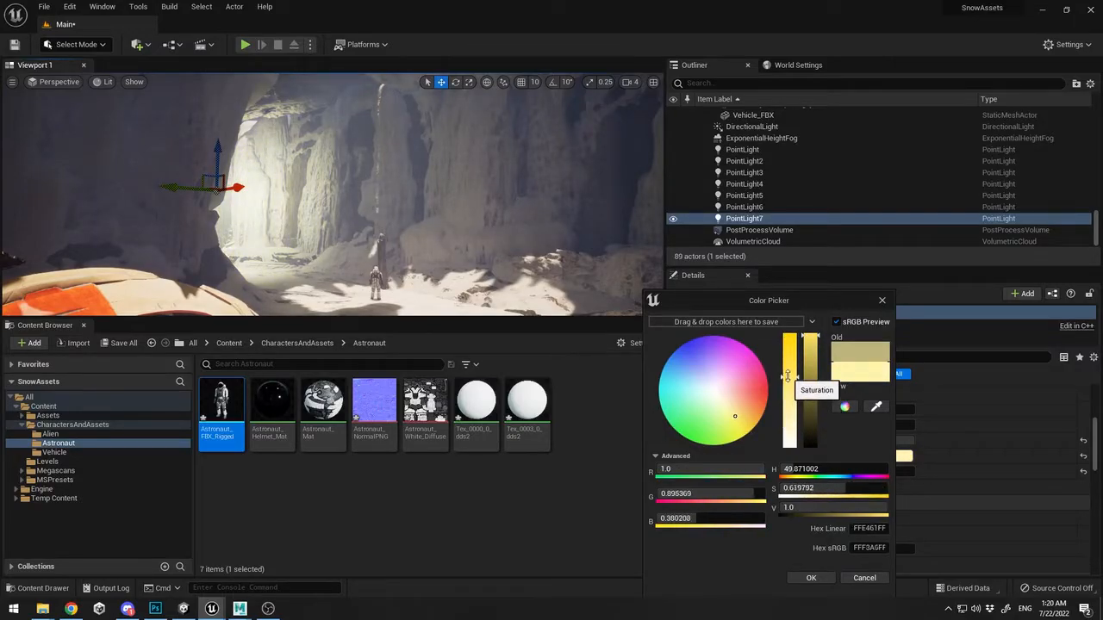
click(821, 579)
drag(901, 441, 863, 441)
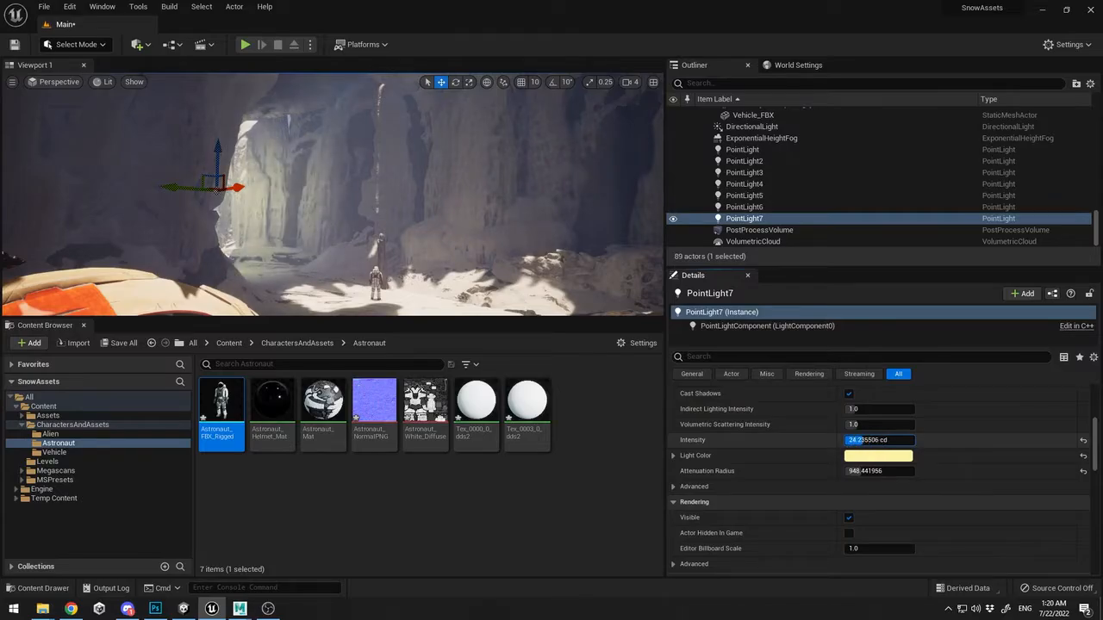
Reposition the point light behind the rock wall at the edge of the cave opening, adjusting its depth and height
right_drag(431, 199, 283, 185)
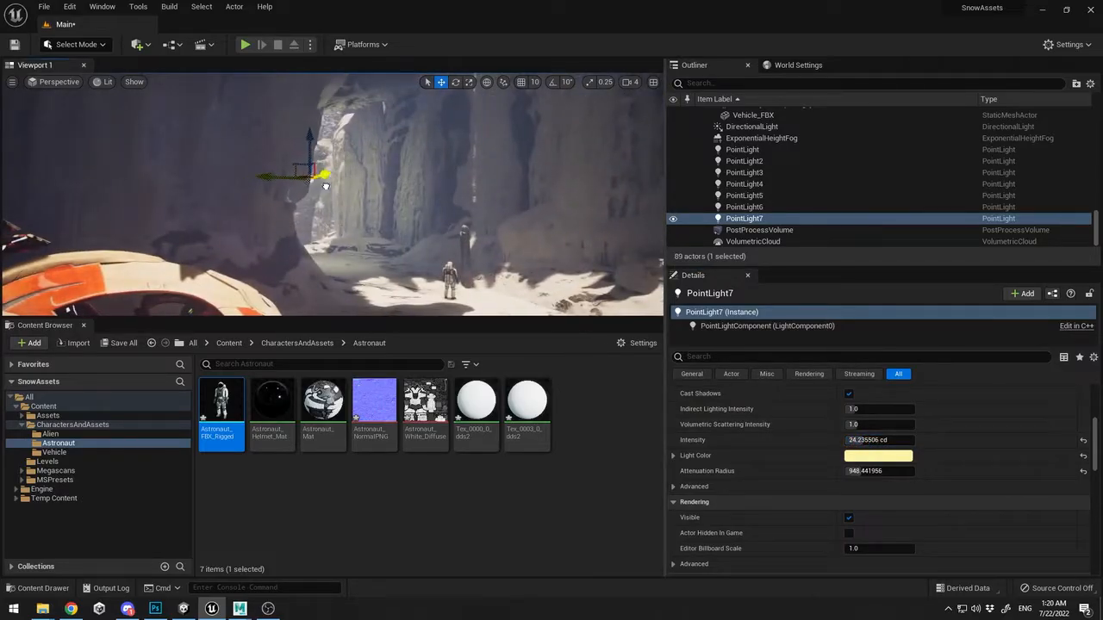
drag(301, 157, 307, 182)
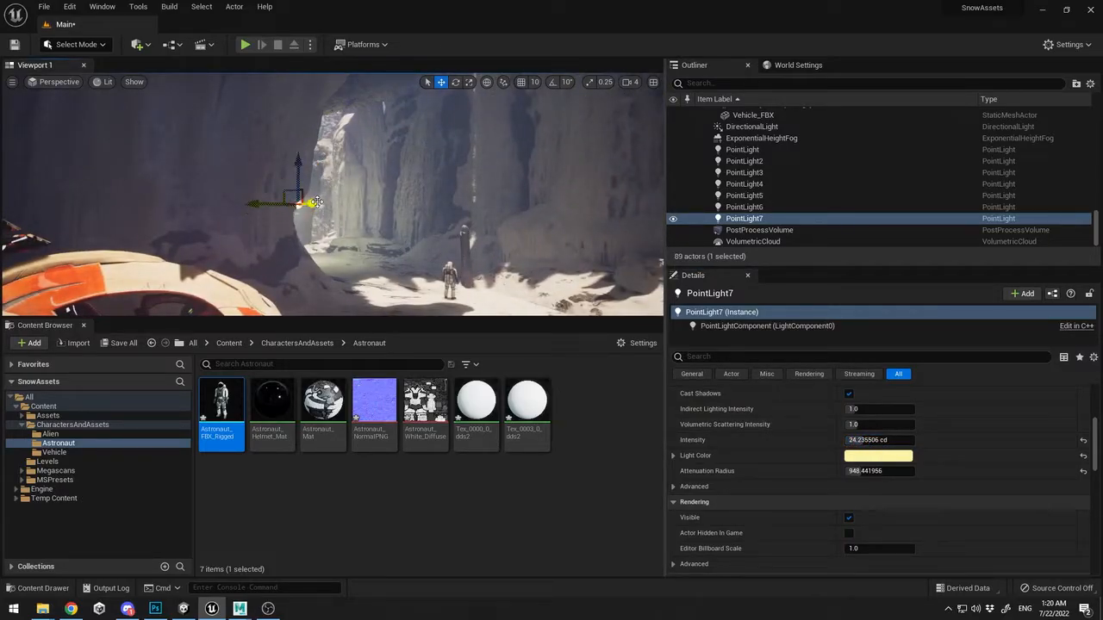
mouse_move(321, 227)
mouse_down()
mouse_move(336, 230)
mouse_move(304, 224)
mouse_up()
drag(294, 176, 296, 147)
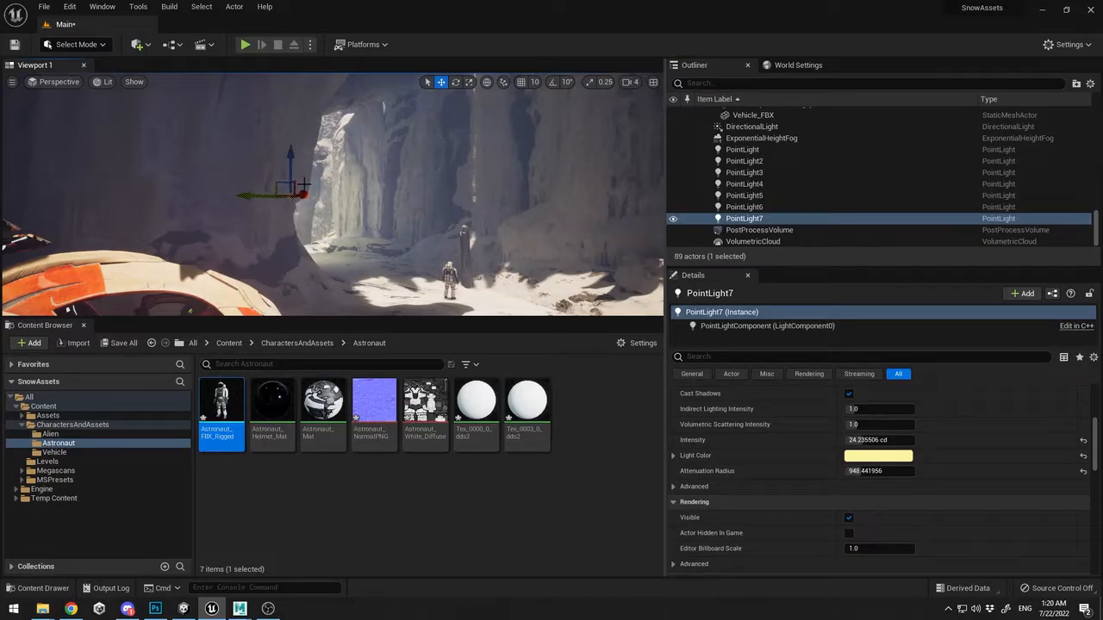
Set the point light's attenuation radius to about 3617 and its intensity to about 5.87 cd
right_drag(482, 224, 498, 231)
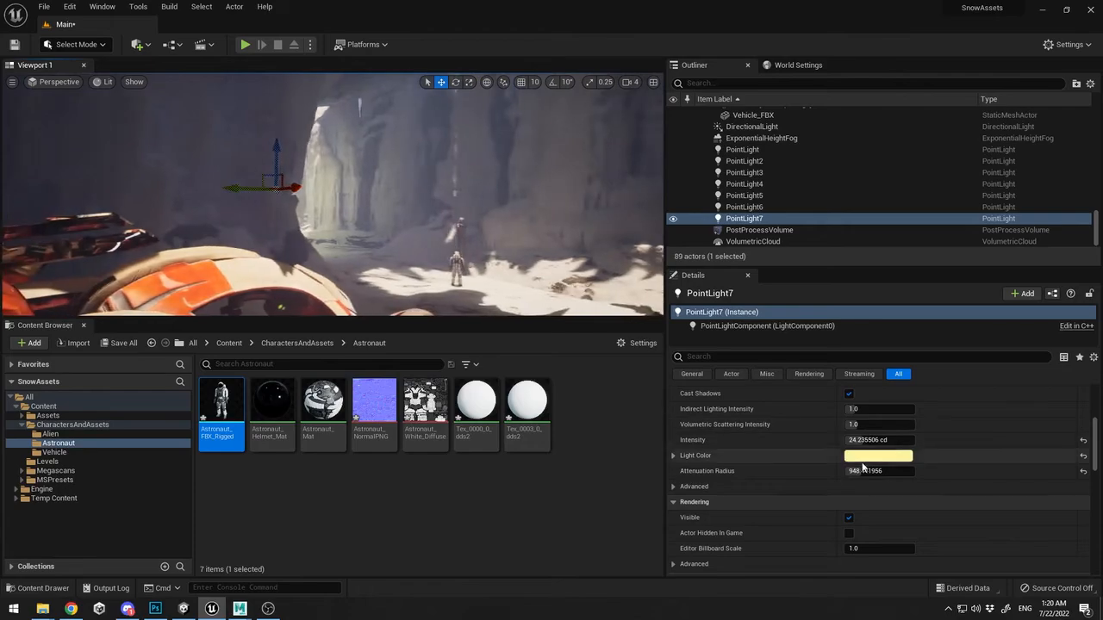
drag(880, 472, 851, 441)
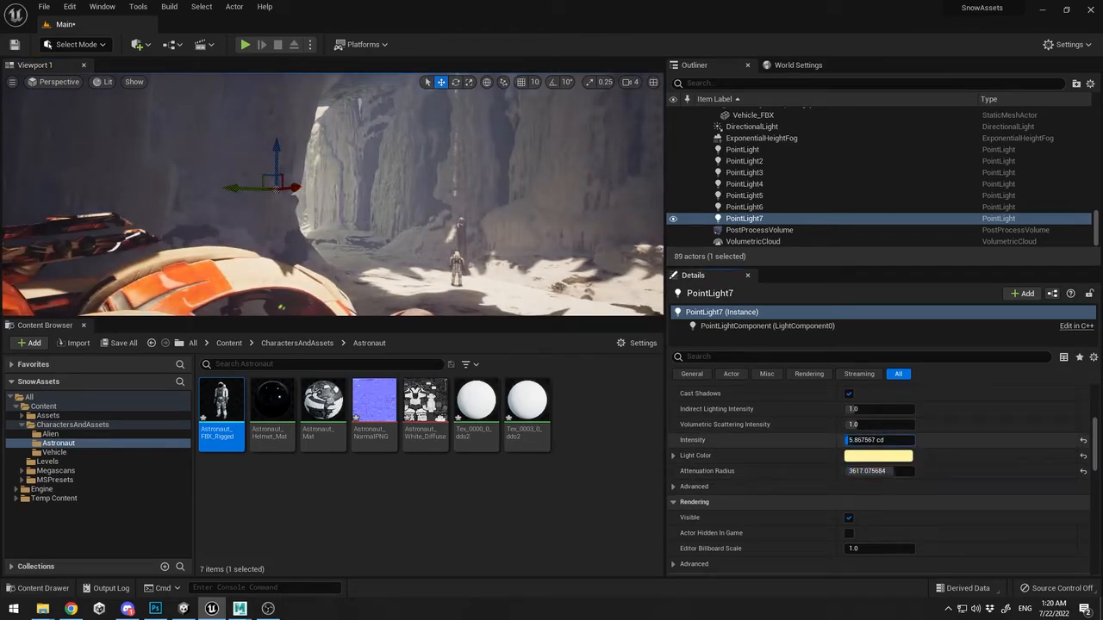
Review the exponential height fog settings and preview the composition full screen without editor overlays
scroll(771, 199, up, 2)
click(762, 211)
scroll(887, 495, up, 1)
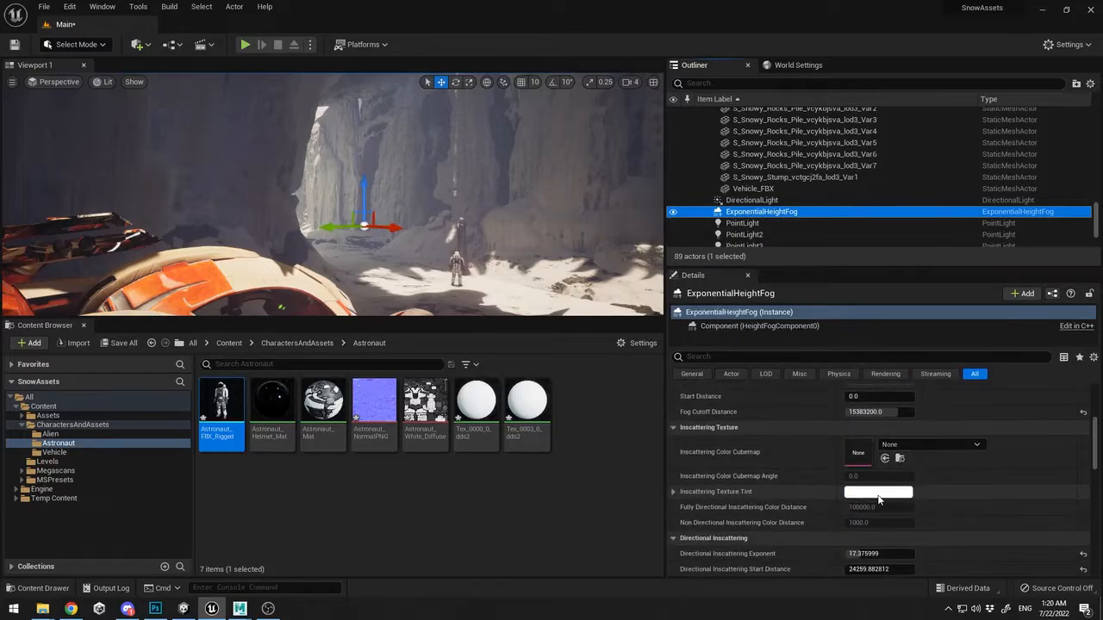
click(506, 276)
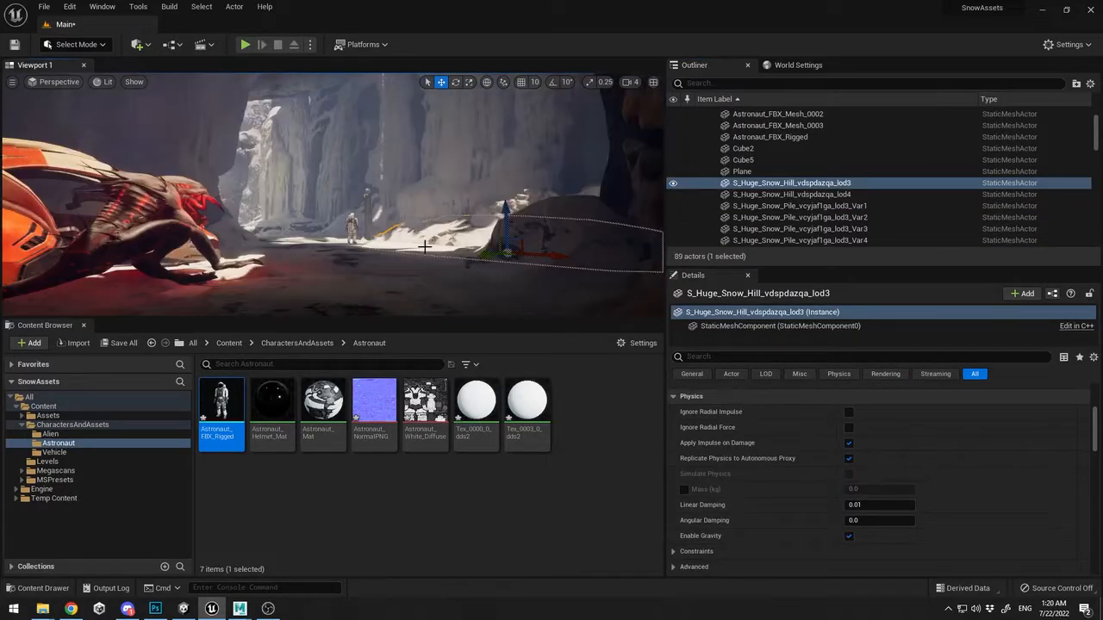
key(F11)
key(g)
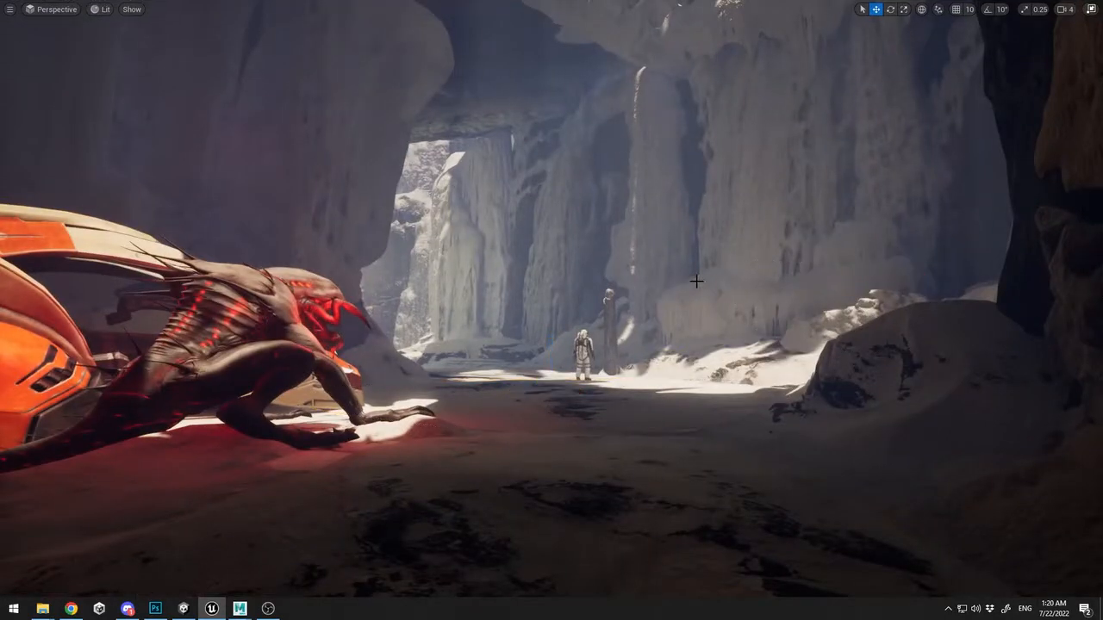
key(F11)
Set the directional light's color to a pale yellow of R 255, G 247, B 202, and compare the scene with the light hidden and shown
scroll(783, 185, up, 15)
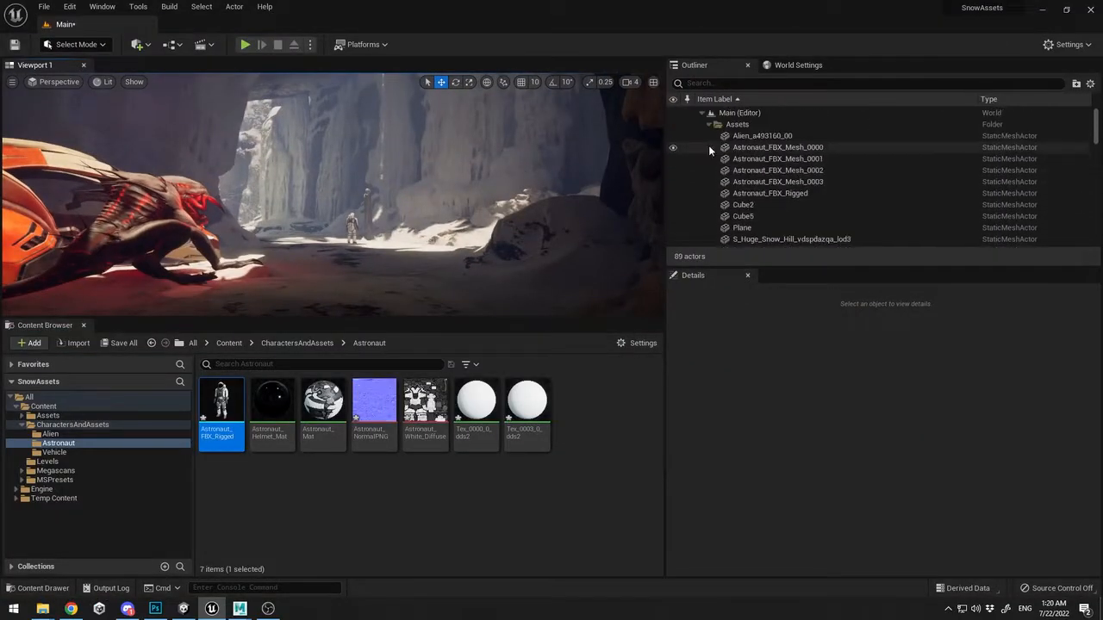
click(709, 125)
click(741, 136)
click(895, 458)
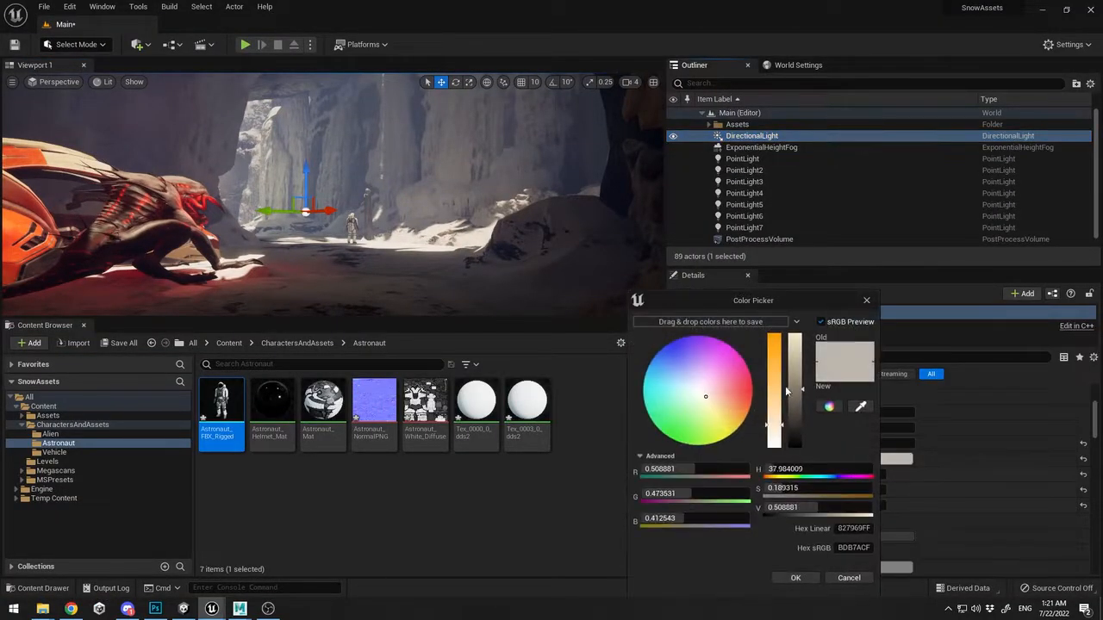
drag(795, 388, 795, 336)
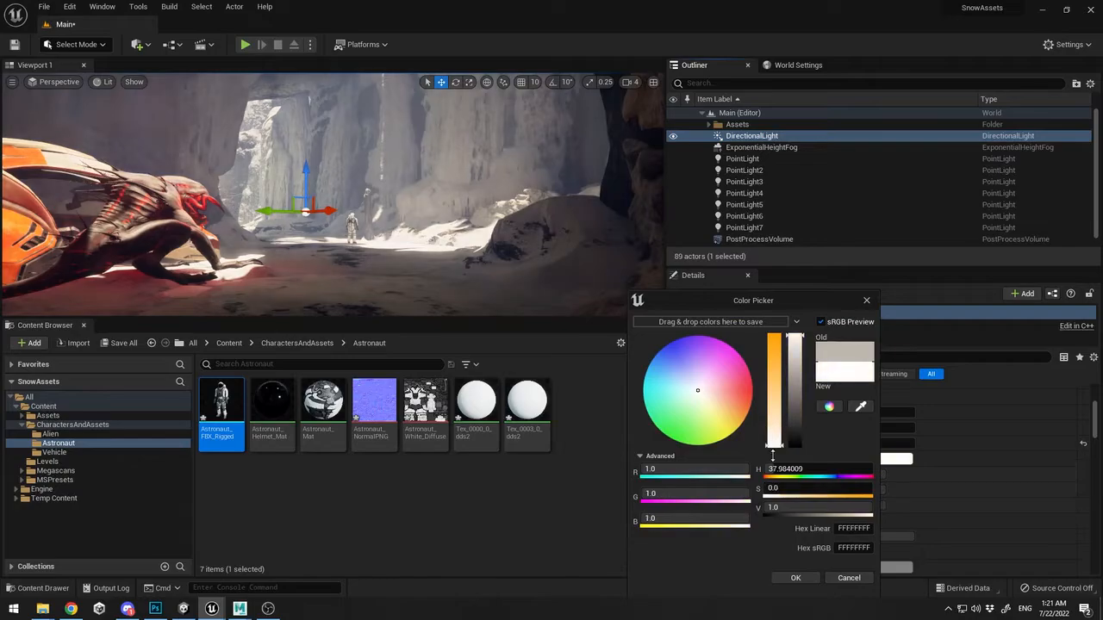
drag(774, 424, 773, 334)
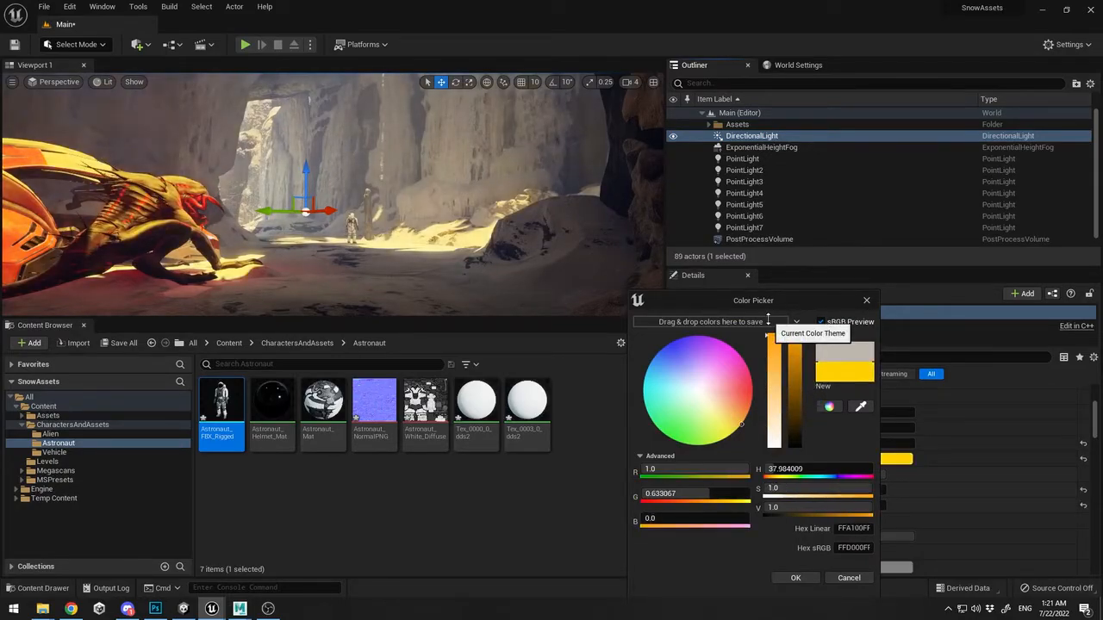
mouse_move(712, 405)
mouse_down()
mouse_move(719, 362)
mouse_move(688, 387)
mouse_move(713, 413)
mouse_move(772, 399)
mouse_up()
click(795, 577)
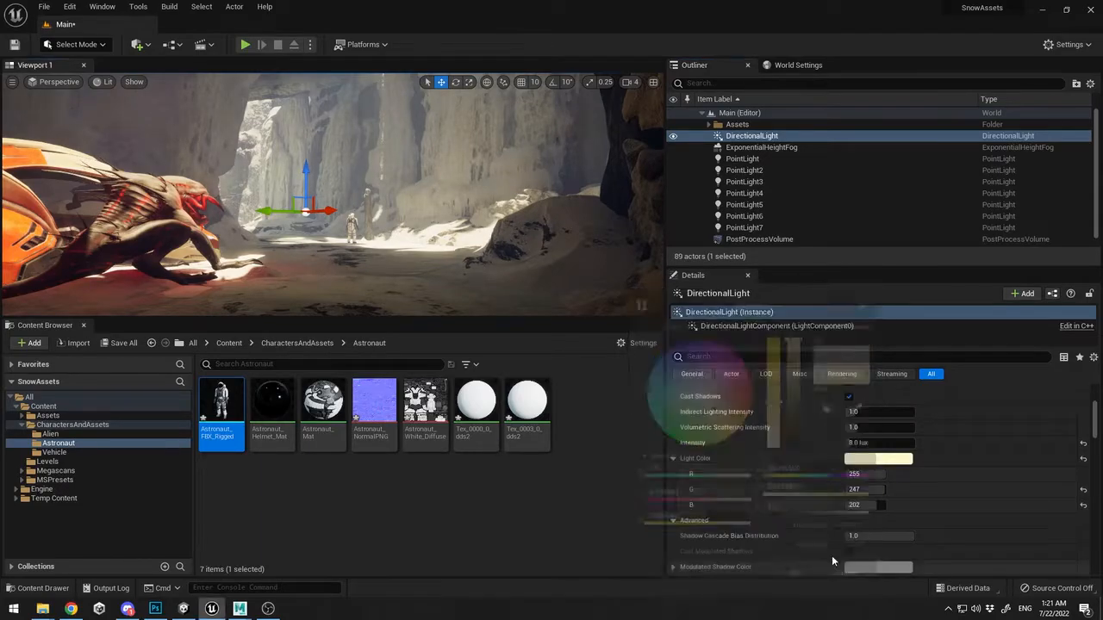
click(674, 136)
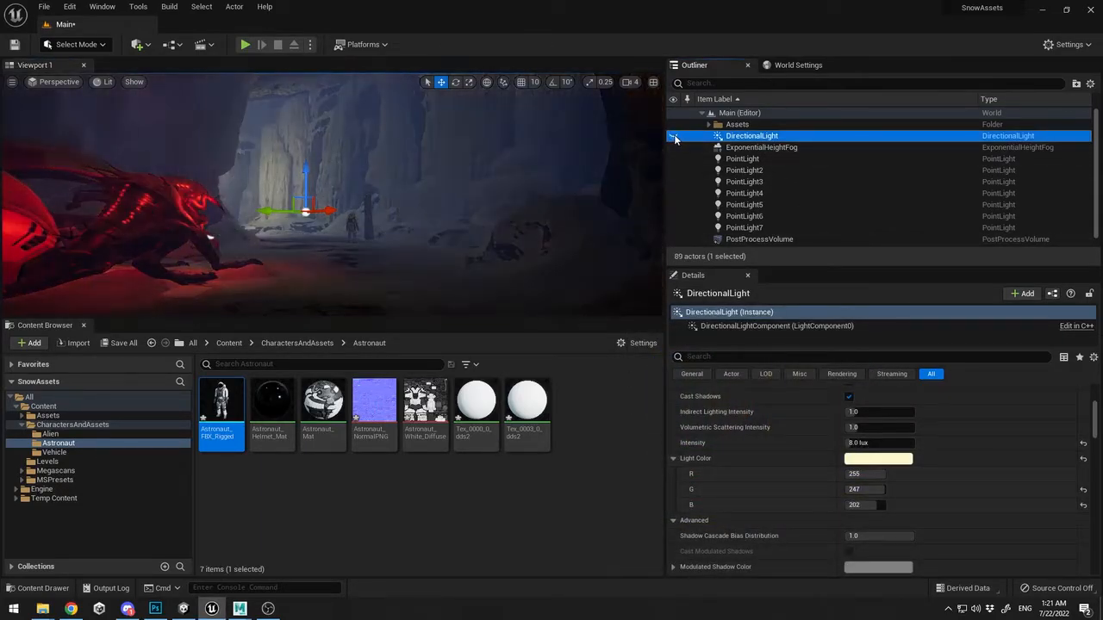
click(673, 136)
Make the exponential height fog's volumetric albedo a slightly more saturated light blue
click(749, 147)
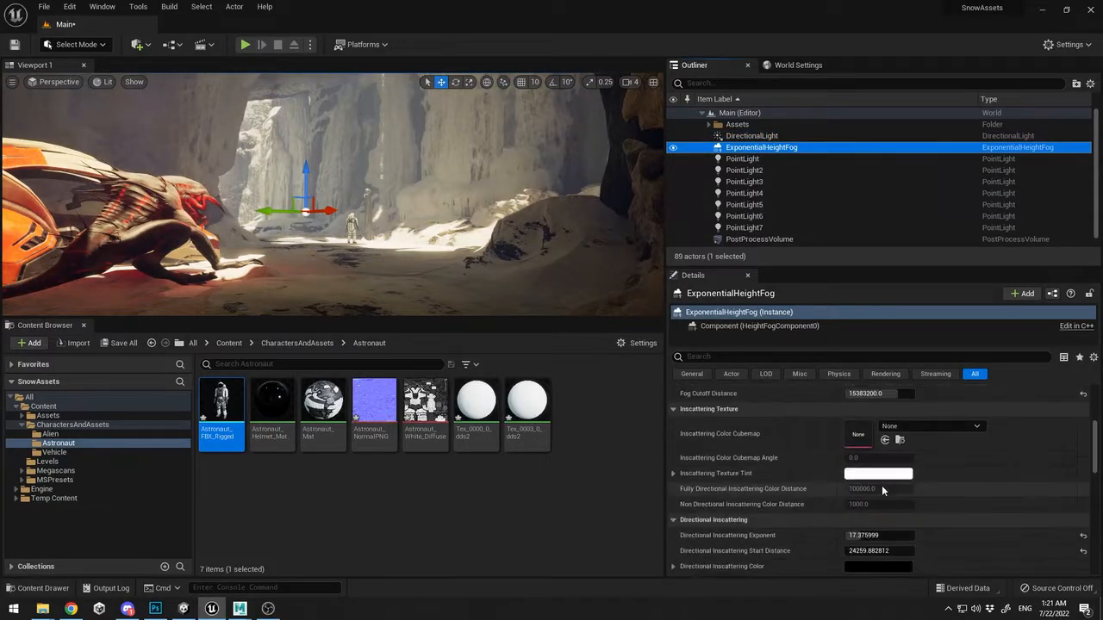
scroll(881, 485, down, 3)
click(887, 536)
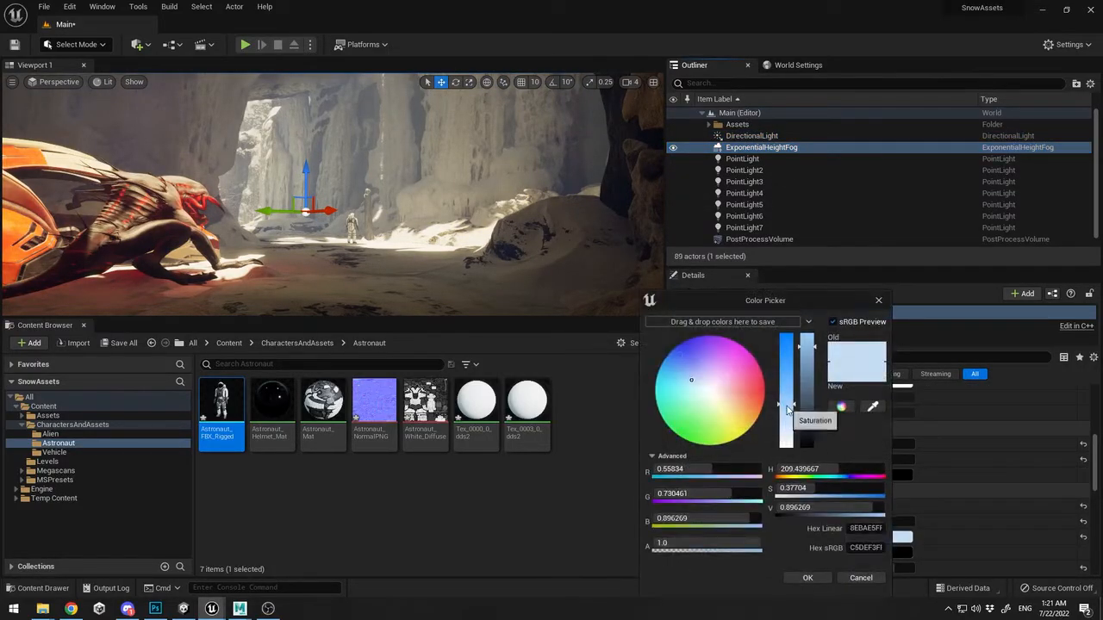
mouse_move(787, 404)
mouse_down()
mouse_move(787, 420)
mouse_move(794, 365)
mouse_move(800, 388)
mouse_up()
click(807, 578)
Set the volumetric fog's emissive color to a blue with hue about 215, saturation about 0.65 and value about 0.69
click(879, 551)
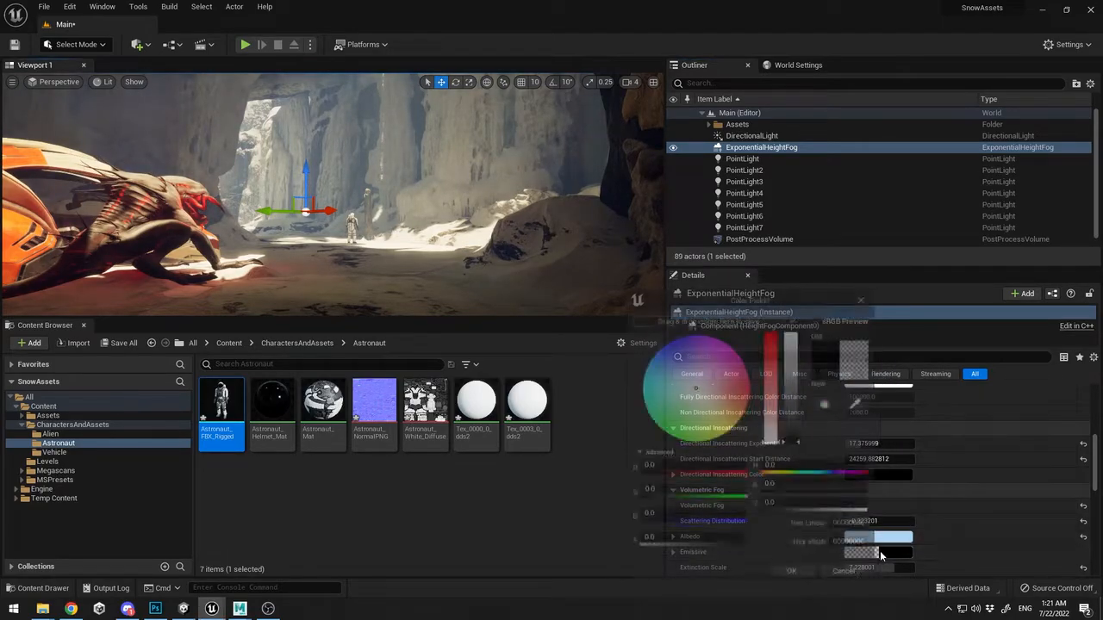
drag(800, 437, 795, 334)
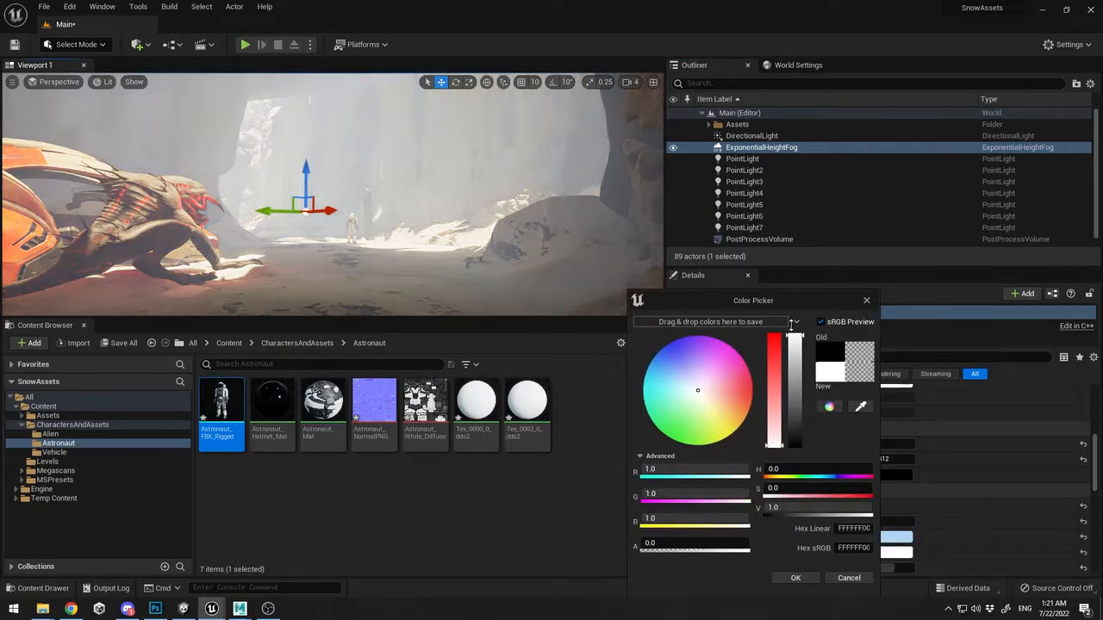
drag(696, 394, 669, 372)
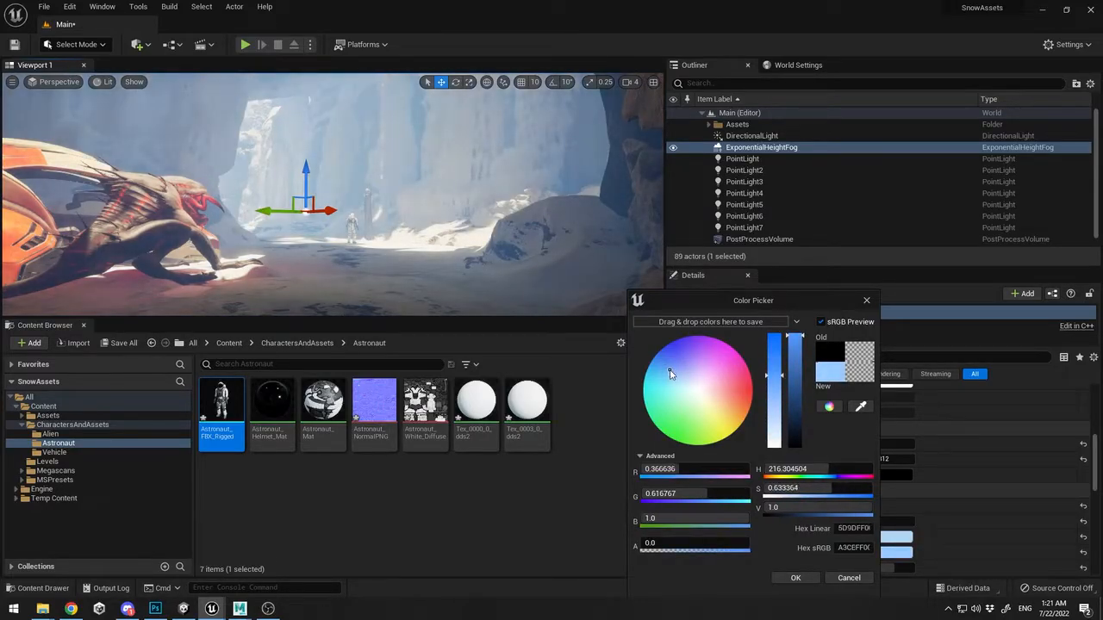
drag(795, 339, 795, 370)
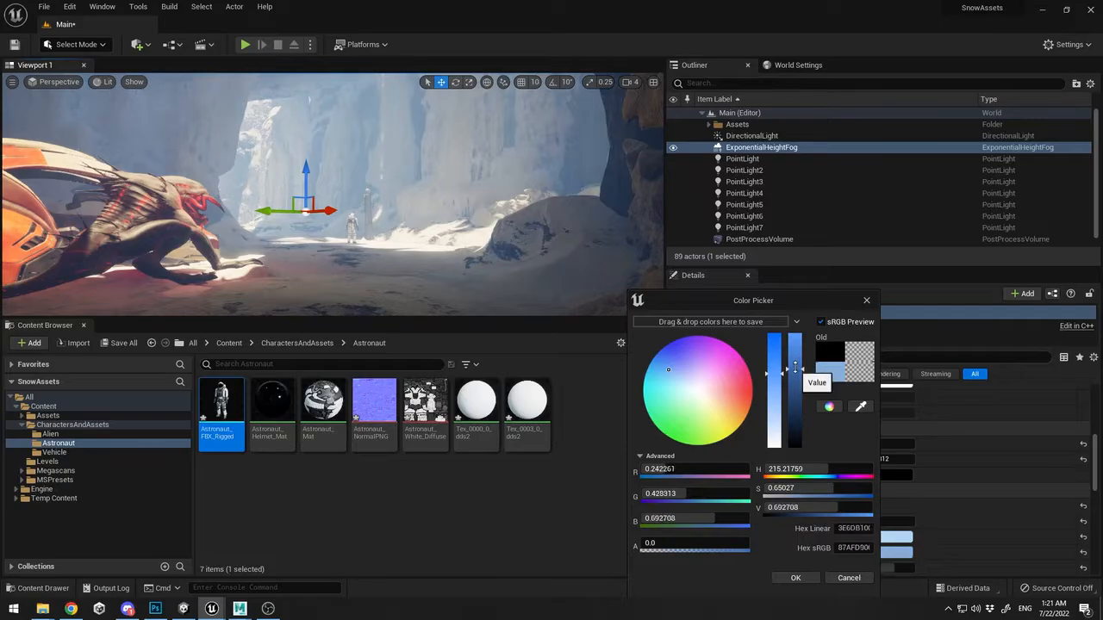
click(795, 577)
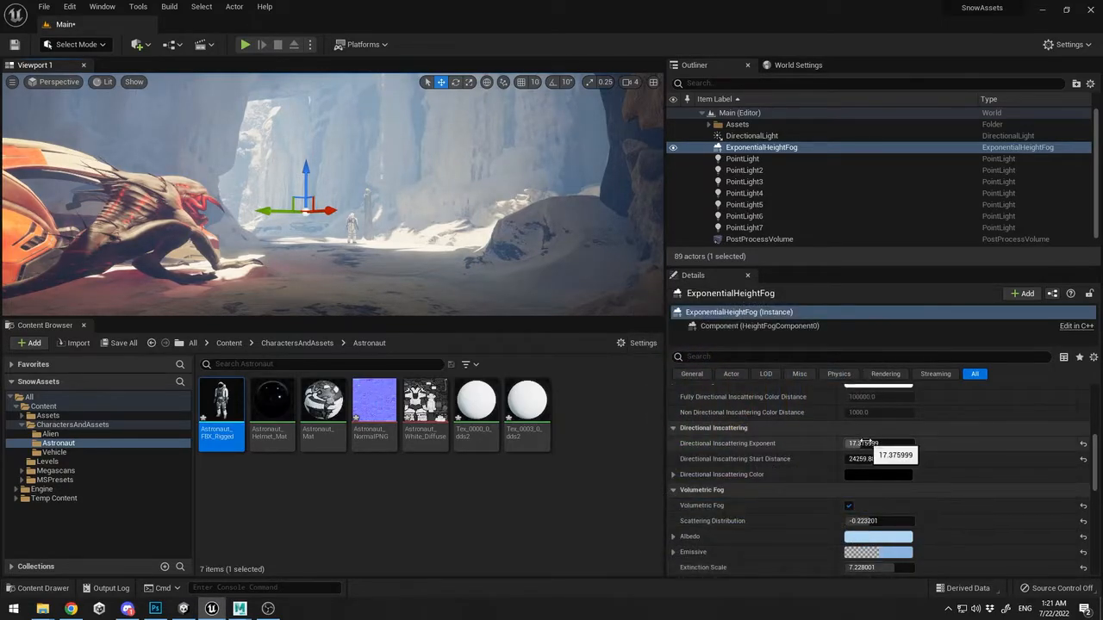
Set the fog's directional inscattering exponent to about 27.8 and start distance to about 13558, and its general start distance to 40
mouse_move(864, 442)
mouse_down()
mouse_move(887, 442)
mouse_move(857, 458)
mouse_up()
scroll(947, 468, up, 3)
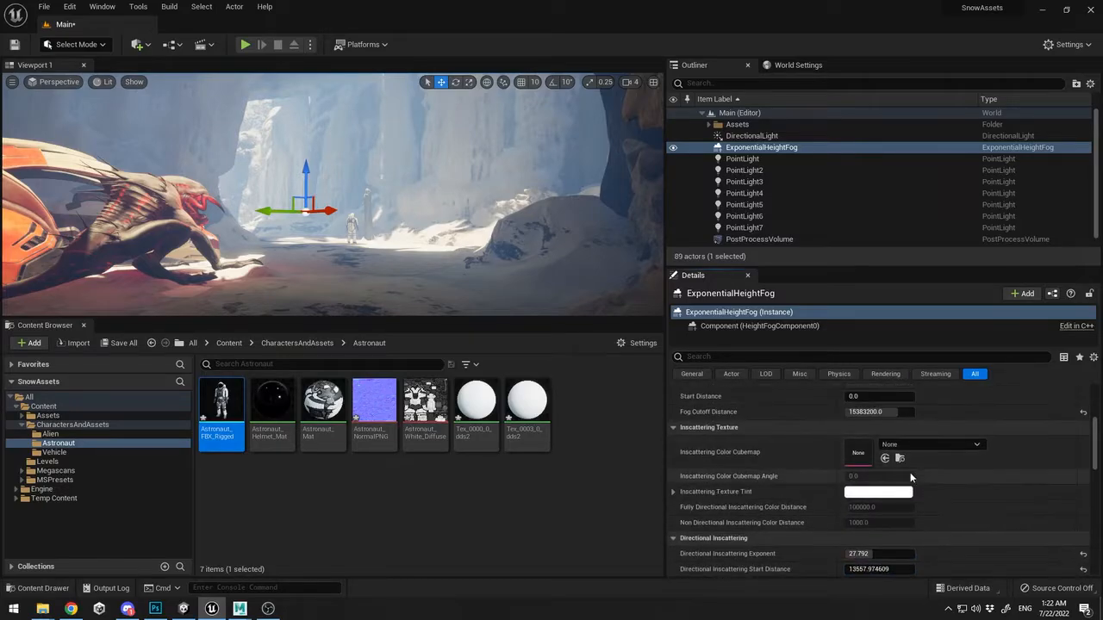
scroll(874, 483, up, 2)
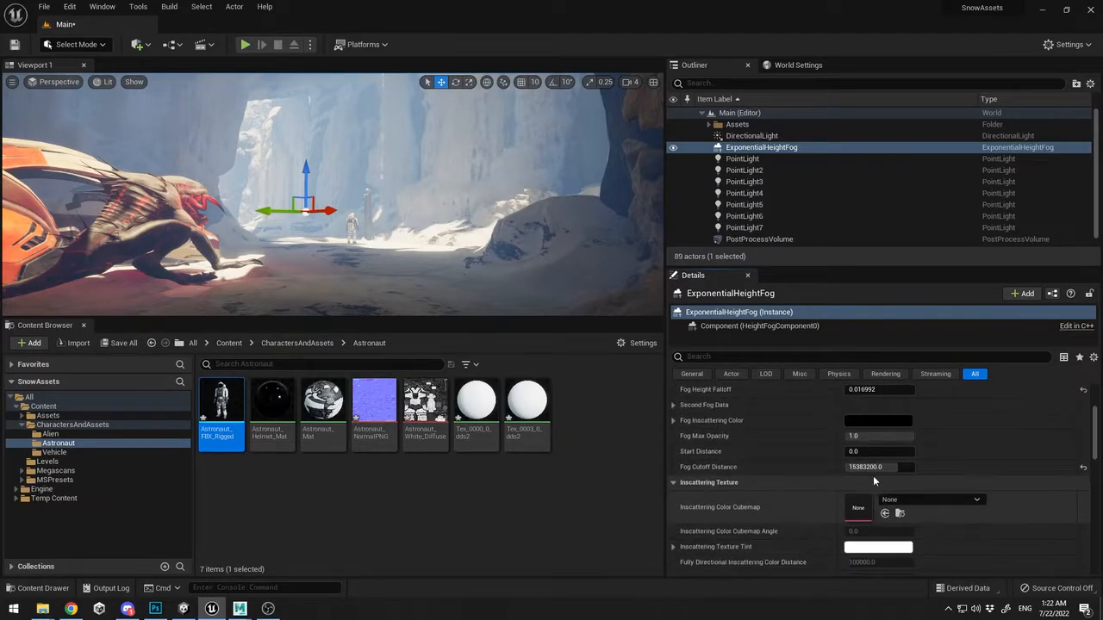
text(40)
key(Tab)
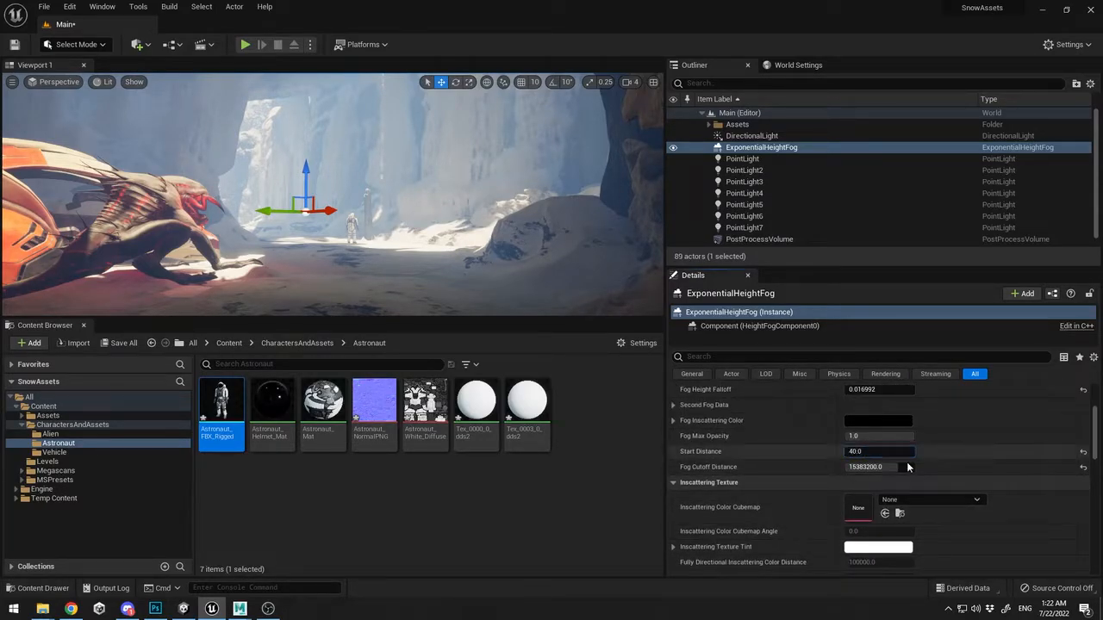
Set the fog's cutoff distance to 12040000, max opacity to 0.76 and height falloff to about 1.17, and test its density
drag(887, 467, 883, 435)
scroll(883, 432, up, 1)
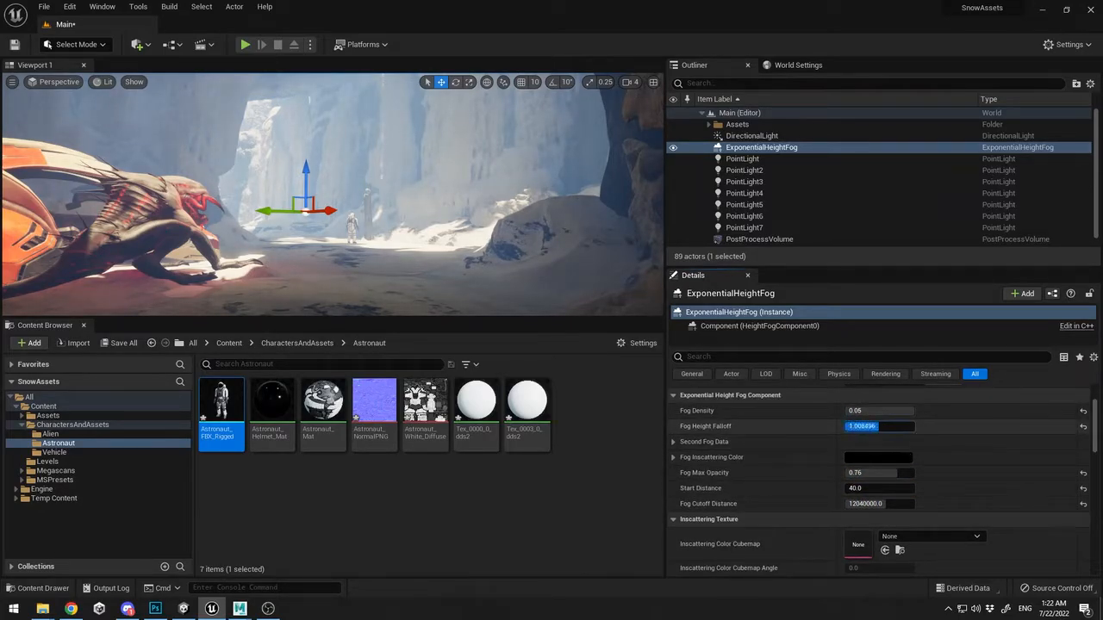
text(0.001)
drag(861, 426, 915, 427)
scroll(873, 442, up, 1)
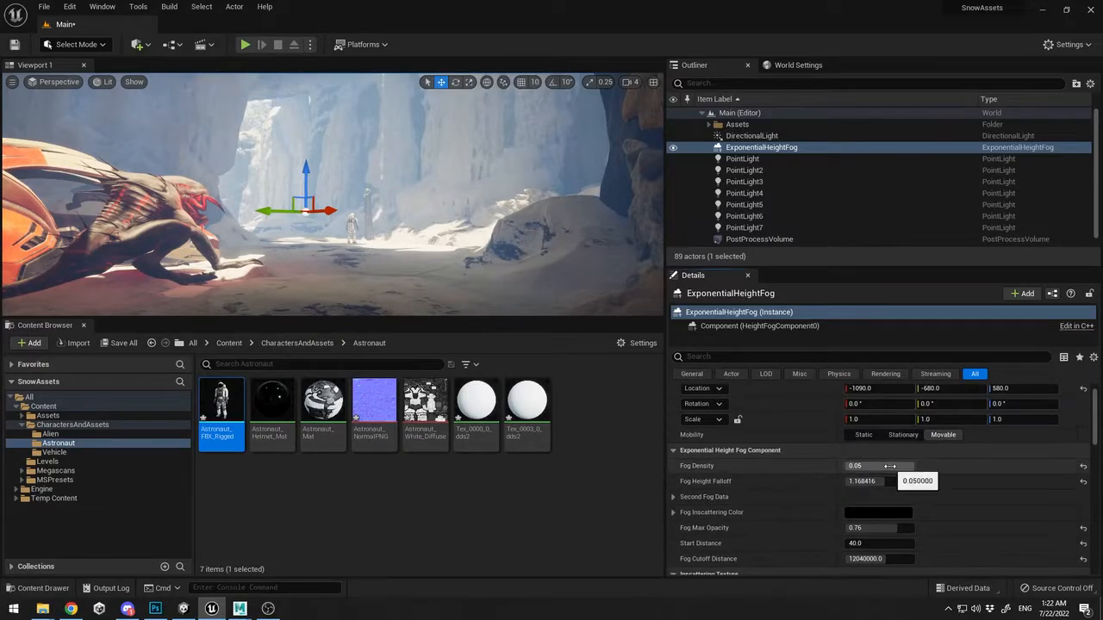
mouse_move(892, 465)
mouse_down()
mouse_move(857, 465)
mouse_move(912, 465)
mouse_up()
Lower the volumetric fog's extinction scale to about 4.69 and set its static lighting scattering intensity to about 0.64
scroll(896, 469, down, 3)
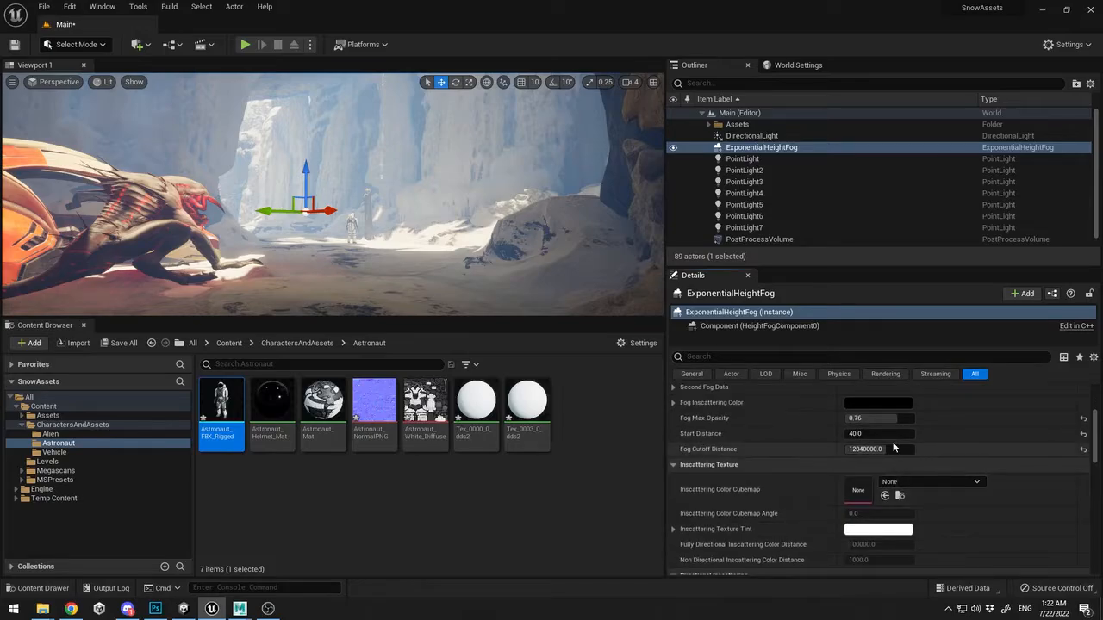
scroll(895, 483, down, 5)
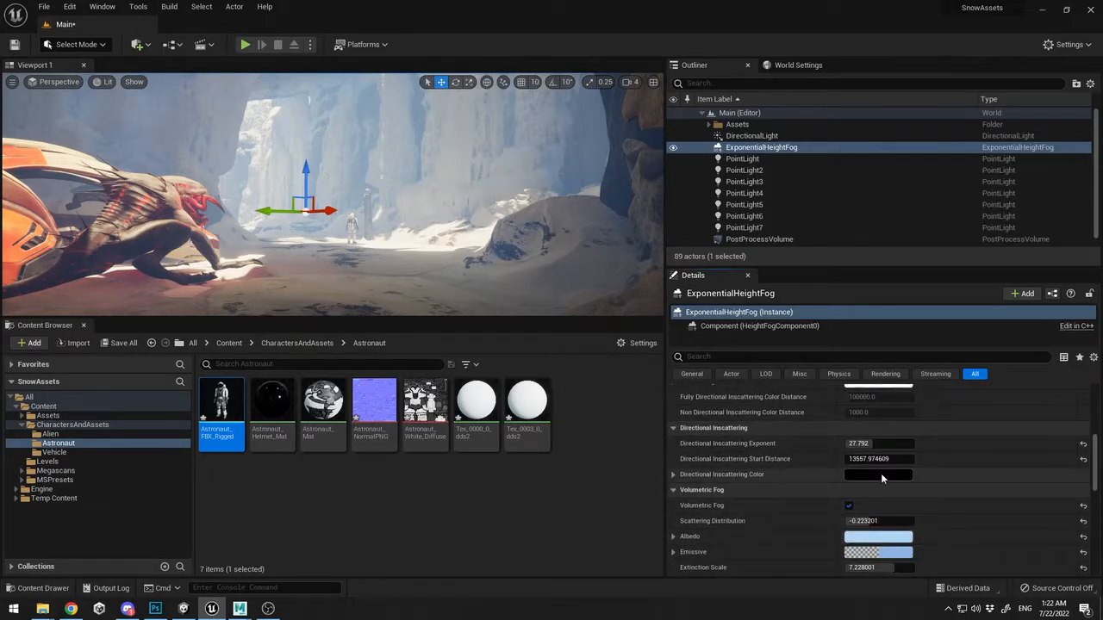
drag(883, 513, 851, 490)
scroll(899, 519, down, 3)
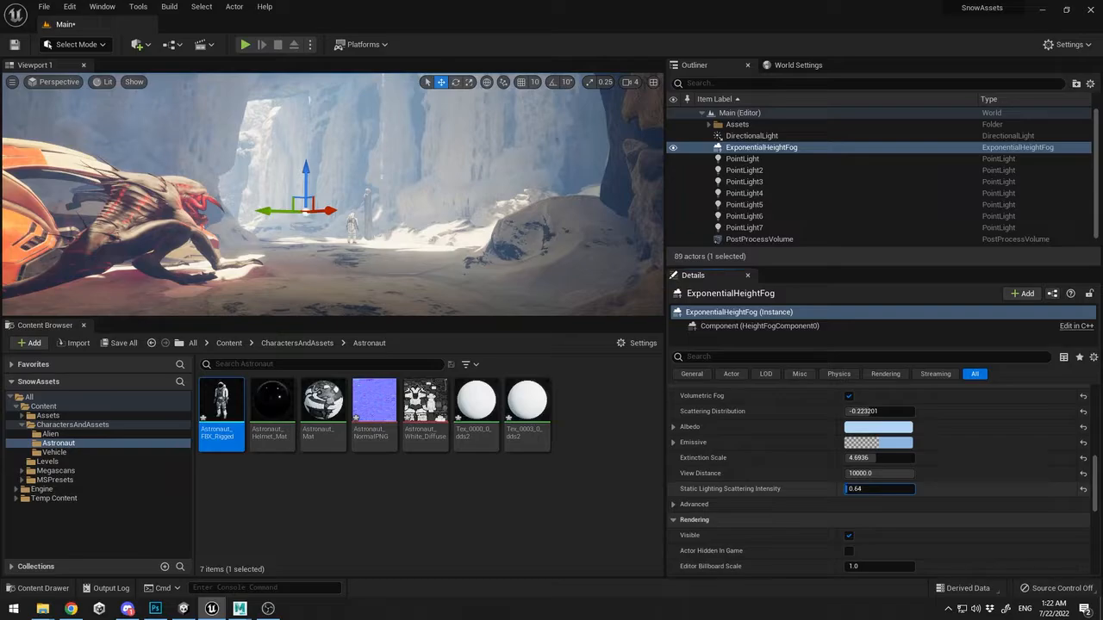
scroll(872, 517, down, 6)
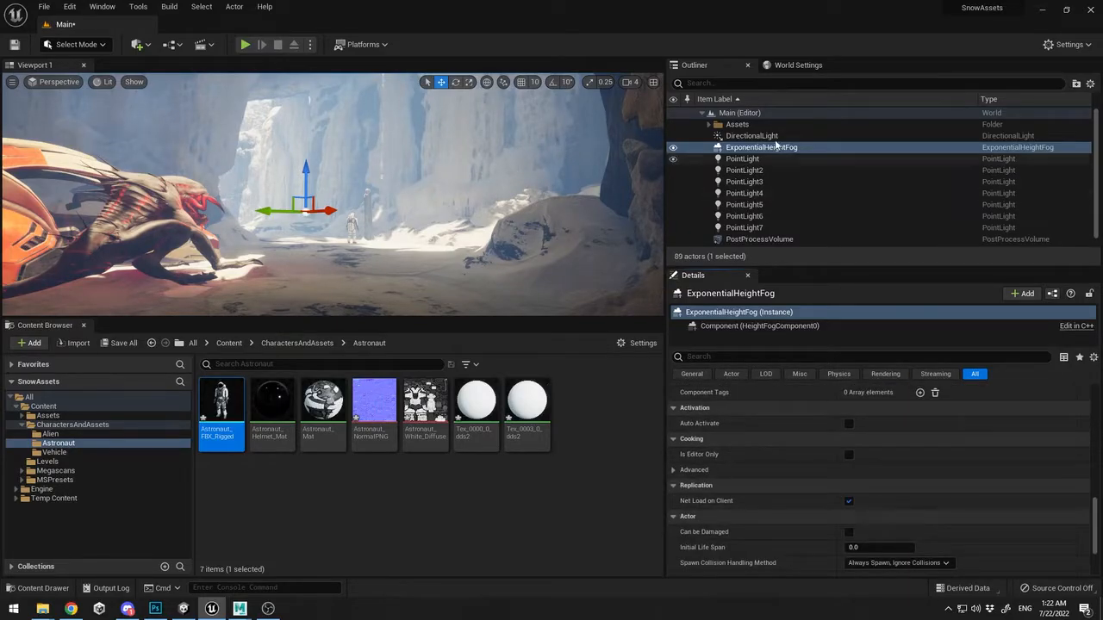
Go through the individual point lights to identify which ones light the alien and vehicle
click(747, 159)
shift+click(750, 227)
click(749, 227)
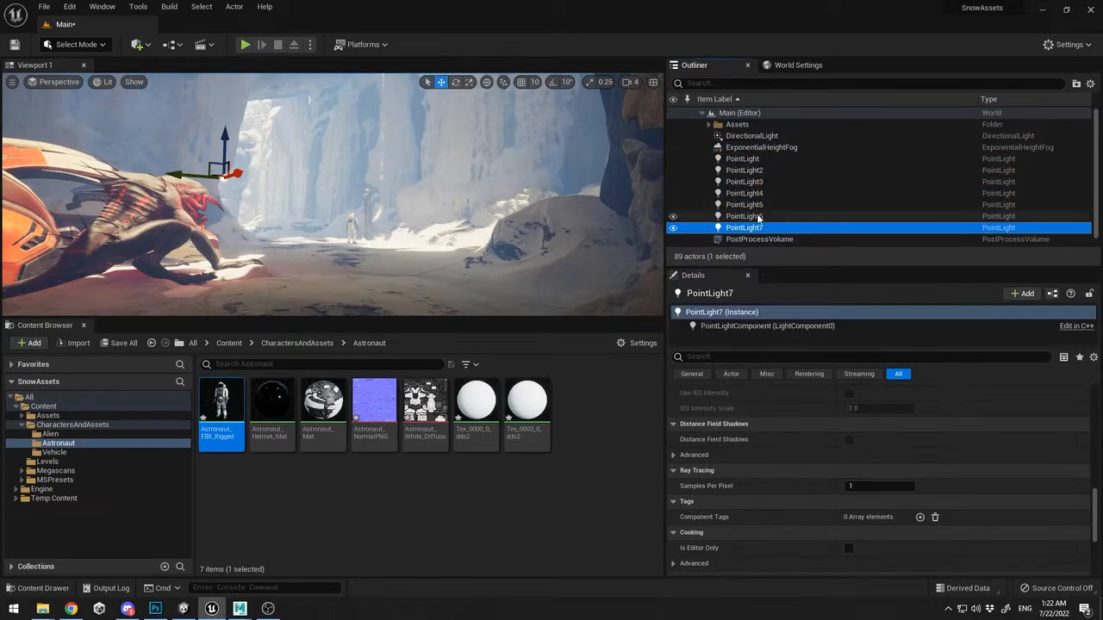
click(758, 216)
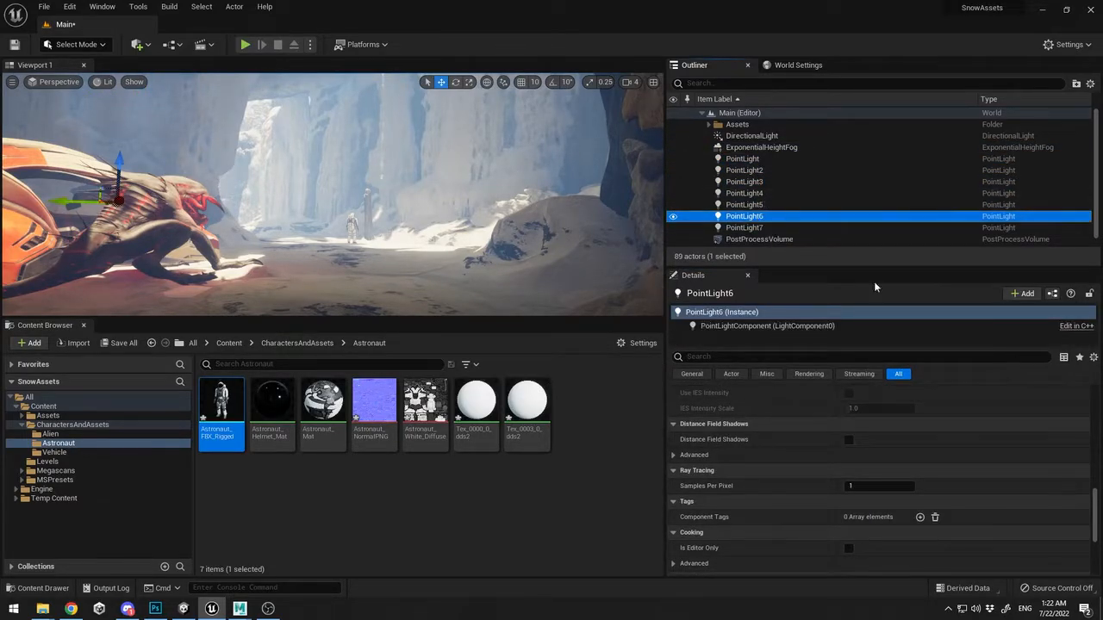
click(767, 205)
click(762, 193)
click(765, 228)
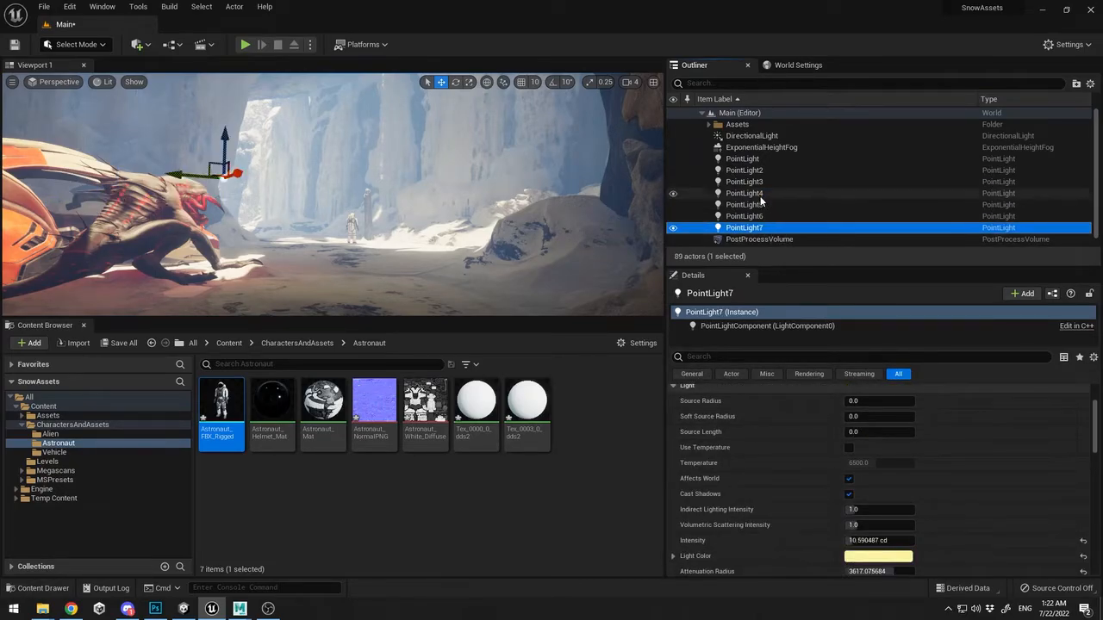
Set the intensity of the four red point lights, PointLight through PointLight4, to 0.6 cd together
click(761, 193)
shift+click(742, 159)
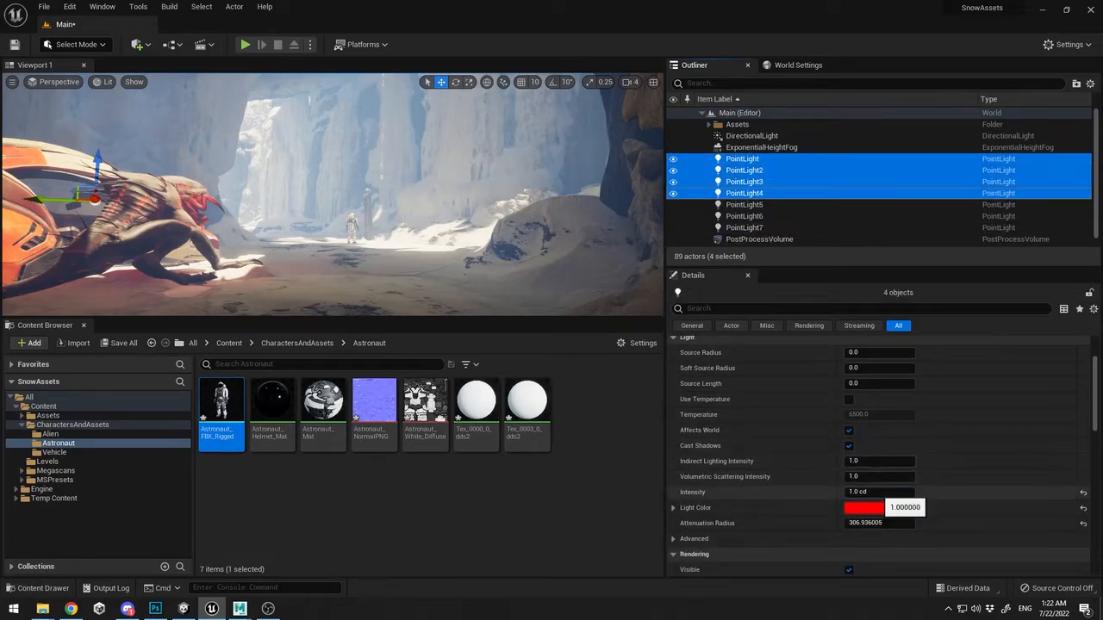
click(875, 492)
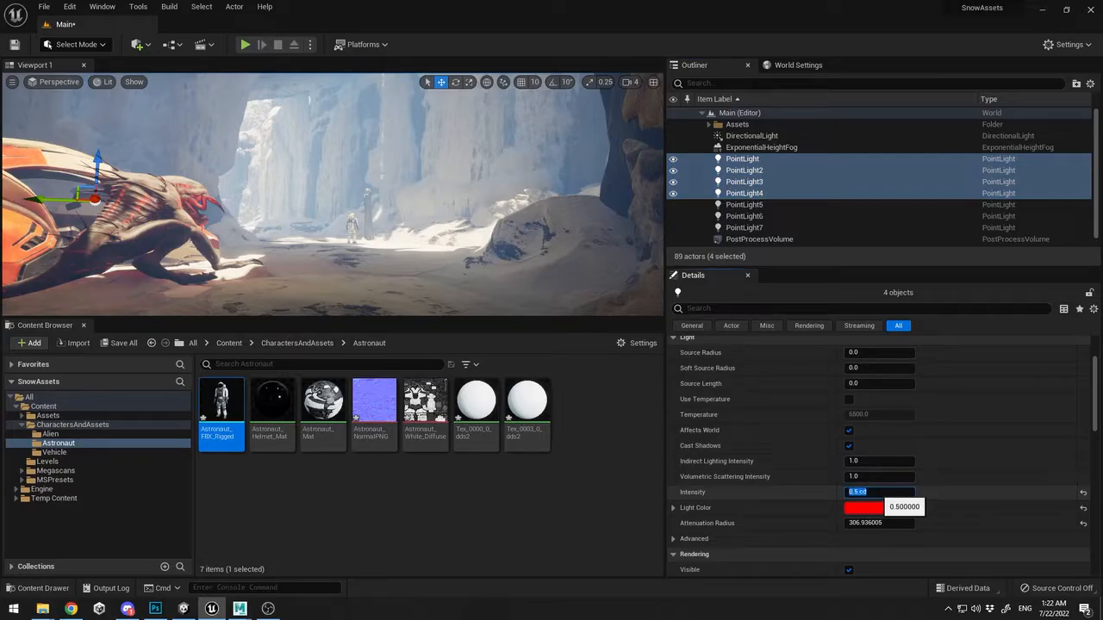
text(.1)
key(Return)
Shift the snowy ground piece beneath the alien slightly sideways while viewing the composition full screen
click(183, 288)
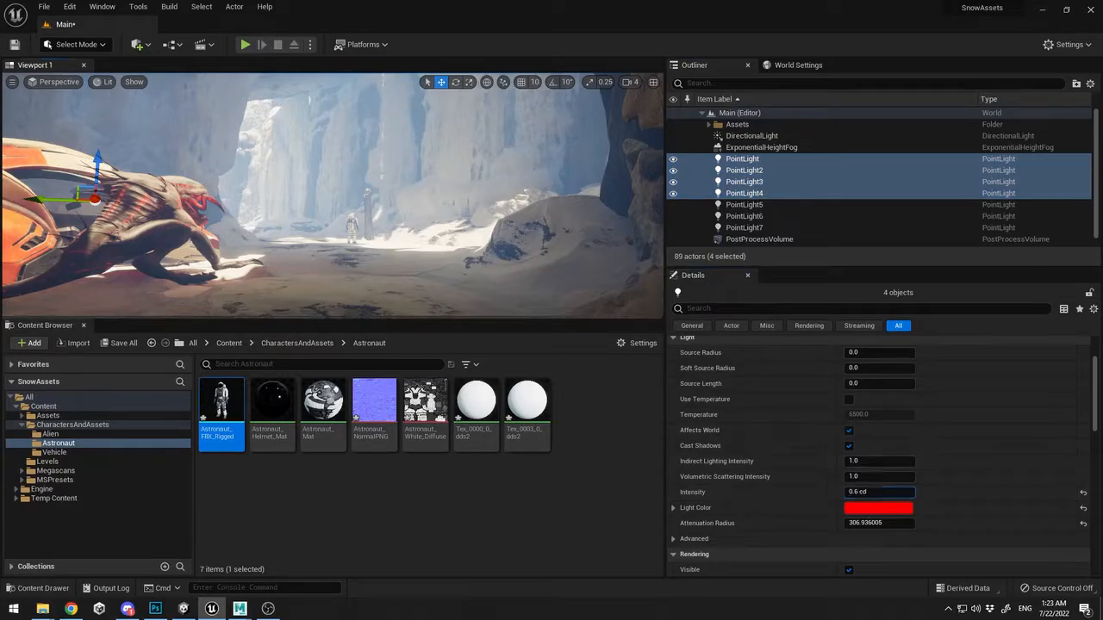
key(F11)
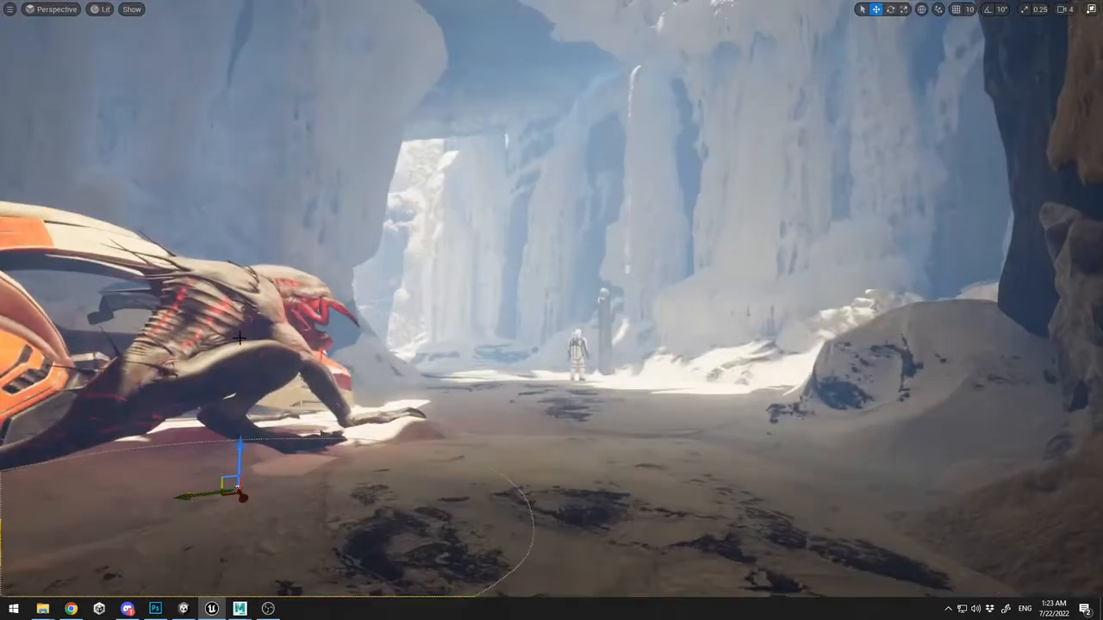
mouse_move(240, 448)
mouse_down()
mouse_move(241, 432)
mouse_move(241, 468)
mouse_move(236, 449)
mouse_up()
drag(194, 493, 288, 491)
Try lower placements for the ice wall section beyond the snow mound and undo the last moves
click(870, 392)
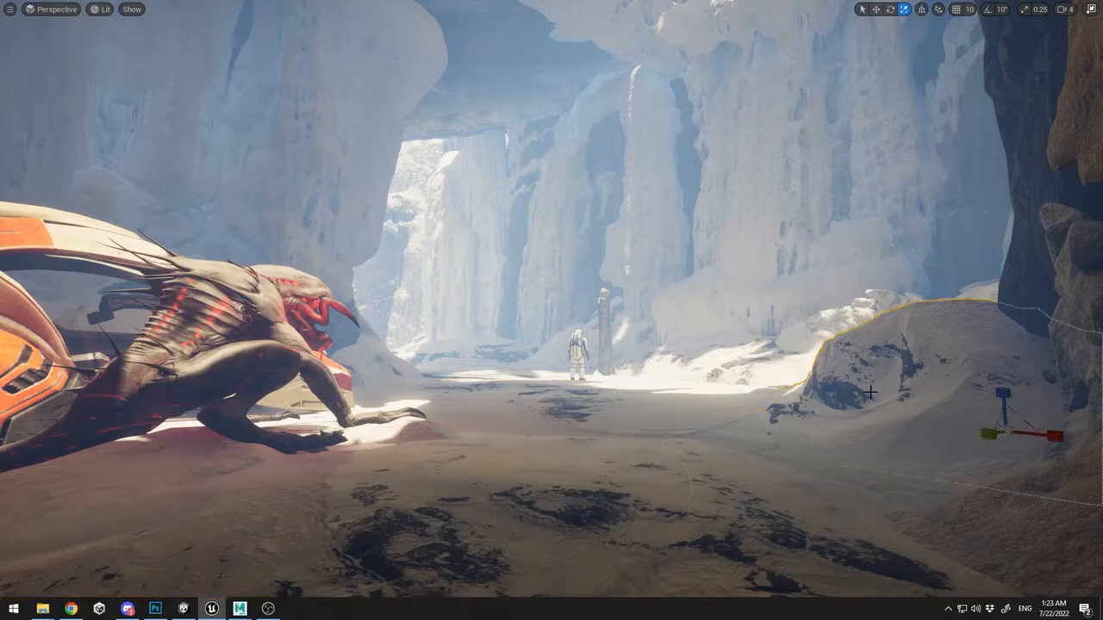
click(859, 274)
key(Escape)
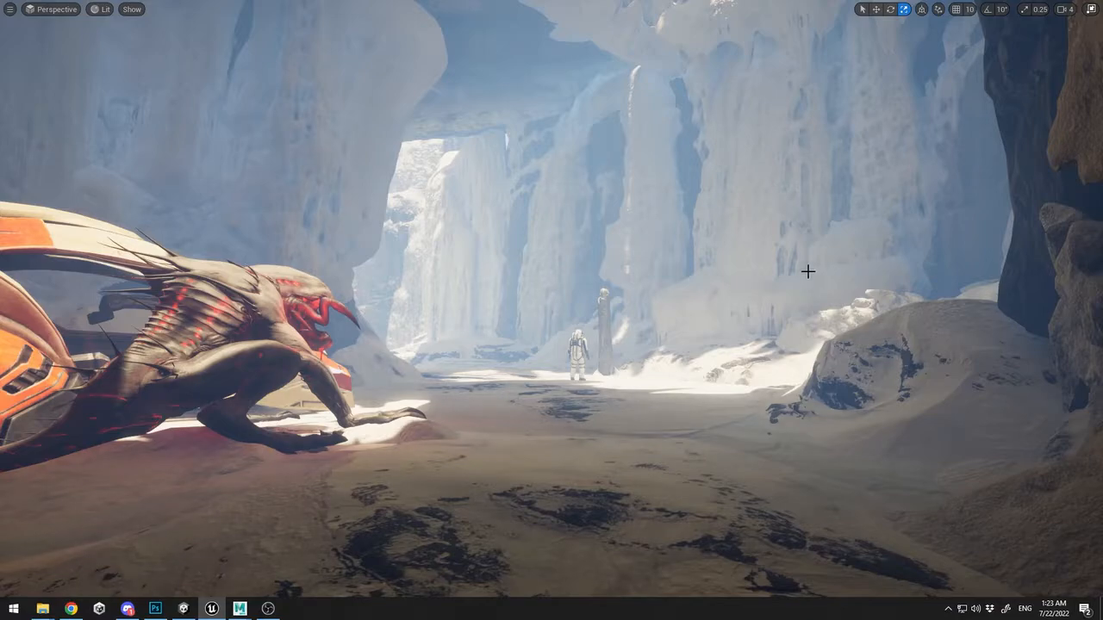
drag(758, 319, 758, 374)
key(ctrl+z)
key(ctrl+z)
key(ctrl+z)
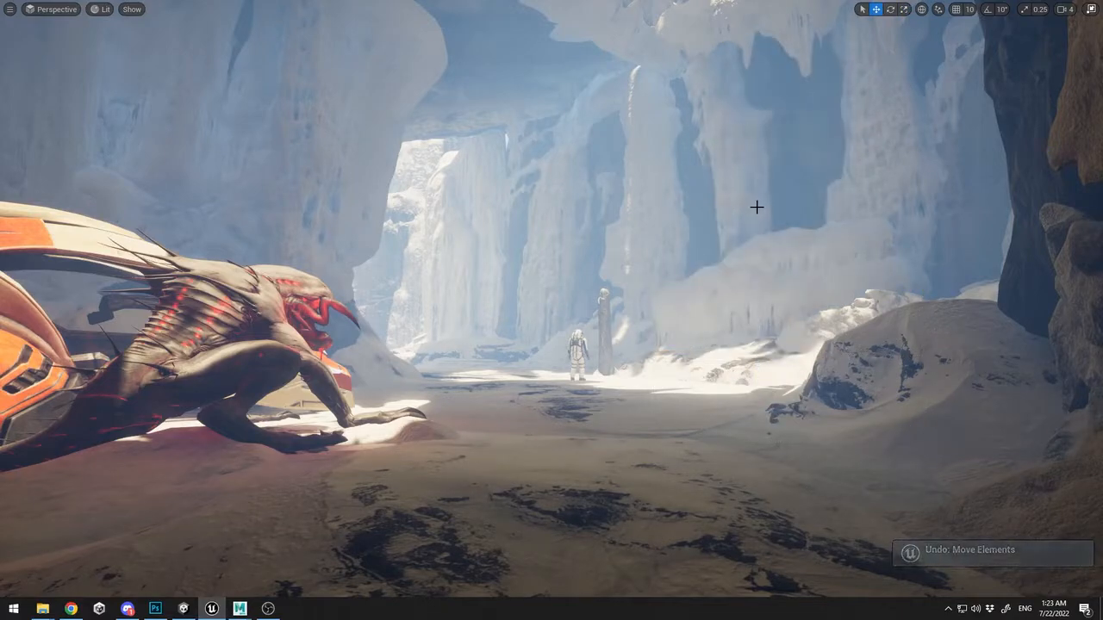
click(699, 307)
click(725, 259)
click(755, 214)
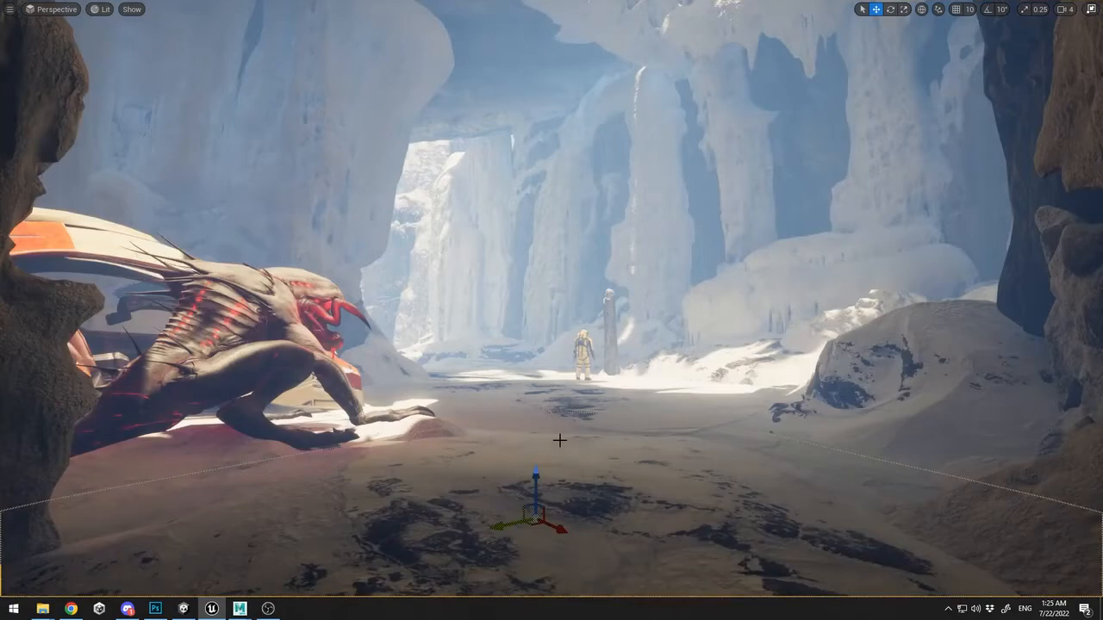
Try rotating the foreground rock pillar by about -35 degrees and shifting it beside the alien
key(ctrl+z)
key(f)
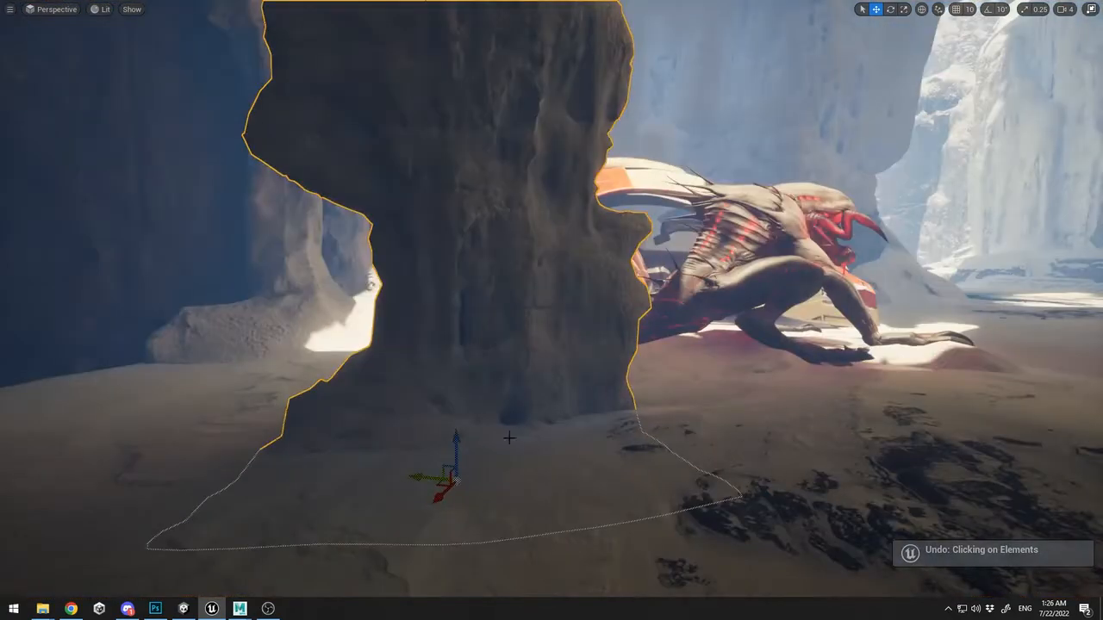
drag(430, 478, 585, 521)
key(e)
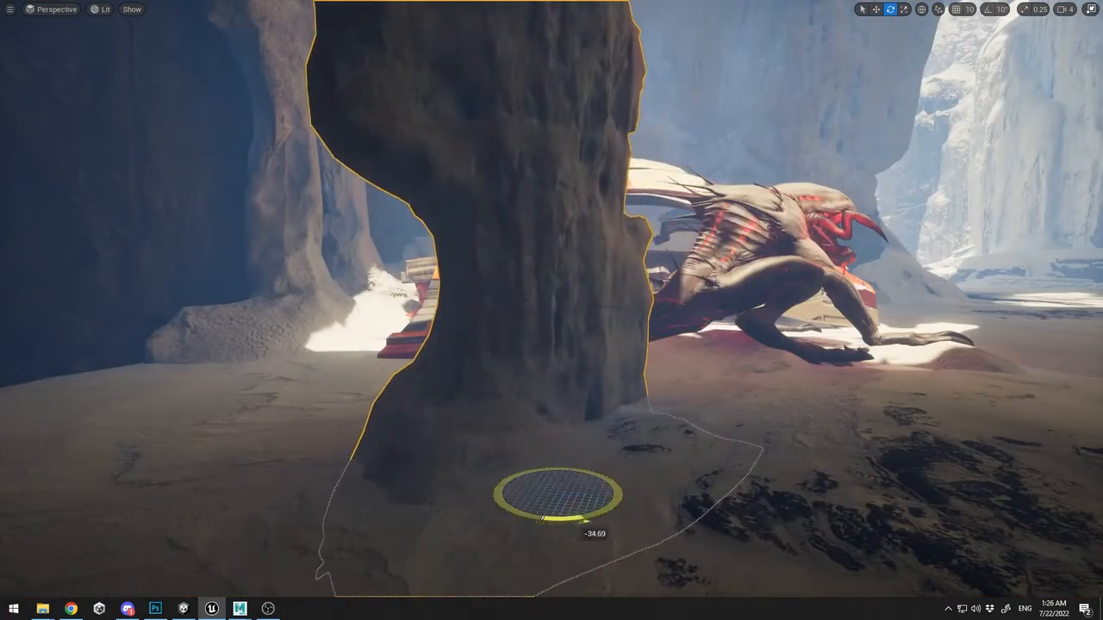
key(w)
drag(517, 487, 574, 492)
right_drag(574, 492, 746, 466)
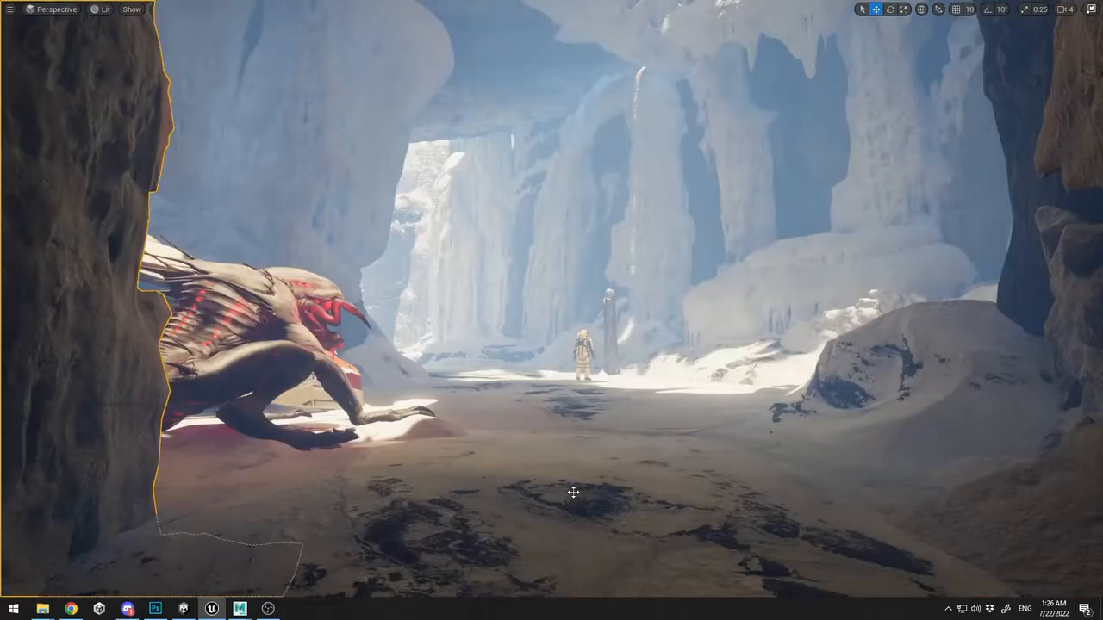
Delete the foreground rock pillar that covers the crashed vehicle beside the alien
click(573, 492)
click(146, 376)
key(Delete)
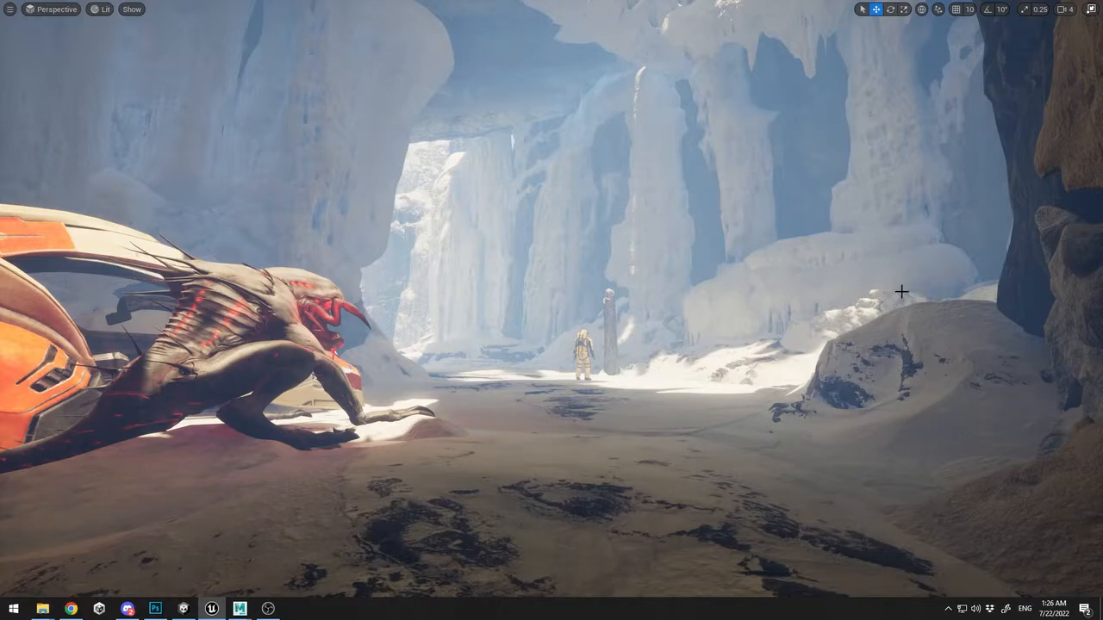
Compare the composition with the height fog hidden and shown, including in the full-screen view
click(1078, 295)
click(730, 367)
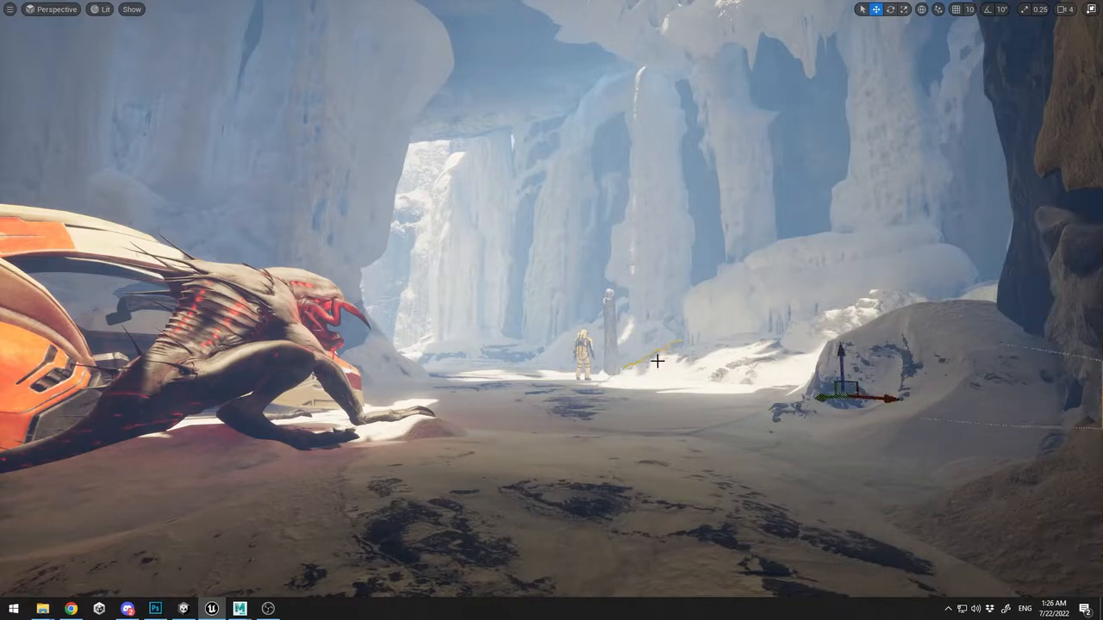
click(718, 295)
key(F11)
scroll(775, 155, up, 15)
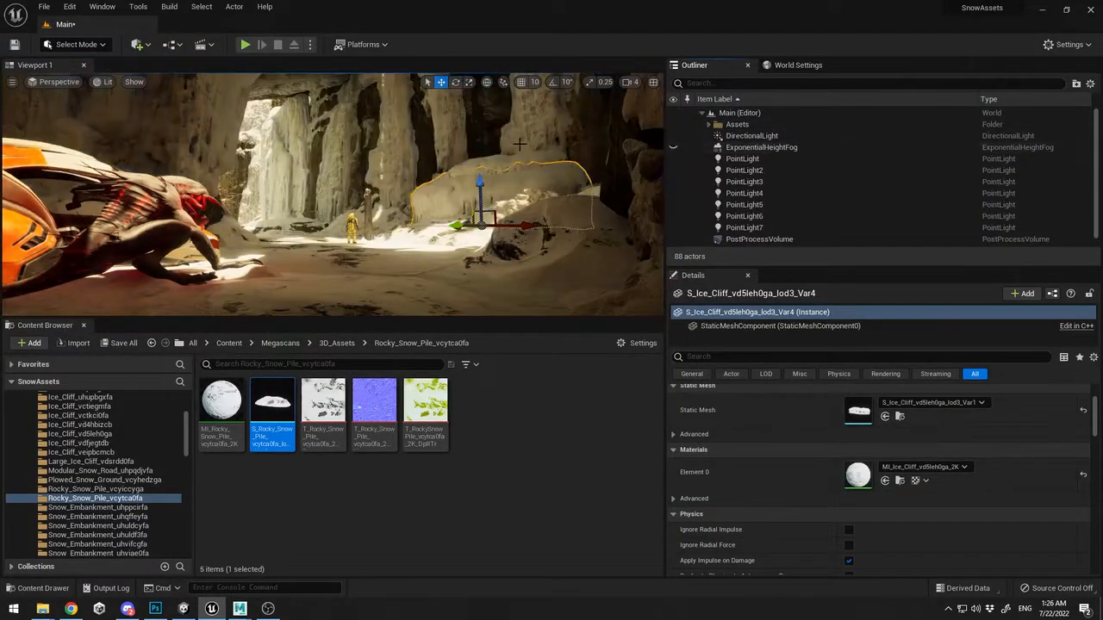
key(F11)
key(F11)
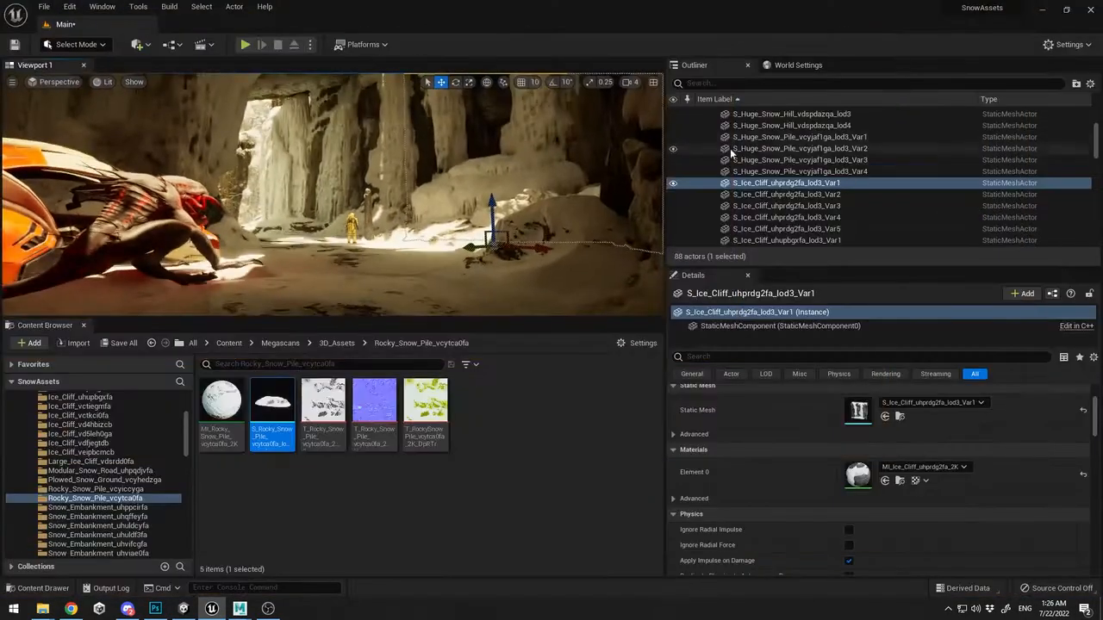
scroll(707, 148, up, 10)
Set the height fog's max opacity to 0.576 and height falloff to about 1.7, and lower its density
click(740, 147)
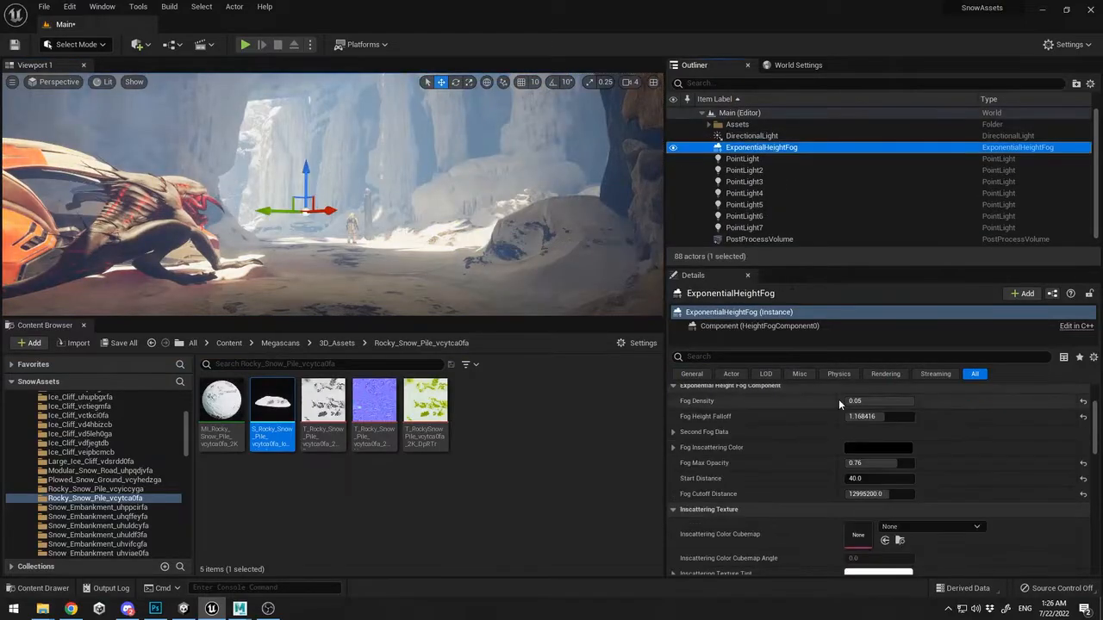
drag(855, 463, 845, 462)
drag(911, 463, 947, 462)
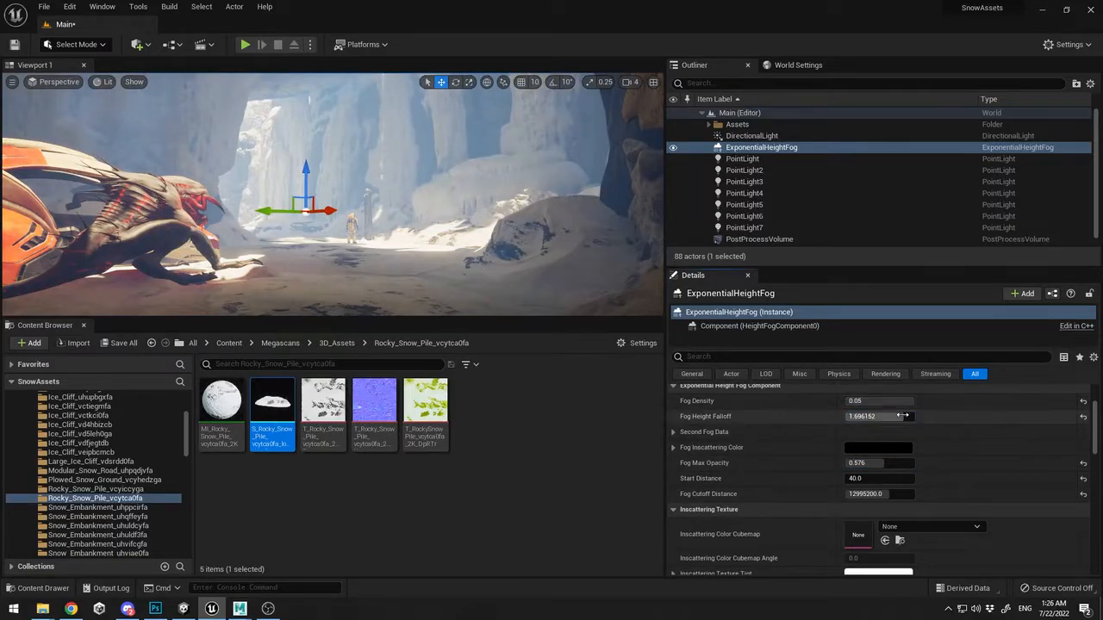
scroll(903, 416, up, 2)
drag(883, 455, 861, 456)
click(627, 241)
key(F11)
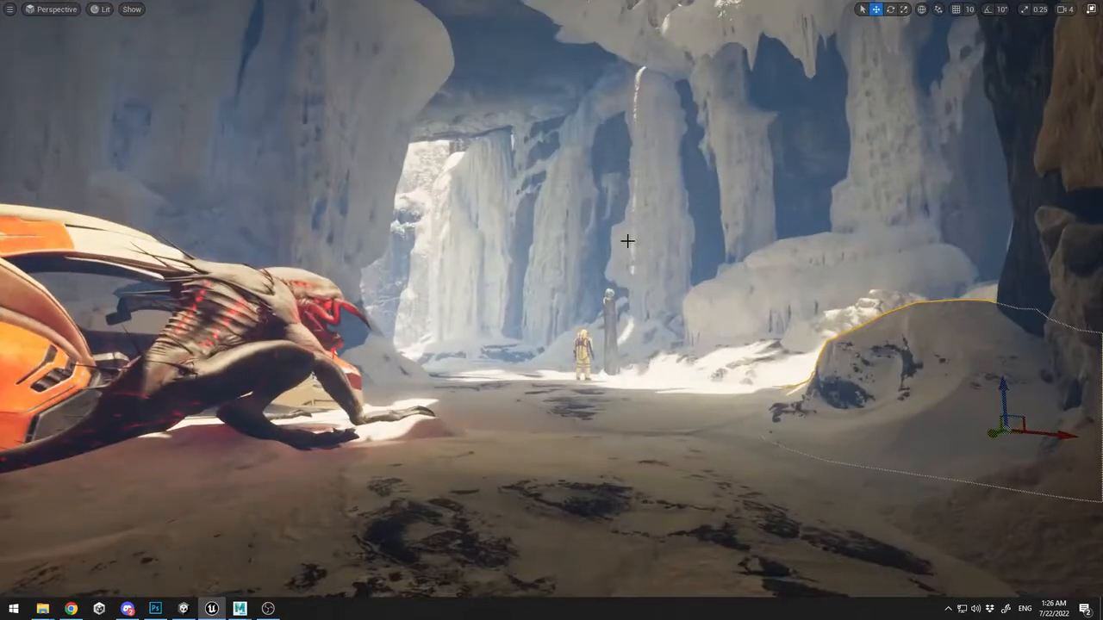
key(g)
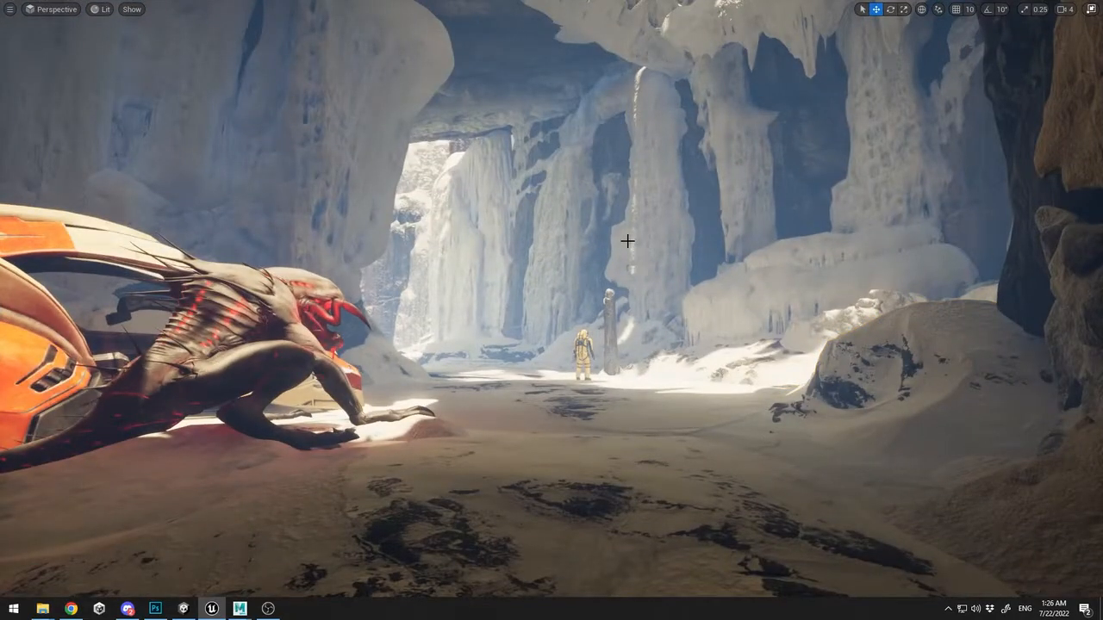
Hide the height fog and examine the full-screen composition without it
key(F11)
key(Escape)
scroll(883, 185, up, 10)
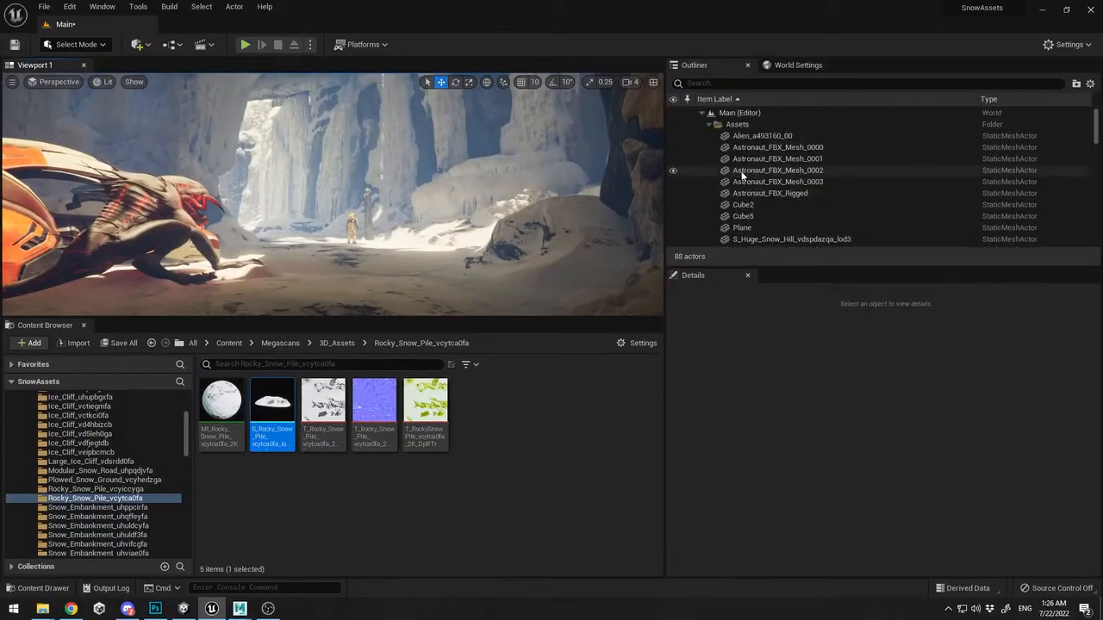
click(709, 125)
click(673, 147)
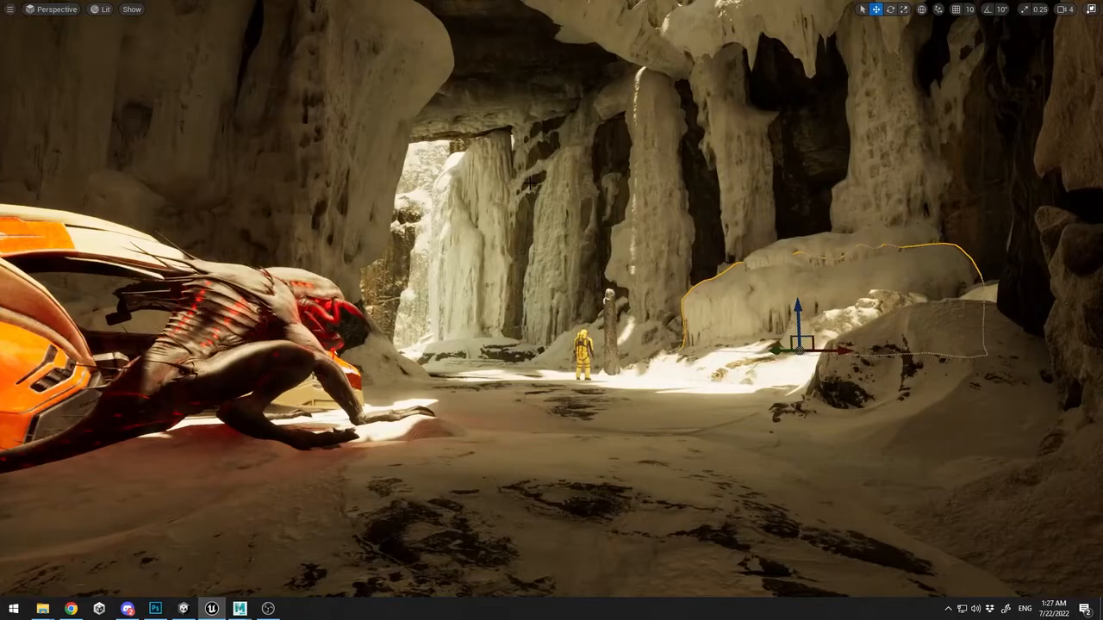
Show the height fog again and set its fog density to 0.004
key(F11)
scroll(699, 176, up, 10)
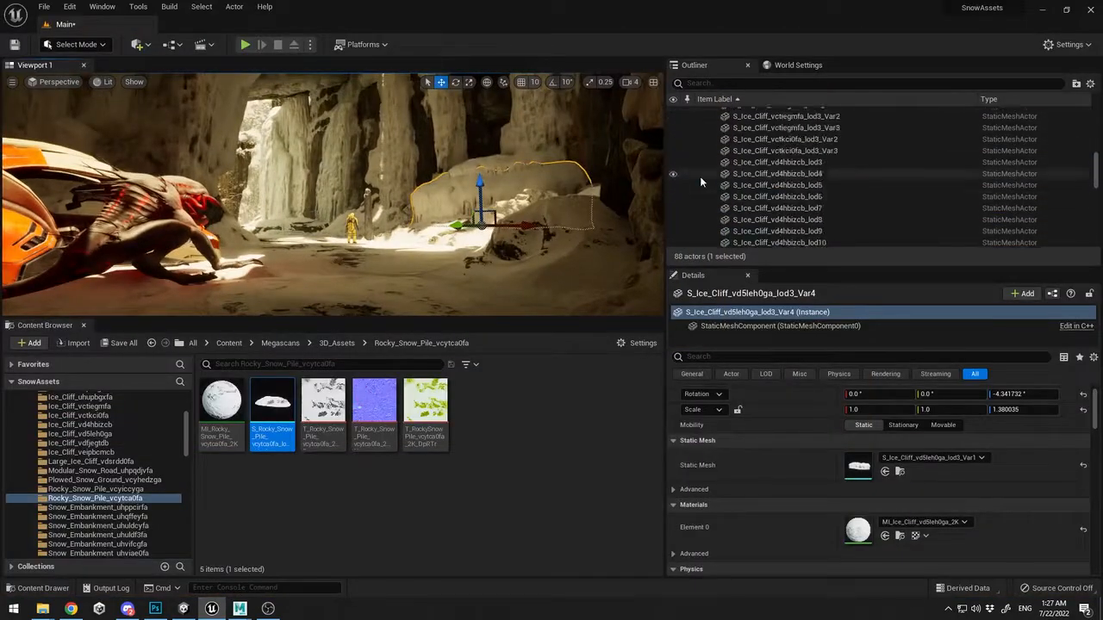
click(708, 124)
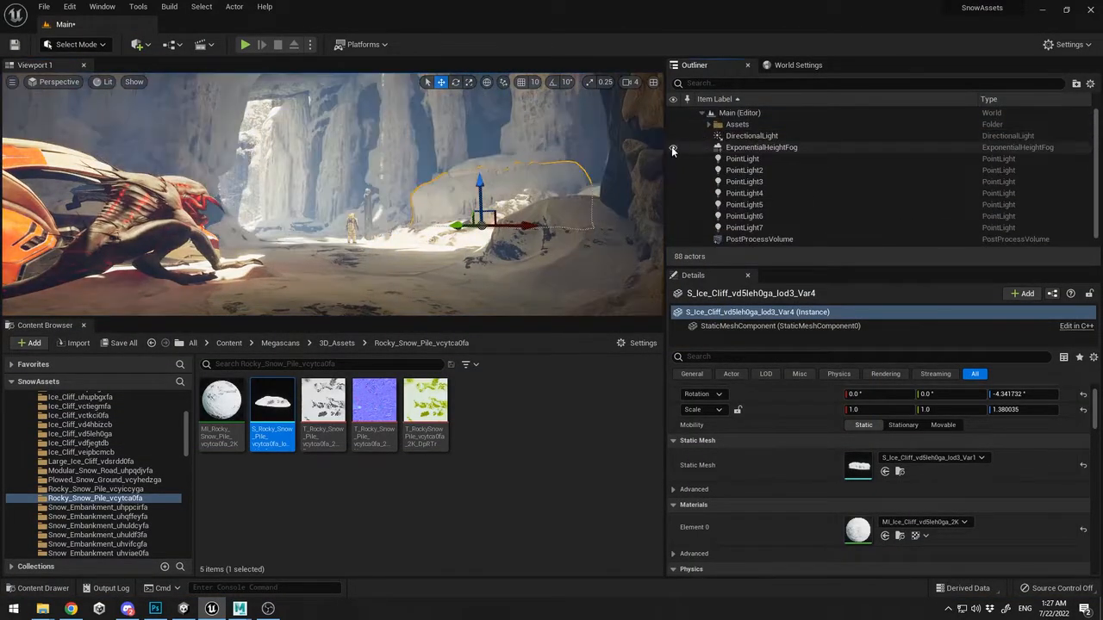
click(689, 147)
click(878, 456)
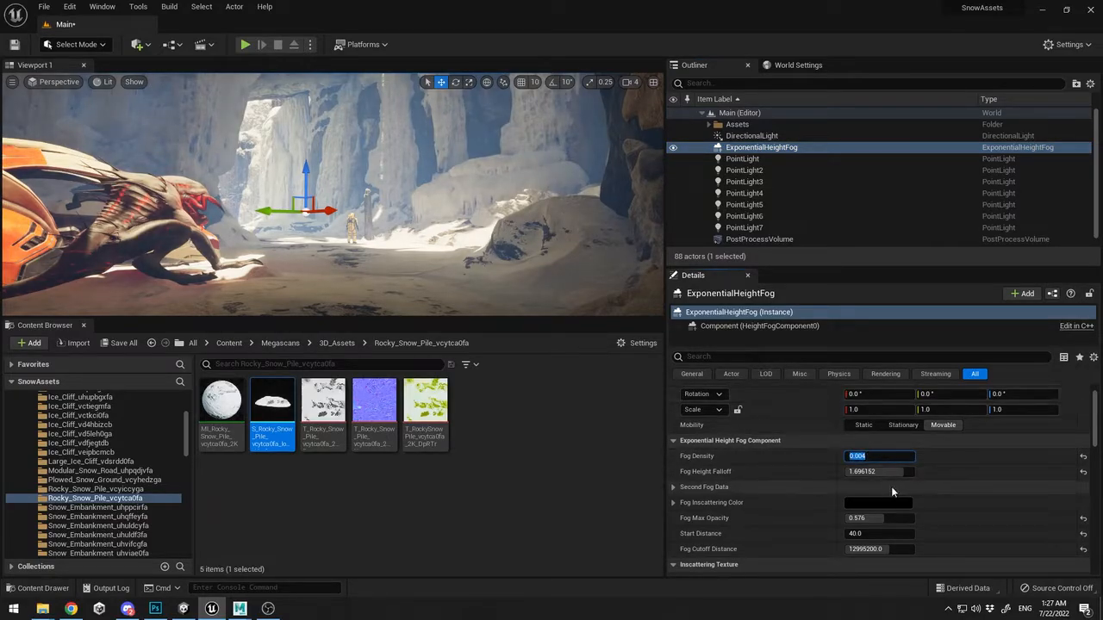
Set the post process volume's exposure metering mode to Auto Exposure Basic and enable its exposure compensation override
scroll(786, 186, down, 1)
click(758, 230)
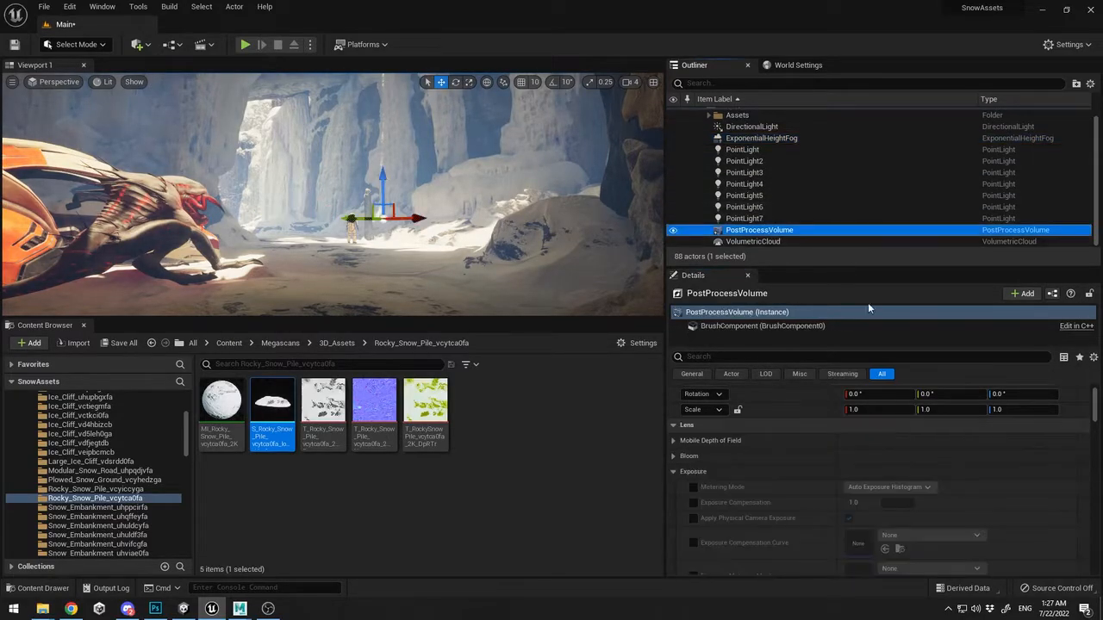
drag(865, 266, 865, 164)
scroll(700, 361, down, 2)
click(693, 345)
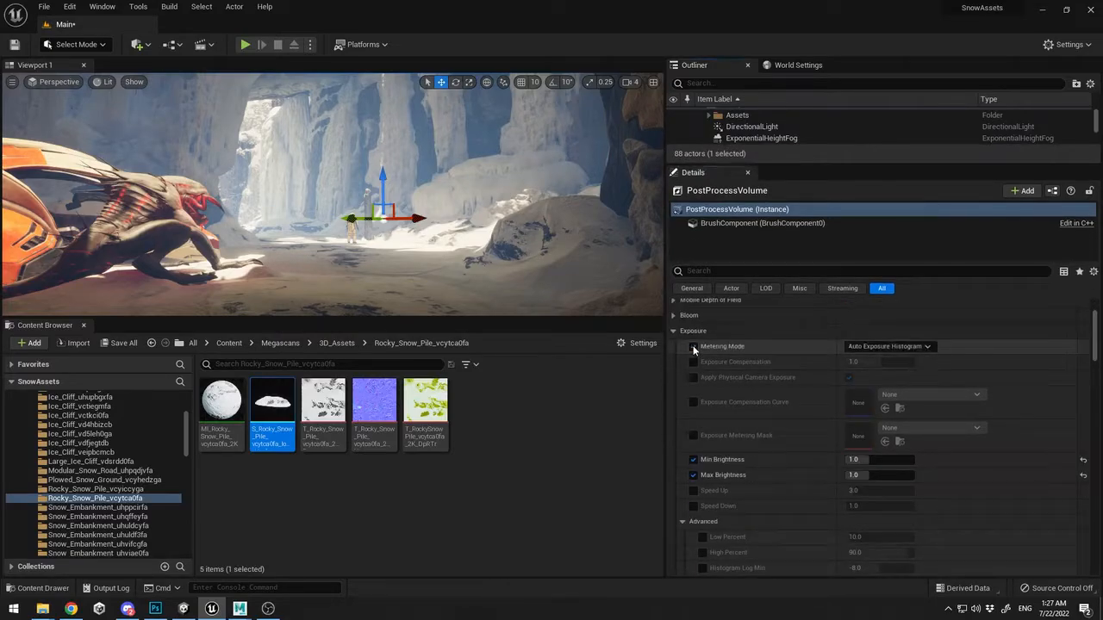
click(876, 349)
click(875, 362)
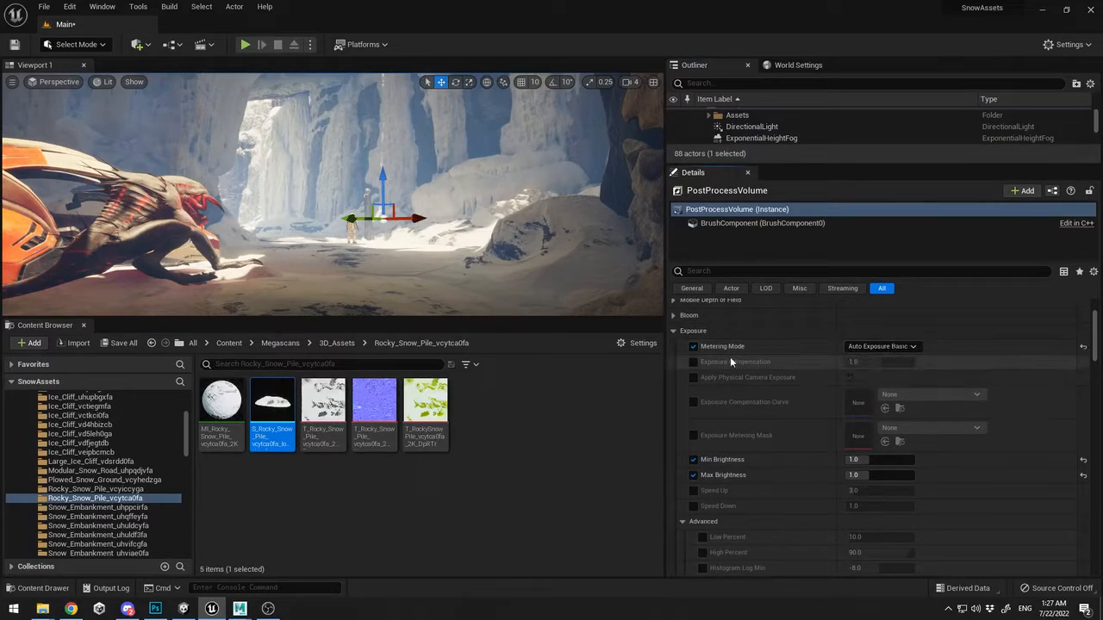
click(693, 346)
click(694, 346)
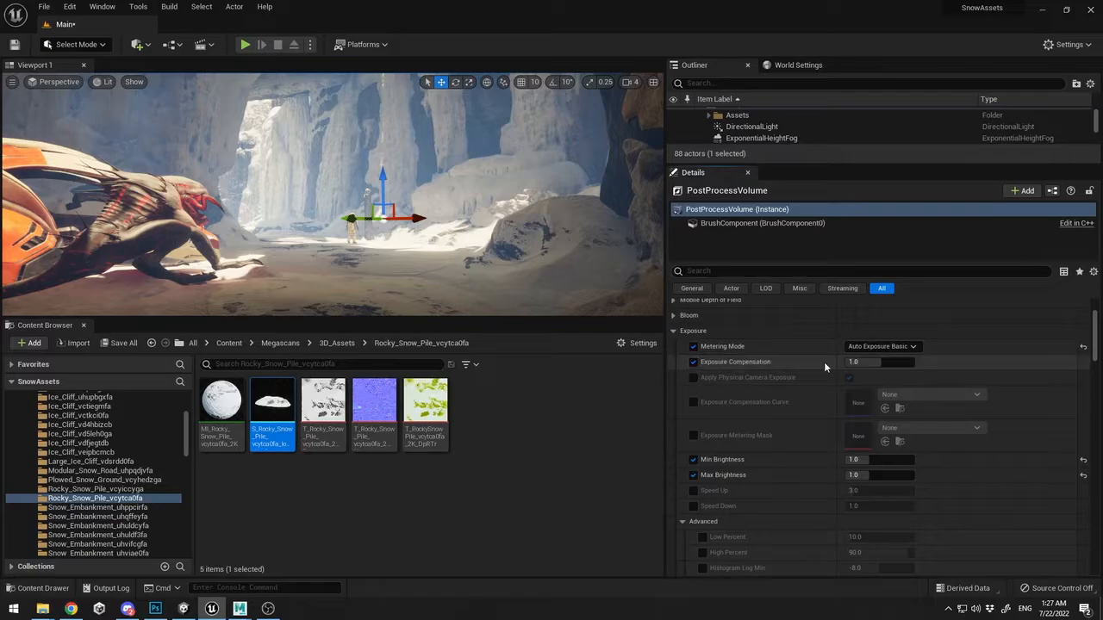
Set the exposure compensation to 0.6 and view the scene full screen
mouse_move(887, 364)
mouse_down()
mouse_move(917, 365)
mouse_move(875, 365)
mouse_move(905, 365)
mouse_move(887, 364)
mouse_up()
click(889, 362)
text(.6)
key(Return)
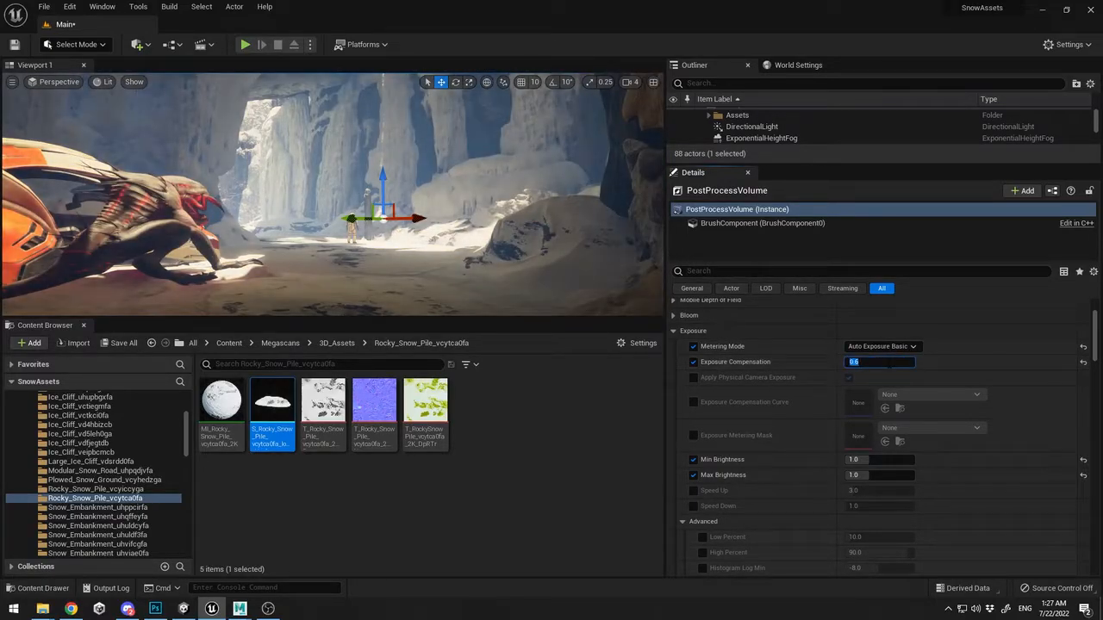
click(490, 245)
key(F11)
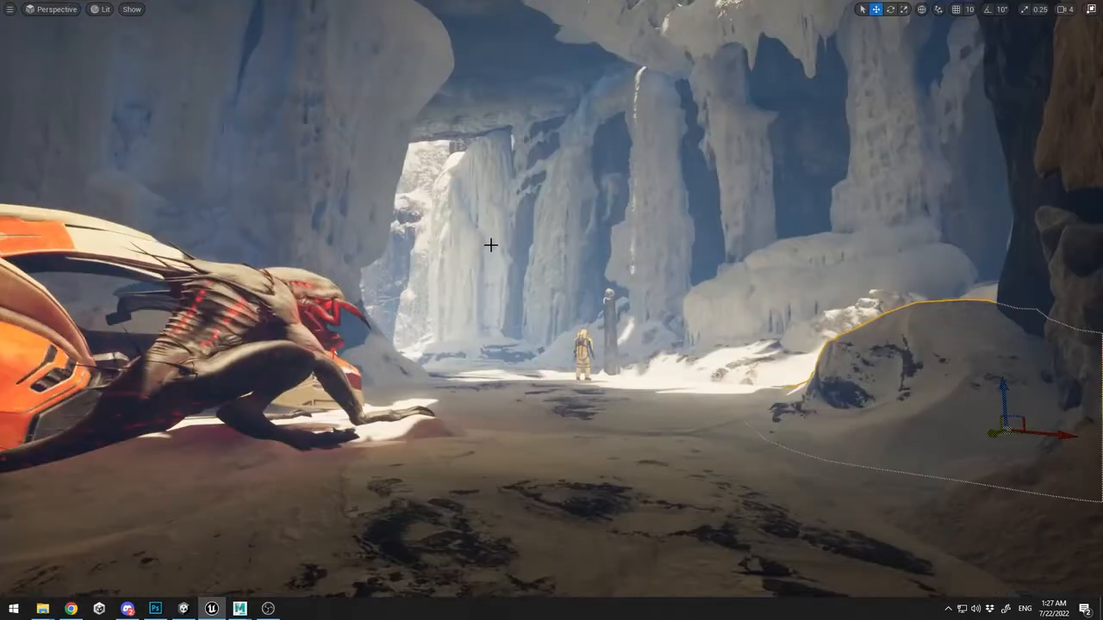
Toggle the post process volume's exposure compensation for comparison and enable the Apply Physical Camera Exposure override
key(F11)
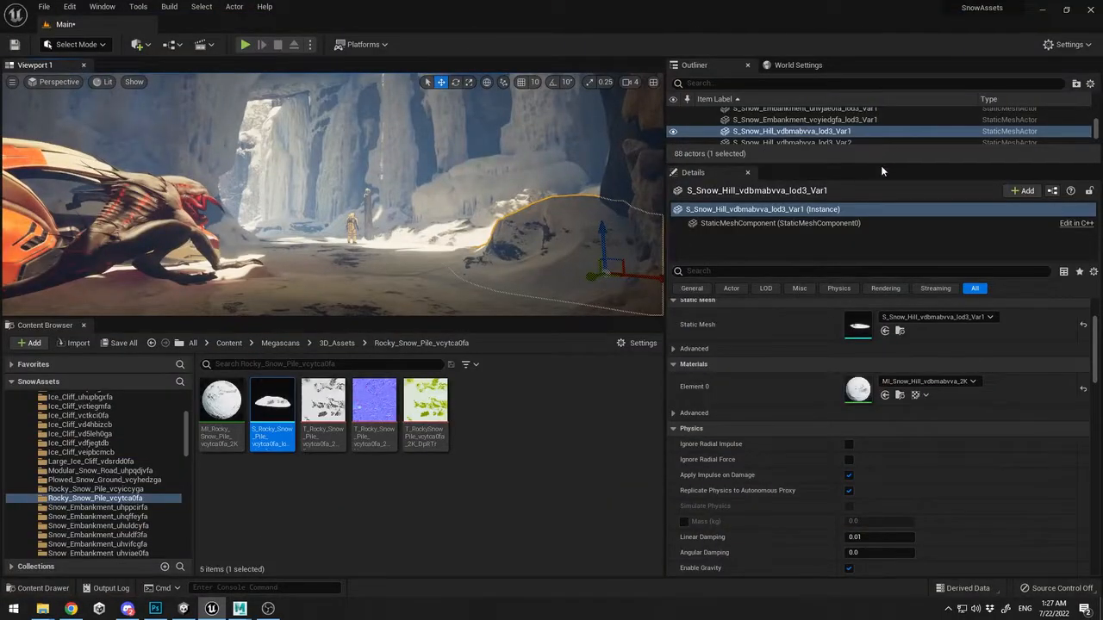
drag(880, 165, 880, 318)
scroll(844, 173, up, 10)
click(708, 124)
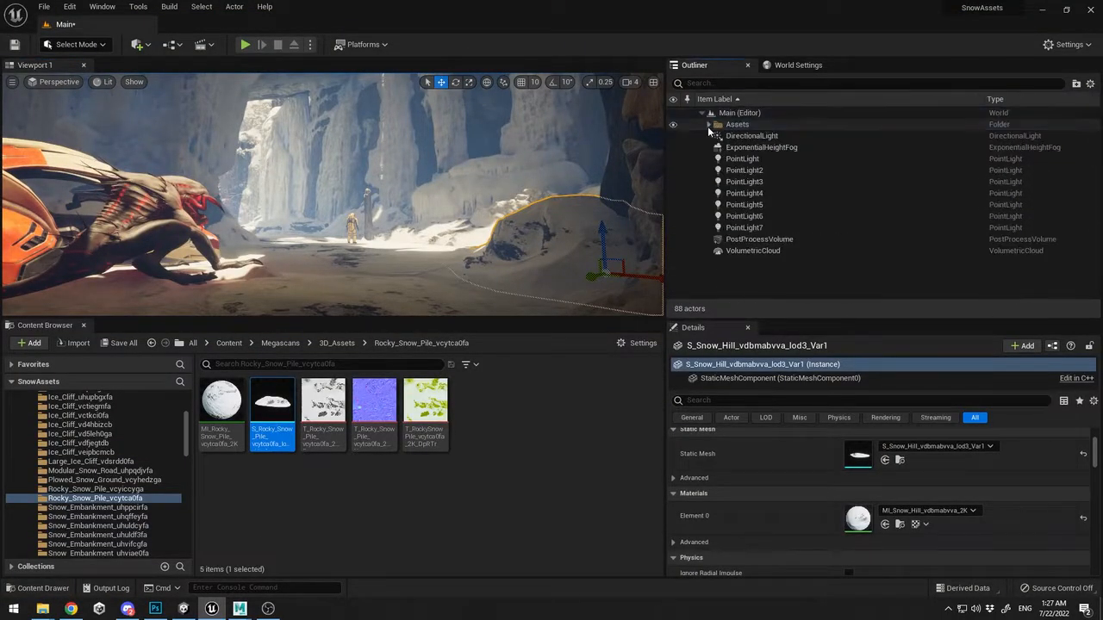
click(758, 238)
drag(894, 318, 894, 169)
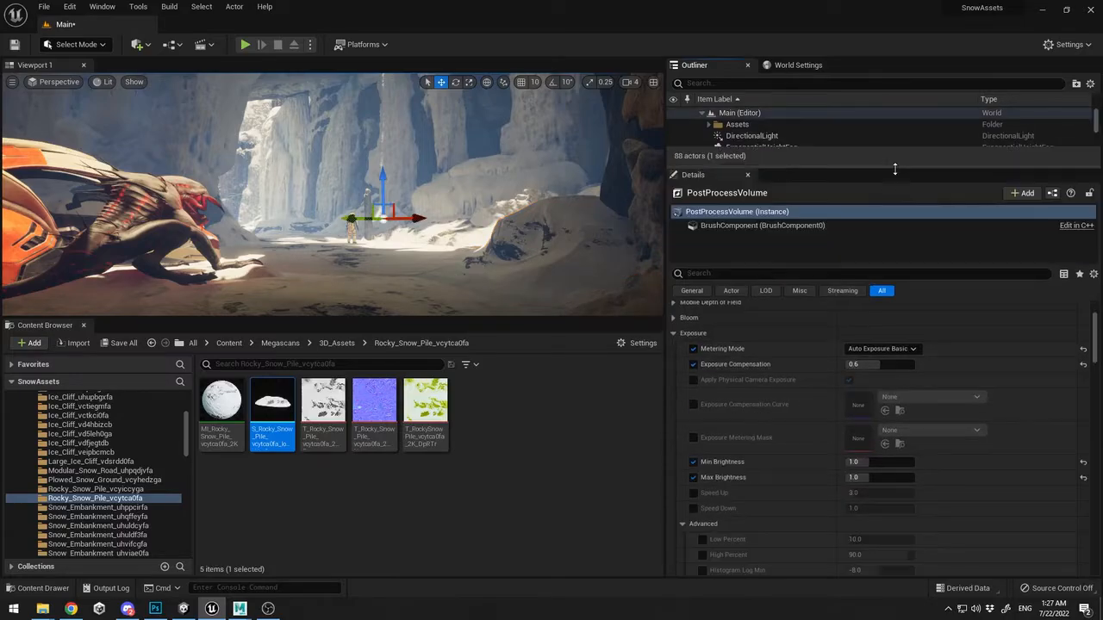
click(694, 365)
click(694, 366)
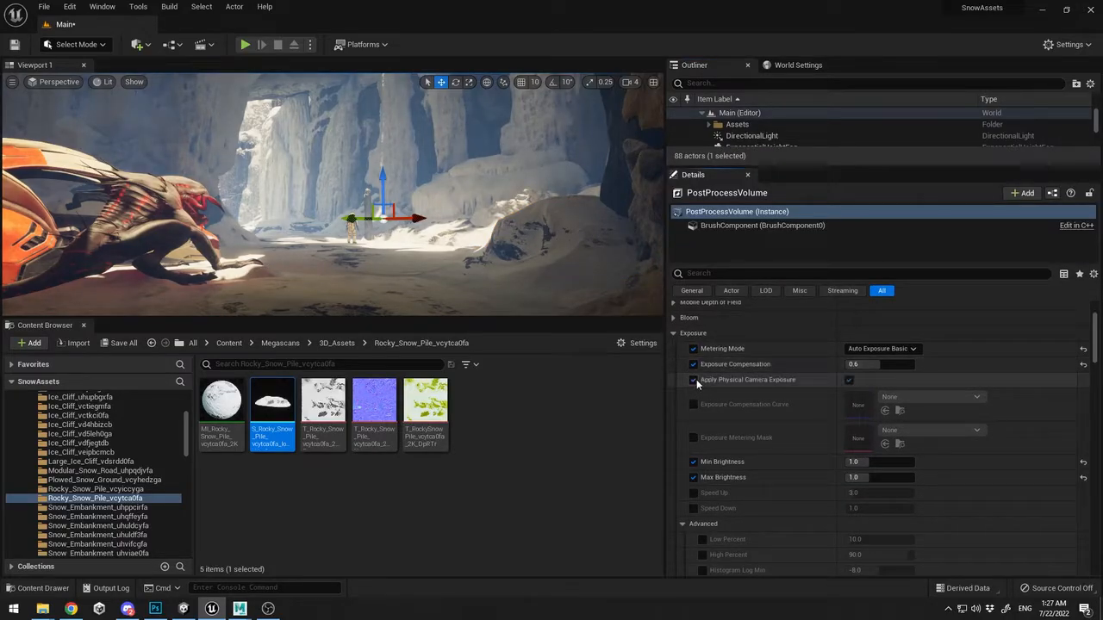
click(693, 380)
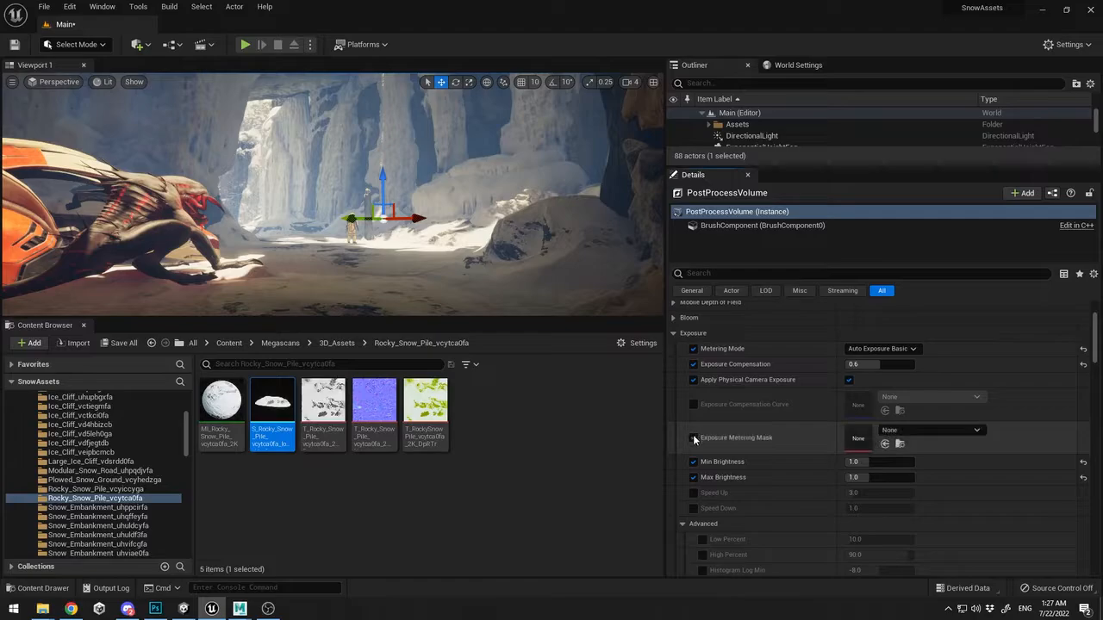
Enable the saturation override for the Color Grading highlights and expand its settings
scroll(694, 439, down, 2)
scroll(695, 459, down, 2)
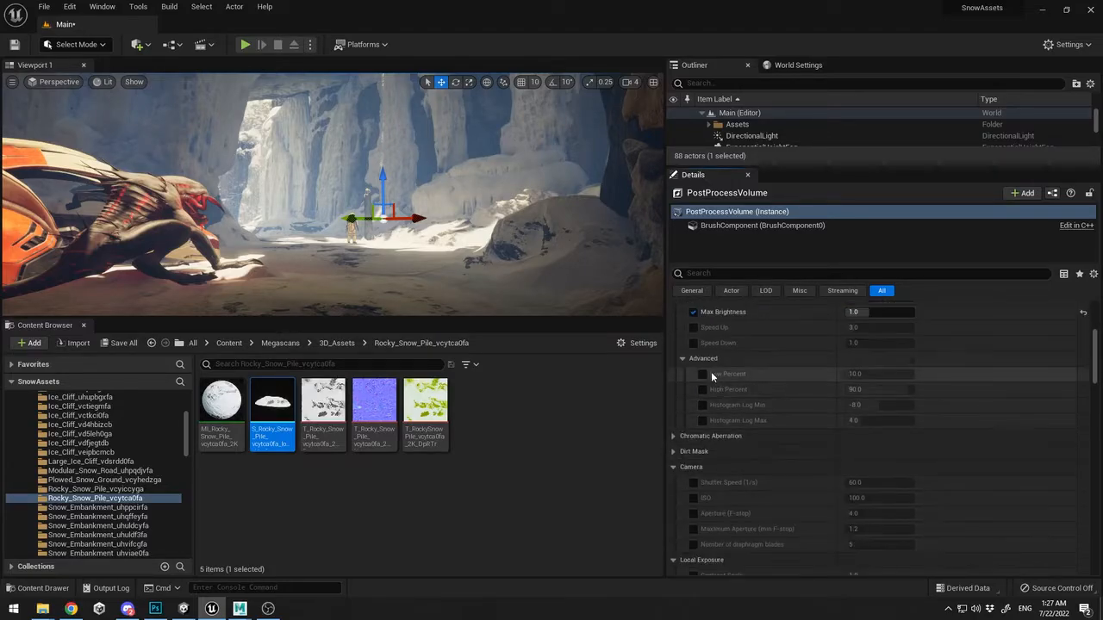
scroll(713, 403, down, 1)
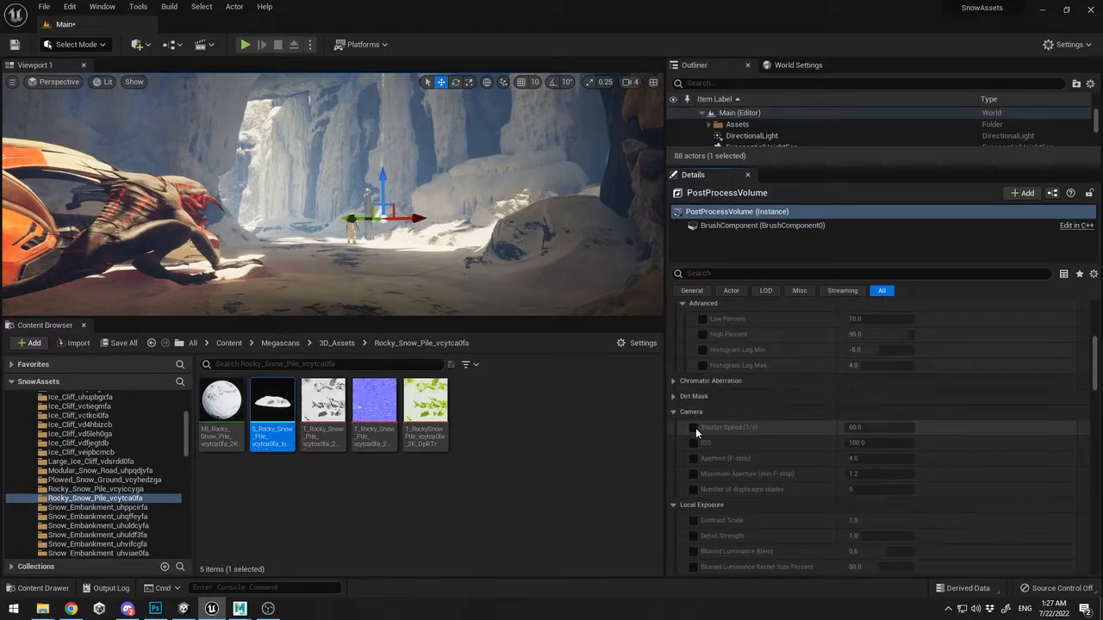
click(694, 443)
scroll(715, 455, down, 2)
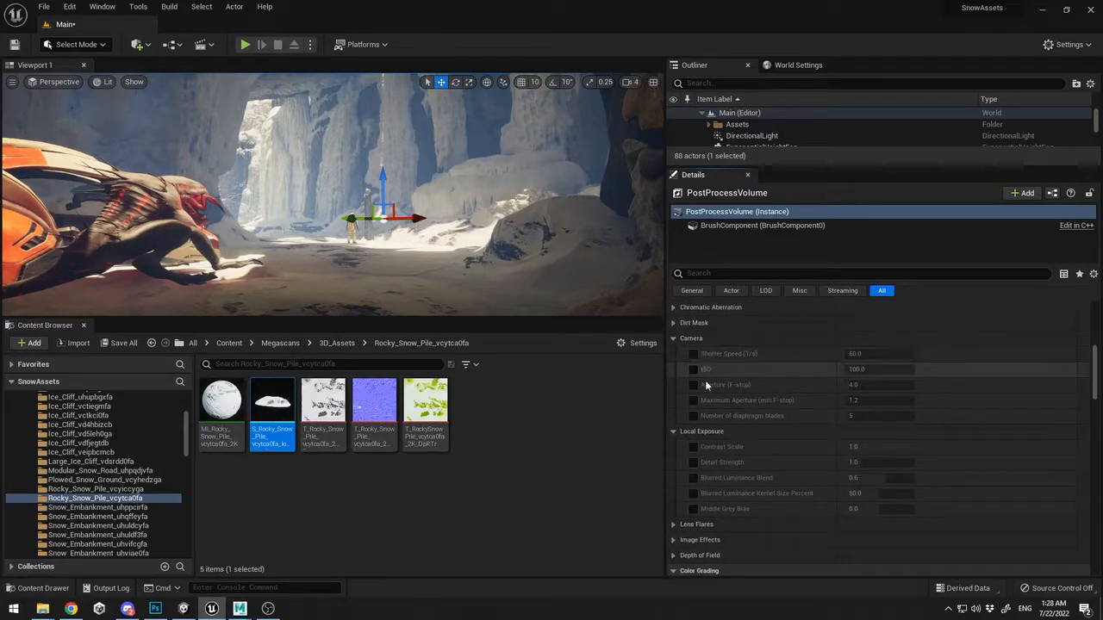
scroll(711, 436, down, 3)
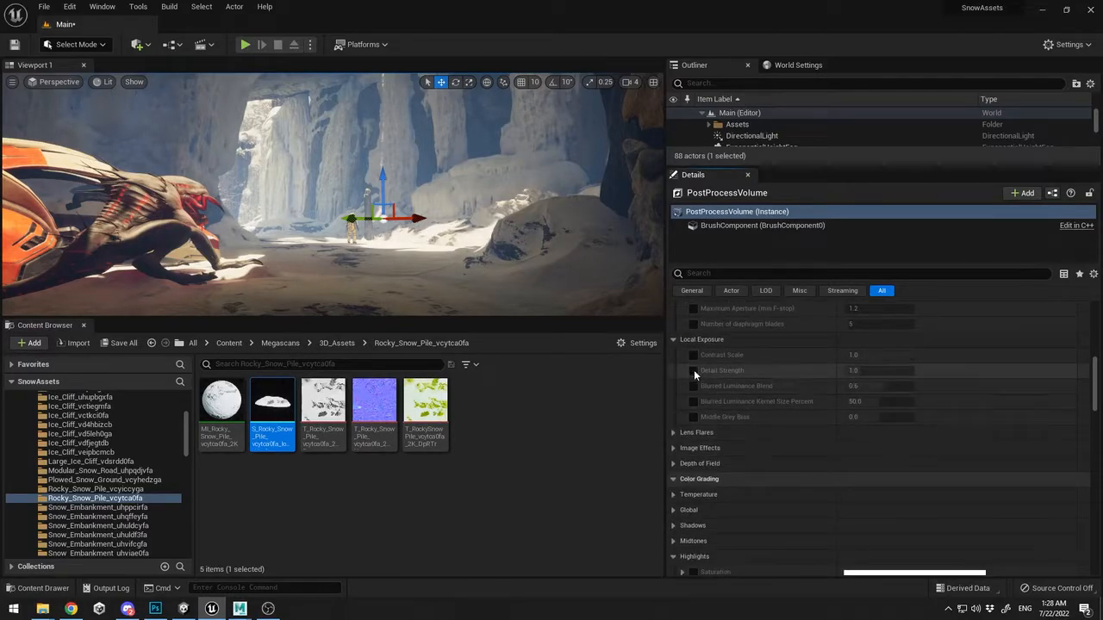
scroll(711, 389, down, 5)
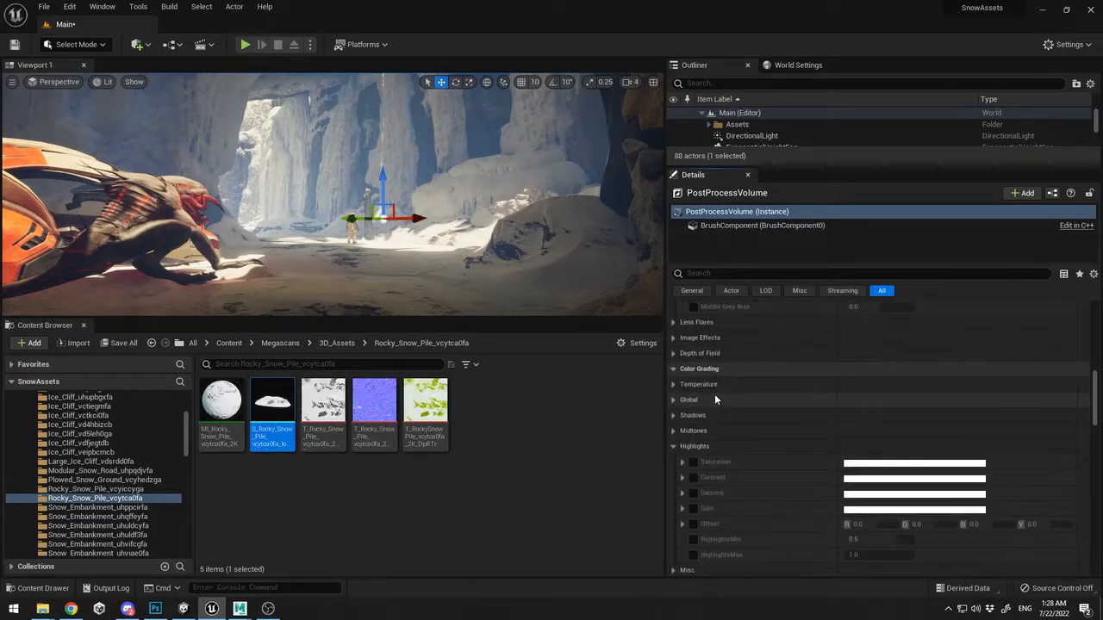
click(692, 406)
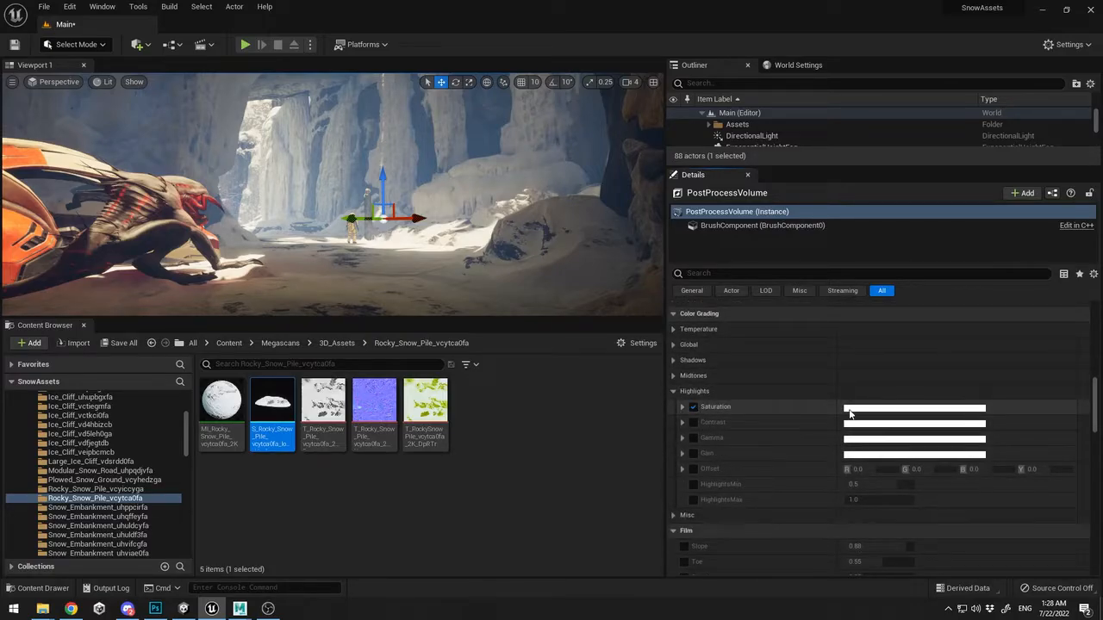
click(682, 407)
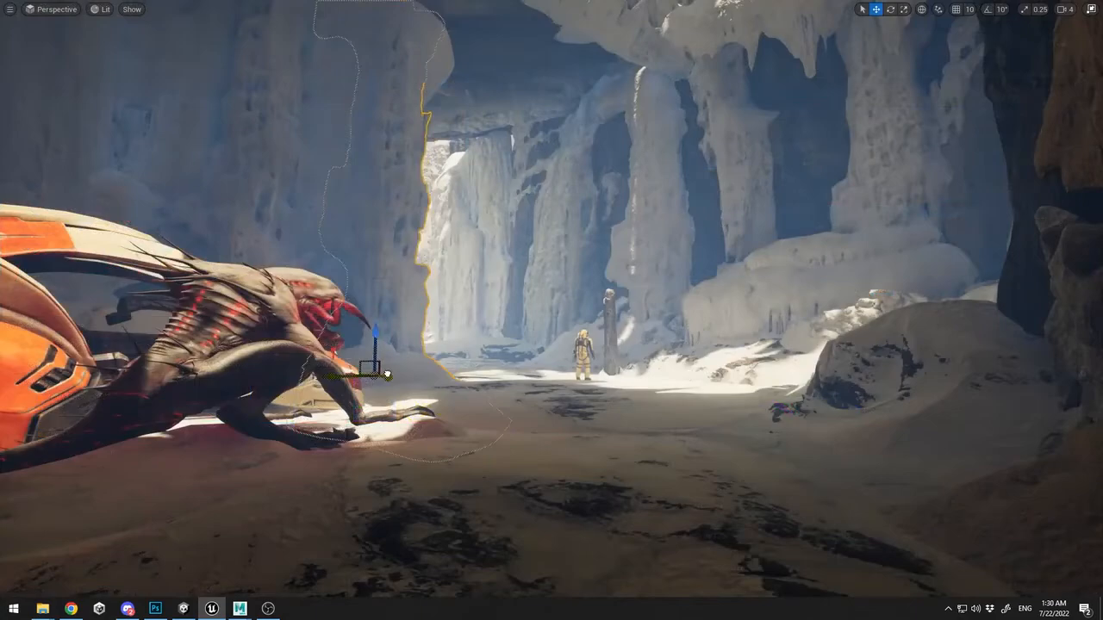
Reposition and rotate the tall ice pillar behind the alien along the near edge of the cave opening
click(391, 373)
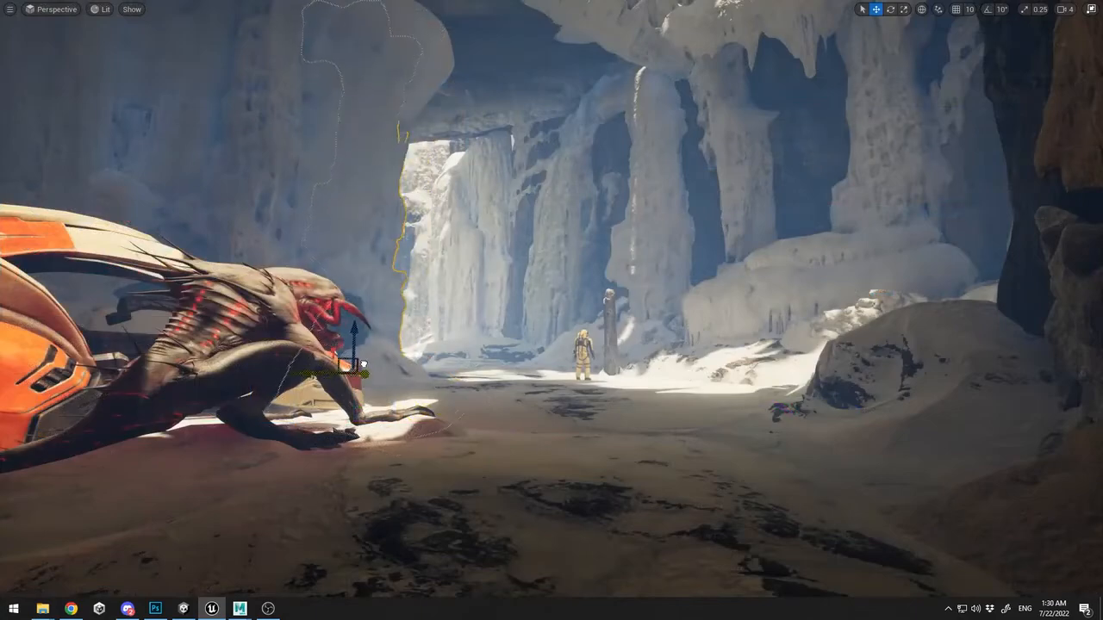
key(e)
mouse_move(322, 374)
mouse_down()
mouse_move(310, 376)
mouse_move(333, 376)
mouse_up()
key(w)
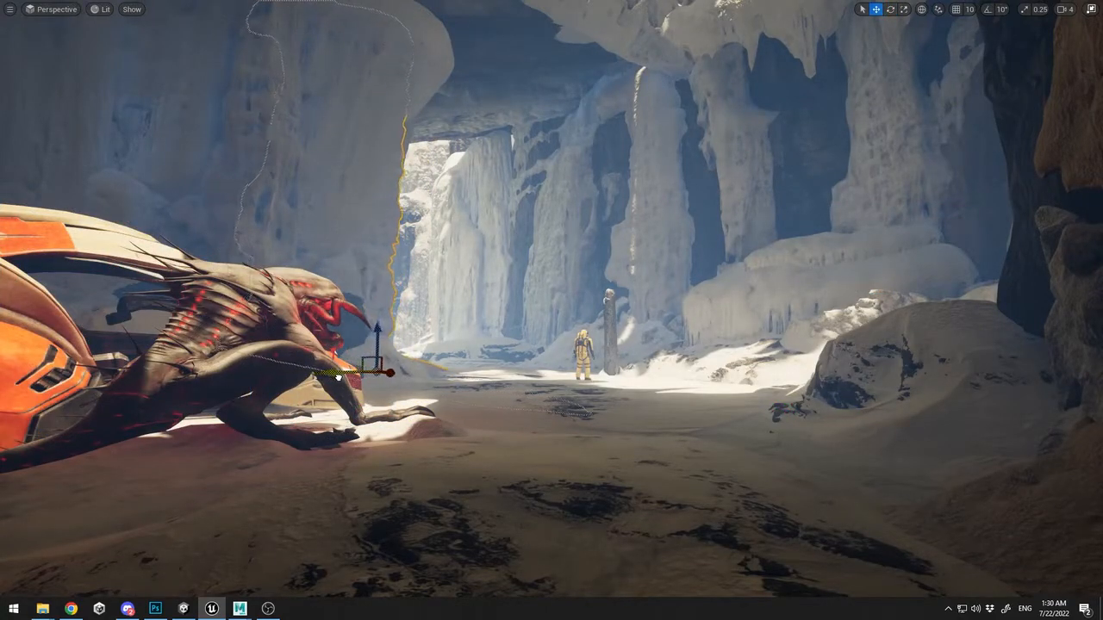
key(e)
drag(370, 312, 382, 306)
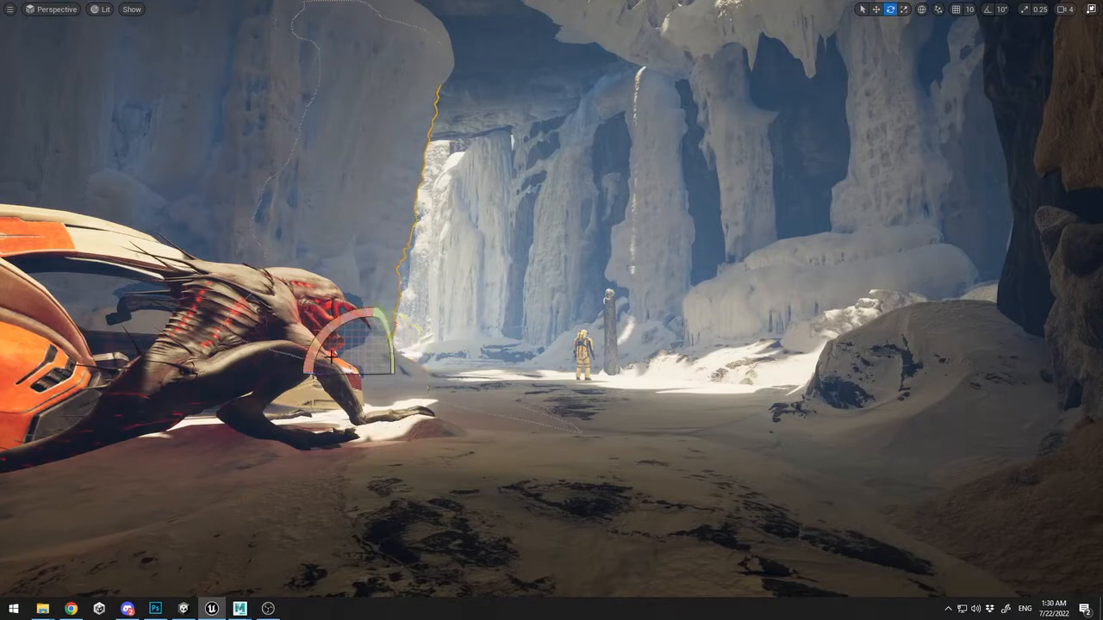
key(w)
drag(337, 372, 517, 379)
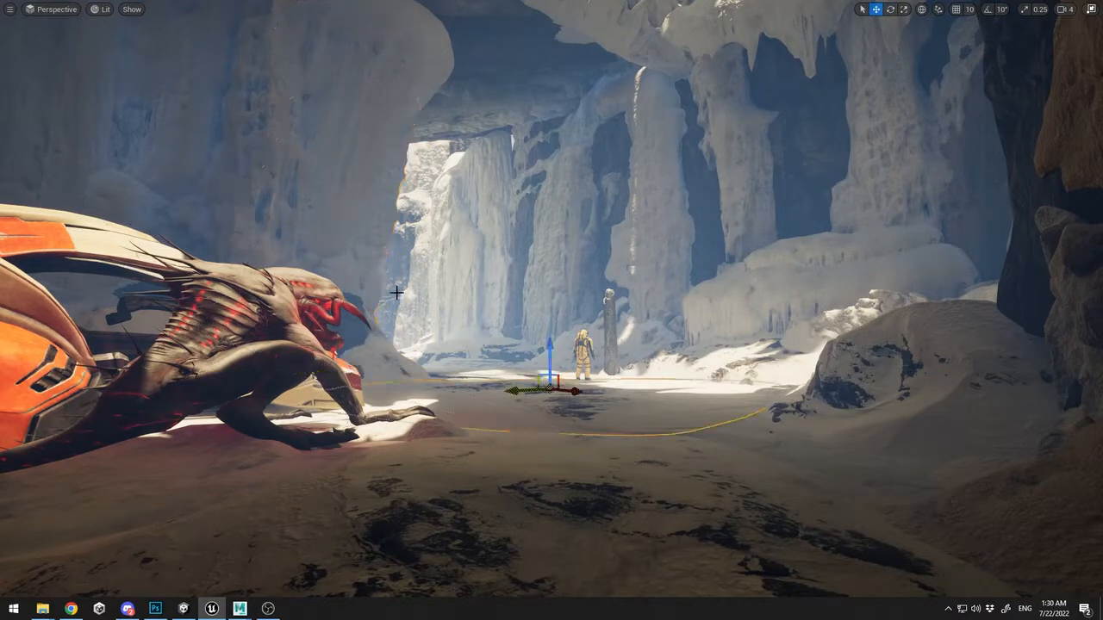
key(ctrl+z)
Try deleting the rounded ice overhang above the alien, and undo the deletion and the overhang's last scaling
click(446, 74)
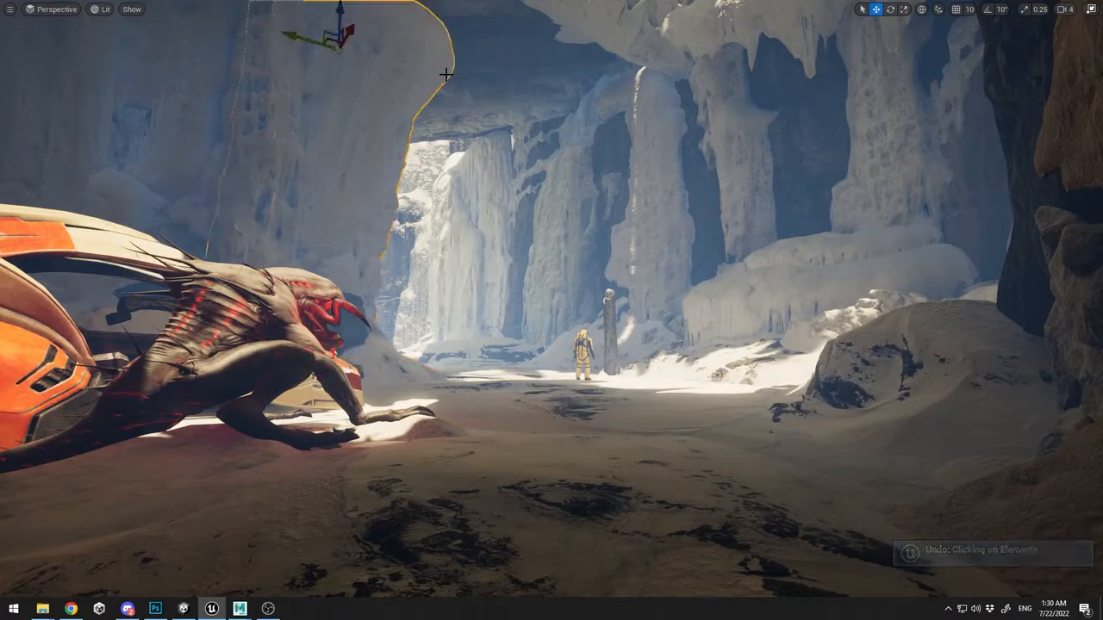
key(Delete)
key(ctrl+z)
key(ctrl+z)
key(ctrl+z)
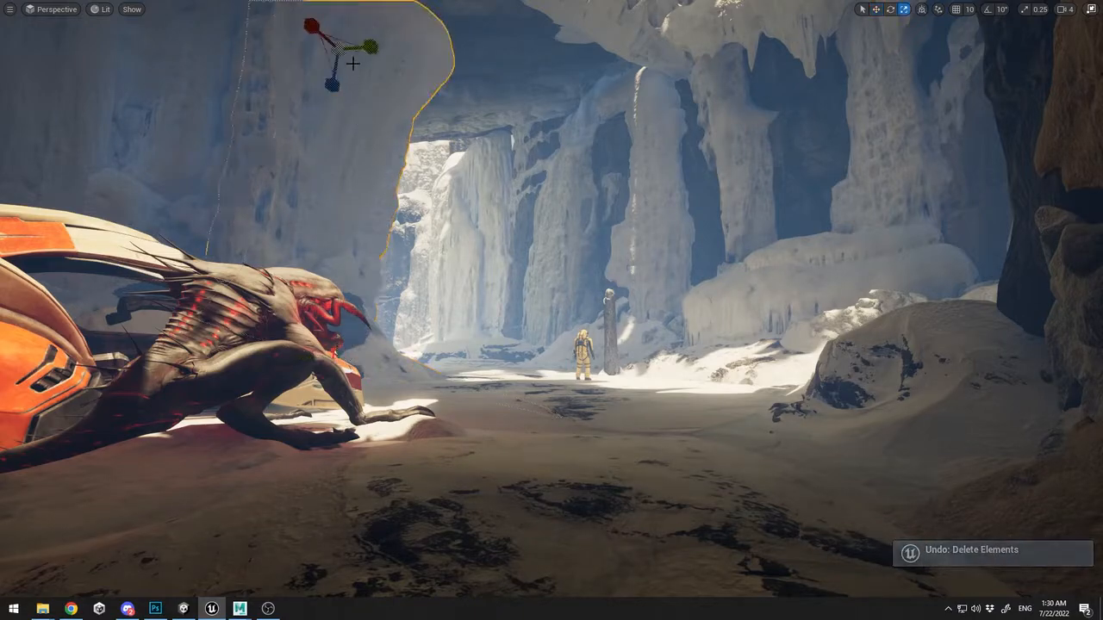
key(ctrl+z)
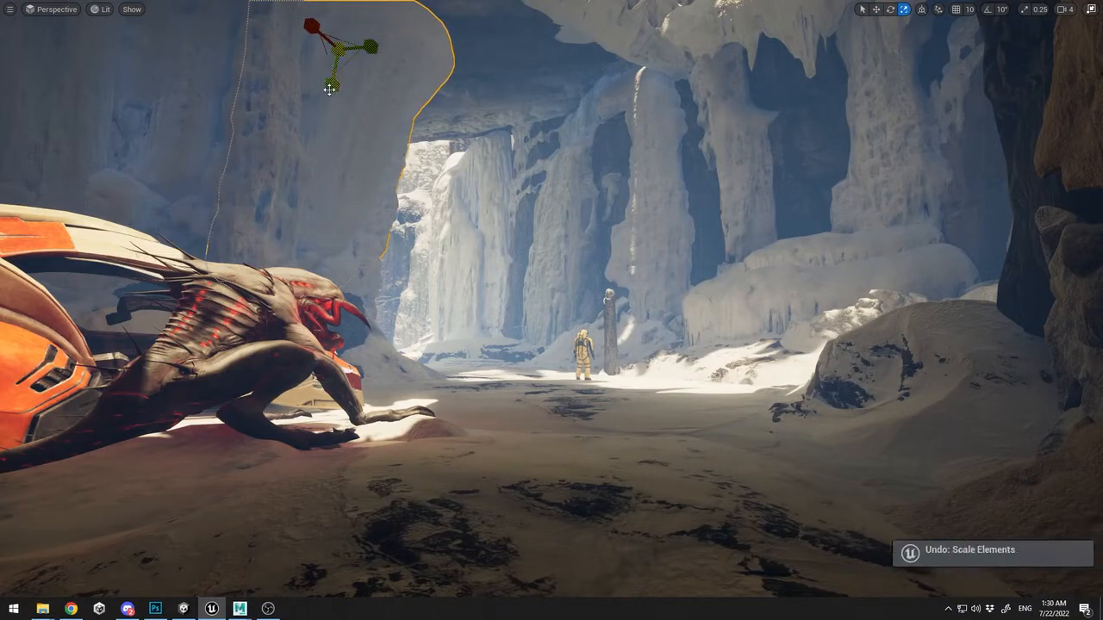
Nudge the rounded ice overhang above the alien vertically and check the framing
key(w)
key(ctrl+z)
drag(340, 12, 367, 8)
scroll(340, 38, down, 2)
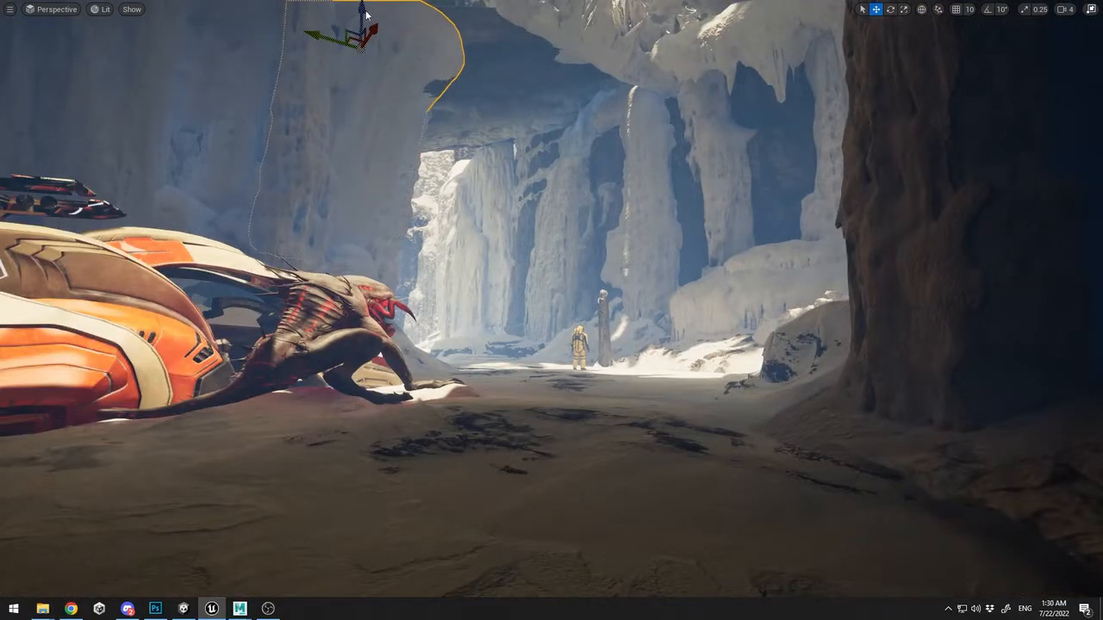
scroll(498, 137, up, 3)
Shift the tall ice pillar behind the alien's head and tilt it by about 2 degrees
click(393, 210)
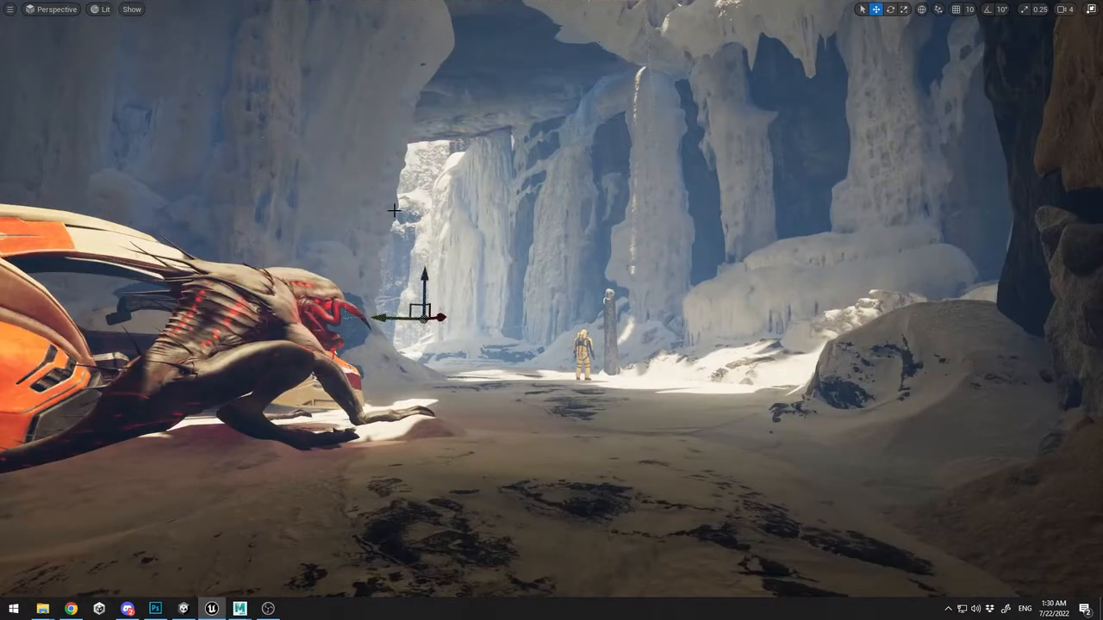
mouse_move(321, 360)
mouse_down()
mouse_move(385, 366)
mouse_move(331, 361)
mouse_up()
key(e)
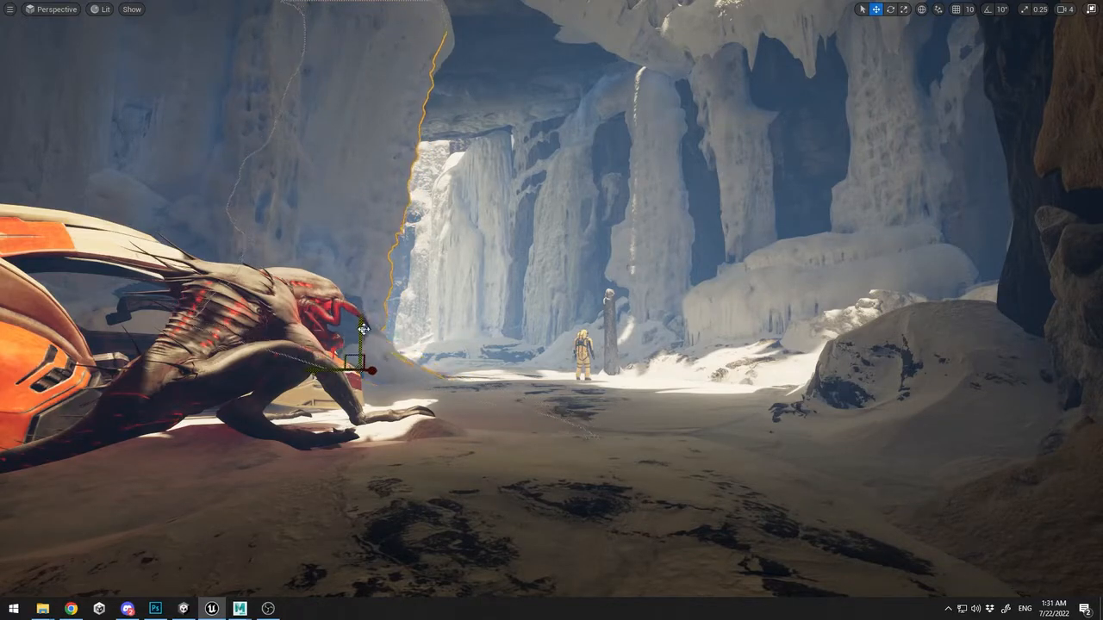
key(ctrl+z)
key(w)
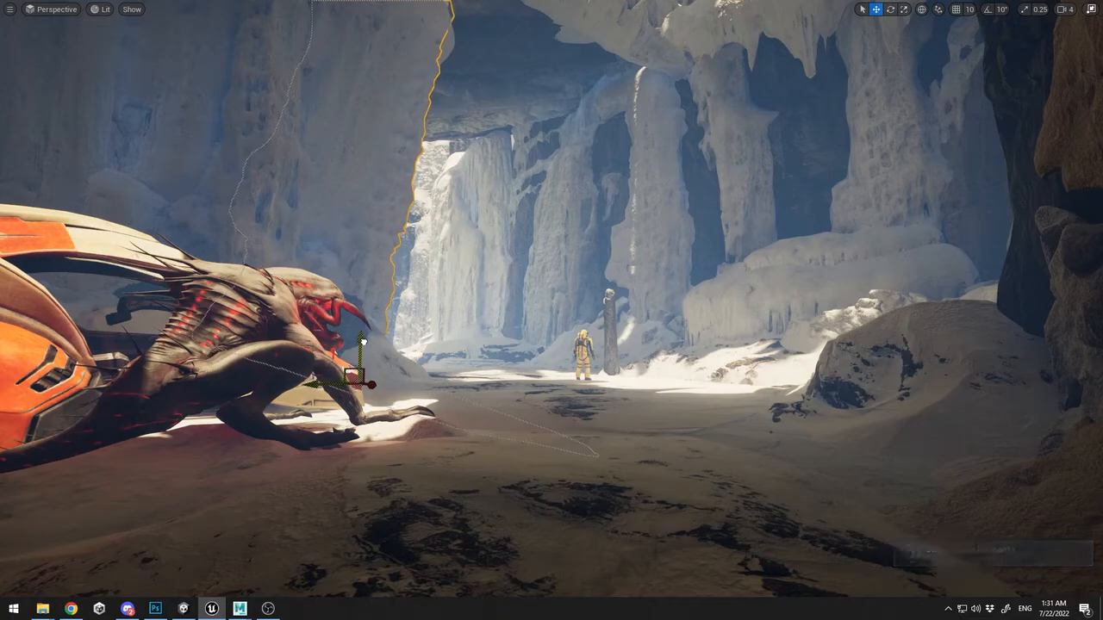
key(e)
drag(346, 326, 354, 328)
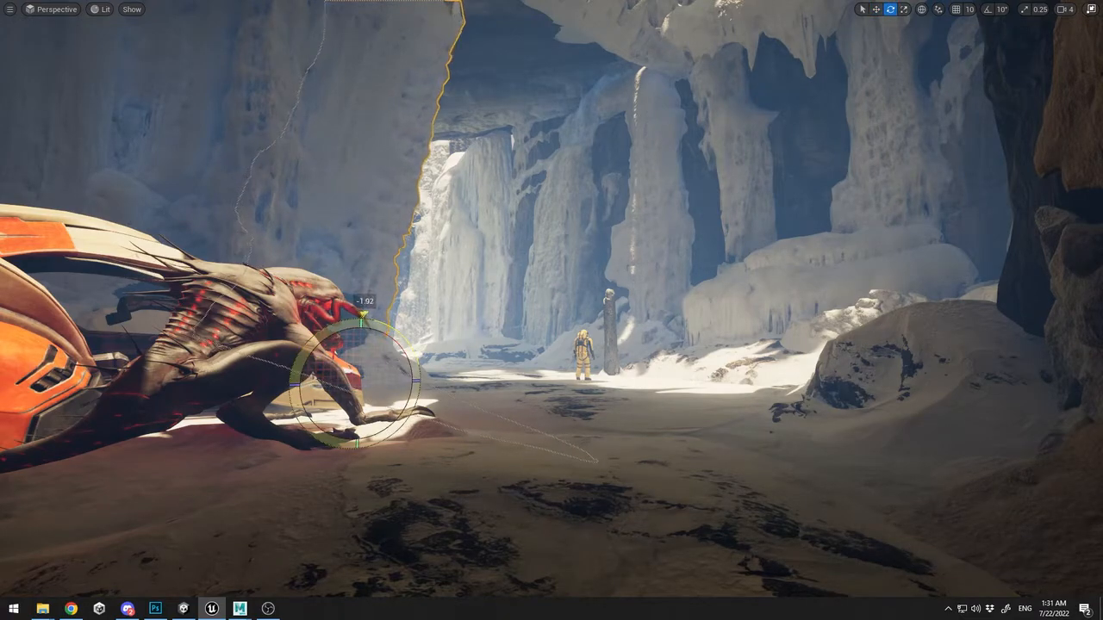
Undo the last move of the rounded ice overhang and reposition it clear of the cave opening's upper edge
click(486, 239)
click(419, 98)
click(381, 234)
key(w)
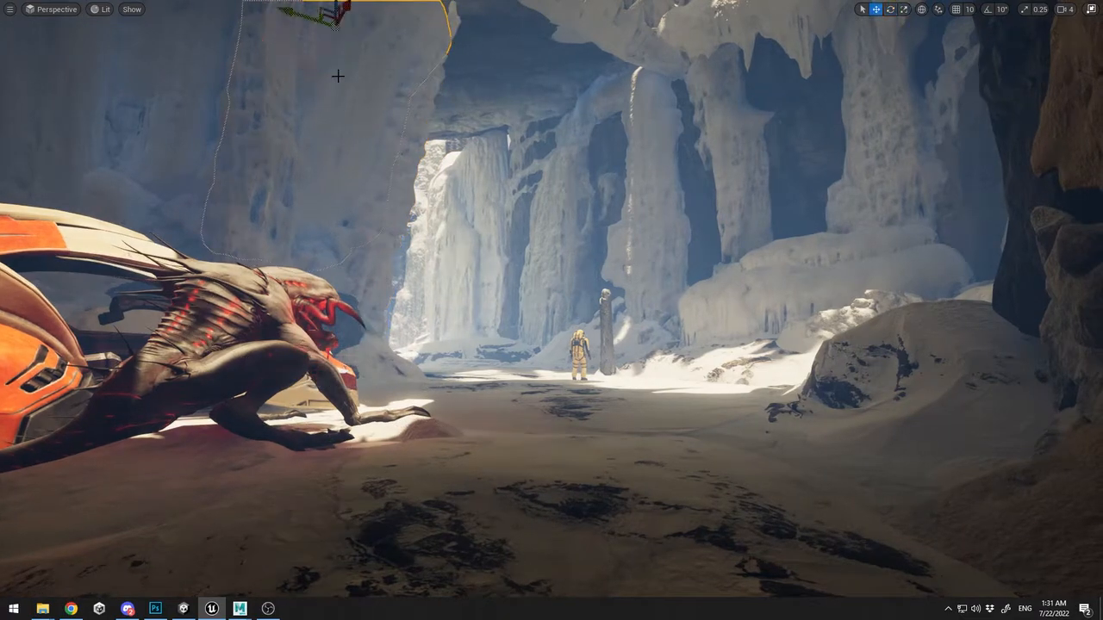
key(ctrl+z)
right_drag(339, 3, 290, 0)
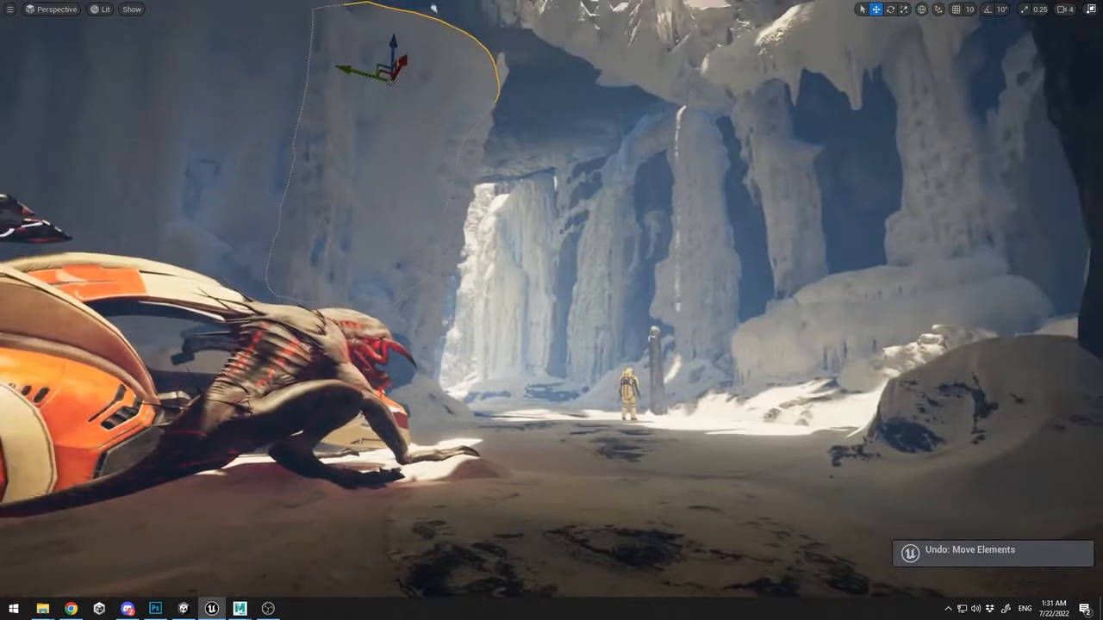
key(r)
key(w)
drag(398, 46, 537, 335)
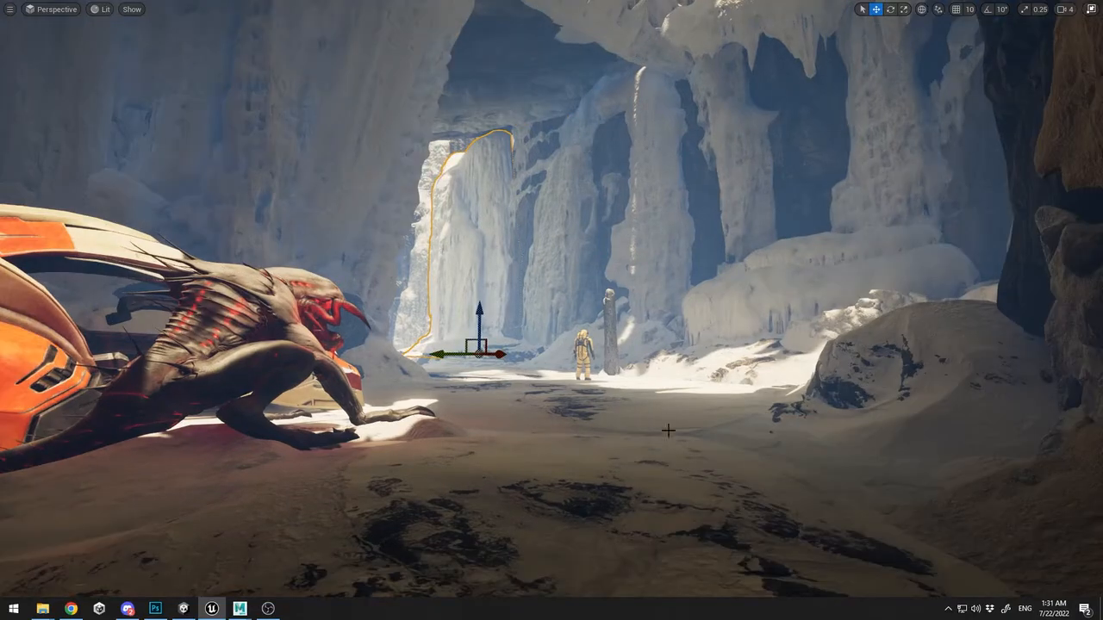
Lower the ceiling slab above the cave opening slightly and adjust its scale
click(668, 430)
click(483, 69)
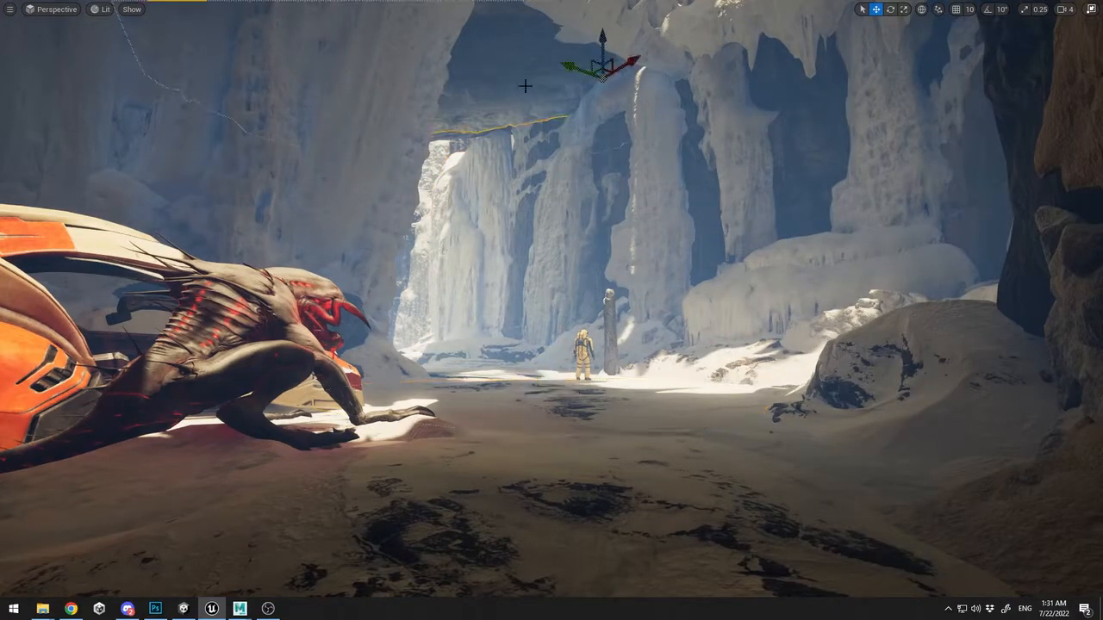
mouse_move(603, 40)
mouse_down()
mouse_move(603, 77)
mouse_move(658, 84)
mouse_move(639, 91)
mouse_move(610, 60)
mouse_up()
key(r)
drag(613, 133, 613, 126)
key(w)
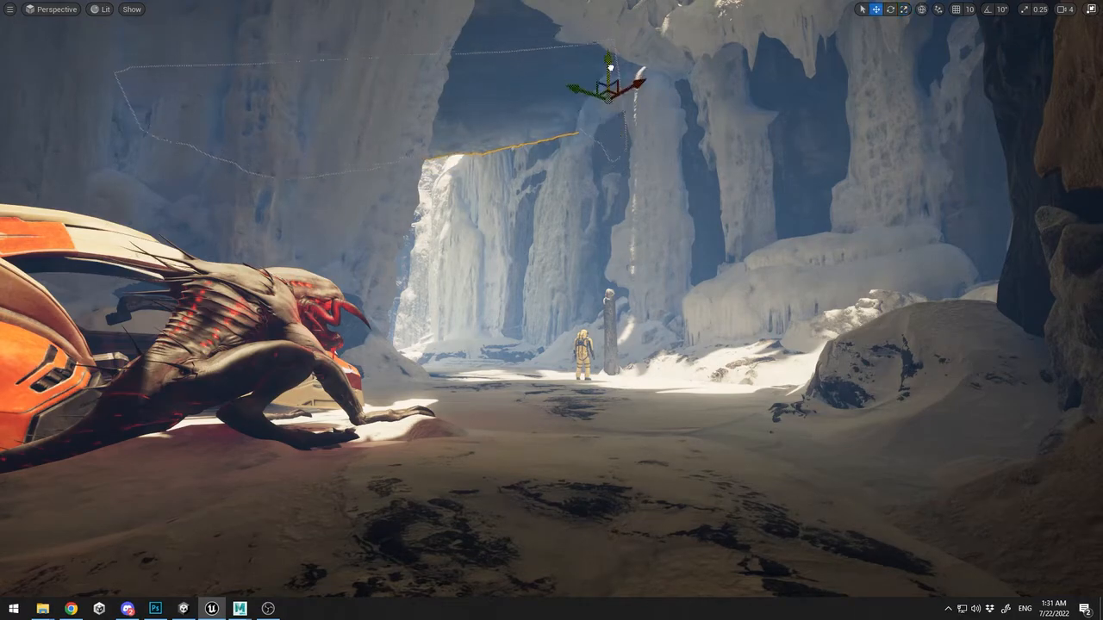
Try a lowered copy of the ceiling slab across the cave opening, rotating and rescaling it
drag(607, 67, 607, 165)
key(e)
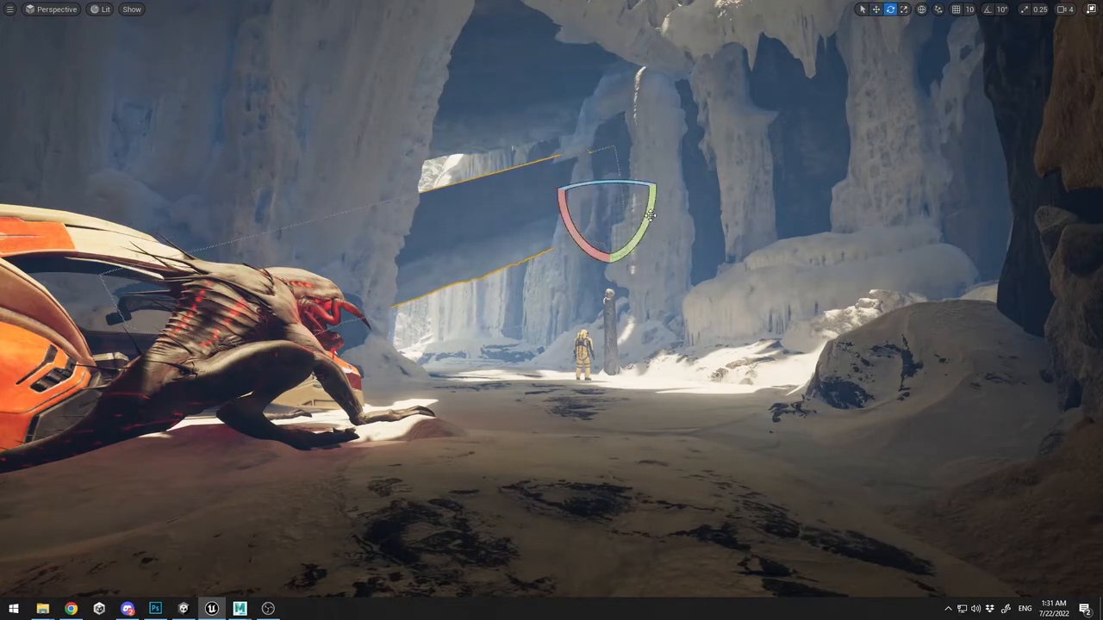
drag(648, 226, 645, 139)
drag(647, 226, 609, 177)
key(r)
key(e)
key(r)
key(e)
key(r)
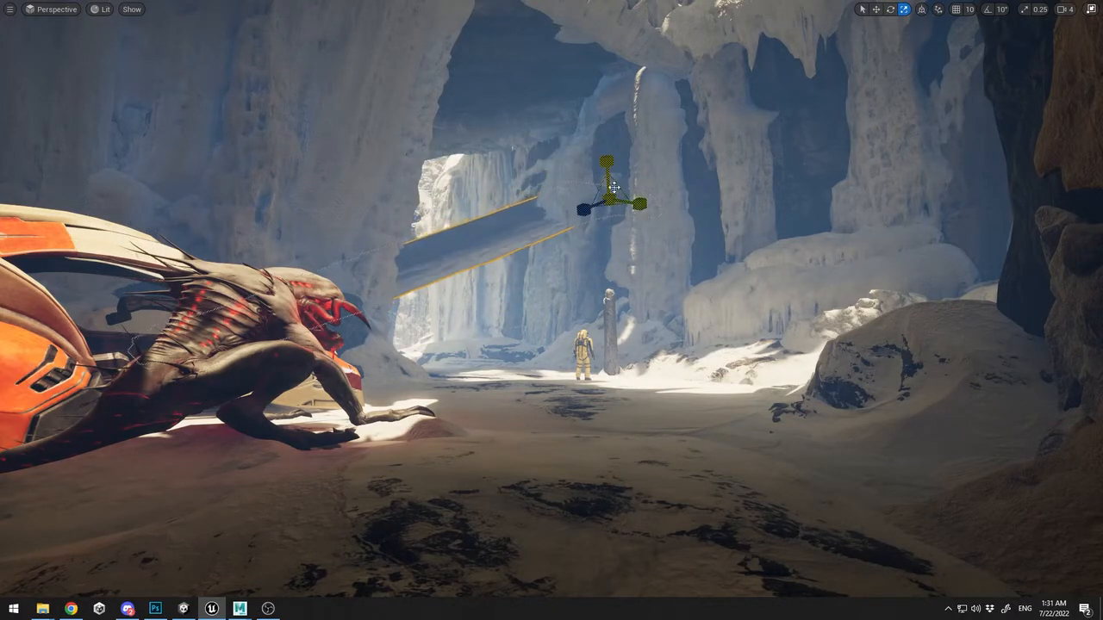
Try rotating and raising the copied slab in front of the background waterfall, and delete the copy
key(e)
drag(641, 215, 504, 216)
click(759, 286)
click(481, 269)
key(w)
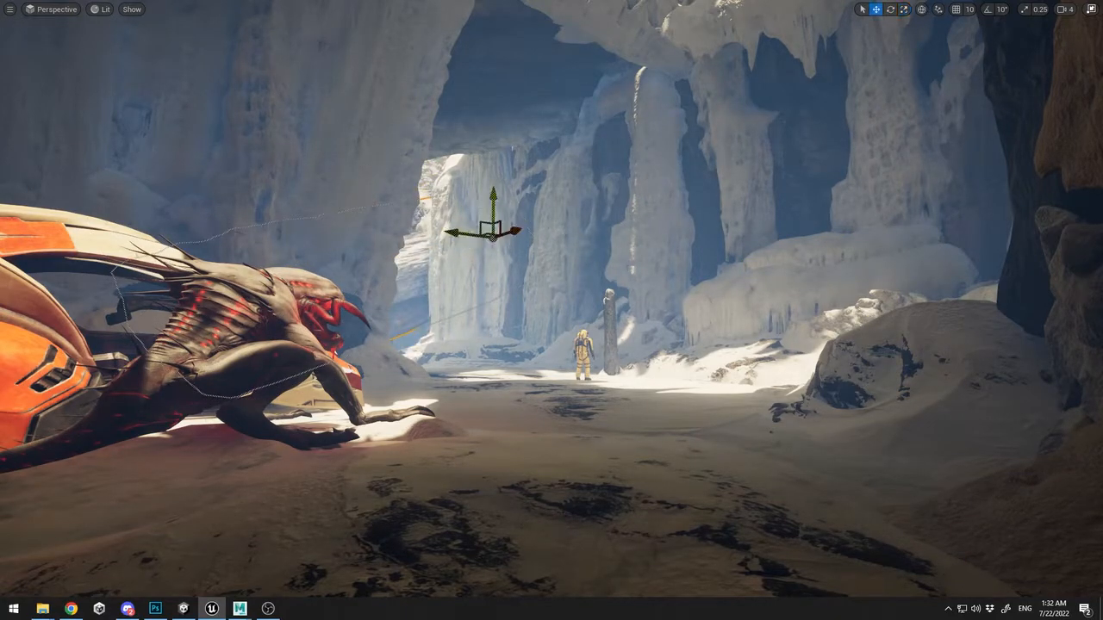
drag(493, 196, 493, 120)
key(e)
drag(522, 177, 525, 156)
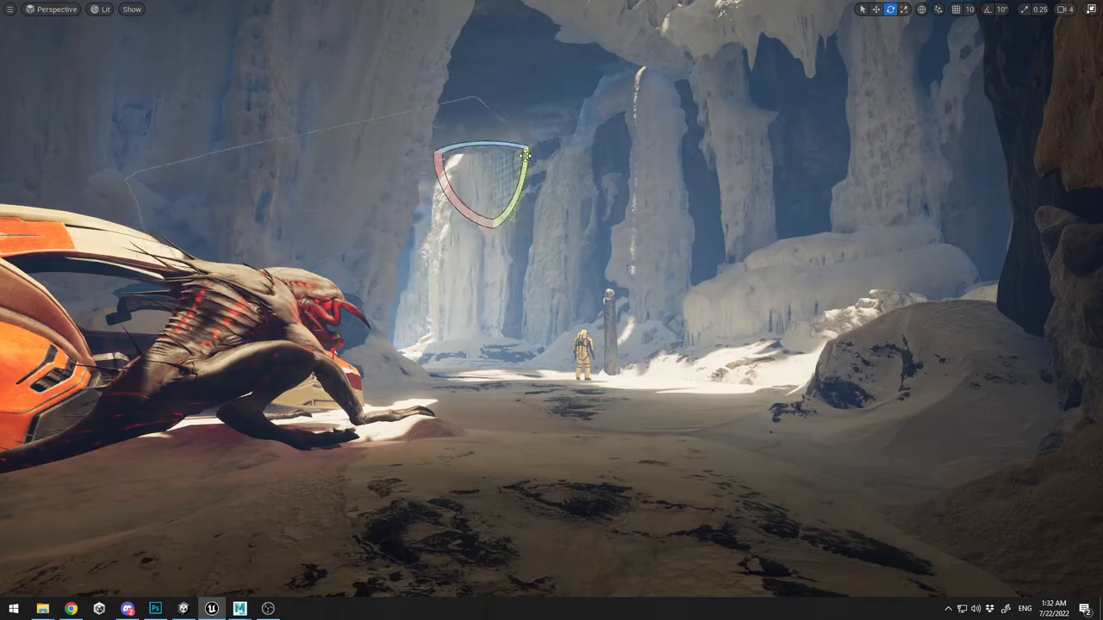
key(Delete)
Nudge the remaining ceiling slab above the cave opening slightly downward
click(608, 81)
key(w)
mouse_move(612, 66)
mouse_down()
mouse_move(613, 90)
mouse_move(607, 74)
mouse_up()
Duplicate the ice pillar behind the astronaut and move the copy across in front of the cave opening
click(684, 253)
drag(650, 332, 534, 307)
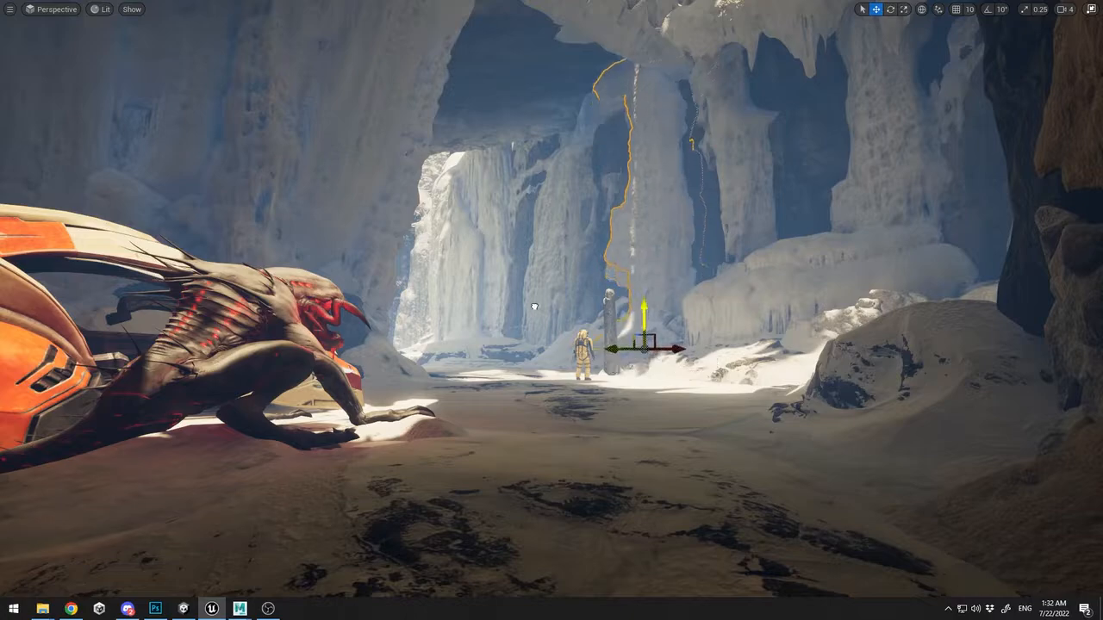
drag(677, 350, 538, 349)
mouse_move(467, 348)
mouse_down()
mouse_move(440, 351)
mouse_move(457, 348)
mouse_up()
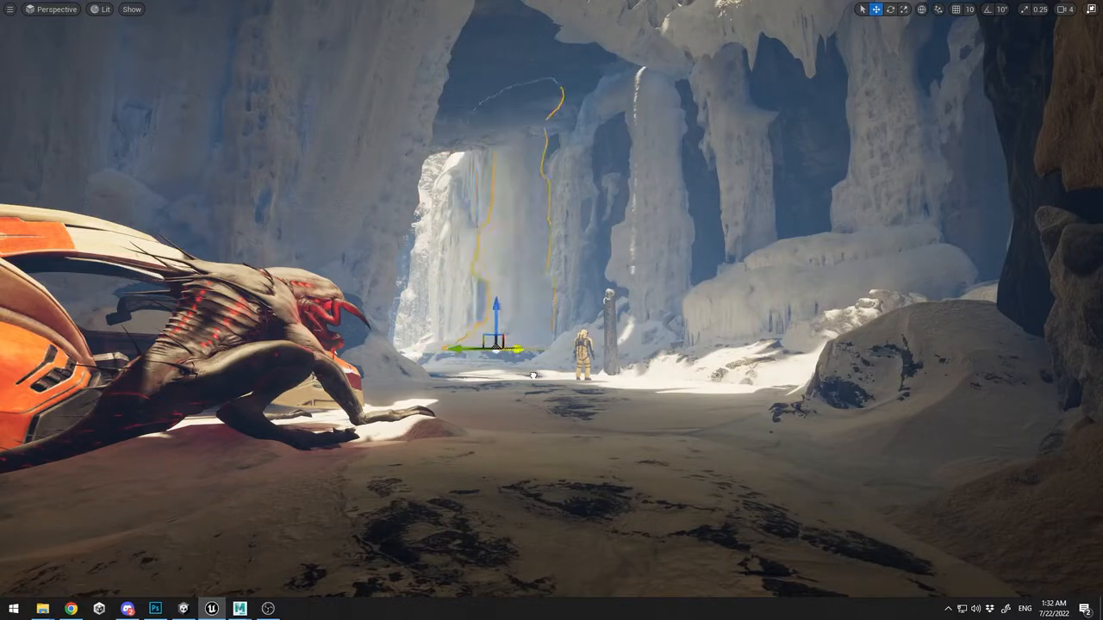
Raise the copied ice pillar above the cave opening and rotate it sideways to form part of the ceiling
drag(499, 305, 511, 140)
key(e)
drag(474, 229, 448, 215)
key(w)
drag(510, 172, 500, 96)
key(e)
key(w)
drag(515, 139, 575, 110)
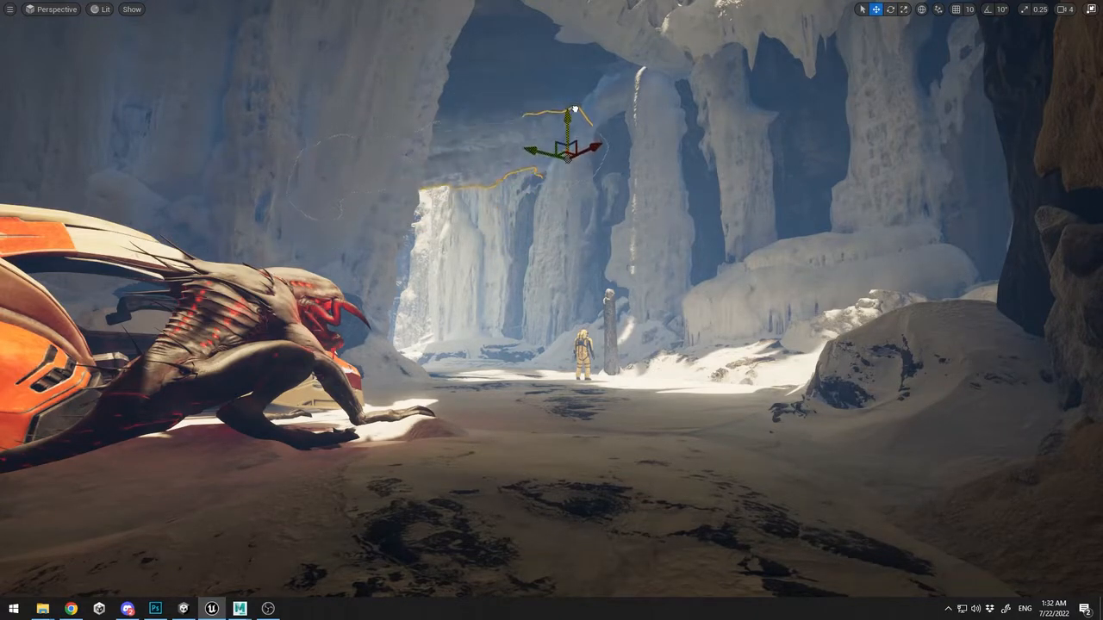
Raise and rotate the copied ice formation further, setting it into the ceiling in front of the slab
right_drag(589, 135, 556, 135)
drag(628, 144, 632, 74)
key(e)
drag(591, 129, 693, 72)
key(w)
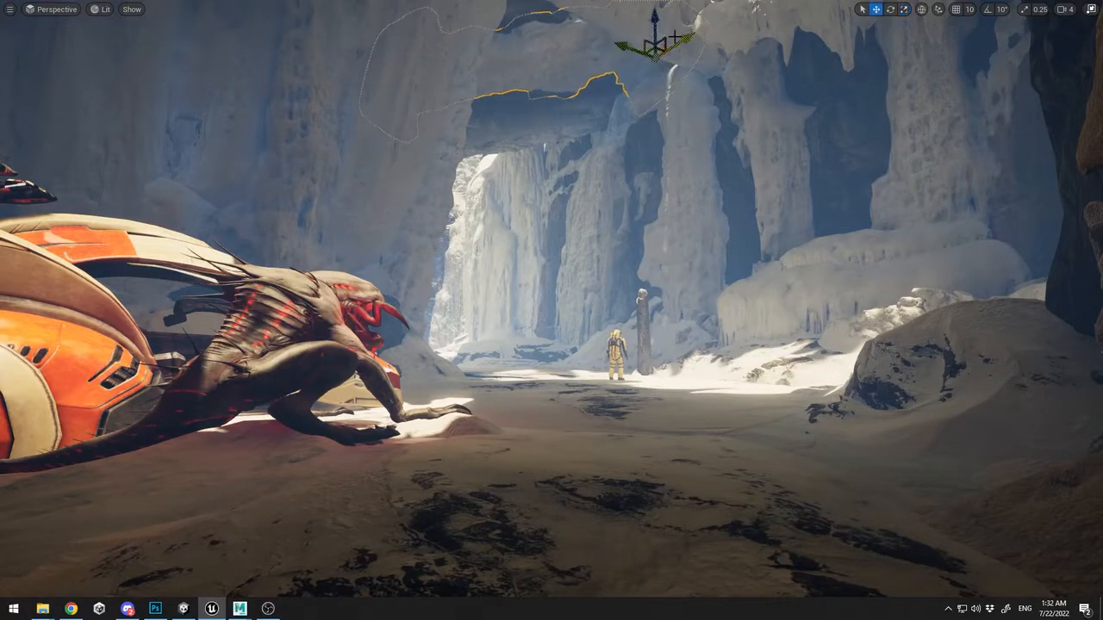
drag(680, 43, 676, 45)
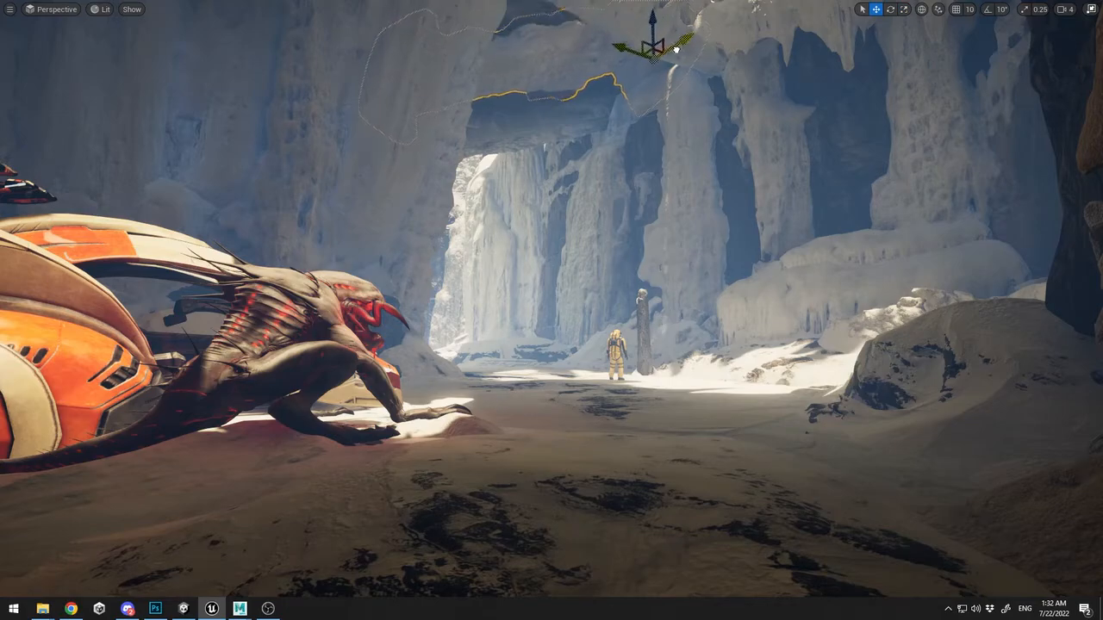
Nudge the copied ceiling formation and rotate it horizontally by about 7 degrees
right_drag(653, 41, 672, 9)
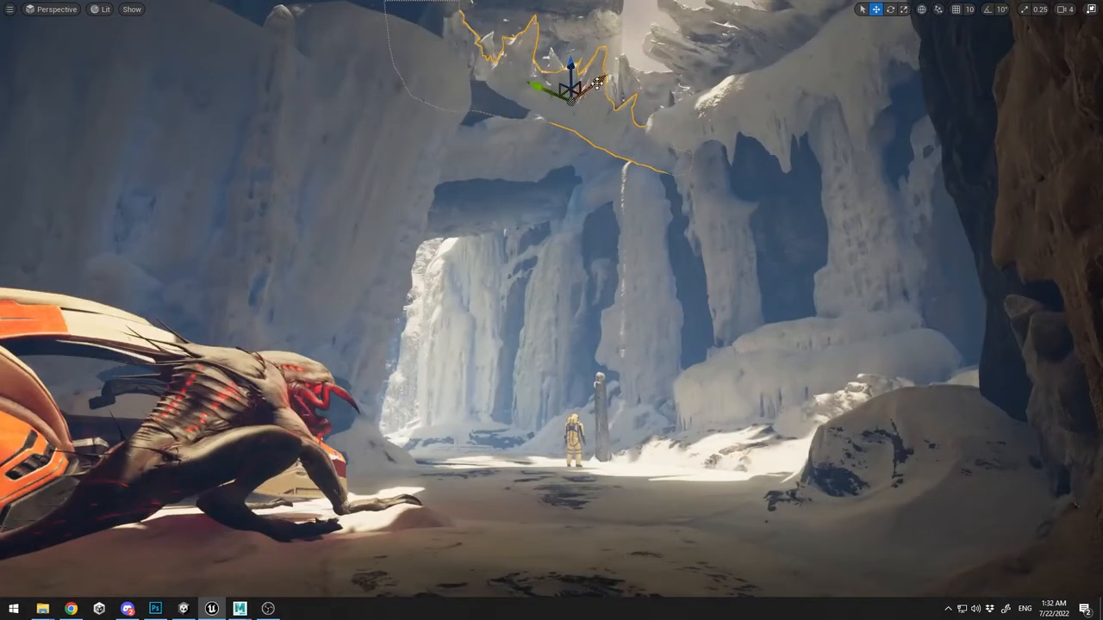
mouse_move(596, 86)
mouse_down()
mouse_move(574, 122)
mouse_move(598, 86)
mouse_up()
key(e)
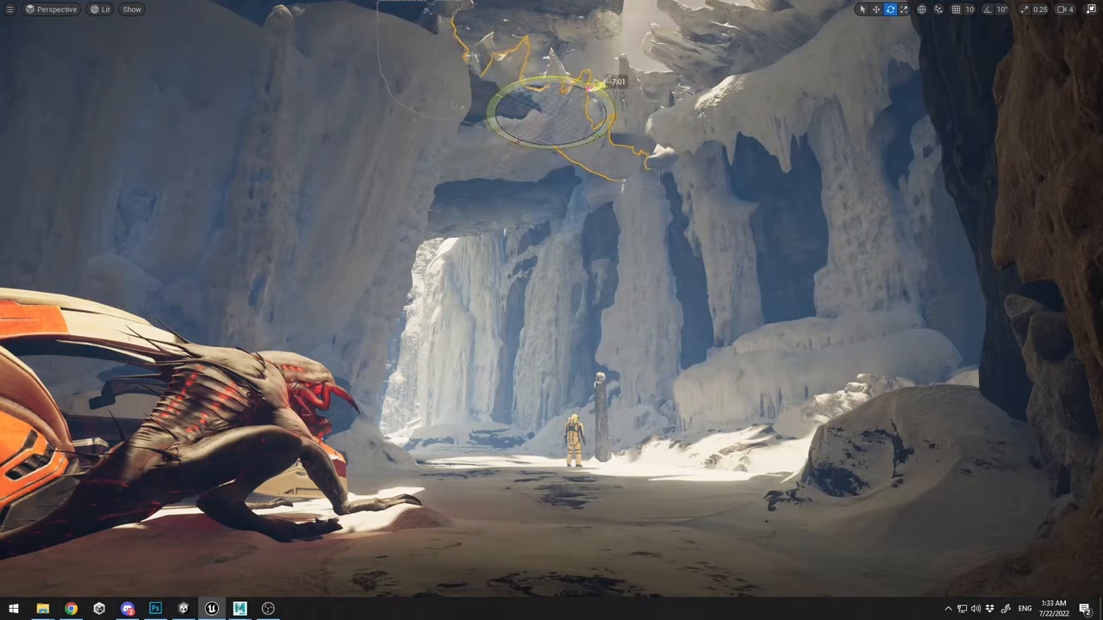
mouse_move(601, 83)
right_down()
mouse_move(601, 120)
mouse_move(601, 84)
right_up()
Inspect the background waterfall, ice pillars and new ceiling formation by selecting them in turn, and clear the selection
click(525, 199)
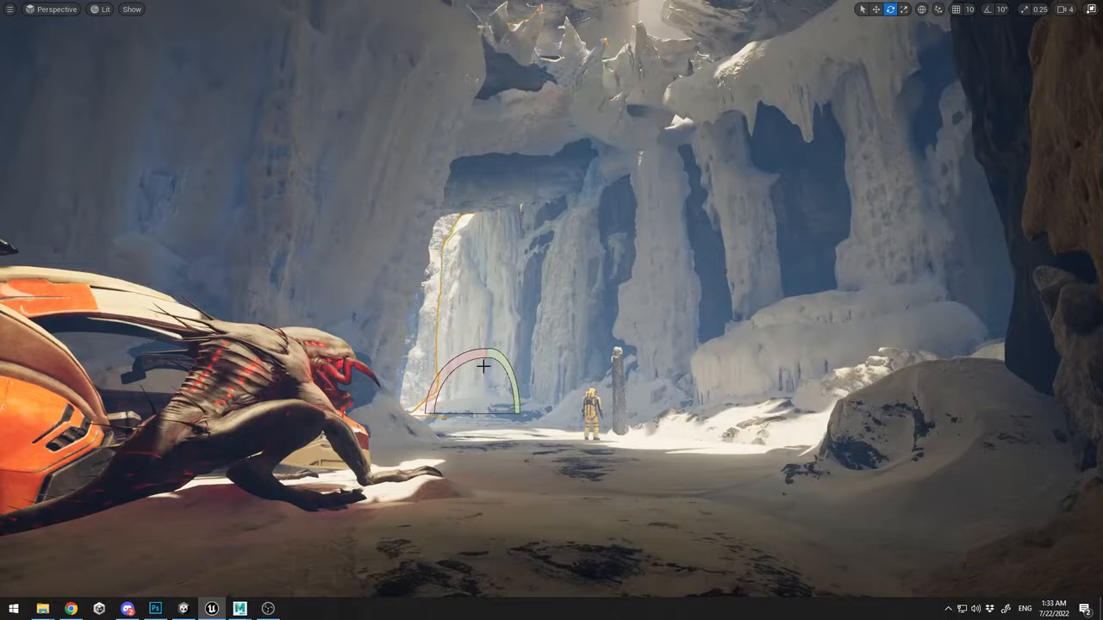
drag(480, 355, 487, 353)
click(603, 293)
click(708, 257)
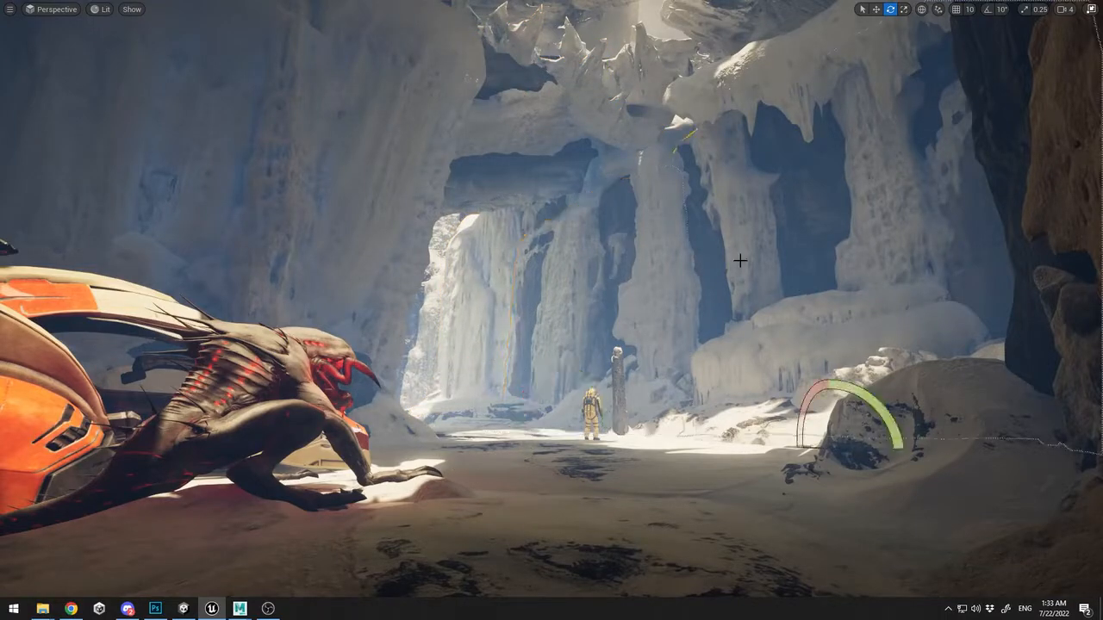
click(595, 117)
click(748, 239)
right_drag(749, 238, 749, 284)
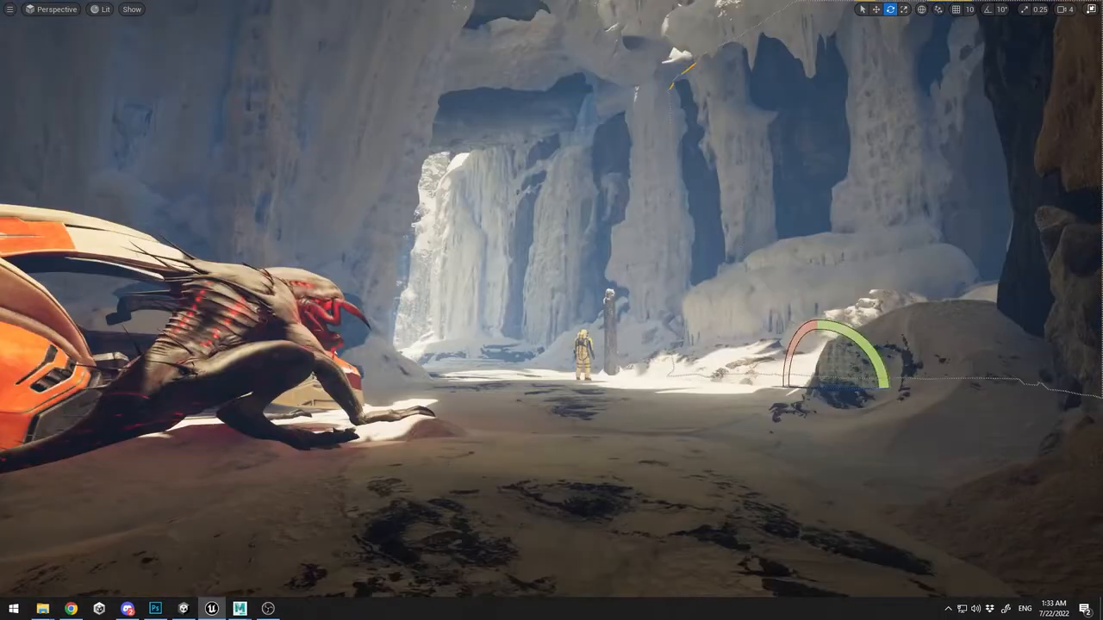
click(769, 468)
key(Escape)
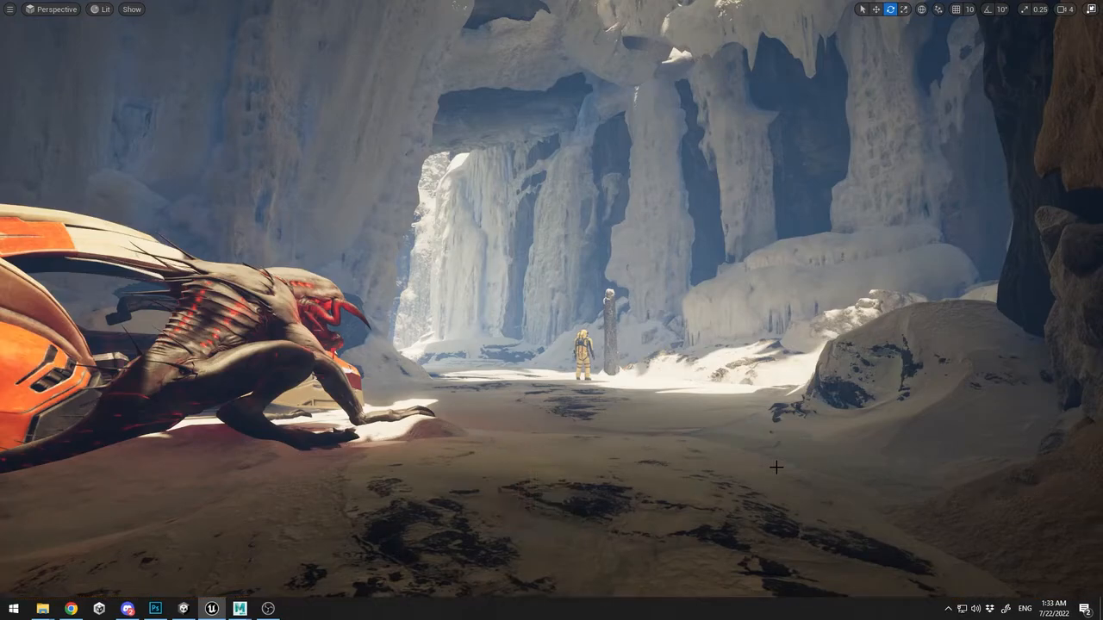
Examine the foreground ground pieces, the snow boulder and the dark cliff rocks by selecting them in turn
click(617, 484)
click(442, 435)
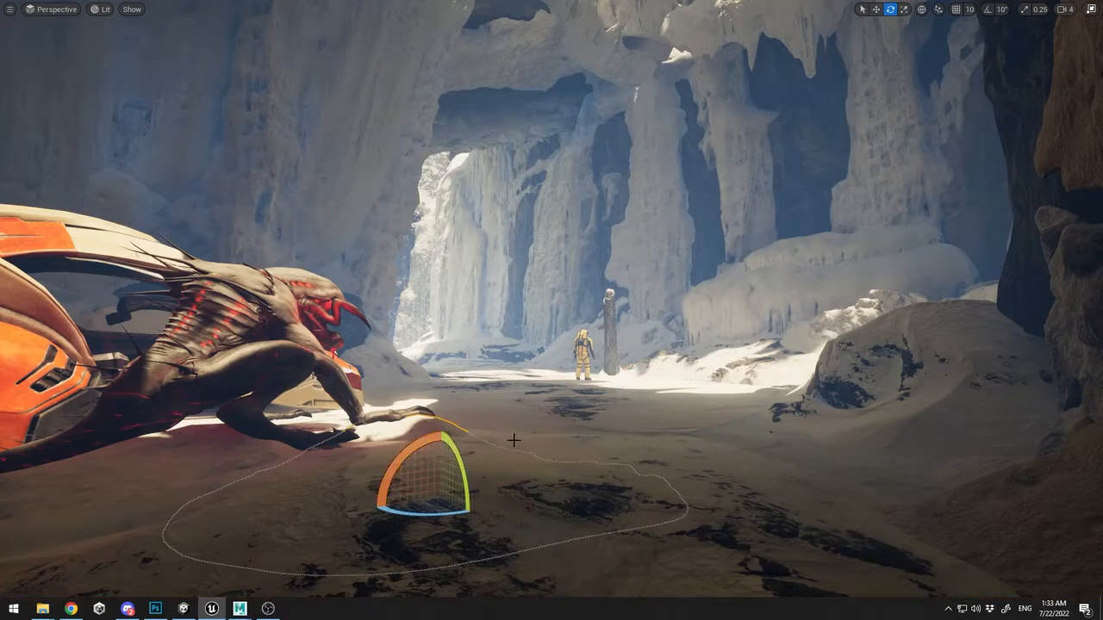
click(903, 400)
click(1058, 153)
click(1025, 278)
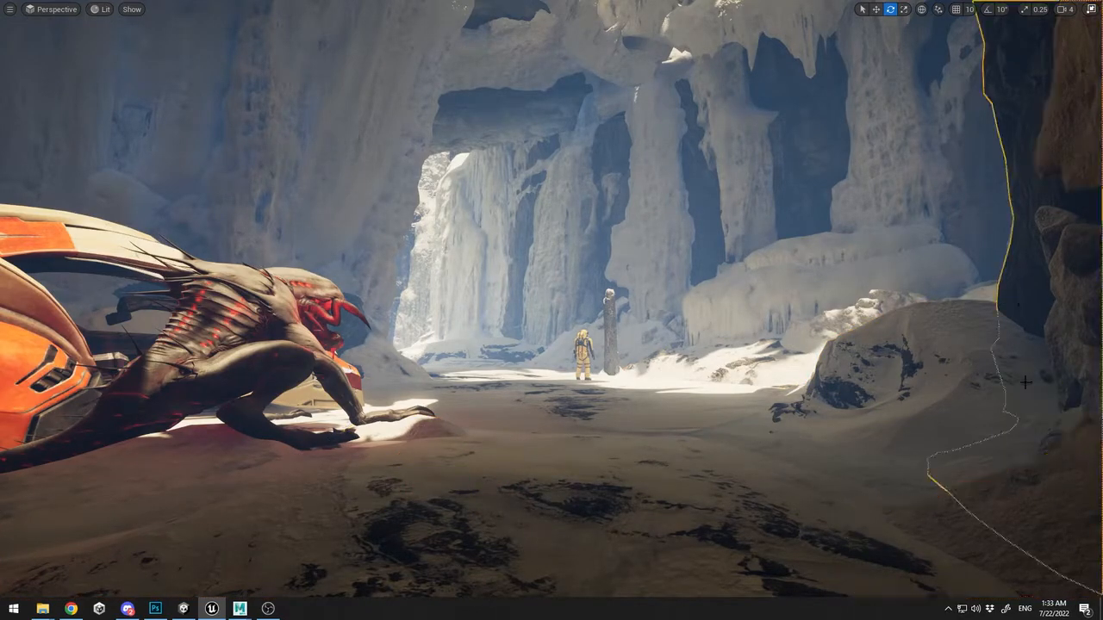
click(1030, 496)
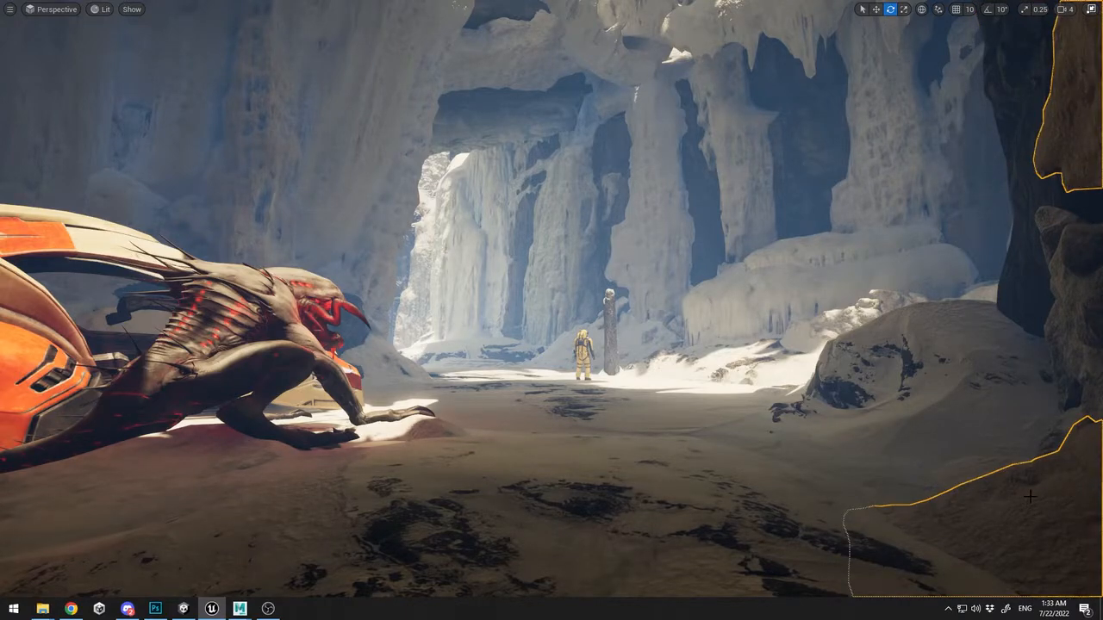
click(655, 455)
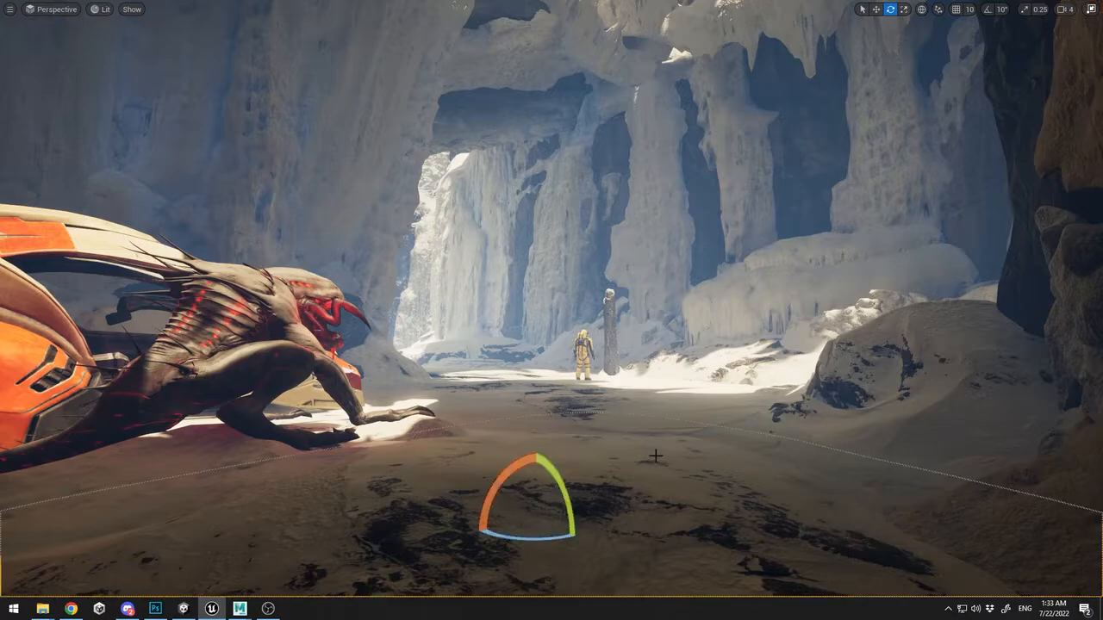
Place the Snow_Embankment_uhuldcyfa mesh beside the snow boulder and rotate it horizontally by about 21 degrees
key(F11)
drag(273, 412, 462, 263)
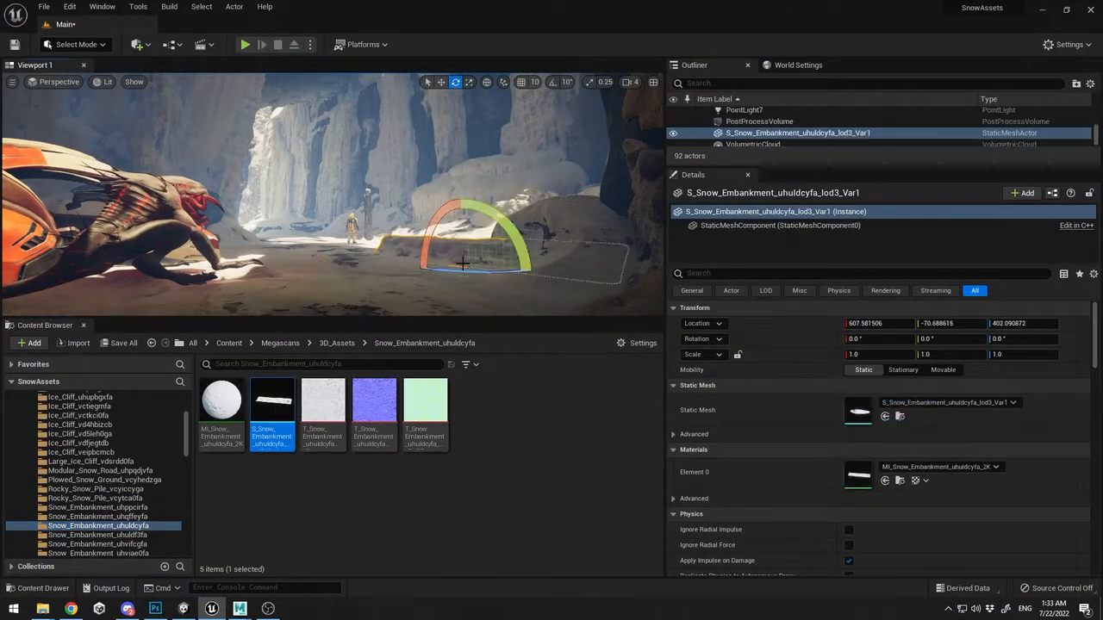
key(F11)
key(w)
drag(740, 418, 969, 413)
key(e)
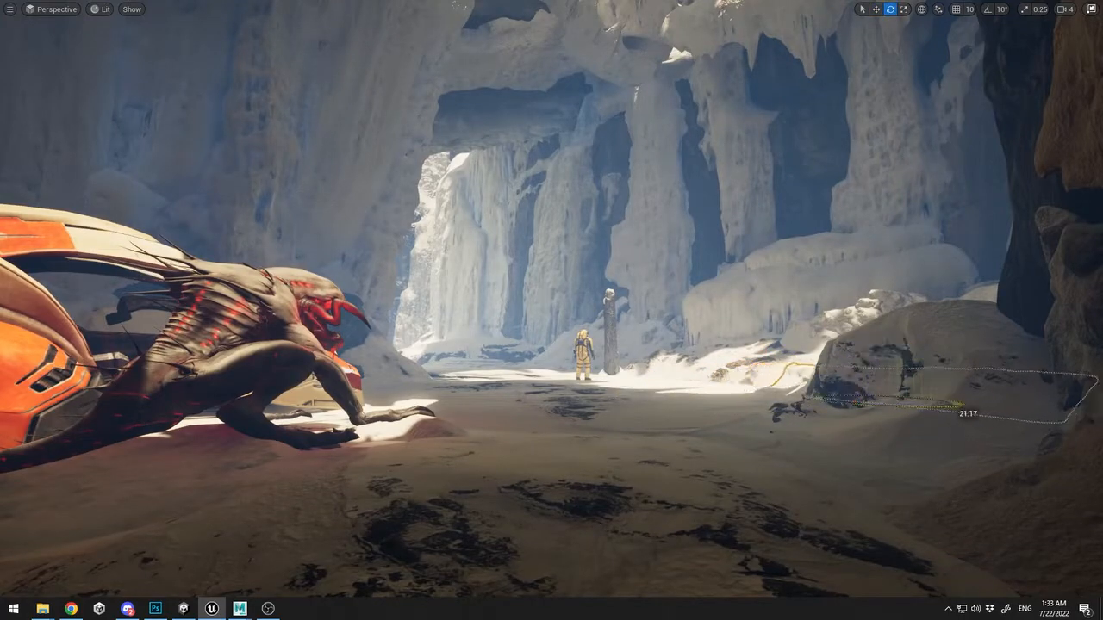
mouse_move(864, 400)
mouse_down()
mouse_move(842, 395)
mouse_move(854, 390)
mouse_up()
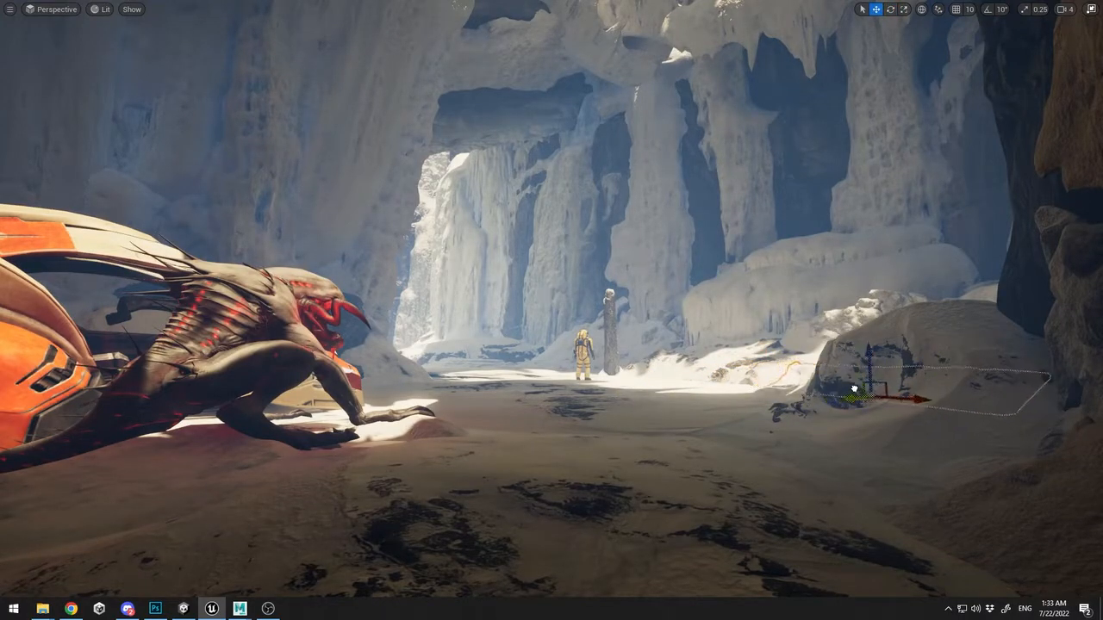
right_drag(912, 391, 947, 391)
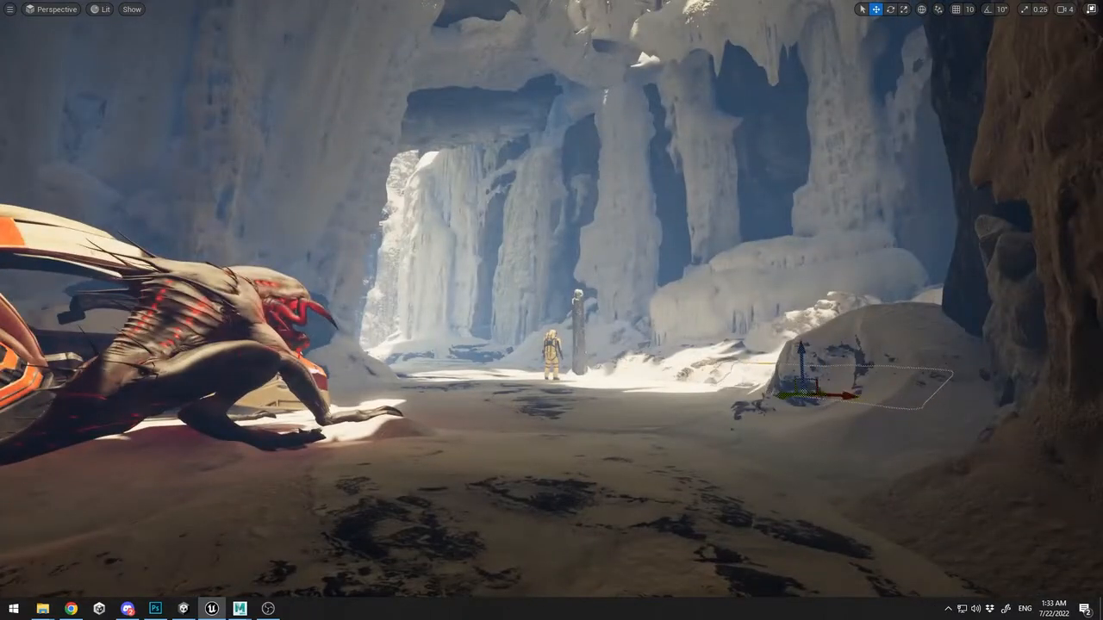
Move the snow embankment in front of the astronaut and rotate it to span from the alien's hand to the snow boulder
click(845, 444)
click(751, 383)
drag(786, 402, 483, 422)
key(e)
key(w)
mouse_move(554, 389)
mouse_down()
mouse_move(553, 418)
mouse_move(575, 412)
mouse_move(539, 396)
mouse_move(554, 386)
mouse_up()
key(e)
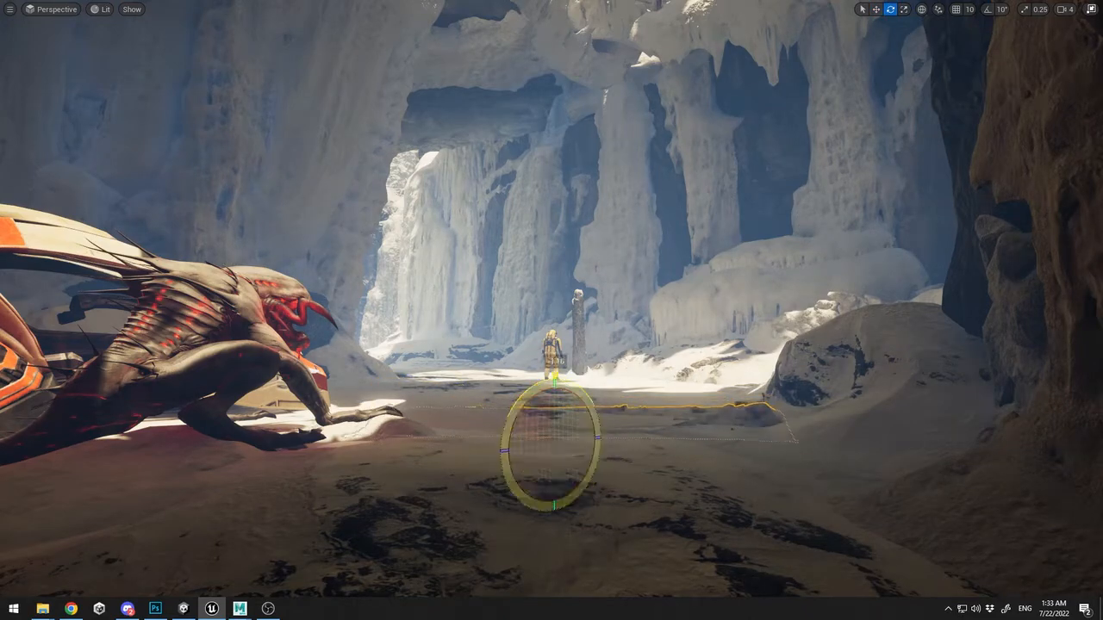
drag(517, 423, 515, 428)
key(w)
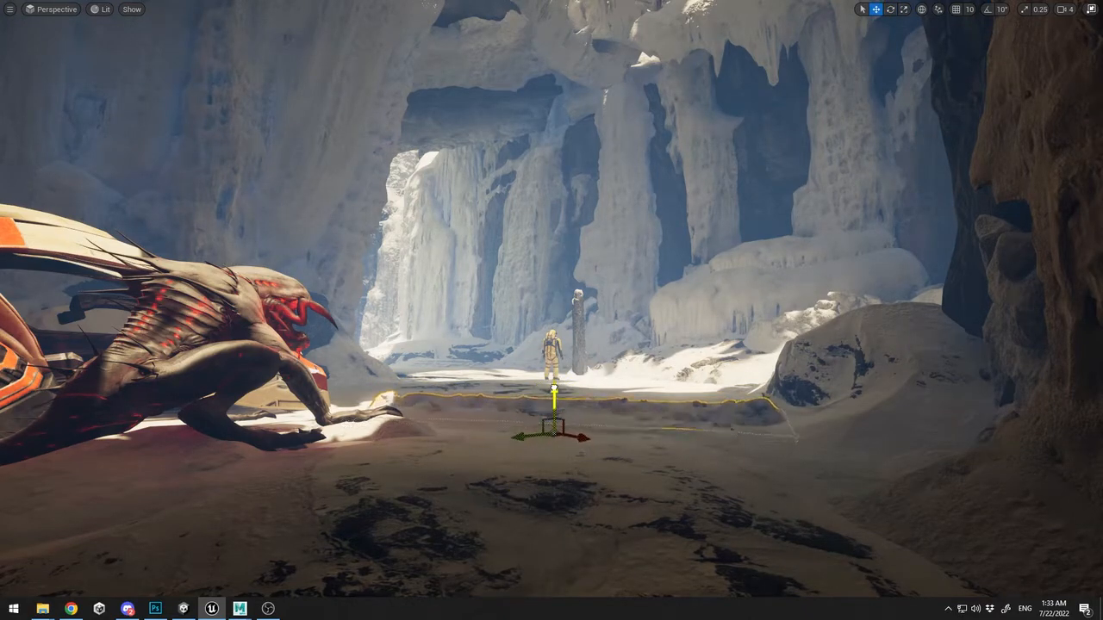
Shift the snow embankment toward the camera and the boulder, and scale it slightly taller
click(774, 451)
click(677, 410)
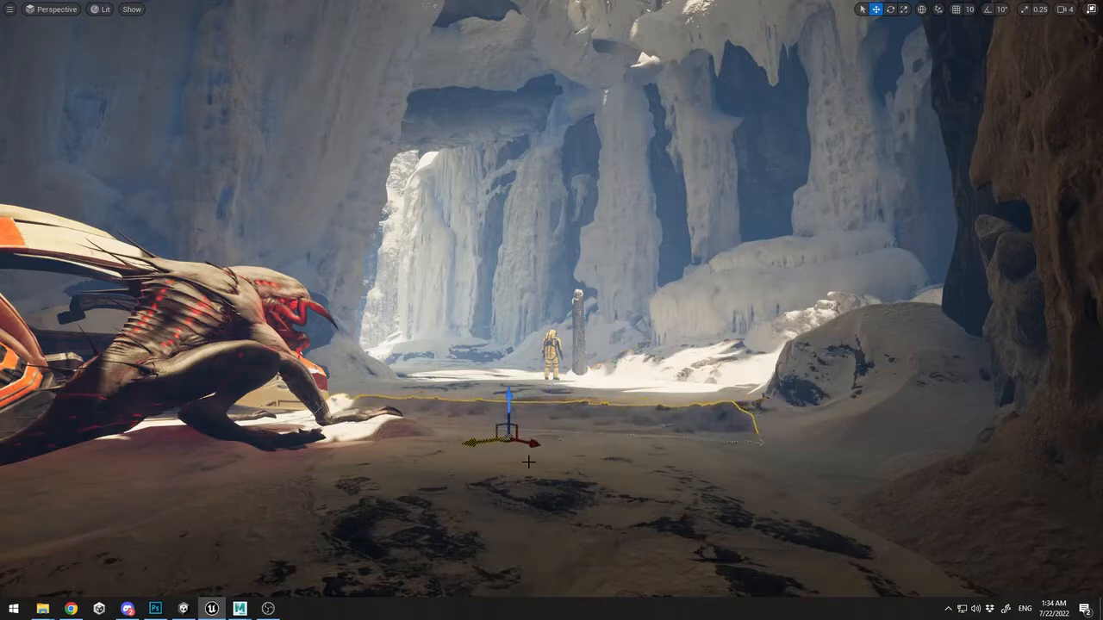
click(907, 426)
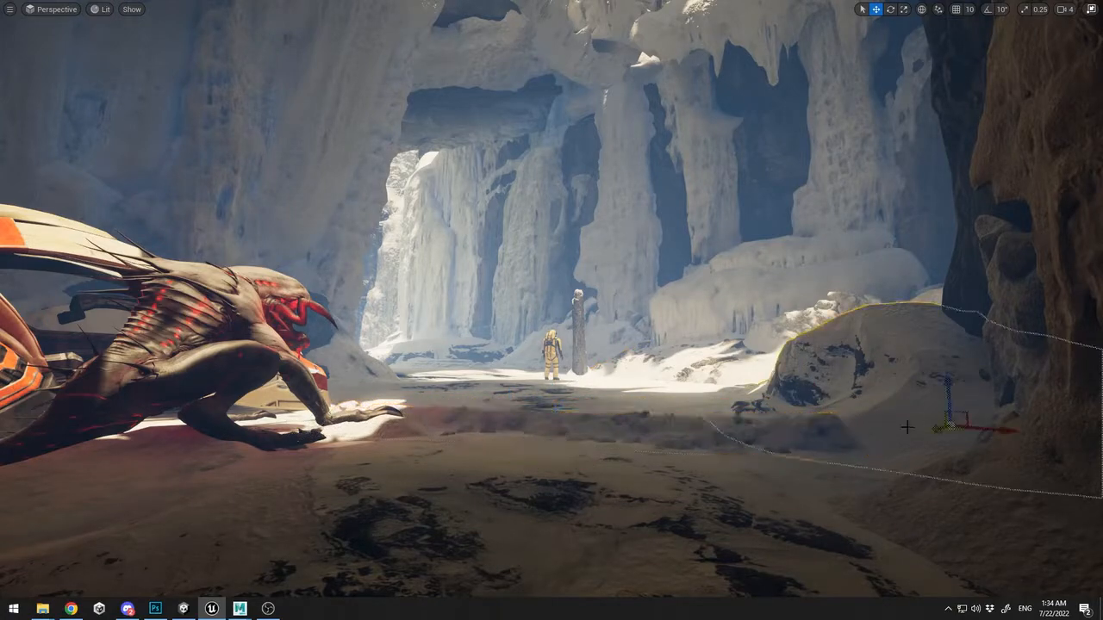
click(568, 420)
key(r)
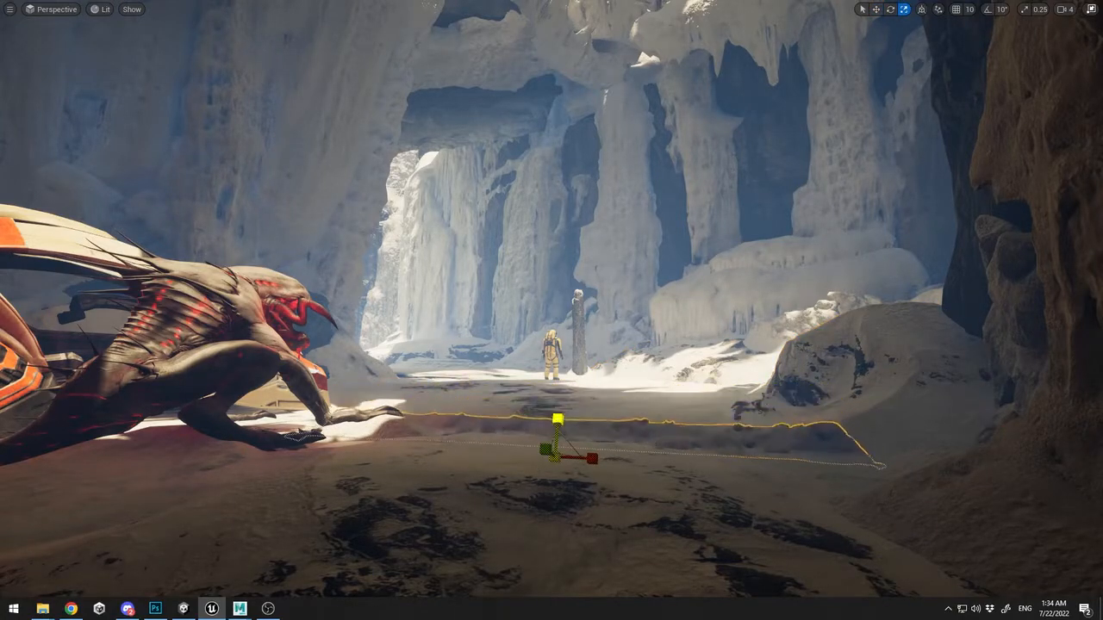
drag(557, 420, 557, 403)
Tilt the snow embankment and sink it into the ground so only scattered clumps rise between the alien and the boulder
right_drag(557, 403, 493, 402)
key(e)
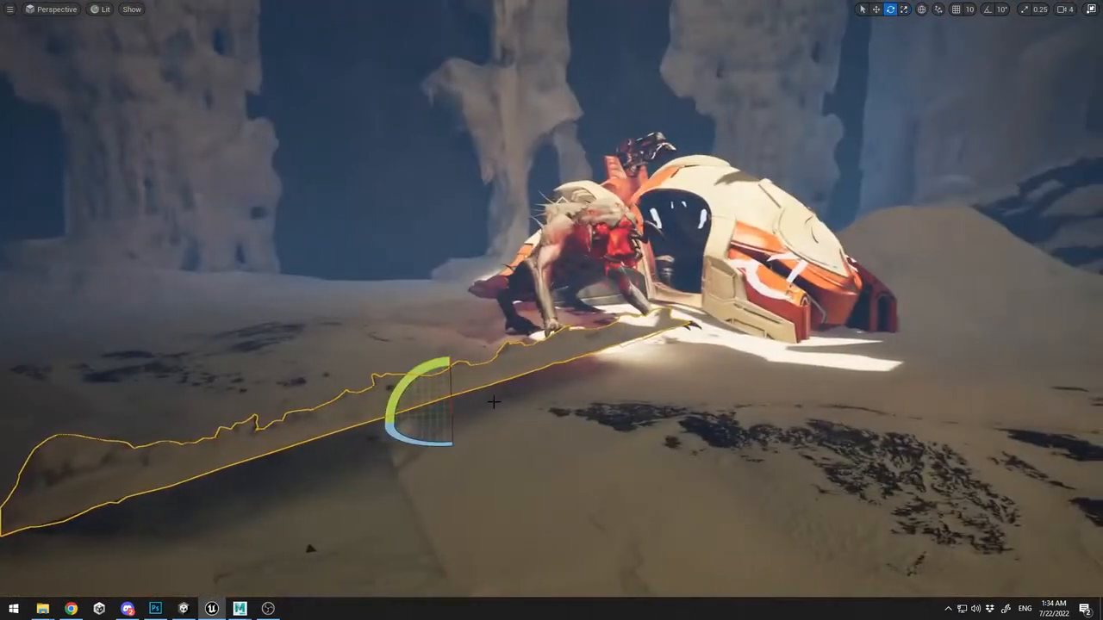
drag(452, 403, 451, 426)
drag(392, 407, 450, 379)
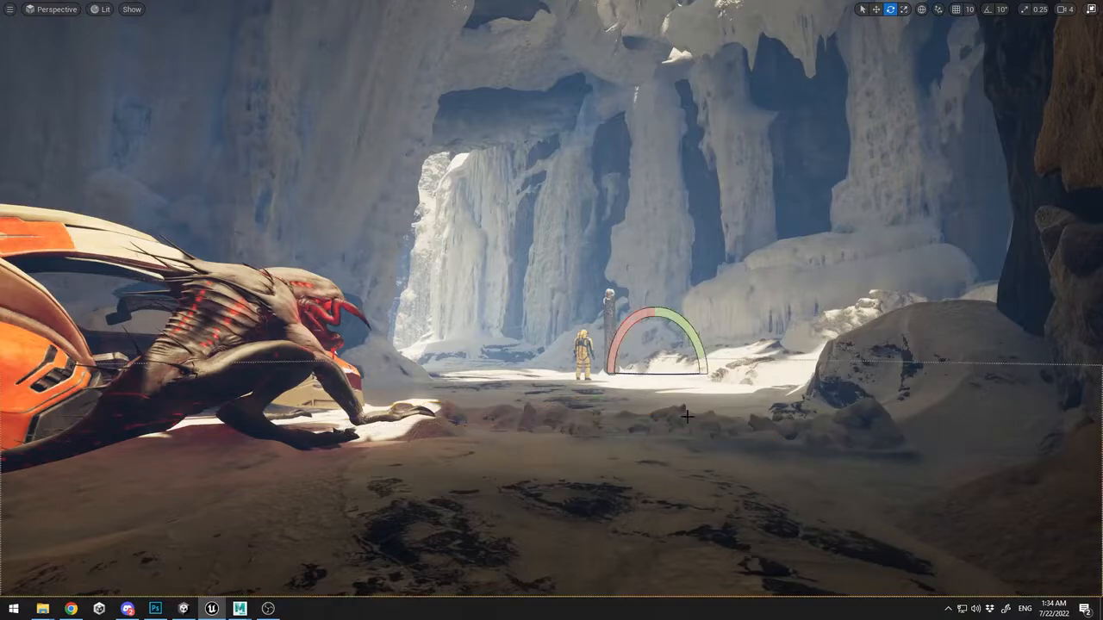
click(687, 416)
drag(613, 431, 632, 491)
Examine the ground around the embankment clumps by selecting the surrounding snow pieces in turn
click(817, 466)
click(603, 465)
key(w)
key(r)
key(e)
click(728, 413)
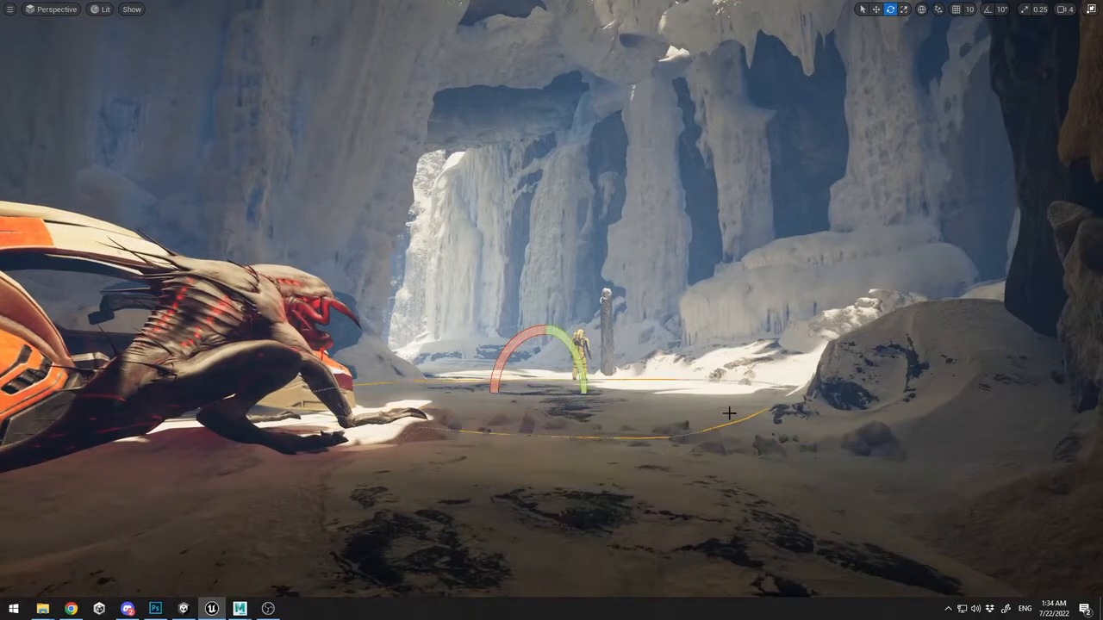
right_drag(730, 415, 729, 425)
click(738, 422)
click(874, 514)
click(561, 495)
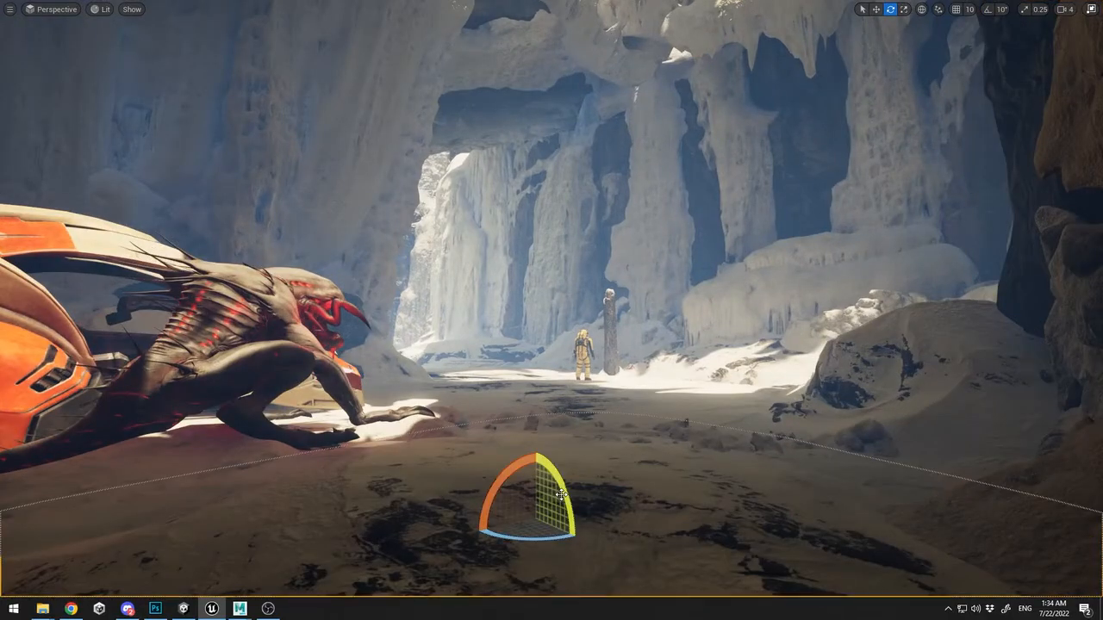
Browse the Megascans snow assets and try adding the Snowy_Rocks_Pile_vcykbjsva mesh in front of the alien
key(ctrl+space)
click(135, 527)
scroll(133, 532, down, 2)
click(131, 528)
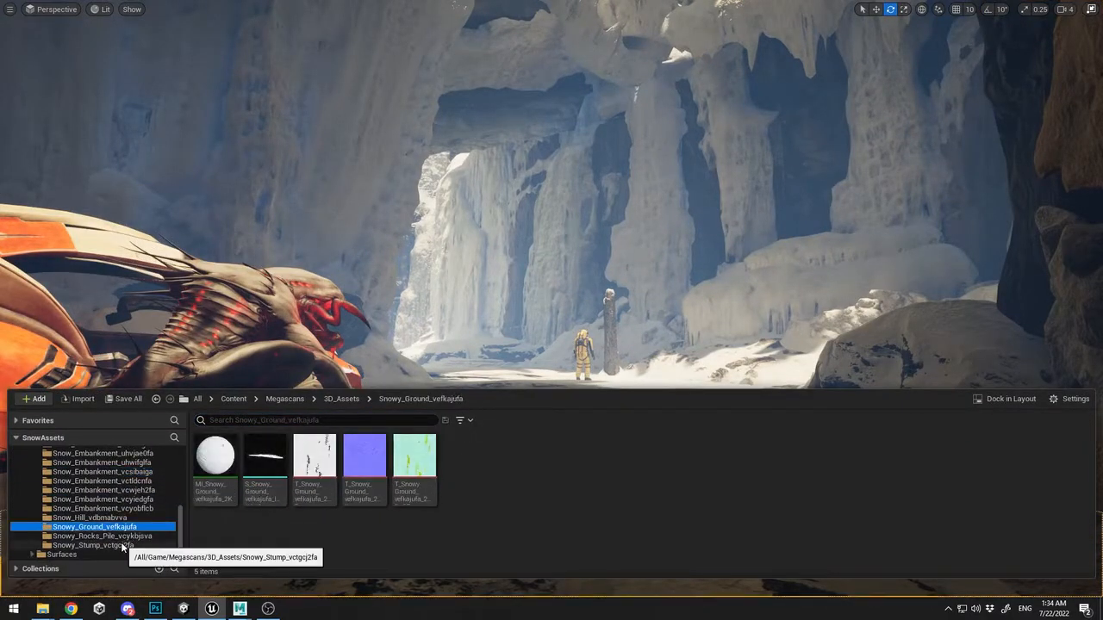
click(123, 544)
click(138, 535)
scroll(107, 506, up, 3)
drag(277, 465, 95, 518)
Try scaling the snowy rock pile in front of the alien and check it from the main shot
key(r)
key(e)
key(s)
right_drag(646, 390, 448, 414)
key(r)
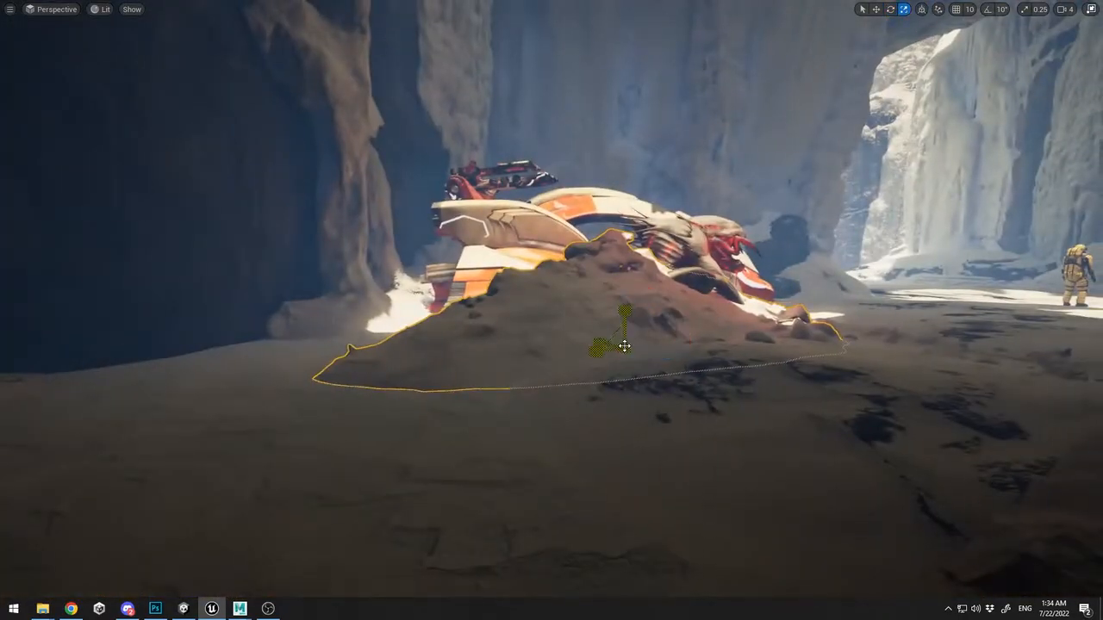
mouse_move(625, 347)
mouse_down()
mouse_move(605, 345)
mouse_move(627, 315)
mouse_move(615, 347)
mouse_up()
right_drag(615, 347, 539, 406)
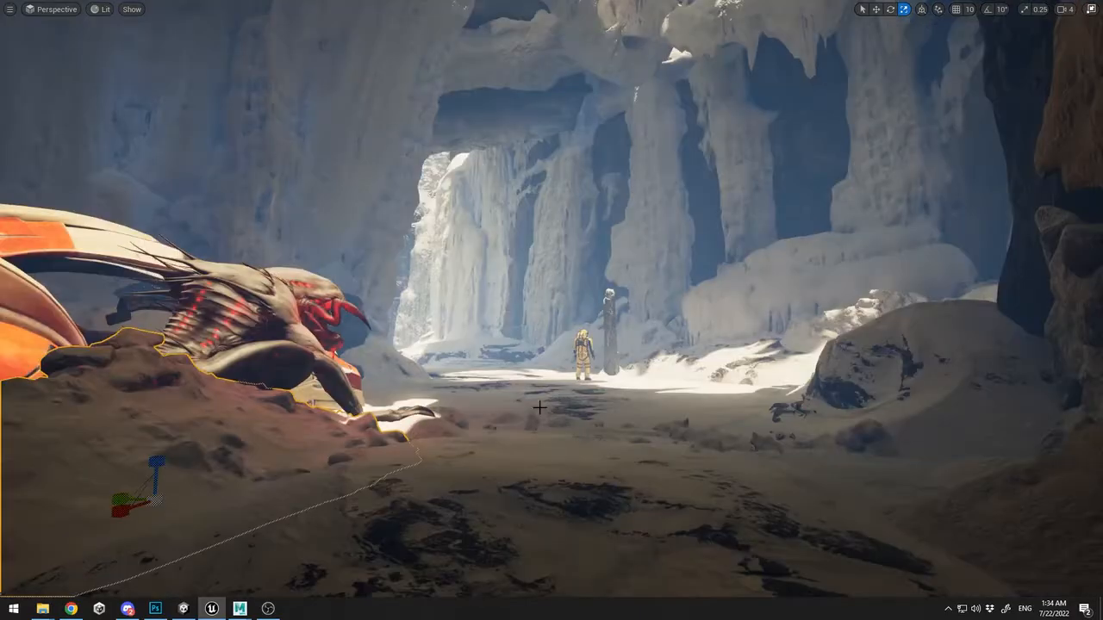
Try moving the snowy rock pile toward the camera, low in the foreground below the alien
key(w)
drag(118, 505, 206, 608)
key(s)
right_drag(551, 362, 404, 447)
drag(404, 445, 363, 459)
key(1)
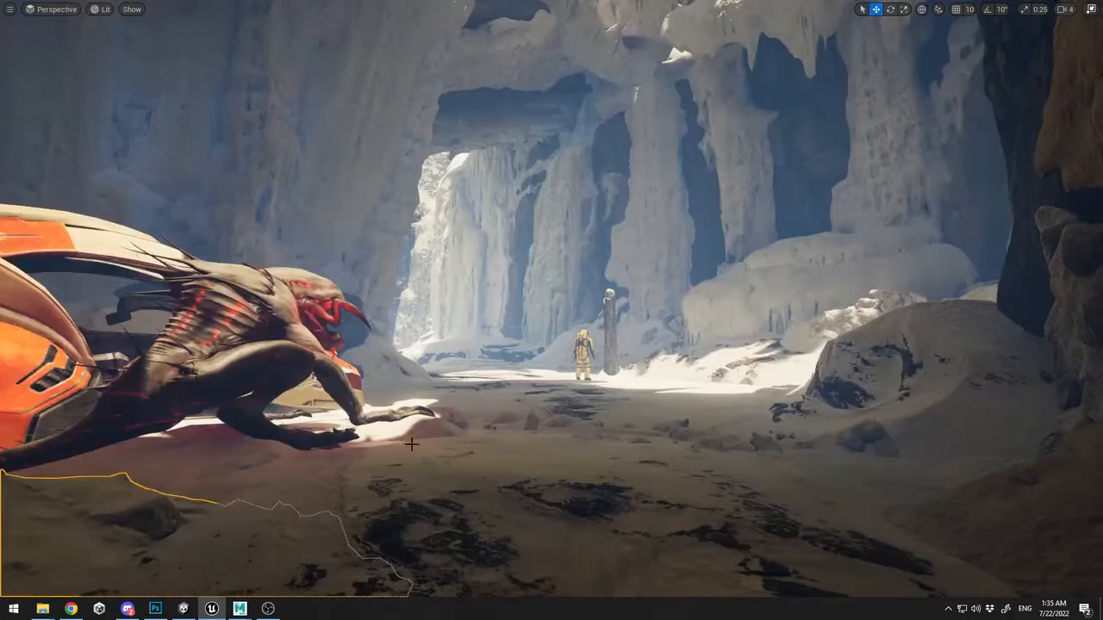
Try deleting the dark-patched foreground ground piece, and undo the deletion
click(543, 440)
click(611, 501)
key(Delete)
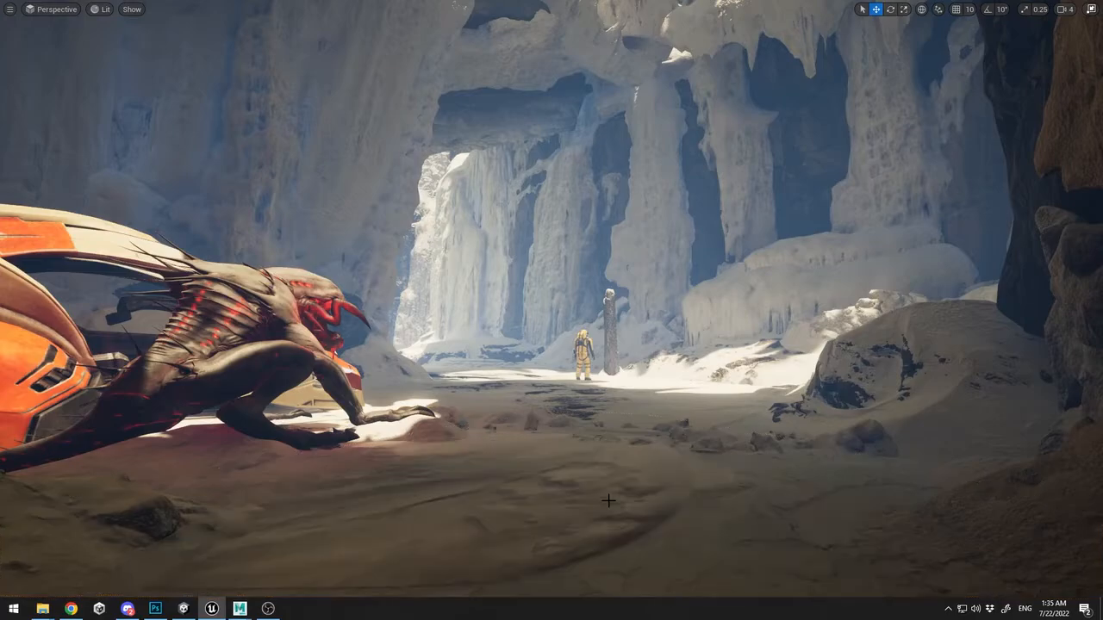
key(ctrl+z)
Try rotating the snowy rock pile below the alien, and remove it from the foreground
key(f)
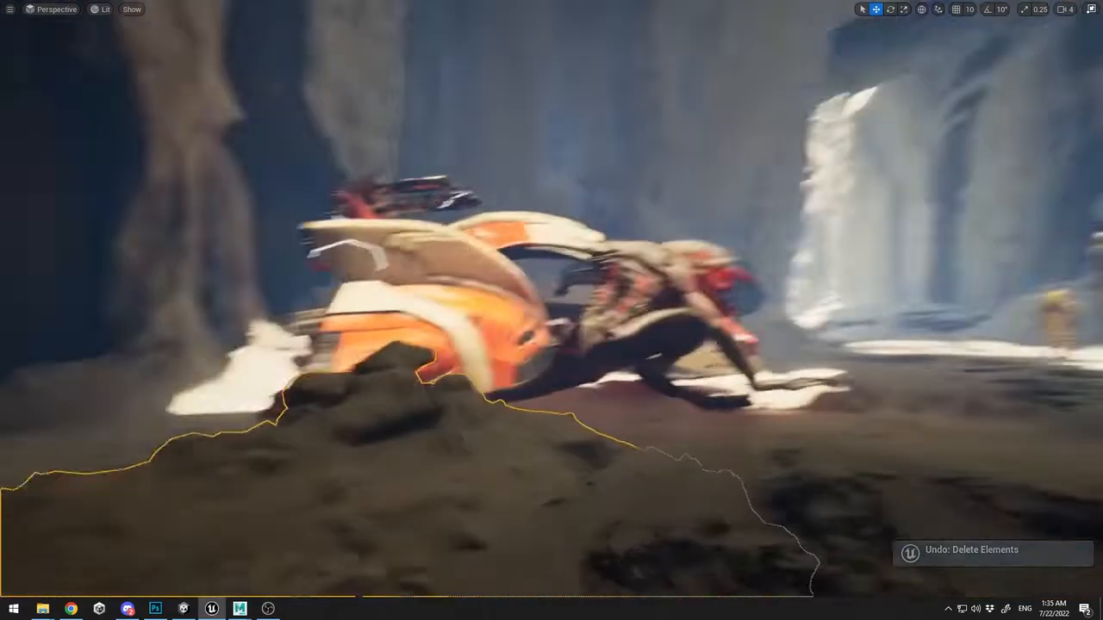
key(e)
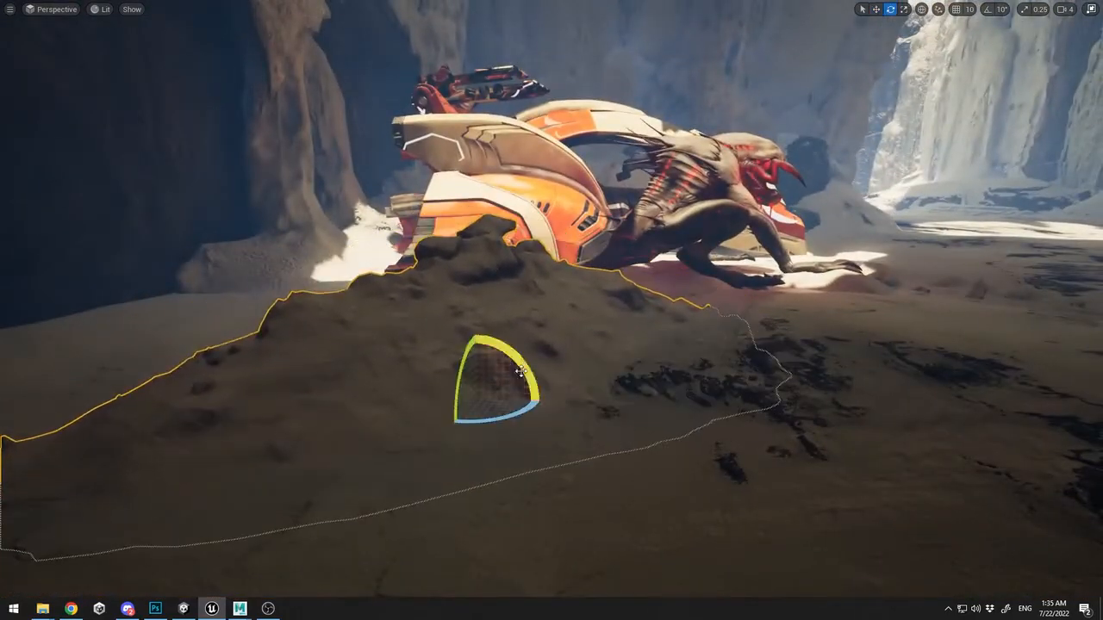
drag(461, 403, 455, 424)
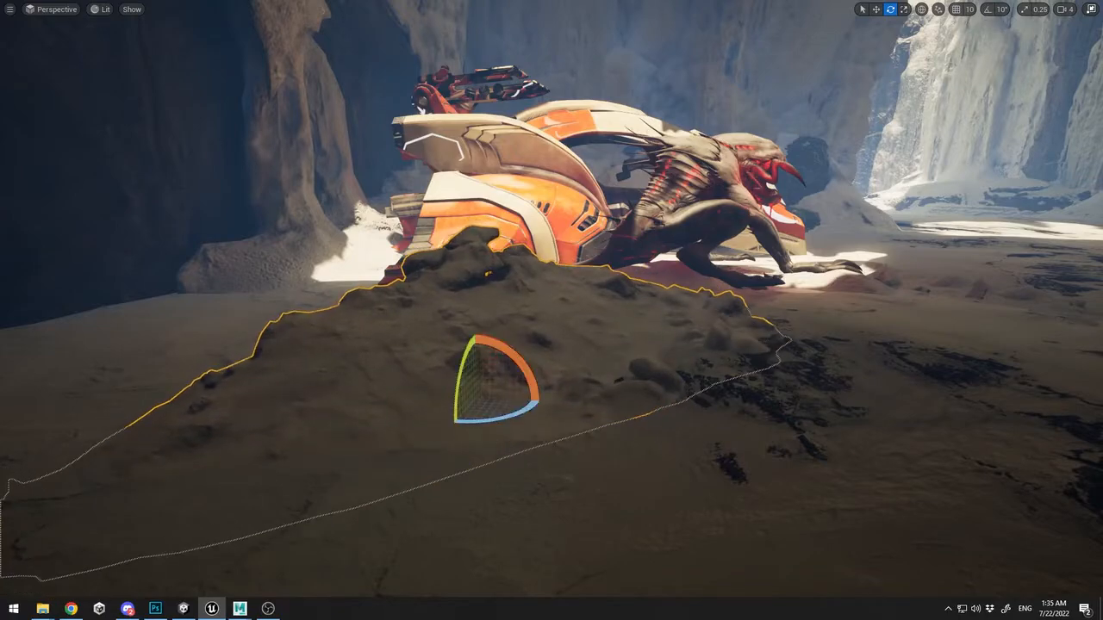
click(852, 368)
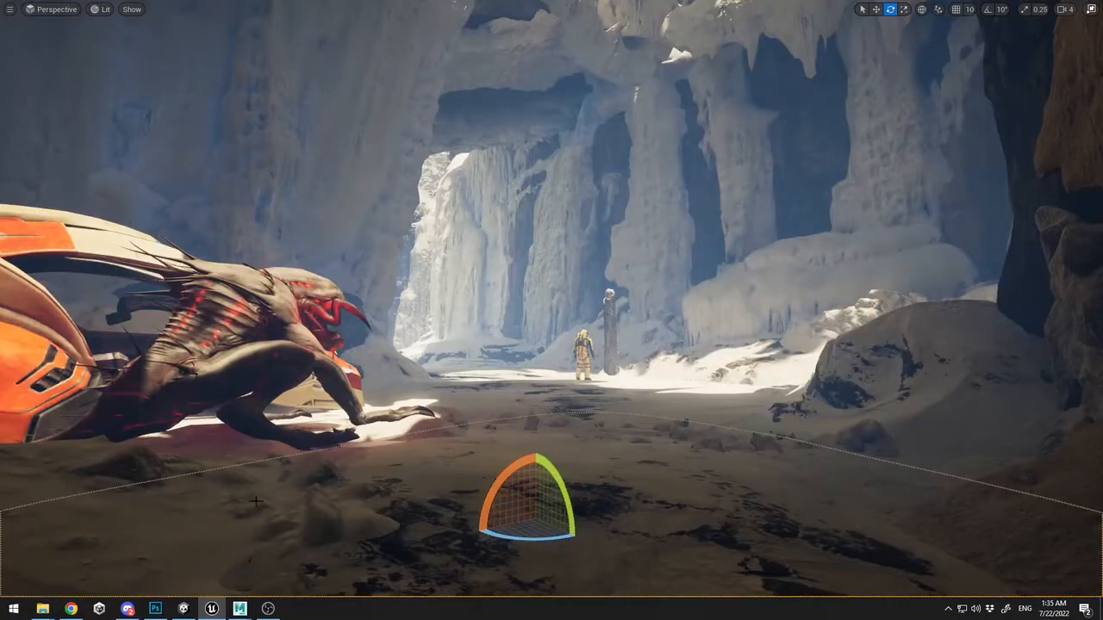
key(Escape)
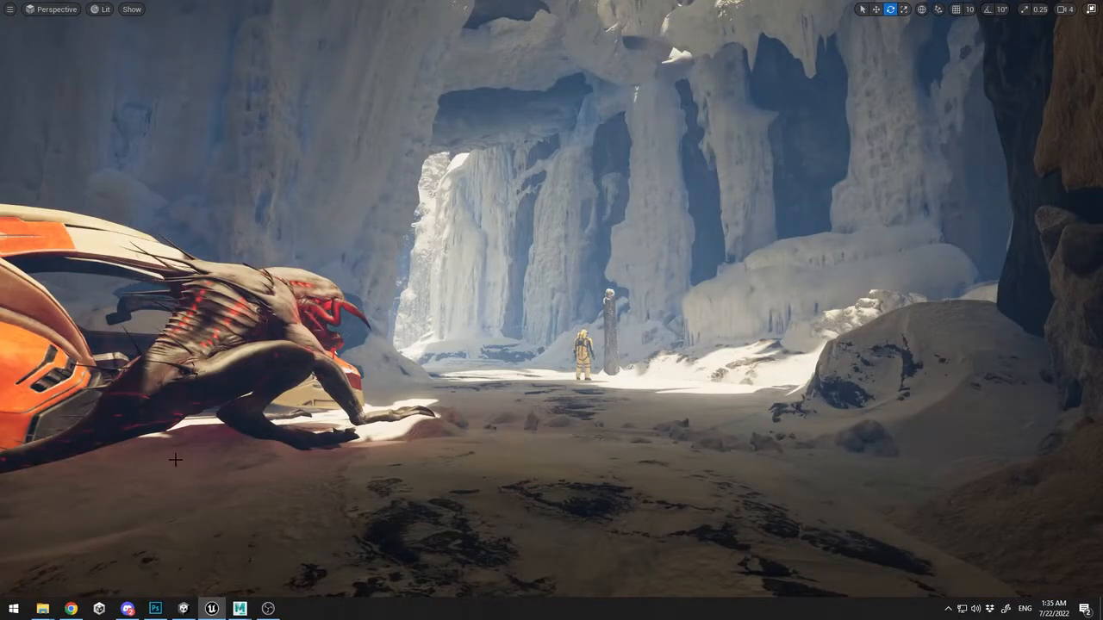
Inspect the ceiling formations above the cave opening and view the canyon from other angles around the alien
click(640, 52)
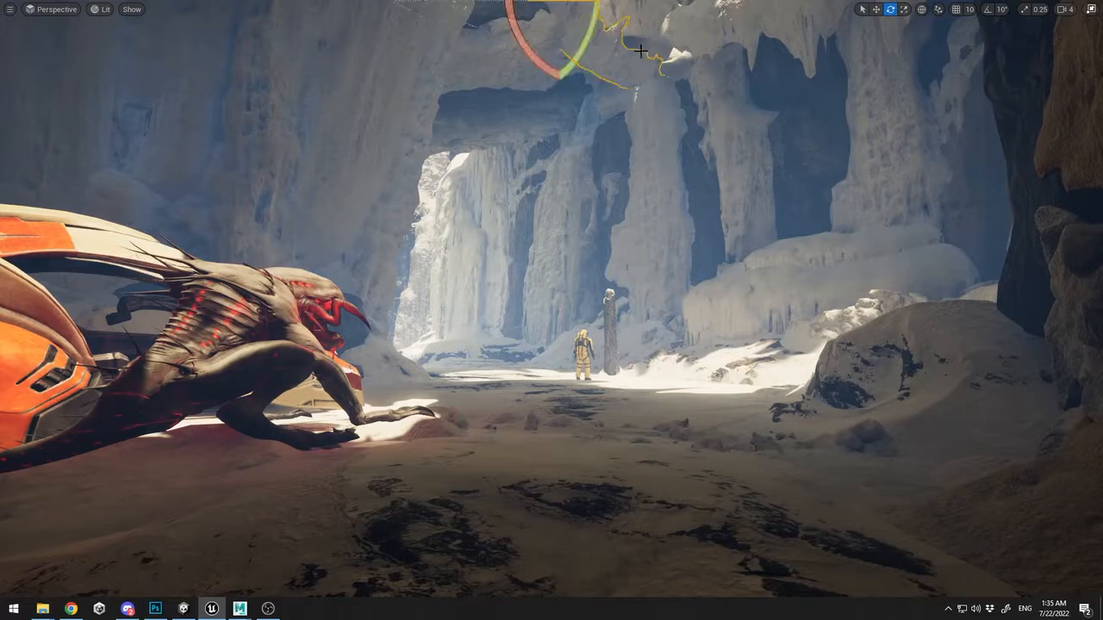
key(w)
click(618, 51)
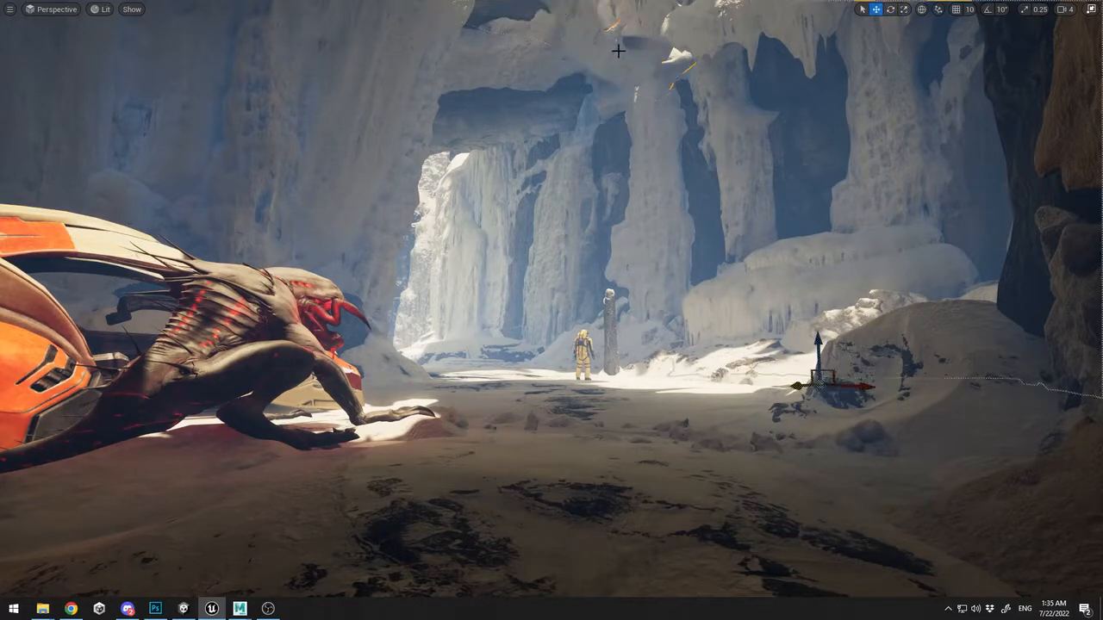
right_drag(696, 197, 690, 274)
key(g)
right_drag(851, 408, 783, 203)
key(w)
key(s)
key(w)
right_drag(887, 366, 984, 274)
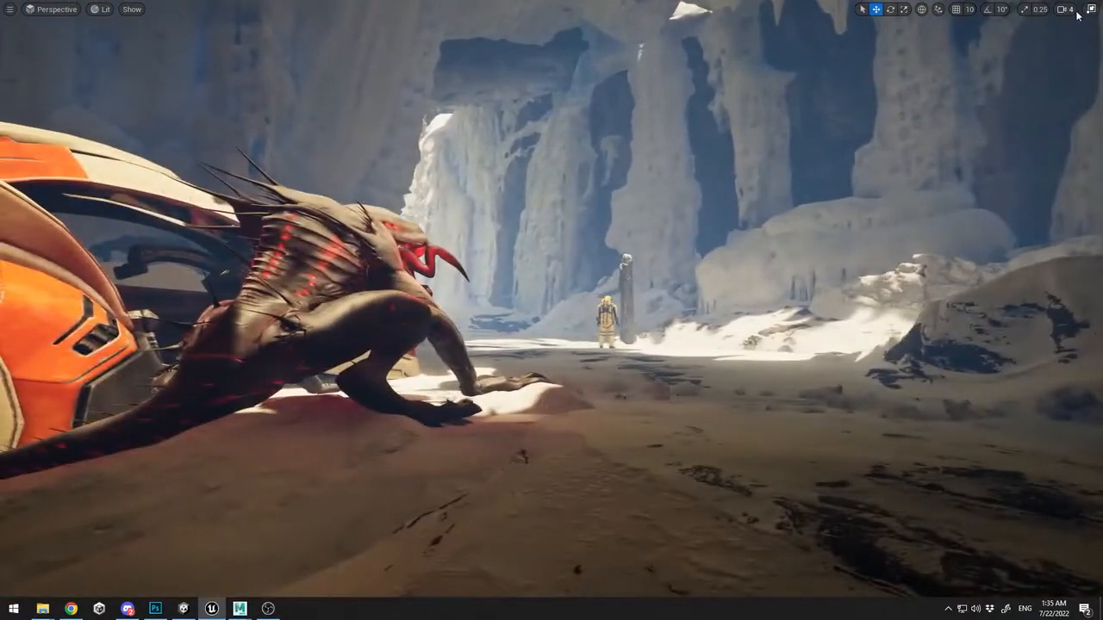
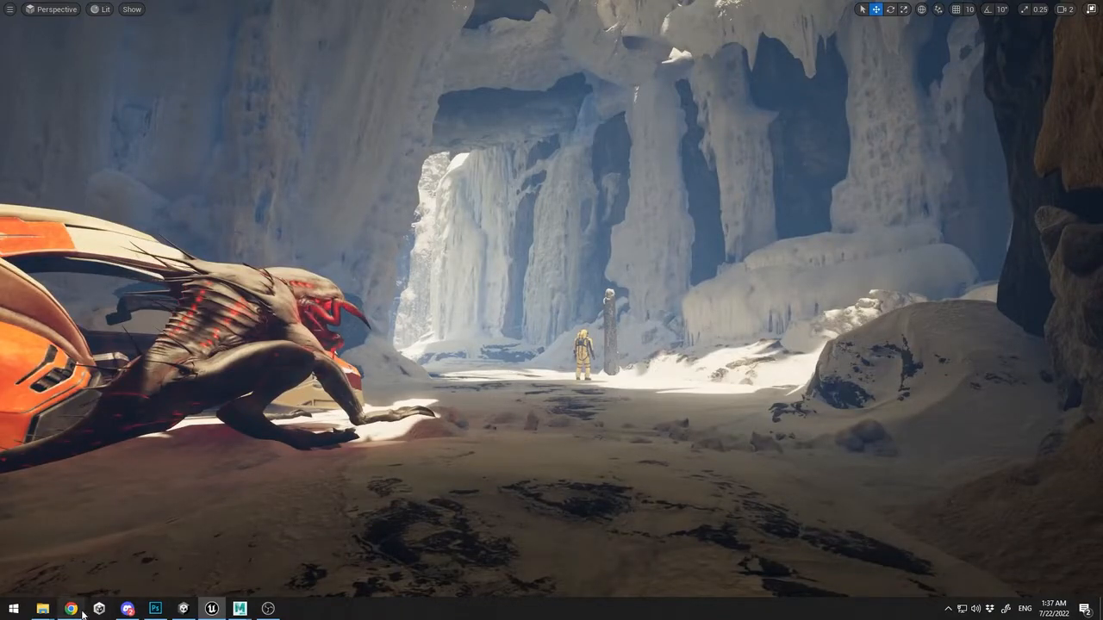
click(71, 608)
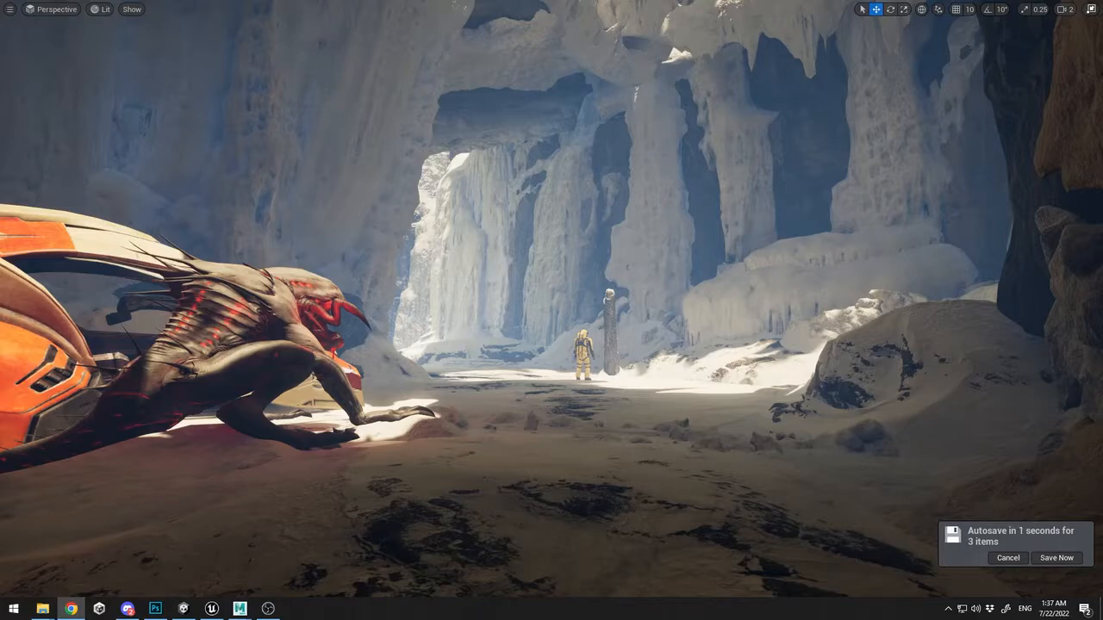
Add a large snow mound mesh from the Megascans 3D assets to the central foreground and rotate it horizontally
key(g)
key(F11)
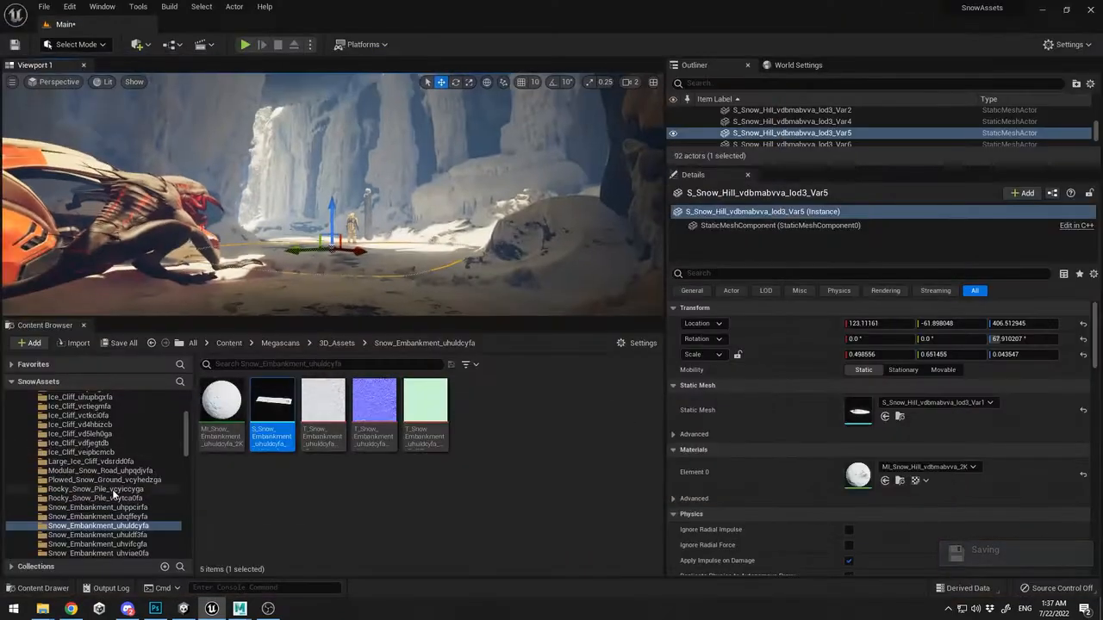
scroll(114, 493, down, 2)
click(94, 461)
drag(272, 413, 338, 310)
key(e)
key(F11)
drag(546, 510, 614, 508)
Try placing the rocky snow pile across the central foreground, lowering it and shifting it closer to the camera
key(w)
drag(544, 461, 543, 503)
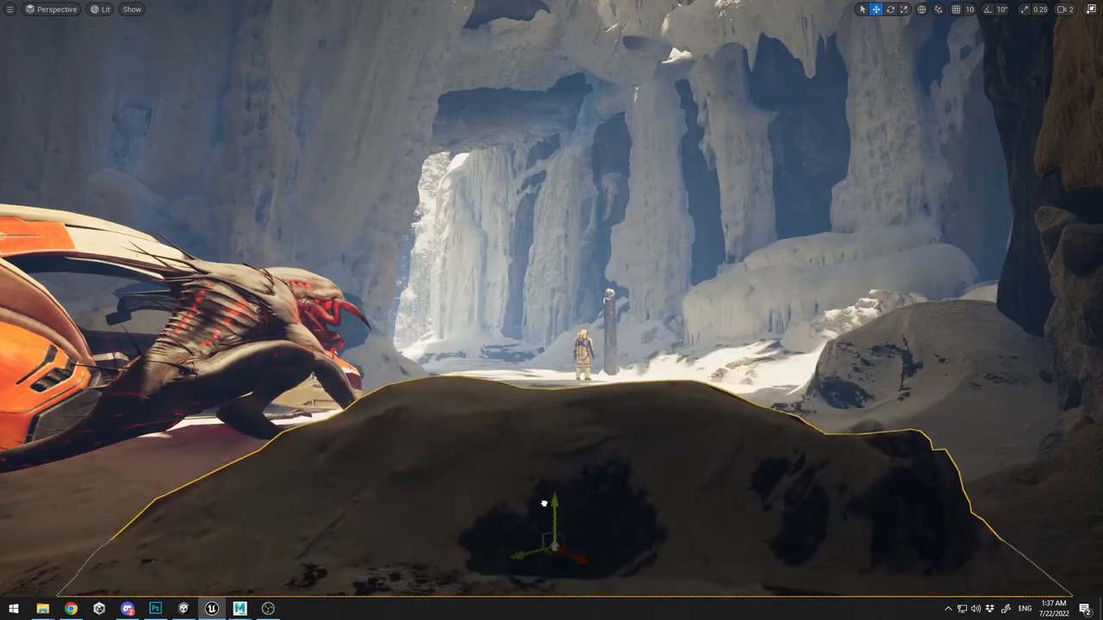
drag(584, 559, 466, 613)
key(s)
right_drag(473, 572, 474, 613)
drag(502, 410, 502, 420)
key(e)
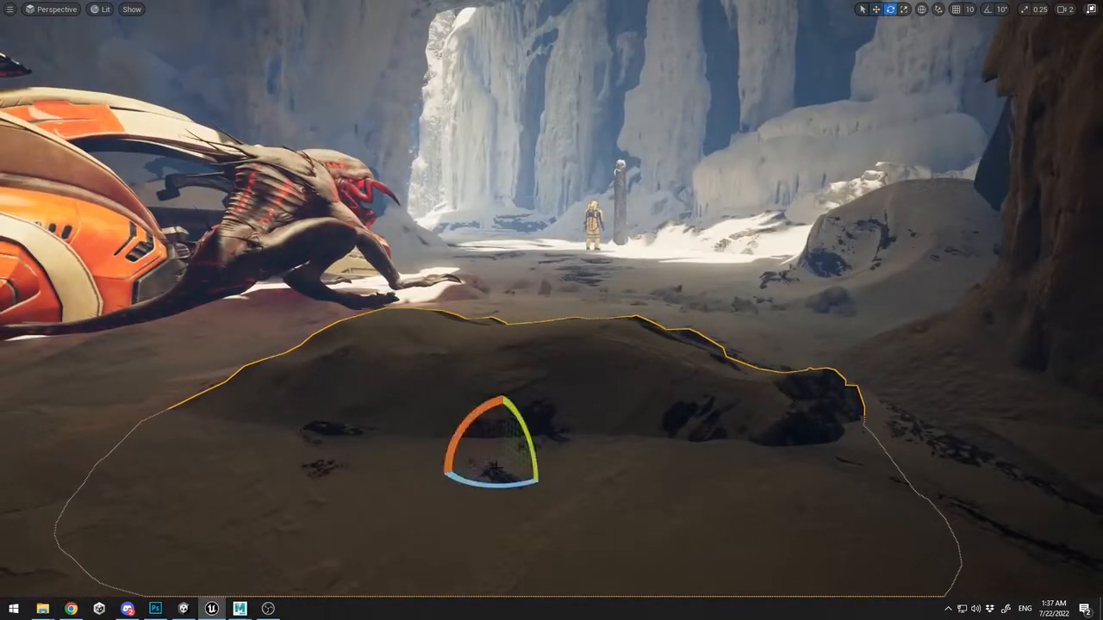
Try duplicating the foreground snow pile and placing the copy beside the original, toward the rock wall opposite the alien
key(w)
alt+drag(468, 463, 670, 438)
key(e)
right_drag(699, 422, 743, 421)
key(w)
drag(658, 423, 916, 509)
key(f)
Delete both snow piles from the foreground
click(813, 319)
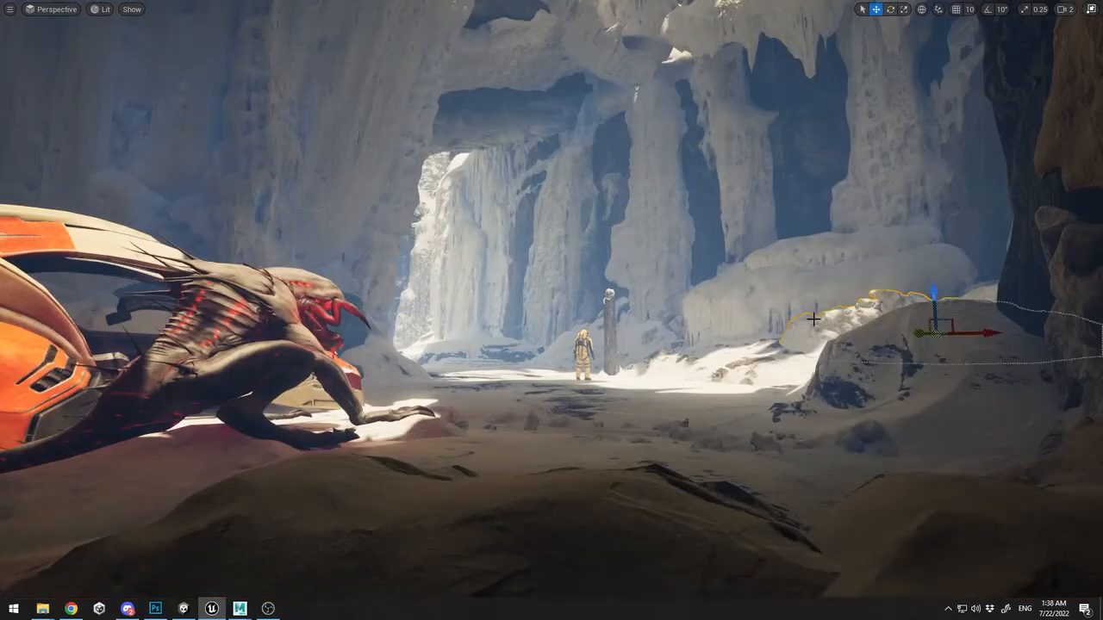
click(893, 533)
ctrl+click(608, 530)
key(Delete)
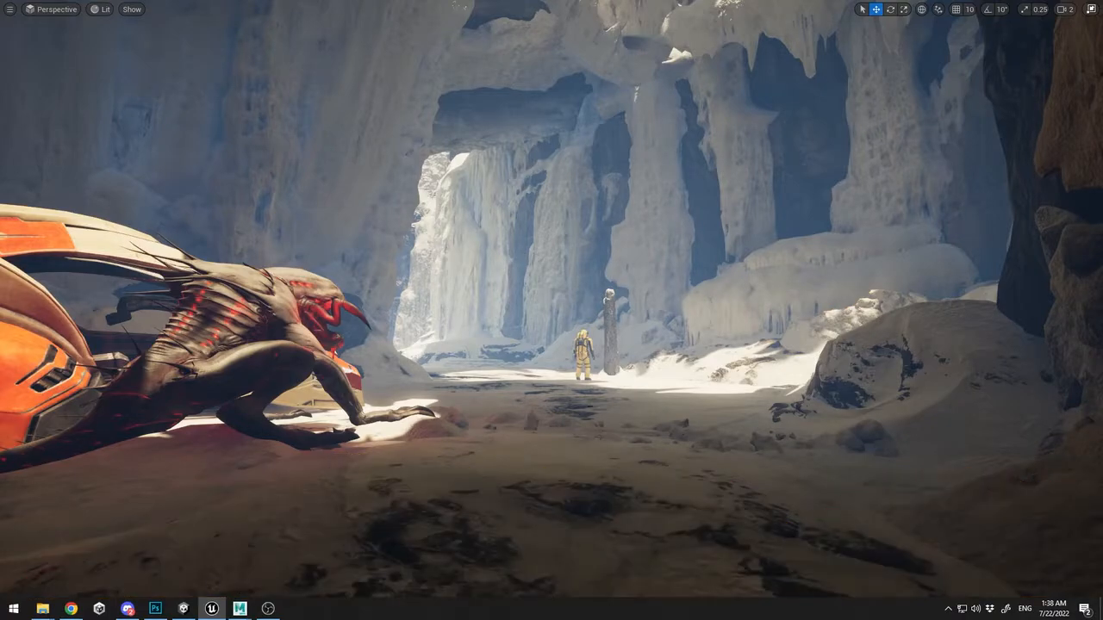
Rotate the snowy rock formation behind the large boulder horizontally by about 13 degrees
right_drag(608, 530, 775, 466)
right_drag(577, 509, 621, 190)
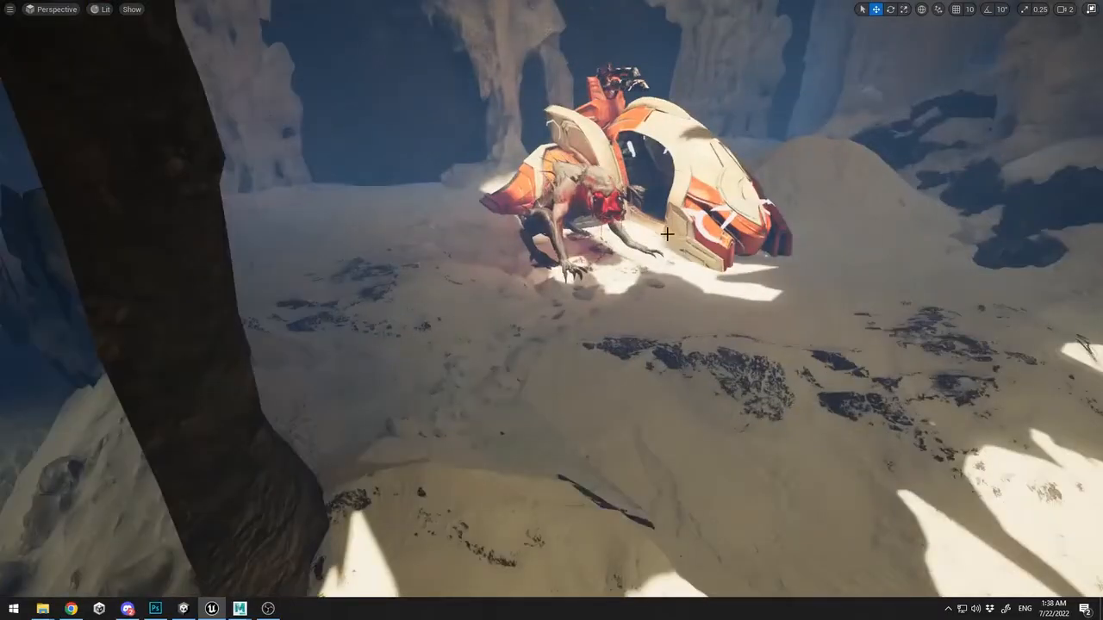
right_drag(552, 311, 430, 222)
right_drag(362, 300, 397, 304)
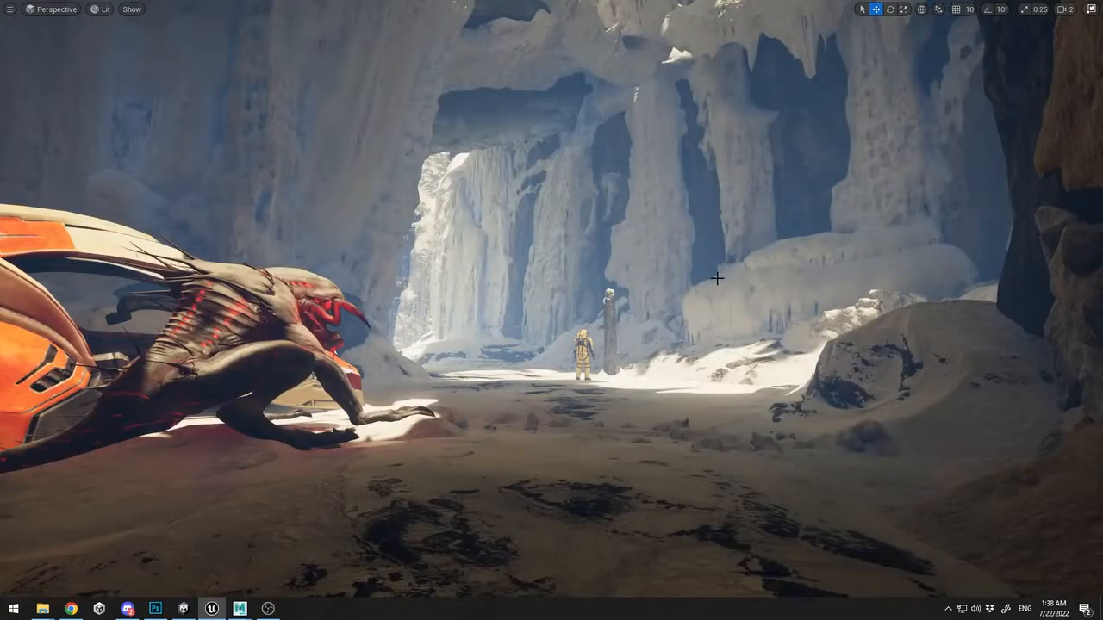
click(816, 329)
key(e)
drag(972, 336, 1009, 334)
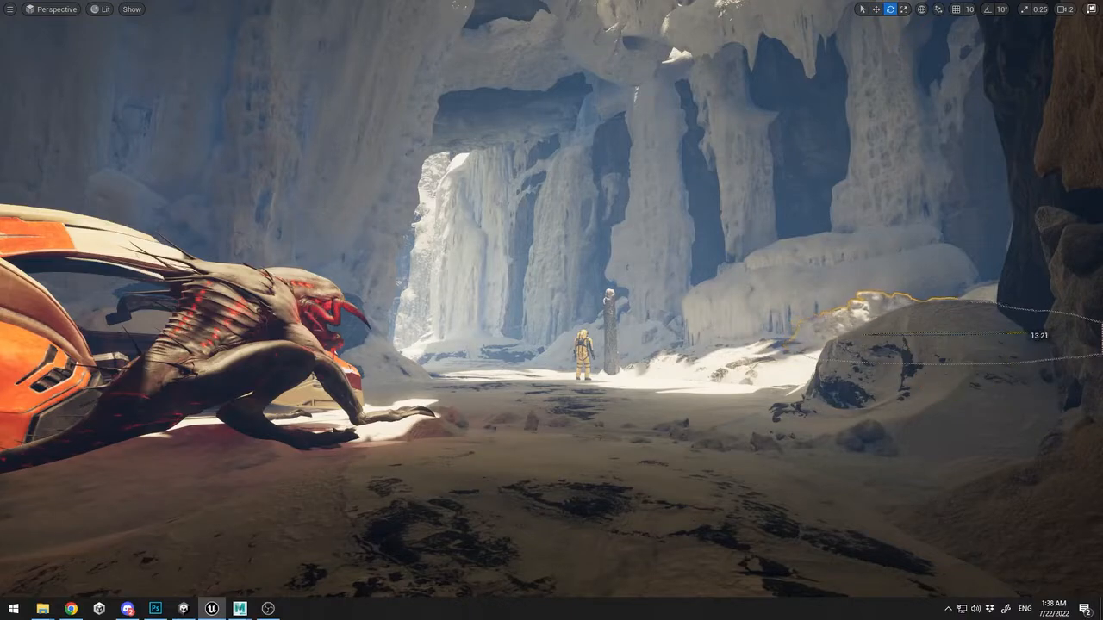
key(w)
Reposition the ice piece at the edge of the sunlit cave opening beyond the alien
click(880, 367)
click(825, 504)
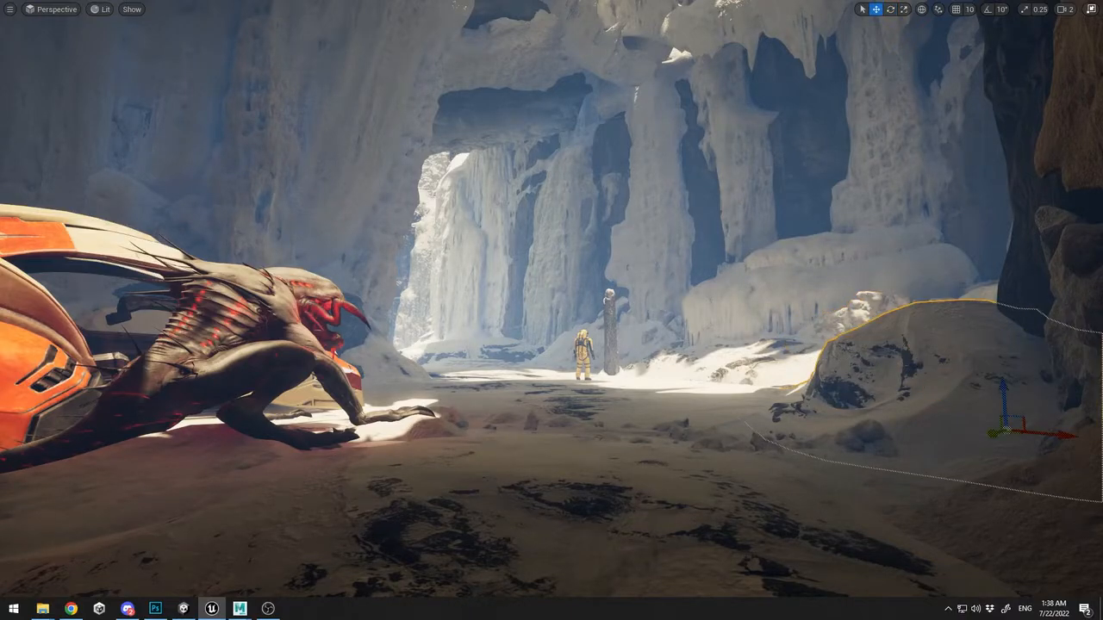
click(831, 320)
click(501, 362)
click(649, 436)
click(741, 490)
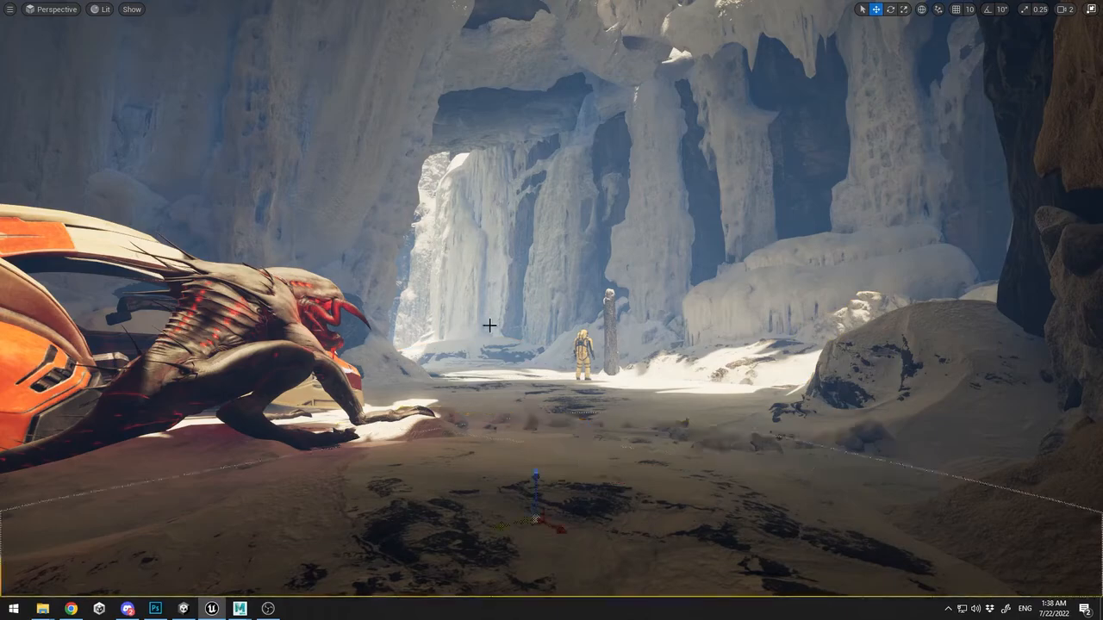
click(403, 268)
drag(416, 434, 450, 180)
click(504, 337)
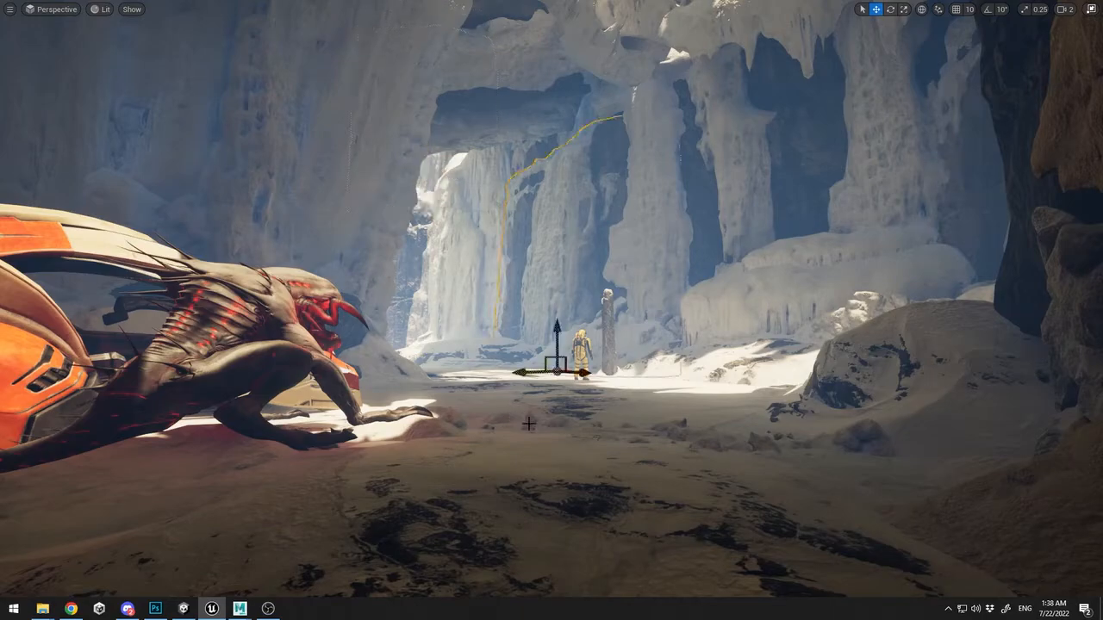
Collapse the Assets folder, and toggle the ExponentialHeightFog off and back on to compare the scene
key(F11)
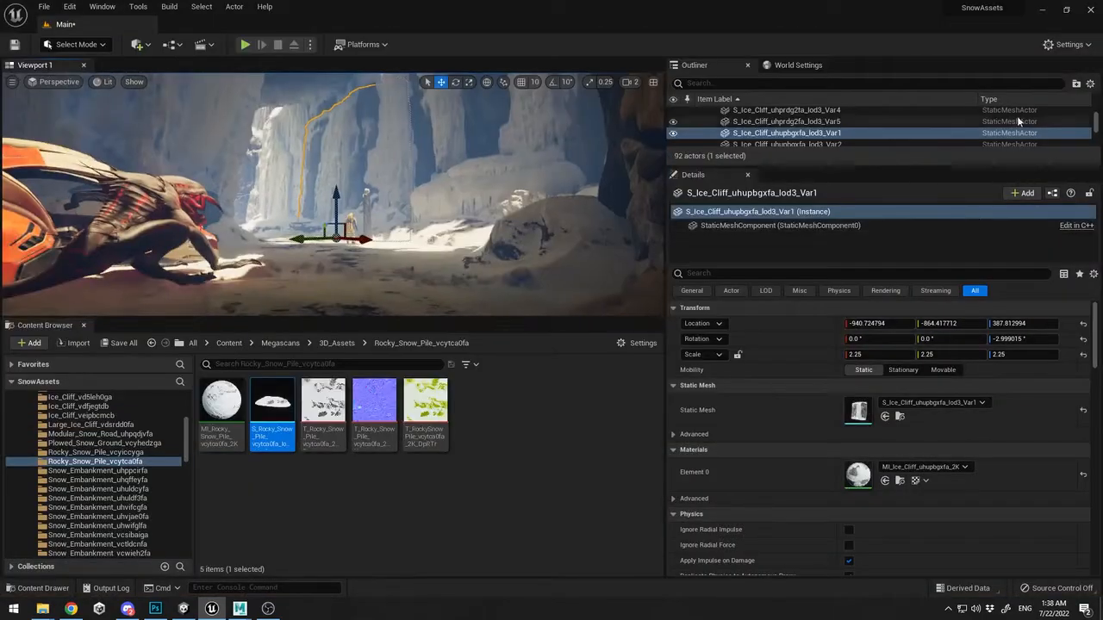
drag(920, 166, 927, 361)
scroll(1096, 192, up, 15)
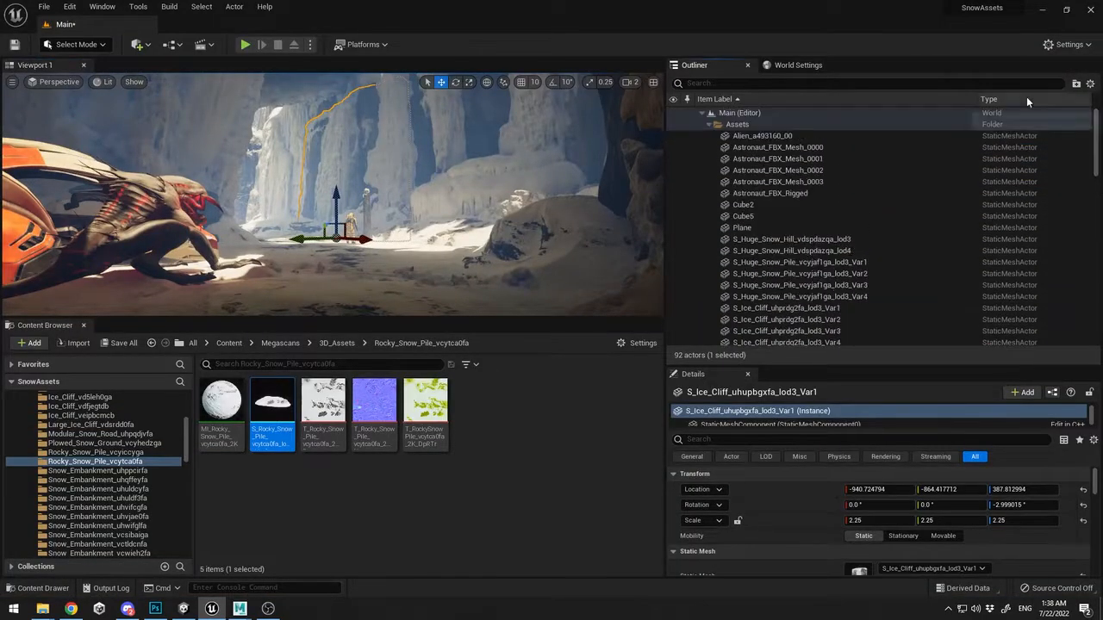
click(708, 124)
click(674, 148)
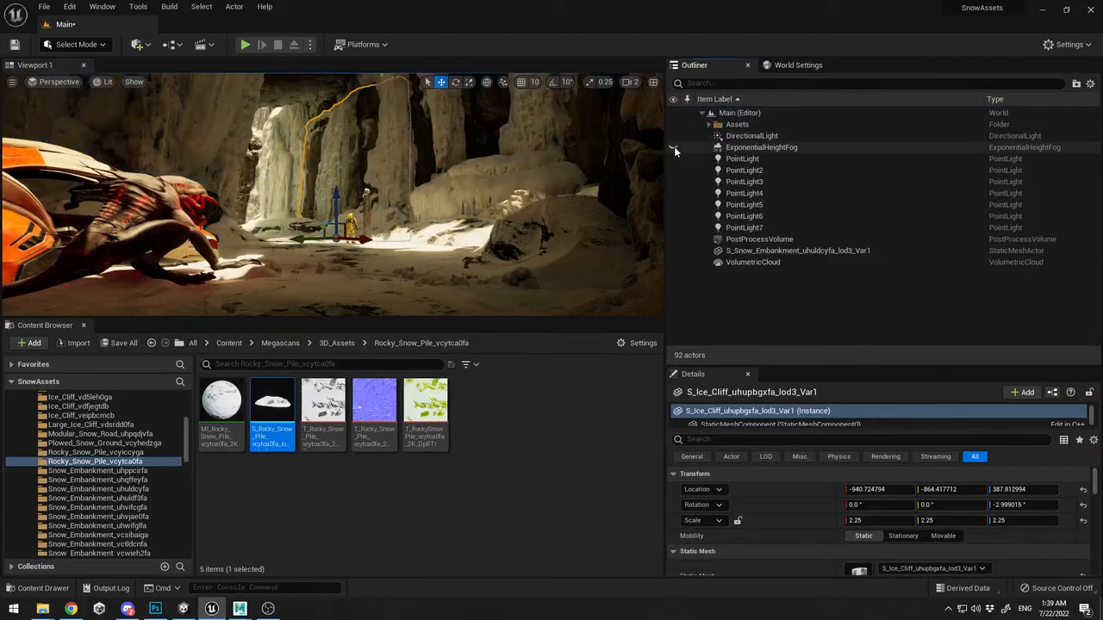
click(674, 147)
Change the ExponentialHeightFog's volumetric Emissive colour to a paler, less saturated blue
click(740, 147)
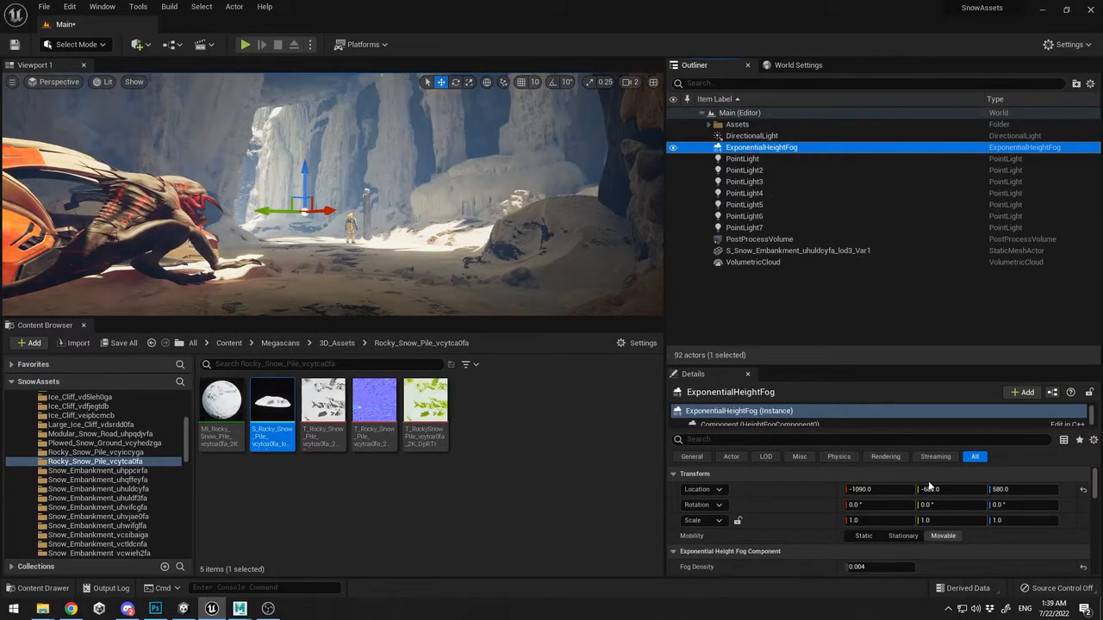
scroll(928, 480, down, 5)
drag(899, 369, 900, 219)
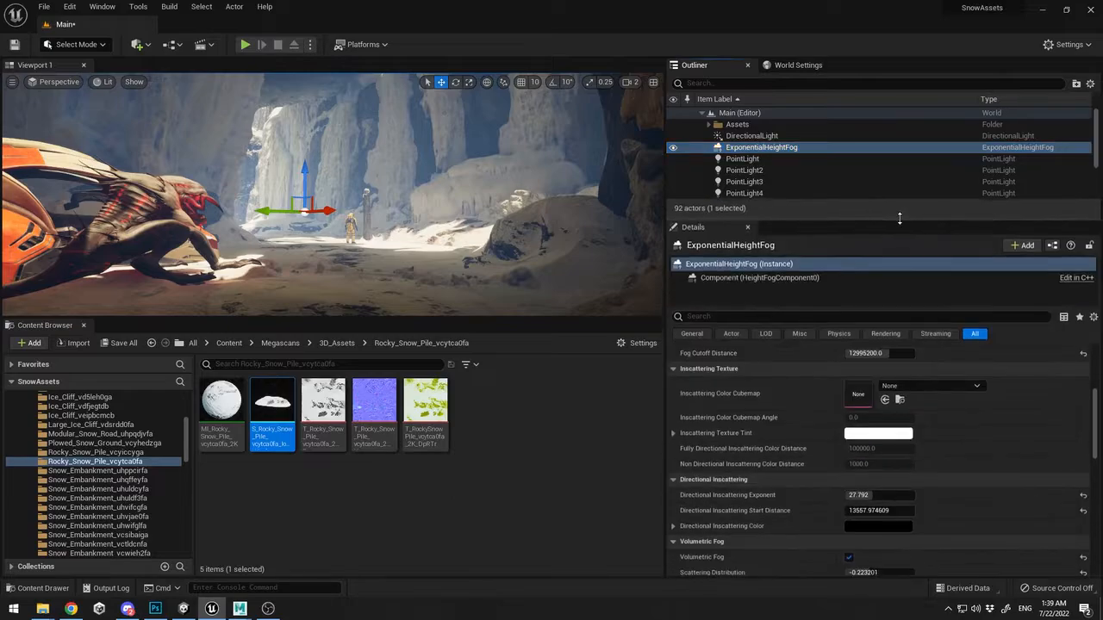
scroll(896, 517, down, 6)
click(894, 516)
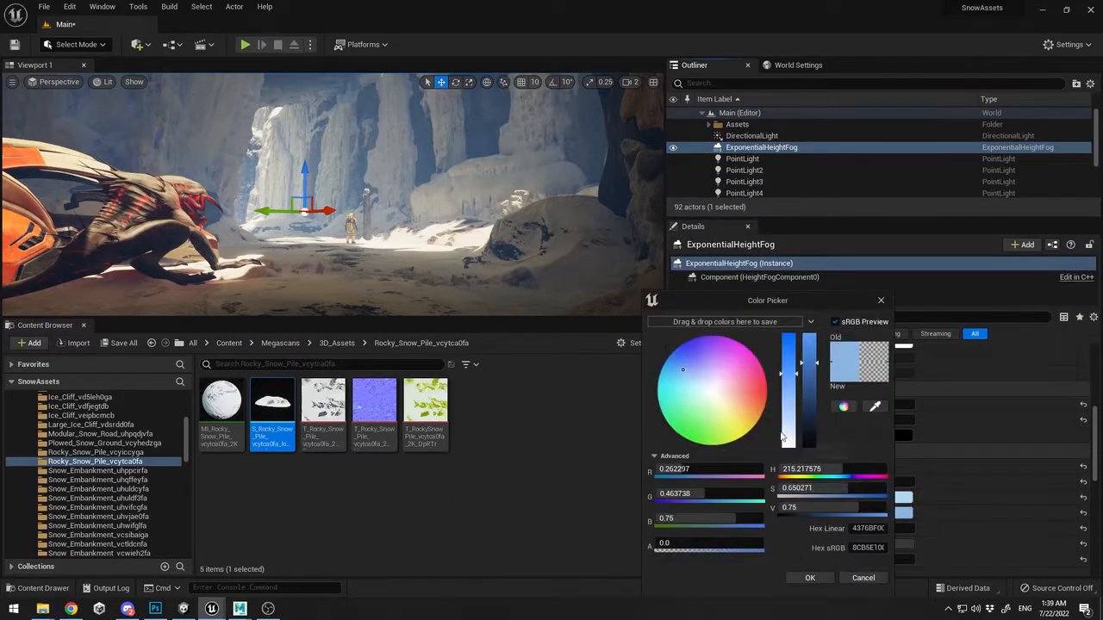
drag(785, 435, 805, 444)
click(810, 578)
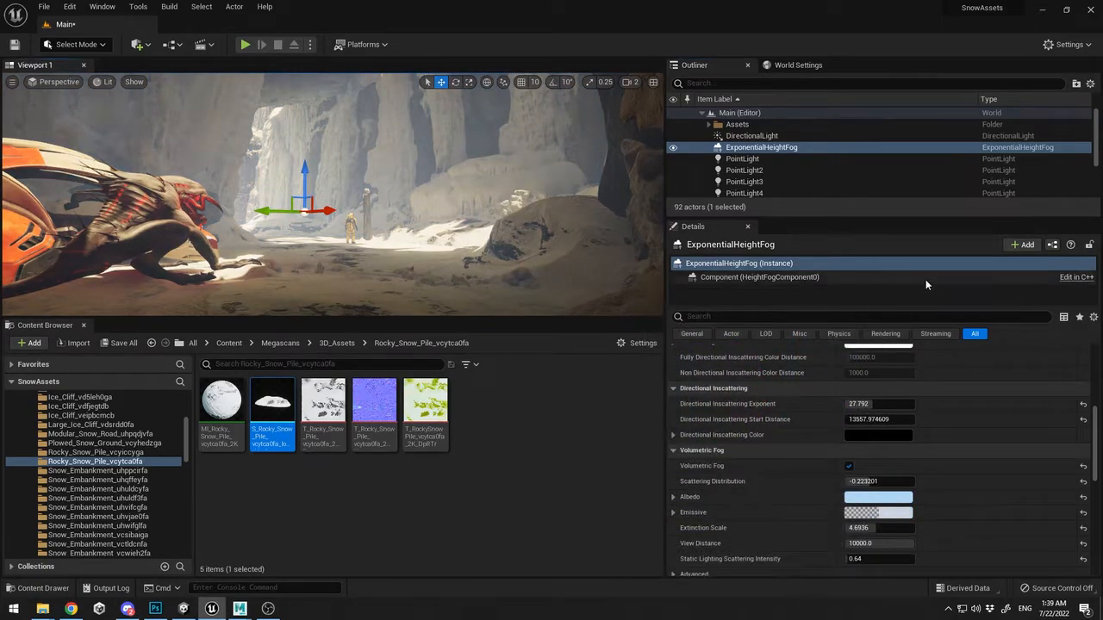
Set the DirectionalLight's Source Angle to 1.84
click(752, 135)
scroll(870, 431, down, 2)
scroll(881, 477, up, 4)
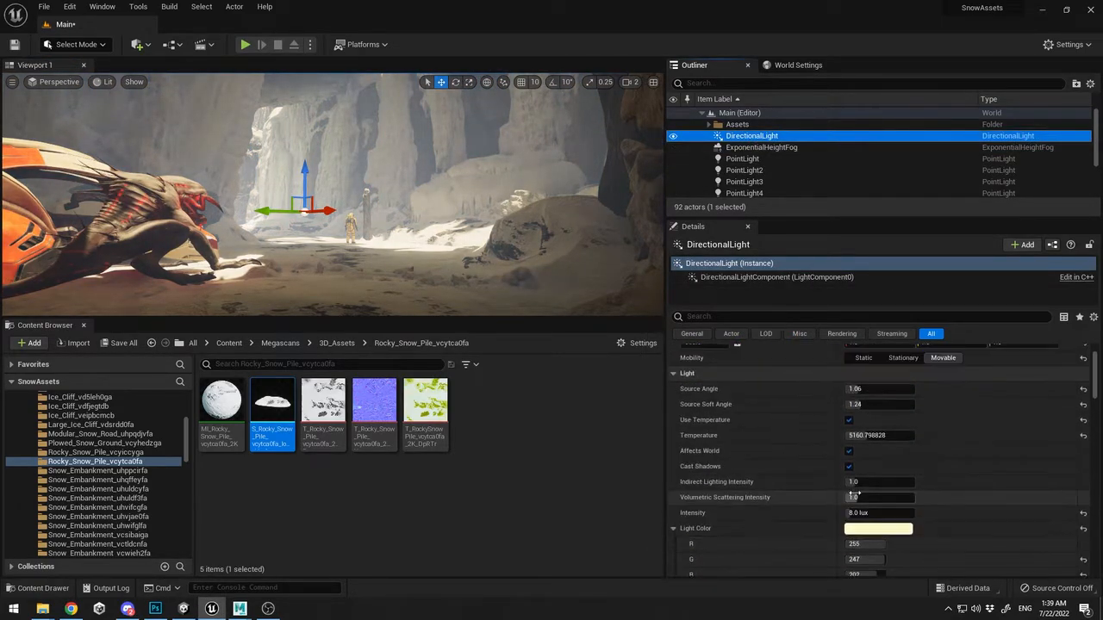
scroll(868, 437, up, 2)
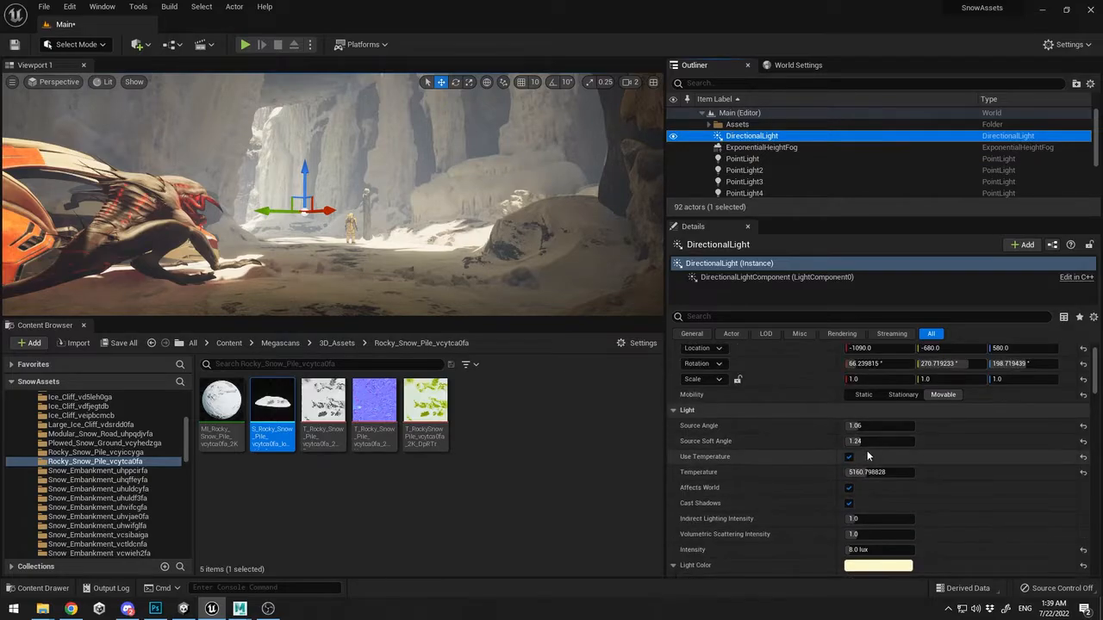
drag(870, 429, 847, 429)
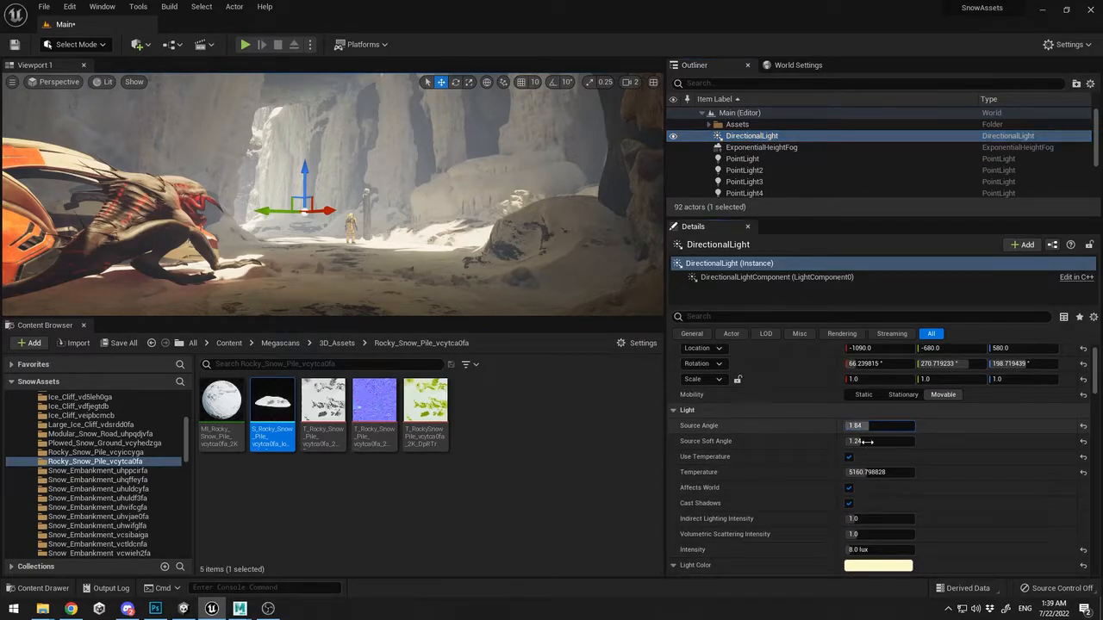
Raise the DirectionalLight's light-shaft Bloom Threshold, and review its remaining shadow, ray tracing and atmosphere settings
scroll(936, 479, down, 5)
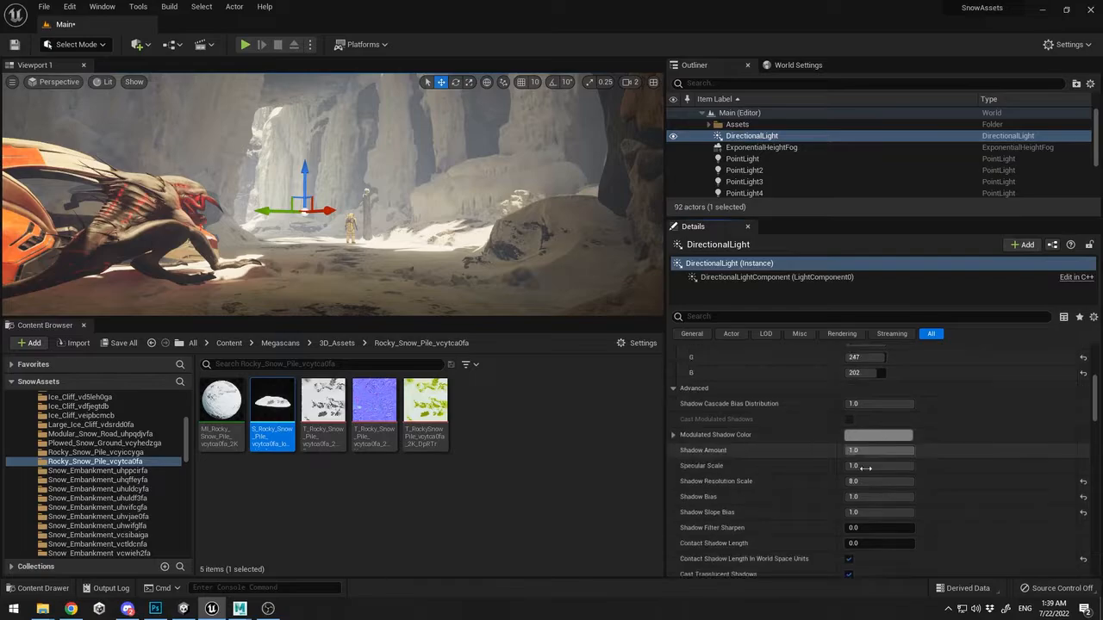
scroll(866, 476, down, 5)
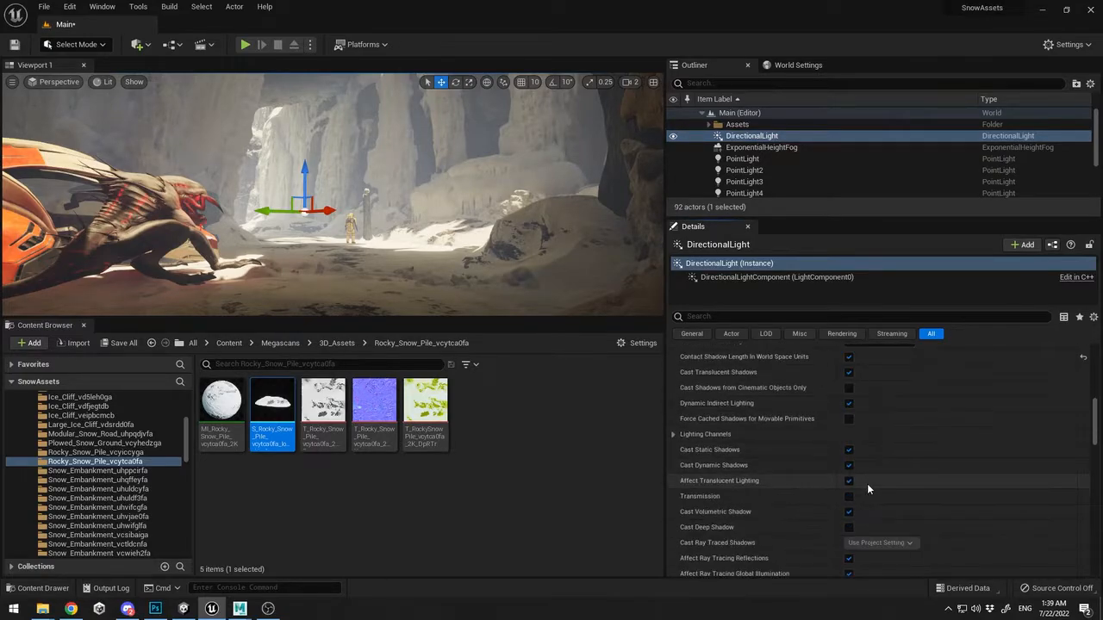
scroll(853, 504, down, 3)
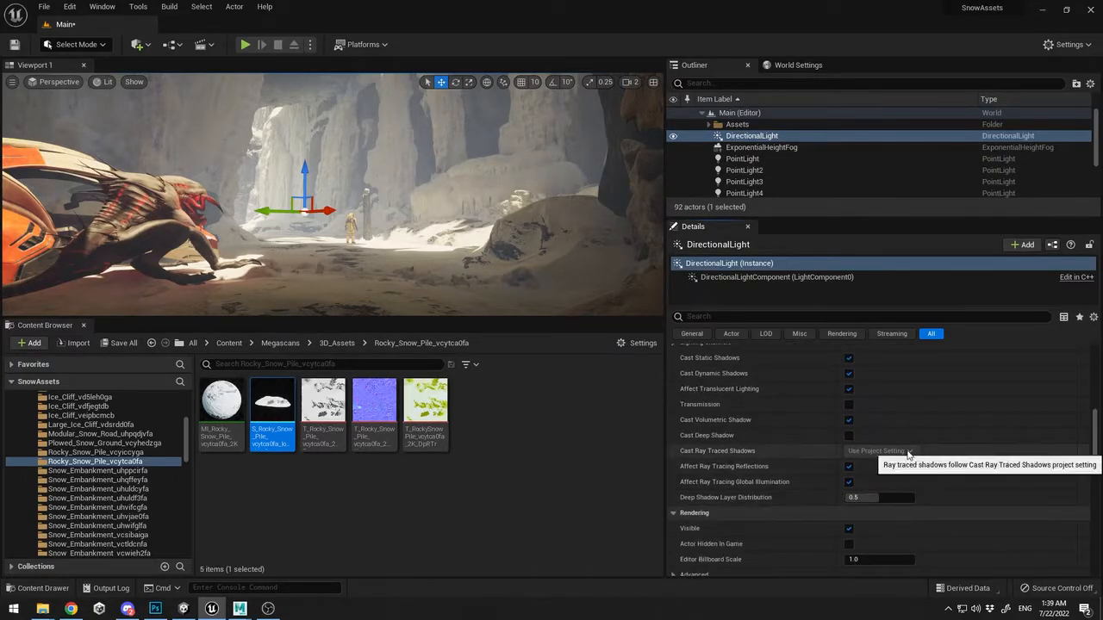
scroll(853, 469, down, 6)
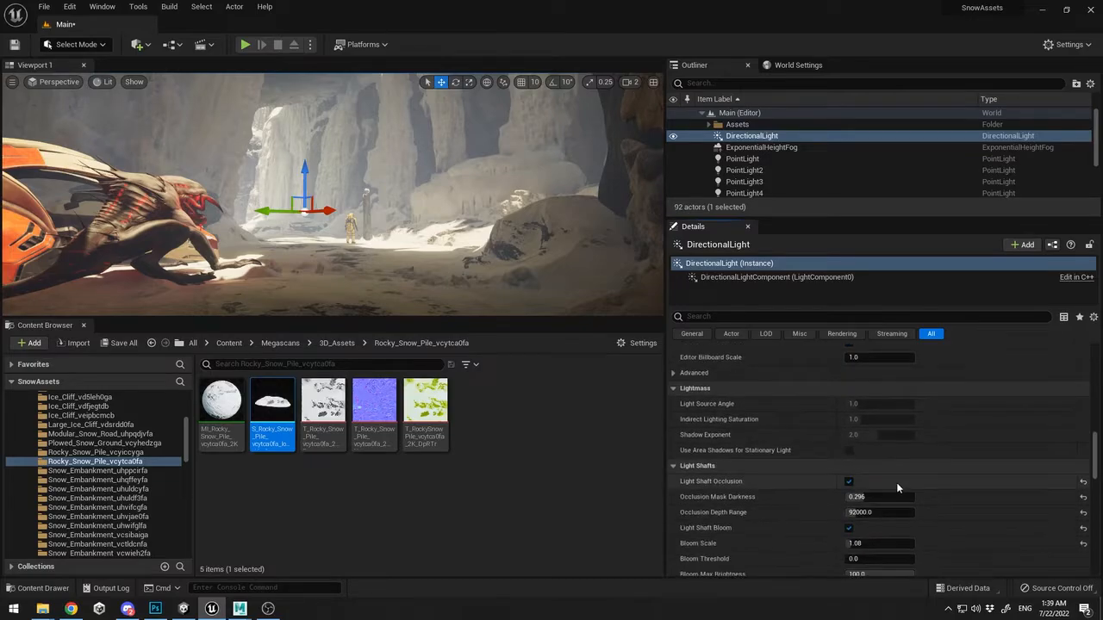
scroll(896, 488, down, 3)
drag(862, 466, 913, 466)
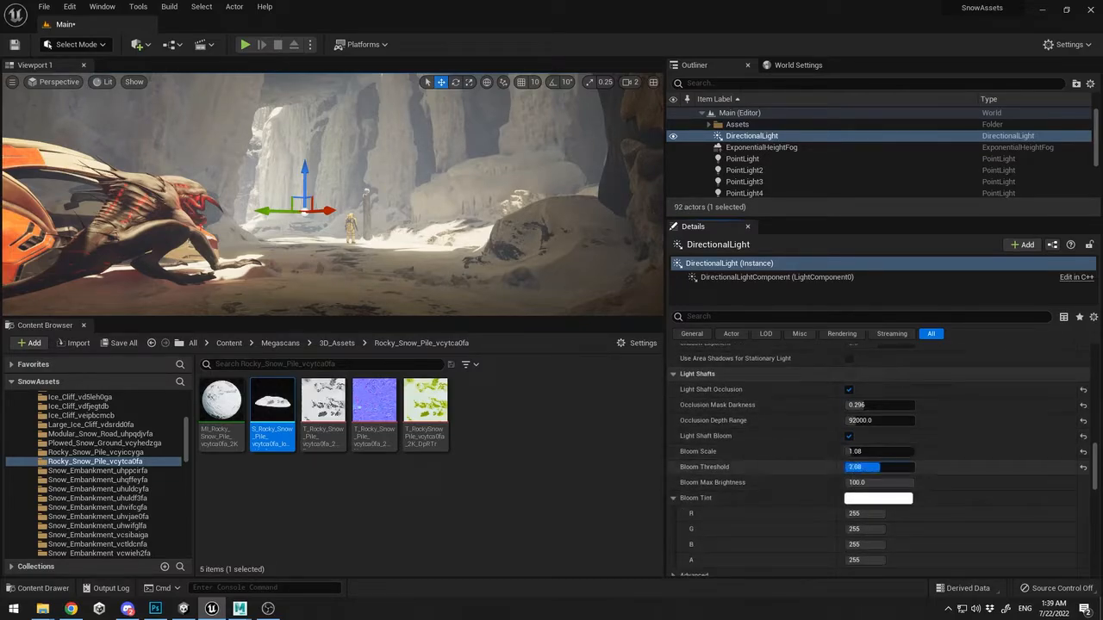
scroll(878, 448, down, 5)
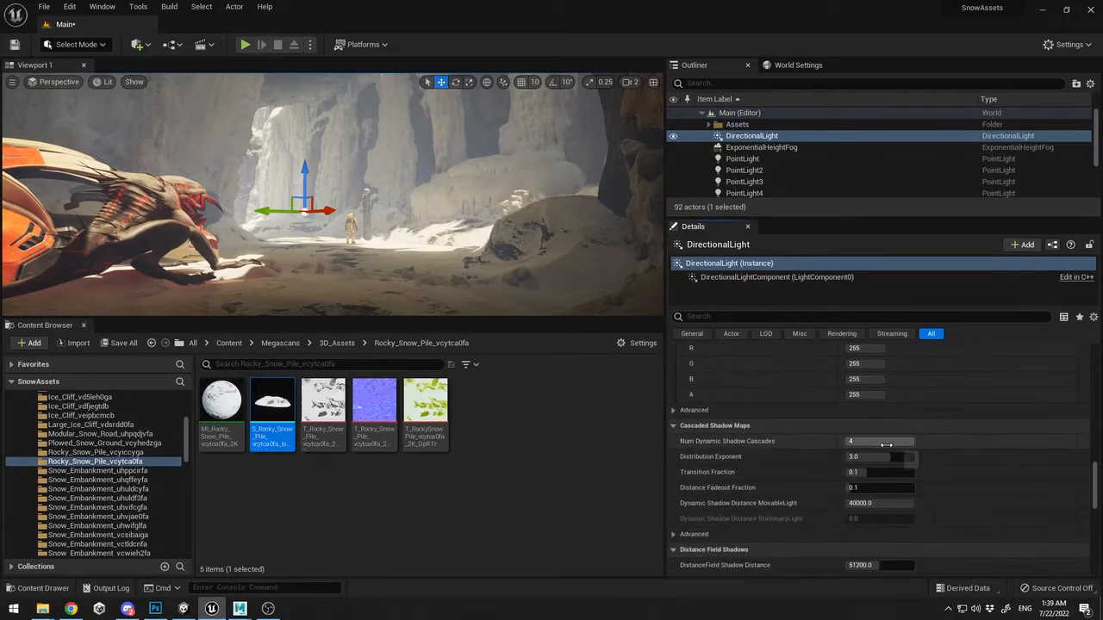
scroll(866, 474, down, 6)
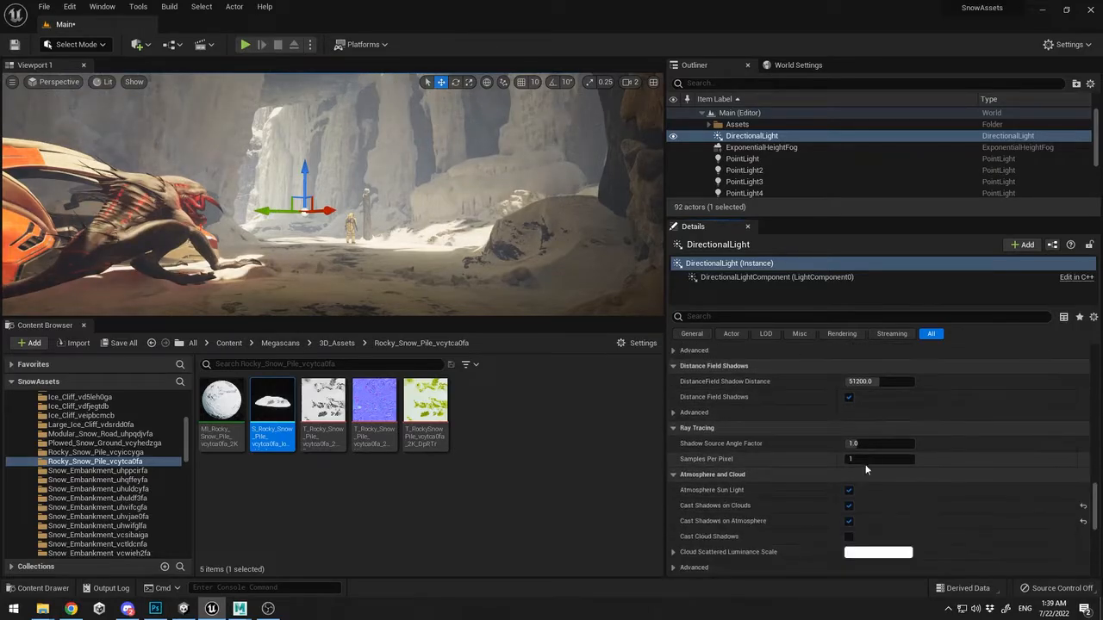
scroll(863, 473, down, 1)
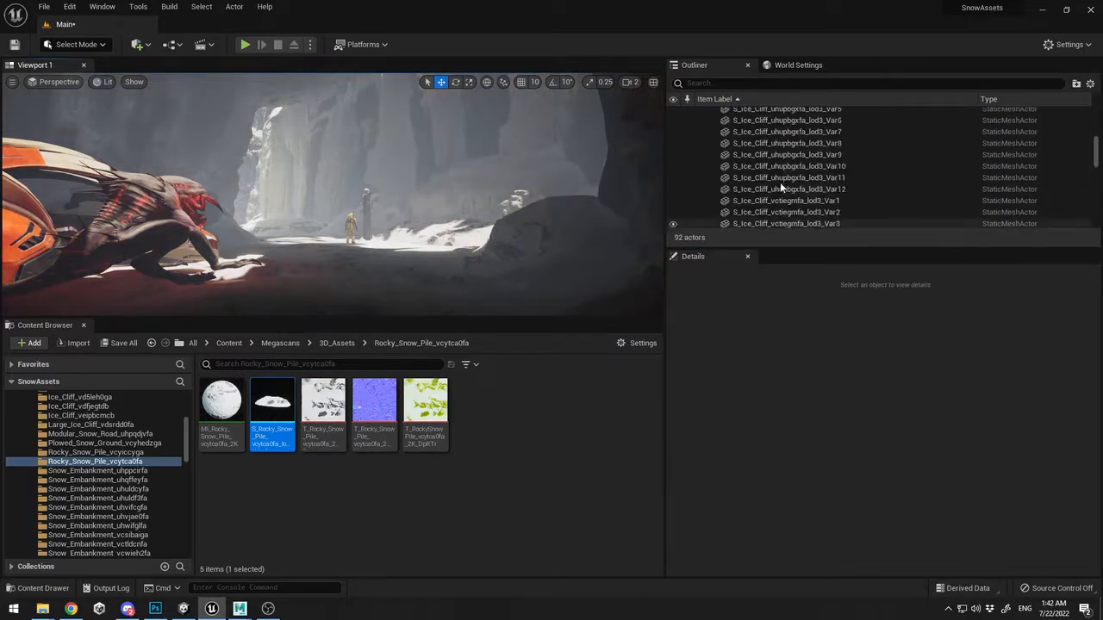
Hide the ExponentialHeightFog to inspect the cave lighting without fog in a maximized view, and turn the fog back on
scroll(780, 181, up, 5)
click(708, 124)
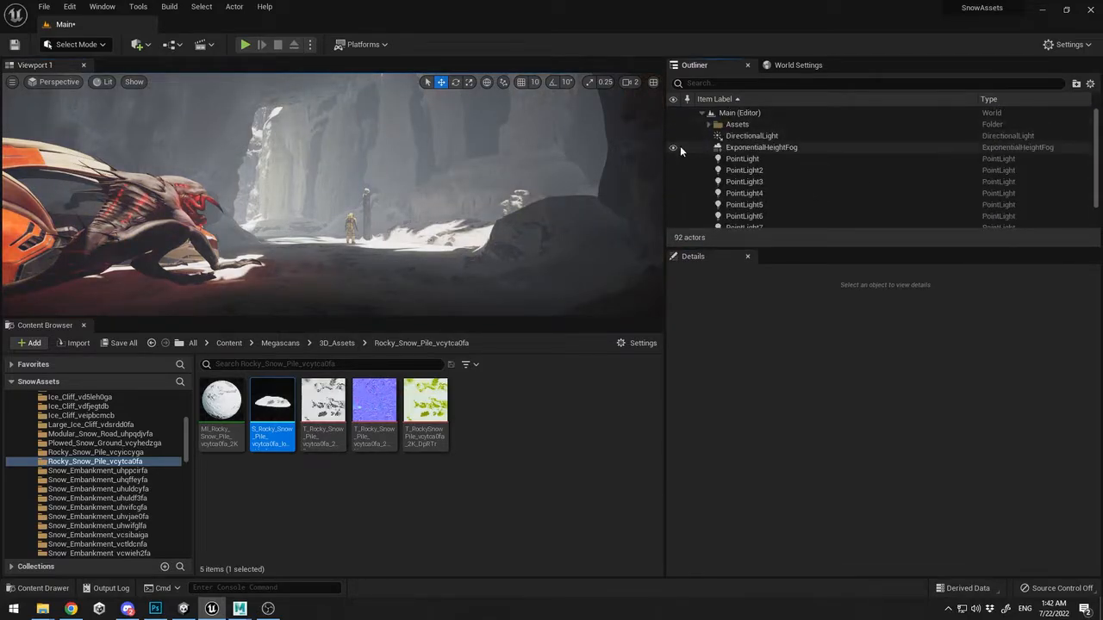
click(673, 147)
click(480, 226)
key(F11)
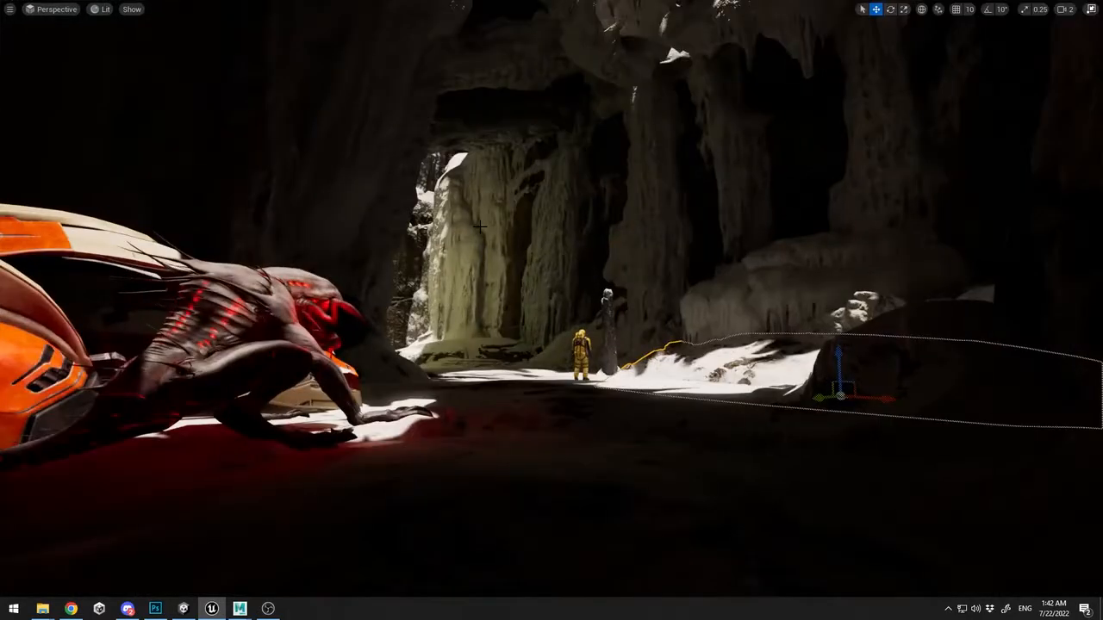
key(F11)
scroll(773, 170, up, 5)
click(707, 124)
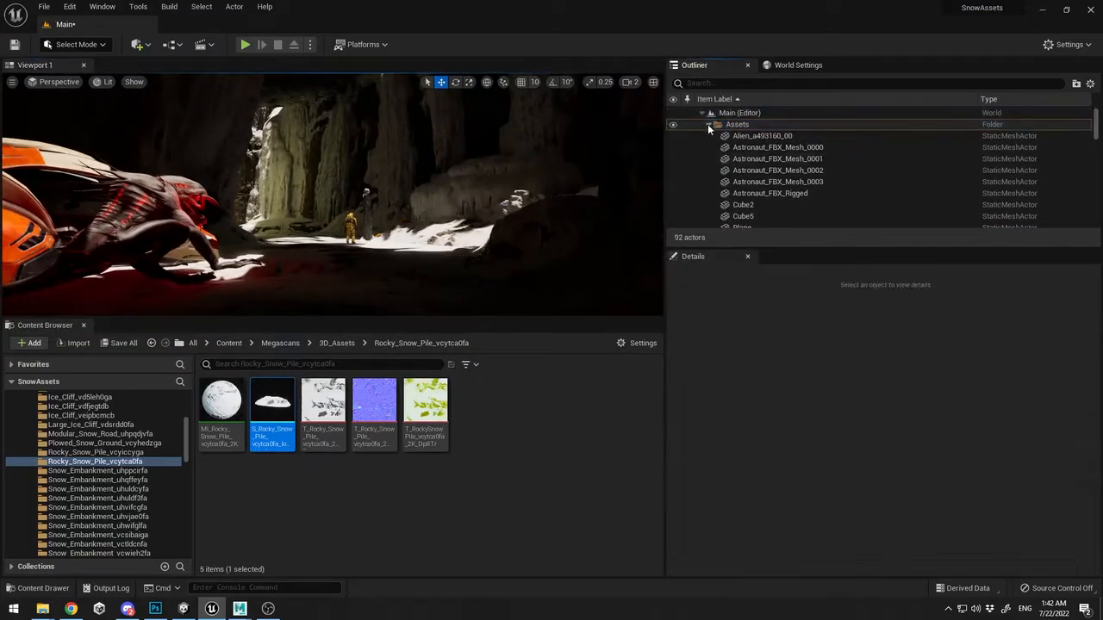
click(673, 148)
Set the ExponentialHeightFog's Fog Max Opacity to 0.568 and its Fog Height Falloff to 2.0
click(761, 148)
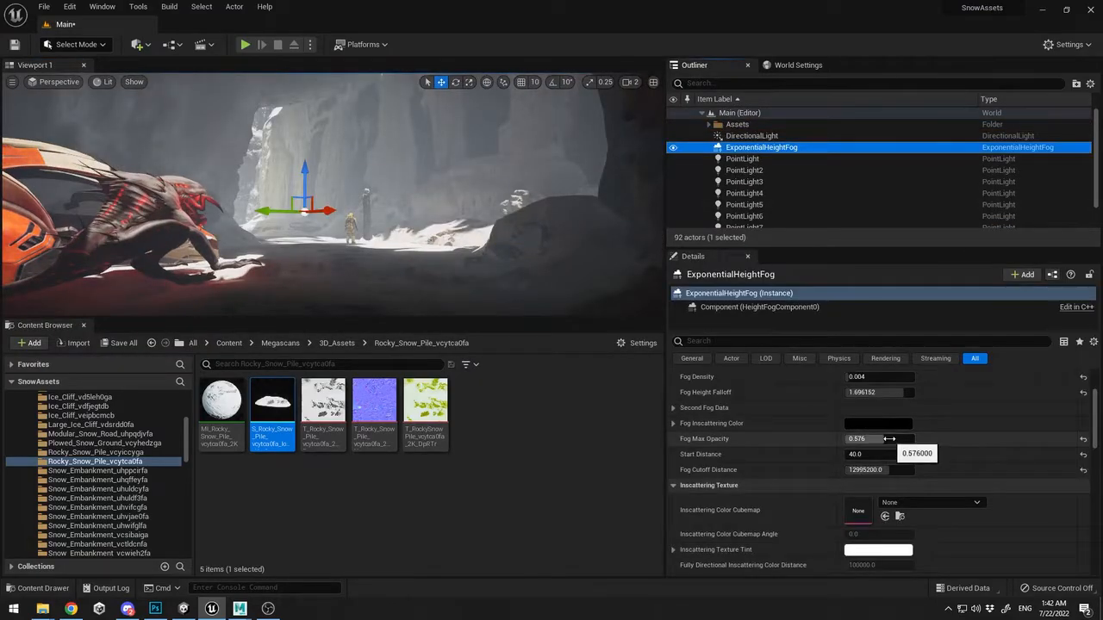
mouse_move(889, 438)
mouse_down()
mouse_move(845, 447)
mouse_move(914, 447)
mouse_move(850, 447)
mouse_move(914, 447)
mouse_move(861, 433)
mouse_move(870, 433)
mouse_up()
scroll(905, 430, up, 2)
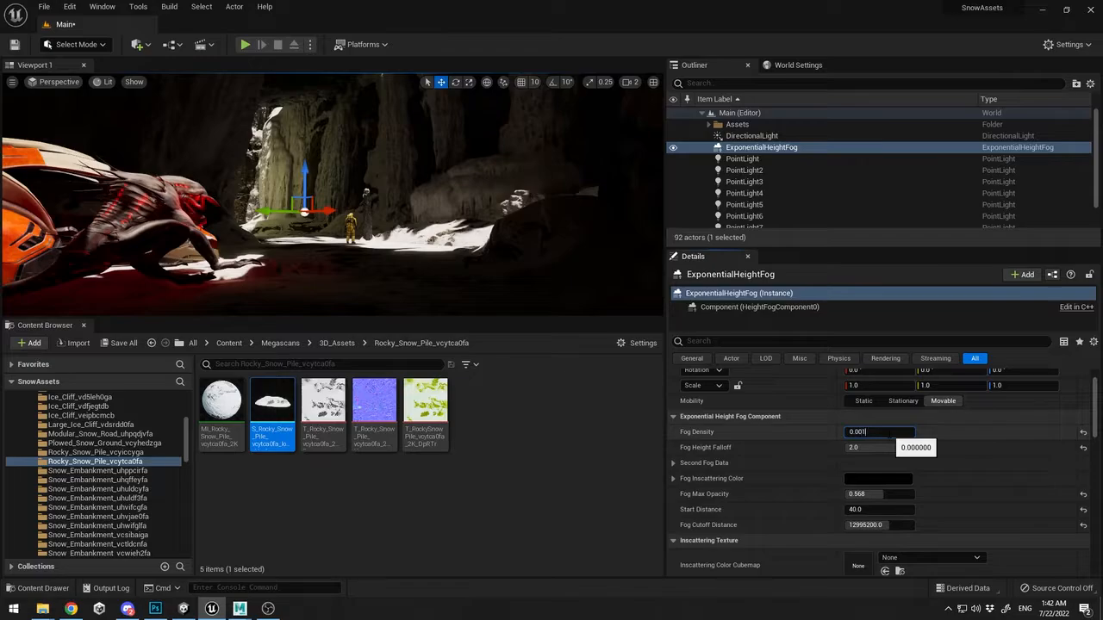
Compare fog densities of 0.001 and 0.004, and set the Fog Density to 0.002
key(Return)
text(0.004)
key(Return)
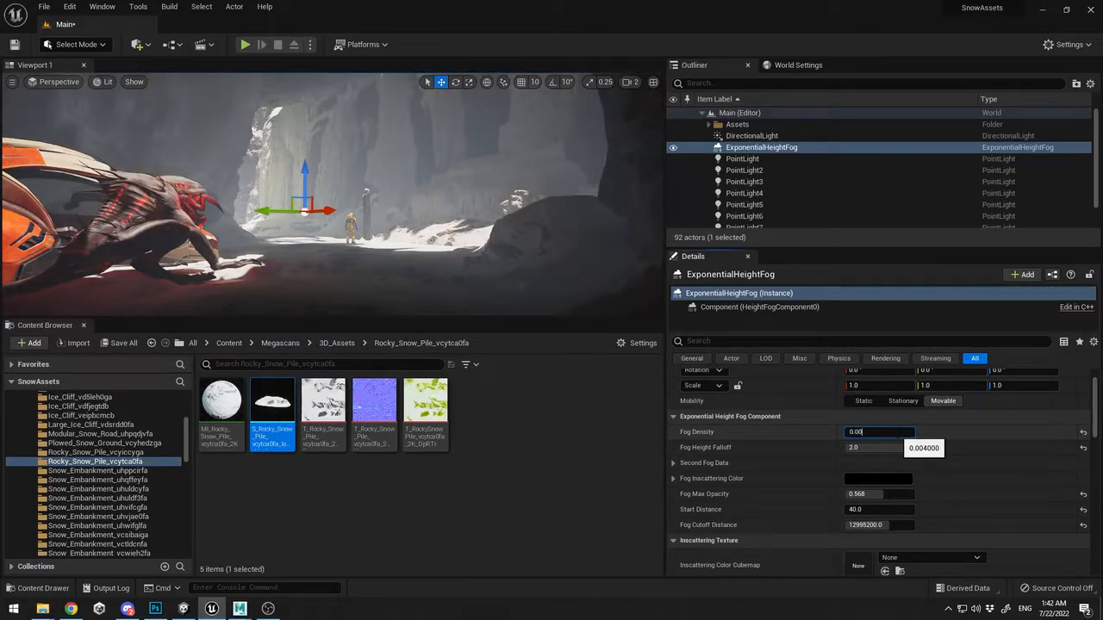
text(0.002)
key(Return)
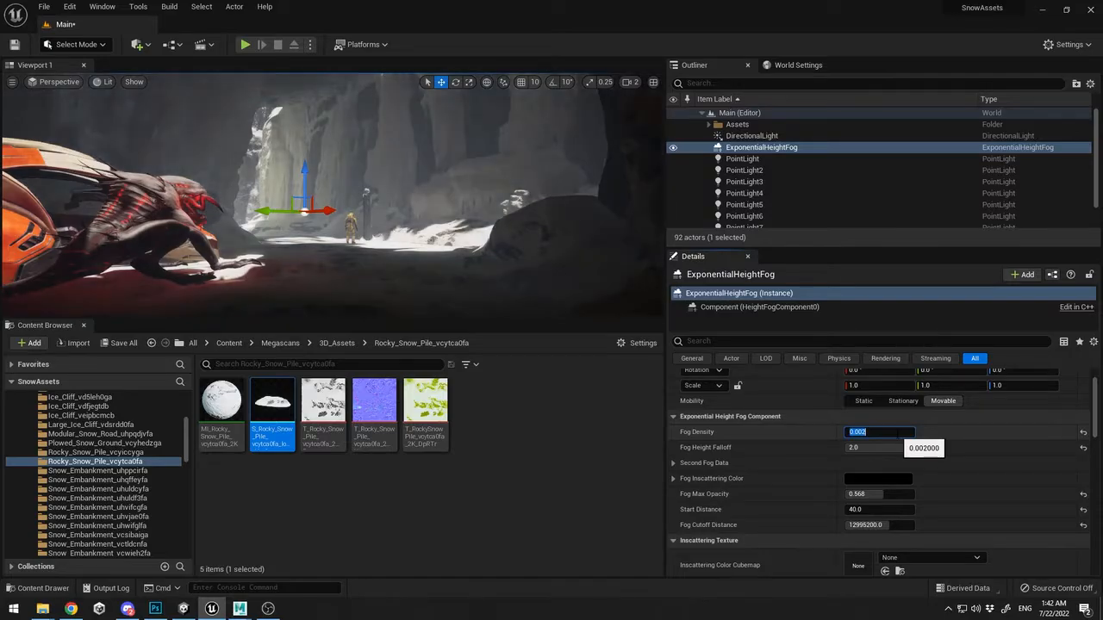
Compare several fog densities between 0.002 and 0.004, and set the ExponentialHeightFog's Fog Density to 0.003
key(Return)
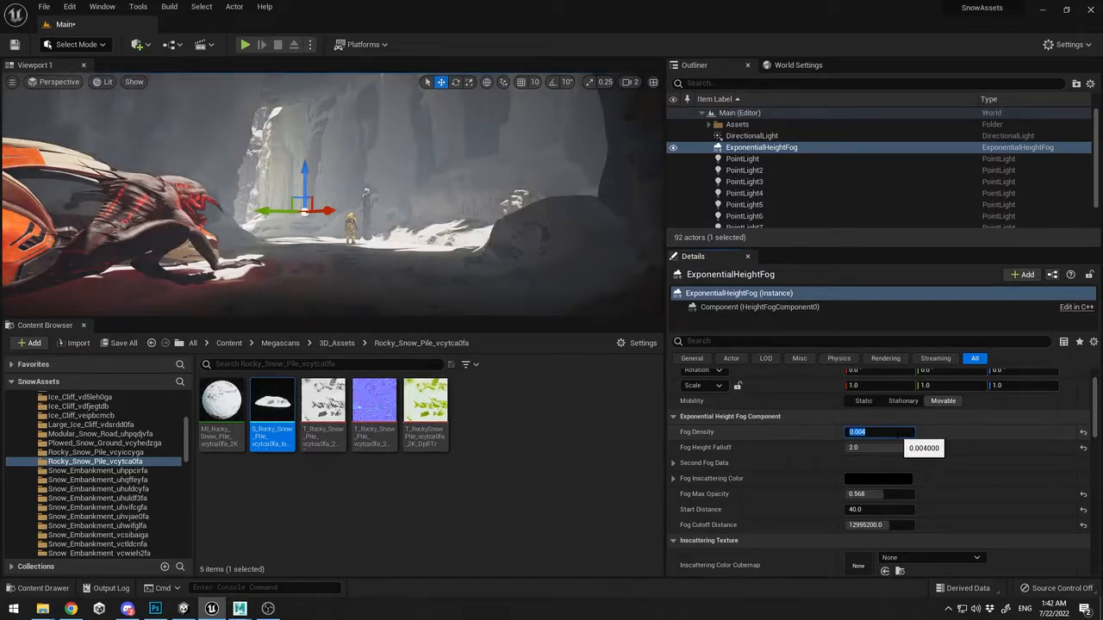
key(Return)
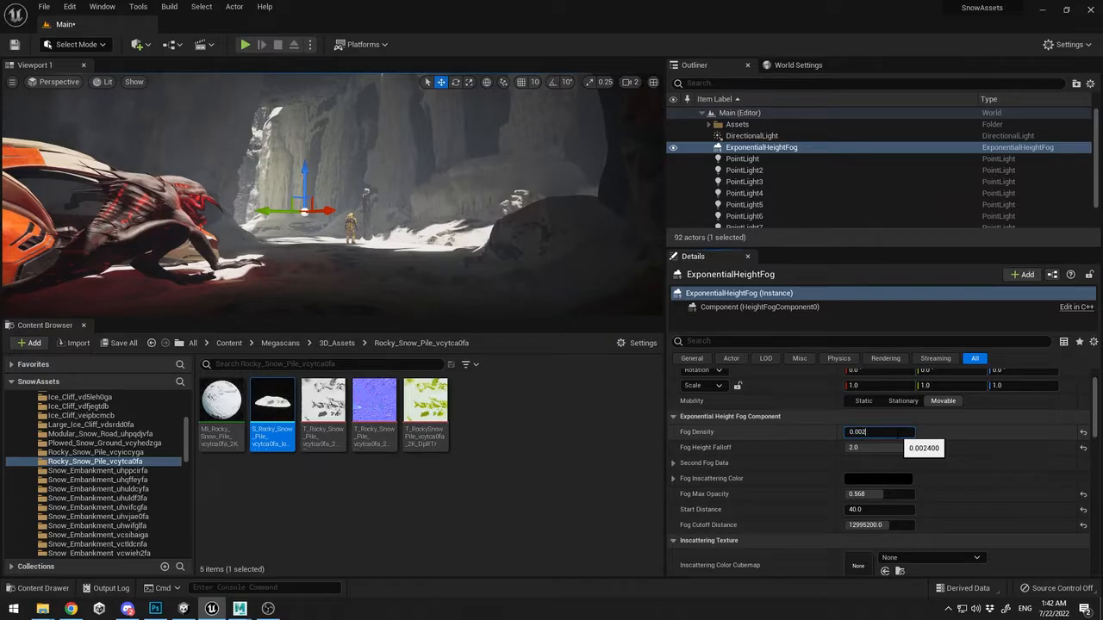
key(Return)
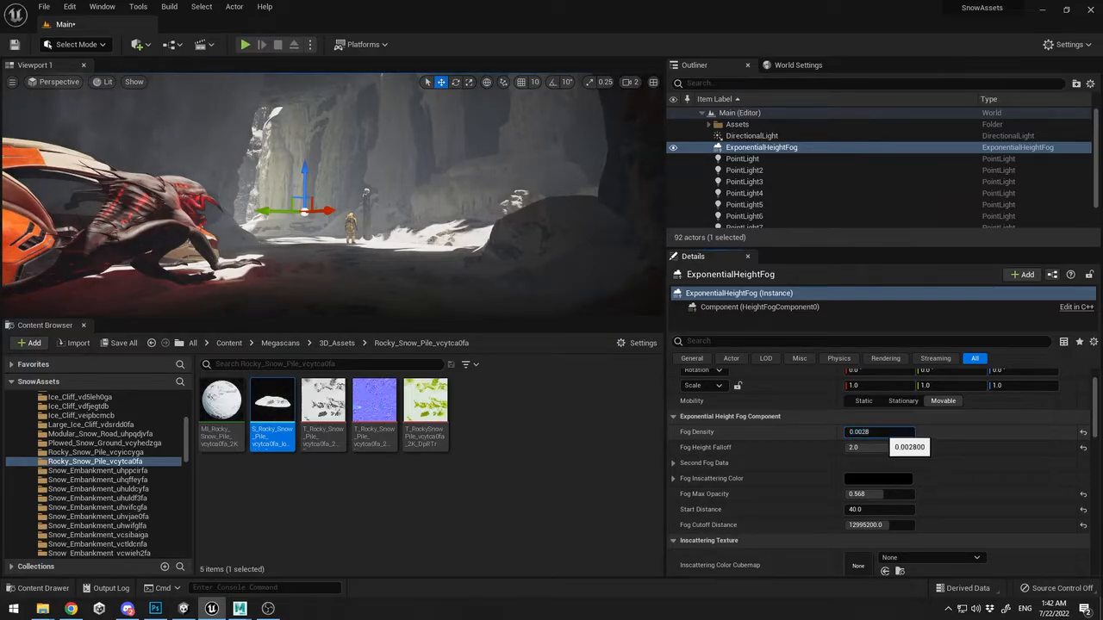
text(0.0035)
key(Return)
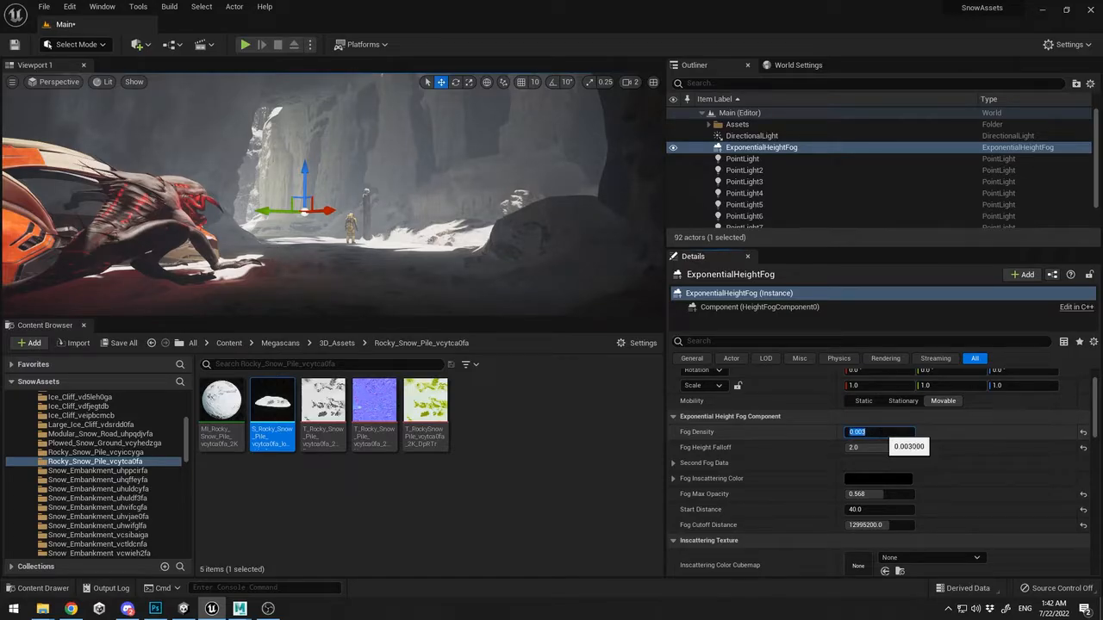
Review the scene in a maximized view without editor overlays, check the composition with the alien deleted, and restore the alien
click(553, 252)
key(F11)
key(g)
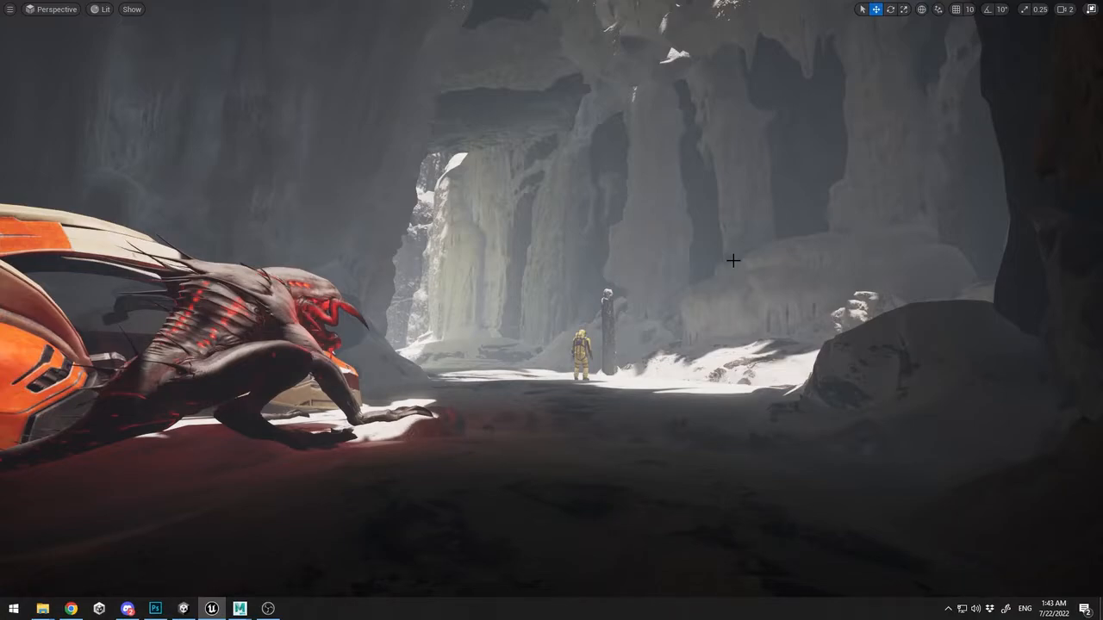
key(g)
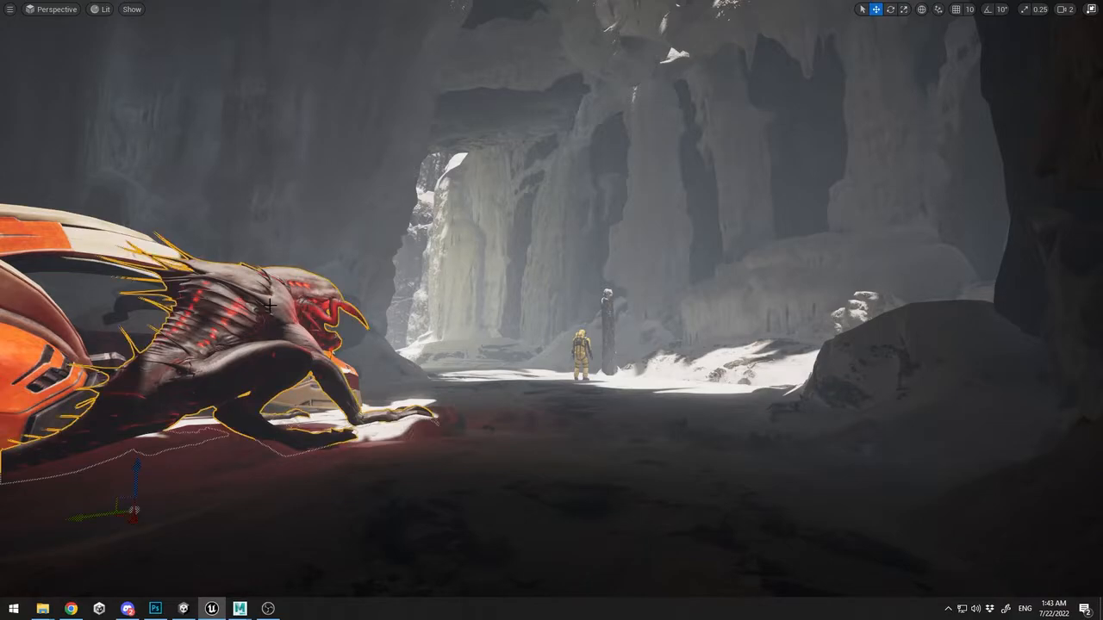
key(Delete)
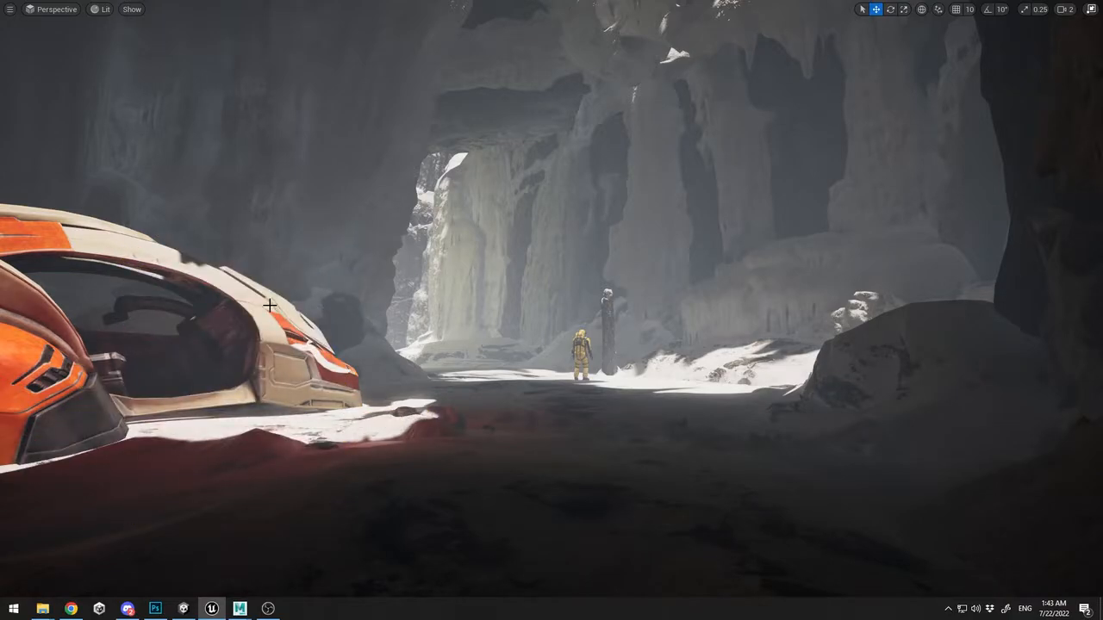
key(ctrl+z)
Try placing the alien in the distance beyond the crashed ship, and undo those placement changes
drag(170, 508, 481, 392)
key(e)
click(480, 392)
click(374, 374)
key(w)
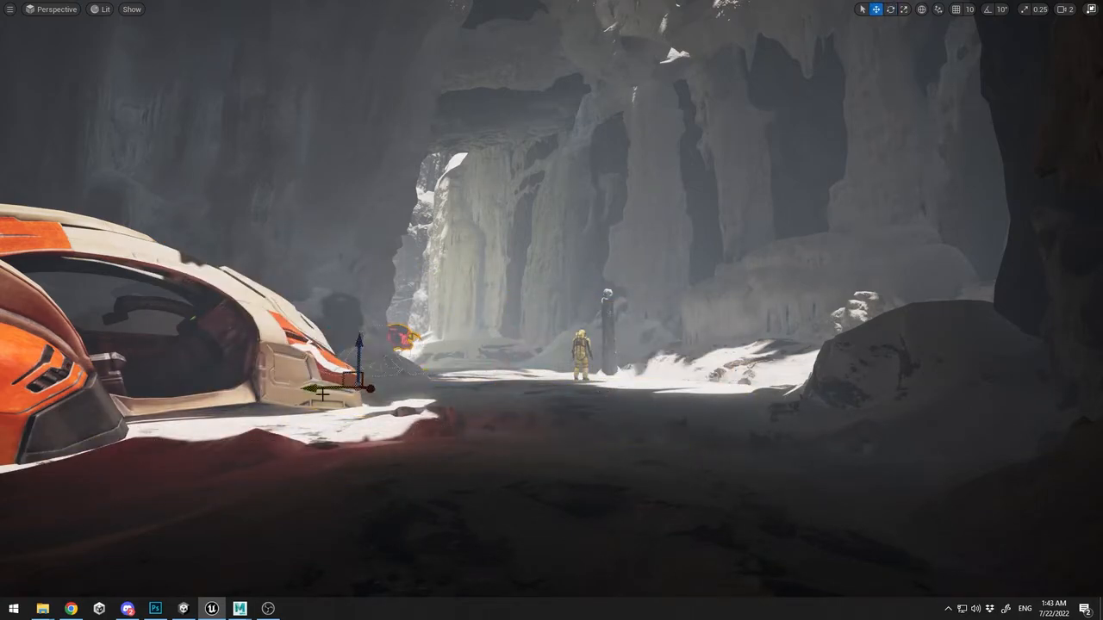
drag(373, 392, 399, 425)
key(r)
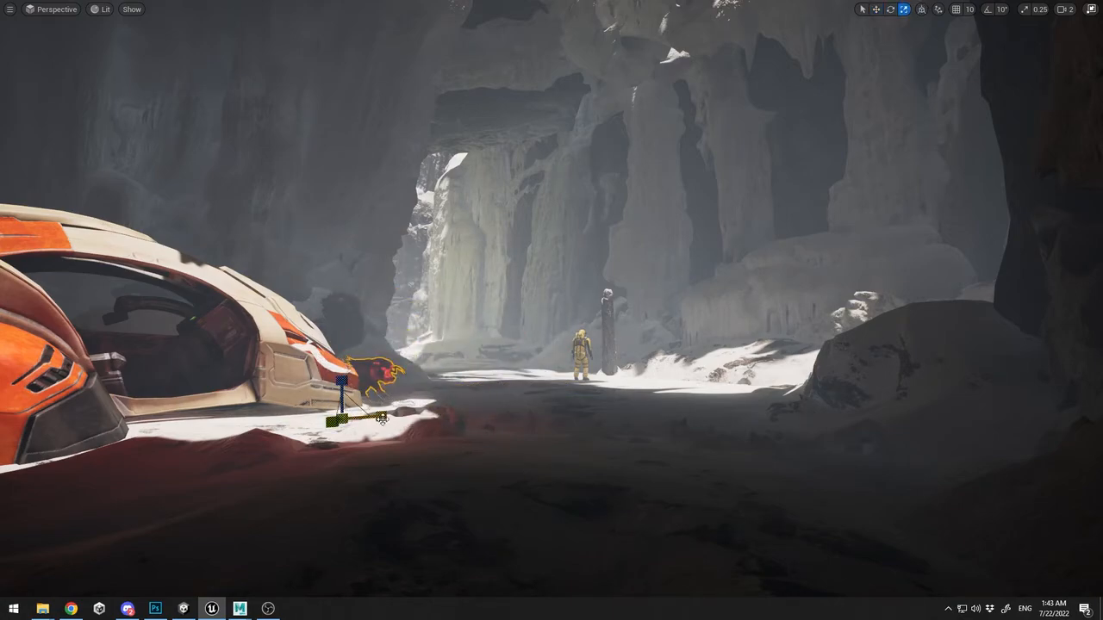
key(ctrl+z)
key(ctrl+z)
key(ctrl+z)
key(ctrl+z)
key(w)
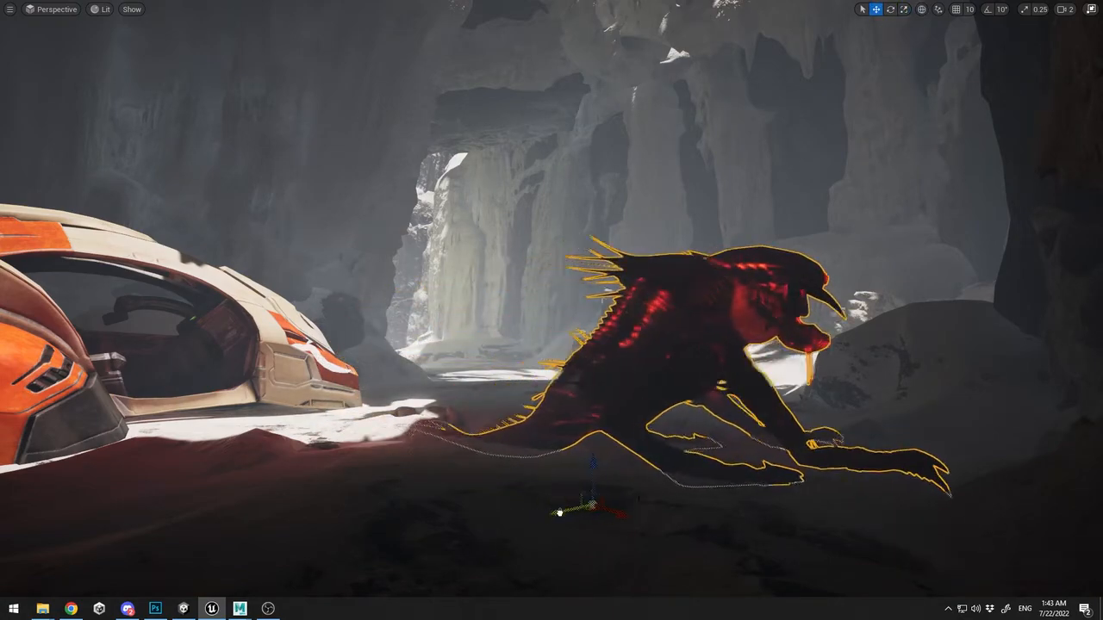
Try moving the alien across the cave floor toward the snowy rock opposite the ship, and undo the last two changes
drag(559, 513, 803, 474)
key(e)
key(r)
key(w)
click(819, 324)
click(808, 407)
mouse_move(822, 438)
mouse_down()
mouse_move(822, 413)
mouse_move(822, 424)
mouse_up()
right_drag(822, 424, 817, 424)
mouse_move(825, 413)
mouse_down()
mouse_move(825, 403)
mouse_move(830, 431)
mouse_up()
click(869, 447)
key(ctrl+z)
key(ctrl+z)
Turn the alien to face the ship and raise it onto the top of the snowy rock opposite
key(e)
key(w)
drag(804, 478, 843, 469)
right_drag(842, 469, 828, 470)
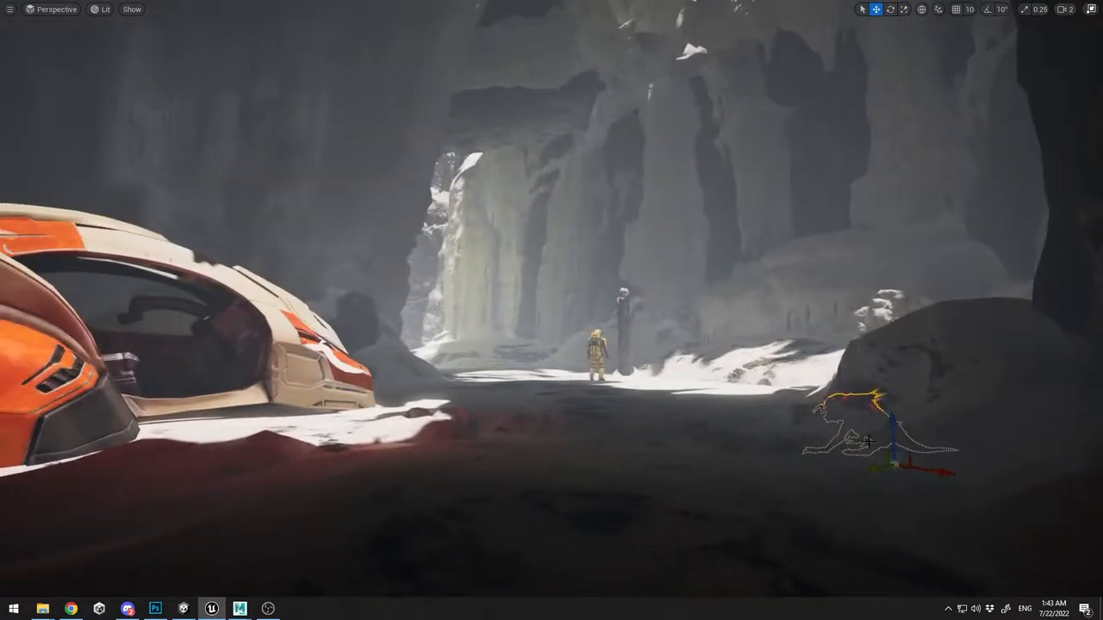
drag(889, 439, 1036, 325)
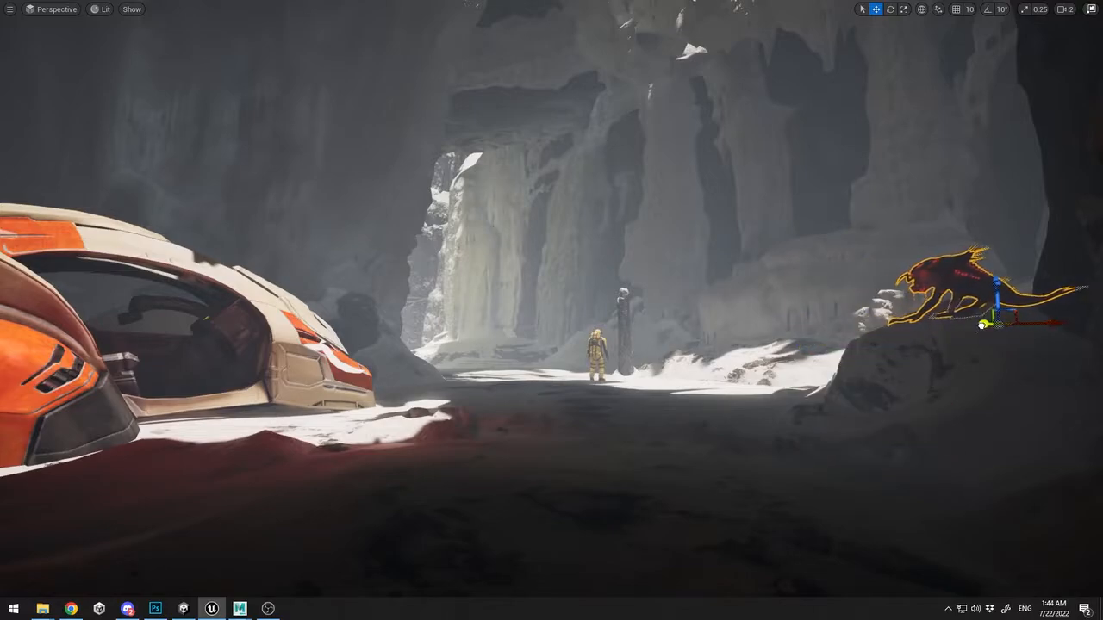
Adjust the alien's scale and rotation so it crouches on top of the snowy rock
click(926, 442)
click(961, 279)
key(r)
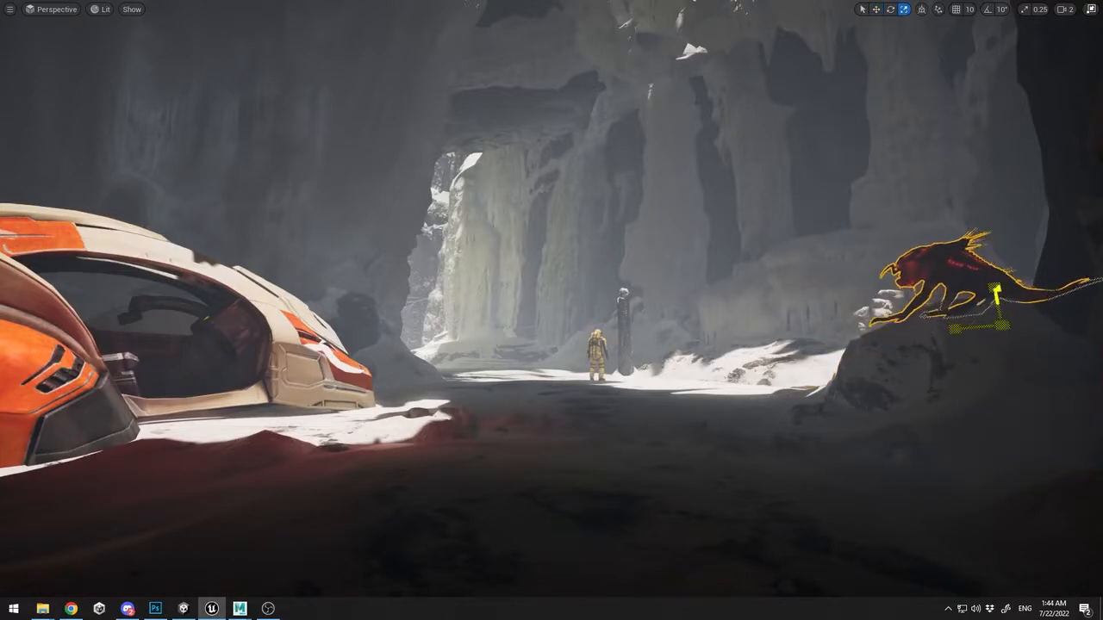
drag(1001, 325, 1013, 324)
key(e)
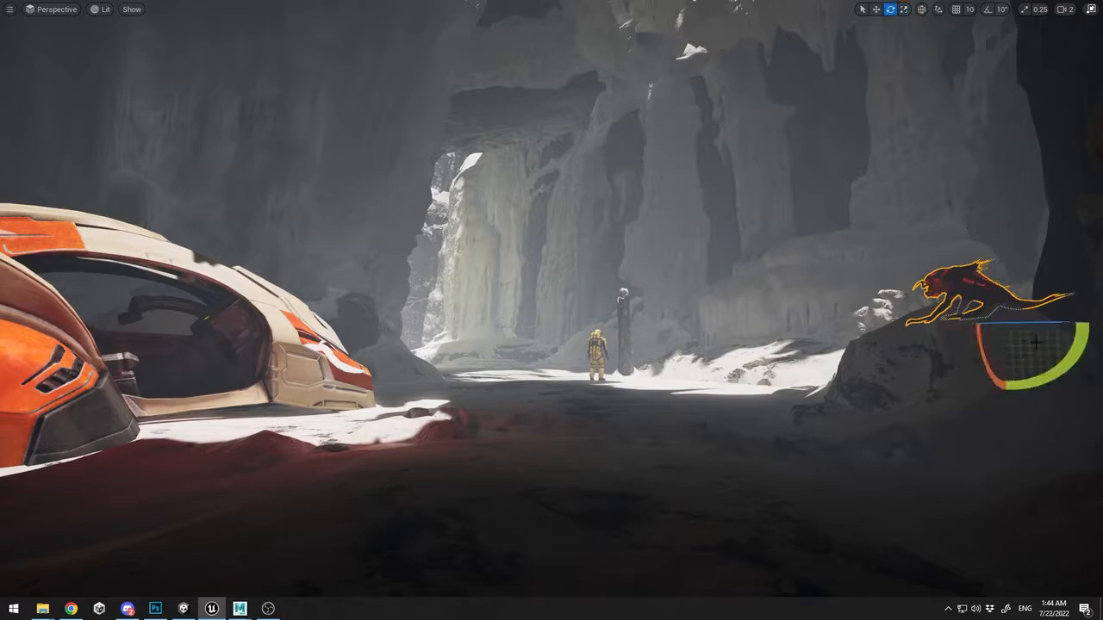
right_drag(1012, 325, 1084, 325)
drag(948, 325, 973, 327)
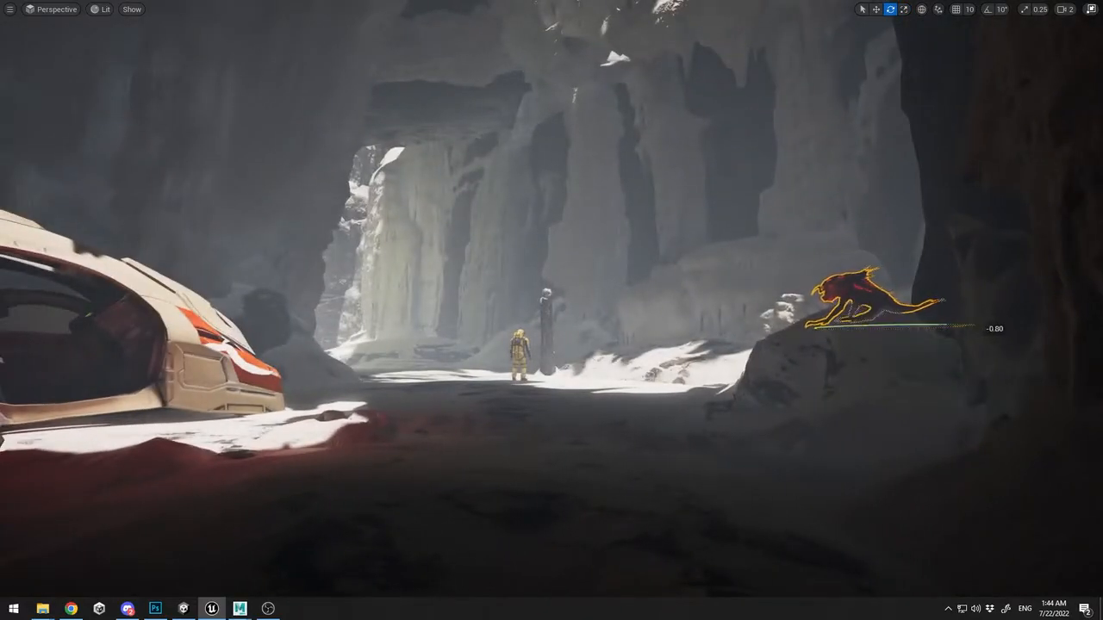
Check the alien's placement on the rock without editor overlays, and delete the alien from the scene
click(899, 442)
click(875, 520)
key(g)
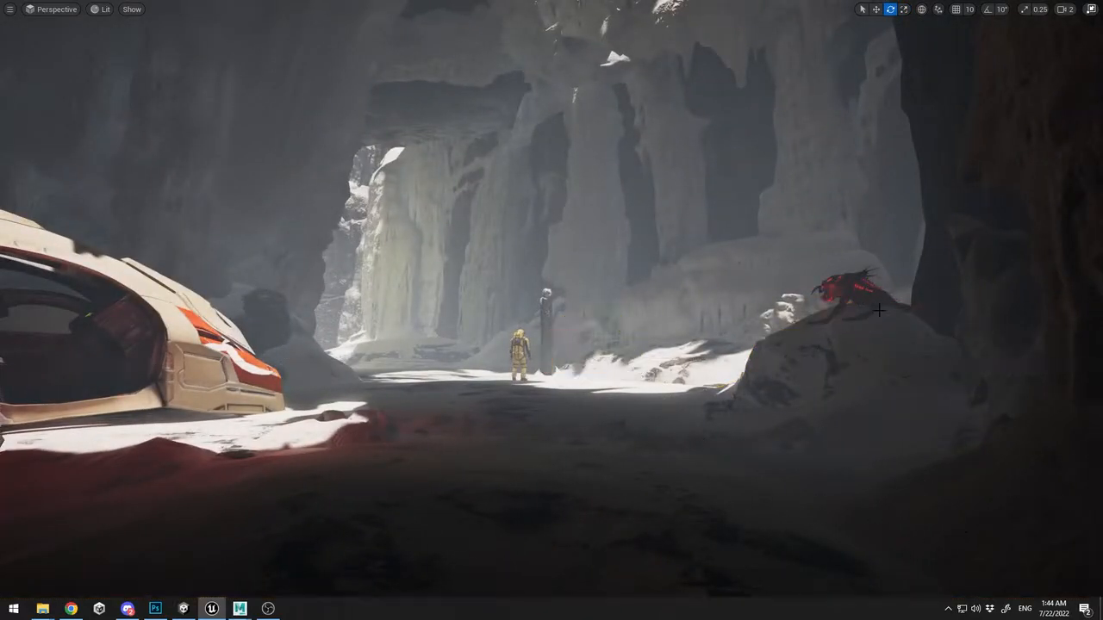
click(879, 298)
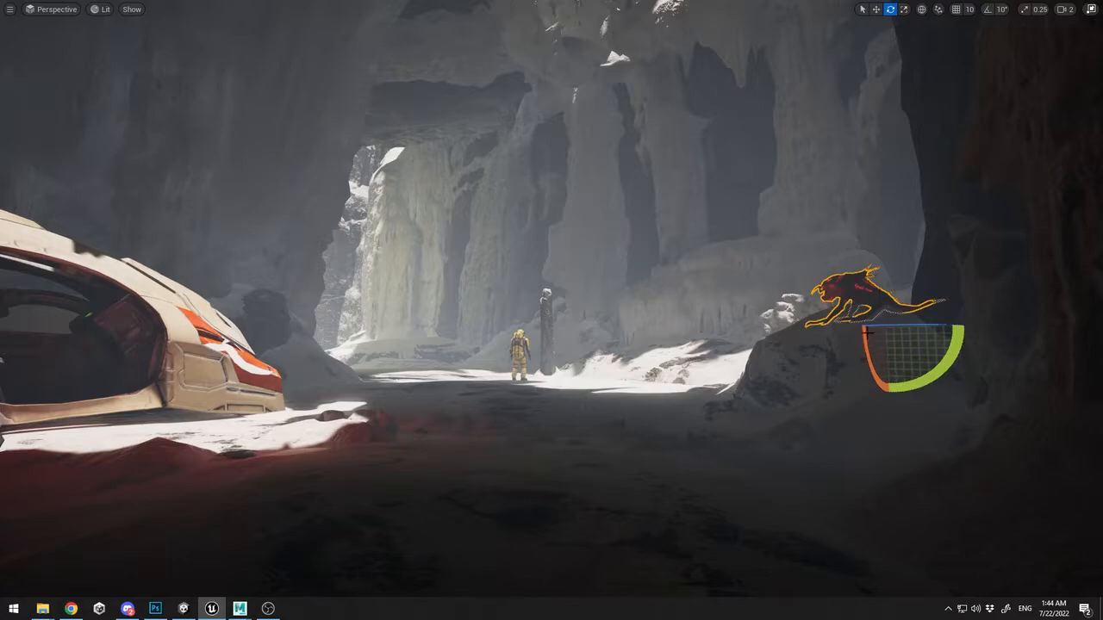
key(Delete)
click(562, 413)
right_drag(558, 415, 534, 416)
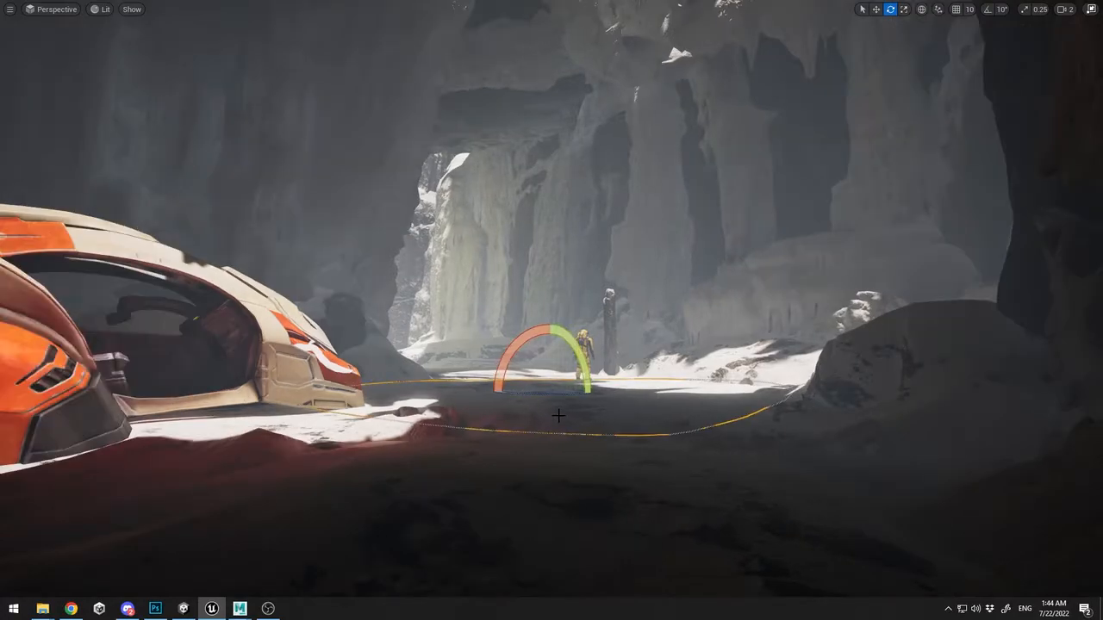
key(Escape)
Reposition the foreground snow mounds to expose the sunlit snow beside the crashed ship, and check the view without overlays
click(252, 508)
key(w)
drag(239, 544, 217, 530)
drag(165, 486, 482, 519)
click(359, 428)
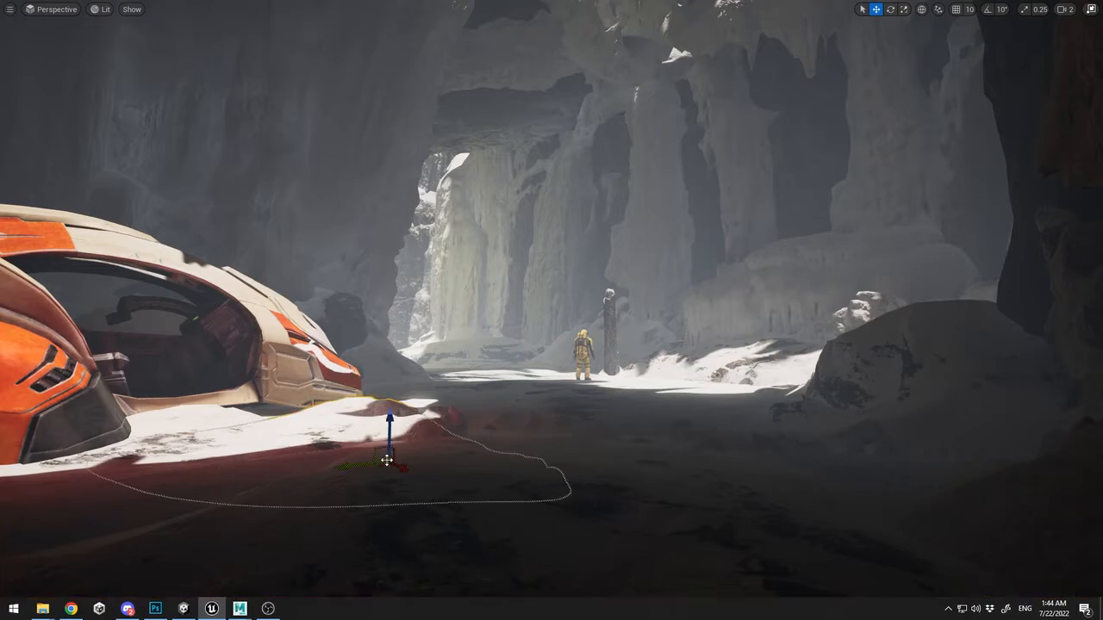
drag(389, 463, 333, 448)
drag(336, 393, 337, 372)
click(478, 376)
key(g)
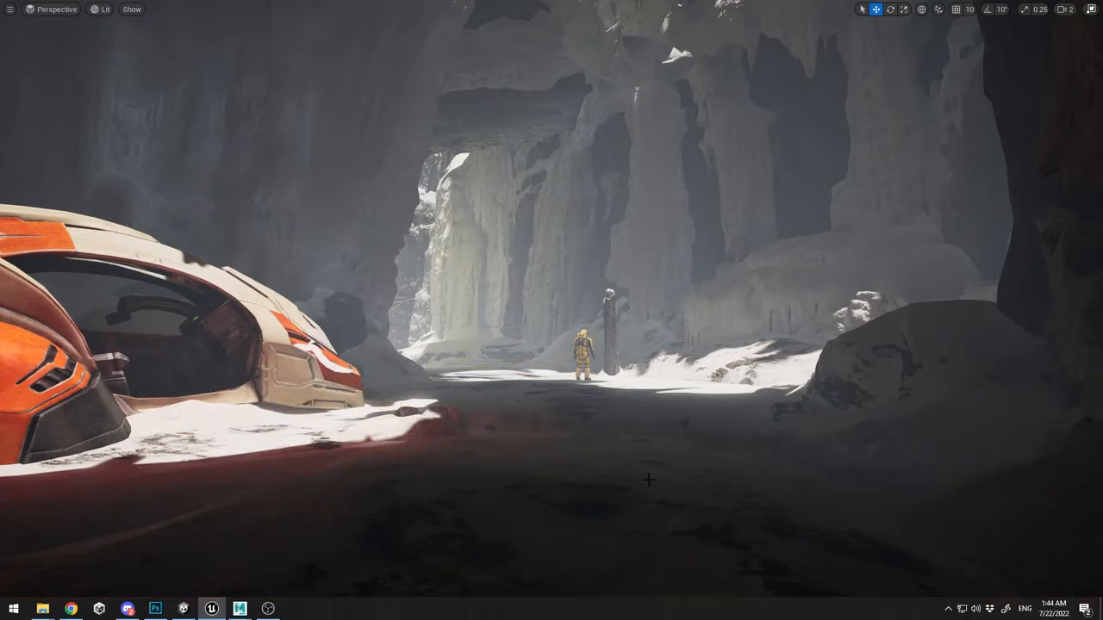
Undo the last move of the crashed ship, and place the ship closer to the camera in the foreground
mouse_move(638, 482)
right_down()
mouse_move(627, 303)
mouse_move(675, 472)
mouse_move(638, 489)
mouse_move(641, 534)
mouse_move(638, 487)
mouse_move(603, 560)
mouse_move(625, 488)
right_up()
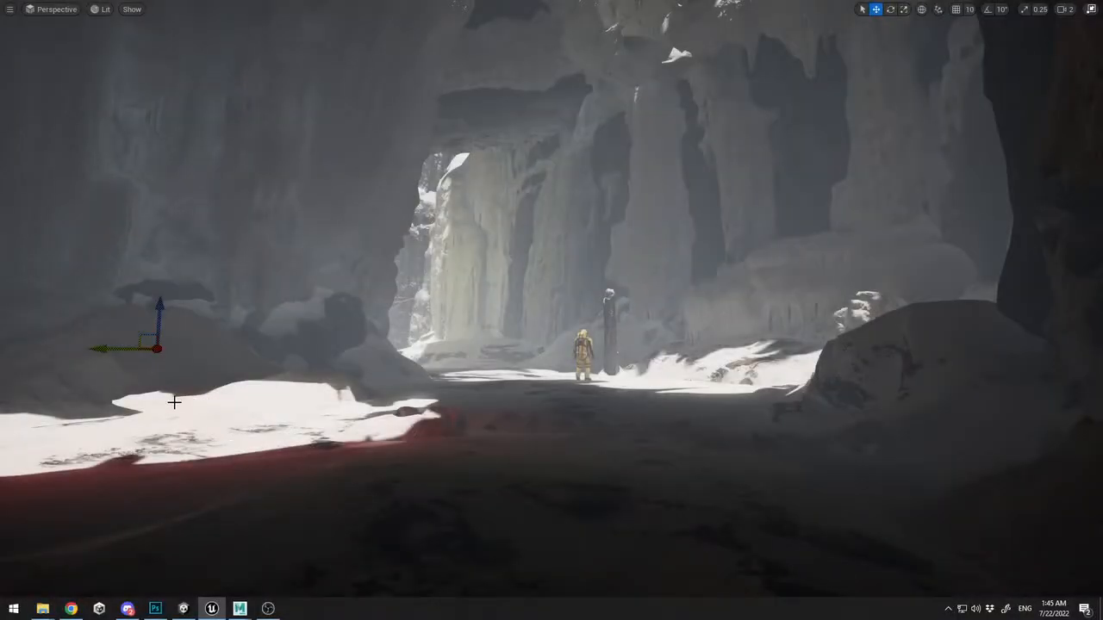
key(ctrl+z)
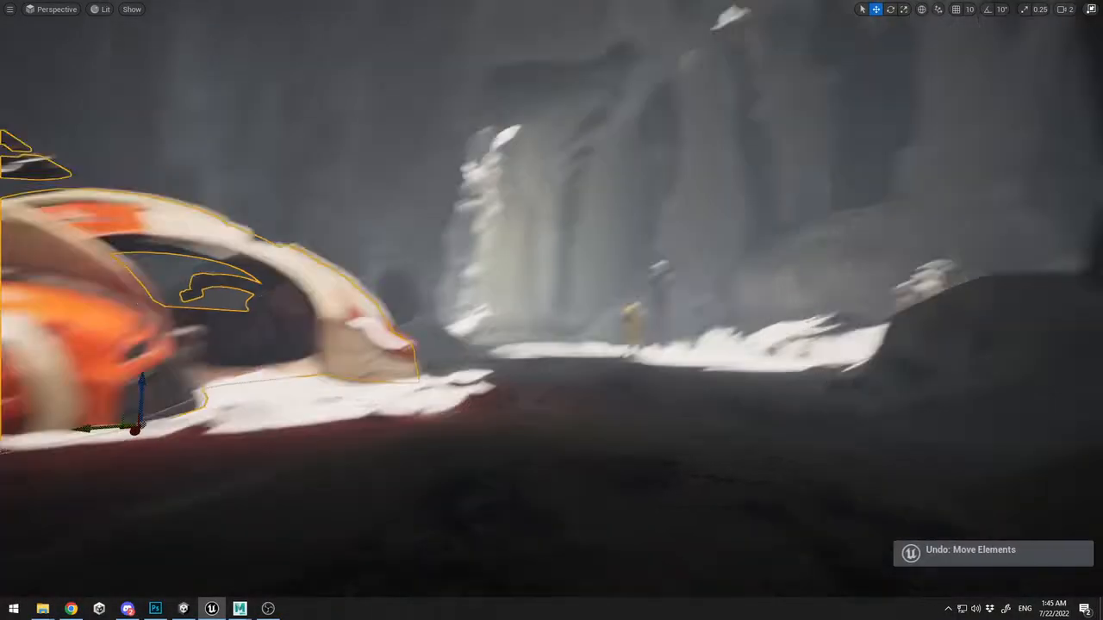
key(f)
drag(531, 295, 513, 336)
scroll(512, 336, down, 2)
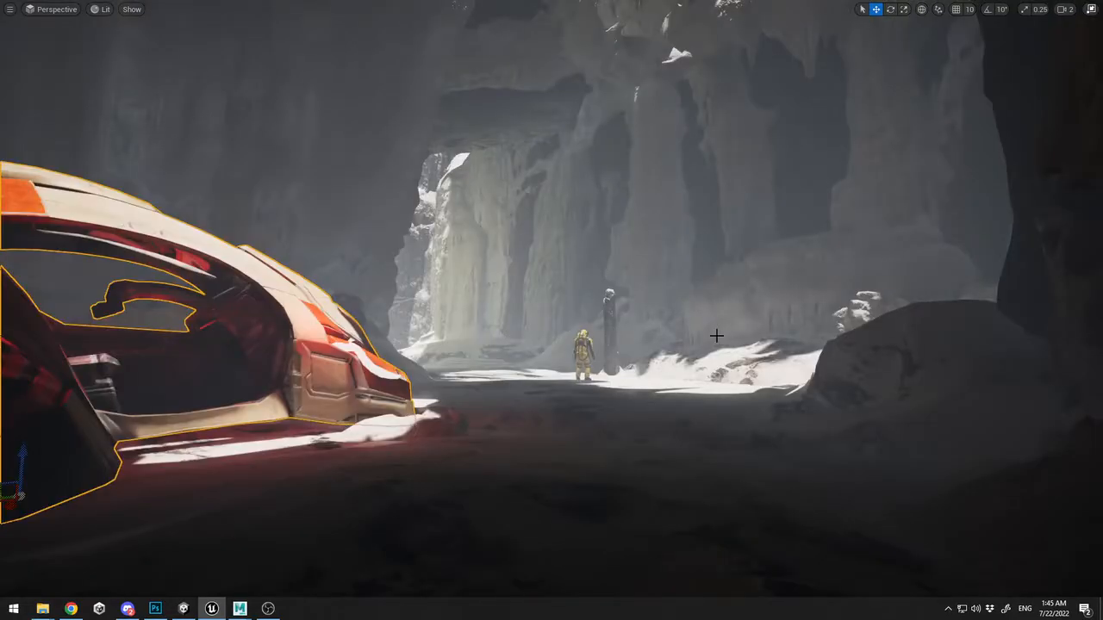
Try shifting the crashed ship farther out of the frame, and undo the move
click(717, 336)
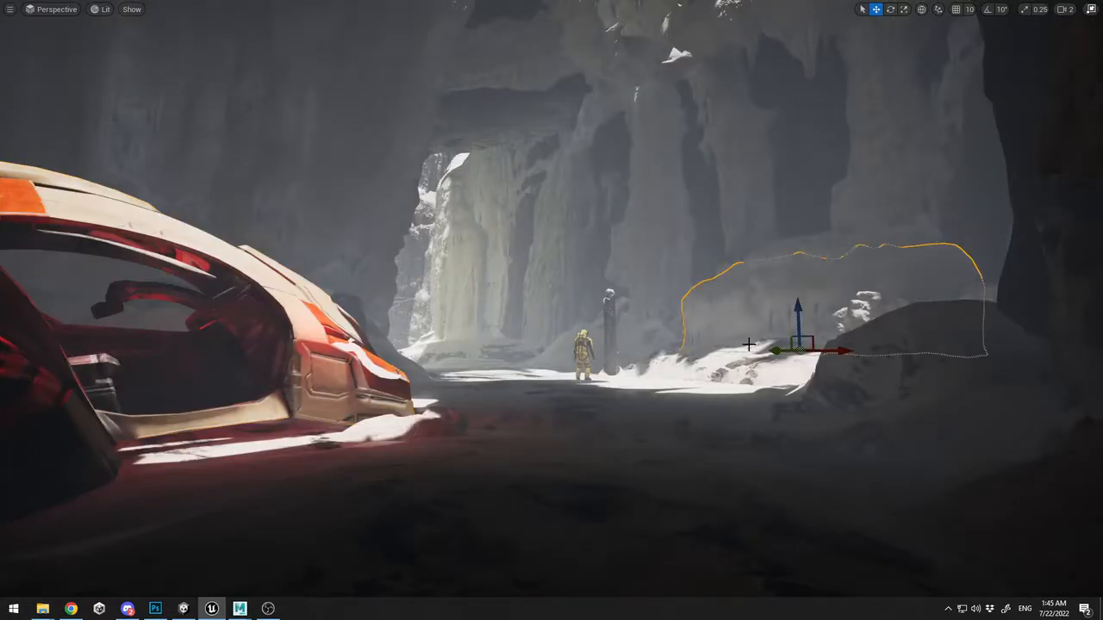
click(293, 391)
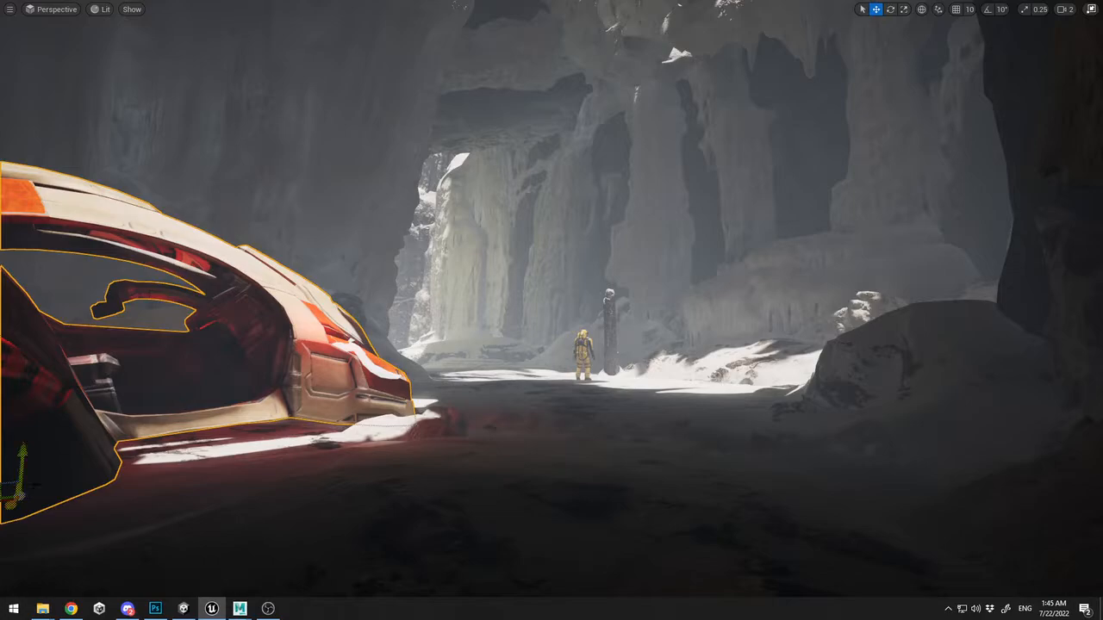
scroll(113, 463, down, 3)
drag(146, 443, 78, 446)
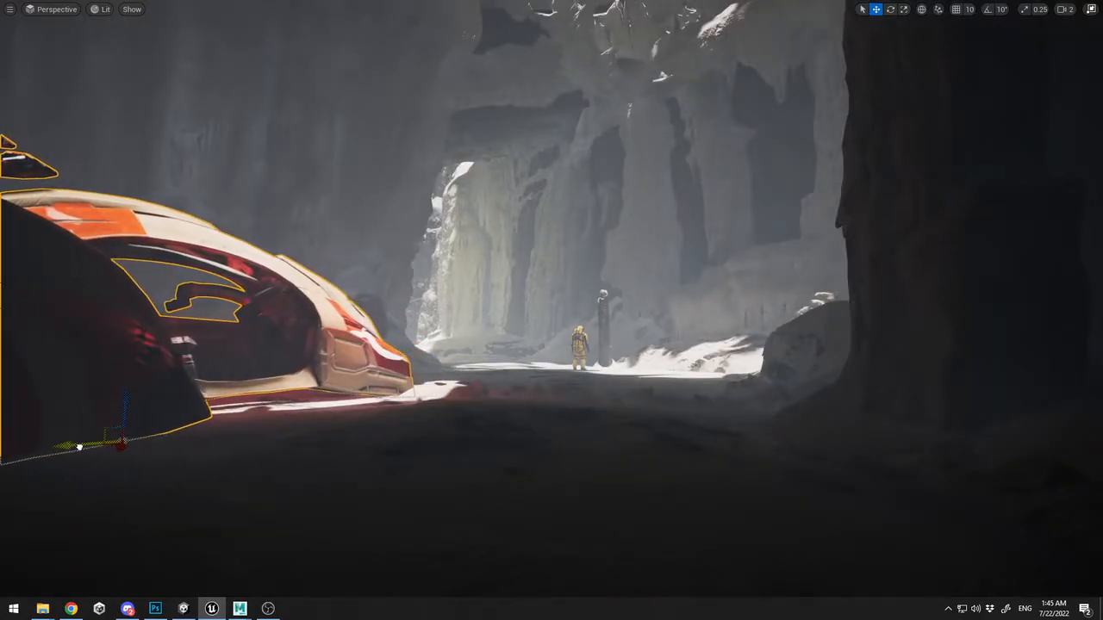
scroll(453, 406, up, 3)
click(609, 405)
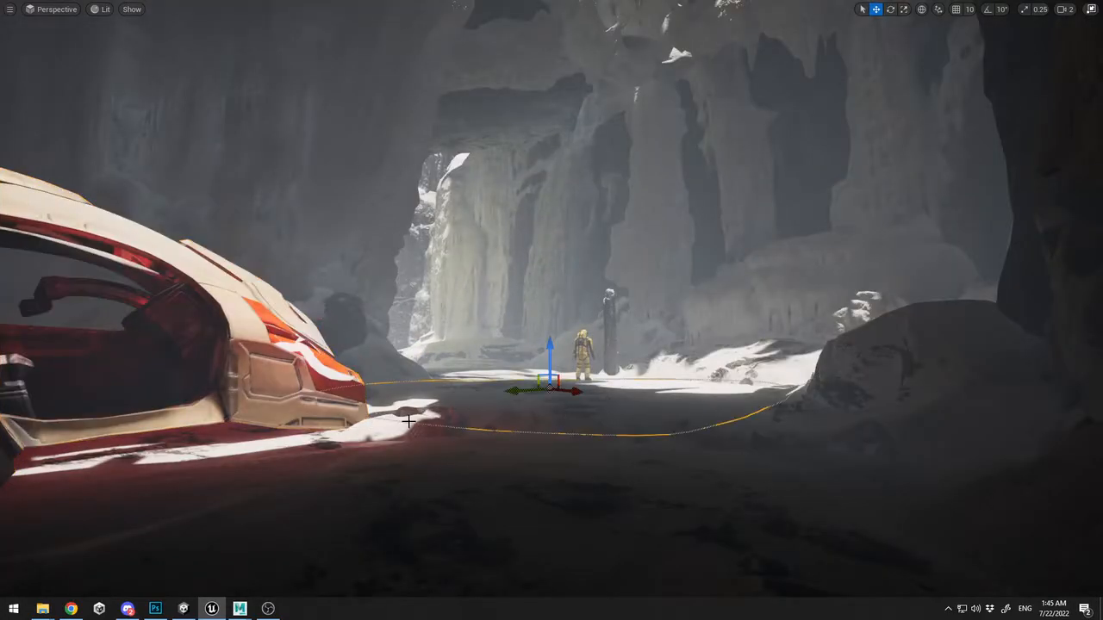
key(ctrl+z)
key(ctrl+z)
key(ctrl+z)
key(ctrl+z)
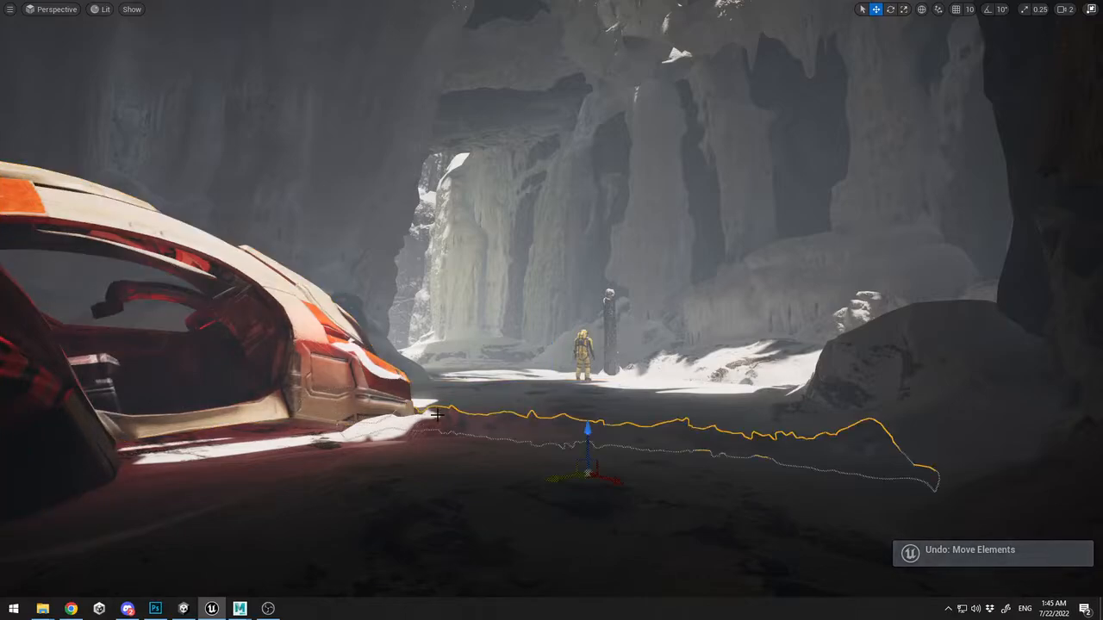
Move the snow mound in front of the crashed ship across the floor toward the camera
click(470, 448)
drag(442, 453, 441, 493)
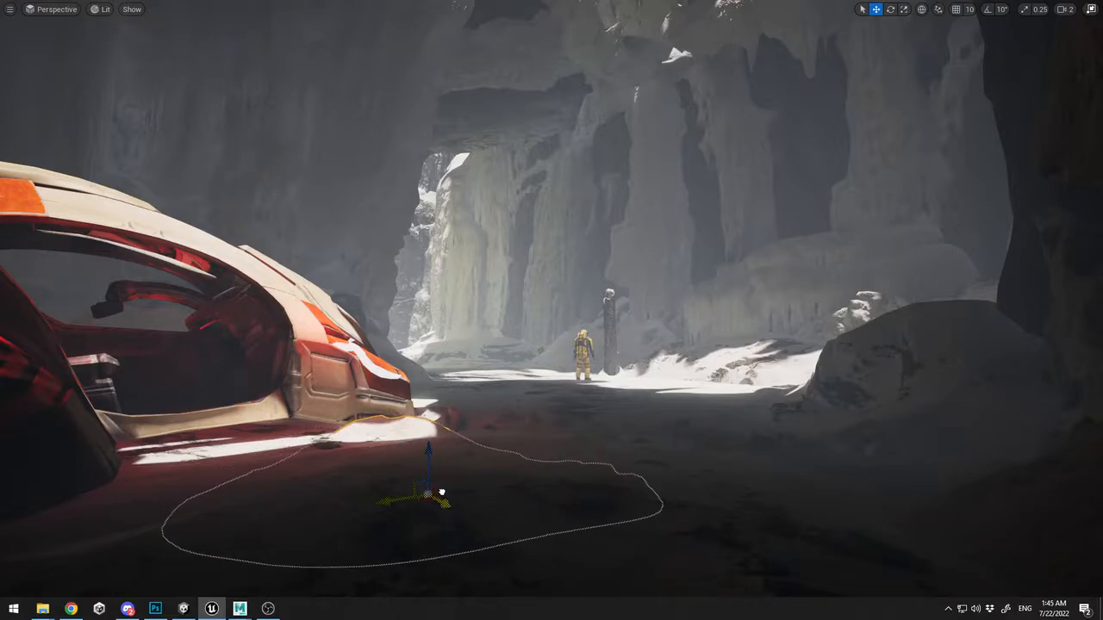
click(903, 442)
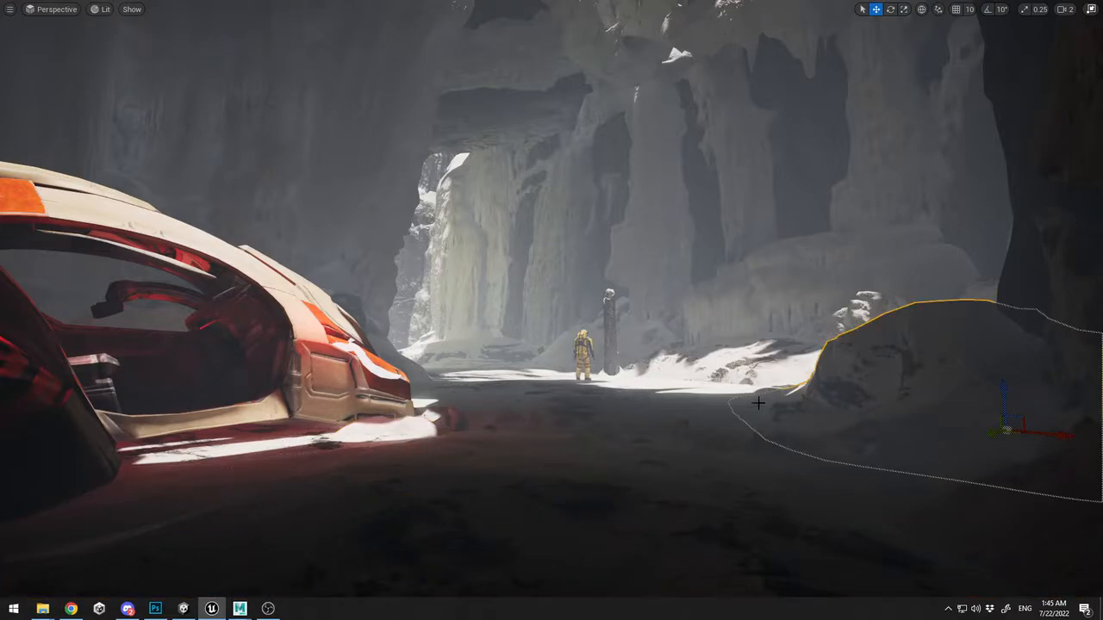
Raise the camera speed to 4, and from above the cave rescale the overhanging ice piece behind the ship
right_drag(670, 403, 577, 405)
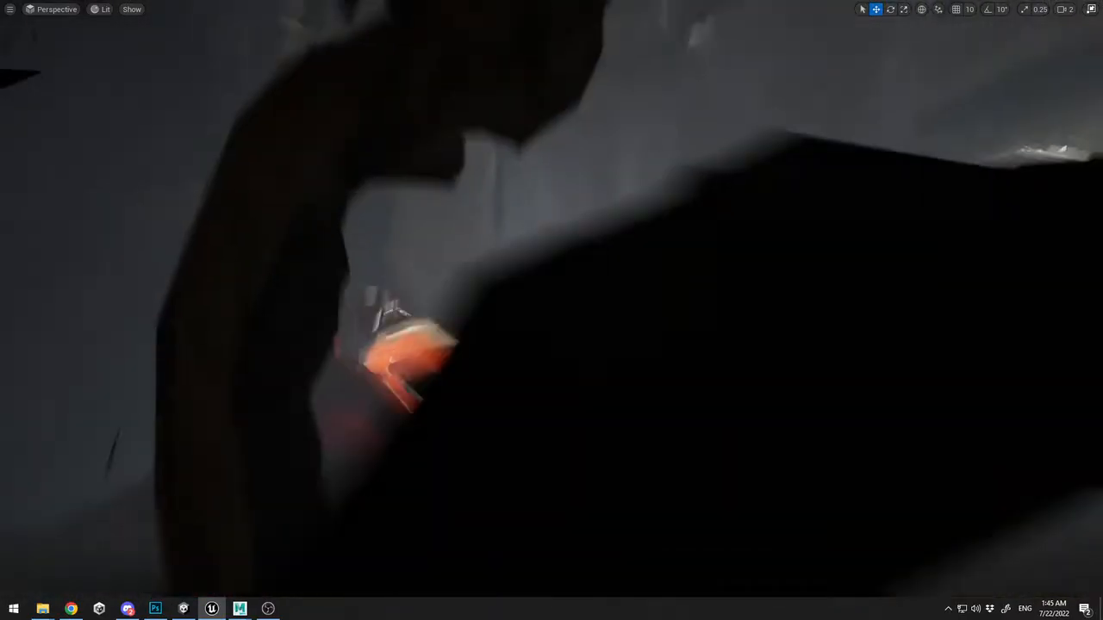
right_drag(483, 405, 491, 392)
click(1065, 8)
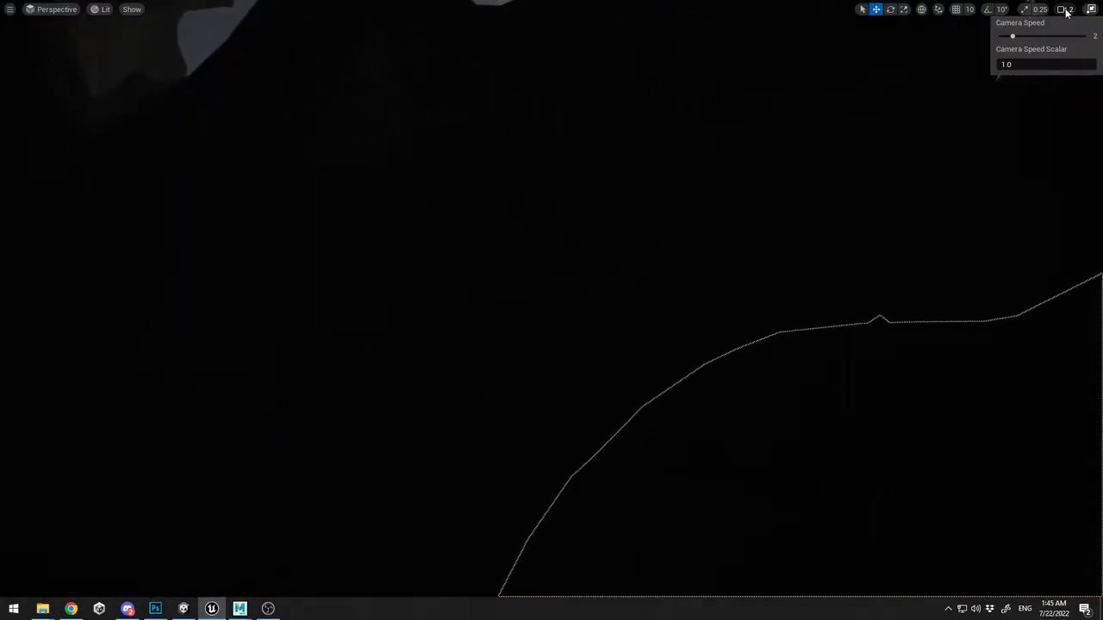
right_drag(603, 310, 569, 89)
click(569, 89)
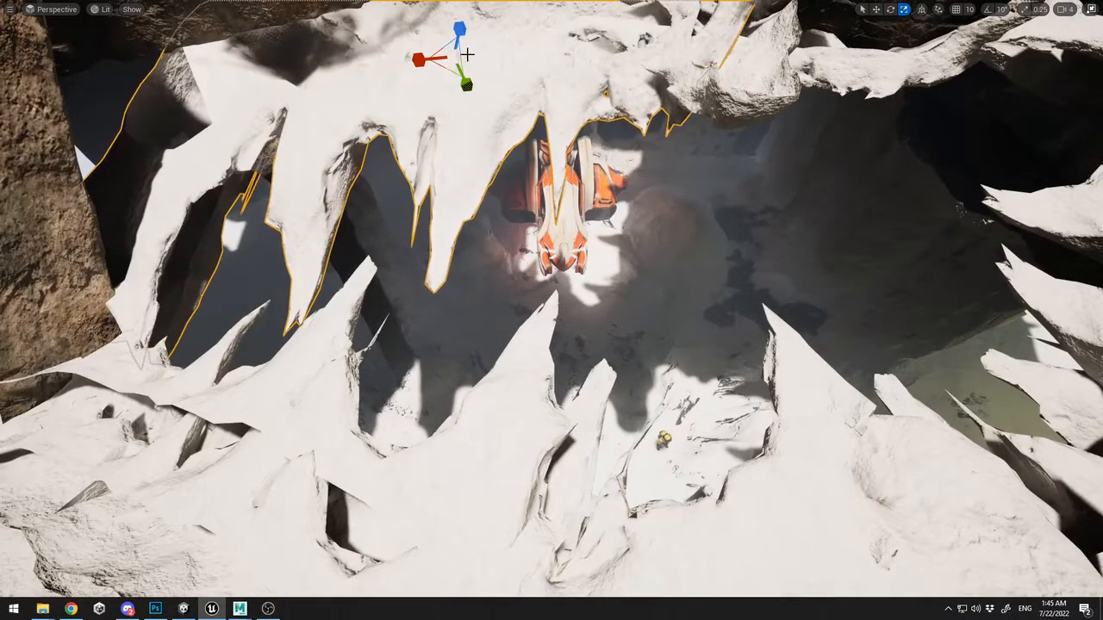
drag(460, 29, 469, 8)
right_drag(483, 31, 506, 63)
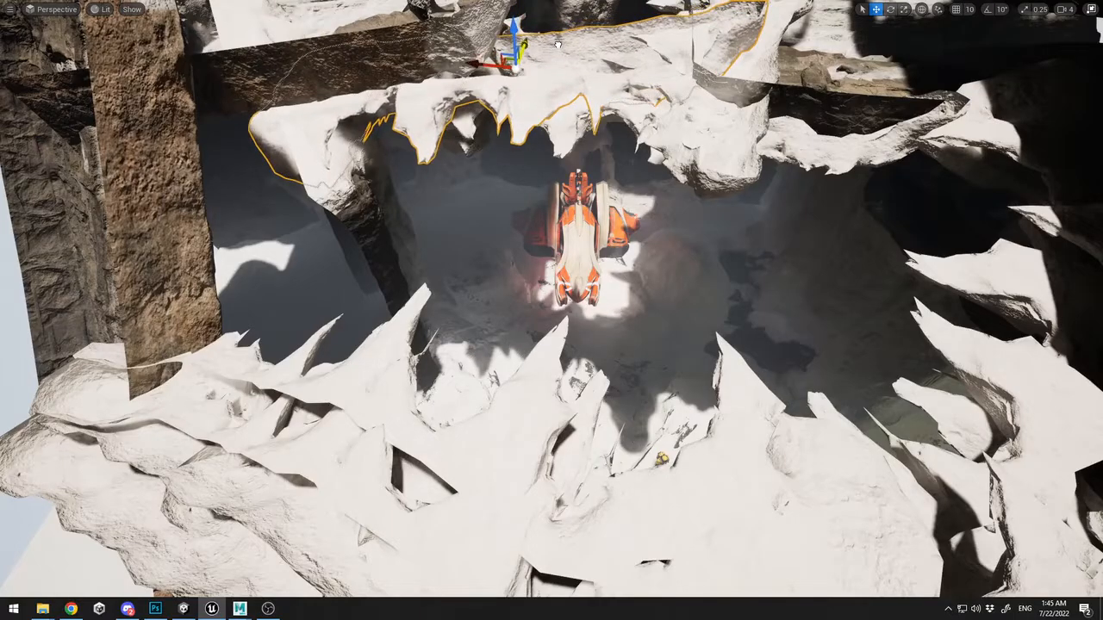
Shift the overhanging ice piece along the rock beam behind the ship and adjust its fit at the roof opening
scroll(711, 110, down, 3)
alt+drag(510, 177, 620, 196)
right_drag(620, 197, 659, 213)
drag(551, 191, 587, 198)
key(r)
drag(648, 184, 521, 179)
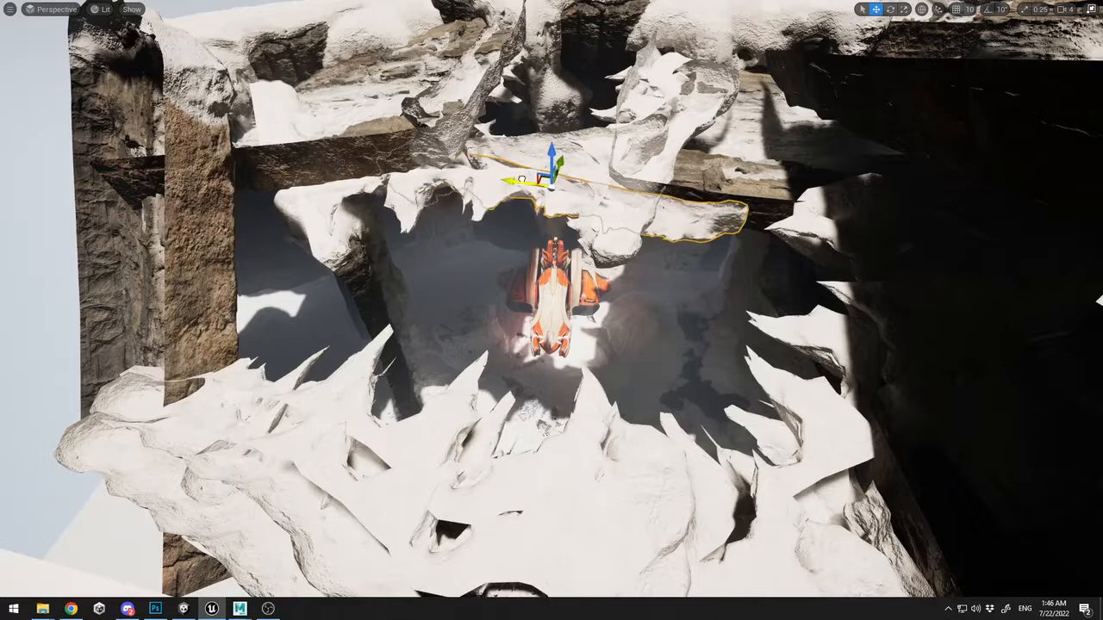
Shift and rotate the overhanging ice piece on the rock beam above the crashed ship, and return to the saved shot camera
drag(583, 214, 607, 251)
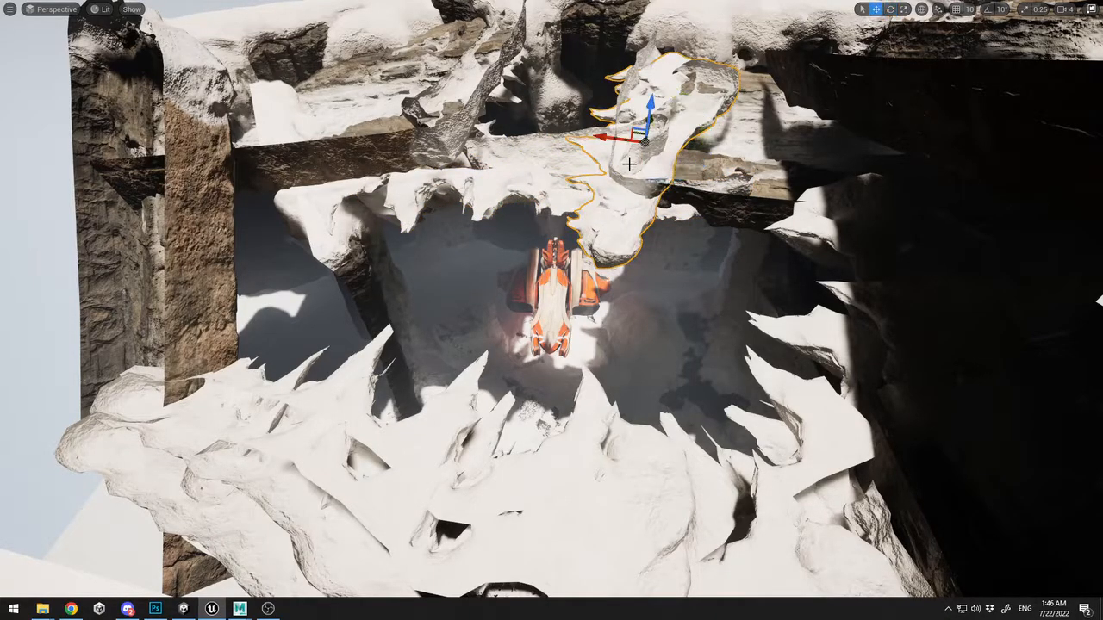
mouse_move(607, 137)
mouse_down()
mouse_move(618, 139)
mouse_move(600, 137)
mouse_up()
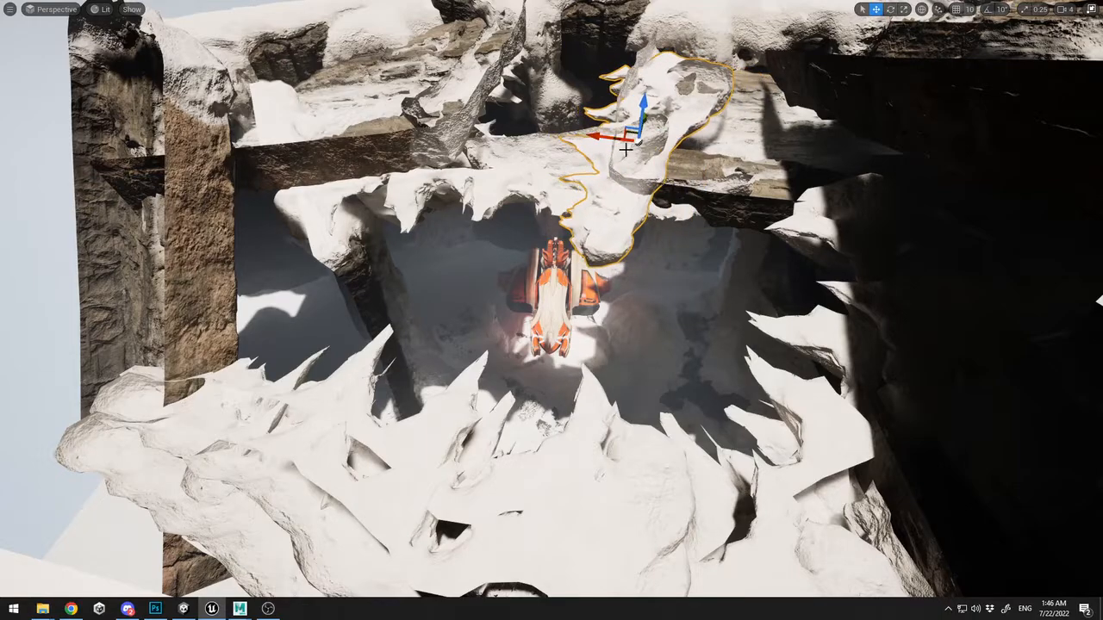
drag(670, 151, 631, 178)
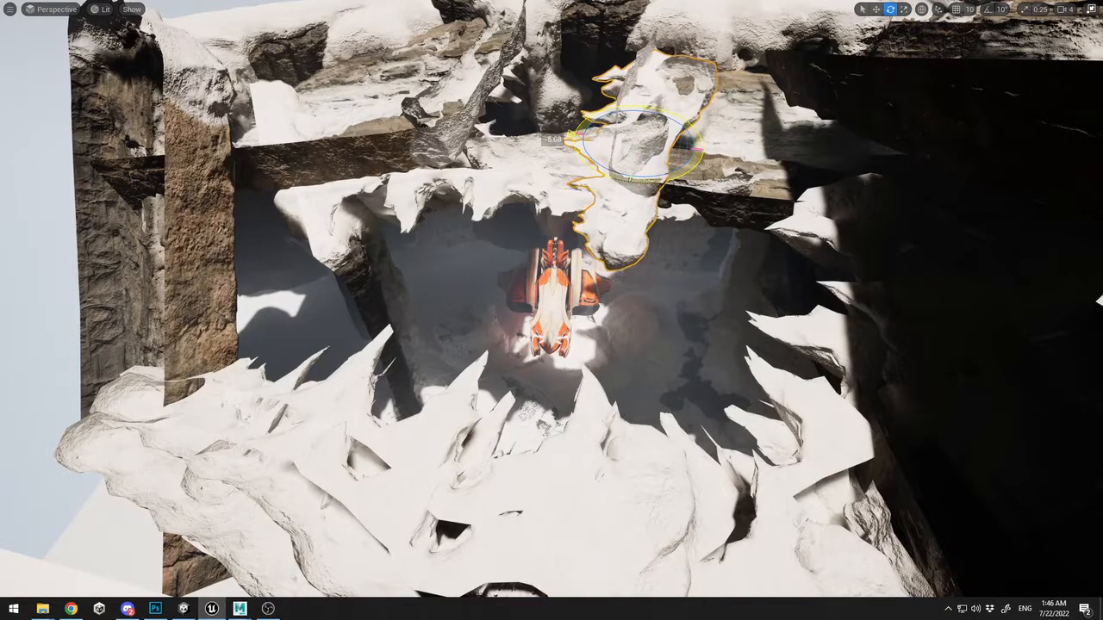
drag(647, 118, 688, 148)
drag(599, 120, 665, 57)
click(664, 277)
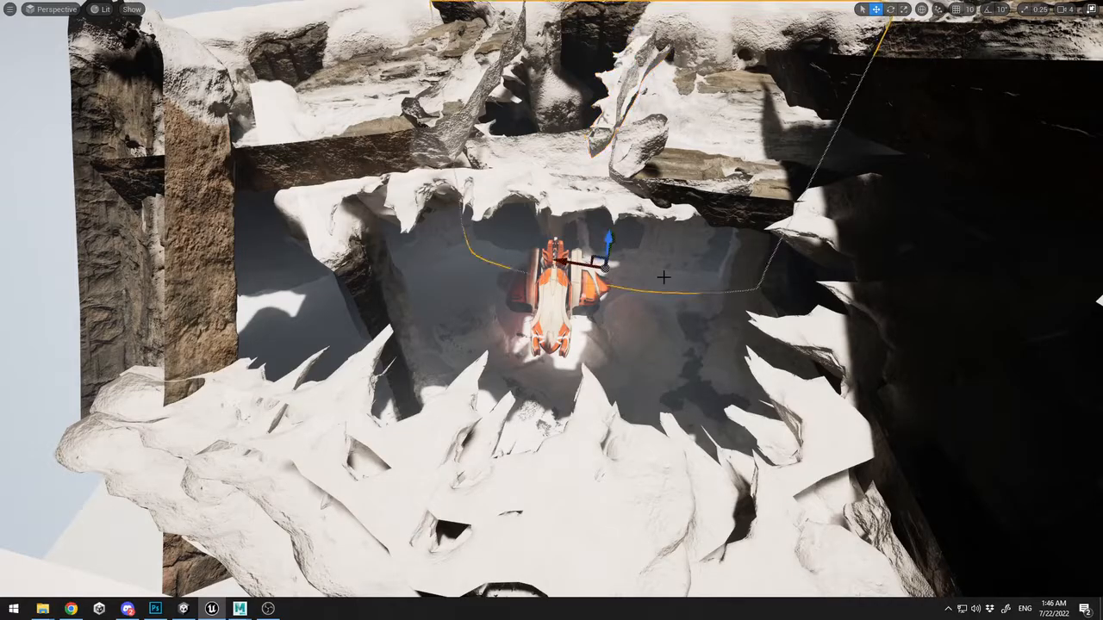
key(1)
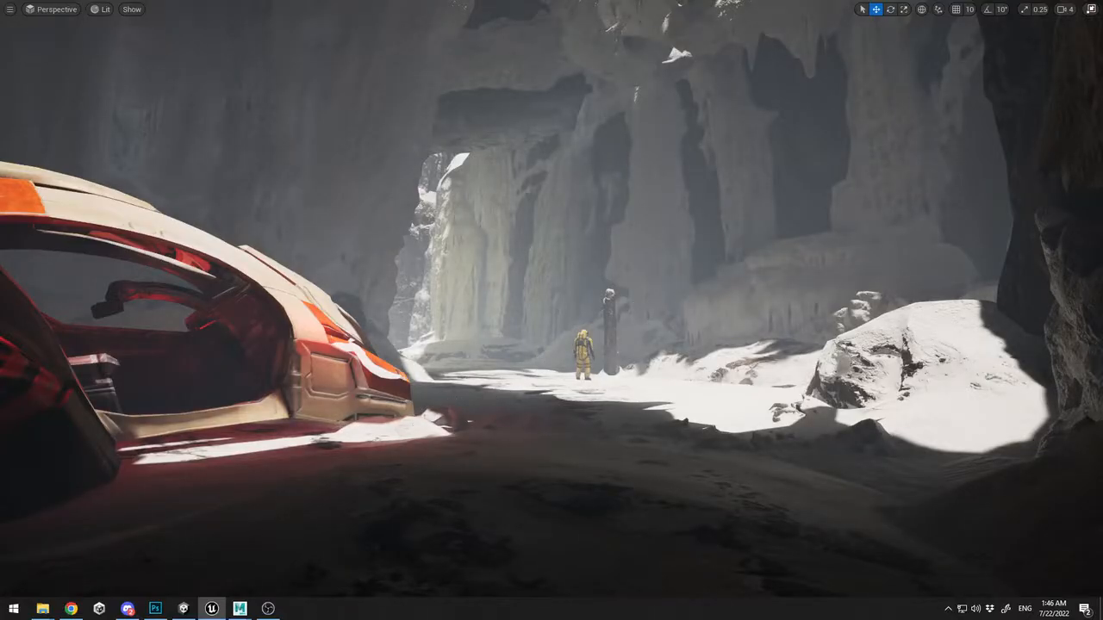
Try deleting the large snow ground piece in front of the crashed ship, and undo the deletion
click(419, 423)
key(Delete)
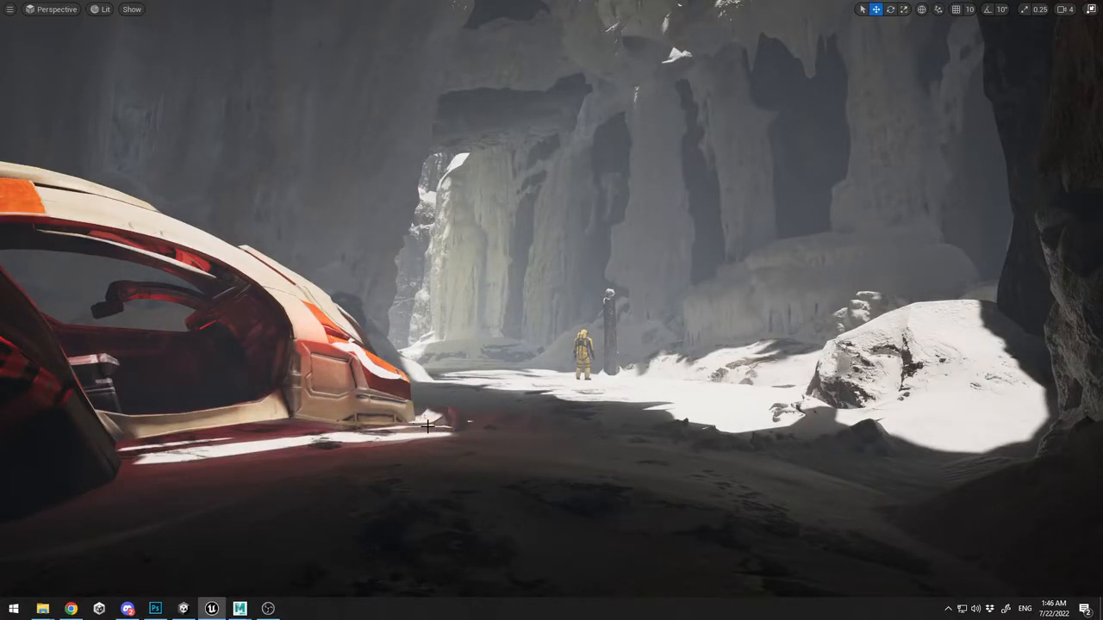
key(ctrl+z)
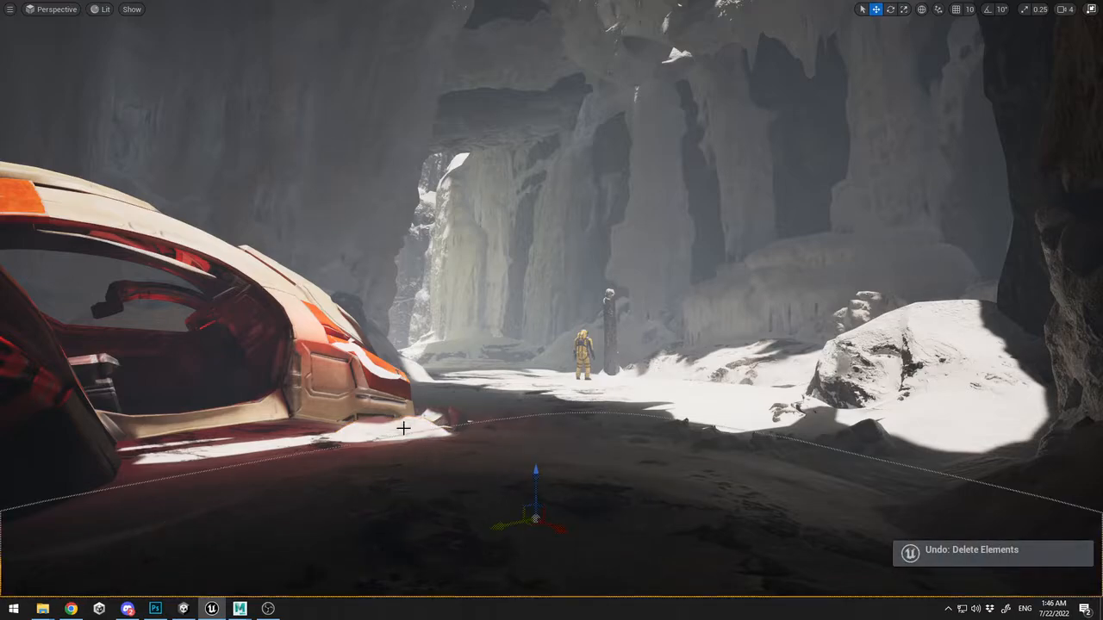
mouse_move(445, 492)
mouse_down()
mouse_move(495, 521)
mouse_move(452, 500)
mouse_up()
click(805, 447)
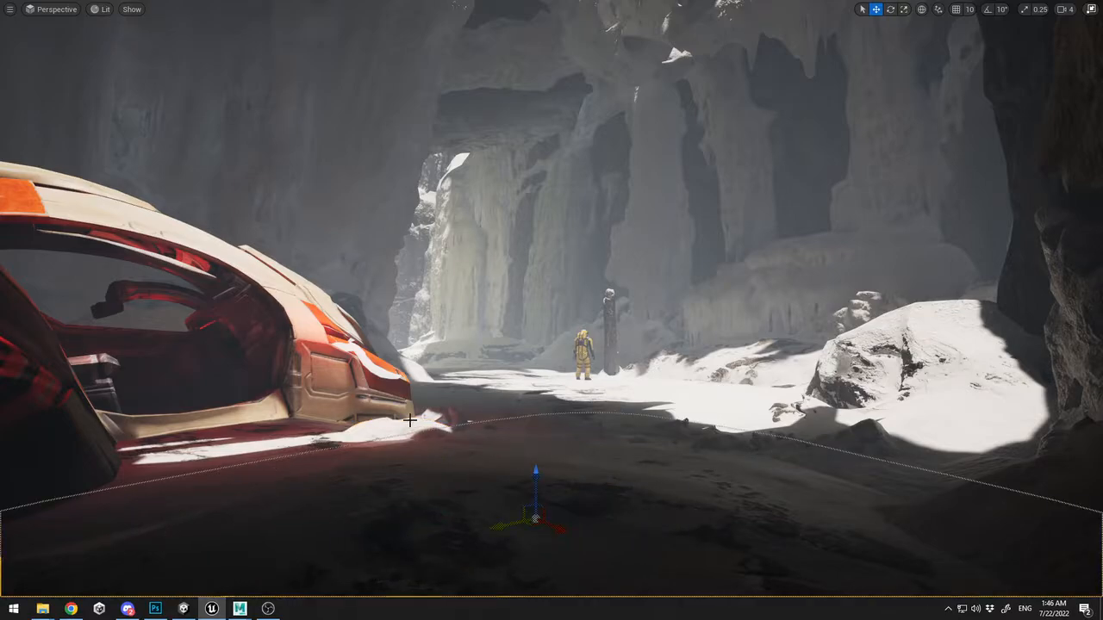
click(439, 468)
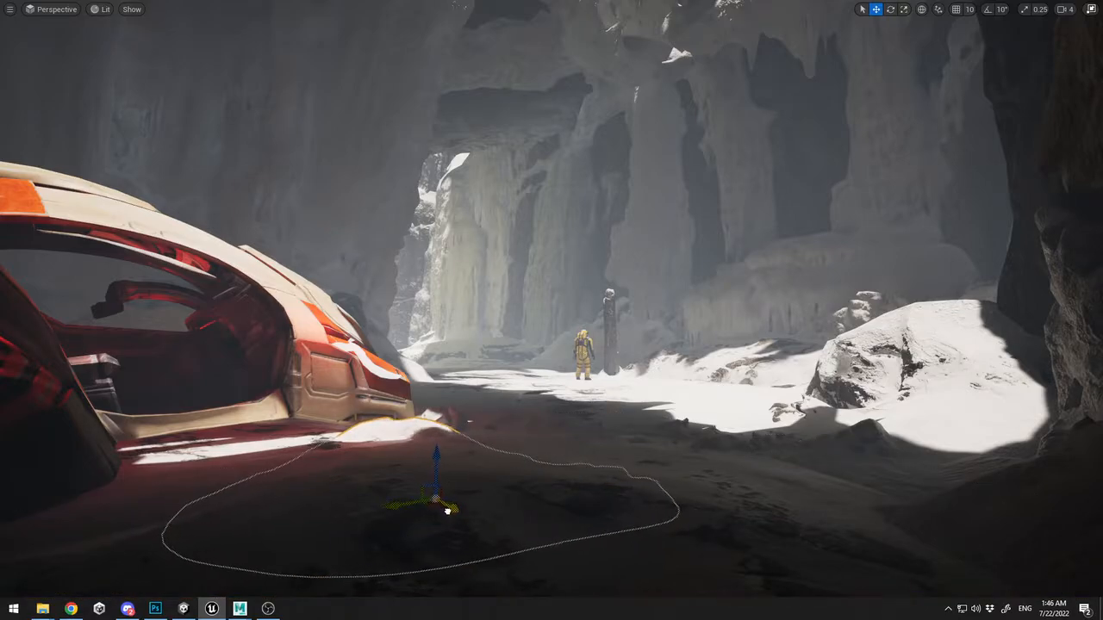
click(754, 454)
click(909, 462)
click(943, 347)
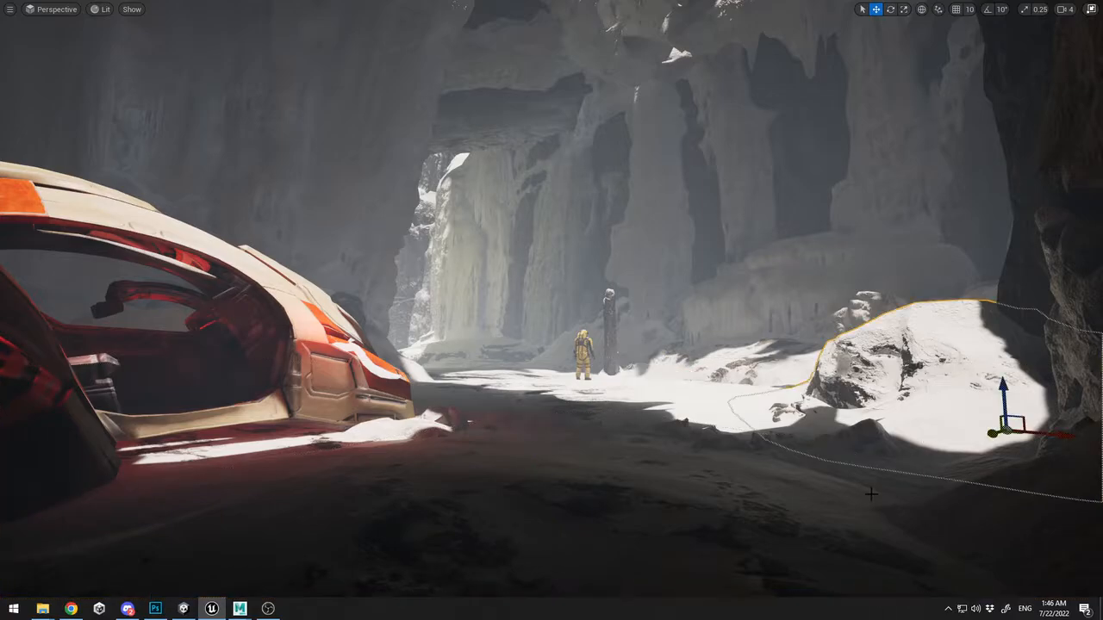
click(873, 495)
Place a copy of the rock slab from the cave's upper edge farther out beside the roof
right_drag(770, 390, 517, 383)
right_drag(379, 362, 413, 349)
click(454, 105)
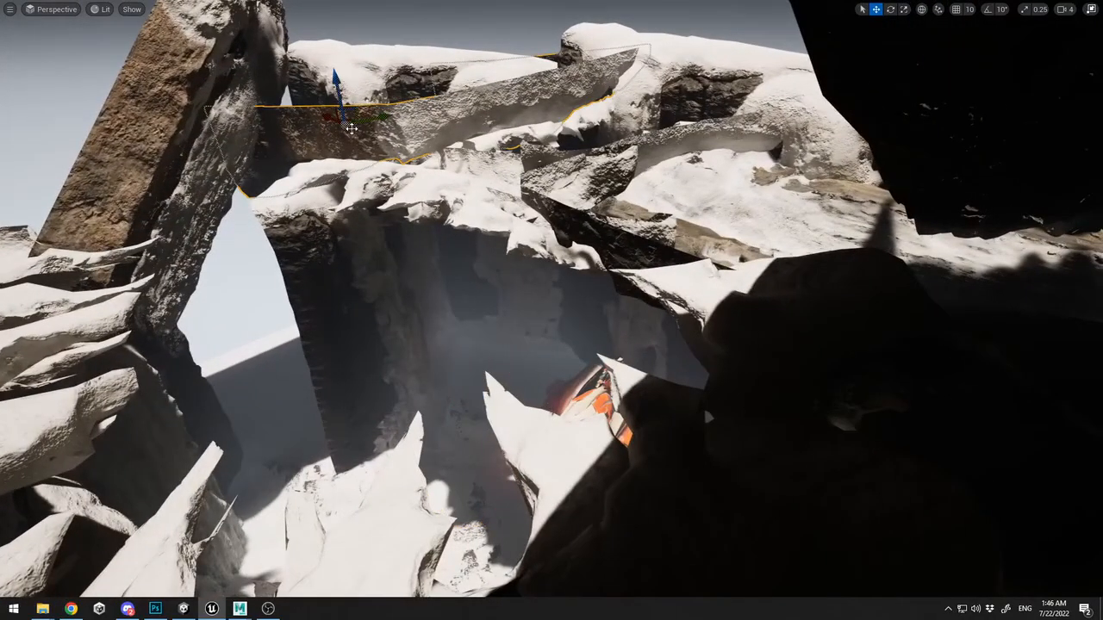
drag(375, 117, 121, 158)
Rotate the copied rock slab from above and move it over the cave's roof opening near the crashed ship
right_drag(120, 158, 293, 379)
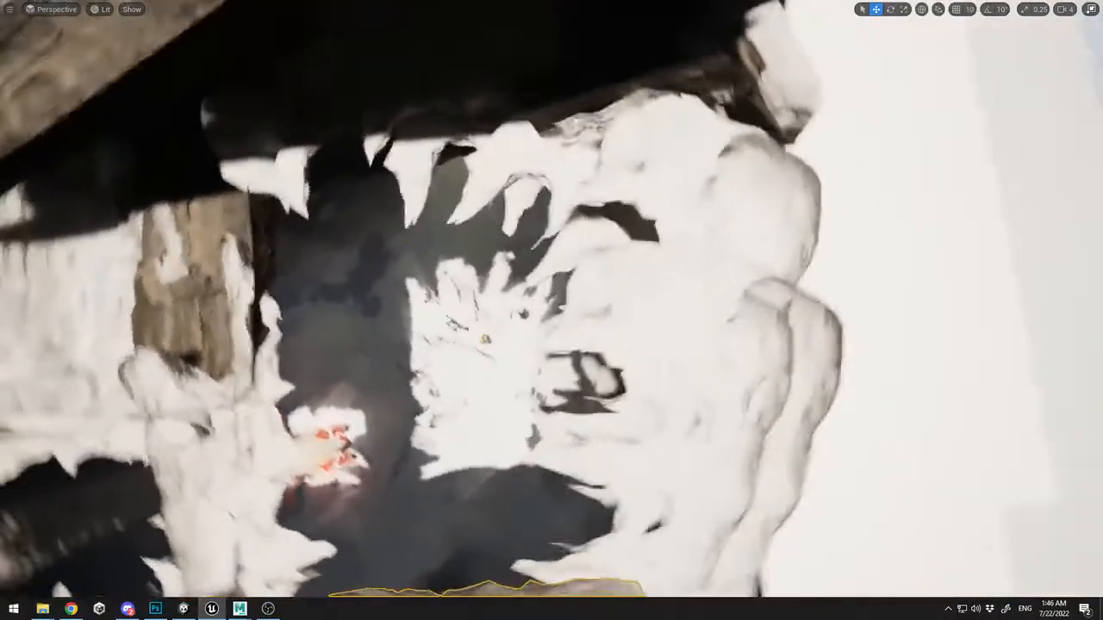
right_drag(52, 155, 51, 155)
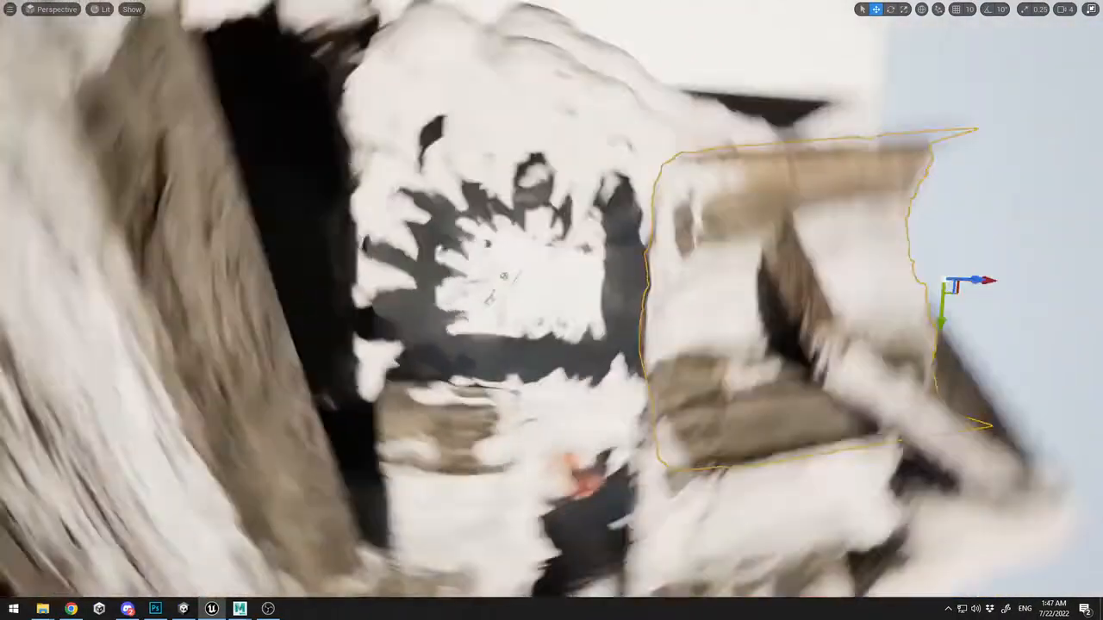
right_drag(346, 258, 347, 258)
drag(963, 30, 910, 50)
drag(884, 112, 918, 116)
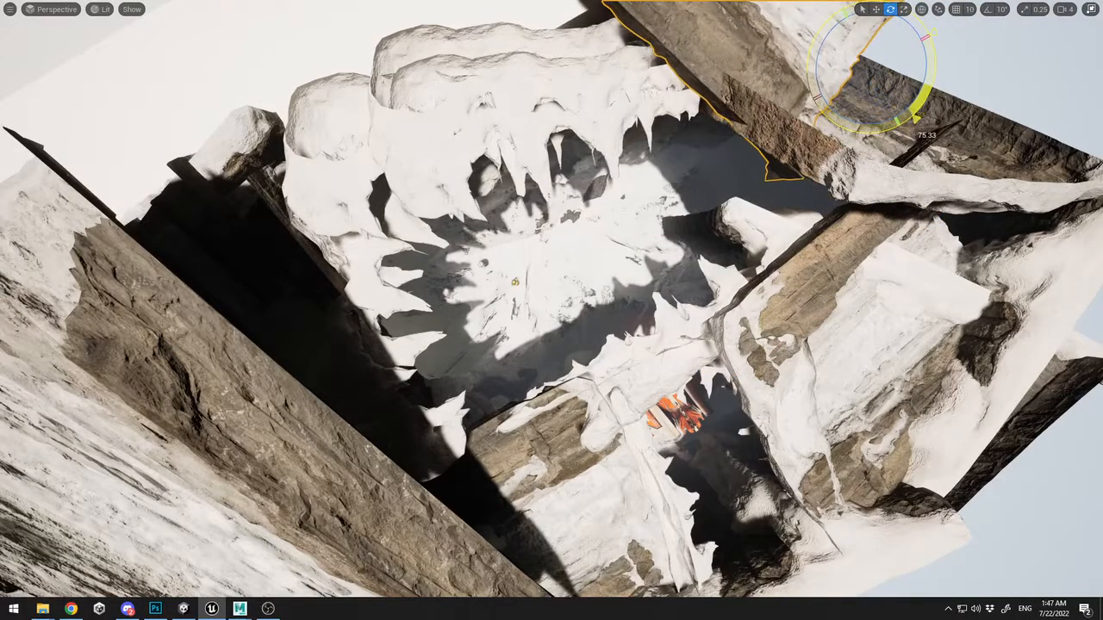
drag(862, 77, 851, 105)
key(w)
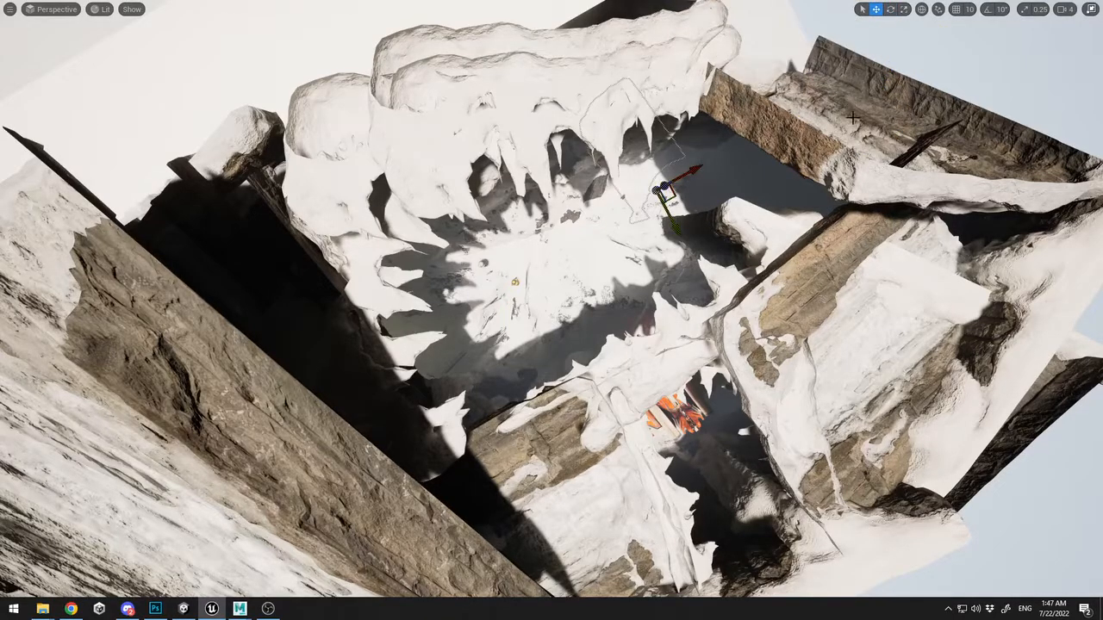
key(ctrl+z)
drag(910, 54, 699, 276)
key(e)
key(w)
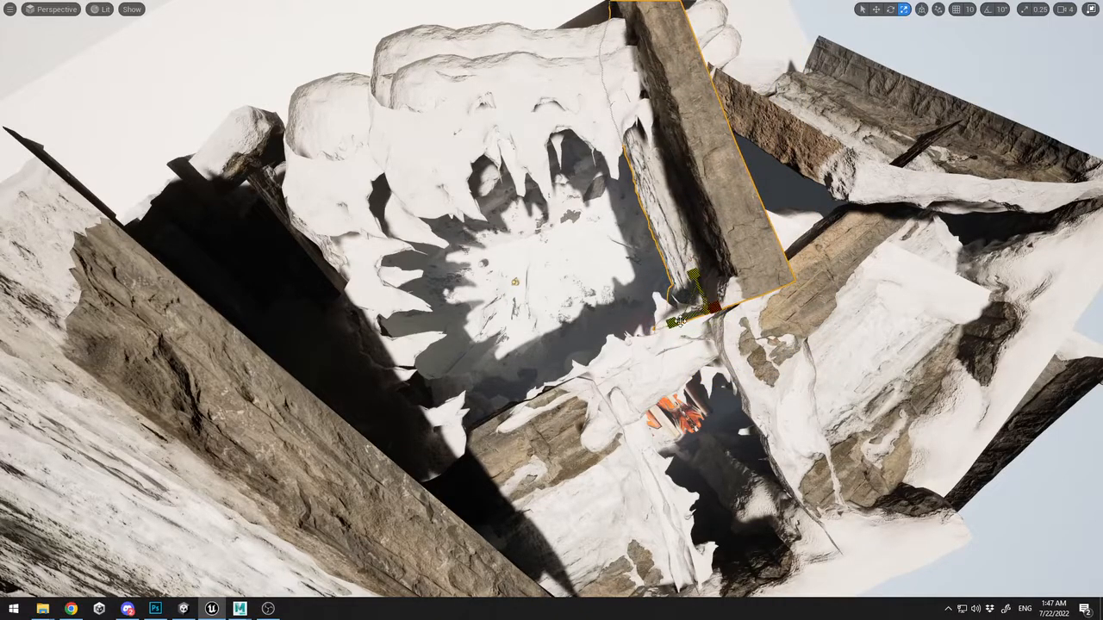
Enlarge the rock slab over the roof opening, reposition it, and turn it diagonally across the rock beam
drag(679, 322, 620, 342)
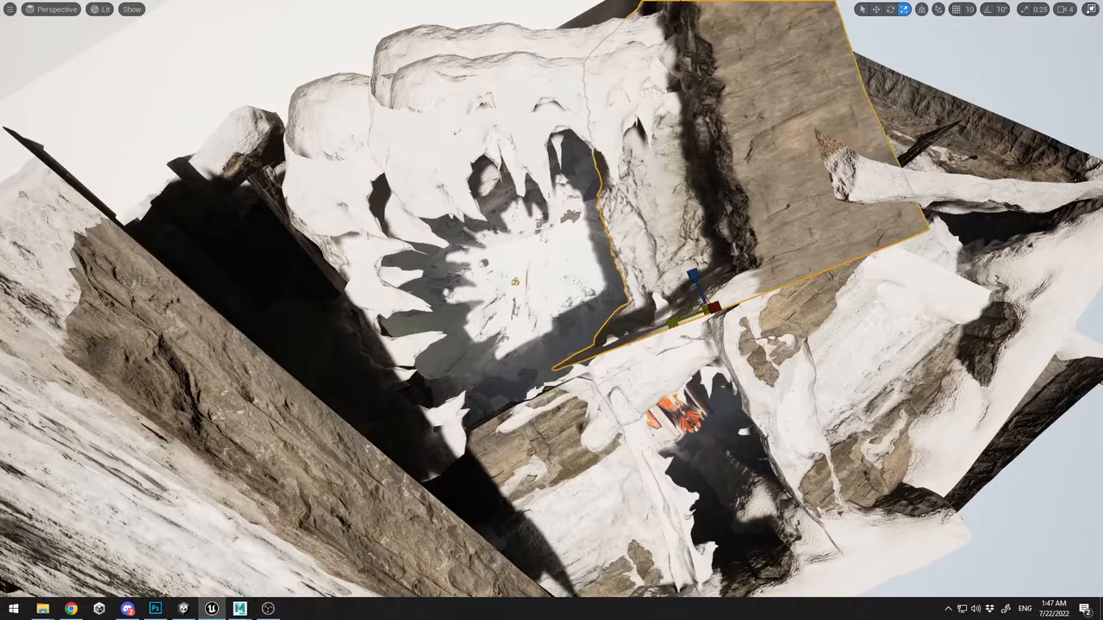
drag(715, 297, 724, 291)
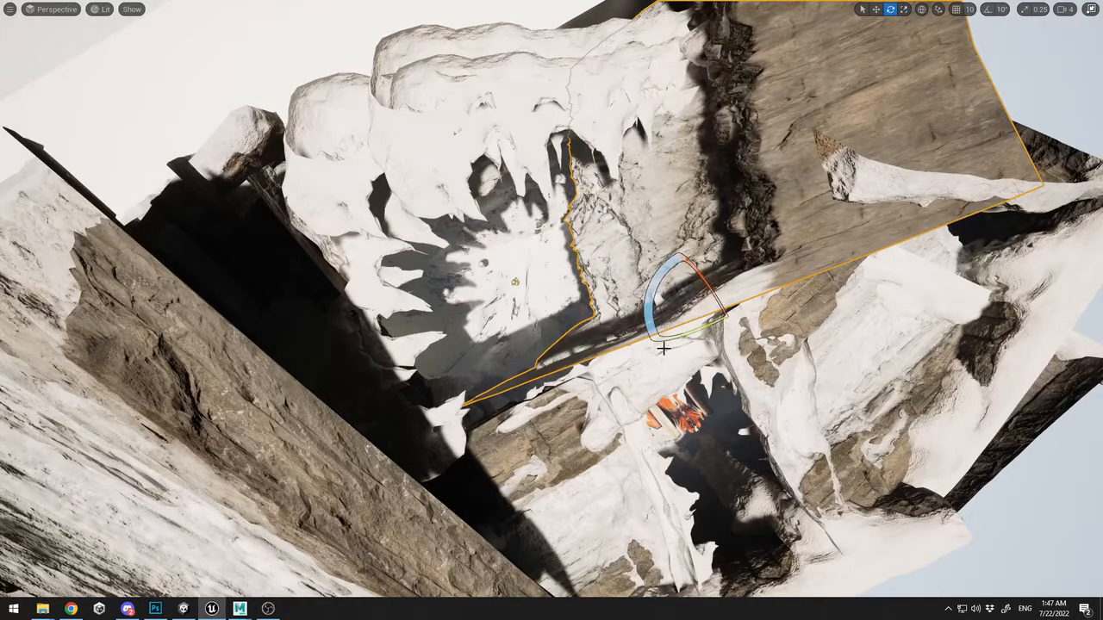
drag(664, 349, 652, 332)
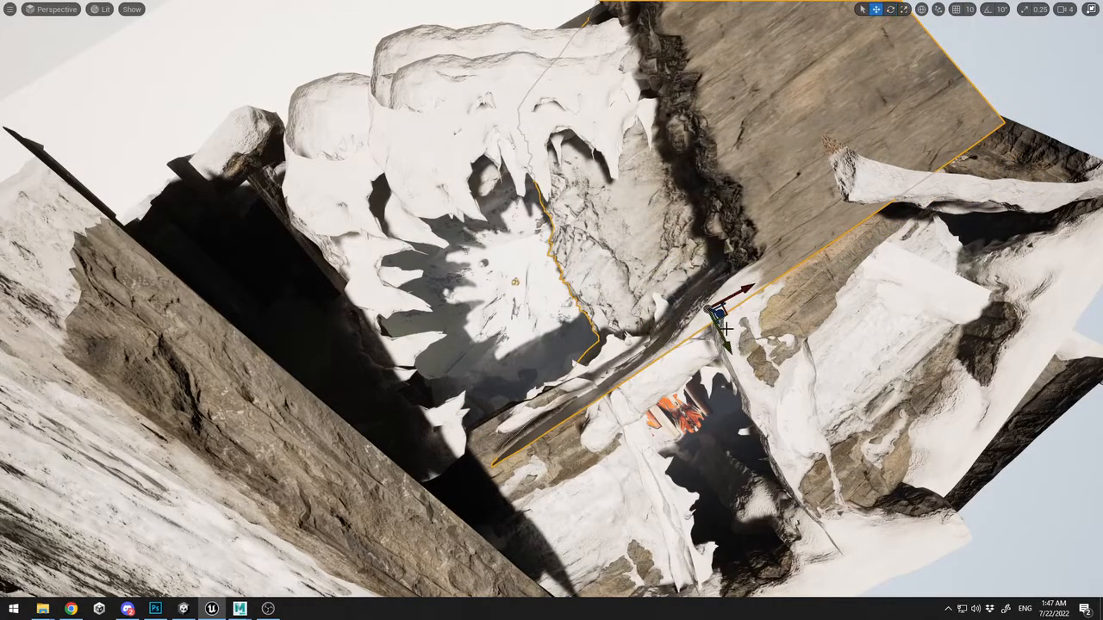
drag(725, 328, 778, 361)
key(e)
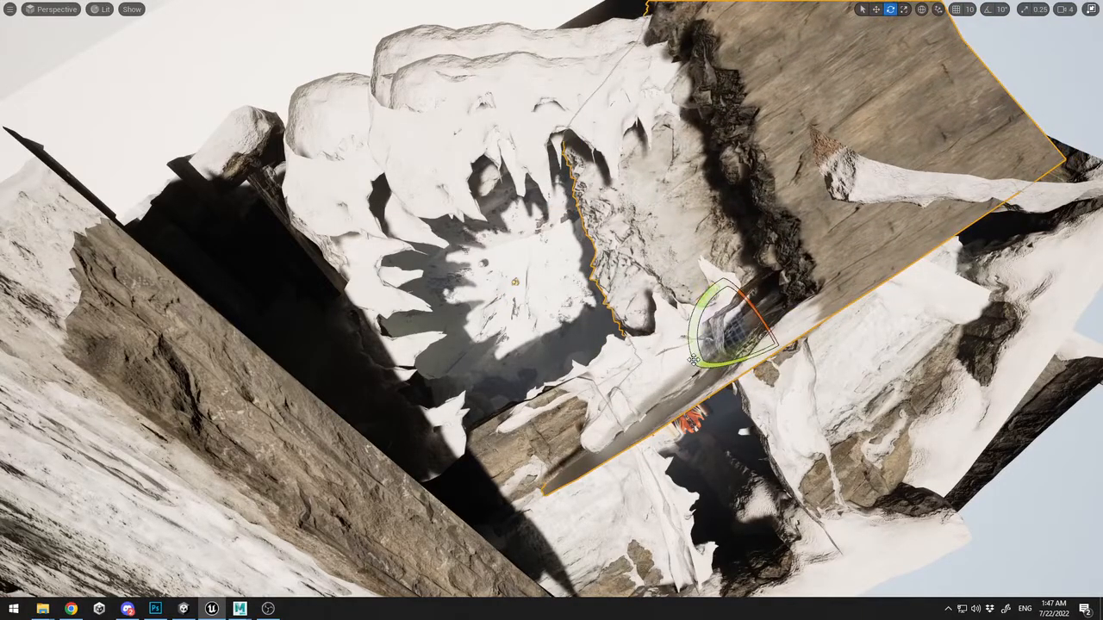
drag(692, 360, 803, 288)
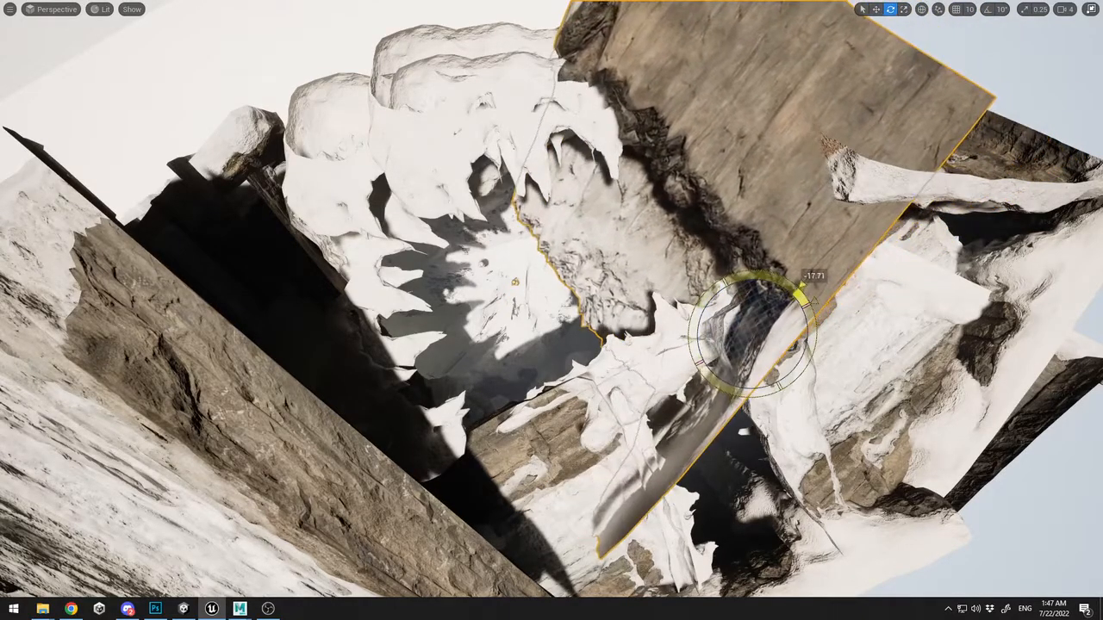
Try nudging the ice cliff piece beside the enlarged rock slab, and undo the move
key(w)
right_drag(793, 317, 848, 316)
right_click(715, 317)
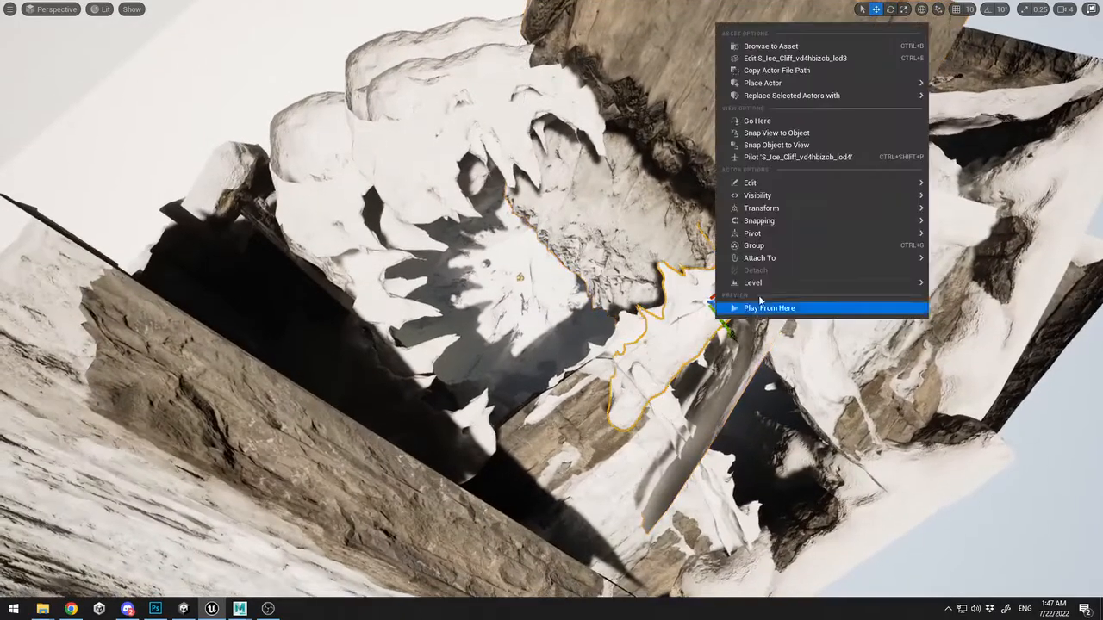
click(789, 390)
mouse_move(739, 276)
mouse_down()
mouse_move(753, 265)
mouse_move(737, 278)
mouse_up()
key(ctrl+z)
Rotate and shift the enlarged rock slab again over the roof opening, and check its shadow from the shot camera
click(746, 259)
right_drag(746, 259, 810, 267)
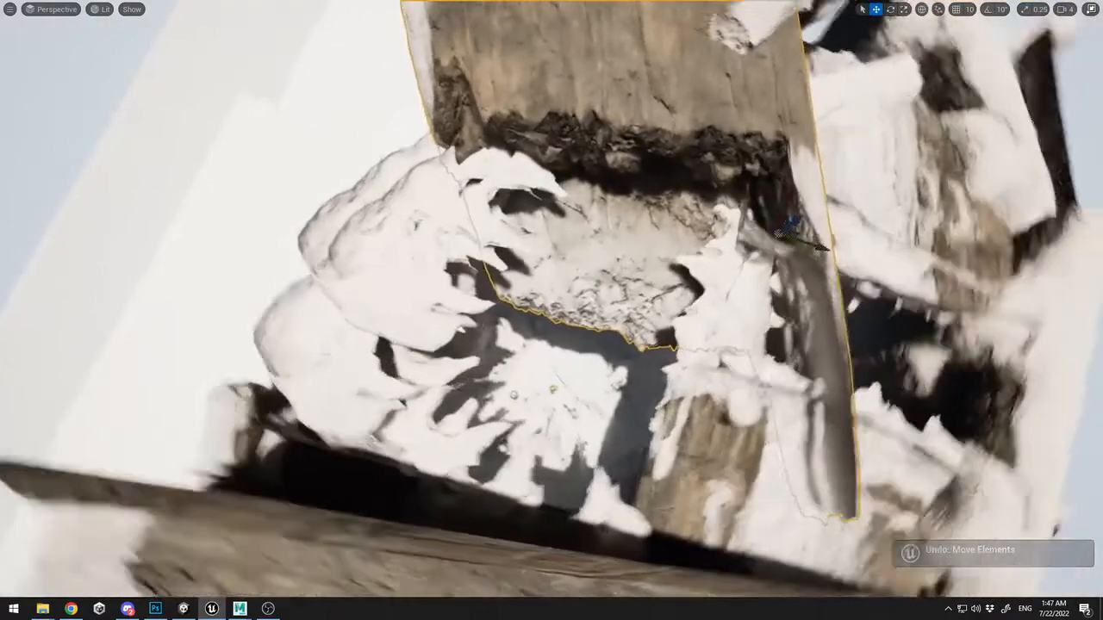
key(e)
drag(707, 274, 724, 292)
key(w)
drag(785, 258, 746, 243)
key(1)
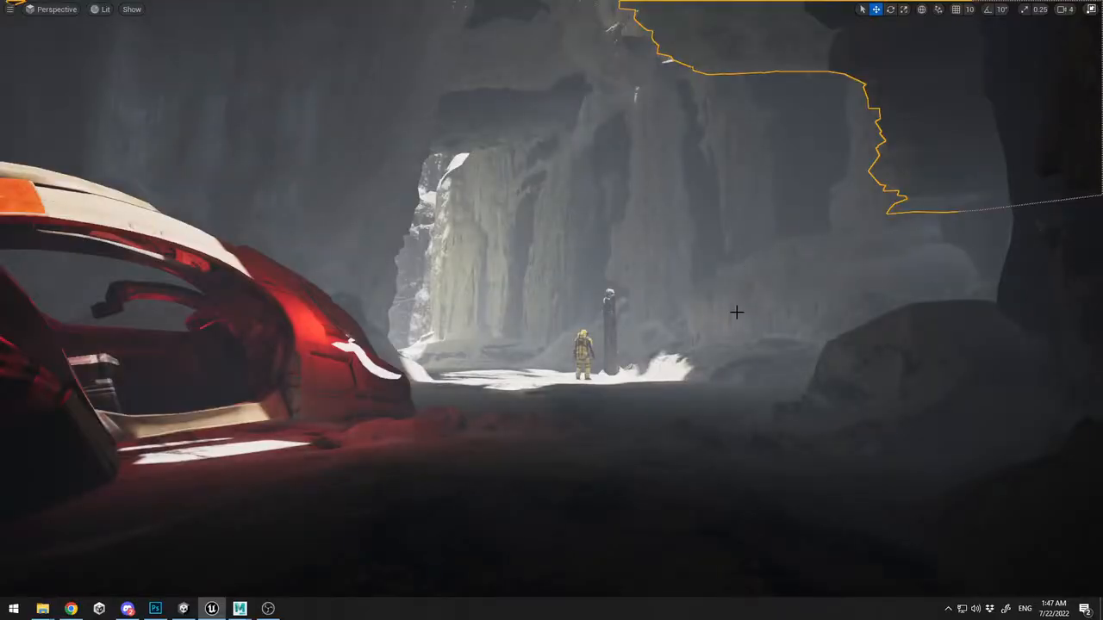
Delete the enlarged rock slab from the cave roof and check the lighting across the snow floor
click(847, 335)
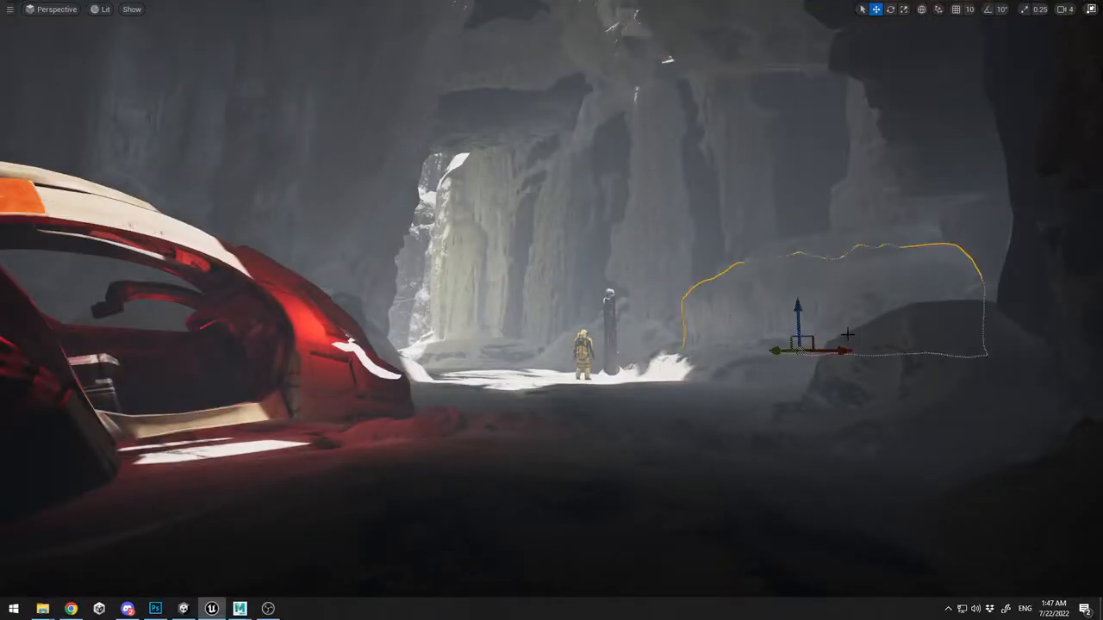
click(683, 42)
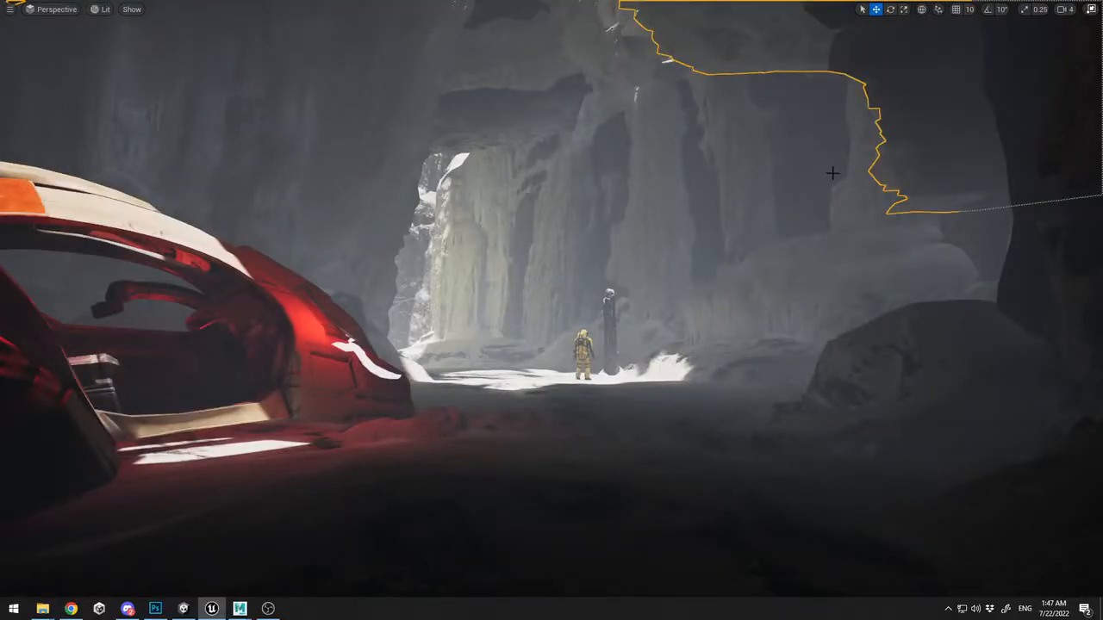
click(792, 332)
click(695, 43)
key(Delete)
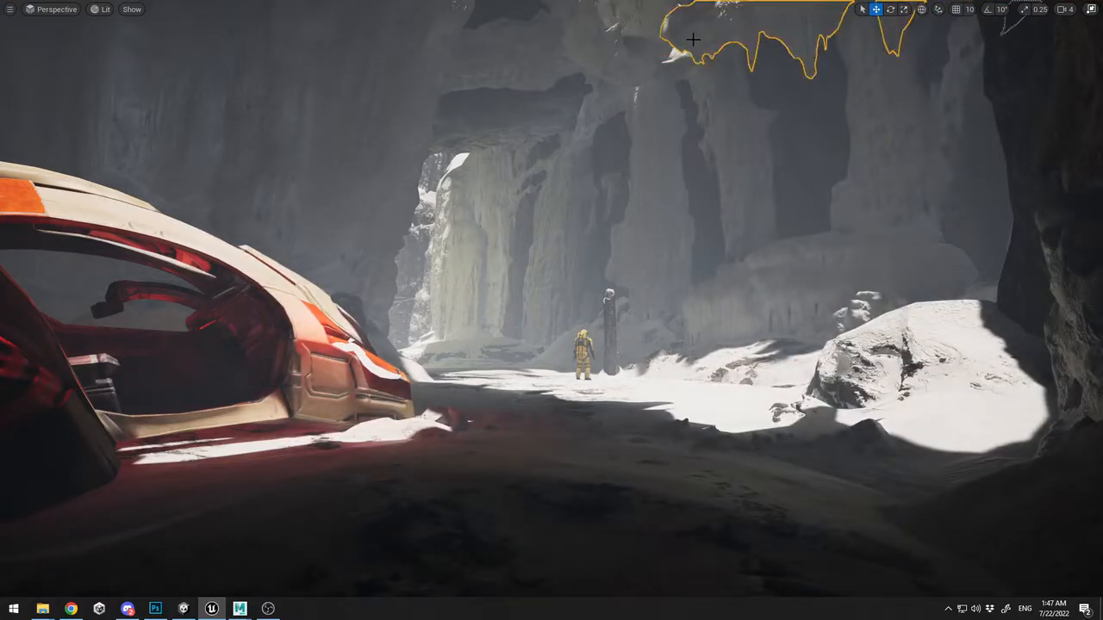
right_drag(693, 51, 693, 118)
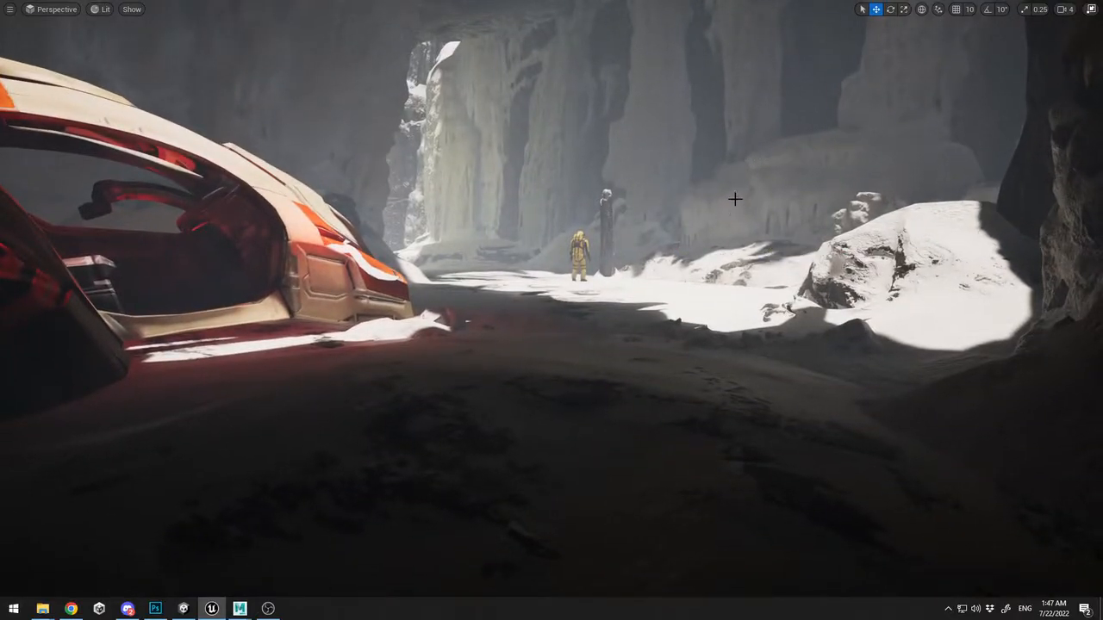
Restore the deleted rock slab to compare the lighting, and delete it again
key(ctrl+z)
key(ctrl+z)
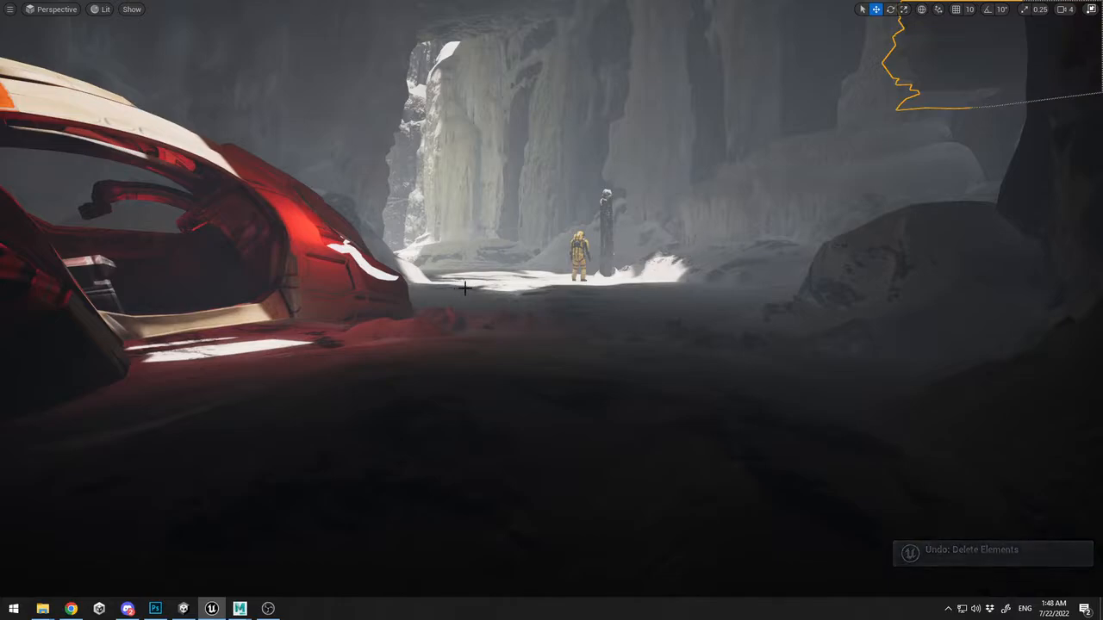
right_drag(561, 200, 657, 112)
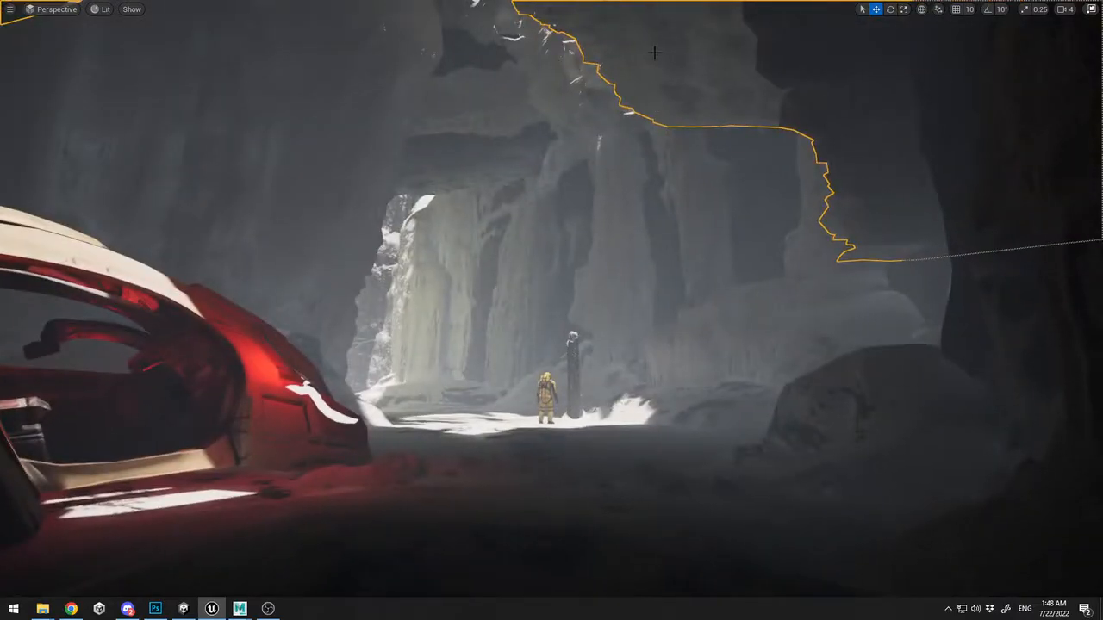
key(Delete)
right_drag(570, 306, 560, 336)
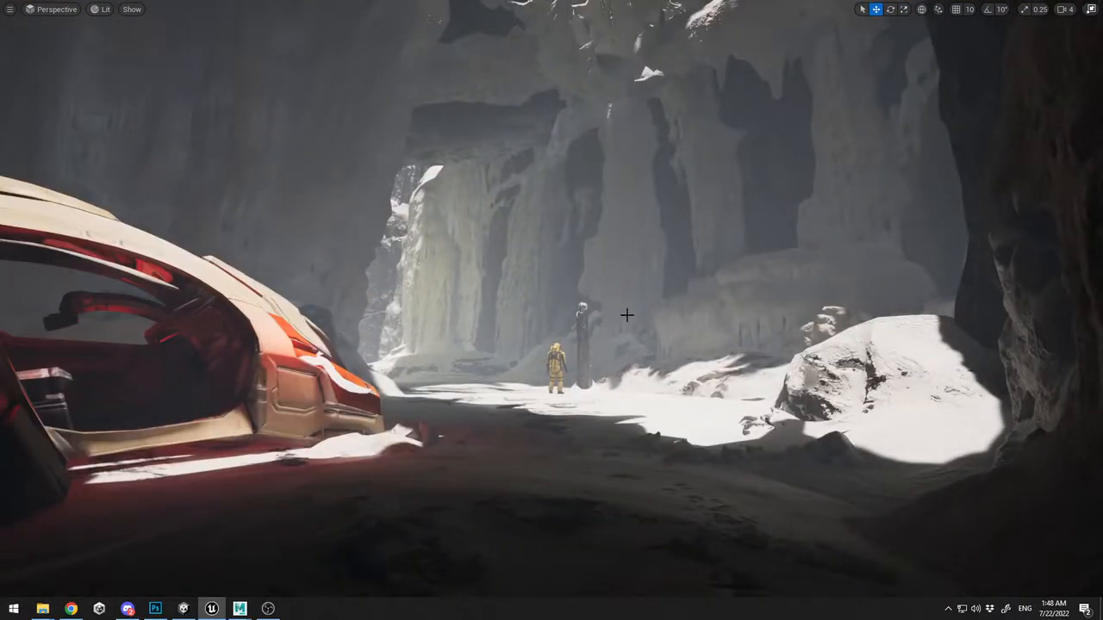
Position a rock slab above the roof opening so it shades the foreground rock and part of the crashed ship
right_drag(627, 315, 552, 216)
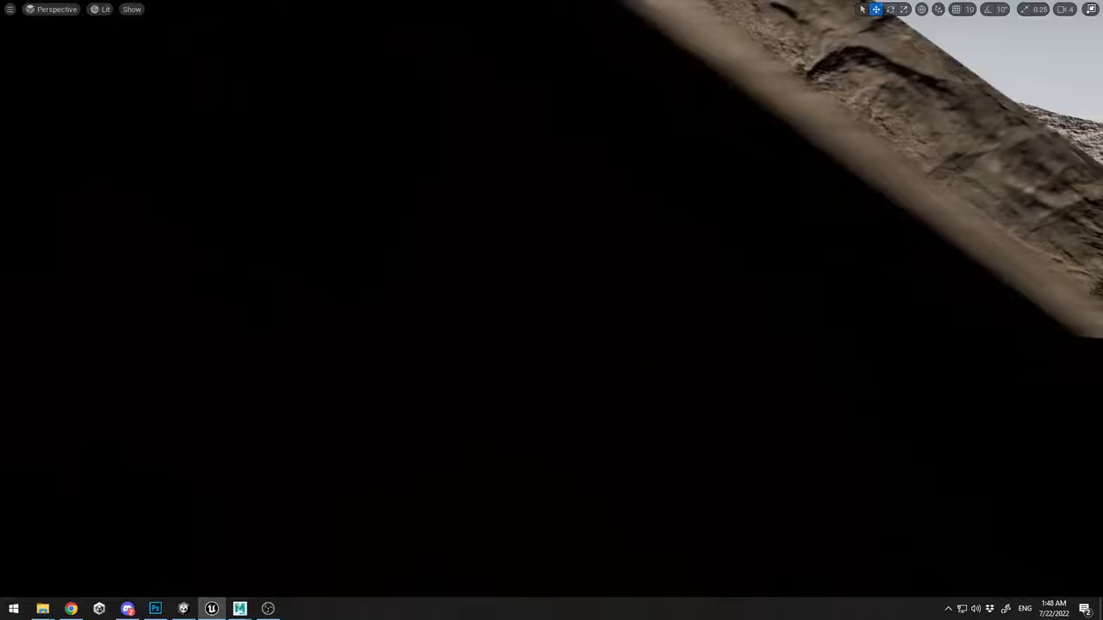
right_drag(552, 315, 547, 310)
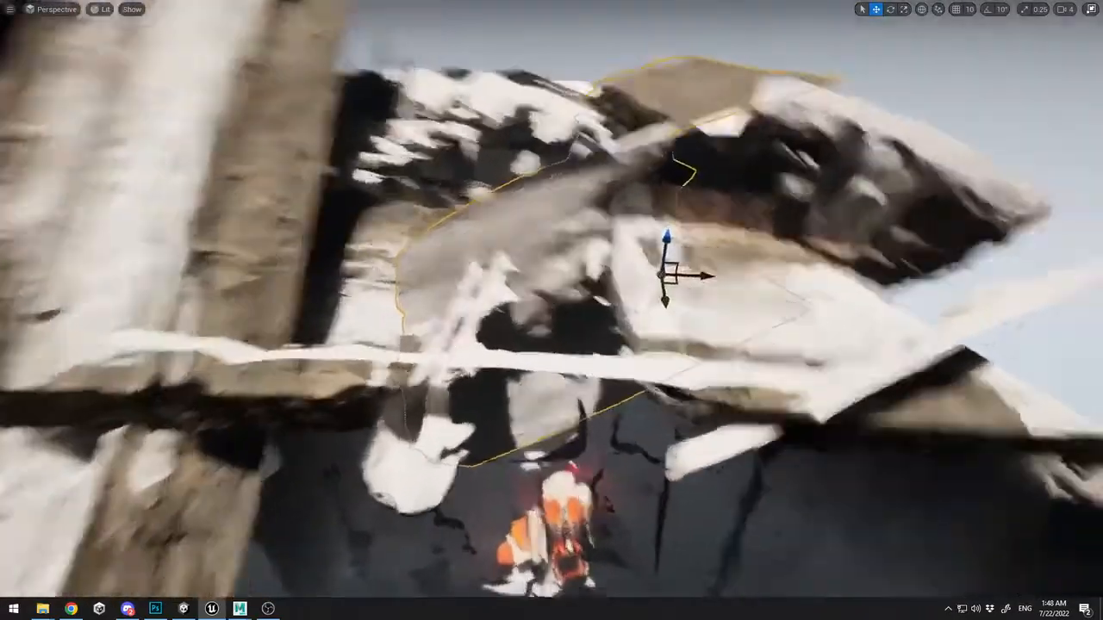
right_drag(551, 310, 587, 237)
drag(548, 203, 522, 247)
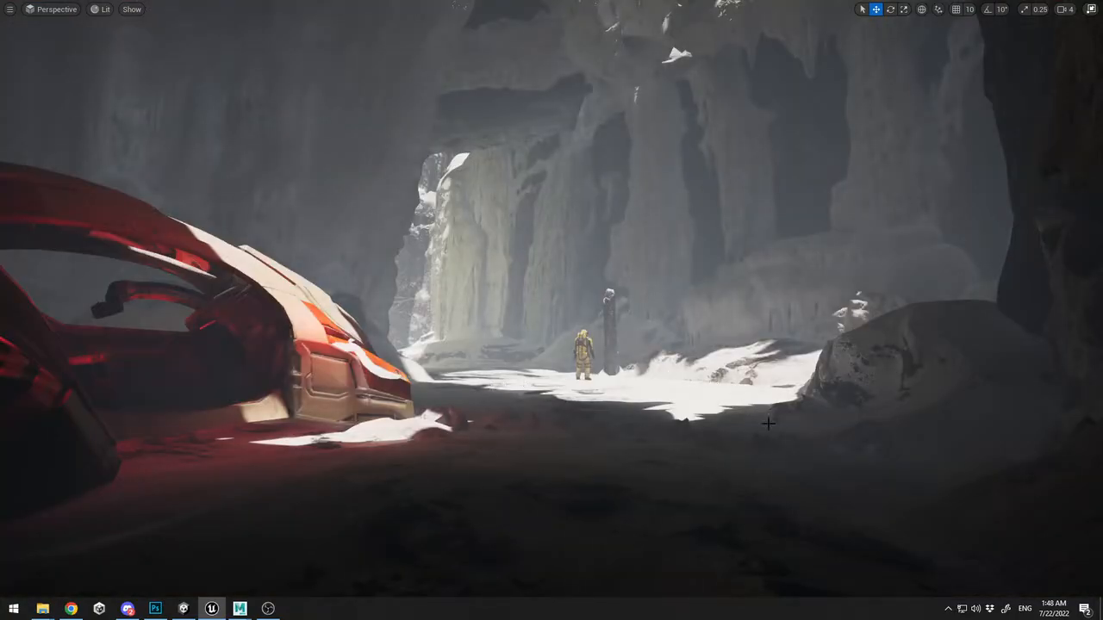
click(787, 488)
click(413, 266)
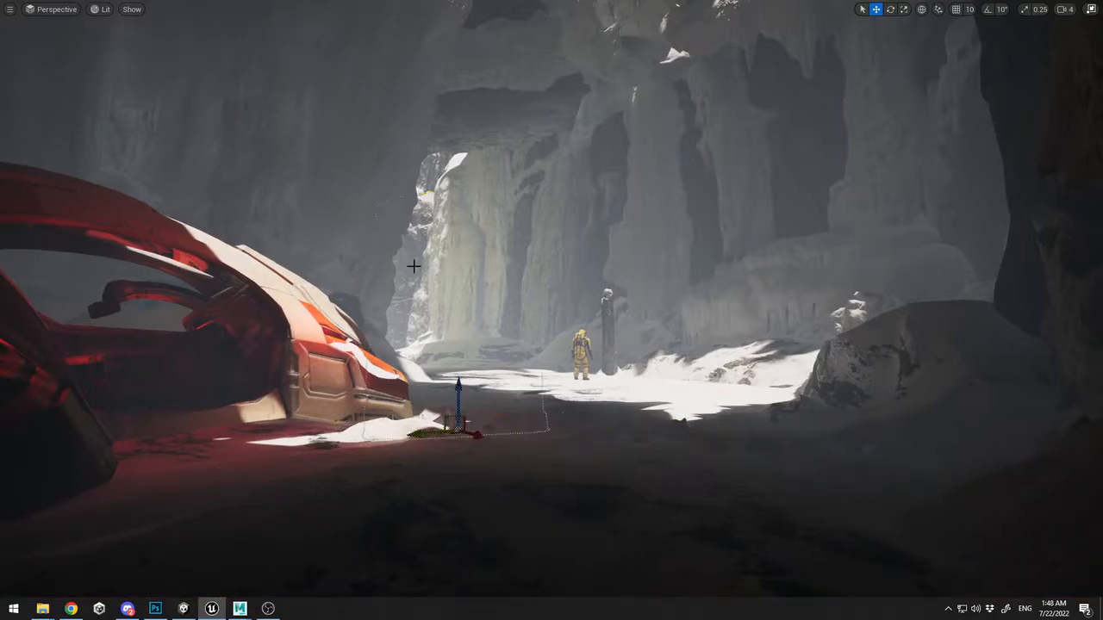
Try moving the ice cliff slab across the cave behind the ship, and undo the moves
drag(485, 436, 576, 478)
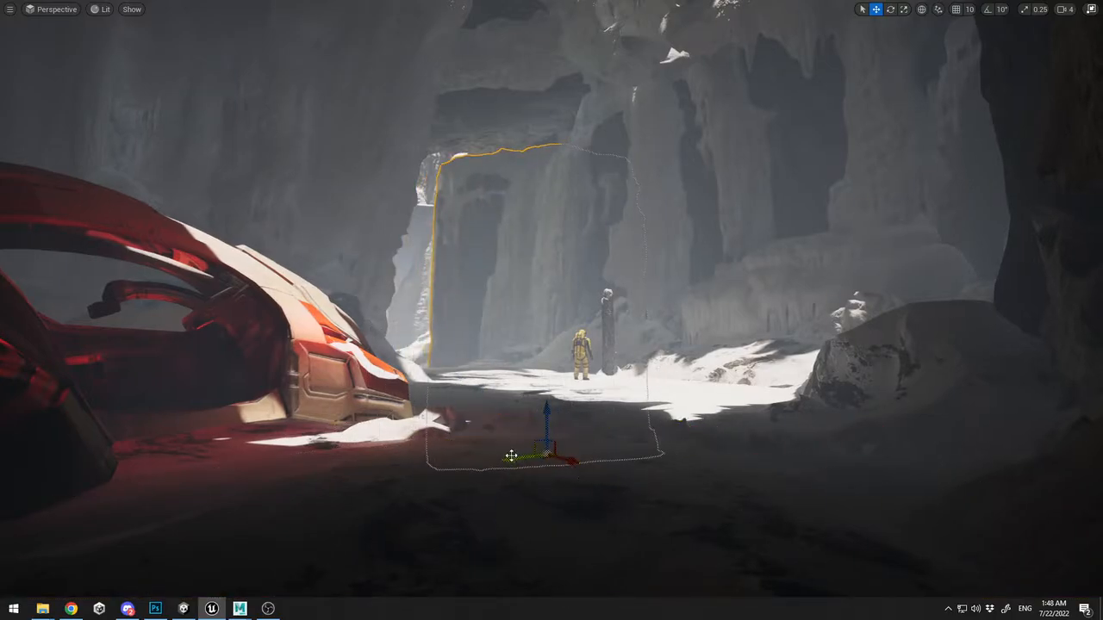
drag(511, 456, 411, 453)
click(689, 443)
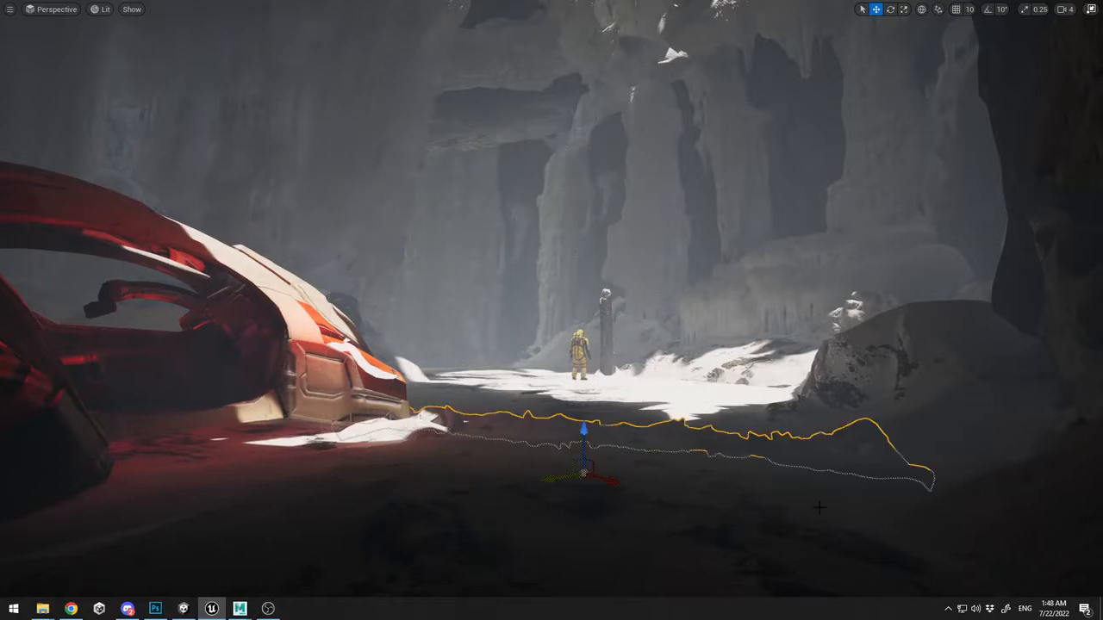
key(ctrl+z)
key(ctrl+z)
key(ctrl+z)
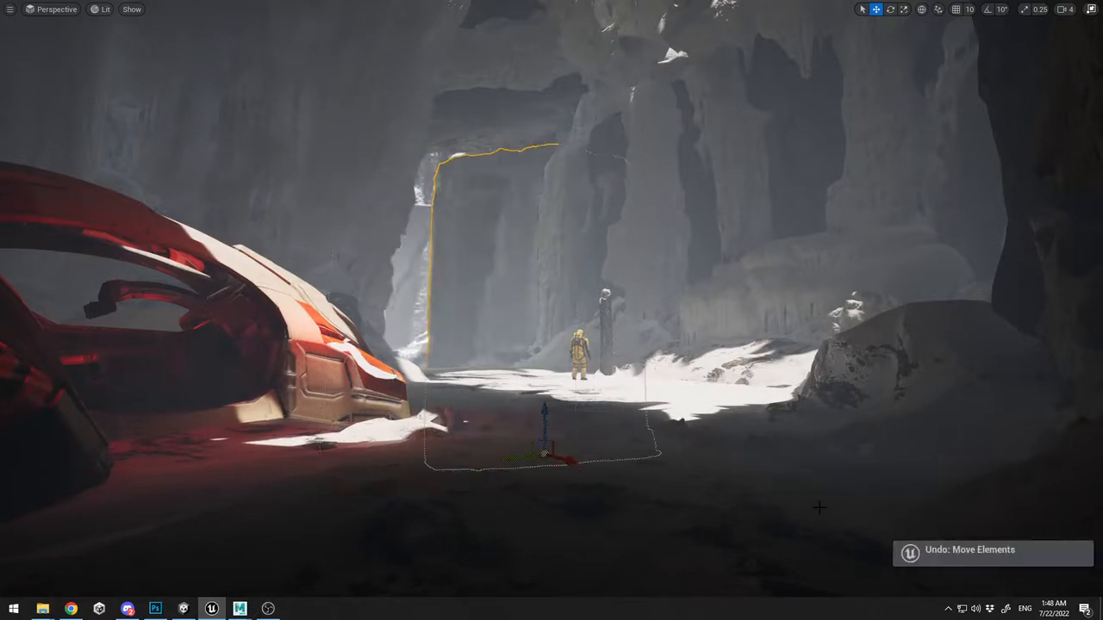
Lower the camera speed to 2 and reframe the shot around the crashed ship, the astronaut and the foreground rock
click(838, 502)
click(848, 392)
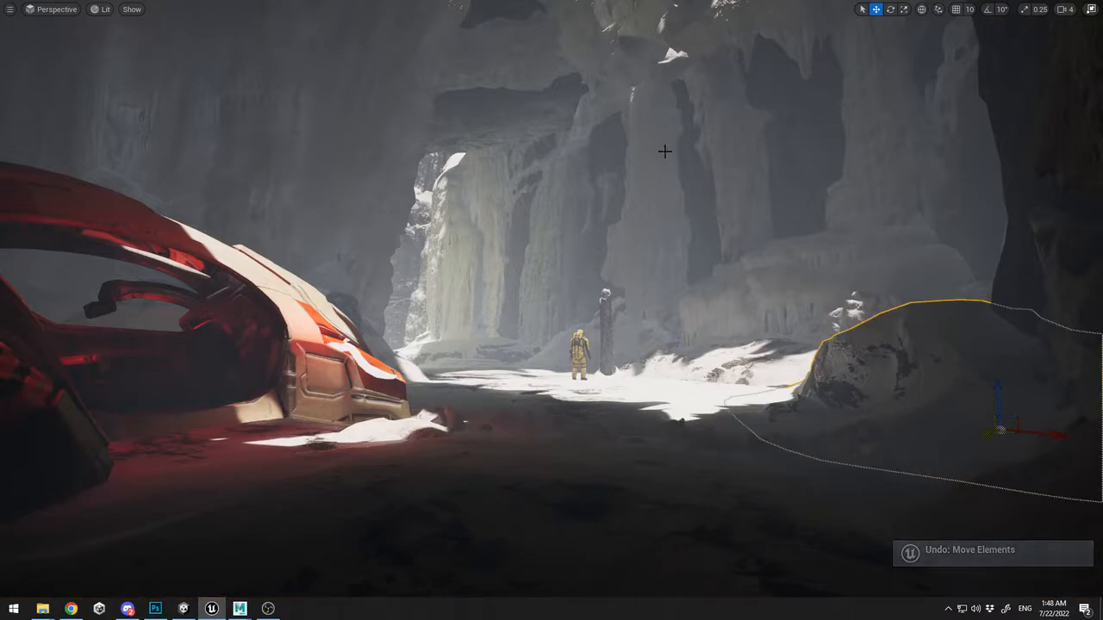
click(587, 70)
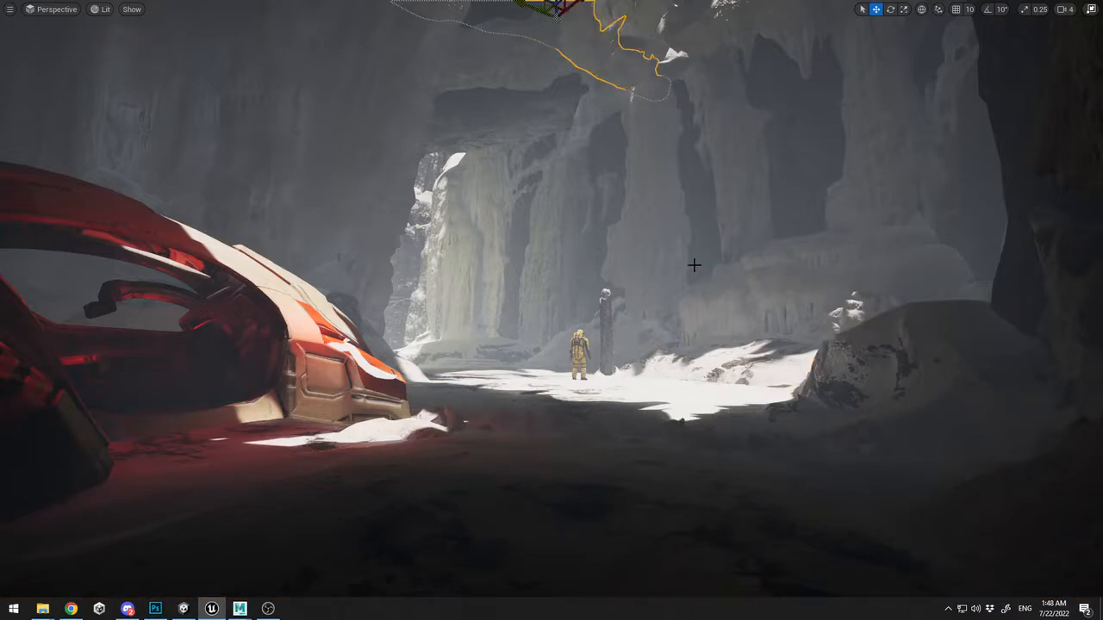
mouse_move(675, 252)
right_down()
mouse_move(658, 299)
mouse_move(669, 351)
mouse_move(686, 342)
mouse_move(676, 250)
right_up()
key(w)
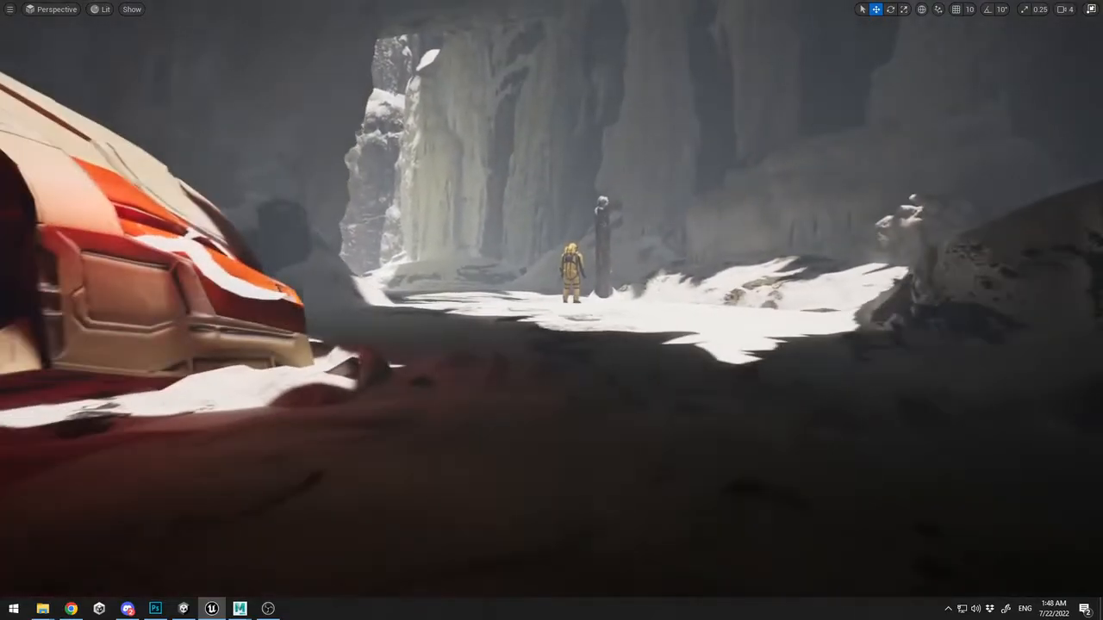
click(1070, 9)
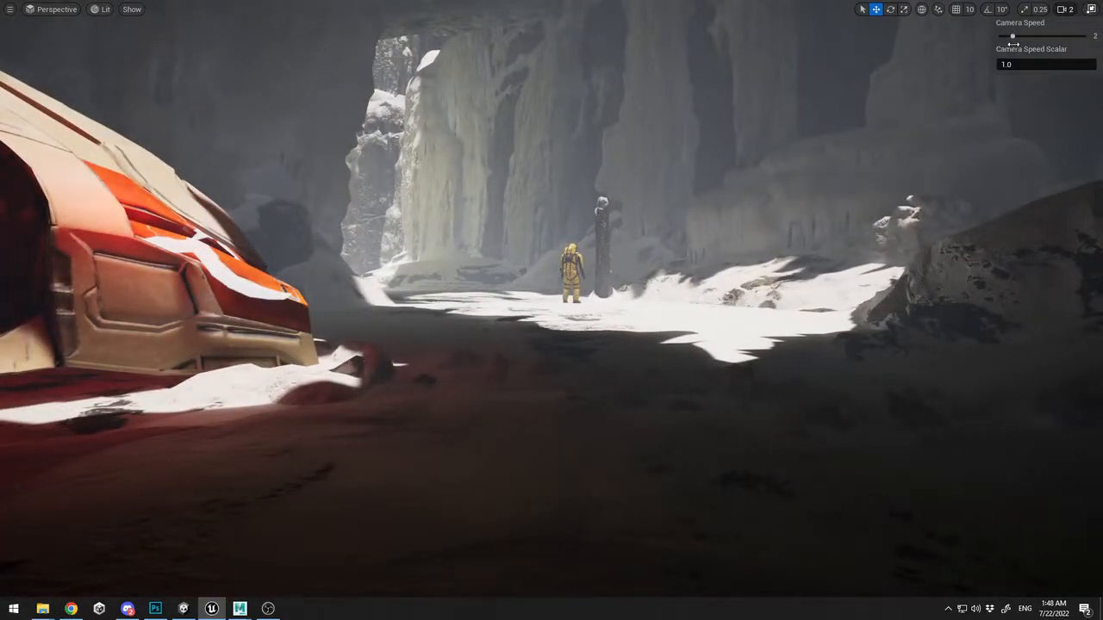
right_drag(708, 139, 674, 111)
key(s)
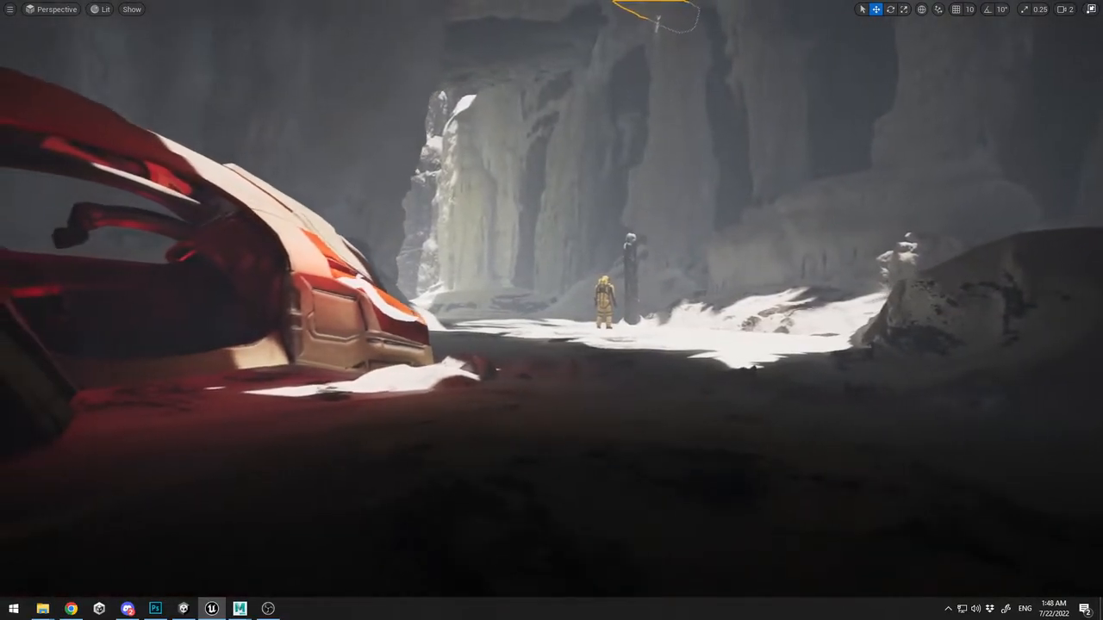
mouse_move(675, 251)
right_down()
mouse_move(671, 219)
mouse_move(671, 568)
mouse_move(676, 251)
right_up()
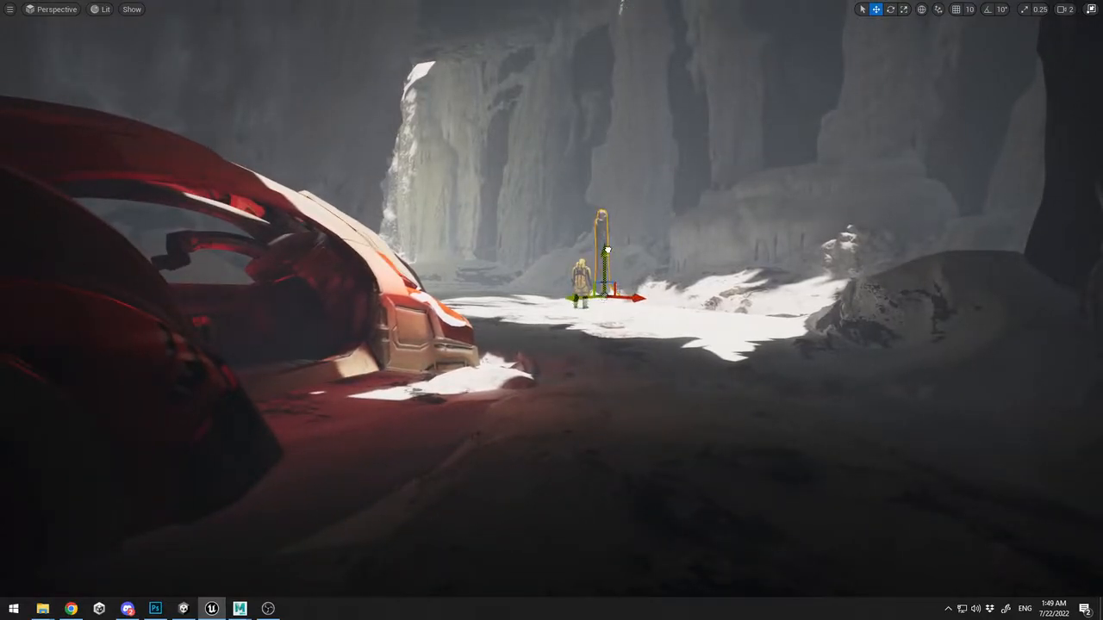
Undo the last move of the rock pillar beside the astronaut and scale the pillar up
key(ctrl+z)
key(r)
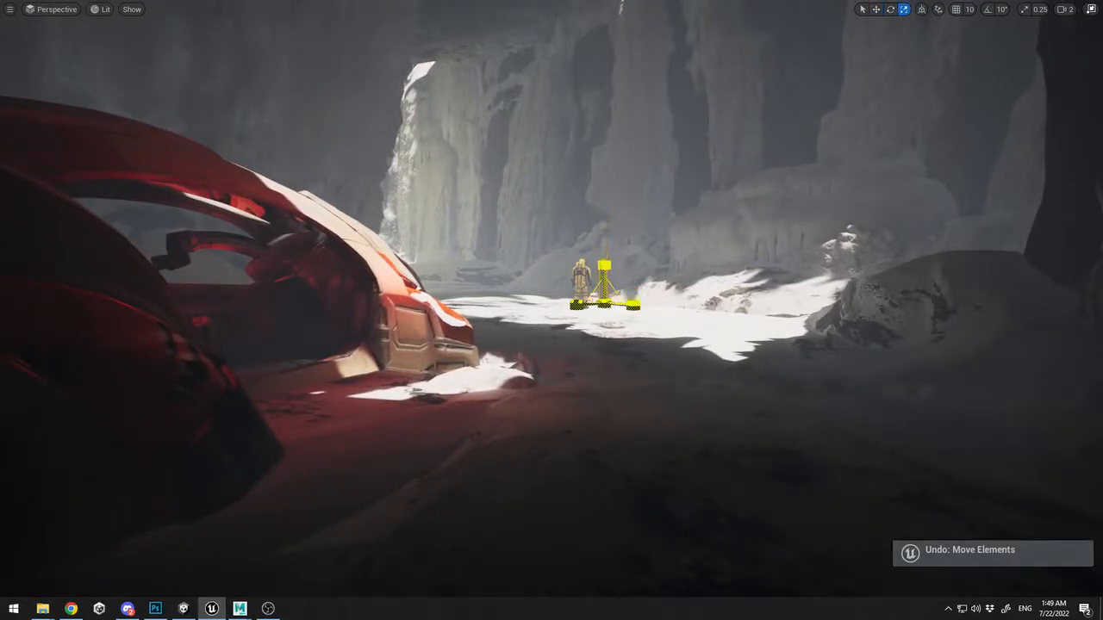
drag(604, 303, 604, 258)
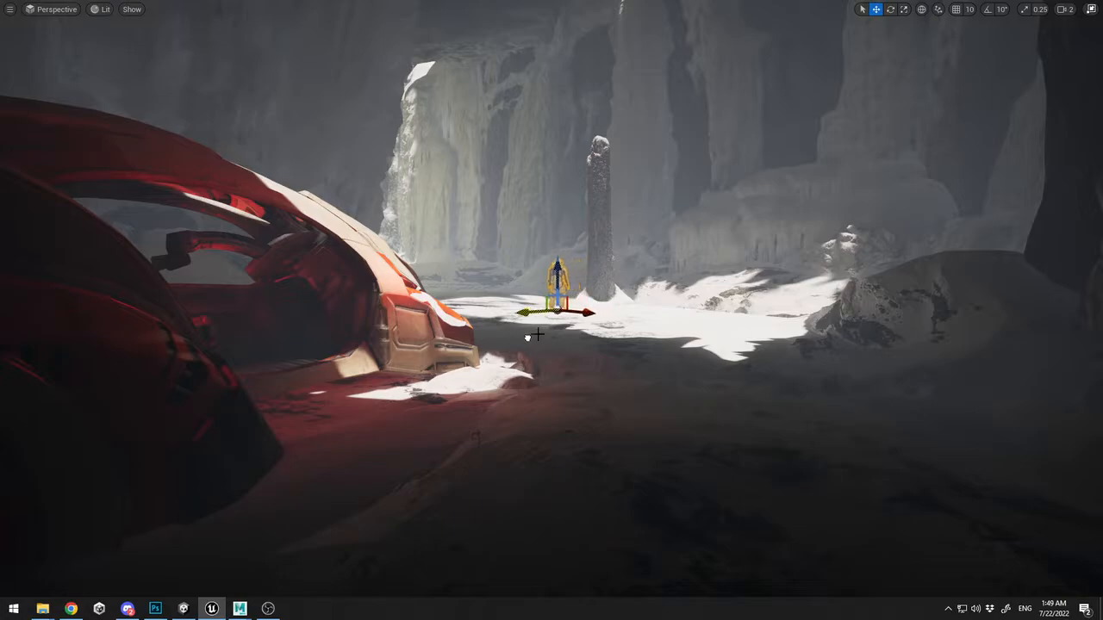
Place the astronaut on the lit snow beside the rock pillar and scale the figure down
drag(528, 337, 611, 325)
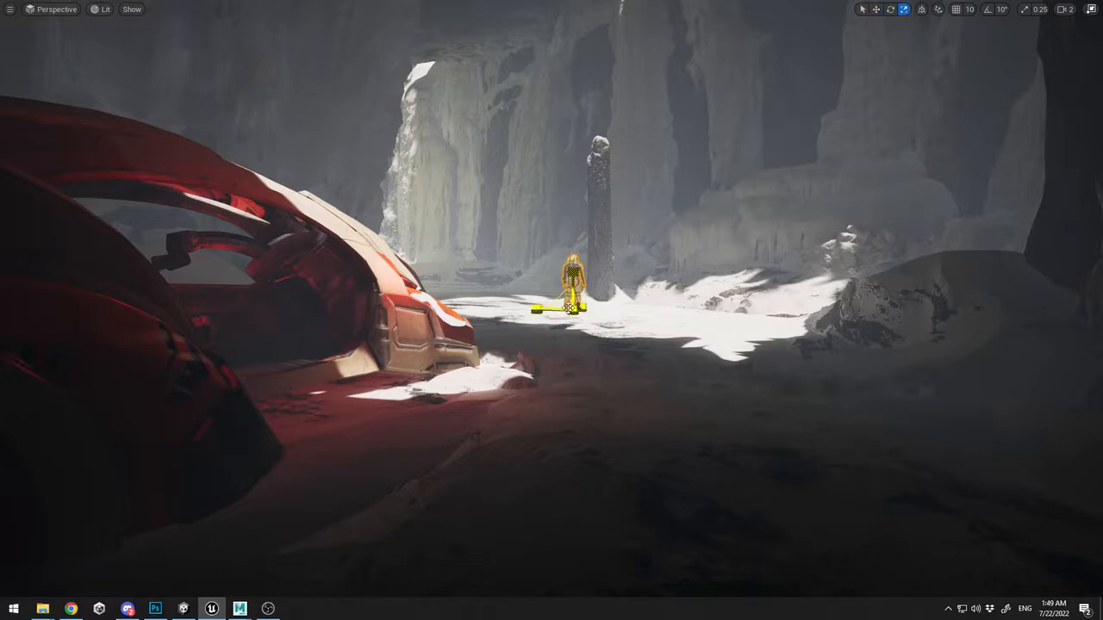
click(793, 343)
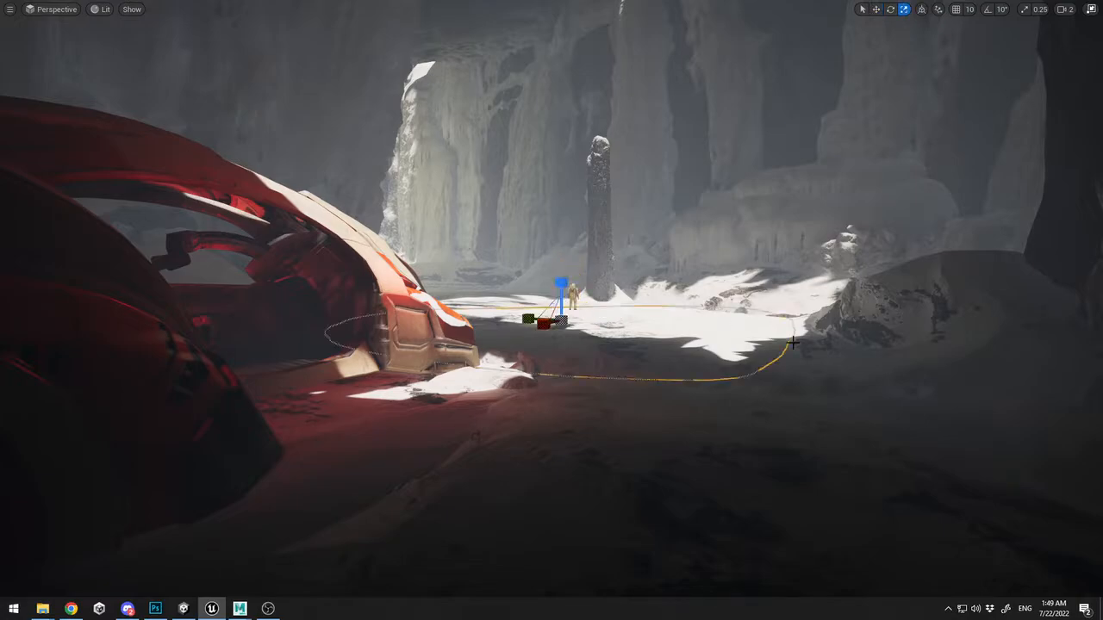
click(912, 365)
click(570, 308)
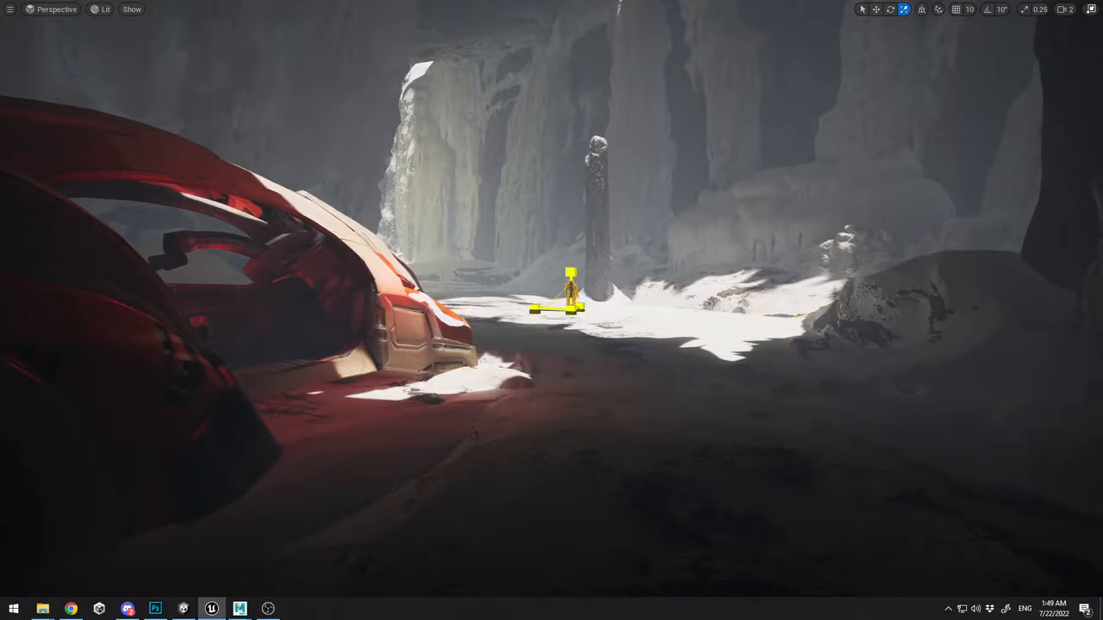
click(768, 315)
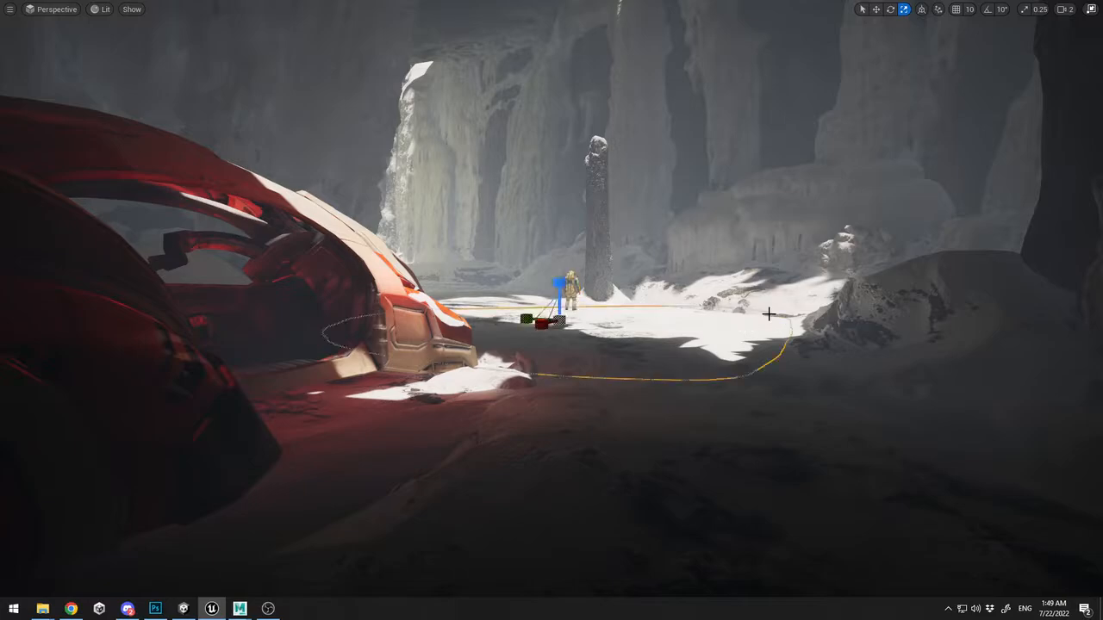
click(958, 338)
Delete the point lights PointLight through PointLight4 and check the ship's lighting in the full-screen view
right_drag(853, 341, 852, 374)
key(w)
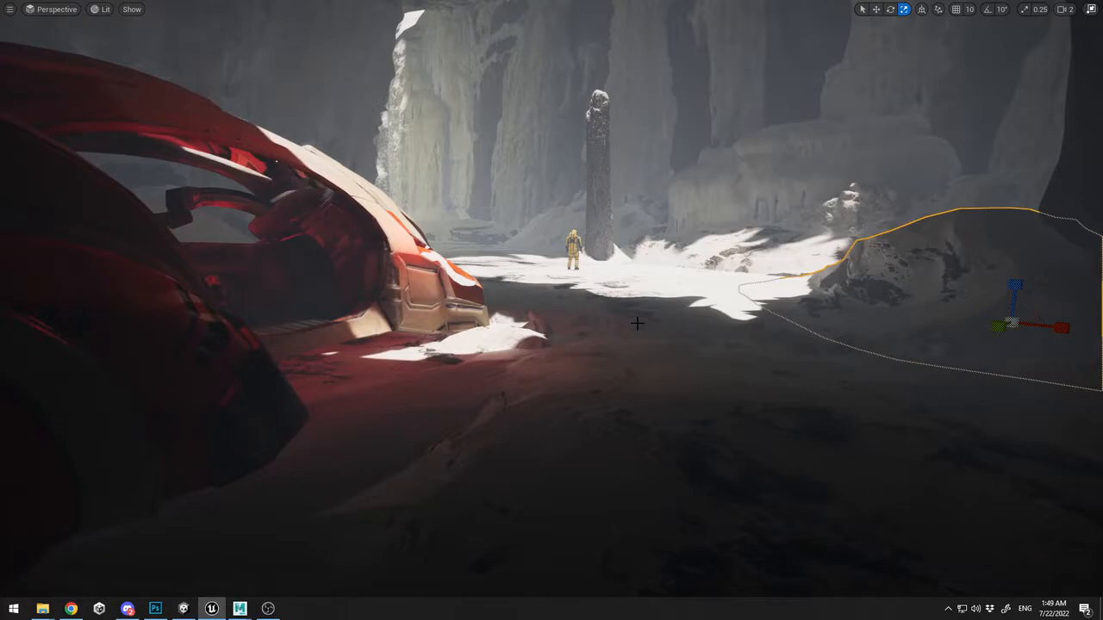
click(638, 323)
key(F11)
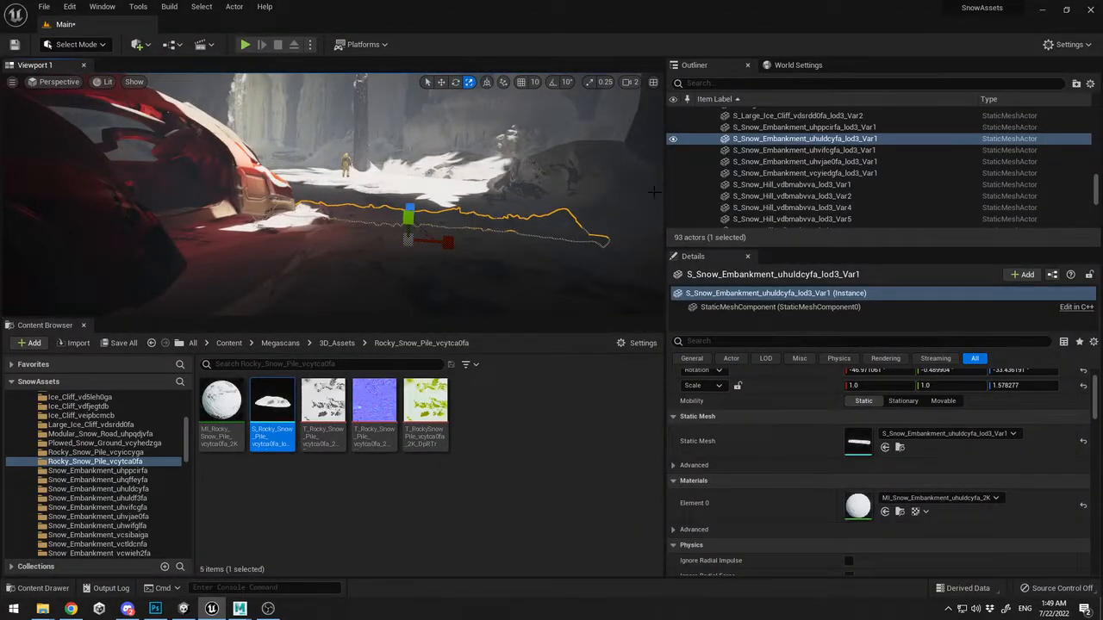
scroll(827, 173, up, 15)
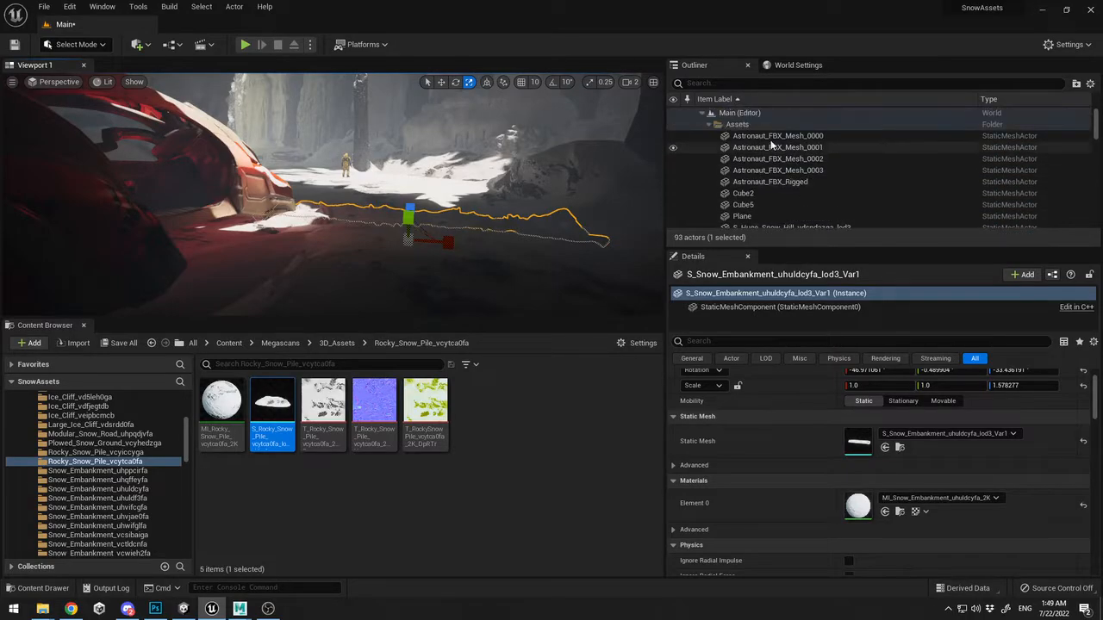
click(707, 125)
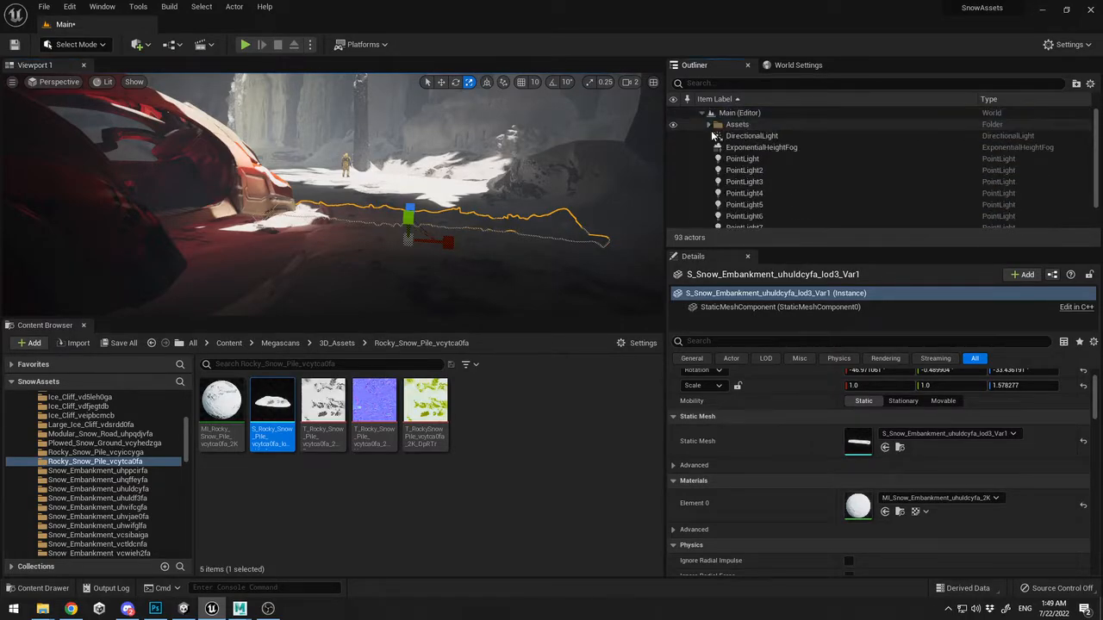
click(748, 162)
scroll(763, 176, down, 1)
shift+click(762, 176)
key(Delete)
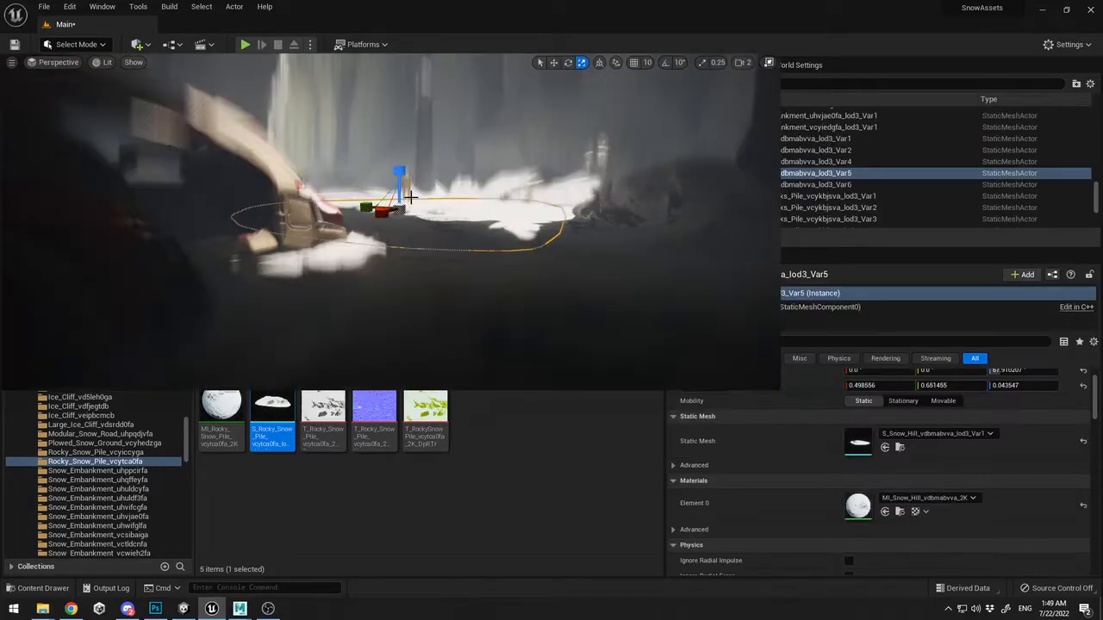
key(F11)
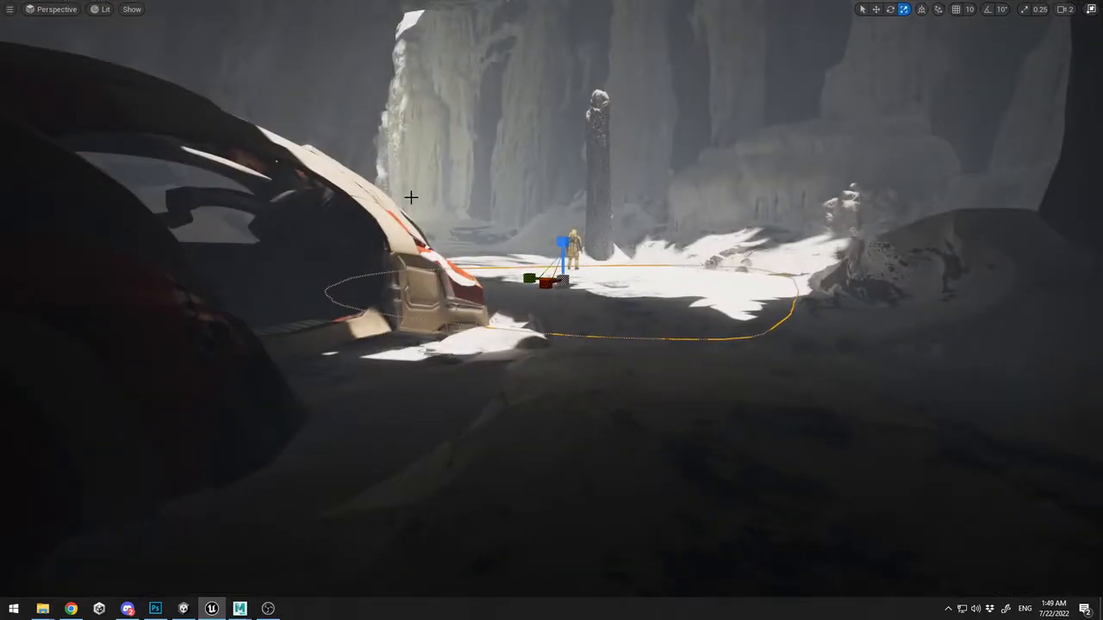
key(F11)
key(F11)
click(871, 324)
Shift the crashed ship slightly towards the astronaut, and undo the last move
click(371, 324)
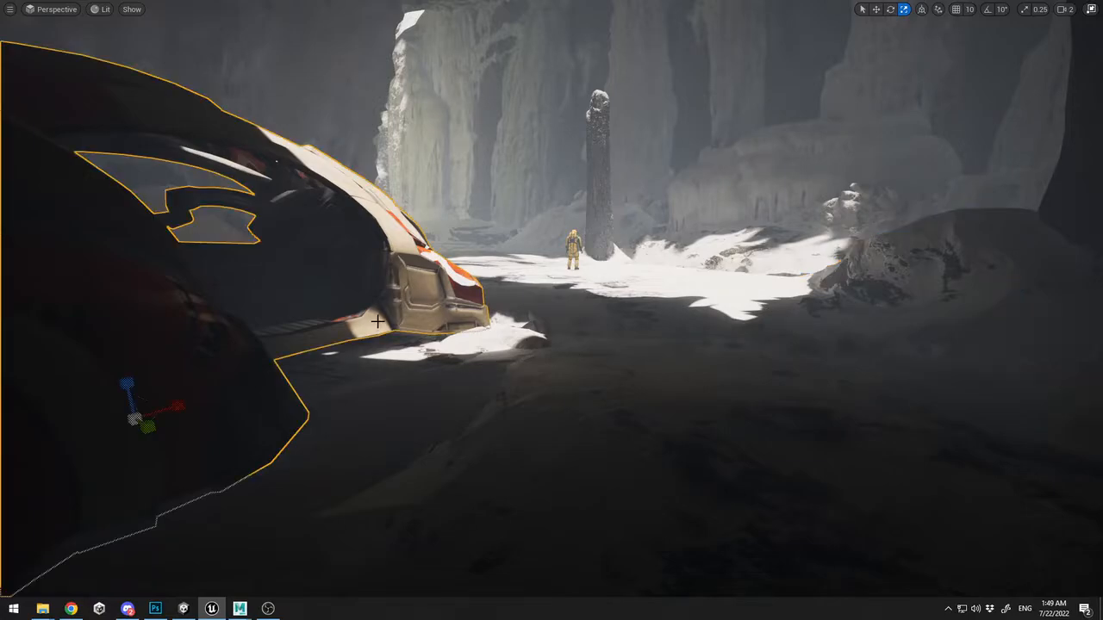
key(w)
drag(138, 433, 88, 442)
key(ctrl+z)
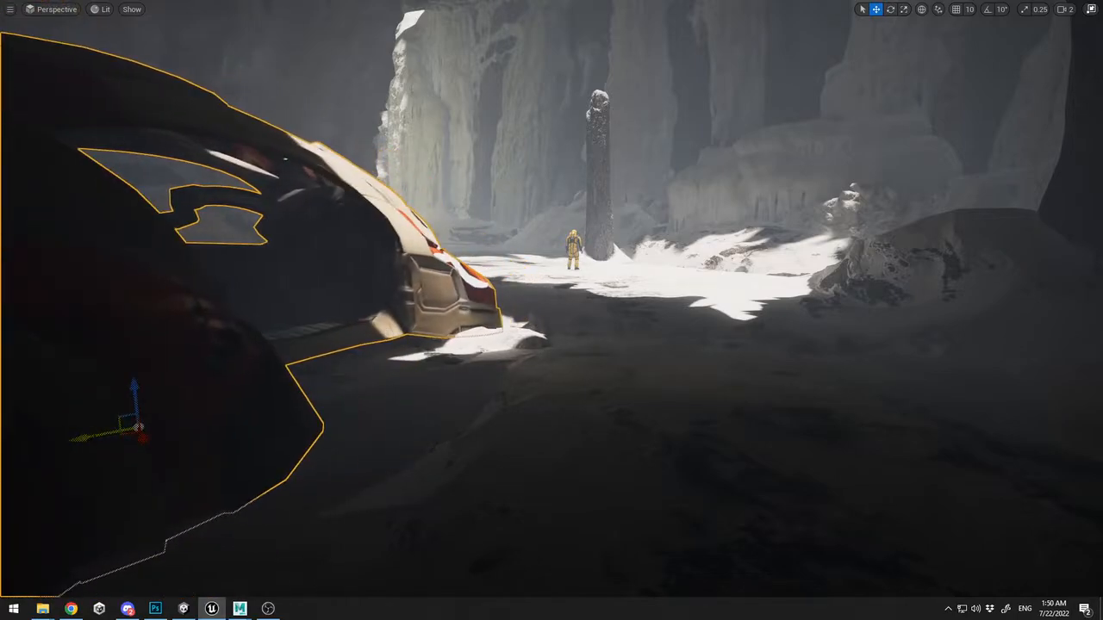
click(654, 379)
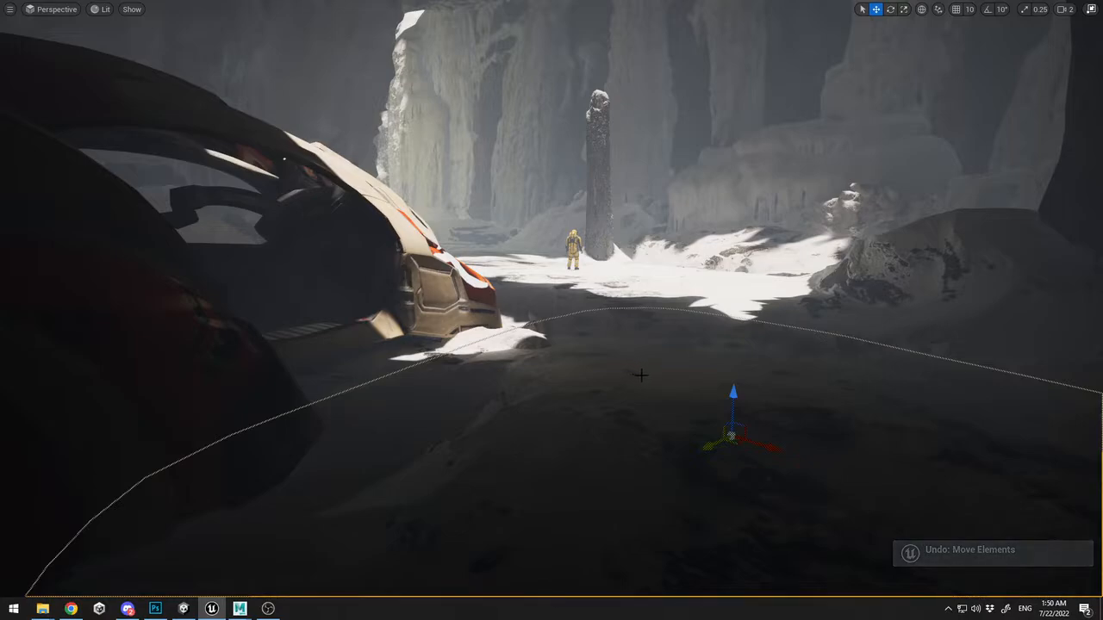
Add a new point light to the scene and position it inside the crashed ship's cockpit
key(F11)
click(143, 44)
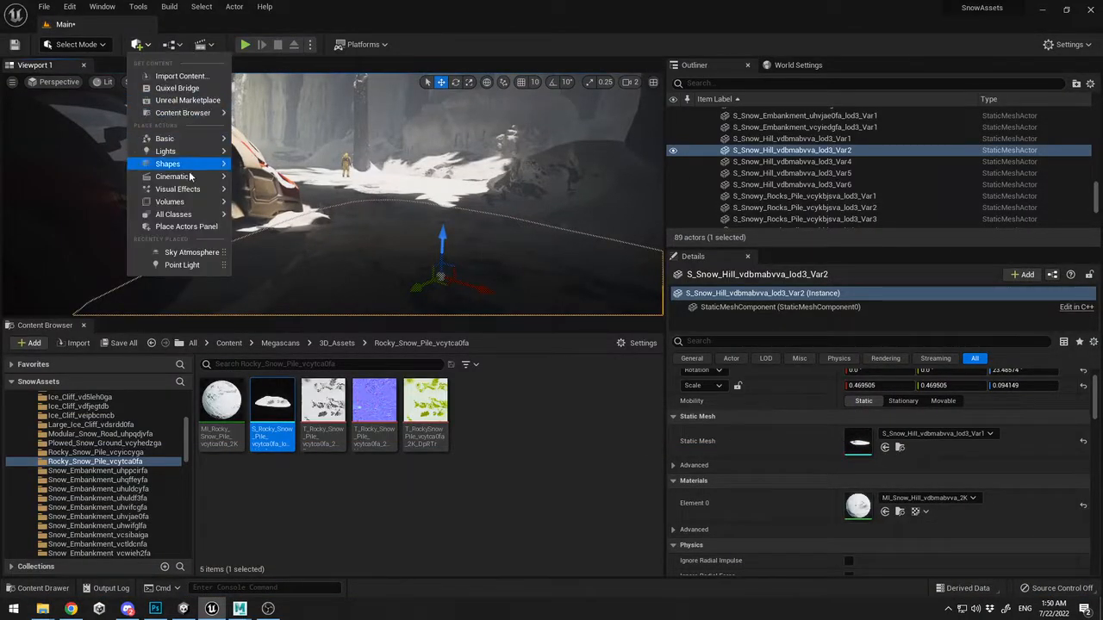
mouse_move(173, 151)
click(274, 168)
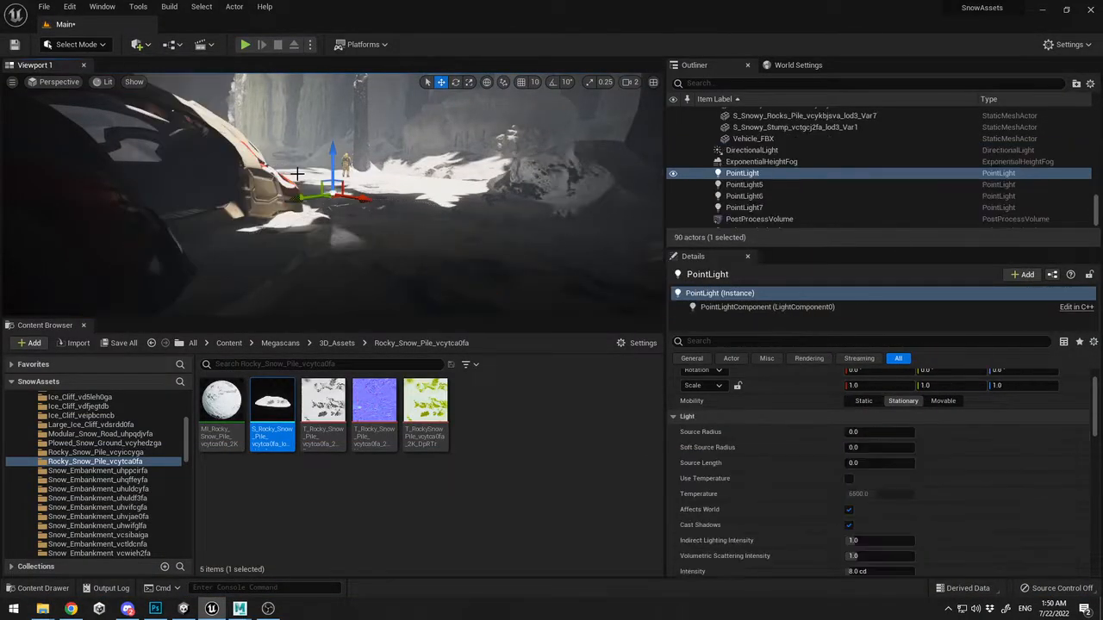
drag(352, 197, 97, 161)
drag(123, 116, 118, 101)
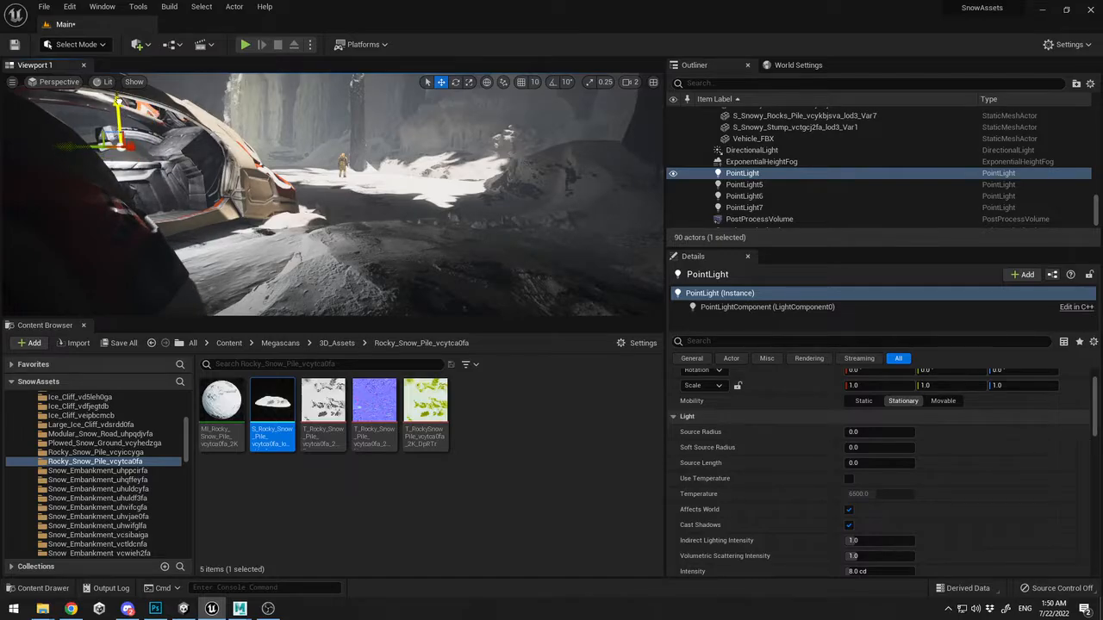
Turn off Cast Static Shadows and Cast Dynamic Shadows for the new cockpit point light
click(804, 335)
text(shad)
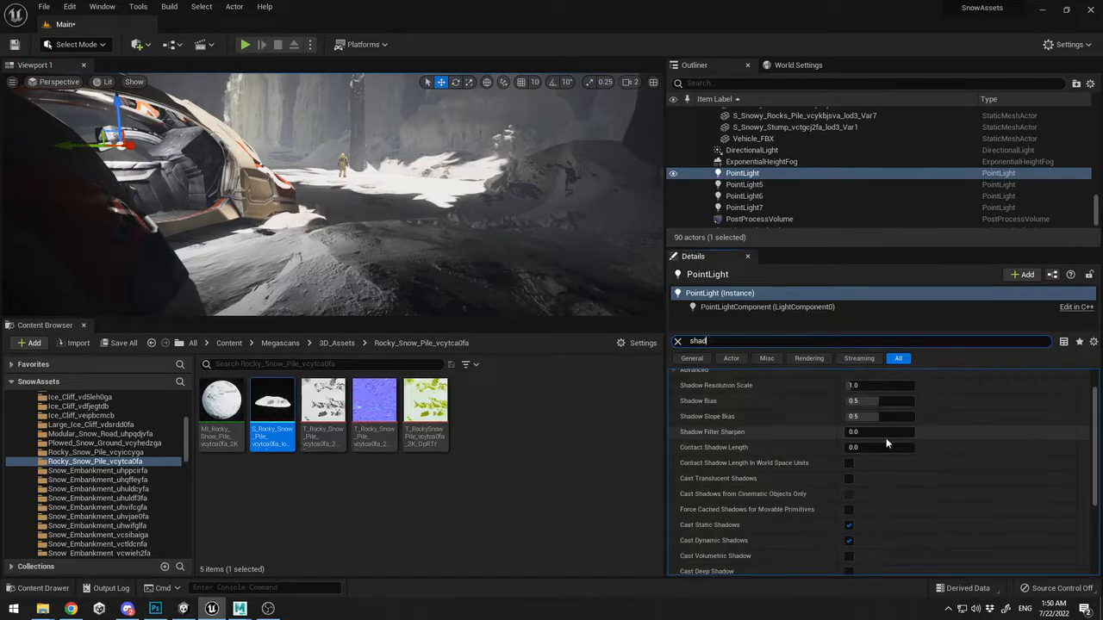
click(848, 524)
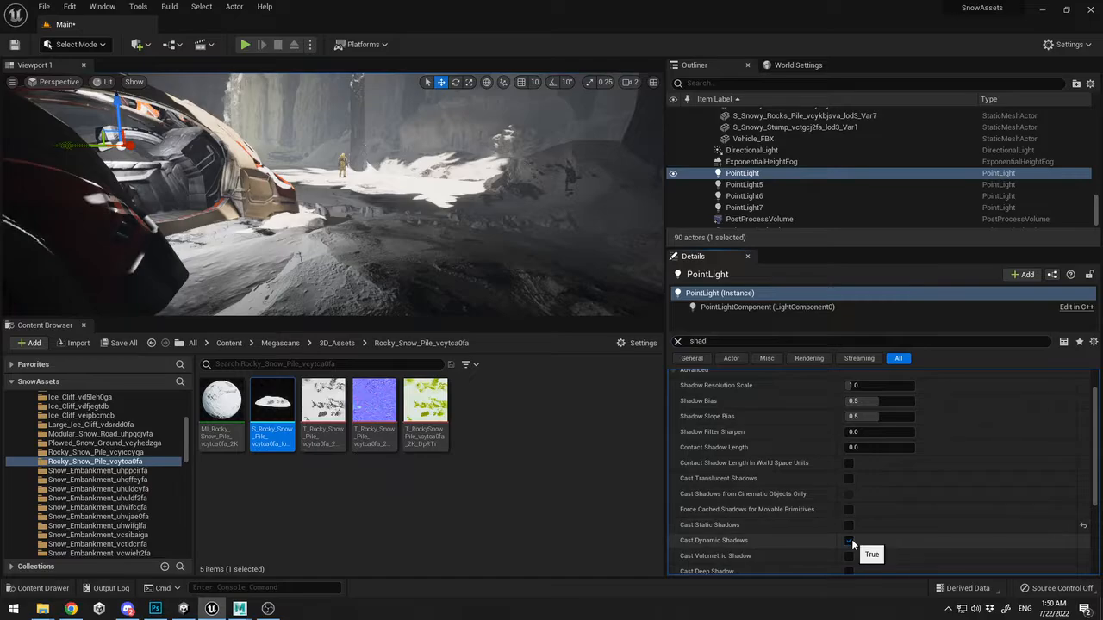
click(849, 540)
scroll(847, 385, up, 2)
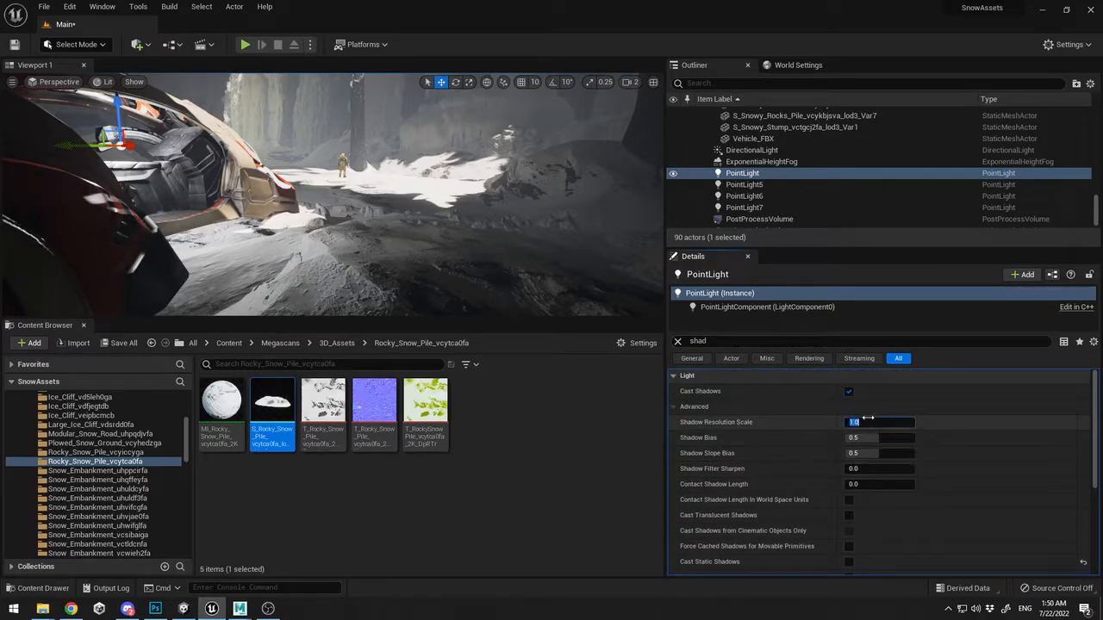
key(BackSpace)
key(BackSpace)
key(BackSpace)
key(BackSpace)
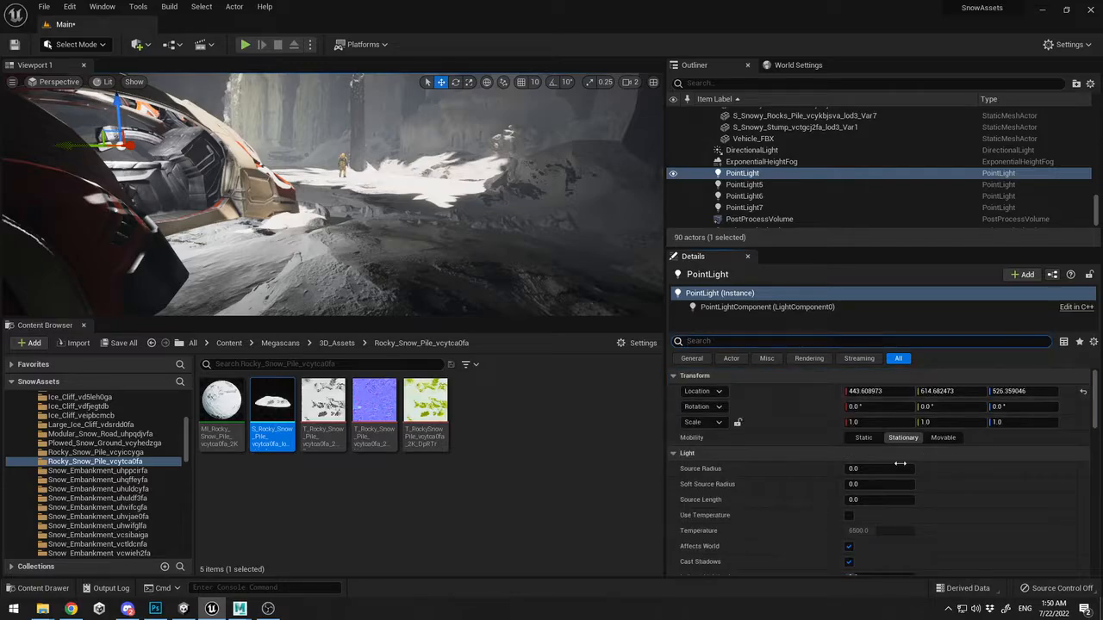
Reduce the cockpit light's attenuation radius to about 156, and try intensities of 1 and 0.4 cd before settling on 0.8 cd
scroll(900, 463, down, 4)
mouse_move(860, 492)
mouse_down()
mouse_move(846, 492)
mouse_move(862, 492)
mouse_up()
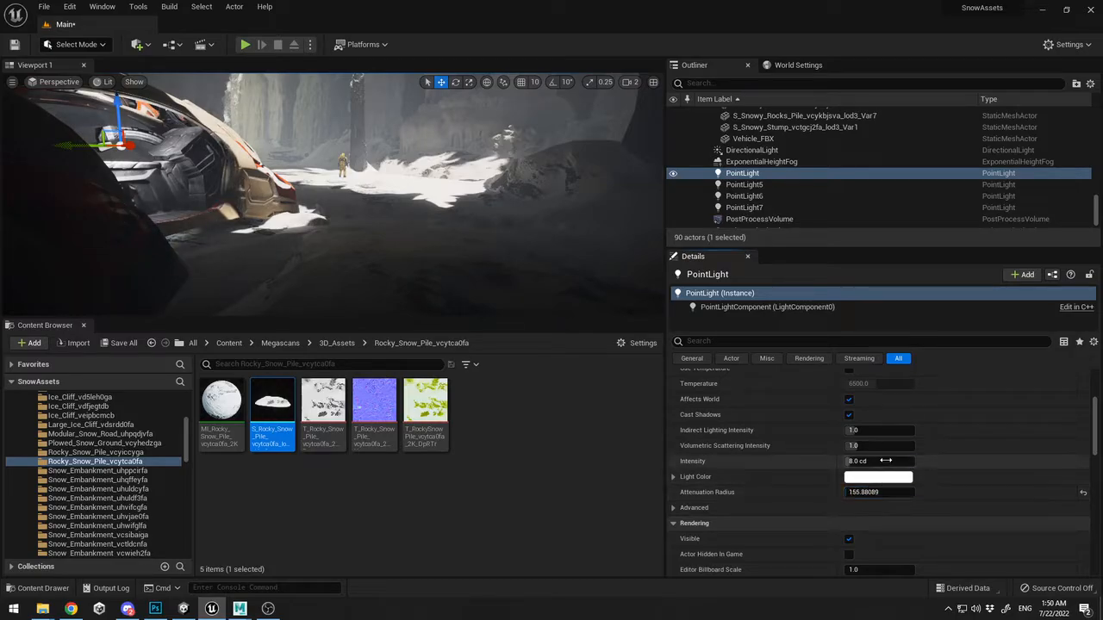
click(885, 461)
text(1)
key(Return)
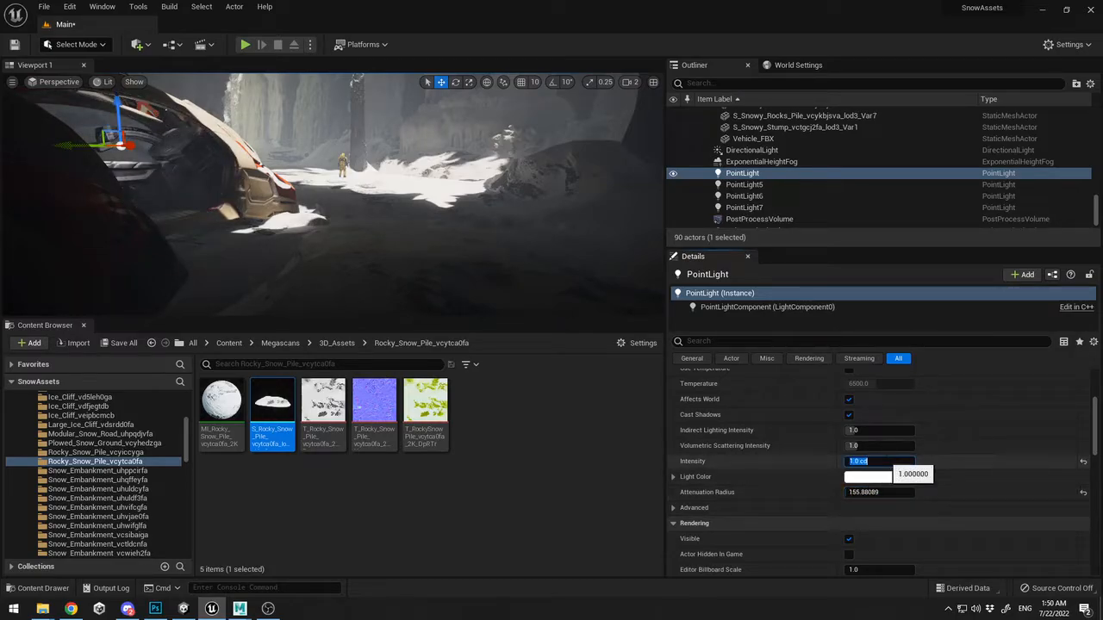
key(Return)
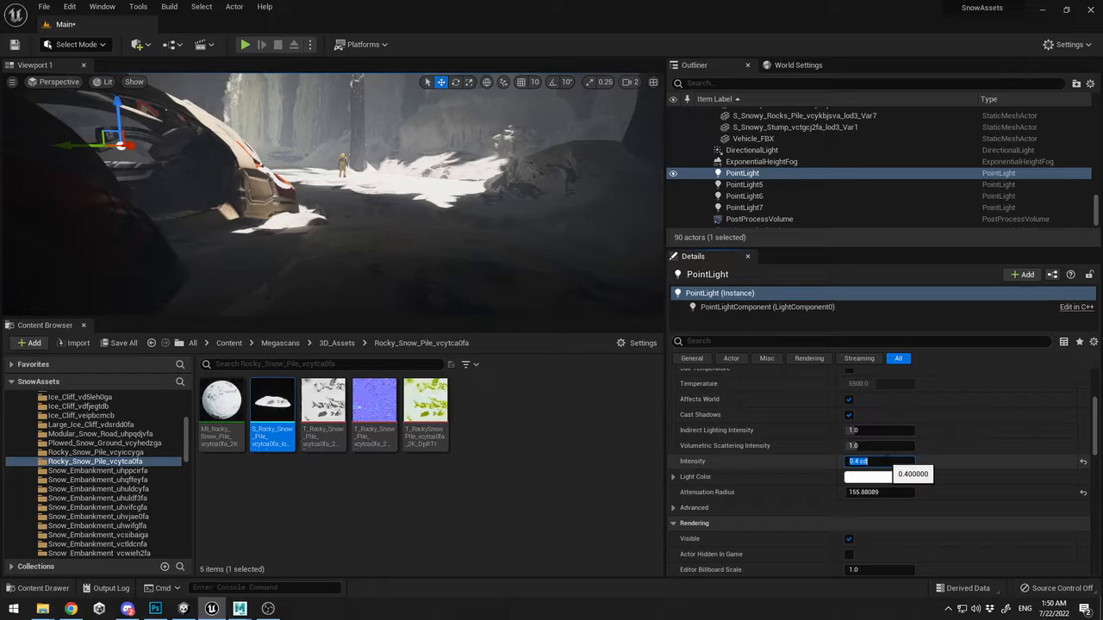
text(.8)
key(Return)
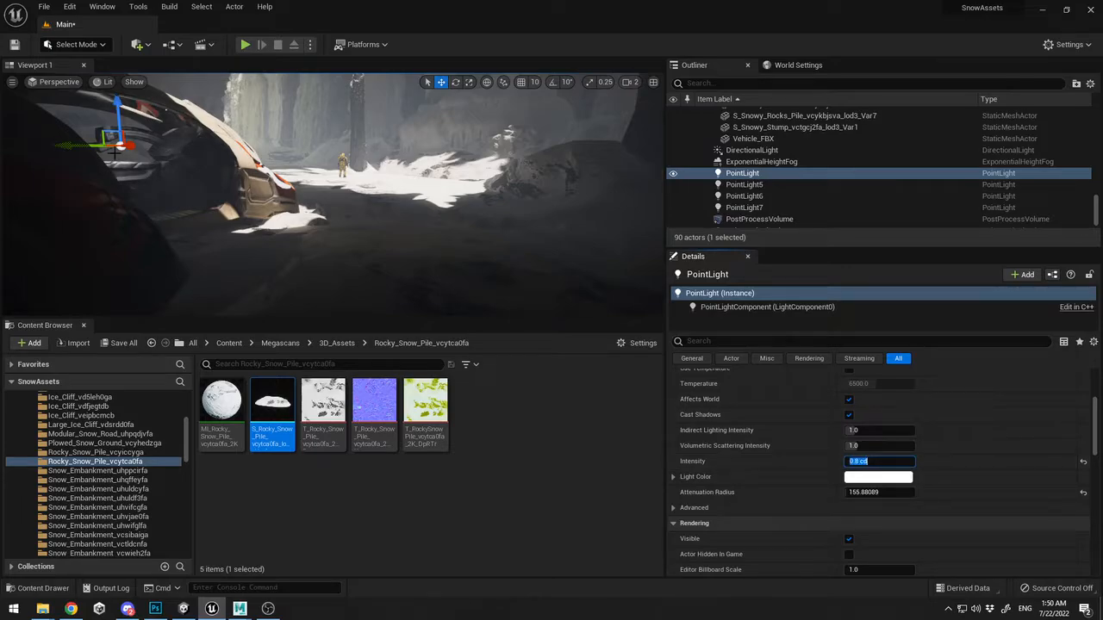
Duplicate the cockpit point light and place the copy slightly closer to the ship's nose, and check the result from the shot view
drag(128, 145, 173, 145)
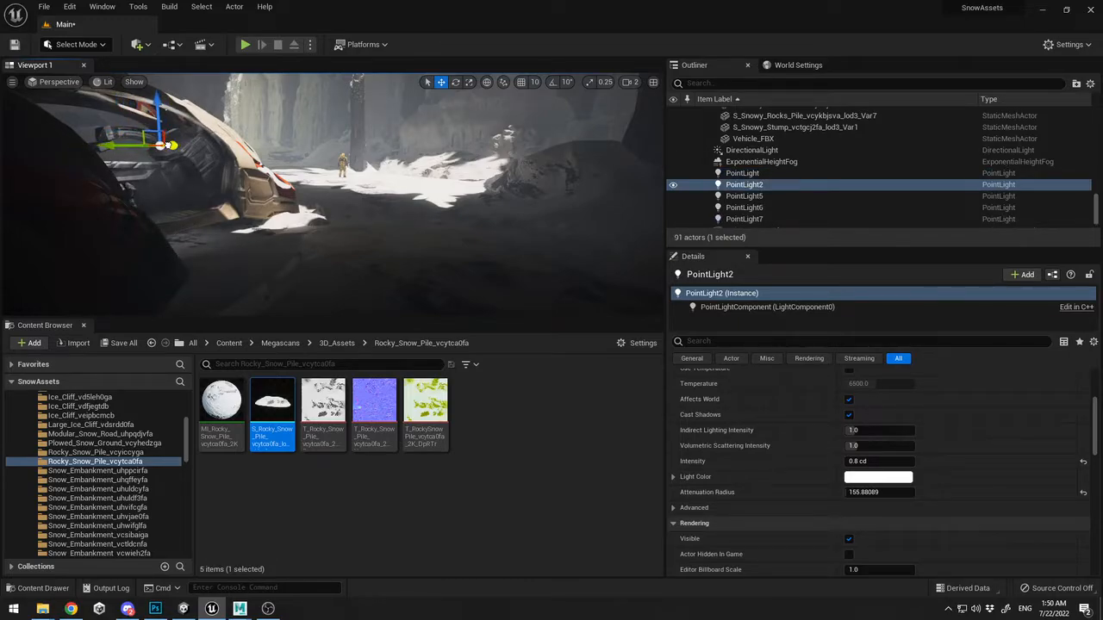
click(448, 225)
key(1)
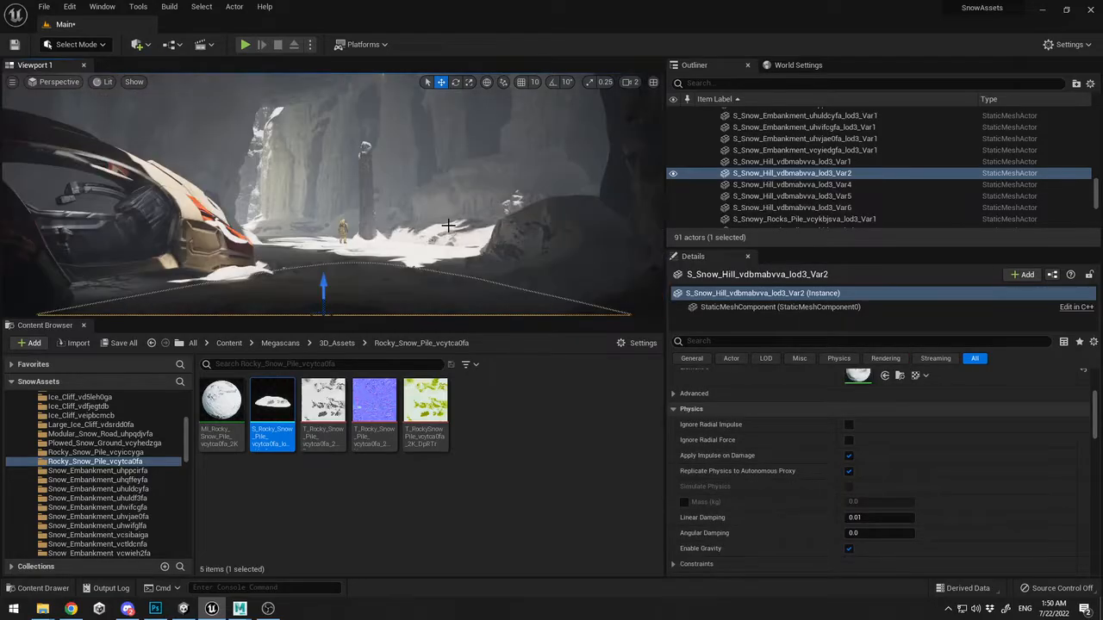
key(Escape)
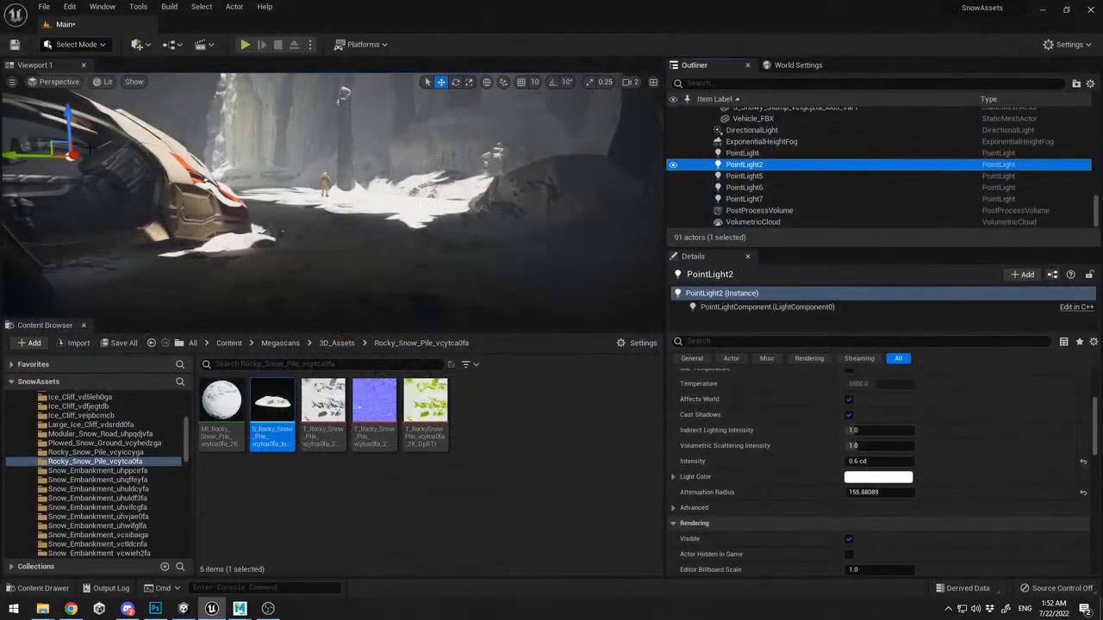
Copy the cockpit point light to the back of the cave beyond the astronaut, and raise it up the ice wall
click(447, 154)
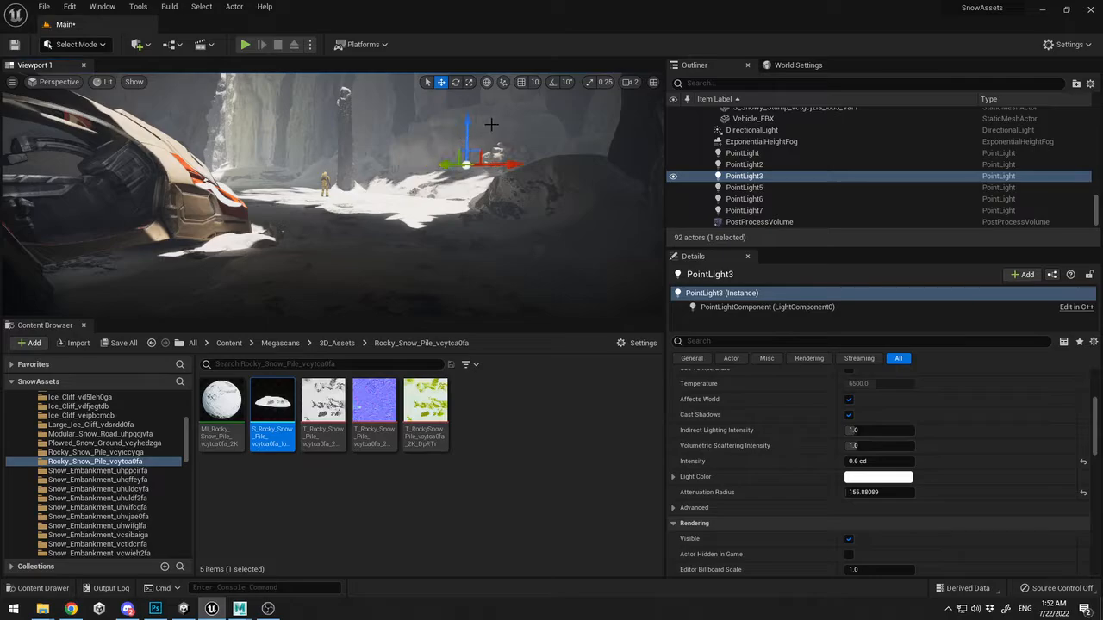
drag(467, 140, 467, 101)
key(F11)
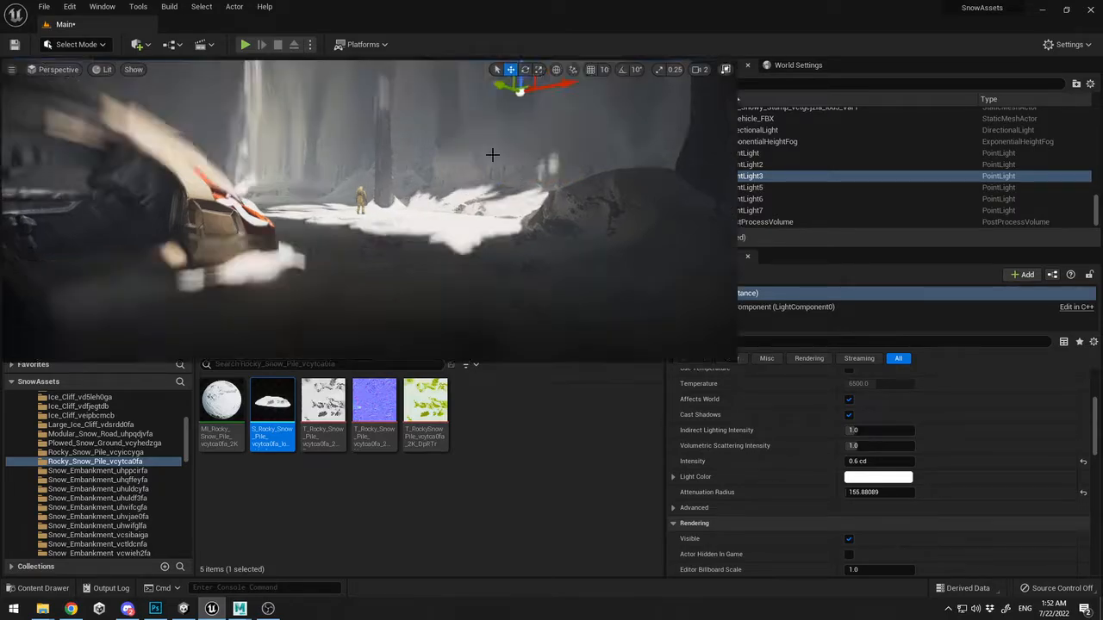
drag(779, 78, 775, 38)
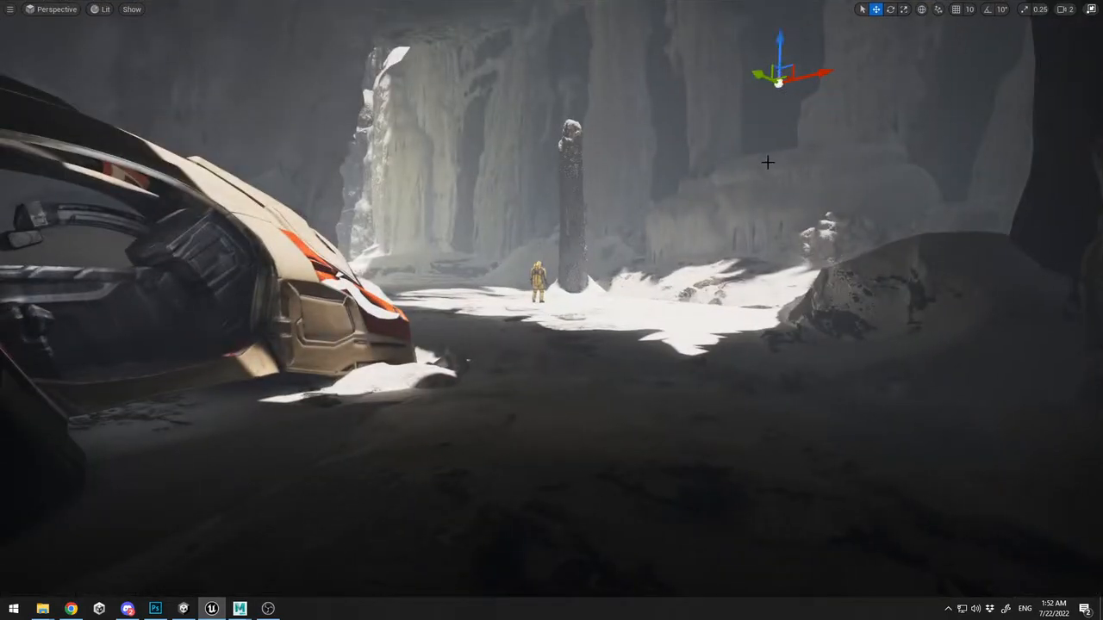
key(F11)
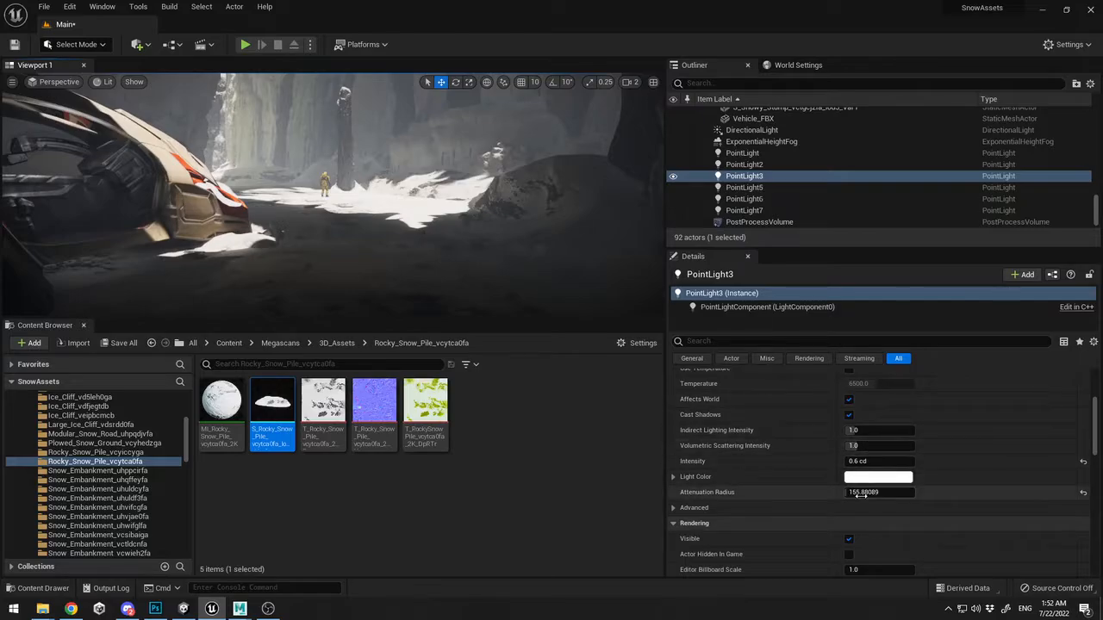
Increase the cave light's attenuation radius to 16384 and intensity to about 34.4 cd, and shift it along the back ice wall
drag(886, 492, 913, 491)
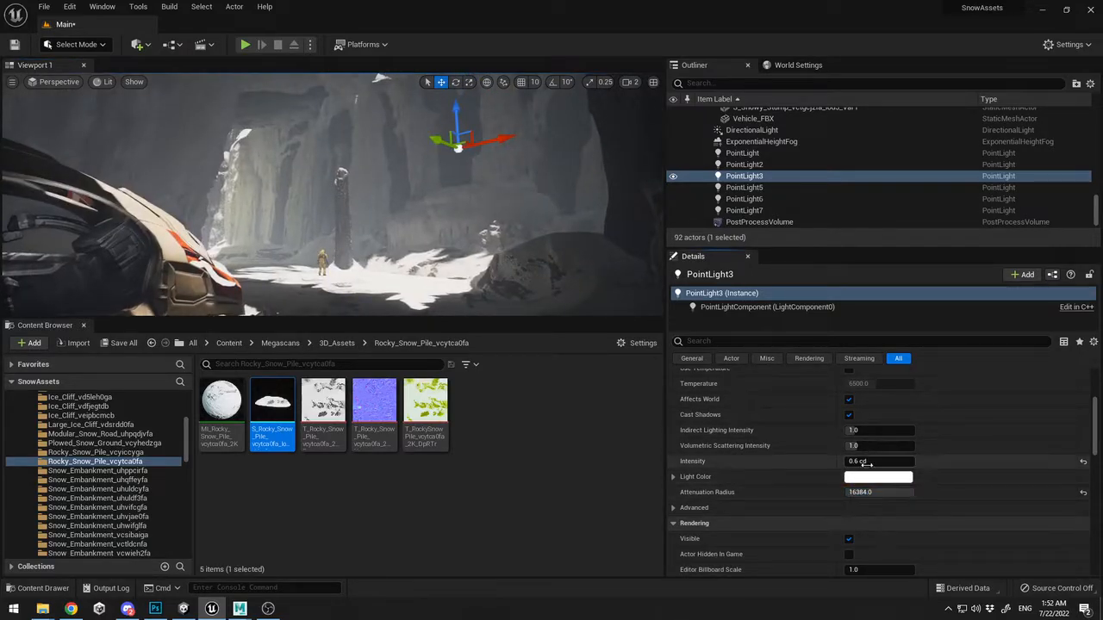
drag(865, 462, 917, 461)
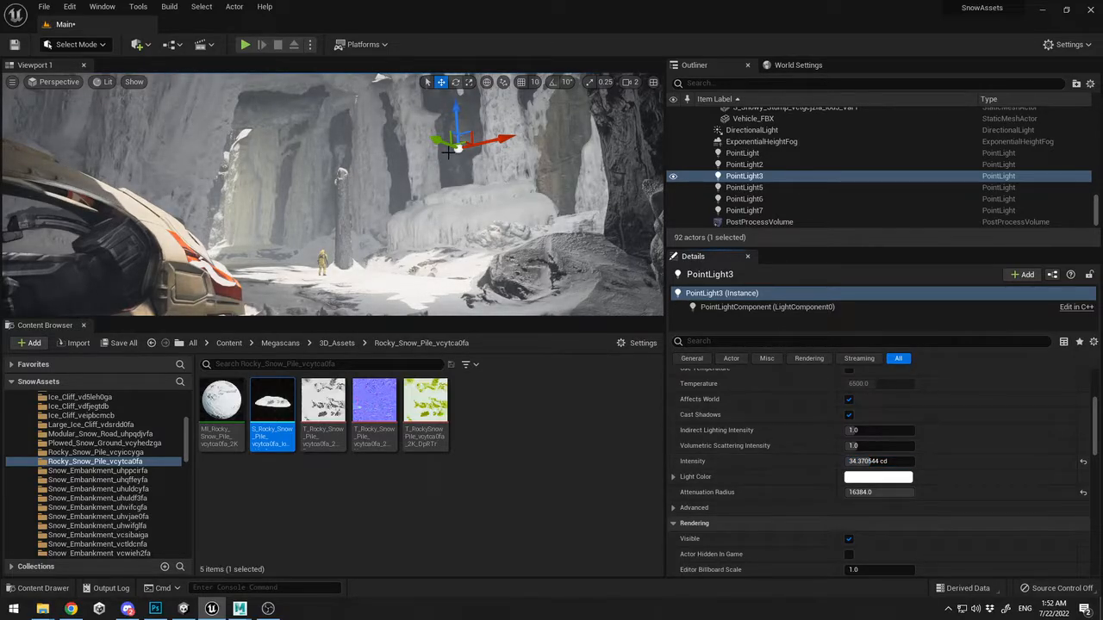
drag(441, 143, 469, 155)
drag(531, 140, 529, 115)
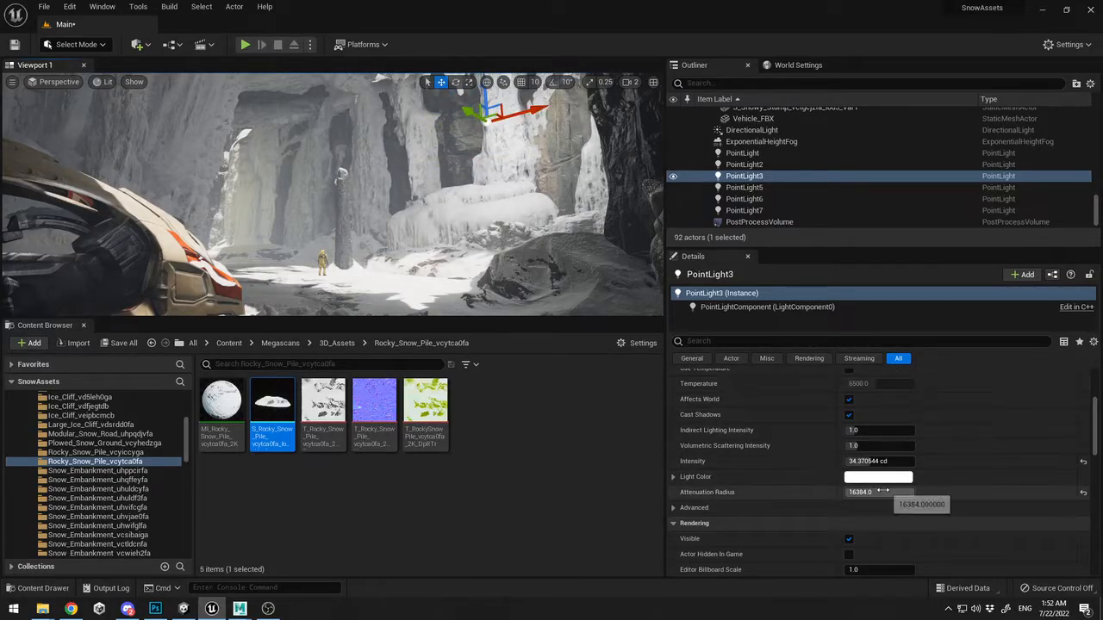
Reduce the cave light's attenuation radius to about 948, and try an intensity of 1 cd before settling on 3 cd
mouse_move(883, 492)
mouse_down()
mouse_move(857, 492)
mouse_move(870, 492)
mouse_up()
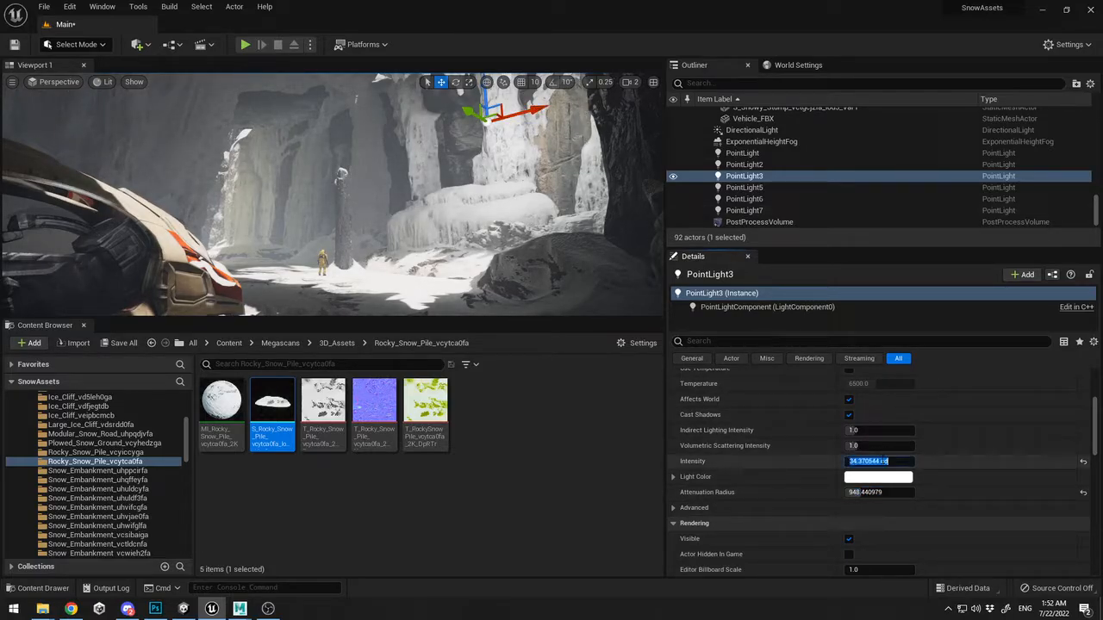
text(1)
key(Return)
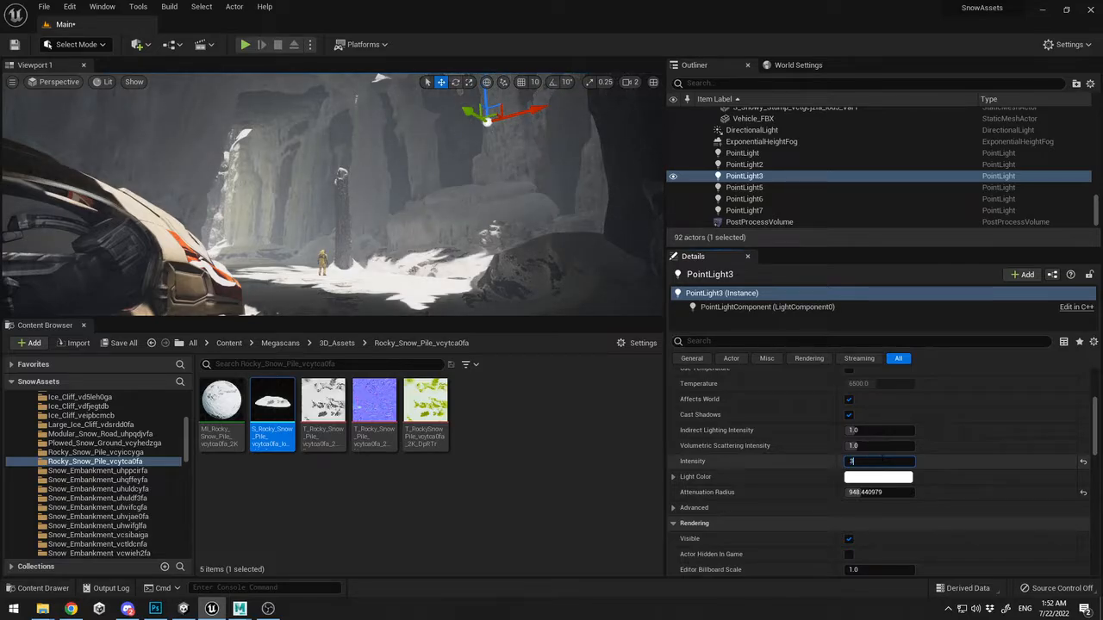
text(3)
key(Return)
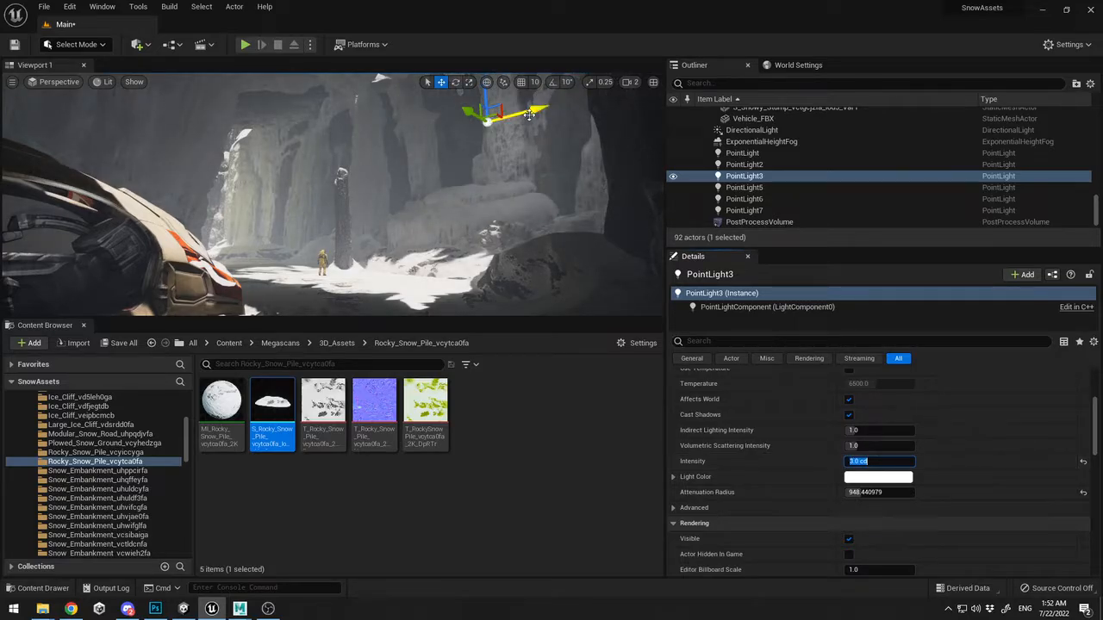
click(560, 221)
key(ctrl+z)
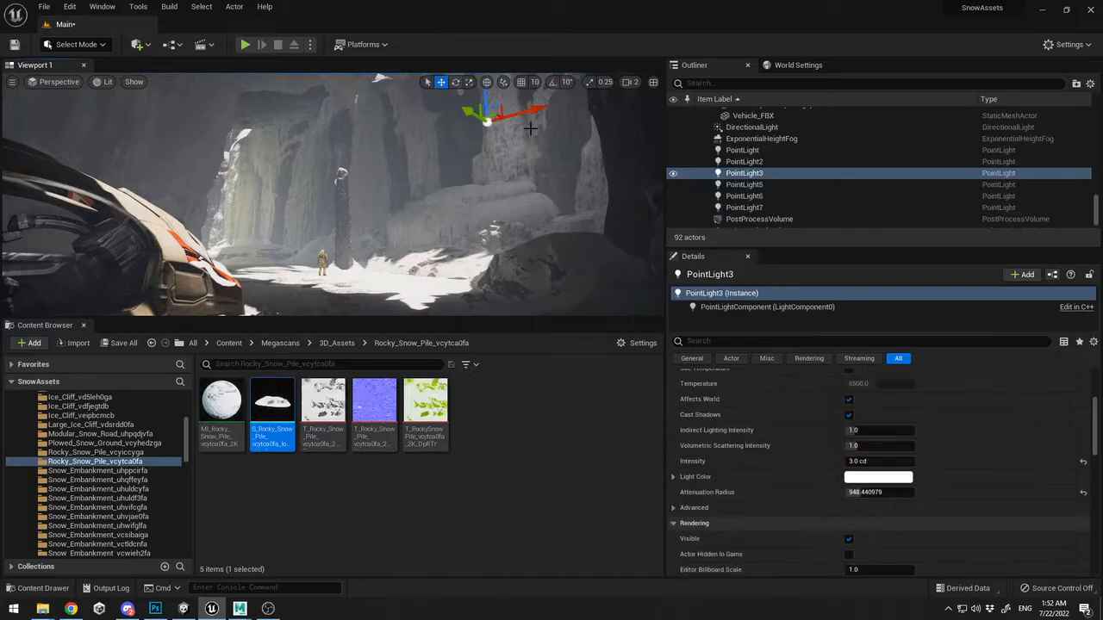
Duplicate the cave point light several times and spread the copies along the back ice wall and over the icy ledge
alt+drag(533, 109, 397, 135)
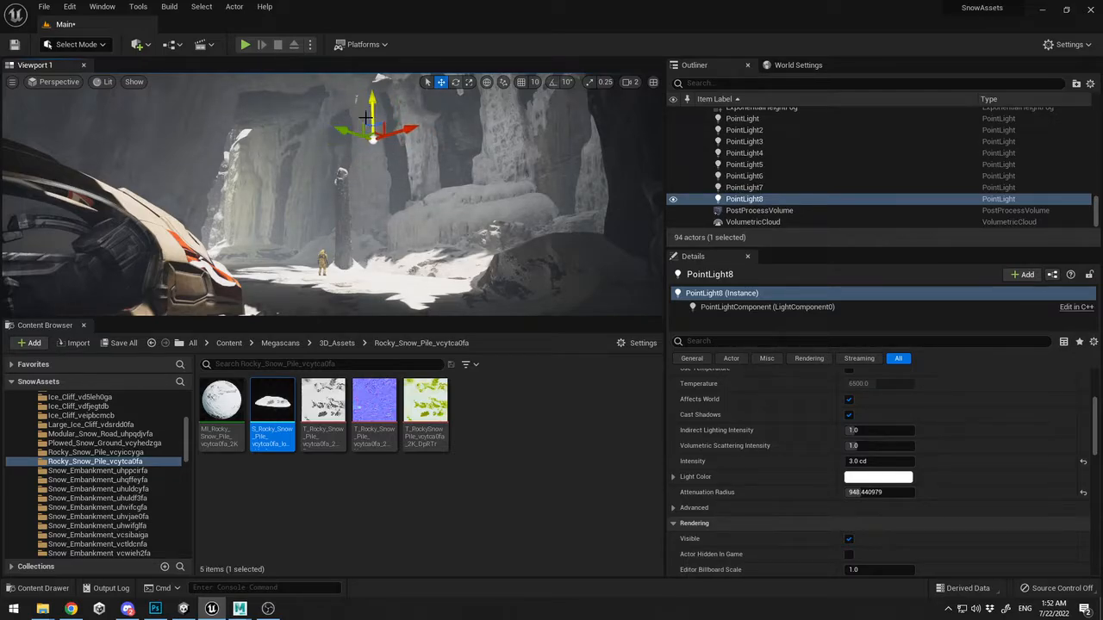
alt+drag(366, 118, 318, 138)
key(ctrl+z)
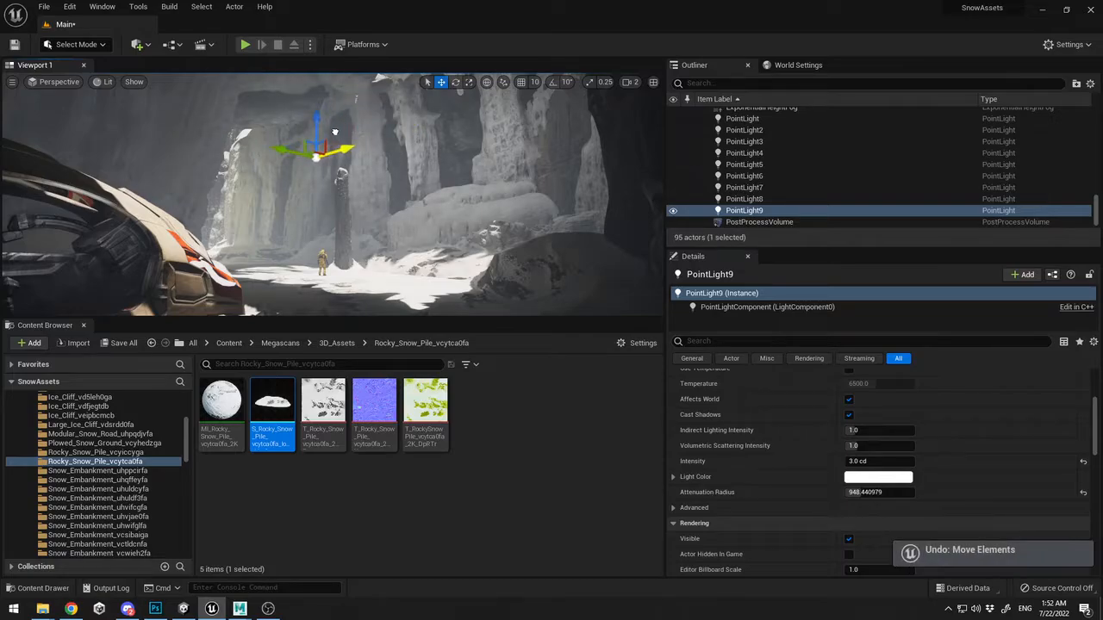
alt+drag(342, 134, 497, 208)
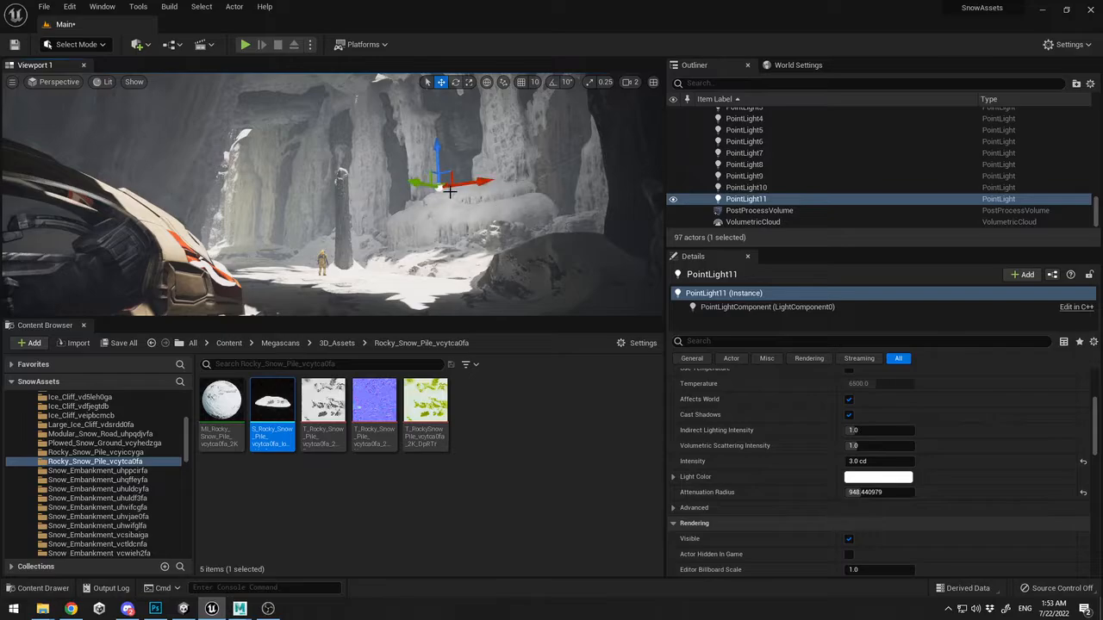
drag(412, 182, 541, 193)
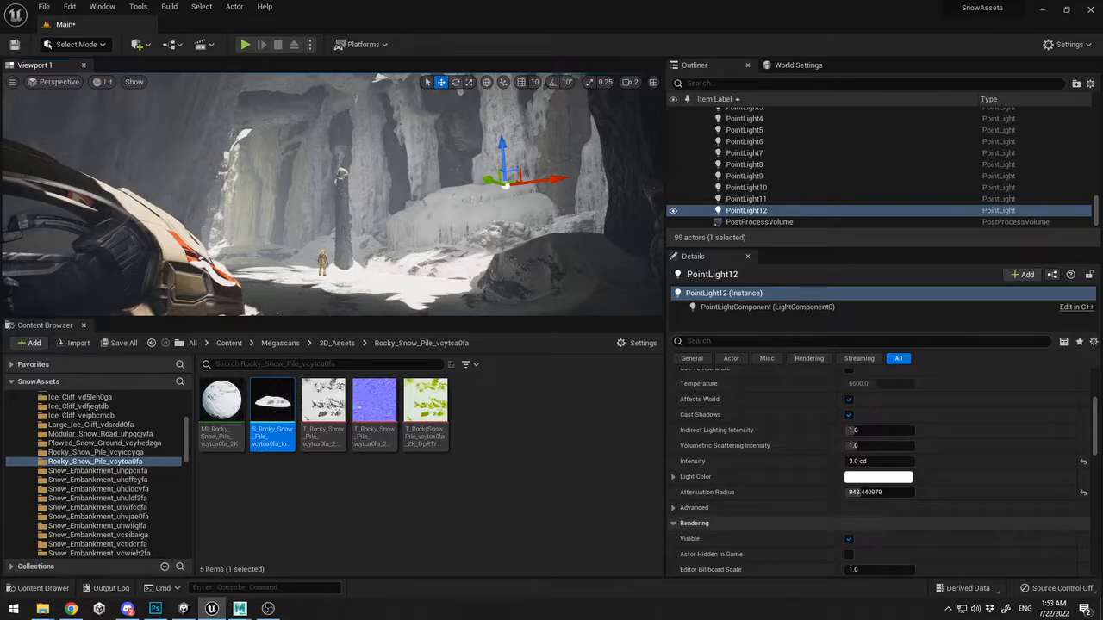
Check the relit shot full screen without editor icons, and try raising the foreground snow mound before undoing the move
click(409, 266)
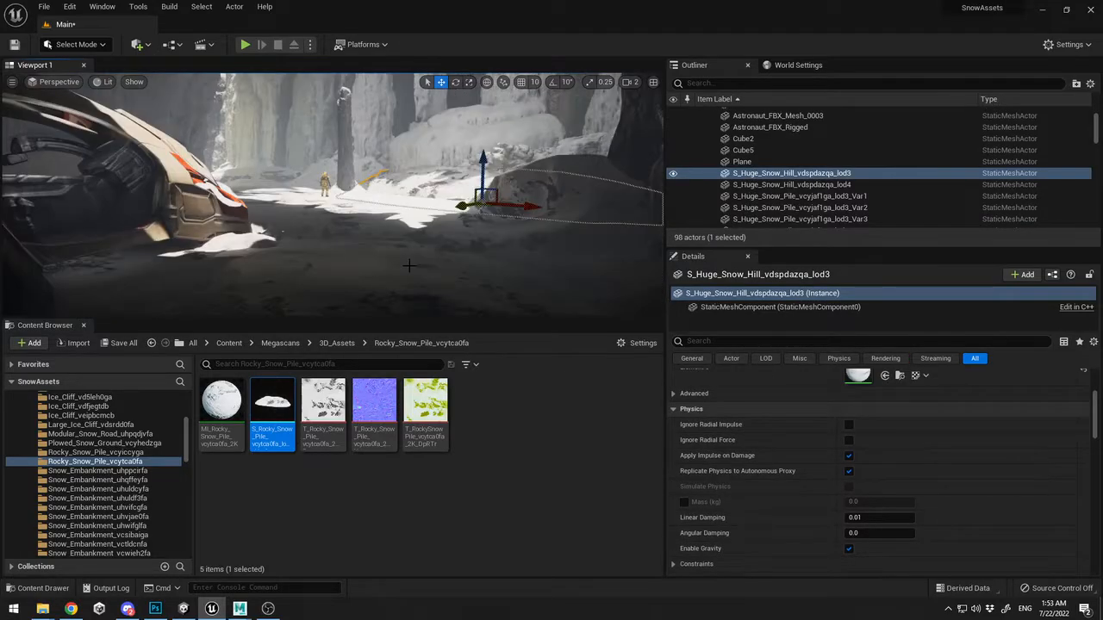
key(F11)
key(g)
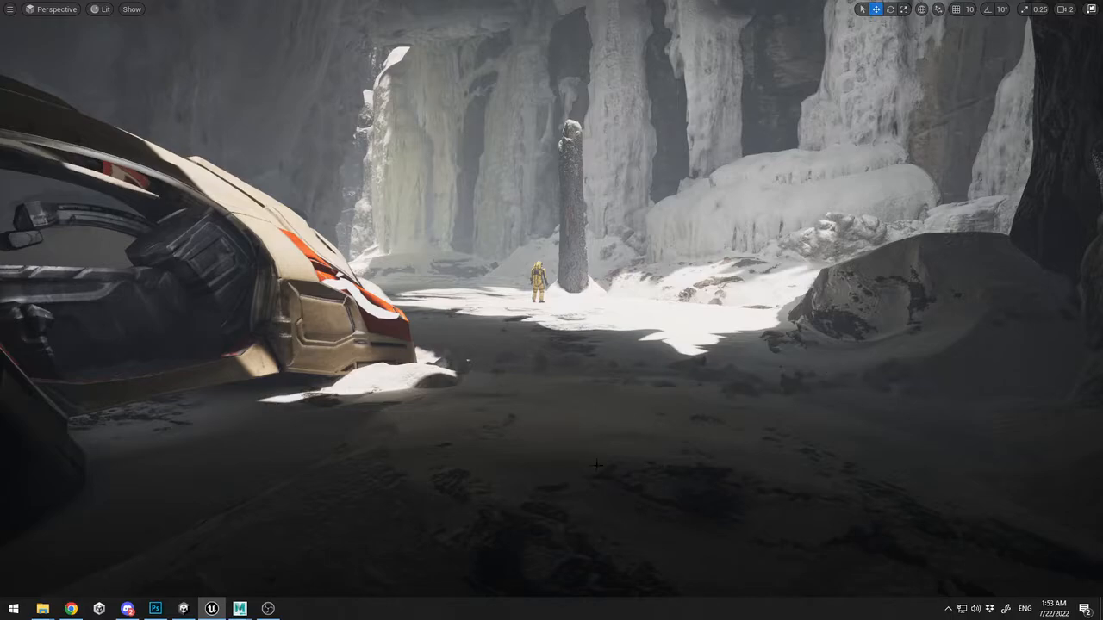
key(g)
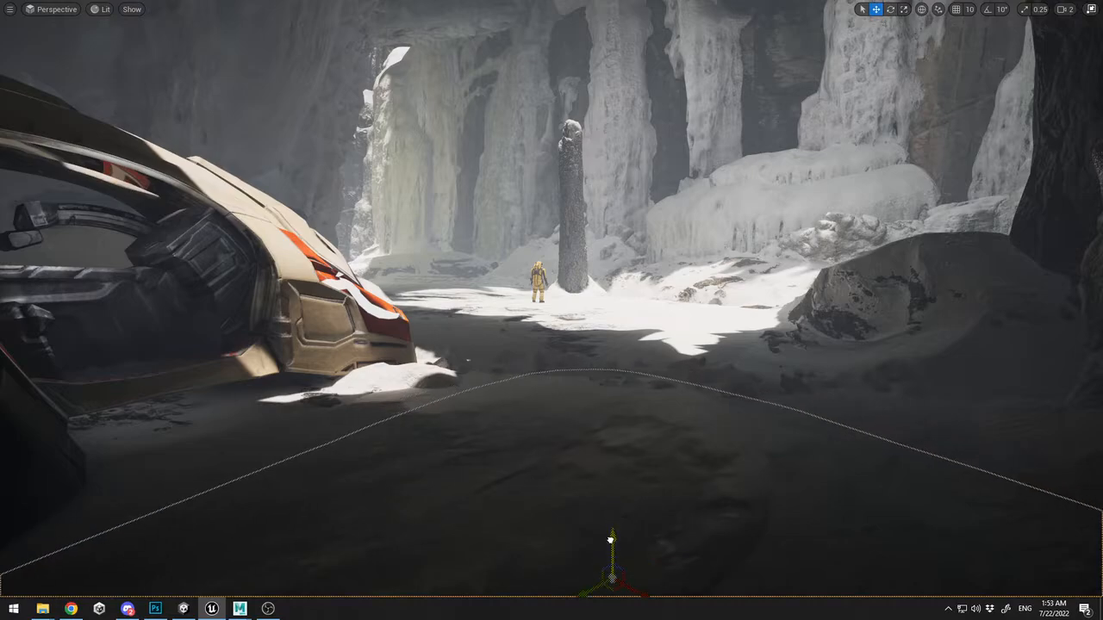
drag(610, 541, 609, 449)
key(ctrl+z)
click(933, 389)
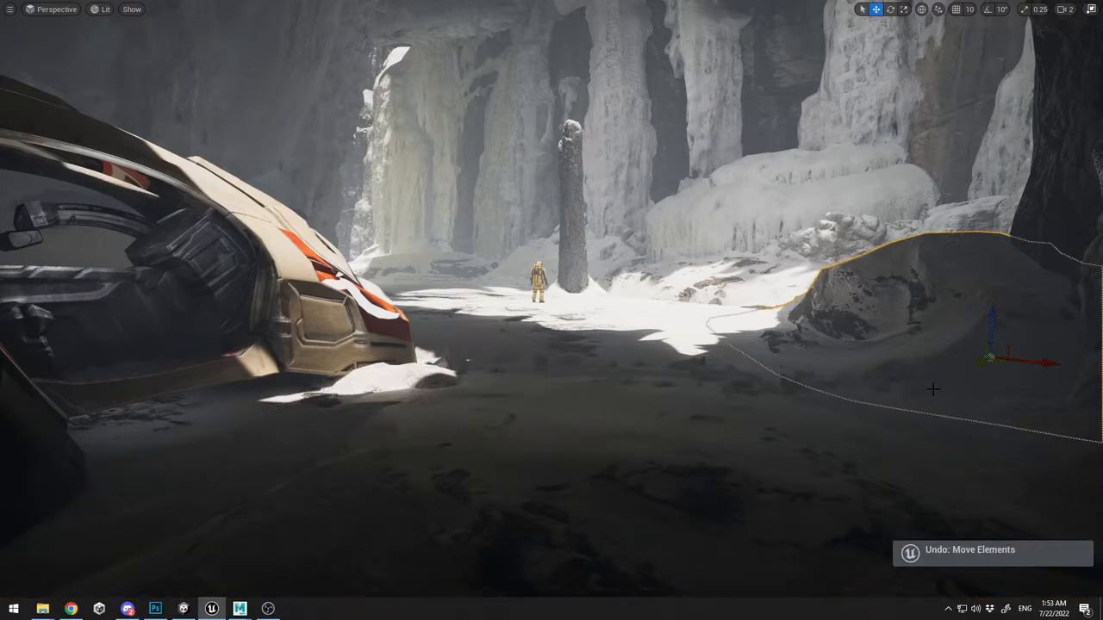
Try out the Plowed_Snow_Ground mesh and the Modular_Snow_Road mesh on the cave floor in front of the astronaut, undoing each placement
key(F11)
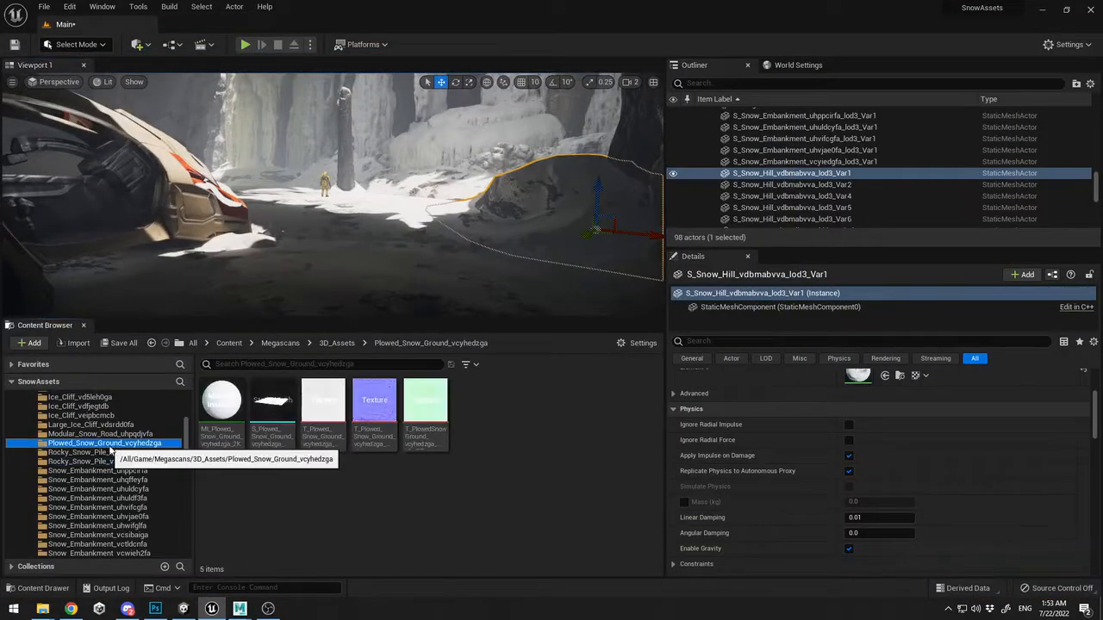
drag(277, 403, 356, 223)
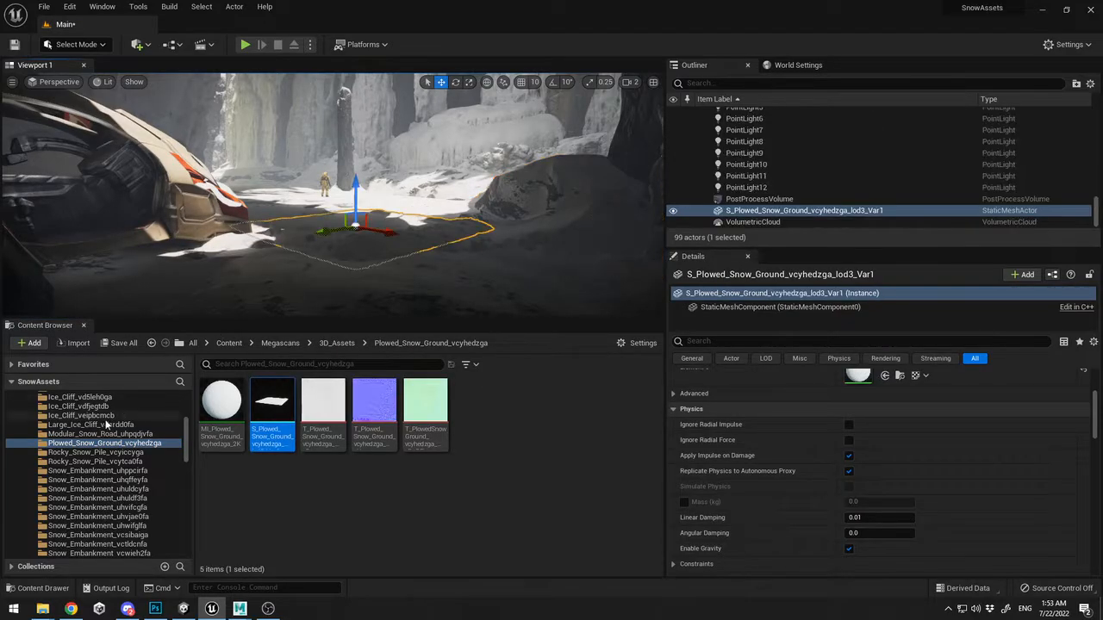
key(ctrl+z)
click(100, 434)
drag(272, 412, 356, 220)
key(ctrl+z)
Look through the ice cliff and snow embankment assets, and place the Snow_Embankment_vcyobflcb mesh in the foreground beside the dark snow hill
click(91, 415)
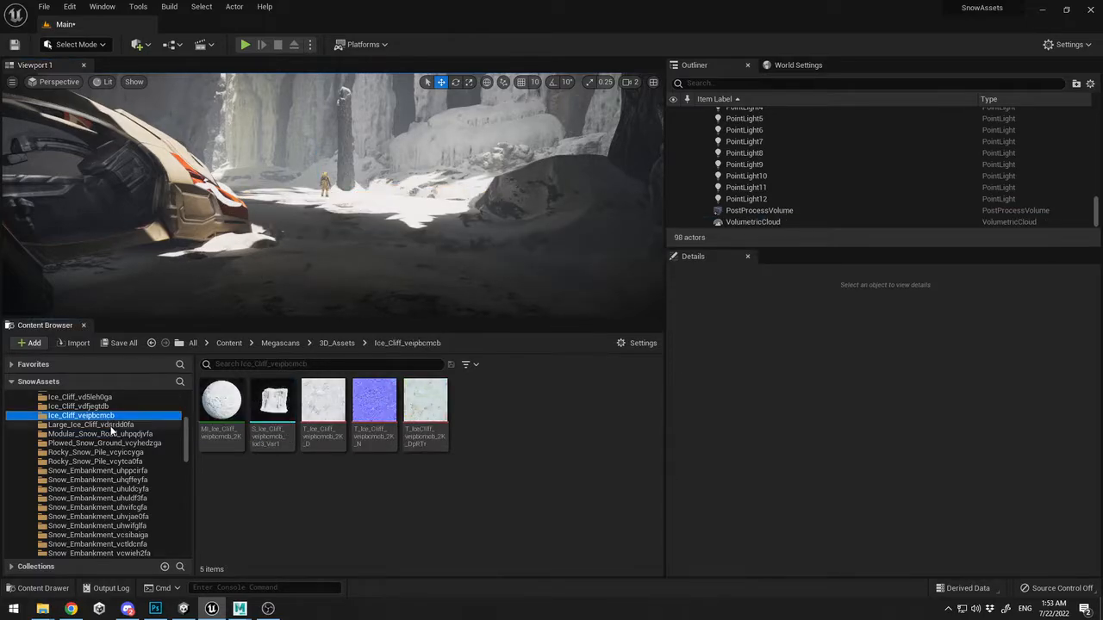
scroll(125, 467, down, 2)
click(104, 480)
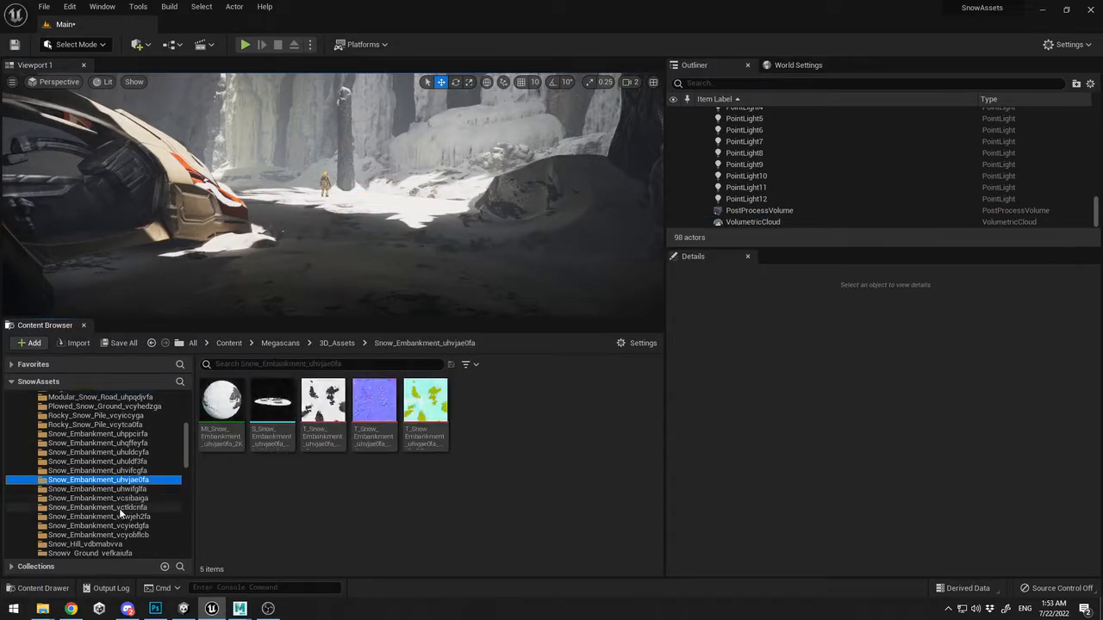
click(119, 509)
scroll(129, 516, down, 2)
click(129, 488)
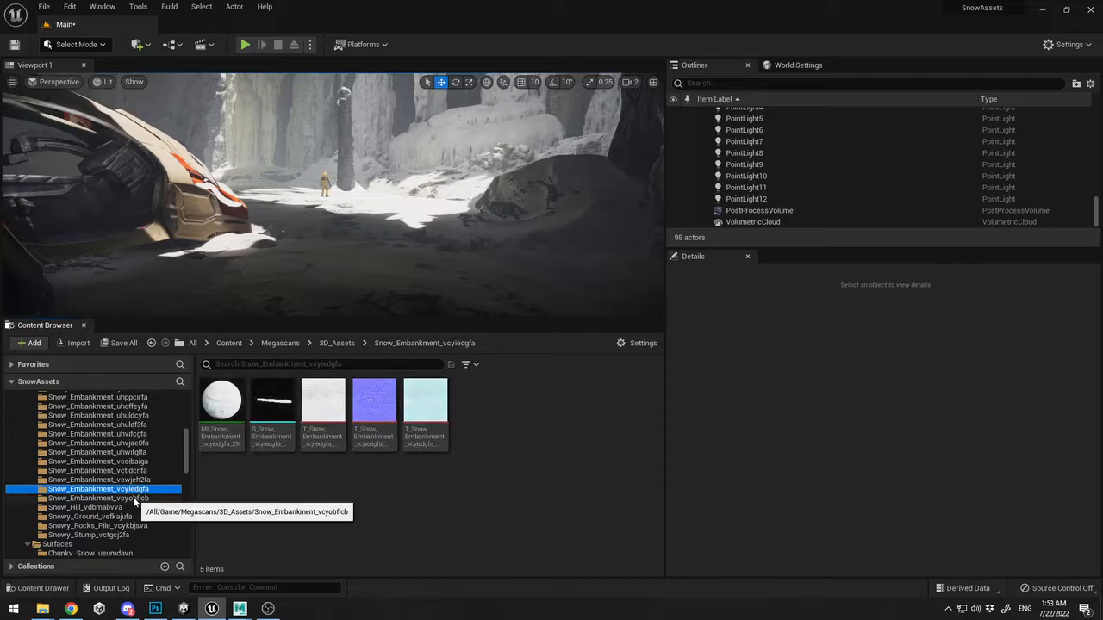
click(133, 499)
drag(272, 400, 516, 282)
key(e)
key(w)
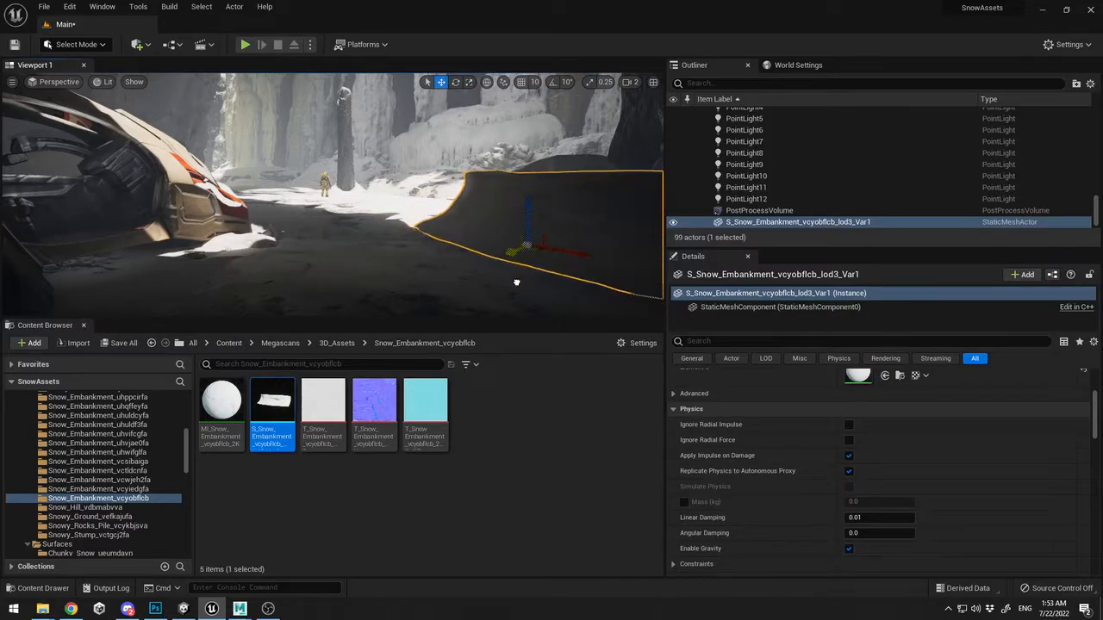
Lower the snow embankment, bring it closer to the camera and rotate it about 24 degrees around its vertical axis
key(F11)
drag(875, 346, 936, 485)
click(854, 400)
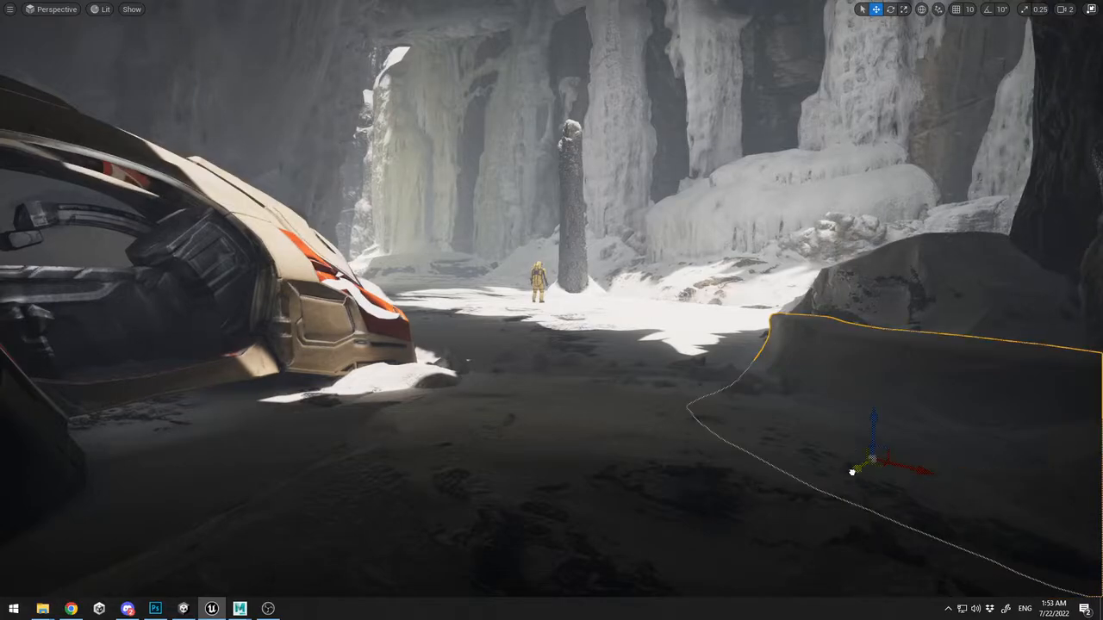
drag(851, 472, 773, 542)
key(e)
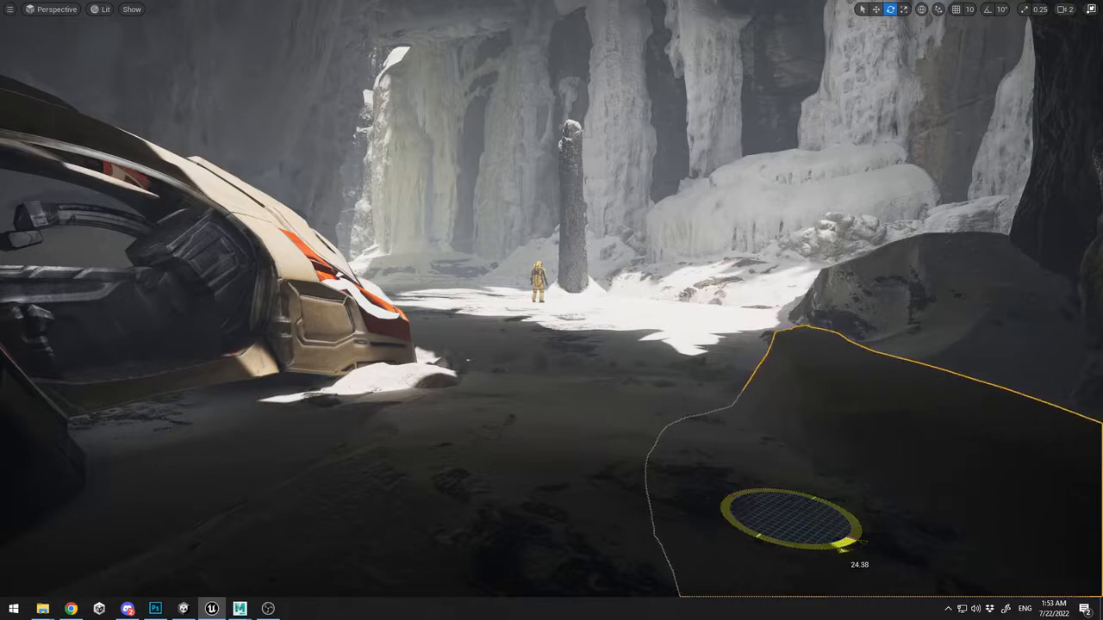
drag(851, 543, 851, 542)
click(708, 323)
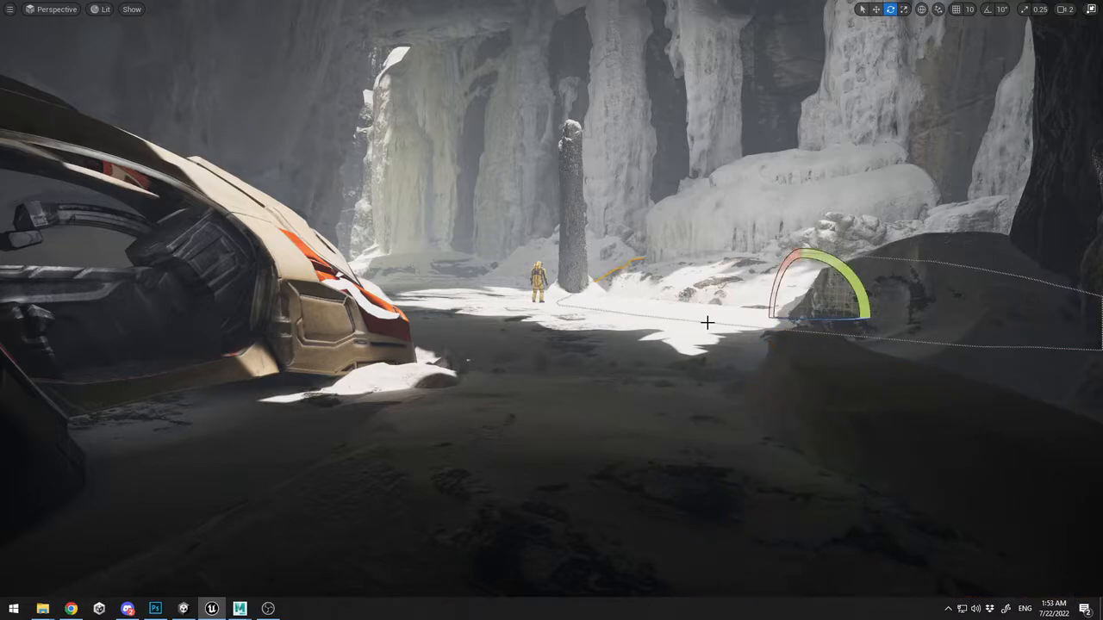
Raise the snow embankment and shift it outward in the foreground, away from the astronaut
click(841, 409)
key(w)
drag(784, 470, 809, 384)
drag(837, 448, 880, 458)
drag(815, 467, 933, 530)
drag(1001, 550, 1065, 563)
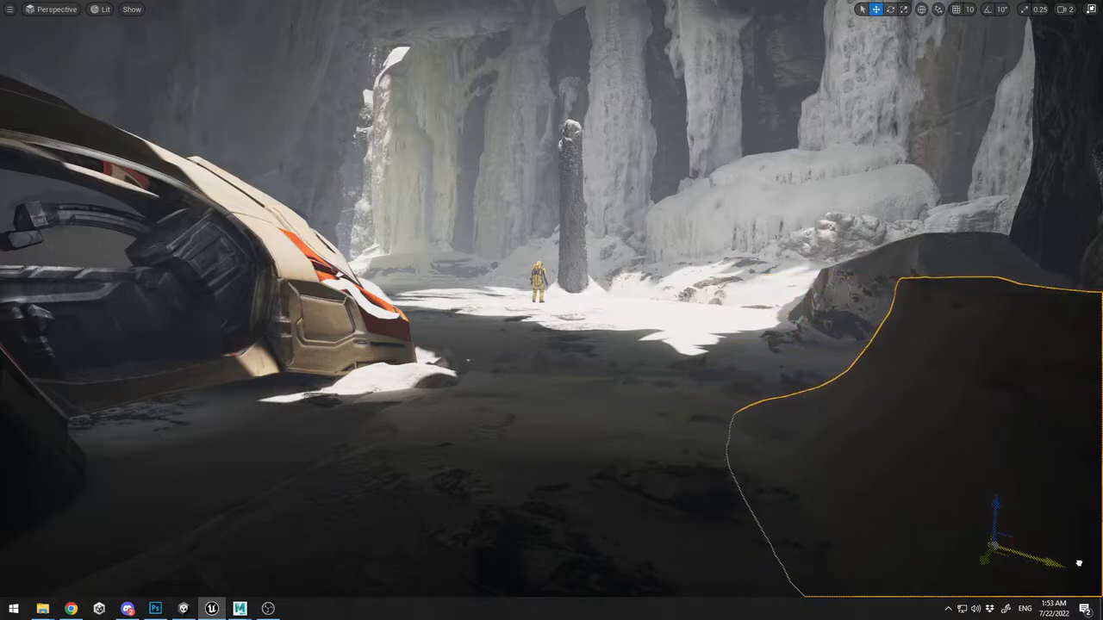
Check the shot without editor icons and delete the foreground snow embankment
click(834, 319)
key(g)
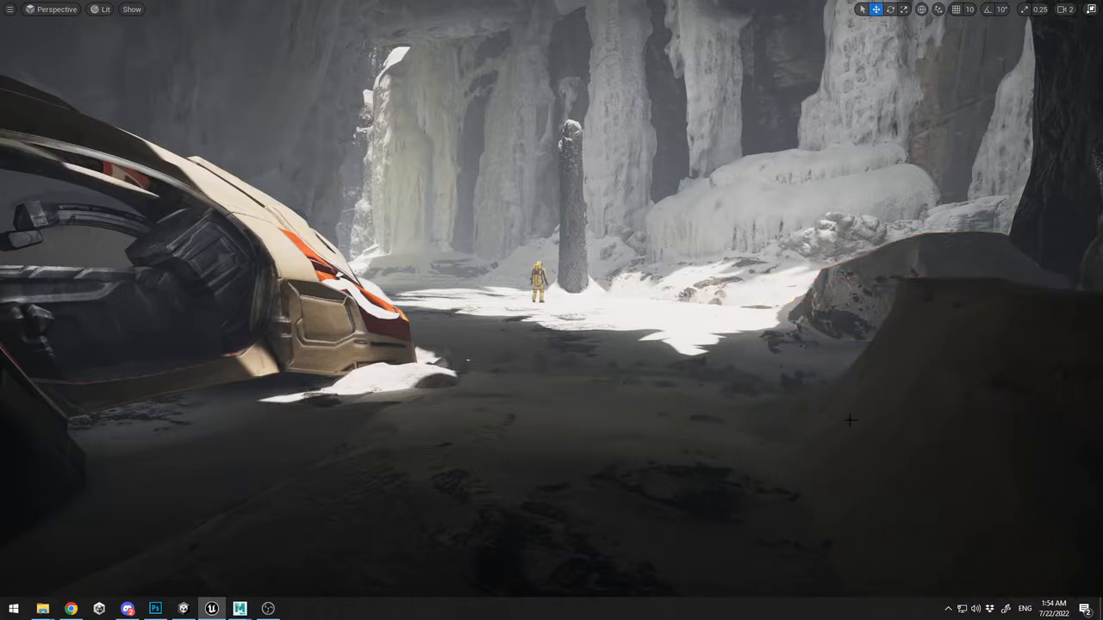
key(Delete)
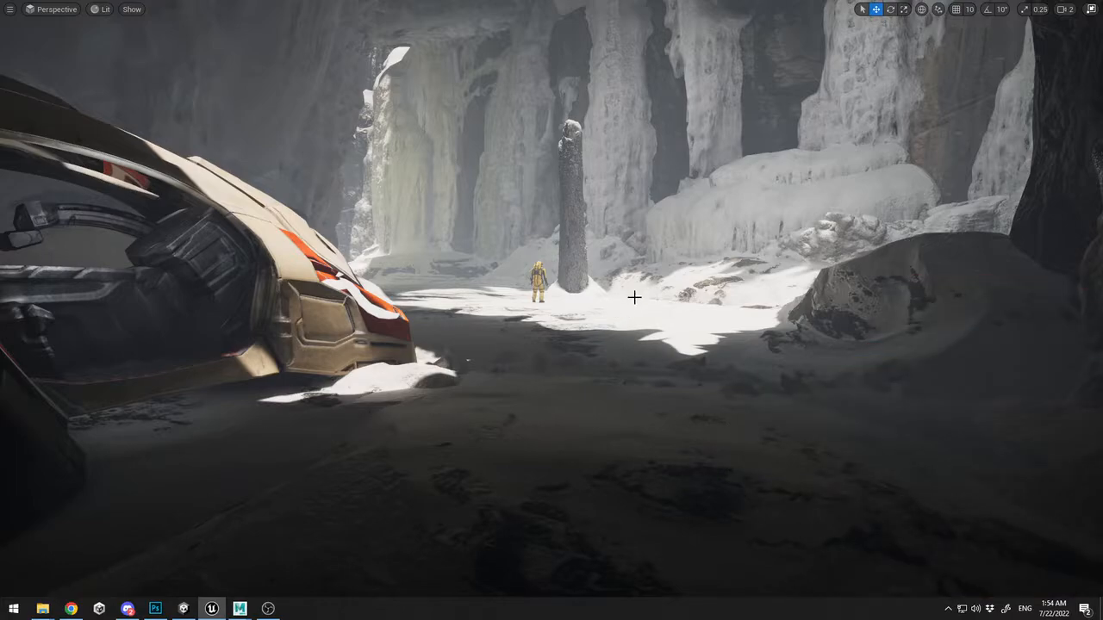
Tilt the view slightly upward and look through the scene's actor list for the point lights
right_drag(634, 297, 637, 279)
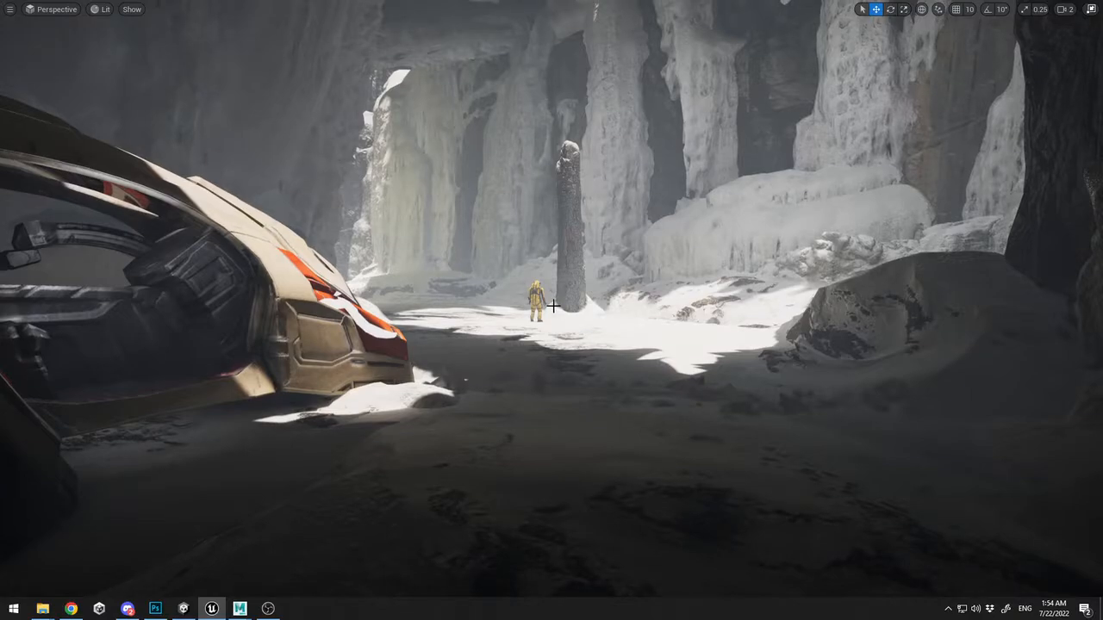
key(F11)
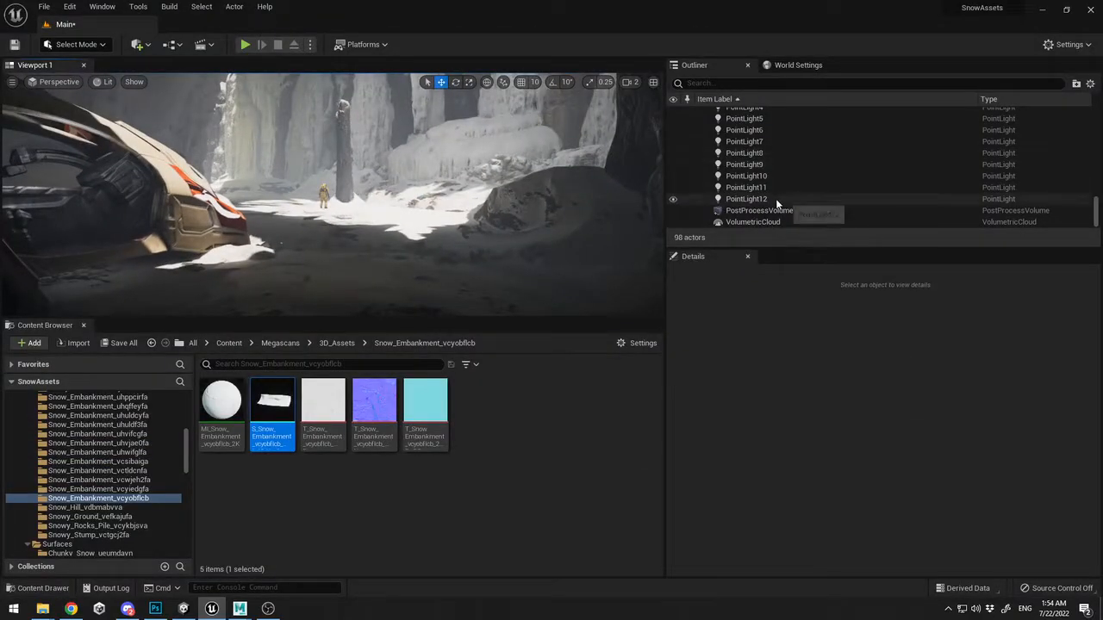
scroll(807, 208, up, 8)
scroll(760, 199, down, 4)
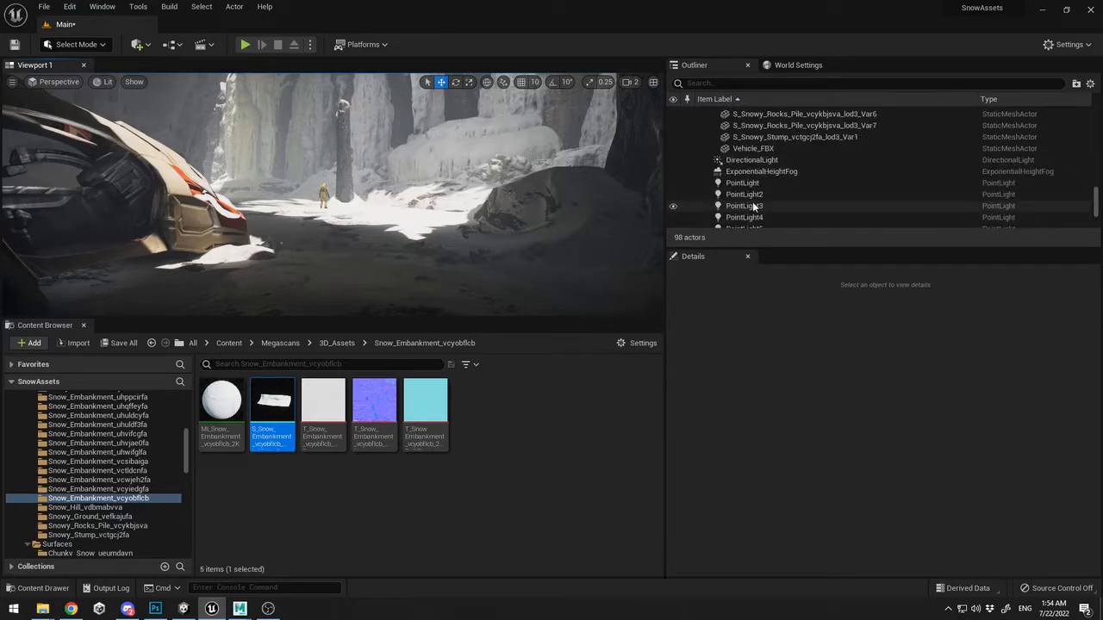
Set the DirectionalLight's colour to a pale yellow with hue about 51, saturation 0.5 and value 1.0
click(758, 161)
scroll(885, 482, down, 5)
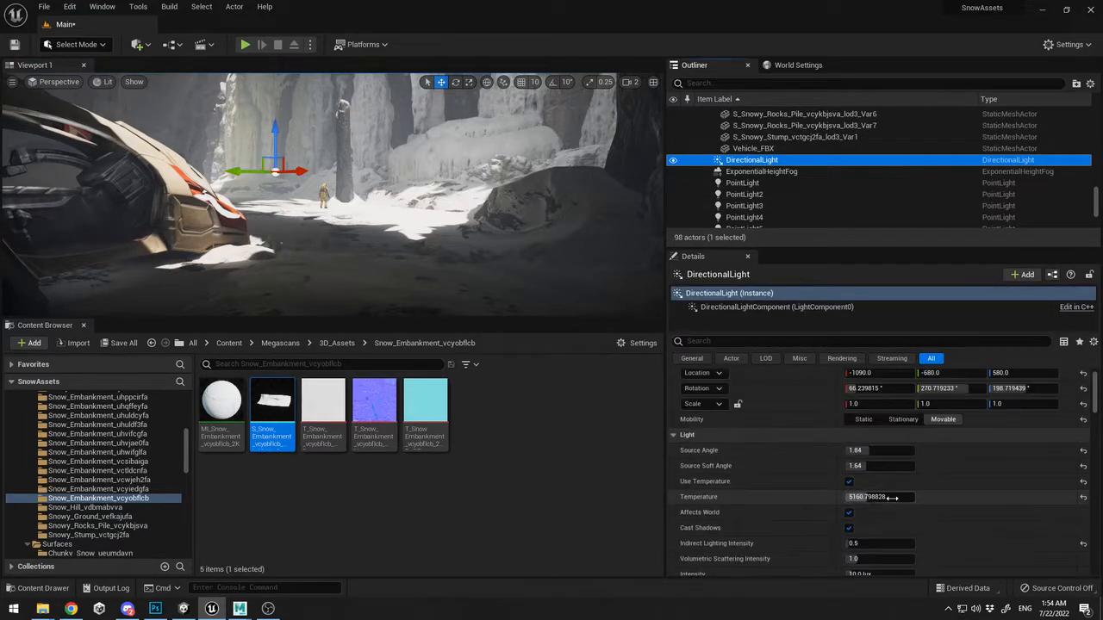
click(884, 499)
drag(708, 401, 725, 422)
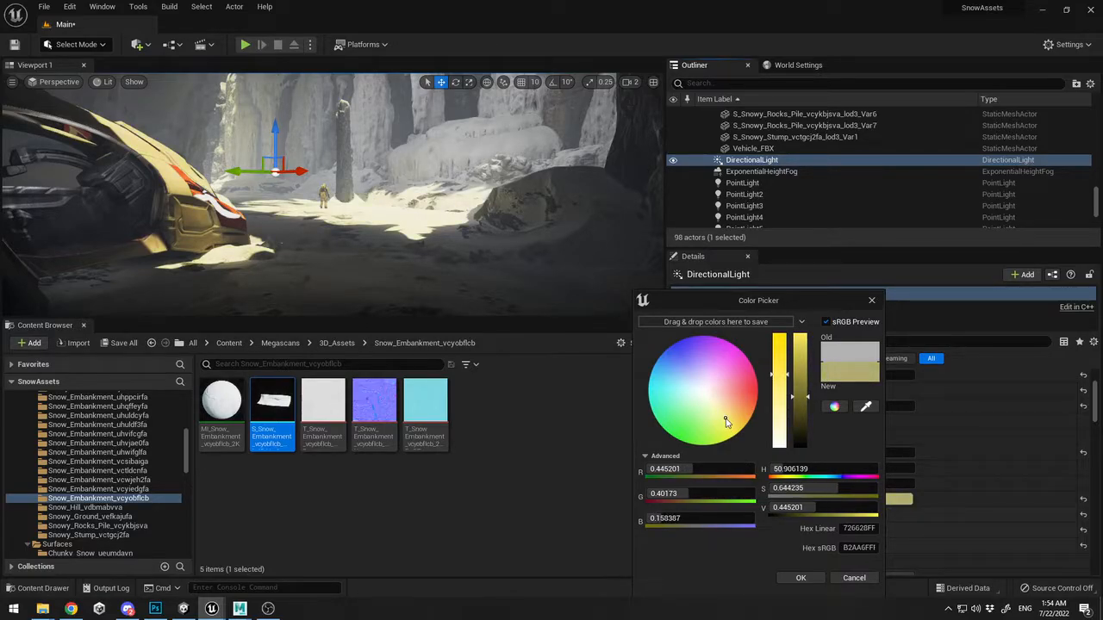
drag(810, 396, 803, 325)
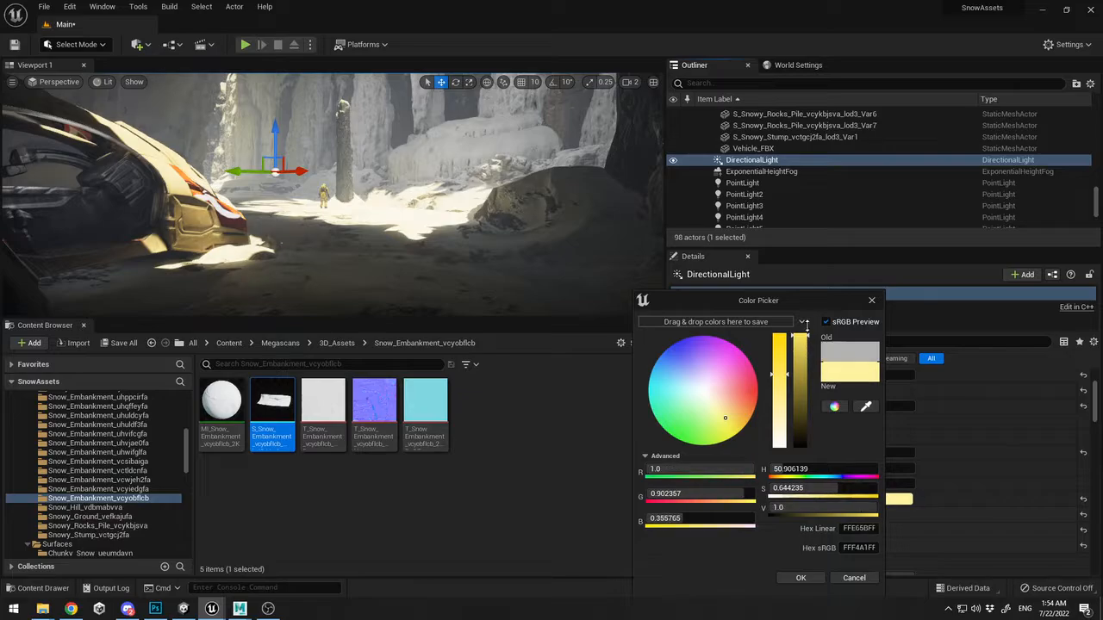
mouse_move(787, 372)
mouse_down()
mouse_move(780, 441)
mouse_move(782, 387)
mouse_up()
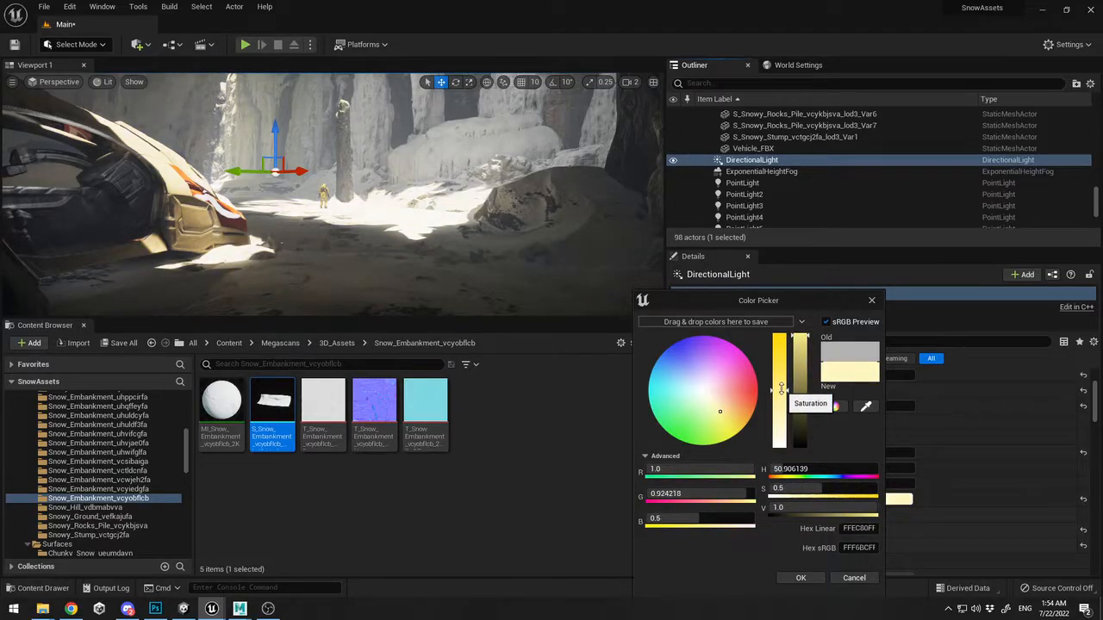
click(787, 578)
Try the directional light's intensity at 5 lux and settle on 8 lux
click(864, 482)
text(6)
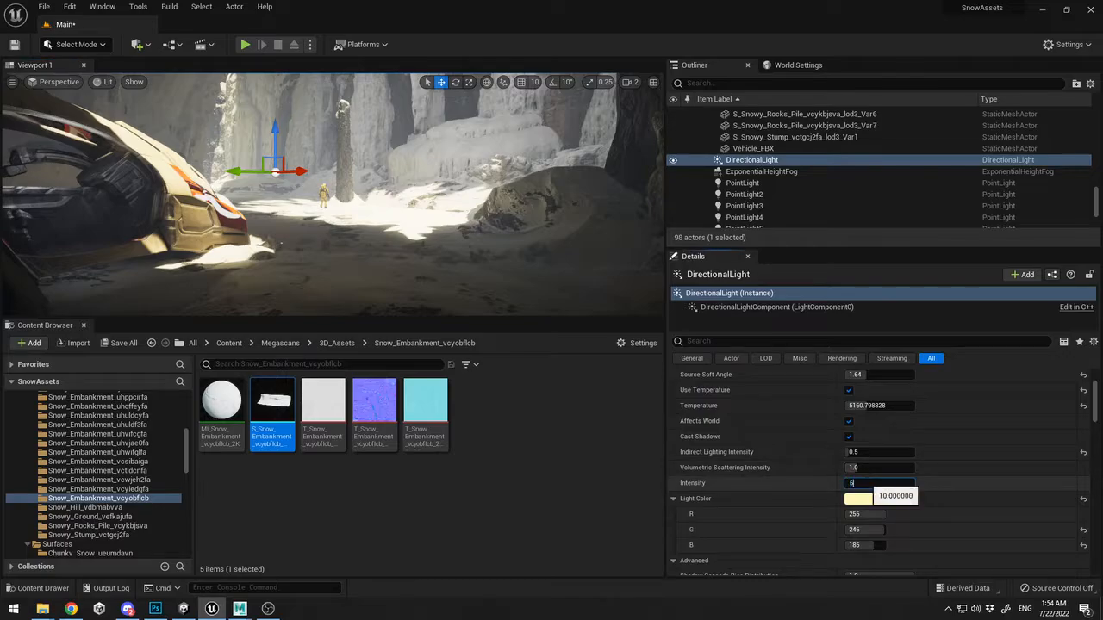
key(Return)
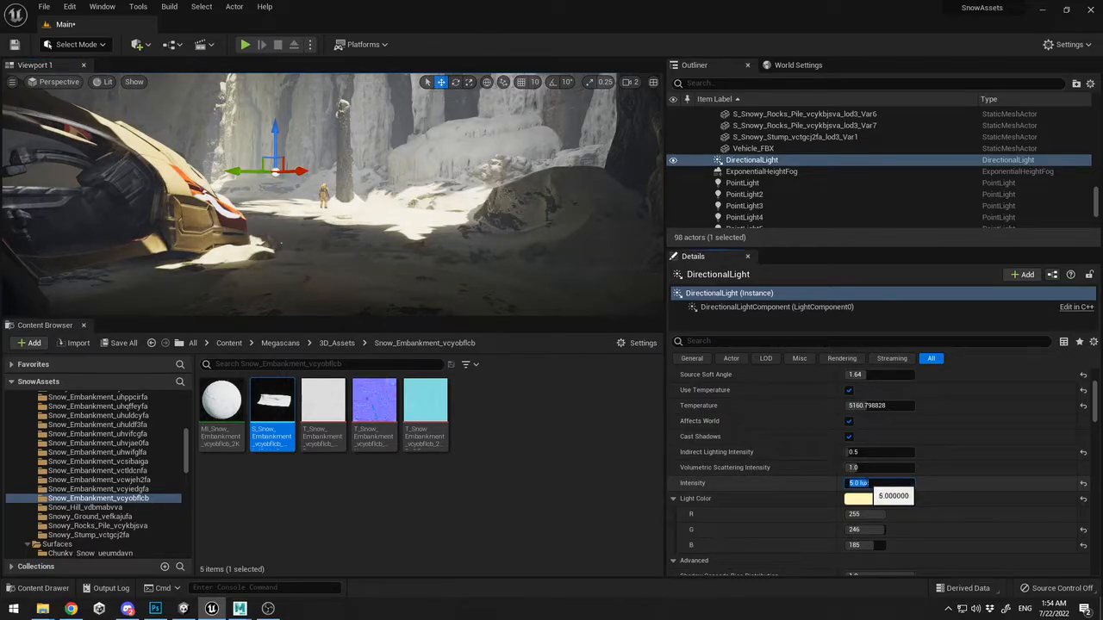
key(Return)
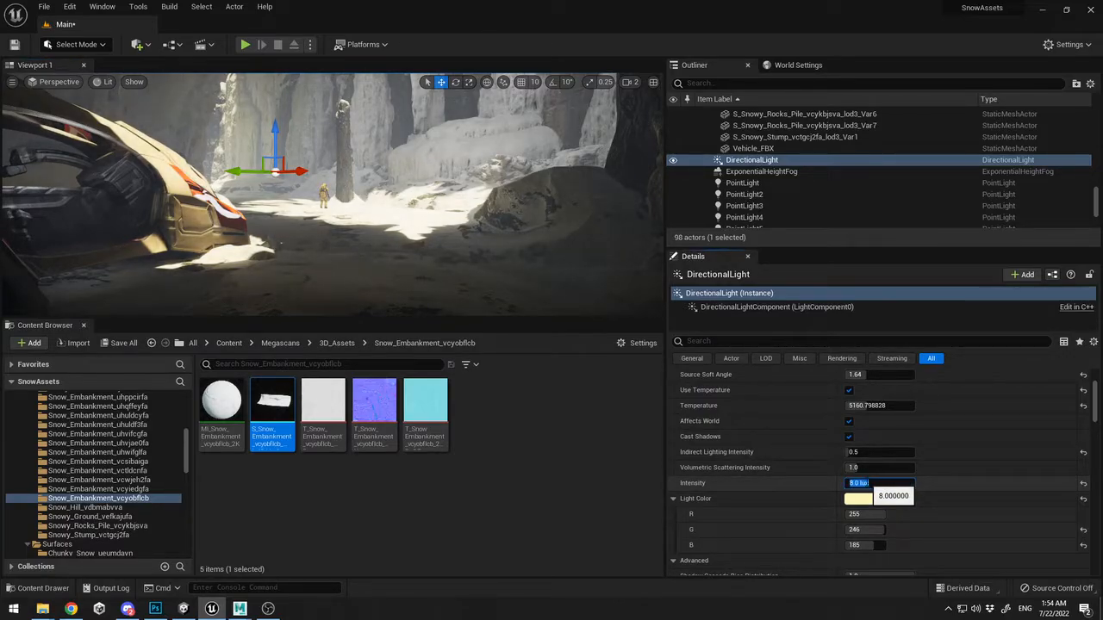
Set the directional light's Volumetric Scattering Intensity to 1.27, and try an Indirect Lighting Intensity of 0 before restoring 0.5
drag(887, 467, 844, 451)
click(880, 452)
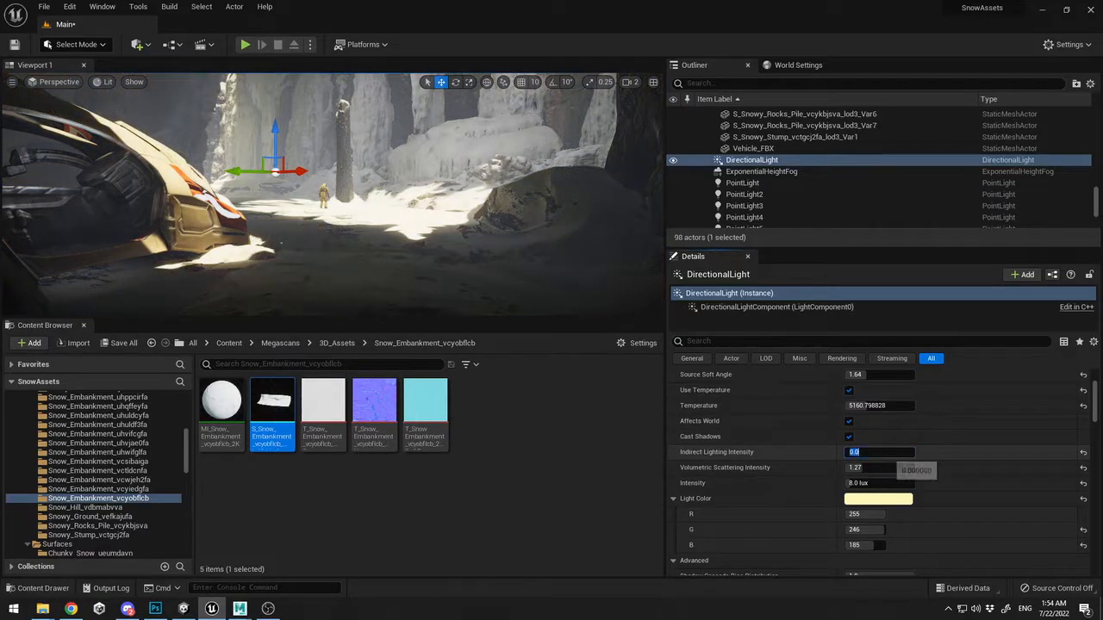
text(0.5)
key(Return)
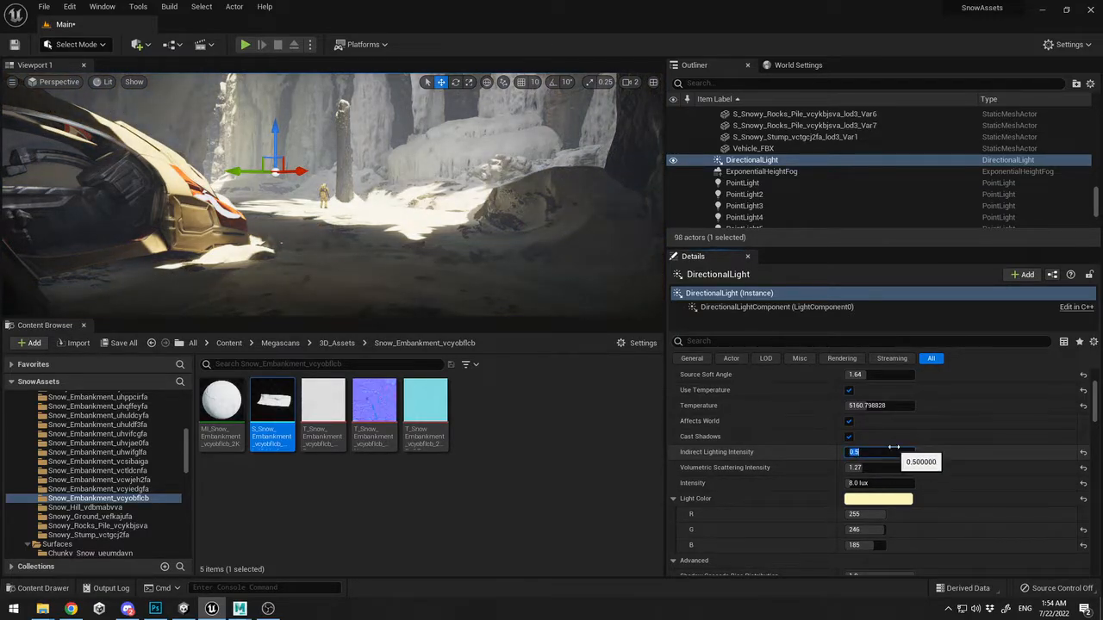
Change the directional light's colour to white and set its temperature to 3348 for a warm tone
mouse_move(867, 405)
mouse_down()
mouse_move(844, 405)
mouse_move(875, 405)
mouse_up()
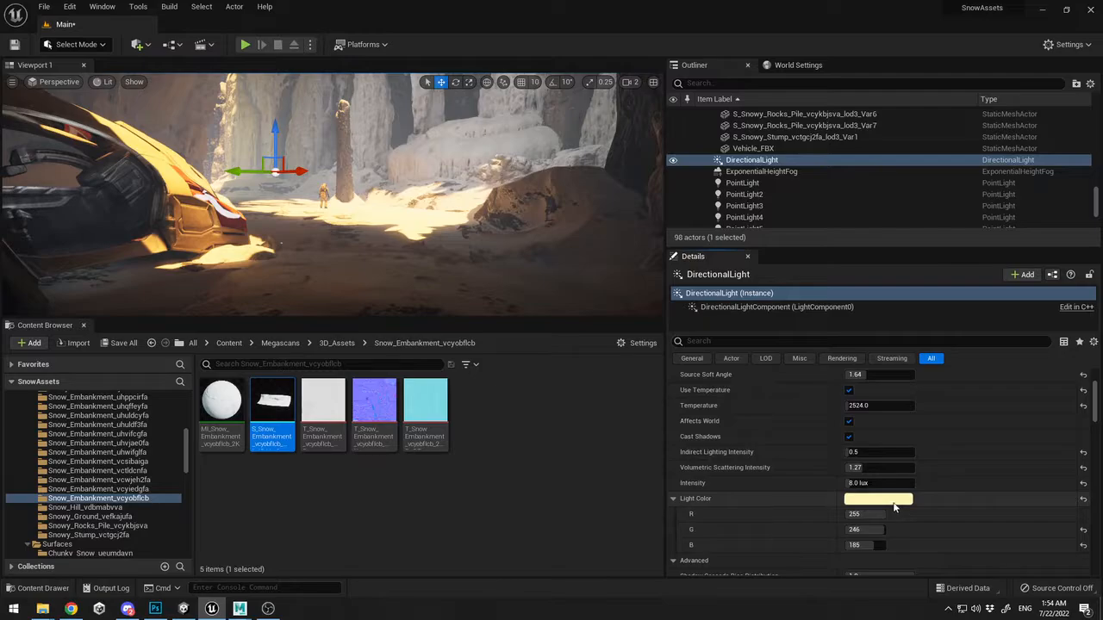
click(892, 500)
drag(787, 404, 781, 463)
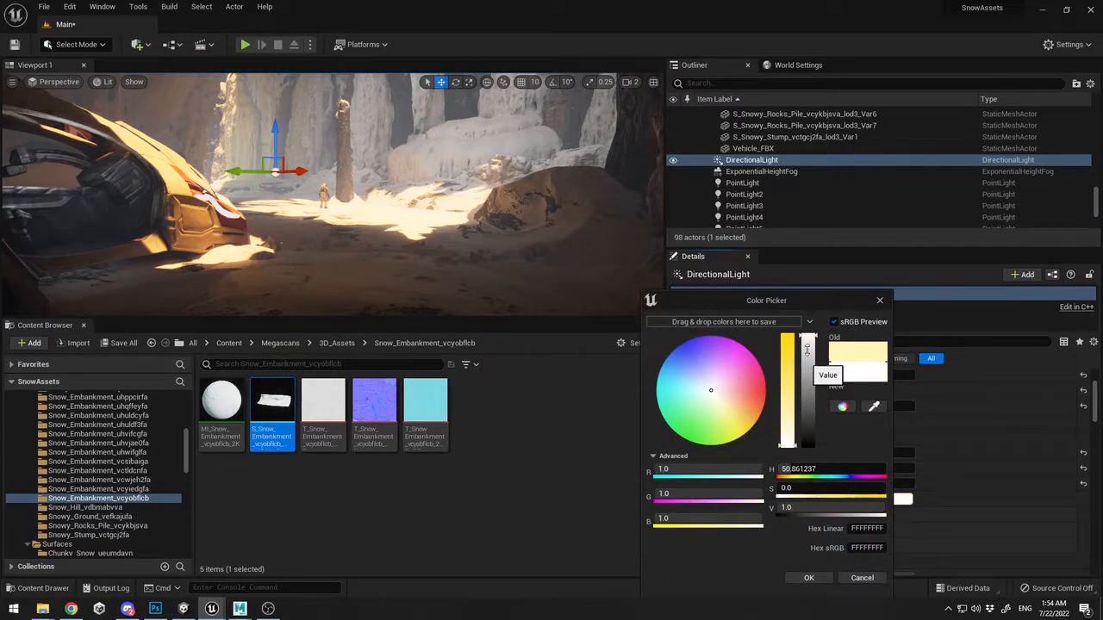
click(810, 578)
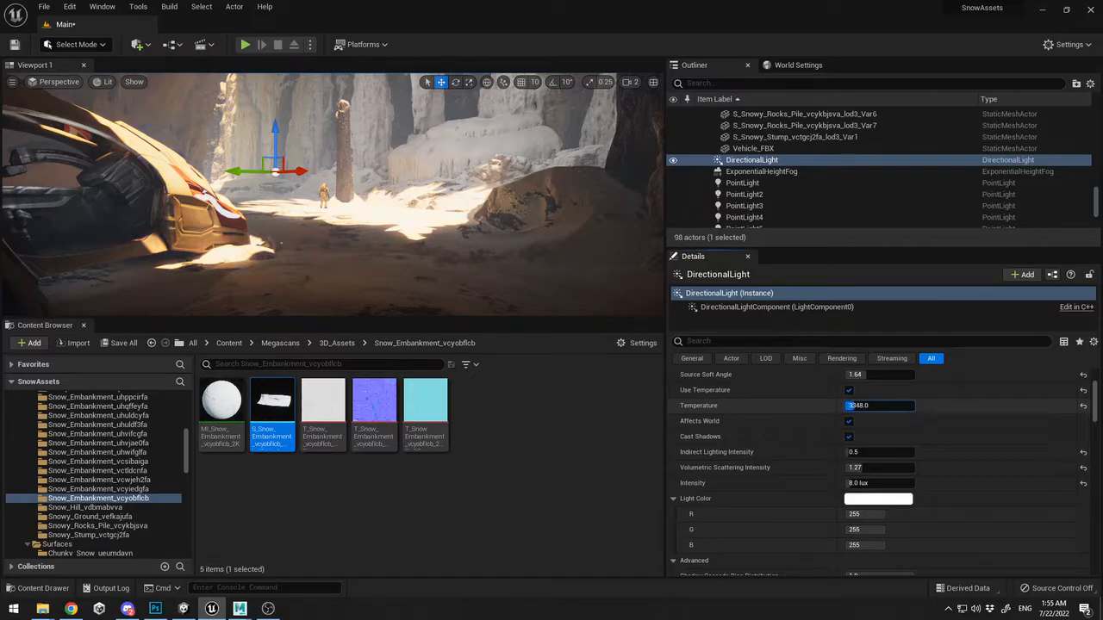
key(Return)
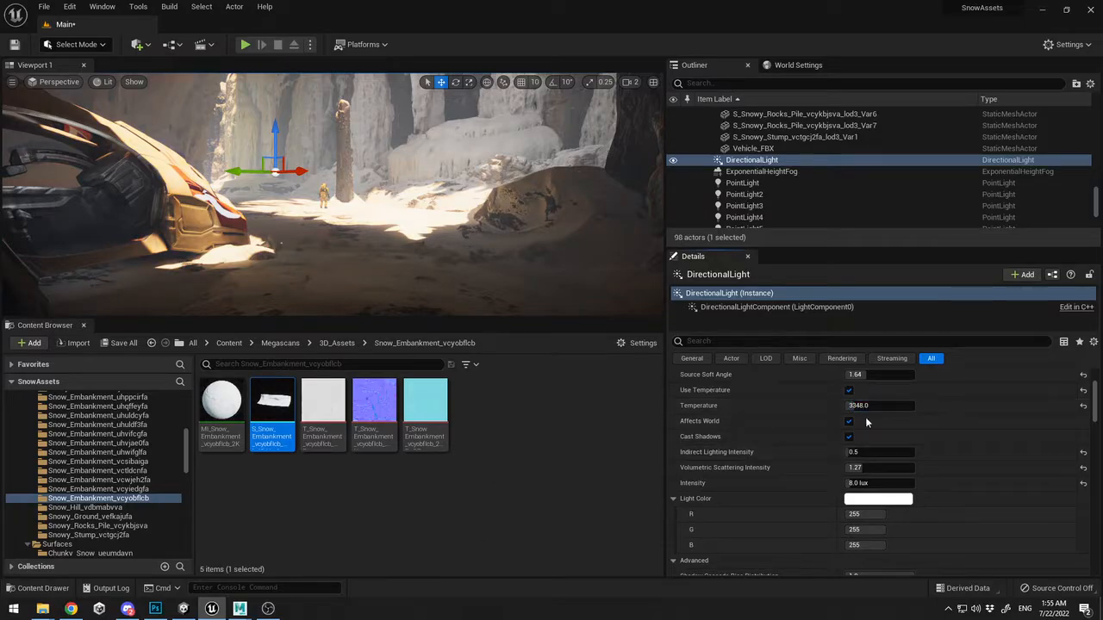
Try a different Indirect Lighting Intensity on the directional light and restore it to 0.5
drag(854, 452, 861, 452)
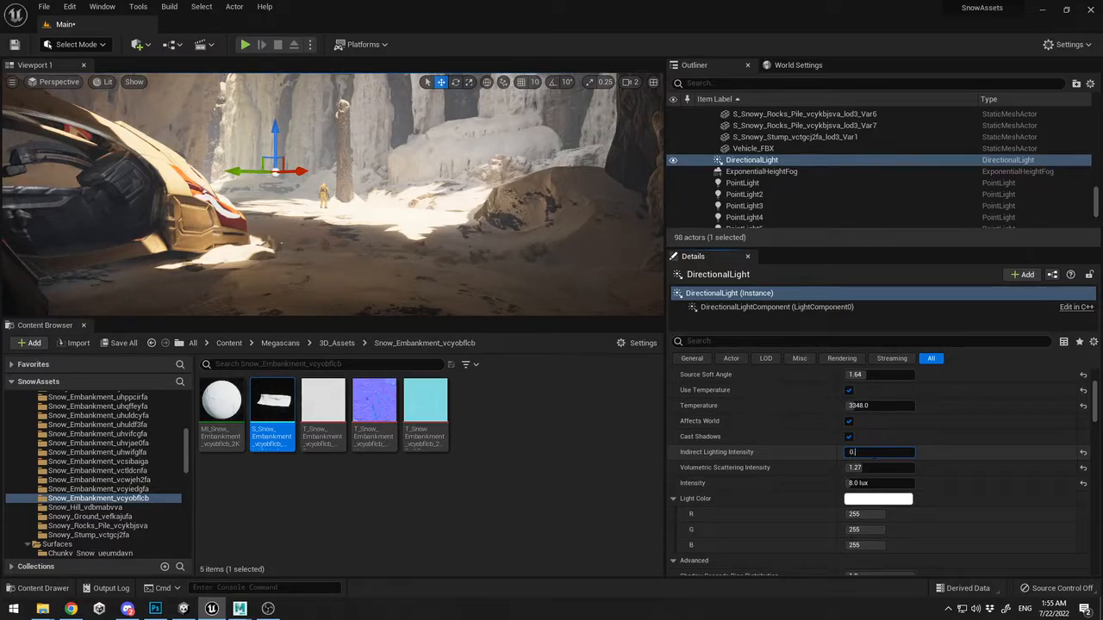
text(0.5)
key(Return)
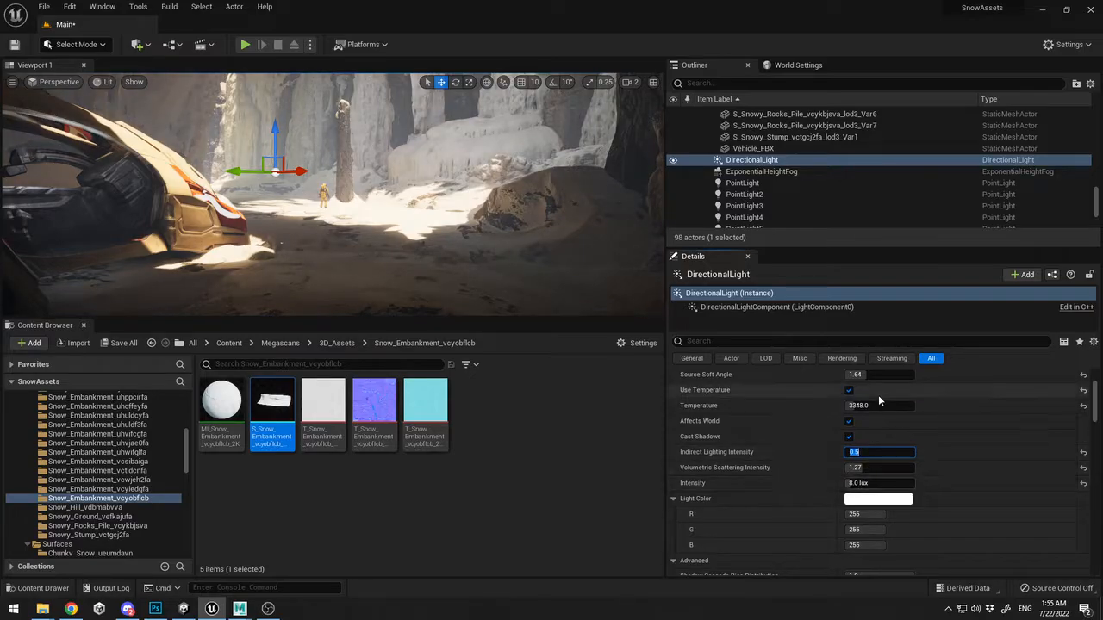
Raise the directional light's temperature slightly and review the scene in the full-screen viewport with nothing selected
drag(879, 401, 868, 401)
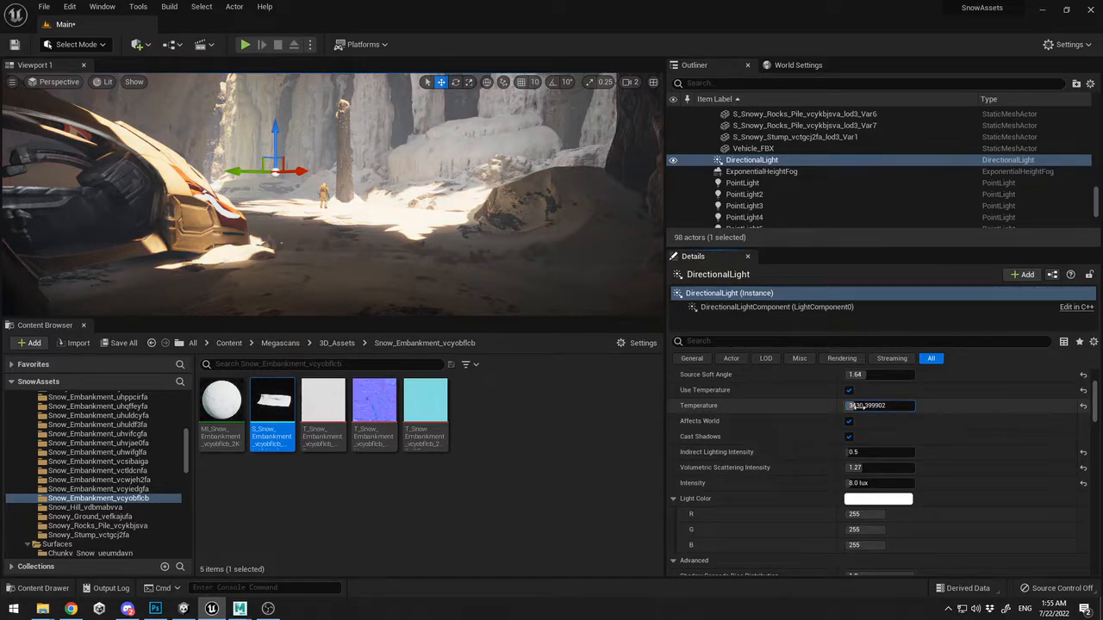
click(559, 246)
key(F11)
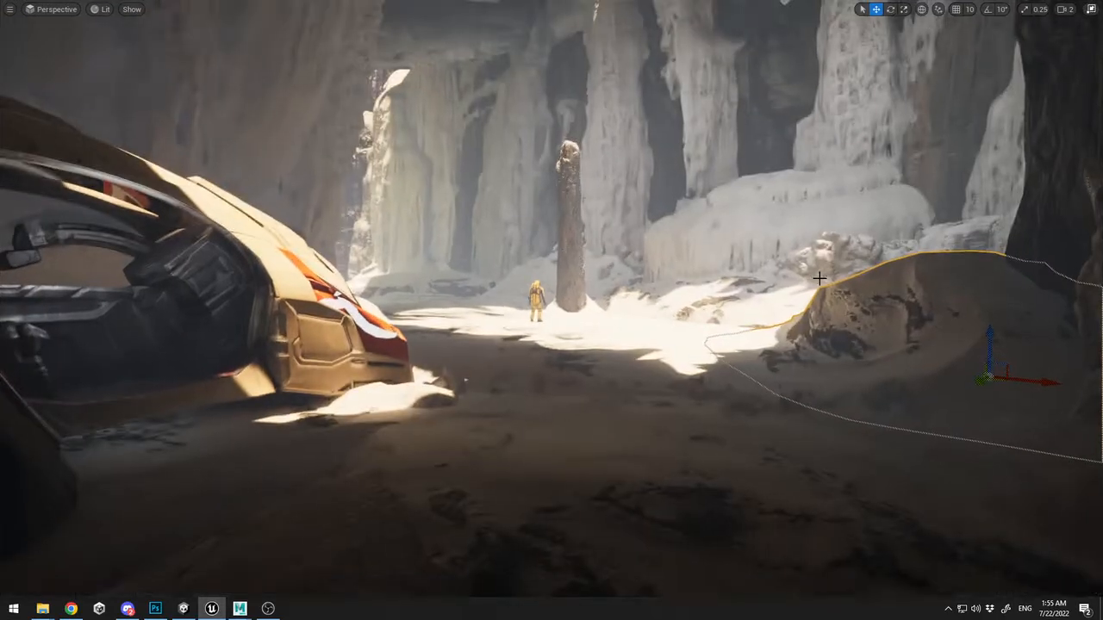
key(Escape)
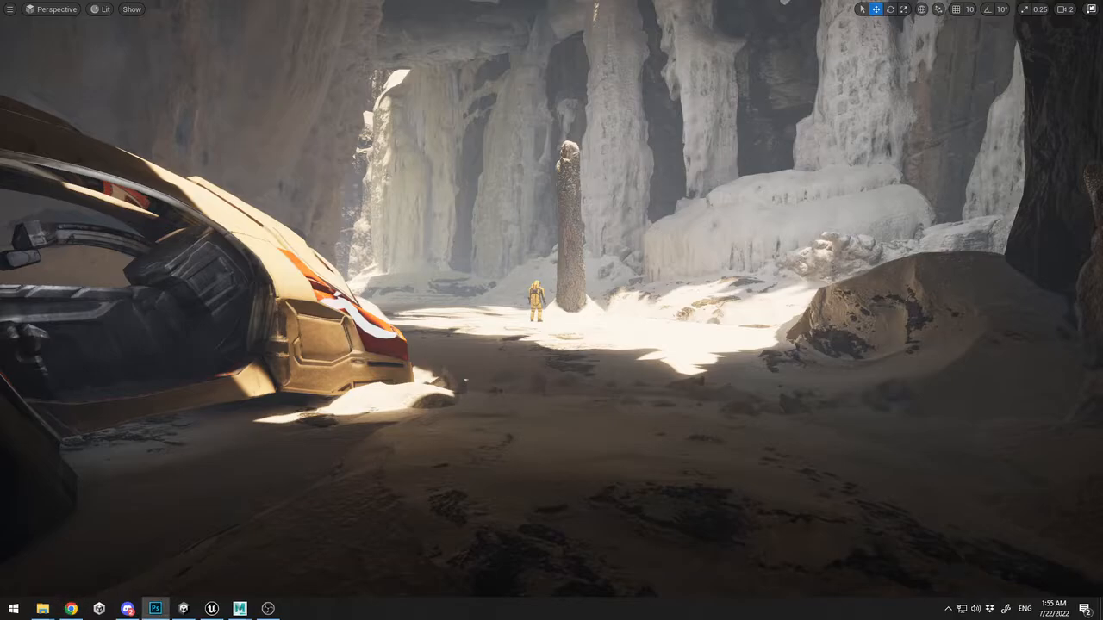
click(707, 301)
key(F11)
Collapse the Assets folder, select the ExponentialHeightFog and switch its visibility off and on to compare the scene
scroll(861, 183, up, 3)
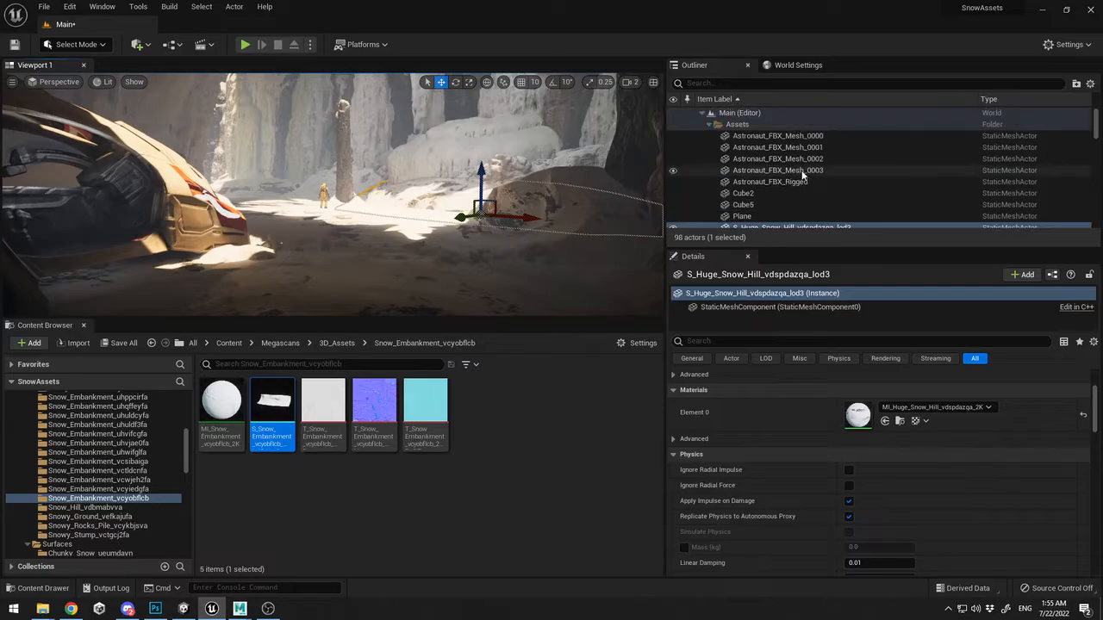
click(709, 124)
click(748, 147)
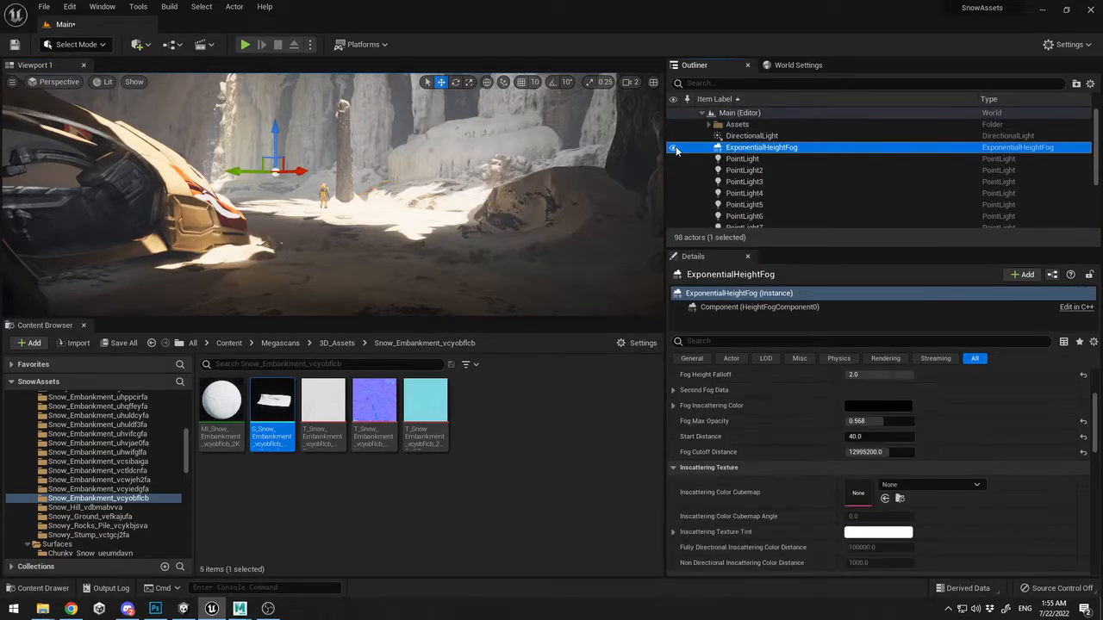
click(673, 148)
click(674, 147)
Set the height fog's cutoff distance to 13632000 and its max opacity to 0.496
scroll(883, 500, up, 4)
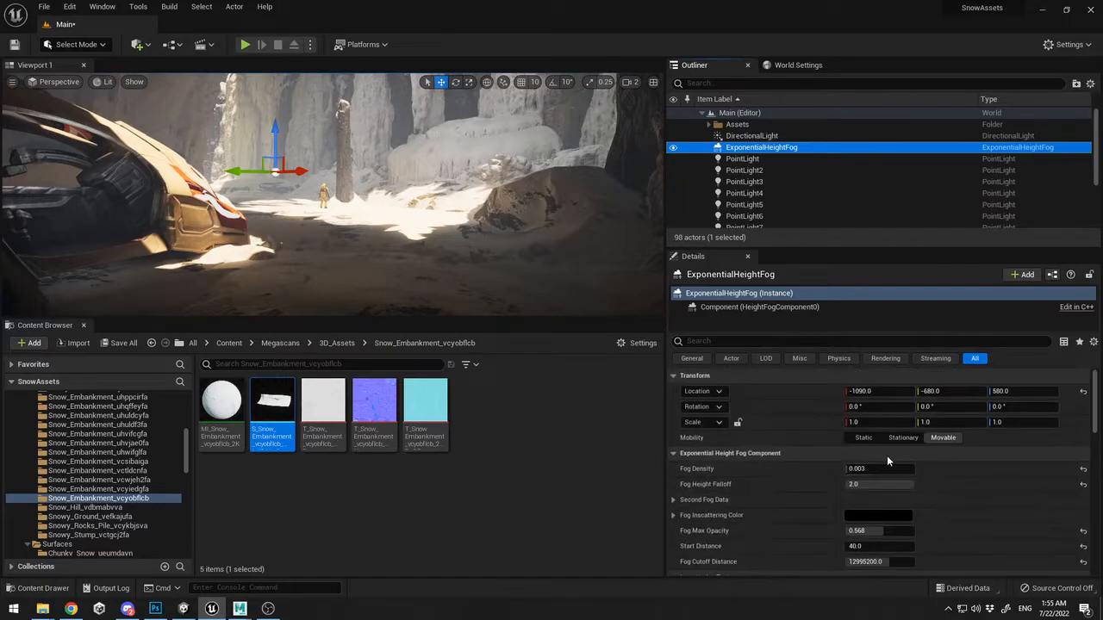
scroll(886, 455, down, 2)
click(884, 507)
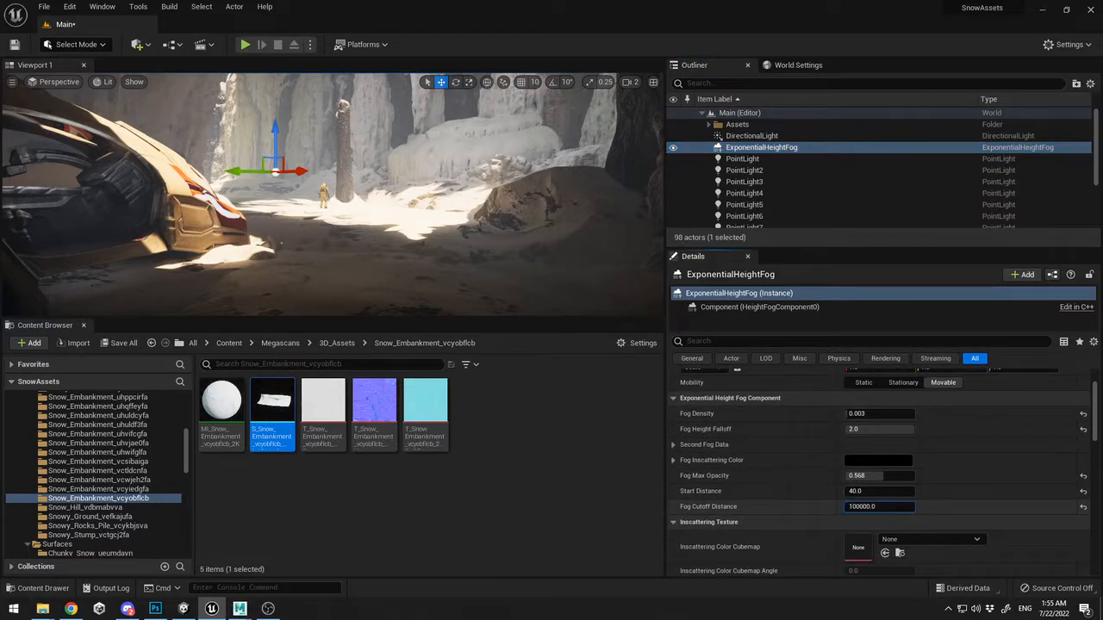
text(13632000)
key(Return)
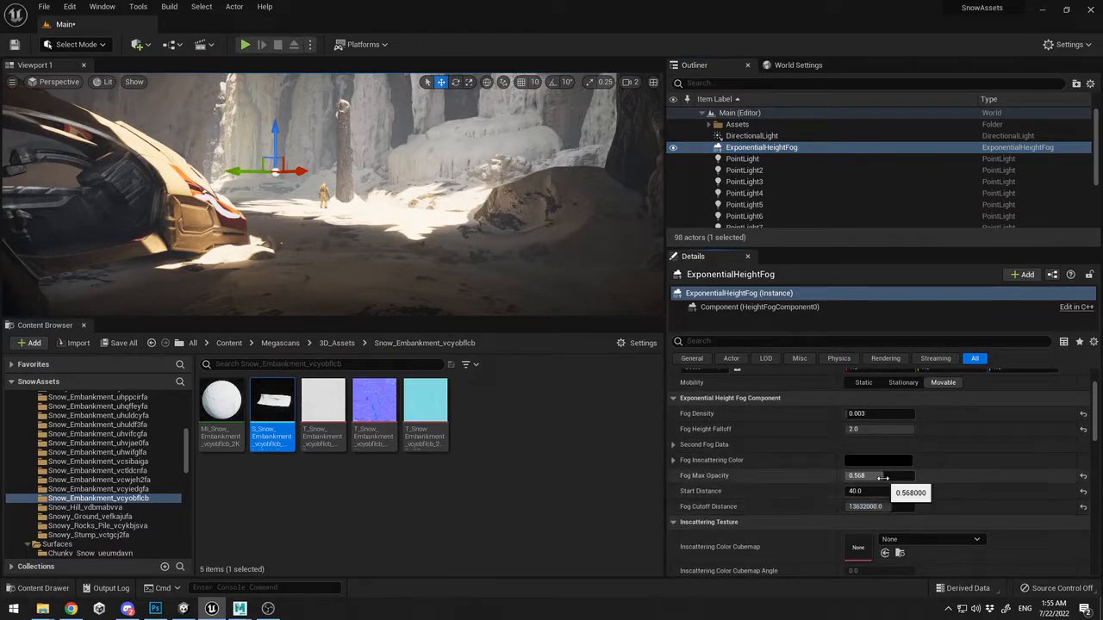
mouse_move(861, 475)
mouse_down()
mouse_move(845, 475)
mouse_move(879, 475)
mouse_up()
Compare fog densities of 0.002, 0.0025 and 0.003 on the height fog and settle on 0.004
click(892, 413)
text(0.001)
key(Return)
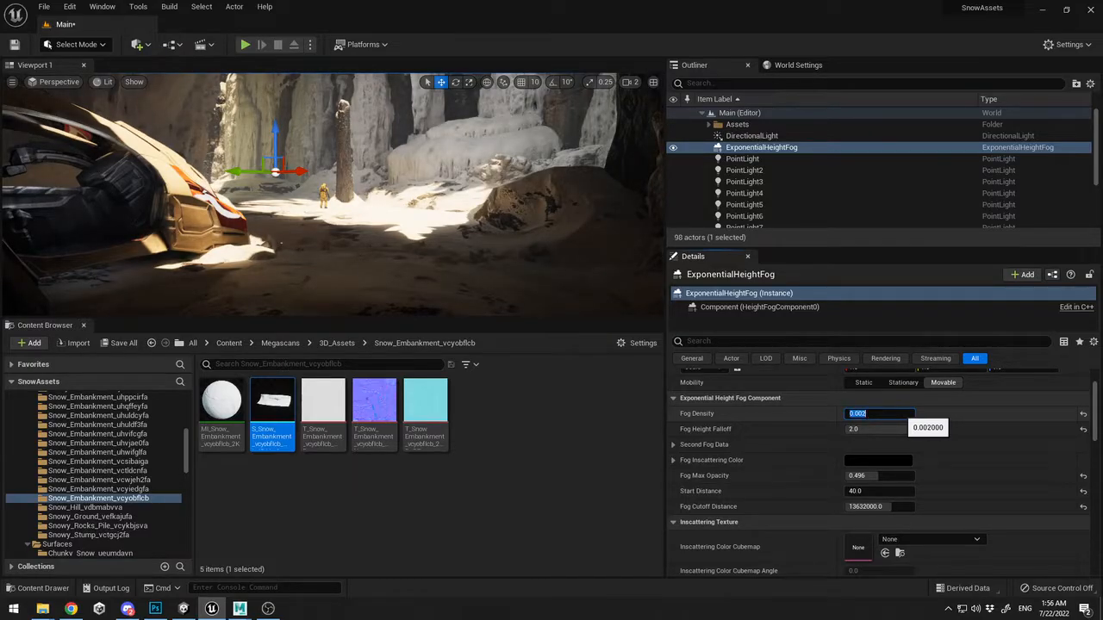
click(899, 413)
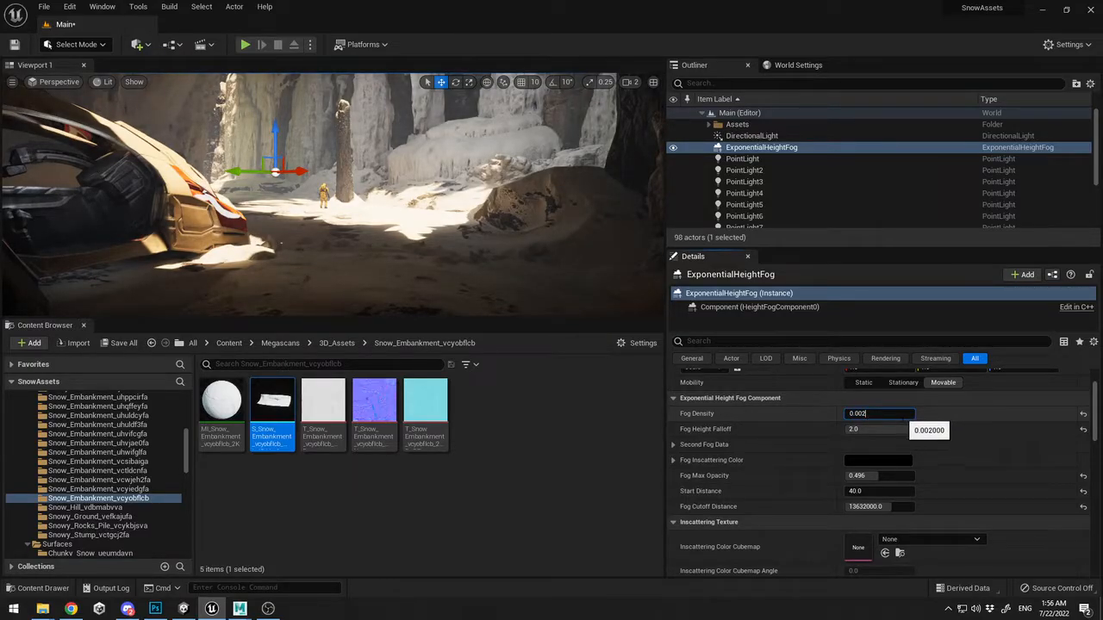
key(Return)
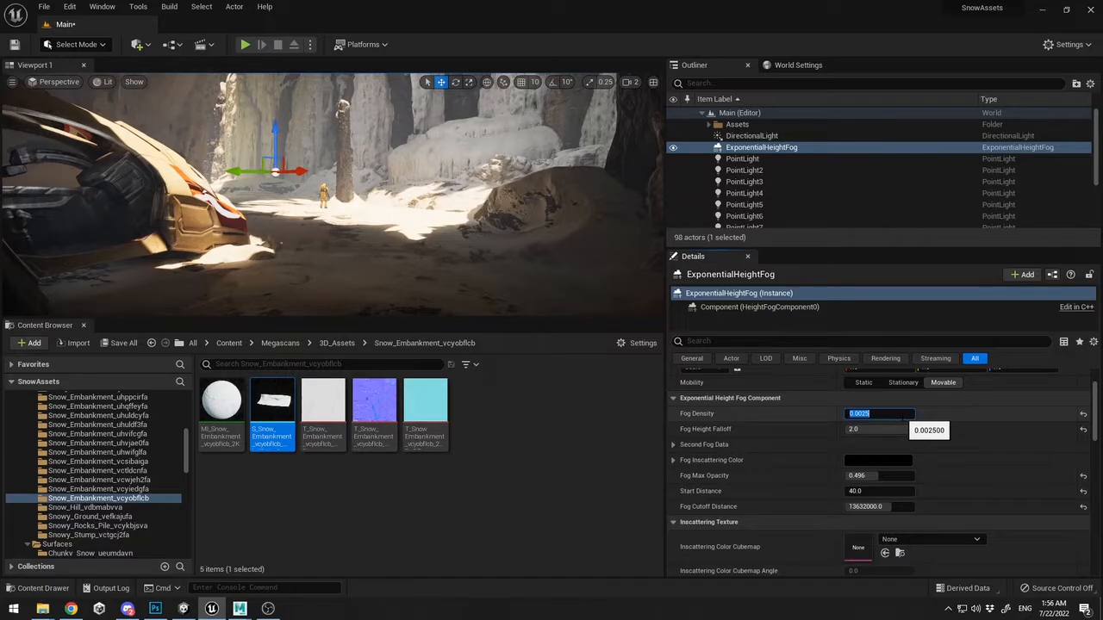
click(901, 416)
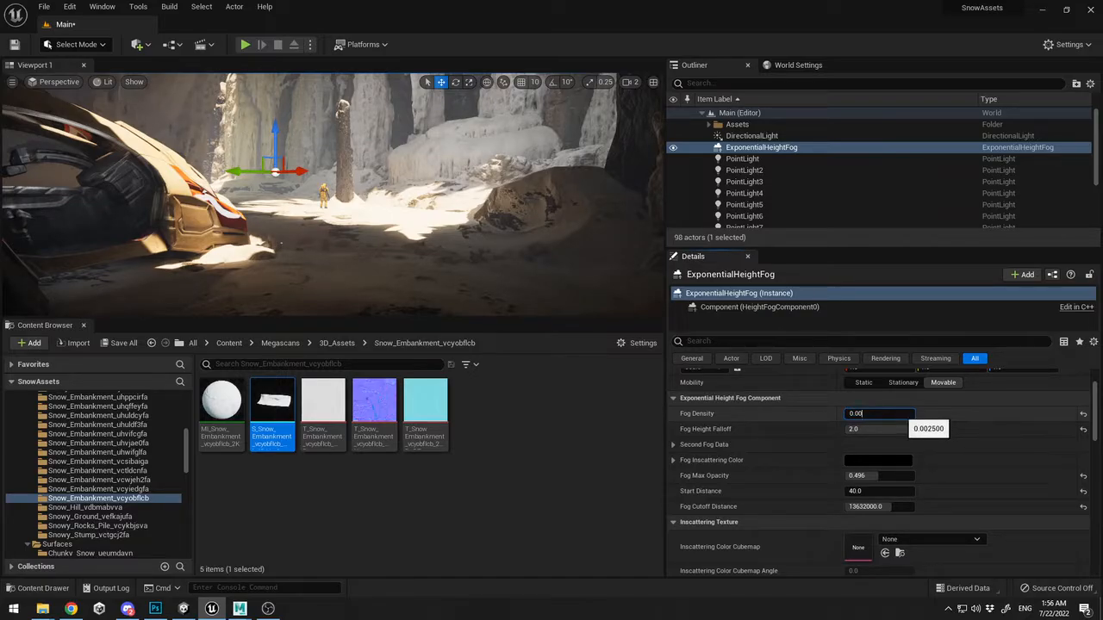
key(Return)
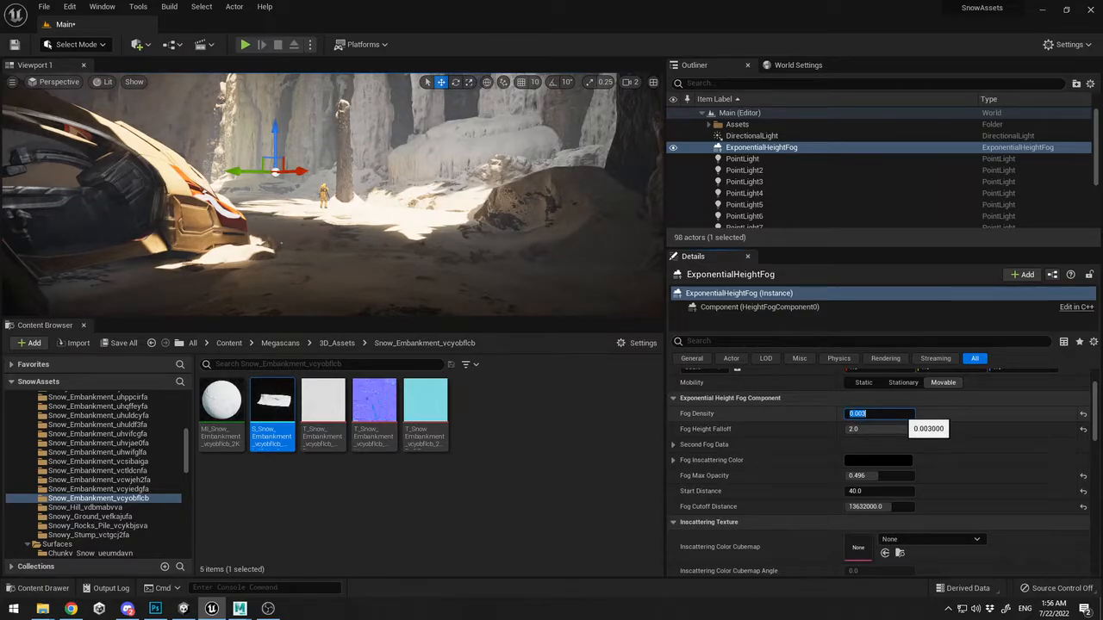
key(BackSpace)
text(4)
key(Return)
Try saturated blue and pink for the volumetric fog's albedo colour and apply a saturated orange
scroll(883, 483, down, 3)
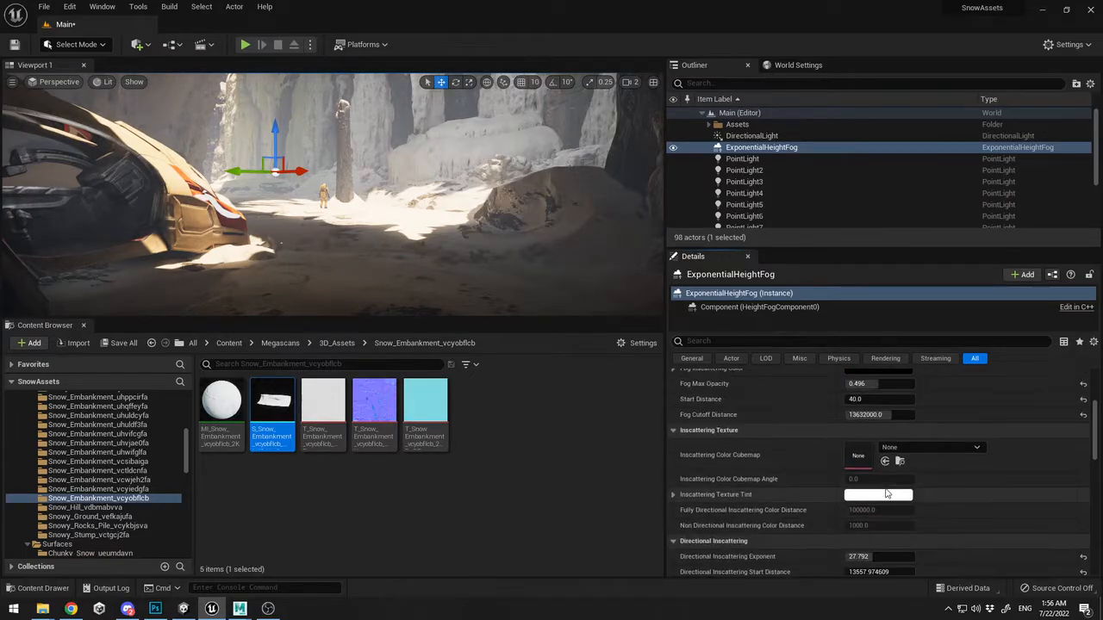
scroll(883, 479, up, 6)
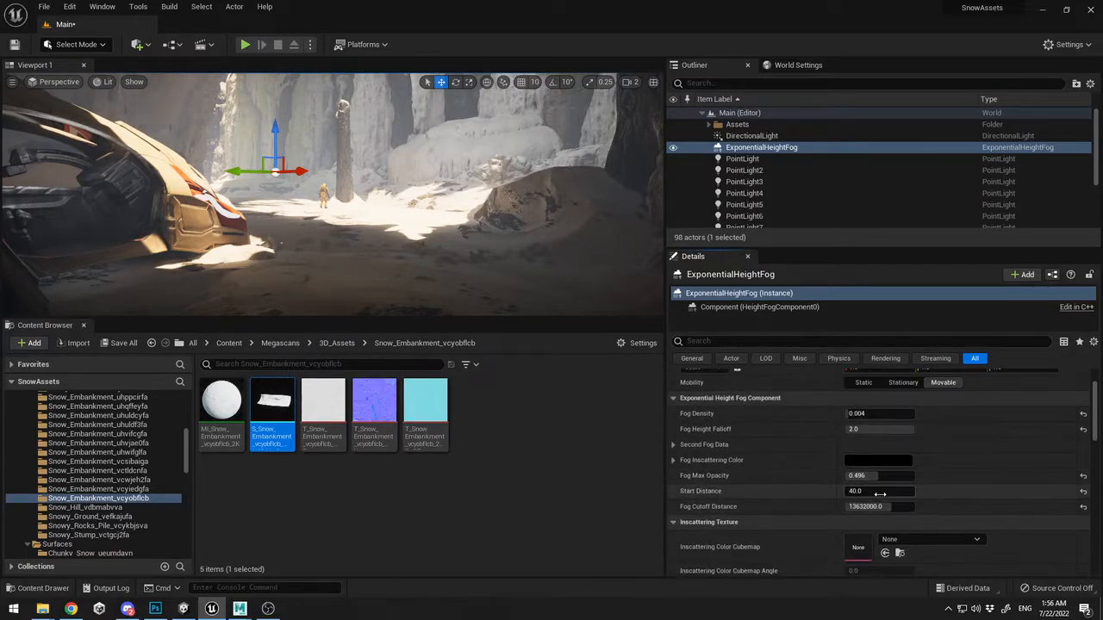
scroll(896, 474, down, 3)
scroll(902, 470, down, 5)
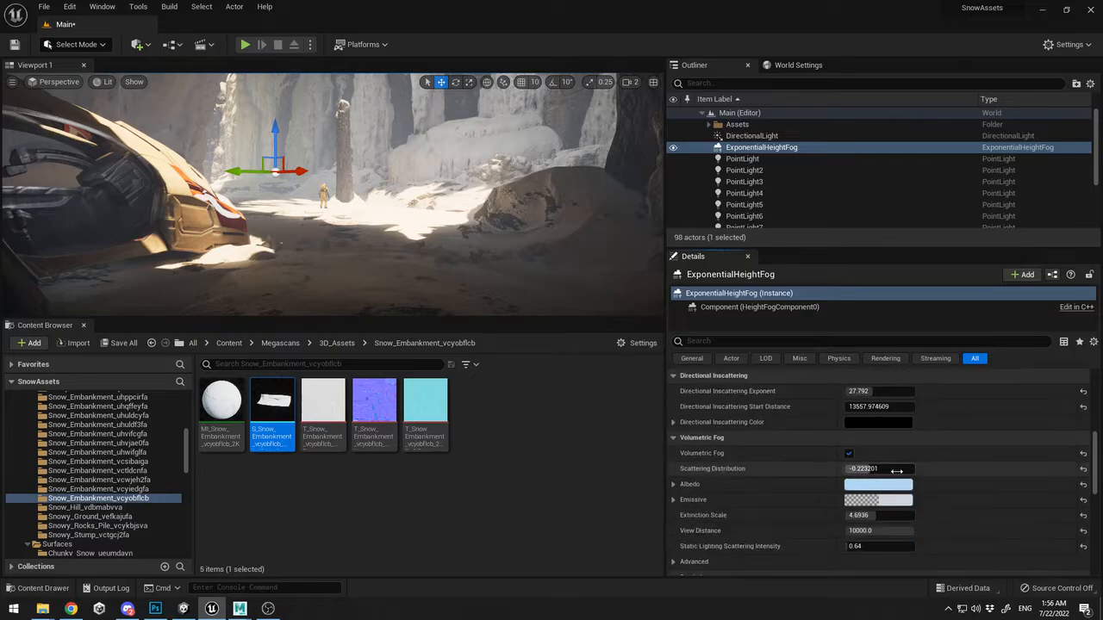
click(878, 486)
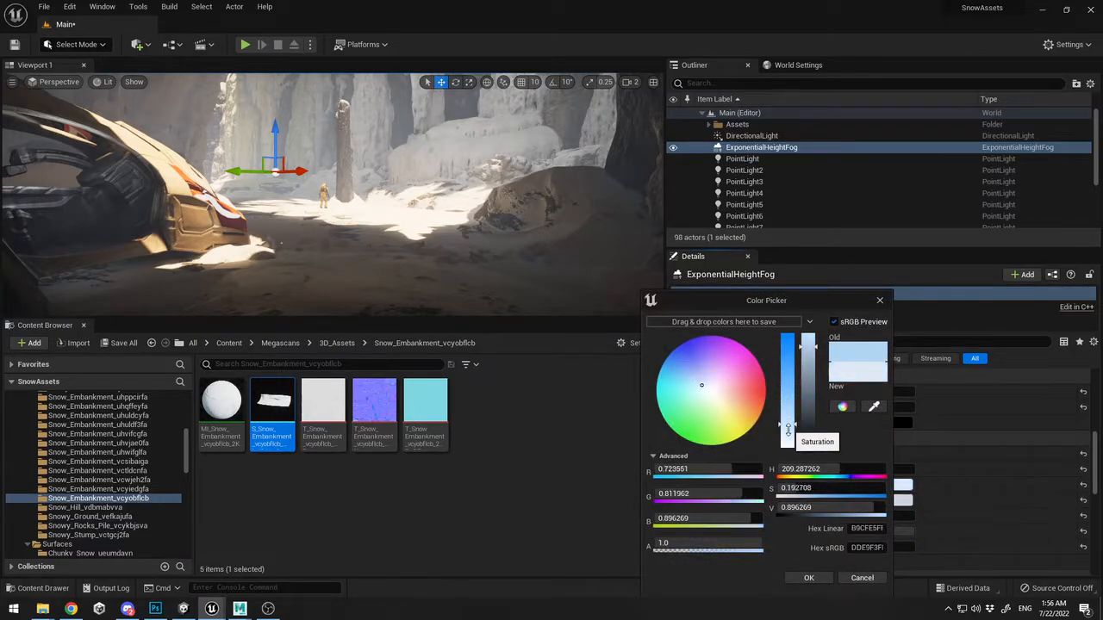
drag(784, 423, 792, 322)
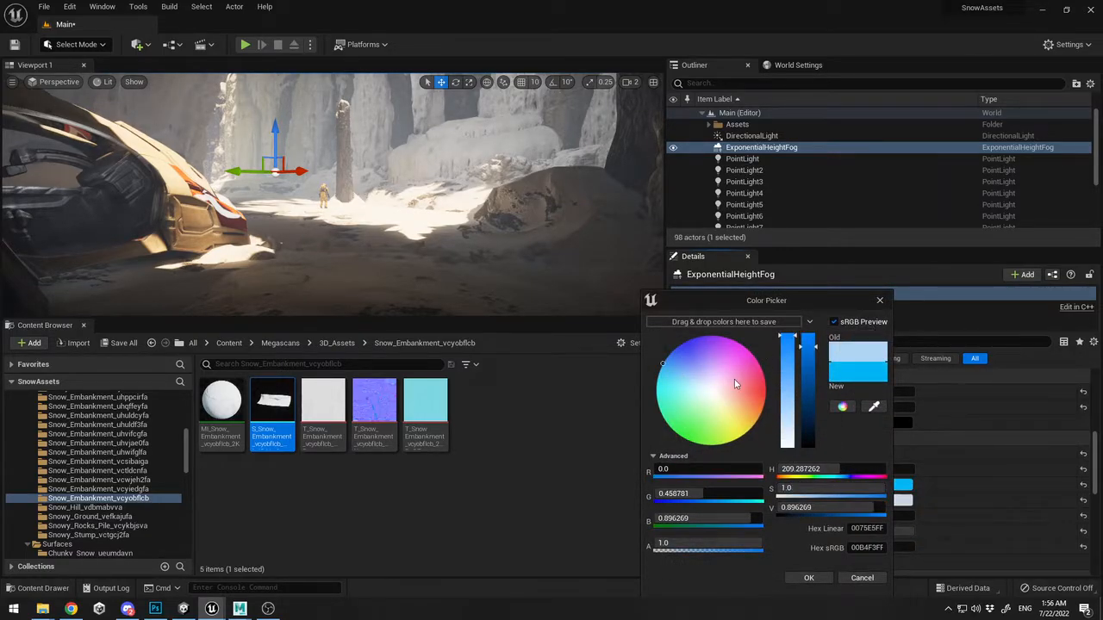
drag(734, 379, 772, 366)
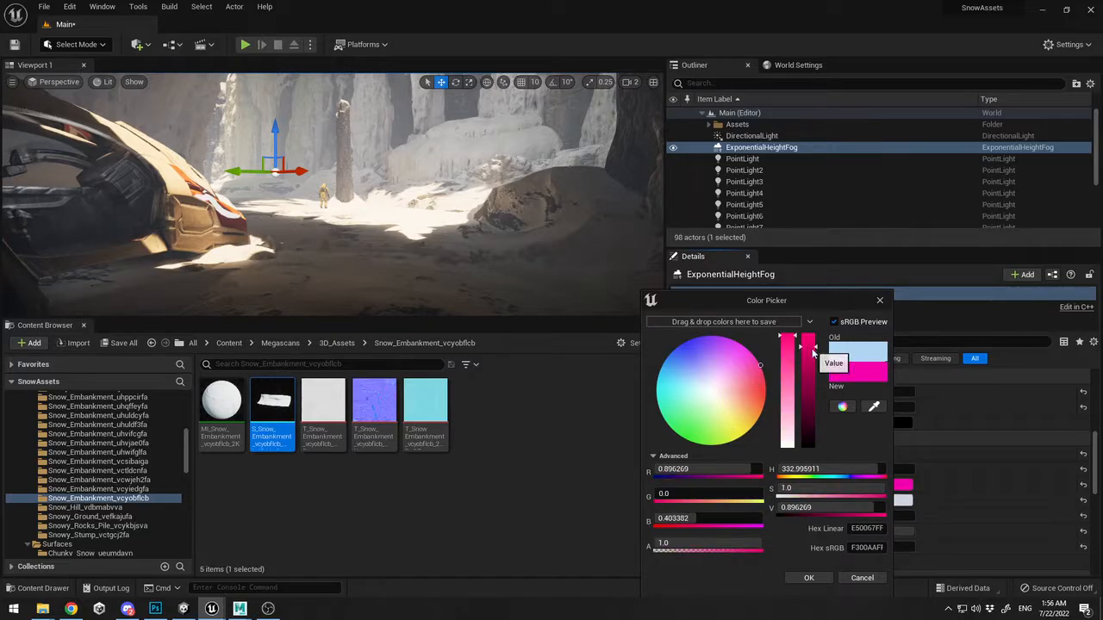
click(751, 394)
click(810, 577)
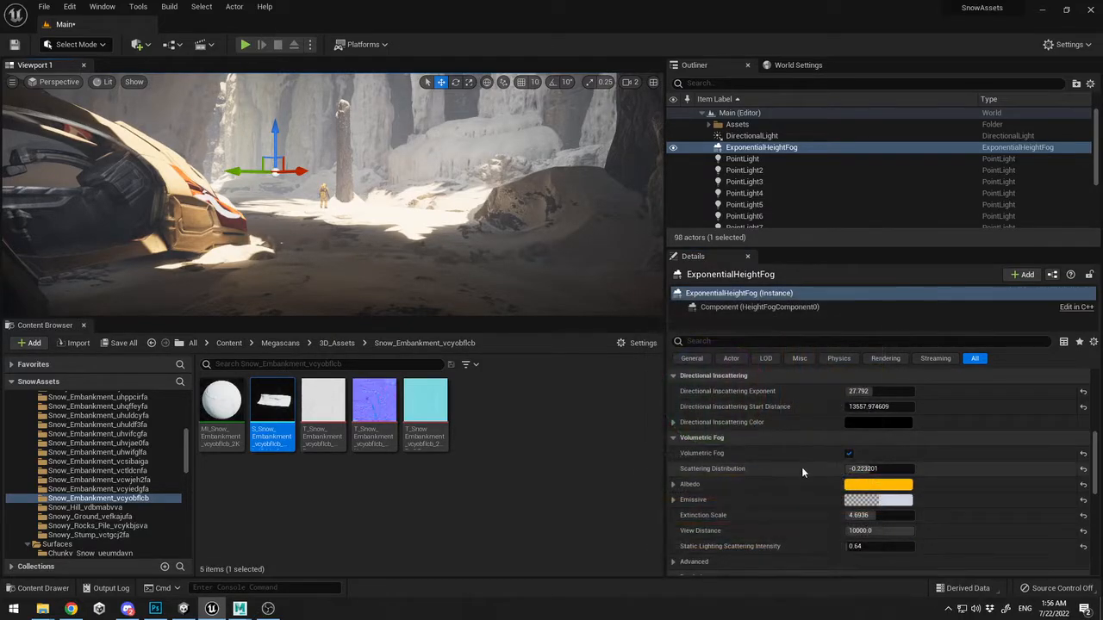
Readjust the volumetric fog's scattering distribution within negative values and switch volumetric fog off and on to compare the scene
drag(861, 469, 885, 469)
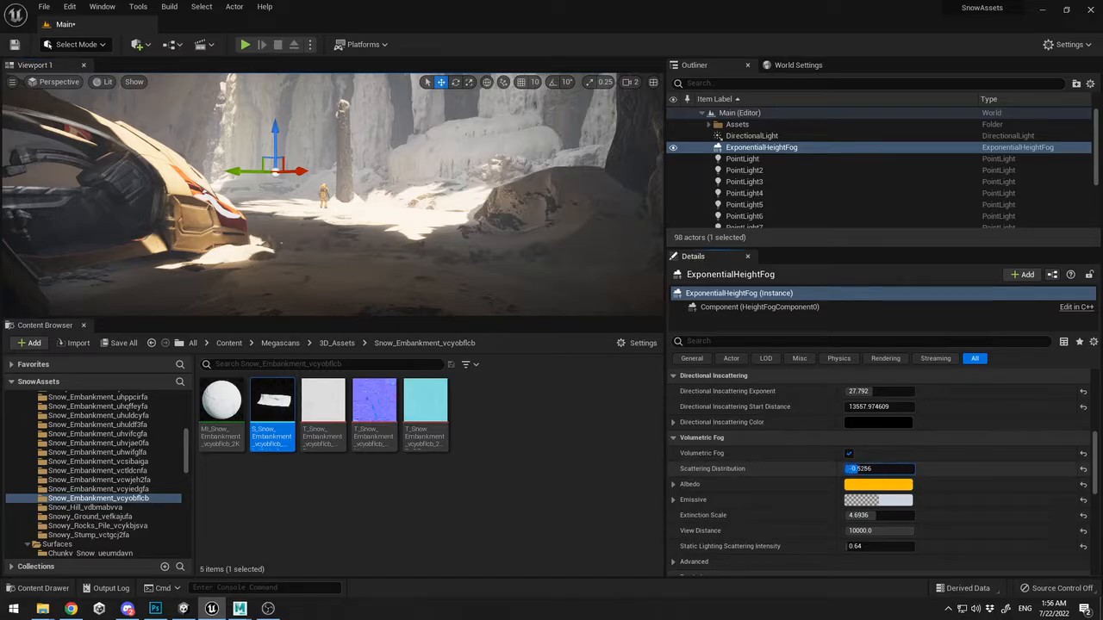
click(848, 454)
click(848, 454)
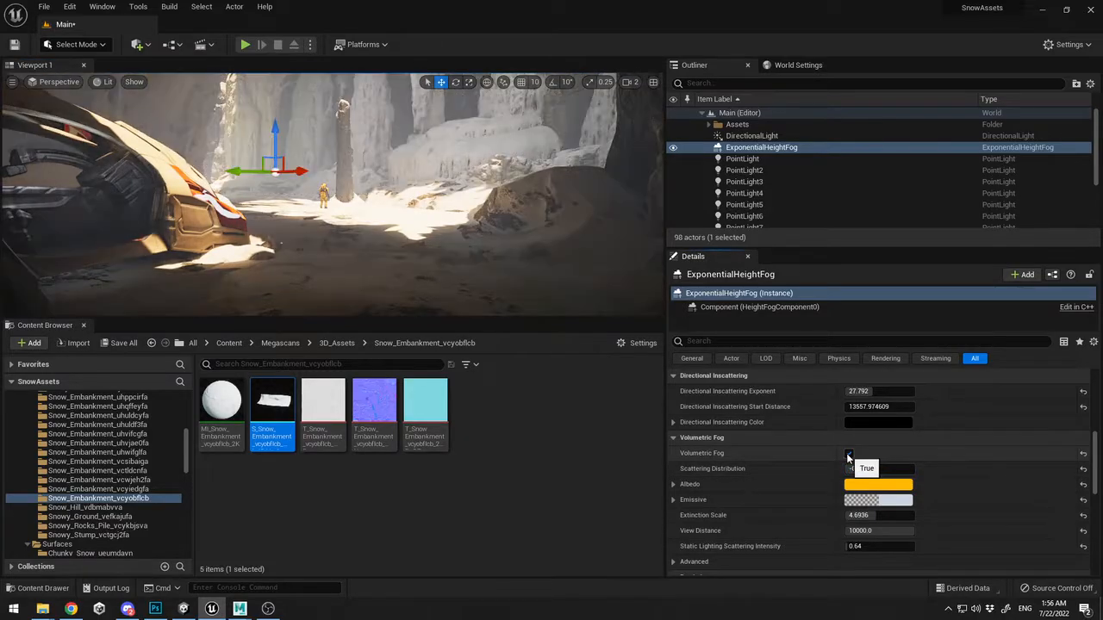
Preview white for the volumetric fog's emissive colour and apply black
click(889, 502)
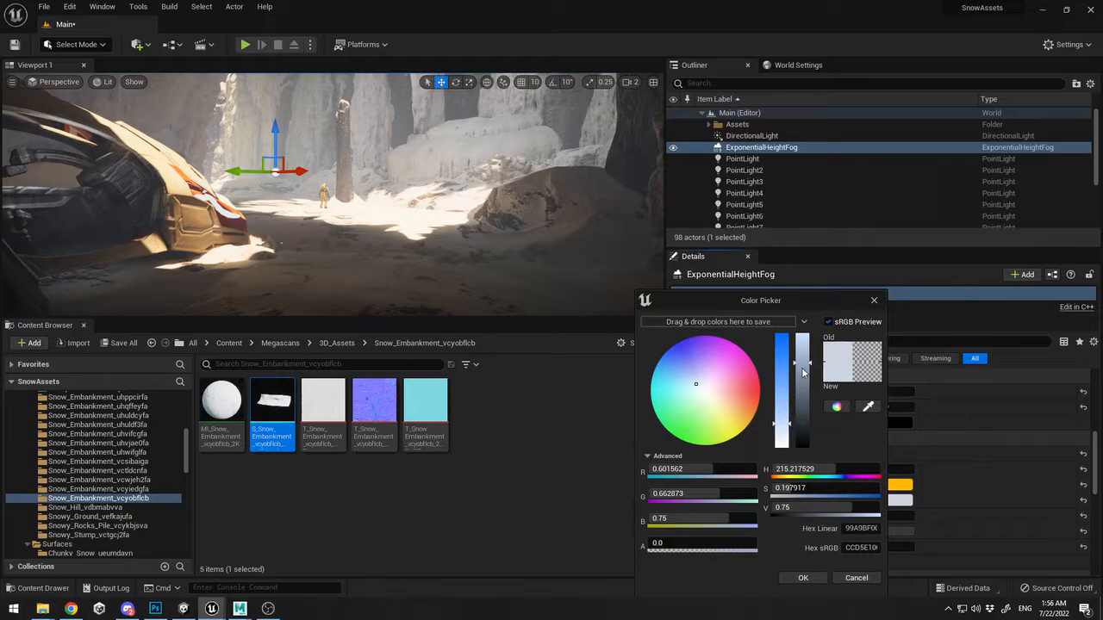
drag(782, 404, 781, 476)
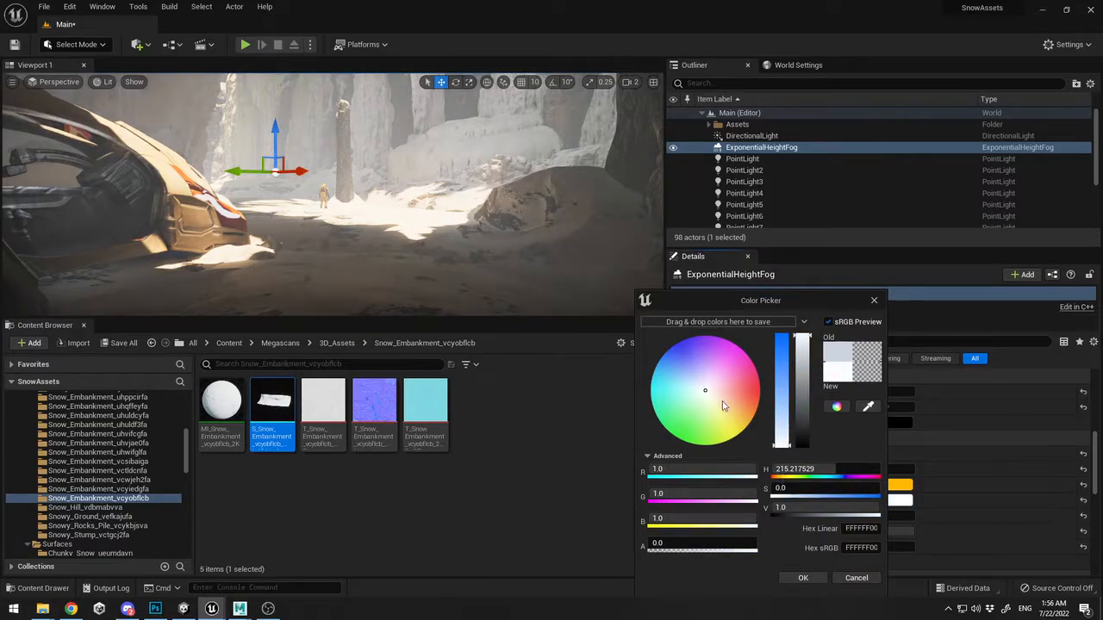
drag(803, 370, 814, 499)
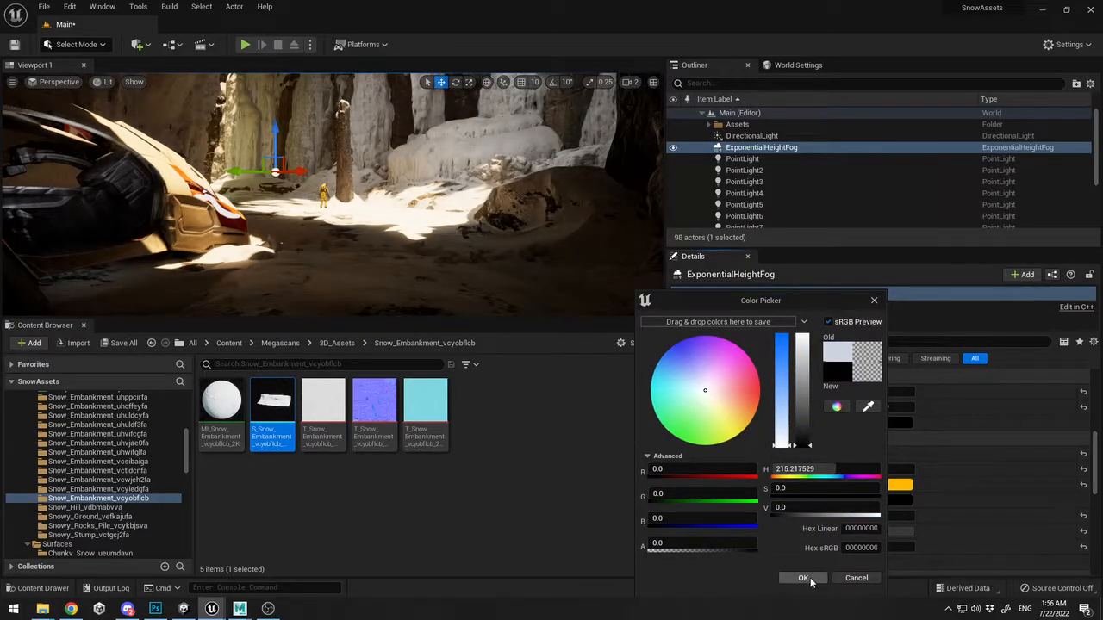
click(807, 579)
click(878, 484)
drag(767, 337, 769, 445)
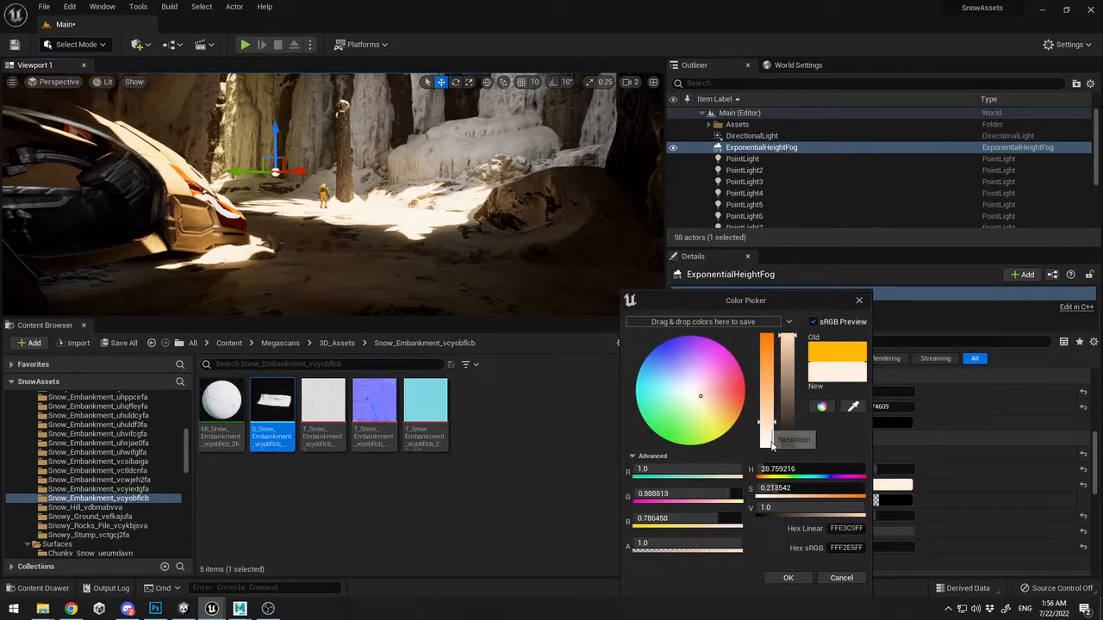
click(840, 577)
Try white and pale yellow for the fog's emissive colour and choose a muted violet with hue about 243, saturation 0.41 and value 0.54
click(886, 504)
drag(800, 392, 794, 304)
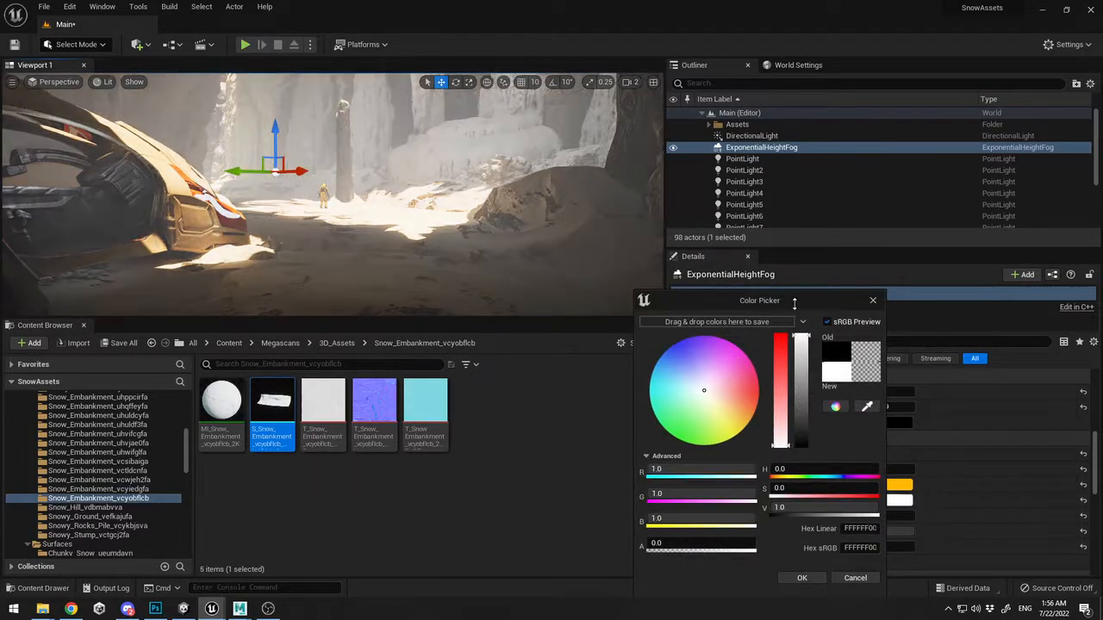
drag(780, 438, 718, 423)
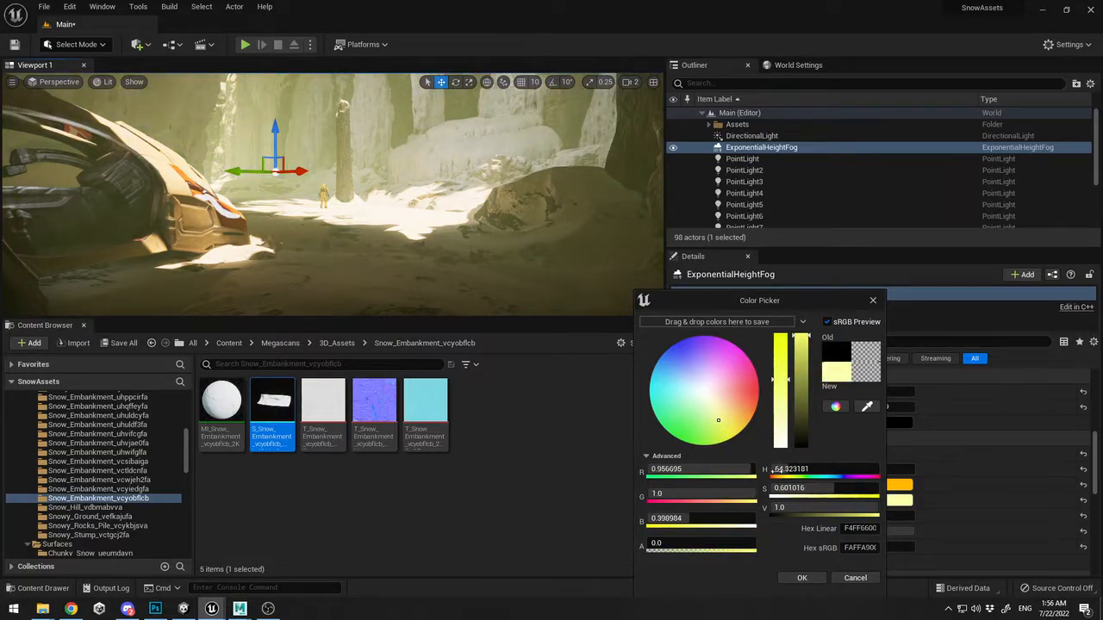
drag(803, 377, 794, 335)
drag(705, 422, 694, 371)
drag(797, 341, 796, 336)
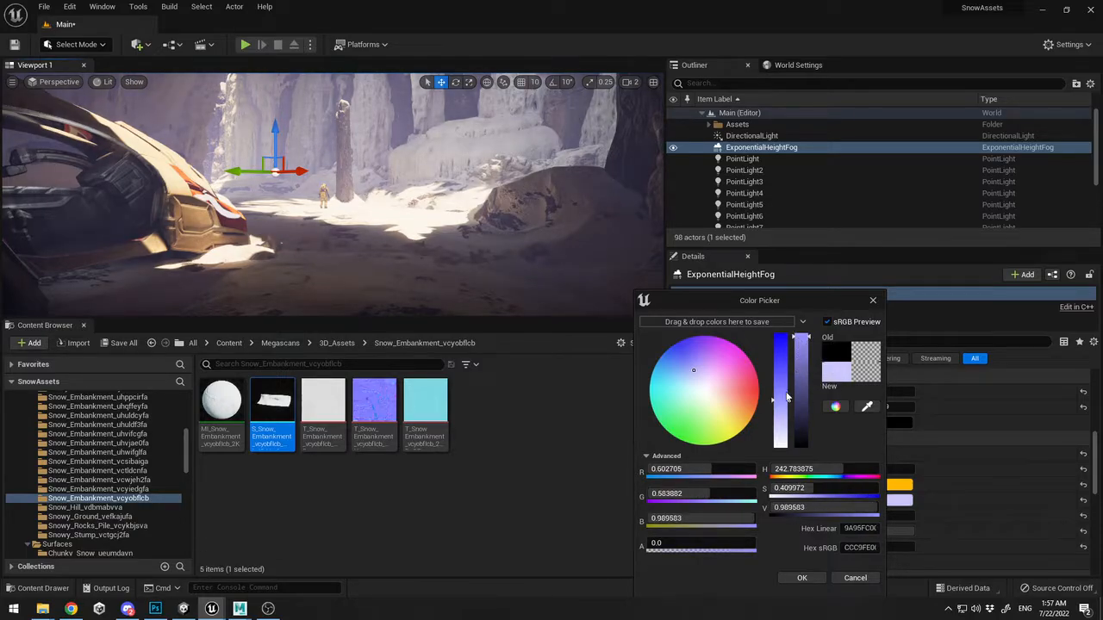
mouse_move(780, 403)
mouse_down()
mouse_move(780, 423)
mouse_move(782, 400)
mouse_up()
drag(803, 345, 807, 385)
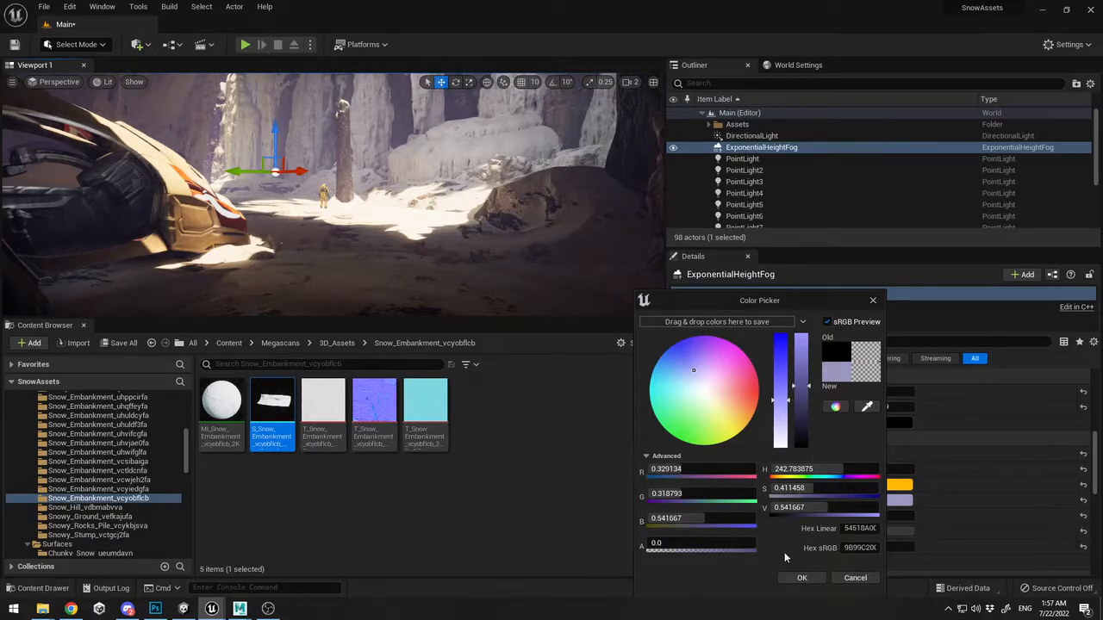
Set the DirectionalLight's temperature to about 3595
click(754, 135)
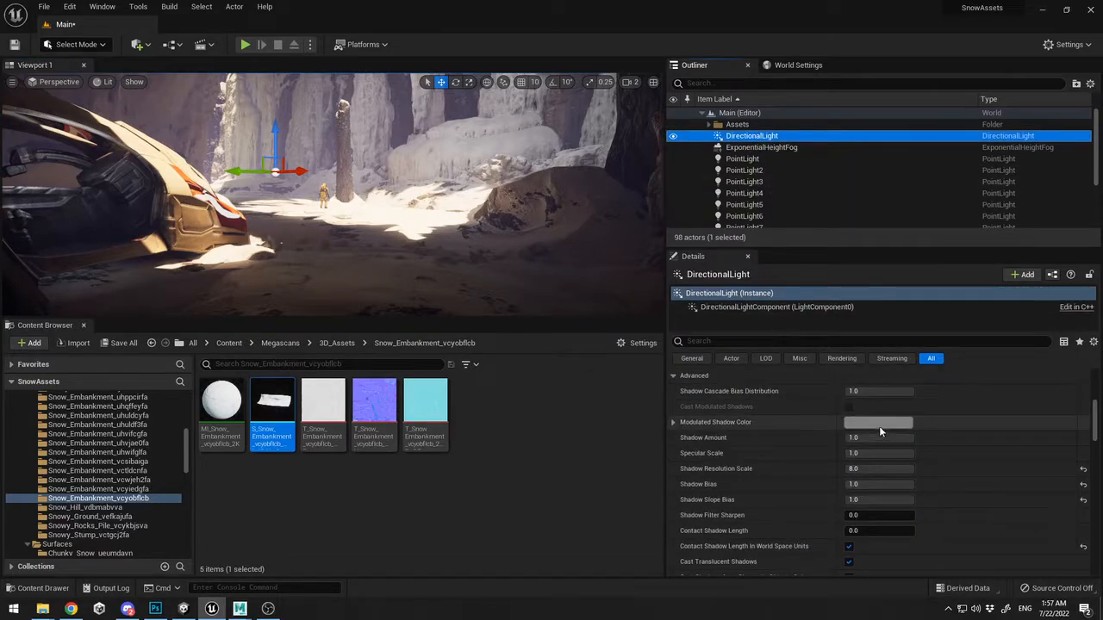
scroll(879, 426, up, 3)
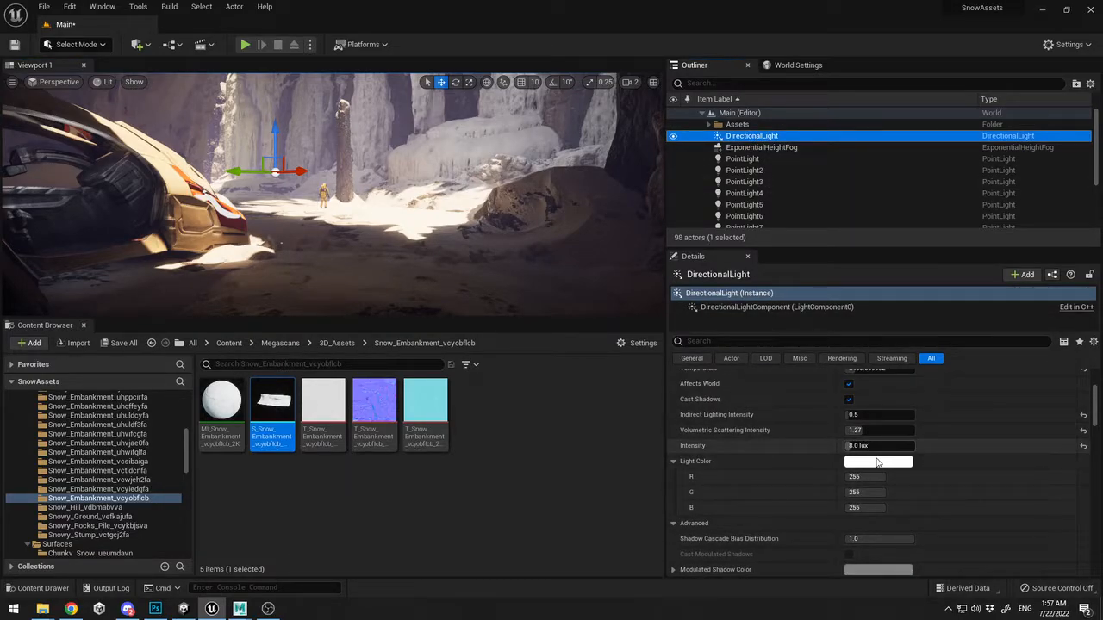
scroll(875, 445, up, 4)
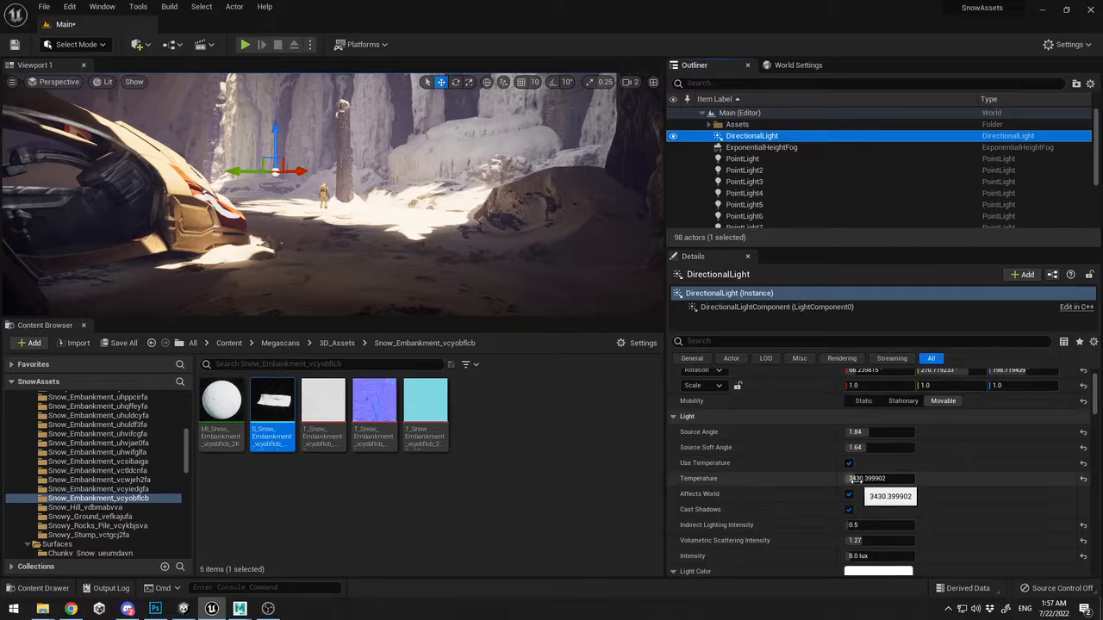
mouse_move(852, 481)
mouse_down()
mouse_move(887, 481)
mouse_move(853, 478)
mouse_up()
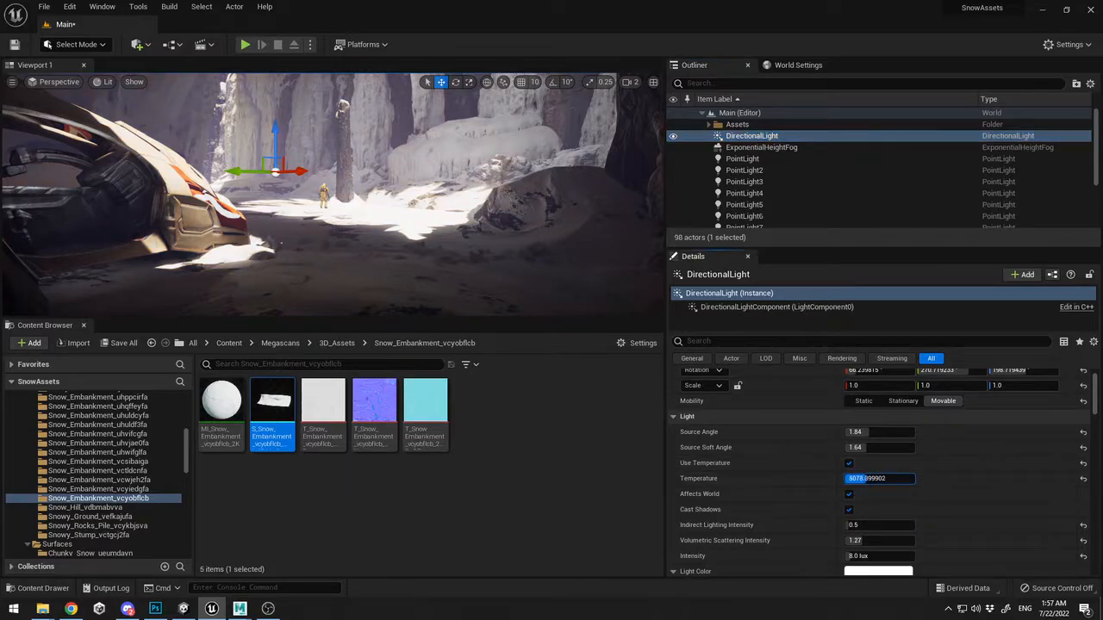
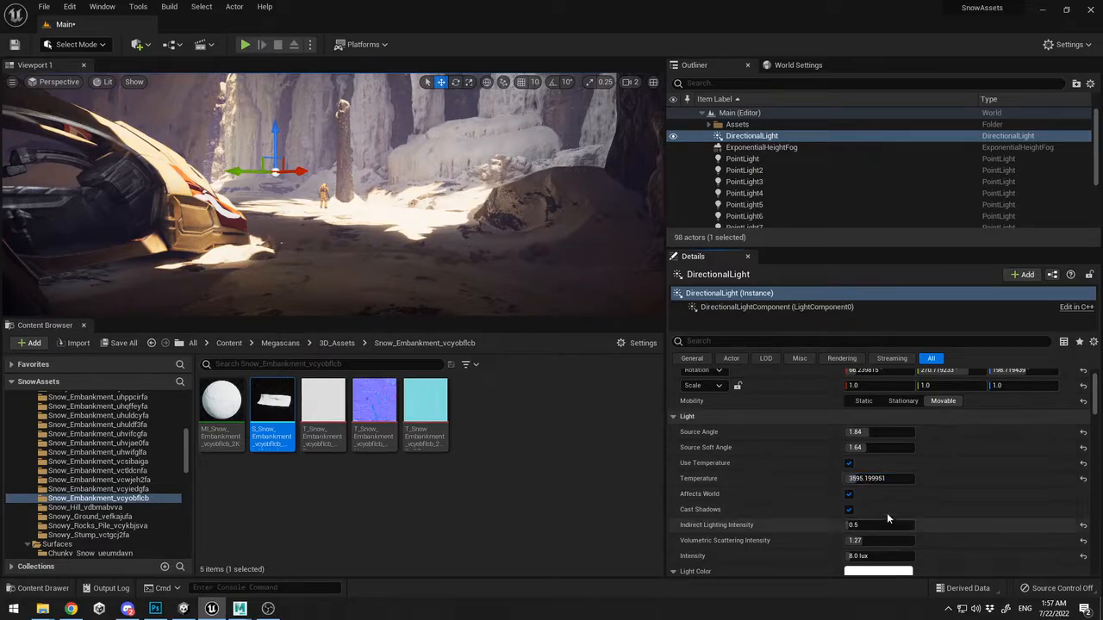
Compare directional light intensities of 6, 0, 1, 2 and 3 lux and settle on 4 lux
click(866, 555)
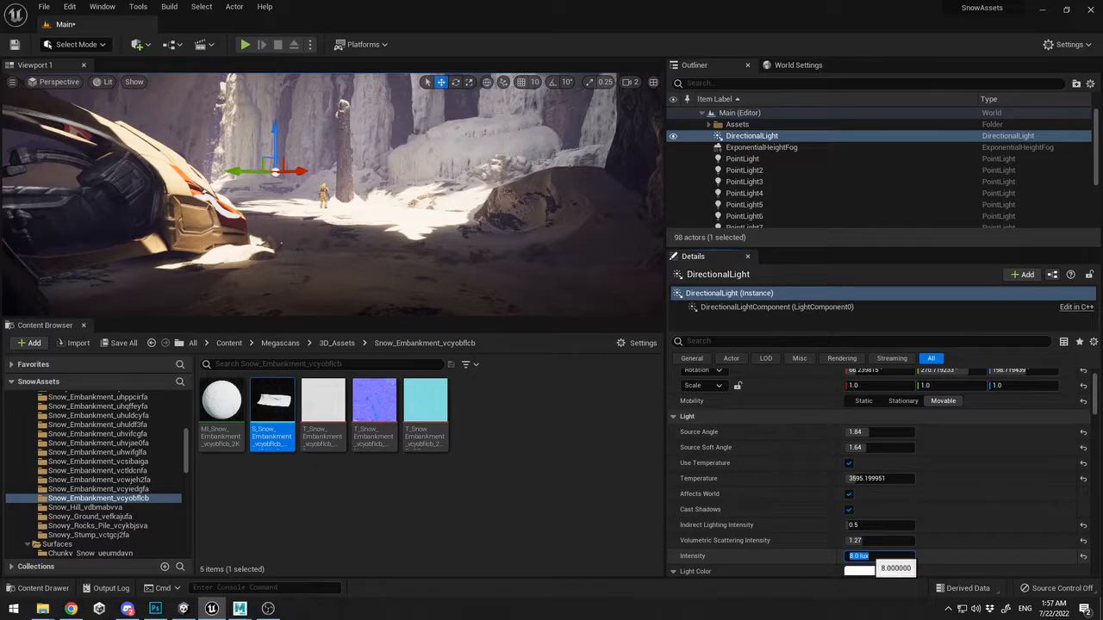
text(6)
key(Return)
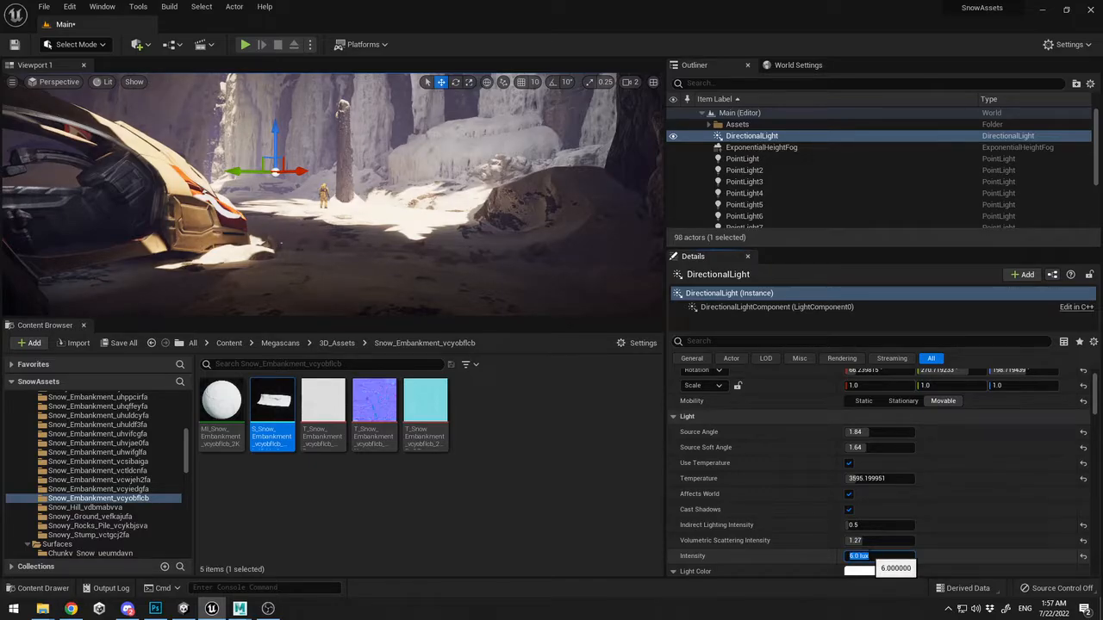
text(0.)
key(Return)
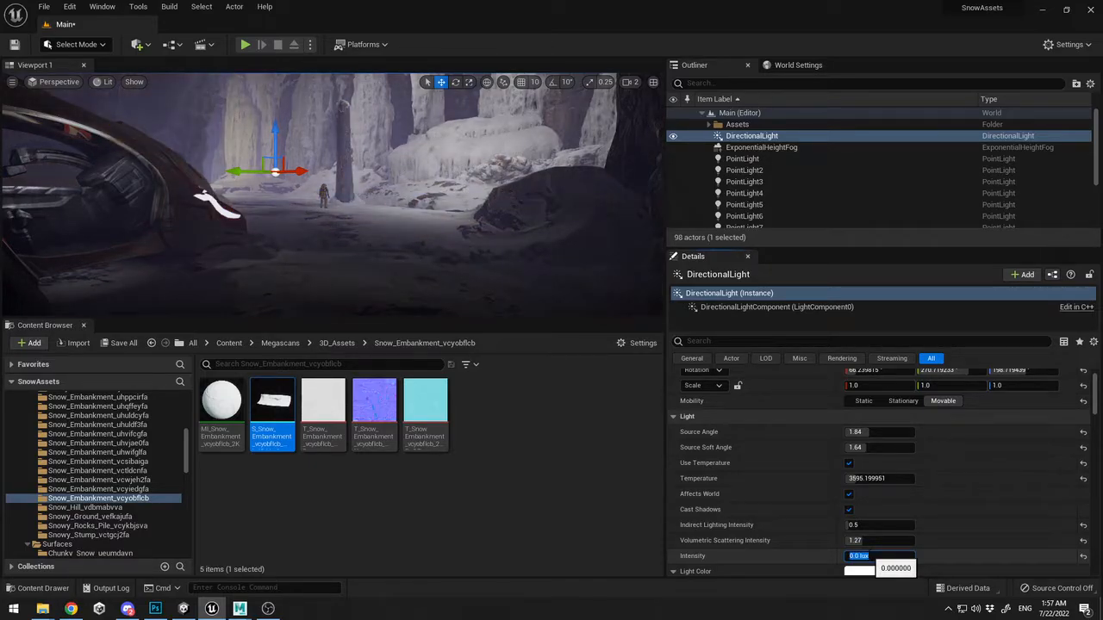
text(1)
key(Return)
text(2)
key(Return)
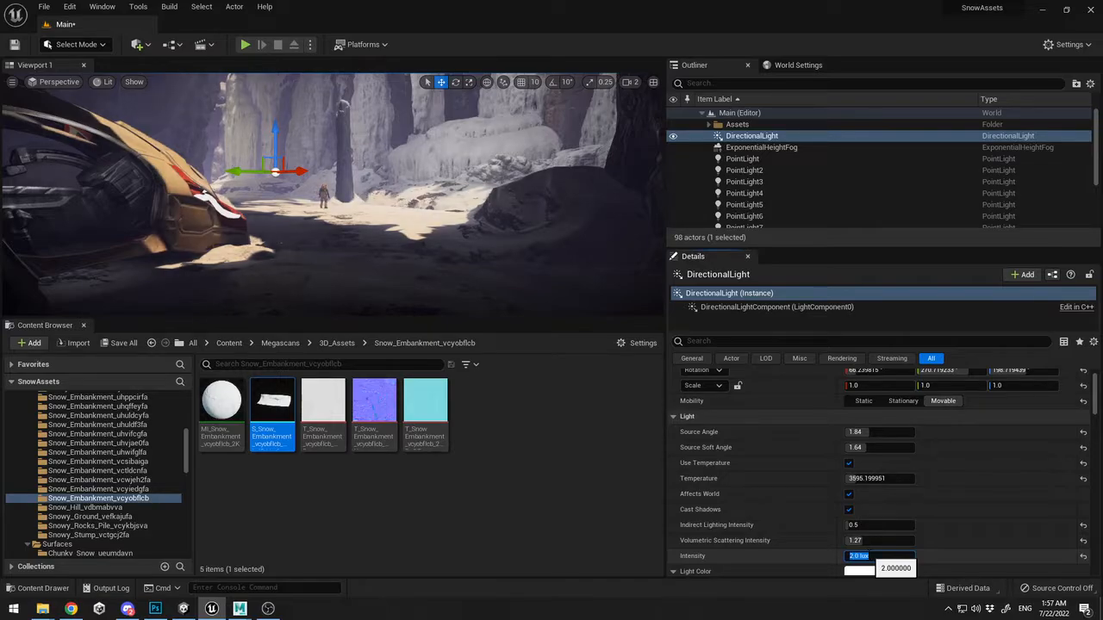
text(3)
key(Return)
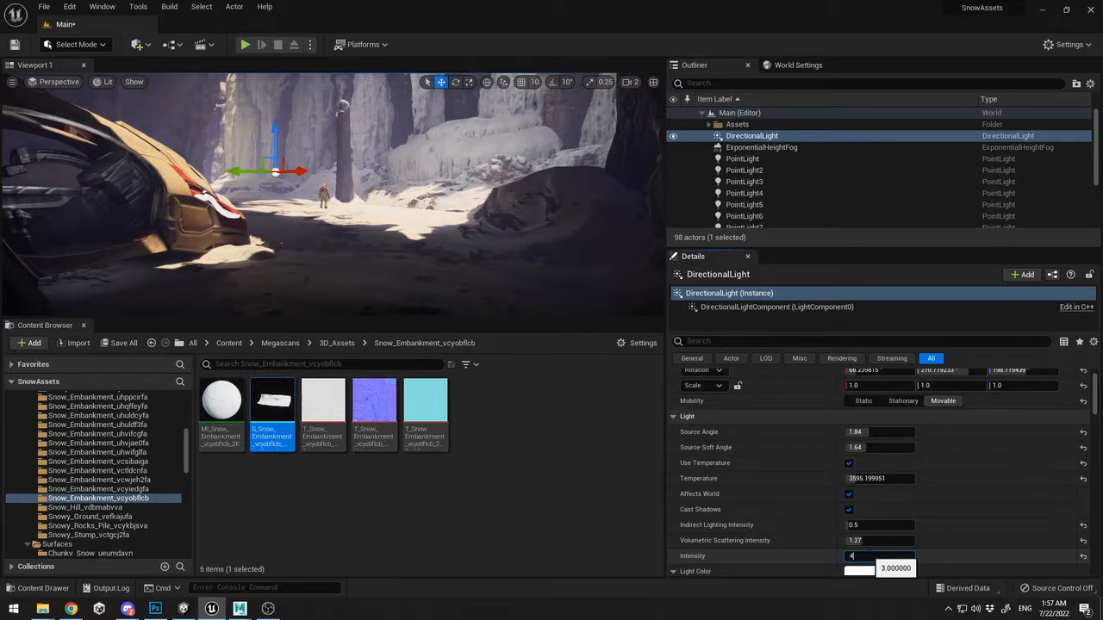
key(Return)
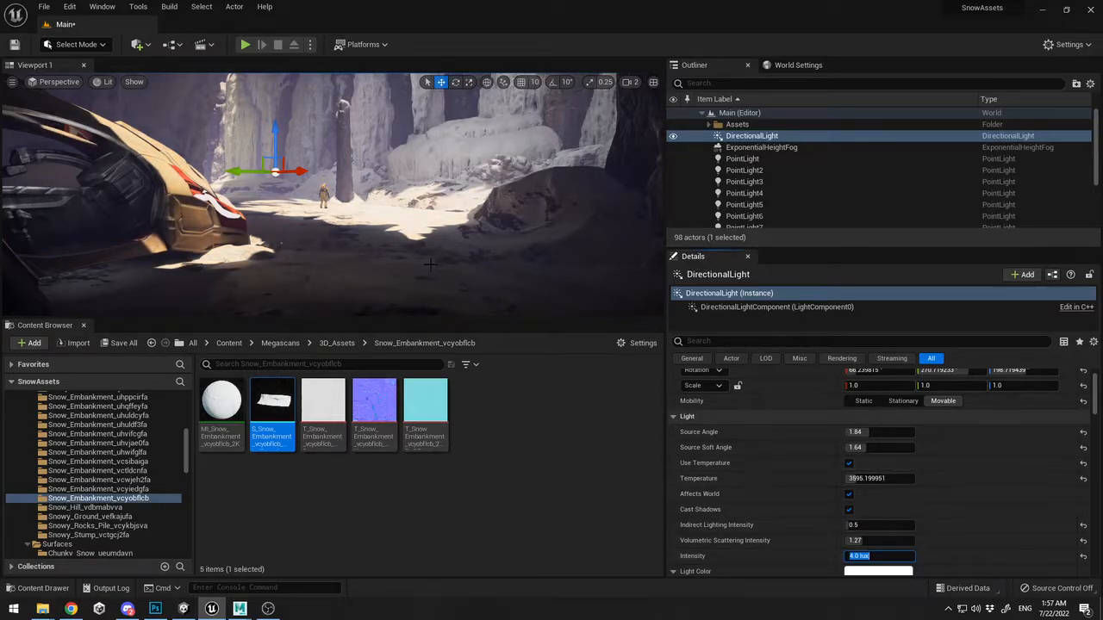
View the scene full screen with nothing selected and return to the normal editor layout
click(508, 294)
key(F11)
click(939, 392)
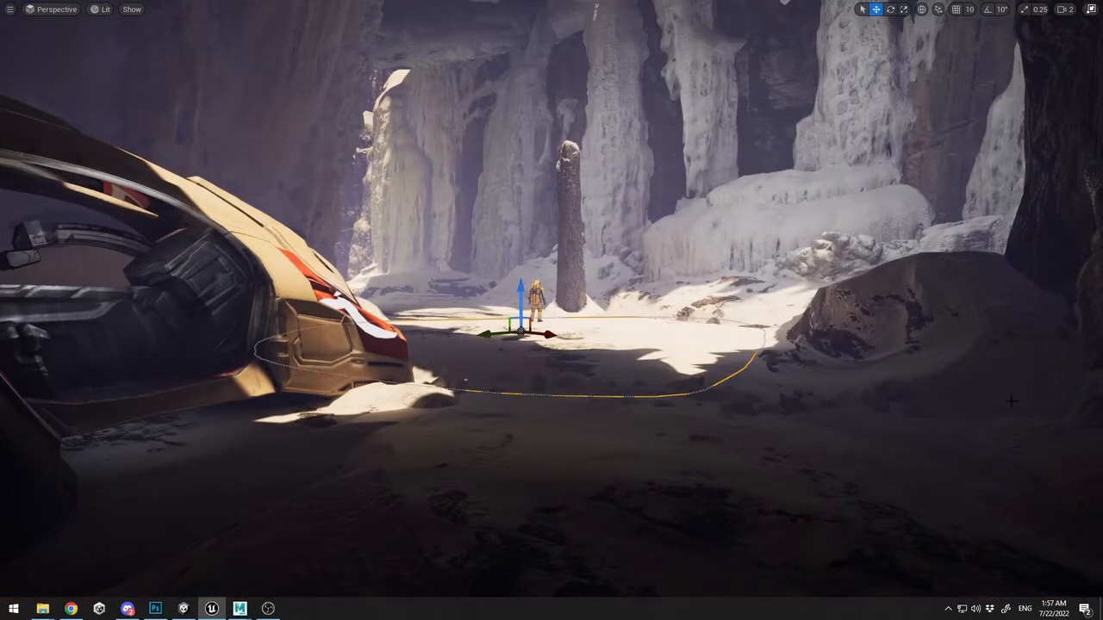
key(Escape)
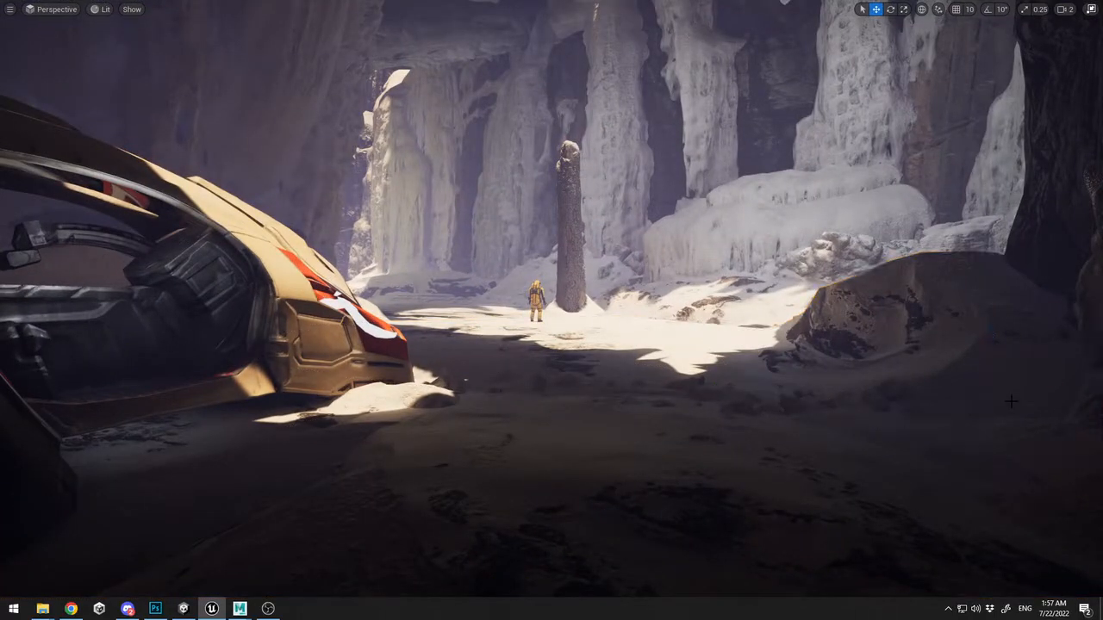
key(F11)
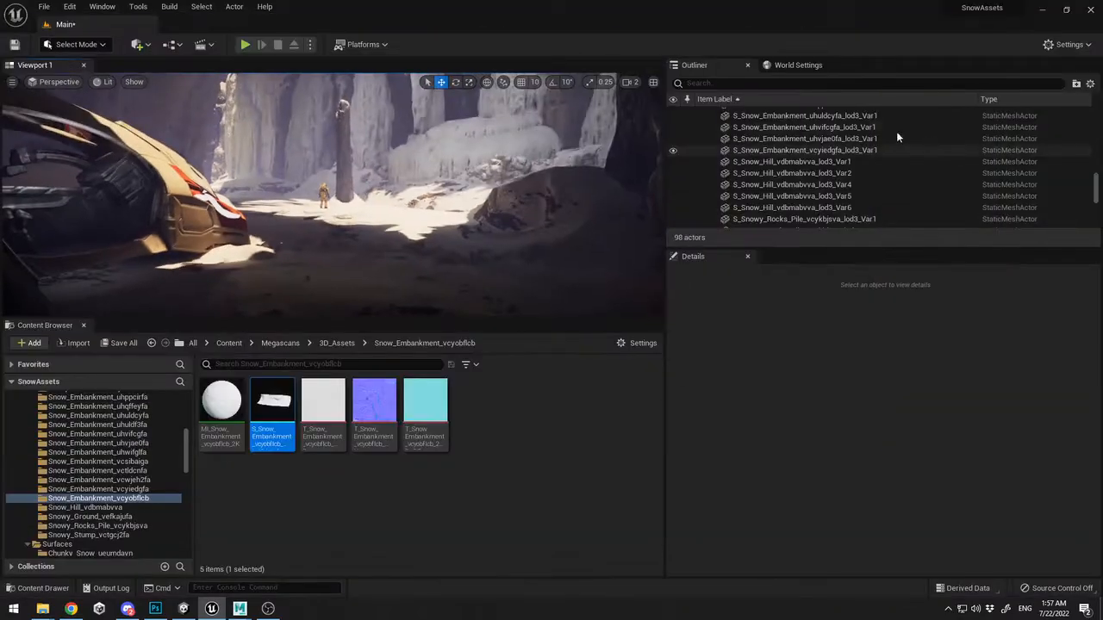
Collapse the Assets folder and switch the PostProcessVolume's visibility off and on twice to compare the scene
scroll(754, 153, up, 10)
scroll(755, 153, up, 3)
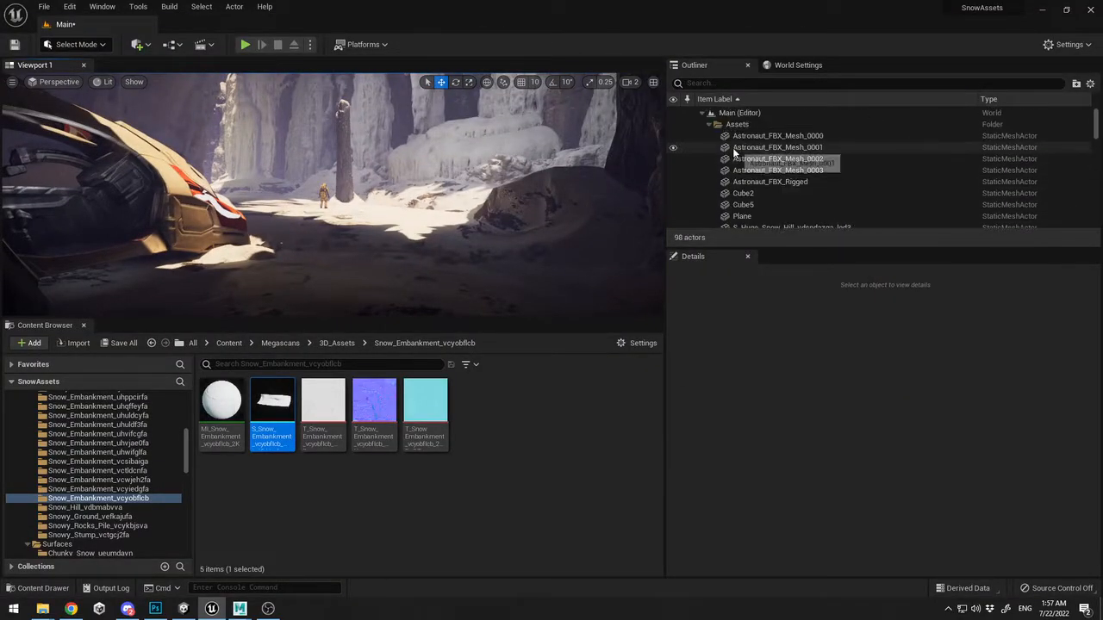
click(708, 124)
scroll(703, 151, down, 4)
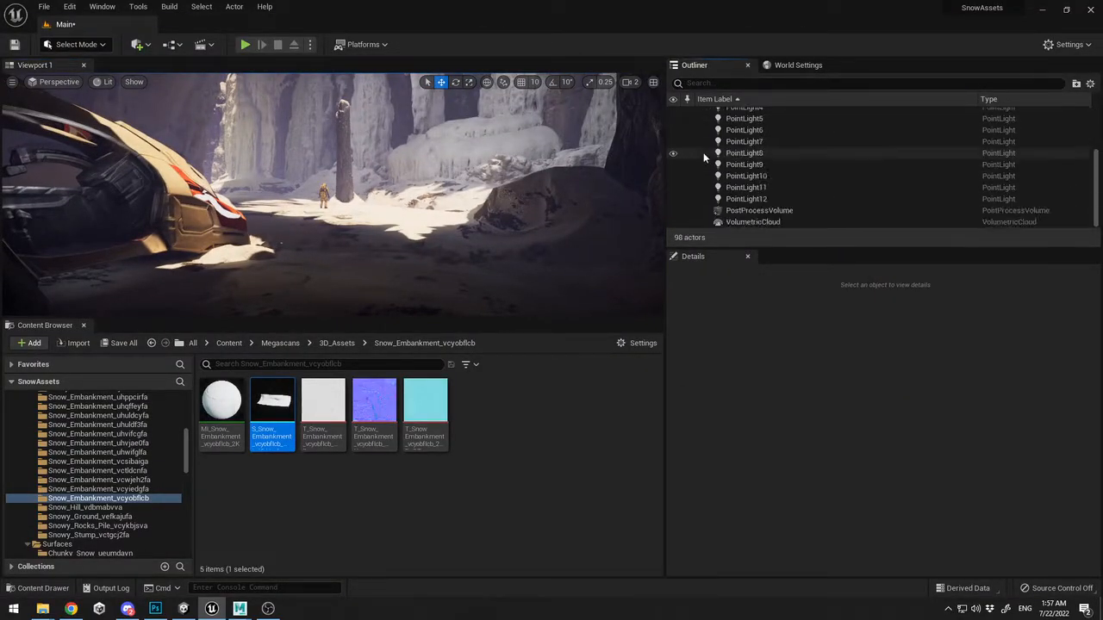
click(673, 211)
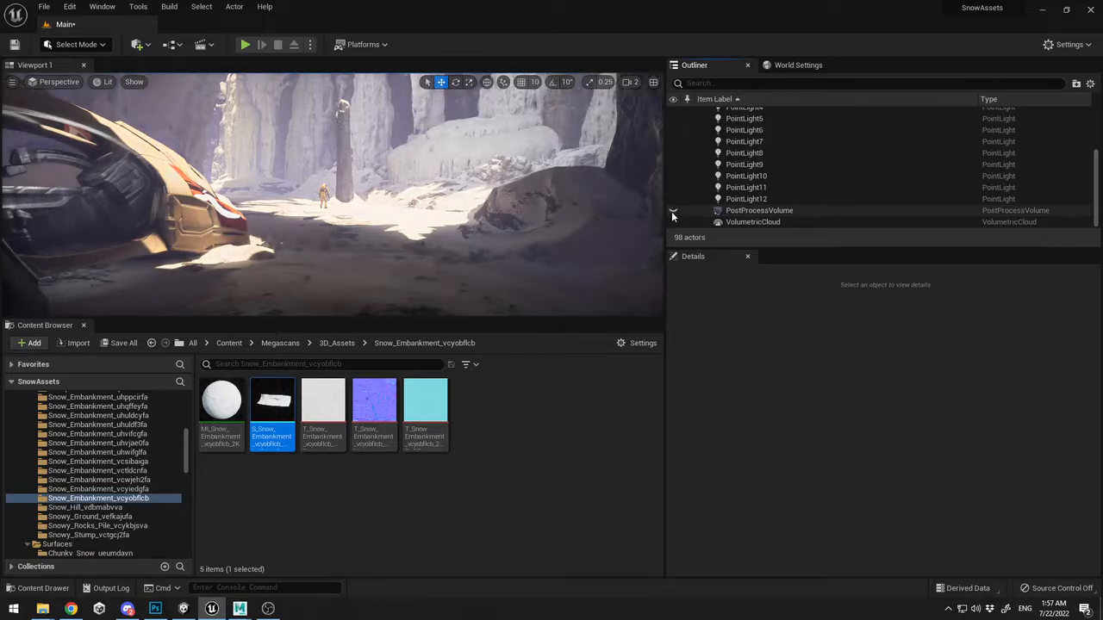
click(673, 211)
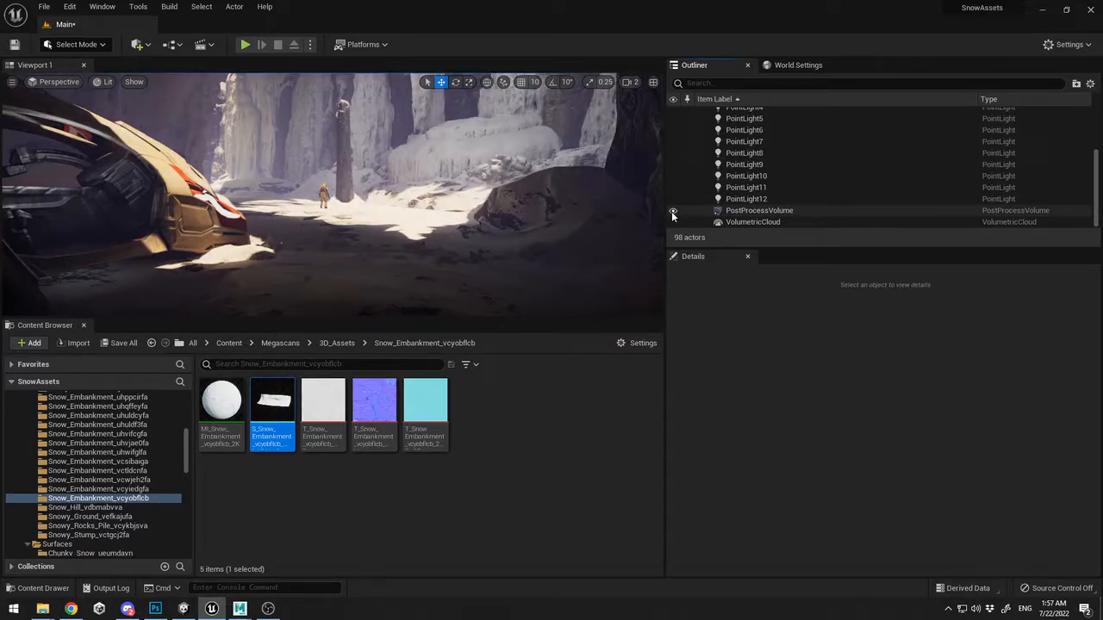
click(673, 211)
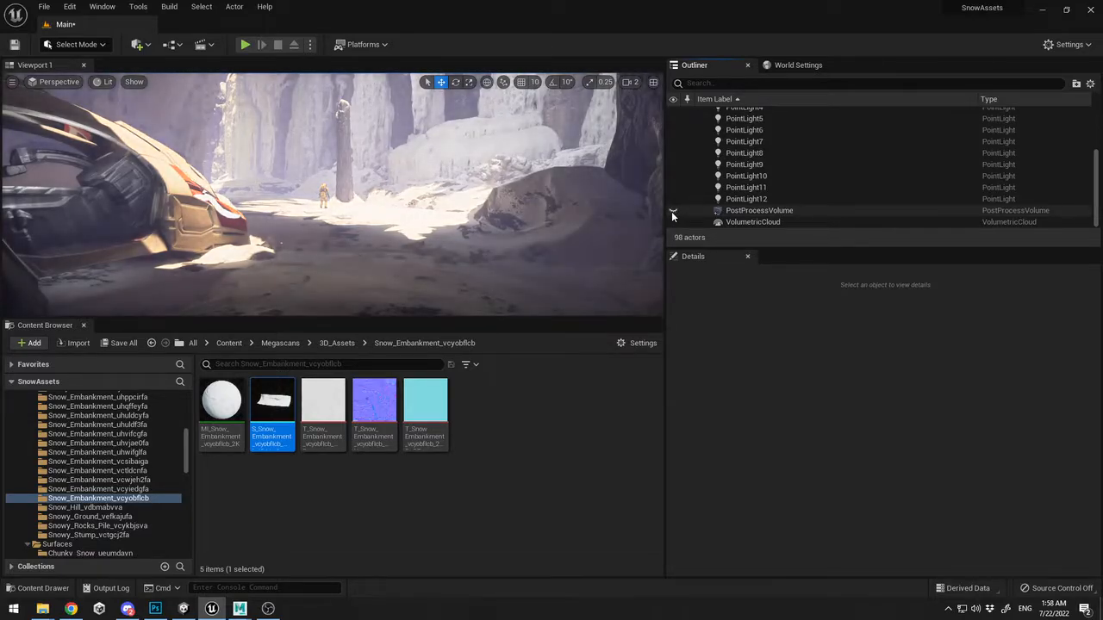
click(673, 211)
Select the PostProcessVolume and switch its bloom method, intensity and threshold overrides off and back on to compare
click(758, 211)
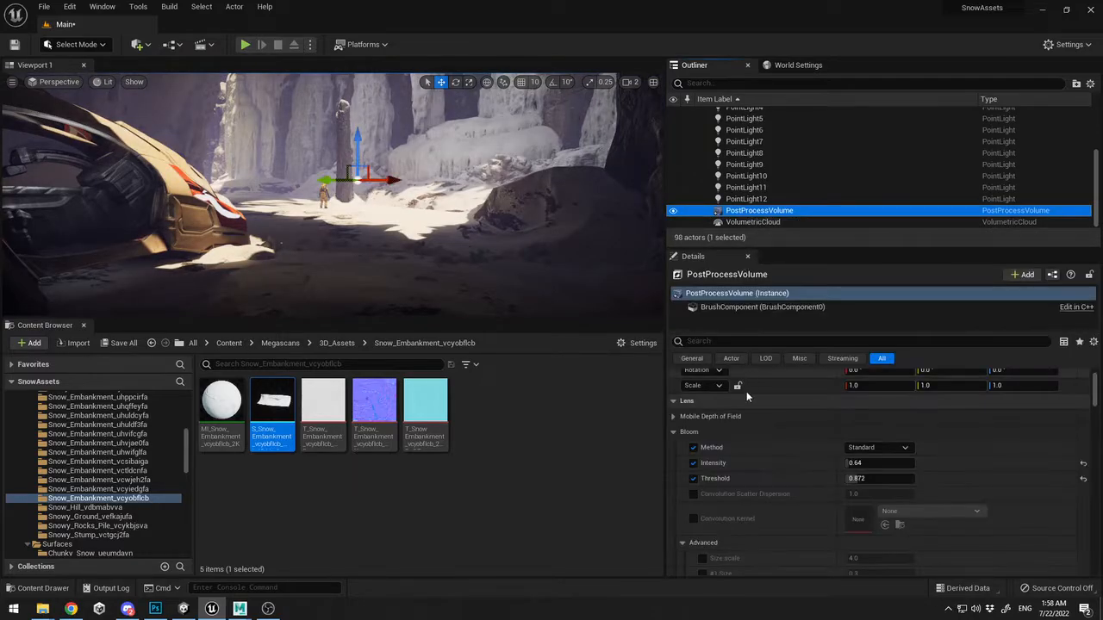
click(694, 447)
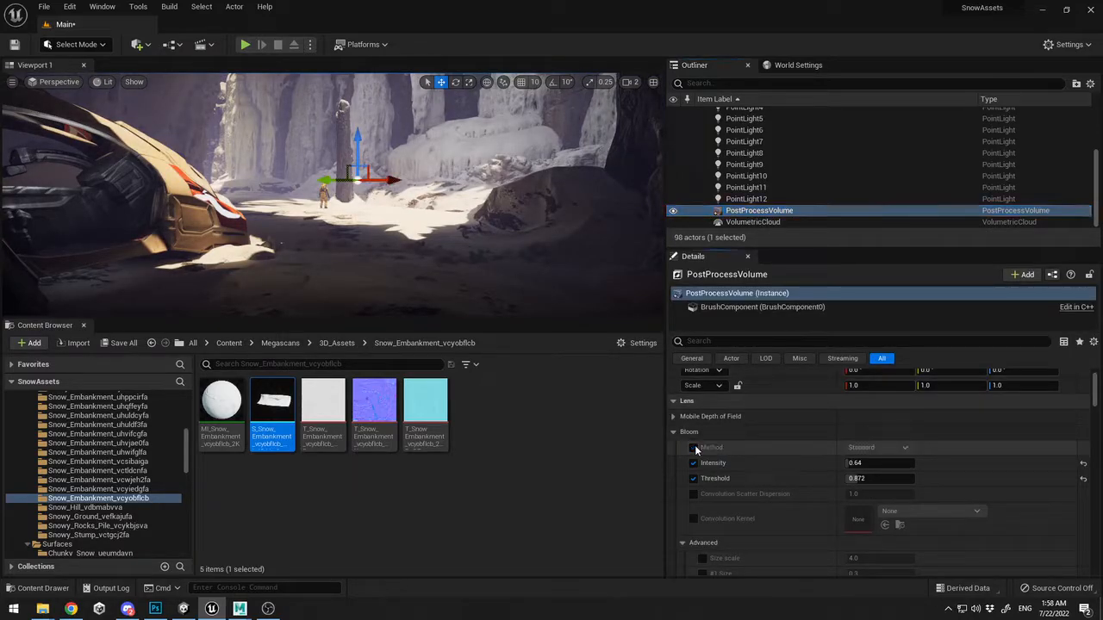
click(693, 463)
click(693, 479)
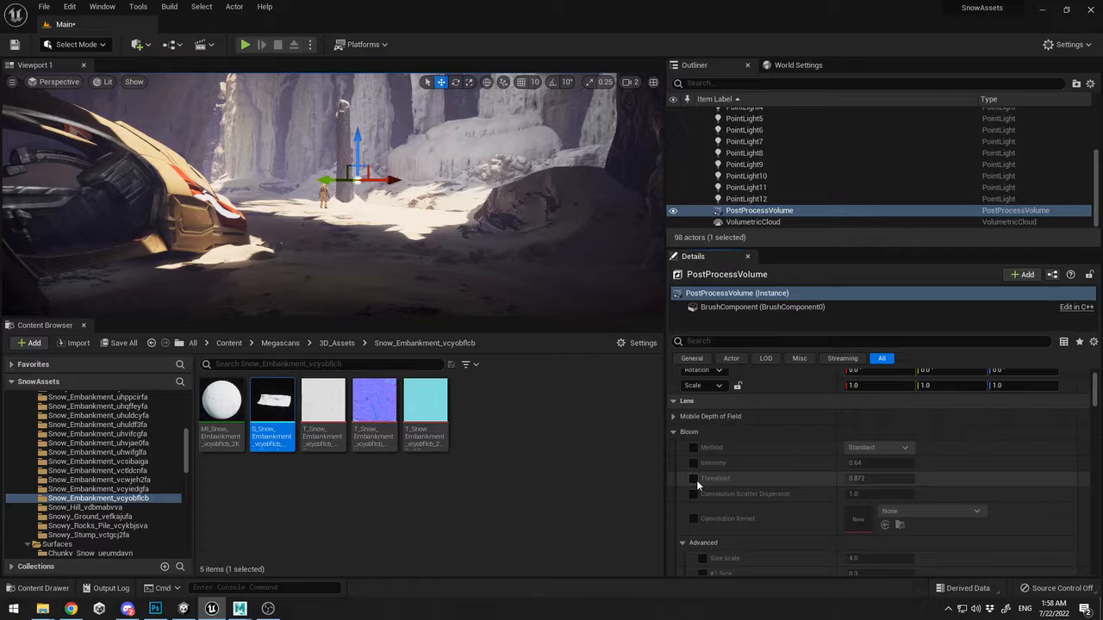
click(694, 479)
click(693, 463)
click(694, 448)
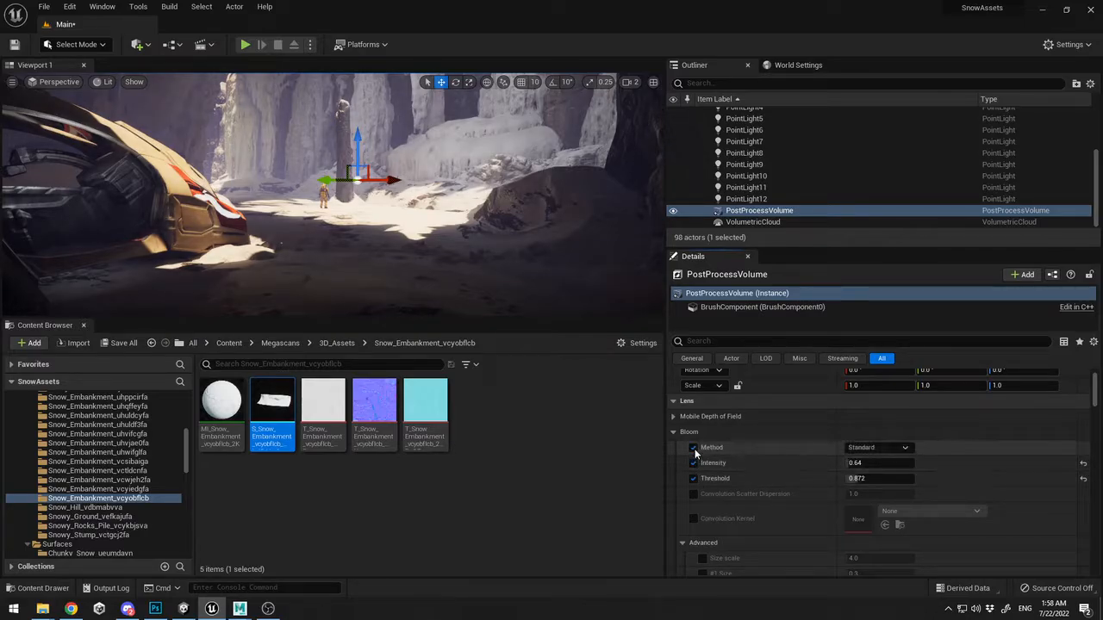
Disable the PostProcessVolume's Exposure Compensation and Apply Physical Camera Exposure overrides, comparing the Metering Mode override off and on and leaving it on
scroll(726, 454, down, 10)
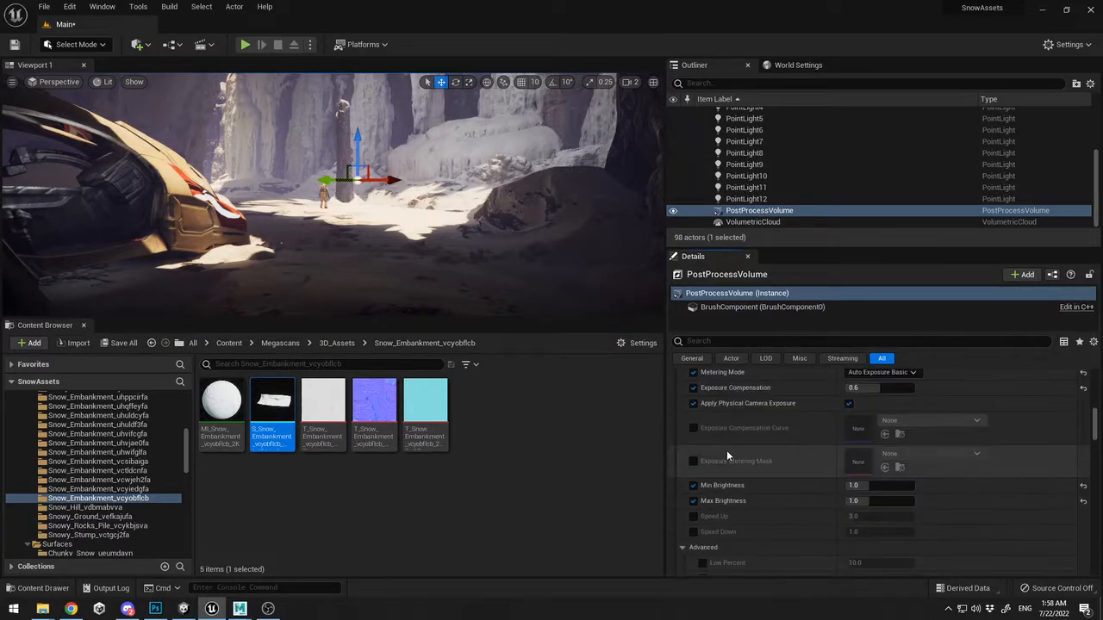
click(694, 427)
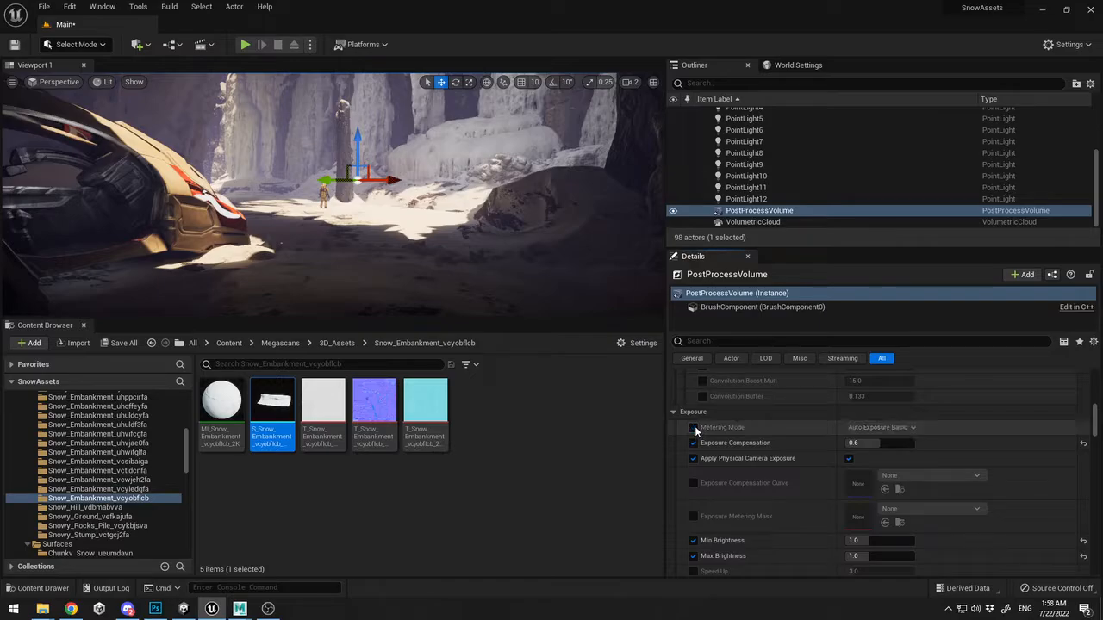
click(693, 443)
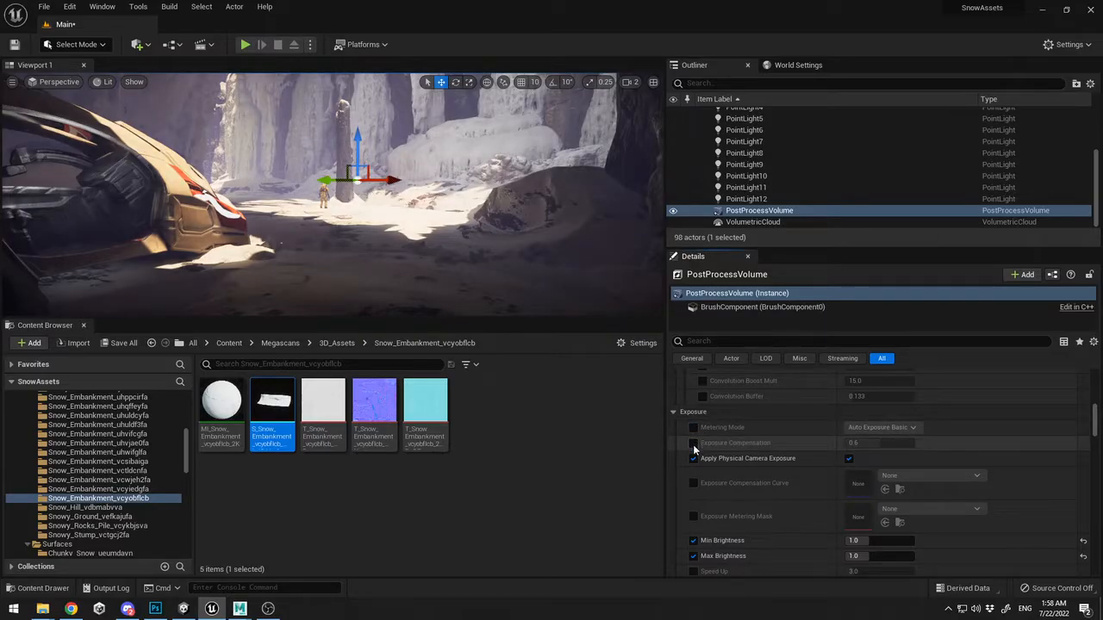
click(694, 459)
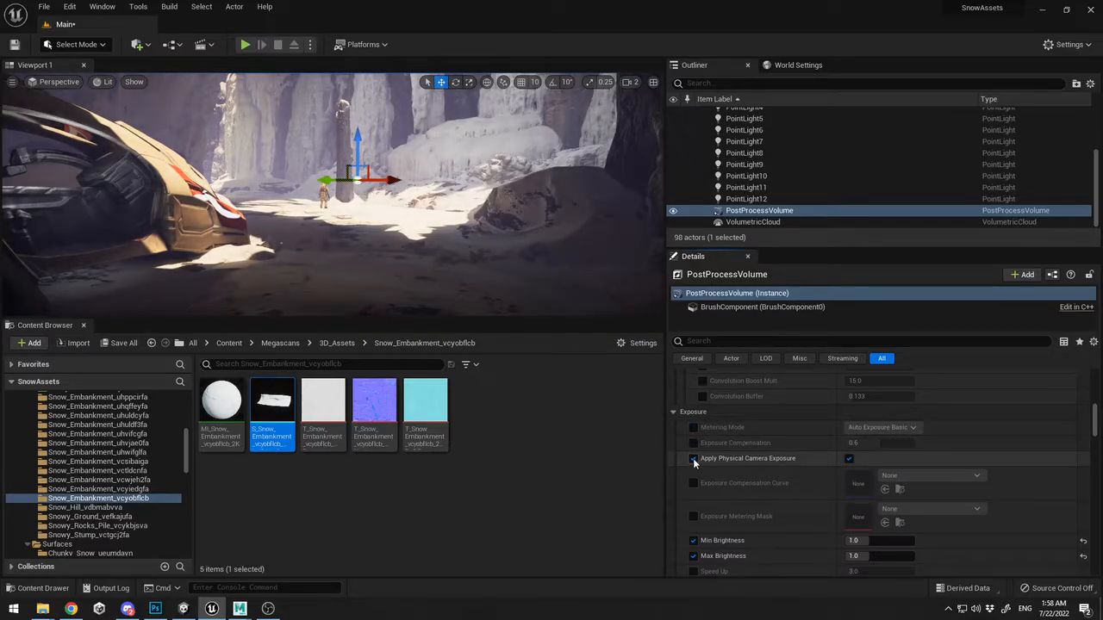
click(693, 459)
click(693, 428)
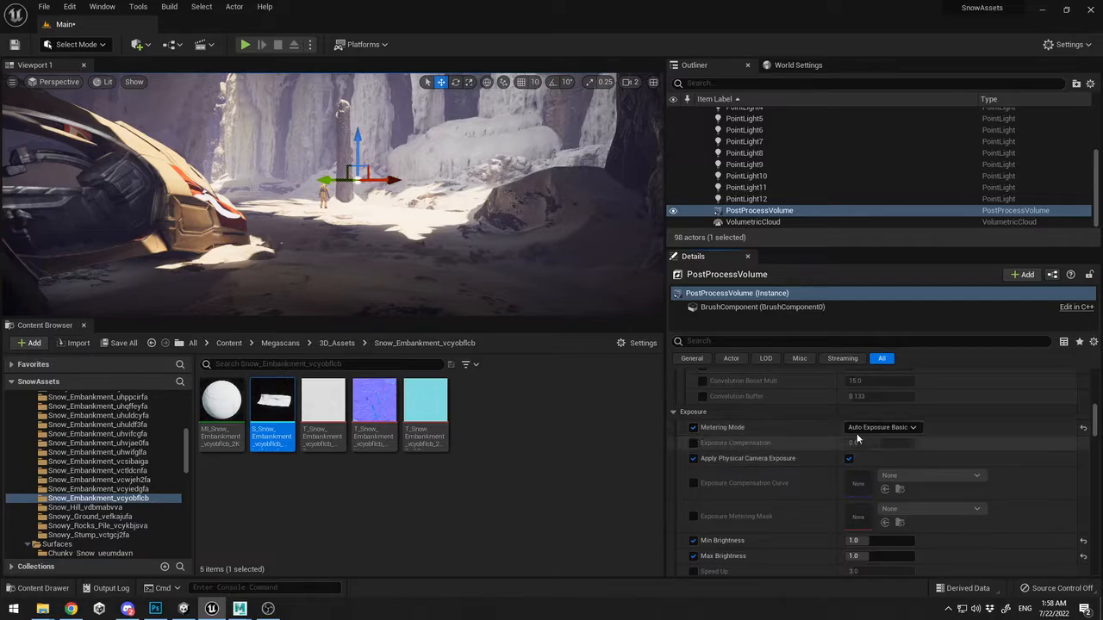
click(694, 458)
click(693, 459)
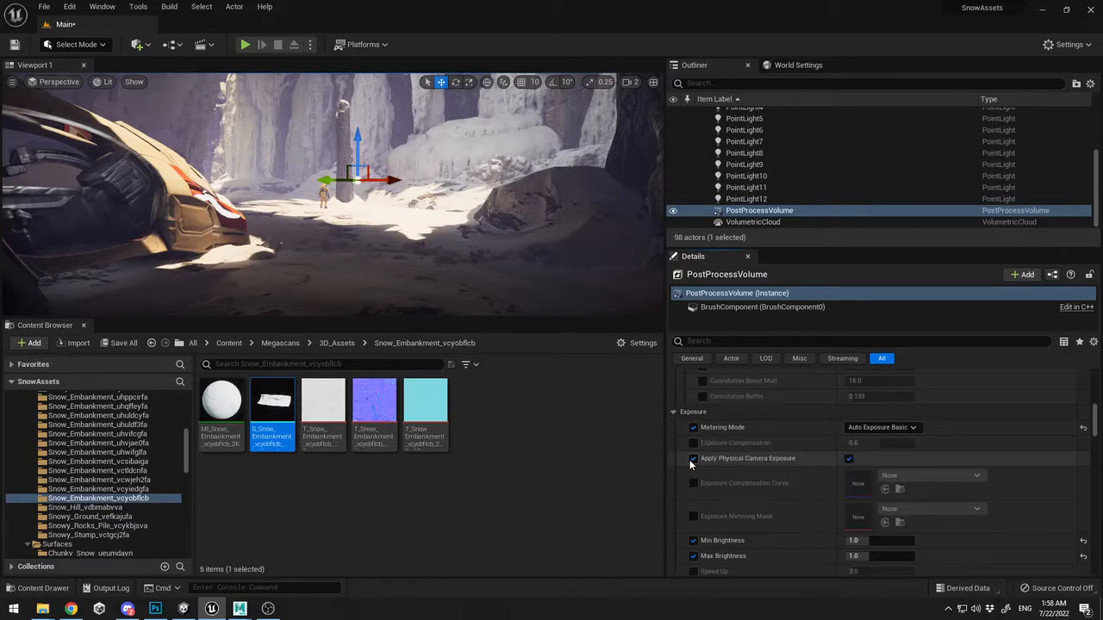
click(692, 460)
click(693, 425)
click(693, 429)
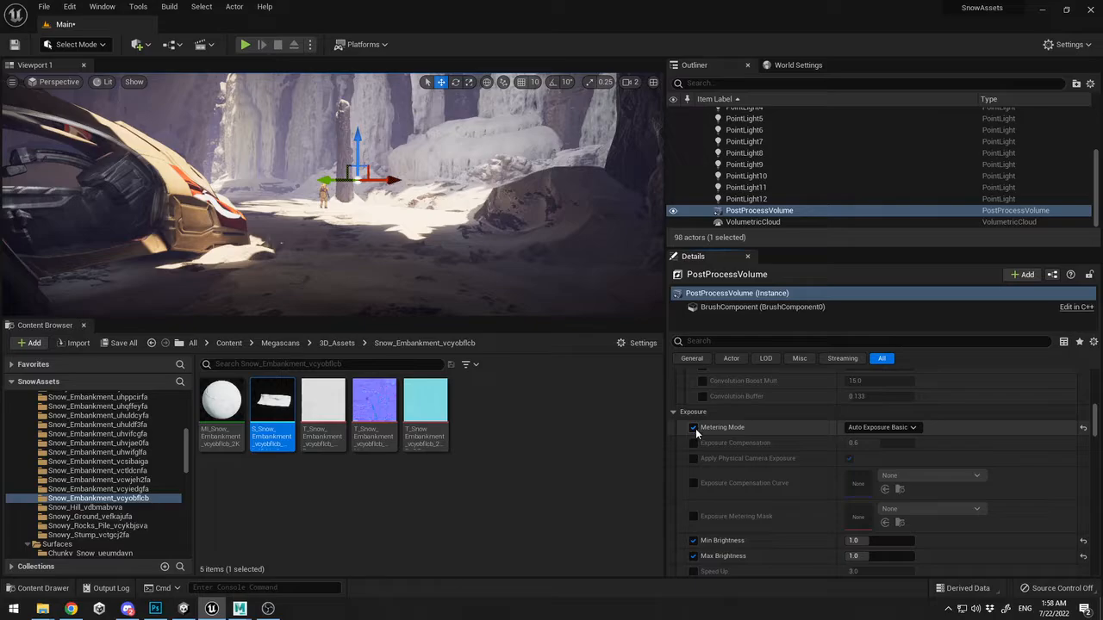
click(694, 427)
click(694, 427)
Switch the Min Brightness and Max Brightness exposure overrides off and back on to compare the scene
scroll(731, 495, down, 2)
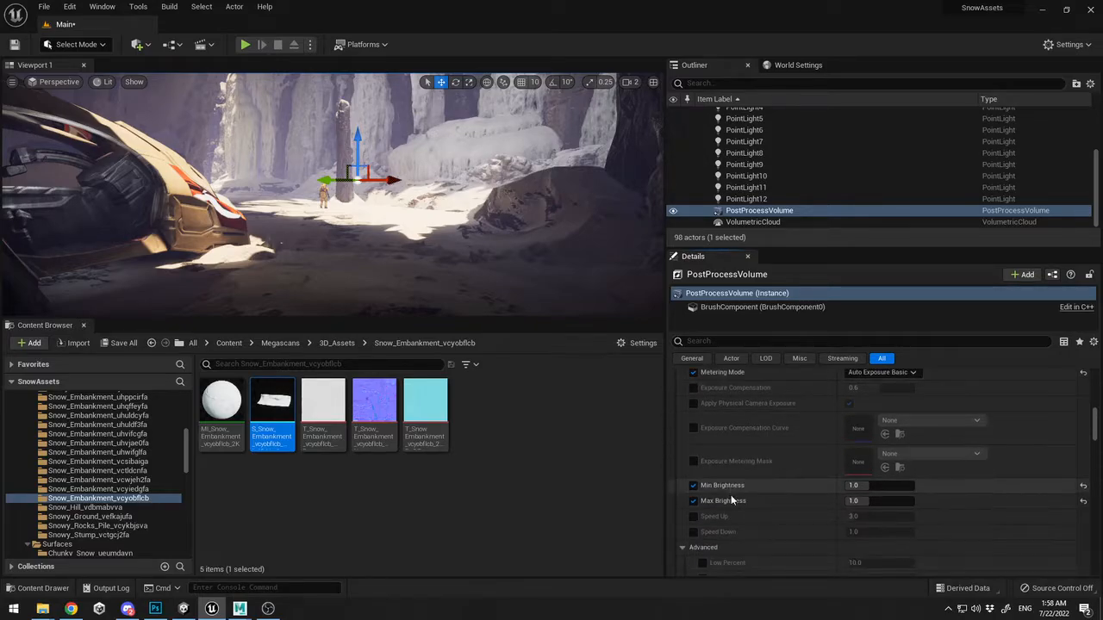
click(694, 488)
click(693, 501)
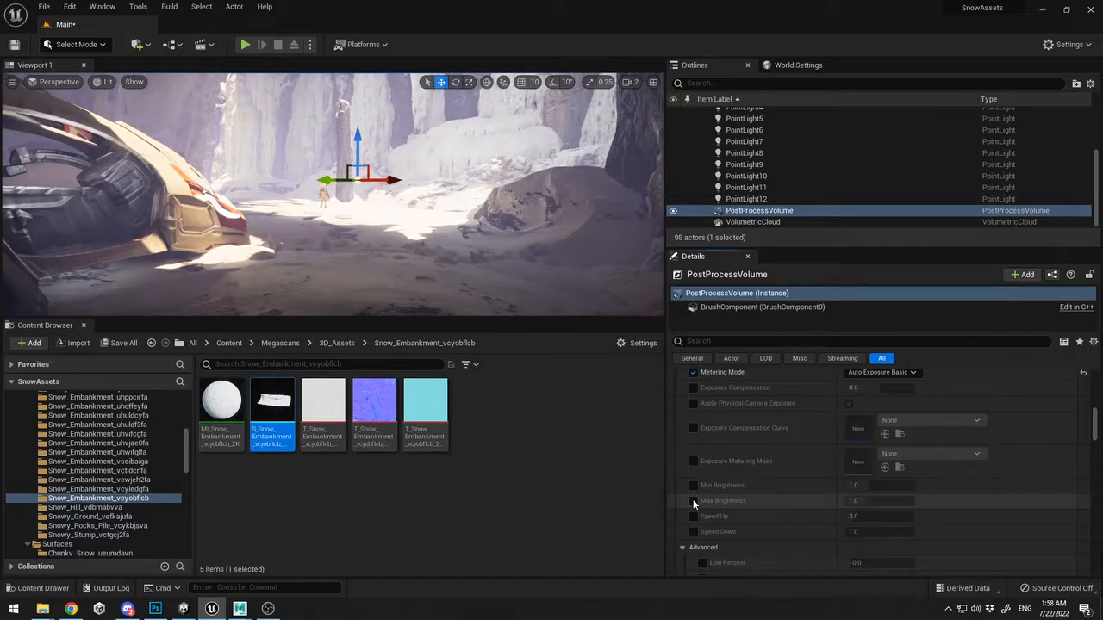
click(694, 501)
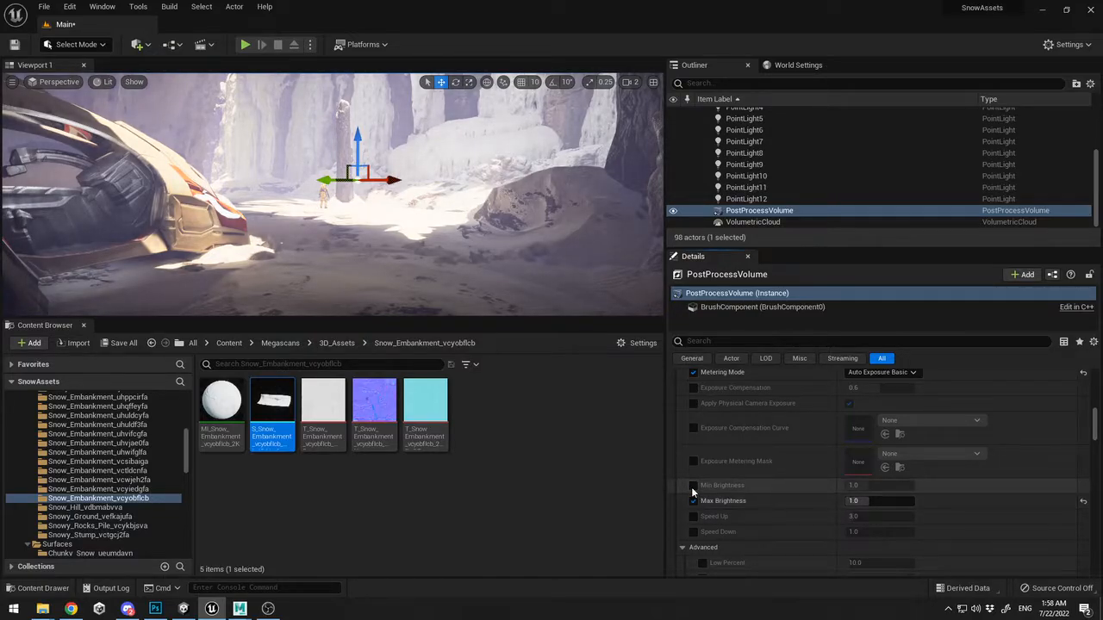
click(692, 486)
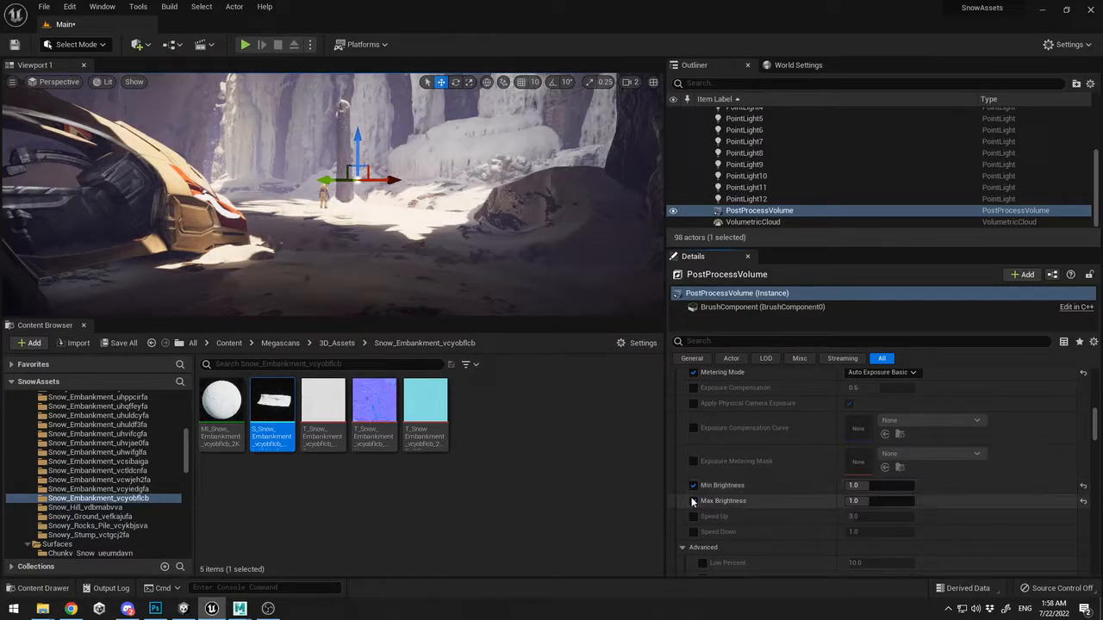
Try a Min Brightness of 0 for the exposure and set it back to 1
click(869, 486)
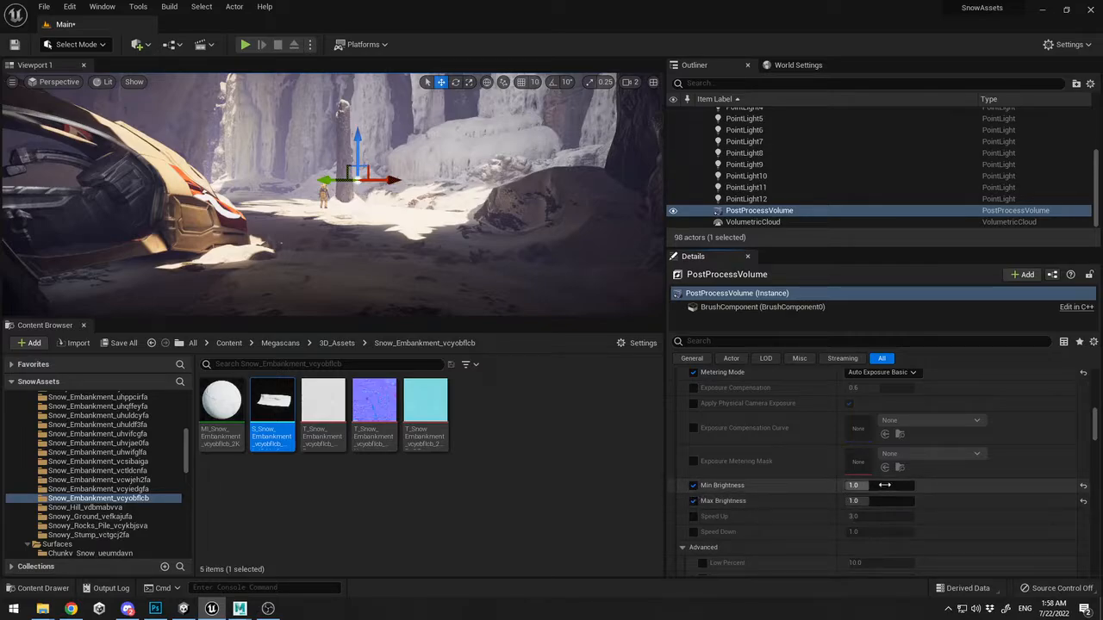
text(0)
key(Return)
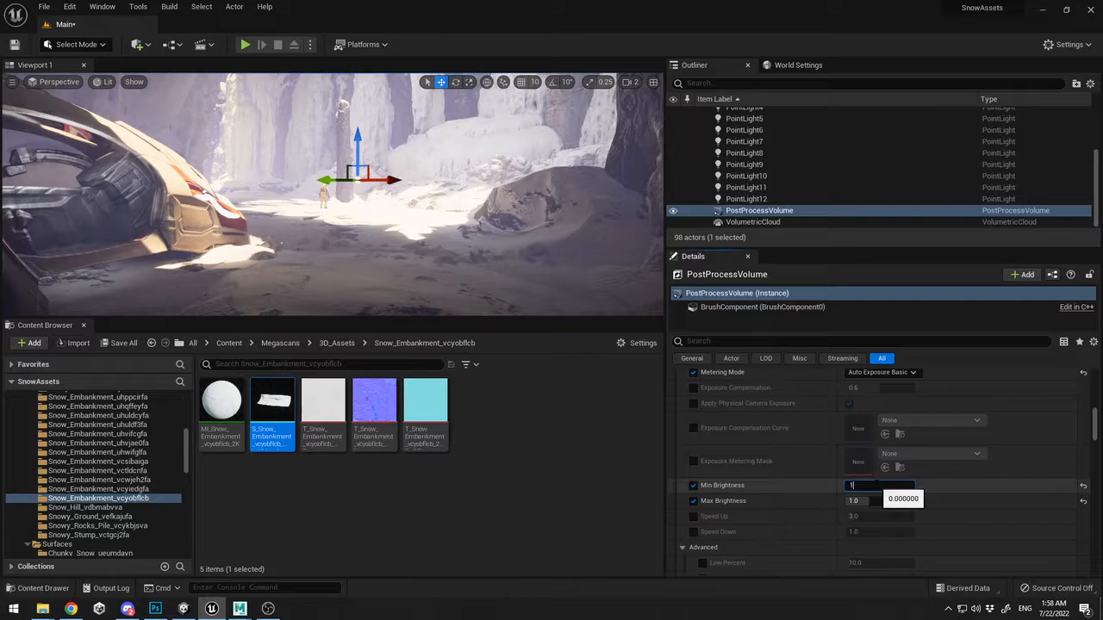
key(Return)
Tint the Gamma and Gain of the midtones slightly towards blue in the PostProcessVolume's color grading
scroll(727, 512, down, 10)
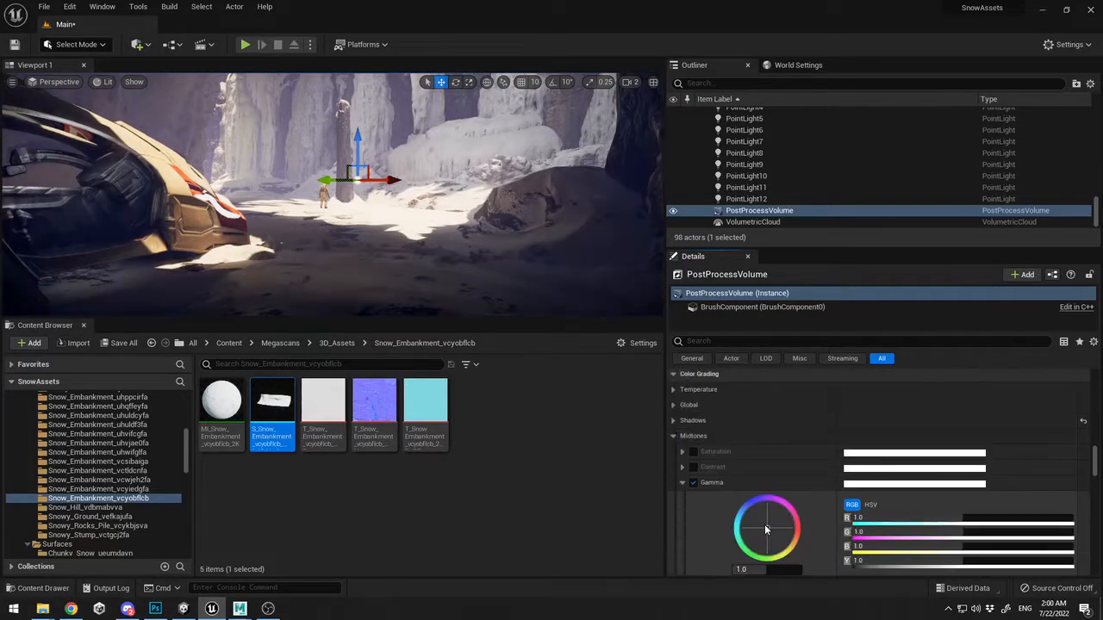
mouse_move(764, 525)
mouse_down()
mouse_move(755, 520)
mouse_move(764, 536)
mouse_move(775, 523)
mouse_move(754, 521)
mouse_move(765, 524)
mouse_up()
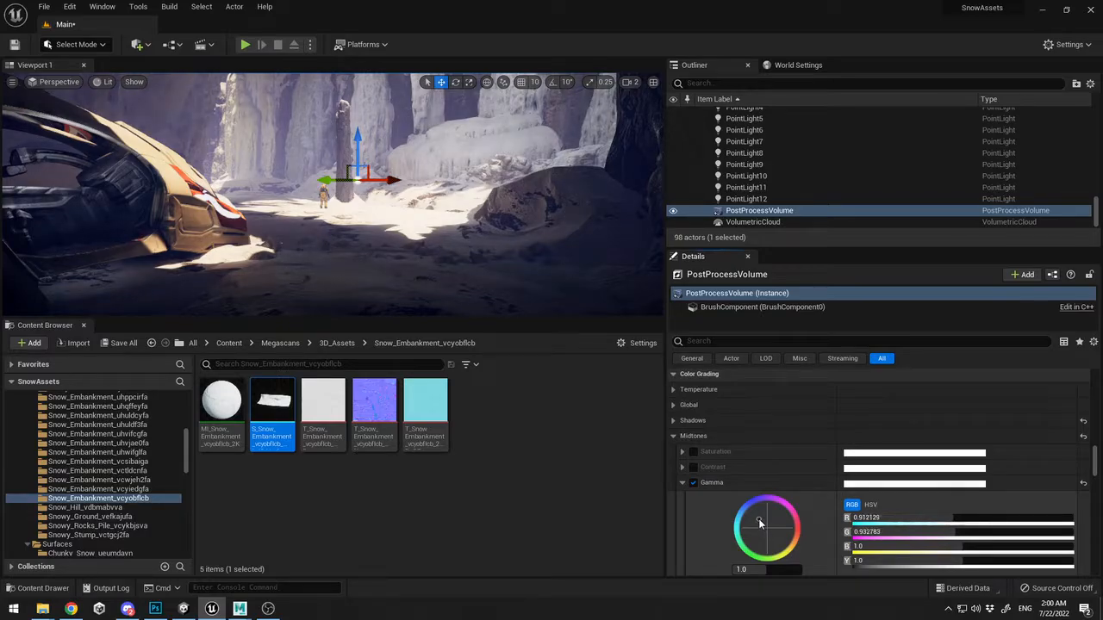
mouse_move(758, 518)
mouse_down()
mouse_move(763, 538)
mouse_move(760, 524)
mouse_up()
click(683, 483)
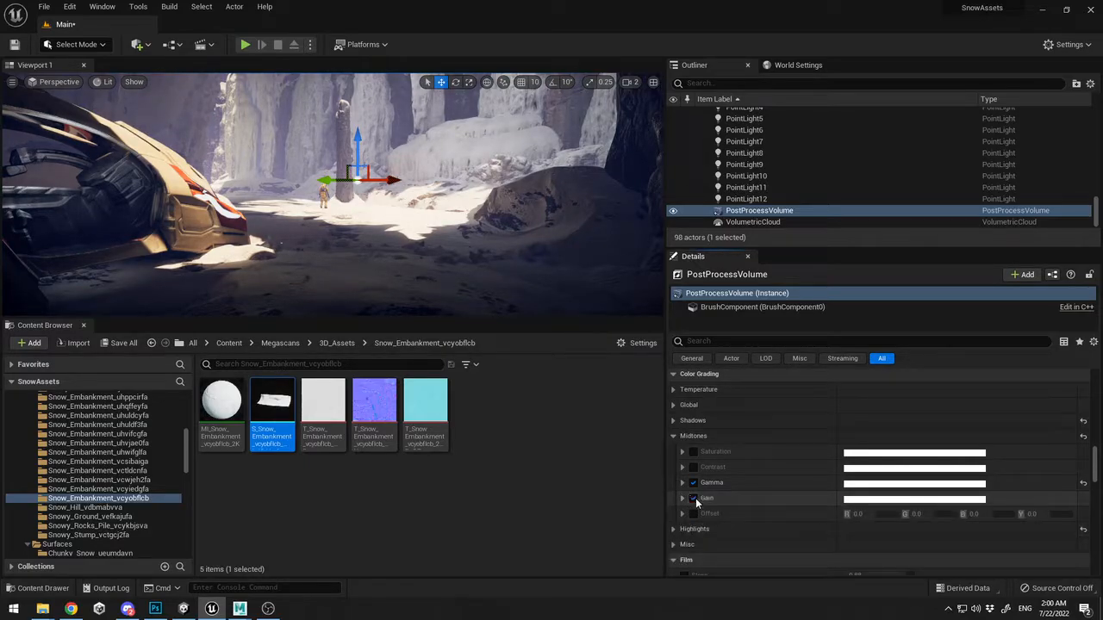
click(684, 498)
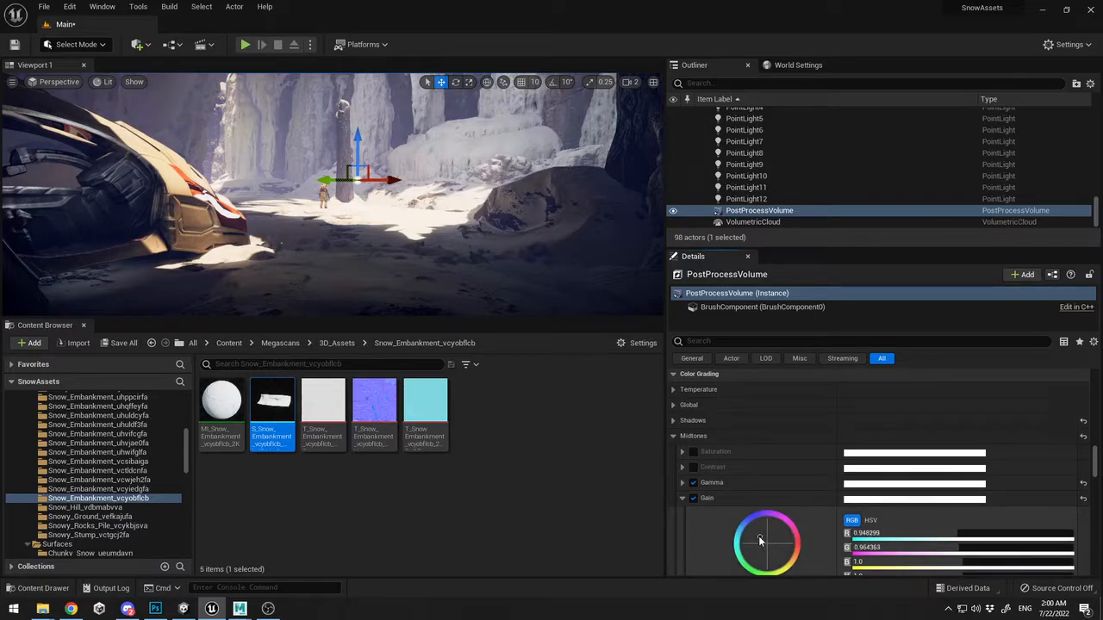
mouse_move(760, 540)
mouse_down()
mouse_move(741, 535)
mouse_move(758, 542)
mouse_up()
click(682, 499)
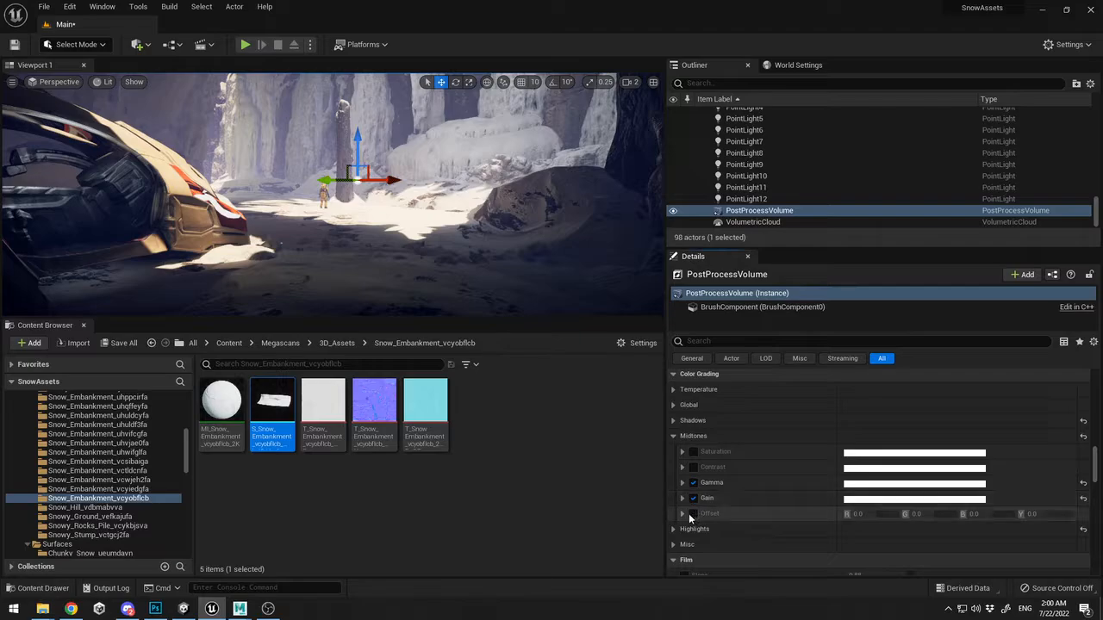
Try a slight tint on the highlights' Gamma and switch its override back off
scroll(688, 514, down, 1)
click(675, 512)
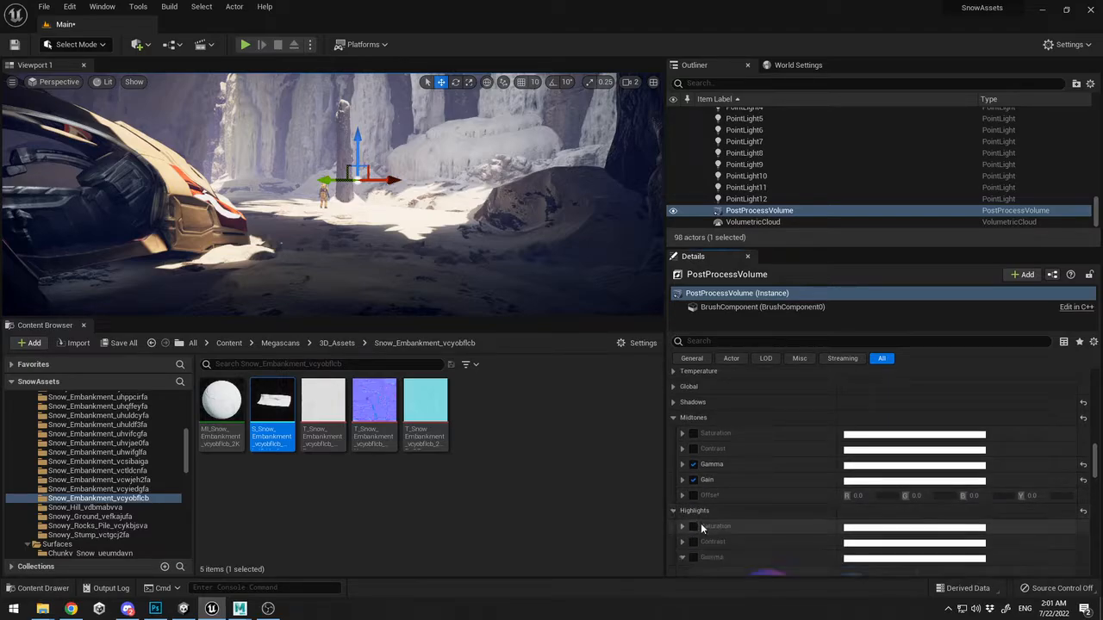
scroll(701, 523, down, 2)
click(692, 466)
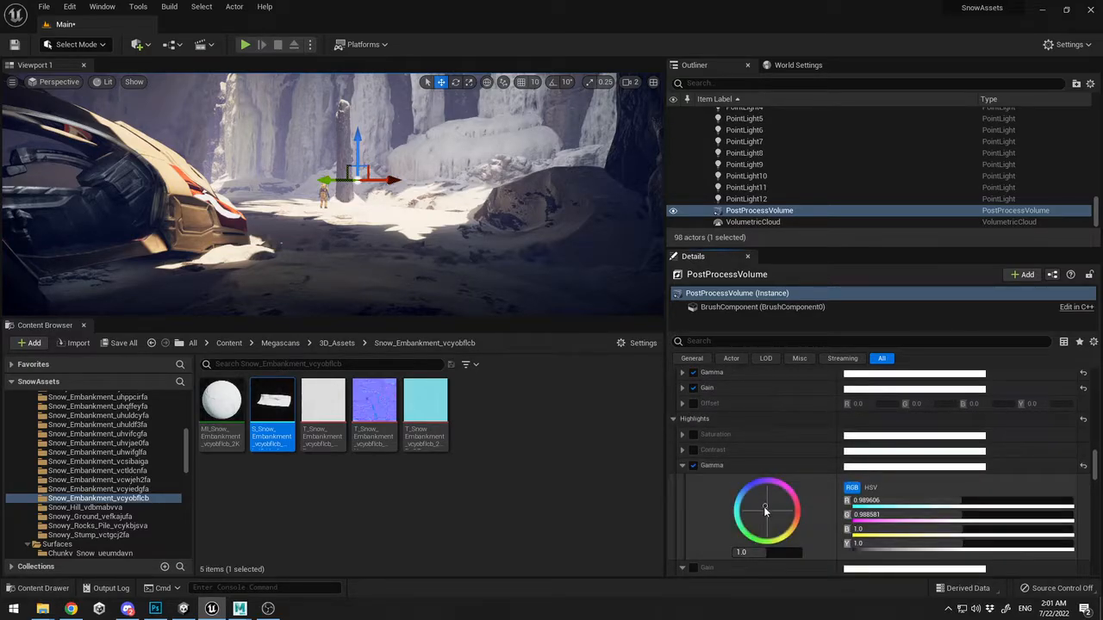
drag(782, 529, 775, 500)
click(694, 465)
click(681, 465)
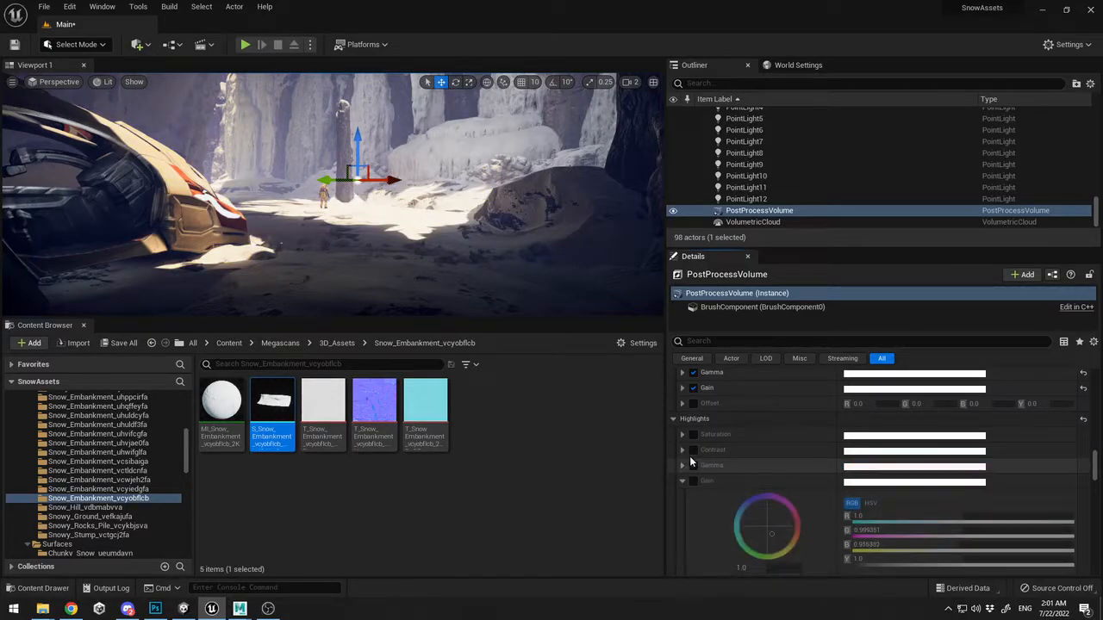
Try a reddish tint on the highlights' Gain and switch its override back off
click(693, 481)
mouse_move(774, 535)
mouse_down()
mouse_move(741, 512)
mouse_move(745, 541)
mouse_move(784, 529)
mouse_up()
click(692, 481)
click(681, 480)
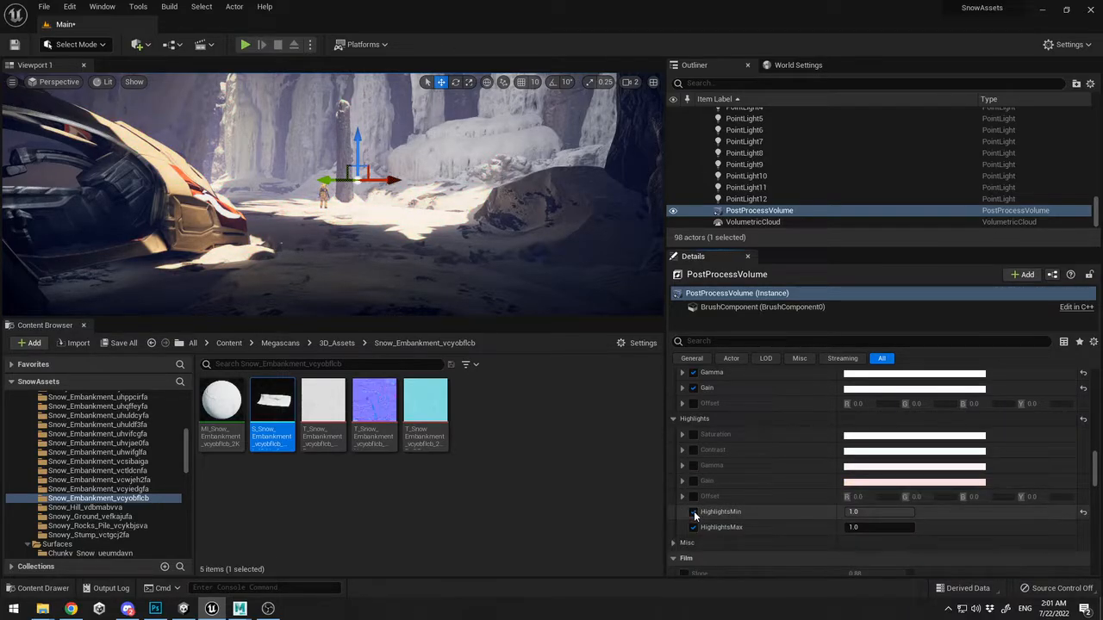
Disable the HighlightsMin and HighlightsMax overrides, and test a blue tint on the highlights' Contrast before switching that override off
click(694, 512)
click(694, 527)
click(693, 450)
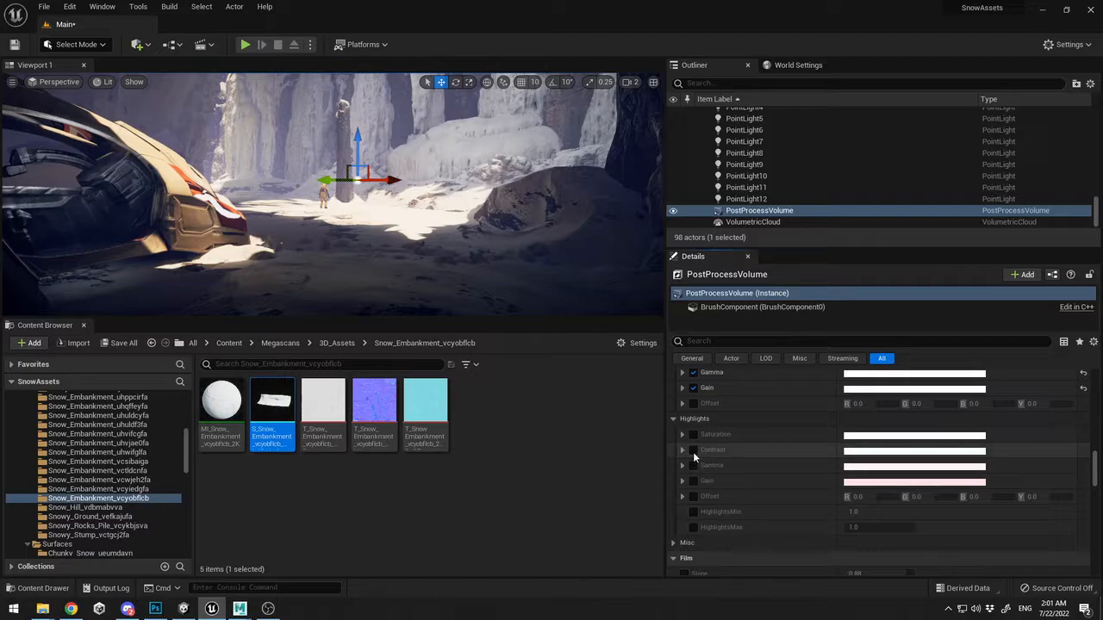
click(681, 450)
mouse_move(763, 495)
mouse_down()
mouse_move(784, 512)
mouse_move(771, 470)
mouse_move(743, 473)
mouse_move(765, 496)
mouse_up()
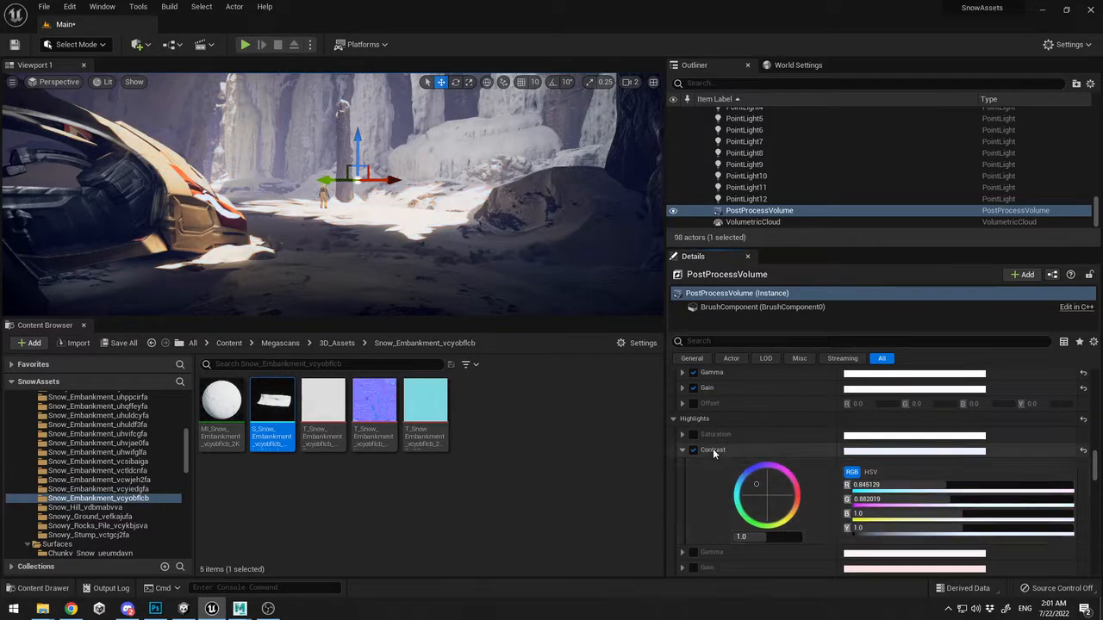
click(693, 449)
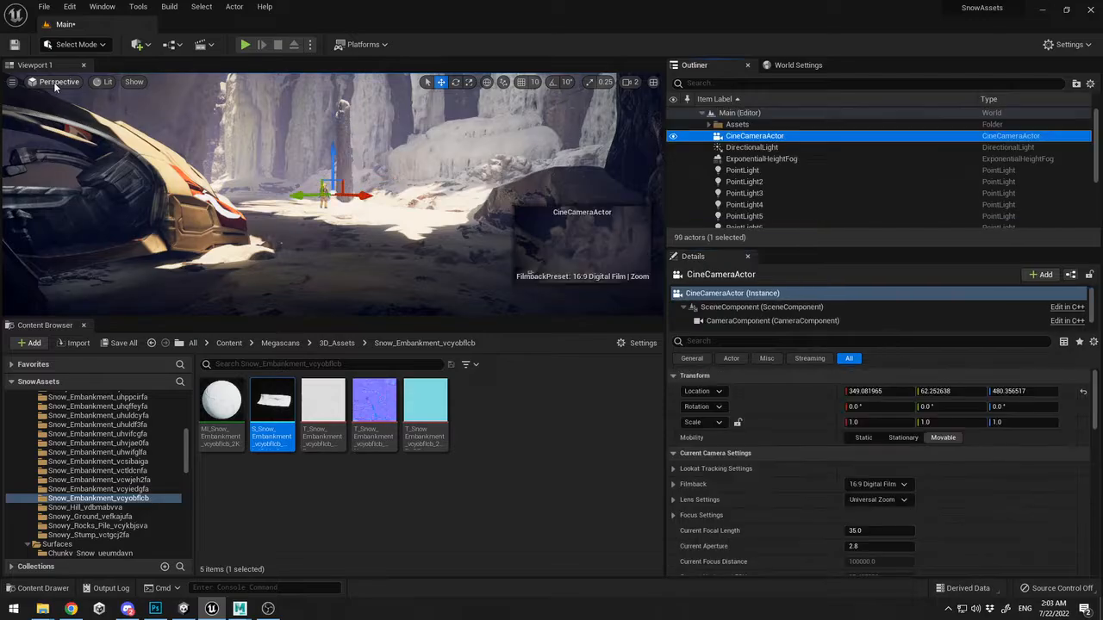
Change the viewport type to Cinematic Viewport and show it full screen with the editor icons and gizmos hidden
click(53, 81)
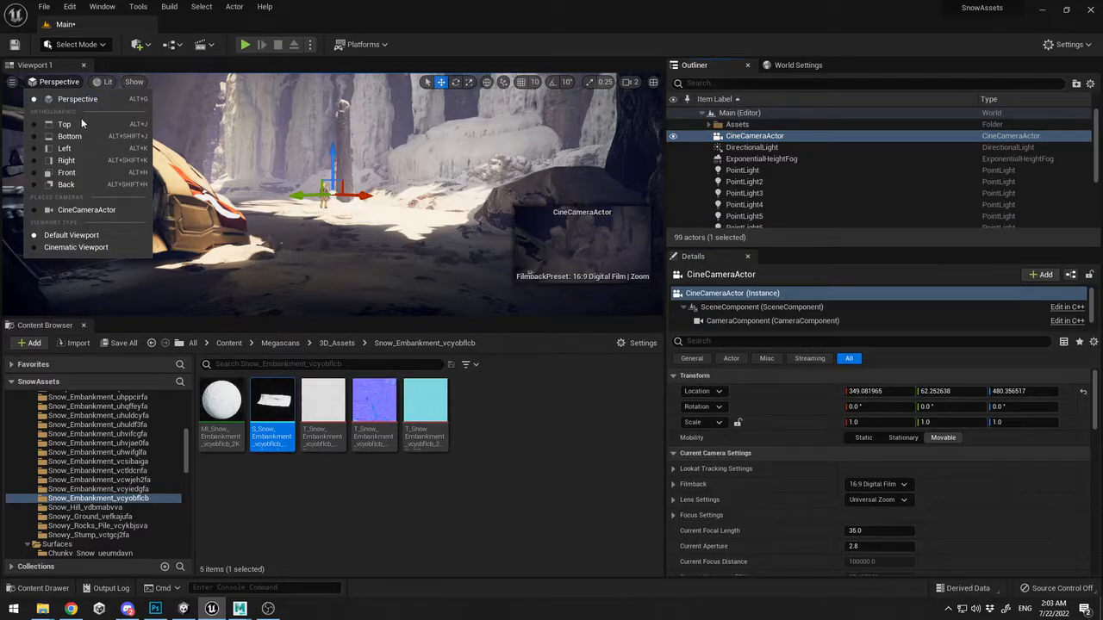
click(76, 247)
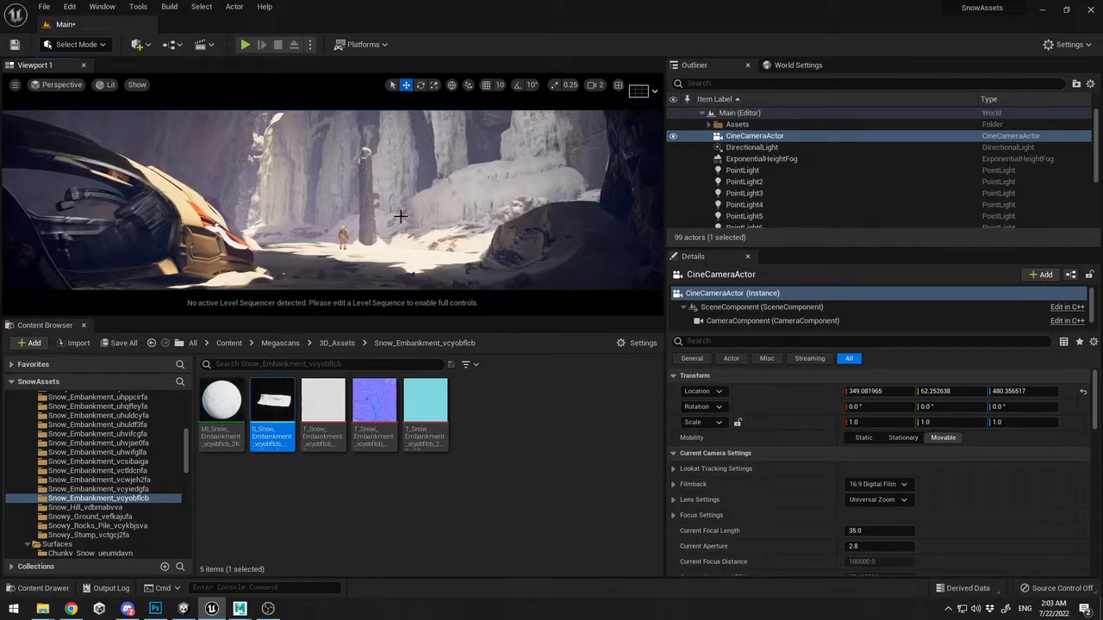
key(F11)
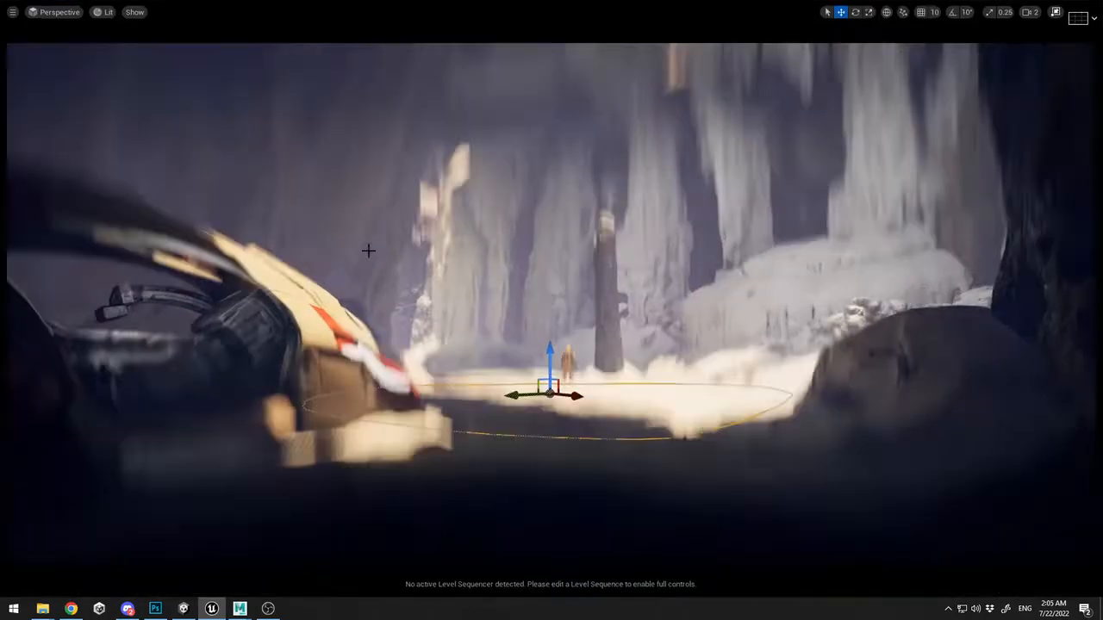
key(g)
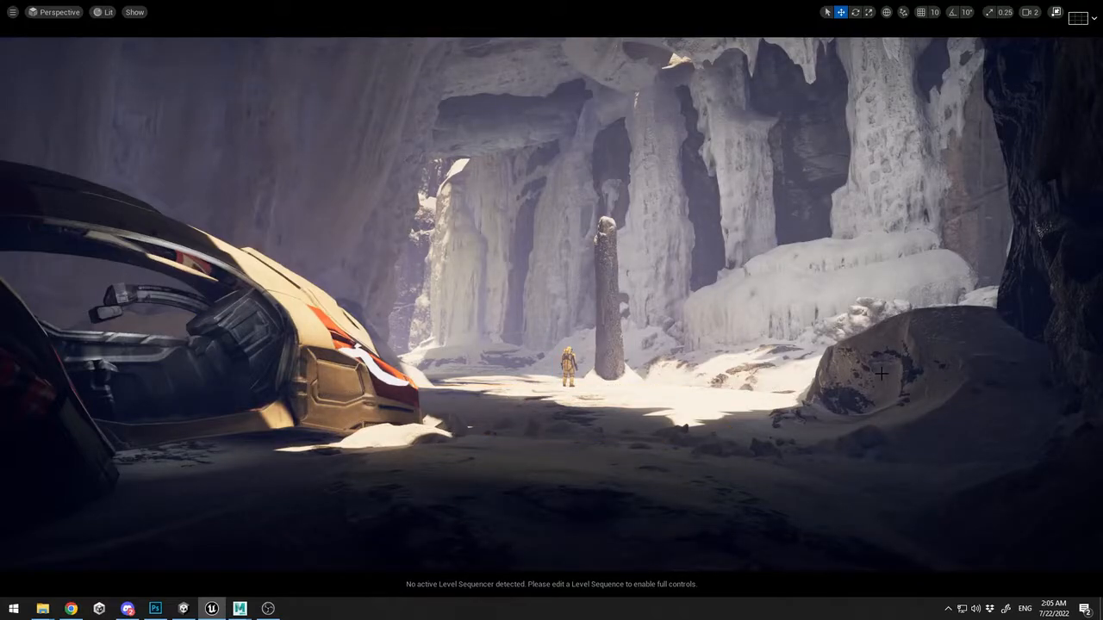
Look around the cave interior from the ship, the figure and the ice walls to check the lighting
right_drag(719, 244, 724, 306)
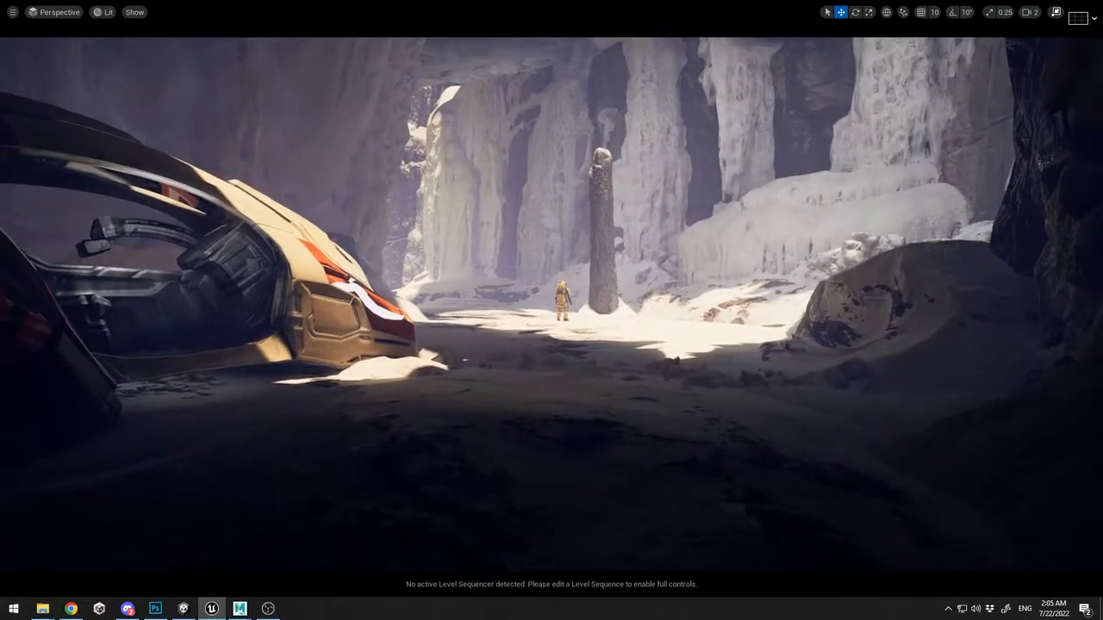
click(1000, 178)
right_drag(914, 226, 1021, 261)
drag(1004, 387, 1013, 387)
click(669, 150)
key(Escape)
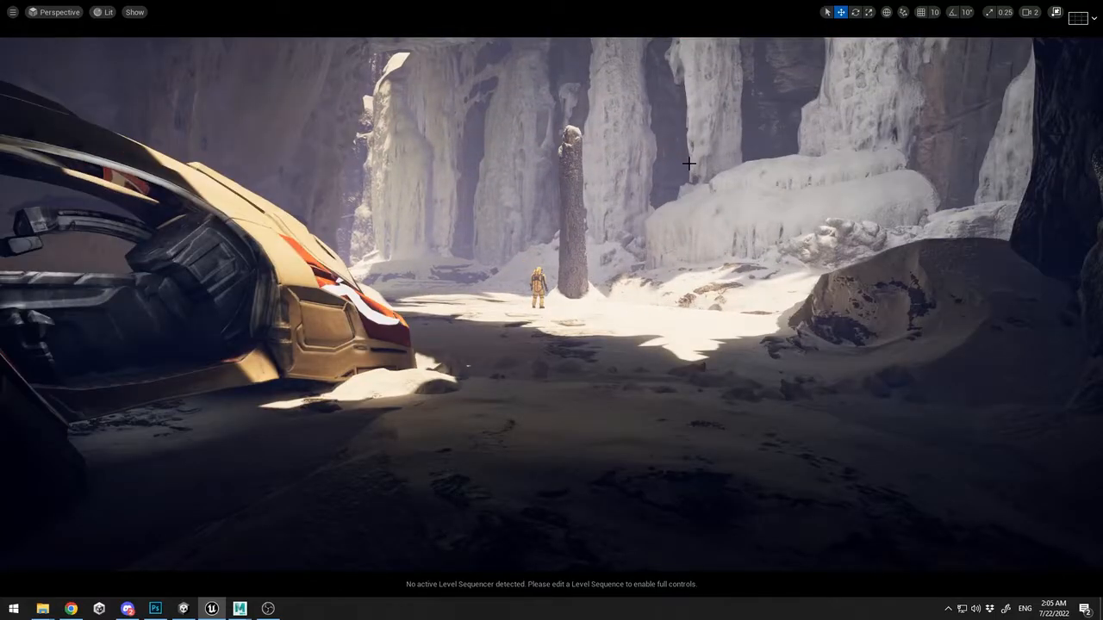
right_drag(689, 164, 676, 177)
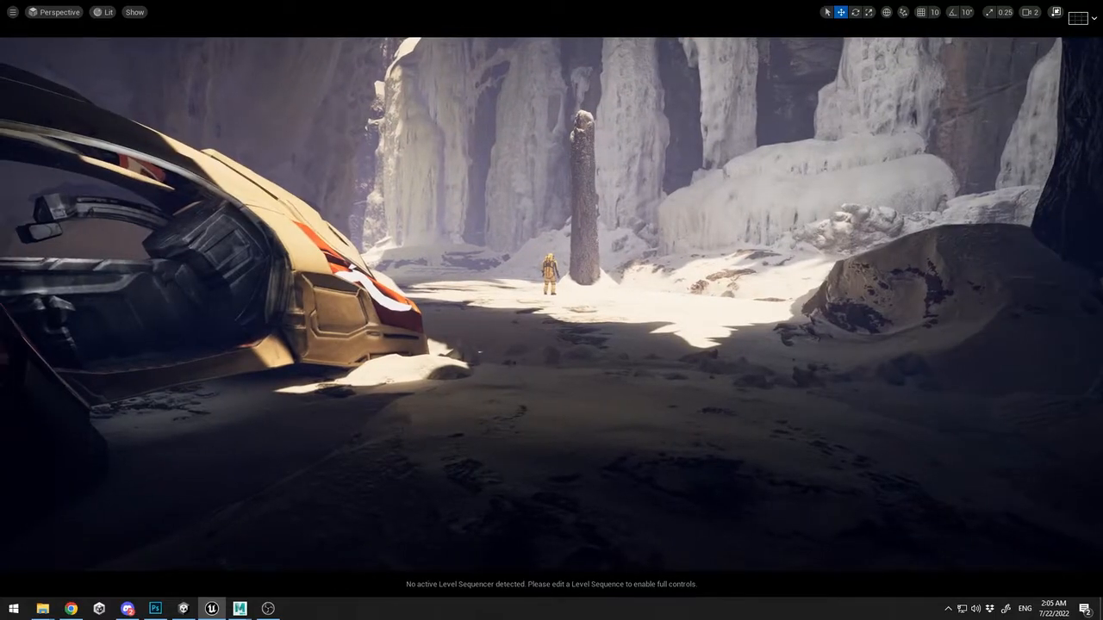
click(478, 421)
right_drag(503, 207, 422, 211)
right_drag(551, 173, 370, 185)
Raise the viewport camera speed to 4 and fly outside the cave to examine the set from above
click(1029, 12)
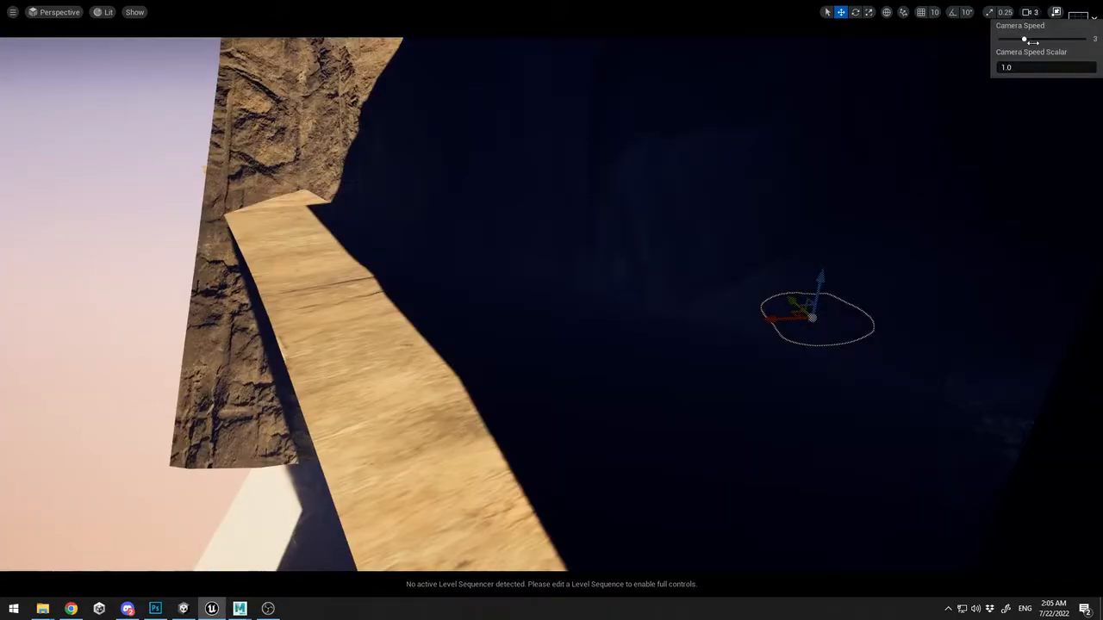
click(1033, 43)
key(w)
right_drag(861, 189, 1000, 207)
key(w)
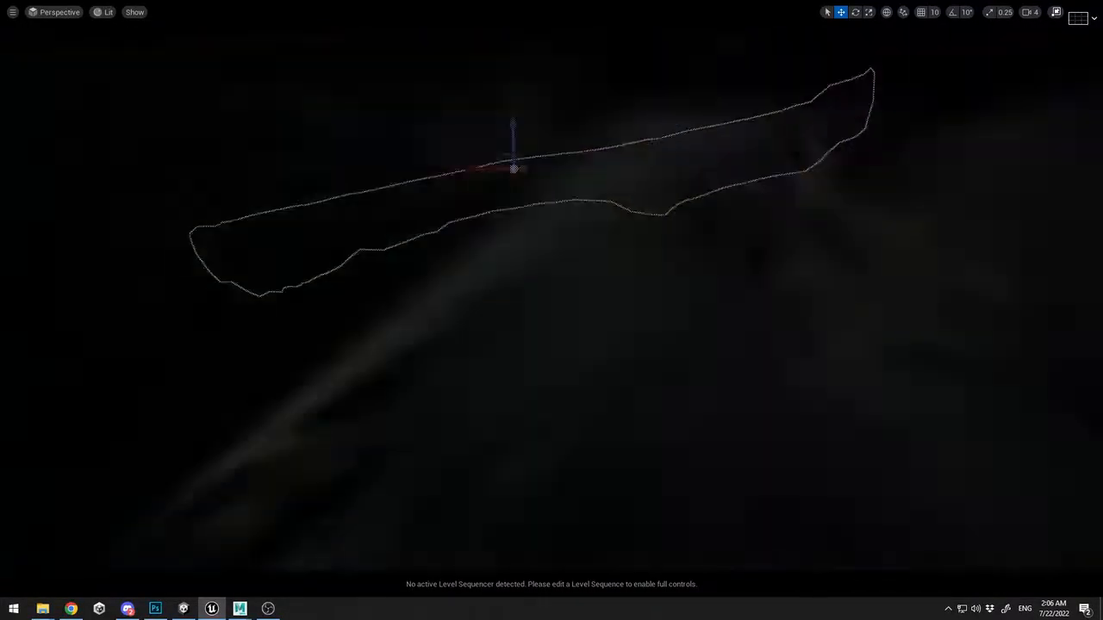
key(s)
mouse_move(605, 218)
right_down()
mouse_move(605, 198)
mouse_move(606, 259)
mouse_move(605, 218)
right_up()
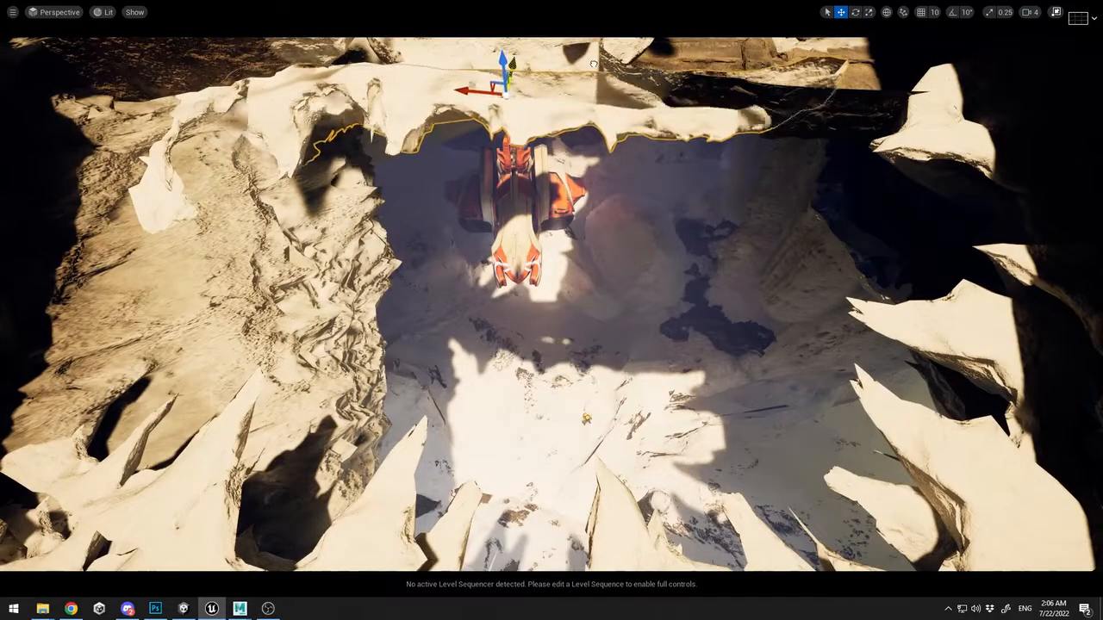
Move and rotate the snowy rock above the cave opening so it extends out over the ship
drag(593, 64, 596, 52)
key(e)
drag(522, 102, 569, 110)
key(w)
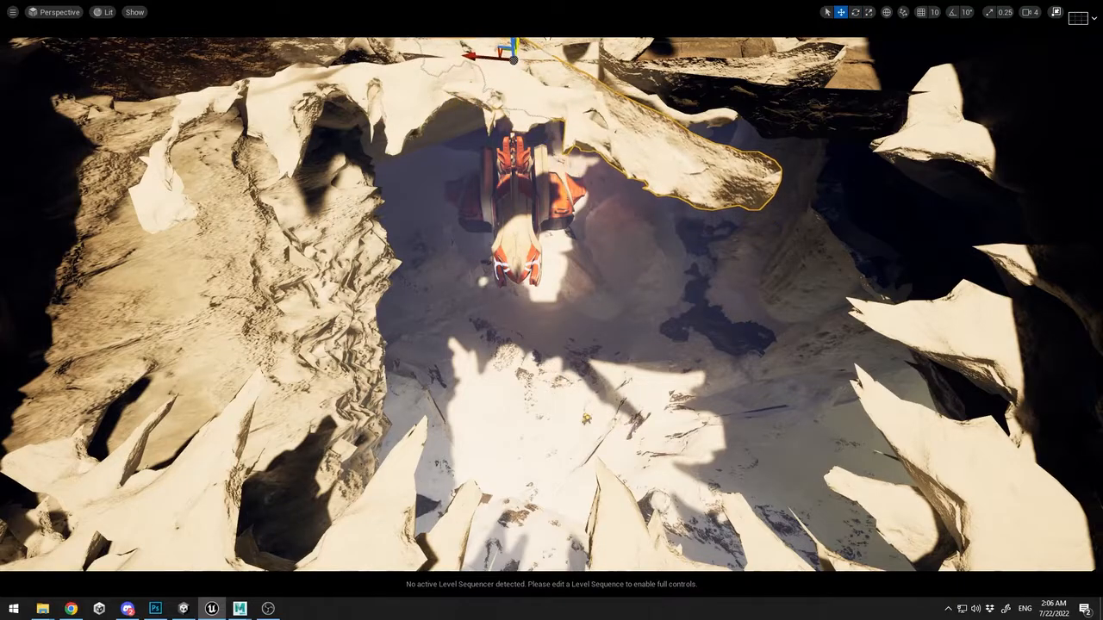
Enlarge the overhanging rock and raise it to change the shadow it casts on the ship
key(r)
right_drag(552, 138, 543, 77)
drag(389, 182, 403, 203)
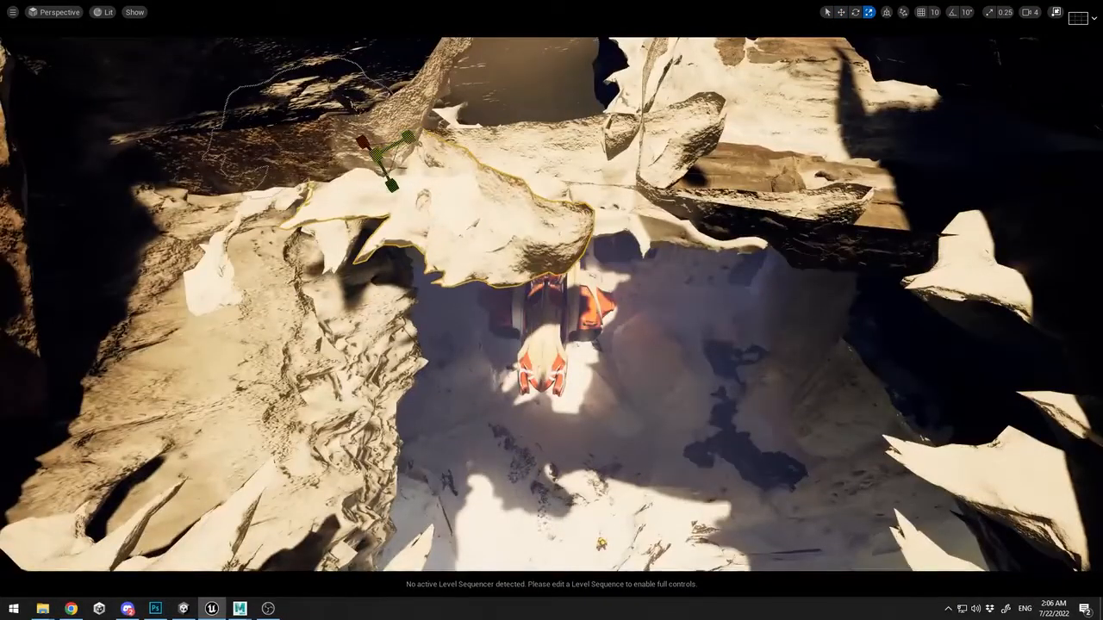
key(w)
drag(379, 141, 384, 84)
right_drag(384, 84, 483, 86)
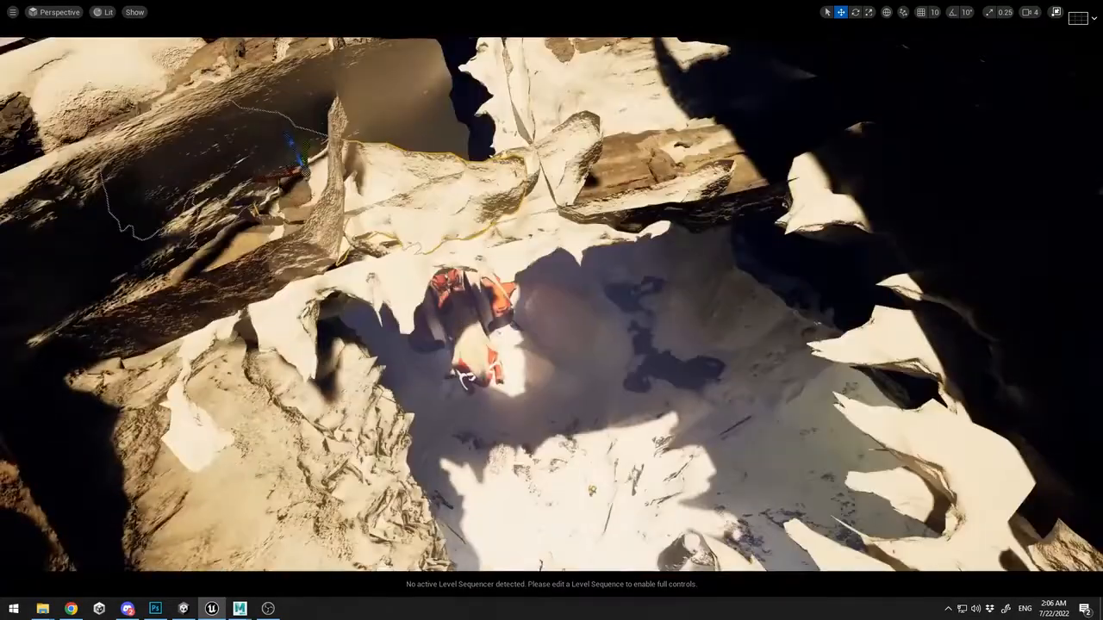
Position a large snowy rock across the far side of the cave opening and adjust how it blocks the sunlight
drag(295, 155, 518, 135)
mouse_move(521, 136)
right_down()
mouse_move(552, 159)
mouse_move(522, 142)
right_up()
drag(491, 114, 905, 231)
key(r)
key(w)
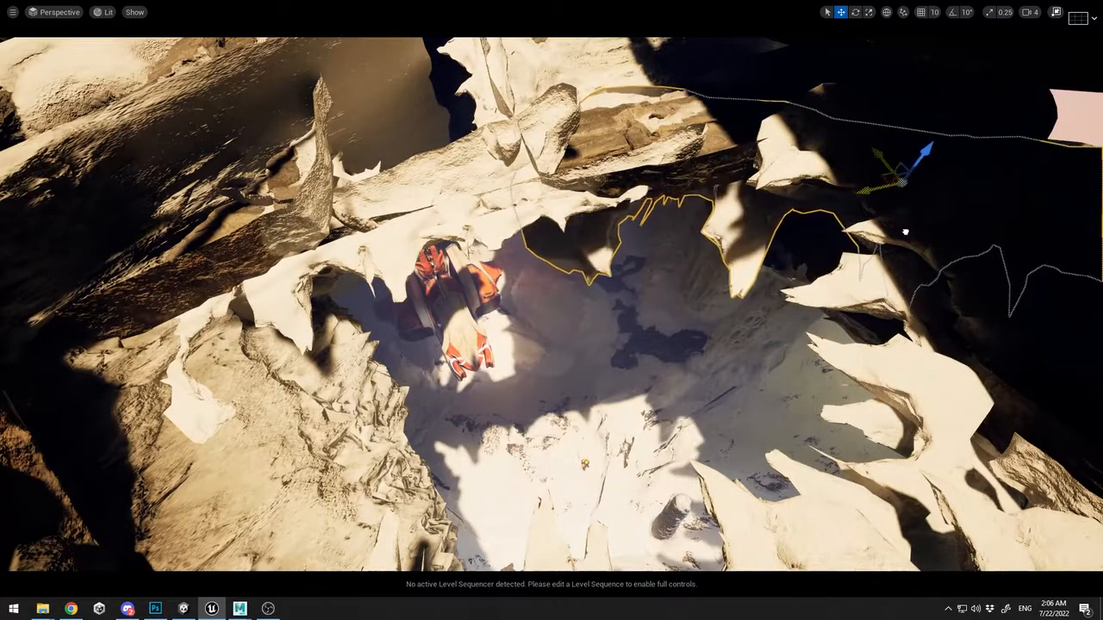
drag(868, 166, 944, 256)
key(e)
key(w)
Reposition the astronaut figure within the sunlit patch, checking the placement from the main camera view
right_drag(895, 284, 556, 333)
click(547, 332)
drag(553, 367, 553, 382)
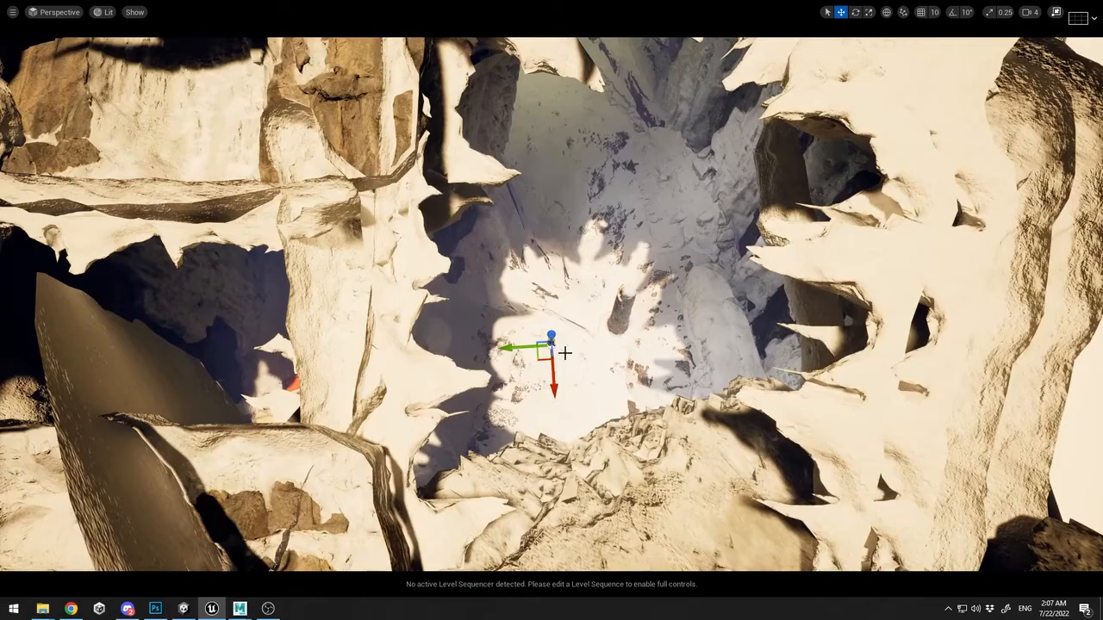
key(1)
drag(589, 318, 636, 337)
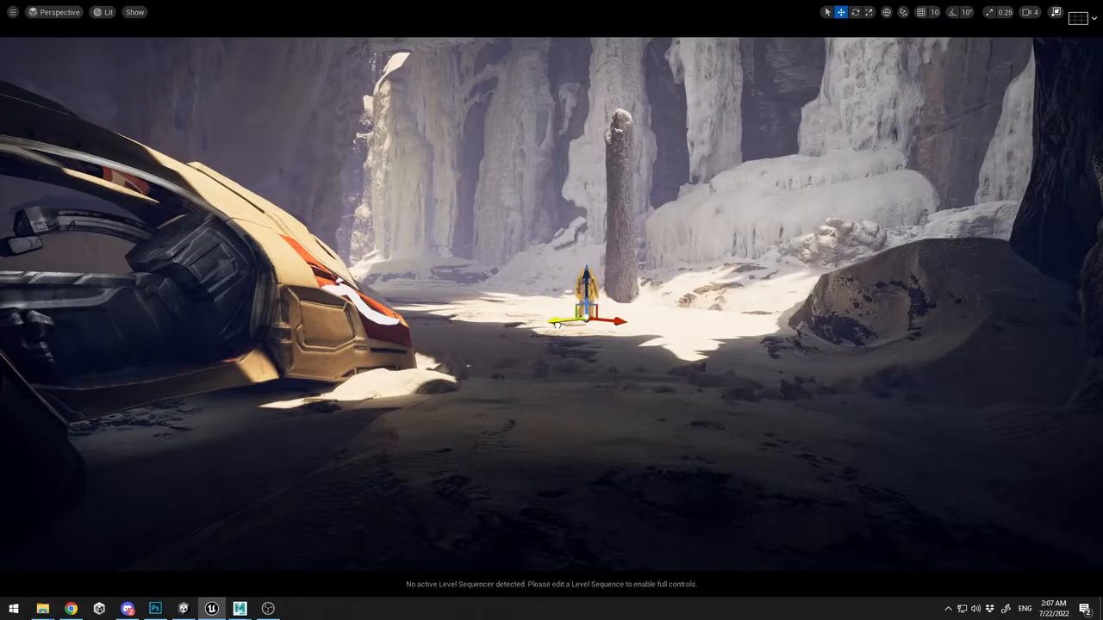
Move the tall snowy stump to just behind the figure and make it slightly larger
click(629, 300)
click(625, 293)
click(622, 272)
drag(655, 309, 608, 303)
key(r)
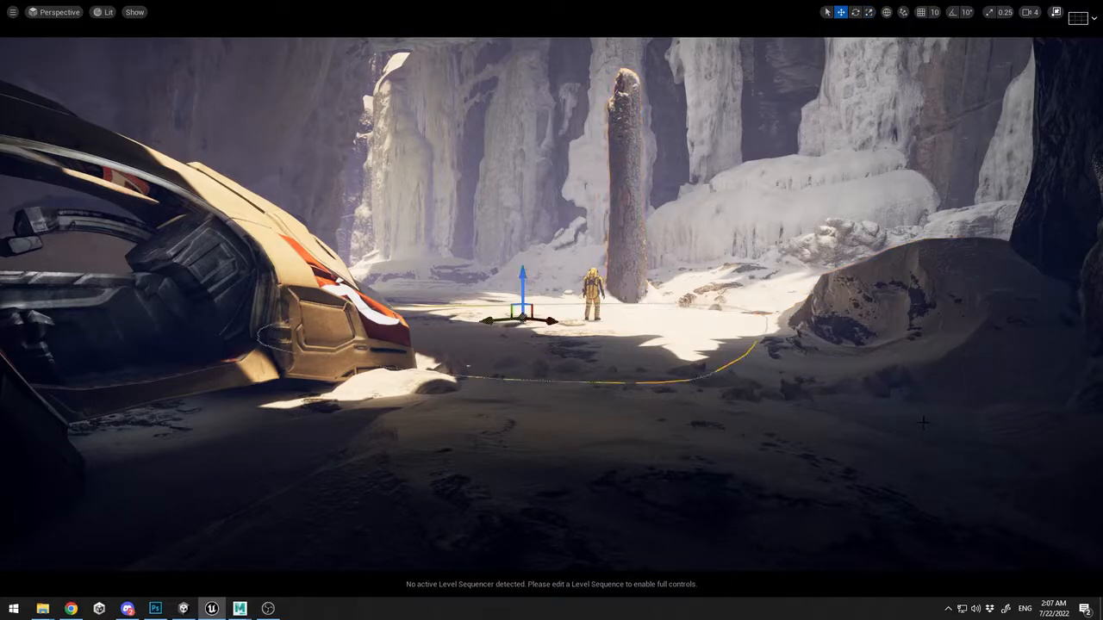
key(Escape)
key(g)
Adjust the rock above the ship to alter the shadow on its nose, undoing unwanted changes
right_drag(552, 310, 327, 327)
mouse_move(546, 115)
right_down()
mouse_move(482, 86)
mouse_move(546, 115)
right_up()
click(546, 115)
mouse_move(431, 85)
mouse_down()
mouse_move(459, 93)
mouse_move(436, 87)
mouse_up()
key(ctrl+z)
key(e)
key(w)
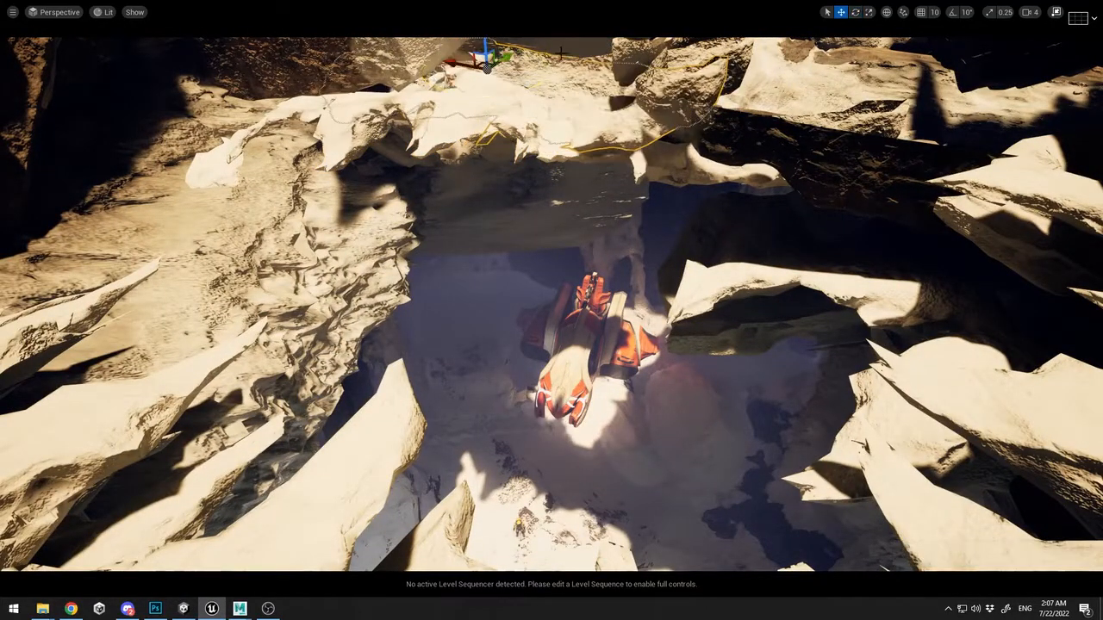
key(ctrl+z)
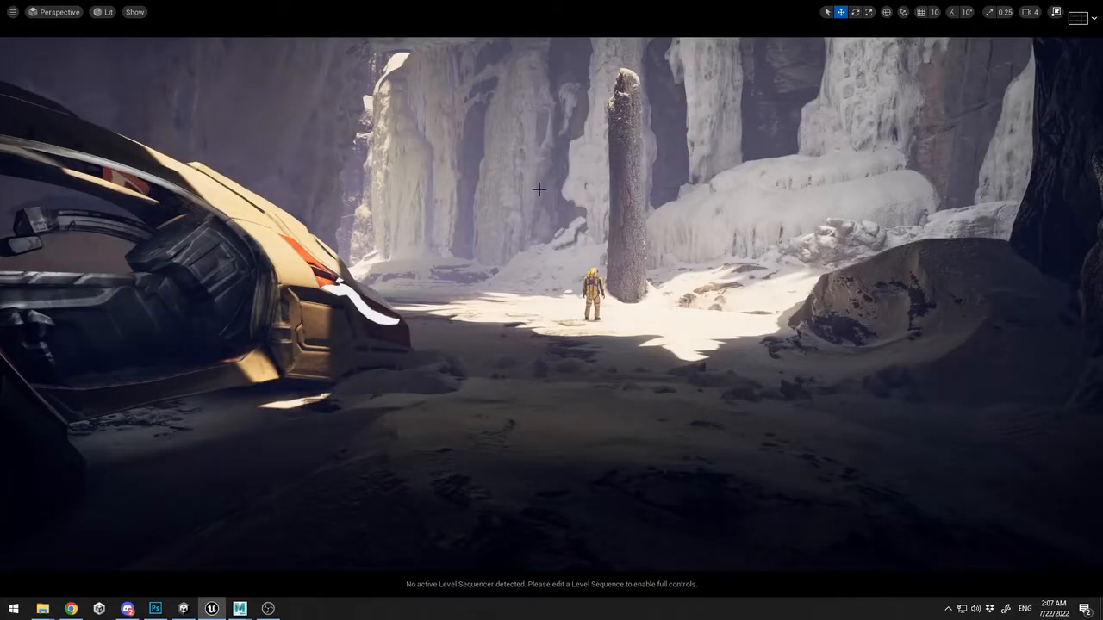
Rotate and shift the rock above the ship to reshape the light falling on its nose
right_drag(538, 190, 409, 172)
key(e)
drag(409, 166, 370, 93)
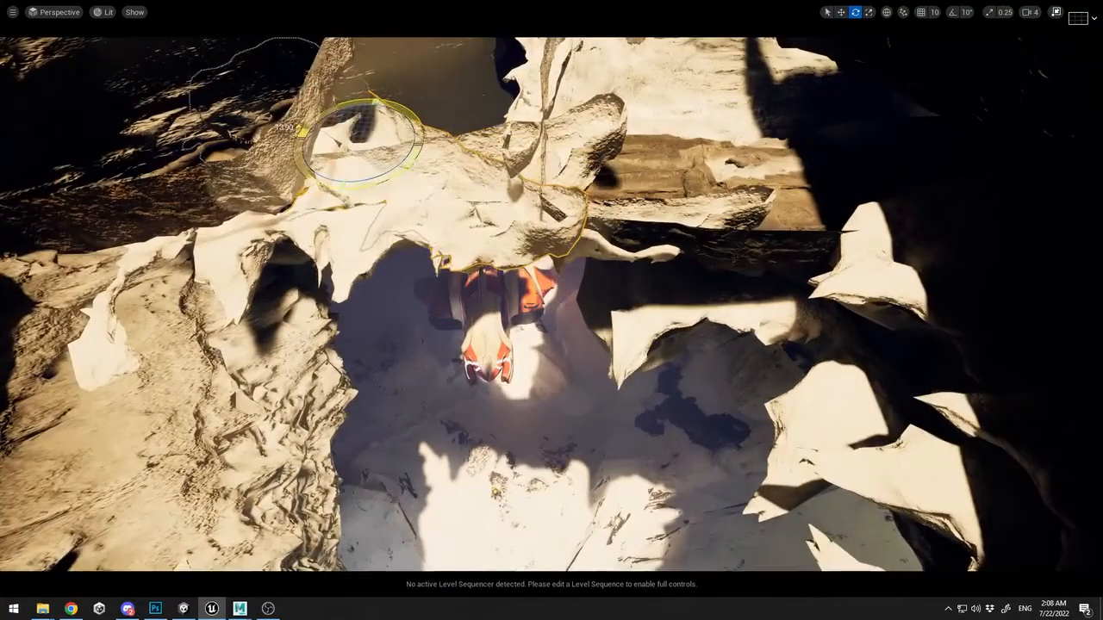
drag(304, 140, 281, 108)
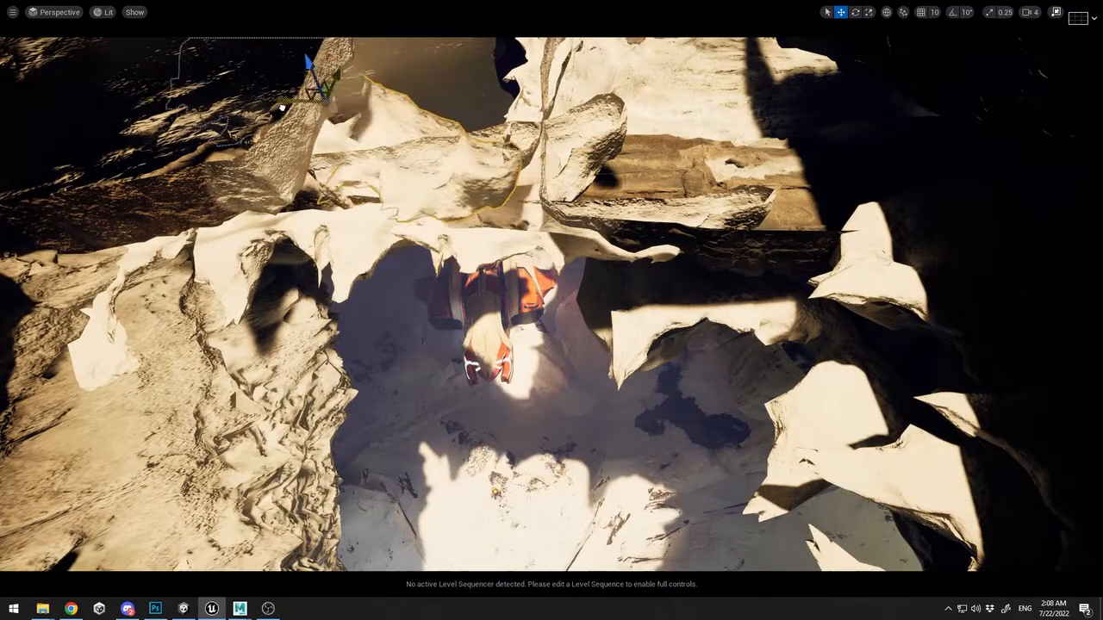
key(e)
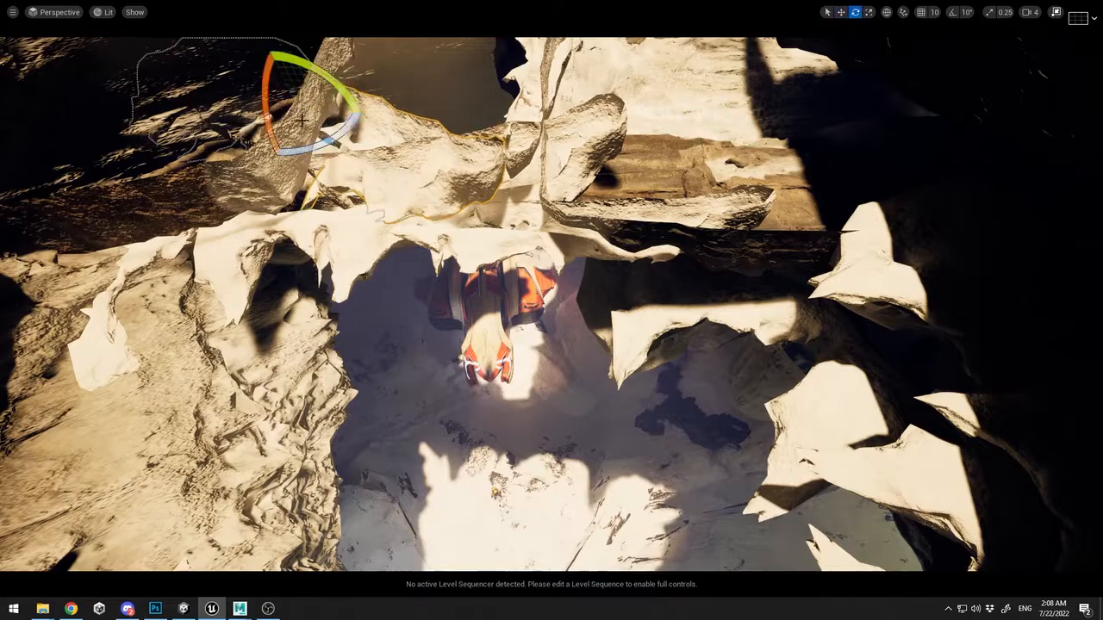
right_drag(320, 74, 345, 78)
drag(291, 152, 312, 146)
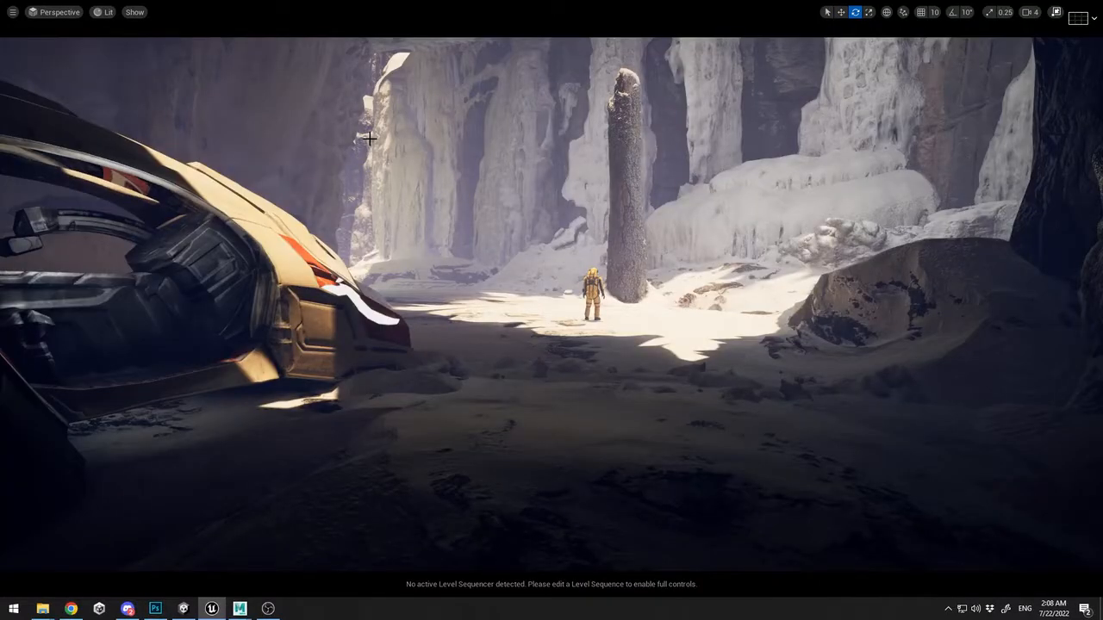
Reposition the overhead rock, comparing against the main camera view, until sunlight reaches the ship's nose and nearby snow
right_drag(370, 138, 370, 139)
right_drag(449, 107, 448, 107)
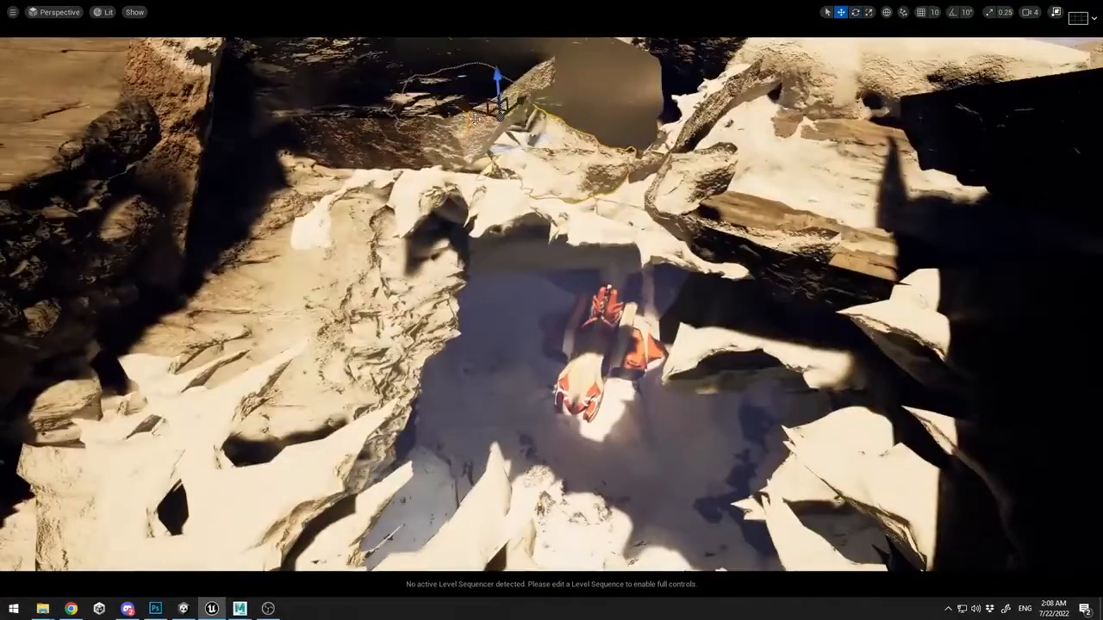
key(w)
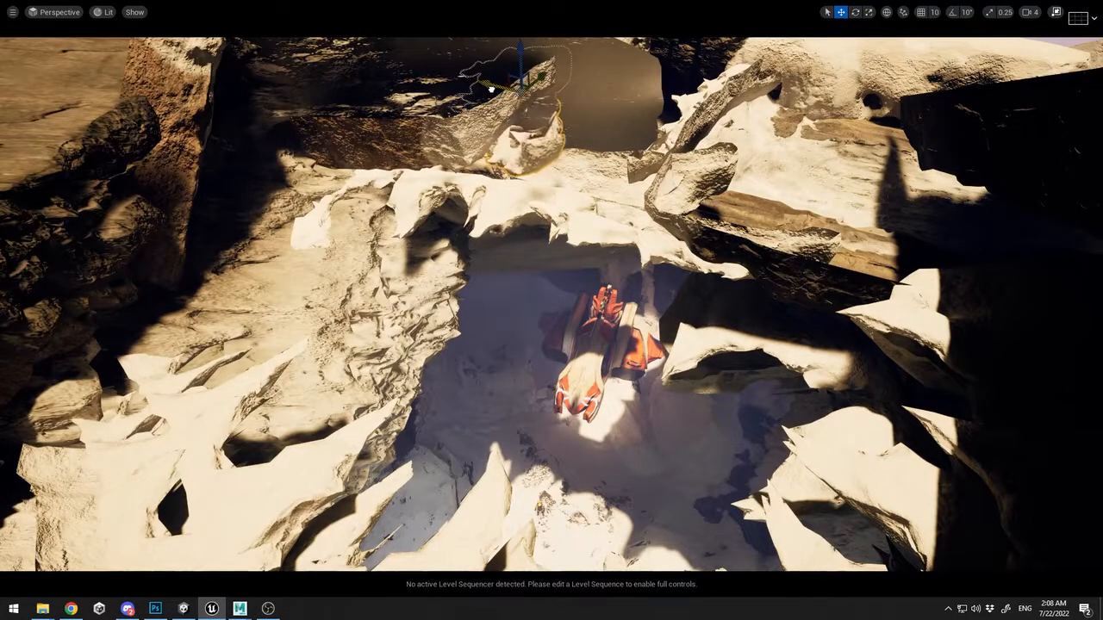
right_drag(482, 90, 482, 89)
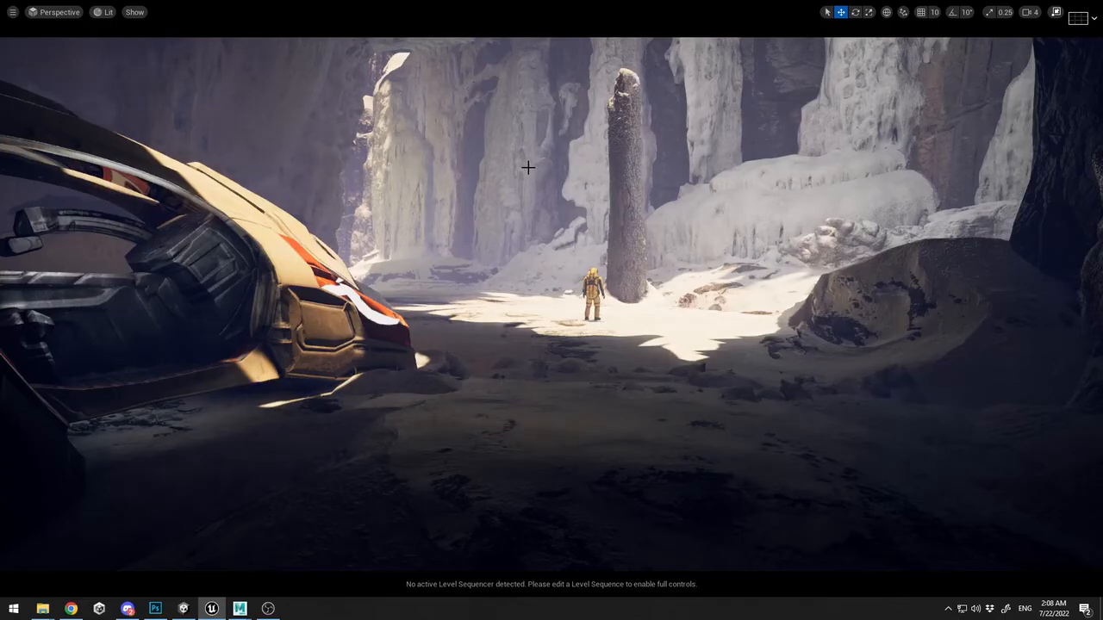
right_drag(528, 167, 528, 167)
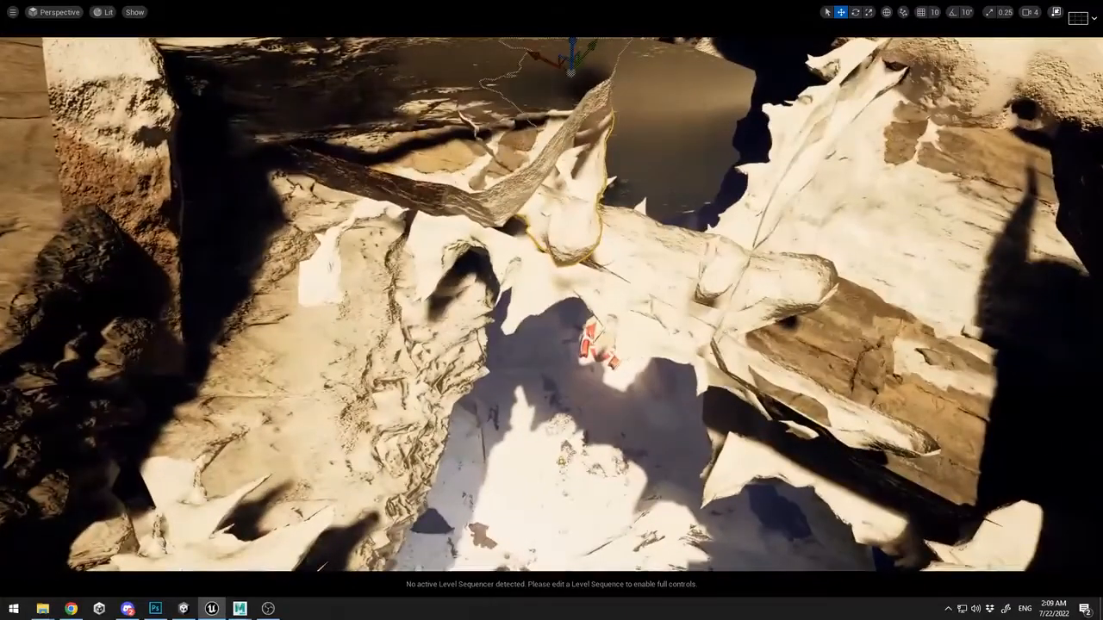
right_drag(530, 68, 530, 68)
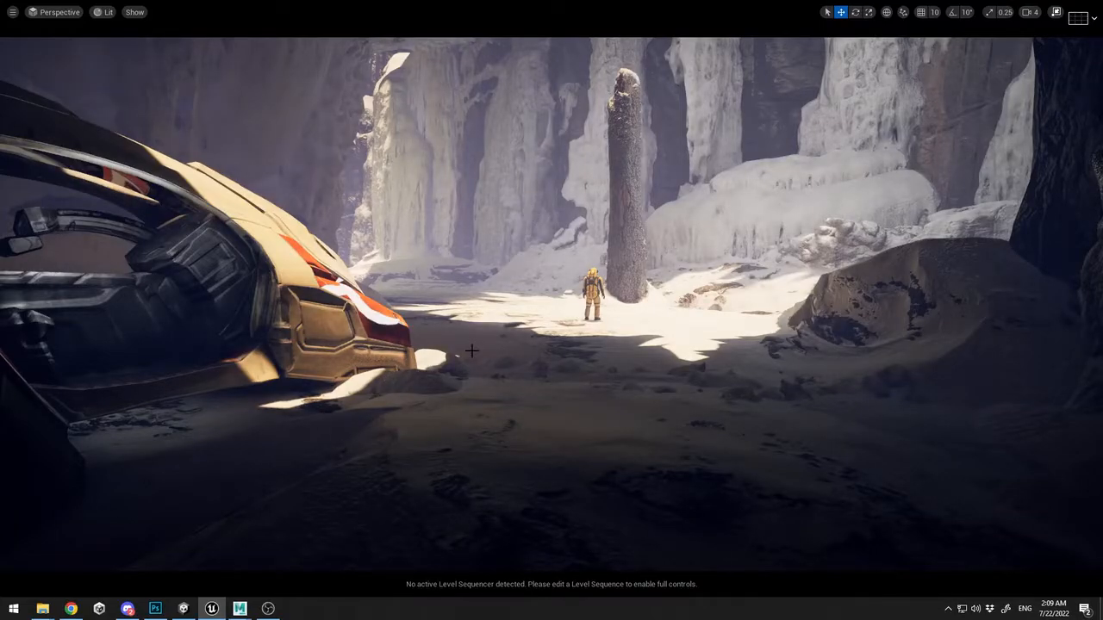
Try to lower the snow mound beside the ship's nose, and undo the move
click(377, 379)
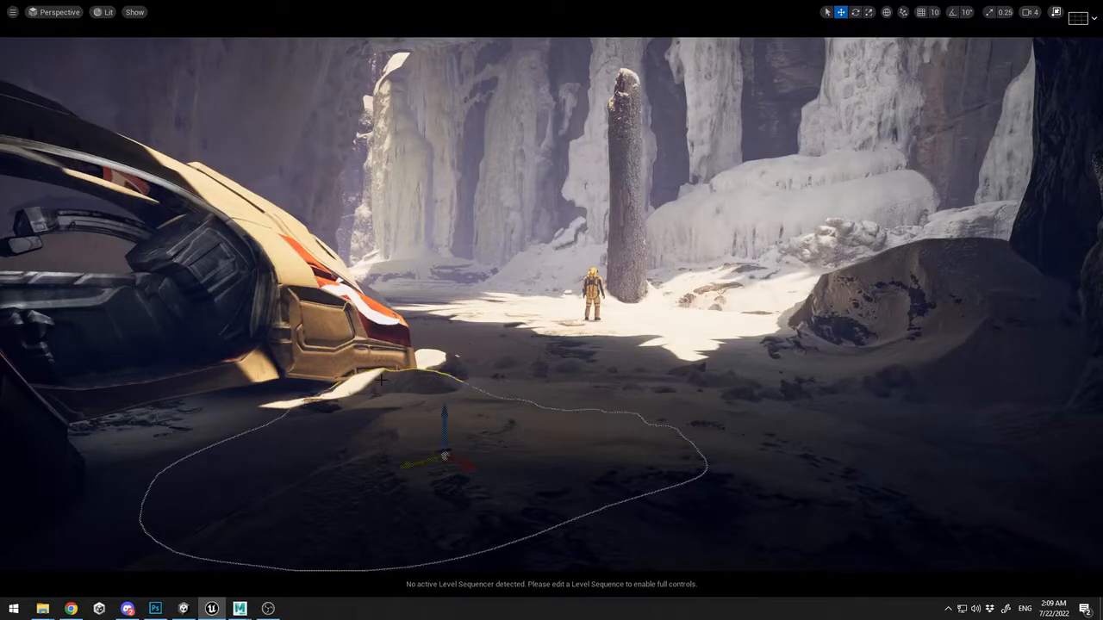
drag(447, 420, 436, 438)
key(ctrl+z)
click(436, 349)
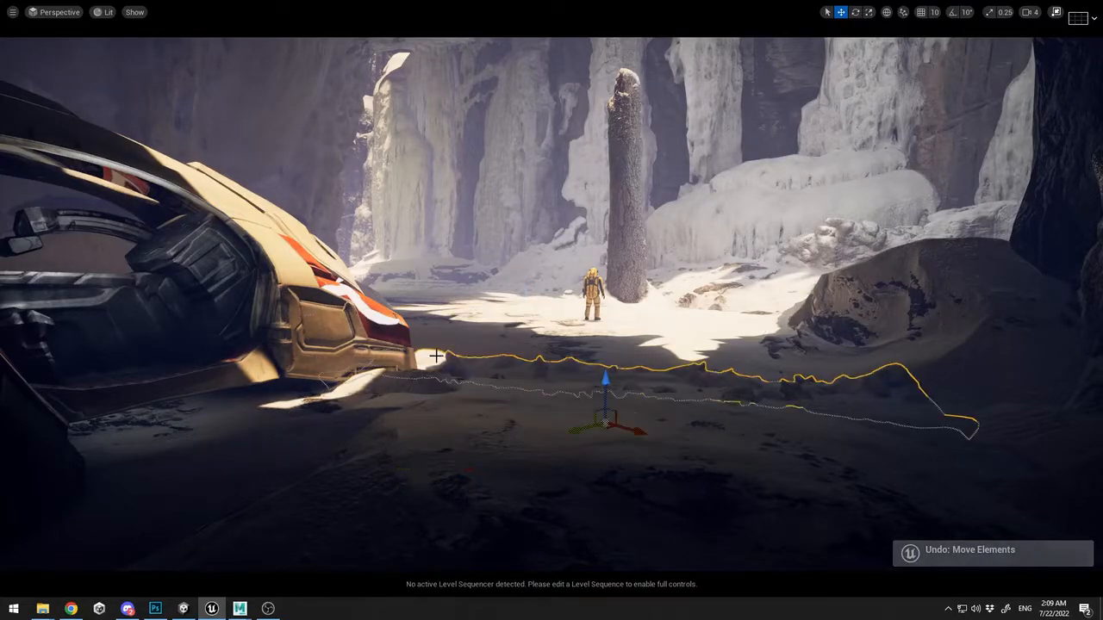
key(ctrl+z)
Add a Cube shape near the ship's nose and return the viewport to full screen
right_drag(424, 330, 215, 375)
mouse_move(454, 290)
right_down()
mouse_move(441, 297)
mouse_move(454, 290)
right_up()
key(F11)
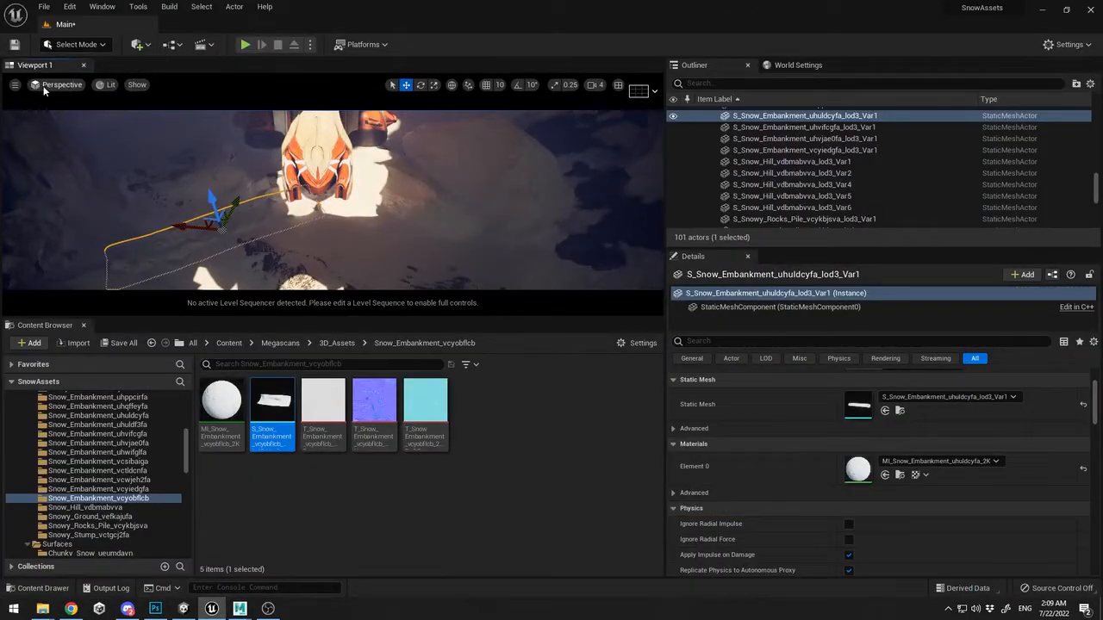
click(147, 45)
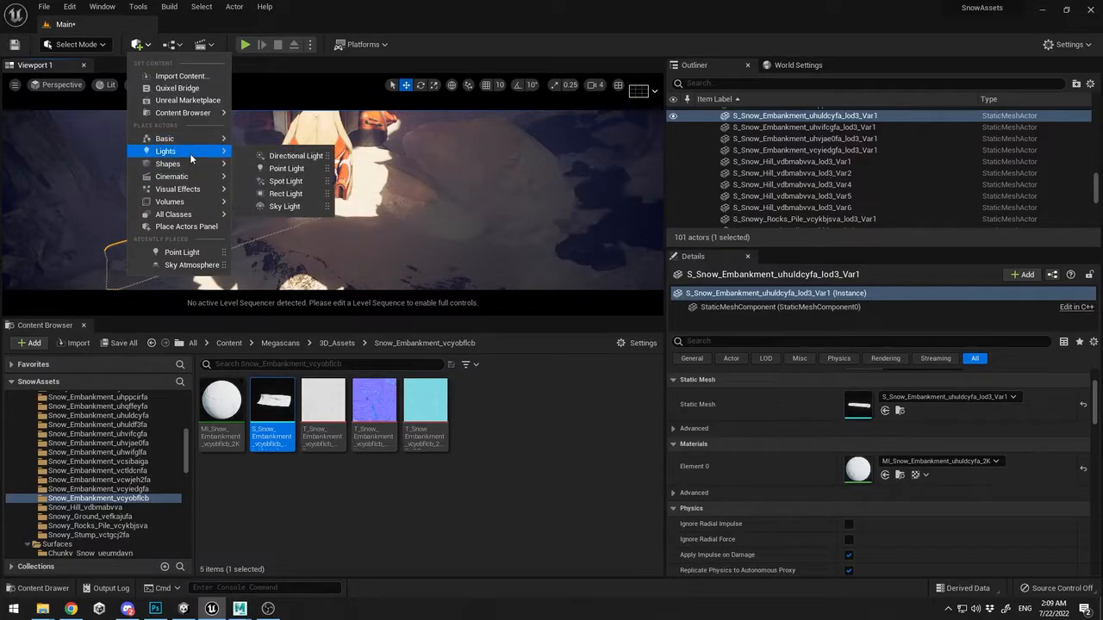
mouse_move(186, 168)
click(277, 169)
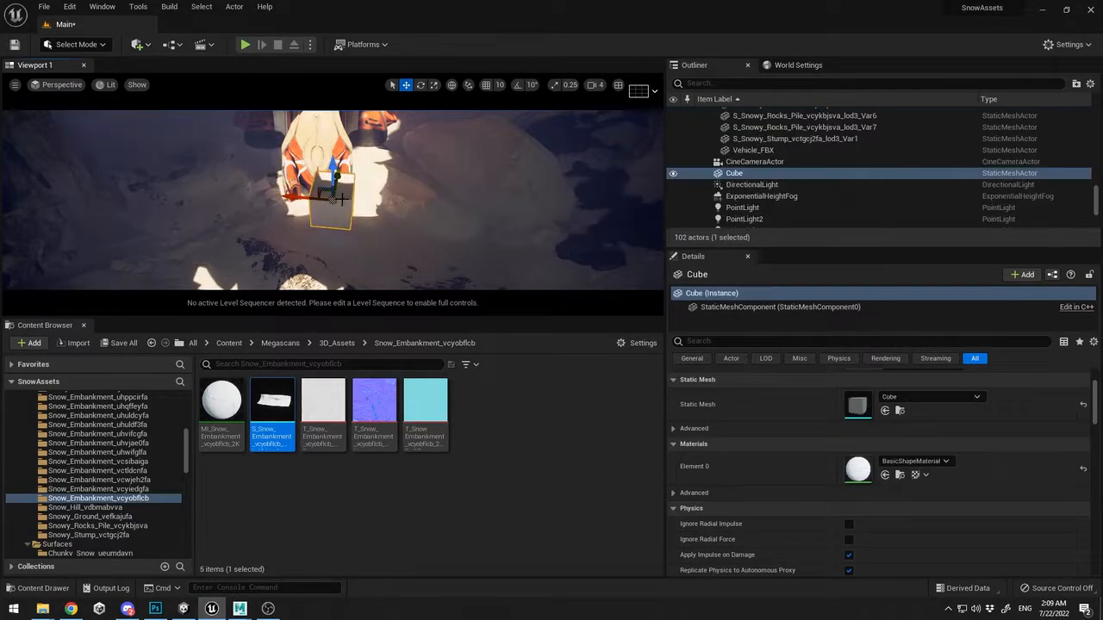
key(F11)
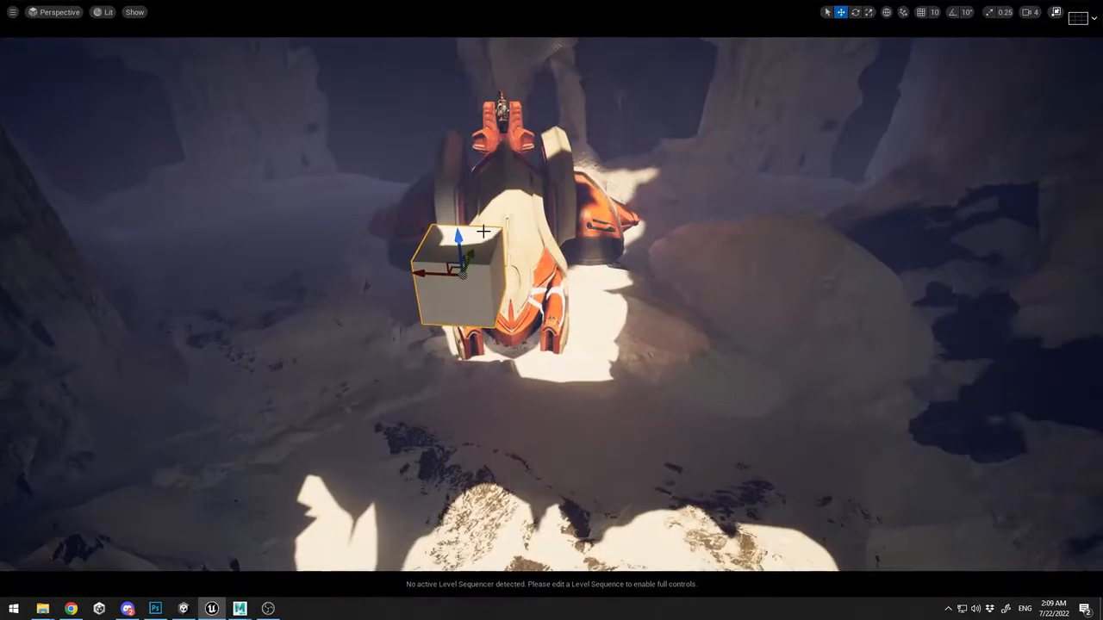
Raise the cube above the ship and scale it into a wide, flat slab
drag(459, 234, 443, 13)
right_drag(474, 120, 465, 64)
key(s)
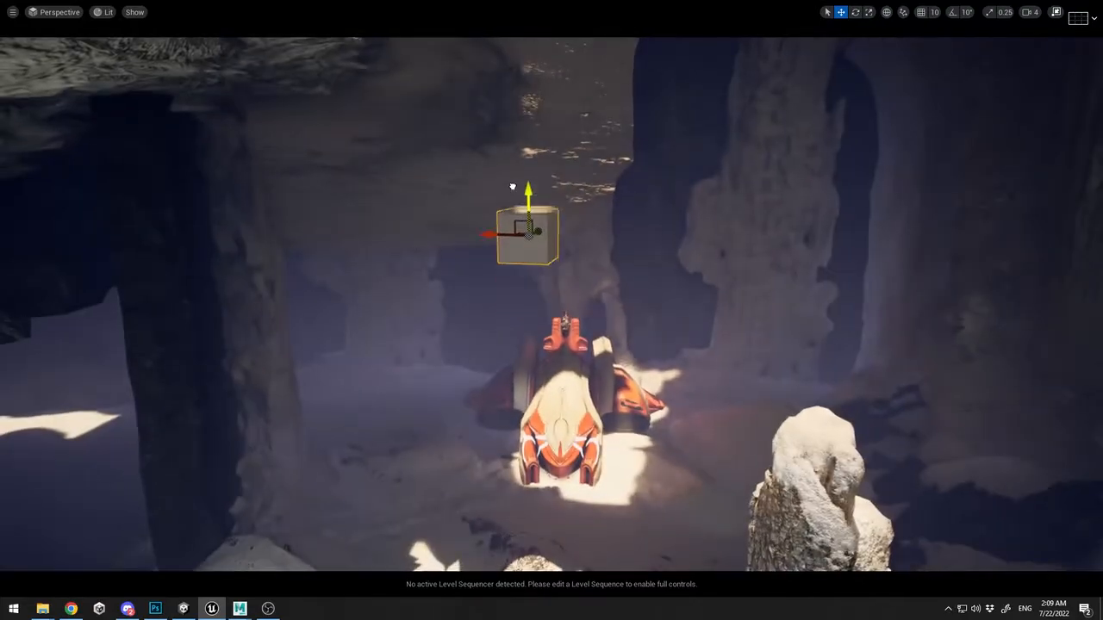
key(r)
drag(522, 191, 522, 146)
key(w)
mouse_move(531, 124)
right_down()
mouse_move(545, 61)
mouse_move(551, 125)
right_up()
key(w)
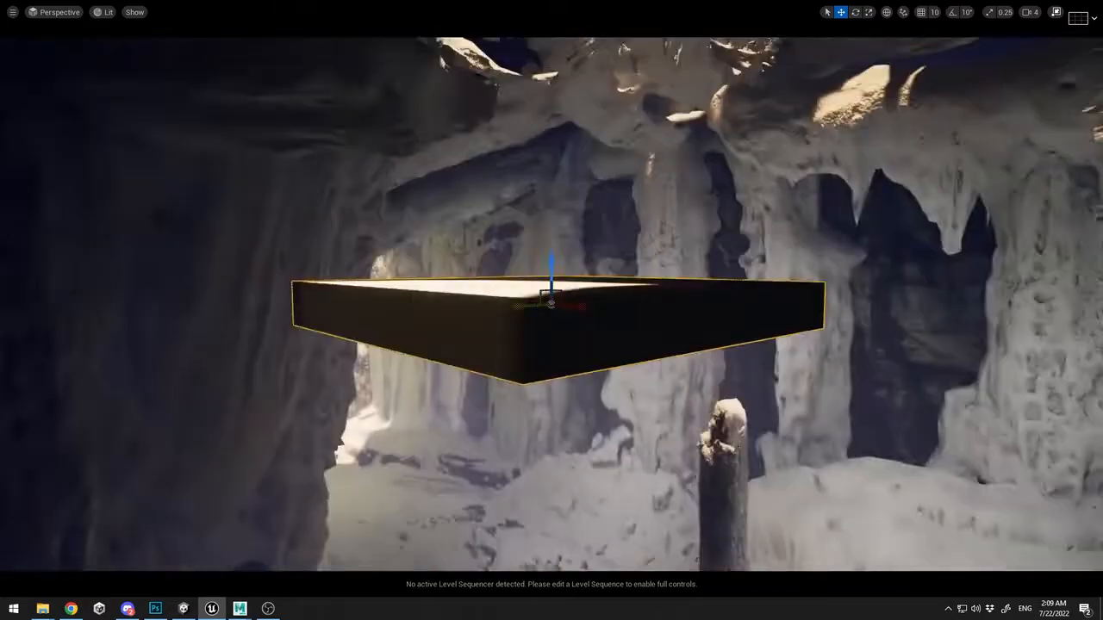
Bring the slab down beside the ship's nose and rotate it to follow the hull
right_drag(547, 291, 580, 106)
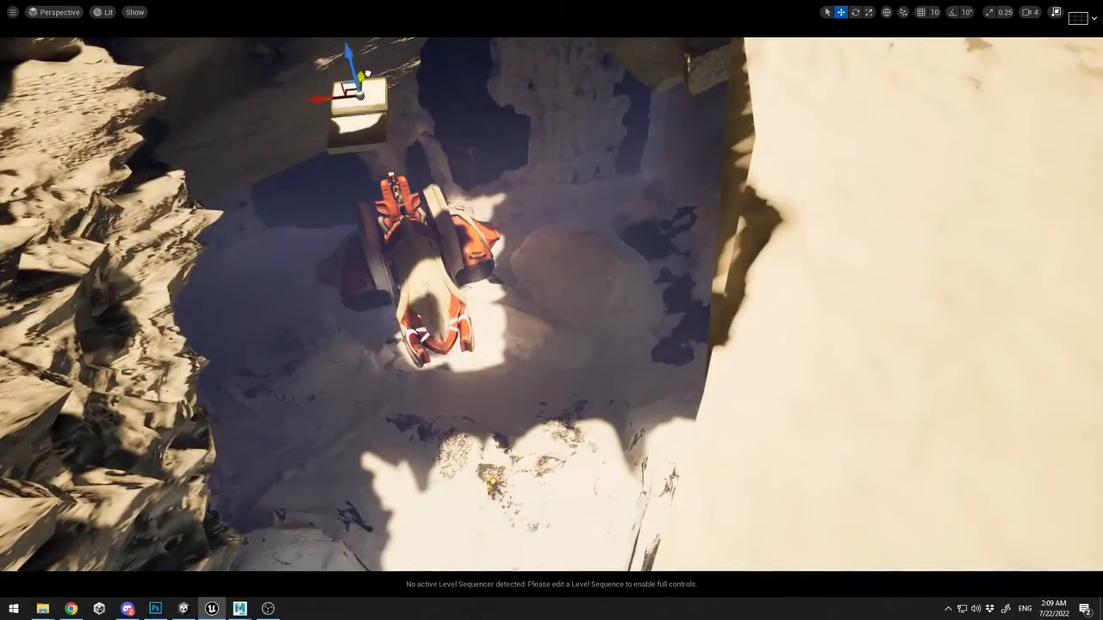
drag(368, 73, 412, 310)
key(f)
drag(501, 317, 177, 370)
key(e)
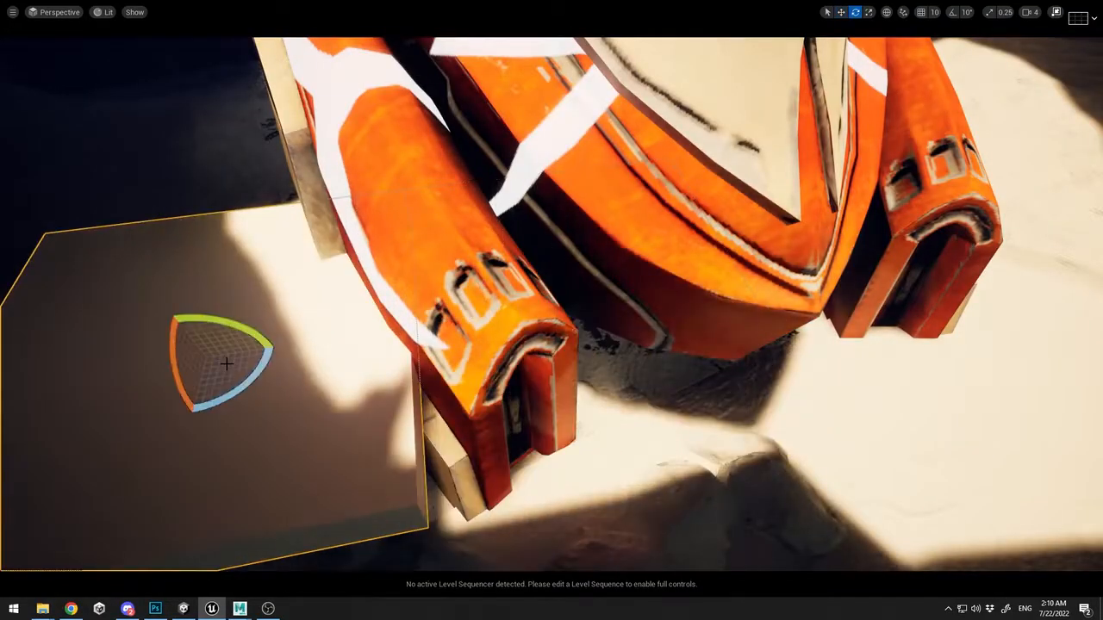
drag(229, 394, 258, 379)
key(w)
Shift the slab alongside the cockpit and stretch it into a longer rectangle
right_drag(259, 379, 423, 305)
drag(425, 305, 396, 312)
right_drag(396, 313, 585, 306)
key(r)
drag(506, 372, 482, 393)
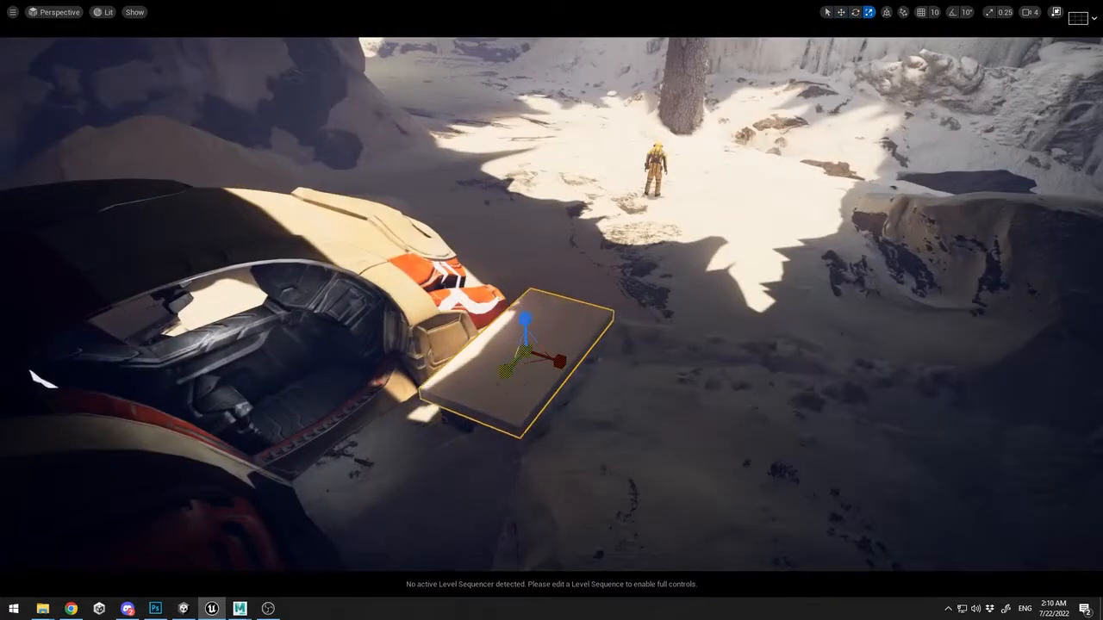
Duplicate the slab, raise the pair above the snow near the ship, and tilt one to block sunlight
alt+drag(32, 379, 599, 368)
key(e)
key(w)
key(e)
key(w)
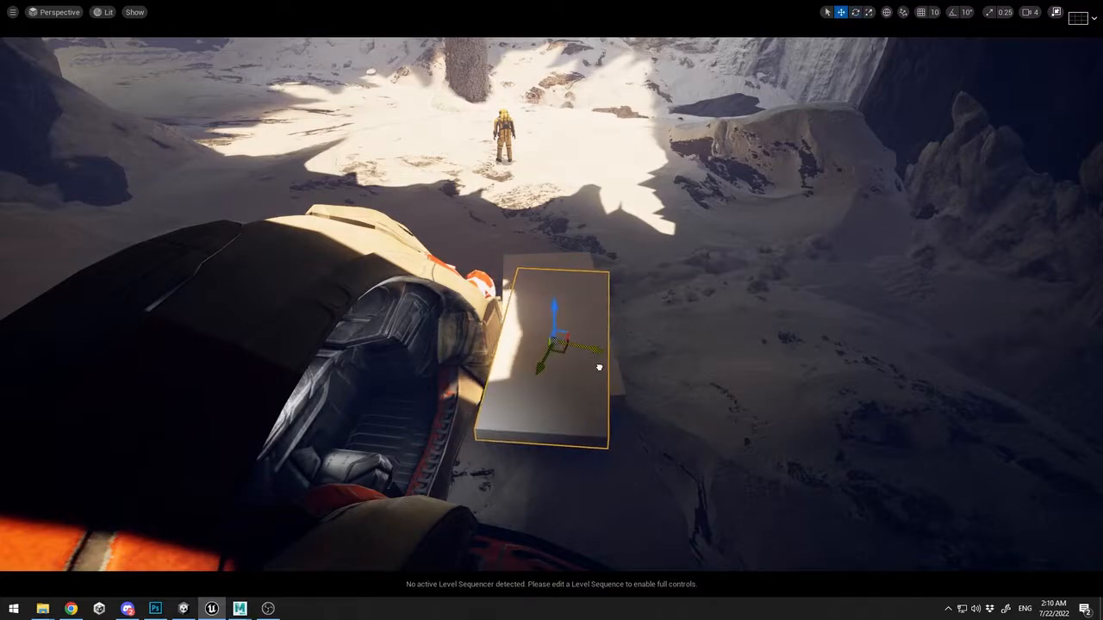
key(w)
drag(561, 264, 532, 172)
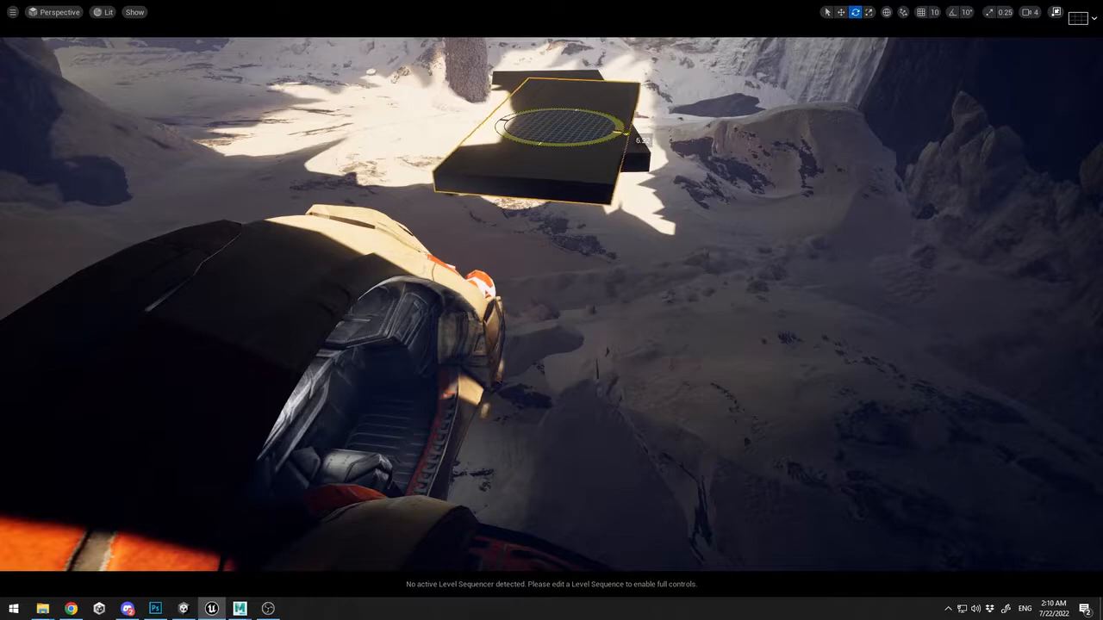
key(e)
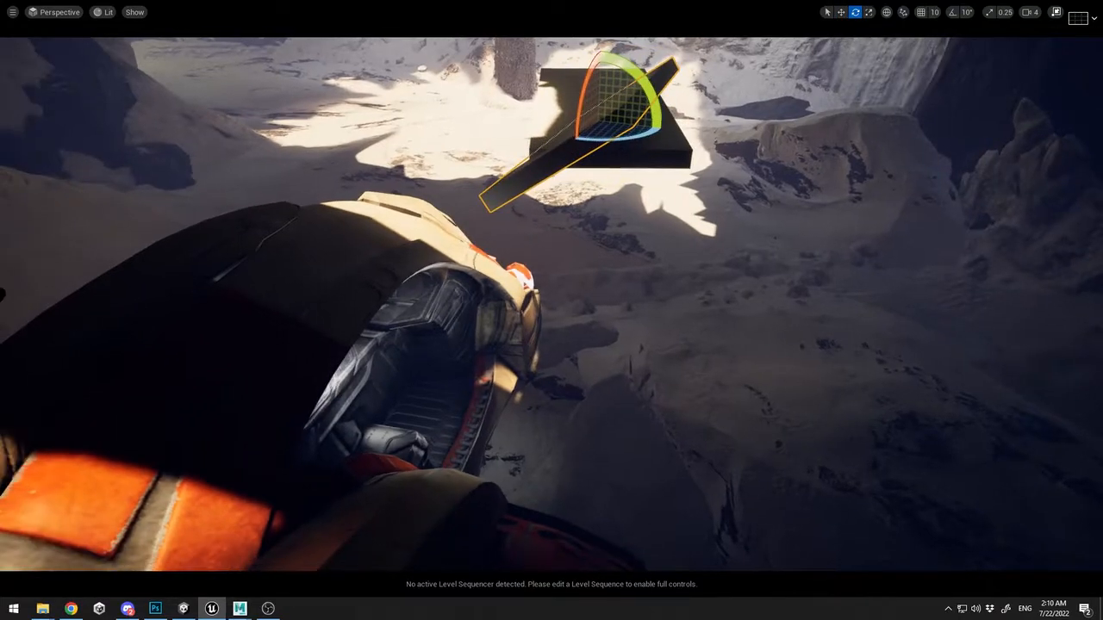
drag(607, 139, 608, 138)
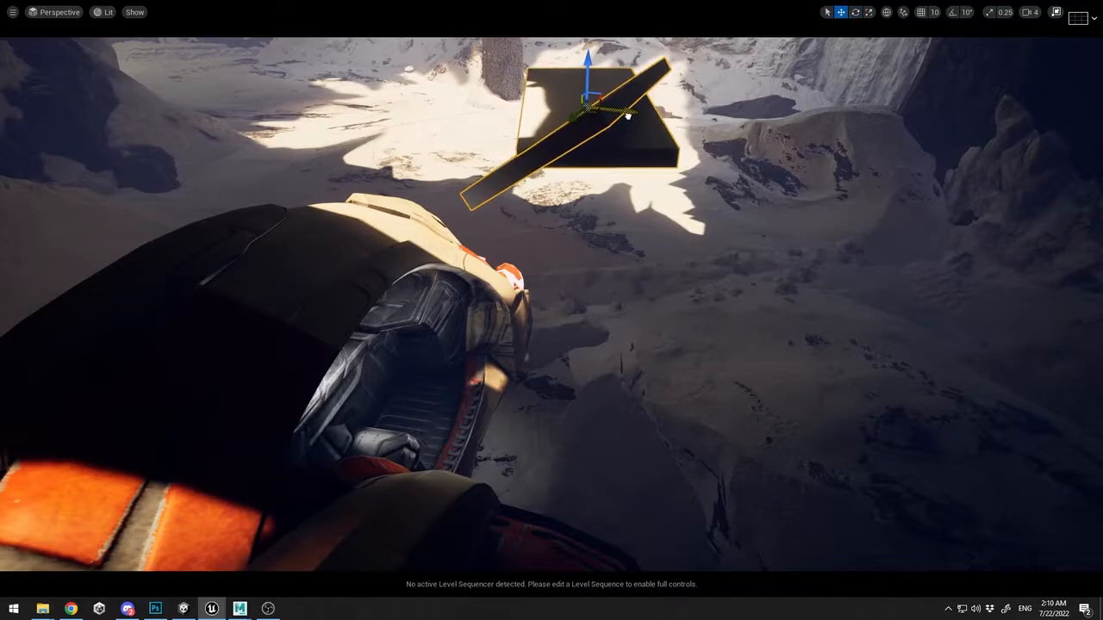
Adjust the crashed ship's position on the snow and revert the unwanted move
right_drag(691, 146, 694, 149)
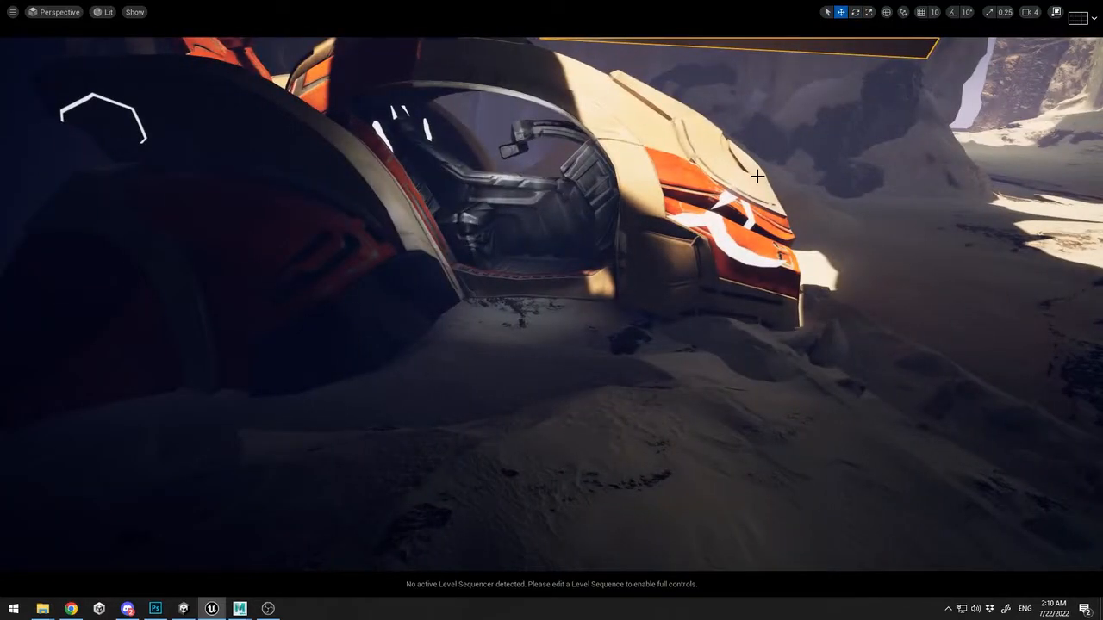
right_drag(756, 176, 758, 178)
click(422, 385)
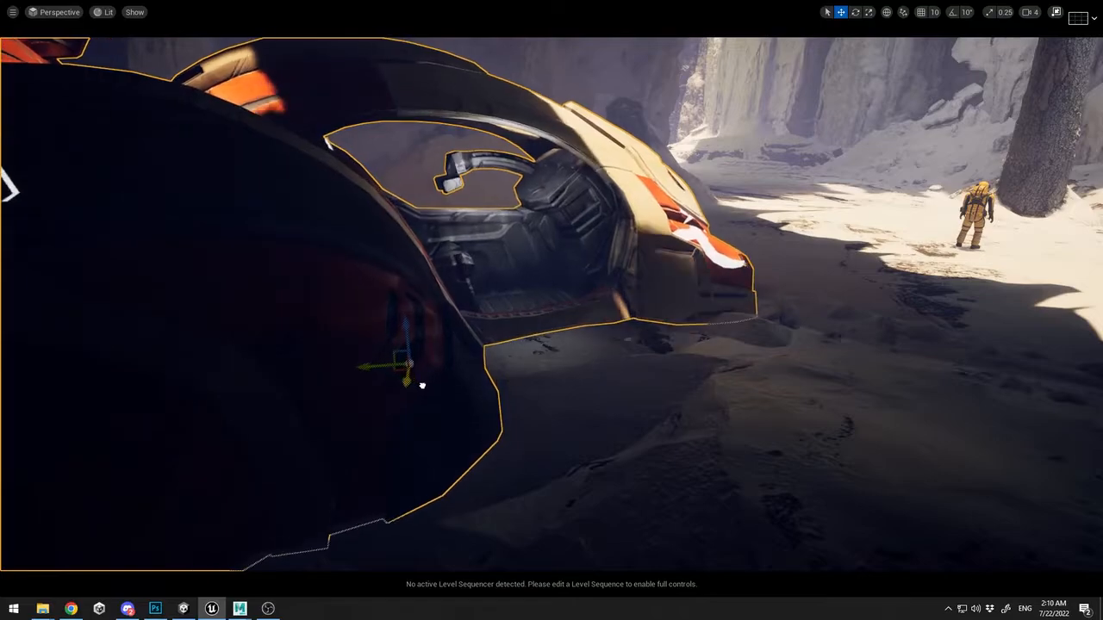
drag(422, 385, 410, 360)
key(ctrl+z)
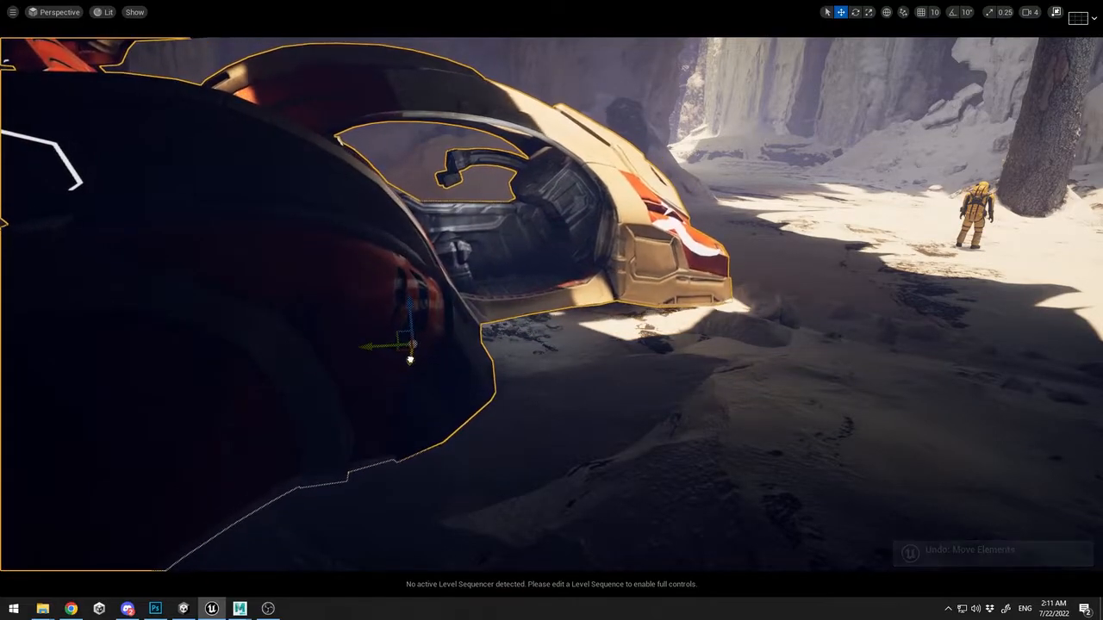
key(ctrl+z)
Adjust the snow patch beside the ship, and resize the rock pillar behind the figure to fit the frame
click(795, 330)
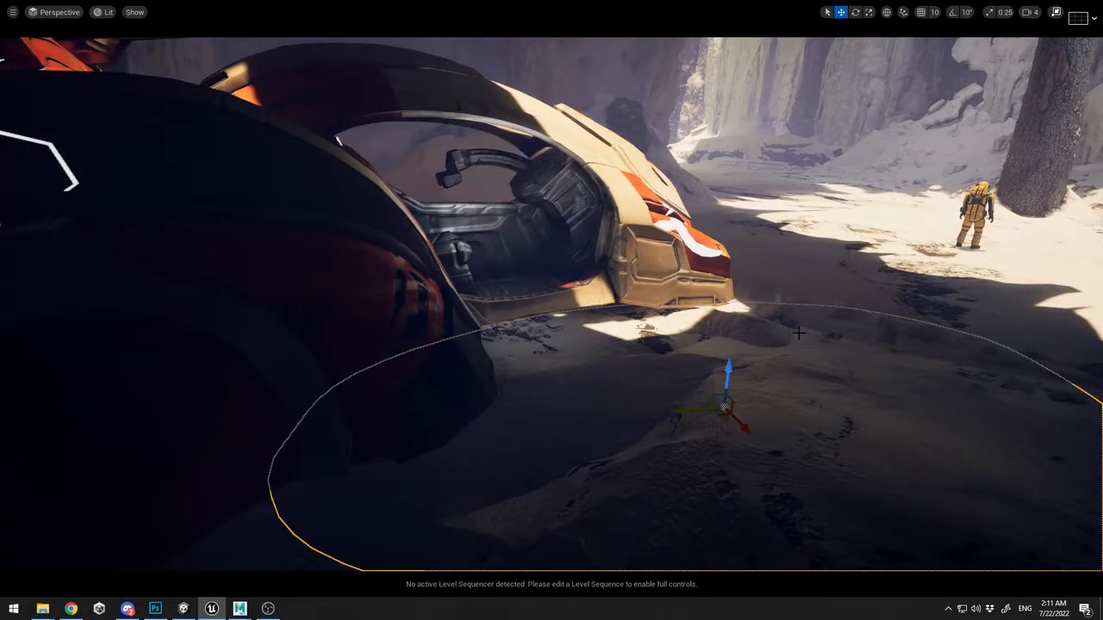
right_drag(795, 330, 761, 321)
click(754, 257)
drag(631, 310, 646, 289)
key(q)
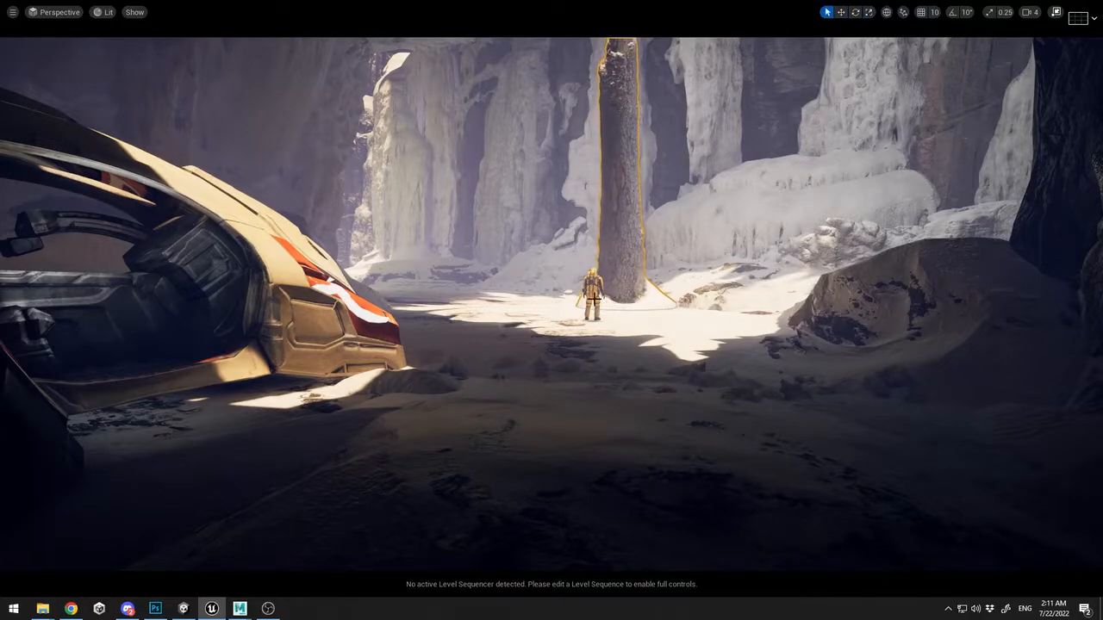
click(592, 294)
key(r)
drag(592, 319, 621, 289)
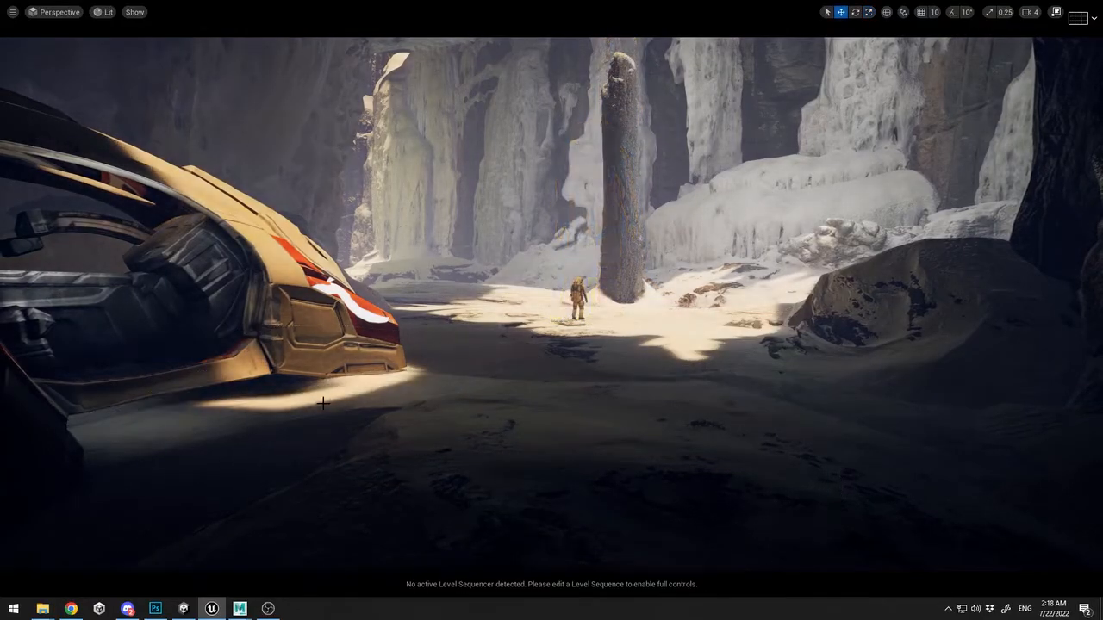
Try deleting the snow patch beneath the figure, and restore it
key(ctrl+z)
click(861, 358)
click(572, 313)
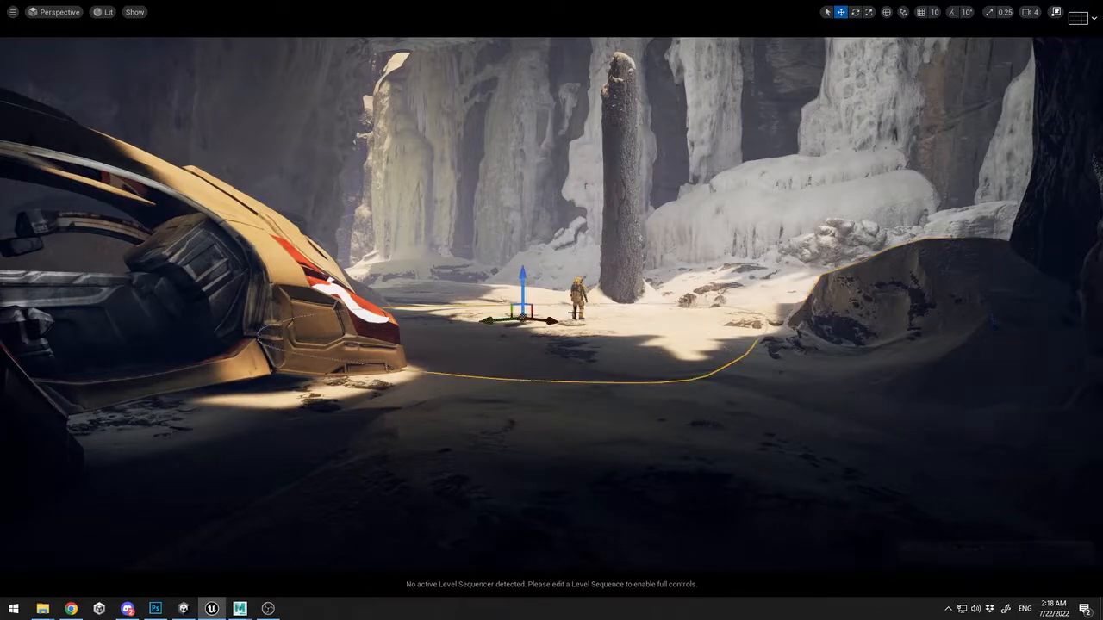
key(Delete)
key(ctrl+z)
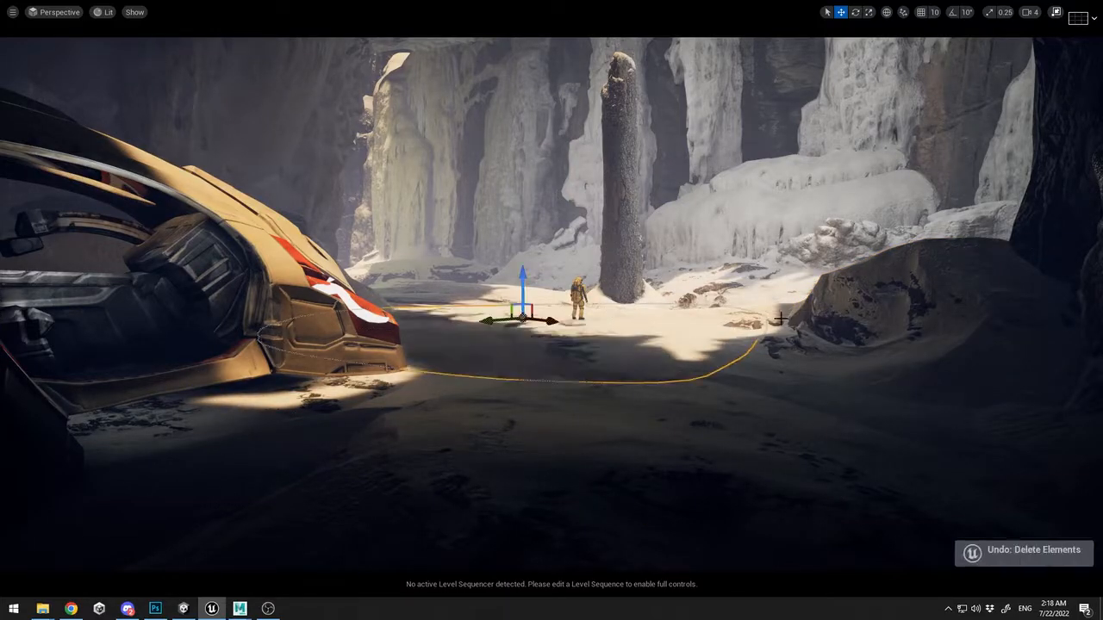
Rotate the snow patch beneath the figure and try lowering it into the ground
click(862, 357)
click(590, 328)
key(e)
drag(510, 326, 613, 328)
key(w)
click(613, 330)
click(578, 320)
mouse_move(527, 282)
mouse_down()
mouse_move(525, 312)
mouse_move(530, 290)
mouse_move(525, 300)
mouse_up()
key(ctrl+z)
Scale the snow patch wider so it spans from the ship's nose to the dark mound
click(878, 332)
click(560, 341)
key(r)
click(680, 335)
mouse_move(692, 349)
right_down()
mouse_move(681, 348)
mouse_move(705, 355)
right_up()
click(691, 355)
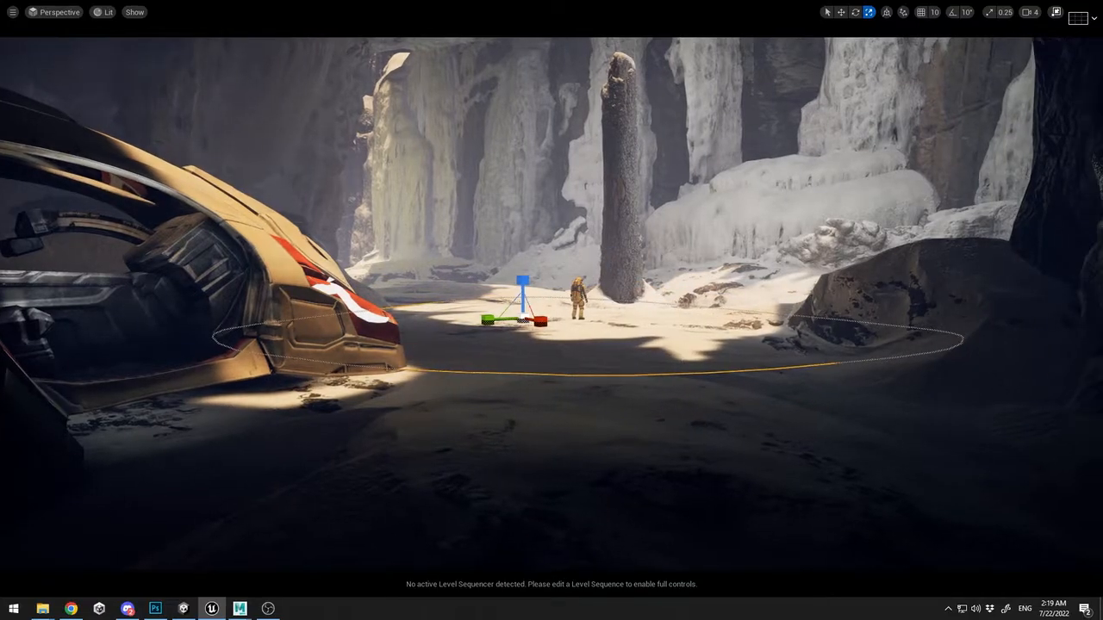
Try scaling the rock pillar behind the figure into a much thinner column
click(614, 307)
key(ctrl+z)
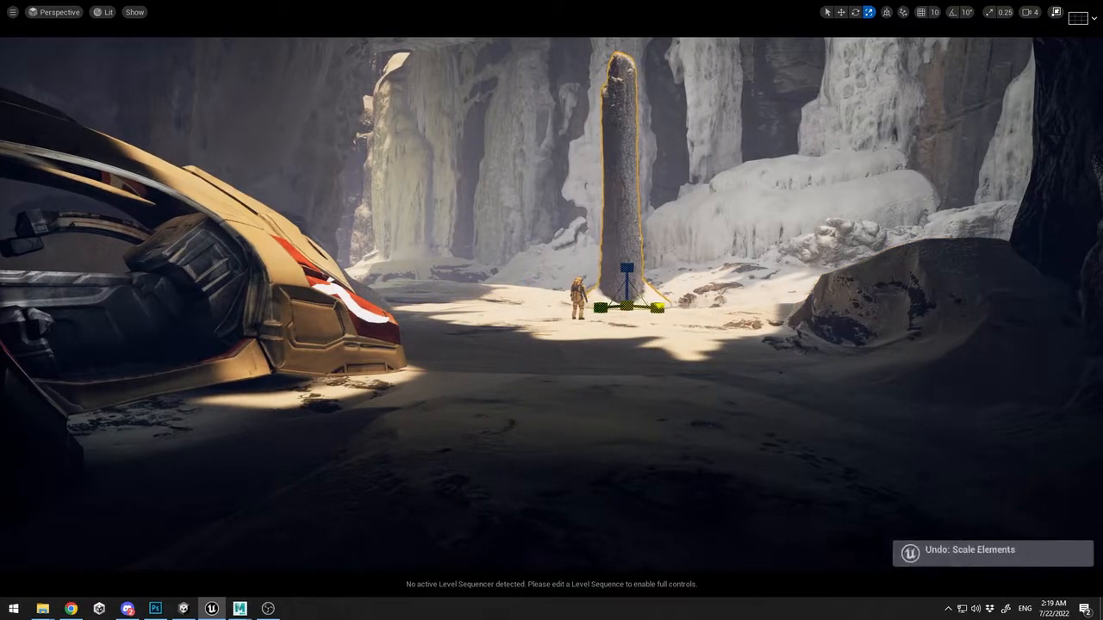
key(ctrl+z)
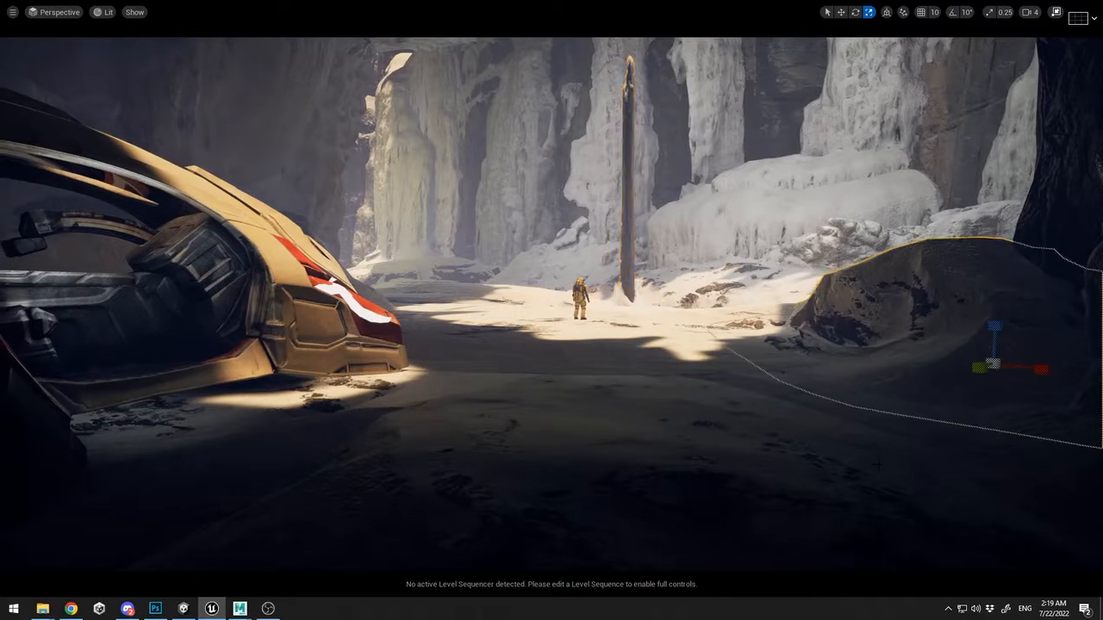
key(ctrl+z)
key(ctrl+z)
key(ctrl+z)
Rescale the pillar behind the figure into a shorter, moderately slim column
click(895, 344)
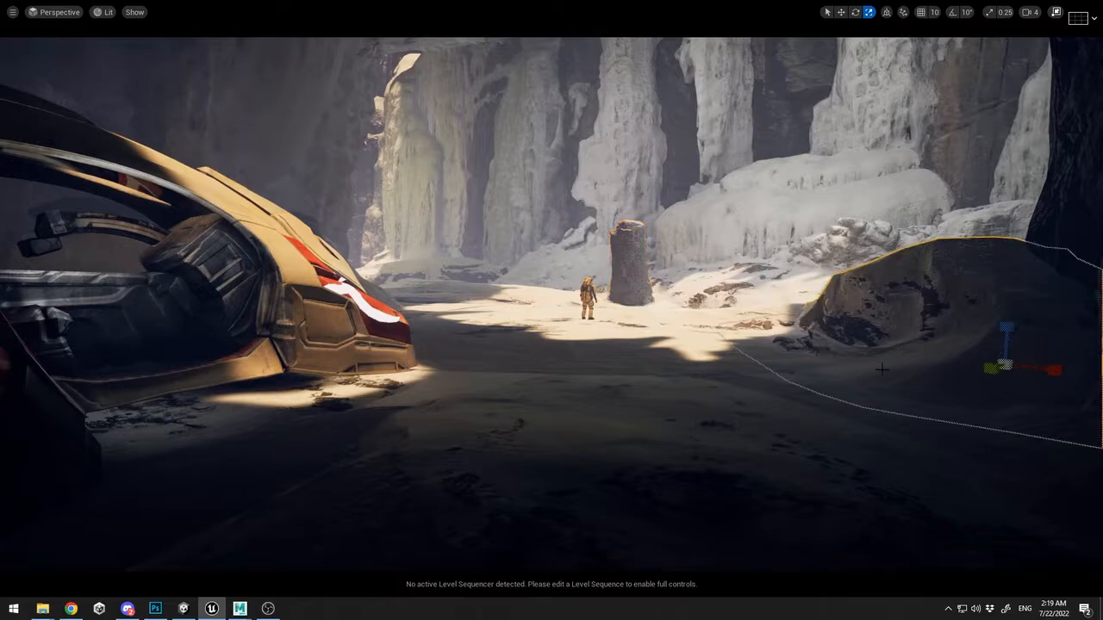
key(ctrl+z)
key(ctrl+z)
drag(636, 305, 599, 341)
key(ctrl+z)
key(ctrl+z)
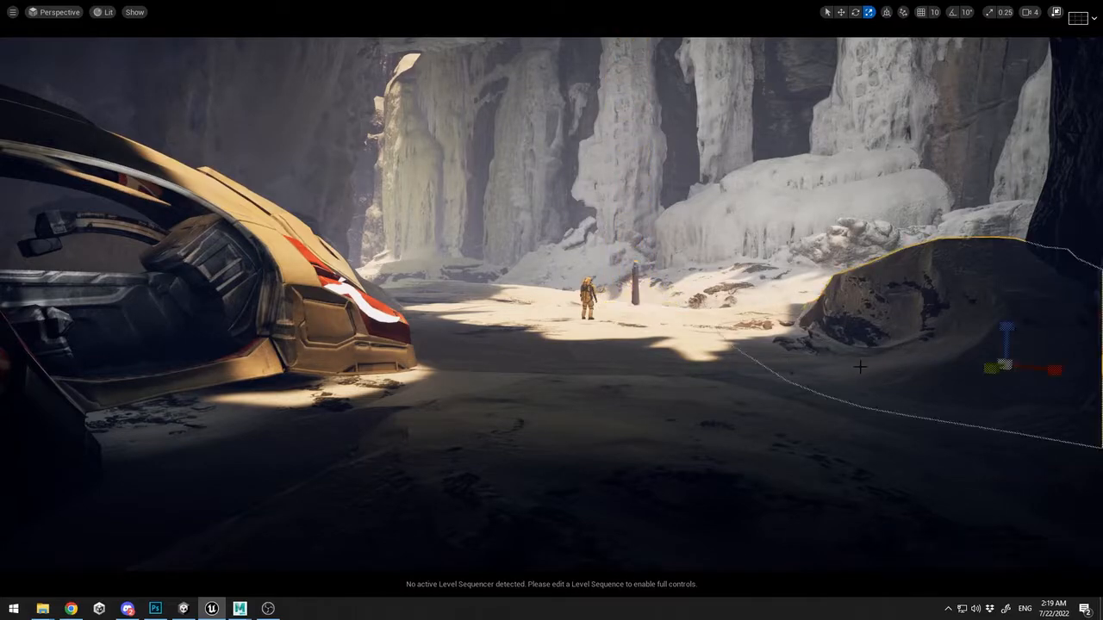
click(993, 429)
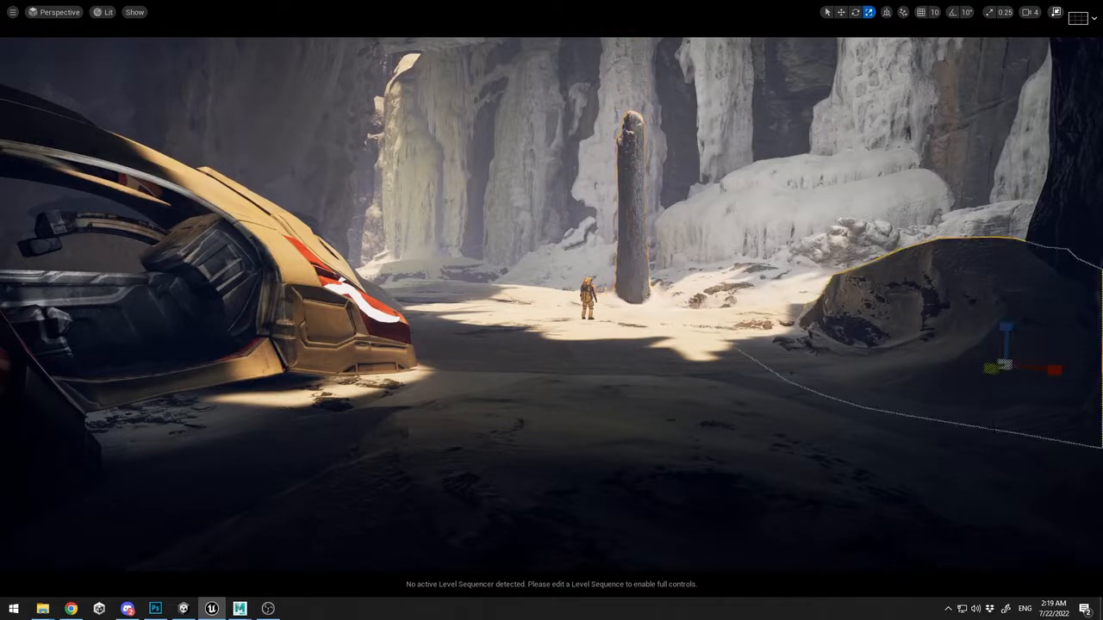
Try nudging the figure sideways on the sunlit snow, and undo the move
click(587, 296)
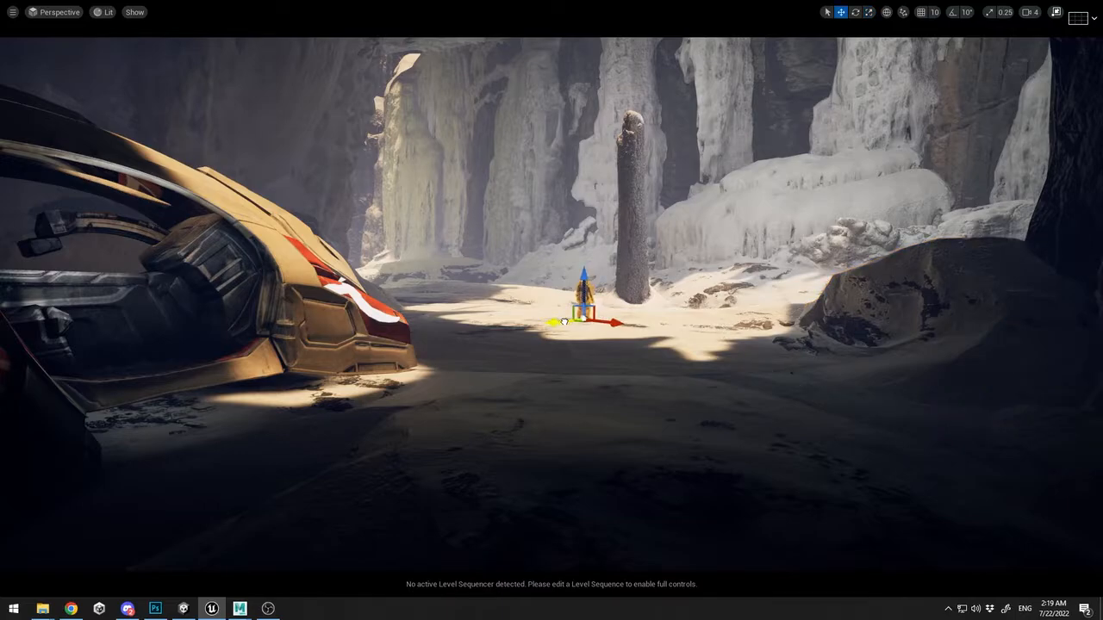
drag(564, 322, 569, 321)
key(ctrl+z)
key(ctrl+z)
key(ctrl+z)
Try deleting the snowy rocks behind the dark mound and pasting a copy of the ice formation, and undo both
click(848, 247)
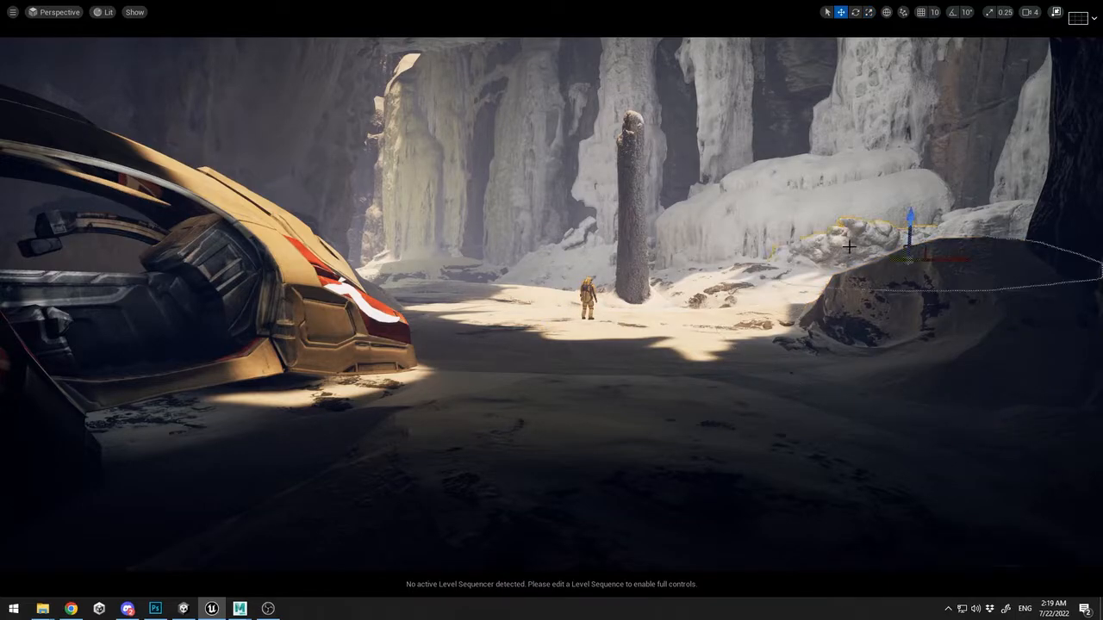
key(Delete)
key(ctrl+z)
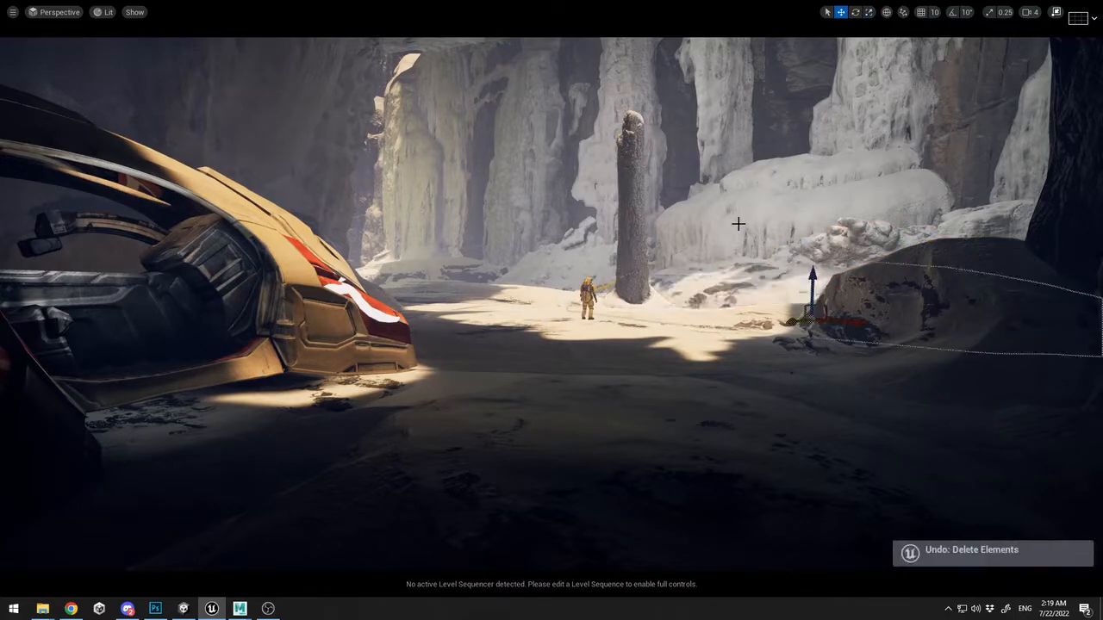
click(737, 225)
key(ctrl+v)
key(ctrl+z)
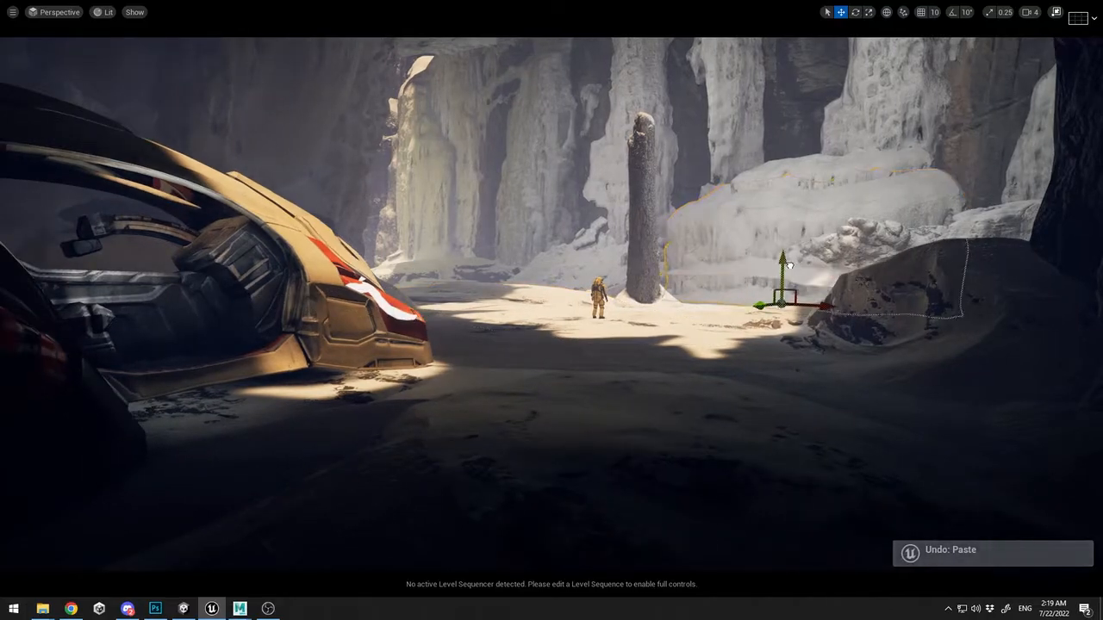
Rotate the ice formation beside the pillar and delete the snowy rock pile in front of it
key(e)
drag(817, 300, 827, 315)
key(w)
click(881, 221)
key(Delete)
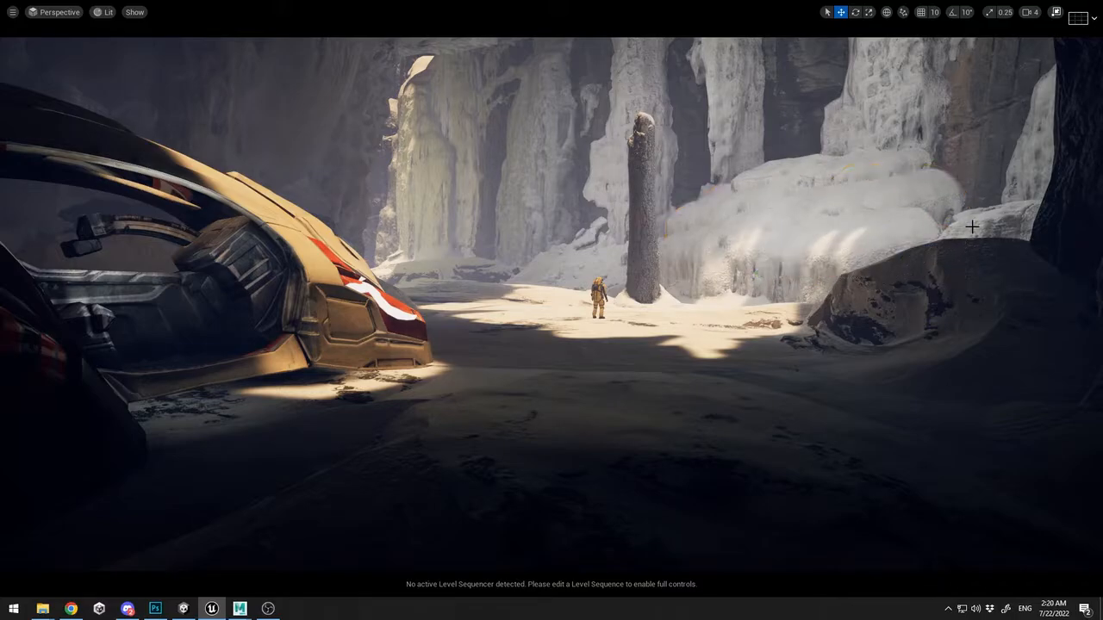
Lower the snow bank behind the dark mound so it drops out of sight
mouse_move(999, 326)
mouse_down()
mouse_move(980, 322)
mouse_move(985, 330)
mouse_up()
click(981, 329)
key(ctrl+z)
key(r)
right_drag(985, 331, 979, 331)
click(1022, 332)
click(990, 222)
key(w)
drag(948, 278, 951, 309)
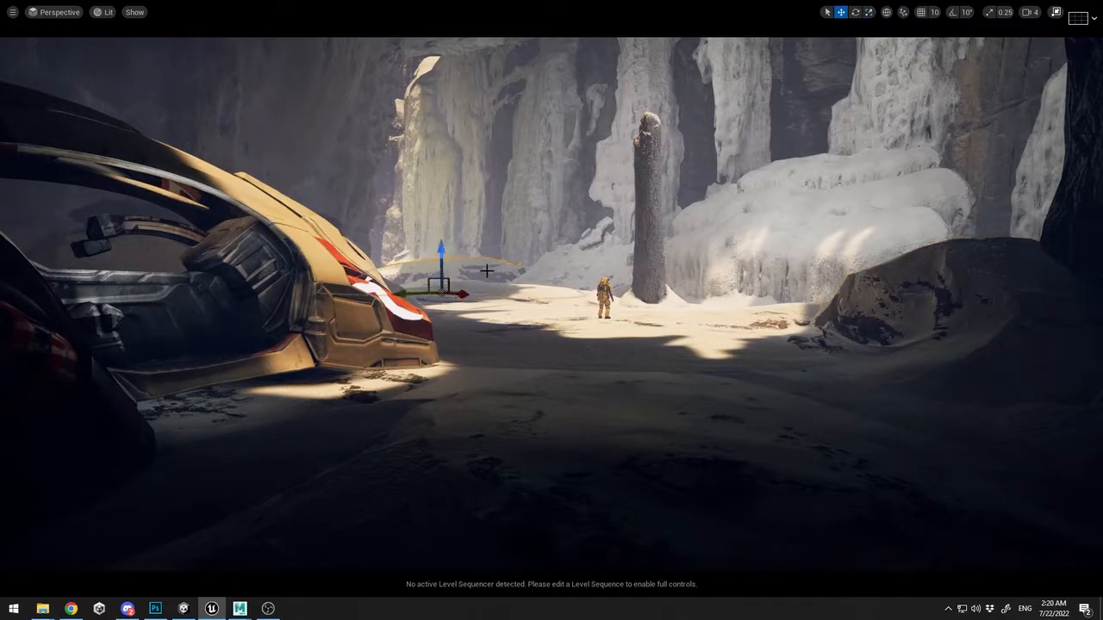
Try deleting the low snow mound behind the ship's nose, and restore it
key(Delete)
key(ctrl+z)
key(ctrl+z)
key(ctrl+z)
key(ctrl+z)
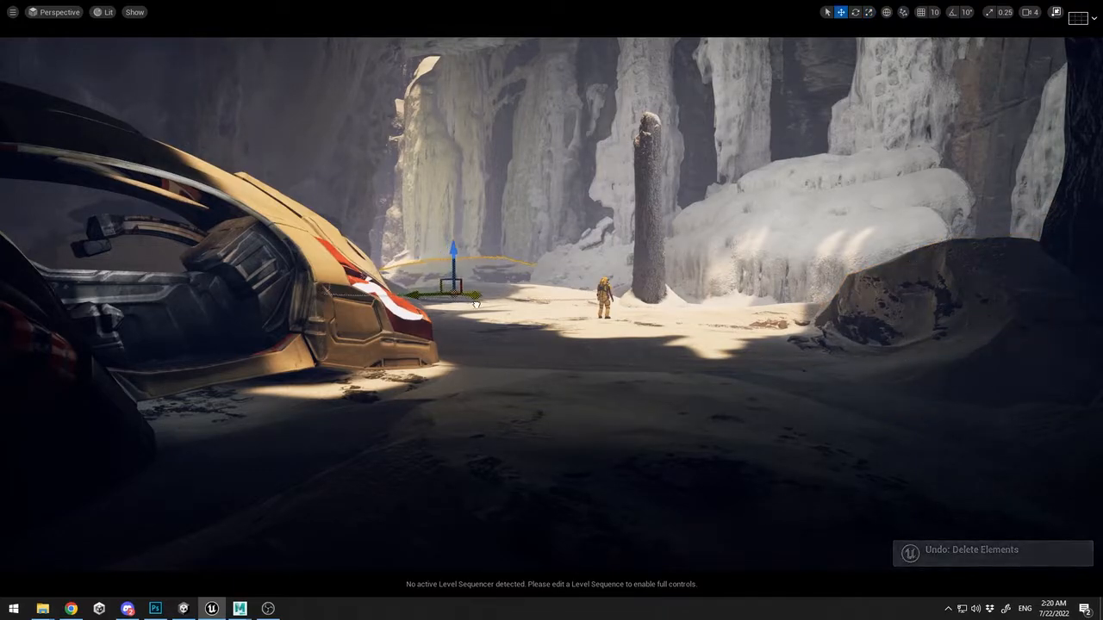
Rotate the snow mound behind the ship's nose and shift it closer to the hull
drag(588, 294, 486, 290)
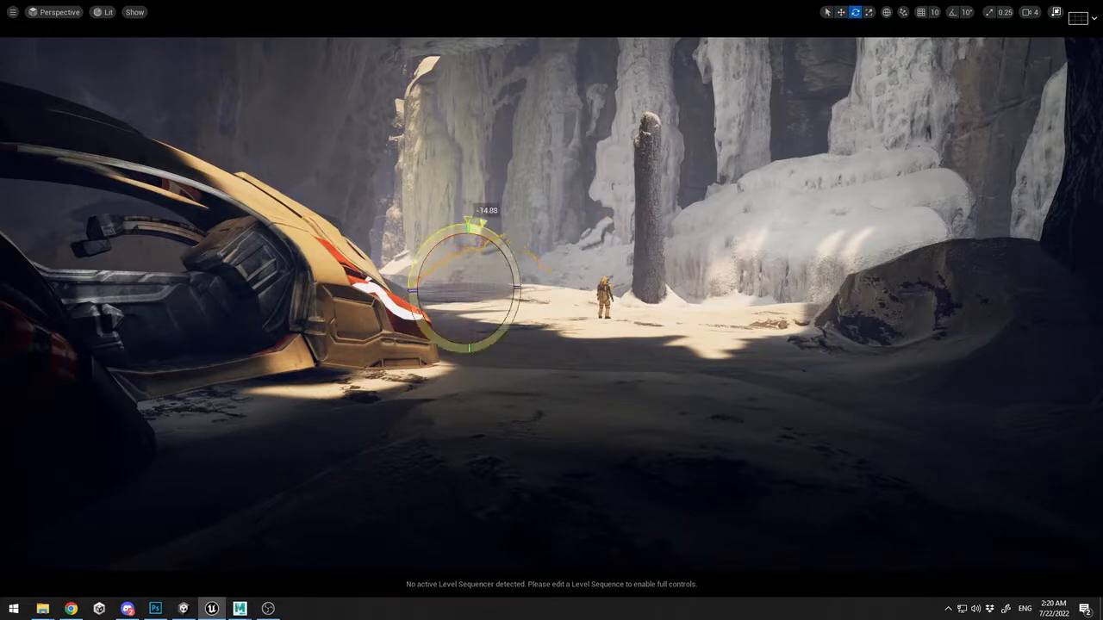
key(w)
click(482, 287)
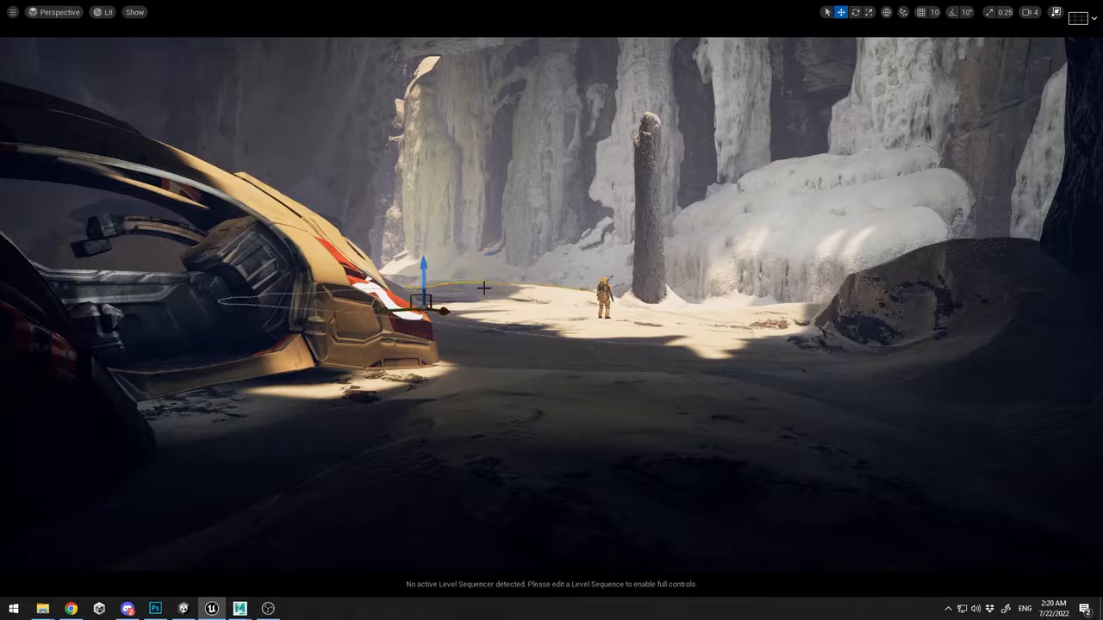
key(ctrl+z)
mouse_move(482, 288)
mouse_down()
mouse_move(499, 289)
mouse_move(468, 286)
mouse_up()
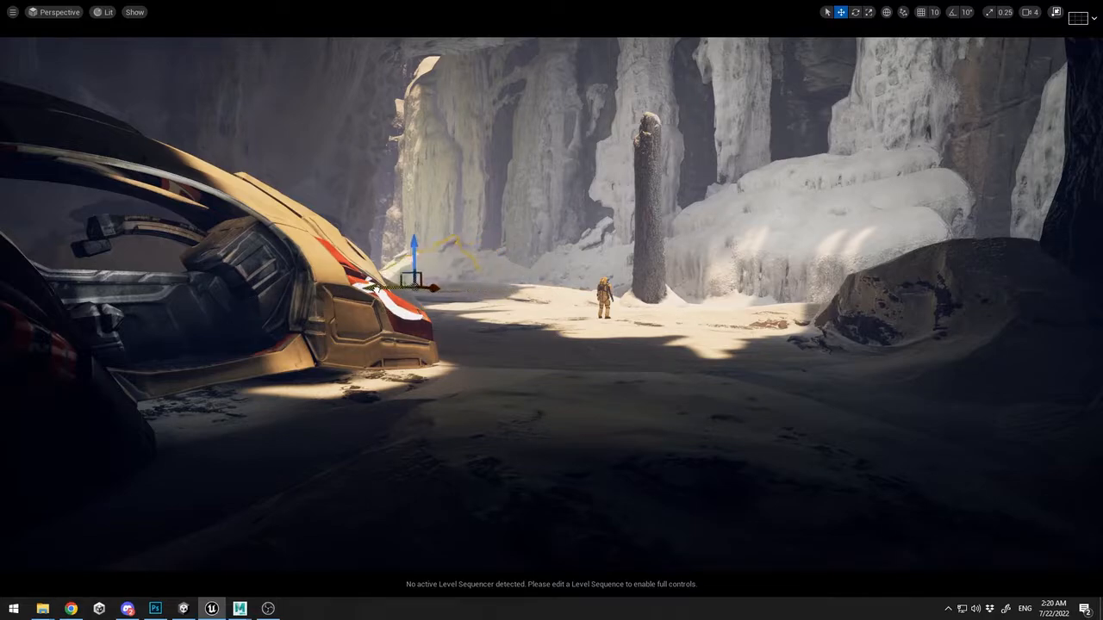
Reposition the jagged snow ridge between the ship's nose and the figure, against the back ice wall
click(572, 307)
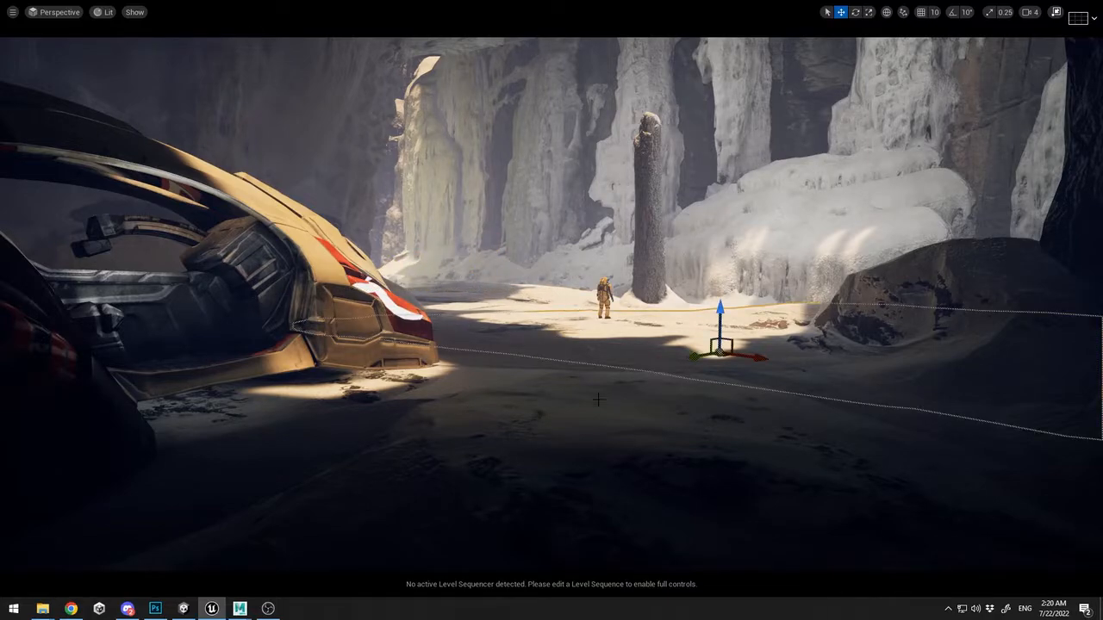
key(Escape)
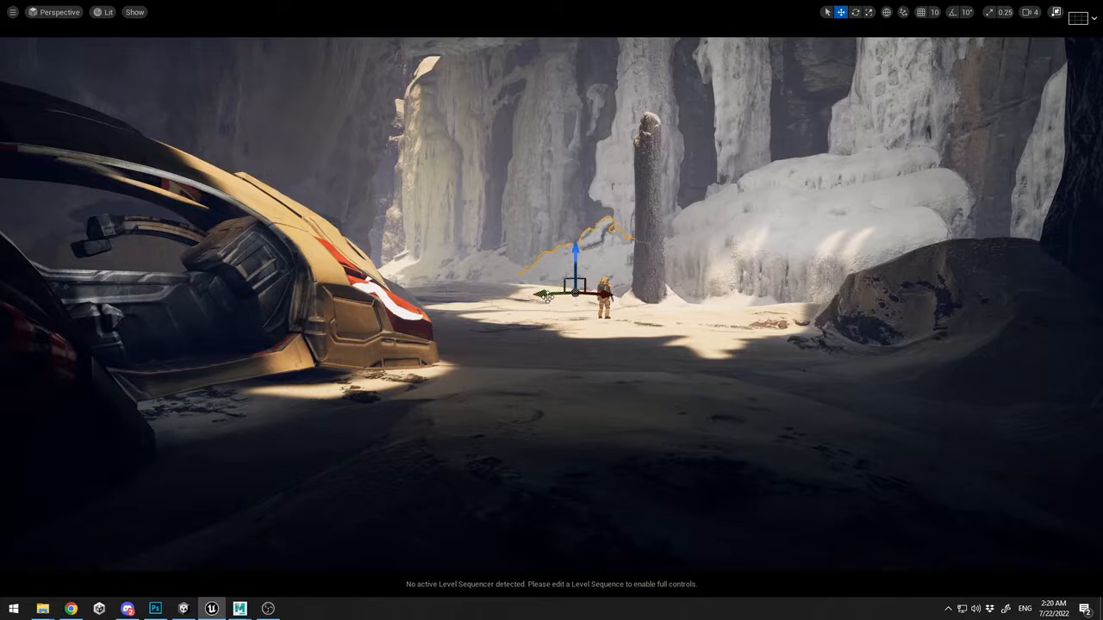
drag(546, 296, 502, 302)
key(e)
key(r)
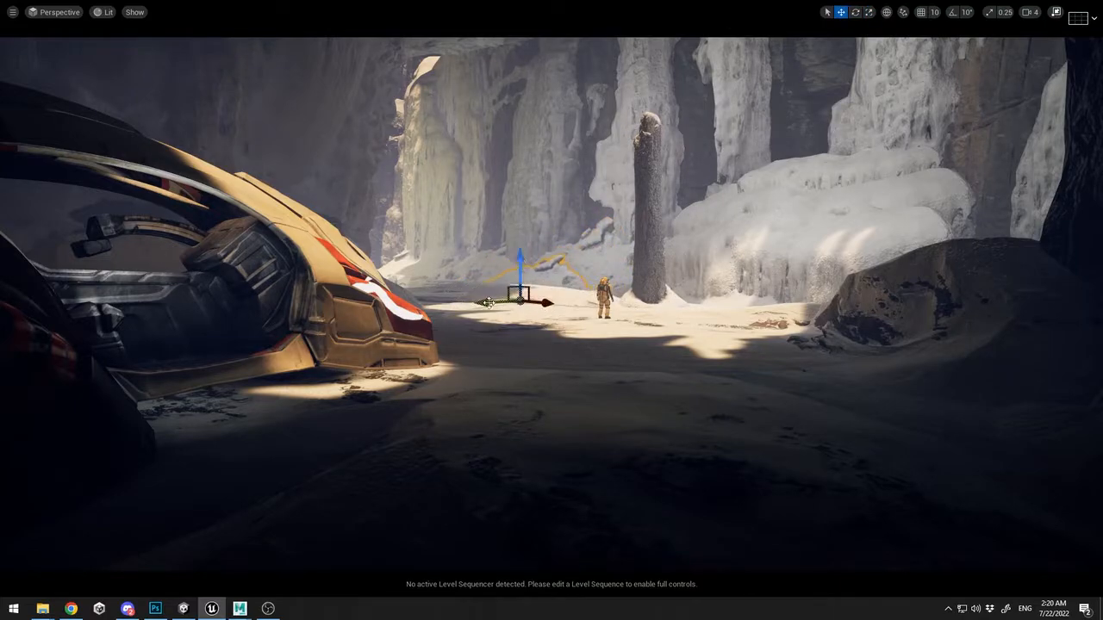
key(w)
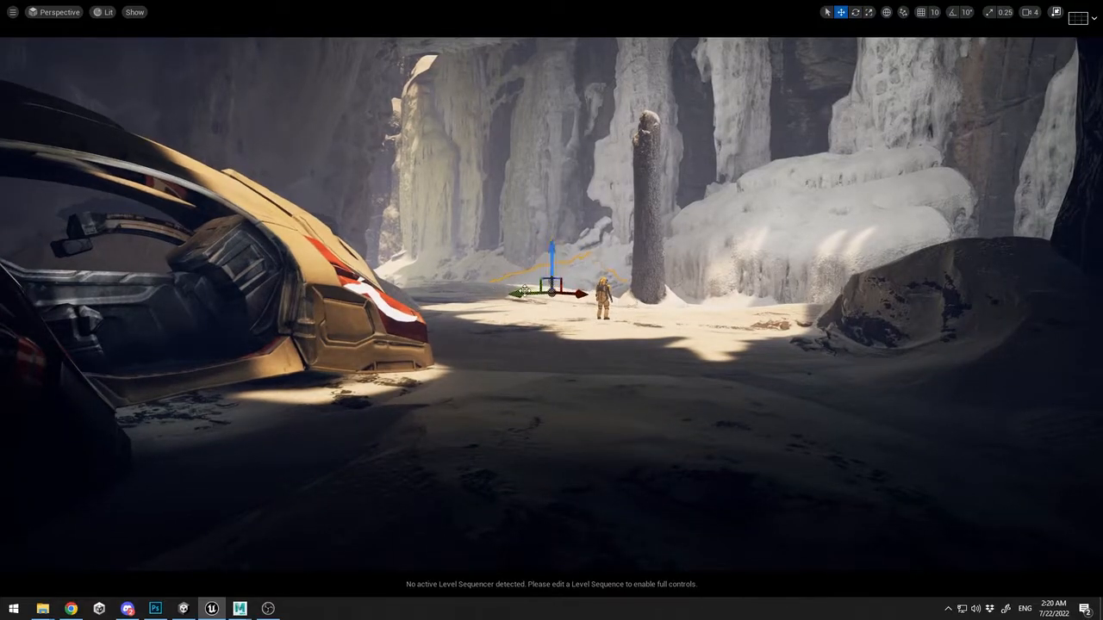
click(542, 313)
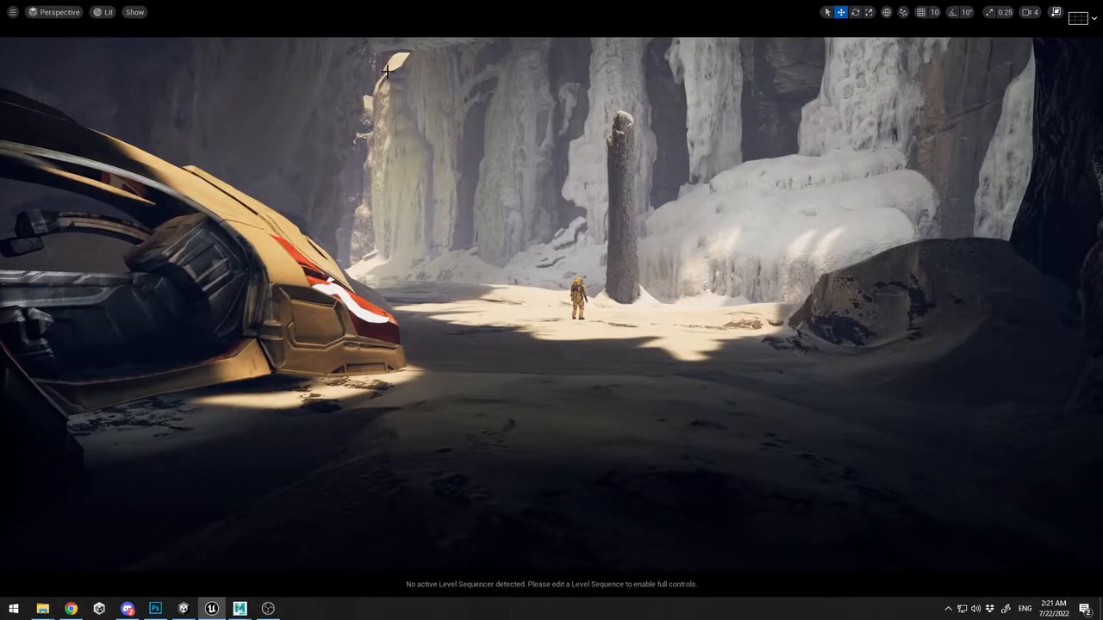
Rescale the ice wall beyond the ship's nose and shift it toward the ship
key(ctrl+z)
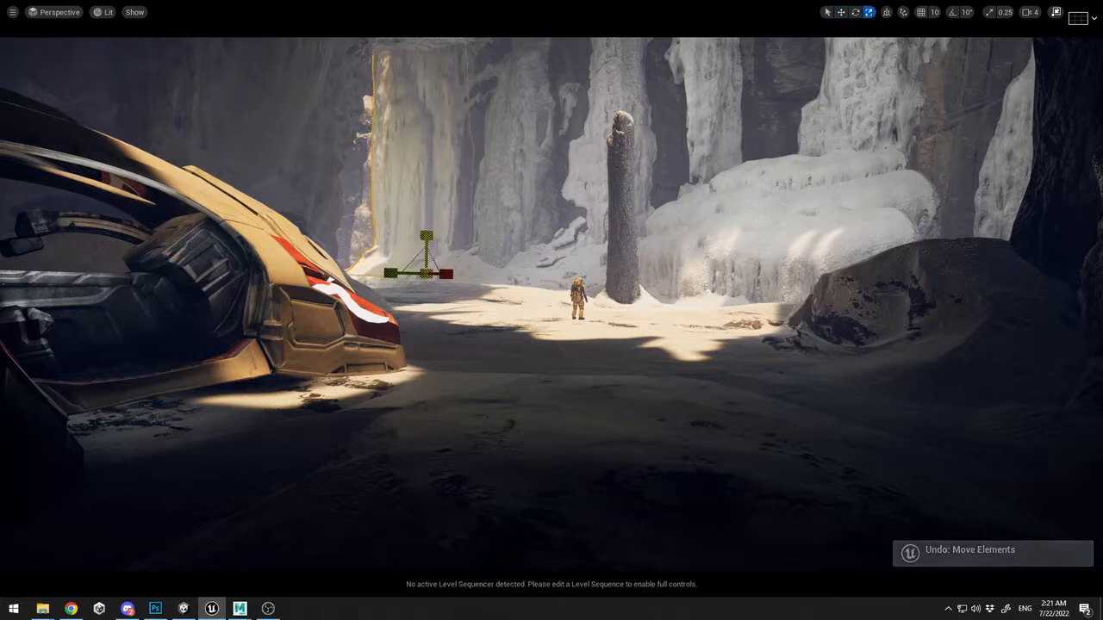
drag(425, 235, 425, 245)
drag(447, 286, 433, 284)
key(w)
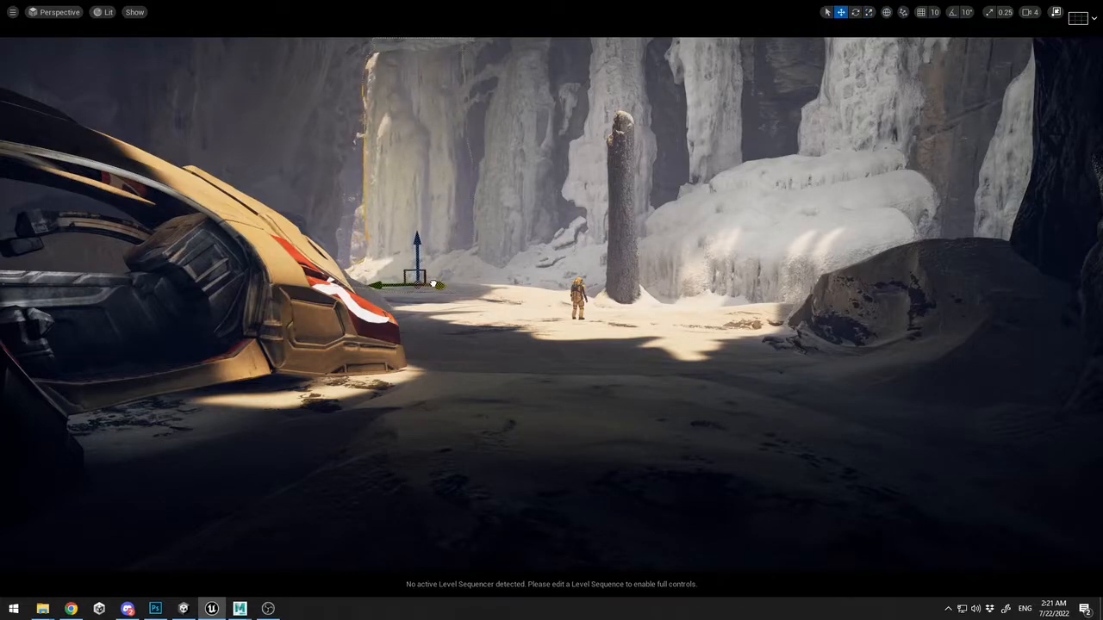
key(w)
Shift the dark overhanging rock outside the cave opening to change how sunlight enters
mouse_move(432, 284)
right_down()
mouse_move(408, 207)
mouse_move(370, 155)
mouse_move(431, 215)
mouse_move(433, 291)
right_up()
key(s)
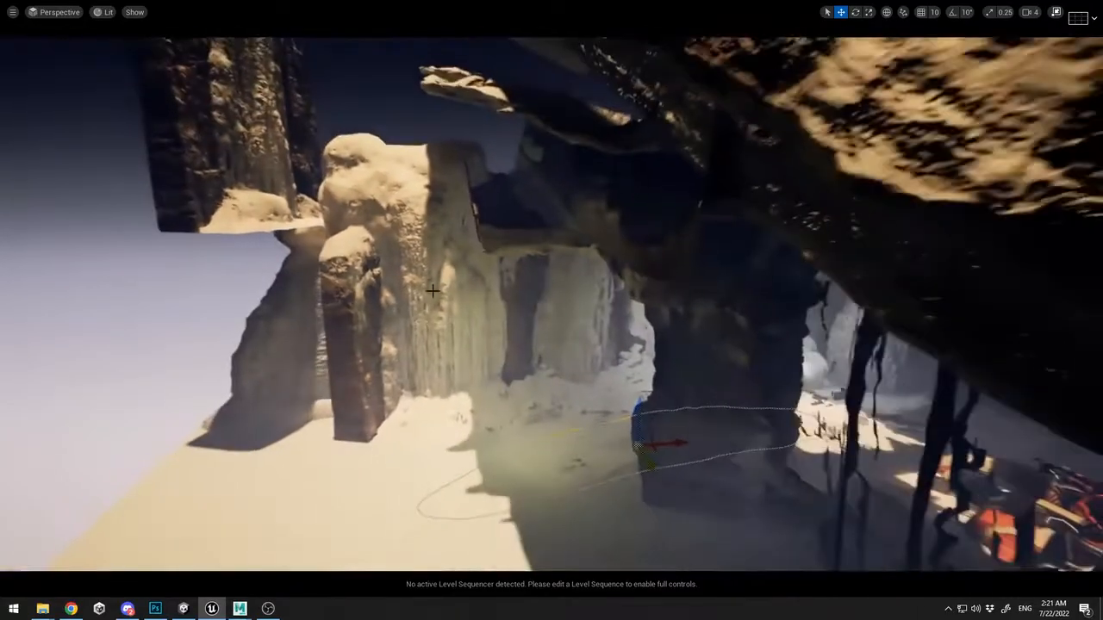
click(591, 177)
drag(602, 165, 568, 145)
key(e)
key(ctrl+z)
key(w)
drag(525, 173, 463, 163)
key(e)
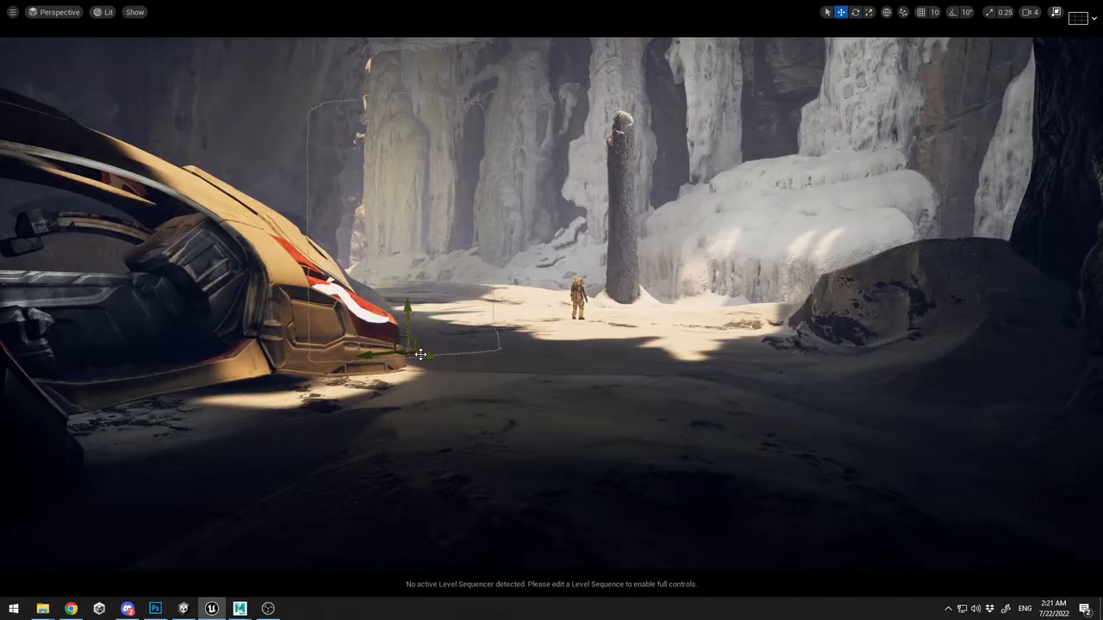
Undo the sideways move of the rock behind the ship's nose, and raise the ice wall there
drag(420, 354, 441, 358)
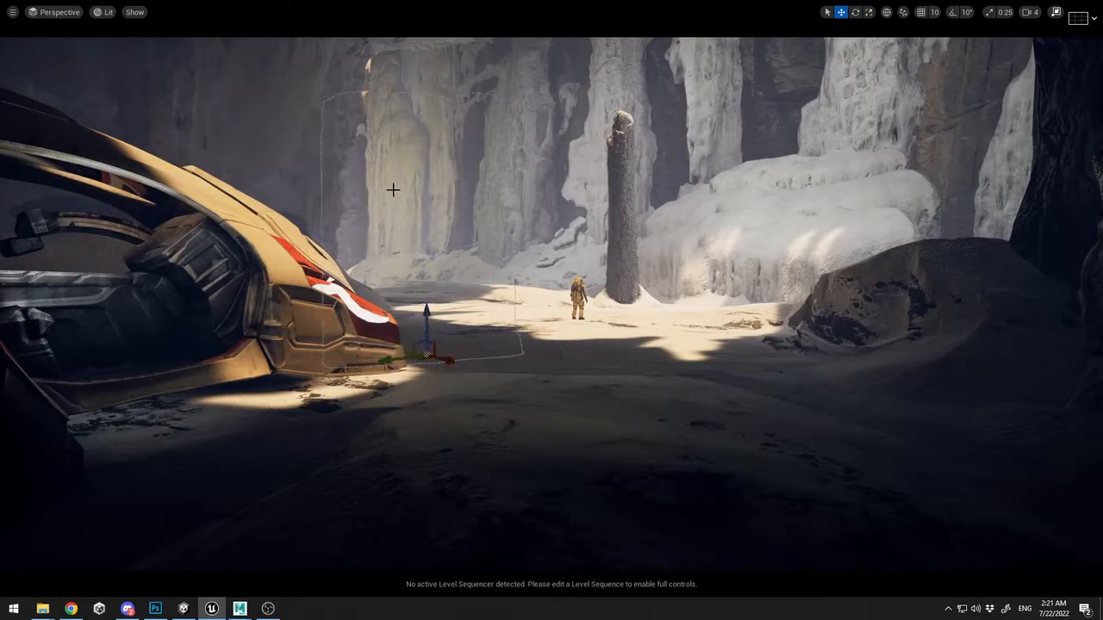
key(ctrl+z)
click(393, 191)
drag(372, 275, 406, 243)
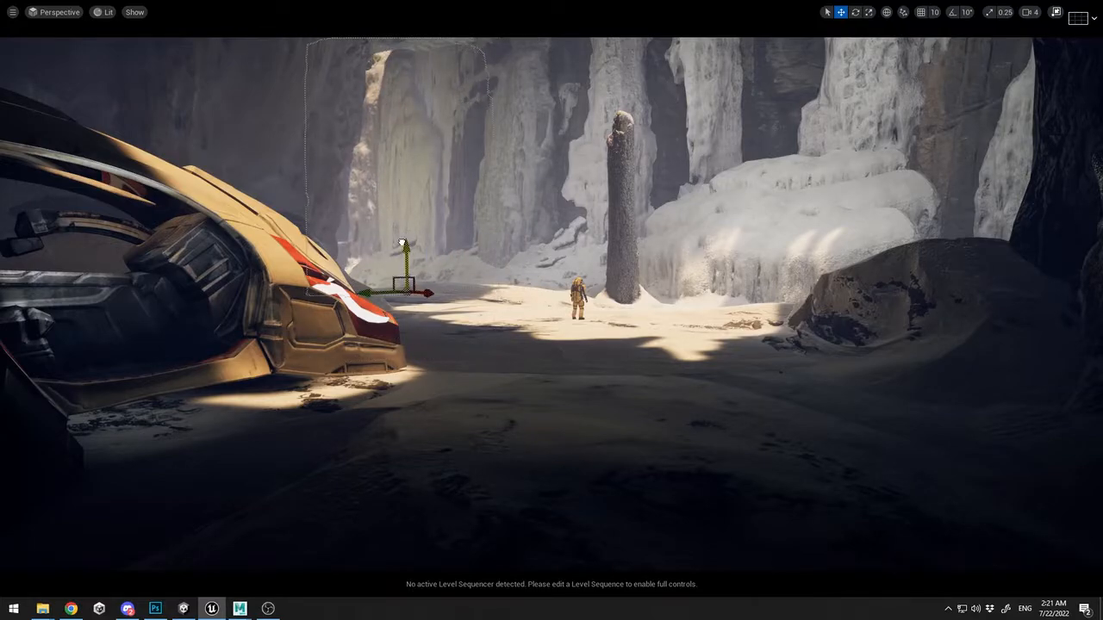
Rotate the ice wall beyond the ship's nose slightly about its vertical axis
key(e)
drag(399, 302, 425, 301)
click(586, 345)
click(638, 472)
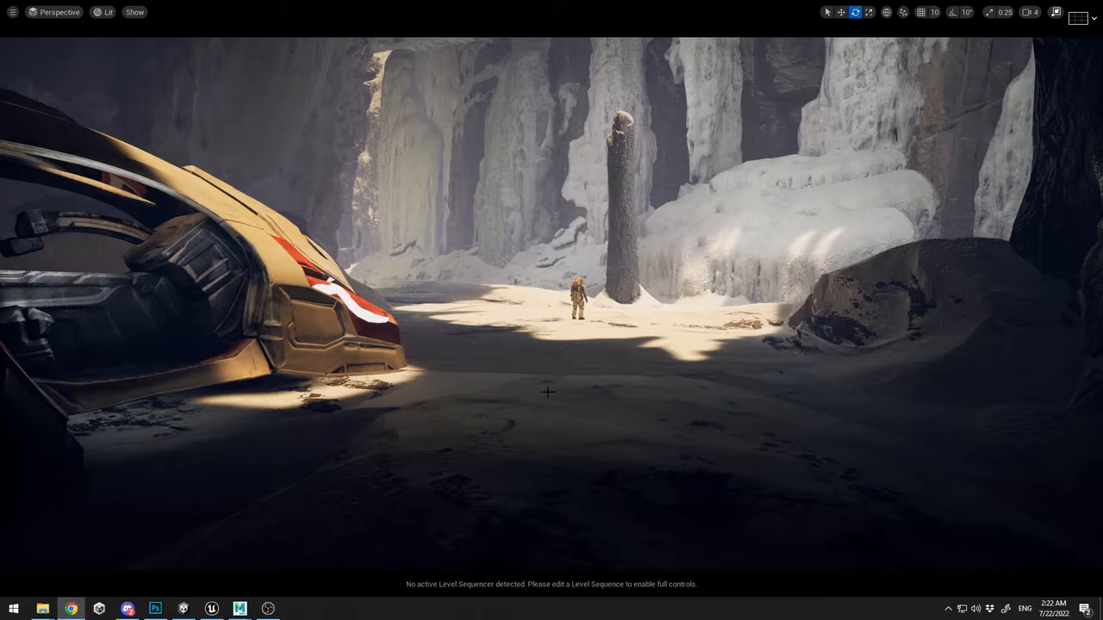
Toggle the directional light off and on to compare its effect on the cave
key(F11)
scroll(774, 203, up, 10)
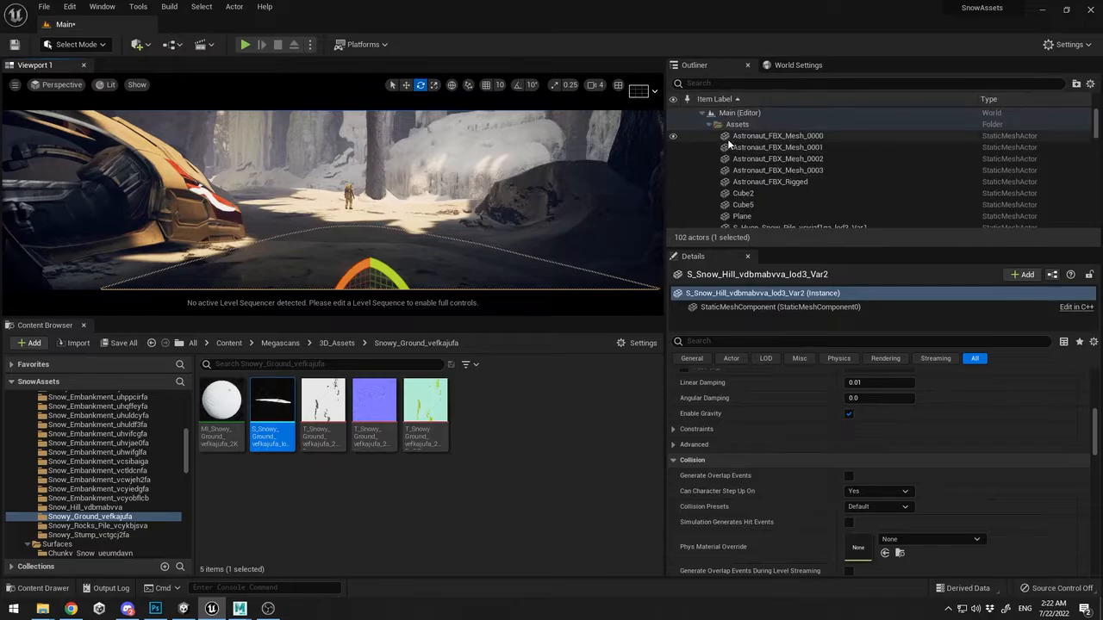
click(700, 159)
click(675, 160)
click(674, 159)
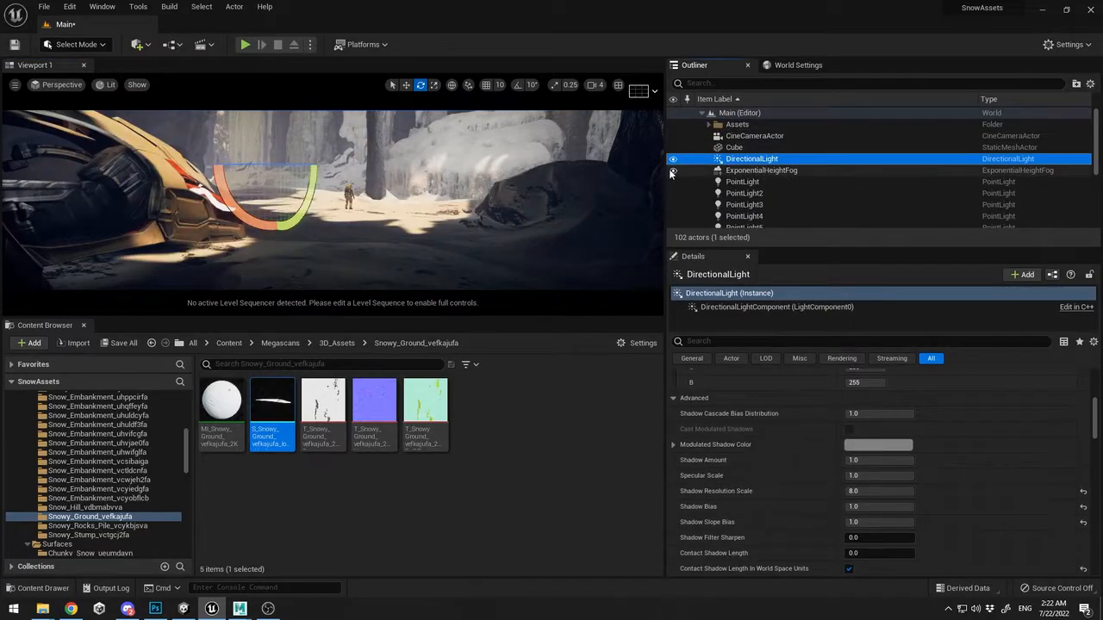
Change the exponential height fog's color to a muted yellow
click(670, 169)
click(761, 170)
click(877, 448)
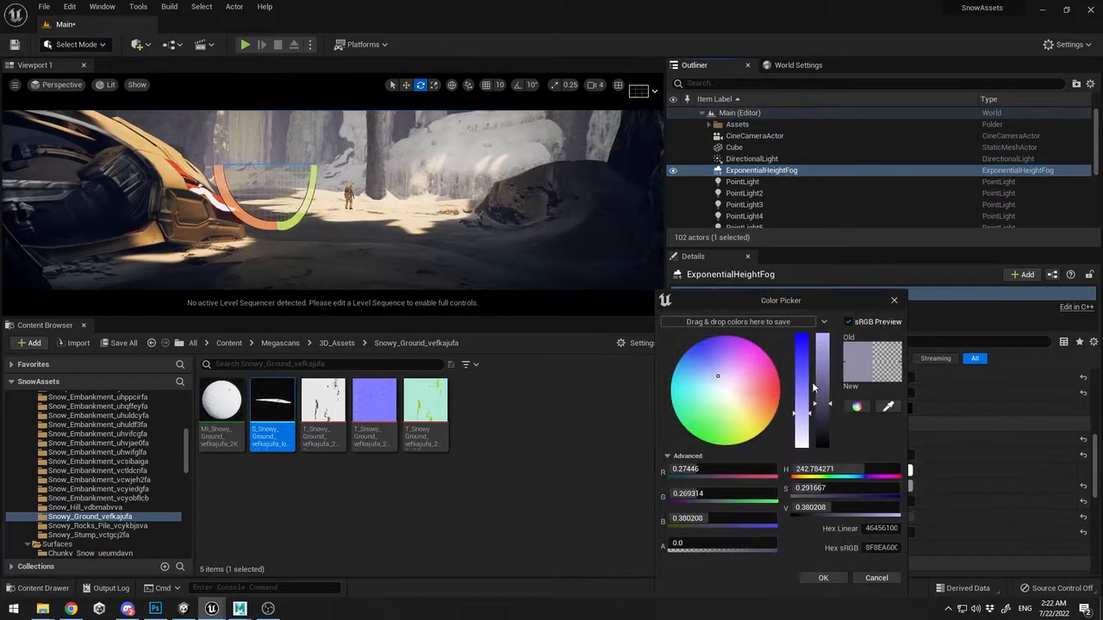
drag(740, 397, 747, 420)
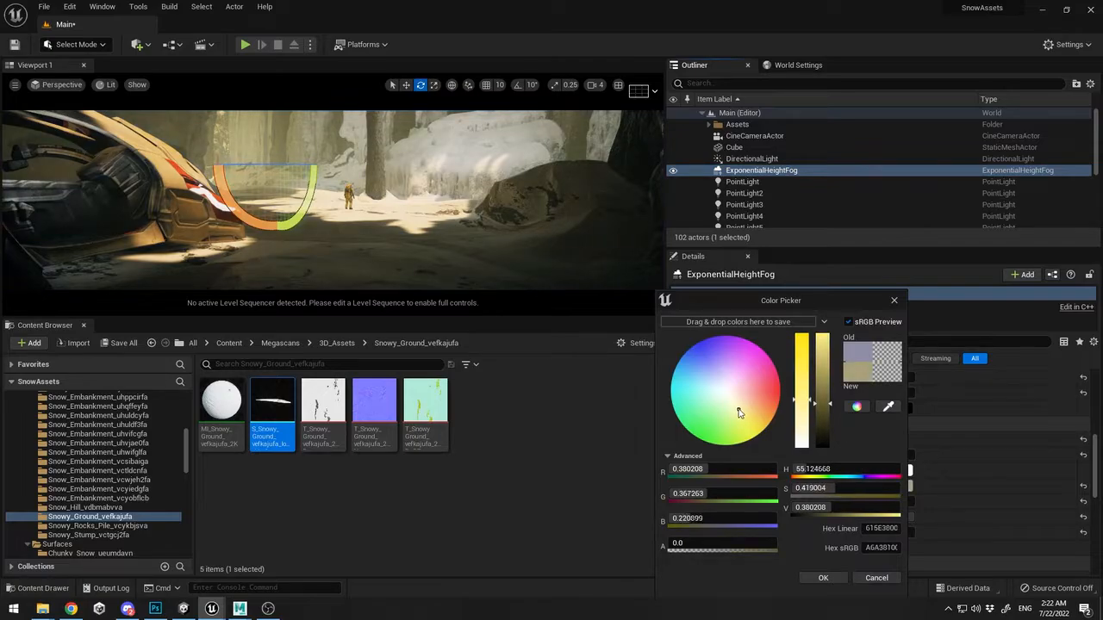
click(824, 578)
key(F11)
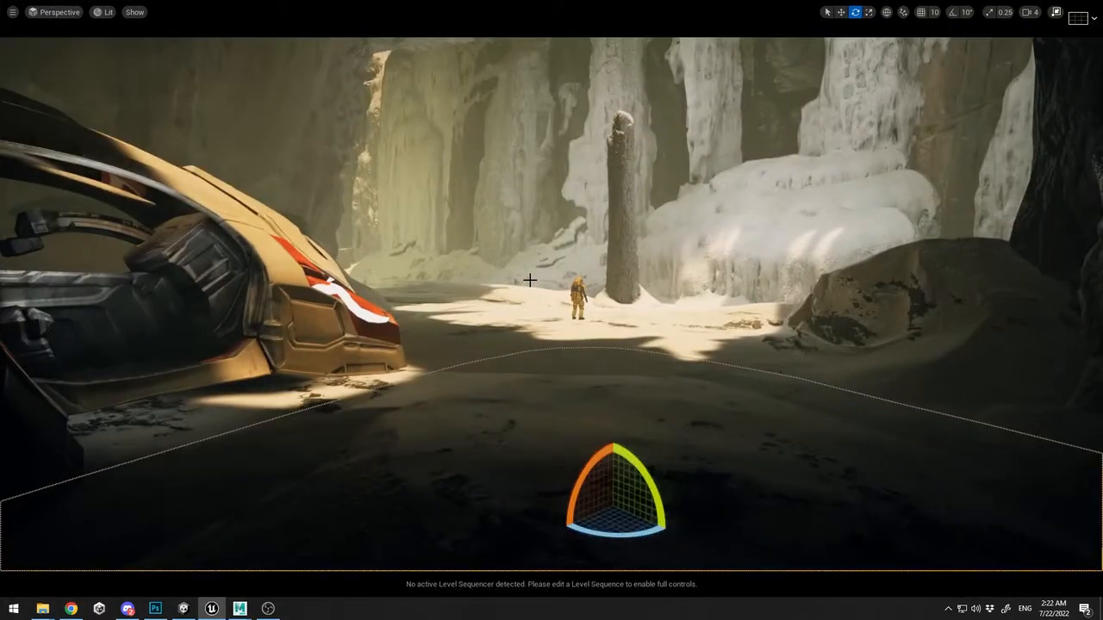
Undo the last height change to the snow patch beside the ship's nose, and shift the patch further under the ship
key(g)
key(g)
key(w)
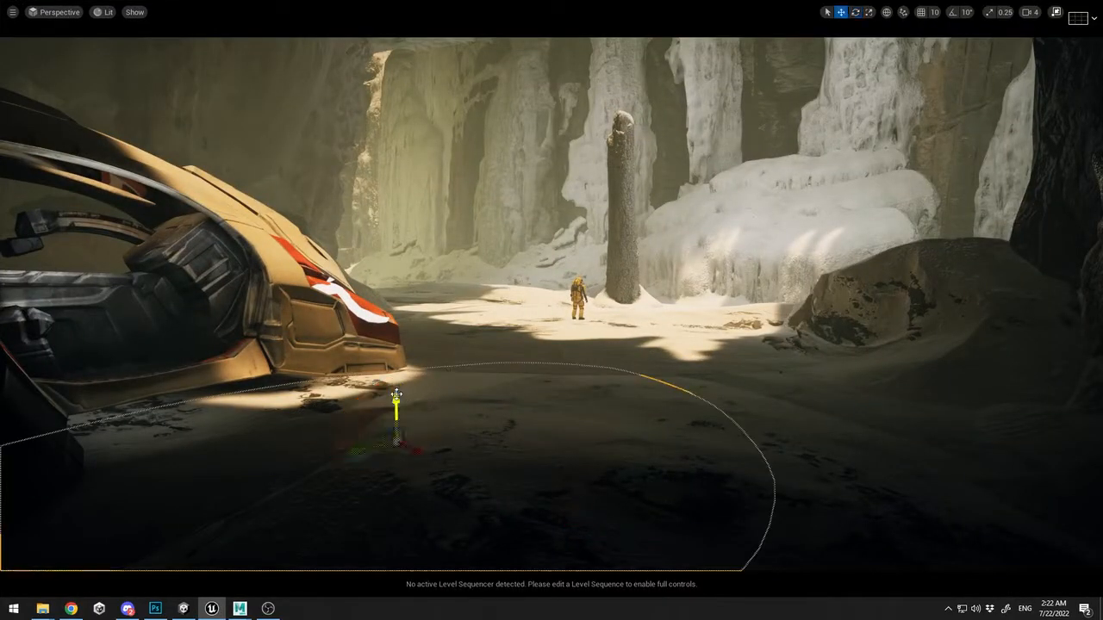
key(g)
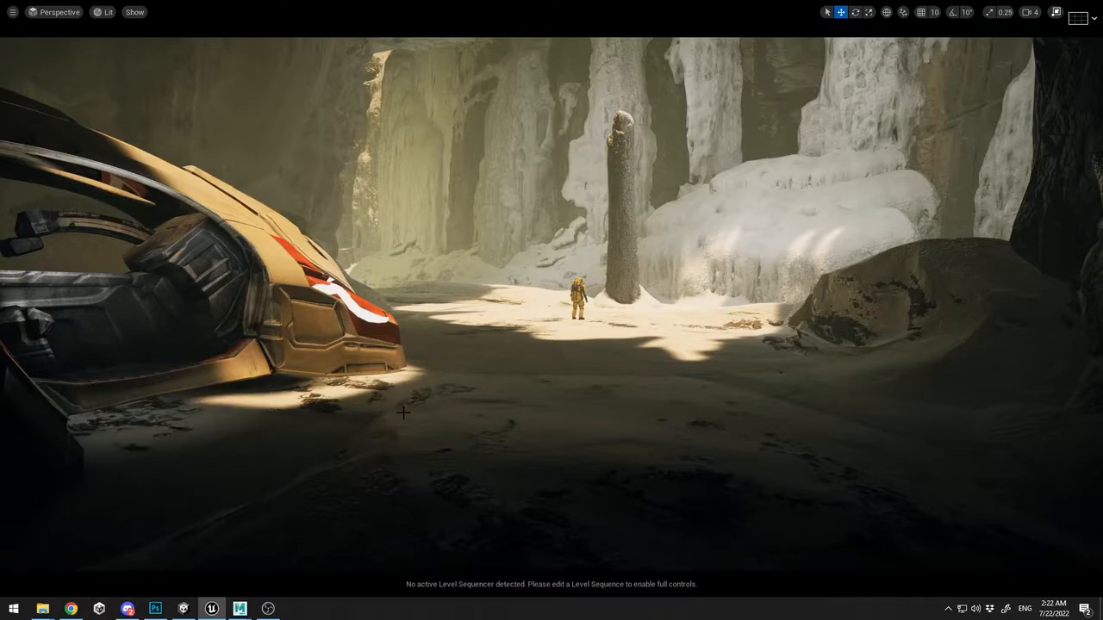
key(g)
key(ctrl+z)
right_drag(374, 451, 456, 450)
drag(288, 443, 148, 509)
Try rescaling the snow patch beside the ship, and undo the rescale
key(r)
drag(165, 464, 197, 462)
click(509, 438)
key(ctrl+z)
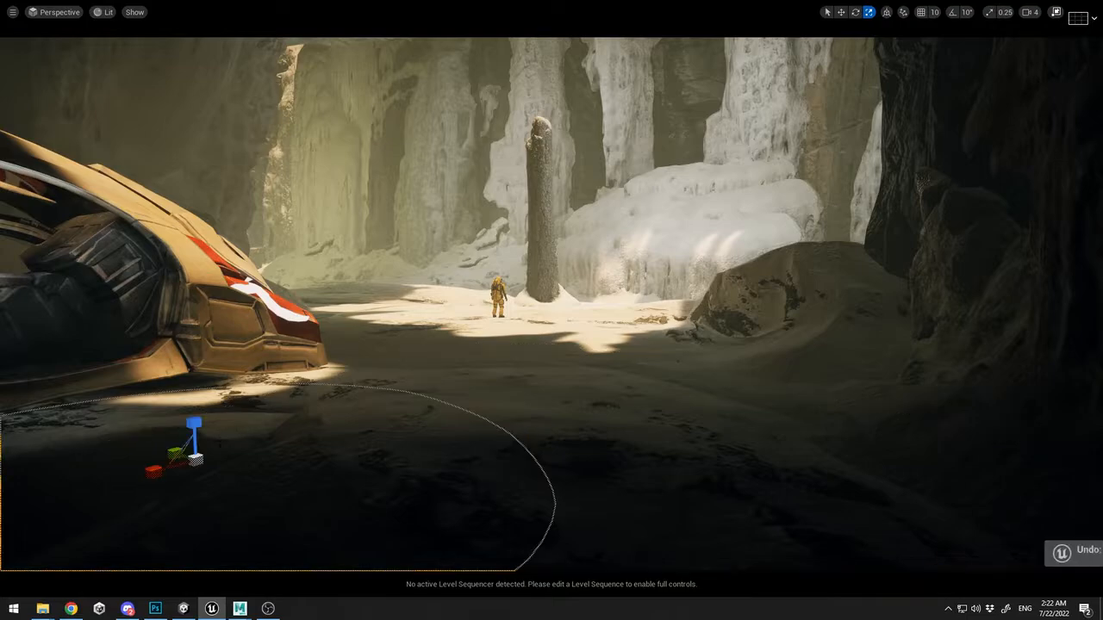
Try raising the snow patch beside the ship to cover the dark ground, and undo the raise
key(w)
drag(194, 421, 195, 412)
right_drag(675, 480, 657, 480)
key(g)
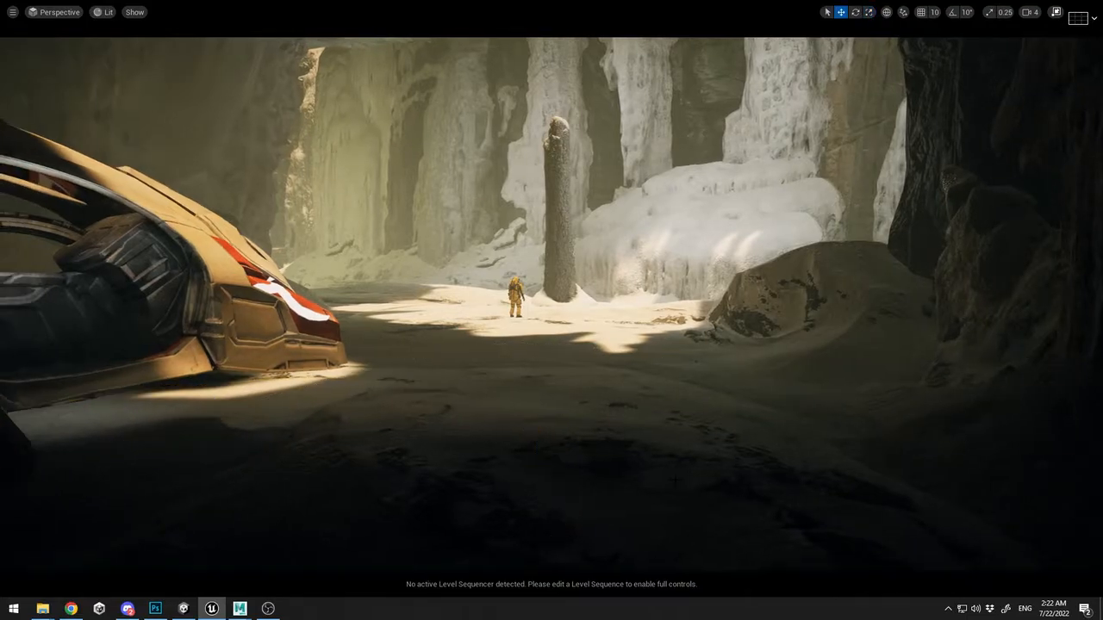
key(g)
click(675, 480)
key(ctrl+z)
Lower the snow patch beside the ship slightly, and undo the last change
drag(216, 412, 217, 418)
click(495, 447)
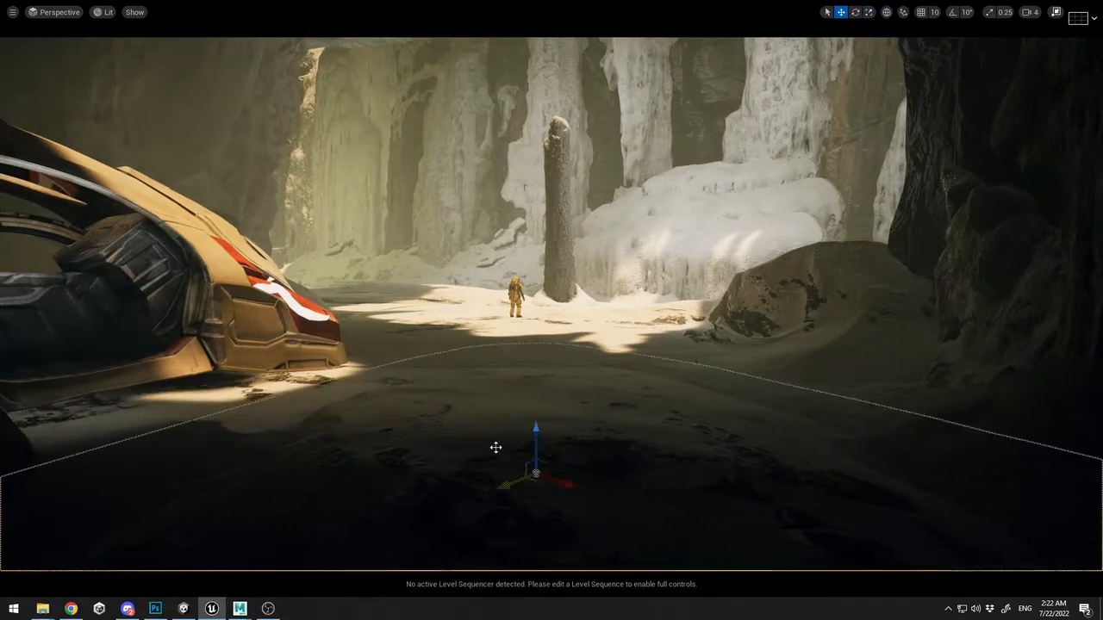
drag(495, 447, 170, 429)
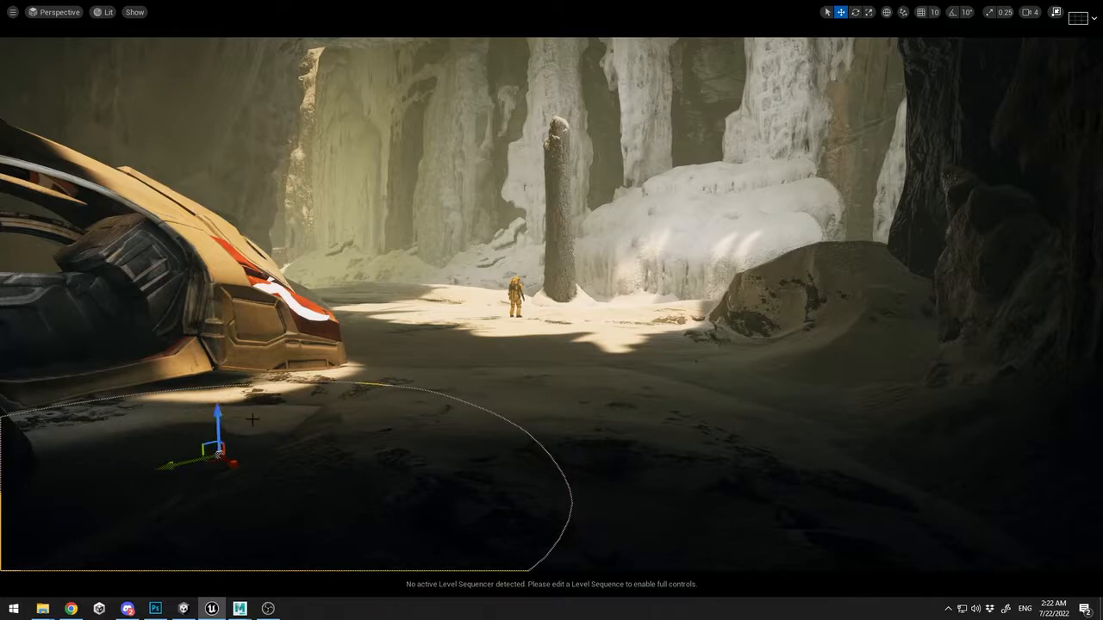
key(ctrl+z)
key(g)
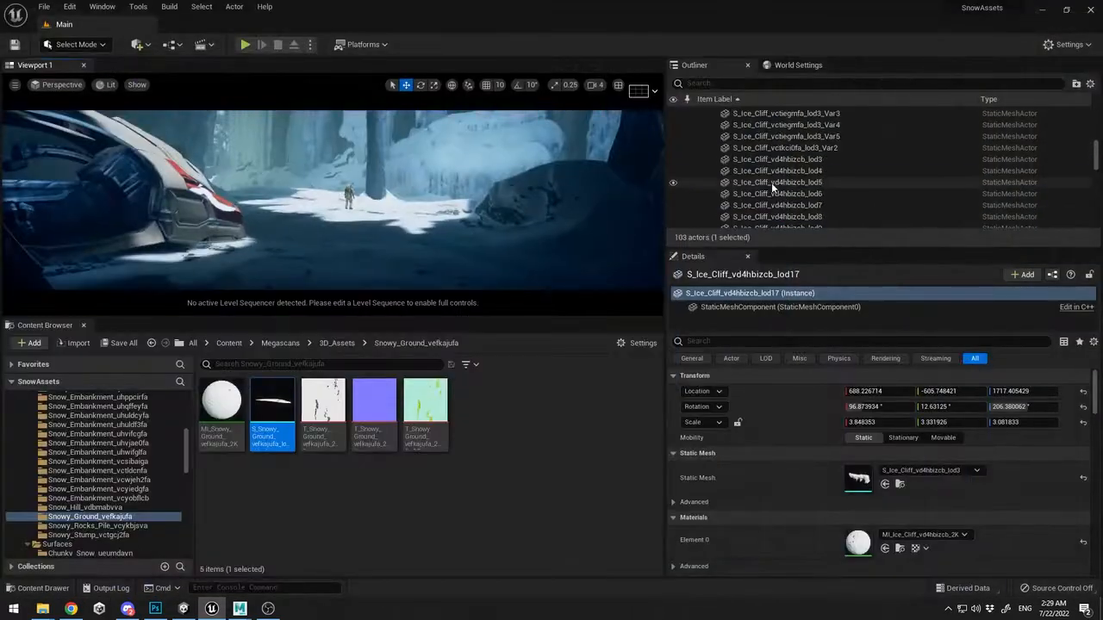
Brighten the ship's cockpit by adjusting PointLight's intensity and setting PointLight2's intensity to 1.4 cd
scroll(771, 183, up, 10)
click(744, 170)
scroll(756, 186, down, 1)
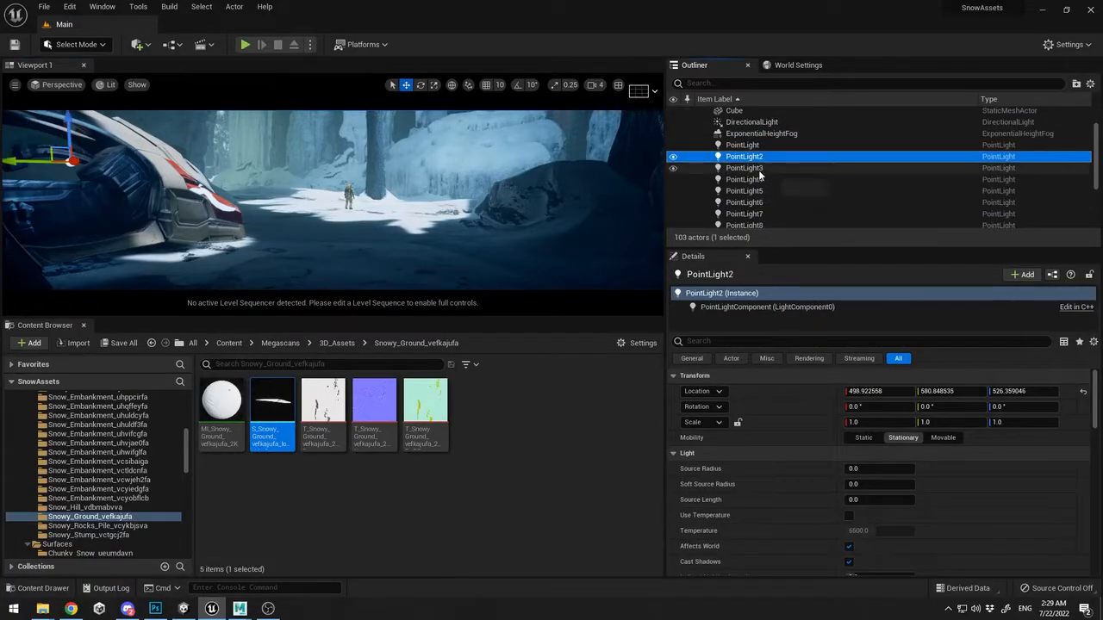
click(755, 145)
scroll(890, 476, down, 2)
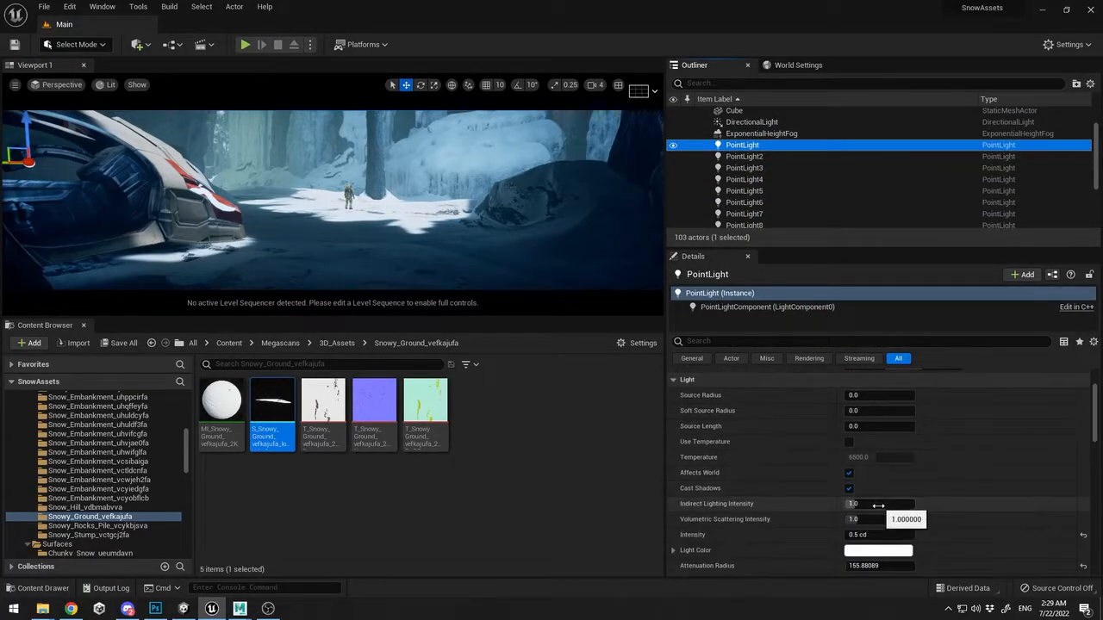
scroll(878, 505, down, 1)
mouse_move(866, 499)
mouse_down()
mouse_move(900, 498)
mouse_move(877, 498)
mouse_move(888, 498)
mouse_up()
click(756, 156)
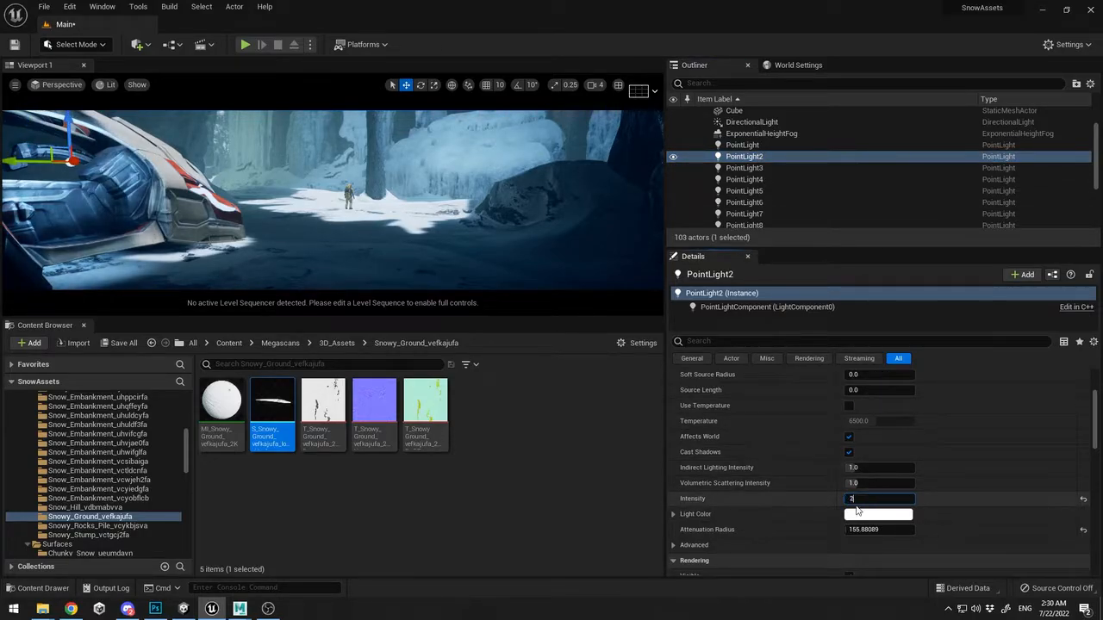
key(Return)
text(1.4)
key(Return)
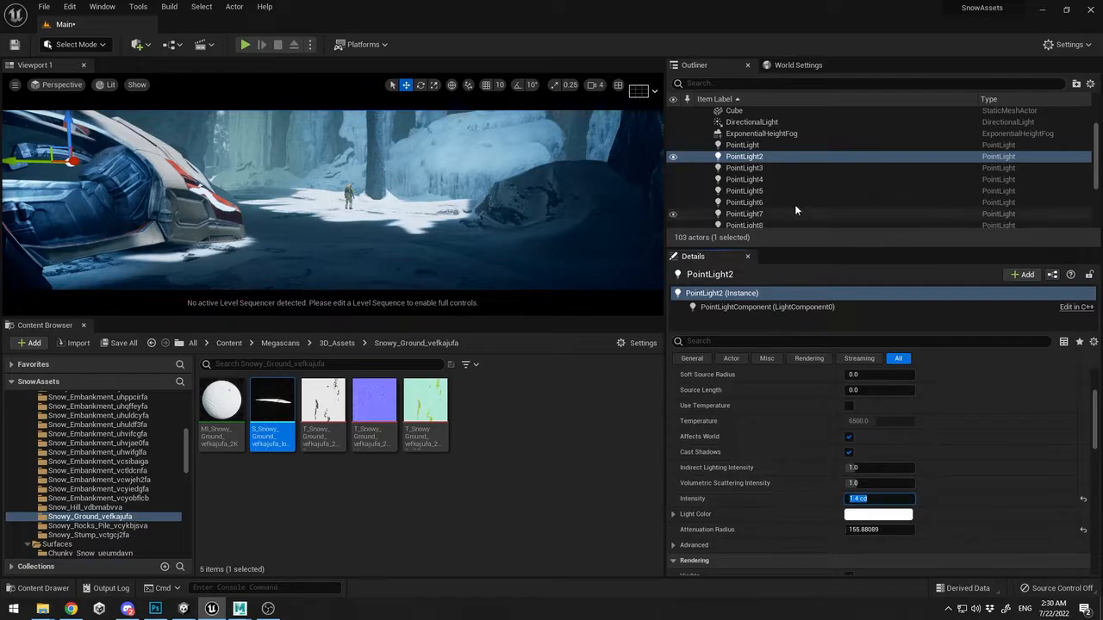
Inspect PointLight3 through PointLight6 in the viewport to locate the small green cockpit lights
click(780, 168)
double_click(751, 179)
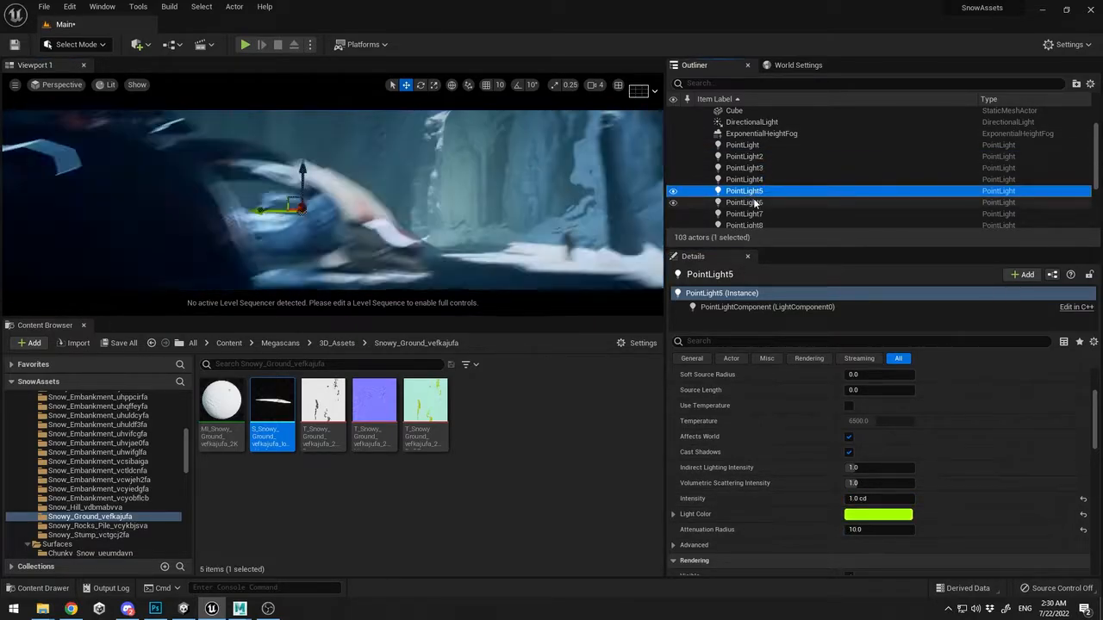
right_click(366, 184)
click(786, 174)
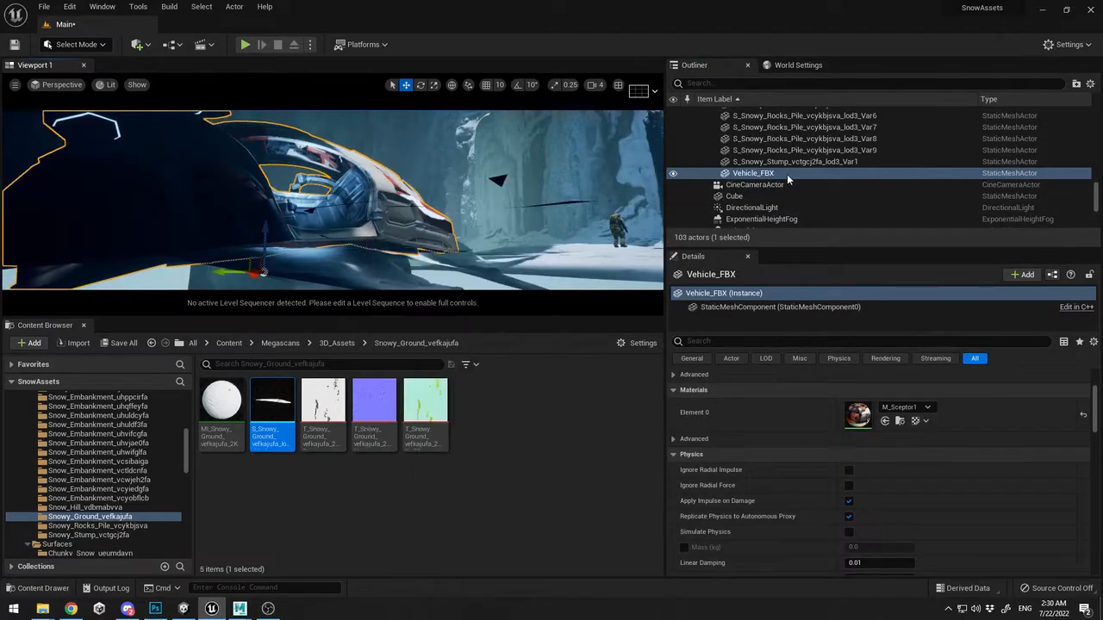
scroll(801, 190, up, 1)
scroll(801, 190, down, 7)
double_click(784, 181)
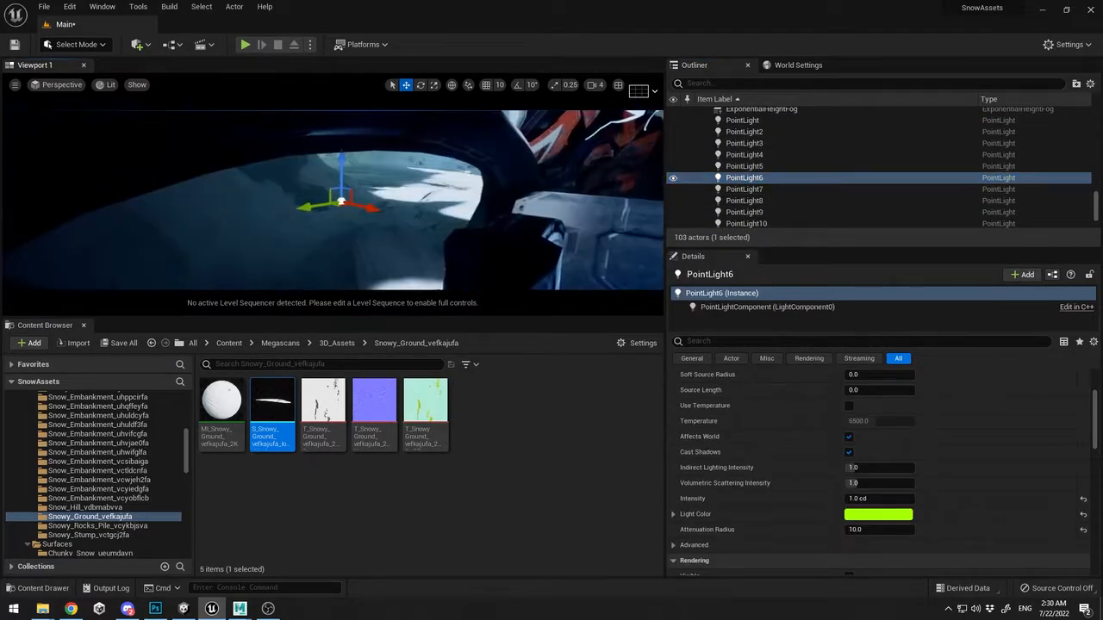
mouse_move(569, 196)
right_down()
mouse_move(551, 203)
mouse_move(595, 192)
mouse_move(568, 196)
right_up()
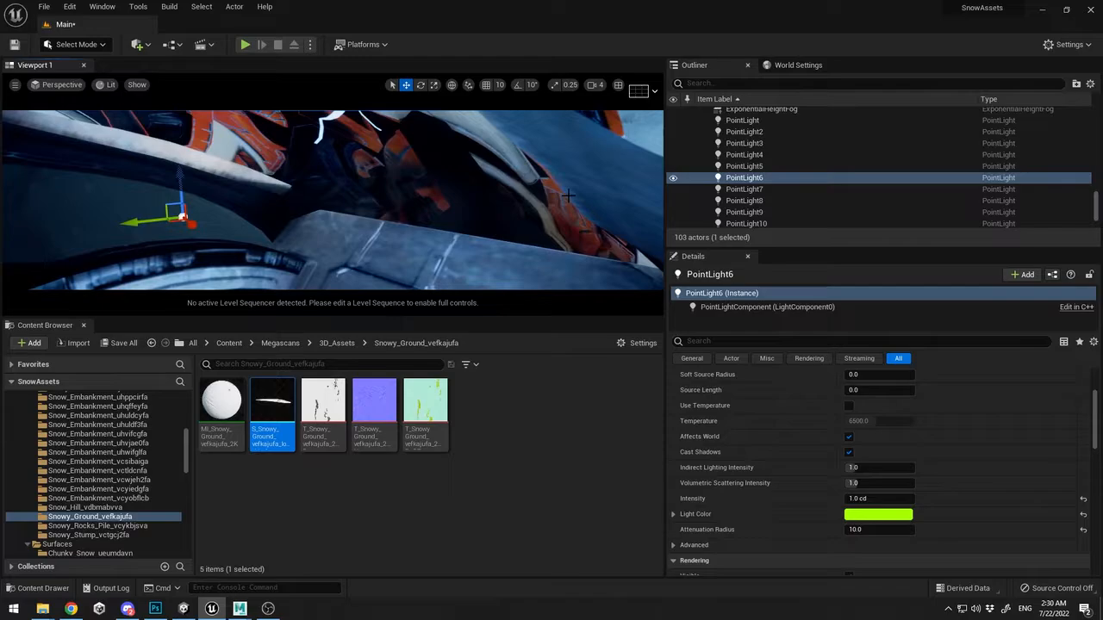
Reposition the green PointLight5 and PointLight6 together so they glow on the cockpit seat, and select PointLight6 for height adjustment
ctrl+click(742, 166)
key(f)
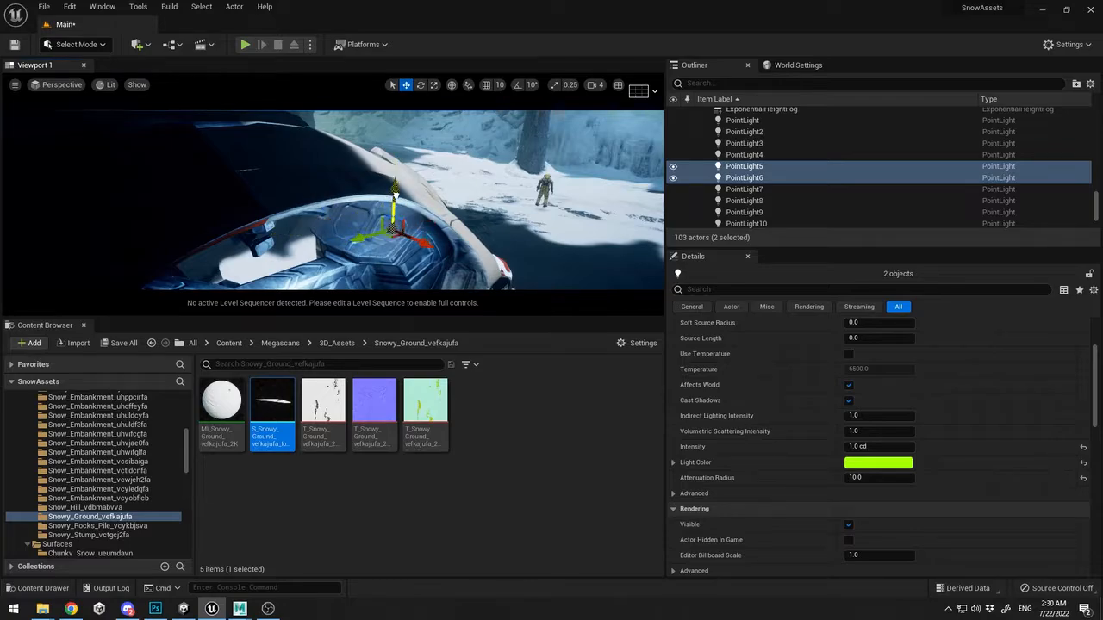
click(371, 233)
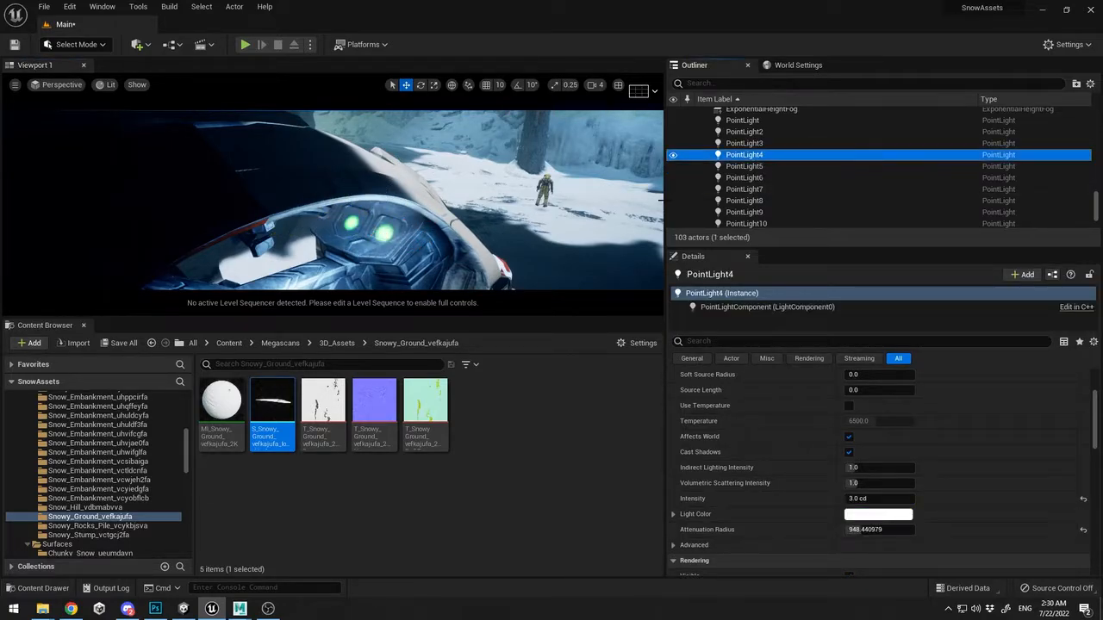
click(743, 178)
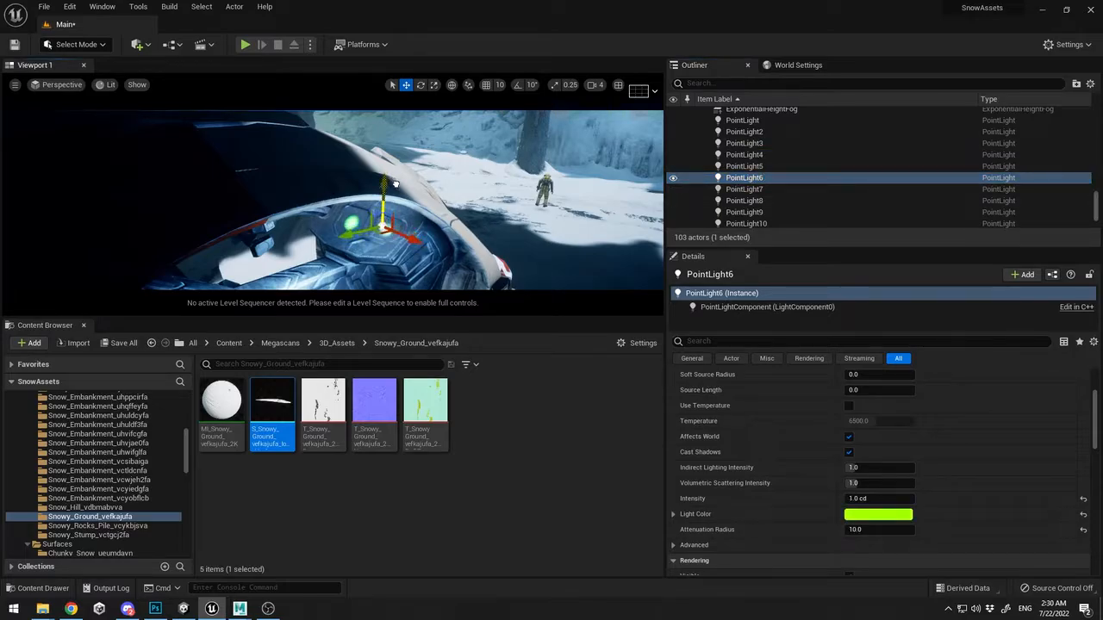
Examine PointLight7 through PointLight12 one by one to see which part of the cave each illuminates
double_click(754, 189)
scroll(765, 198, down, 2)
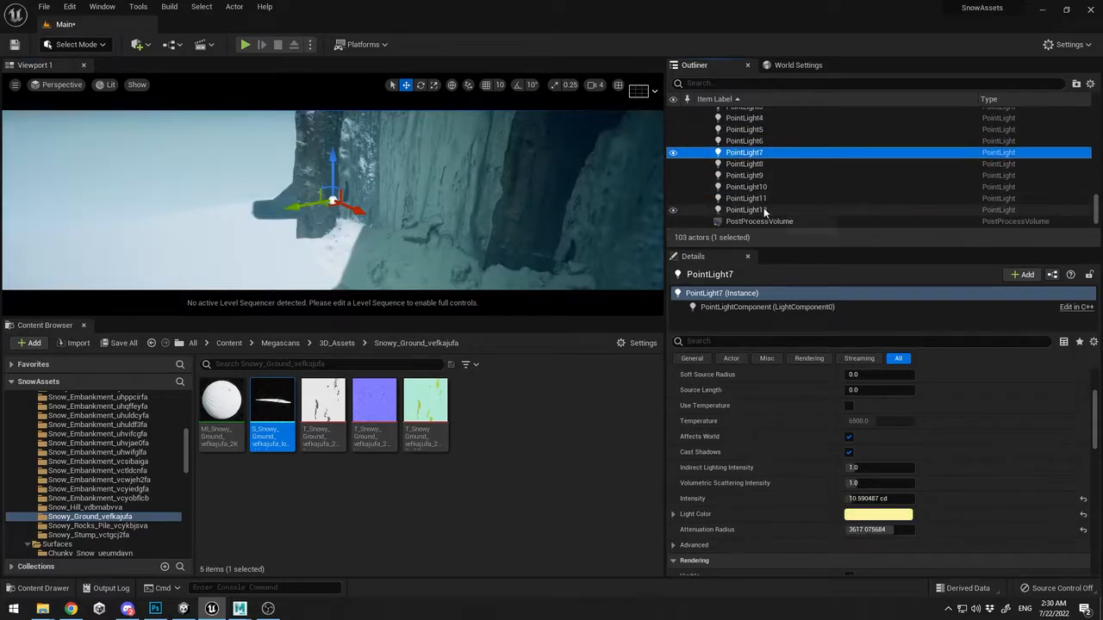
shift+click(765, 209)
click(761, 198)
click(761, 152)
double_click(765, 208)
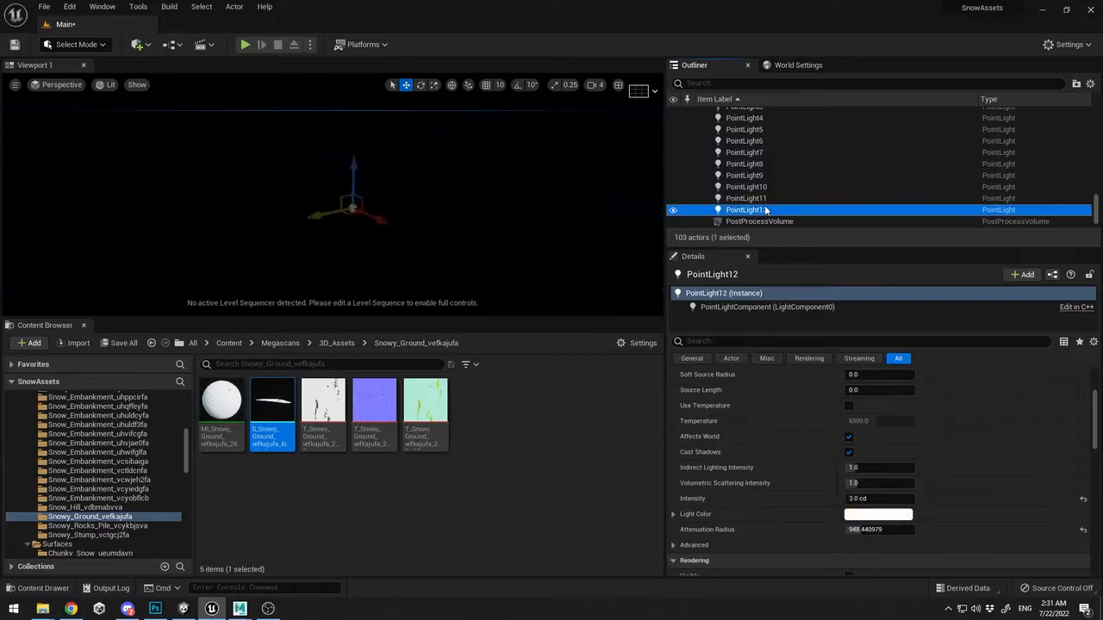
right_drag(569, 168, 526, 194)
double_click(762, 188)
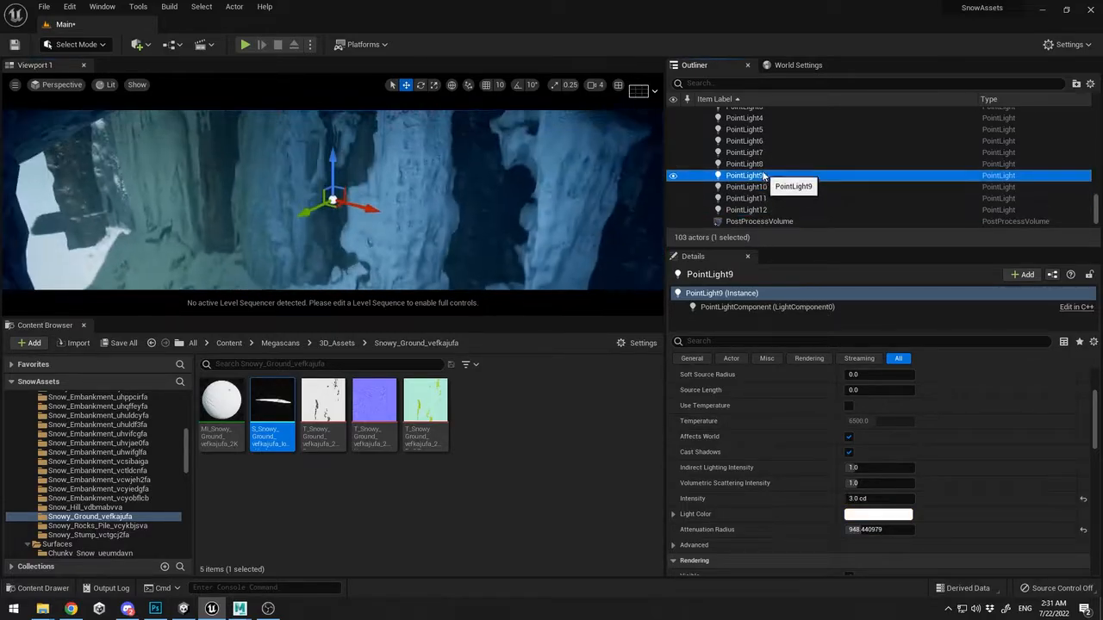
double_click(756, 163)
Hide the yellow PointLight7 and return to the saved camera view with nothing selected
double_click(757, 152)
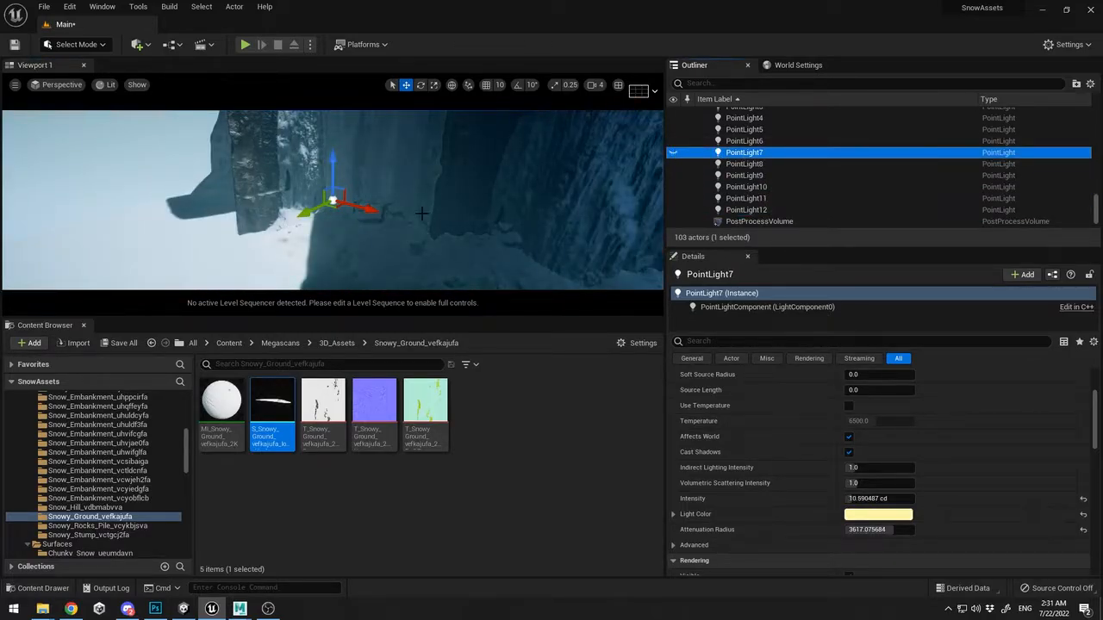
click(224, 224)
key(1)
key(Escape)
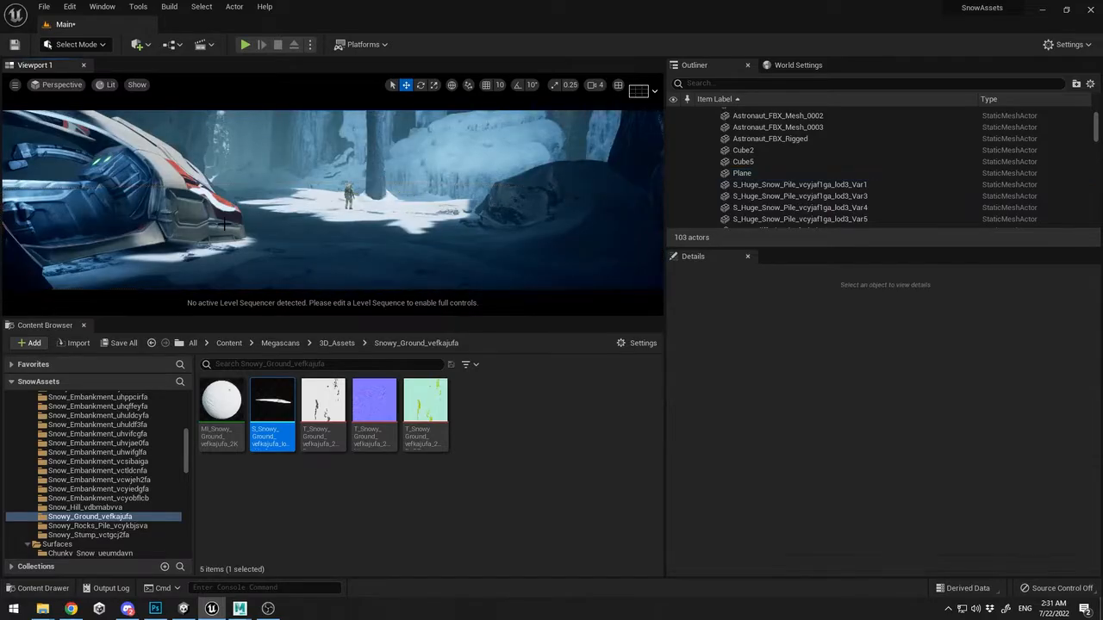
Try shifting the ice wall beyond the ship's nose toward the figure, and undo the last changes
key(F11)
click(396, 155)
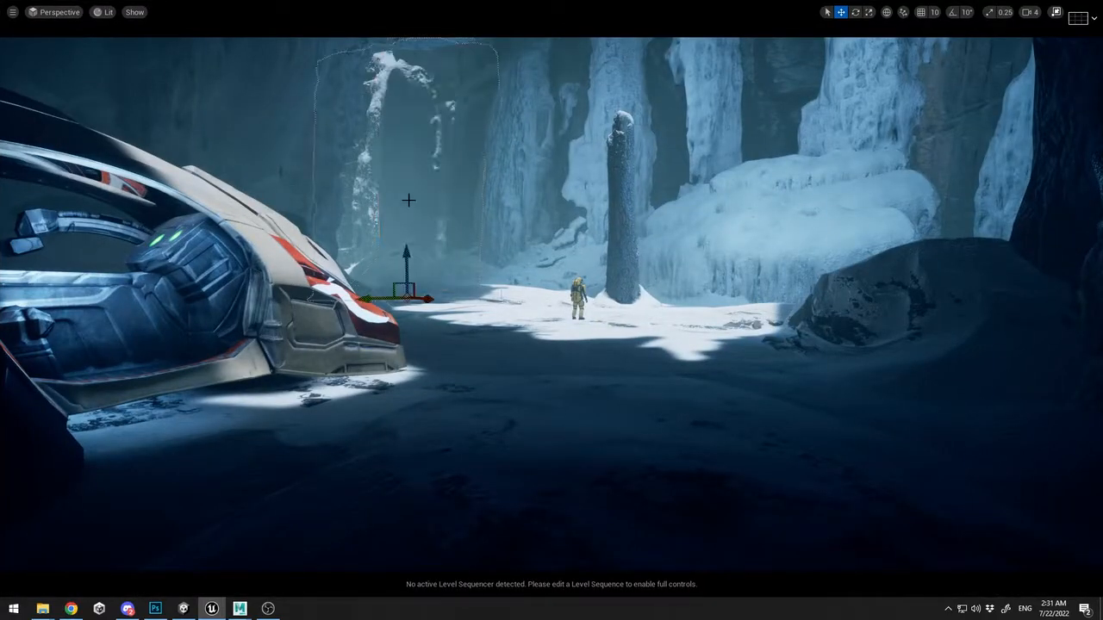
drag(422, 304, 459, 319)
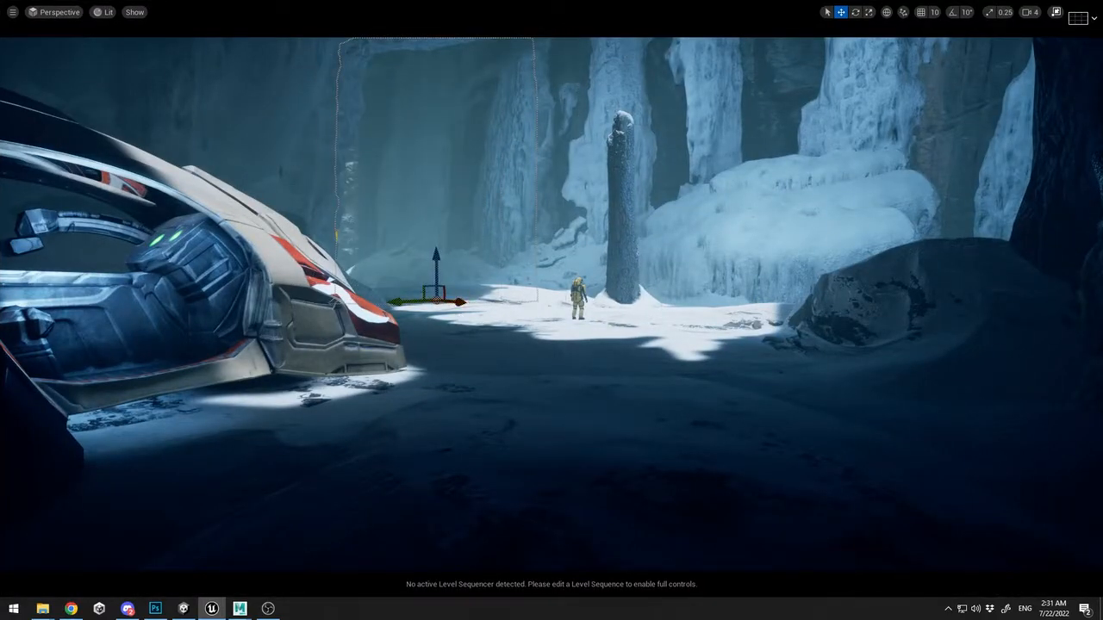
key(alt+Tab)
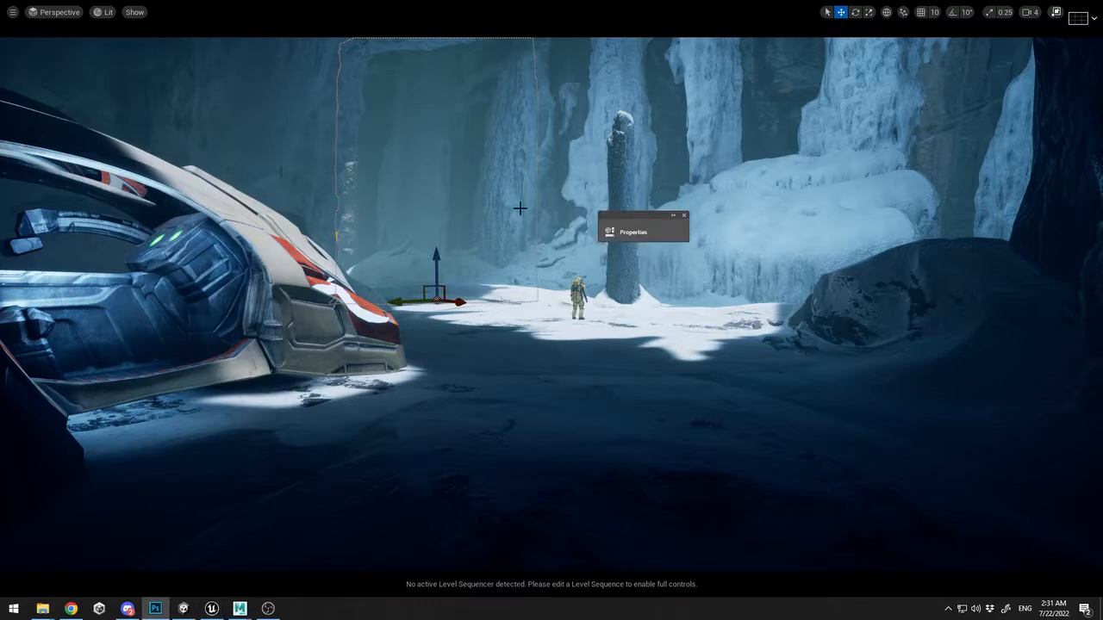
key(ctrl+z)
key(ctrl+z)
Rescale and reposition the smaller ice cliff piece beyond the ship's nose
key(r)
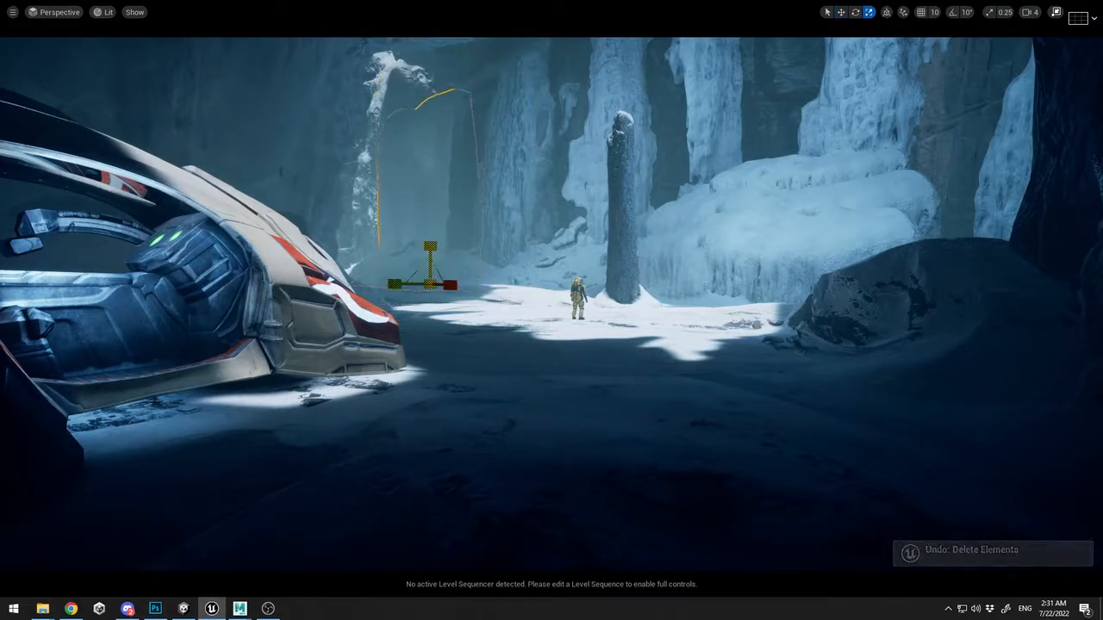
key(w)
key(F11)
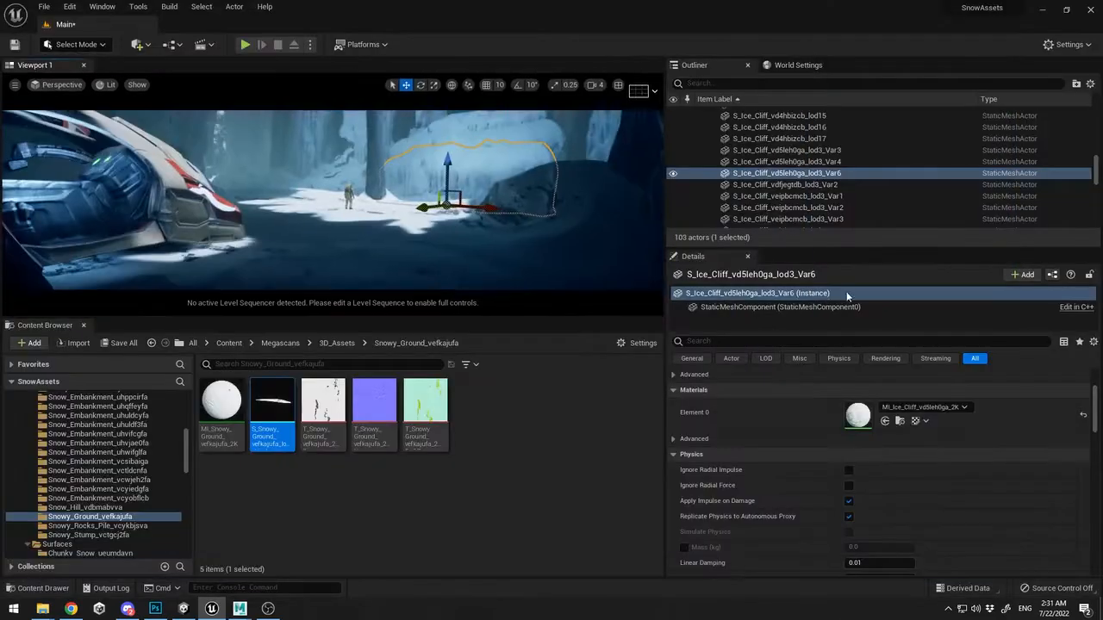
Duplicate PointLight11 and position the copy in front of the back ice wall, on the ship side of the pillar
scroll(827, 172, up, 5)
click(775, 163)
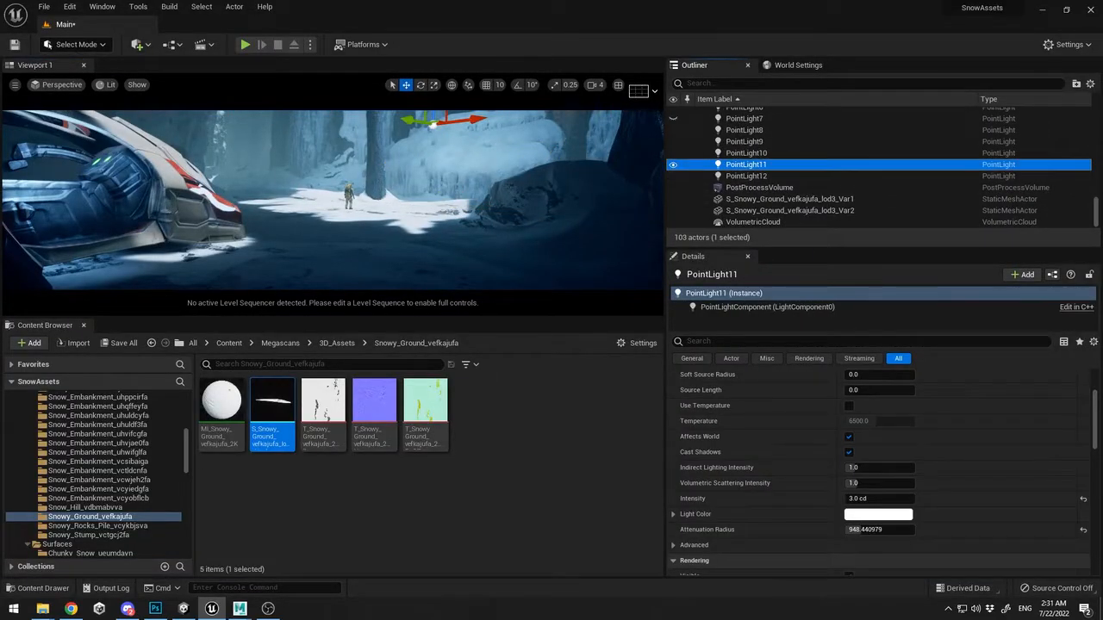
right_drag(405, 198, 448, 173)
alt+drag(479, 183, 237, 195)
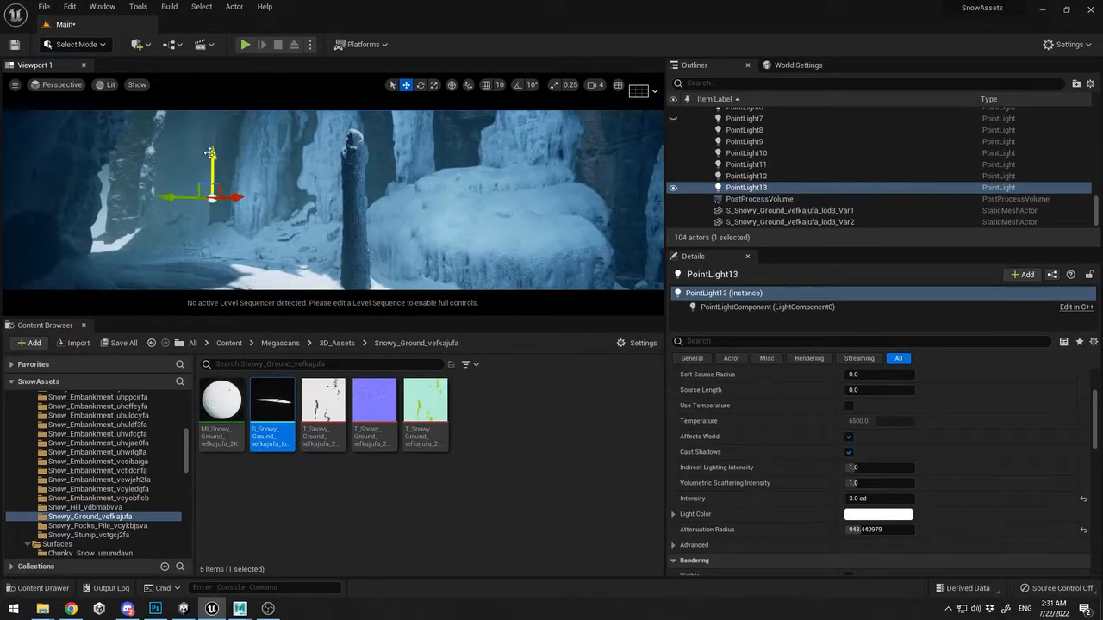
mouse_move(221, 159)
mouse_down()
mouse_move(220, 137)
mouse_move(221, 151)
mouse_up()
drag(172, 201, 162, 201)
Place three more copies of the point light deeper along the cave's icy back wall
right_drag(258, 198, 228, 172)
alt+drag(271, 216, 219, 202)
right_drag(219, 201, 194, 201)
alt+shift+drag(262, 235, 187, 235)
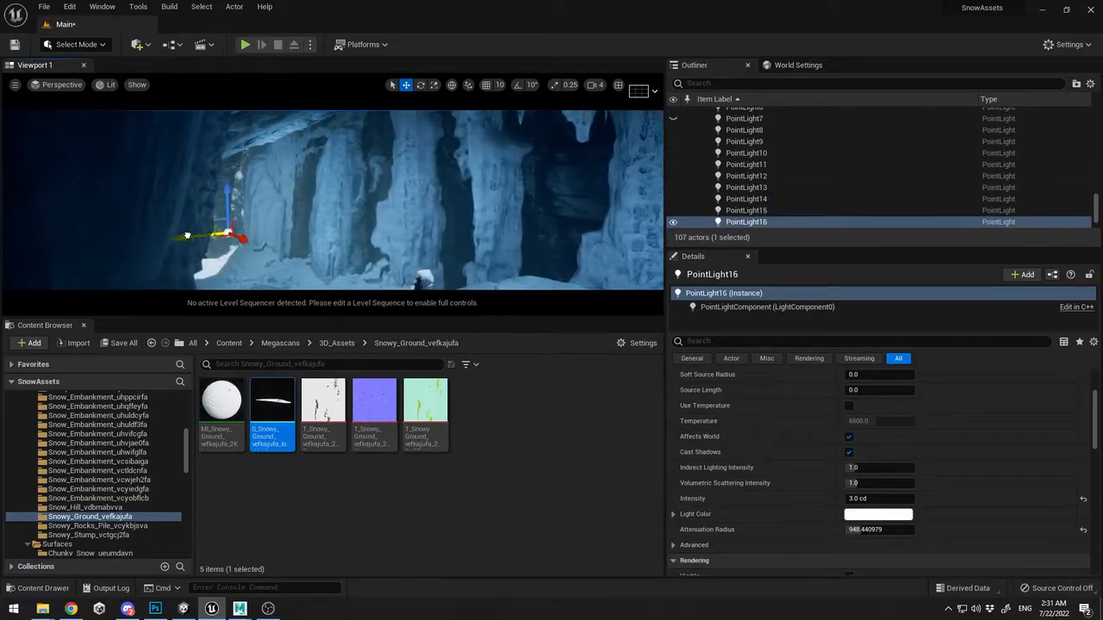
Enlarge the viewport to full screen and shift the selected background ice cliff toward the ship's nose
key(F11)
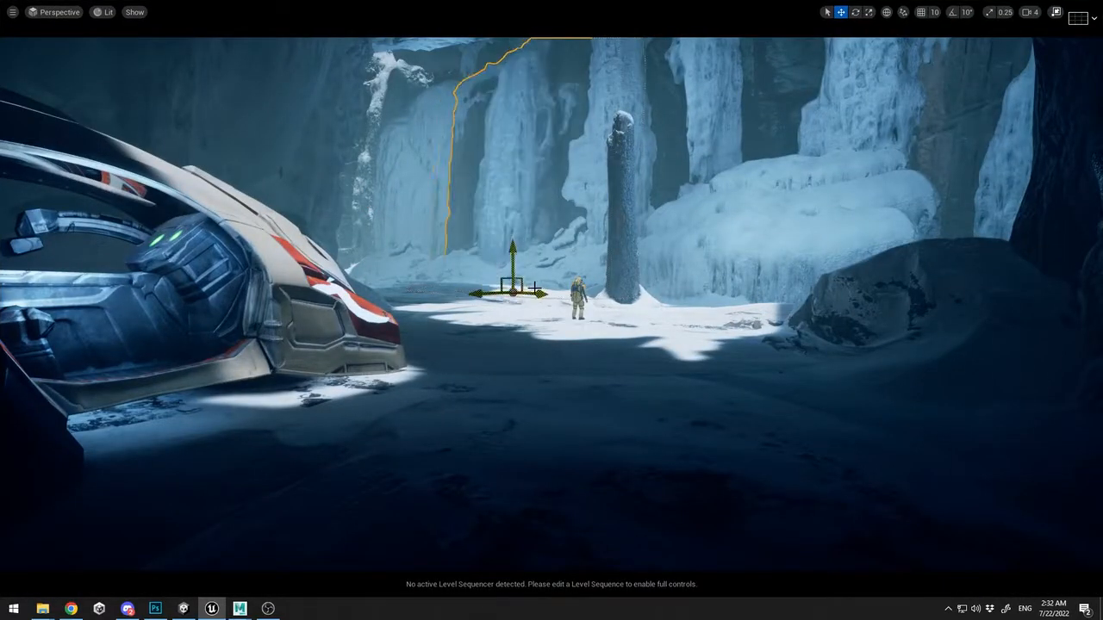
key(ctrl+z)
key(r)
key(w)
drag(534, 291, 467, 294)
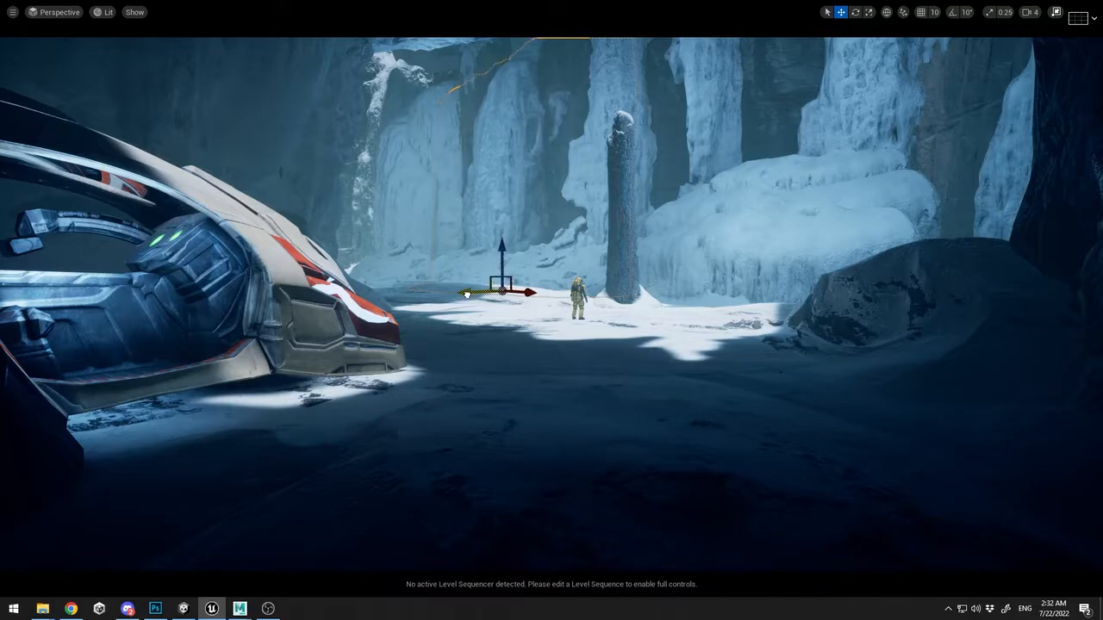
Copy the ice column behind the pillar to the wall beyond the ship's nose and rotate it about its vertical axis
click(558, 328)
click(448, 146)
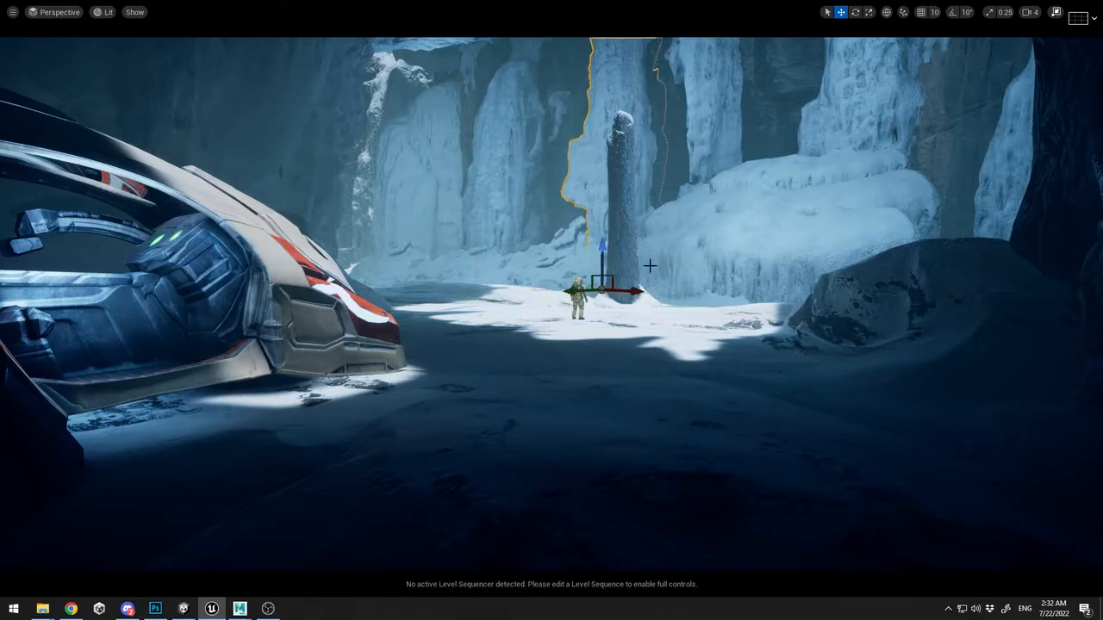
drag(649, 267, 439, 276)
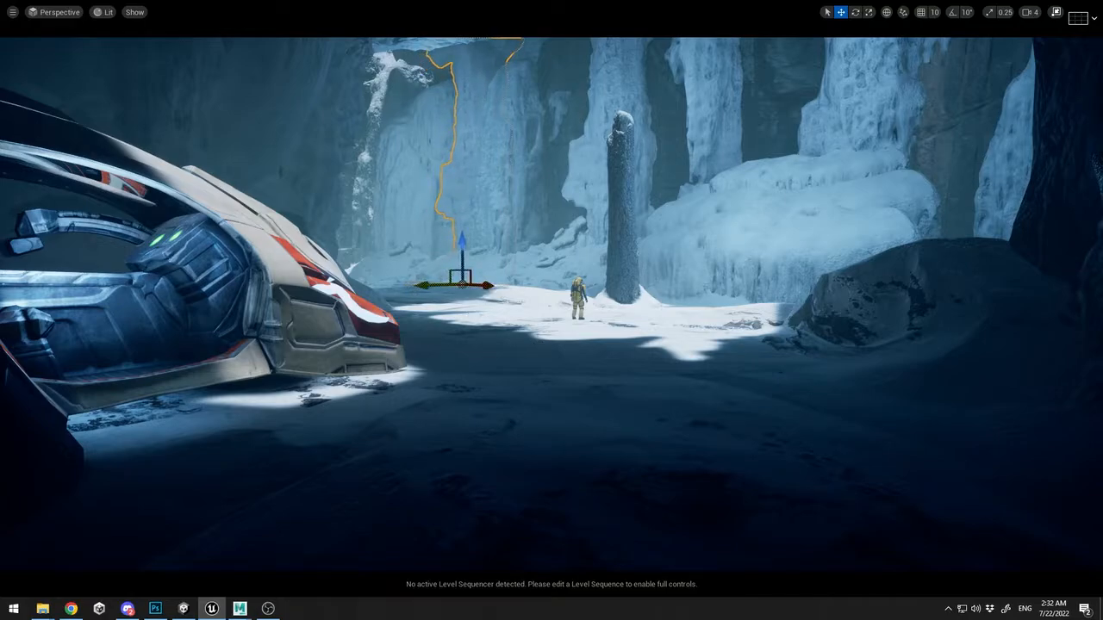
click(520, 332)
click(490, 154)
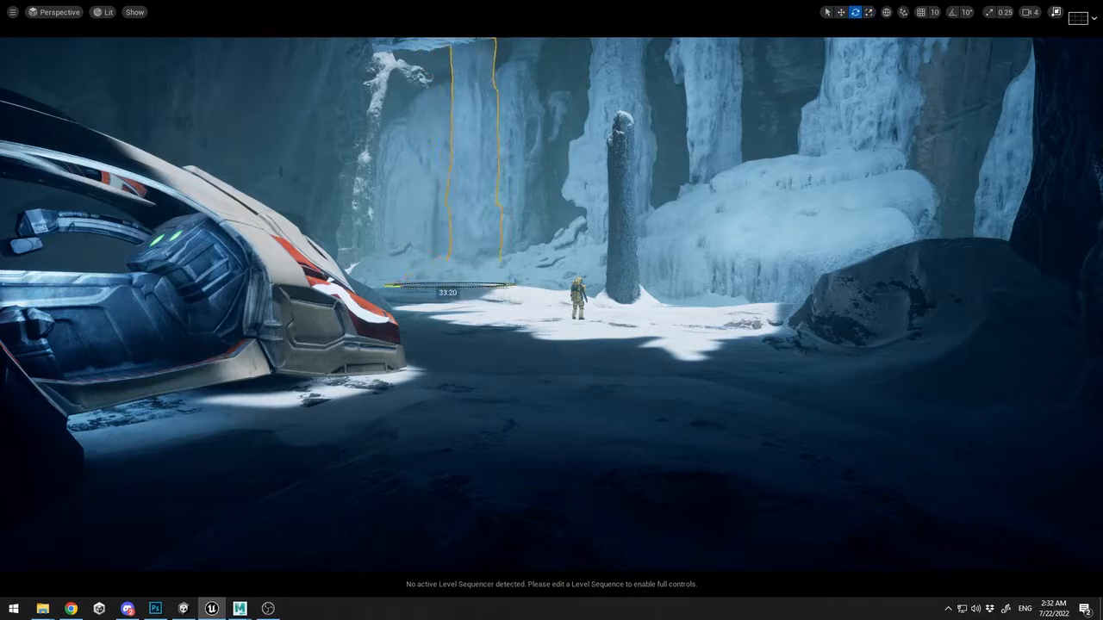
drag(447, 292, 525, 291)
click(766, 360)
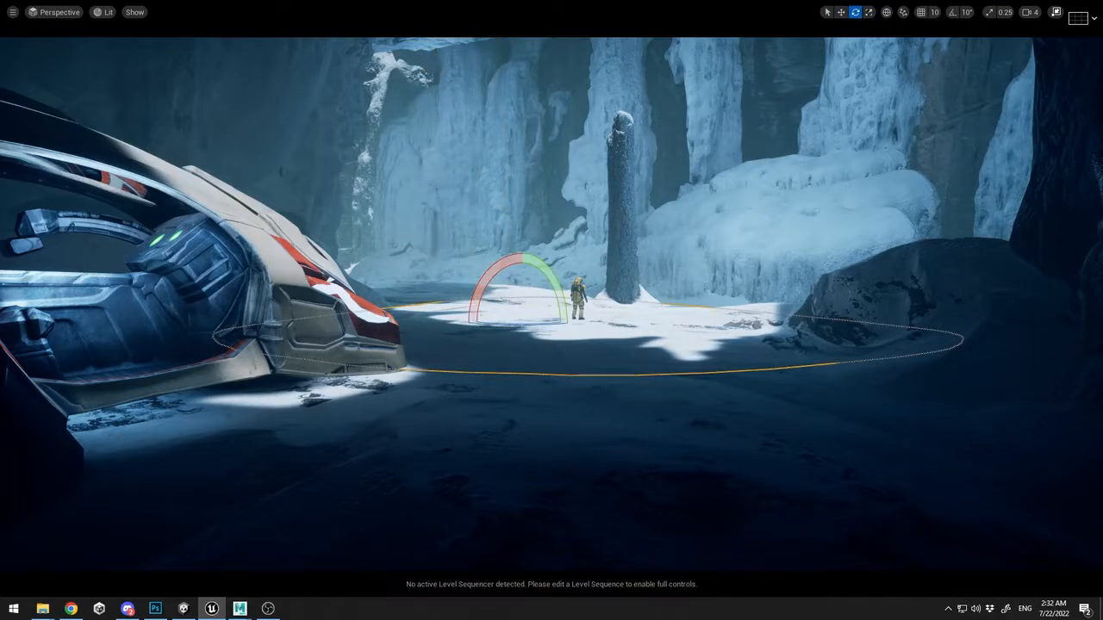
Try fine-tuning the position of the copied ice column beyond the ship's nose, and undo the last changes
click(413, 234)
key(ctrl+z)
key(ctrl+z)
key(ctrl+z)
key(ctrl+z)
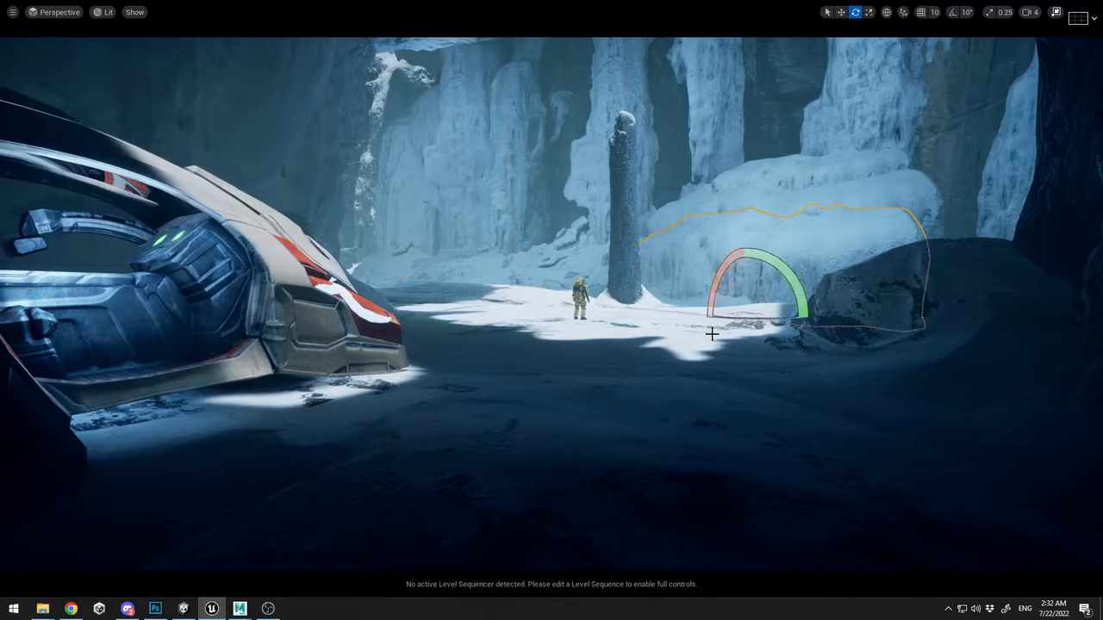
click(445, 187)
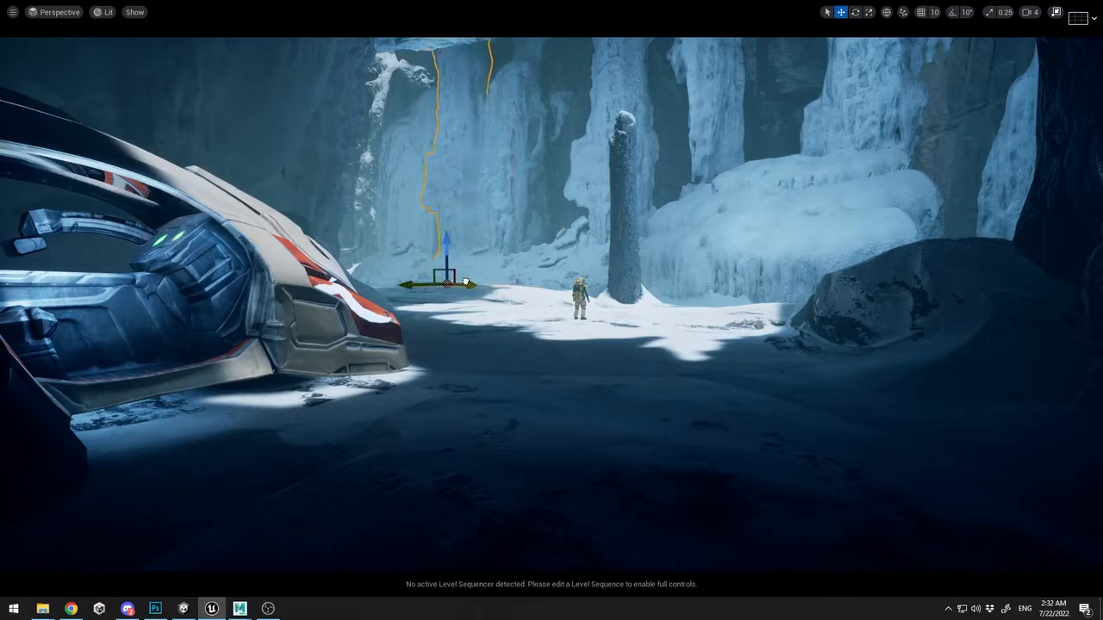
click(690, 359)
key(ctrl+z)
key(ctrl+z)
key(ctrl+z)
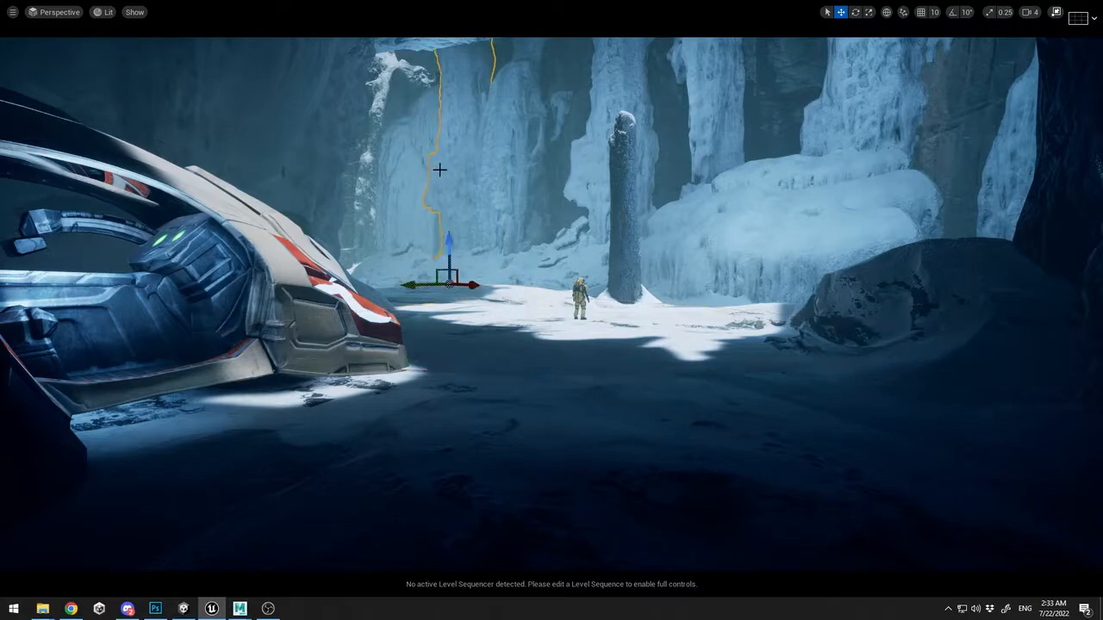
key(ctrl+z)
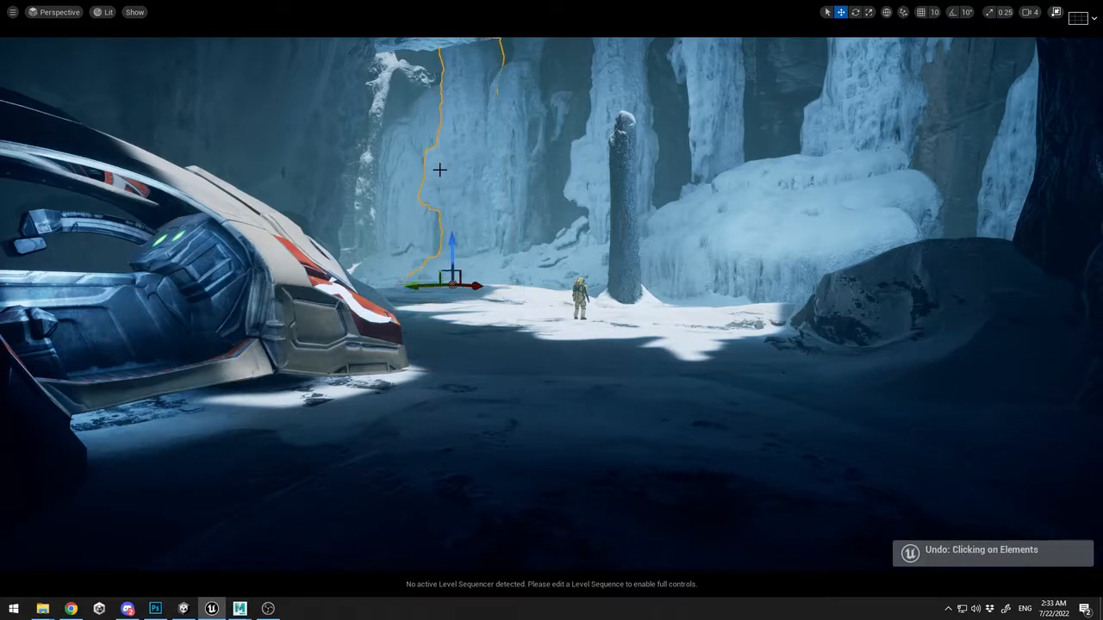
key(ctrl+z)
click(465, 184)
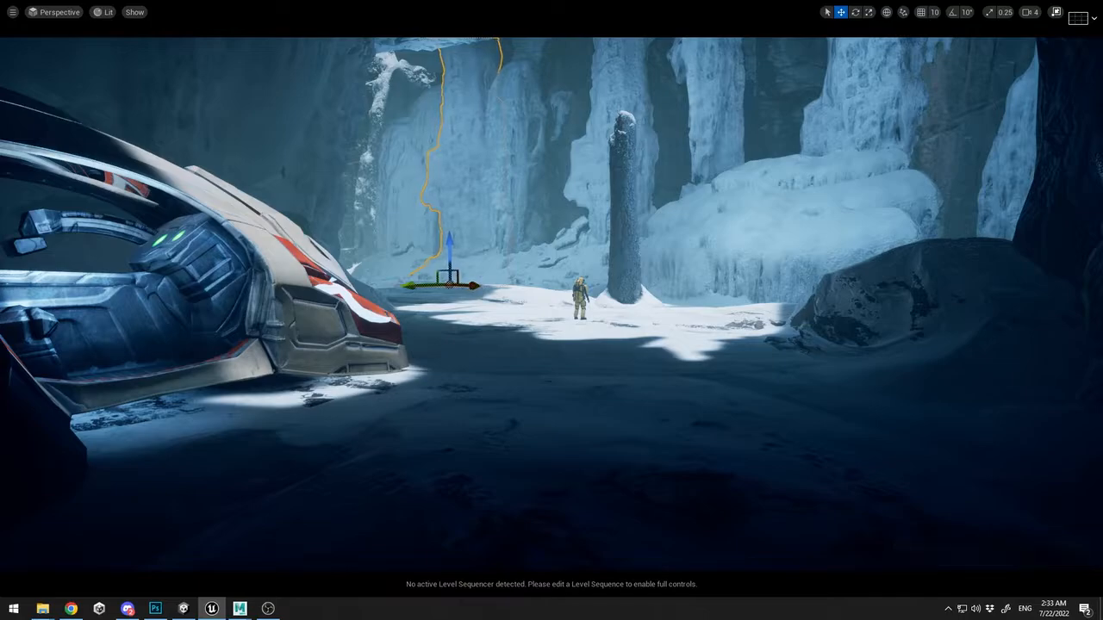
Try rotating and removing the dark cliff wall behind the ship, undo the edits and clear the selection
click(352, 276)
key(ctrl+z)
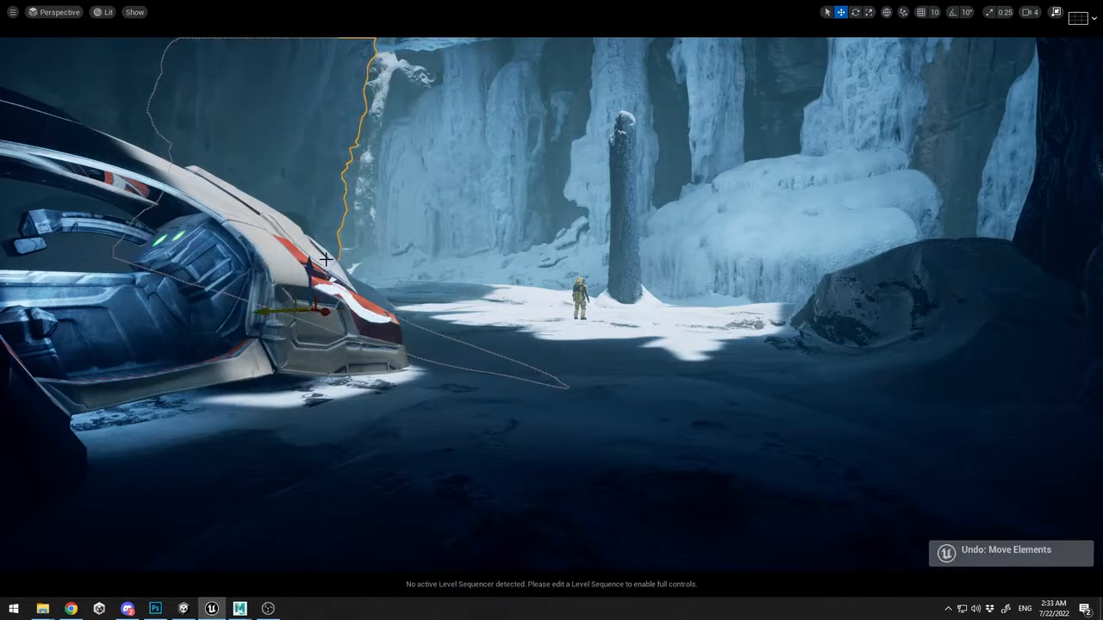
key(e)
drag(313, 263, 397, 258)
key(Delete)
key(w)
key(ctrl+z)
key(Escape)
click(893, 427)
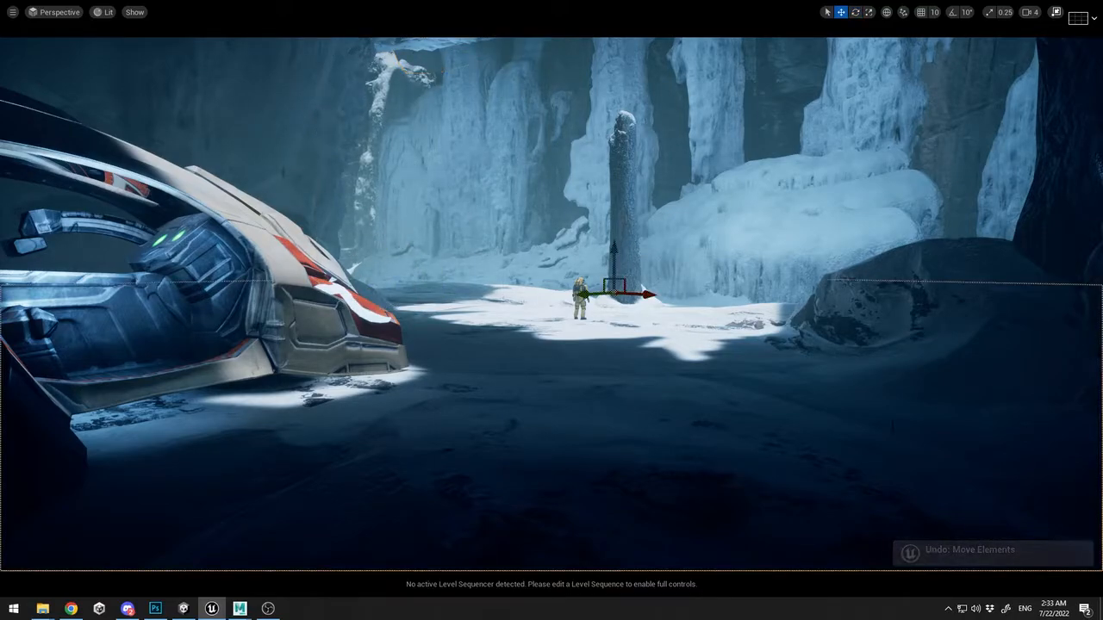
key(Escape)
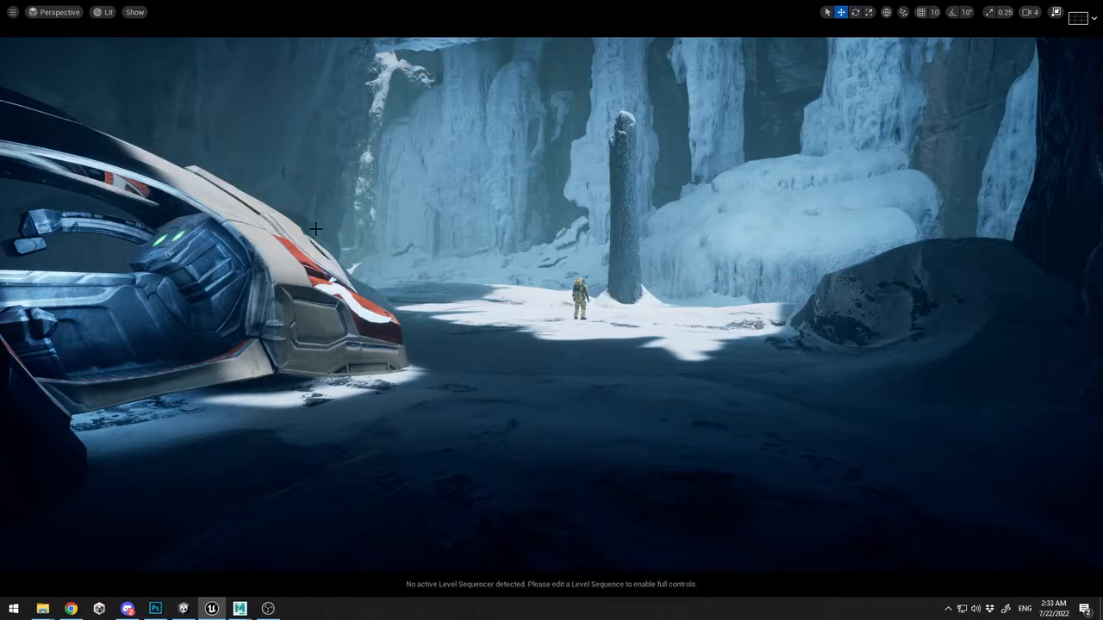
Enlarge the astronaut figure and reposition and turn it at the edge of the sunlit snow near the pillar
click(582, 295)
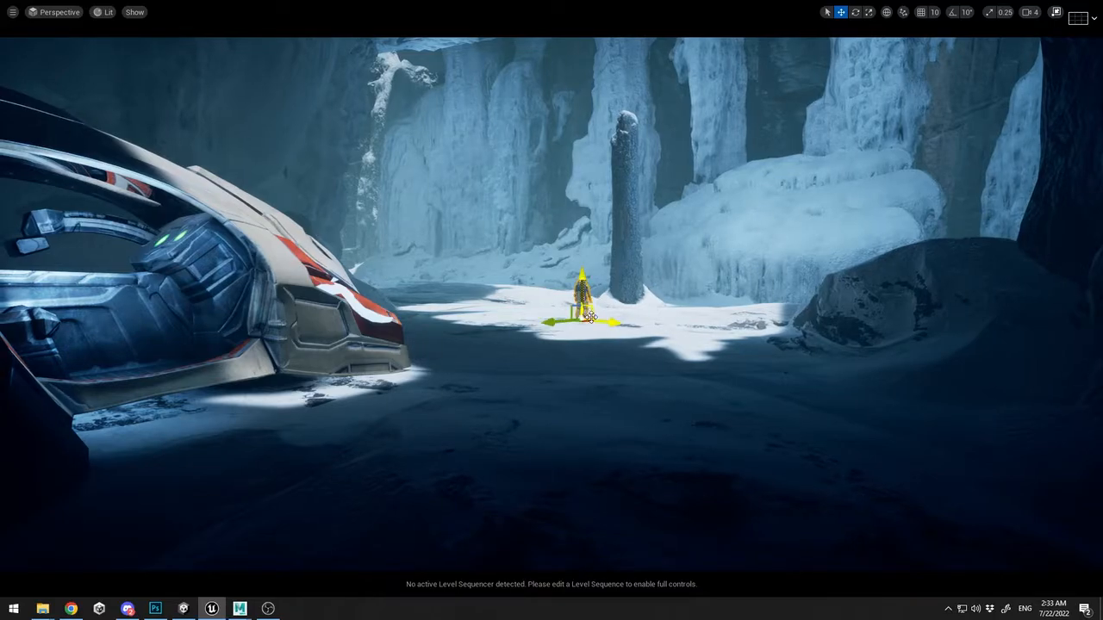
right_drag(590, 317, 591, 317)
drag(577, 317, 650, 353)
key(w)
key(ctrl+z)
key(r)
key(ctrl+z)
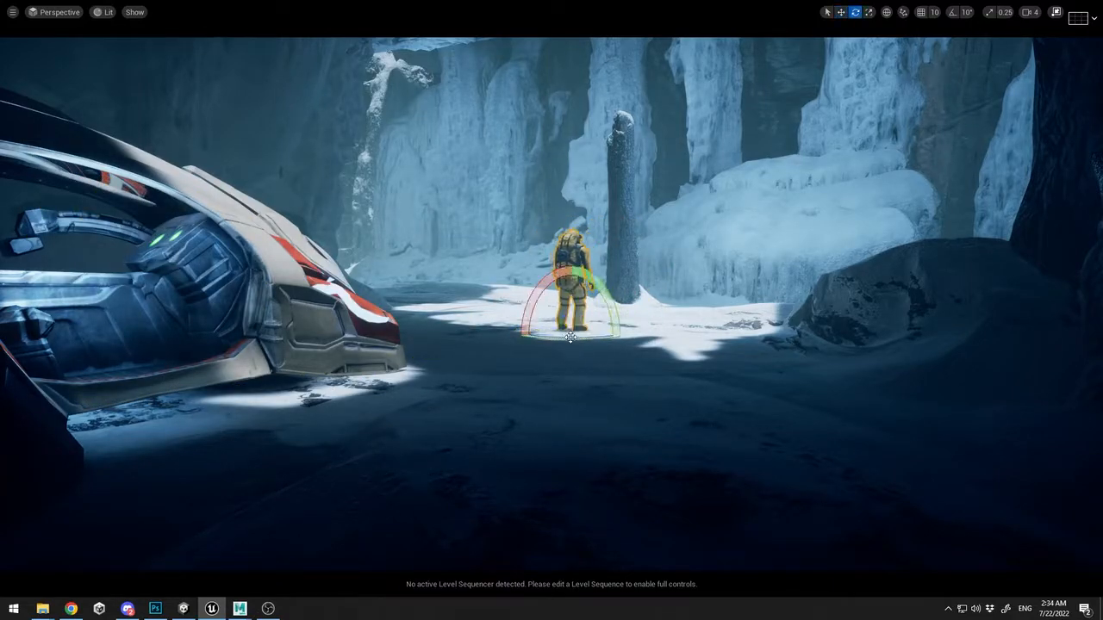
key(w)
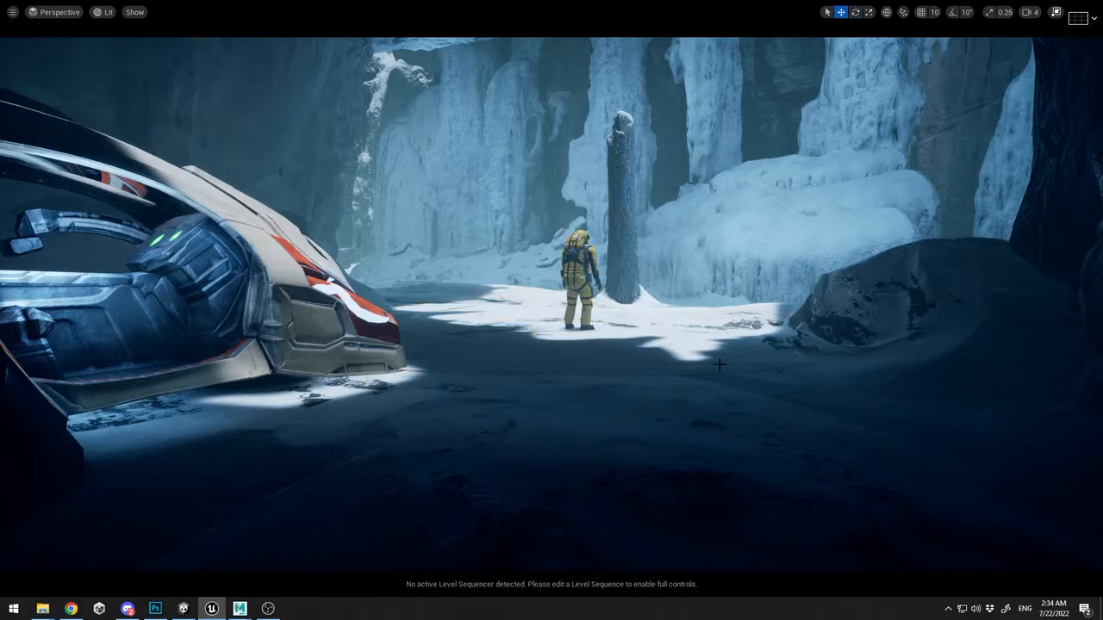
Fly through the cave to inspect the astronaut, the ice walls and the ship's cockpit up close
click(54, 12)
click(51, 29)
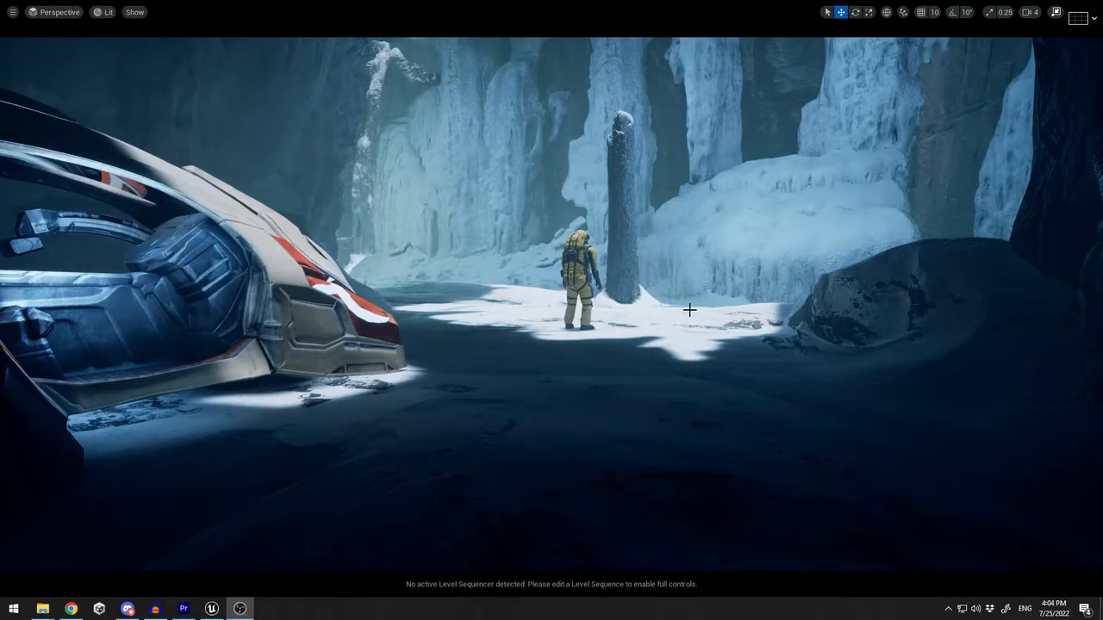
right_drag(551, 311, 603, 284)
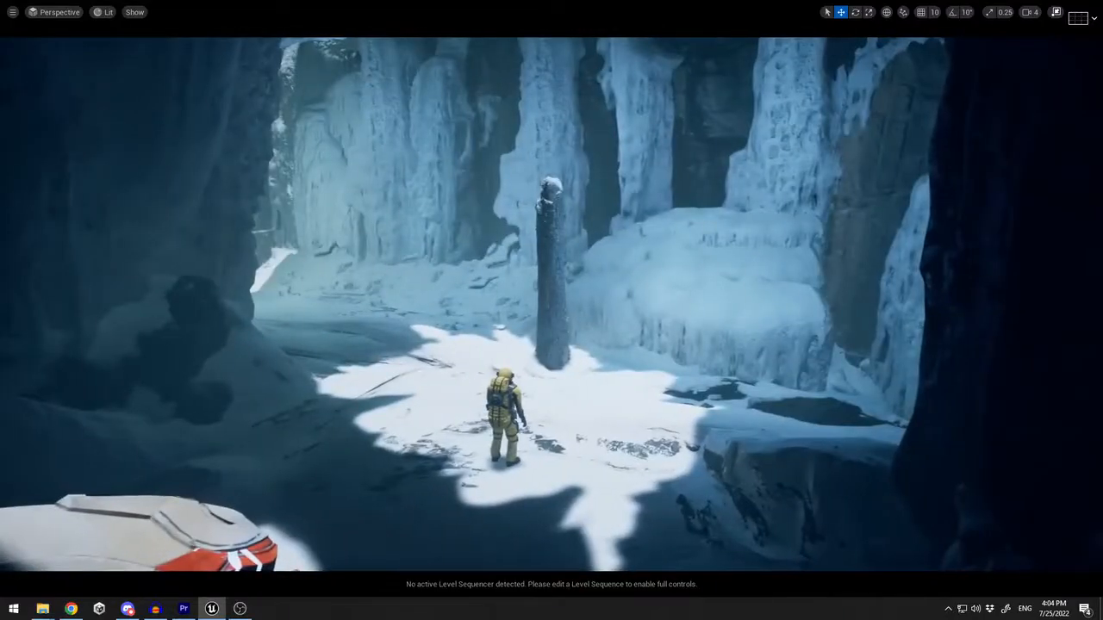
right_drag(551, 310, 452, 306)
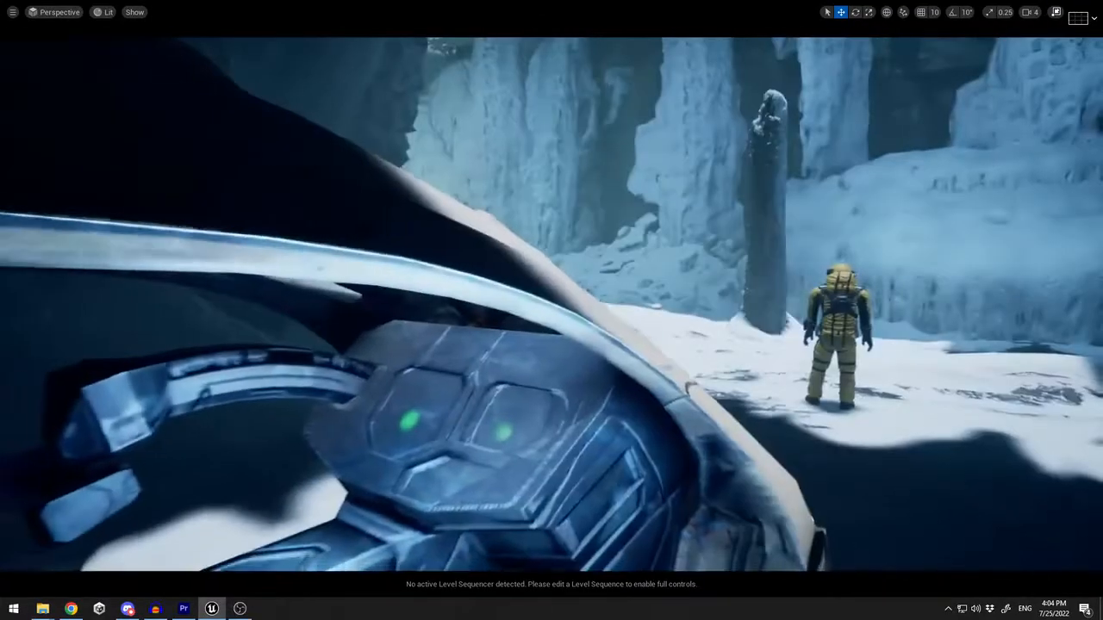
Restore the full editor layout, collapse the Assets folder and show the DirectionalLight's properties in an enlarged area
key(F11)
scroll(807, 237, up, 10)
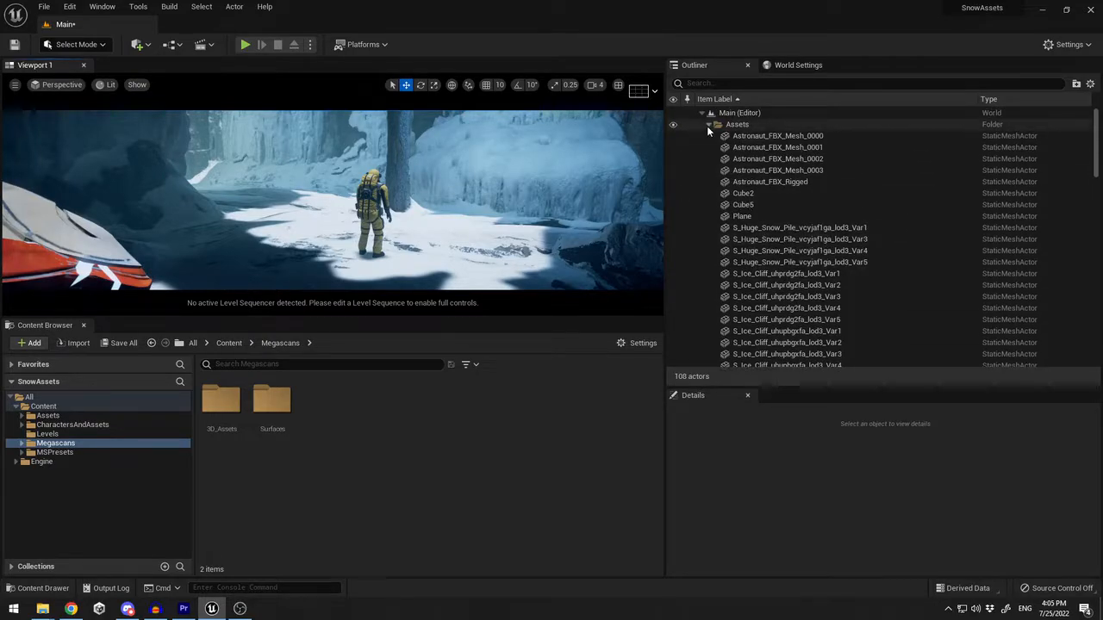
click(708, 125)
click(750, 158)
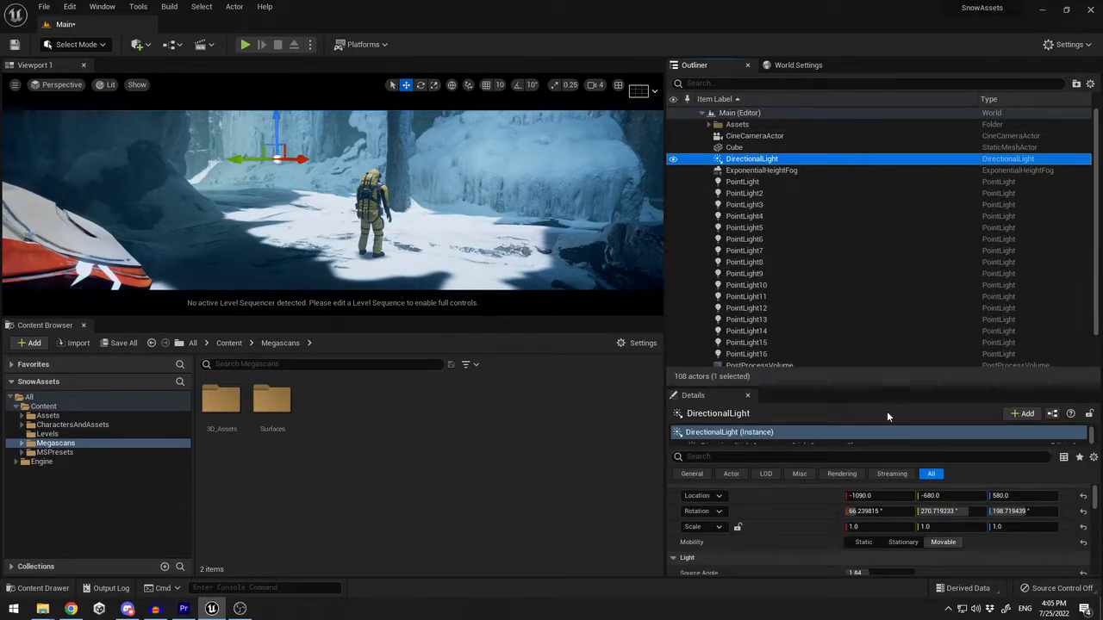
drag(891, 386, 896, 158)
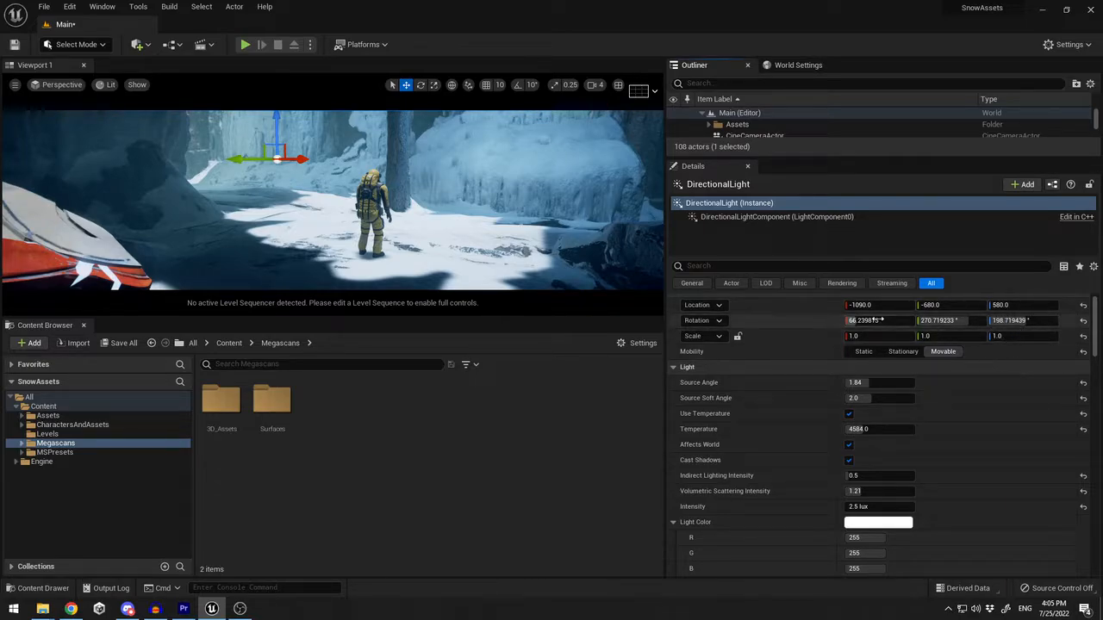
Review the DirectionalLight's source angle, temperature, indirect and volumetric intensity, shadow and ray tracing settings
scroll(965, 370, down, 1)
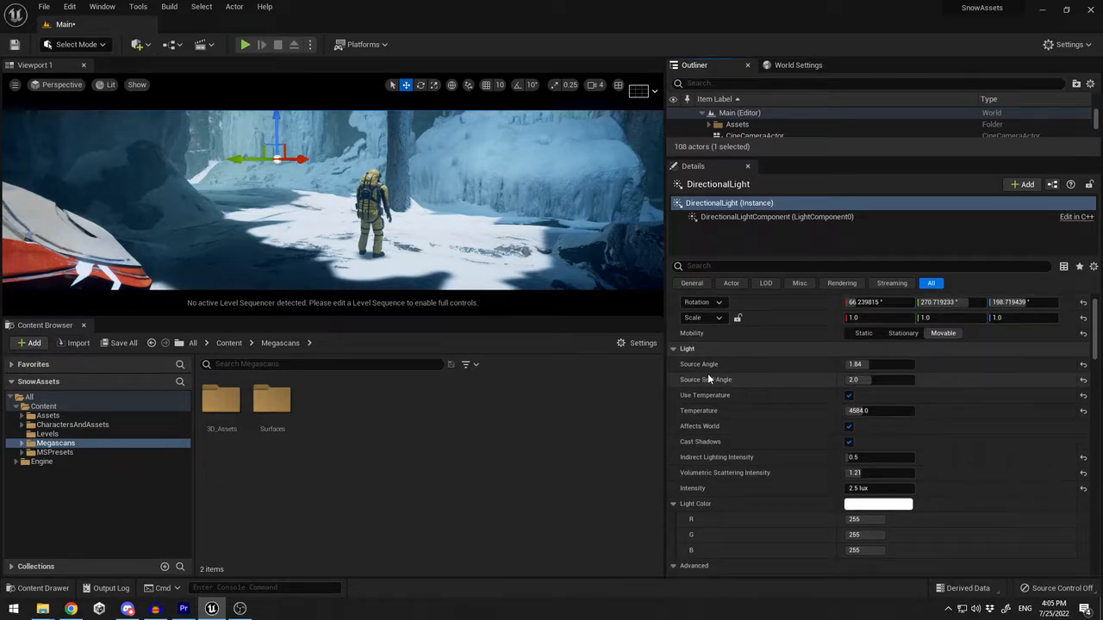
drag(849, 364, 879, 369)
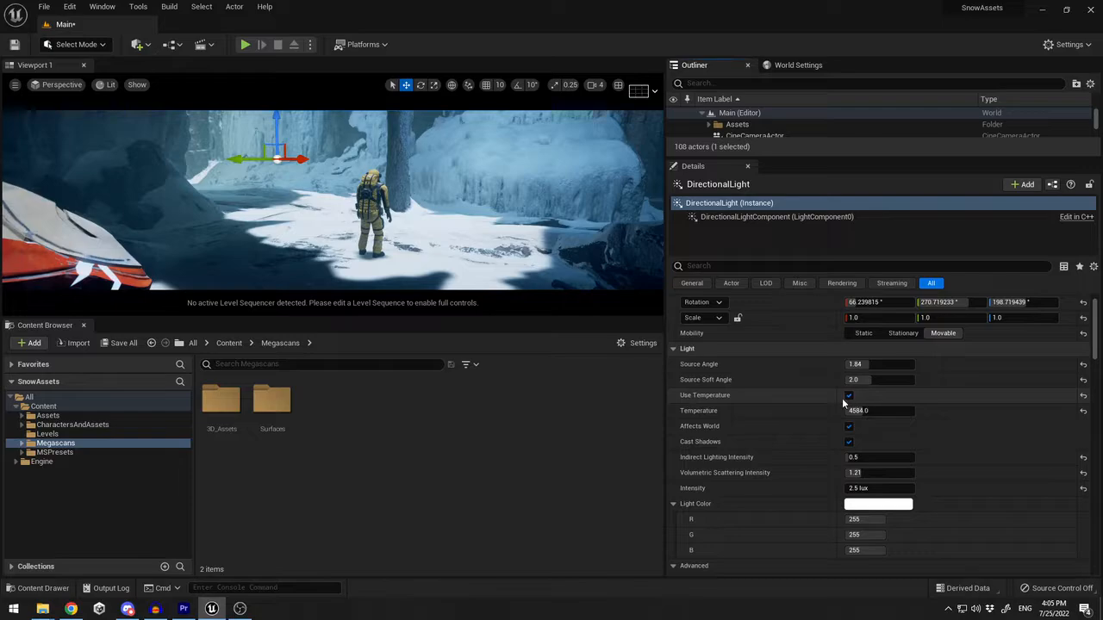
scroll(947, 403, down, 1)
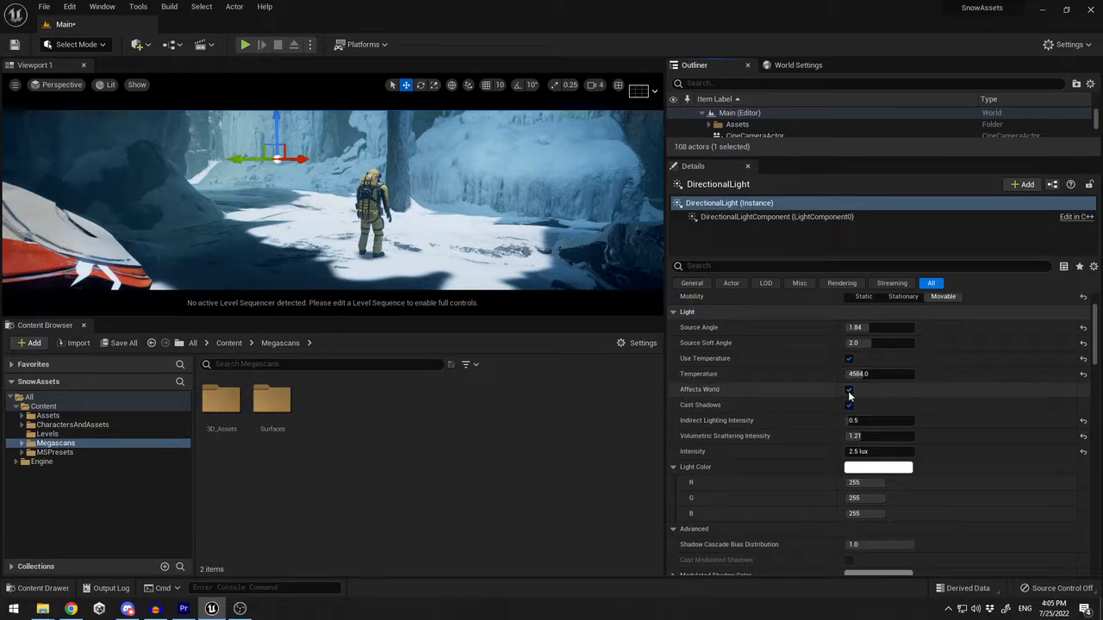
scroll(966, 399, down, 1)
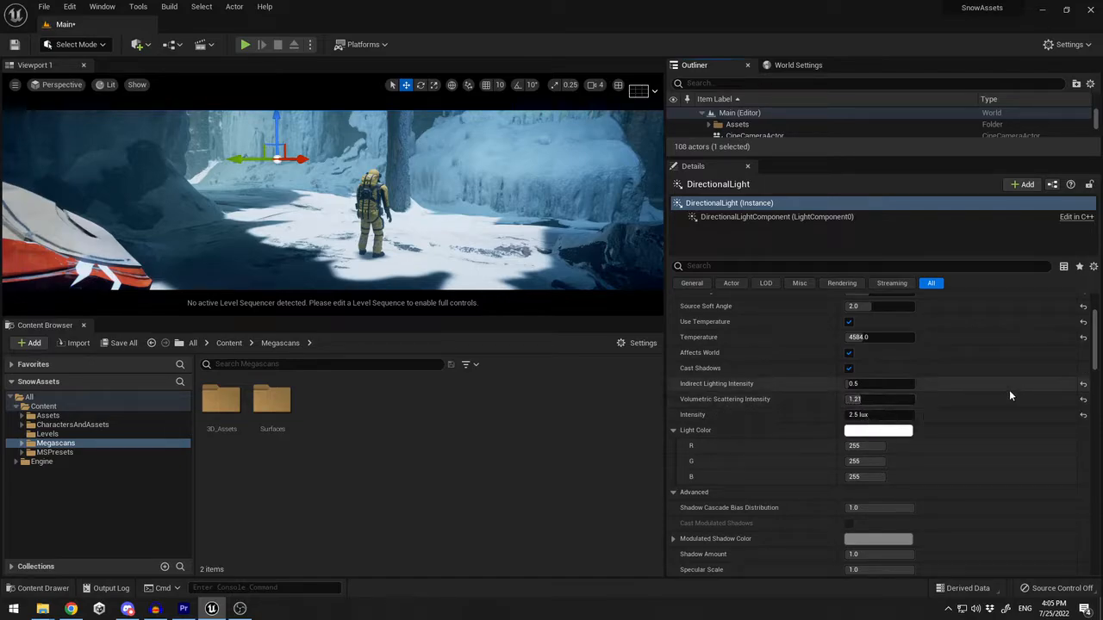
scroll(1009, 389, down, 1)
scroll(969, 389, down, 1)
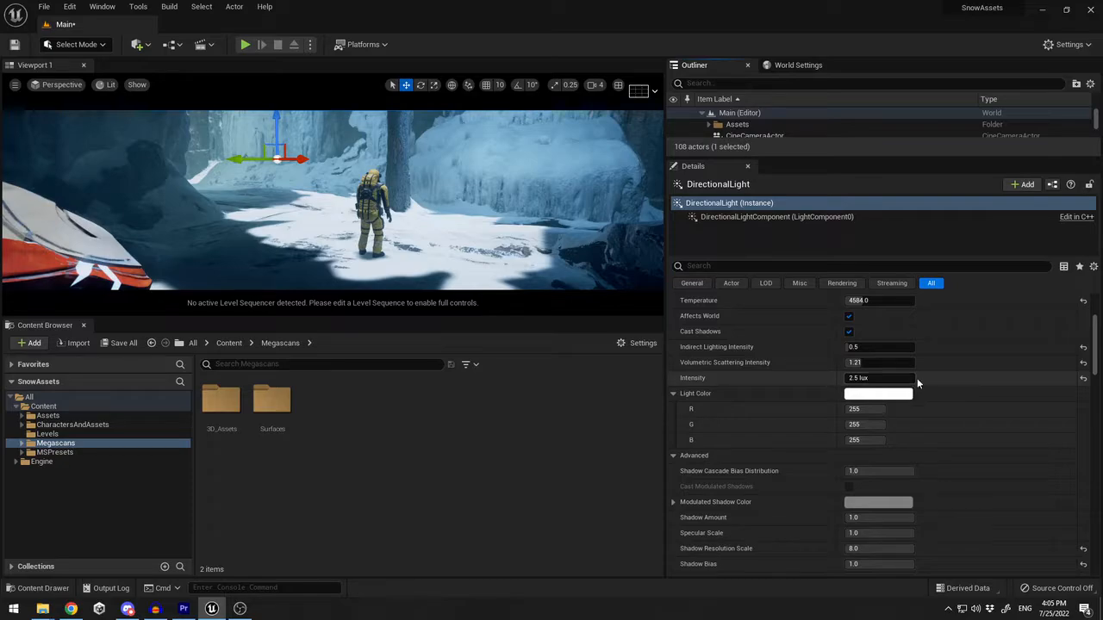
scroll(958, 356, down, 4)
scroll(936, 381, down, 7)
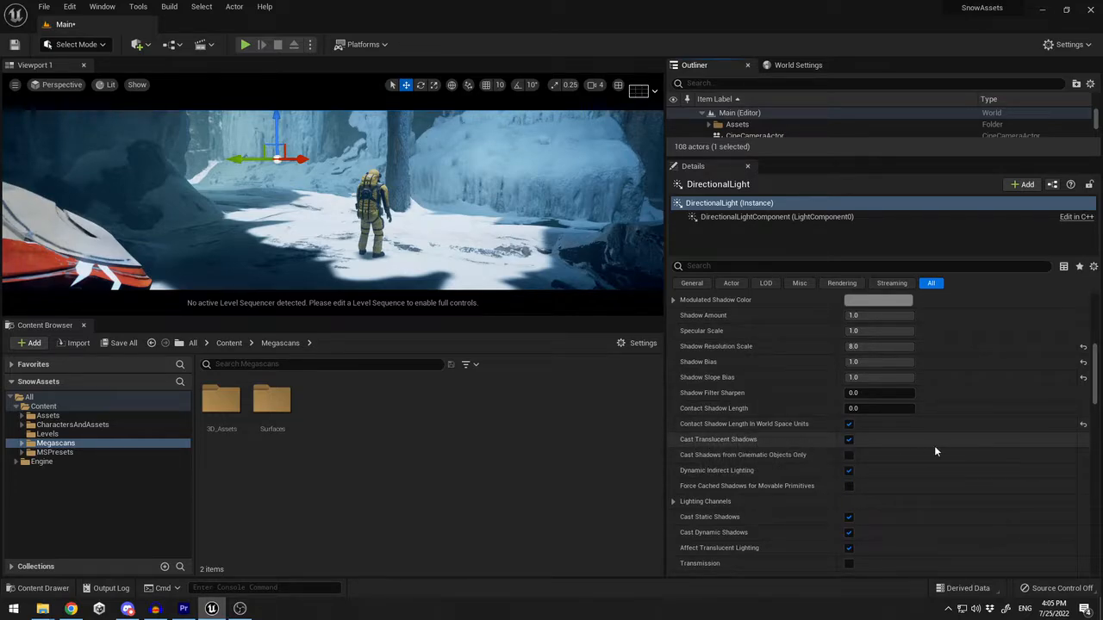
scroll(833, 449, down, 2)
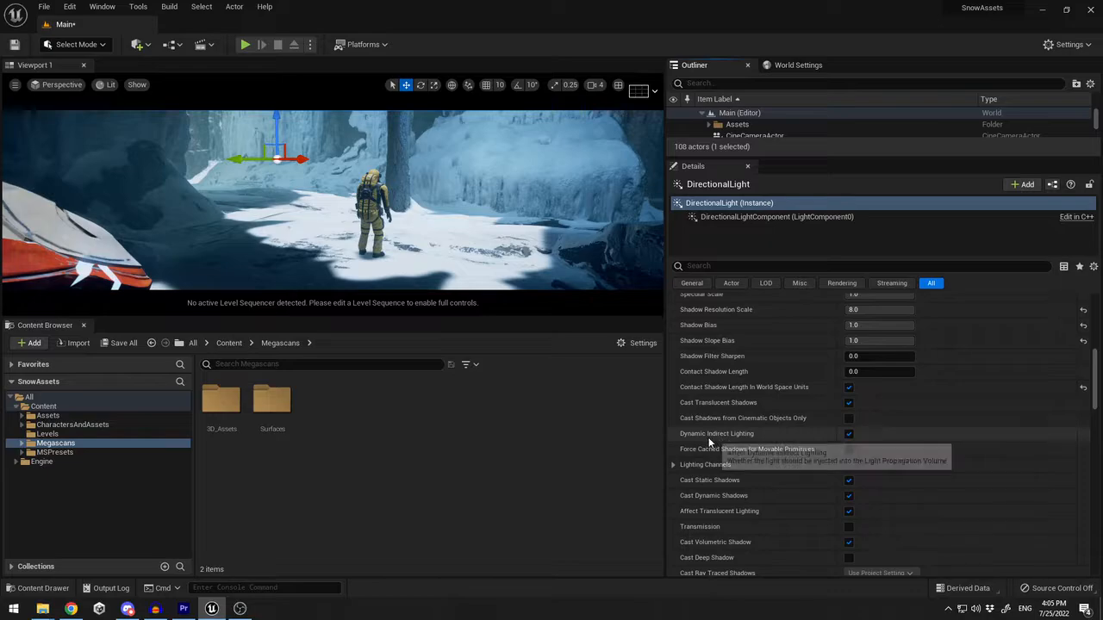
scroll(923, 440, down, 6)
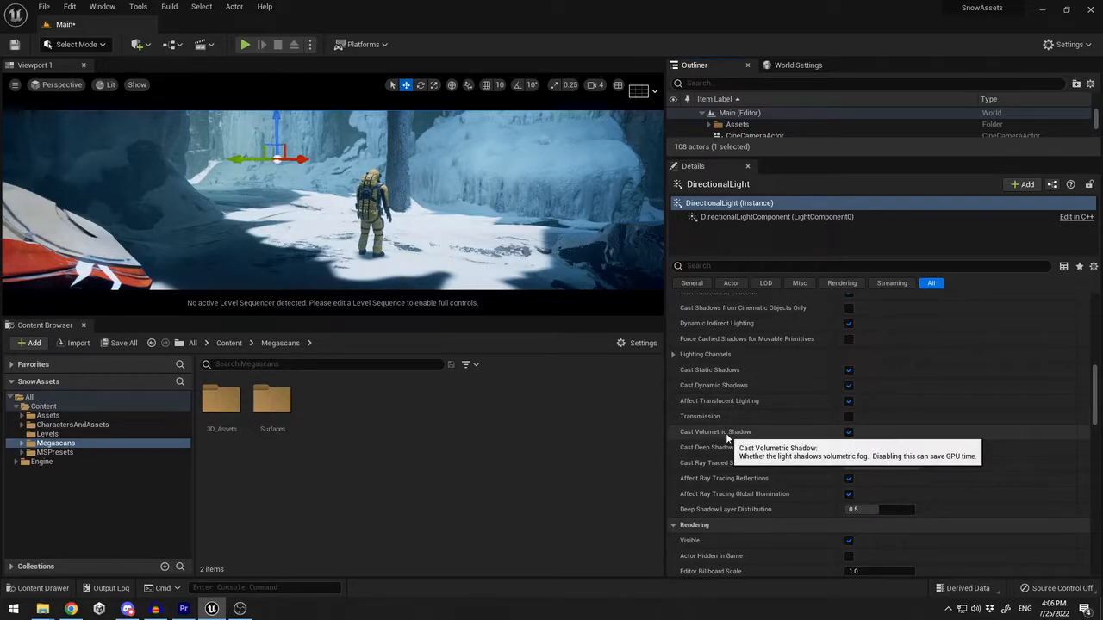
scroll(905, 445, down, 3)
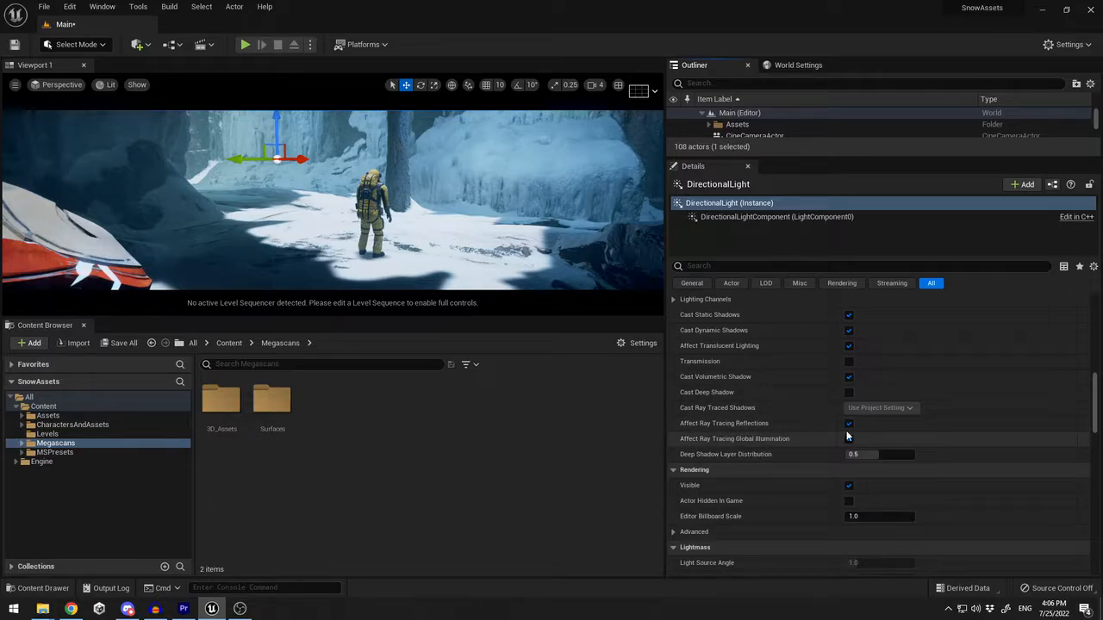
Review the DirectionalLight's rendering, Lightmass and Light Shafts settings, including occlusion mask darkness, depth range and bloom scale
scroll(881, 412, down, 2)
scroll(873, 420, down, 1)
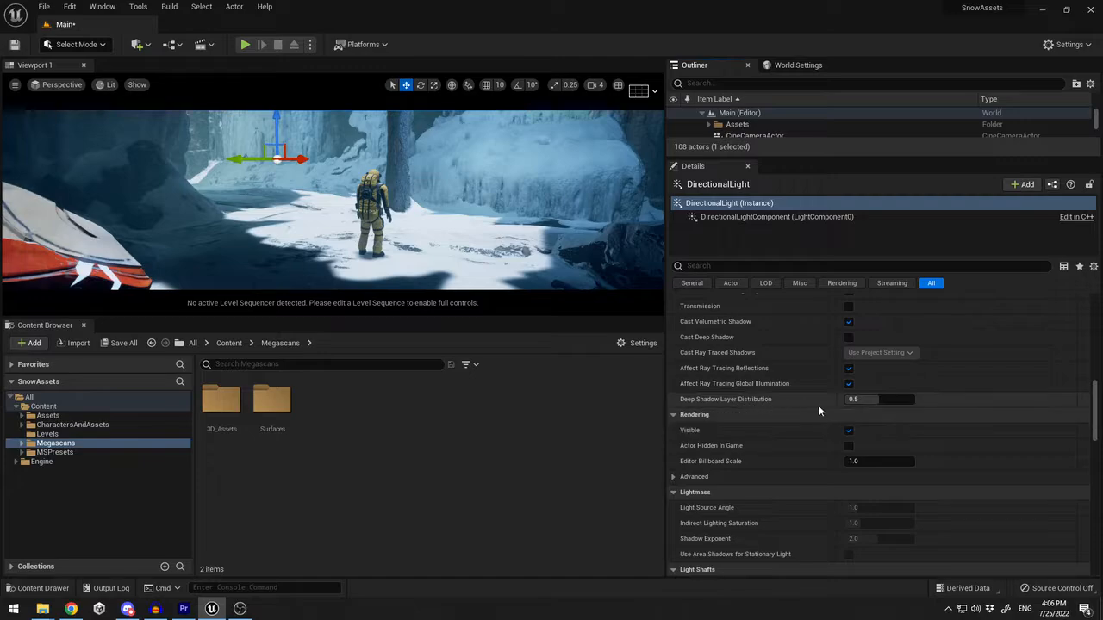
scroll(904, 406, down, 2)
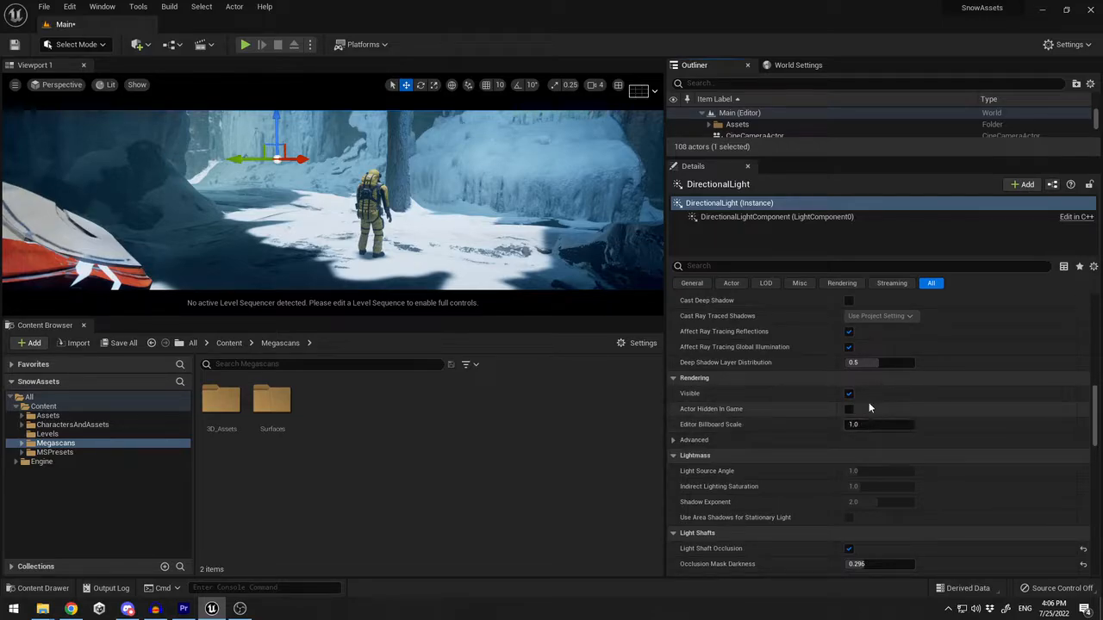
scroll(868, 402, down, 8)
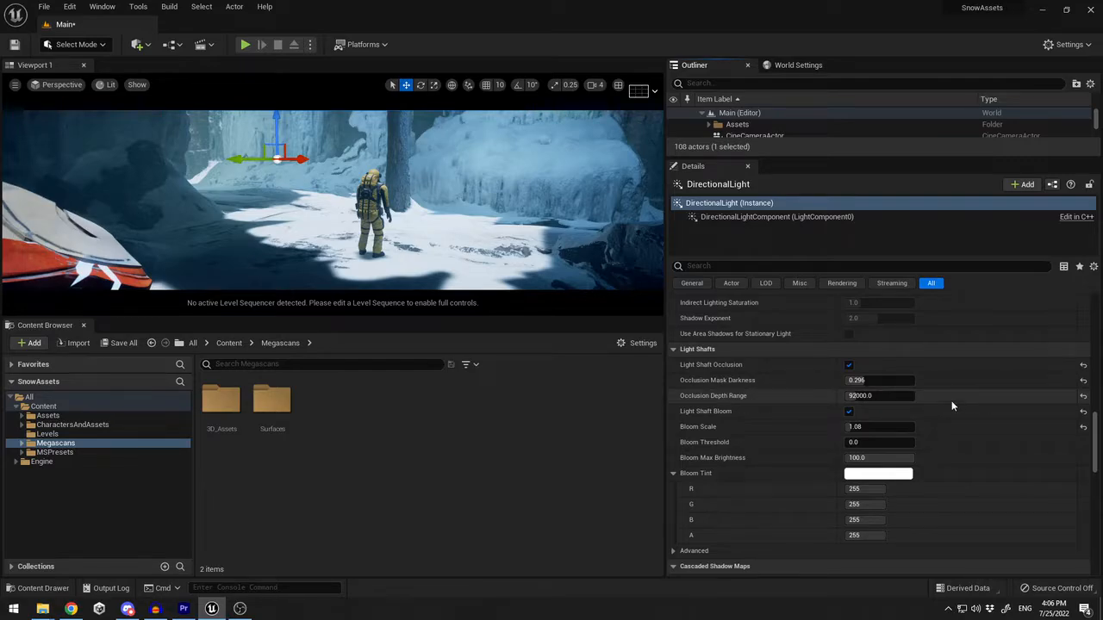
scroll(951, 400, down, 1)
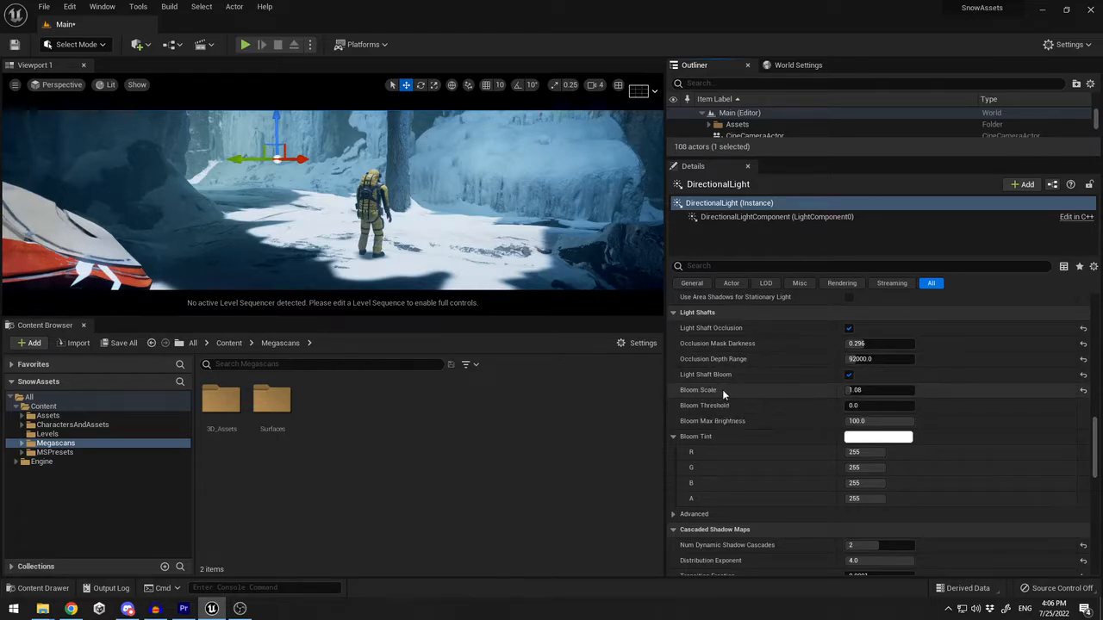
scroll(1008, 396, down, 4)
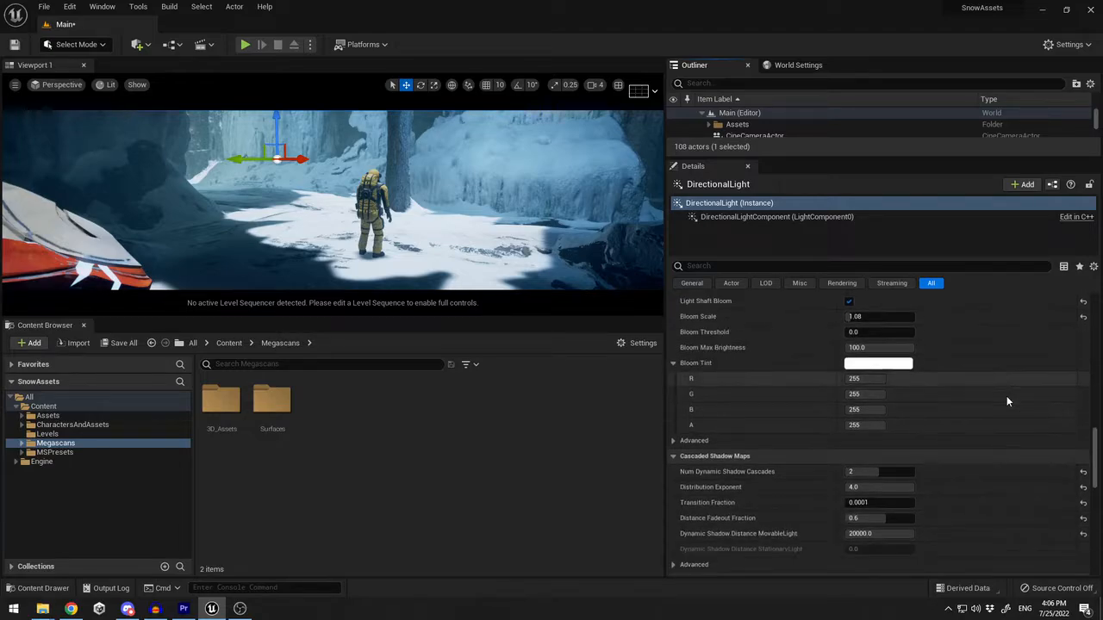
Review the DirectionalLight's Cascaded Shadow Maps, Distance Field Shadows, Ray Tracing and Atmosphere and Cloud settings
scroll(1006, 401, down, 2)
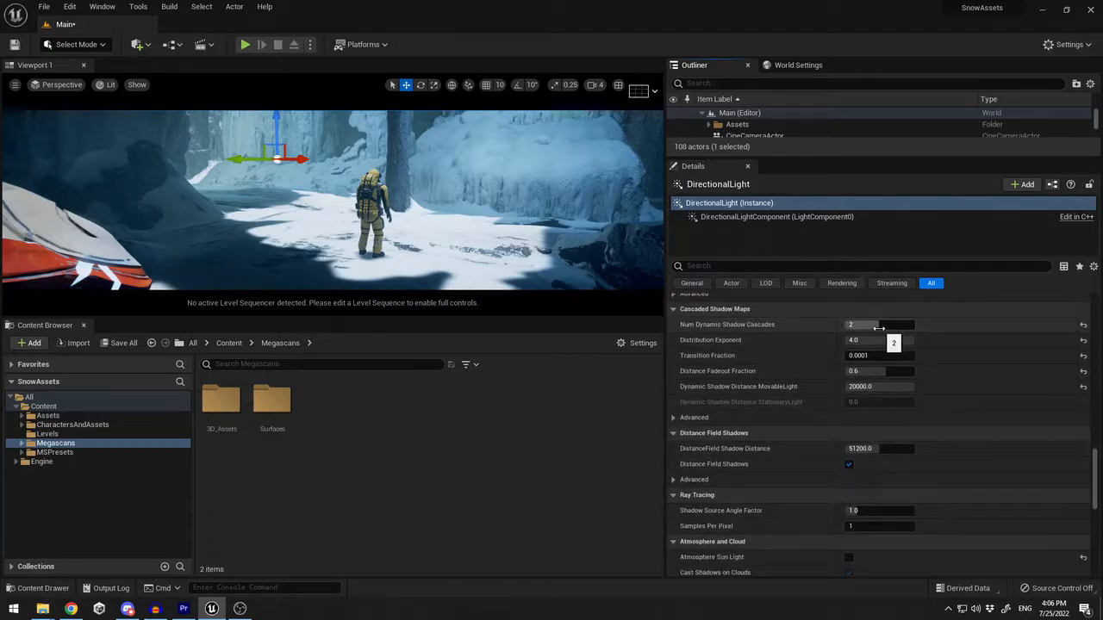
mouse_move(878, 328)
mouse_down()
mouse_move(914, 329)
mouse_move(879, 324)
mouse_up()
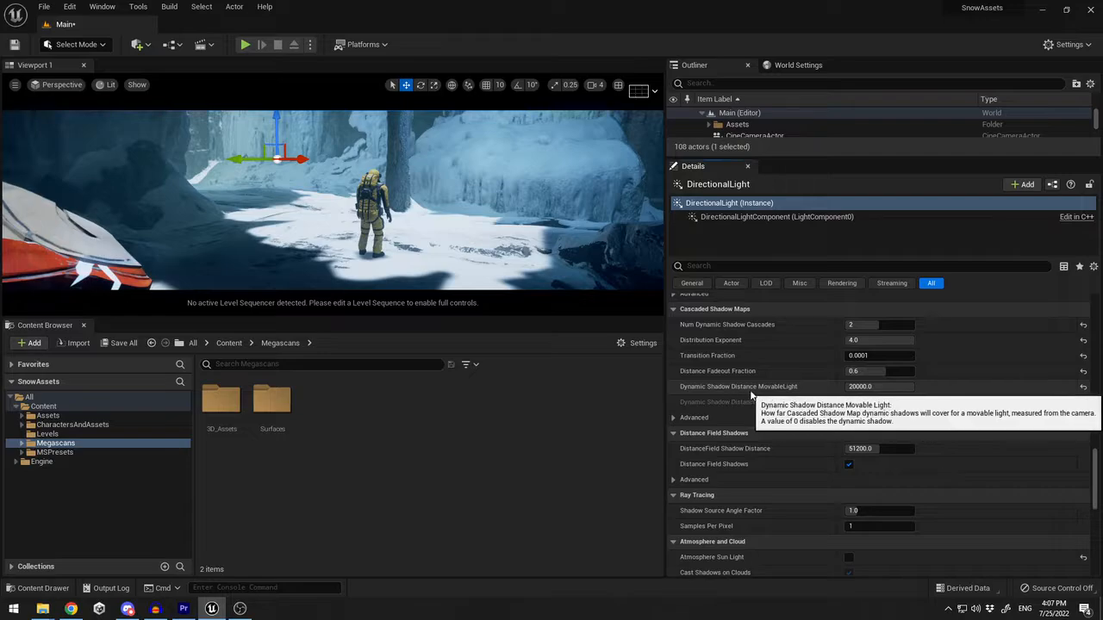
scroll(963, 392, down, 2)
scroll(964, 392, down, 3)
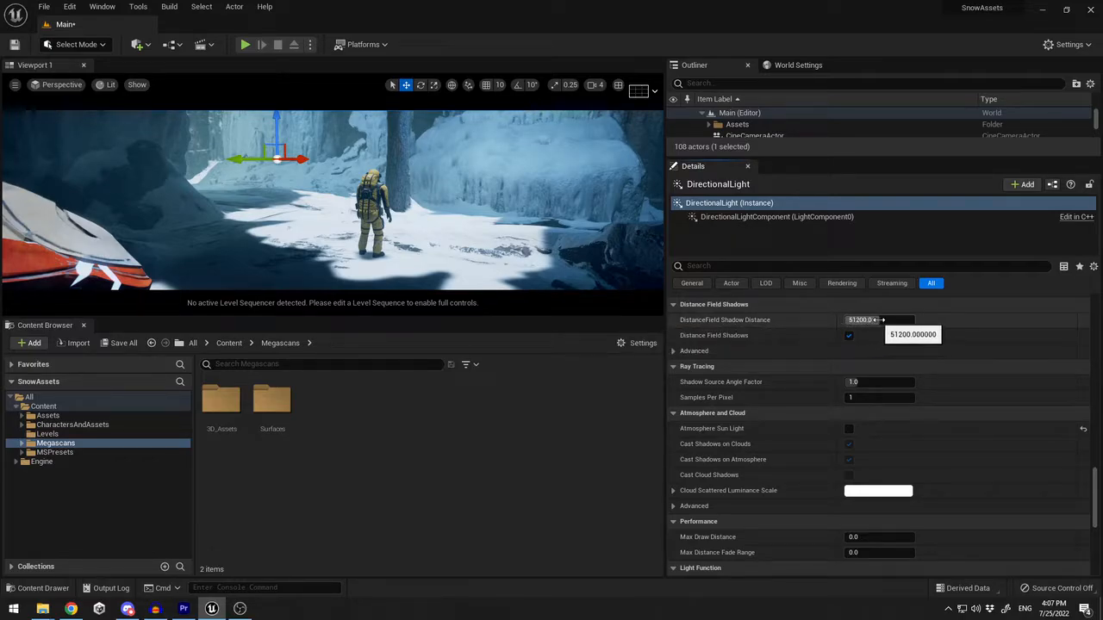
scroll(967, 366, down, 5)
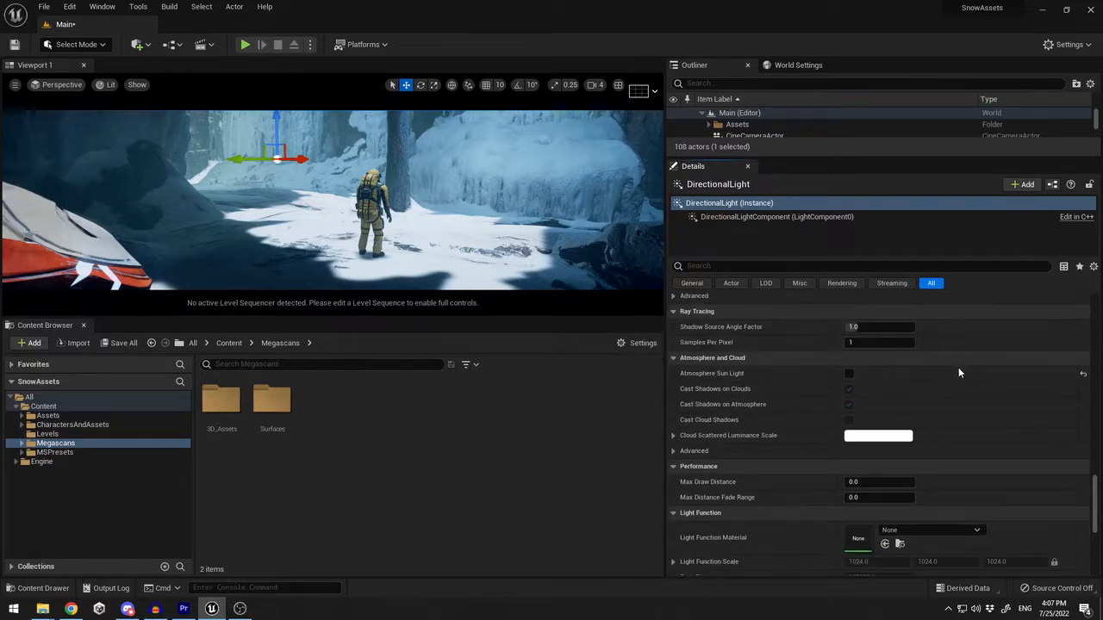
scroll(913, 369, up, 5)
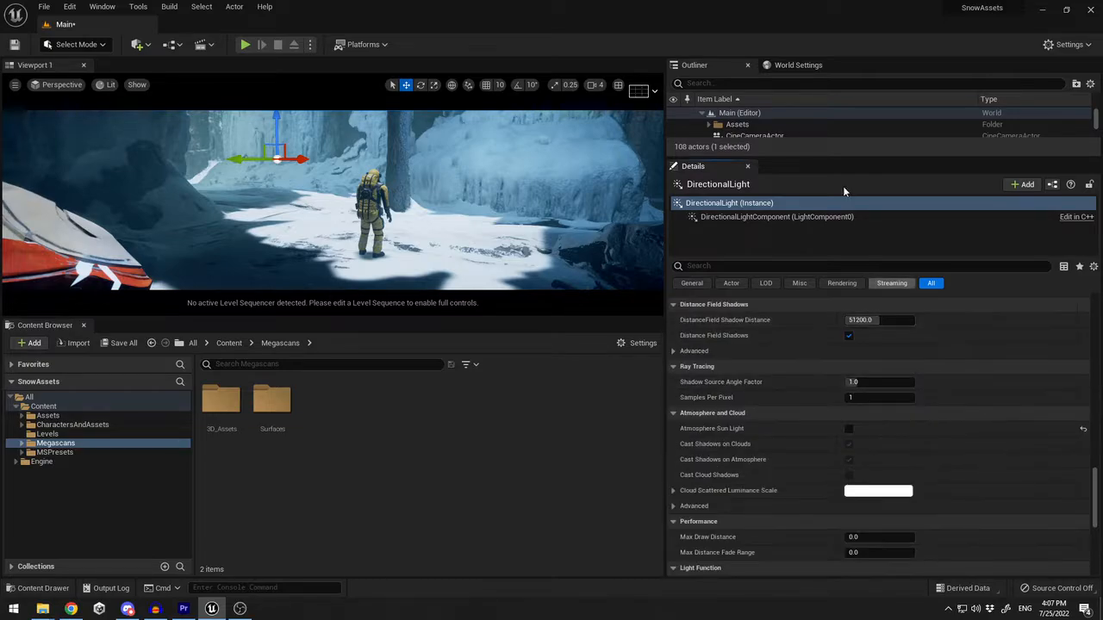
Select the ExponentialHeightFog and review its fog density, height falloff, inscattering color, max opacity, start distance and cutoff distance
drag(856, 156, 818, 285)
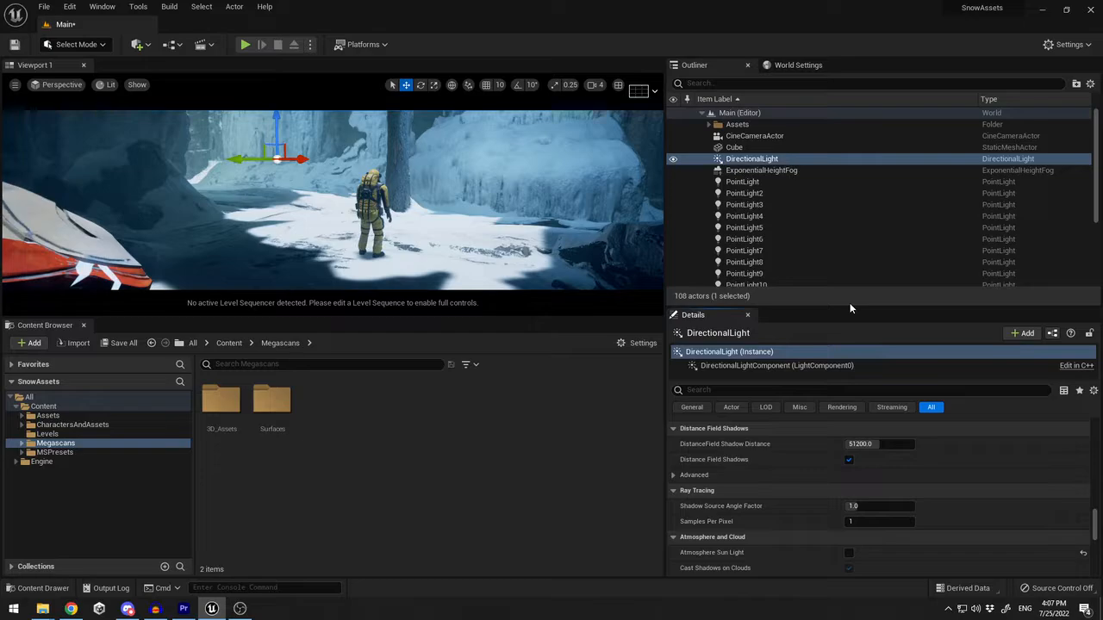
click(760, 170)
drag(862, 308, 871, 231)
scroll(897, 395, up, 15)
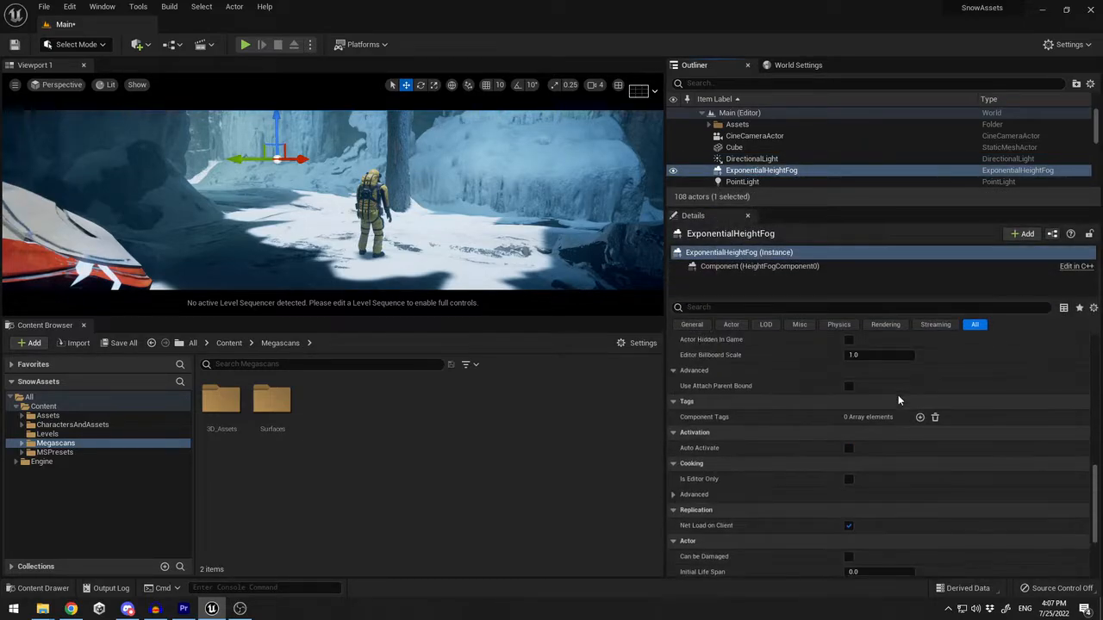
scroll(924, 388, down, 1)
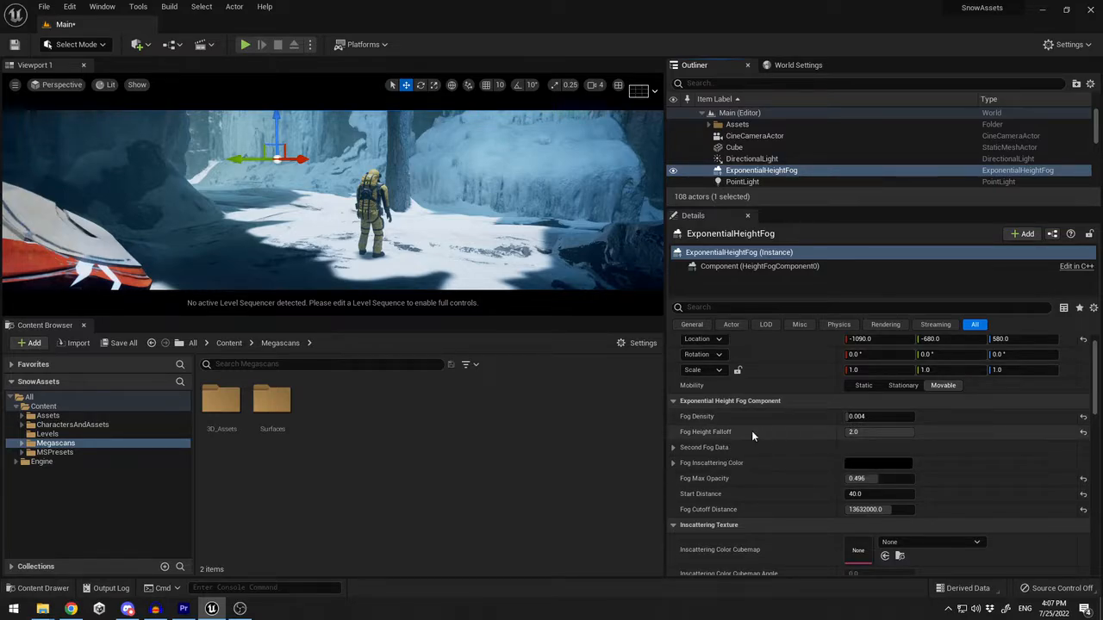
scroll(926, 444, down, 2)
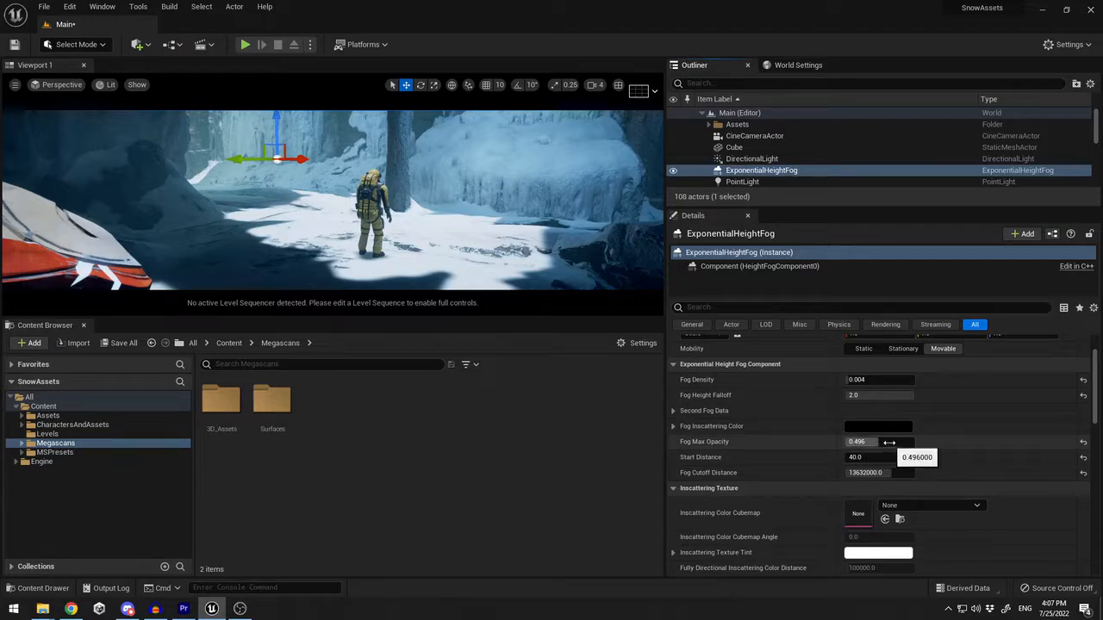
scroll(958, 442, down, 1)
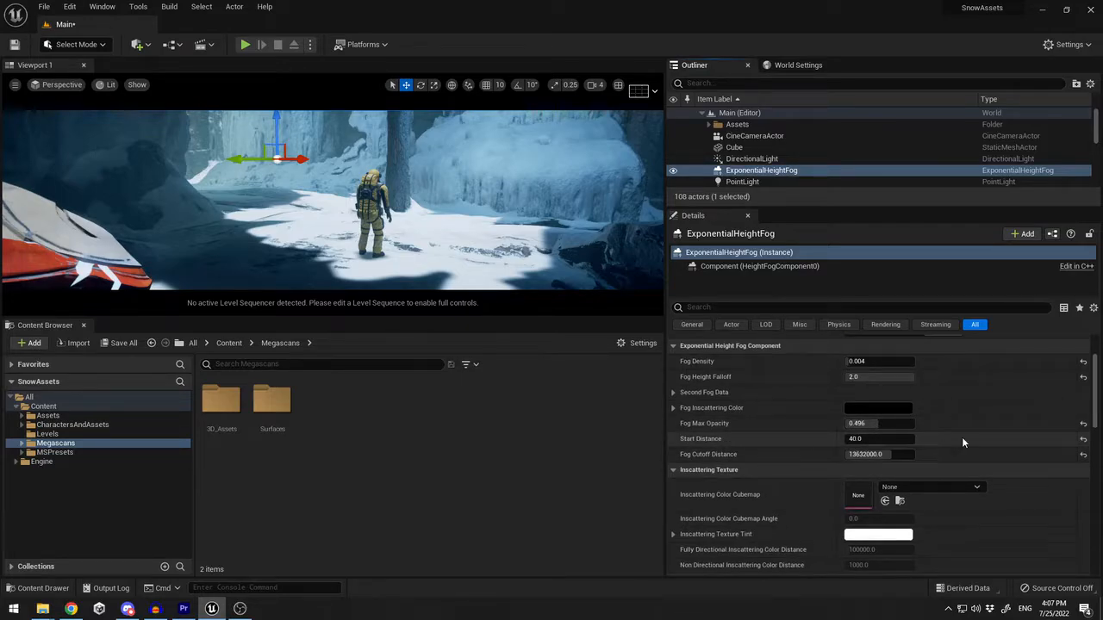
scroll(963, 441, down, 2)
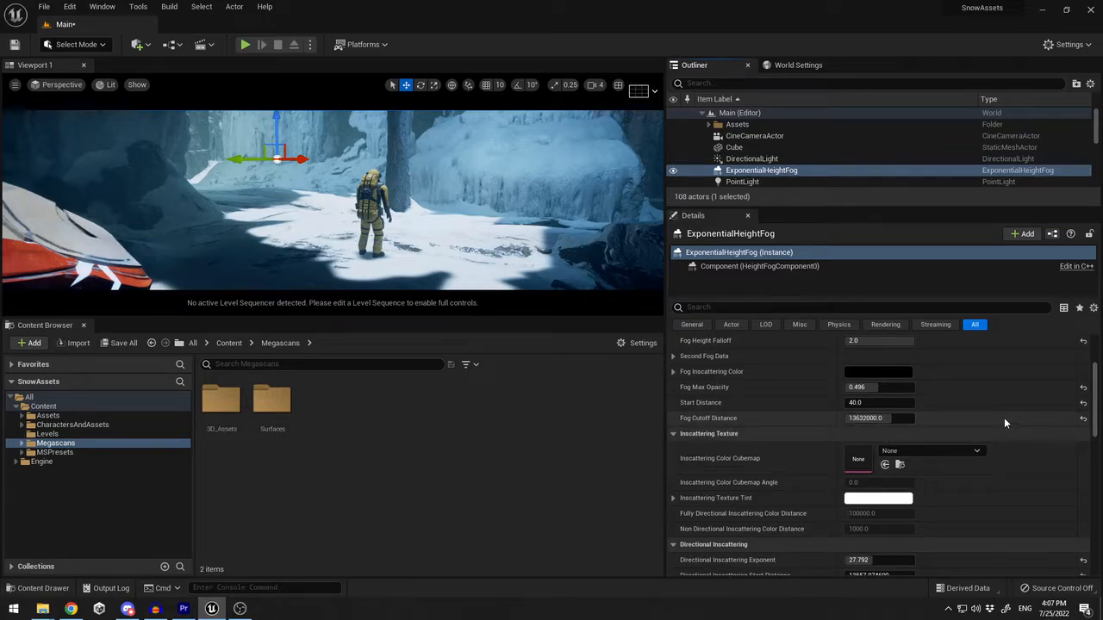
mouse_move(887, 417)
Review the ExponentialHeightFog's inscattering texture and directional inscattering exponent, start distance and color
scroll(844, 396, down, 3)
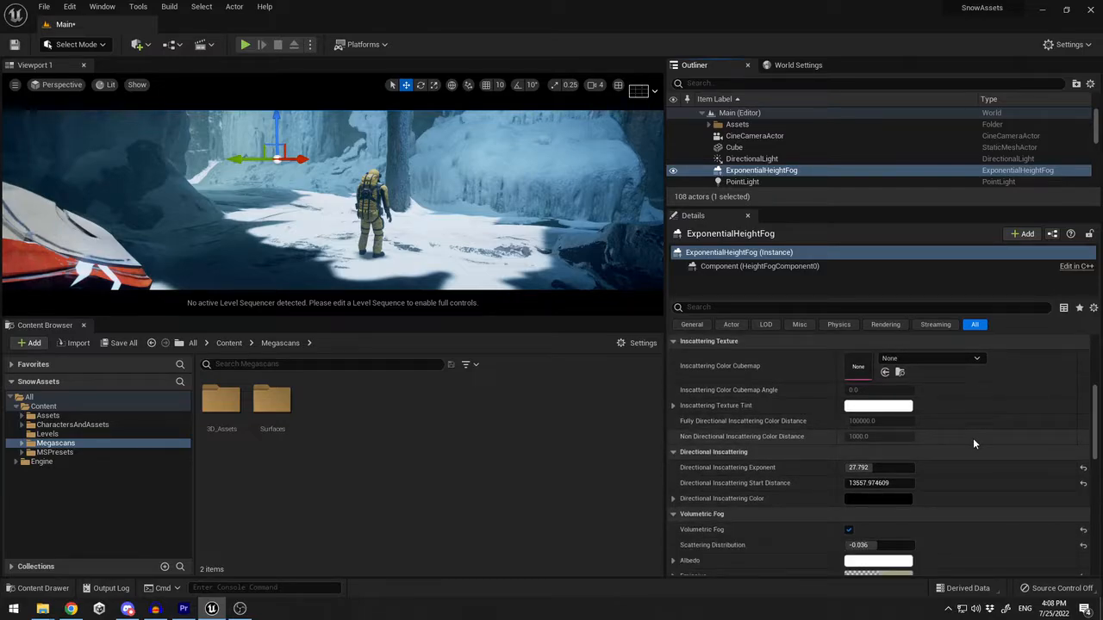
scroll(972, 444, down, 1)
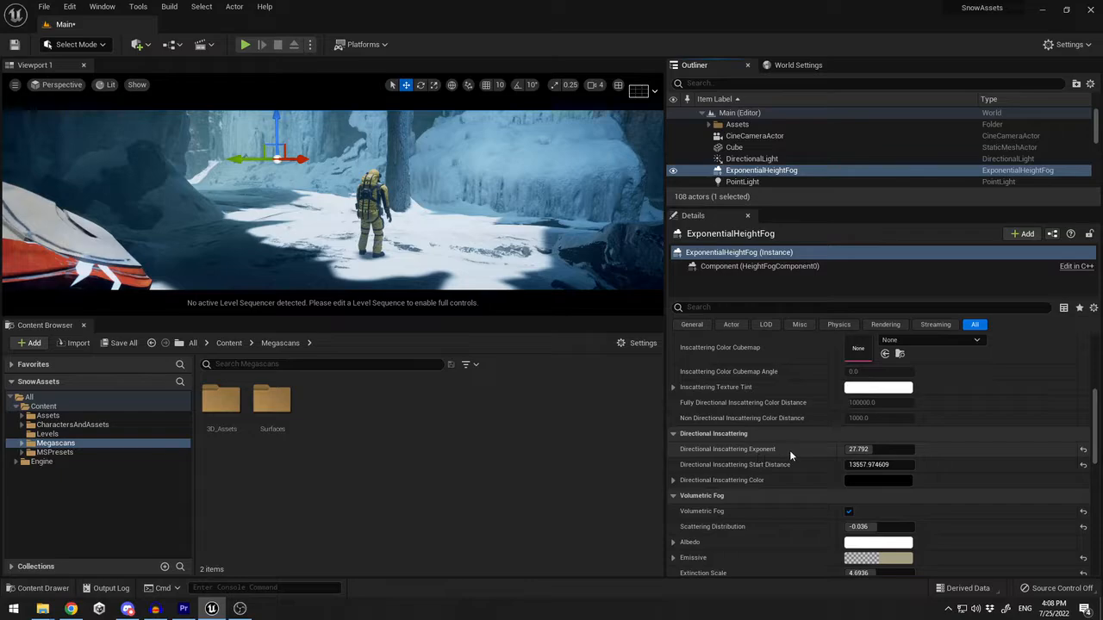
scroll(975, 453, down, 1)
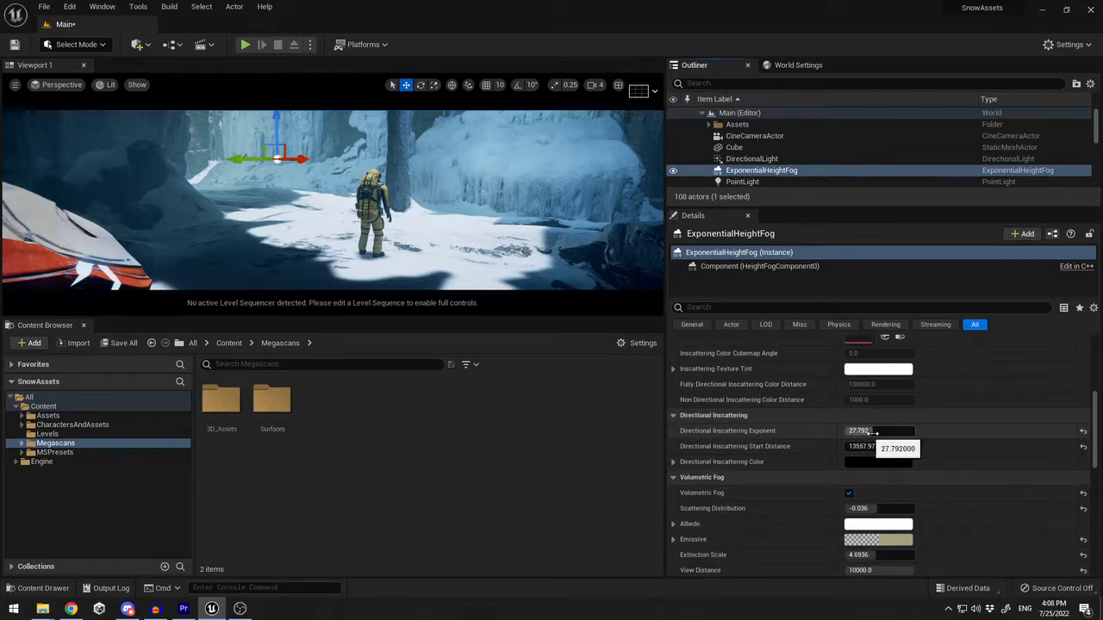
scroll(943, 438, down, 1)
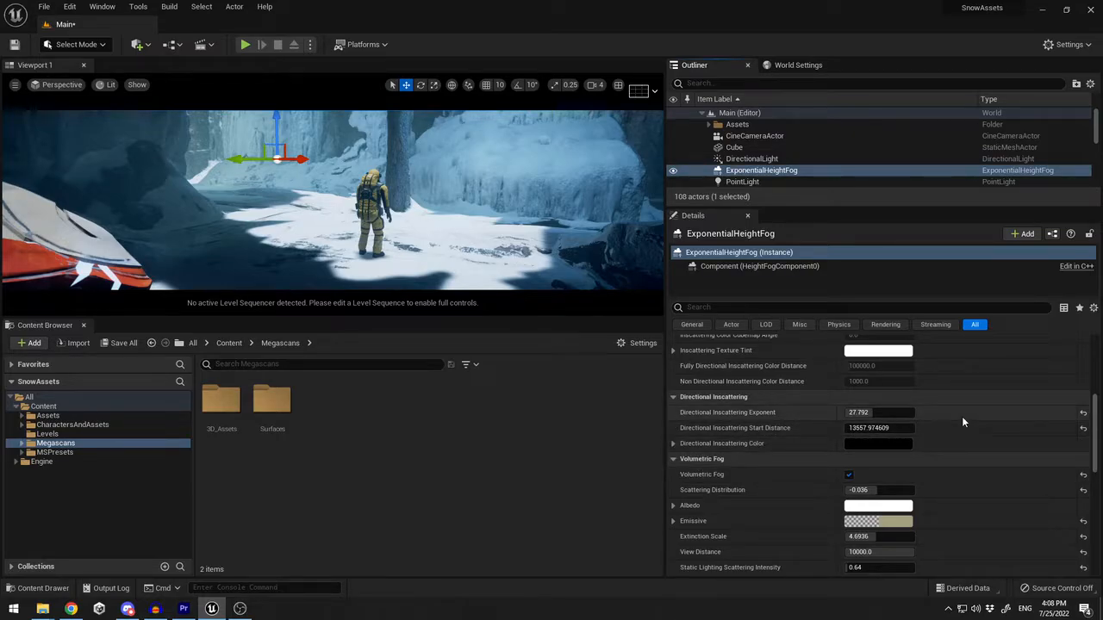
scroll(963, 422, down, 6)
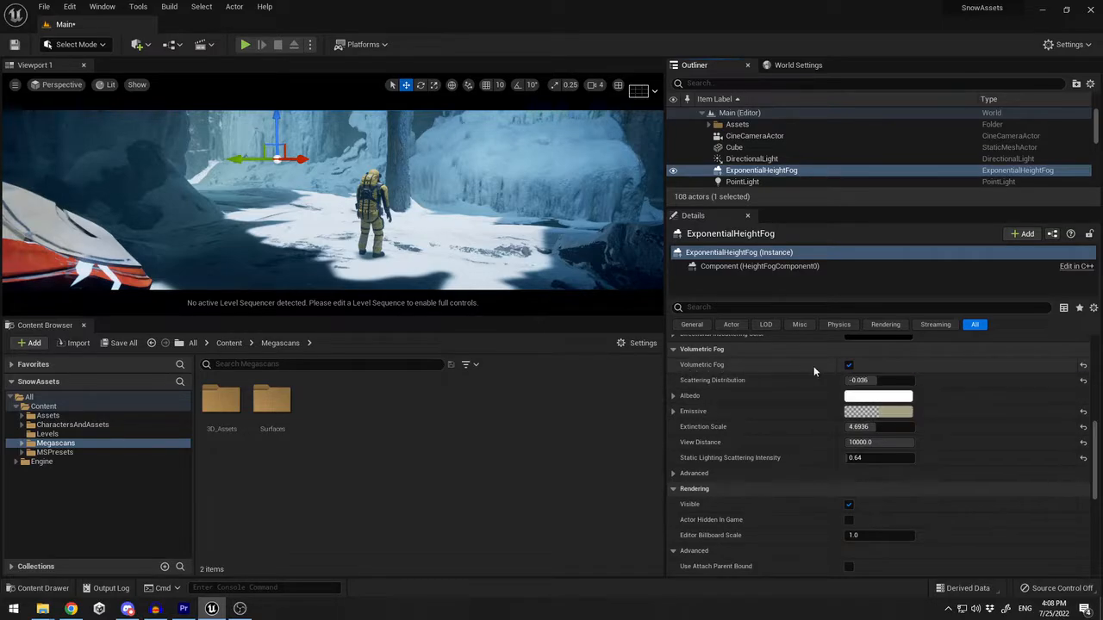
Inspect the fog's Volumetric Fog option and its Albedo and Emissive color values, leaving both colors unchanged
click(849, 364)
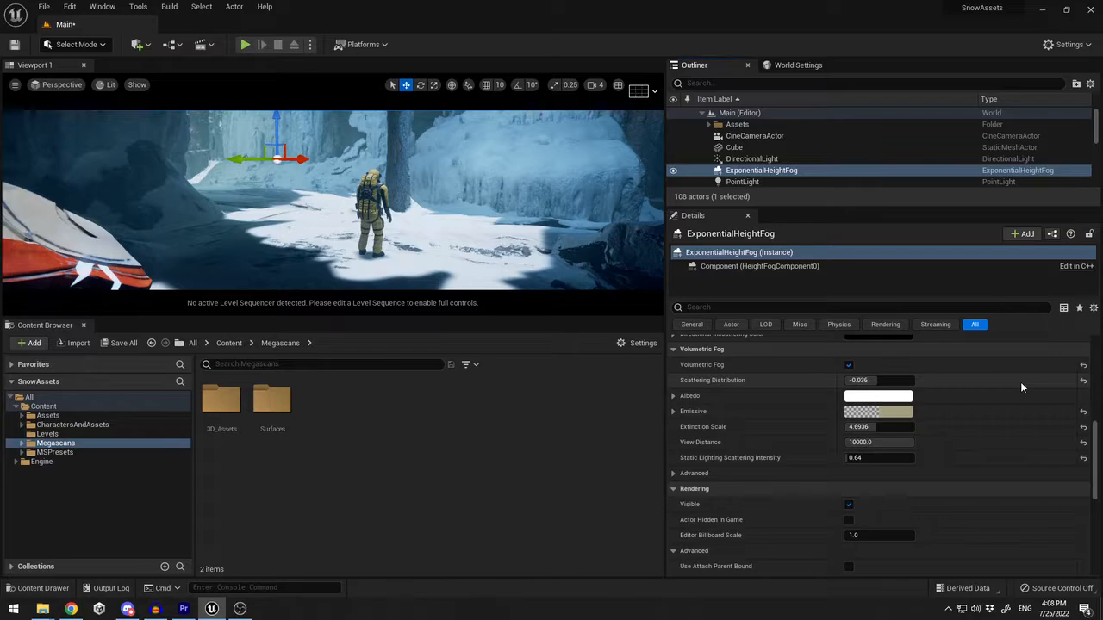
click(877, 398)
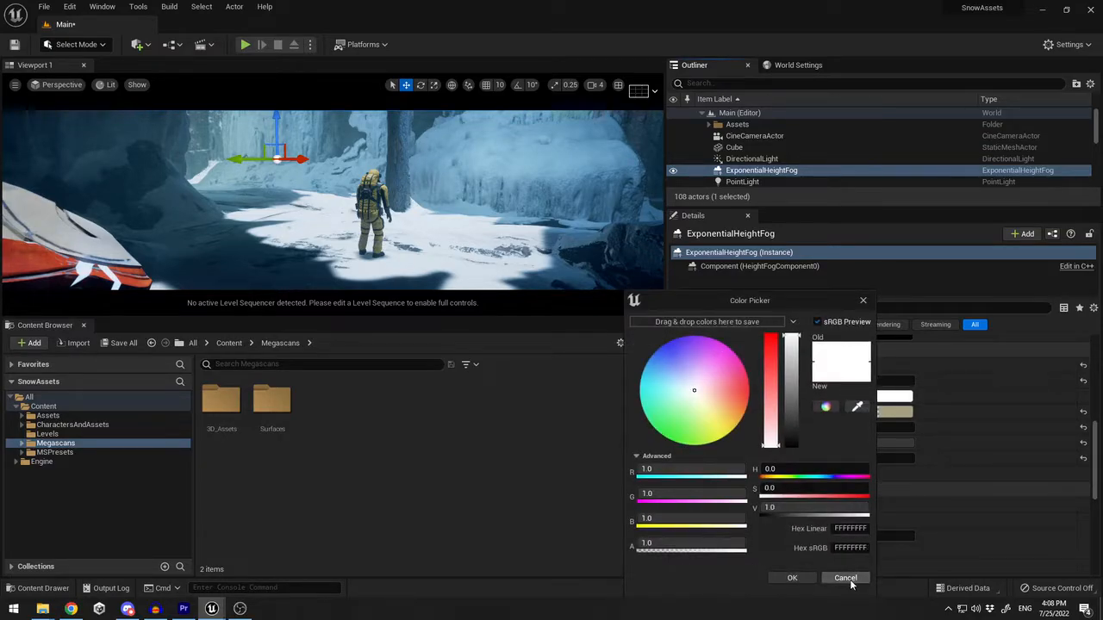
click(845, 578)
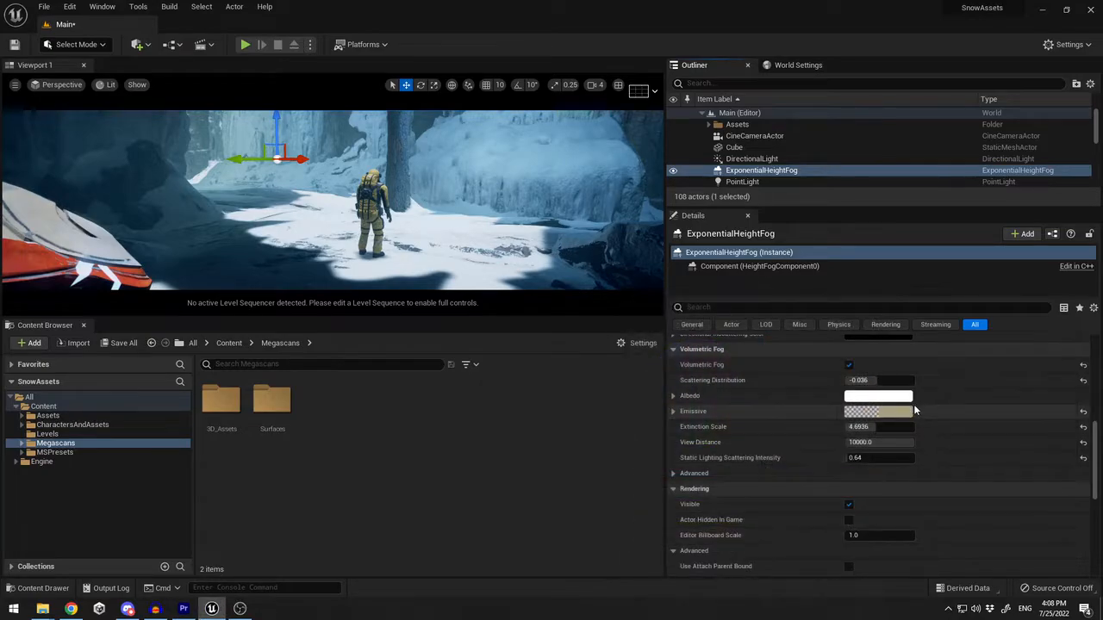
click(897, 416)
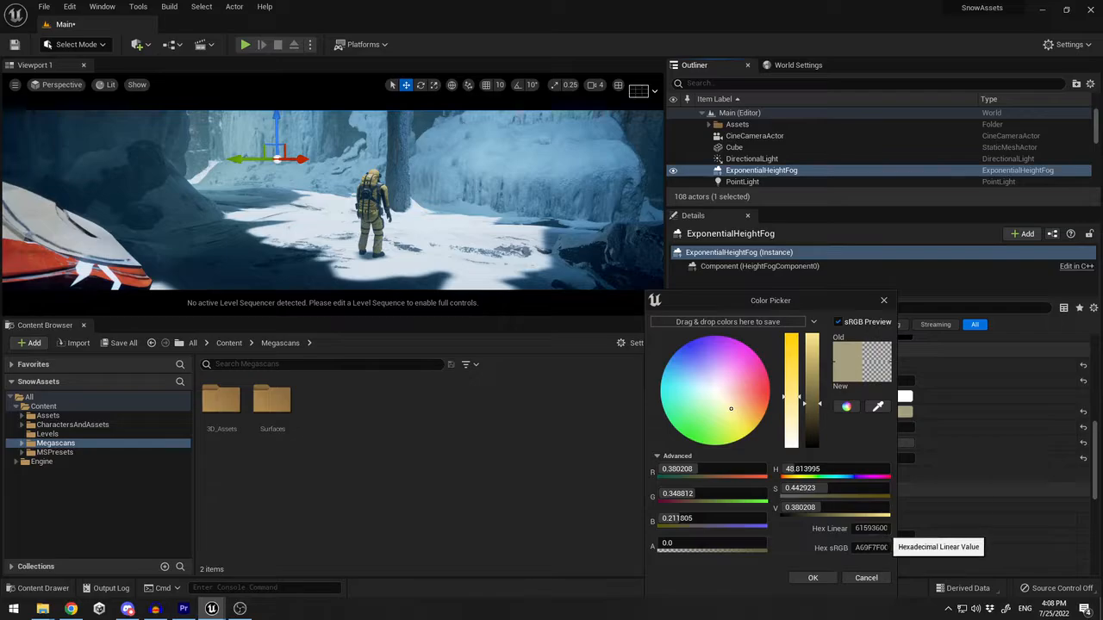
click(865, 579)
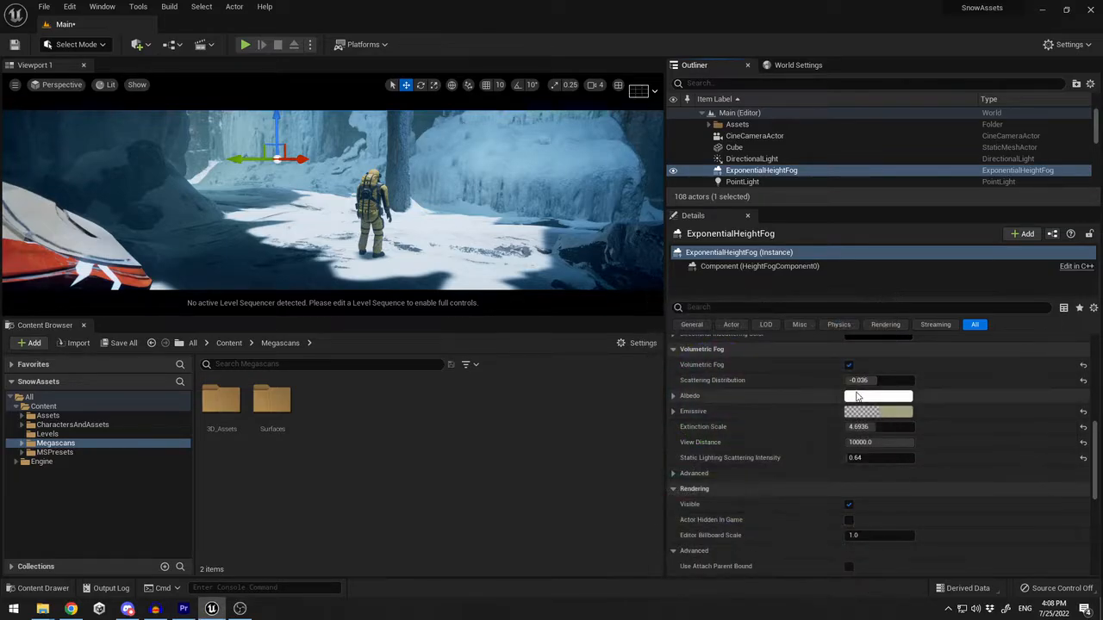
Review the volumetric fog's extinction scale, view distance and static lighting scattering intensity, and the remaining fog properties
scroll(753, 420, down, 1)
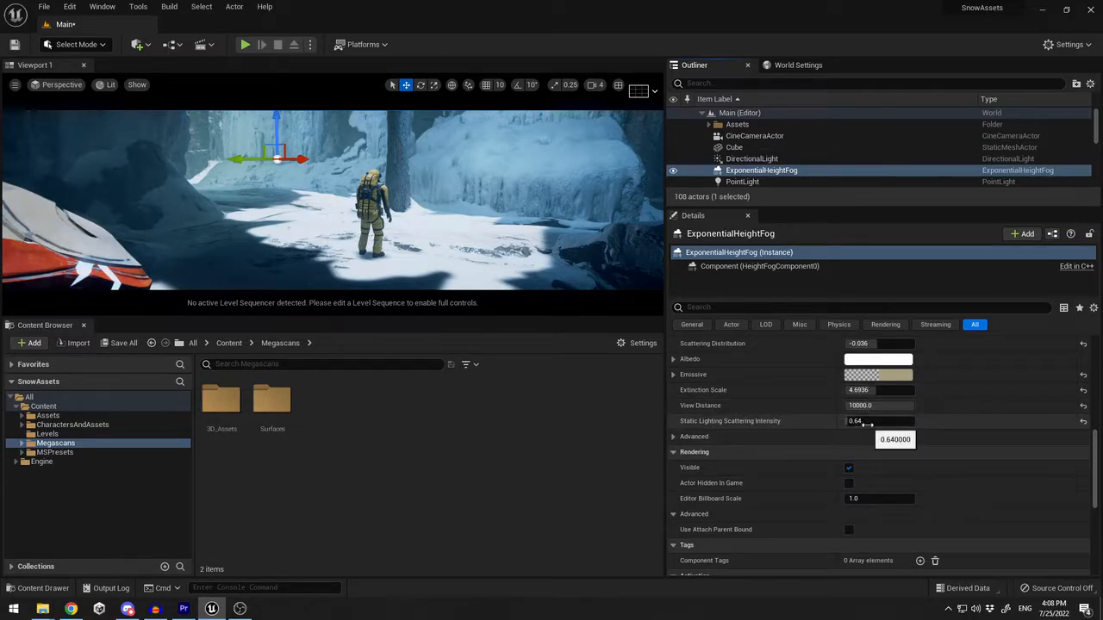
scroll(974, 435, down, 3)
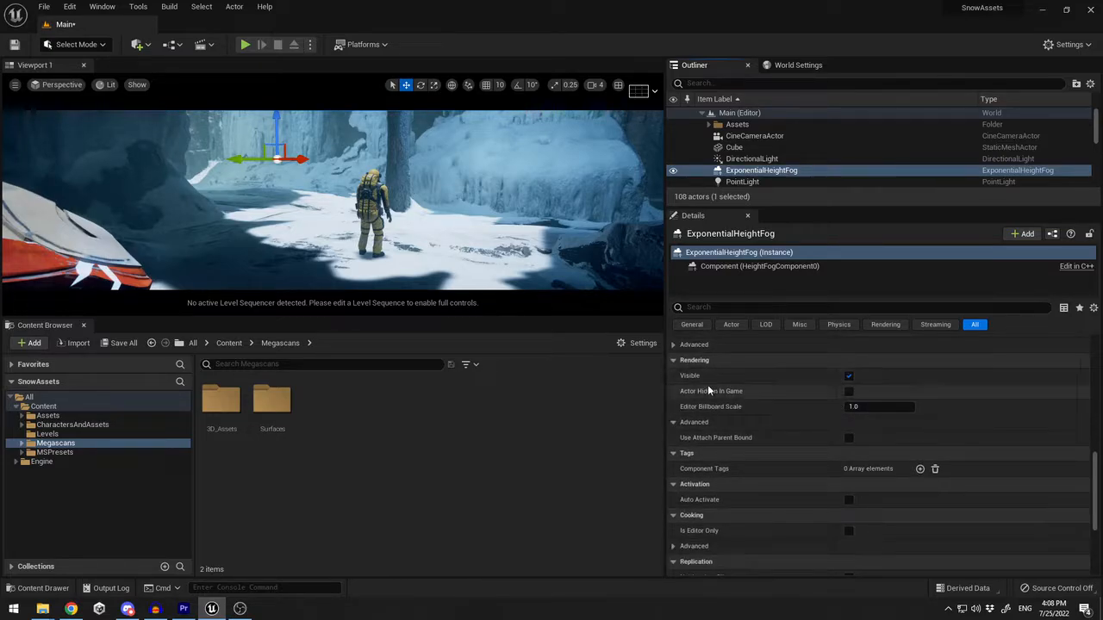
scroll(908, 414, down, 4)
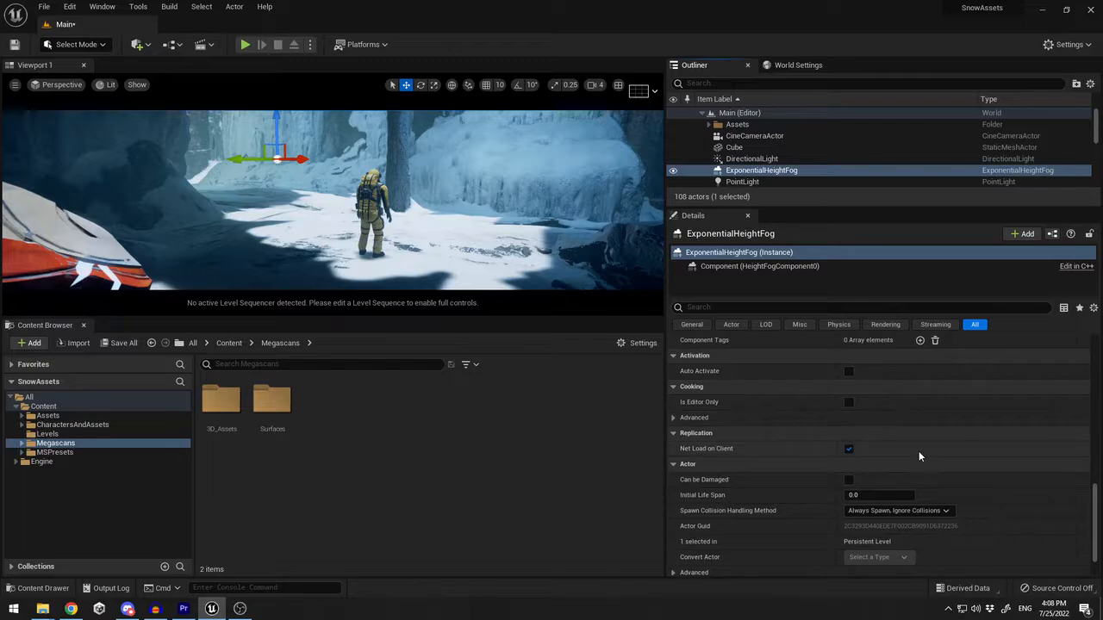
scroll(919, 451, down, 2)
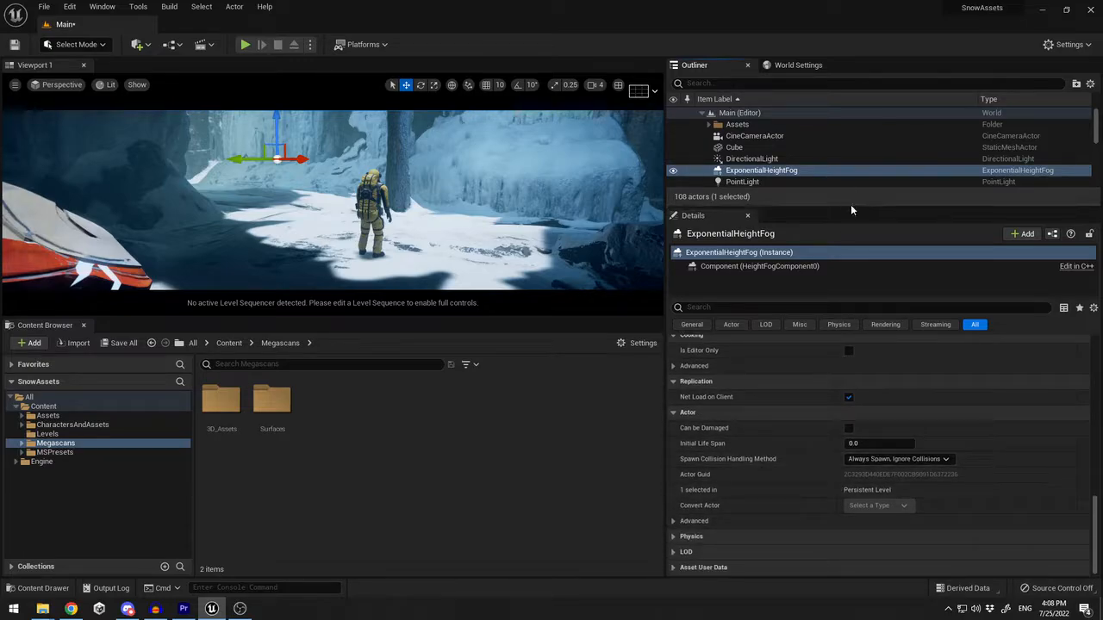
Enlarge the actor list and switch the PostProcessVolume's visibility off and on twice to compare the scene's look
drag(851, 206, 851, 303)
scroll(770, 217, down, 5)
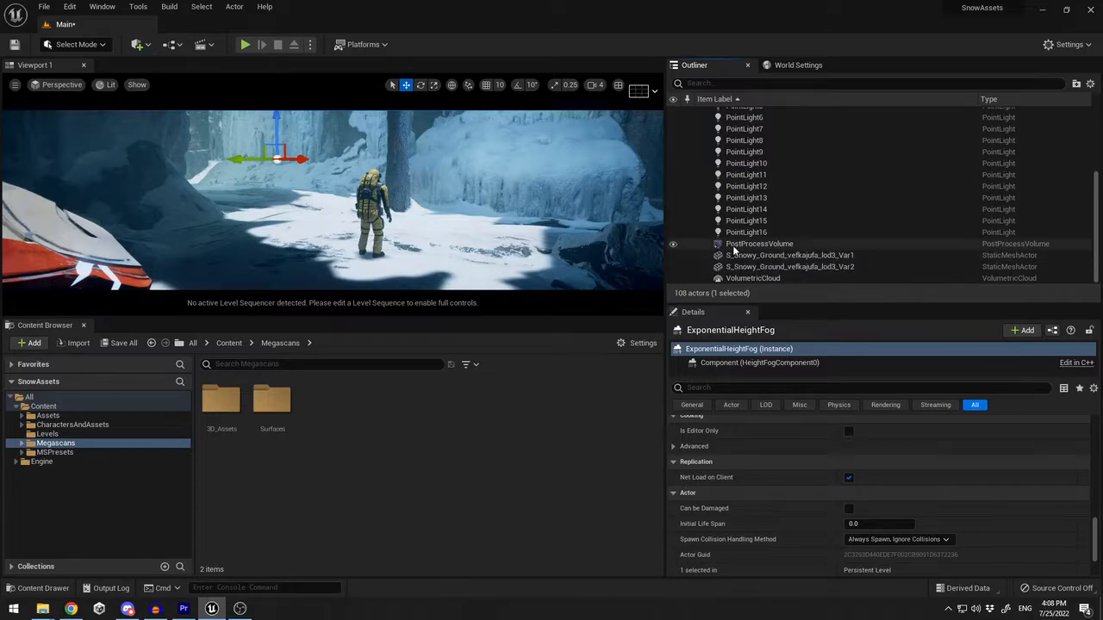
click(672, 245)
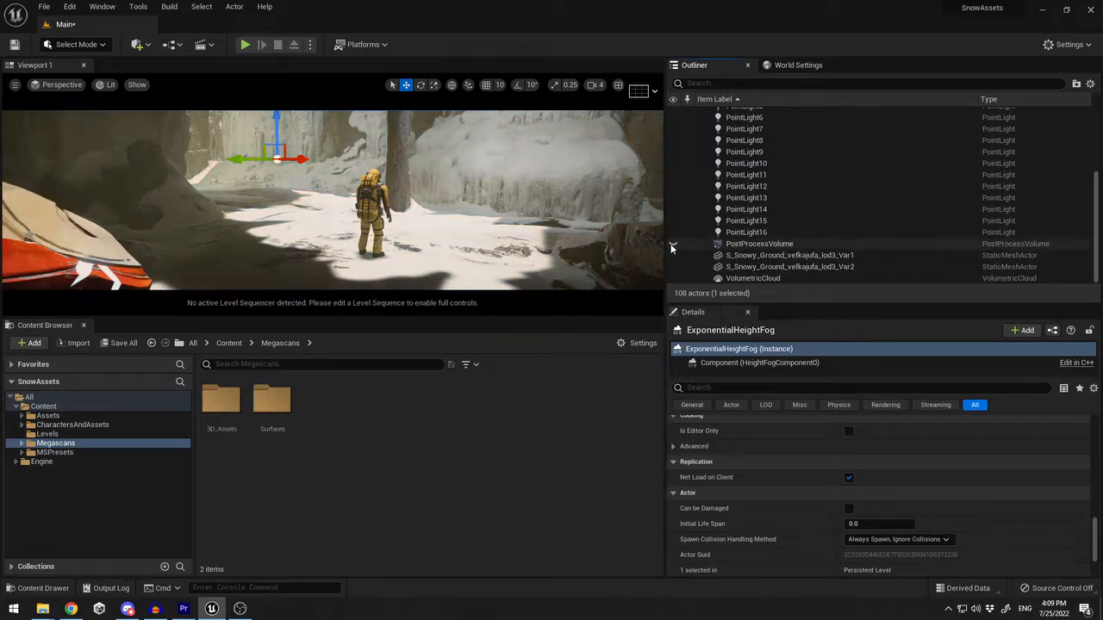
click(672, 244)
click(672, 244)
click(671, 244)
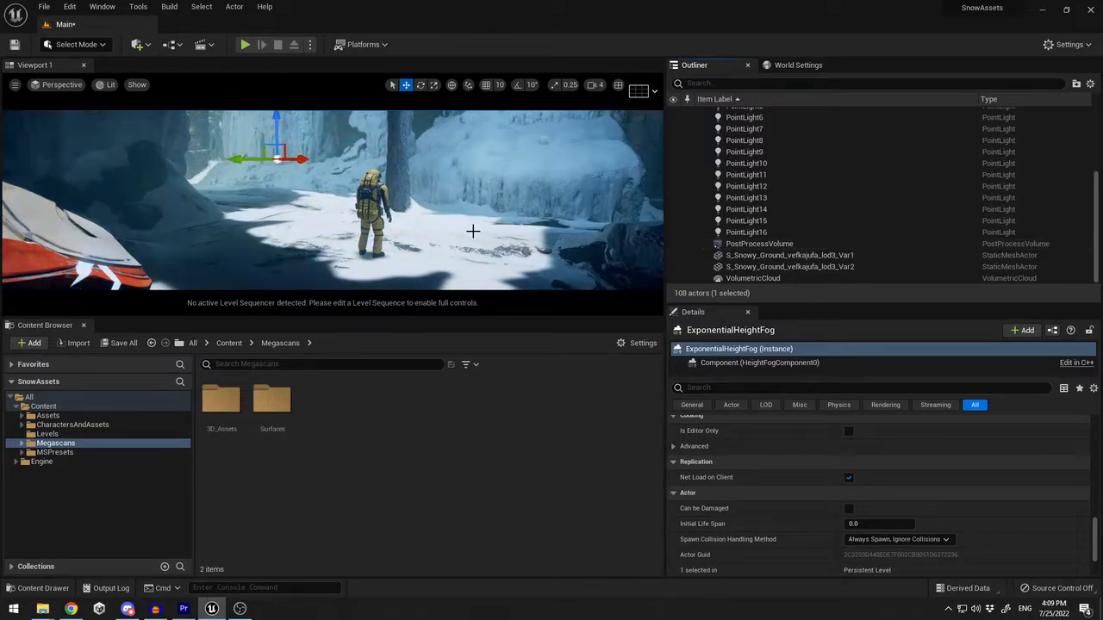
Hide the PostProcessVolume and view the cave scene full screen without its effect
click(472, 231)
key(F11)
key(F11)
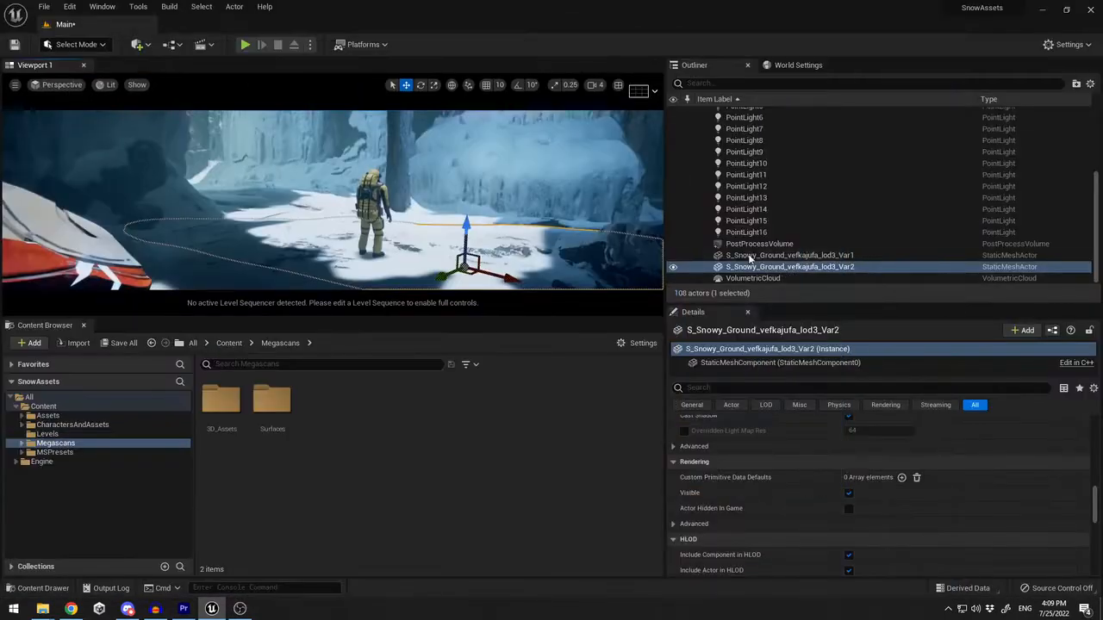
click(672, 244)
key(F11)
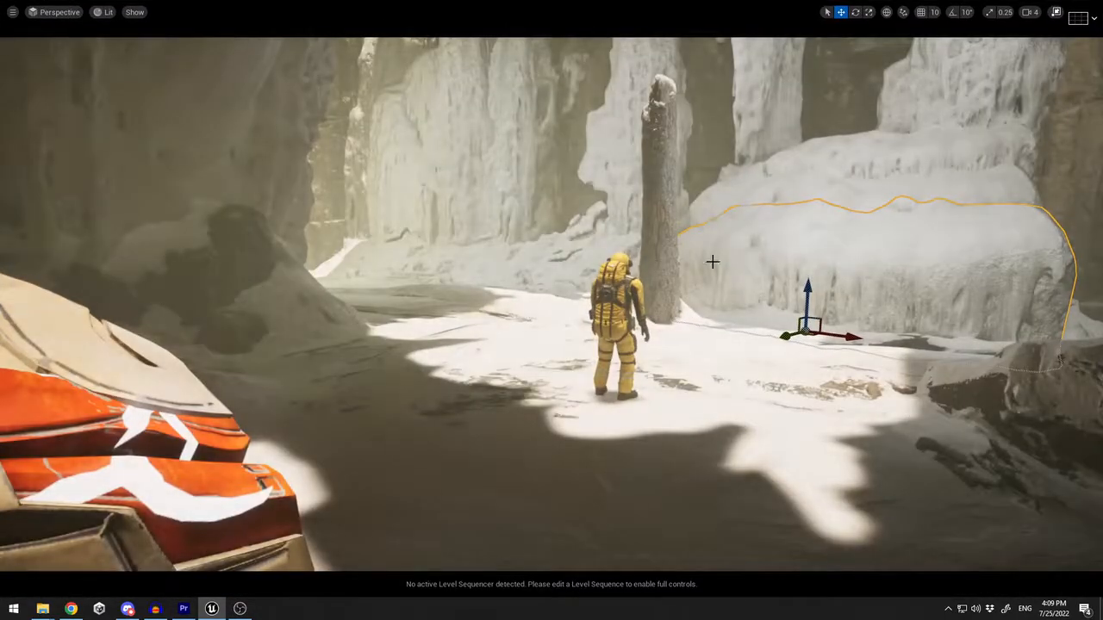
Focus the view on the snow hill by the astronaut and examine the cave scene full screen
key(F11)
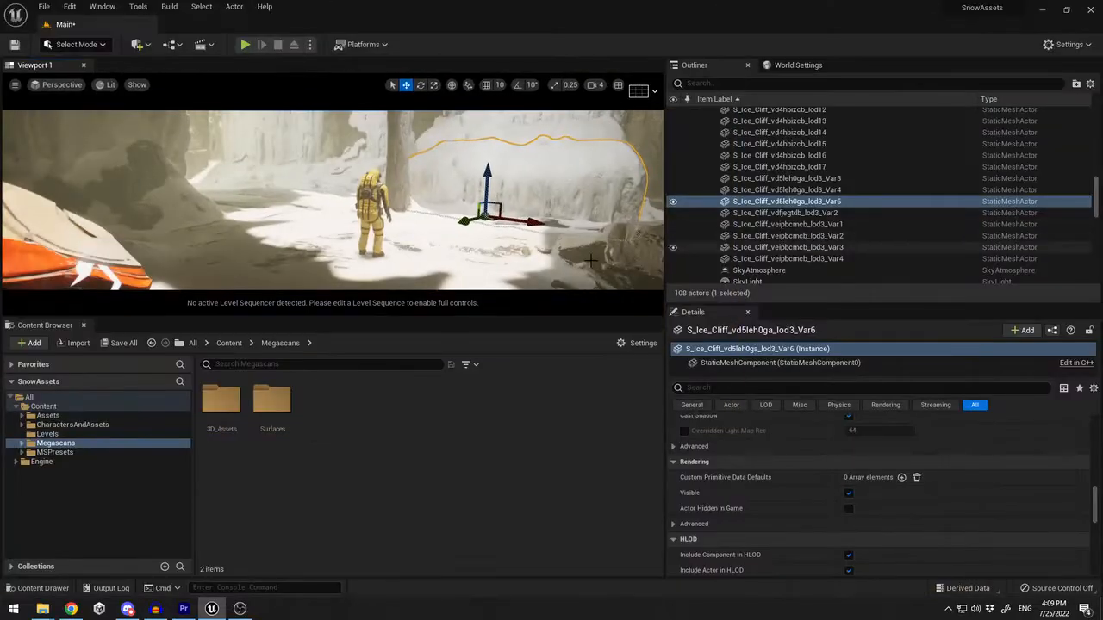
click(525, 265)
key(f)
key(F11)
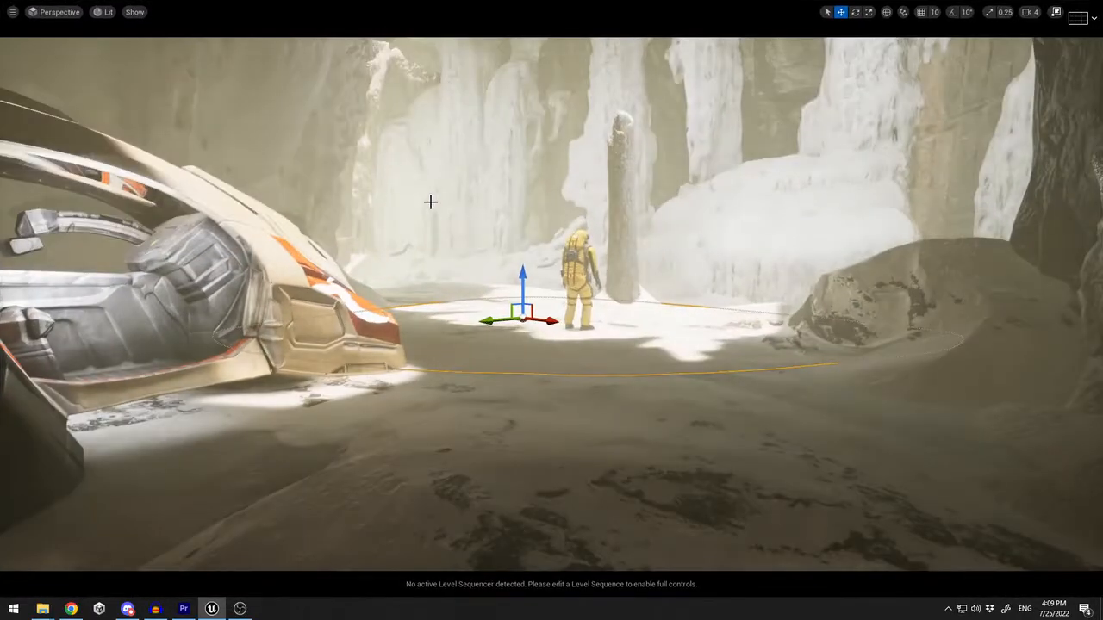
key(F11)
Make the PostProcessVolume visible again, select it, and enlarge the area showing its properties
scroll(732, 207, up, 5)
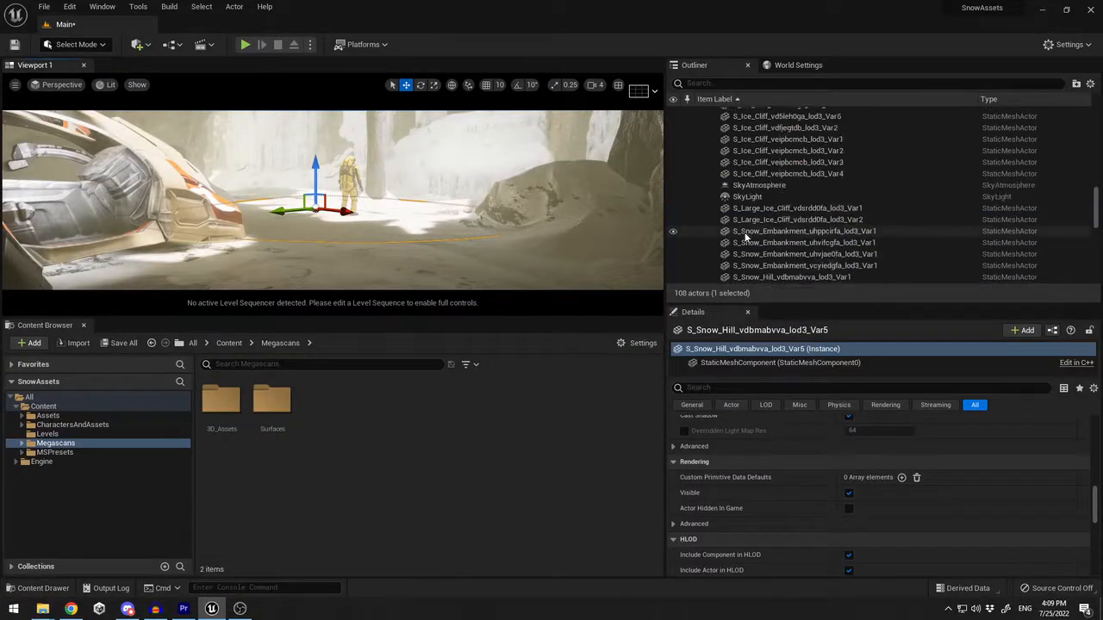
drag(1097, 177, 1087, 107)
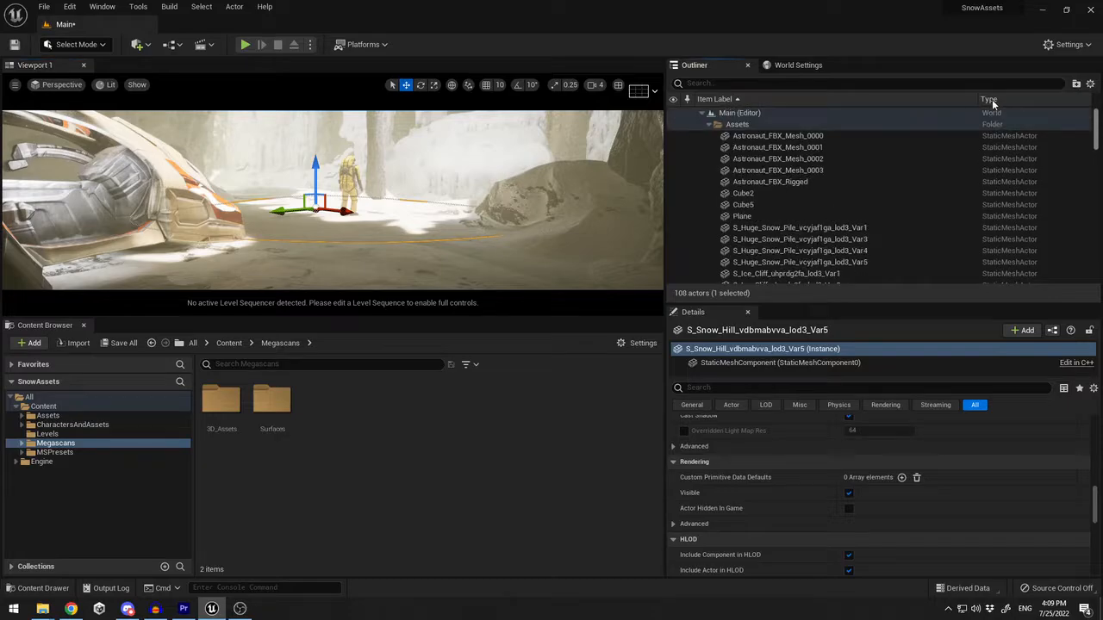
click(709, 125)
drag(1091, 201, 1092, 262)
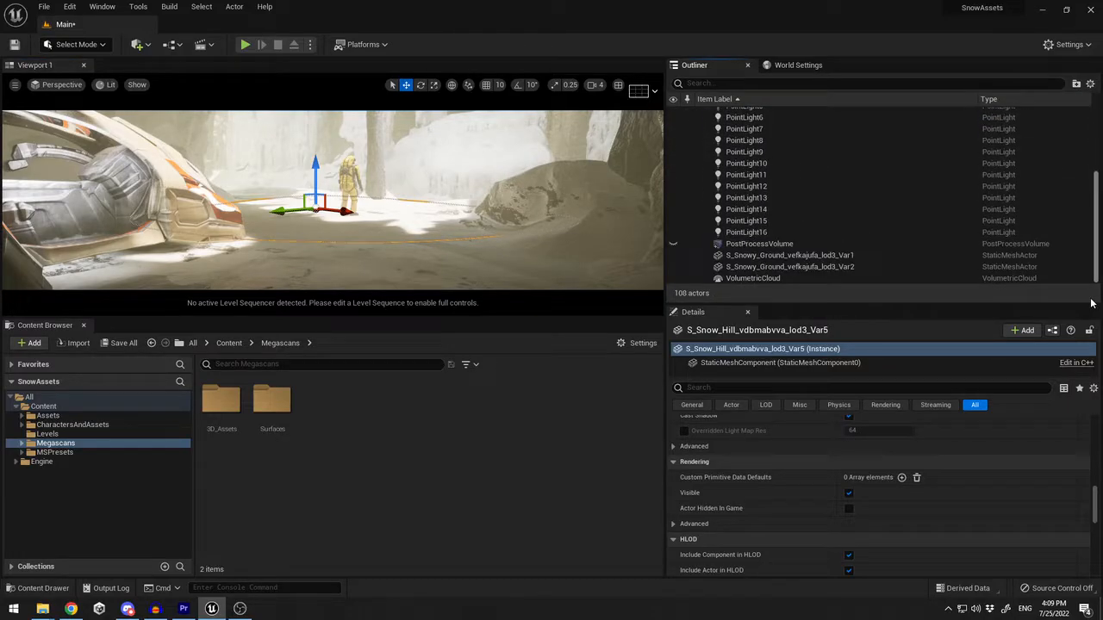
click(673, 244)
click(674, 246)
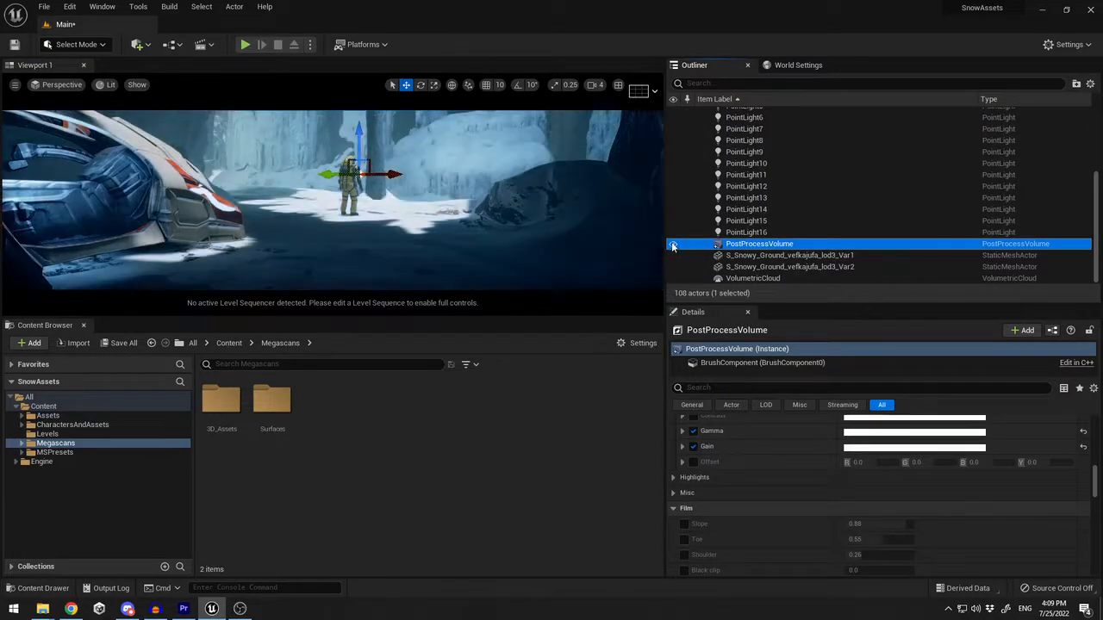
drag(863, 309, 862, 99)
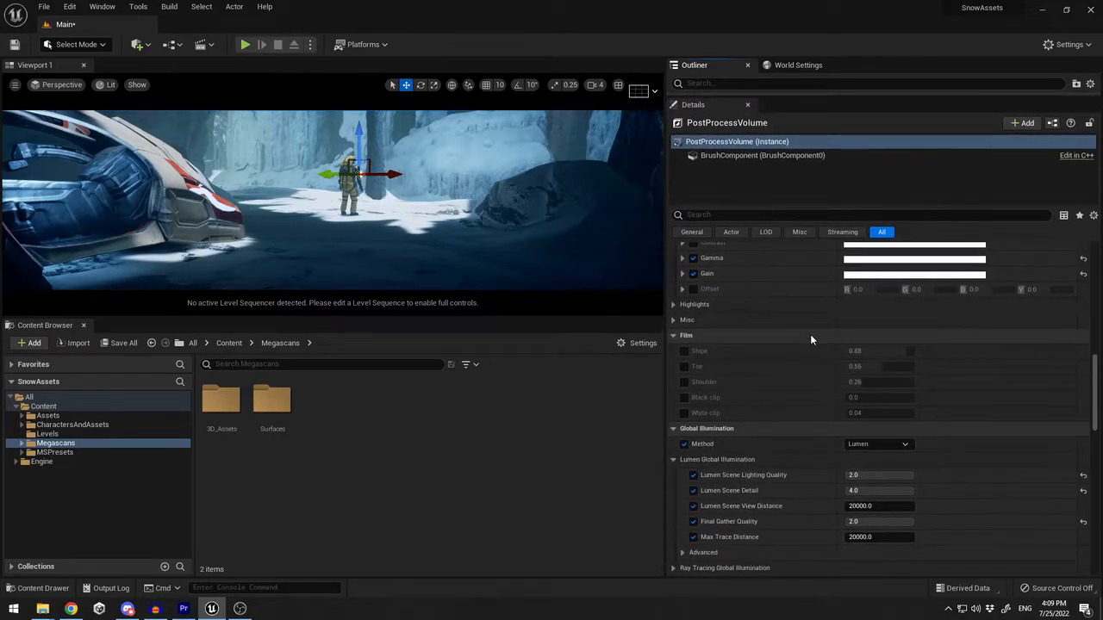
scroll(797, 337, up, 10)
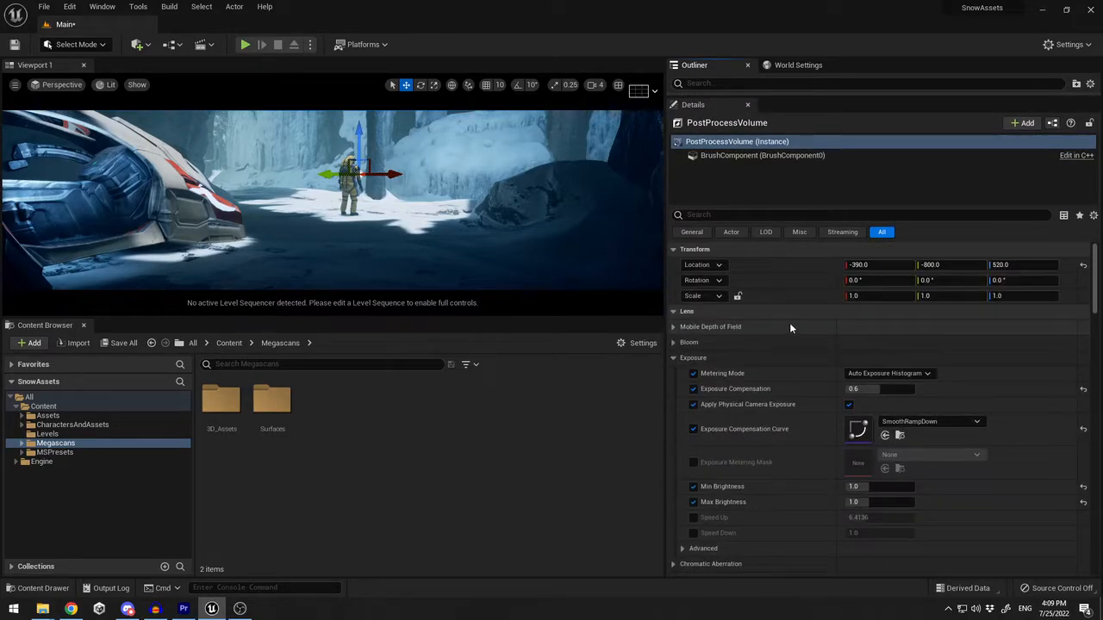
Try Standard bloom at an intensity of 6.016, and switch the bloom method and intensity overrides back off
click(675, 343)
click(693, 357)
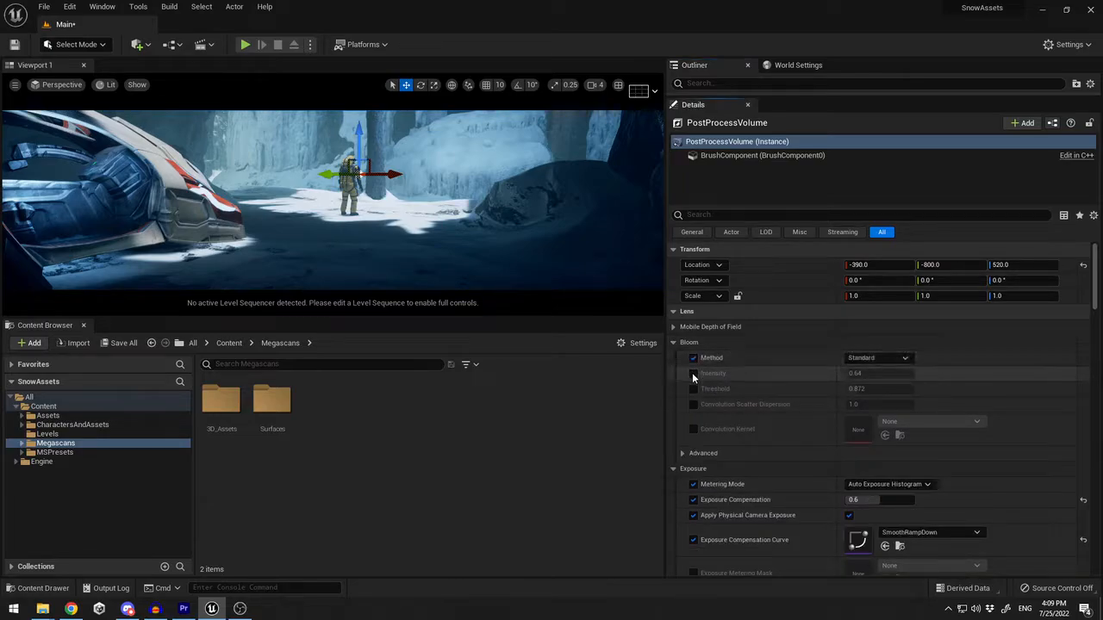
click(693, 373)
mouse_move(870, 374)
mouse_down()
mouse_move(896, 374)
mouse_move(872, 372)
mouse_up()
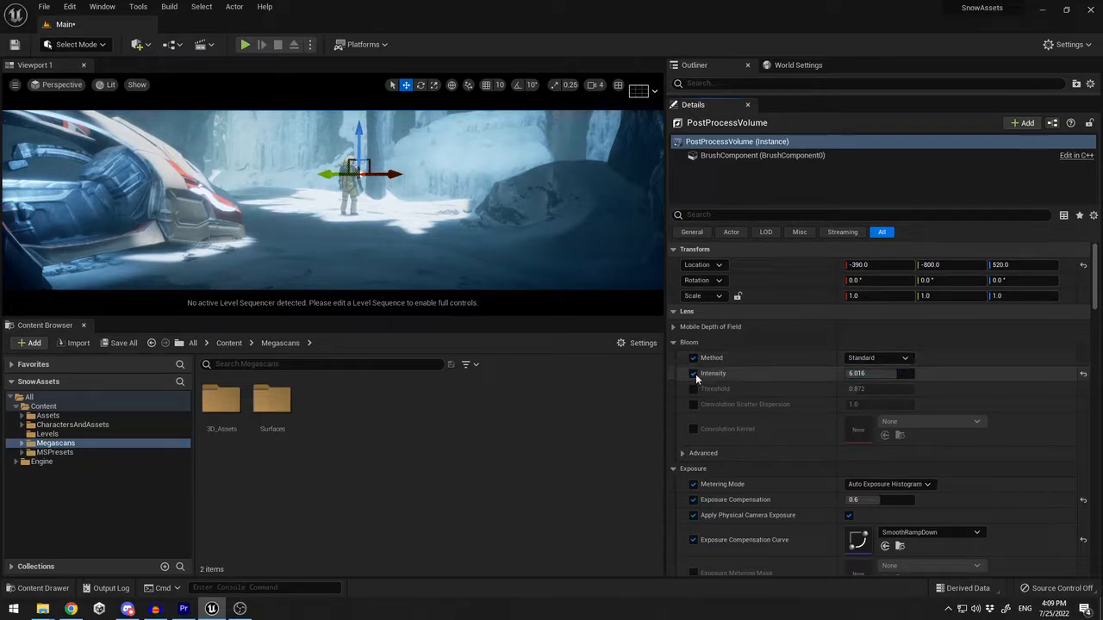
click(692, 373)
click(693, 358)
click(673, 342)
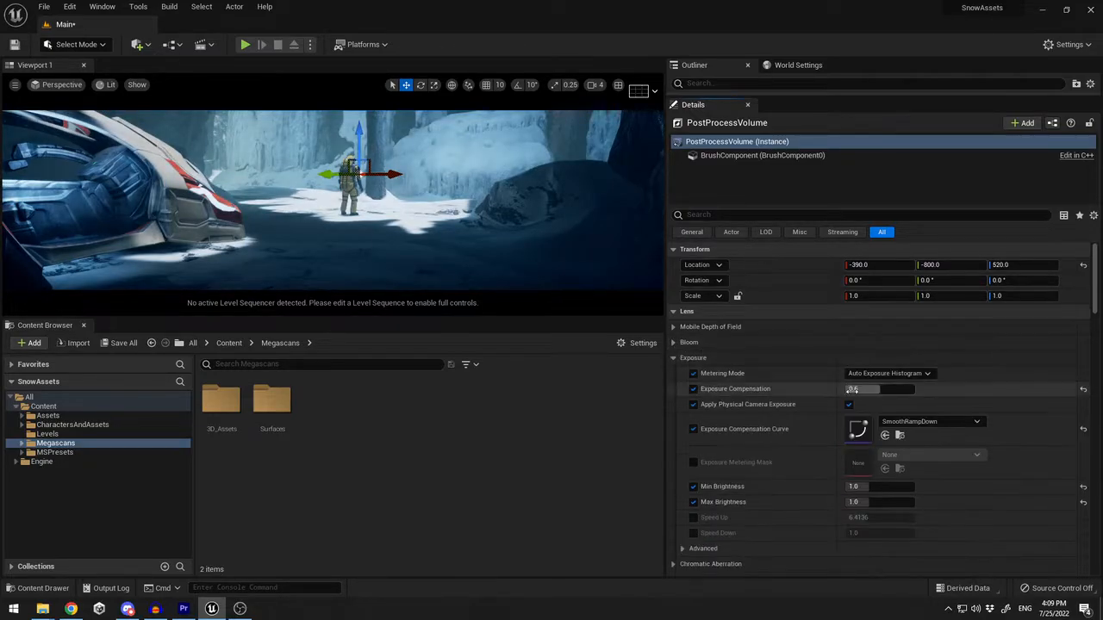
Review the exposure settings, try a vignette intensity of 1.0, and undo that change
scroll(715, 362, down, 1)
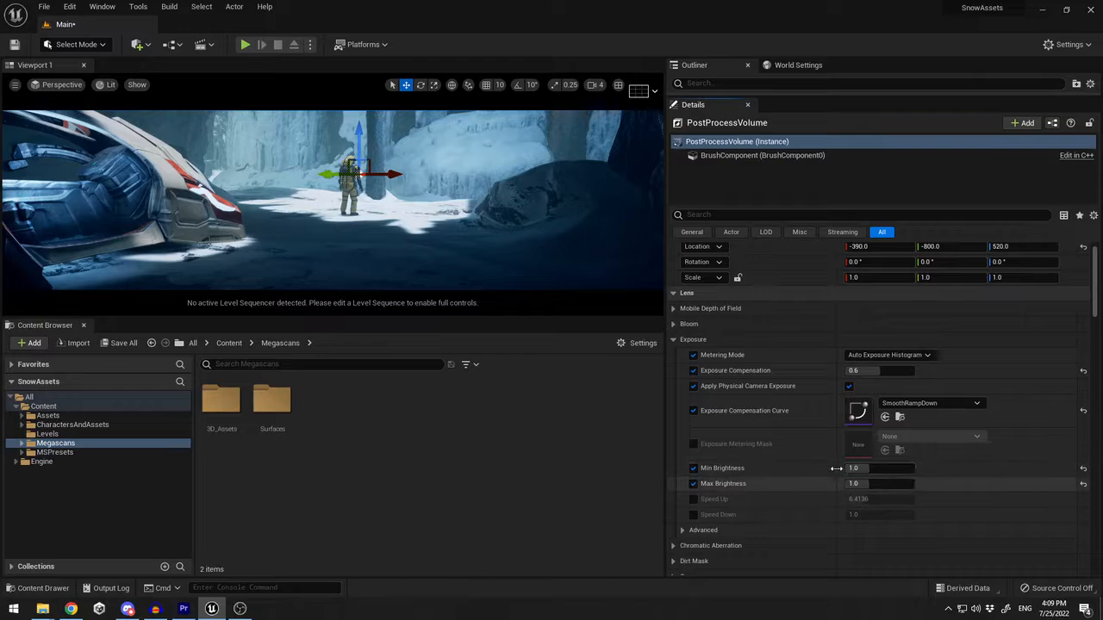
scroll(789, 456, down, 8)
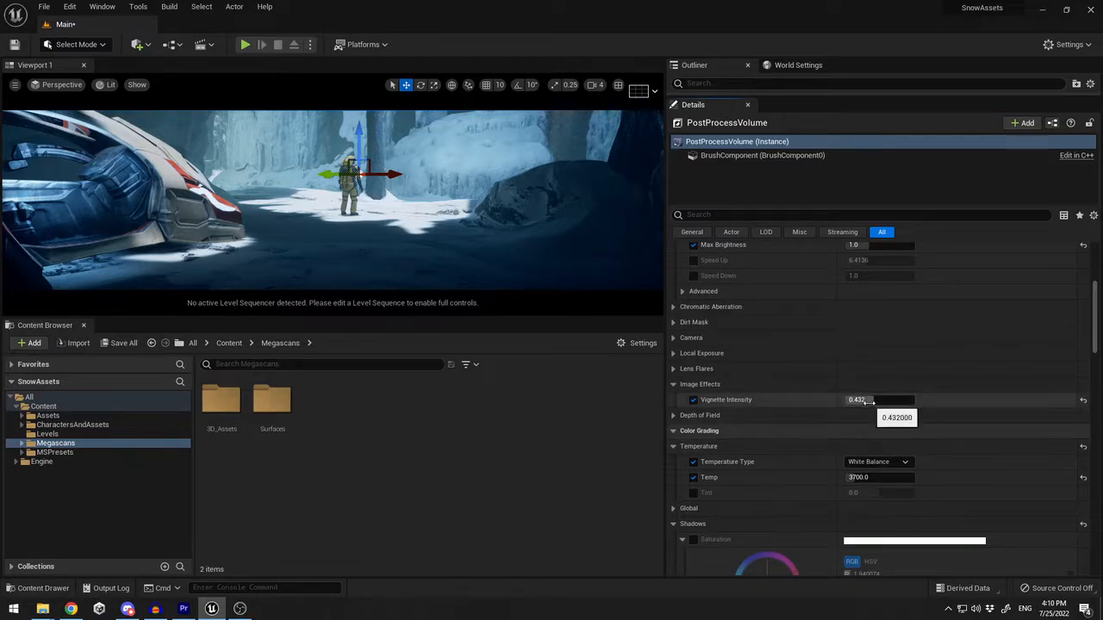
drag(858, 401, 913, 401)
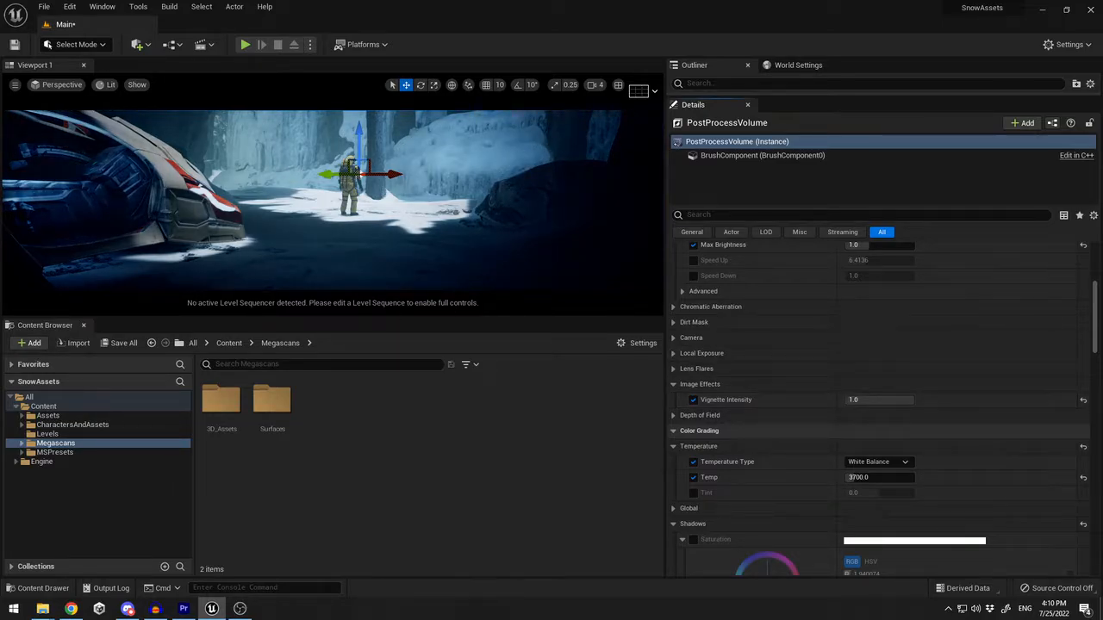
key(ctrl+z)
Toggle the Temperature Type and Temp overrides off and on to compare the scene's color temperature
scroll(861, 431, down, 3)
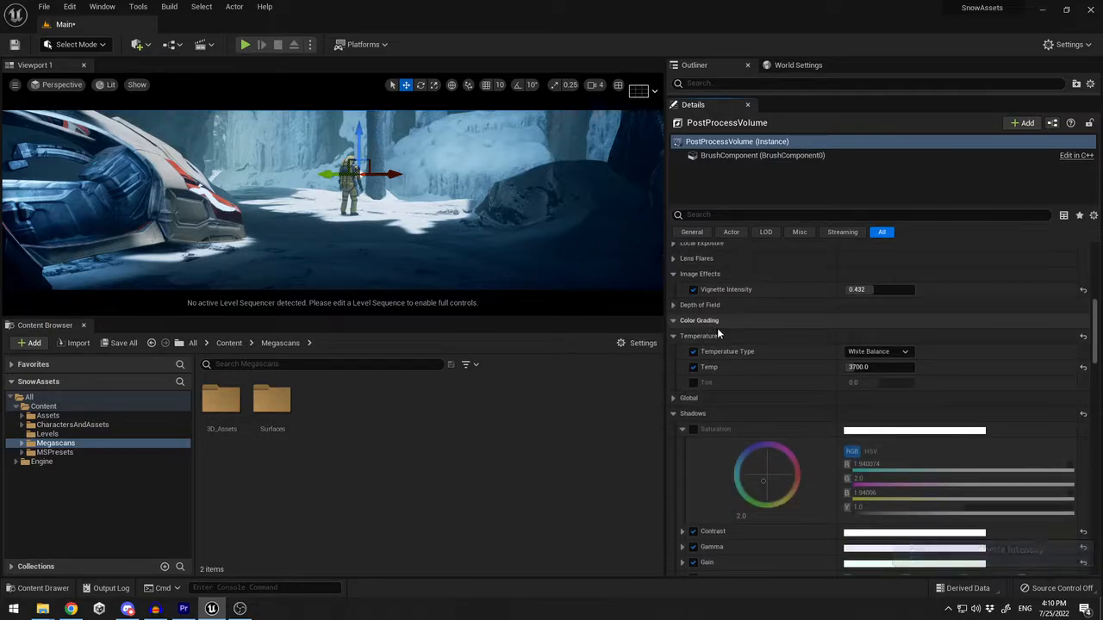
scroll(800, 346, down, 1)
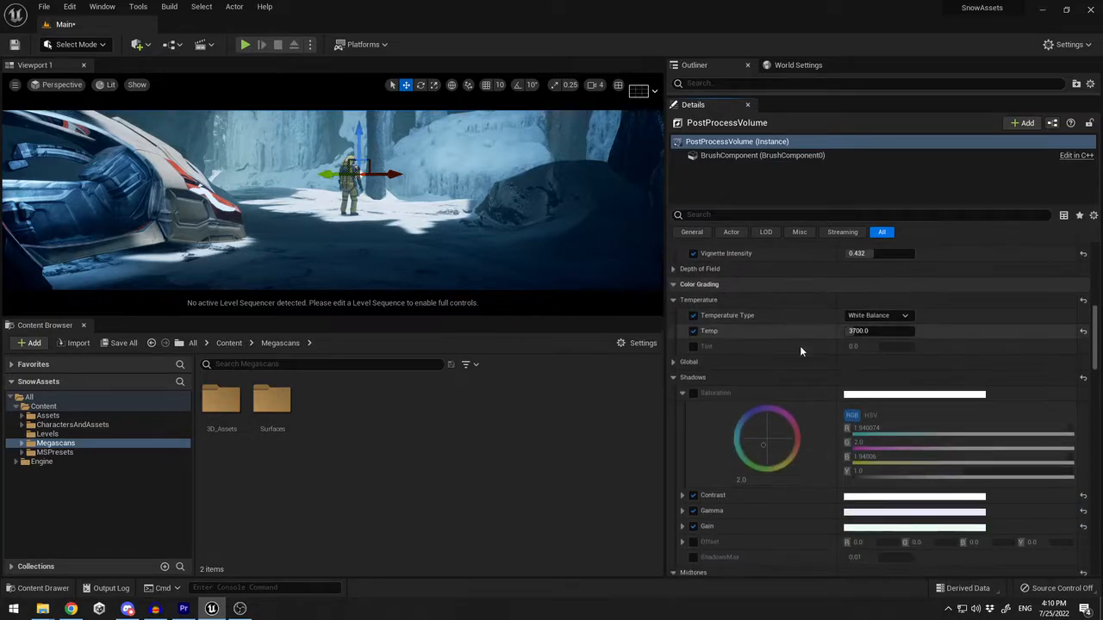
click(694, 316)
click(694, 315)
click(692, 332)
click(693, 331)
click(692, 332)
click(695, 329)
click(694, 328)
click(695, 328)
click(695, 328)
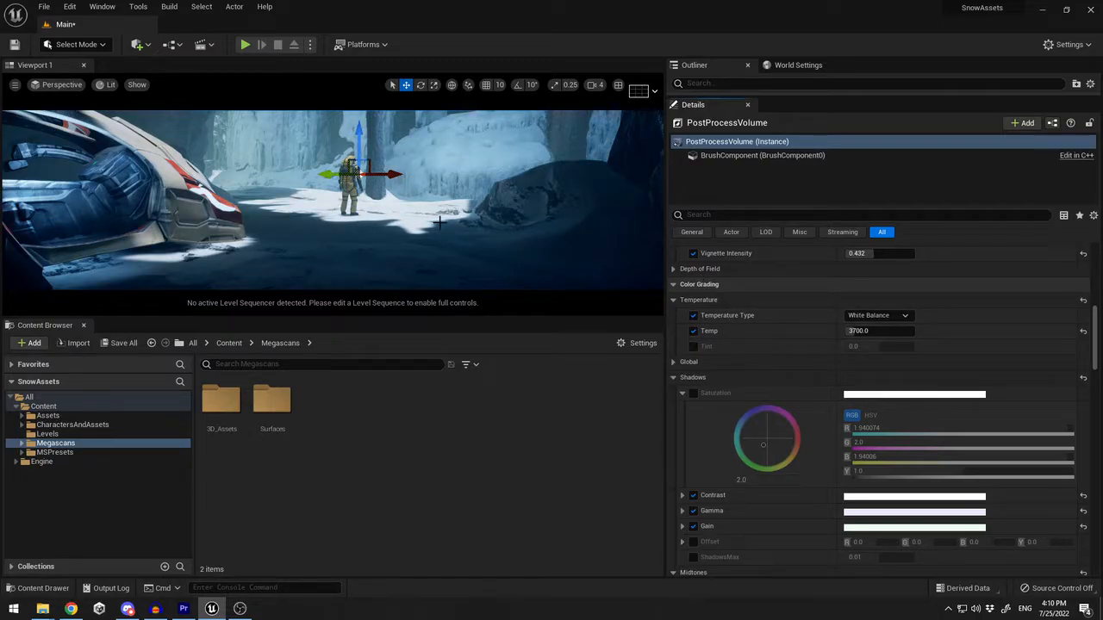
Inspect the color wheel and RGB values of the Shadows Contrast setting in the color grading
scroll(731, 388, down, 5)
scroll(757, 361, up, 4)
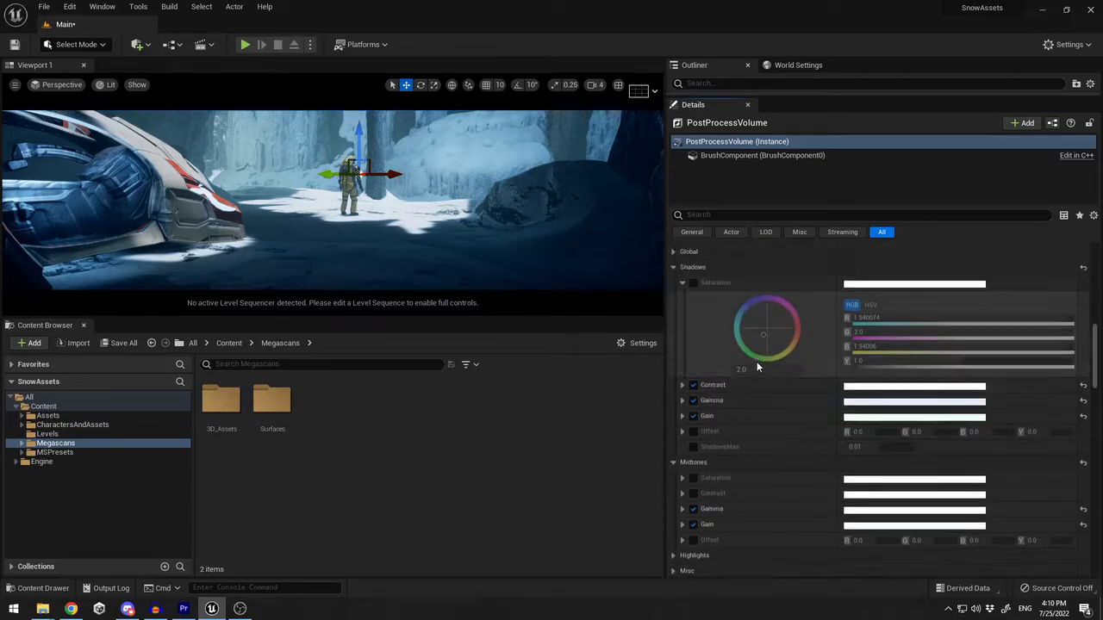
scroll(708, 362, down, 2)
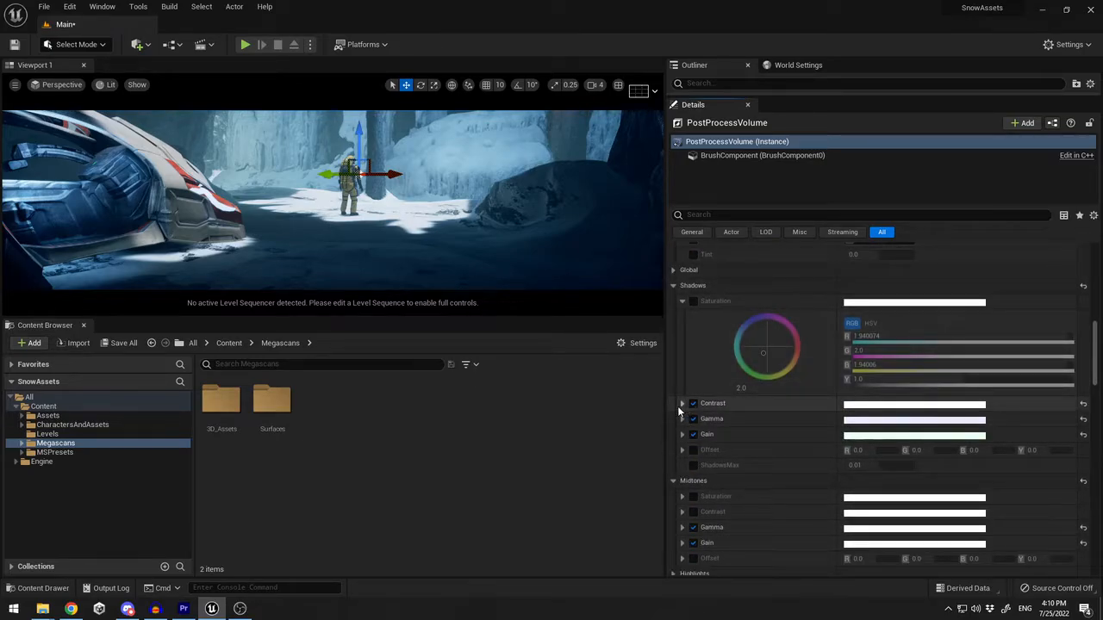
click(680, 405)
scroll(775, 408, down, 1)
scroll(761, 433, down, 1)
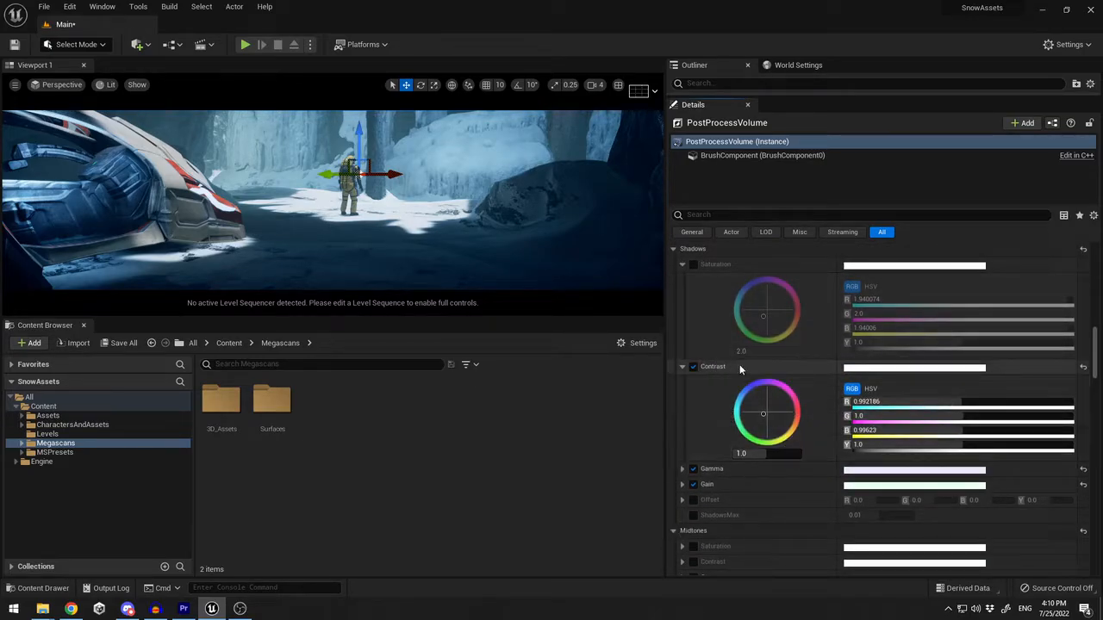
scroll(723, 366, up, 1)
scroll(872, 413, down, 2)
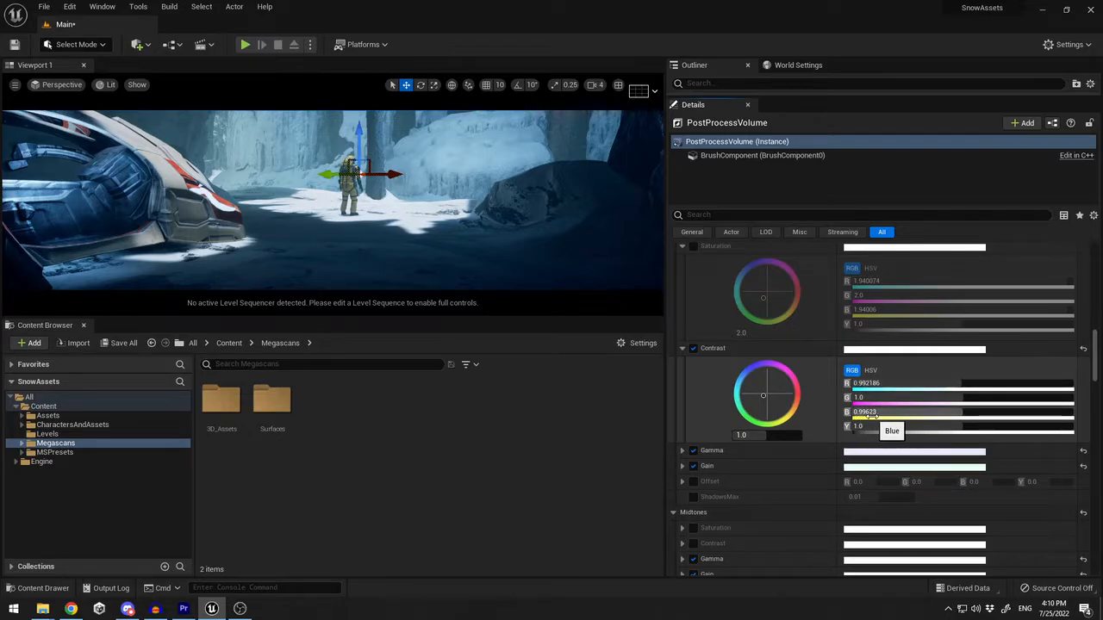
click(682, 348)
Inspect the RGB values of Shadows Gamma and Gain, and collapse the expanded Shadows settings
scroll(690, 356, up, 2)
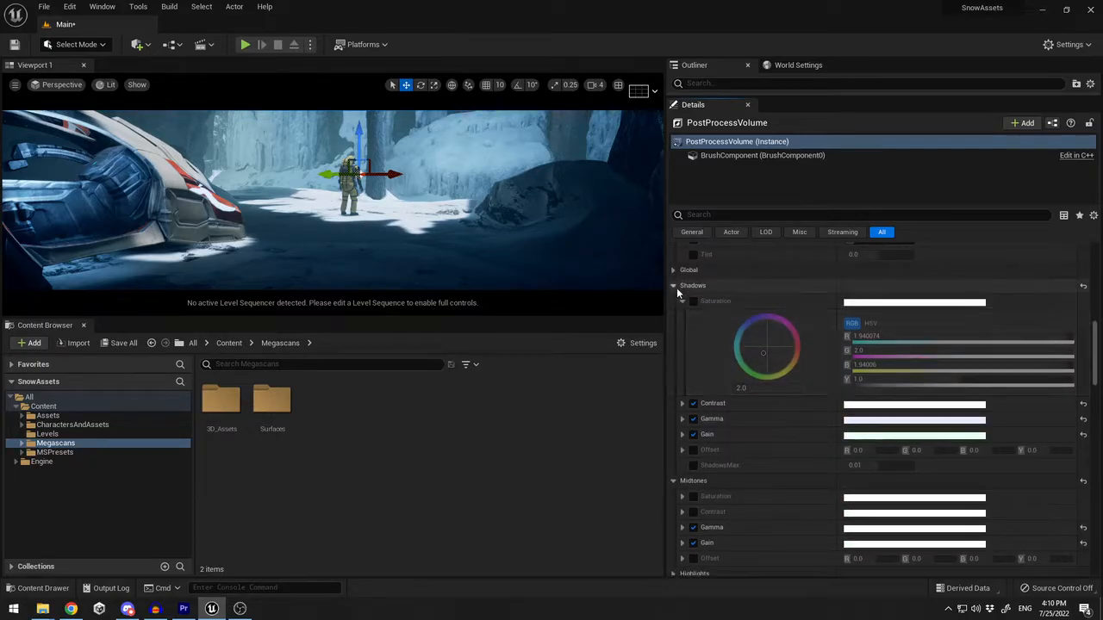
click(683, 419)
scroll(701, 420, down, 2)
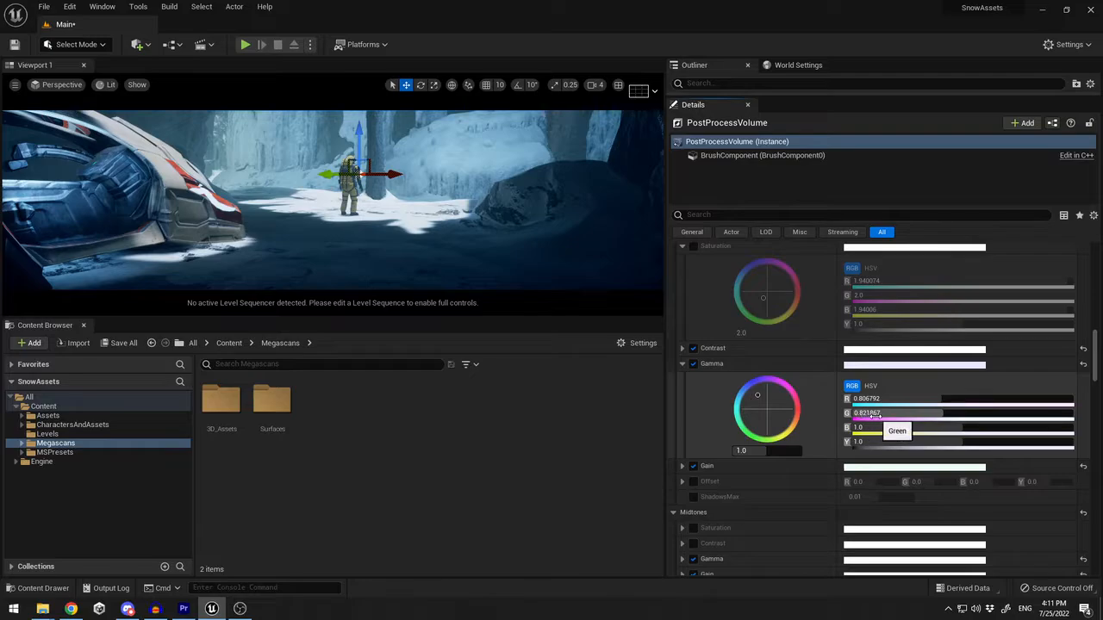
click(683, 465)
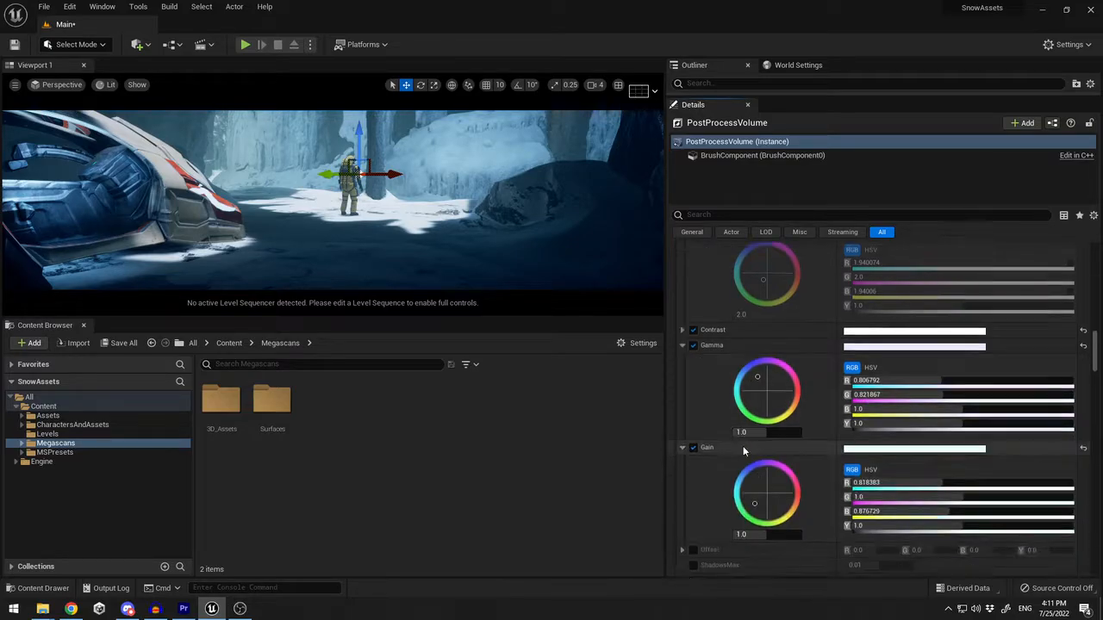
scroll(743, 446, down, 2)
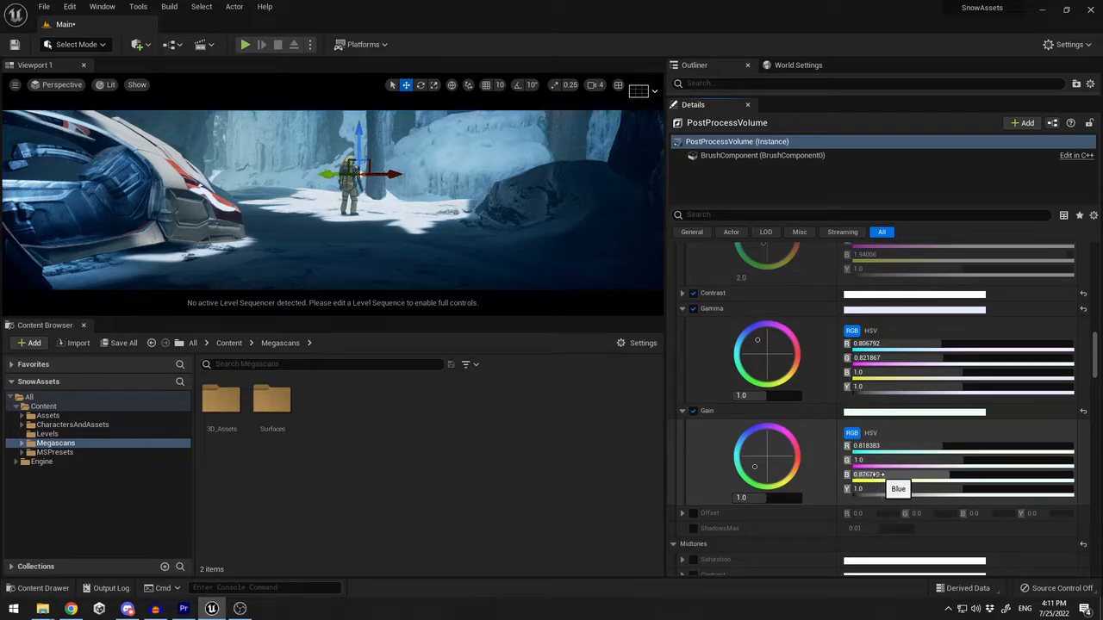
scroll(715, 409, up, 8)
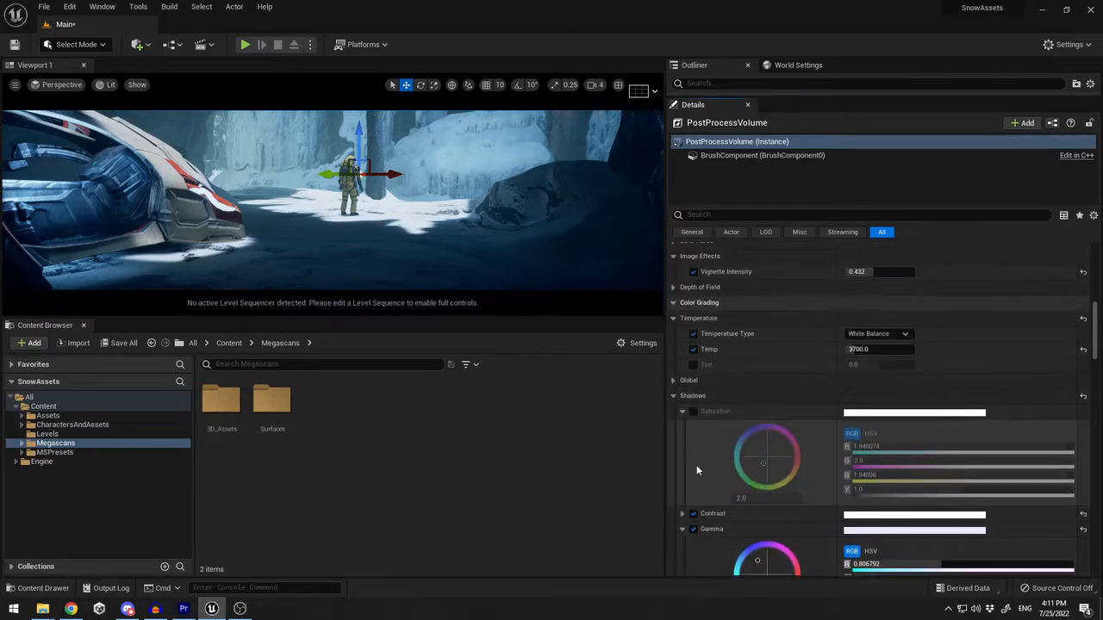
click(681, 529)
scroll(681, 457, down, 1)
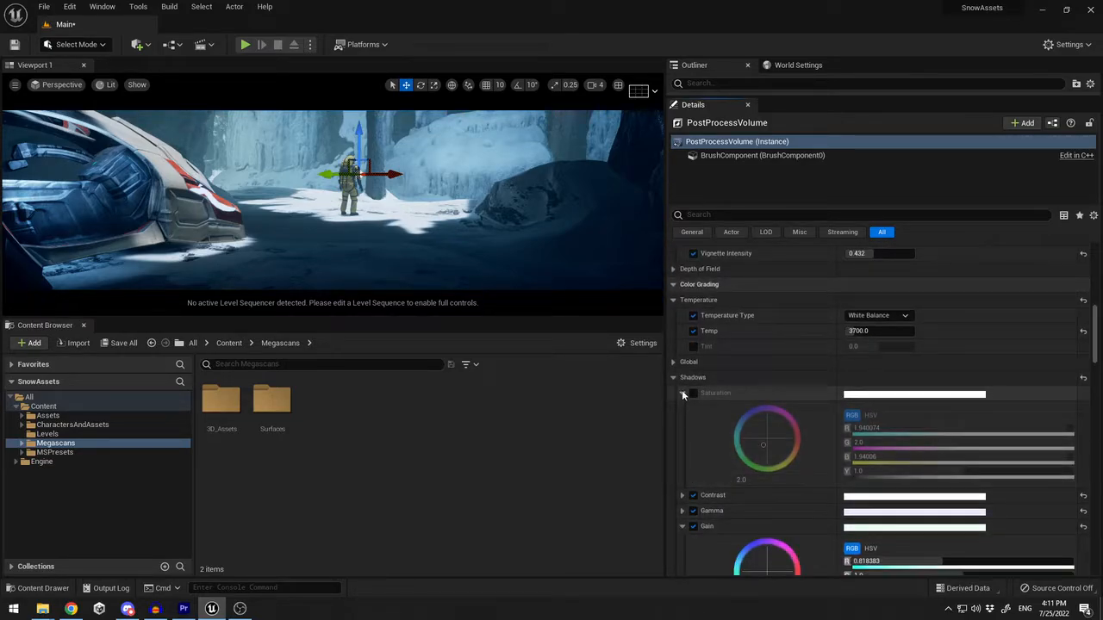
click(683, 393)
click(681, 440)
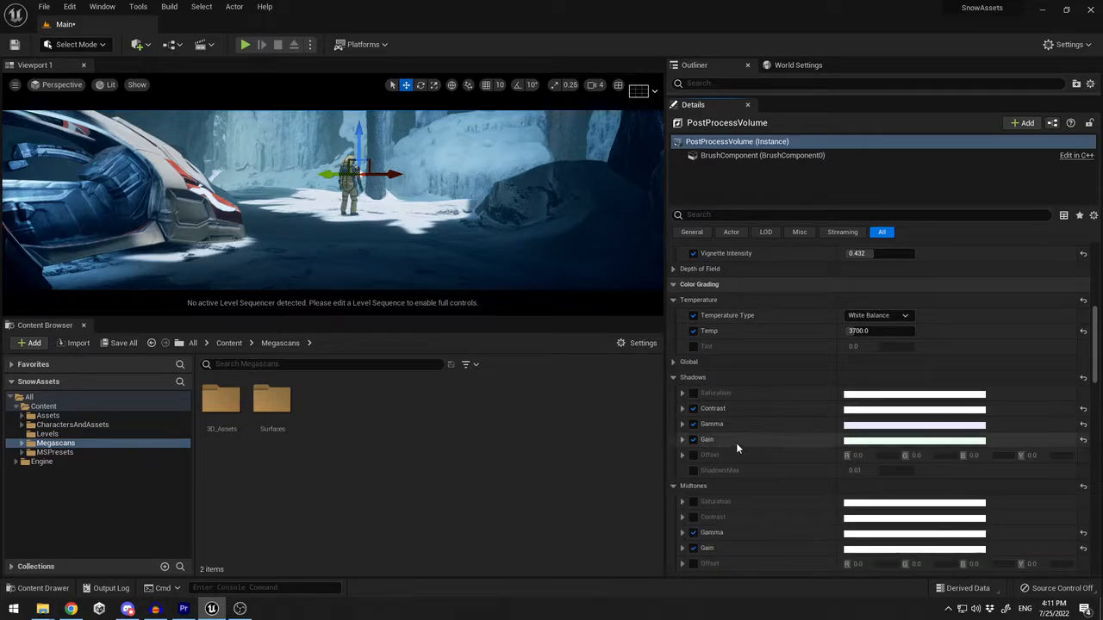
Switch the Shadows Gain, Gamma and Contrast overrides off and back on to compare their effect on the scene
click(693, 440)
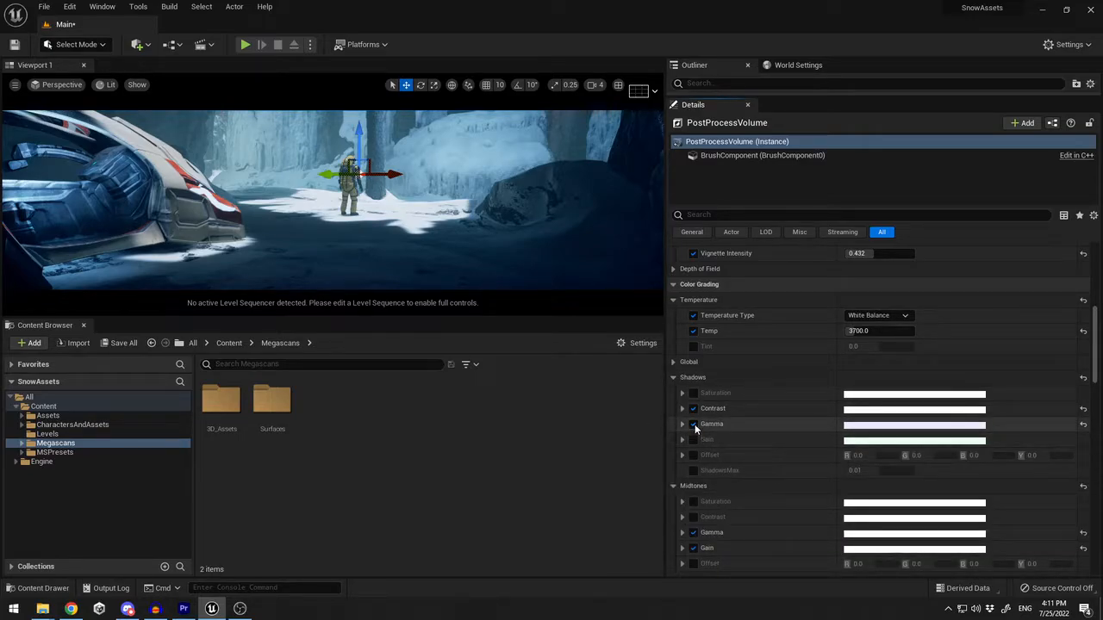
click(693, 424)
click(694, 409)
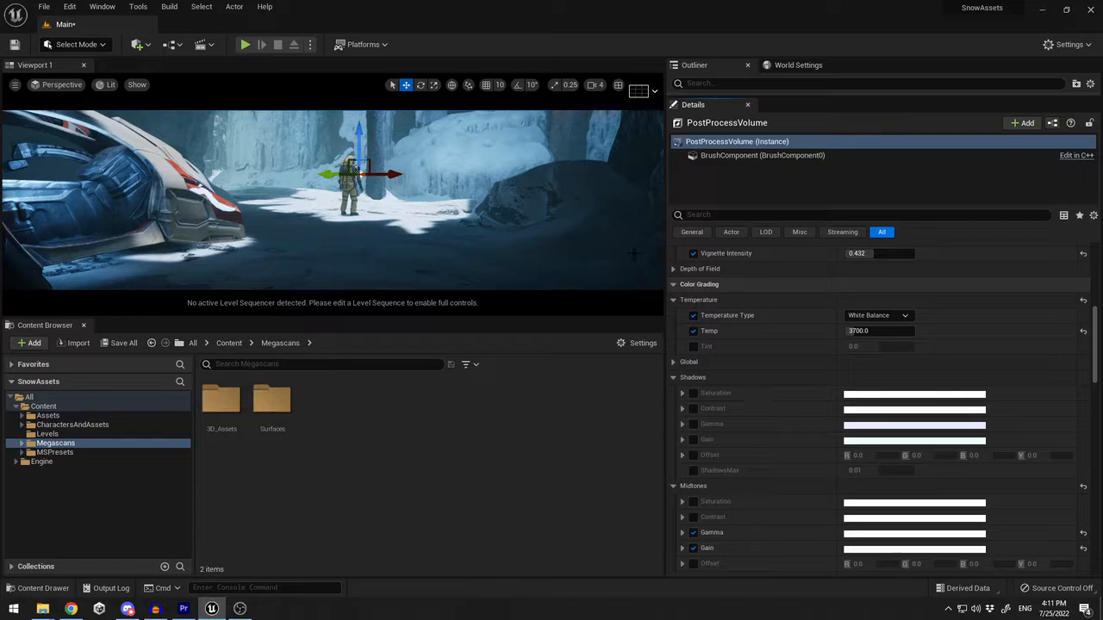
click(693, 424)
click(693, 440)
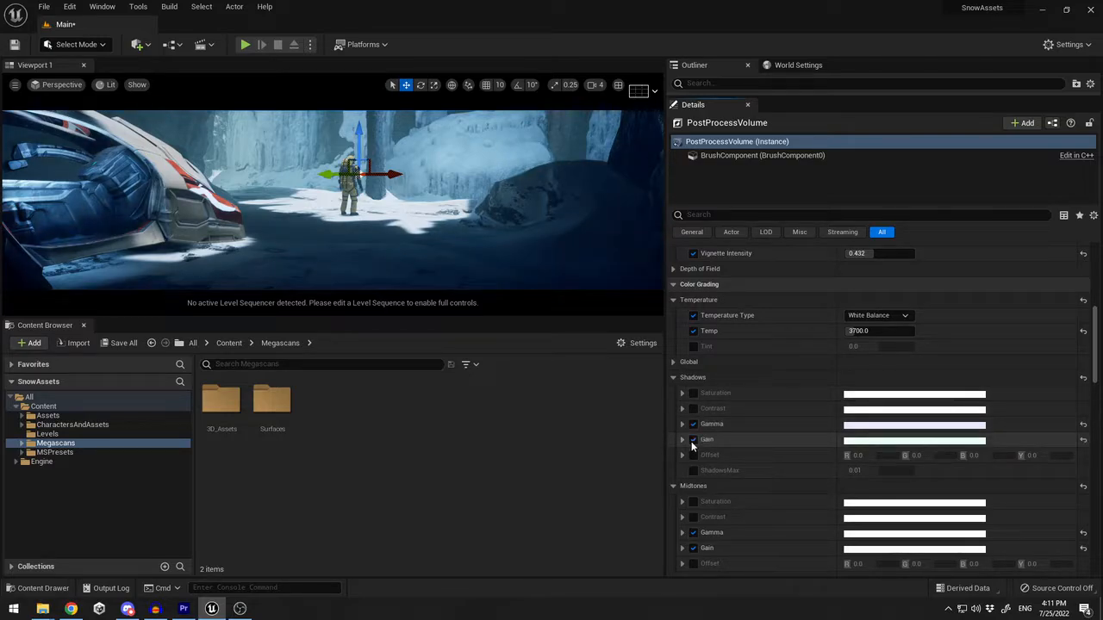
click(693, 455)
click(692, 455)
click(692, 409)
click(683, 410)
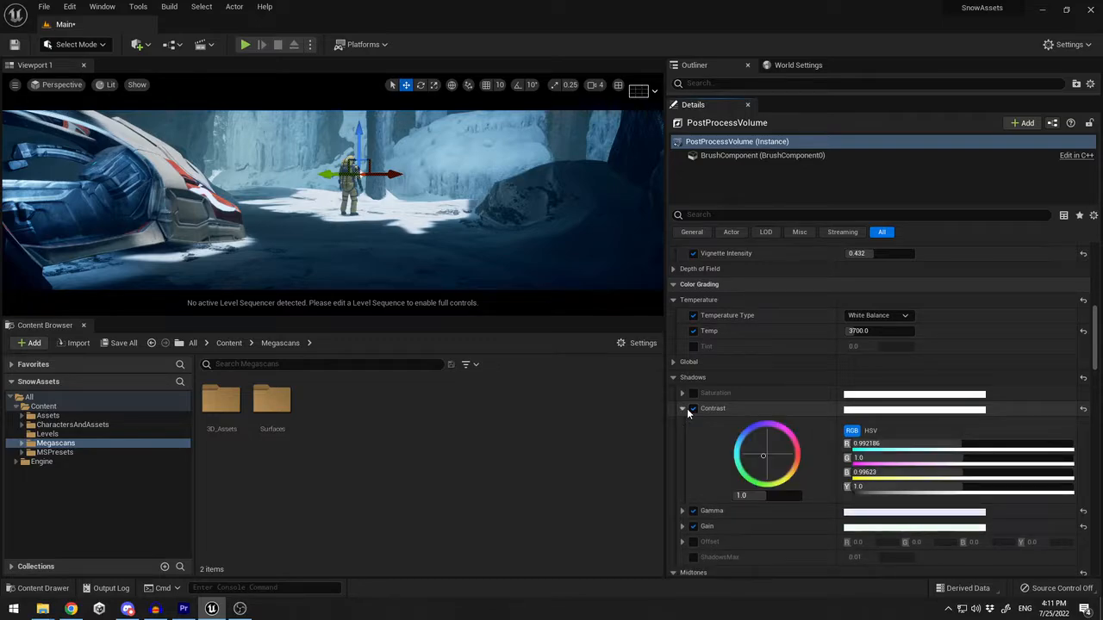
click(683, 409)
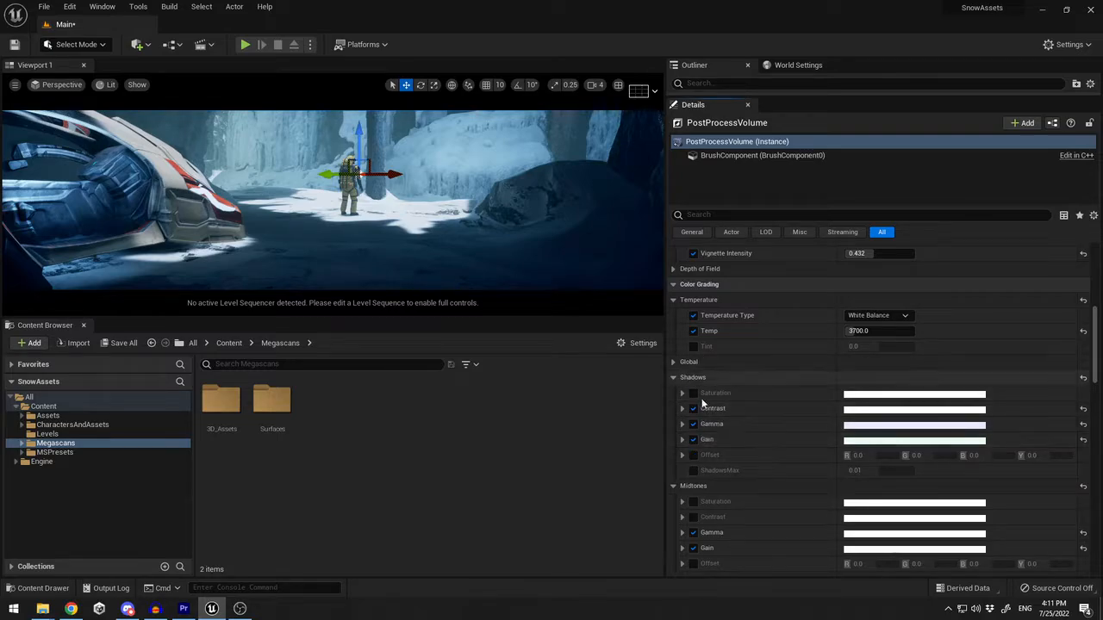
Switch the Midtones Gamma and Gain overrides off and back on to compare their effect on the scene
scroll(763, 409, down, 5)
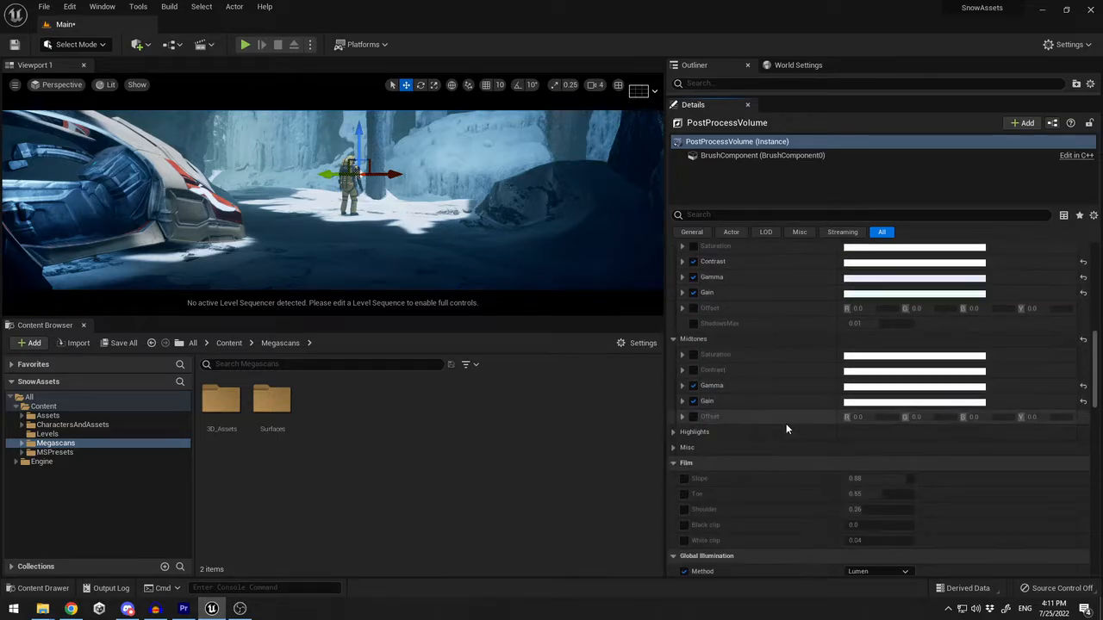
click(693, 367)
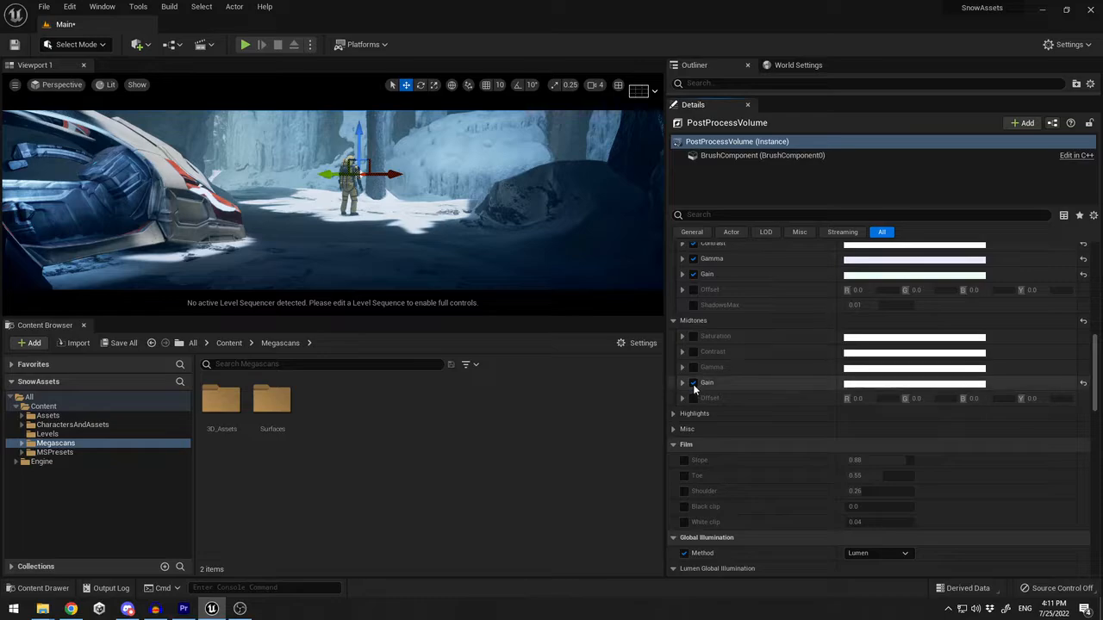
click(692, 384)
click(692, 368)
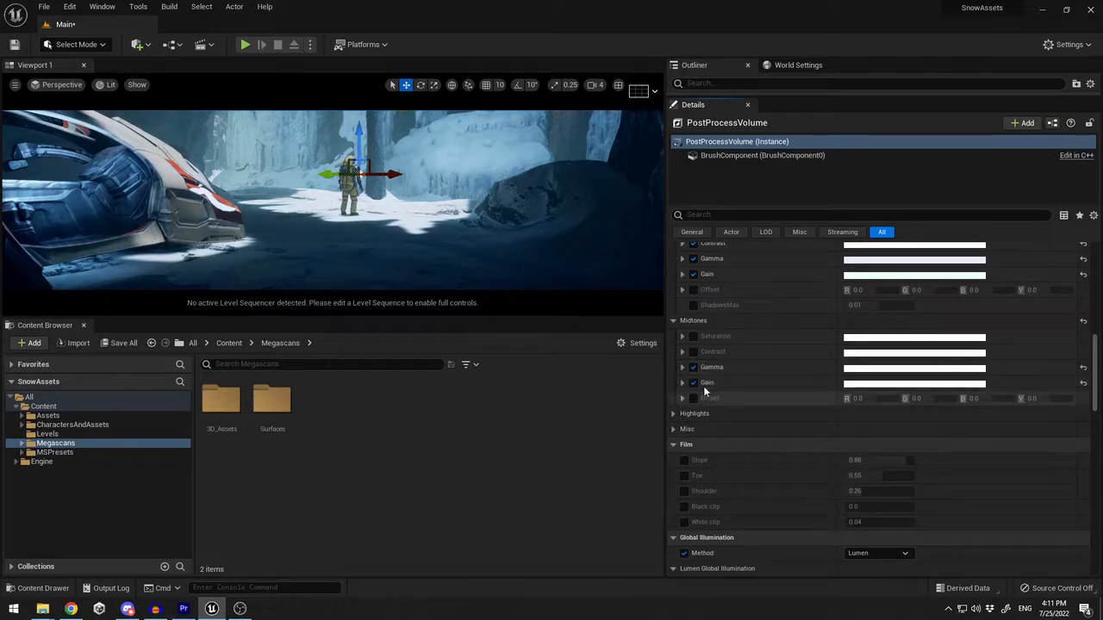
Inspect the color wheels and RGB values of Midtones Gamma and Gain, collapsing each setting after viewing it
click(681, 367)
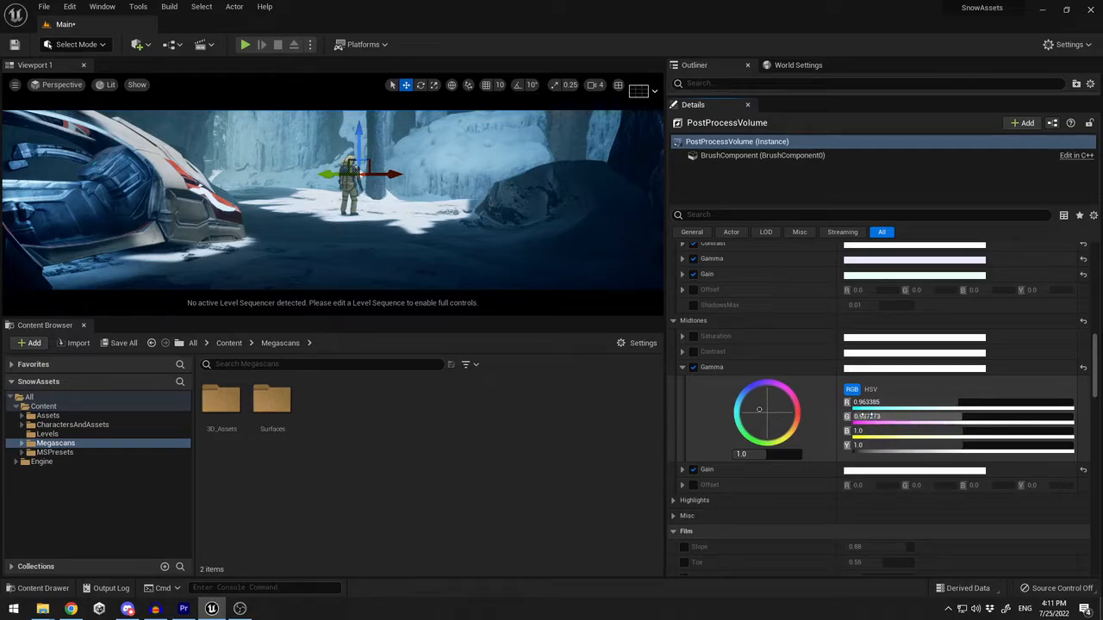
click(683, 367)
click(682, 382)
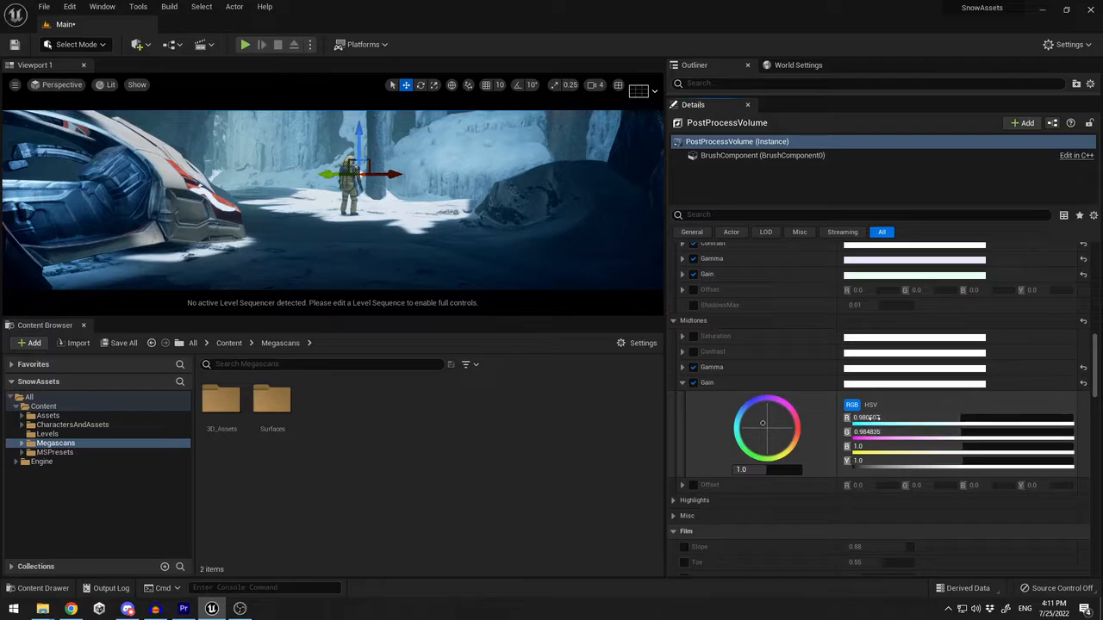
click(682, 381)
Review the remaining post-process settings from Lumen Global Illumination through Film Grain to Brush Settings, and return to the Transform section
scroll(750, 410, down, 5)
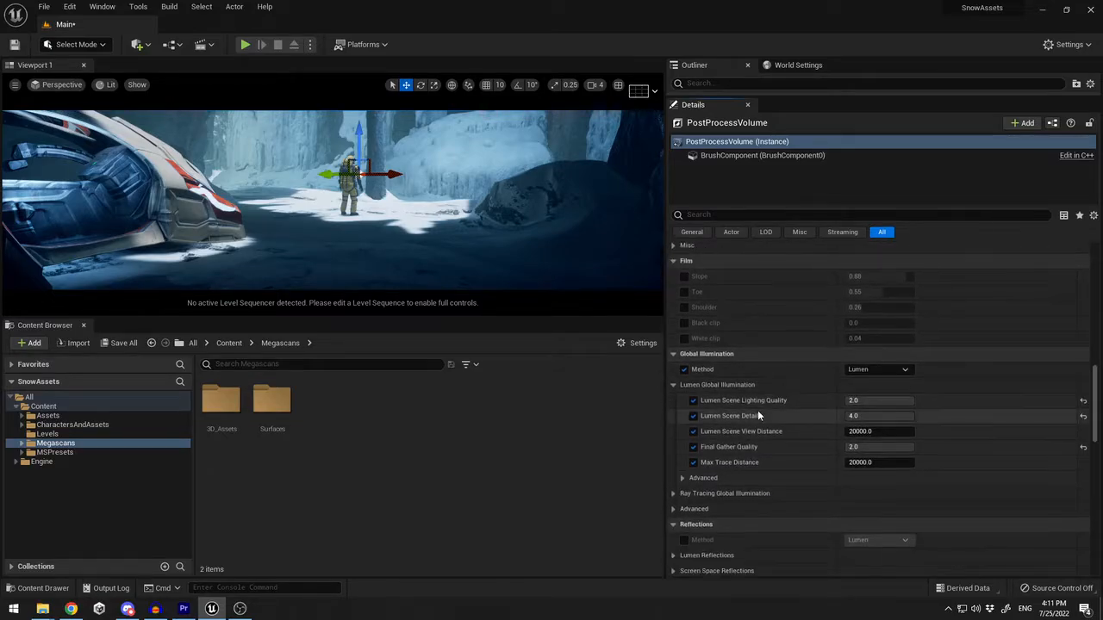
scroll(724, 358, down, 1)
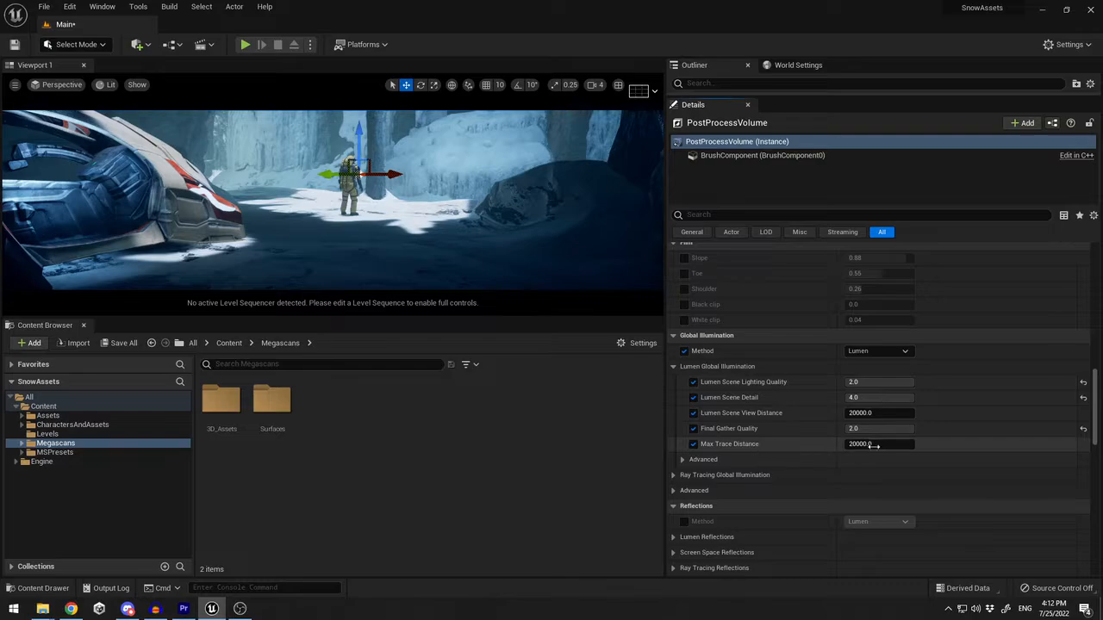
scroll(880, 445, down, 15)
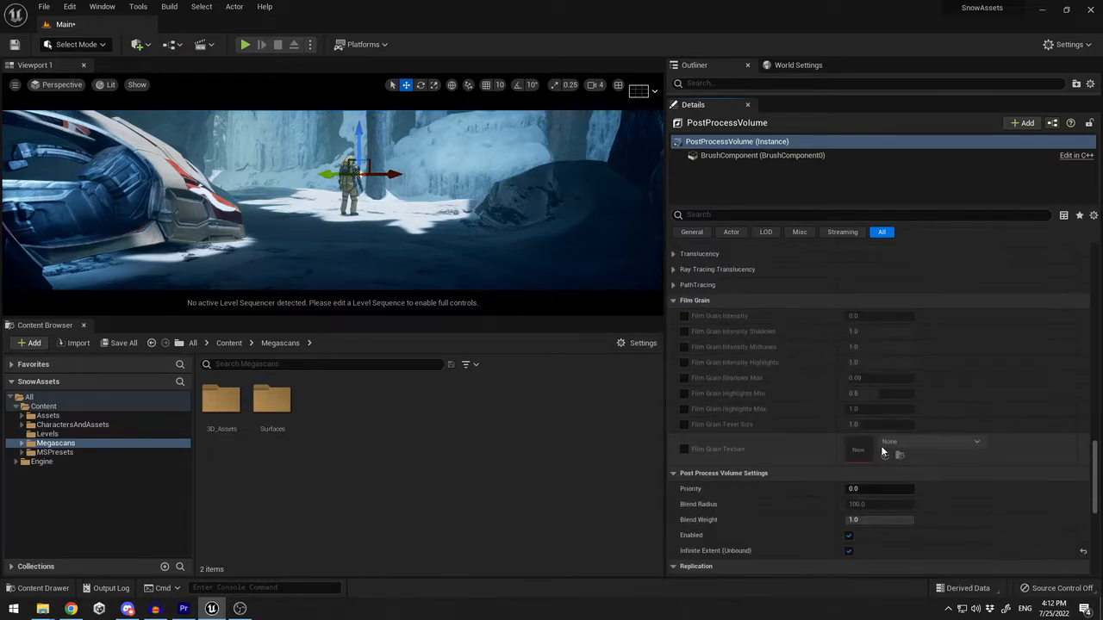
scroll(882, 451, down, 2)
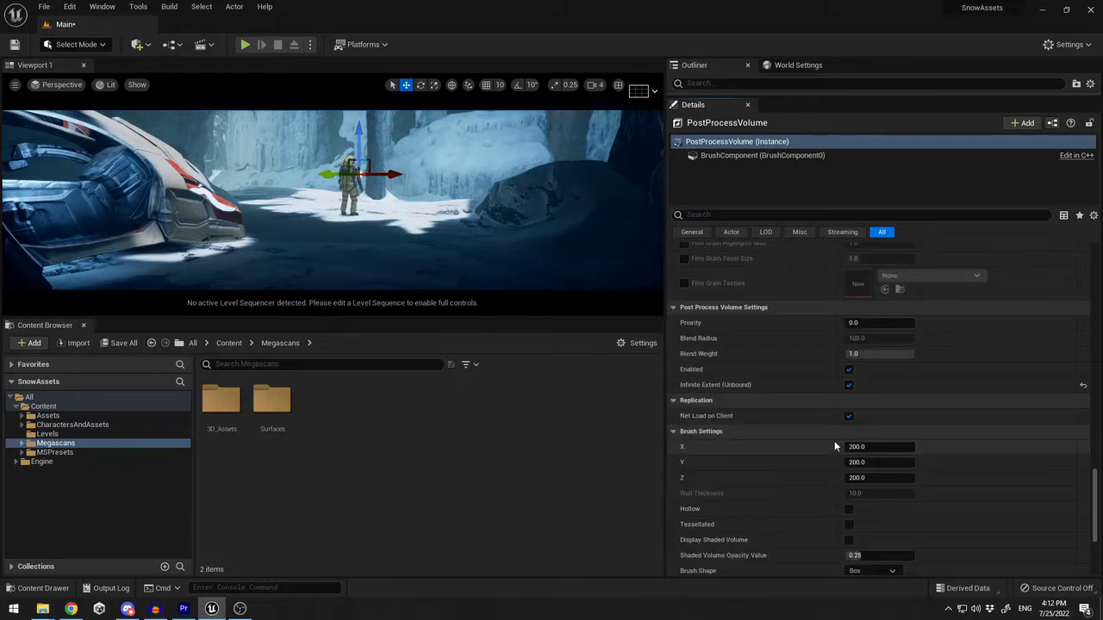
scroll(834, 441, down, 7)
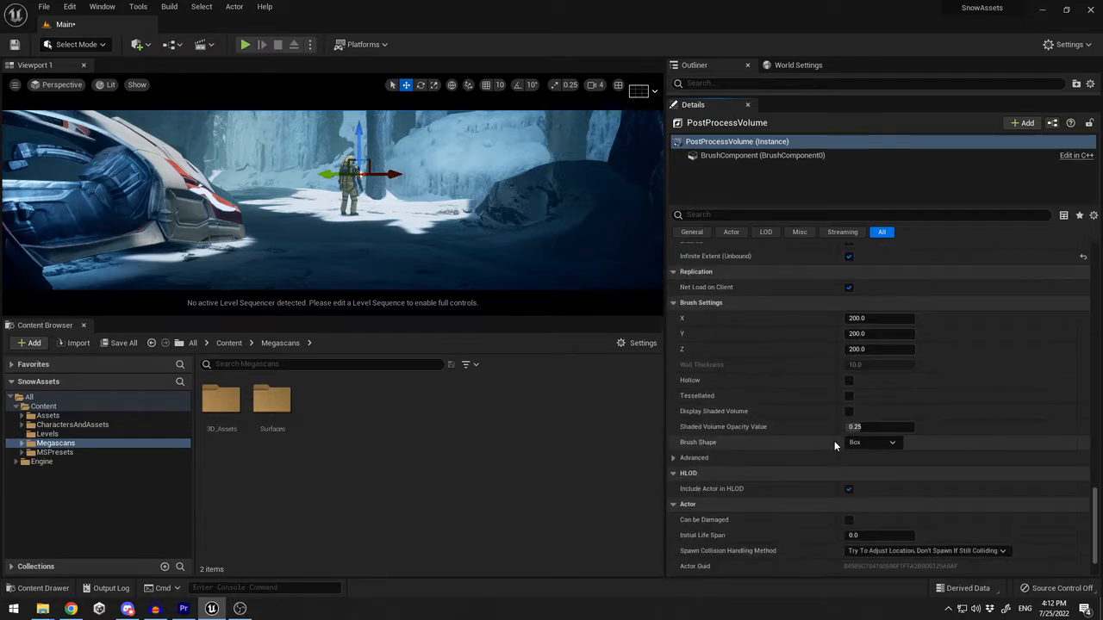
drag(1097, 522, 1096, 268)
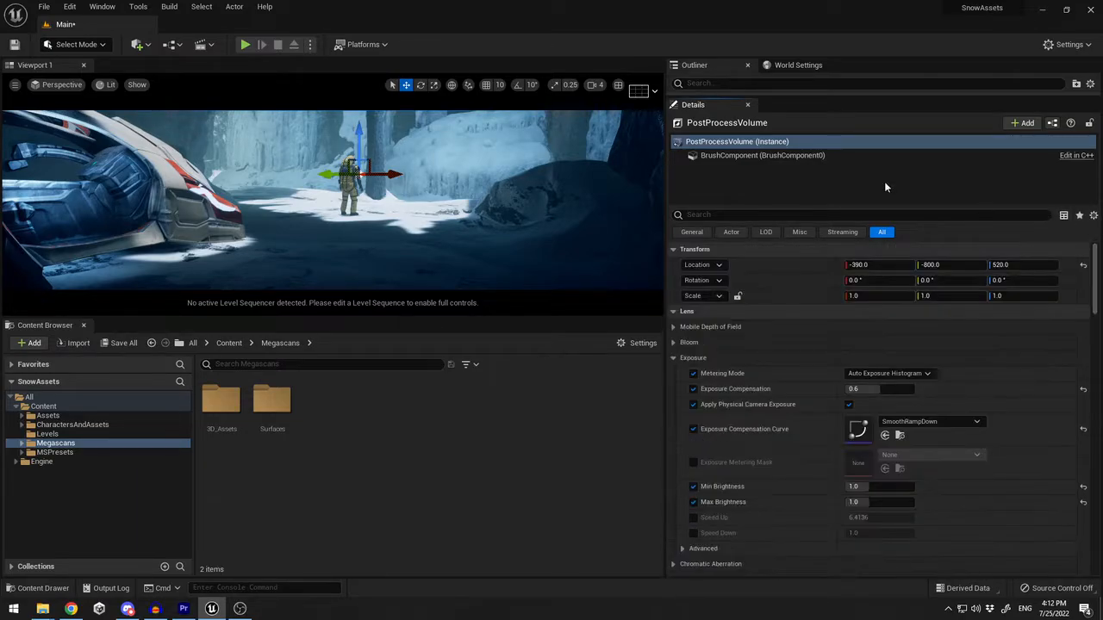
Deselect everything, hide the editor icons with game view, and examine the cave scene full-screen while flying toward the astronaut
click(725, 143)
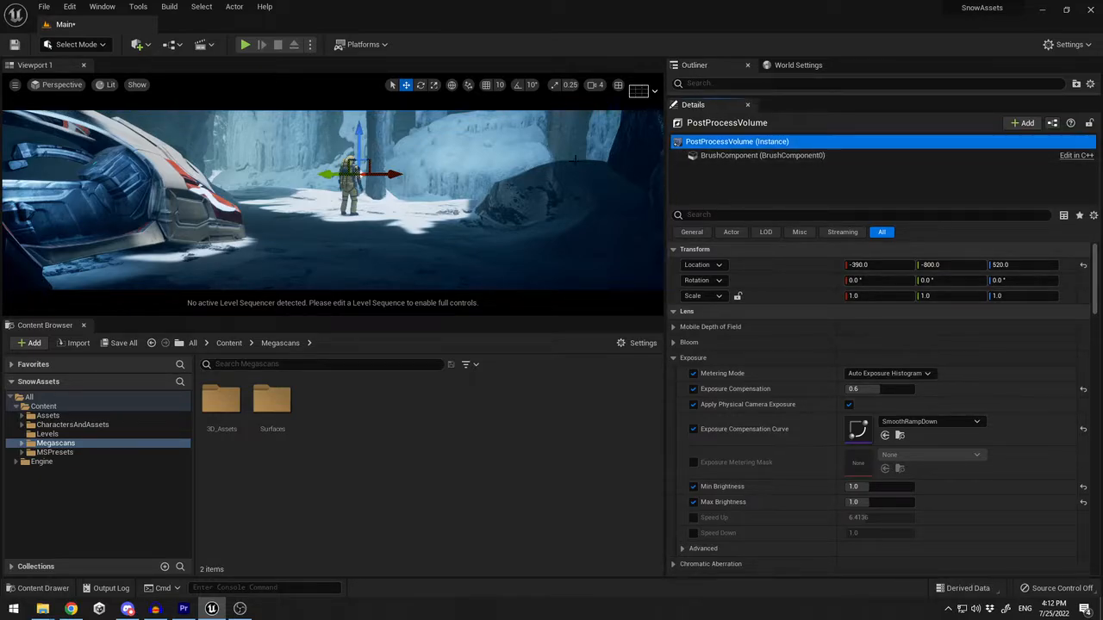
click(437, 215)
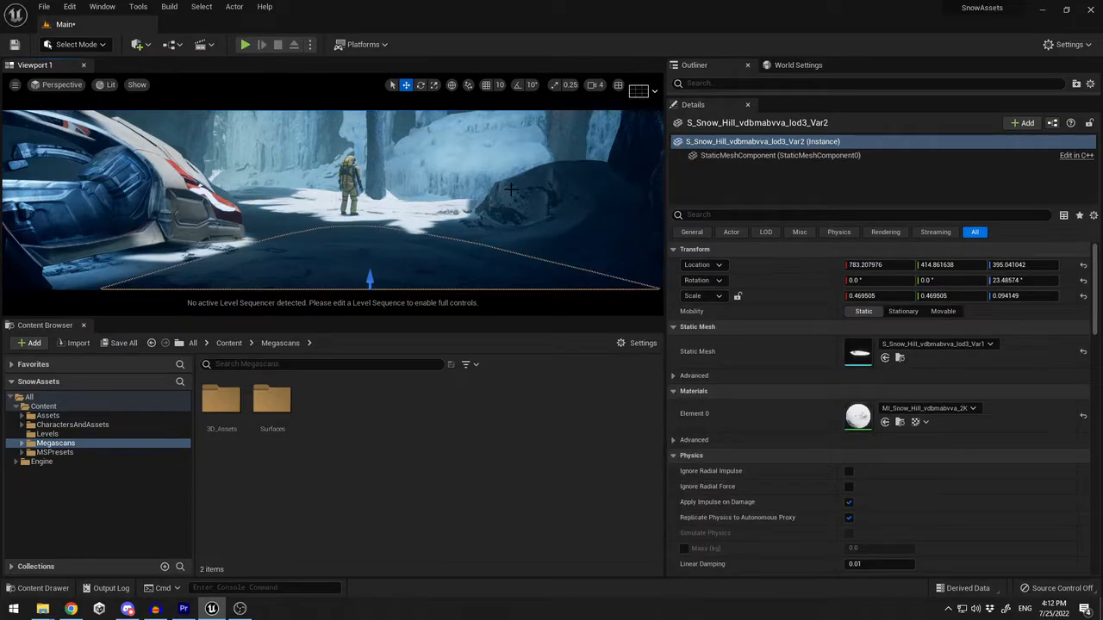
key(g)
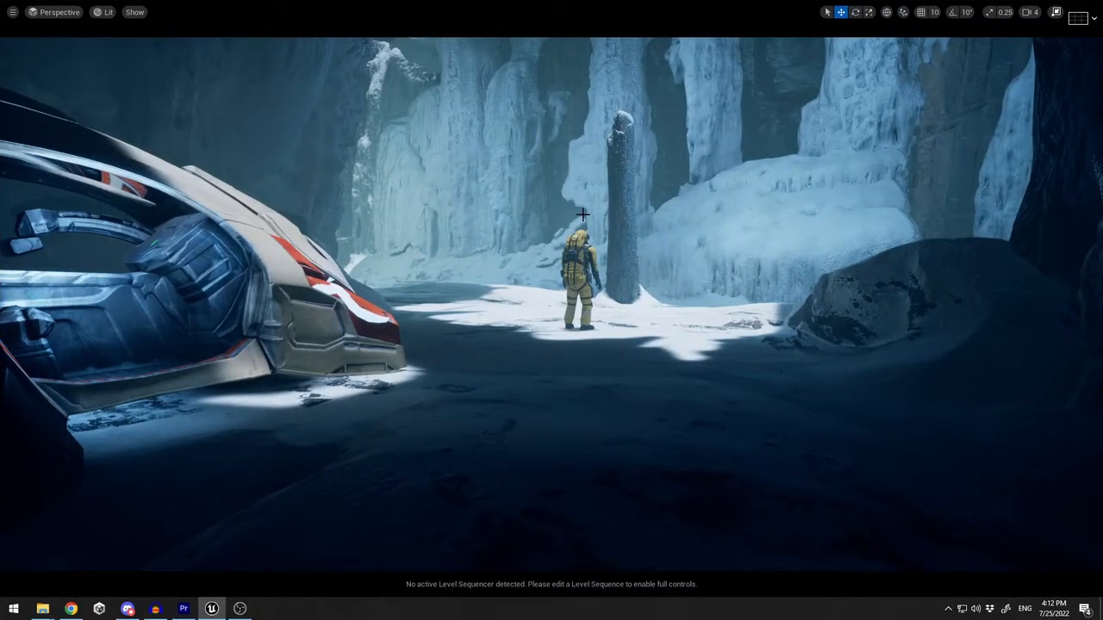
key(F11)
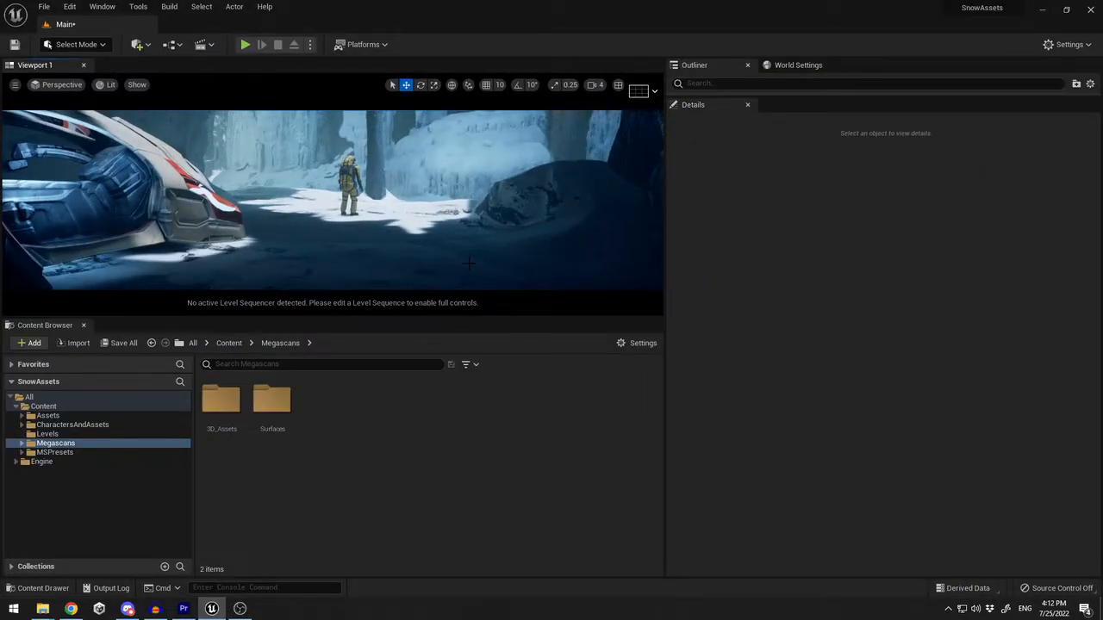
key(F11)
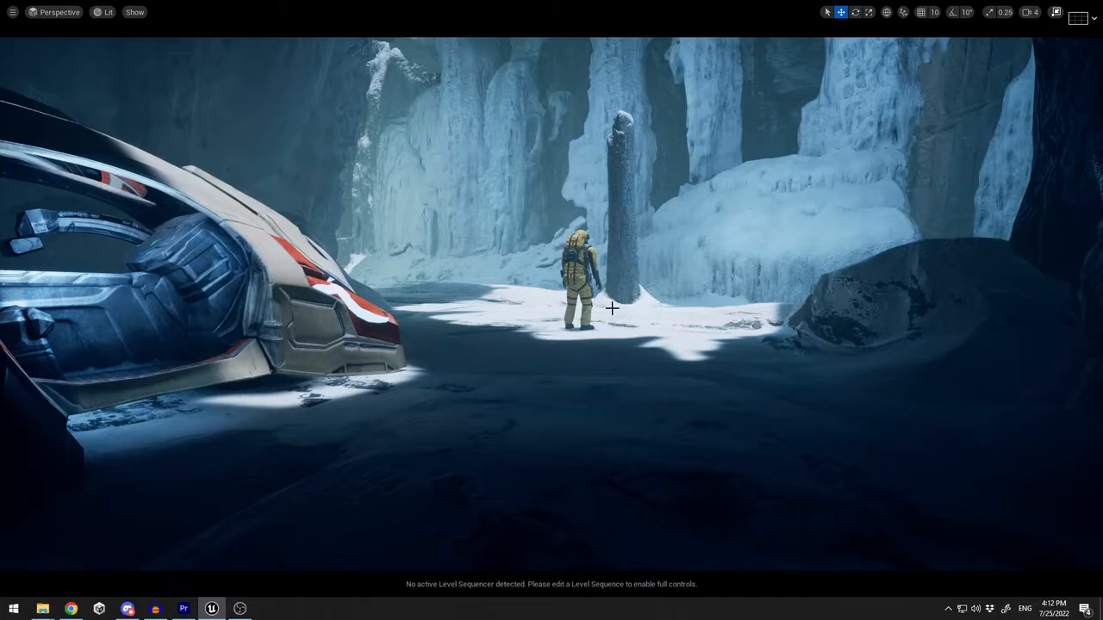
key(d)
right_drag(612, 309, 475, 203)
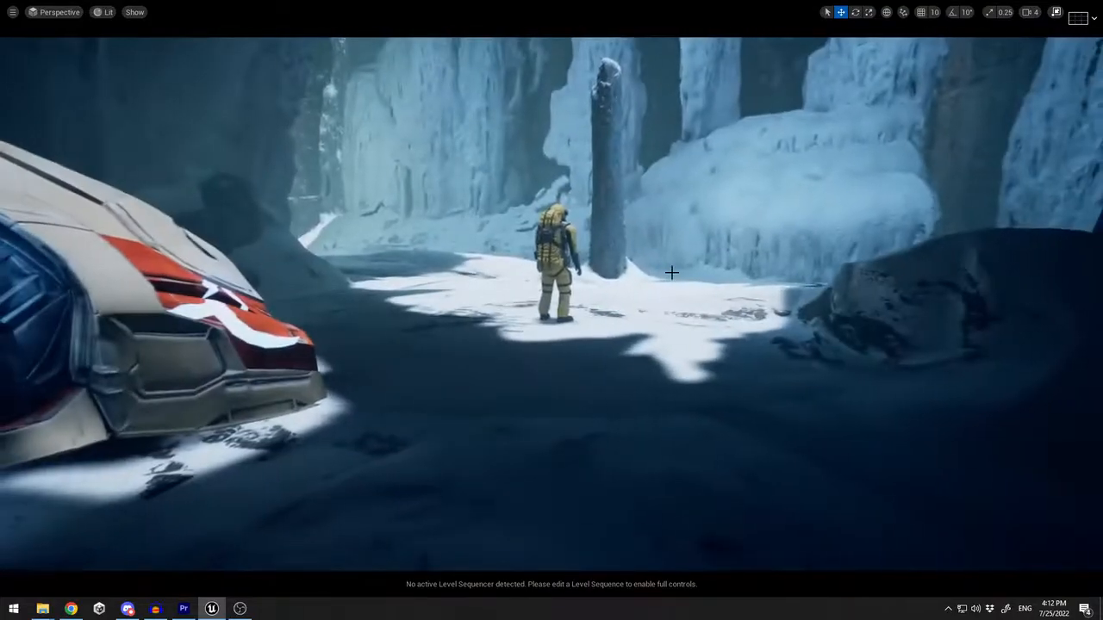
key(F11)
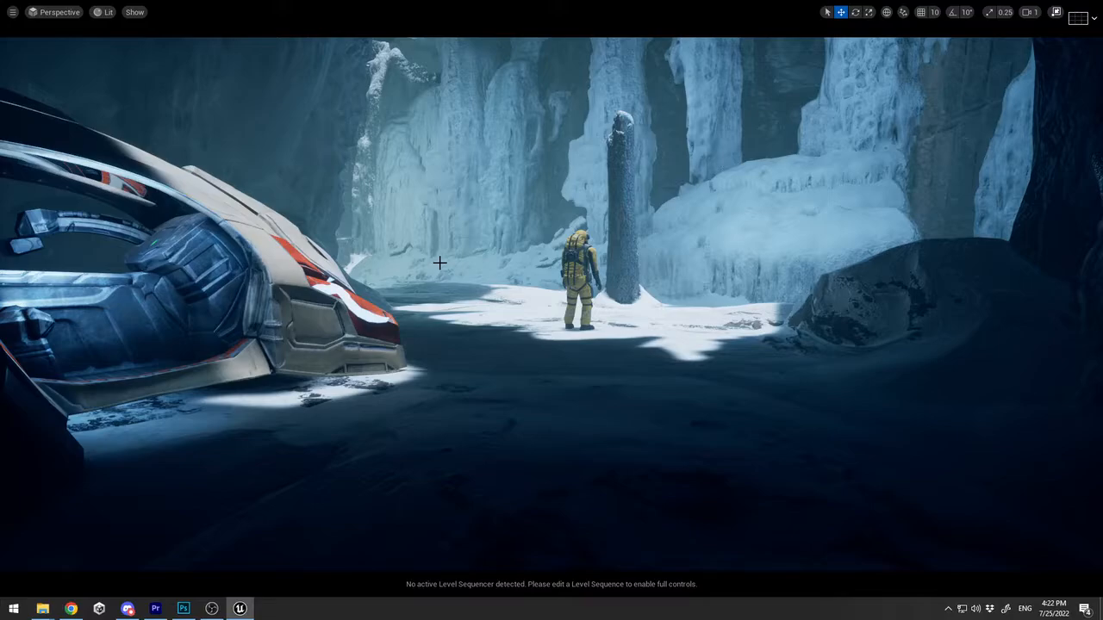
Clear the selection while the editor icons are shown, restore game view, and exit the full-screen viewport
key(g)
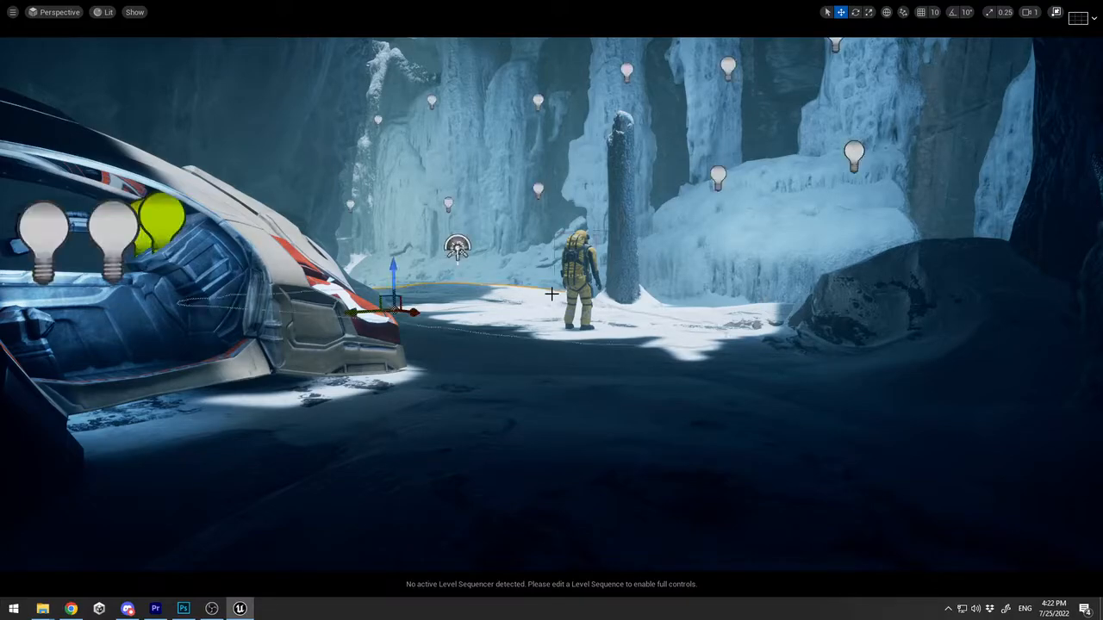
key(Escape)
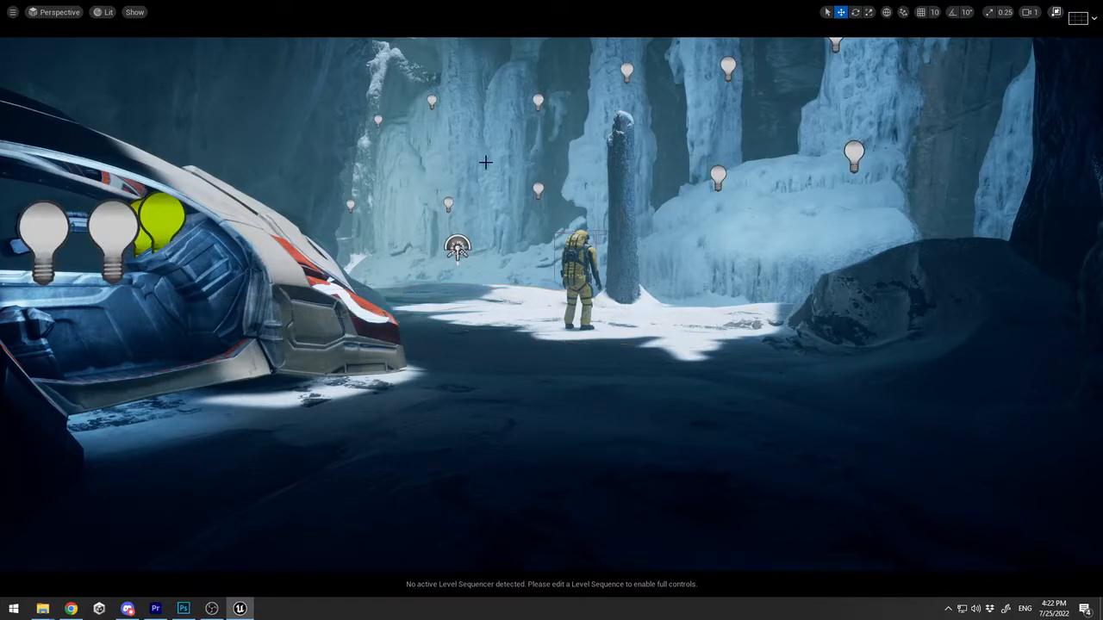
key(g)
key(F11)
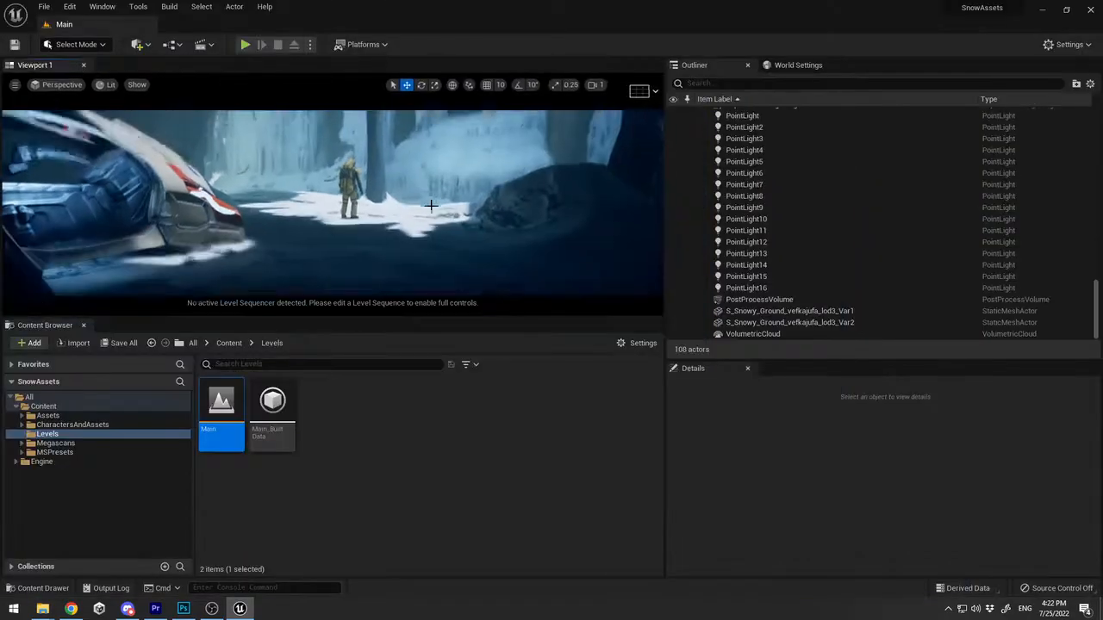
Capture a high resolution screenshot of the viewport with a size multiplier of 1.0
click(14, 86)
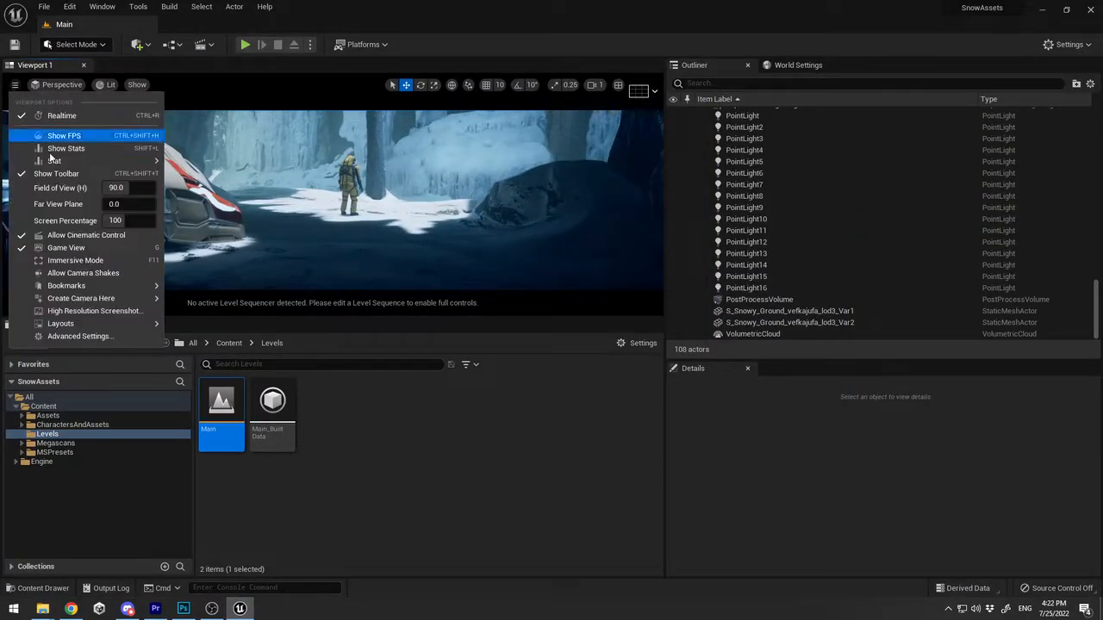
click(122, 312)
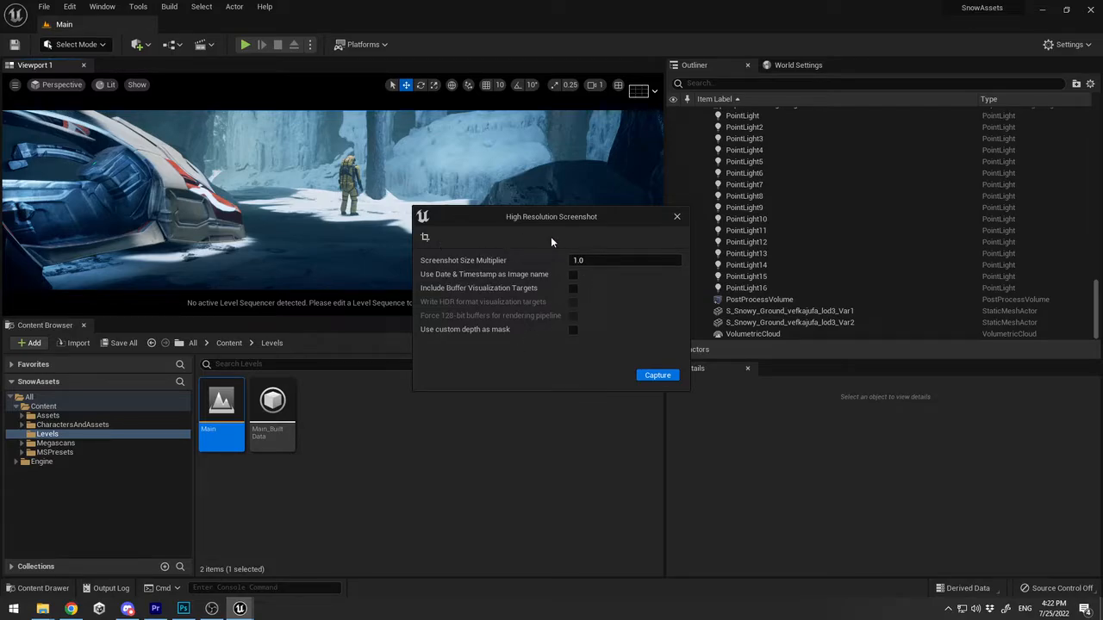
click(657, 375)
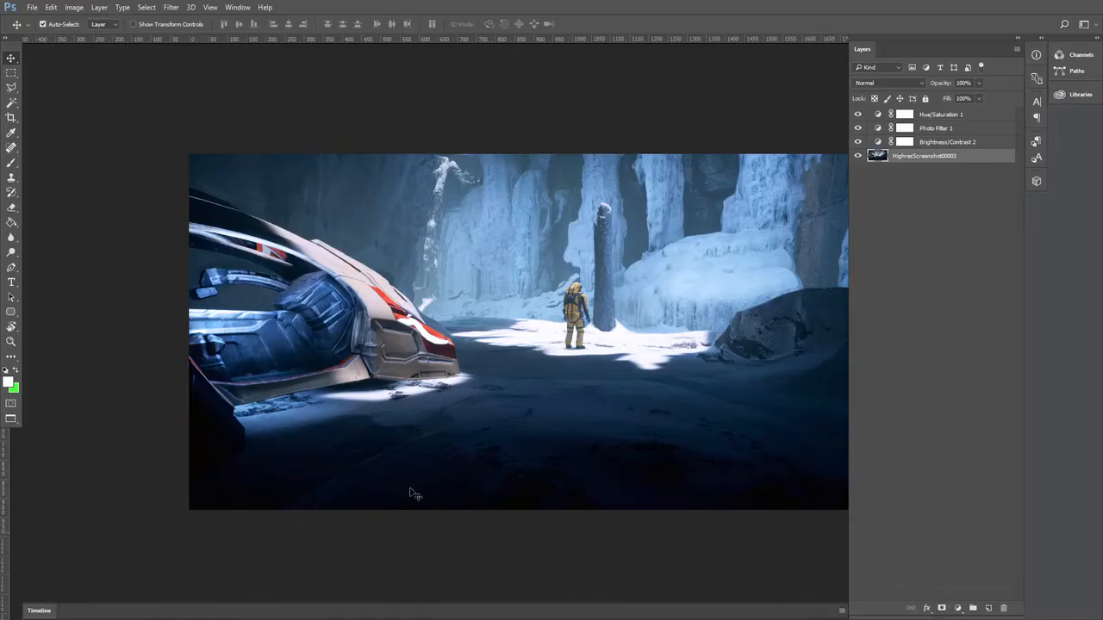
Switch to Photoshop and inspect the properties of the screenshot's Brightness/Contrast, Photo Filter and Hue/Saturation adjustment layers
drag(689, 306, 586, 308)
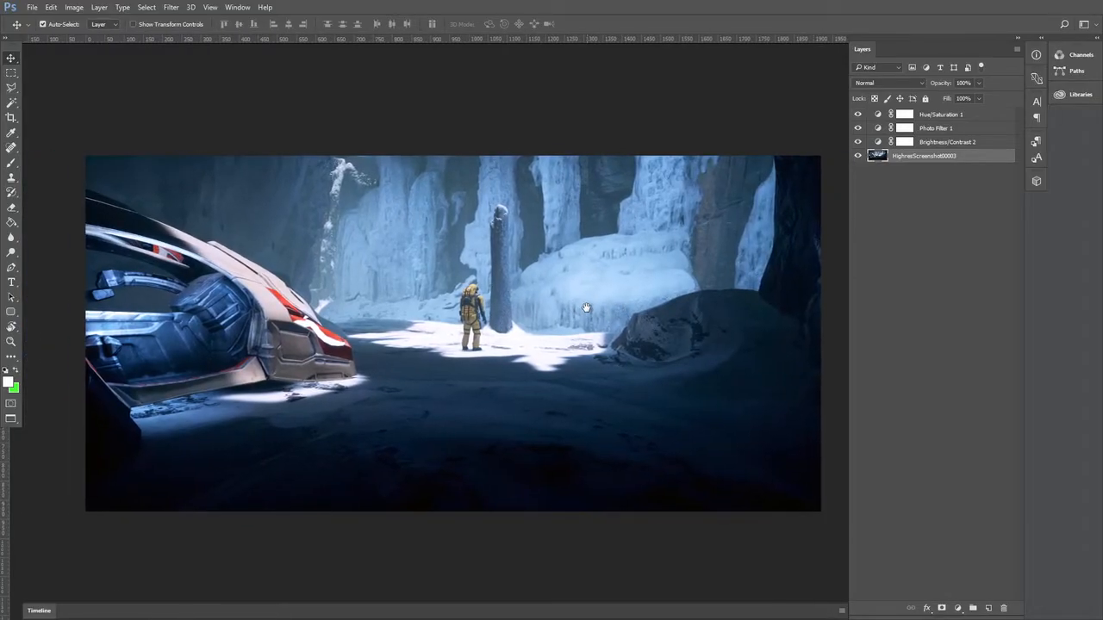
click(927, 143)
double_click(878, 143)
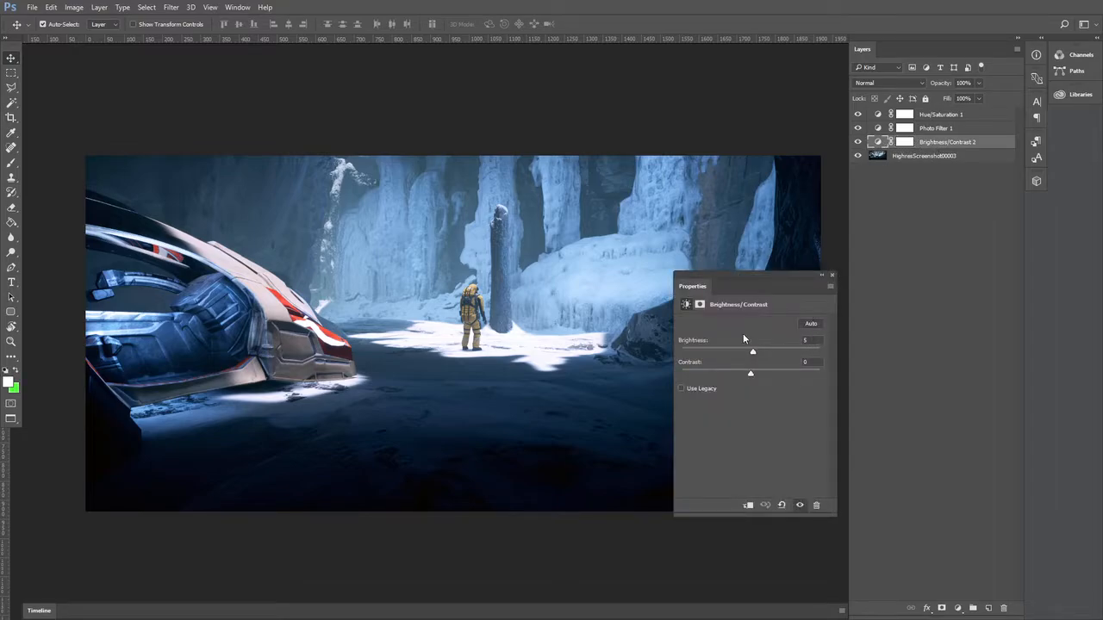
click(878, 127)
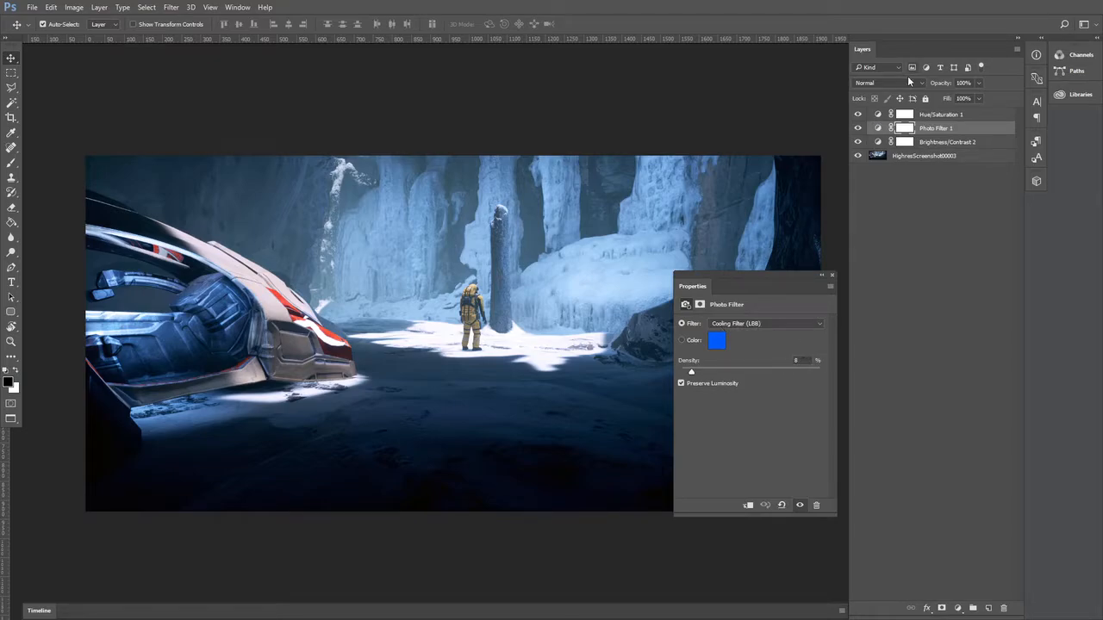
click(876, 115)
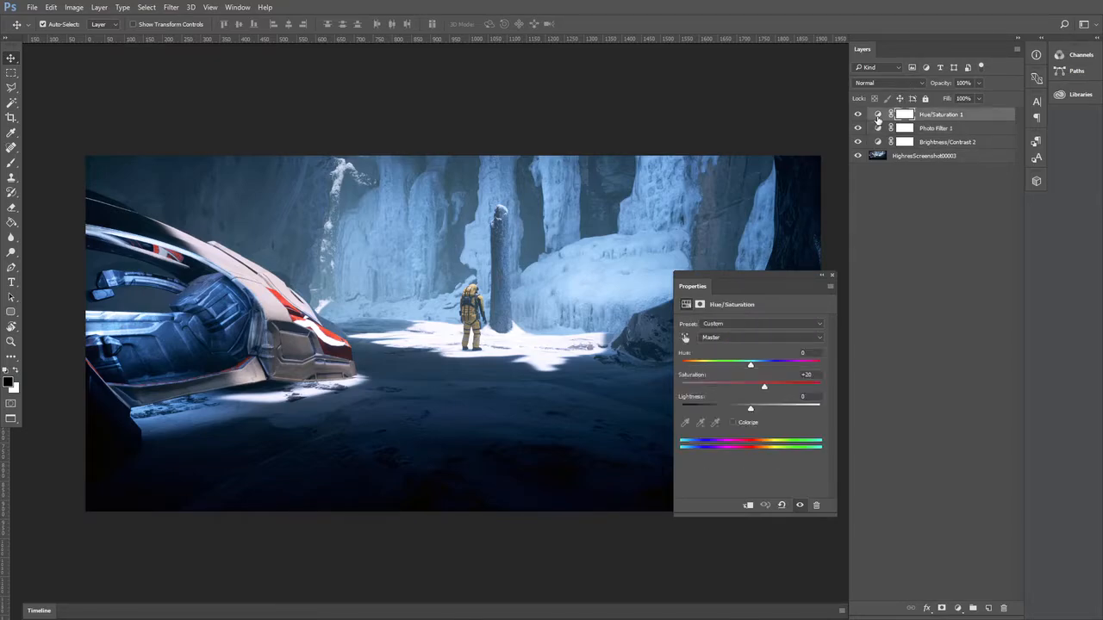
click(821, 277)
Hide the three adjustment layers and show them again to compare the graded image with the original screenshot
drag(858, 115, 861, 147)
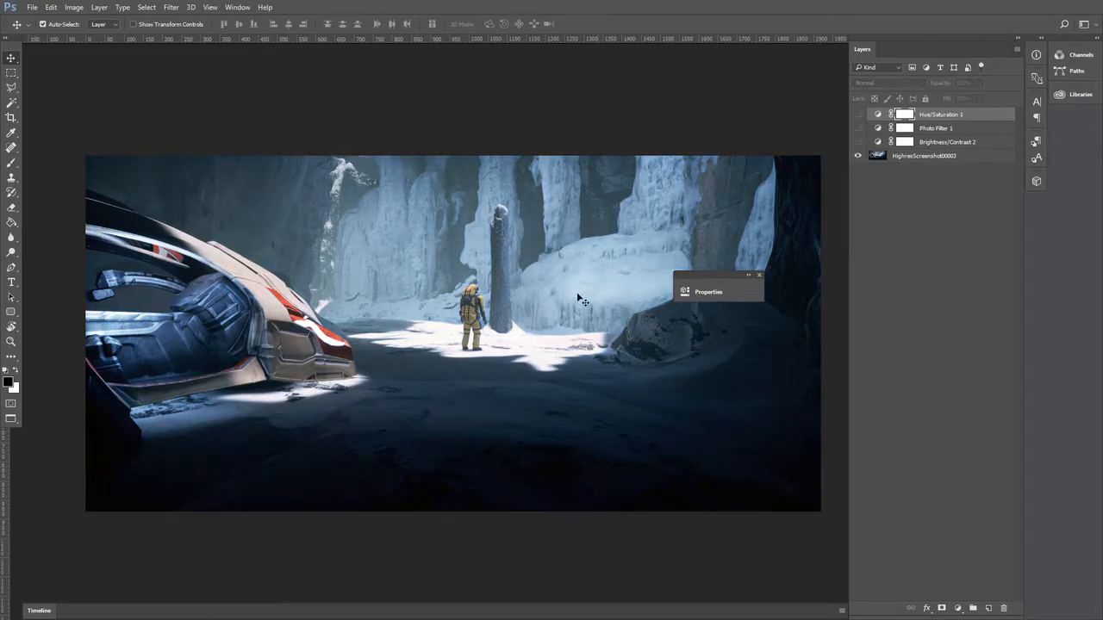
click(859, 141)
click(858, 129)
click(856, 114)
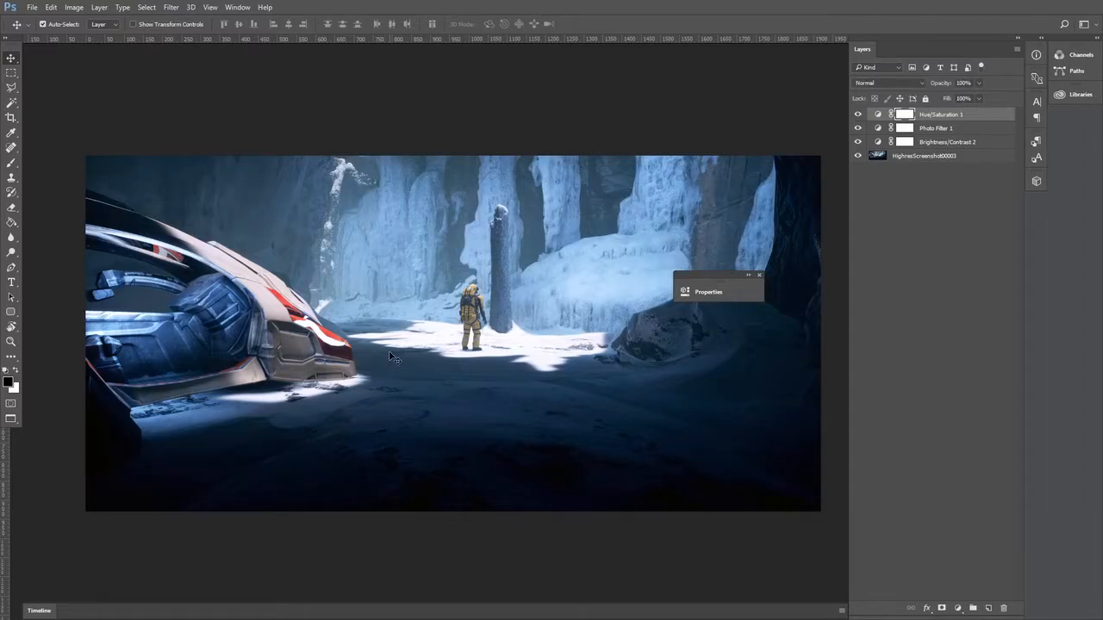
Close the adjustment properties and view the finished image in full screen mode
click(758, 275)
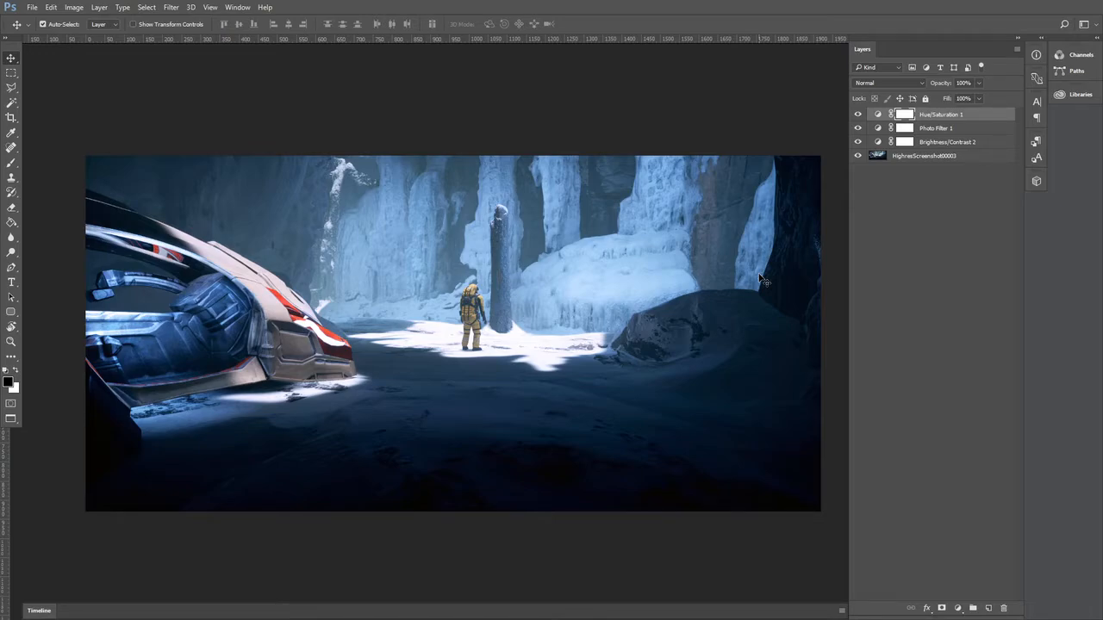
key(f)
key(f)
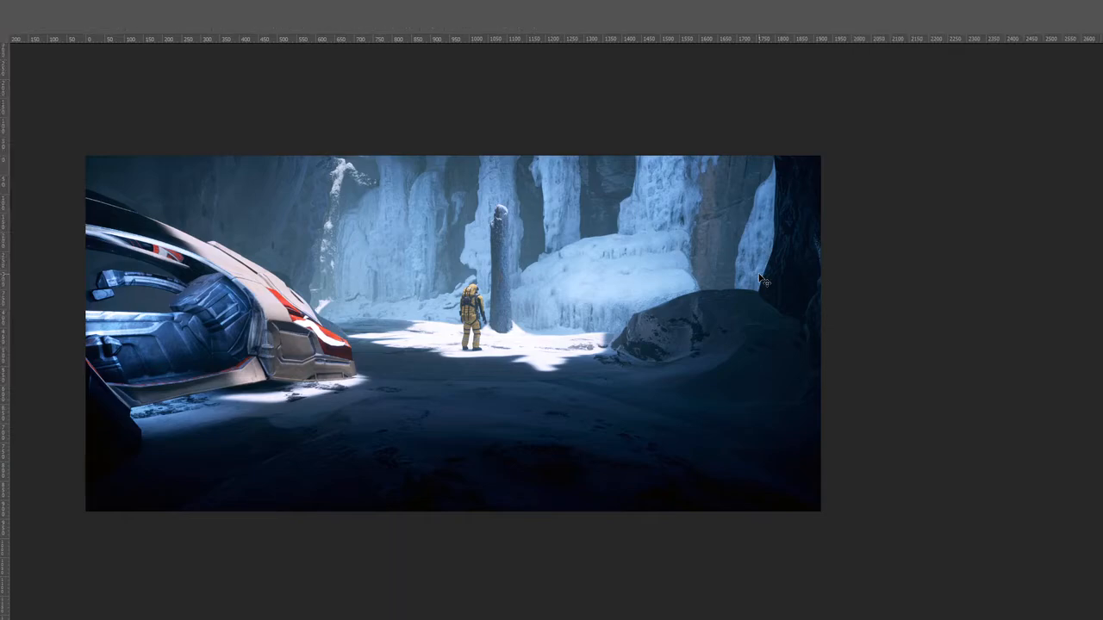